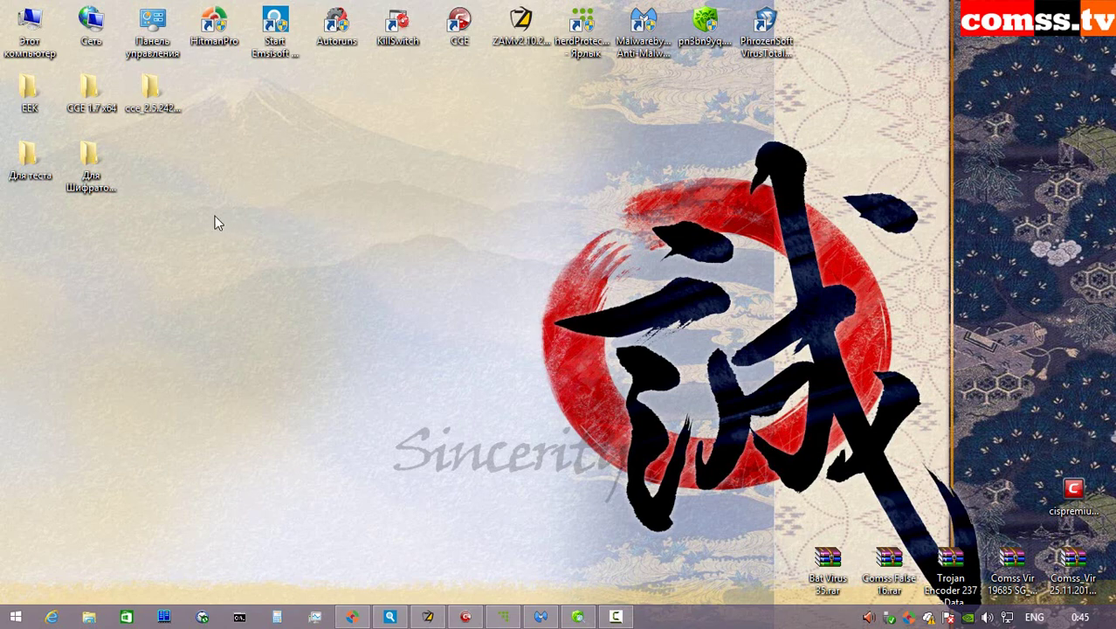
- Examine the sample files in the Архивы, Видео and Документы subfolders of Для Шифраторов, and open the Фото folder
click(94, 166)
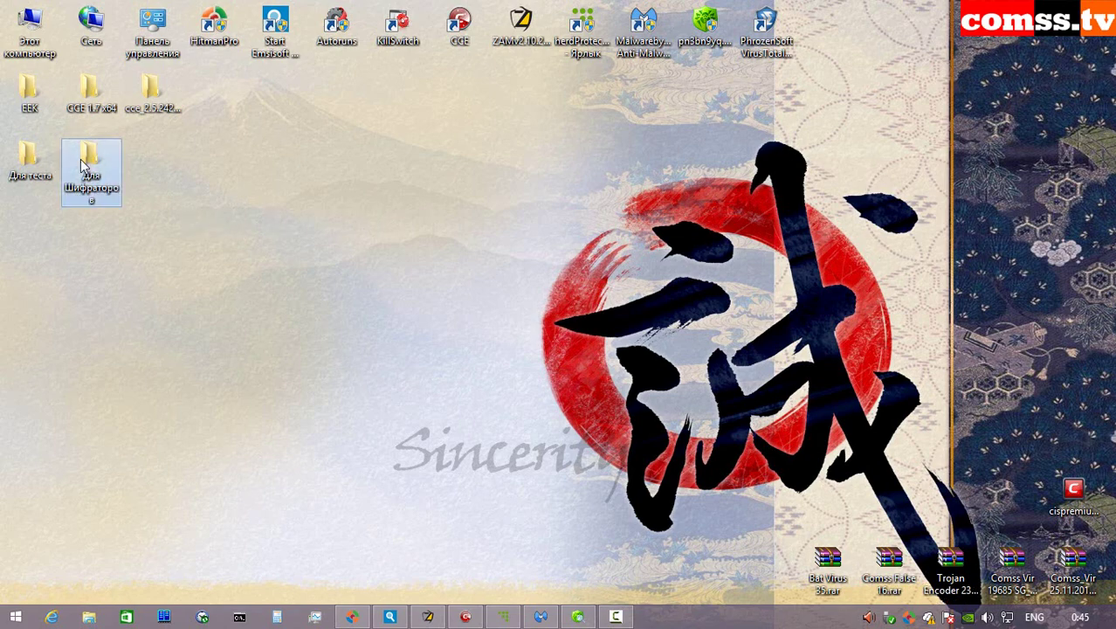
double_click(94, 166)
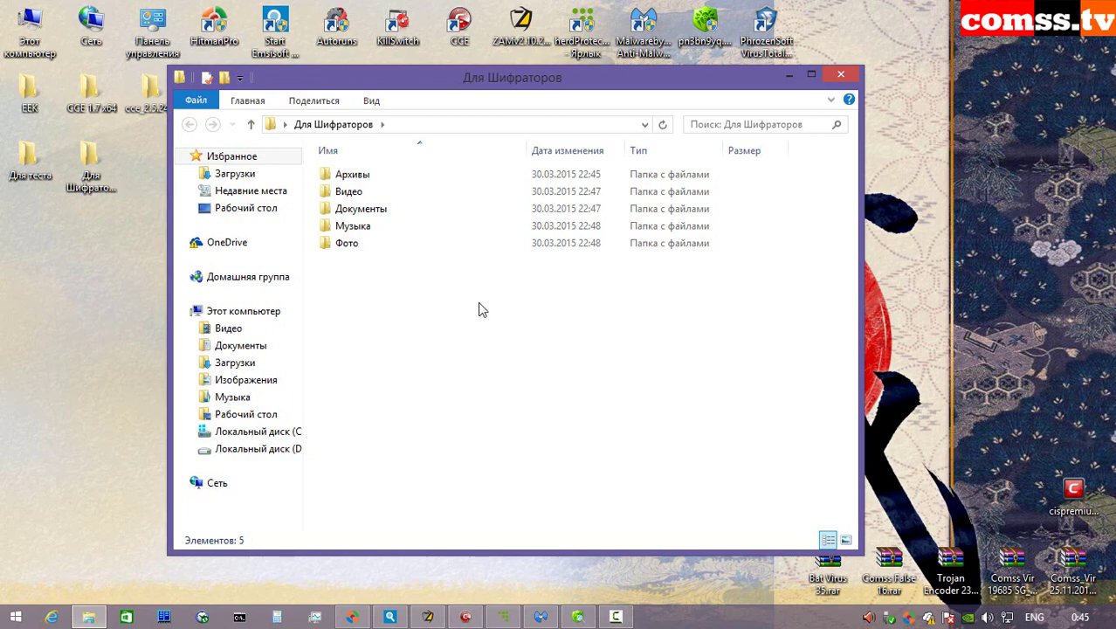
double_click(431, 176)
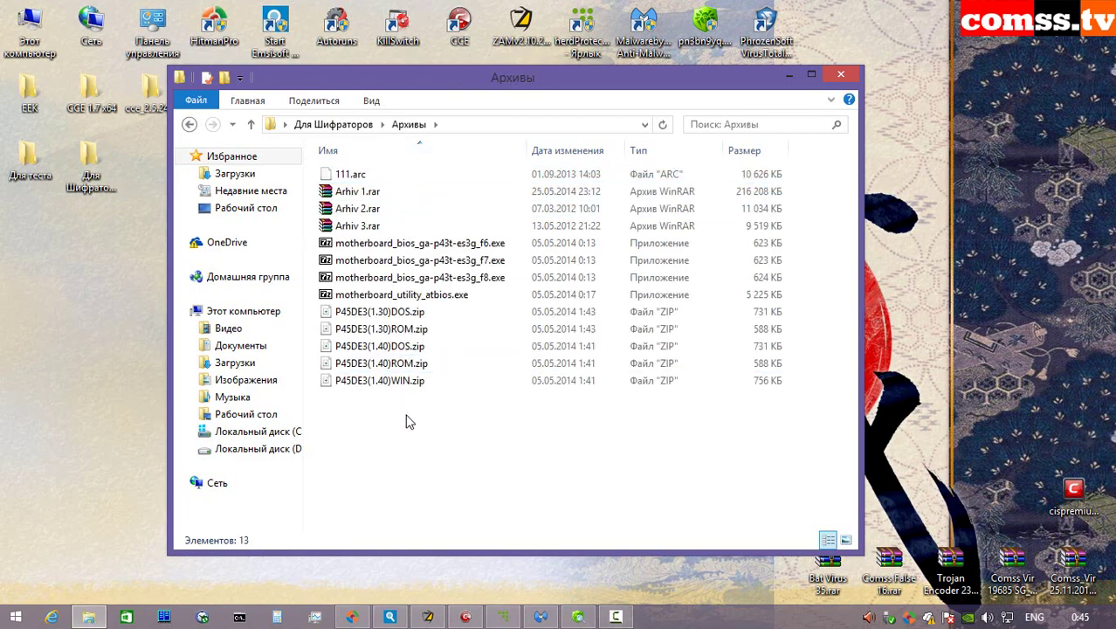
click(251, 124)
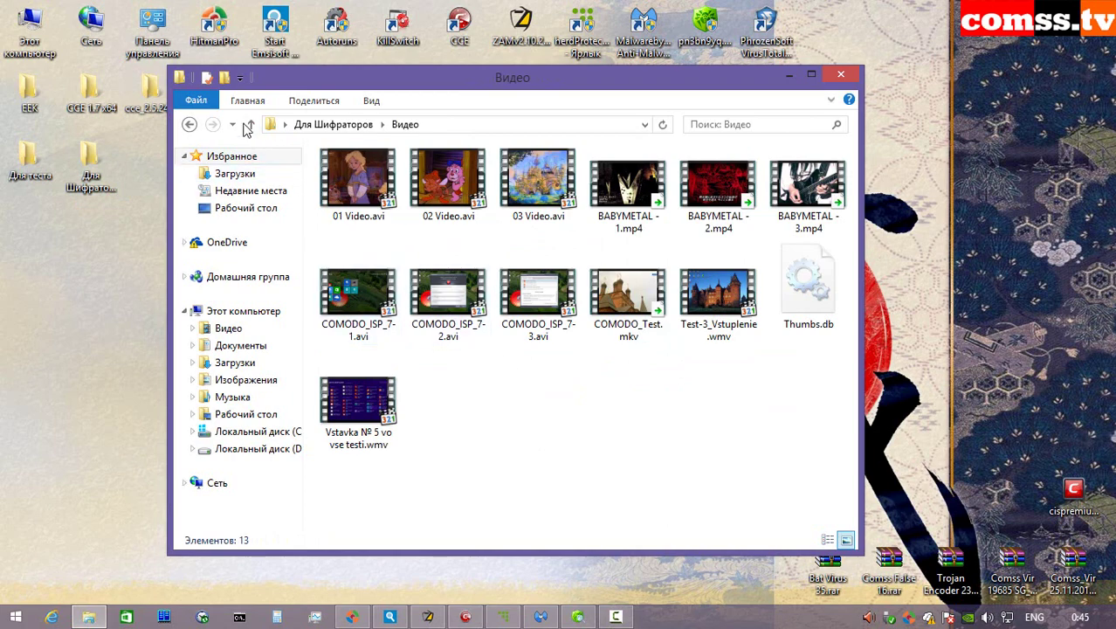
click(251, 124)
double_click(414, 485)
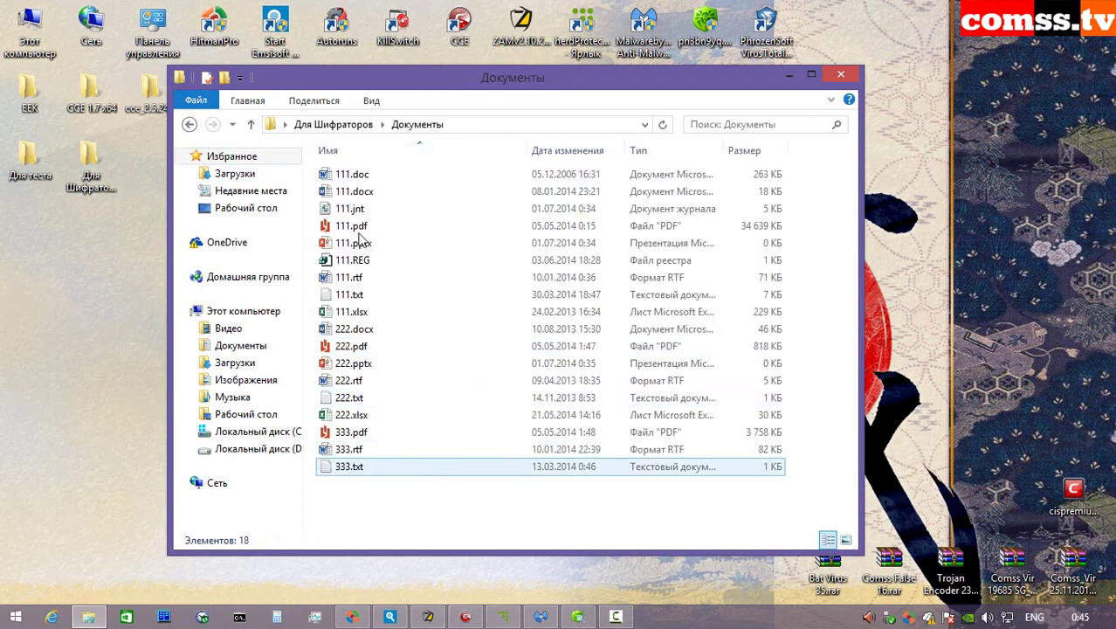
click(251, 124)
double_click(430, 199)
double_click(429, 198)
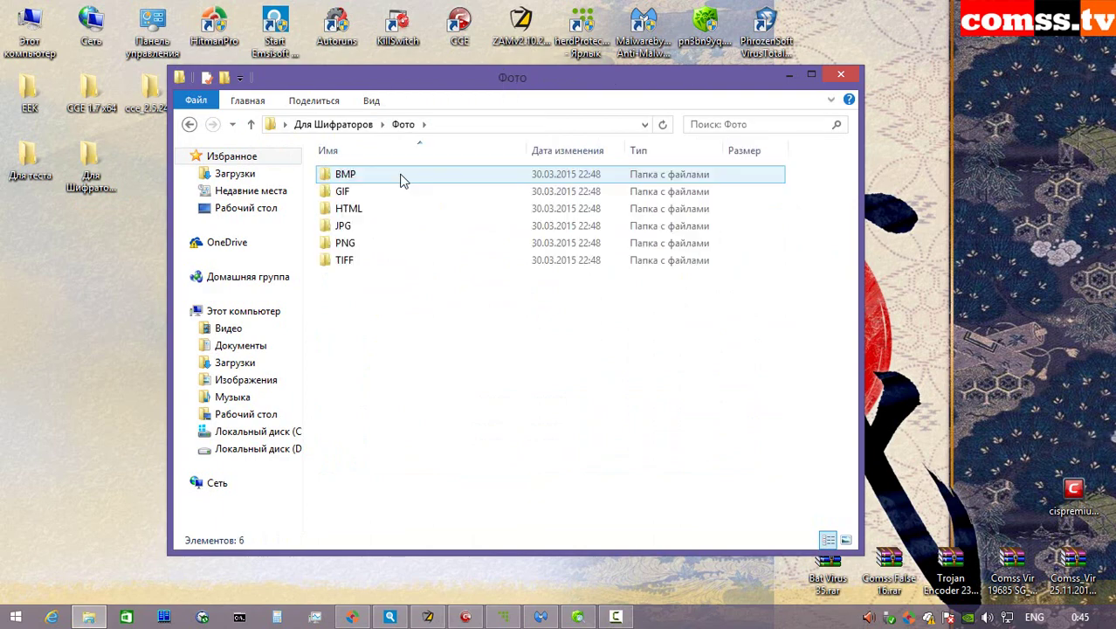
- Look through the BMP, GIF, HTML, JPG, PNG and TIFF subfolders of Фото and close the folder window
double_click(406, 177)
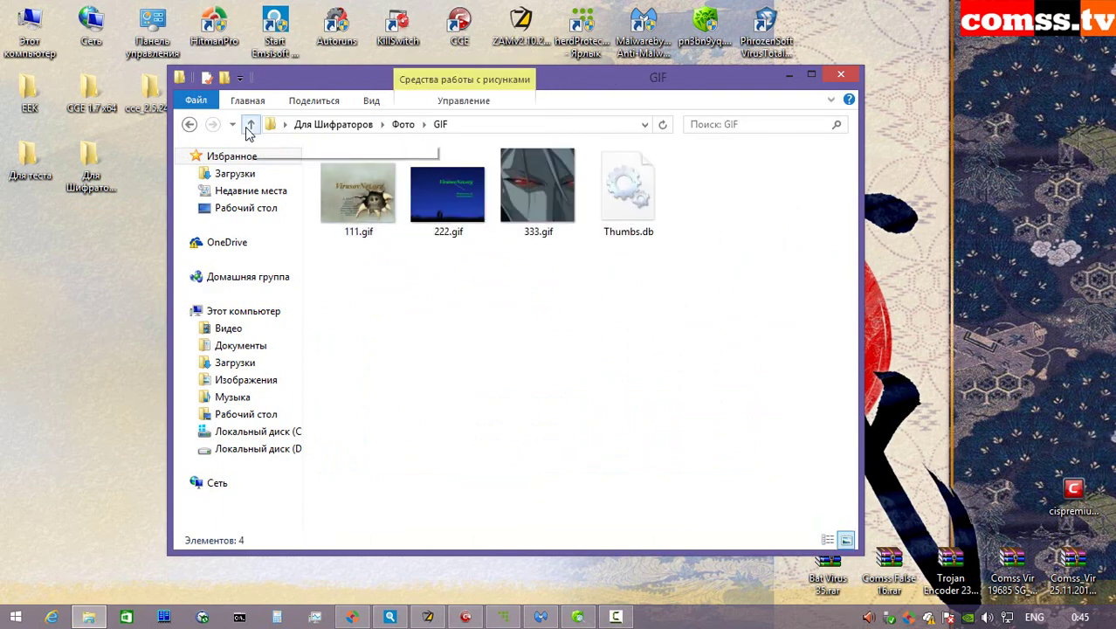
click(250, 124)
double_click(365, 210)
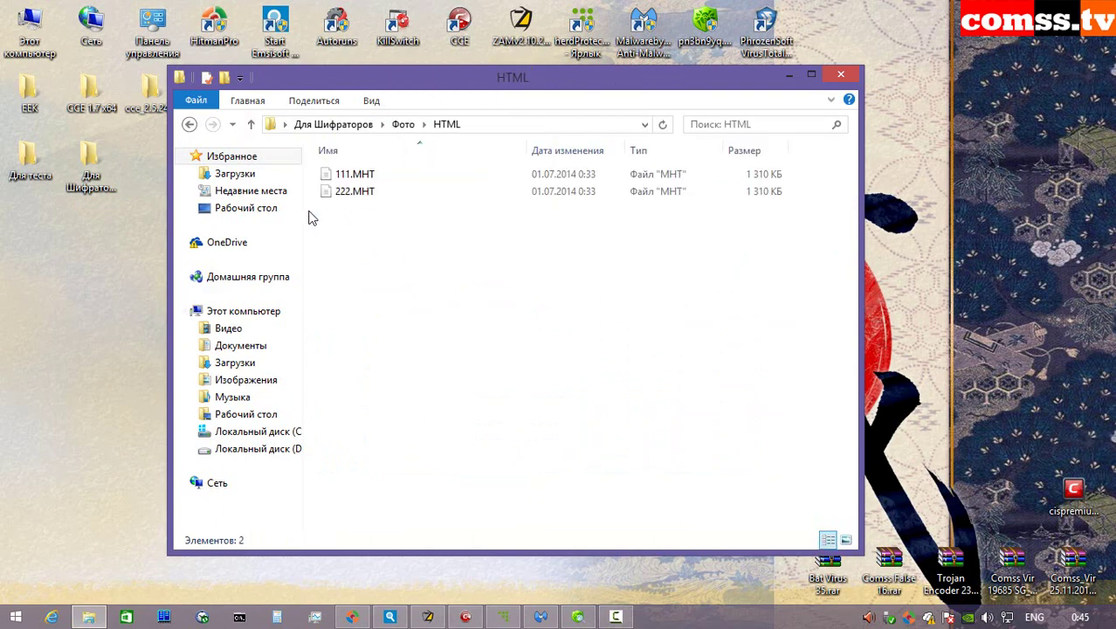
click(251, 124)
double_click(367, 227)
key(BackSpace)
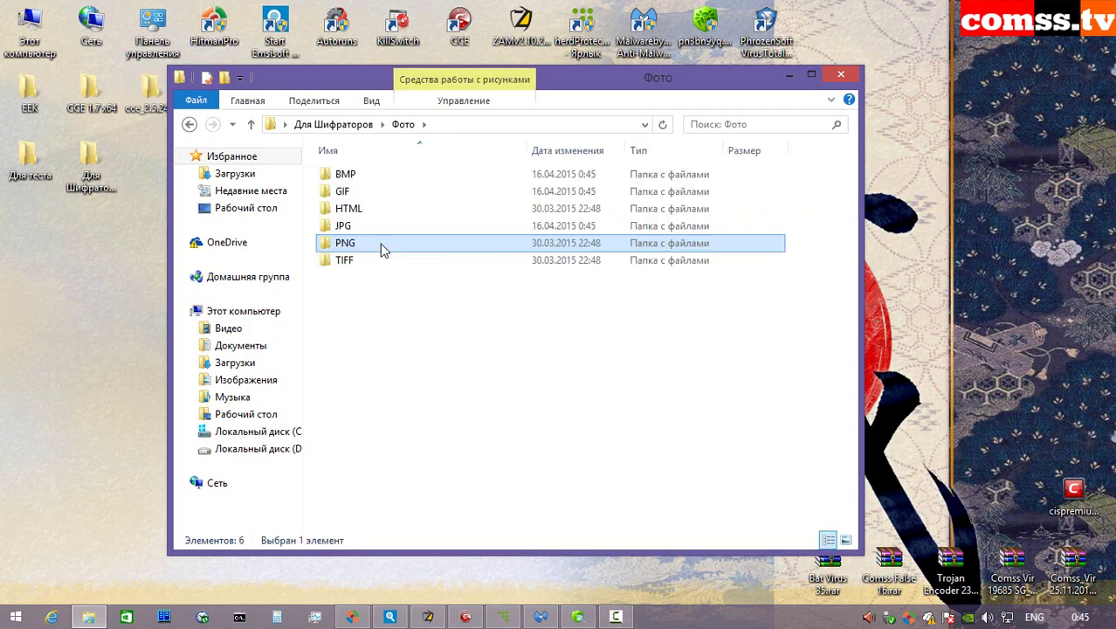
double_click(377, 243)
click(251, 124)
double_click(366, 261)
click(251, 124)
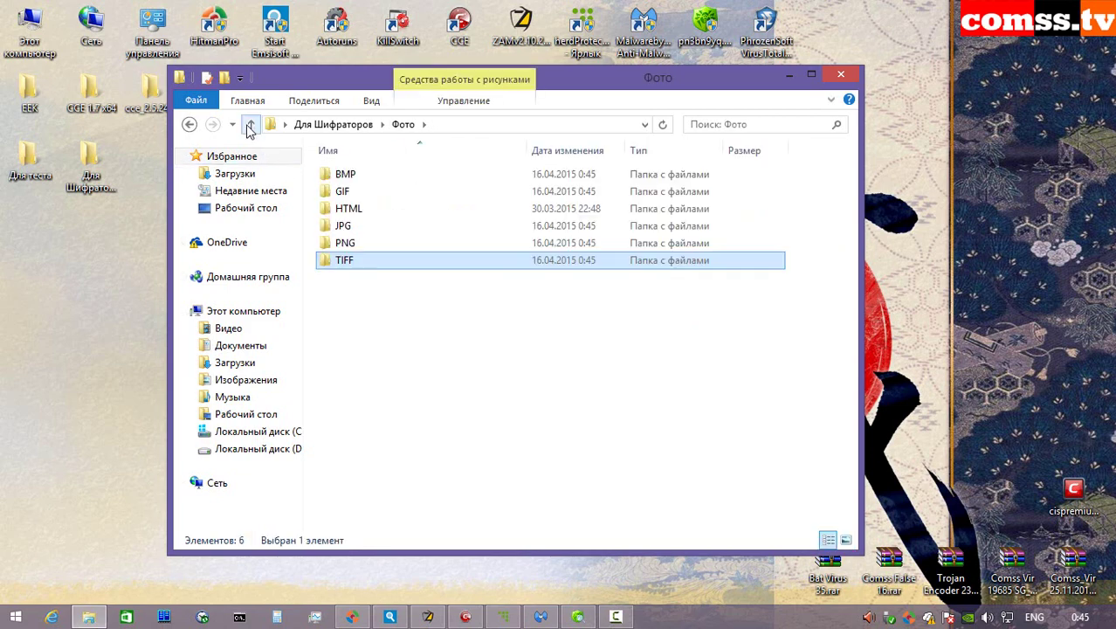
click(840, 74)
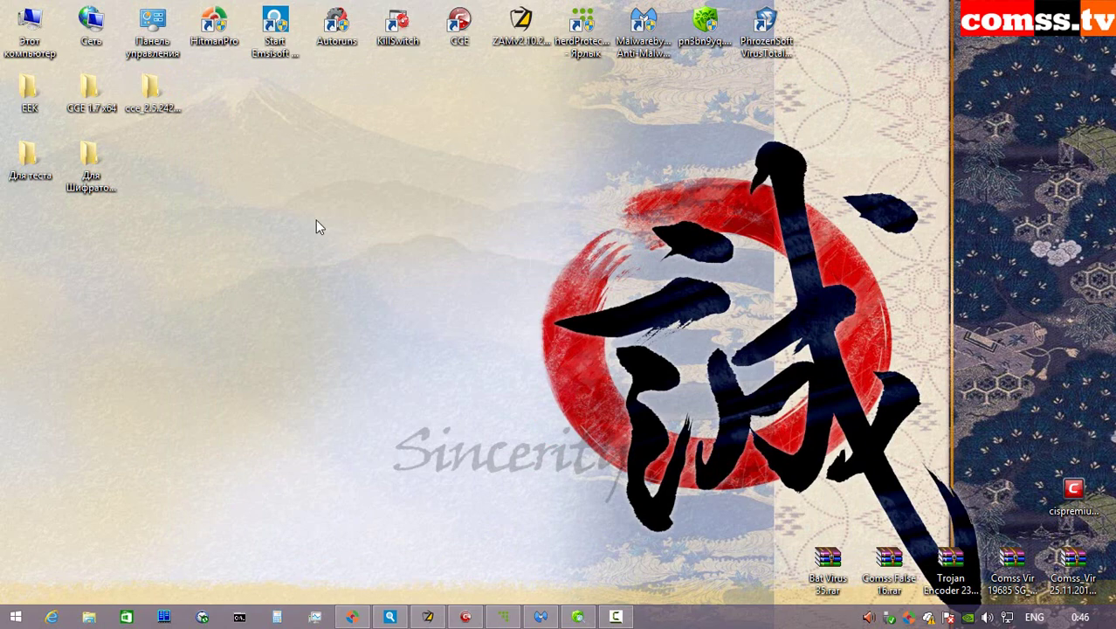
- Open Task Manager and review the scan results in HitmanPro, Emsisoft Emergency Kit and Zemana AntiMalware
click(314, 616)
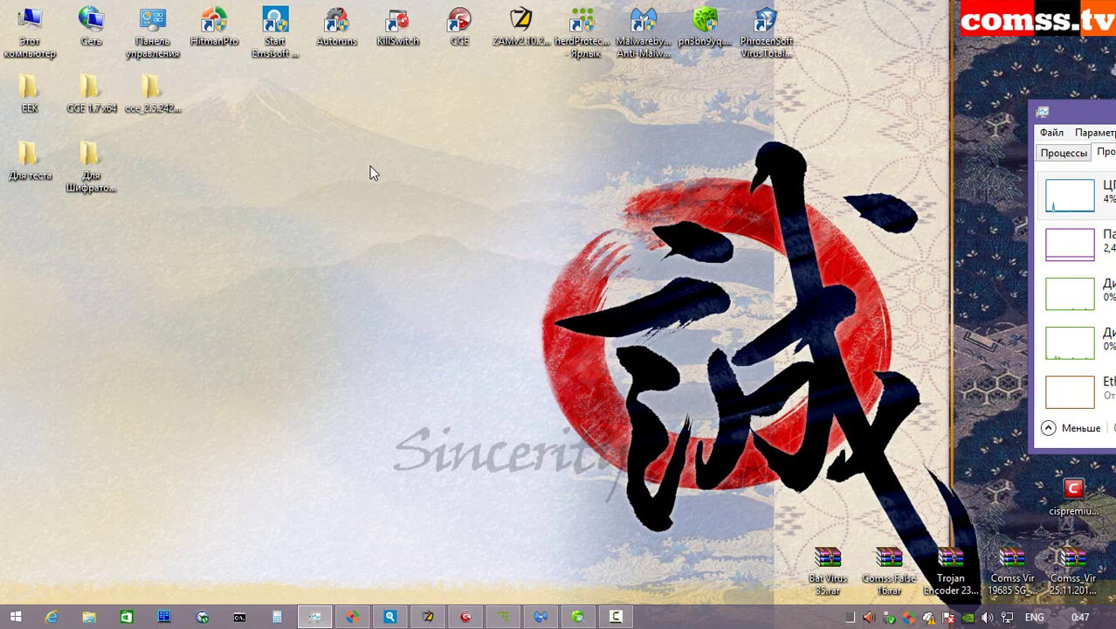
key(alt+Tab)
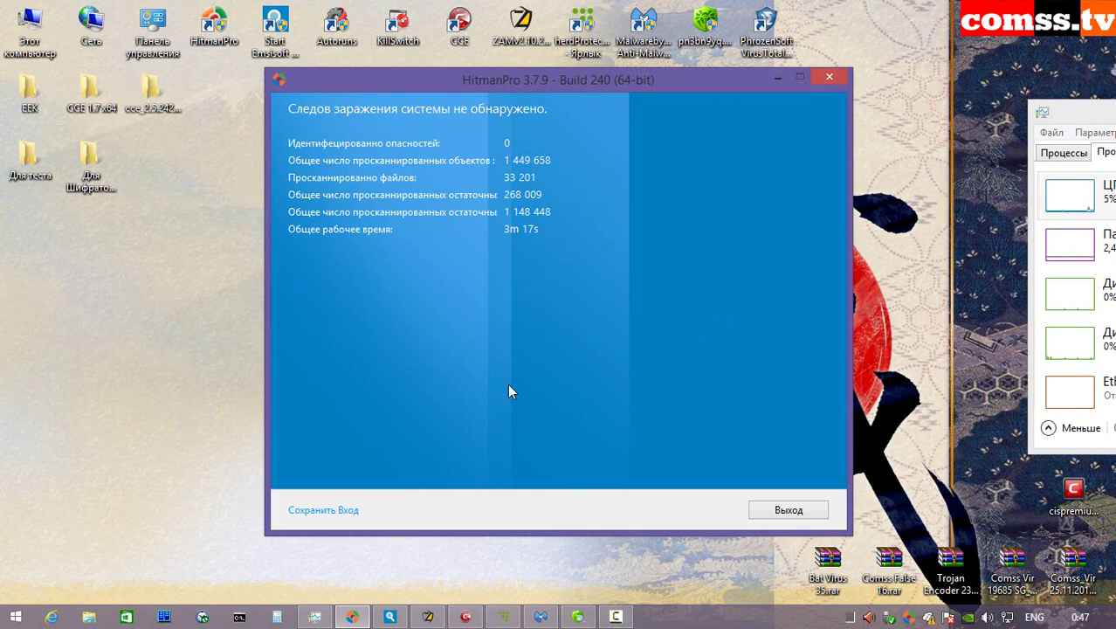
key(alt+Tab)
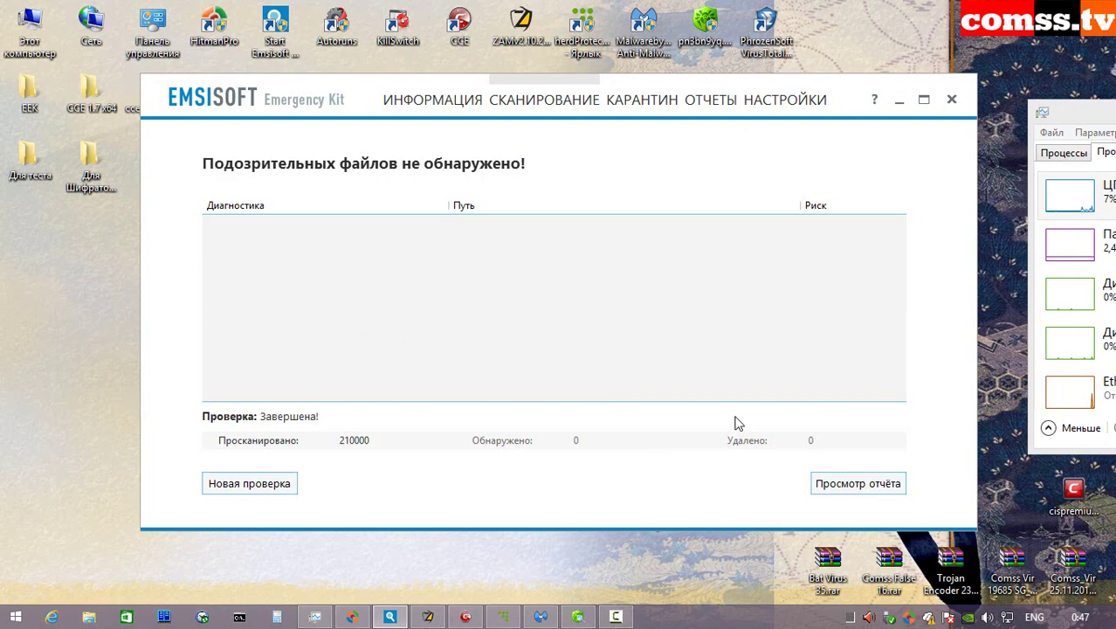
click(900, 100)
key(alt+Tab)
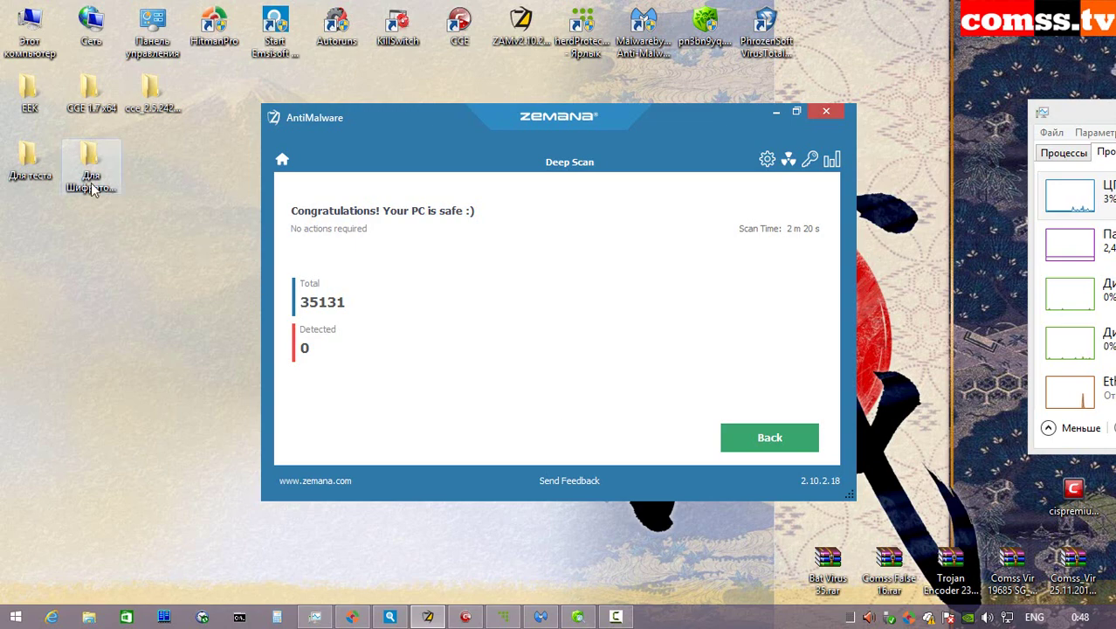
- Inspect the contents of the Для теста folder and review the detected objects in Comodo Cleaning Essentials
double_click(41, 160)
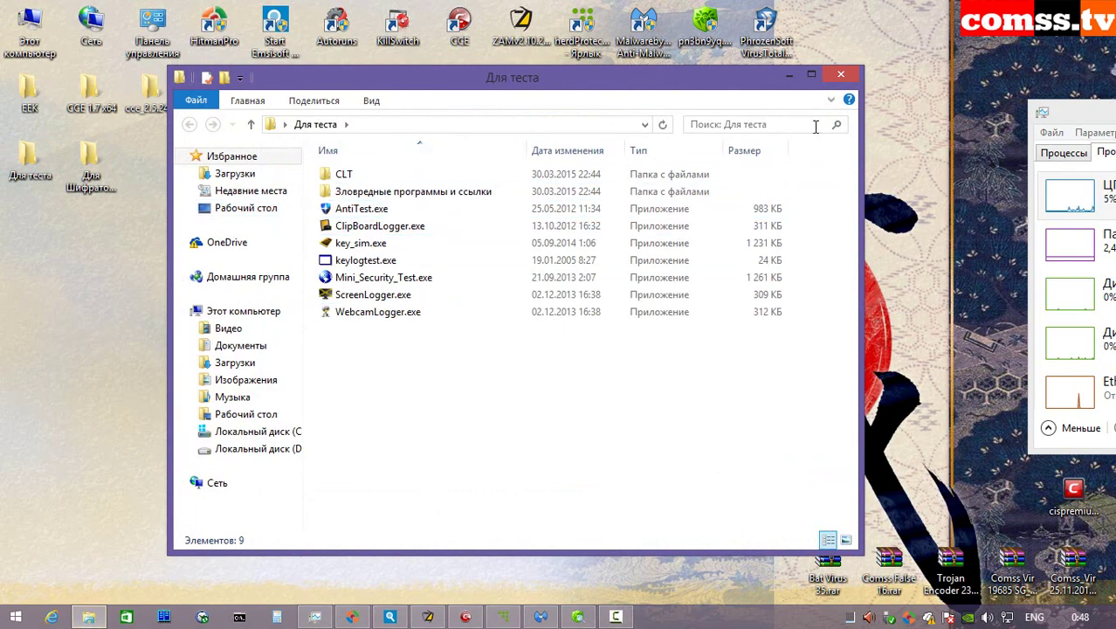
click(843, 77)
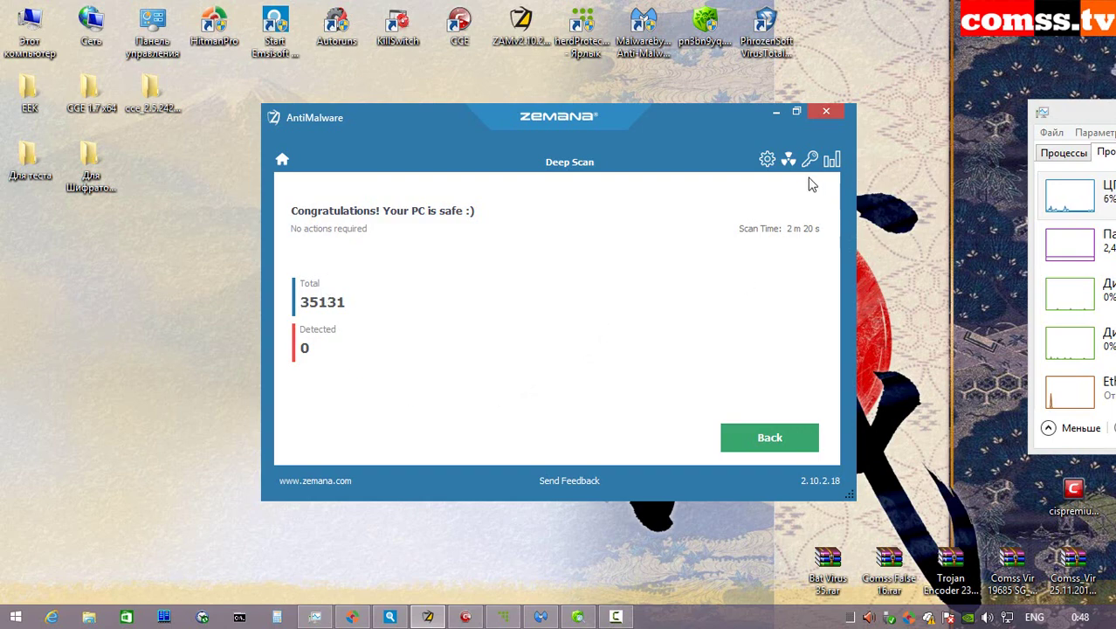
click(789, 160)
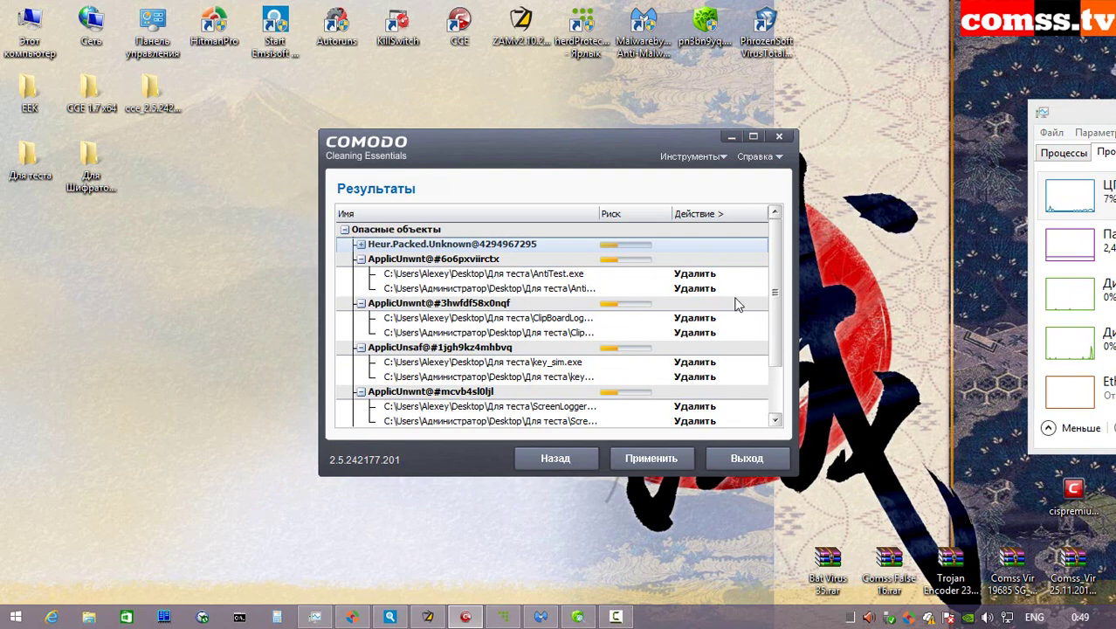
drag(779, 287, 778, 362)
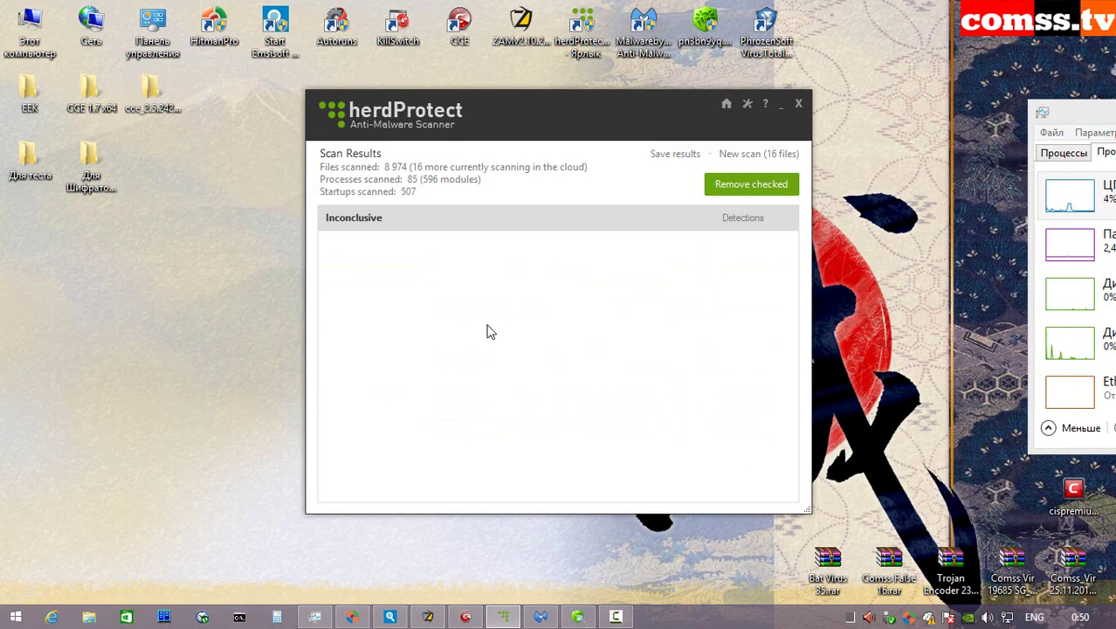
- Review the Malwarebytes and Dr.Web CureIt! scan results, and check the status of Windows Defender in the Control Panel
key(alt+Tab)
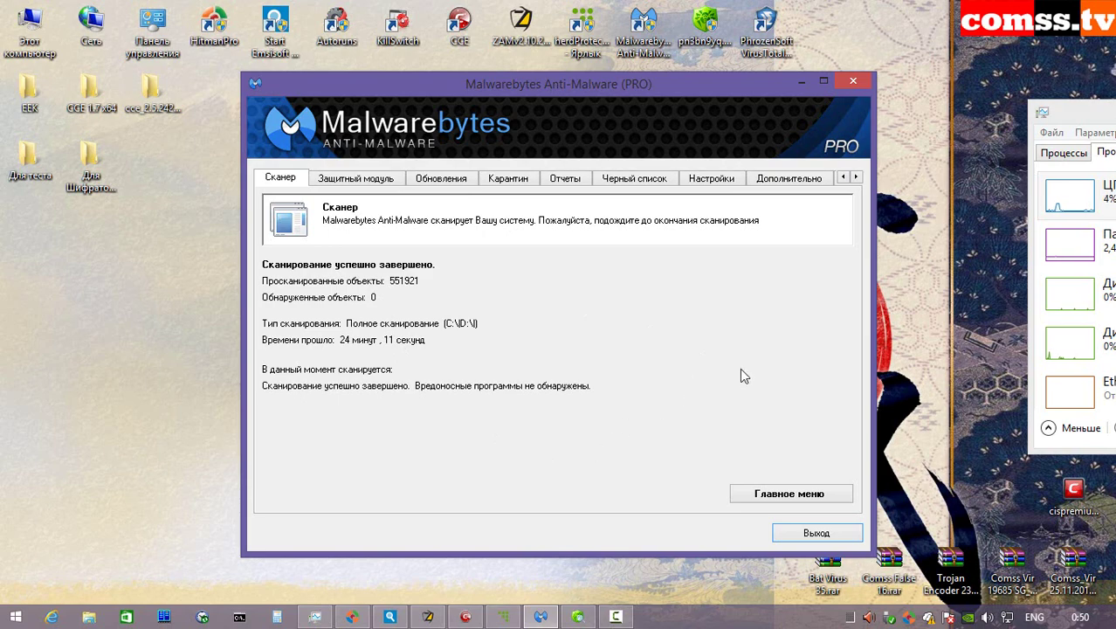
key(alt+Tab)
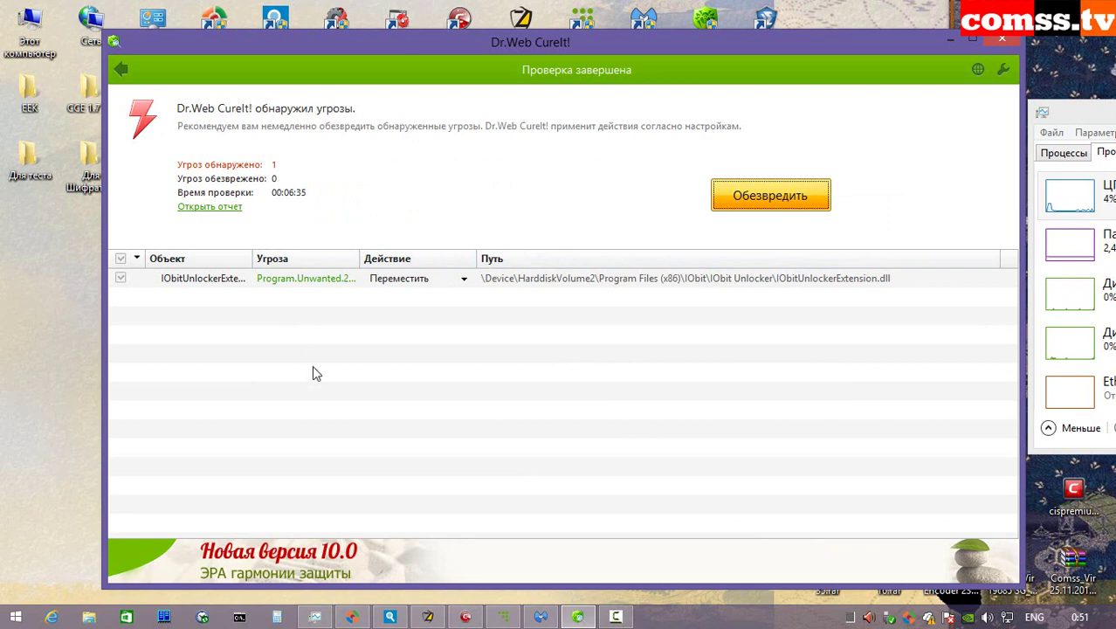
double_click(359, 259)
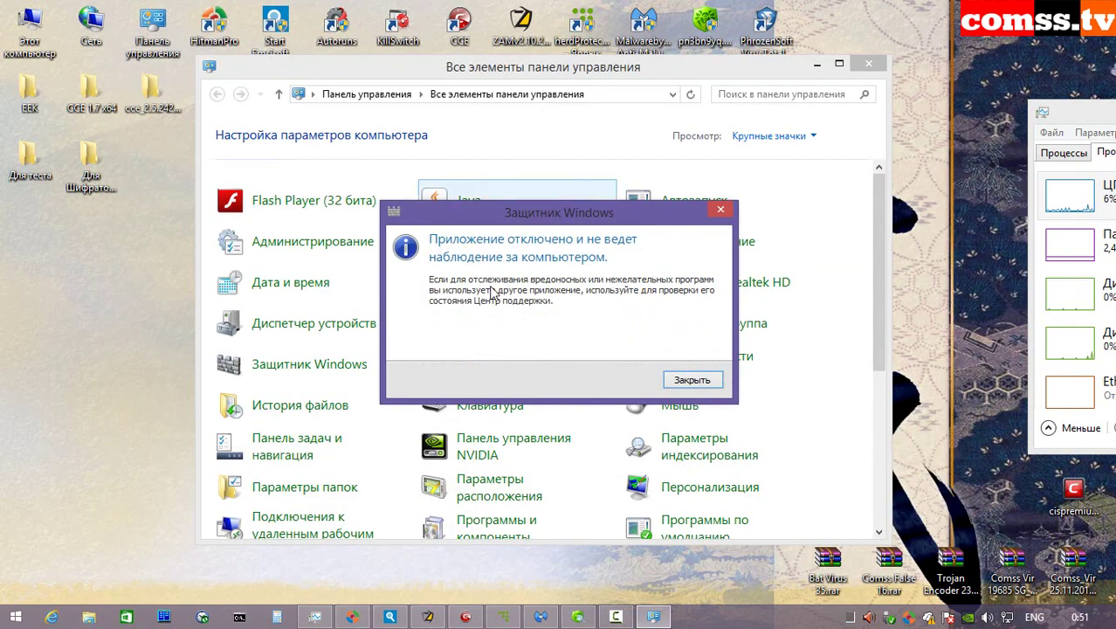
click(685, 380)
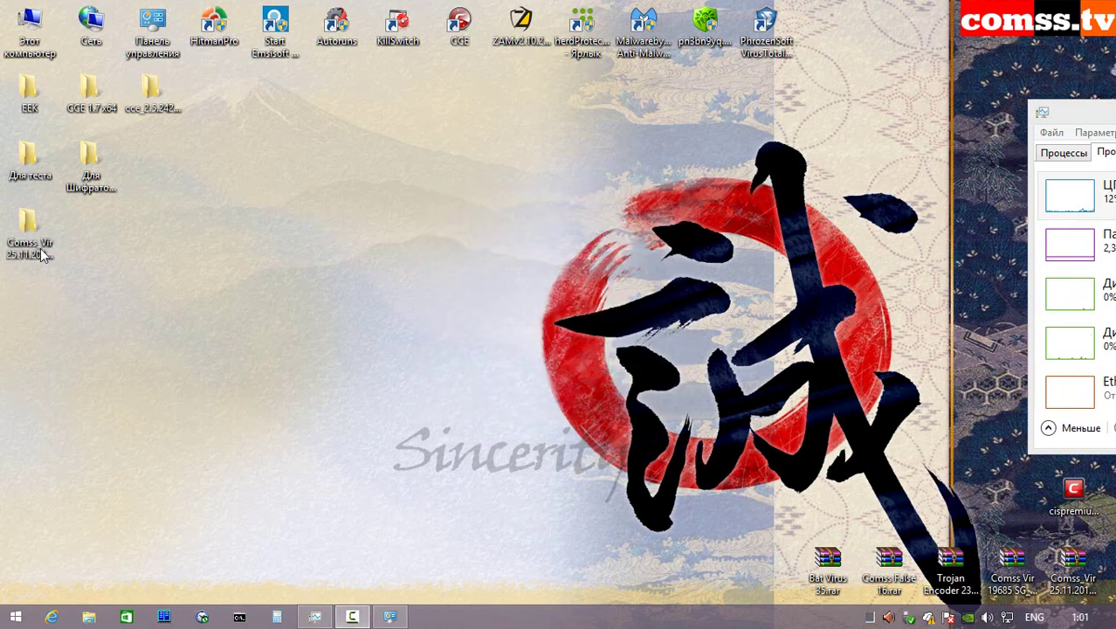
- Inspect the files in the extracted Comss_Vir 25.11.2014 - 09.04.2015 (3549) folder and close it
double_click(40, 251)
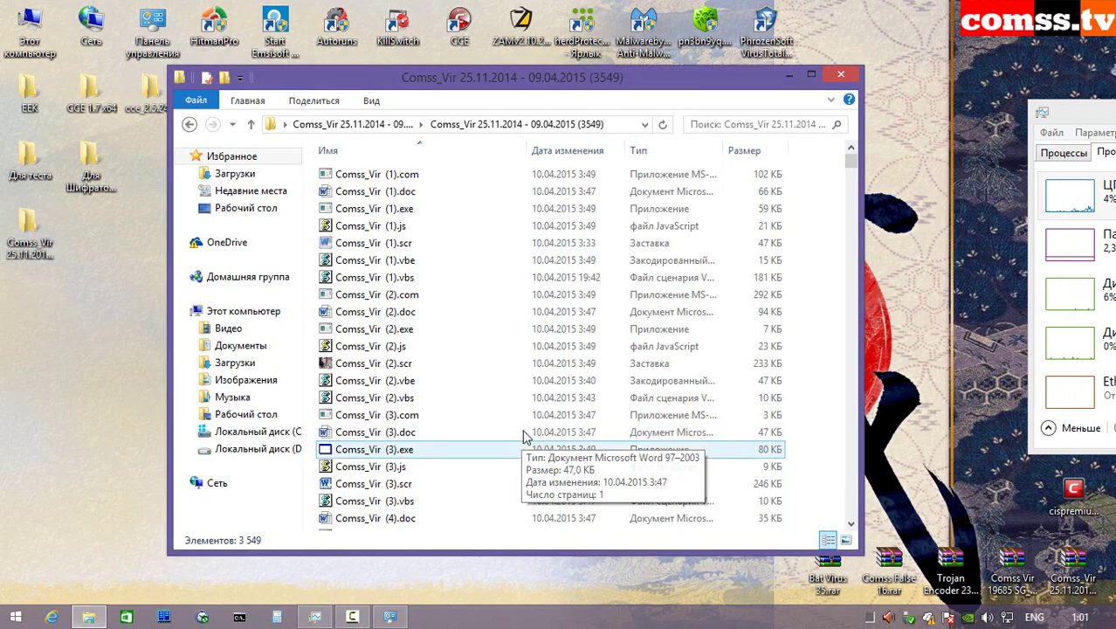
key(alt+F4)
- Extract the Comss Vir 19685 SG_MT 09.04.2015 and Trojan Encoder 237 - Data 09.04.2015 archives into their own desktop folders
double_click(1015, 580)
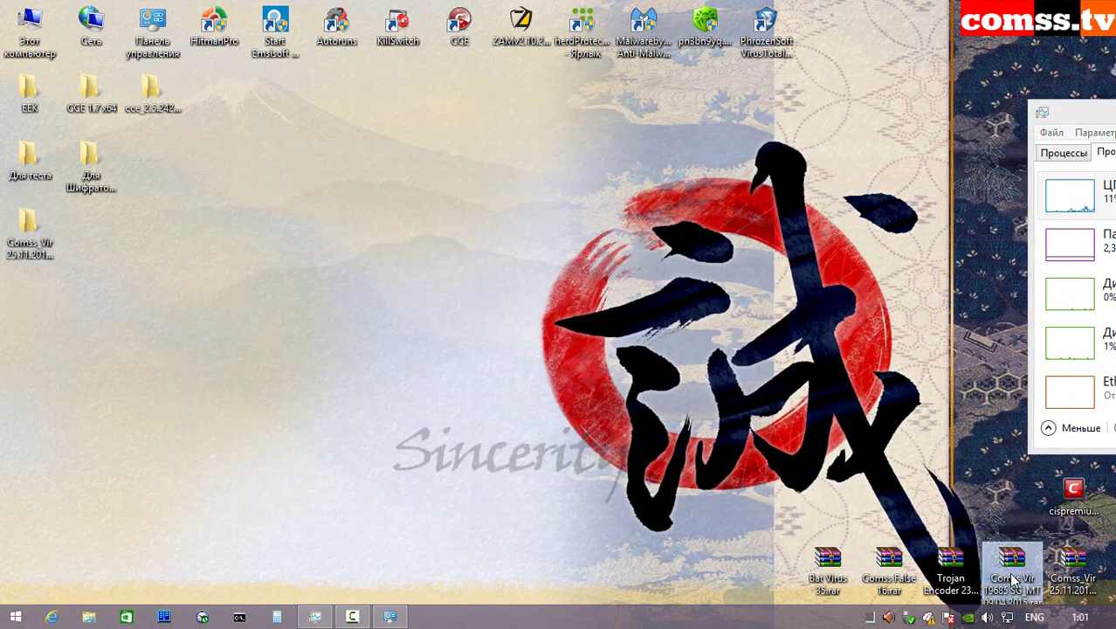
key(Return)
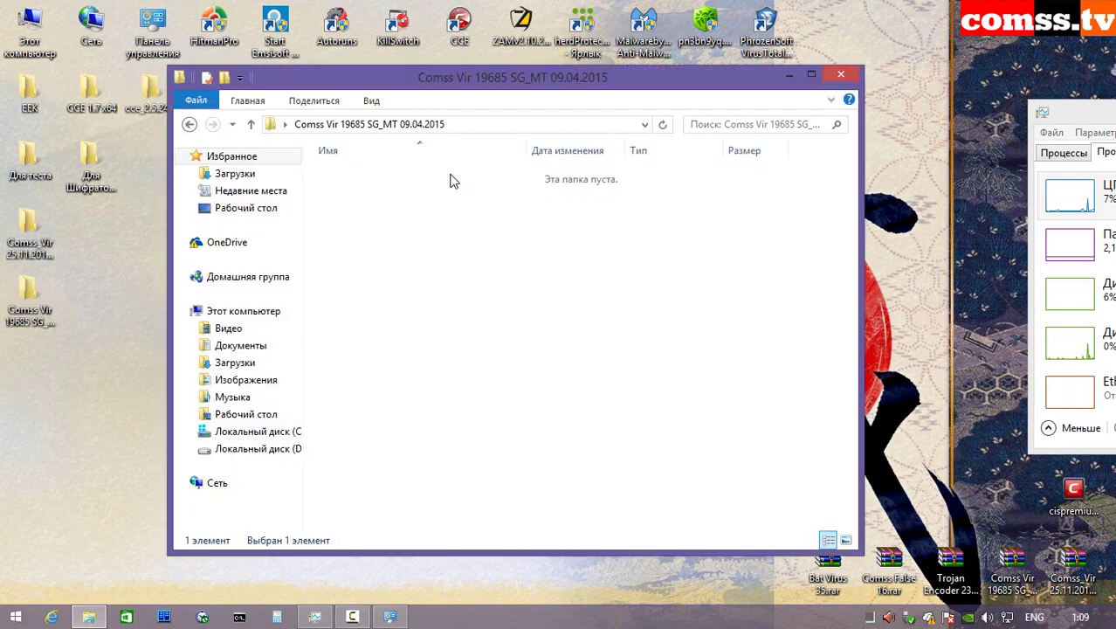
double_click(452, 181)
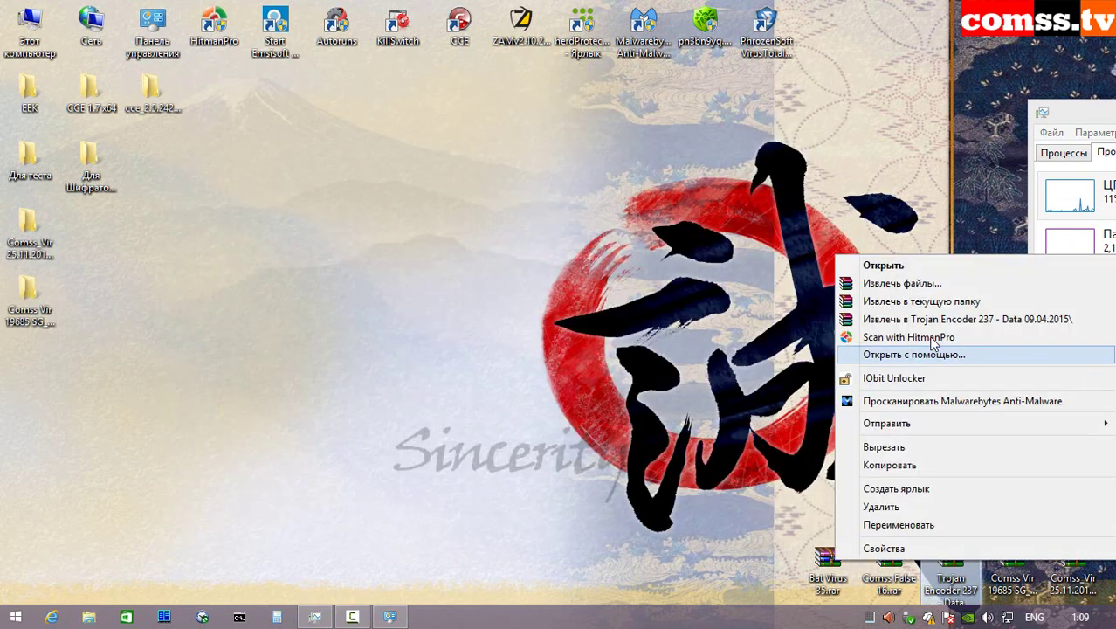
click(927, 321)
key(Return)
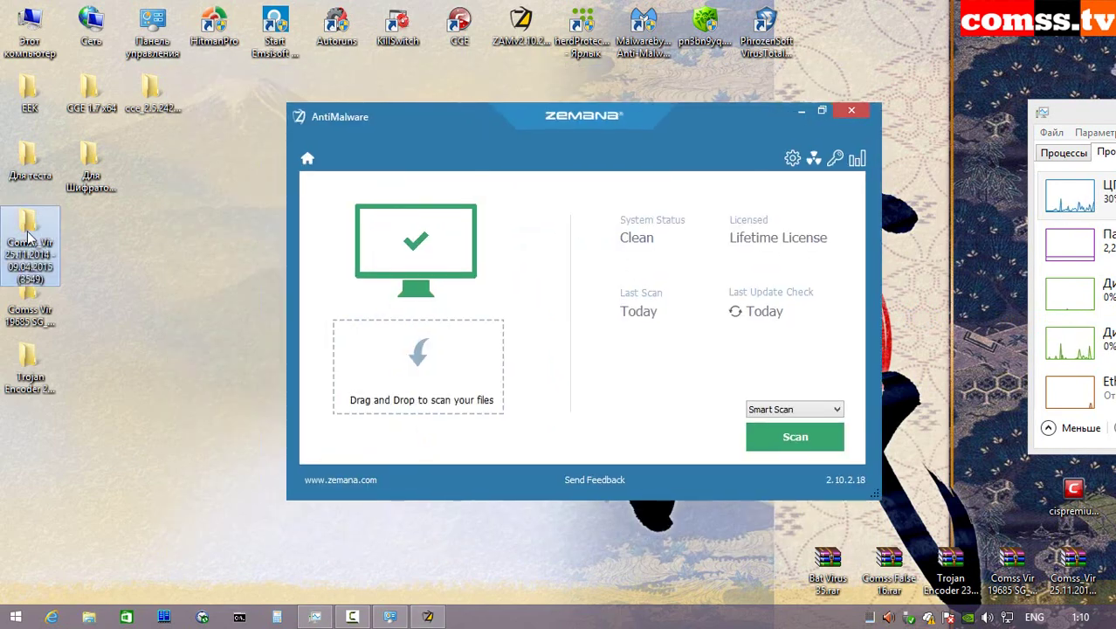
- Scan the Comss_Vir 25.11.2014, Comss Vir 19685 and Trojan Encoder 237 folders one by one with Zemana AntiMalware
drag(29, 236, 388, 341)
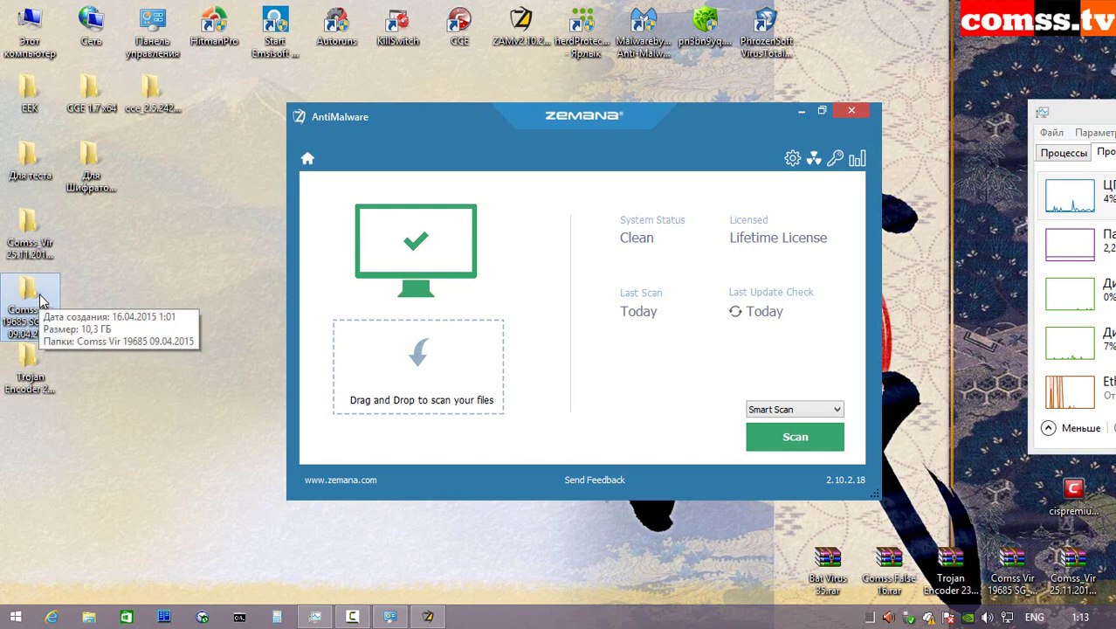
drag(31, 297, 392, 348)
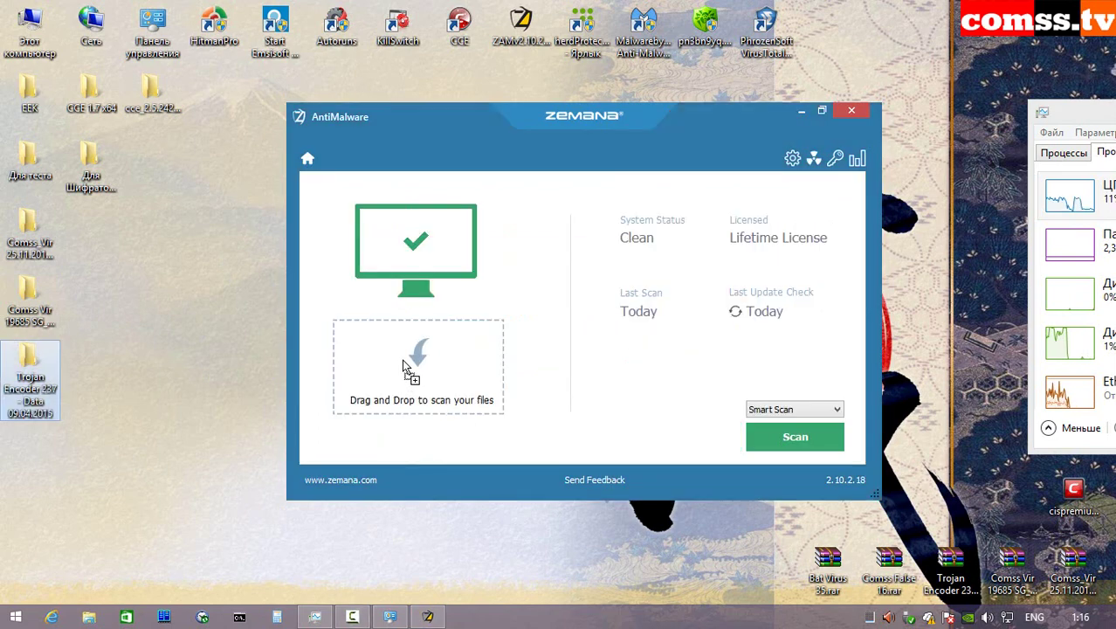
drag(30, 372, 367, 367)
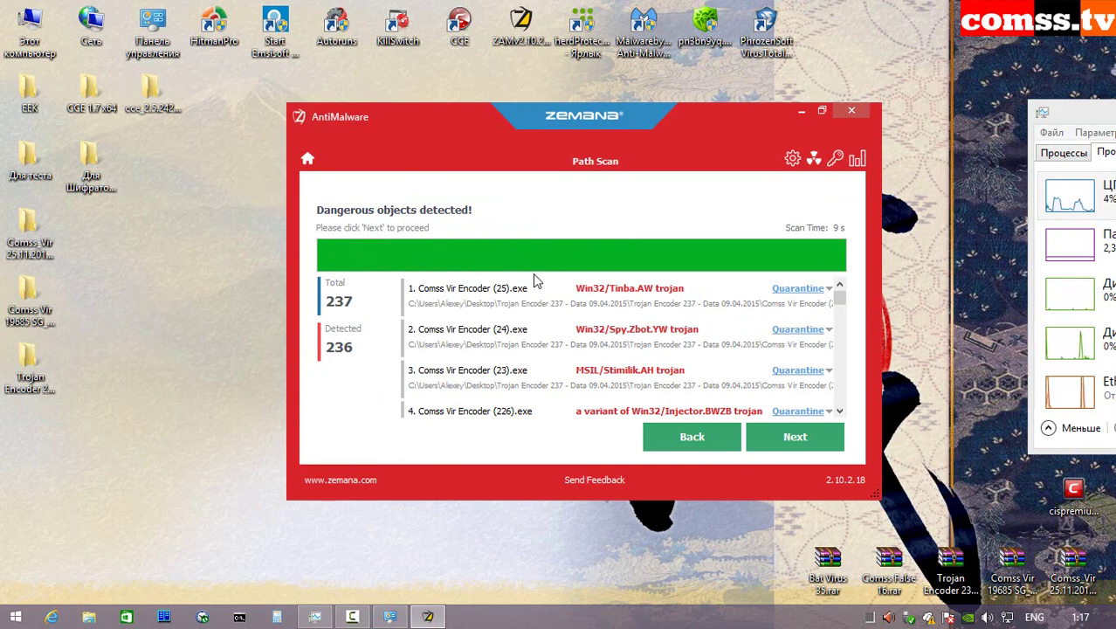
- Close Zemana AntiMalware and permanently delete the three extracted malware folders from the desktop
key(alt+F4)
right_click(35, 245)
click(127, 550)
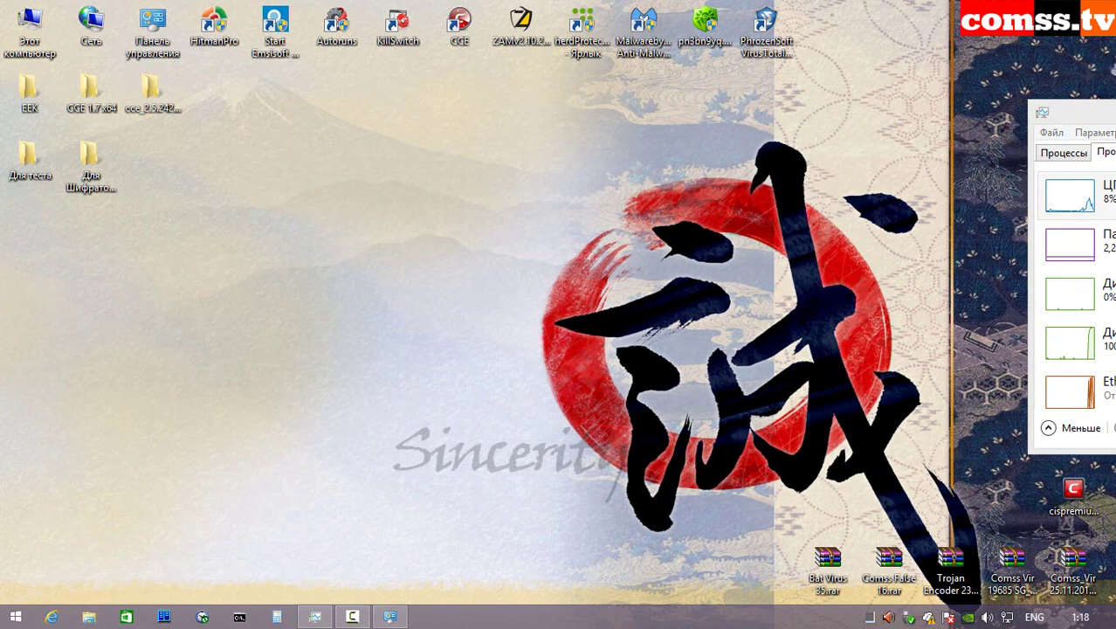
key(shift+Delete)
click(627, 321)
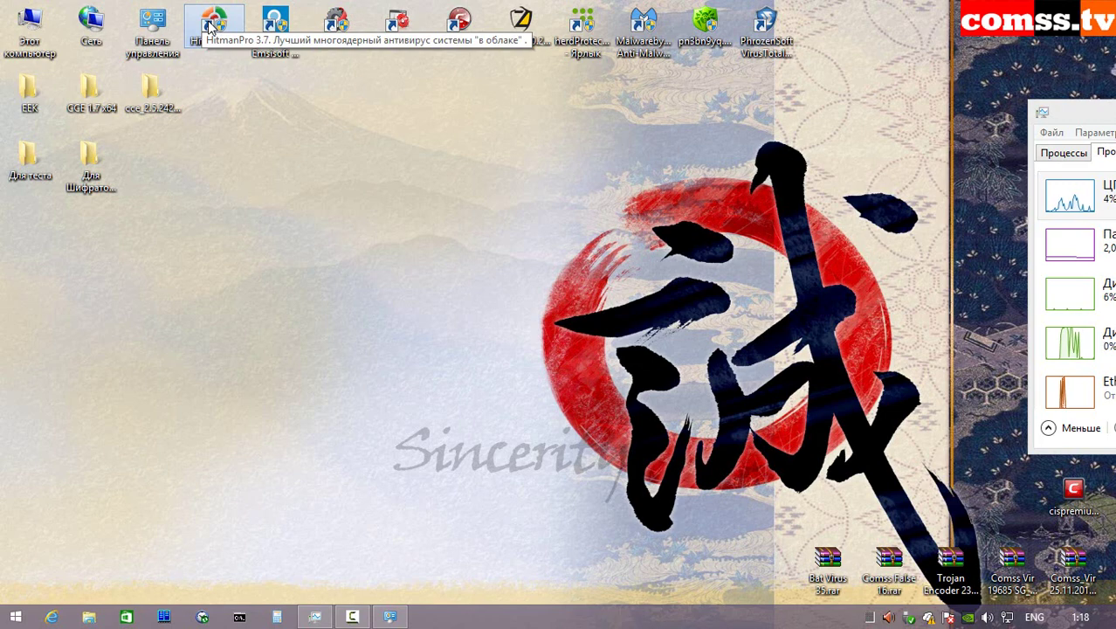
- Launch HitmanPro from the desktop
double_click(211, 26)
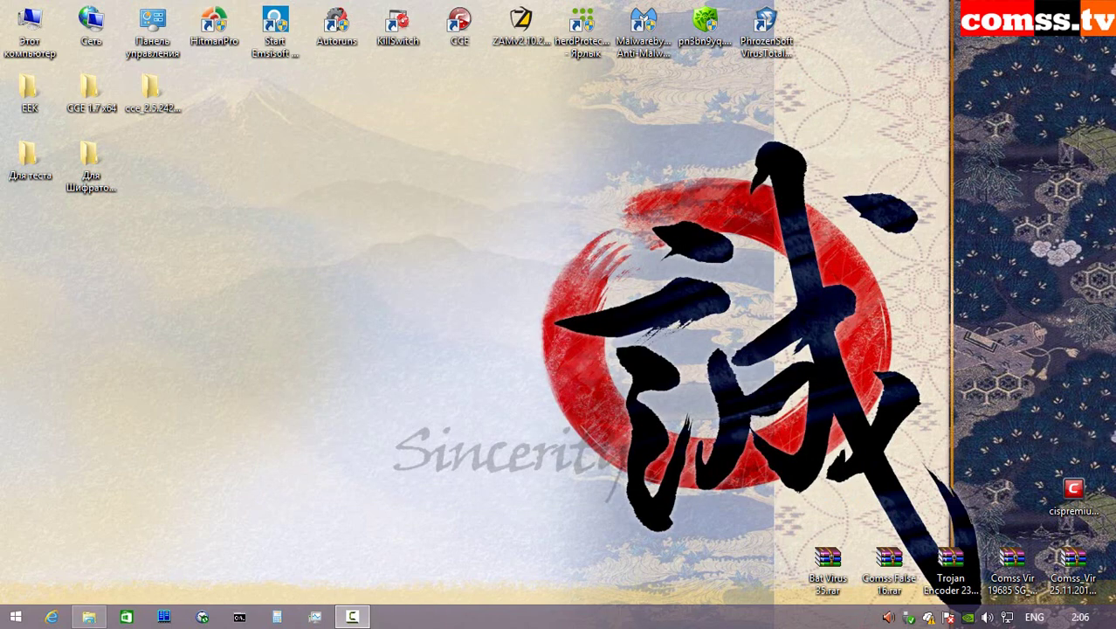
- Run the COMODO Internet Security Premium installer, keep the default DNS and data-sharing options, and decline making Chromodo the default browser
double_click(1073, 494)
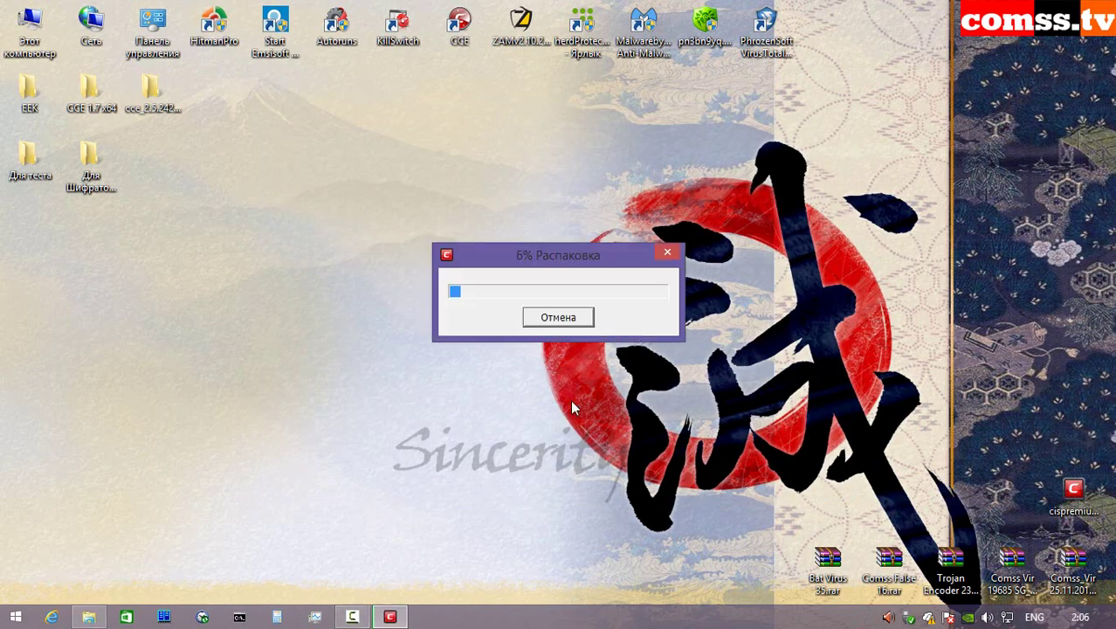
click(611, 384)
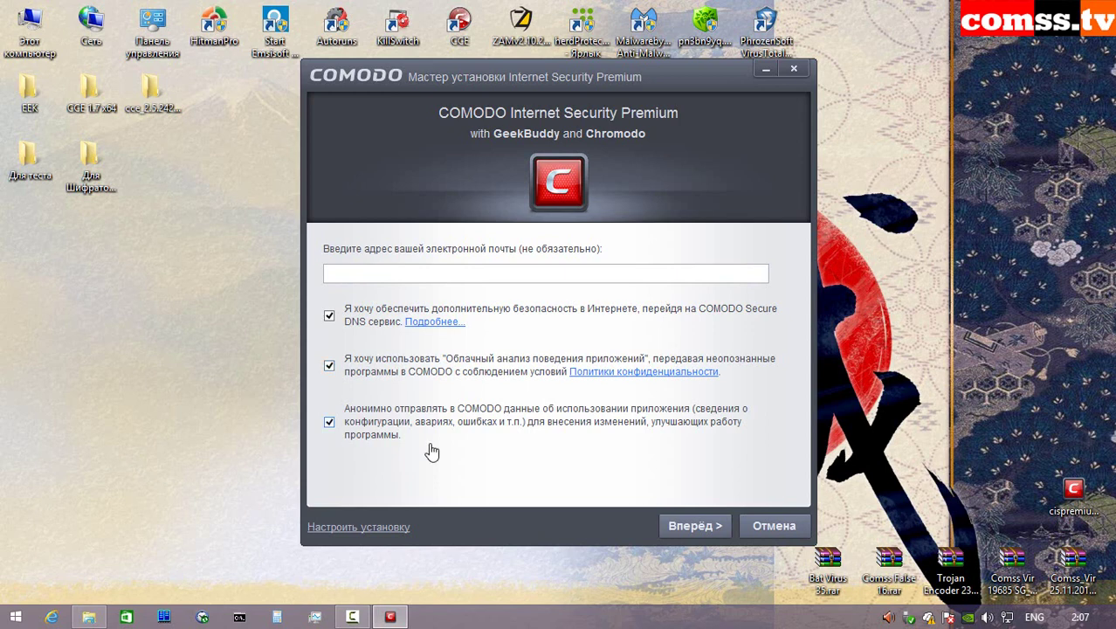
key(Return)
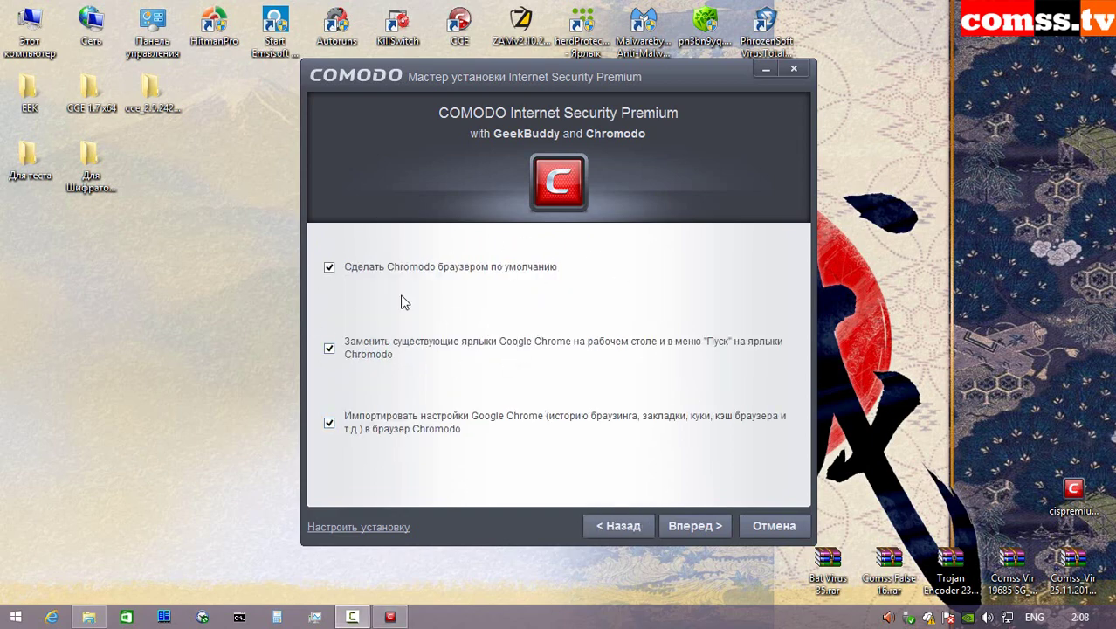
click(329, 269)
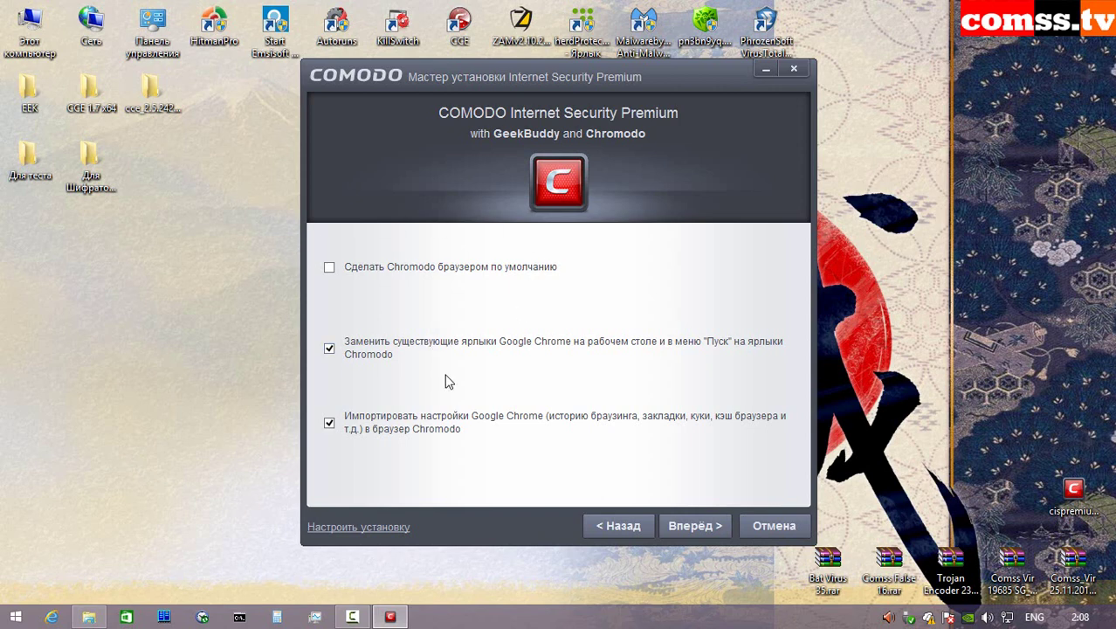
key(Return)
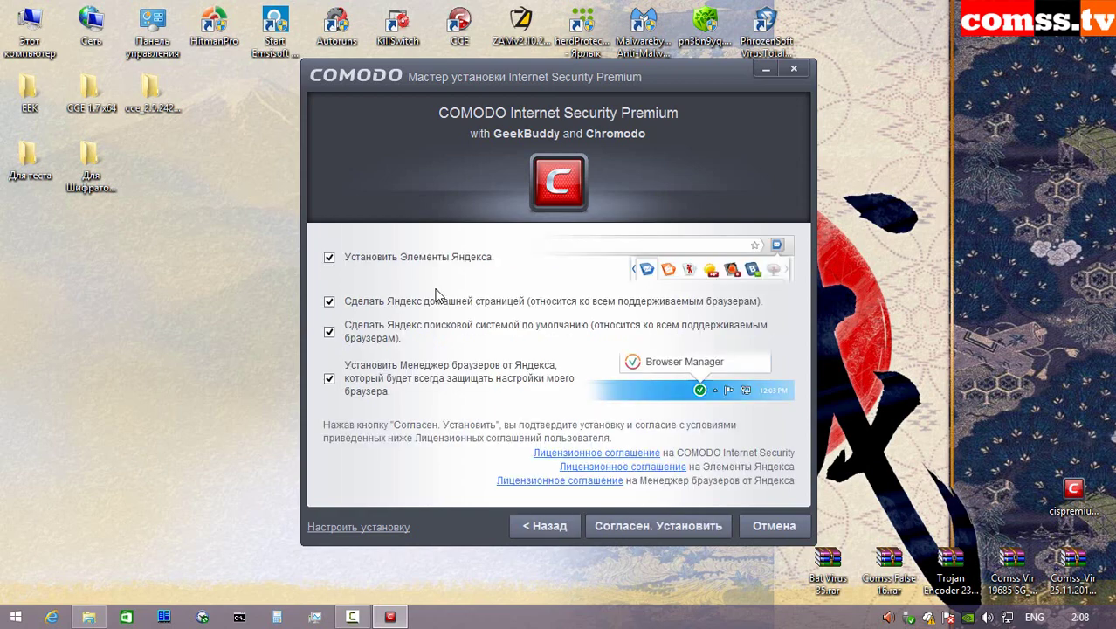
- Decline Yandex Elements, the Yandex home page, default search and browser manager, then accept the licence and start the installation
click(329, 257)
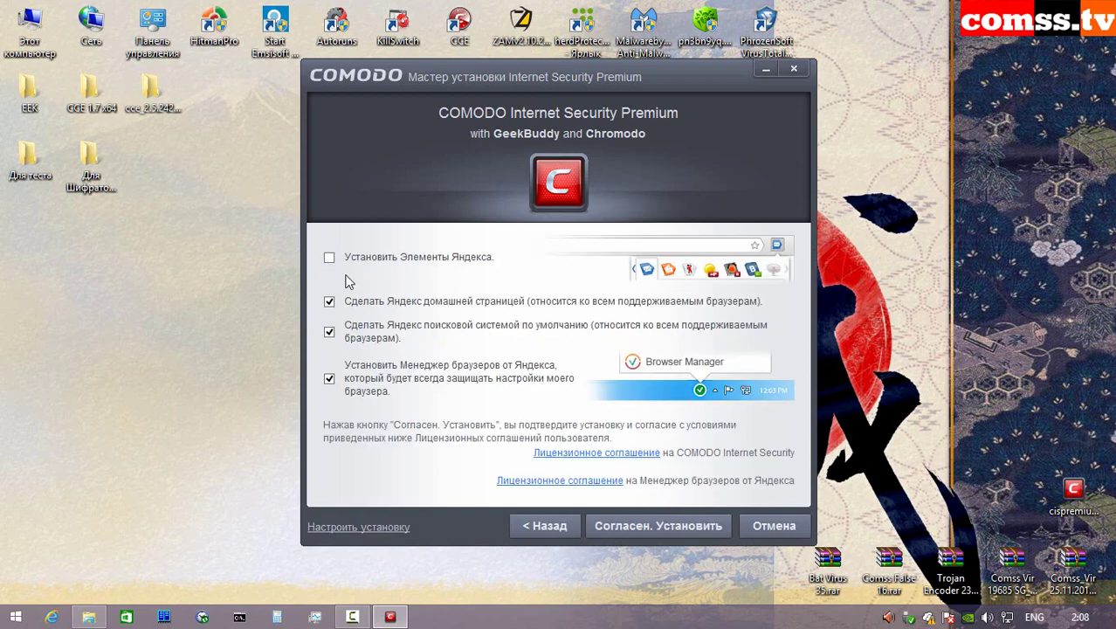
click(329, 301)
click(330, 335)
click(329, 379)
key(Return)
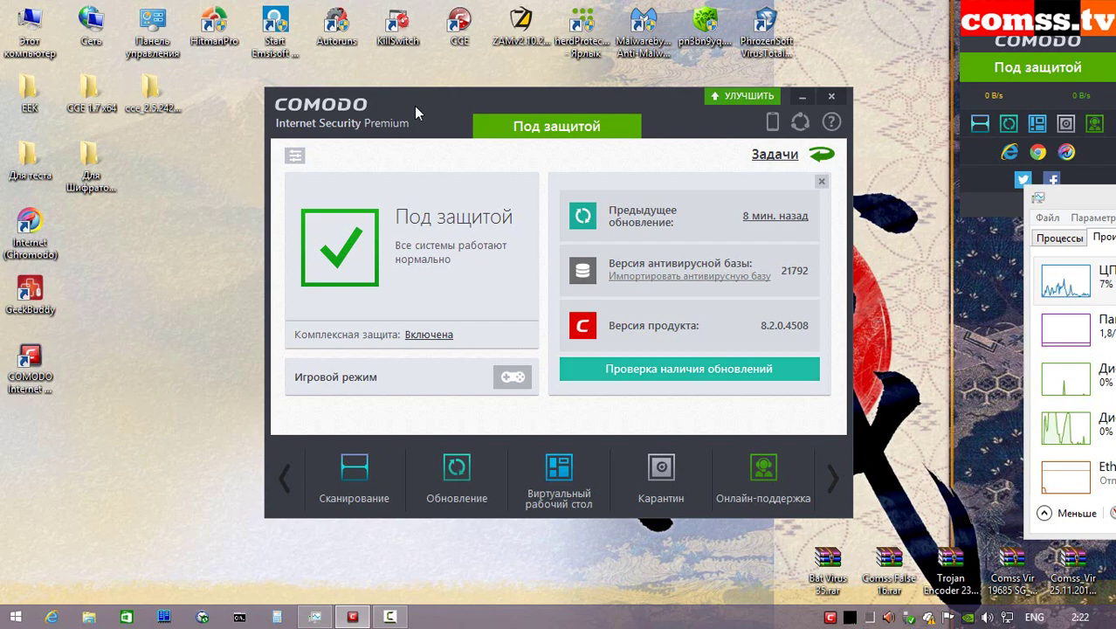
- Check for antivirus database and program updates and close the finished update task
key(Return)
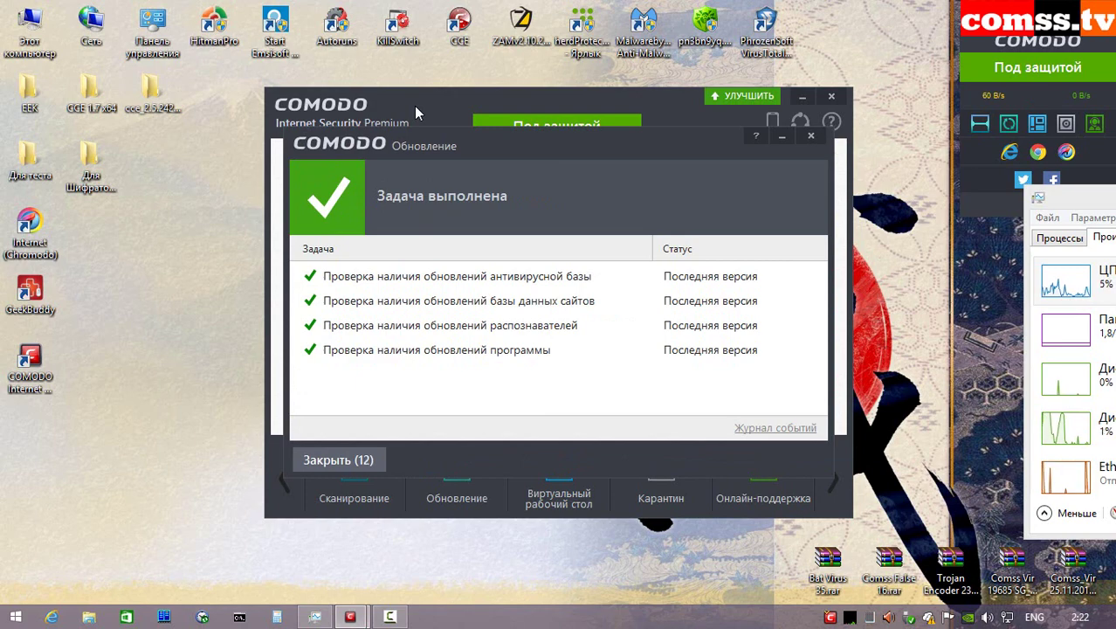
key(Escape)
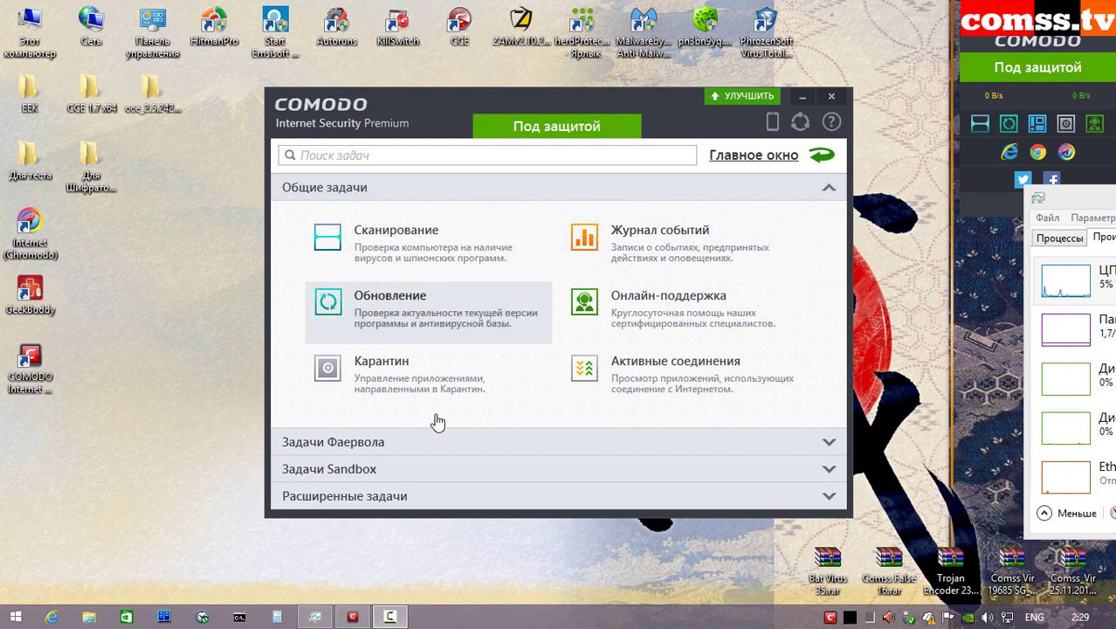
- Browse the firewall, Sandbox and advanced task groups, and turn off the alert sound in the advanced interface settings
click(373, 447)
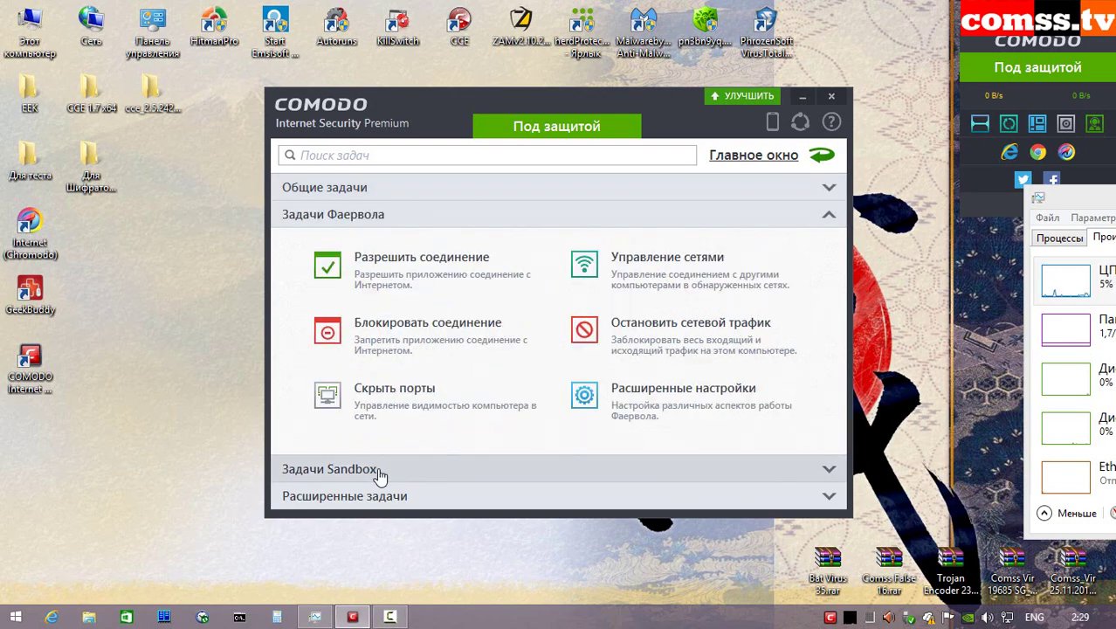
click(379, 471)
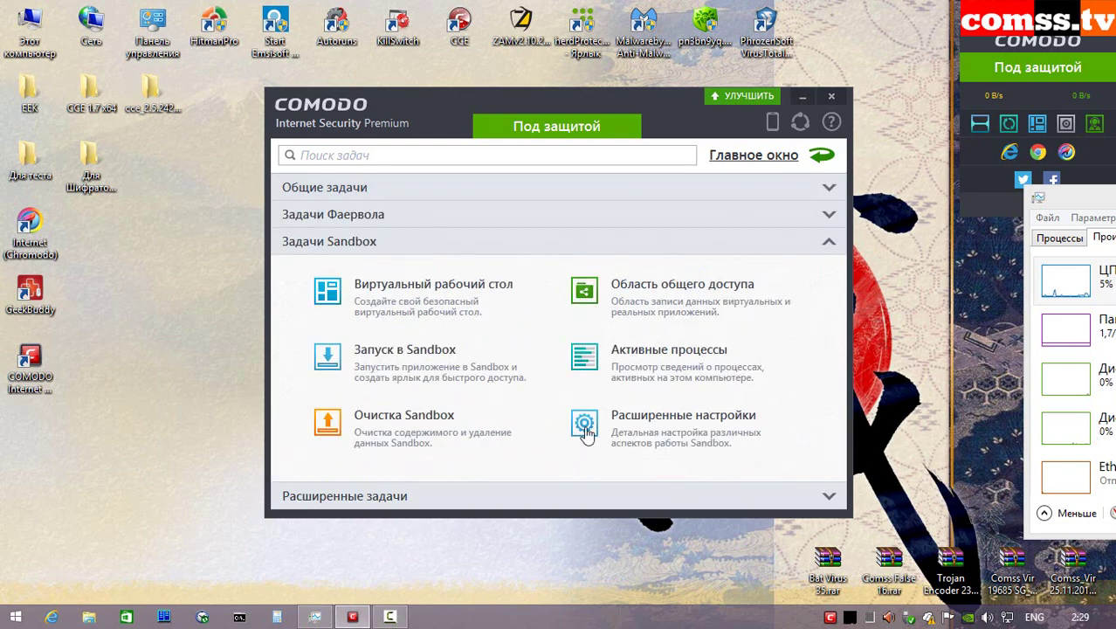
click(405, 499)
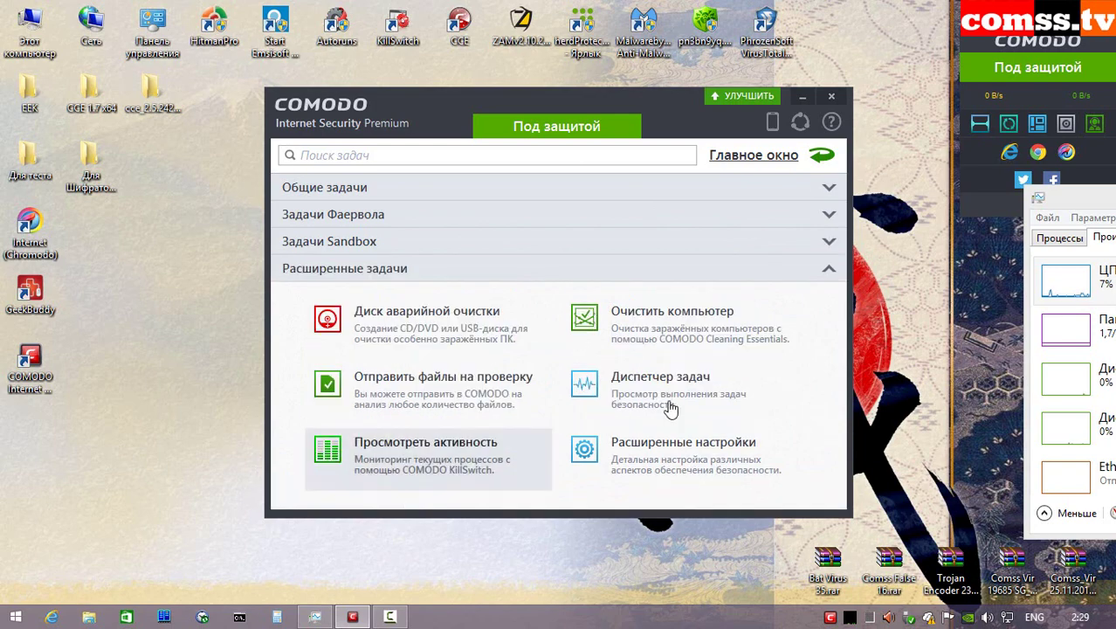
click(667, 461)
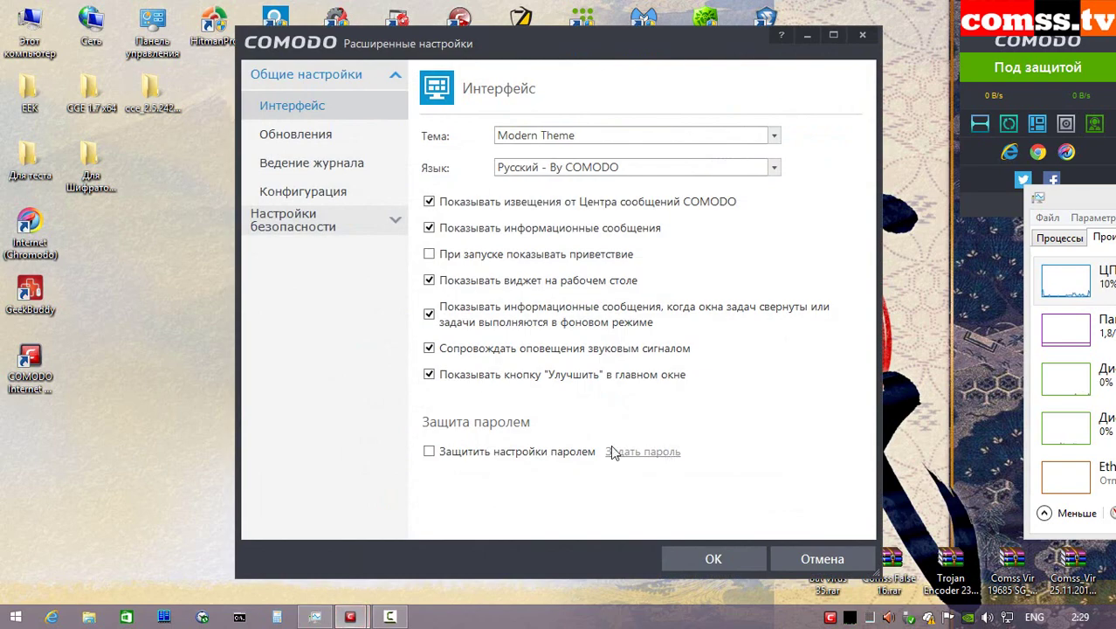
click(428, 349)
- Review the updates, logging and configuration pages of the general settings
click(289, 140)
click(291, 170)
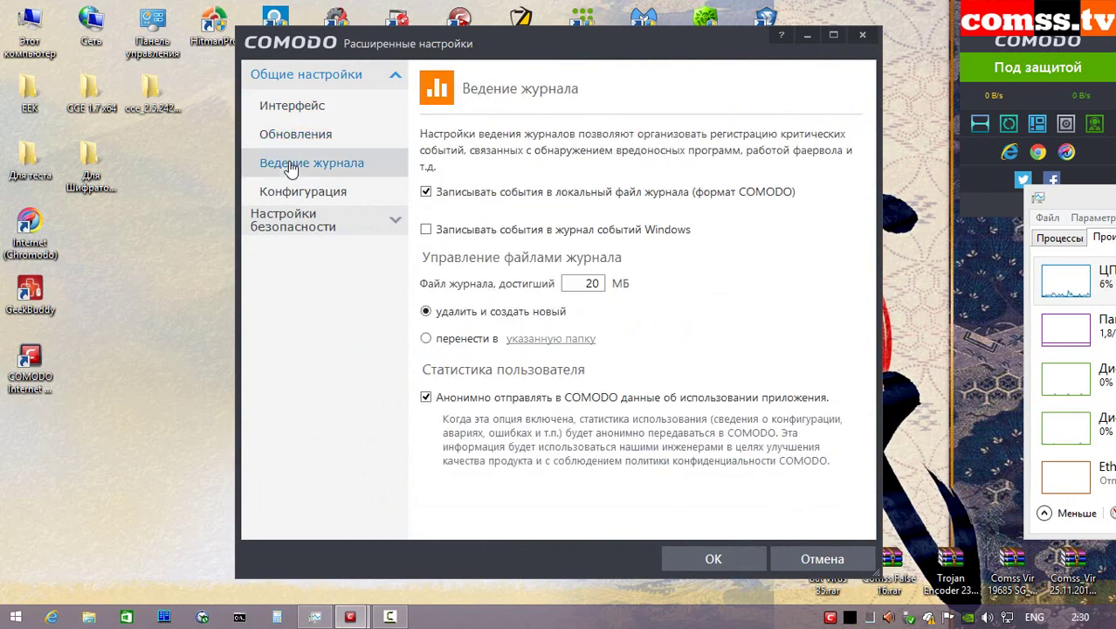
click(303, 193)
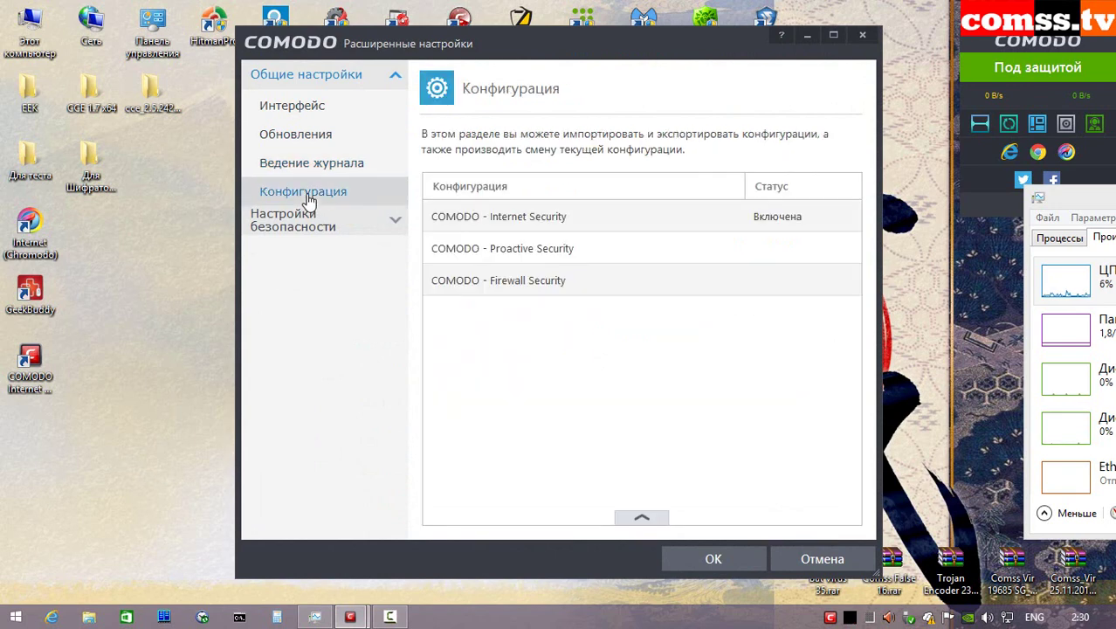
- Review the antivirus security settings: real-time monitoring, scan profiles and excluded paths
click(306, 222)
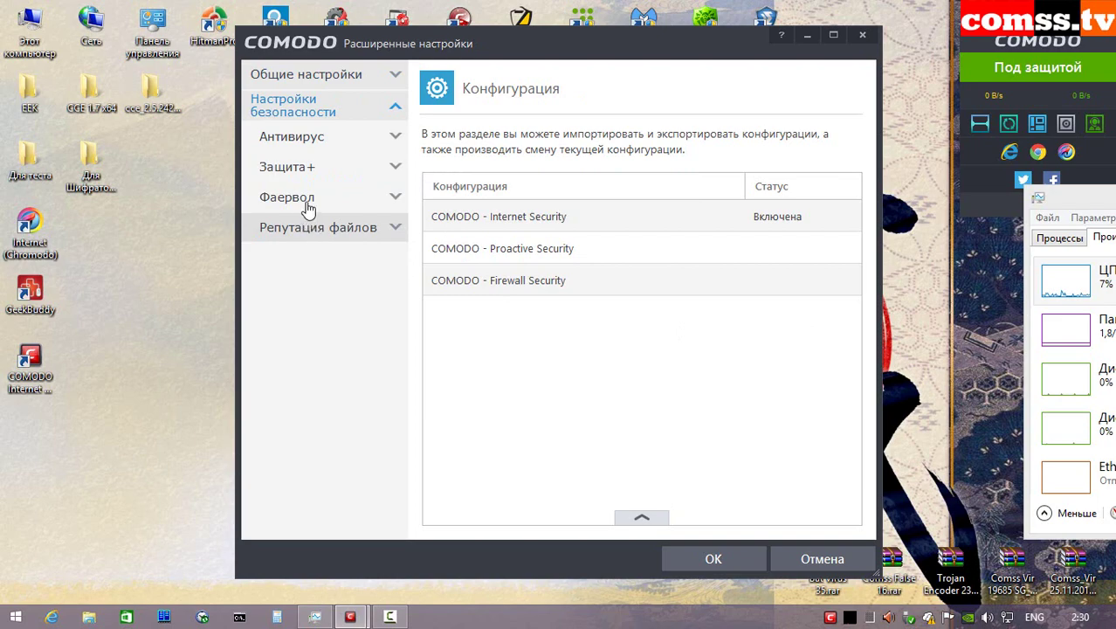
click(297, 136)
click(314, 171)
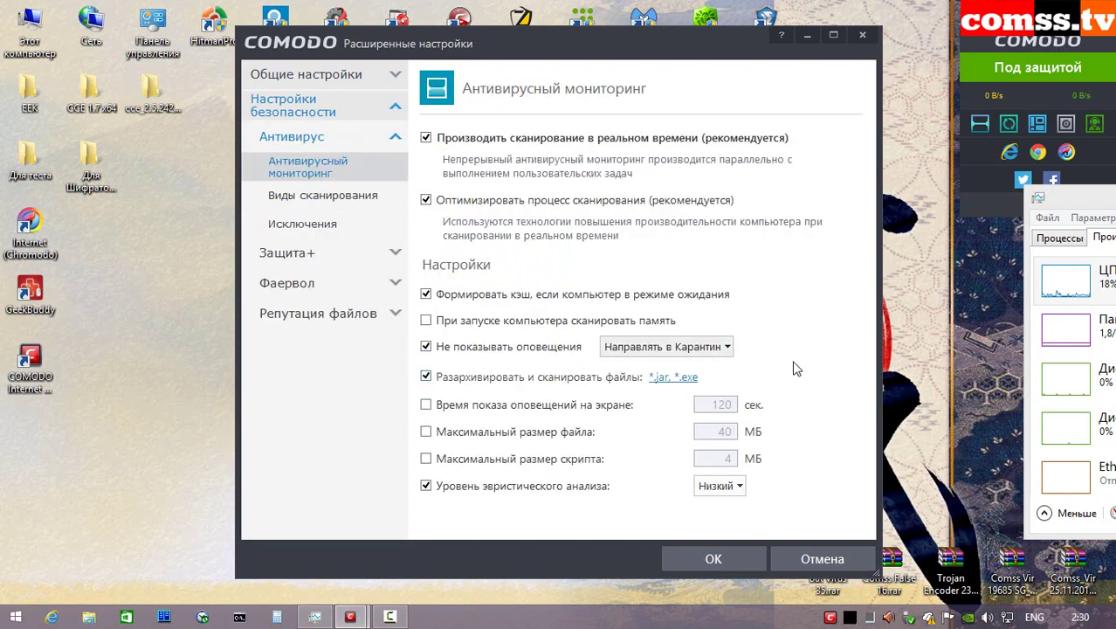
click(302, 206)
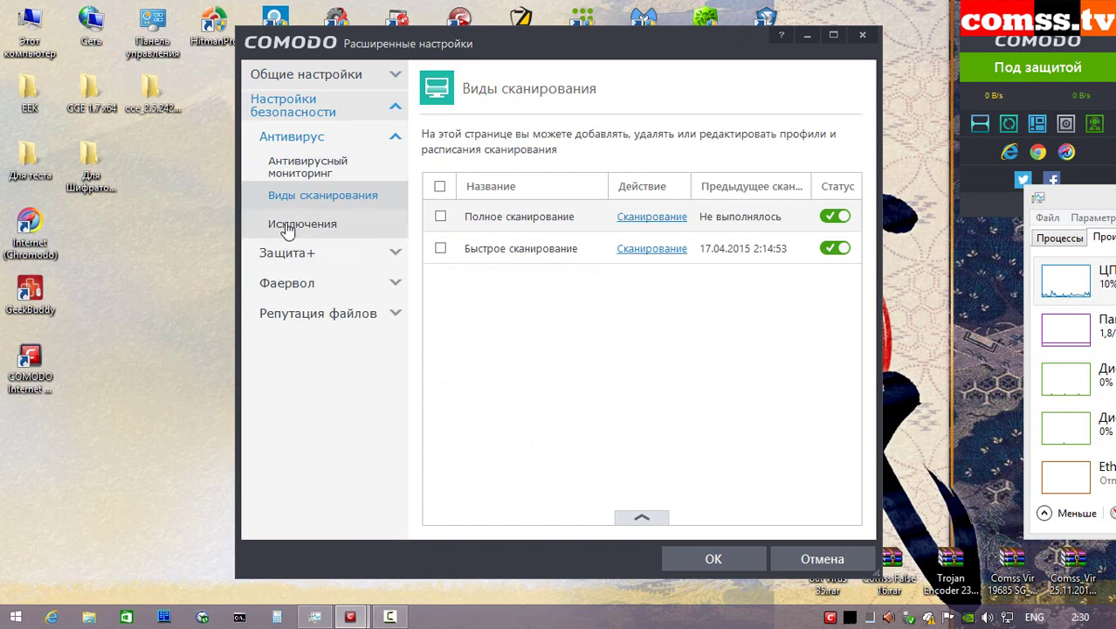
click(288, 226)
click(461, 161)
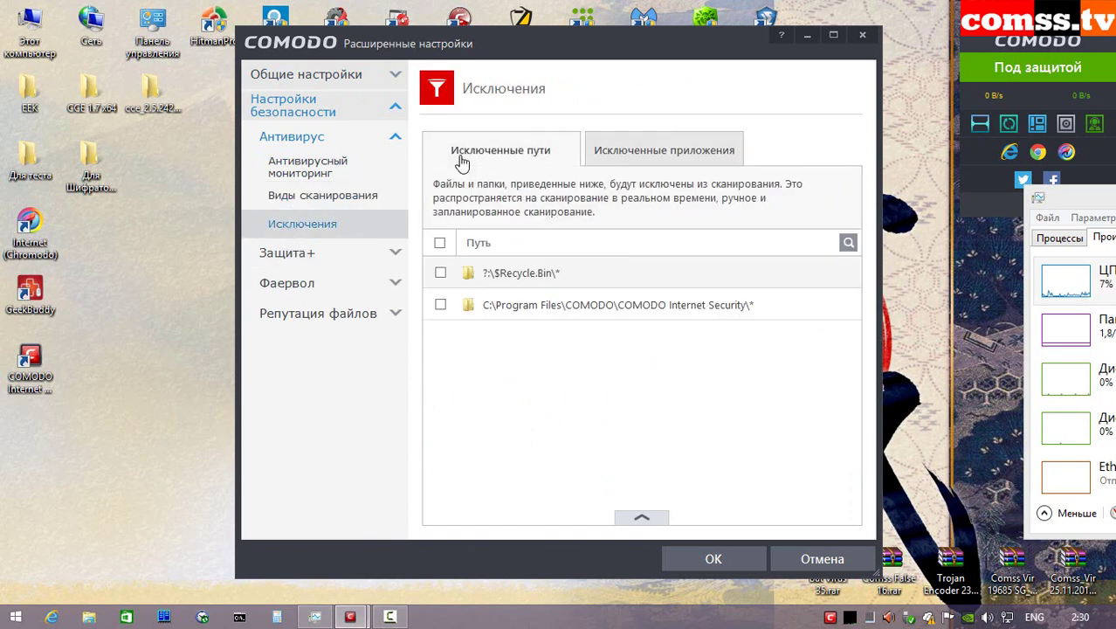
- Review the HIPS section of Defense+, covering its settings, rules, rulesets, protected objects and groups
click(395, 253)
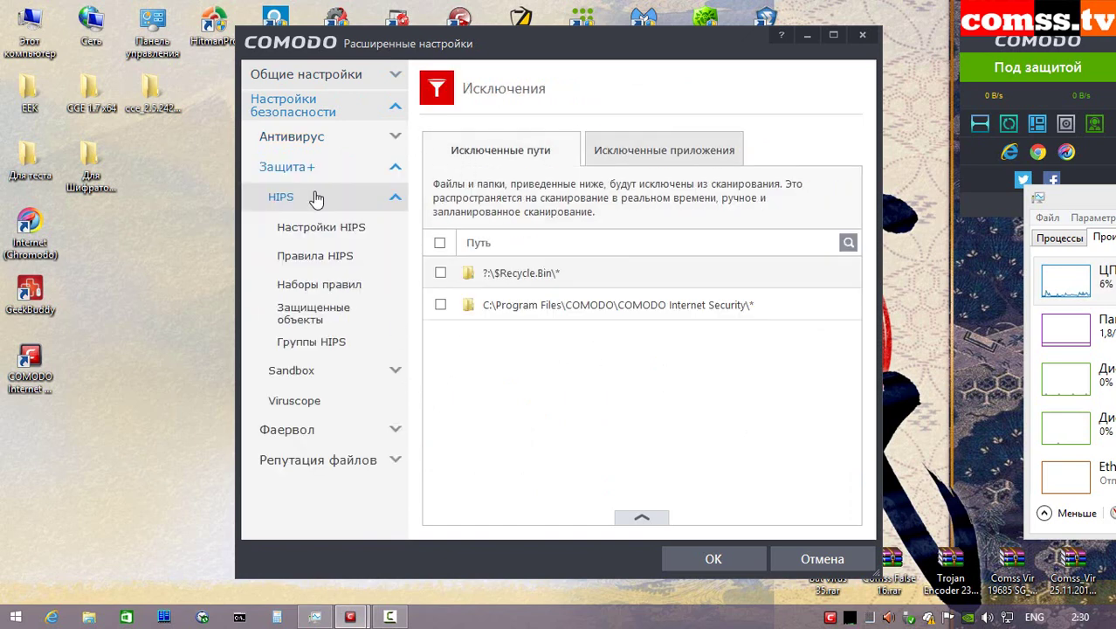
click(321, 227)
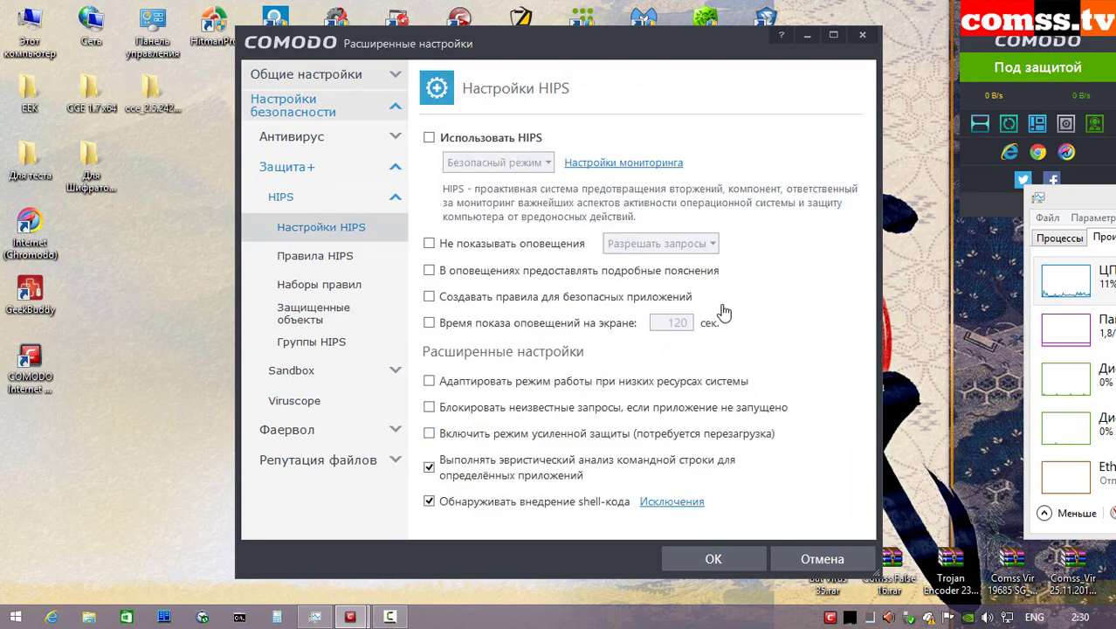
click(299, 259)
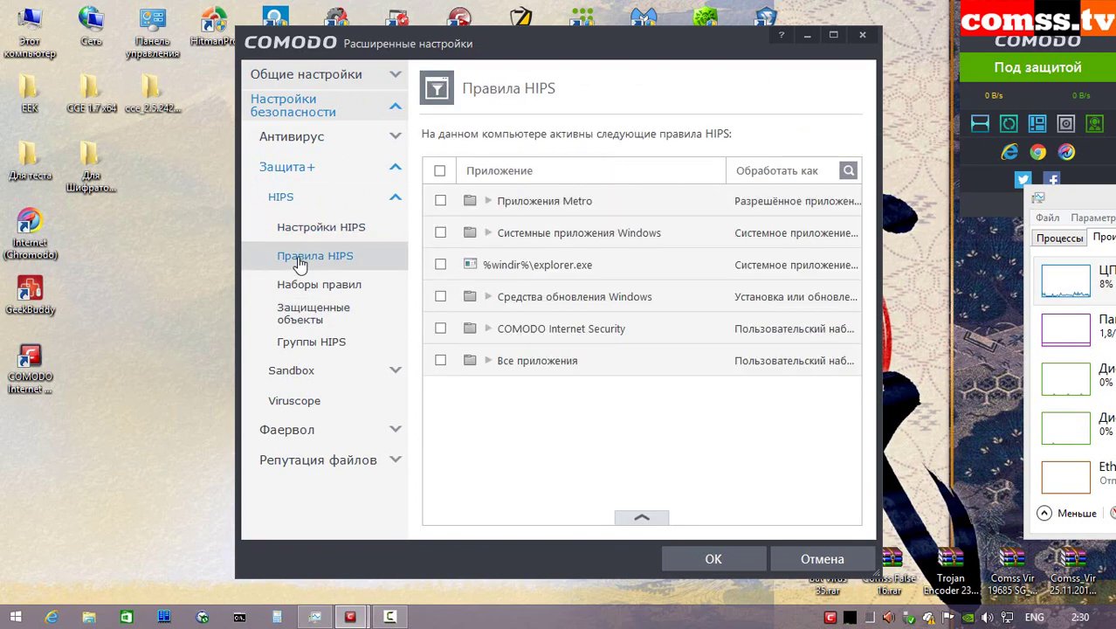
click(317, 288)
click(316, 314)
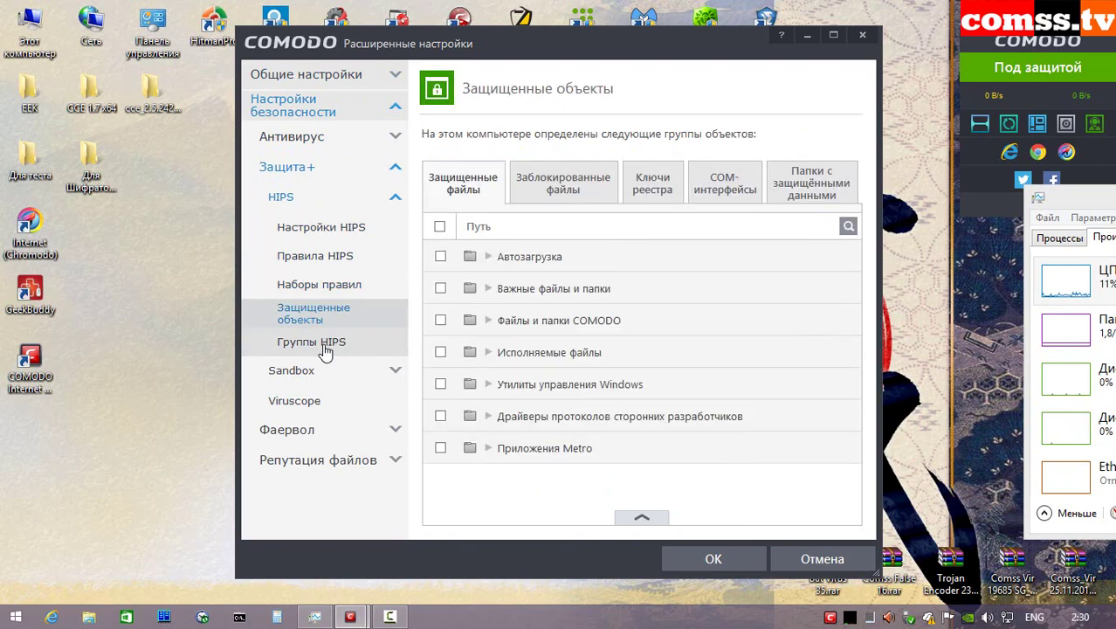
click(326, 345)
- Review the Sandbox settings, the Auto-Sandbox rules and the Viruscope options
click(297, 370)
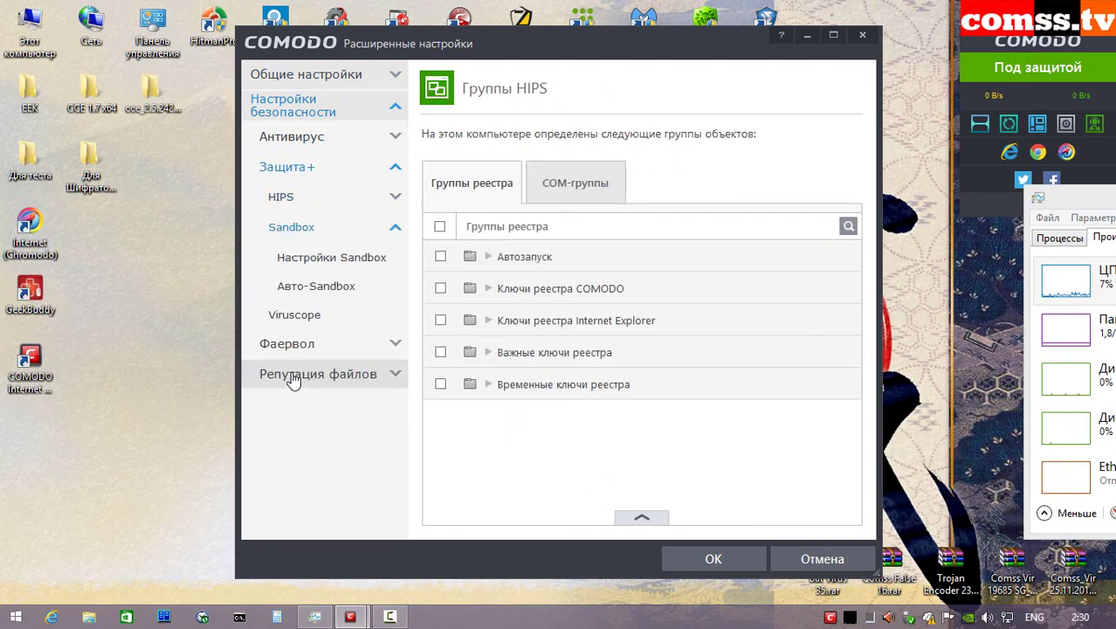
click(332, 261)
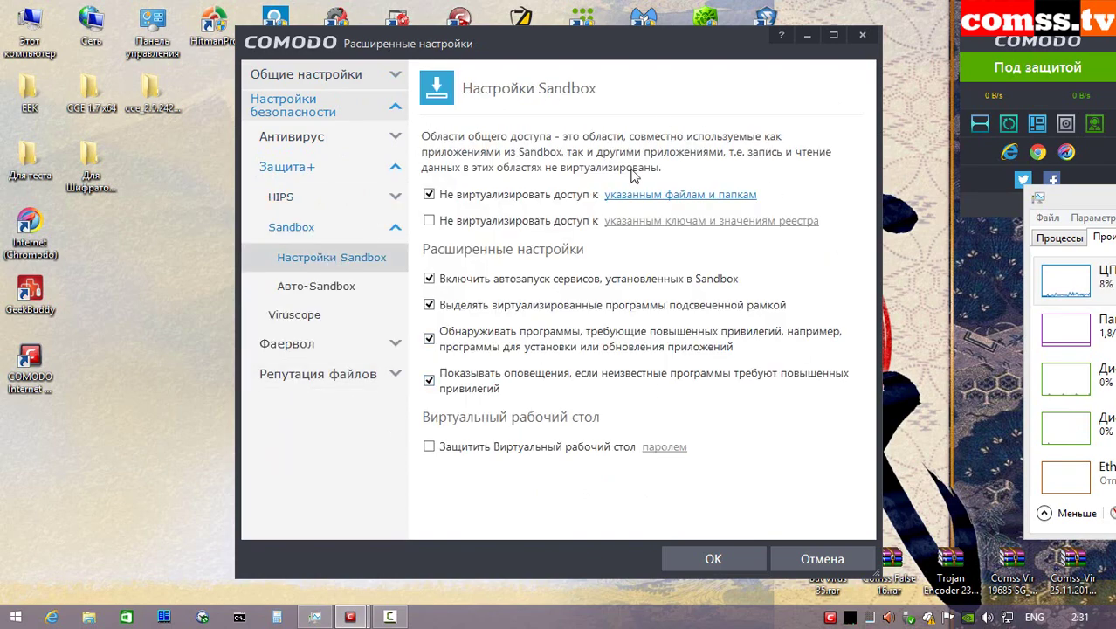
key(Down)
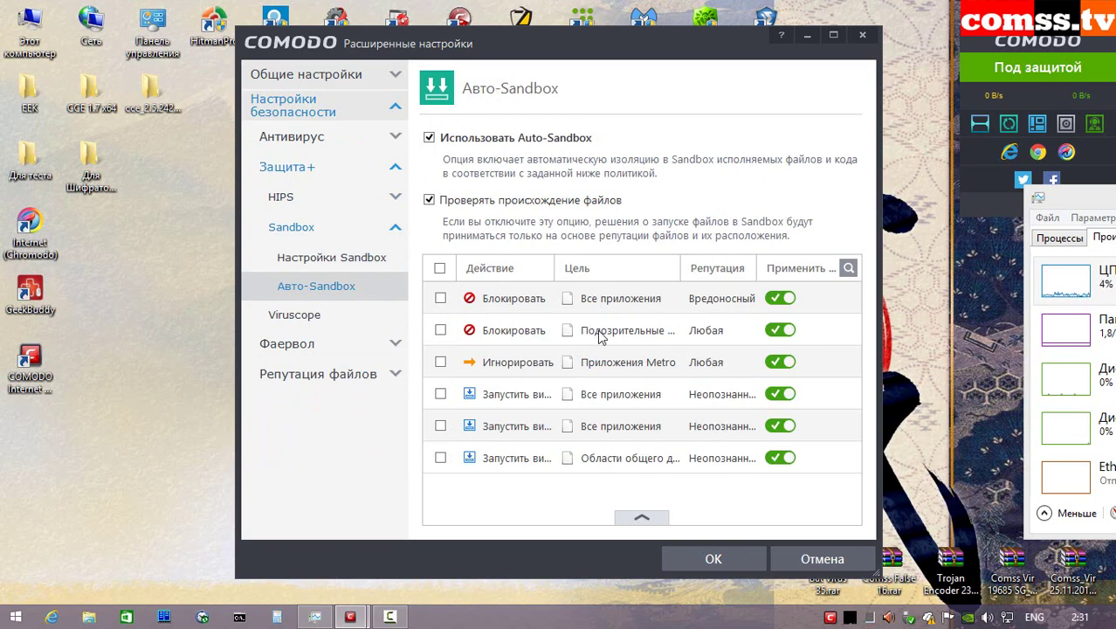
click(300, 316)
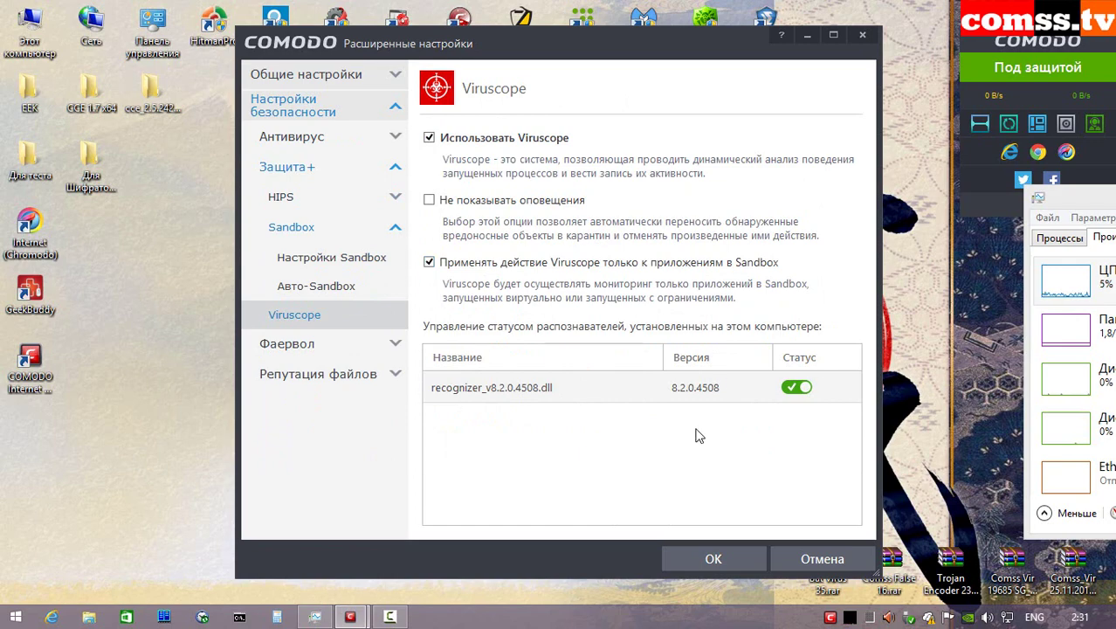
- Review the firewall section, covering its settings, application and global rules, rulesets, network zones, port sets and content filter
click(288, 344)
click(312, 228)
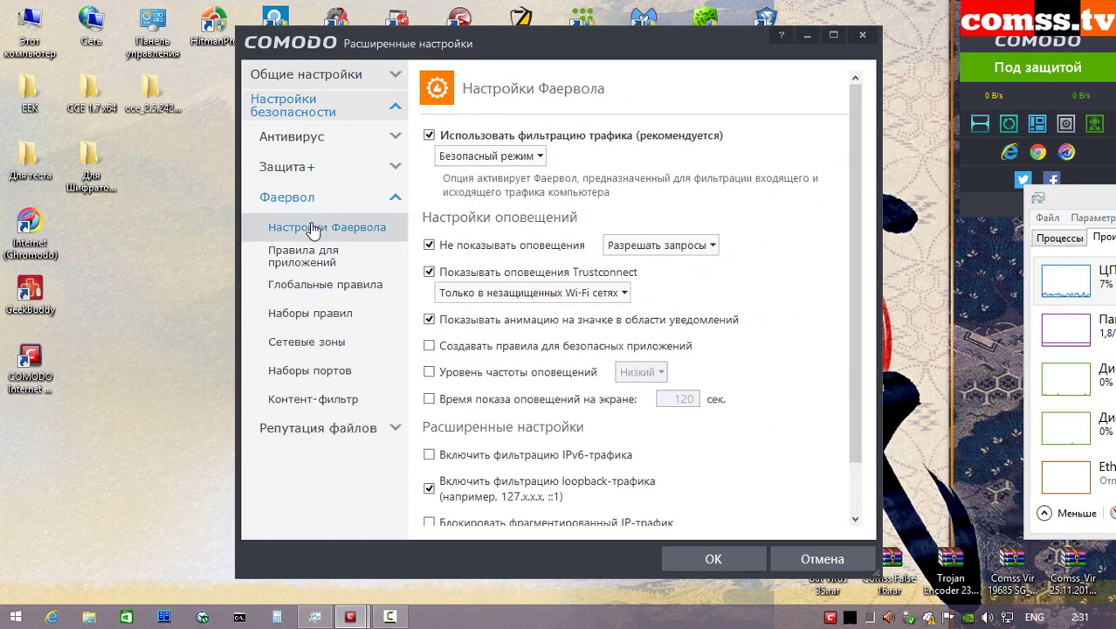
scroll(784, 166, down, 1)
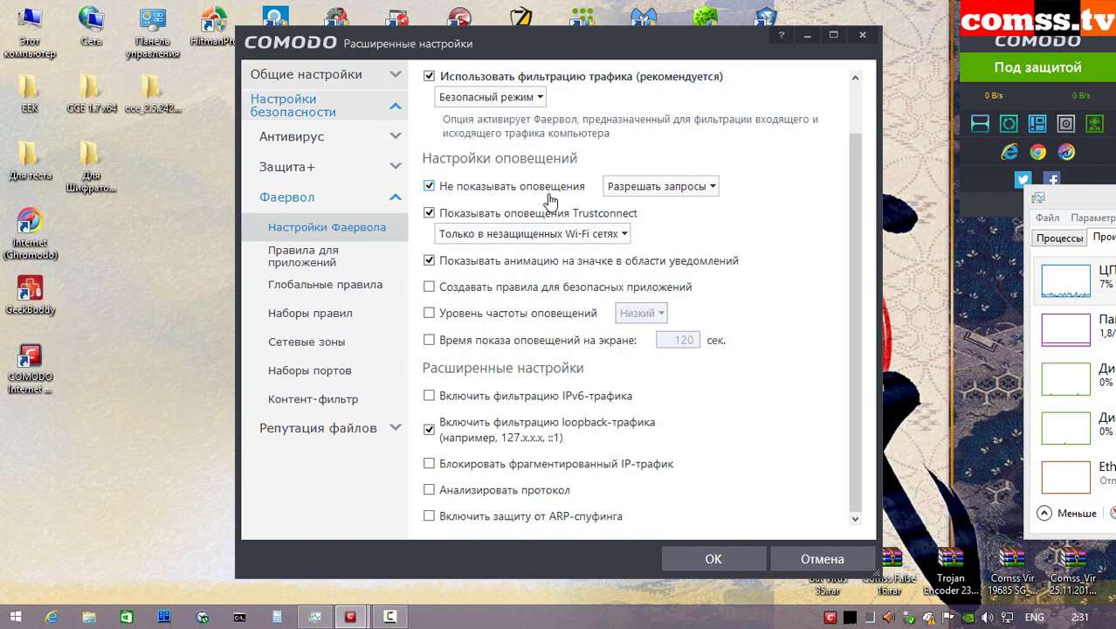
click(302, 256)
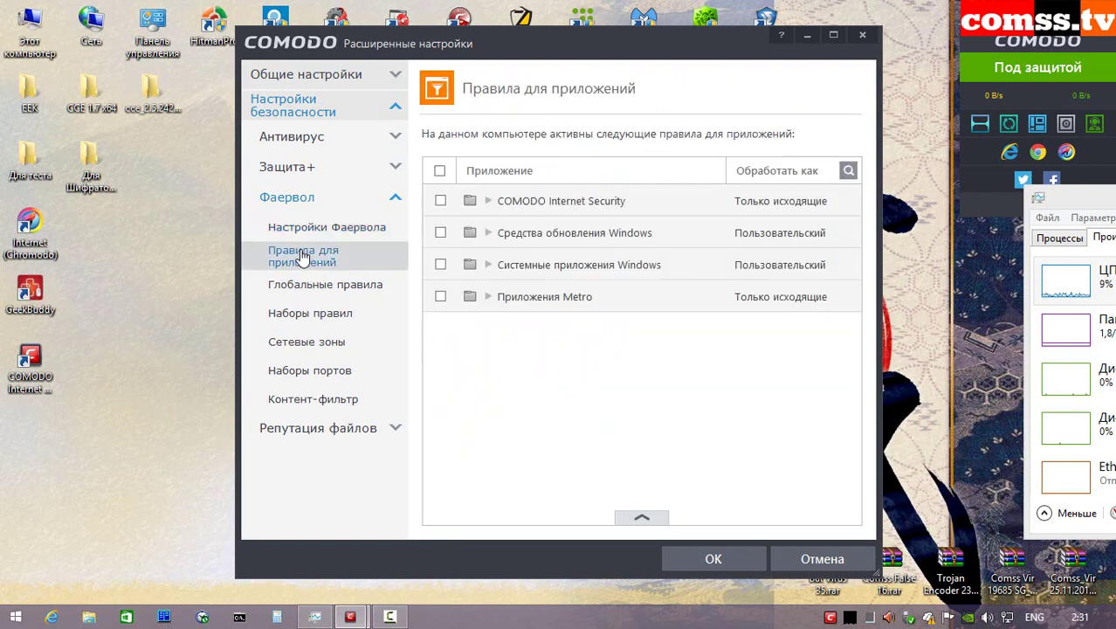
click(316, 286)
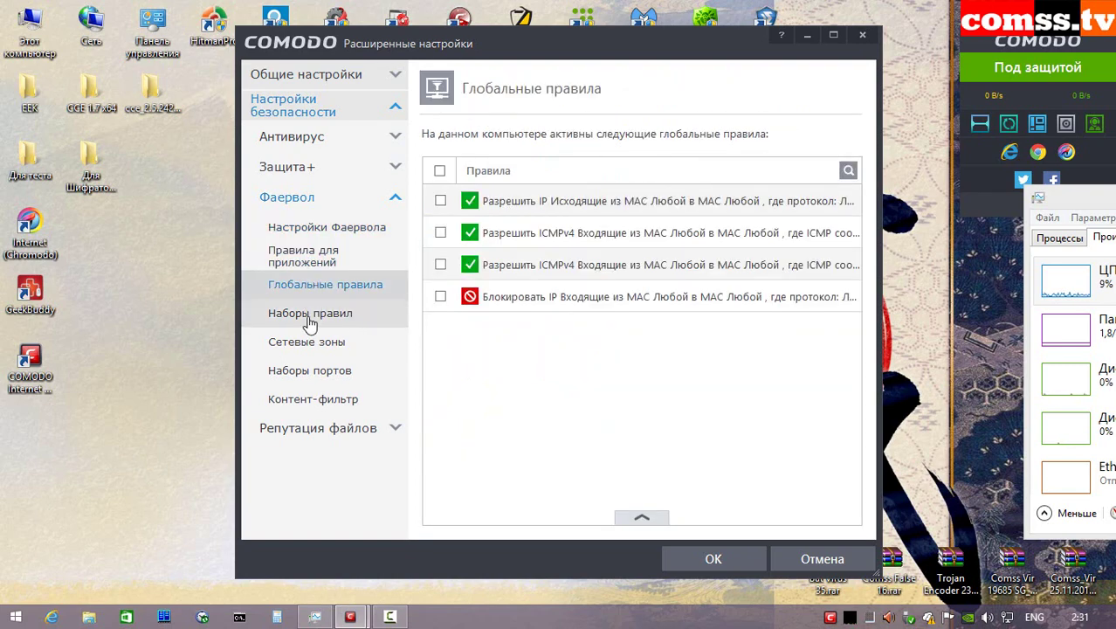
click(310, 318)
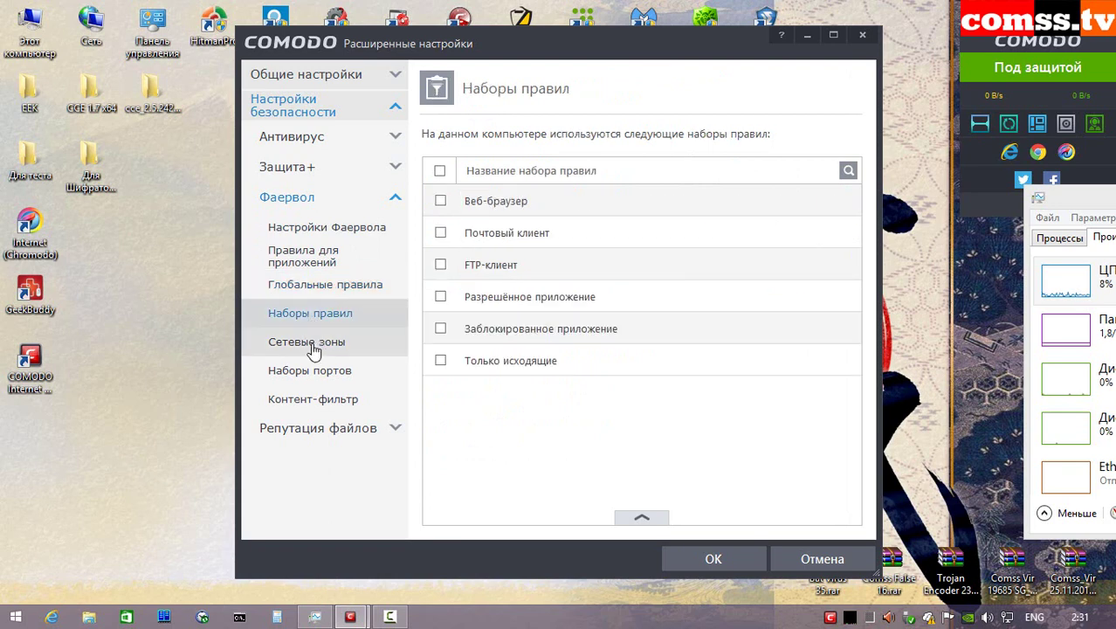
click(313, 347)
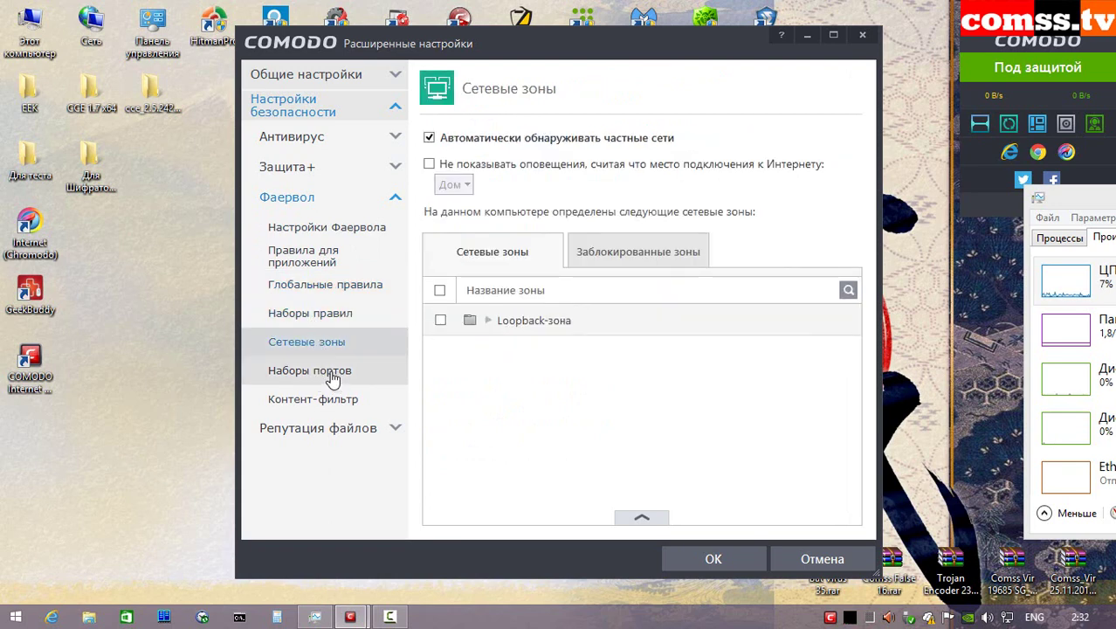
click(317, 374)
click(322, 403)
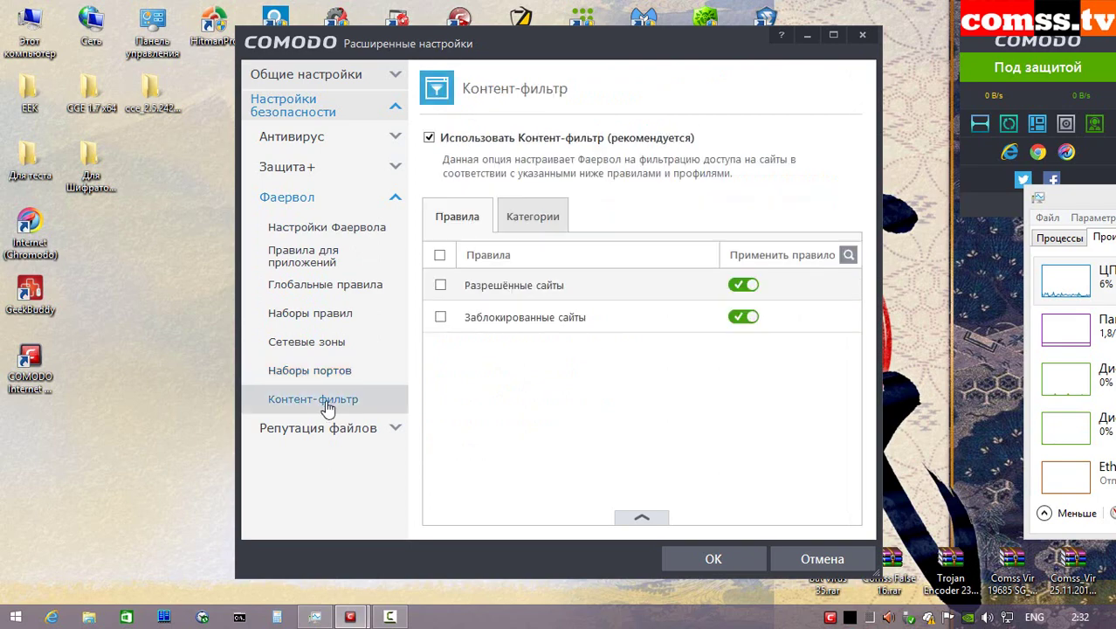
- Review the file reputation section, covering its settings, file groups, file list, submitted files and trusted vendors
click(319, 430)
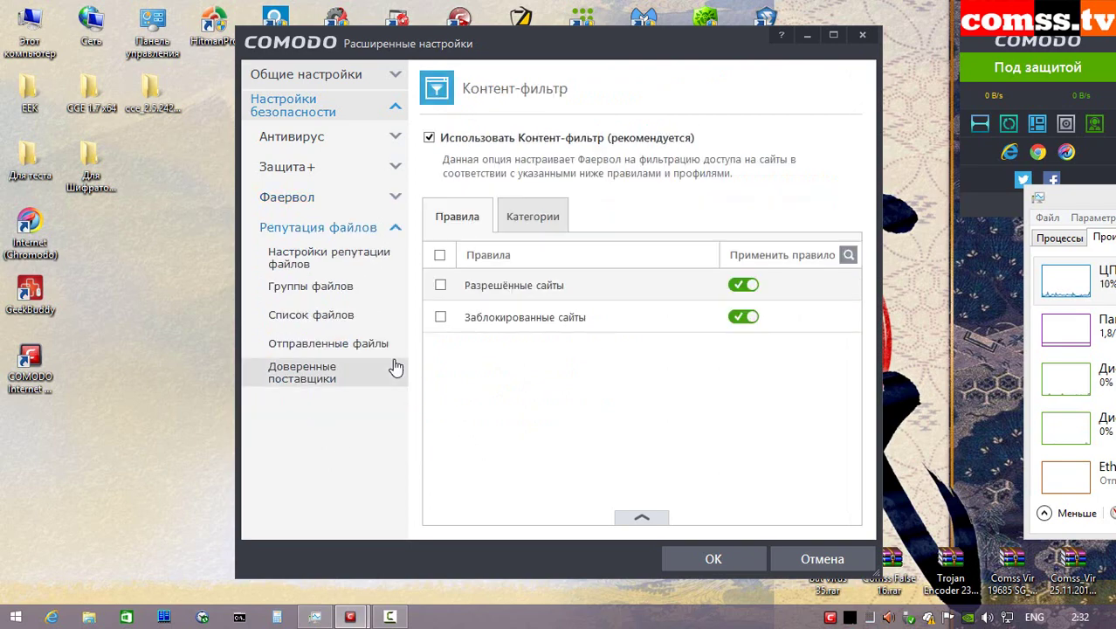
click(329, 261)
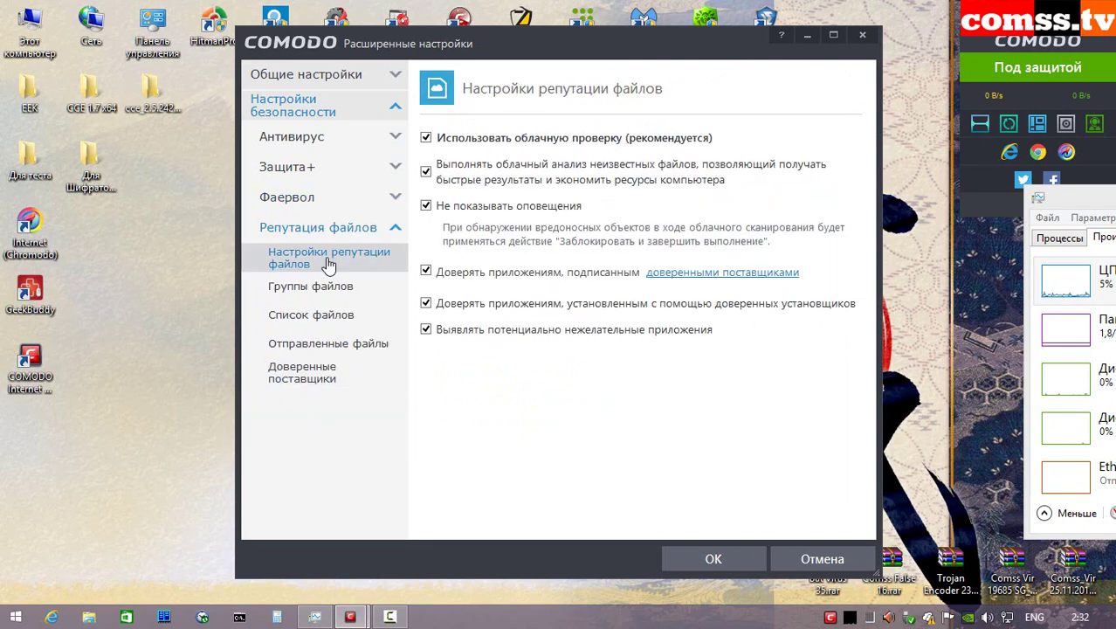
click(341, 281)
click(330, 316)
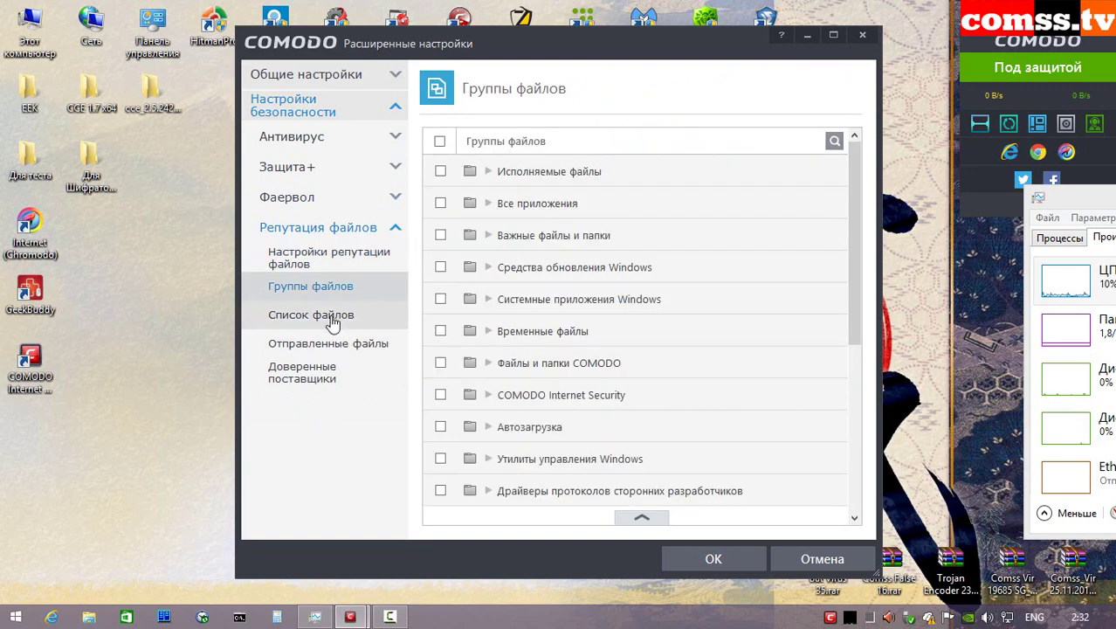
click(342, 346)
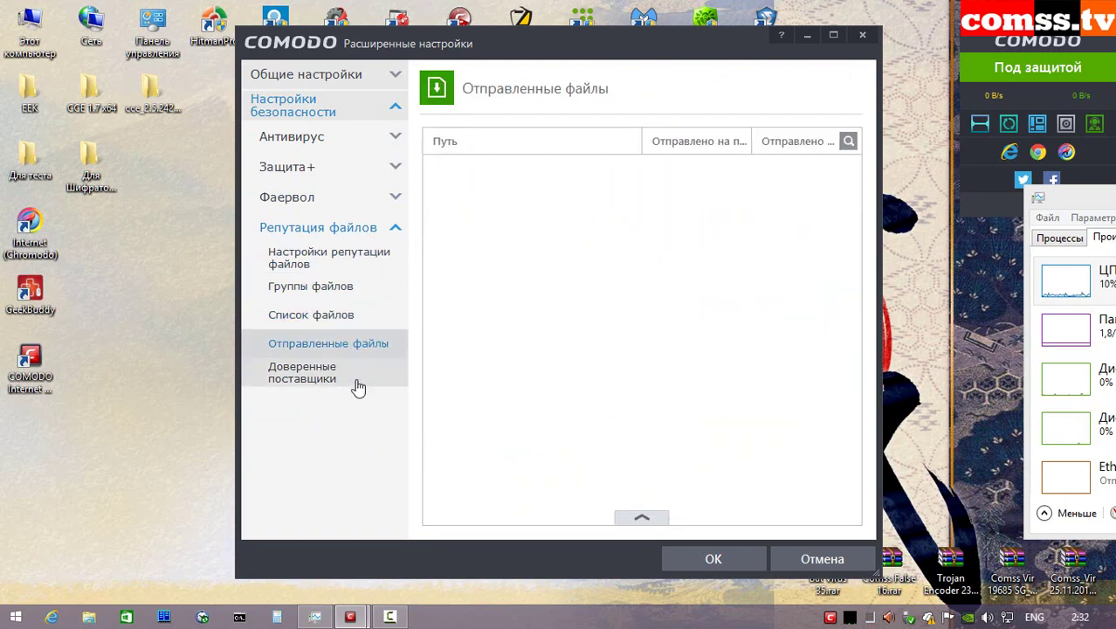
click(319, 381)
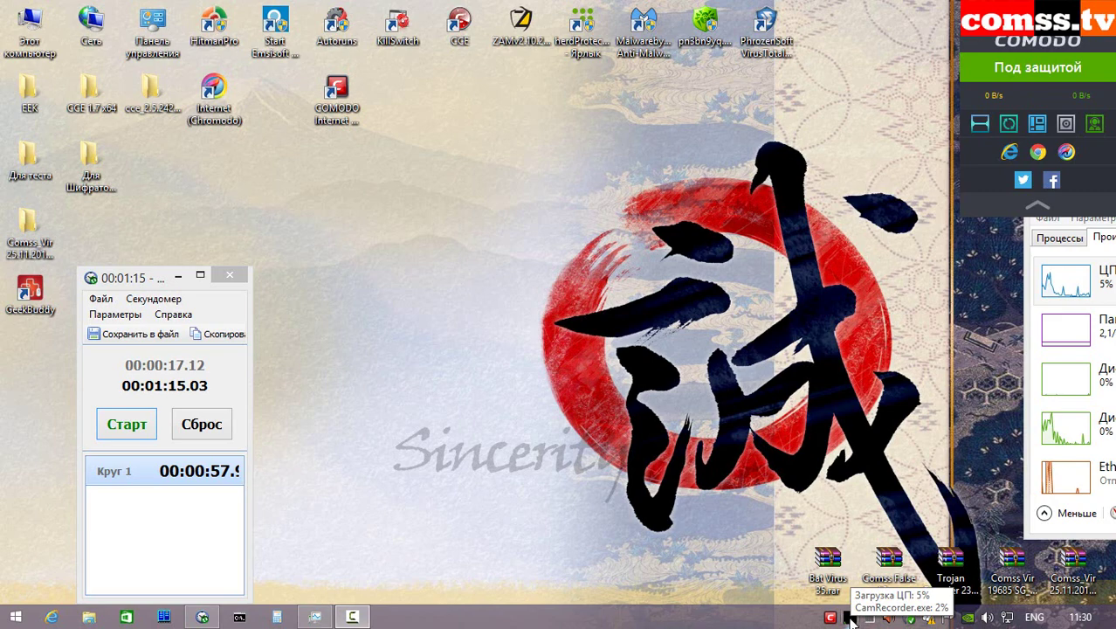
- Open the inner Comss_Vir 25.11.2014 - 09.04.2015 (3549) sample folder from the desktop and start the stopwatch
mouse_move(27, 225)
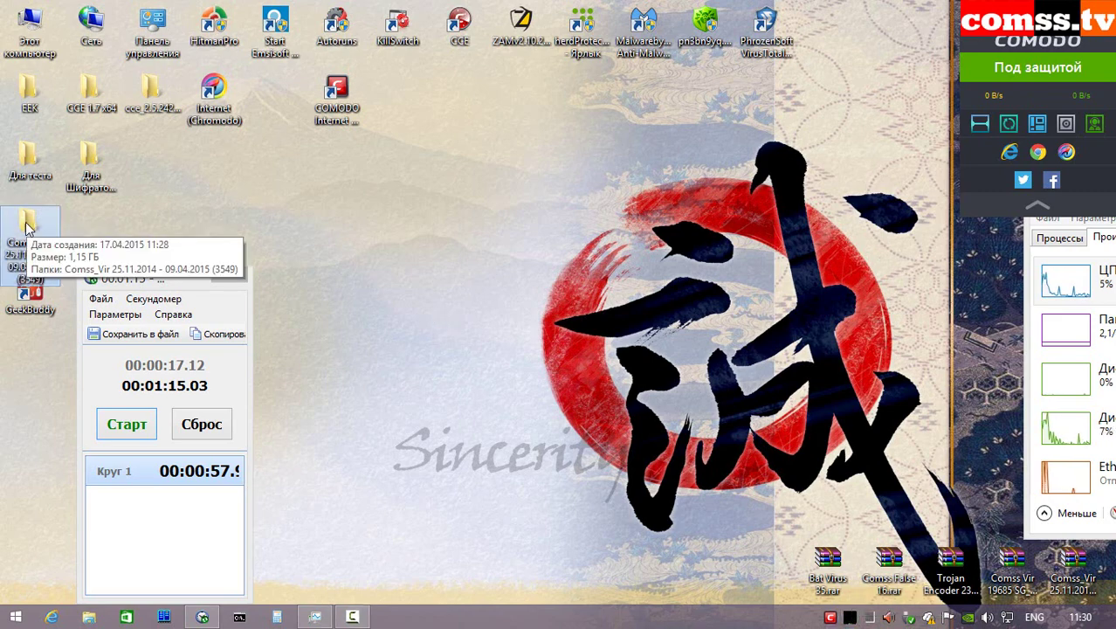
double_click(26, 225)
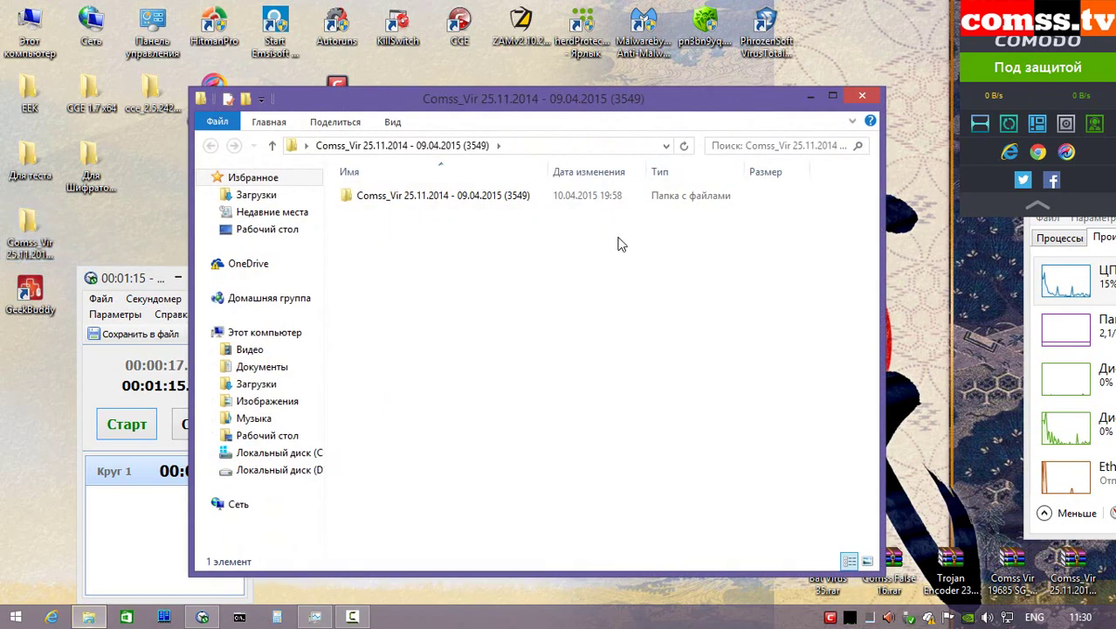
double_click(523, 199)
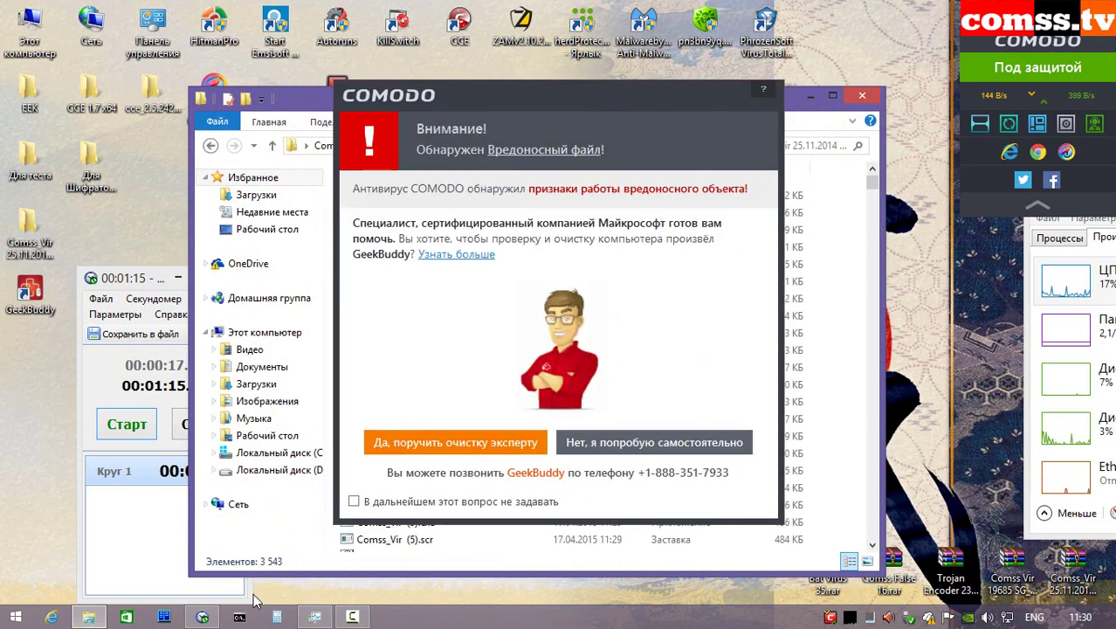
click(127, 424)
- Decline the GeekBuddy expert clean-up offered in the malware alert and stop the stopwatch
click(374, 422)
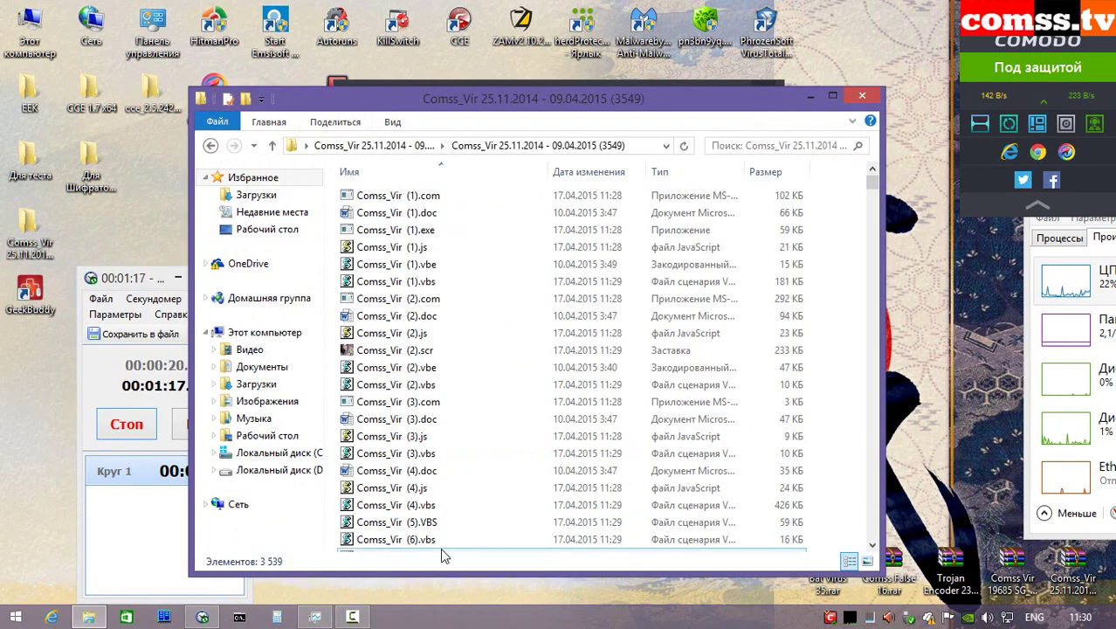
click(625, 81)
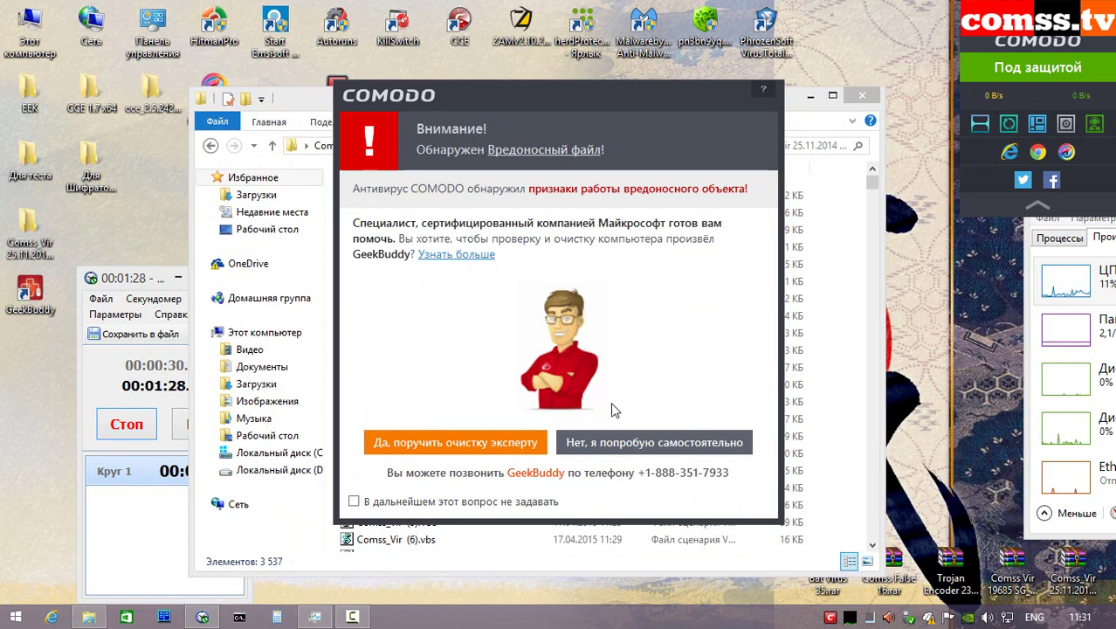
click(654, 442)
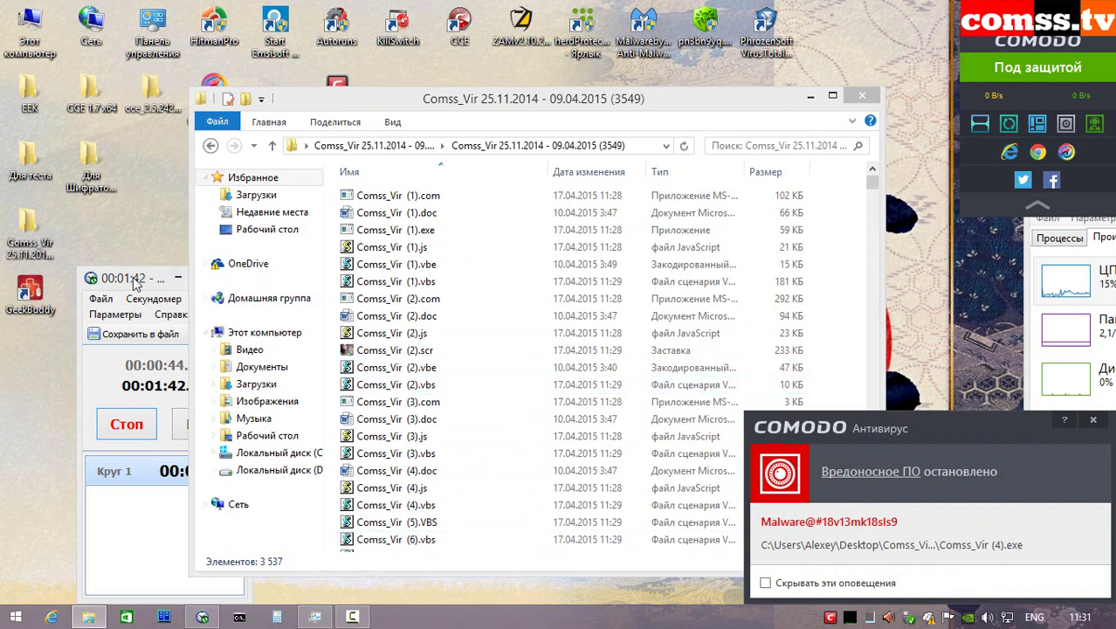
click(120, 428)
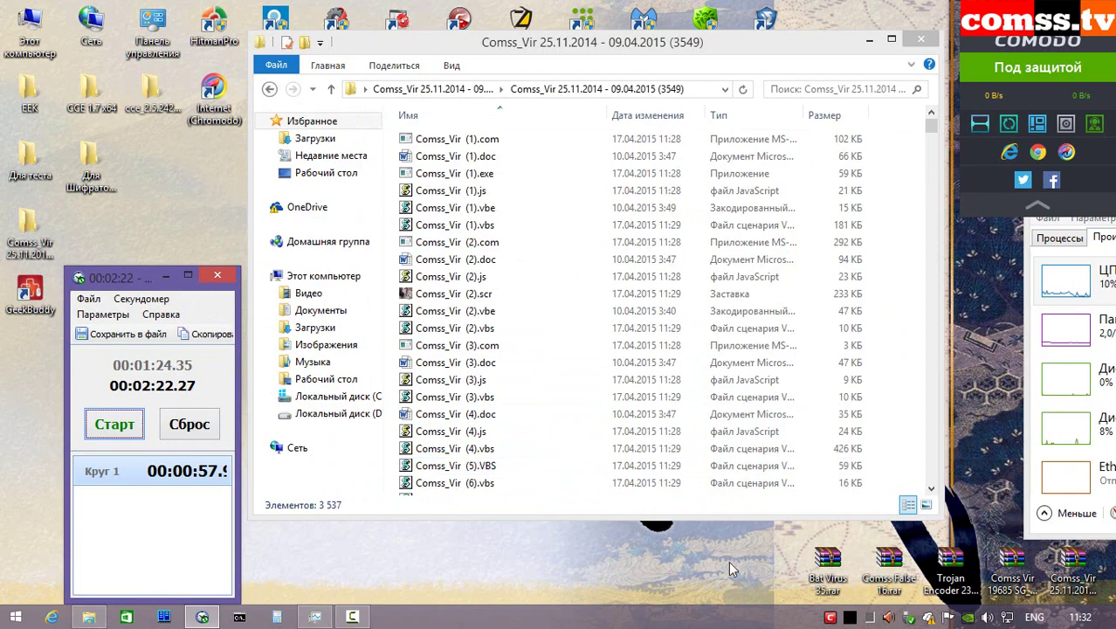
- Resume the stopwatch and scroll through the sample files so that real-time protection checks them, monitoring the CPU load
drag(931, 128, 931, 151)
scroll(629, 314, down, 1)
click(112, 426)
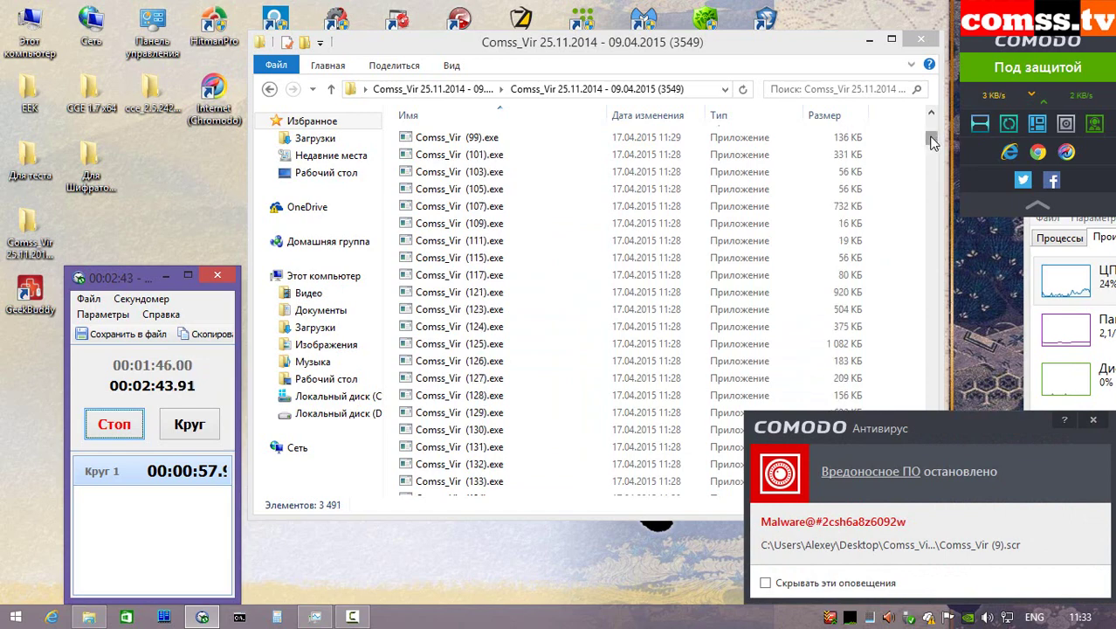
drag(933, 137, 933, 231)
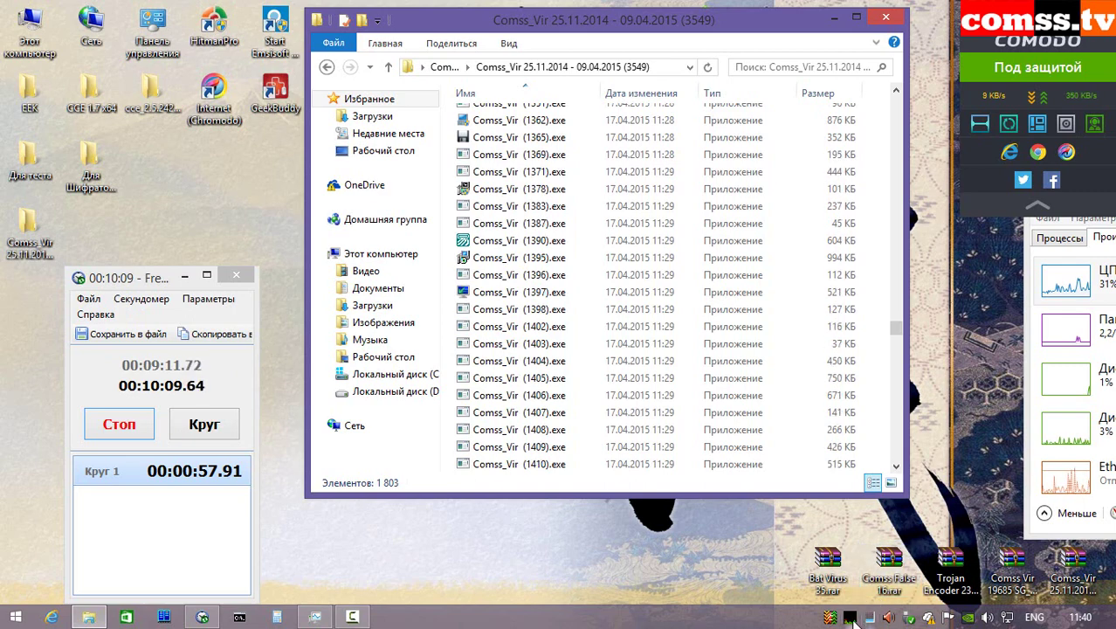
mouse_move(851, 619)
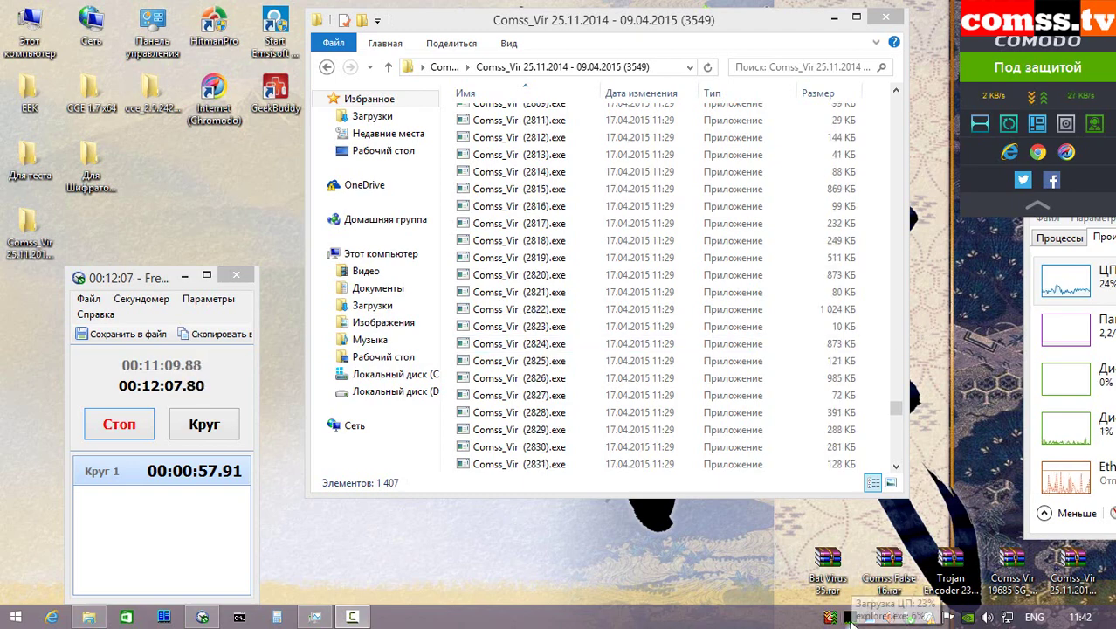
mouse_move(846, 620)
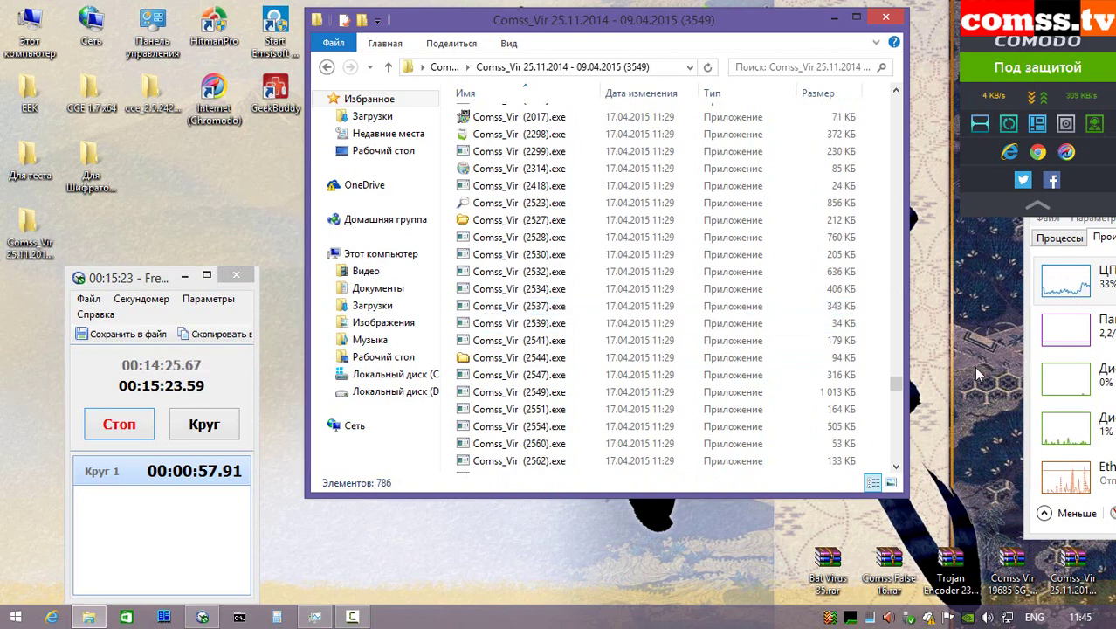
mouse_move(847, 619)
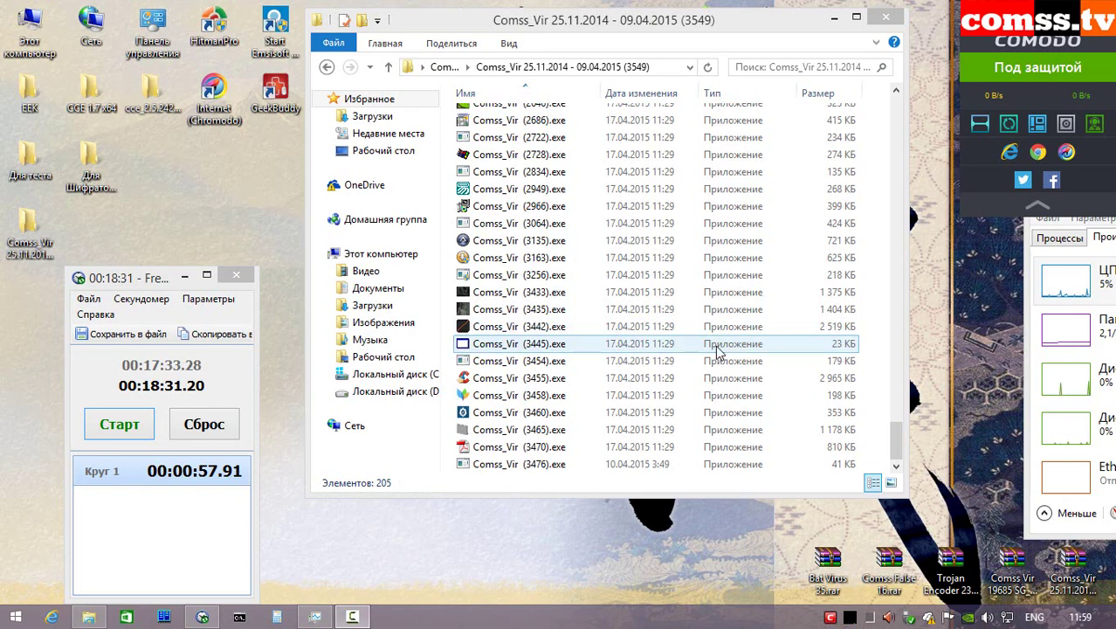
- Scan the inner Comss_Vir folder with COMODO Antivirus, disinfect all detected threats and close the scan results
click(389, 67)
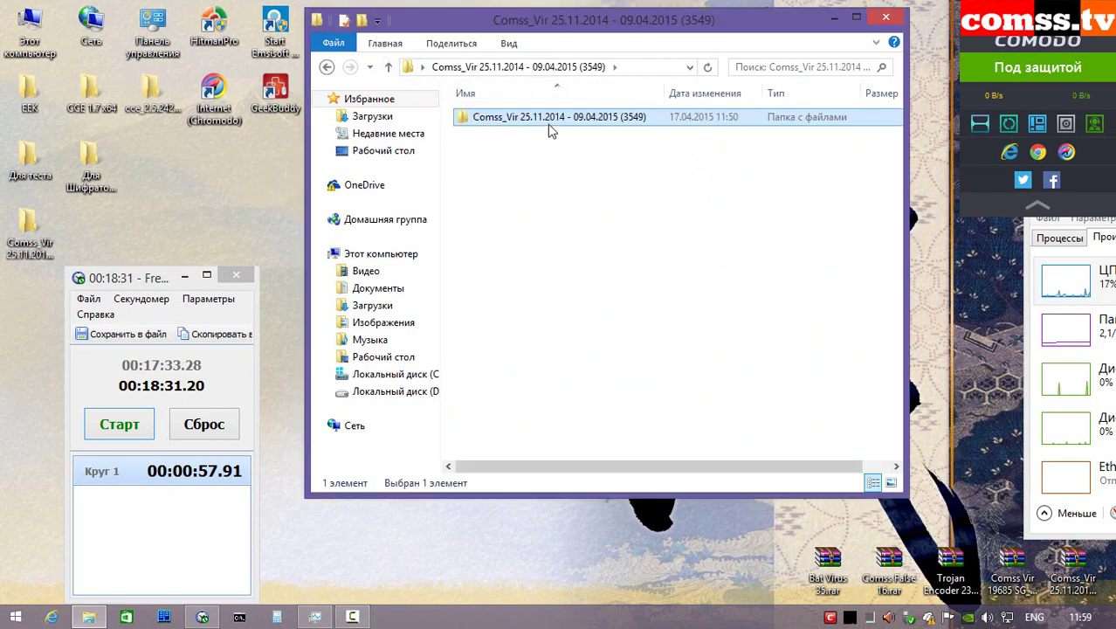
right_click(547, 121)
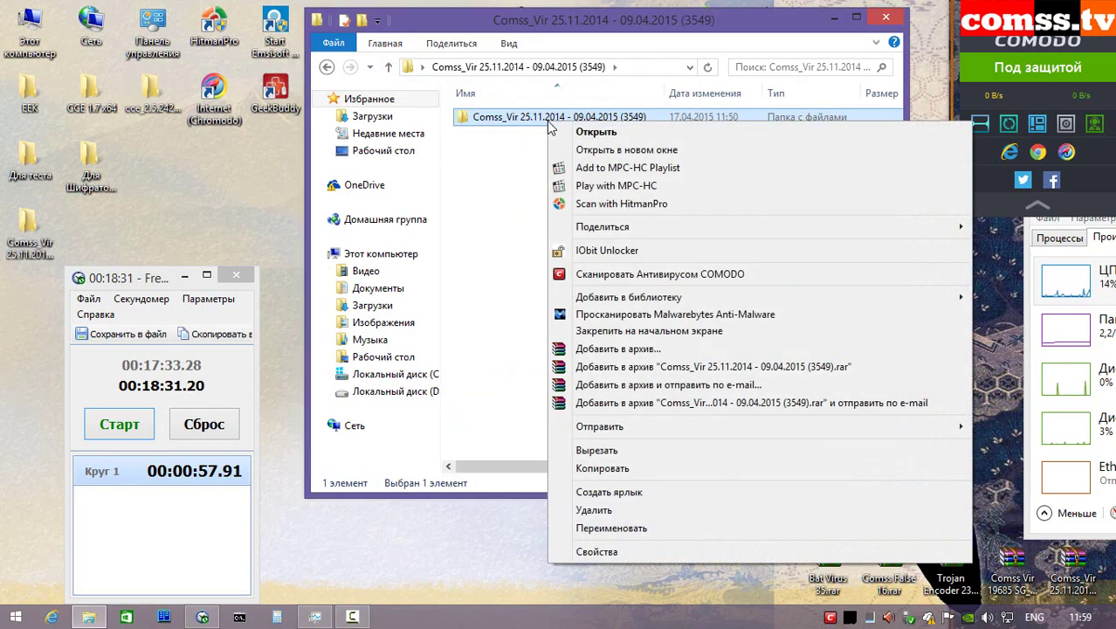
click(611, 274)
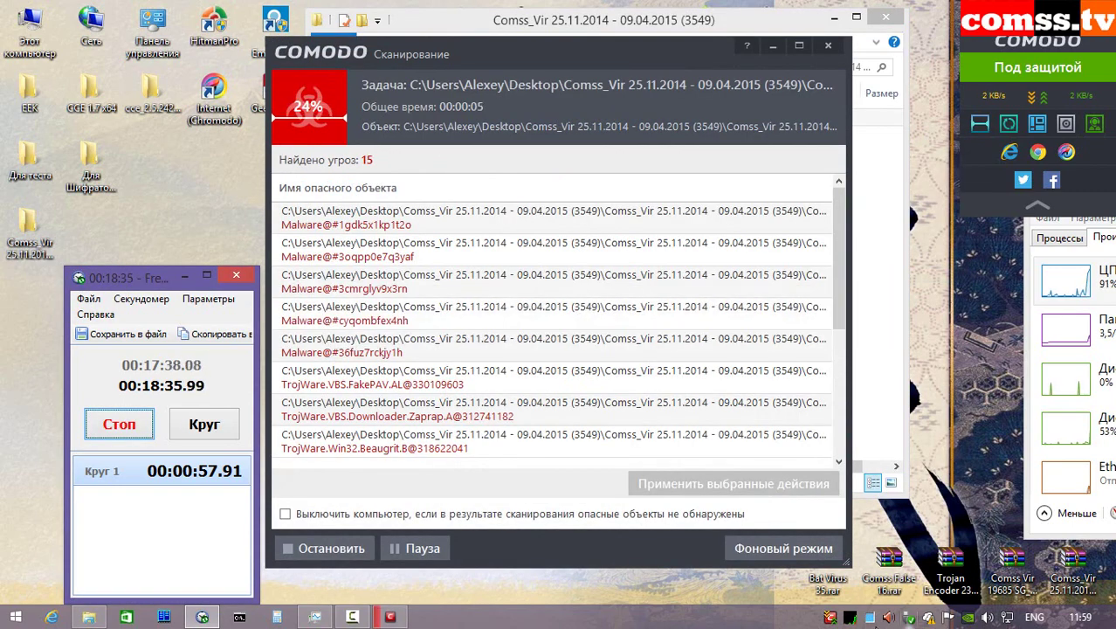
mouse_move(851, 619)
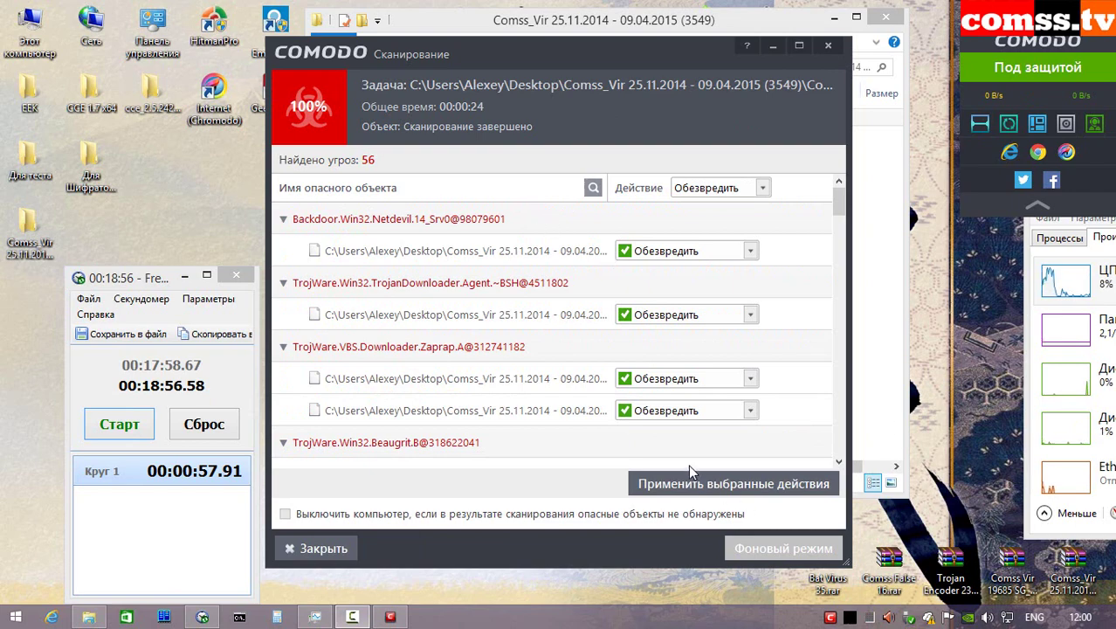
click(703, 484)
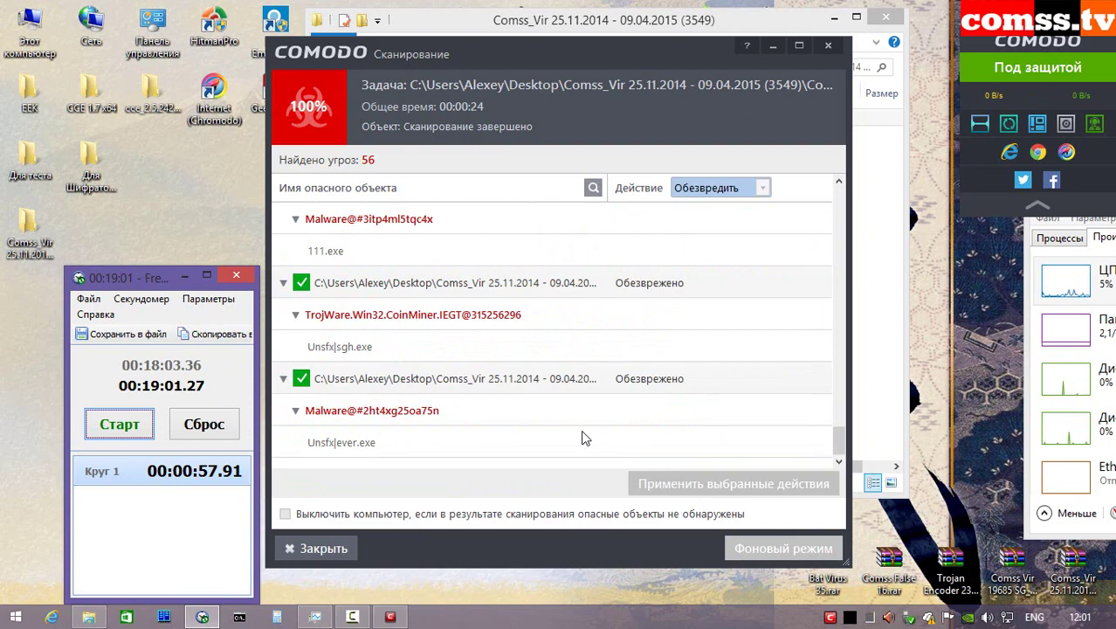
click(322, 548)
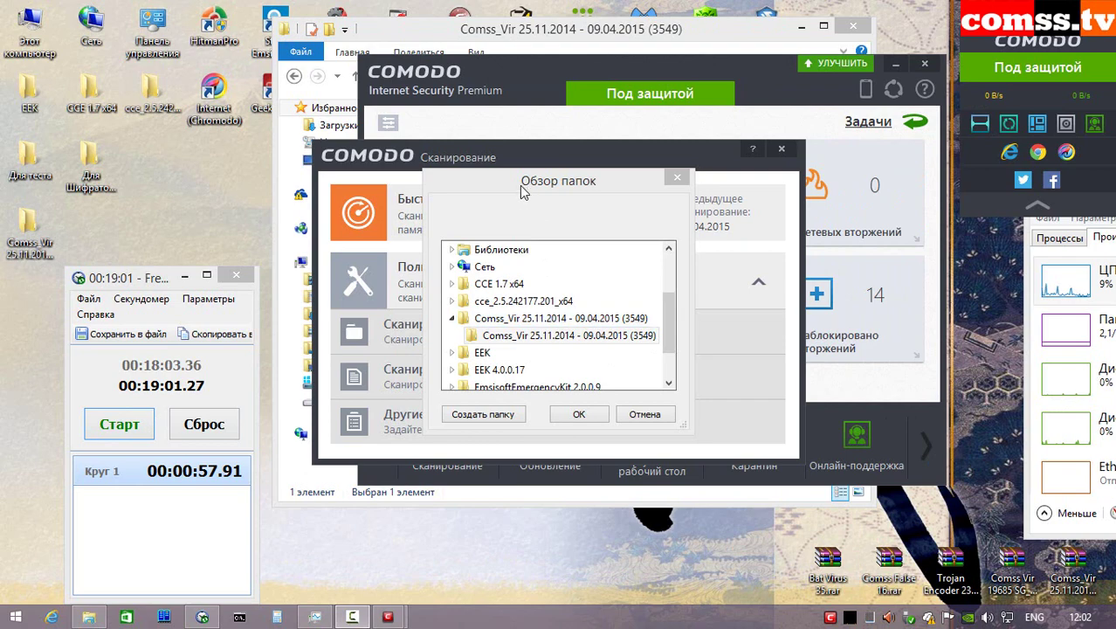
- Run a custom folder scan on the inner Comss_Vir folder, and scan all its remaining files with COMODO Antivirus
click(521, 190)
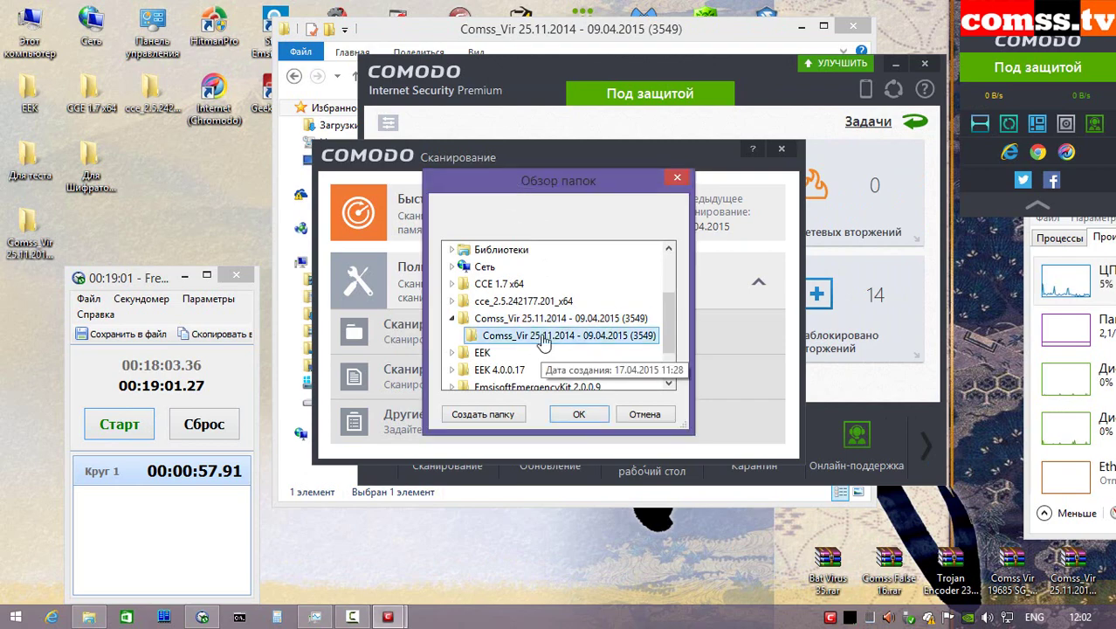
click(579, 414)
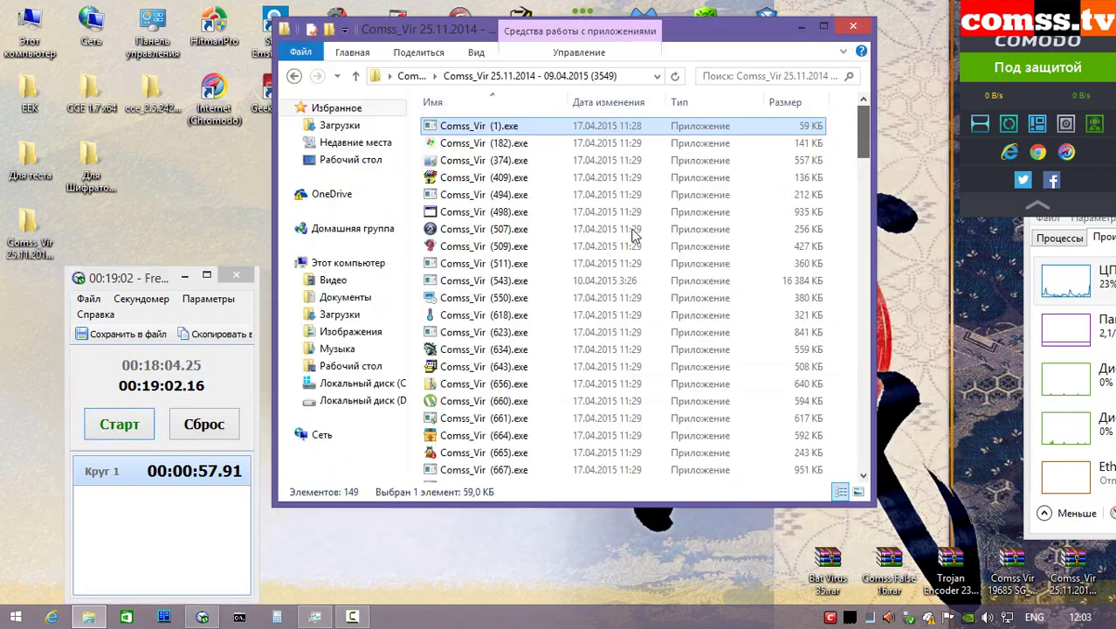
key(ctrl+a)
right_click(625, 229)
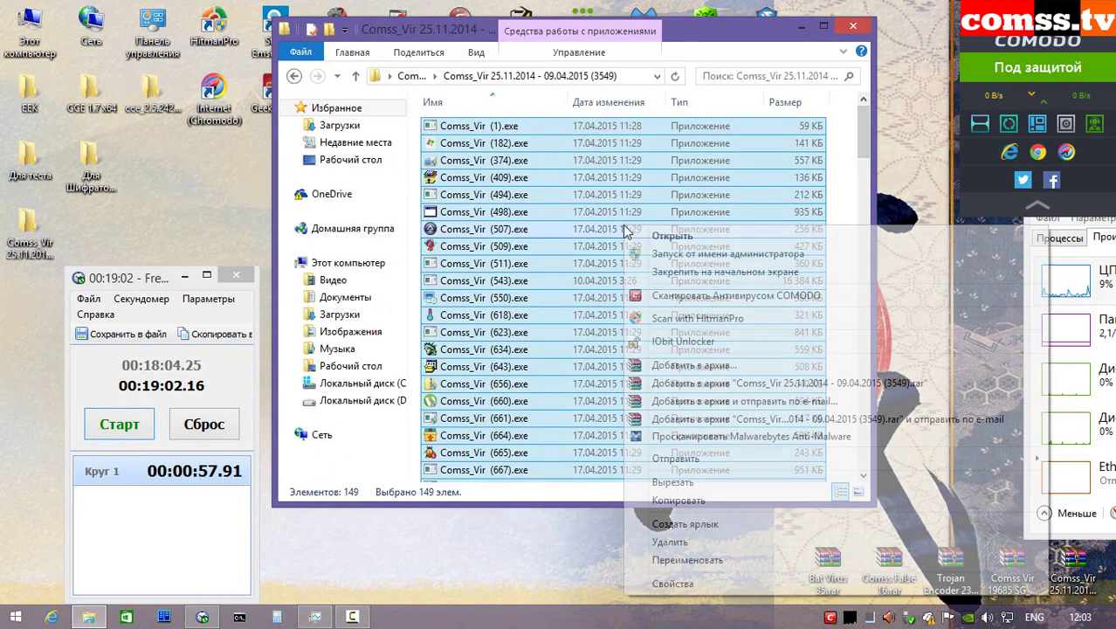
click(715, 298)
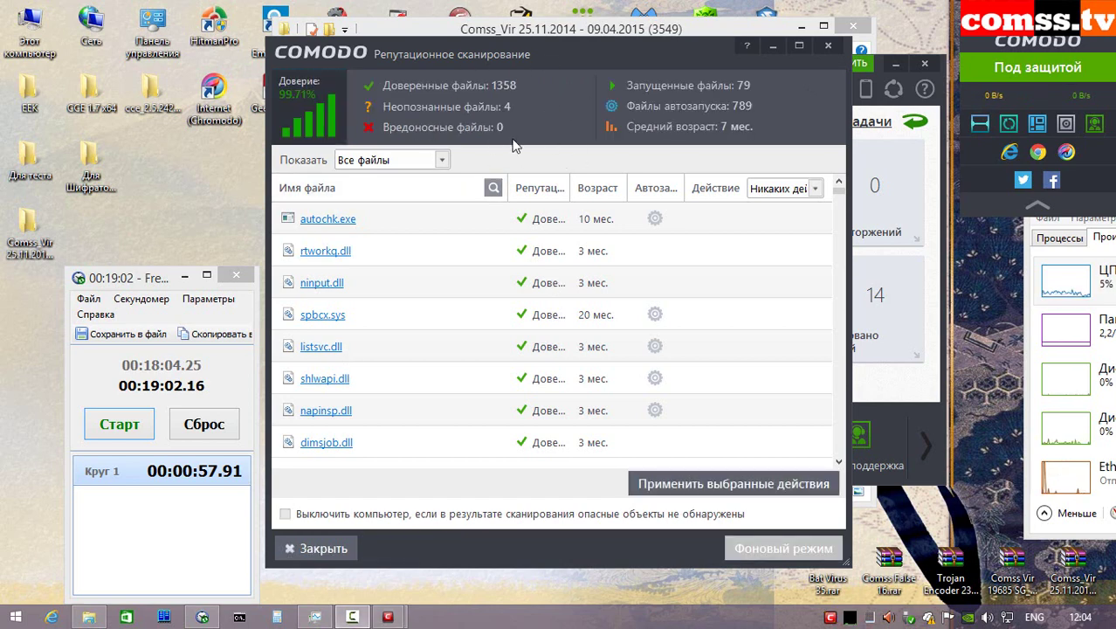
- Filter the reputation scan results to unrecognized files, examine them and close the results
click(442, 159)
click(393, 210)
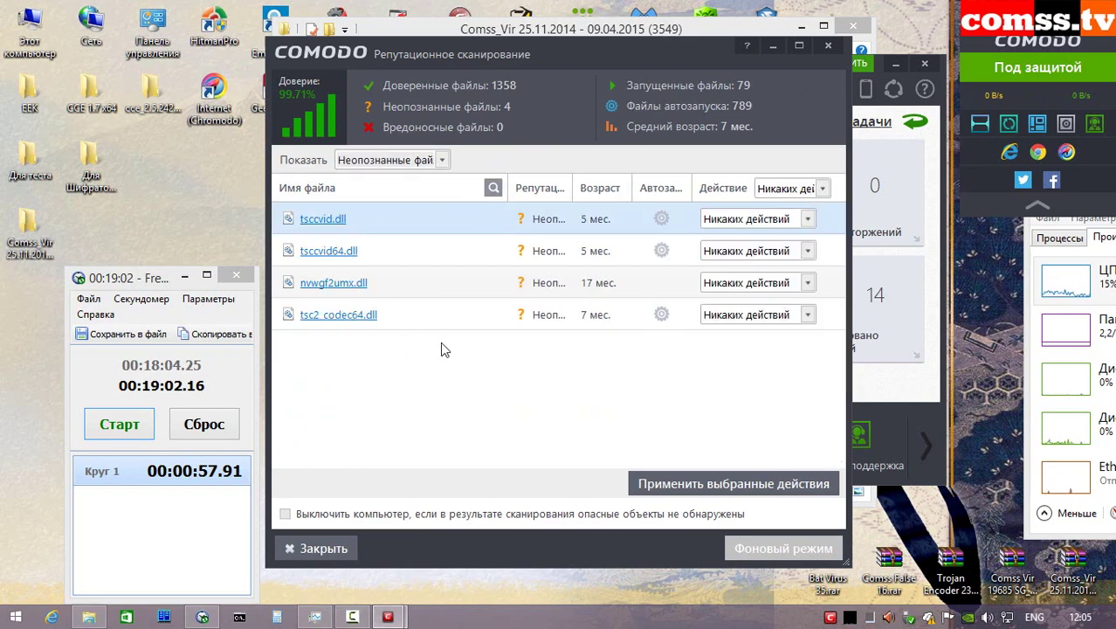
key(Escape)
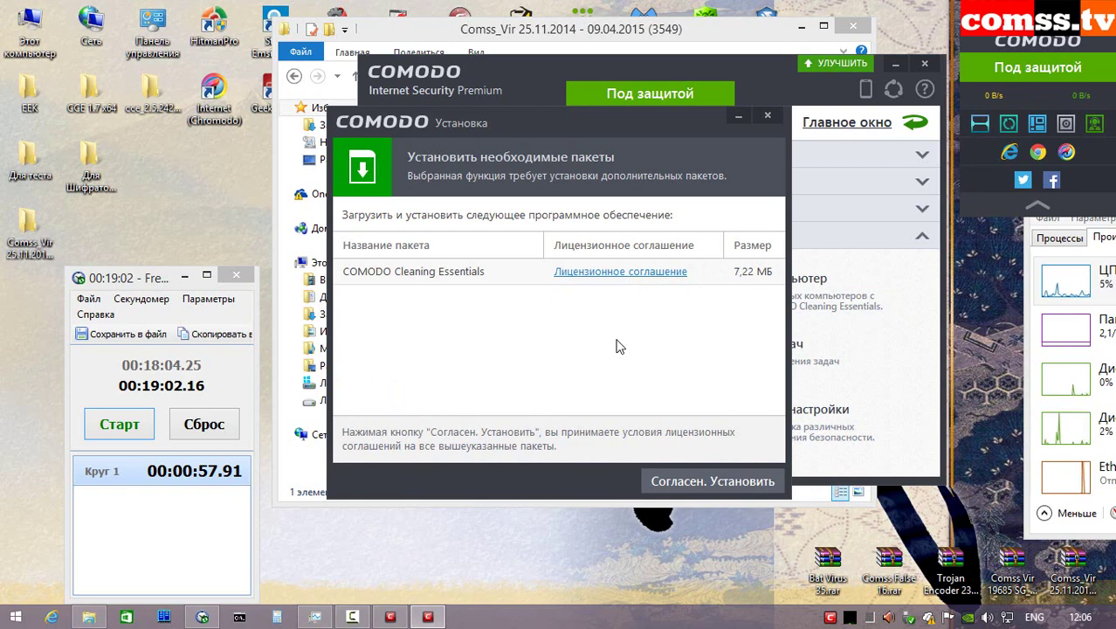
- Install COMODO Cleaning Essentials and run a custom scan of only the Comss_Vir folder, timing it with the stopwatch
click(690, 482)
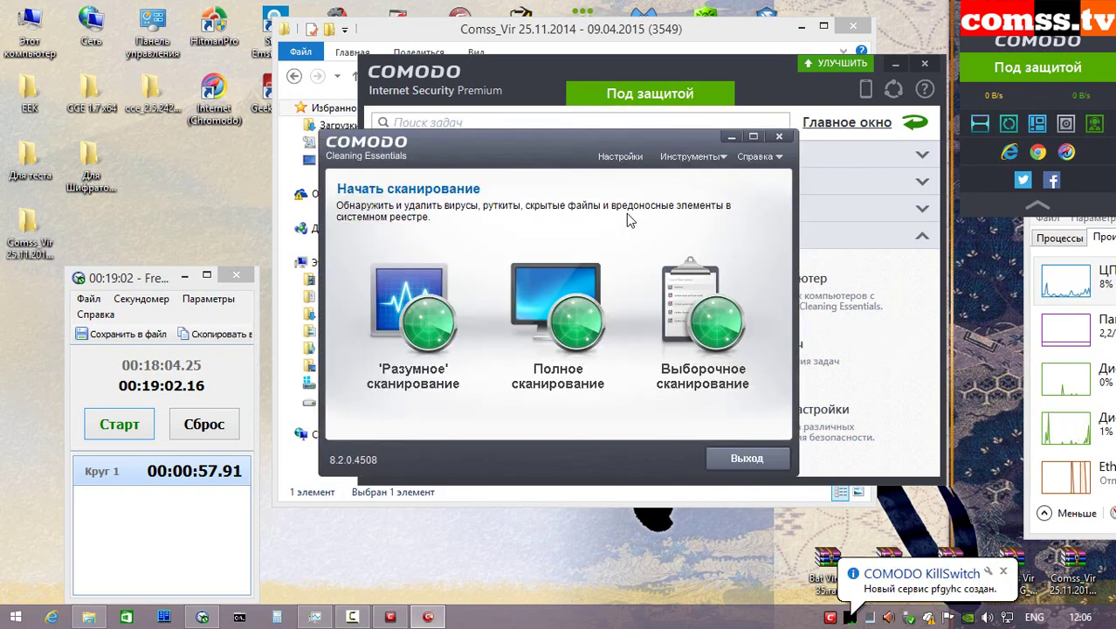
click(714, 292)
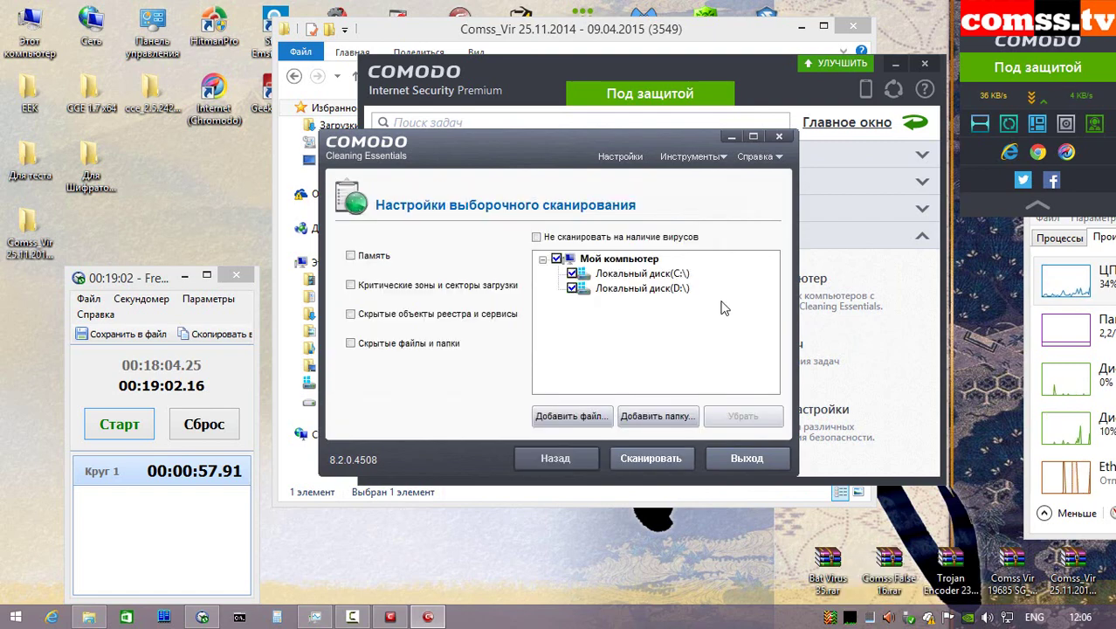
click(646, 416)
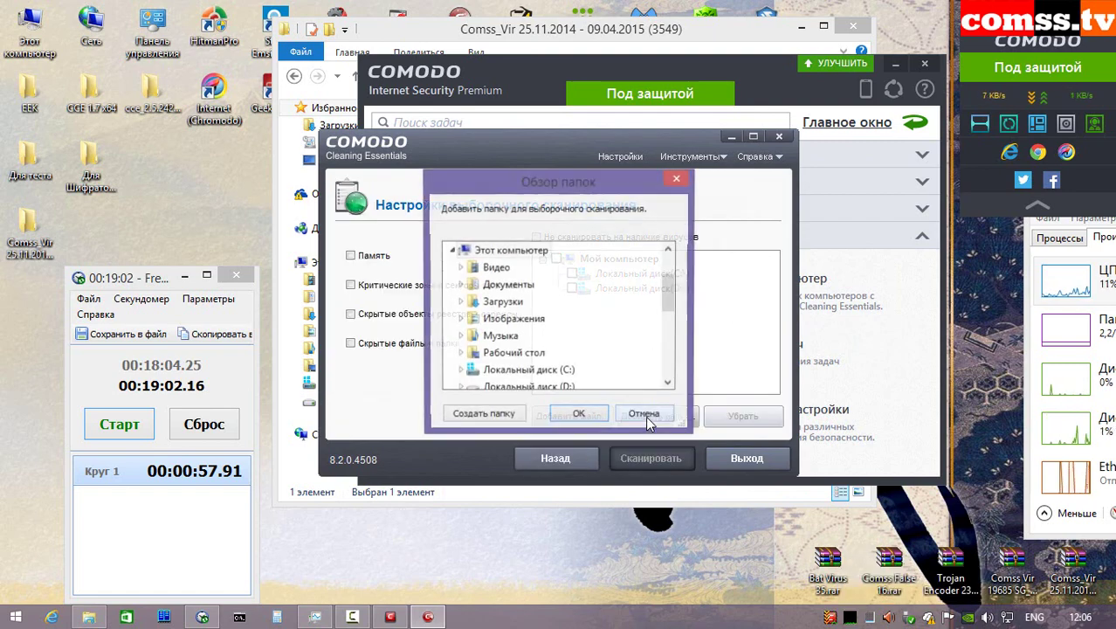
key(Return)
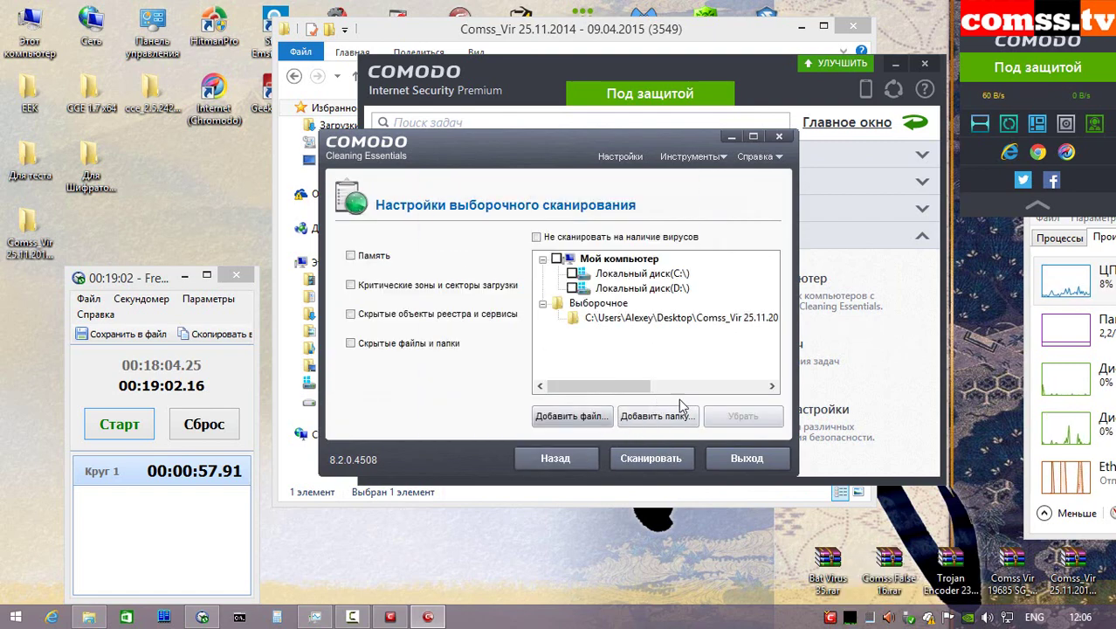
click(655, 458)
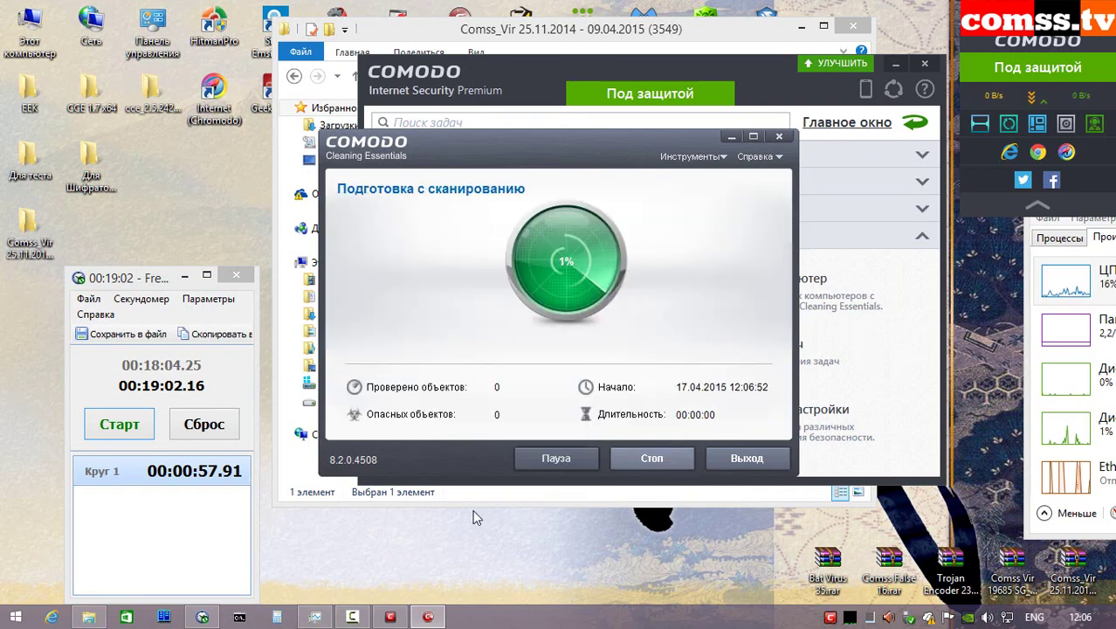
click(124, 424)
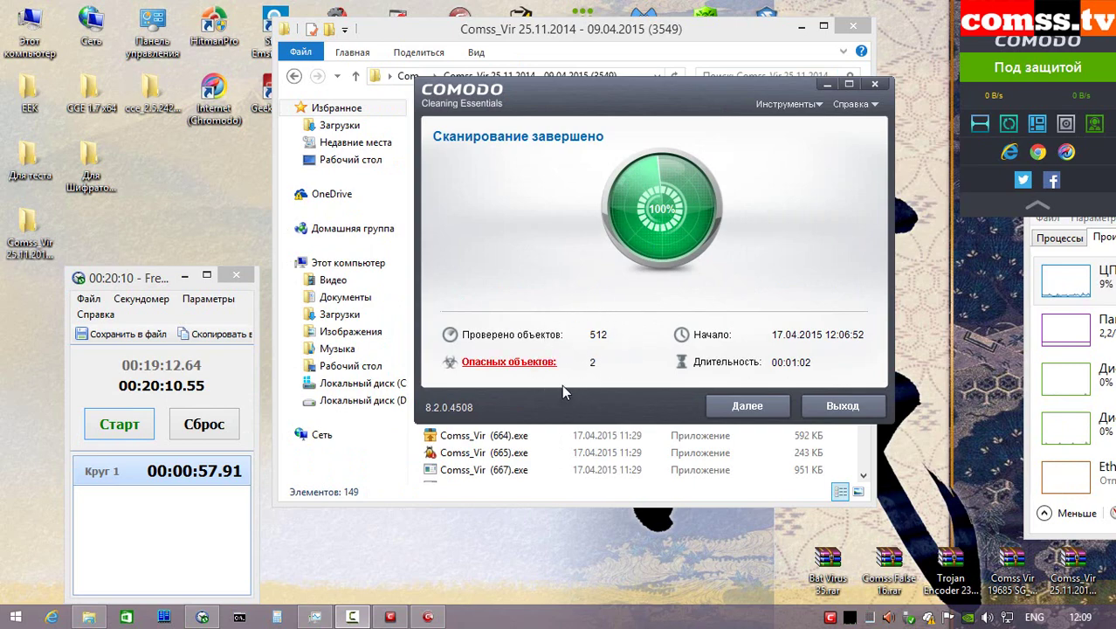
- Apply the Delete action to the detected threats in COMODO Cleaning Essentials, exit, and close the application without restarting the system
click(541, 361)
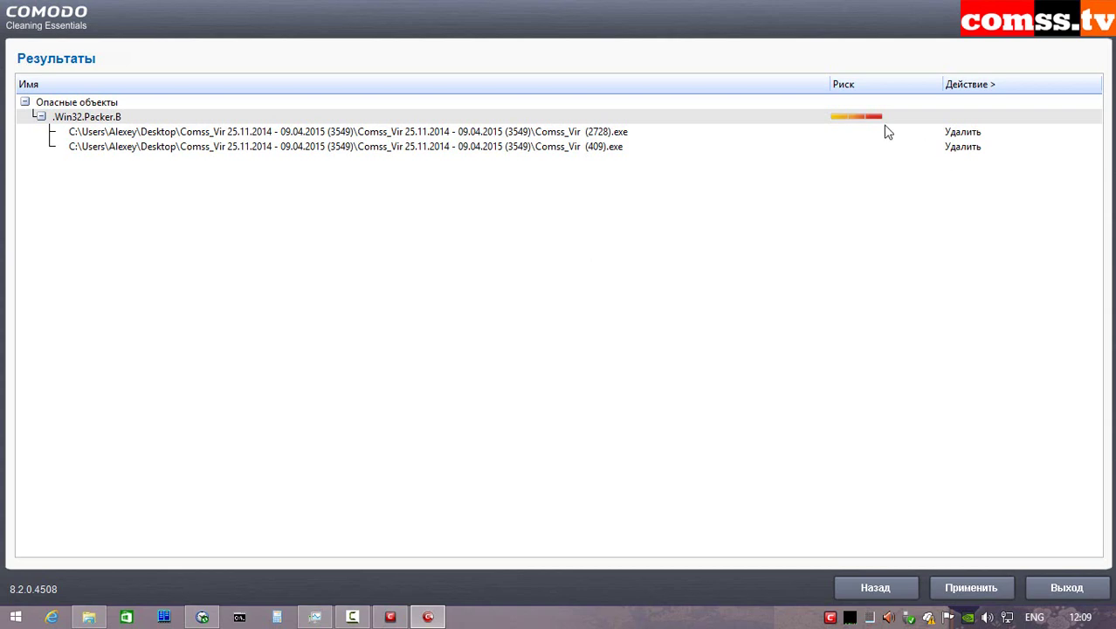
click(971, 587)
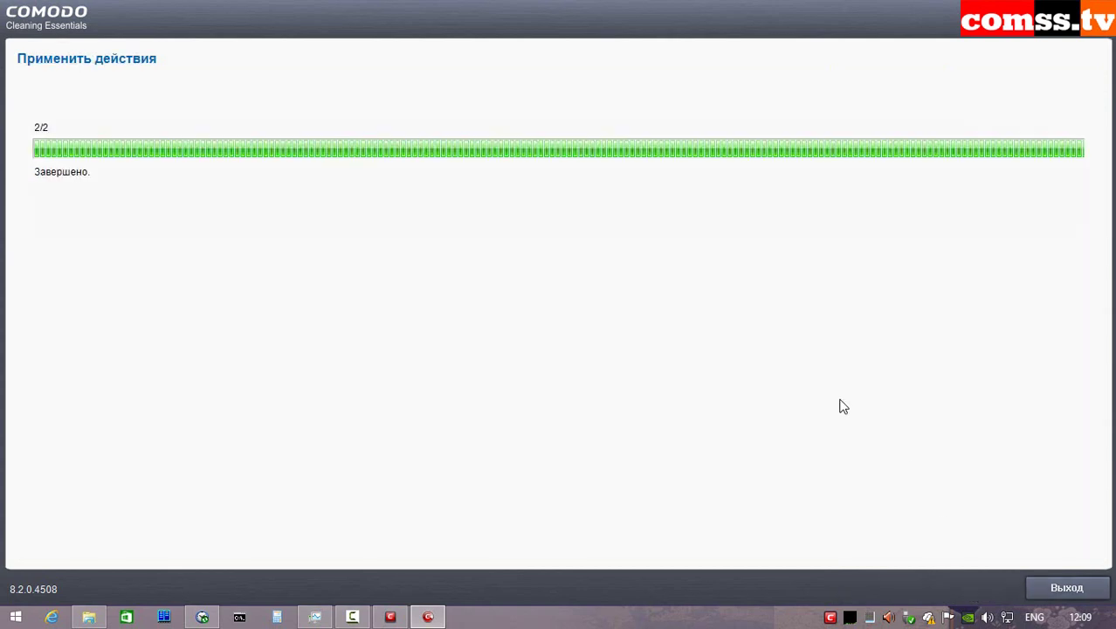
click(1067, 587)
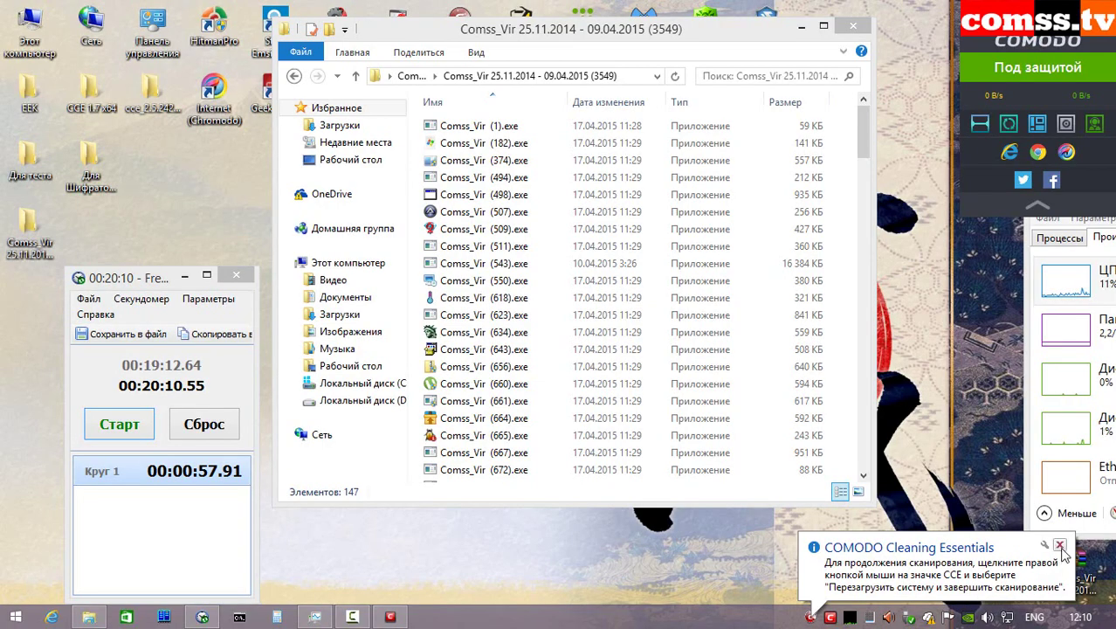
click(1058, 541)
right_click(812, 617)
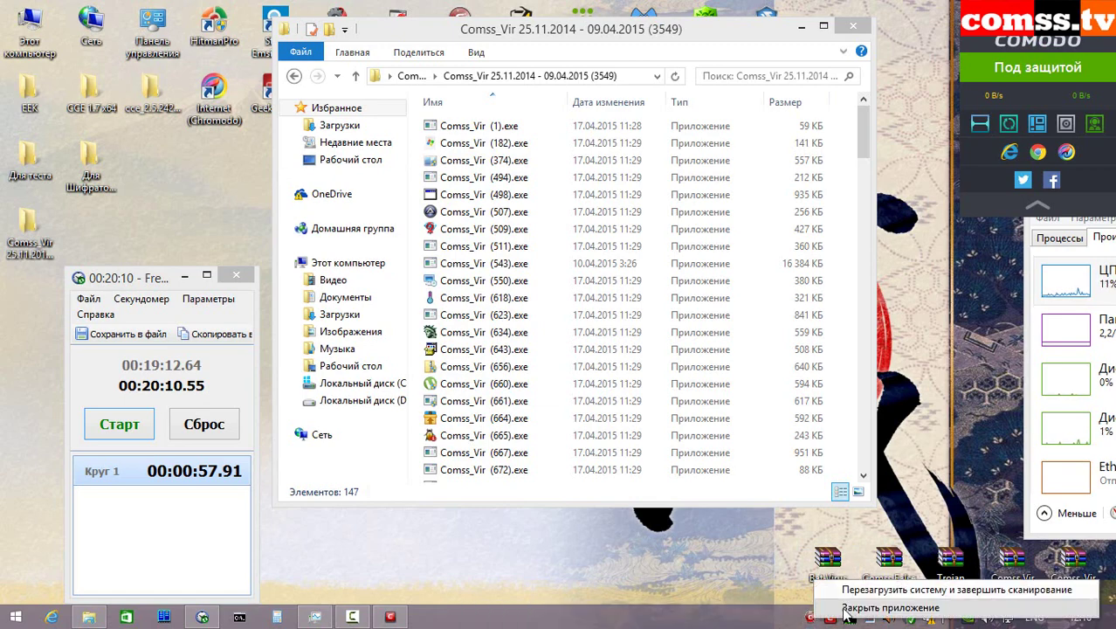
click(845, 609)
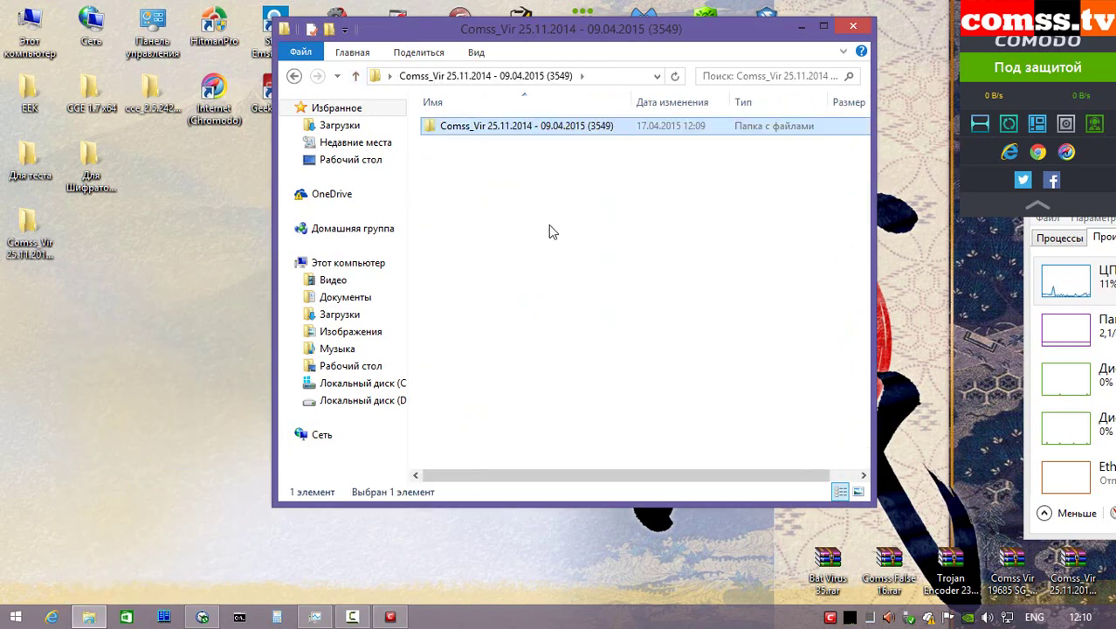
- Rename the inner Comss_Vir 25.11.2014 - 09.04.2015 (3549) folder as 147
key(F2)
text(147)
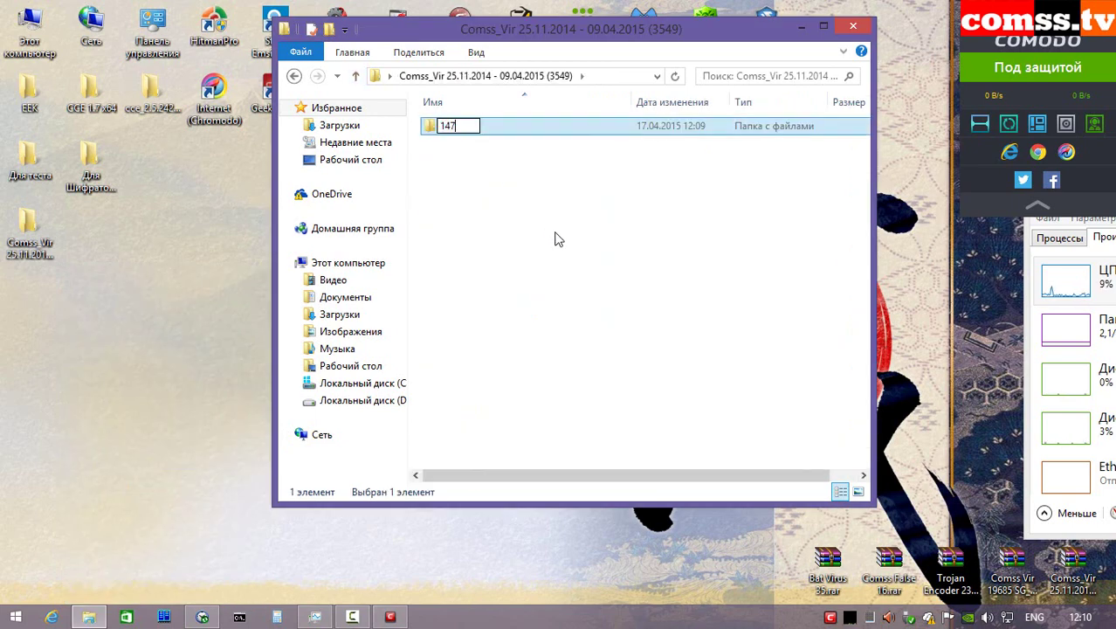
key(Return)
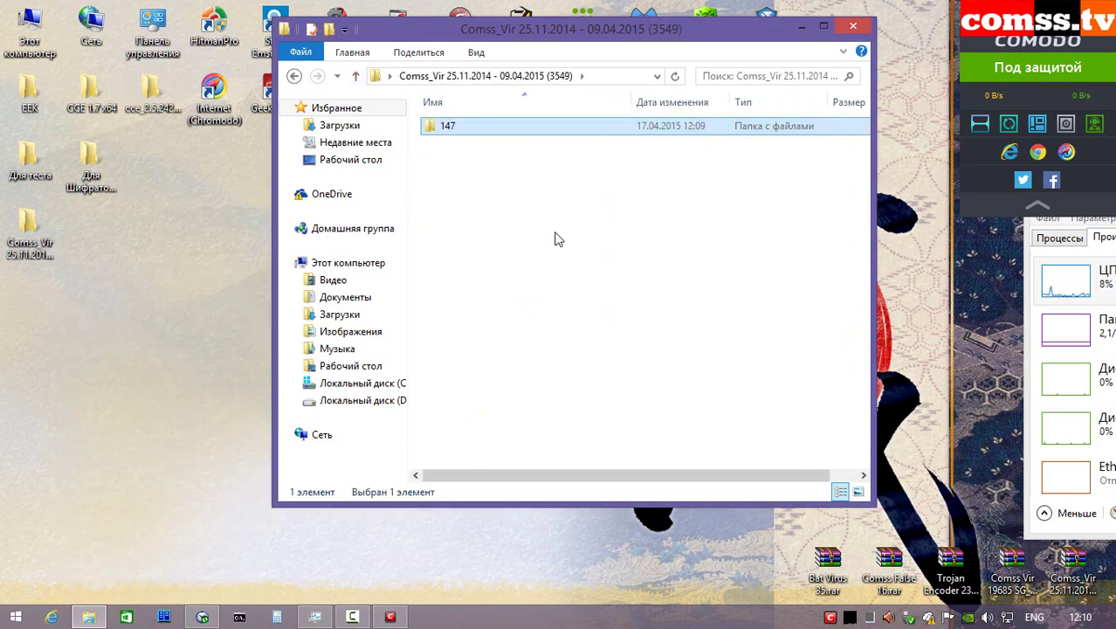
- Archive the 147 folder as the RAR archive 147.rar, protecting it with an archive password
right_click(500, 133)
click(576, 338)
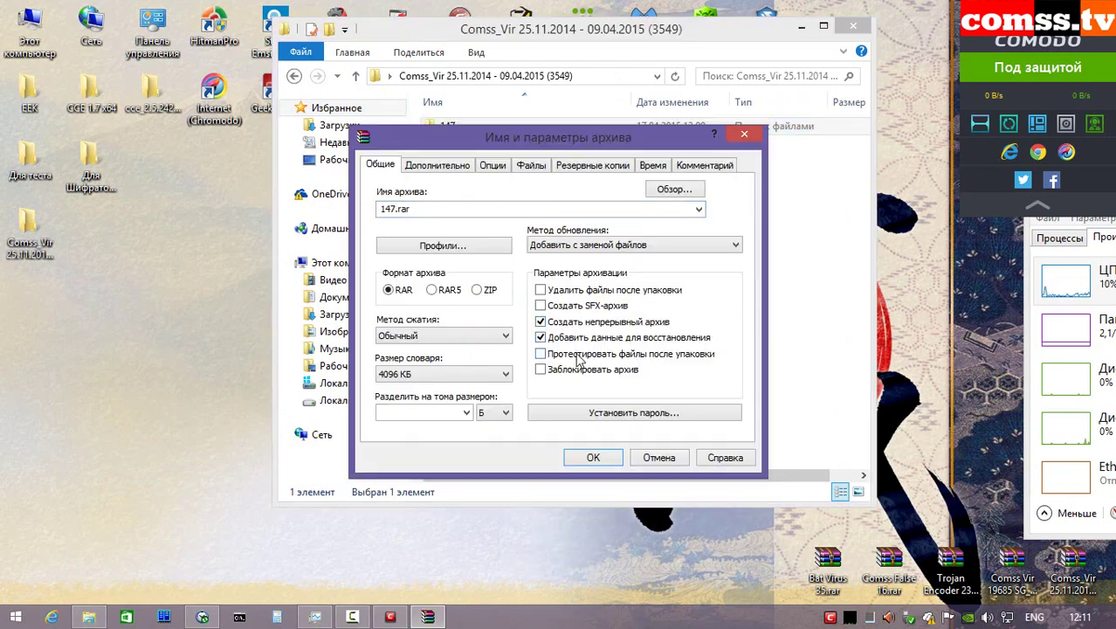
click(579, 353)
click(634, 412)
key(Return)
key(Return)
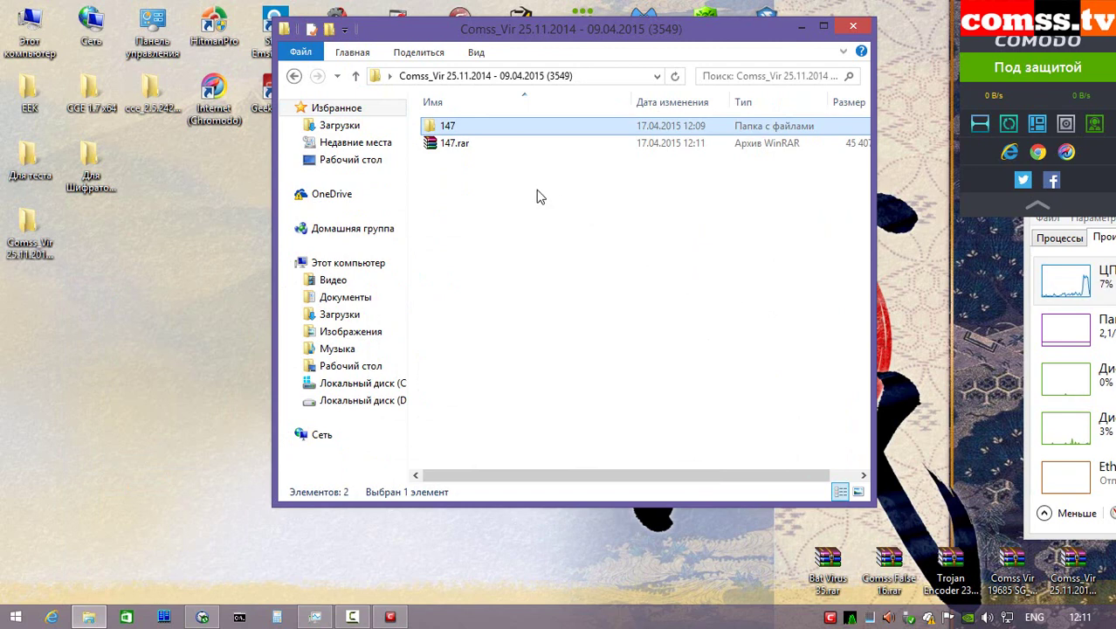
- Examine the archive details in the properties of 147.rar and close the properties window
click(506, 148)
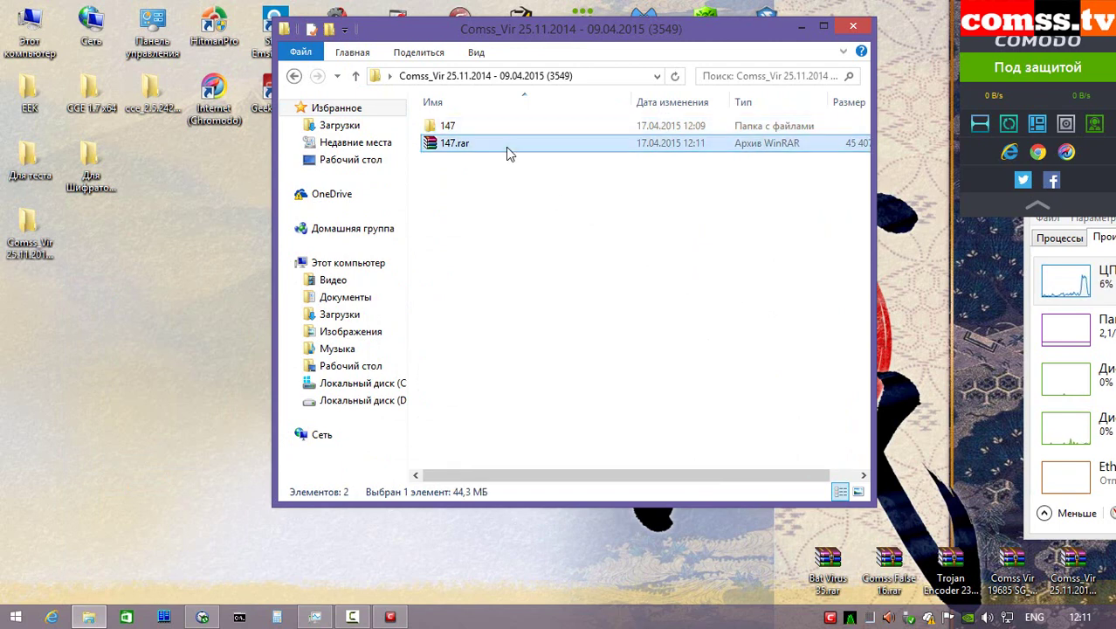
right_click(509, 153)
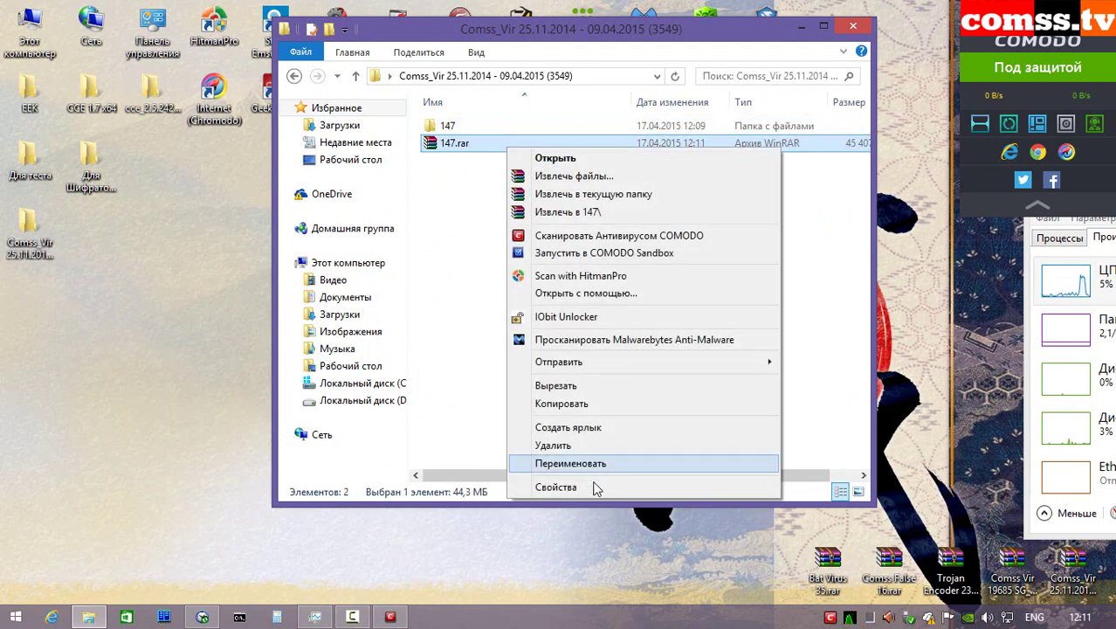
click(564, 487)
key(ctrl+Tab)
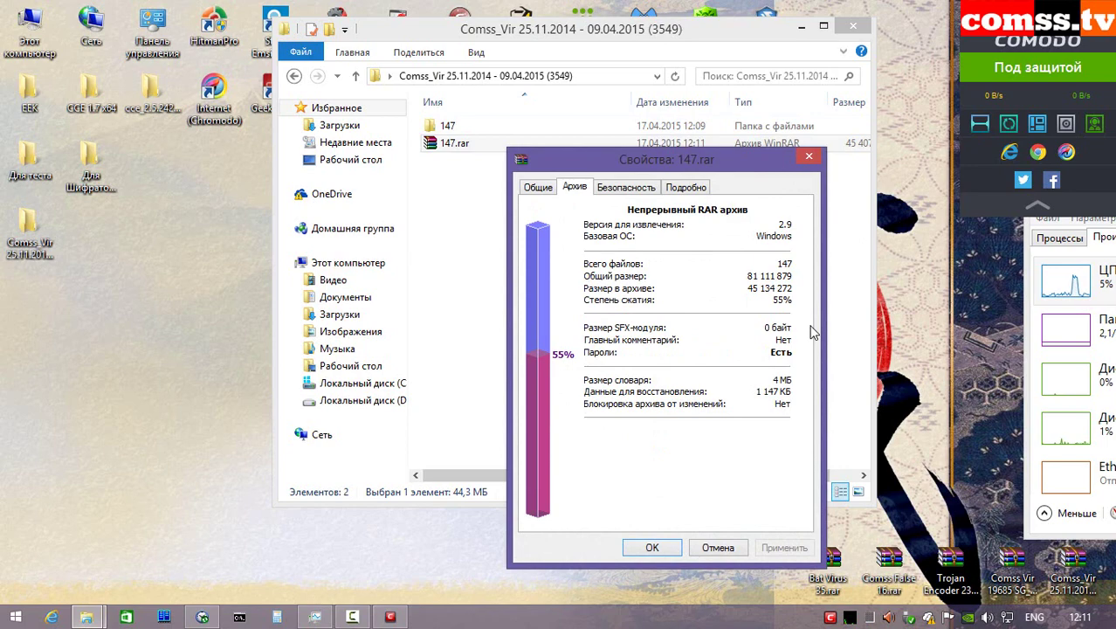
click(657, 548)
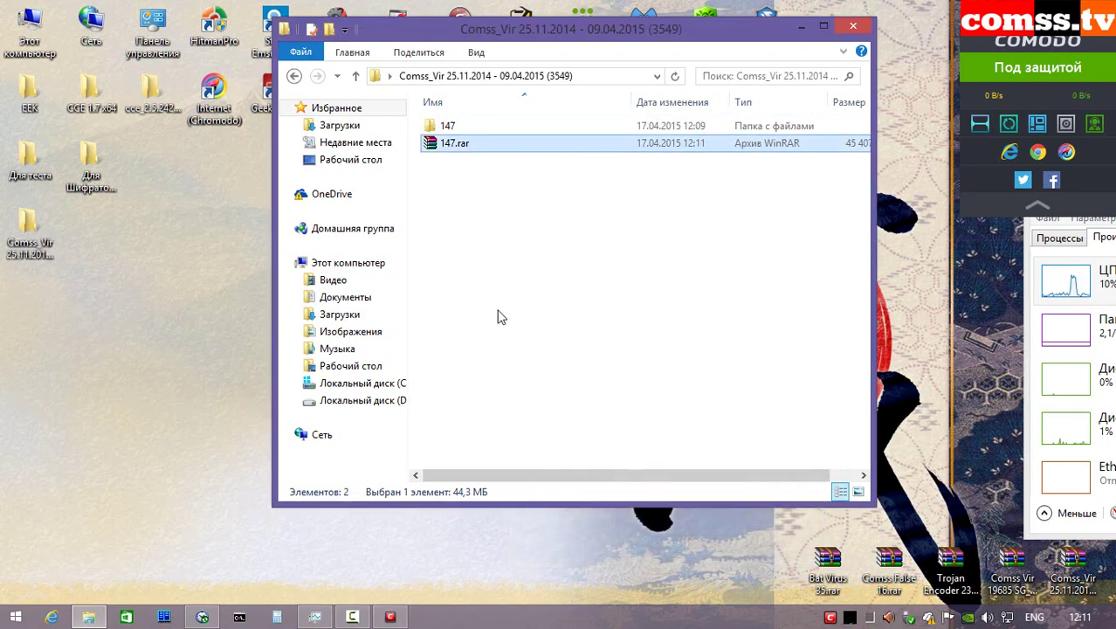
- Copy 147.rar to the desktop
right_click(465, 144)
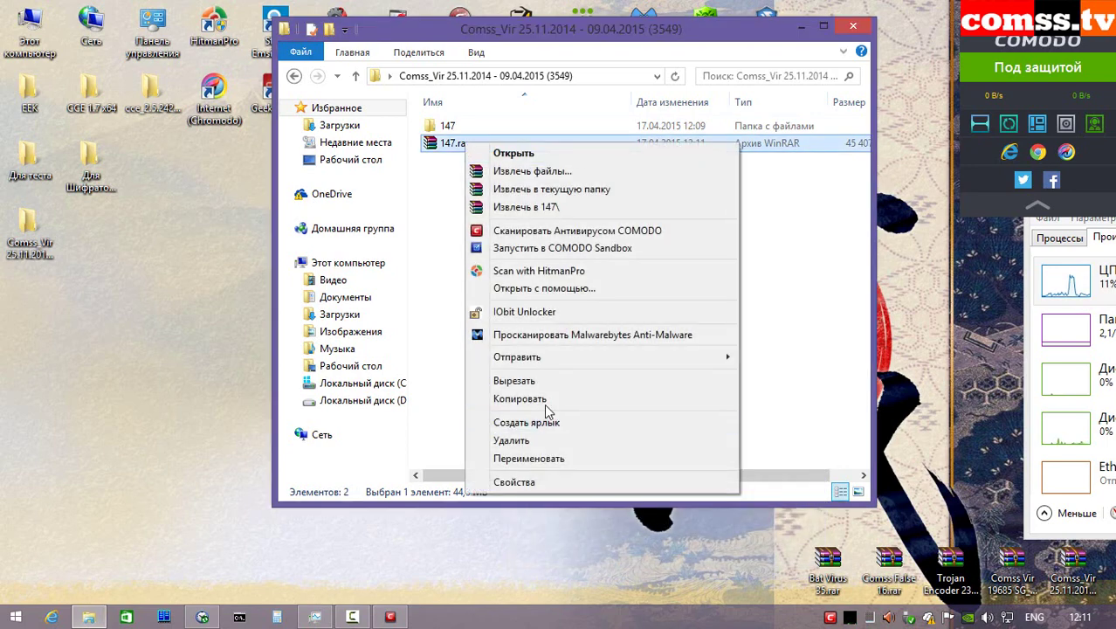
click(517, 403)
click(978, 487)
right_click(978, 487)
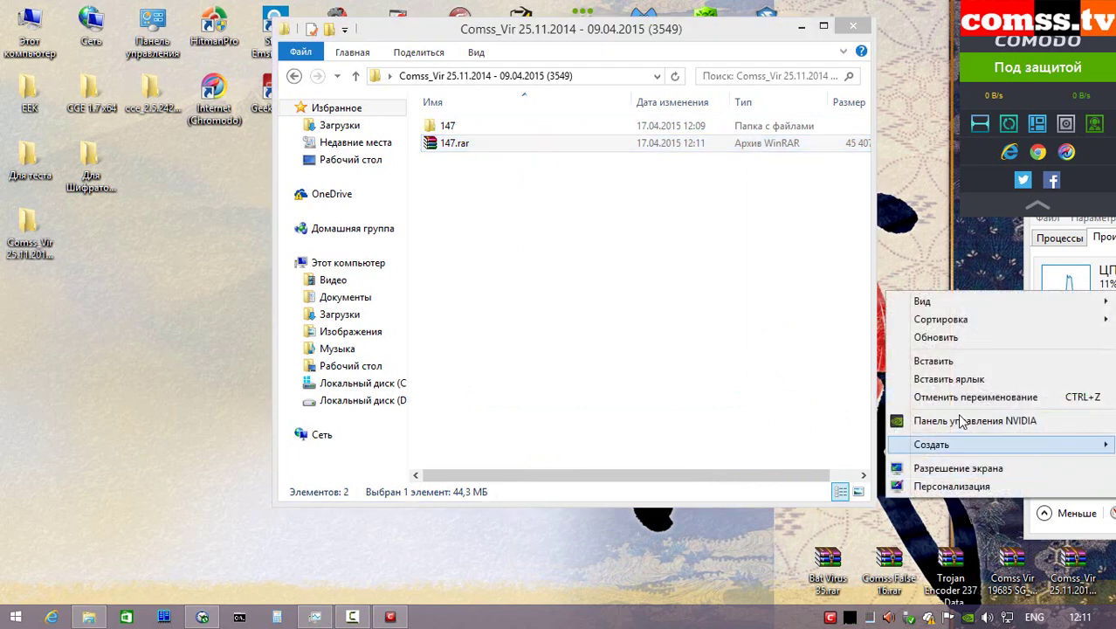
click(926, 305)
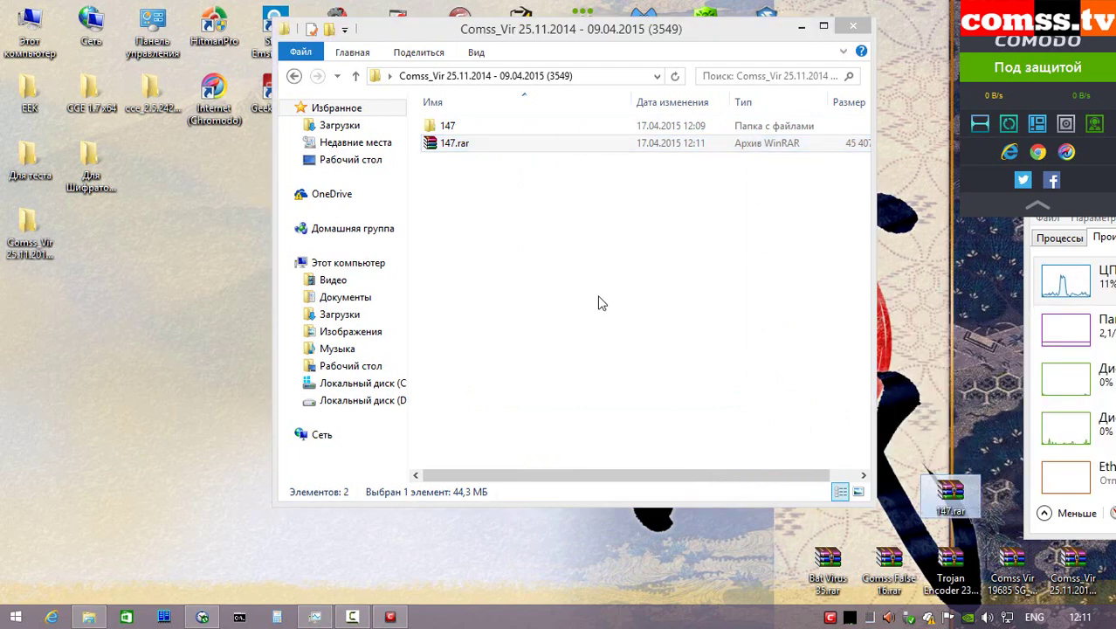
- Scan the 147 folder with HitmanPro, examine the detected items and close the results without cleaning
click(520, 129)
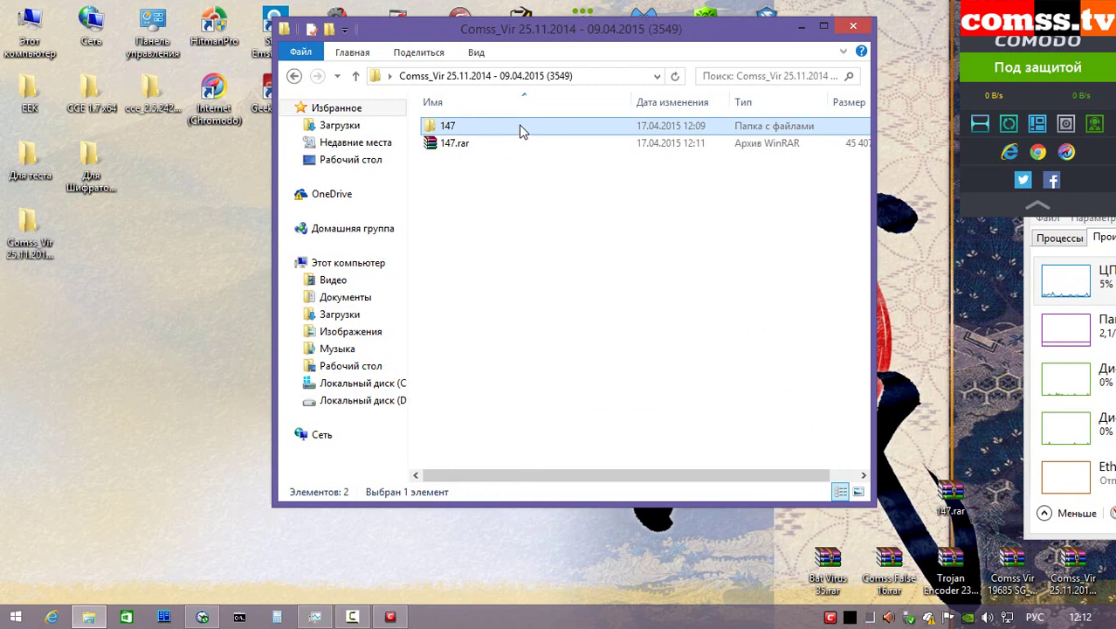
right_click(520, 130)
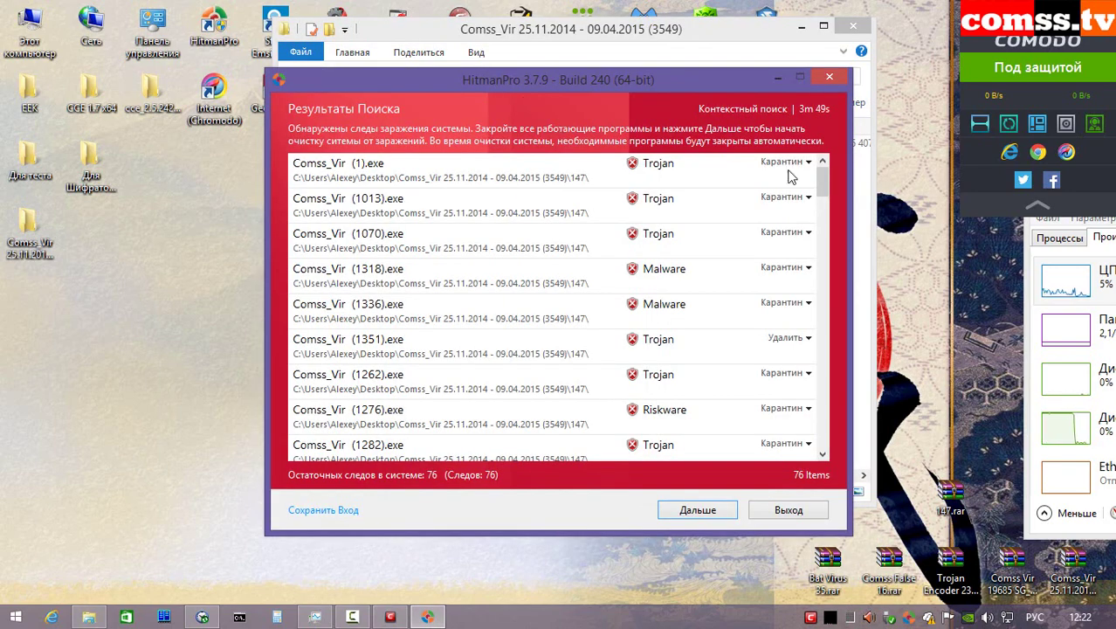
drag(823, 187, 824, 380)
click(692, 284)
click(720, 349)
click(702, 413)
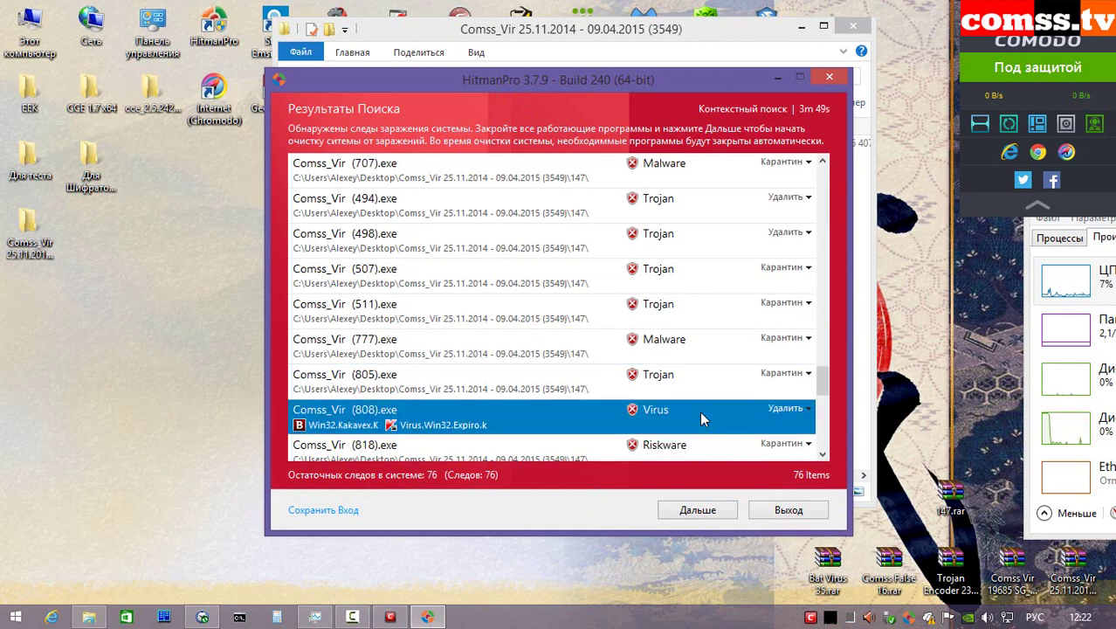
scroll(812, 371, down, 3)
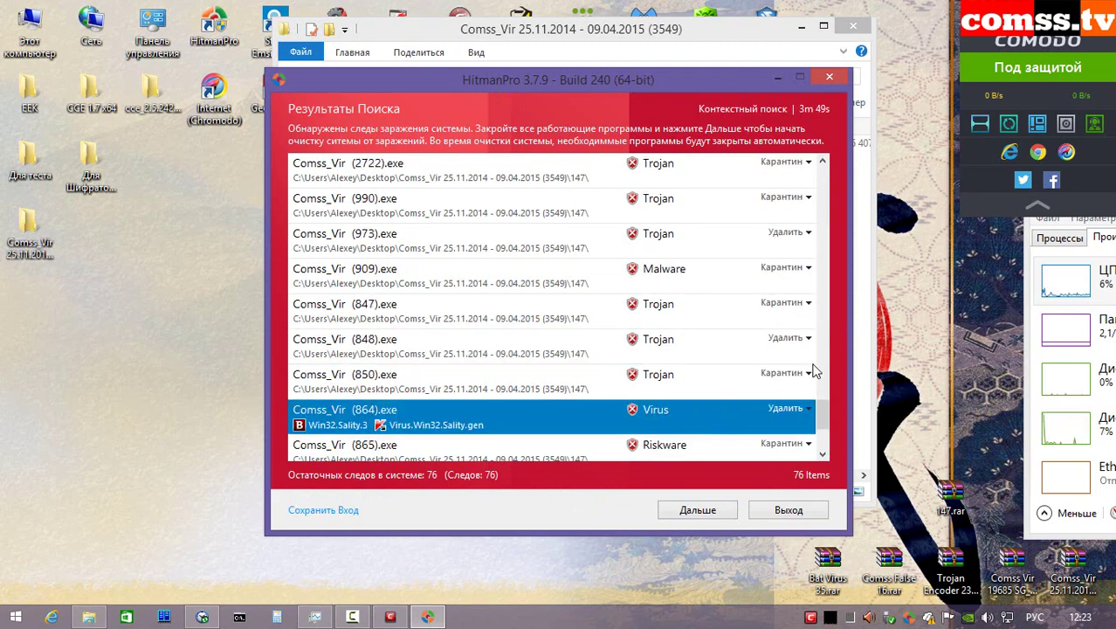
click(829, 77)
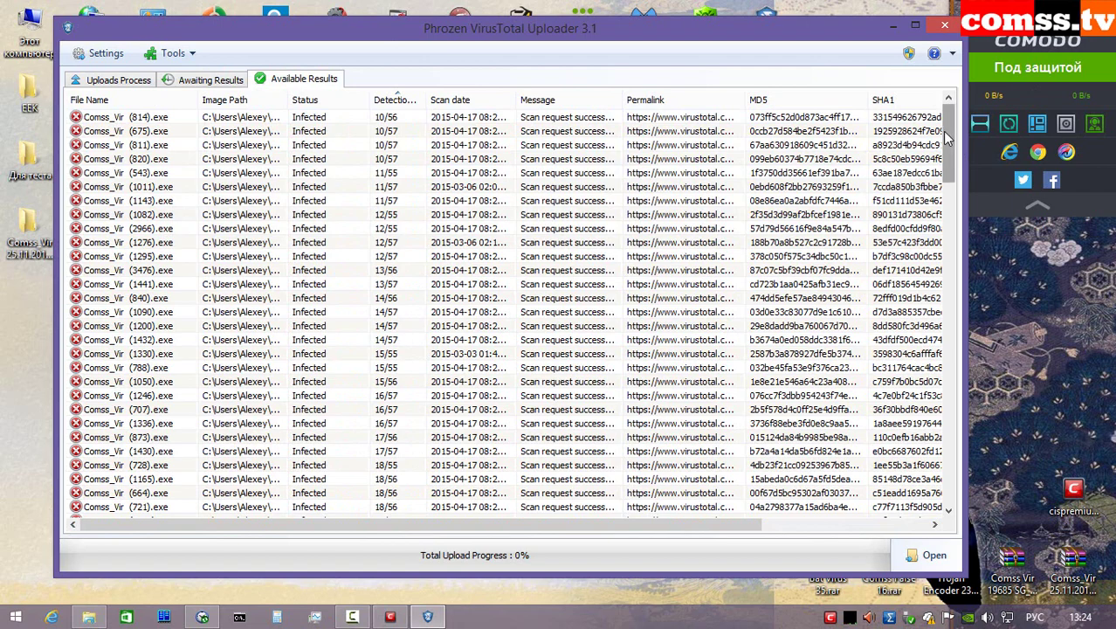
- Look through the Phrozen VirusTotal Uploader's available results, and examine the performance properties of cavwp.exe in COMODO KillSwitch
drag(946, 133, 973, 122)
drag(946, 138, 959, 503)
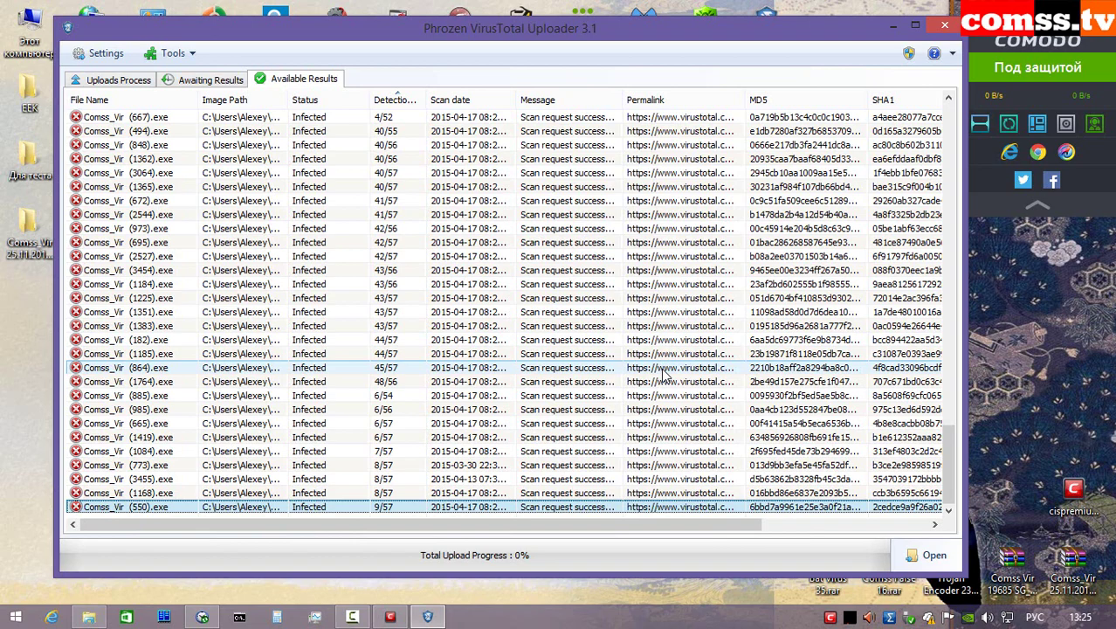
drag(949, 463, 960, 144)
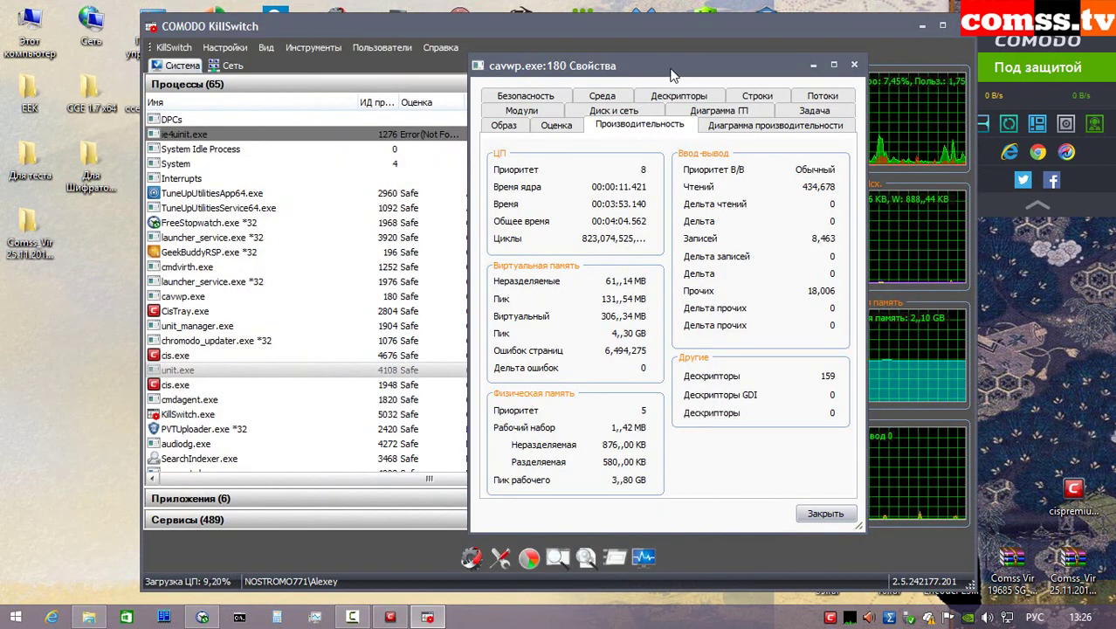
drag(699, 64, 533, 74)
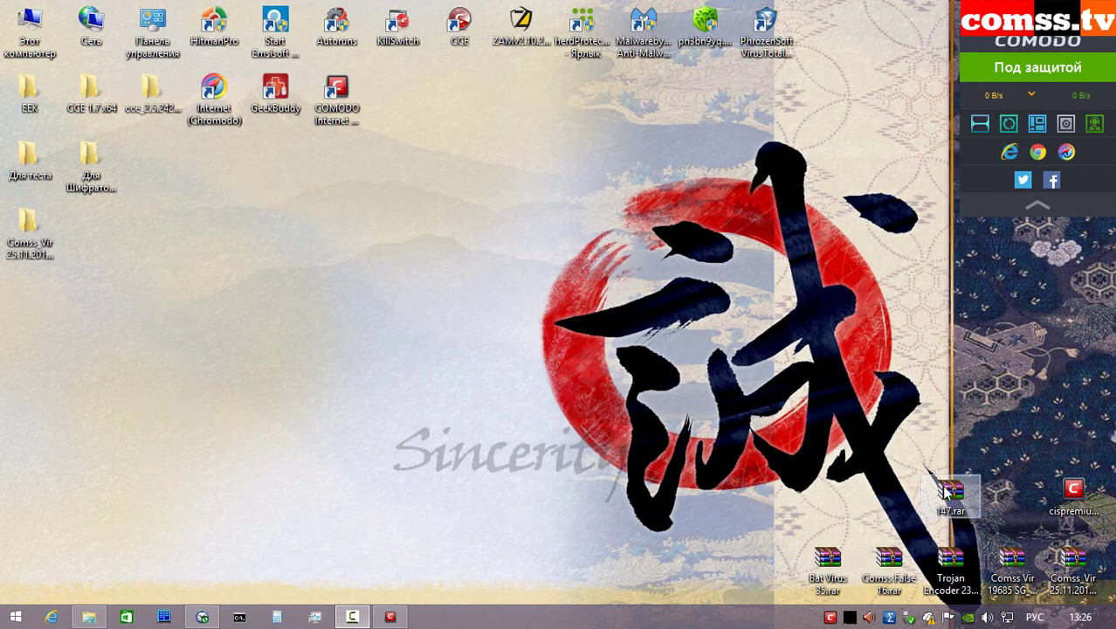
- Extract Bat Virus 35.rar into the Bat Virus 35 desktop folder using the archive password, and look through its inner Bat Virus folder
right_click(820, 554)
click(897, 207)
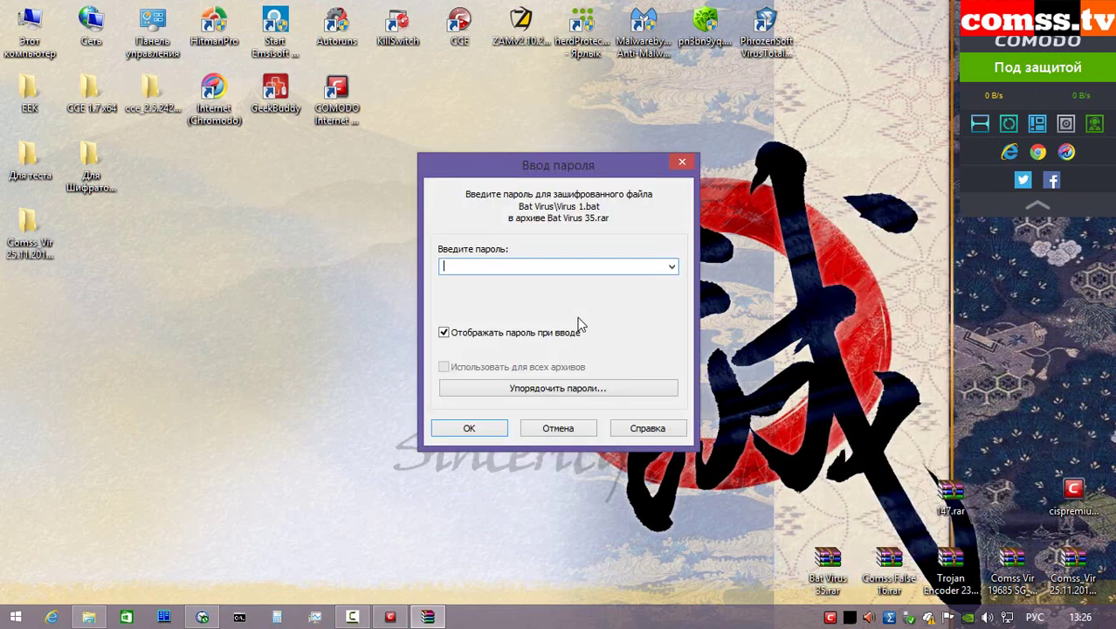
key(Return)
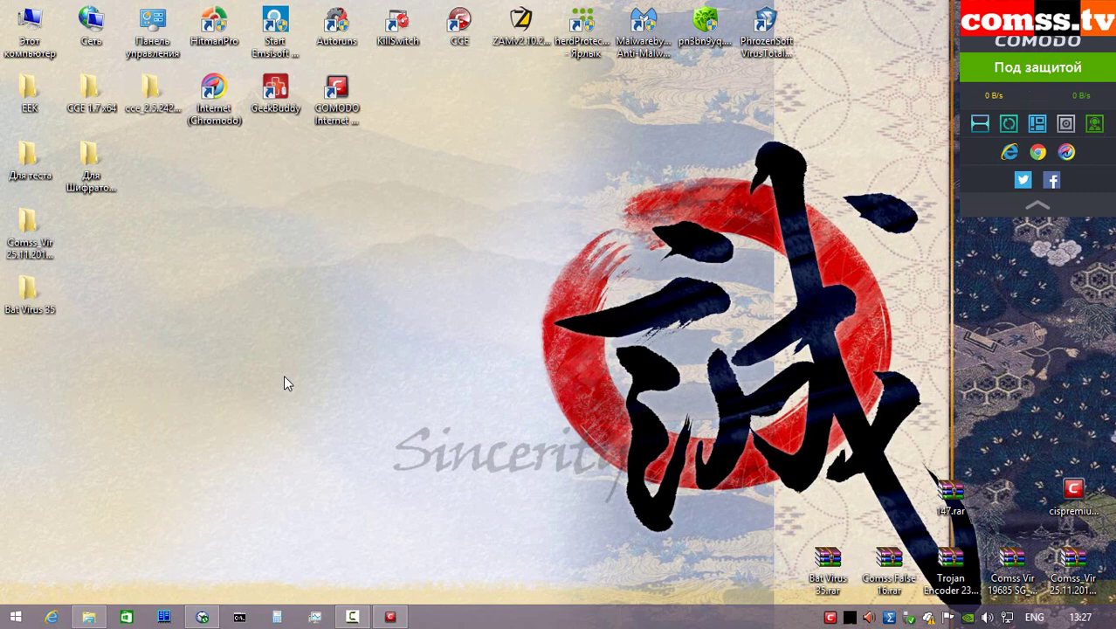
key(Return)
double_click(514, 204)
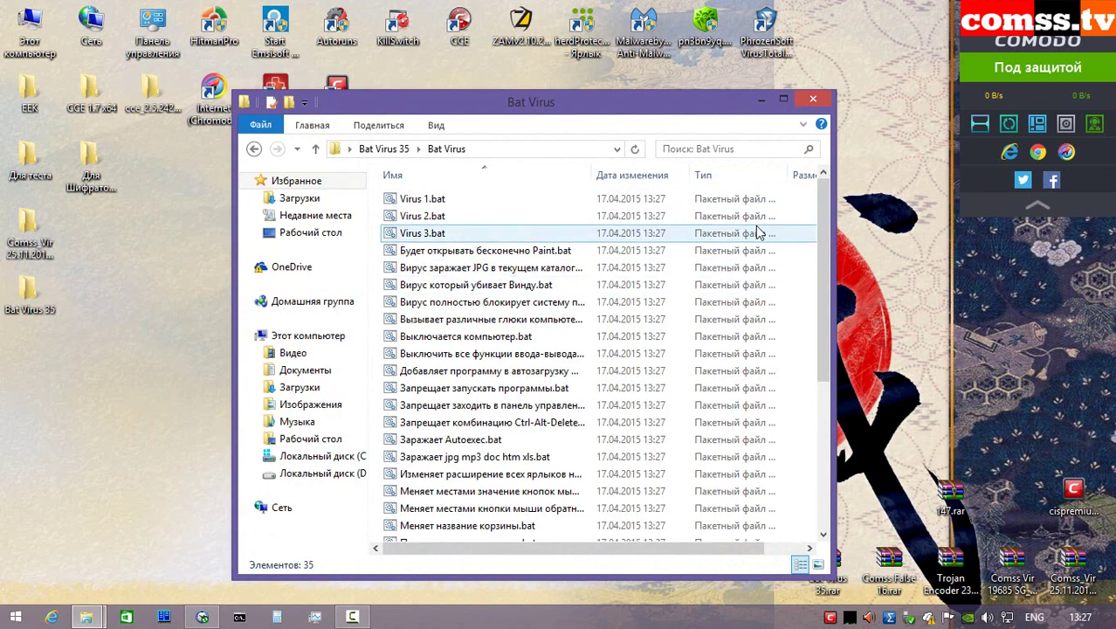
scroll(821, 304, down, 1)
drag(821, 304, 834, 236)
- Scan the Bat Virus folder with COMODO Antivirus, disinfect all detected threats and close the scan results
click(316, 150)
right_click(527, 200)
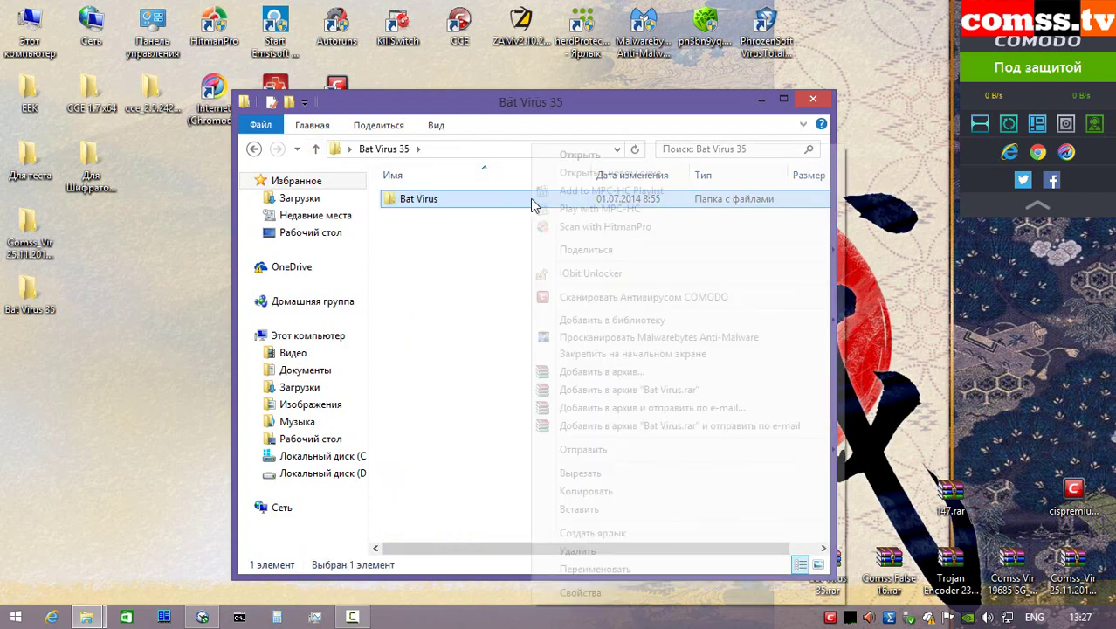
click(583, 299)
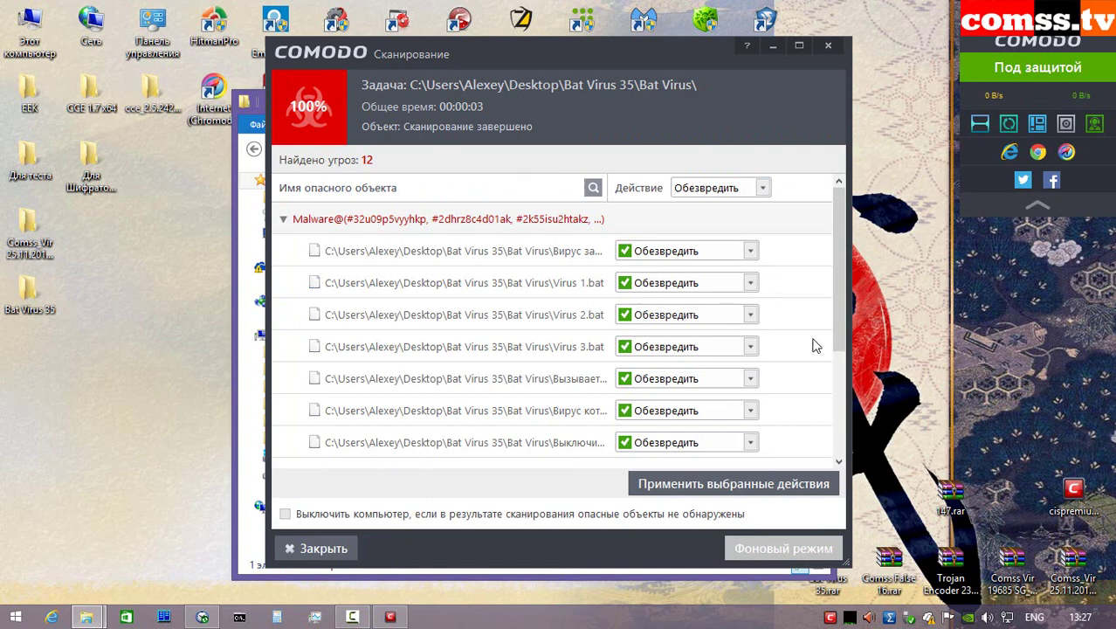
click(734, 483)
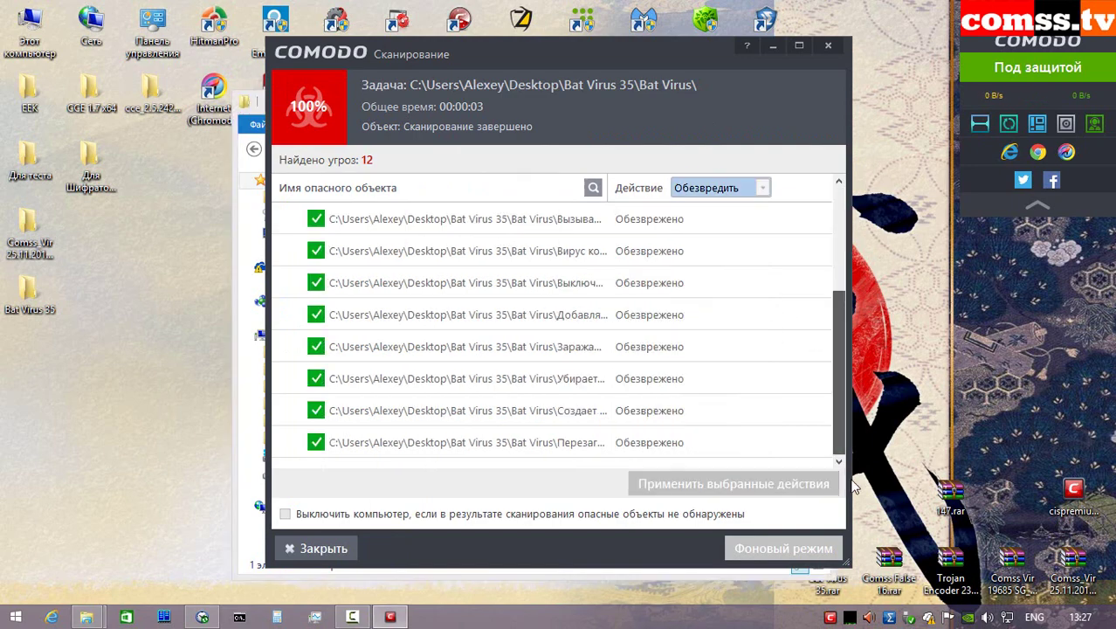
click(316, 548)
- Scan all remaining batch files inside the Bat Virus folder with COMODO Antivirus and close the scan results
double_click(474, 201)
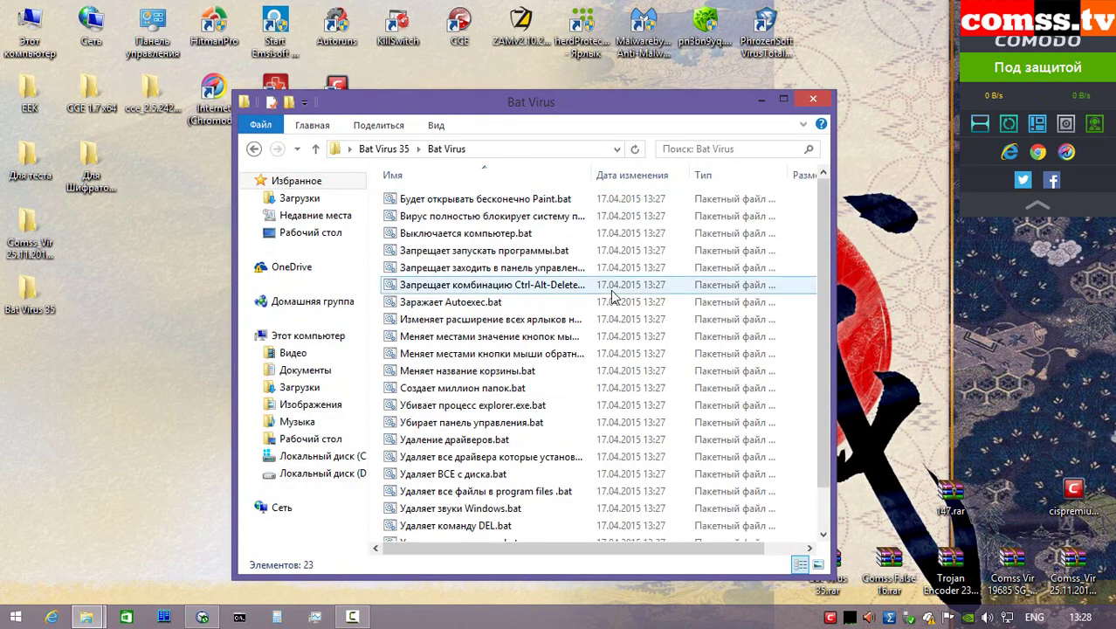
click(555, 201)
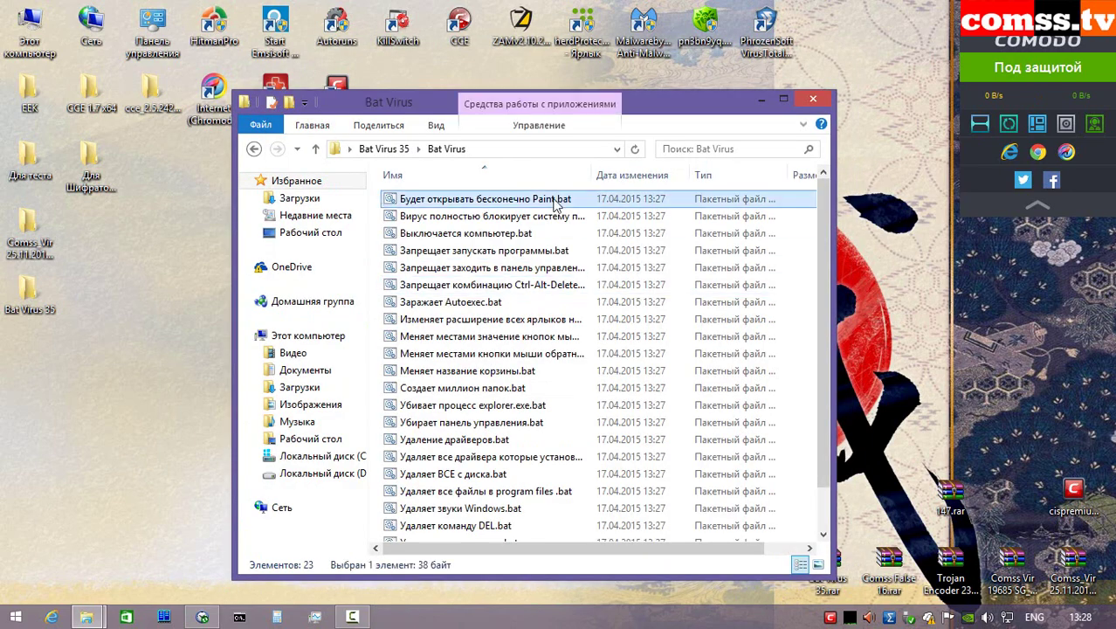
key(ctrl+a)
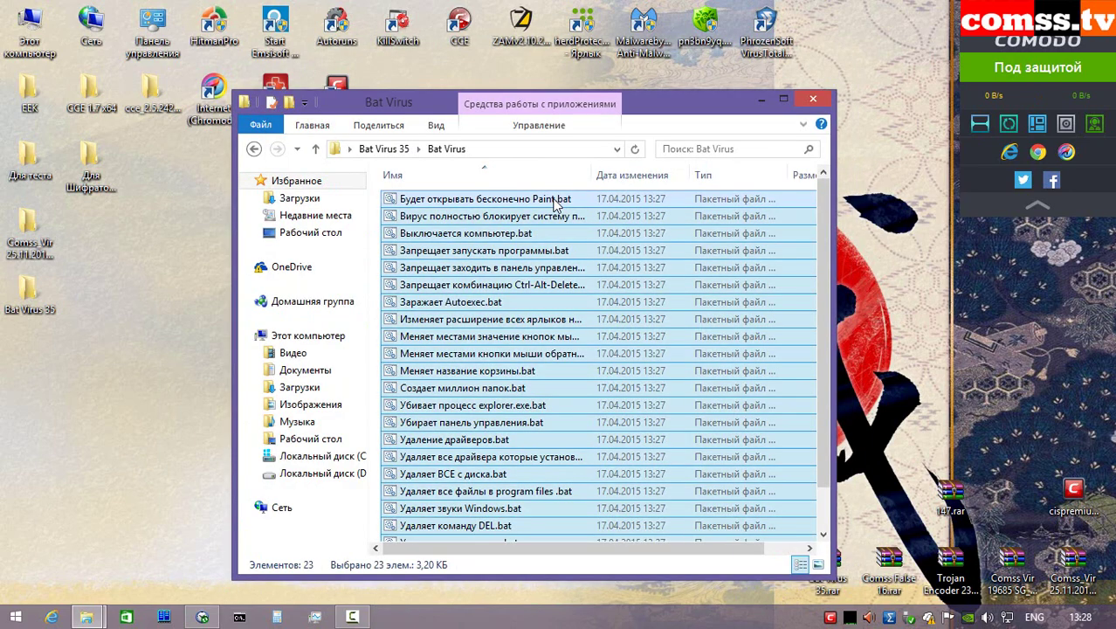
right_click(556, 203)
click(648, 290)
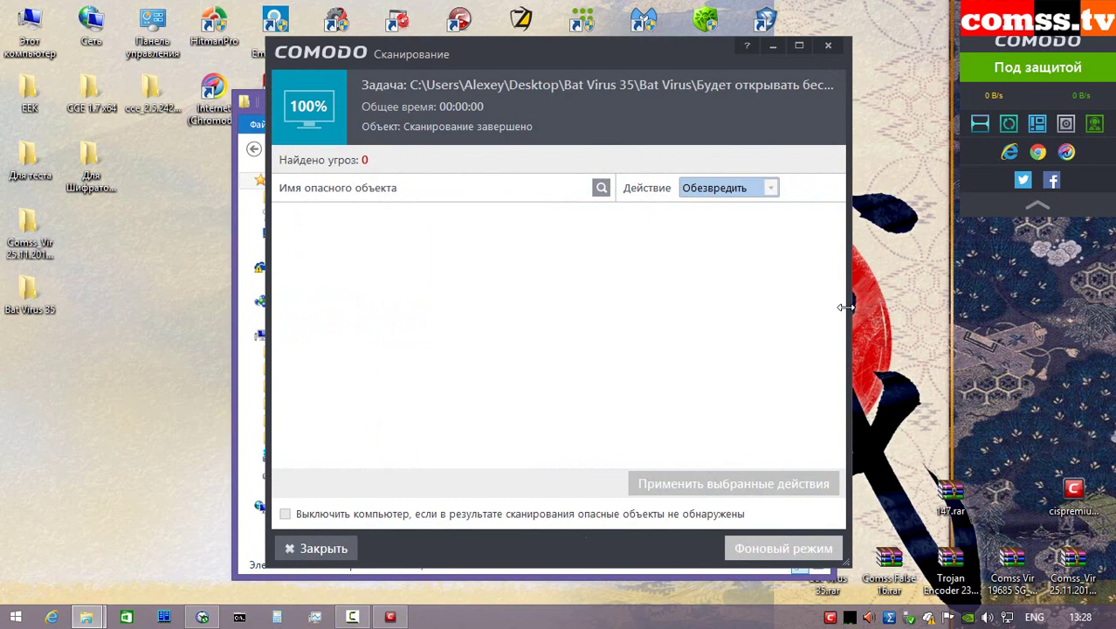
click(323, 549)
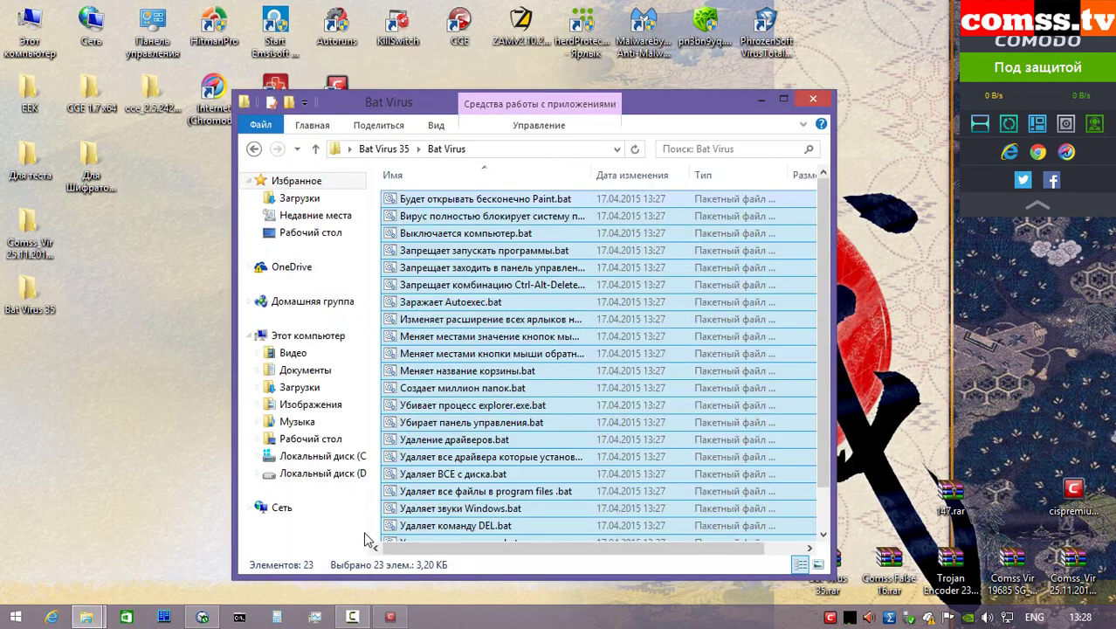
- Run a custom COMODO folder scan on the inner Bat Virus folder and close the scan results
click(840, 618)
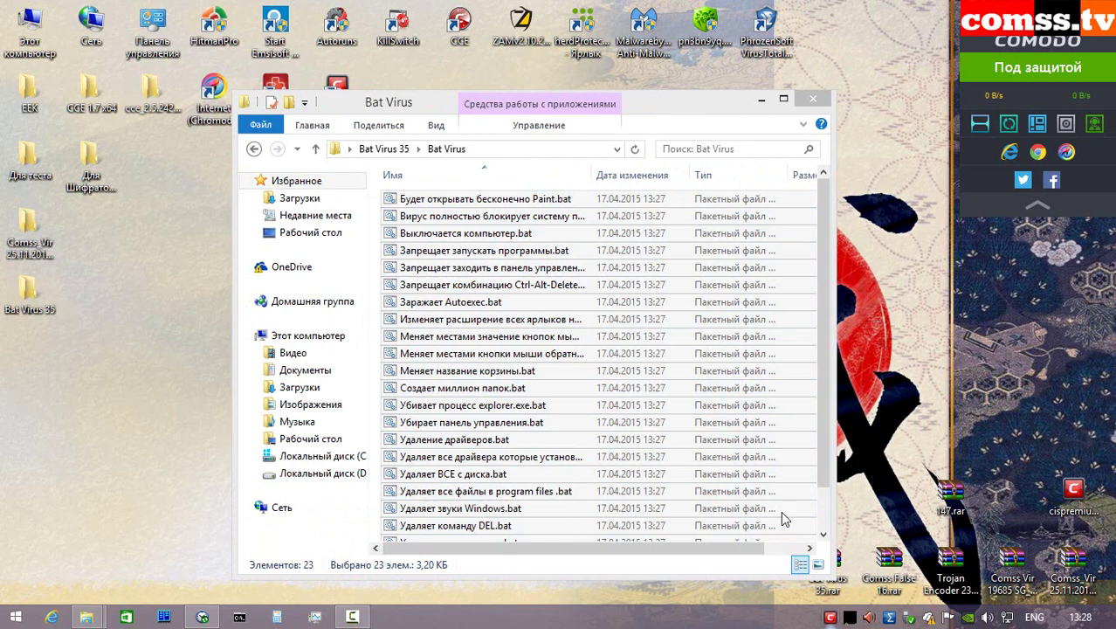
click(448, 465)
click(410, 332)
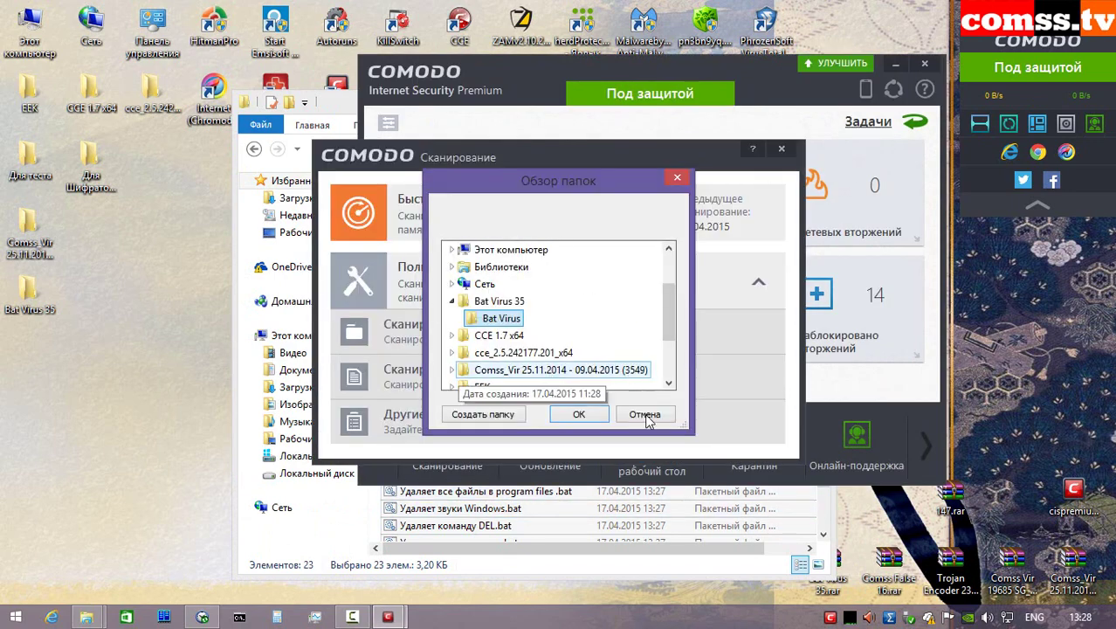
click(578, 414)
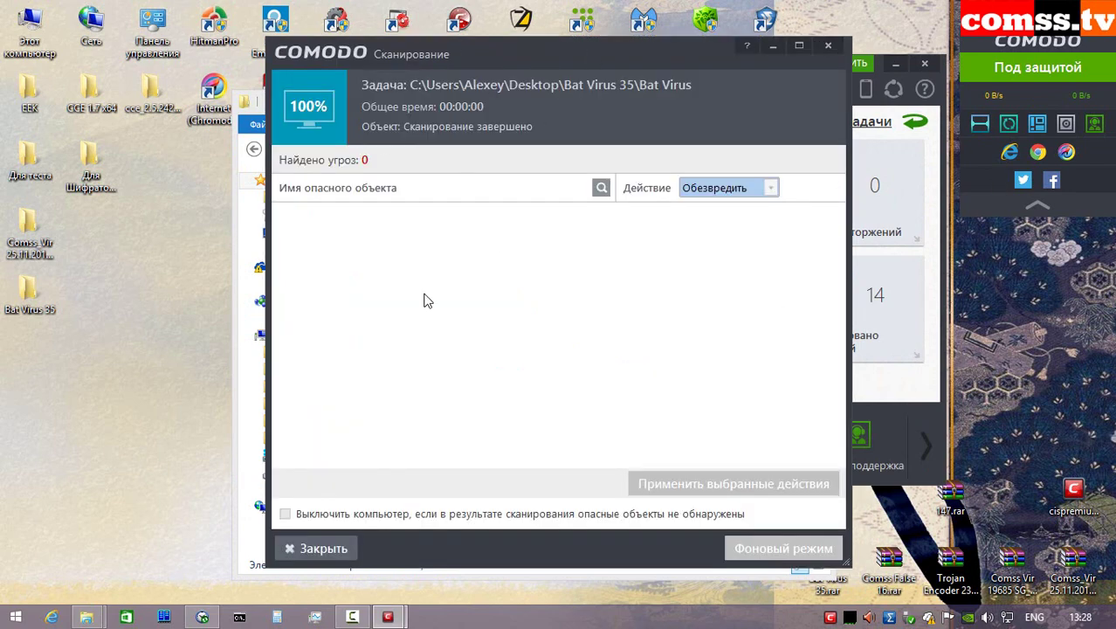
key(Escape)
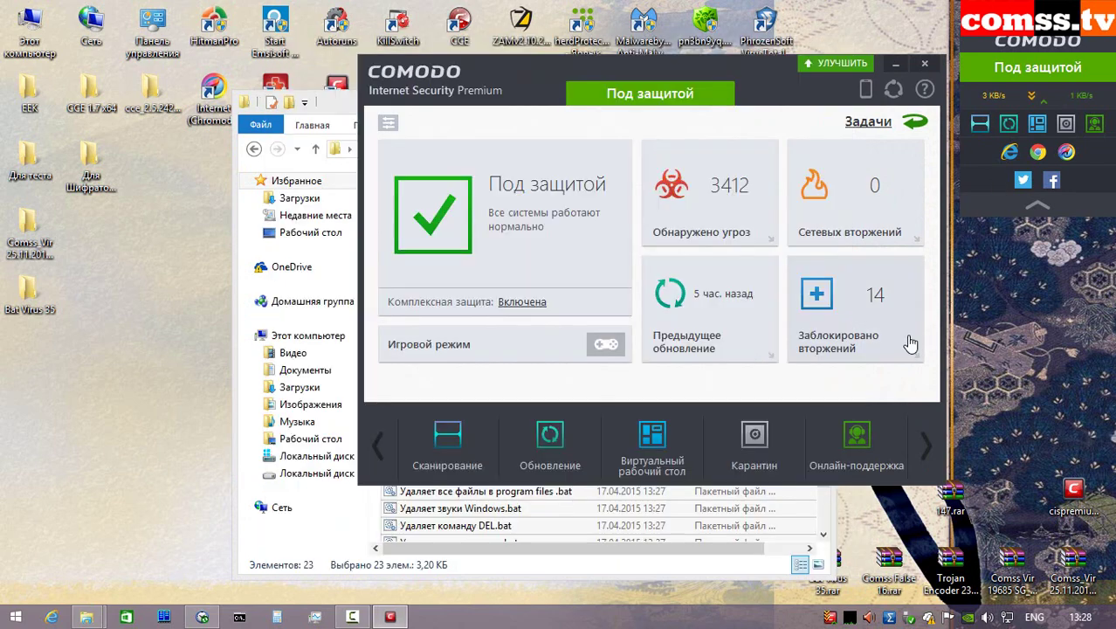
- Launch COMODO Cleaning Essentials for a custom folder scan, and look through the remaining batch files in the Bat Virus folder
click(909, 129)
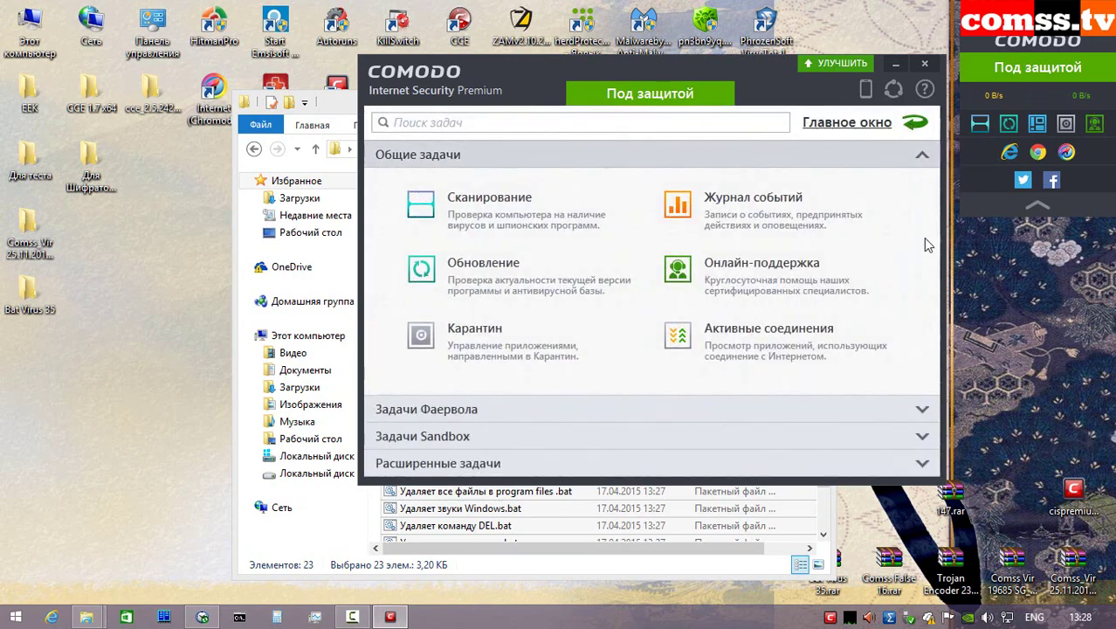
click(684, 463)
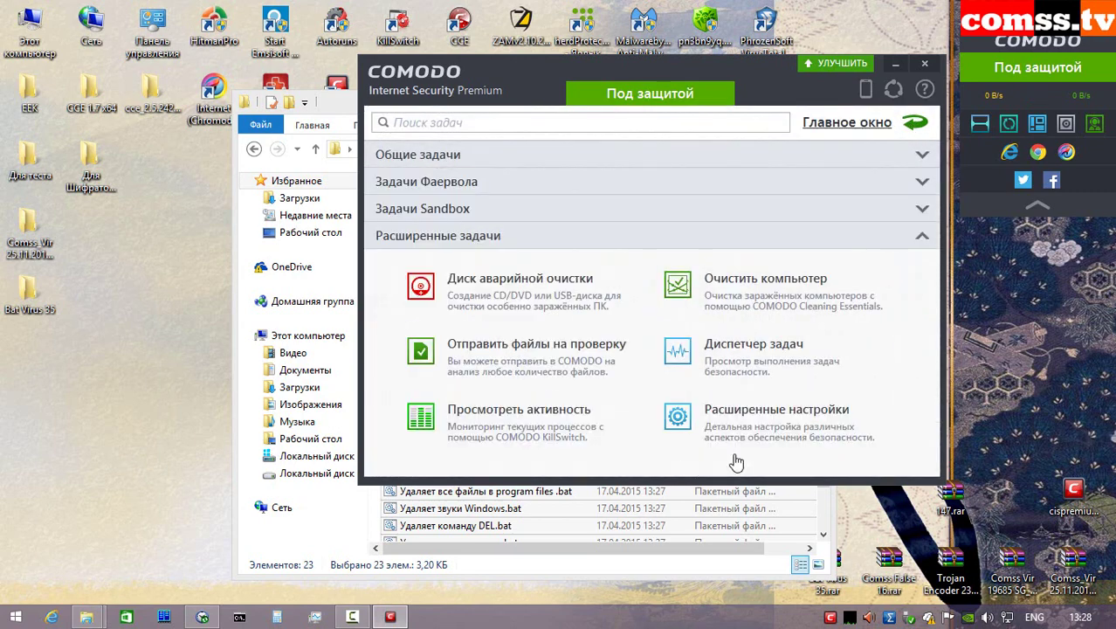
click(789, 299)
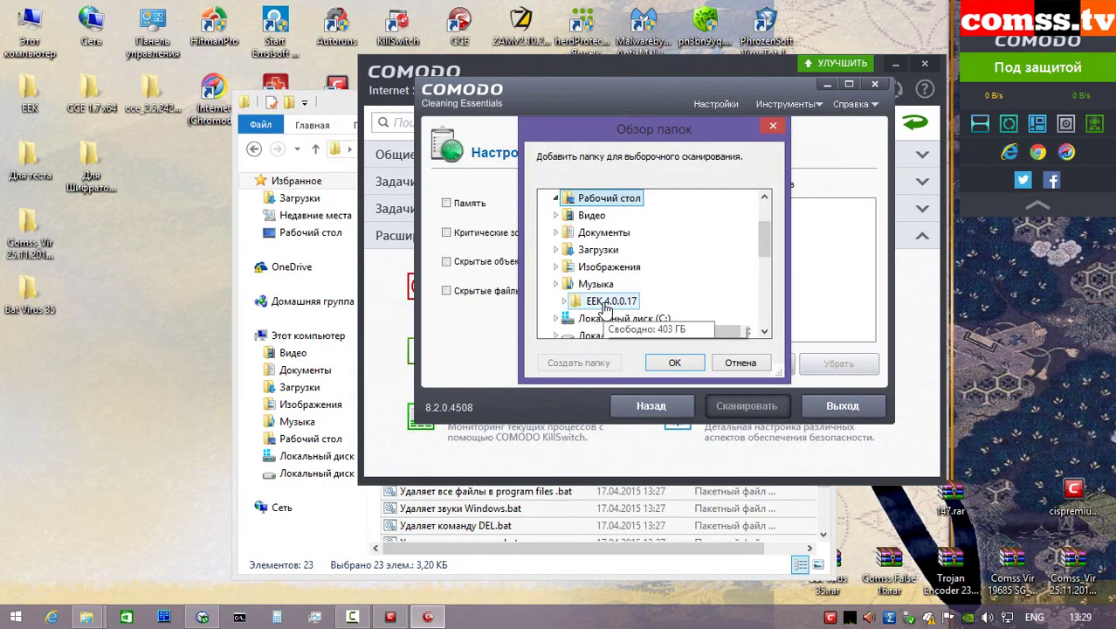
scroll(655, 262, down, 3)
click(563, 284)
click(613, 300)
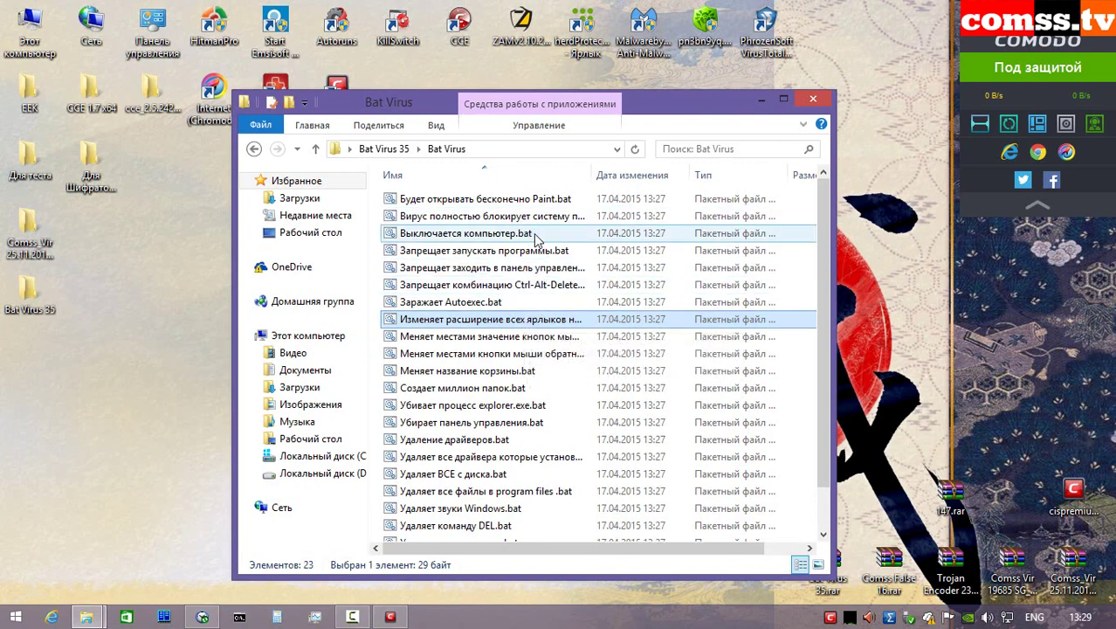
scroll(545, 237, down, 1)
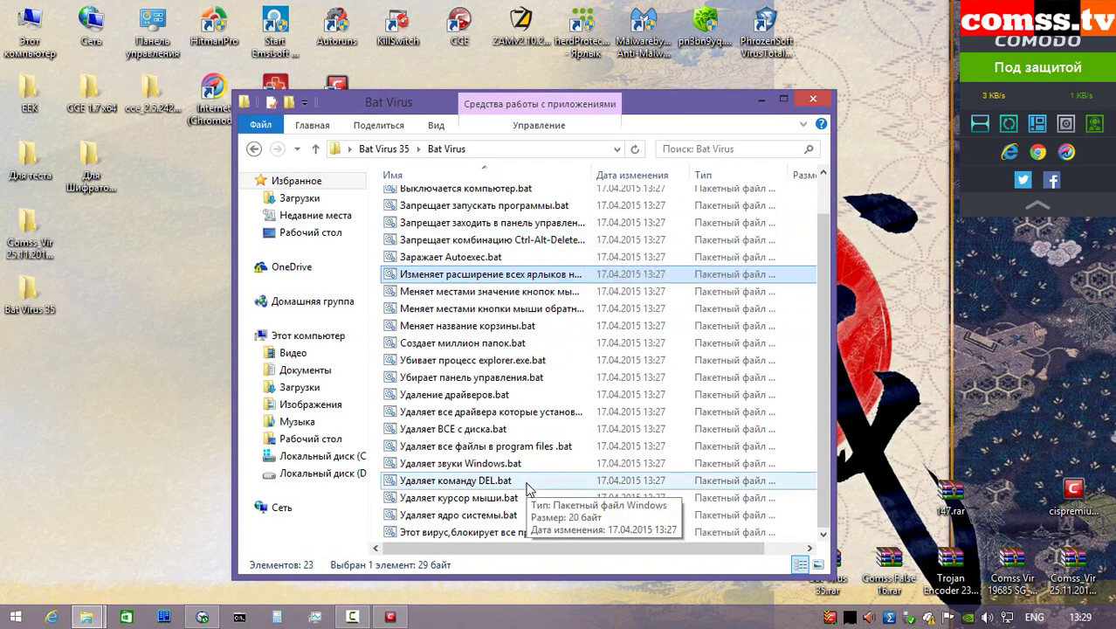
scroll(538, 393, up, 1)
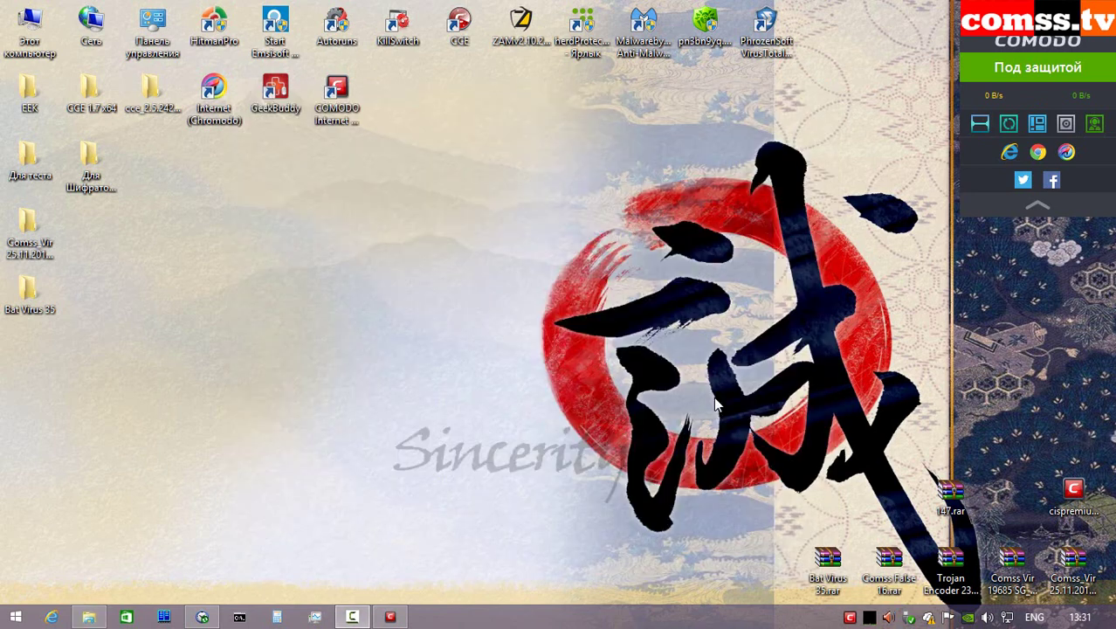
- Extract Comss False 16.rar into the Comss False 16 desktop folder using the archive password, and open the extracted folder
double_click(885, 566)
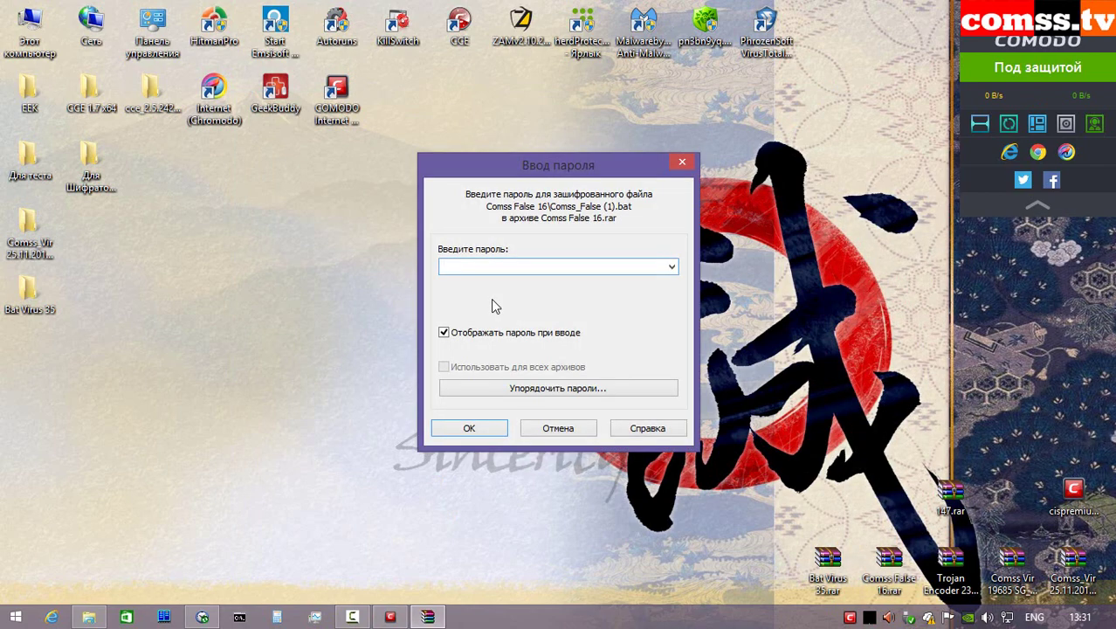
click(468, 428)
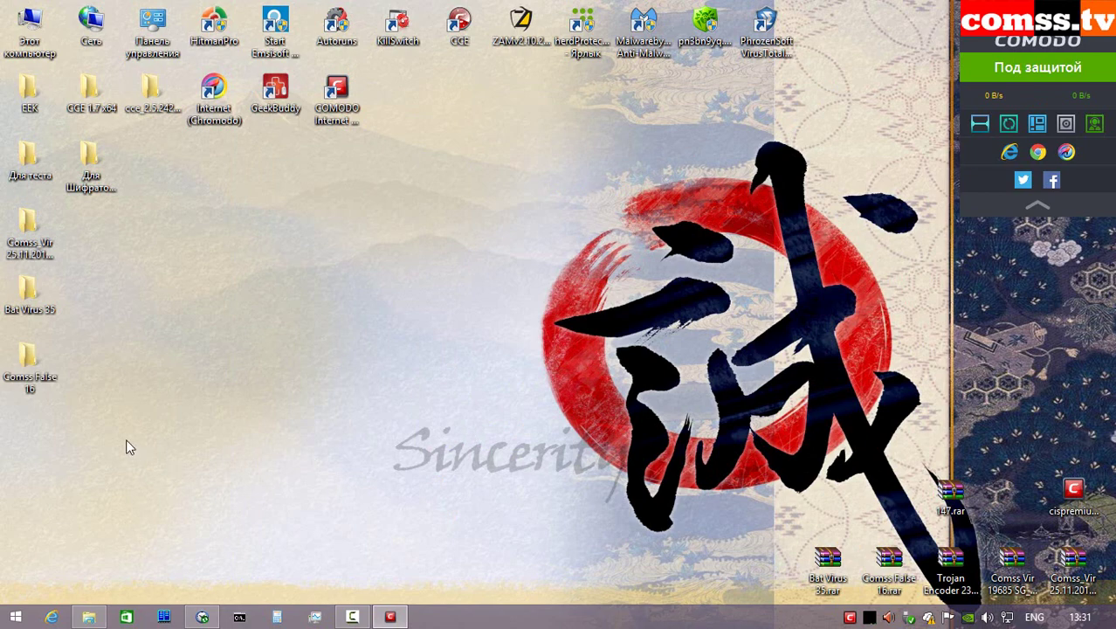
double_click(31, 365)
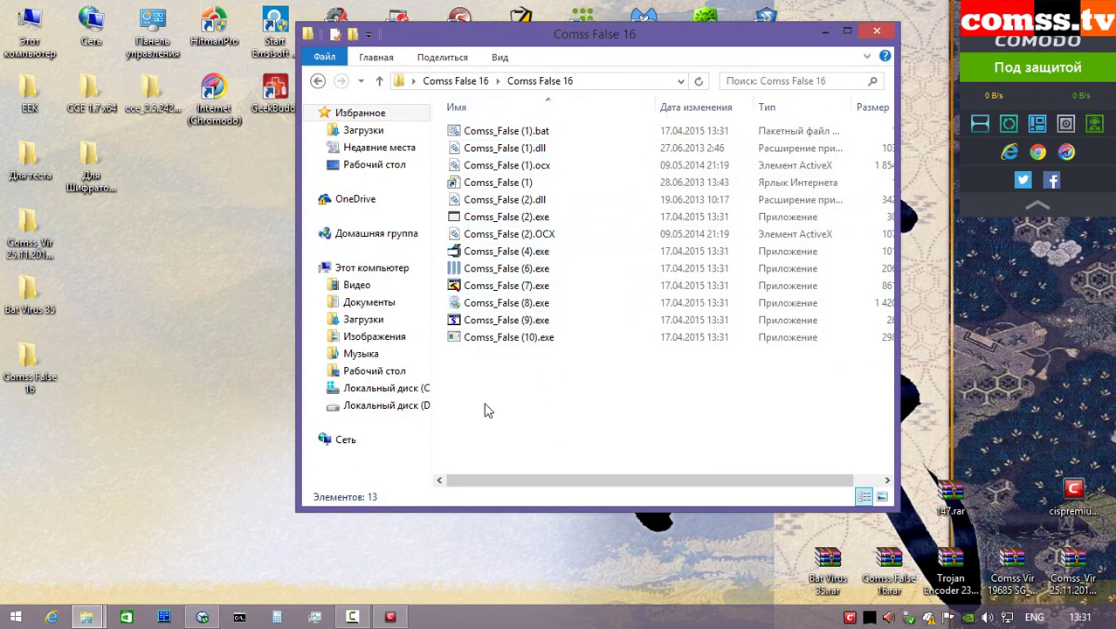
- Scan the inner Comss False 16 folder with COMODO Antivirus and close the scan results
click(380, 80)
right_click(553, 137)
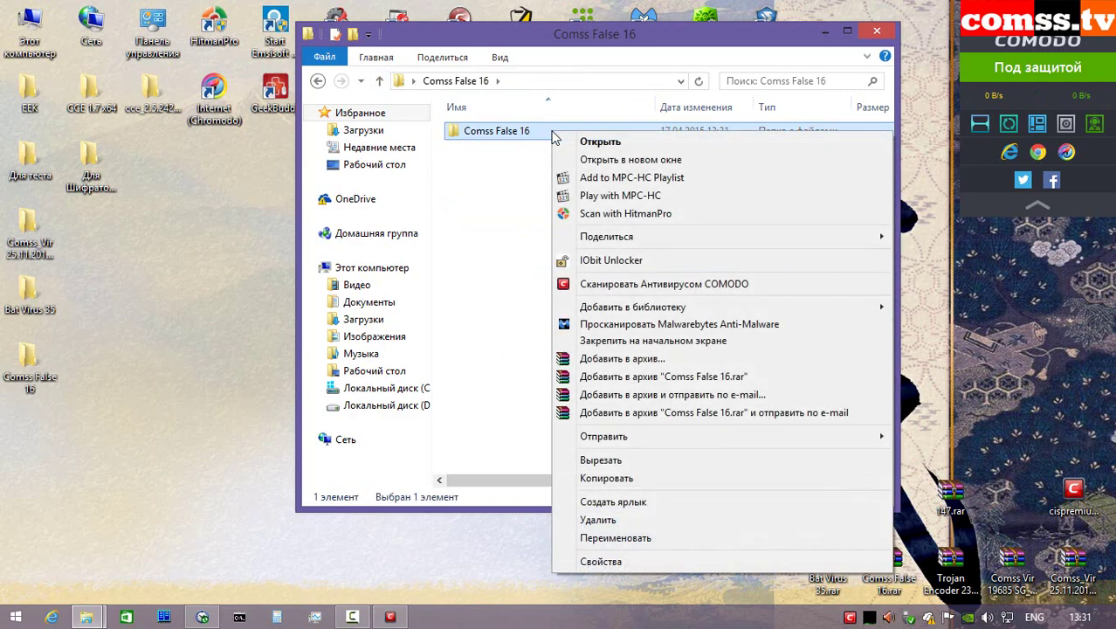
click(666, 283)
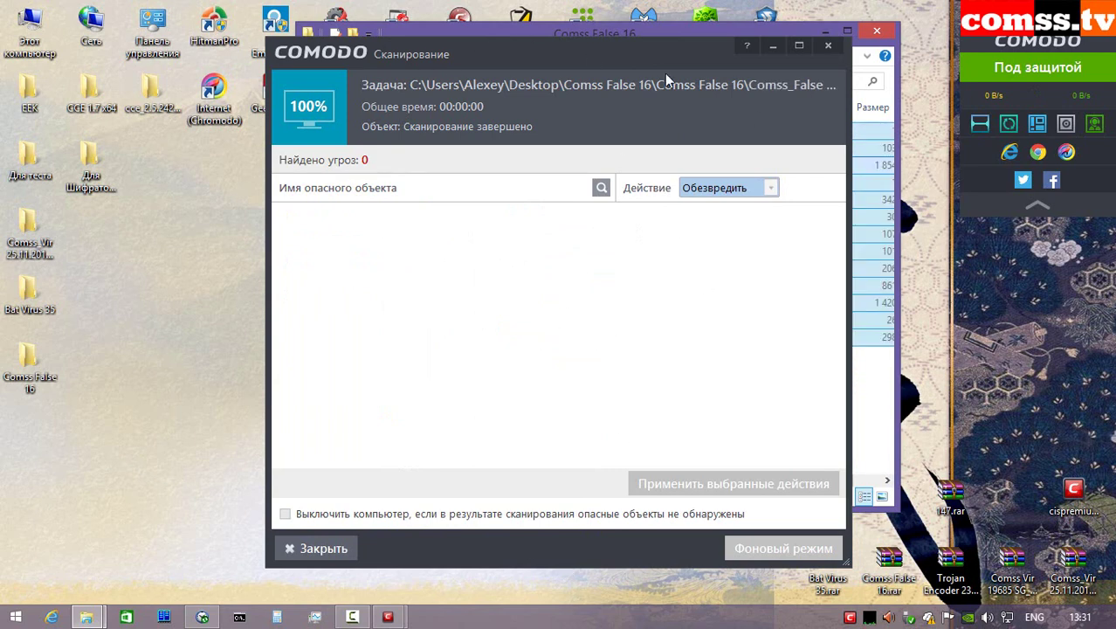
click(322, 549)
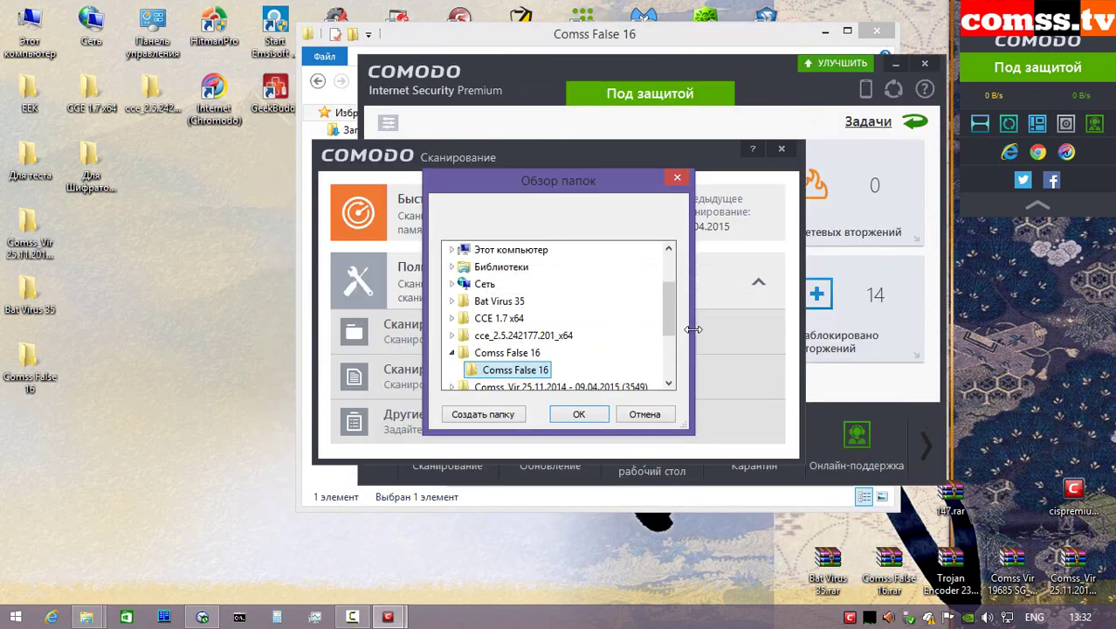
- Run a custom folder scan on Comss False 16, close the COMODO windows and reopen the inner folder
click(579, 415)
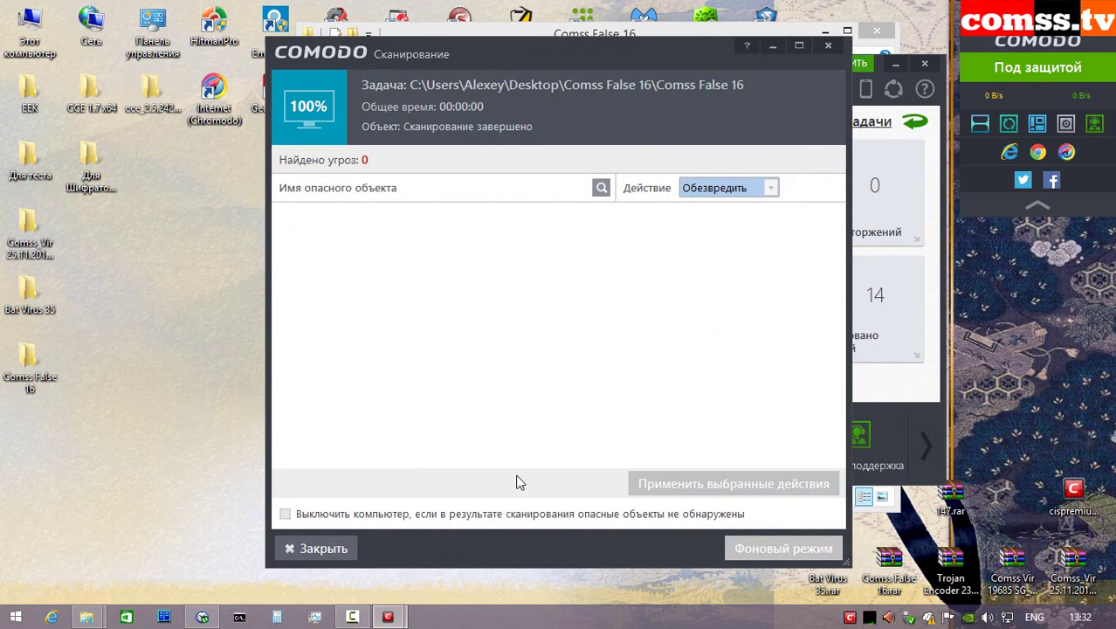
click(347, 548)
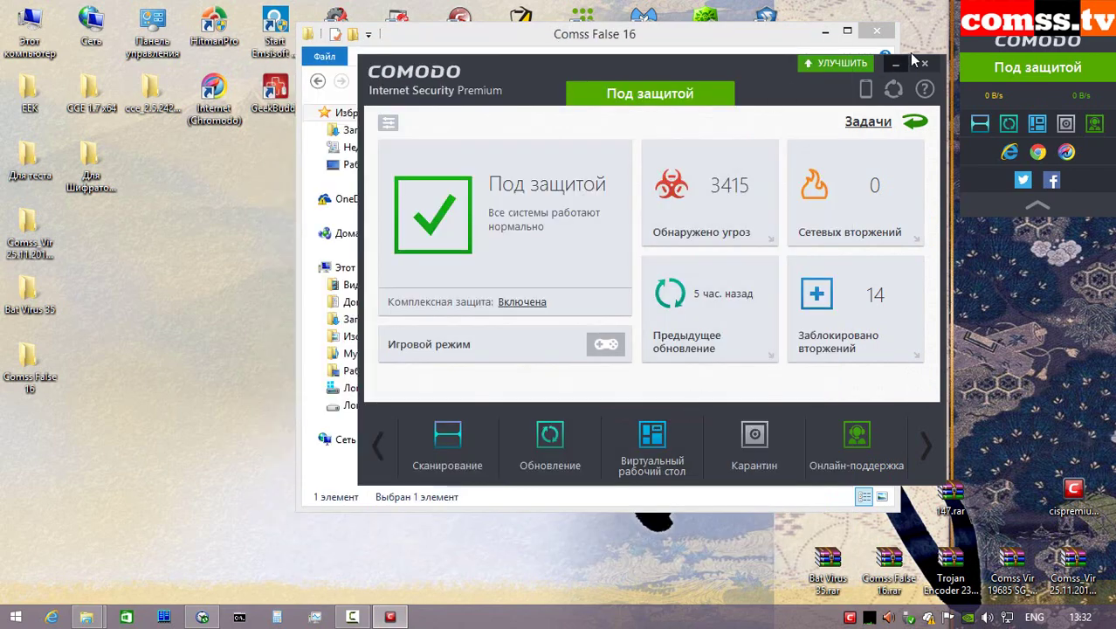
click(924, 64)
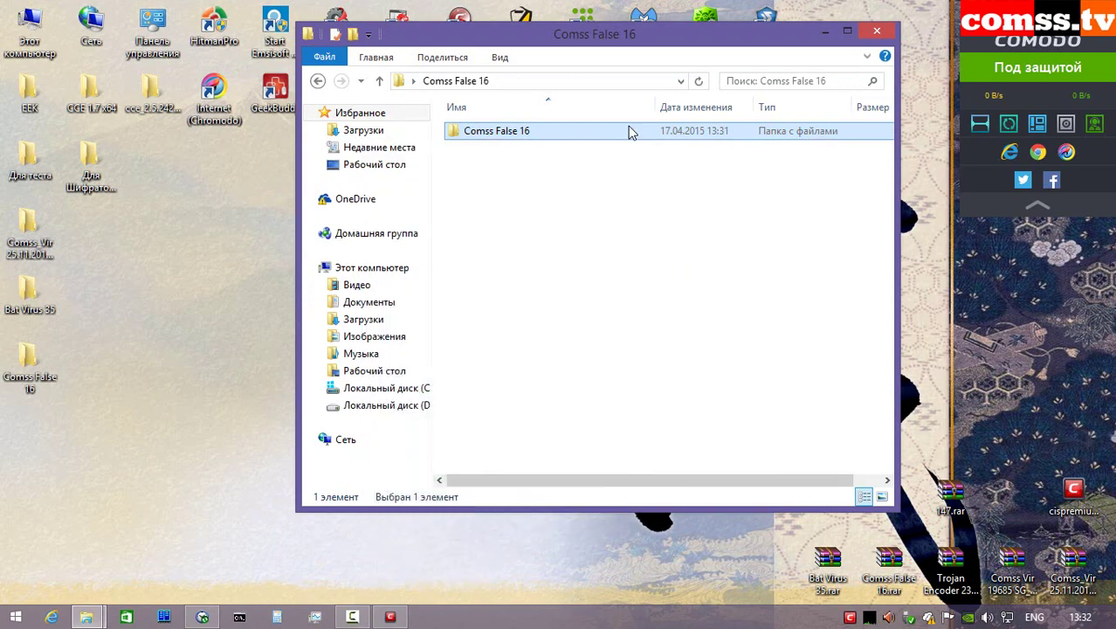
double_click(630, 129)
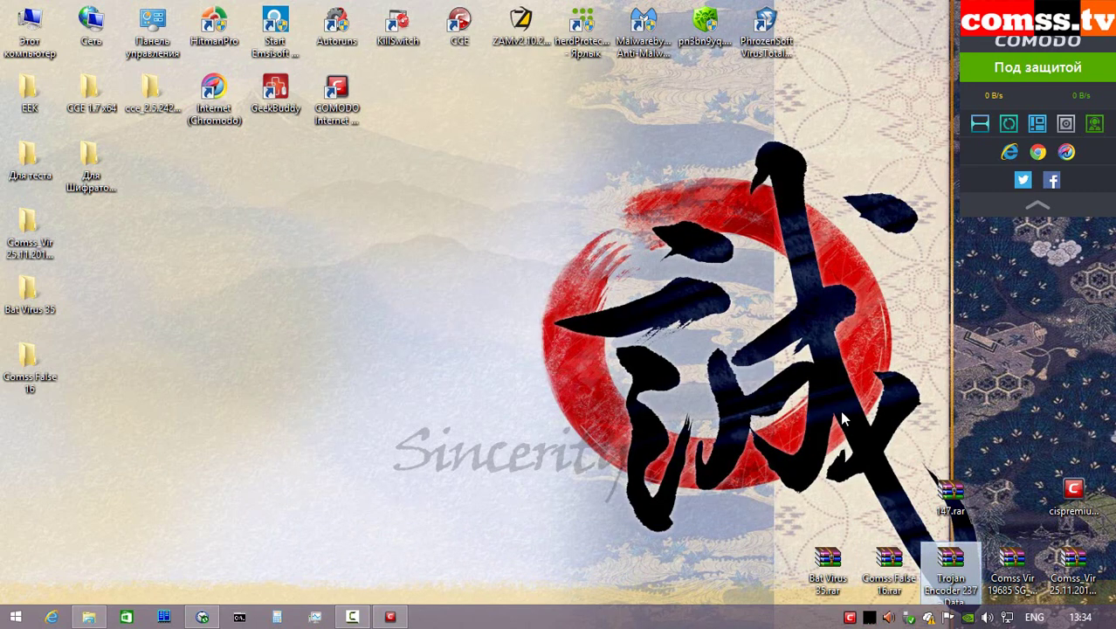
- Extract Trojan Encoder 237 - Data 09.04.2015.rar using the archive password, and open its inner folder of Comss Vir Encoder samples
right_click(945, 573)
click(883, 225)
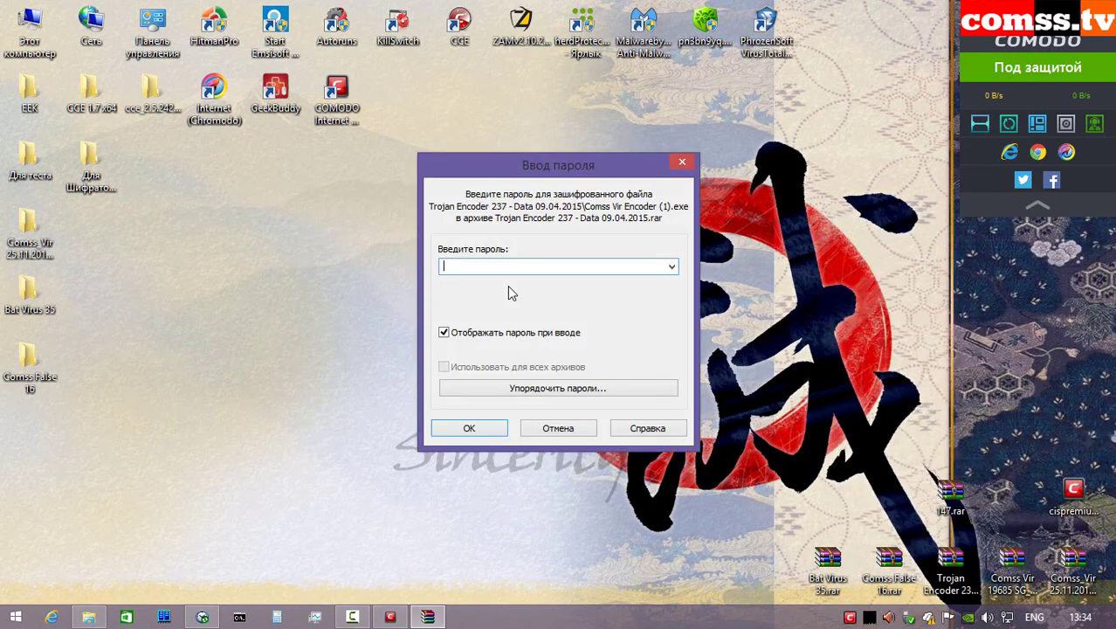
key(Return)
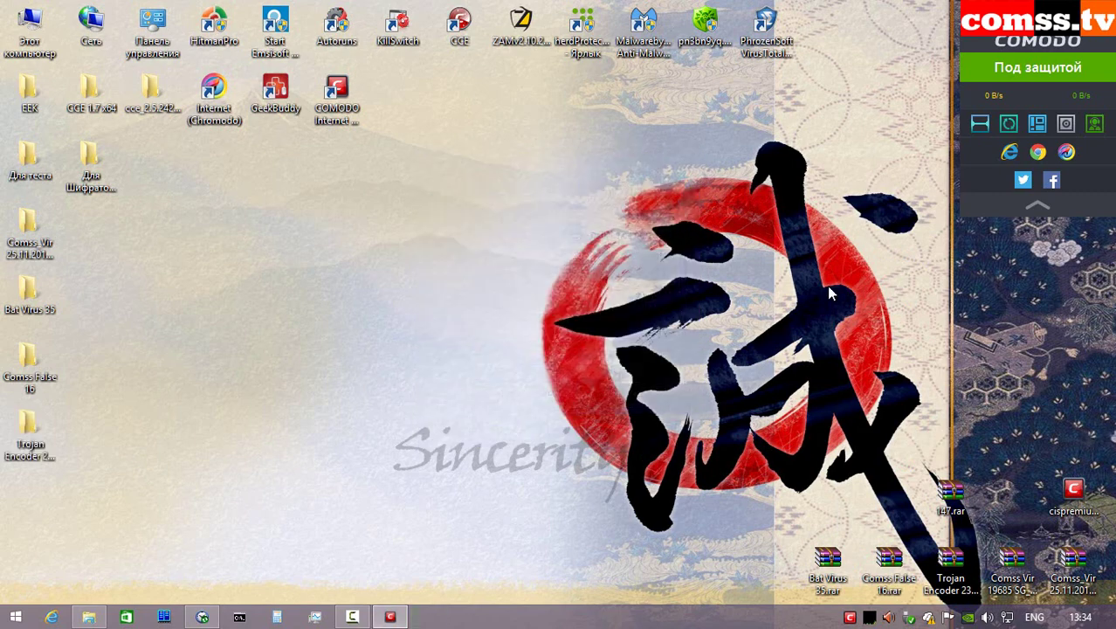
double_click(30, 428)
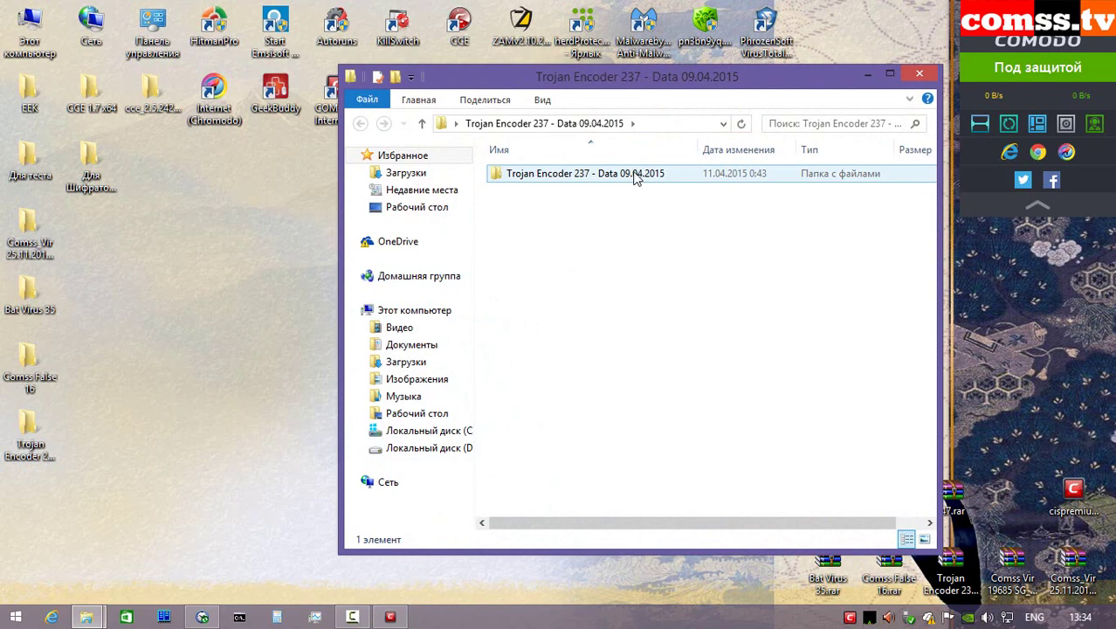
double_click(635, 175)
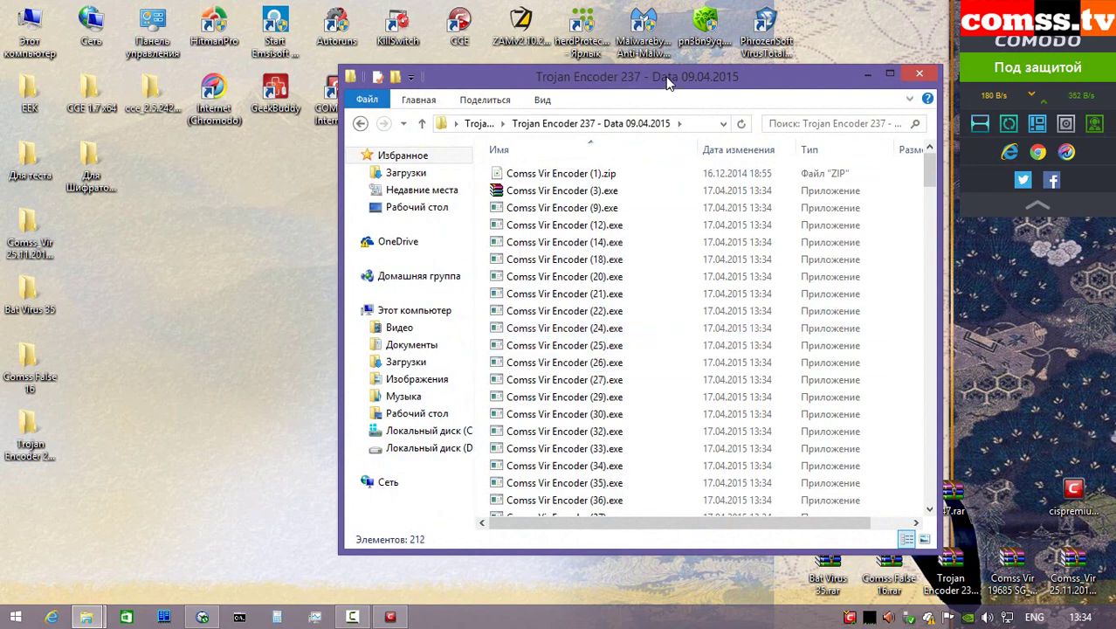
drag(667, 81, 642, 59)
drag(905, 152, 855, 437)
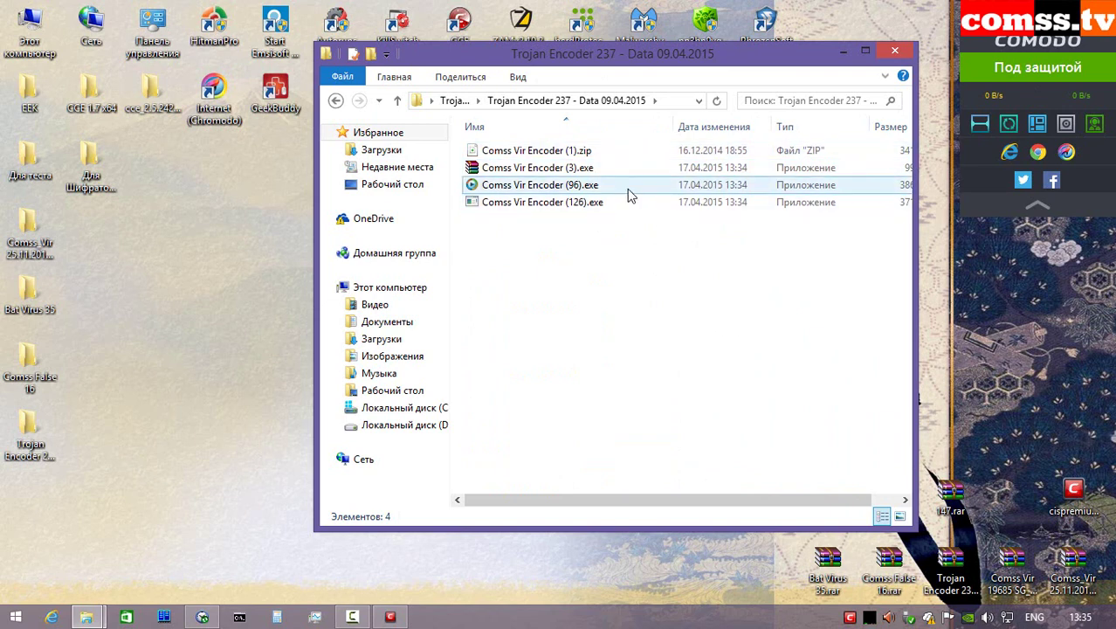
- Scan the inner Trojan Encoder 237 folder with COMODO Antivirus, disinfect all detected threats and close the scan results
click(397, 101)
right_click(539, 160)
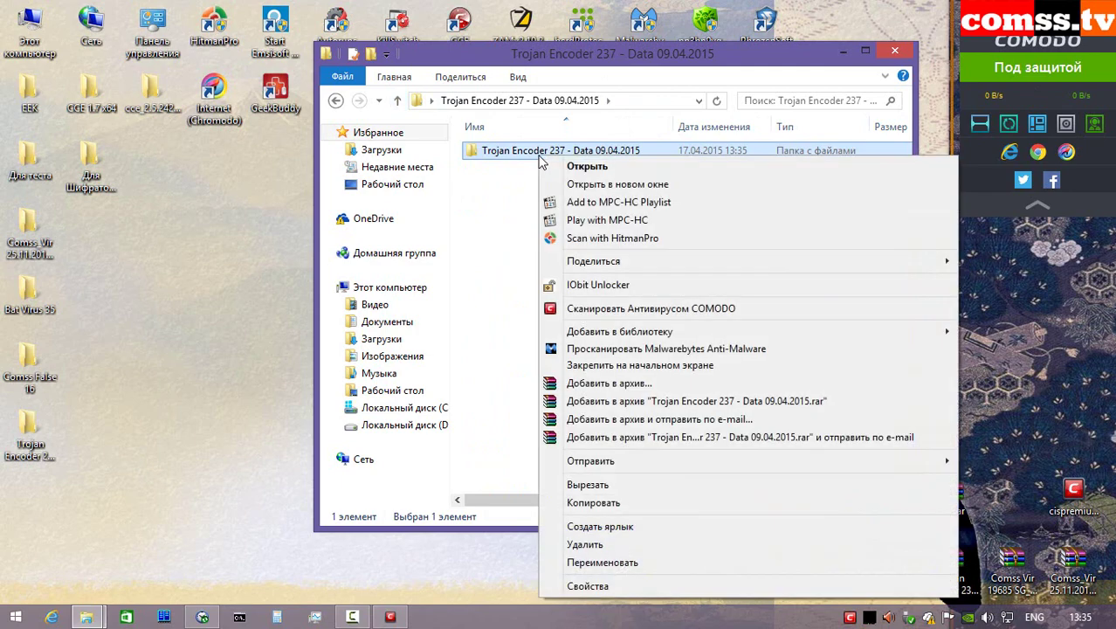
click(664, 303)
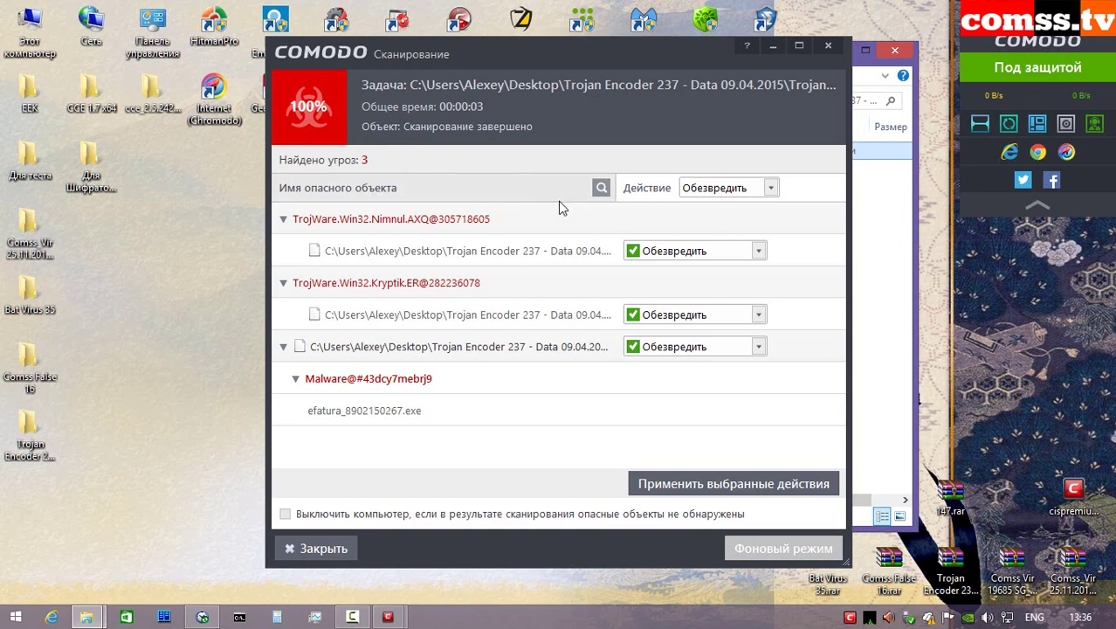
click(734, 483)
click(316, 548)
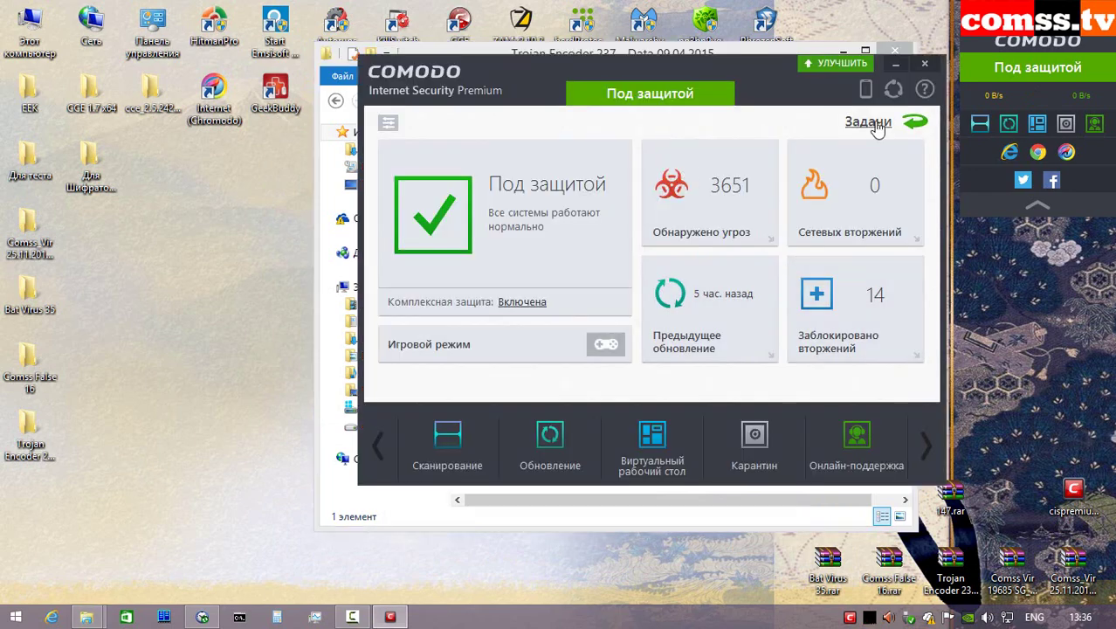
- Launch COMODO Cleaning Essentials from the advanced tasks and choose a folder for a custom scan
click(876, 126)
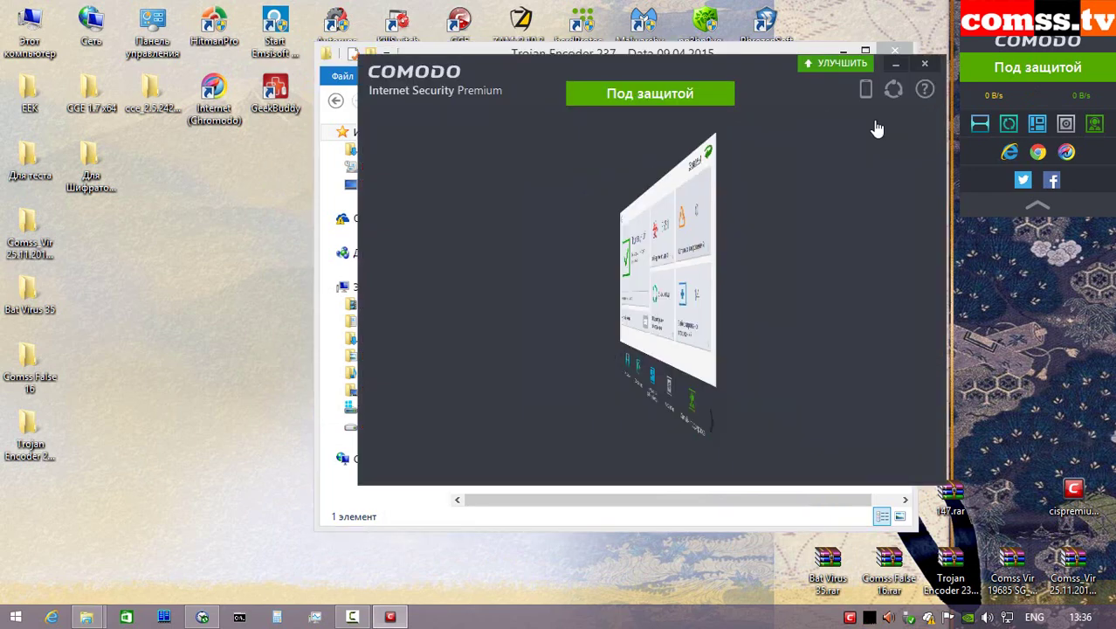
click(769, 222)
scroll(762, 236, down, 5)
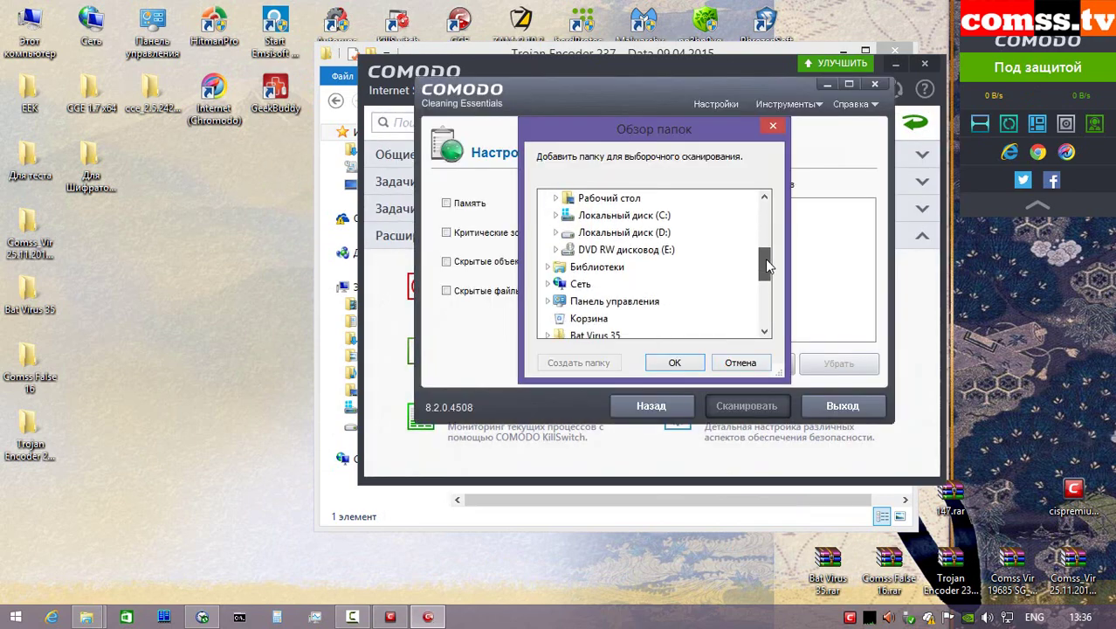
click(612, 320)
click(675, 362)
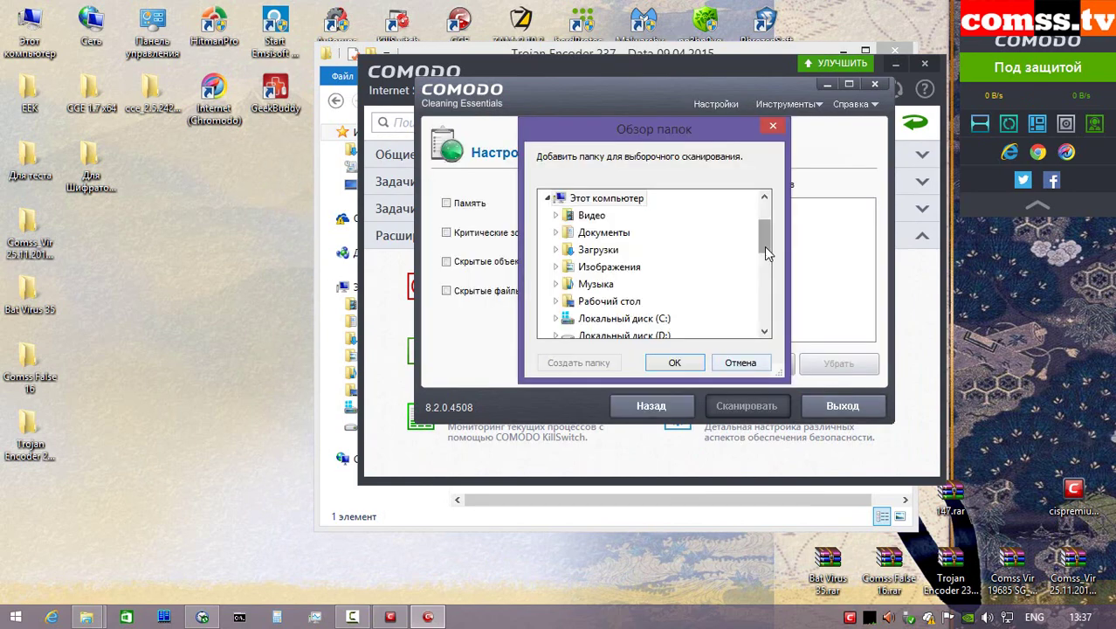
- Add the inner folders Bat Virus 23 and Comss False 13 to the Cleaning Essentials custom scan targets
scroll(620, 290, down, 6)
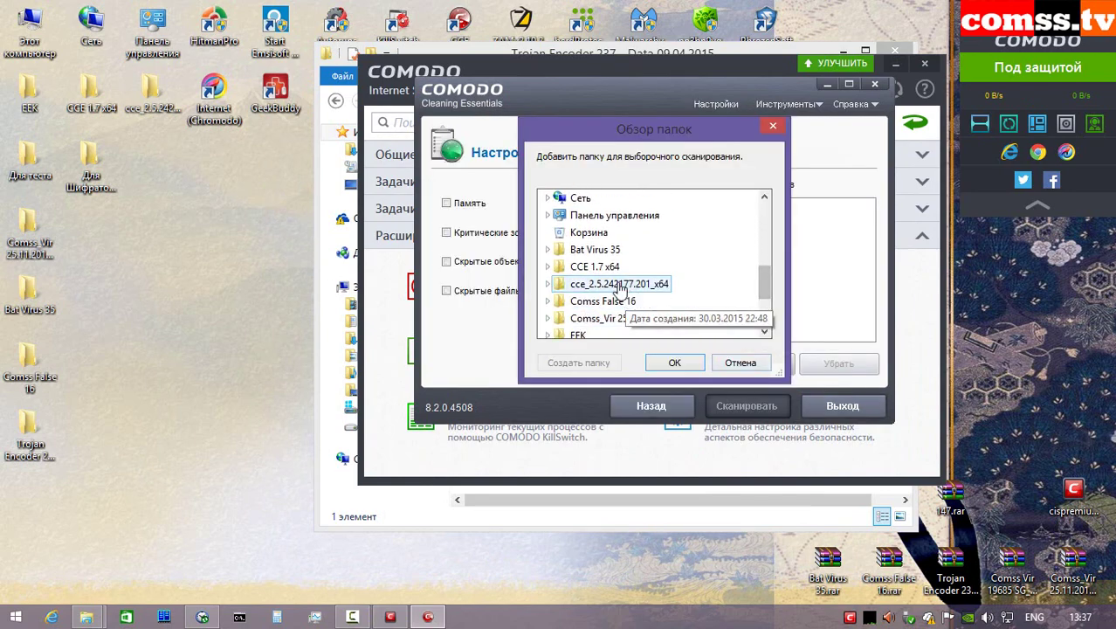
click(595, 249)
scroll(664, 279, down, 2)
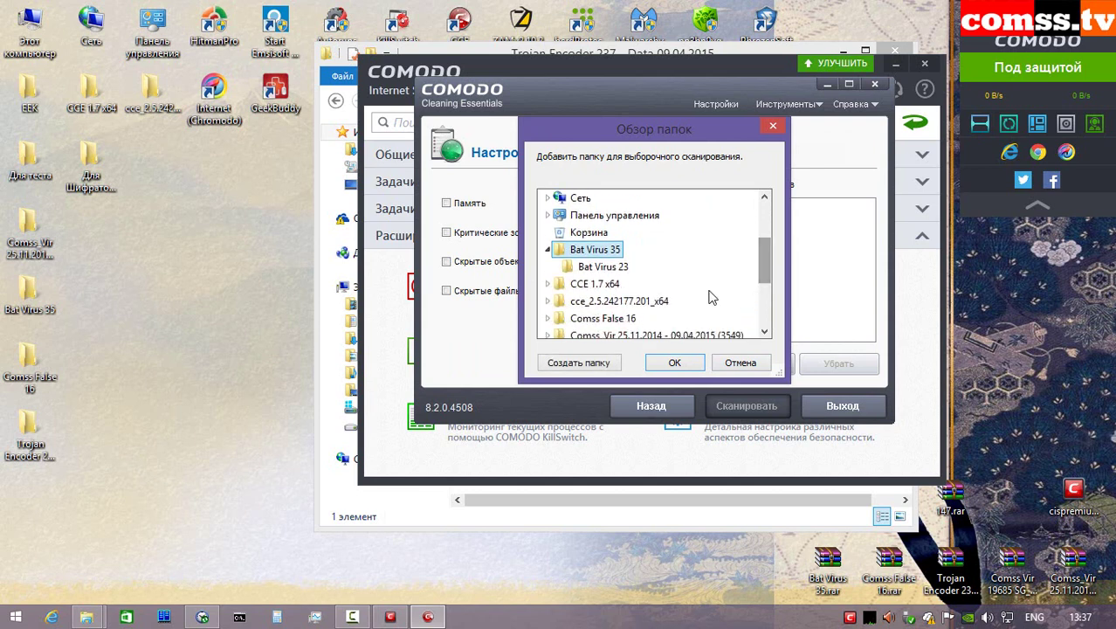
click(602, 266)
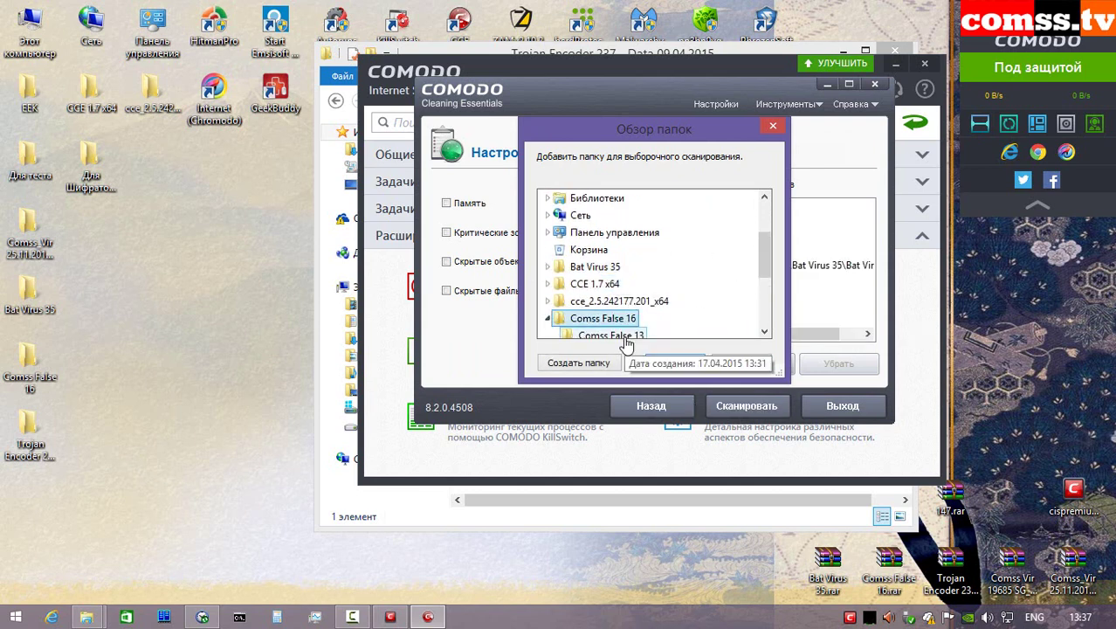
click(611, 317)
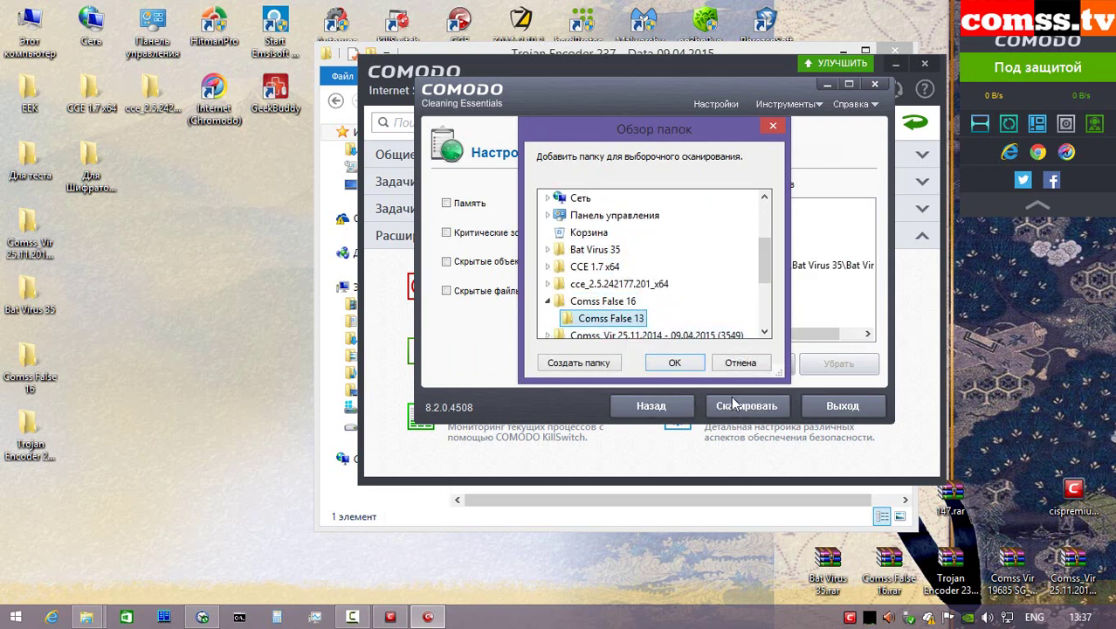
click(675, 362)
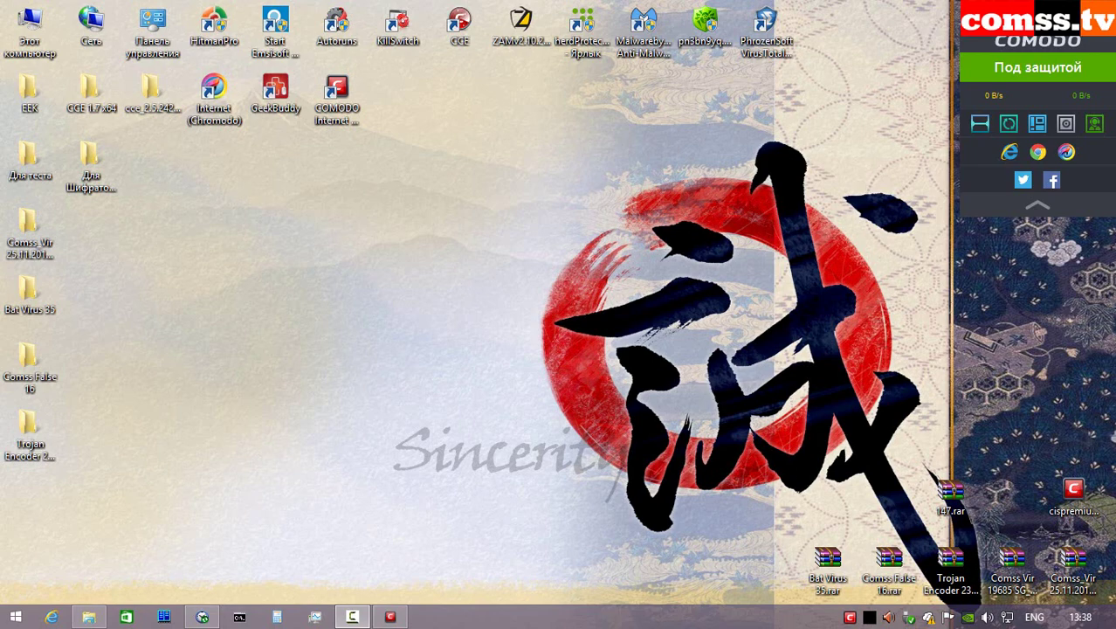
- Extract the Comss Vir 19685 SG_MT 09.04.2015 archive into a desktop folder of the same name
right_click(1008, 568)
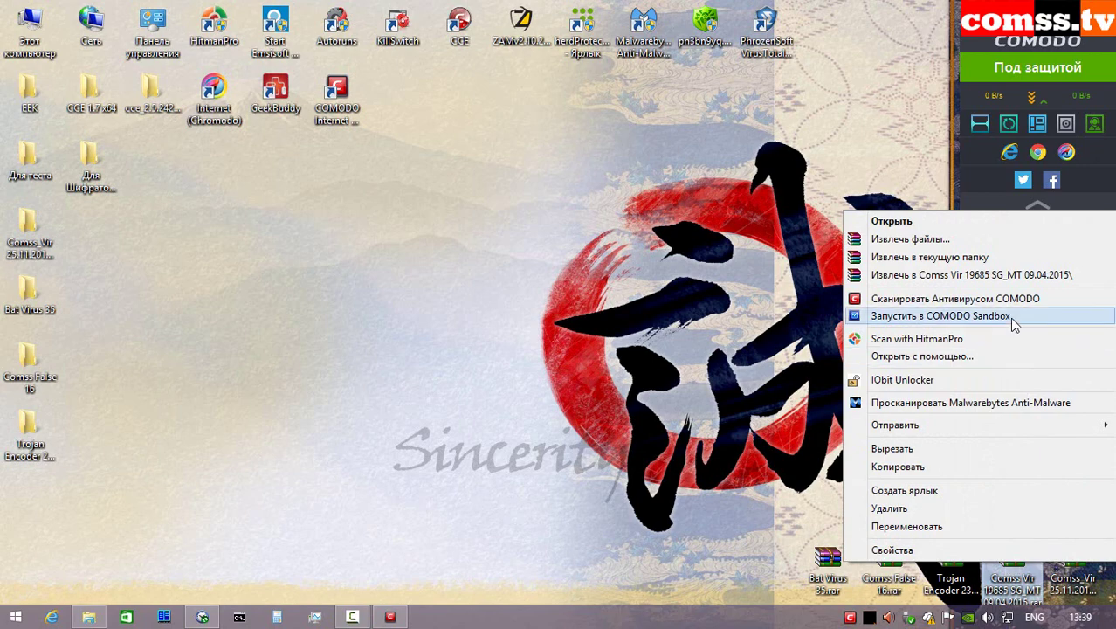
click(961, 274)
key(Return)
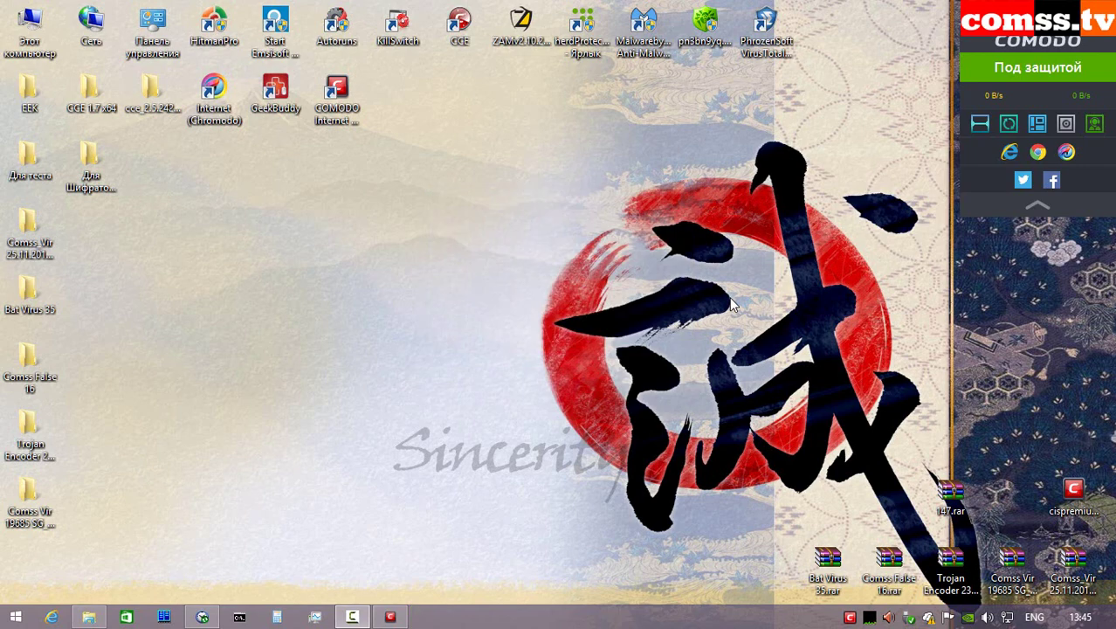
- Check the size and file count in the properties of the extracted Comss Vir 19685 SG_MT 09.04.2015 folder
right_click(33, 501)
click(87, 492)
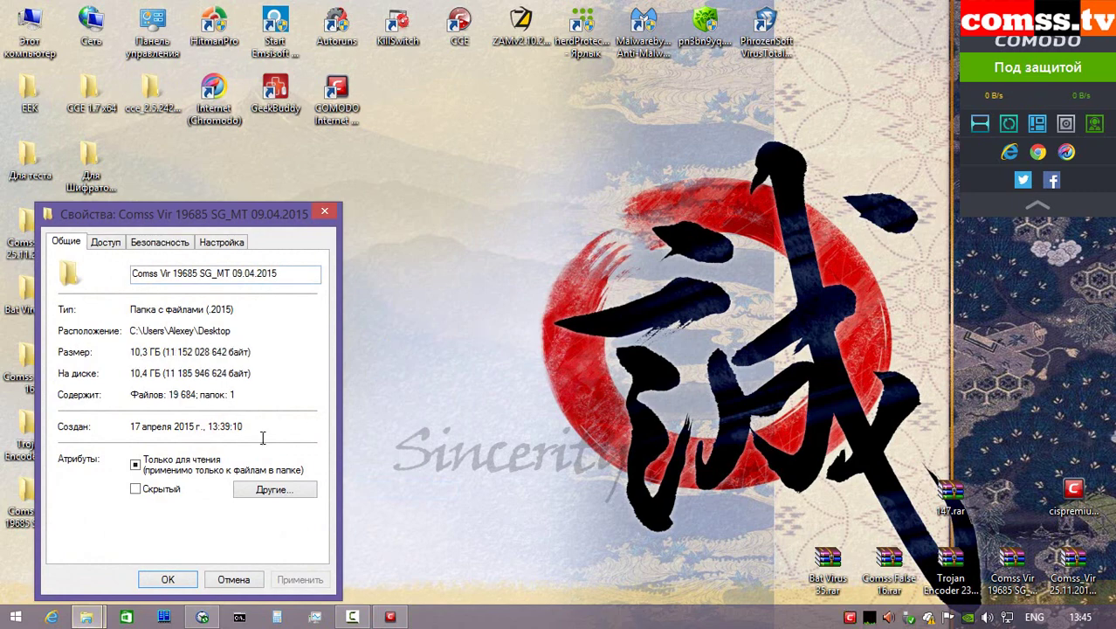
drag(219, 216, 296, 160)
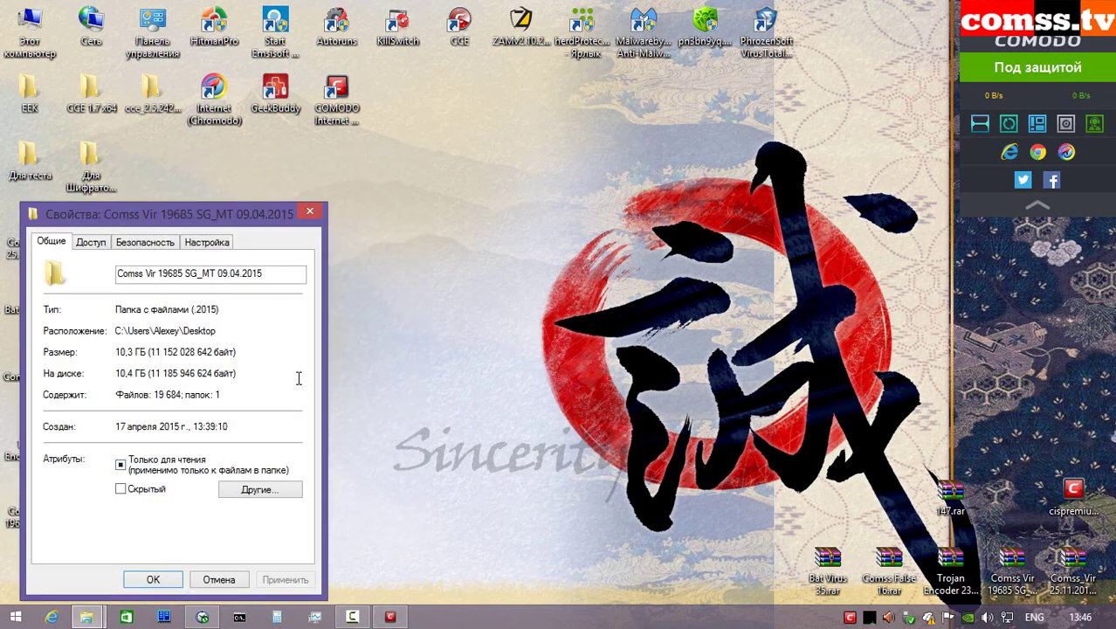
click(309, 210)
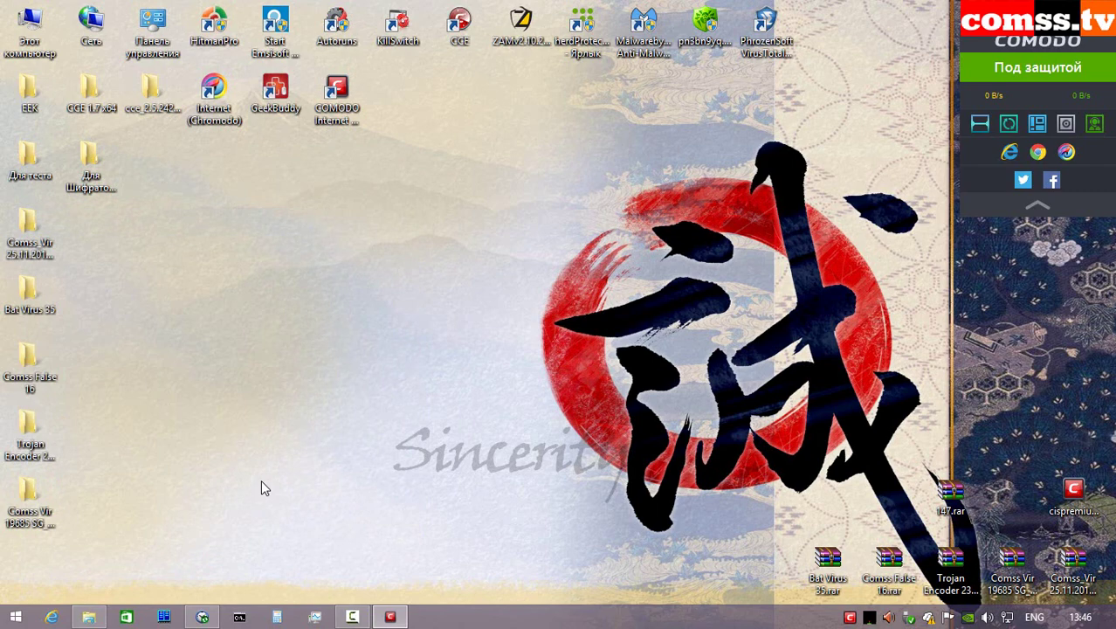
- Scan the inner Comss Vir 19685 SG_MT 09.04.2015 folder with COMODO Antivirus, disinfect all detected threats and close the scan results
double_click(28, 491)
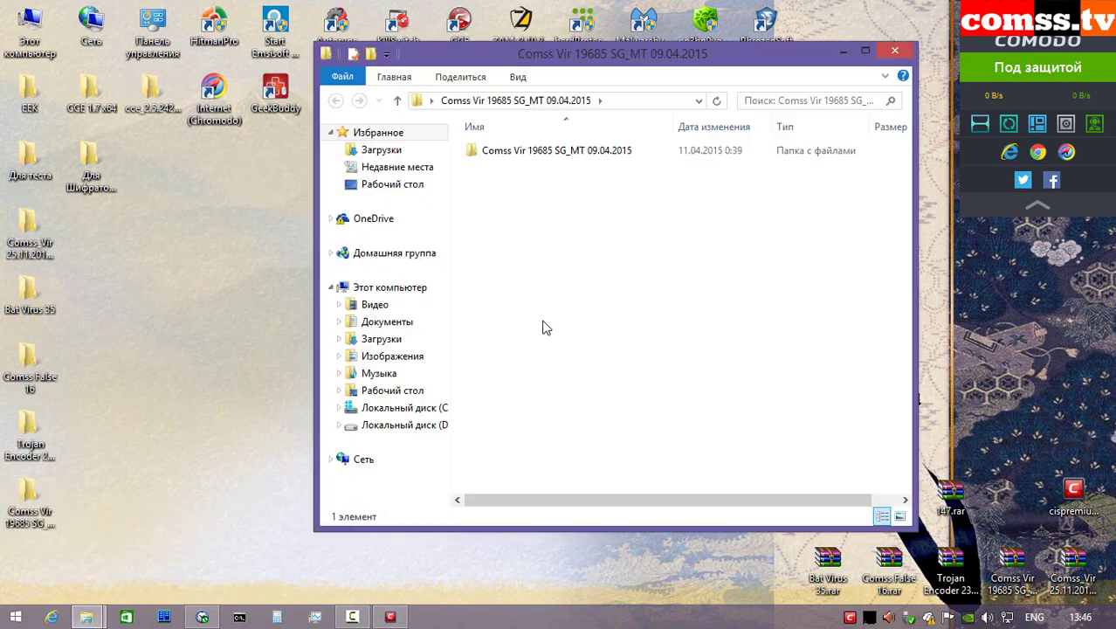
click(600, 155)
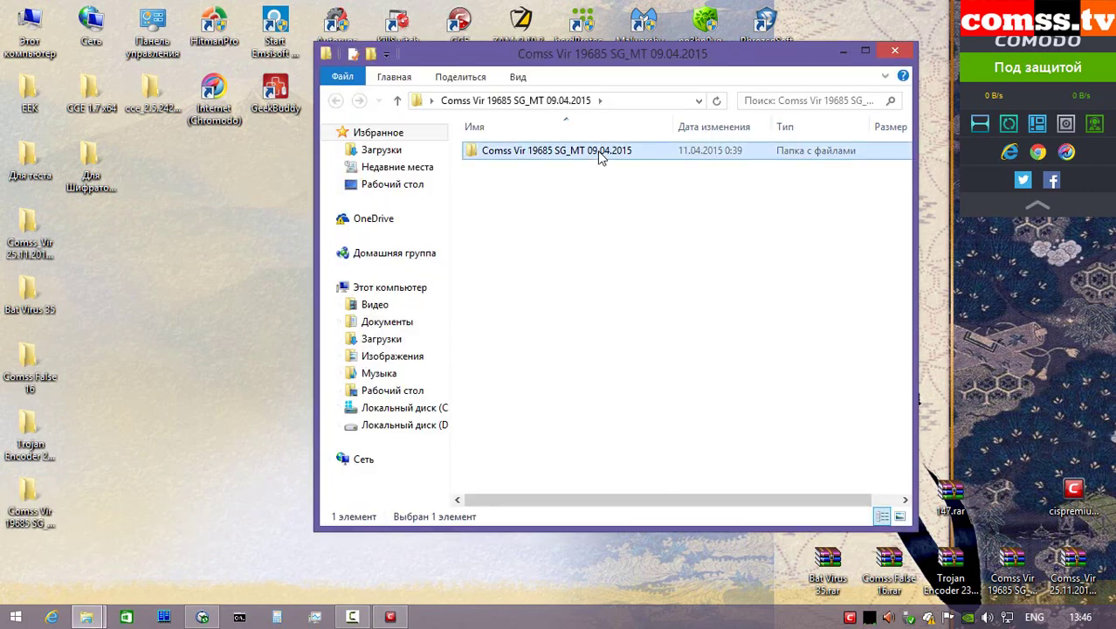
right_click(600, 155)
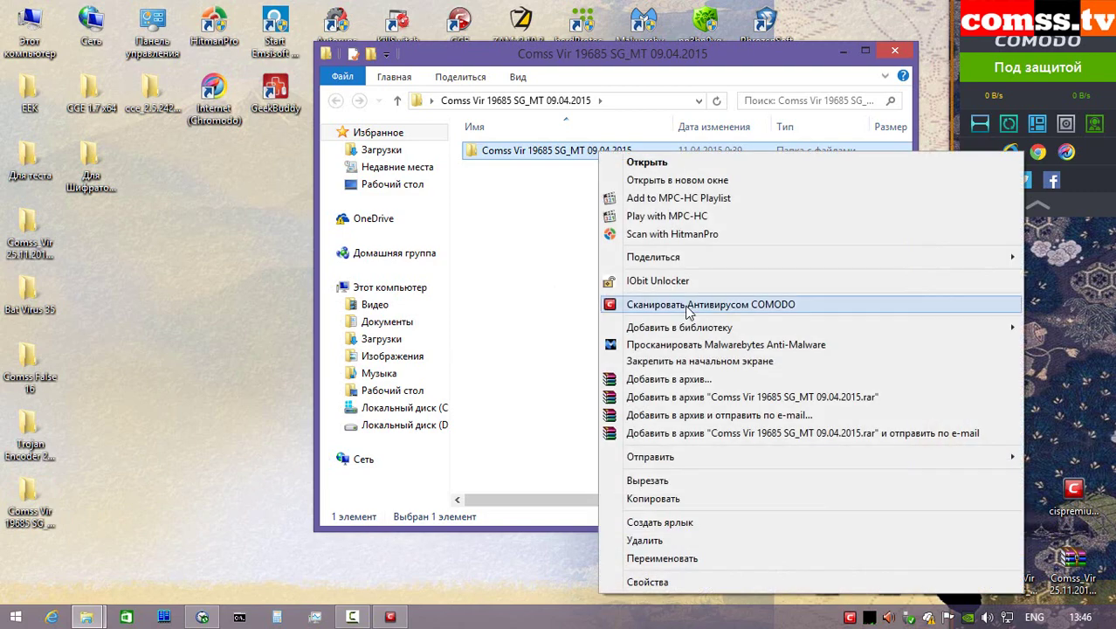
click(689, 306)
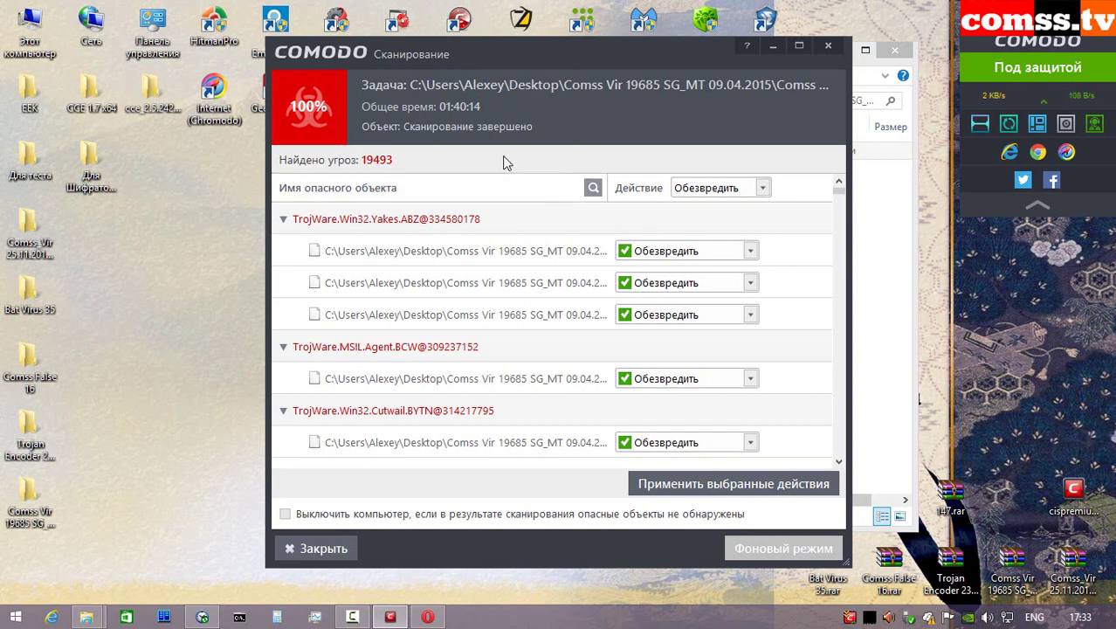
click(752, 489)
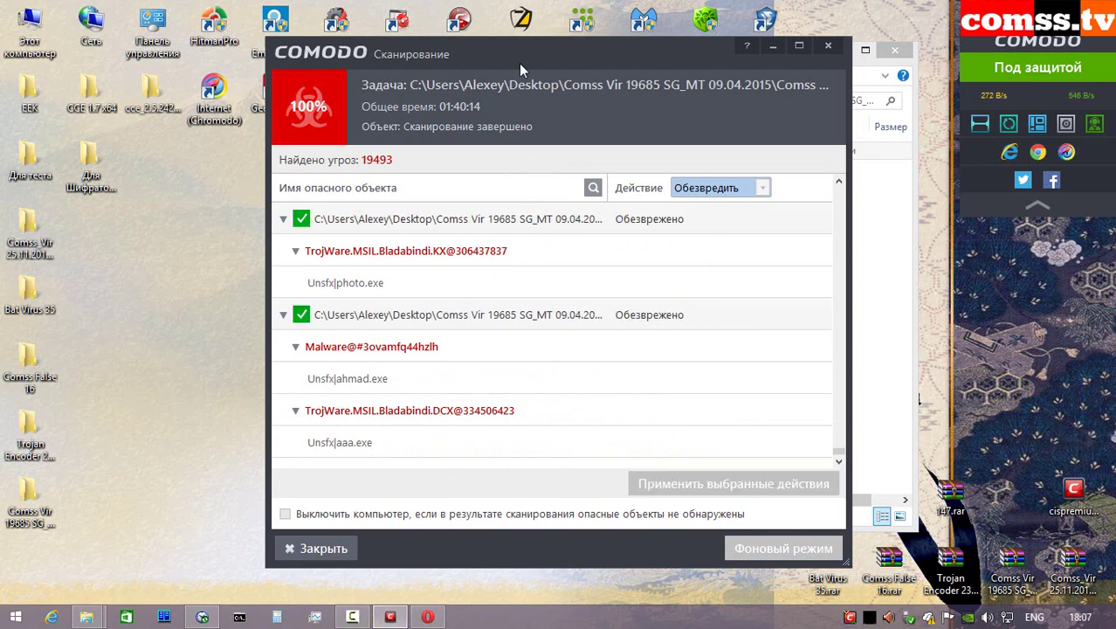
click(312, 547)
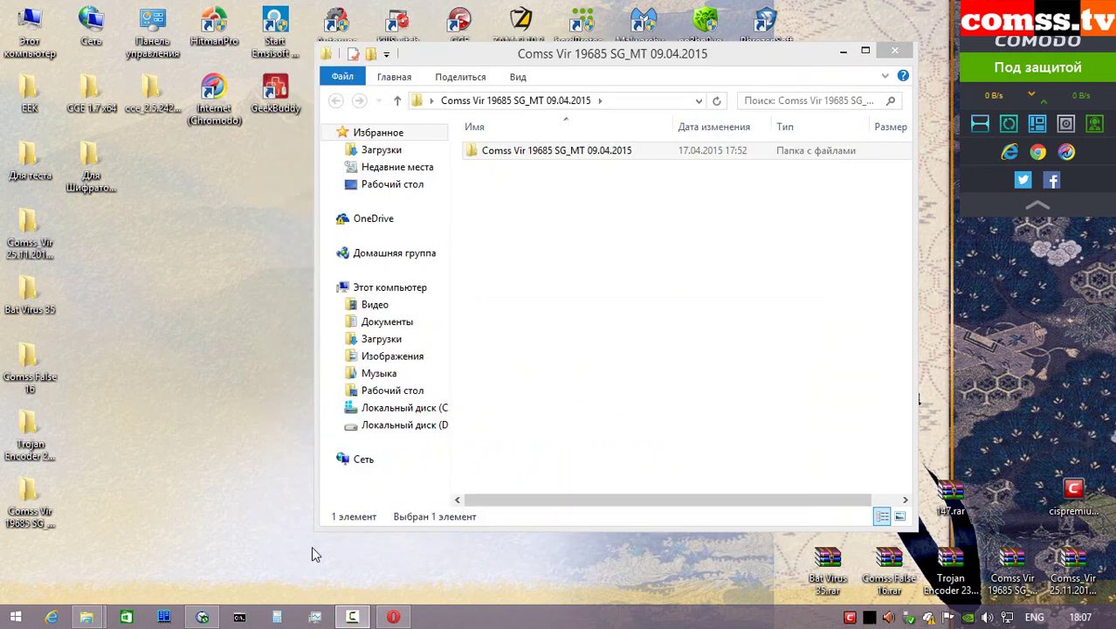
- Open the inner Comss Vir 19685 folder, look through the remaining files and hide further COMODO malware alerts
double_click(552, 152)
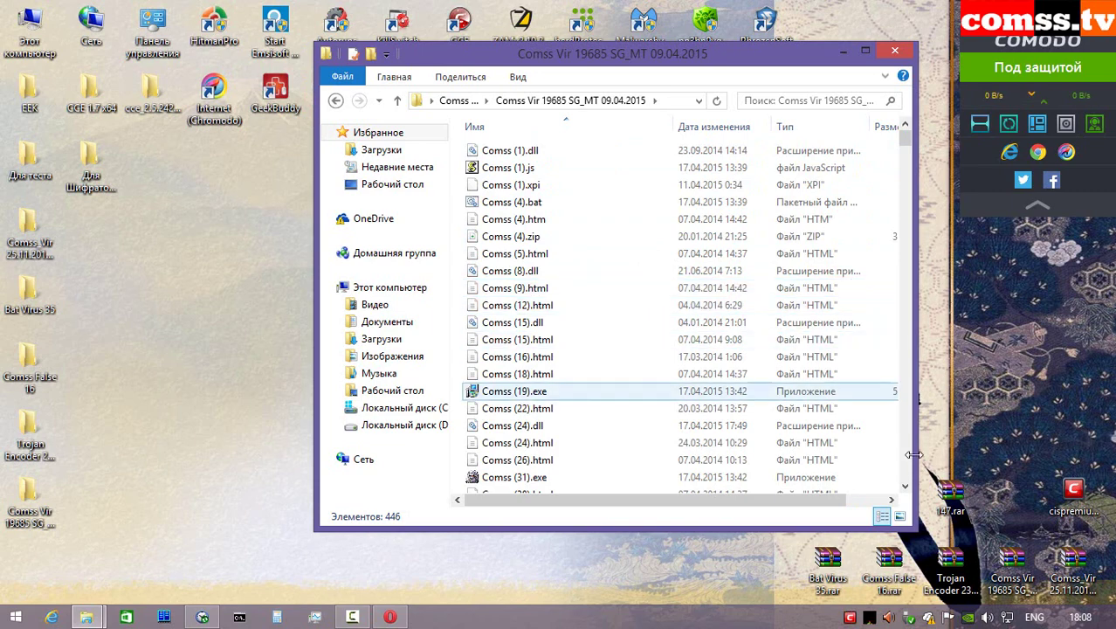
scroll(907, 462, down, 8)
scroll(906, 463, down, 8)
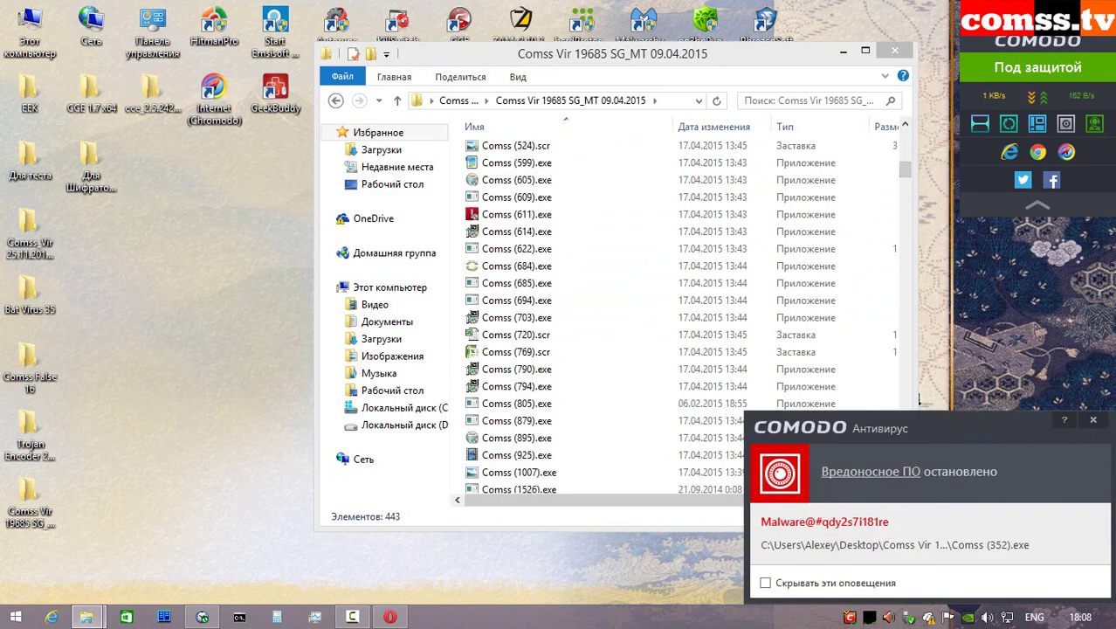
click(1093, 421)
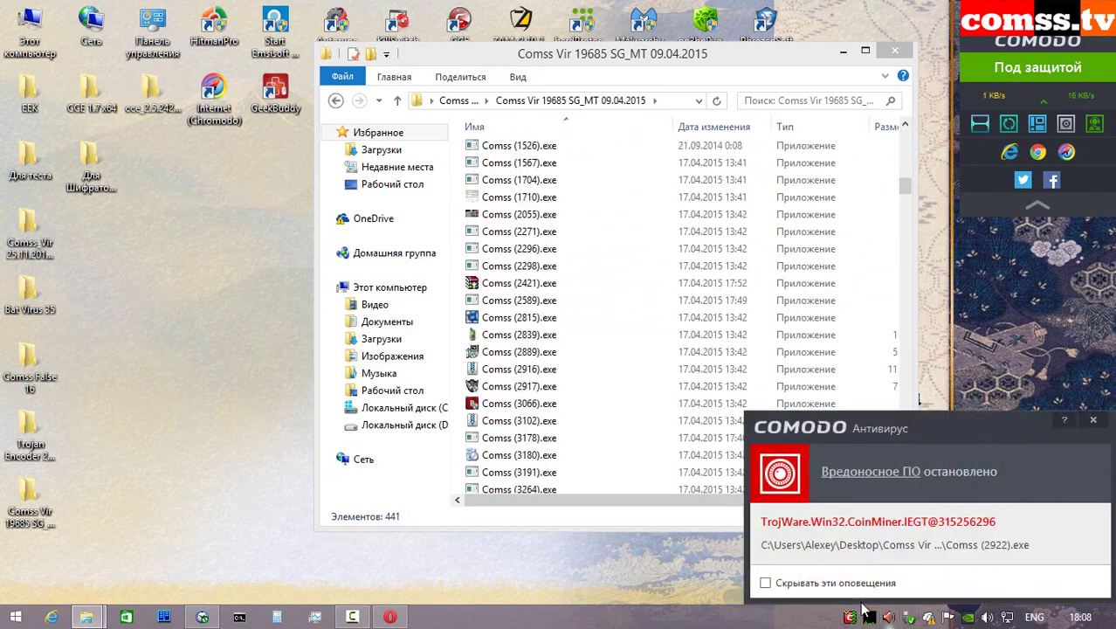
click(766, 583)
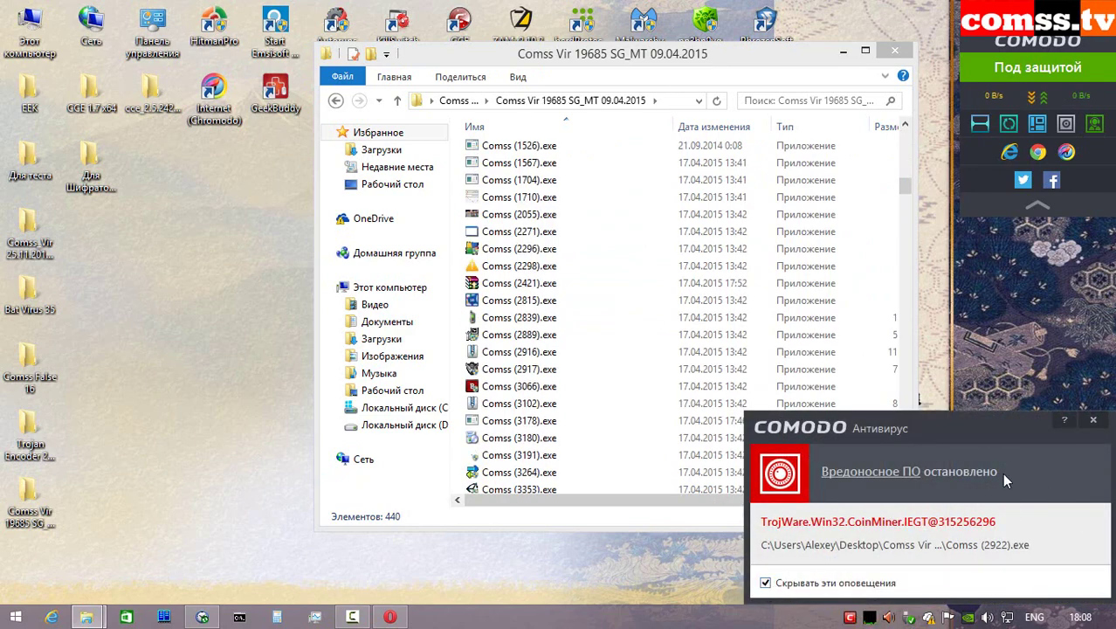
scroll(909, 445, down, 20)
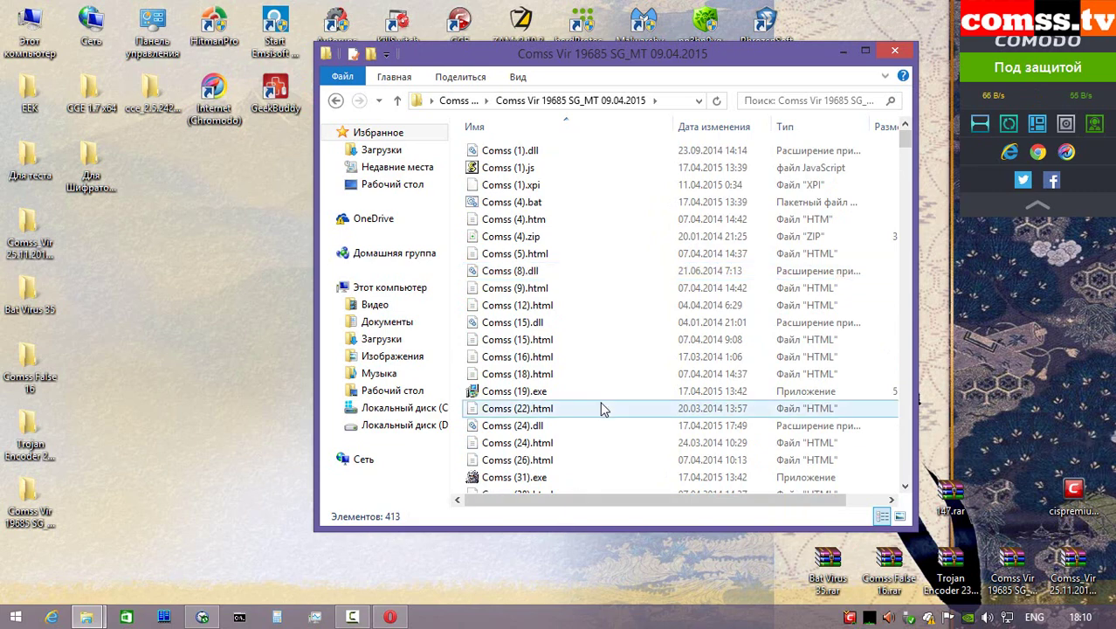
- Scan all remaining files in the inner Comss Vir 19685 folder with COMODO Antivirus and close the scan results
click(602, 156)
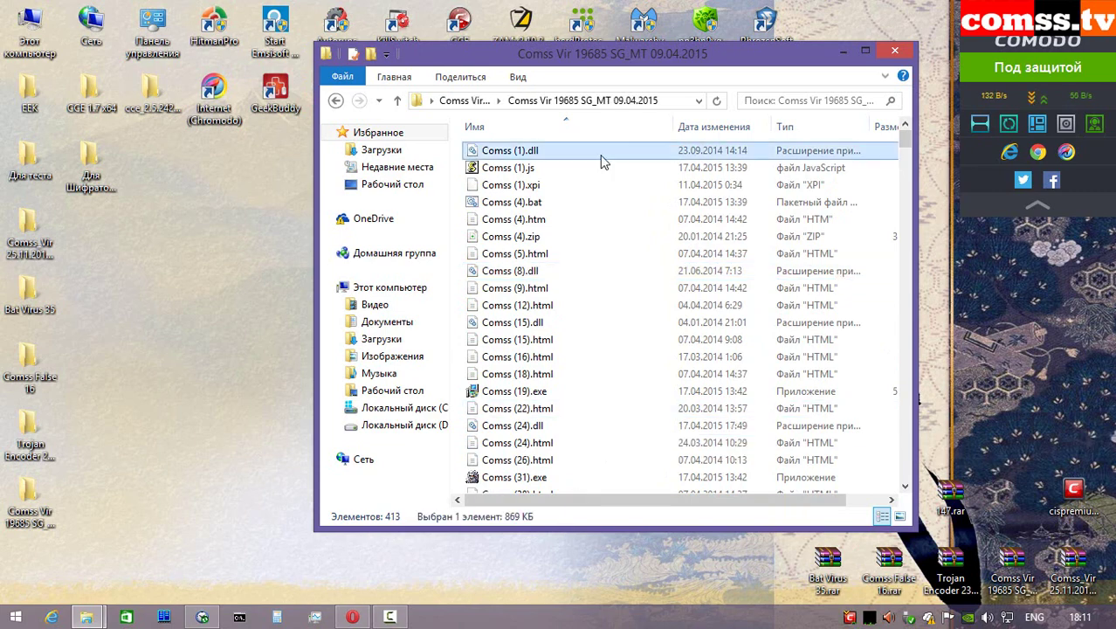
key(ctrl+a)
right_click(600, 154)
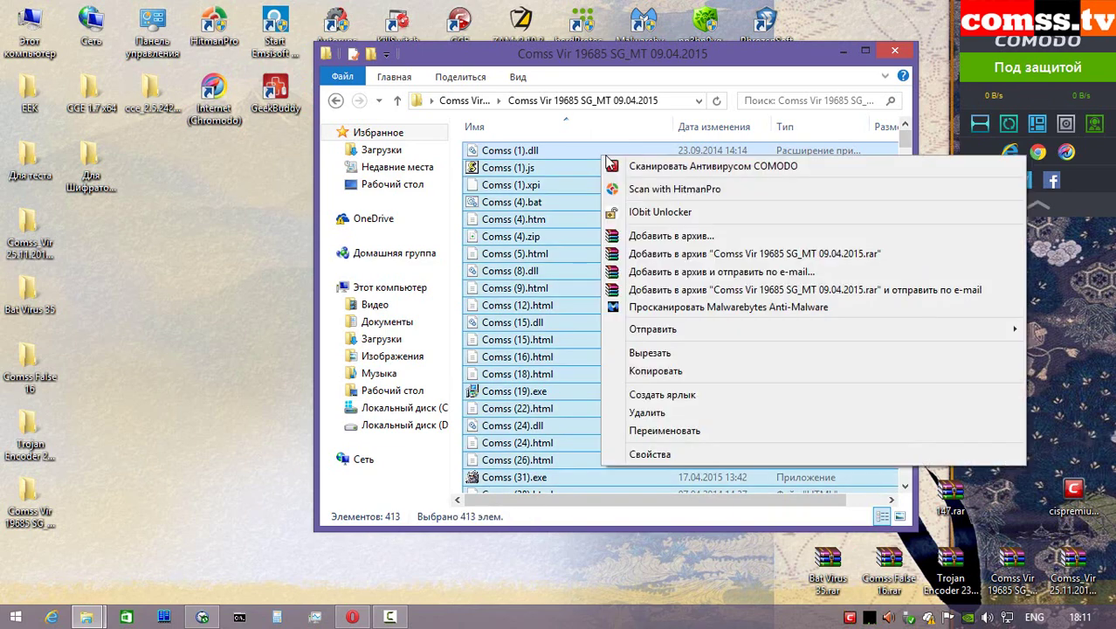
click(663, 168)
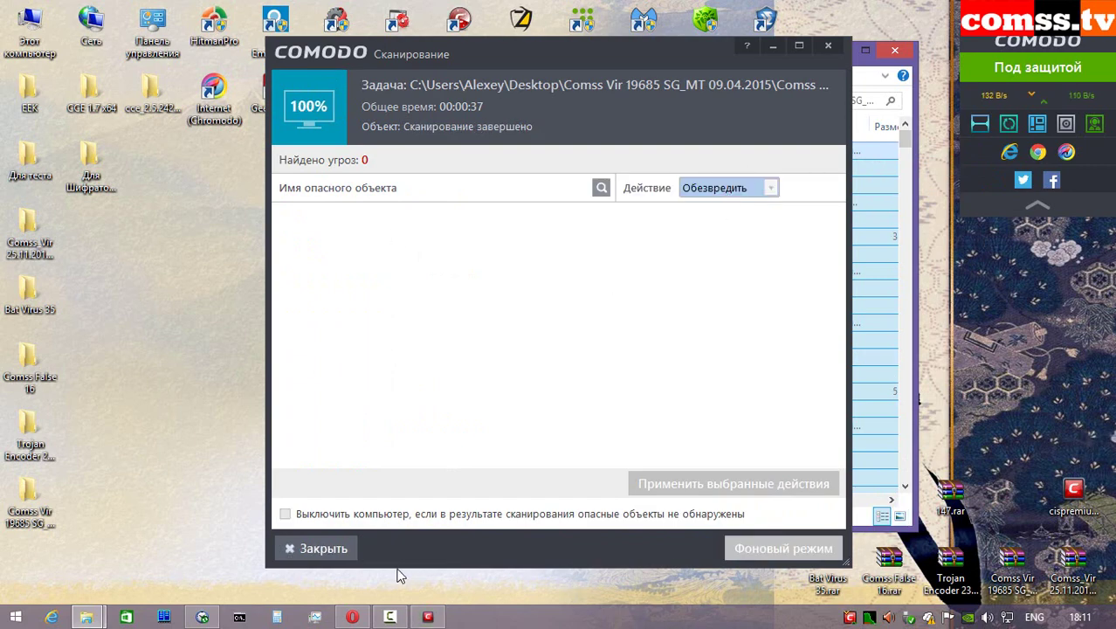
click(305, 549)
- Run a COMODO custom folder scan on the Comss Vir 19685 SG_MT 09.04.2015 samples and close the results
click(508, 411)
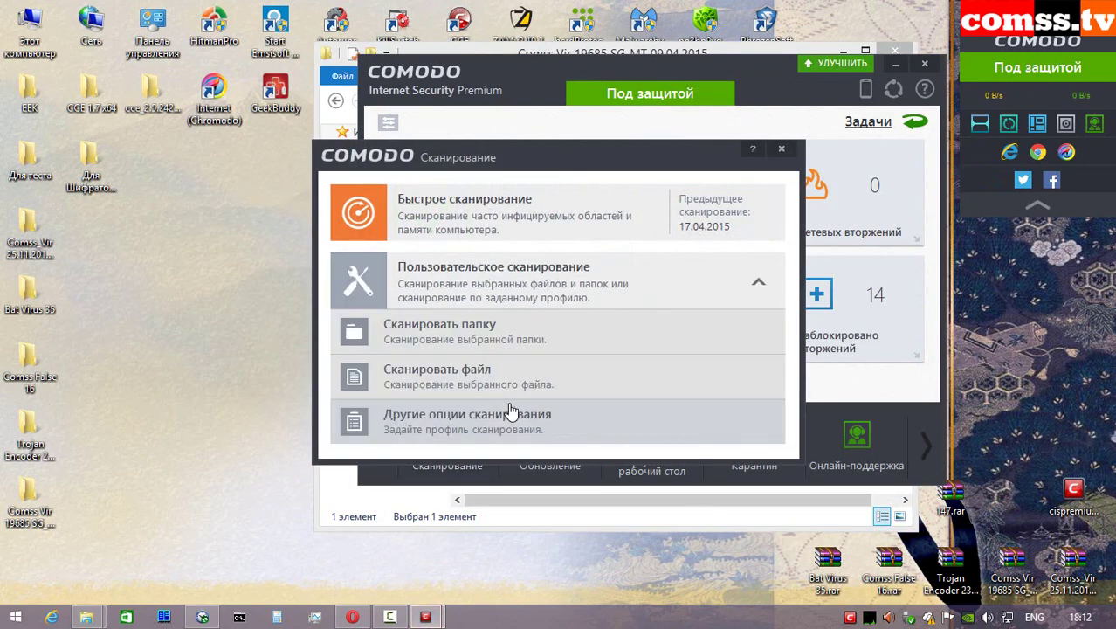
click(502, 339)
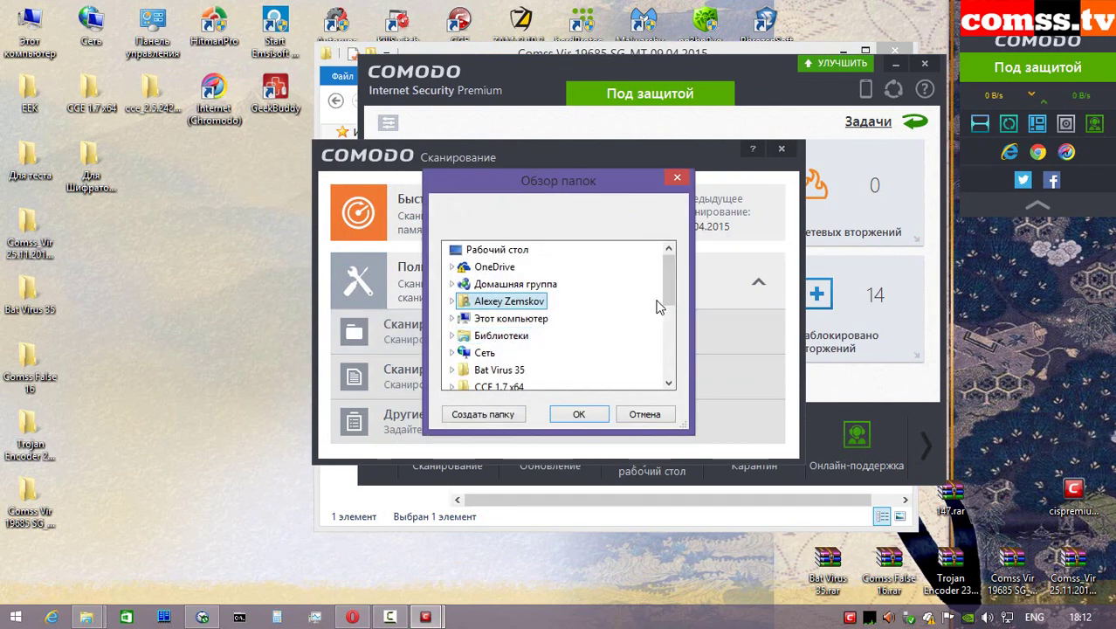
drag(669, 296, 669, 316)
click(568, 370)
click(568, 410)
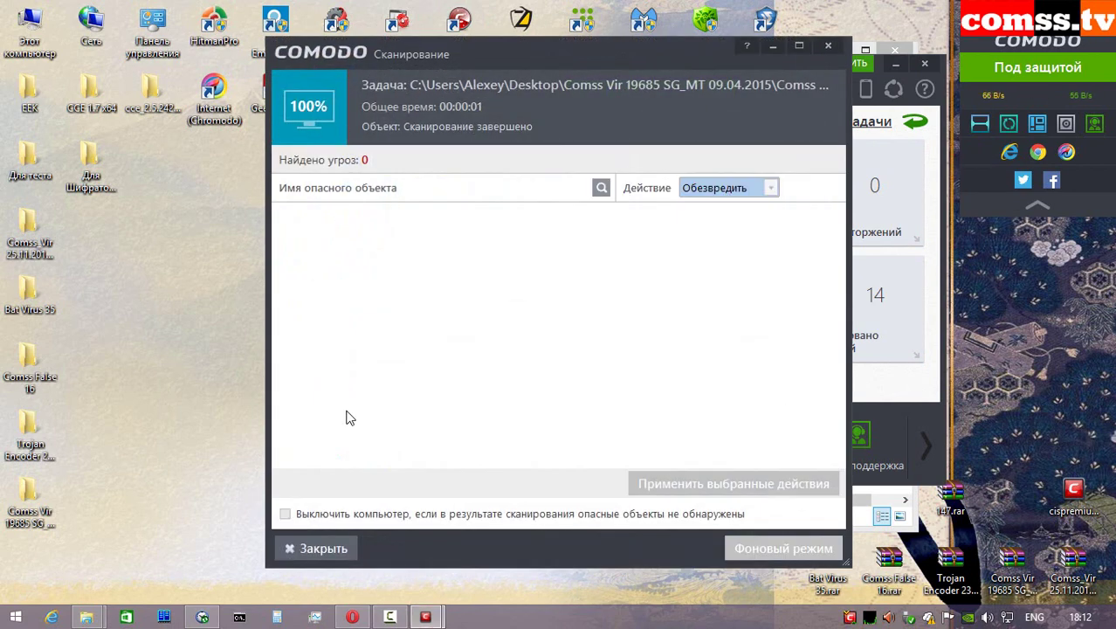
click(317, 548)
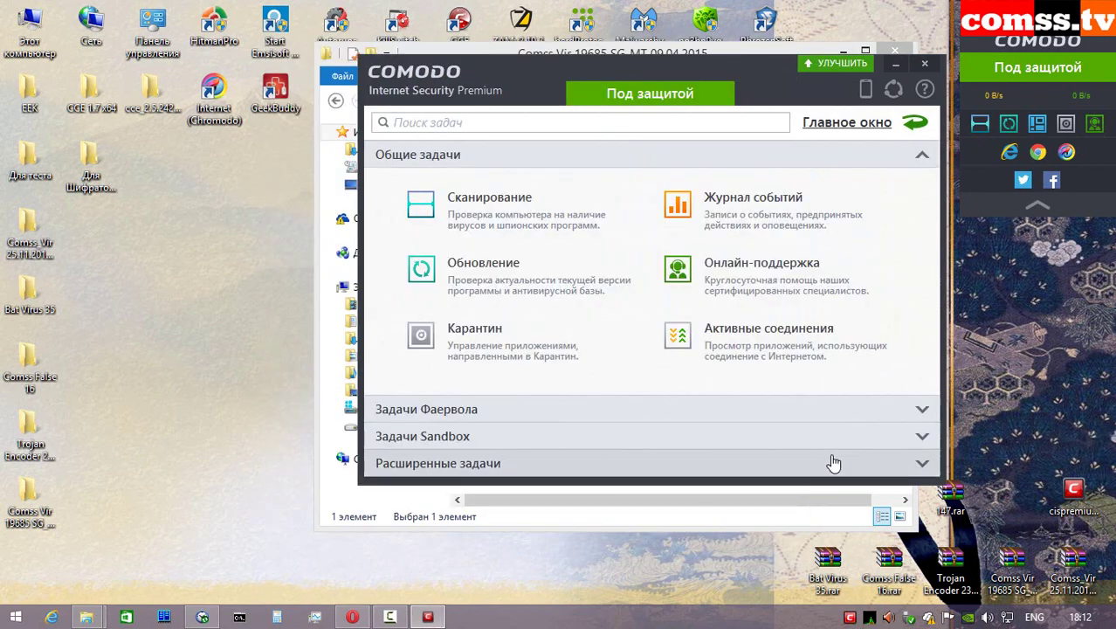
- Run a custom scan of the Comss Vir 19685 samples with COMODO Cleaning Essentials, review the dangerous objects and apply their deletion
click(713, 464)
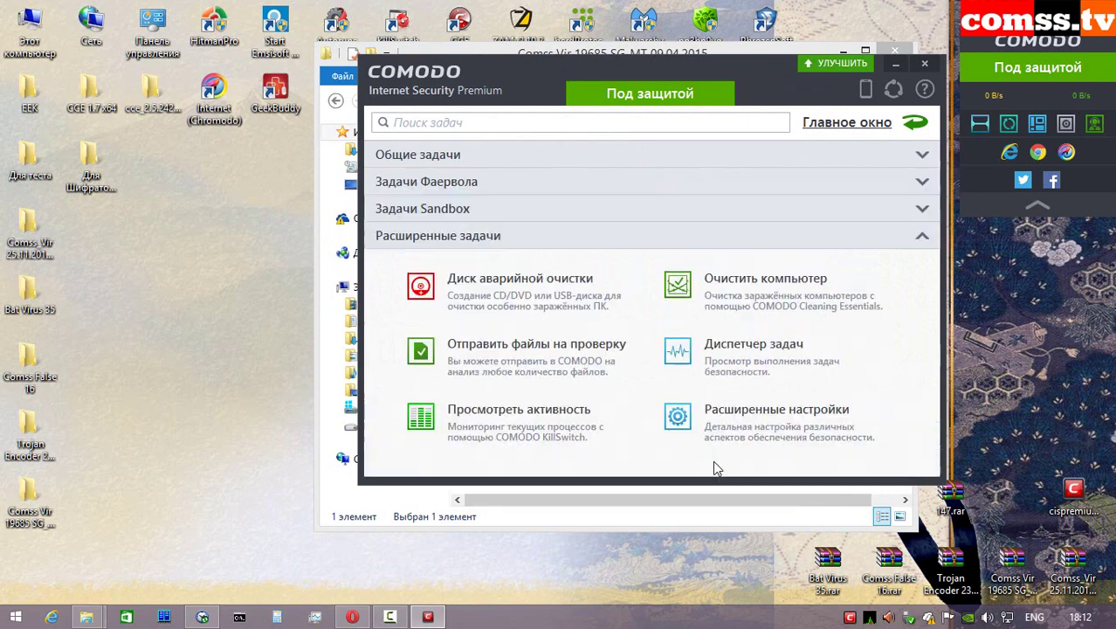
click(782, 297)
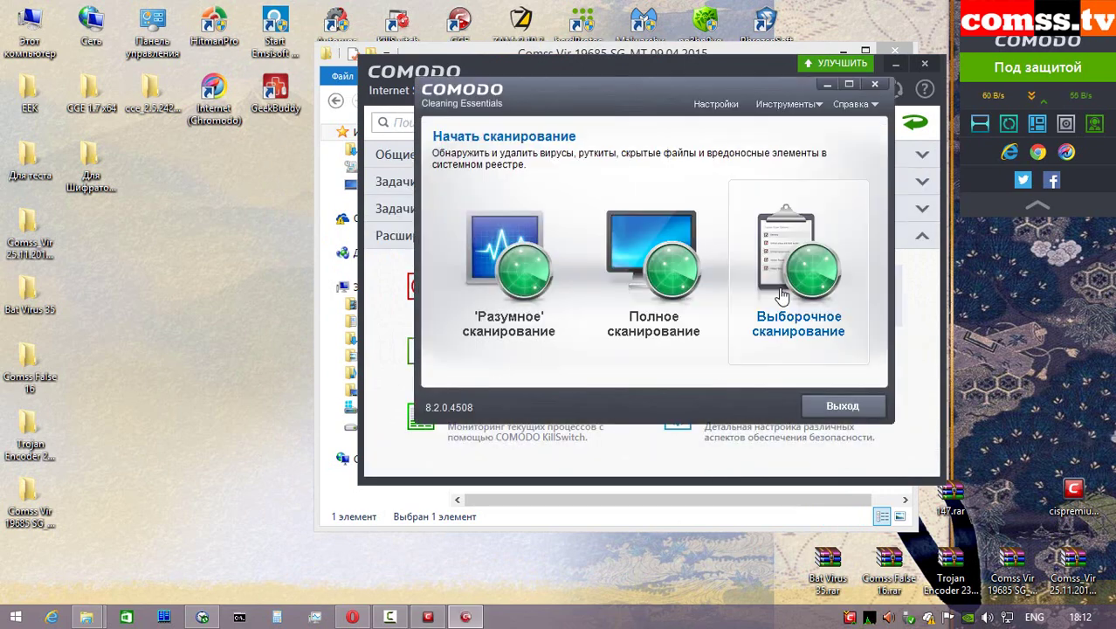
click(802, 285)
click(748, 407)
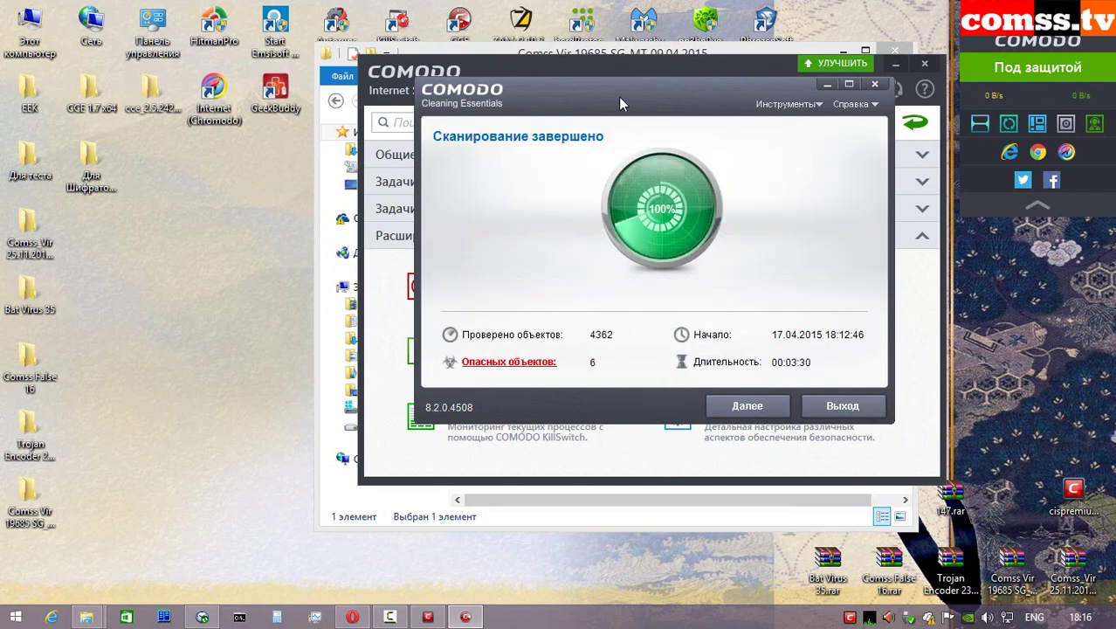
click(500, 362)
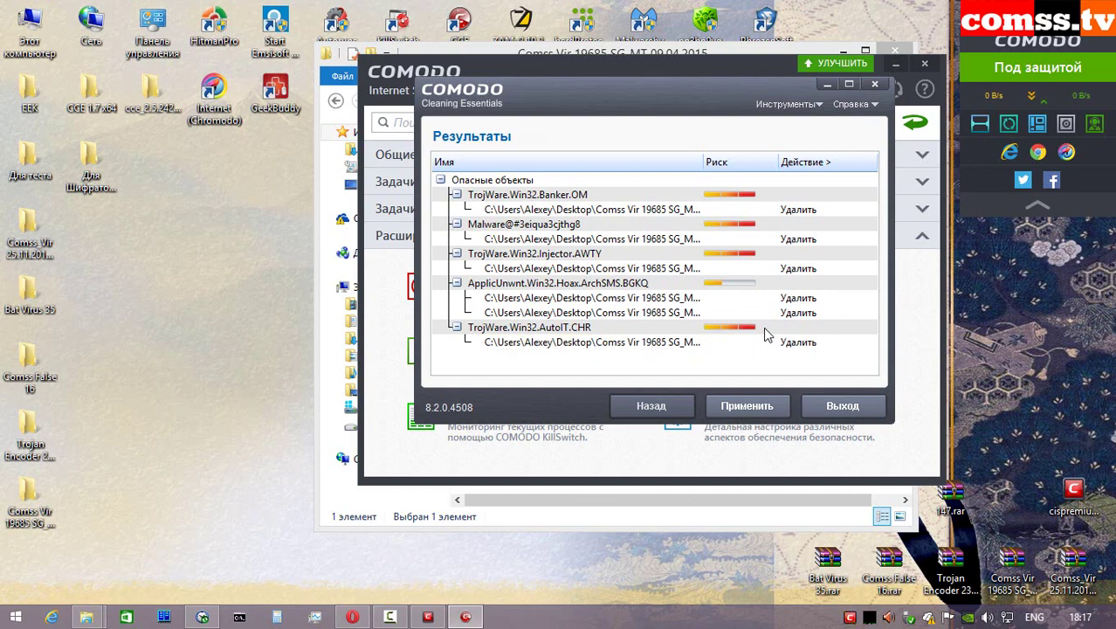
click(747, 405)
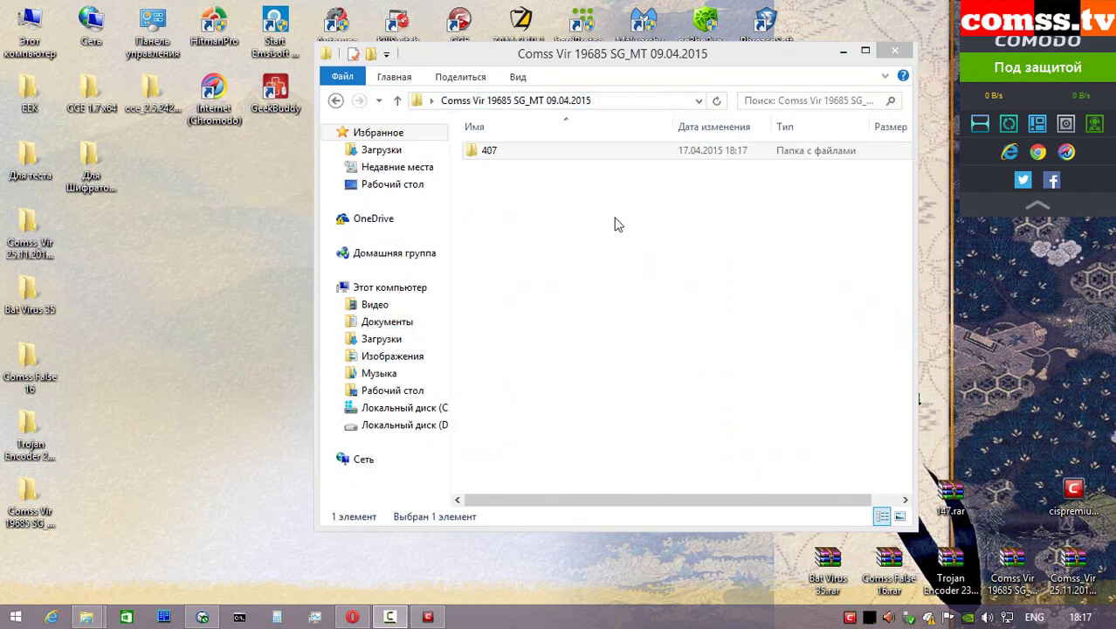
- Pack the 407 folder into the password-protected archive 407.rar in the Comss Vir 19685 SG_MT 09.04.2015 folder
right_click(518, 155)
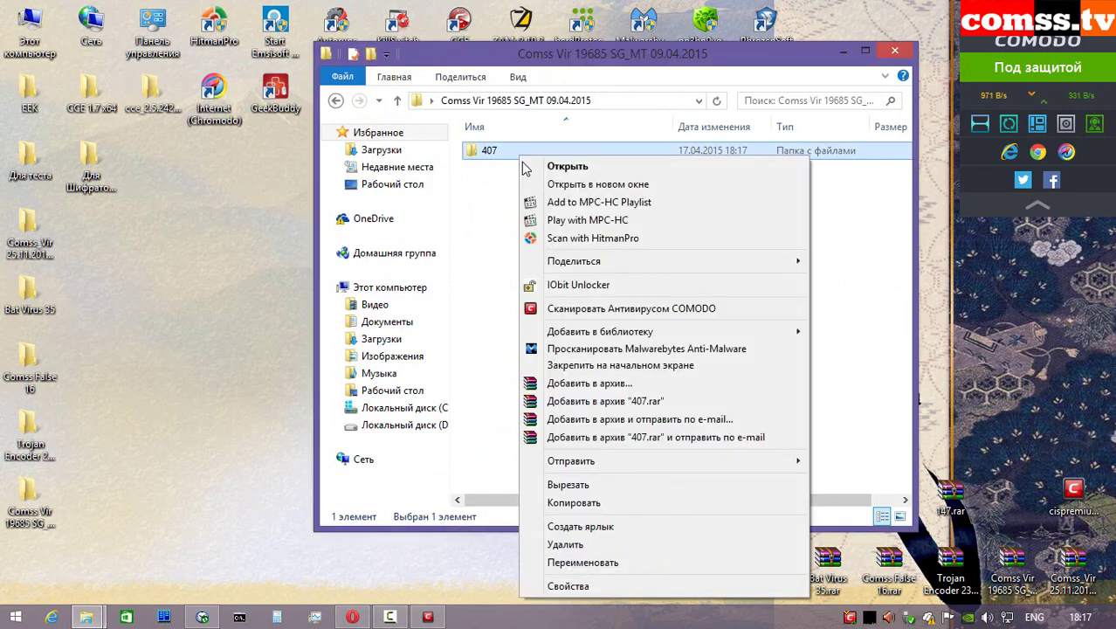
click(590, 382)
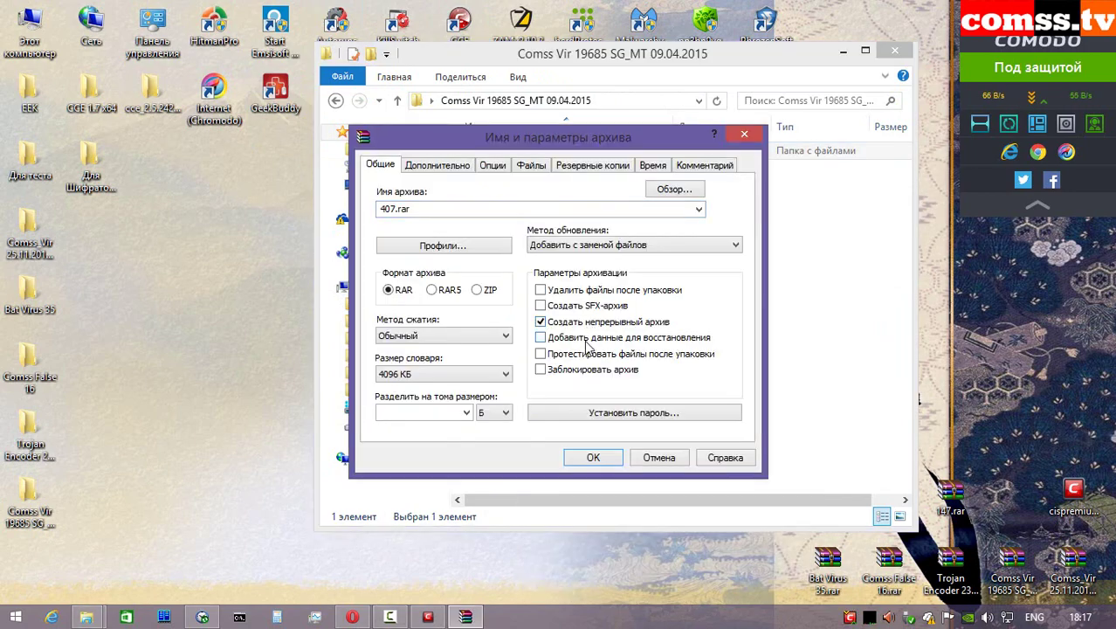
click(634, 413)
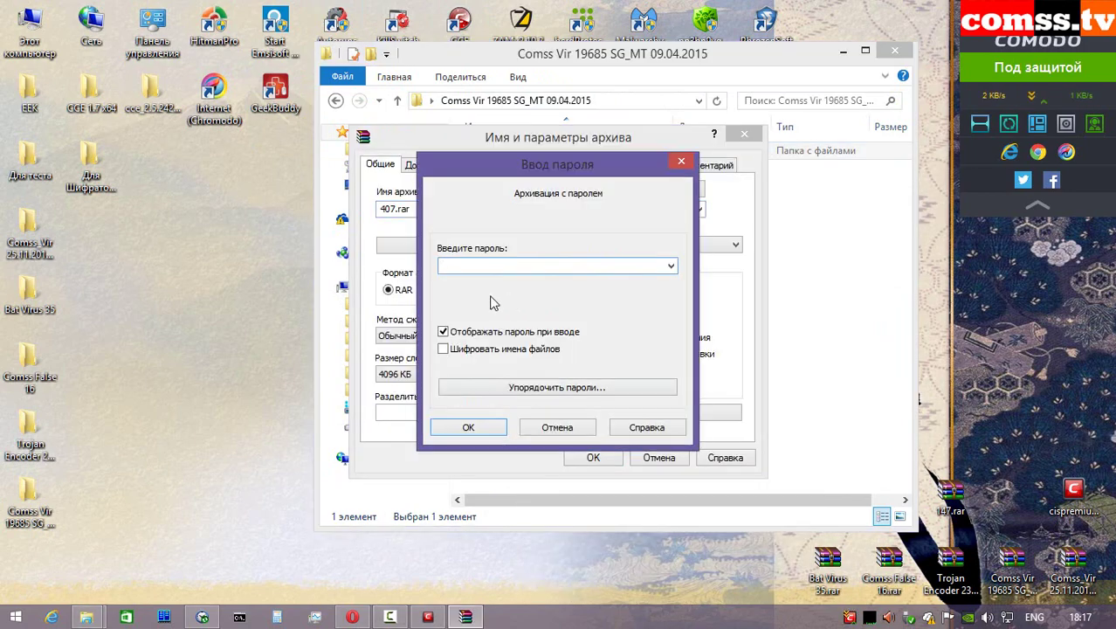
key(Return)
key(Return)
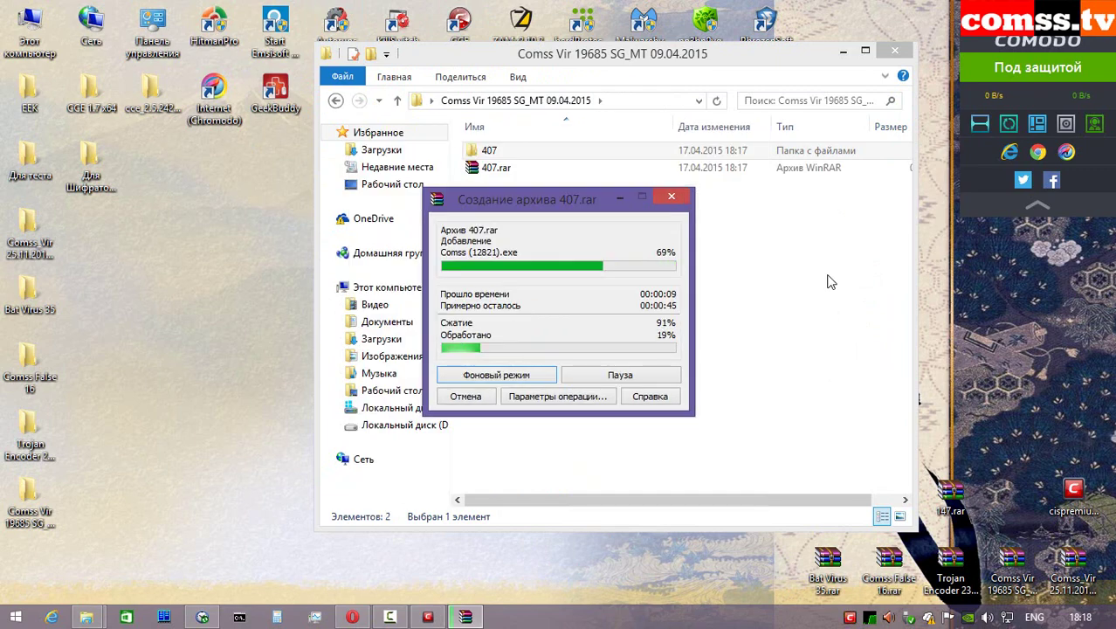
- Check the properties and archive details of 407.rar
click(577, 170)
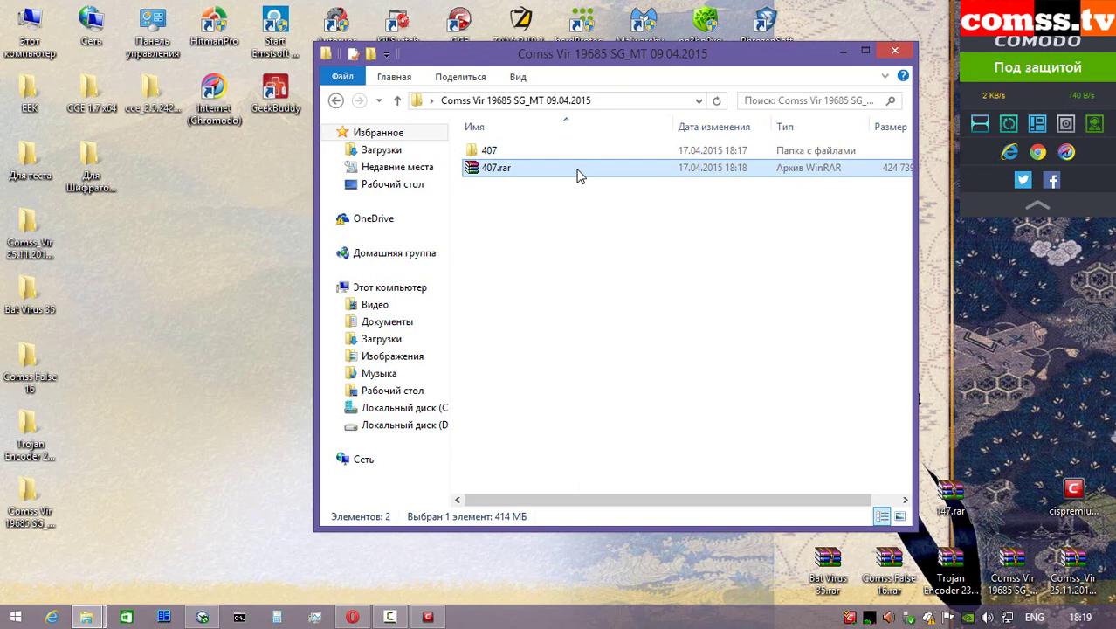
right_click(578, 175)
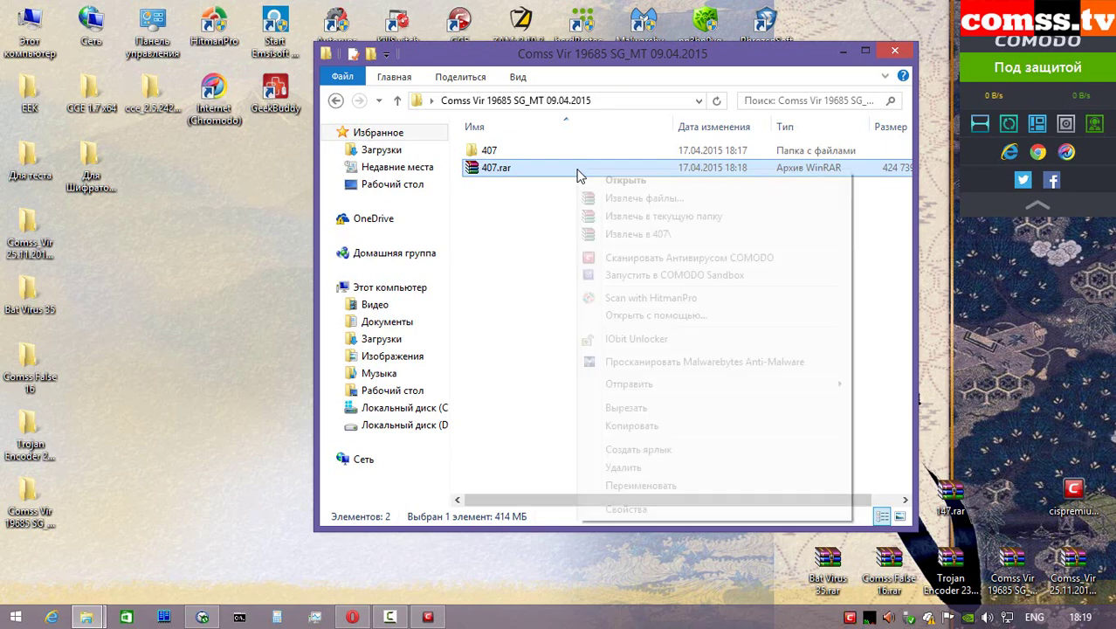
click(642, 510)
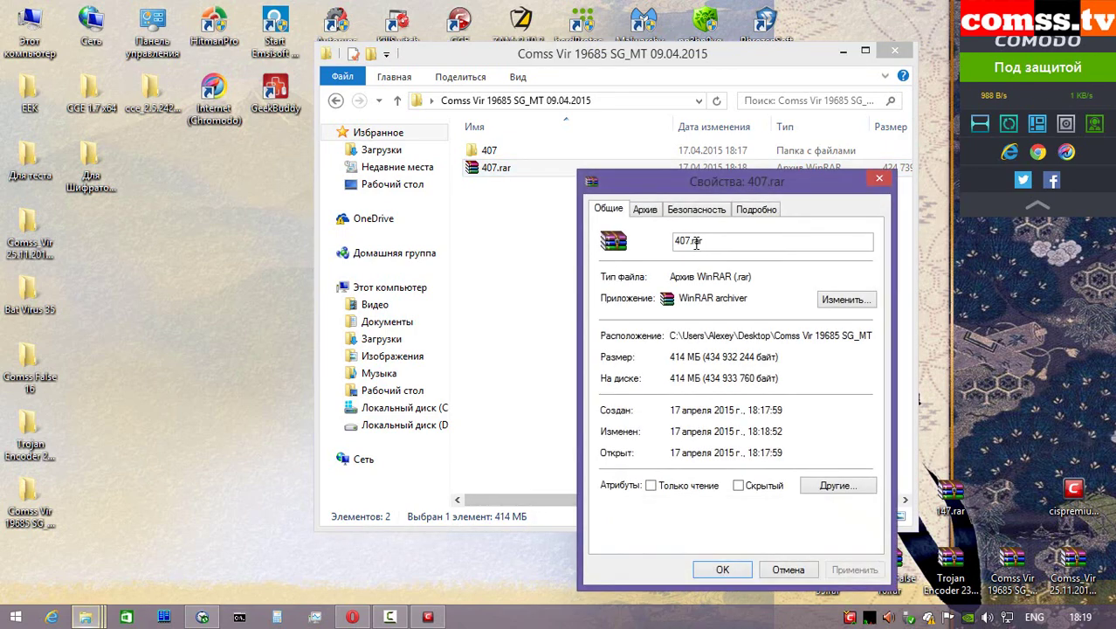
click(648, 212)
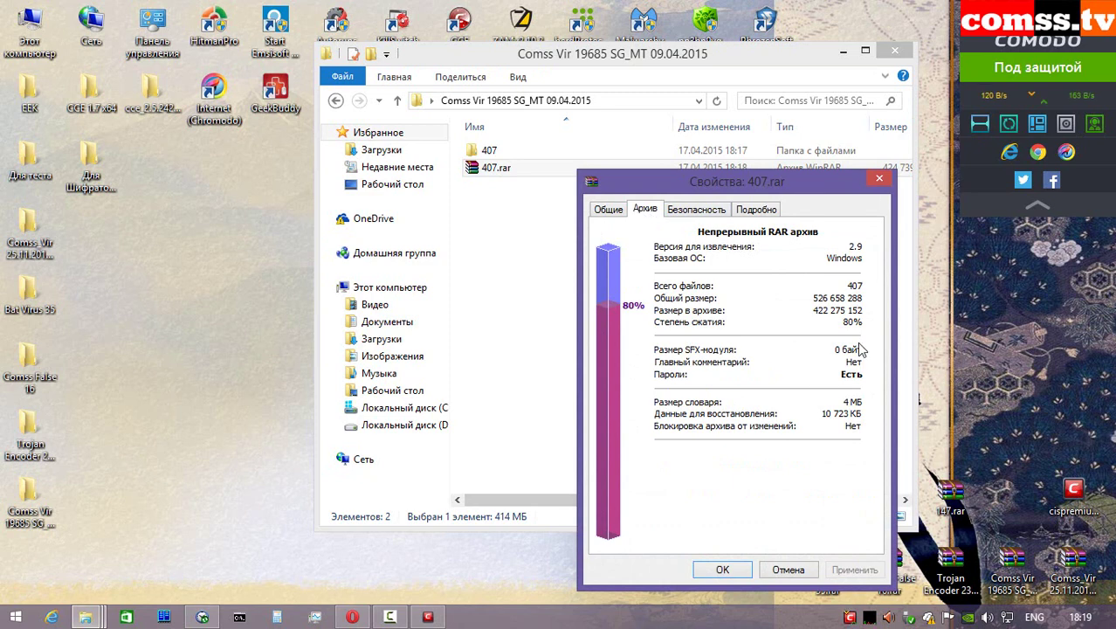
- Scan the 407 folder with HitmanPro and with Zemana AntiMalware
click(527, 156)
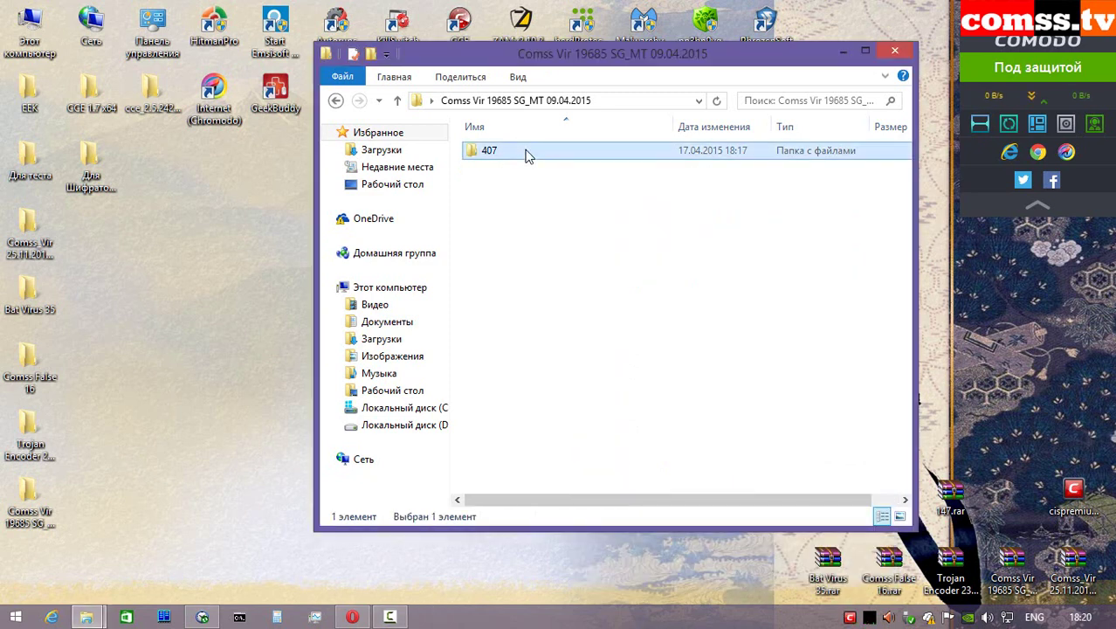
right_click(527, 155)
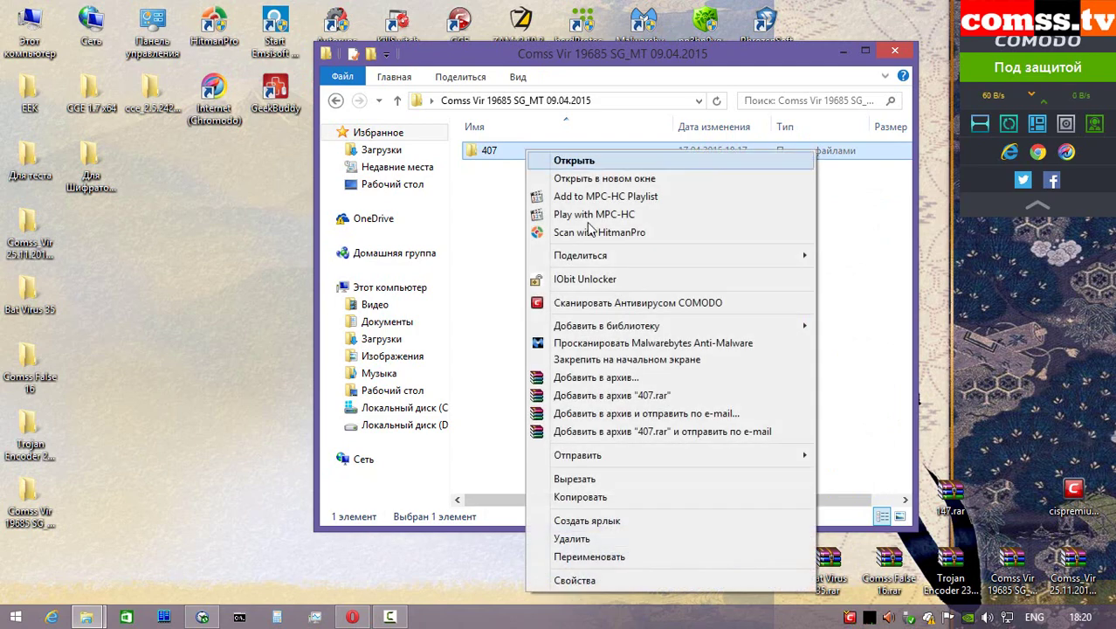
click(535, 227)
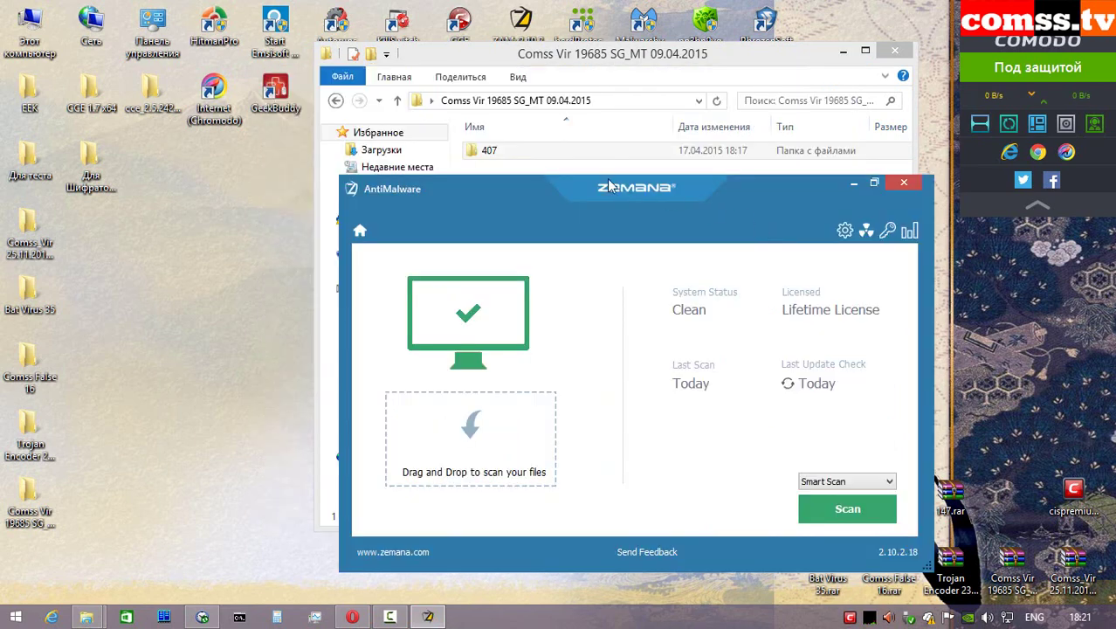
drag(531, 152, 509, 433)
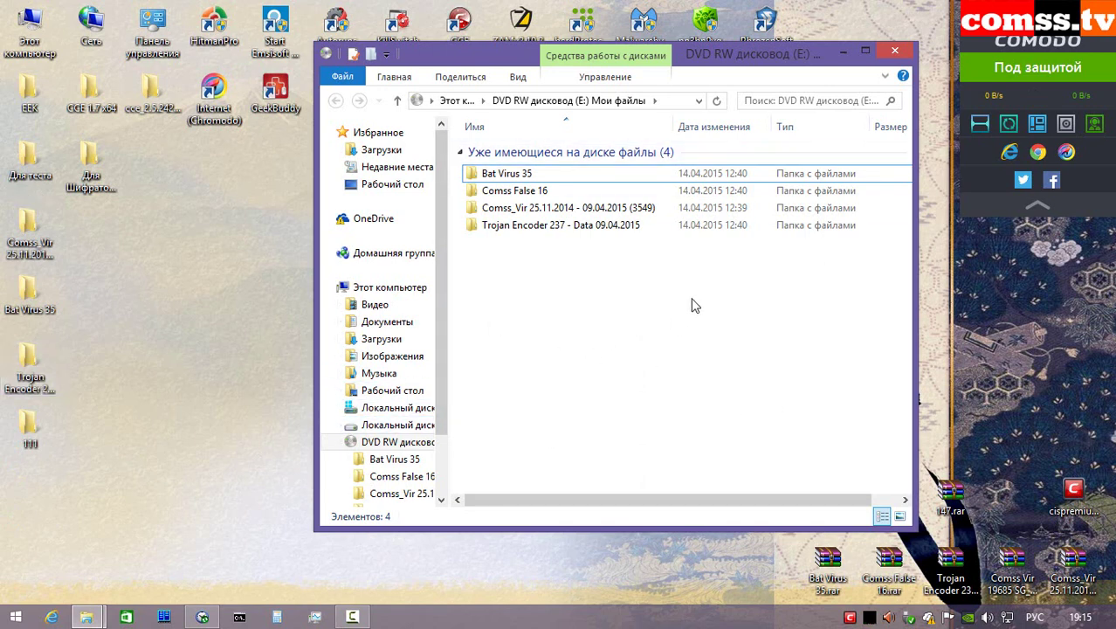
- Copy all four sample folders from the DVD RW drive (E:) into the 111 folder on the desktop
drag(699, 298, 505, 167)
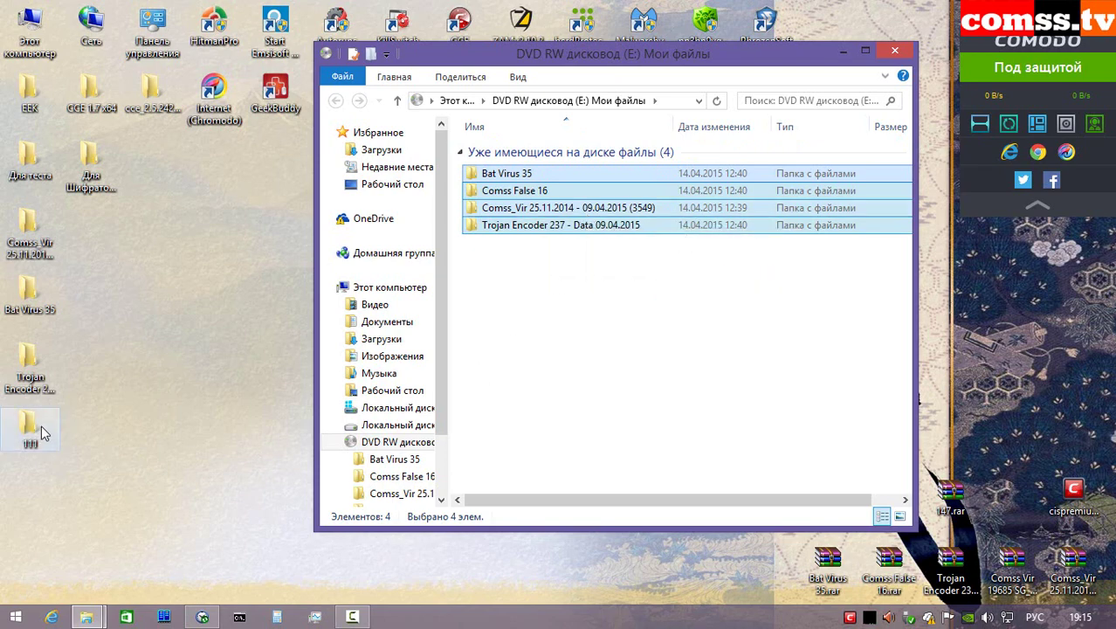
right_click(591, 208)
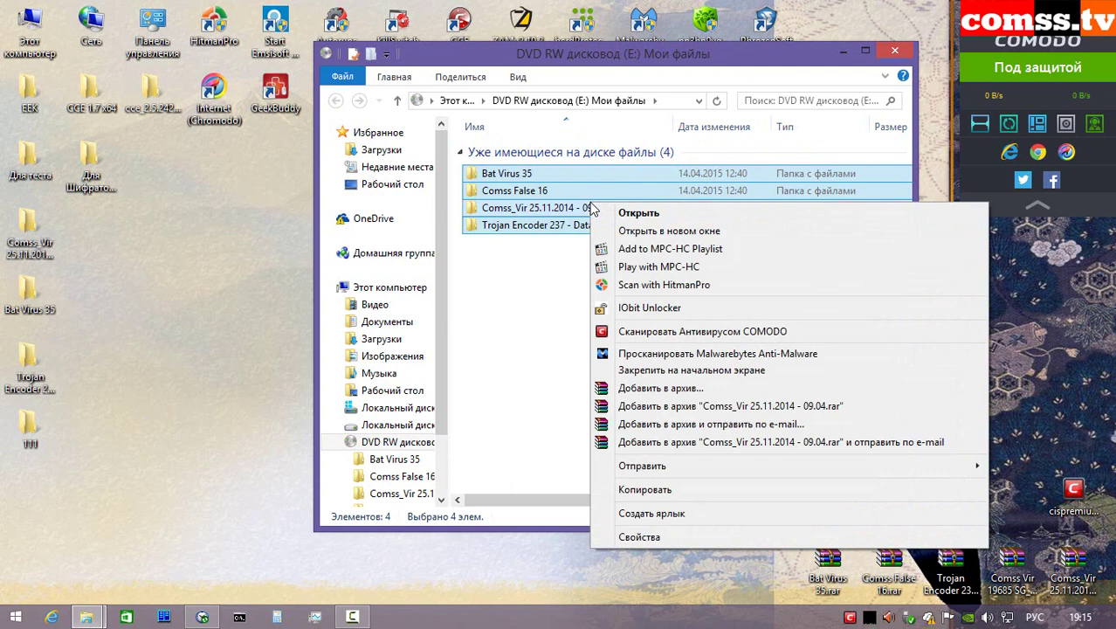
click(645, 489)
double_click(30, 428)
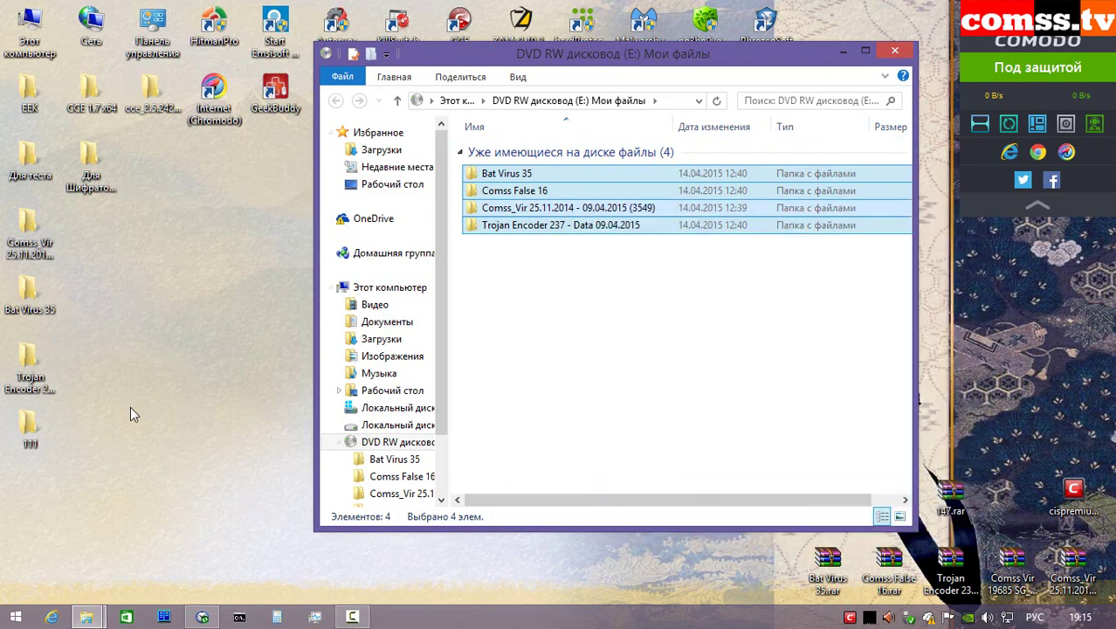
right_click(605, 256)
click(699, 368)
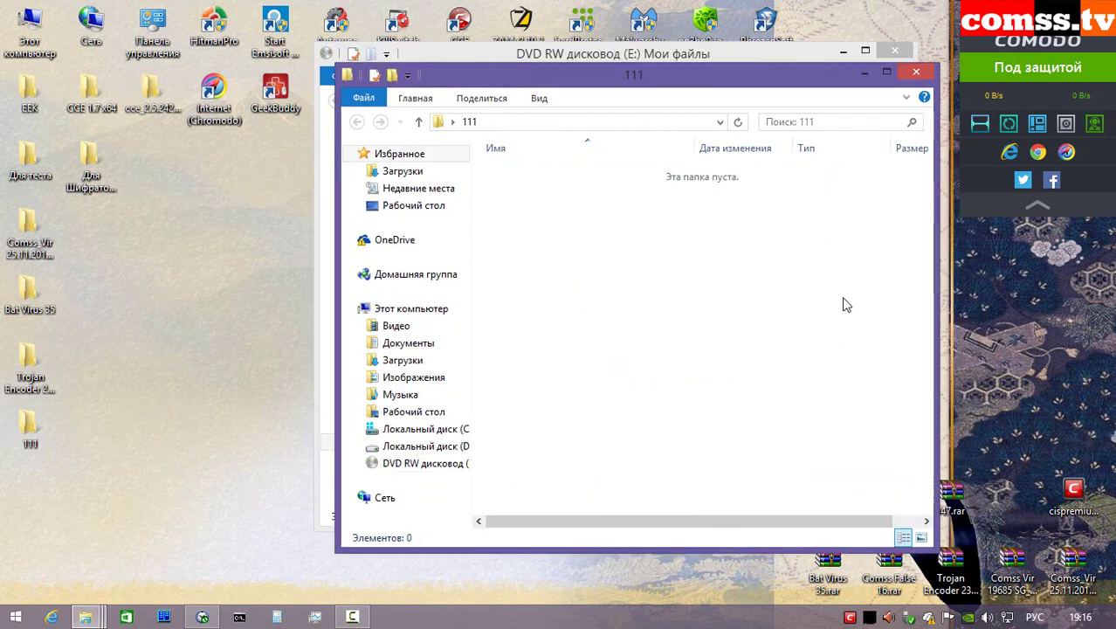
click(374, 180)
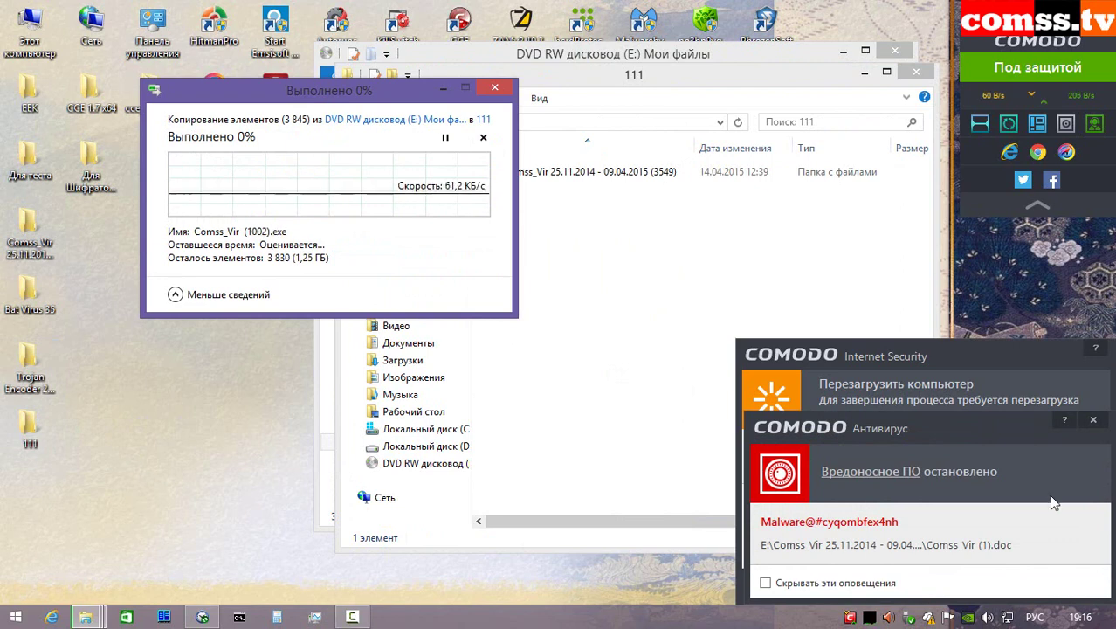
- Dismiss the COMODO malware alerts and postpone the computer restart with a 30-minute reminder
click(1092, 420)
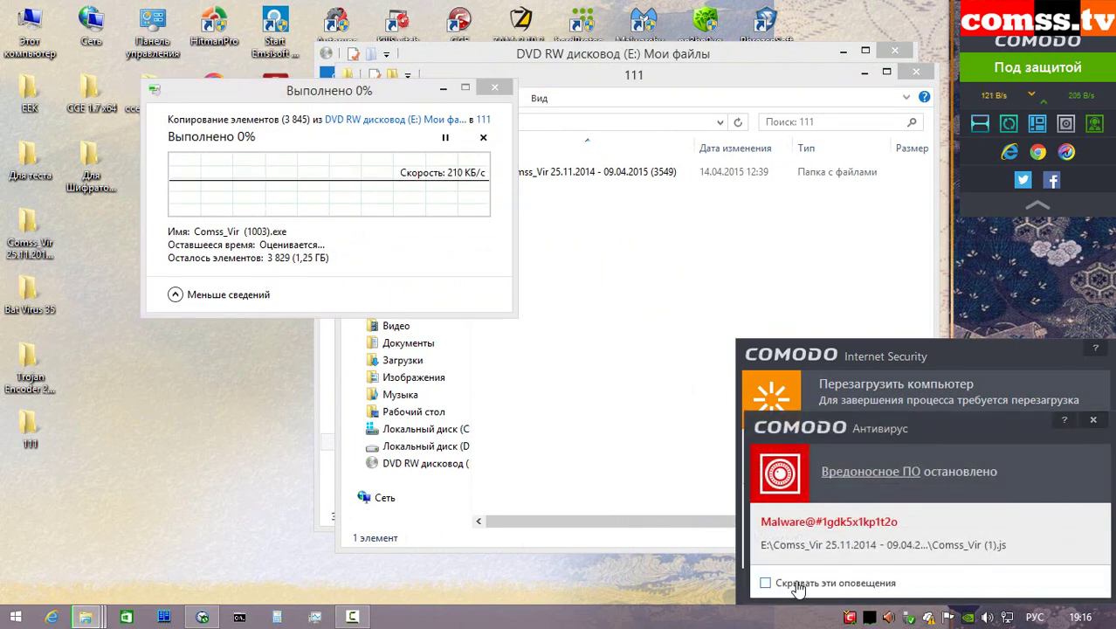
click(1093, 421)
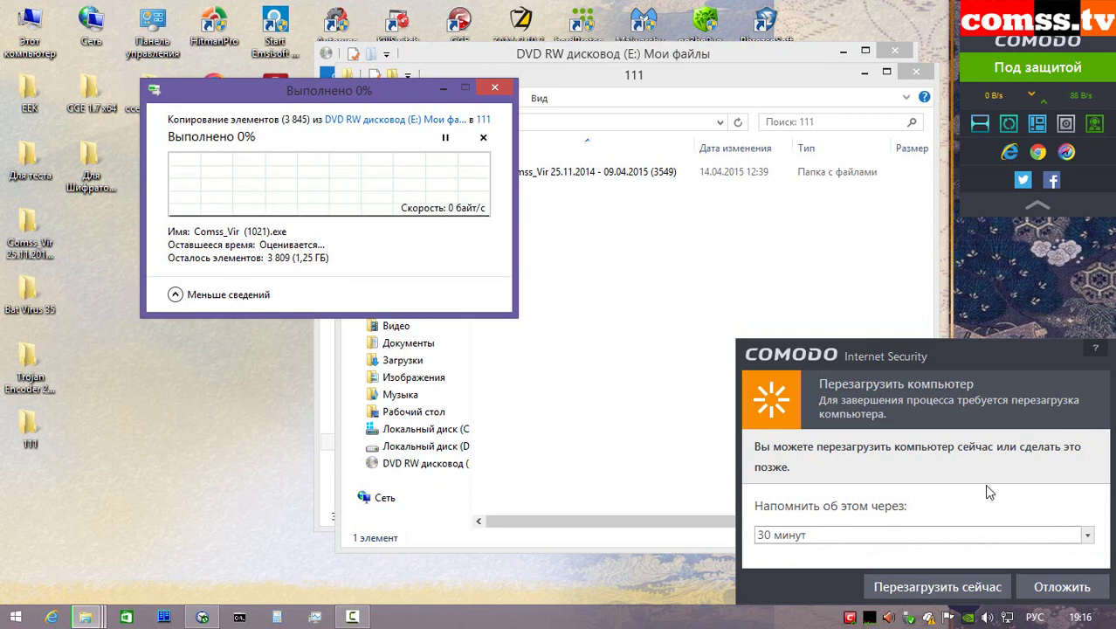
click(1062, 587)
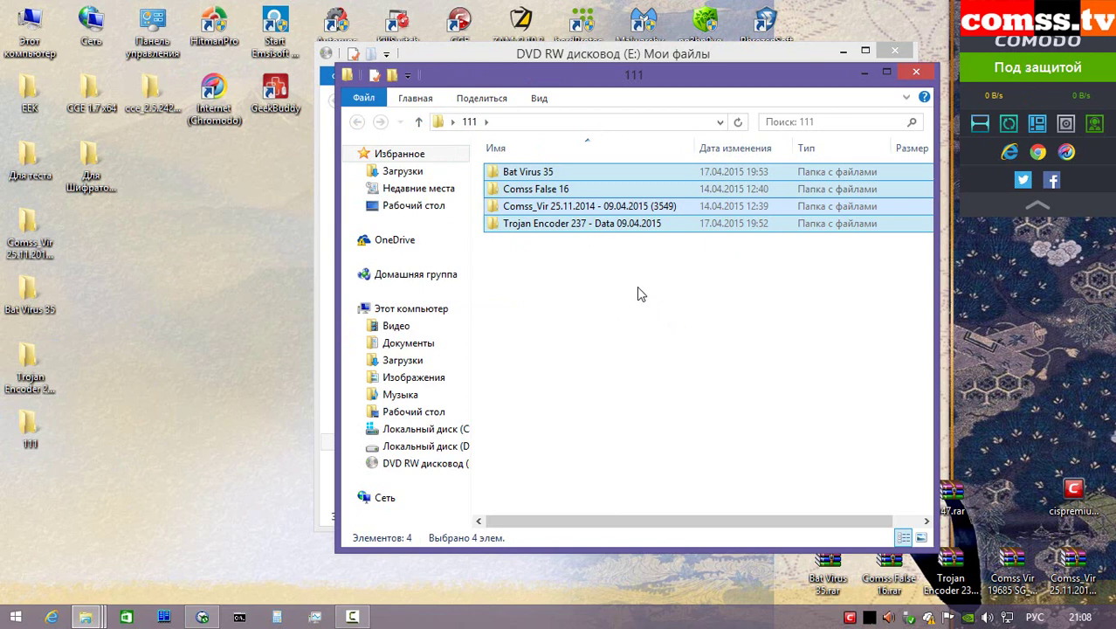
- Open the inner Comss_Vir 25.11.2014 - 09.04.2015 (3549) folder copied to 111 and look through the remaining files
click(637, 294)
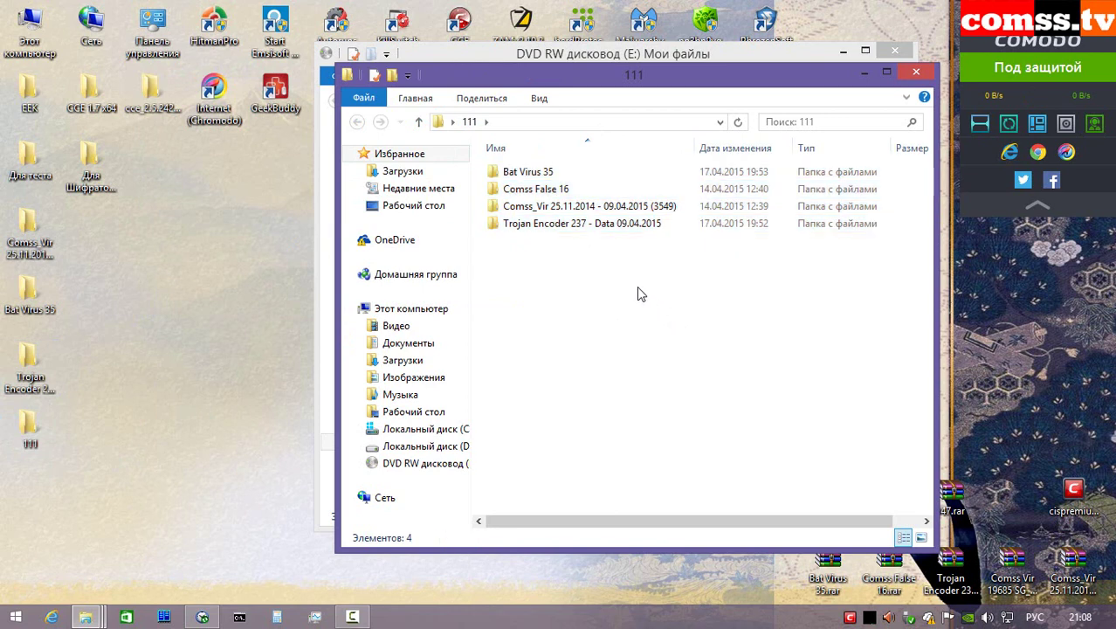
double_click(617, 208)
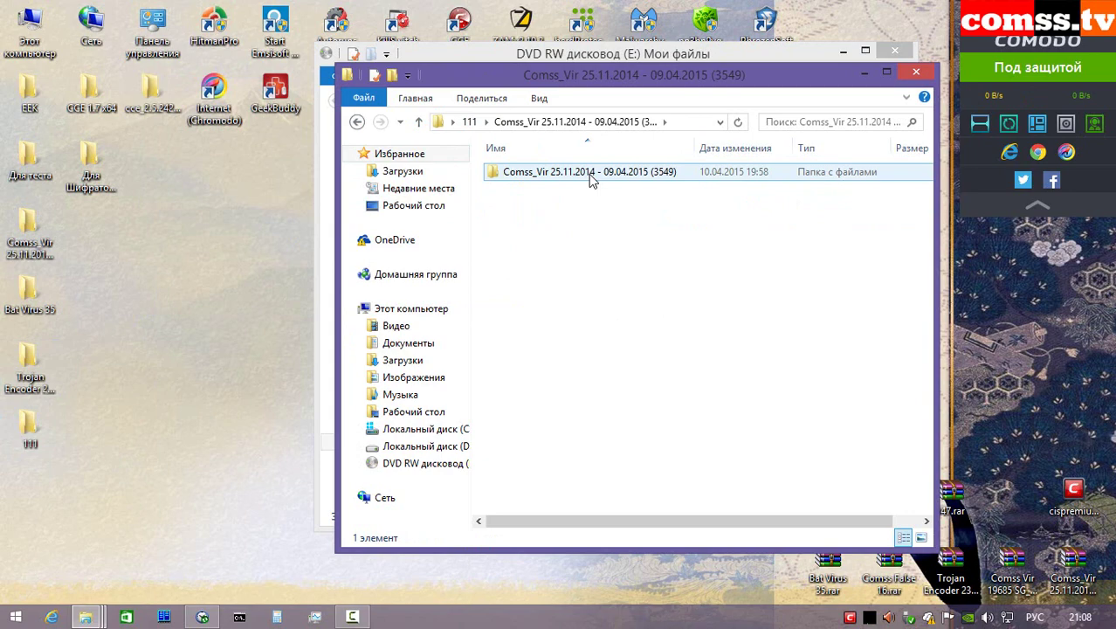
double_click(590, 173)
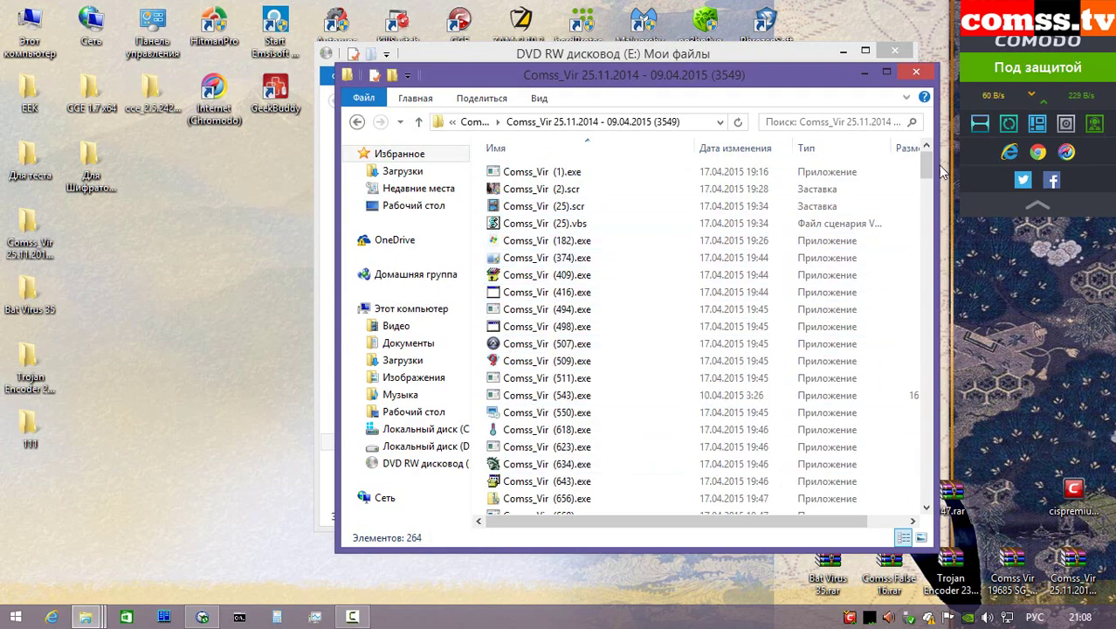
drag(930, 172, 924, 219)
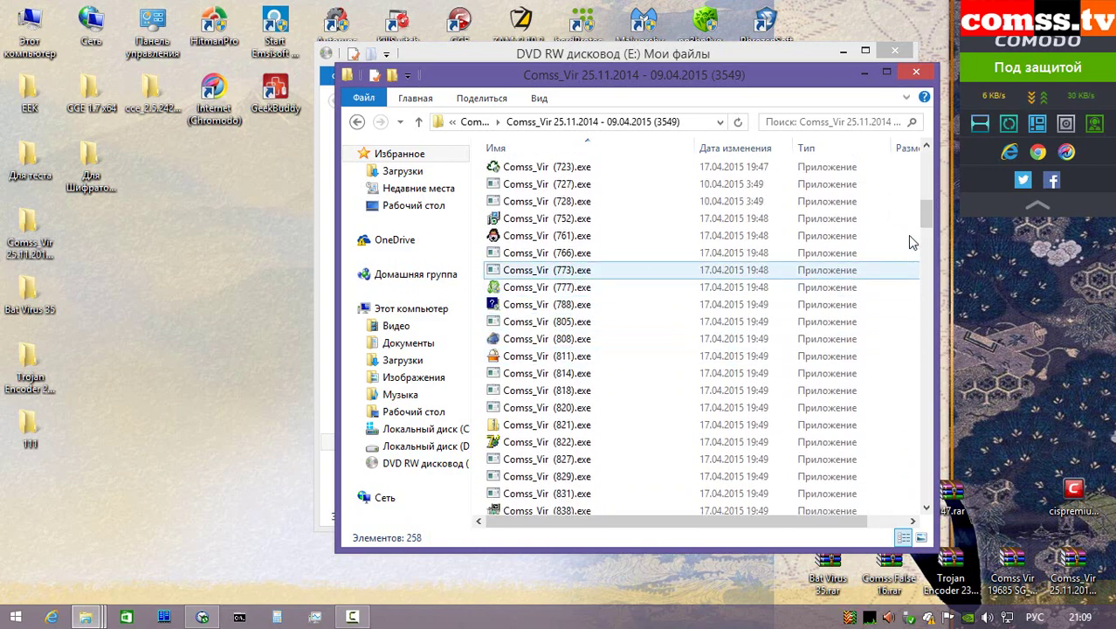
drag(930, 218, 927, 237)
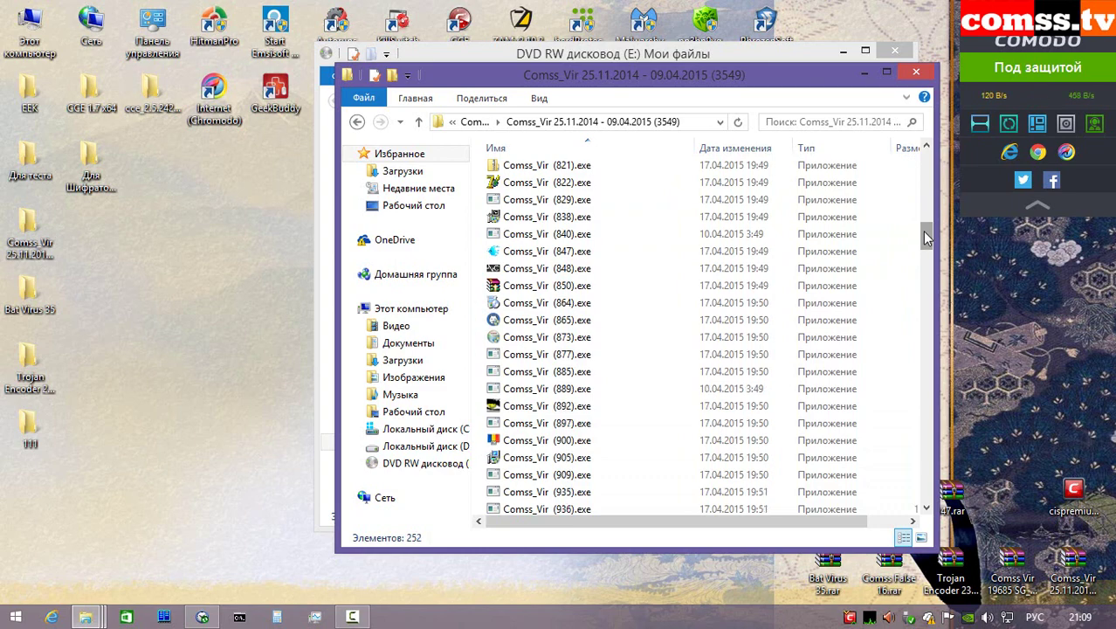
scroll(873, 288, down, 10)
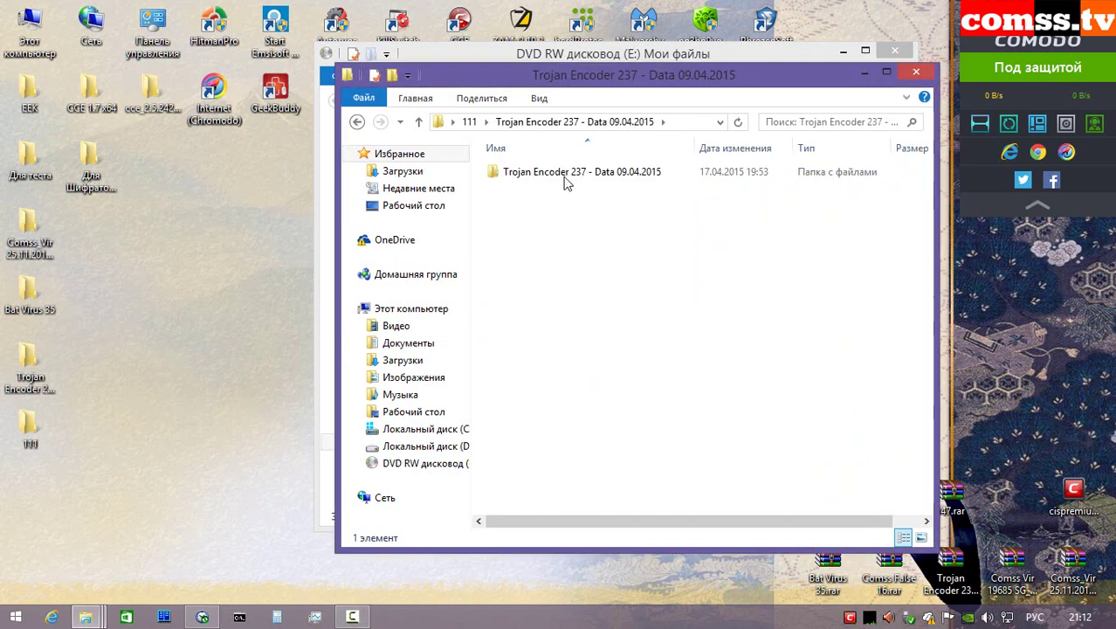
- Inspect the contents of the inner Trojan Encoder 237, Comss False 16 and Bat Virus folders in 111
double_click(563, 174)
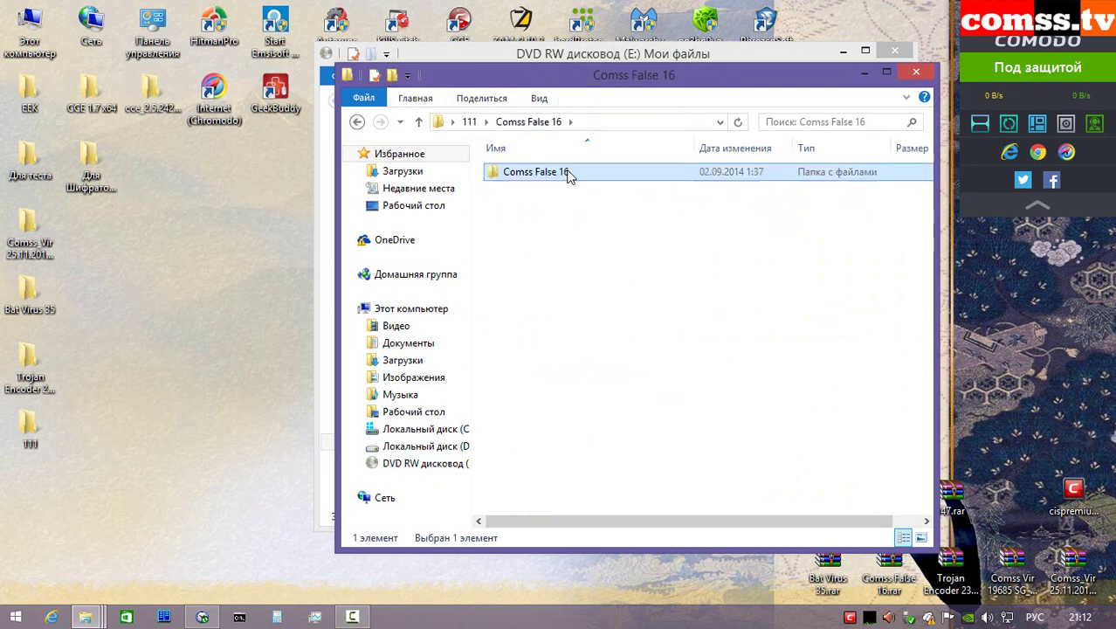
double_click(573, 174)
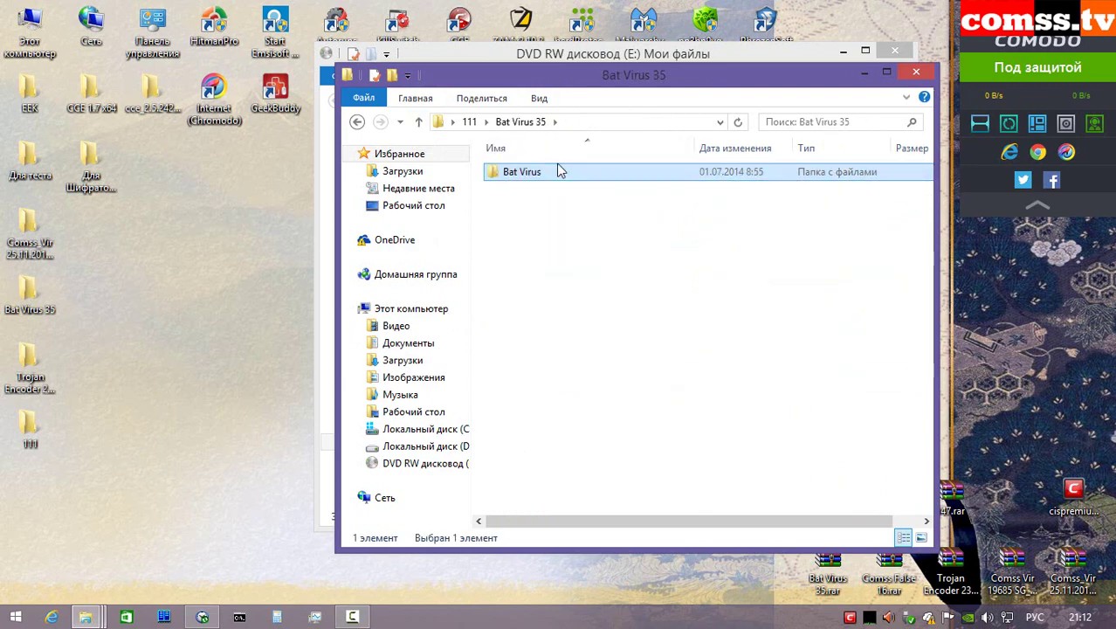
double_click(560, 171)
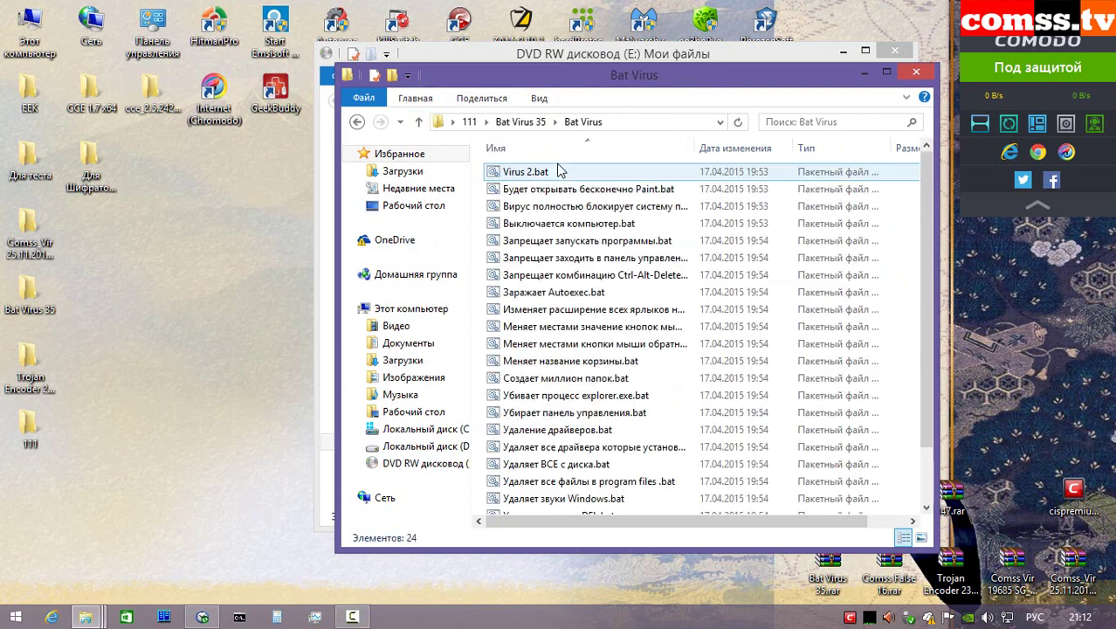
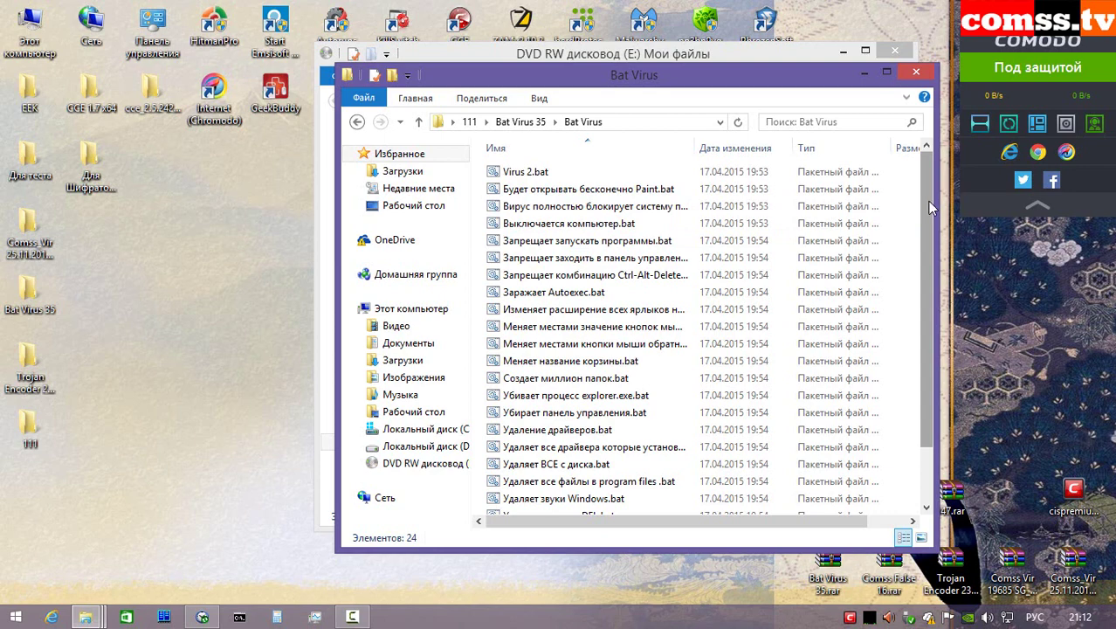
scroll(925, 262, down, 1)
scroll(929, 297, up, 1)
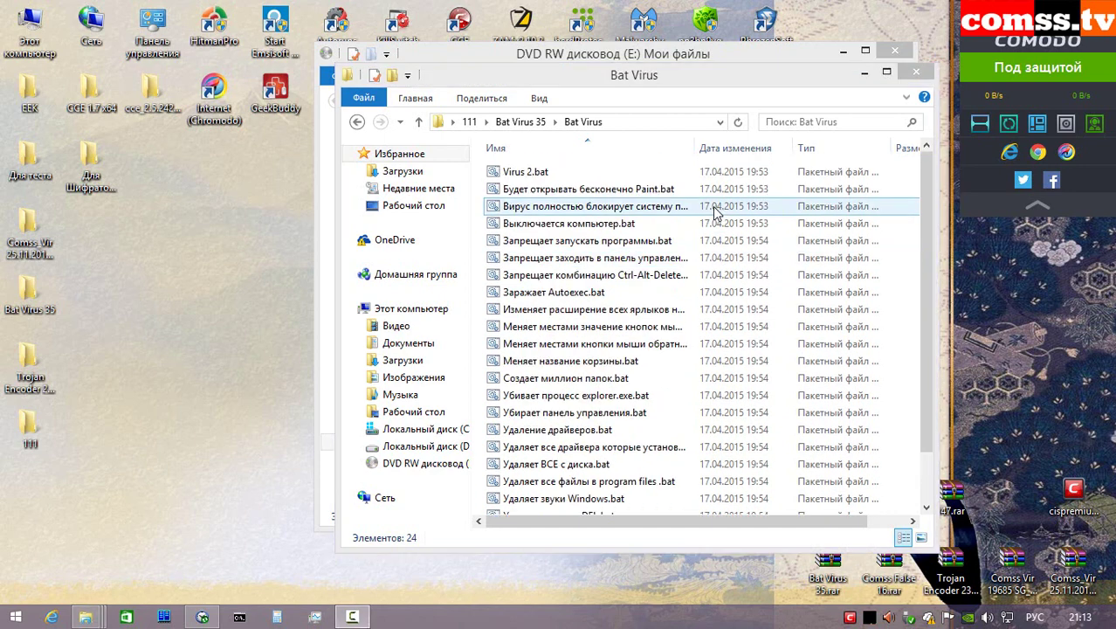
click(418, 122)
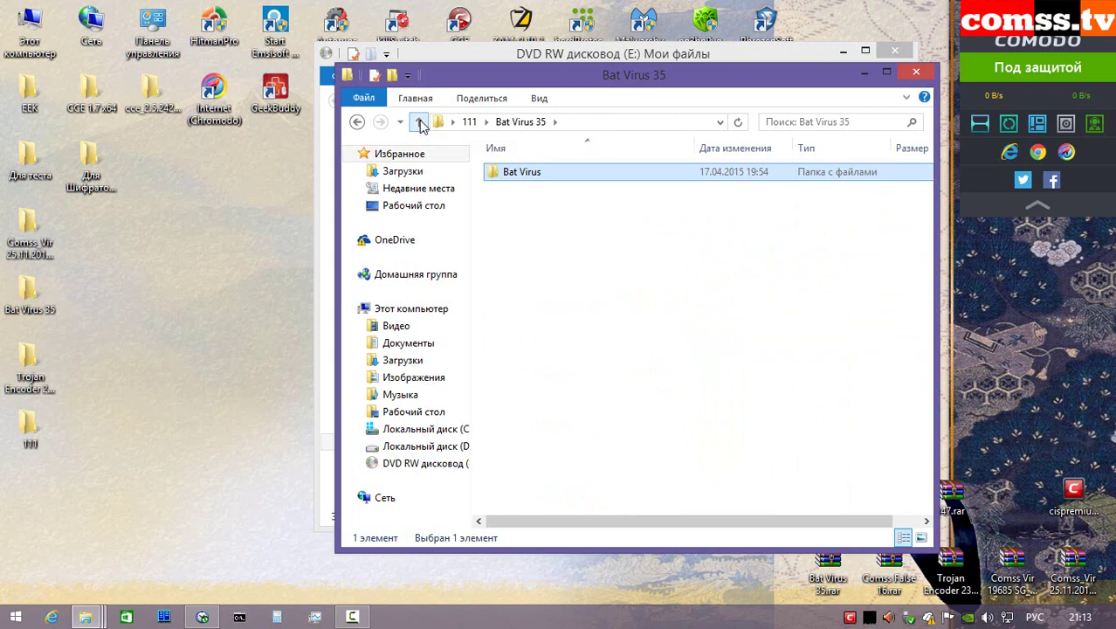
click(420, 123)
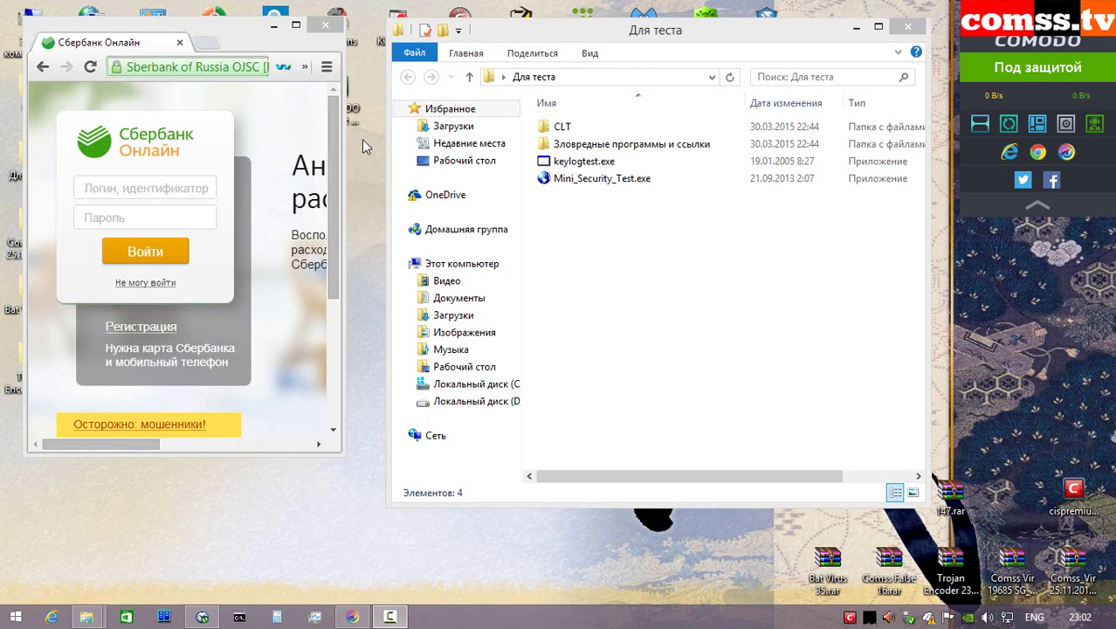
- Launch keylogtest.exe from the Для теста folder while the Сбербанк Онлайн login page stays open in the browser
click(221, 34)
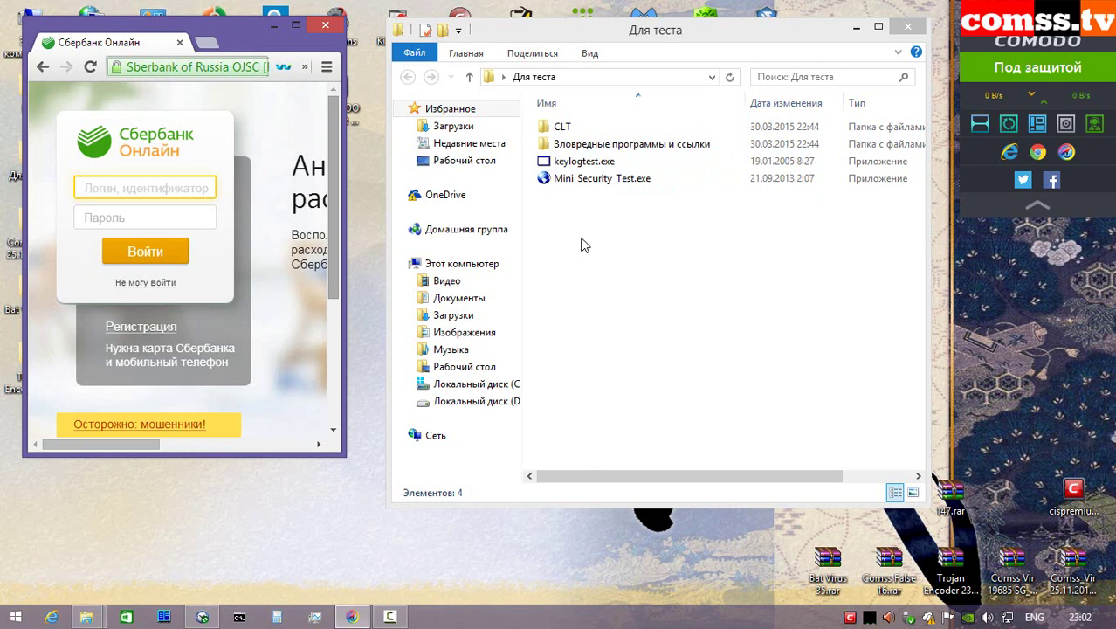
click(604, 166)
right_click(583, 161)
click(651, 110)
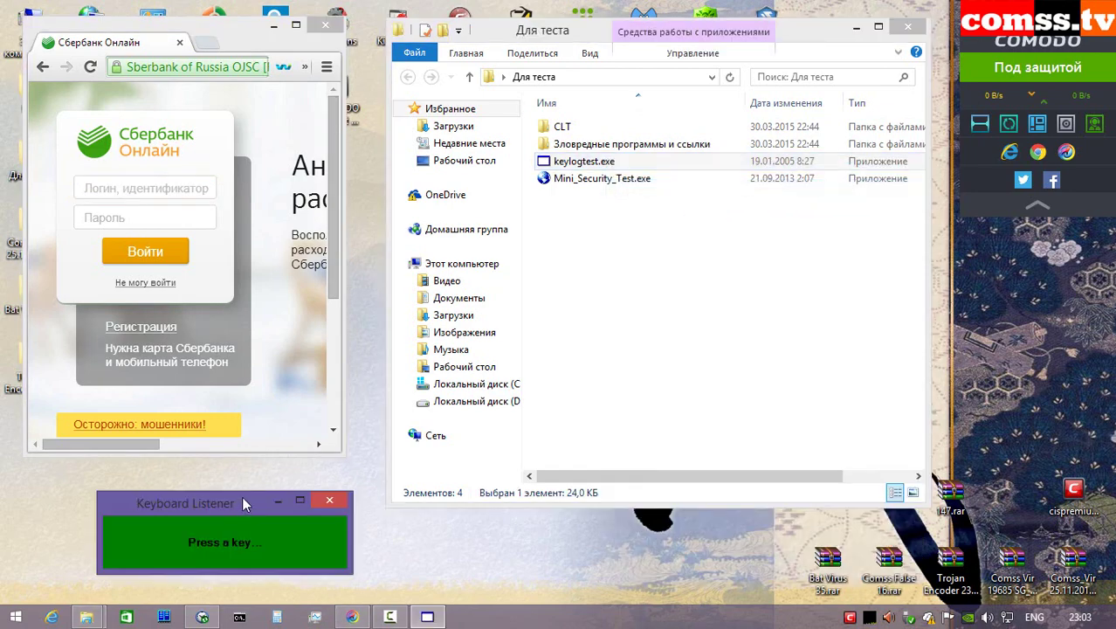
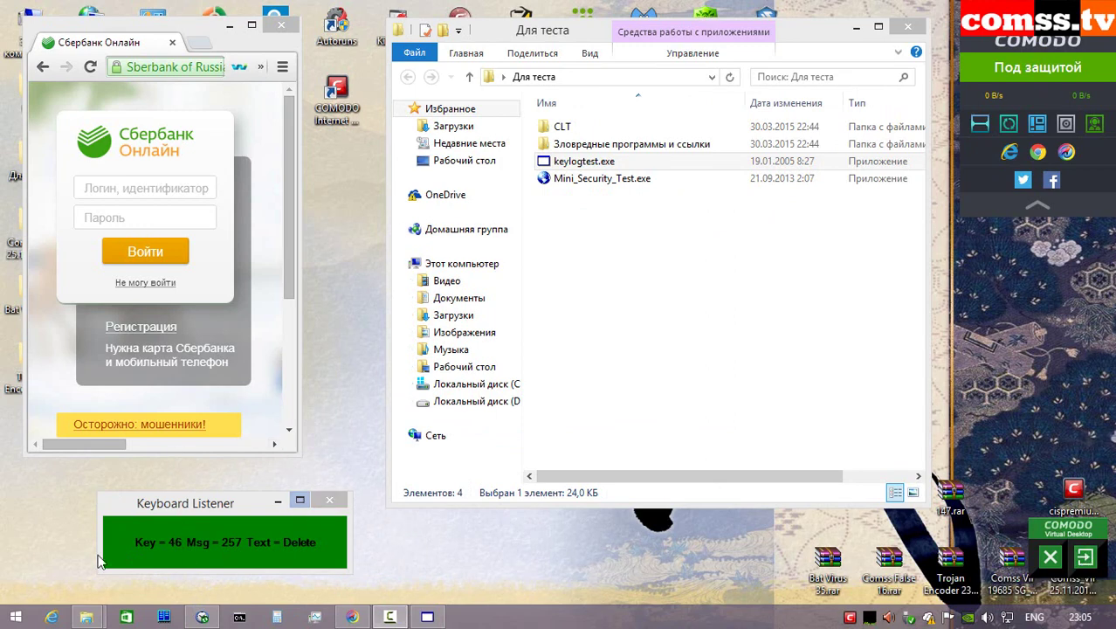
- Bring the Keyboard Listener window into focus and start the full set of checks in Mini Security Test
click(215, 504)
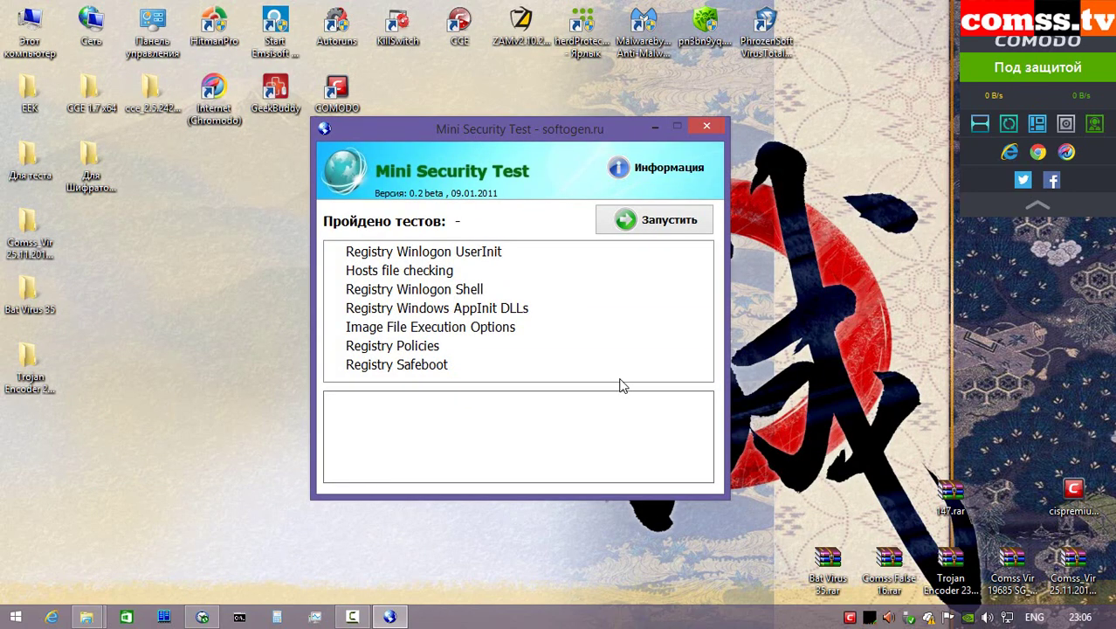
click(647, 222)
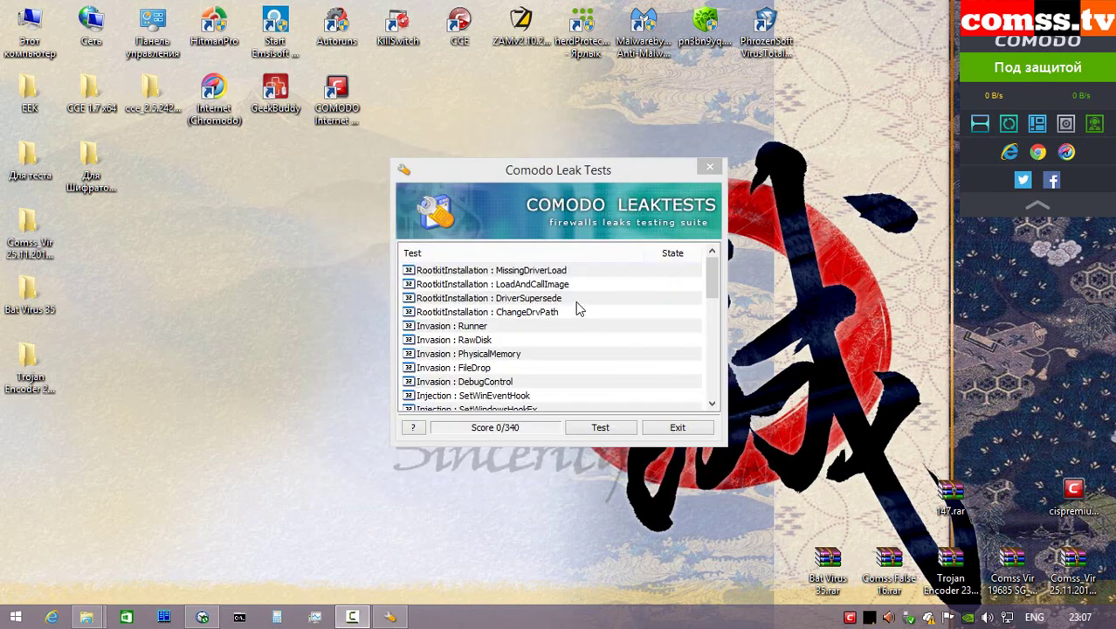
- Run the Comodo Leak Tests suite, open its HTML result in Internet Explorer and read the report to the end
click(501, 167)
drag(557, 175, 546, 163)
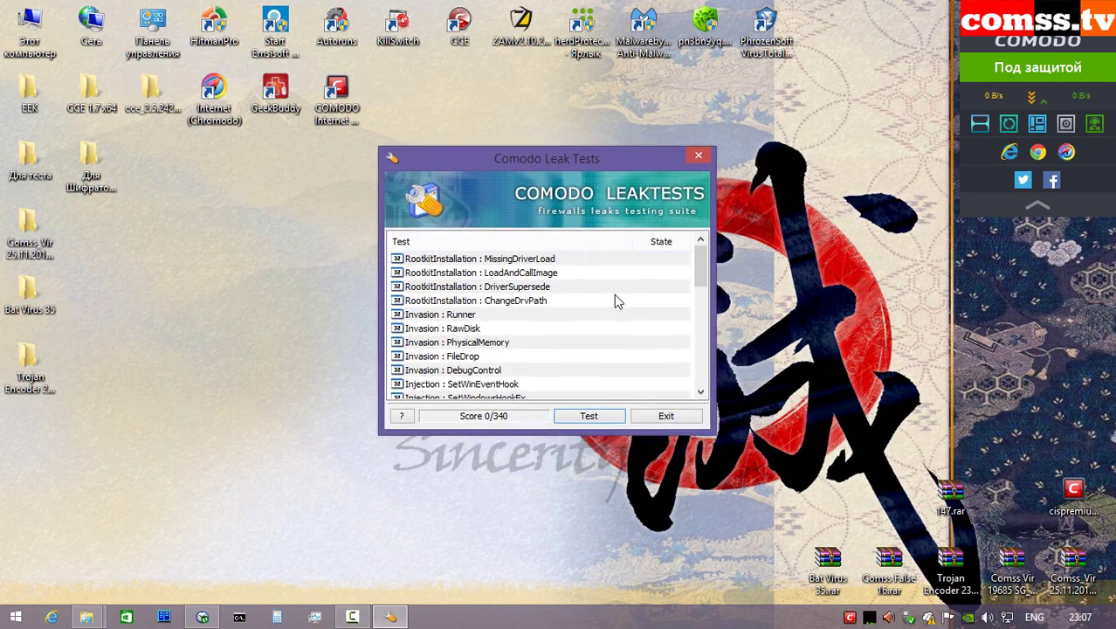
click(599, 419)
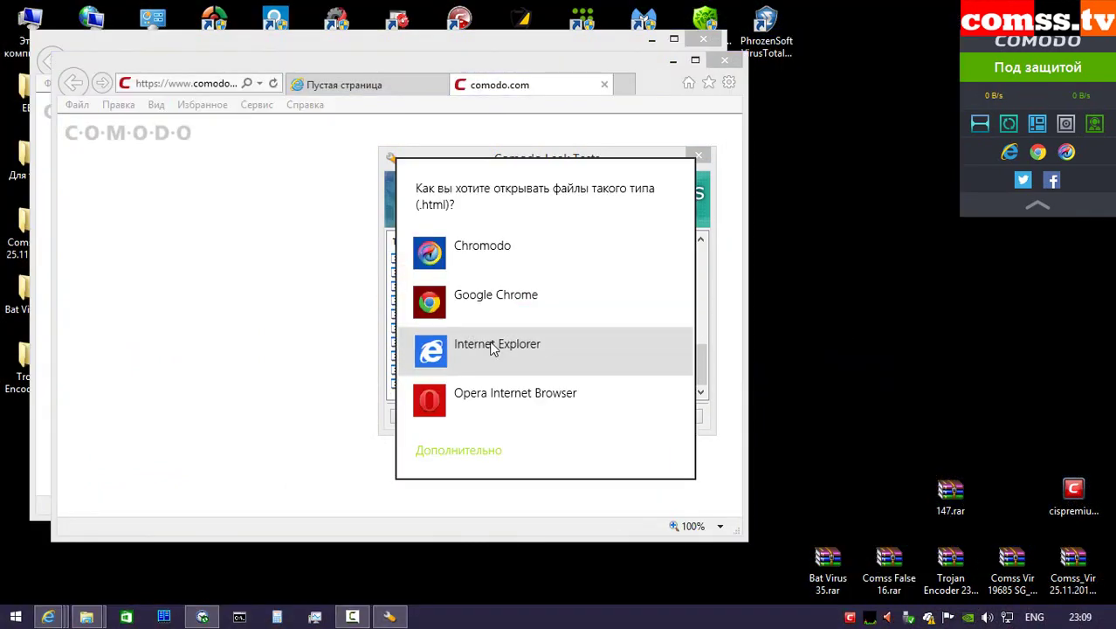
click(494, 350)
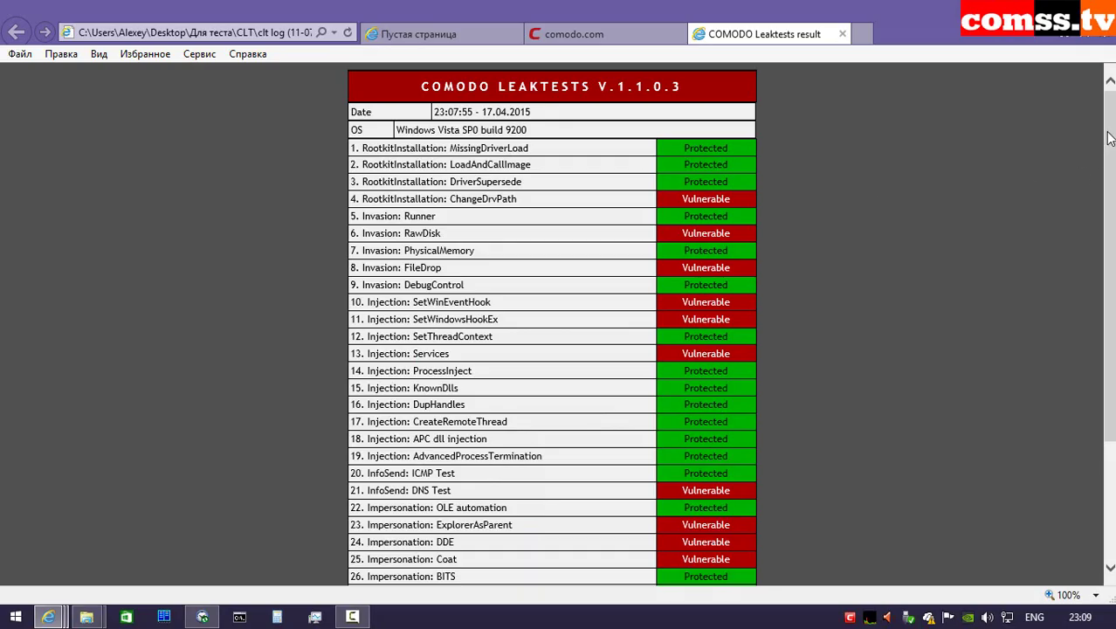
scroll(1107, 138, down, 3)
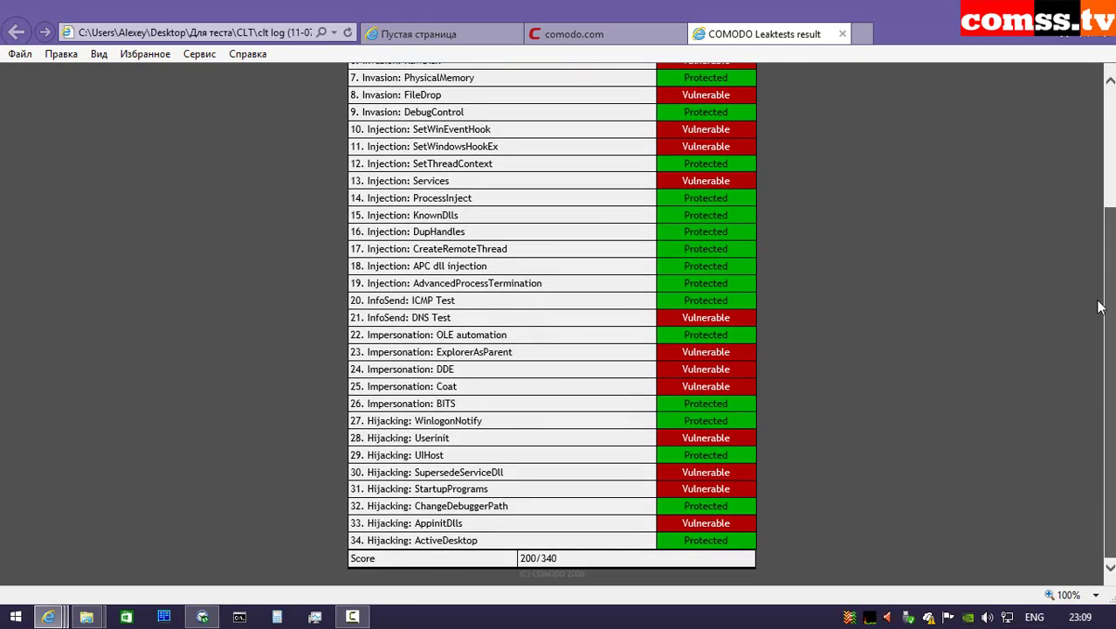
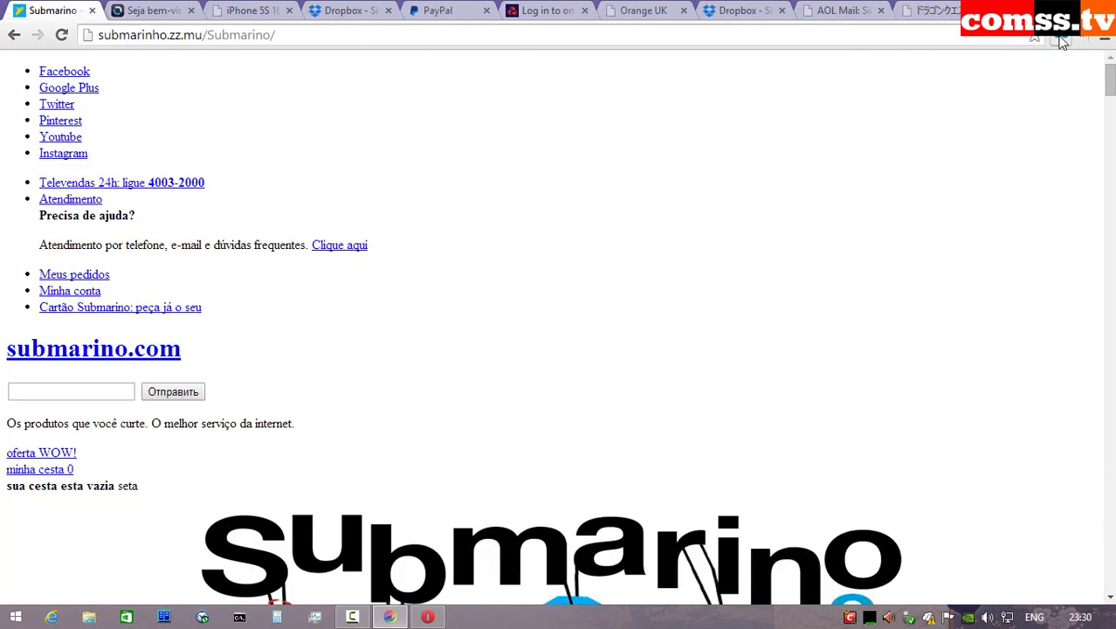
- Scan the submarinho.zz.mu/Submarino page with Web Inspector and open the phishing details in its report
click(1061, 40)
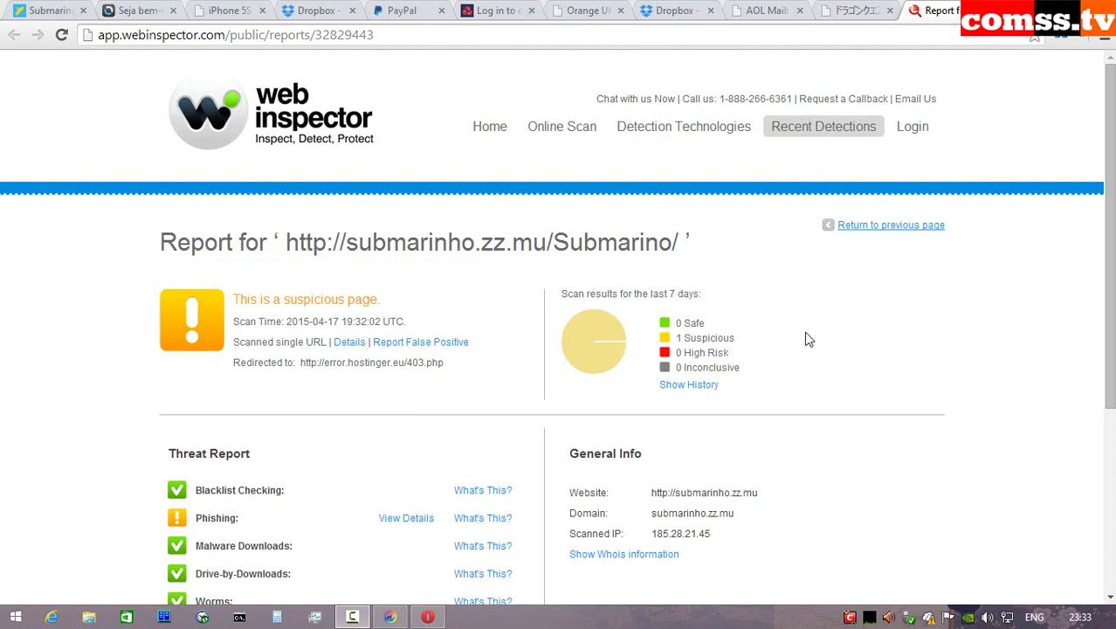
scroll(856, 389, down, 3)
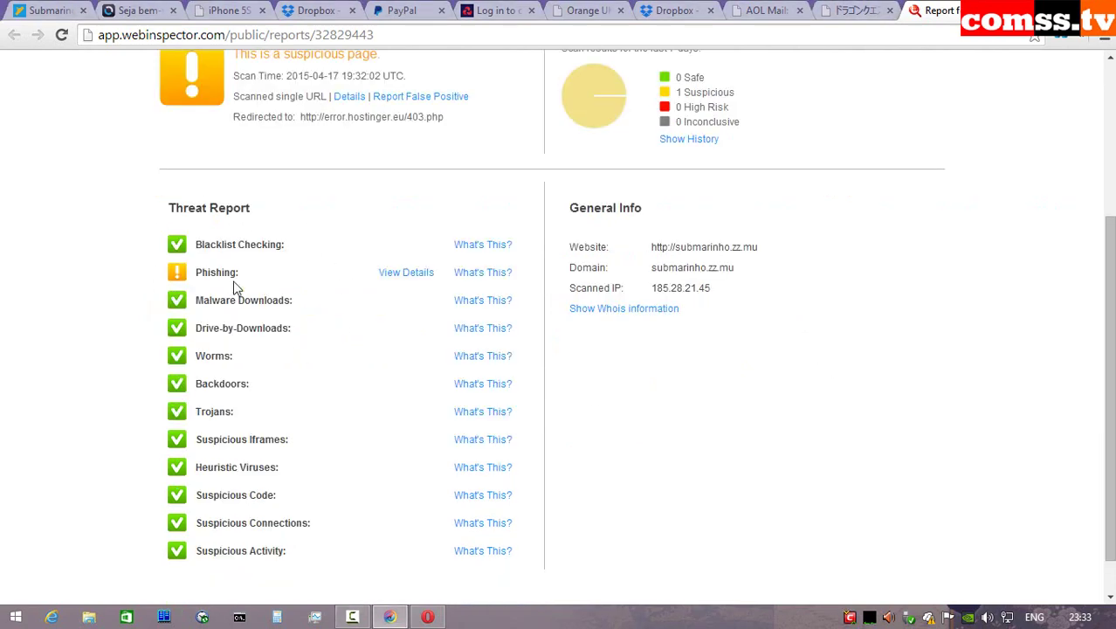
click(406, 271)
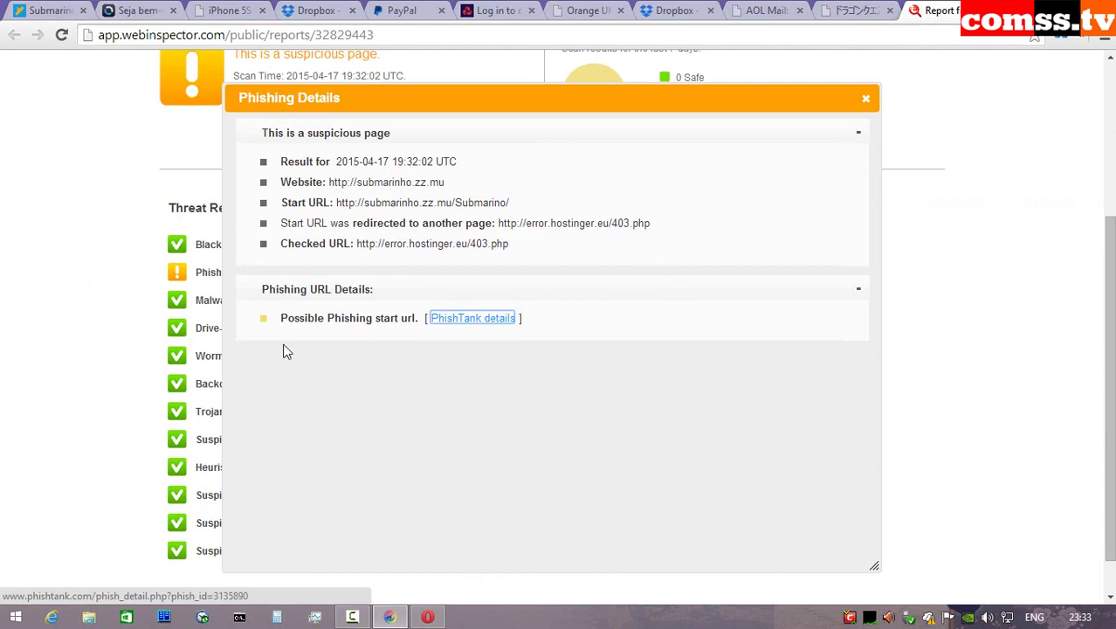
key(ctrl+2)
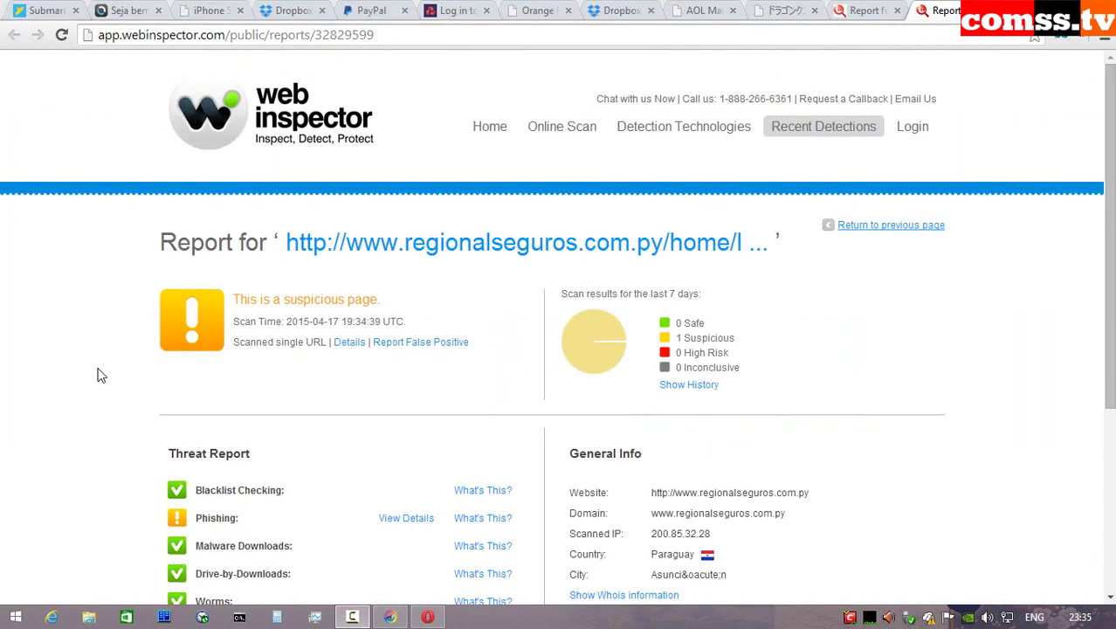
scroll(106, 373, down, 1)
scroll(105, 373, down, 1)
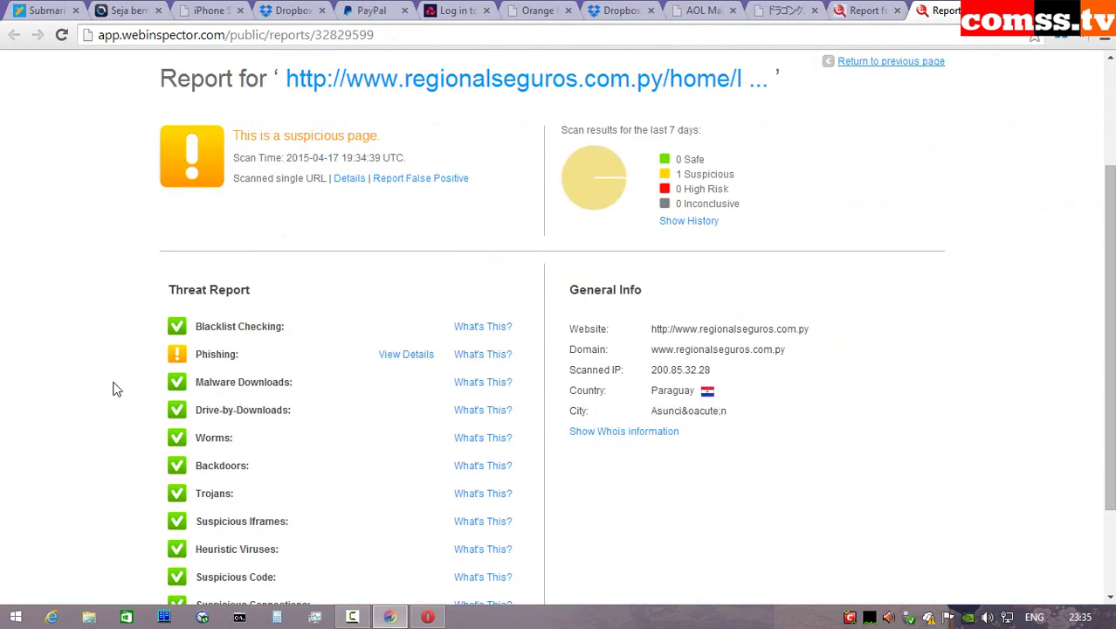
scroll(446, 378, up, 2)
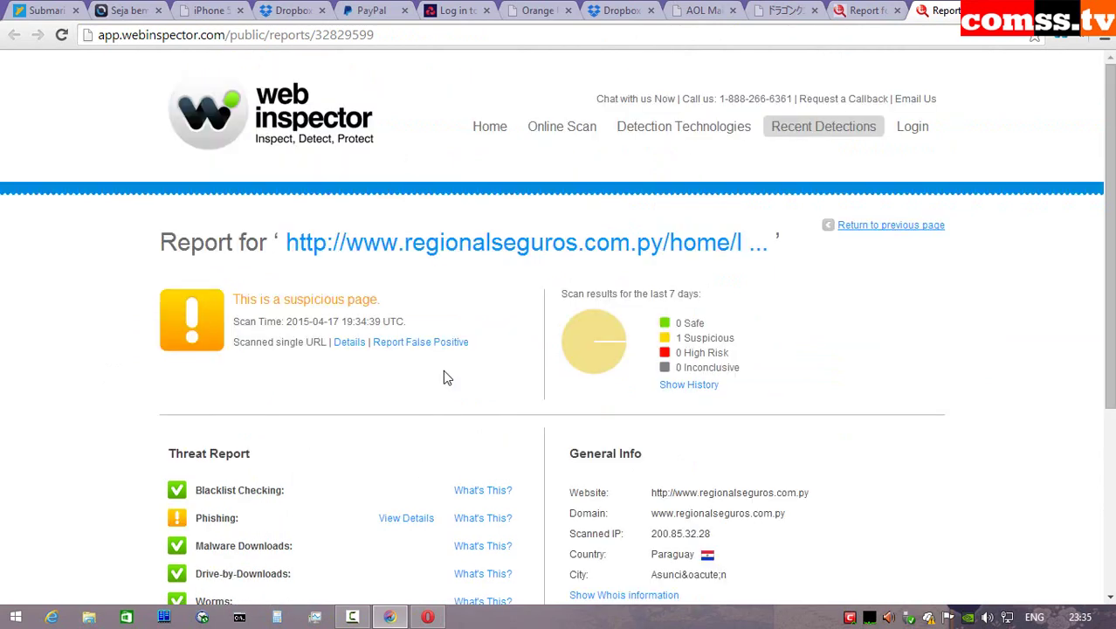
scroll(446, 376, down, 2)
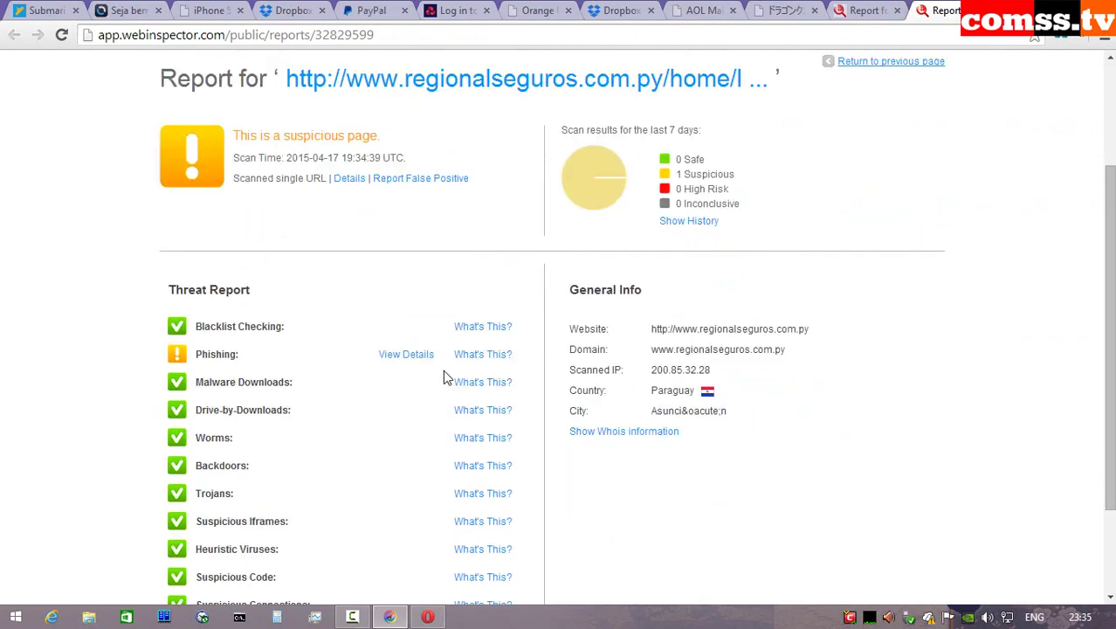
click(1060, 45)
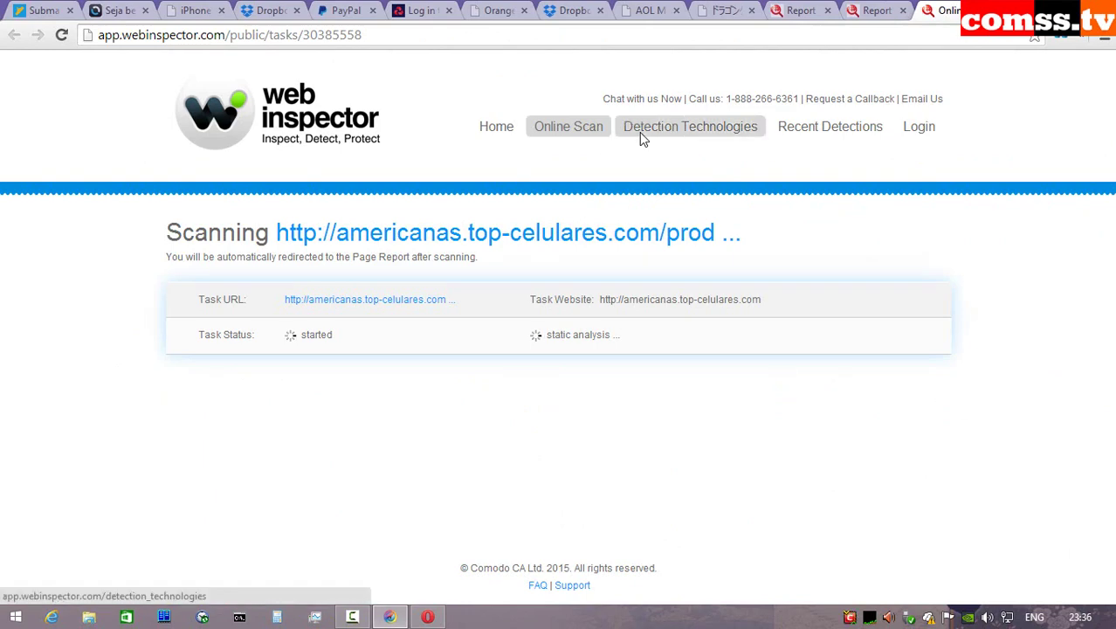
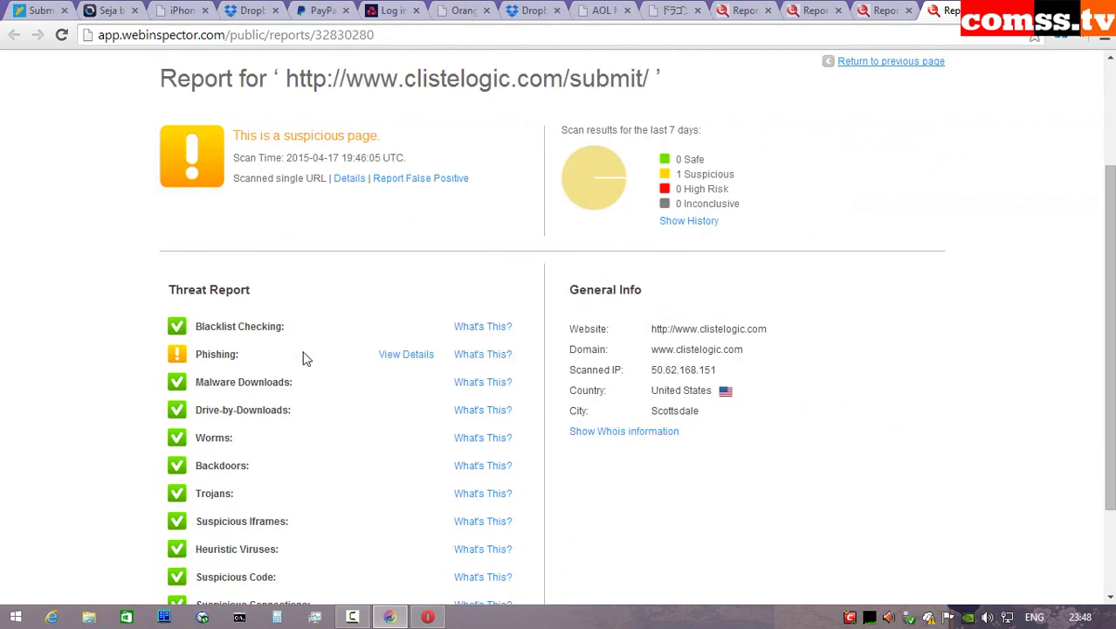
click(386, 356)
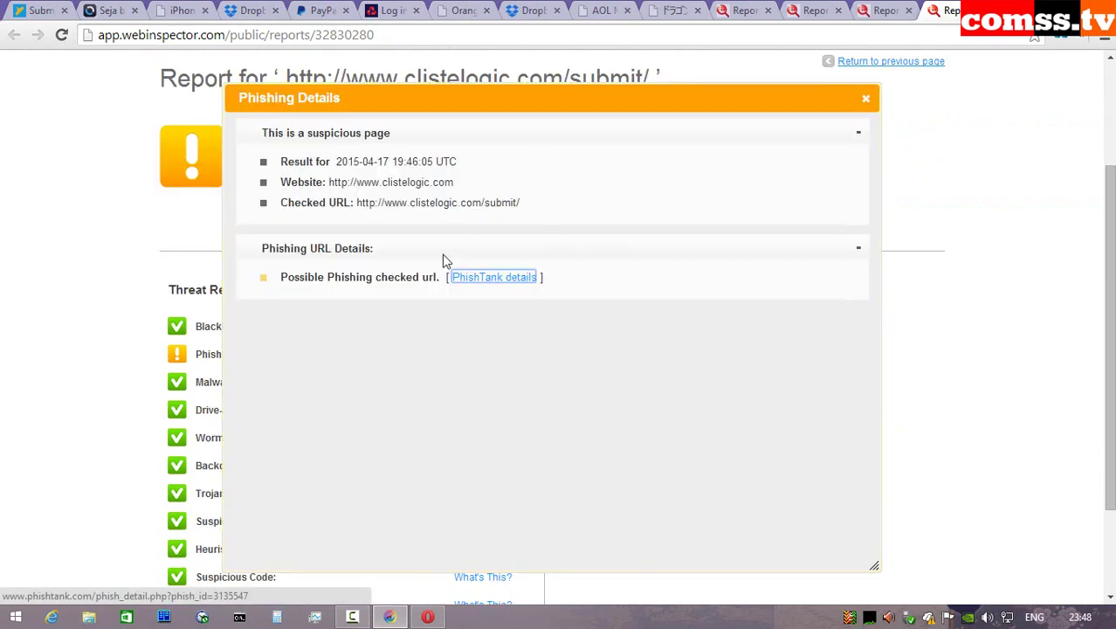
key(Escape)
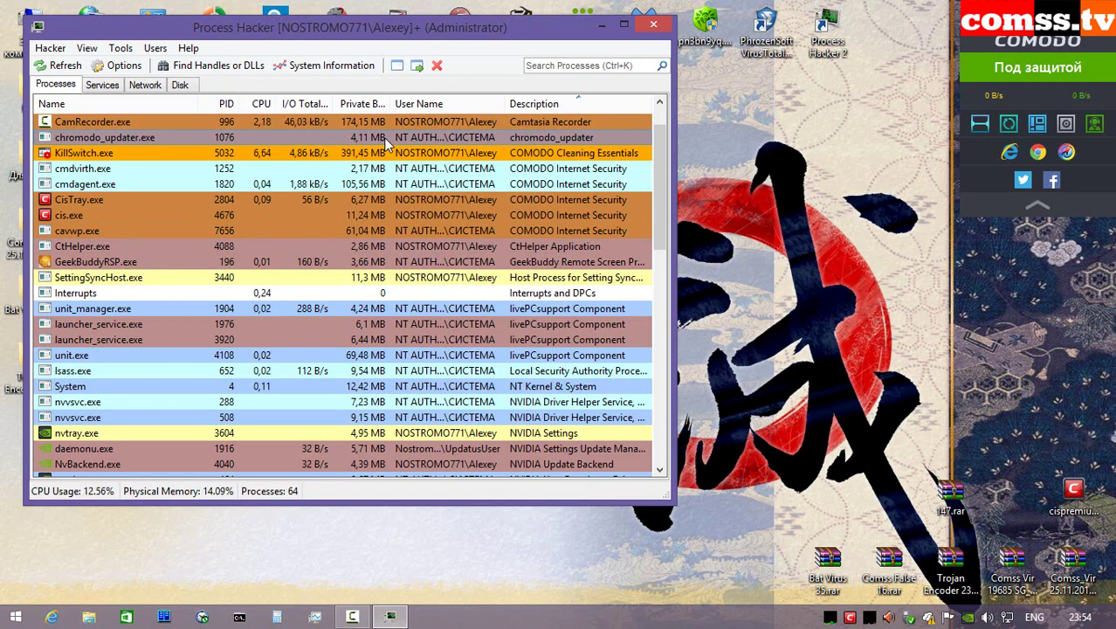
- Run Process Hacker's Terminator on chromodo_updater.exe with all methods selected, including TT4 and M1
right_click(384, 138)
mouse_move(437, 322)
click(690, 420)
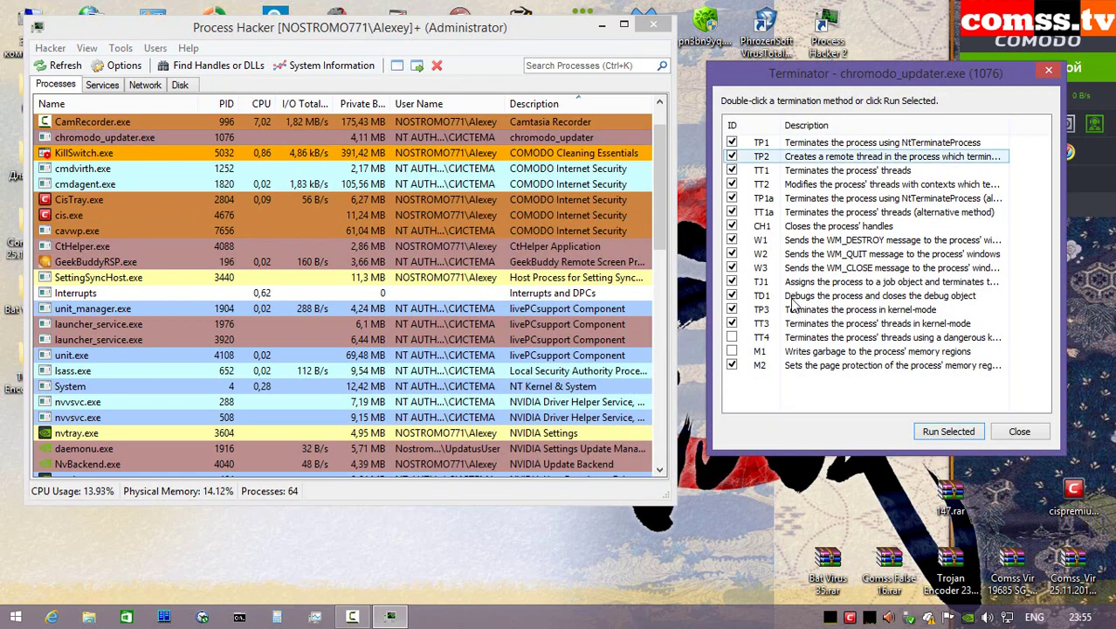
click(732, 337)
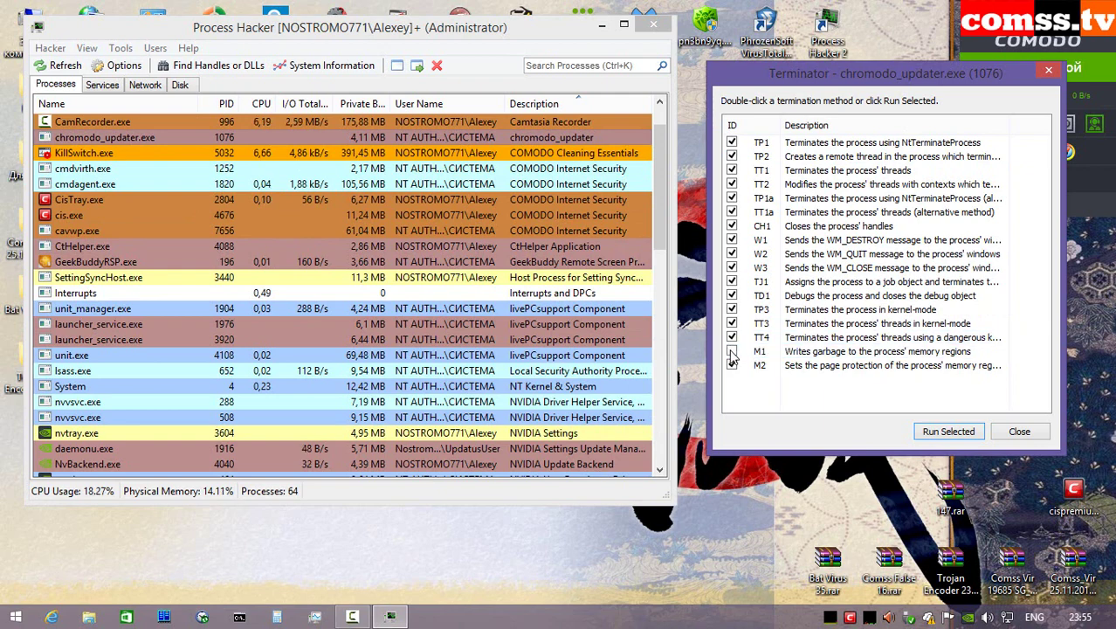
click(949, 432)
click(605, 324)
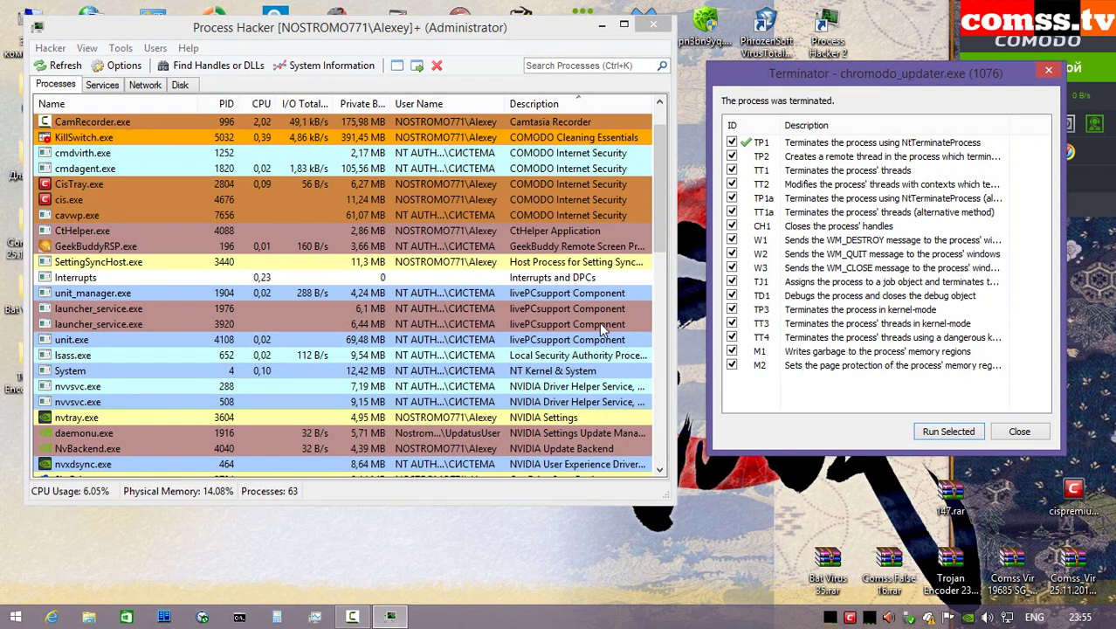
click(1018, 432)
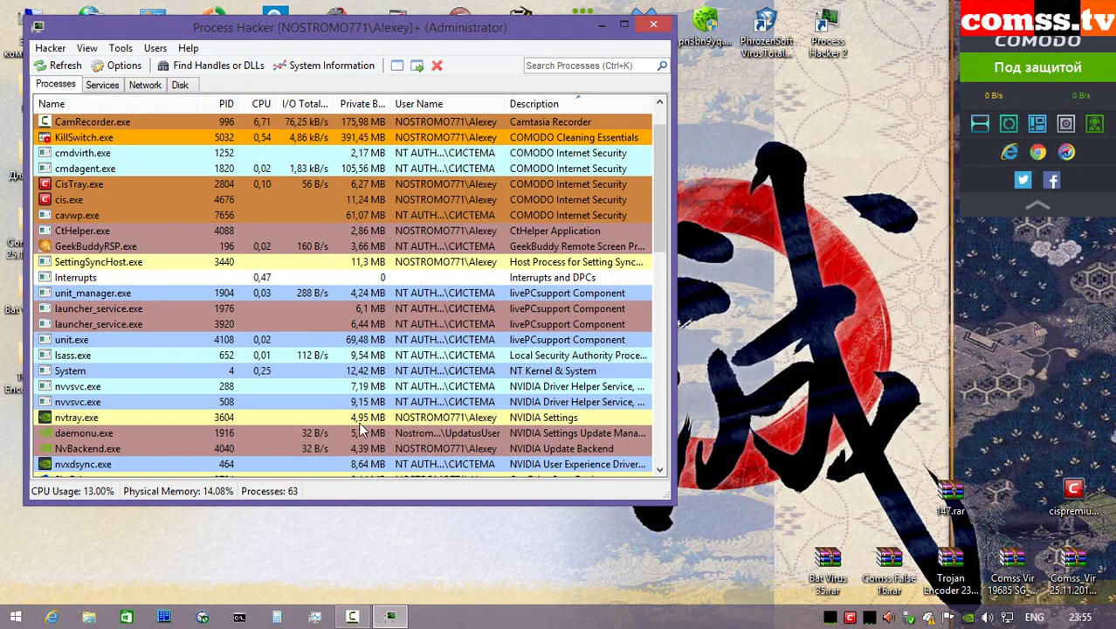
- Run Terminator on cmdvirth.exe with all termination methods selected and close its window
right_click(317, 152)
mouse_move(428, 337)
click(576, 497)
click(940, 421)
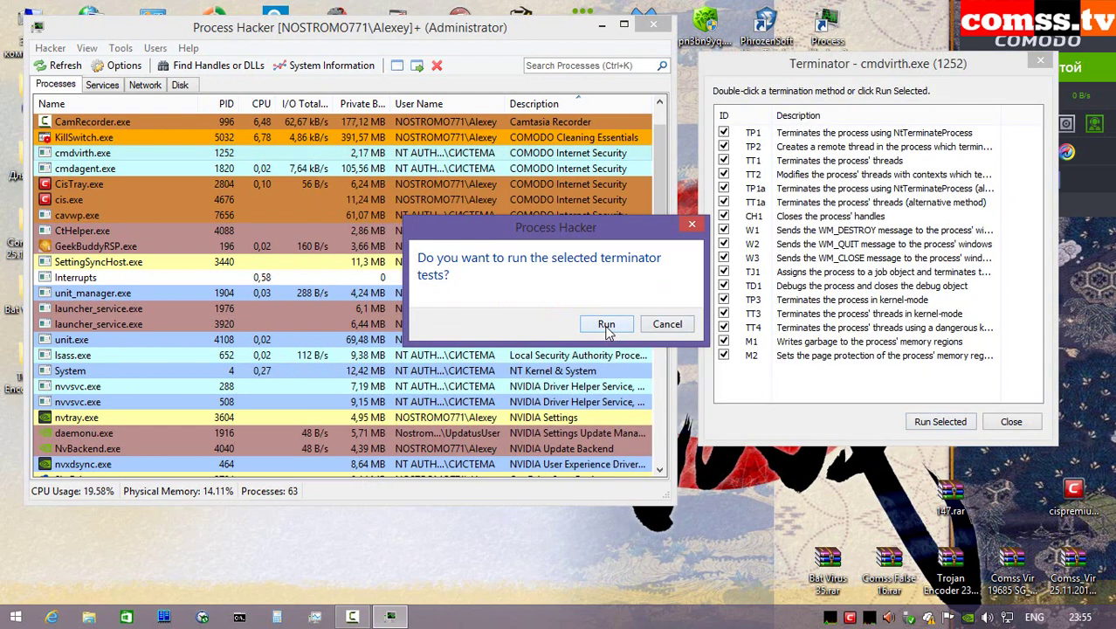
click(605, 324)
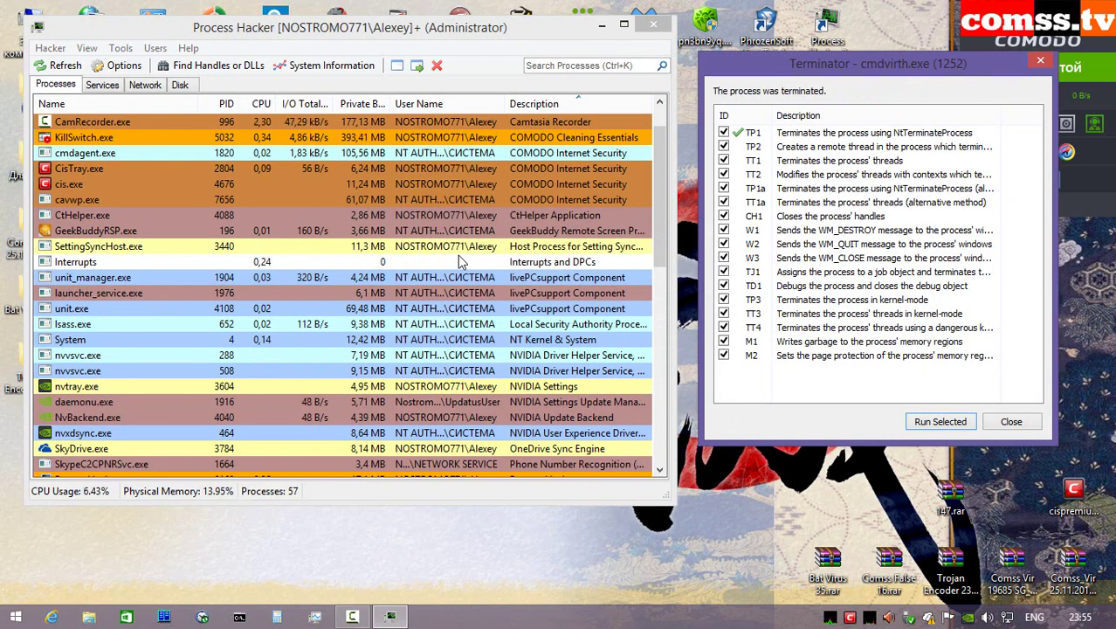
key(Escape)
- Run Terminator with all methods on the cmdagent.exe process with PID 1820
right_click(361, 154)
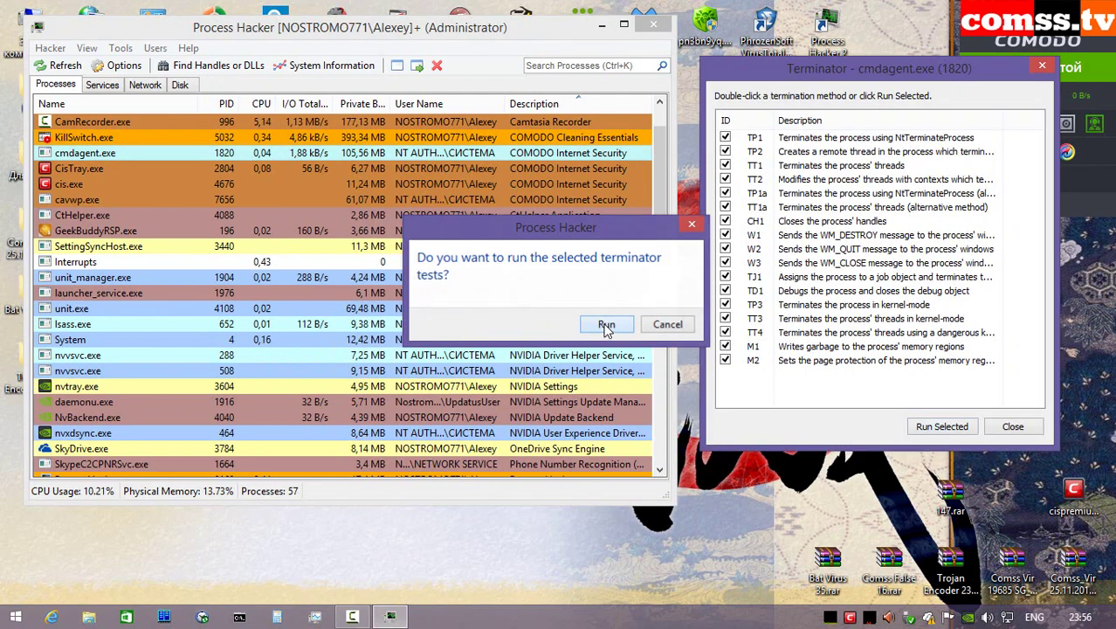
click(606, 325)
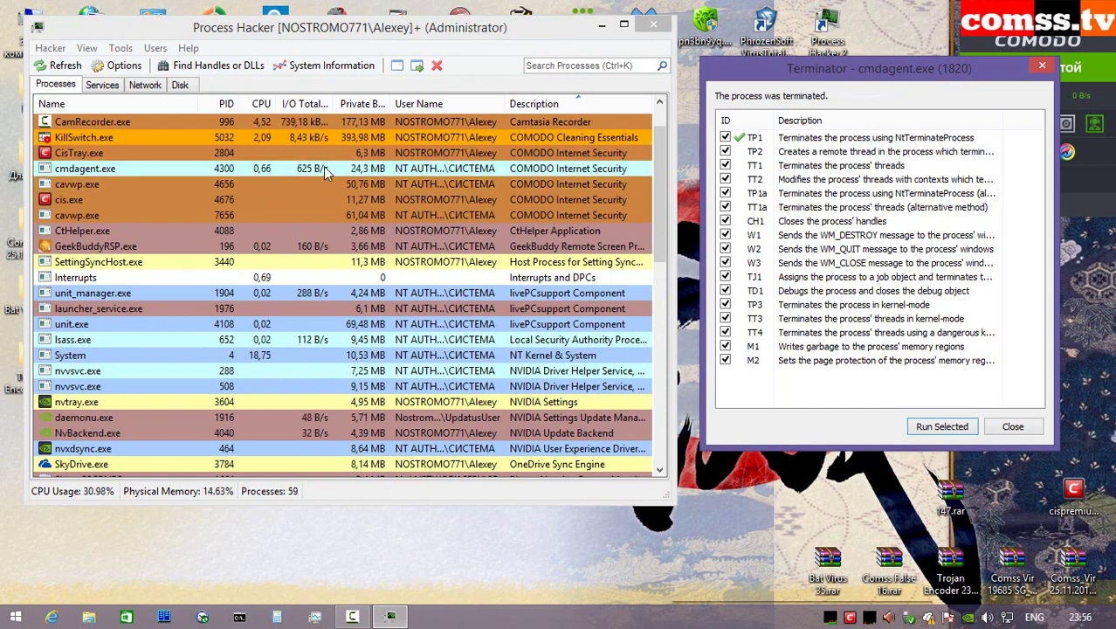
key(Escape)
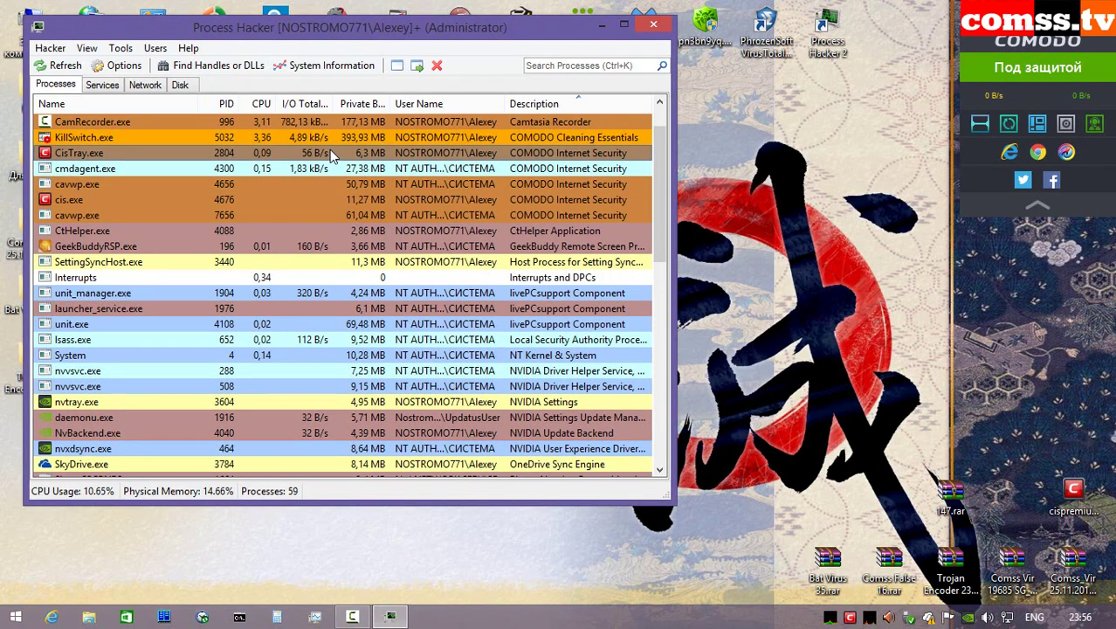
- Run all Terminator methods on the CisTray.exe process and close the Terminator window
right_click(332, 153)
click(488, 243)
key(Return)
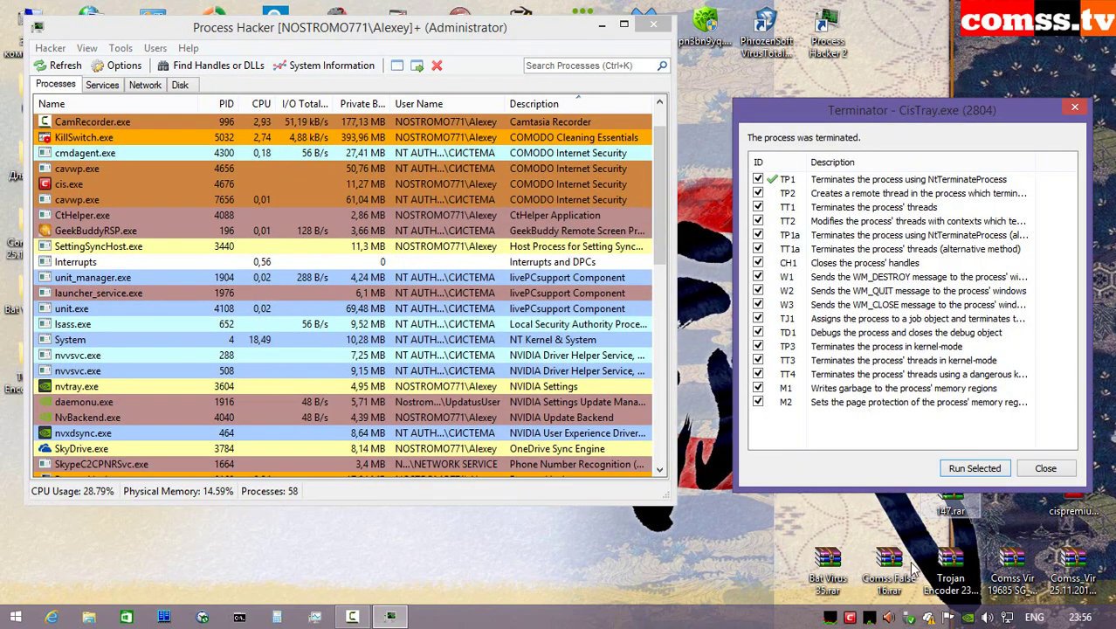
click(1045, 468)
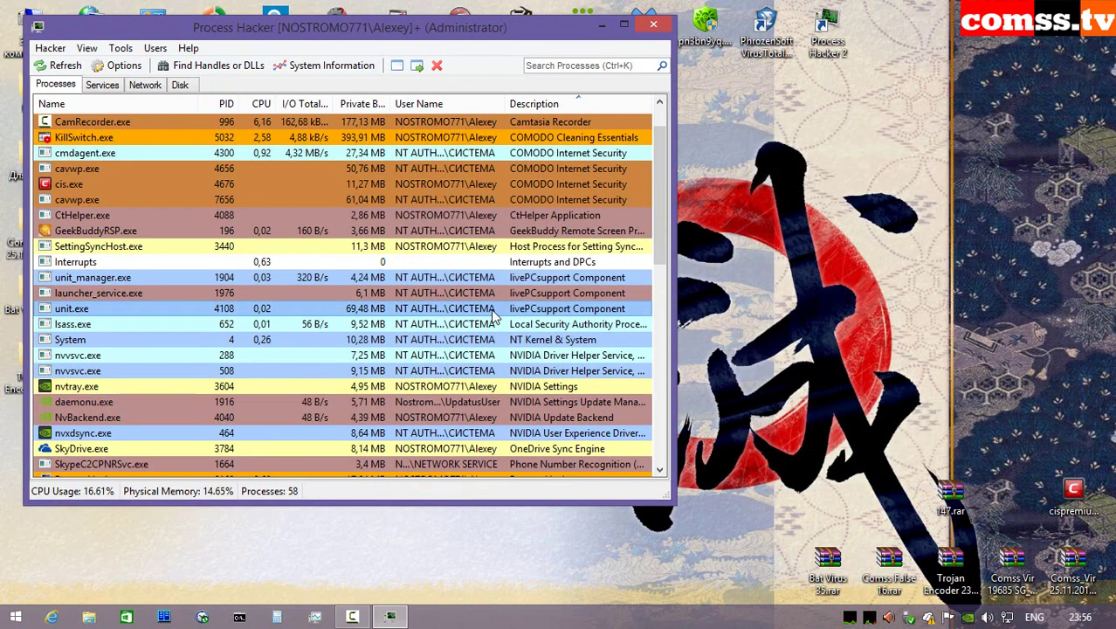
- Run all Terminator methods on the cmdagent.exe process with PID 4300 and close the Terminator window
right_click(521, 157)
click(624, 330)
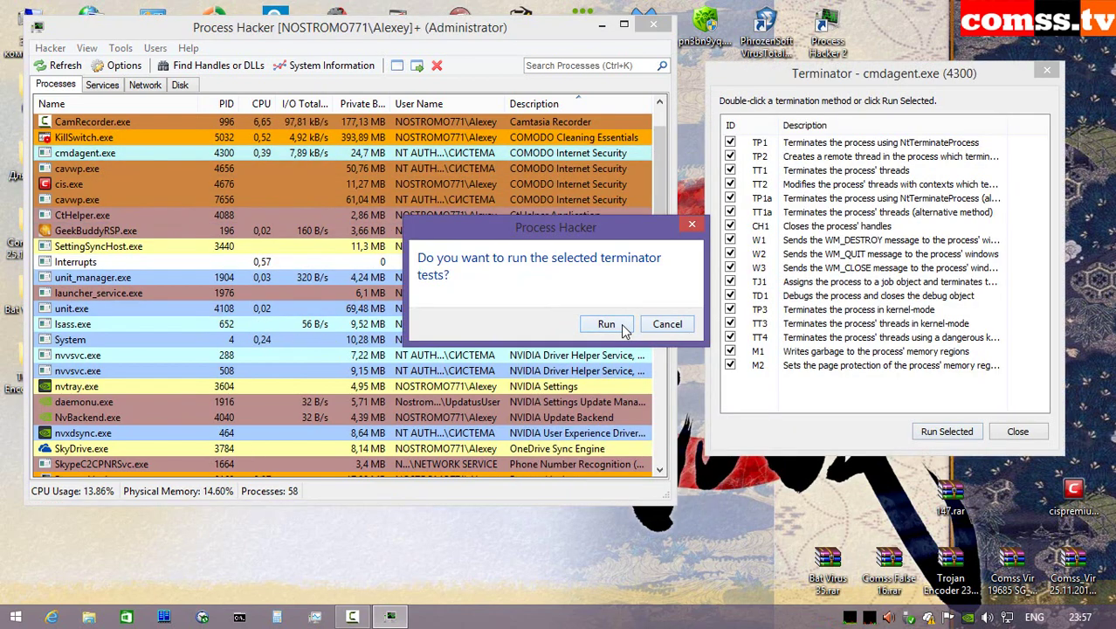
click(624, 331)
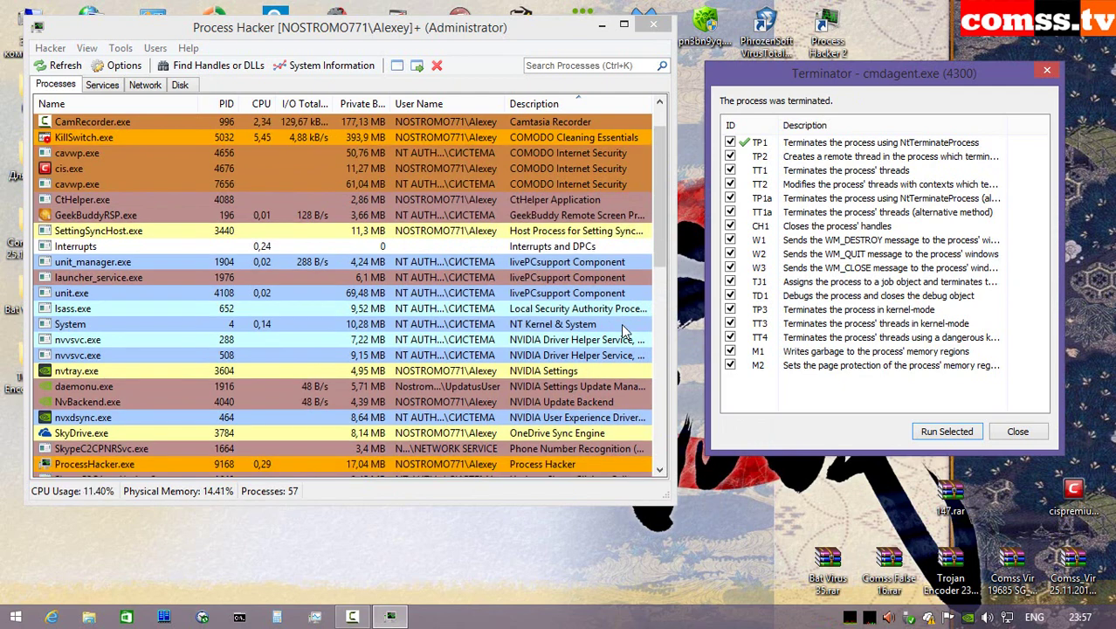
click(1017, 431)
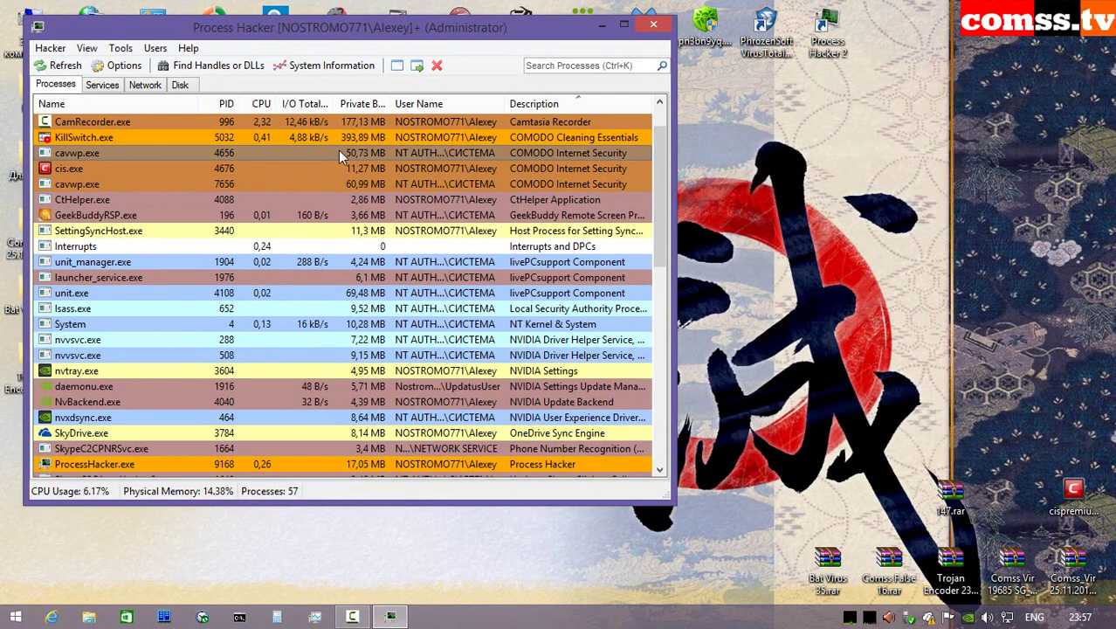
- Run all Terminator methods on the cavwp.exe process with PID 4656 and close the Terminator window
right_click(341, 155)
click(672, 377)
click(606, 325)
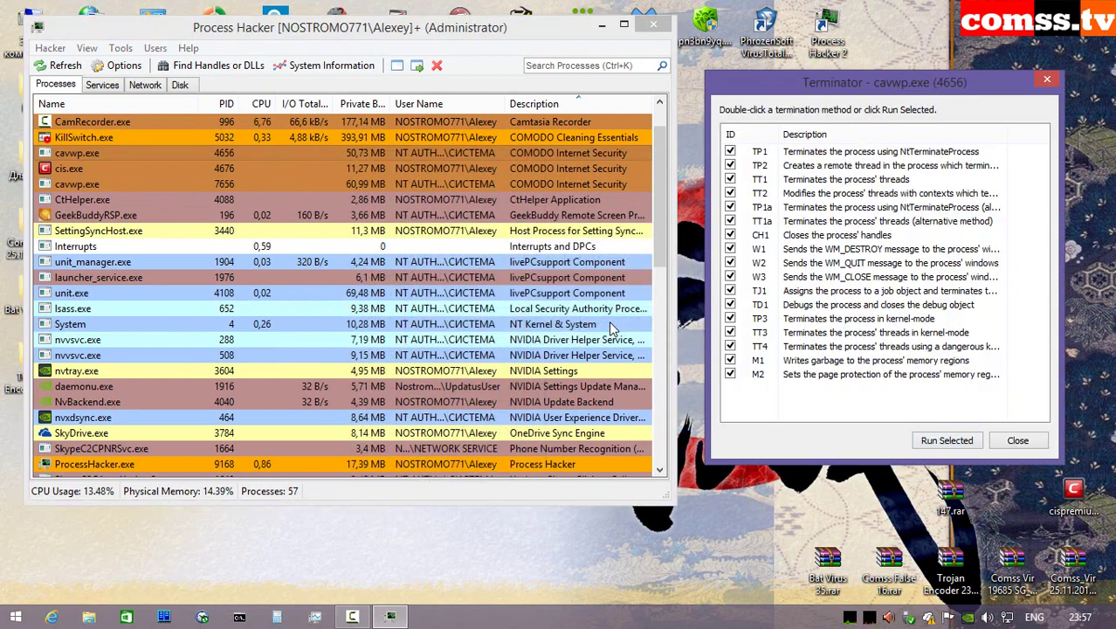
click(1019, 441)
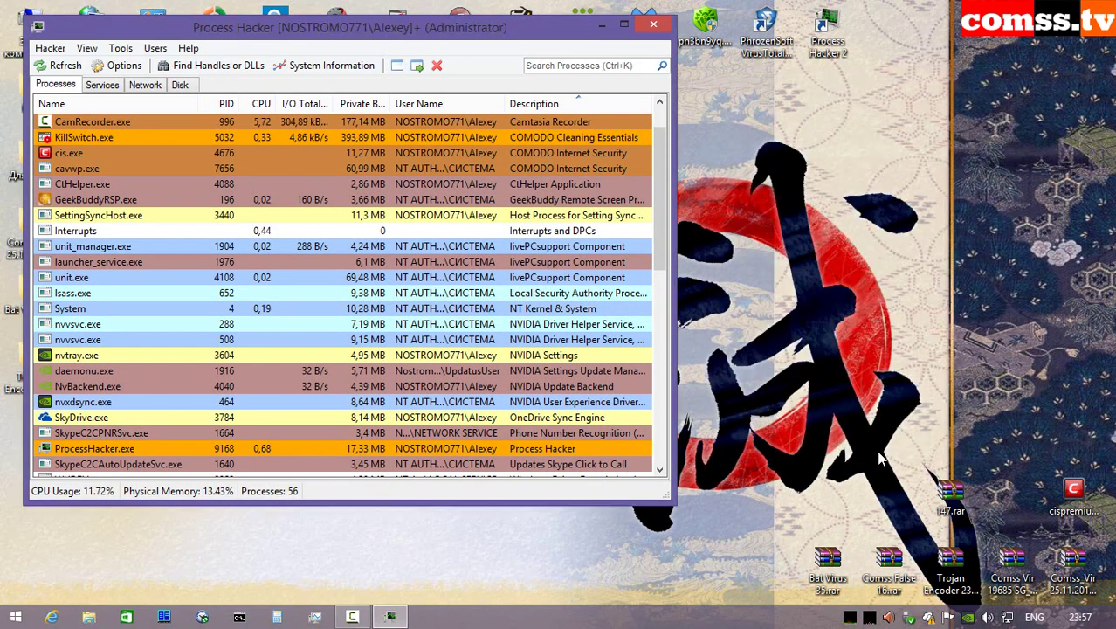
- Run all Terminator methods on the cis.exe process with PID 4676 and close the Terminator window
right_click(385, 153)
click(611, 327)
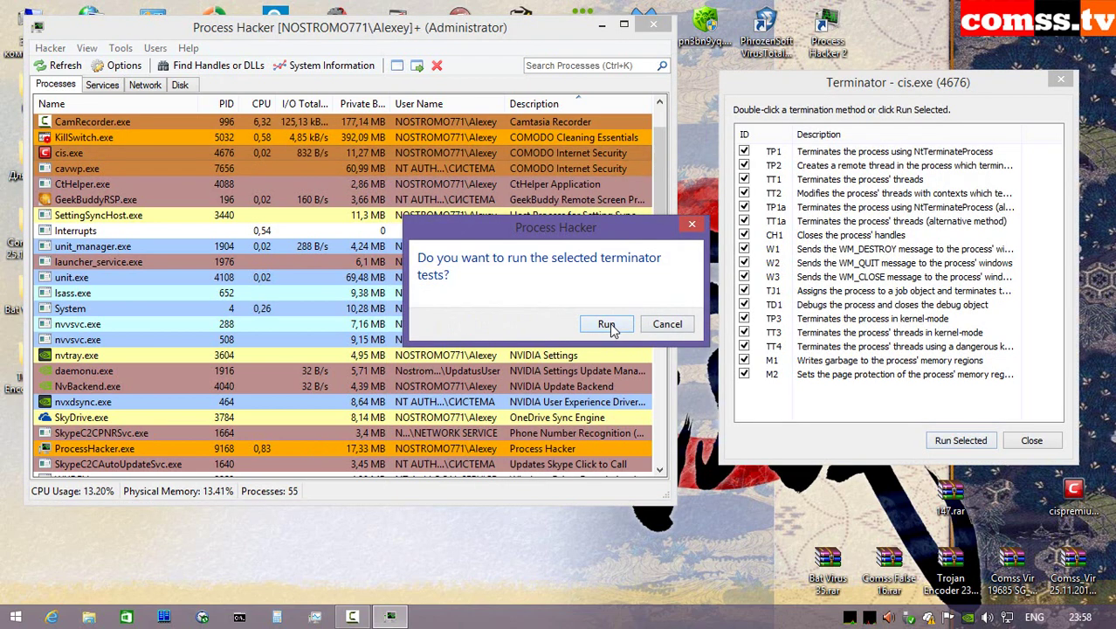
key(Escape)
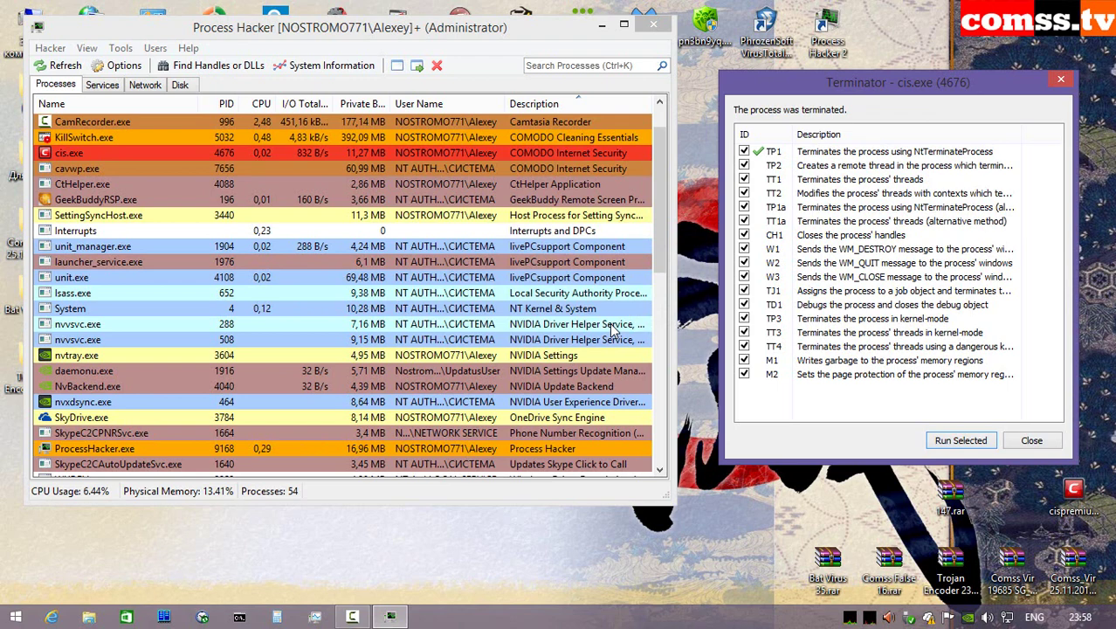
click(1031, 440)
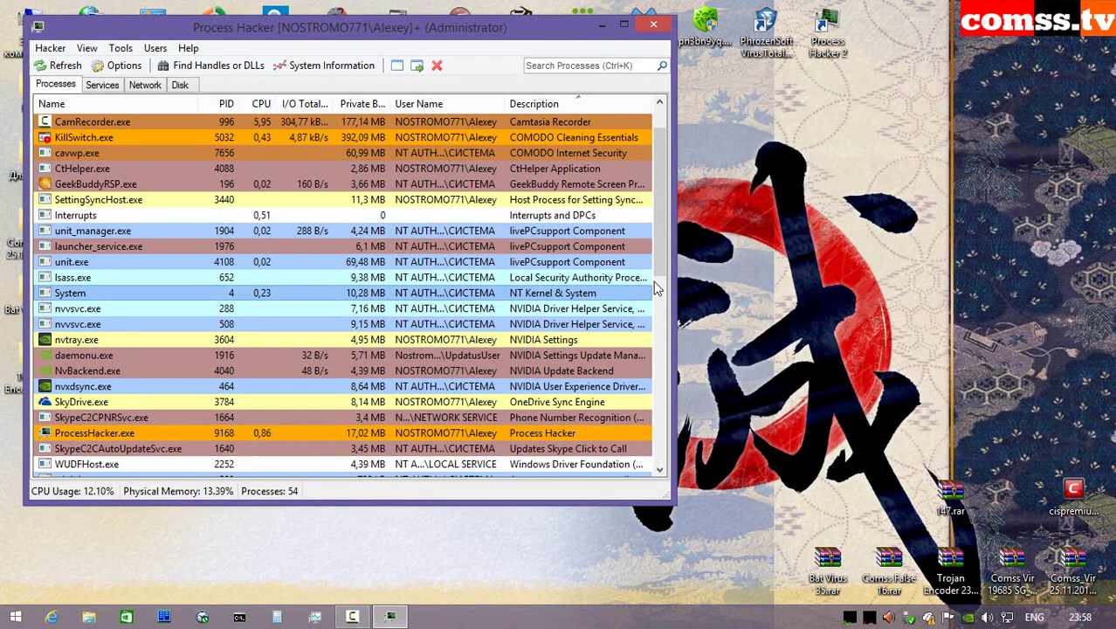
- Run all Terminator methods on the cavwp.exe process with PID 7656 and close the Terminator window
click(278, 151)
right_click(467, 152)
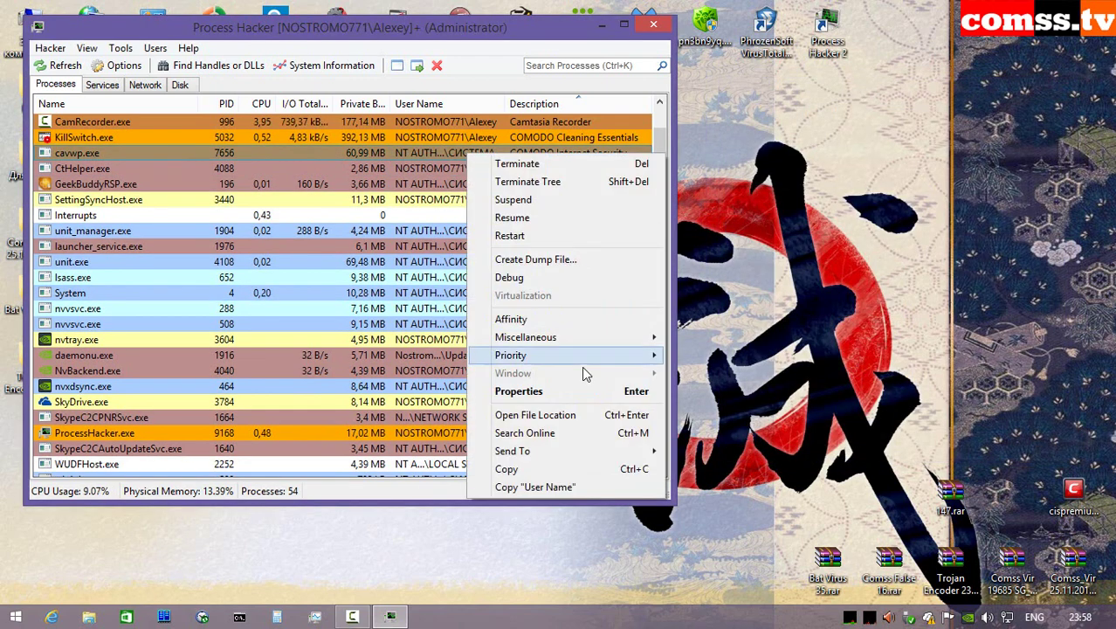
mouse_move(602, 337)
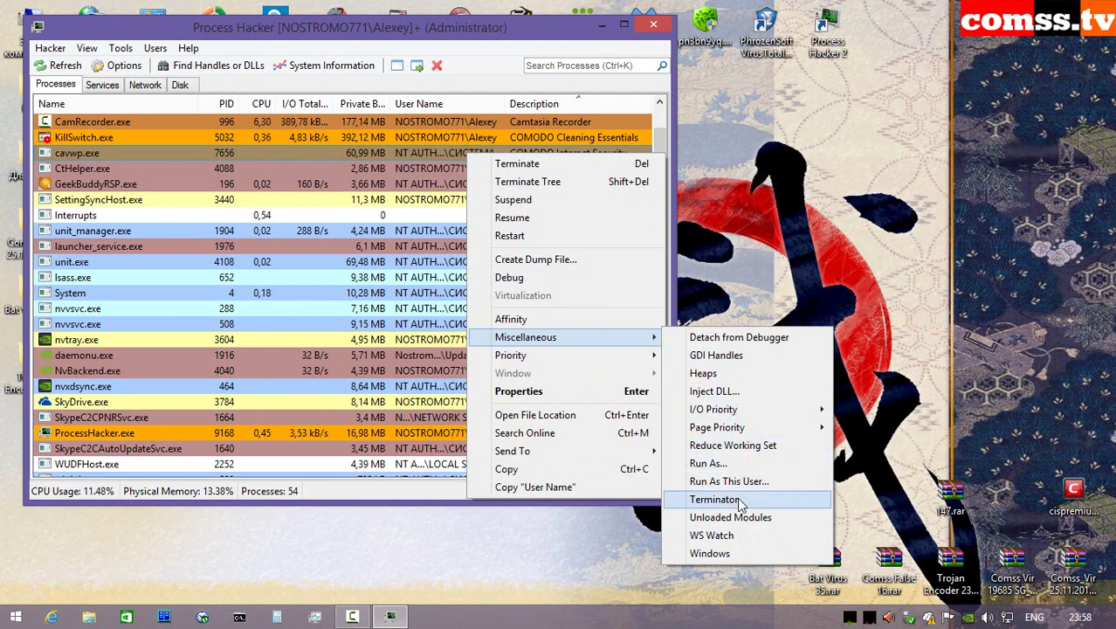
click(740, 501)
click(610, 253)
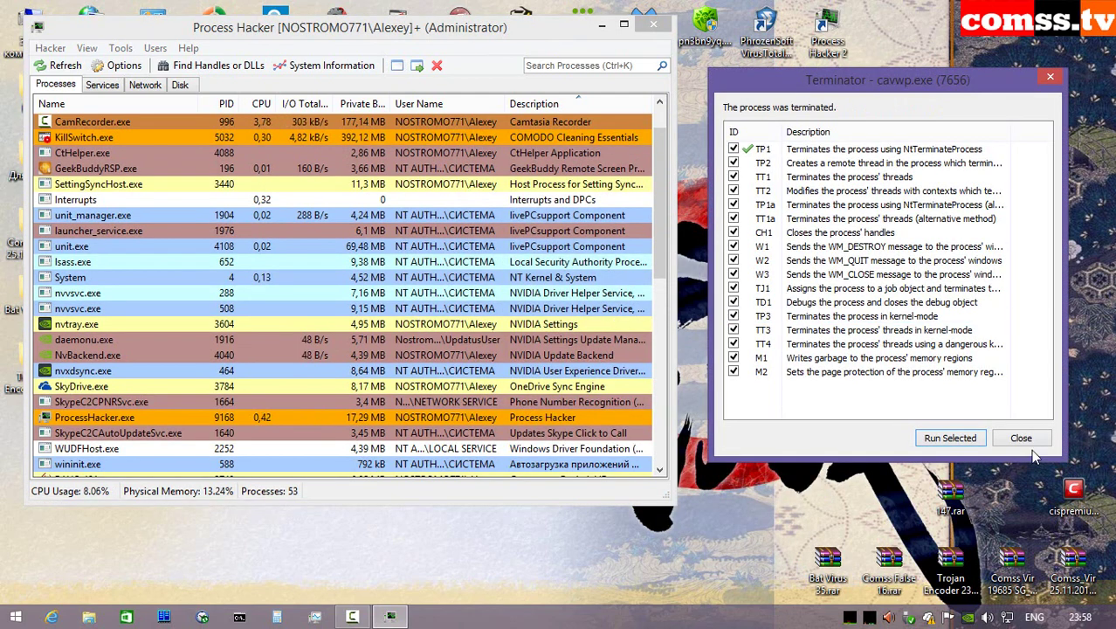
click(1021, 438)
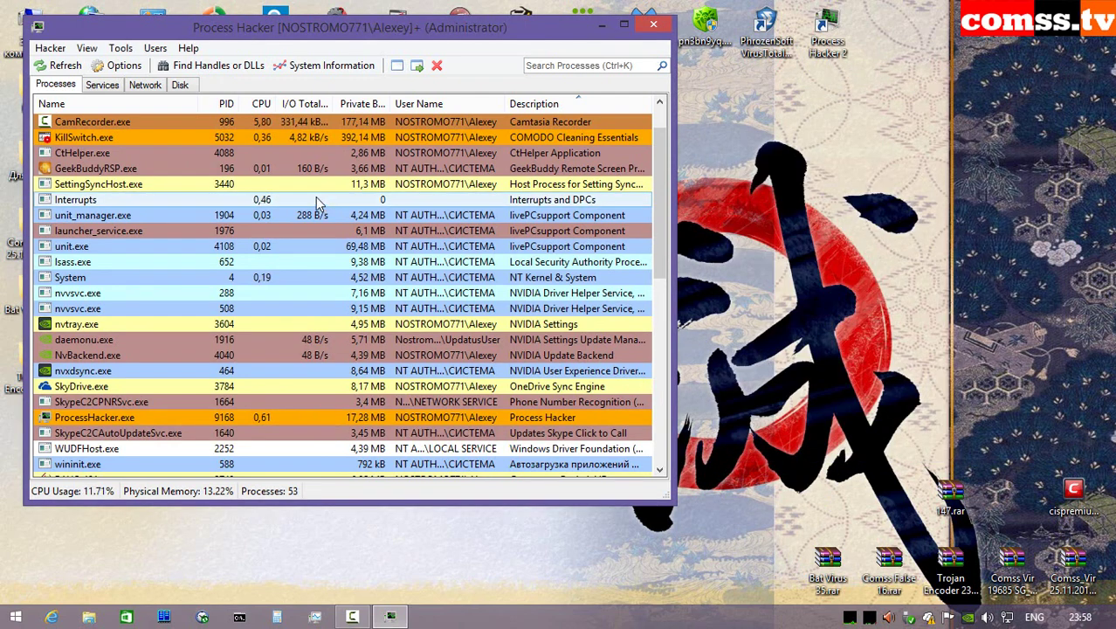
- Run all Terminator methods on the GeekBuddyRSP.exe process with PID 196 and close the Terminator window
right_click(472, 172)
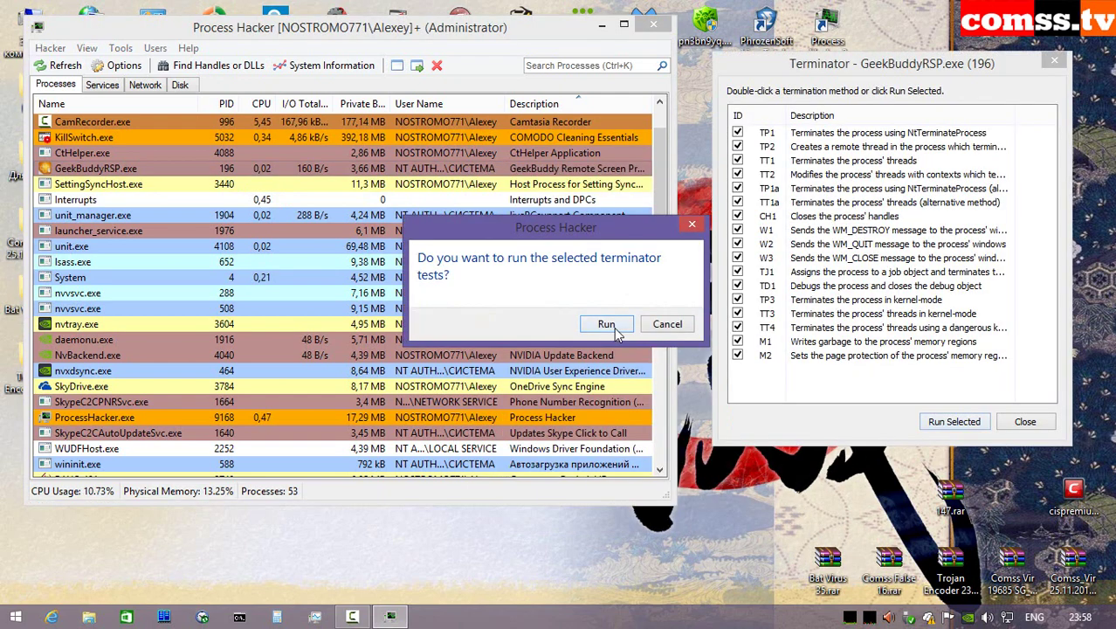
click(606, 324)
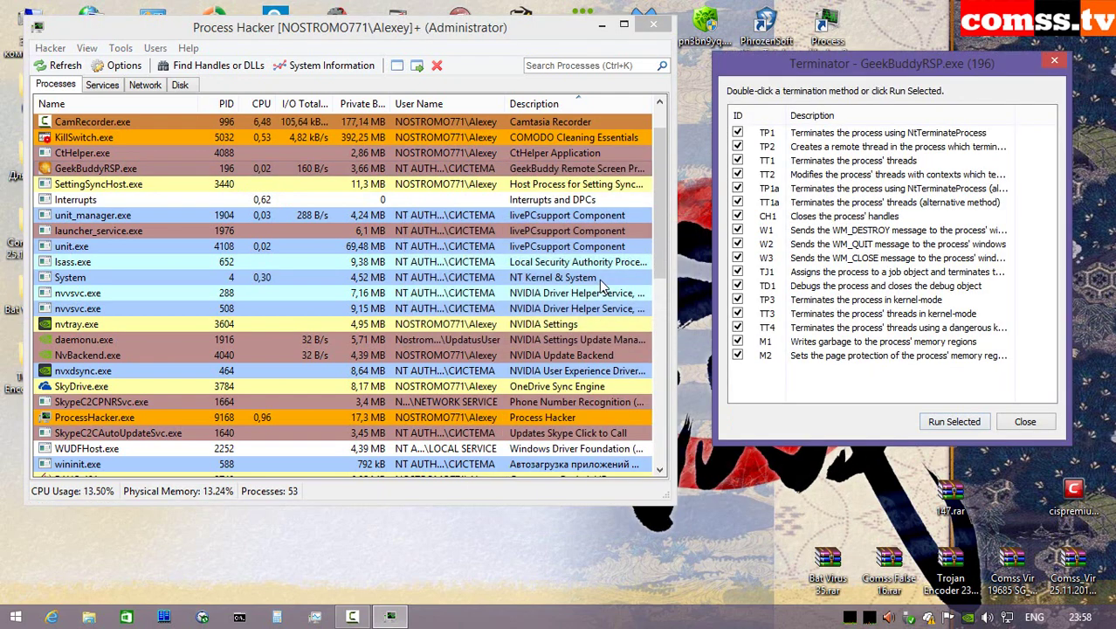
click(1025, 421)
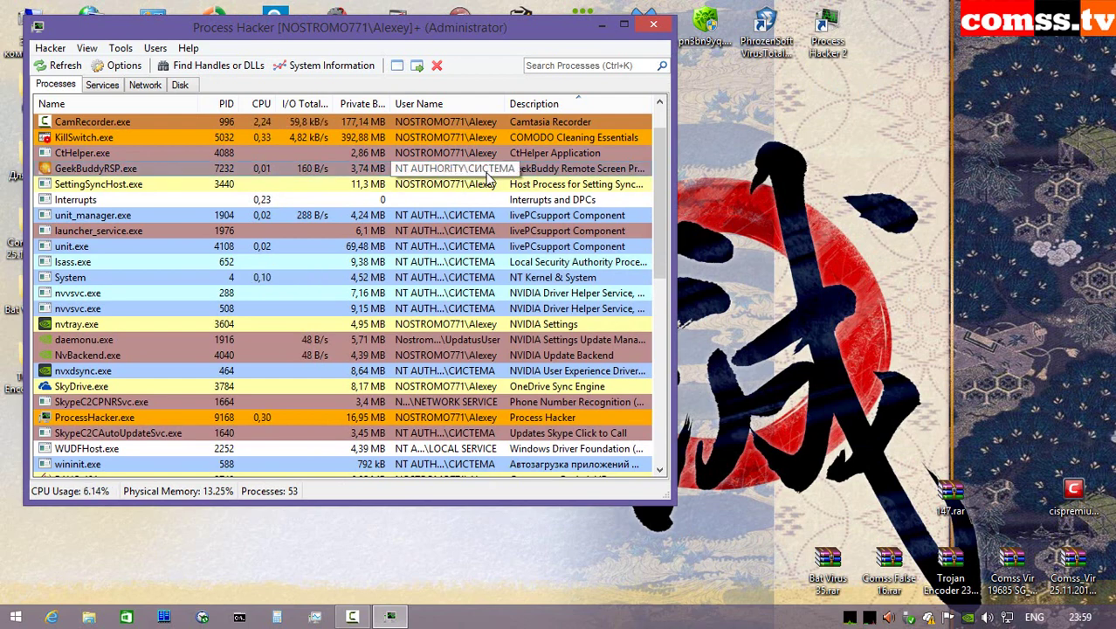
- Run Terminator on unit_manager.exe with TT4 and M1 enabled alongside the other methods, and close the Terminator window
click(382, 219)
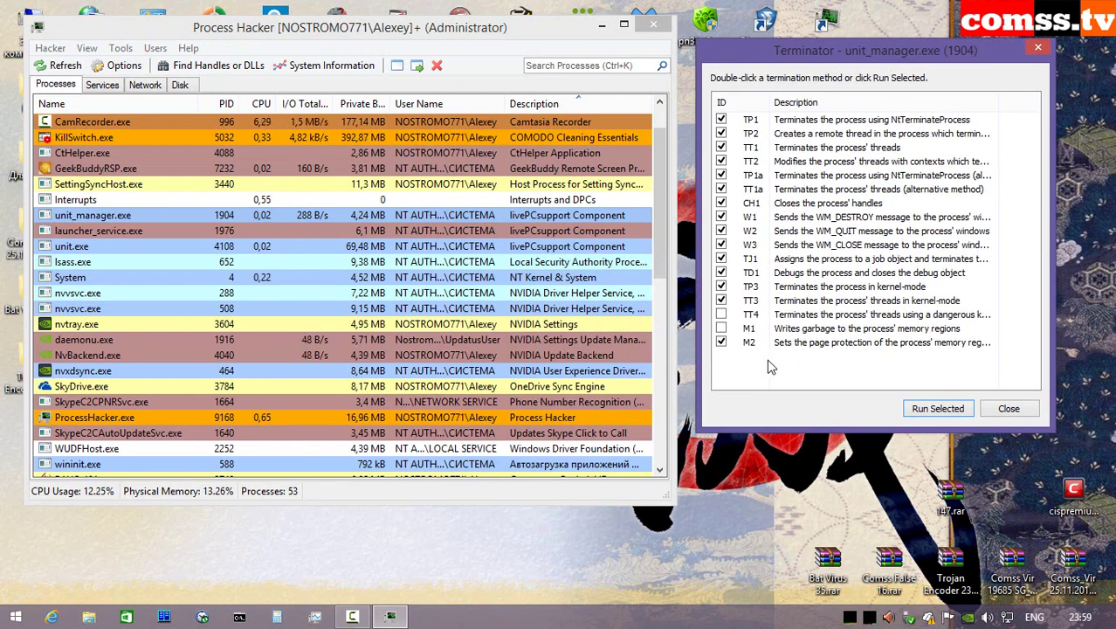
click(722, 315)
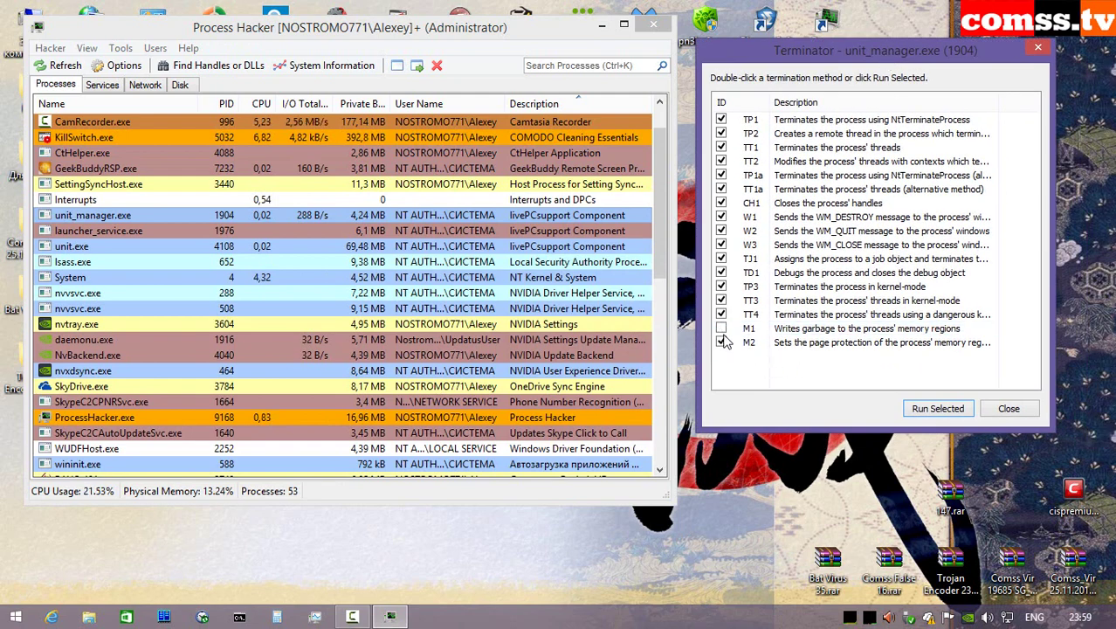
click(938, 408)
click(605, 324)
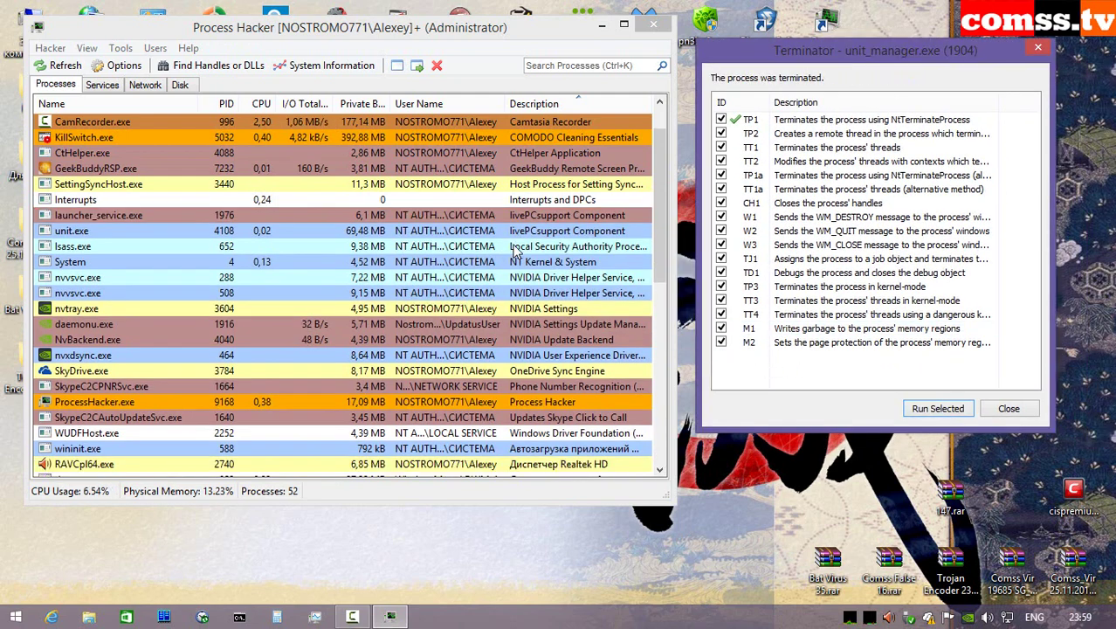
click(1008, 407)
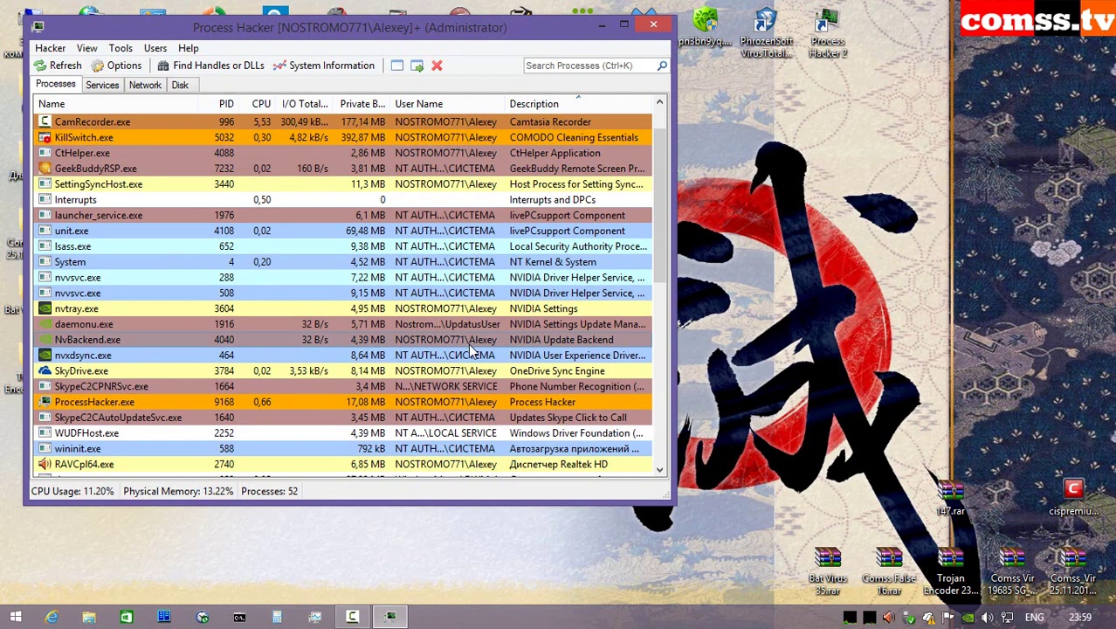
- Run Terminator on launcher_service.exe with TT4 and M1 enabled alongside the other methods, and close the Terminator window
right_click(362, 215)
click(628, 524)
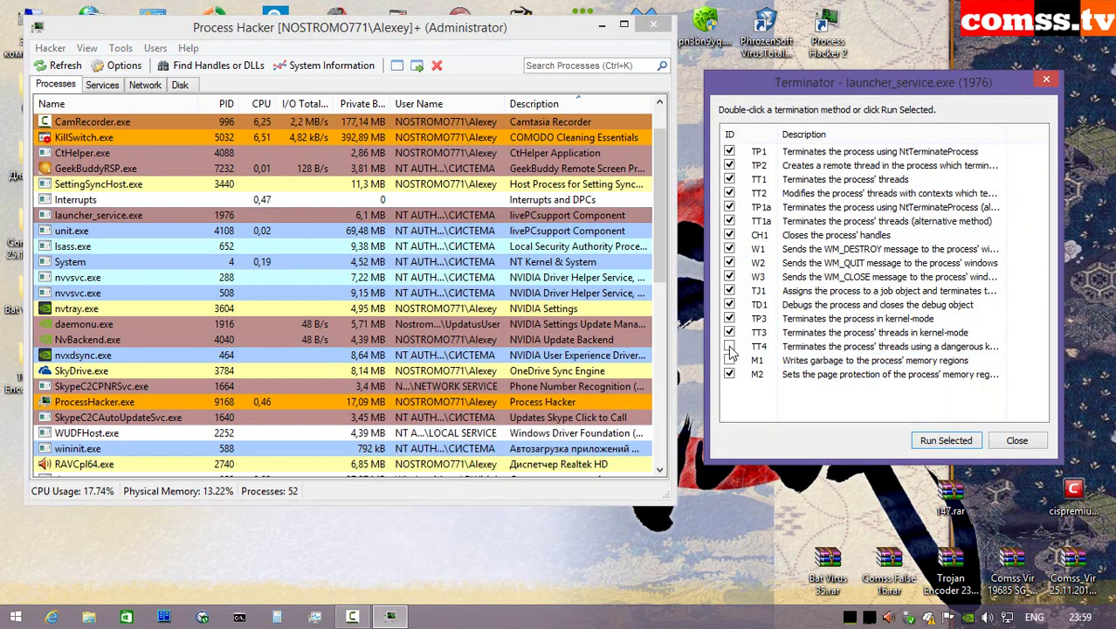
click(730, 360)
click(915, 442)
click(606, 325)
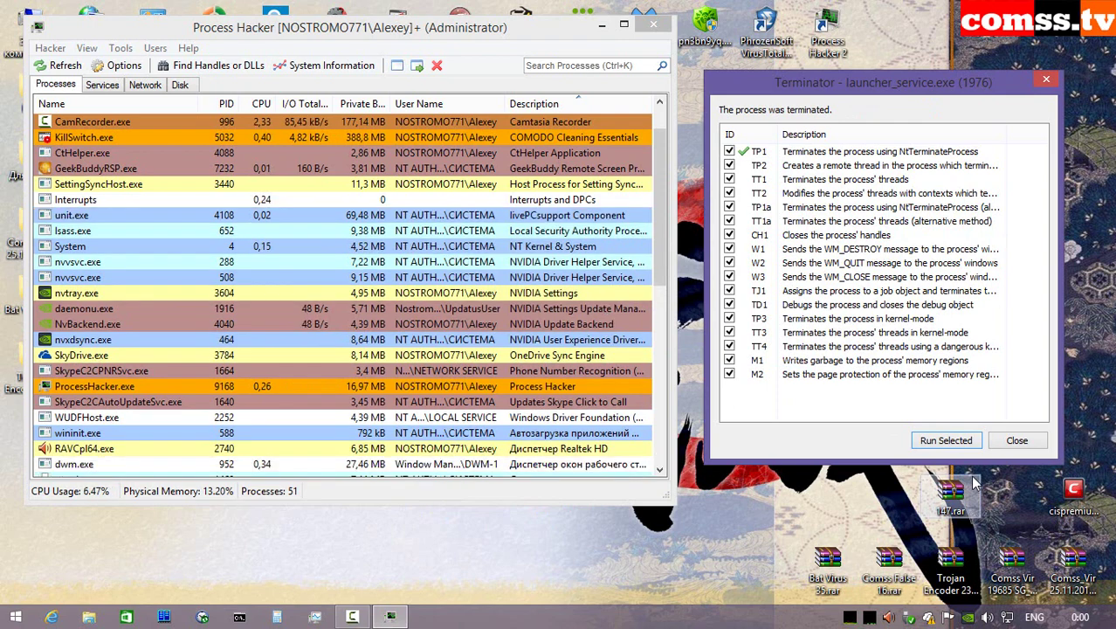
click(1016, 441)
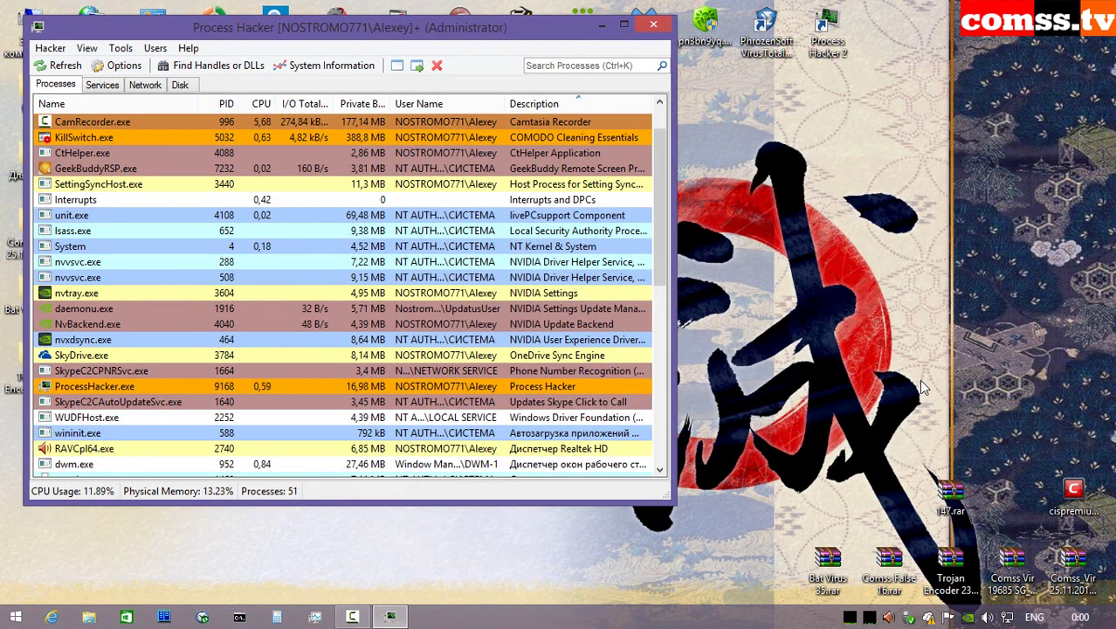
- Run all Terminator methods on the unit.exe process with PID 4108 and close the Terminator window
right_click(300, 216)
click(428, 432)
click(608, 323)
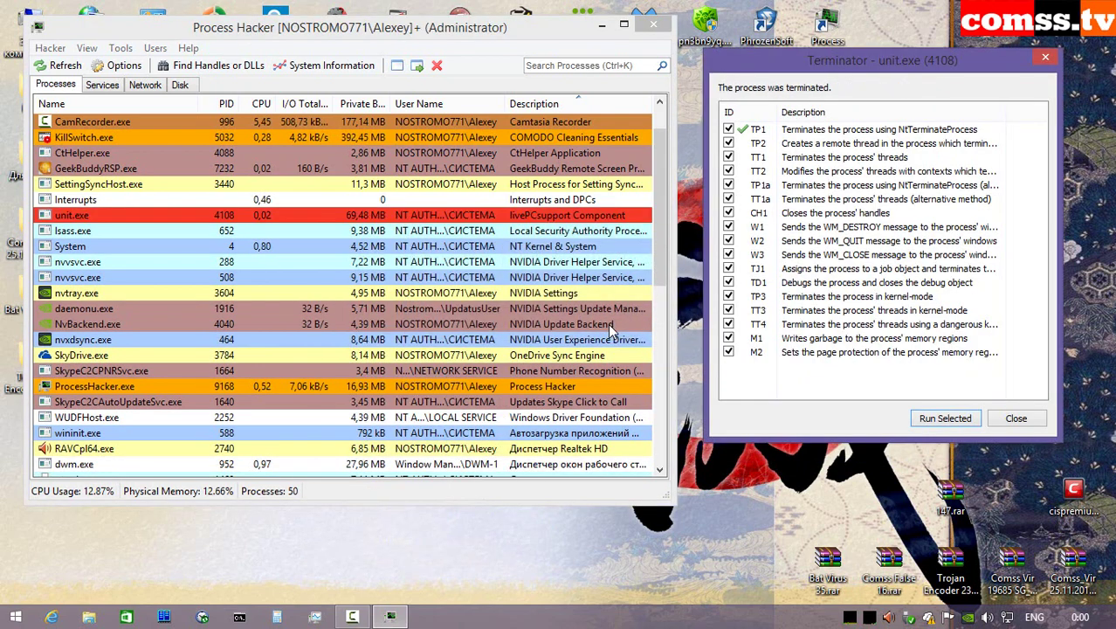
click(1014, 420)
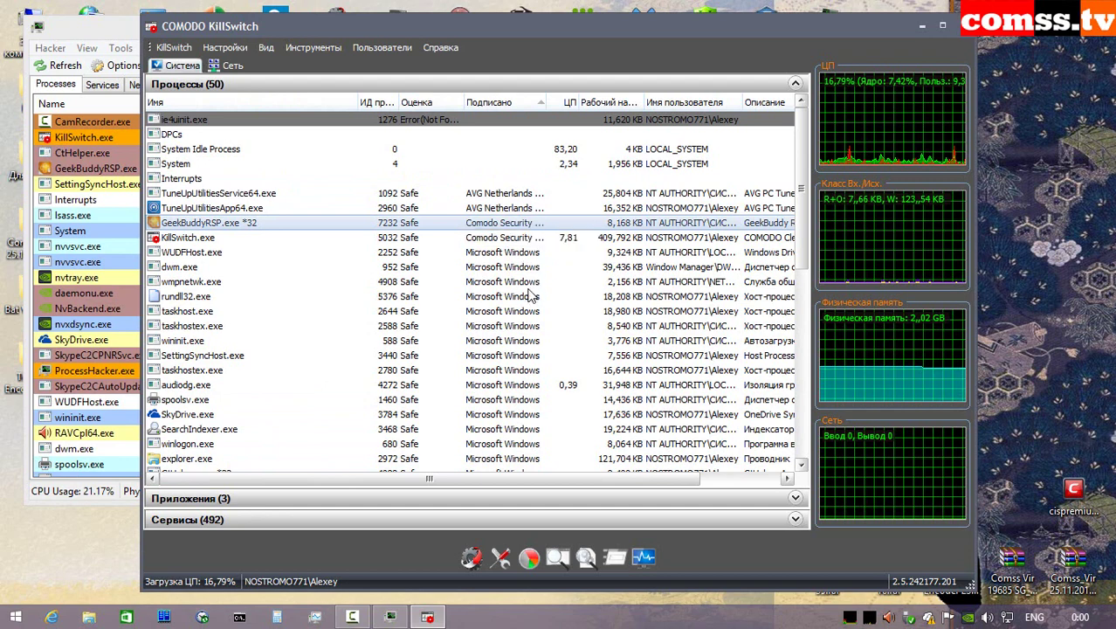
- Check the process list in COMODO KillSwitch for running Comodo-signed processes and minimise its window
click(223, 241)
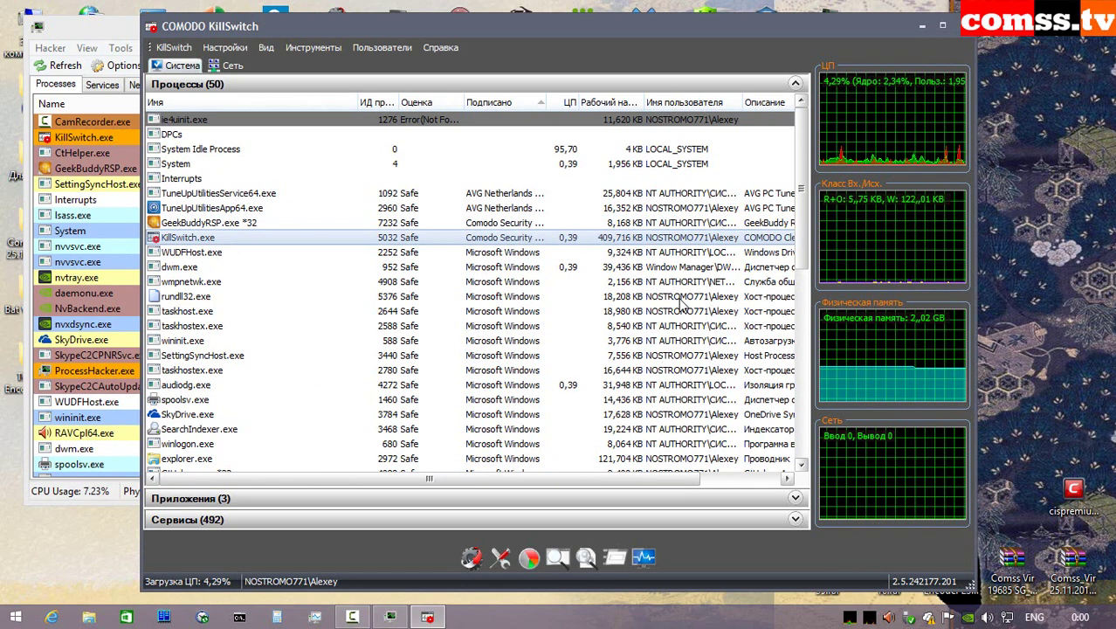
drag(797, 249, 460, 273)
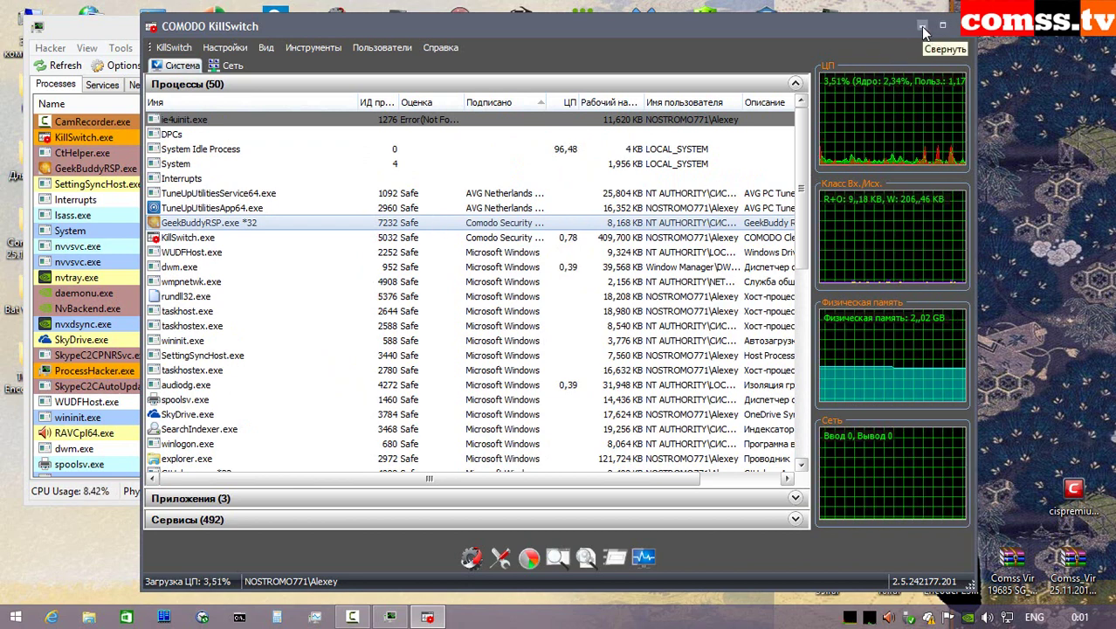
click(924, 31)
- Run all Terminator methods on the GeekBuddyRSP.exe process with PID 7232, and close Terminator and Process Hacker
right_click(353, 172)
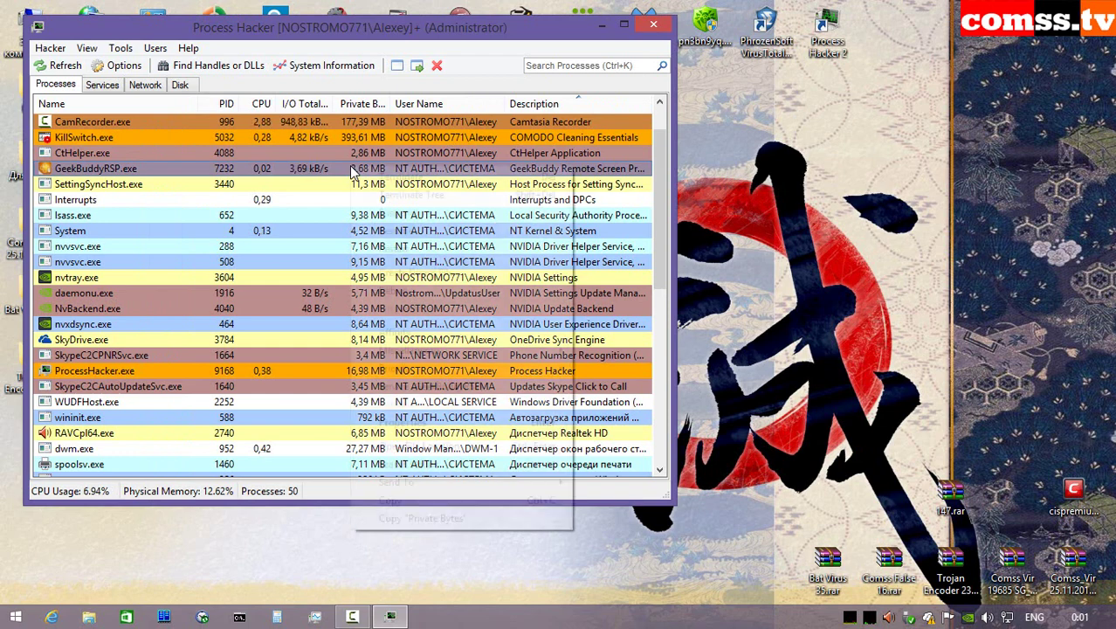
mouse_move(446, 354)
click(611, 460)
click(601, 323)
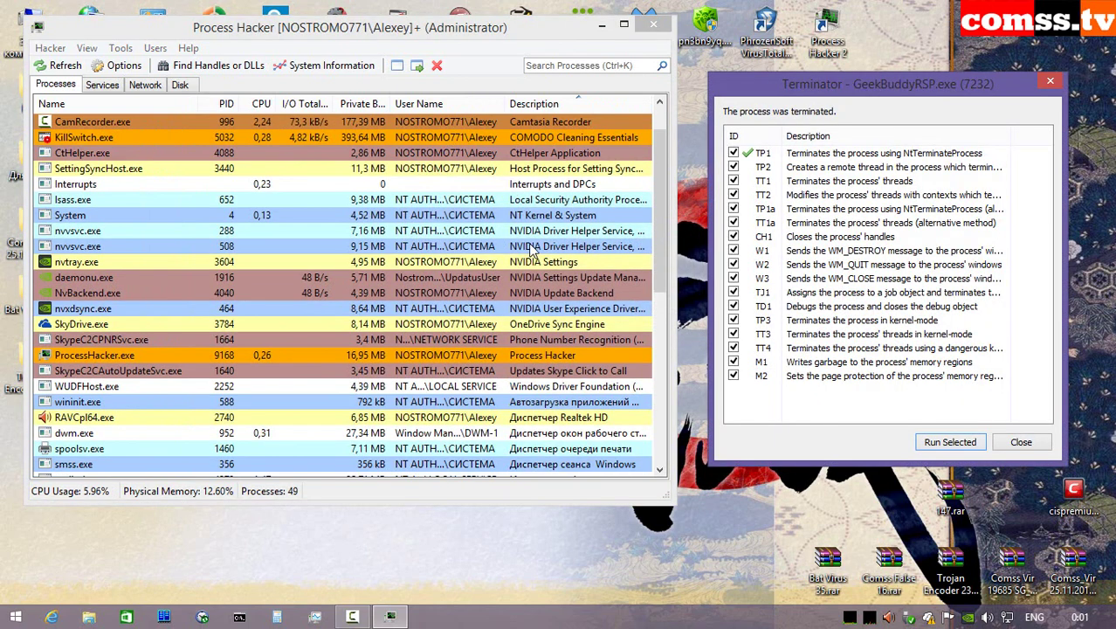
click(1022, 442)
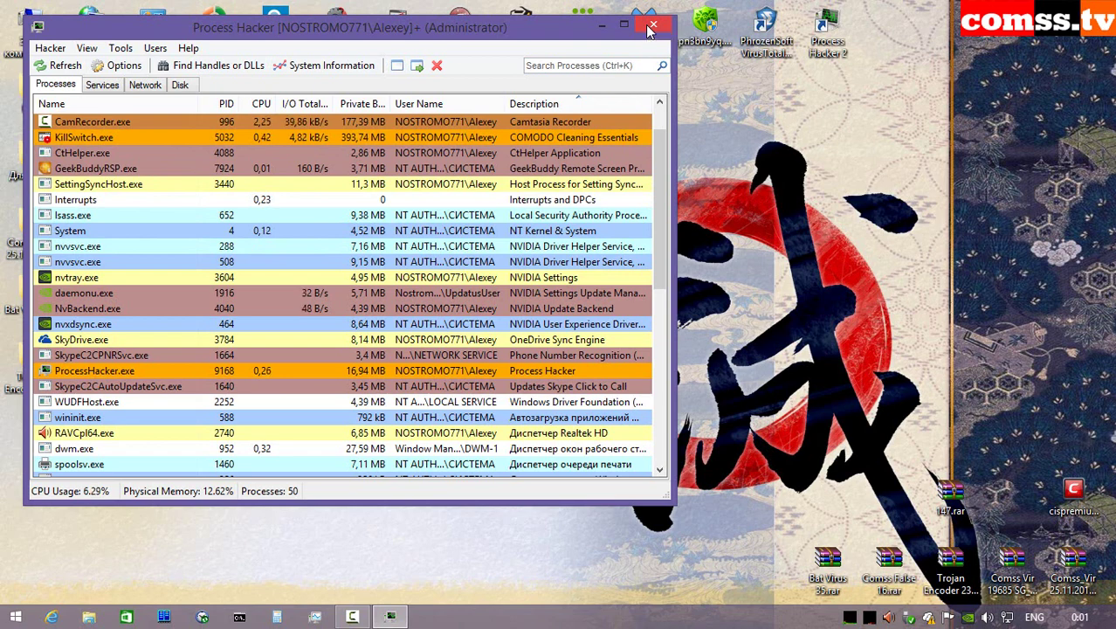
click(652, 26)
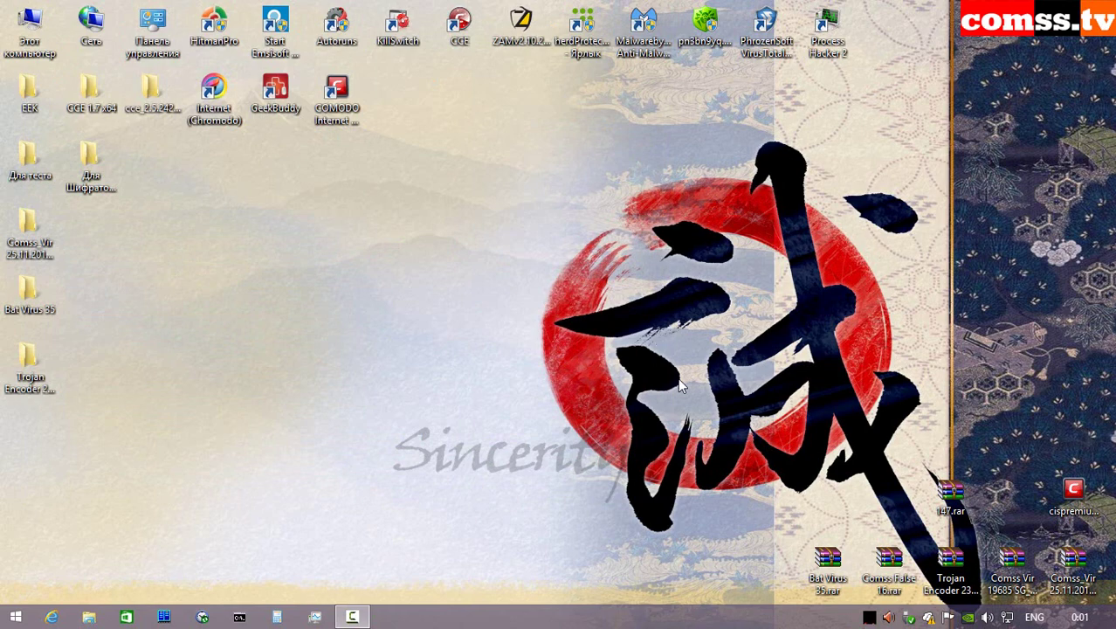
- Extract the desktop archive Comss_Vir 25.11.2014 - 09.04.2015 (3549).rar
right_click(1071, 567)
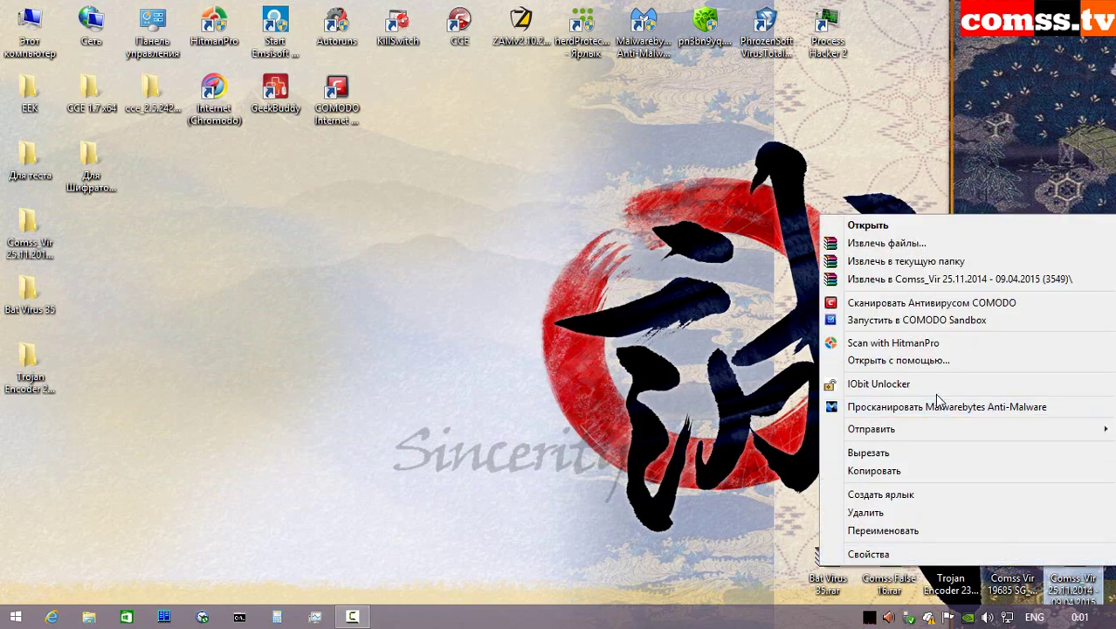
click(906, 260)
key(Return)
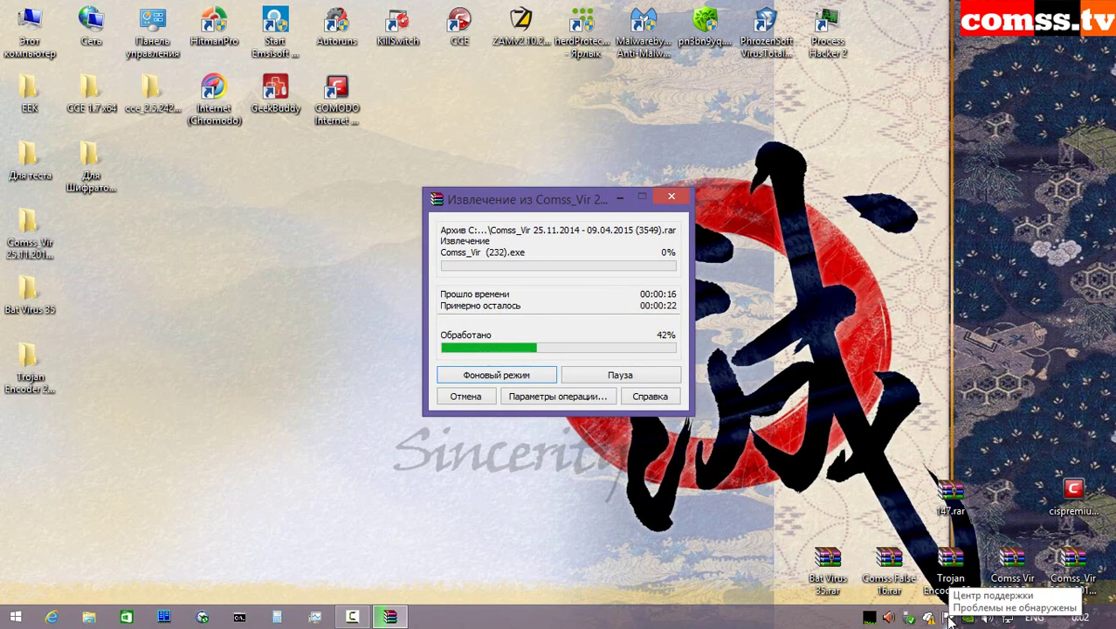
- Open the Windows Action Center (Центр поддержки) and expand its security section to check the protection status
right_click(949, 618)
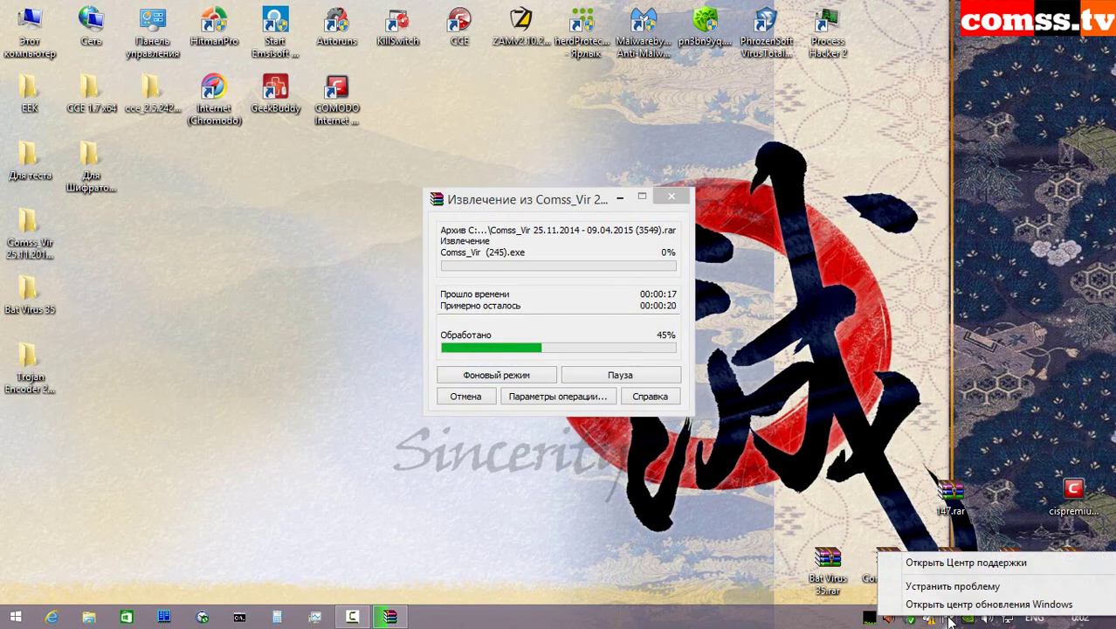
click(960, 562)
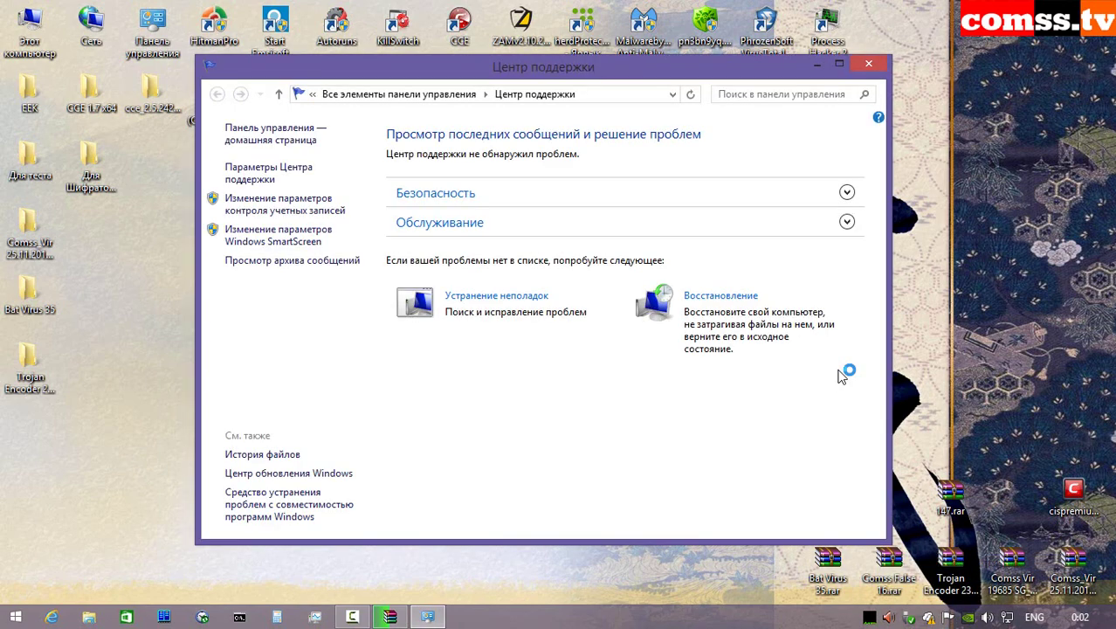
click(842, 192)
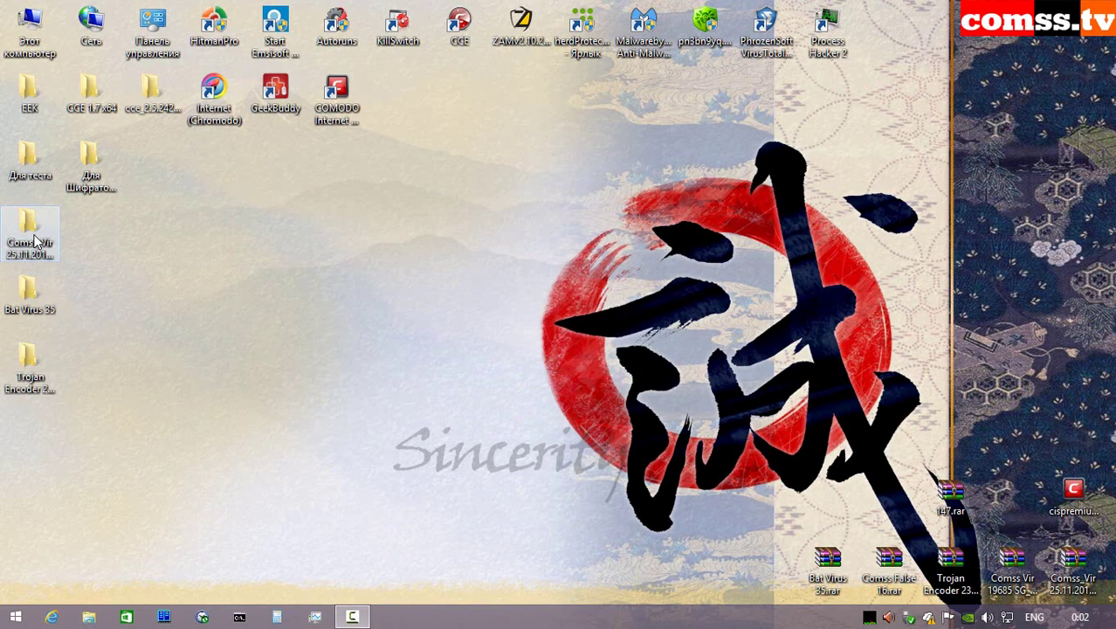
- Open the desktop folder Comss_Vir 25.11.2014 - 09.04.2015 (3549) and its subfolder of the same name, and look through the sample files
click(30, 237)
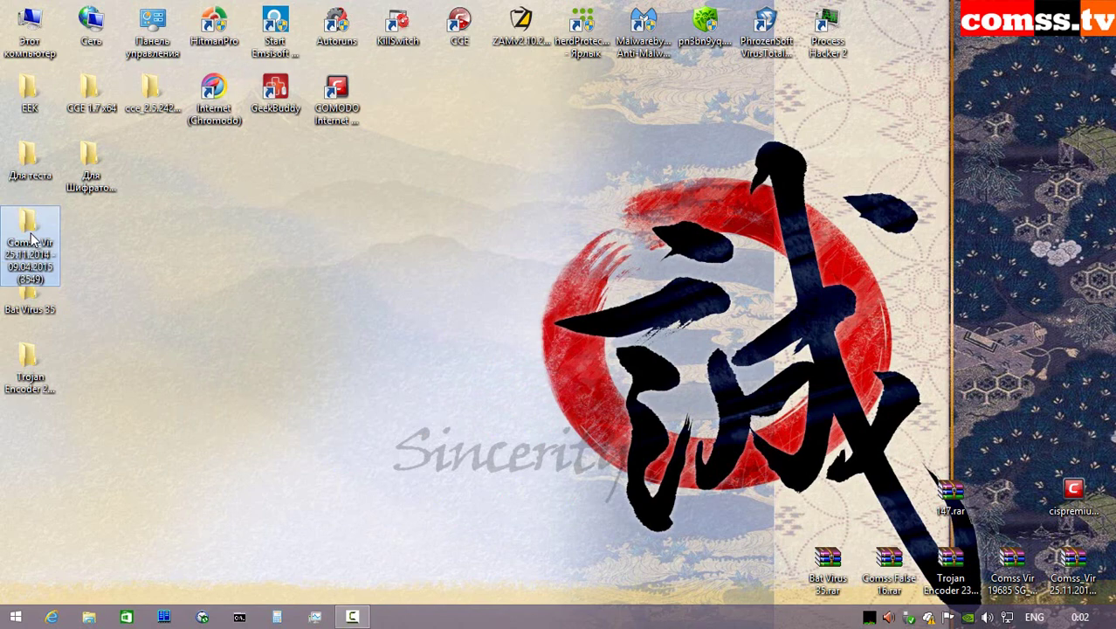
double_click(30, 236)
double_click(444, 199)
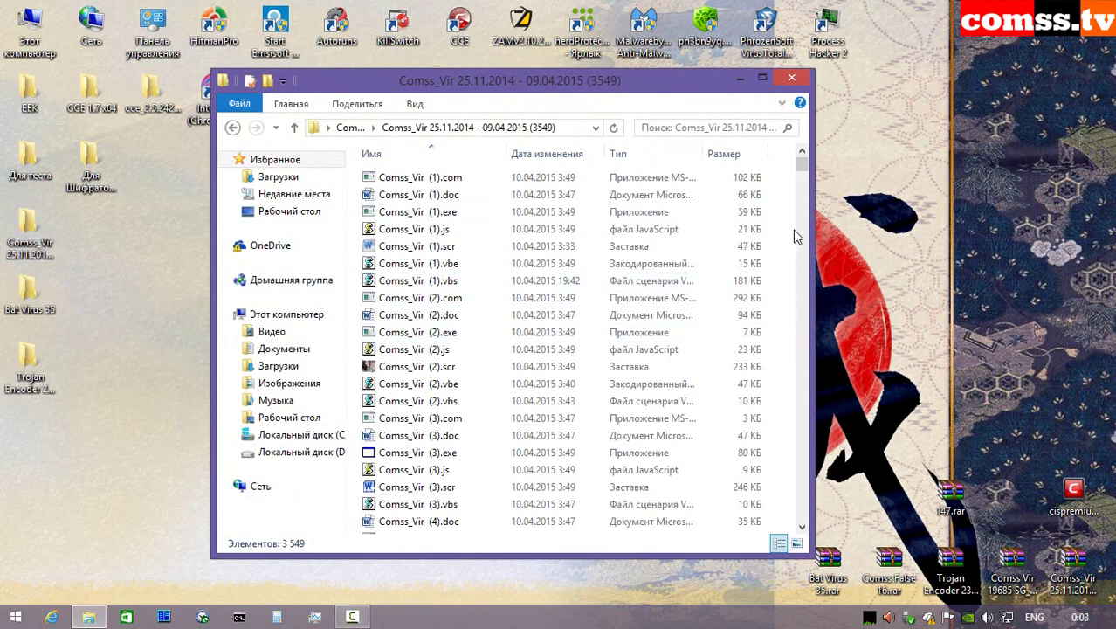
drag(803, 168, 804, 243)
drag(800, 251, 801, 526)
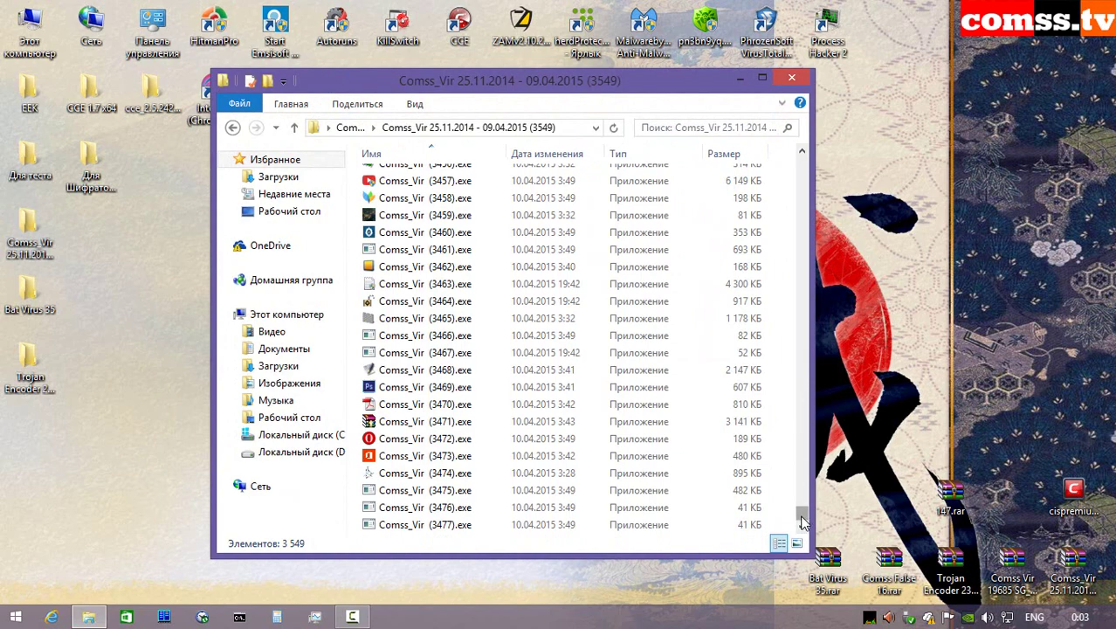
drag(802, 517, 831, 166)
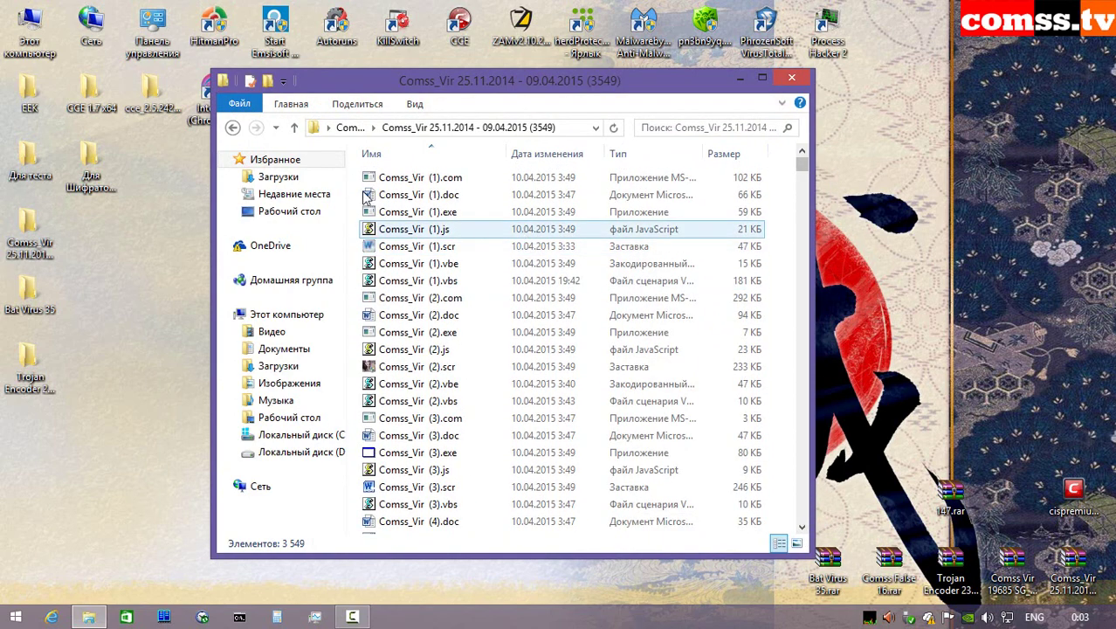
- Go up to the parent folder and try to scan the subfolder Comss_Vir 25.11.2014 - 09.04.2015 (3549) with COMODO Antivirus
click(294, 128)
right_click(444, 196)
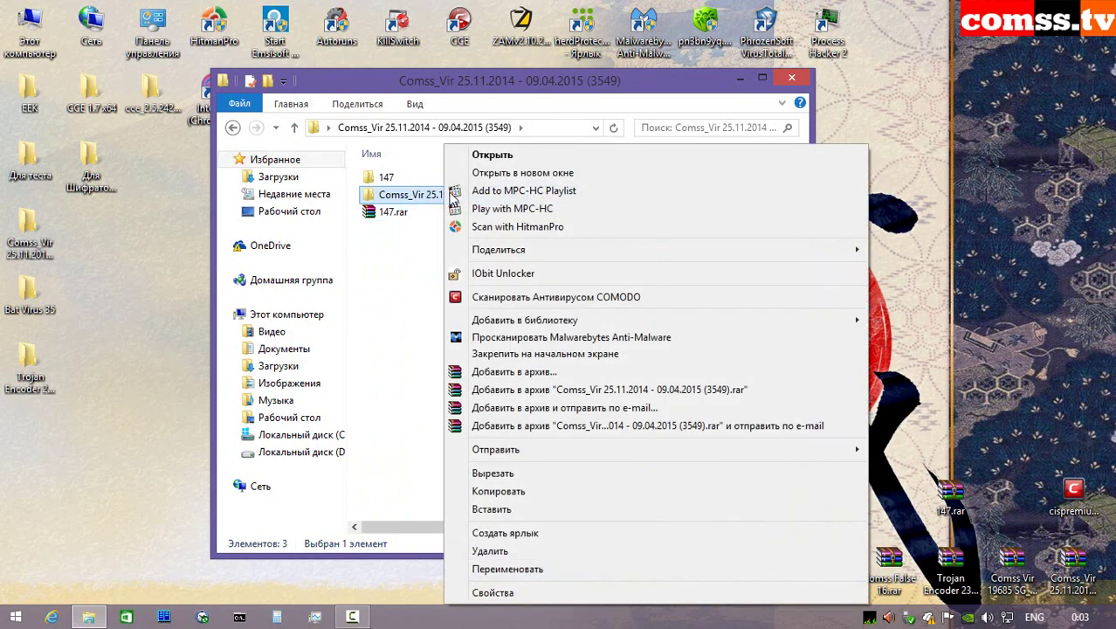
click(526, 298)
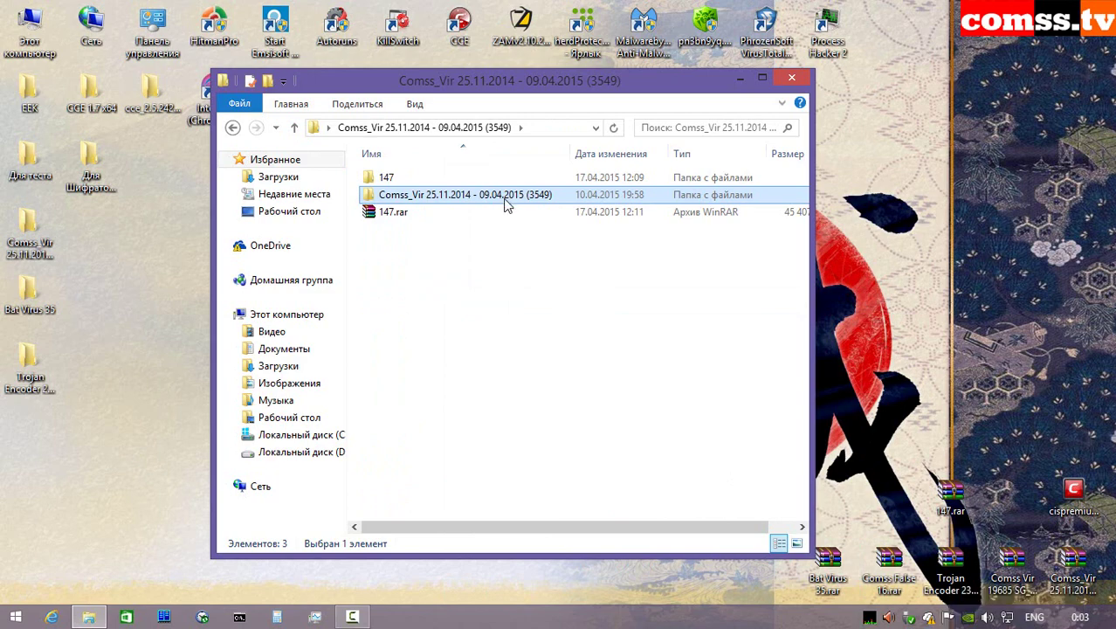
mouse_move(502, 201)
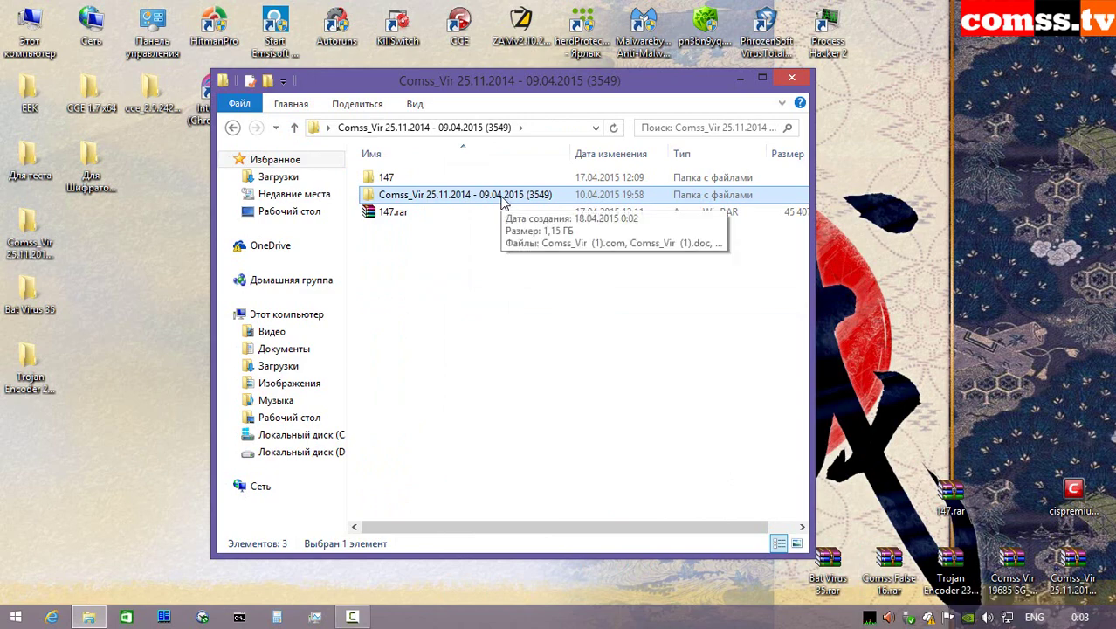
right_click(503, 201)
click(591, 296)
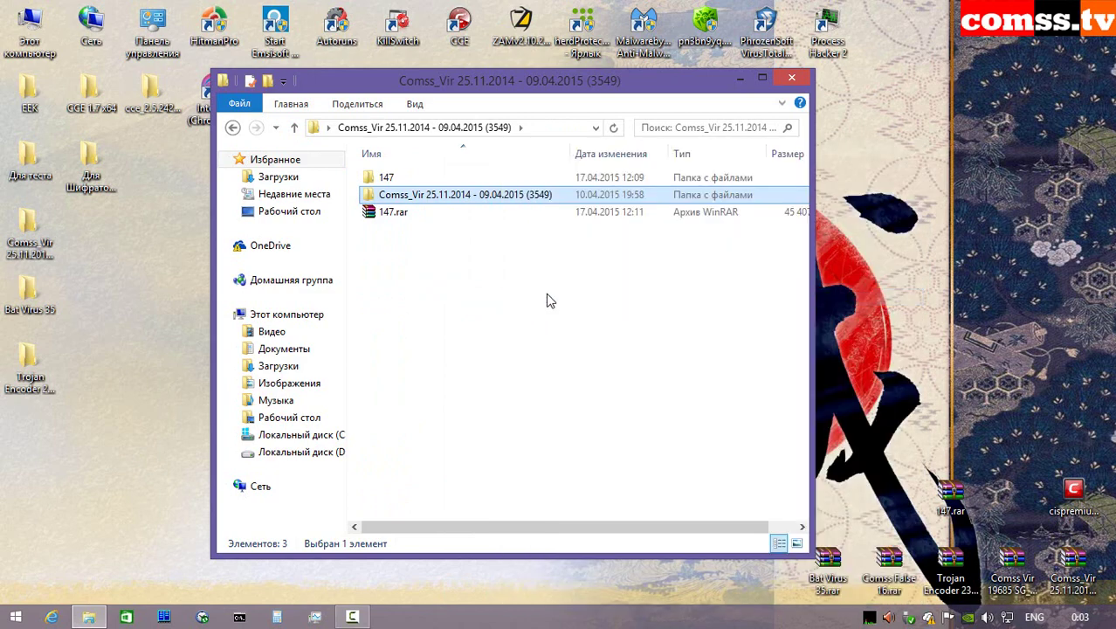
- Reopen the subfolder Comss_Vir 25.11.2014 - 09.04.2015 (3549), select all samples to check their number, and look through the remaining files
mouse_move(488, 200)
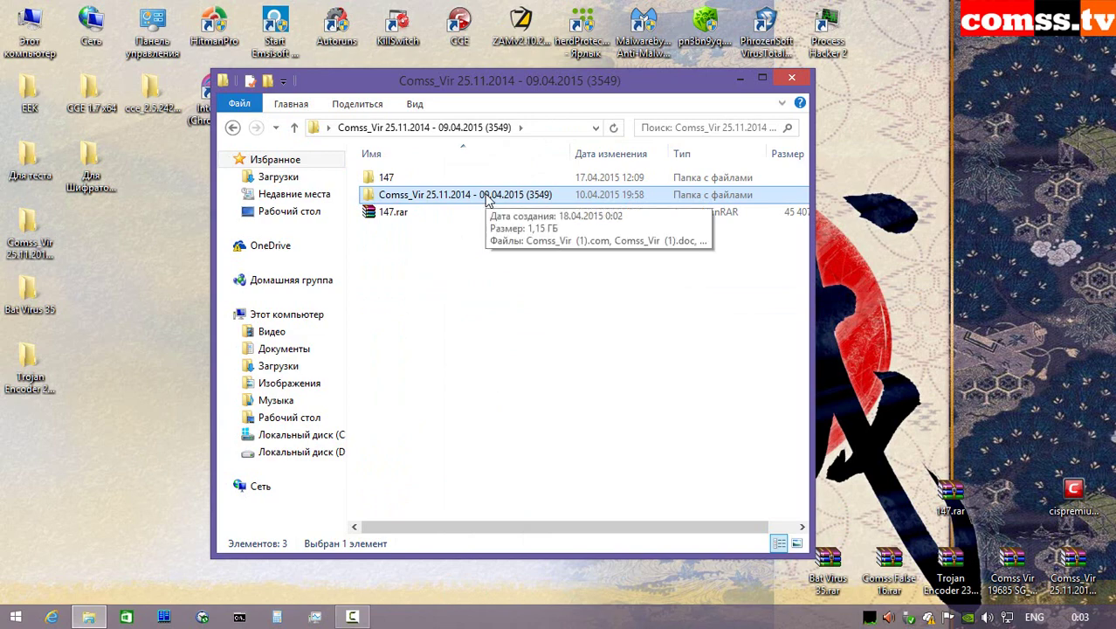
double_click(487, 196)
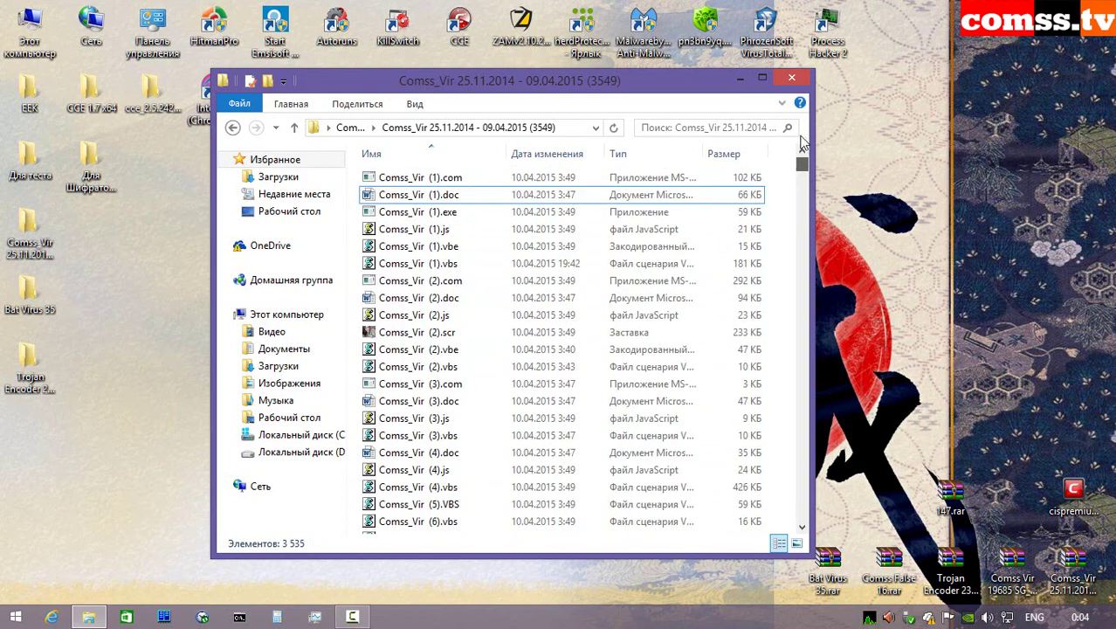
click(589, 252)
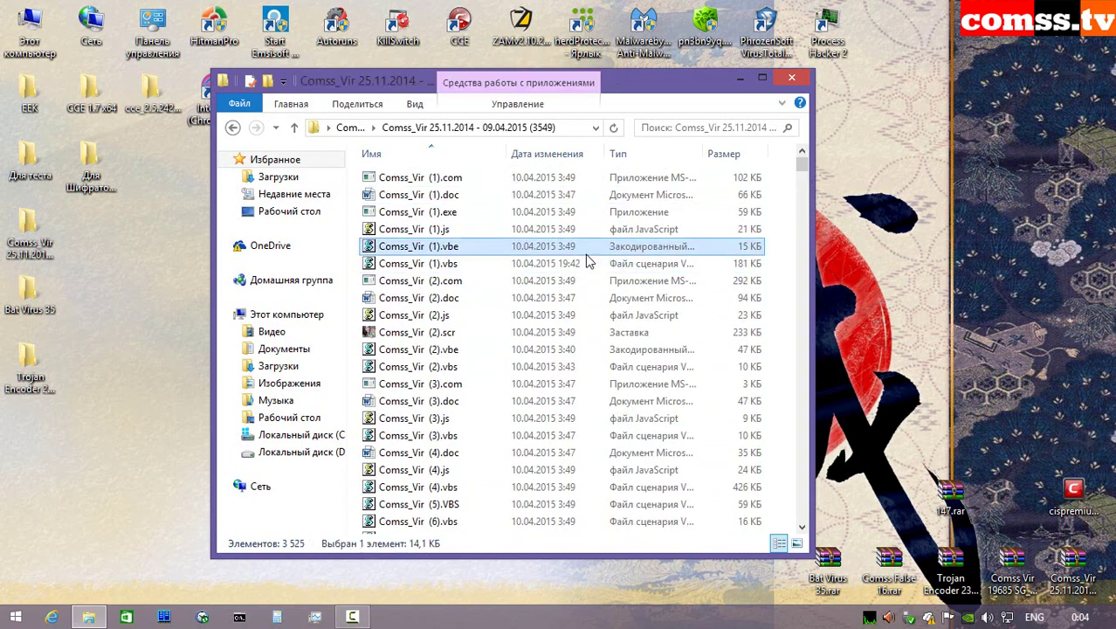
key(ctrl+a)
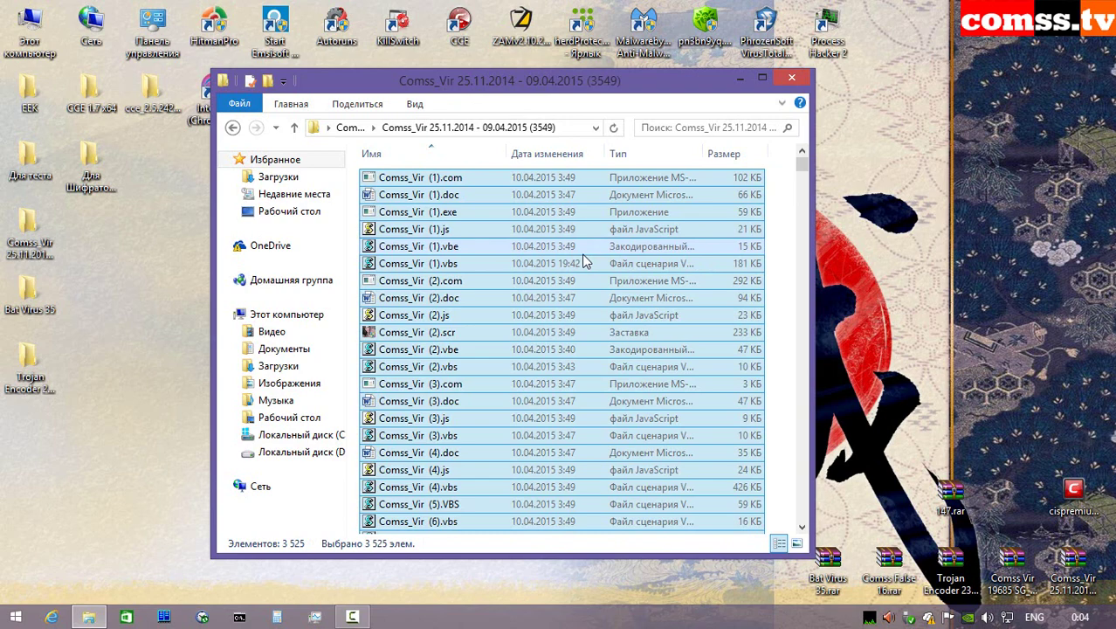
scroll(585, 260, down, 20)
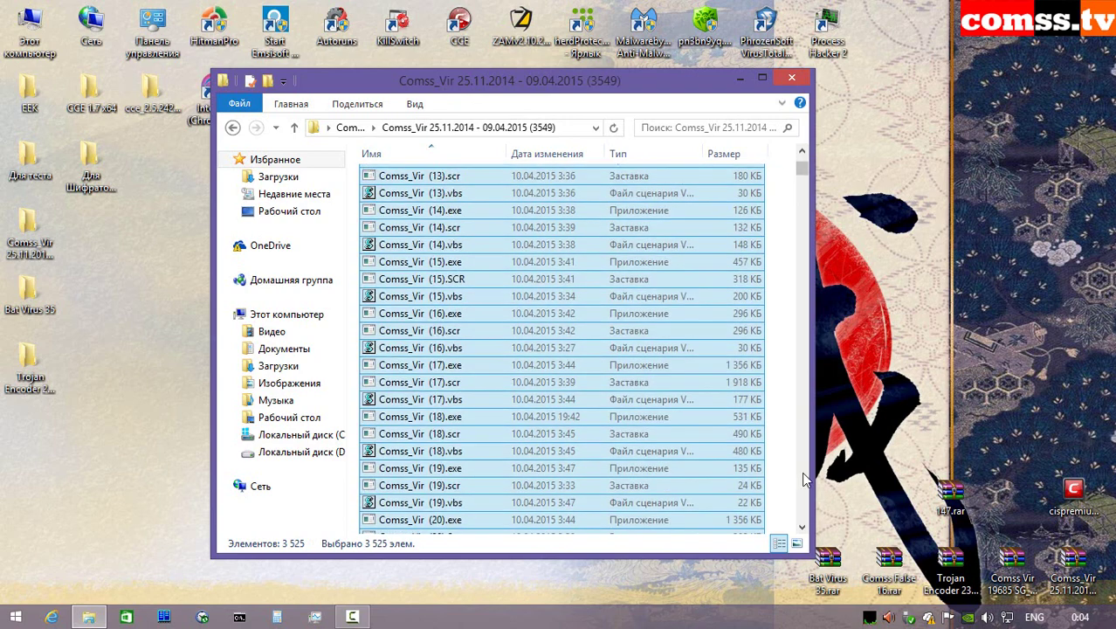
click(685, 424)
scroll(808, 469, down, 10)
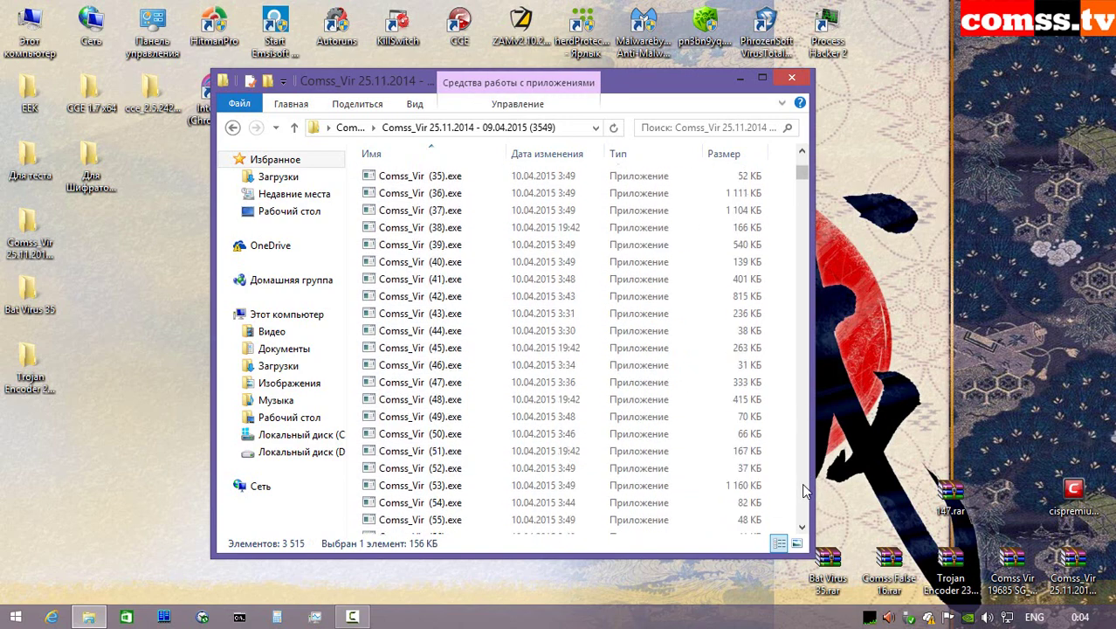
scroll(804, 491, down, 9)
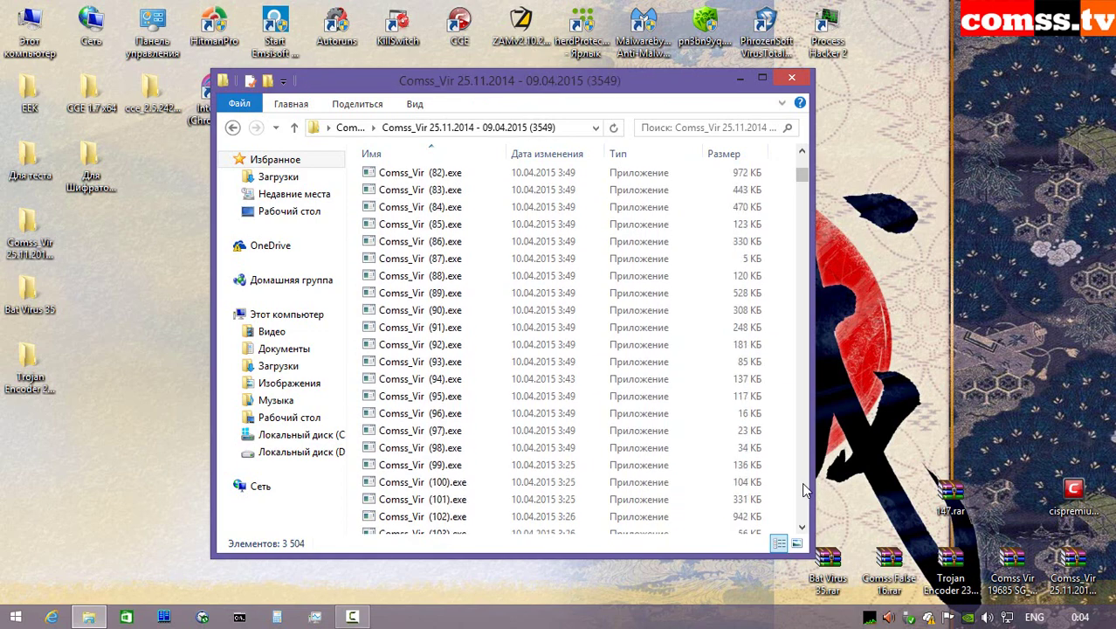
- Check the running COMODO processes and system load in COMODO KillSwitch while the samples are processed, and minimize it each time
click(870, 617)
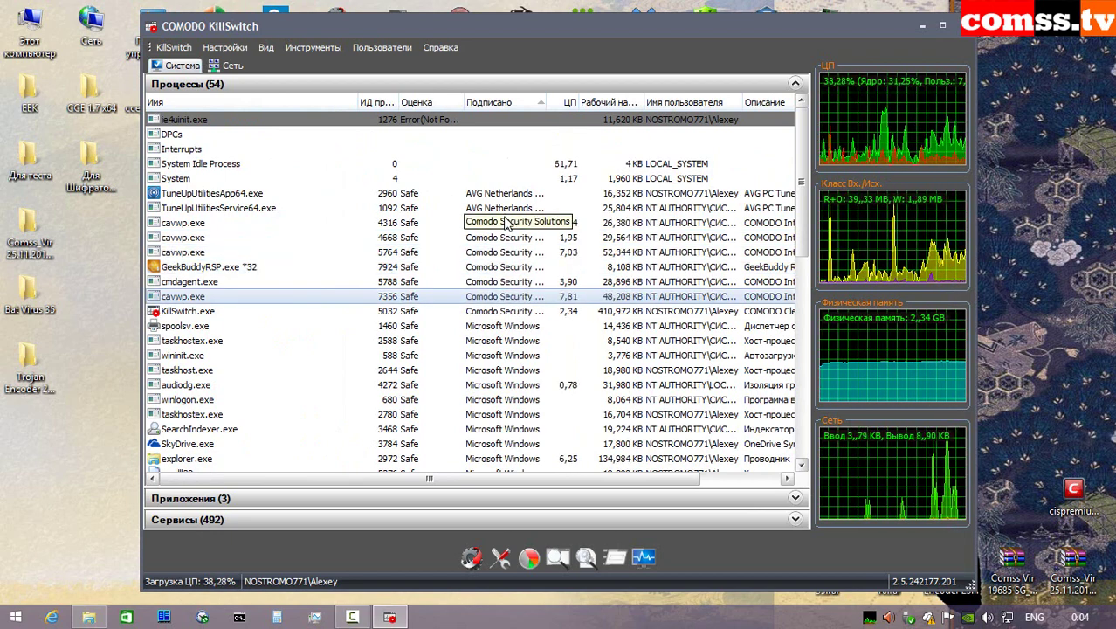
click(922, 26)
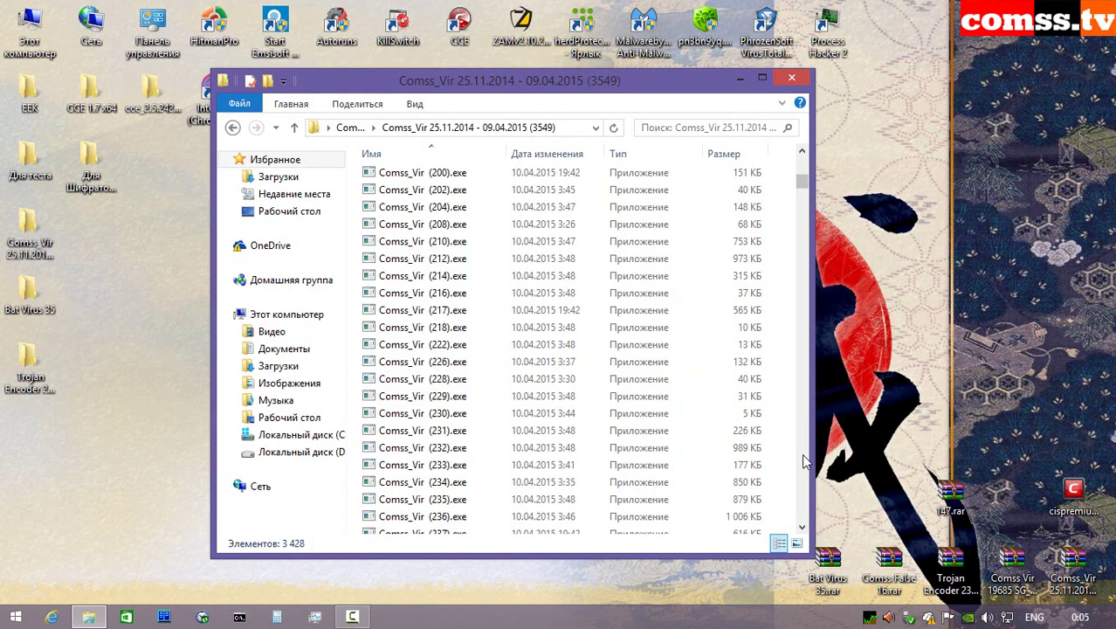
click(805, 463)
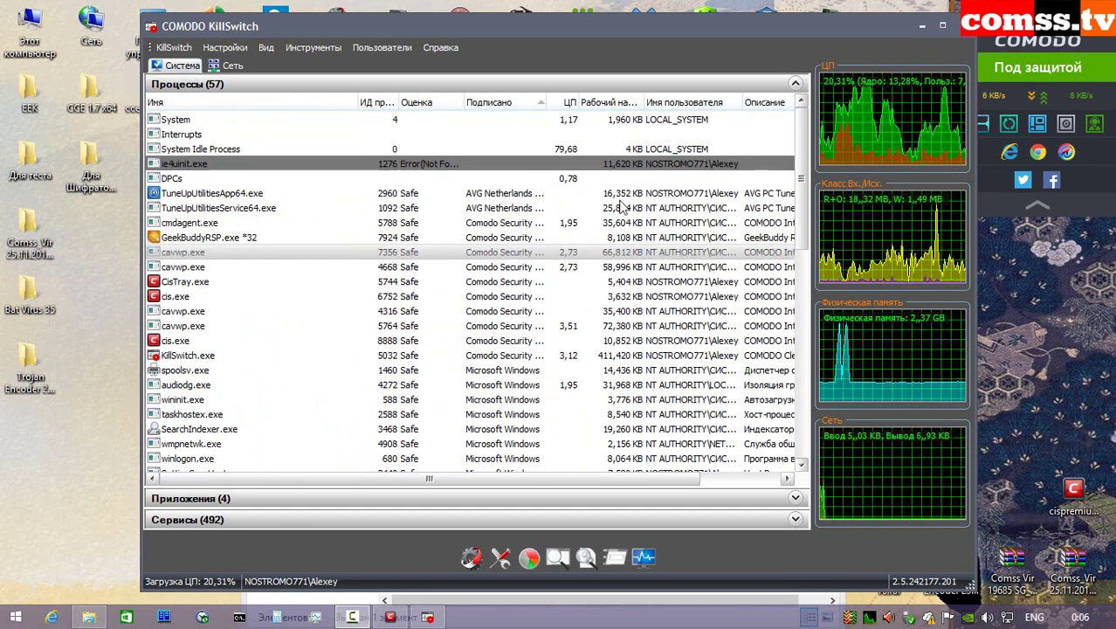
click(922, 27)
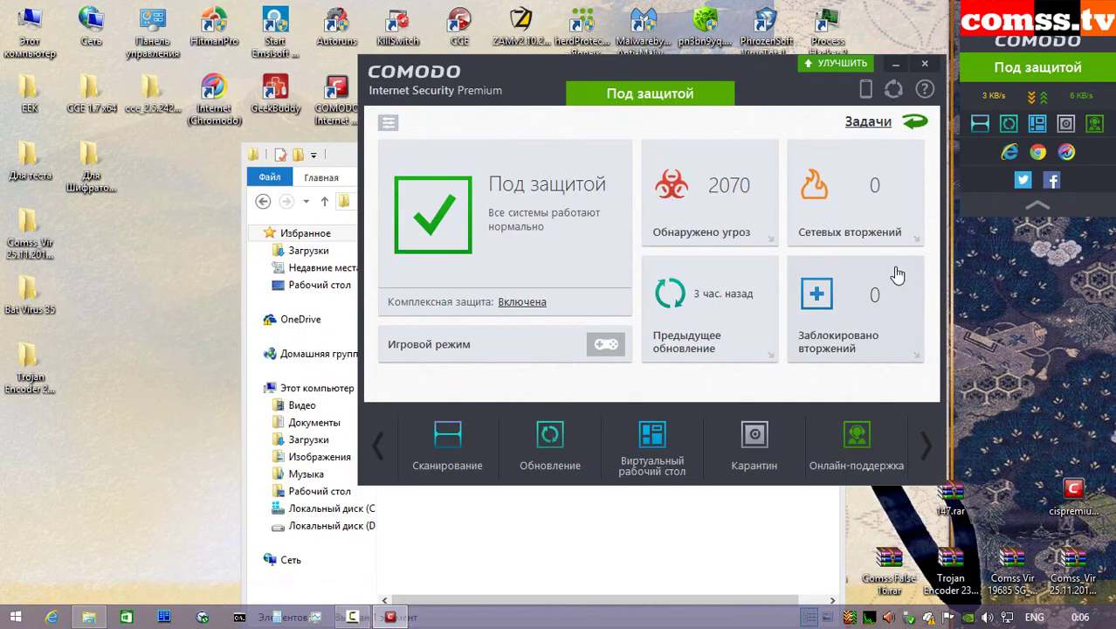
- Bring the malware folder window in front of the COMODO main window and move it towards the upper part of the desktop
click(347, 163)
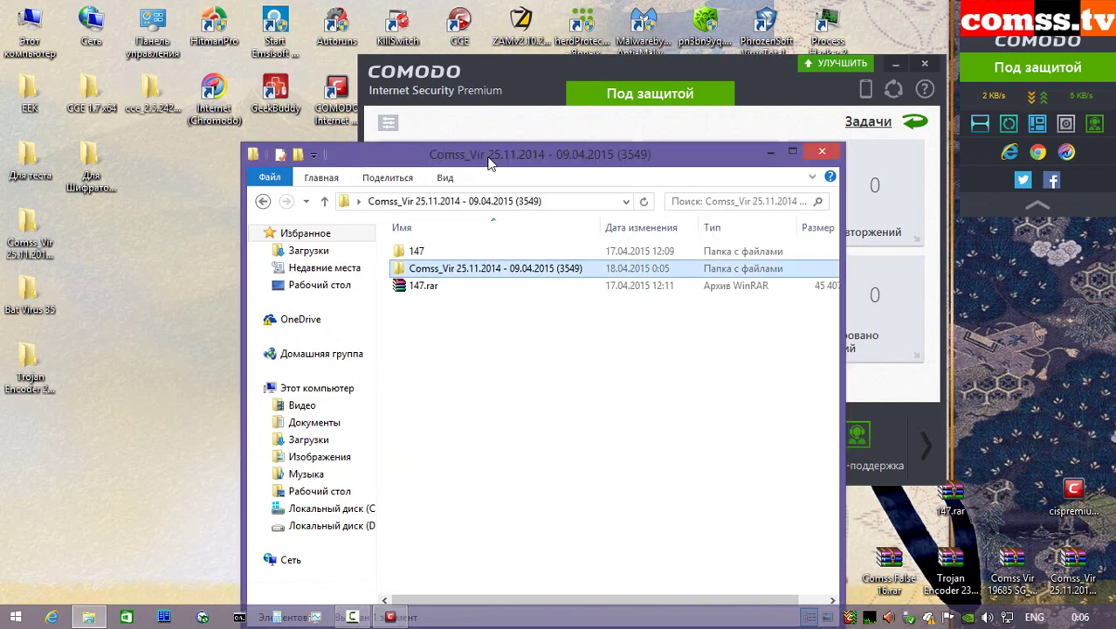
drag(489, 161, 415, 69)
click(796, 108)
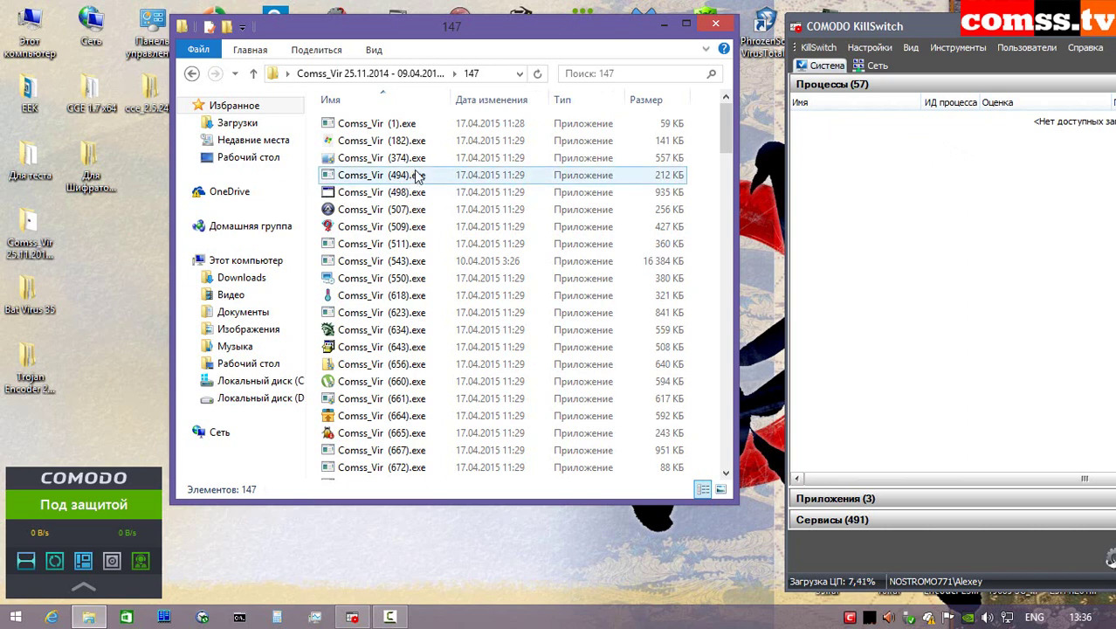
- Run Comss_Vir (1).exe from the folder 147 in the COMODO Sandbox and dismiss its Evaluation message
click(399, 129)
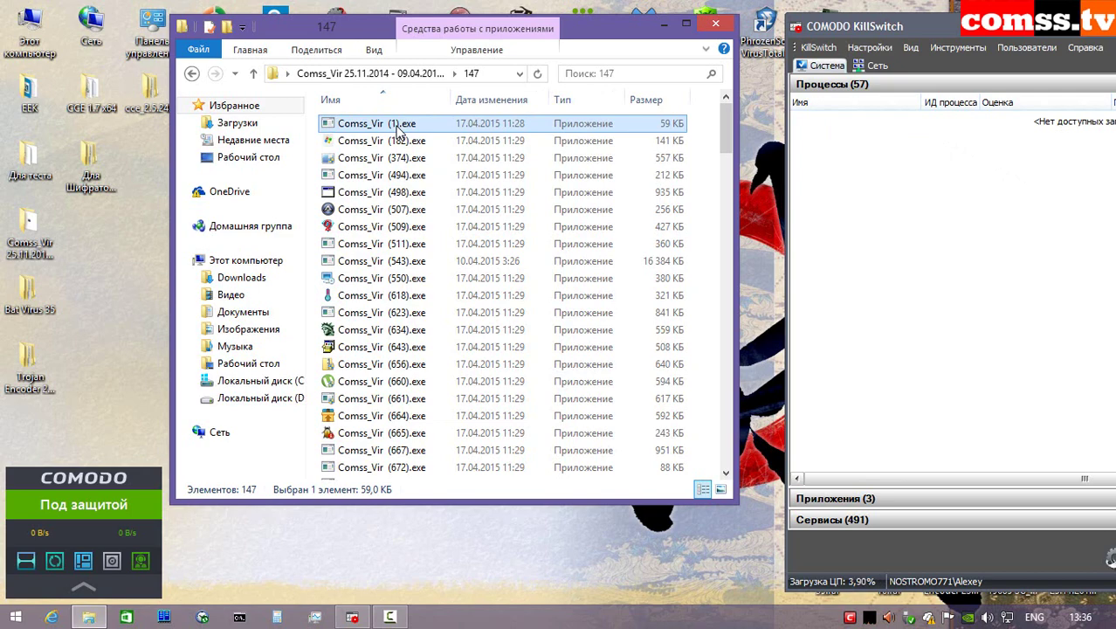
right_click(397, 126)
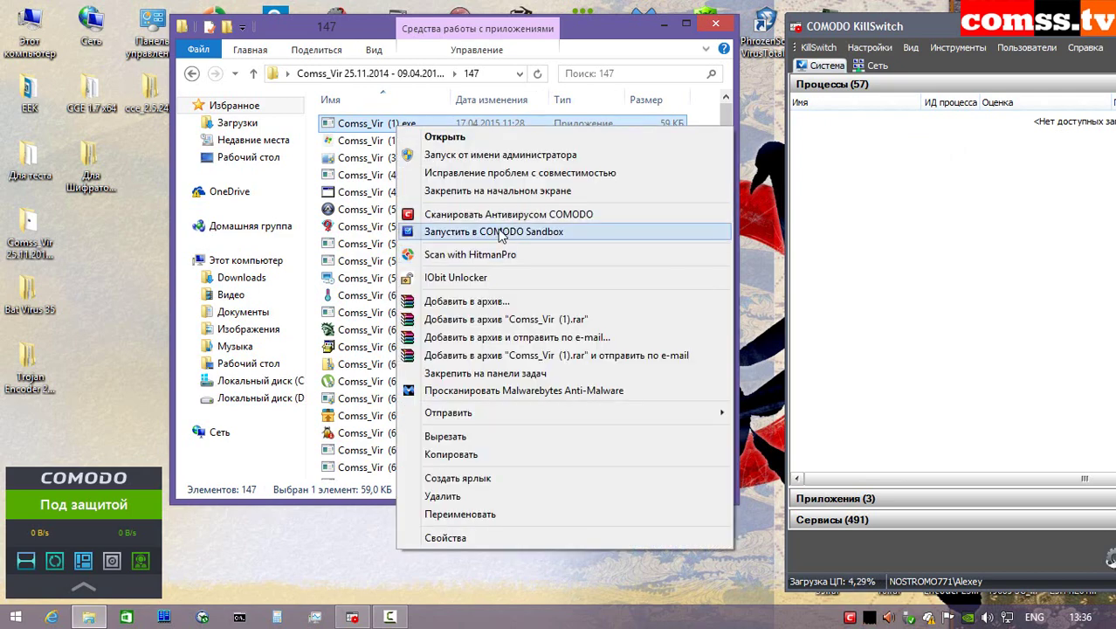
click(365, 33)
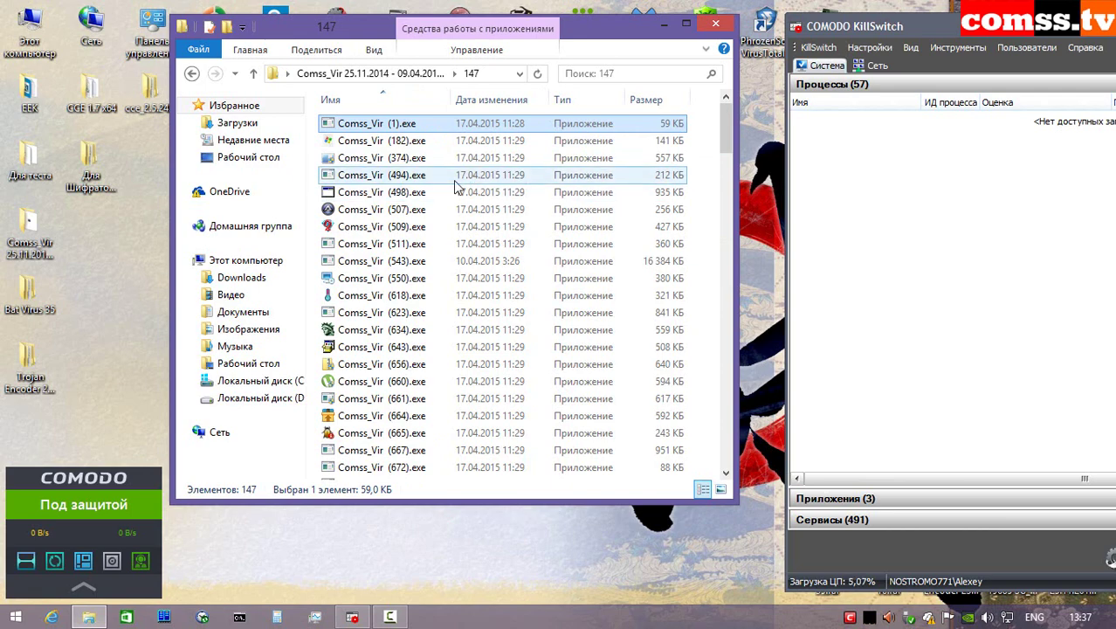
right_click(376, 122)
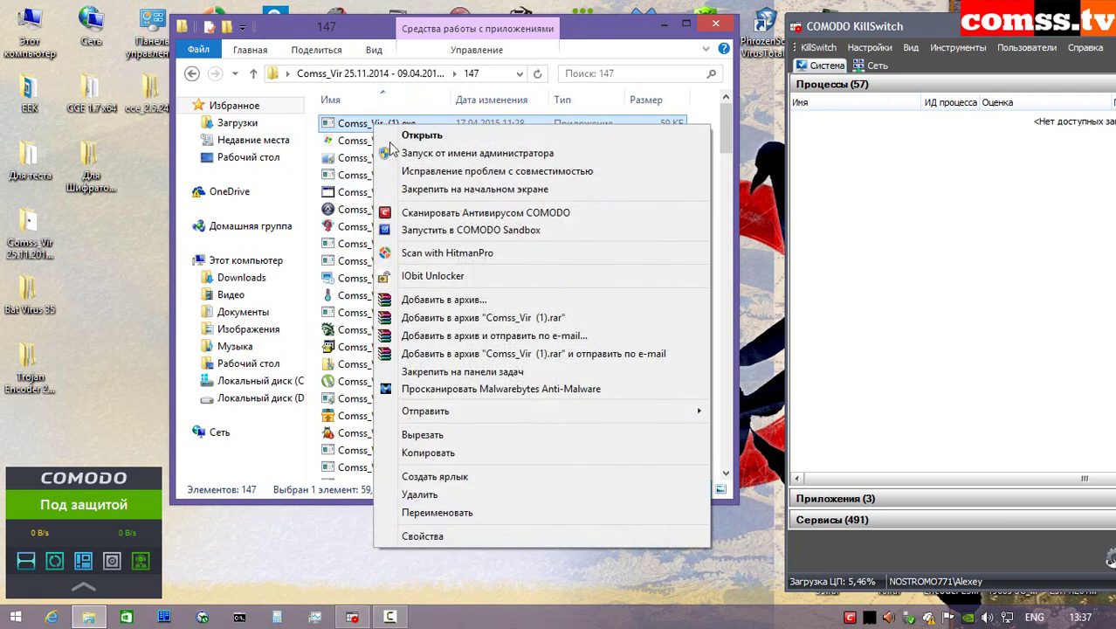
click(454, 232)
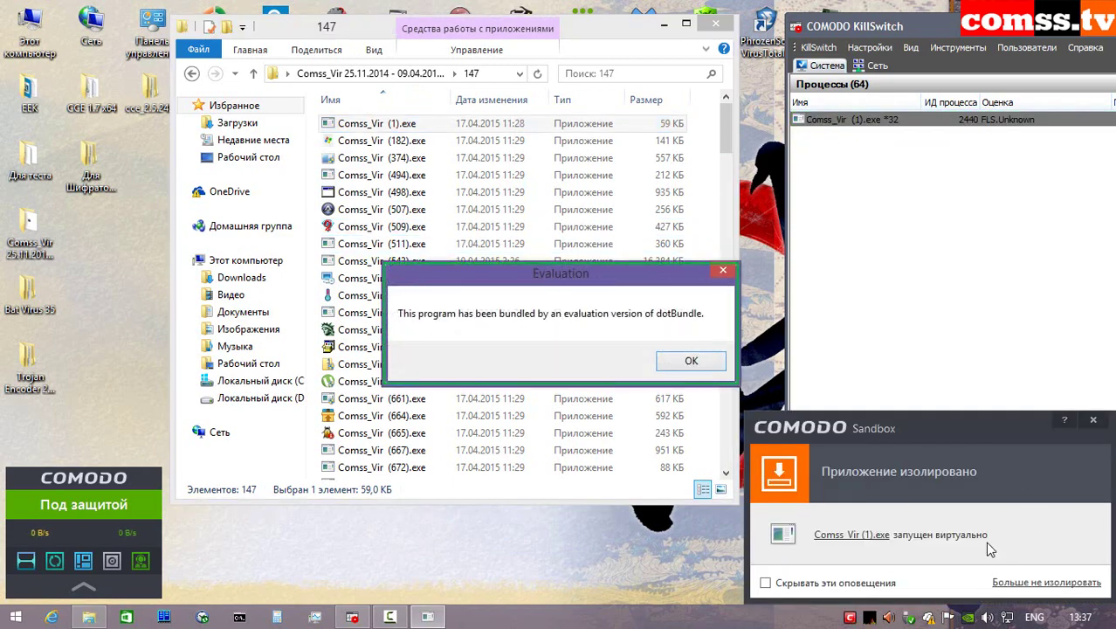
key(Return)
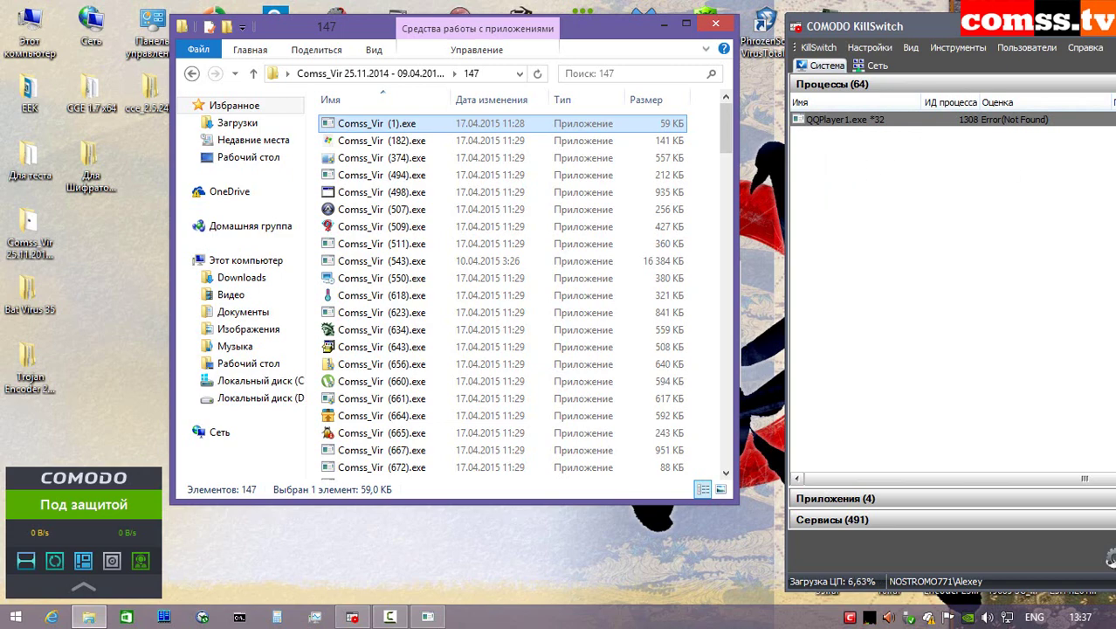
- Run Comss_Vir (182).exe and Comss_Vir (374).exe in the COMODO Sandbox, dismissing the isolation notifications
right_click(392, 150)
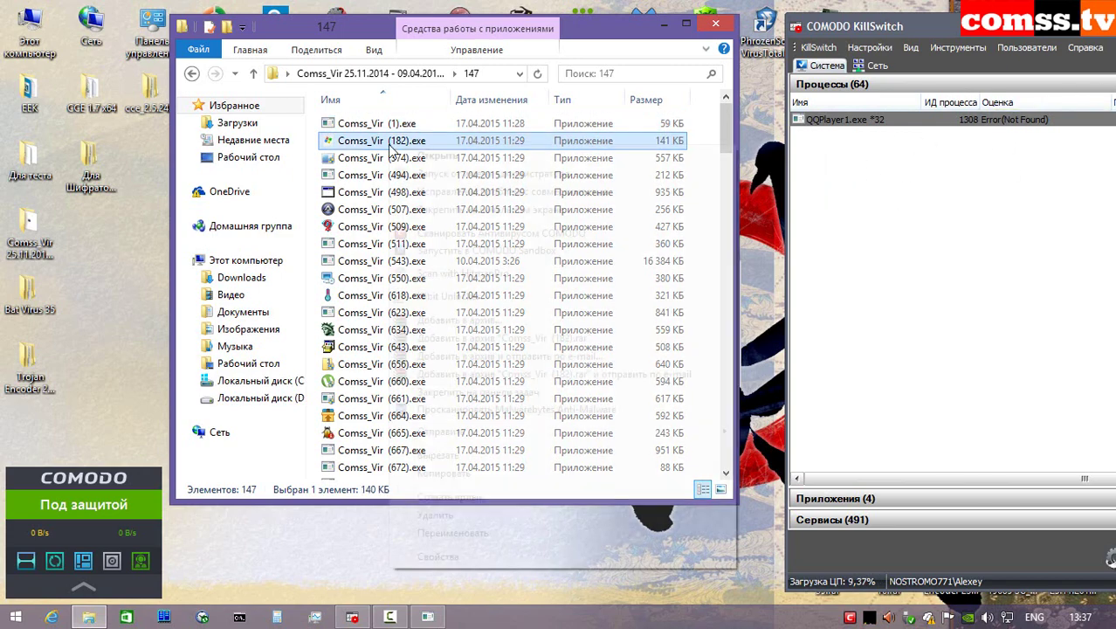
click(441, 252)
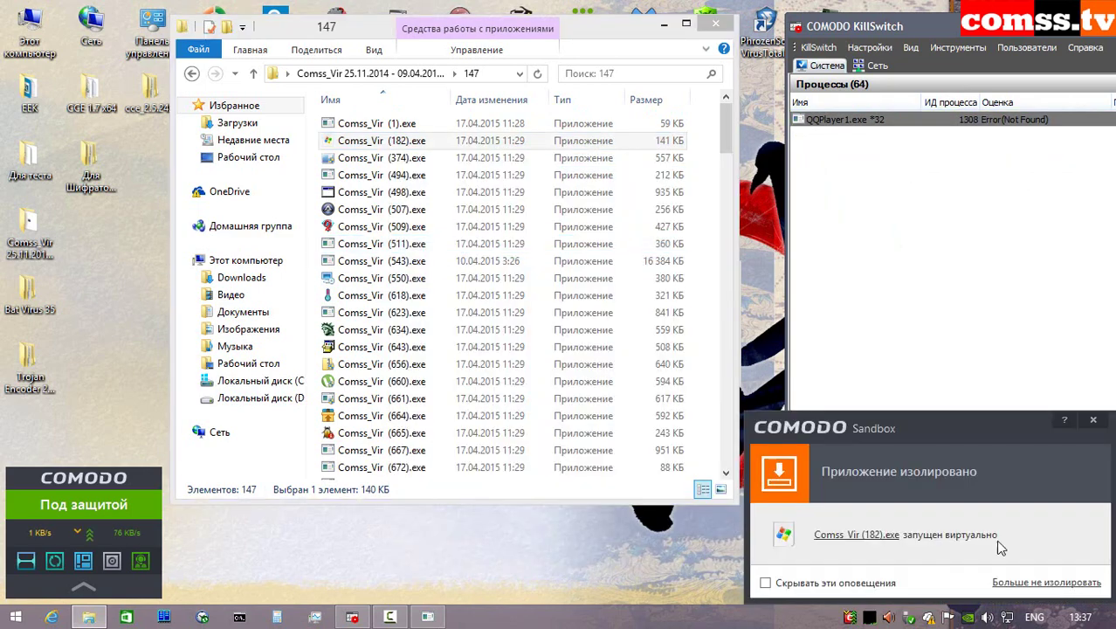
click(1092, 419)
right_click(414, 158)
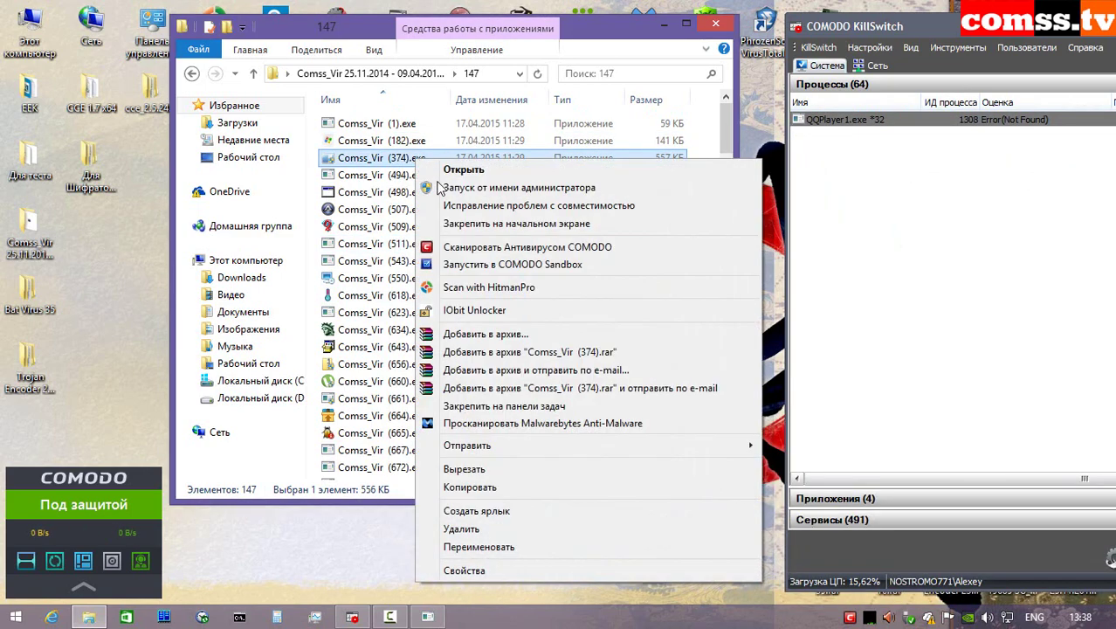
click(487, 264)
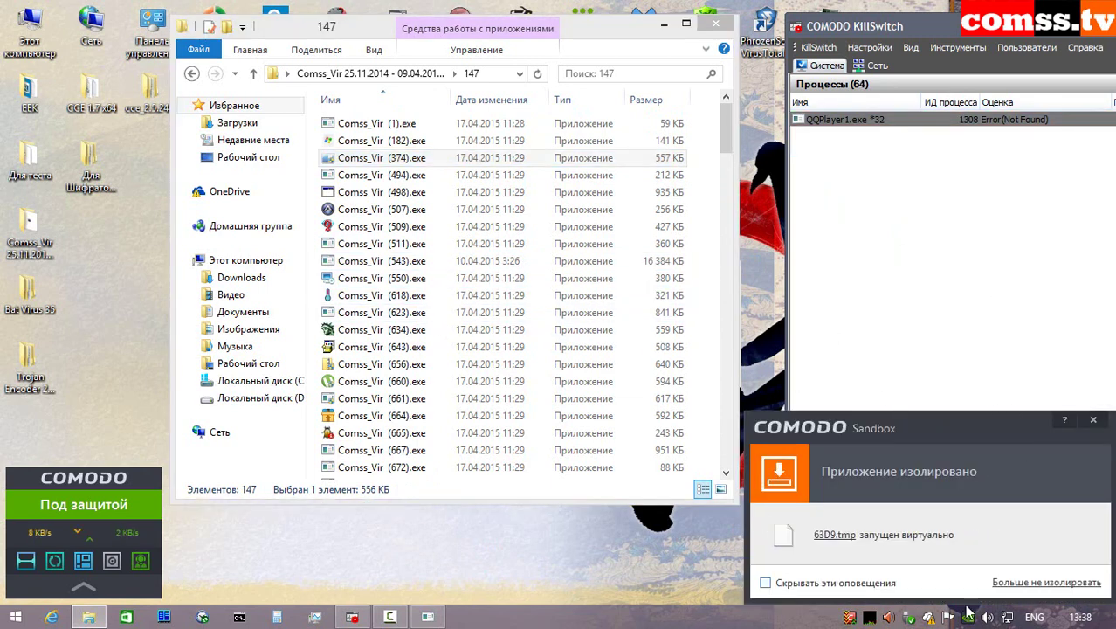
click(1052, 469)
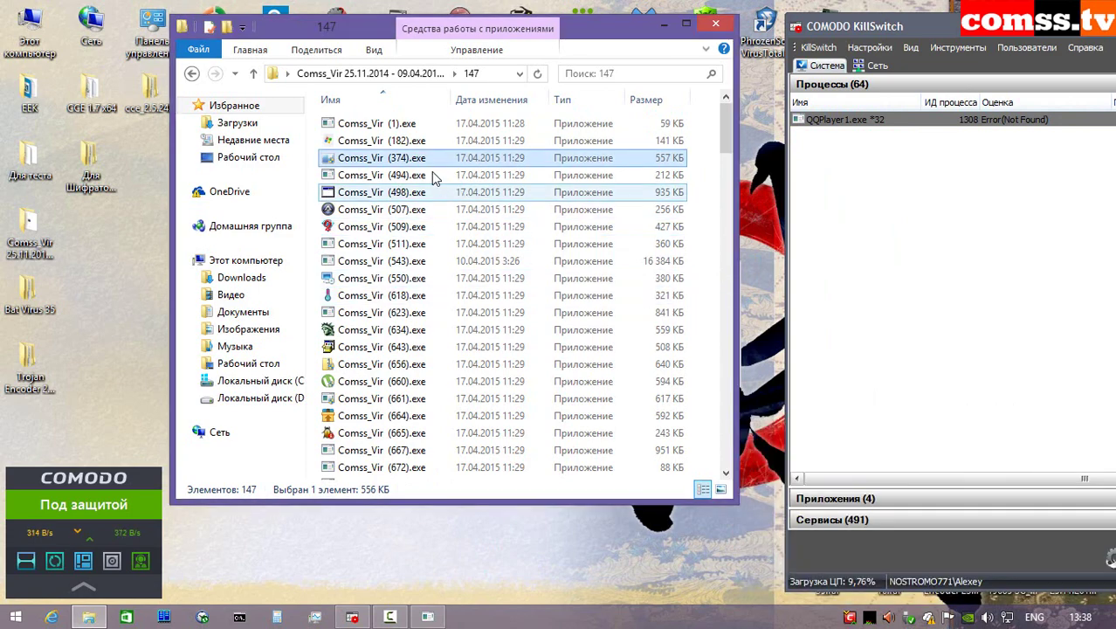
- Run Comss_Vir (494).exe and Comss_Vir (498).exe in the COMODO Sandbox
right_click(417, 175)
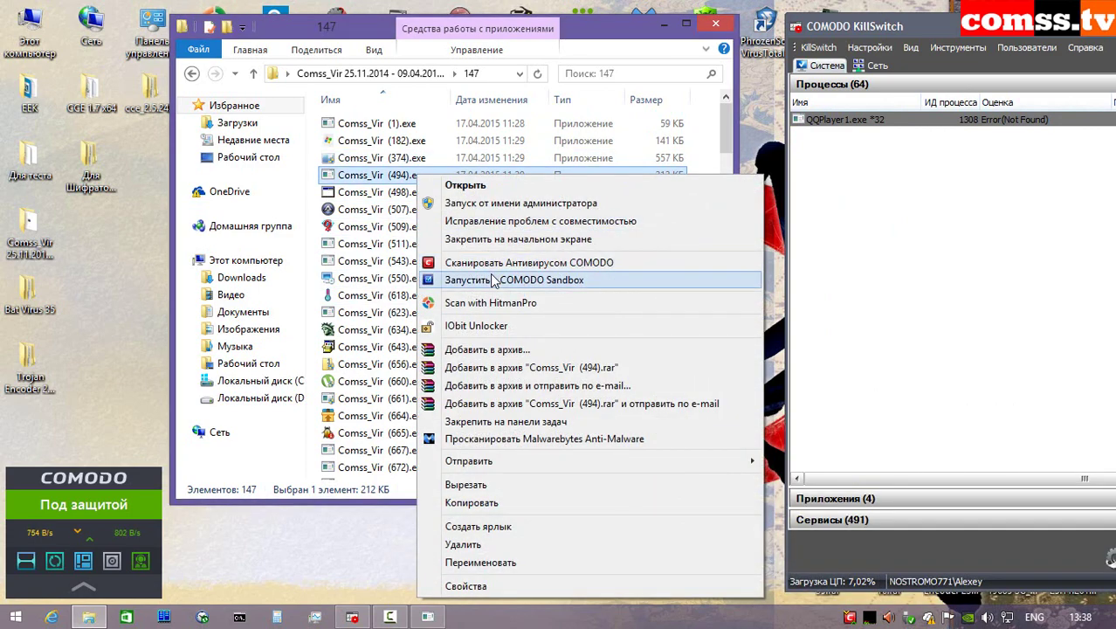
click(494, 280)
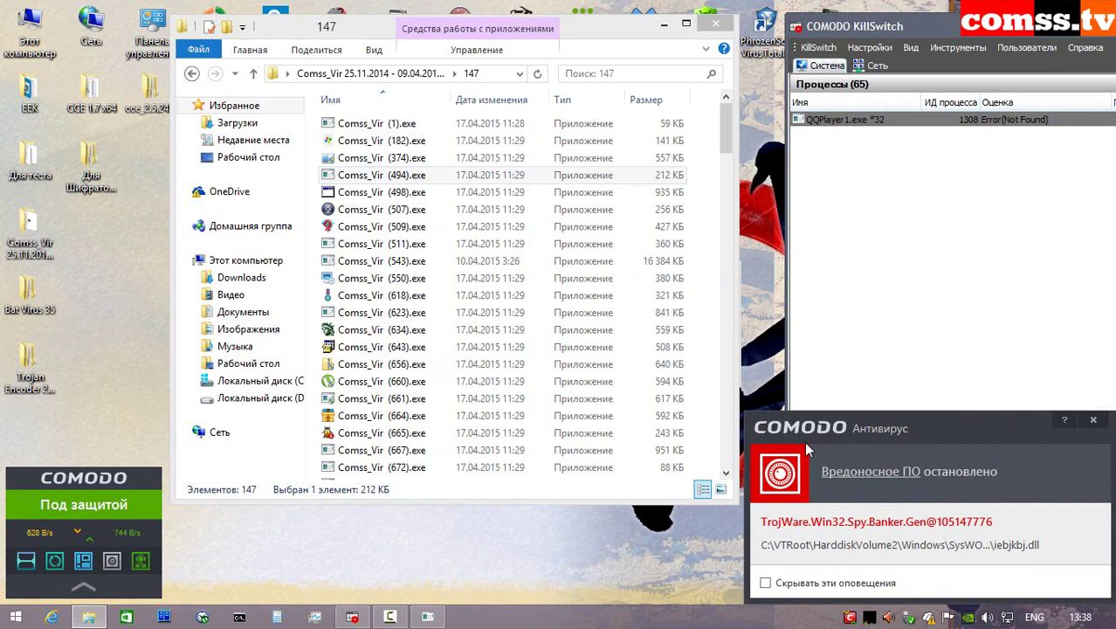
click(441, 197)
right_click(441, 196)
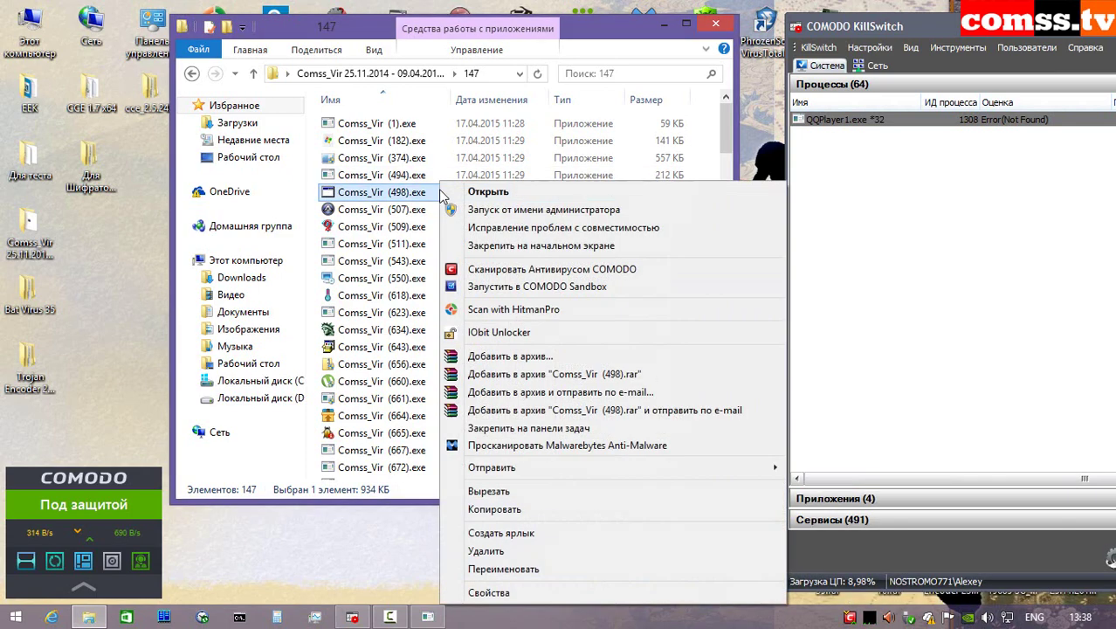
click(506, 287)
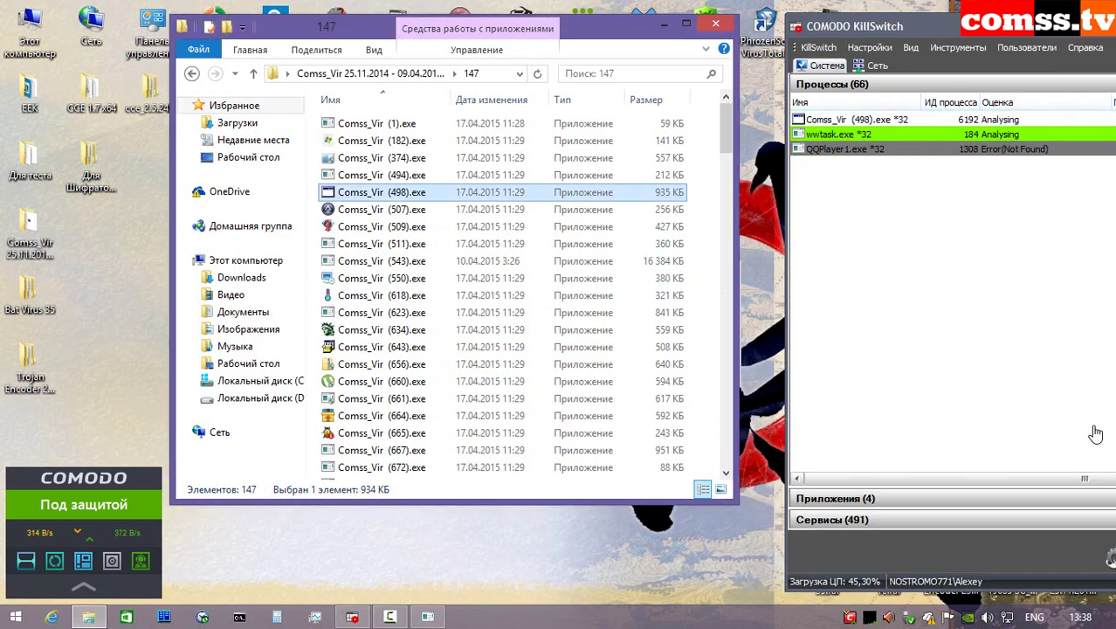
- Run Comss_Vir (507).exe and Comss_Vir (509).exe in the COMODO Sandbox, dismissing the isolation notification and closing the crashed Zylom Games program
right_click(414, 209)
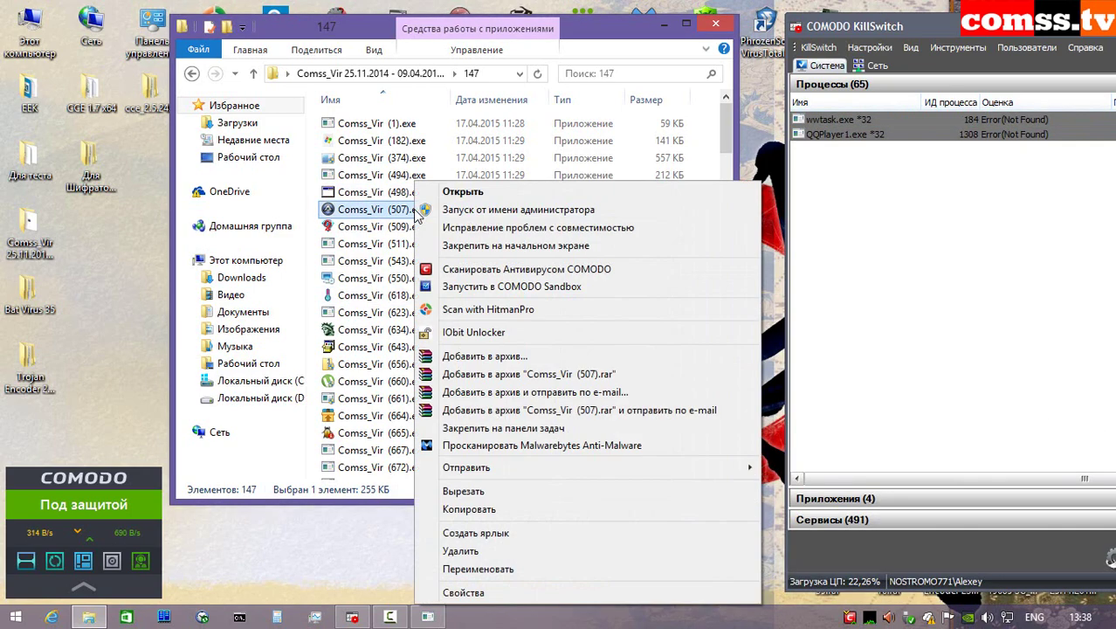
click(485, 286)
click(1094, 423)
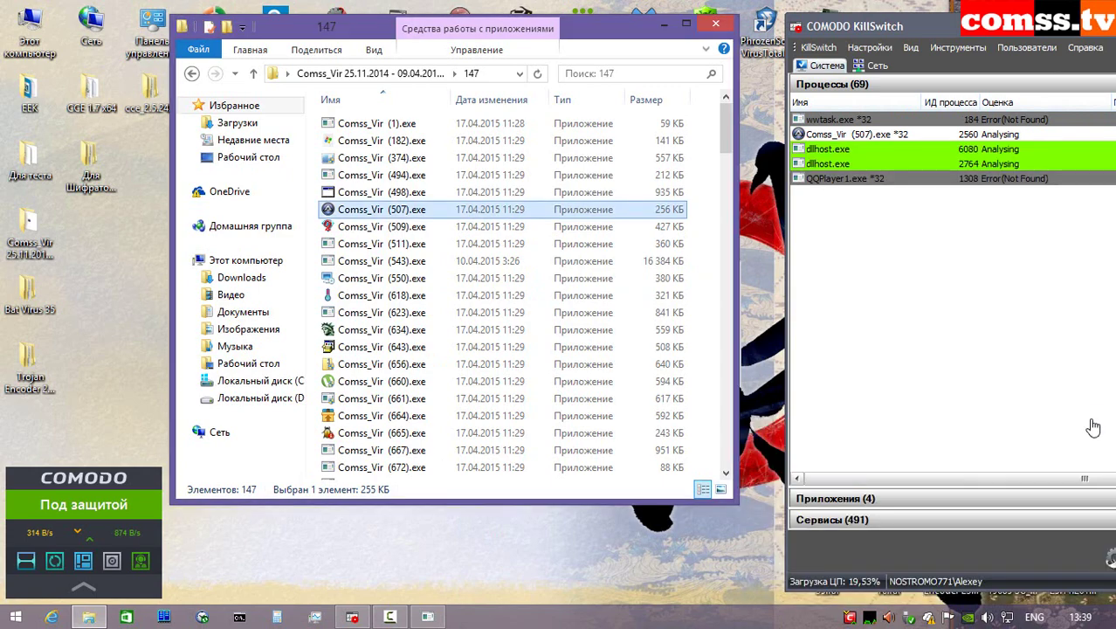
right_click(423, 228)
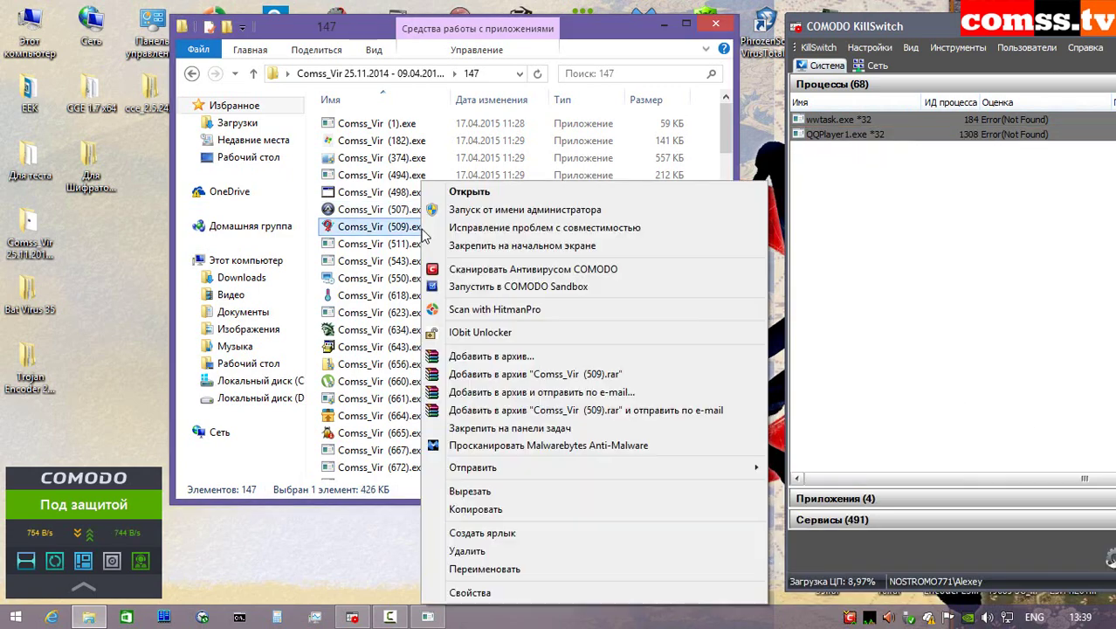
click(489, 287)
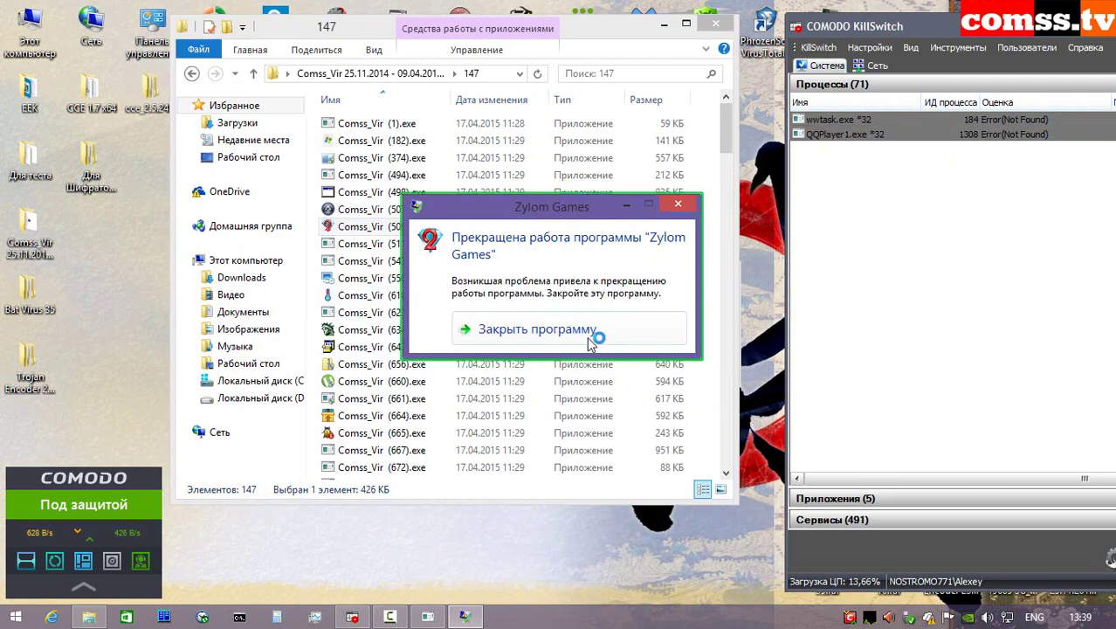
click(599, 331)
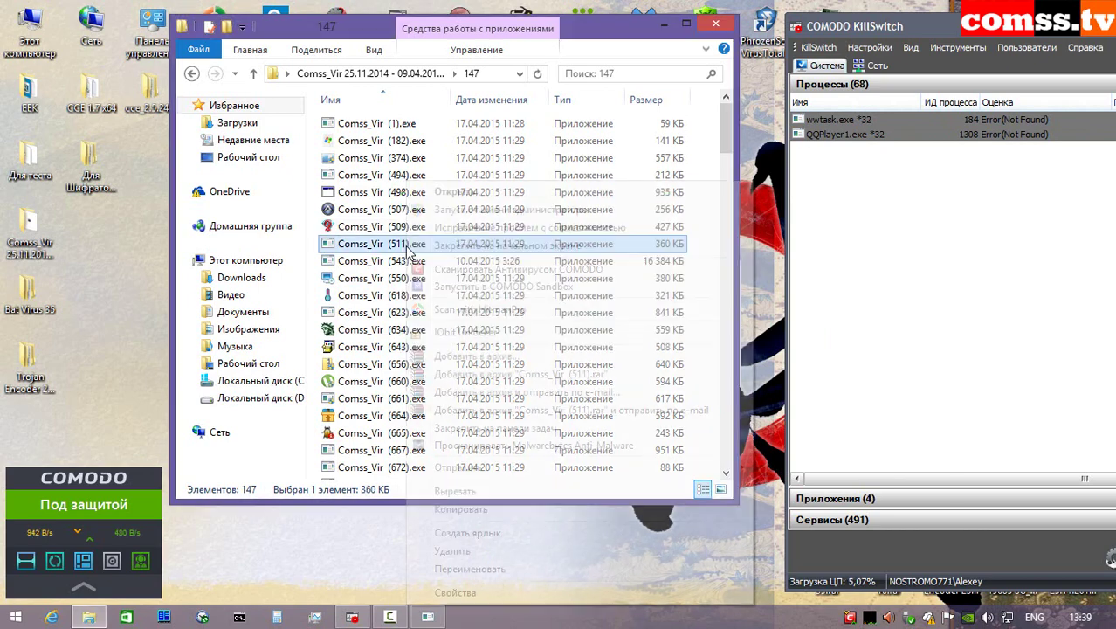
- Run Comss_Vir (511).exe in the COMODO Sandbox, close the crashed LiveUpdate Service program, and run Comss_Vir (543).exe in the sandbox
right_click(401, 244)
click(494, 287)
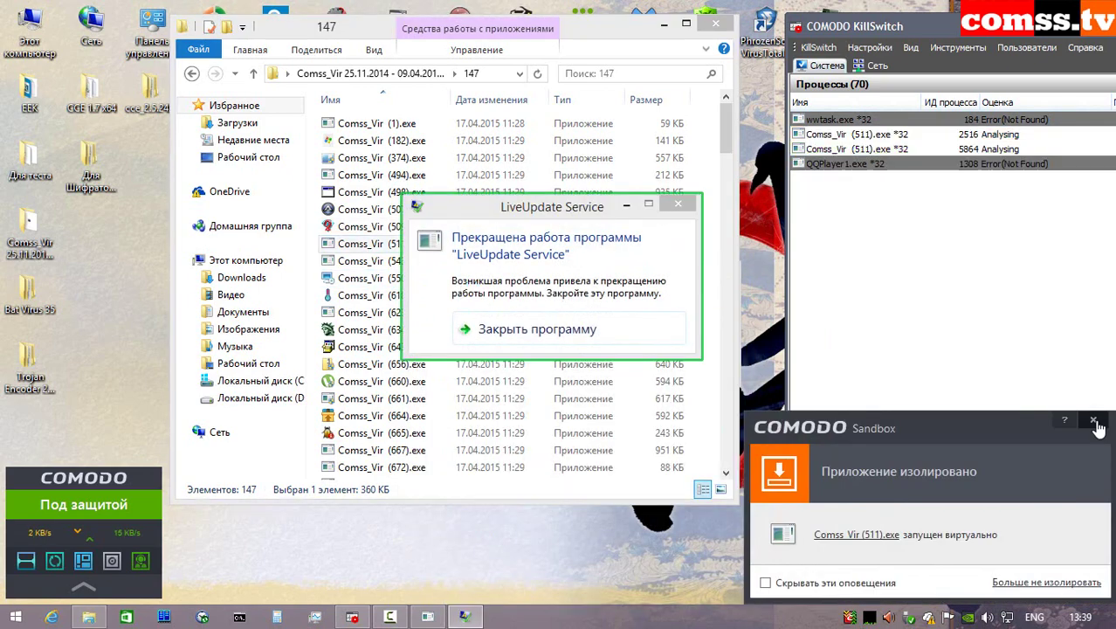
click(560, 337)
right_click(442, 261)
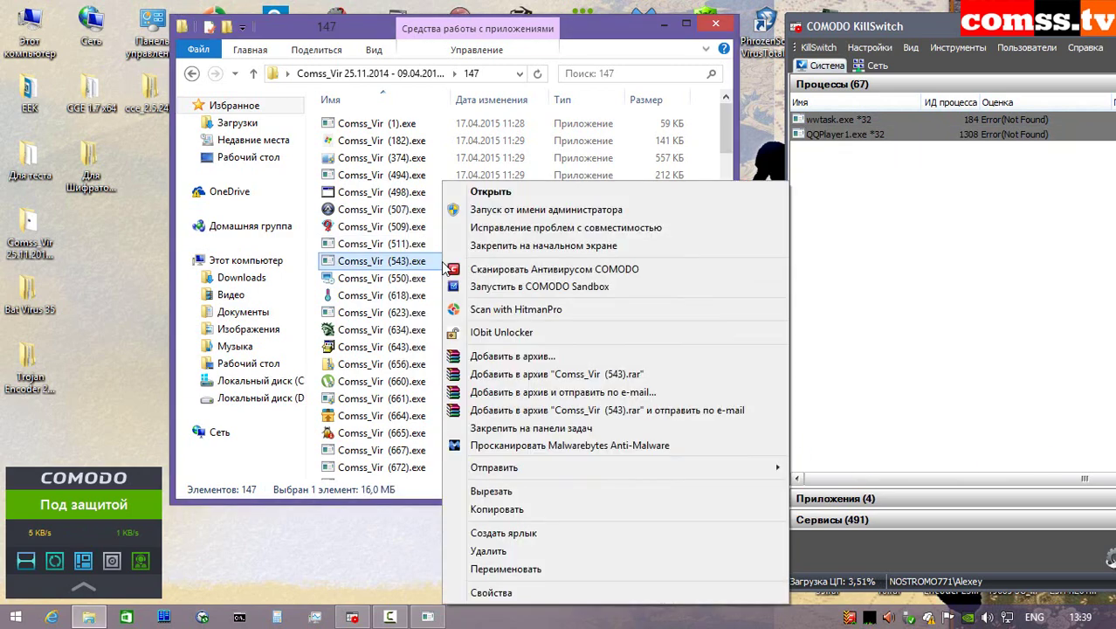
click(494, 290)
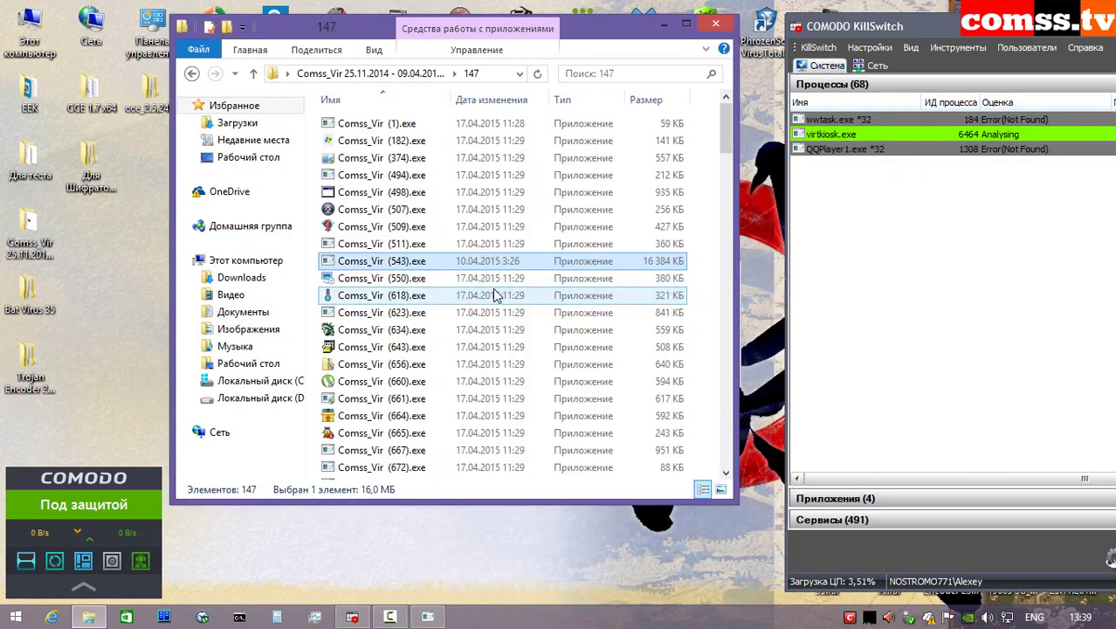
- Run Comss_Vir (618).exe and Comss_Vir (623).exe from the folder 147 in the COMODO Sandbox
click(489, 295)
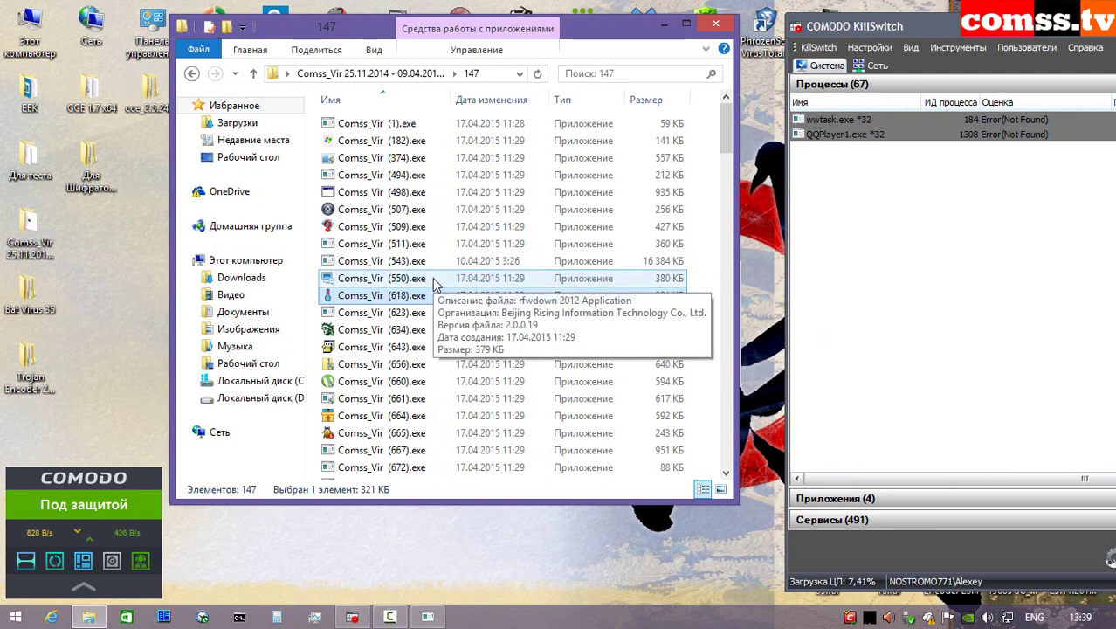
click(434, 281)
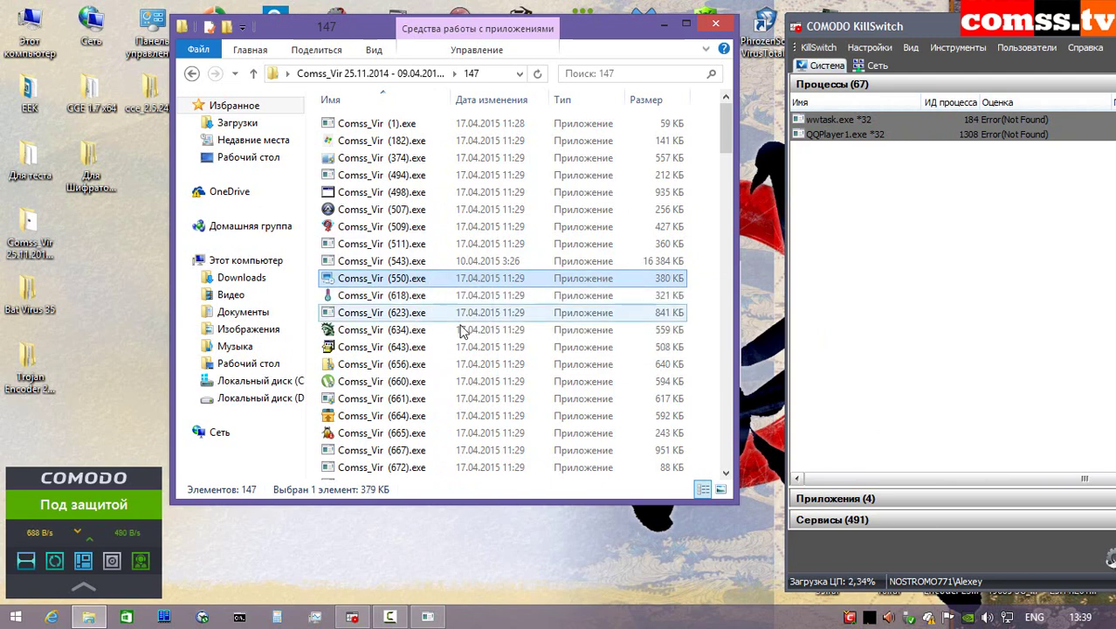
right_click(430, 296)
click(549, 289)
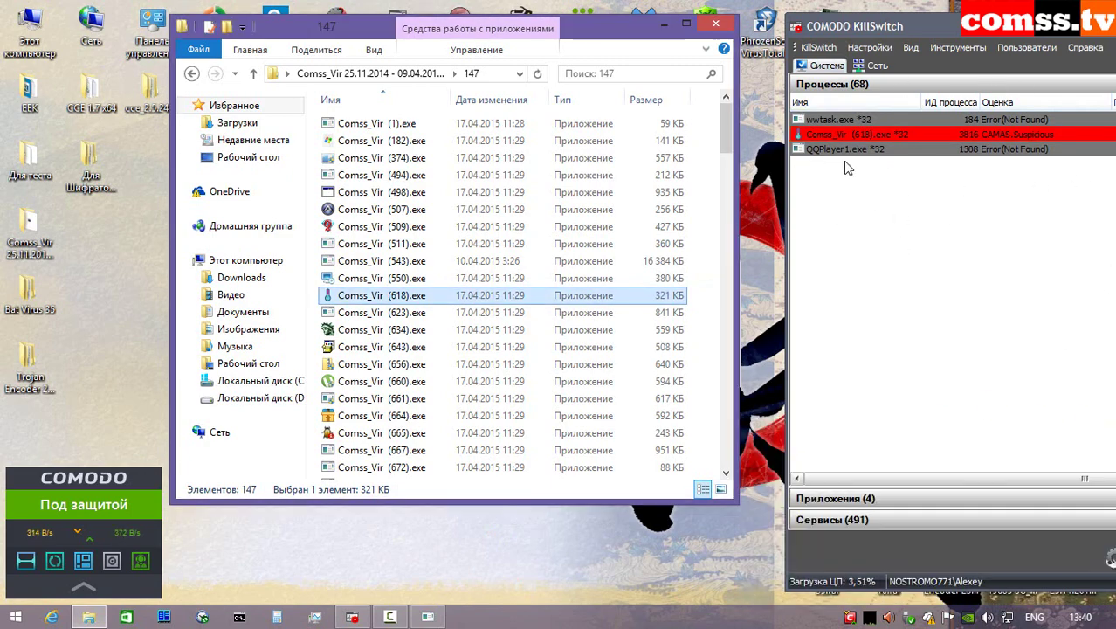
right_click(428, 311)
click(476, 288)
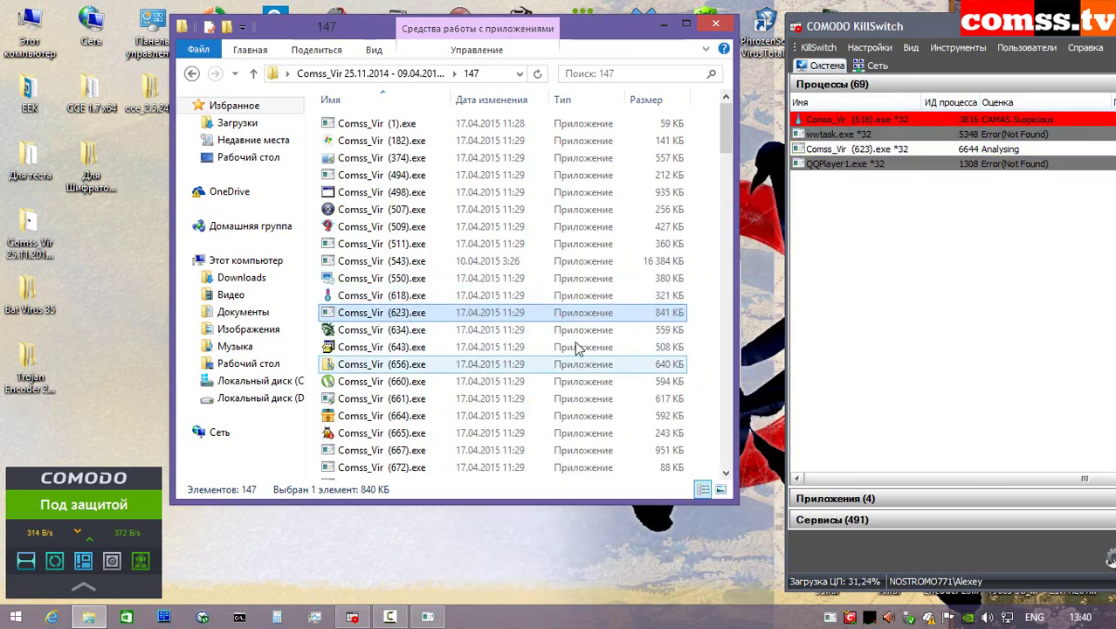
- Run Comss_Vir (634).exe in the COMODO Sandbox
right_click(439, 338)
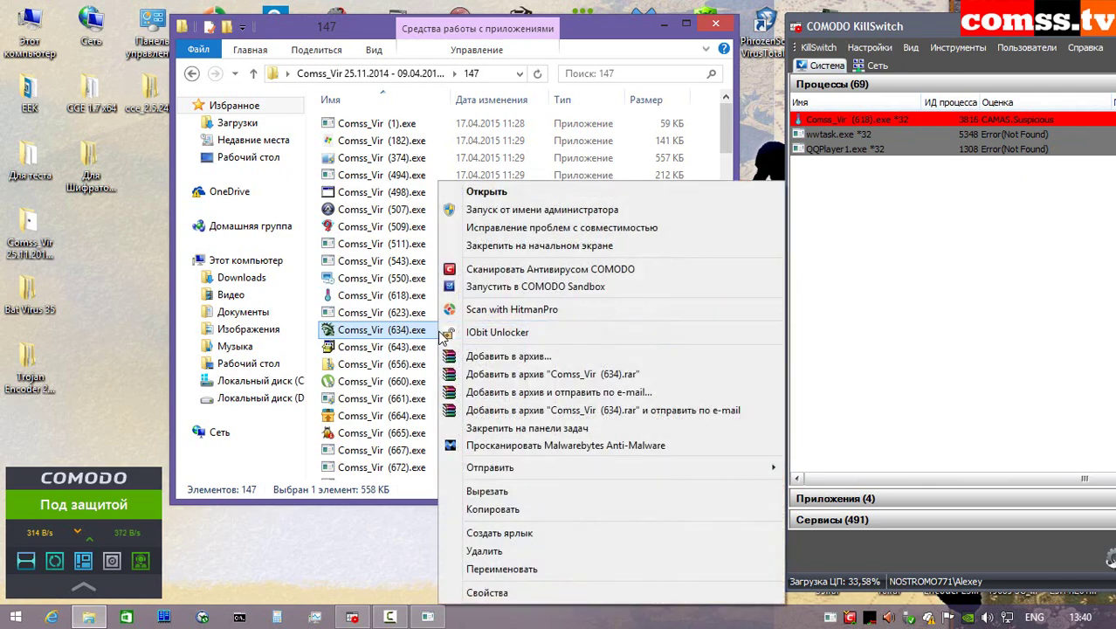
- Run Comss_Vir (634).exe, Comss_Vir (643).exe and Comss_Vir (656).exe in the COMODO Sandbox, closing the crashed Zylom Games program
click(514, 288)
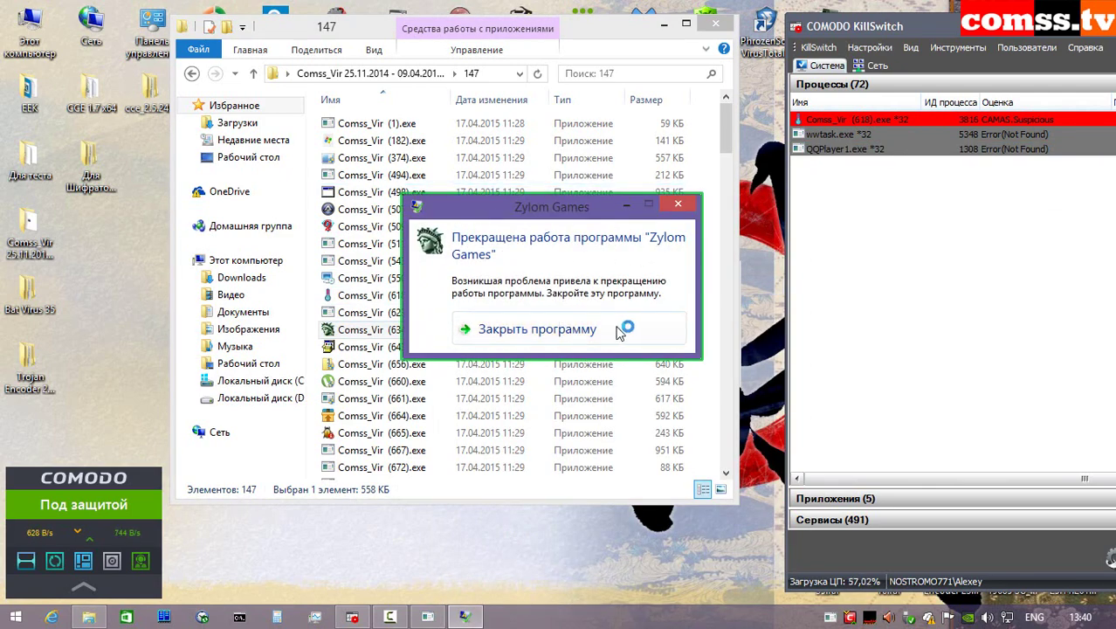
click(619, 332)
right_click(430, 353)
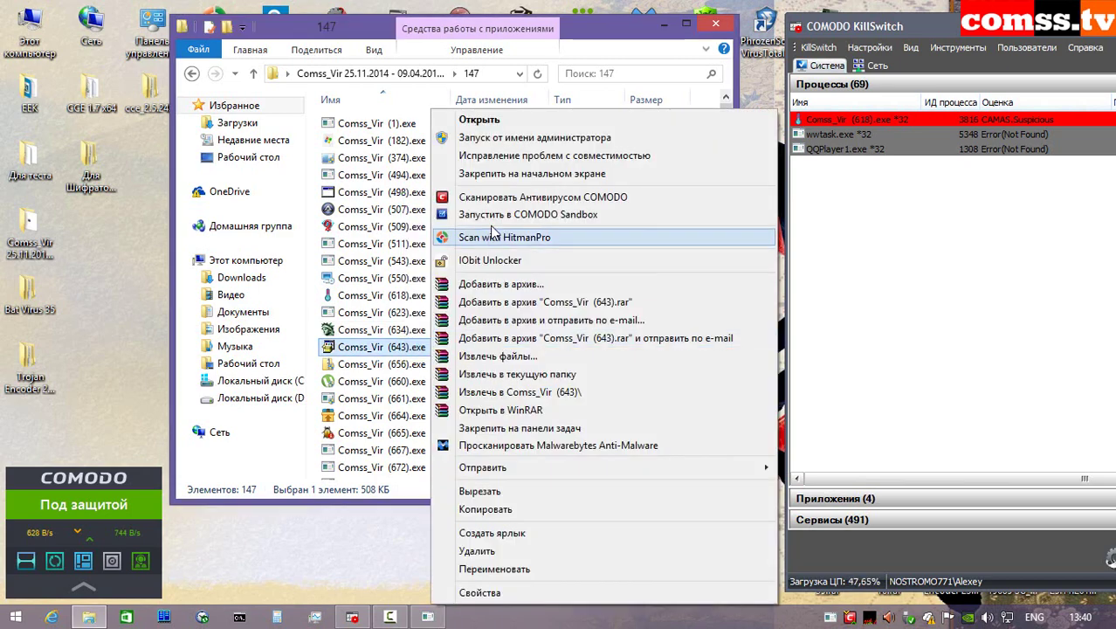
click(494, 217)
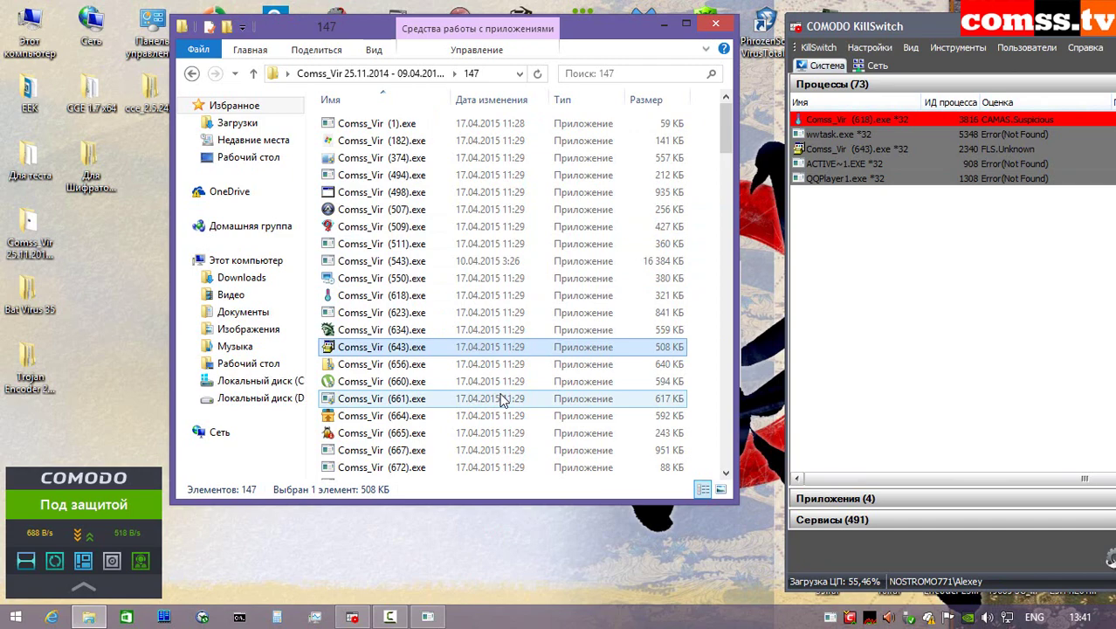
right_click(427, 365)
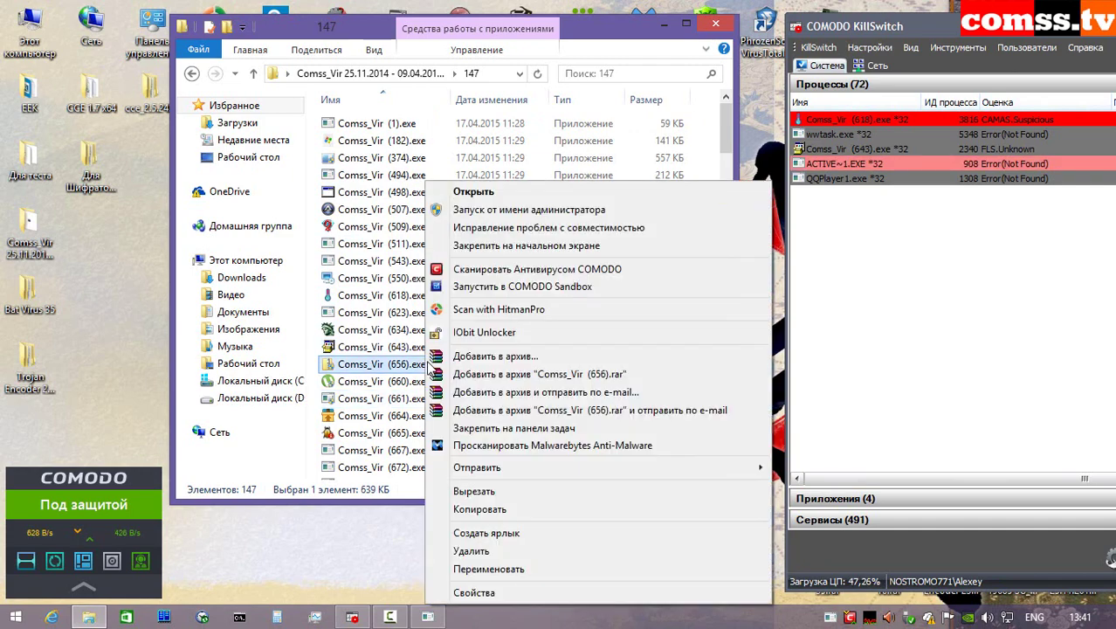
click(492, 288)
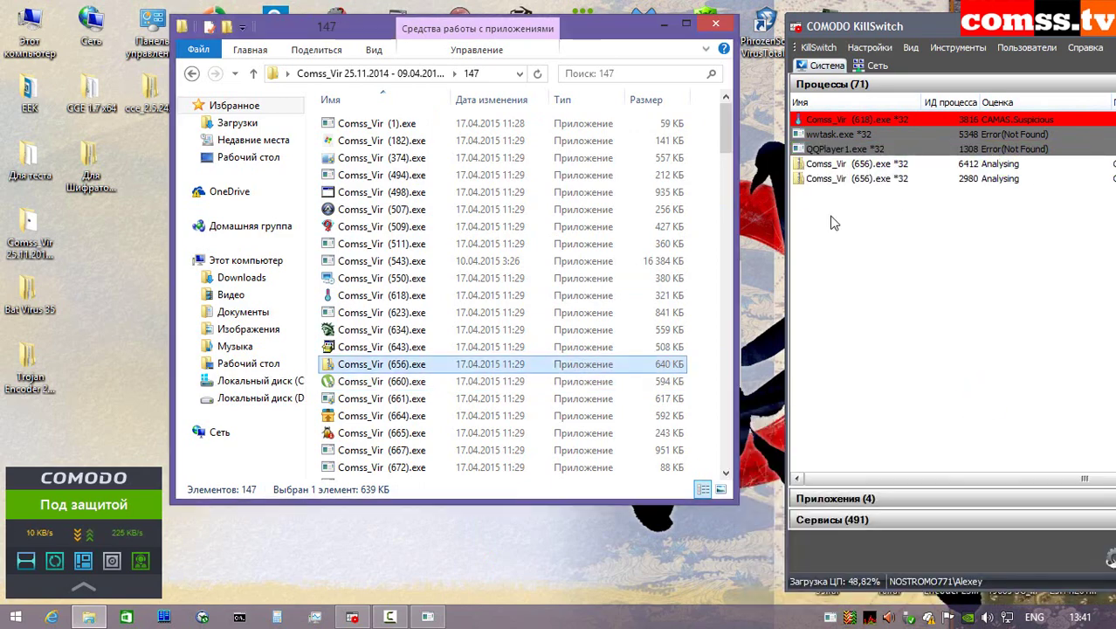
- Run Comss_Vir (660).exe in the COMODO Sandbox, close the isolation alert and save its torrent file to the desktop
right_click(418, 381)
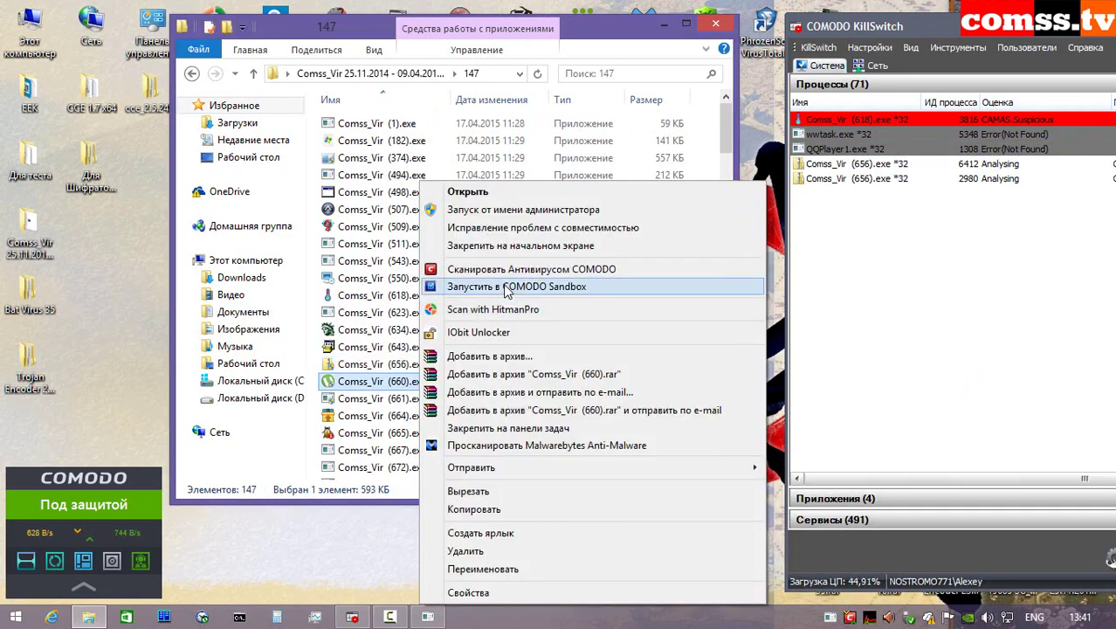
click(471, 285)
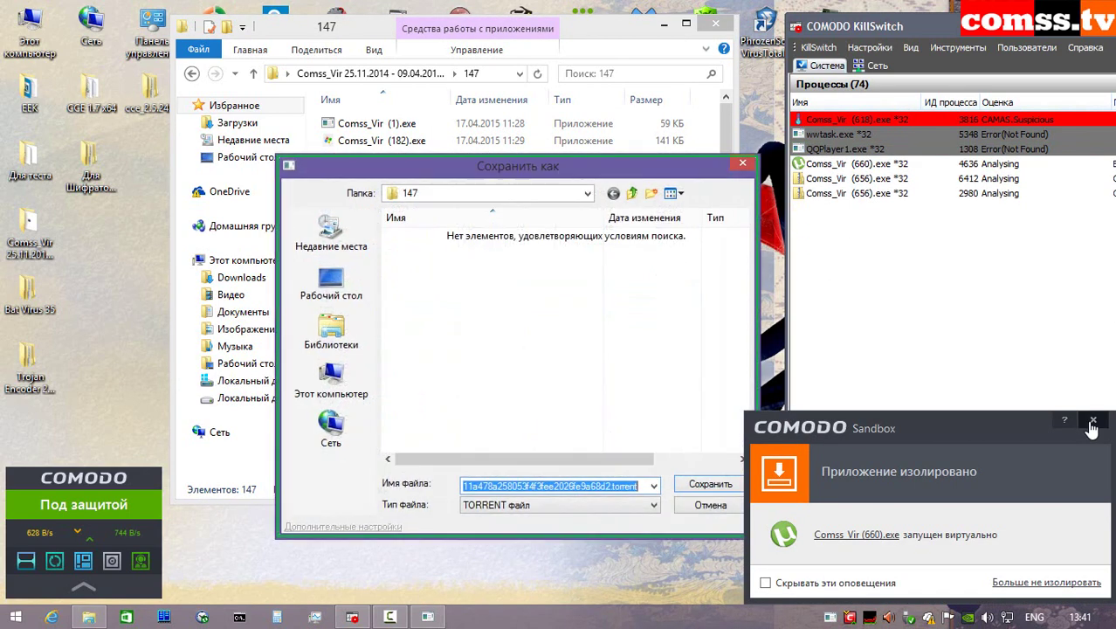
click(1092, 423)
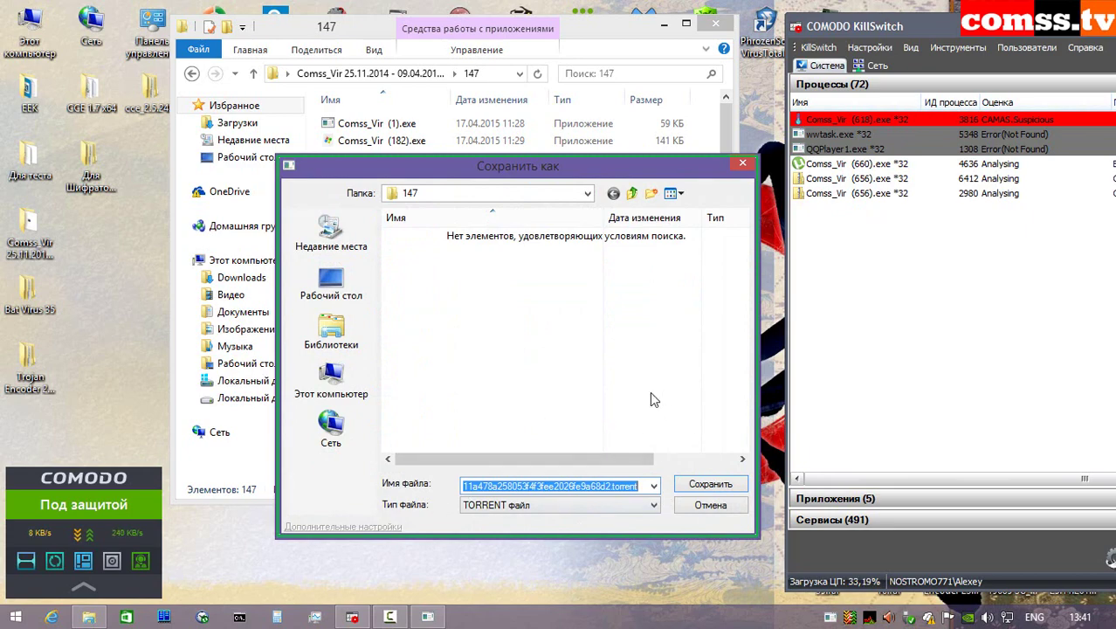
click(332, 286)
click(709, 485)
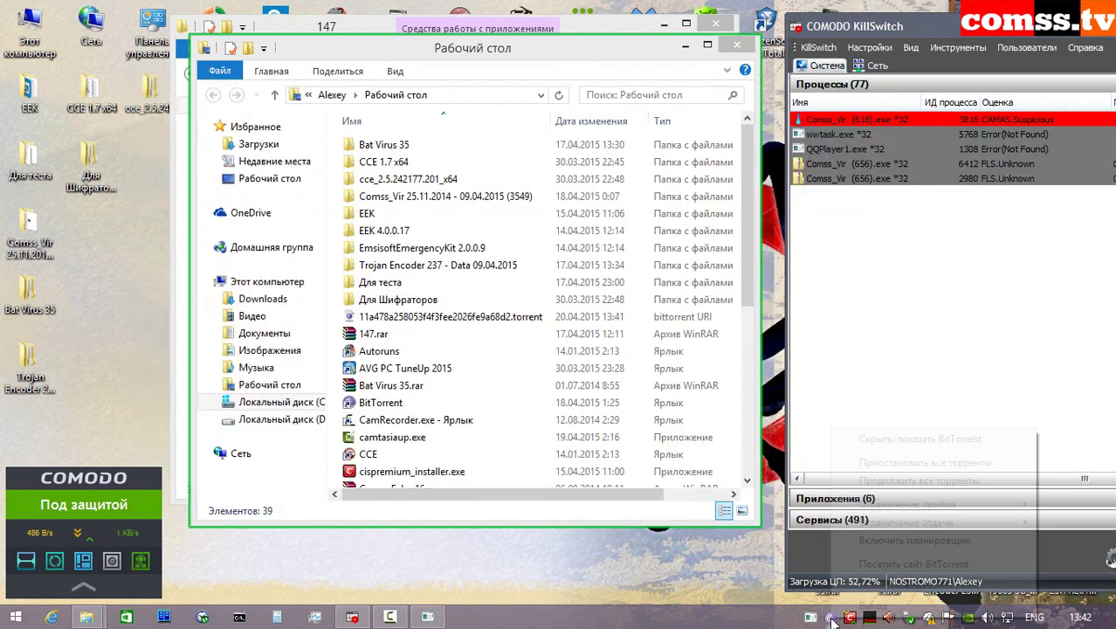
- Exit the sandboxed BitTorrent client and dismiss the dialogs left open by the earlier samples
right_click(830, 616)
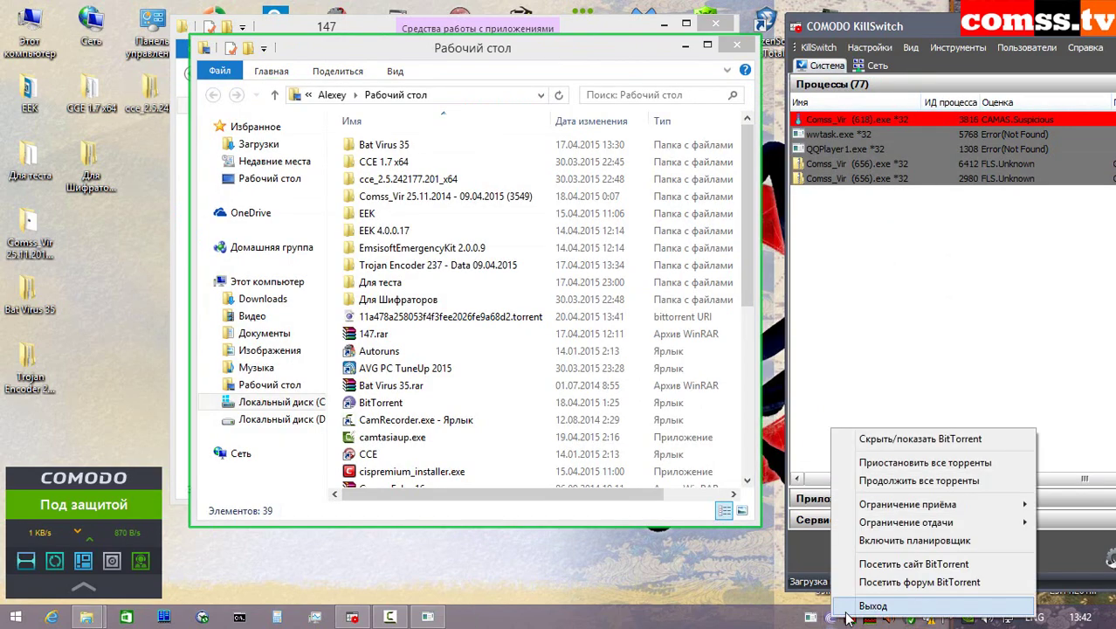
click(841, 602)
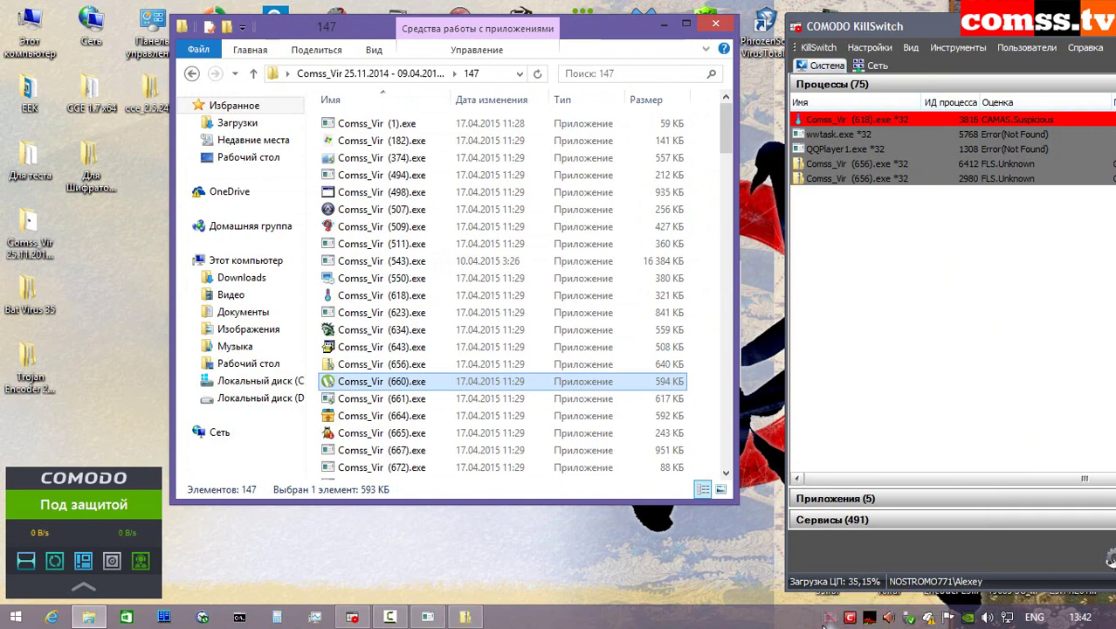
right_click(830, 617)
click(865, 604)
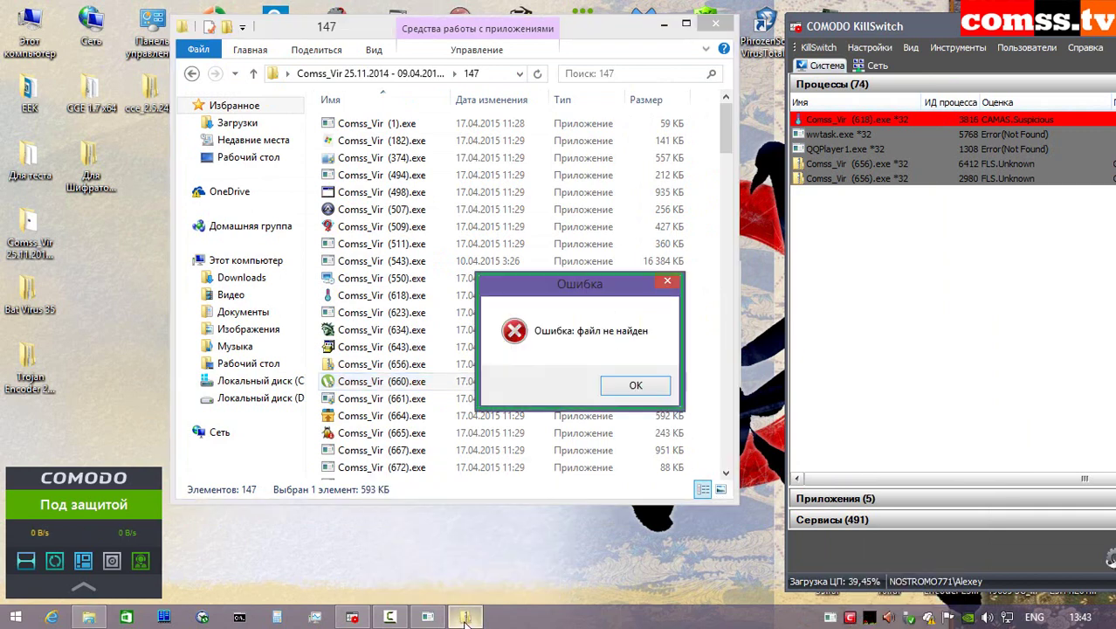
click(634, 385)
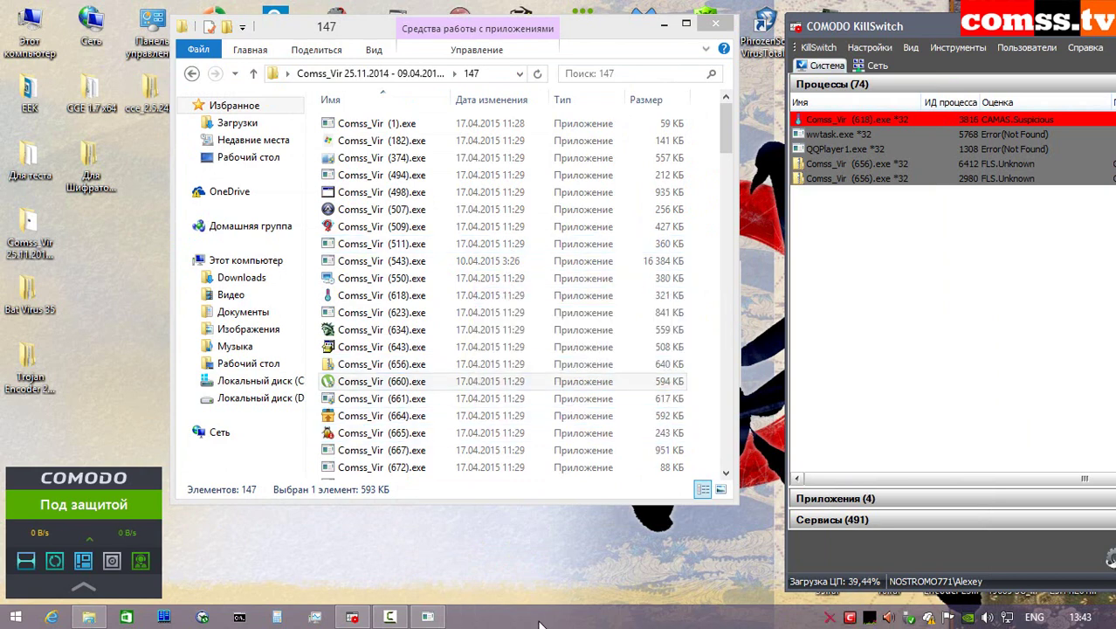
click(685, 363)
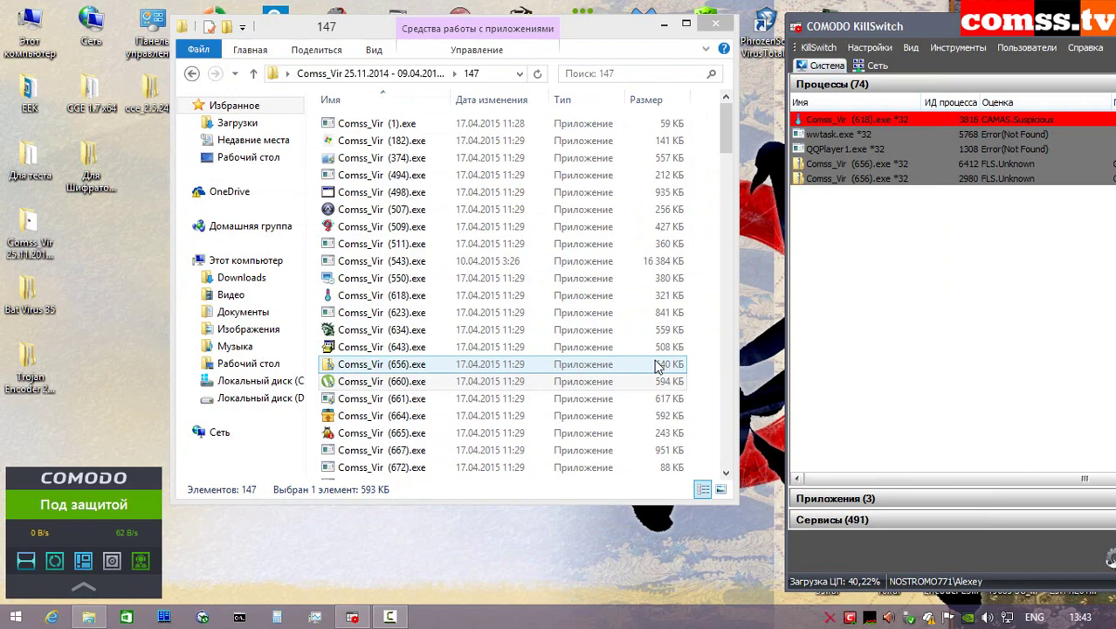
- Run Comss_Vir (661).exe in the COMODO Sandbox and close its isolation alert and error dialog
click(427, 401)
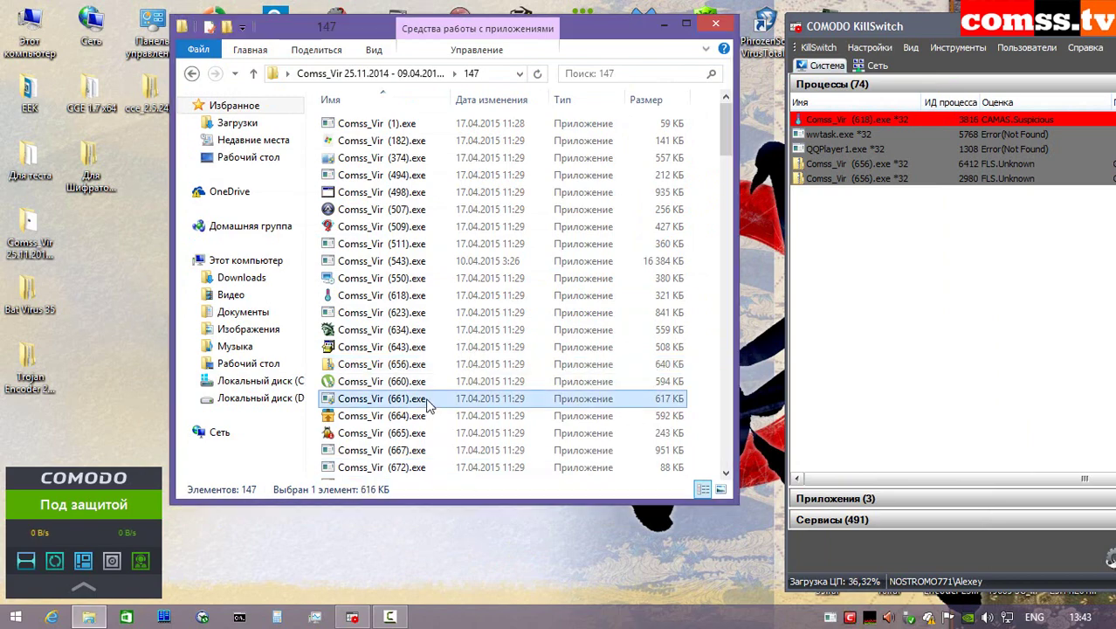
right_click(428, 404)
click(505, 292)
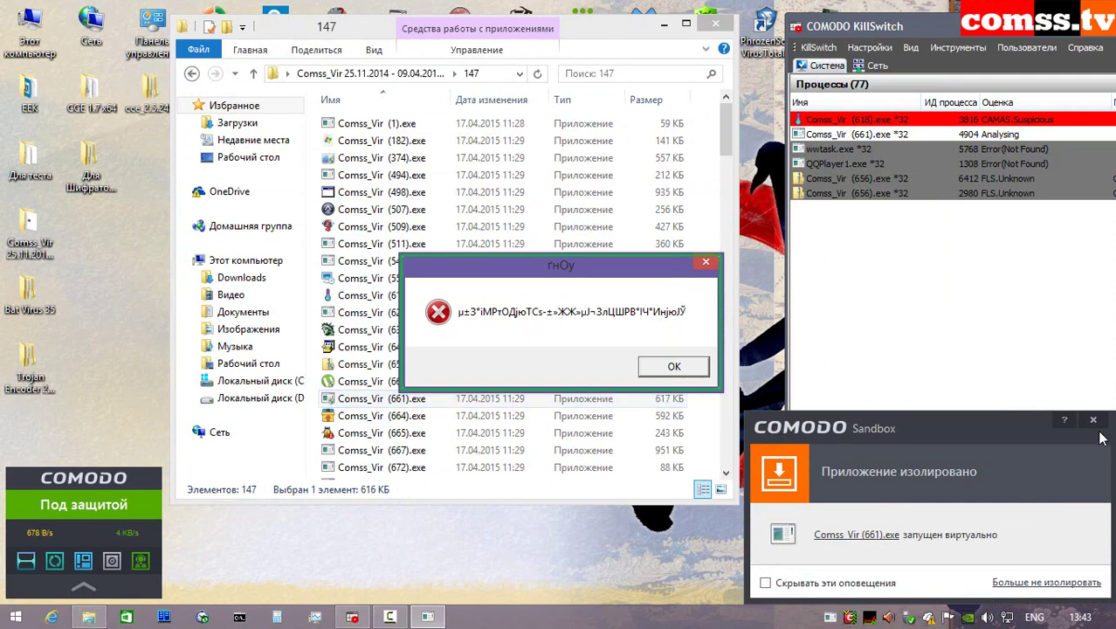
click(1093, 421)
click(664, 367)
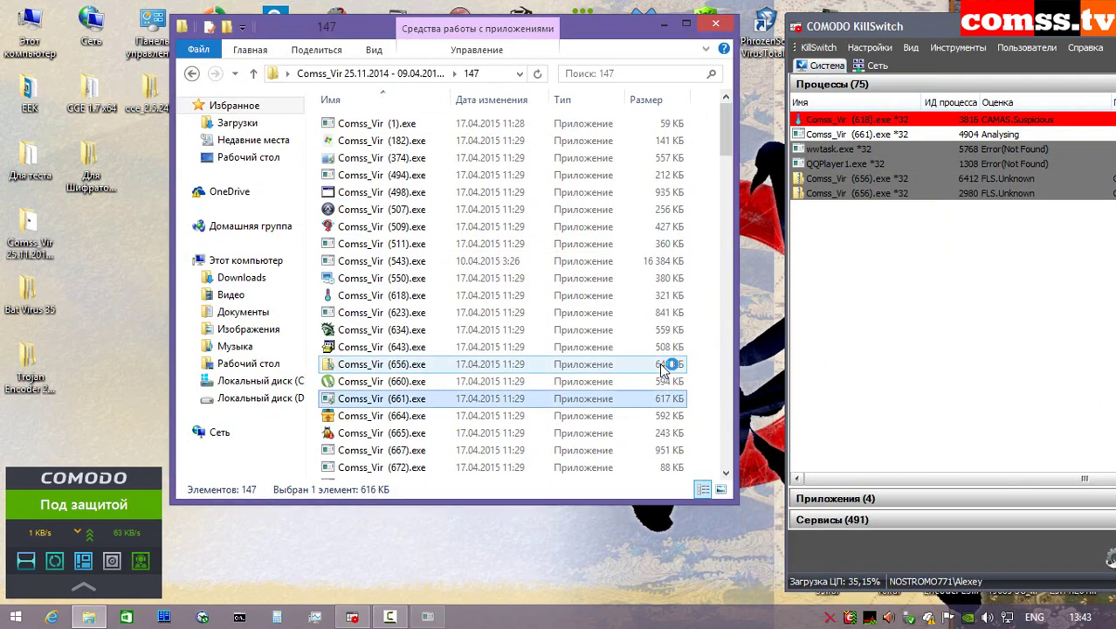
- Run Comss_Vir (664).exe in the COMODO Sandbox, close the alert and start its HaoZip extraction to C:\Program Files (x86)\
right_click(427, 416)
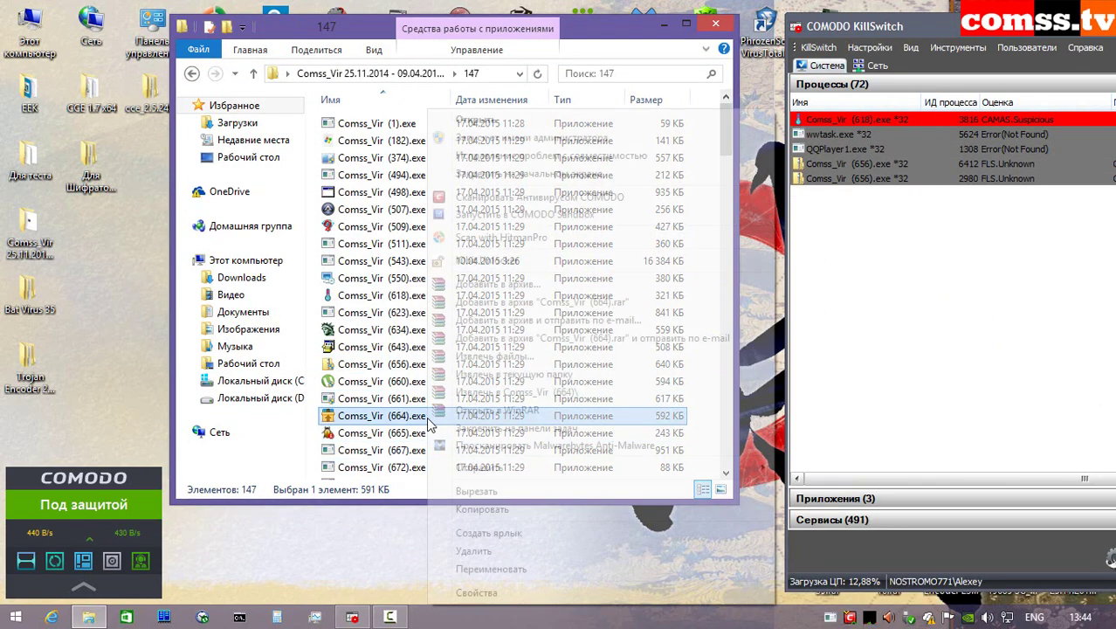
click(512, 217)
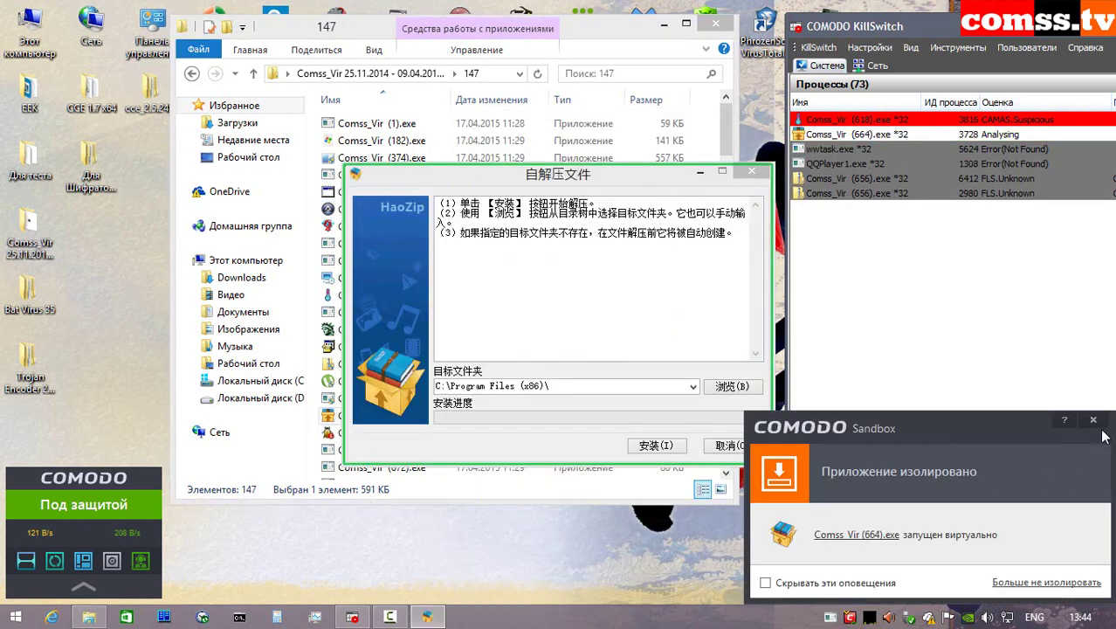
click(1093, 432)
click(657, 445)
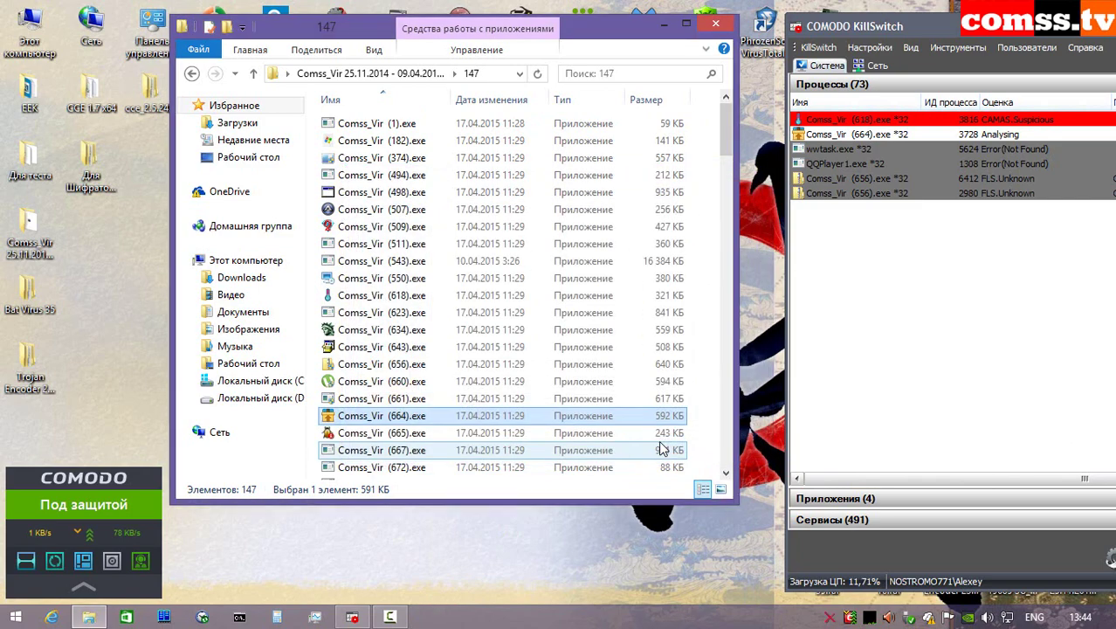
- Run Comss_Vir (664).exe in the COMODO Sandbox once more and cancel its HaoZip extractor
right_click(539, 415)
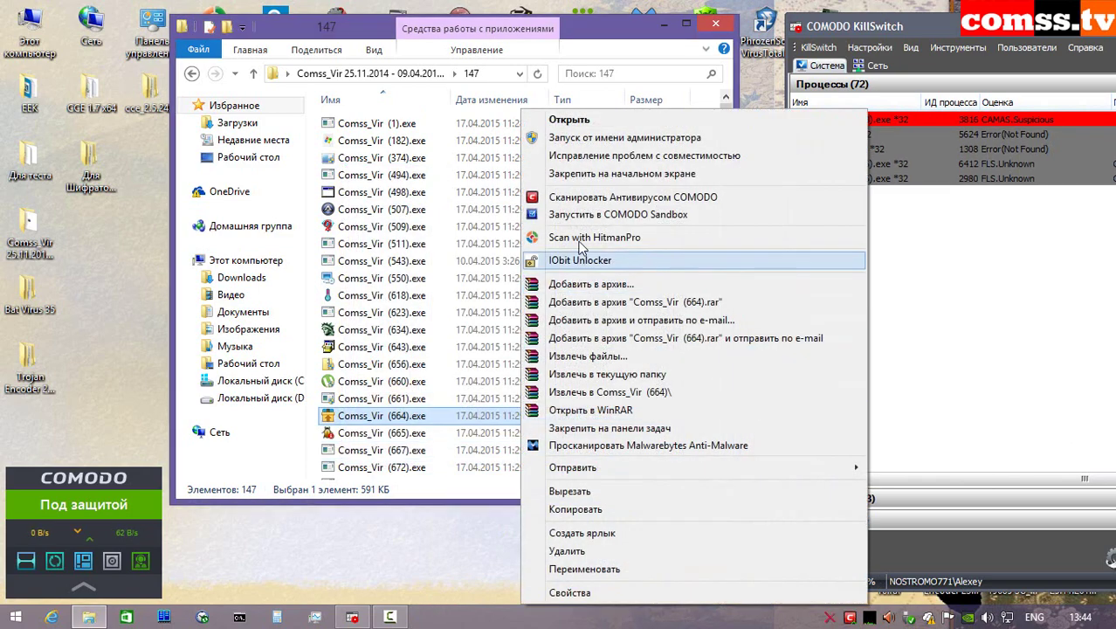
click(585, 216)
click(748, 446)
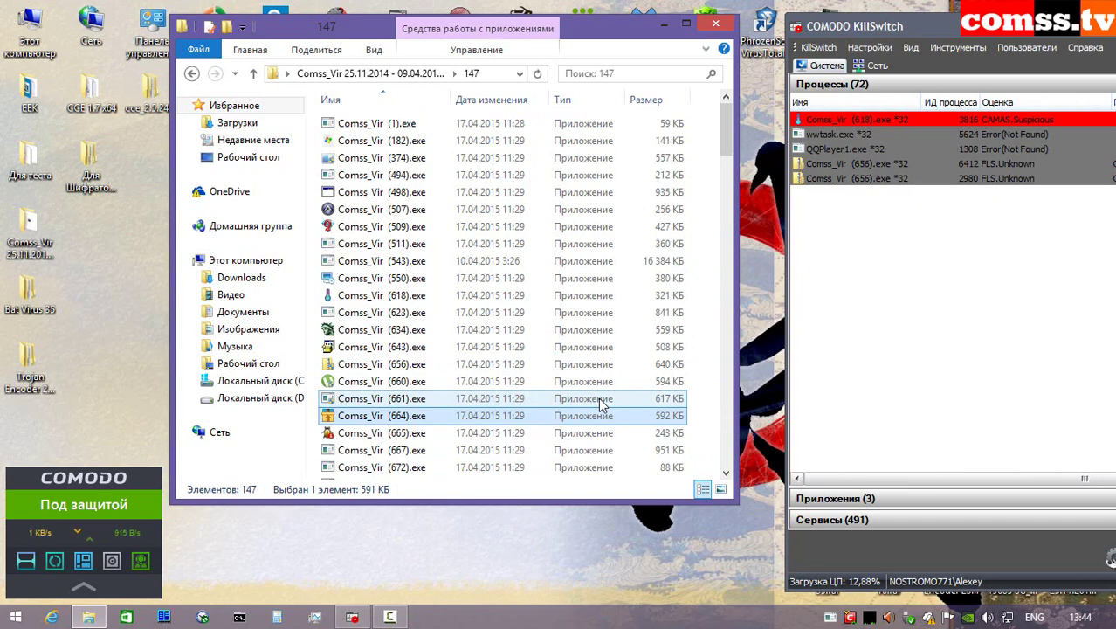
- Run Comss_Vir (665).exe and Comss_Vir (667).exe in the COMODO Sandbox
right_click(461, 434)
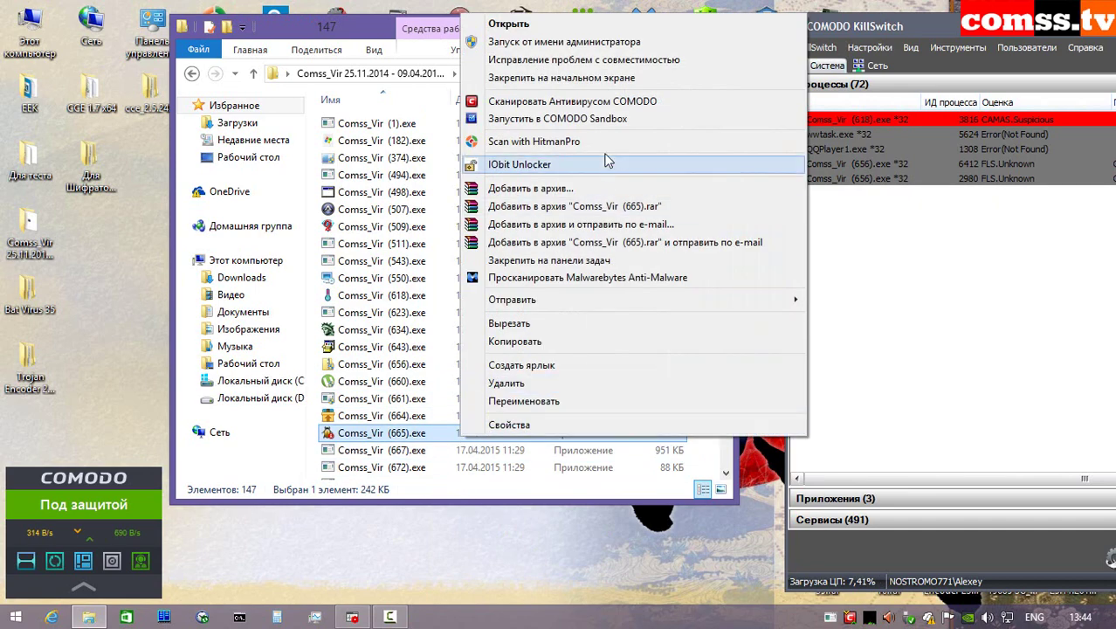
click(605, 118)
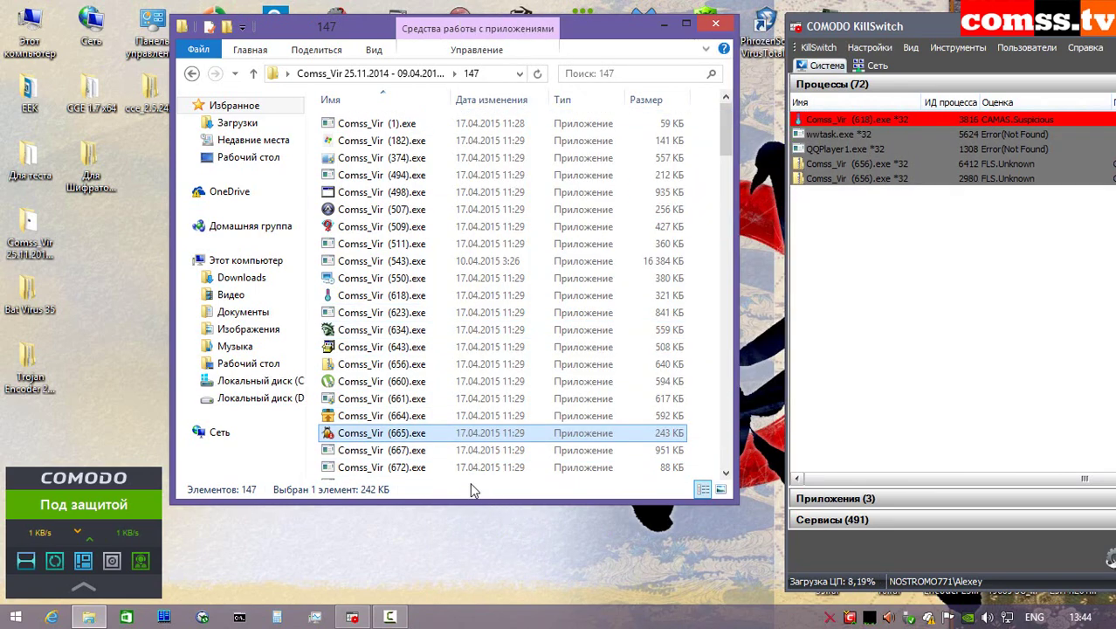
right_click(434, 450)
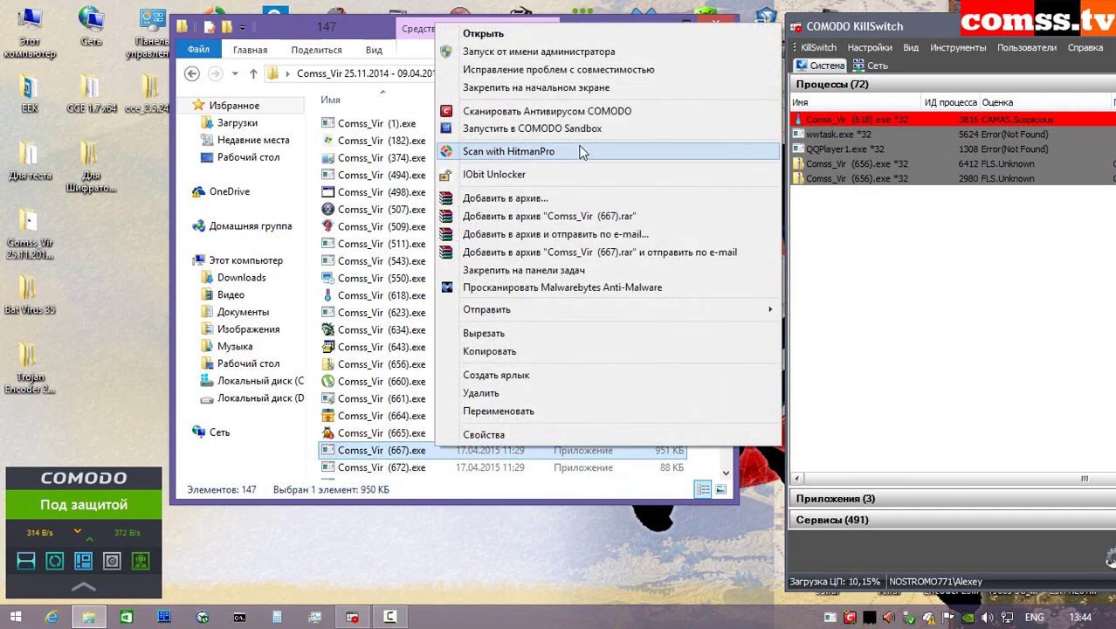
click(578, 129)
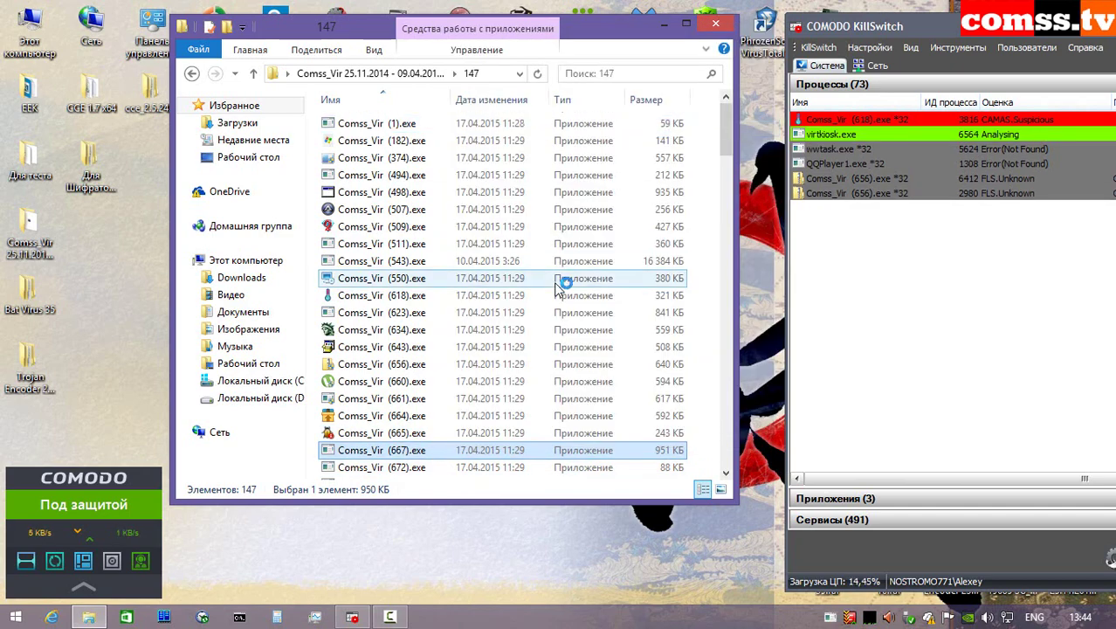
- Run Comss_Vir (672).exe in the COMODO Sandbox and close the isolation alerts for it and for Syslemjxwcp.exe
click(408, 470)
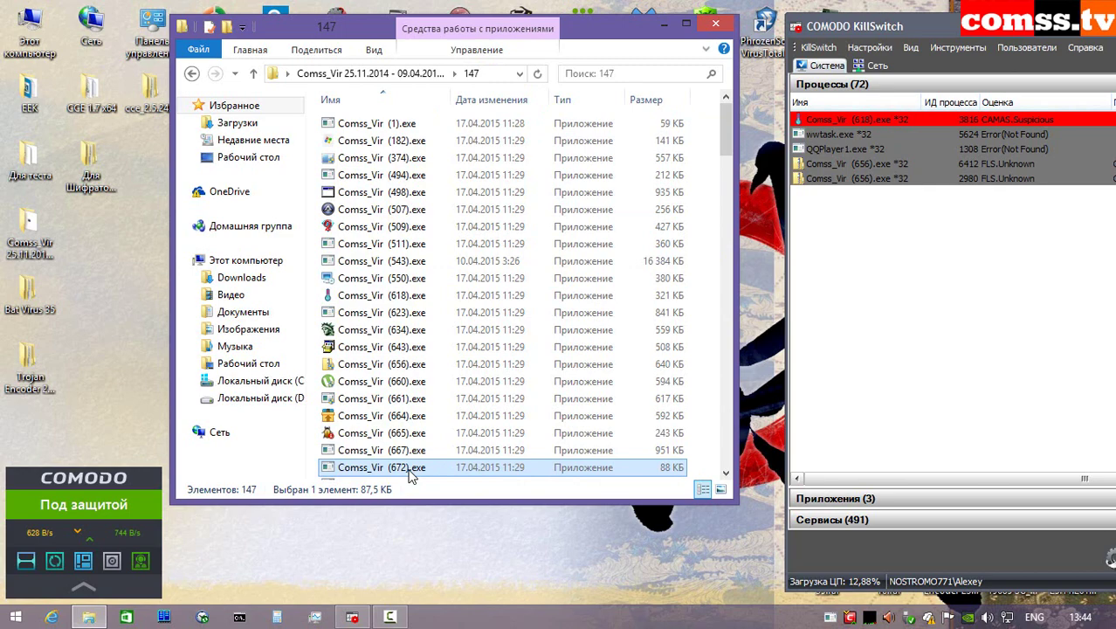
right_click(411, 472)
click(485, 160)
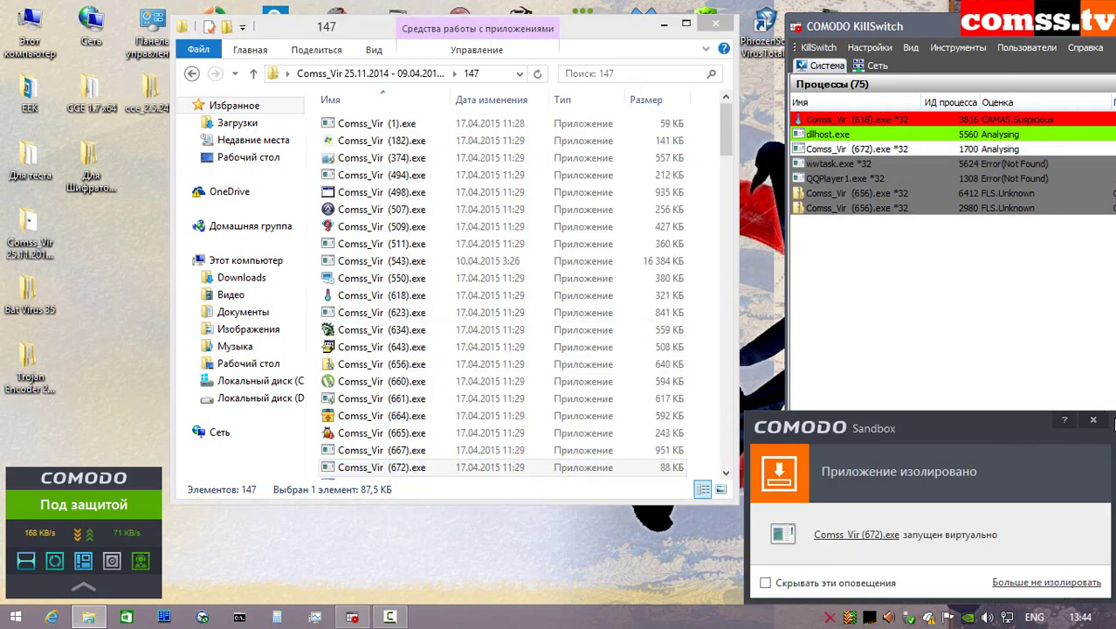
click(1097, 423)
scroll(473, 294, down, 7)
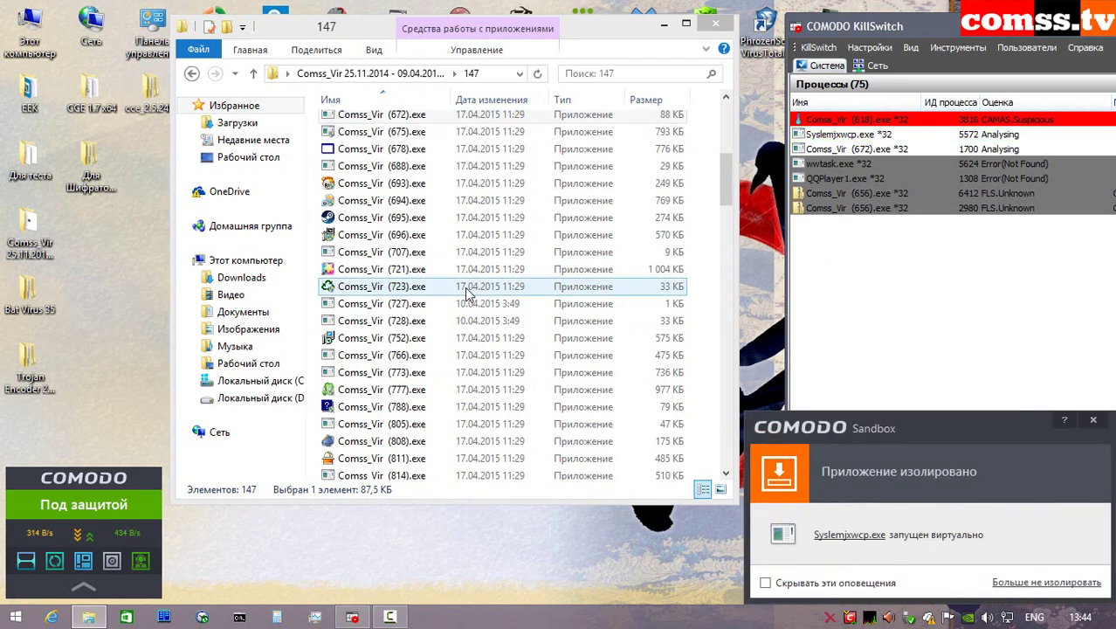
click(1092, 420)
- Run Comss_Vir (675).exe in the COMODO Sandbox and close its isolation alert
right_click(472, 131)
click(539, 217)
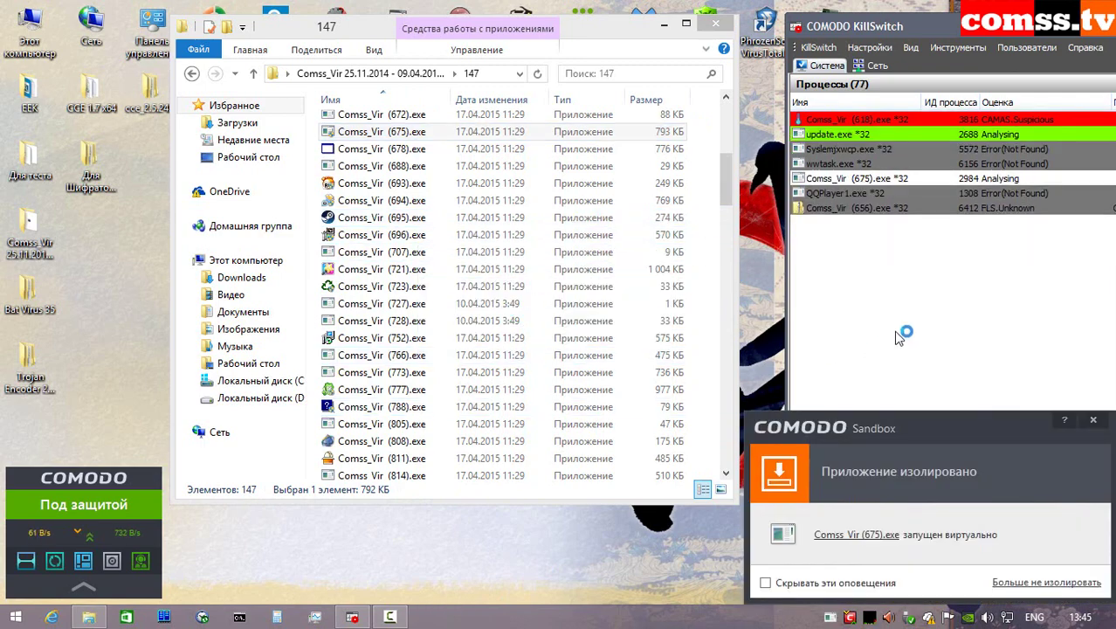
click(1092, 420)
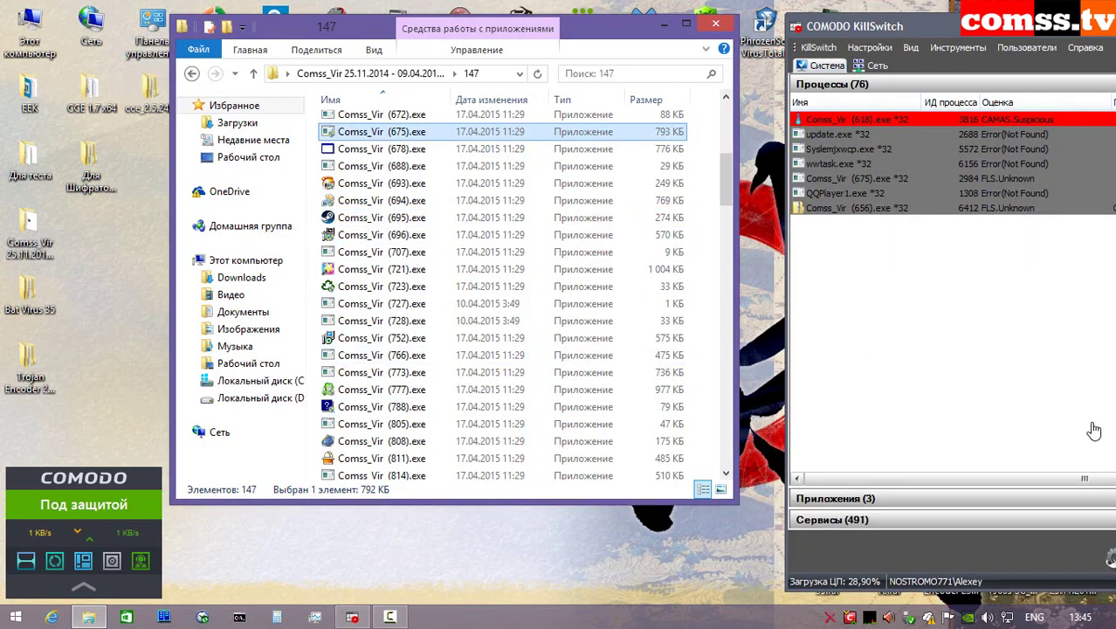
- Run Comss_Vir (678).exe in the COMODO Sandbox and close the cloud scanner and isolation alerts
right_click(442, 150)
click(513, 257)
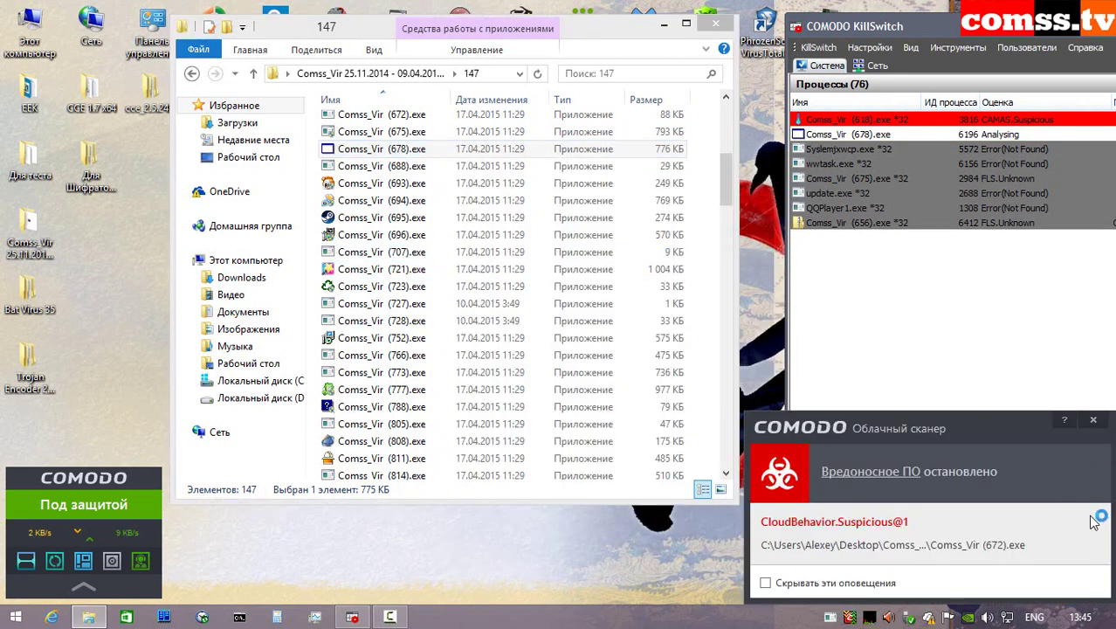
click(1094, 422)
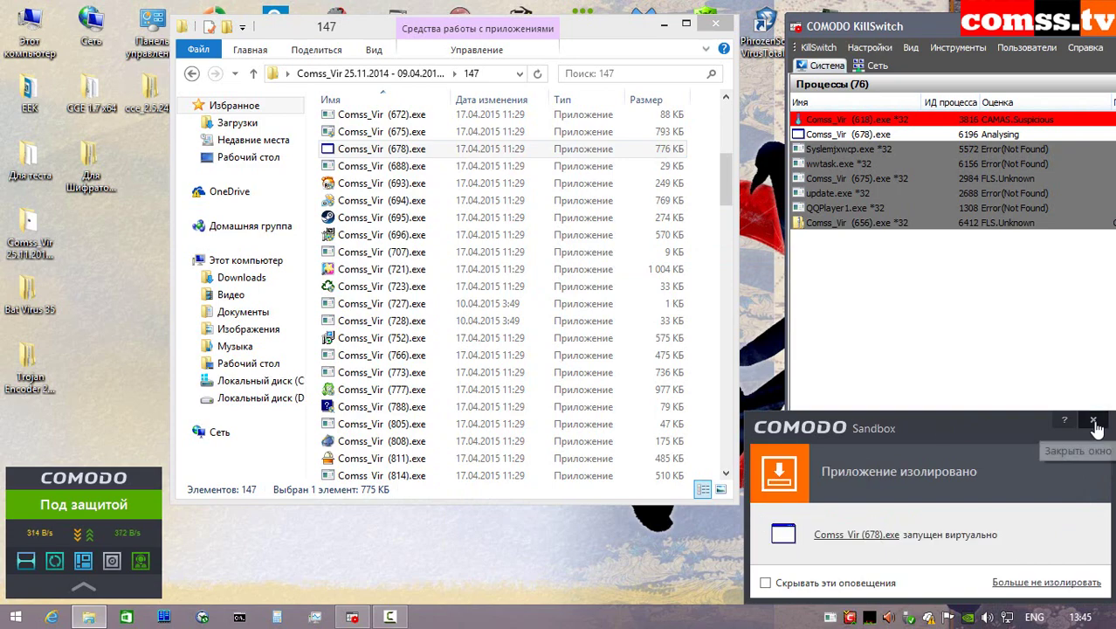
click(1094, 423)
- Run Comss_Vir (688).exe in the COMODO Sandbox
right_click(446, 166)
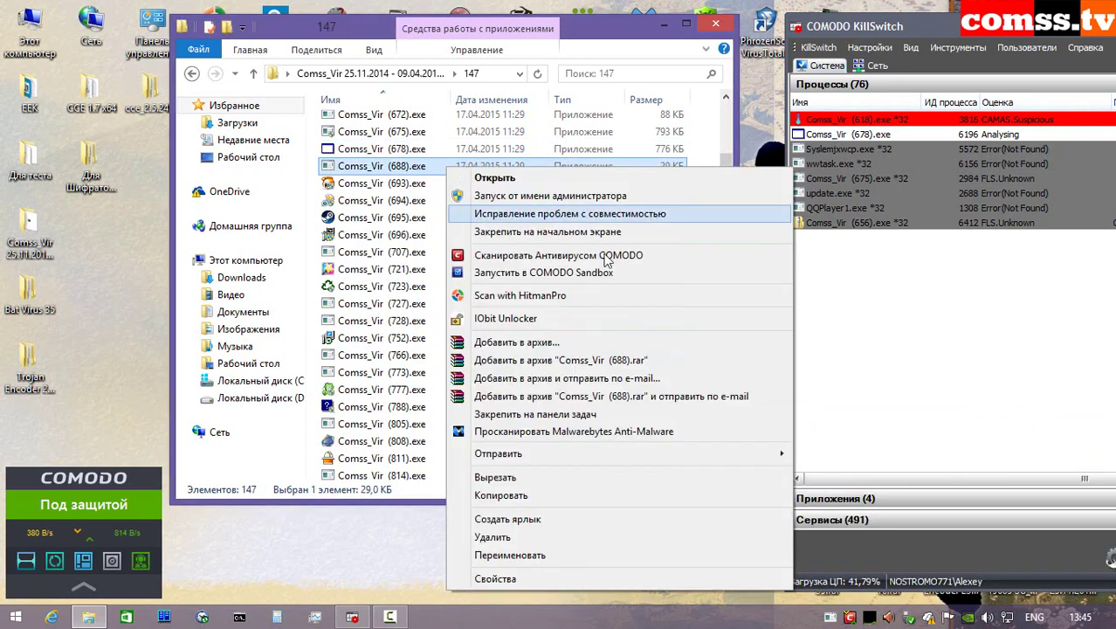
click(585, 273)
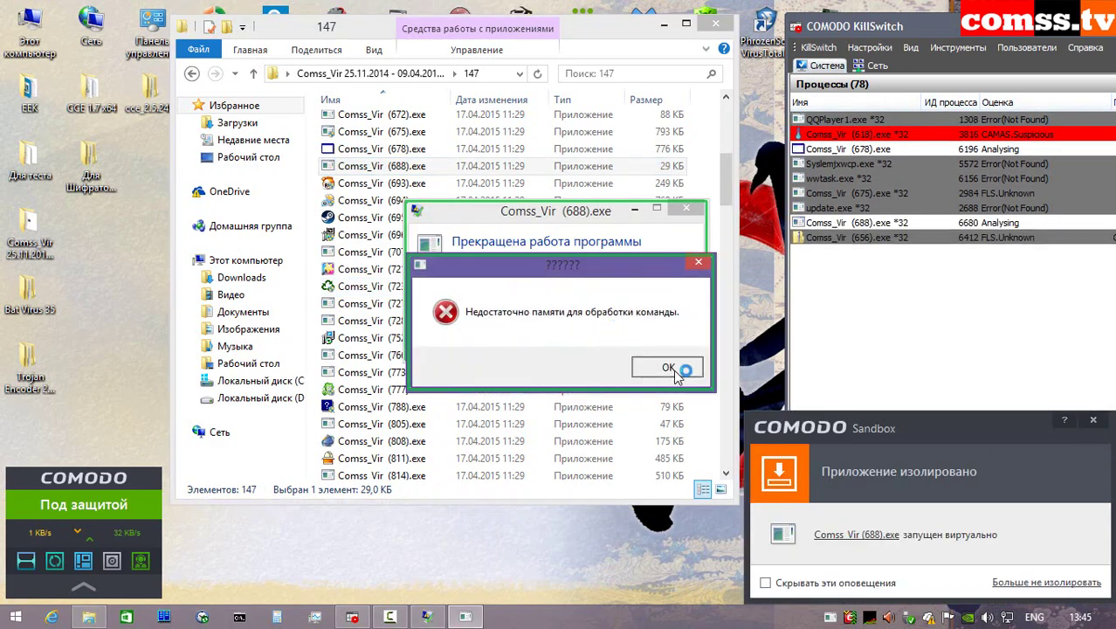
- Dismiss the memory error and crash dialog of Comss_Vir (688).exe and close its isolation alert
click(670, 368)
click(600, 374)
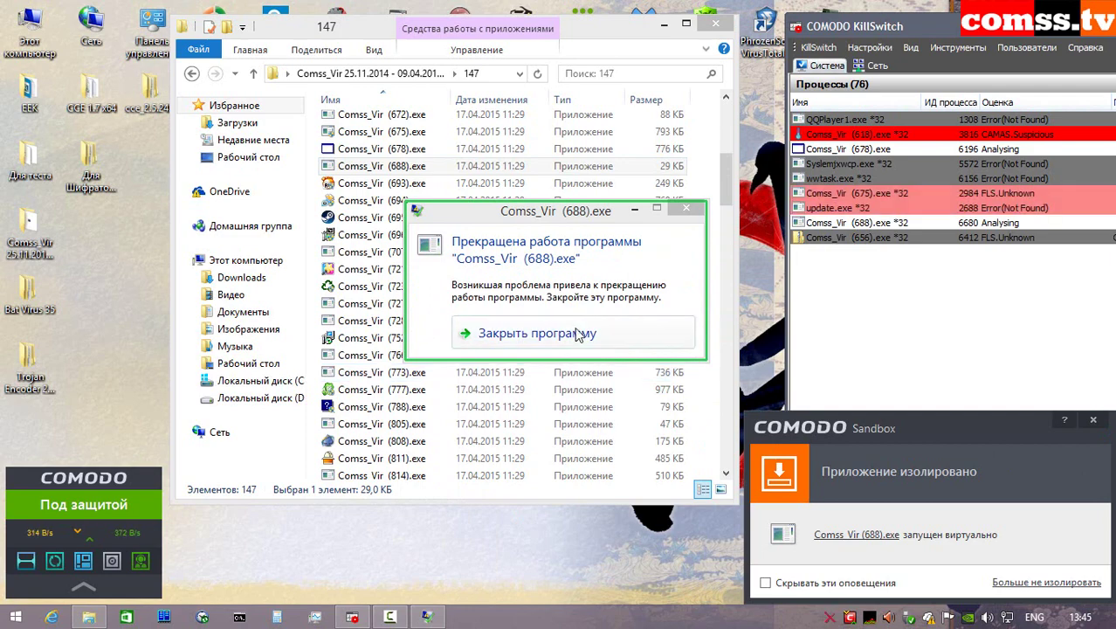
click(576, 333)
click(1076, 421)
- Run Comss_Vir (693).exe in the COMODO Sandbox and dismiss its missing language DLL error
right_click(437, 183)
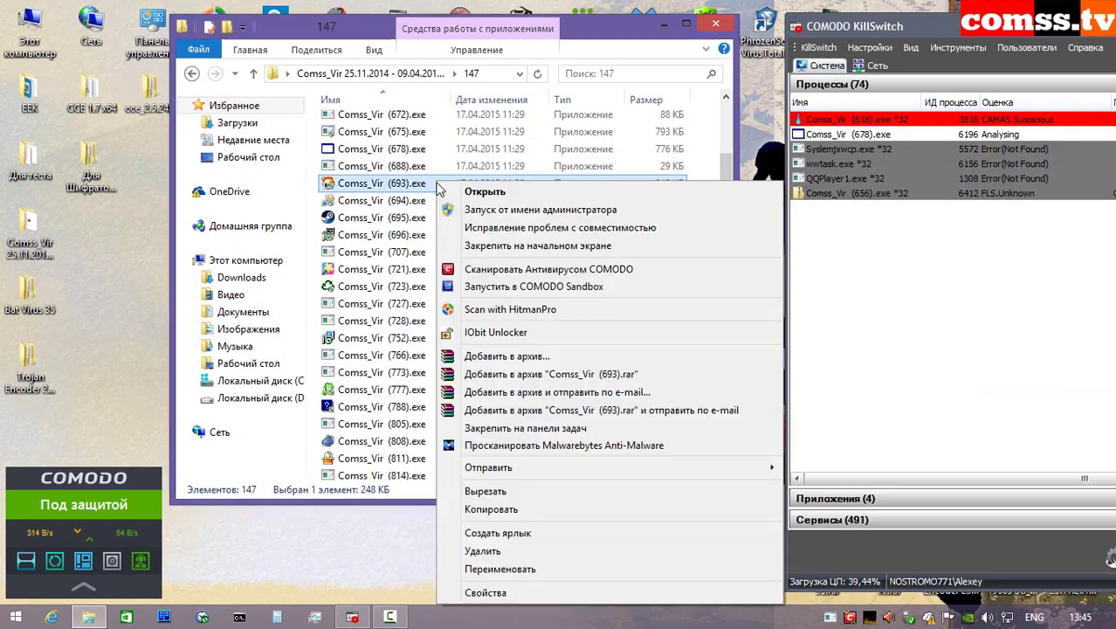
click(528, 285)
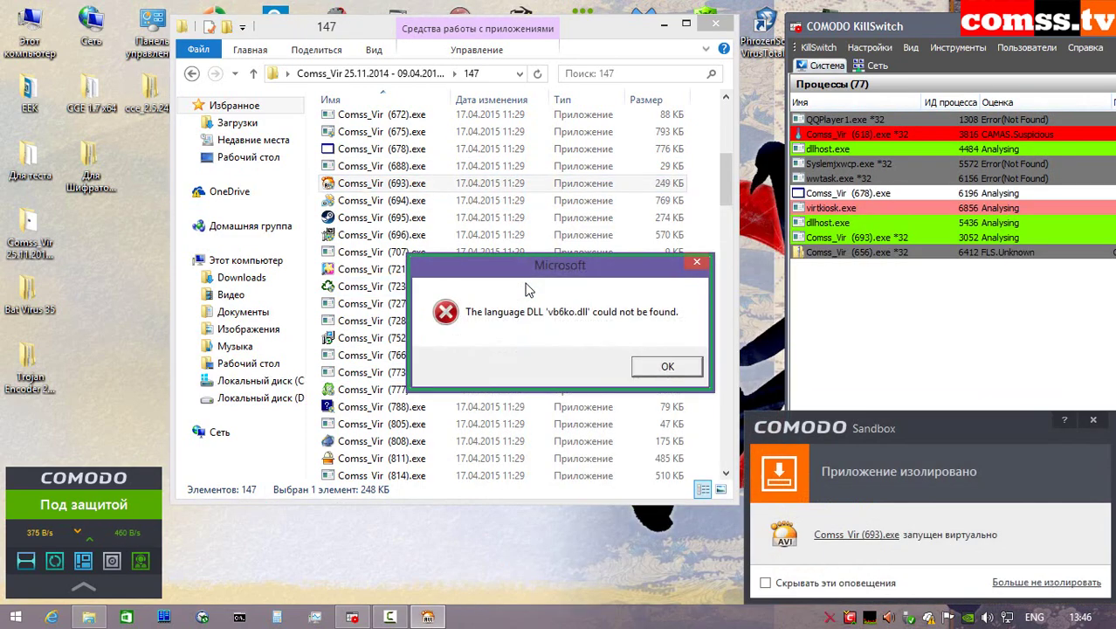
click(668, 367)
- Run Comss_Vir (694).exe in the COMODO Sandbox, dismissing its NSIS error and isolation alert
right_click(437, 200)
click(527, 286)
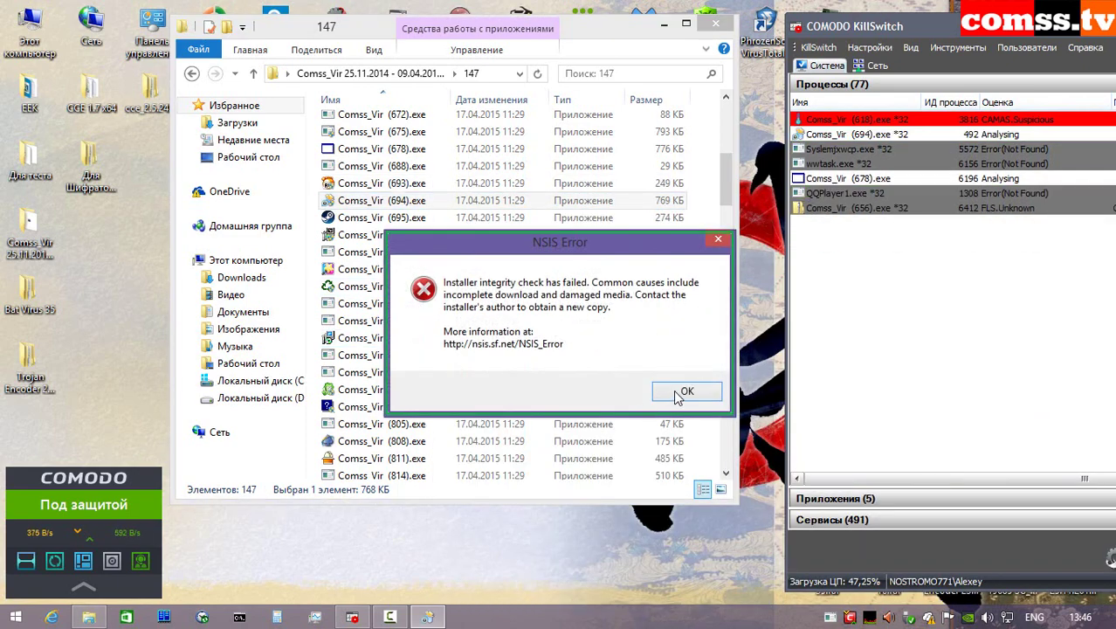
click(686, 393)
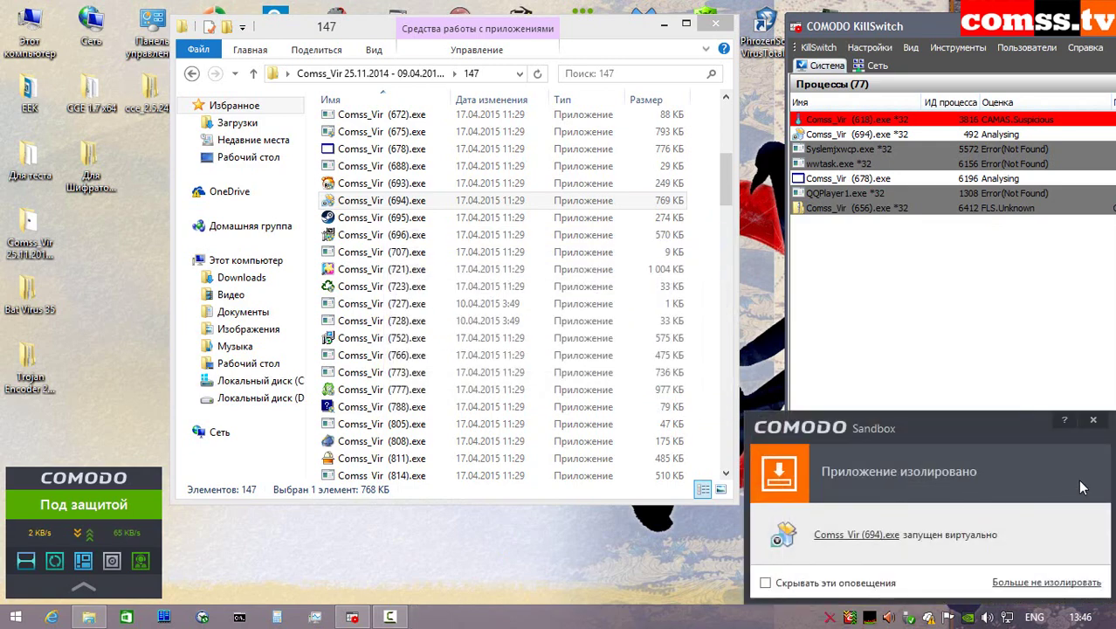
click(1092, 423)
- Run Comss_Vir (695).exe in the COMODO Sandbox and close its isolation alert
right_click(435, 217)
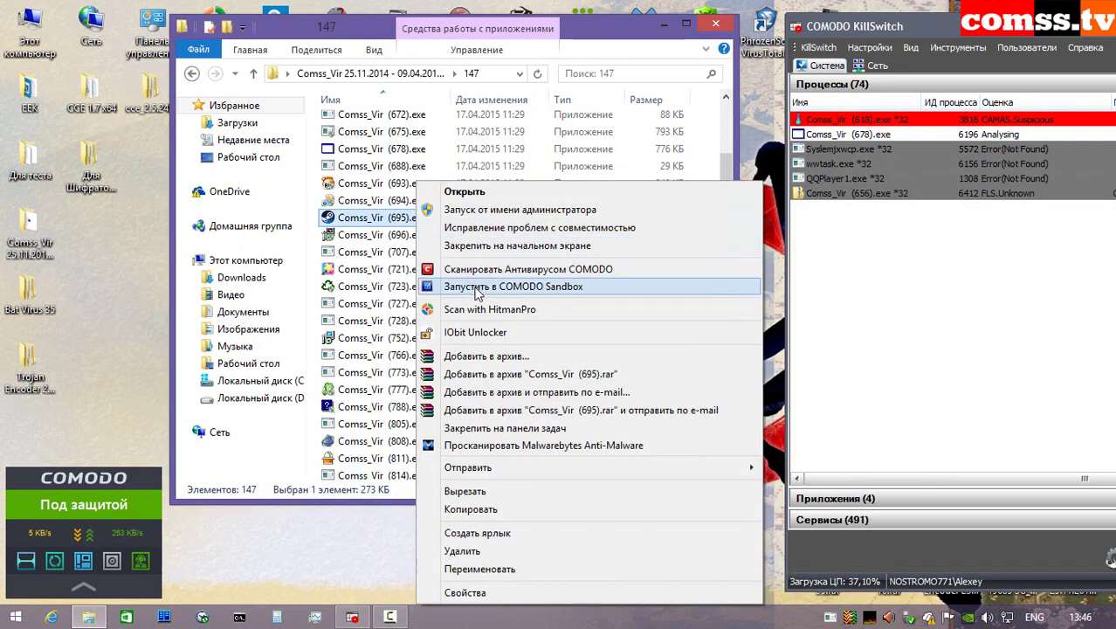
click(476, 286)
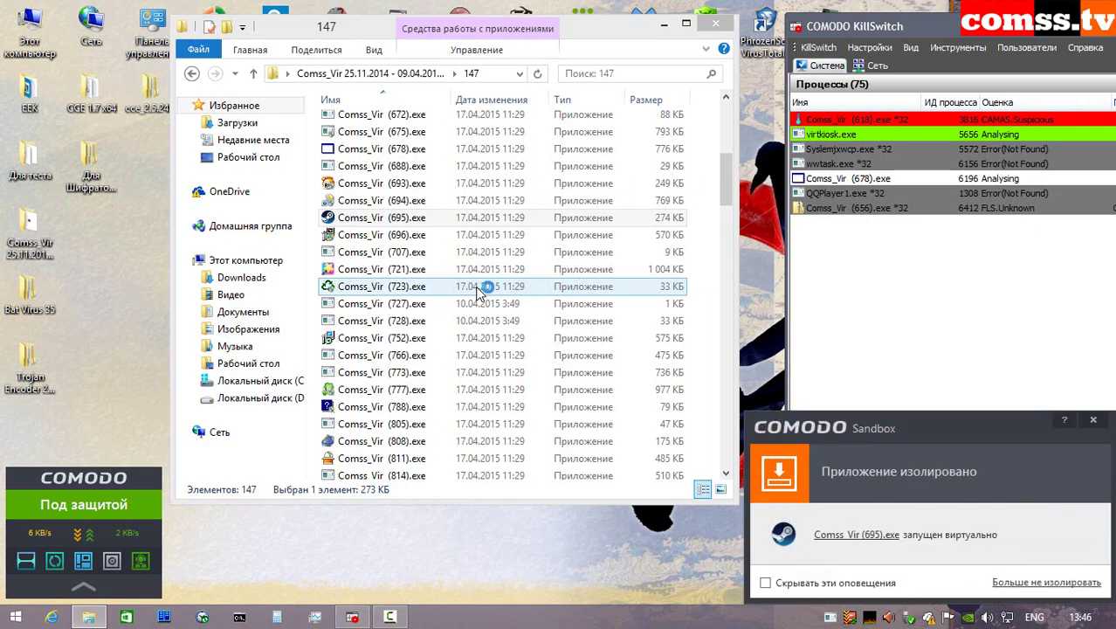
click(1094, 421)
- Run Comss_Vir (696).exe in the COMODO Sandbox and close the isolation alert for SourceApp.mg.exe
click(418, 236)
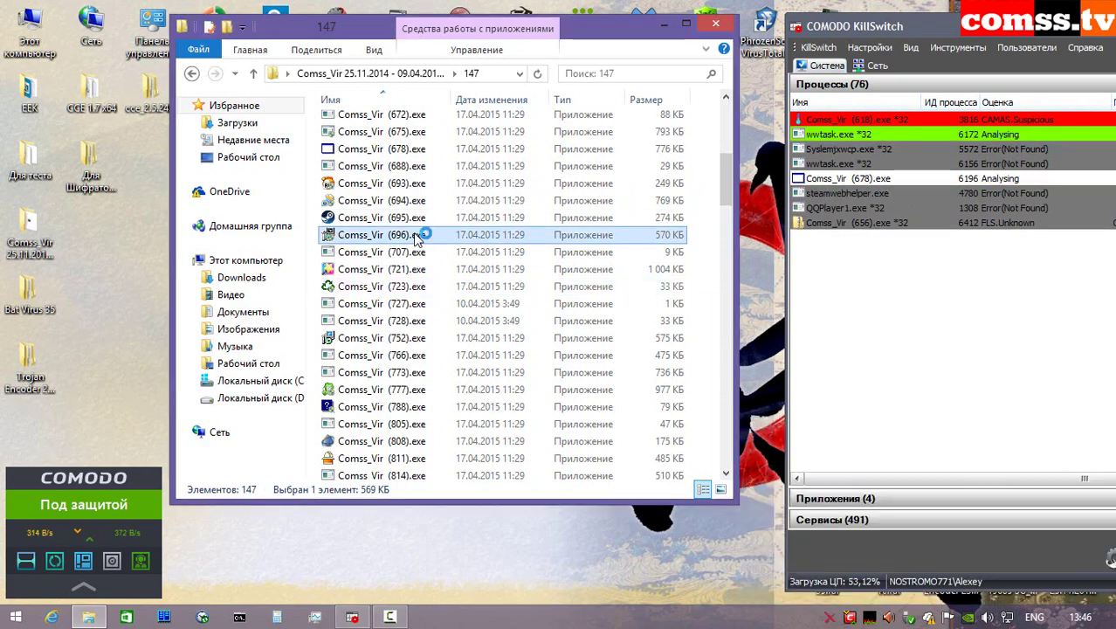
right_click(415, 236)
click(499, 289)
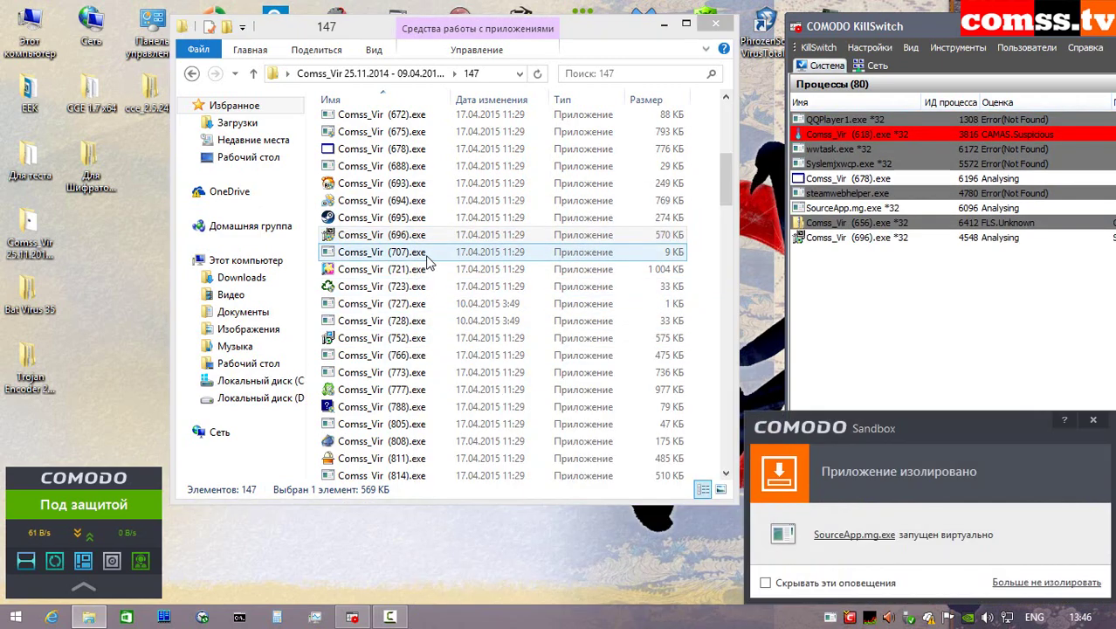
click(1094, 423)
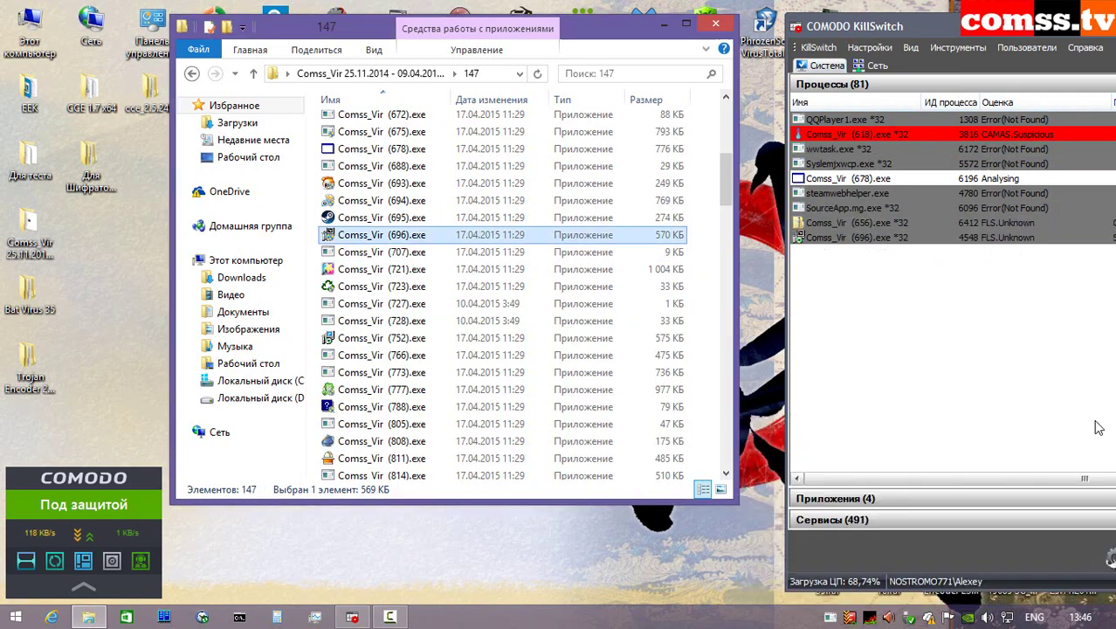
- Run Comss_Vir (707).exe in the COMODO Sandbox
click(419, 253)
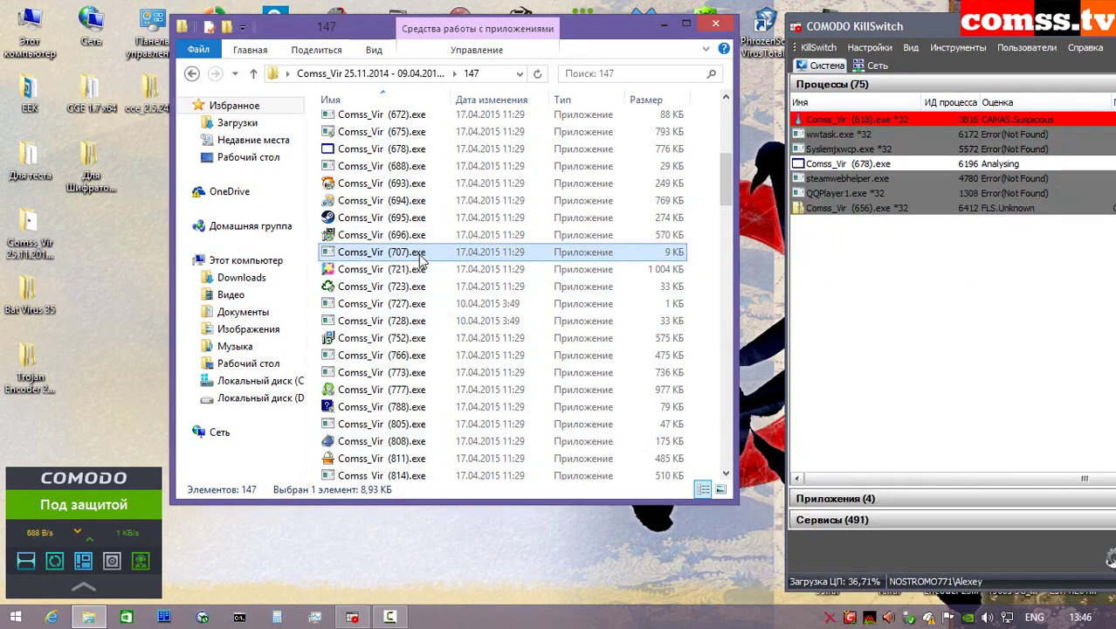
right_click(419, 260)
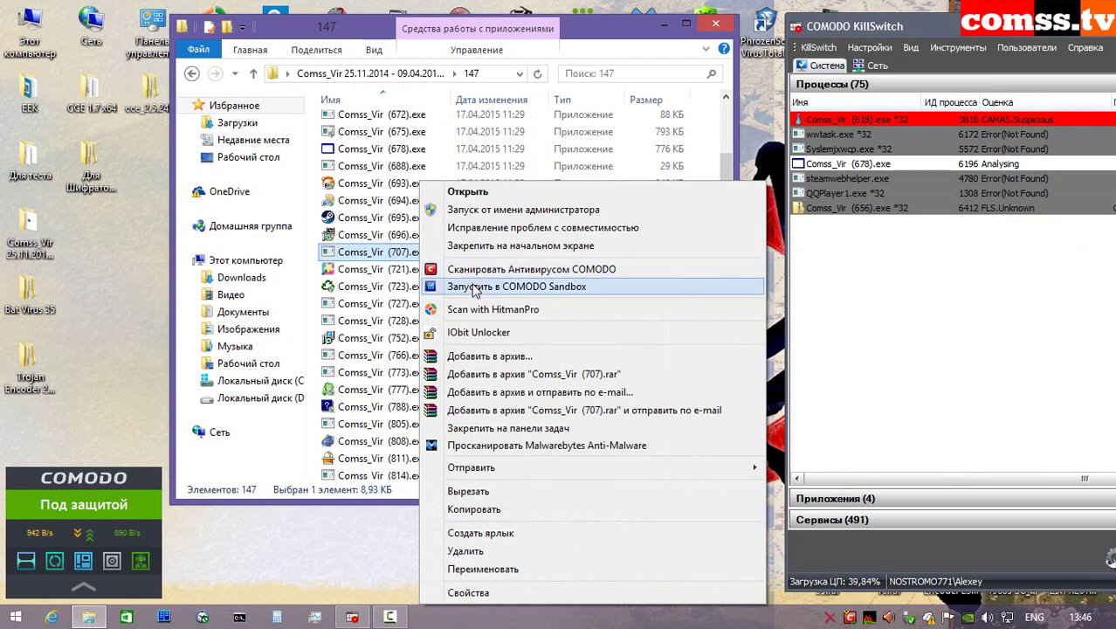
click(473, 290)
- Run Comss_Vir (721).exe in the COMODO Sandbox, dismissing its isolation alert, SkinCenter.dll error and crash dialog
click(434, 271)
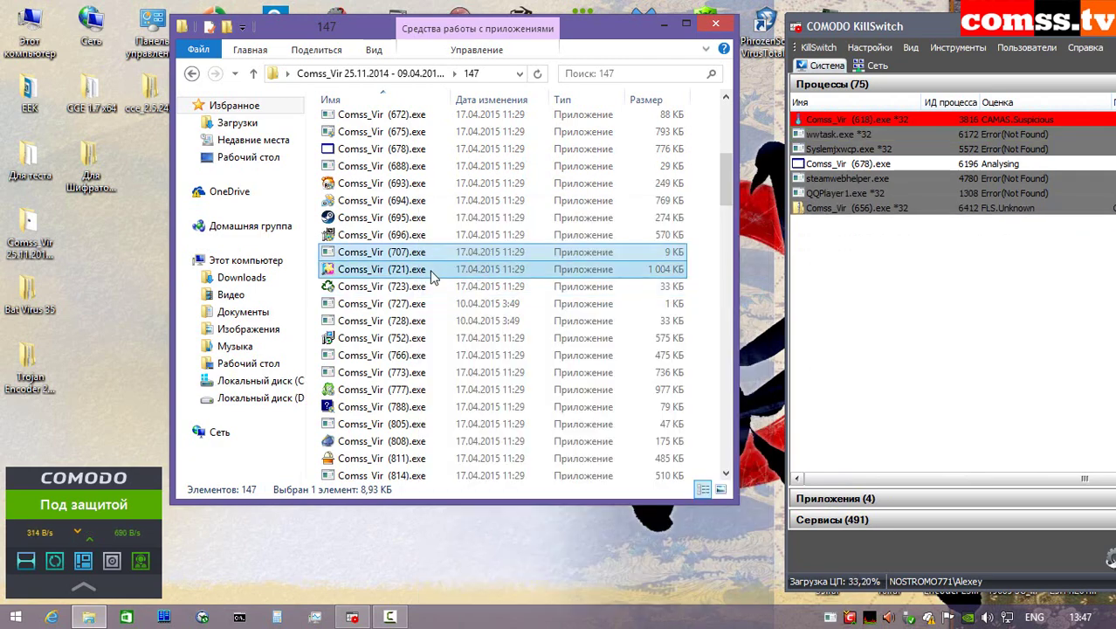
right_click(430, 274)
click(496, 288)
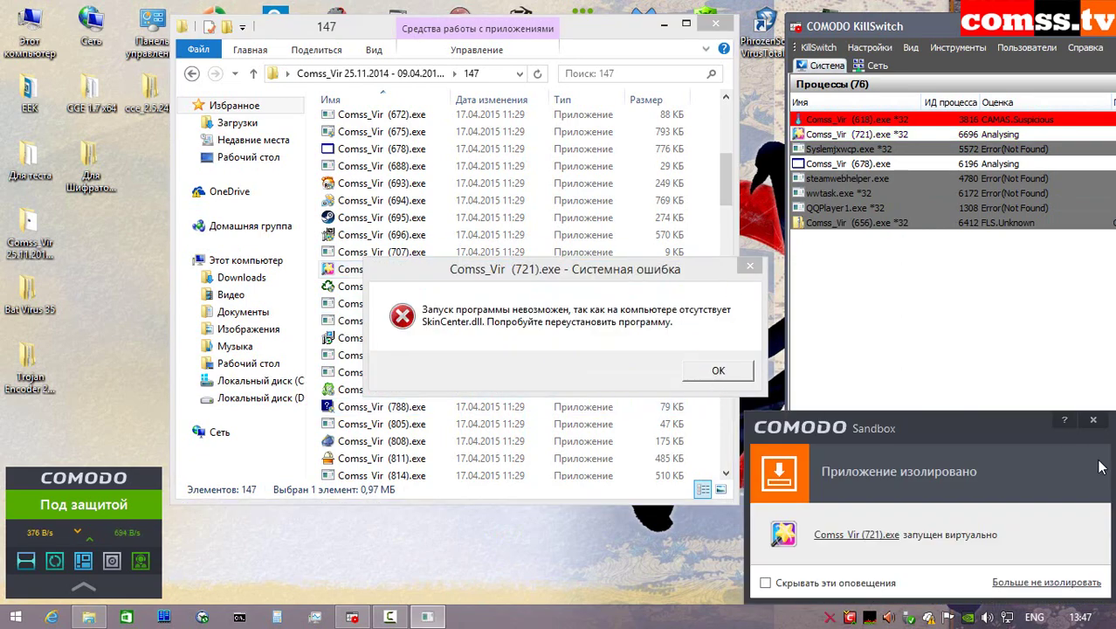
click(1092, 421)
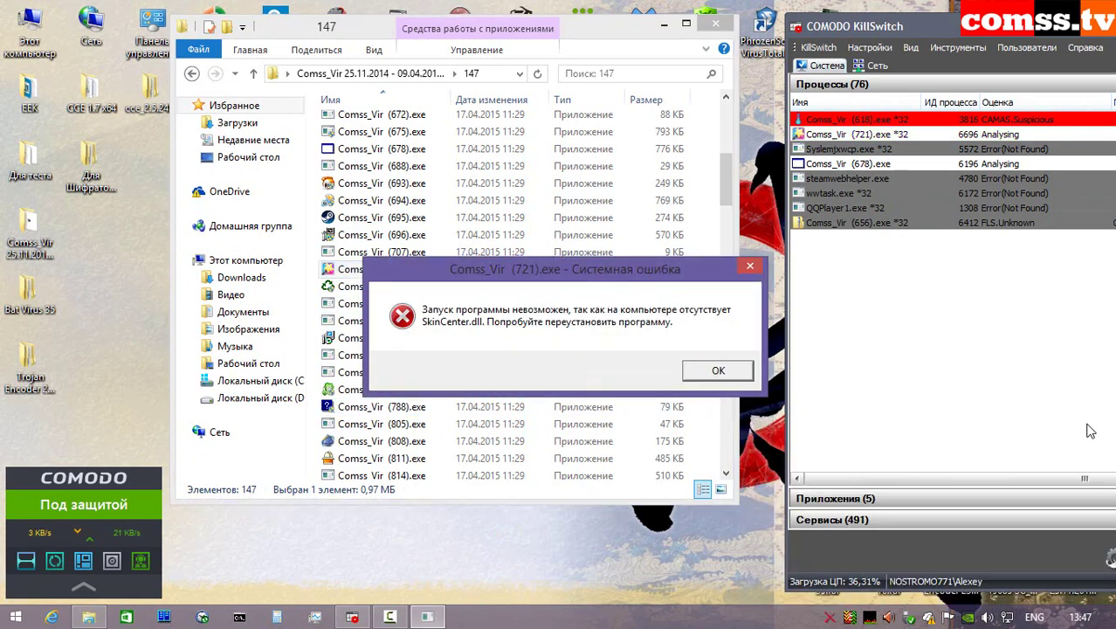
click(710, 370)
click(568, 330)
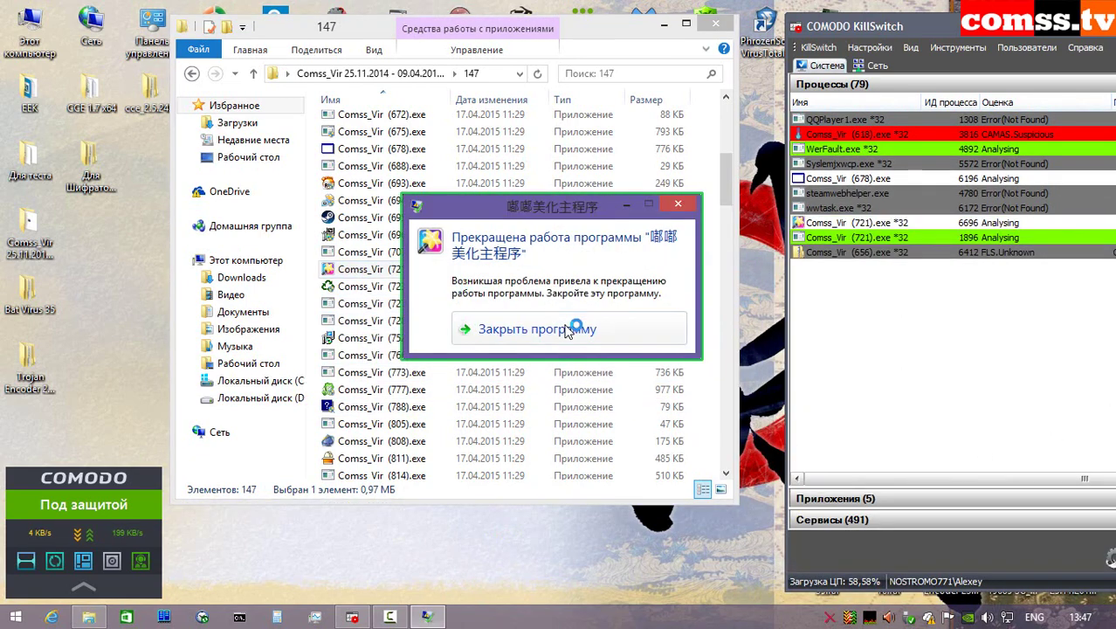
- Run Comss_Vir (723).exe in the COMODO Sandbox, dismissing its MSCOMCTL.OCX error and isolation alert
click(437, 288)
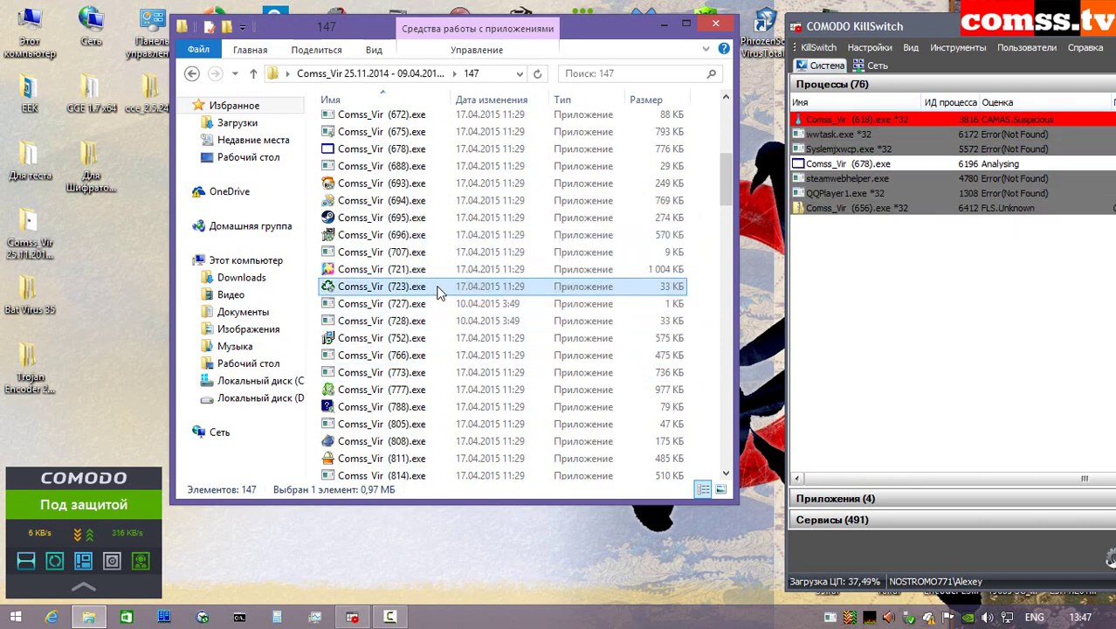
right_click(437, 288)
click(500, 288)
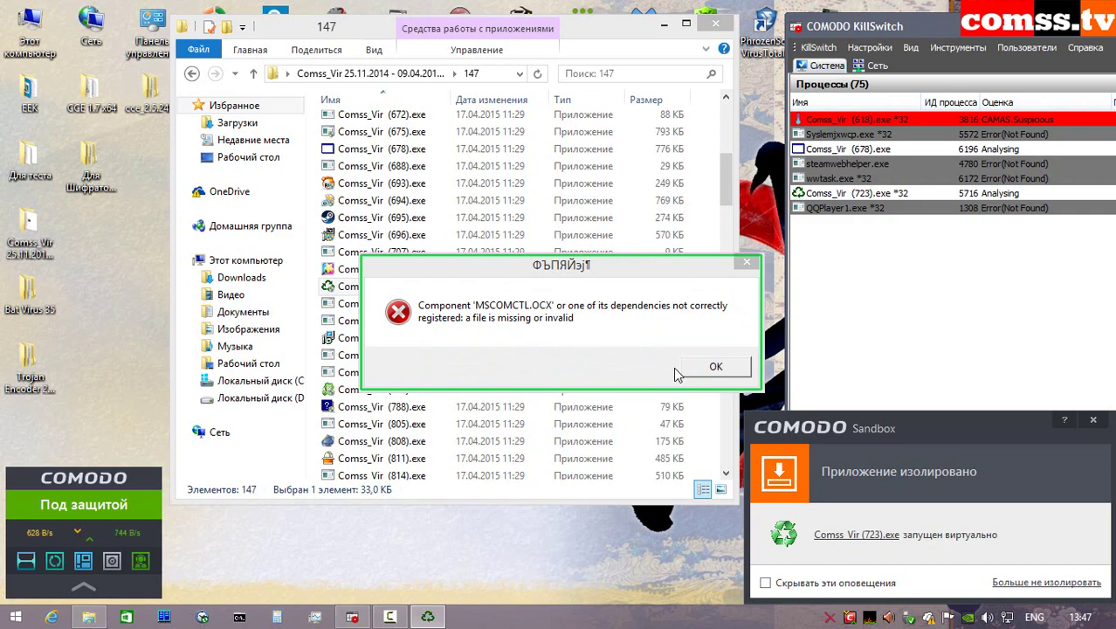
click(715, 368)
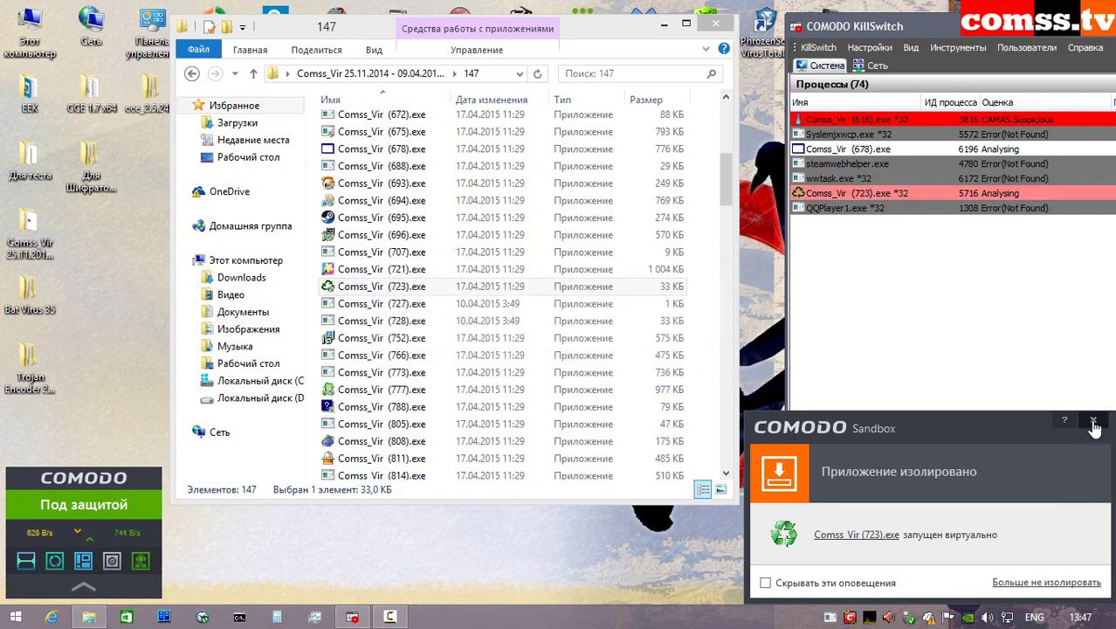
click(1092, 420)
- Run Comss_Vir (727).exe and Comss_Vir (728).exe in the COMODO Sandbox
right_click(424, 305)
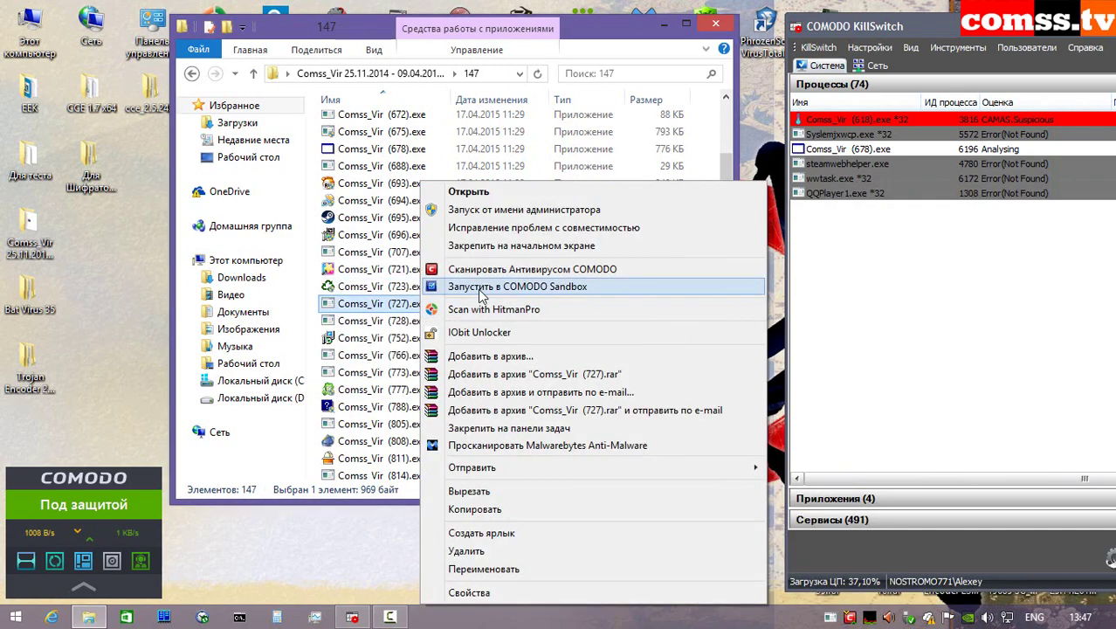
click(520, 287)
right_click(416, 321)
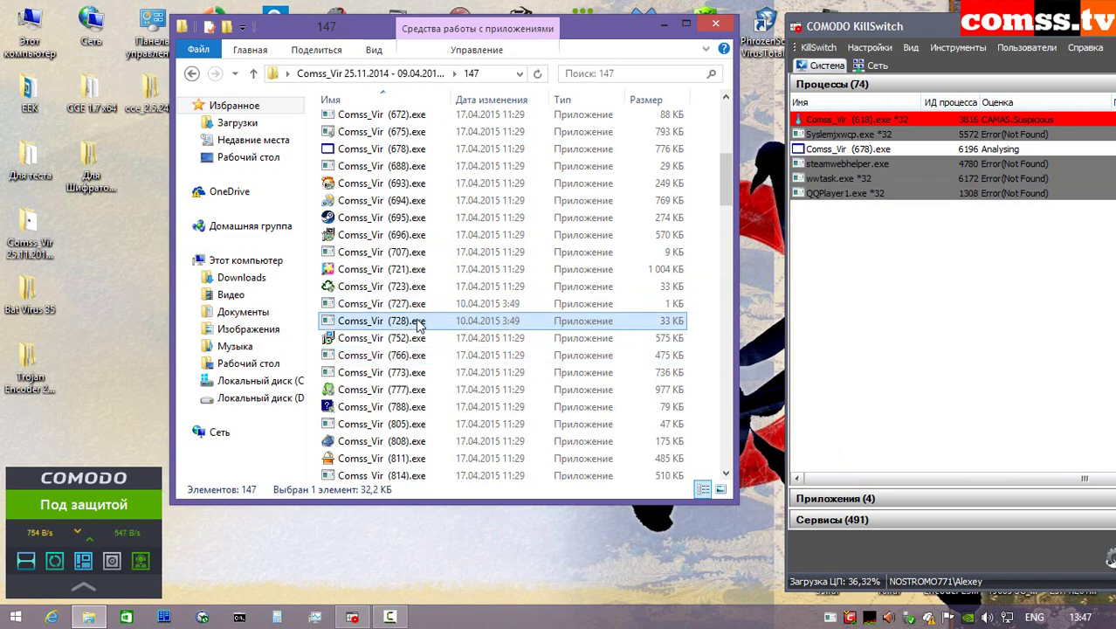
click(500, 289)
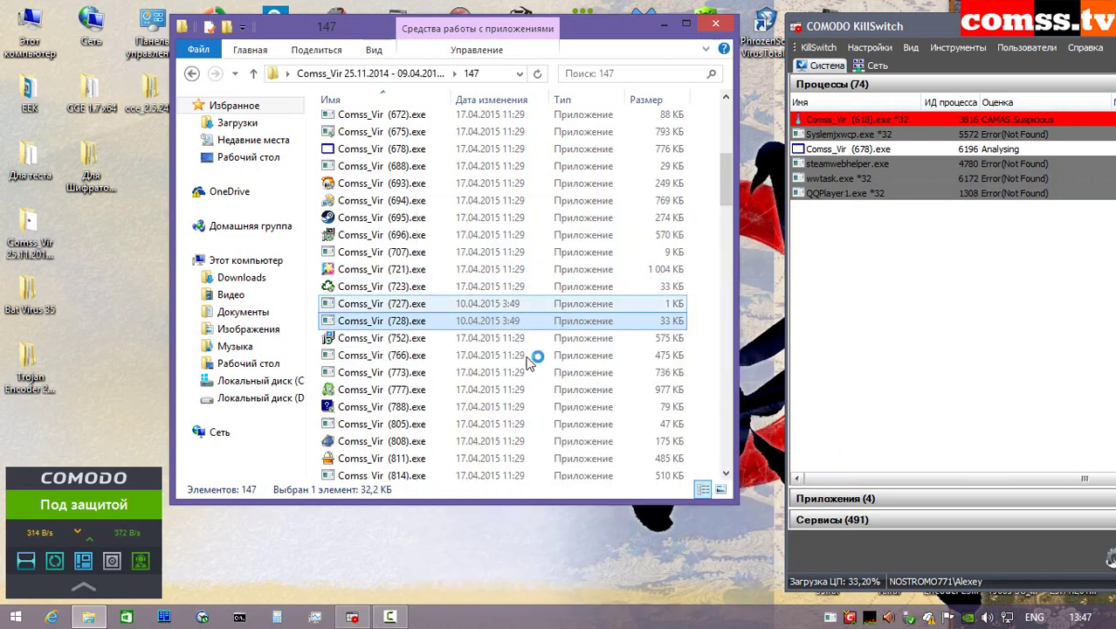
- Run Comss_Vir (752).exe in the COMODO Sandbox and close its isolation alert
right_click(431, 339)
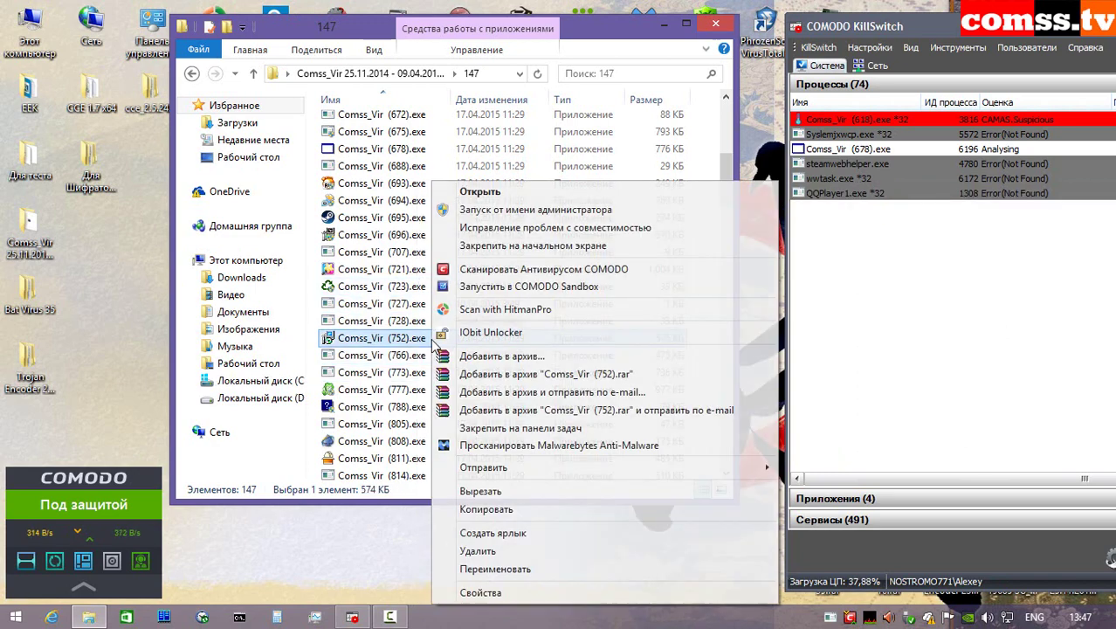
click(524, 286)
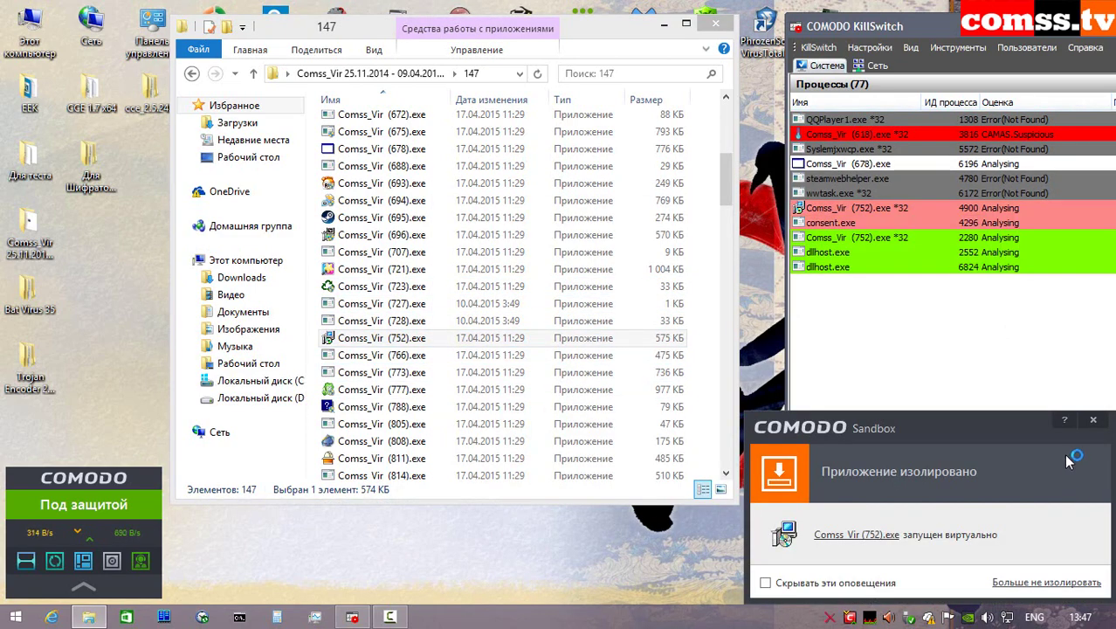
click(1092, 422)
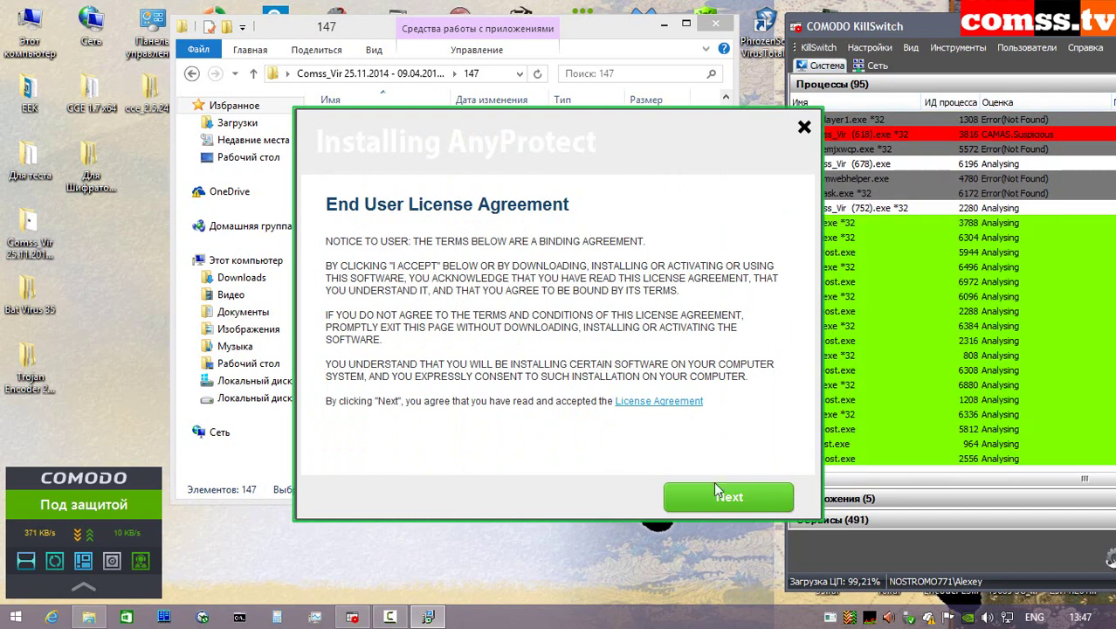
- Accept the AnyProtect license, the full installation with the Yandex programs, and the Gameo offer in the installer
click(725, 500)
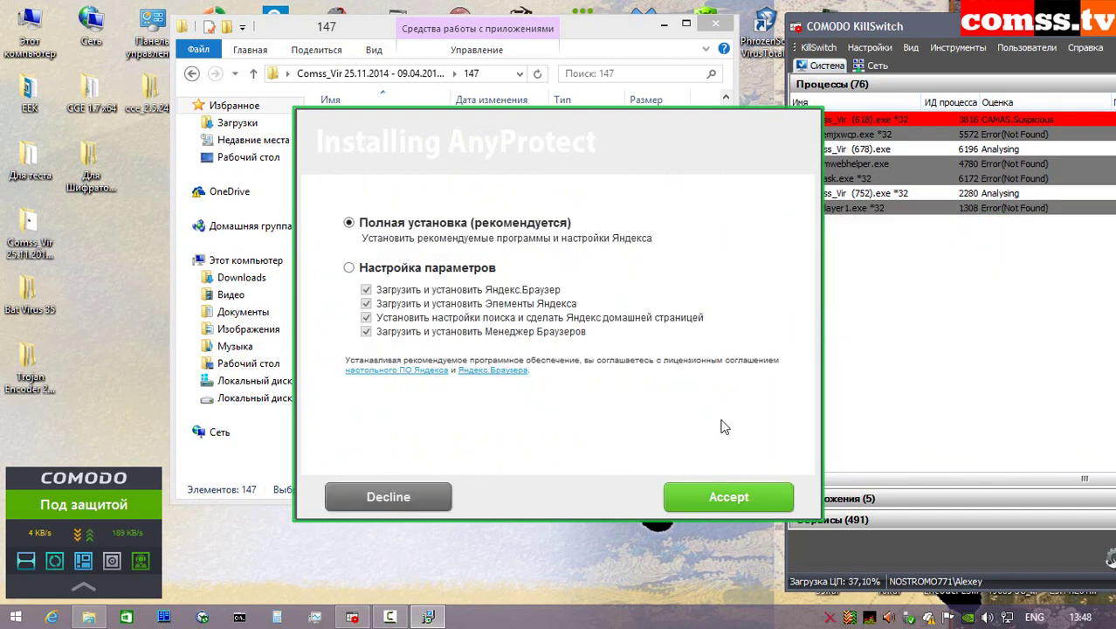
click(435, 270)
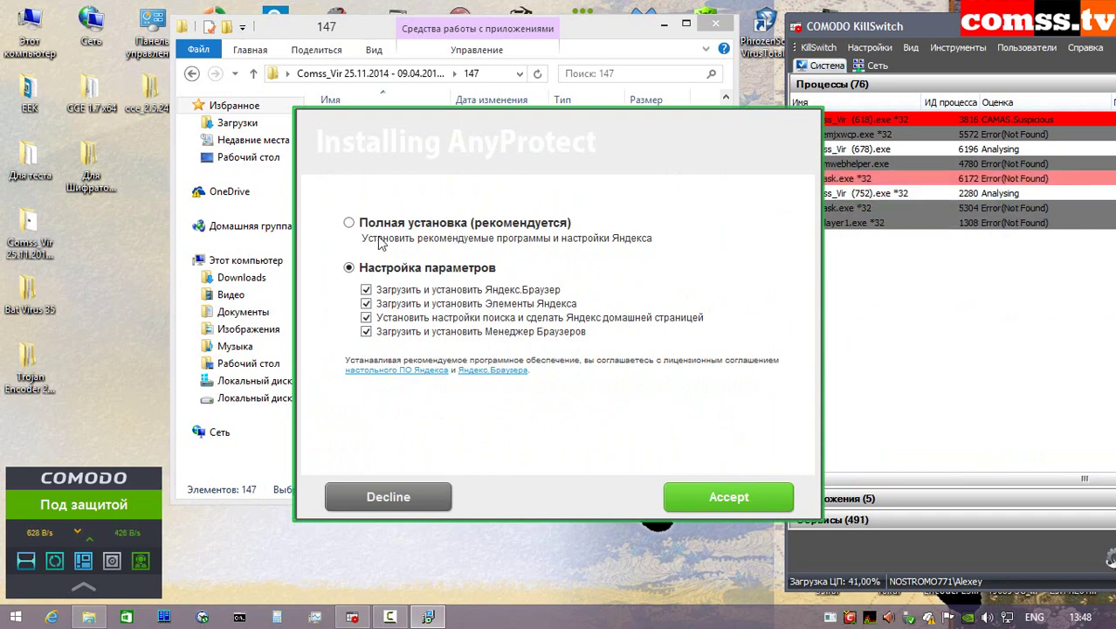
click(373, 224)
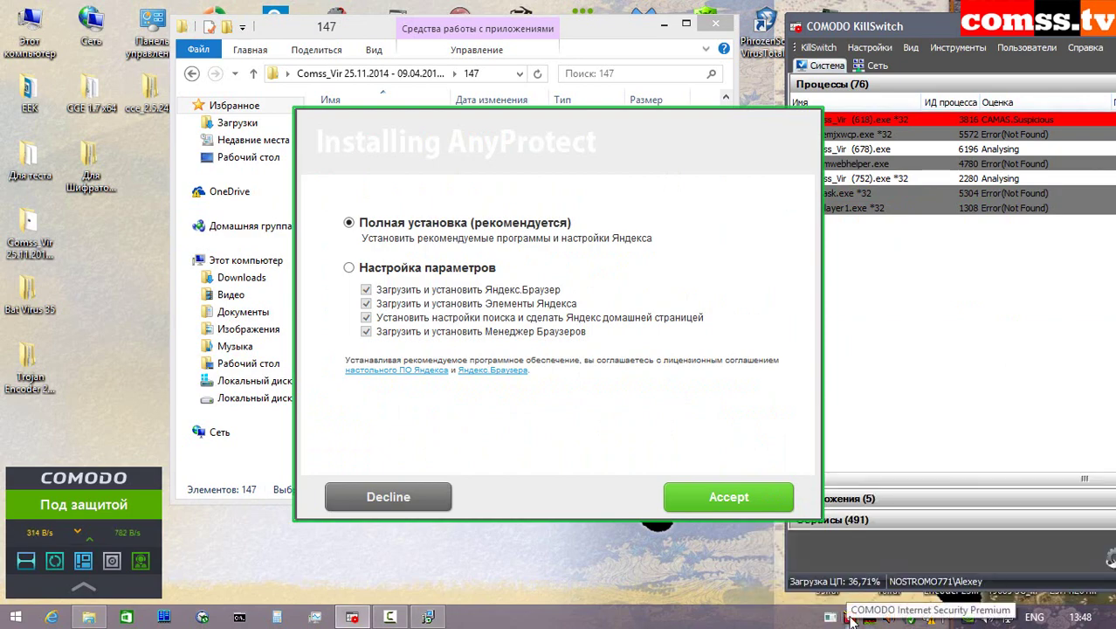
click(738, 495)
click(733, 500)
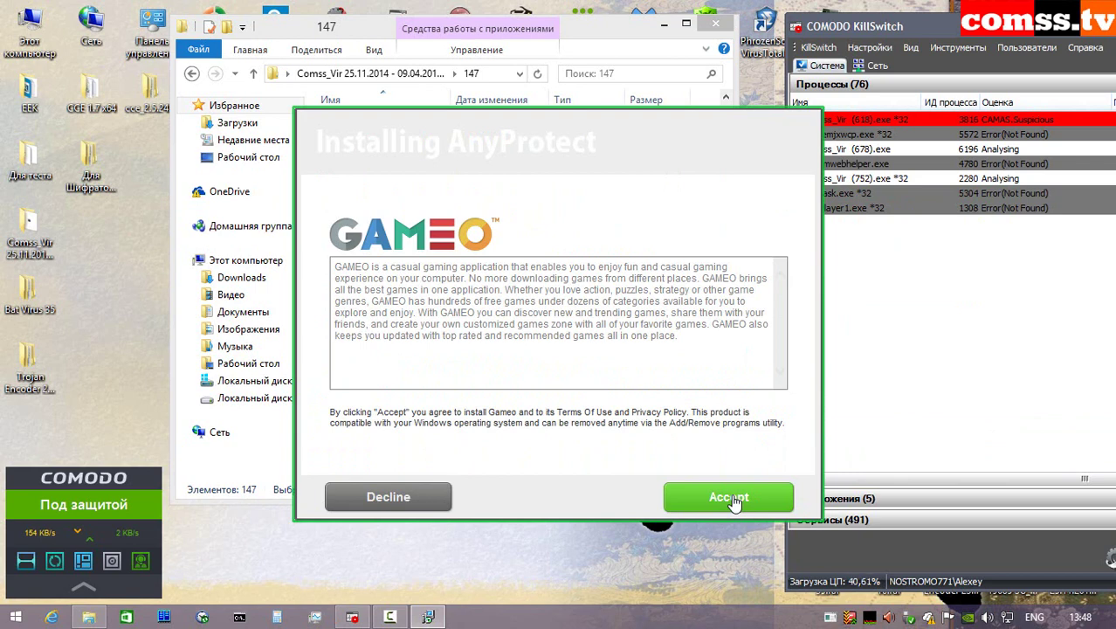
click(731, 499)
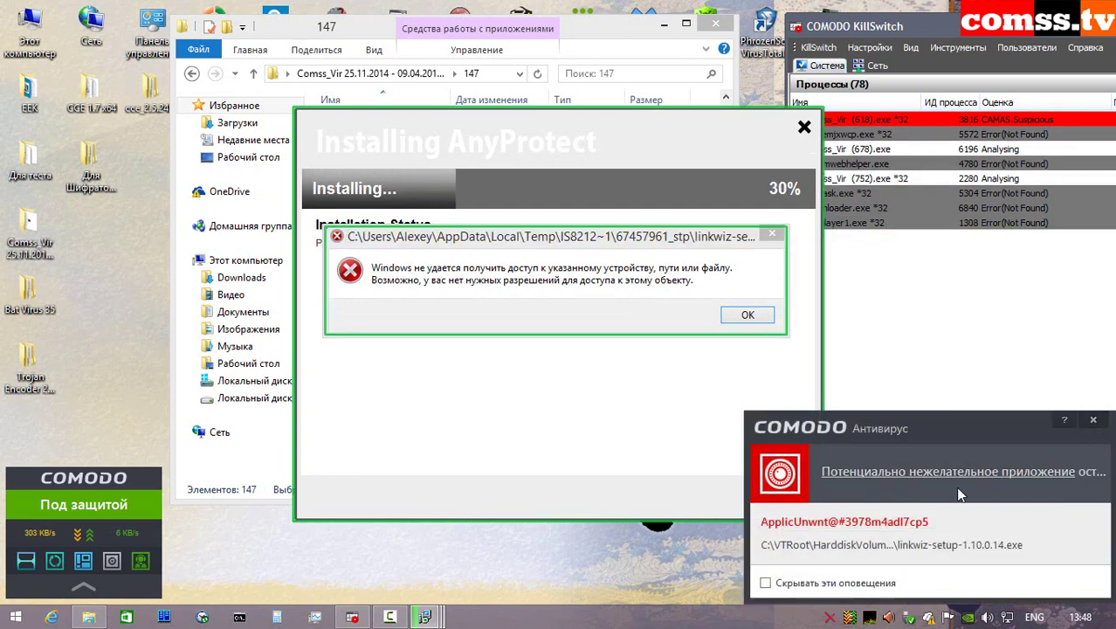
- Dismiss the two file access errors and the execution problem message during the AnyProtect installation
click(747, 315)
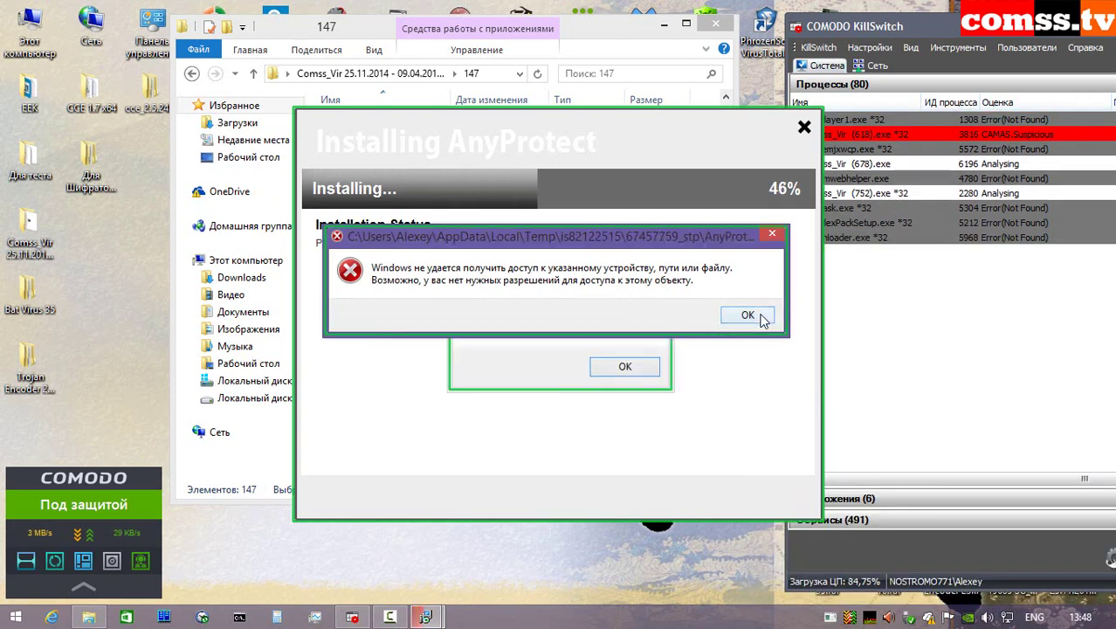
click(758, 314)
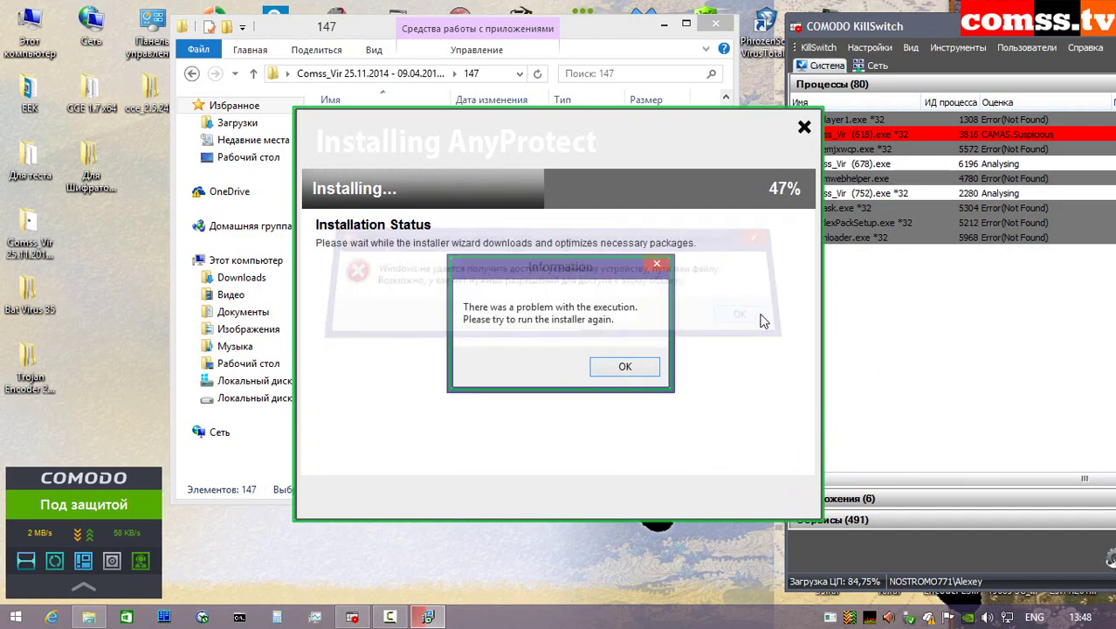
click(625, 367)
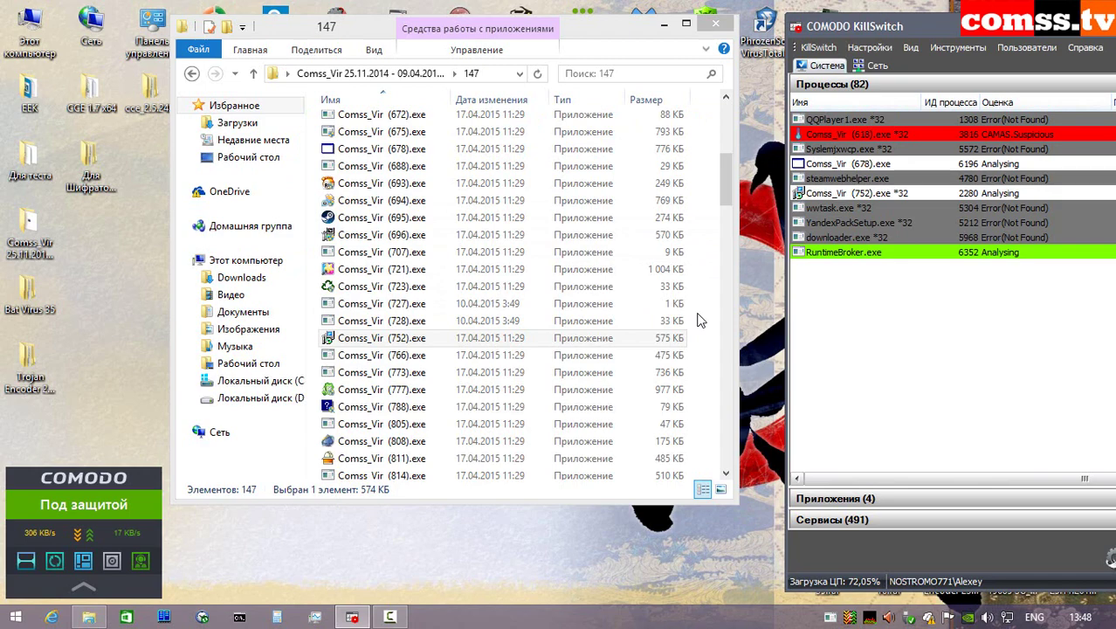
- Run Comss_Vir (766).exe and Comss_Vir (773).exe in the COMODO Sandbox
right_click(367, 355)
click(441, 303)
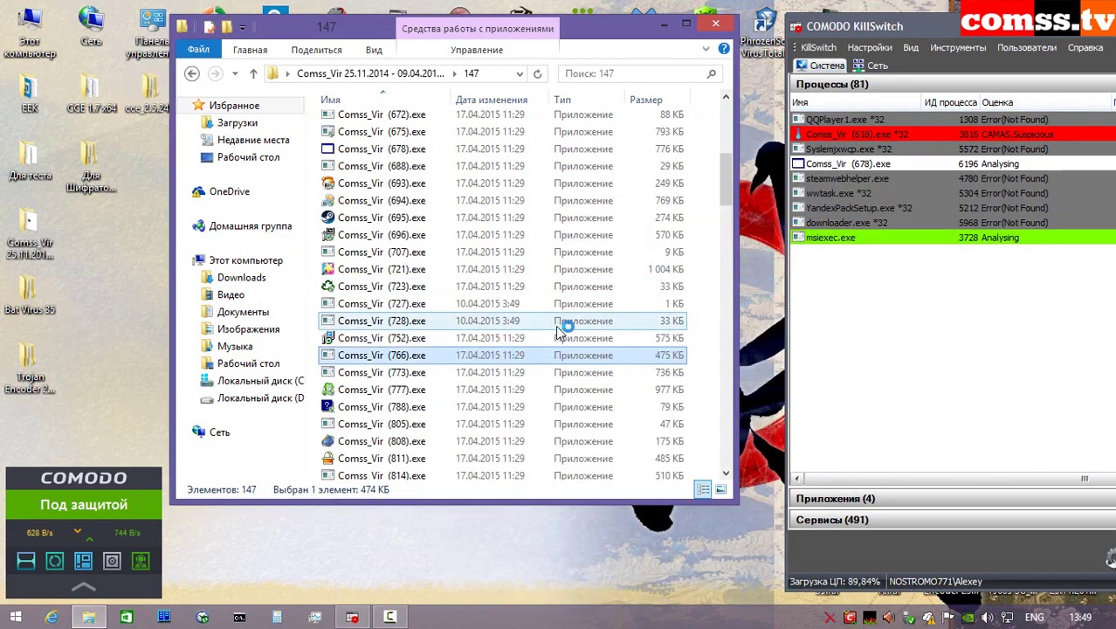
right_click(459, 372)
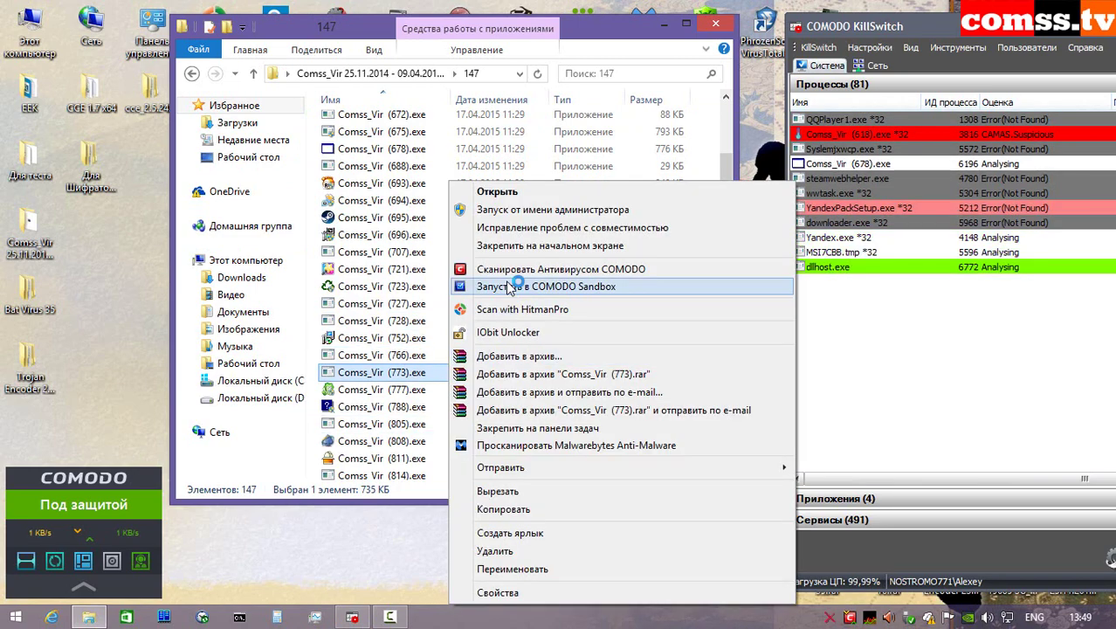
click(509, 288)
- Run Comss_Vir (777).exe in the COMODO Sandbox and dismiss its isolation alert and error dialog
click(457, 390)
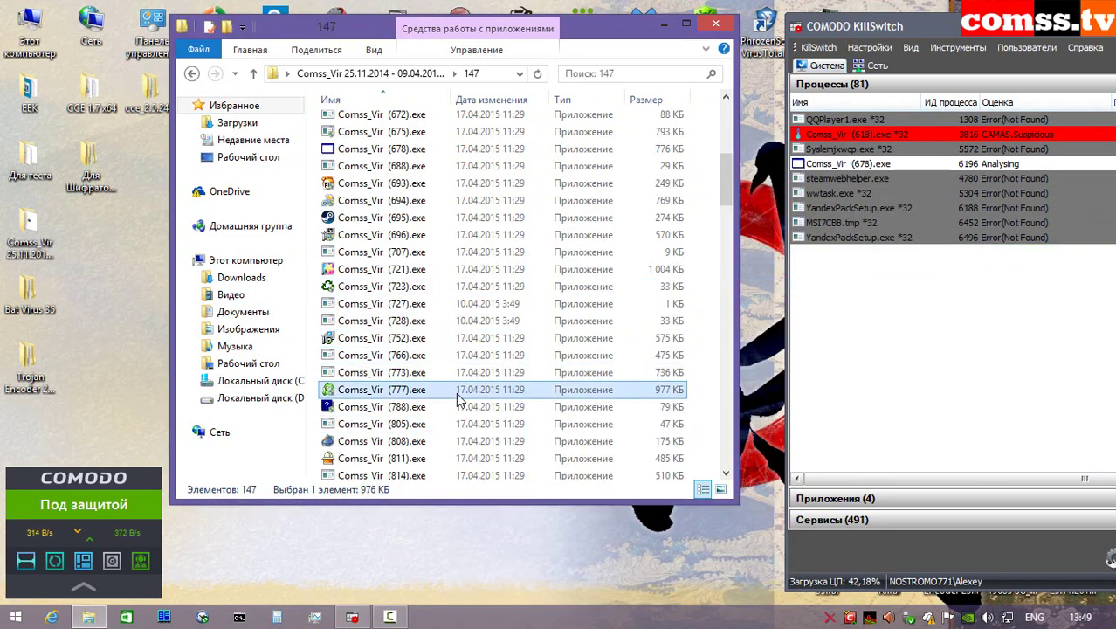
right_click(457, 394)
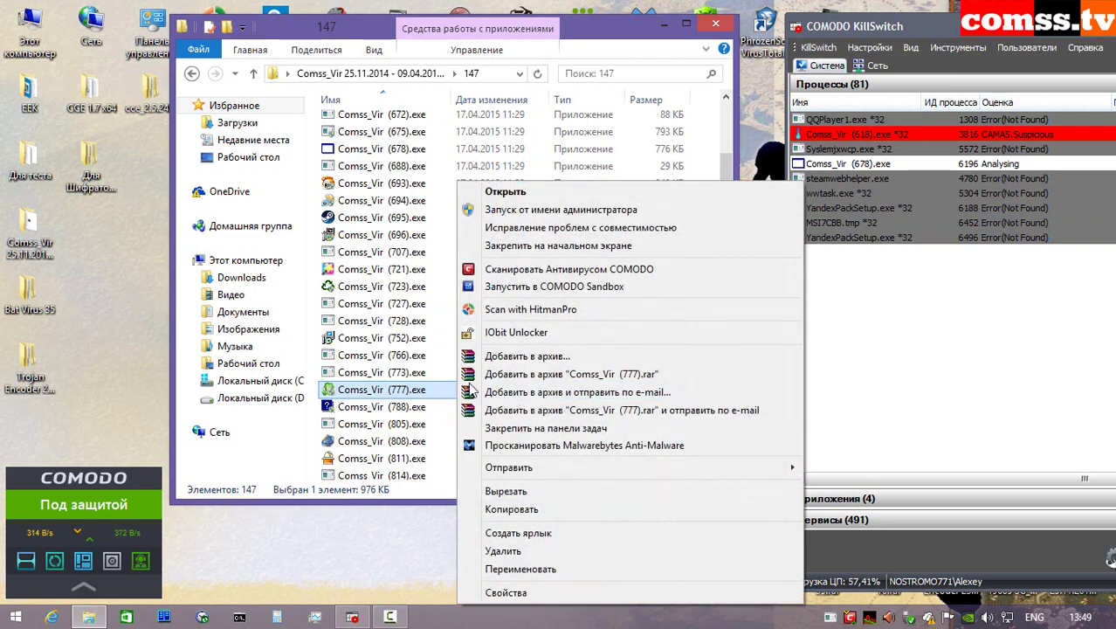
click(510, 295)
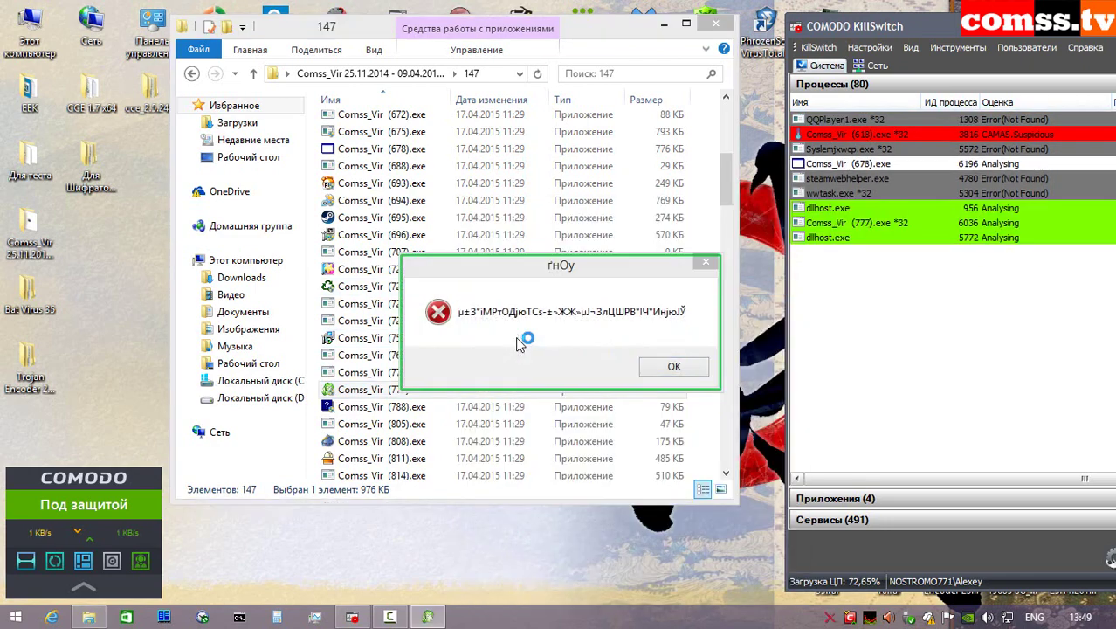
click(1096, 421)
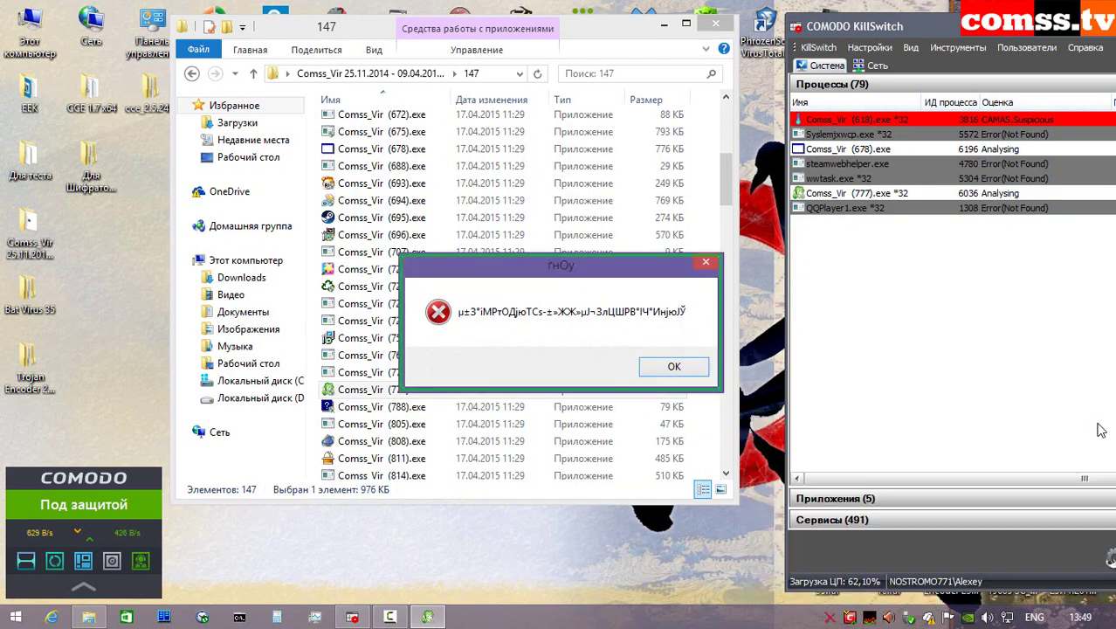
click(671, 370)
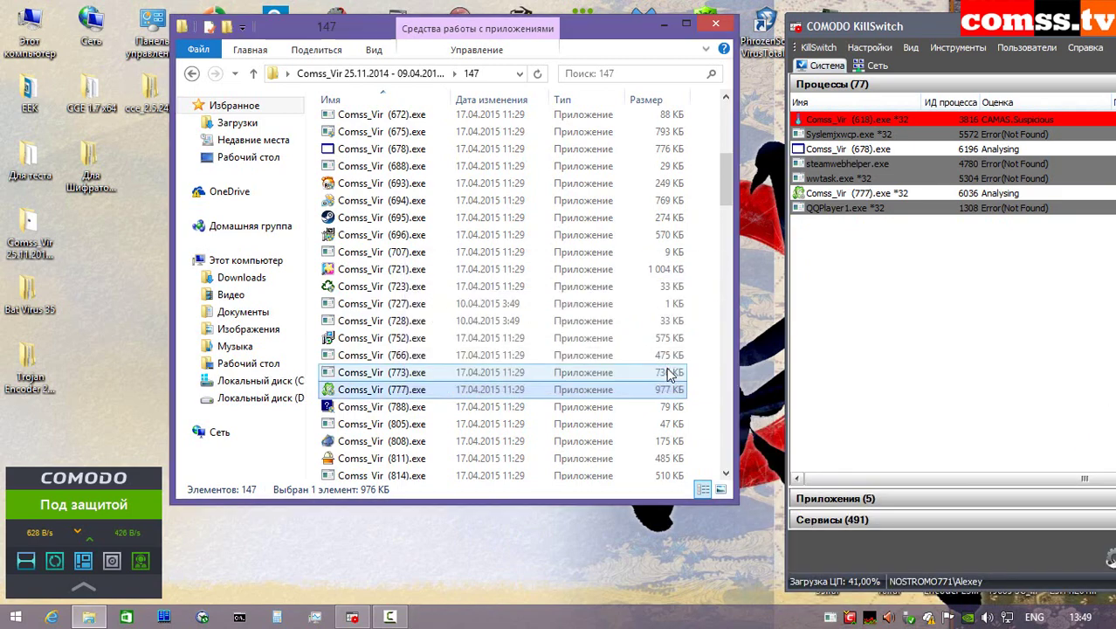
- Run Comss_Vir (788).exe in the COMODO Sandbox and view the Other and Advanced settings of its IME Tool window
click(485, 412)
right_click(486, 416)
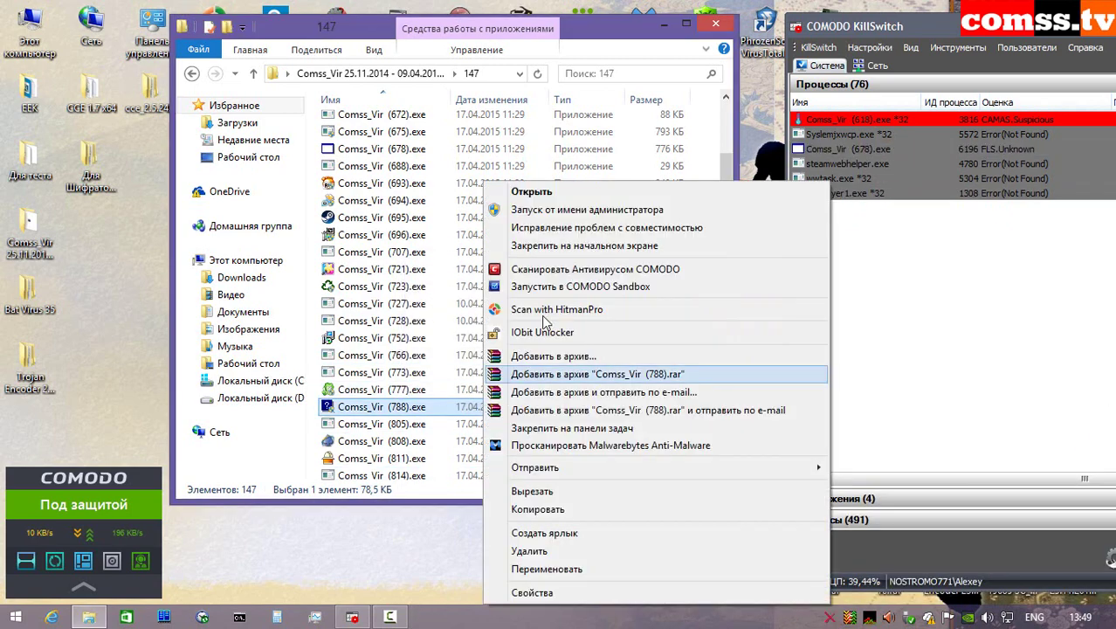
click(555, 291)
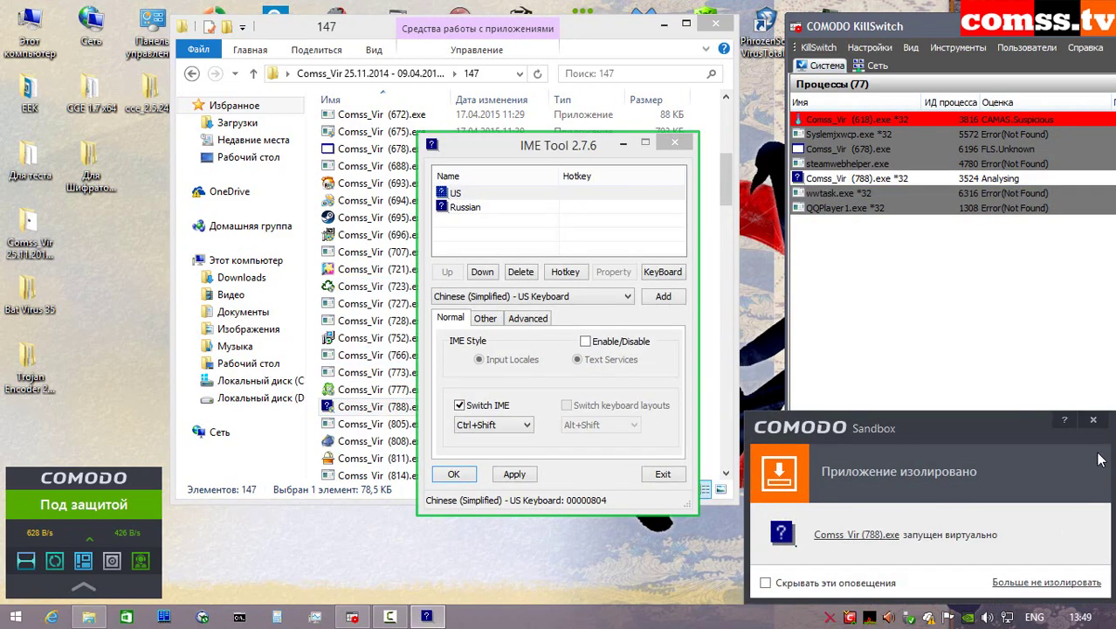
click(1092, 420)
click(484, 318)
click(527, 318)
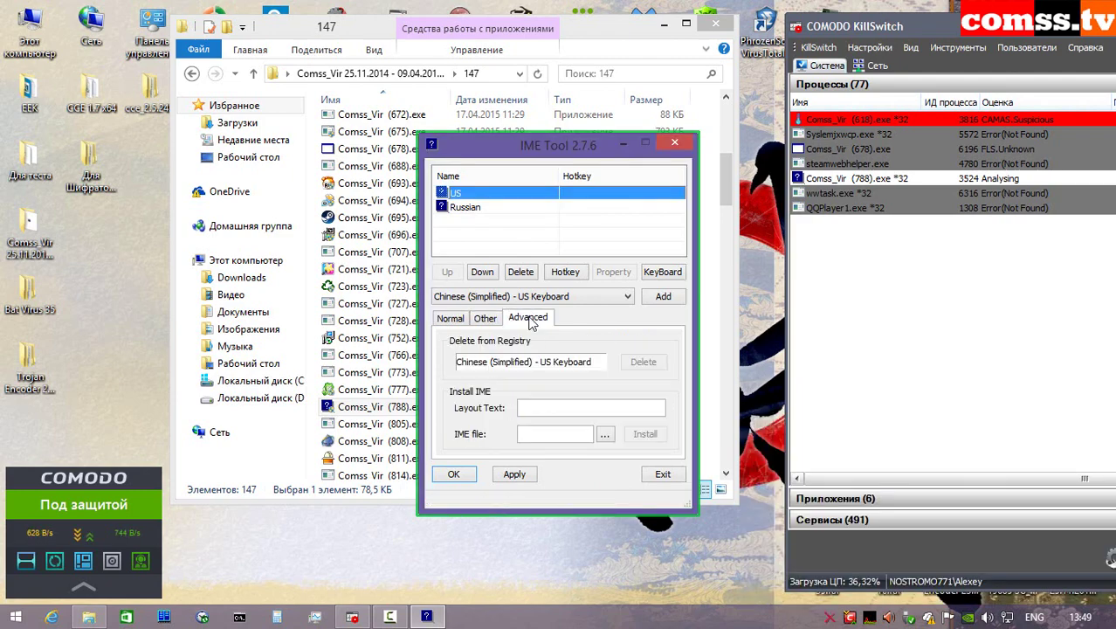
- Run Comss_Vir (805).exe in the COMODO Sandbox and close the isolation alert for UpdInstaller.exe
right_click(428, 423)
click(481, 113)
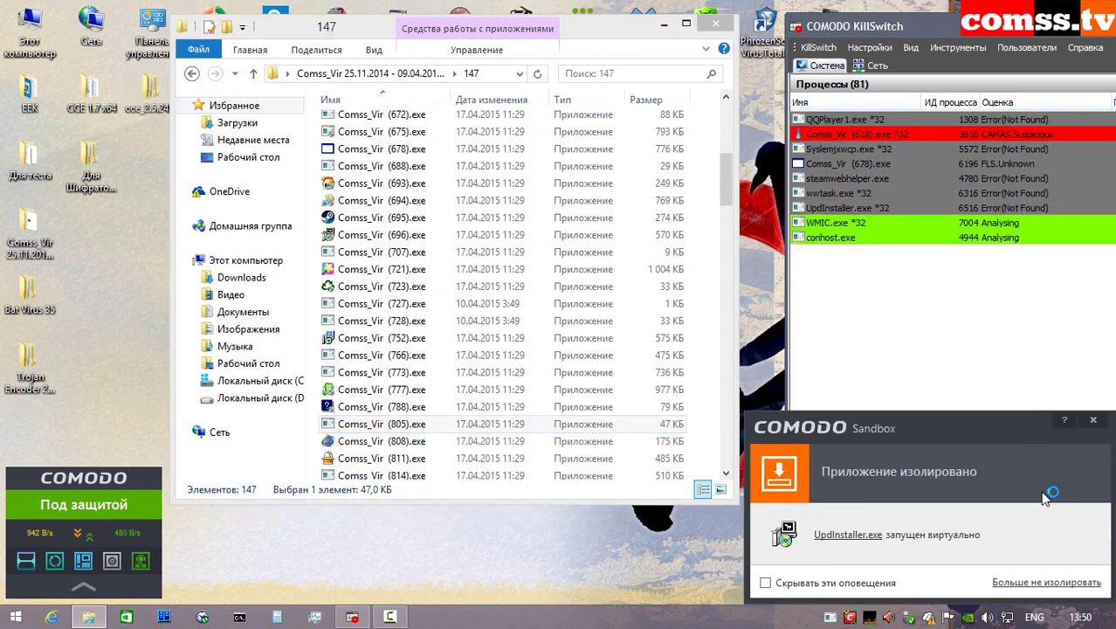
click(1093, 420)
- Run Comss_Vir (808).exe in the COMODO Sandbox and dismiss its isolation alert and system error dialog
right_click(425, 441)
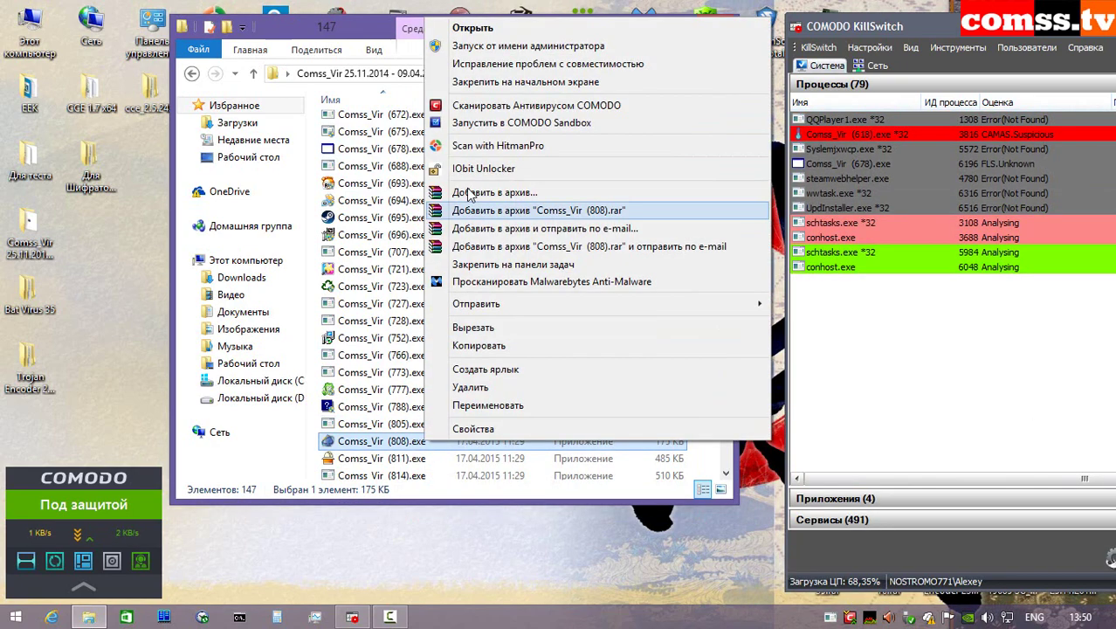
click(505, 123)
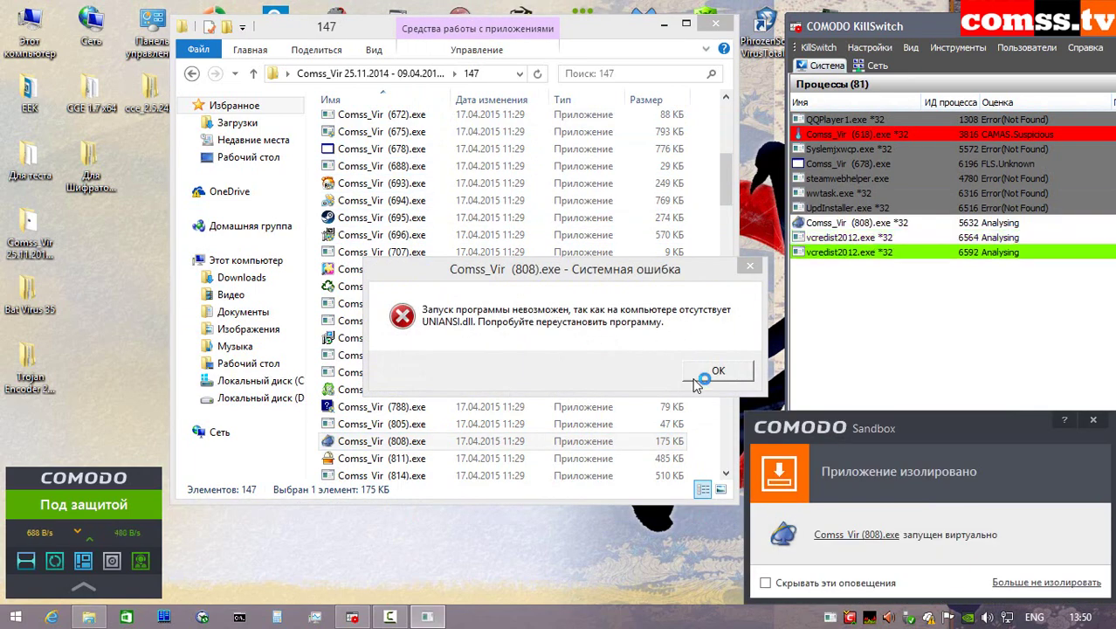
click(1100, 425)
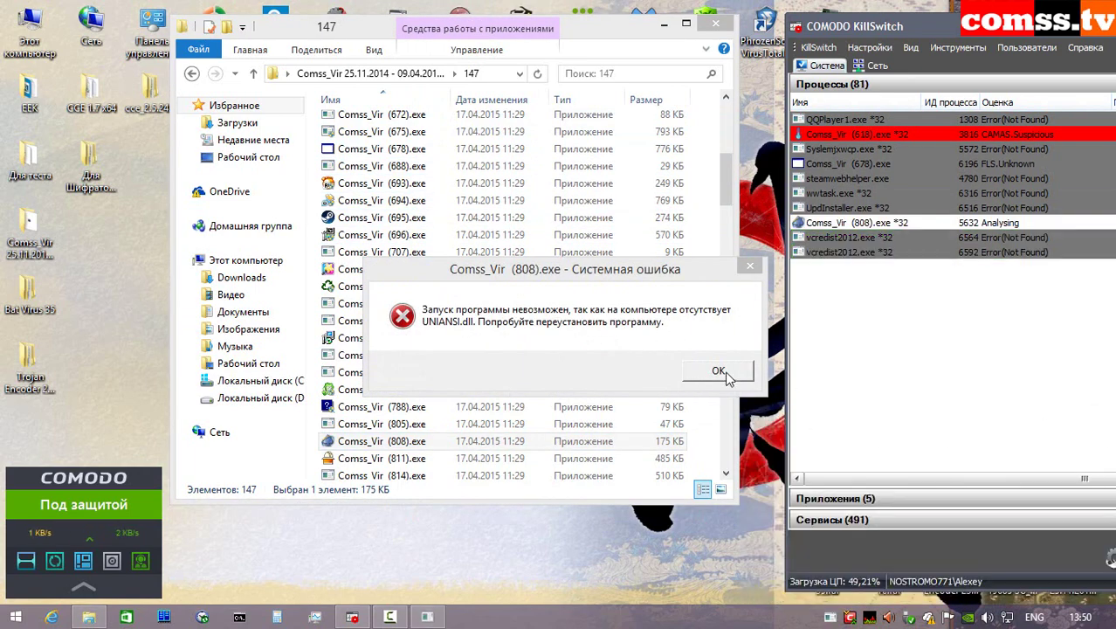
click(726, 372)
- Run Comss_Vir (811).exe in the COMODO Sandbox and close the isolation alert for acthand.bat
double_click(445, 459)
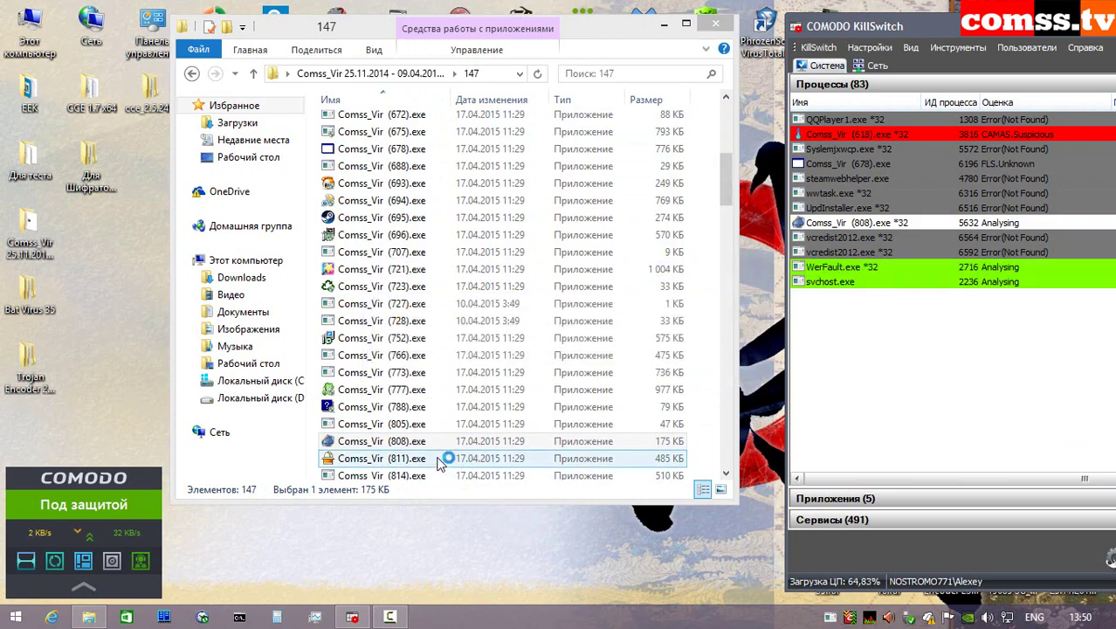
click(524, 330)
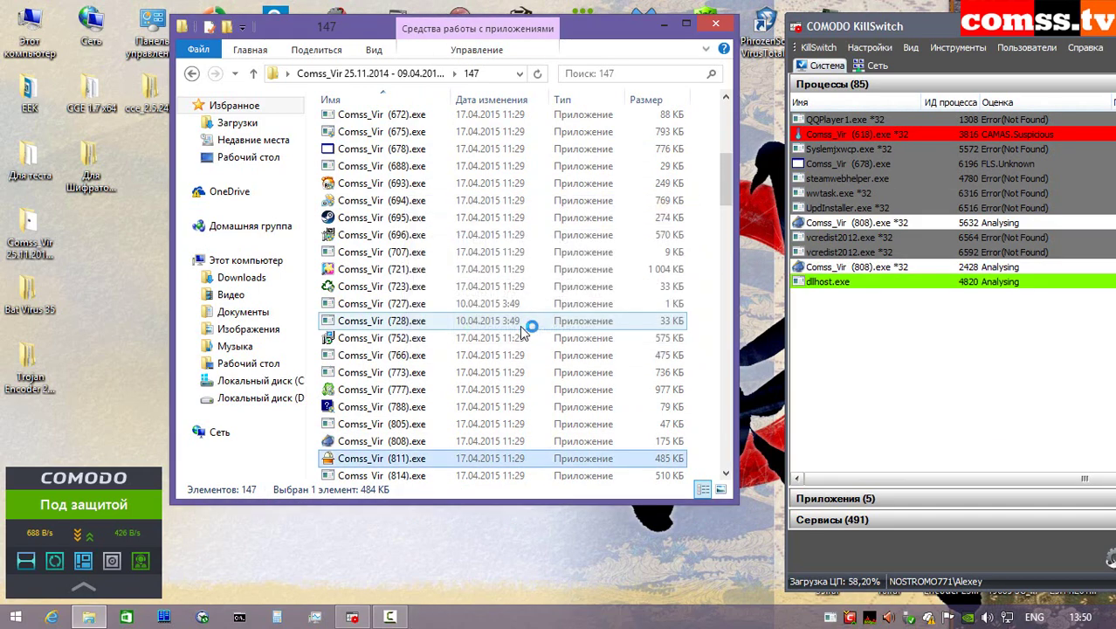
right_click(425, 459)
click(535, 147)
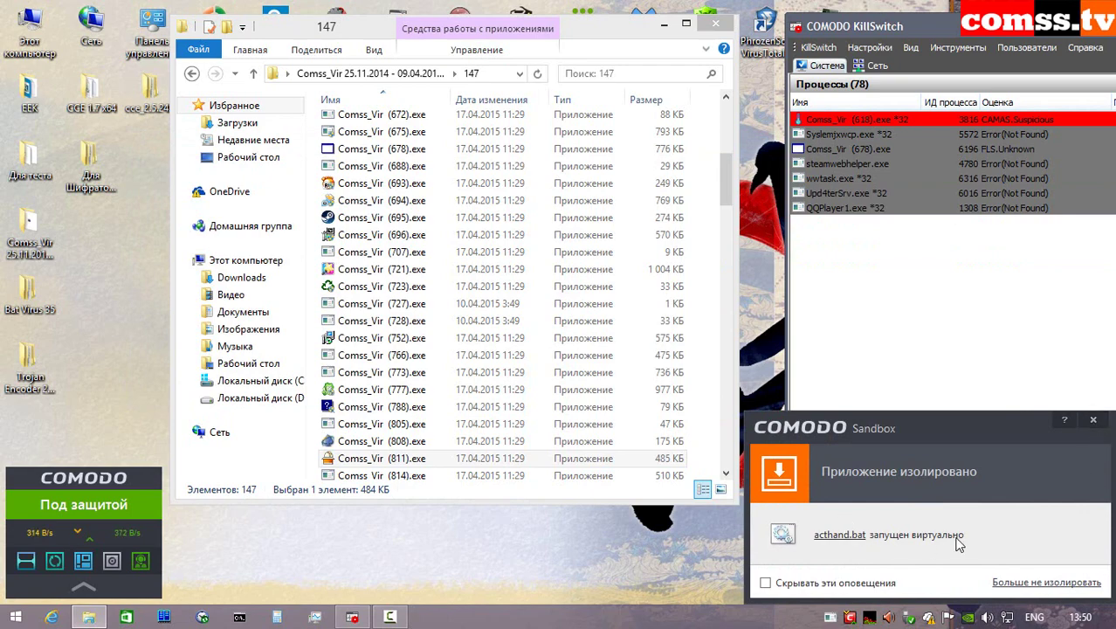
click(1093, 420)
- Run Comss_Vir (814).exe, Comss_Vir (818).exe and Comss_Vir (820).exe in the COMODO Sandbox
scroll(432, 175, down, 6)
right_click(432, 174)
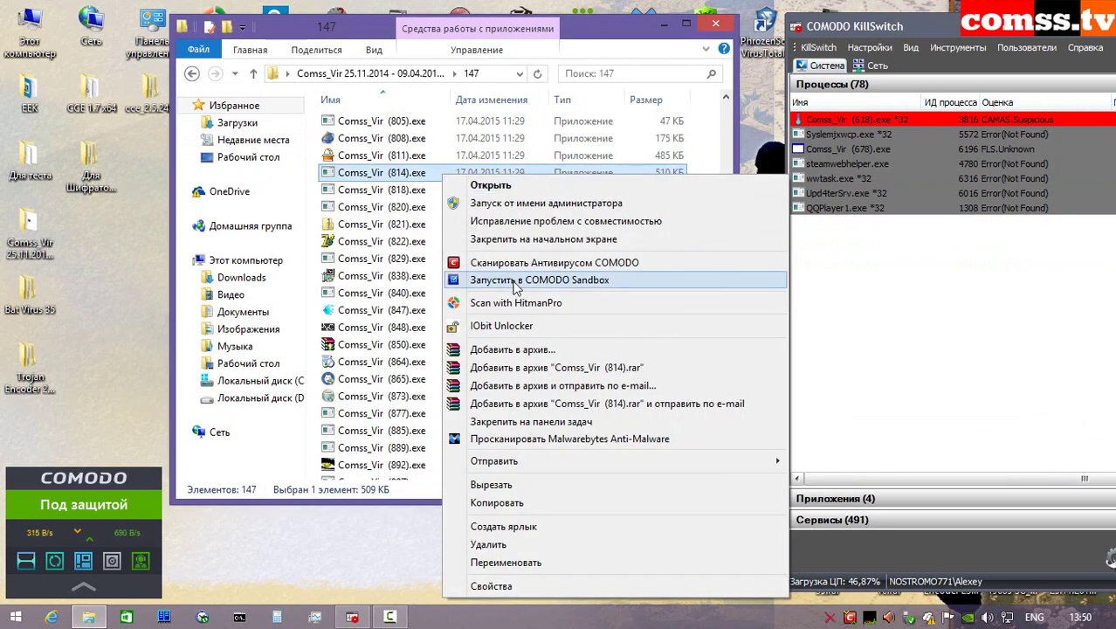
click(516, 288)
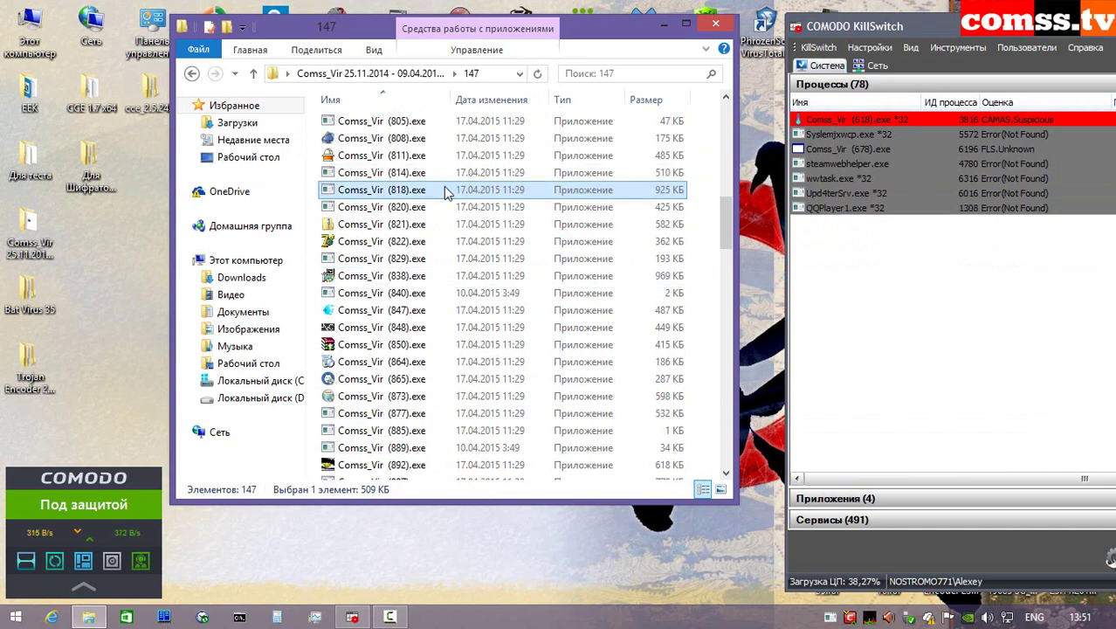
right_click(446, 186)
click(506, 286)
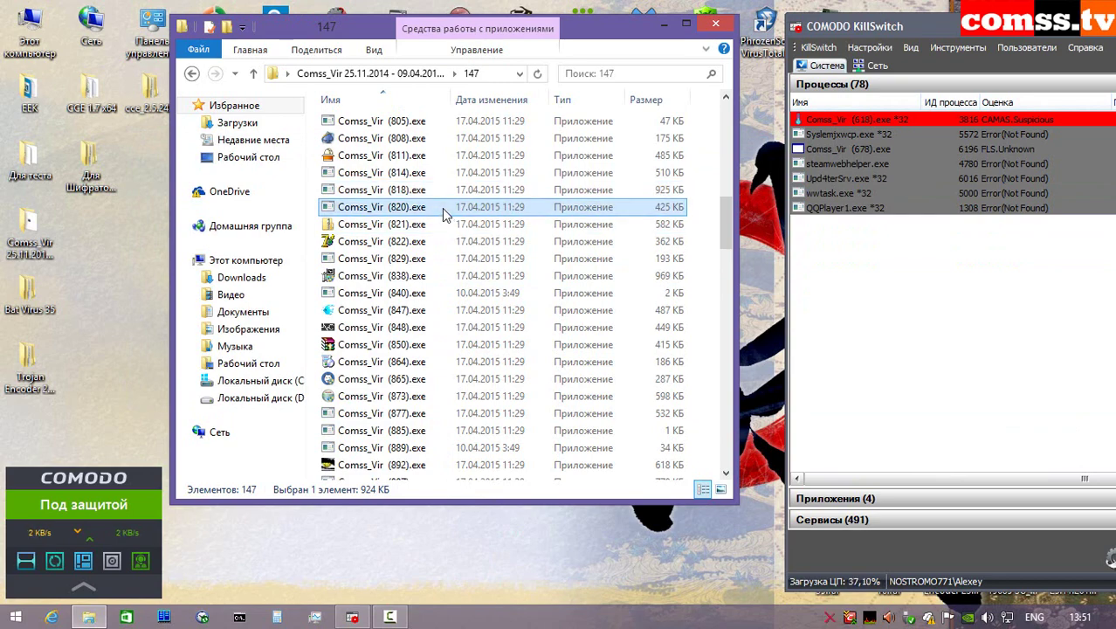
right_click(442, 208)
click(521, 289)
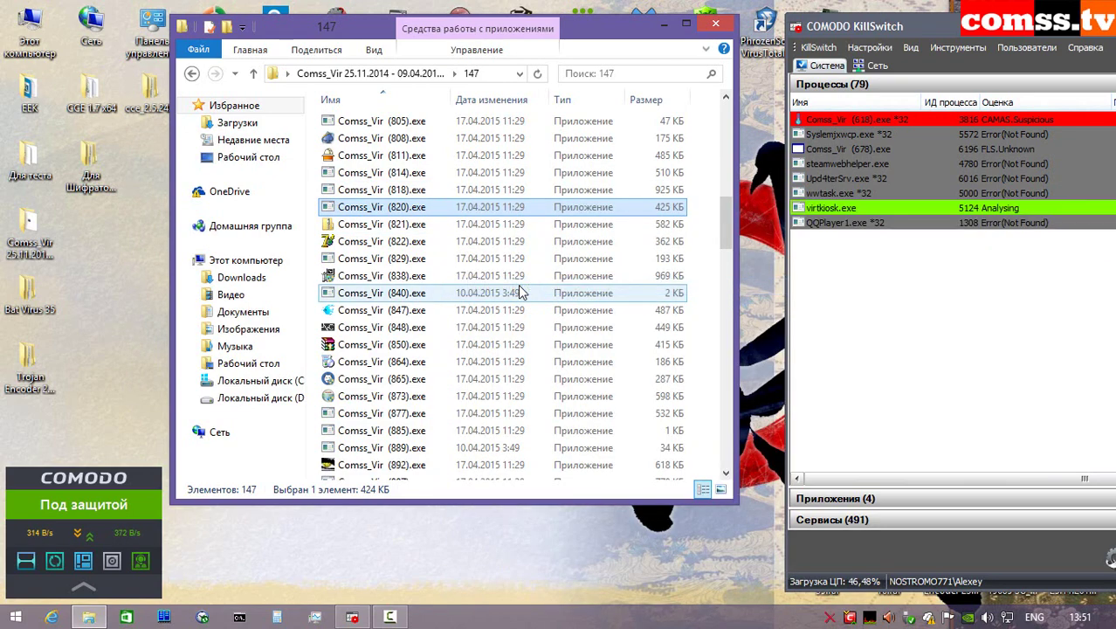
- Run Comss_Vir (821).exe in the COMODO Sandbox and dismiss its isolation alert and Browser Update error dialog
right_click(428, 224)
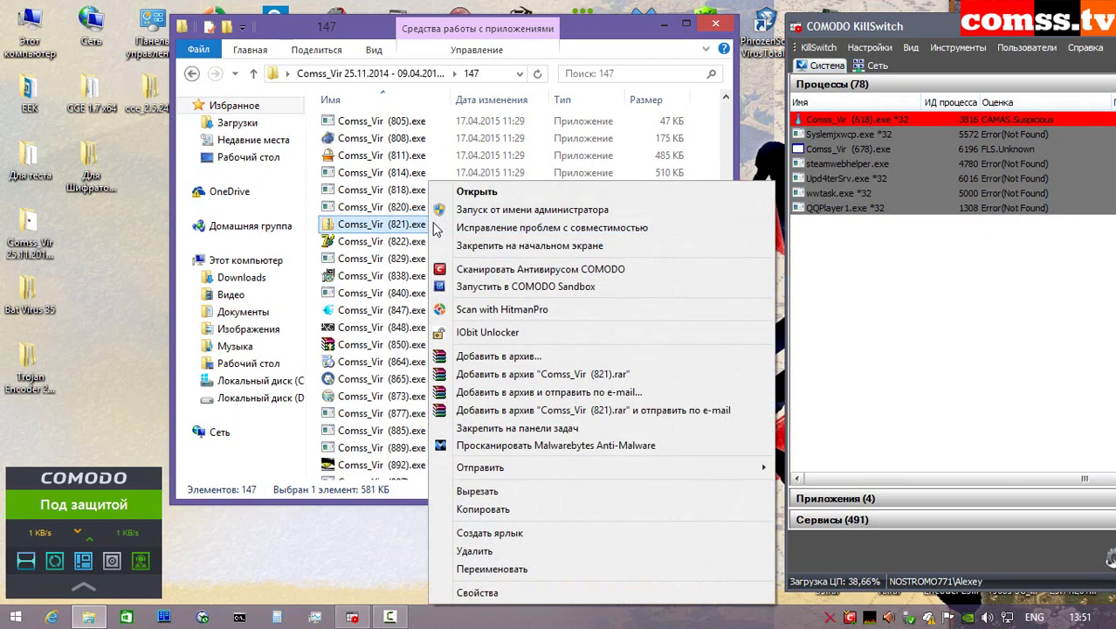
click(494, 287)
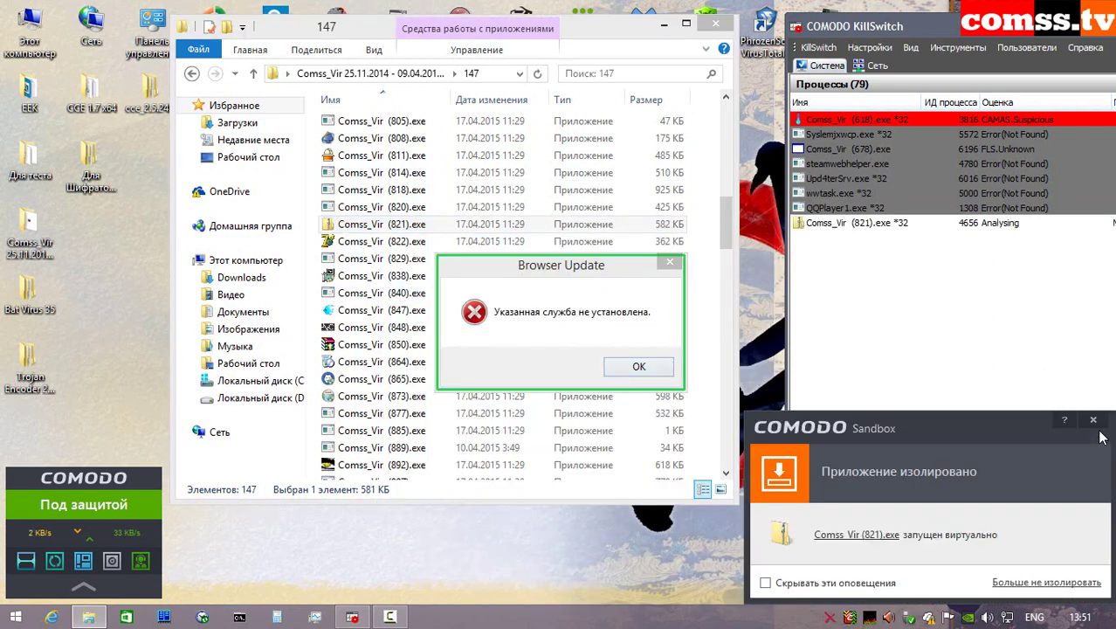
click(1092, 420)
click(638, 367)
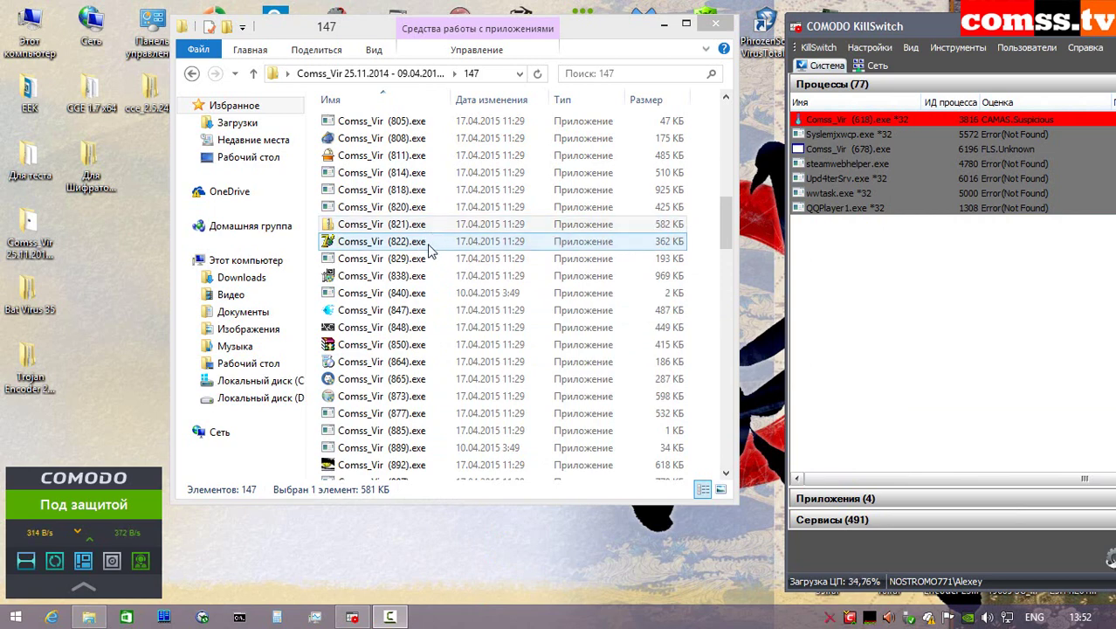
- Run Comss_Vir (822).exe in the COMODO Sandbox and close its Form1 window
click(431, 251)
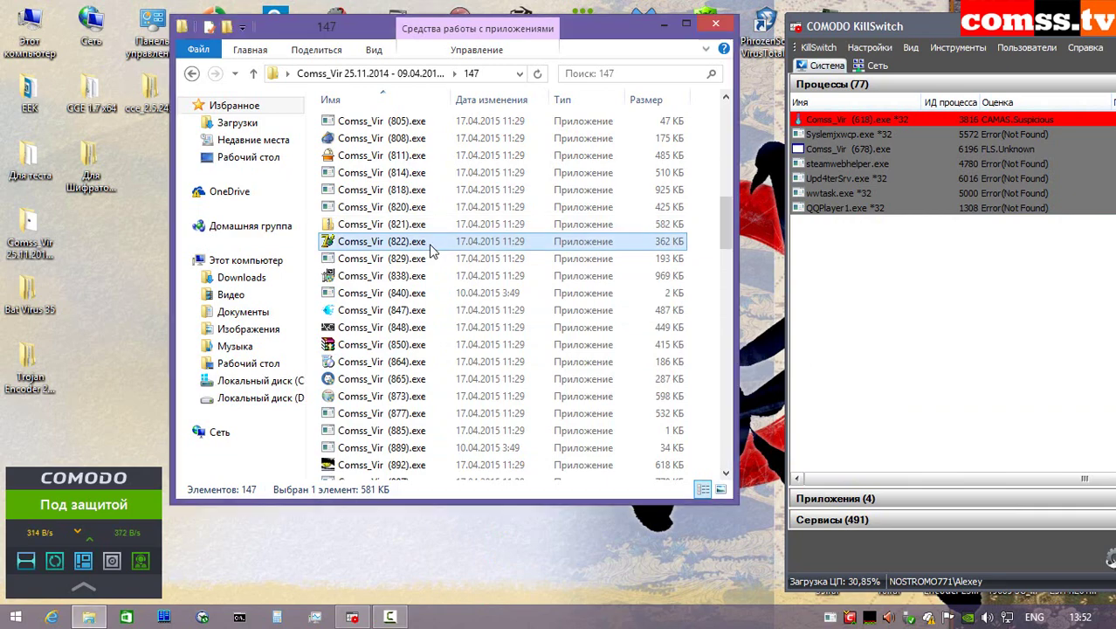
right_click(428, 250)
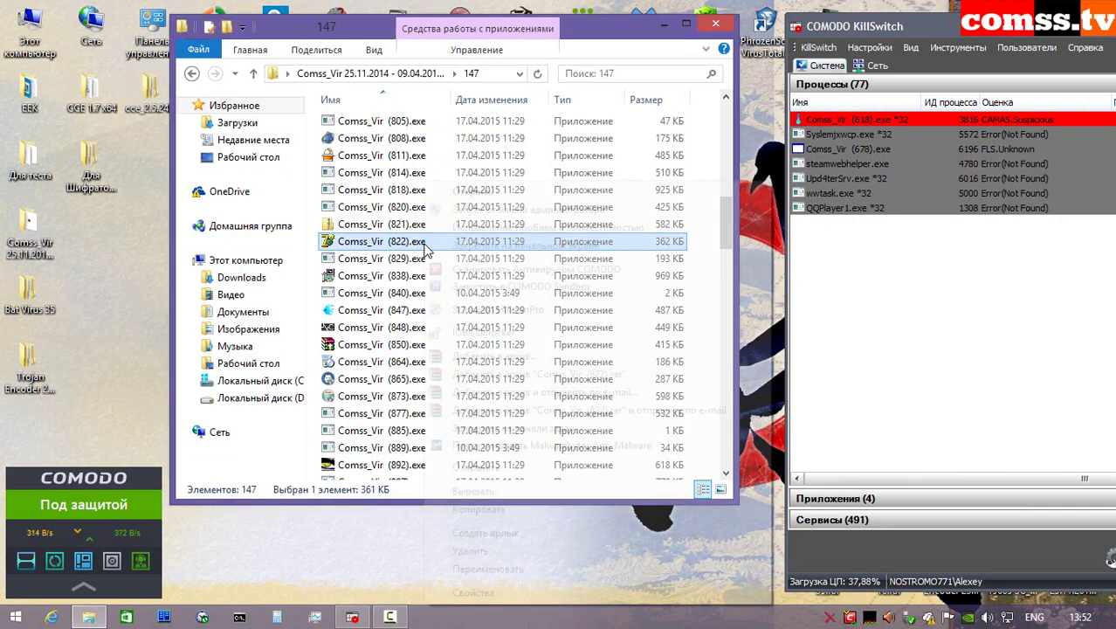
click(502, 286)
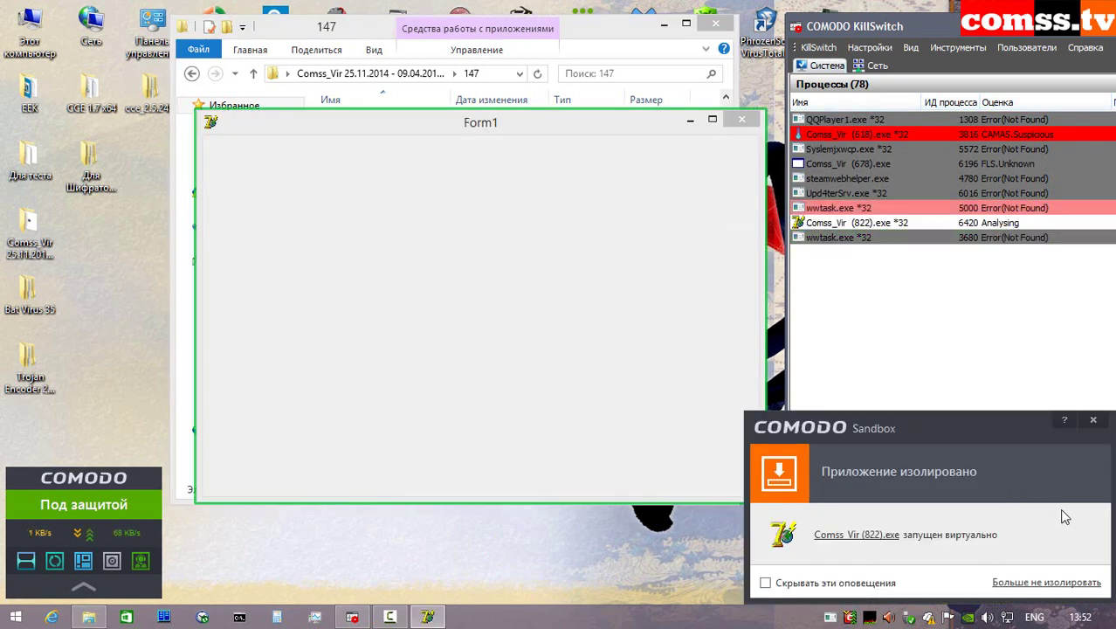
click(539, 186)
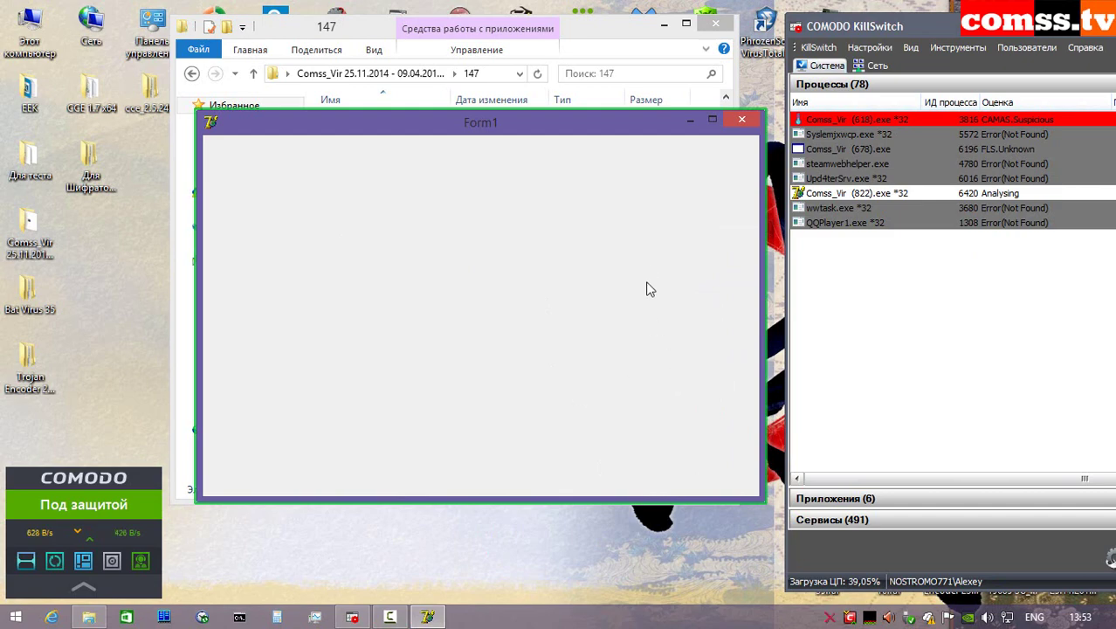
click(742, 123)
- Run Comss_Vir (829).exe in the COMODO Sandbox and dismiss its isolation alert and connection alert dialog
right_click(436, 259)
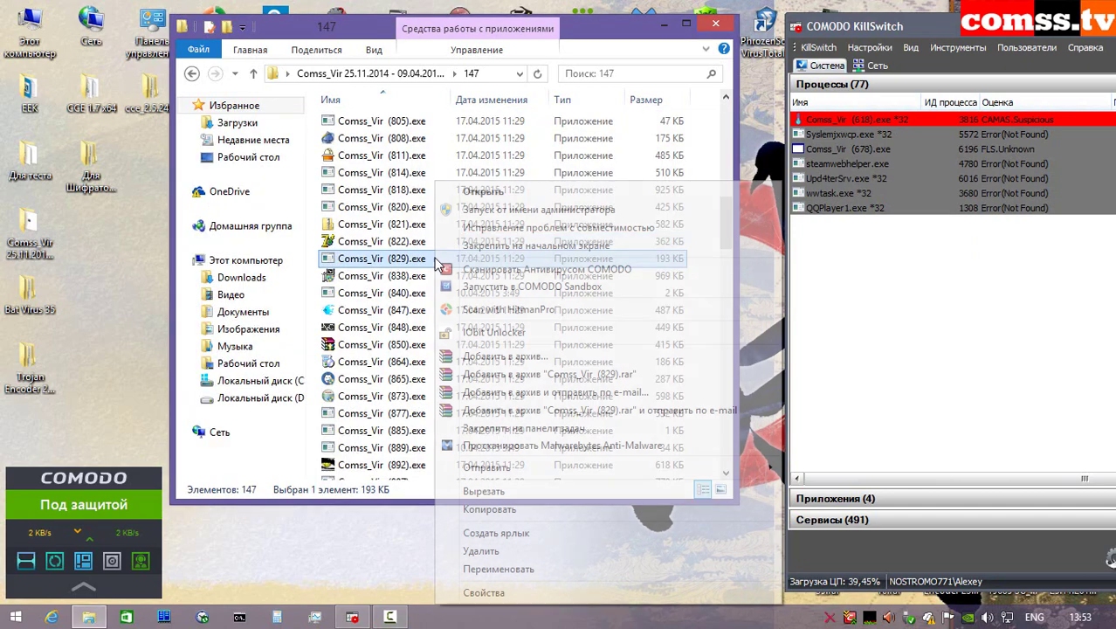
click(491, 290)
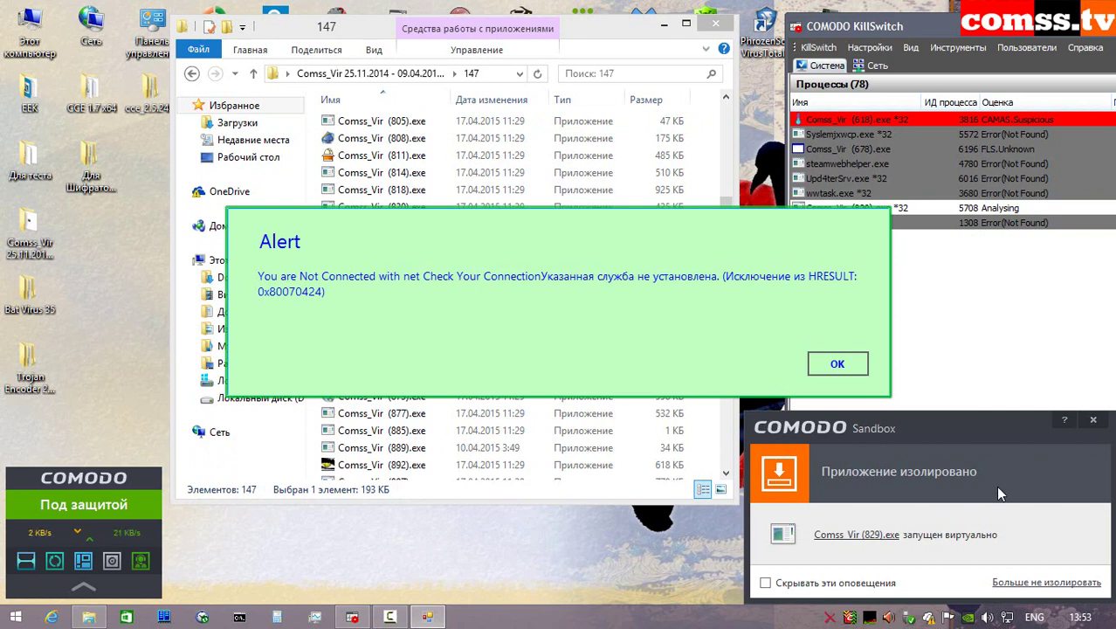
click(1095, 423)
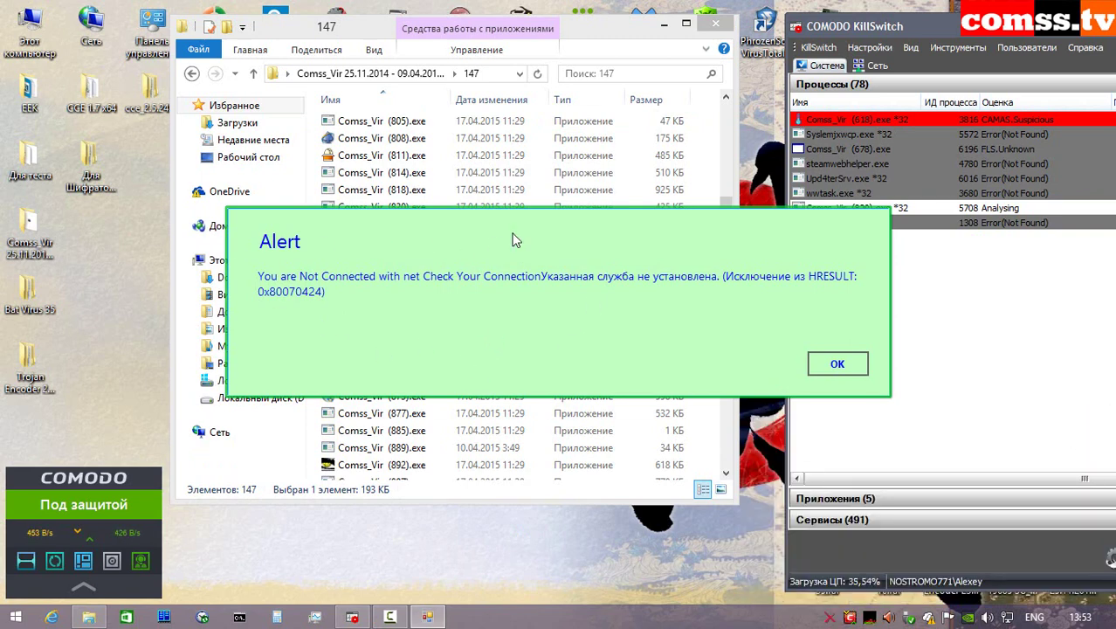
click(837, 364)
- Run Comss_Vir (838).exe in the COMODO Sandbox and close the isolation alert for instract.exe
right_click(509, 276)
click(479, 295)
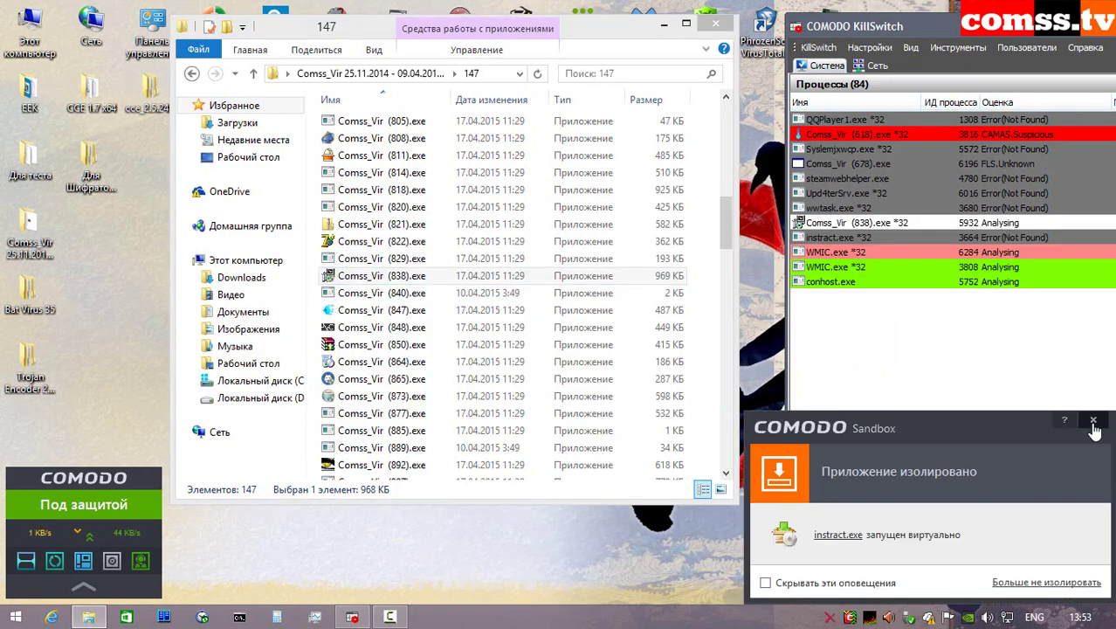
click(1094, 423)
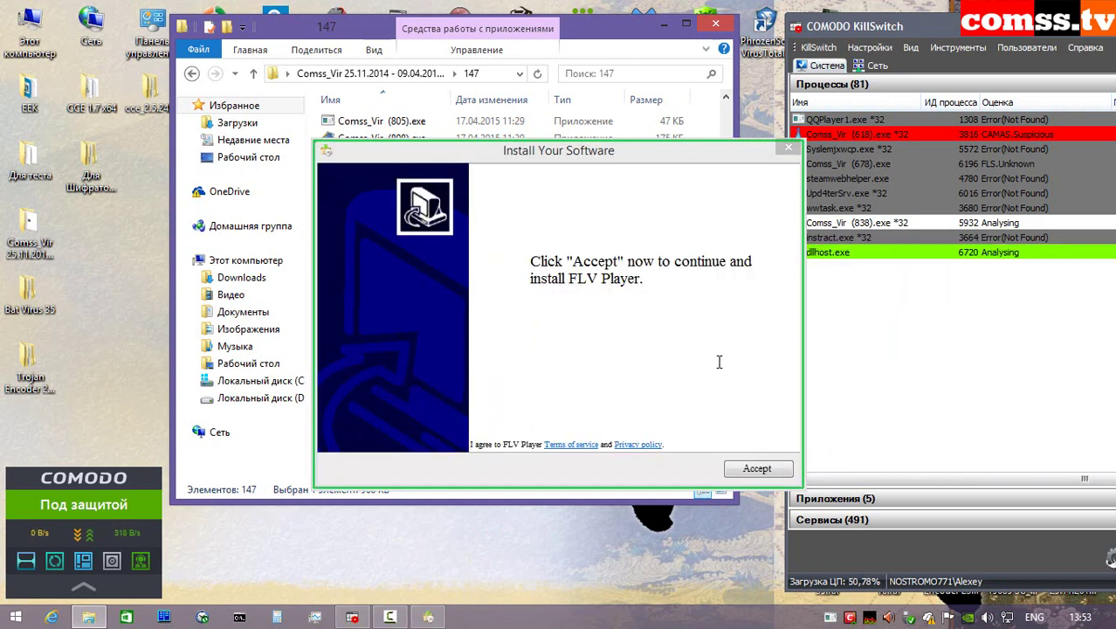
- Accept the FLV Player, VuuPC and YTDownloader installer pages and close the isolation alert for 0_Offer_2.exe
click(755, 469)
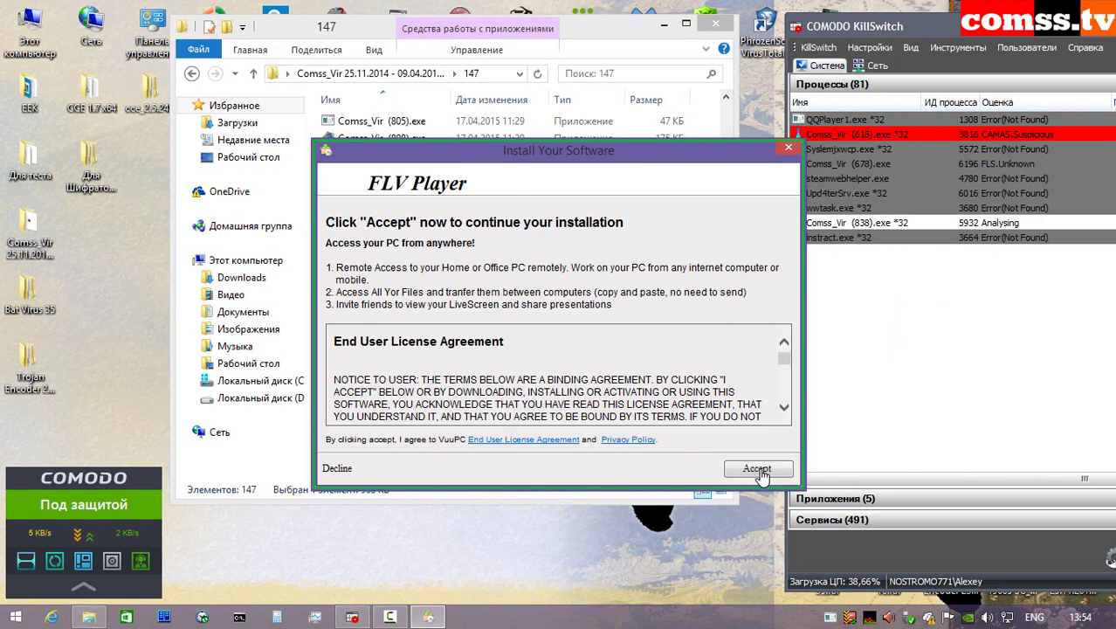
click(761, 470)
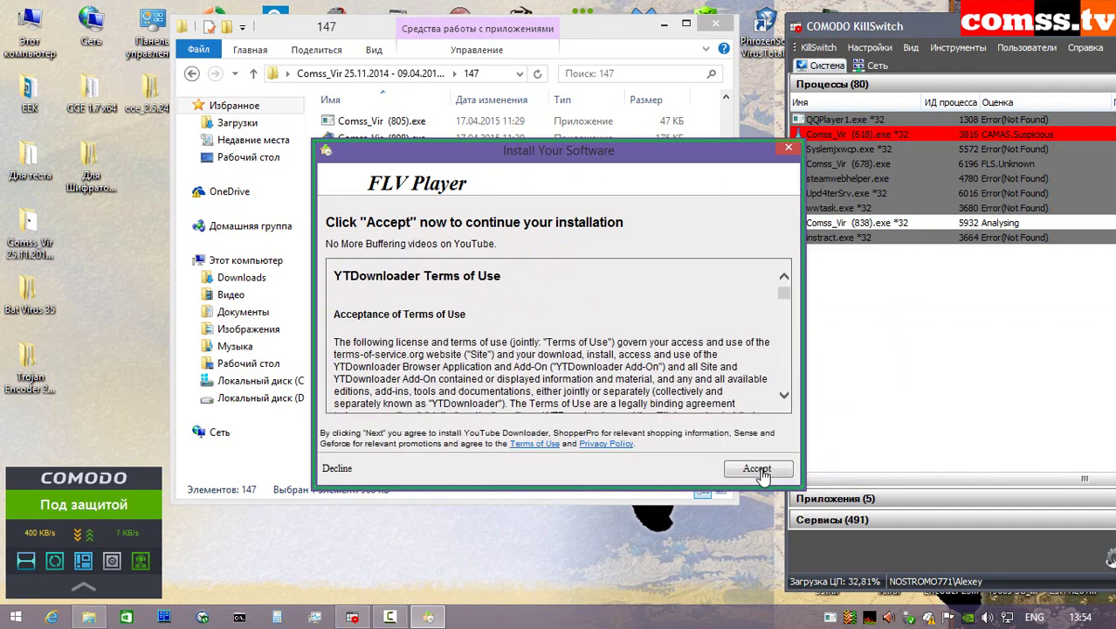
click(761, 469)
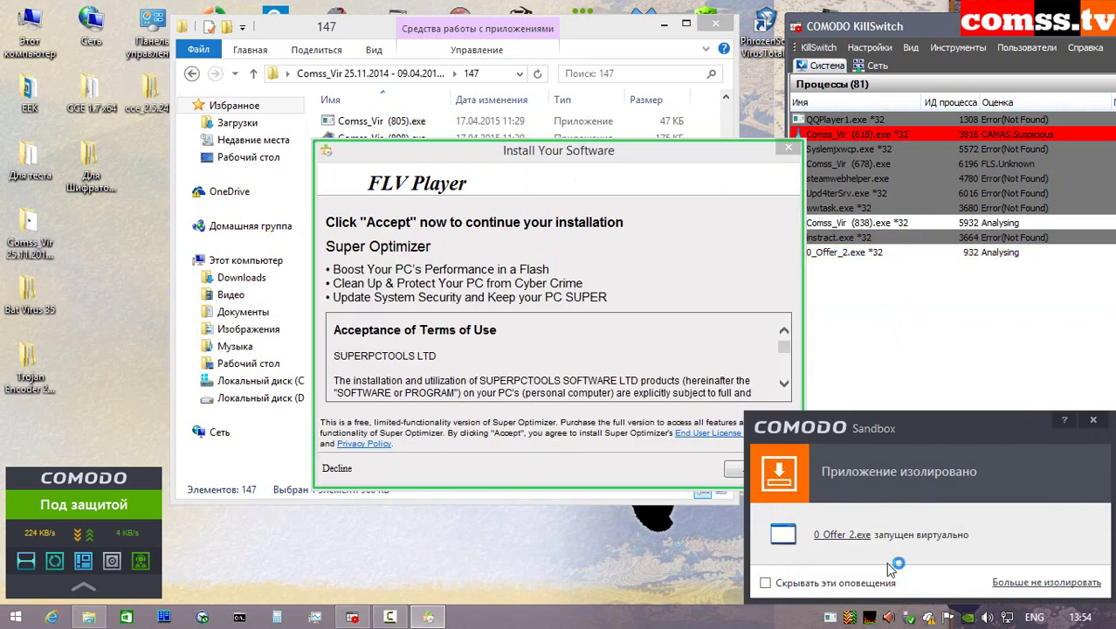
click(1096, 421)
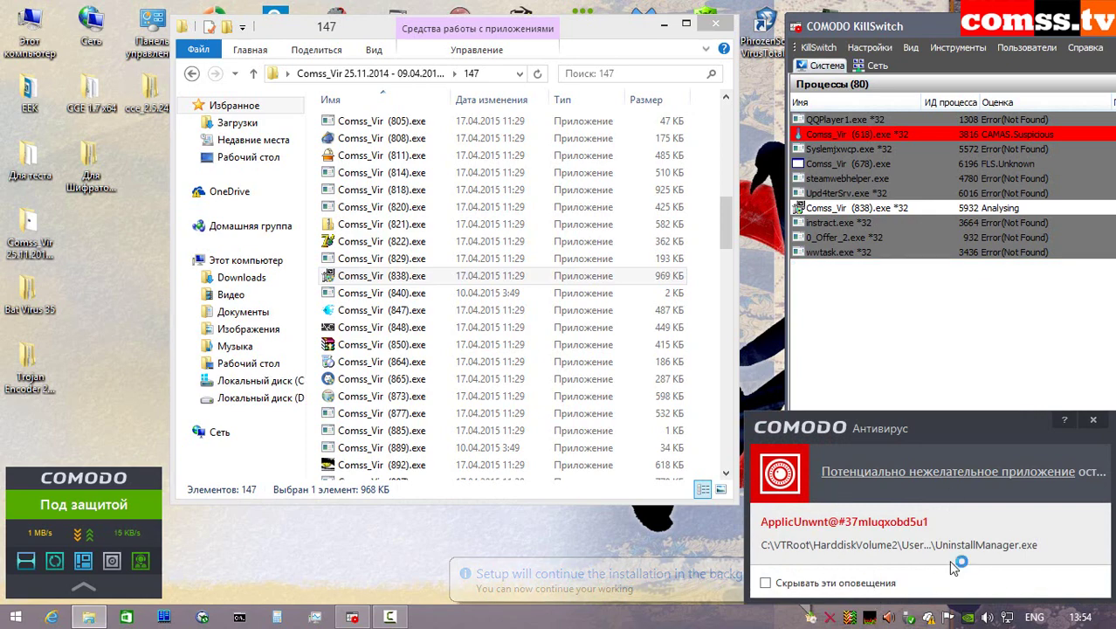
- Close the COMODO alerts for UninstallManager.exe, wpm_v20.0.0.1953_0302.exe, 1_Offer_4.exe and nsa9DC0.tmp during the installation
click(1092, 420)
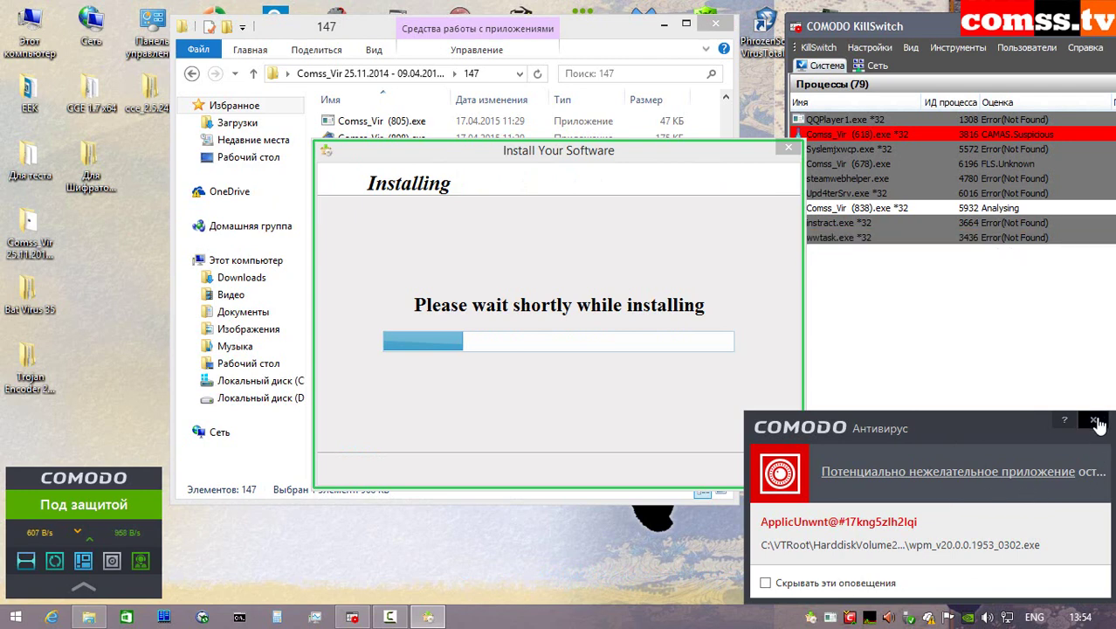
click(1092, 420)
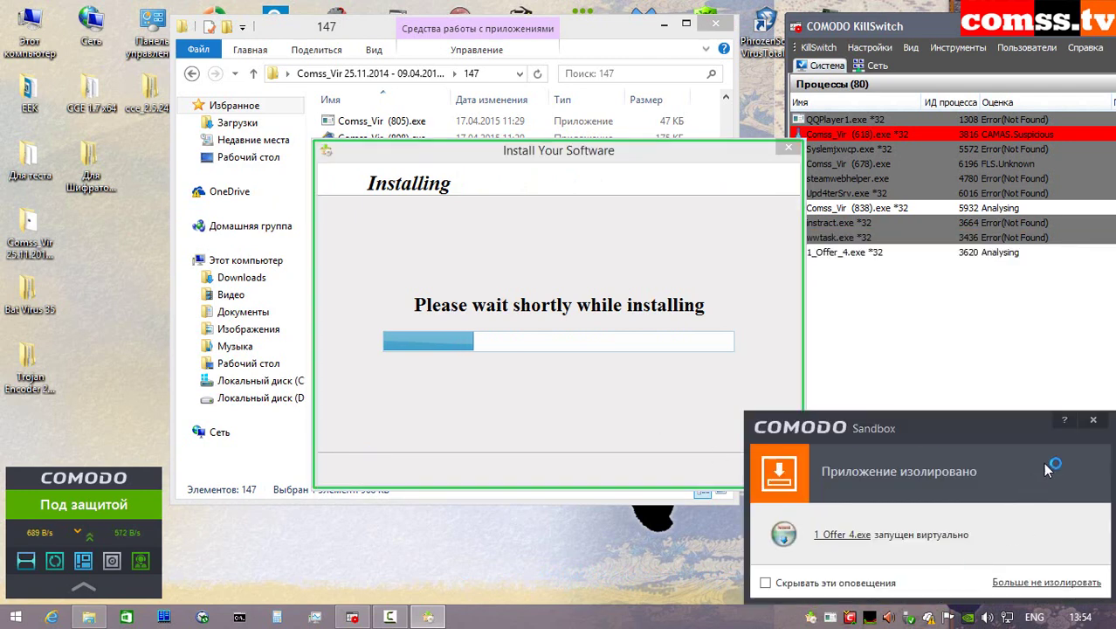
click(1093, 420)
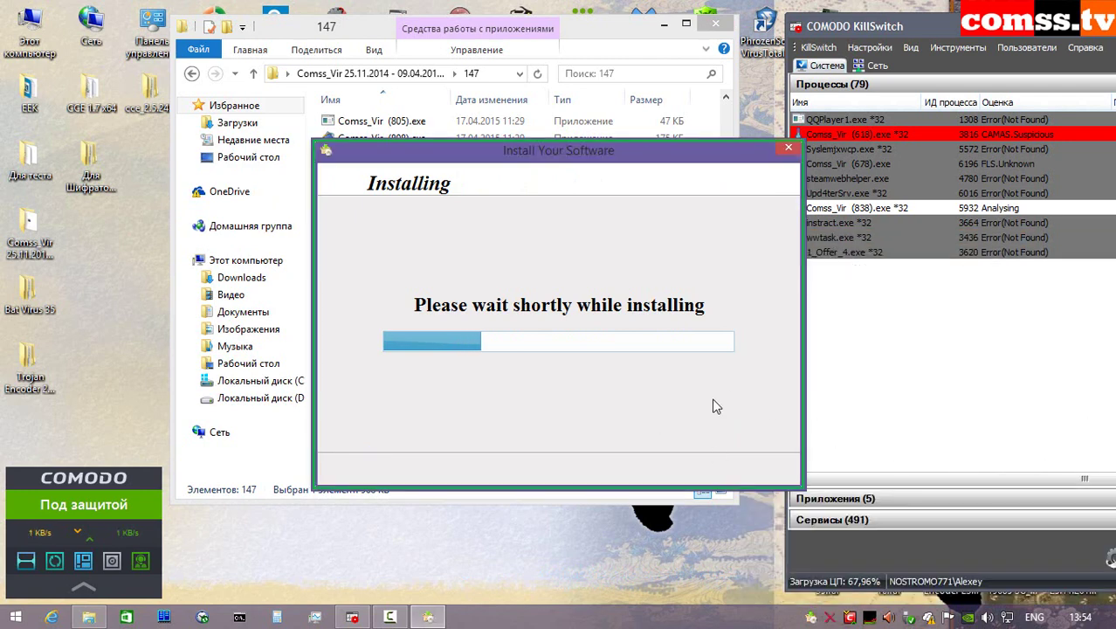
click(1088, 424)
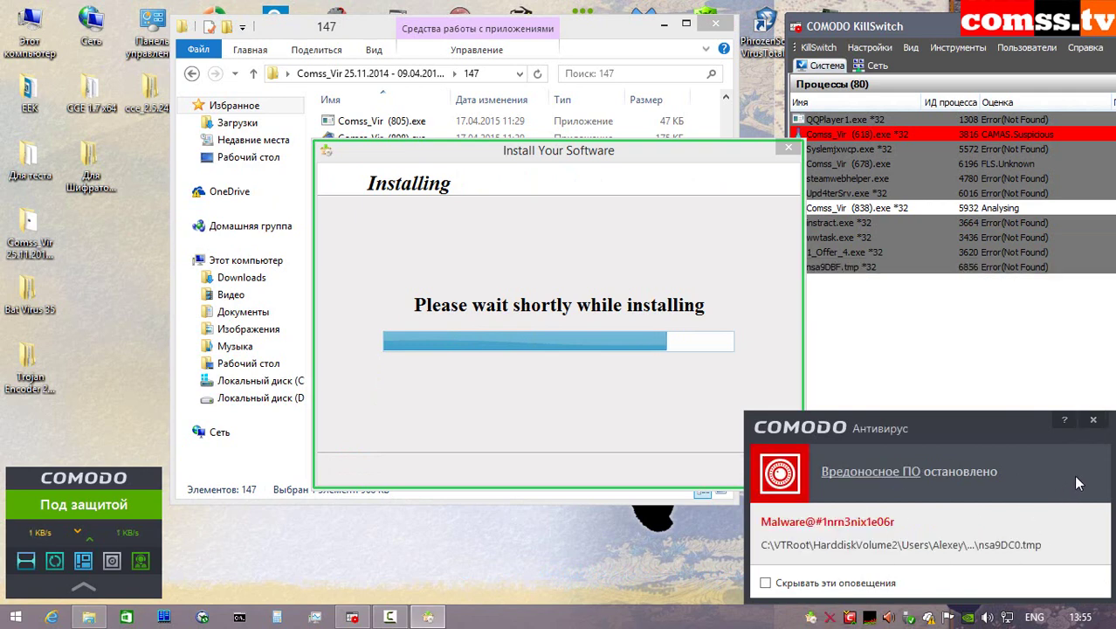
click(1091, 422)
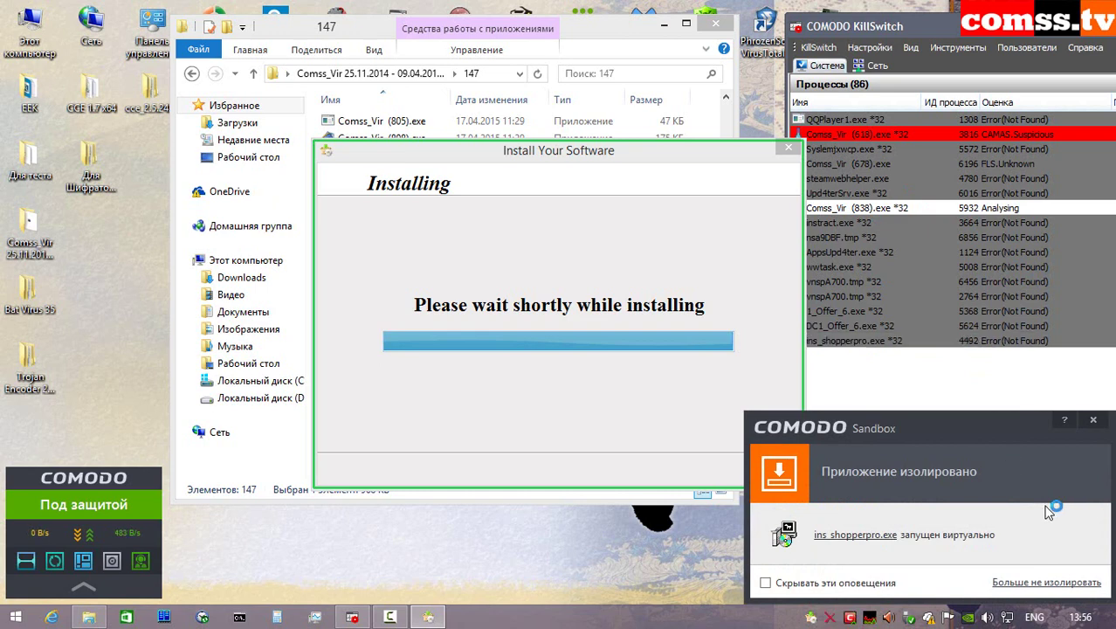
- Dismiss the Sandbox isolation alerts for ins_shopperpro.exe, setup.exe and ShopperPro64.dll
click(1095, 423)
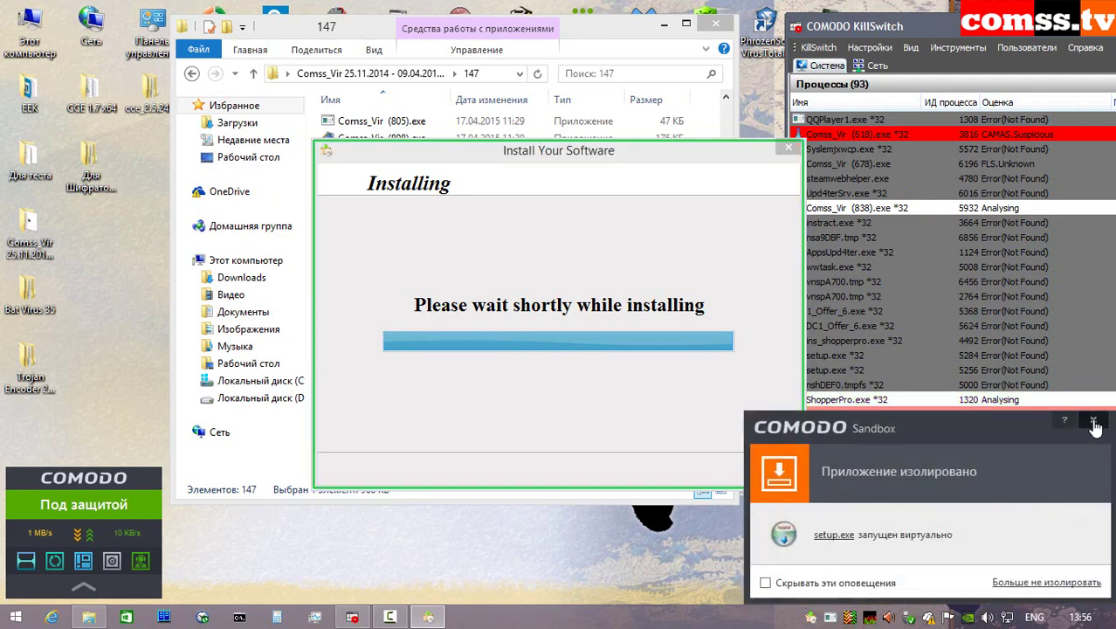
click(1094, 423)
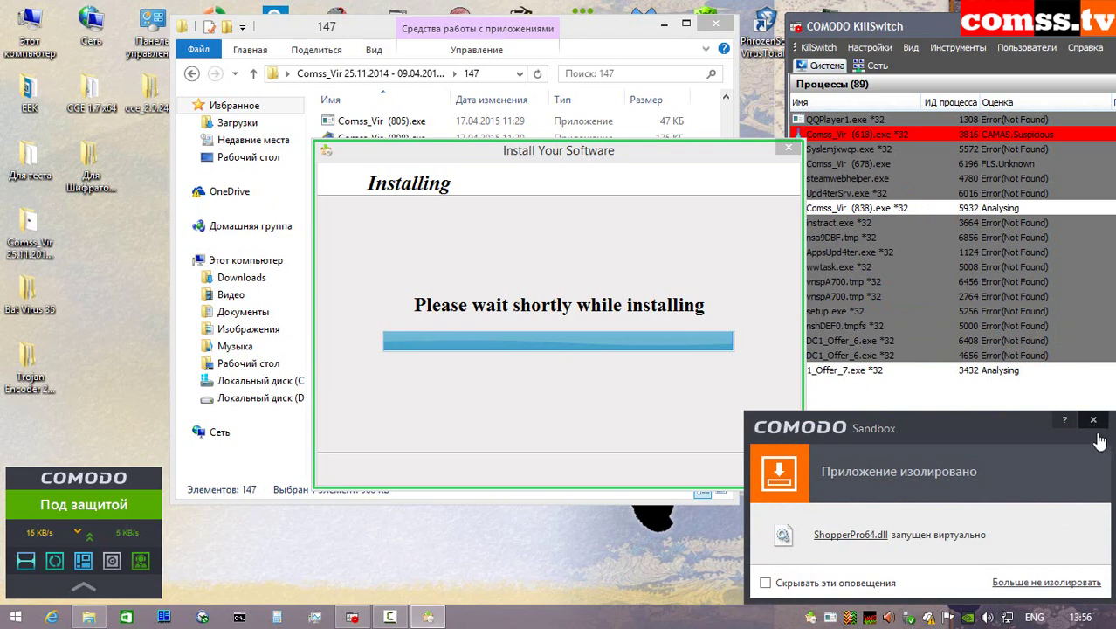
click(1093, 423)
click(1094, 423)
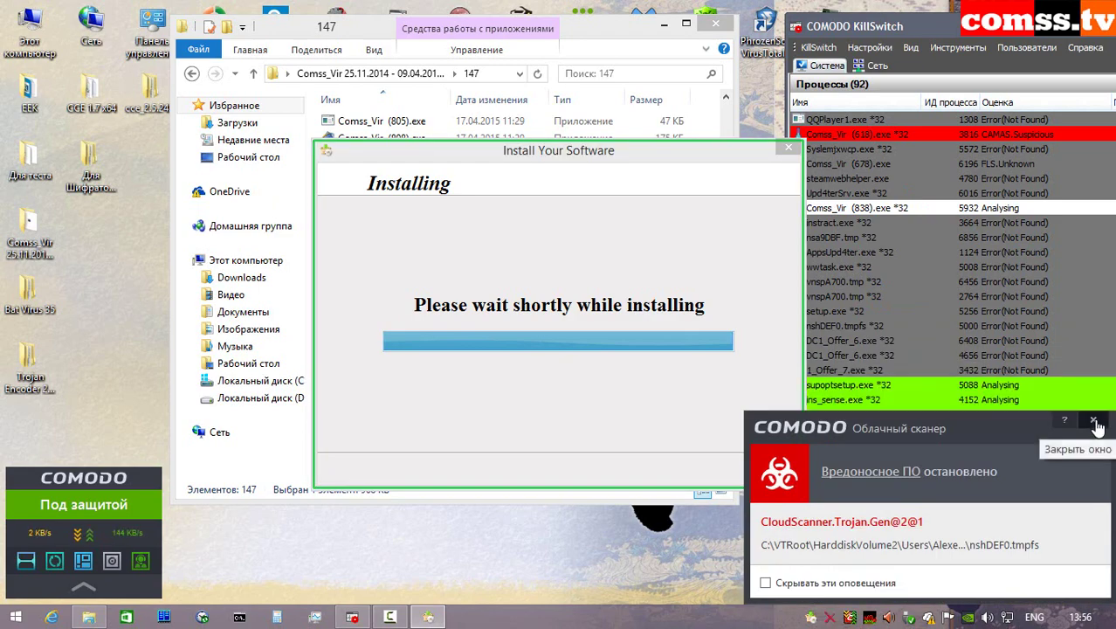
- Close the cloud scanner alert for nshDEF0.tmpfs and any alerts queued behind it
click(1094, 422)
click(1094, 422)
click(1094, 422)
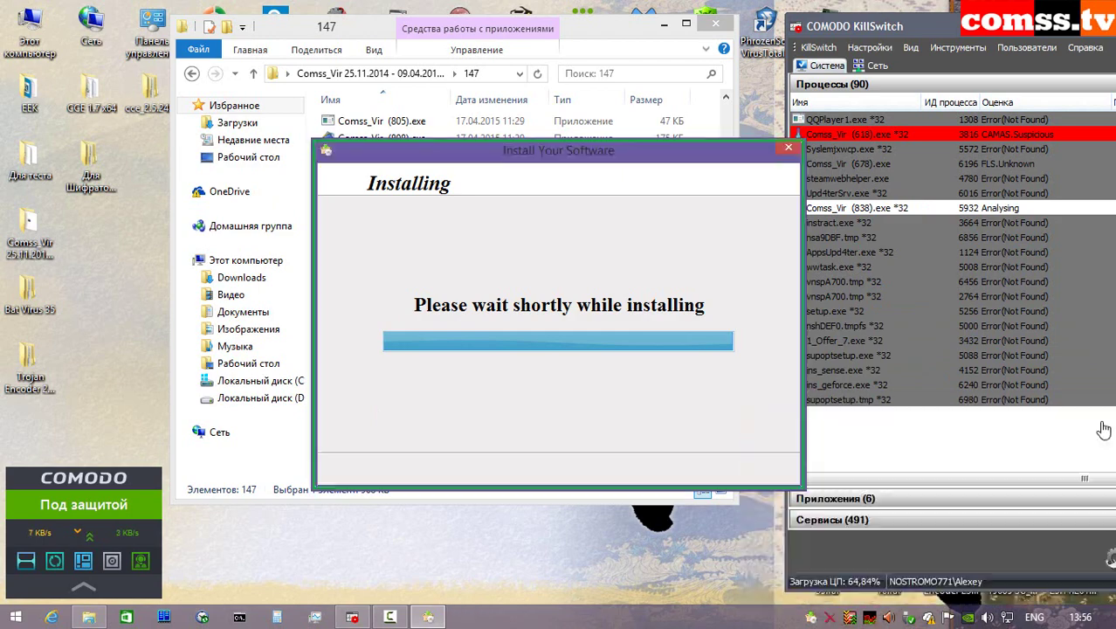
click(1094, 422)
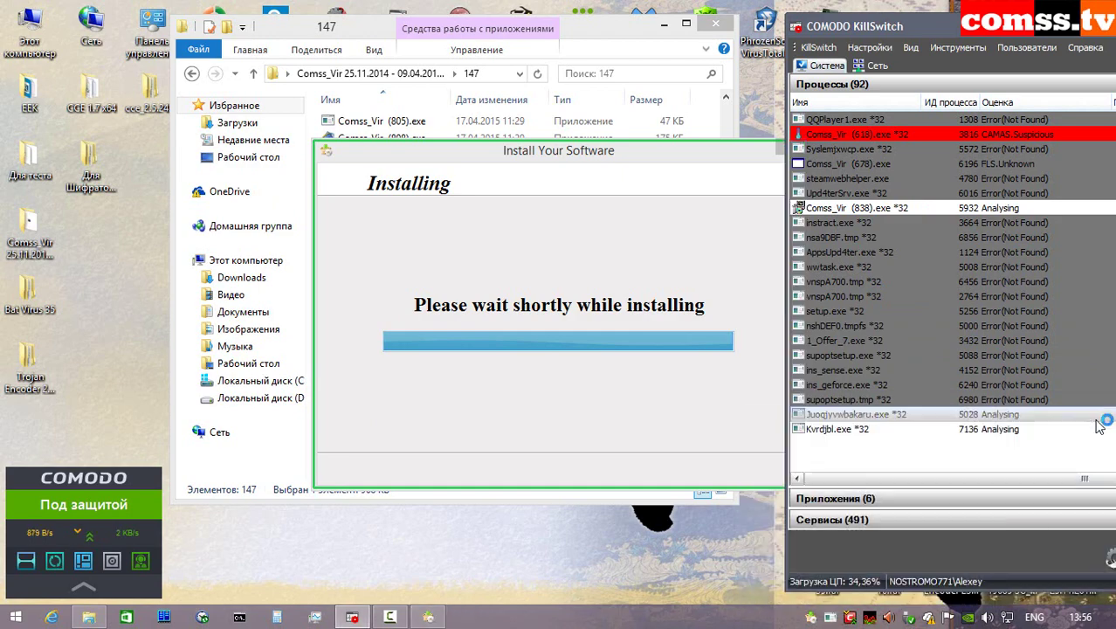
click(1095, 422)
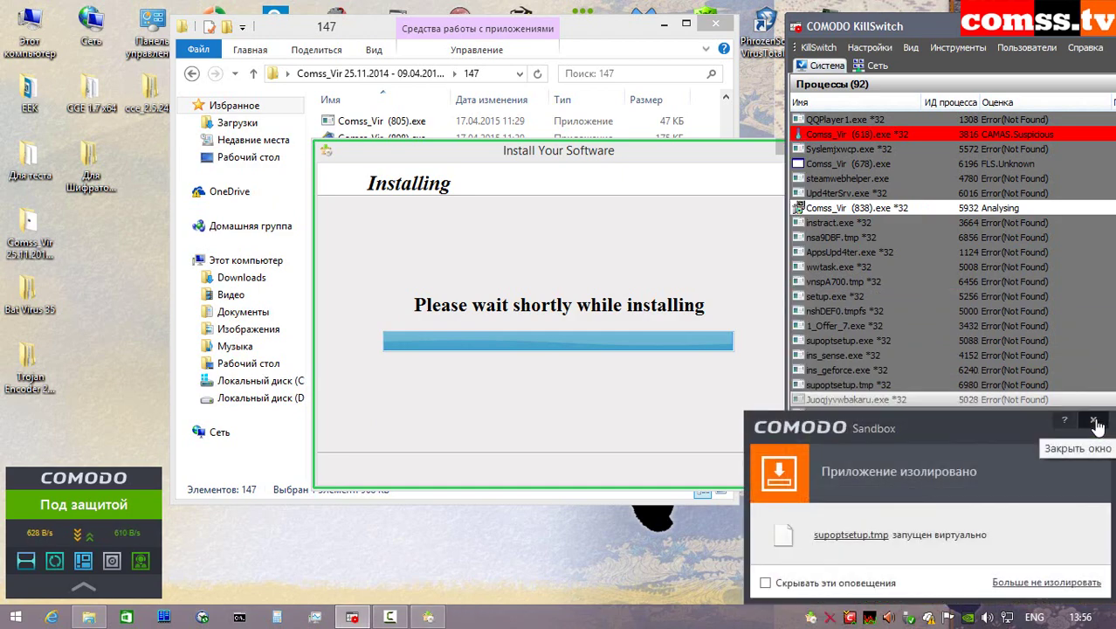
- Dismiss the Sandbox isolation alerts for supoptsetup.tmp, Juoqjyvwbakaru.exe and nsh4443.tmp
click(1094, 422)
click(1094, 422)
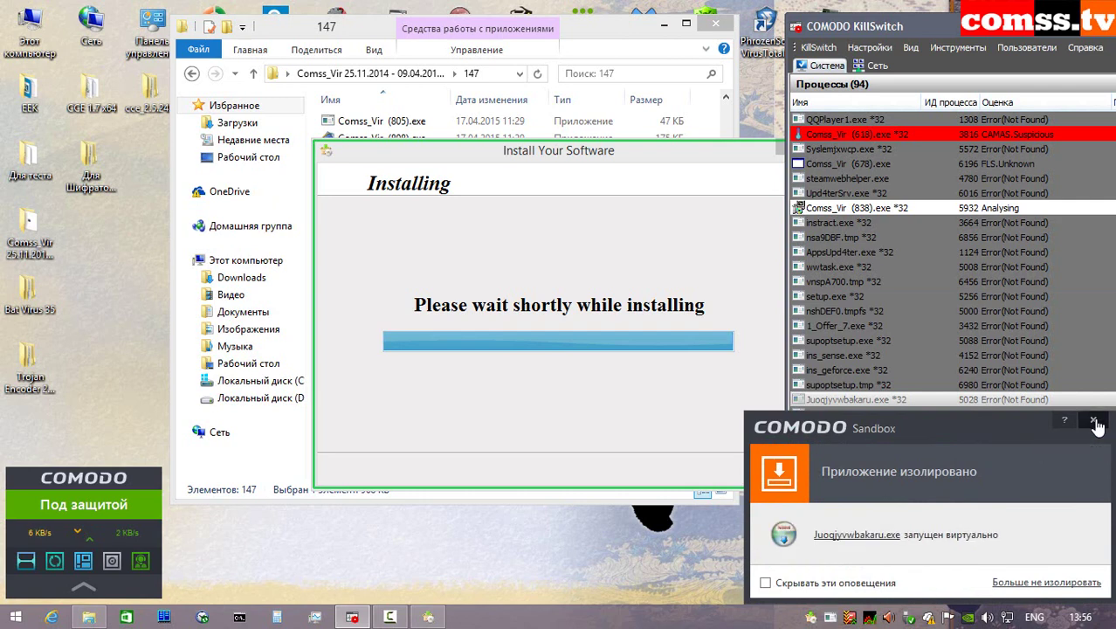
click(1094, 422)
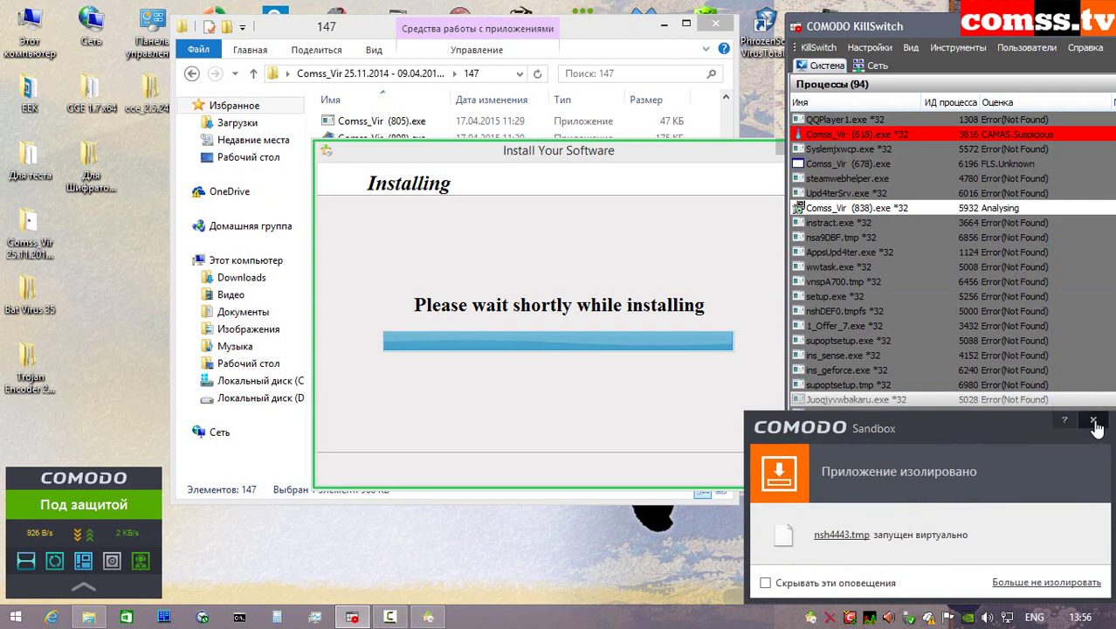
click(1094, 422)
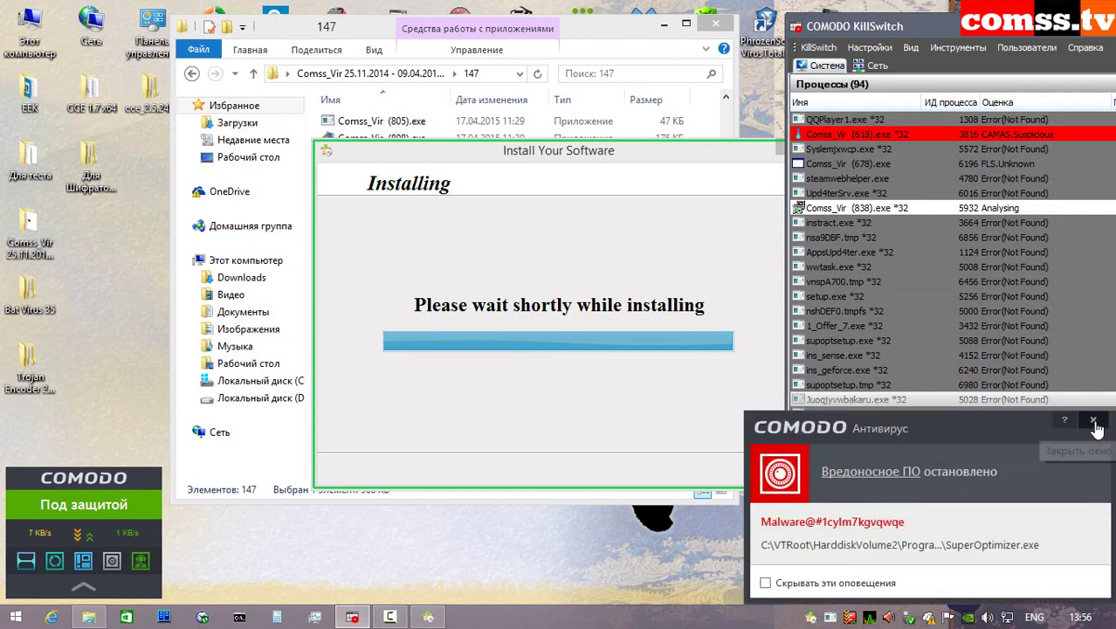
- Close the detection alerts for SuperOptimizer.exe, the InstallCore files 76319 and 147611, and nsh4443.tmp
click(1094, 423)
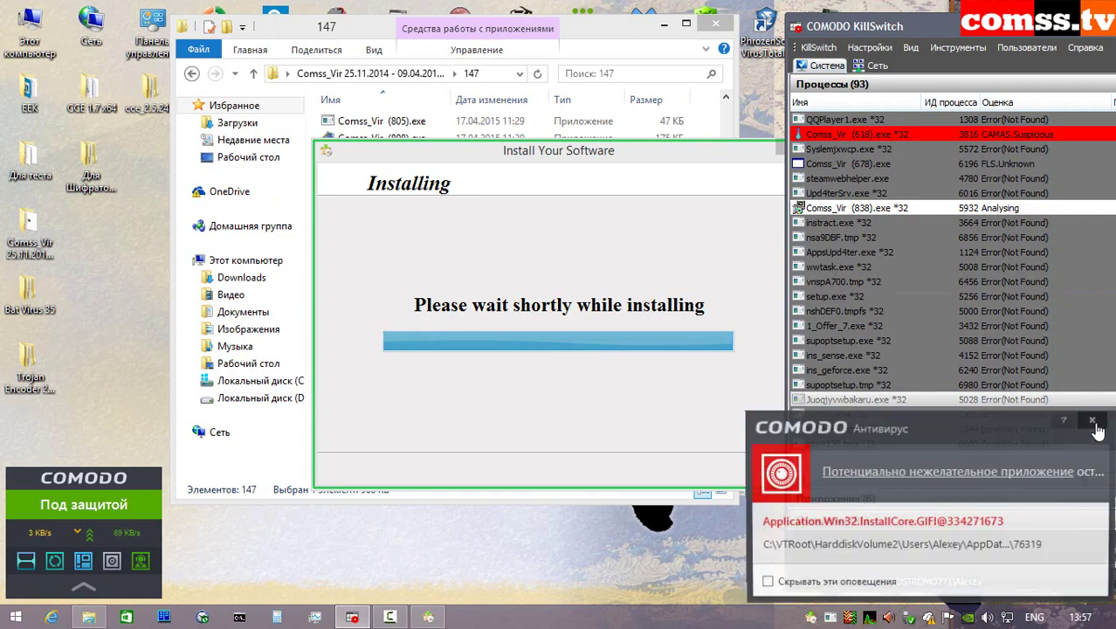
click(1094, 424)
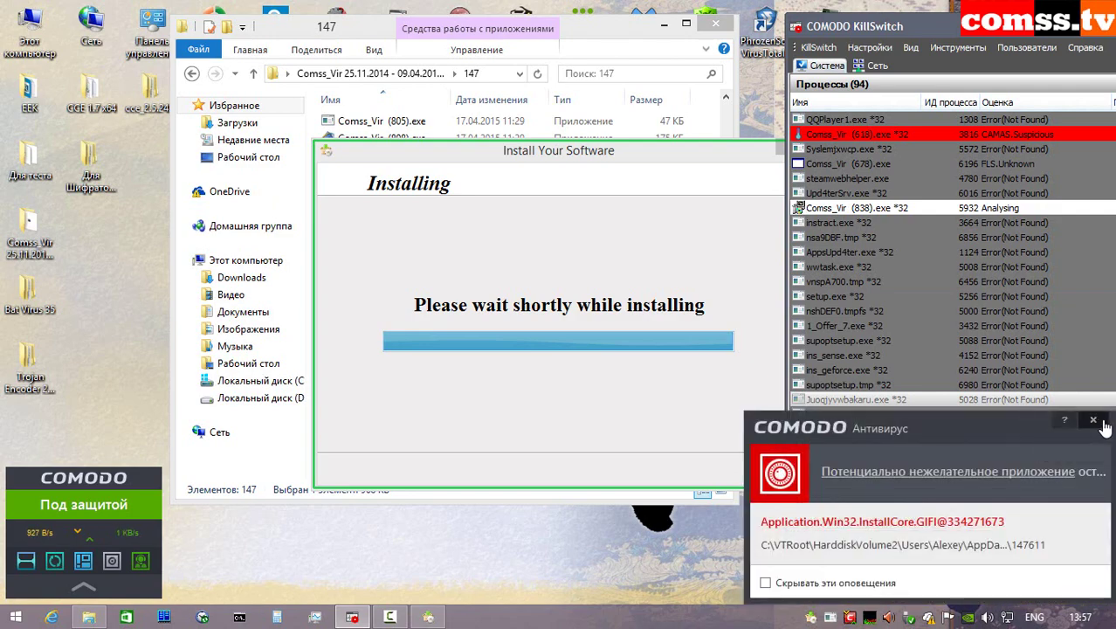
click(1102, 421)
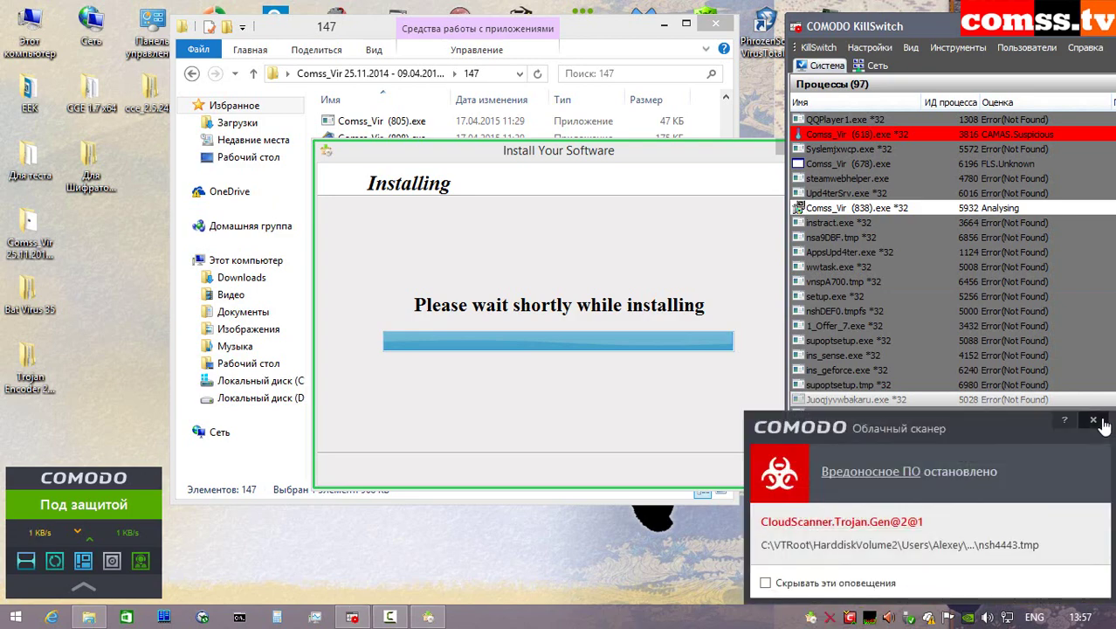
click(1102, 423)
click(1098, 422)
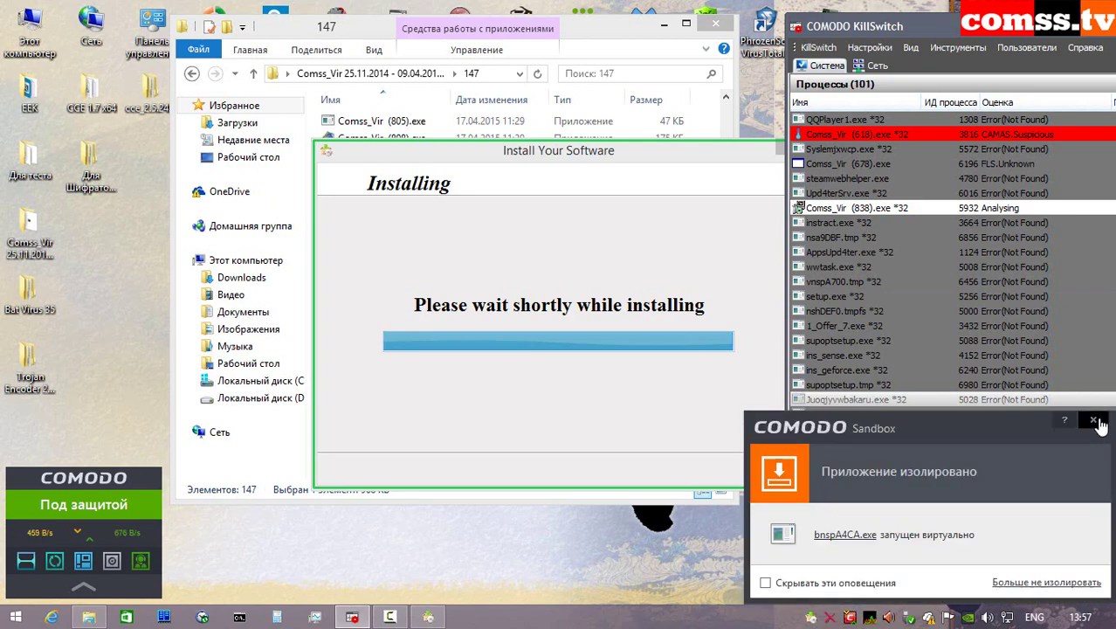
- Close the isolation alerts for bnspA4CA.exe, the two executables with long hexadecimal names ending in -11.exe, and SupOptStart.exe
click(1099, 424)
click(1095, 421)
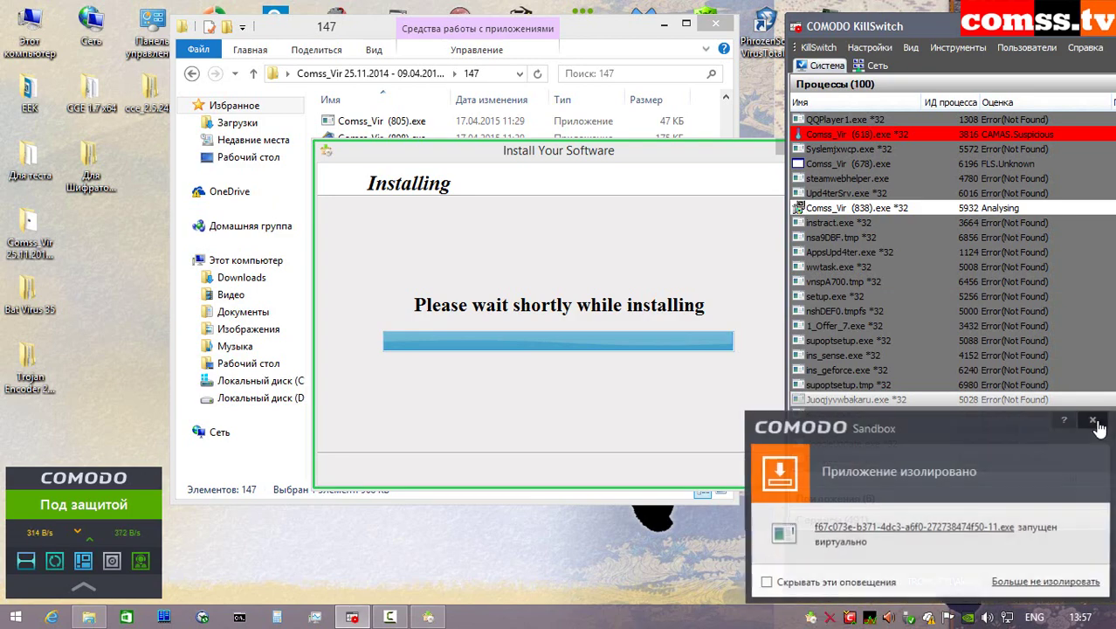
click(1096, 421)
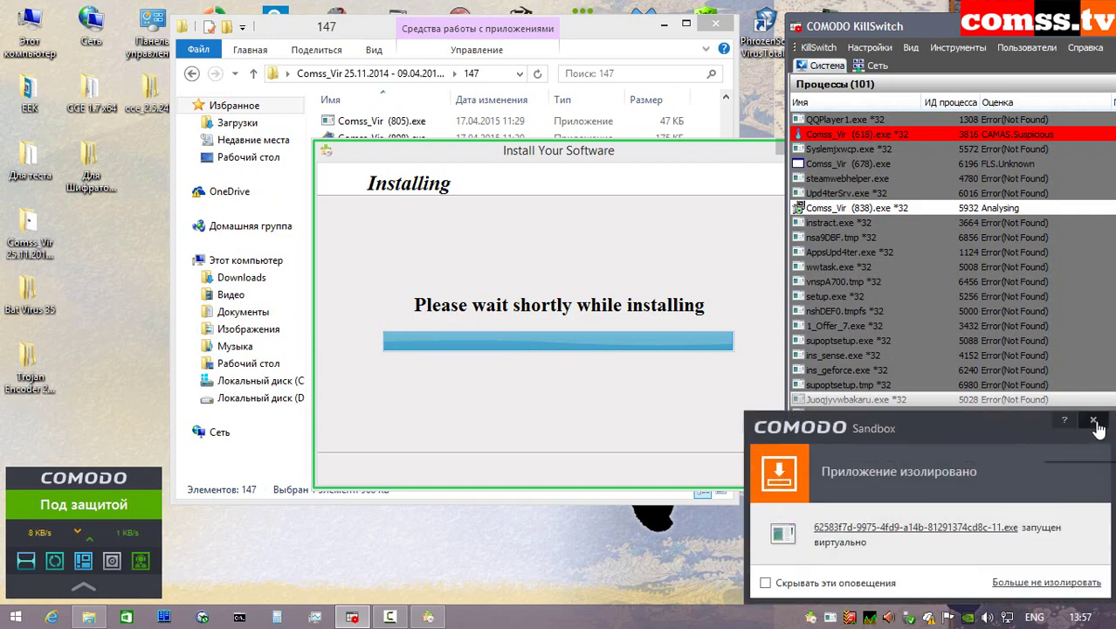
click(1093, 422)
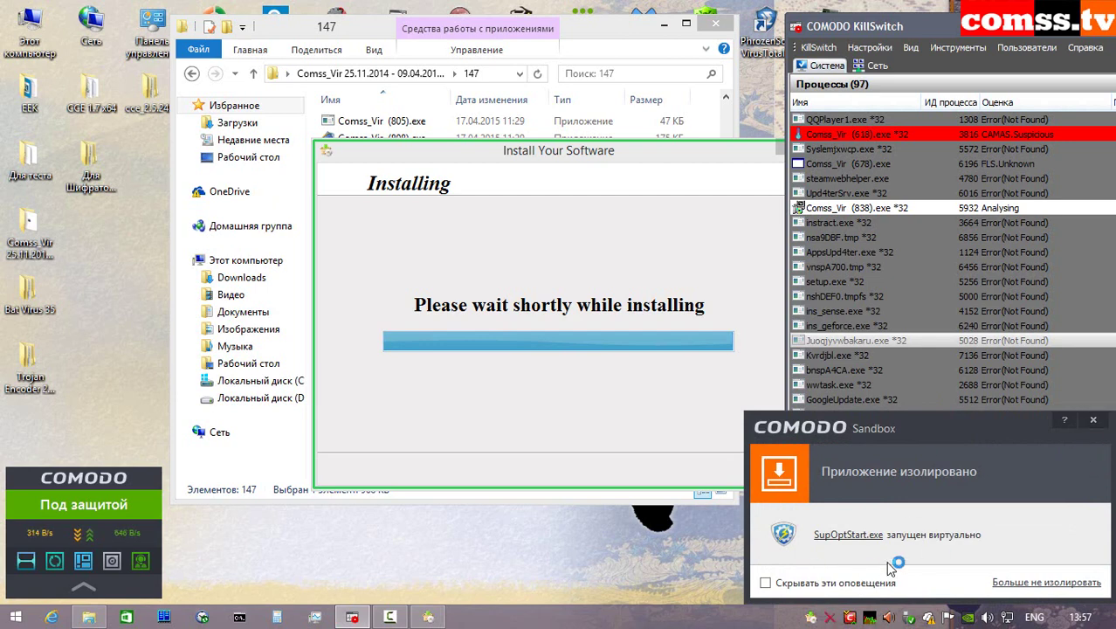
click(1092, 420)
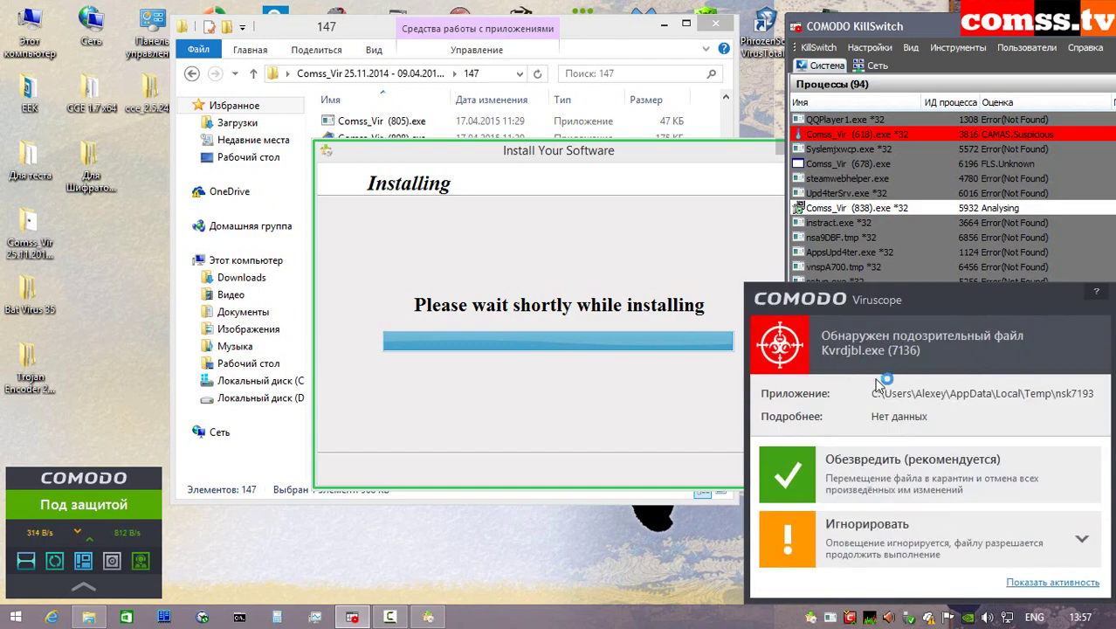
- Neutralize Kvrdjbl.exe from the Viruscope alert and close the isolation alerts for 1_Offer_9.exe and Quvzuomsxb.exe
click(911, 476)
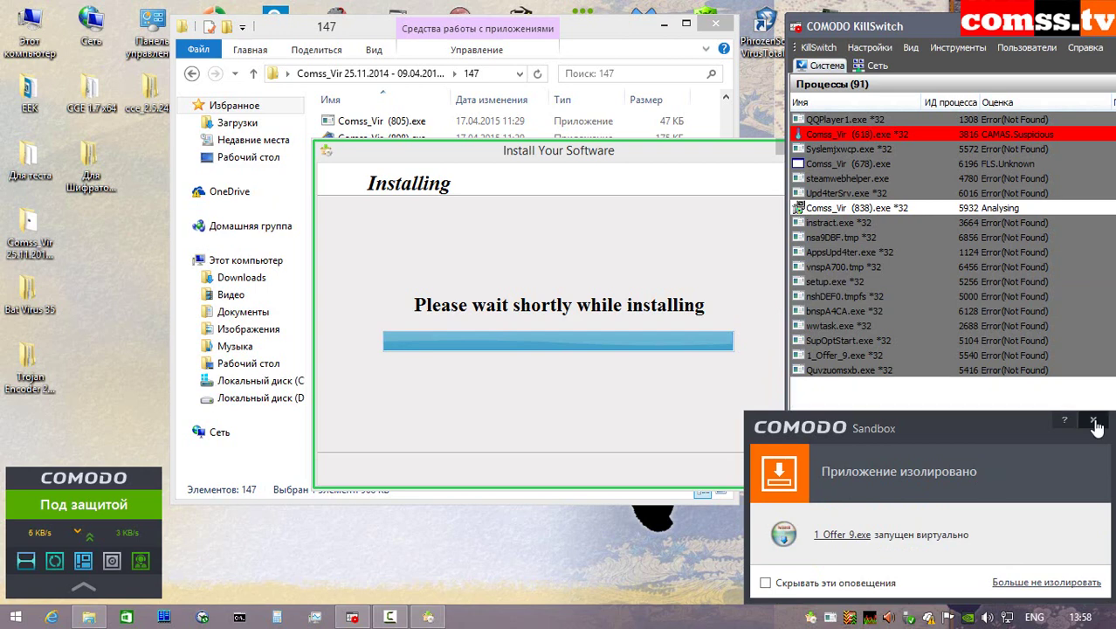
click(1094, 422)
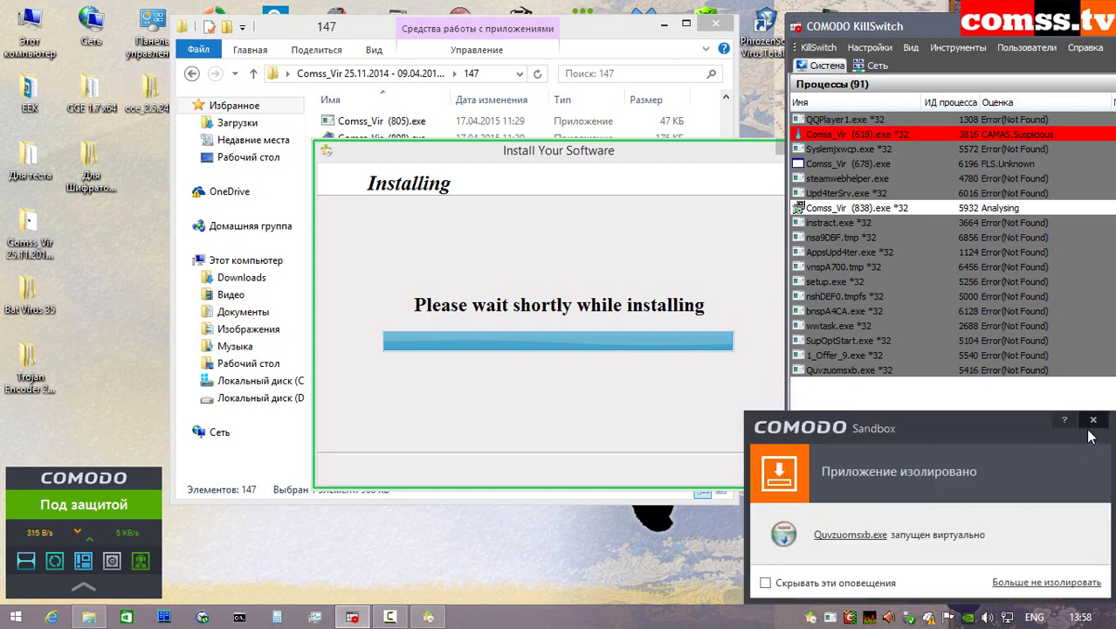
click(1092, 421)
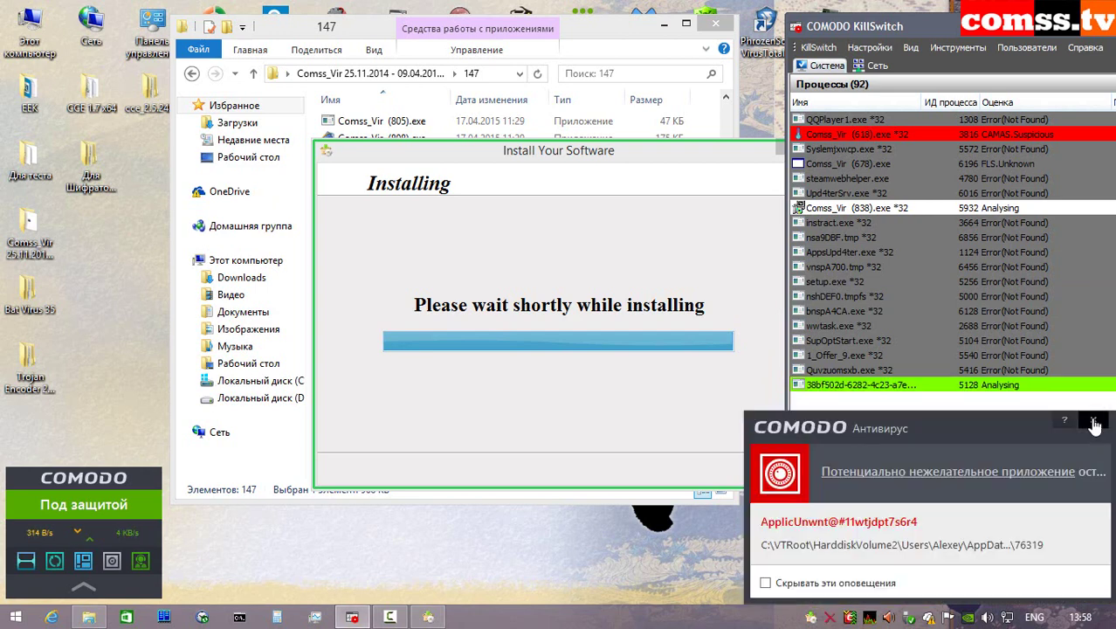
- Dismiss the COMODO alerts for 76319, 328347.exe, 419879, 38bf502d-6282-4c23-a7e4-bfbd38a52e5e-3.exe and 6_Offer_12.exe
click(1095, 422)
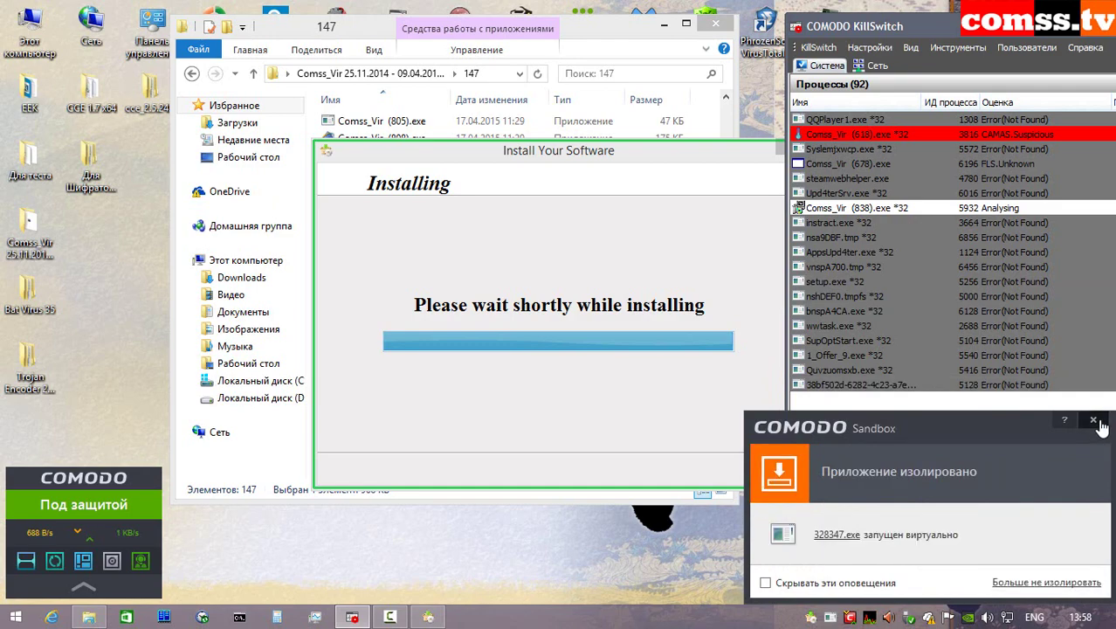
click(1093, 422)
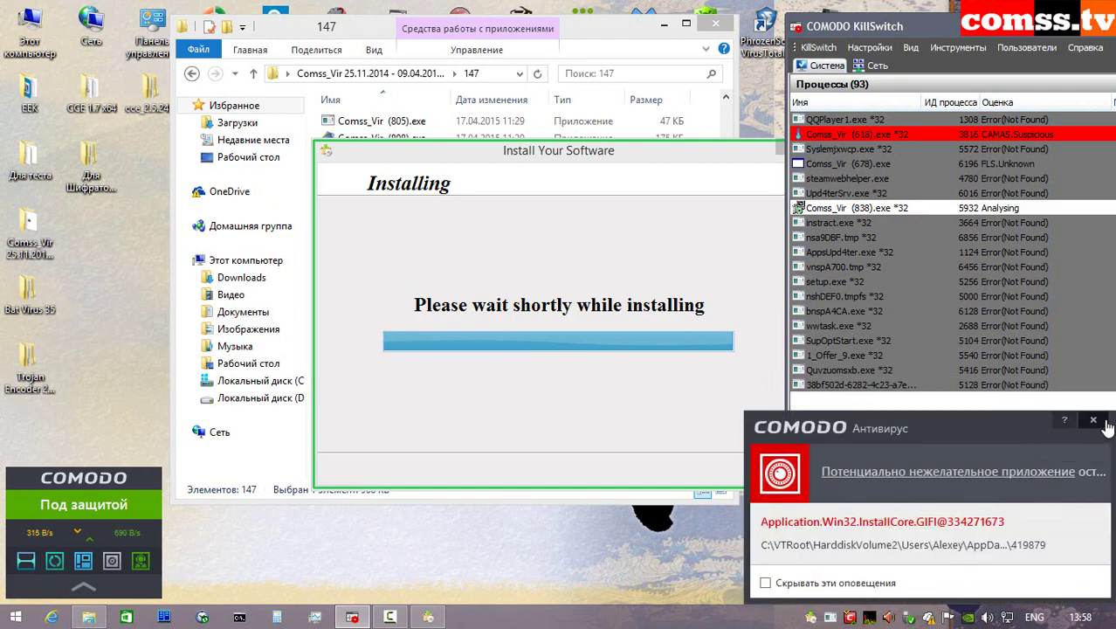
click(1093, 421)
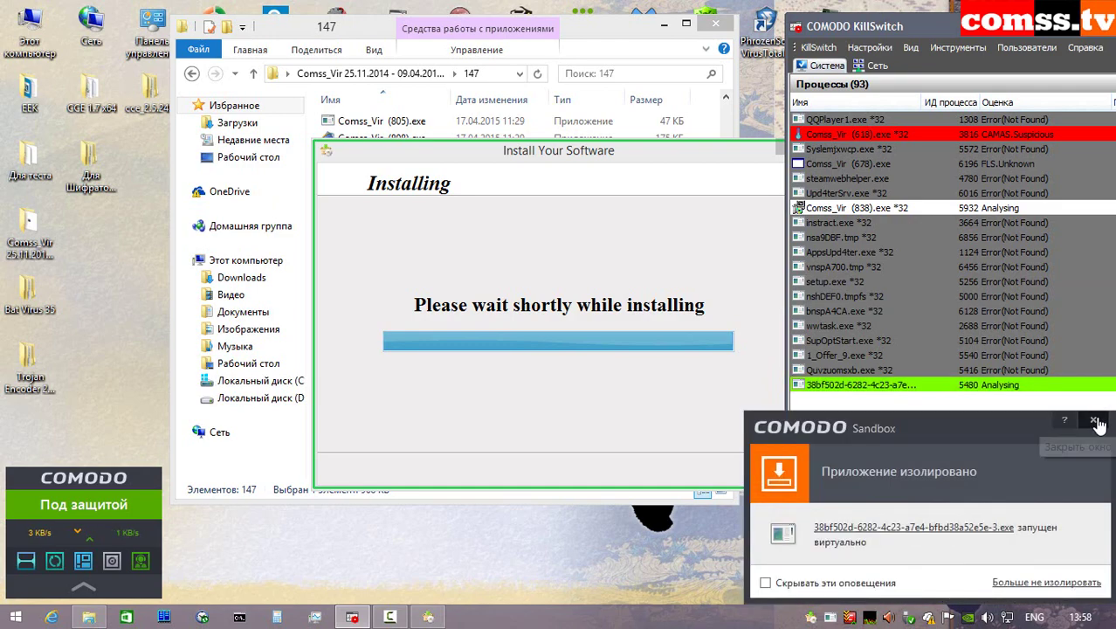
click(1095, 421)
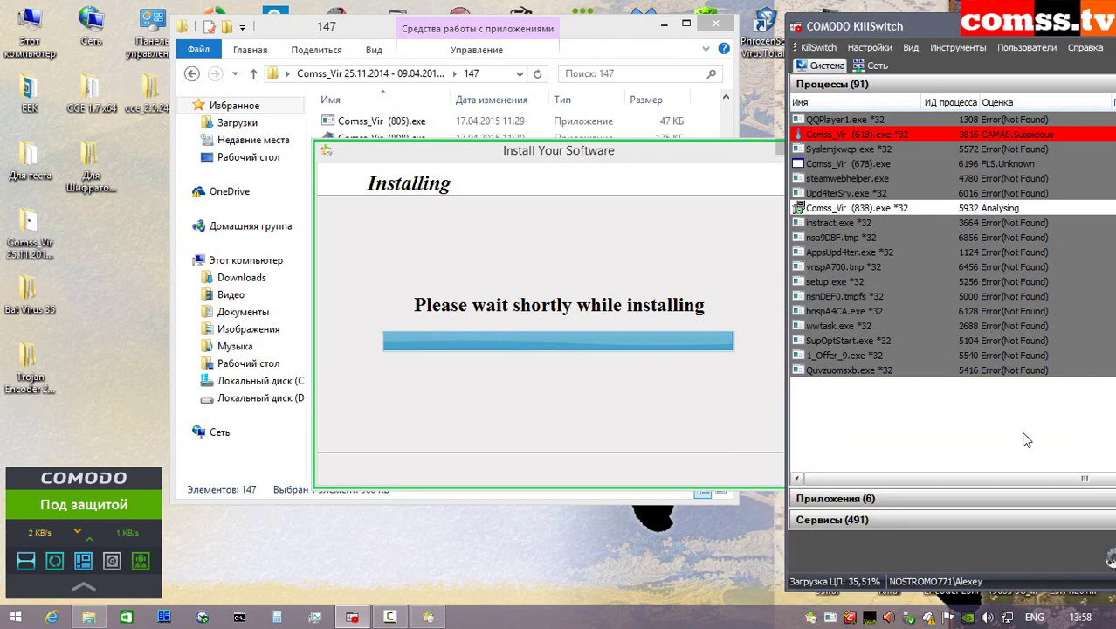
click(1094, 423)
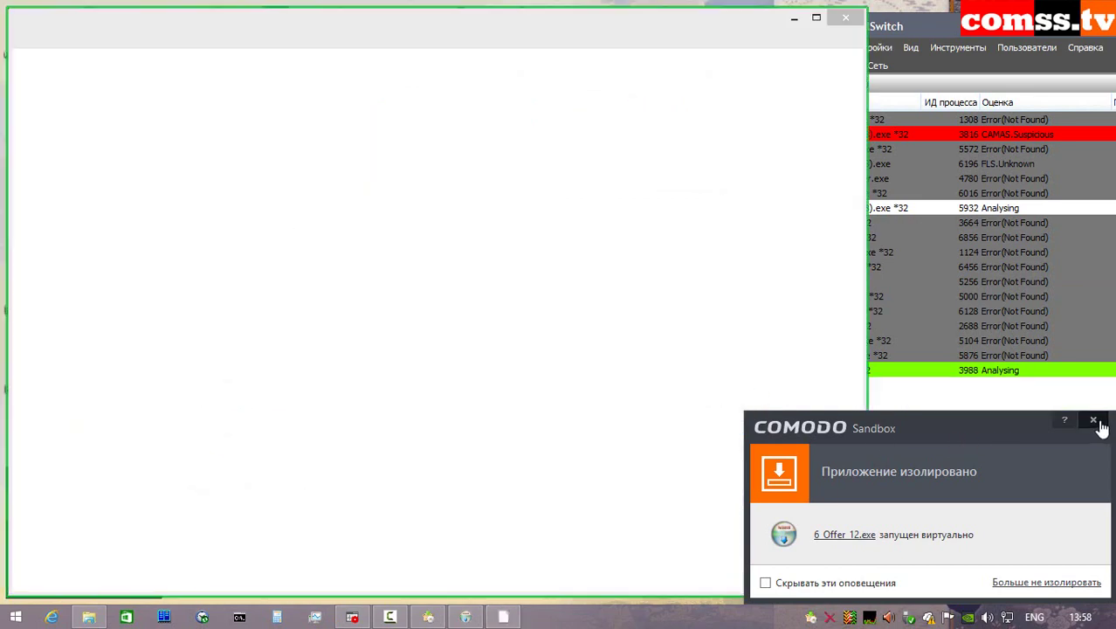
click(1096, 425)
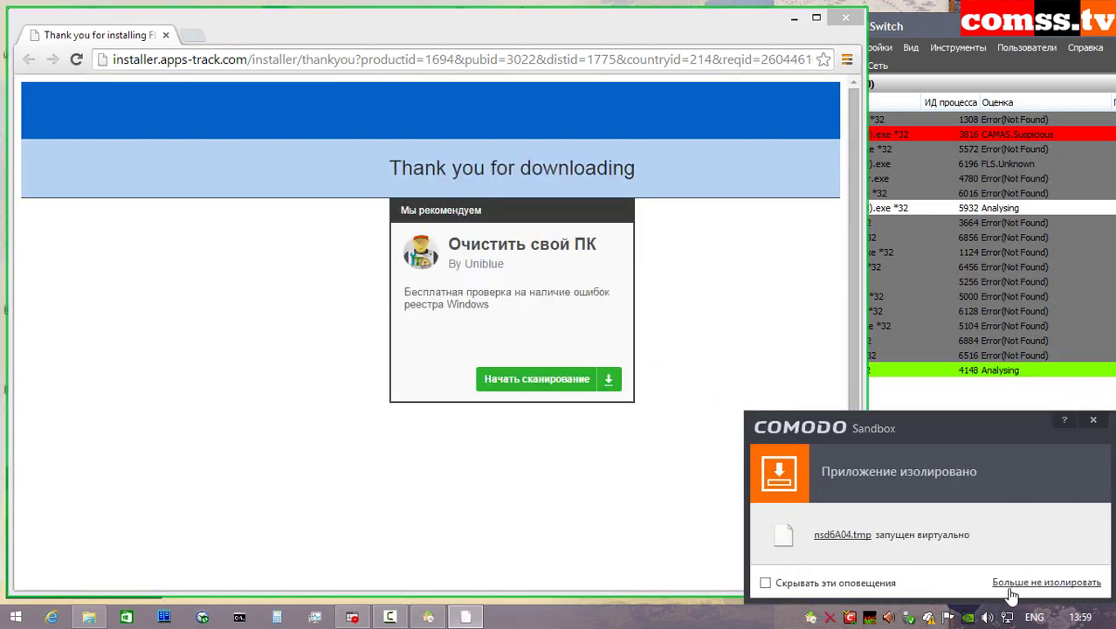
- Close the COMODO isolation and malware alerts for nsd6A04.tmp and nsmB2C7.tmp as they appear
click(1093, 421)
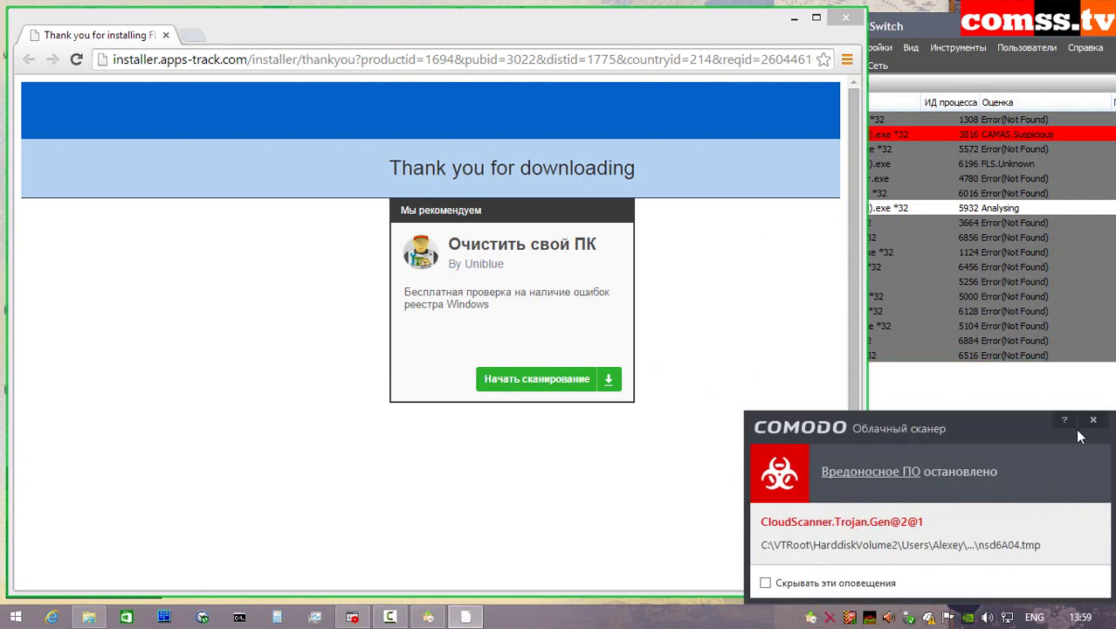
click(1092, 420)
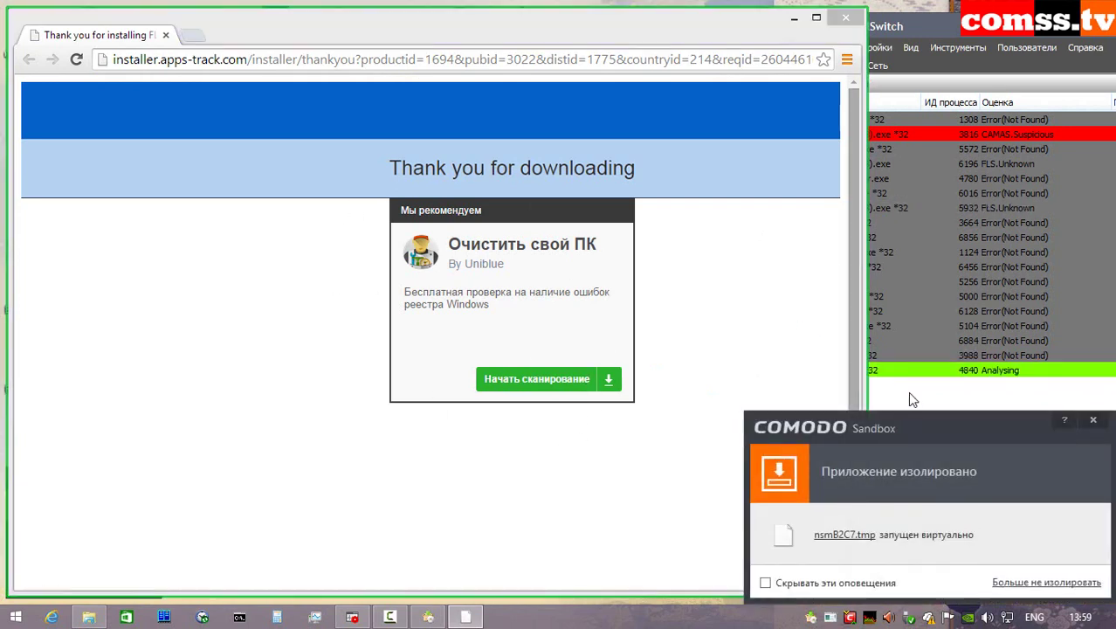
click(1092, 422)
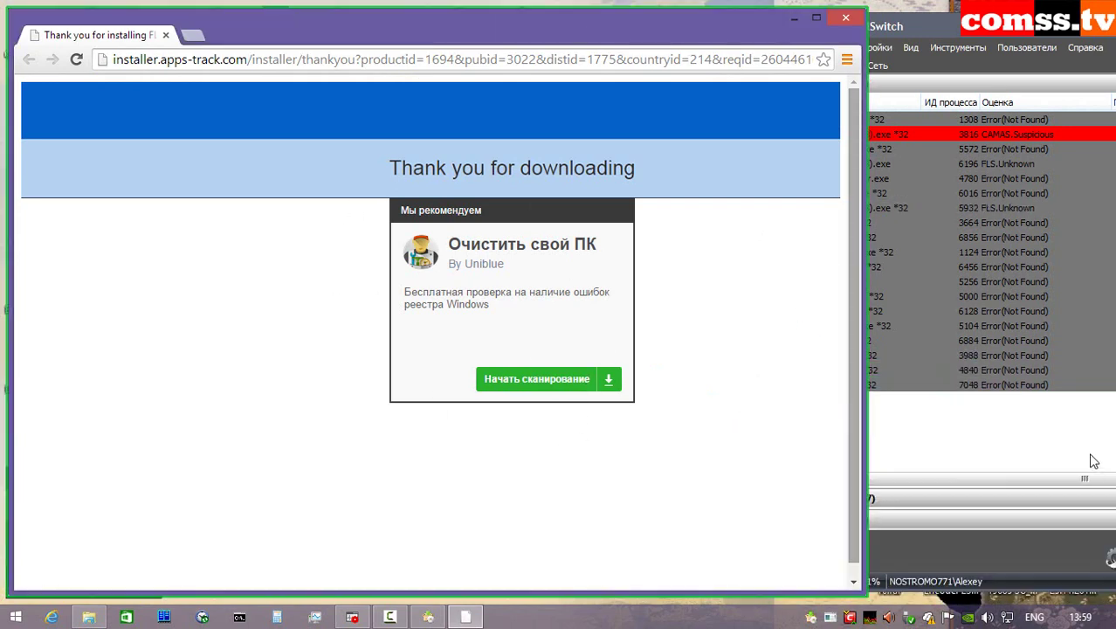
click(1091, 420)
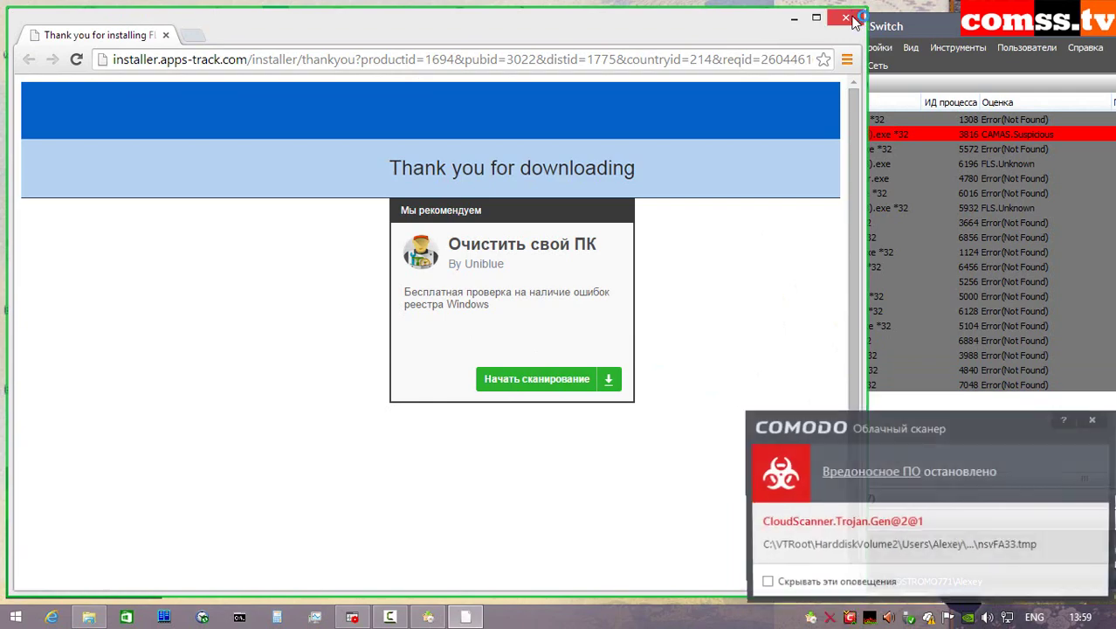
- Close the sandboxed "Thank you for downloading" browser window and dismiss the malware alerts for nsvFA33.tmp and snsb8D9.tmp
click(846, 18)
click(738, 472)
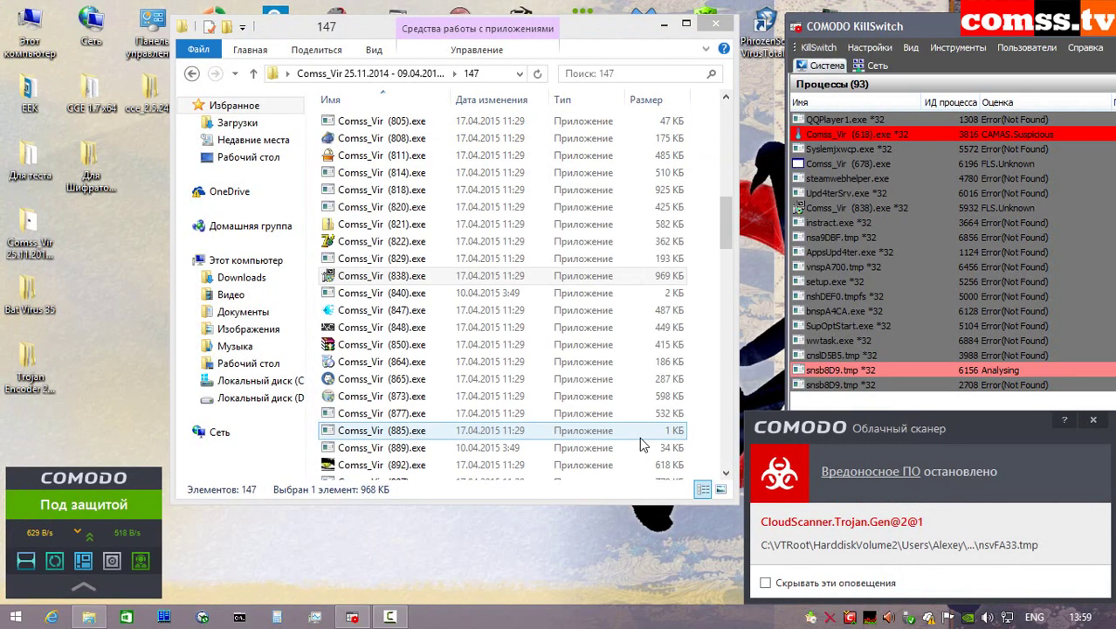
click(1090, 423)
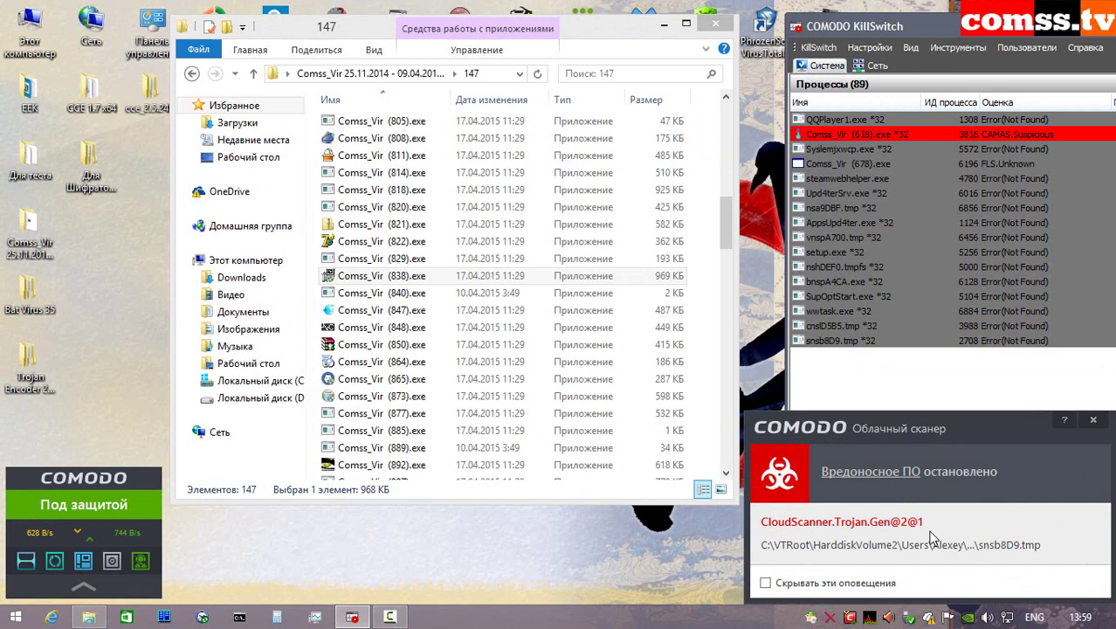
click(1093, 421)
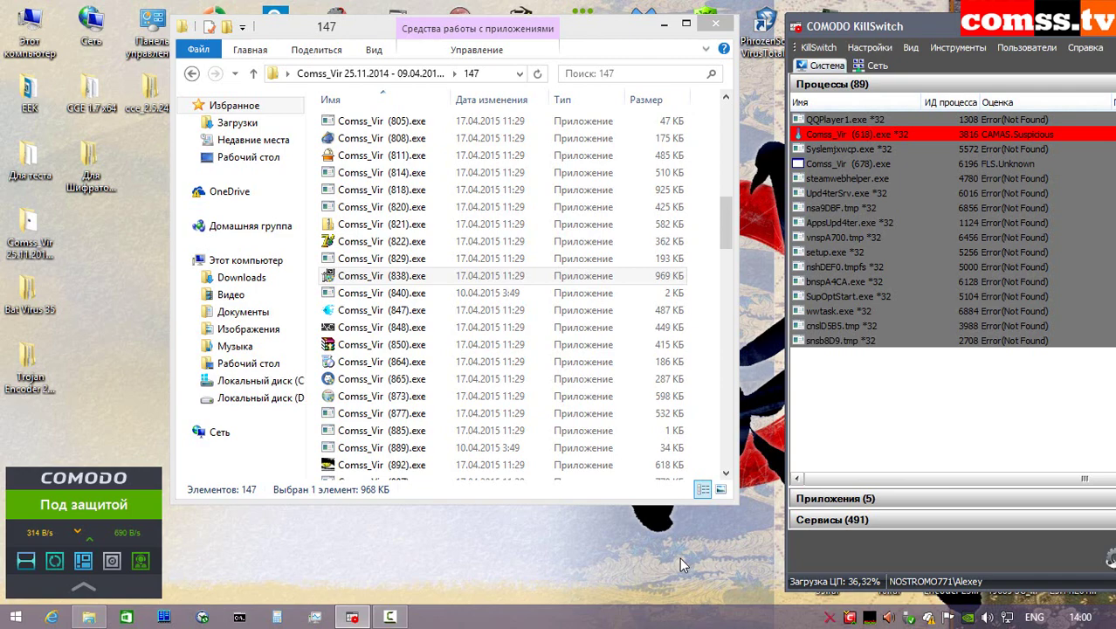
- Run Comss_Vir (840).exe and Comss_Vir (847).exe in COMODO Sandbox, then close the 847 isolation alert and the UltraMenu v2.0 window
right_click(425, 294)
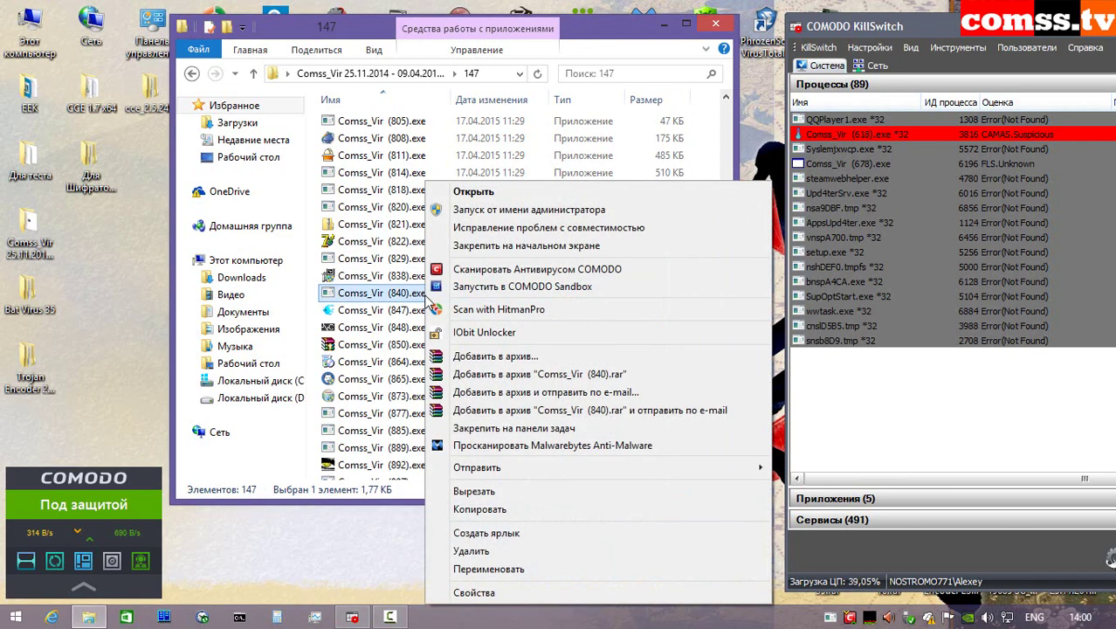
click(503, 288)
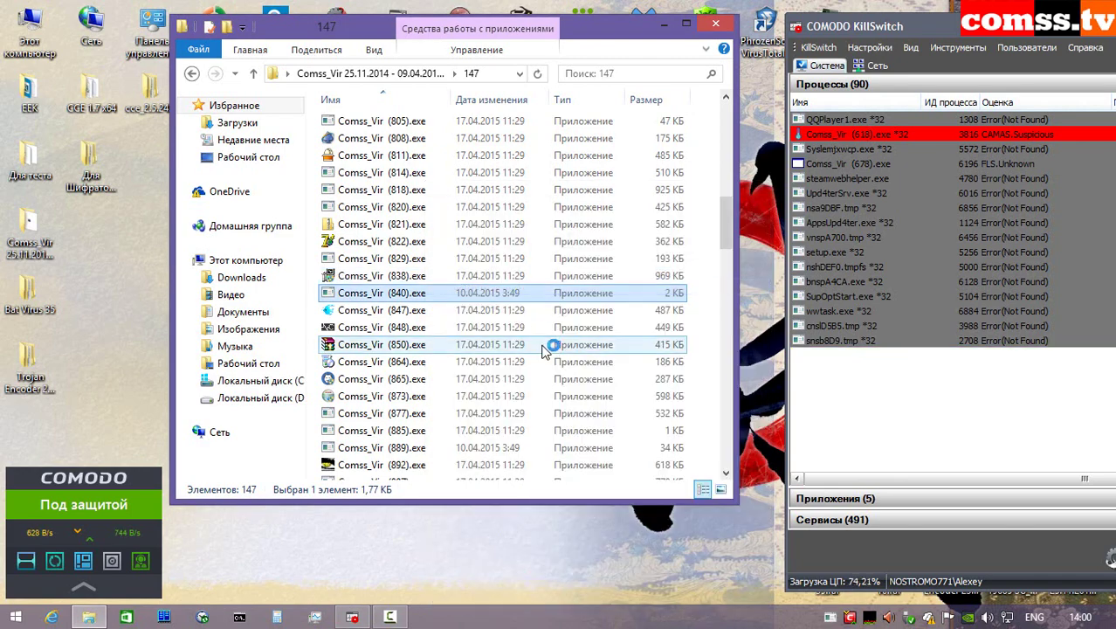
right_click(454, 312)
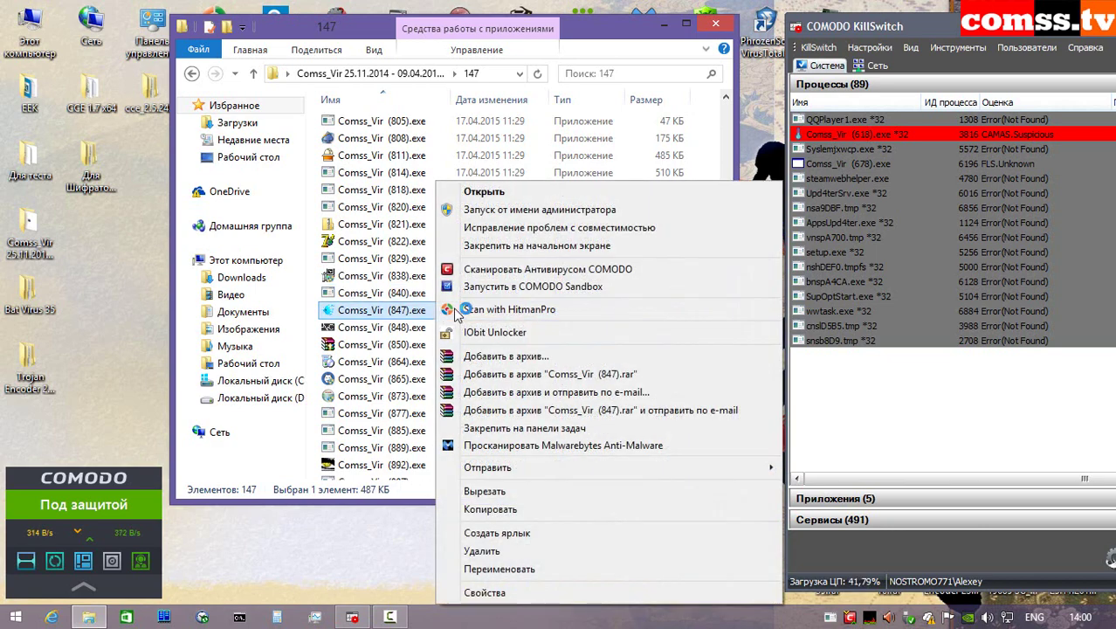
click(489, 288)
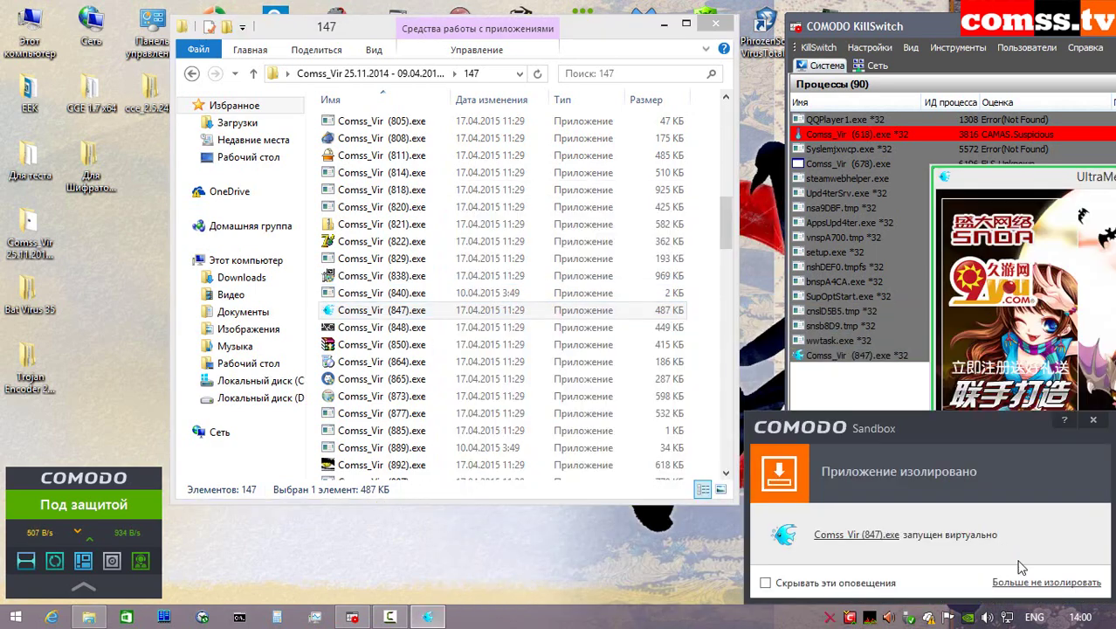
click(1092, 420)
drag(1031, 226, 398, 225)
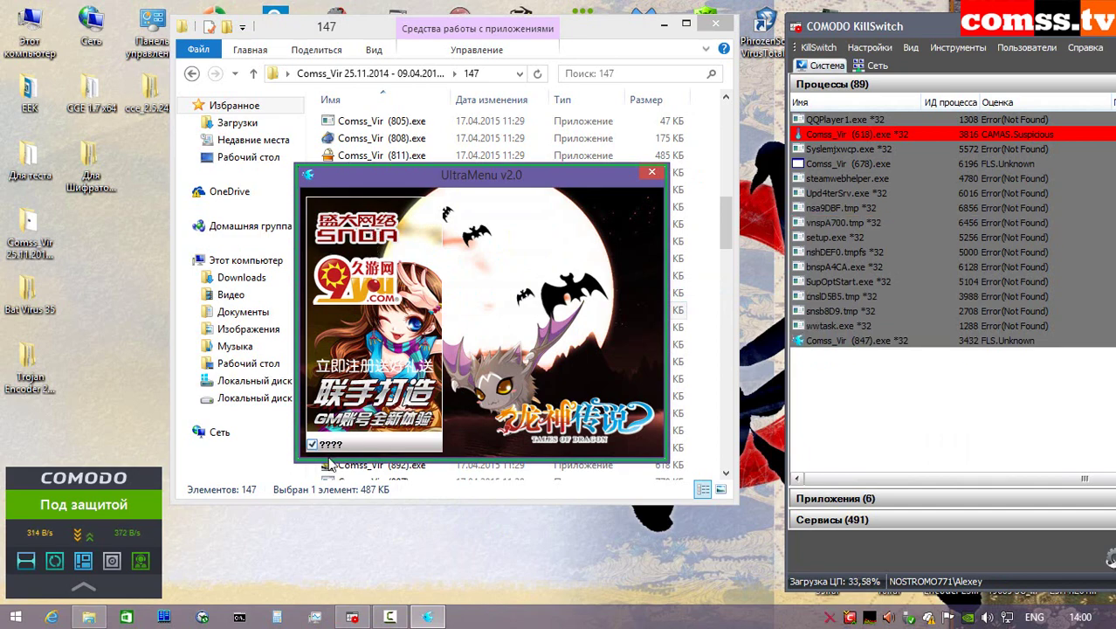
click(652, 174)
- Run Comss_Vir (848).exe in COMODO Sandbox and close its isolation alert
right_click(424, 329)
click(524, 290)
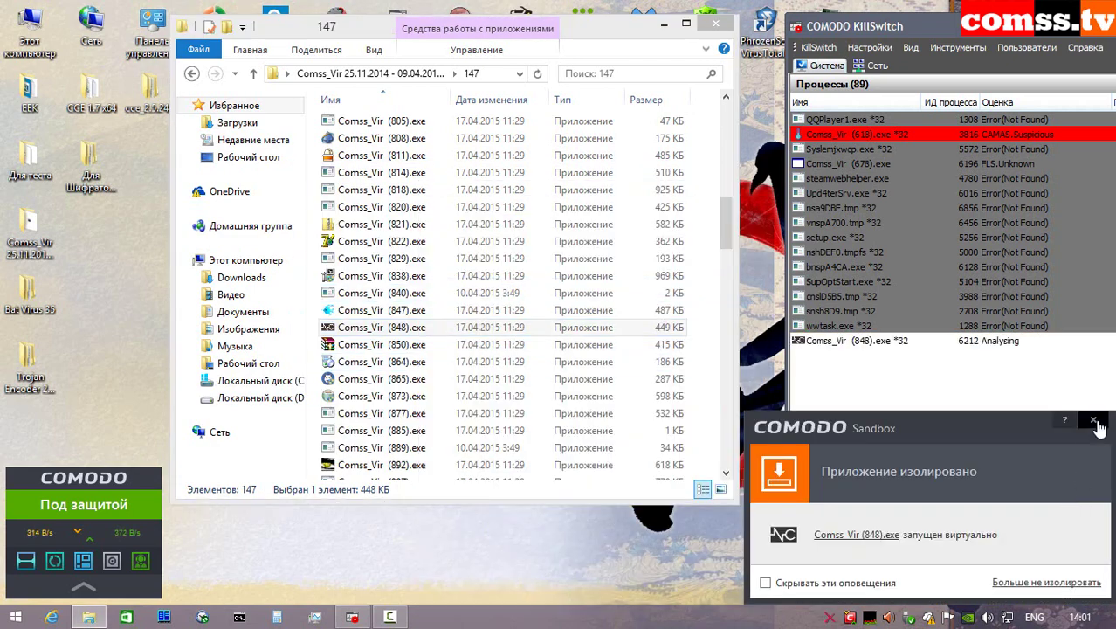
click(1094, 422)
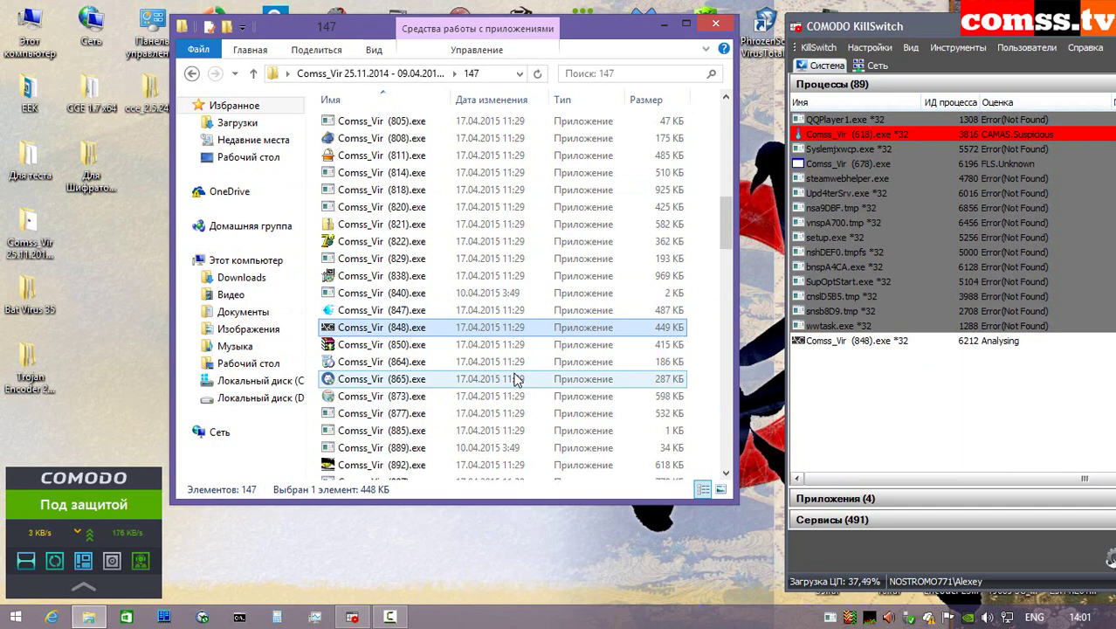
- Launch Comss_Vir (850).exe, close its isolation alert and cancel the WinRAR self-extracting archive dialog
right_click(428, 345)
click(541, 214)
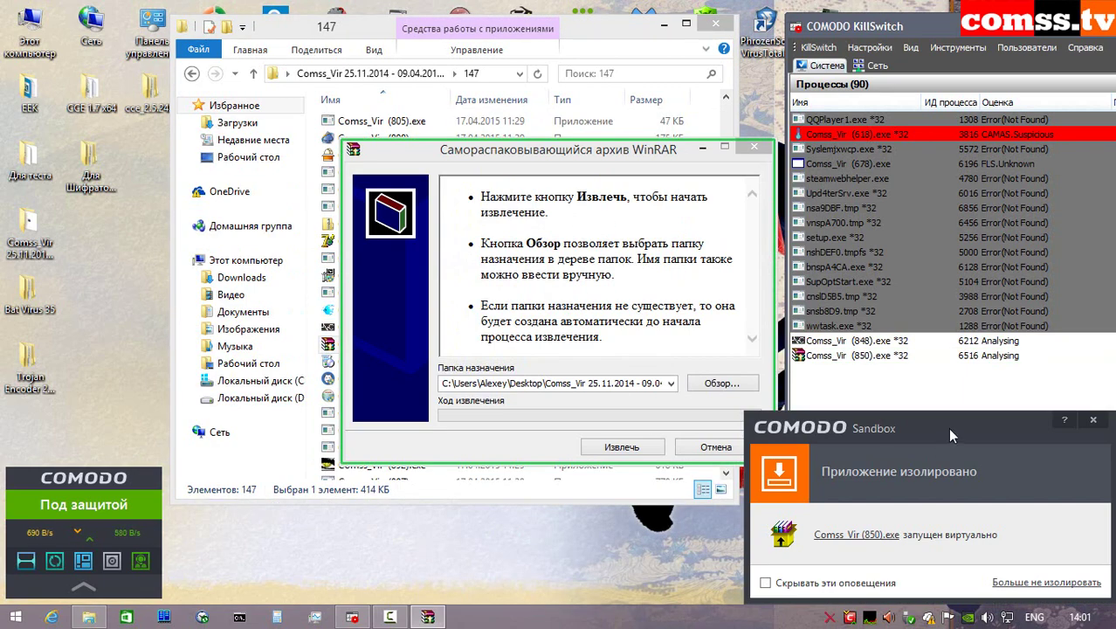
click(1093, 420)
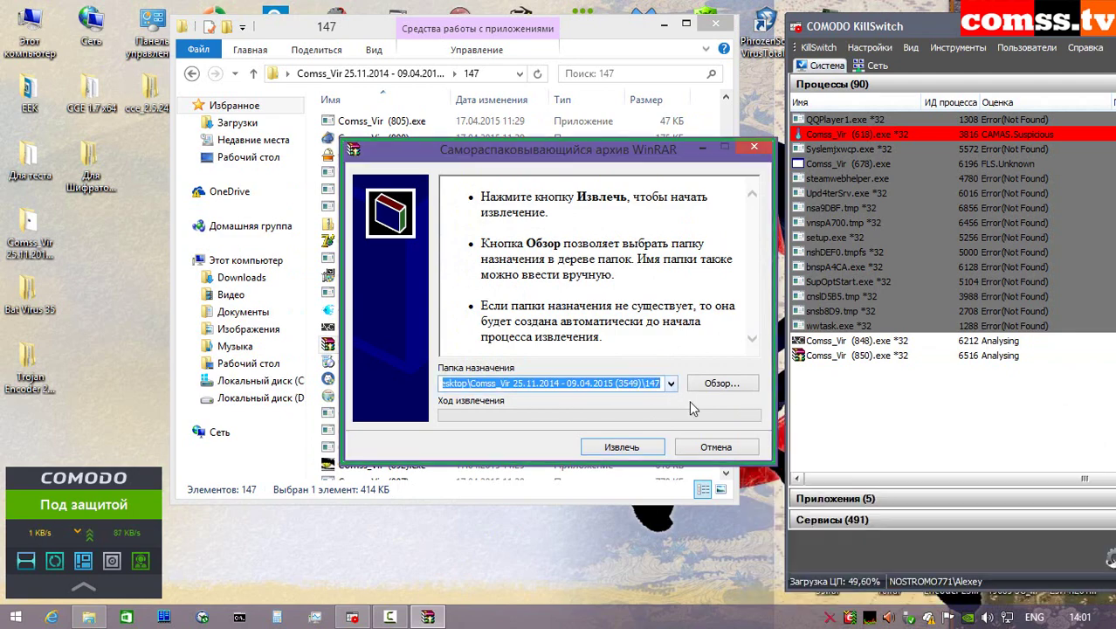
click(706, 450)
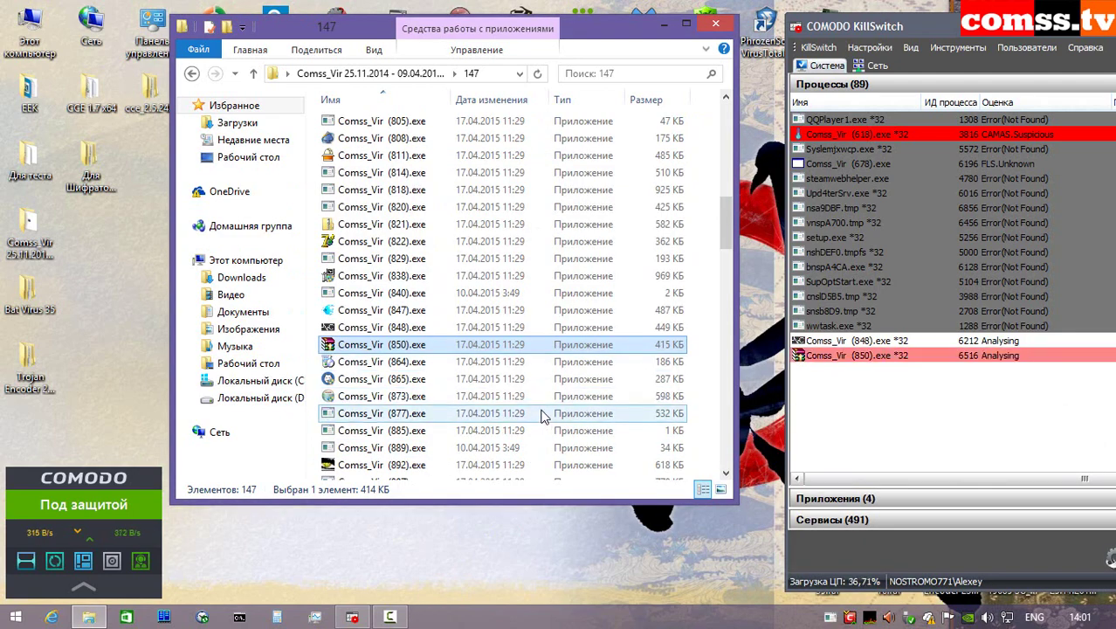
- Run Comss_Vir (864).exe and Comss_Vir (865).exe in COMODO Sandbox, complete the application Uninstall wizard and close the h.dll alert
right_click(434, 365)
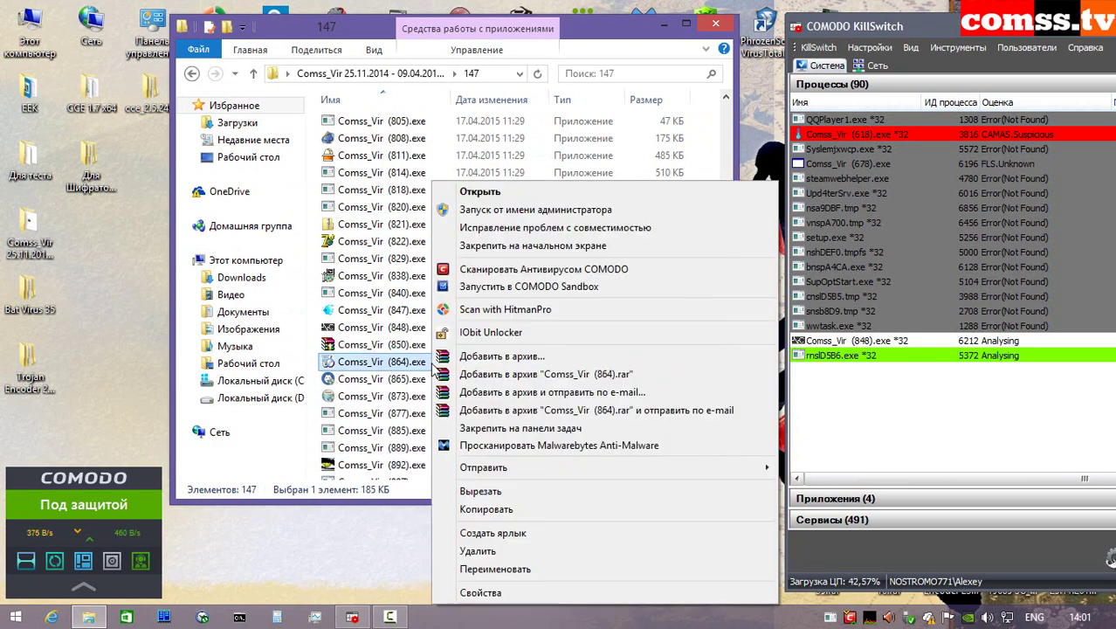
click(533, 286)
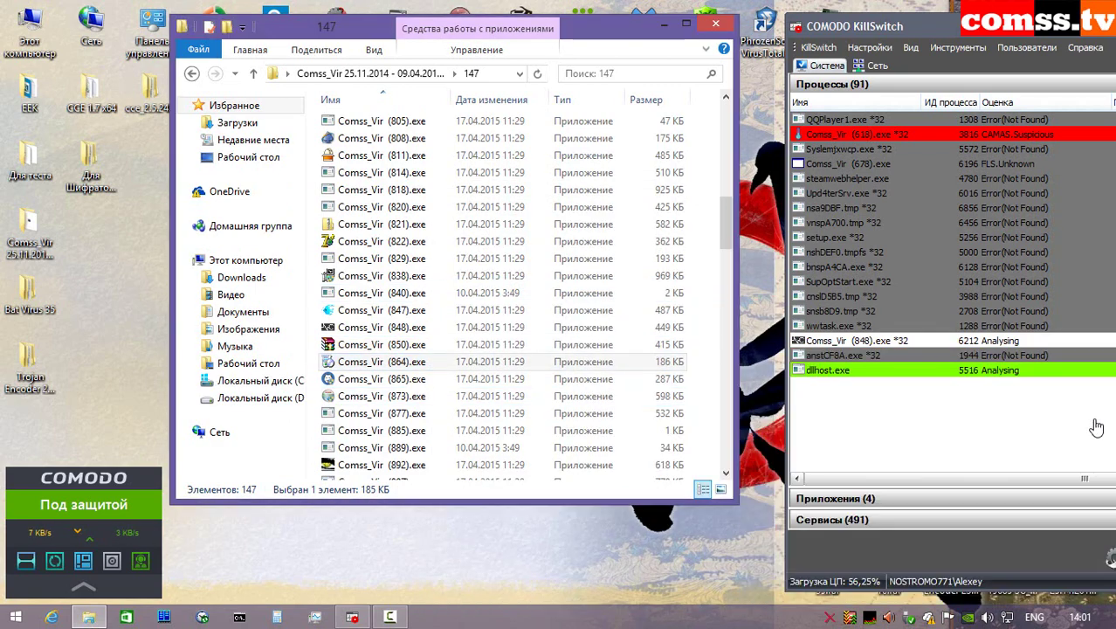
right_click(419, 378)
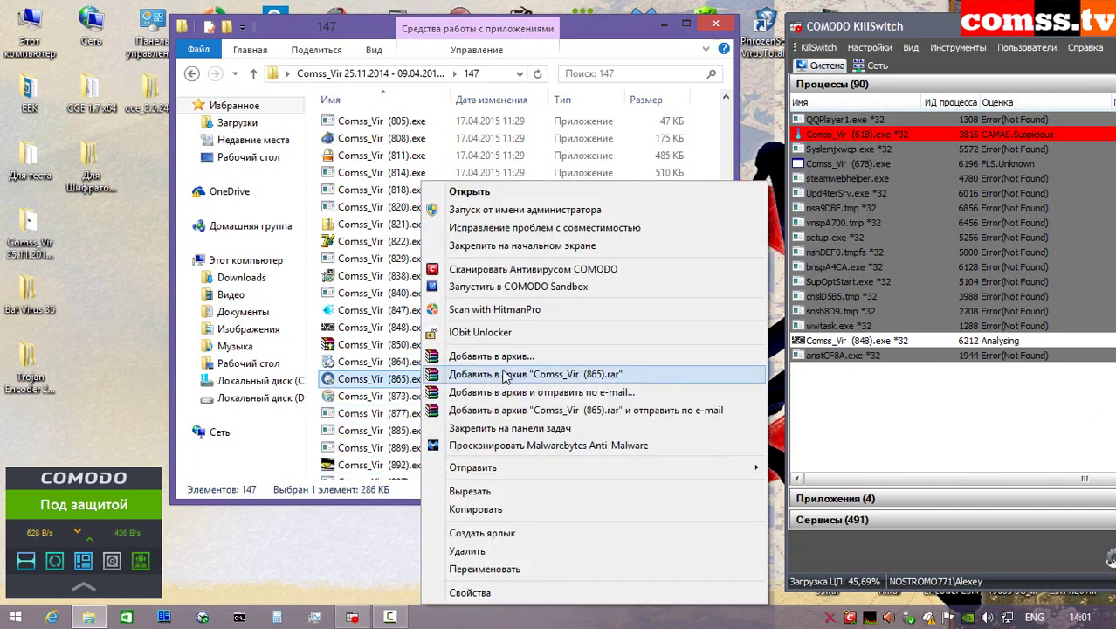
click(520, 287)
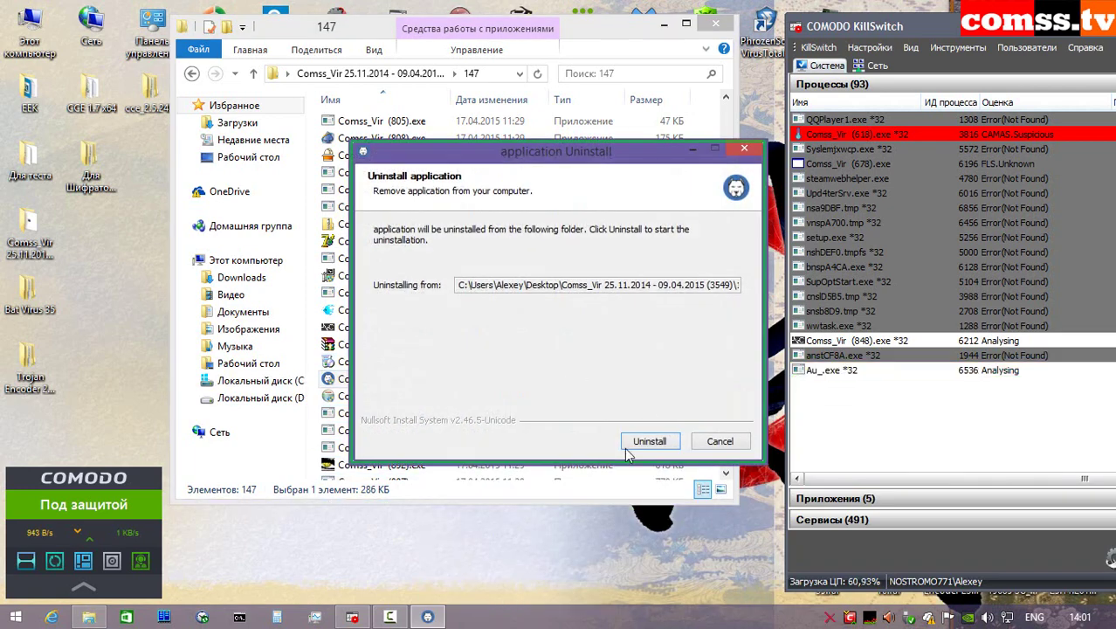
click(655, 443)
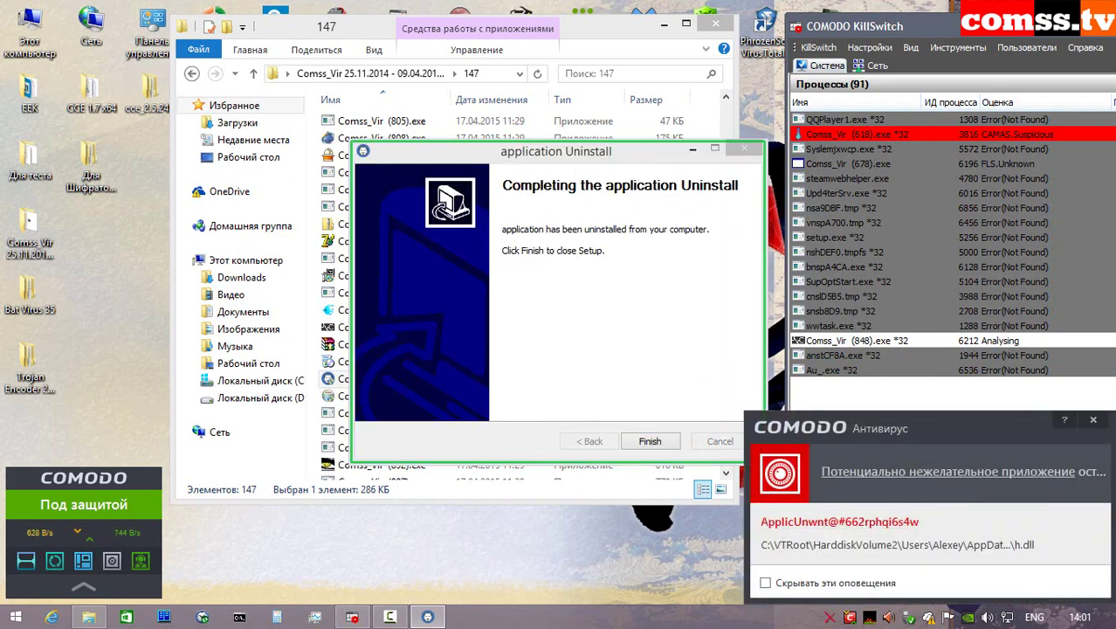
click(1092, 420)
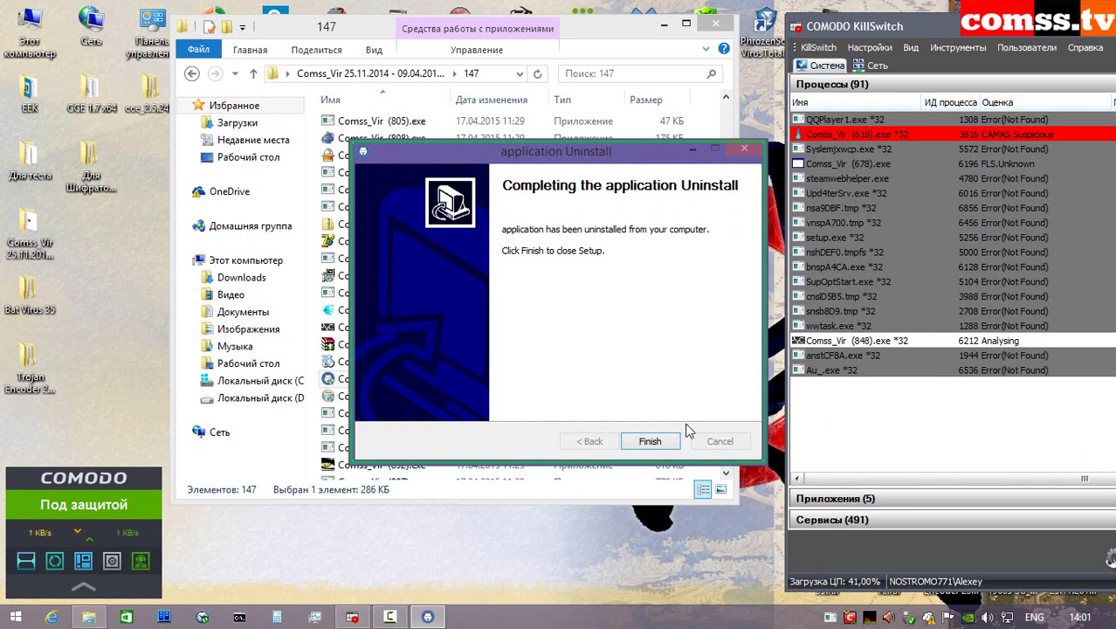
click(650, 441)
- Run Comss_Vir (873).exe from folder 147 in COMODO Sandbox
click(472, 396)
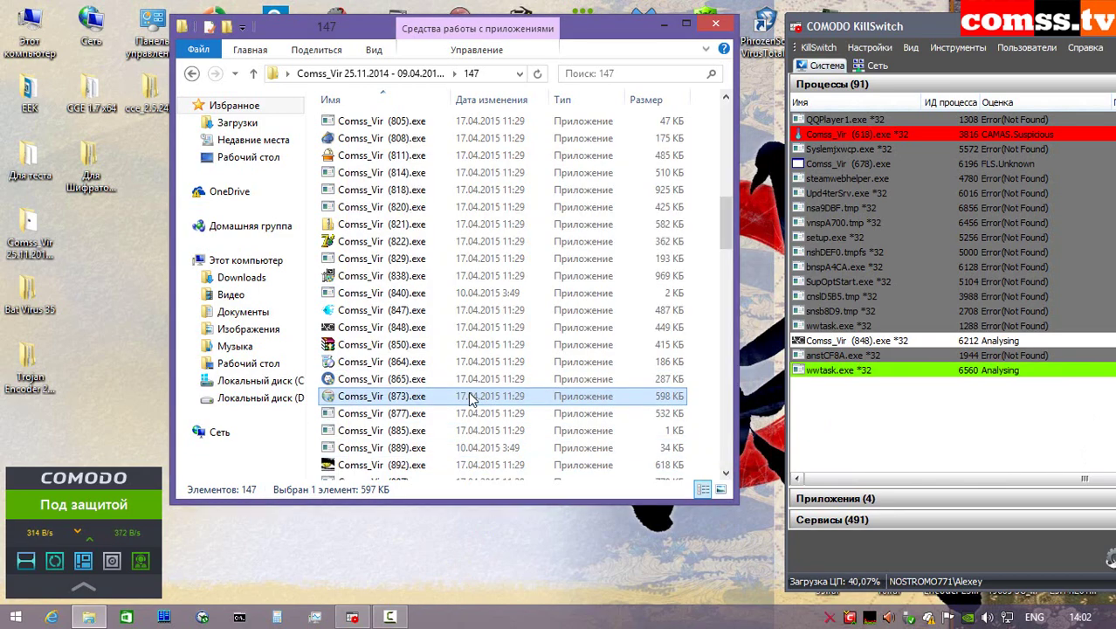
right_click(472, 395)
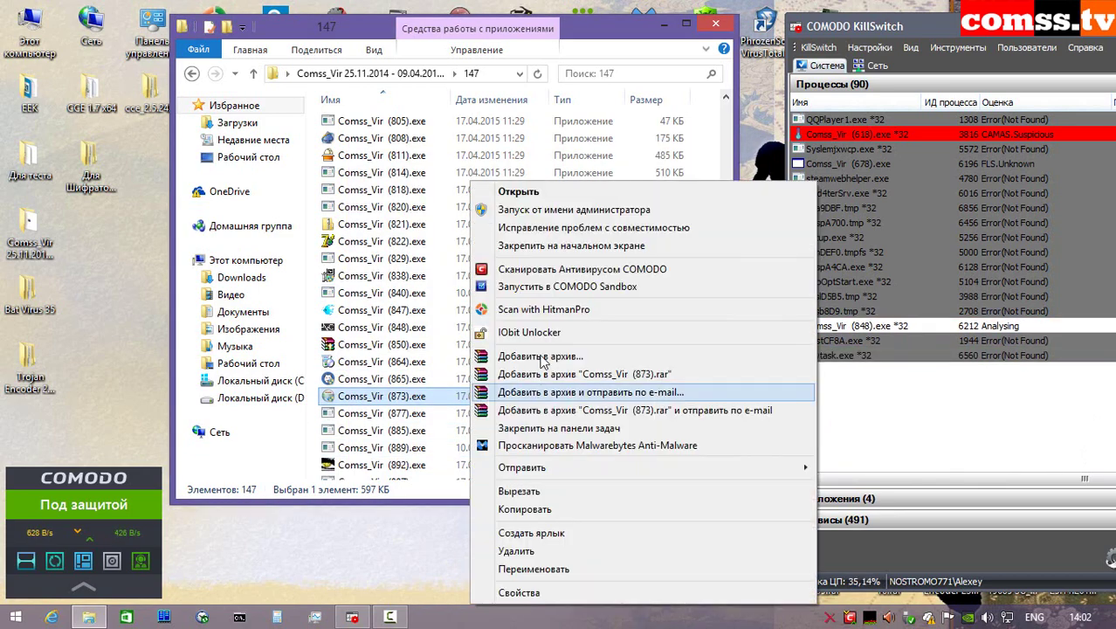
click(551, 288)
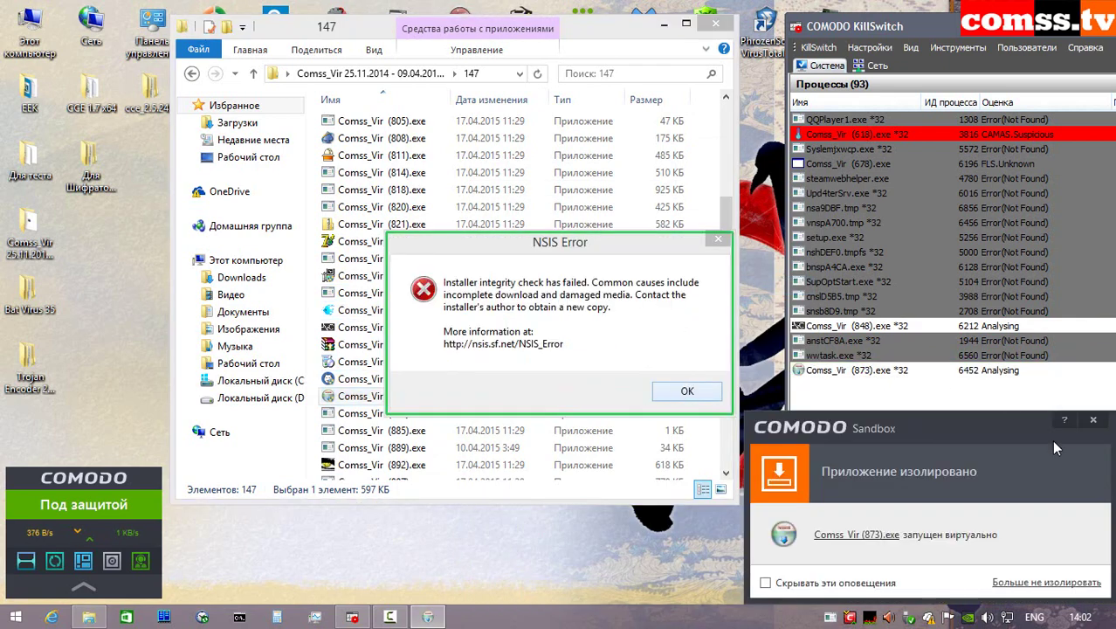
- Run Comss_Vir (877).exe and Comss_Vir (885).exe in COMODO Sandbox
click(404, 152)
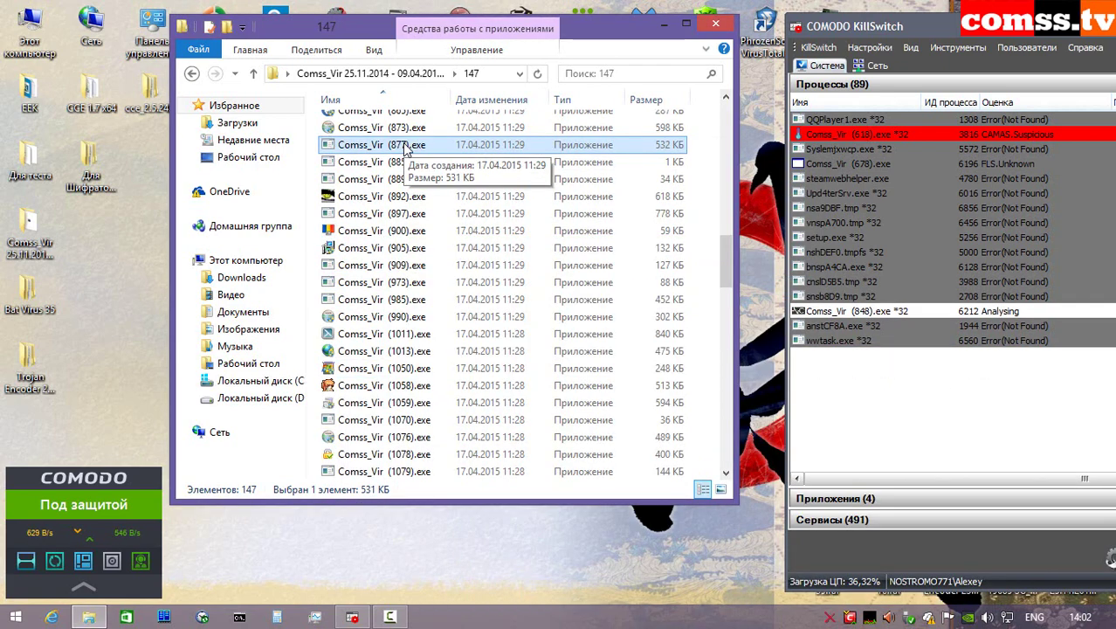
right_click(405, 151)
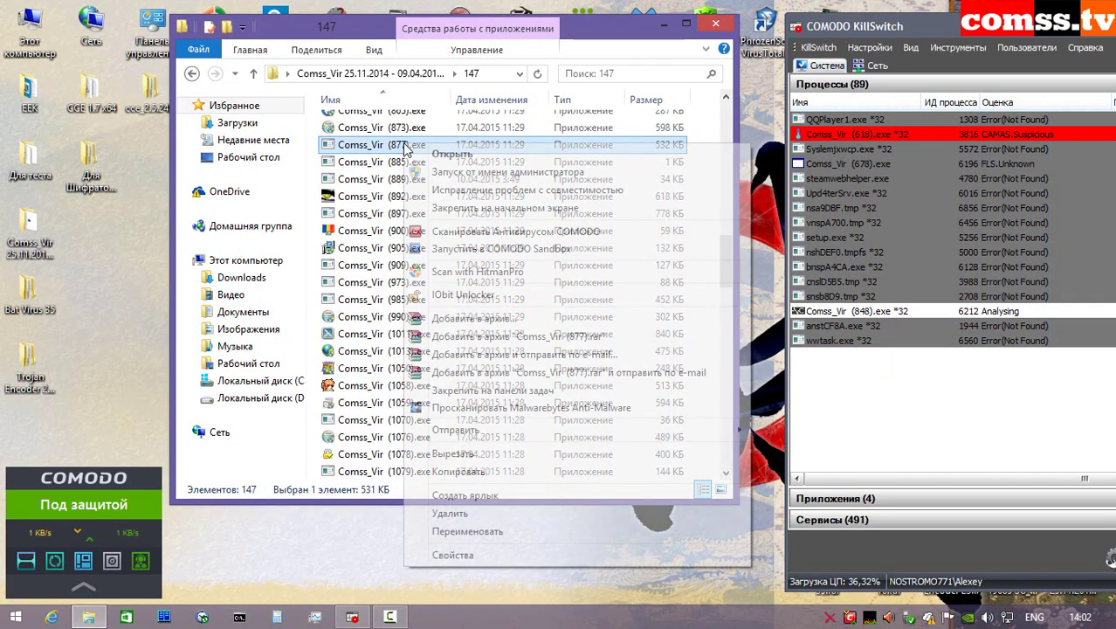
click(496, 246)
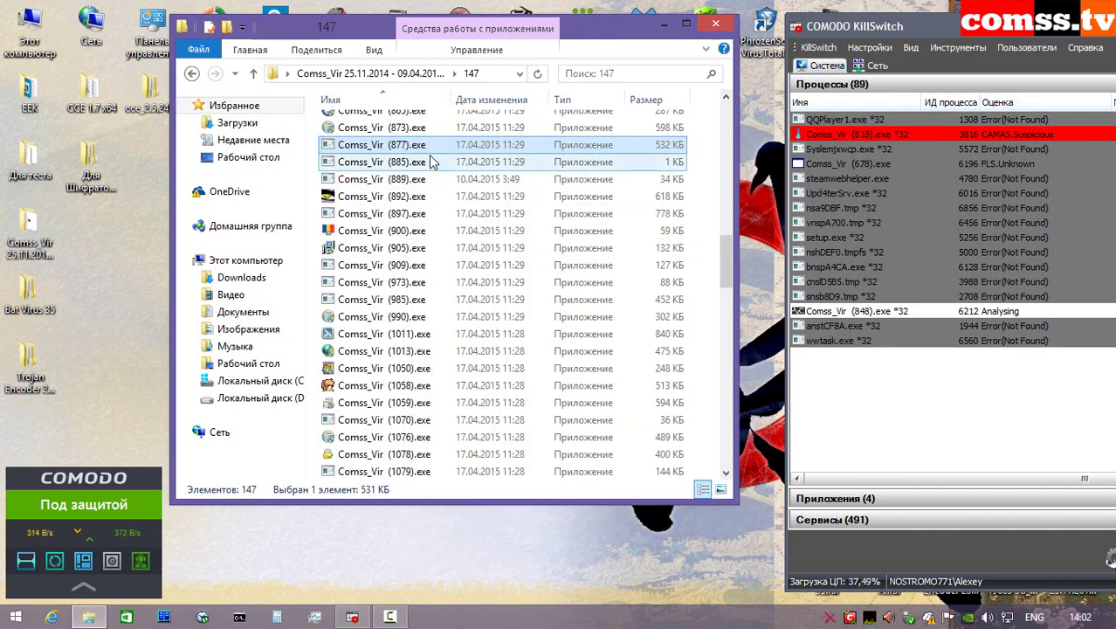
right_click(400, 162)
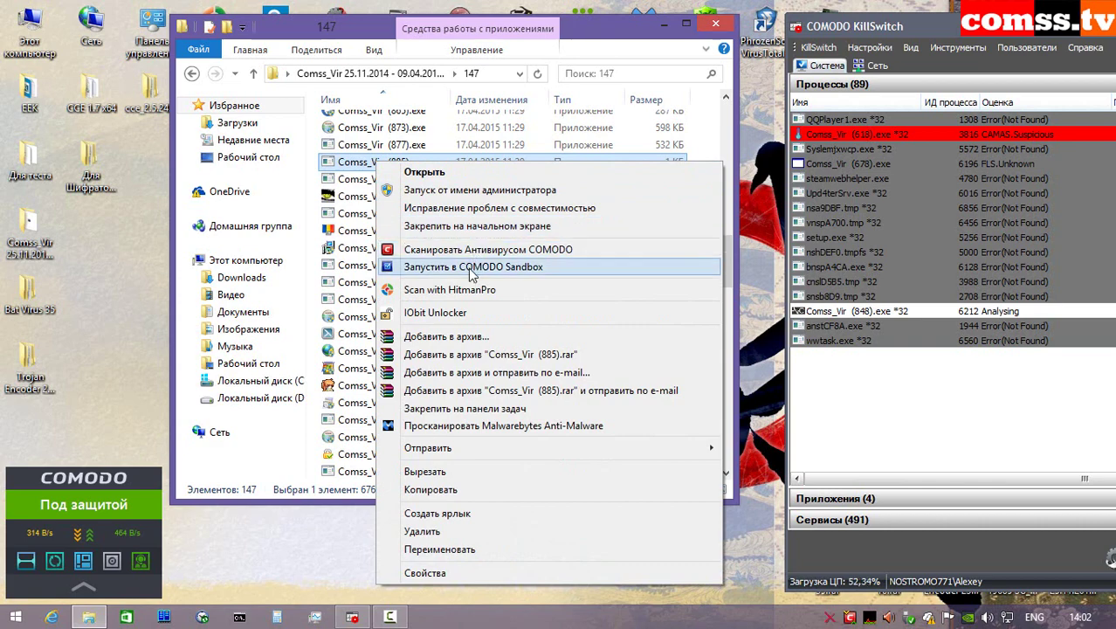
click(526, 264)
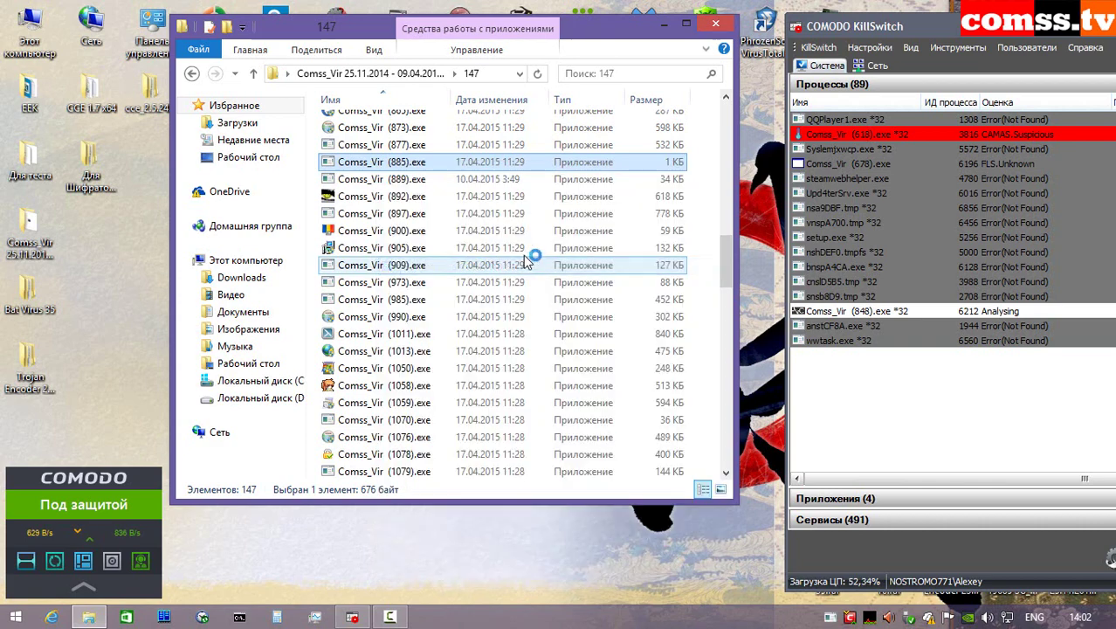
- Run Comss_Vir (889).exe and Comss_Vir (892).exe in COMODO Sandbox
right_click(415, 179)
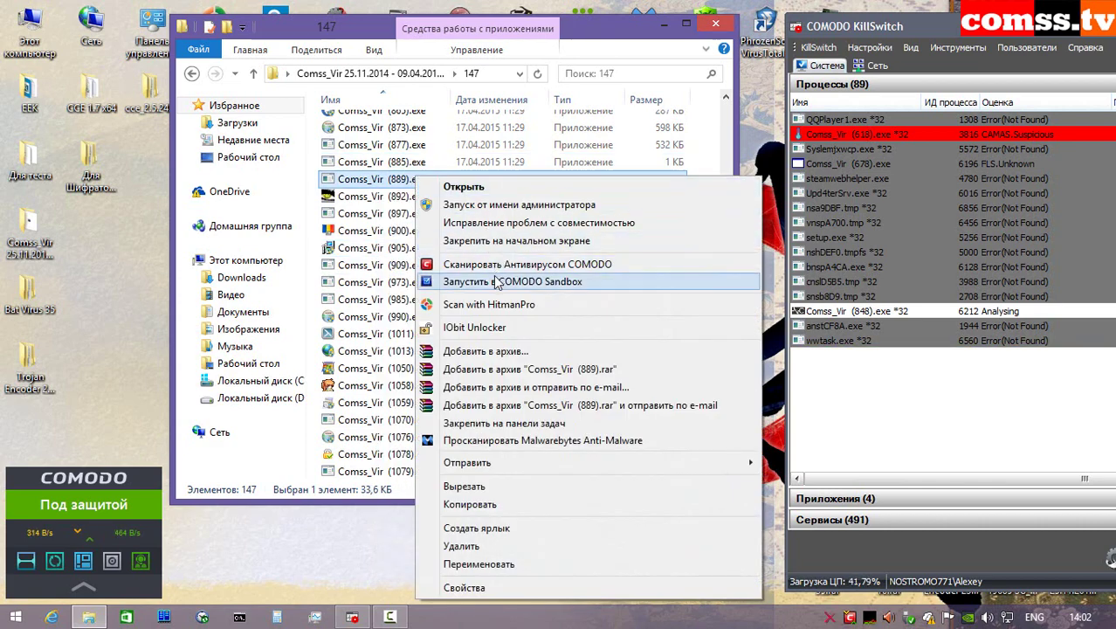
click(496, 281)
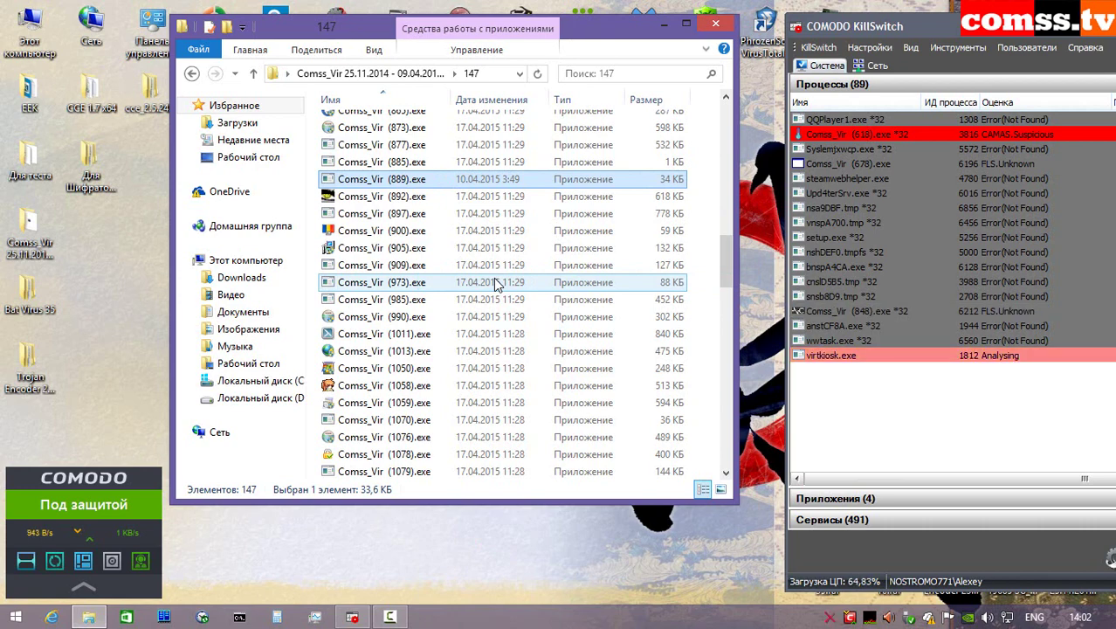
right_click(427, 201)
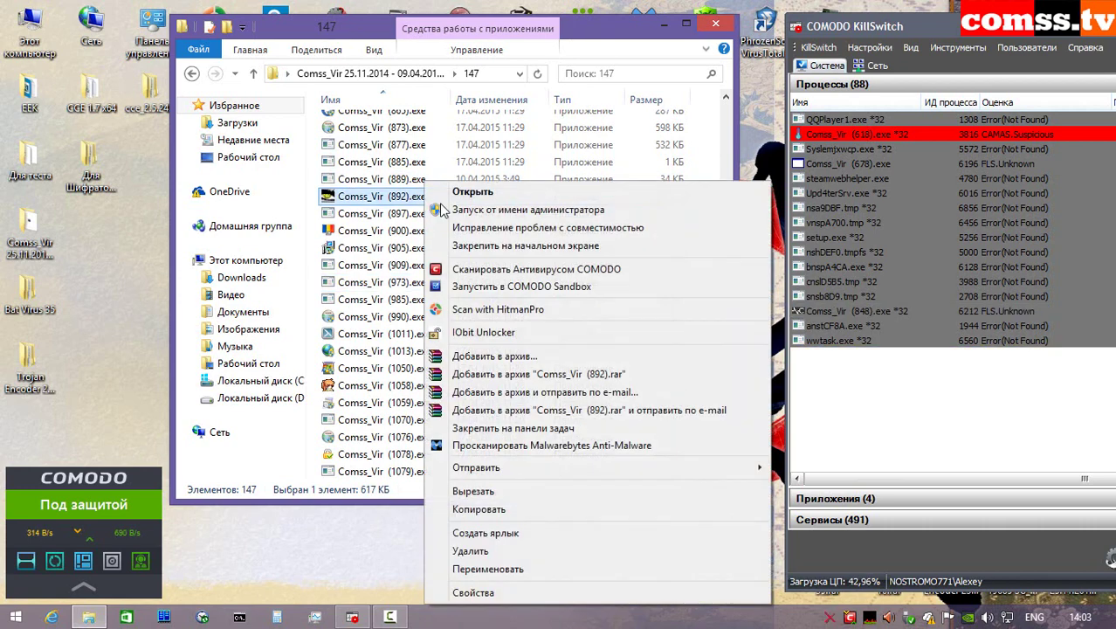
click(496, 284)
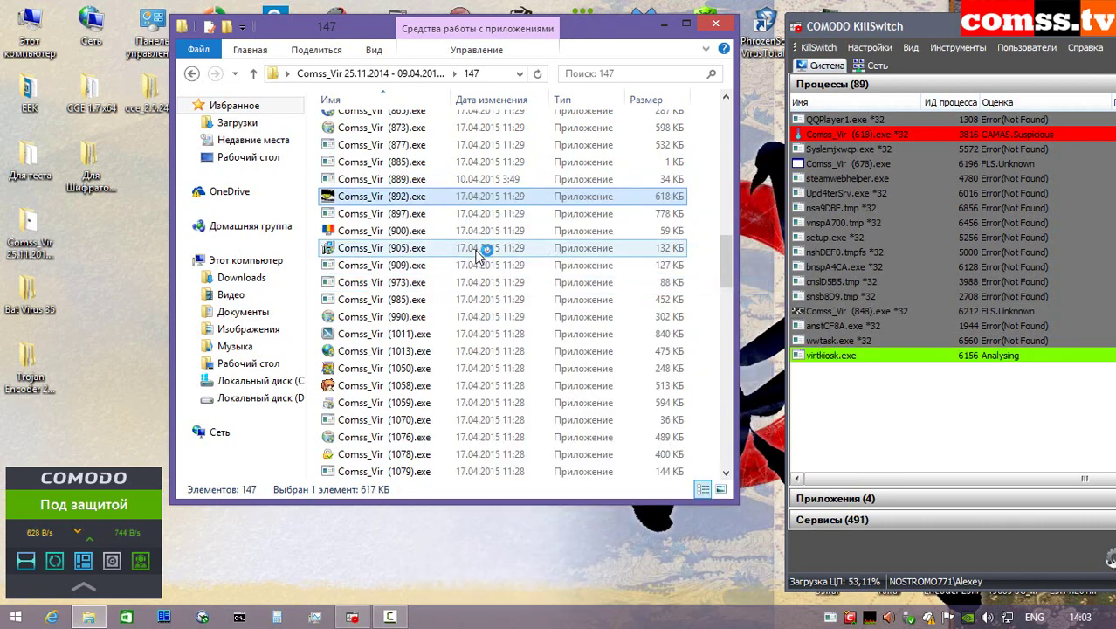
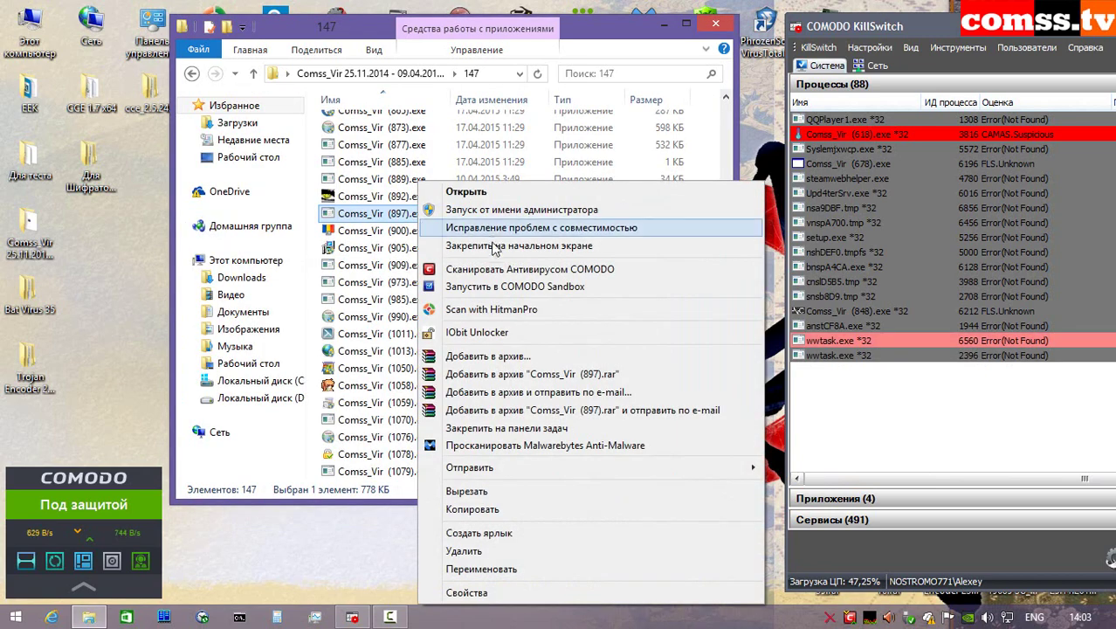
- Run Comss_Vir (897).exe and Comss_Vir (900).exe in COMODO Sandbox and dismiss the alert
click(494, 286)
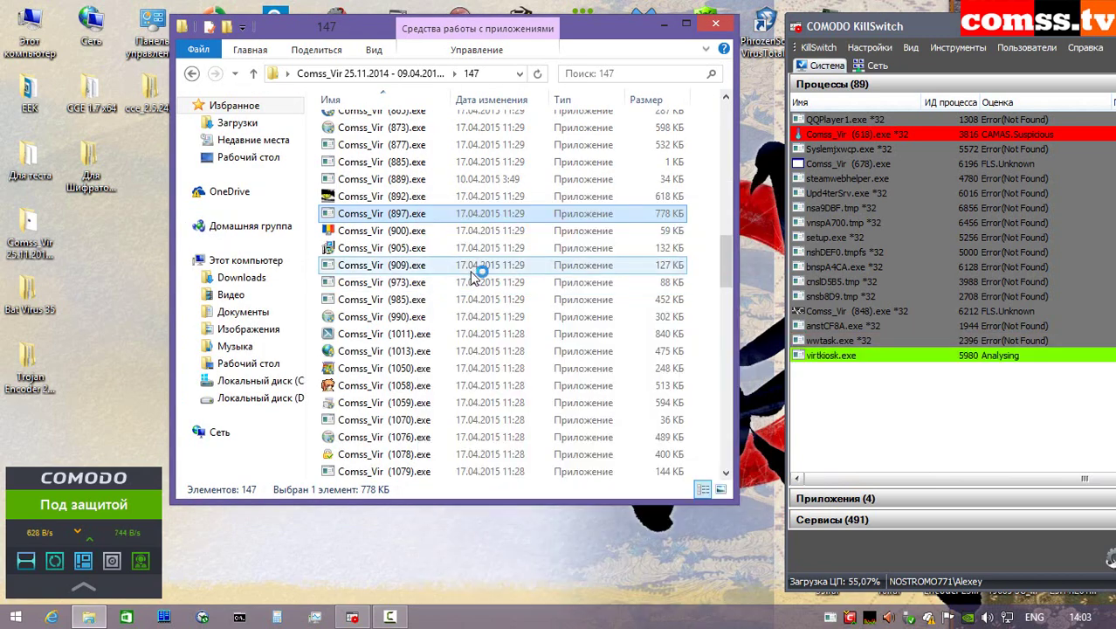
click(420, 232)
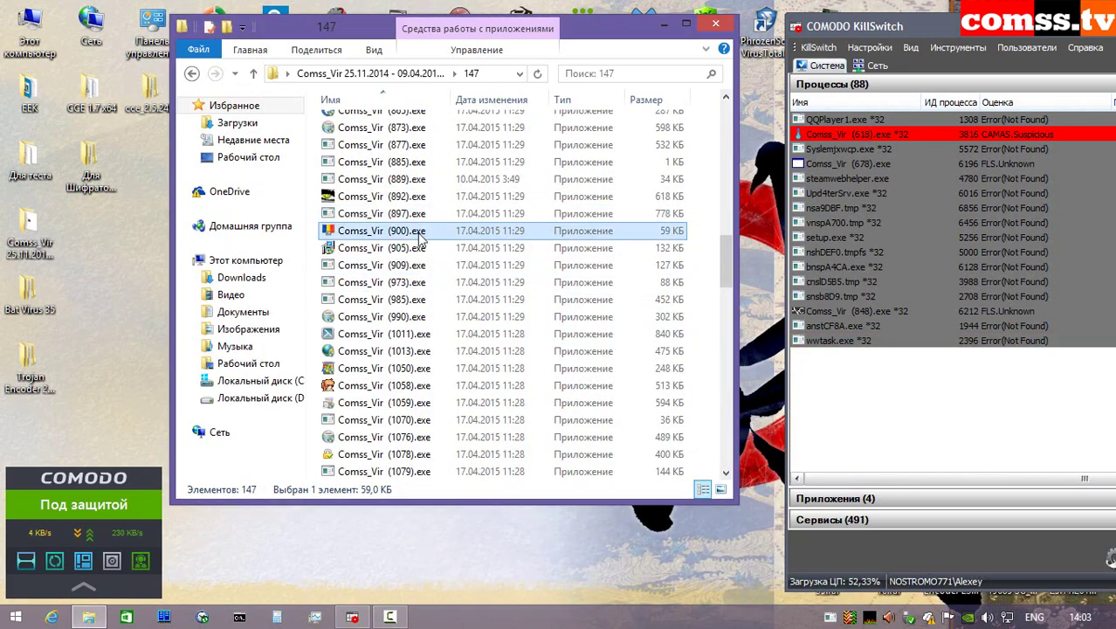
right_click(420, 235)
click(476, 290)
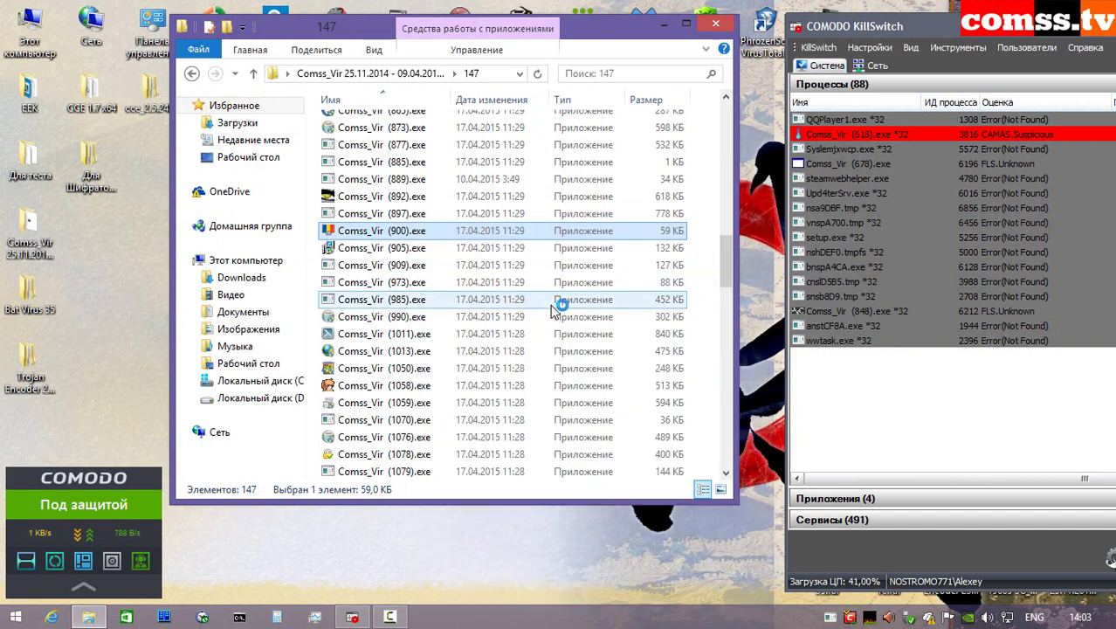
click(1093, 425)
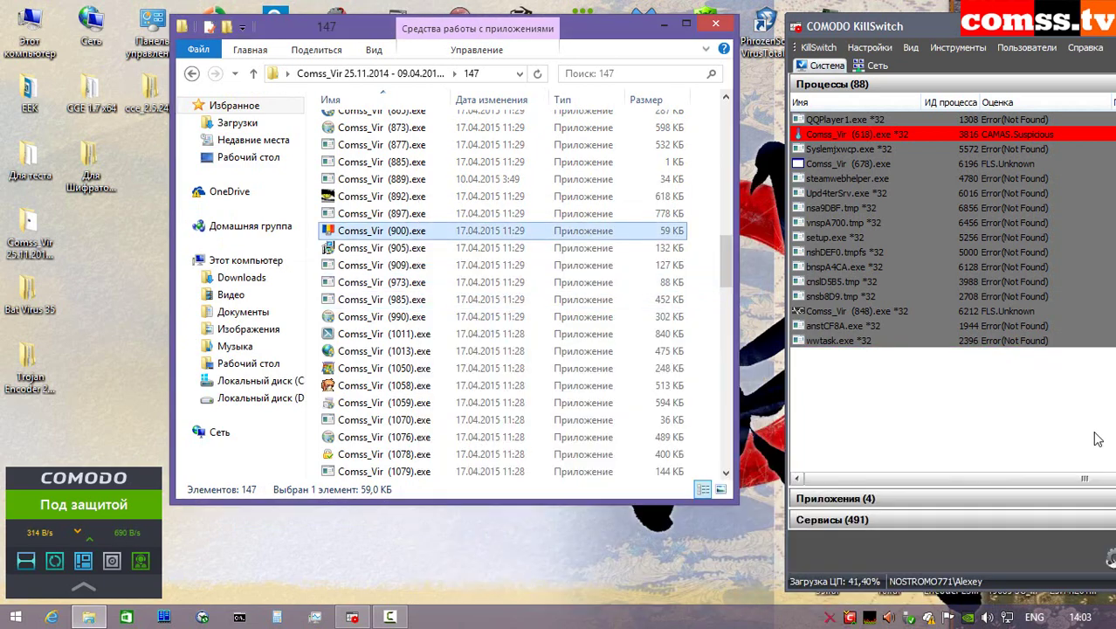
- Run Comss_Vir (905).exe in COMODO Sandbox, dismiss the alert and start its installer with the default destination folder
right_click(412, 248)
click(485, 217)
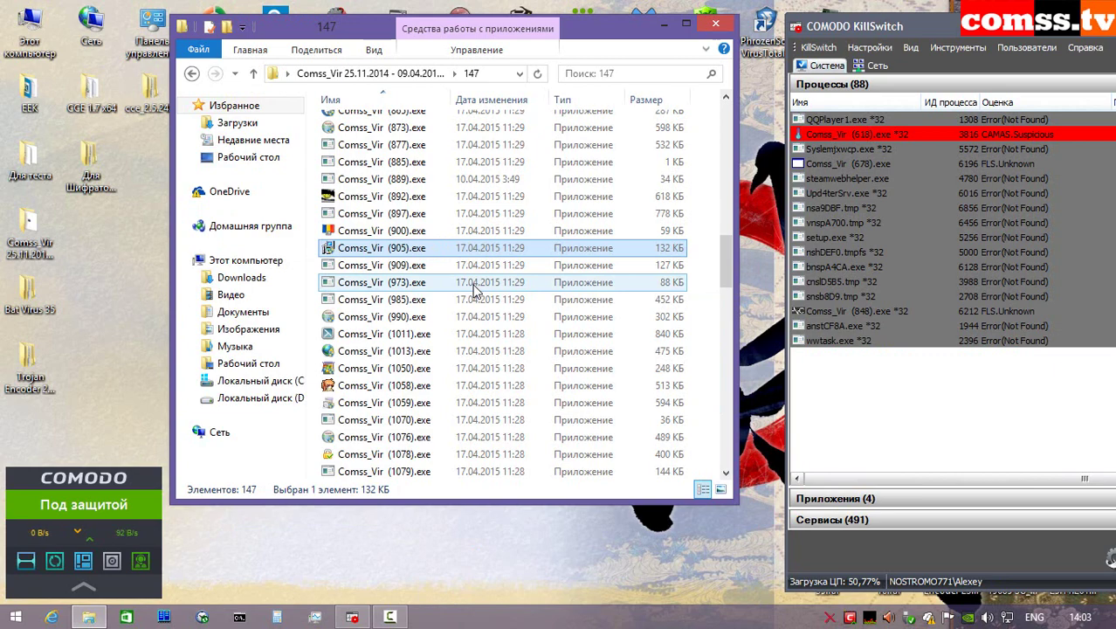
click(1092, 425)
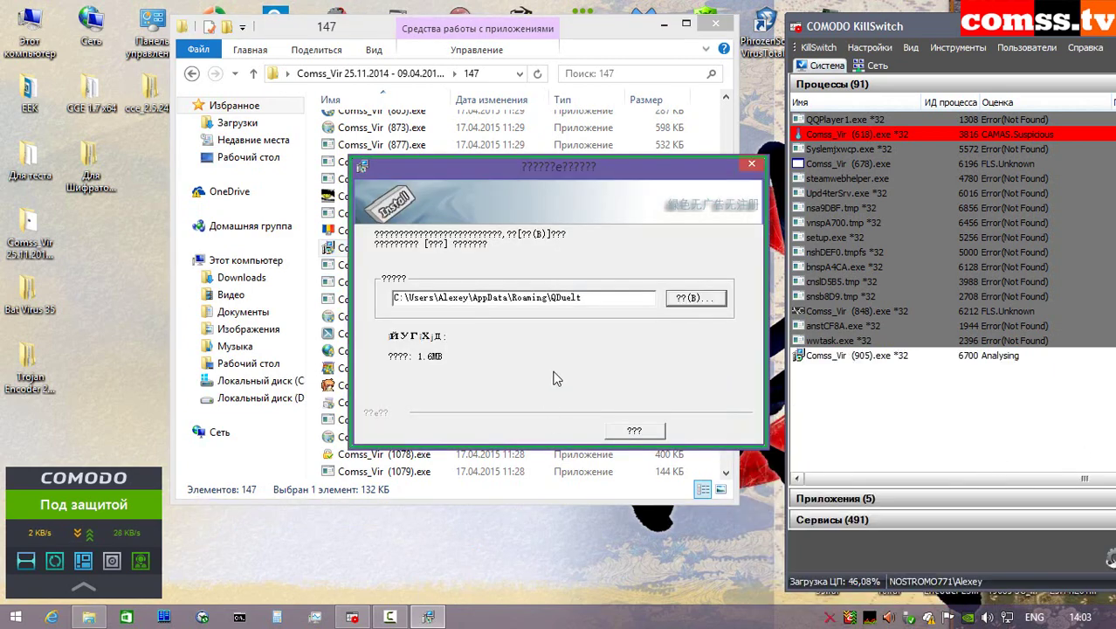
click(642, 434)
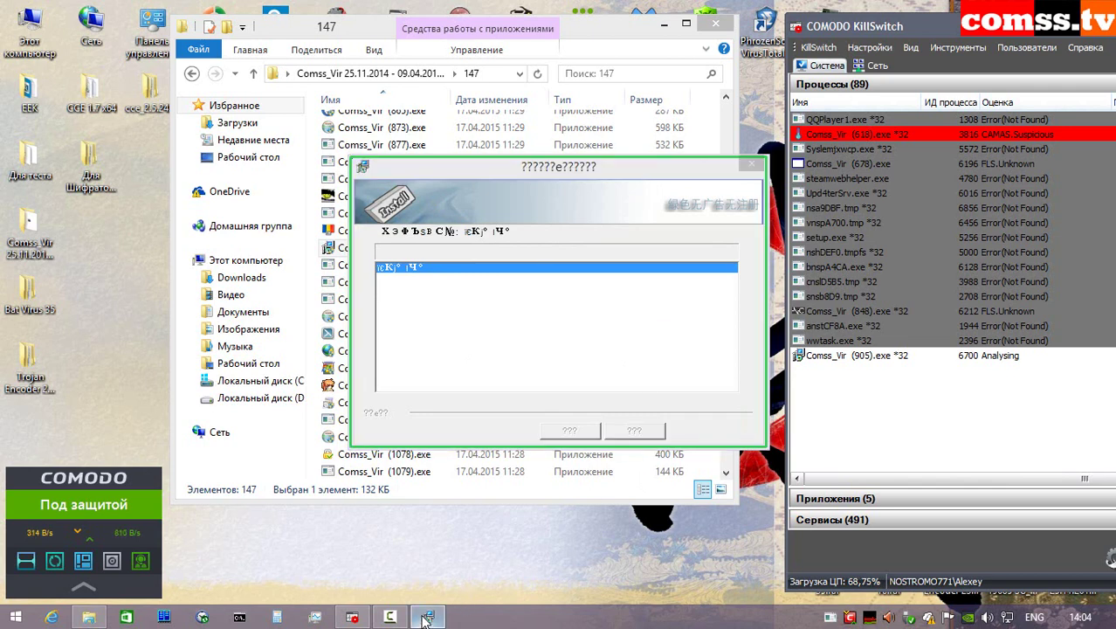
- Force-terminate the Comss_Vir (905).exe process in KillSwitch
click(648, 200)
right_click(847, 355)
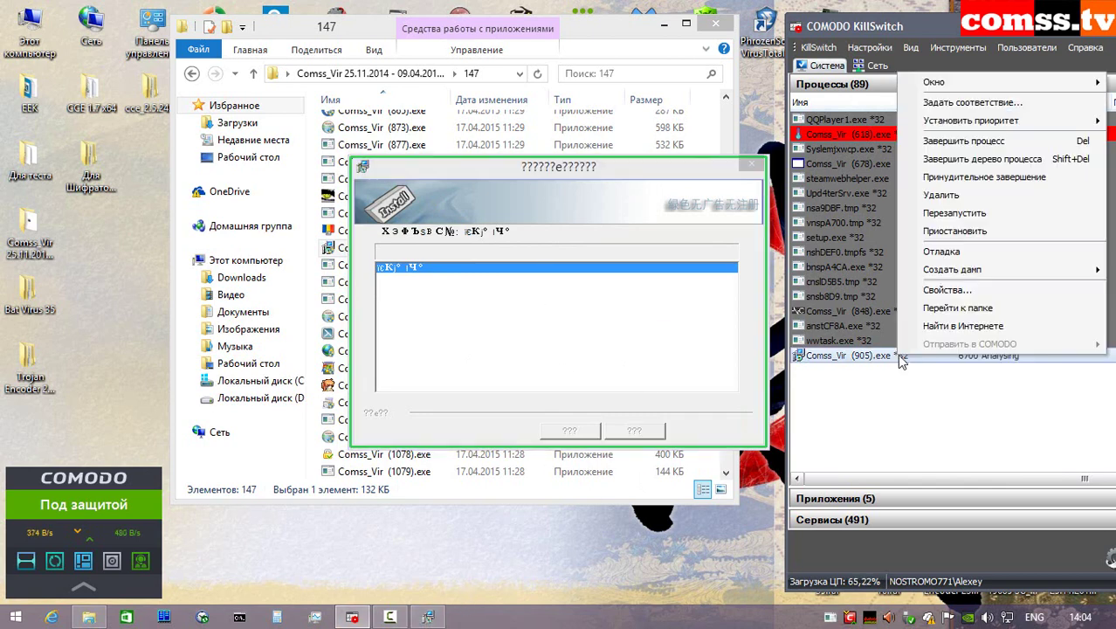
click(948, 179)
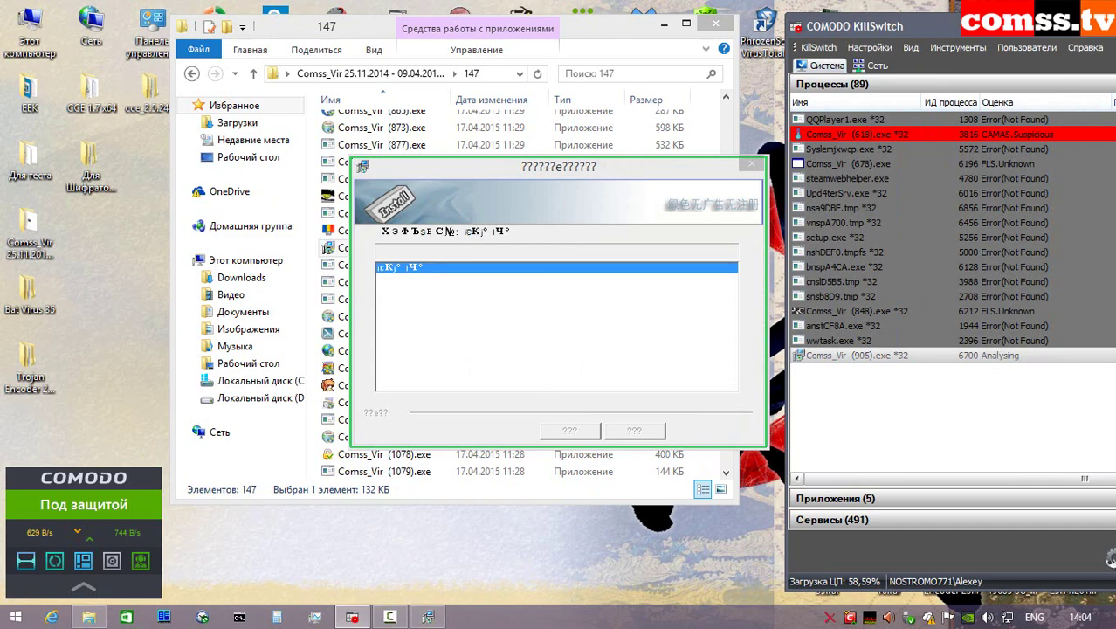
- Run Comss_Vir (909).exe and Comss_Vir (973).exe in COMODO Sandbox, dismissing the alert between them
right_click(672, 265)
click(786, 281)
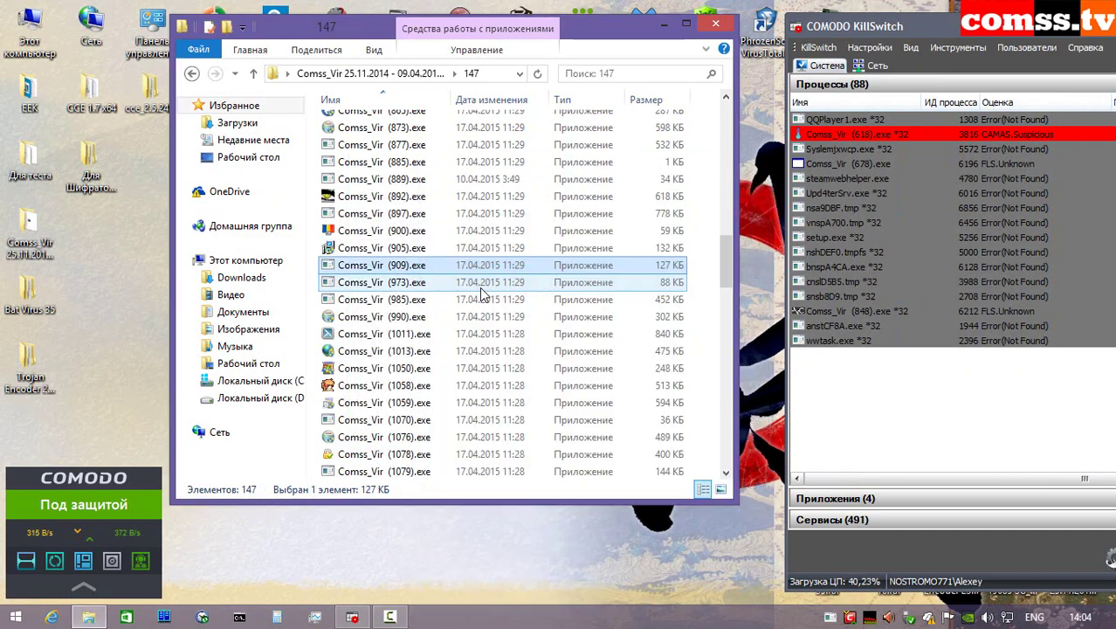
click(1095, 421)
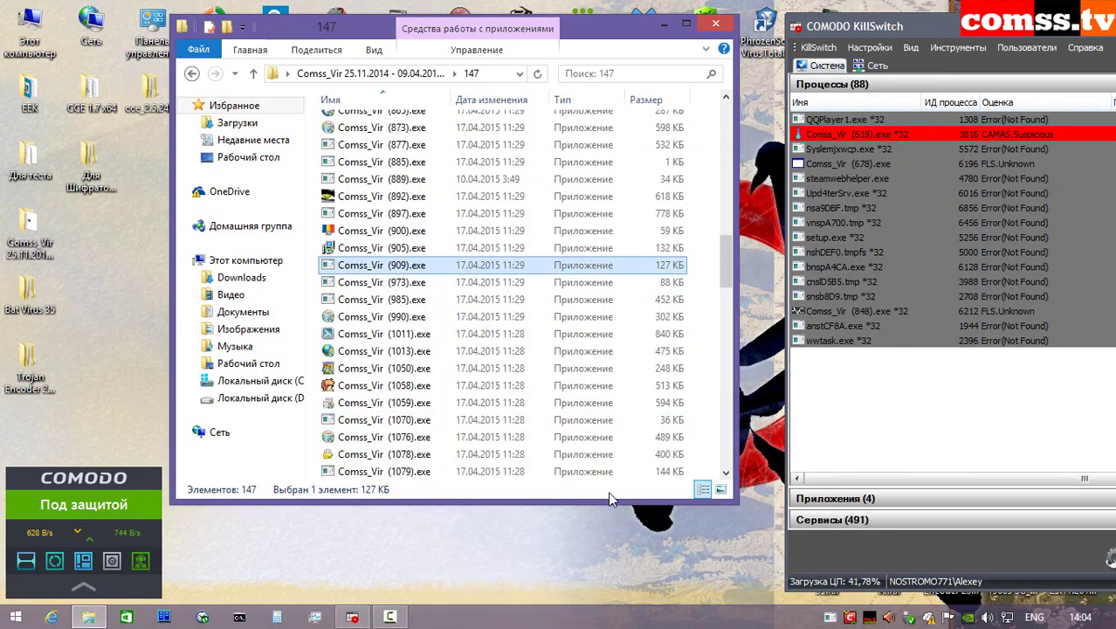
click(423, 287)
right_click(423, 287)
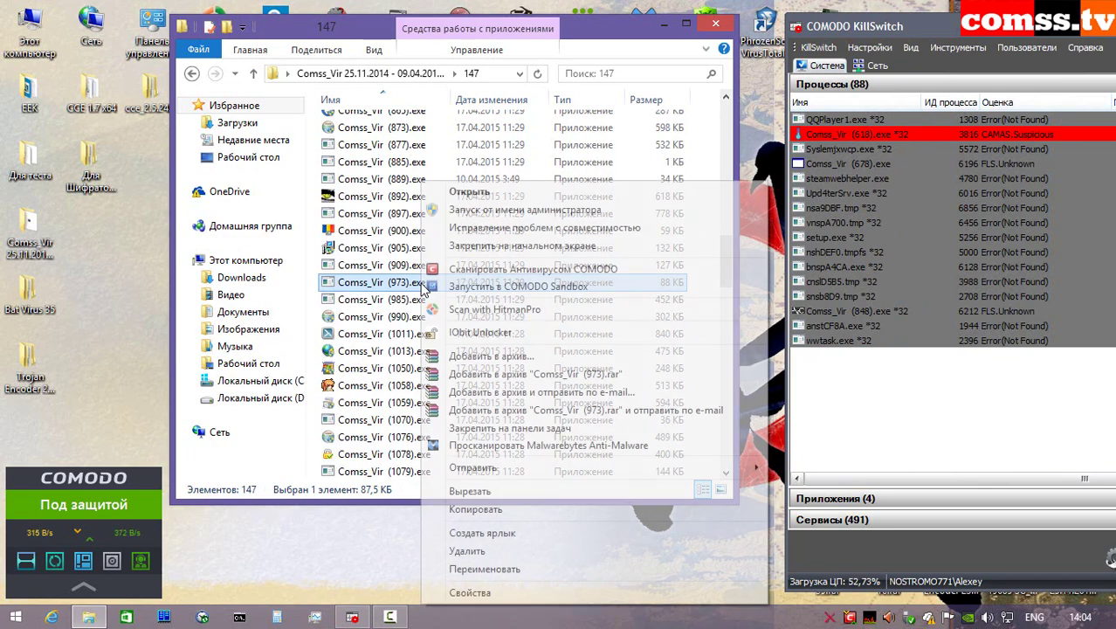
click(476, 289)
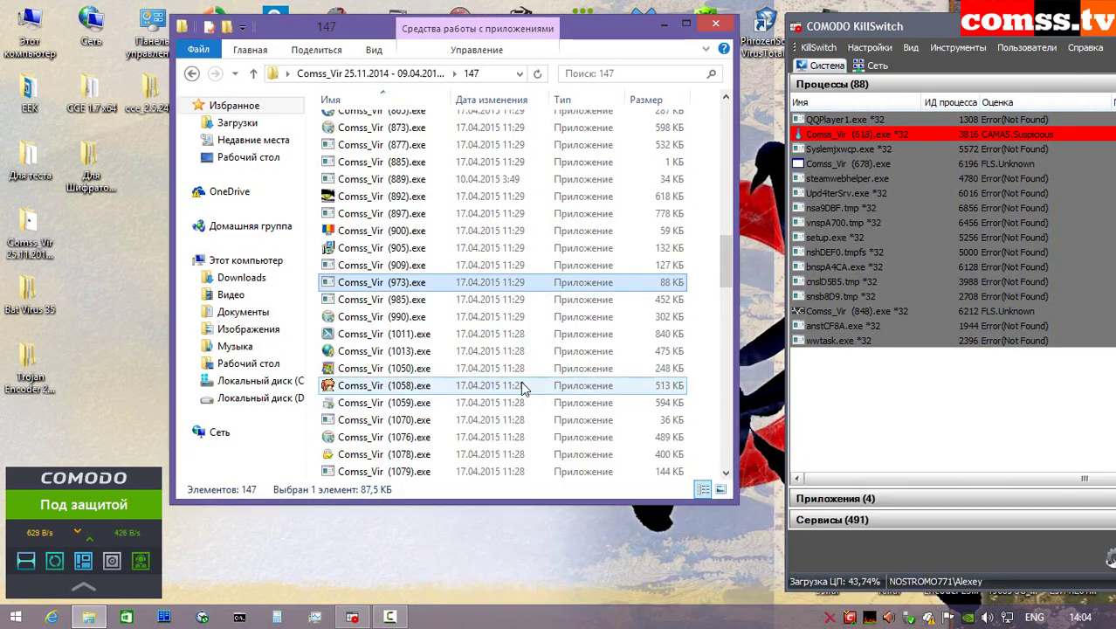
- Run Comss_Vir (985).exe and Comss_Vir (990).exe in COMODO Sandbox and dismiss the first alert
right_click(422, 301)
click(428, 289)
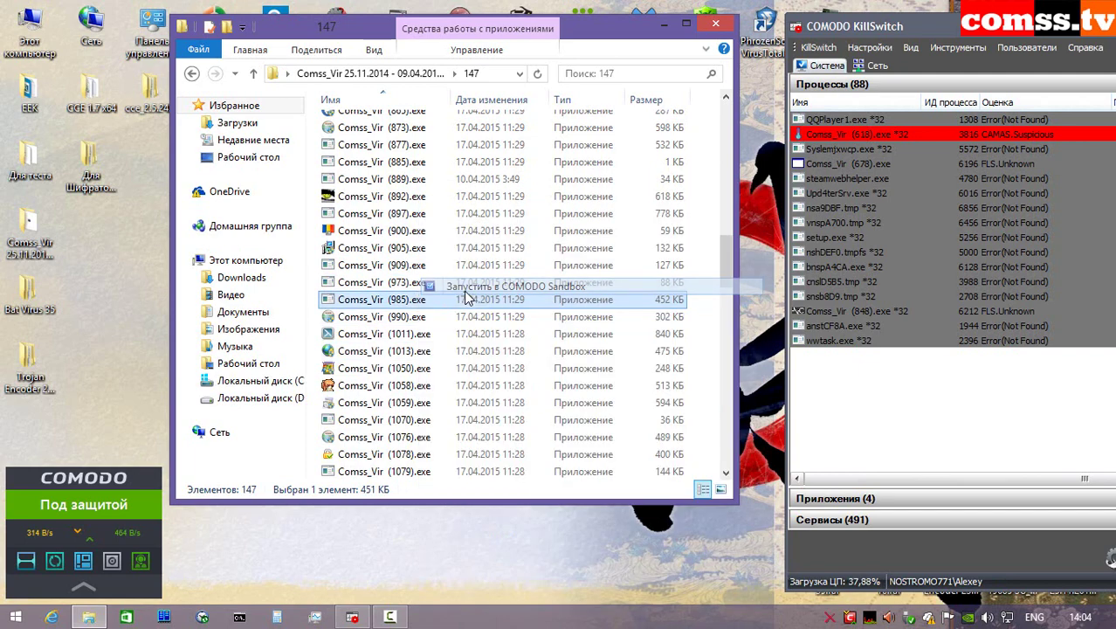
right_click(431, 316)
click(492, 288)
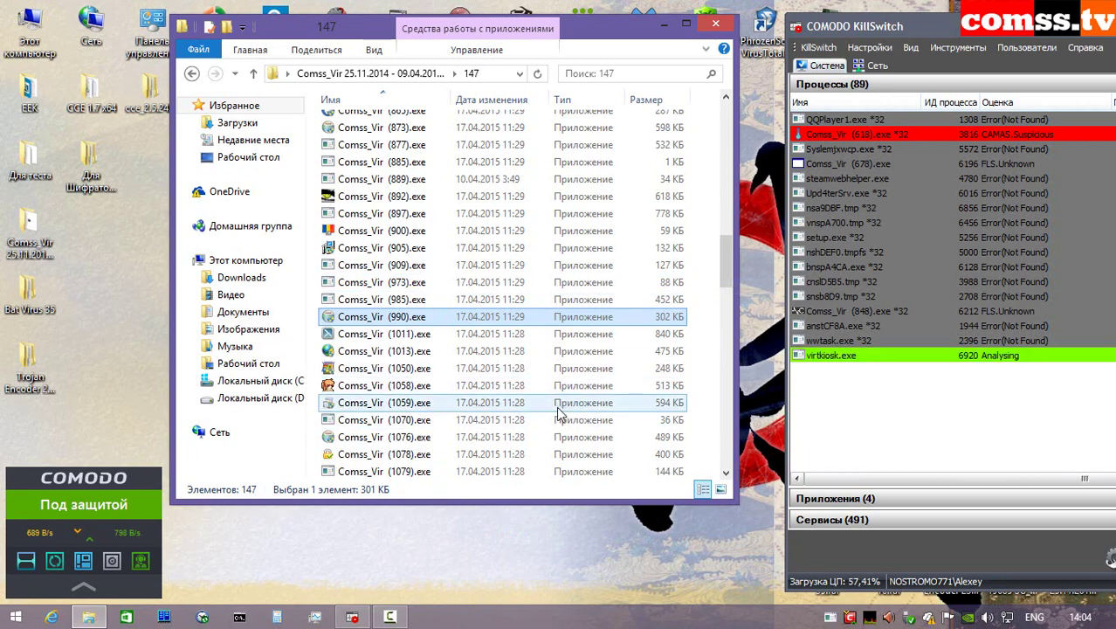
click(1092, 424)
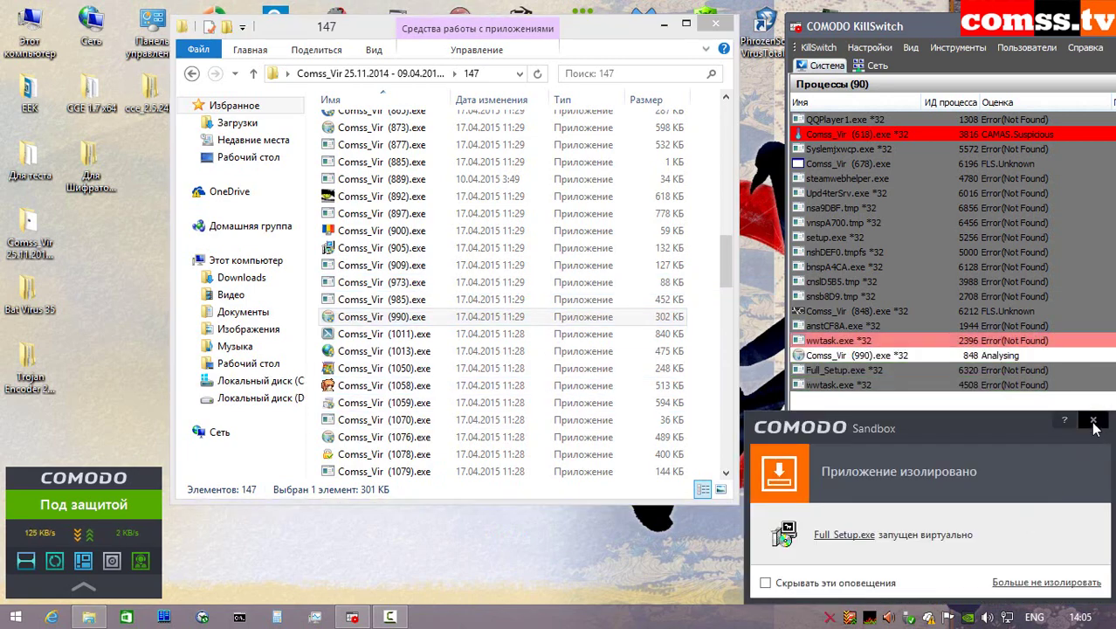
- Dismiss the Sandbox alerts for Full_Setup.exe and nss291B.tmp and the cloud scanner alerts for nss291B.tmp and Comss_Vir (973).exe
click(1092, 423)
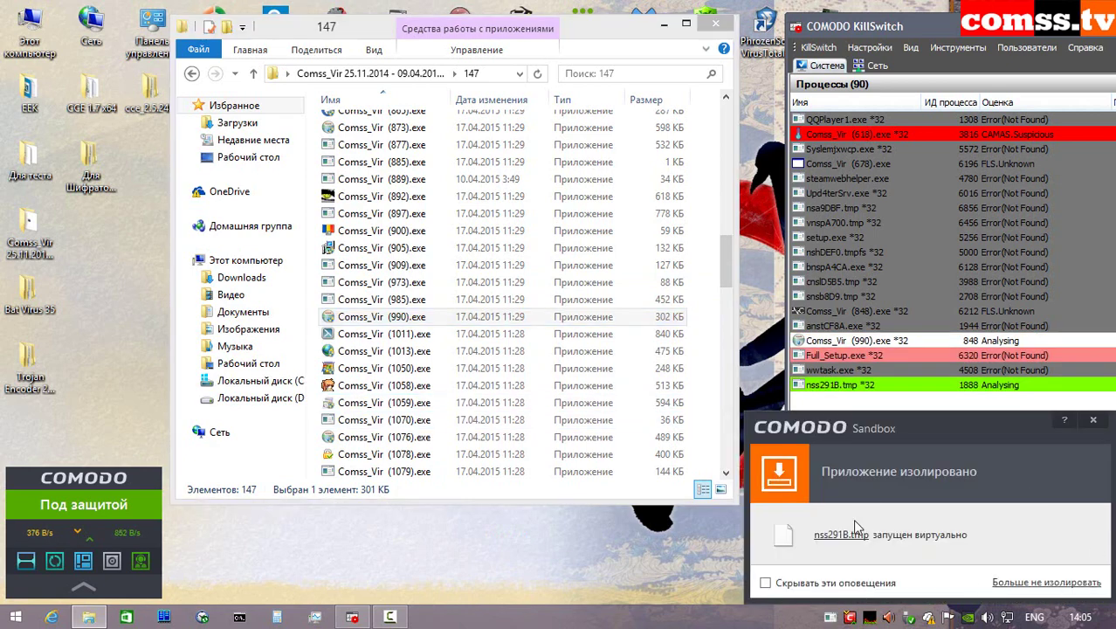
click(1093, 420)
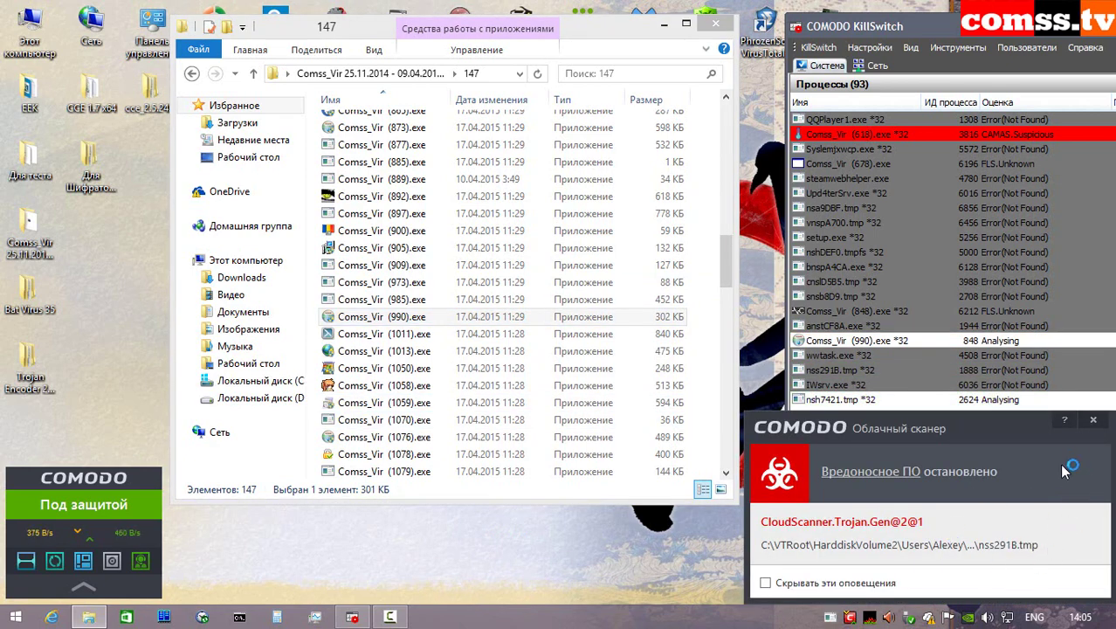
click(1093, 420)
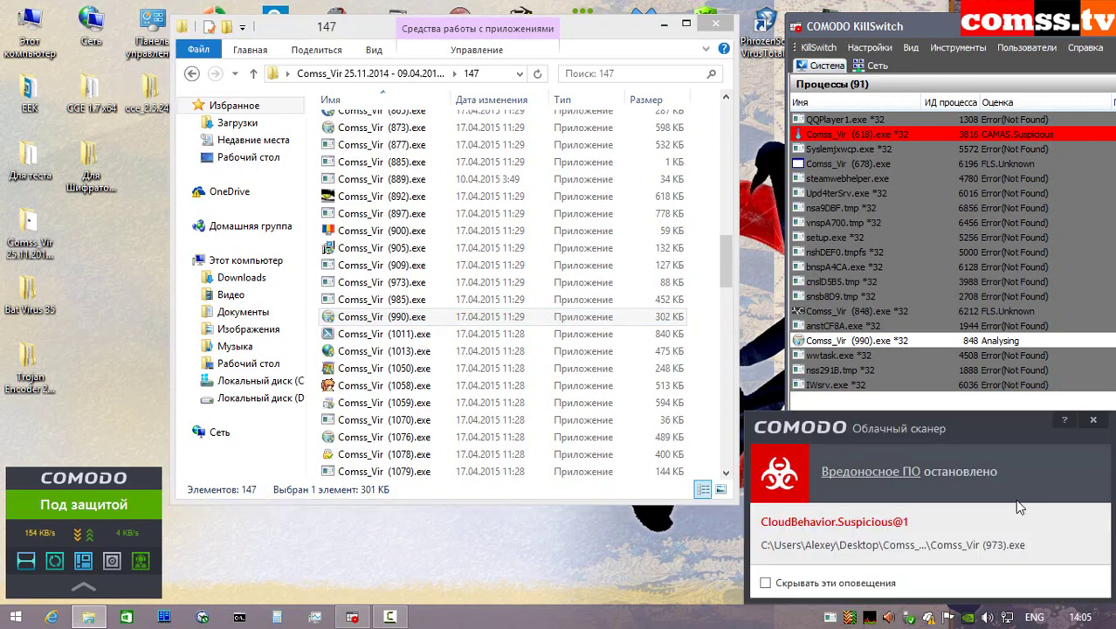
click(1097, 424)
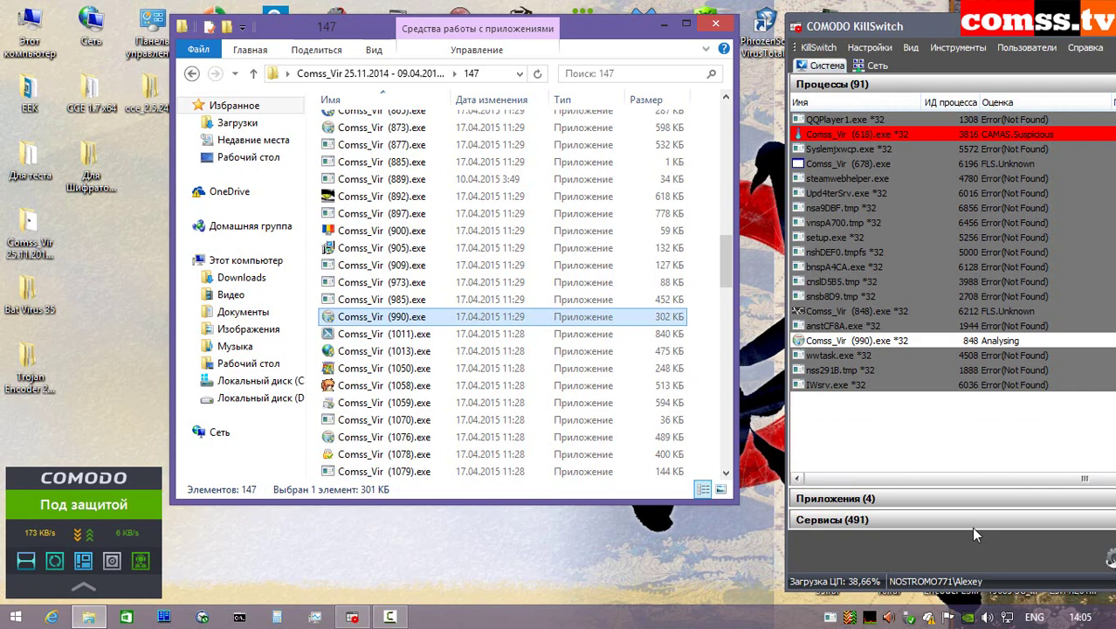
- Run Comss_Vir (1011).exe from folder 147 in COMODO Sandbox and dismiss the alert
click(443, 334)
right_click(444, 333)
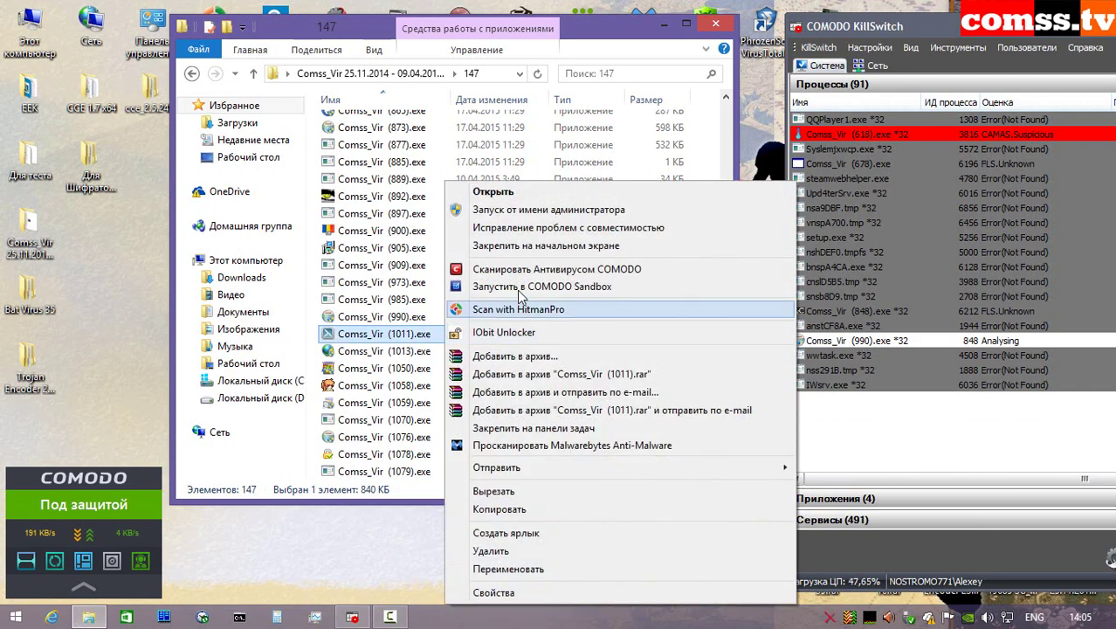
click(521, 289)
click(1101, 423)
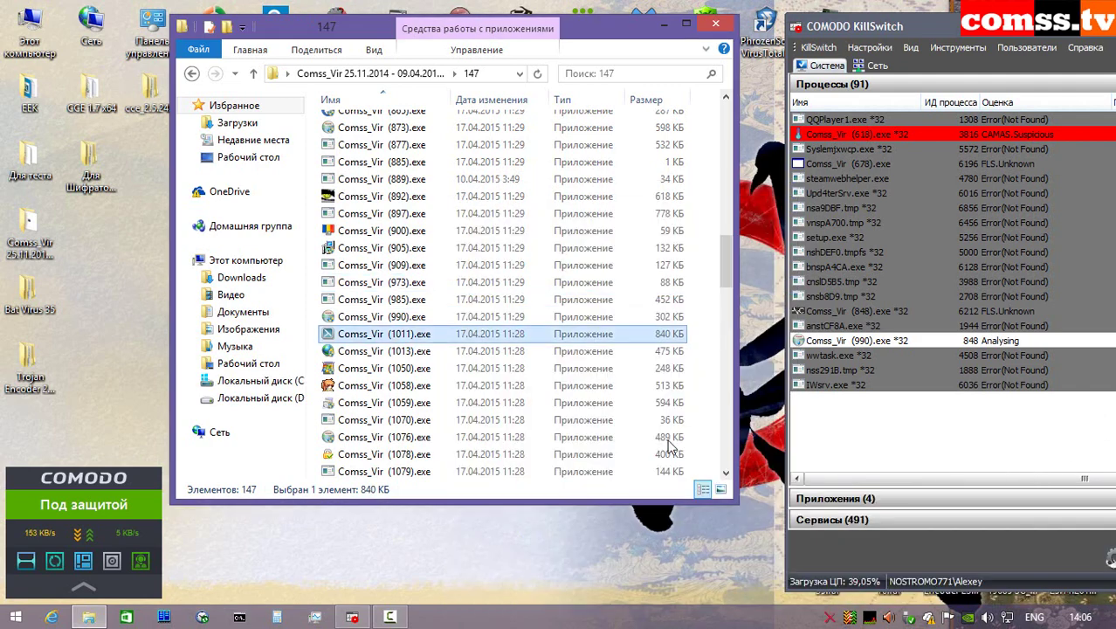
- Dismiss the antivirus alert for SmartWebHelper.exe and the Sandbox and cloud scanner alerts for nsn278C.tmp
click(1097, 425)
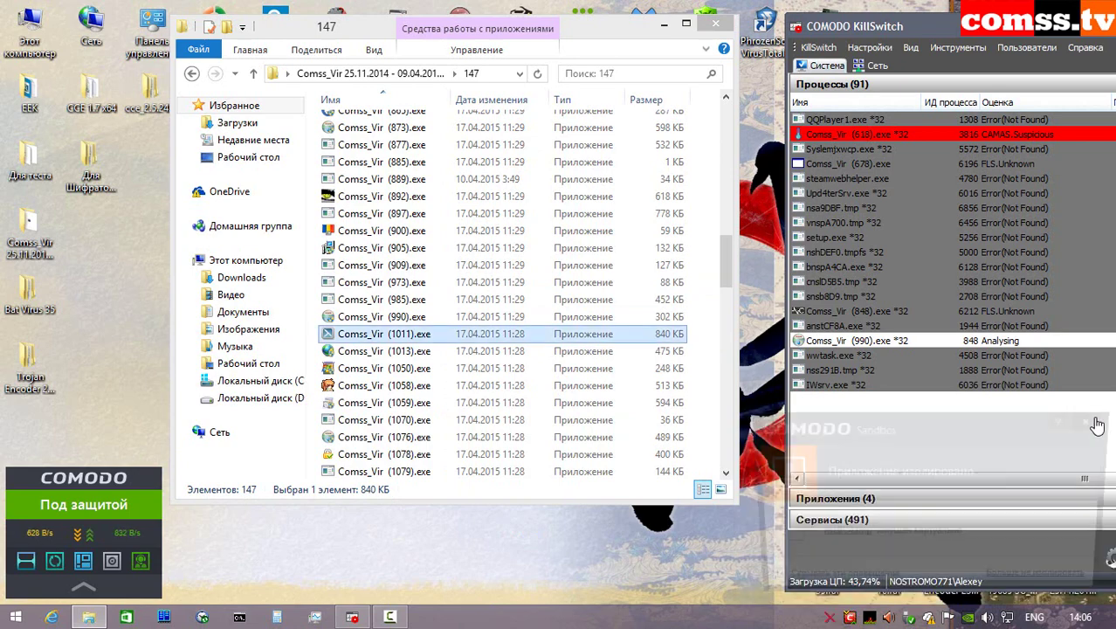
click(1097, 425)
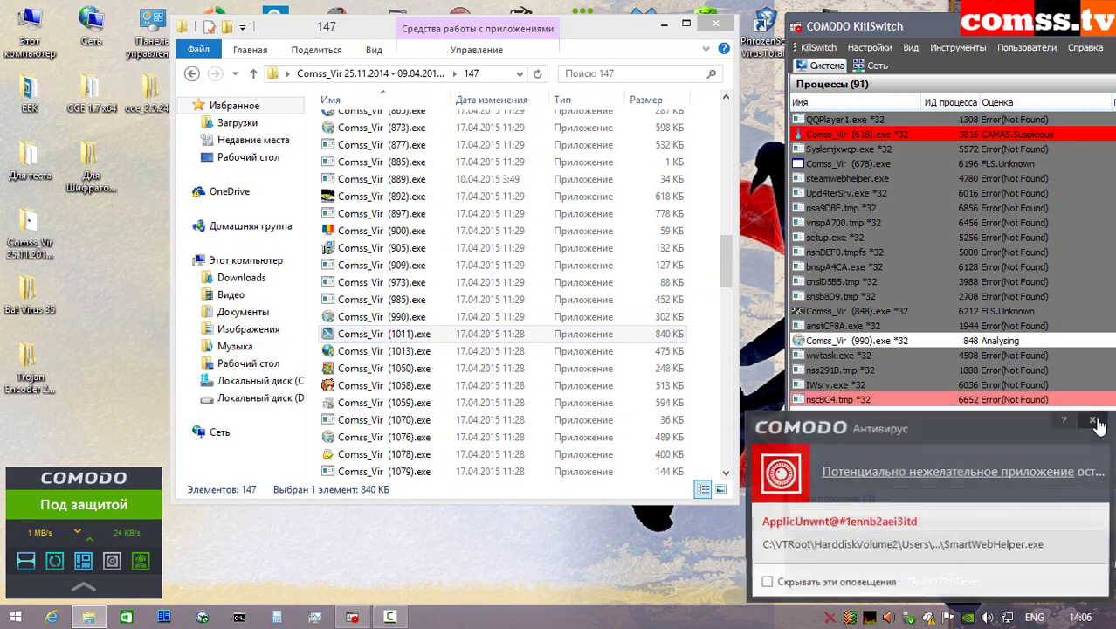
click(1095, 422)
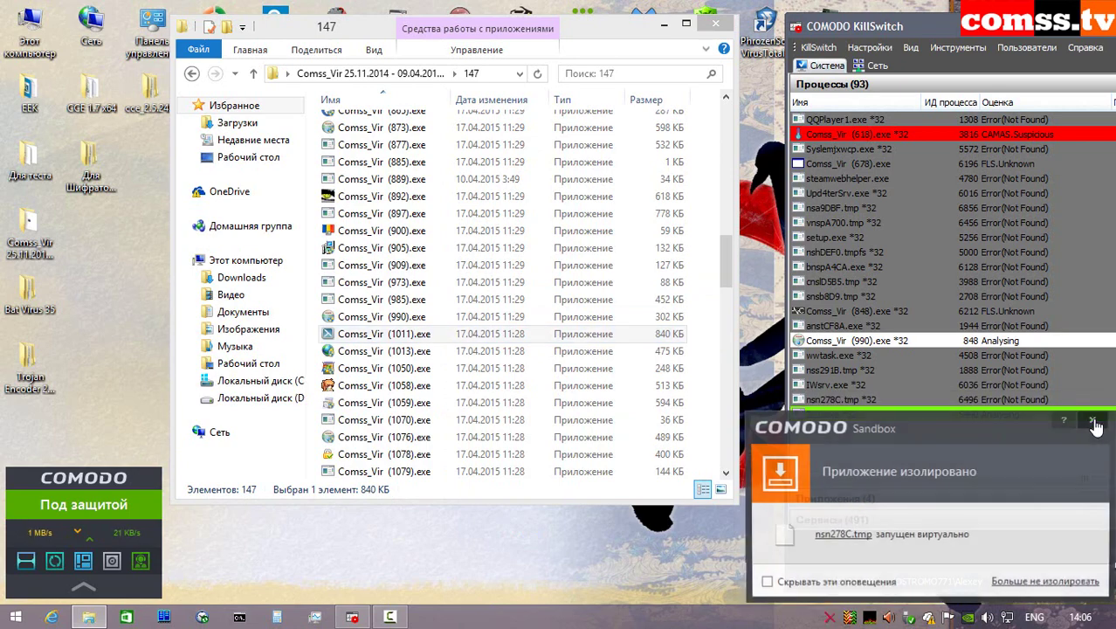
click(1095, 422)
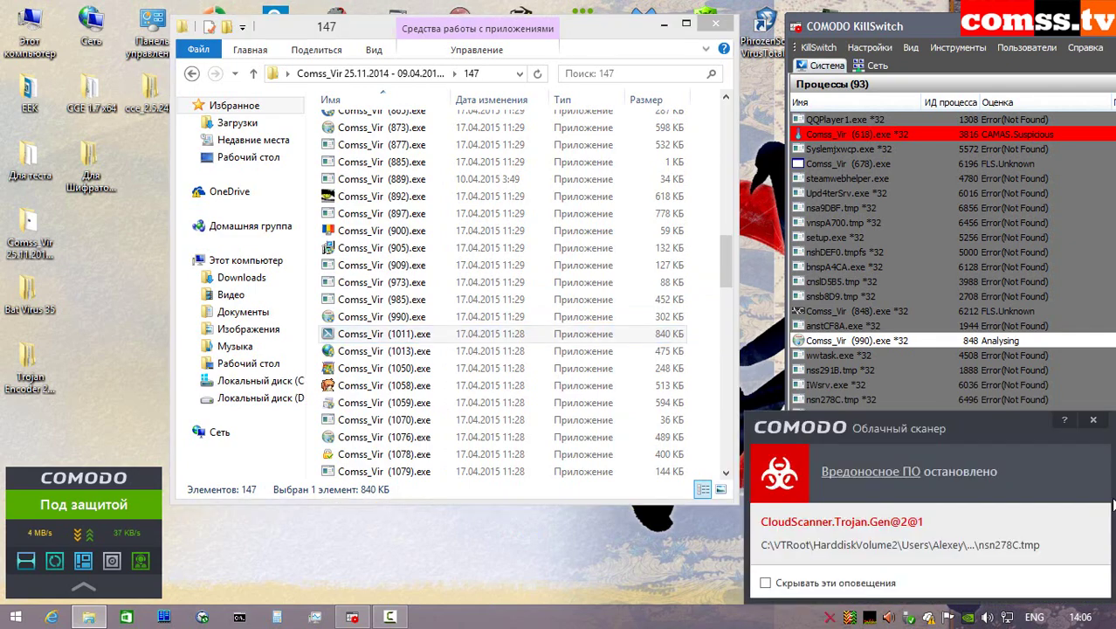
click(1101, 421)
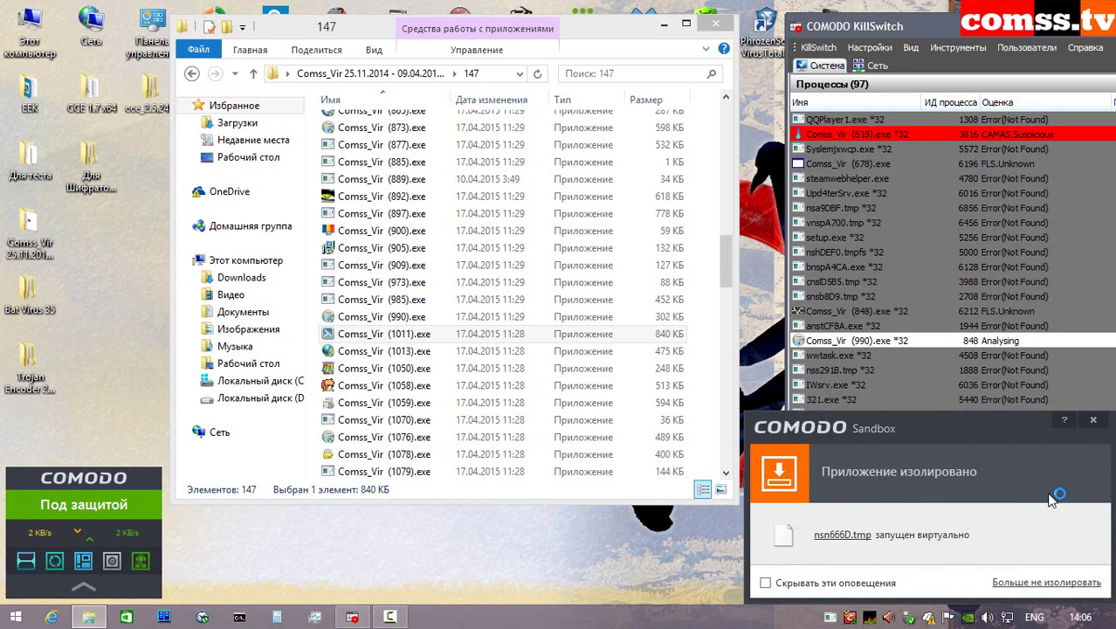
- Dismiss the Sandbox and cloud scanner alerts for nsn666D.tmp and nsv9399.tmp and the antivirus alert for 325198
click(1094, 423)
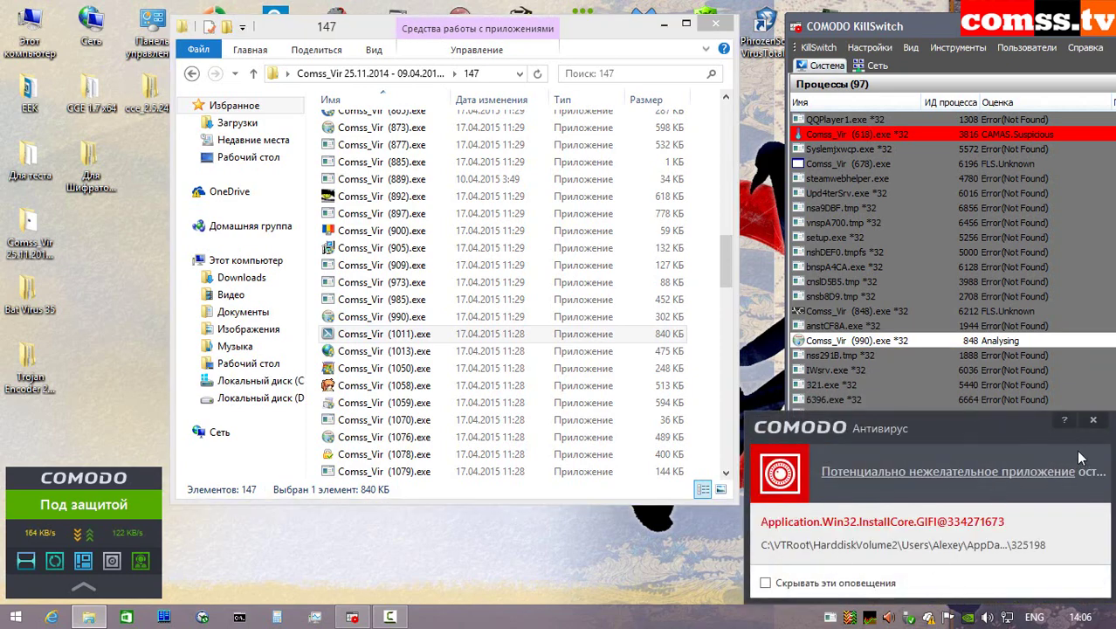
click(1093, 422)
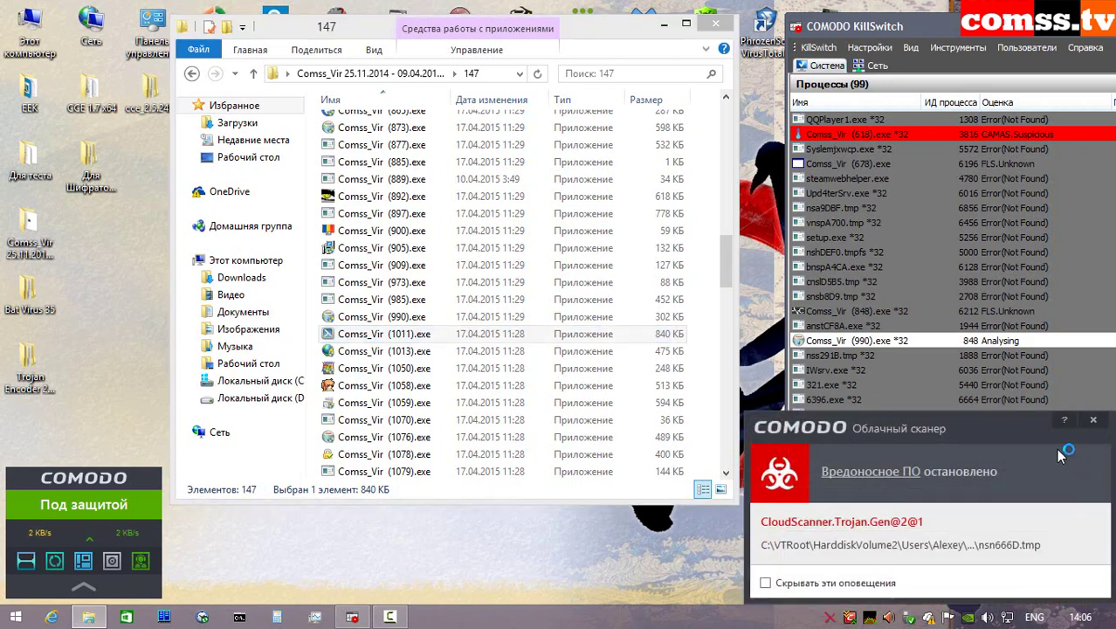
click(1091, 423)
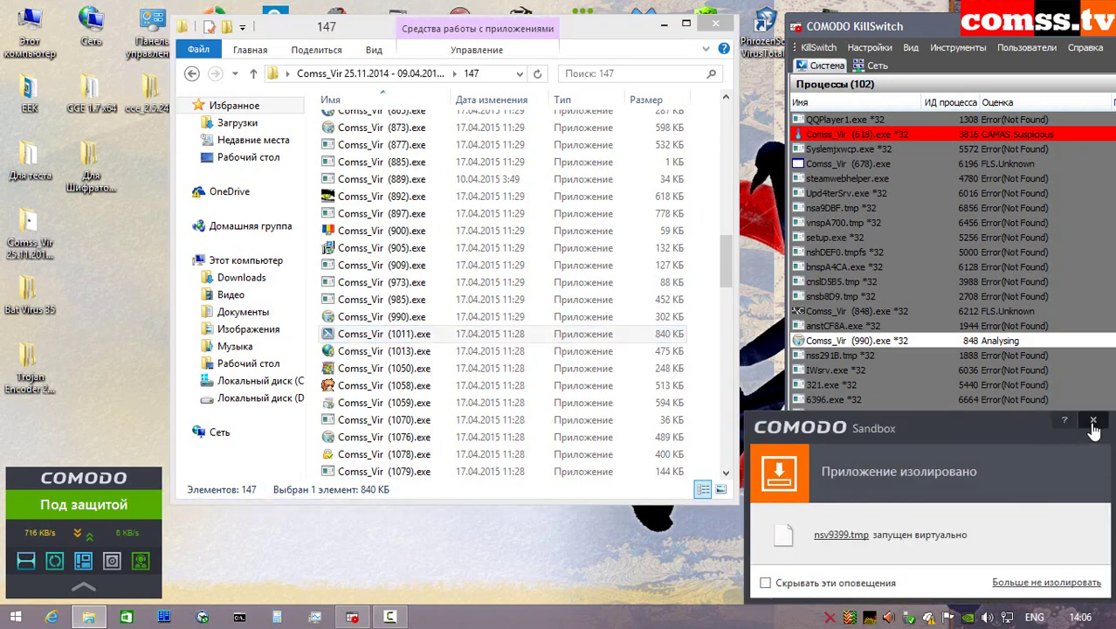
click(1094, 423)
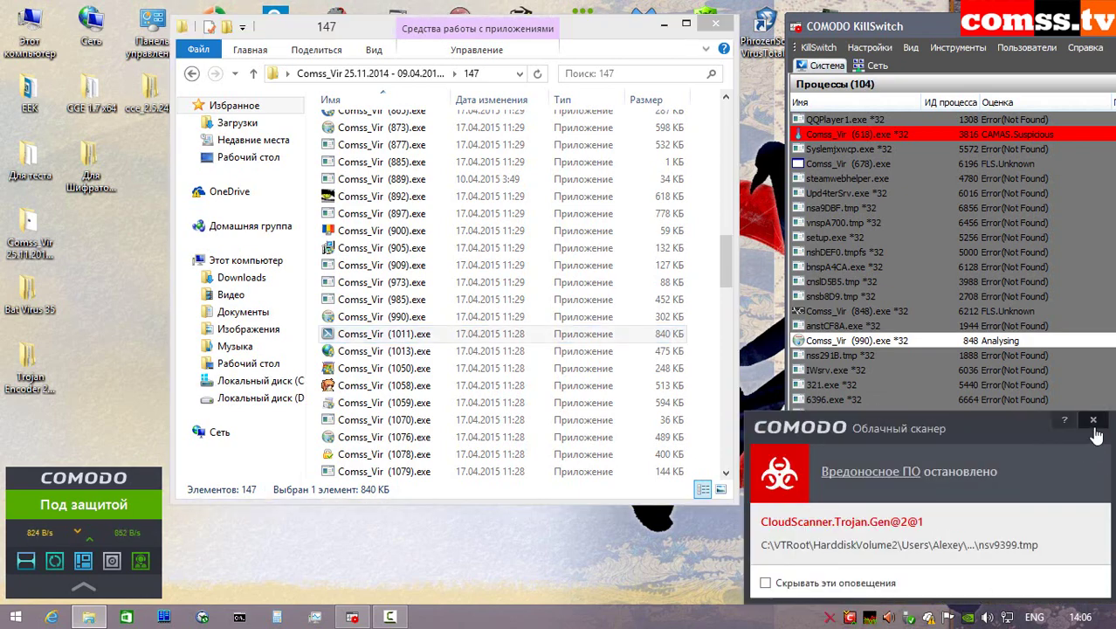
click(1093, 422)
click(1092, 423)
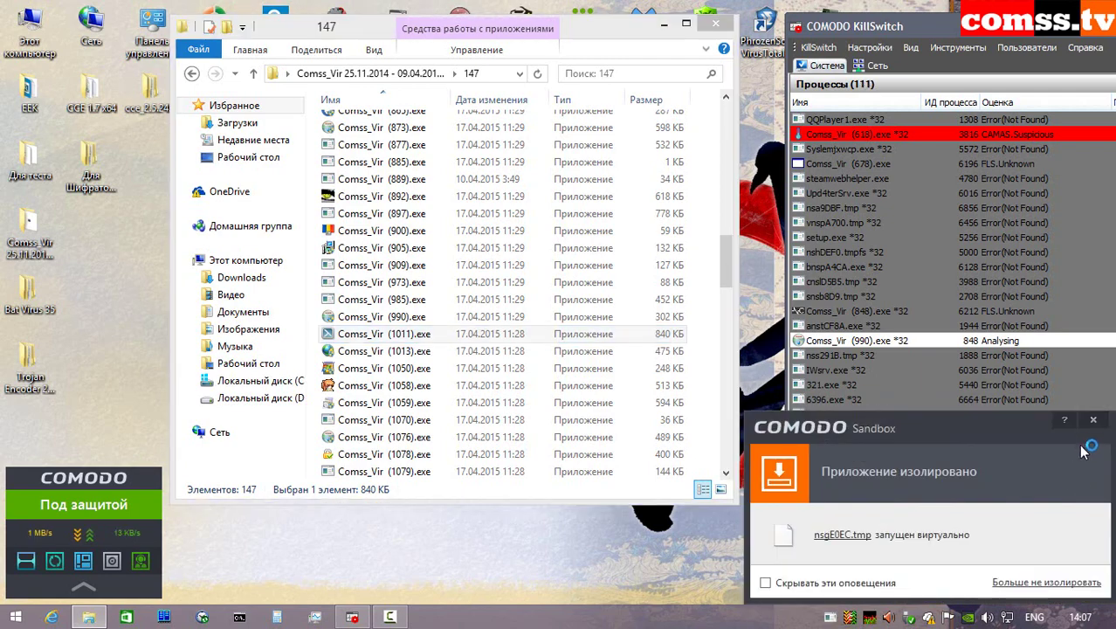
- Dismiss the Sandbox alerts for nsgE0EC.tmp and 471cfd29-4431-4c17-823c-e26c8a7109f7-7.exe
click(1093, 422)
click(1093, 423)
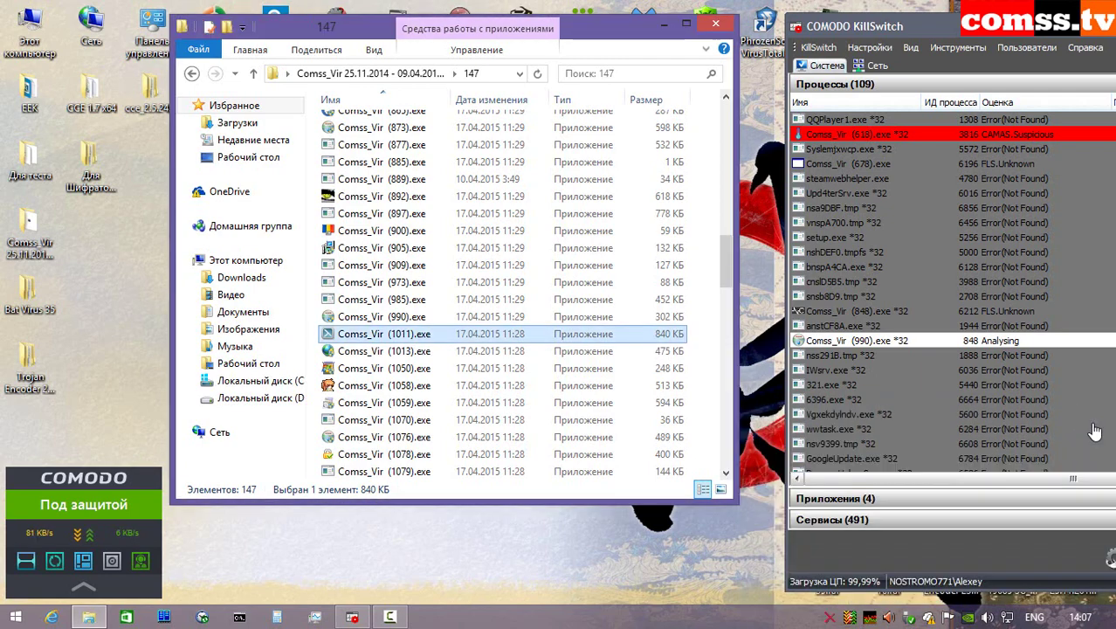
click(1094, 423)
click(1094, 424)
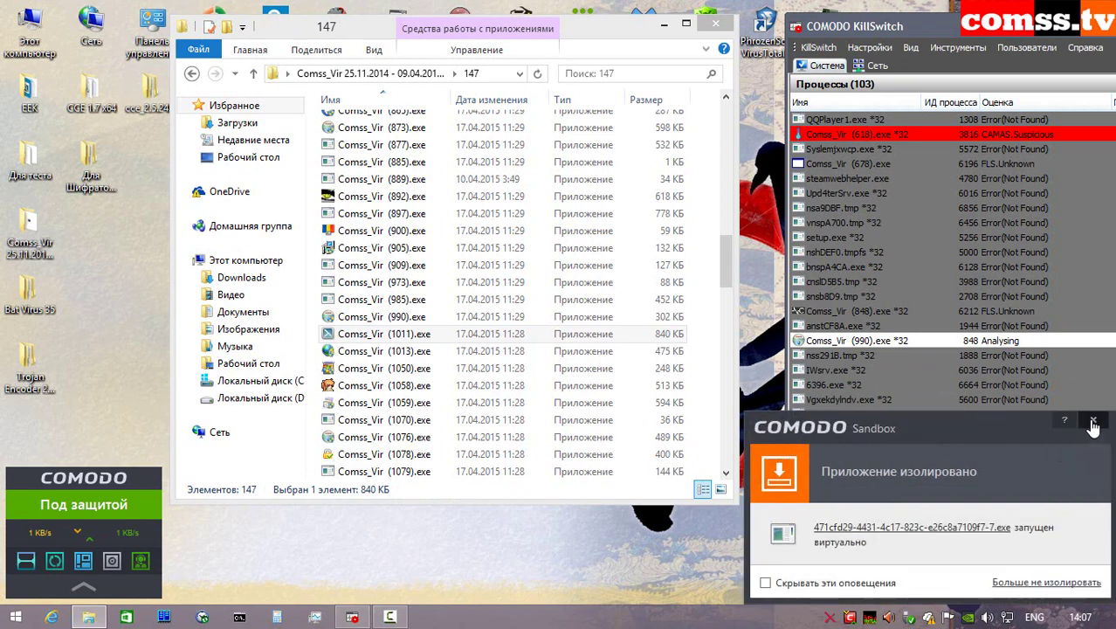
click(1094, 423)
click(1094, 422)
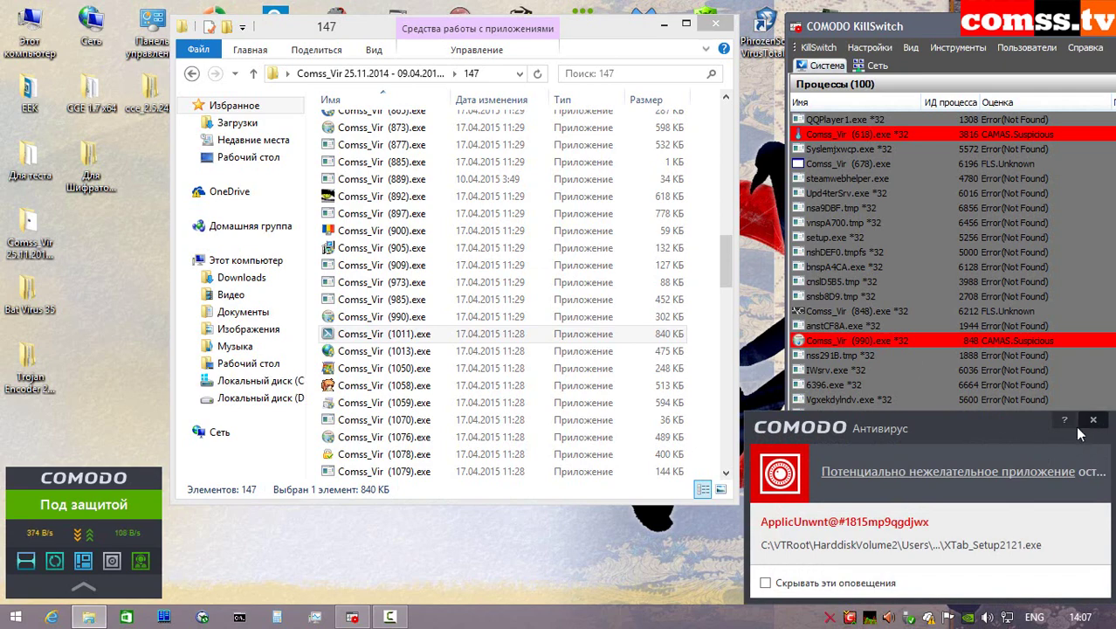
- Dismiss the antivirus alert for XTab_Setup2121.exe, the Sandbox alert for RegWrite.exe, and the Sandbox and cloud scanner alerts for nsqF959.tmp
click(1093, 423)
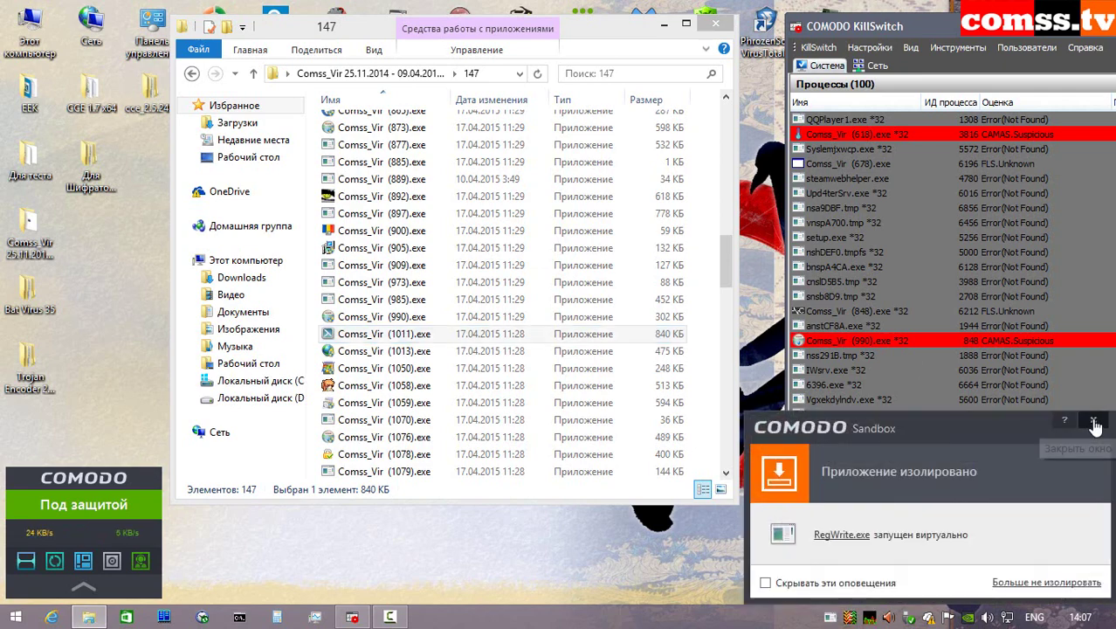
click(1093, 423)
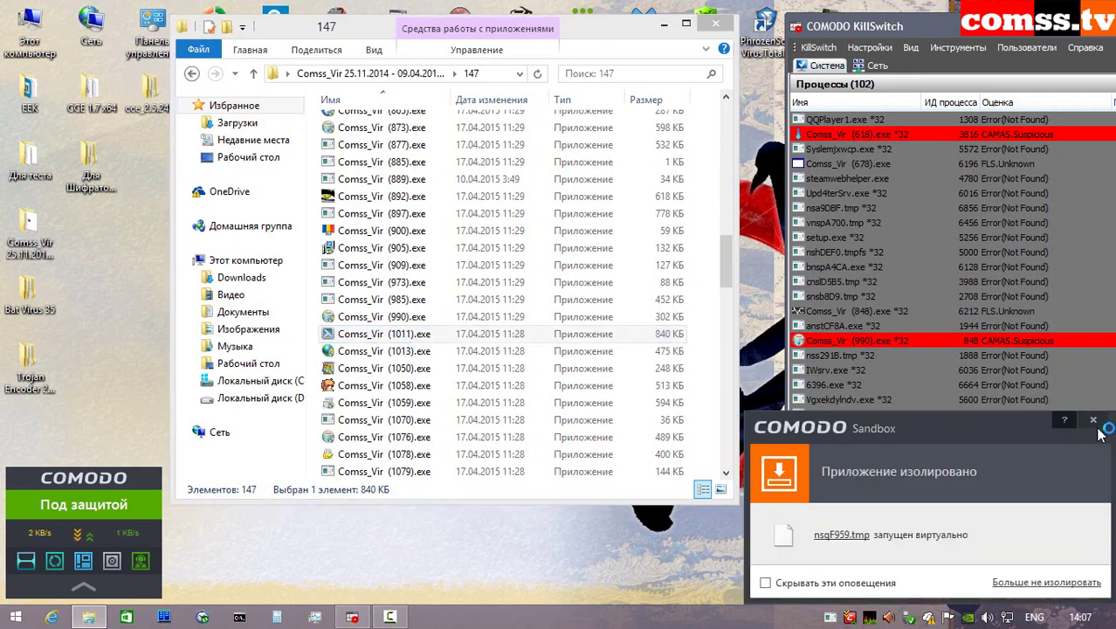
click(1094, 422)
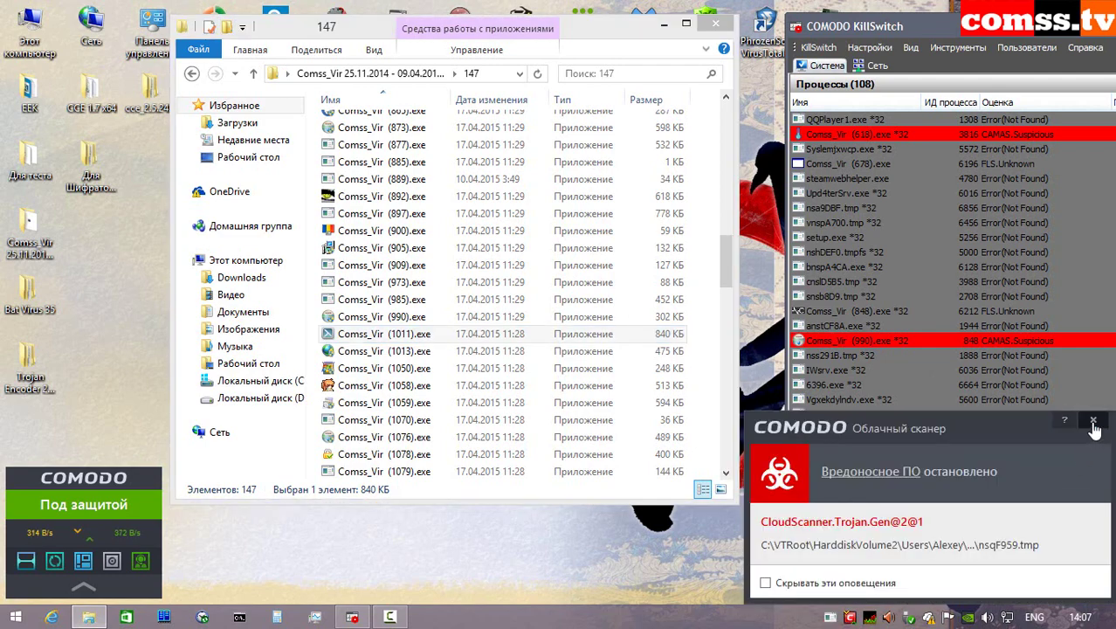
click(1094, 423)
click(1092, 420)
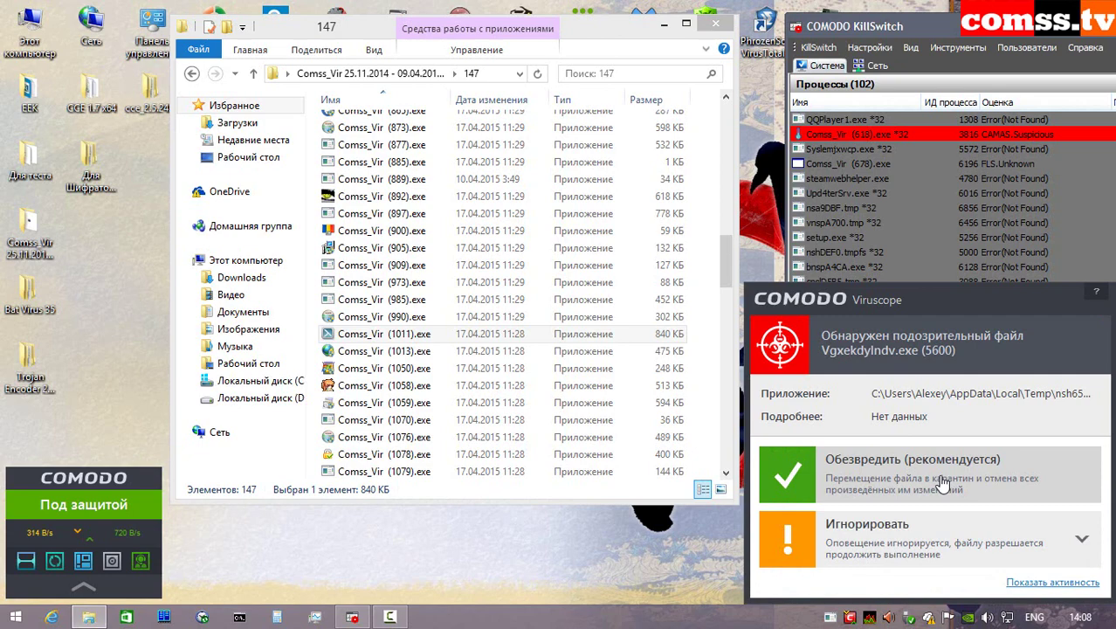
- Neutralize the suspicious file Vgxekdylndv.exe in the Viruscope alert and dismiss the Sandbox alert for nsyD8FE.tmp
click(917, 472)
click(1057, 478)
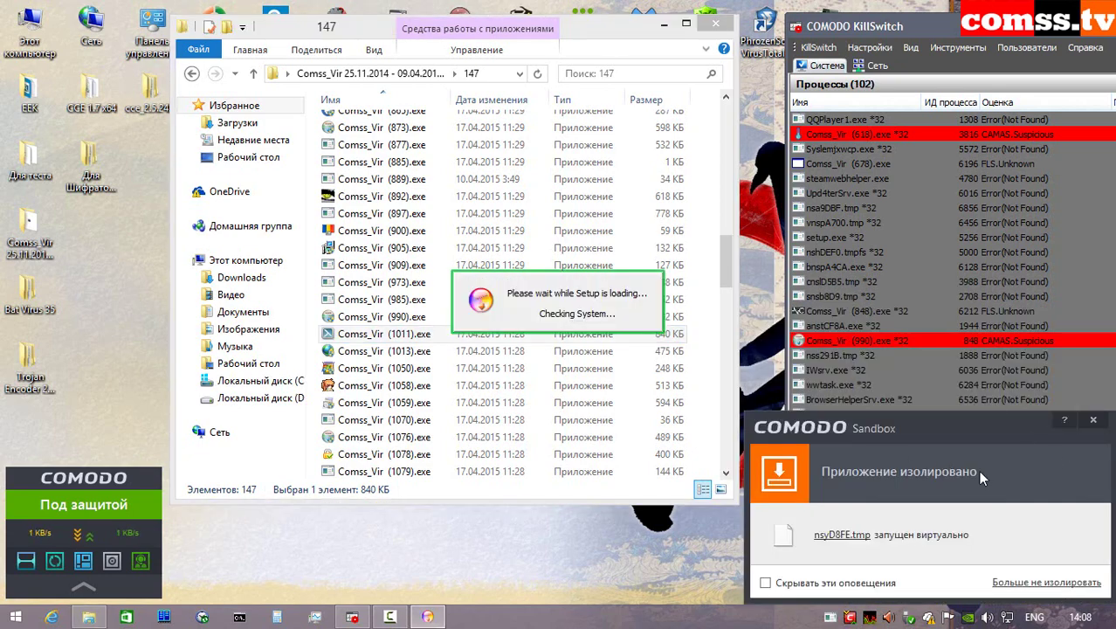
click(1093, 420)
- Complete the Access From Anywhere! Setup, accepting the Luckysearches, YouTube Accelerator and Apps Hat offers, and close the installer
click(665, 443)
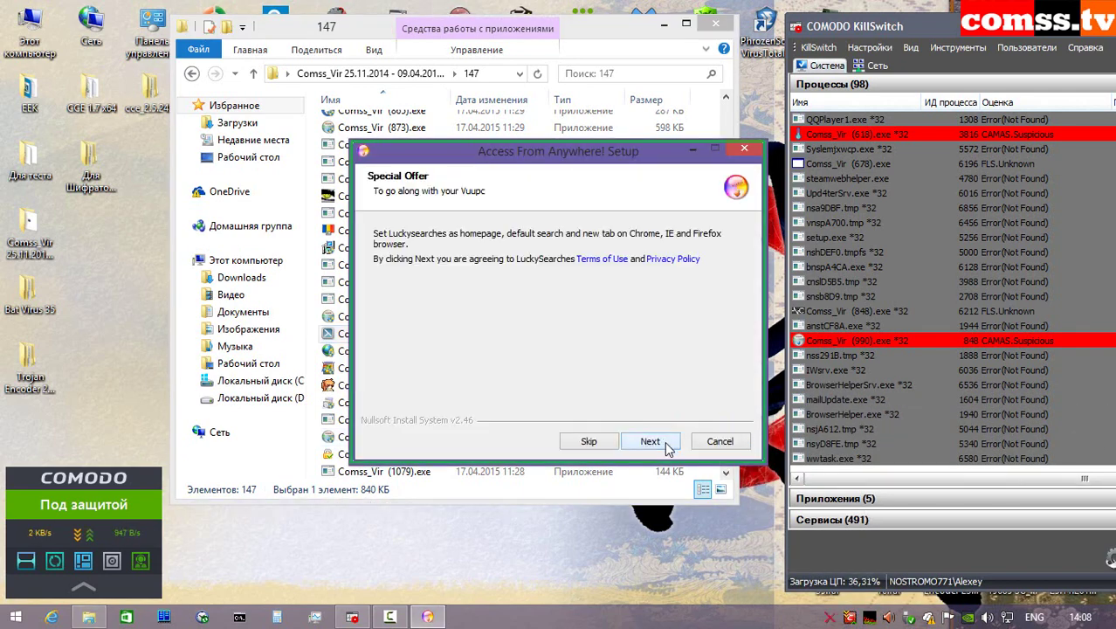
click(651, 443)
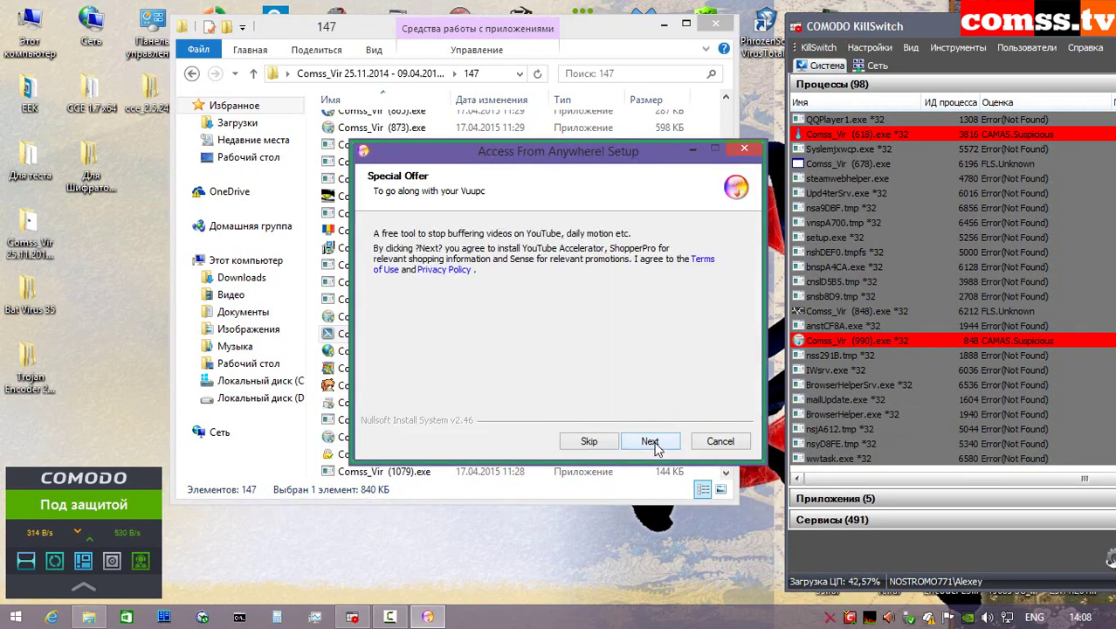
click(650, 442)
click(650, 442)
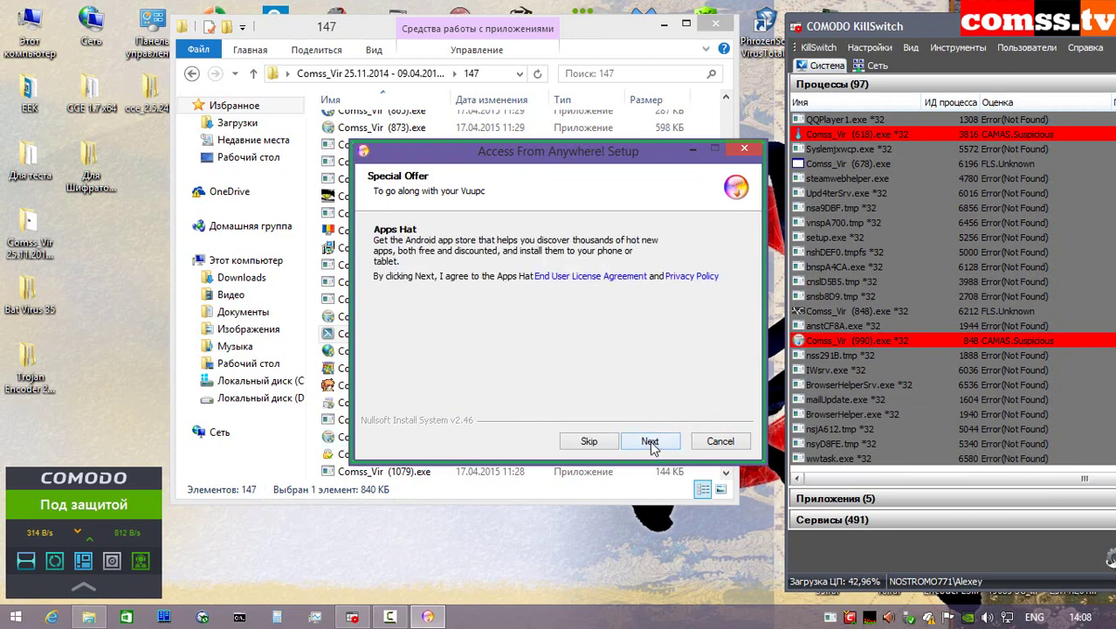
click(650, 440)
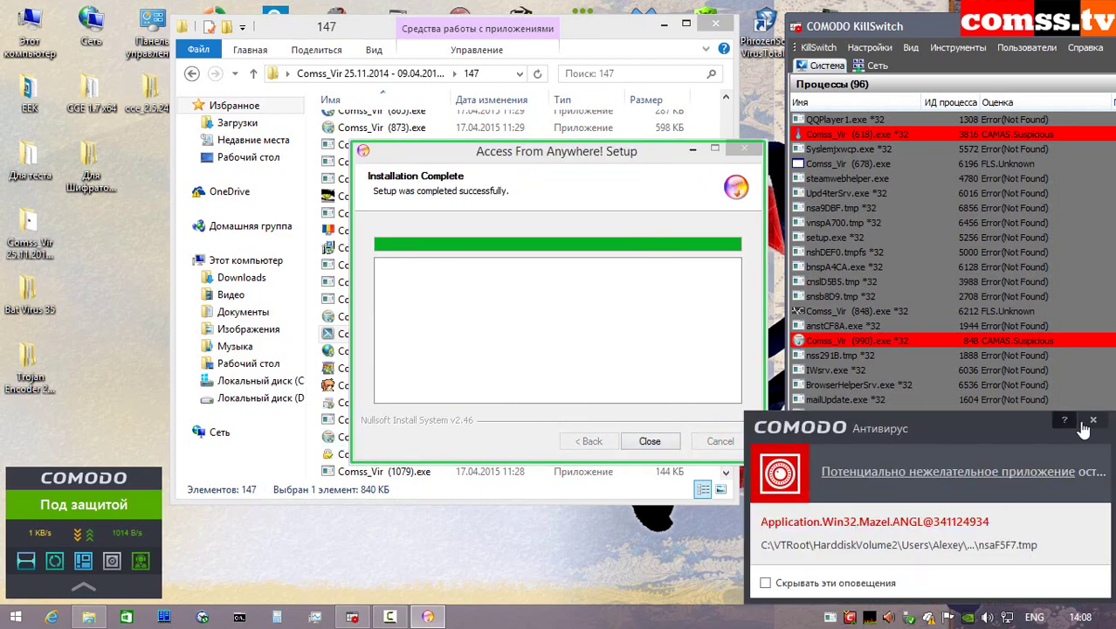
click(651, 441)
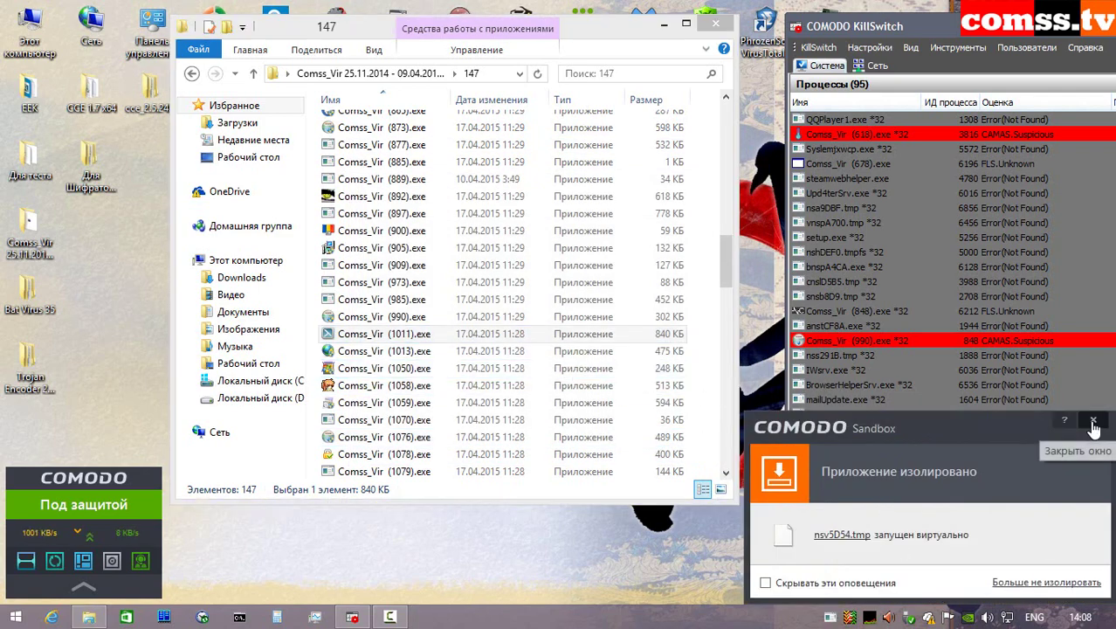
- Dismiss the Sandbox alerts for nsv5D54.tmp, CB2B4BED-A801-B013-EF9A-EA5232E3662C.exe, MqUmYO1ir.exe and J4BlockAndSurfJ52.exe and the cloud scanner alert for nsm6CD8.tmp
click(1094, 423)
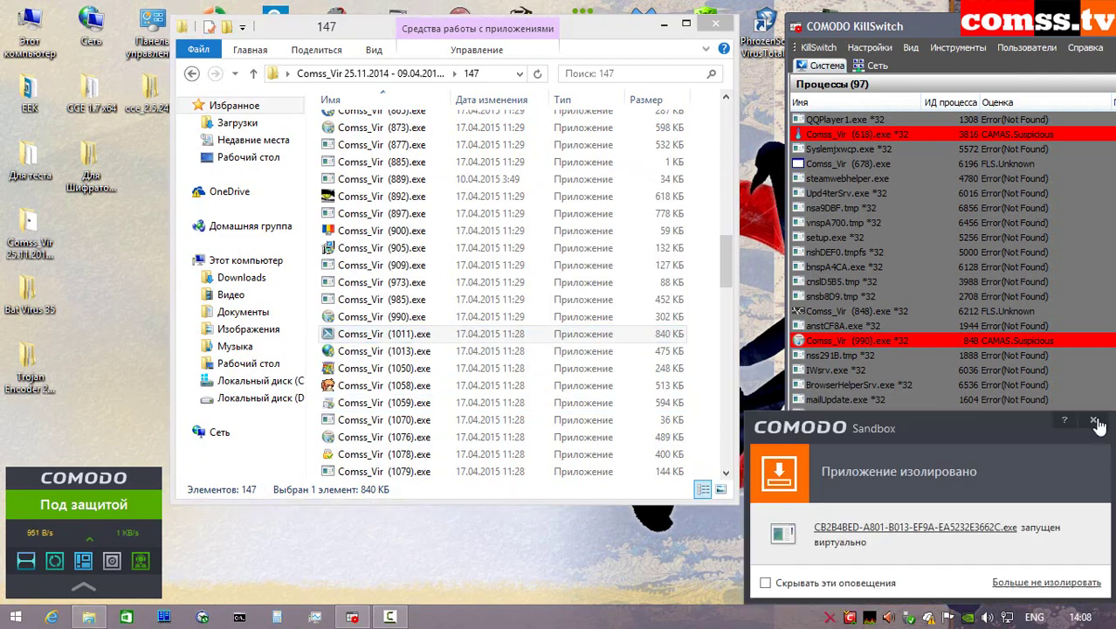
click(1093, 422)
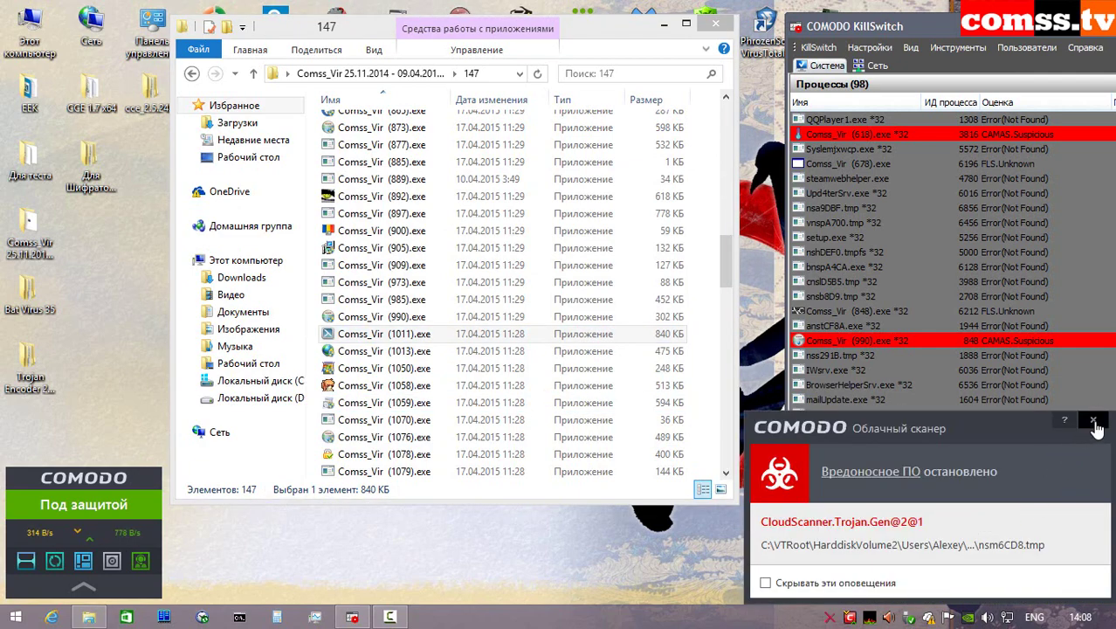
click(1092, 421)
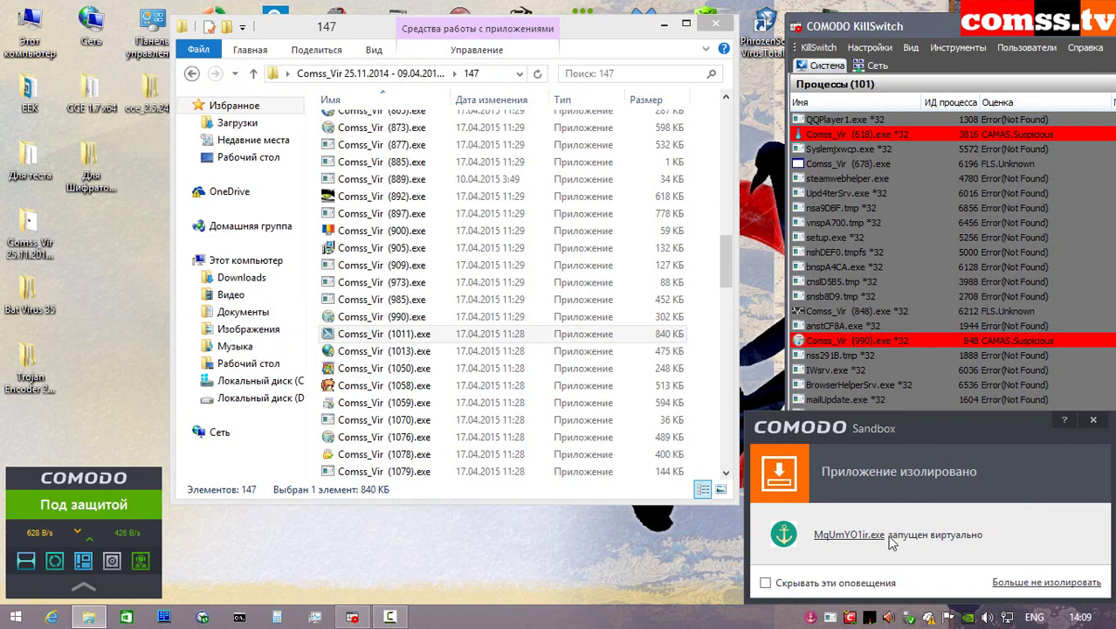
click(1093, 421)
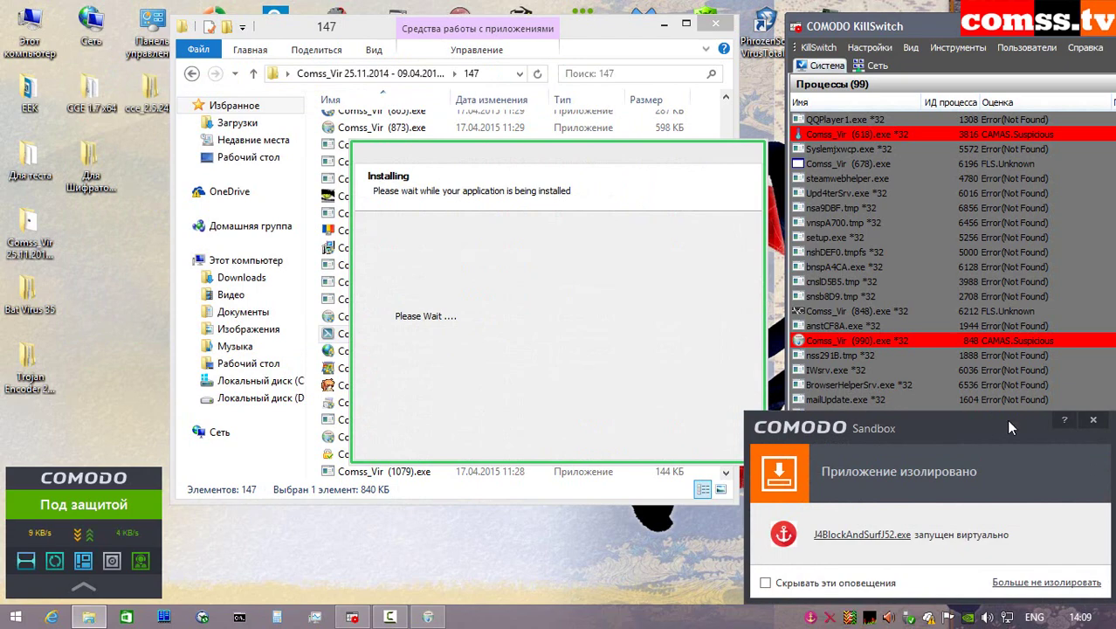
click(1092, 421)
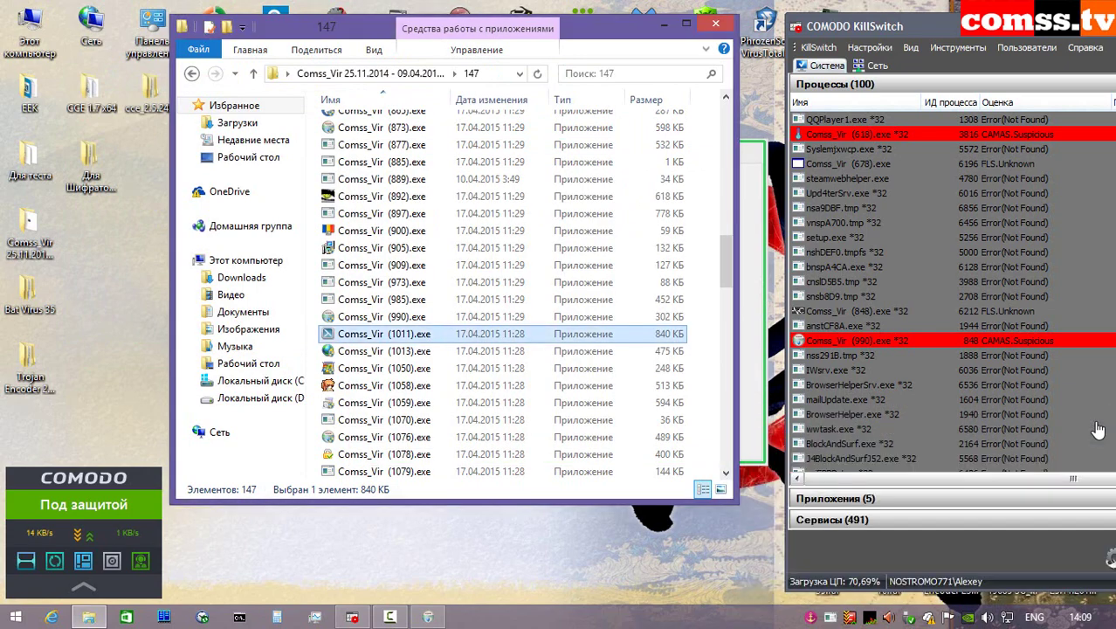
- Agree to install the Amigo browser as the default in the sandboxed installer and dismiss the cloud scanner alert for nsiFBBD.tmp
click(712, 436)
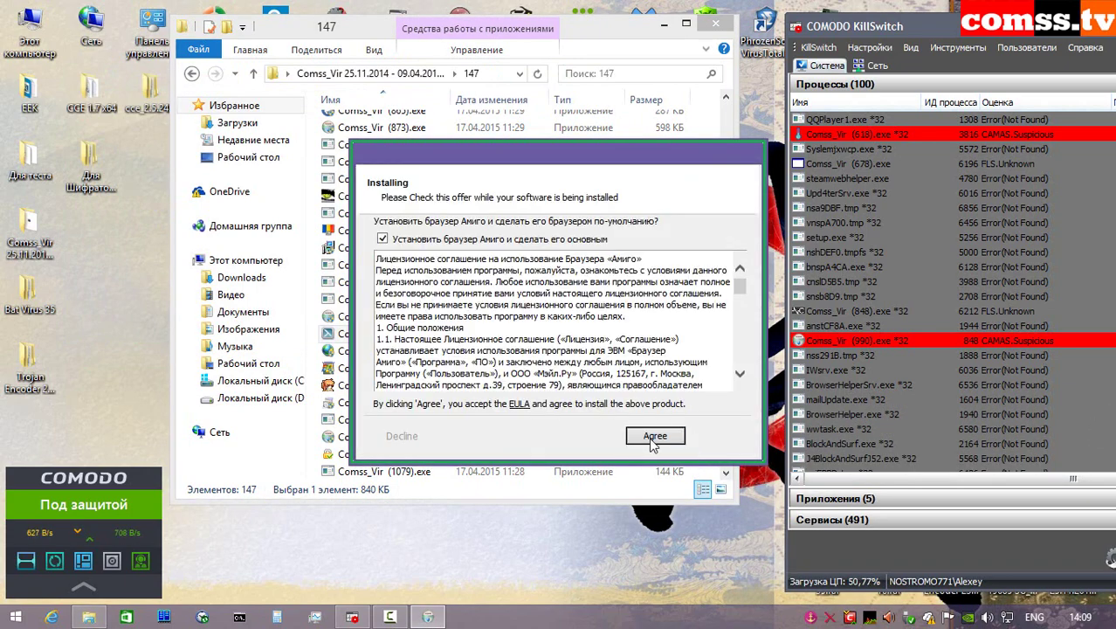
click(654, 434)
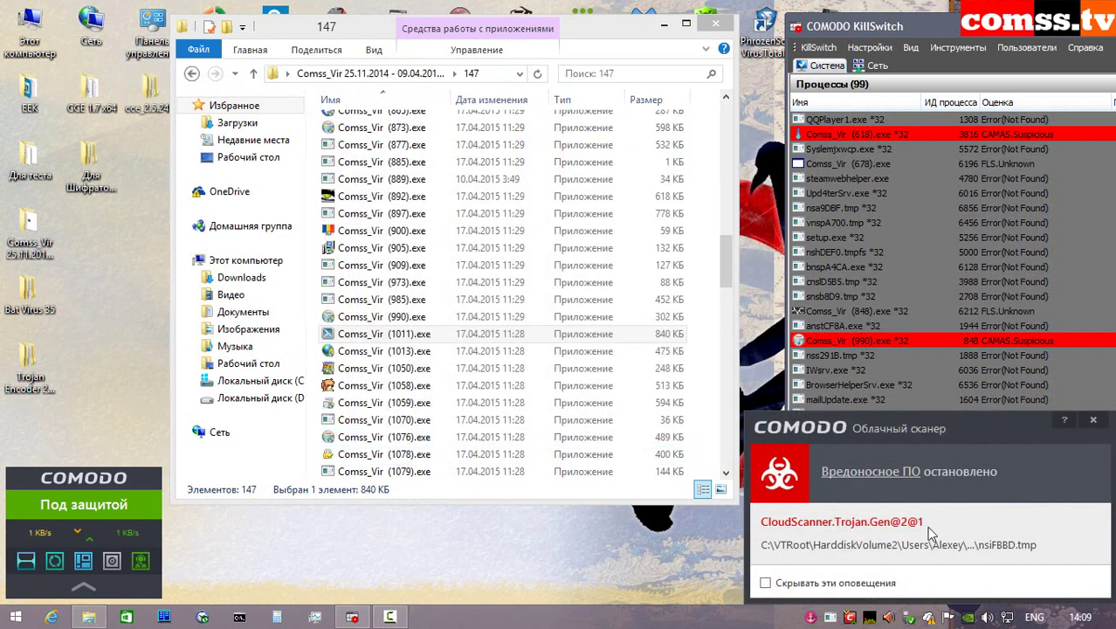
click(1093, 422)
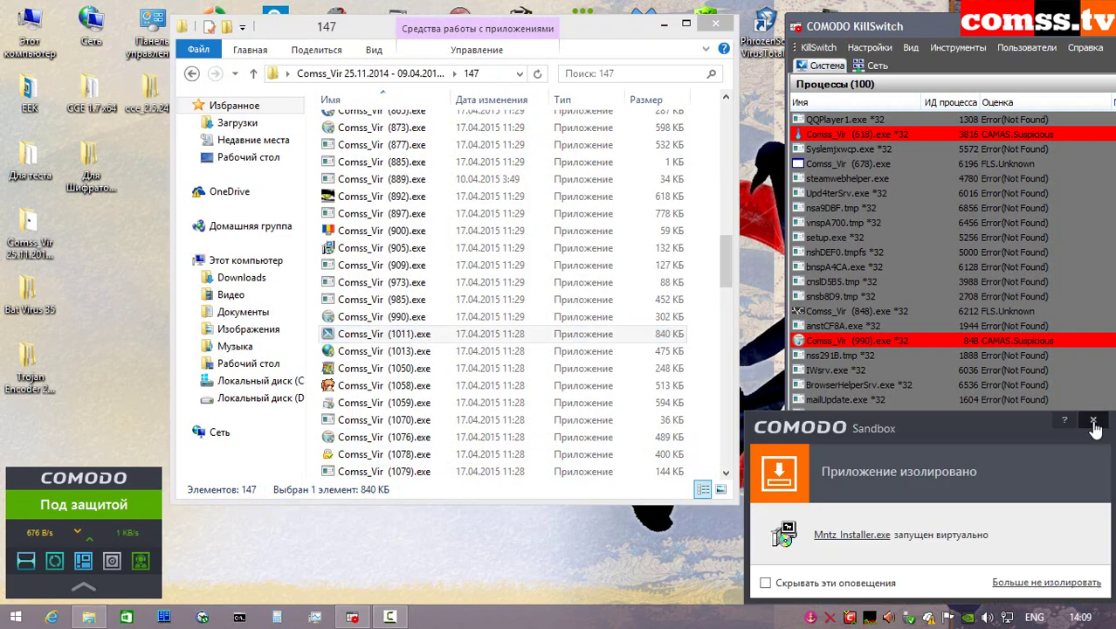
- Dismiss the Sandbox alerts for Mntz_Installer.exe, setup.exe and amigo.exe and the antivirus alert for SteelCut_Setup.exe
click(1093, 423)
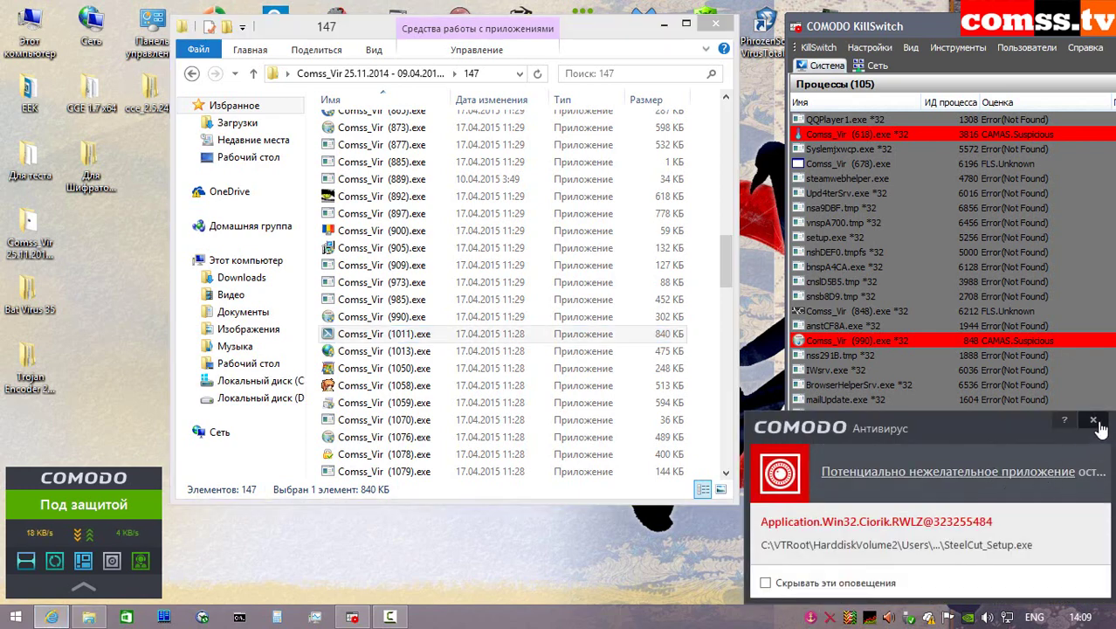
click(1094, 422)
click(1095, 422)
click(1097, 424)
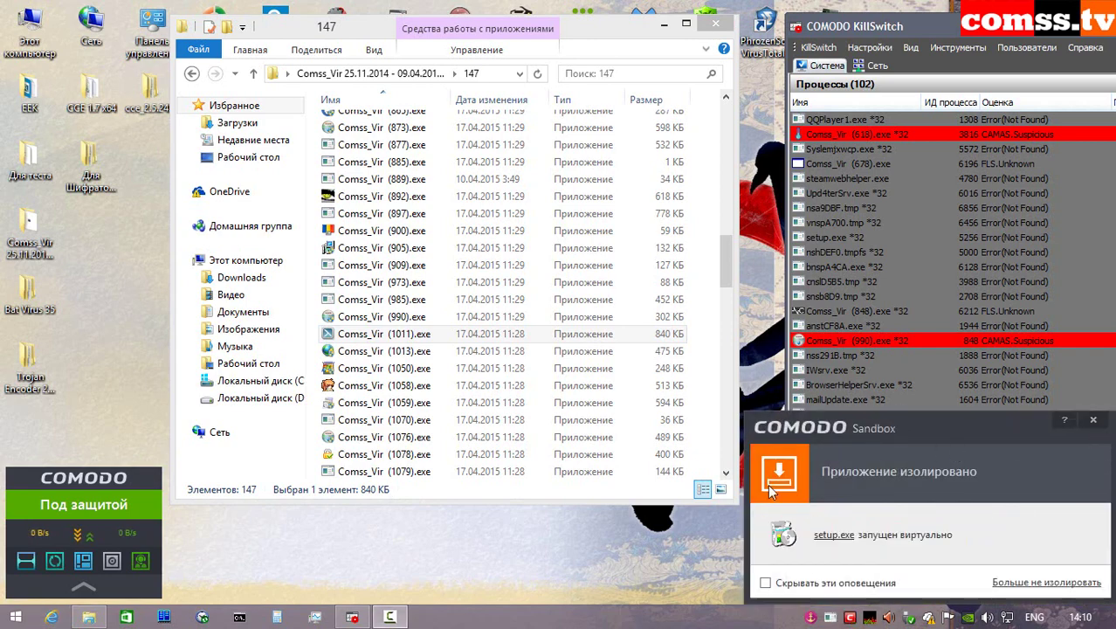
click(1093, 420)
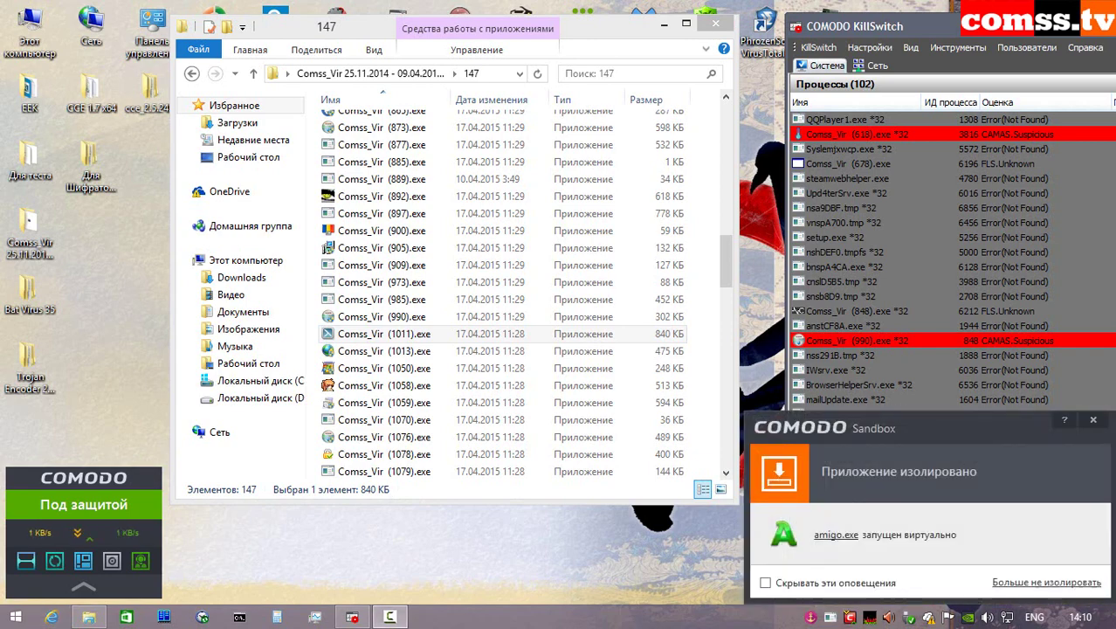
click(1092, 420)
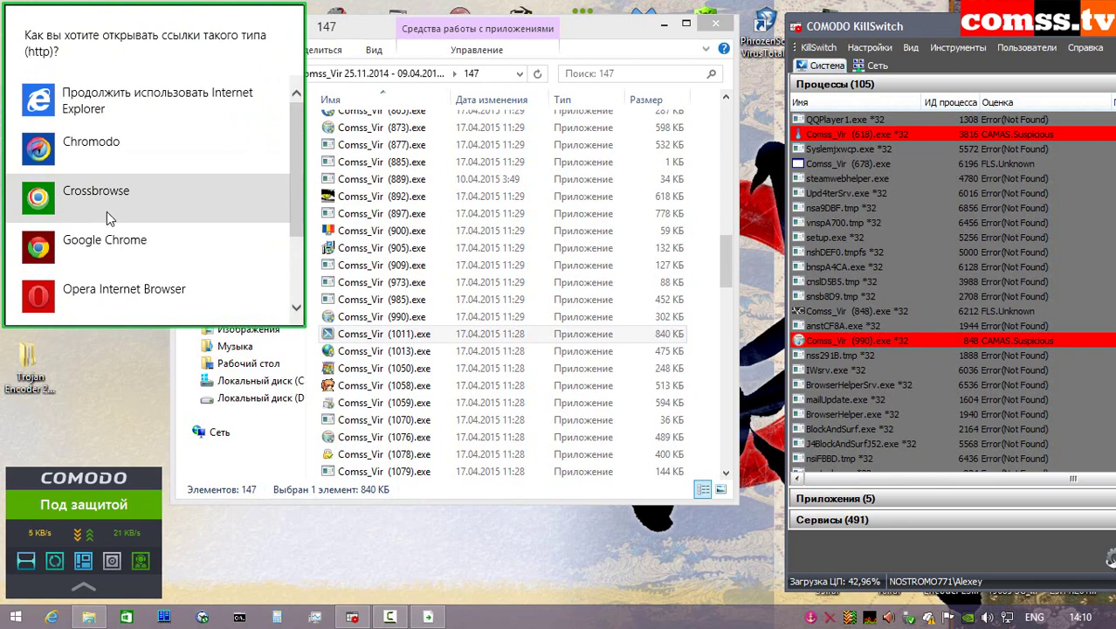
- Choose Chromodo for http links, neutralize setup.exe in the Viruscope alert and dismiss the antivirus alert for nsp94EE.tmp
click(112, 150)
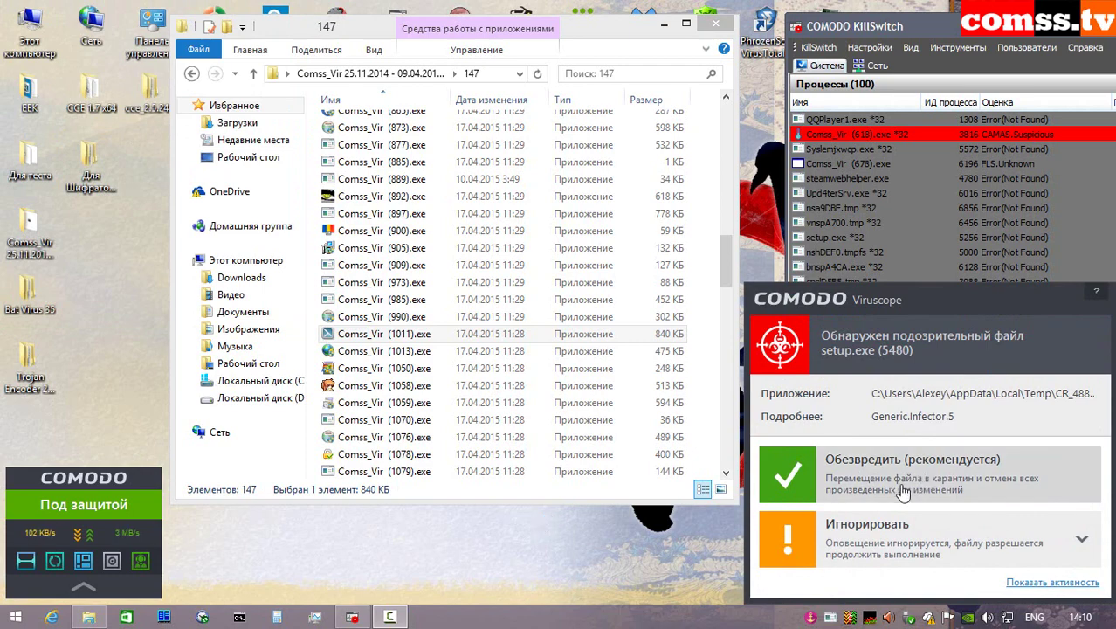
click(903, 492)
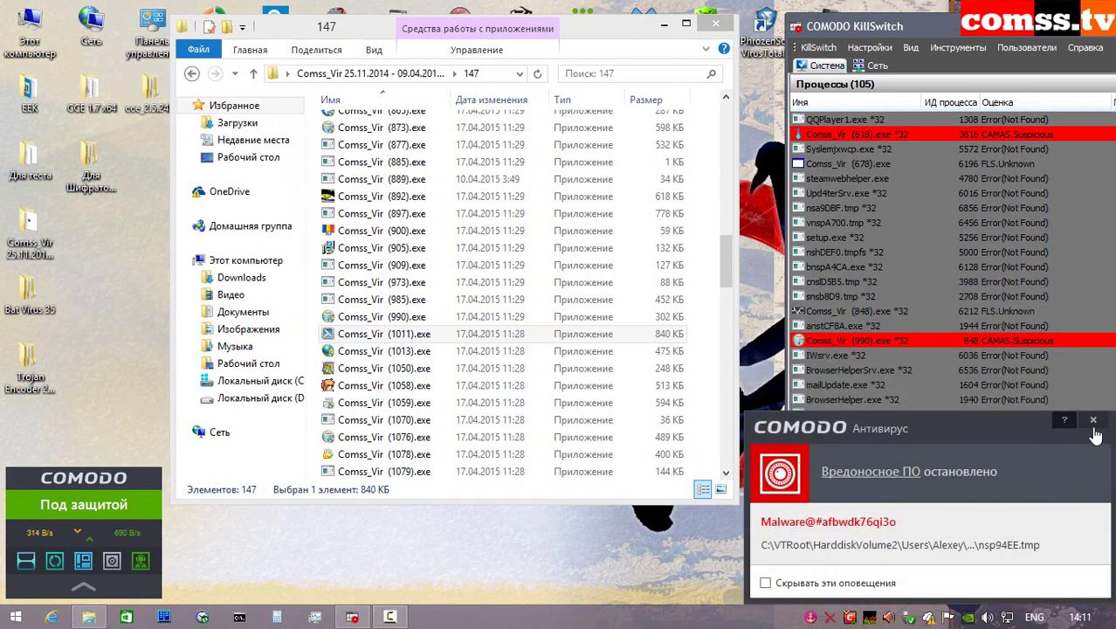
click(1093, 420)
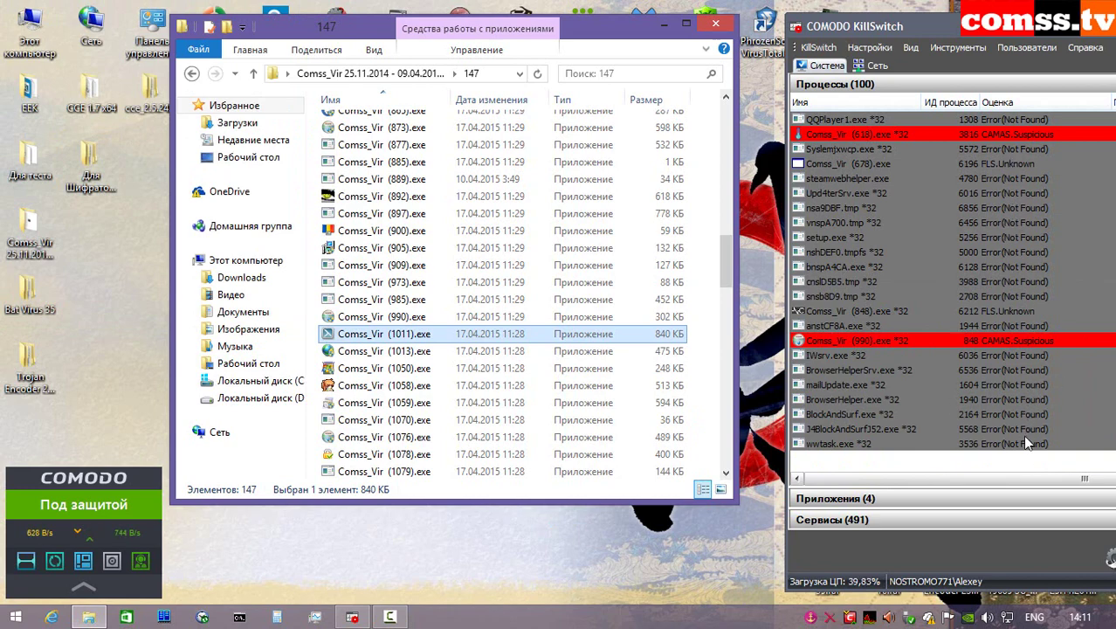
- Run Comss_Vir (1013).exe in COMODO Sandbox, then dismiss its isolation alert and the NSIS error
click(506, 351)
right_click(506, 351)
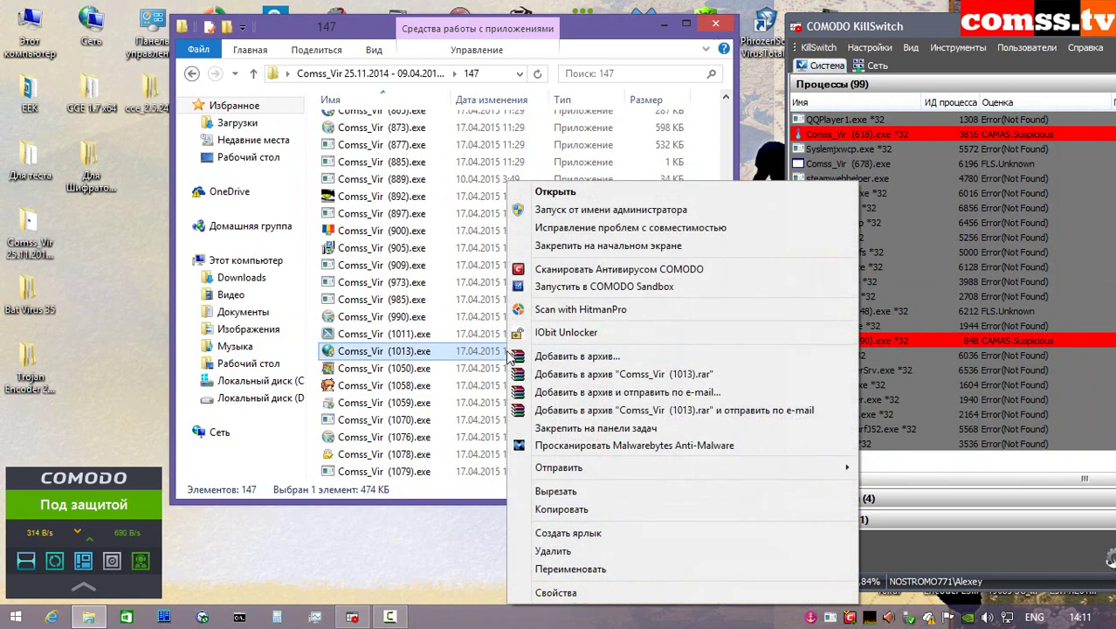
click(611, 285)
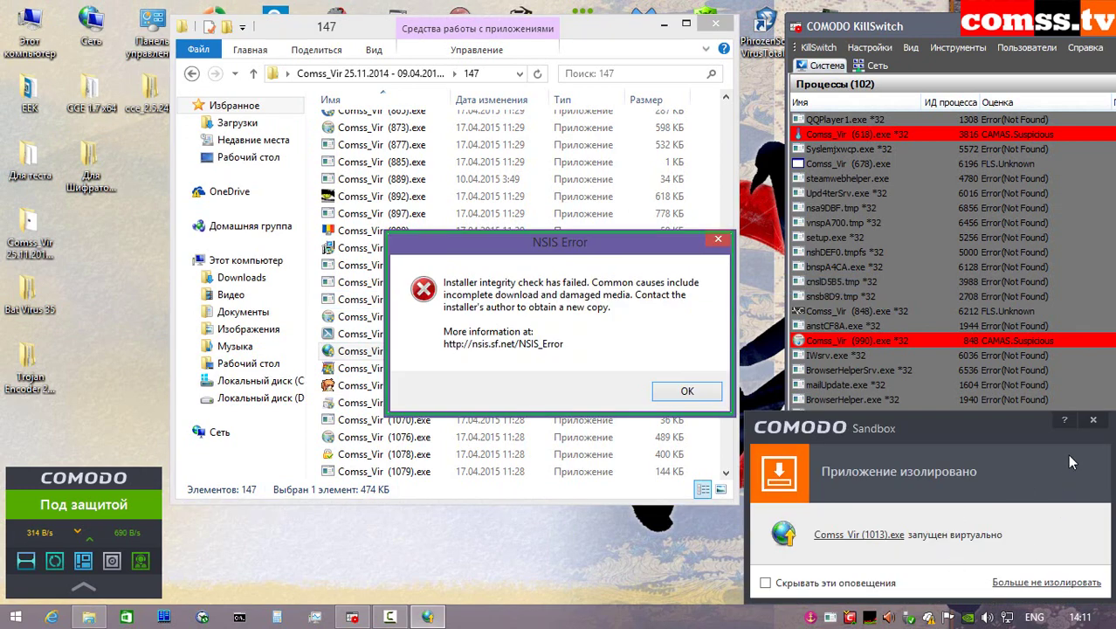
click(1092, 419)
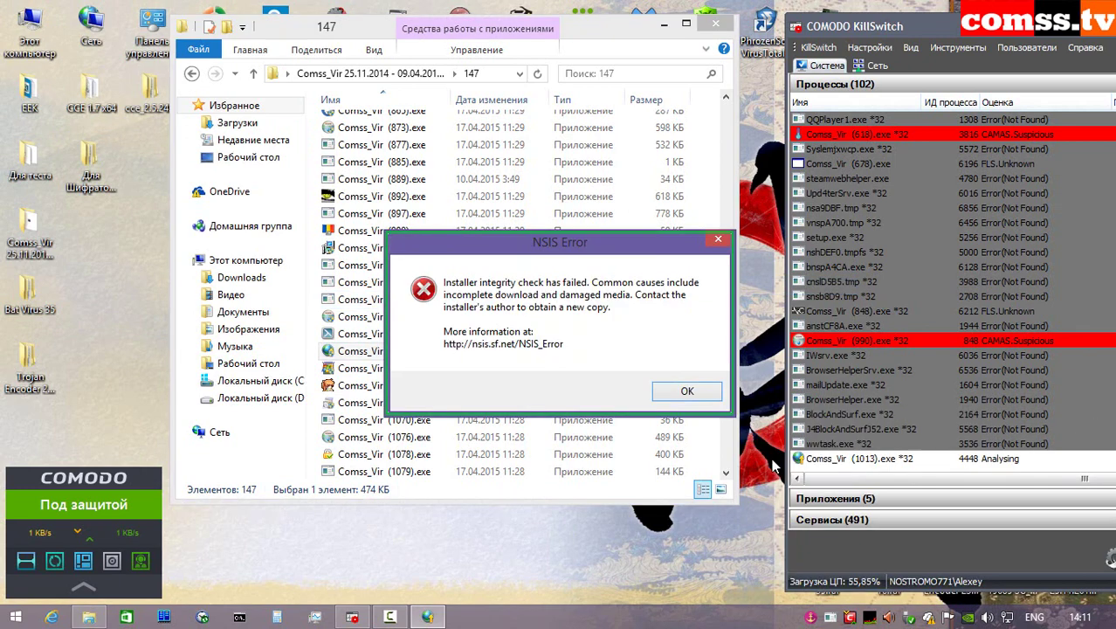
click(687, 390)
- Run Comss_Vir (1050).exe and start the Battleship subtitles installation, keeping the Babylon toolbar and Coupish offers selected
click(578, 369)
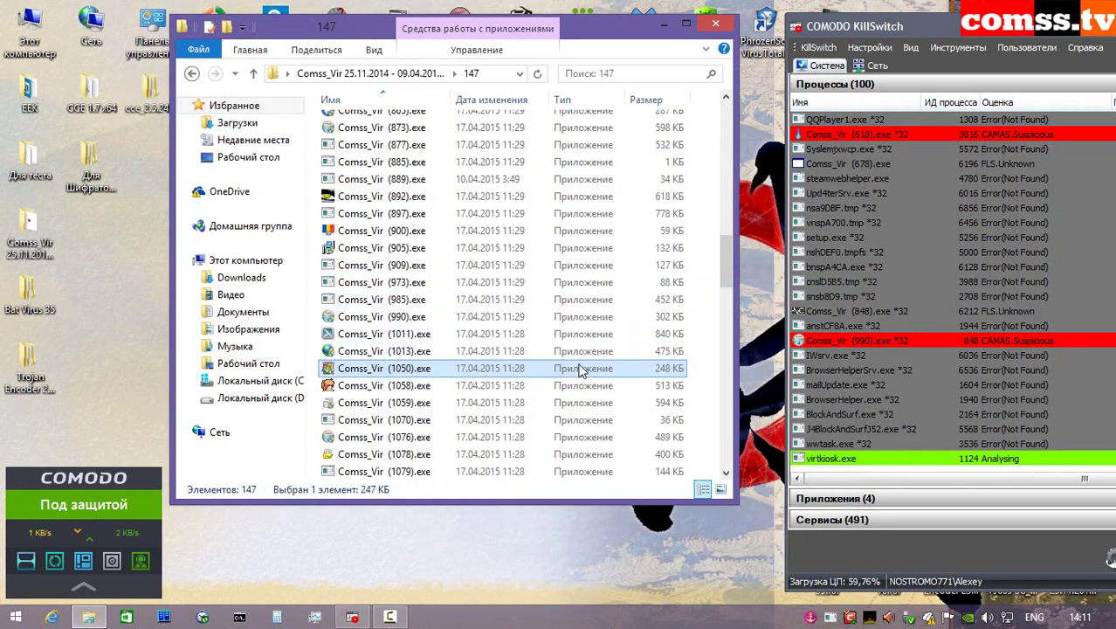
double_click(581, 371)
click(1069, 448)
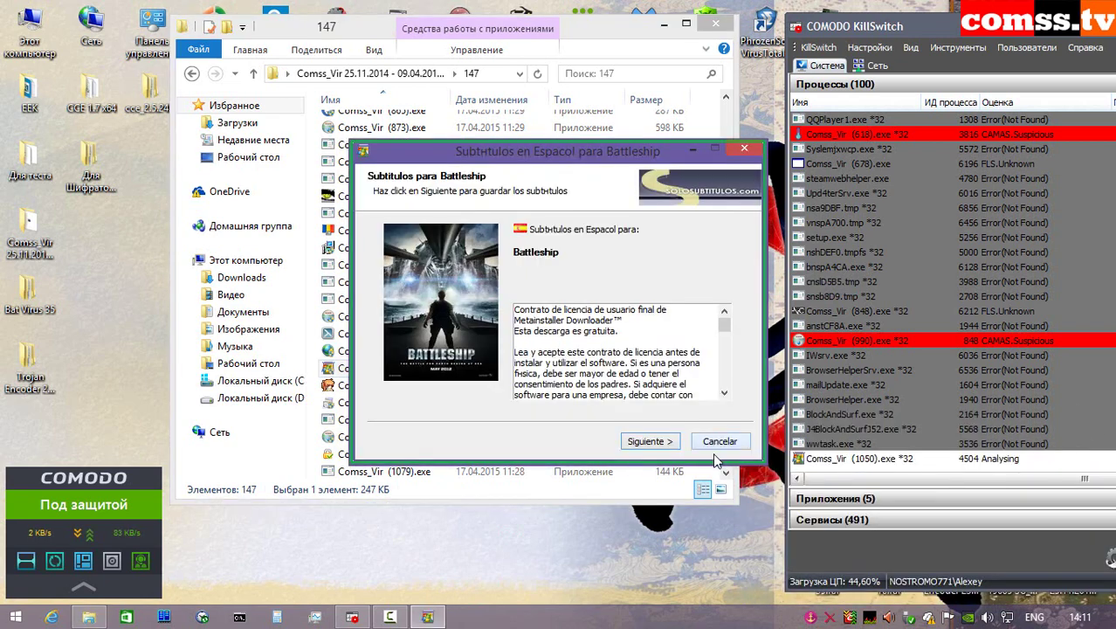
click(650, 442)
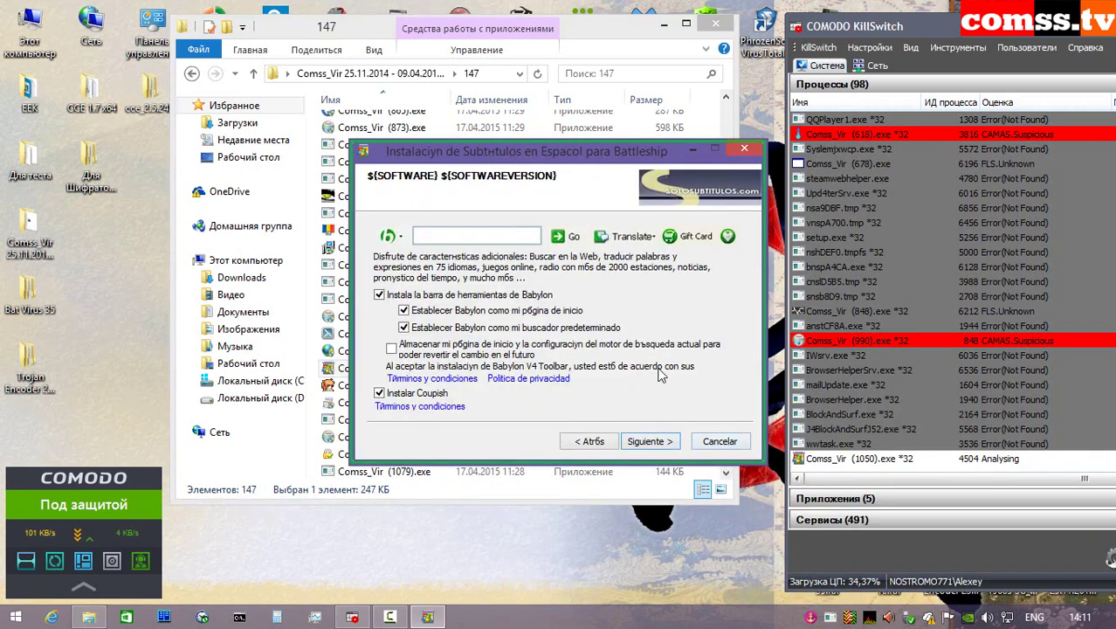
click(651, 441)
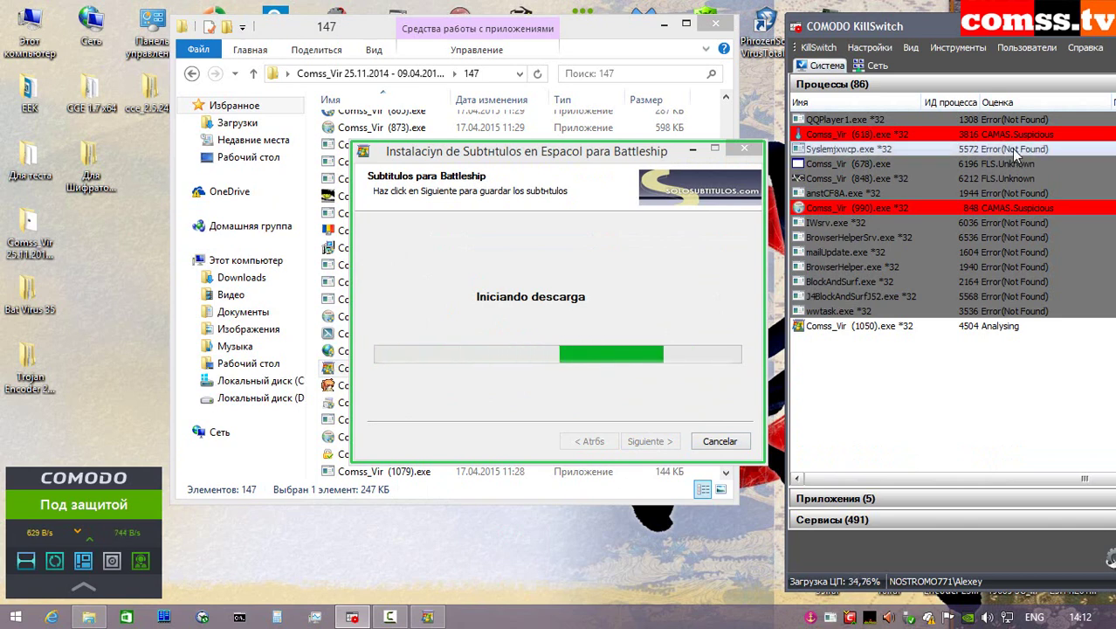
- End the Syslemjxwcp.exe process in KillSwitch
right_click(1012, 148)
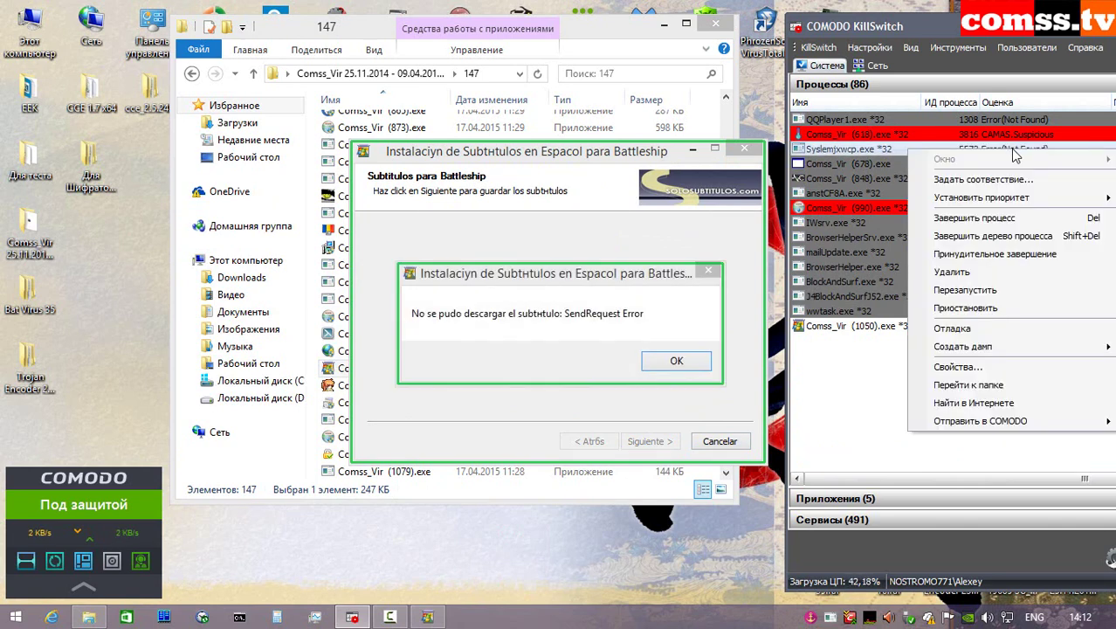
key(Escape)
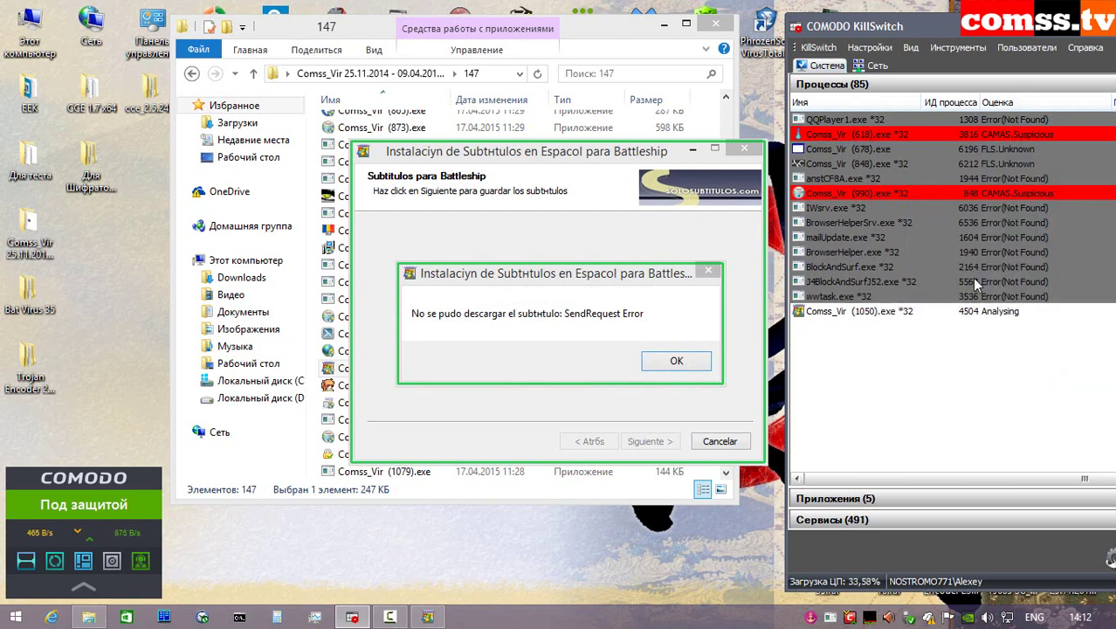
- Acknowledge the subtitle download error and cancel the Battleship subtitles installation
click(676, 360)
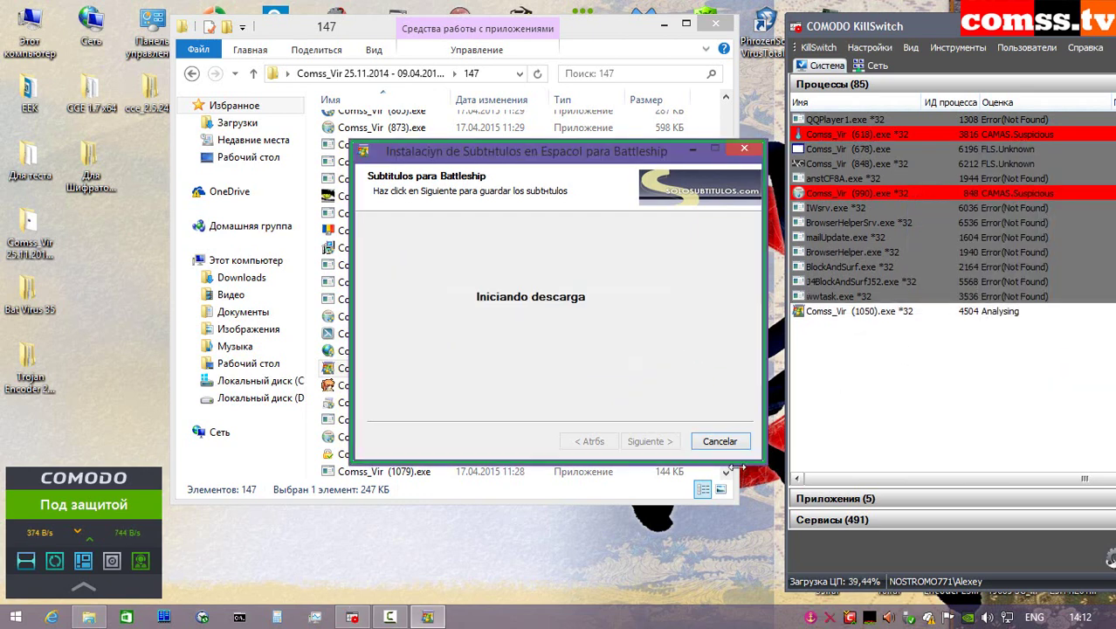
click(721, 443)
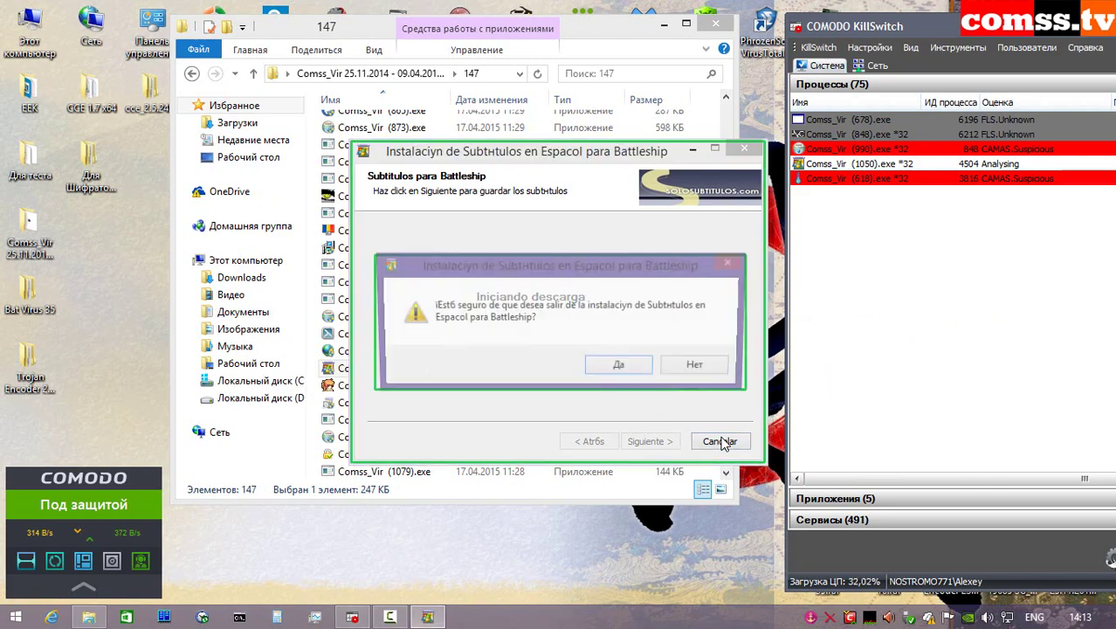
click(641, 441)
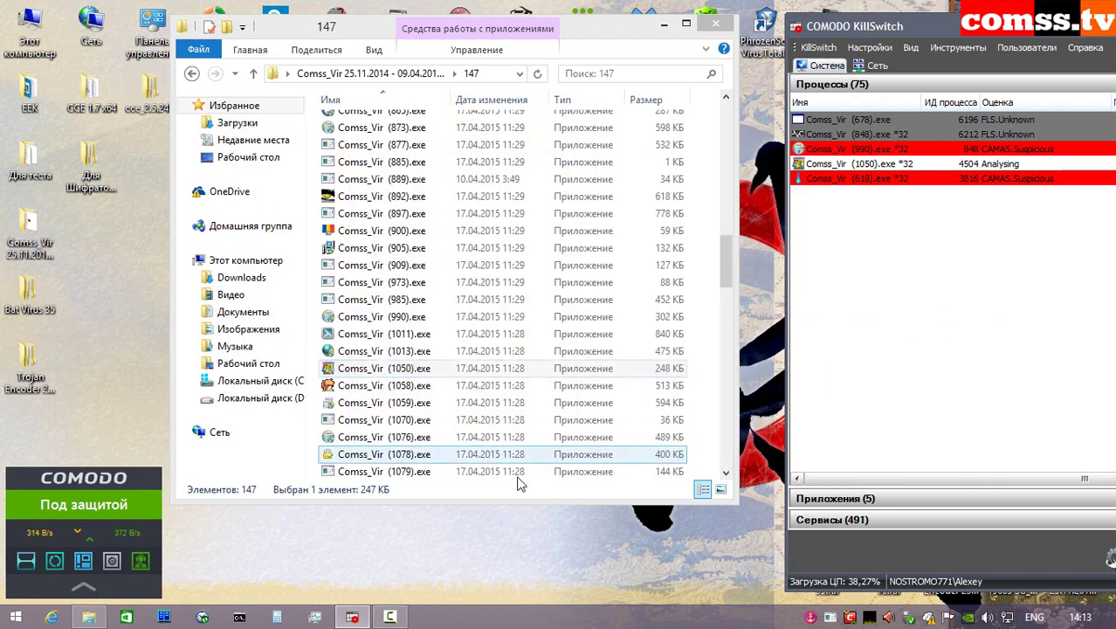
- Run Comss_Vir (1058).exe in COMODO Sandbox, dismiss its isolation alert, and try the controls in its window
click(441, 387)
right_click(441, 391)
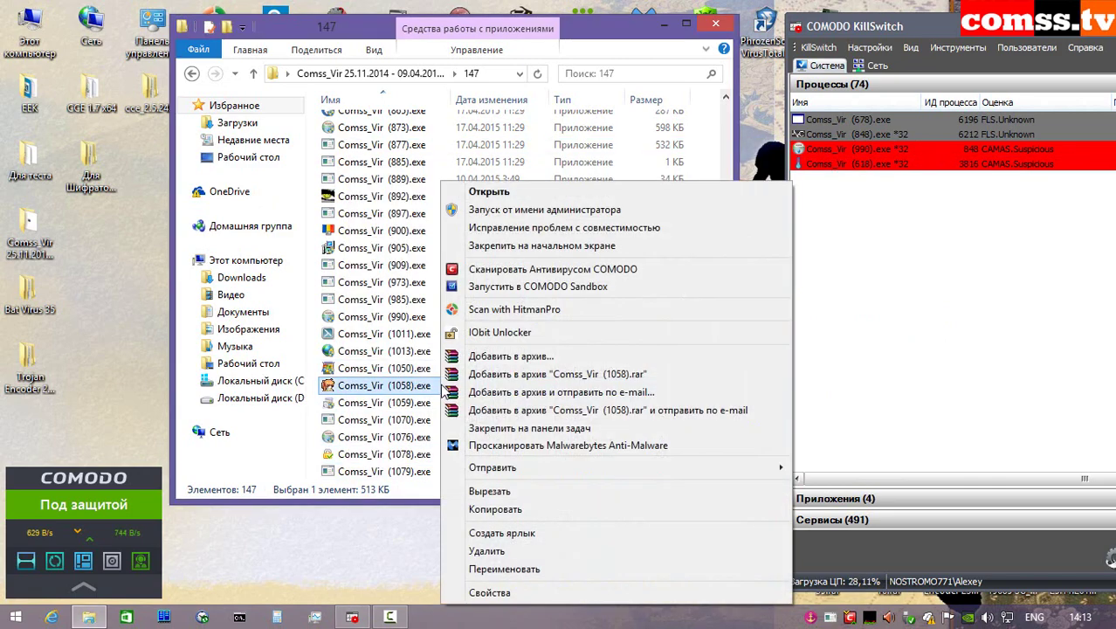
click(516, 288)
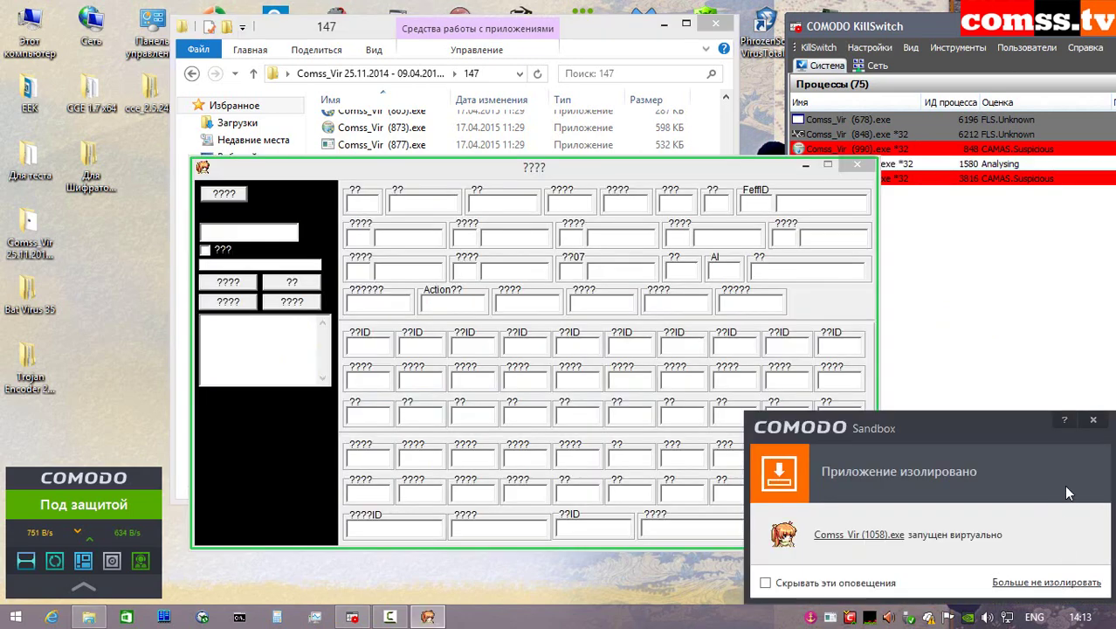
click(1092, 428)
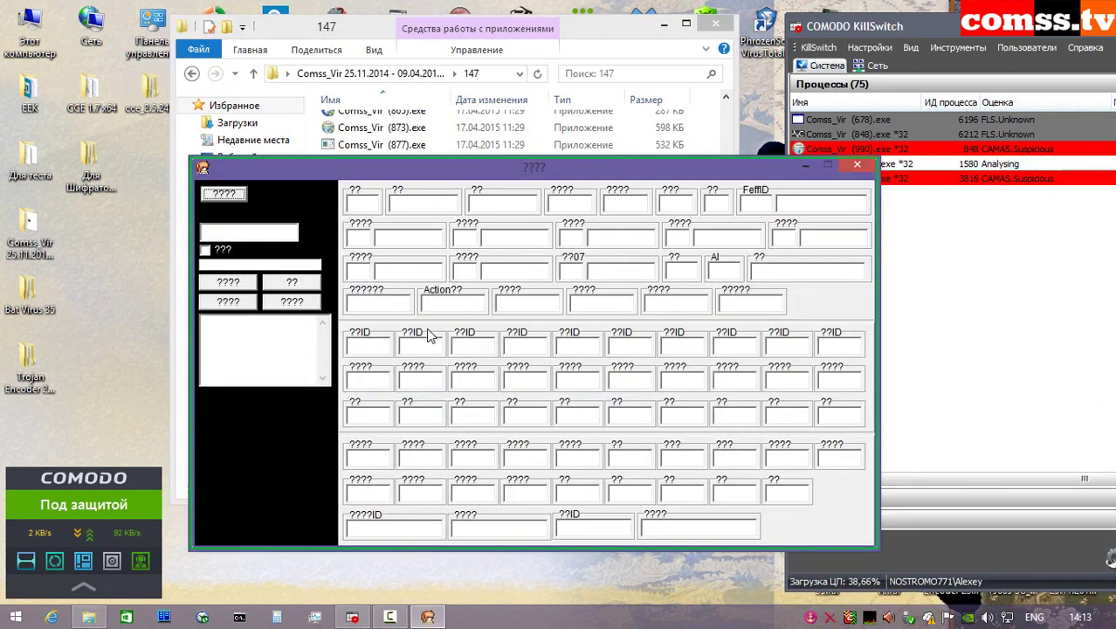
click(721, 417)
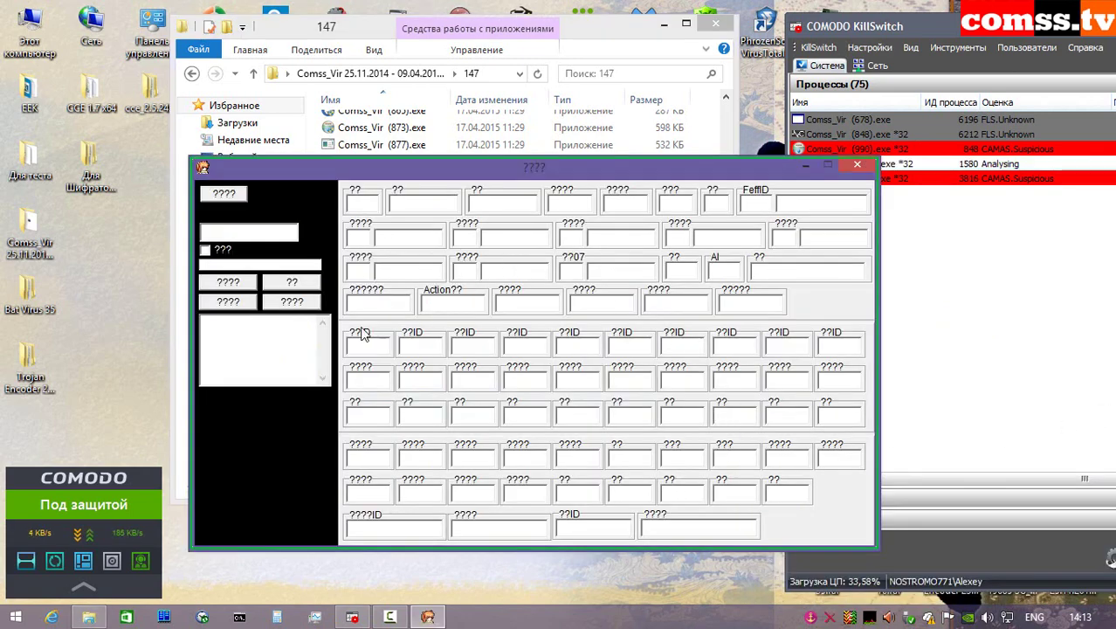
click(280, 302)
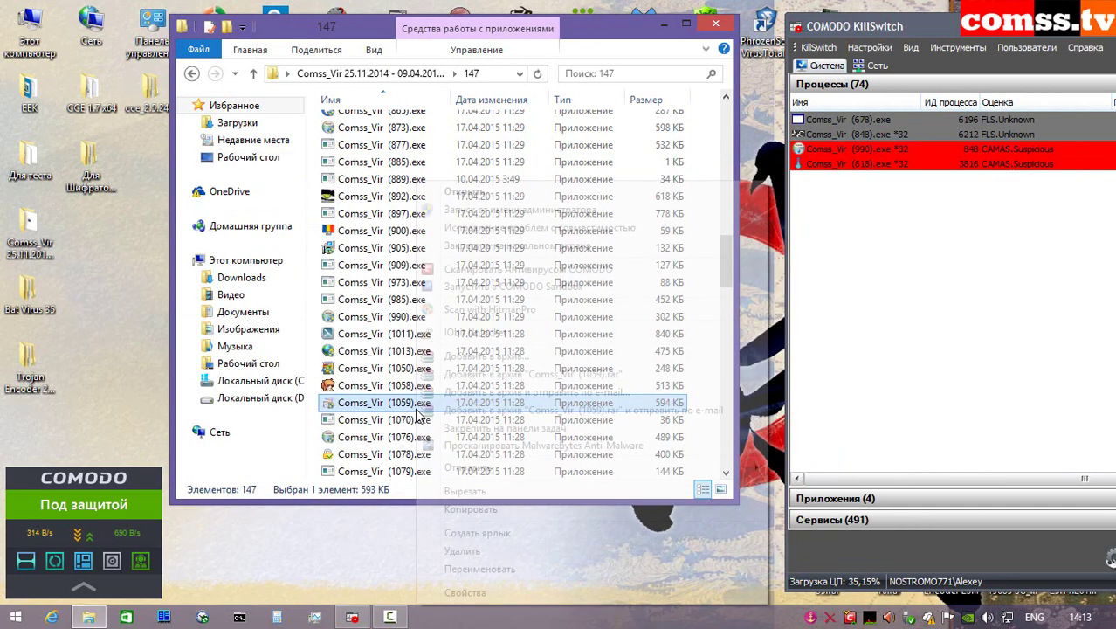
- Run Comss_Vir (1059).exe in COMODO Sandbox and dismiss the isolation alert for DownloadManager.exe
right_click(684, 403)
click(535, 289)
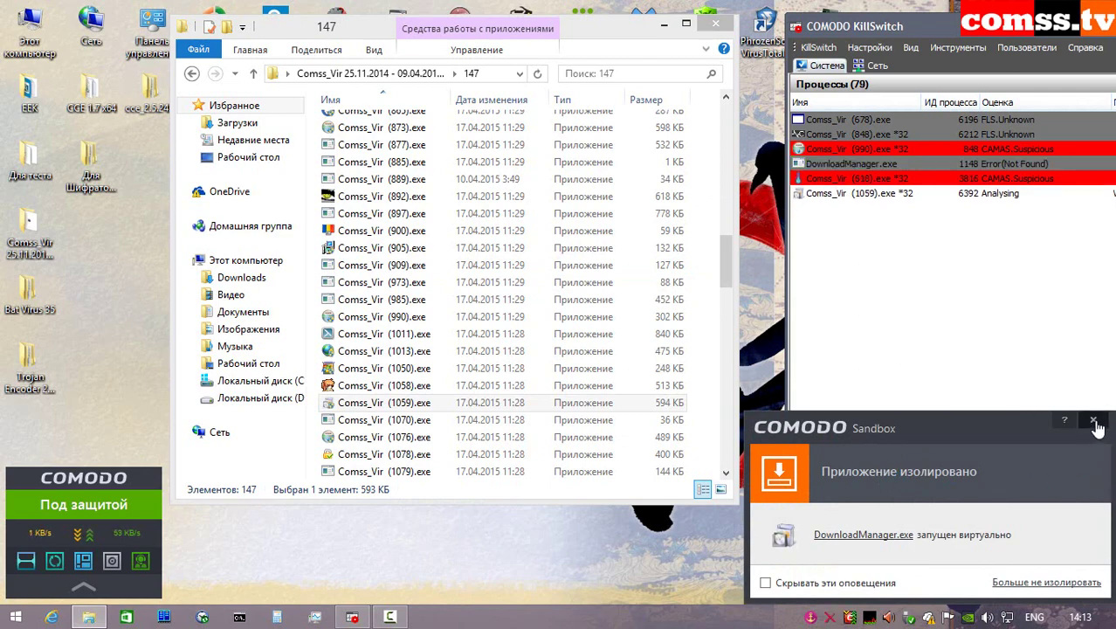
click(1095, 423)
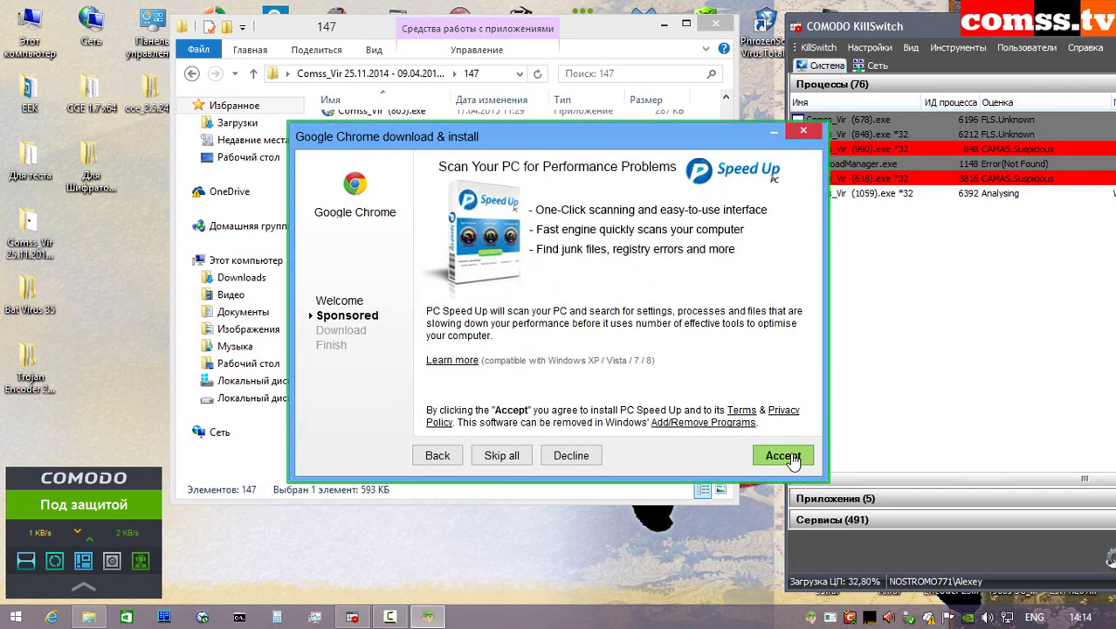
- Accept the PC Speed Up, MossNet and MyPCBackup offers in the Google Chrome download installer
click(792, 460)
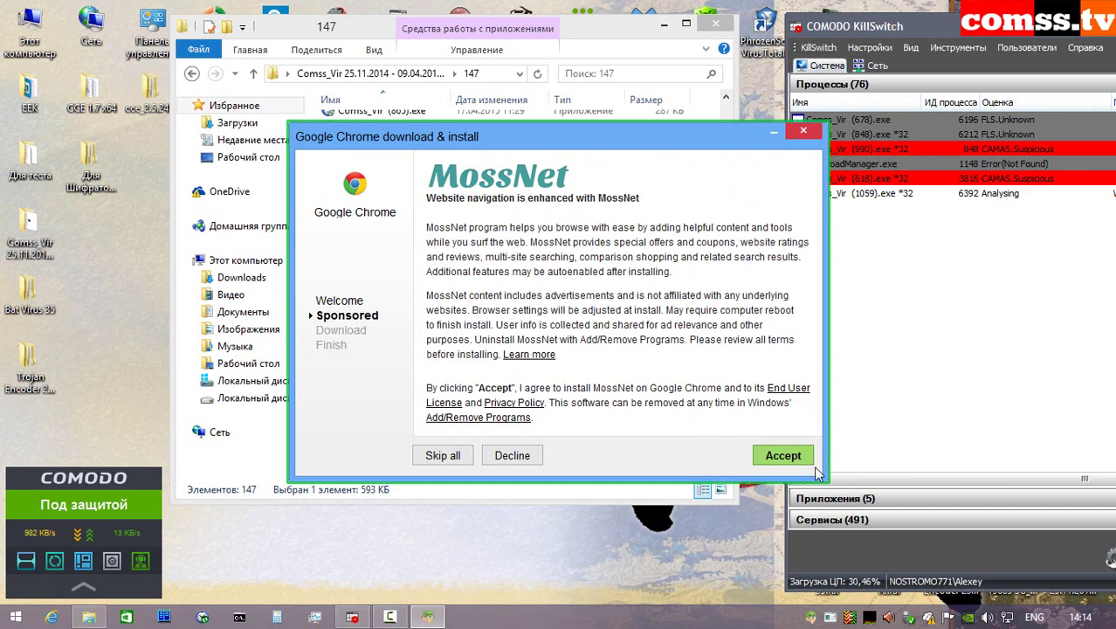
click(783, 456)
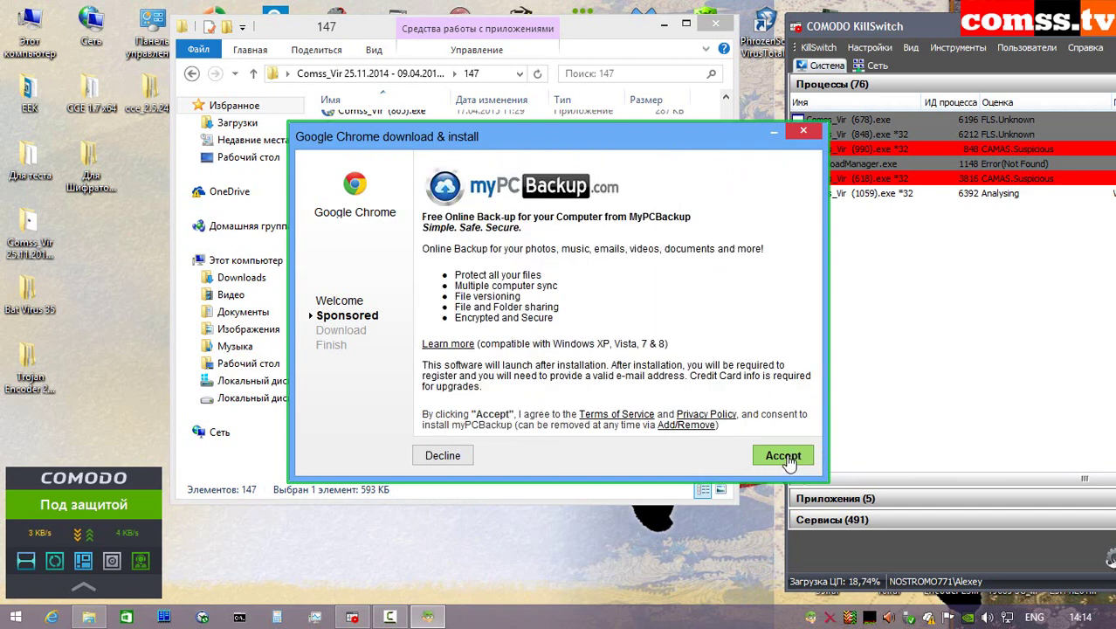
click(786, 459)
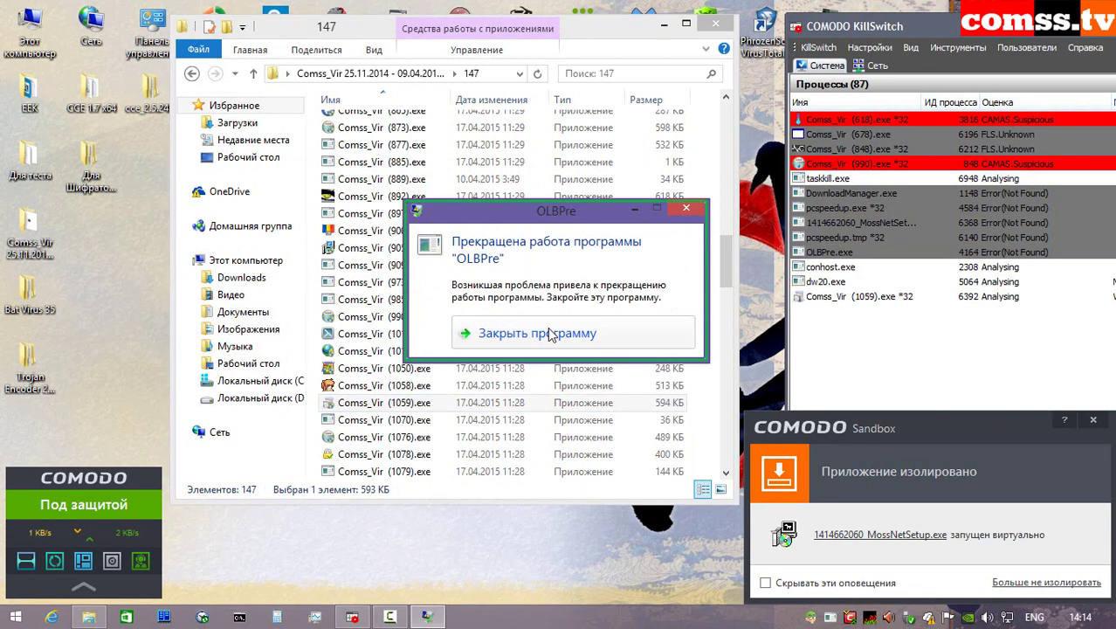
- Close the crashed OLBPre program and dismiss the alerts for BackupSetup.exe and MossNet_Setup.exe
click(550, 336)
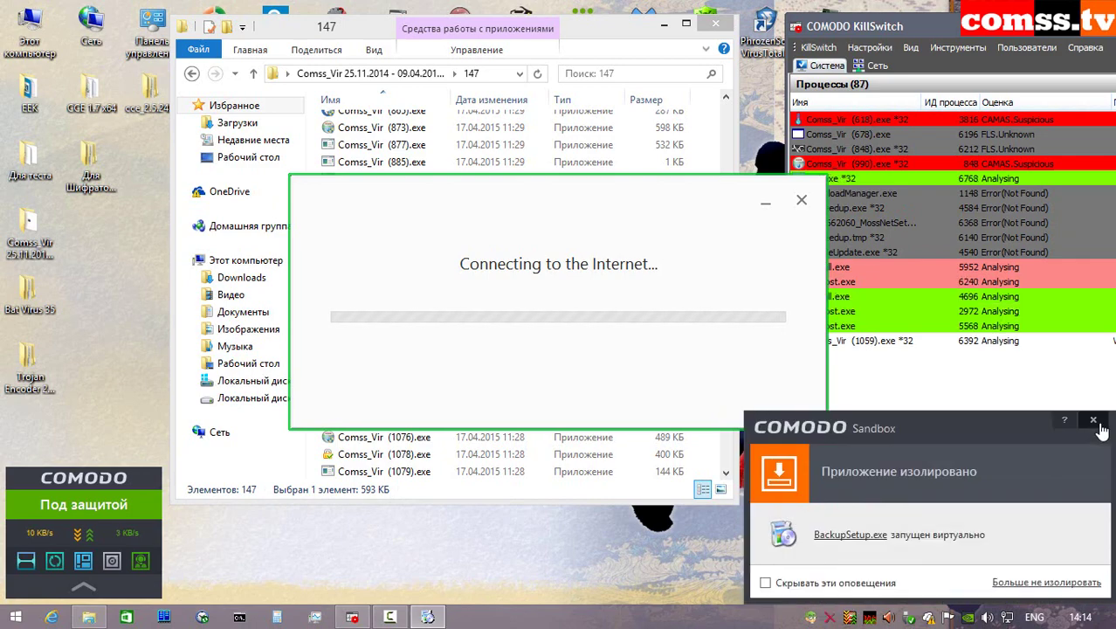
click(1095, 423)
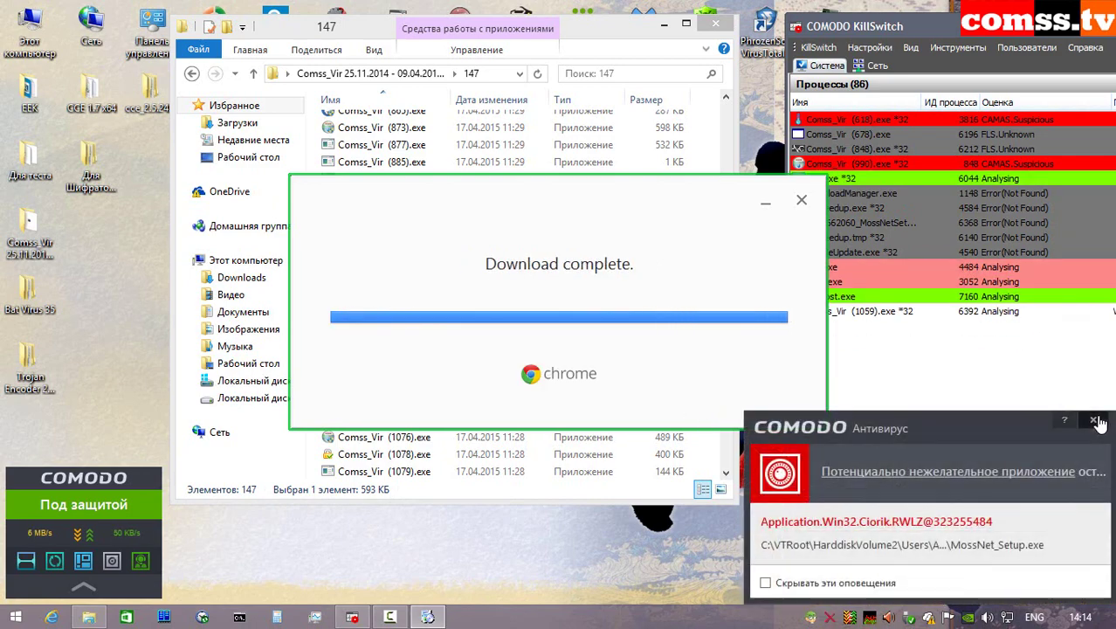
click(1093, 421)
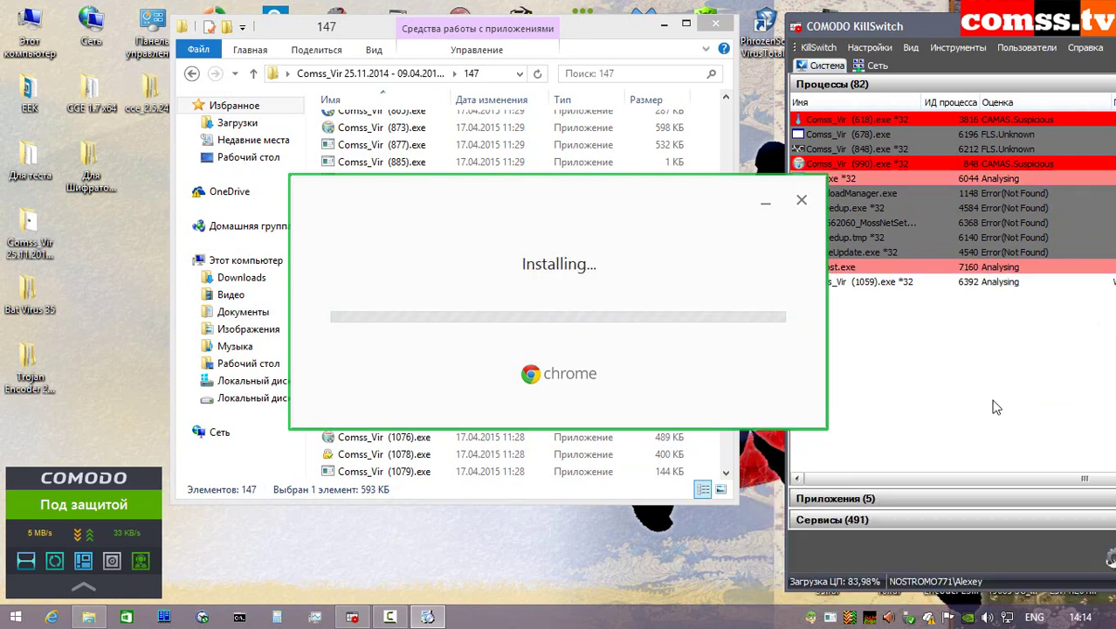
click(1093, 421)
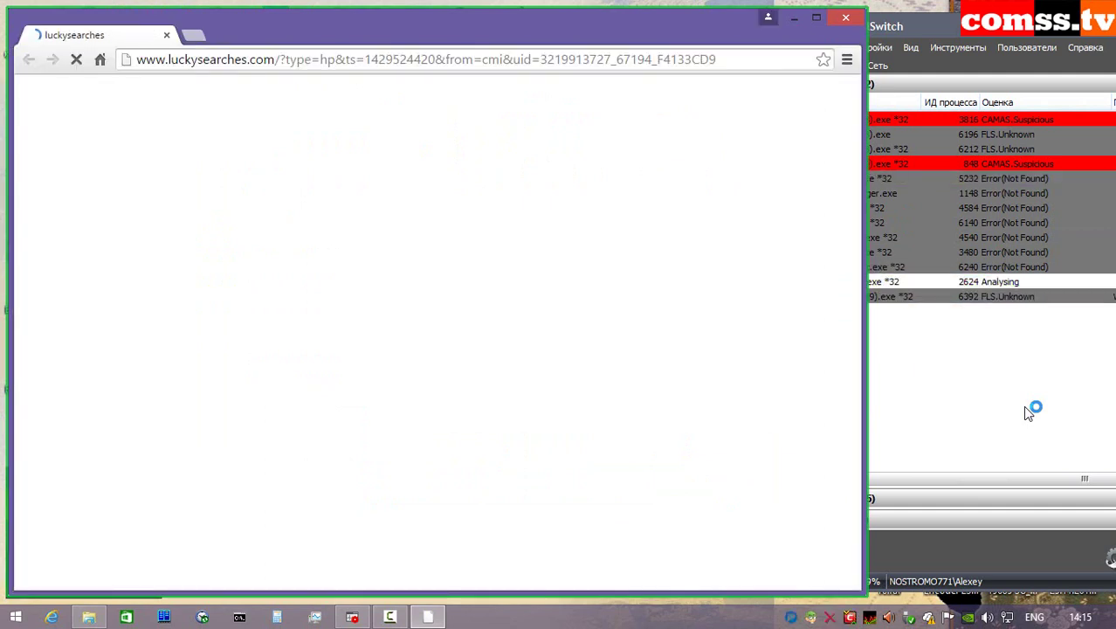
- Enable the Skype Click to Call extension in the sandboxed Chrome window showing luckysearches
click(728, 209)
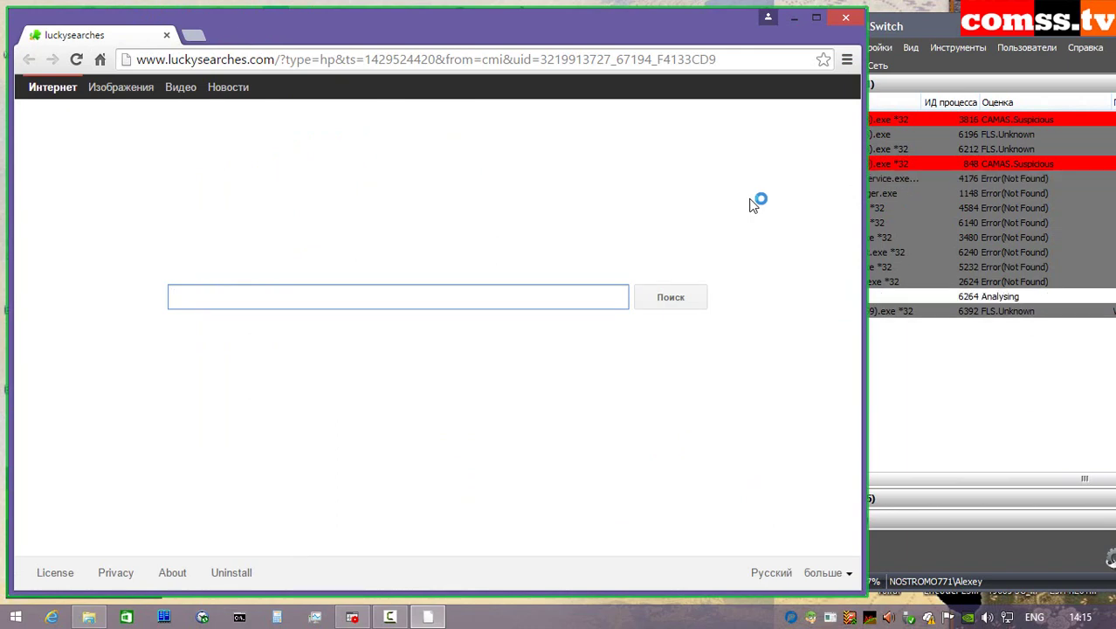
click(718, 221)
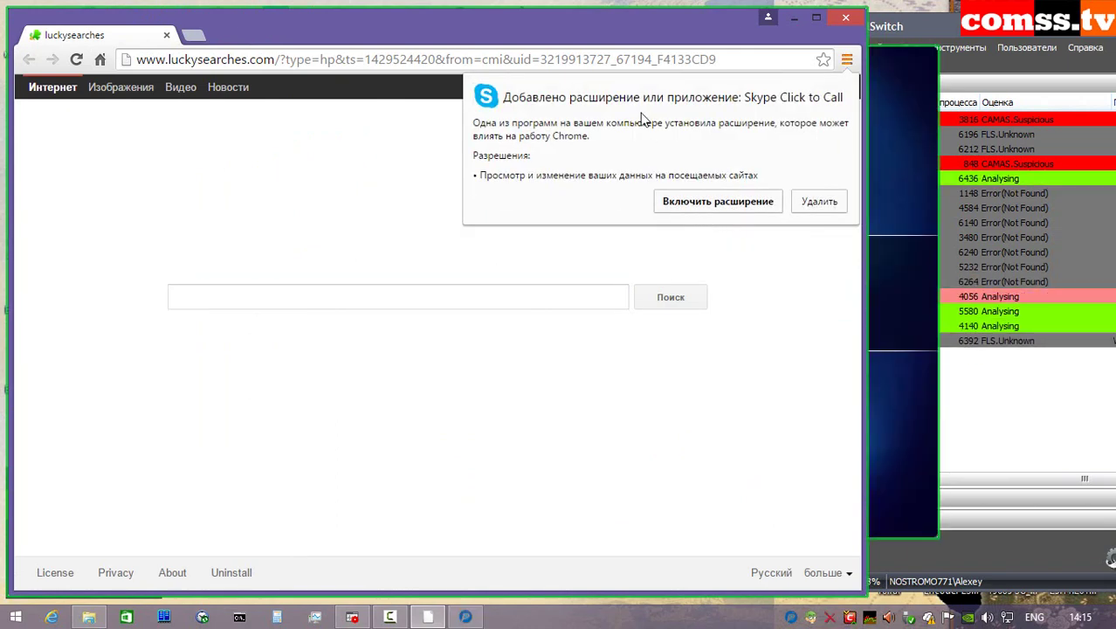
click(699, 210)
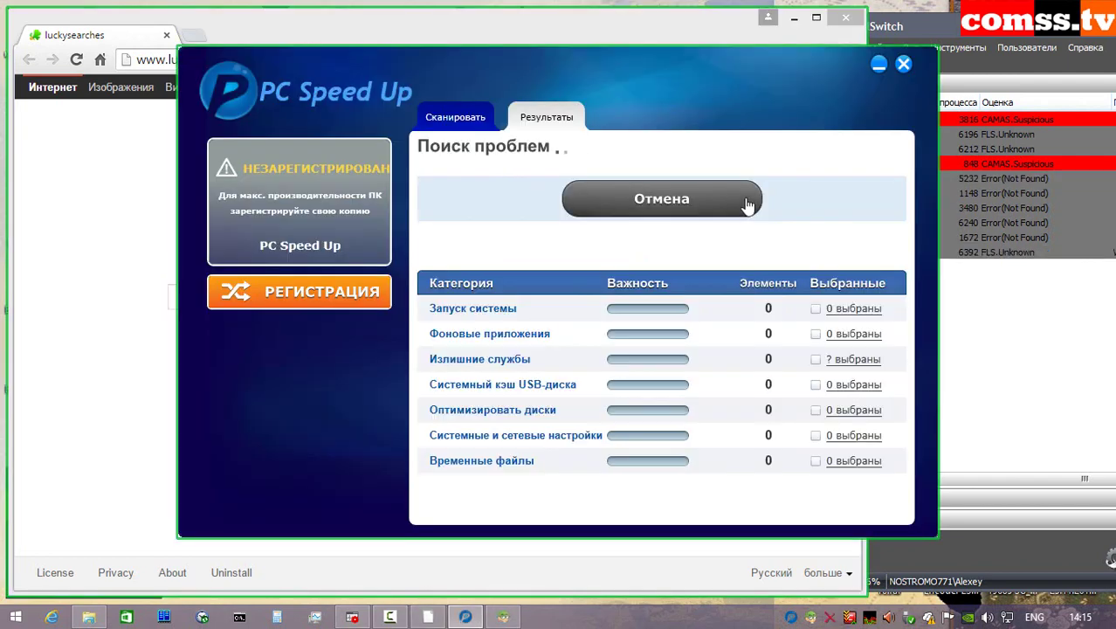
- Cancel the PC Speed Up scan and exit the program without purchasing it
click(685, 200)
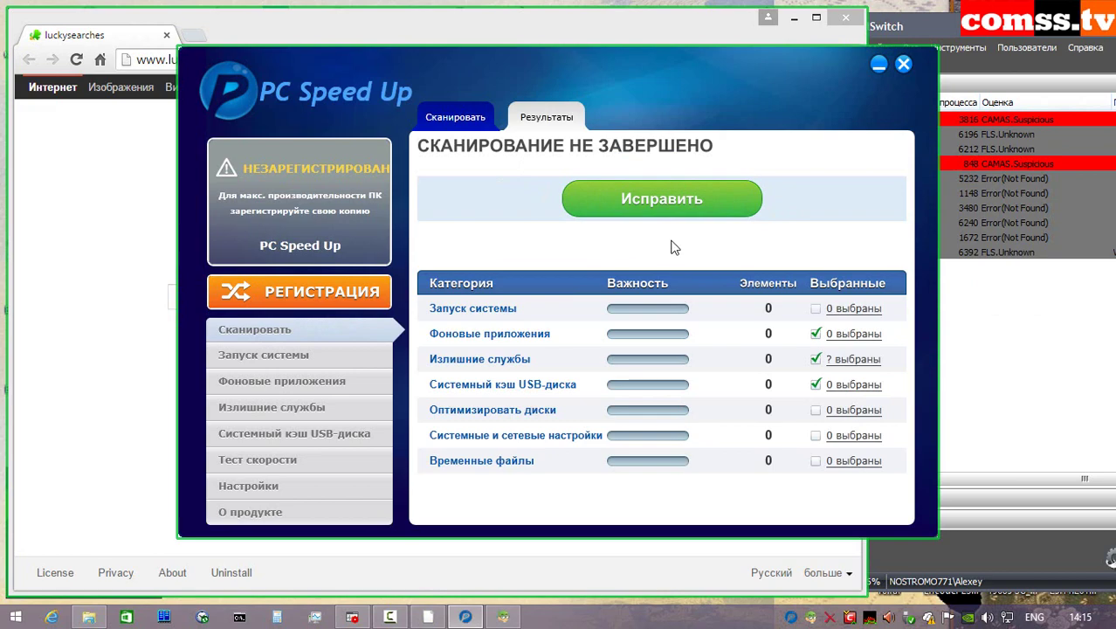
click(904, 66)
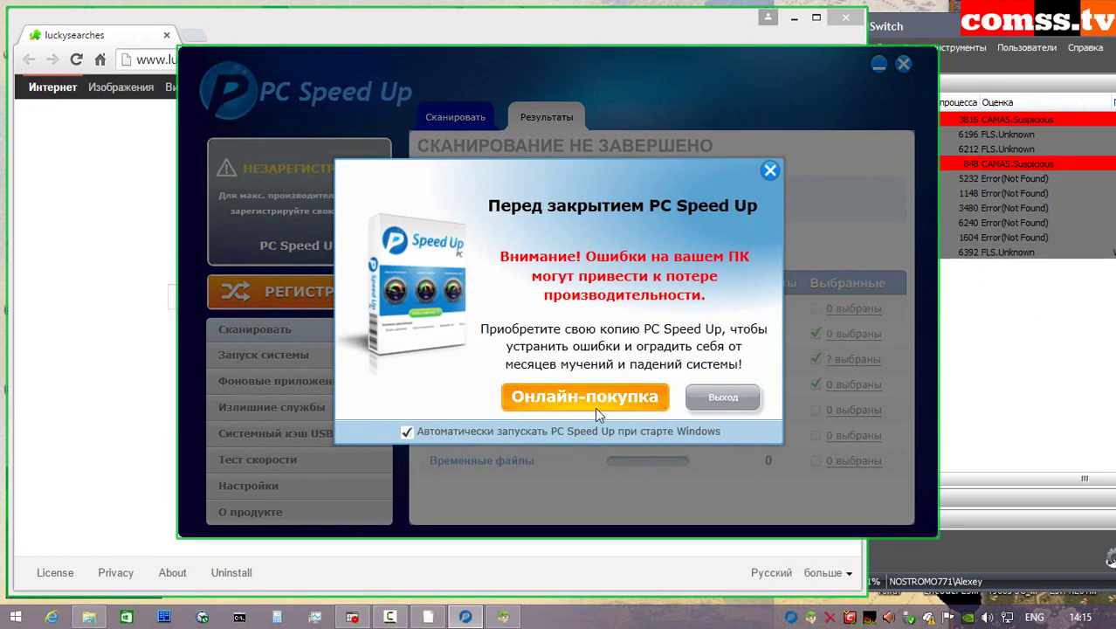
click(723, 399)
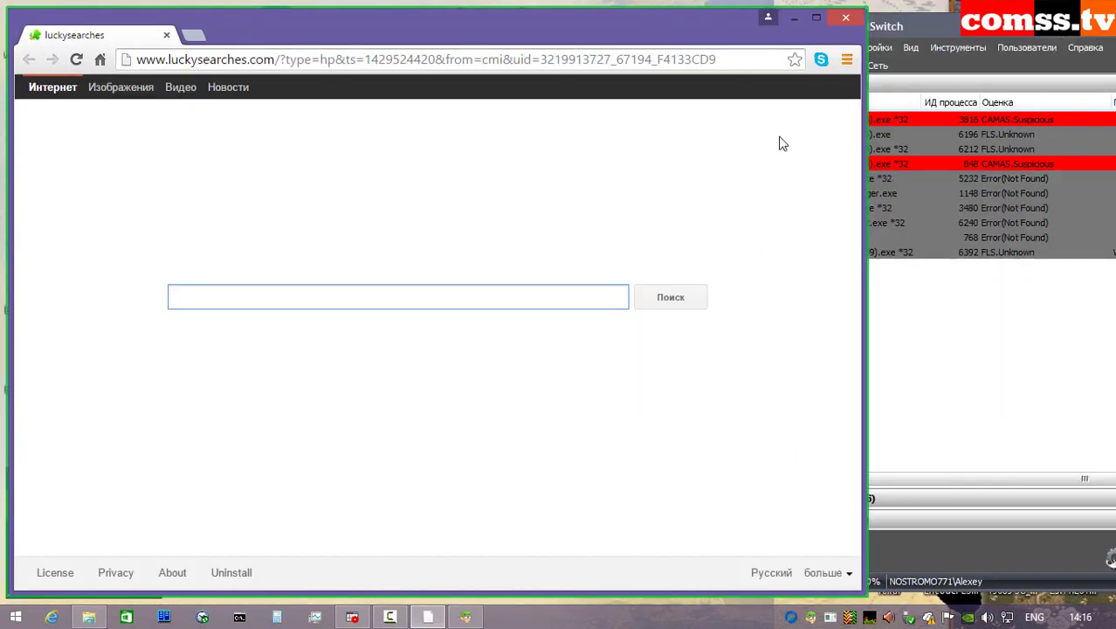
- Close the sandboxed luckysearches browser window and finish the Google Chrome download installer
click(856, 21)
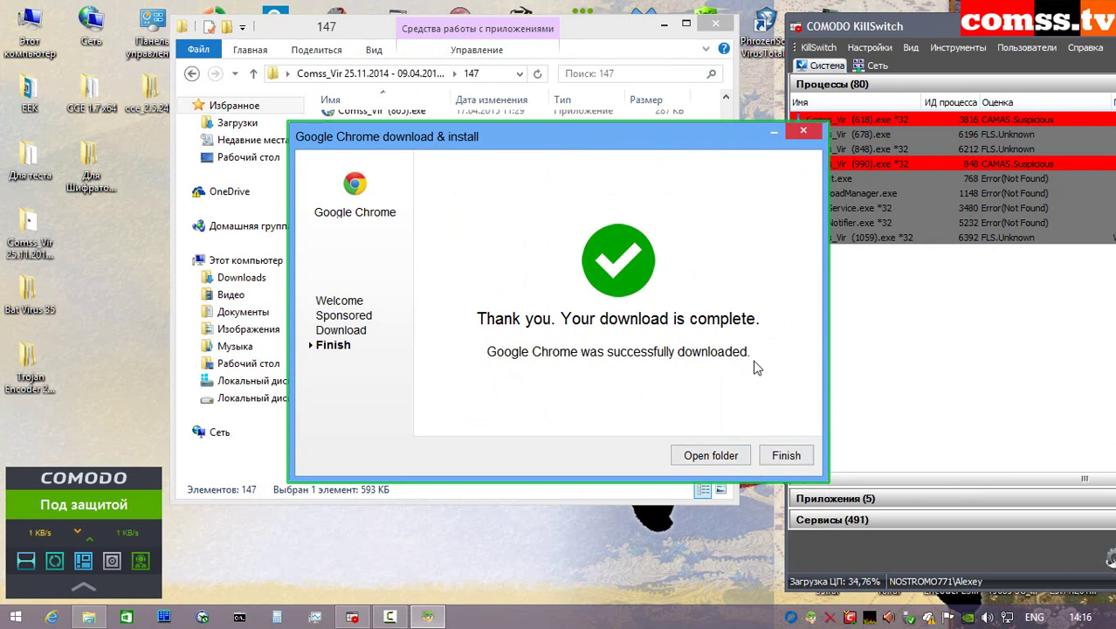
click(786, 456)
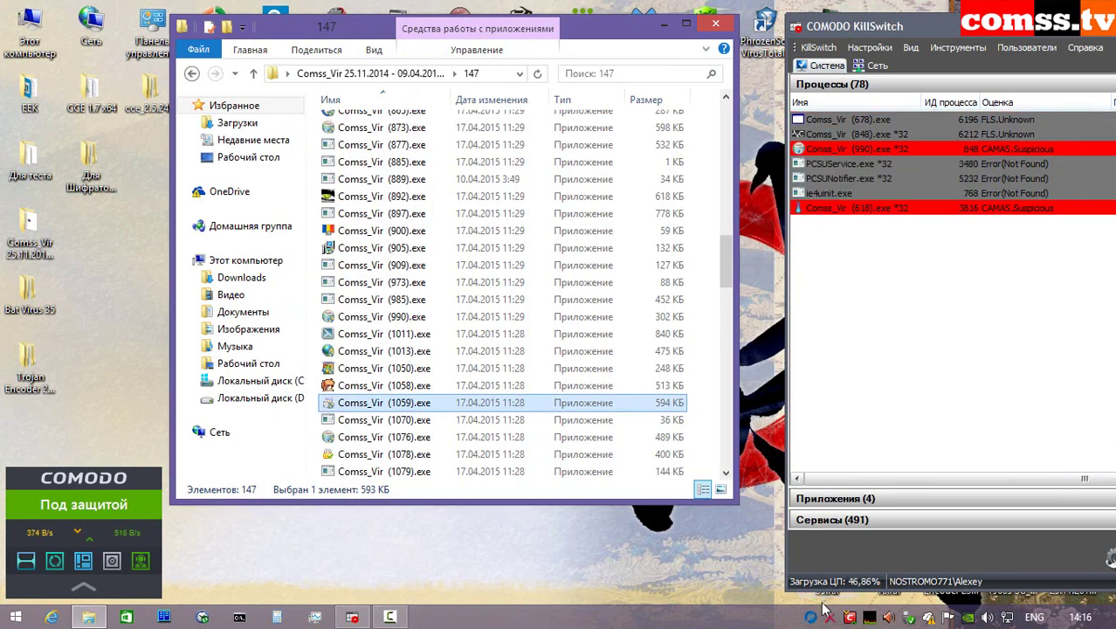
- Run Comss_Vir (1070).exe in the COMODO Sandbox, dismiss its alert and close the crashed program
right_click(446, 426)
click(529, 284)
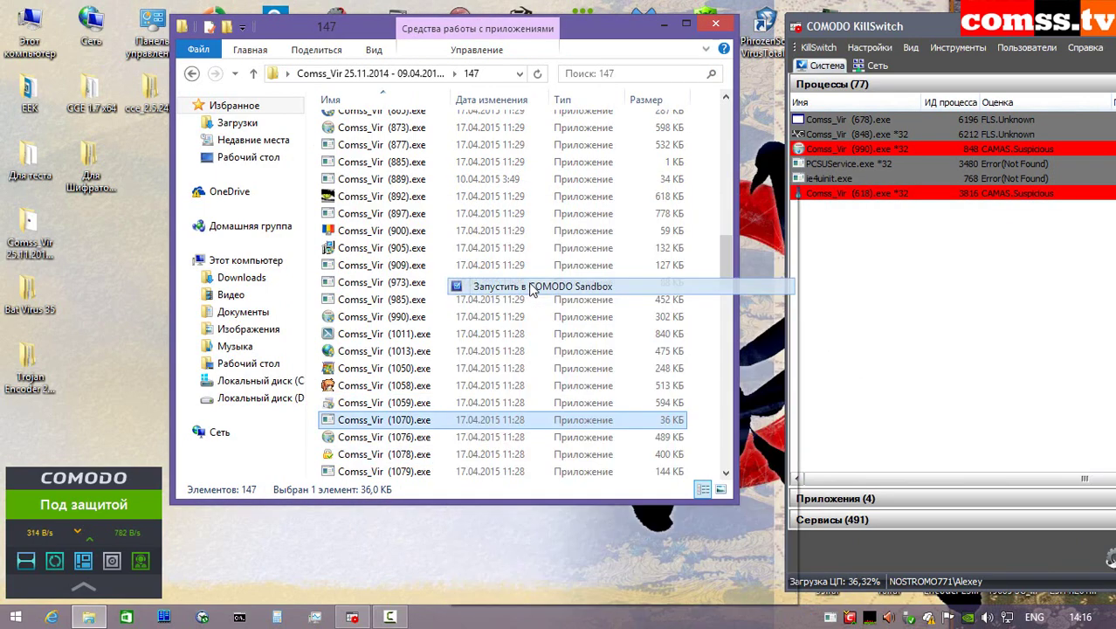
click(1094, 431)
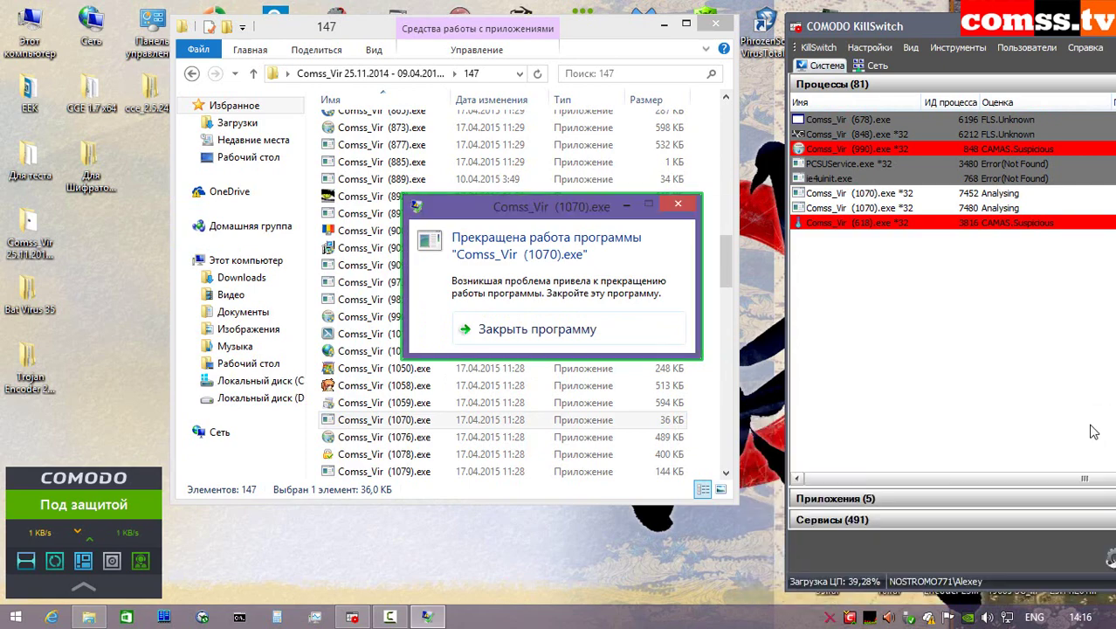
click(594, 347)
- Run Comss_Vir (1076).exe in the COMODO Sandbox, proceed through its VMware Workstation installer and close the browser page it opens
right_click(423, 441)
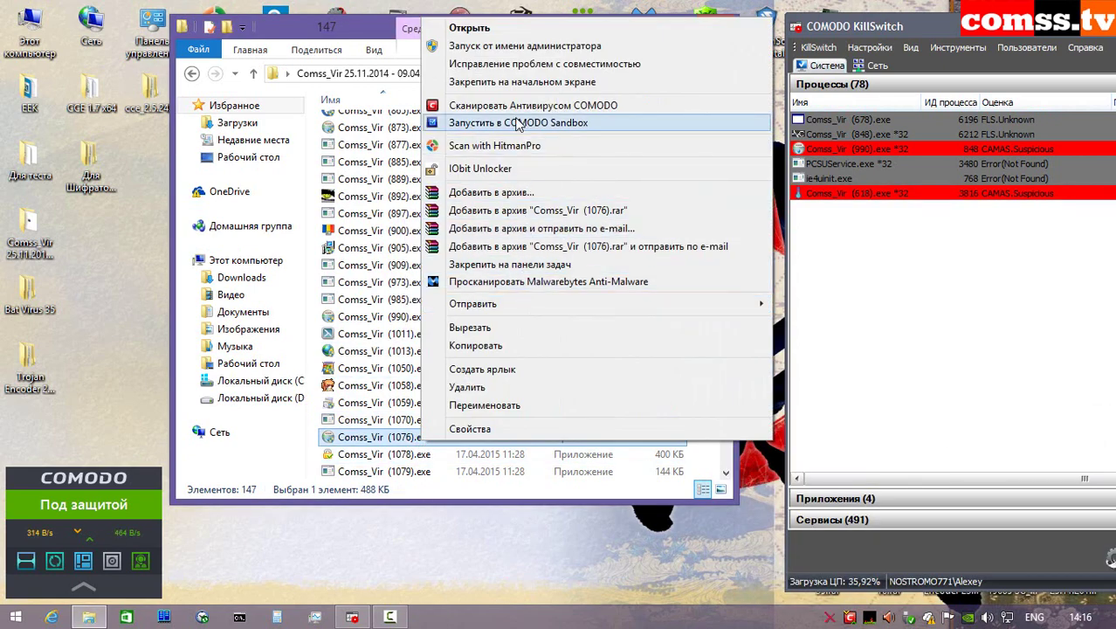
click(518, 123)
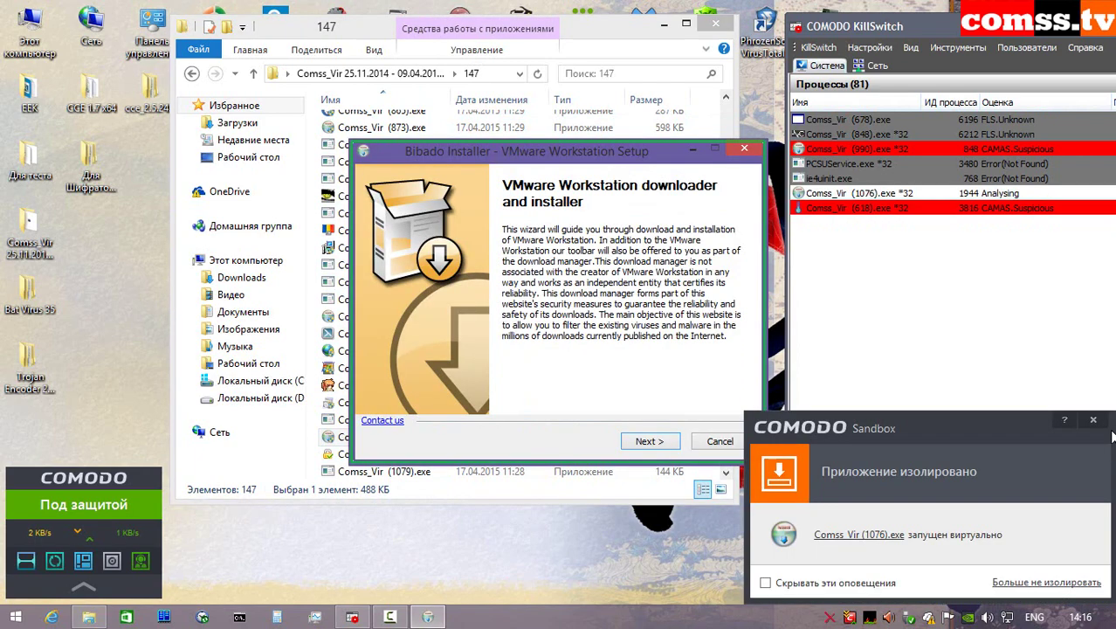
click(1092, 421)
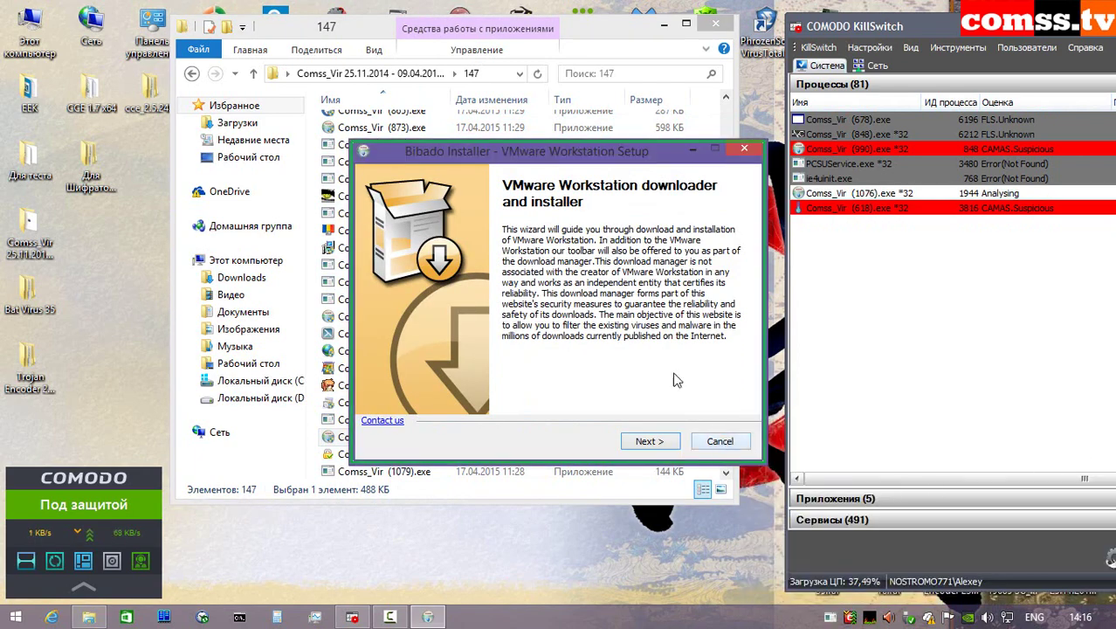
click(646, 441)
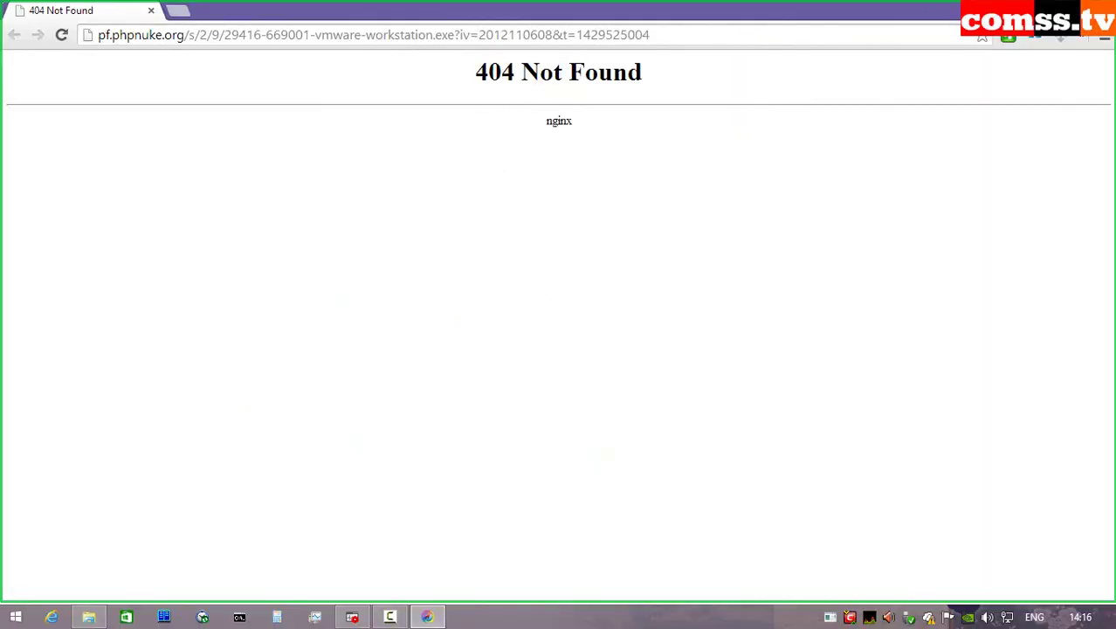
key(alt+F4)
- Run Comss_Vir (1078).exe in the COMODO Sandbox, close its window, and run Comss_Vir (1079).exe there as well
right_click(445, 453)
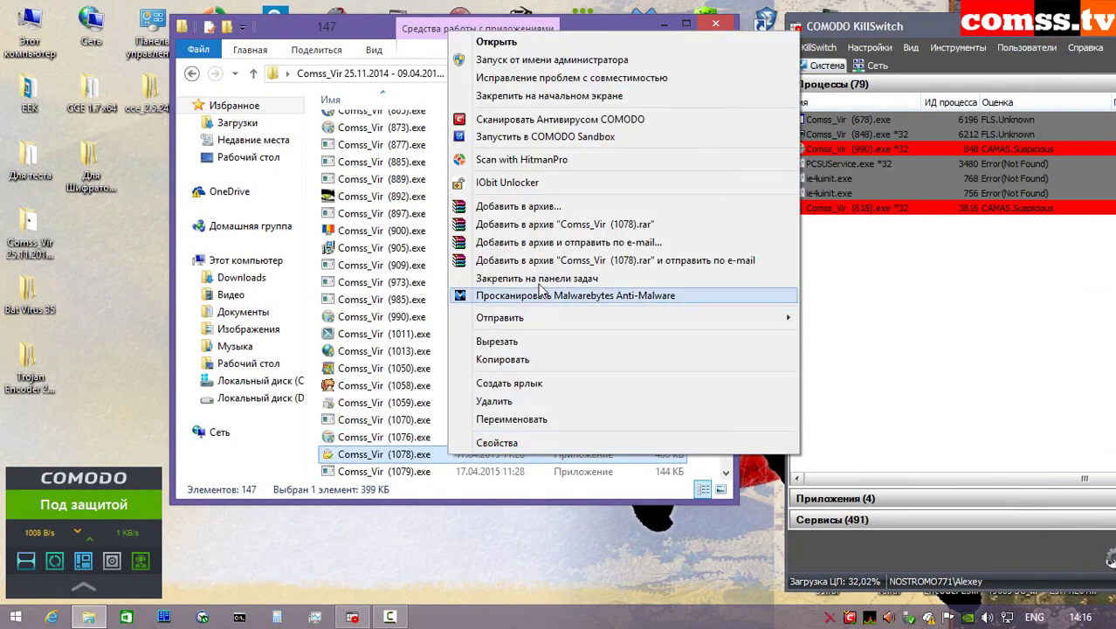
click(527, 145)
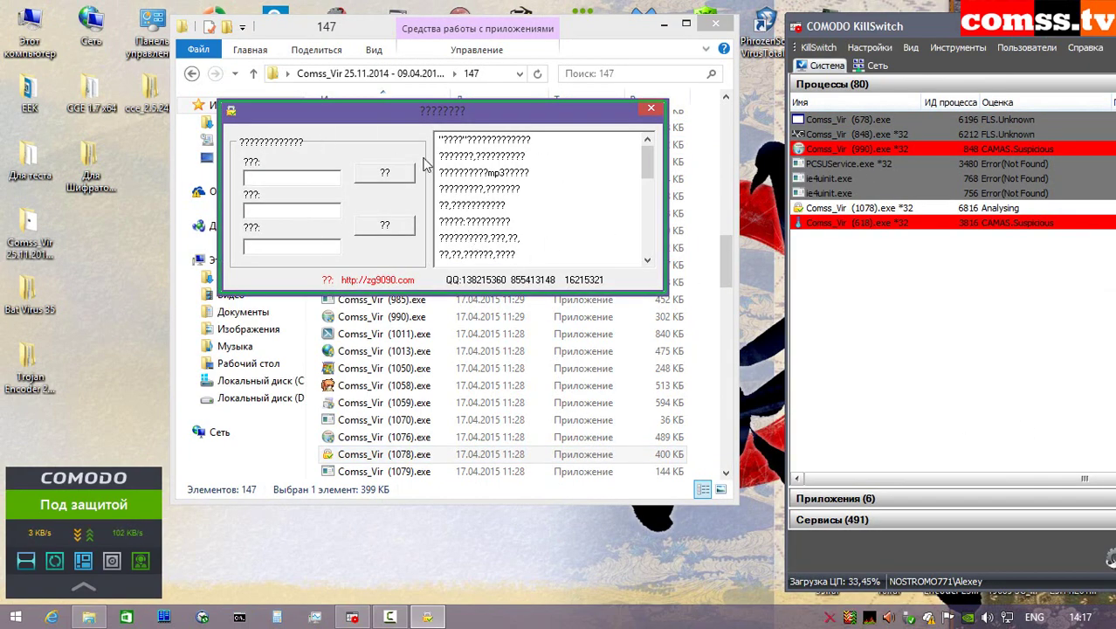
drag(647, 162, 661, 256)
right_click(425, 472)
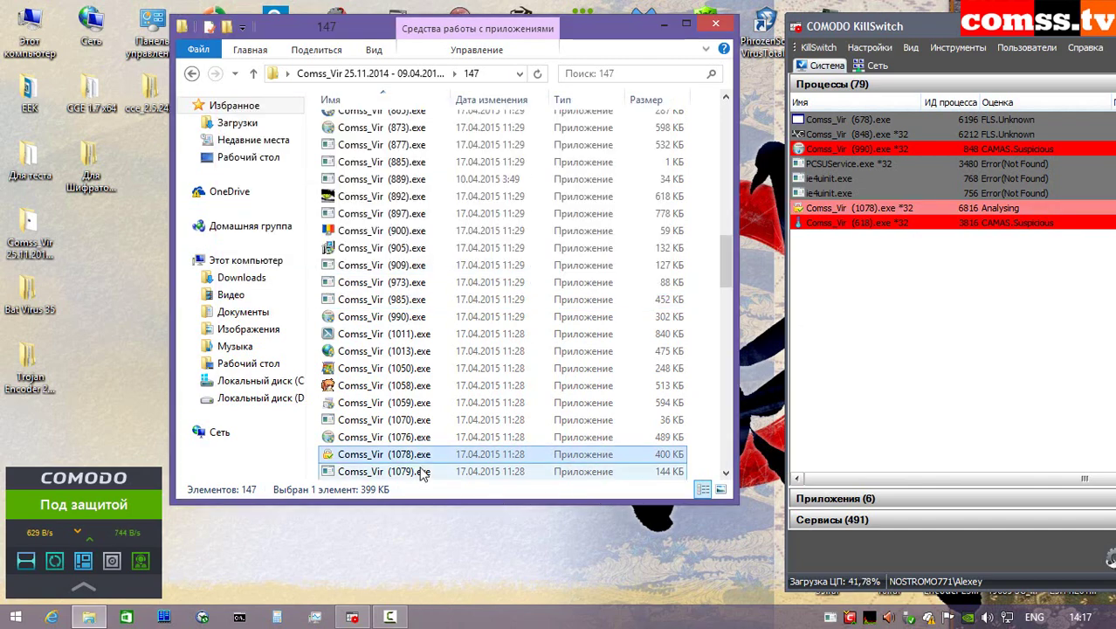
click(524, 149)
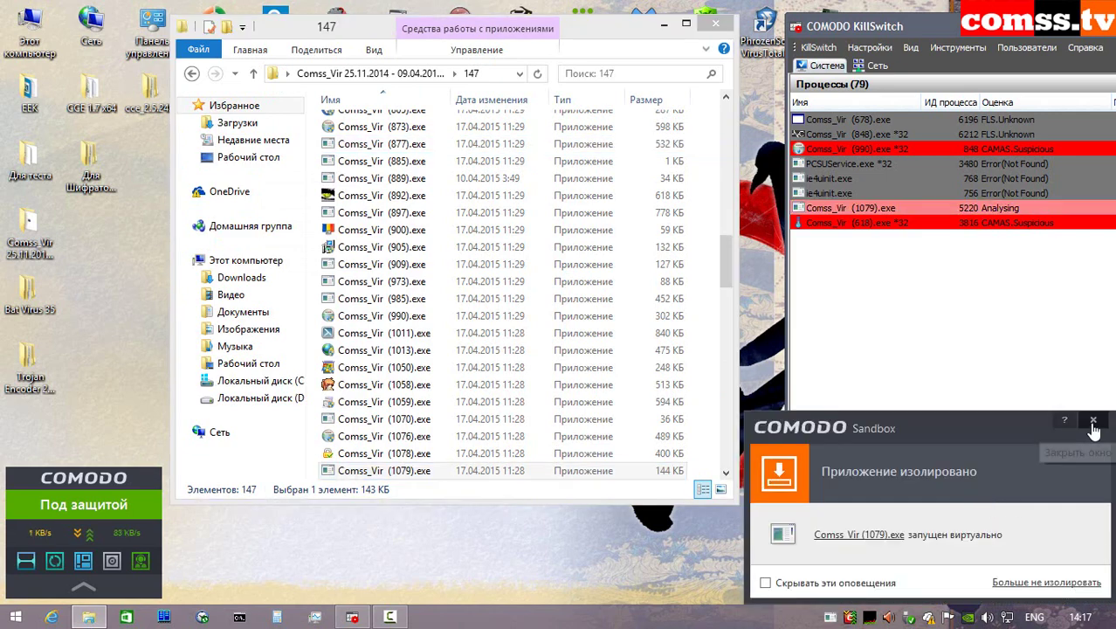
- Run Comss_Vir (1080).exe in the COMODO Sandbox and dismiss its alert and the unlicensed compiler message
scroll(454, 262, down, 6)
right_click(454, 160)
click(524, 272)
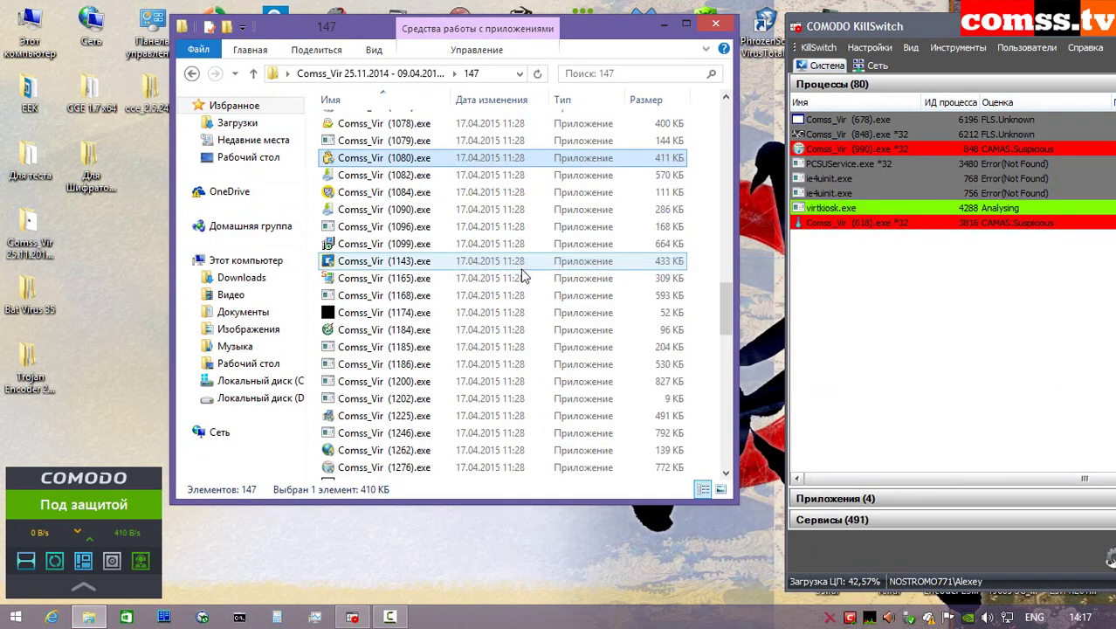
click(1092, 419)
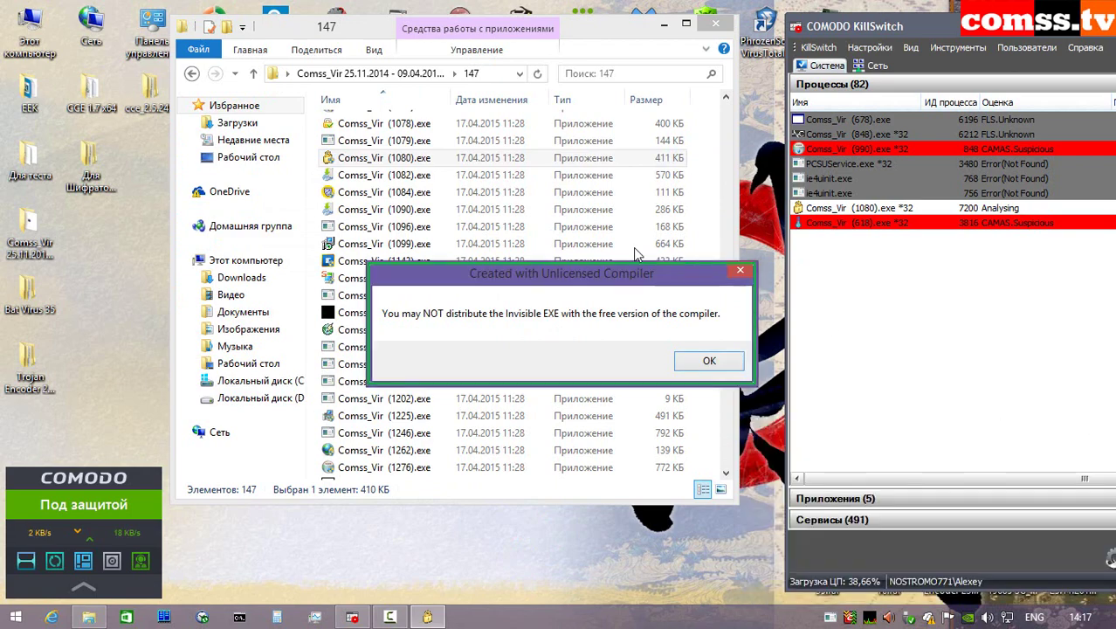
click(709, 362)
- Run Comss_Vir (1082).exe and Comss_Vir (1084).exe in the COMODO Sandbox, dismissing their alerts and the NSIS error
key(Down)
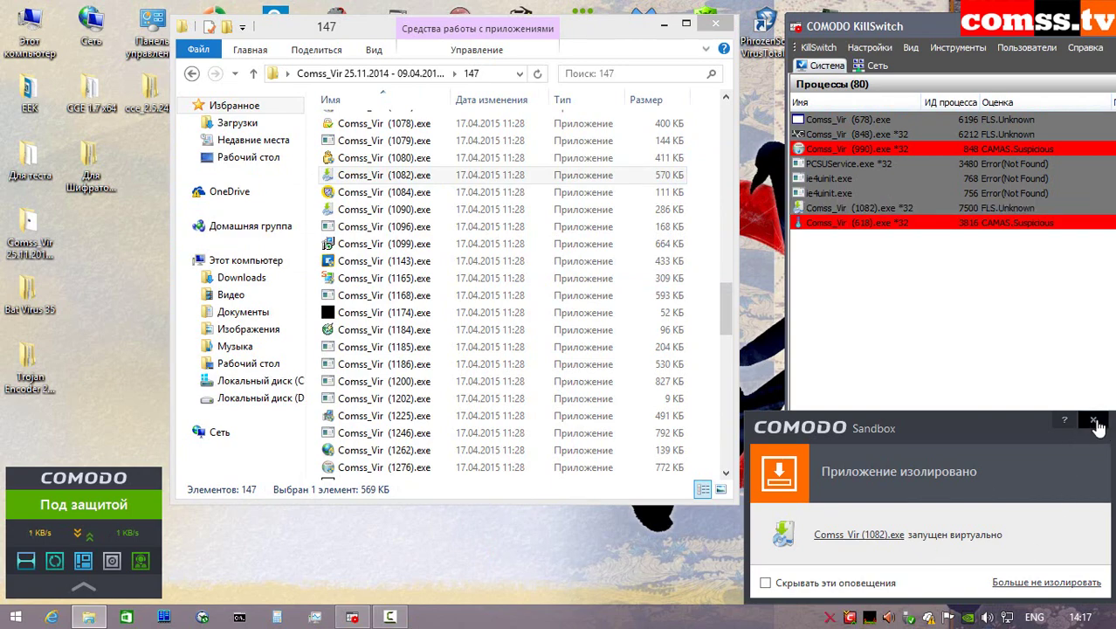
click(1095, 417)
click(684, 366)
right_click(456, 192)
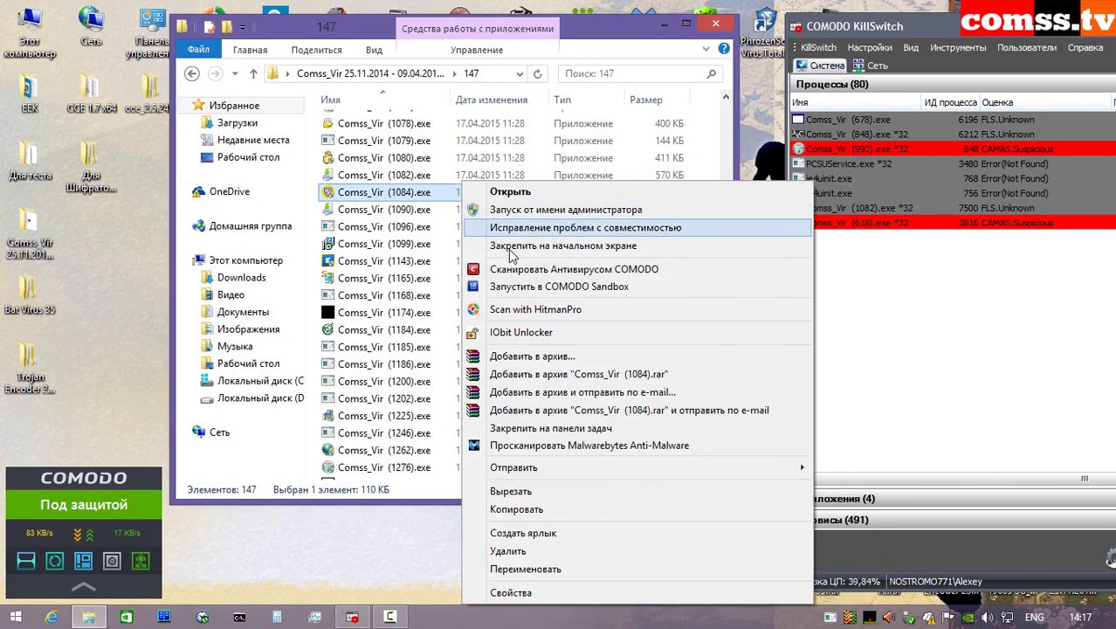
click(515, 290)
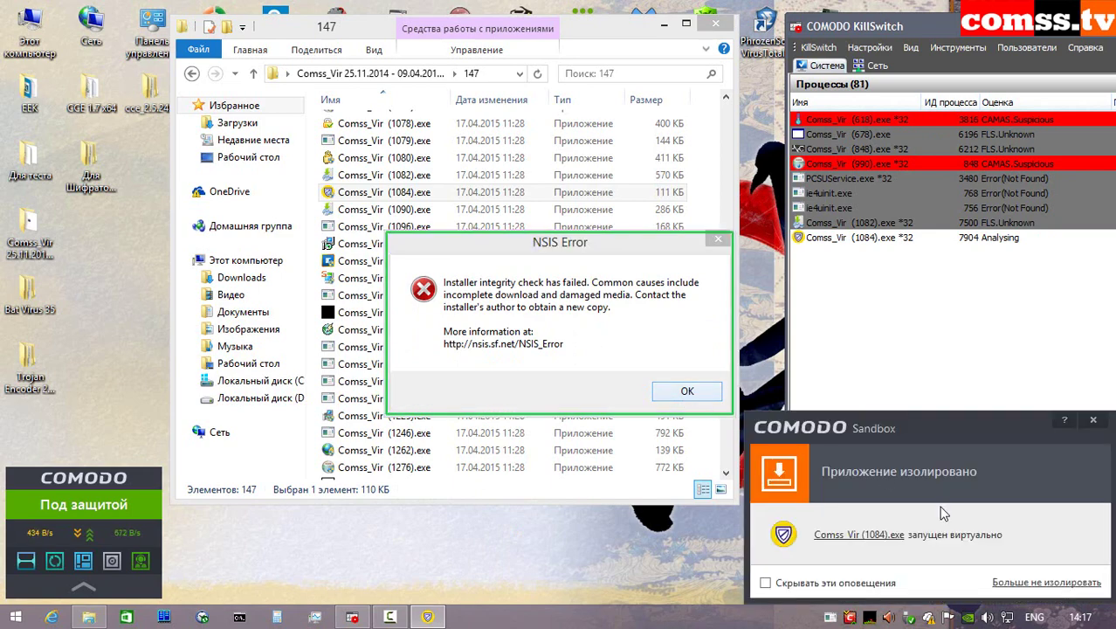
click(1093, 419)
- Run Comss_Vir (1090).exe and Comss_Vir (1096).exe in the COMODO Sandbox and dismiss the isolation alerts
right_click(411, 210)
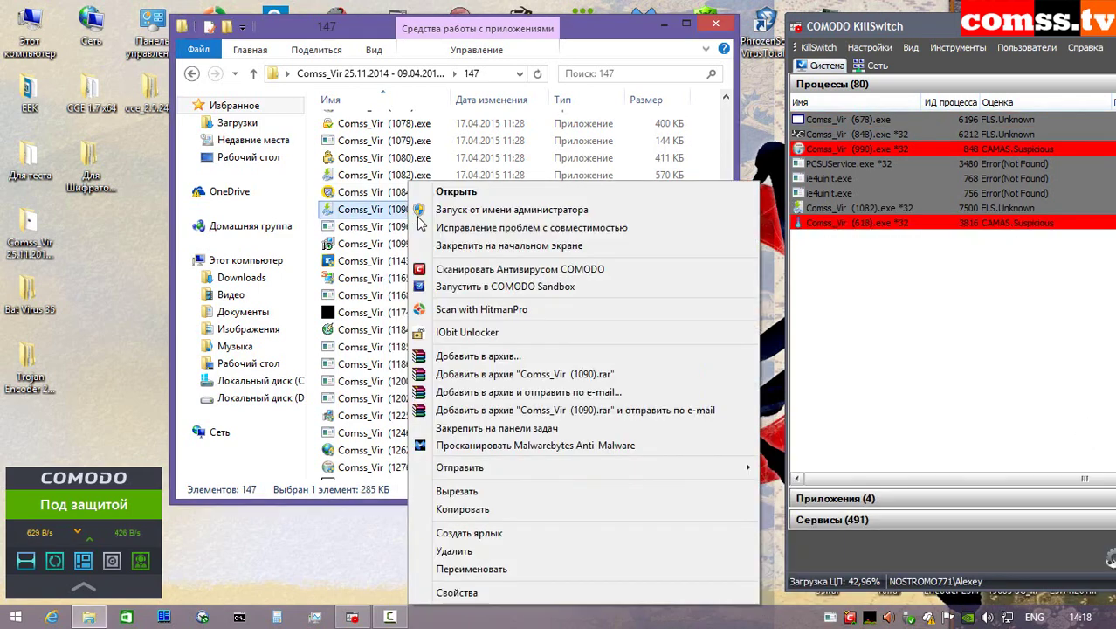
click(469, 292)
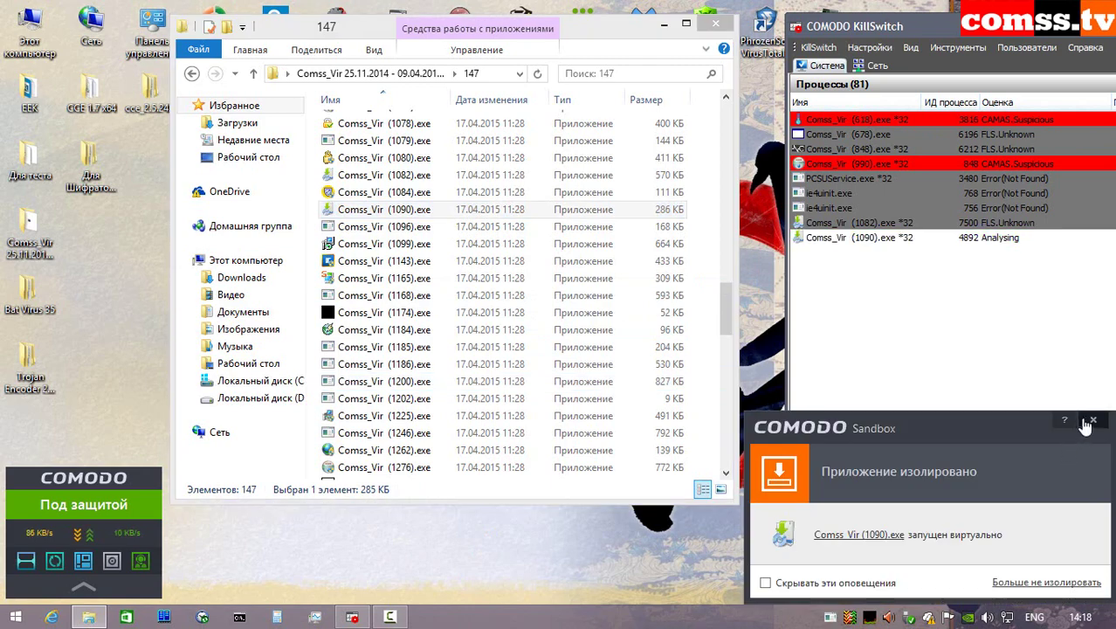
click(1092, 421)
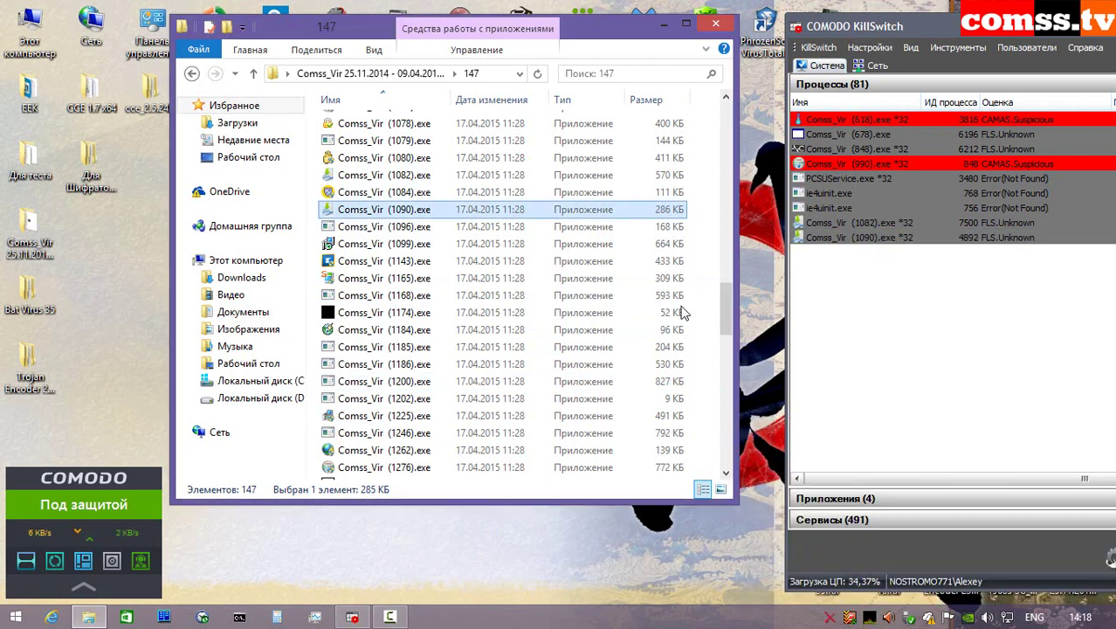
click(436, 229)
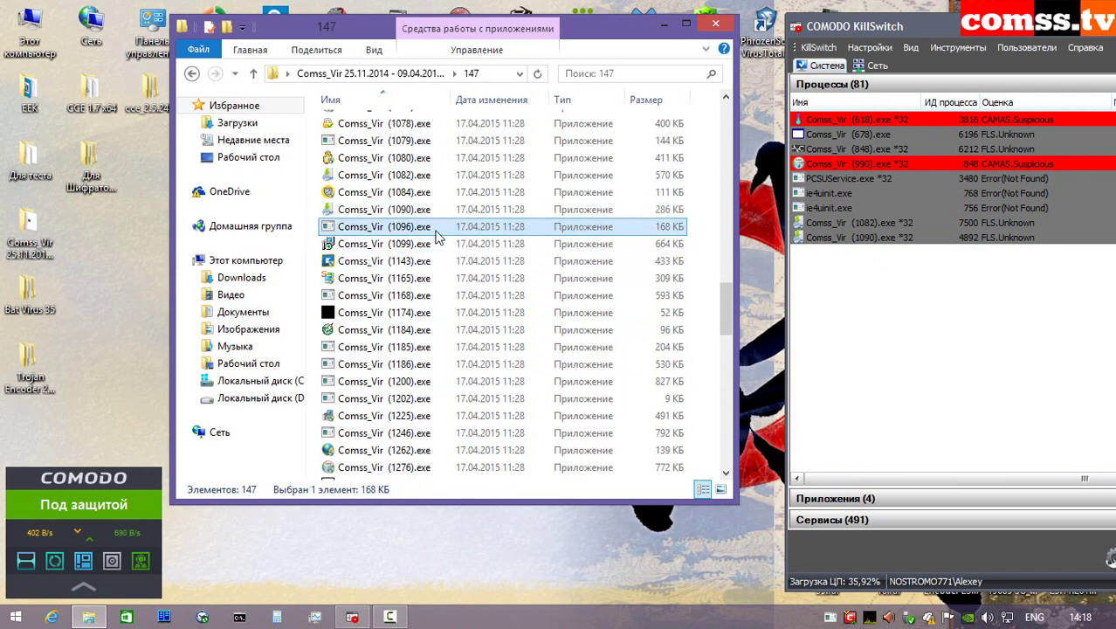
right_click(437, 235)
click(502, 288)
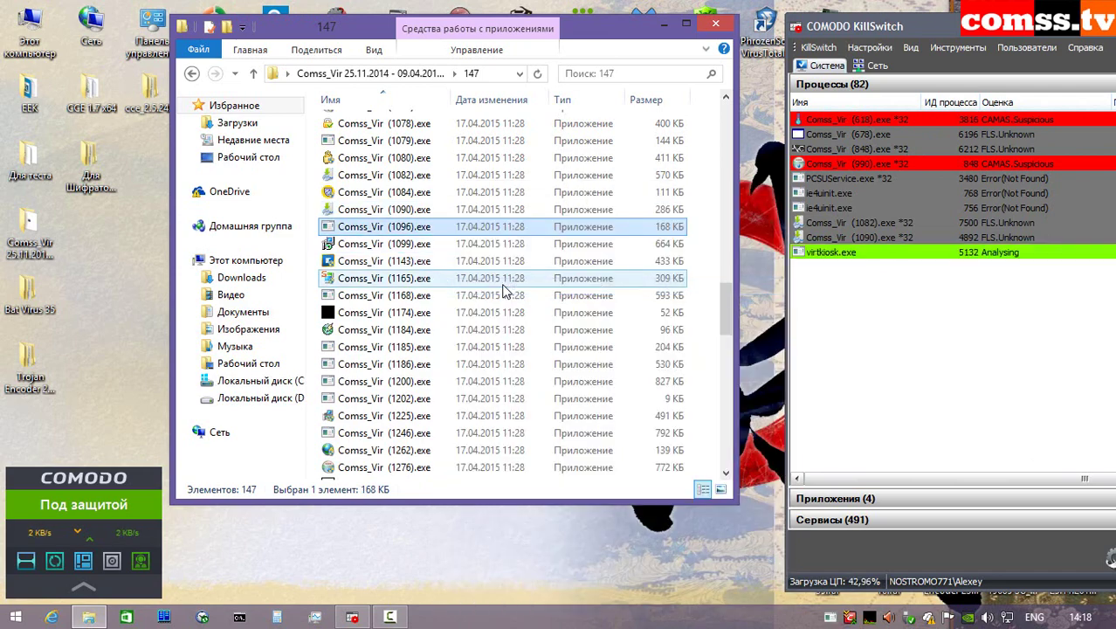
click(655, 333)
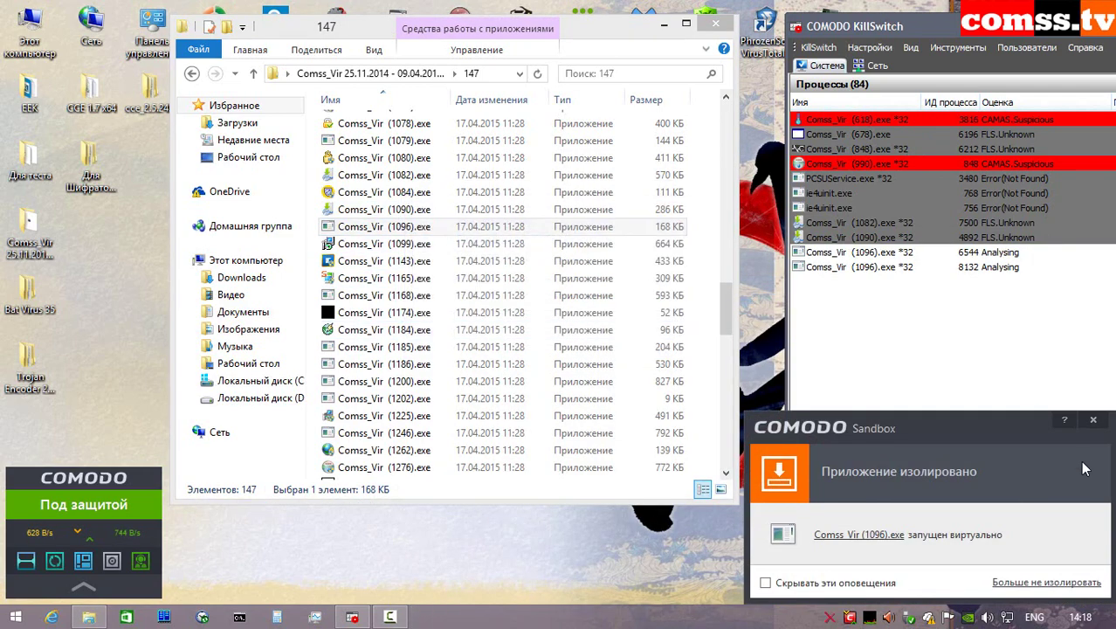
- Run Comss_Vir (1099).exe in the COMODO Sandbox and accept the Codec Pack installer's offers, including LinkWiz
right_click(420, 245)
click(502, 291)
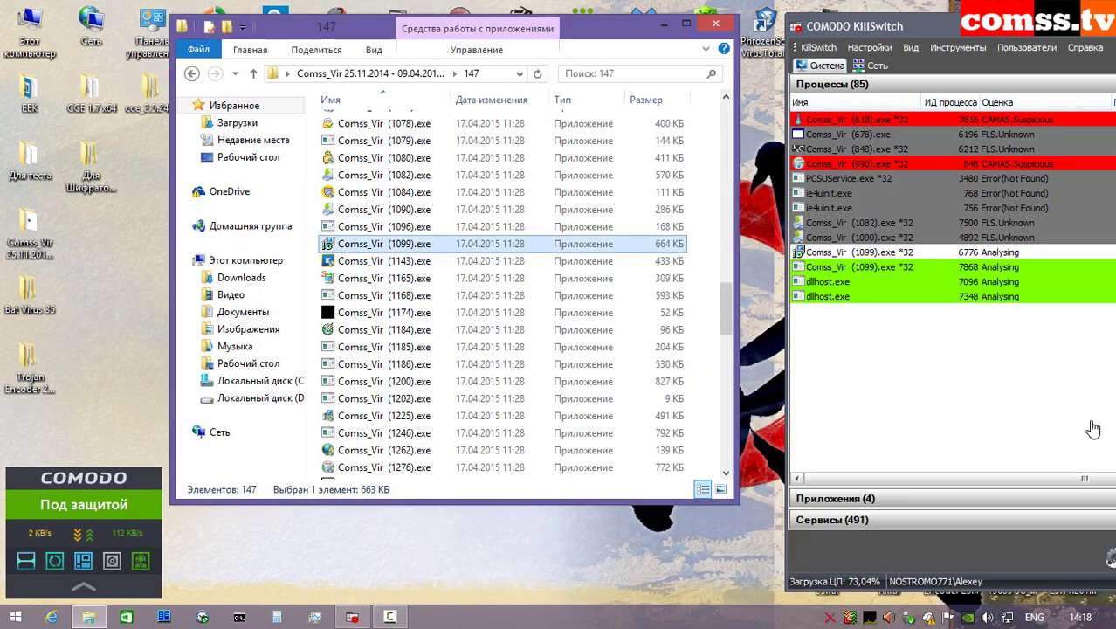
click(764, 468)
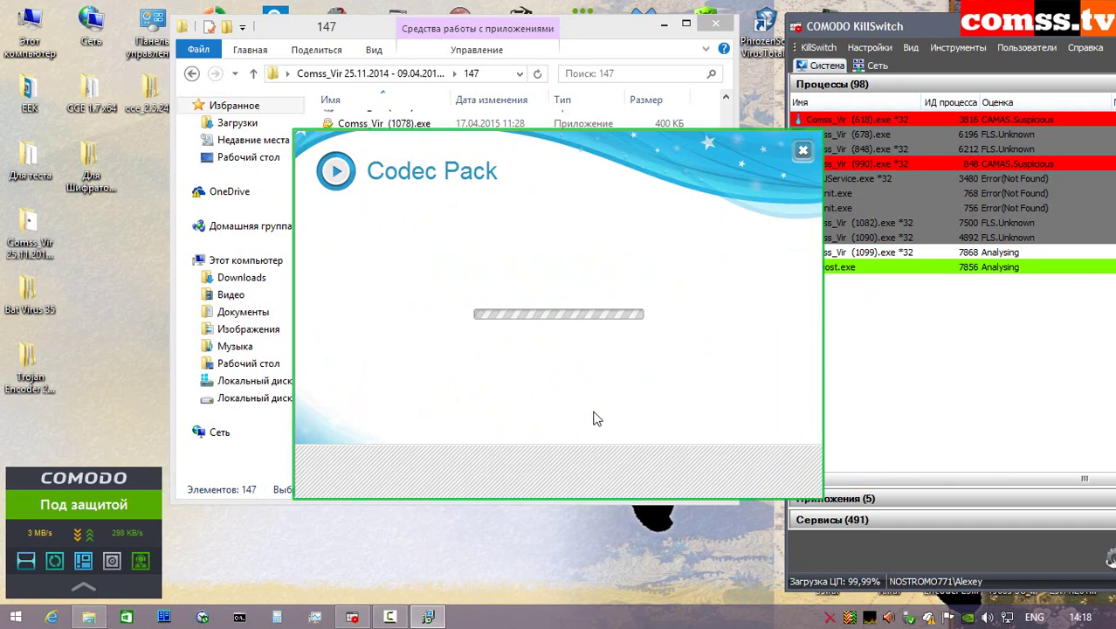
click(756, 478)
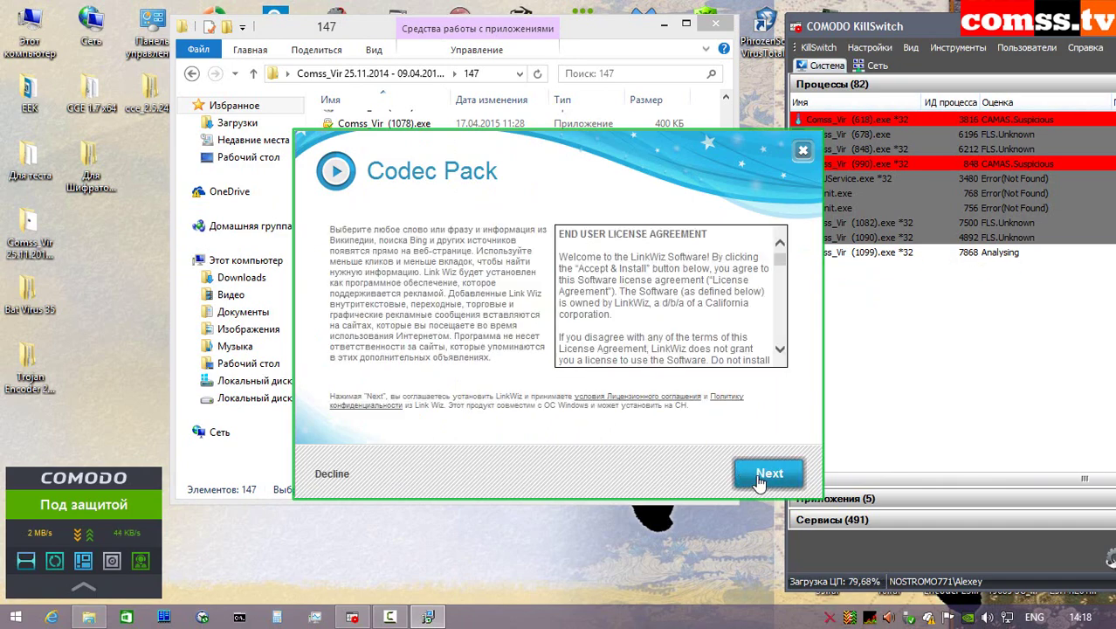
click(770, 480)
click(771, 476)
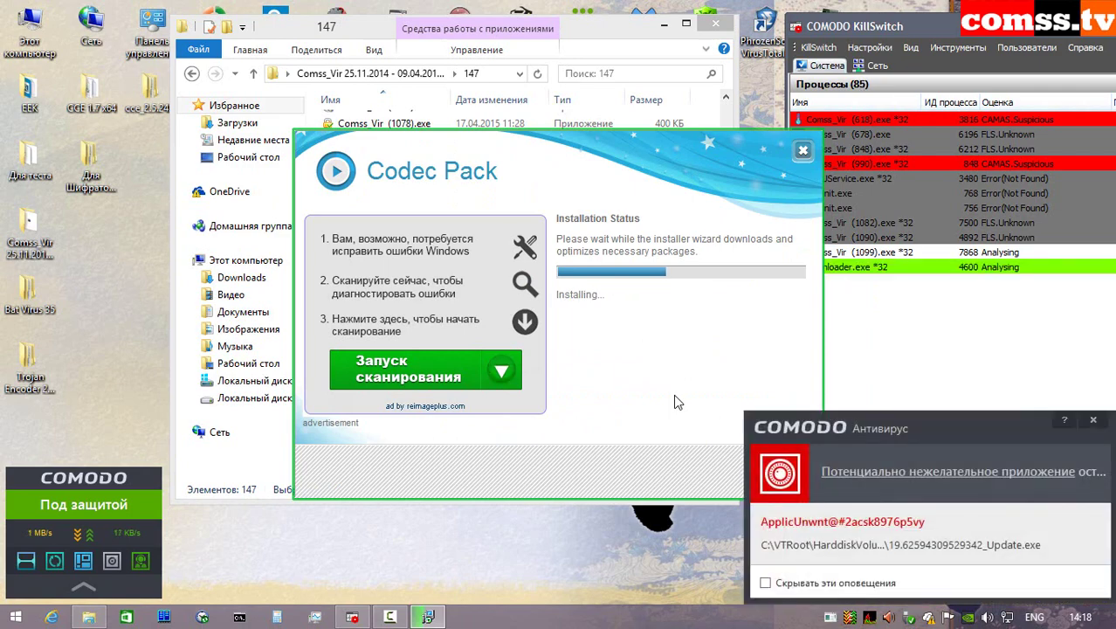
- Dismiss the antivirus alert for the unwanted application and close the Codec Pack installer's error messages
click(1092, 421)
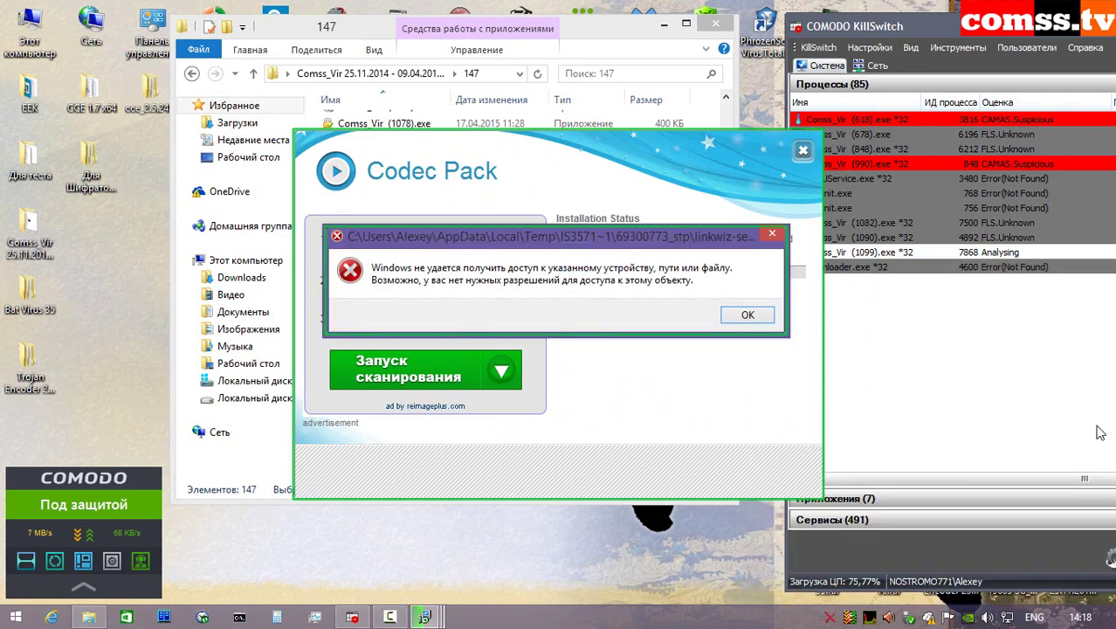
click(738, 316)
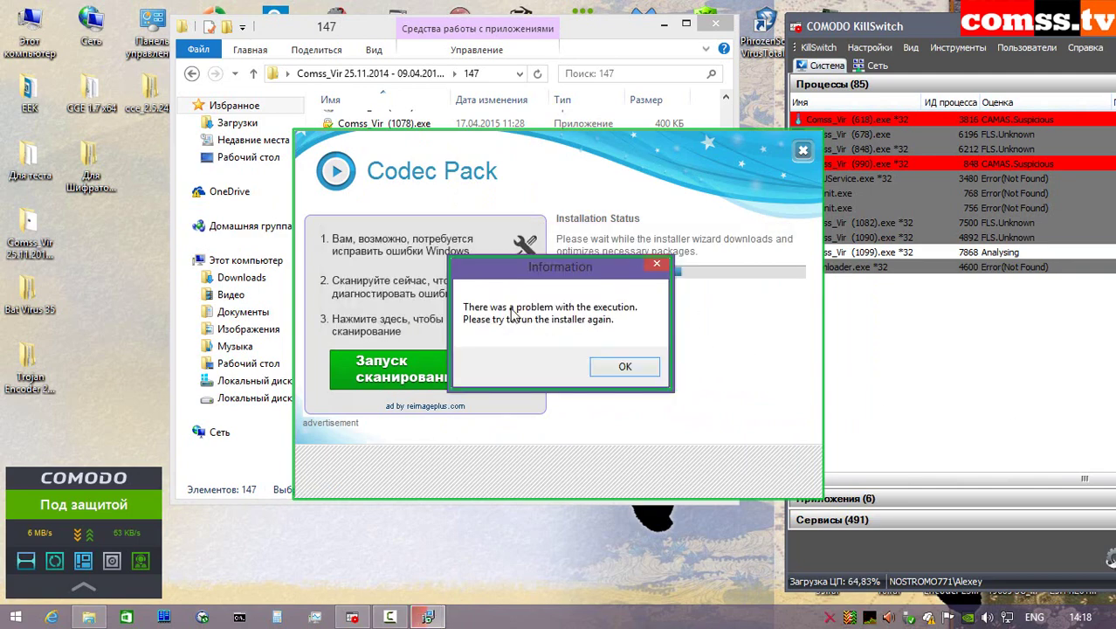
click(615, 370)
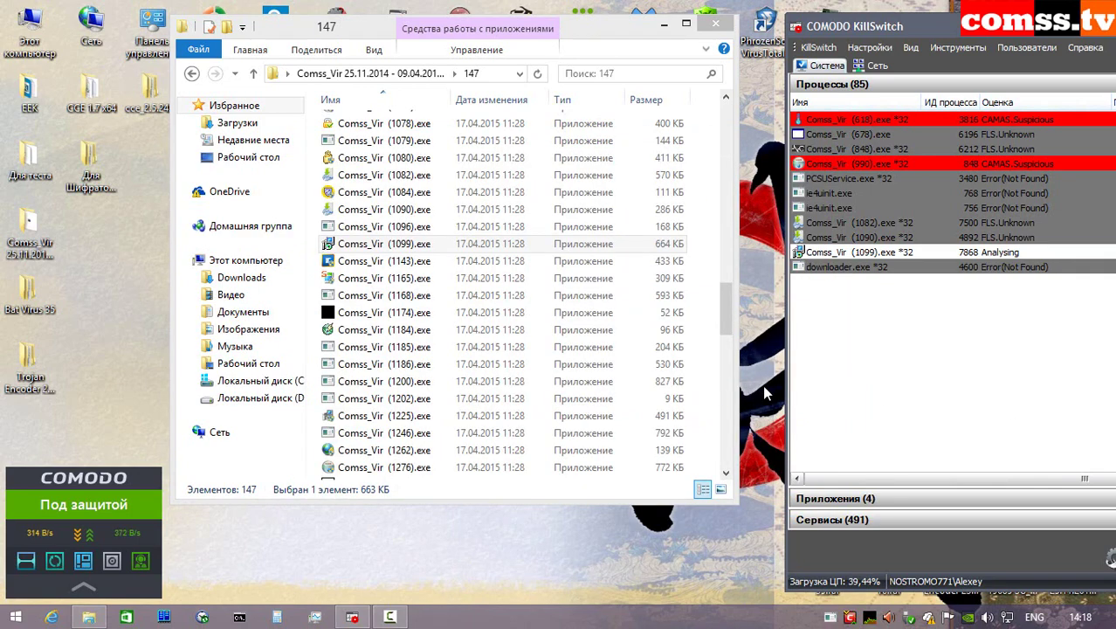
- Run Comss_Vir (1143).exe in the COMODO Sandbox, install it to C:\Program Files (x86)\STools and dismiss the STools.exe alert
double_click(426, 262)
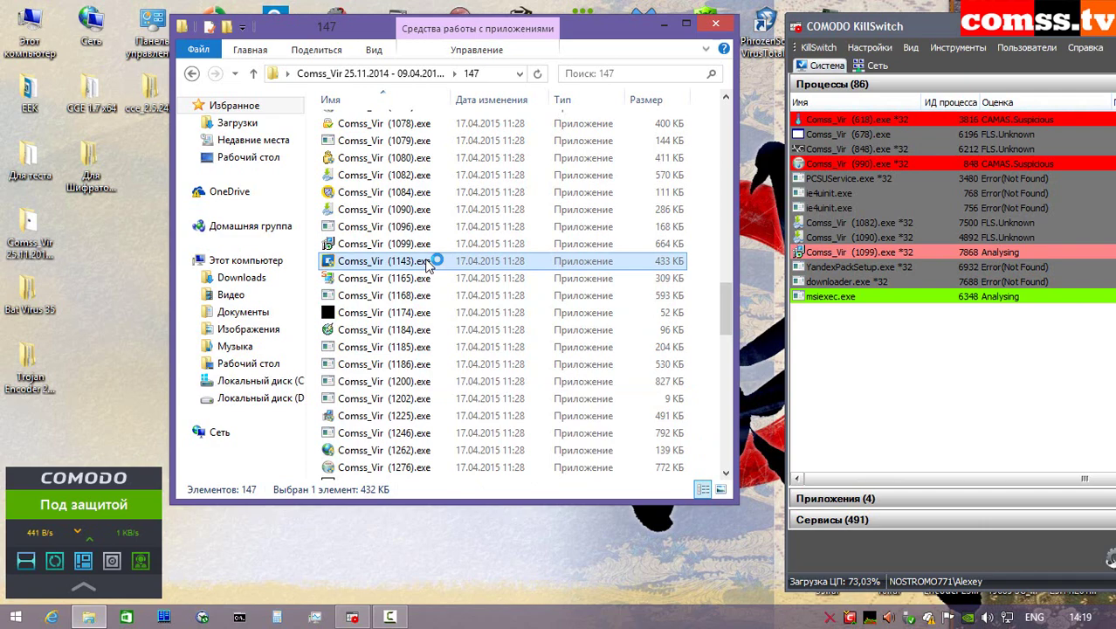
right_click(428, 262)
click(484, 291)
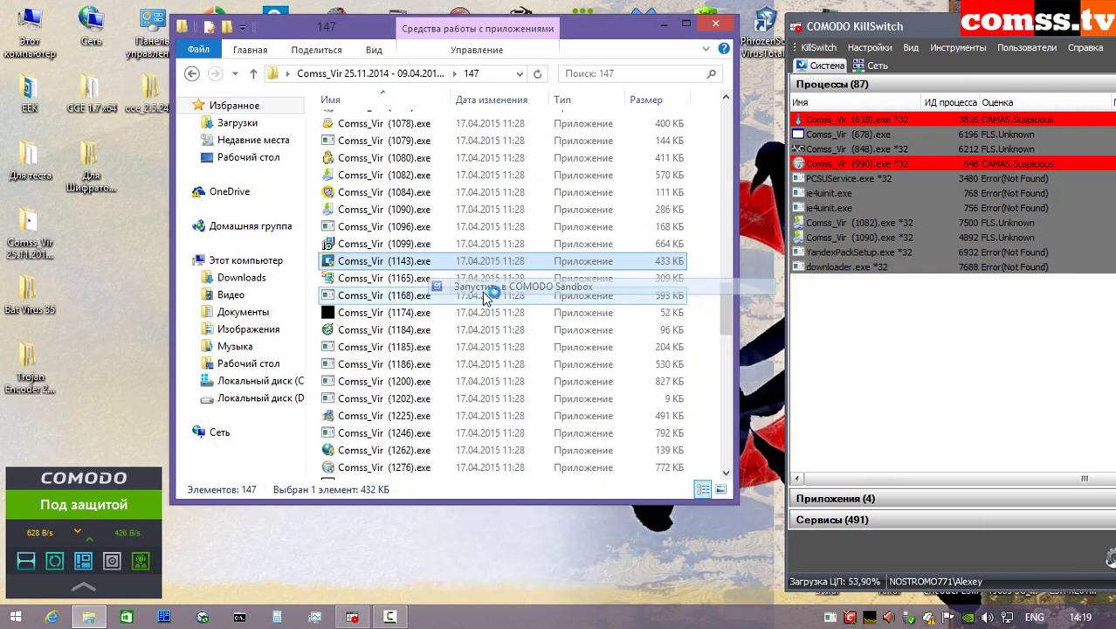
click(1093, 421)
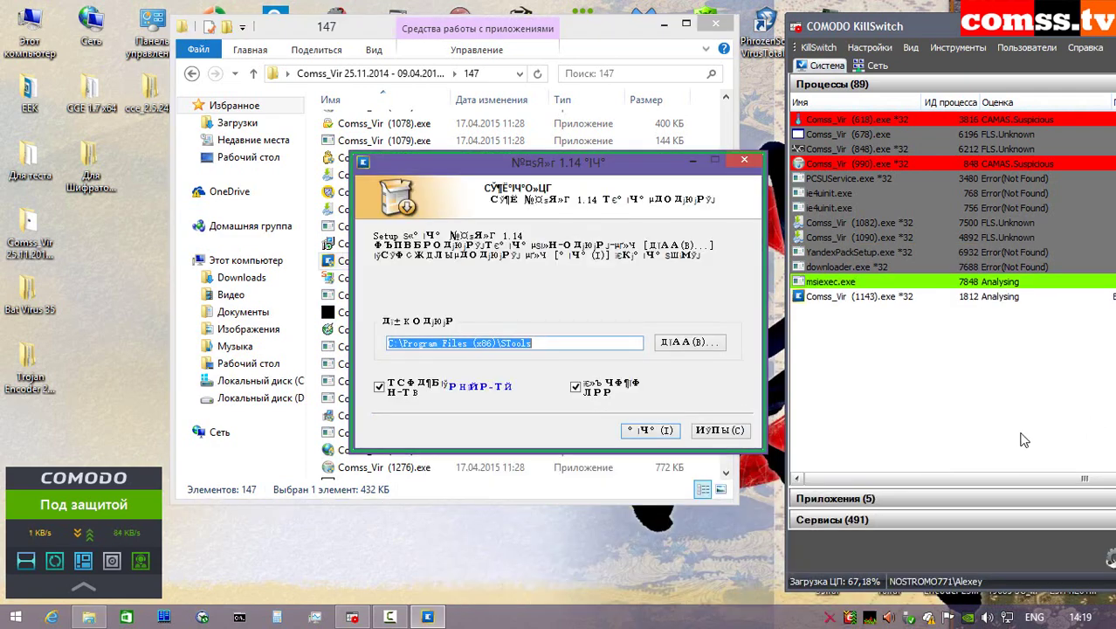
click(660, 432)
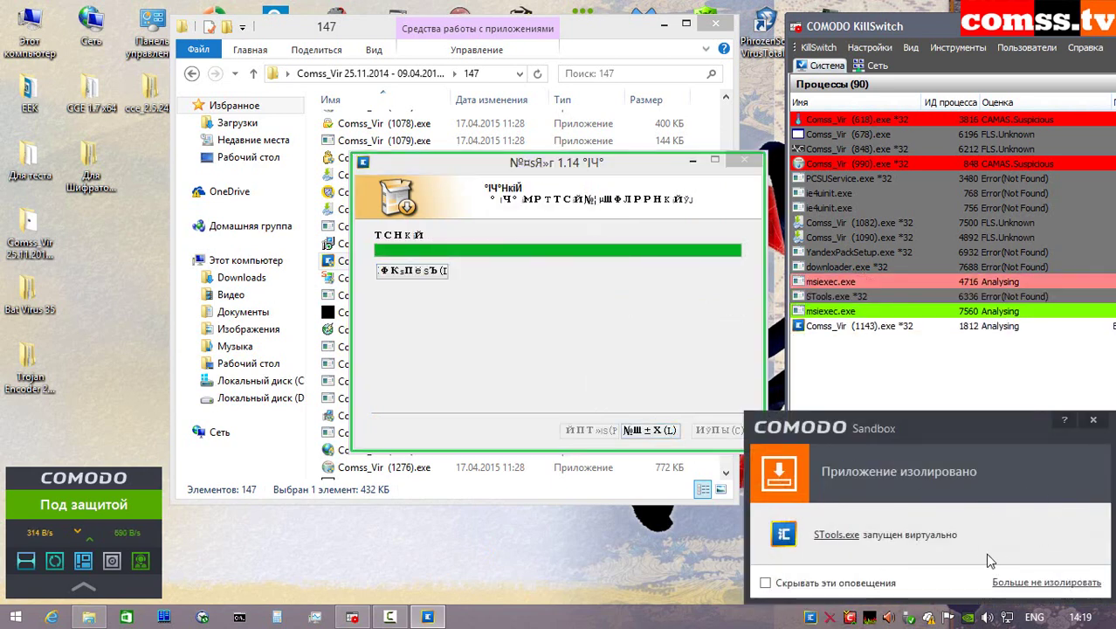
click(1093, 420)
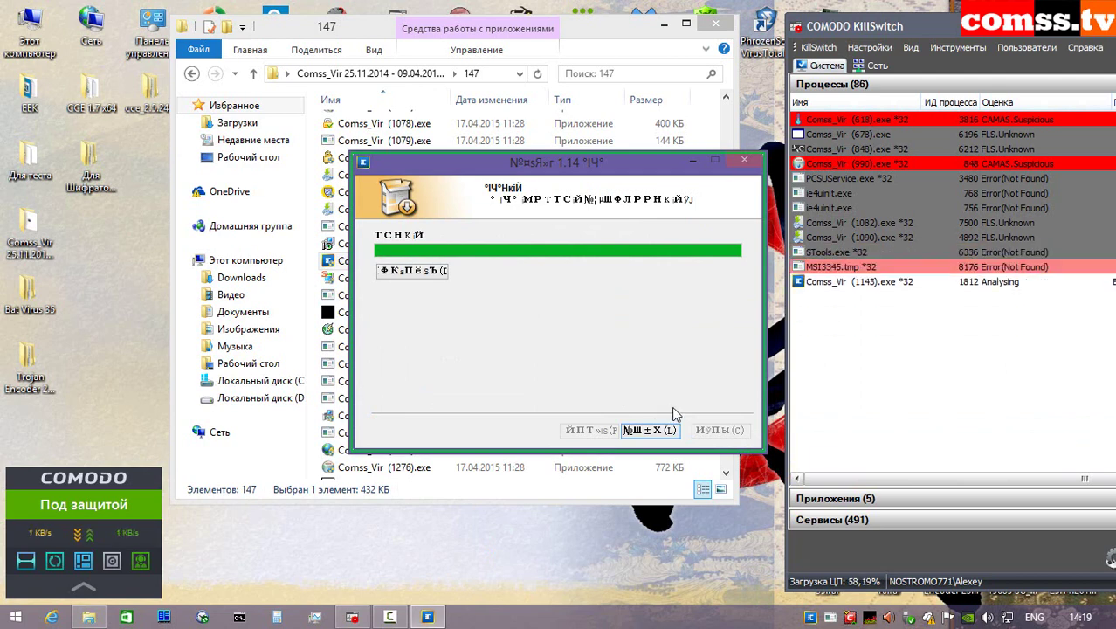
- Finish the open installer and run Comss_Vir (1165).exe in the COMODO Sandbox
click(662, 430)
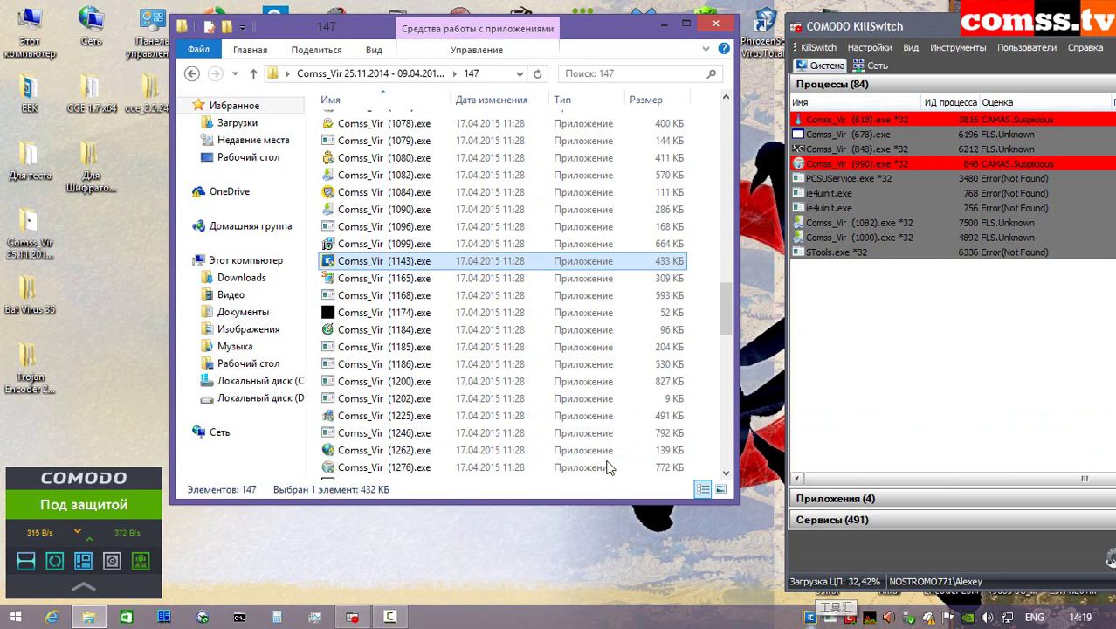
click(478, 284)
right_click(478, 292)
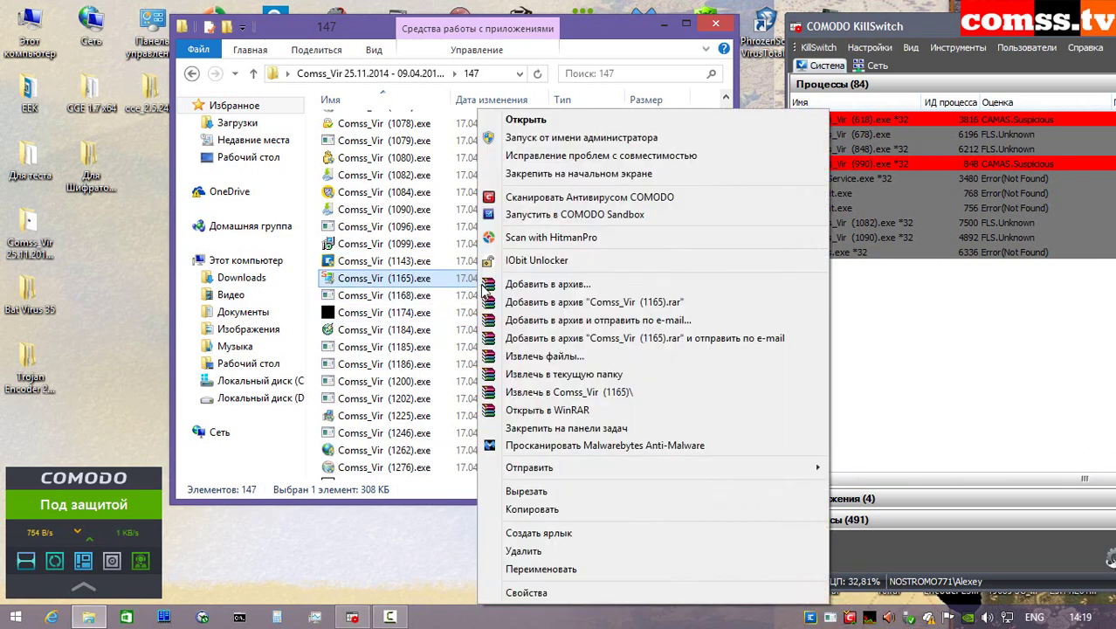
click(530, 218)
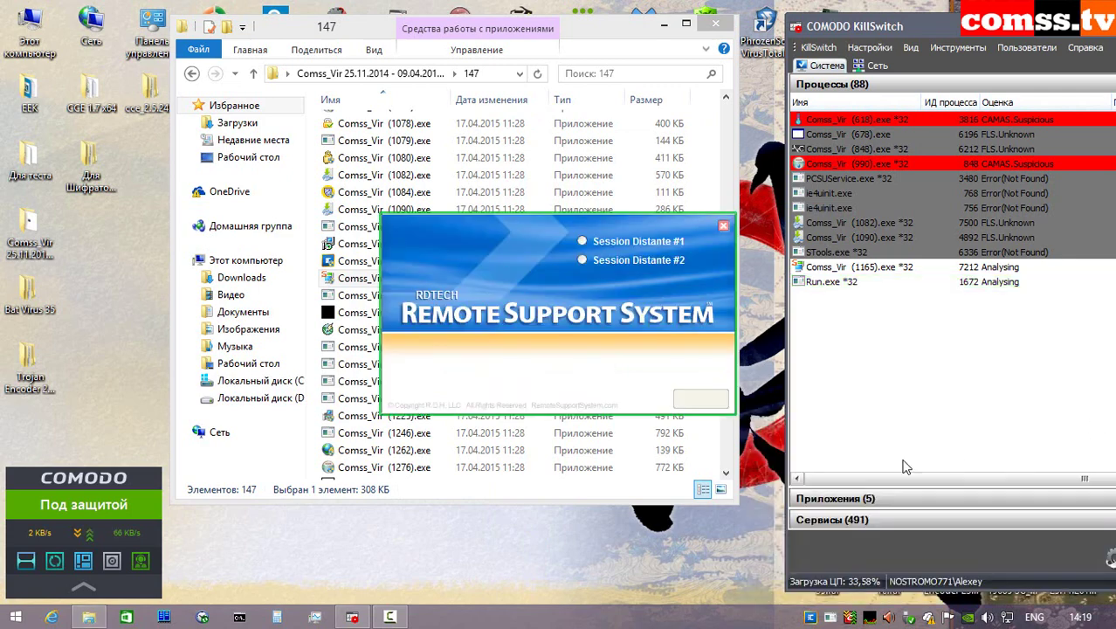
- Start Session Distante #2 in the Remote Support System window
click(583, 261)
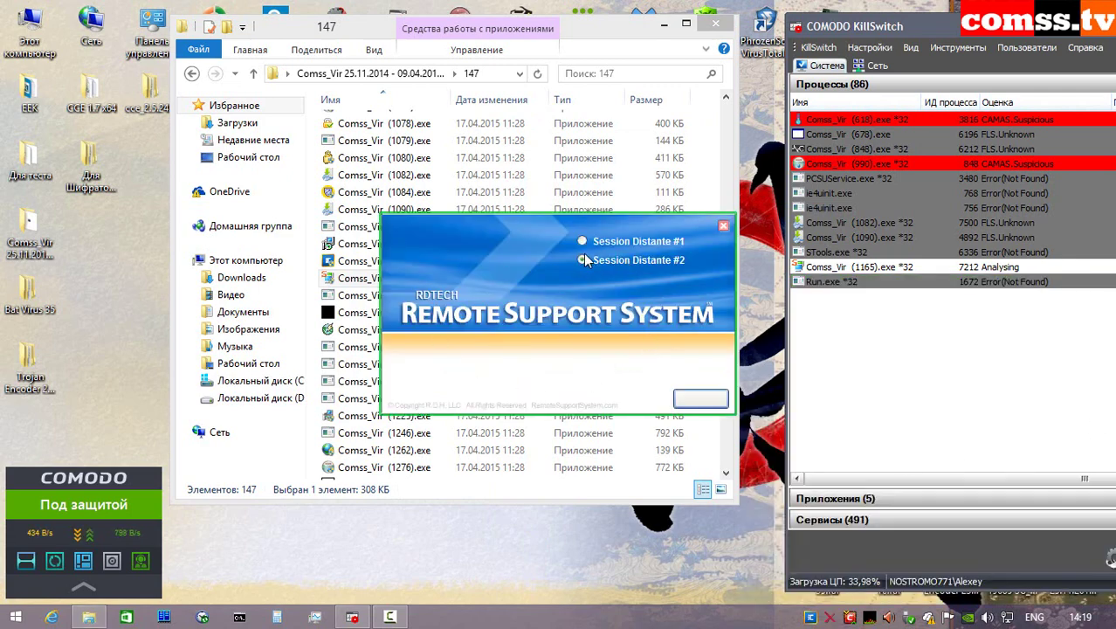
click(701, 399)
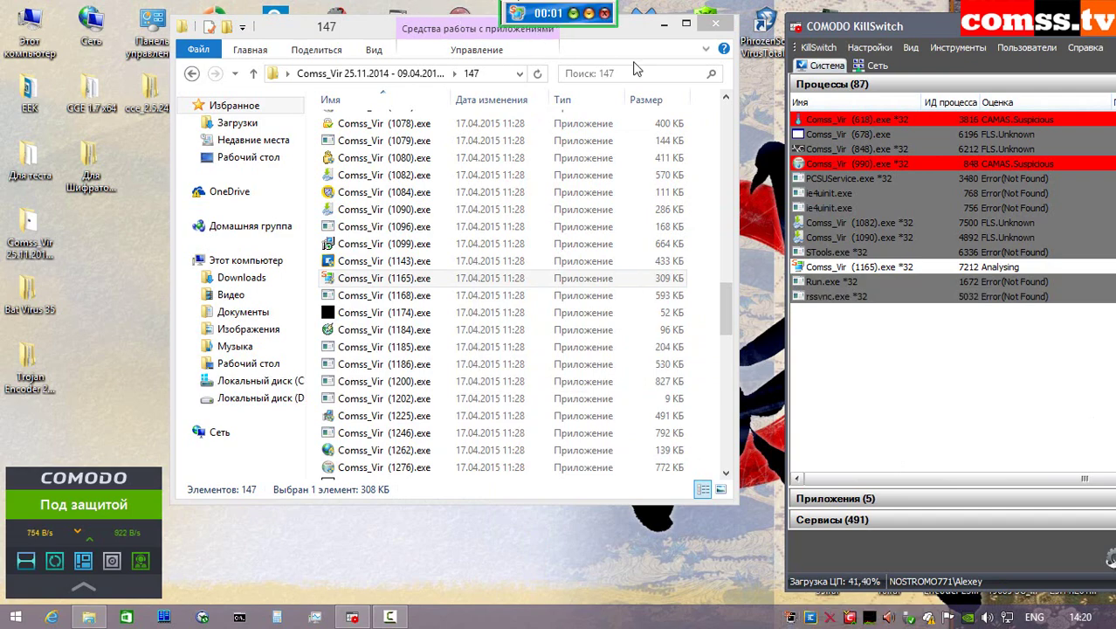
- Run Comss_Vir (1168).exe and Comss_Vir (1174).exe in the COMODO Sandbox and dismiss the isolation alert
right_click(448, 295)
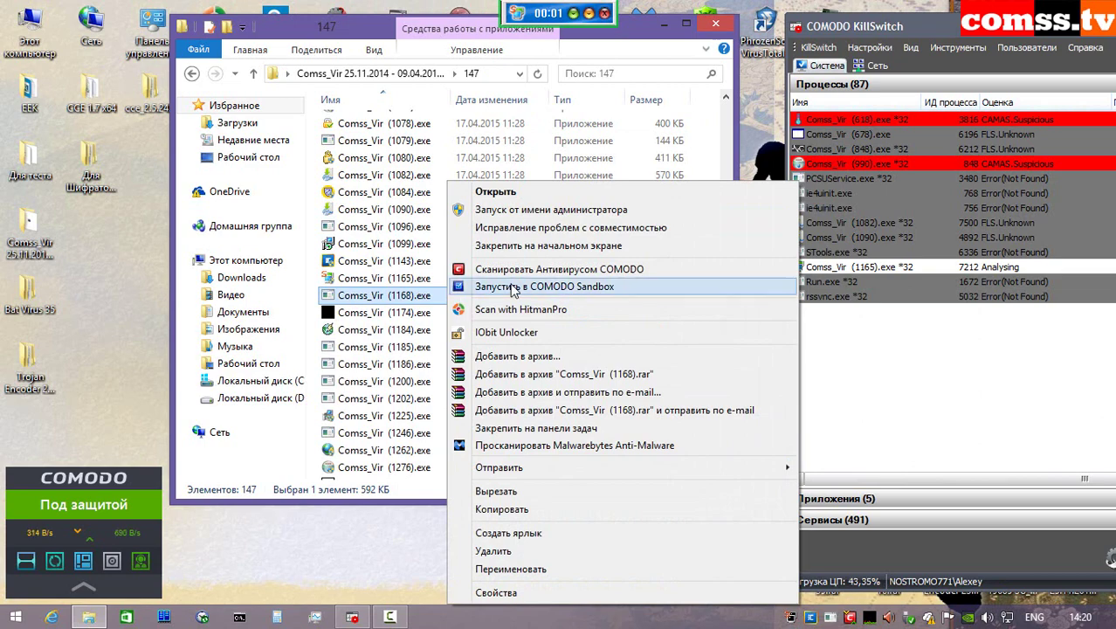
click(518, 287)
right_click(469, 312)
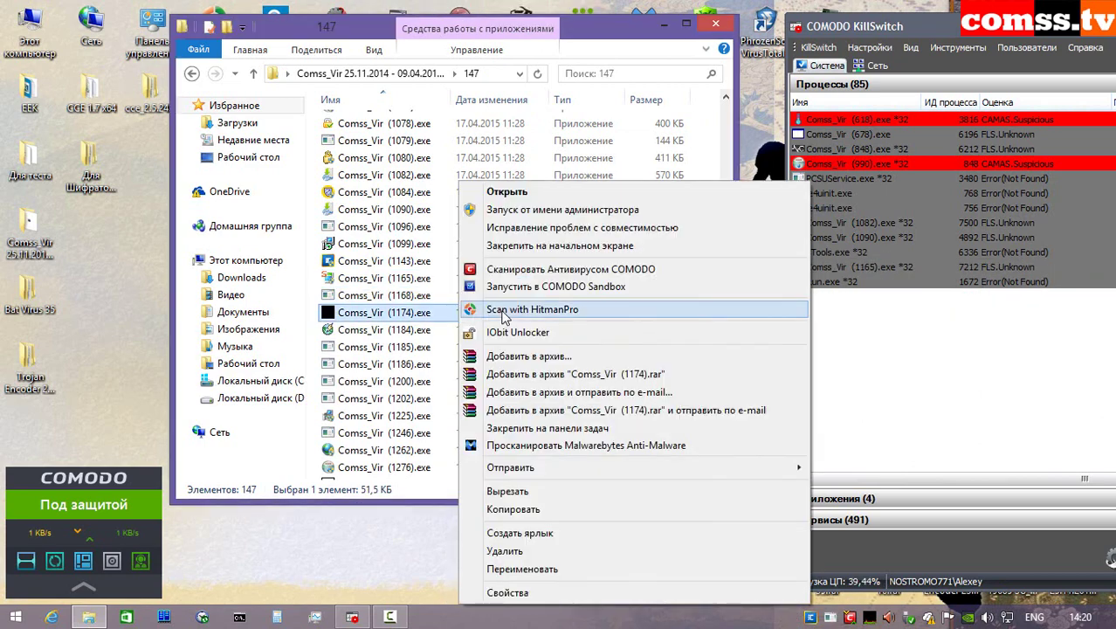
click(524, 288)
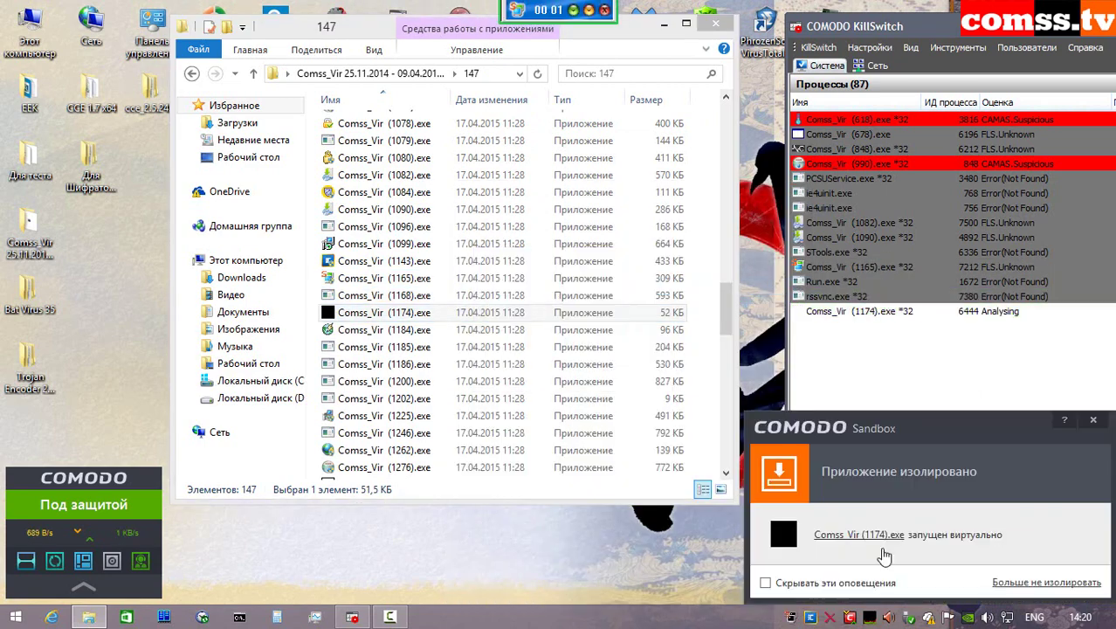
click(1102, 420)
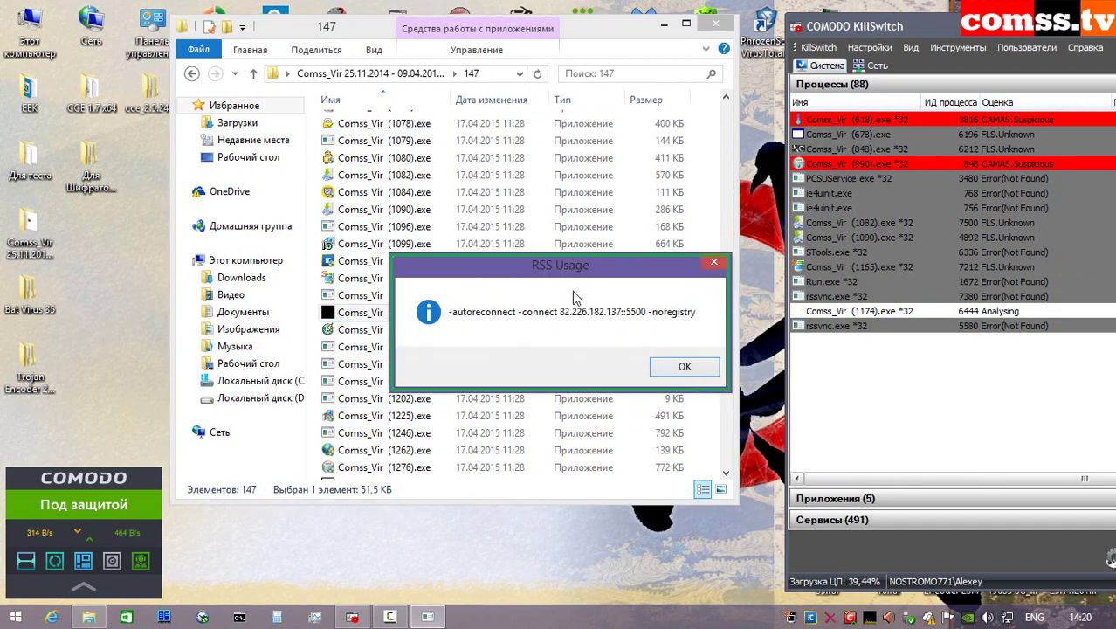
- Dismiss the RSS Usage messages and bring up the options of the Remote Support notification icon
click(685, 368)
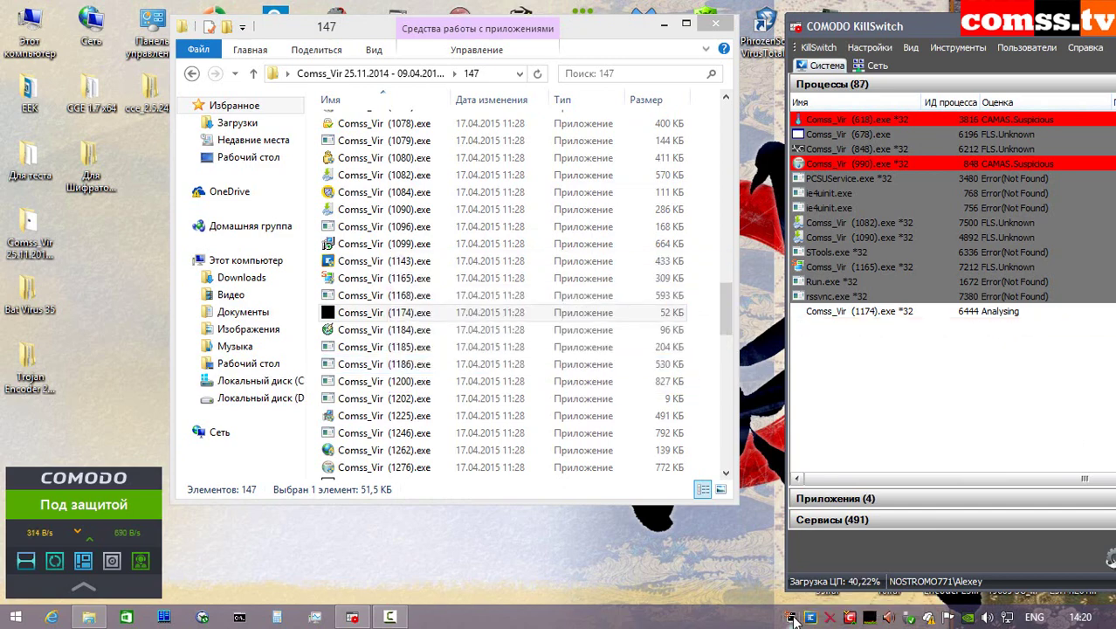
right_click(793, 618)
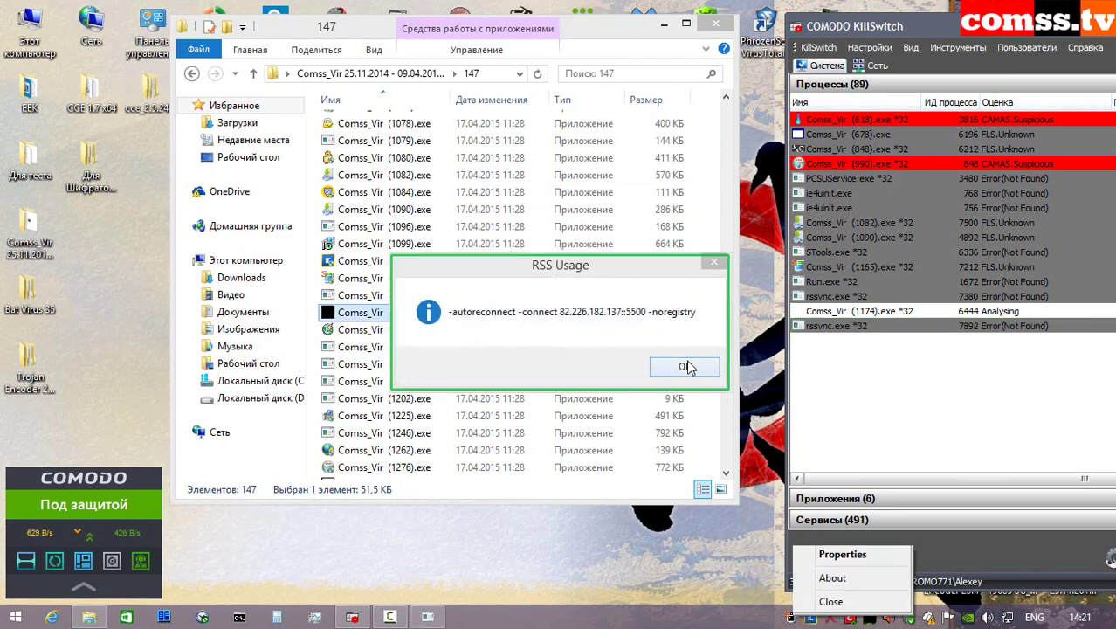
click(686, 367)
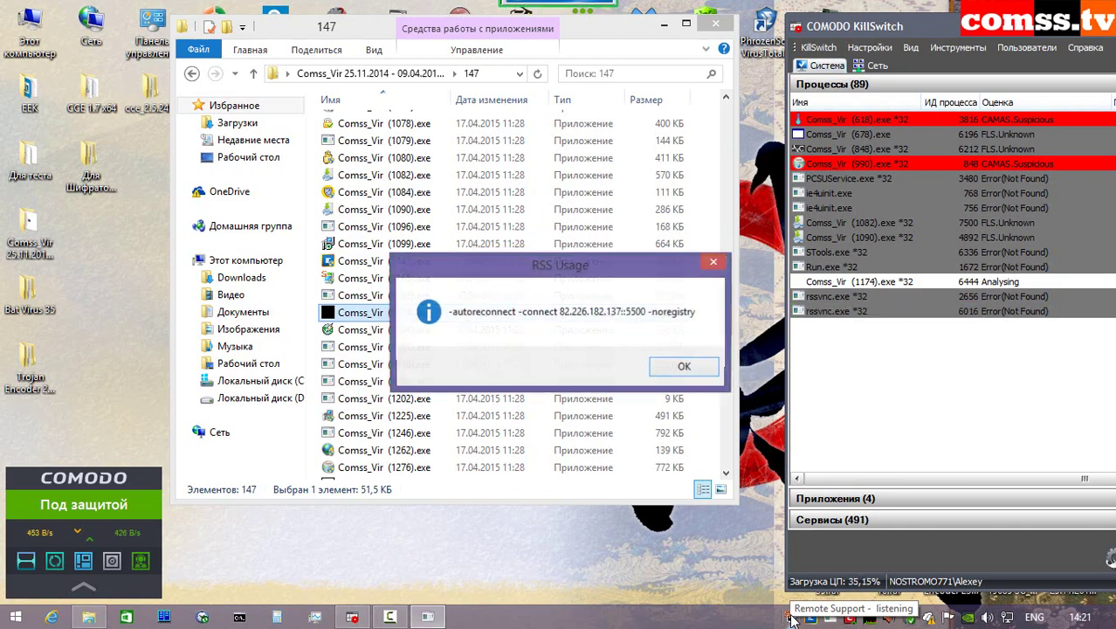
- Run Comss_Vir (1184).exe and Comss_Vir (1185).exe in the COMODO Sandbox and dismiss their isolation alerts
click(427, 331)
right_click(428, 337)
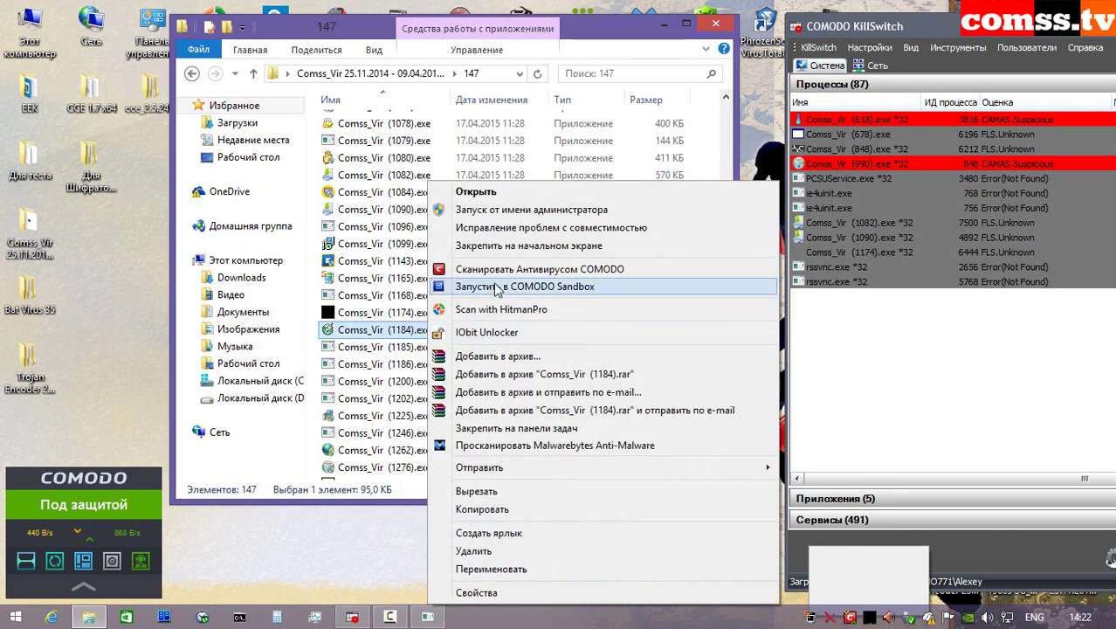
click(524, 221)
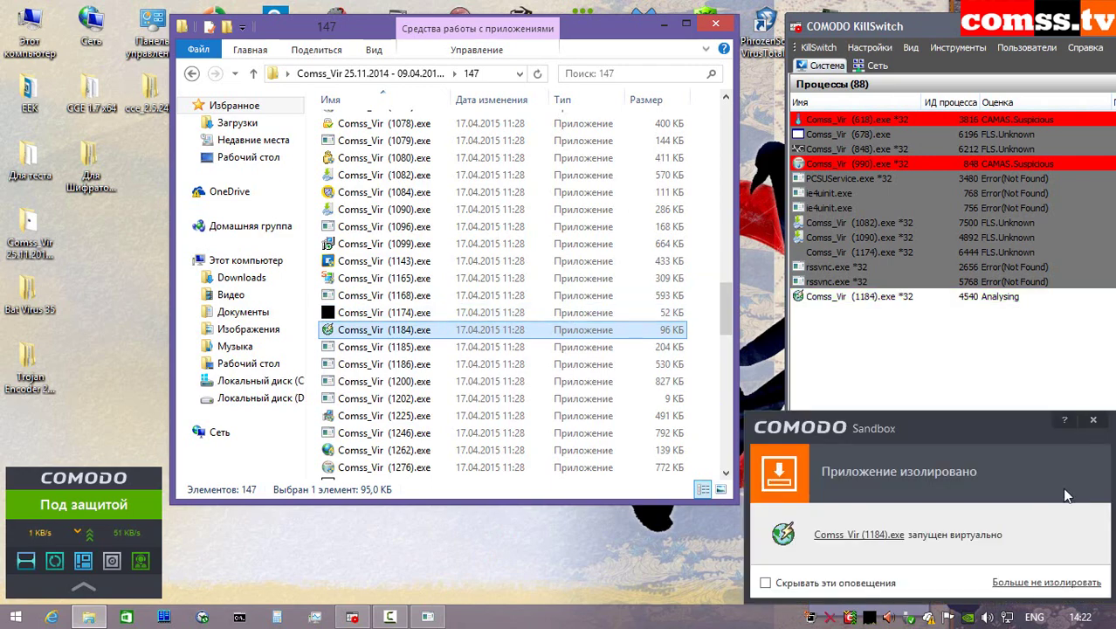
click(1093, 423)
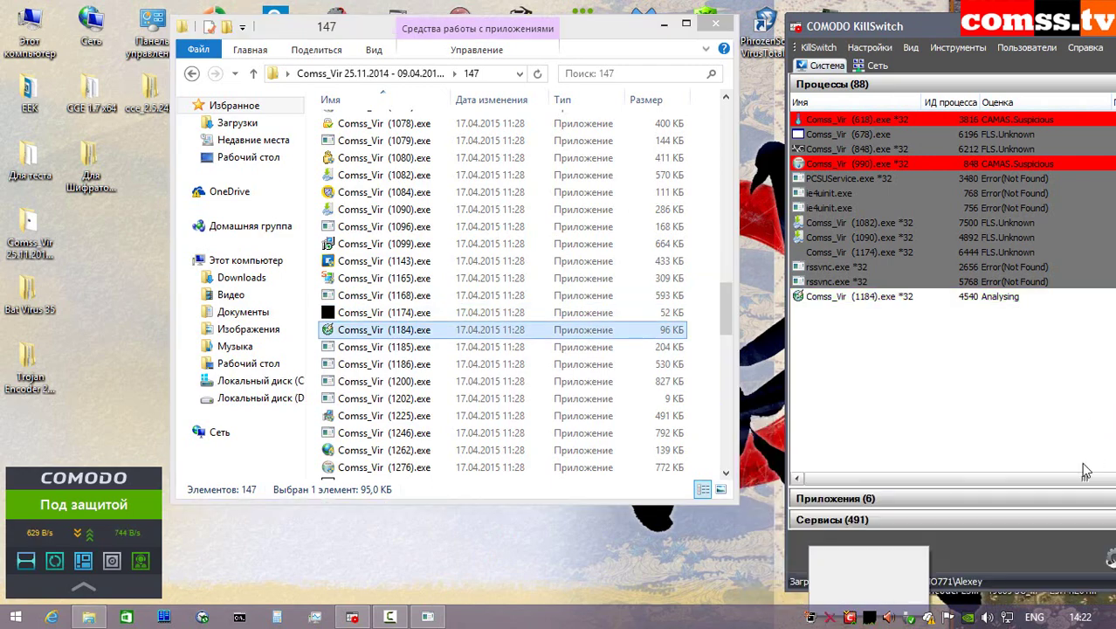
click(433, 347)
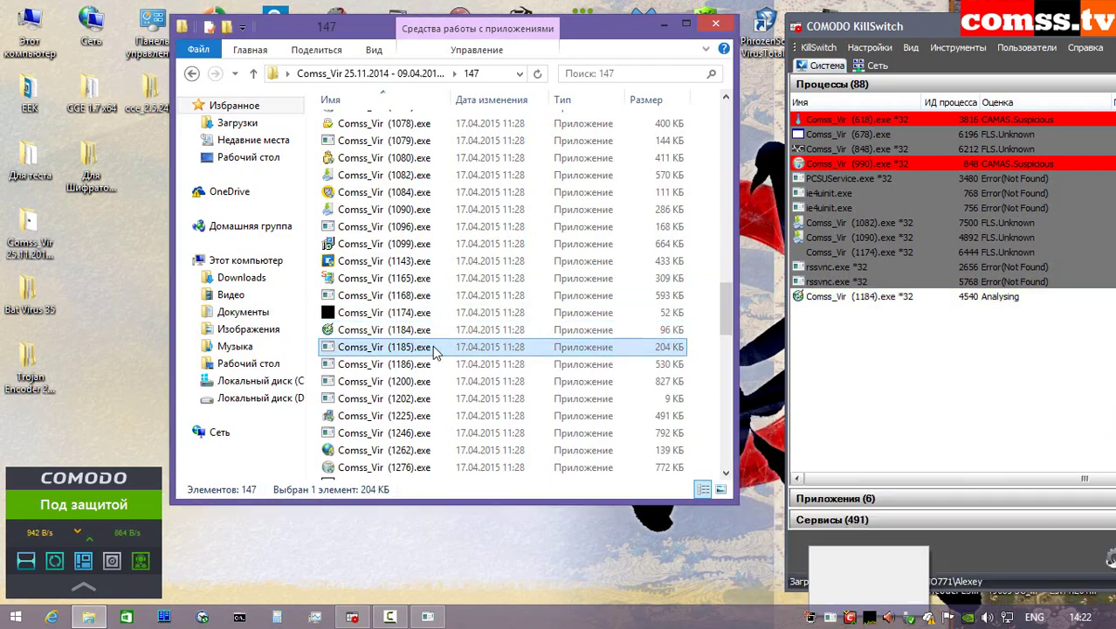
right_click(433, 346)
click(506, 288)
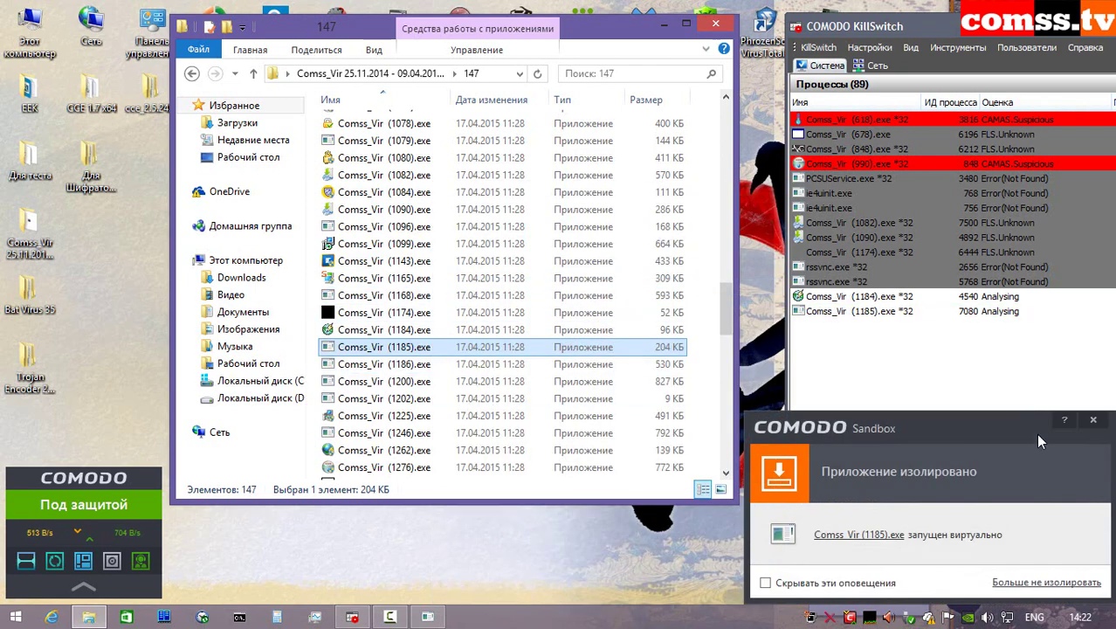
click(1097, 427)
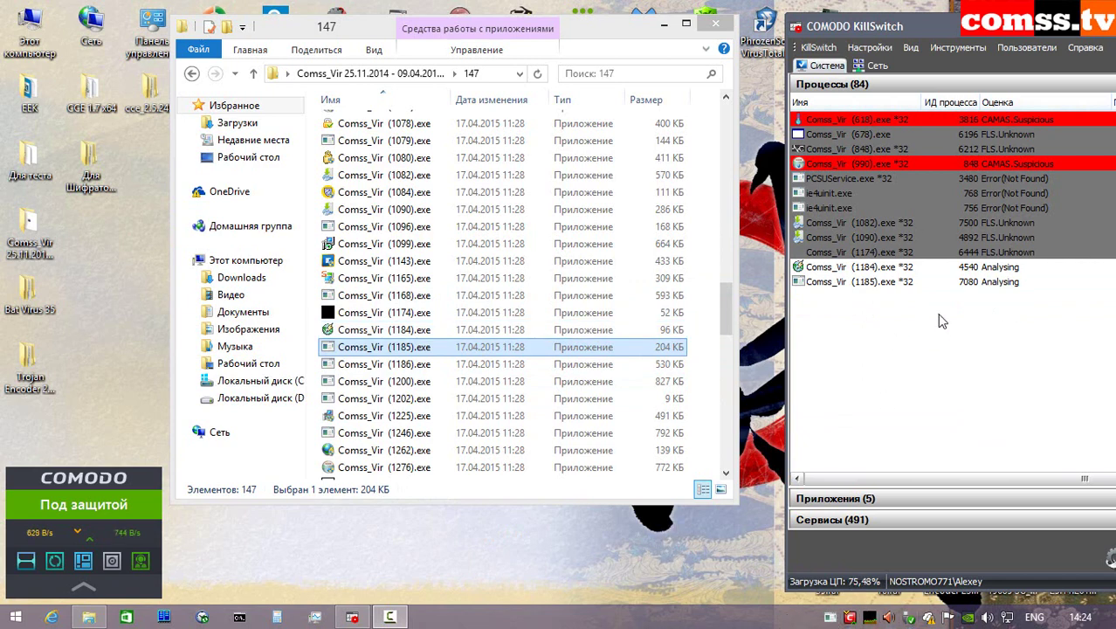
- Run Comss_Vir (1186).exe in the COMODO Sandbox, dismiss its isolation alert and run Comss_Vir (1200).exe the same way
click(418, 365)
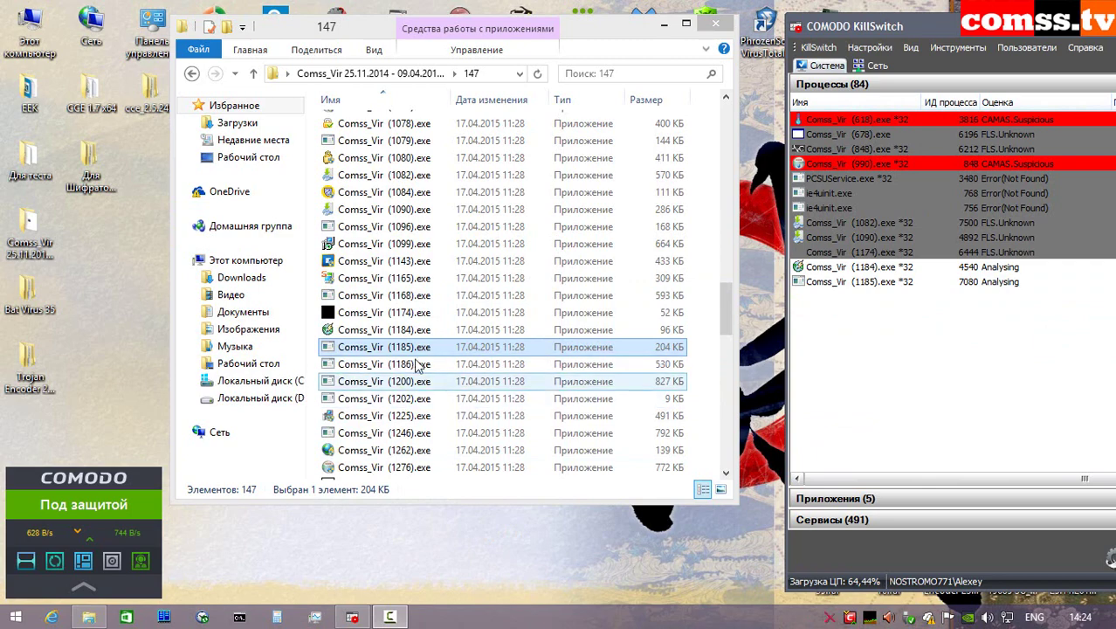
right_click(418, 364)
click(499, 287)
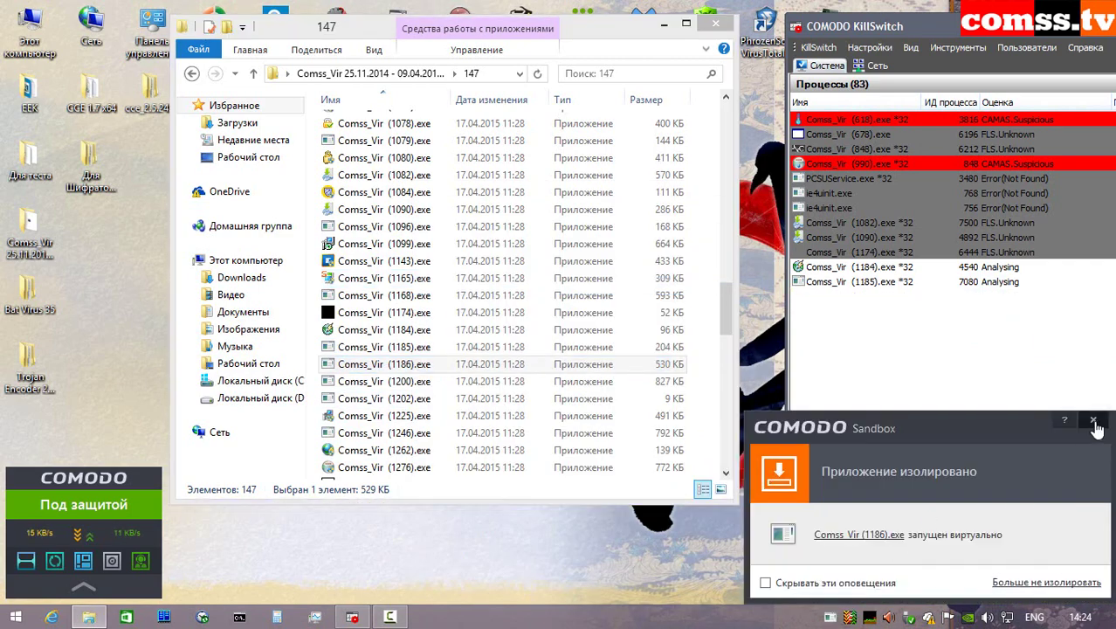
click(1098, 428)
right_click(428, 382)
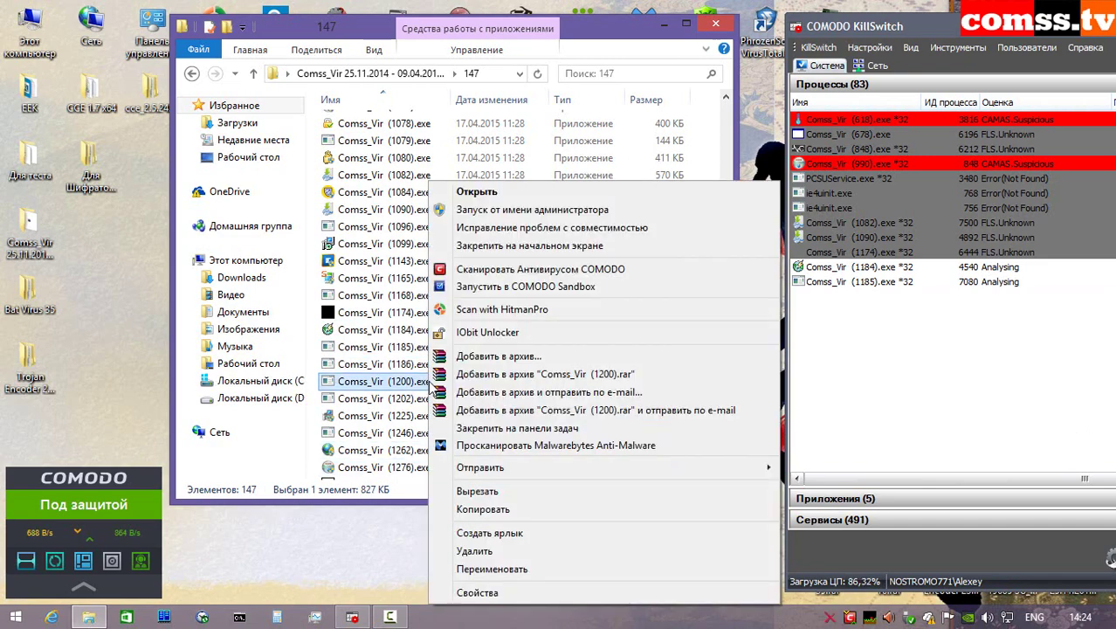
click(518, 288)
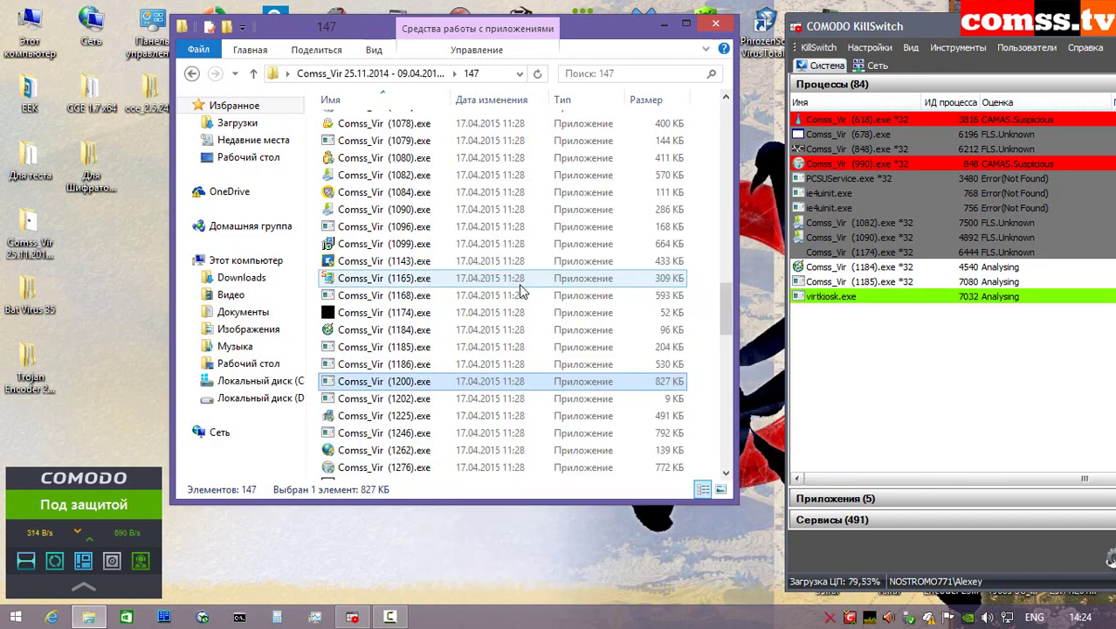
- Run Comss_Vir (1202).exe and Comss_Vir (1225).exe in the COMODO Sandbox and dismiss the resulting COMODO alerts
right_click(439, 403)
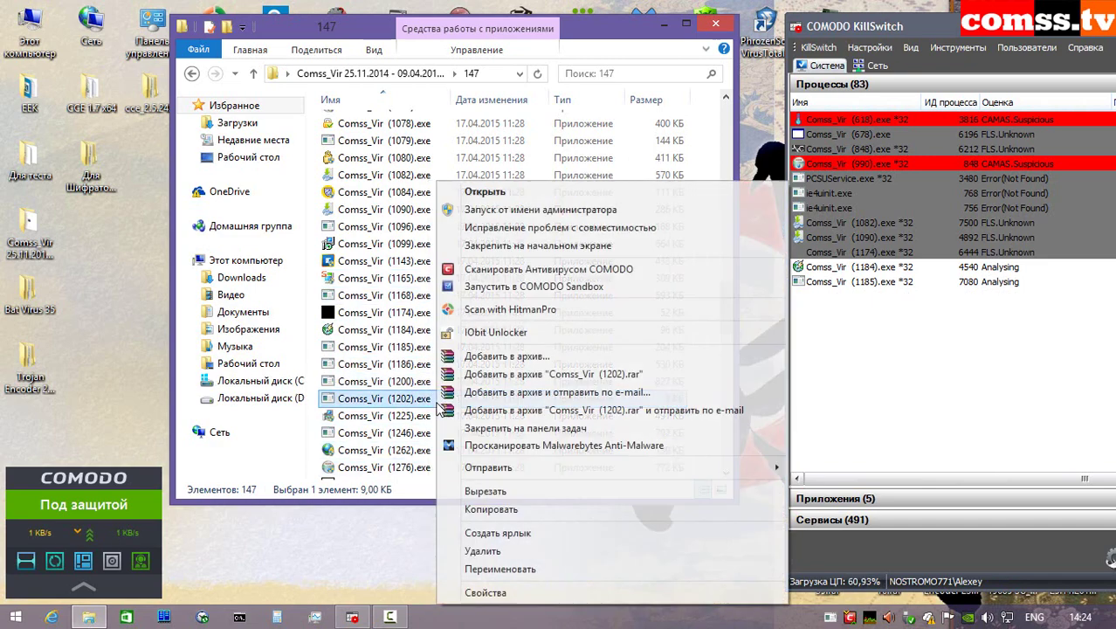
click(518, 290)
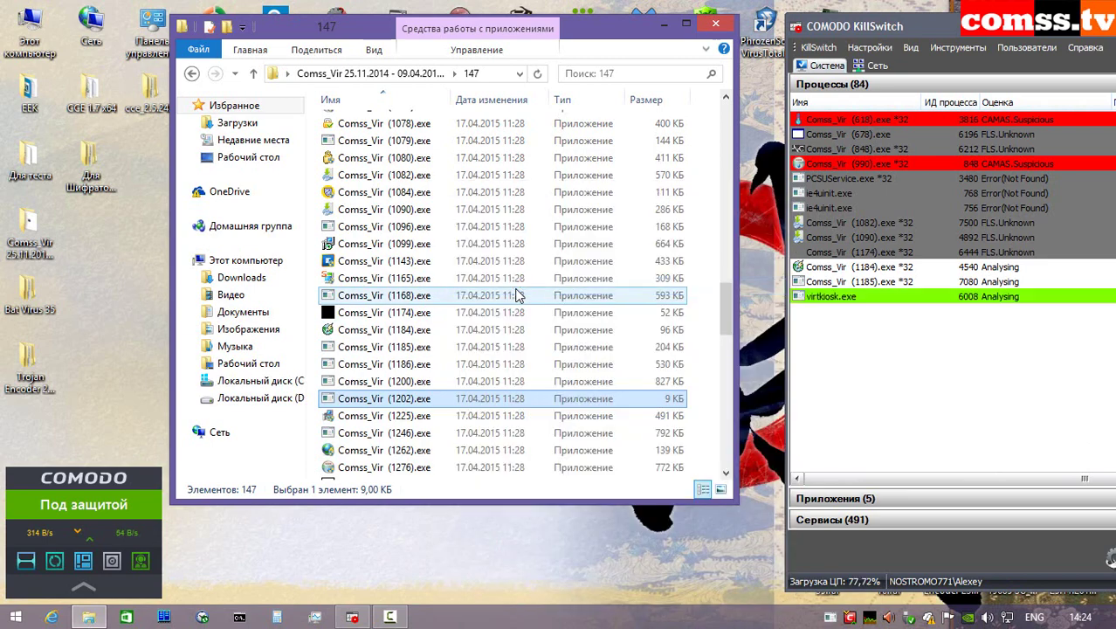
click(1090, 428)
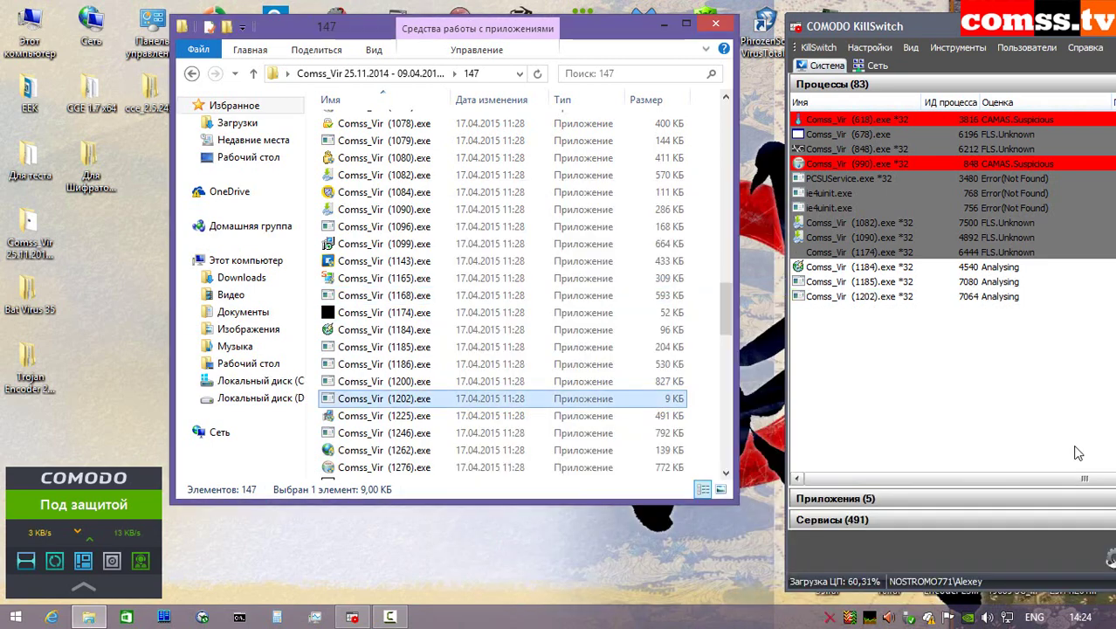
right_click(439, 417)
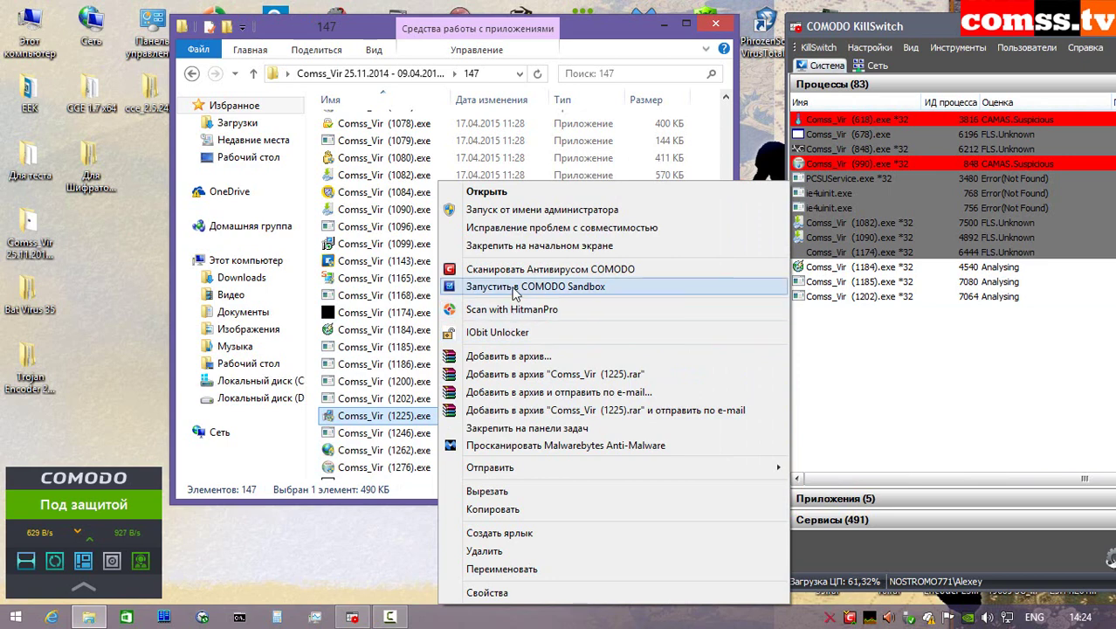
click(516, 288)
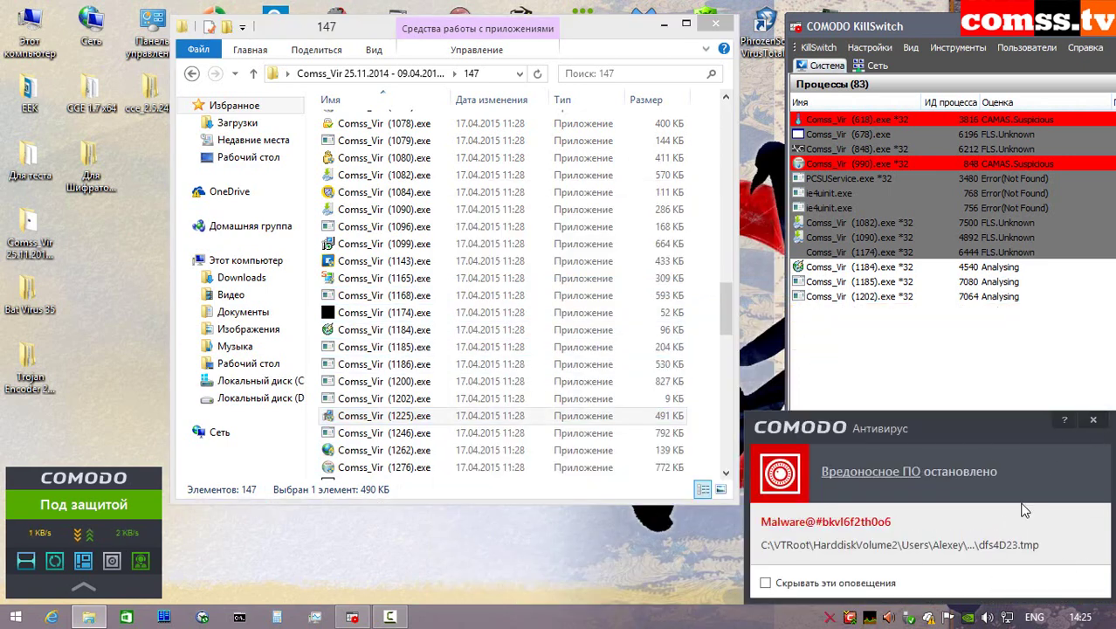
click(1092, 420)
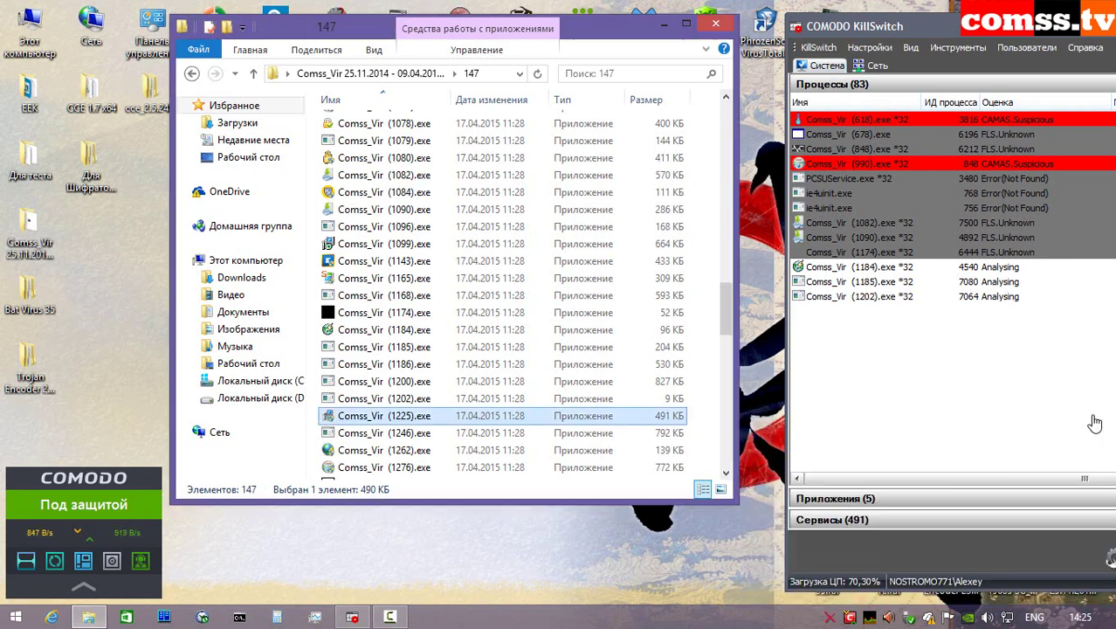
- Run Comss_Vir (1246).exe and Comss_Vir (1276).exe in the COMODO Sandbox and dismiss the isolation alert
right_click(422, 434)
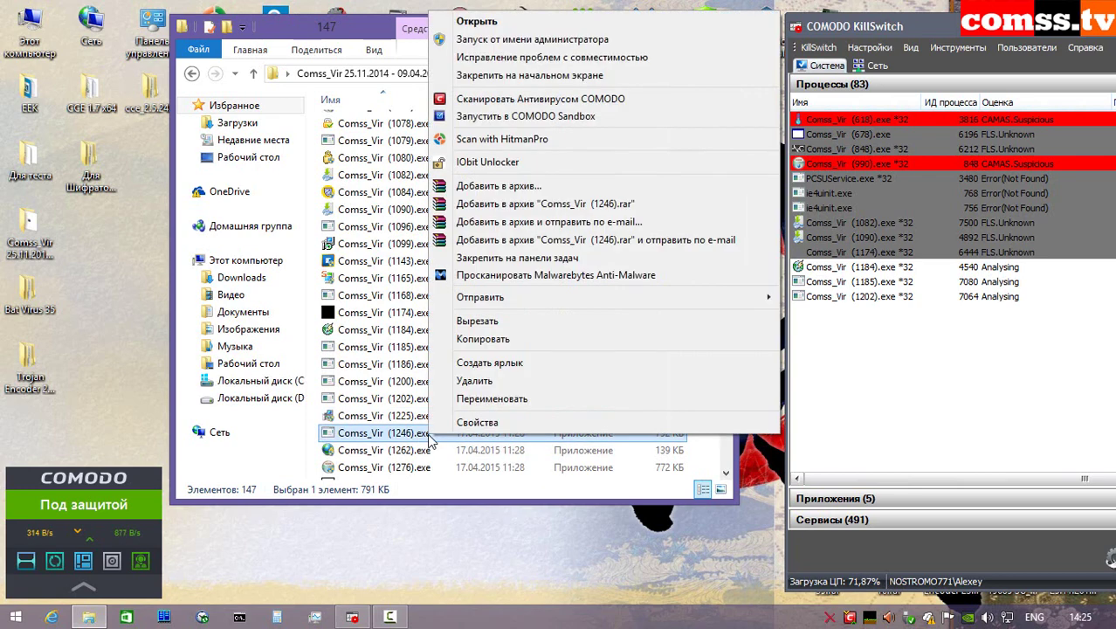
click(515, 116)
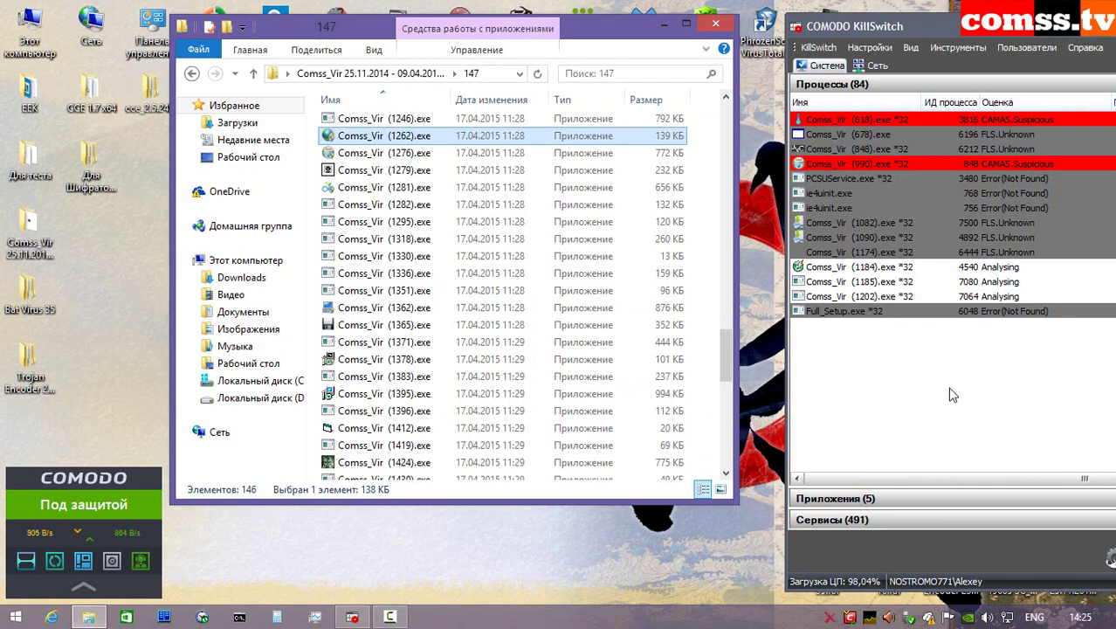
click(404, 157)
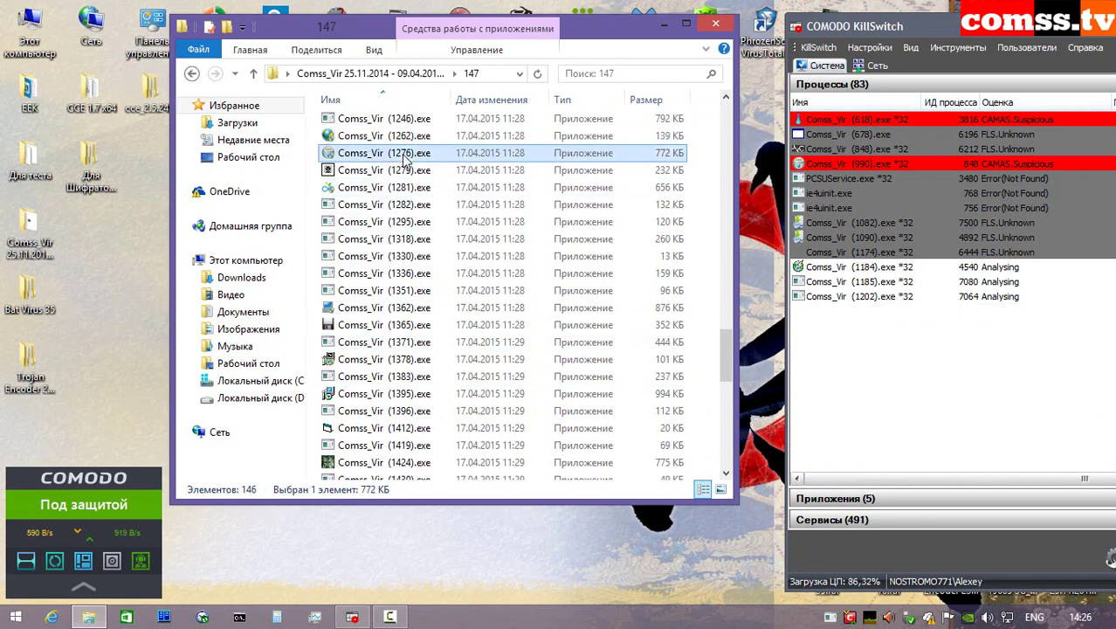
right_click(414, 160)
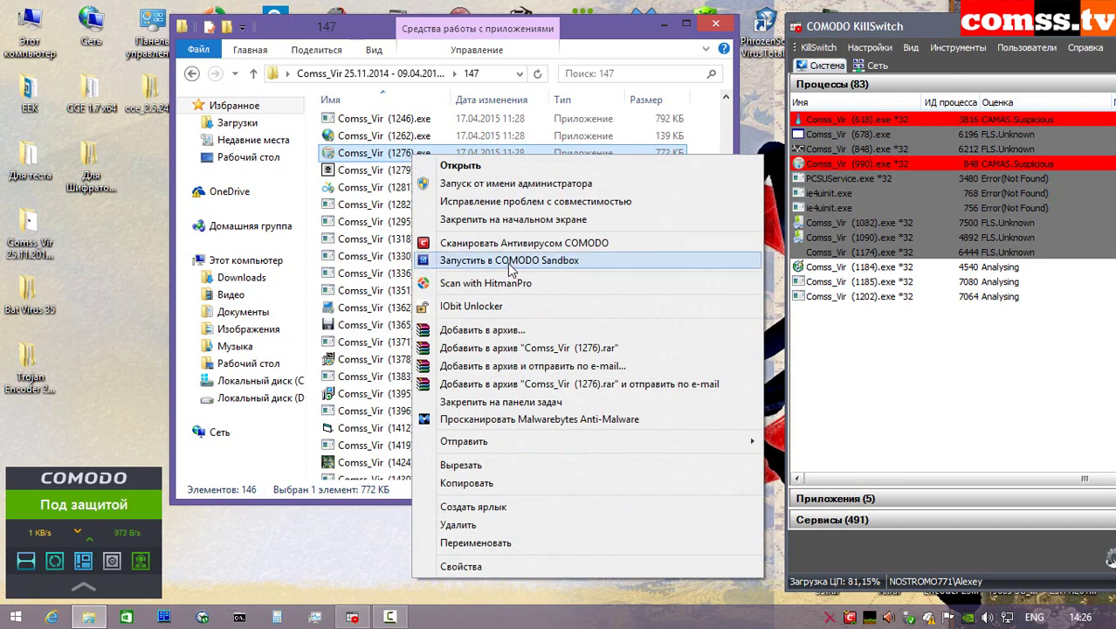
click(511, 261)
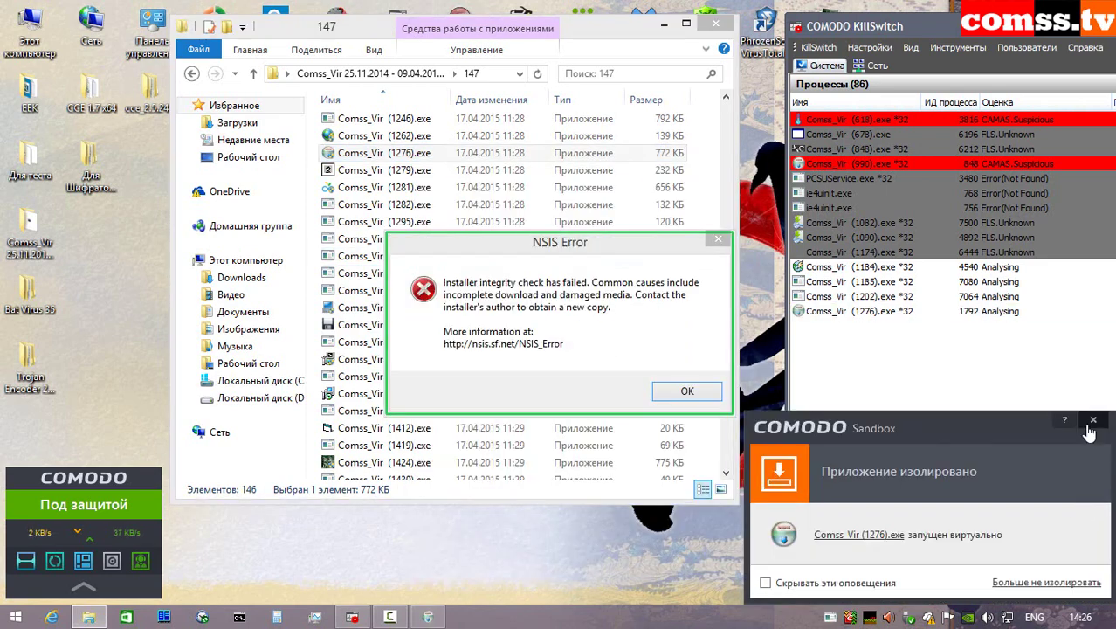
click(1092, 420)
- Run Comss_Vir (1279).exe in the COMODO Sandbox
click(410, 171)
right_click(433, 172)
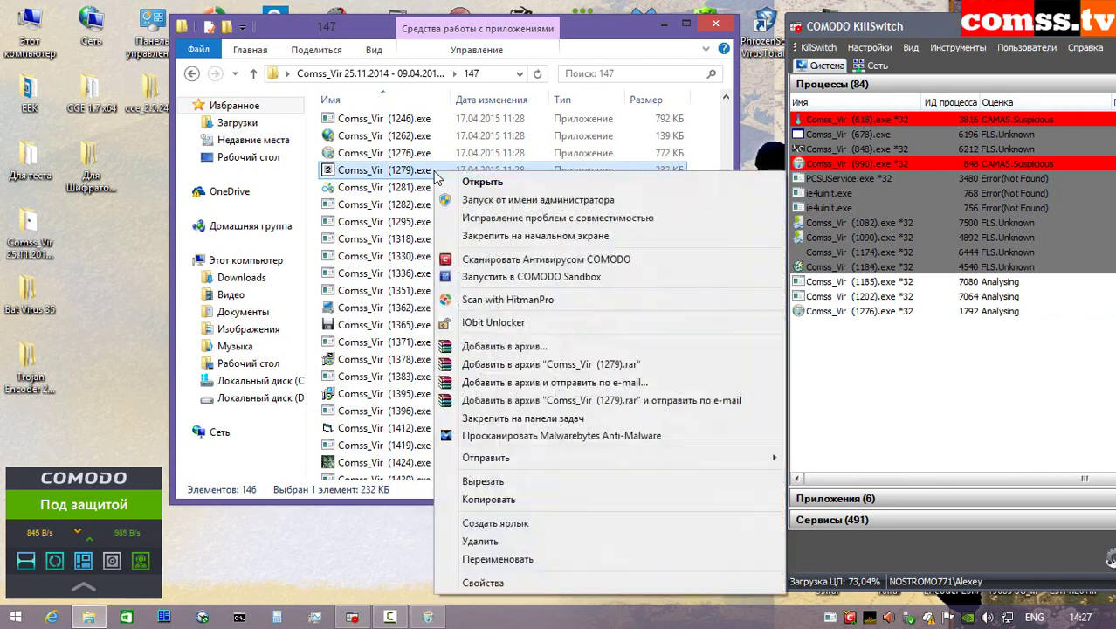
click(497, 277)
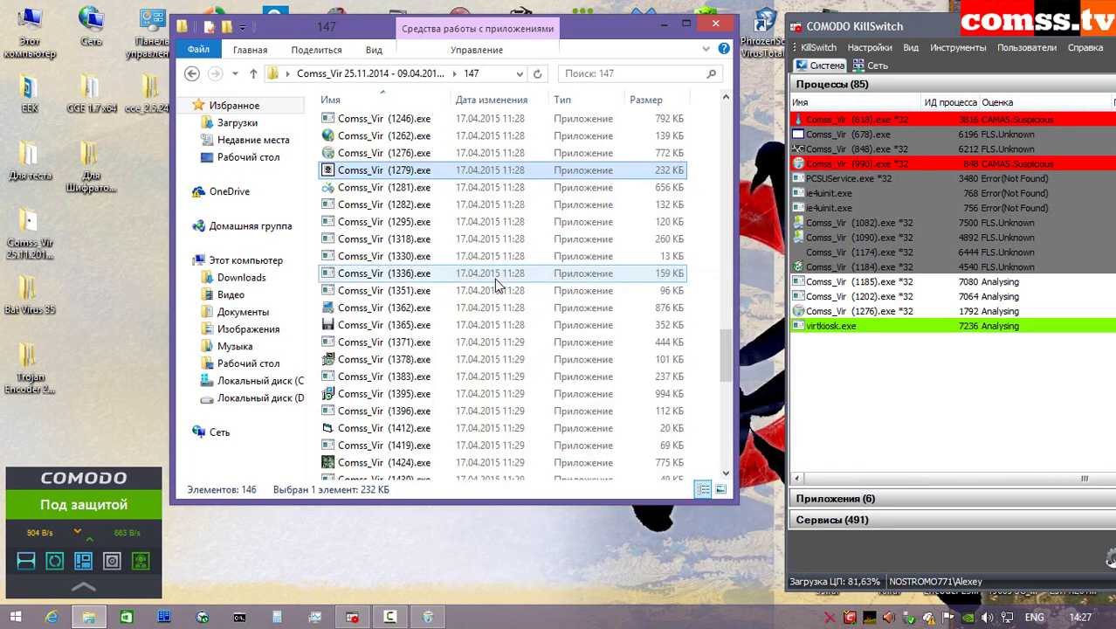
- Run Comss_Vir (1281).exe in the COMODO Sandbox and go through its HD Flash Player installer, dismissing the COMODO alerts and the installer's message
click(1093, 420)
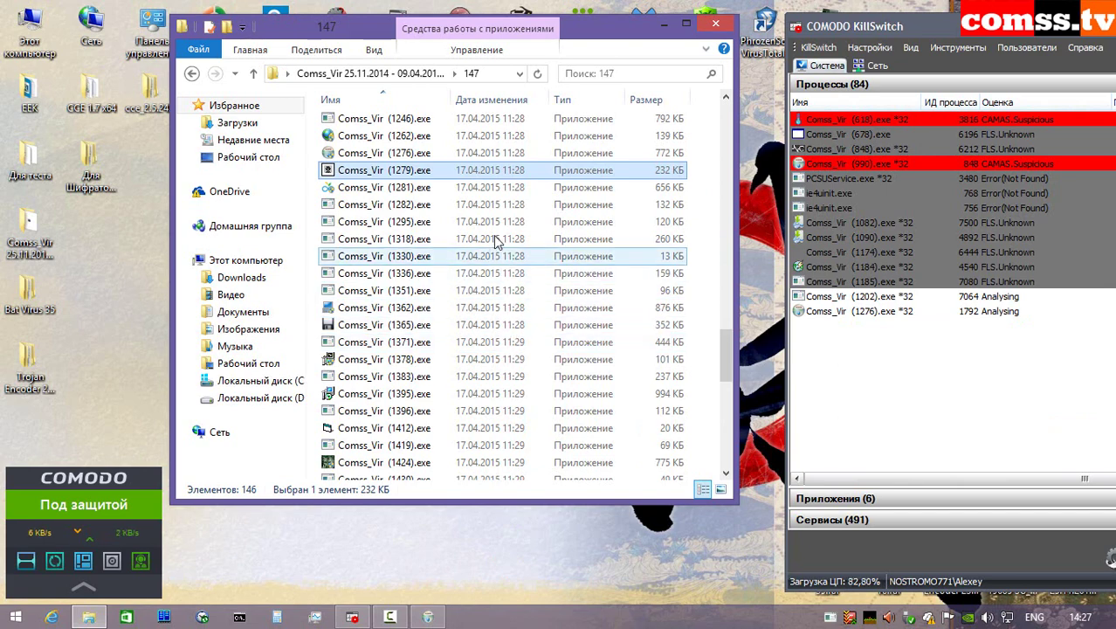
right_click(443, 187)
click(486, 290)
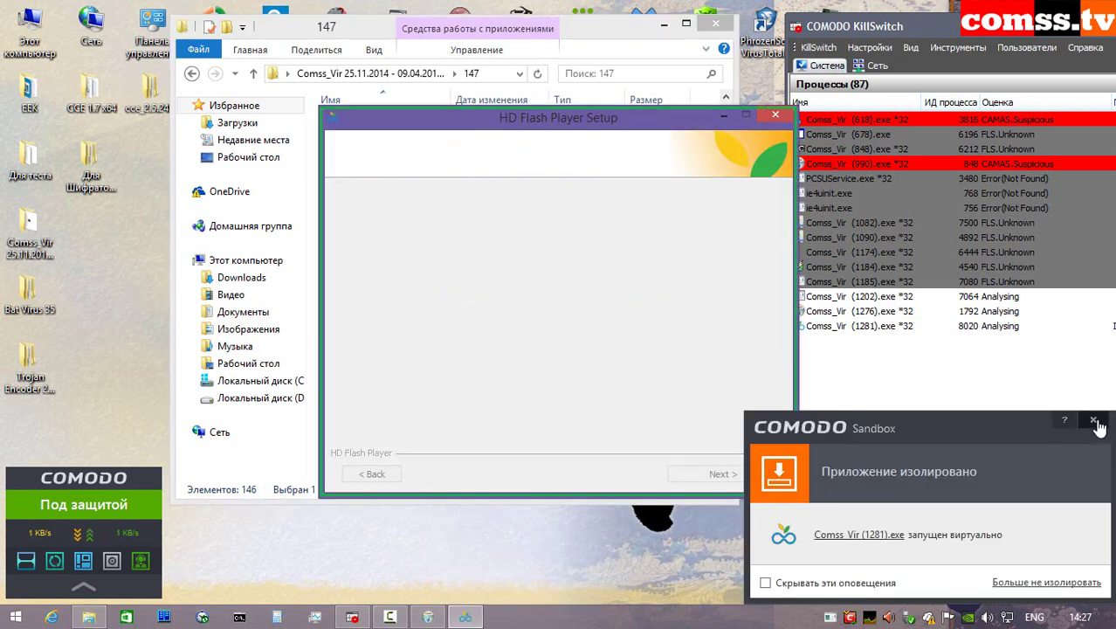
click(1097, 422)
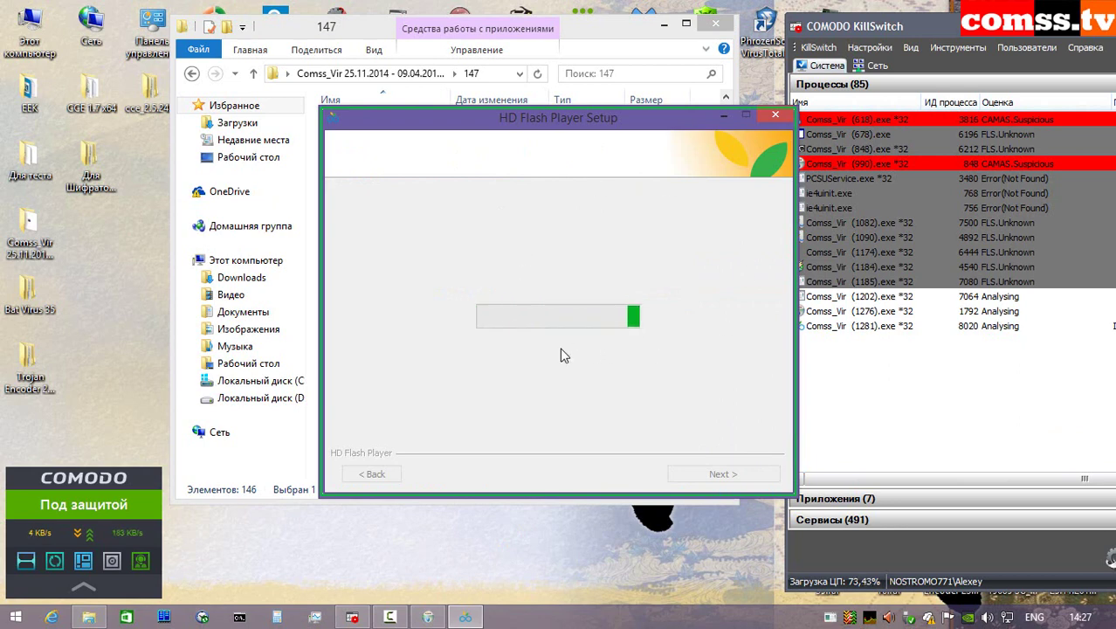
click(673, 393)
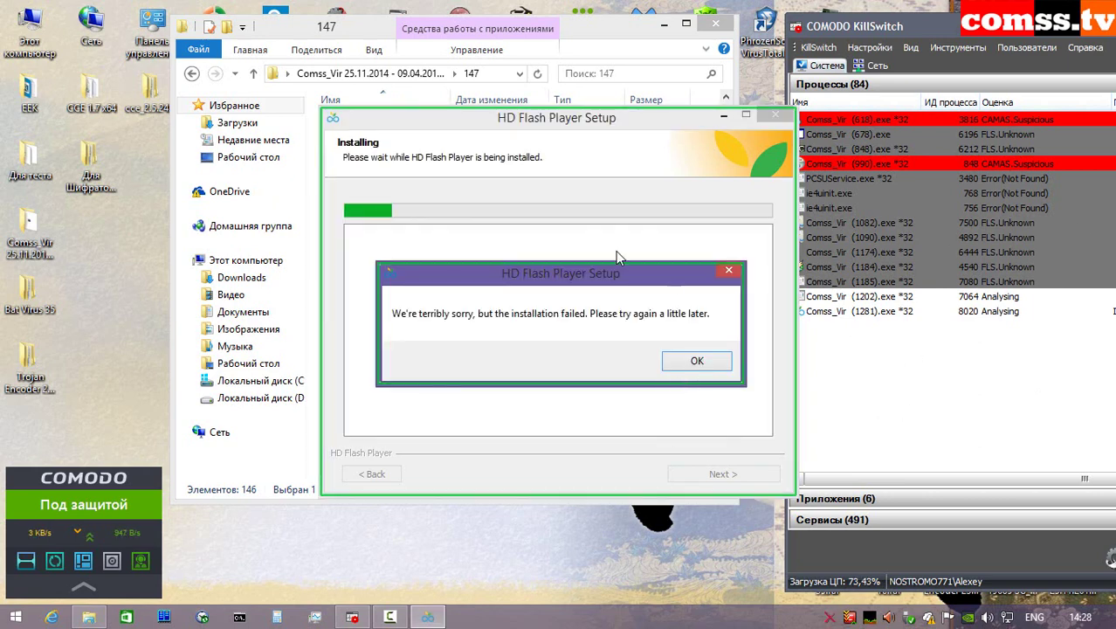
click(693, 360)
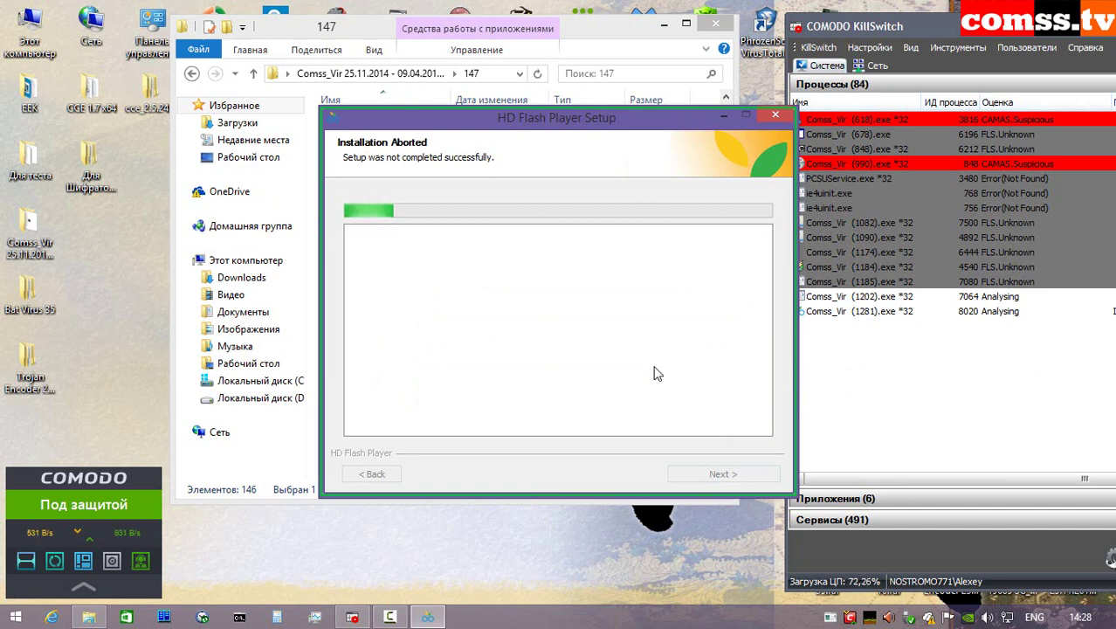
- Run Comss_Vir (1282).exe in the COMODO Sandbox, dismiss its isolation alert and run Comss_Vir (1295).exe the same way
right_click(420, 215)
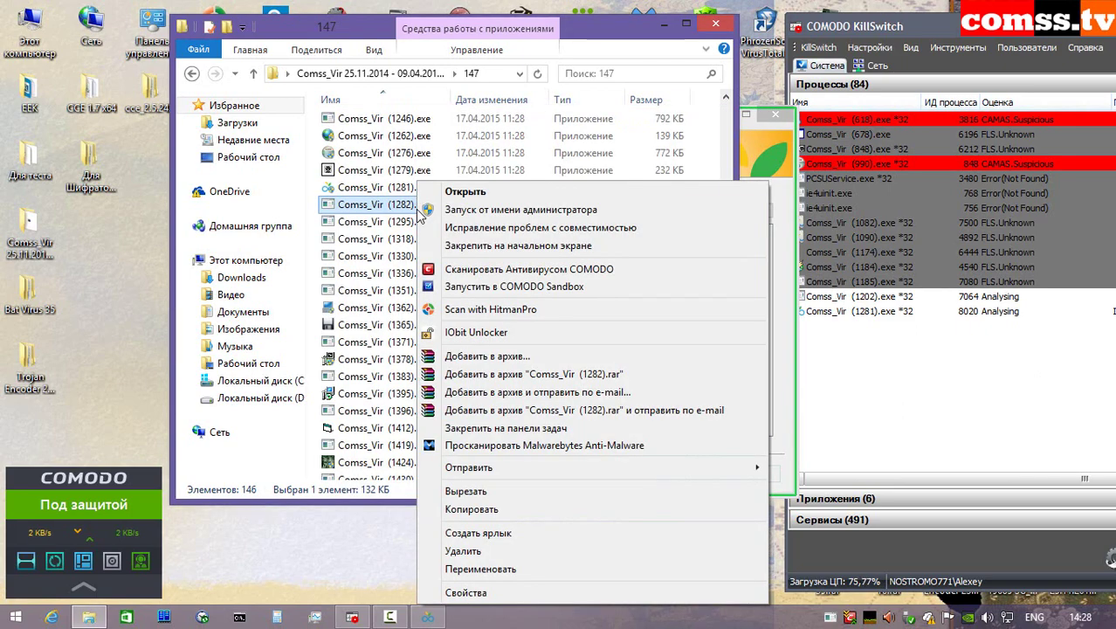
click(492, 287)
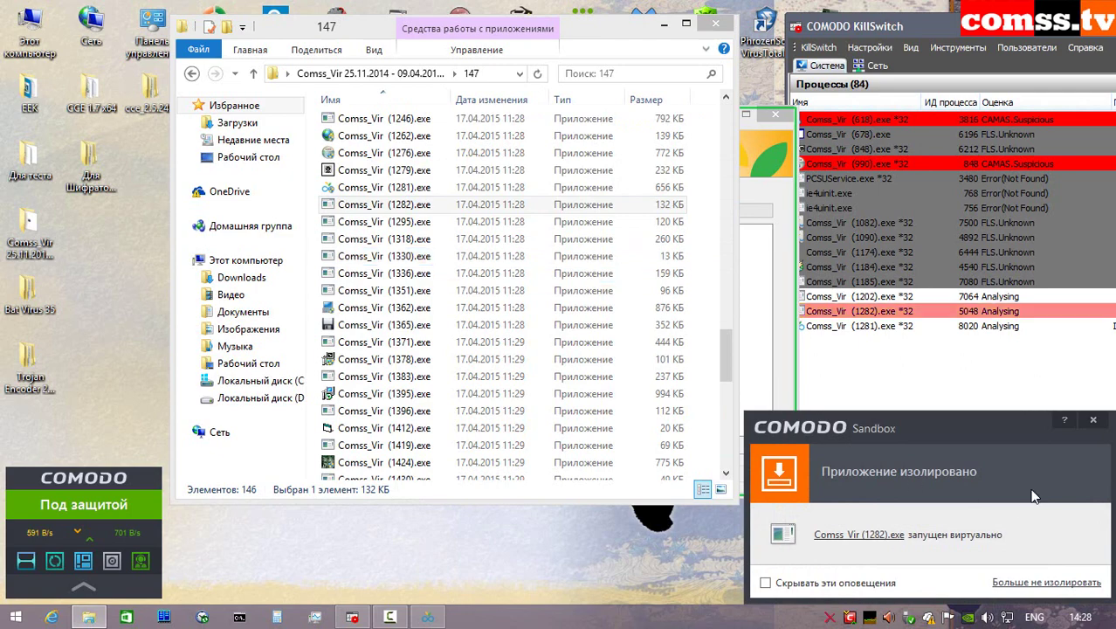
click(879, 437)
right_click(478, 221)
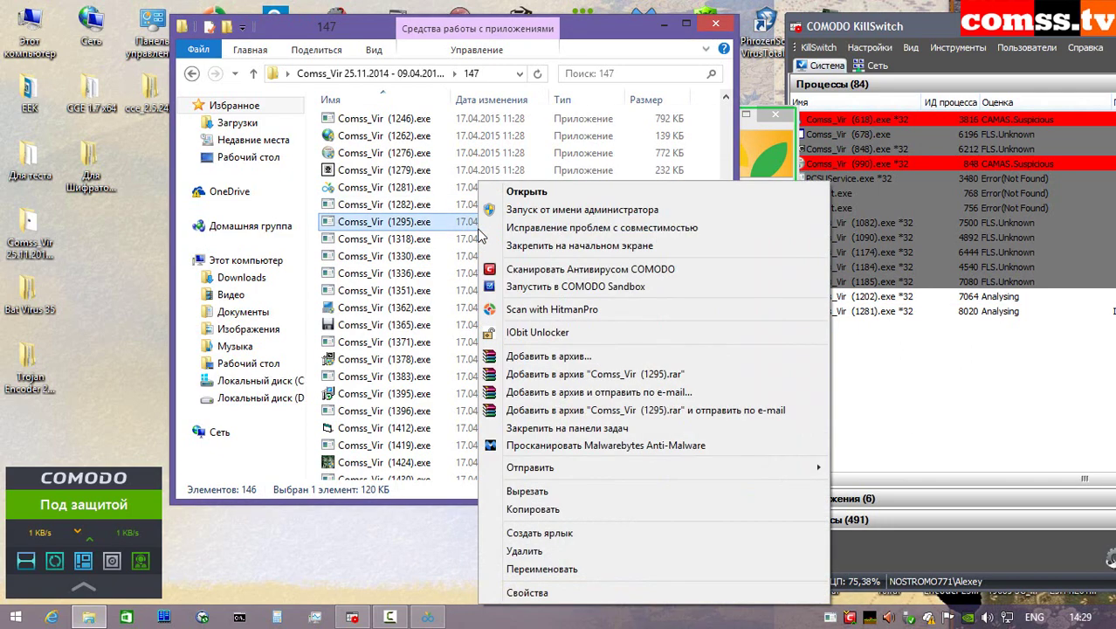
click(539, 289)
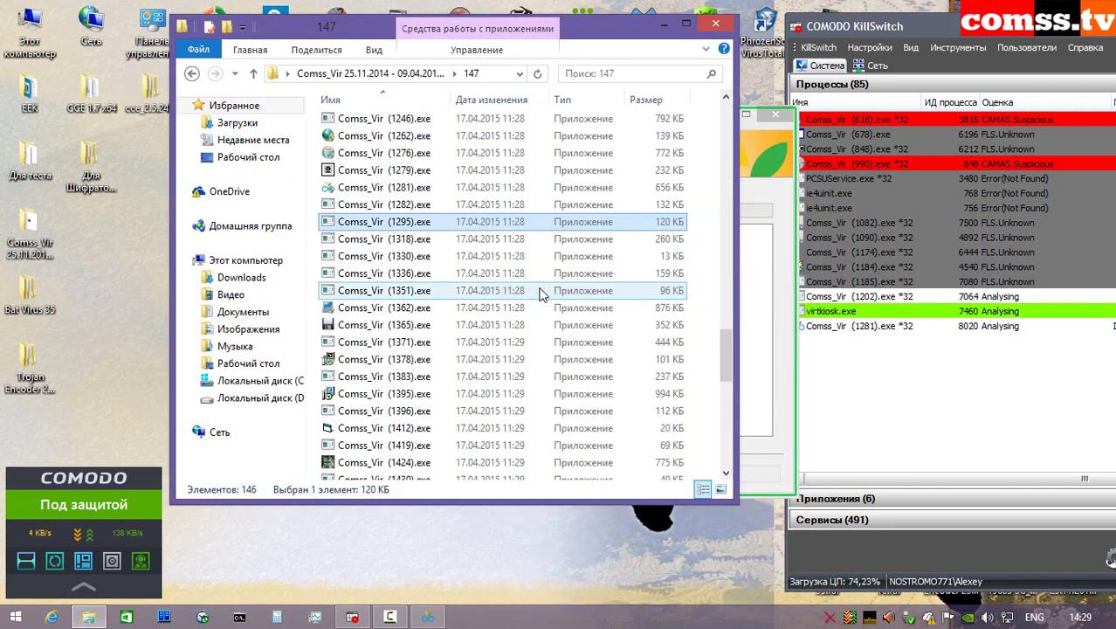
- Run Comss_Vir (1318).exe in the COMODO Sandbox, dismiss its alert and close the crashed program
click(441, 247)
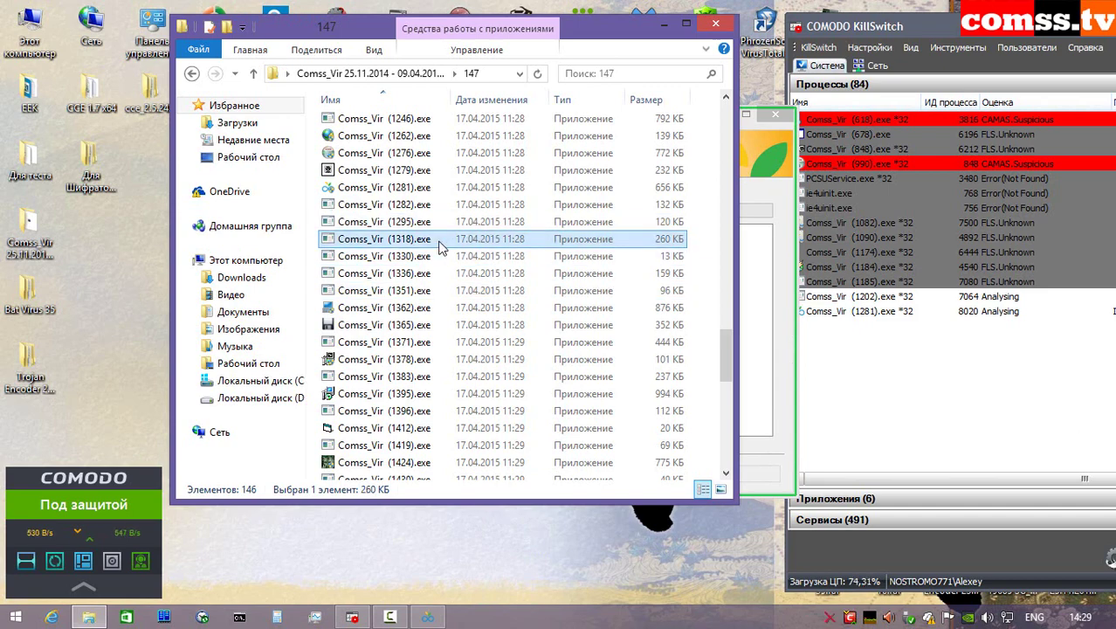
right_click(441, 247)
click(537, 289)
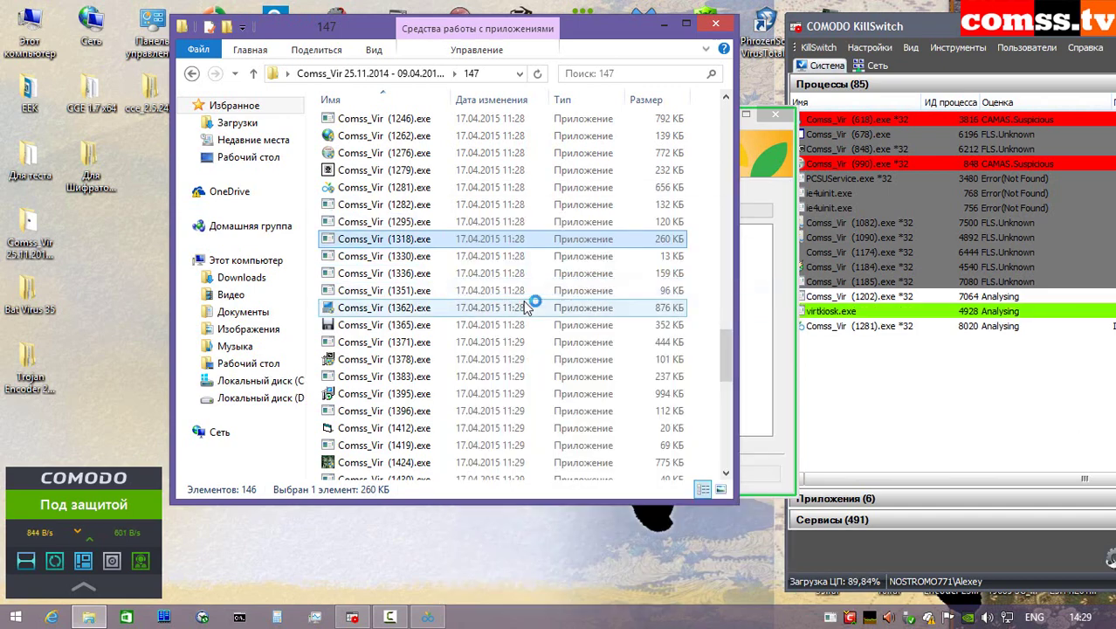
click(1100, 434)
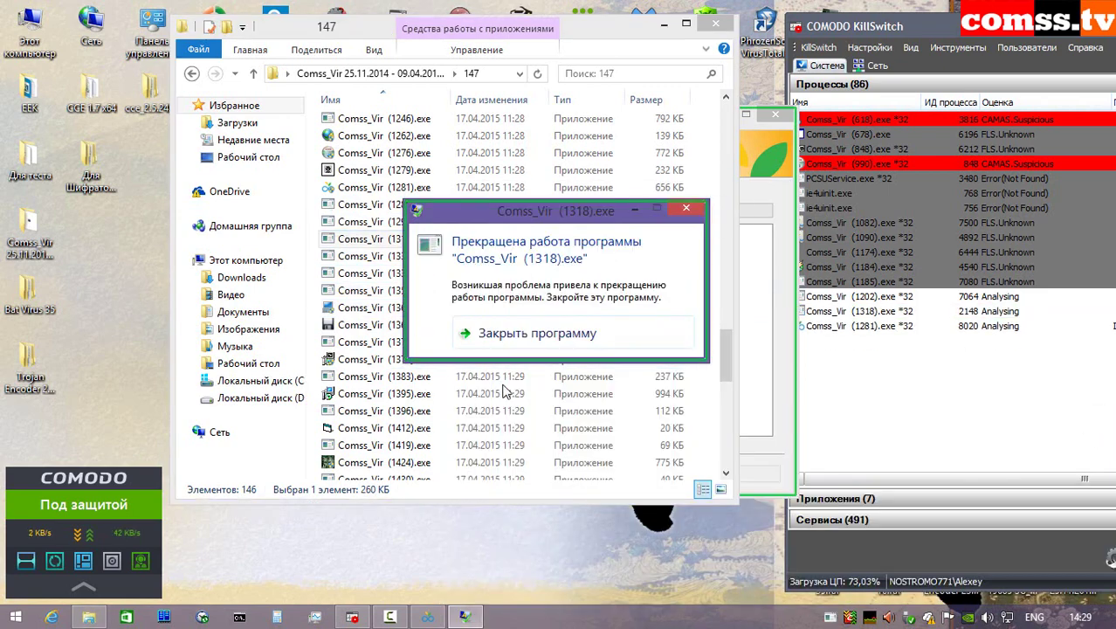
click(546, 340)
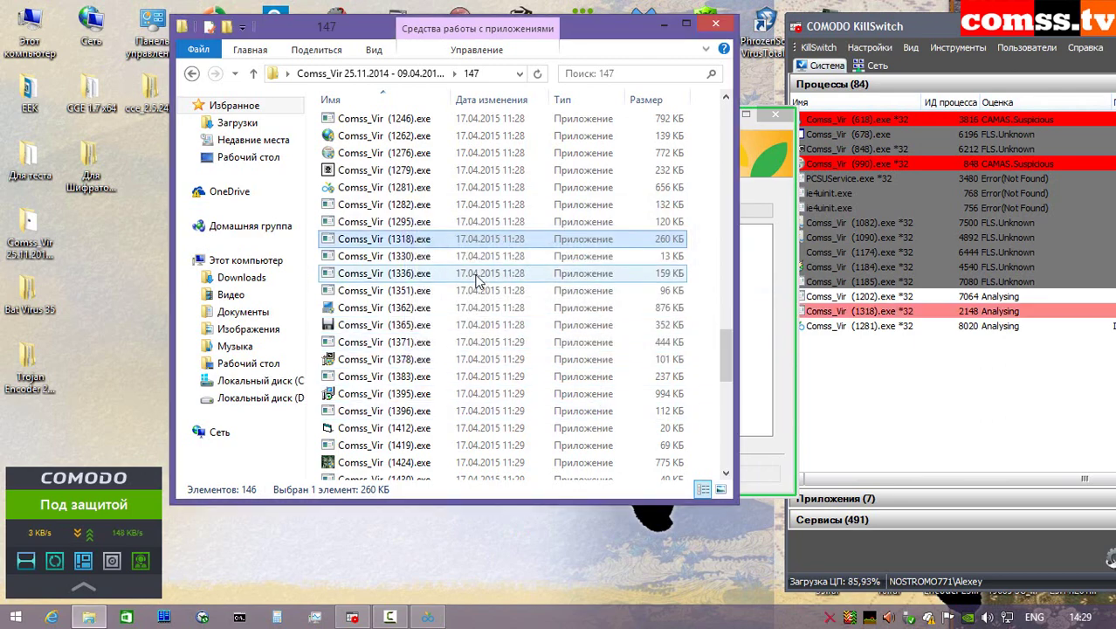
- Run Comss_Vir (1330).exe, Comss_Vir (1336).exe and Comss_Vir (1351).exe in the COMODO Sandbox
right_click(461, 256)
click(515, 286)
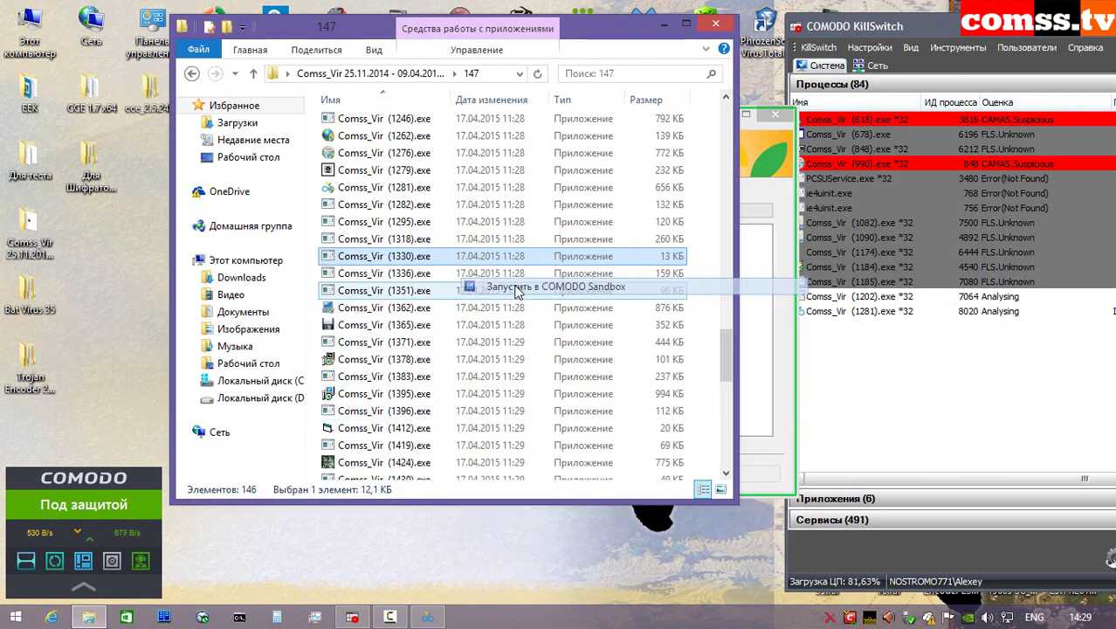
right_click(479, 273)
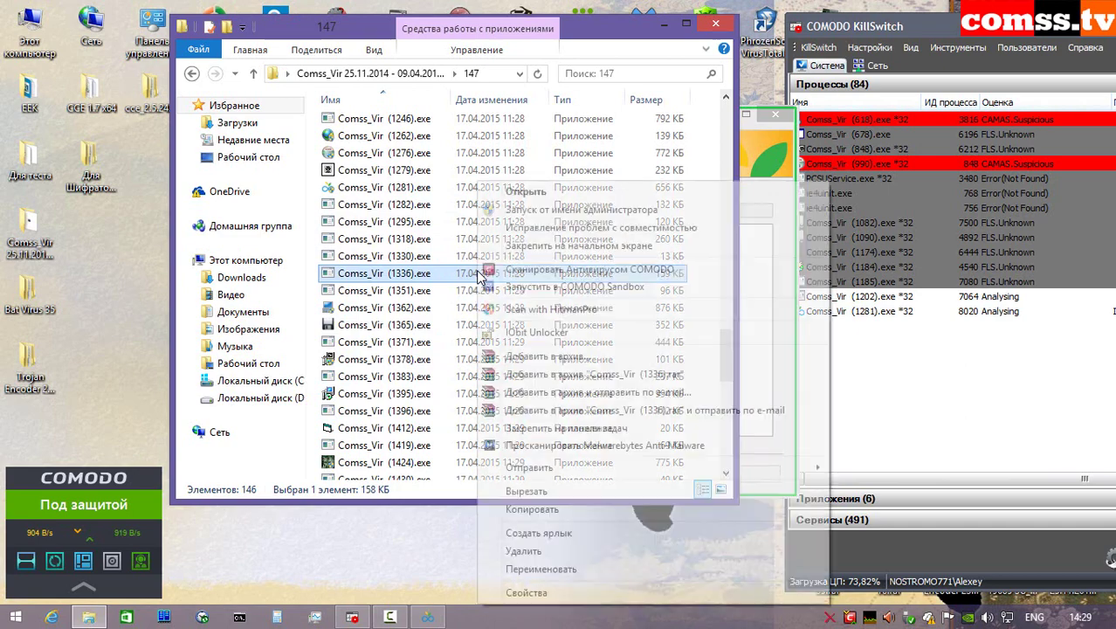
click(543, 287)
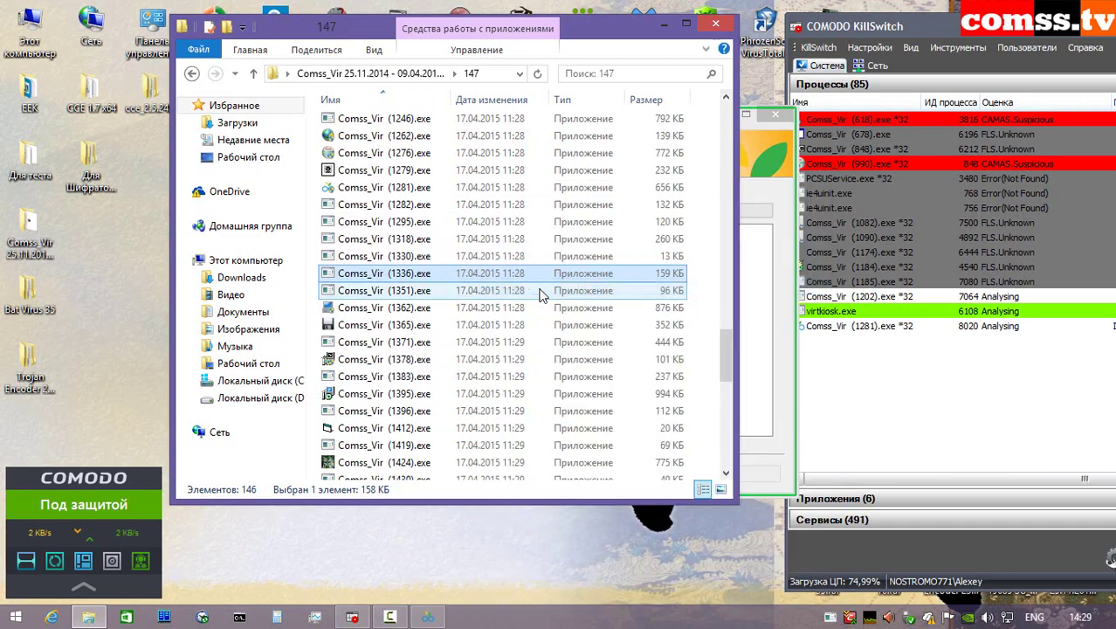
right_click(504, 294)
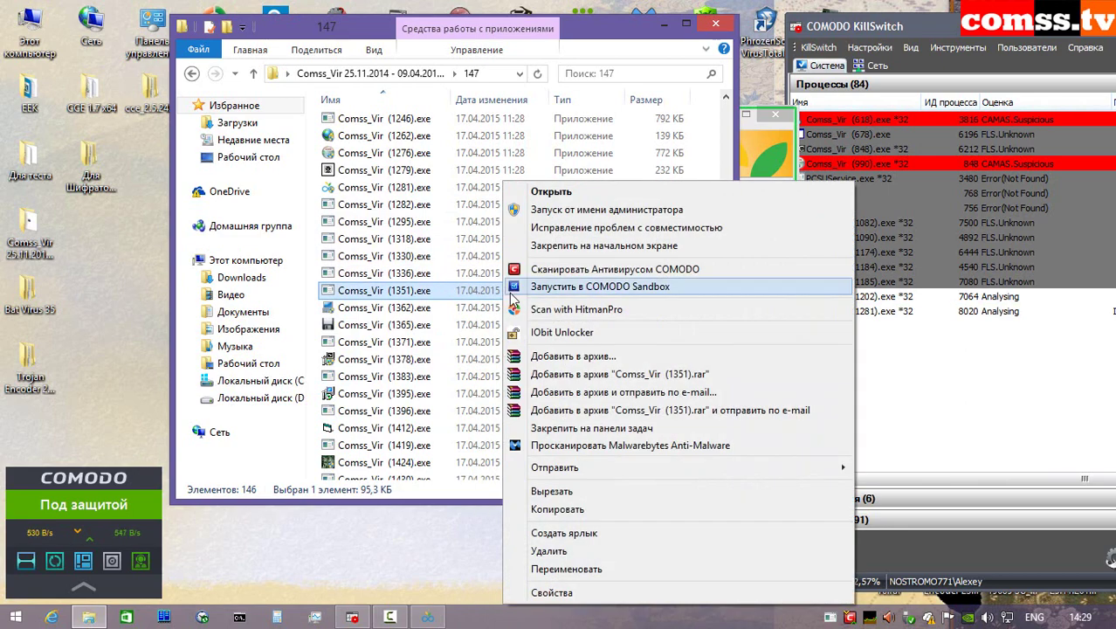
- Run Comss_Vir (1351).exe and Comss_Vir (1362).exe in the COMODO Sandbox, dismissing the sandbox and antivirus alerts
click(541, 289)
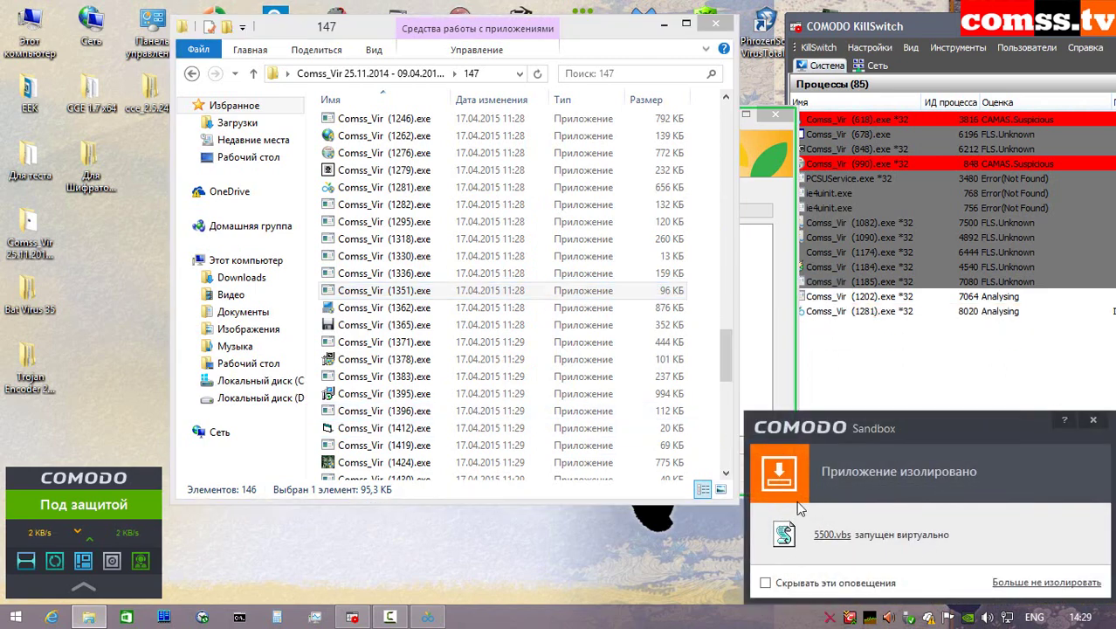
click(1093, 419)
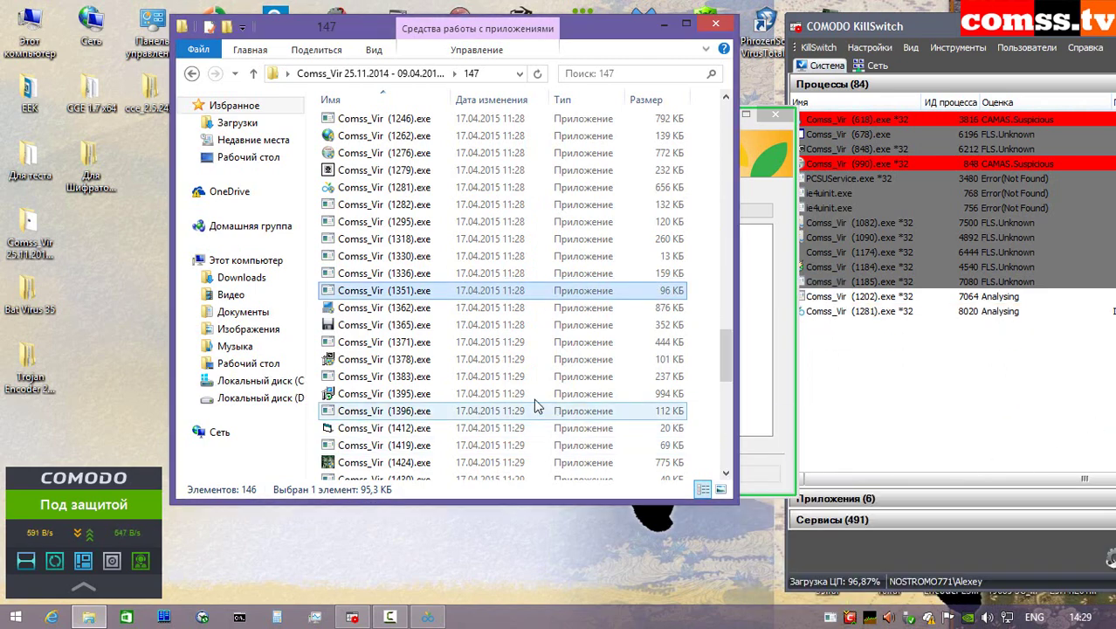
right_click(478, 309)
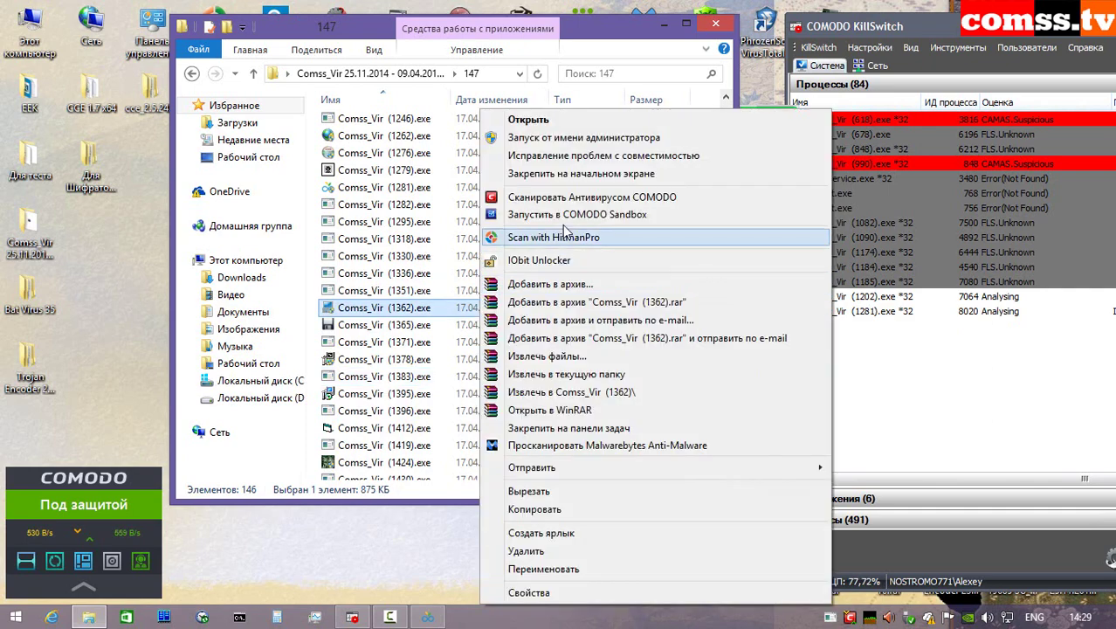
click(567, 218)
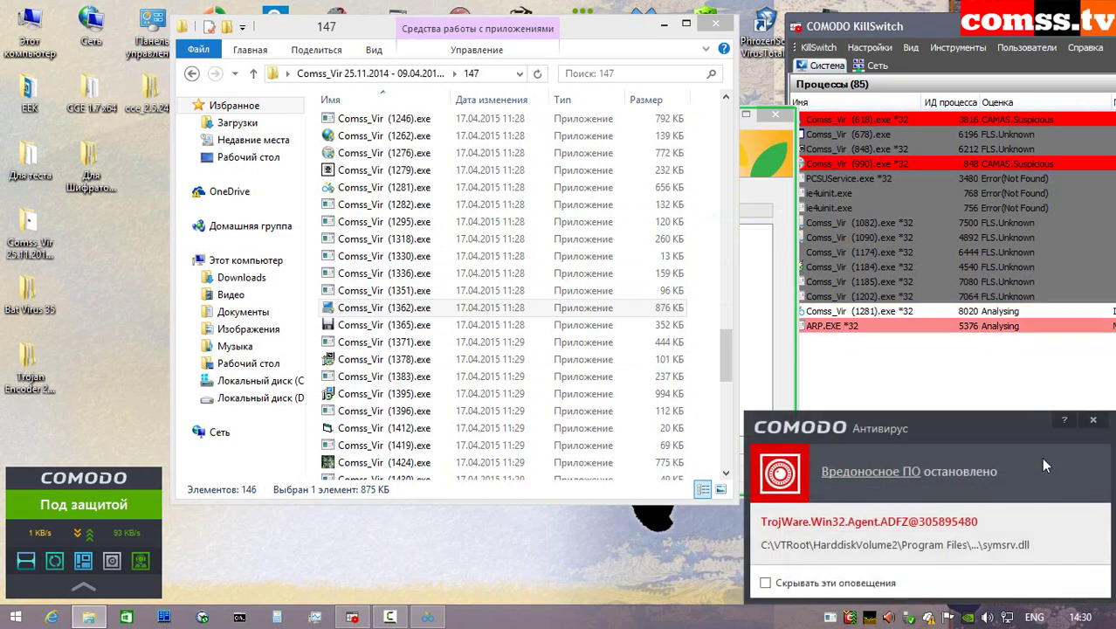
click(1093, 421)
click(1093, 423)
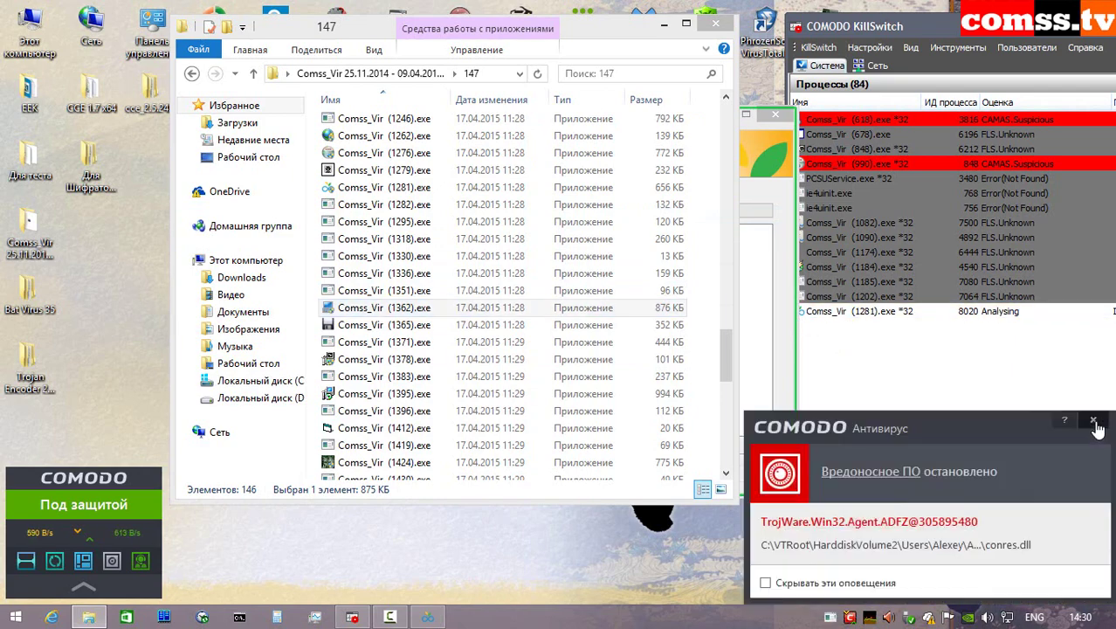
click(1093, 423)
click(1094, 421)
click(1095, 422)
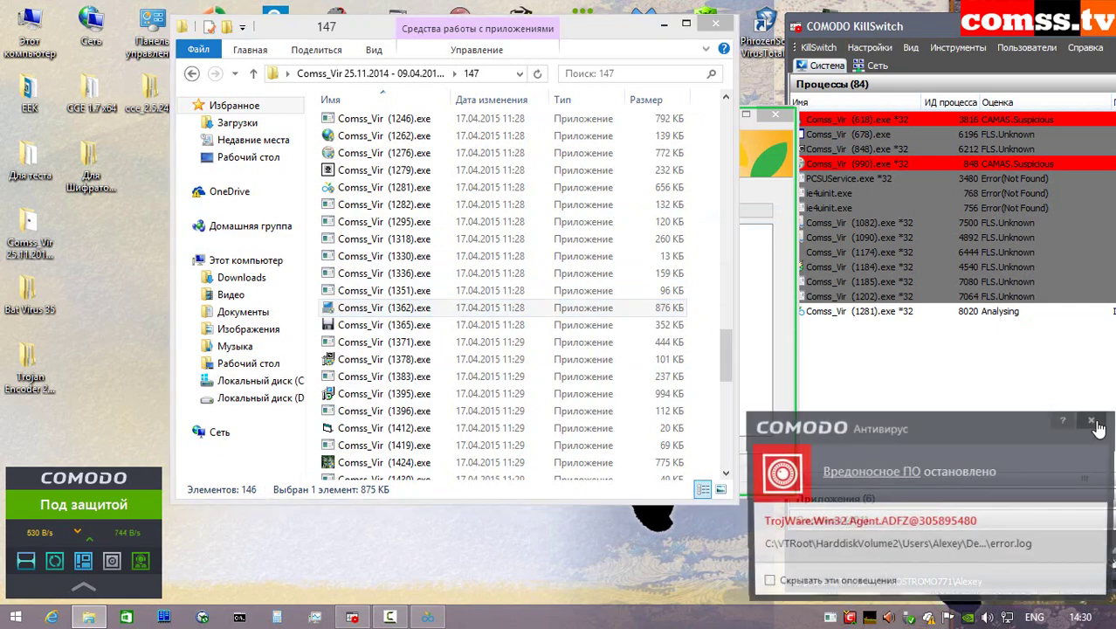
click(1095, 423)
- Run Comss_Vir (1365).exe in the COMODO Sandbox and close the leftover green-framed window behind the file list
right_click(369, 325)
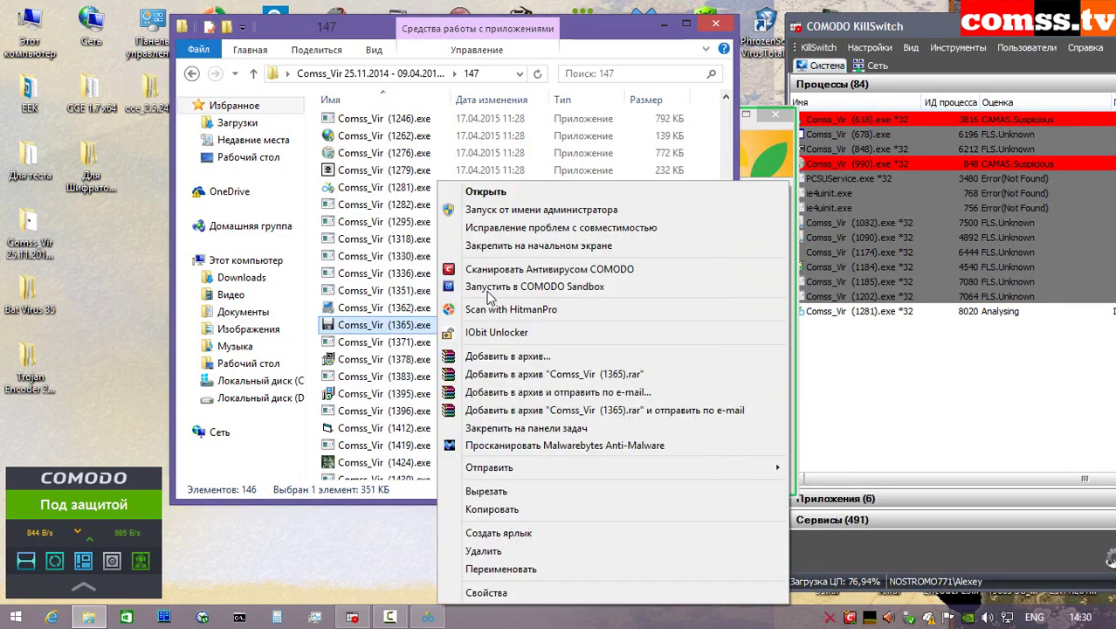
click(476, 297)
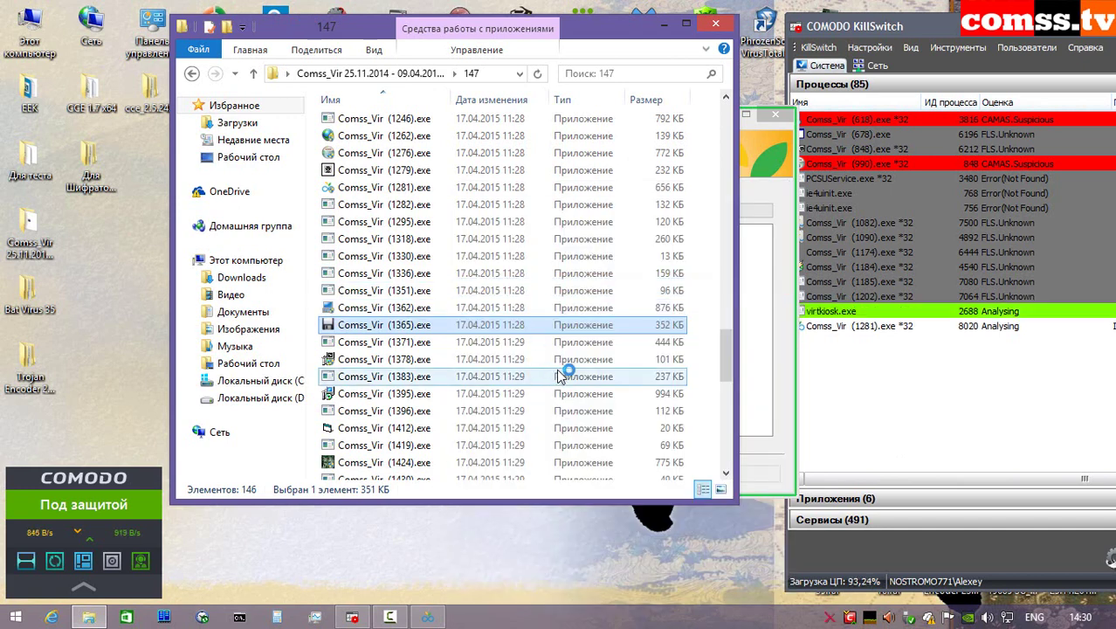
click(1095, 423)
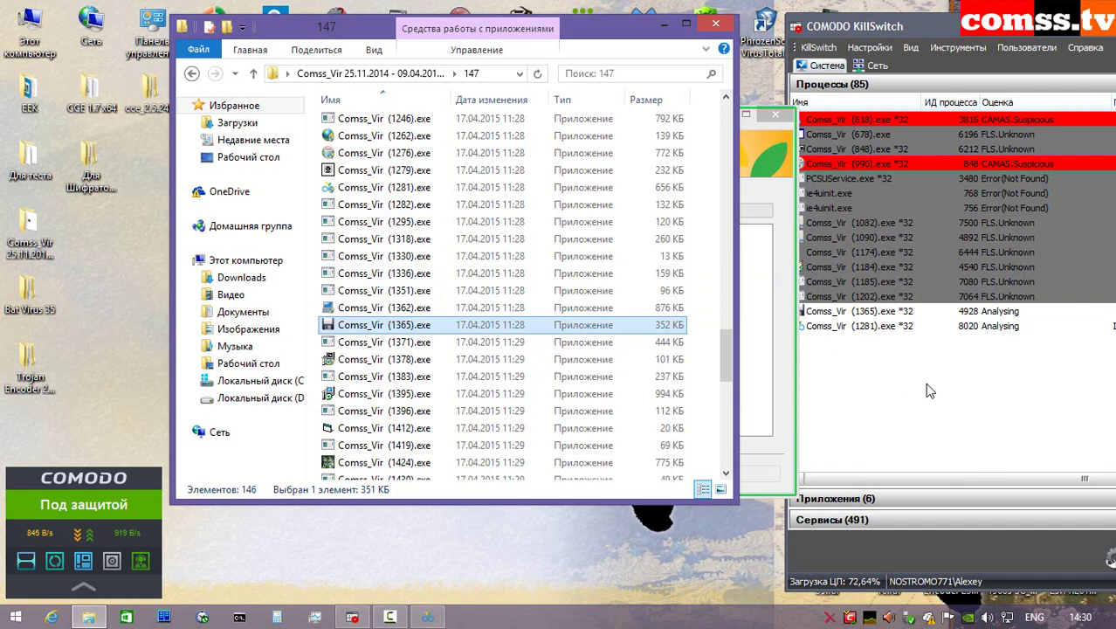
click(774, 115)
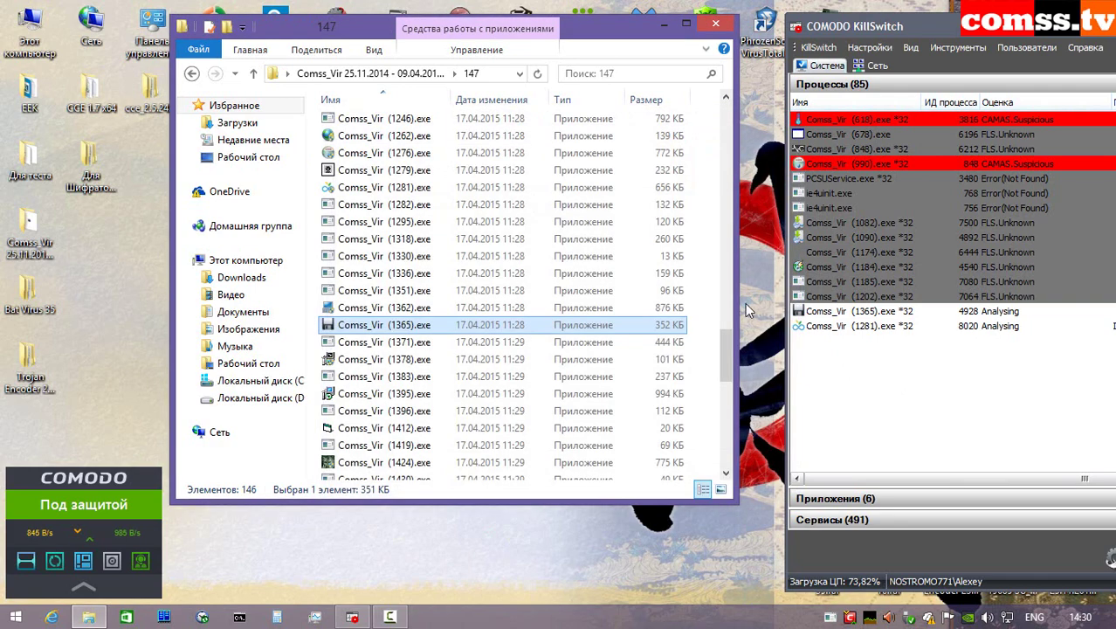
- Run Comss_Vir (1371).exe in the COMODO Sandbox, dismiss its application error and close the crashed program
click(445, 343)
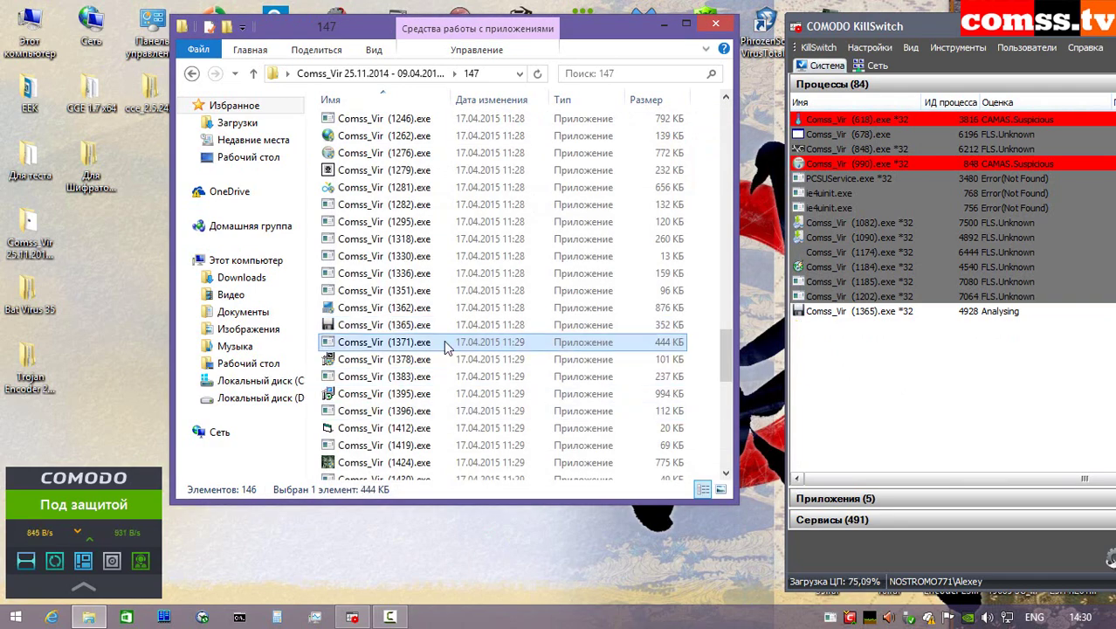
right_click(444, 345)
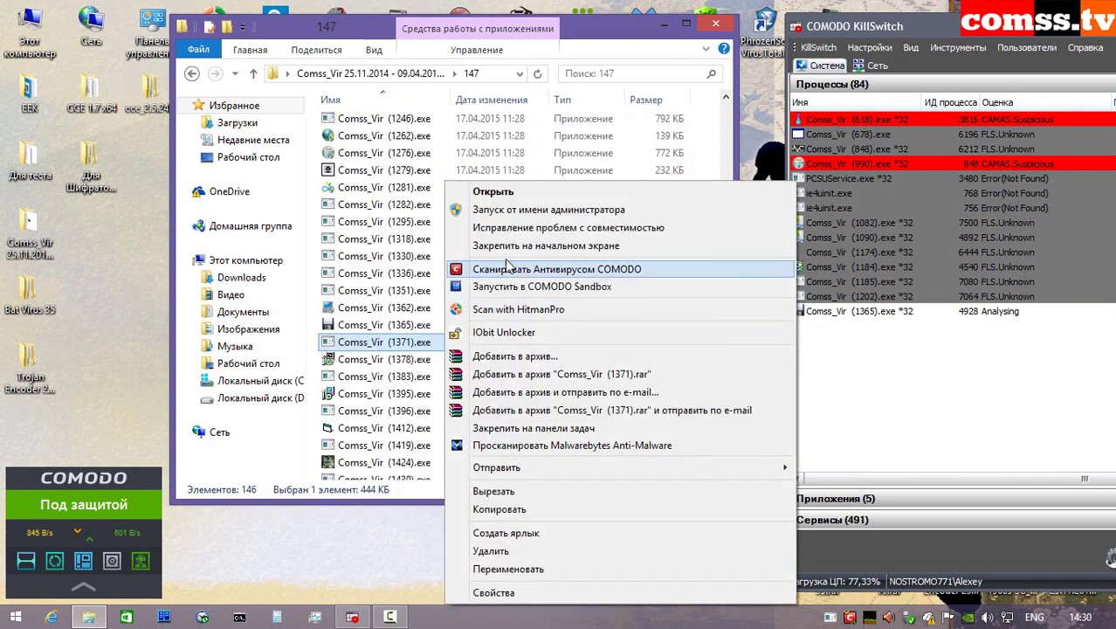
click(511, 290)
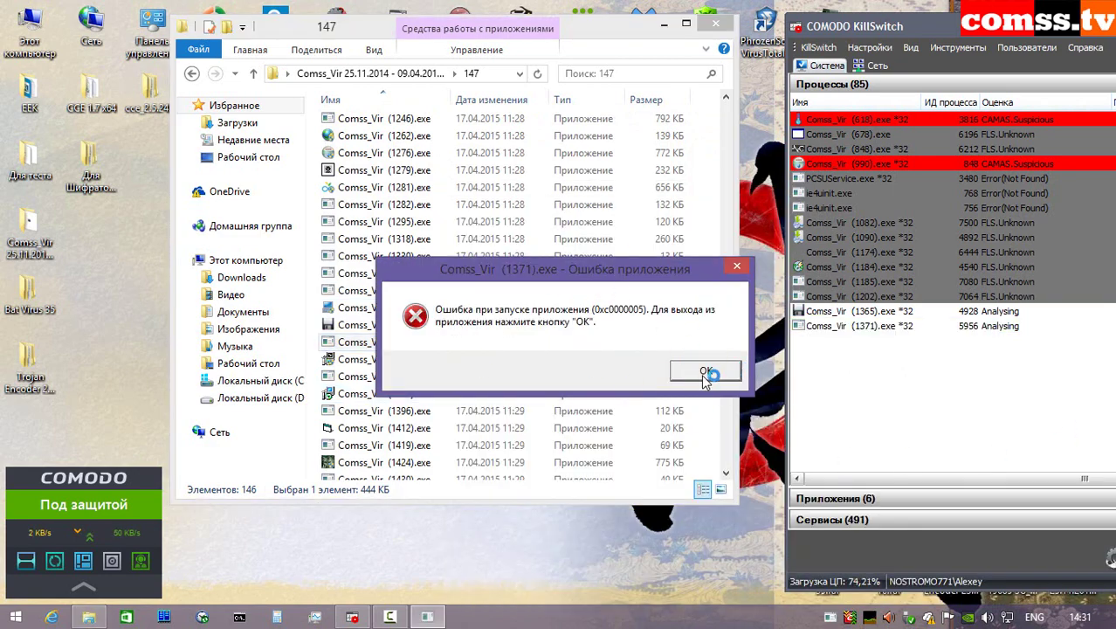
click(704, 372)
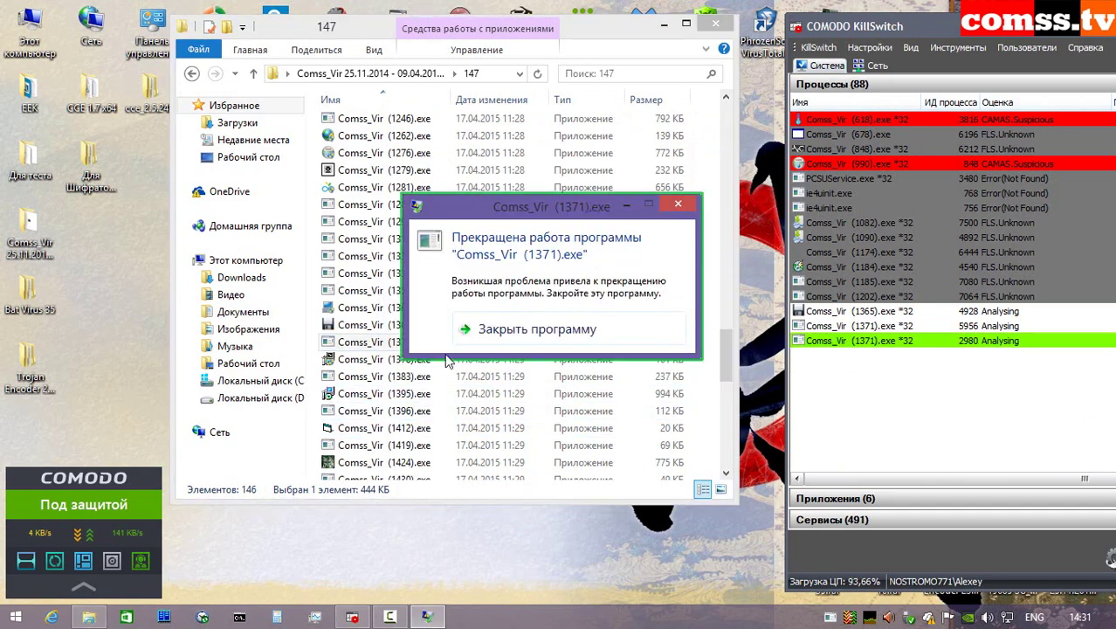
click(546, 329)
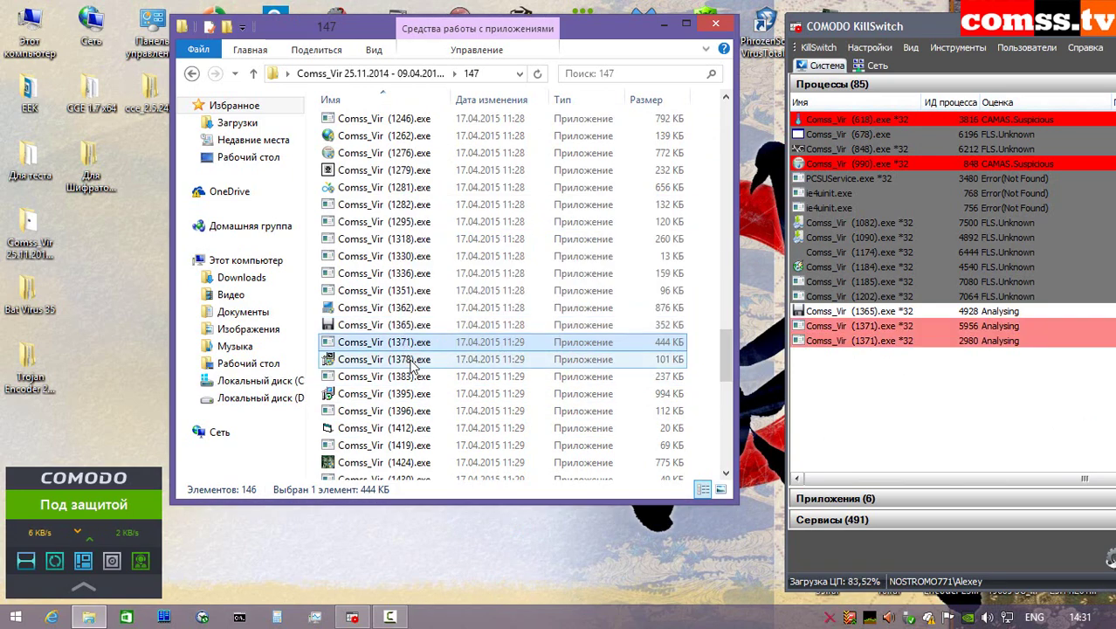
- Run Comss_Vir (1378).exe and Comss_Vir (1383).exe in the COMODO Sandbox and dismiss the isolation notice
right_click(413, 363)
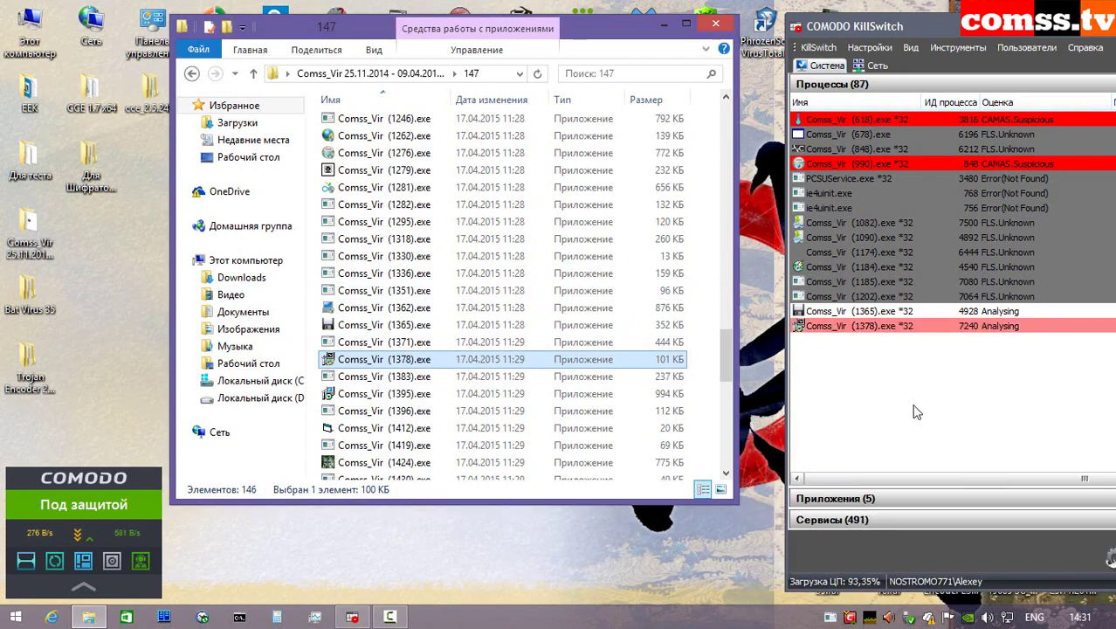
right_click(428, 378)
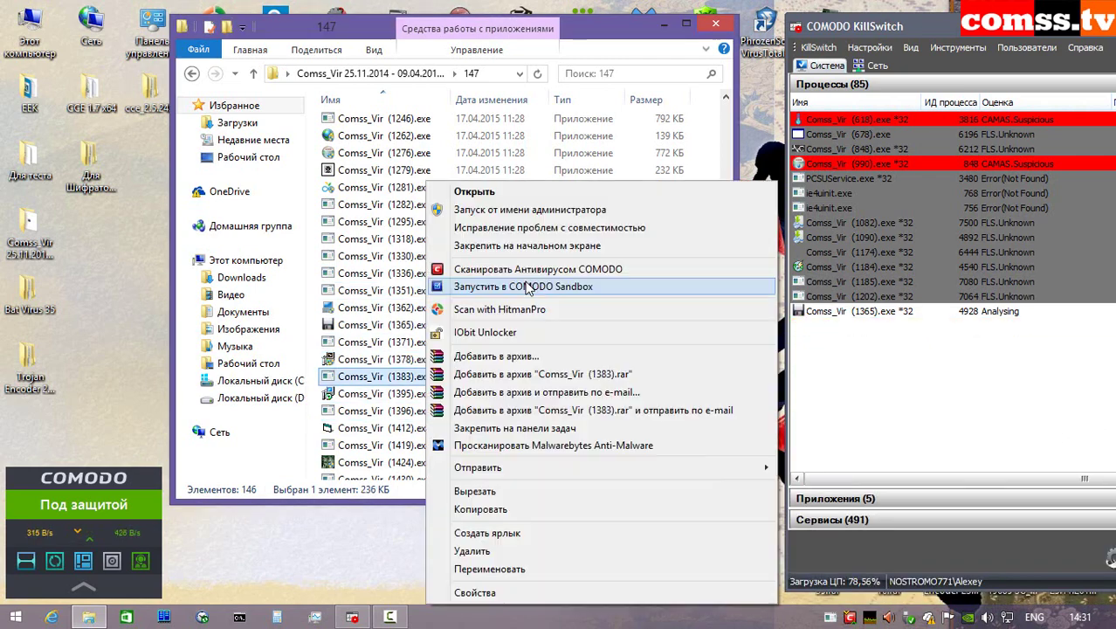
click(527, 288)
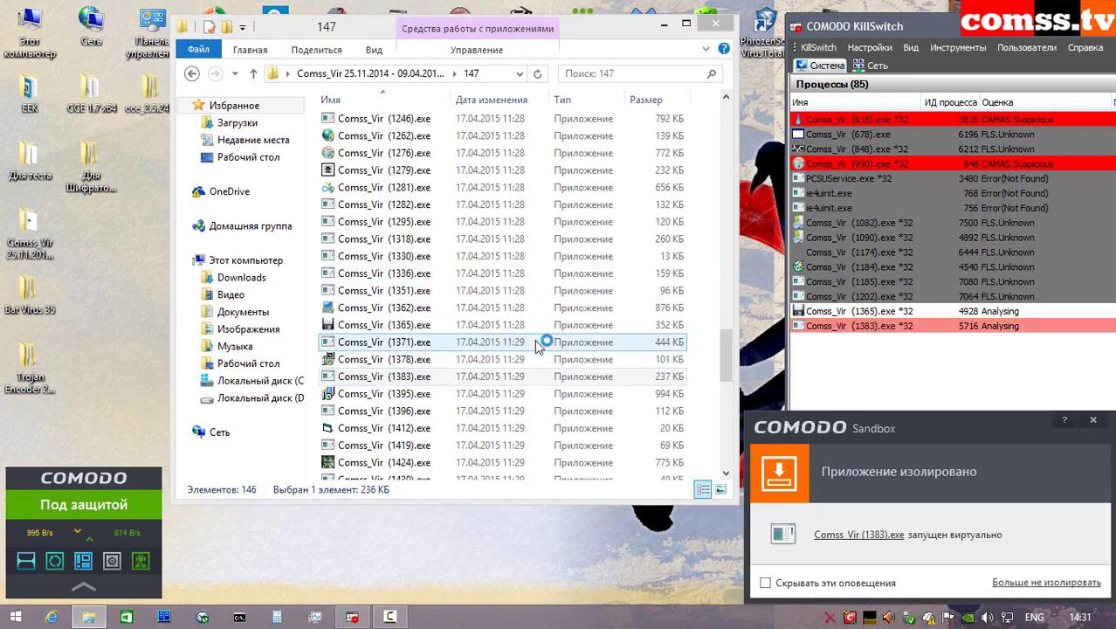
click(1092, 420)
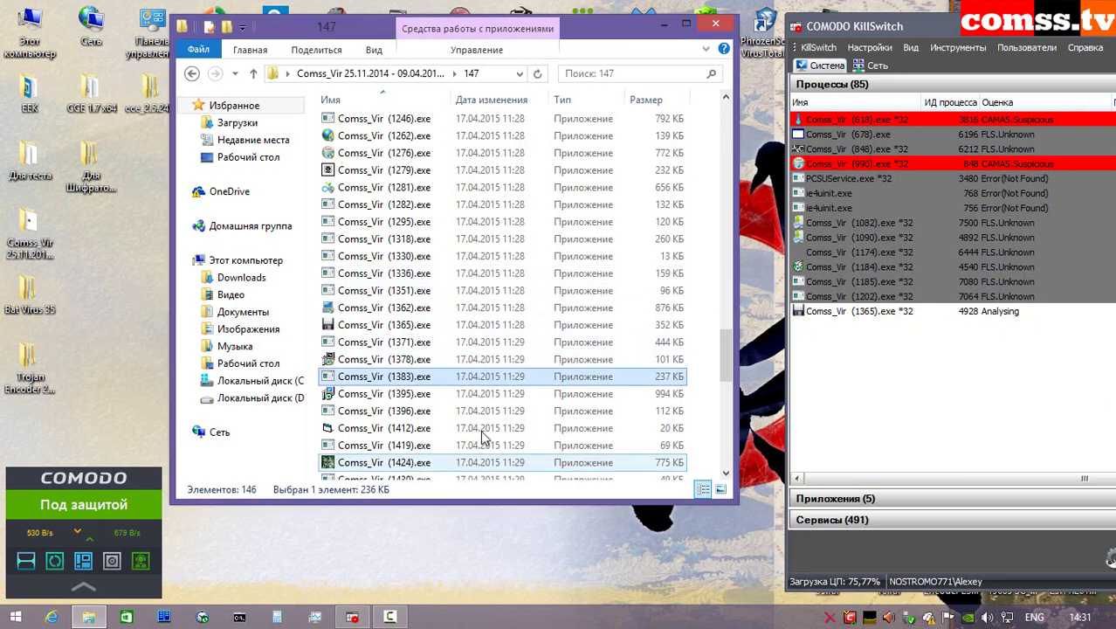
- Run Comss_Vir (1395).exe in the COMODO Sandbox and dismiss its setup error
right_click(449, 398)
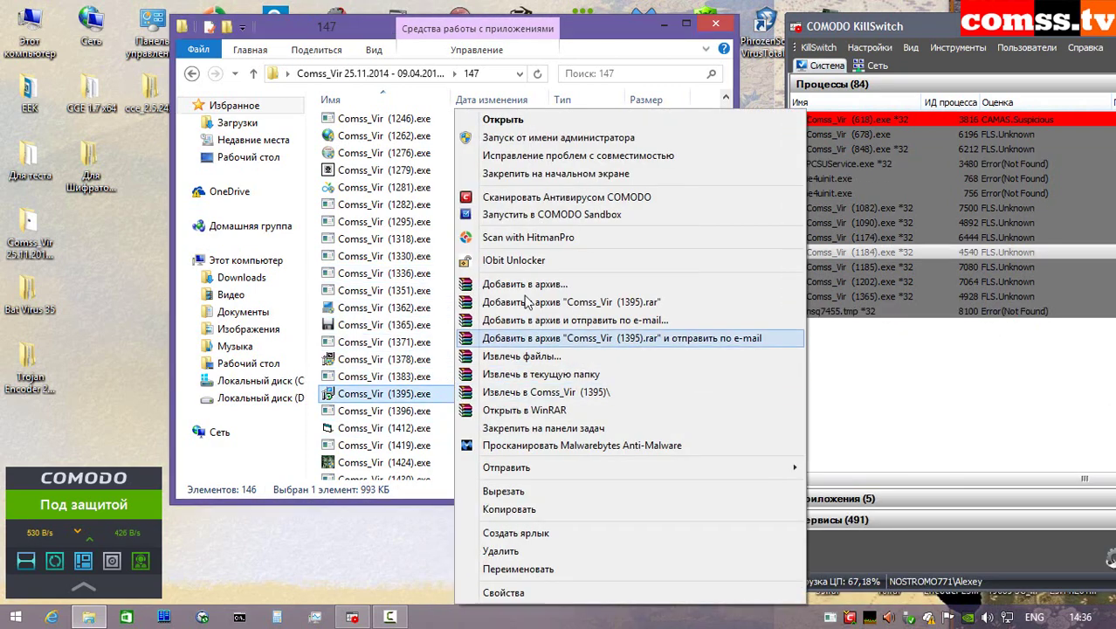
click(526, 215)
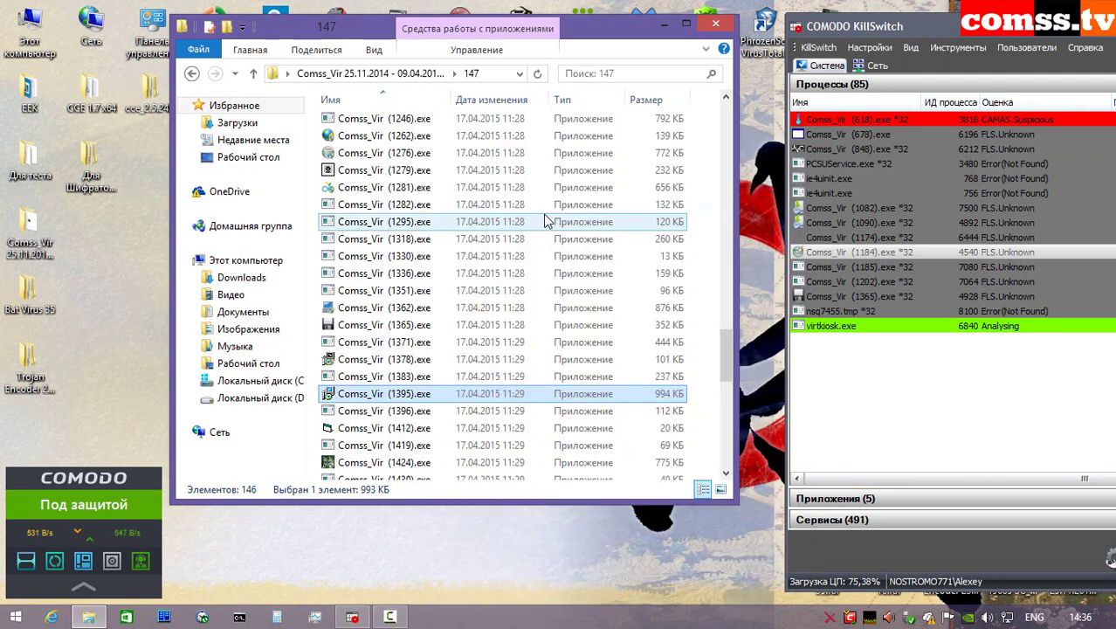
click(1095, 422)
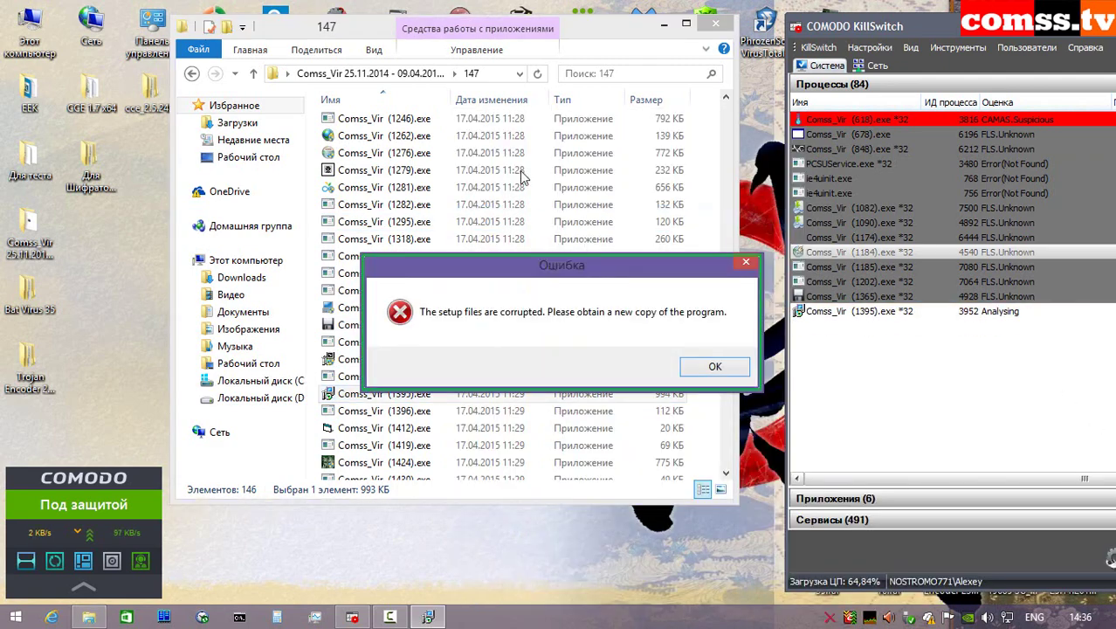
click(735, 371)
- Run Comss_Vir (1396).exe in the COMODO Sandbox and close the crashed program
right_click(435, 410)
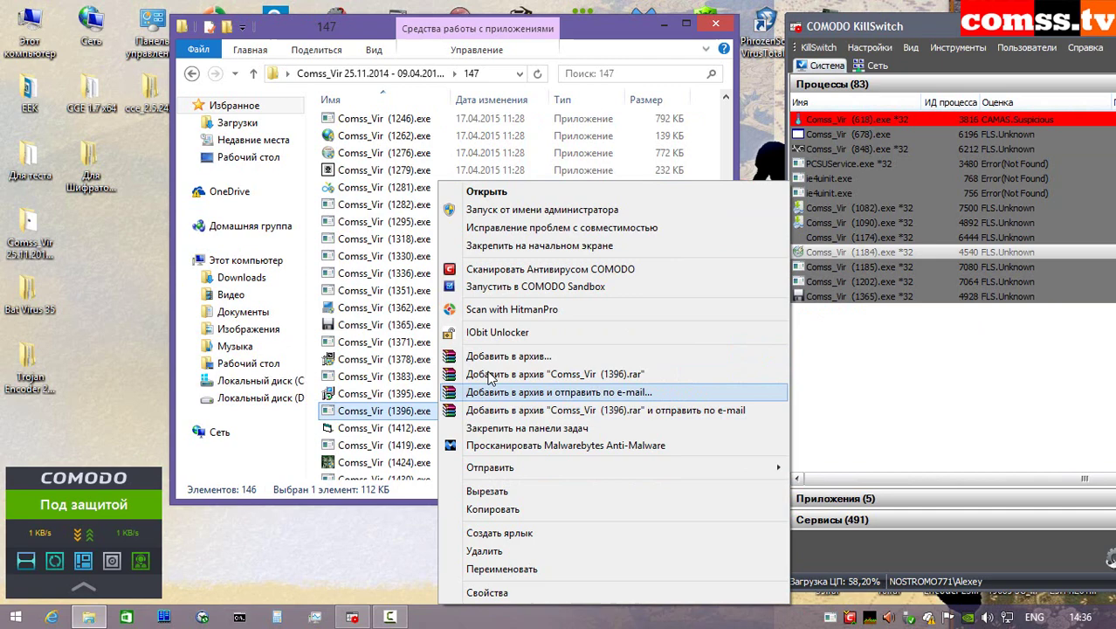
click(494, 287)
click(1095, 420)
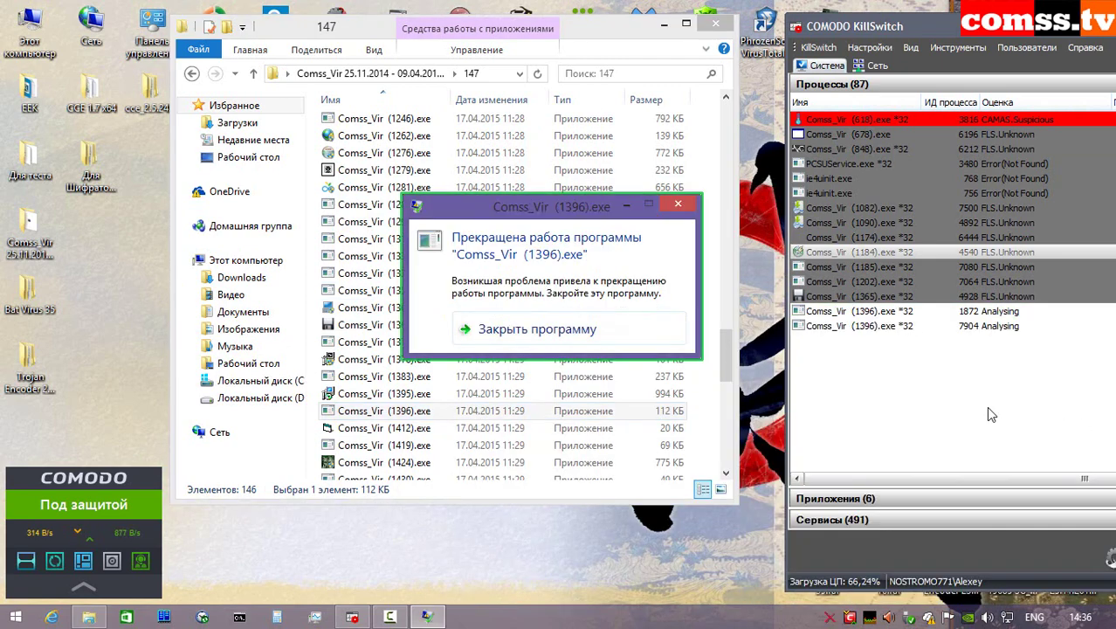
click(533, 329)
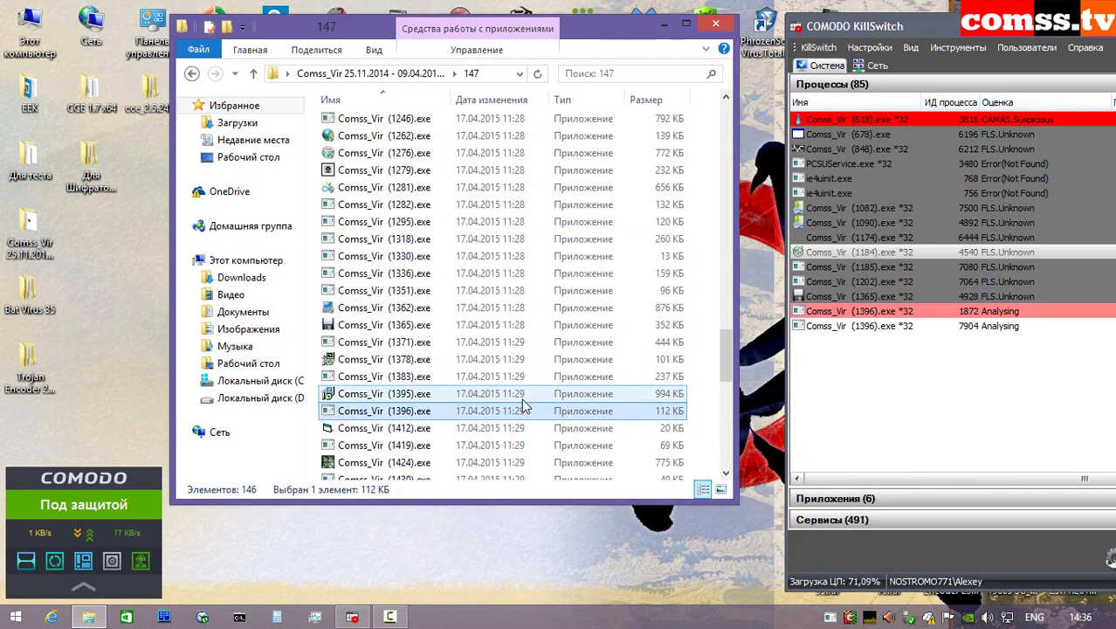
- Run Comss_Vir (1412).exe in the COMODO Sandbox and dismiss the isolation notice
right_click(509, 434)
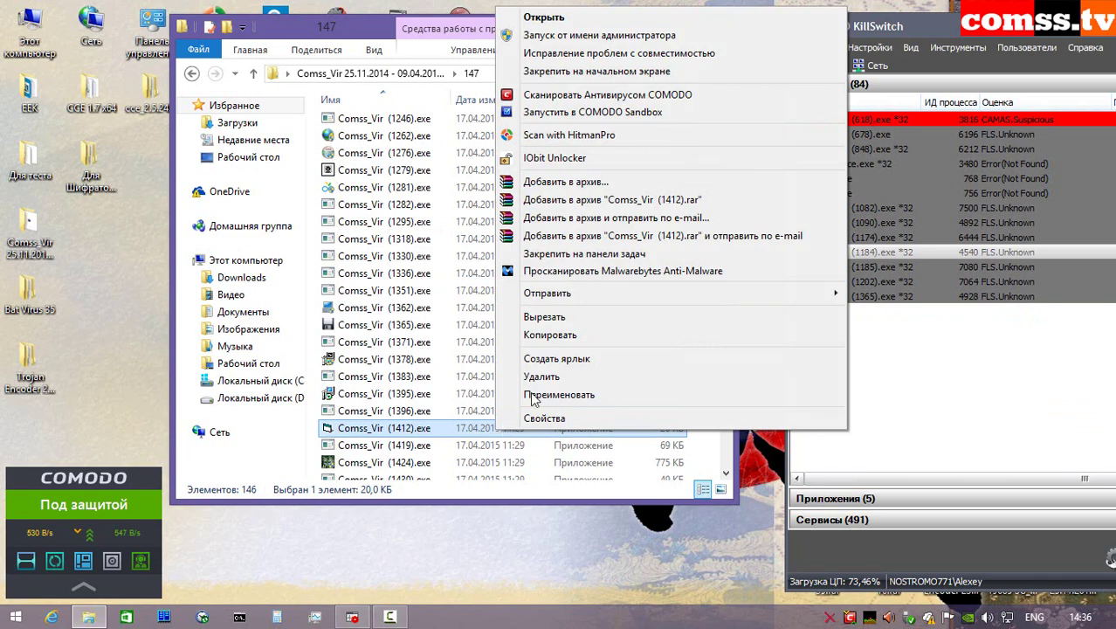
click(589, 116)
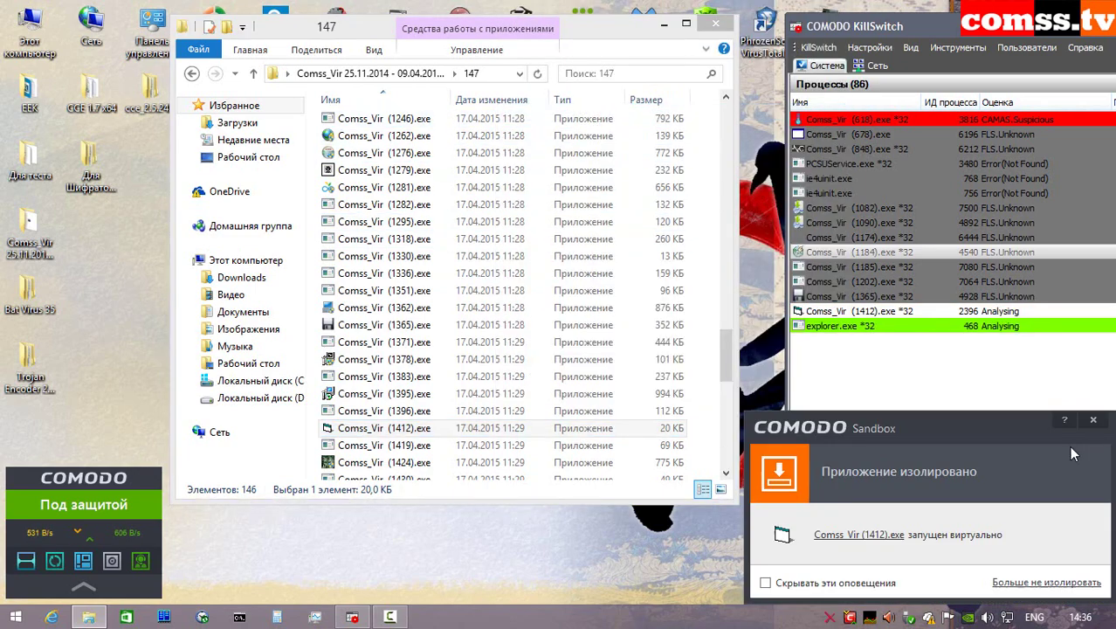
click(1092, 422)
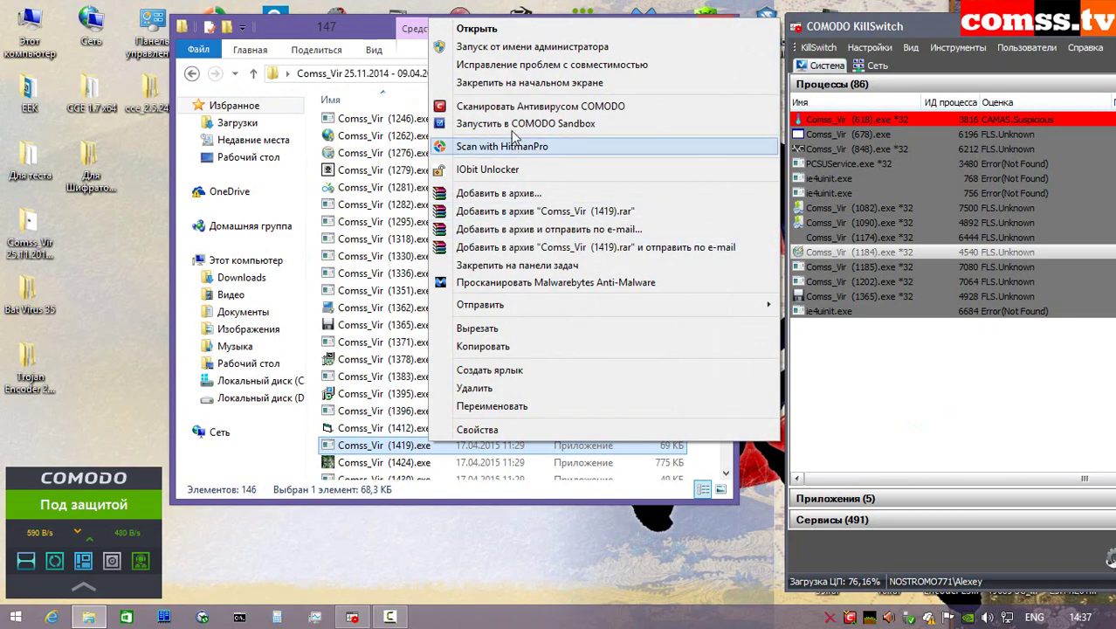
- Run Comss_Vir (1419).exe and Comss_Vir (1424).exe in the COMODO Sandbox, dismissing the sandbox and antivirus alerts
click(515, 127)
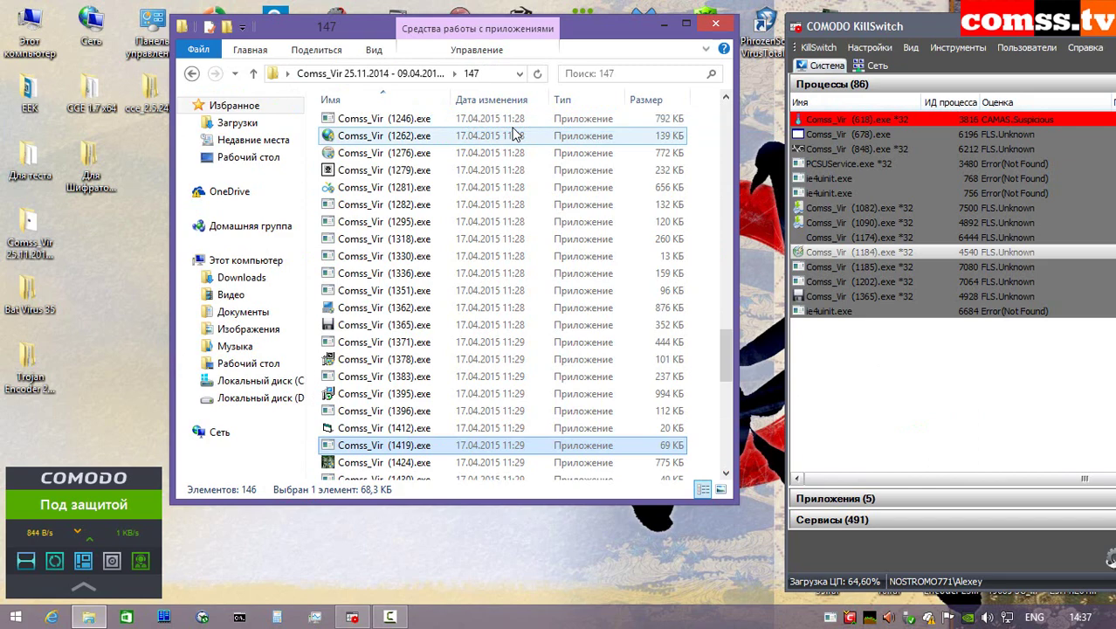
scroll(729, 375, down, 1)
drag(729, 376, 729, 414)
right_click(446, 149)
click(507, 253)
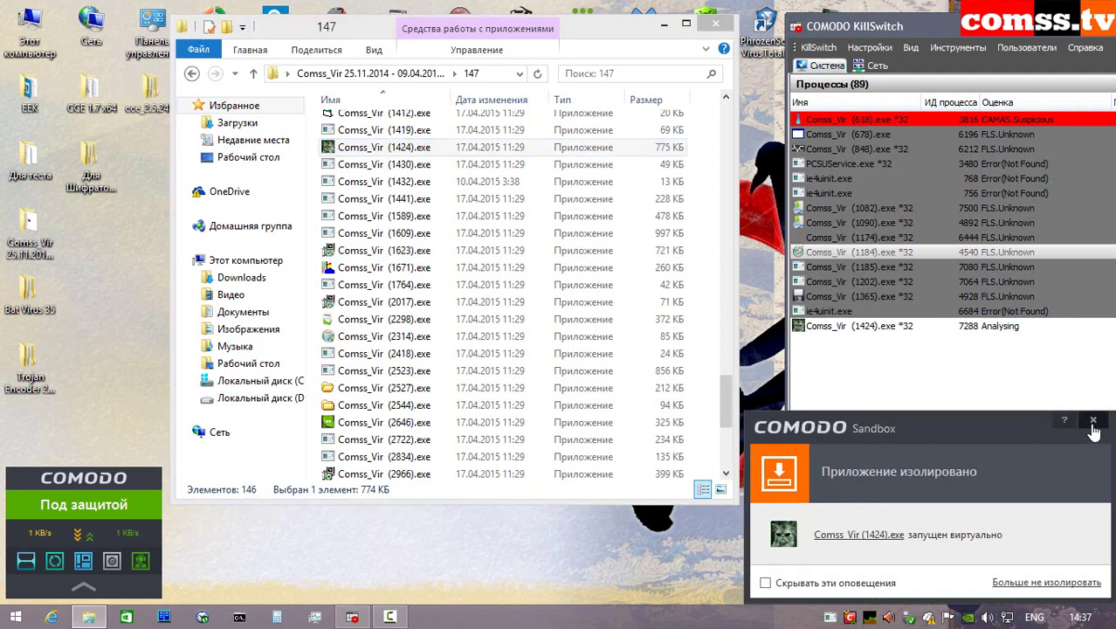
click(1093, 421)
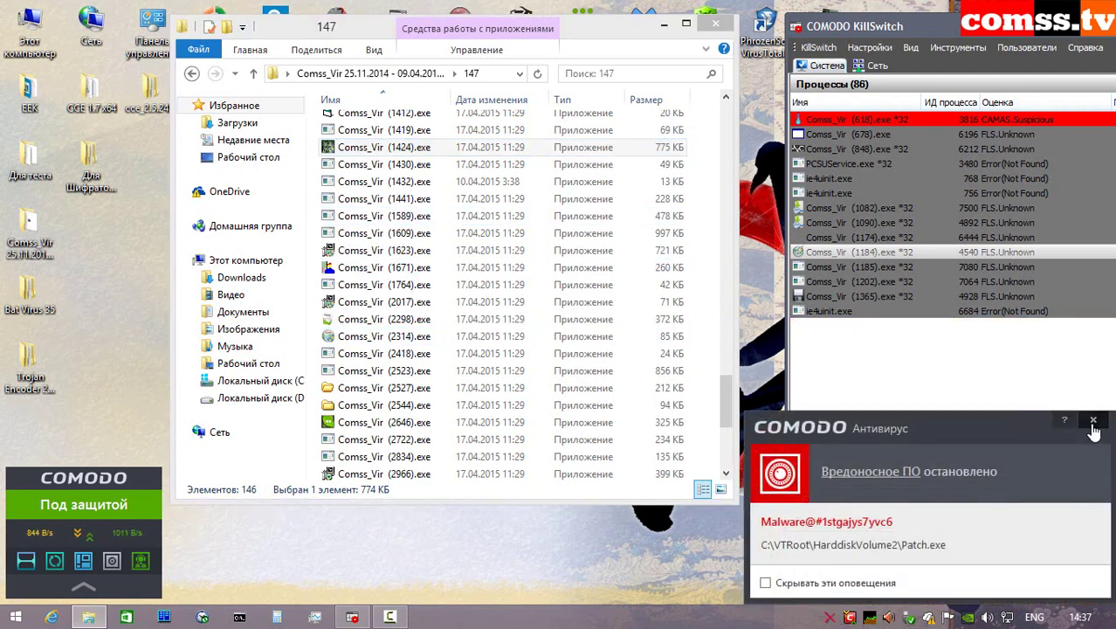
click(1093, 422)
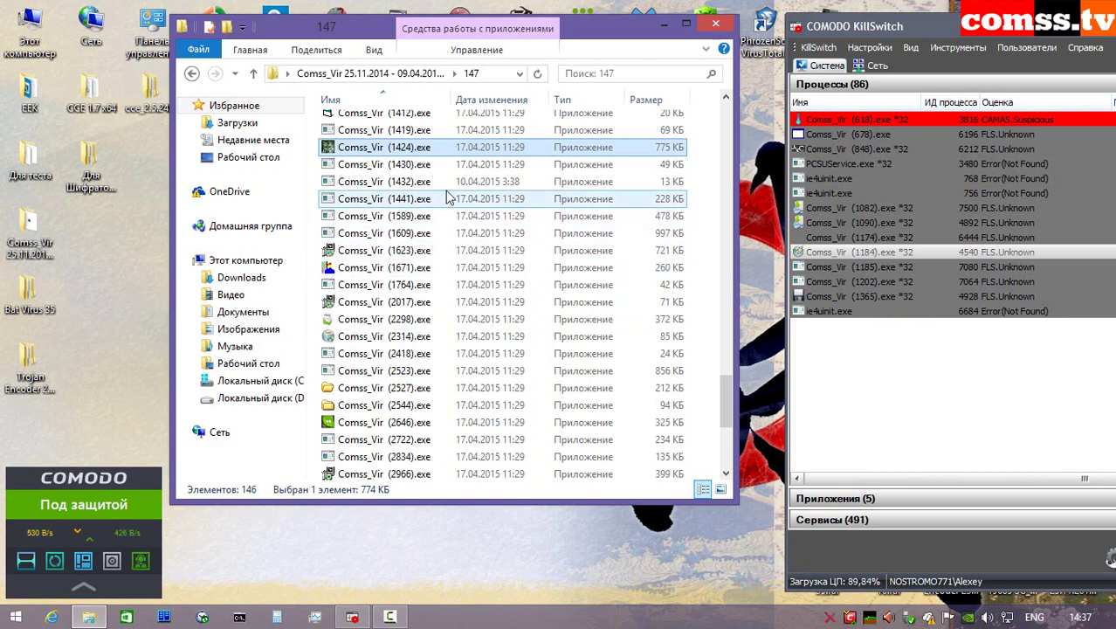
- Run Comss_Vir (1430).exe and Comss_Vir (1432).exe in the COMODO Sandbox
right_click(443, 166)
click(491, 276)
right_click(427, 182)
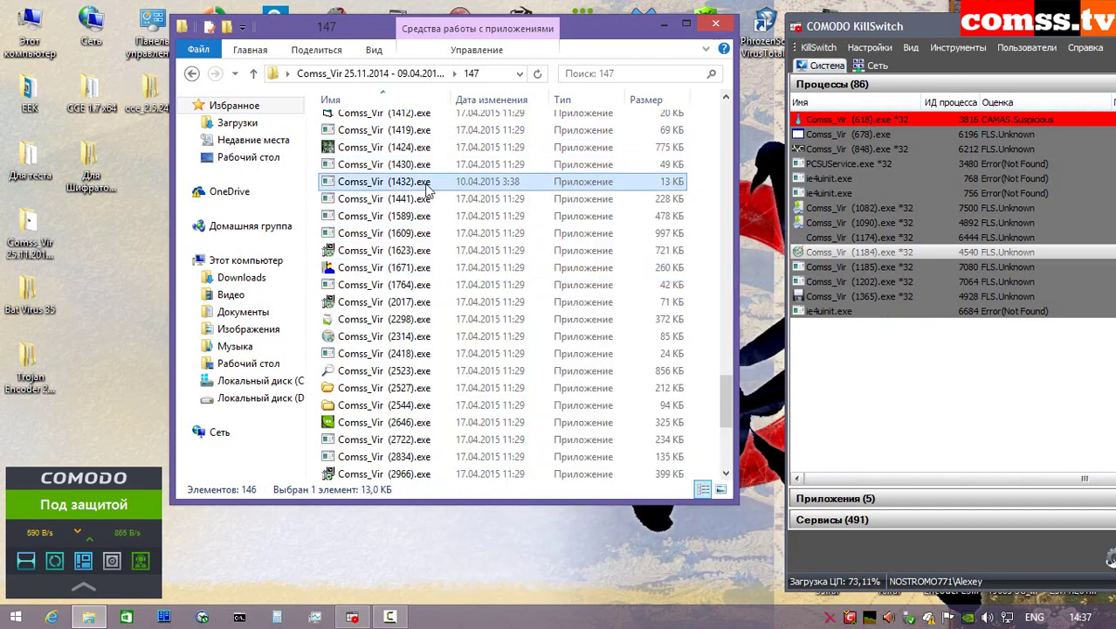
click(505, 287)
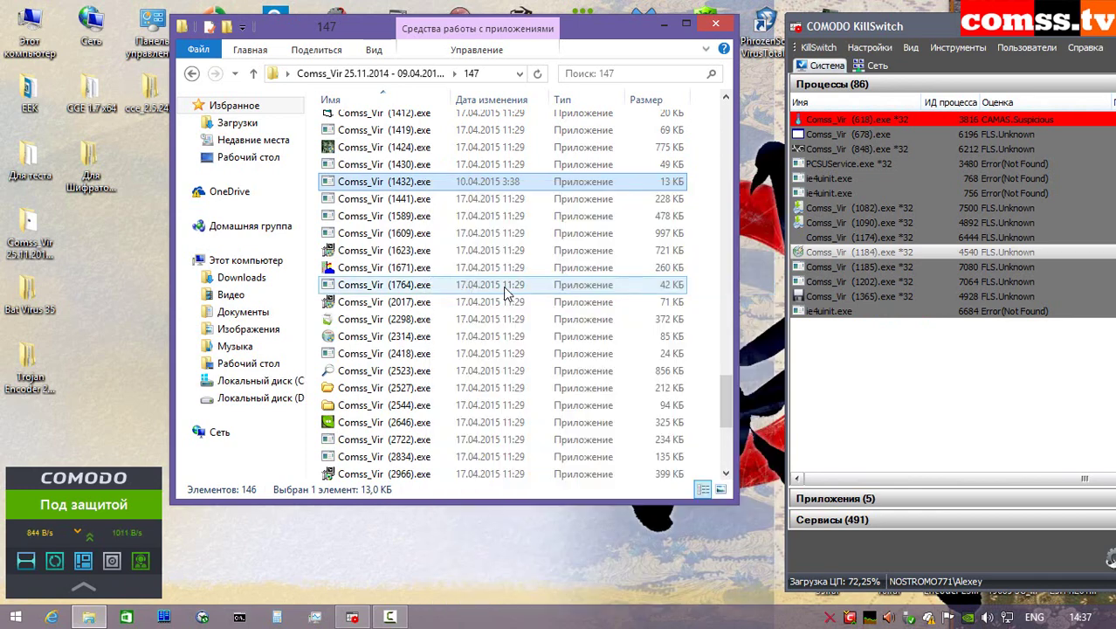
- Run Comss_Vir (1441).exe and Comss_Vir (1589).exe in the COMODO Sandbox, dismissing the notice
right_click(441, 200)
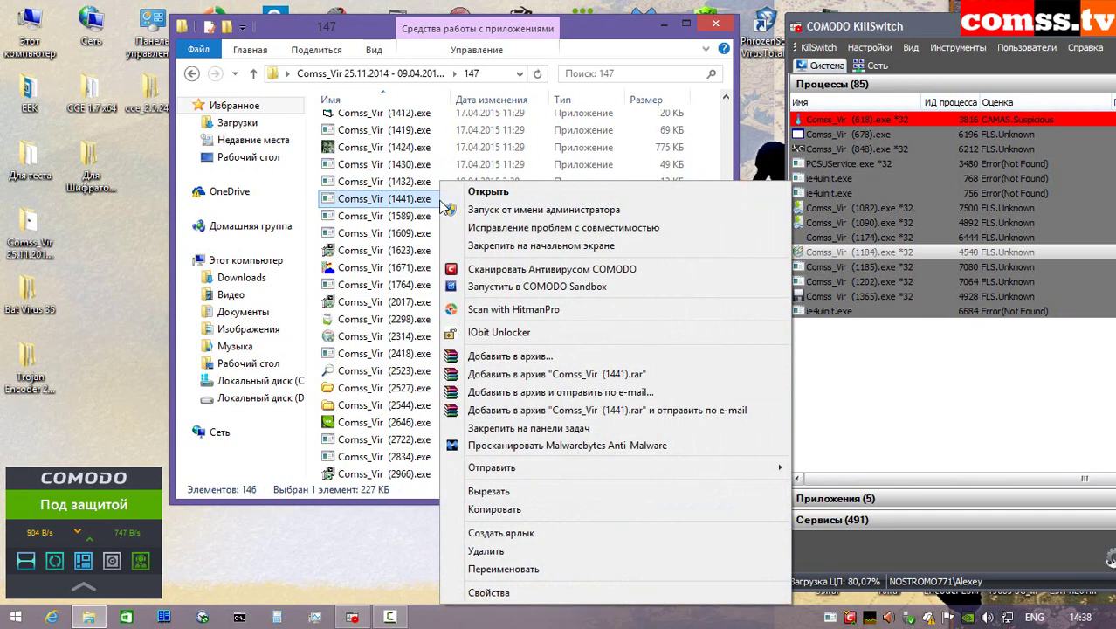
click(518, 291)
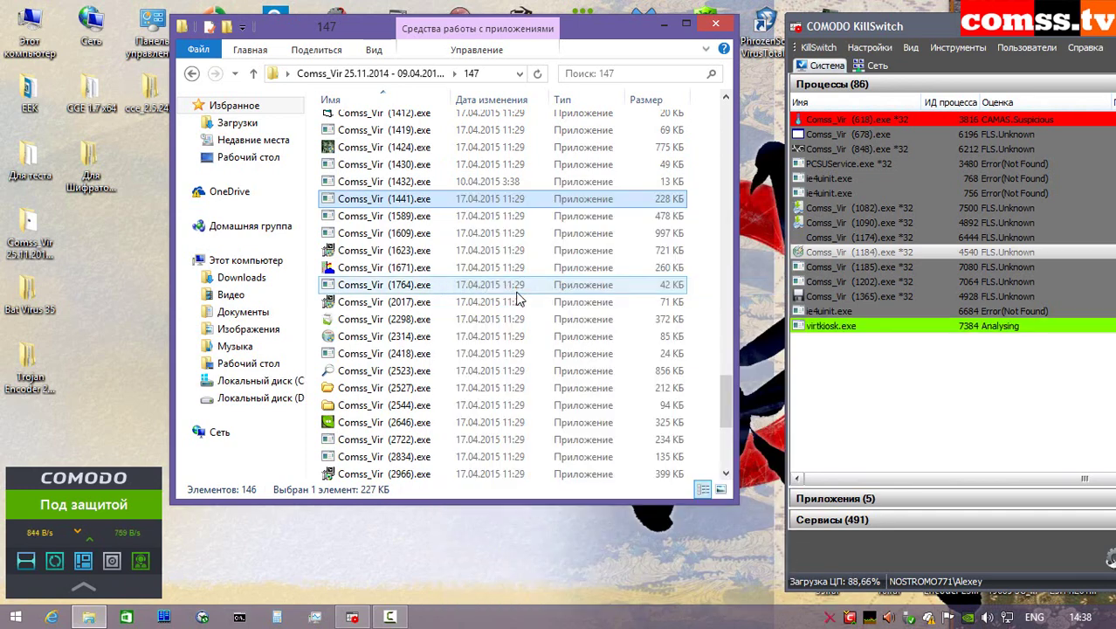
right_click(436, 219)
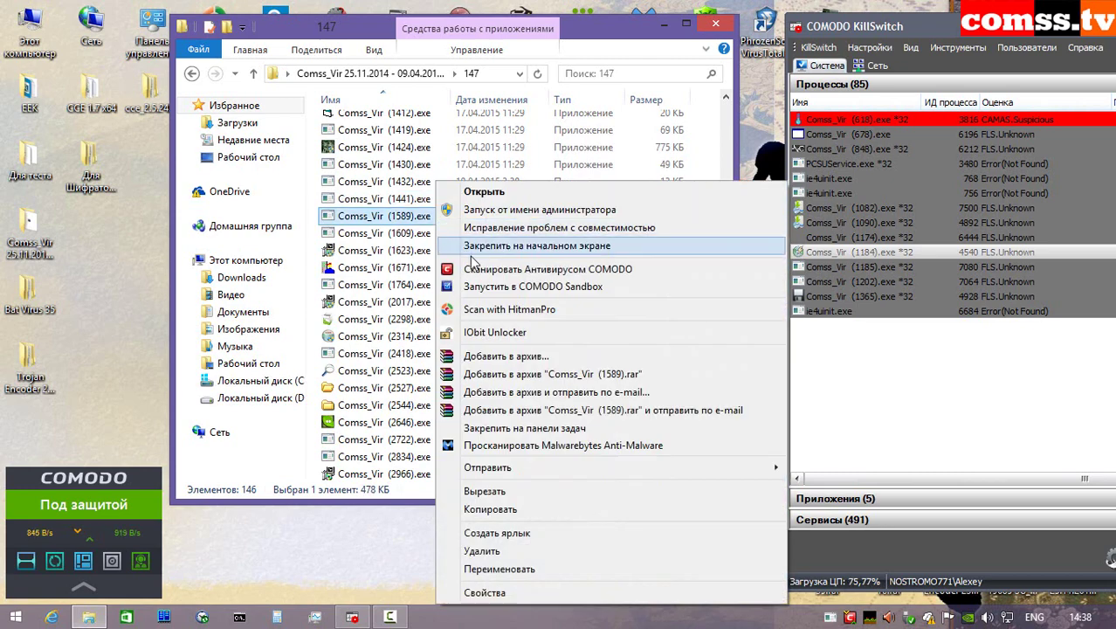
click(478, 287)
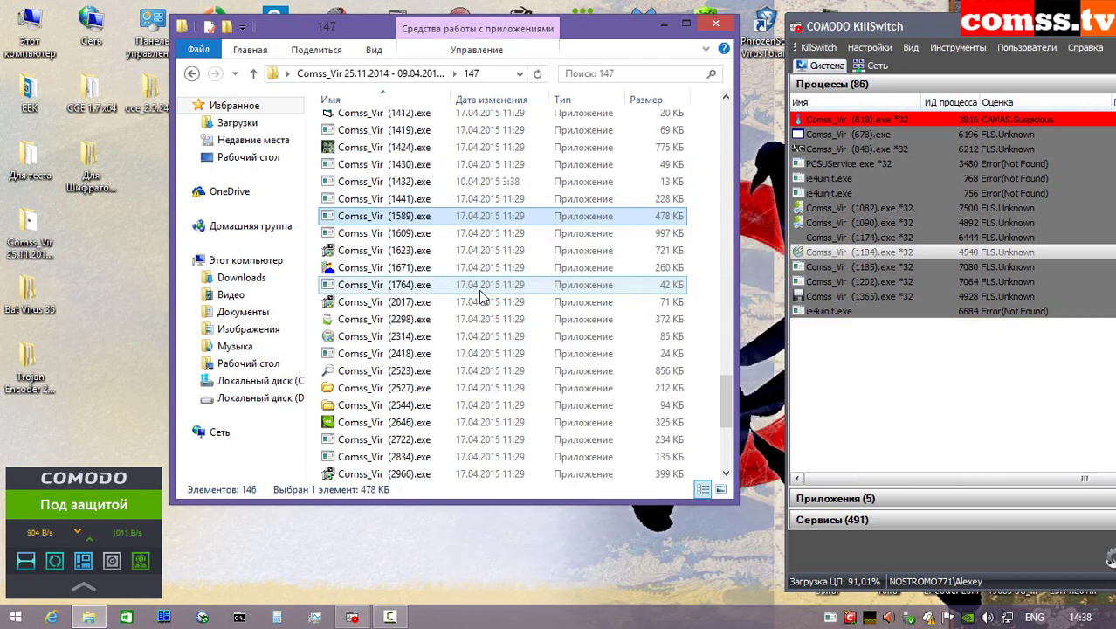
click(1094, 423)
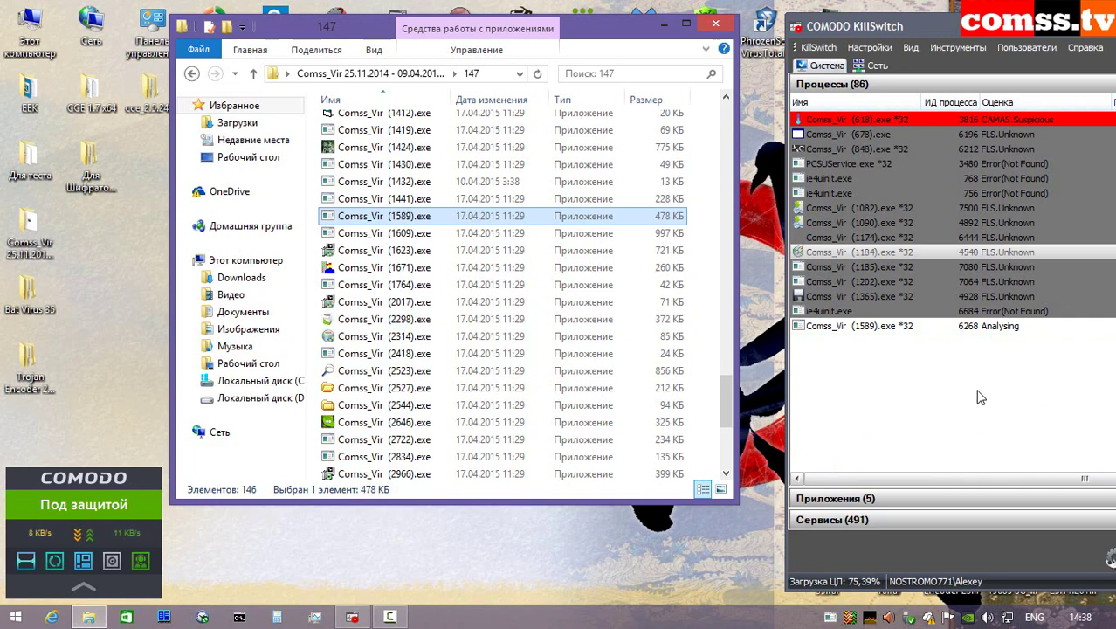
- Run Comss_Vir (1609).exe in the COMODO Sandbox and dismiss its notice
right_click(430, 234)
click(482, 289)
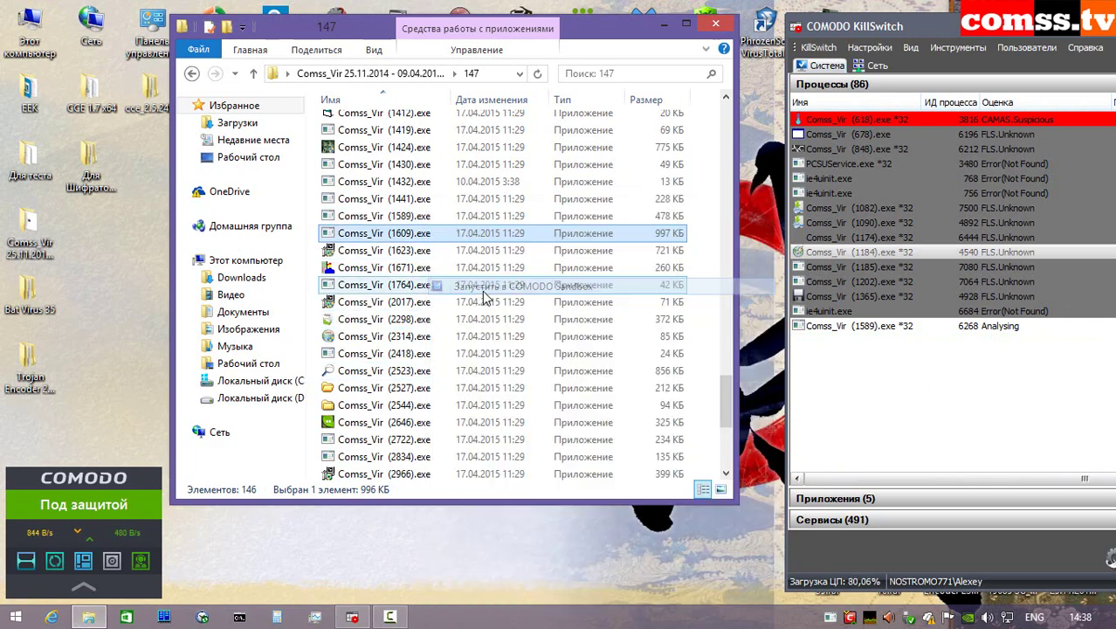
click(1096, 424)
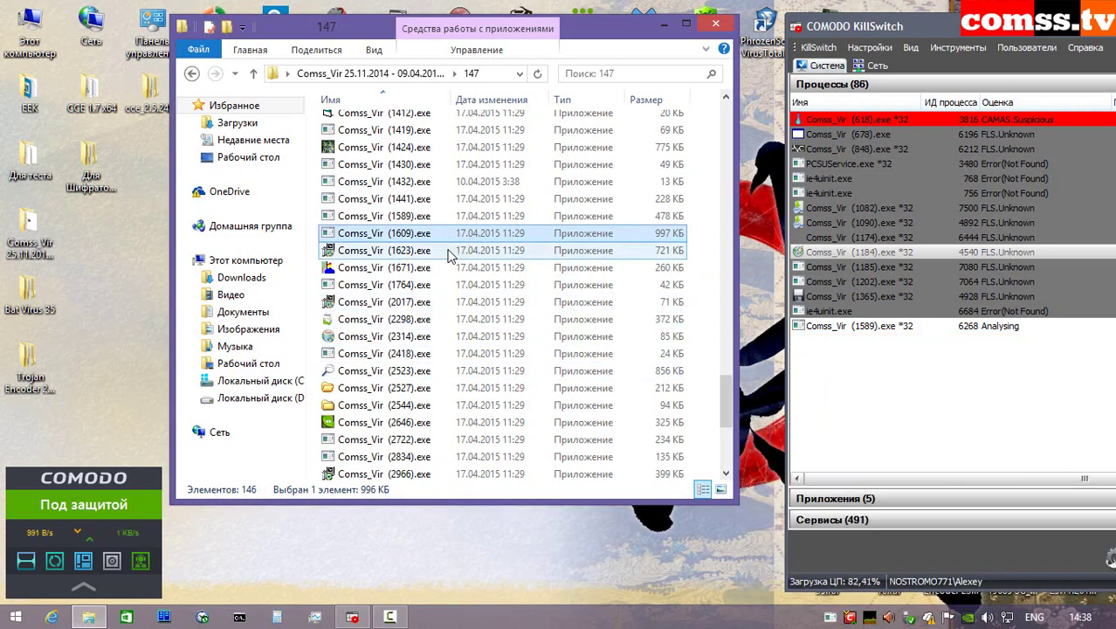
- Run Comss_Vir (1623).exe in the COMODO Sandbox, dismiss the isolation notice and accept its KMSPico installation
right_click(433, 251)
click(487, 289)
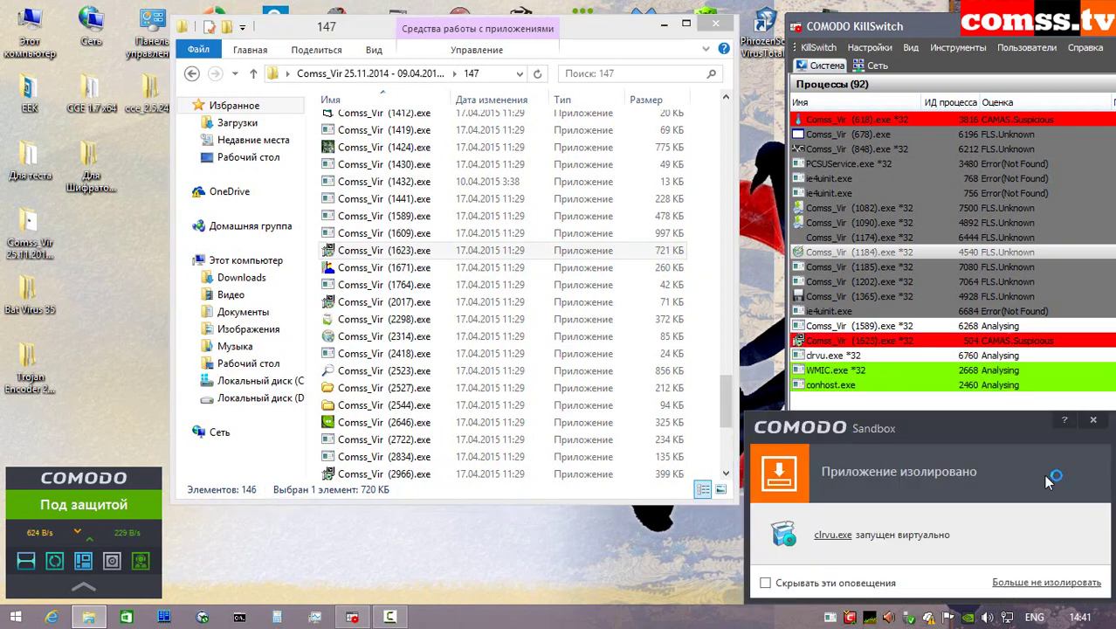
click(1093, 420)
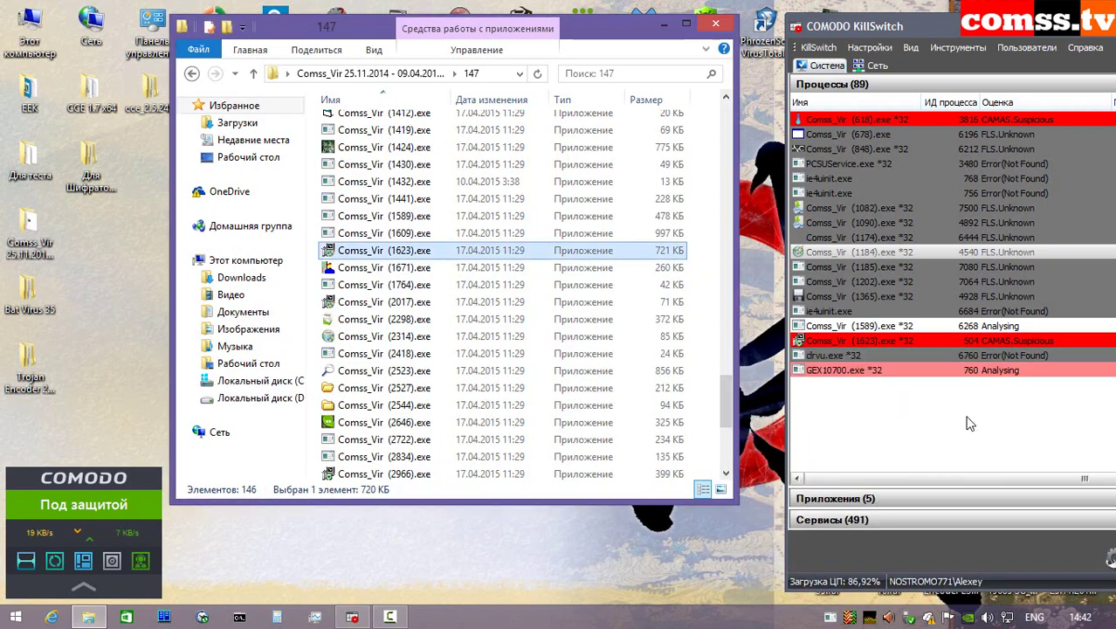
click(768, 210)
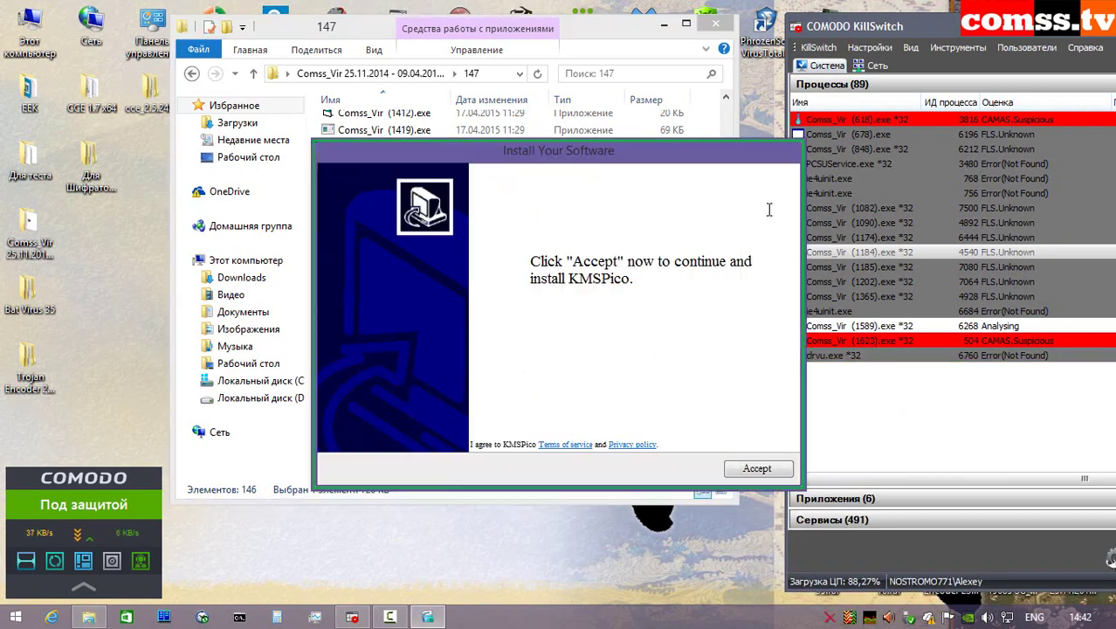
click(757, 470)
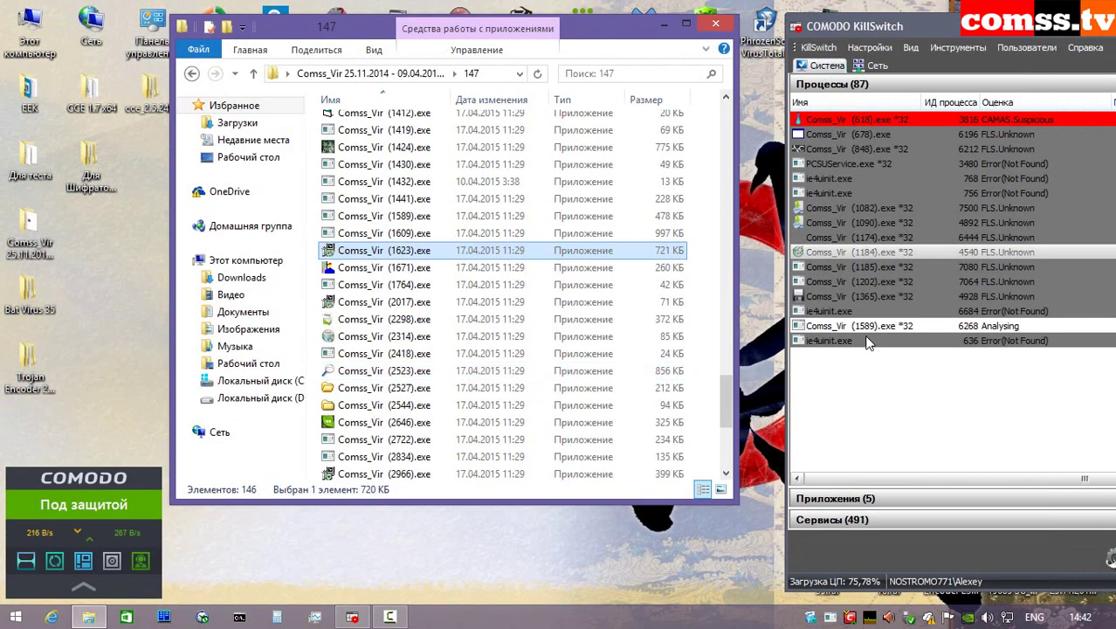
- Run Comss_Vir (1671).exe in the COMODO Sandbox and dismiss its notice
click(428, 273)
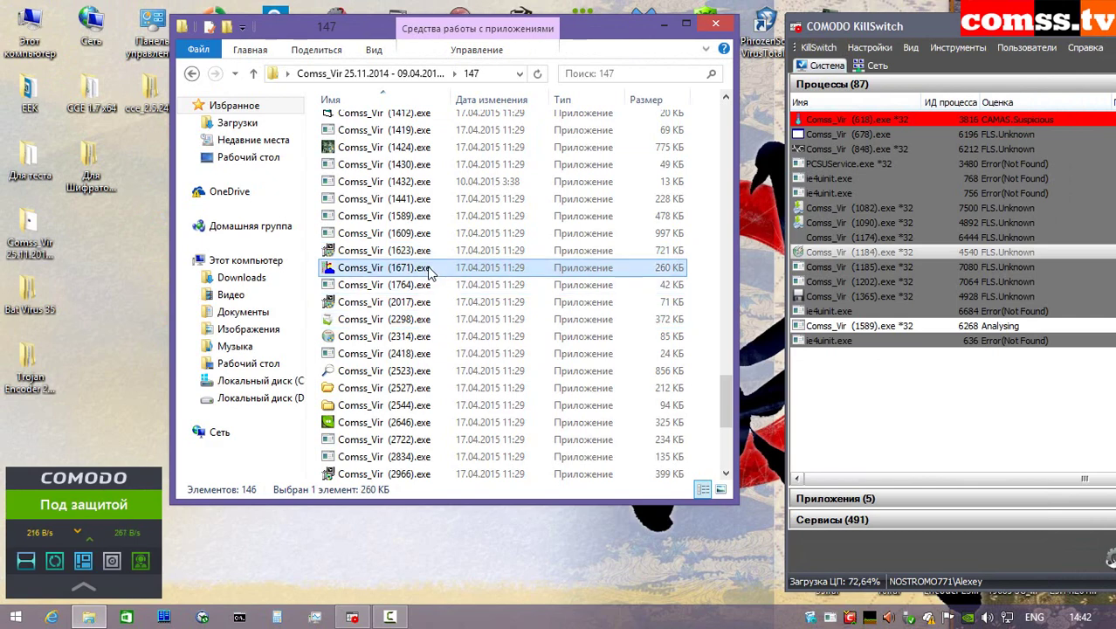
right_click(428, 272)
click(489, 292)
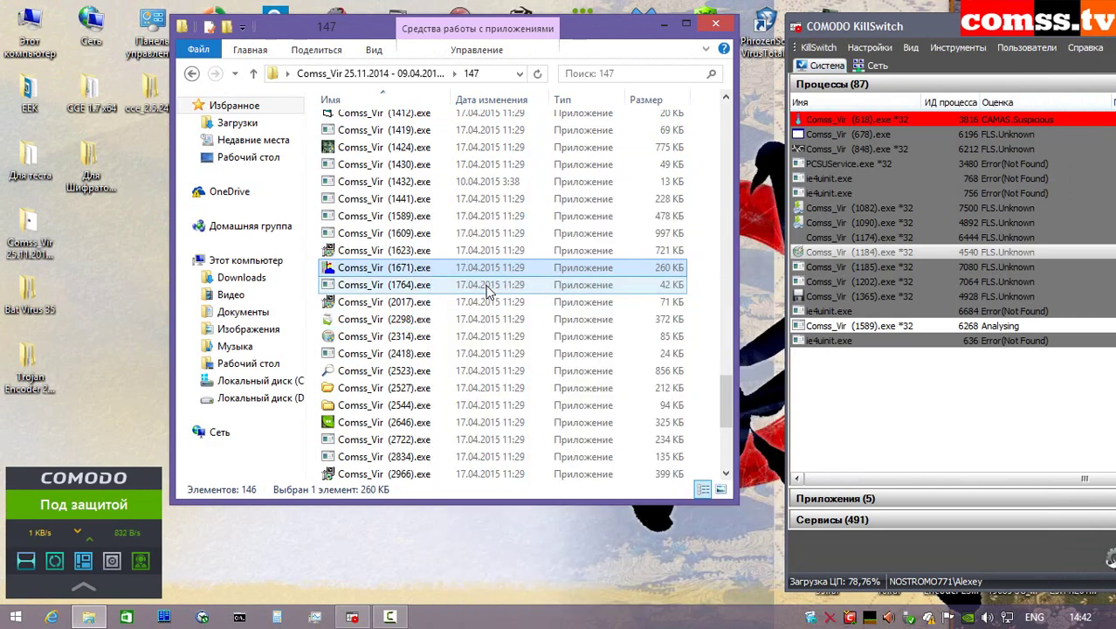
click(1093, 423)
- Run Comss_Vir (1764).exe in the COMODO Sandbox, dismiss the isolation notice and close the crashed program
right_click(477, 285)
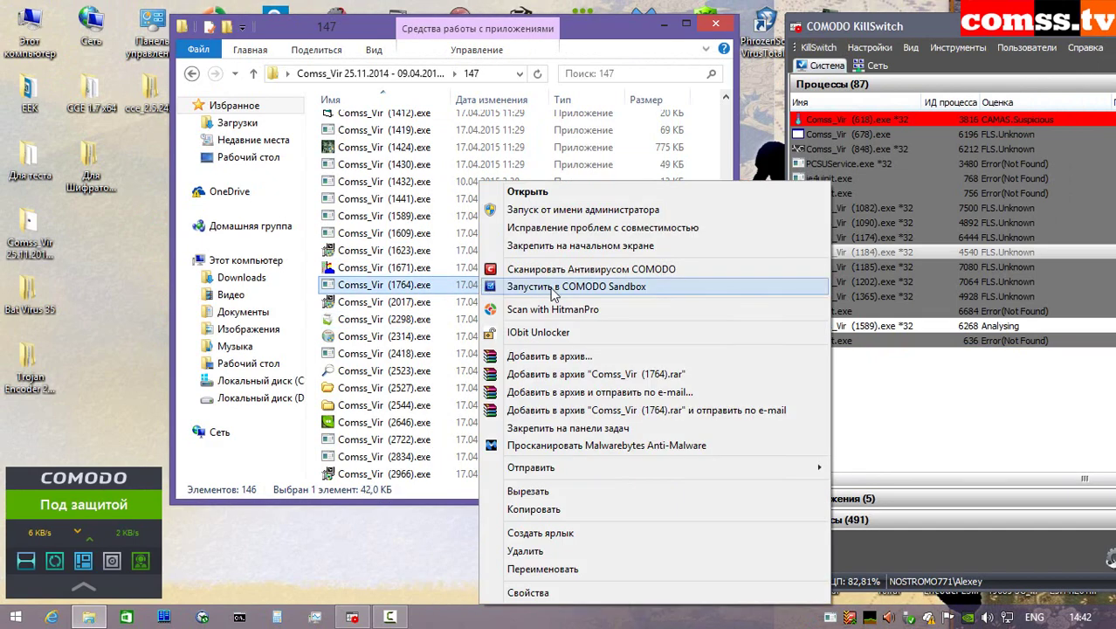
click(507, 286)
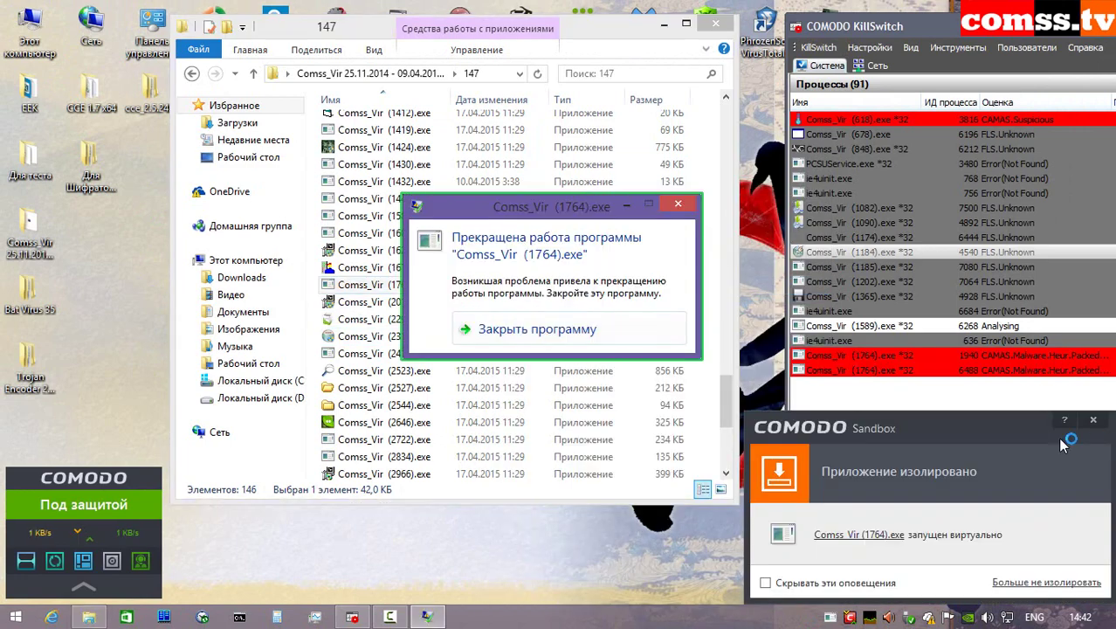
click(1092, 422)
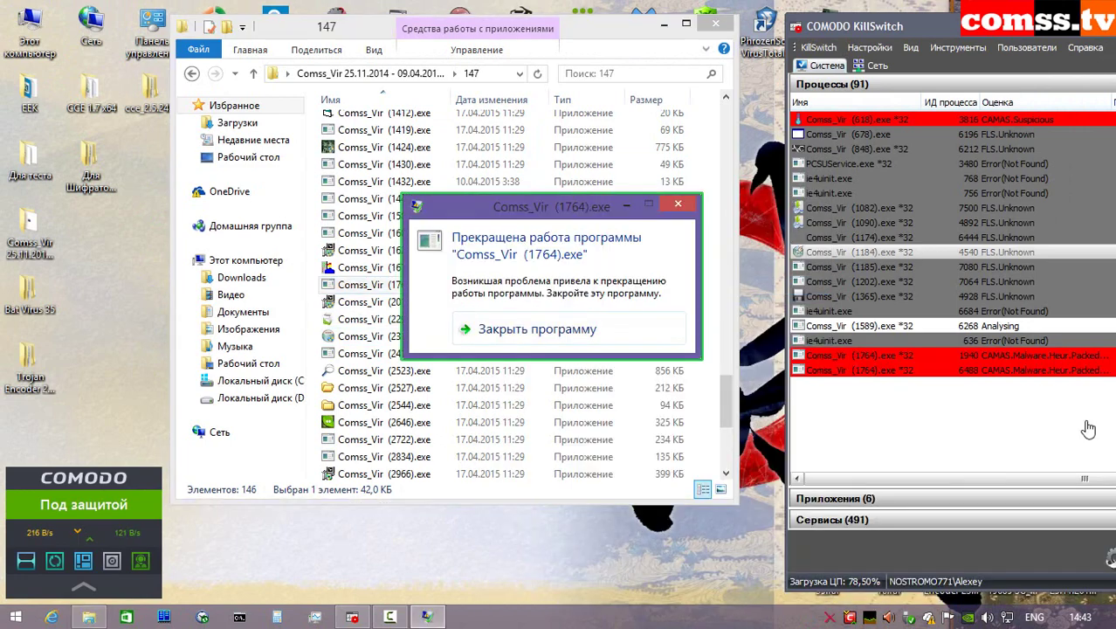
click(581, 330)
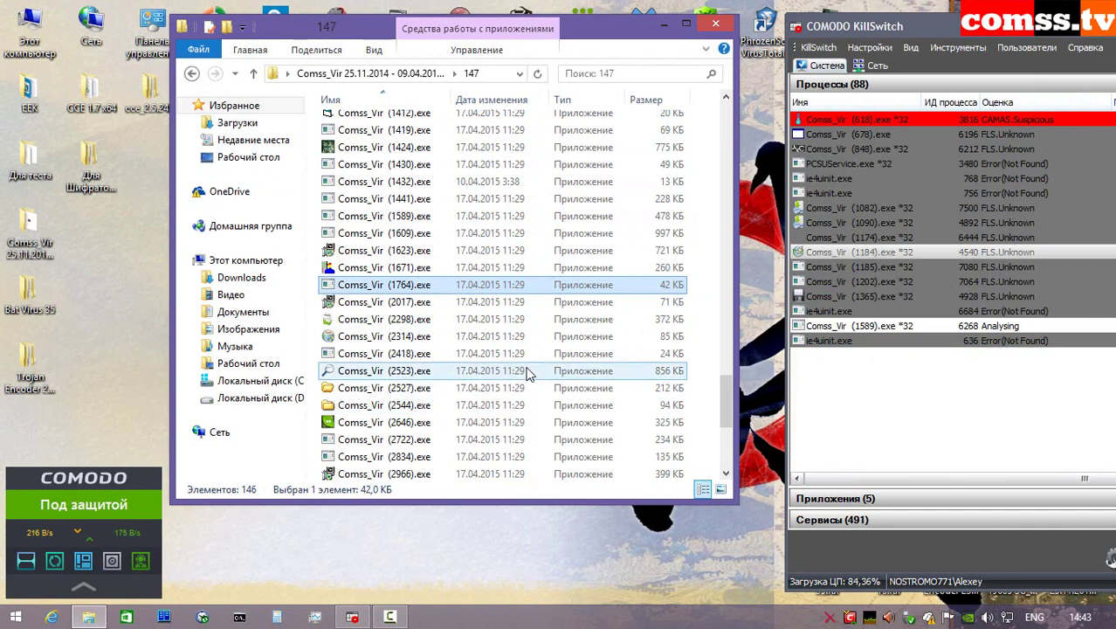
- Run Comss_Vir (2017).exe in the COMODO Sandbox, submit its blank "Arquivo Bloqueado" form and dismiss the web page message
right_click(528, 302)
click(537, 288)
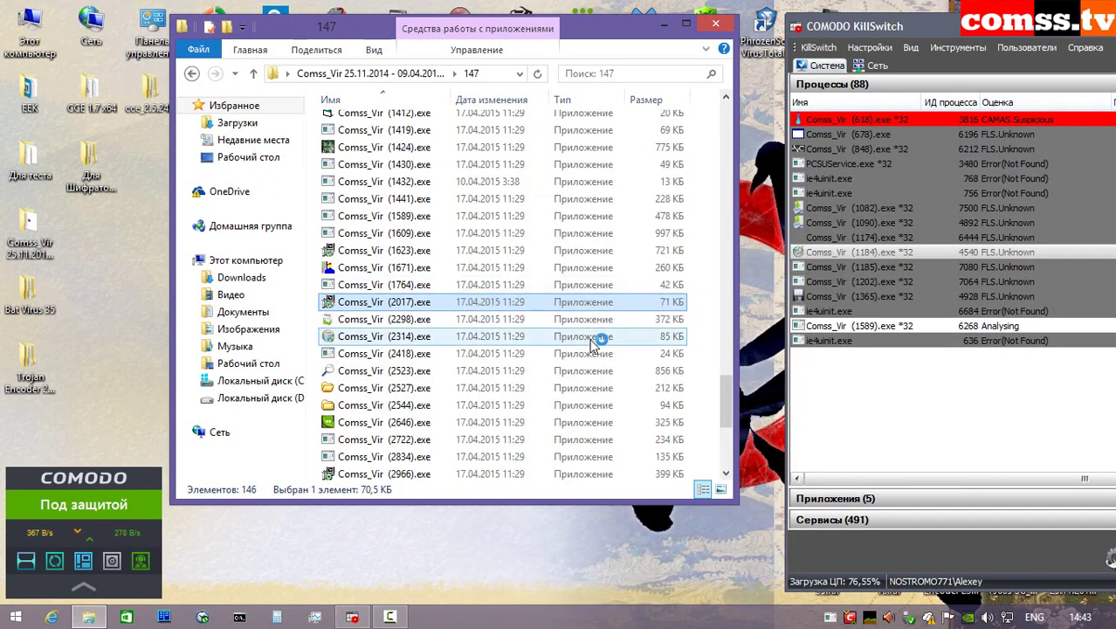
click(1092, 422)
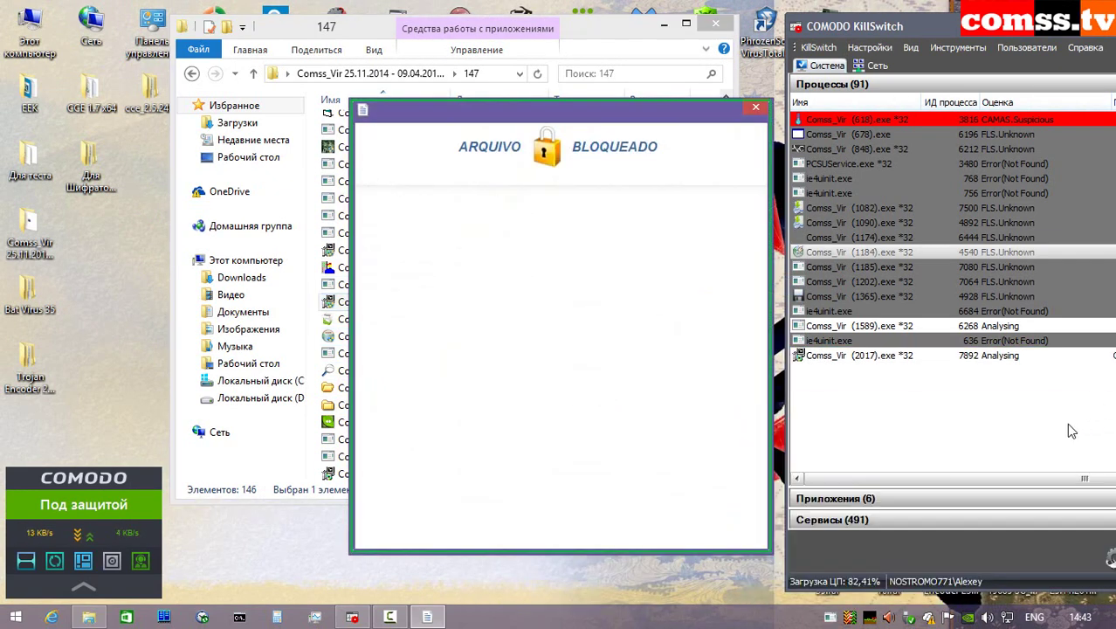
click(587, 390)
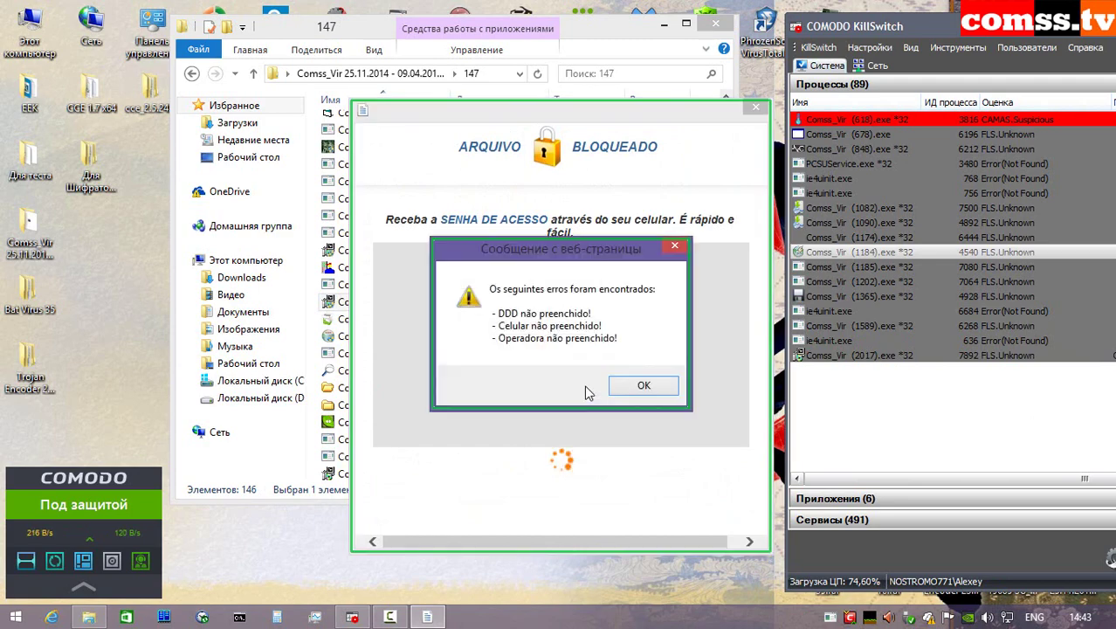
click(648, 391)
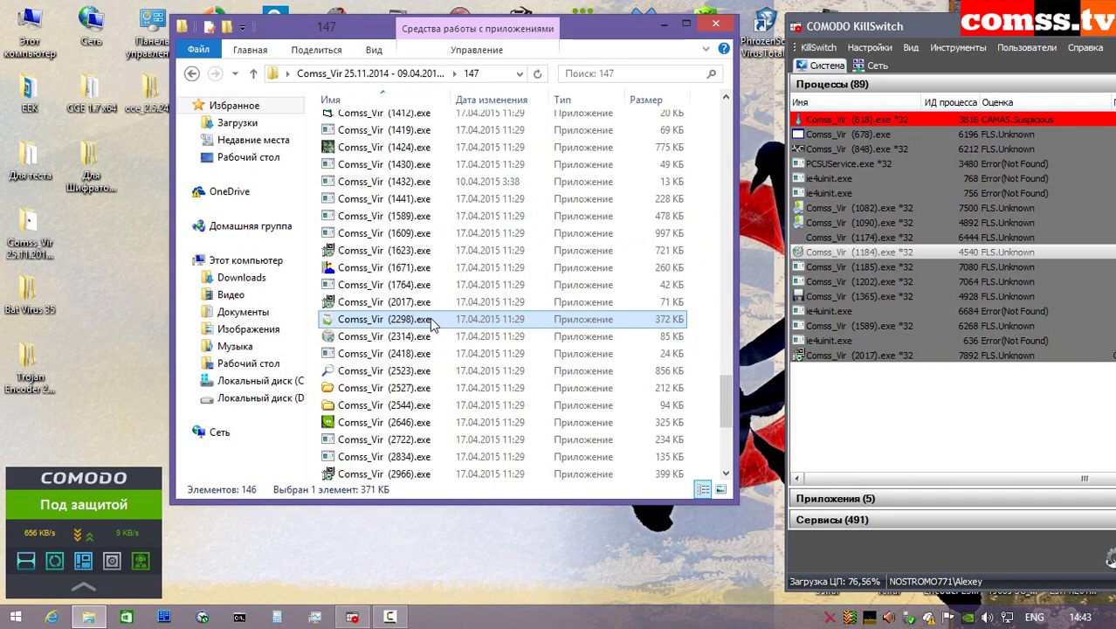
- Run Comss_Vir (2298).exe in the COMODO Sandbox and dismiss the isolation notice
right_click(429, 319)
click(488, 290)
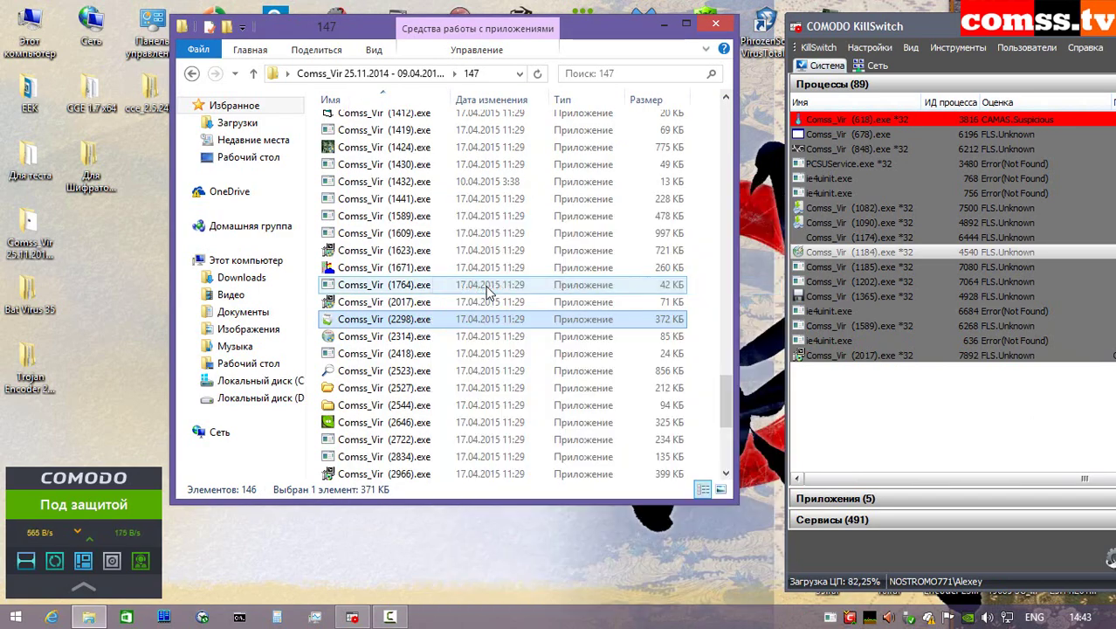
click(1093, 422)
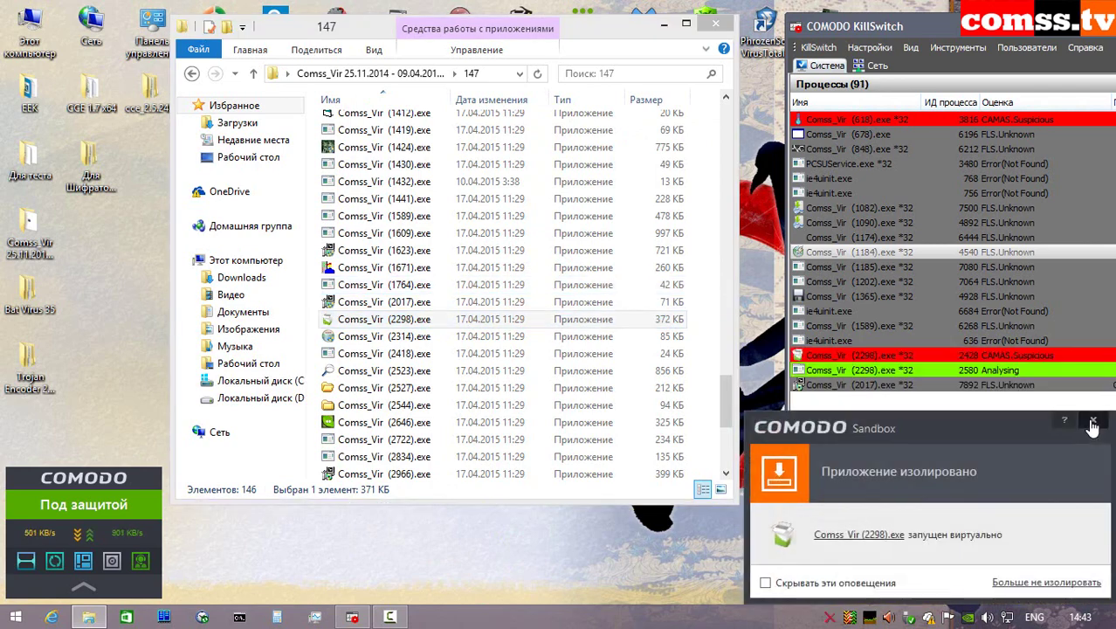
- Proceed through the "Desprotetor de Links" installer, accepting the full Yandex installation and the Link Wiz offer
click(638, 401)
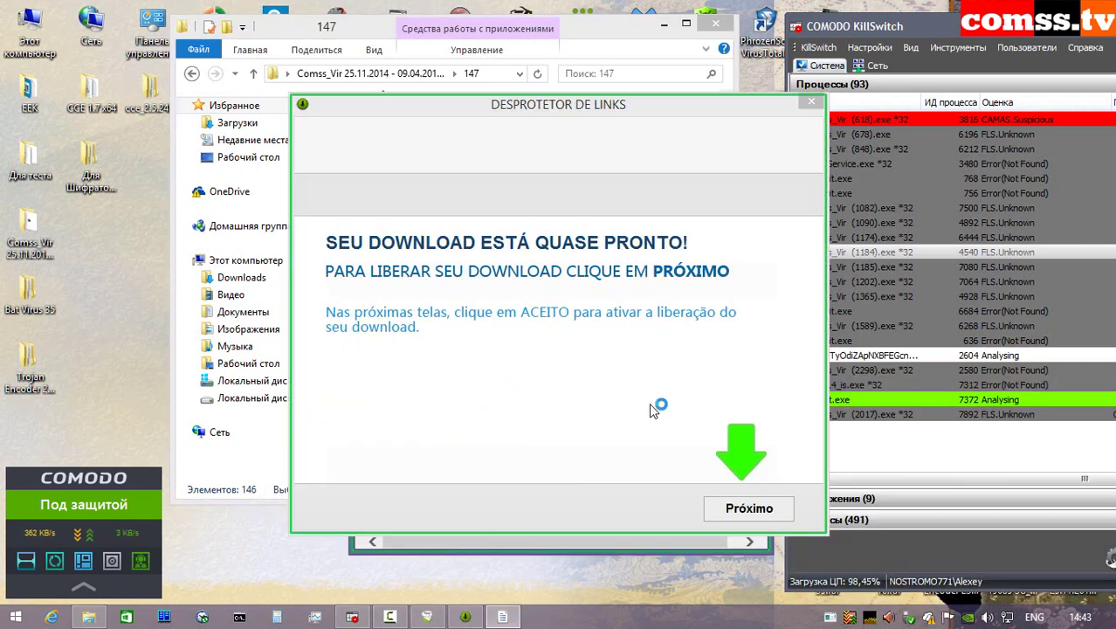
click(773, 514)
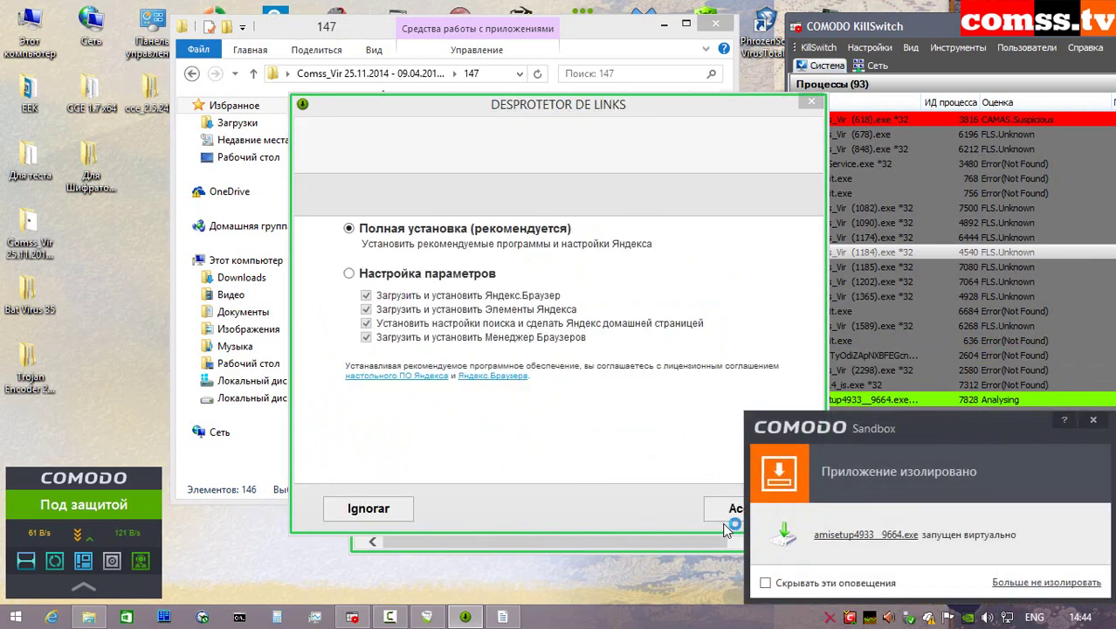
click(729, 513)
click(1095, 423)
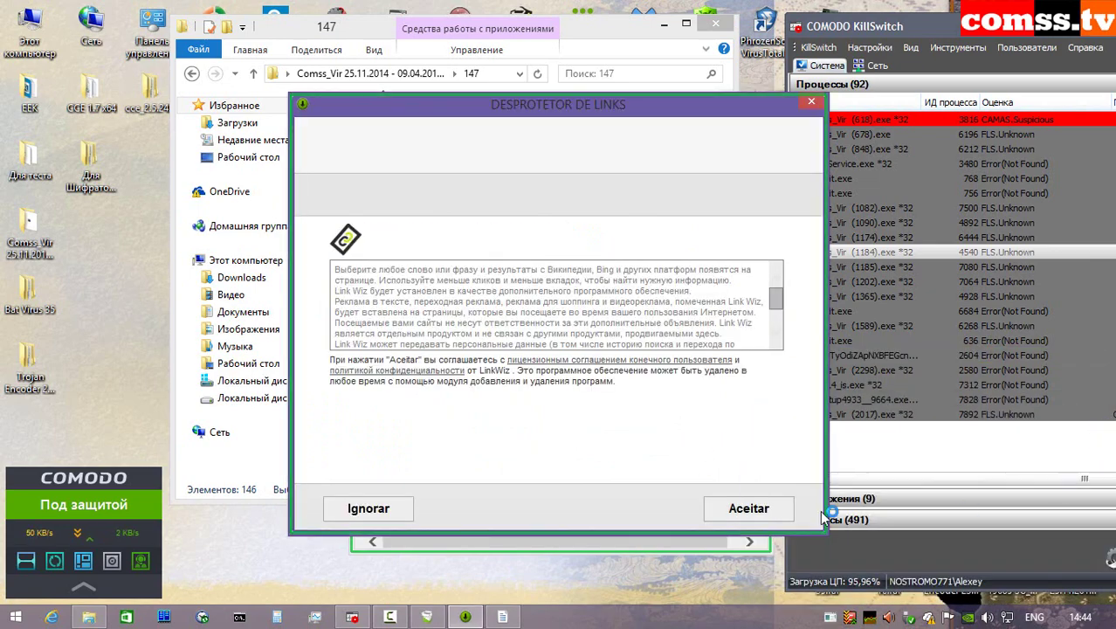
click(748, 510)
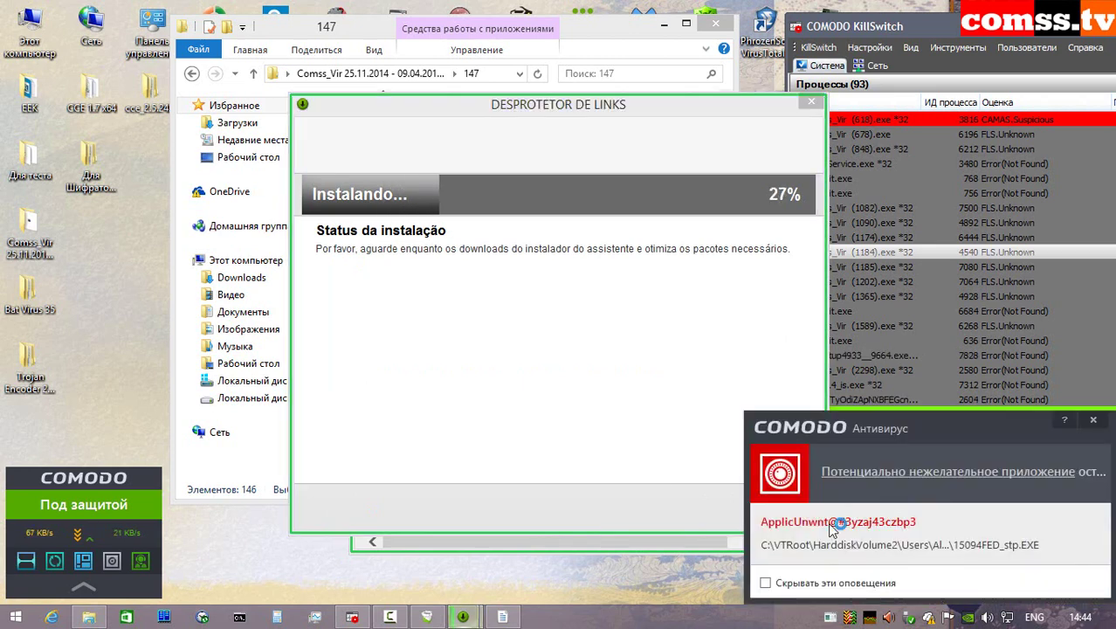
- Dismiss the COMODO antivirus, cloud scanner and sandbox alerts raised during the "Desprotetor de Links" installation
click(1090, 422)
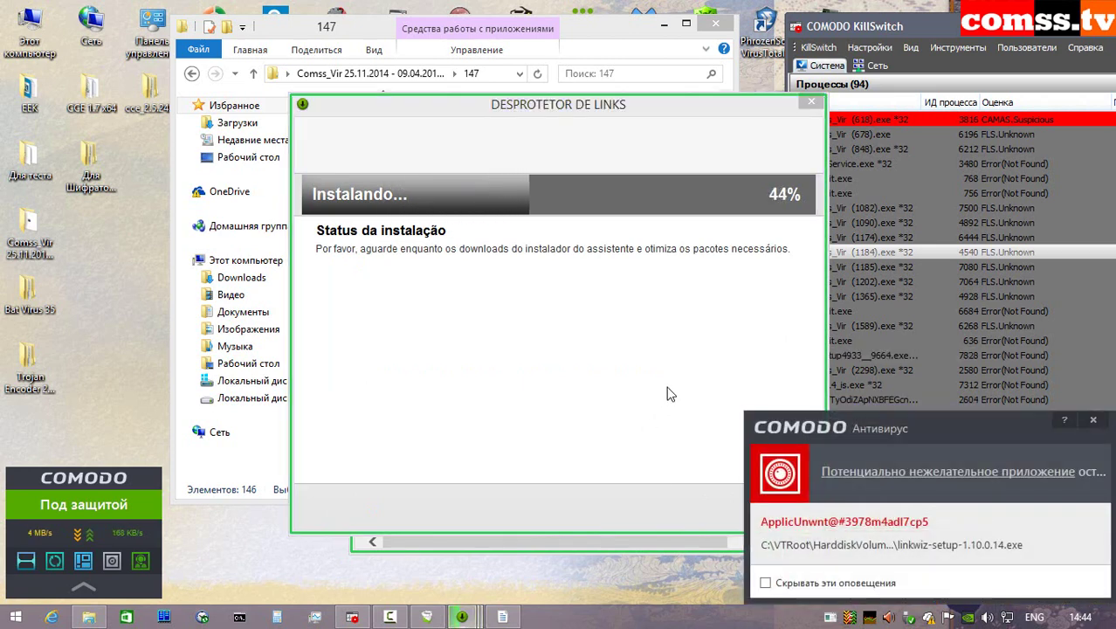
click(1093, 420)
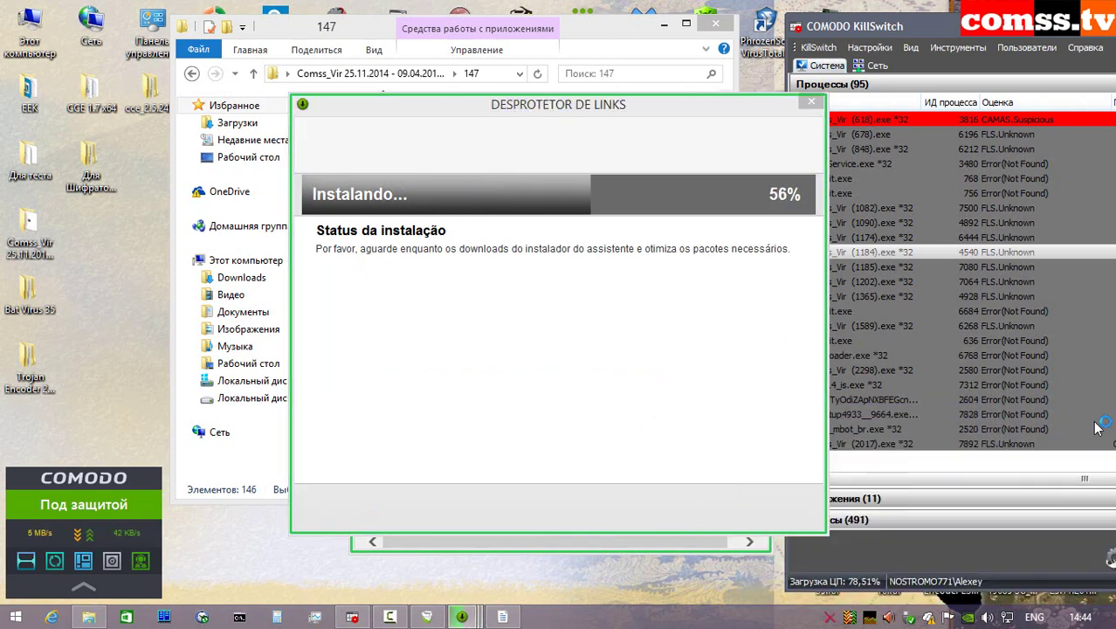
click(1097, 421)
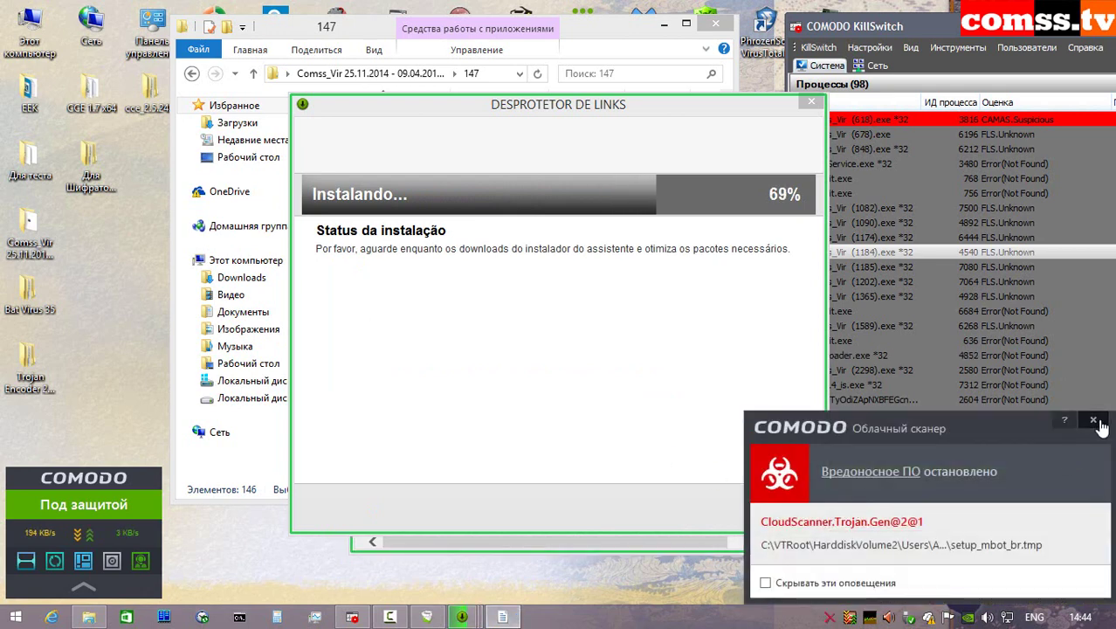
click(1097, 421)
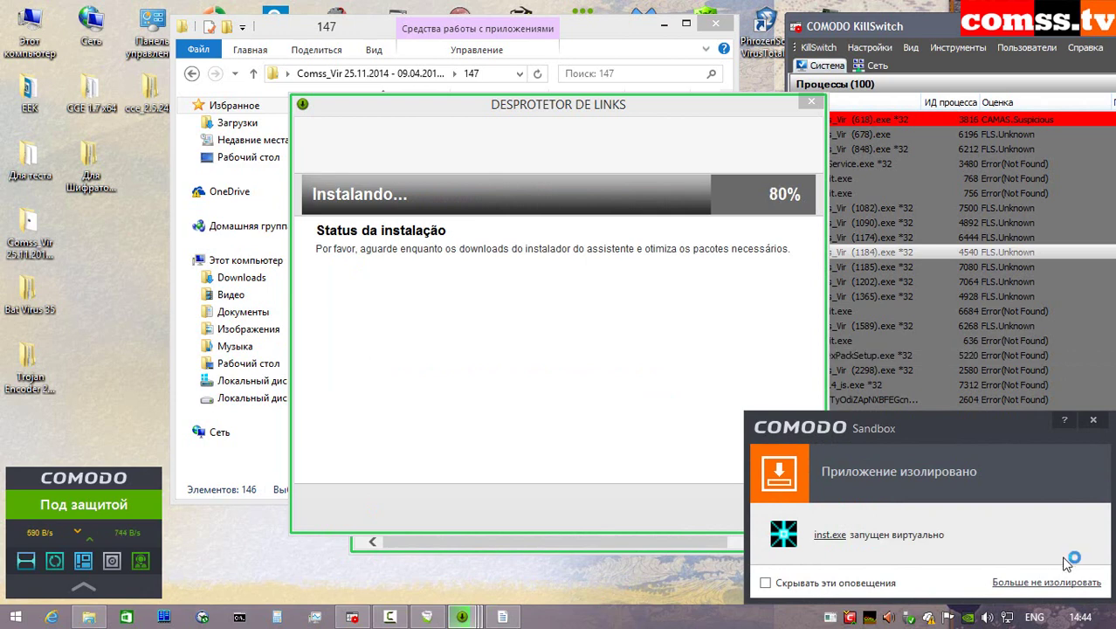
click(1092, 422)
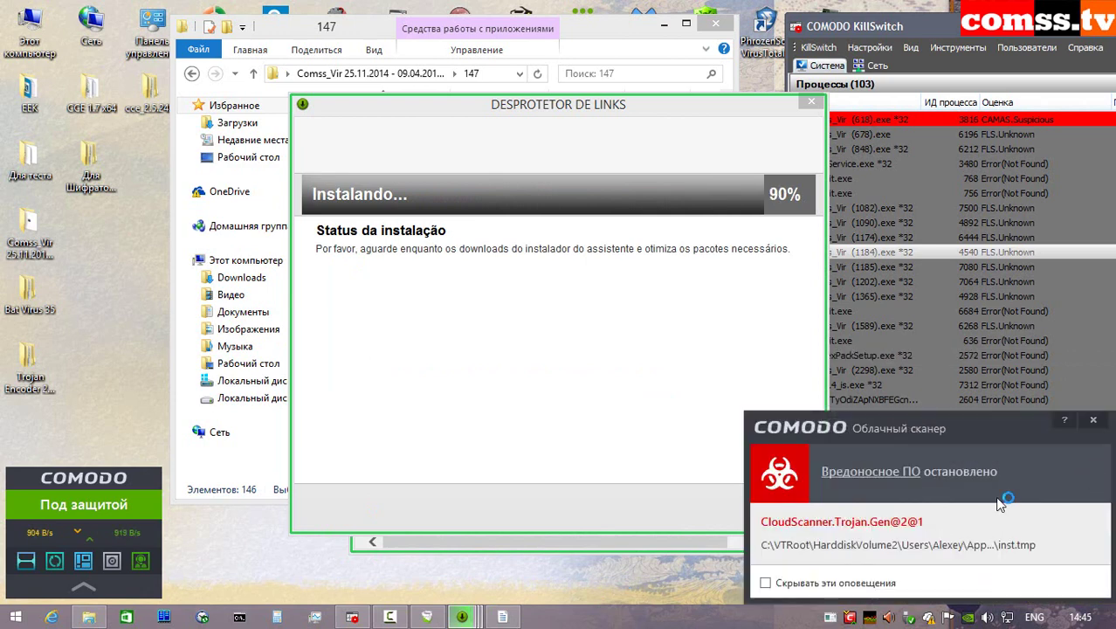
click(1092, 421)
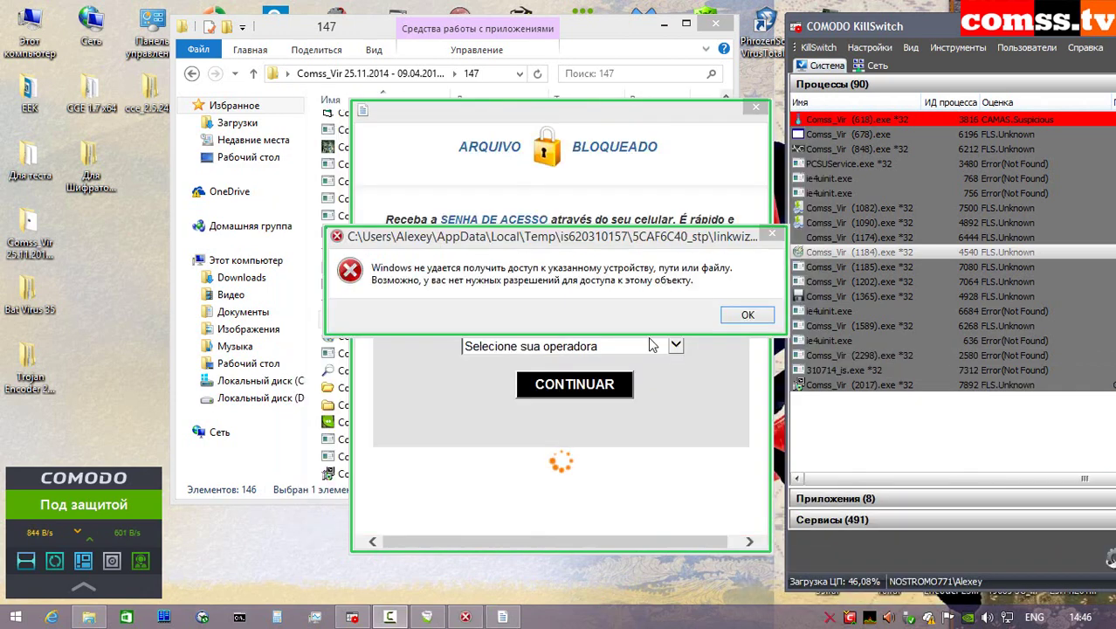
- Dismiss the linkwiz file access error and close the "Arquivo Bloqueado" window
click(724, 319)
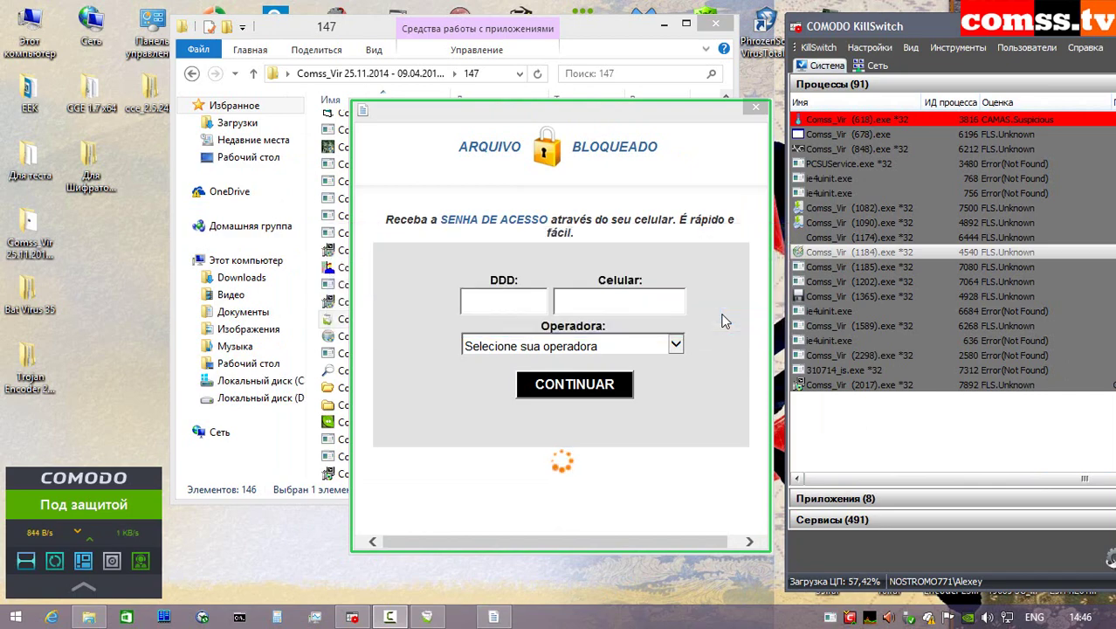
click(755, 108)
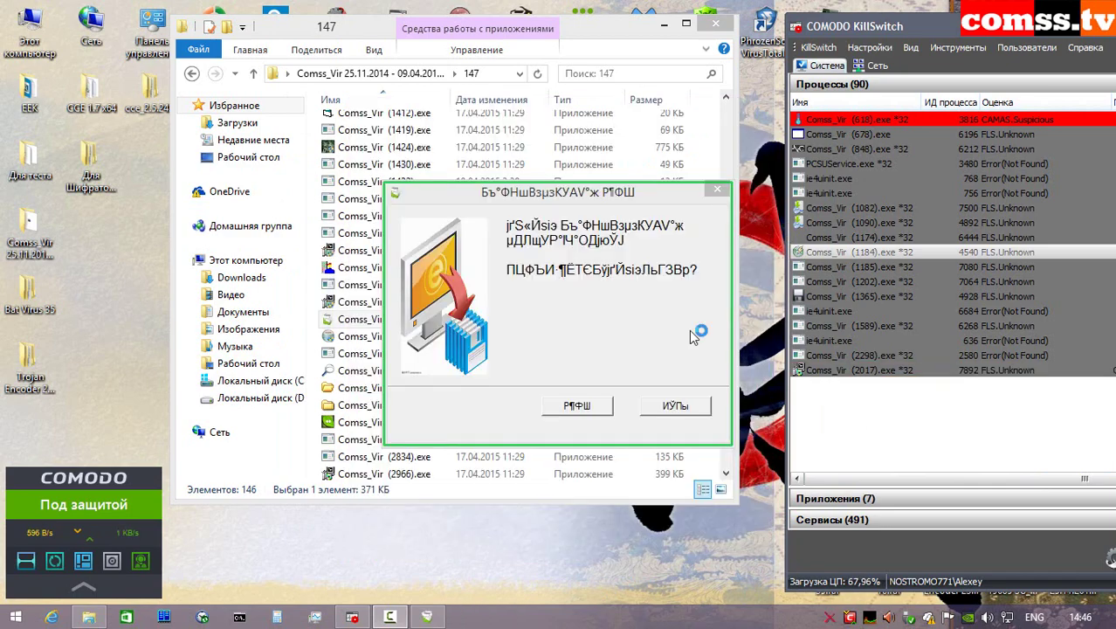
- Dismiss the COMODO antivirus alerts about potentially unwanted applications left over from the Comss_Vir (2298).exe run
click(584, 339)
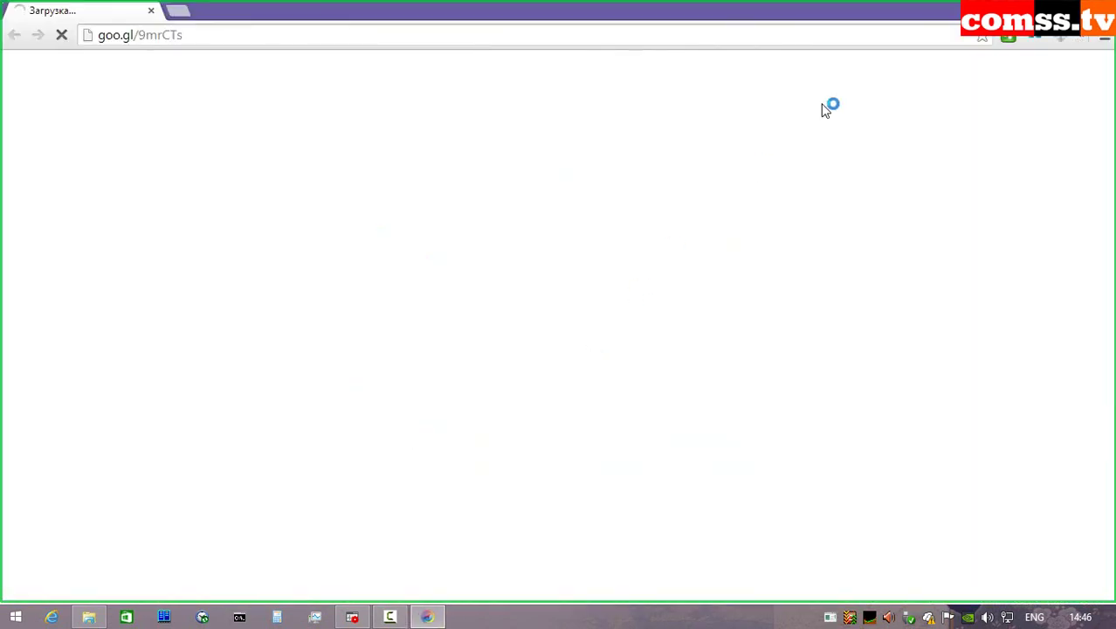
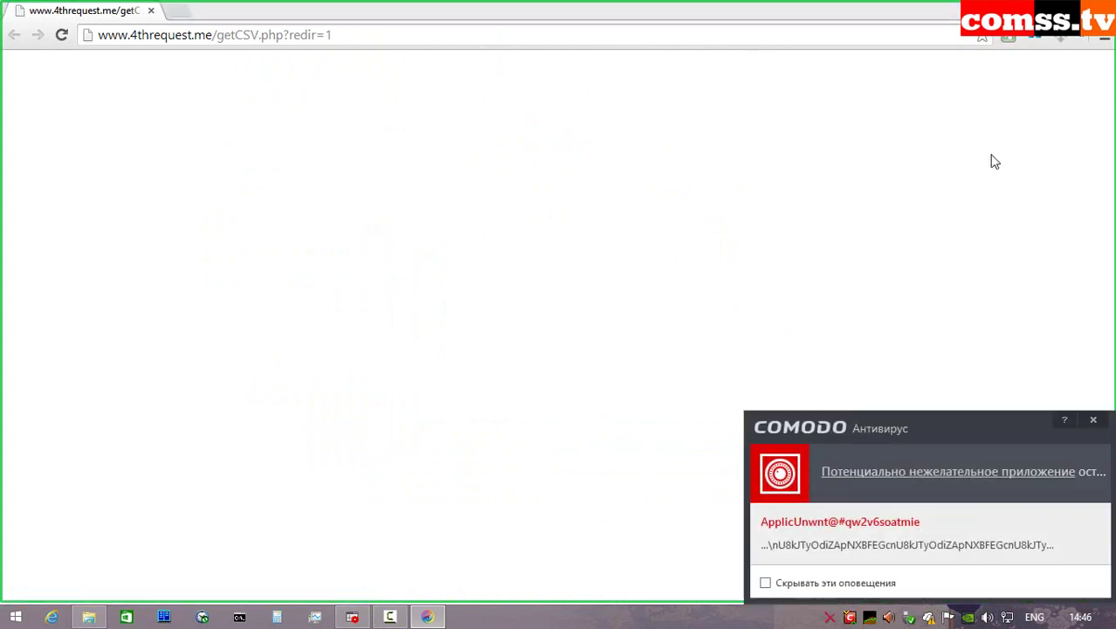
click(1098, 421)
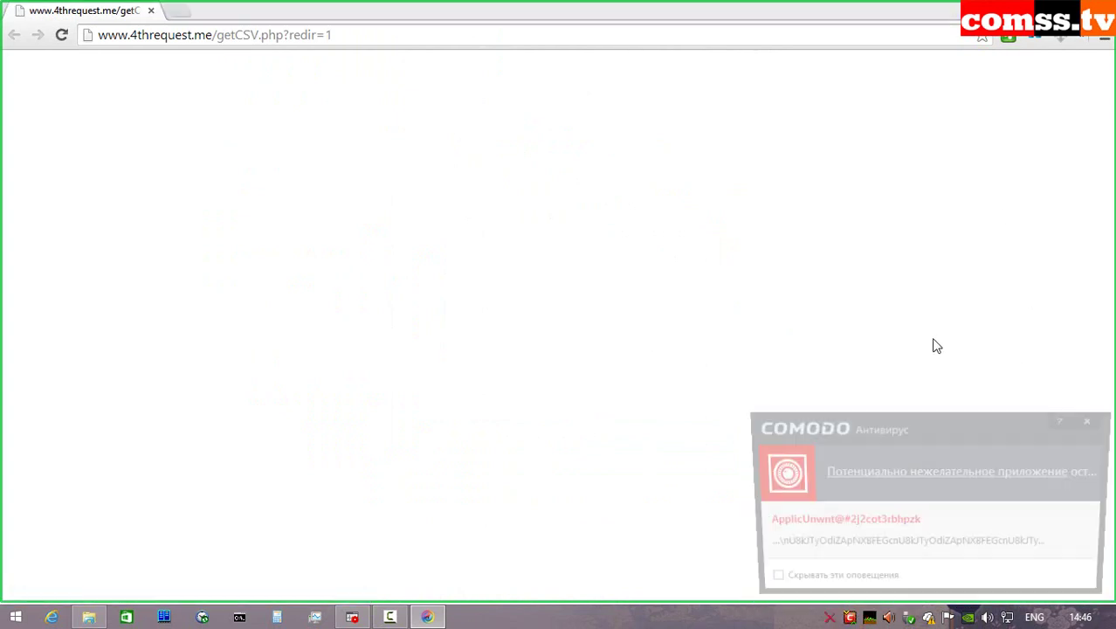
click(1095, 420)
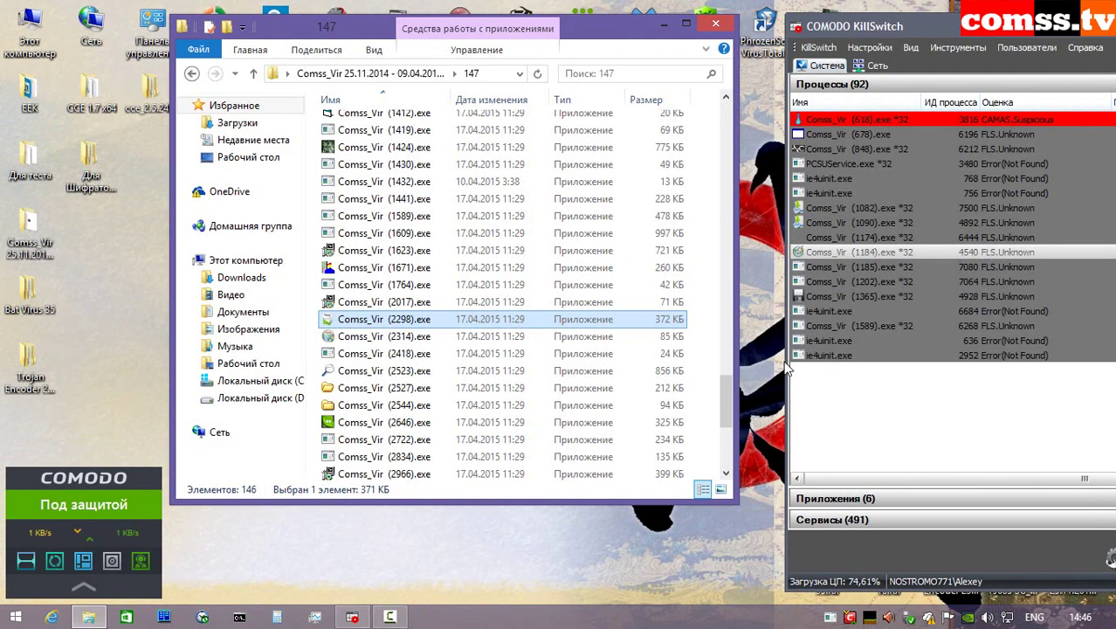
- Run Comss_Vir (2314).exe and Comss_Vir (2418).exe in the COMODO Sandbox and dismiss the resulting alert
right_click(428, 339)
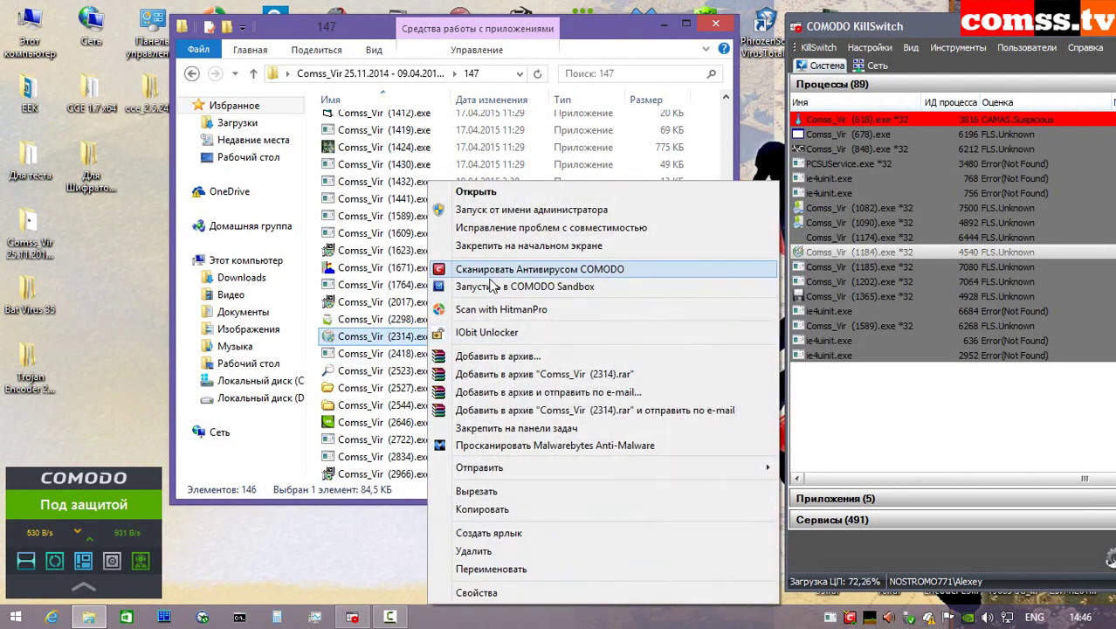
click(493, 286)
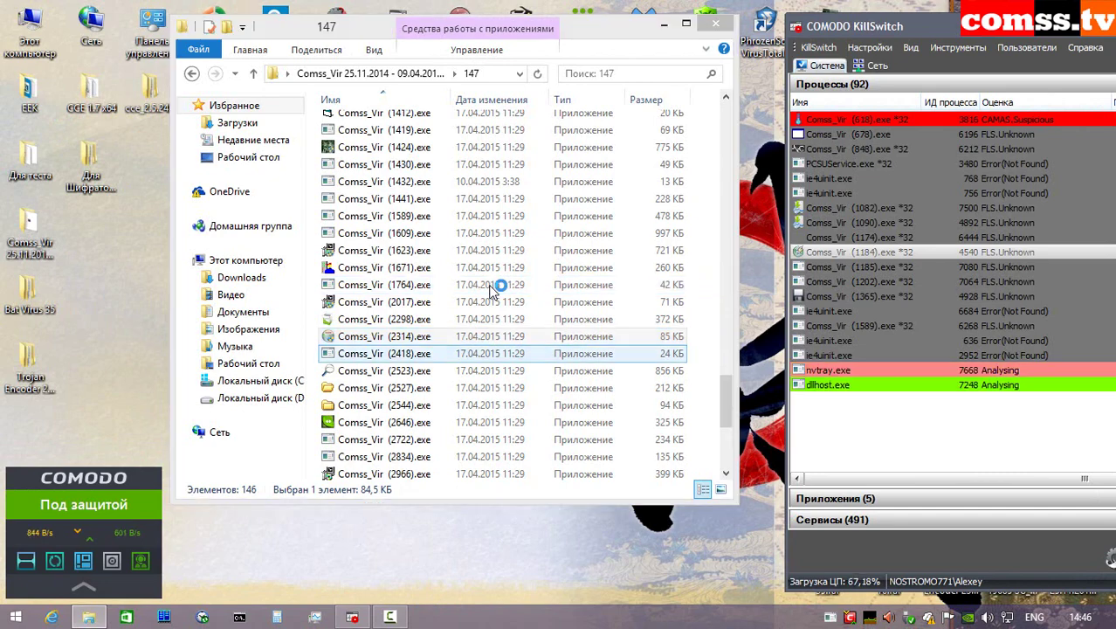
scroll(441, 166, down, 4)
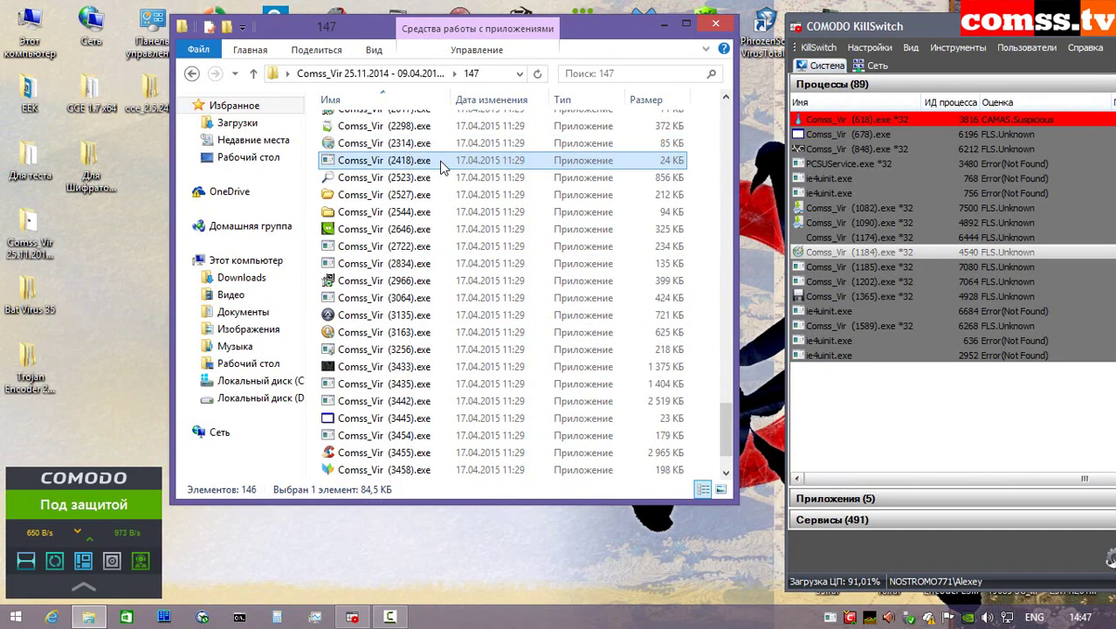
right_click(441, 165)
click(495, 278)
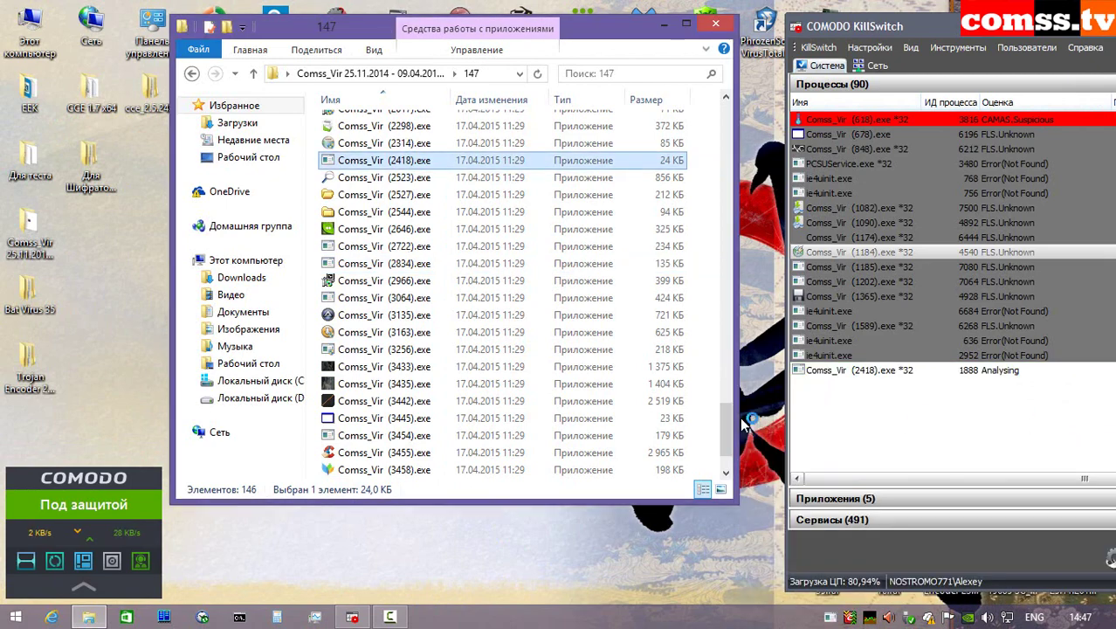
click(927, 483)
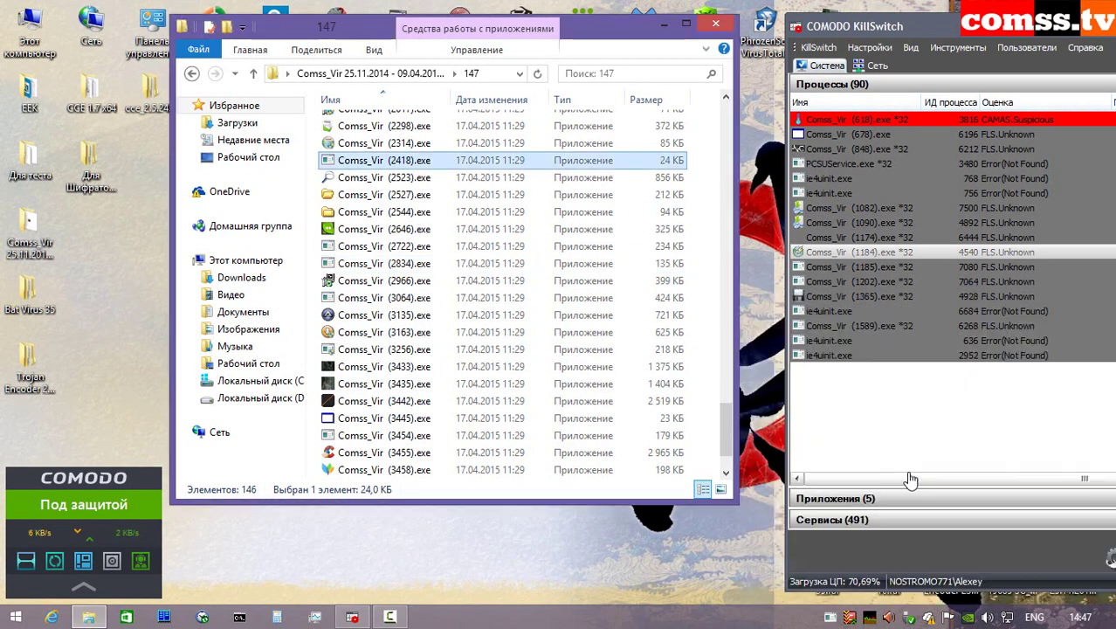
- Run Comss_Vir (2523).exe in the COMODO Sandbox and dismiss its notification
right_click(509, 179)
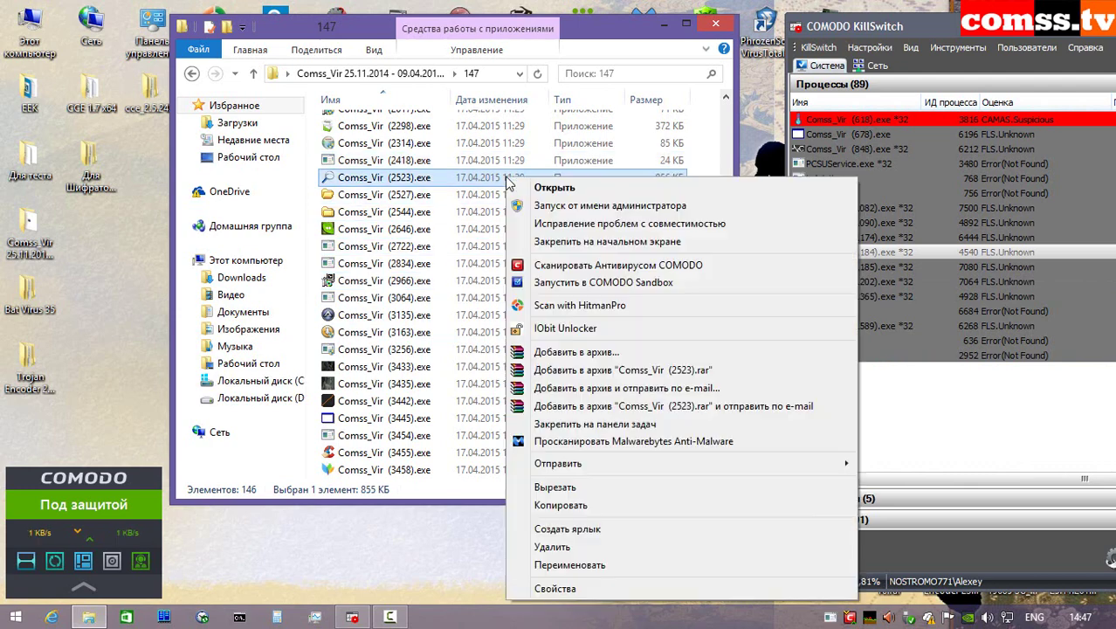
click(603, 282)
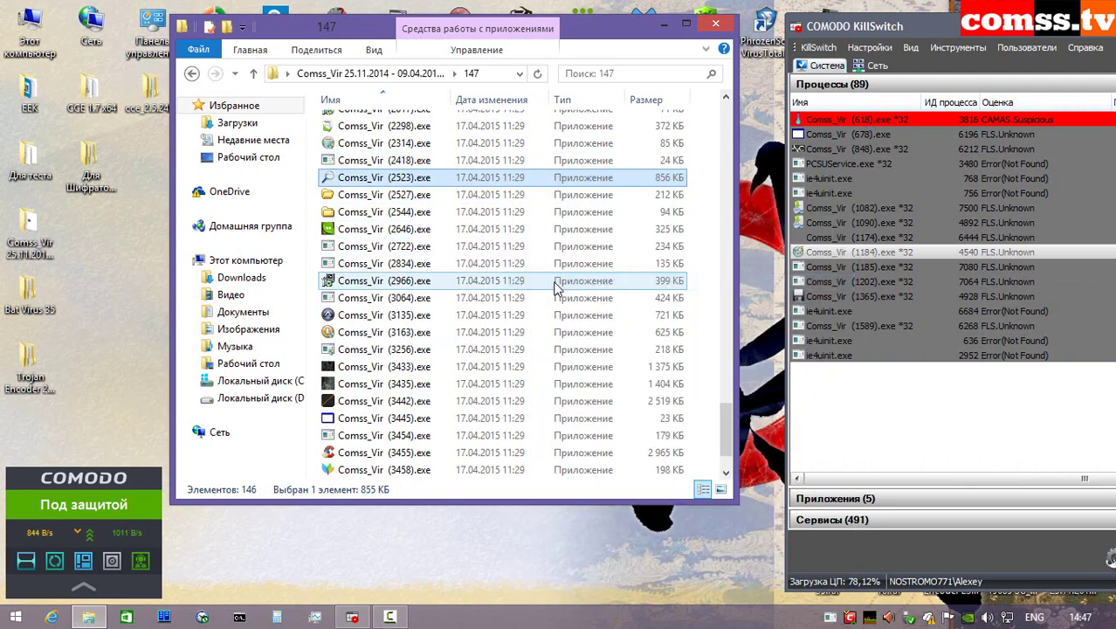
click(1092, 421)
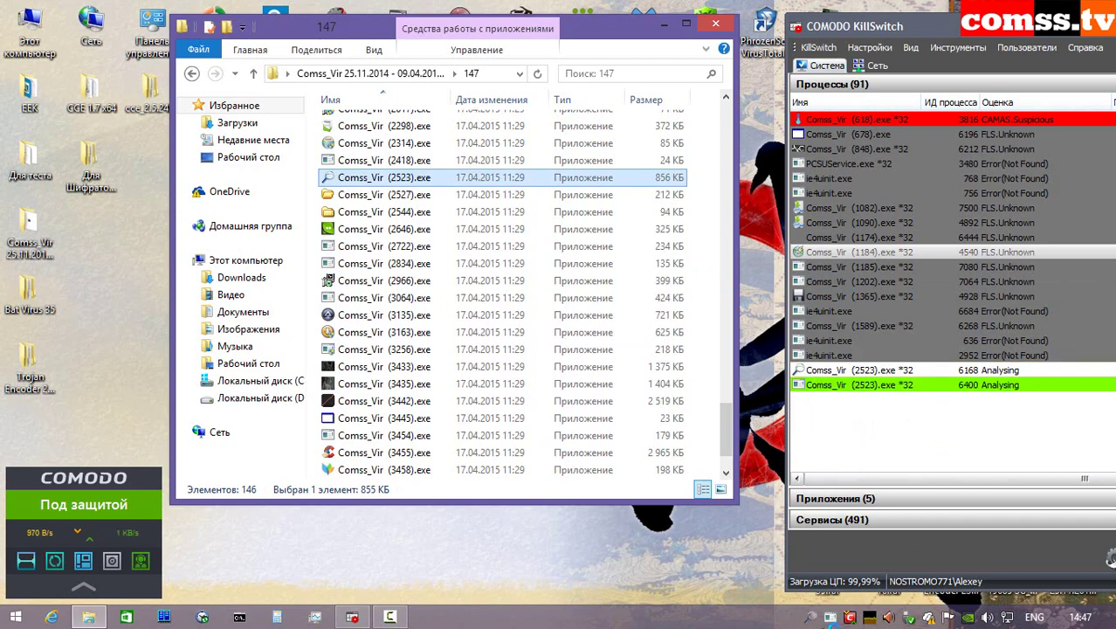
- Run Comss_Vir (2527).exe in the COMODO Sandbox, dismiss its notification and close the crashed "hycdxsgpj" program
right_click(428, 194)
click(505, 286)
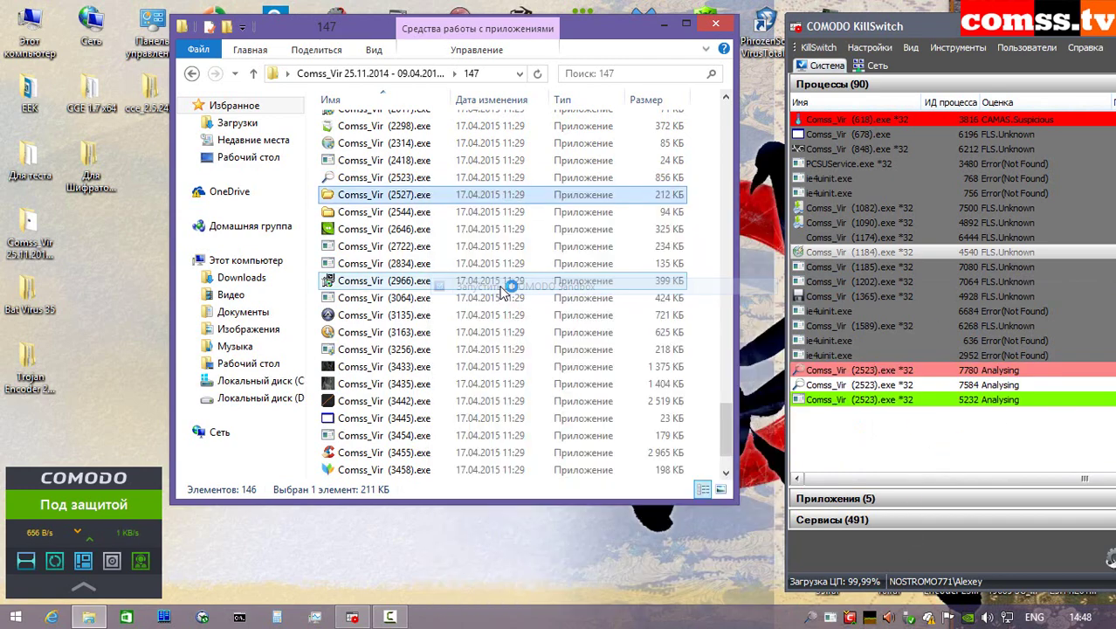
click(1102, 421)
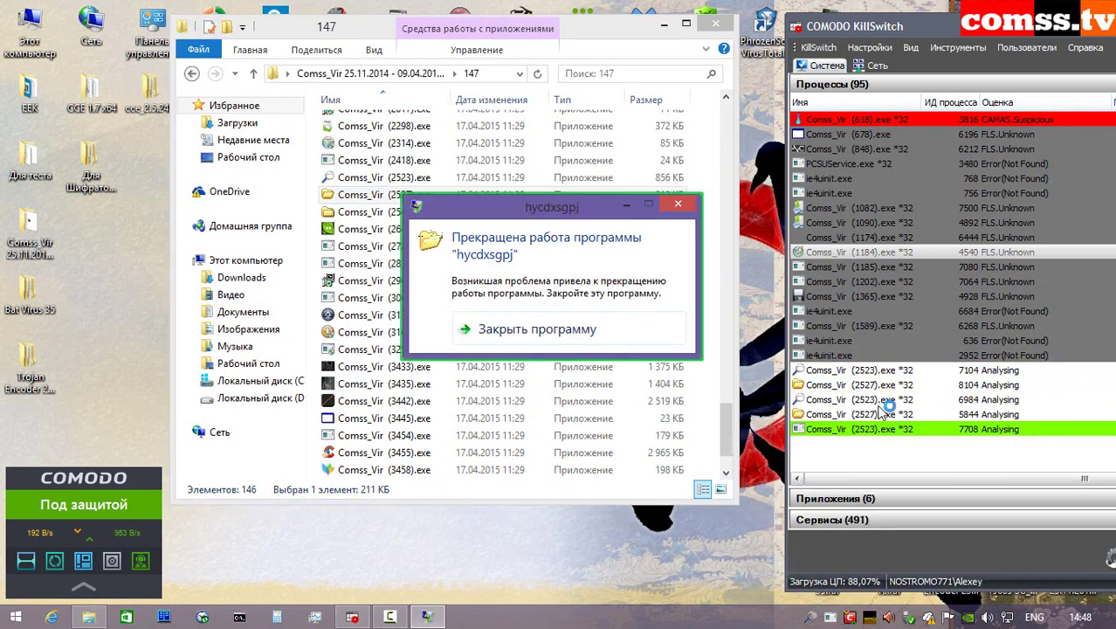
click(586, 330)
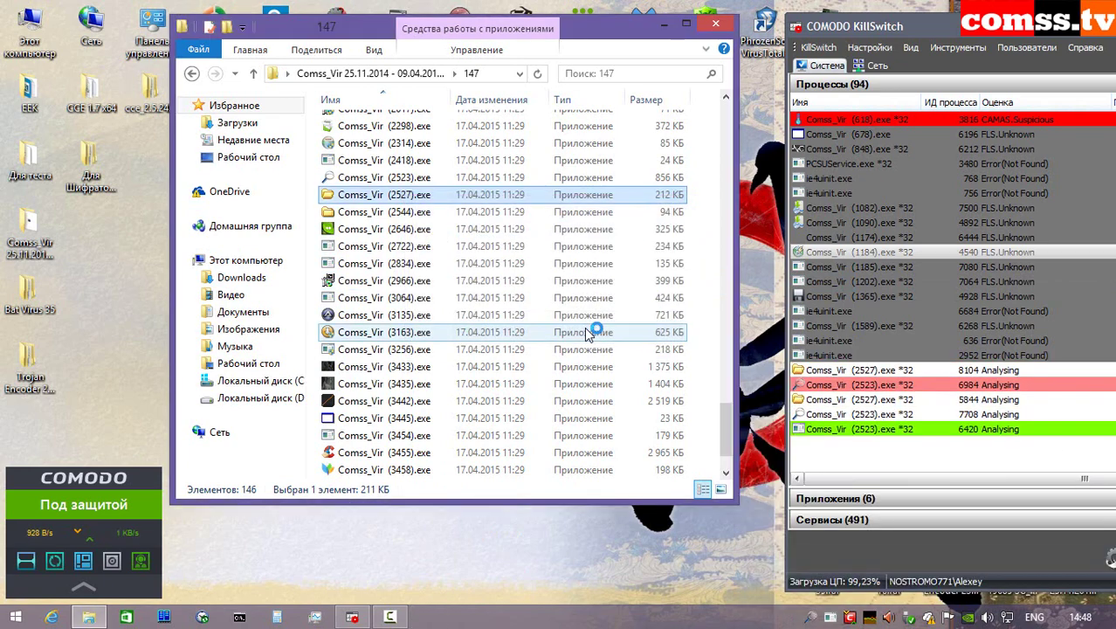
- Run Comss_Vir (2544).exe in the COMODO Sandbox and dismiss the isolation notice
click(441, 217)
right_click(441, 219)
click(491, 281)
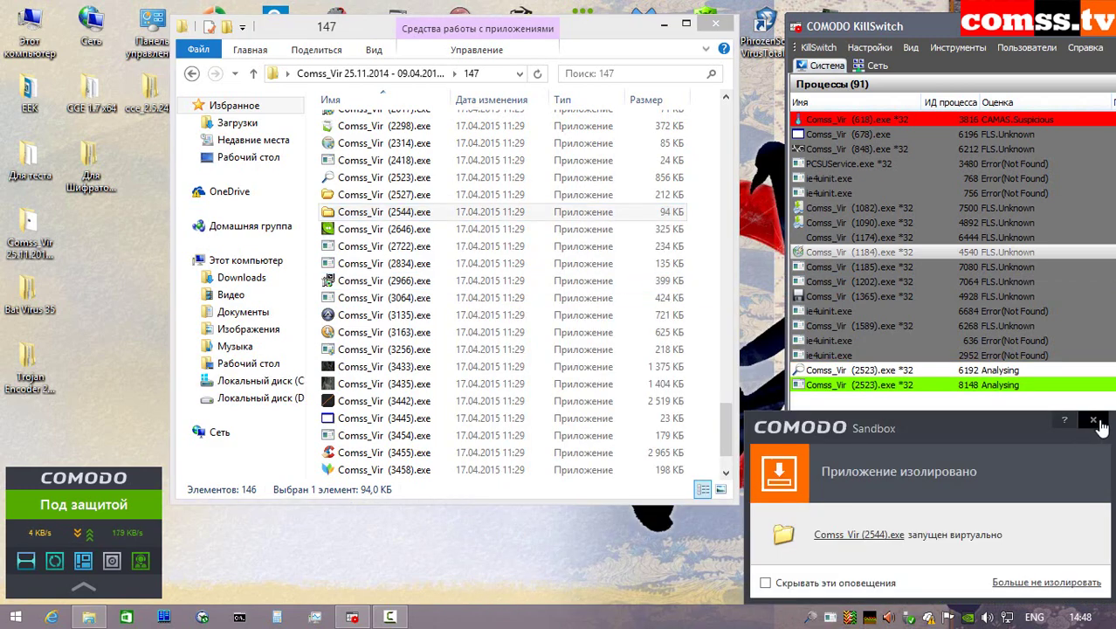
click(1093, 421)
- Run Comss_Vir (2646).exe in the COMODO Sandbox and dismiss its notification
scroll(725, 413, down, 1)
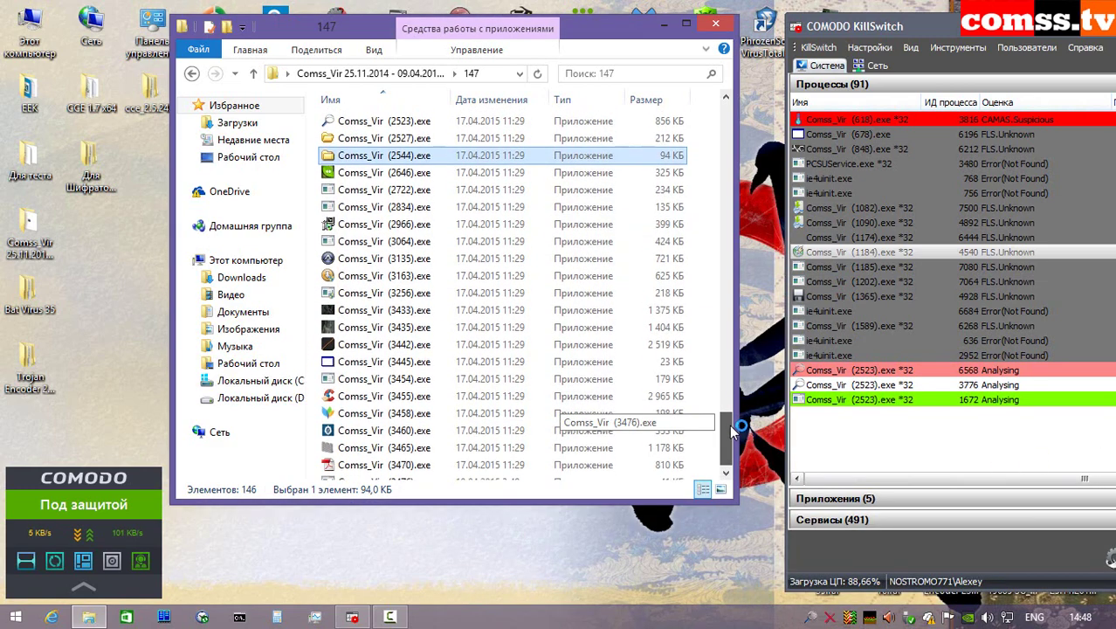
scroll(730, 428, down, 1)
right_click(460, 158)
click(519, 267)
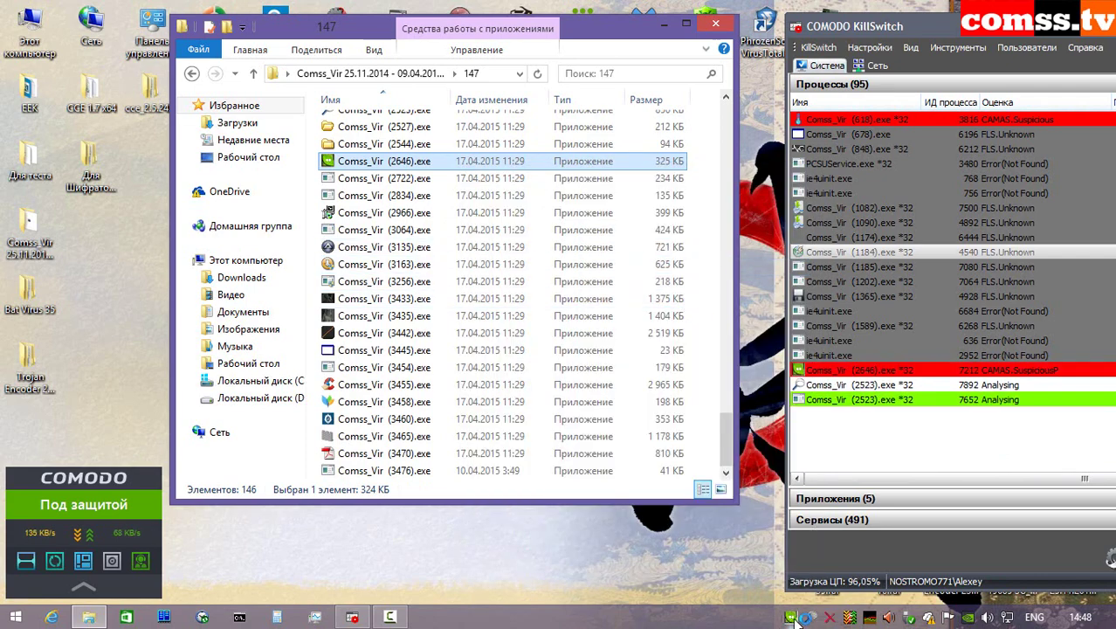
click(1094, 423)
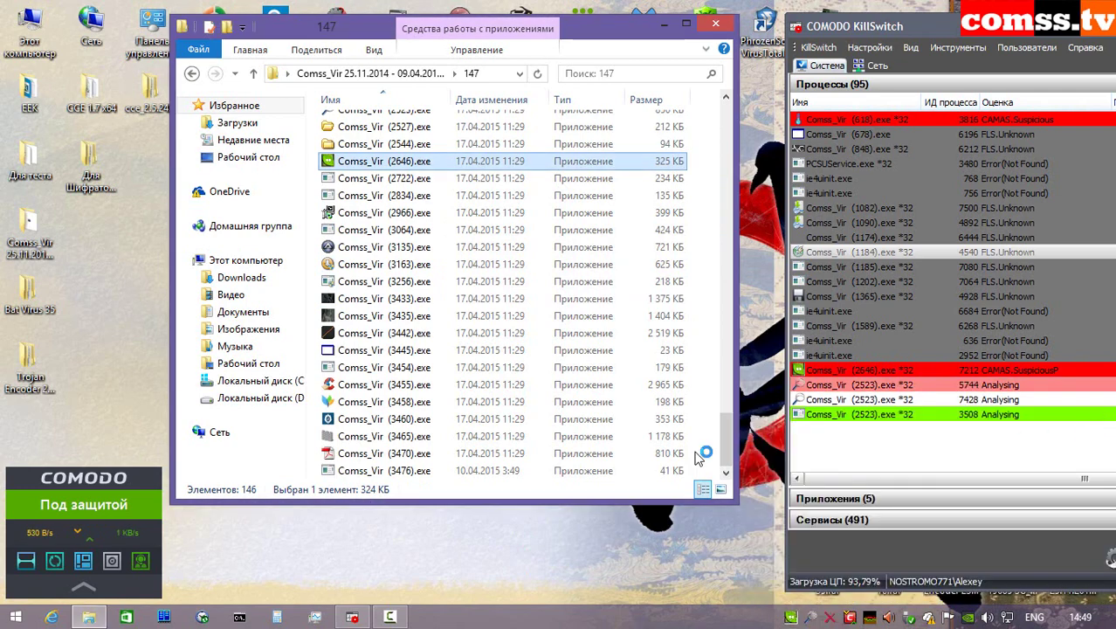
- Run Comss_Vir (2722).exe and Comss_Vir (2834).exe in the COMODO Sandbox and dismiss the isolation notice
right_click(517, 181)
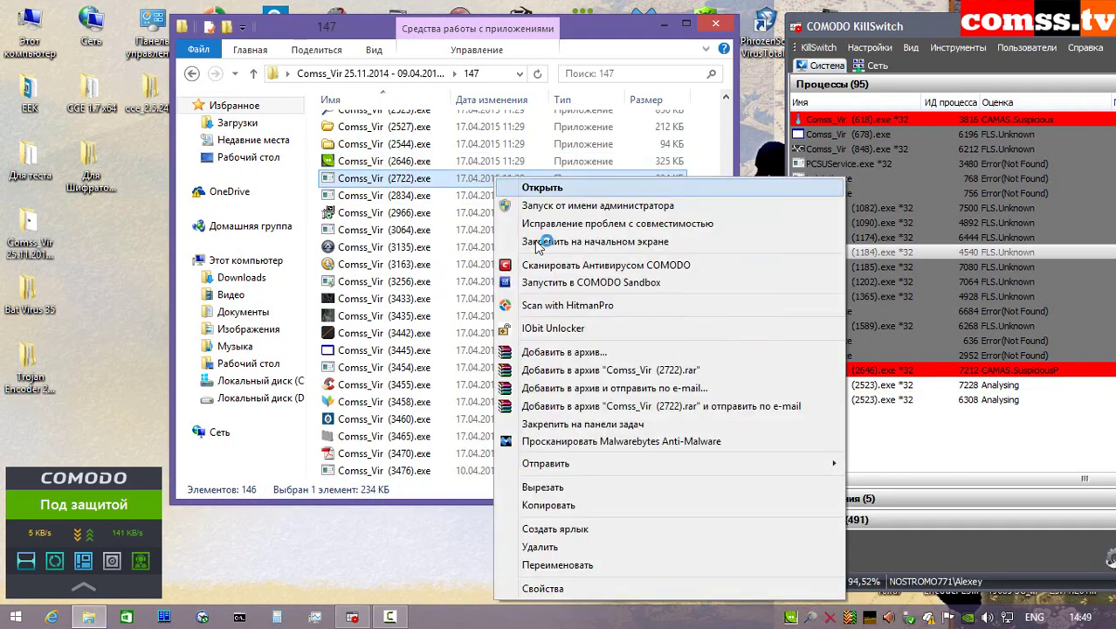
click(537, 282)
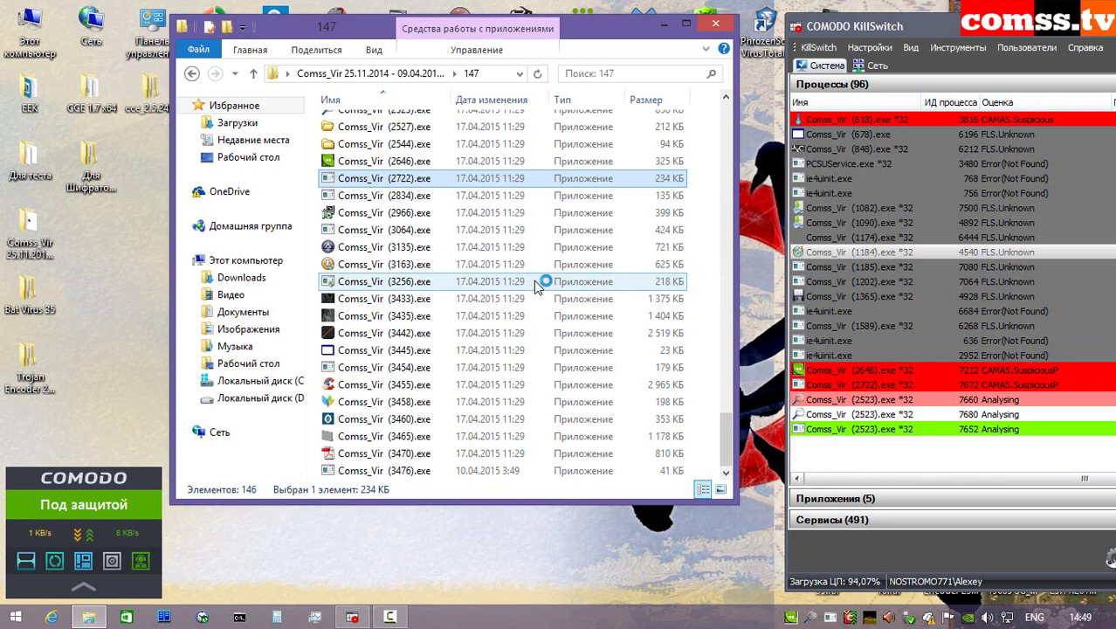
click(462, 195)
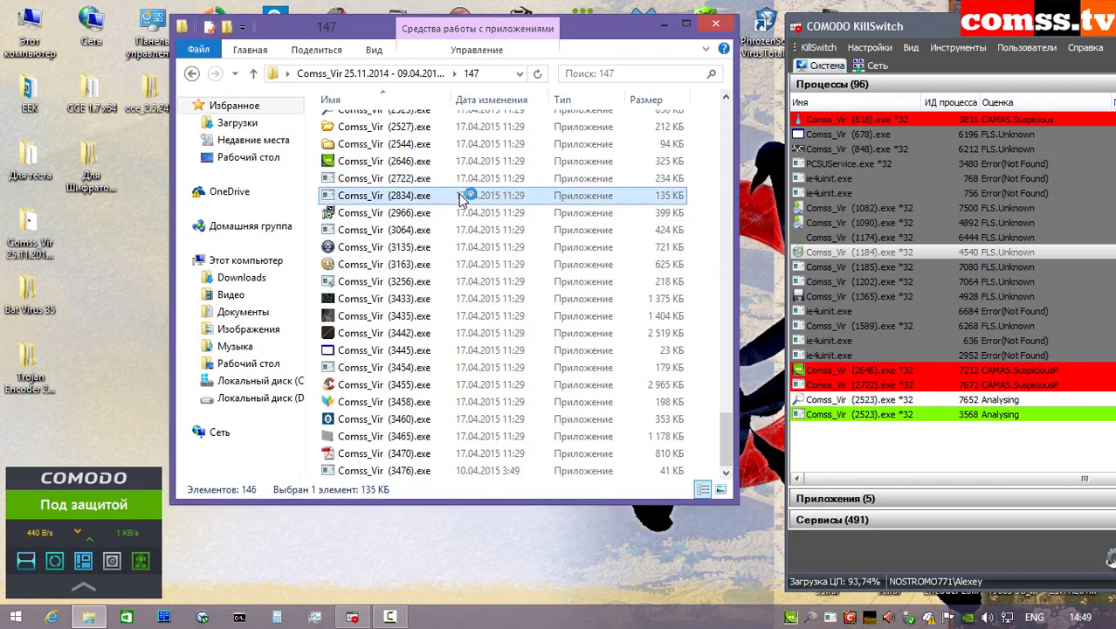
right_click(463, 196)
click(517, 286)
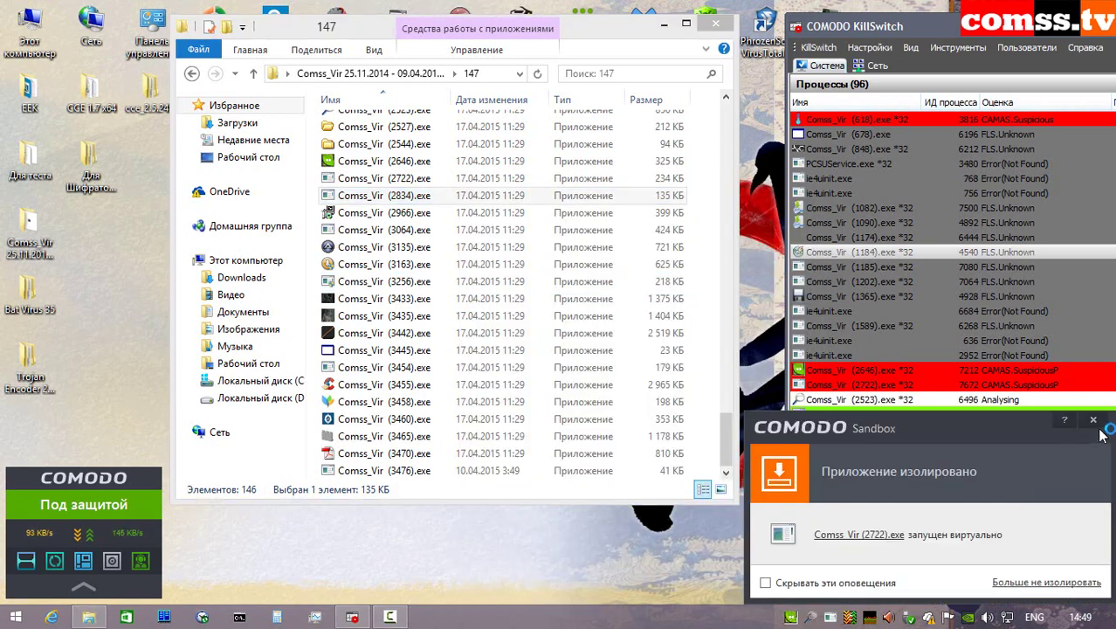
click(1093, 424)
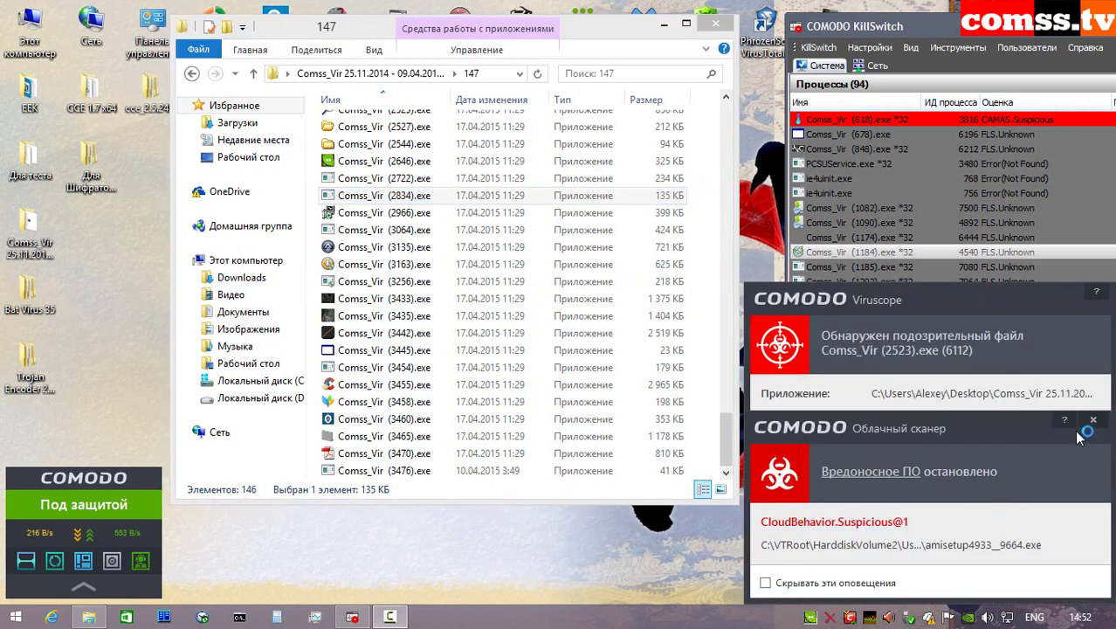
- Close the cloud scanner alert for amisetup4933__9664.exe and answer the Viruscope alert about Comss_Vir (2523).exe
click(1092, 420)
click(902, 475)
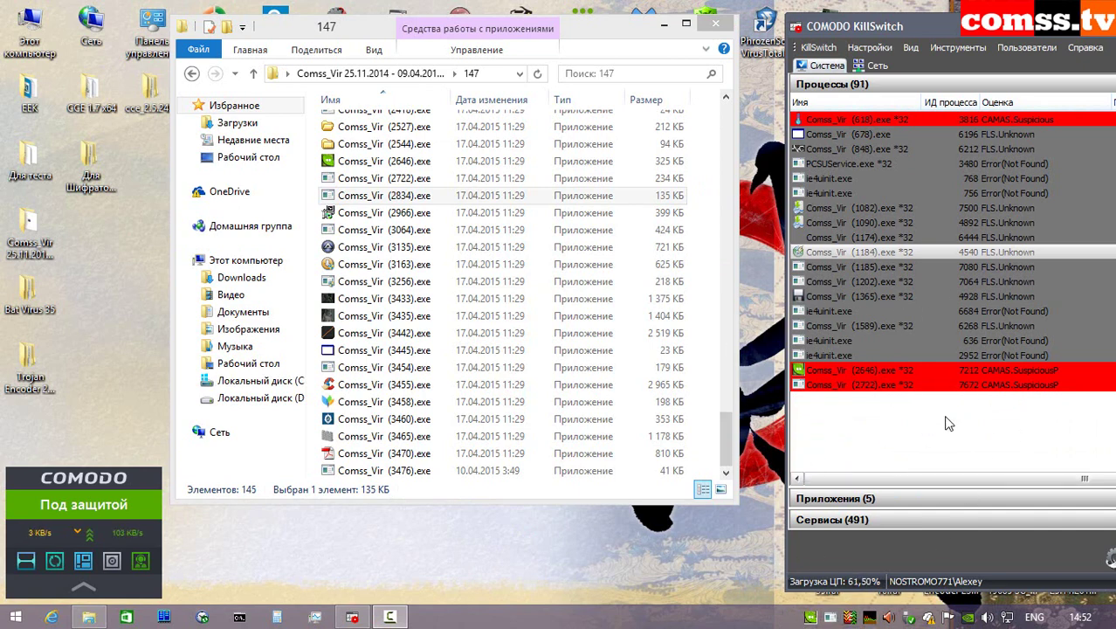
- Run Comss_Vir (2966).exe in the COMODO Sandbox and dismiss its notification
right_click(437, 212)
click(498, 291)
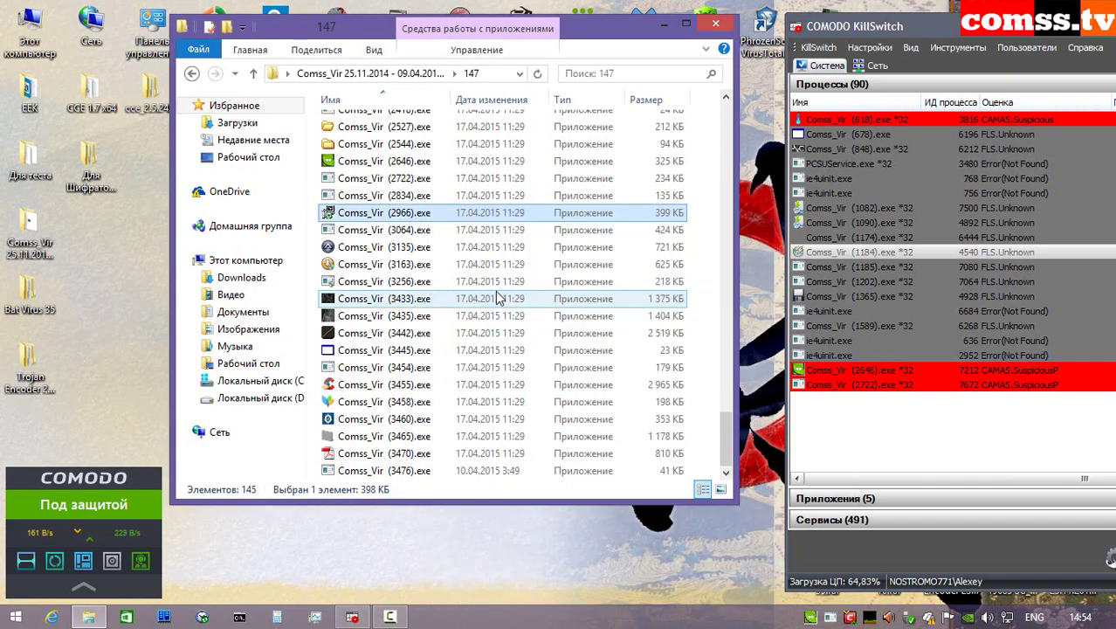
click(1098, 427)
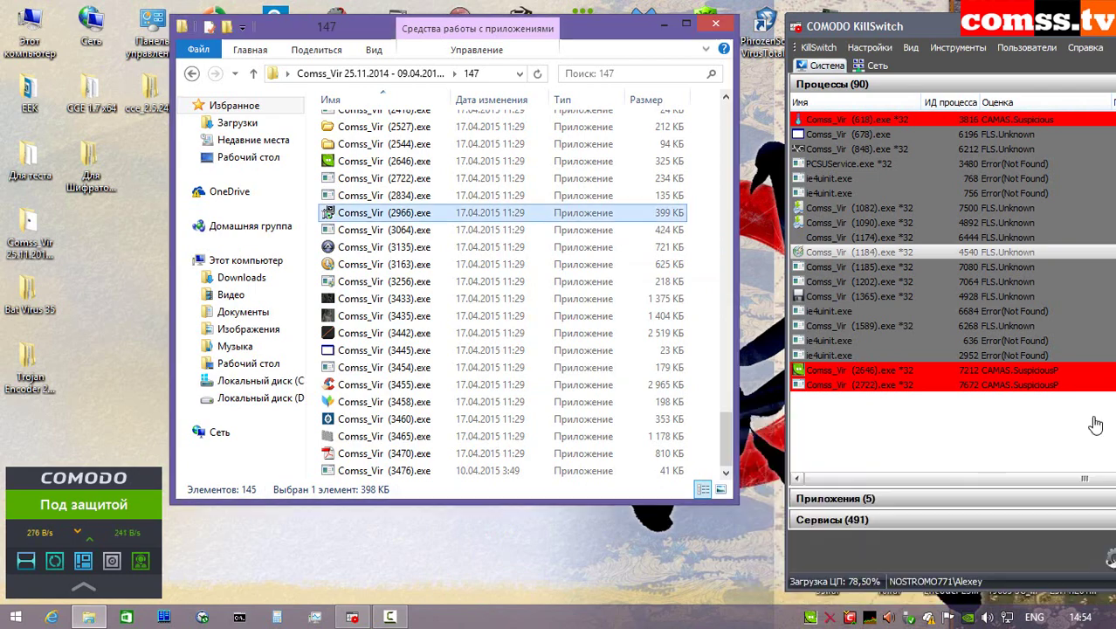
- Run Comss_Vir (3064).exe and Comss_Vir (3135).exe in the COMODO Sandbox
right_click(415, 229)
click(476, 286)
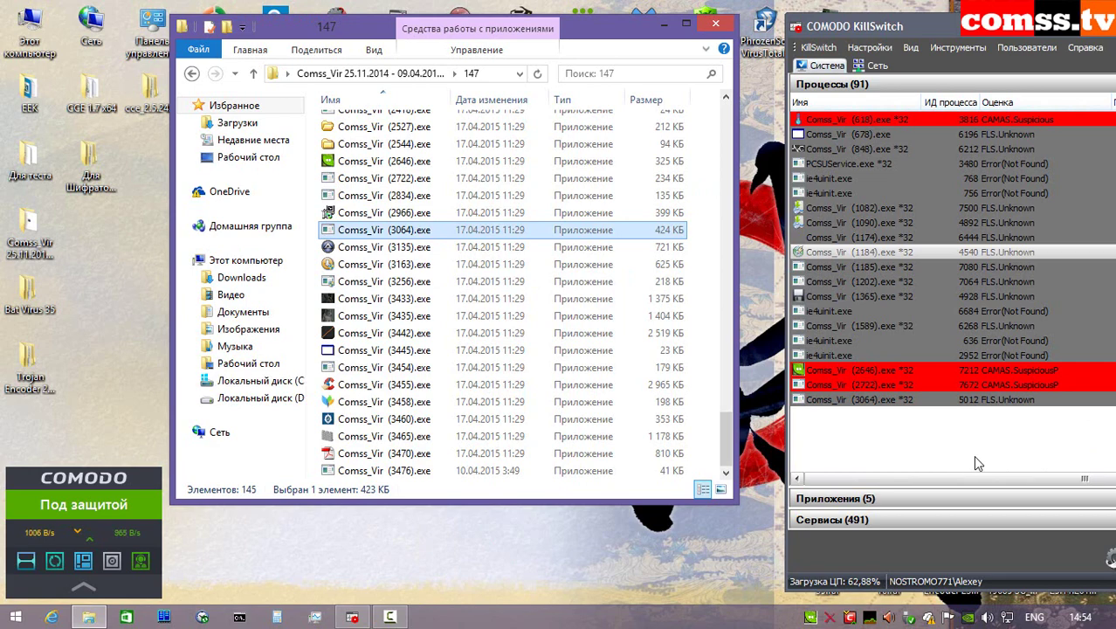
right_click(428, 248)
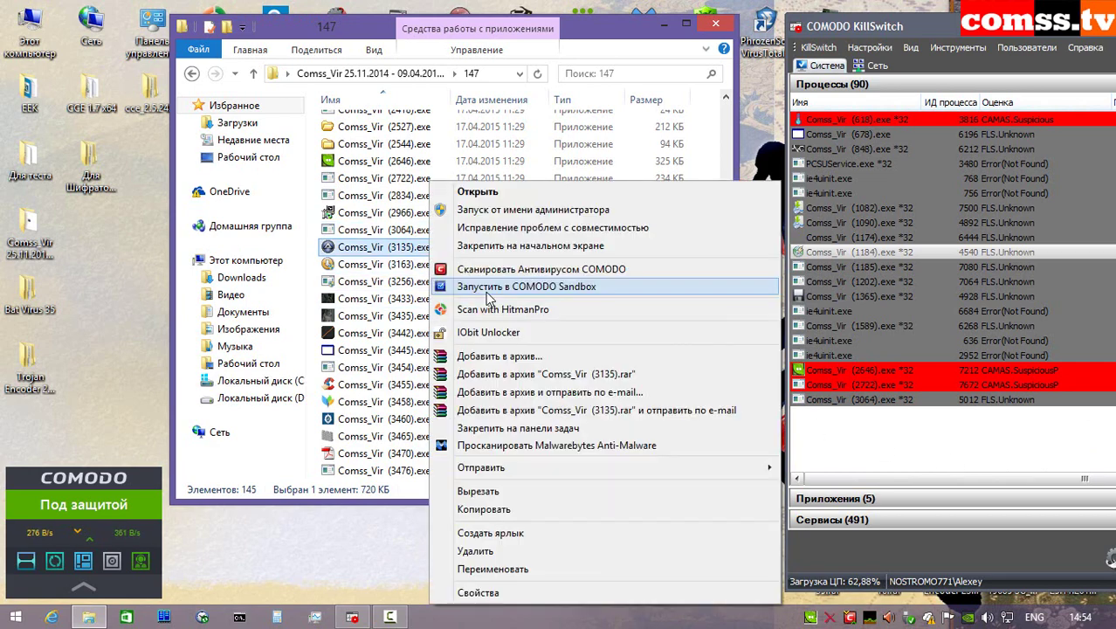
click(524, 289)
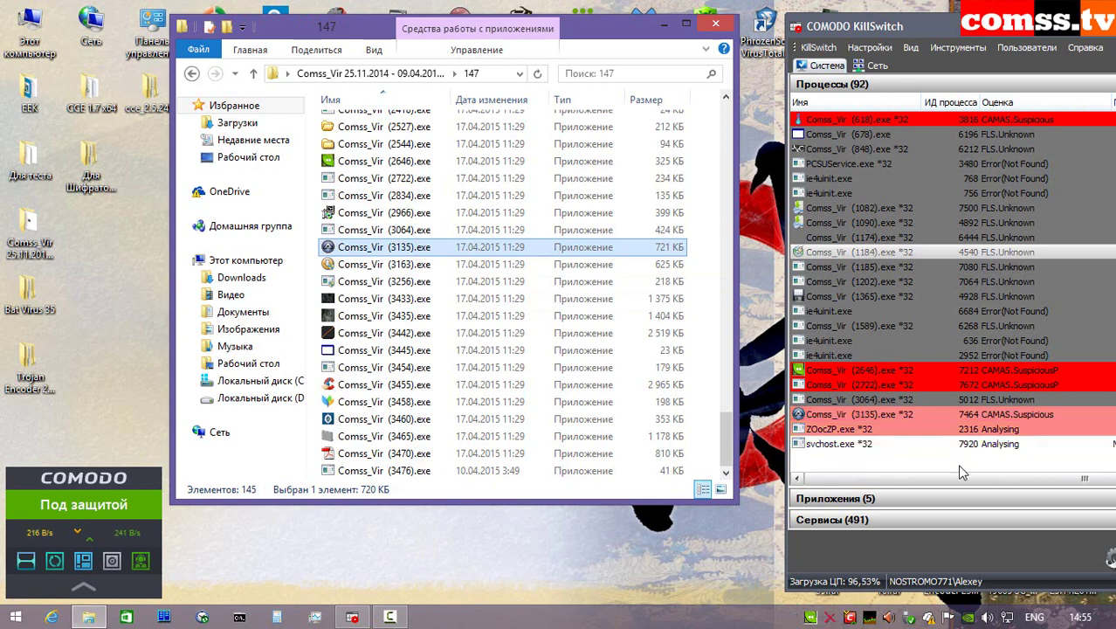
- Run Comss_Vir (3163).exe in the COMODO Sandbox and dismiss the notifications, including the antivirus alert for dbjcabfcdbab.exe
click(450, 266)
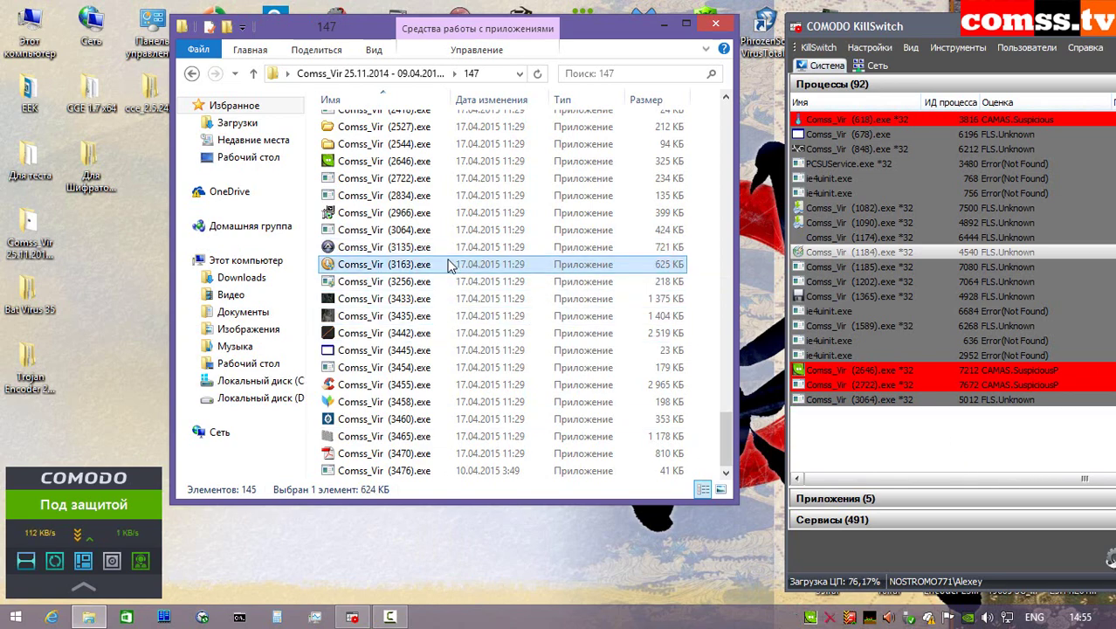
right_click(450, 267)
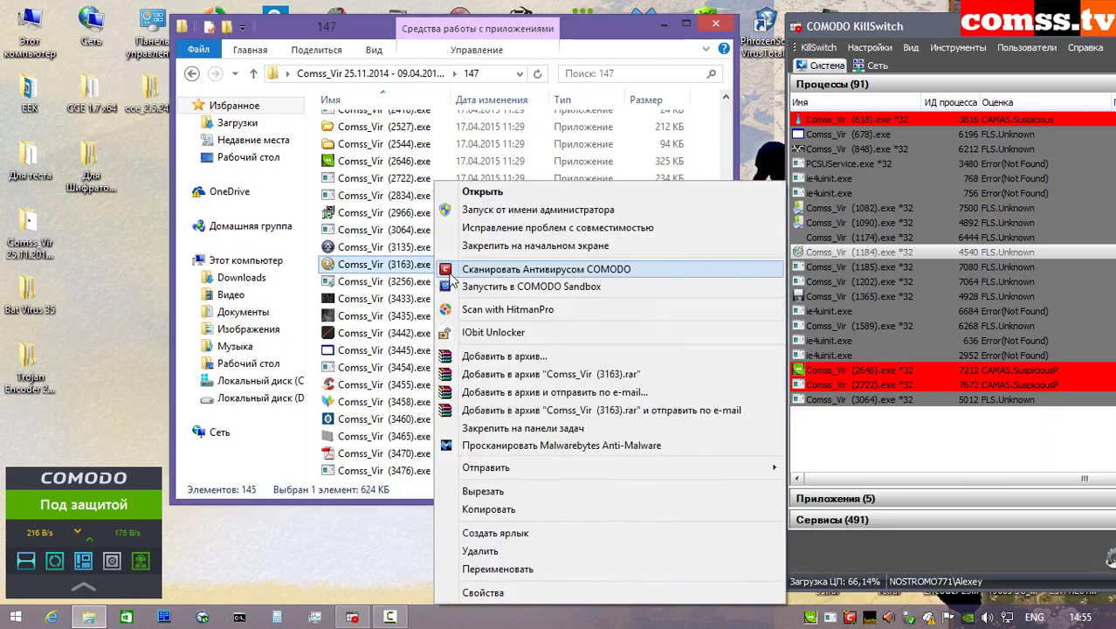
click(499, 287)
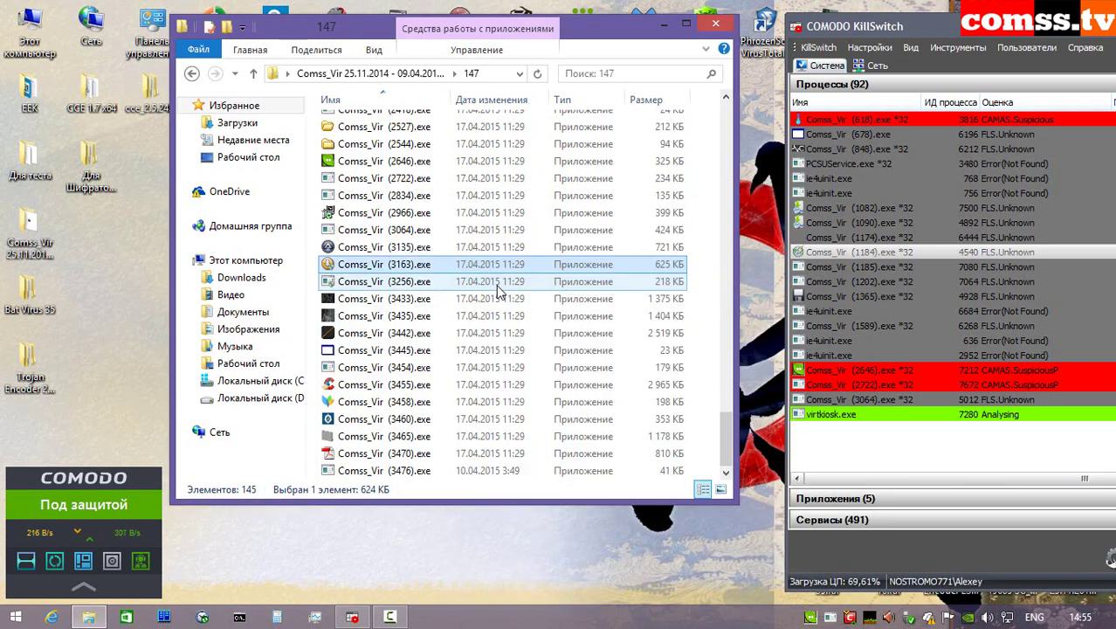
click(1091, 419)
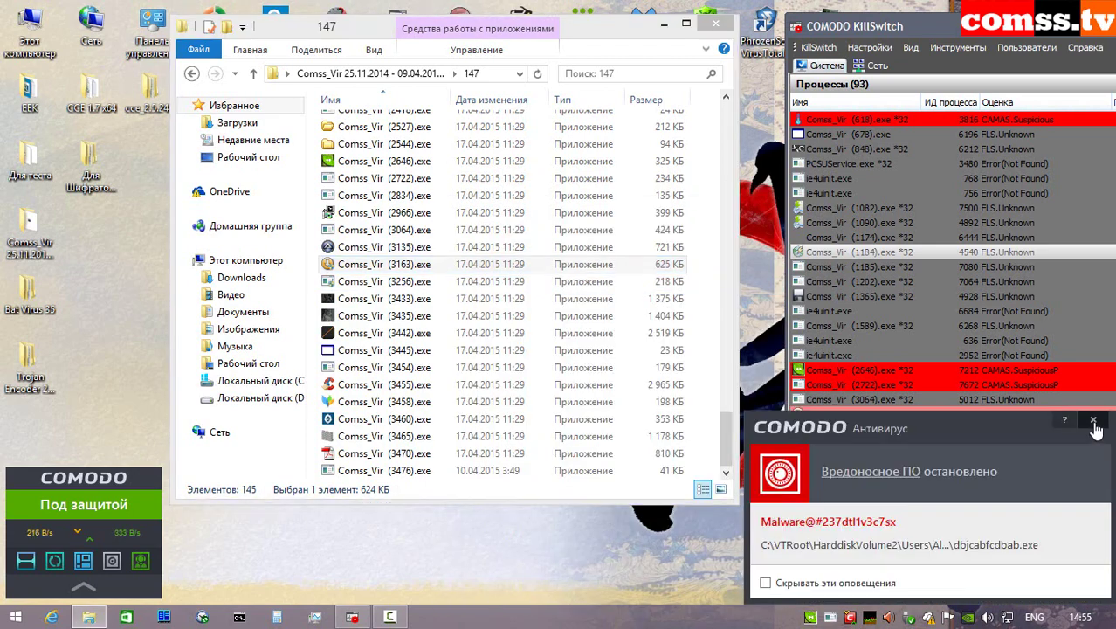
click(1093, 422)
- Run Comss_Vir (3256).exe in the COMODO Sandbox and dismiss its isolation notification
click(497, 282)
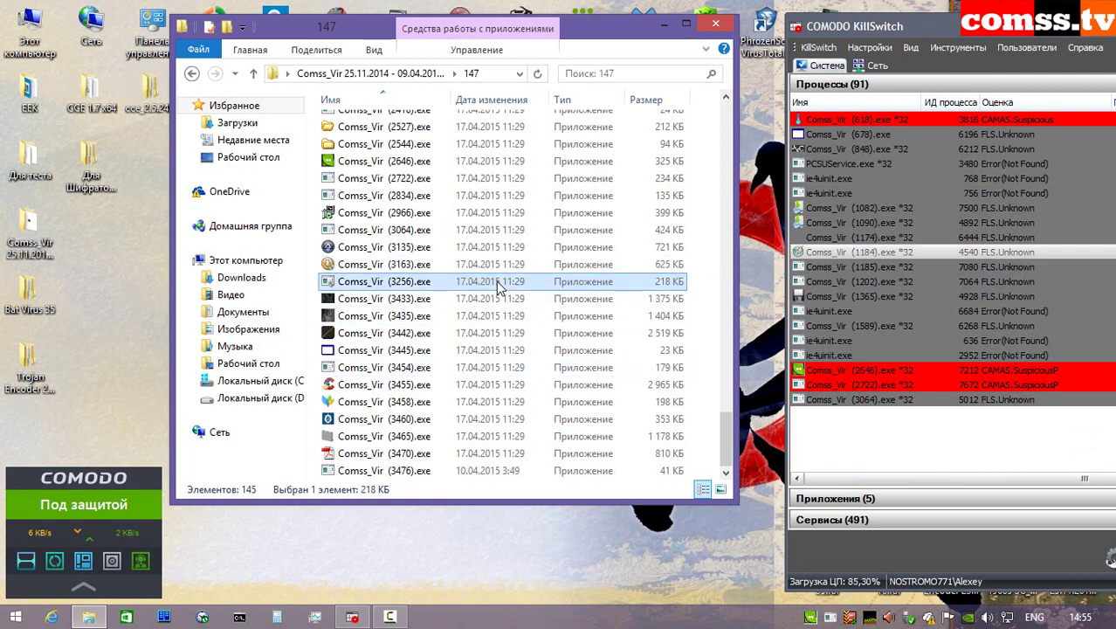
right_click(497, 287)
click(550, 285)
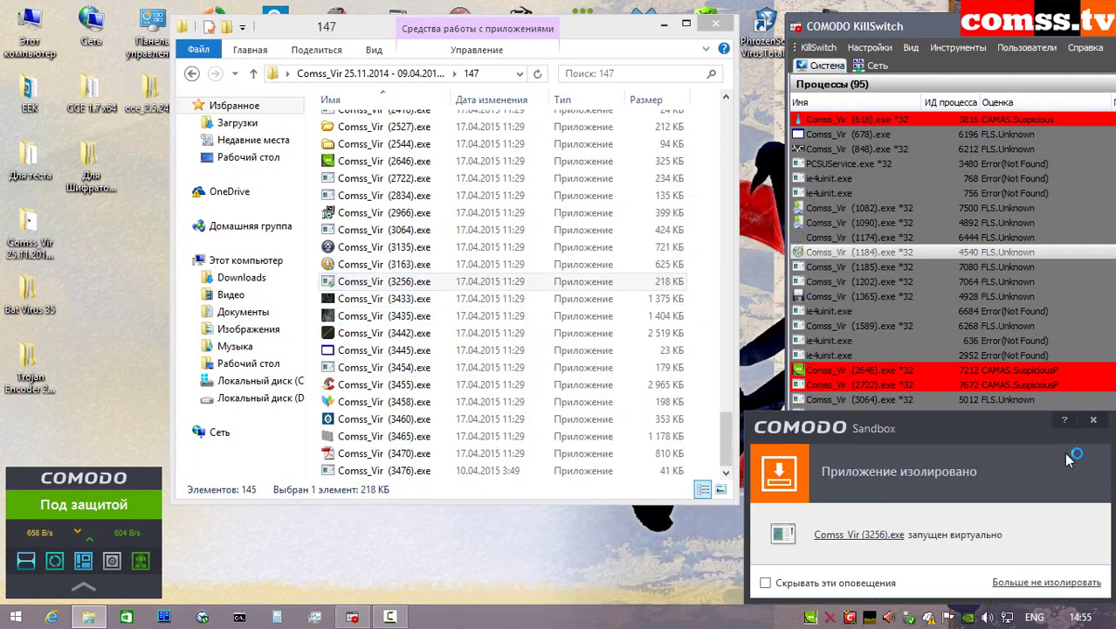
click(1007, 453)
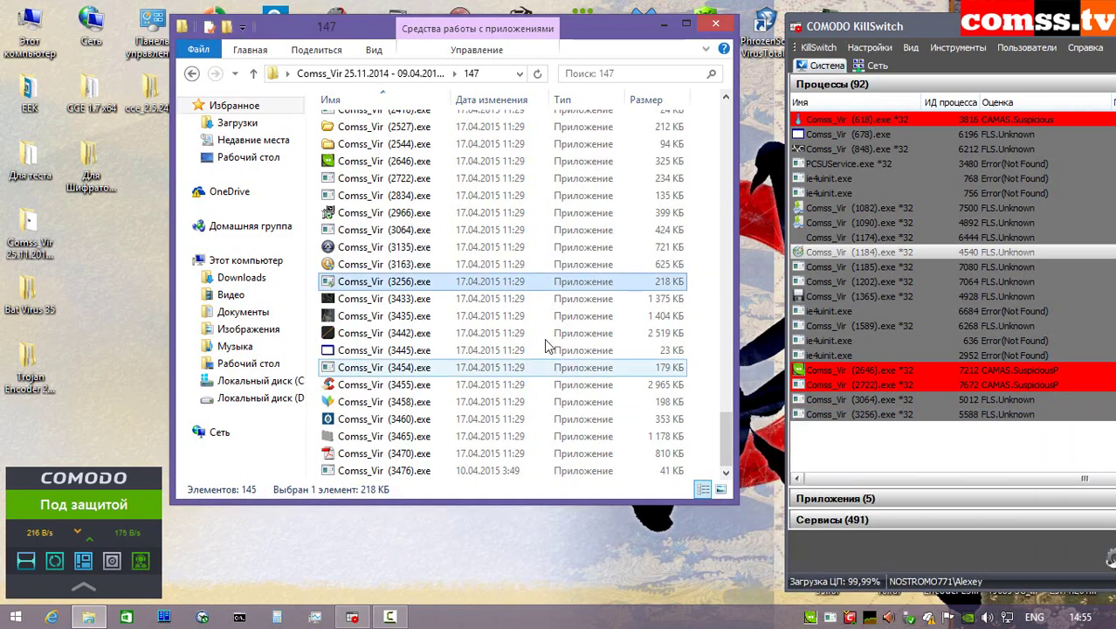
- Run Comss_Vir (3433).exe in the COMODO Sandbox and close its isolation notification
click(434, 301)
right_click(434, 301)
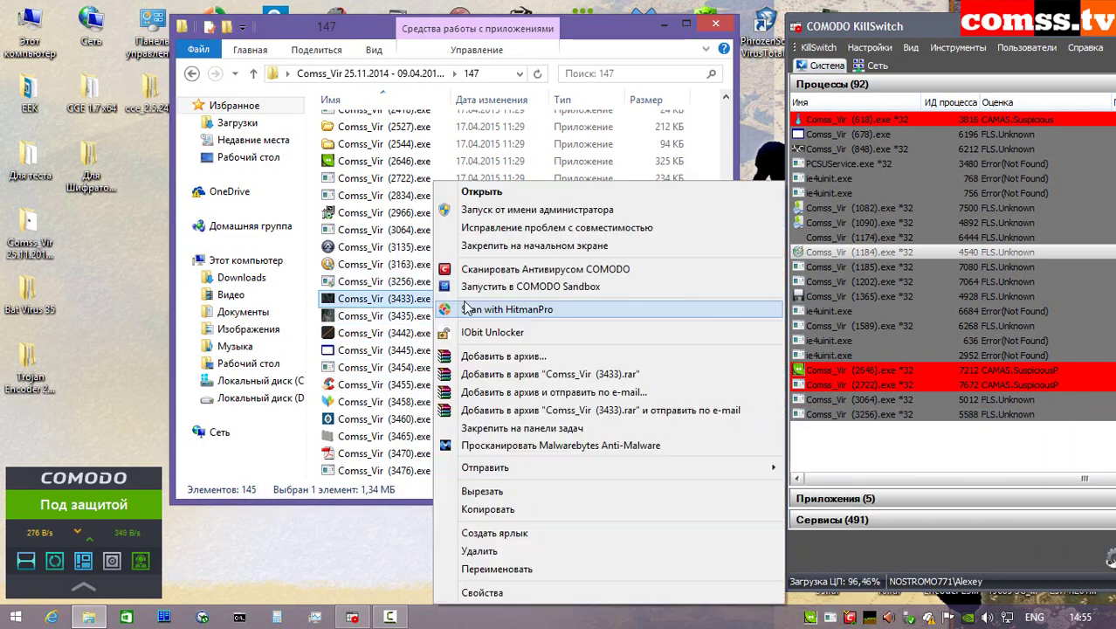
click(471, 321)
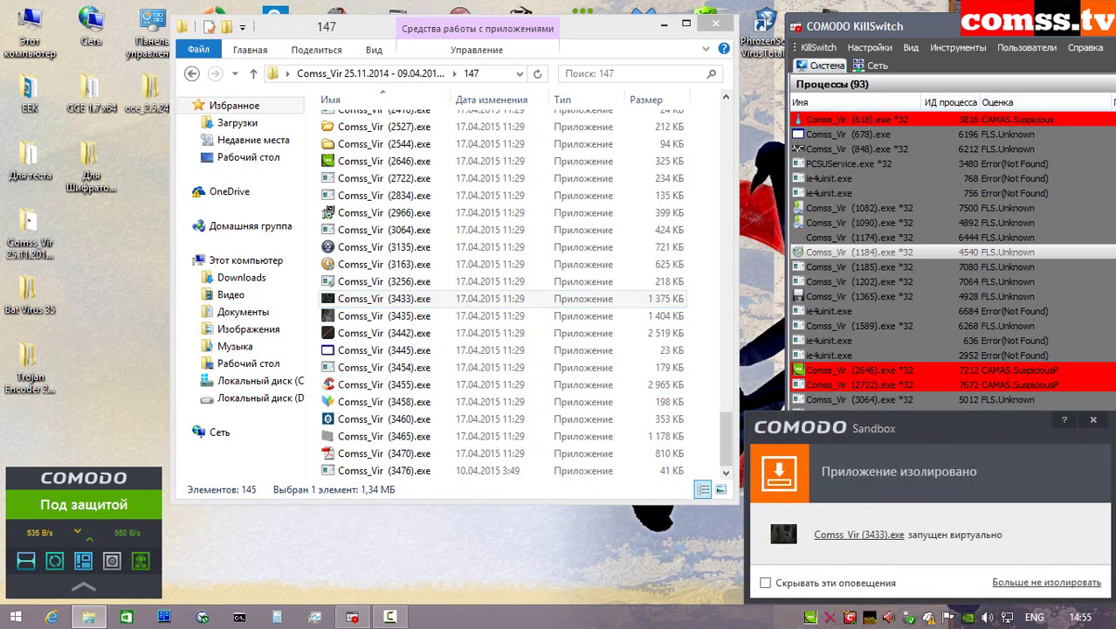
click(1092, 420)
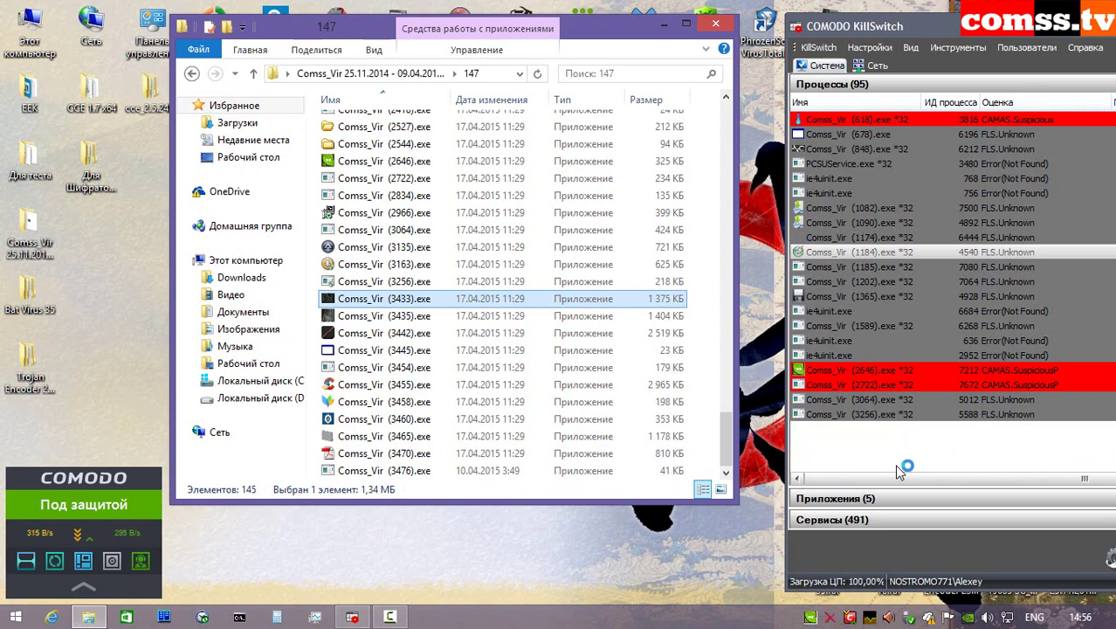
- Run Comss_Vir (3435).exe in the COMODO Sandbox and close its notification
click(441, 316)
right_click(440, 316)
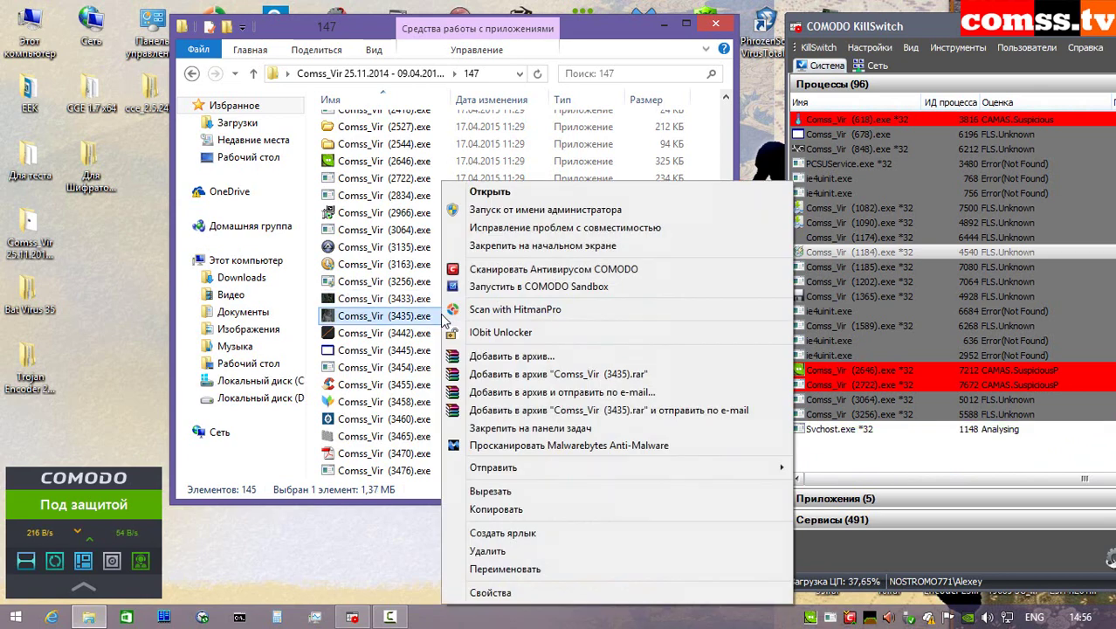
click(492, 289)
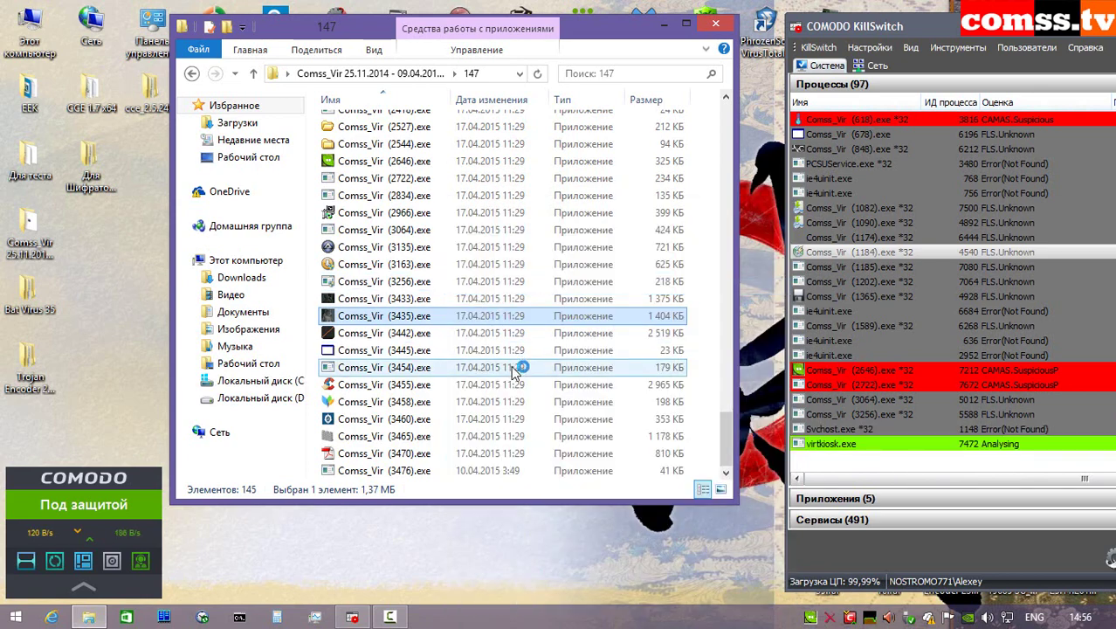
click(1099, 422)
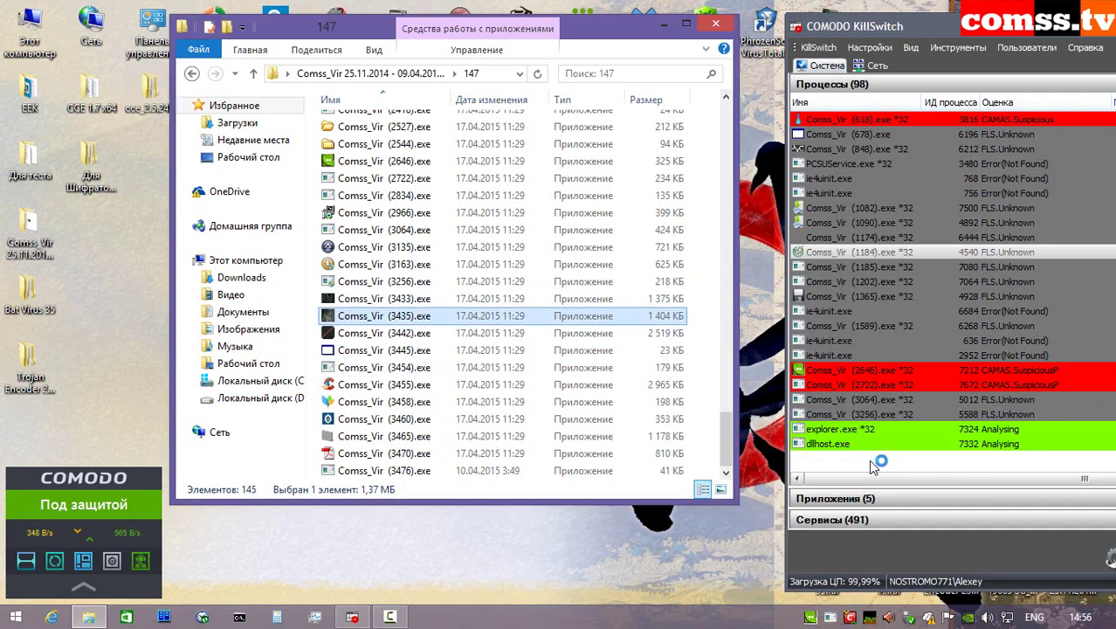
- Run Comss_Vir (3442).exe in the COMODO Sandbox, then close its notification and the crashed Agent Tesla program
right_click(425, 333)
click(476, 293)
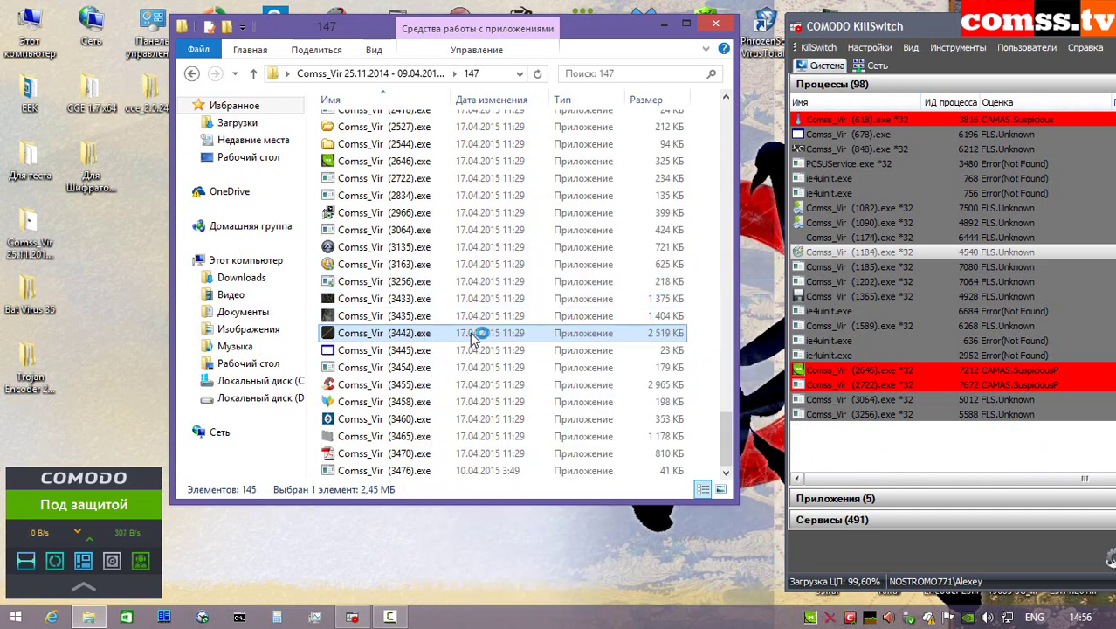
click(1099, 420)
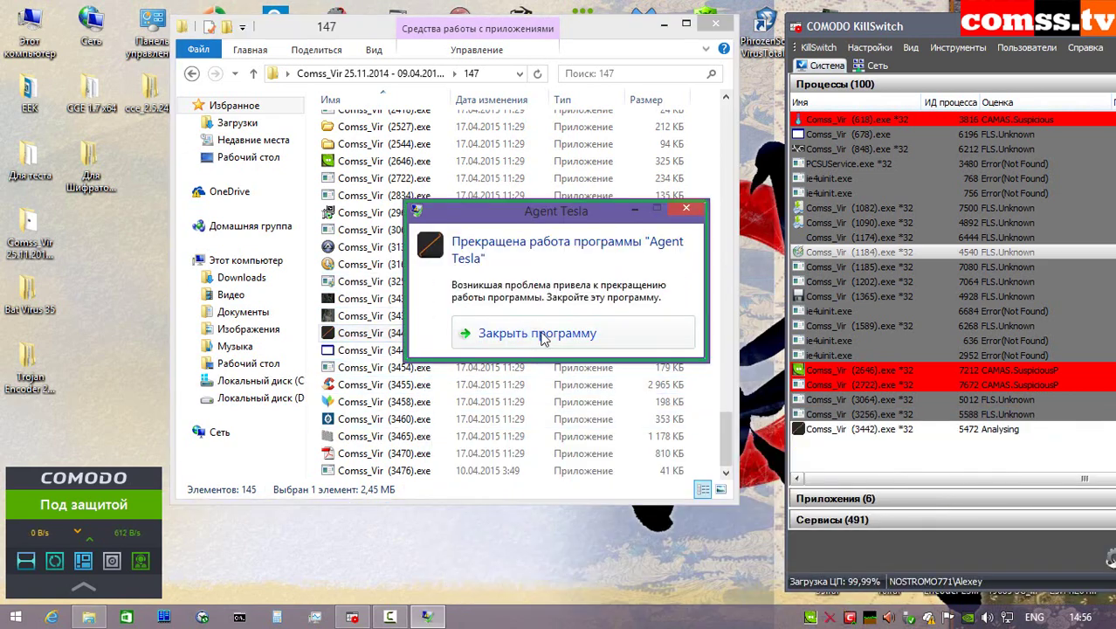
click(543, 338)
- Run Comss_Vir (3445).exe in the COMODO Sandbox, close its notification and continue past the .NET Framework error
right_click(445, 350)
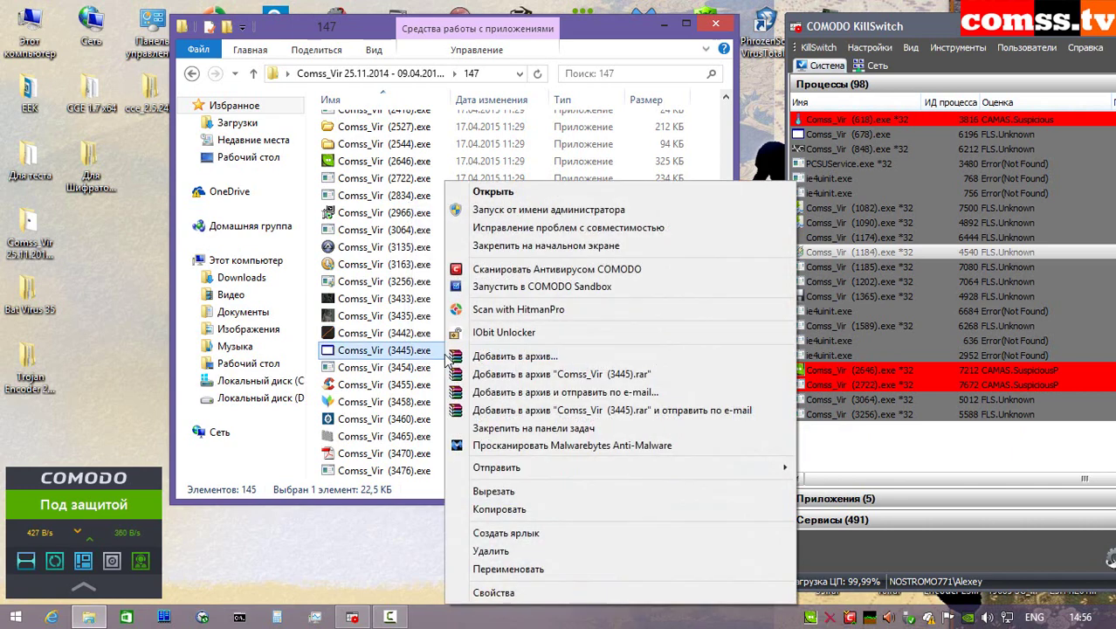
click(524, 288)
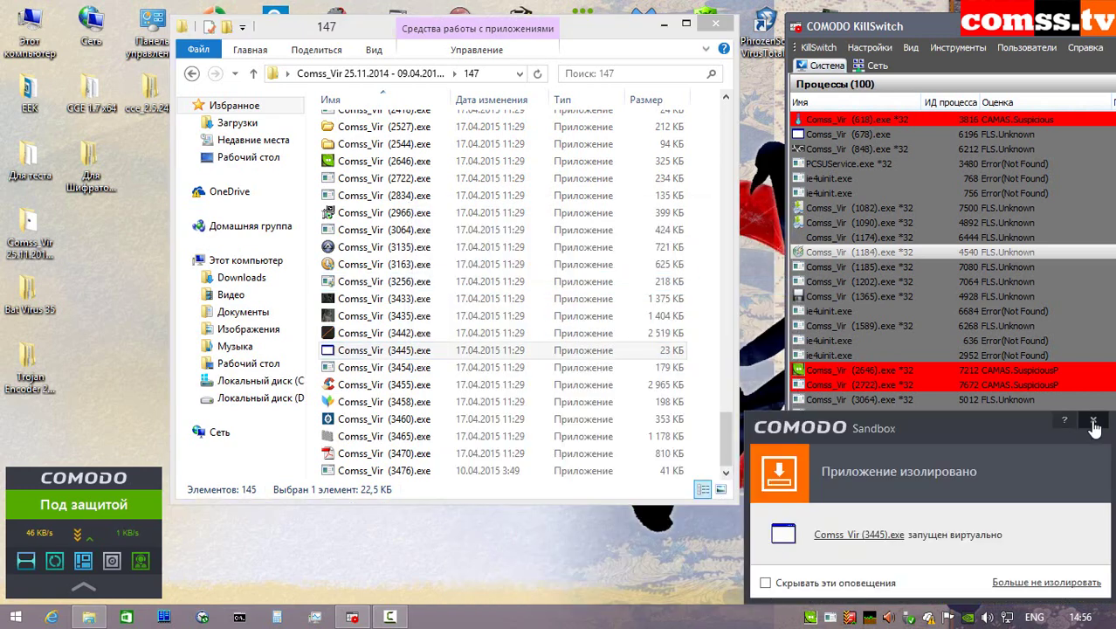
click(1095, 428)
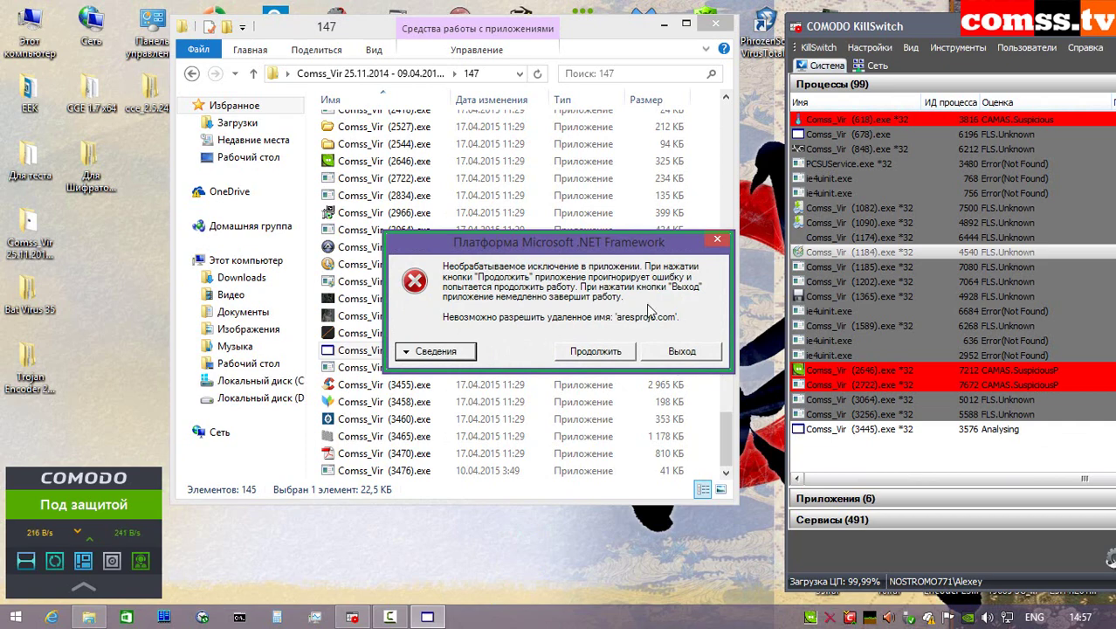
click(611, 352)
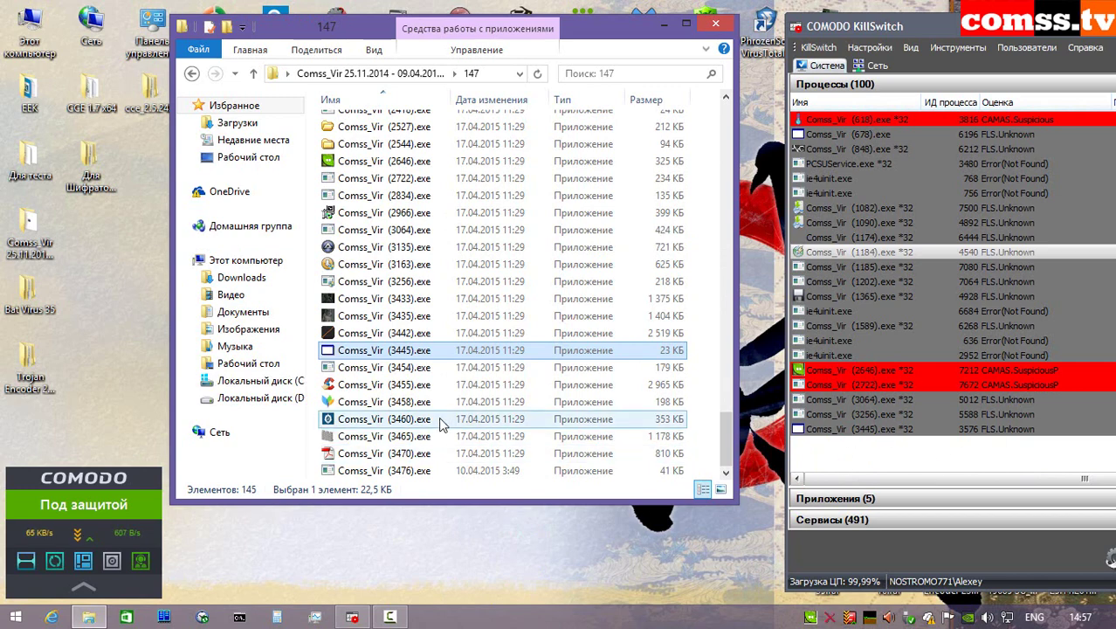
- Run Comss_Vir (3454).exe and Comss_Vir (3455).exe in the COMODO Sandbox and close the isolation notification
right_click(427, 368)
click(507, 293)
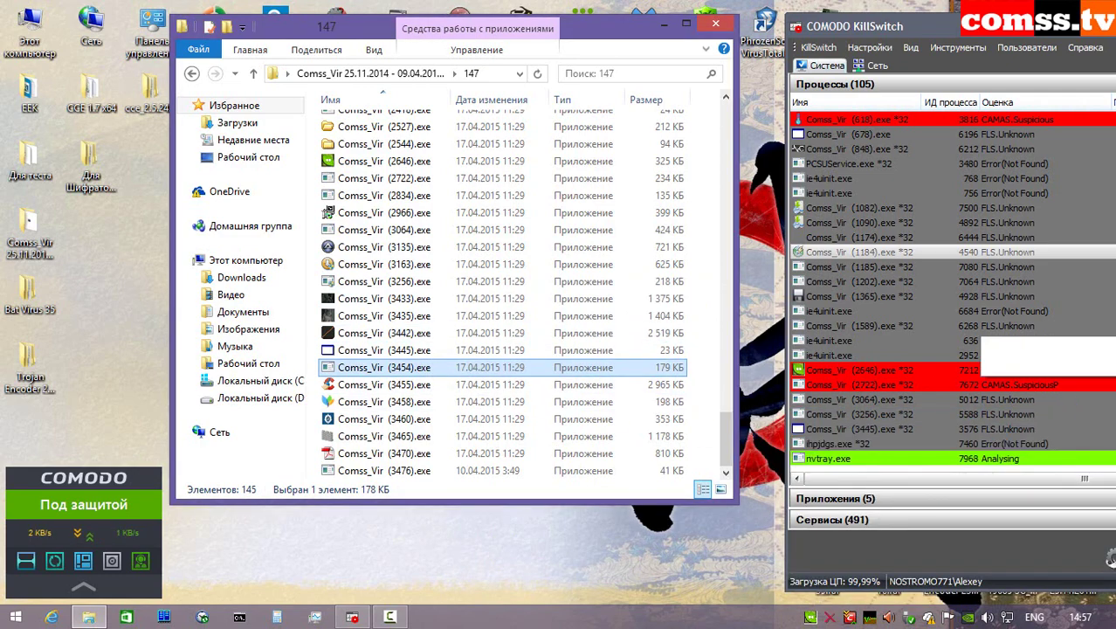
right_click(456, 384)
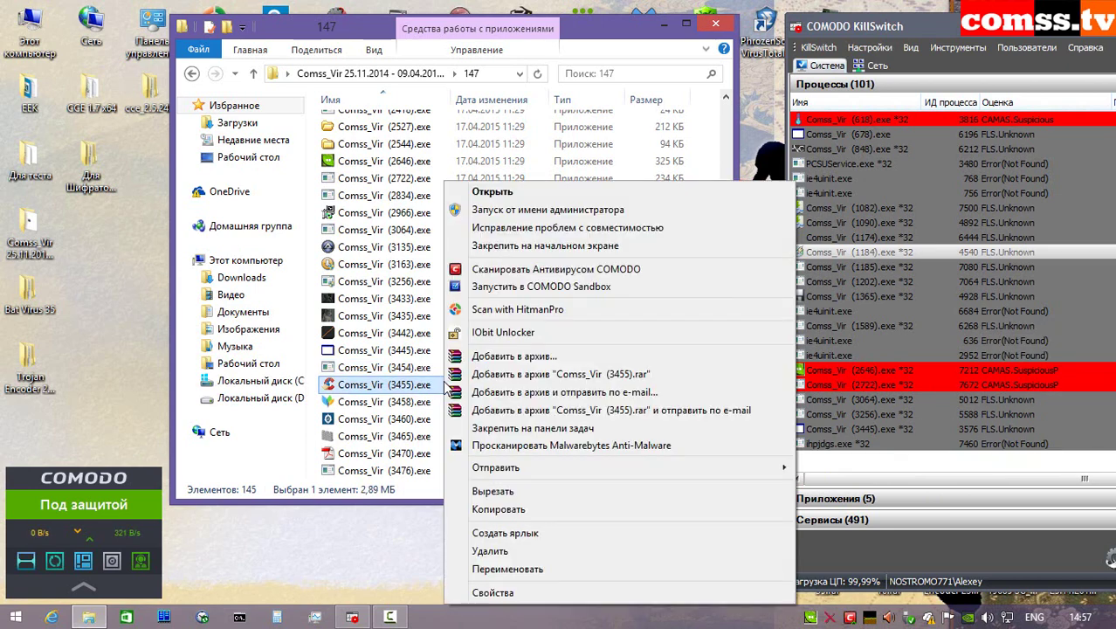
click(497, 288)
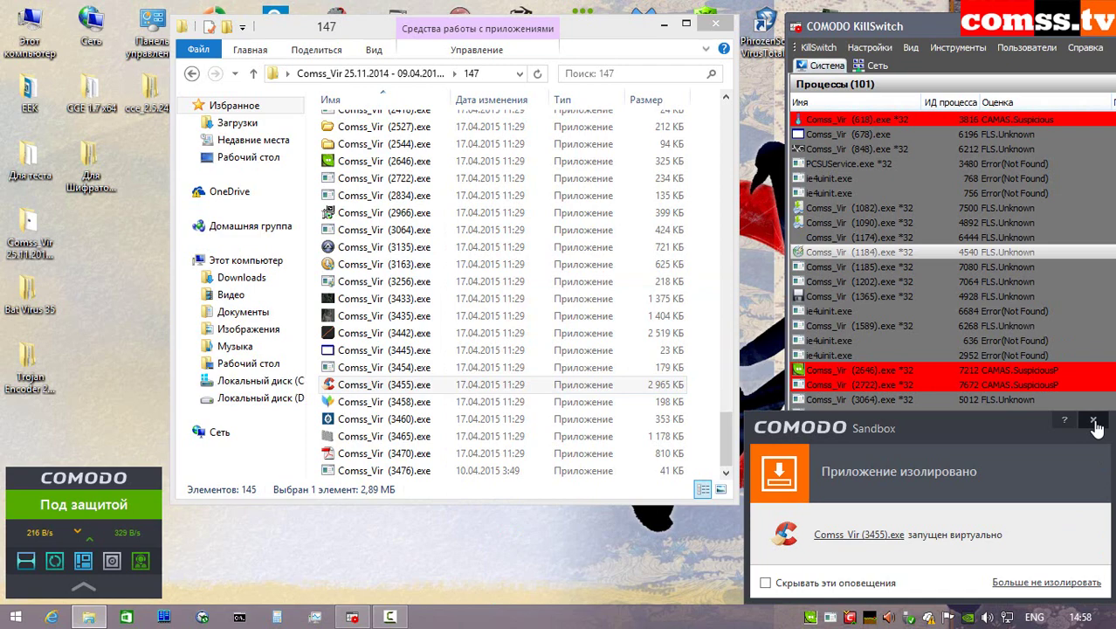
click(1093, 422)
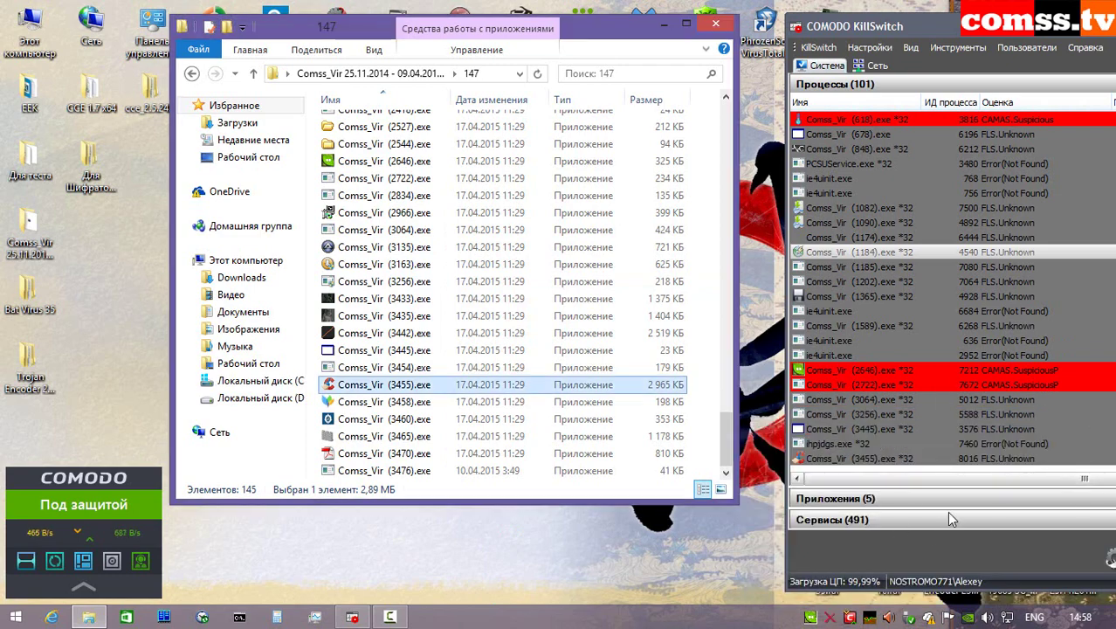
- Run Comss_Vir (3458).exe and Comss_Vir (3460).exe in the COMODO Sandbox and dismiss what they bring up
right_click(443, 402)
click(524, 281)
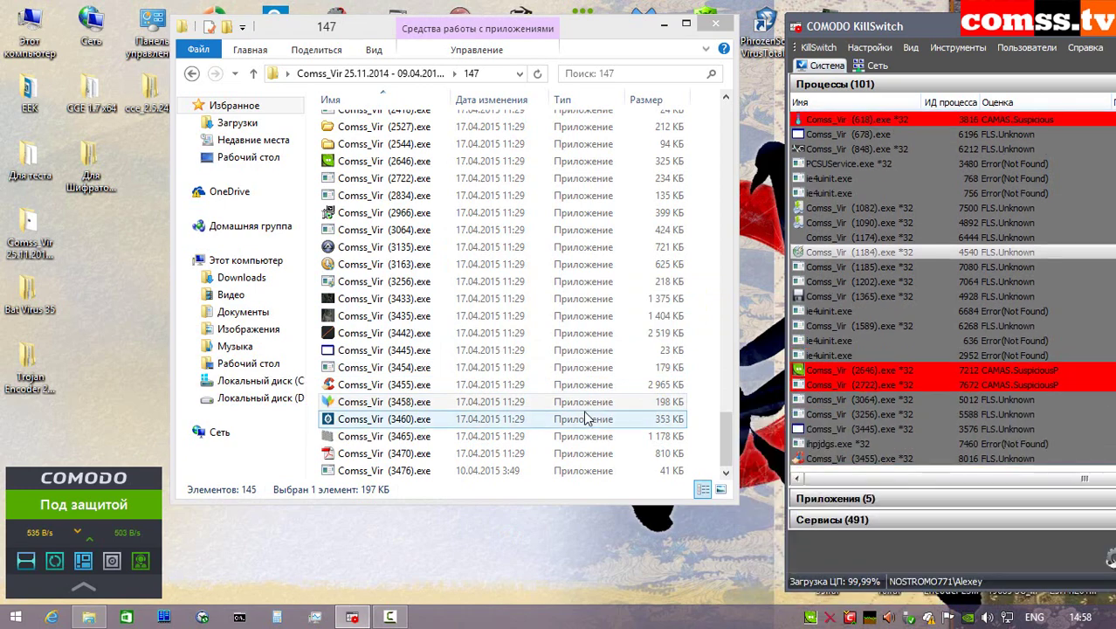
right_click(432, 419)
click(509, 286)
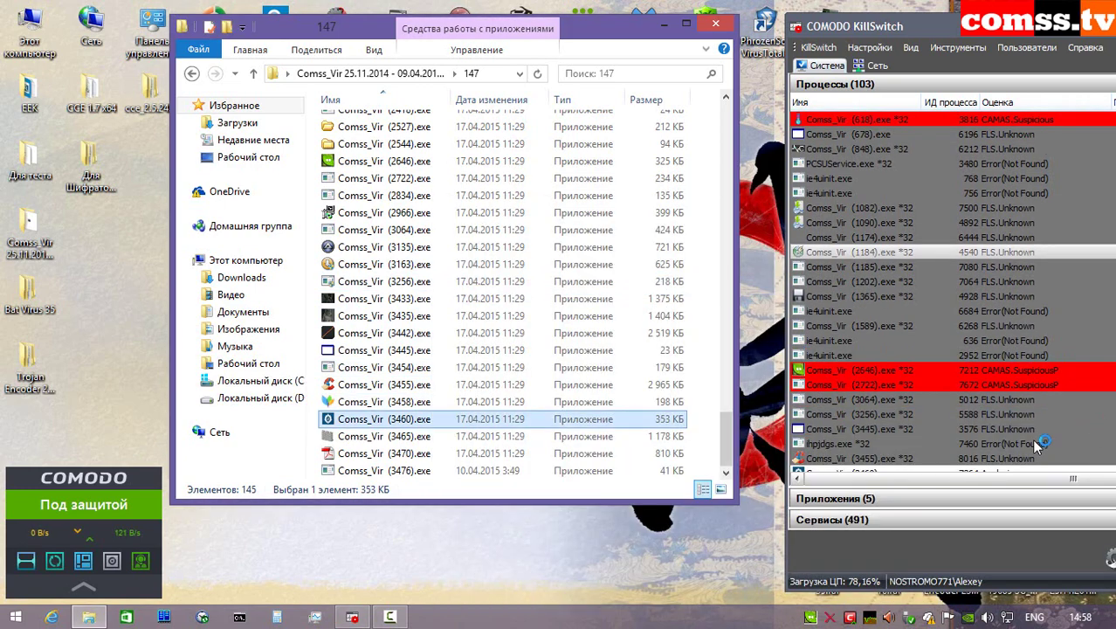
click(549, 346)
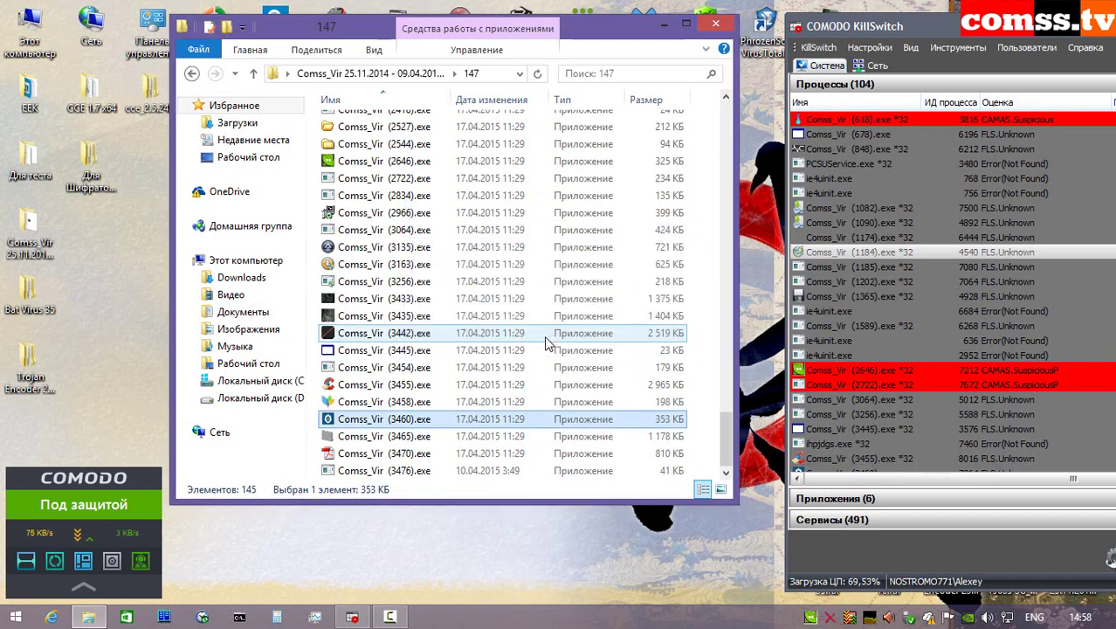
- Run Comss_Vir (3465).exe in the COMODO Sandbox and acknowledge its AutoIt error
right_click(436, 440)
click(519, 121)
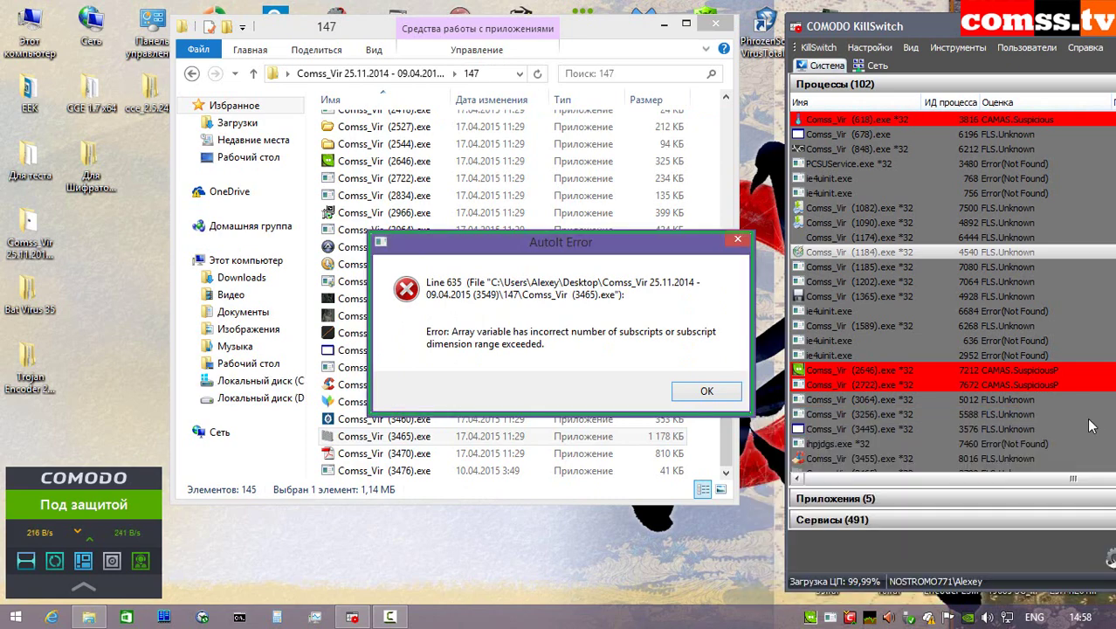
click(707, 392)
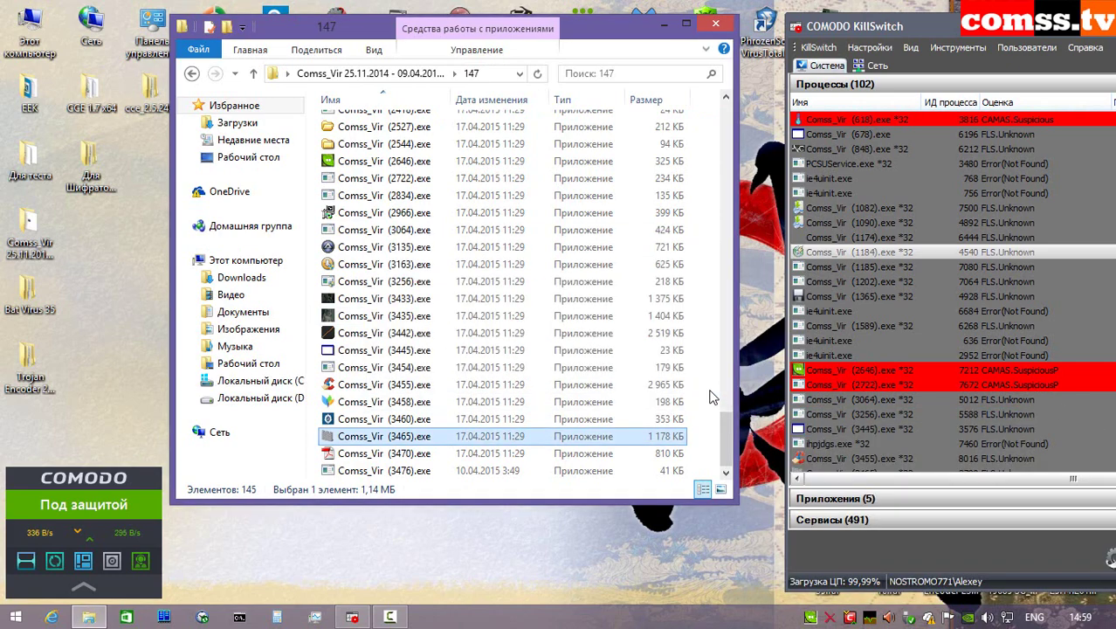
- Run the last two samples, Comss_Vir (3470).exe and Comss_Vir (3476).exe, in the COMODO Sandbox
right_click(428, 453)
click(524, 137)
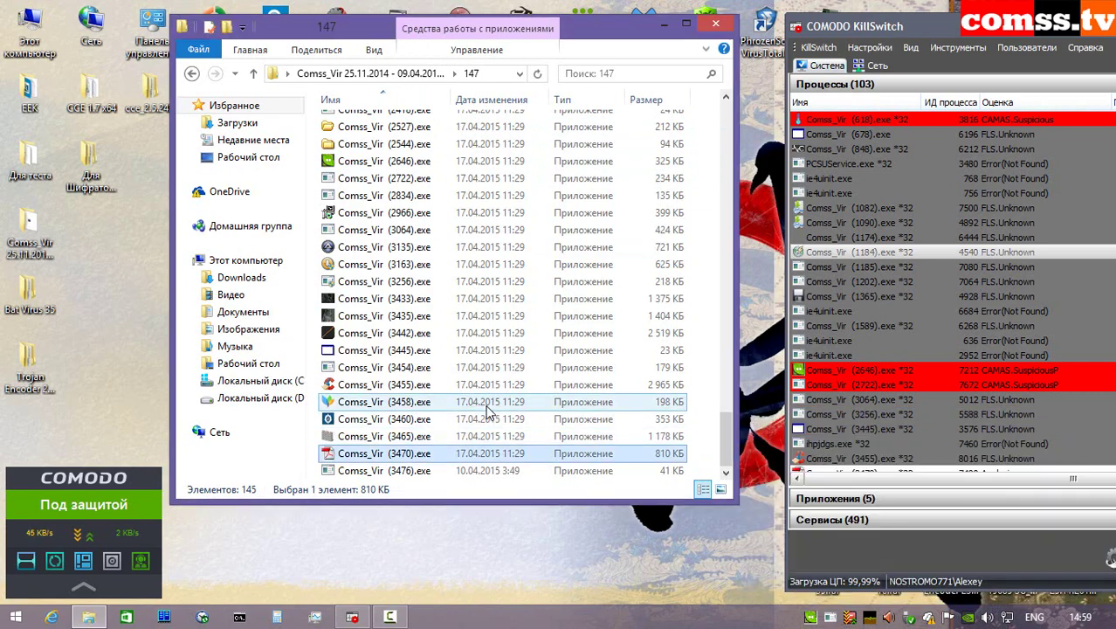
click(918, 496)
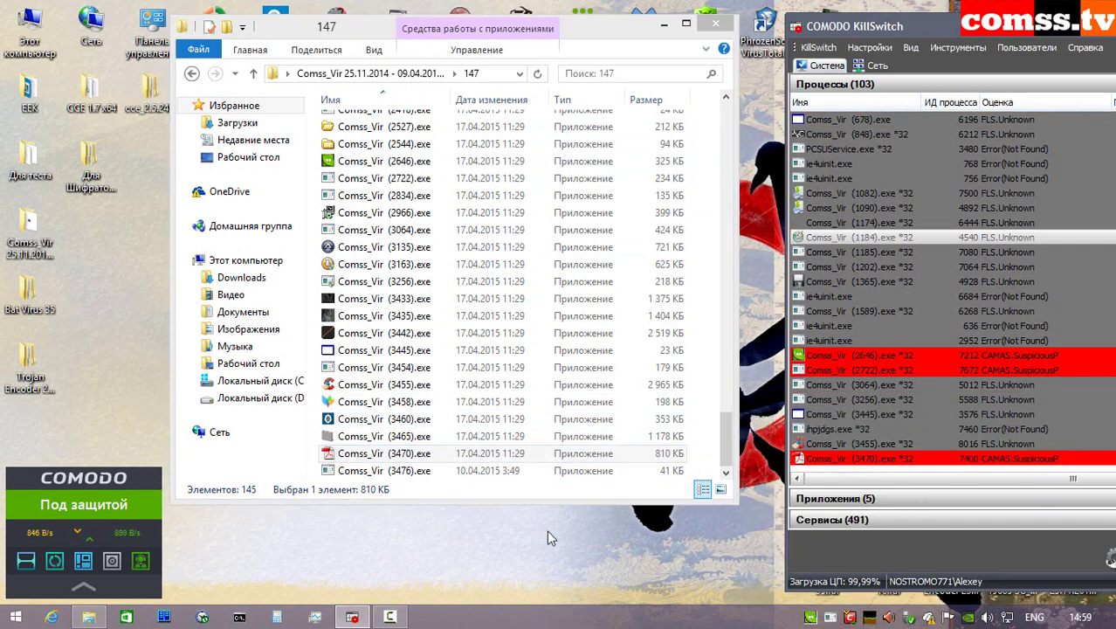
click(455, 469)
right_click(456, 472)
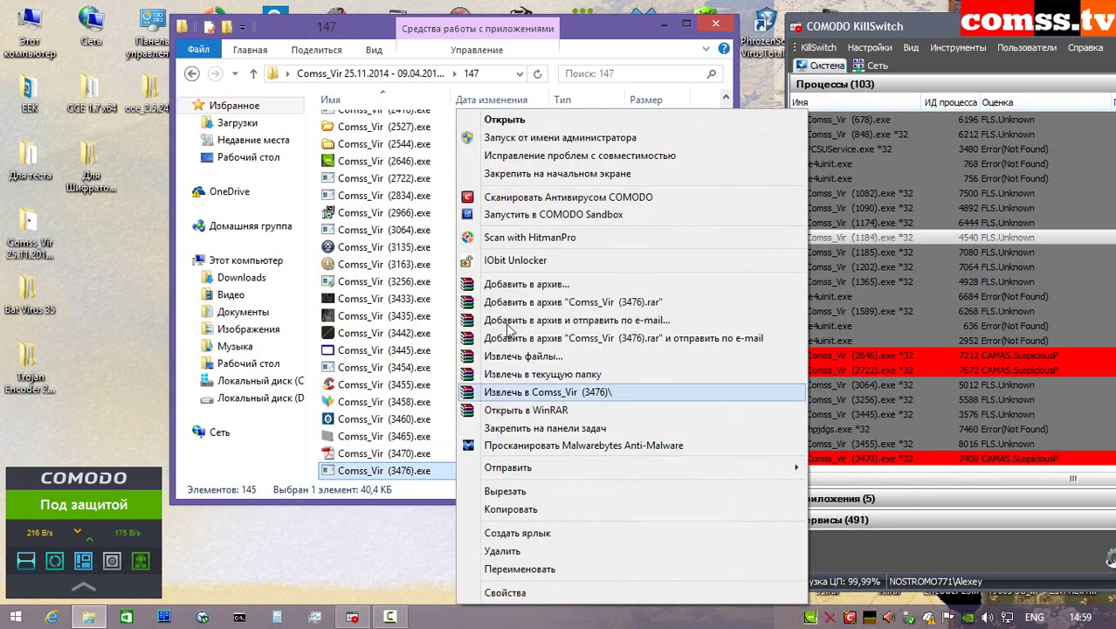
click(528, 215)
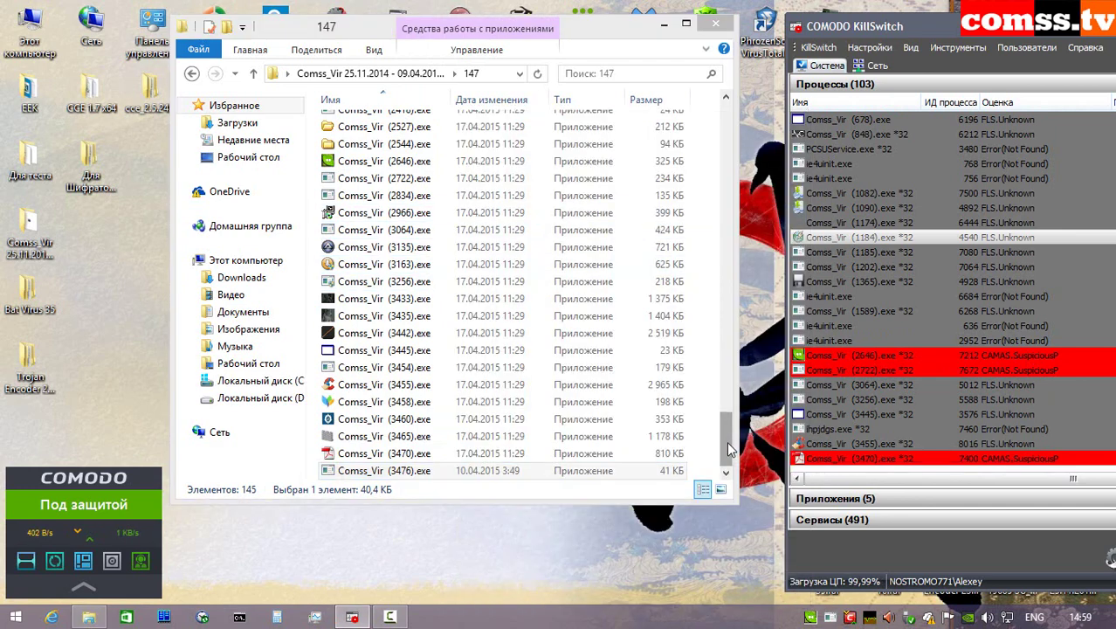
- Delete all the samples in folder 147 to the Recycle Bin and dismiss the deletion dialogs
drag(726, 428, 730, 122)
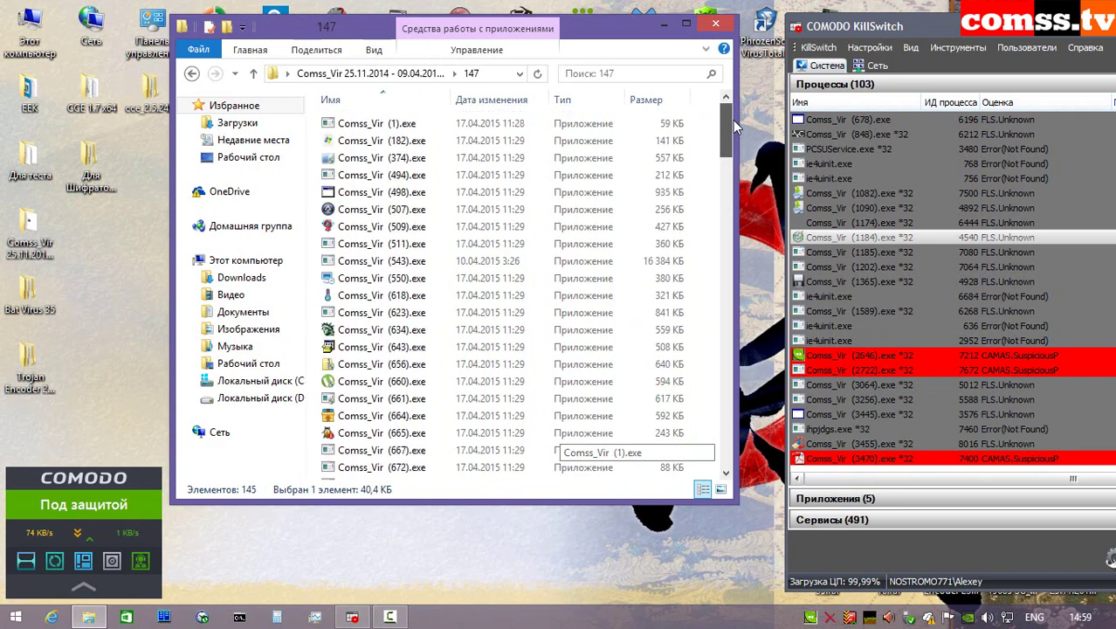
key(ctrl+a)
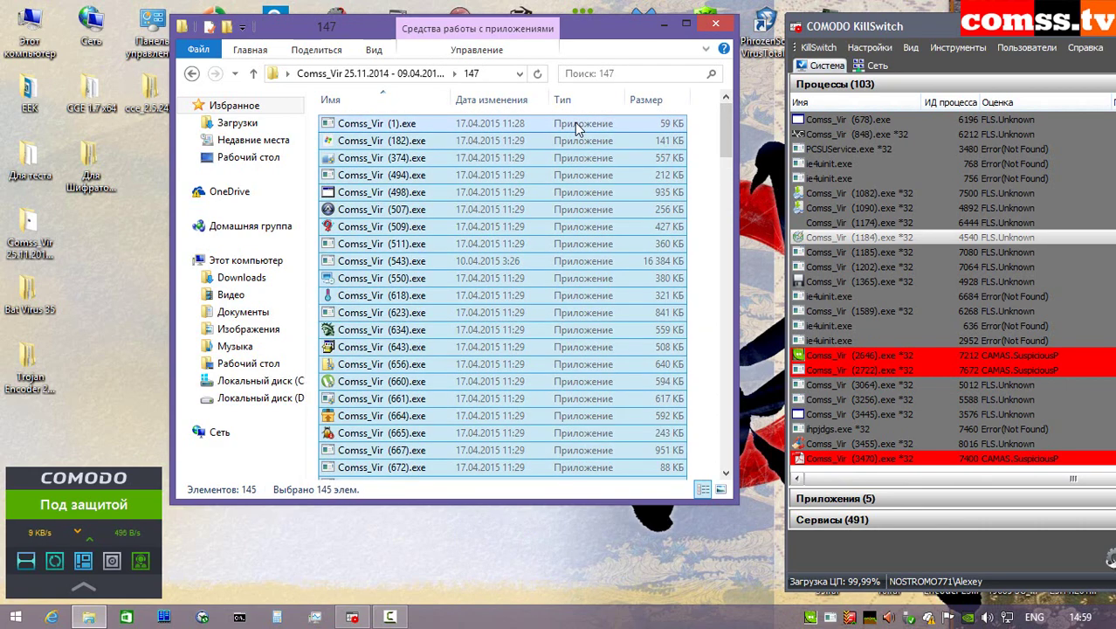
right_click(575, 122)
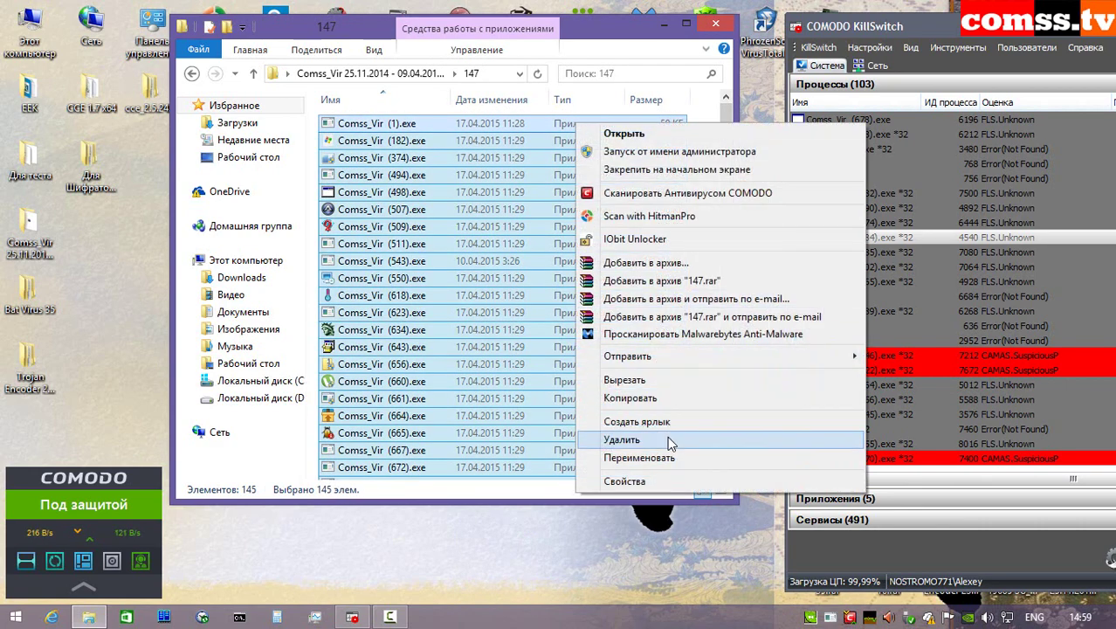
click(622, 439)
click(537, 284)
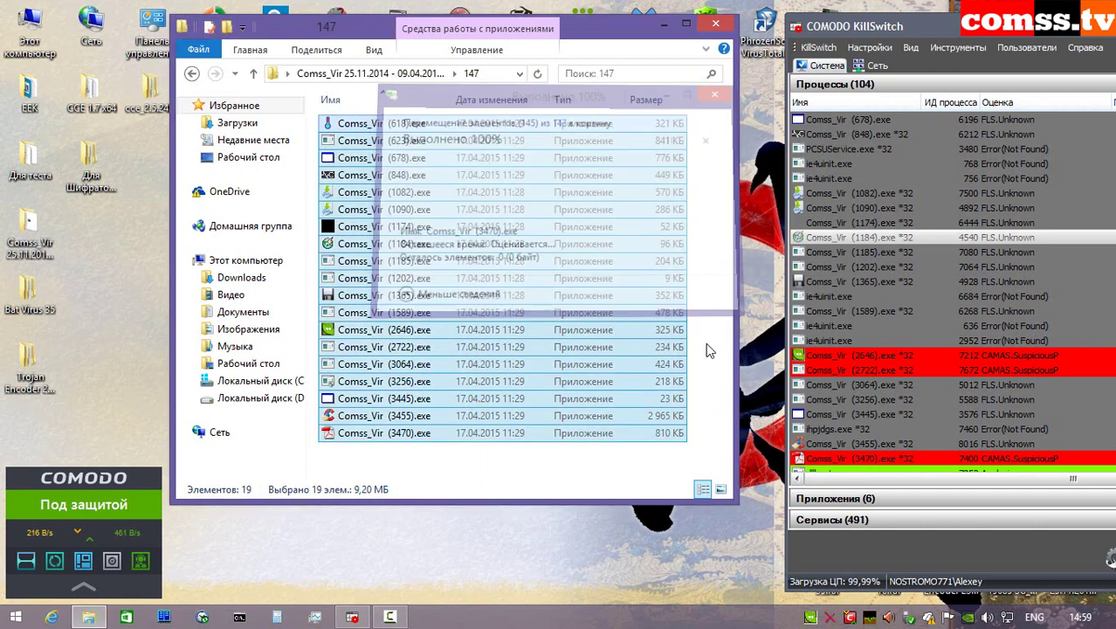
click(709, 351)
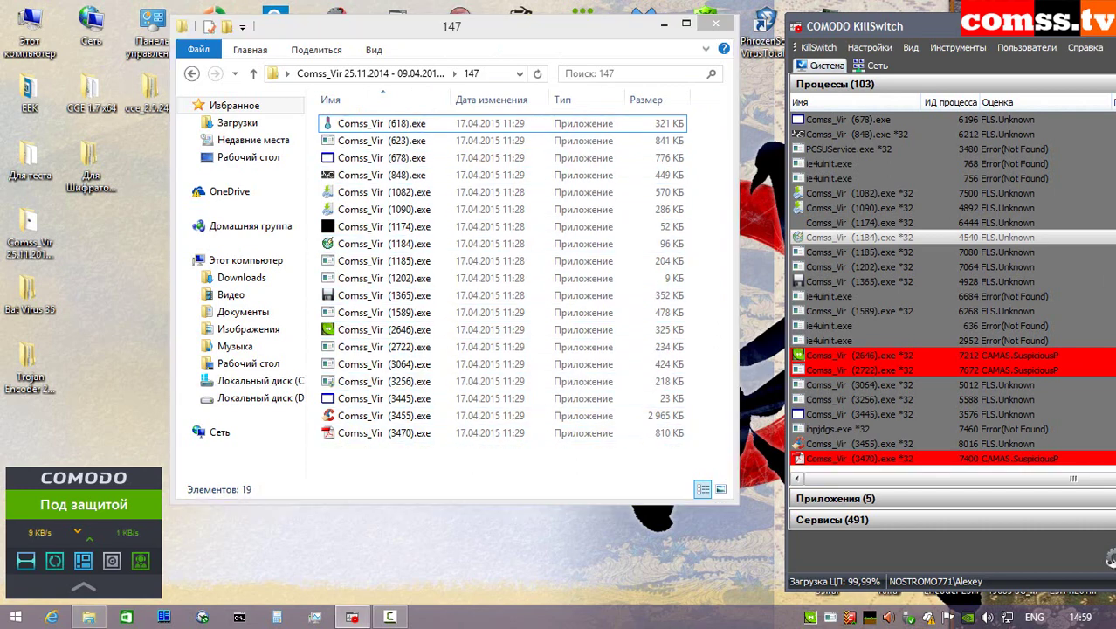
- Open the Trojan Encoder 237 - Data 09.04.2015 folder from the desktop and select Comss Vir Encoder (126).exe
double_click(29, 367)
double_click(411, 123)
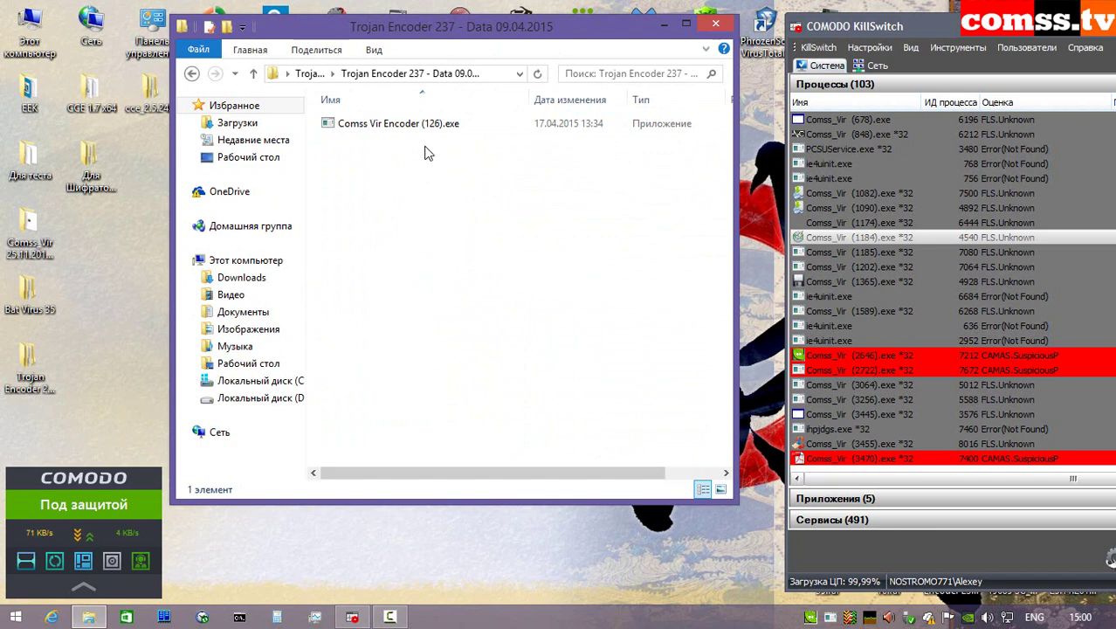
click(422, 126)
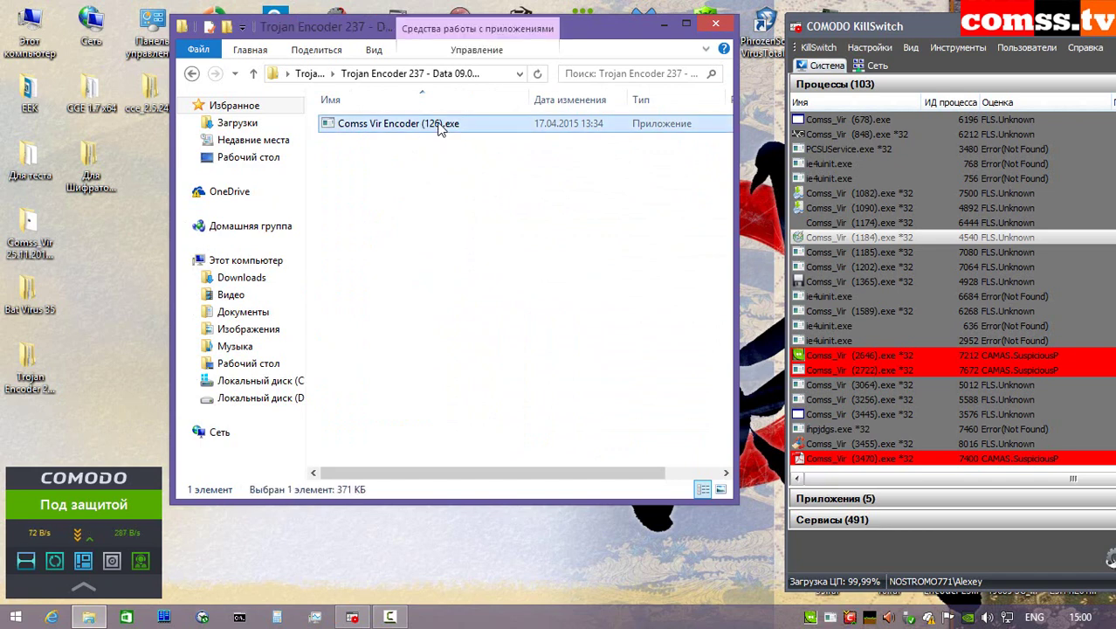
- Run Comss Vir Encoder (126).exe in the COMODO Sandbox, dismiss the isolation notice and close the folder
right_click(441, 127)
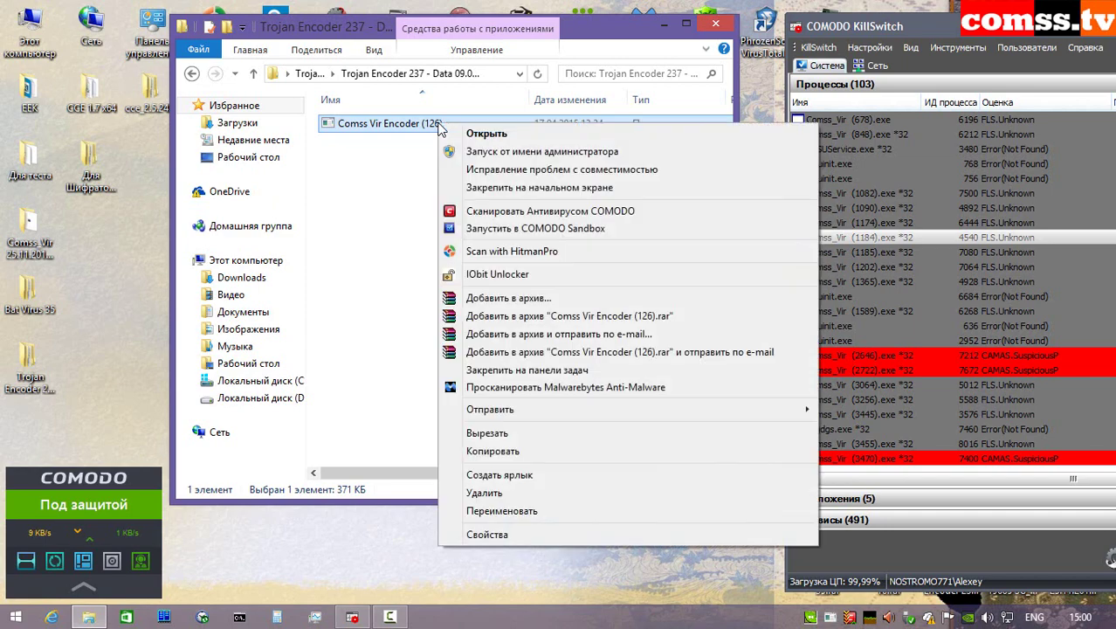
click(511, 230)
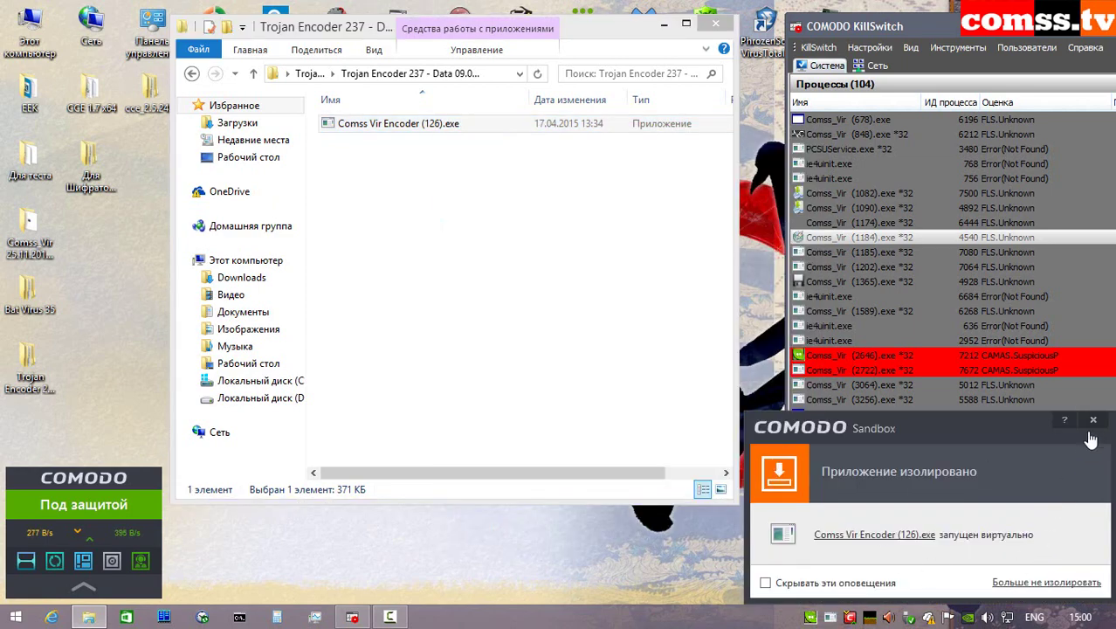
click(1092, 422)
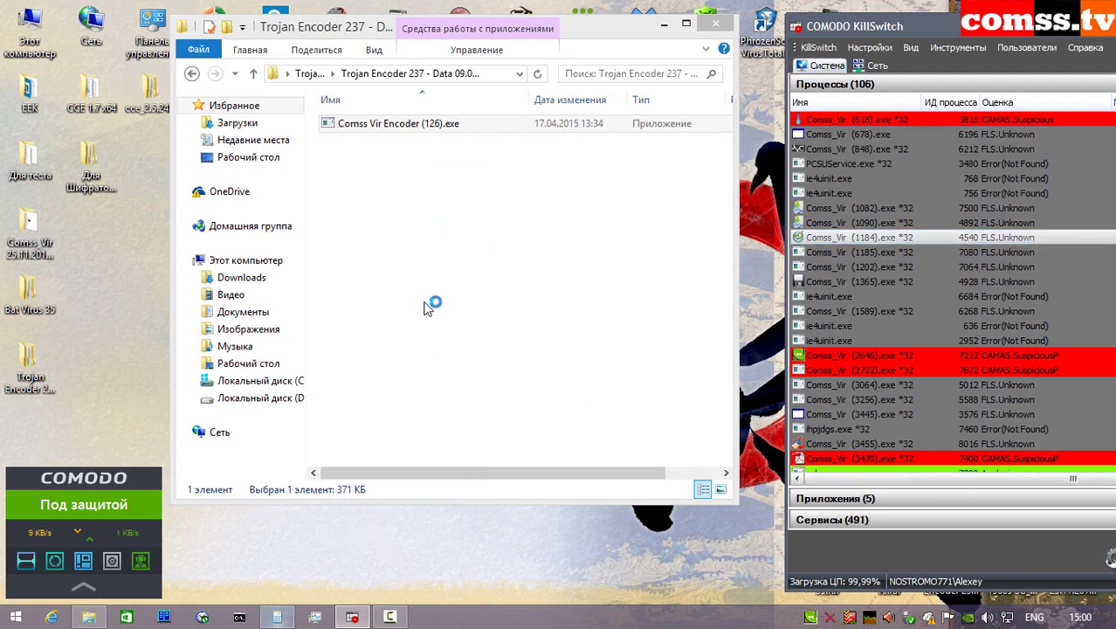
click(561, 191)
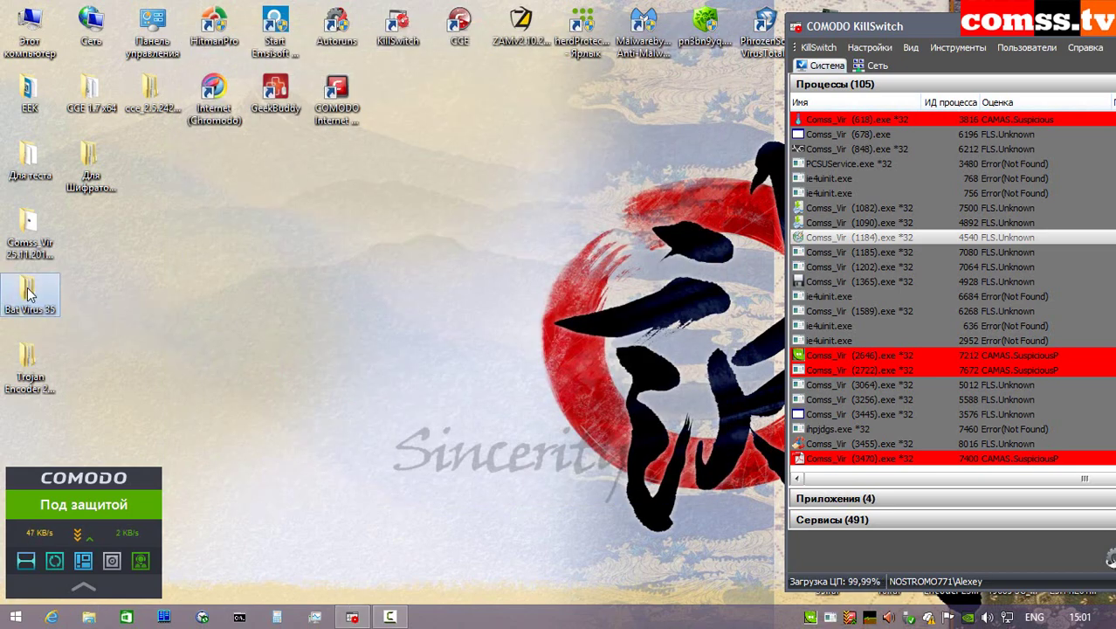
- Open the Bat Virus 23 folder inside Bat Virus 35 on the desktop and widen the name column
double_click(29, 289)
double_click(453, 126)
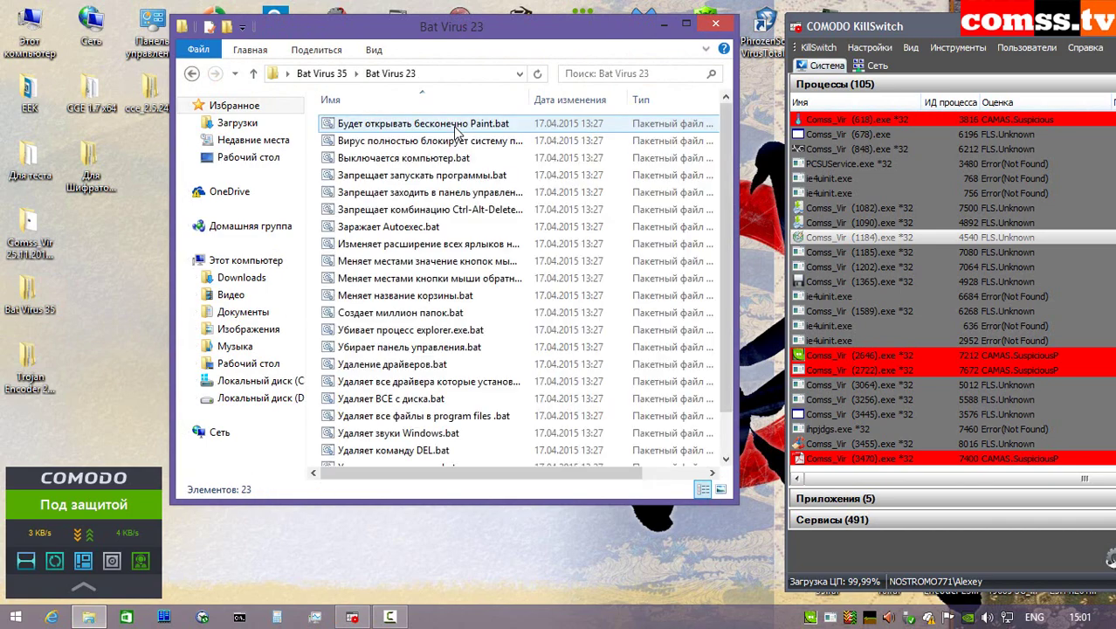
drag(531, 98, 613, 98)
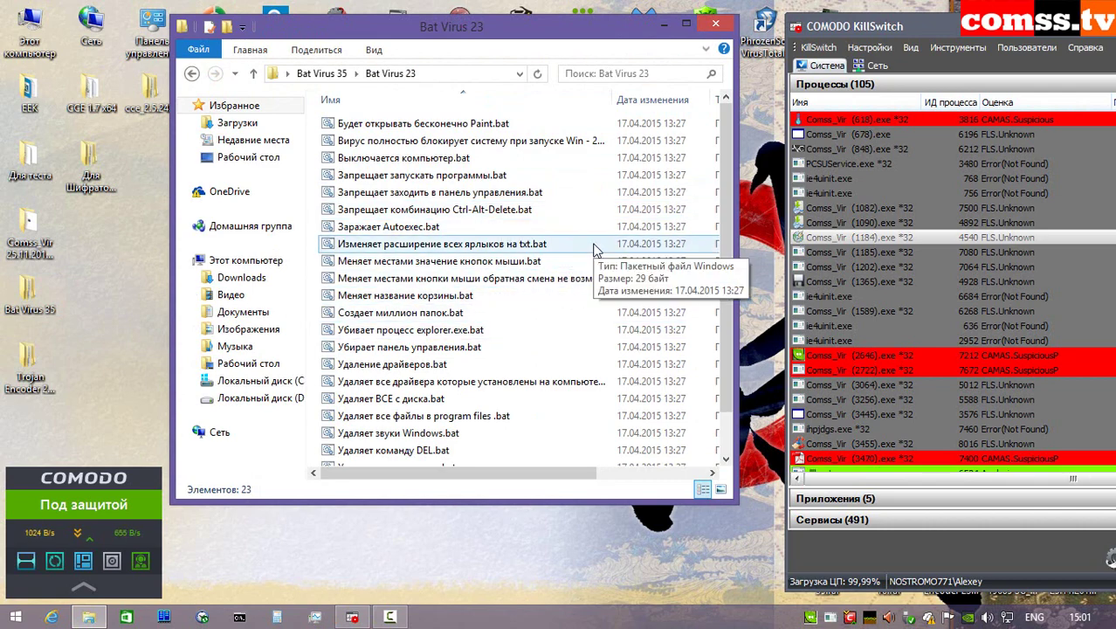
- Run the script Убивает процесс explorer.exe.bat in the COMODO Sandbox and dismiss the isolation notice
click(517, 332)
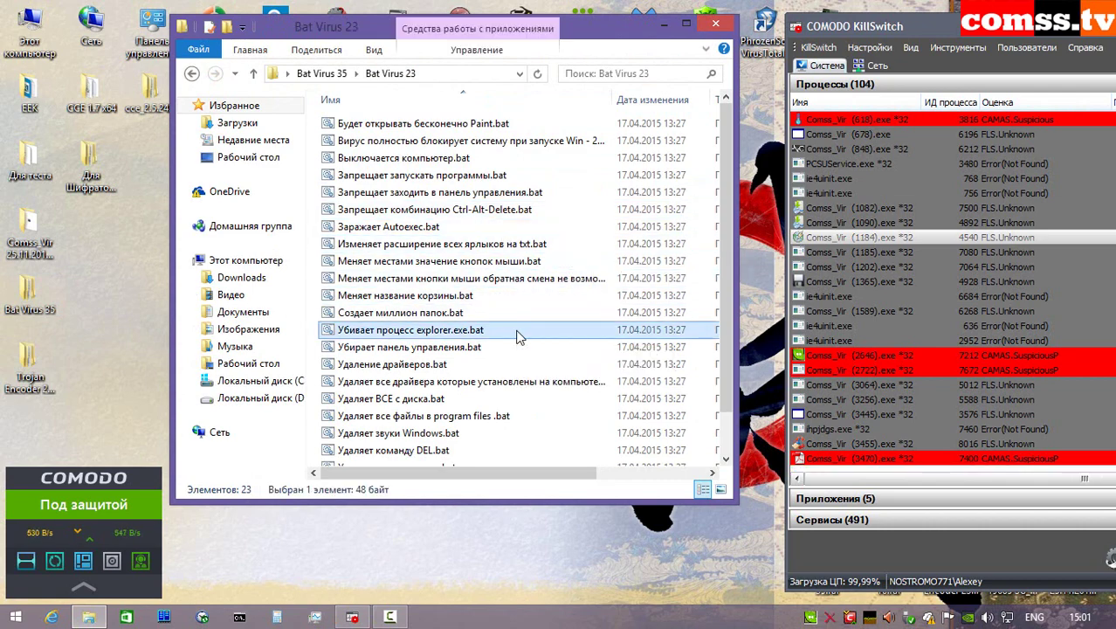
right_click(518, 333)
click(594, 304)
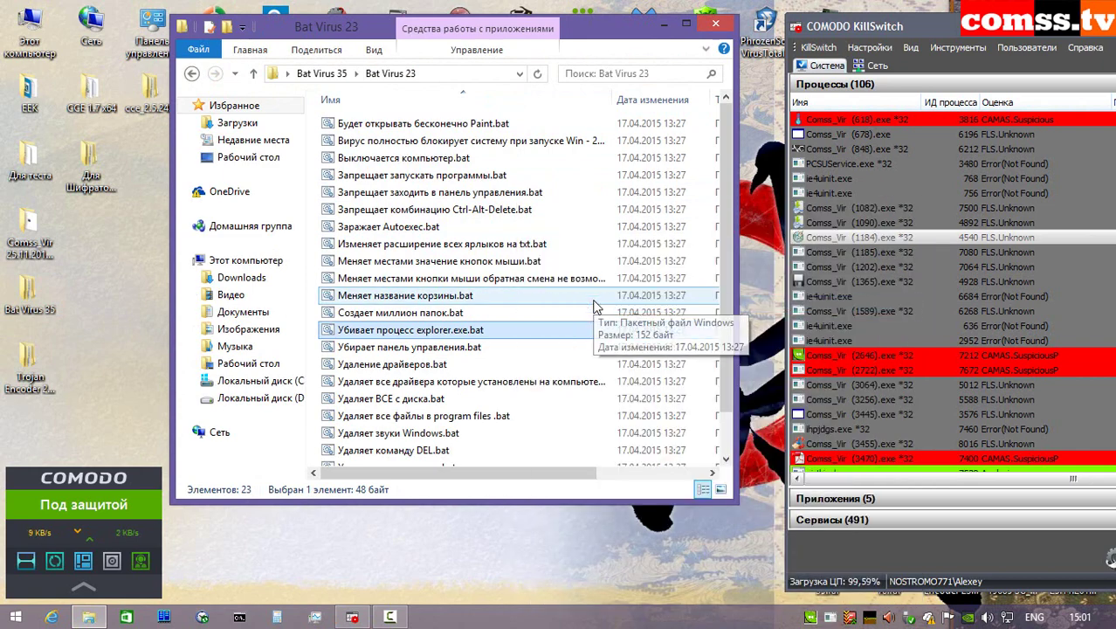
click(1096, 427)
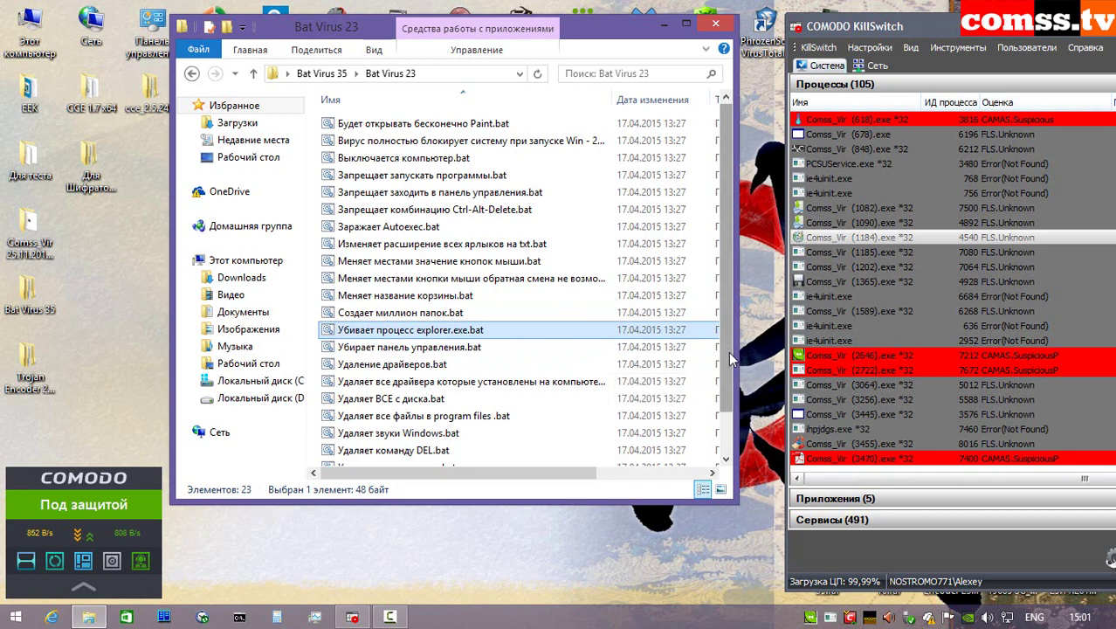
- Run Будет открывать бесконечно Paint.bat in the COMODO Sandbox and dismiss the isolation notice
drag(728, 351, 746, 258)
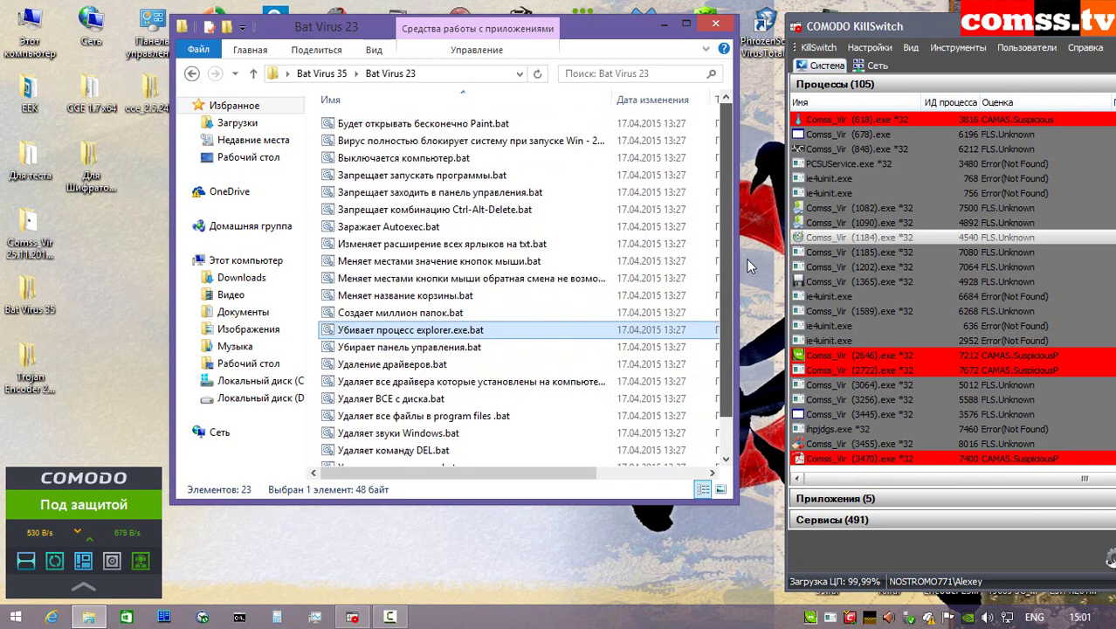
right_click(512, 127)
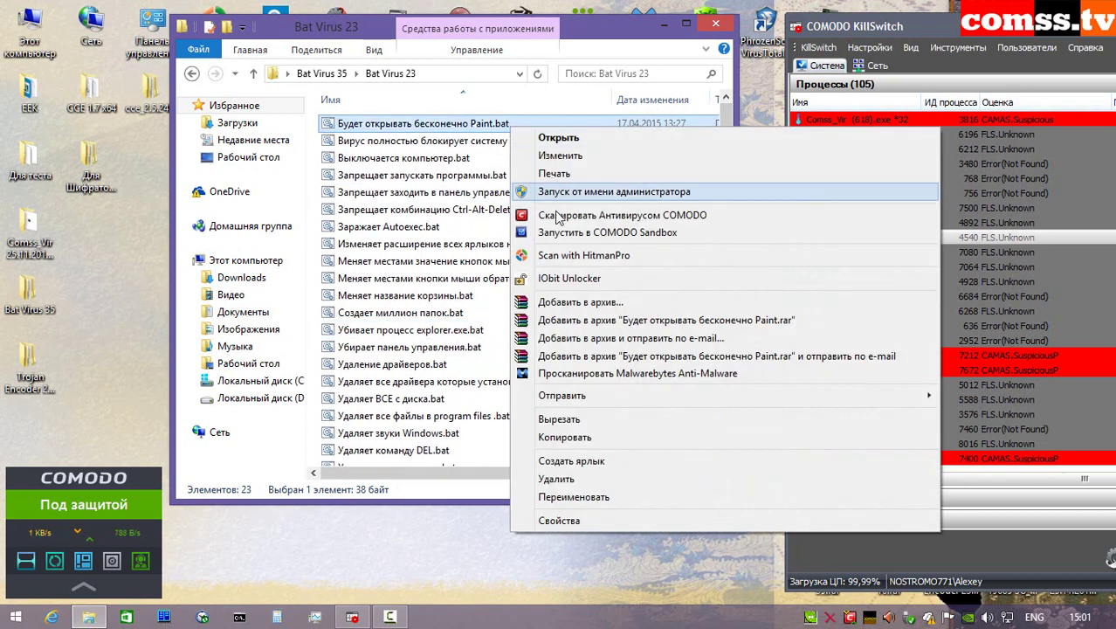
click(562, 232)
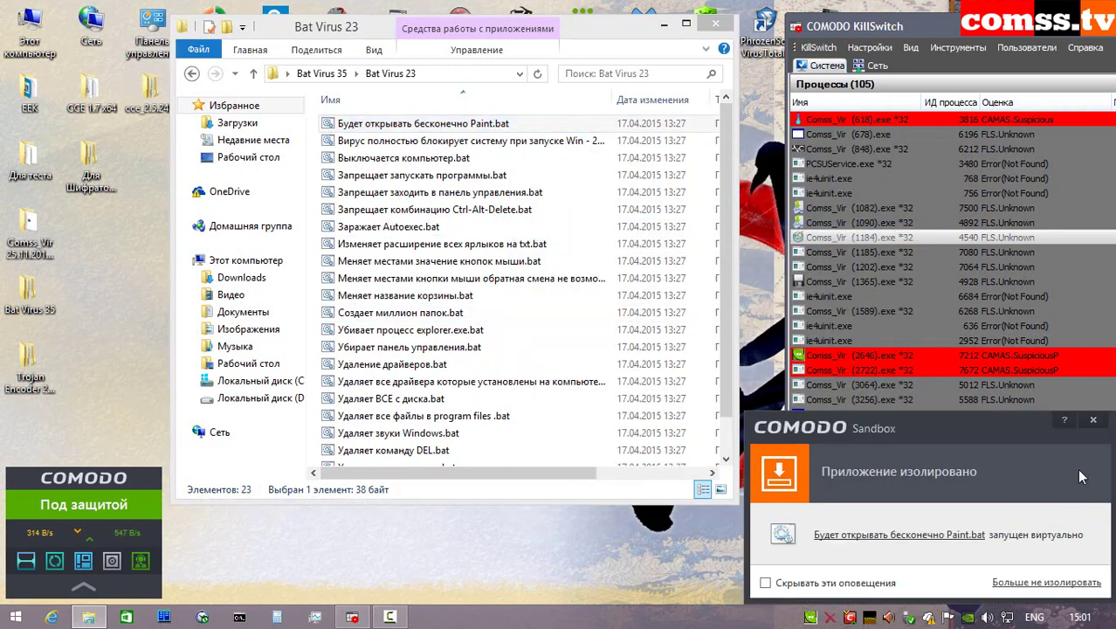
click(1092, 419)
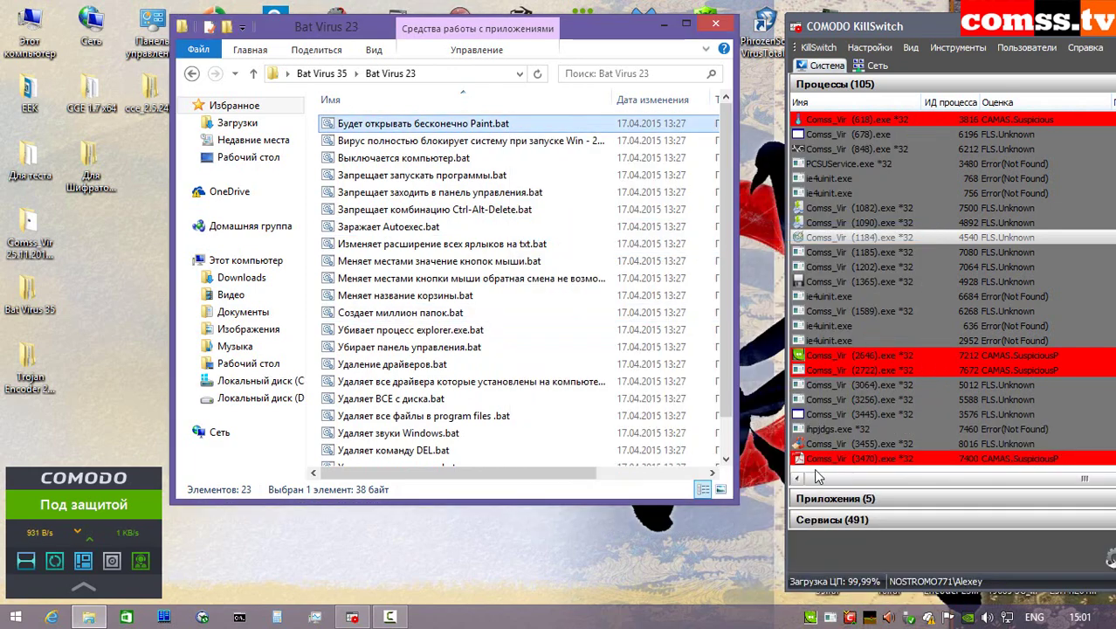
scroll(725, 244, down, 2)
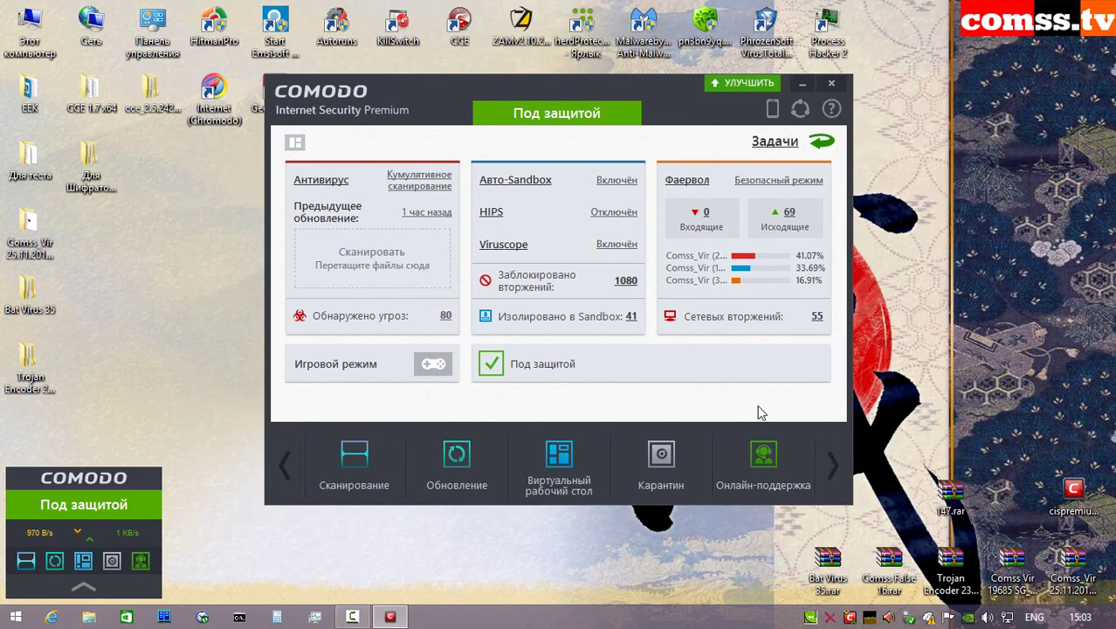
- Clear the Sandbox contents from COMODO's Sandbox tasks and check the active processes in KillSwitch
click(820, 142)
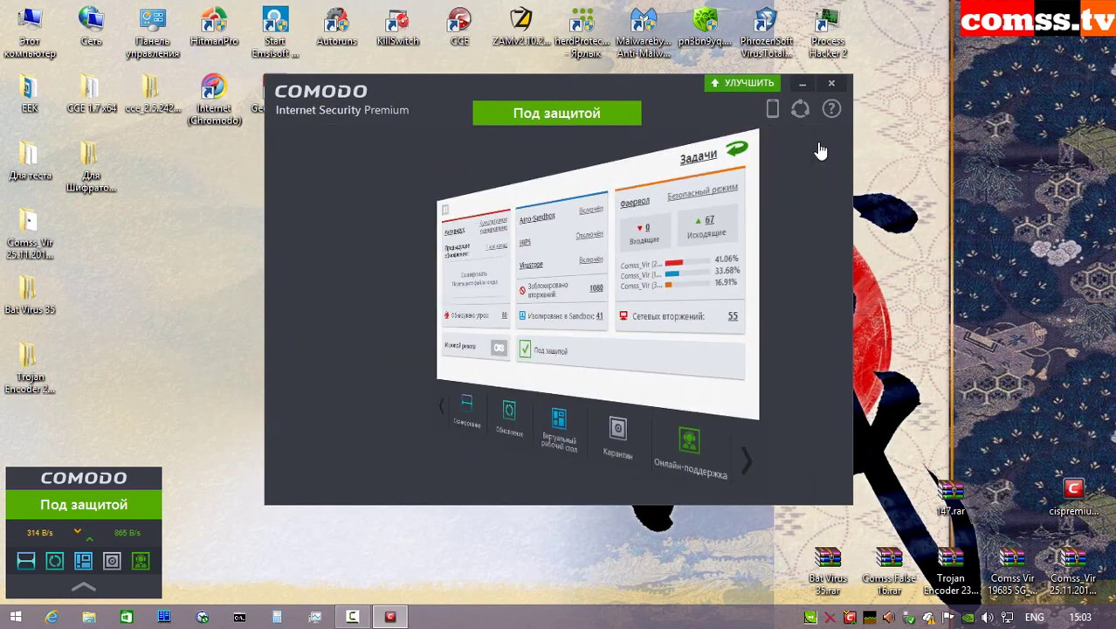
click(387, 459)
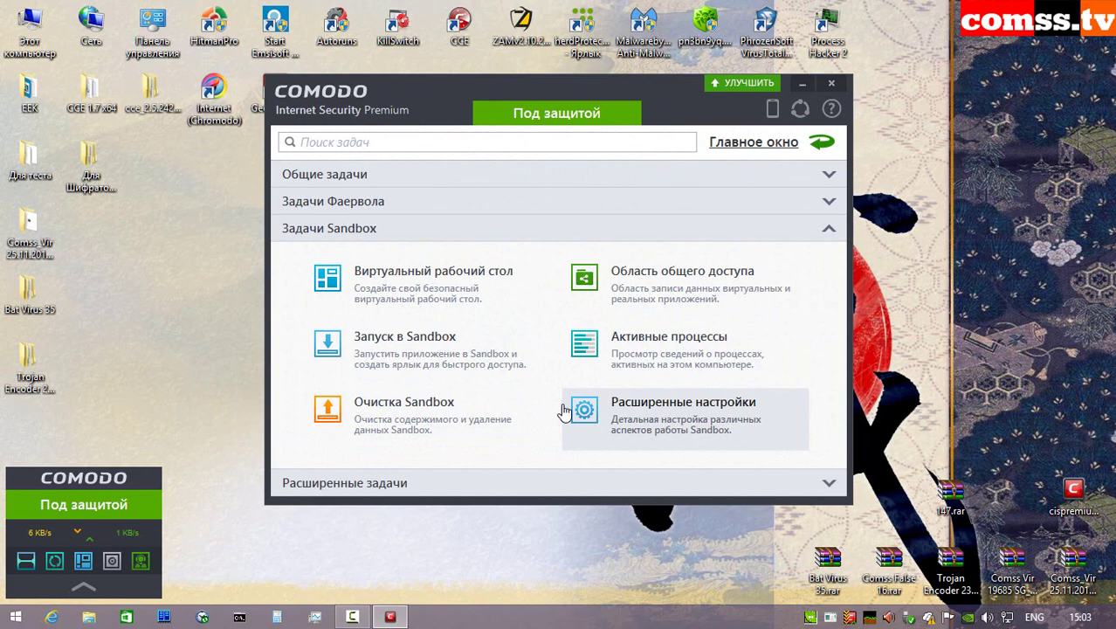
click(488, 412)
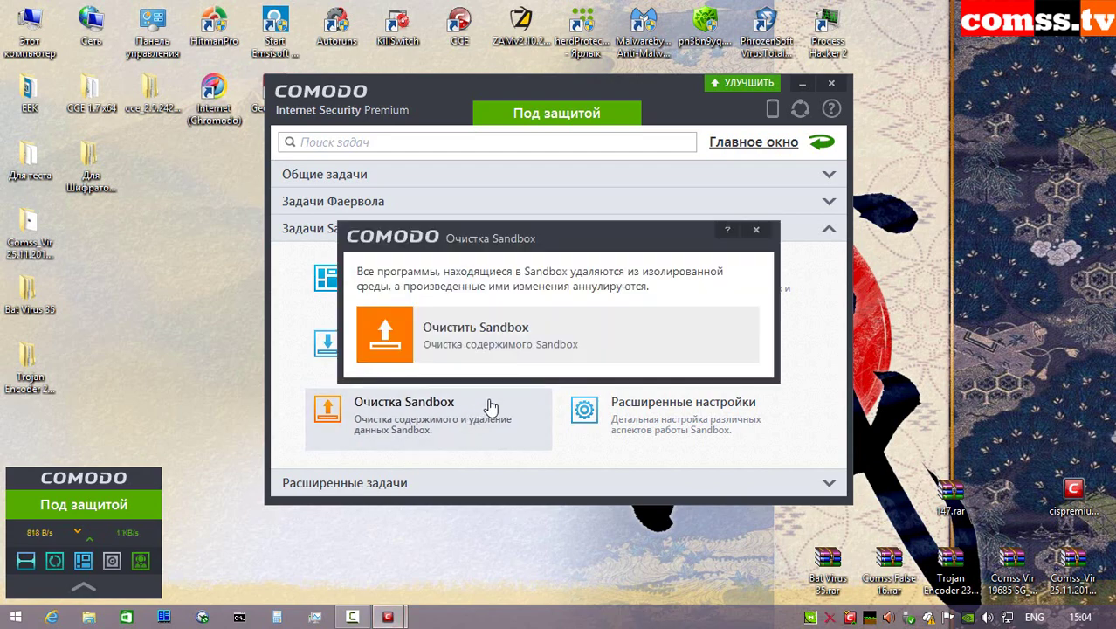
click(500, 344)
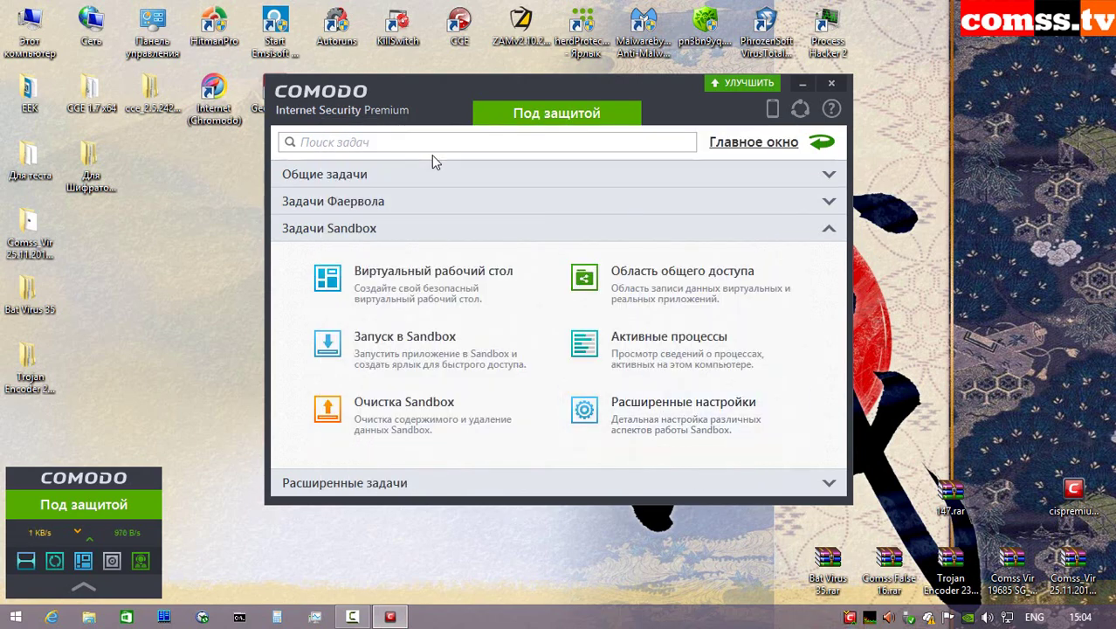
click(603, 342)
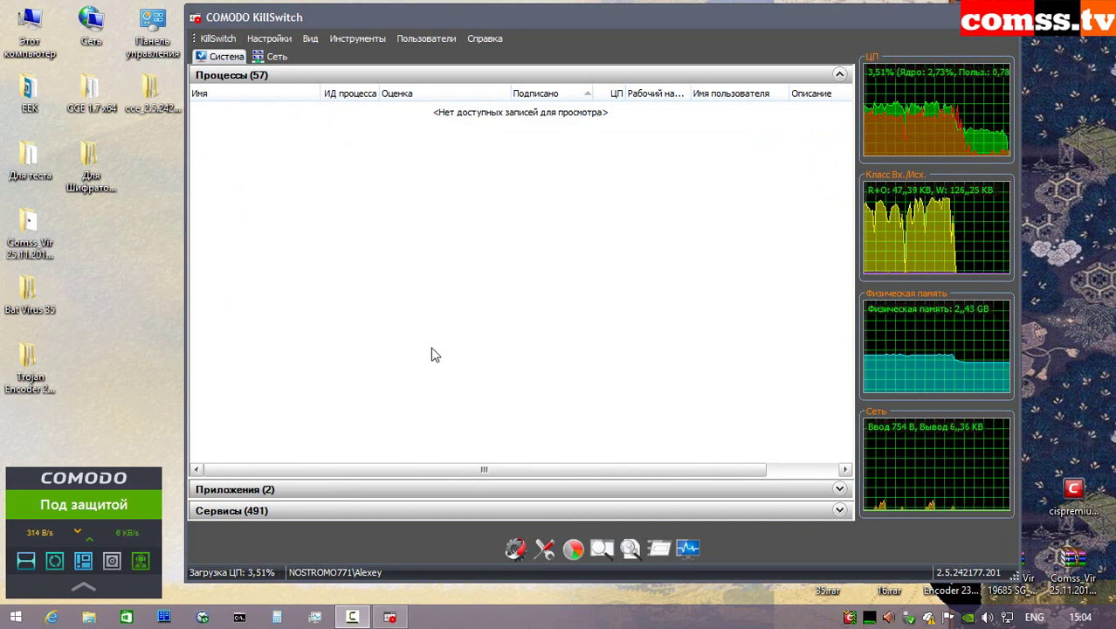
click(944, 15)
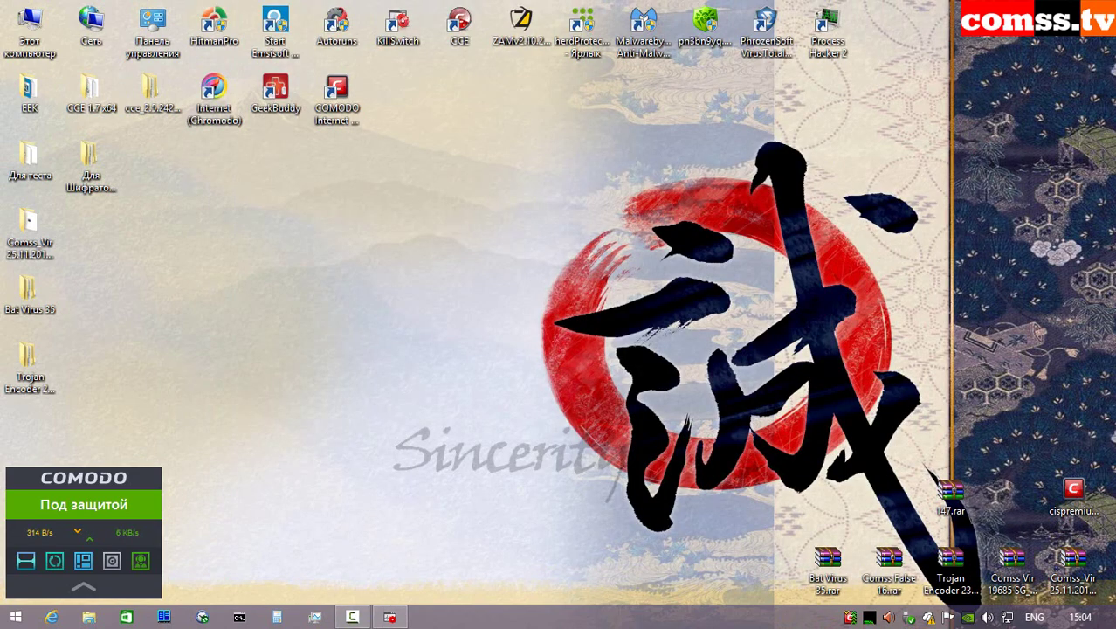
- Delete all the sample executables in folder 147 of the Comss_Vir 25.11.2014 folder and close it
double_click(30, 229)
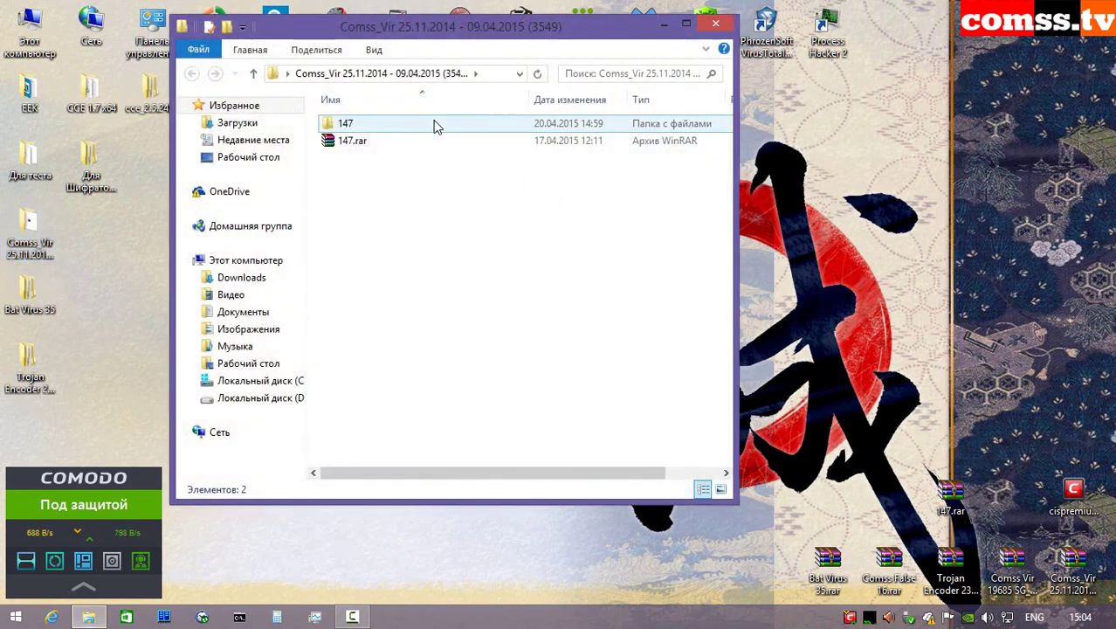
double_click(434, 124)
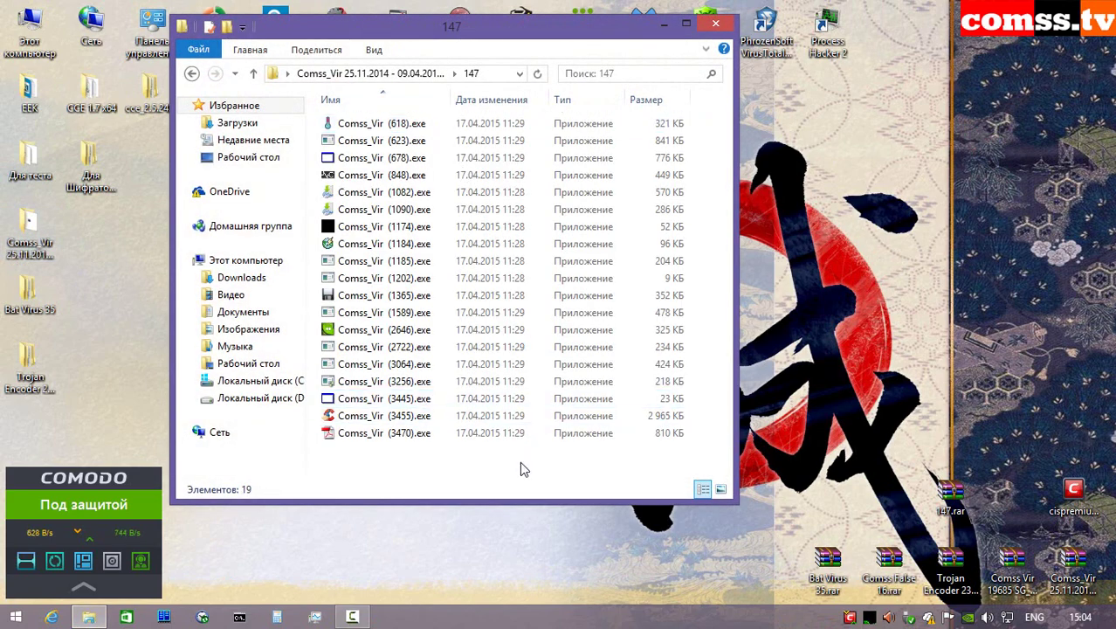
drag(521, 463, 515, 196)
key(Delete)
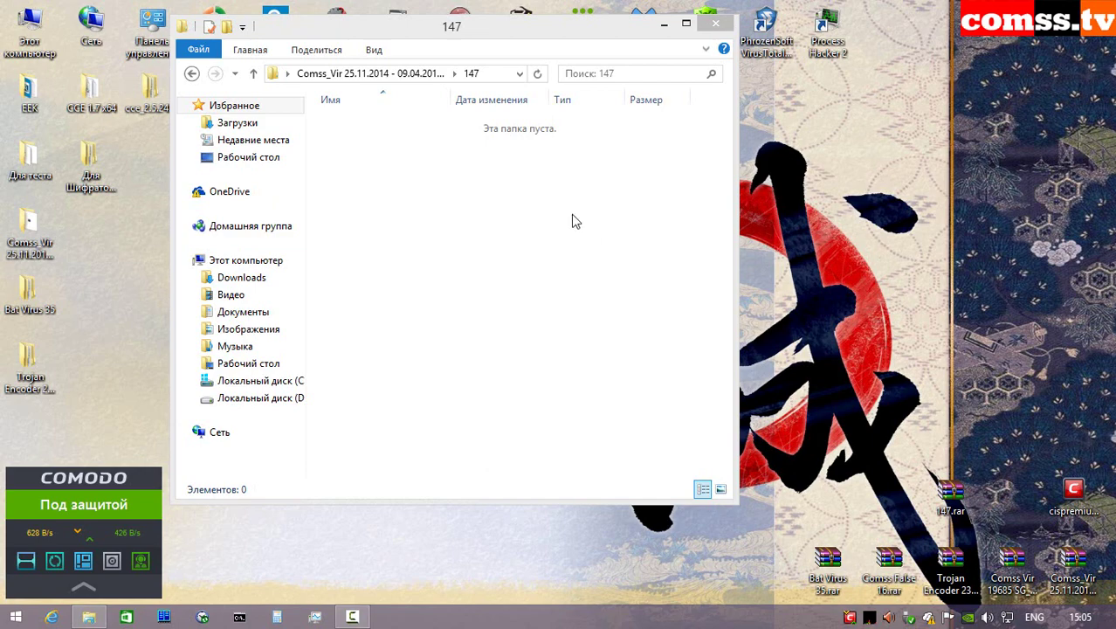
click(713, 27)
- Check the contents of the Trojan Encoder 237 and Bat Virus 35 folders and close both
double_click(461, 132)
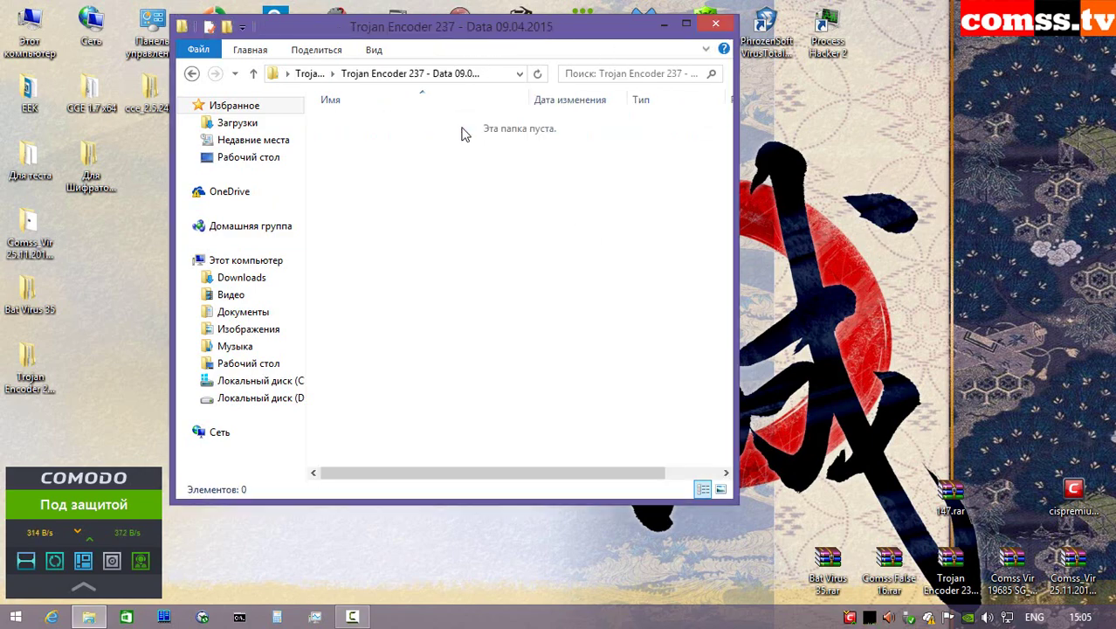
click(716, 25)
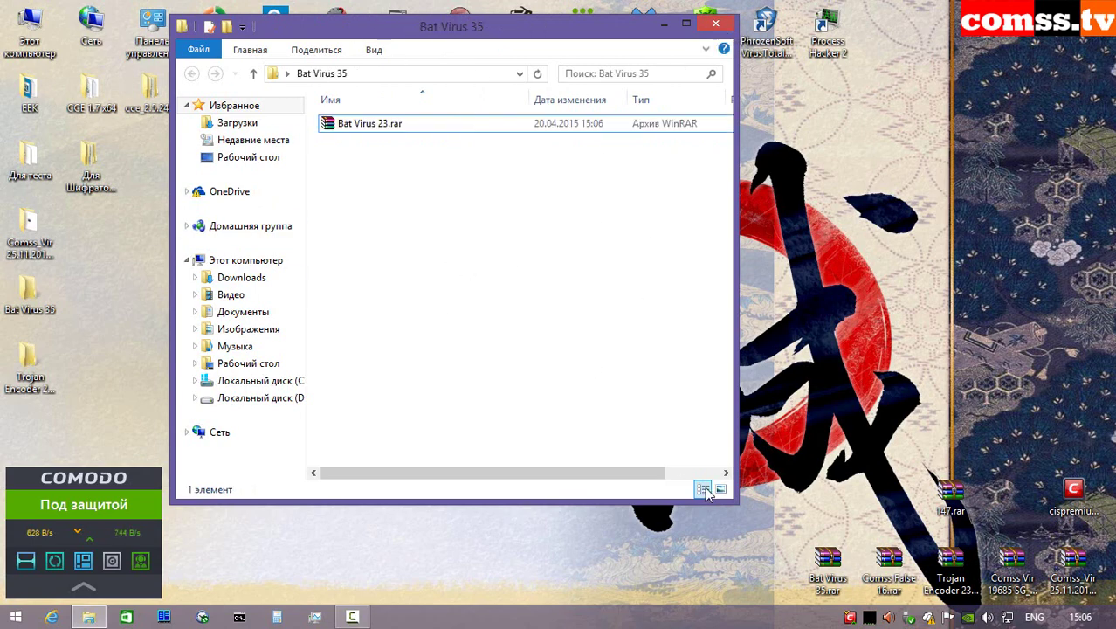
click(716, 24)
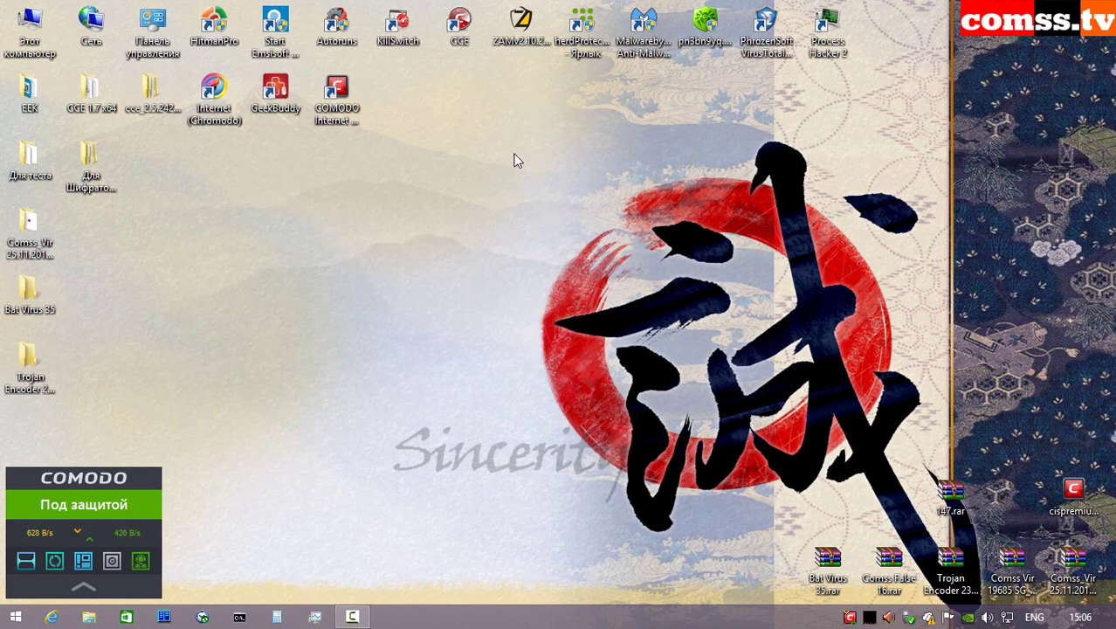
- Run a Deep Scan of the system with Zemana AntiMalware and leave its results
double_click(520, 24)
click(768, 410)
click(776, 436)
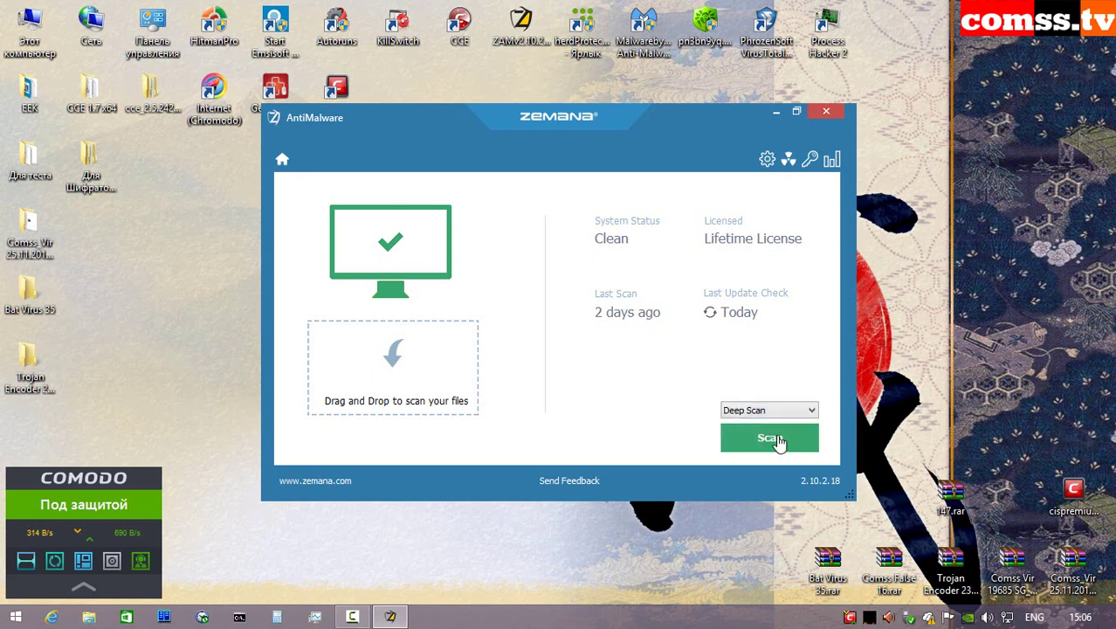
click(767, 440)
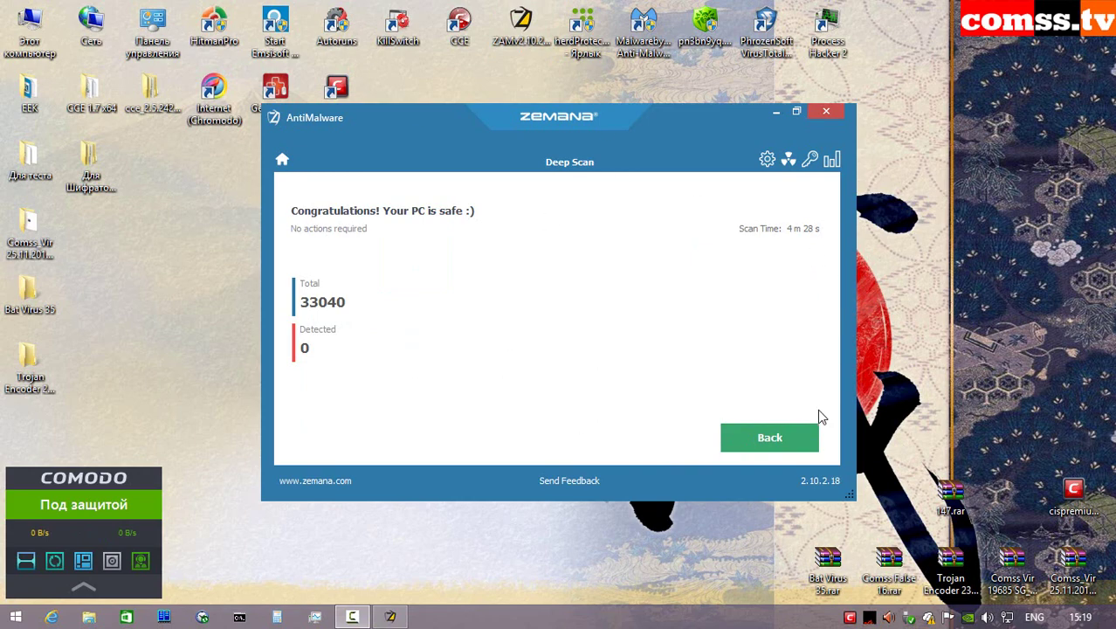
click(772, 439)
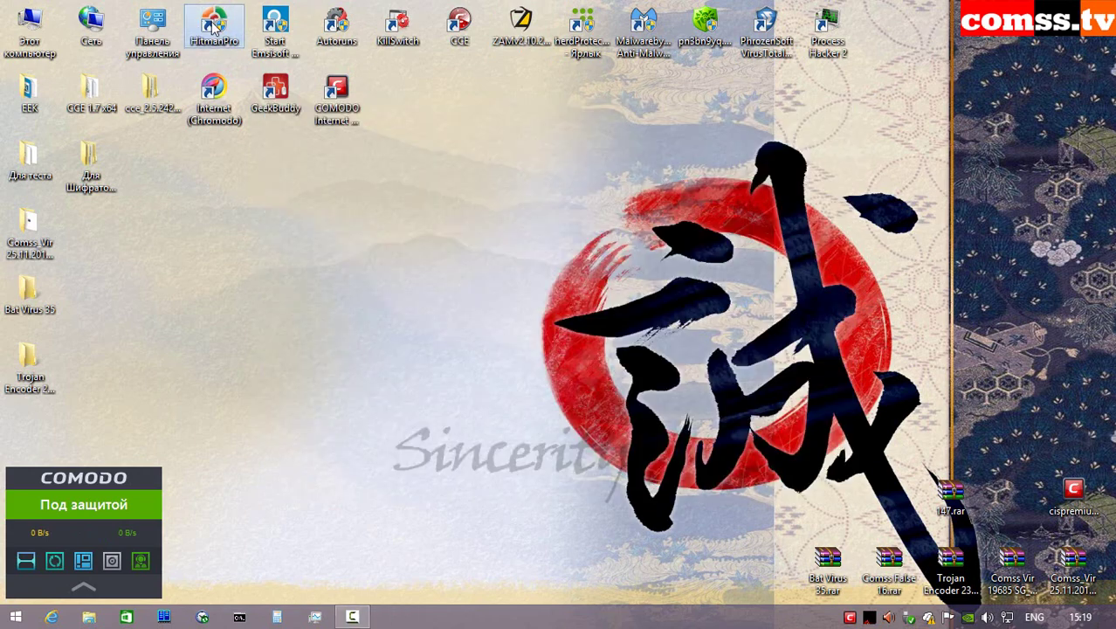
- Scan the system with HitmanPro and exit the scanner
double_click(214, 25)
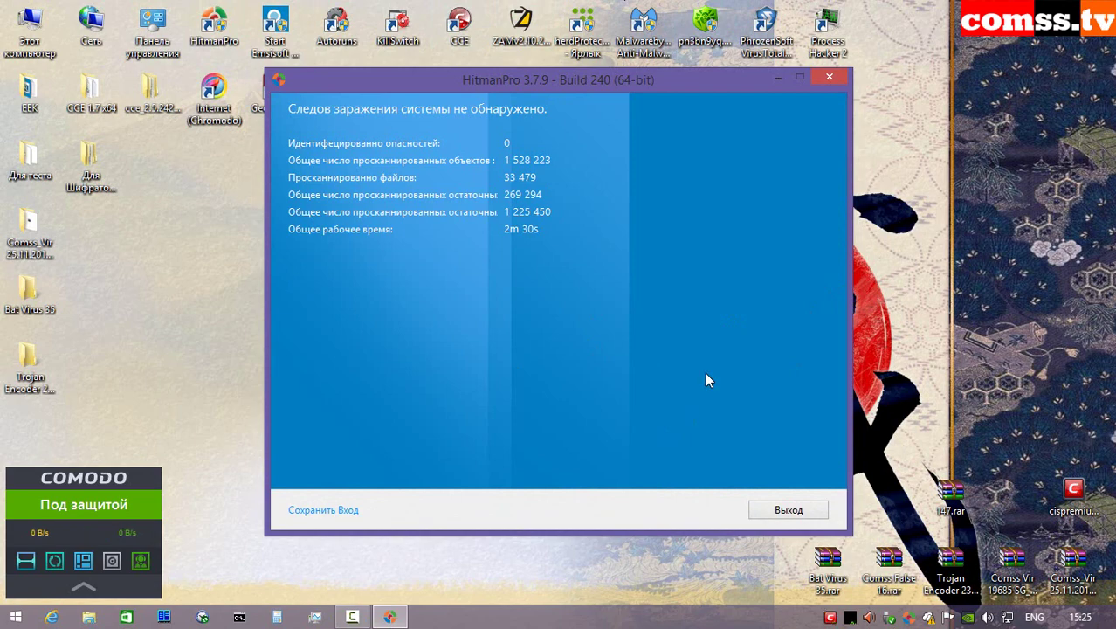
click(789, 512)
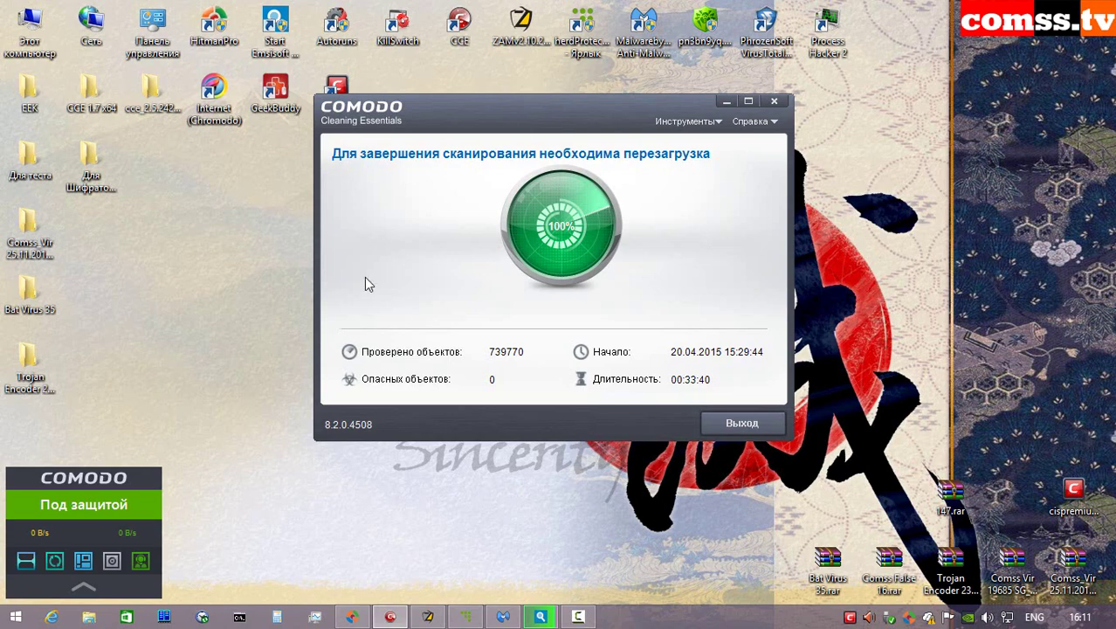
- Review the finished scan results in COMODO Cleaning Essentials, HitmanPro, Zemana AntiMalware and herdProtect, closing the HitmanPro and Zemana windows
click(727, 102)
key(alt+Tab)
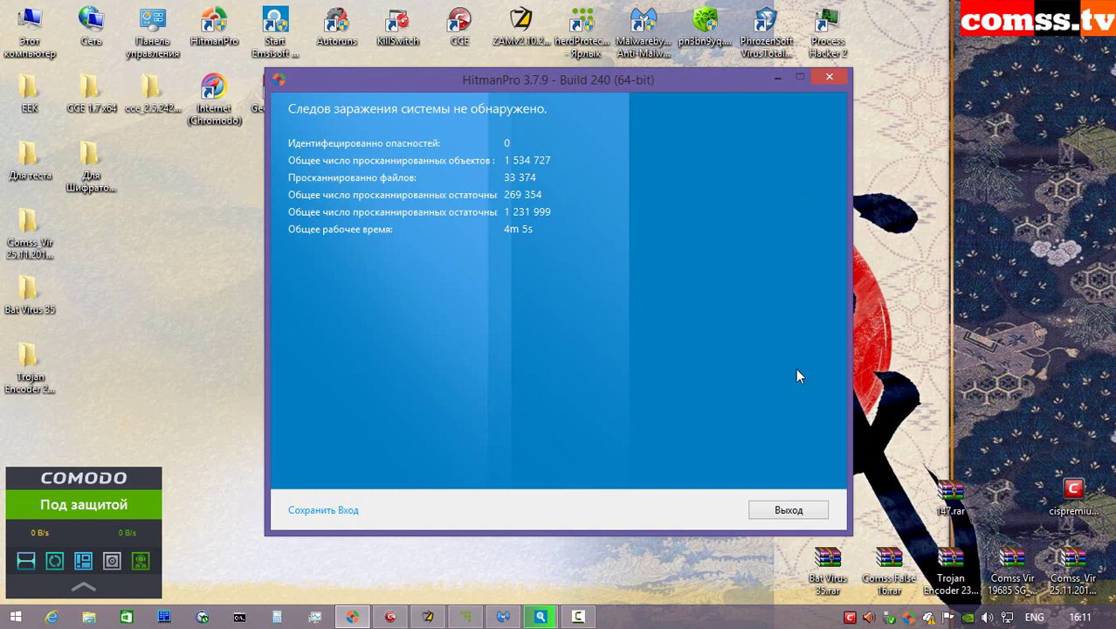
click(830, 76)
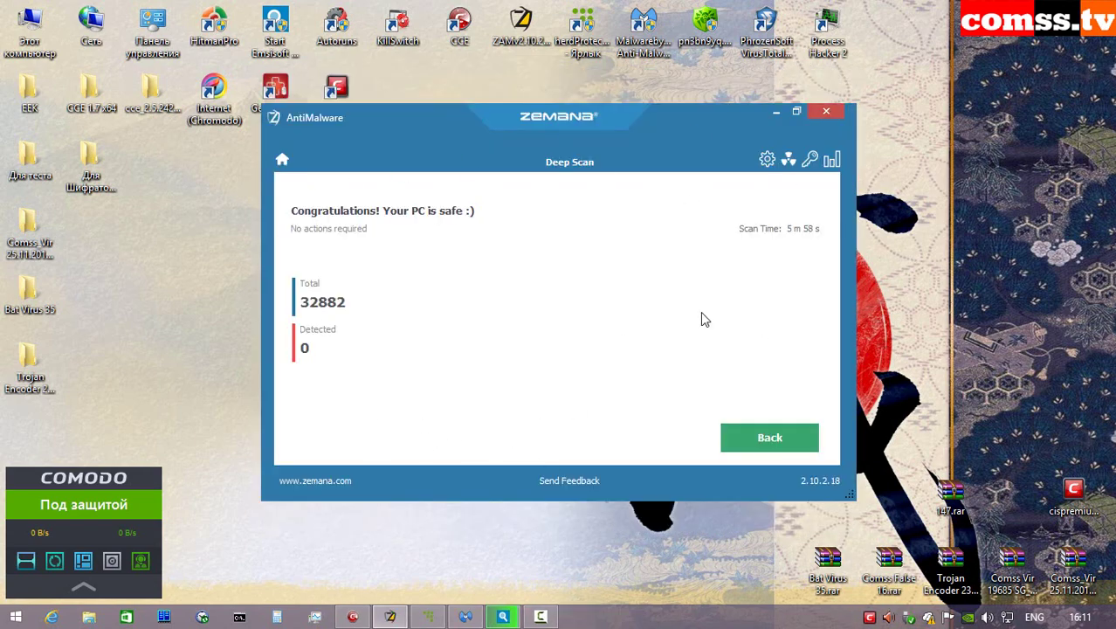
click(825, 113)
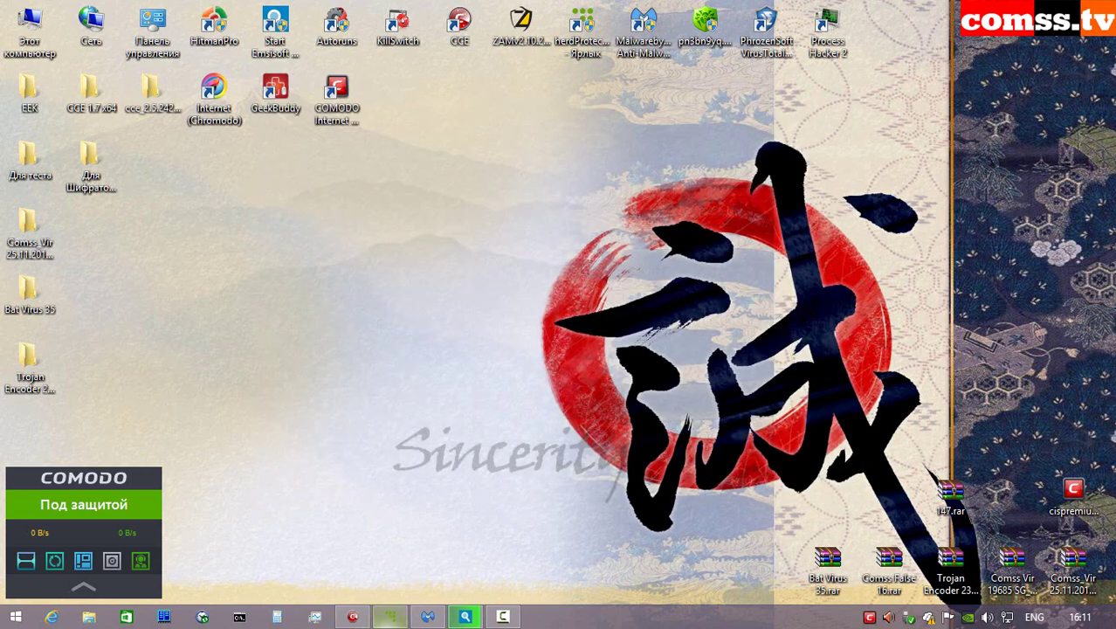
click(391, 617)
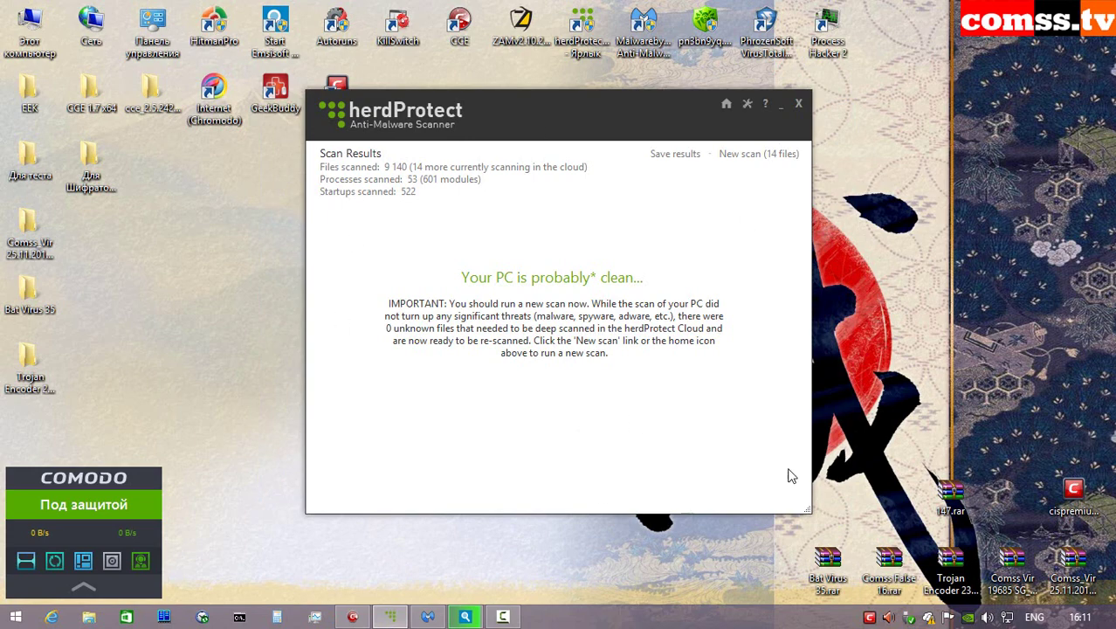
- Close herdProtect and examine the full path and risk rating of the item found by Emsisoft Emergency Kit, dismissing its window
click(798, 103)
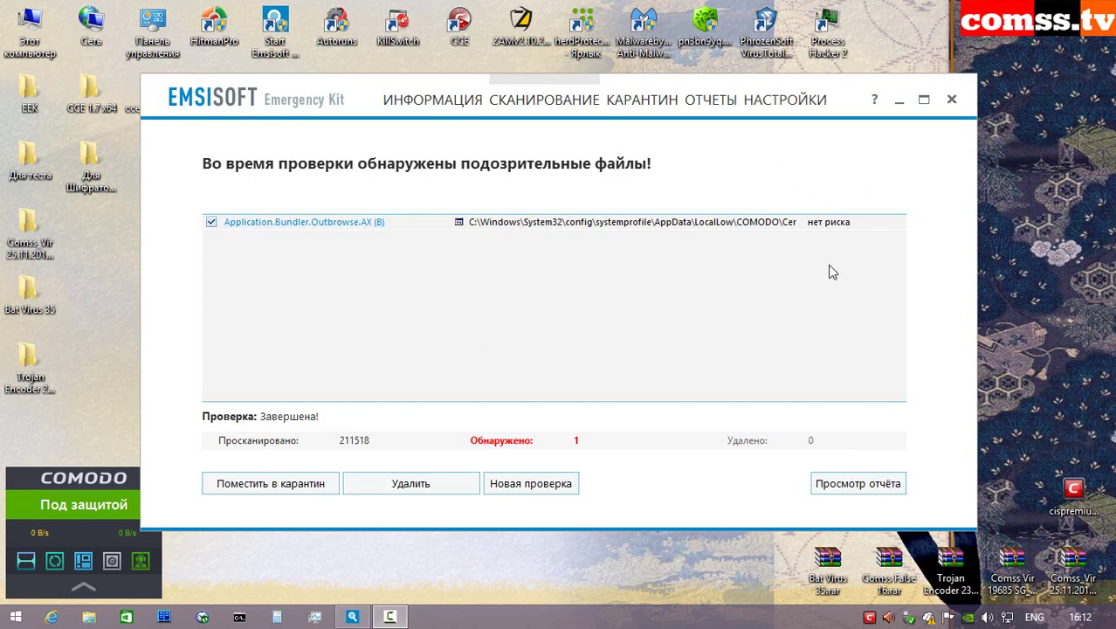
double_click(803, 222)
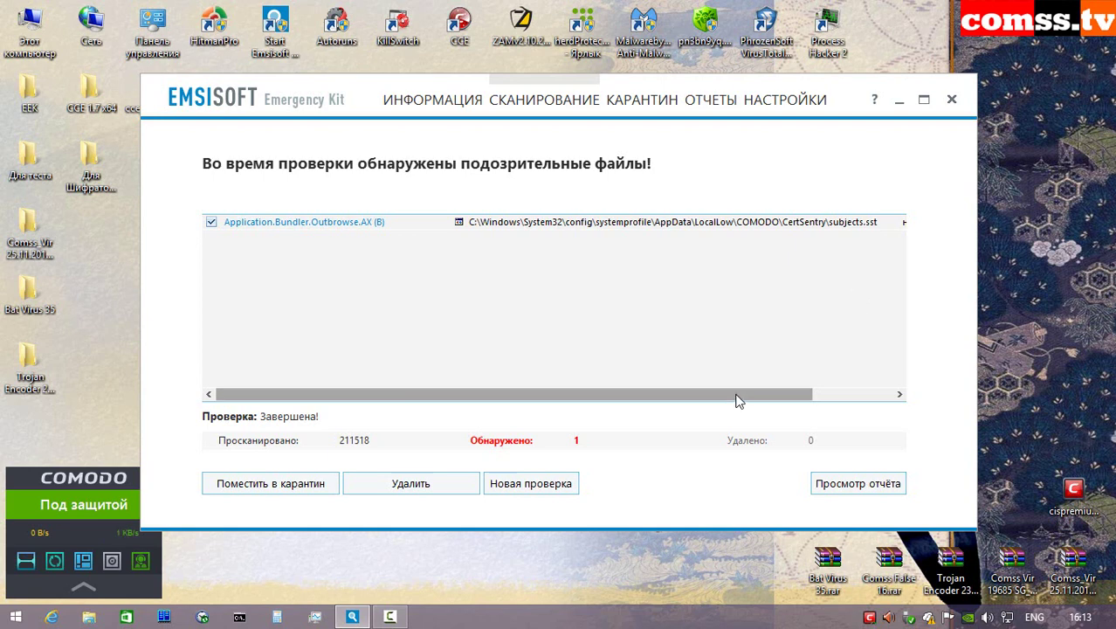
drag(738, 399, 838, 398)
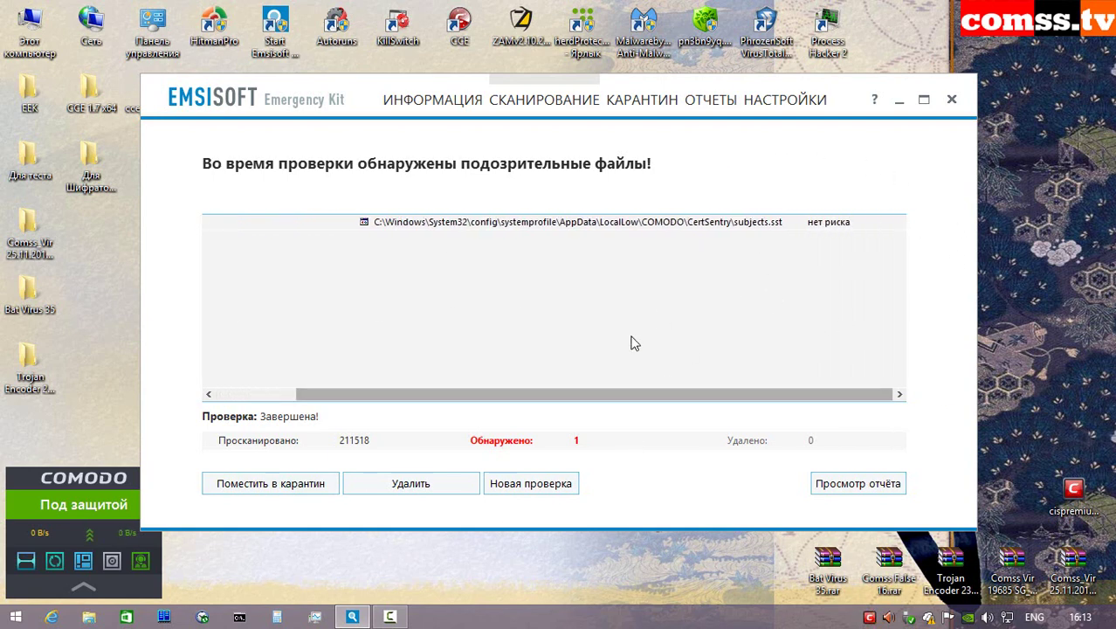
drag(637, 392, 517, 398)
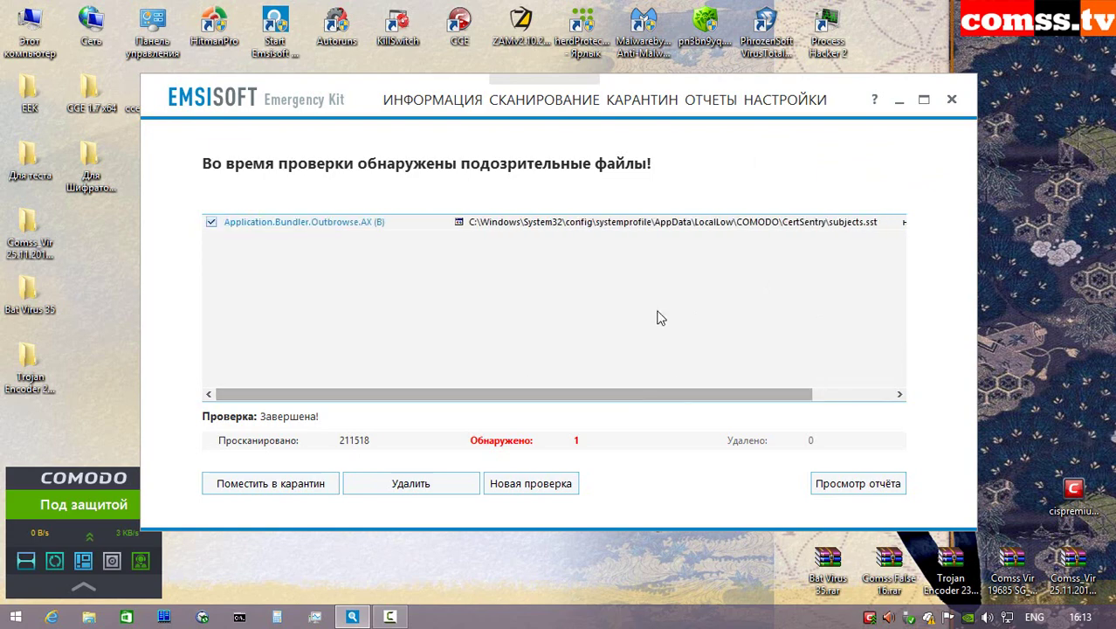
click(899, 100)
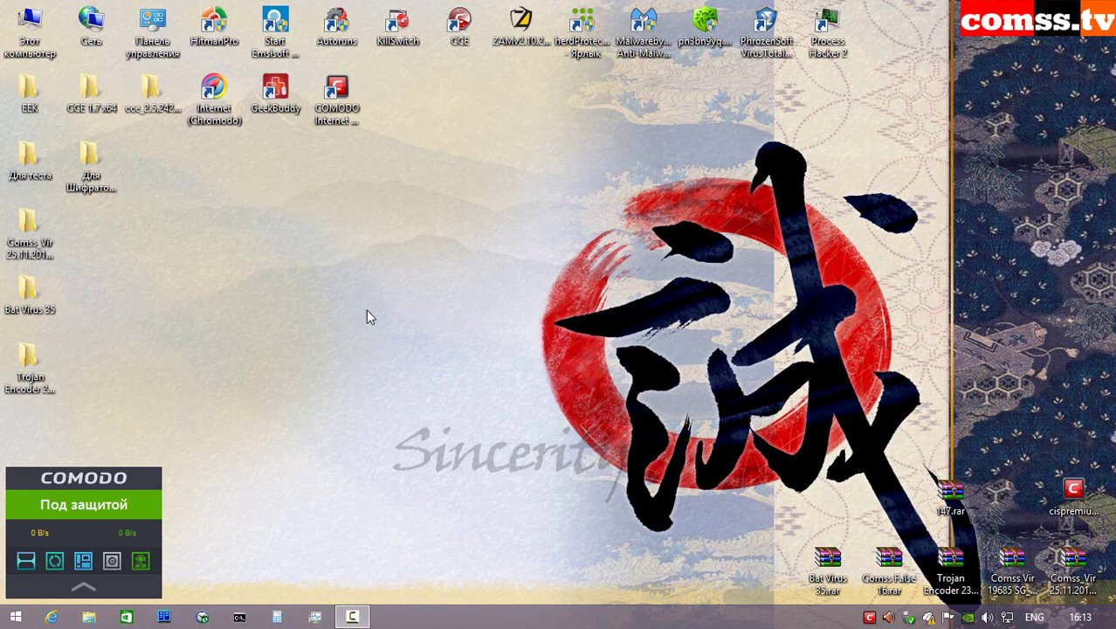
- Check the test files in the Архивы, Видео, Документы and Музыка folders of Для Шифраторов for encryption damage
double_click(90, 159)
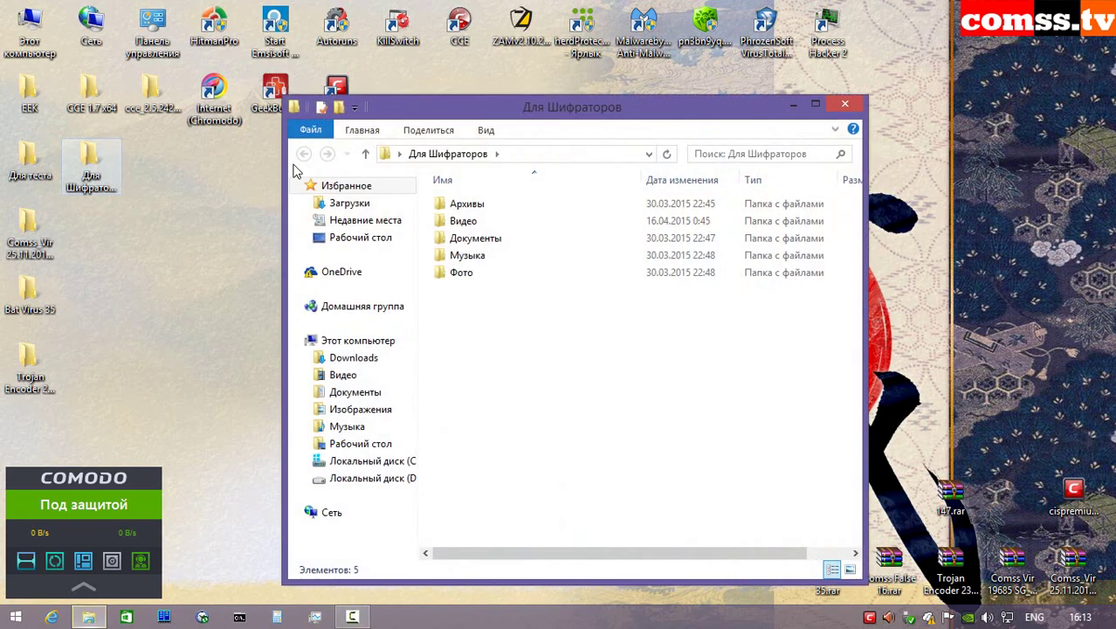
double_click(527, 212)
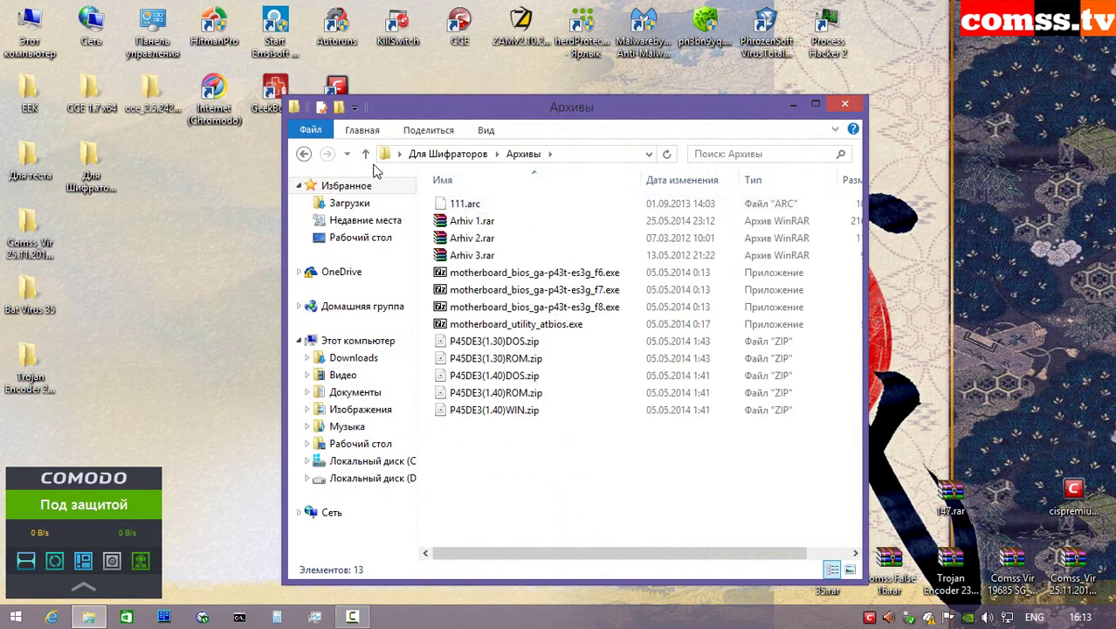
click(366, 153)
double_click(489, 220)
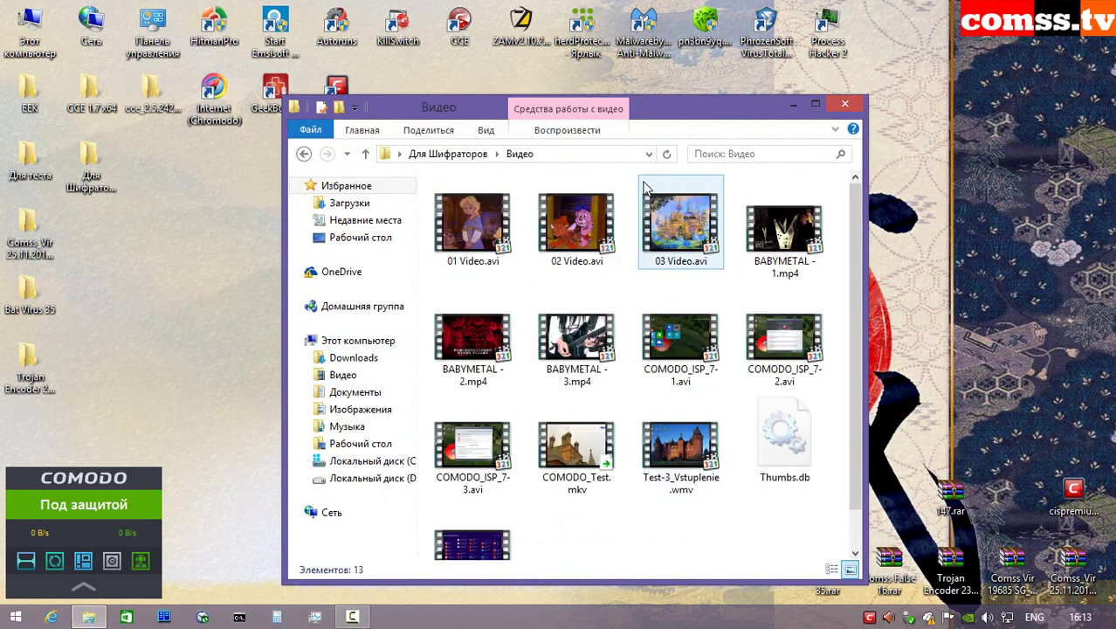
click(366, 153)
double_click(475, 238)
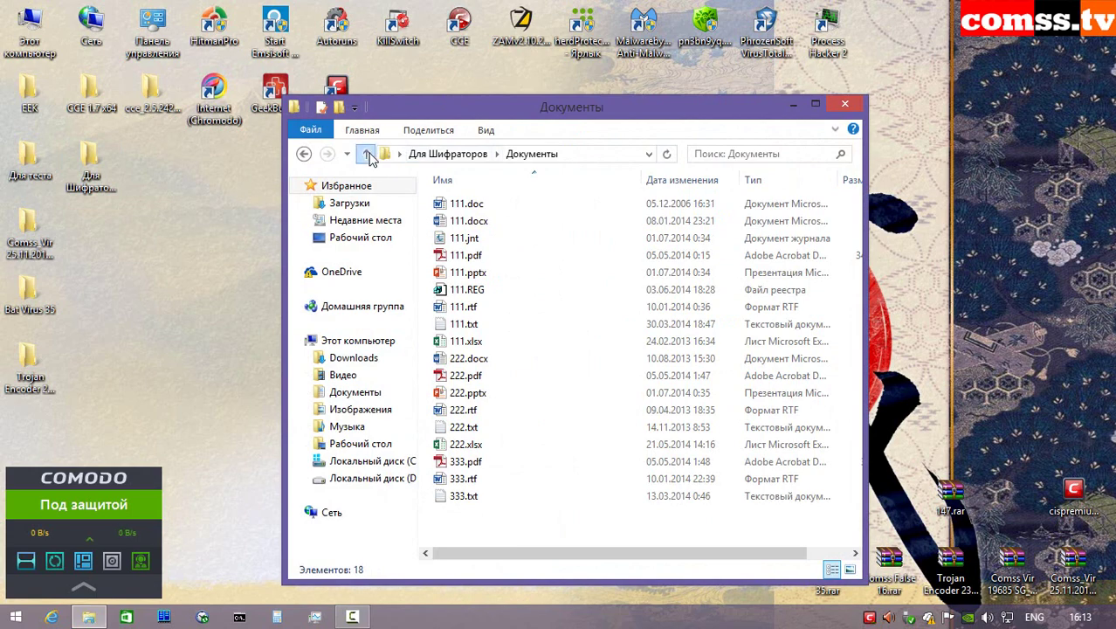
click(366, 153)
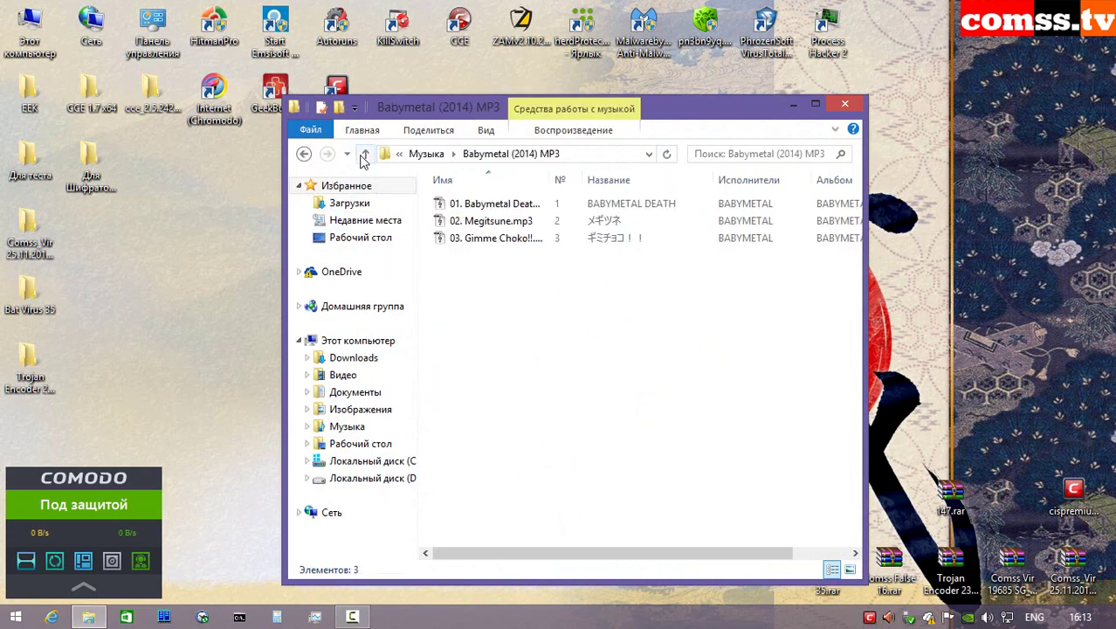
click(365, 155)
click(365, 154)
- Check the image files in the Фото subfolders, including BMP, GIF, JPG and TIFF, and close the folder window
double_click(506, 269)
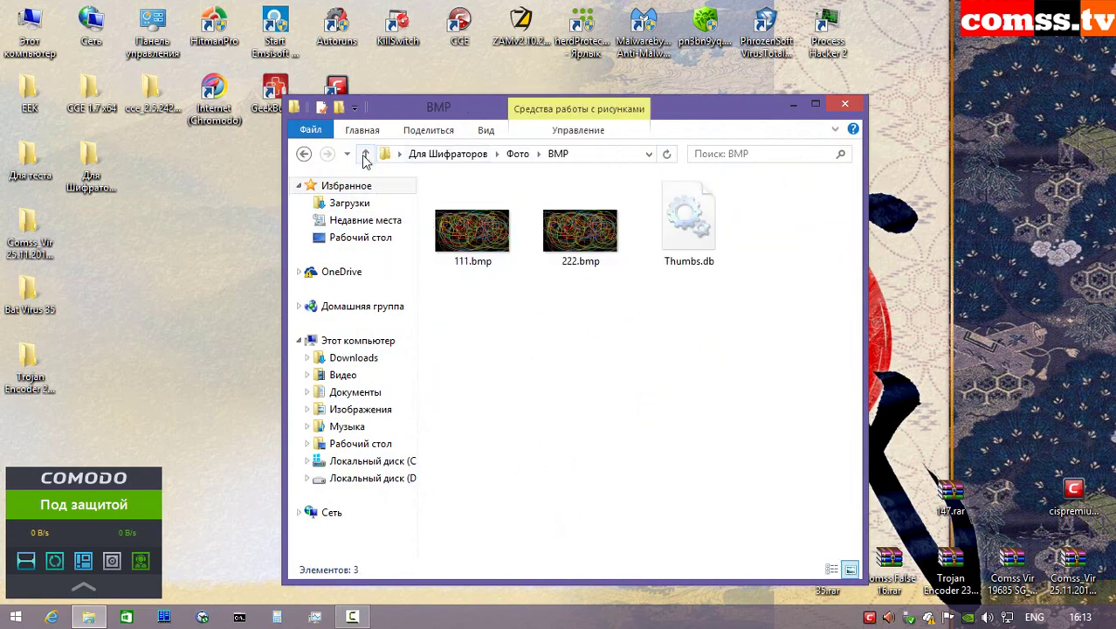
click(365, 154)
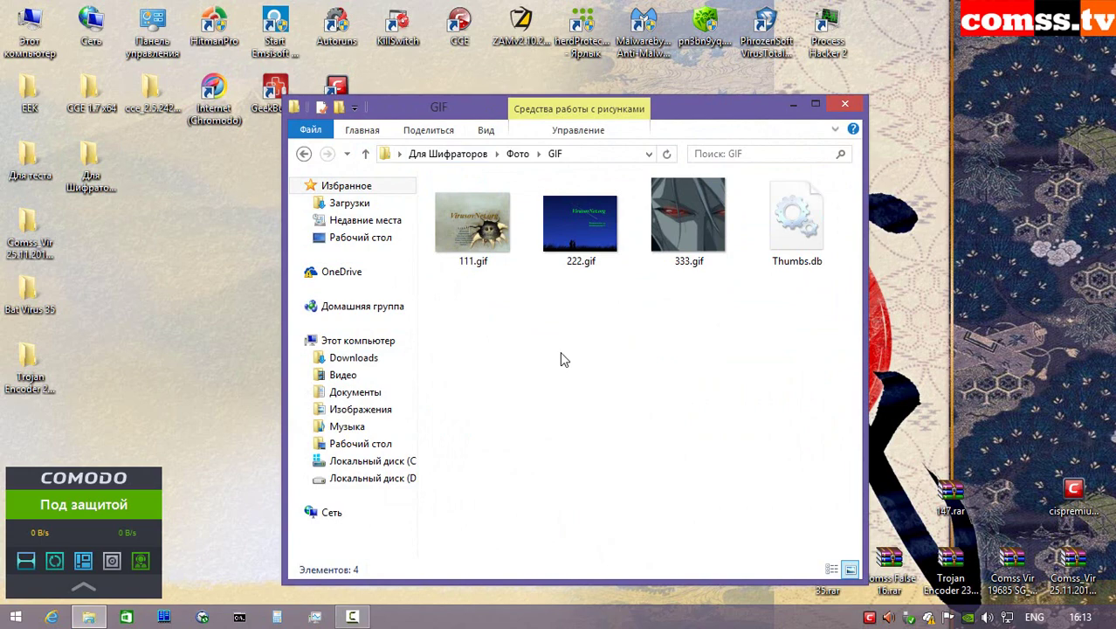
click(365, 153)
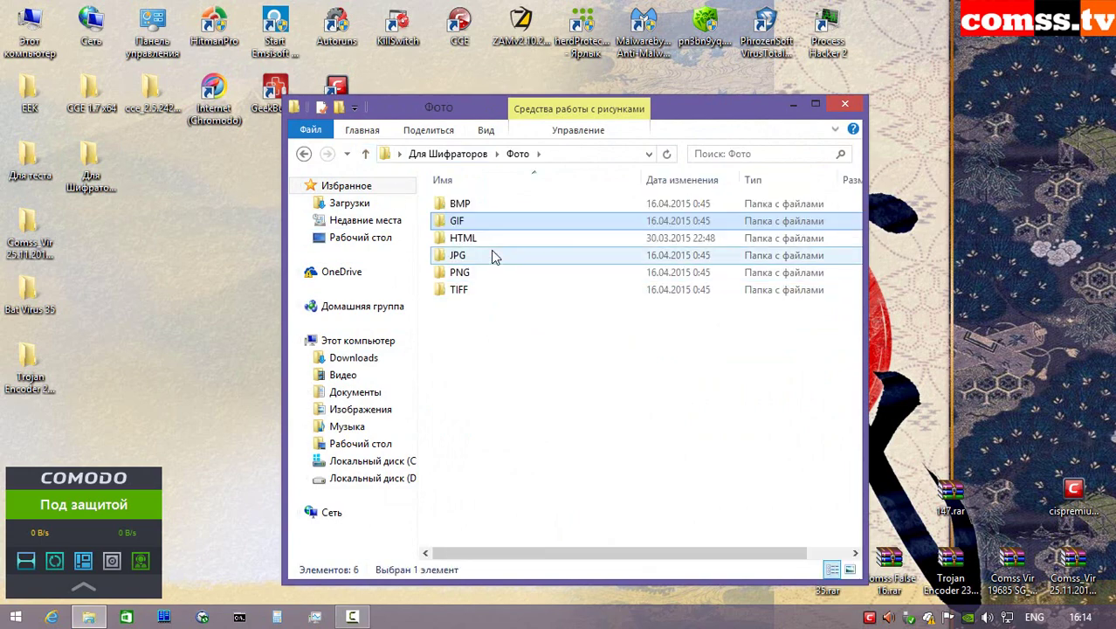
double_click(515, 255)
click(365, 153)
double_click(463, 272)
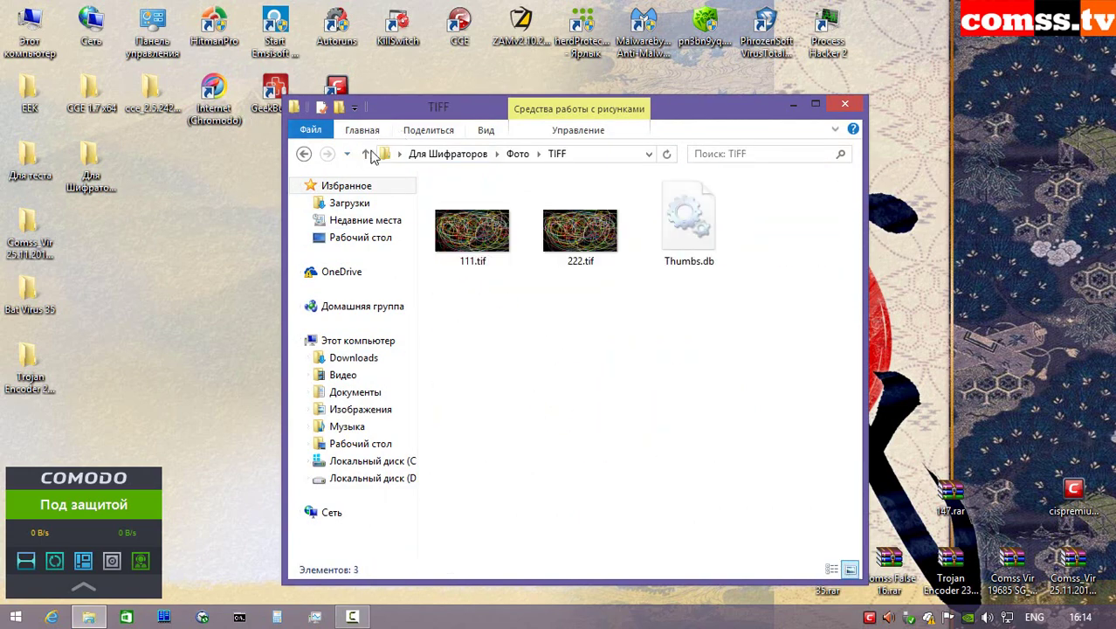
click(365, 154)
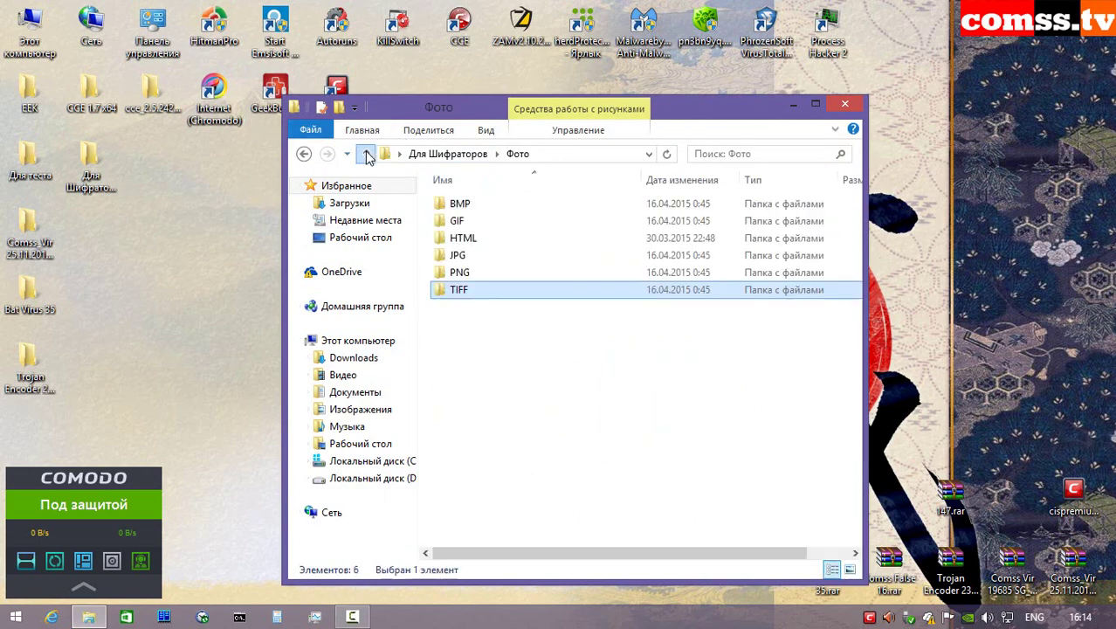
click(844, 104)
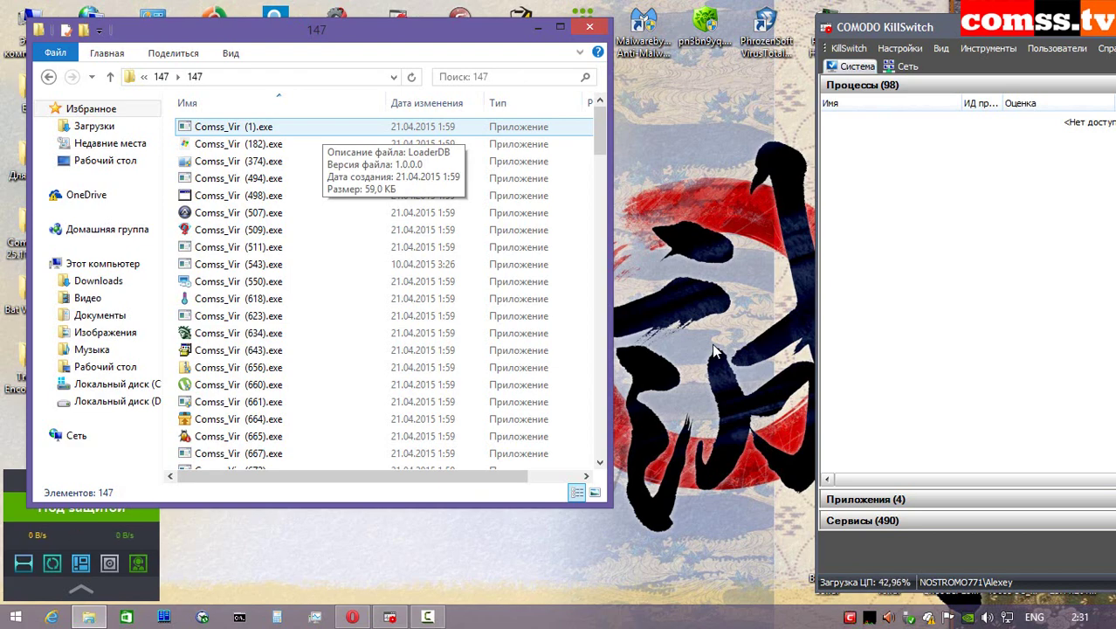
- Launch the Comss_Vir (1).exe sample from the 147 folder and dismiss its dotBundle evaluation messages
right_click(294, 131)
key(Return)
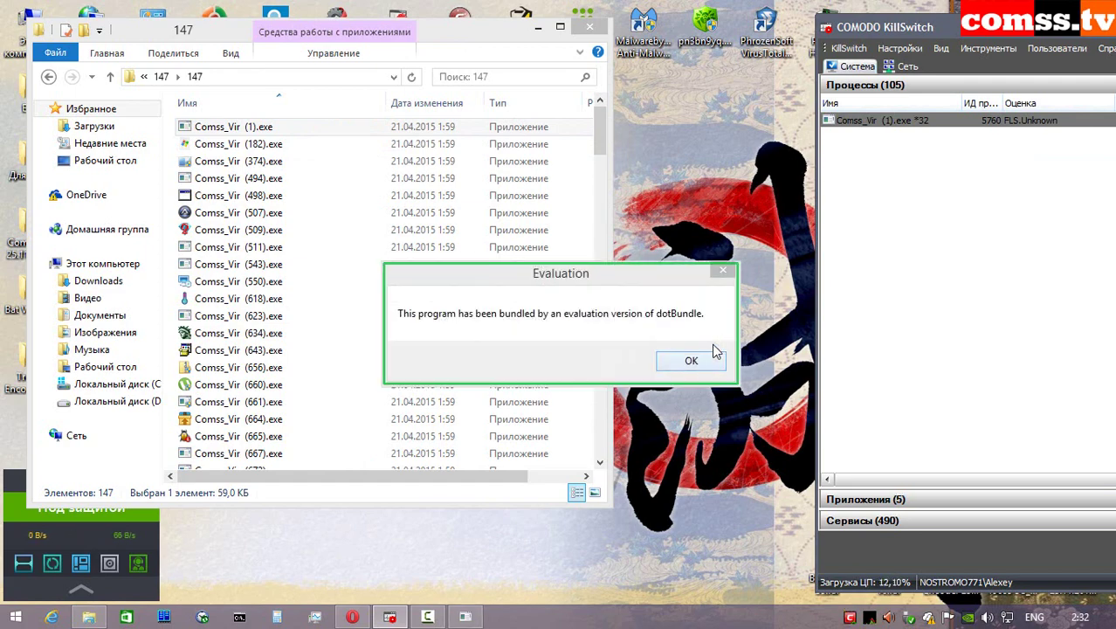
key(Return)
key(Down)
key(shift+F10)
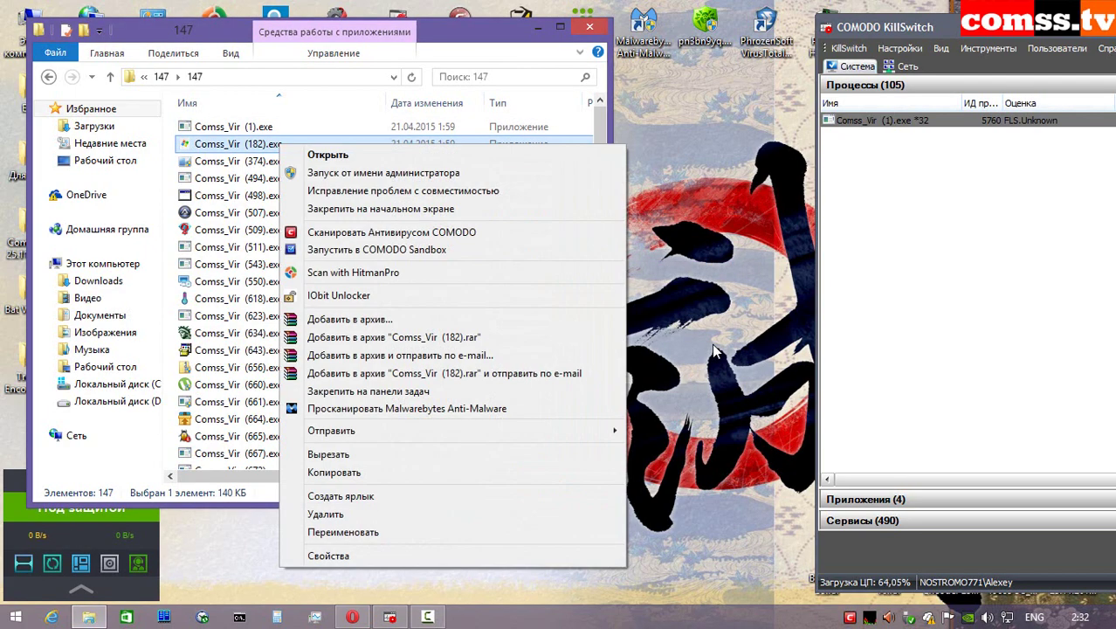
key(Down)
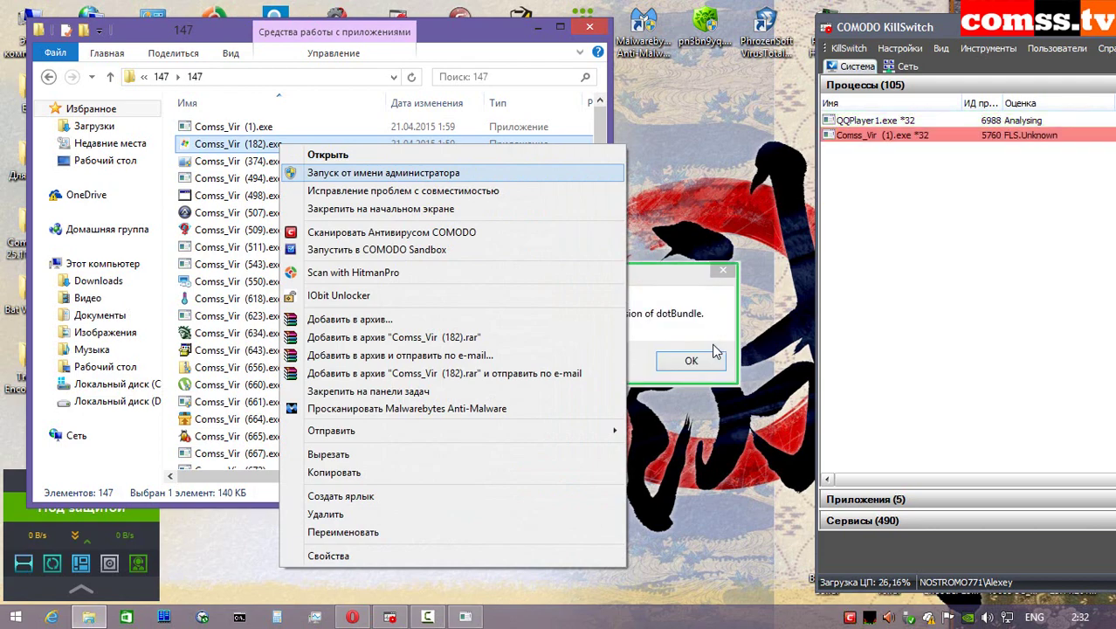
click(711, 350)
click(691, 360)
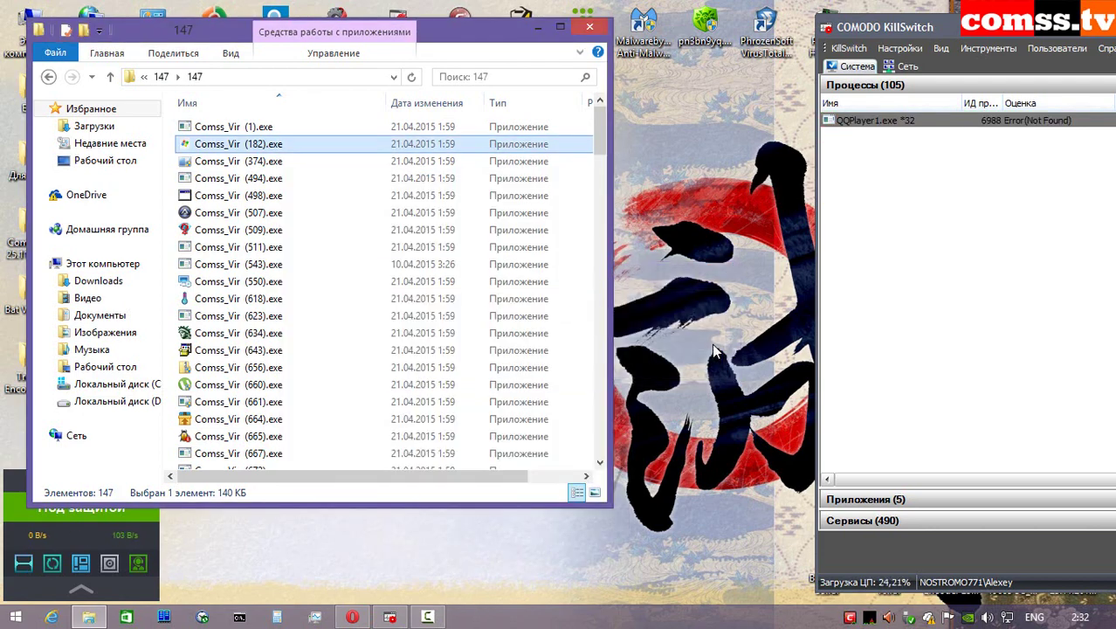
- Run Comss_Vir (182).exe as administrator and choose the default isolated launch in the COMODO Sandbox alert
key(shift+F10)
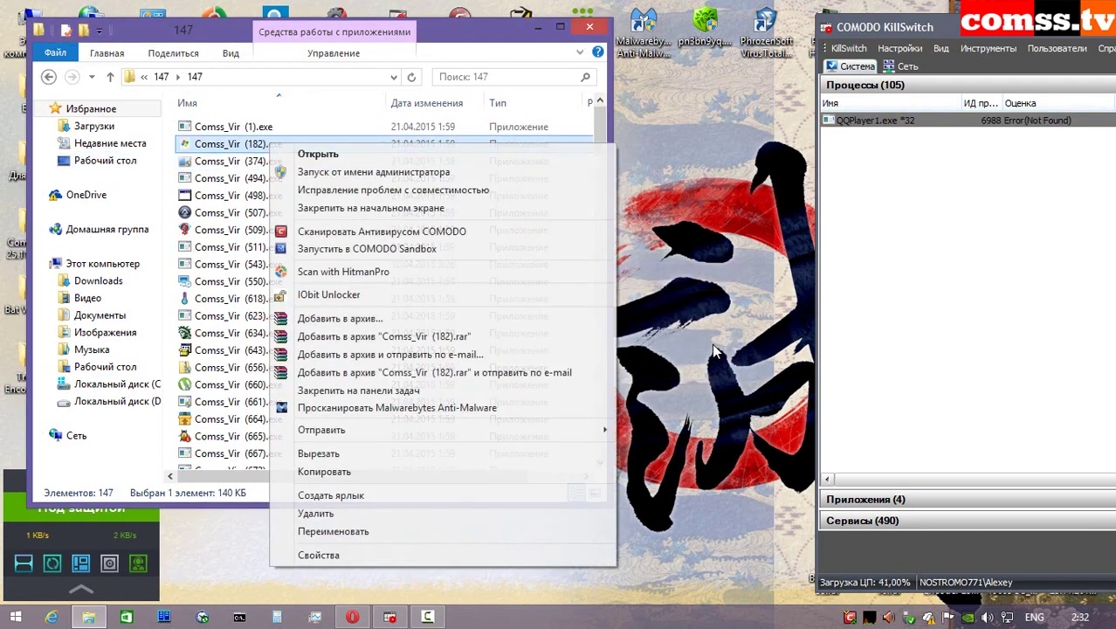
key(Down)
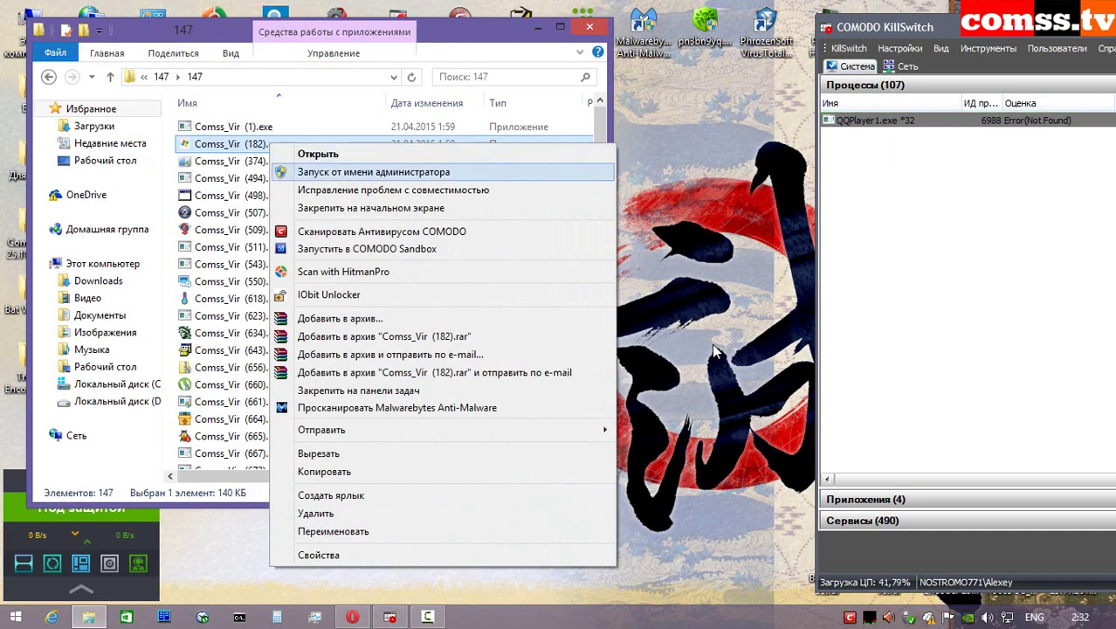
key(Return)
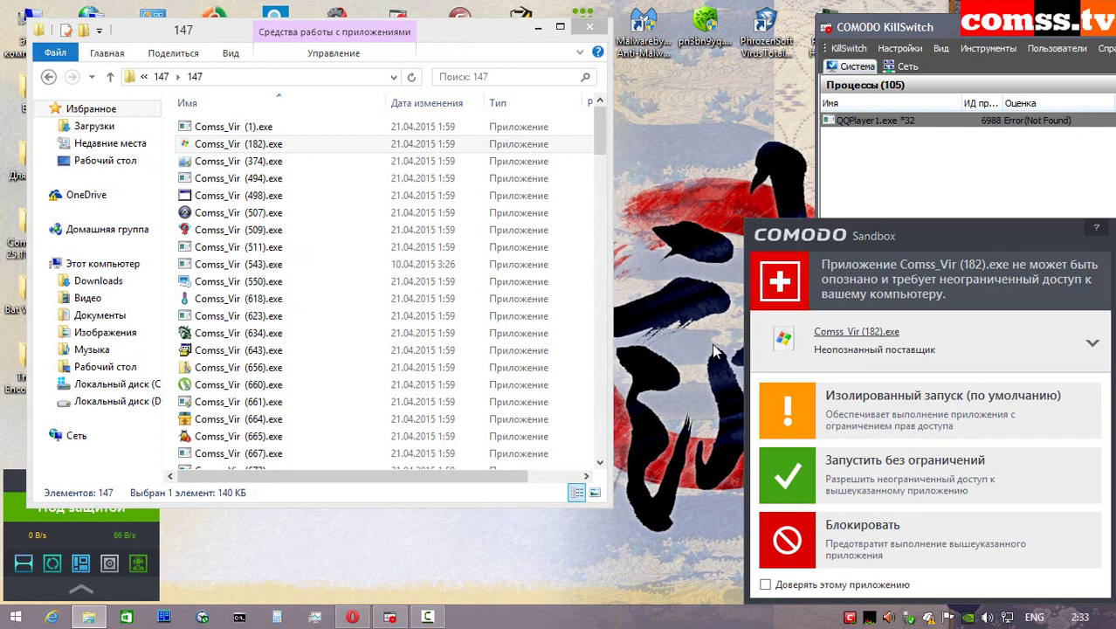
key(Return)
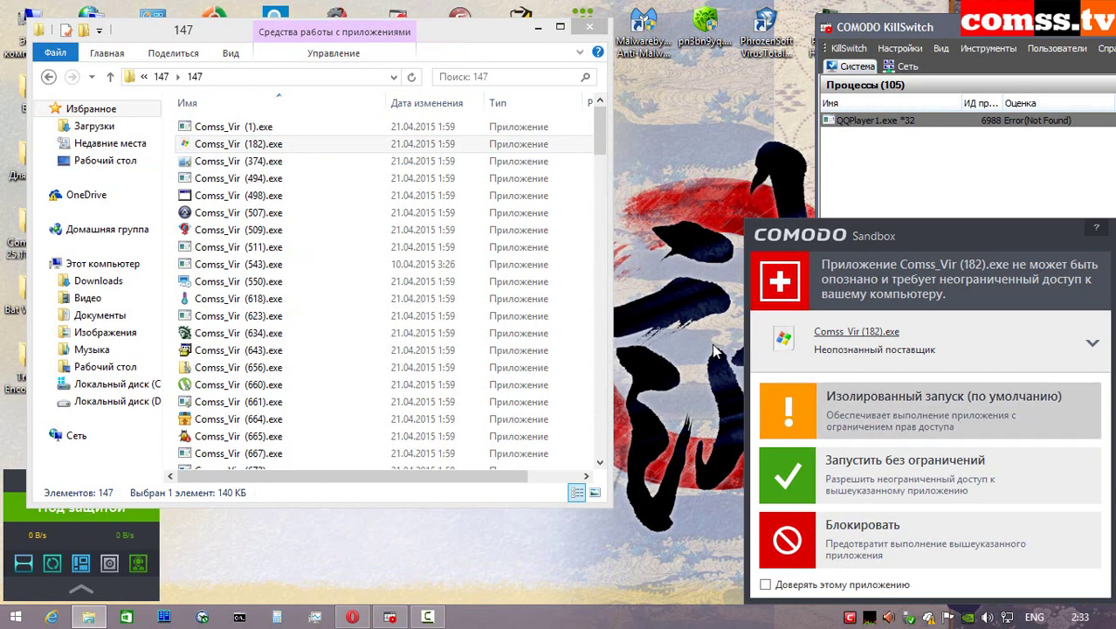
- Run Comss_Vir (374).exe as administrator and choose the default isolated launch in the COMODO Sandbox alert
key(Down)
key(shift+F10)
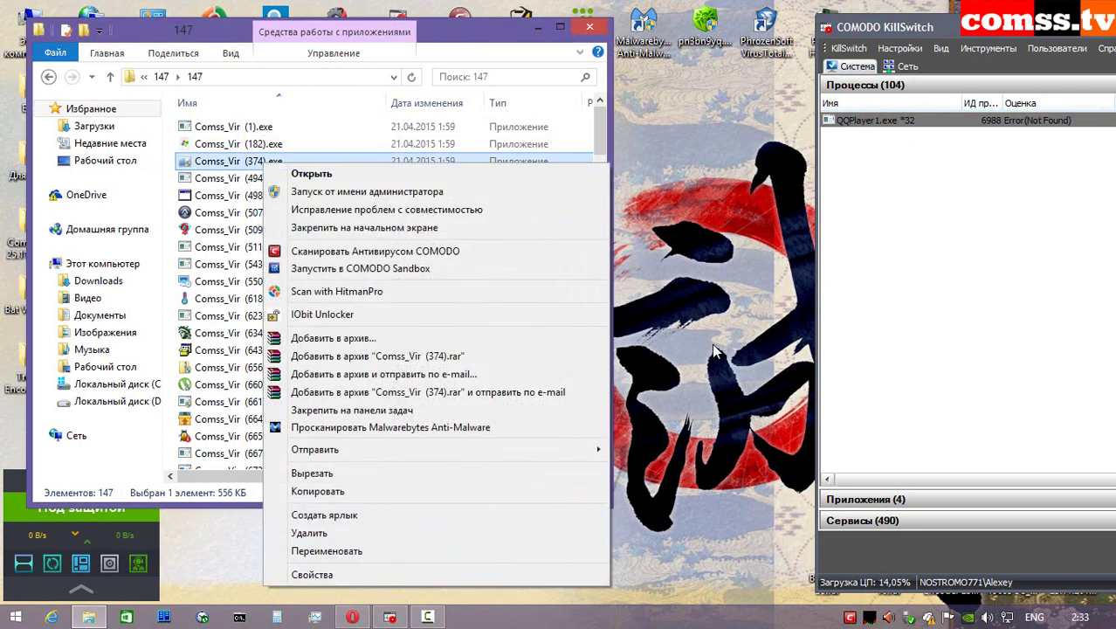
key(Down)
key(Down)
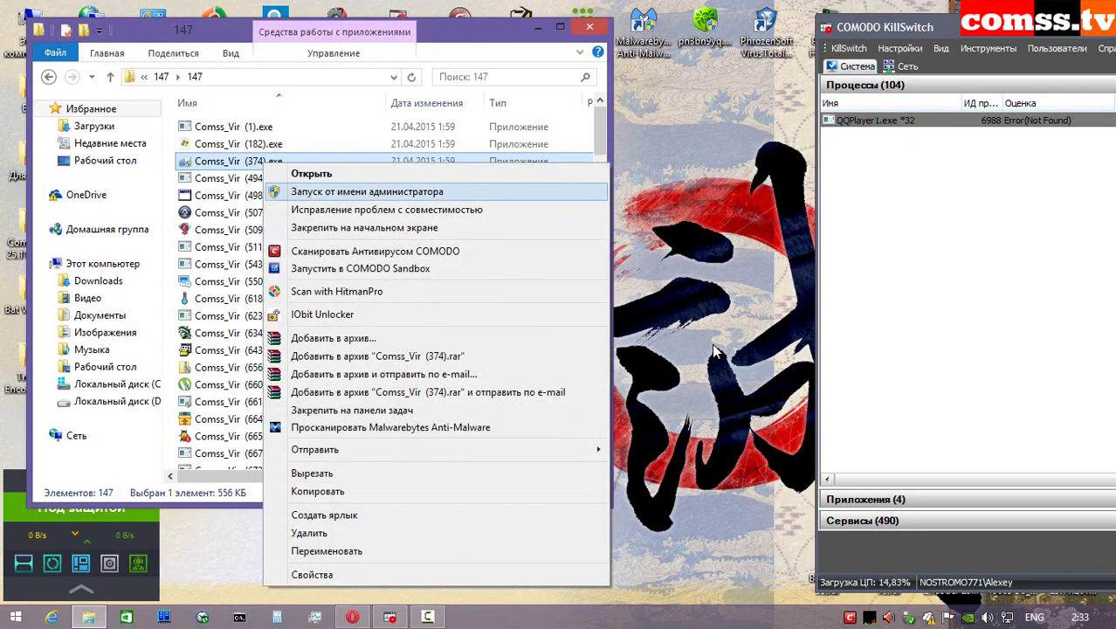
key(Return)
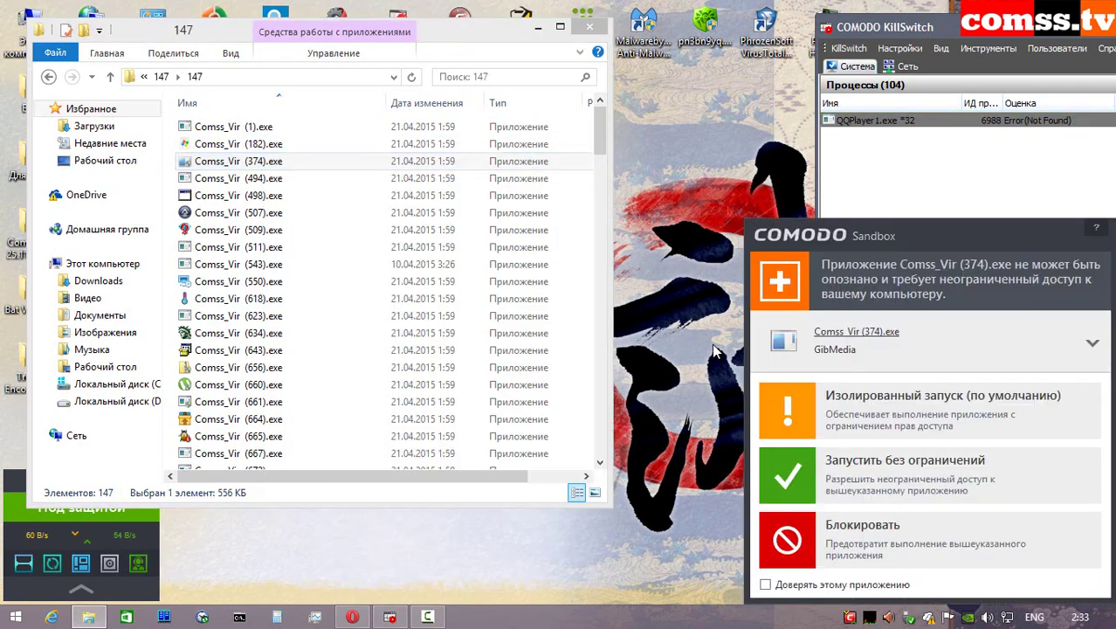
key(Return)
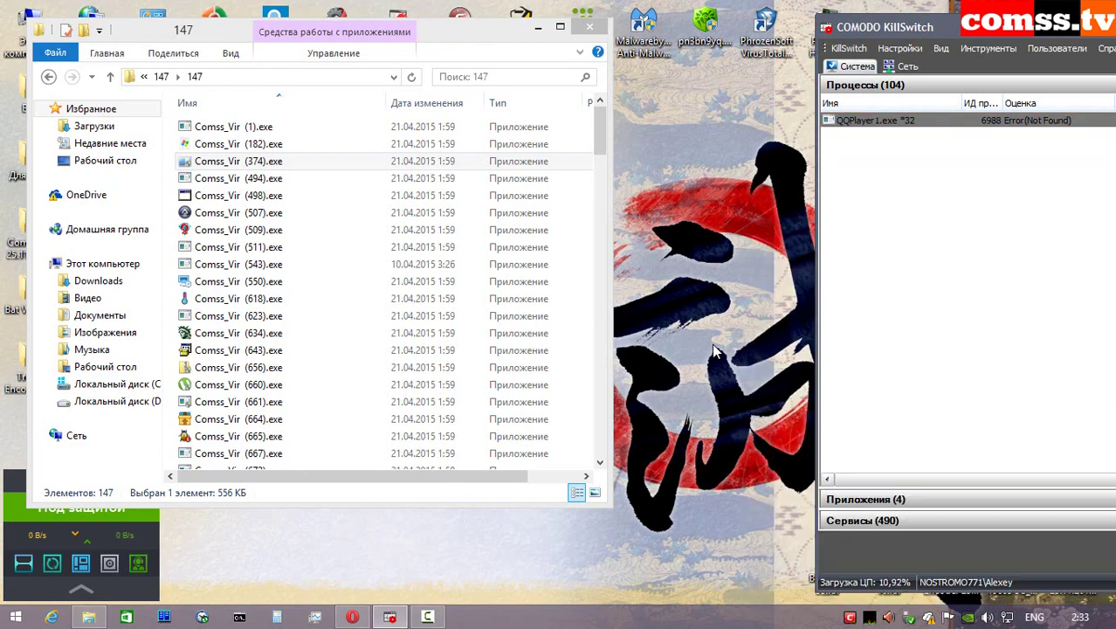
- Run Comss_Vir (494).exe as administrator and choose the default isolated launch in the COMODO Sandbox alert
key(Down)
key(shift+F10)
key(Down)
key(Down)
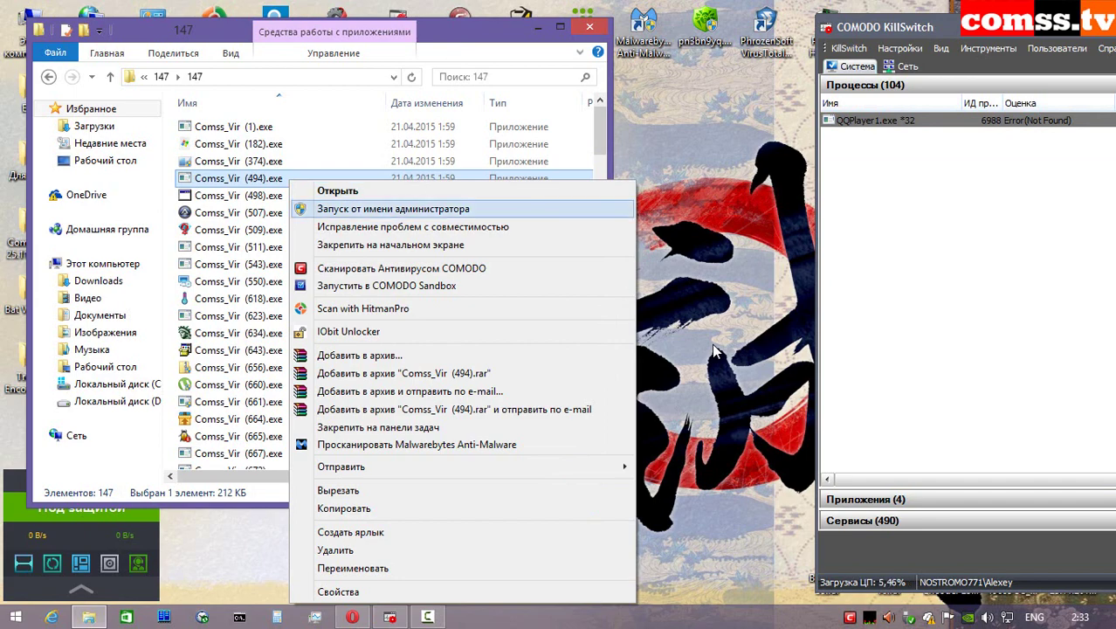
key(Return)
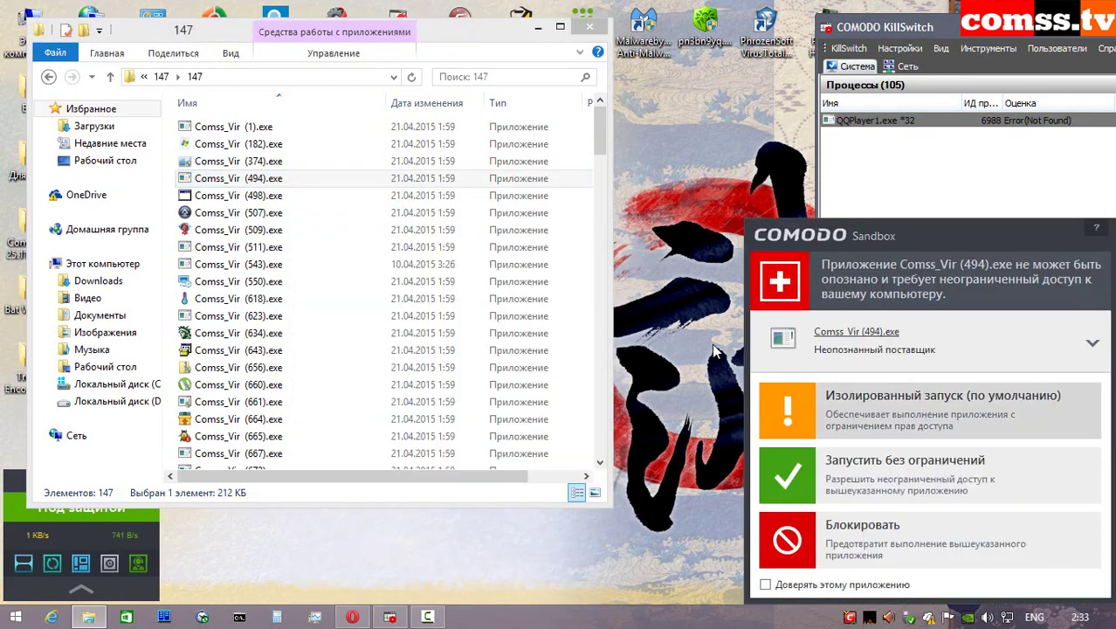
key(Return)
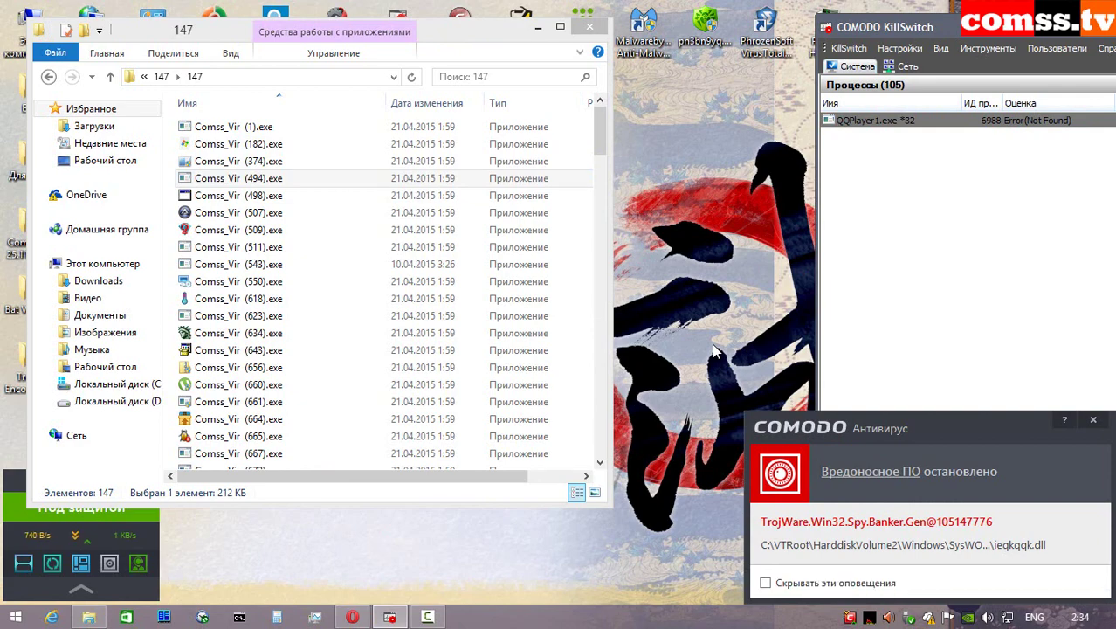
- Run the Comss_Vir (498).exe sample from the 147 folder as administrator
key(Down)
key(Menu)
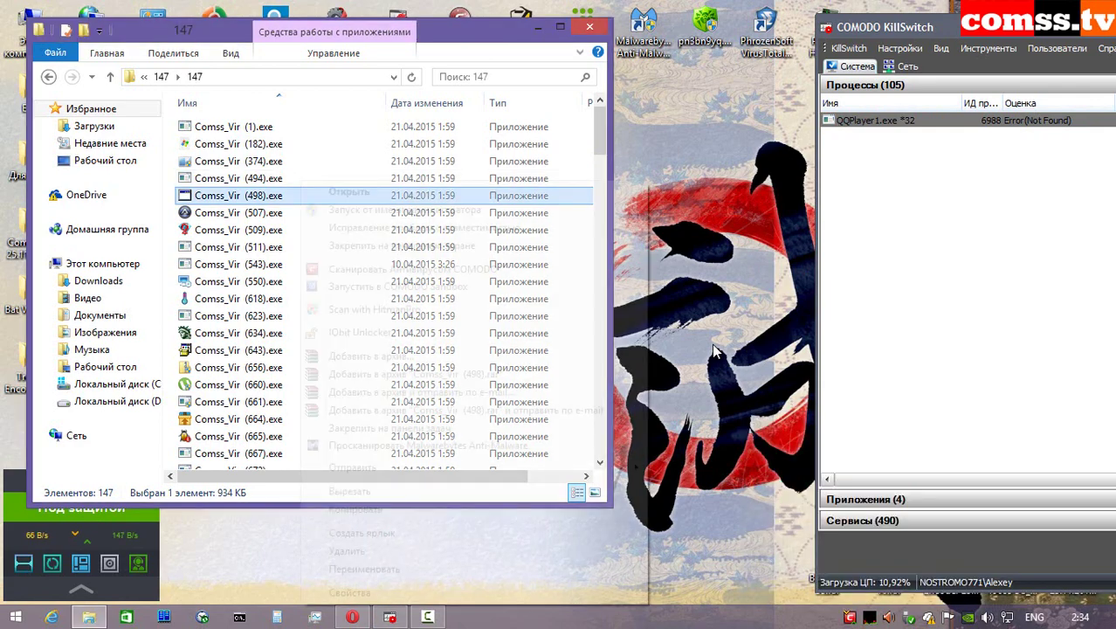
key(Down)
key(Return)
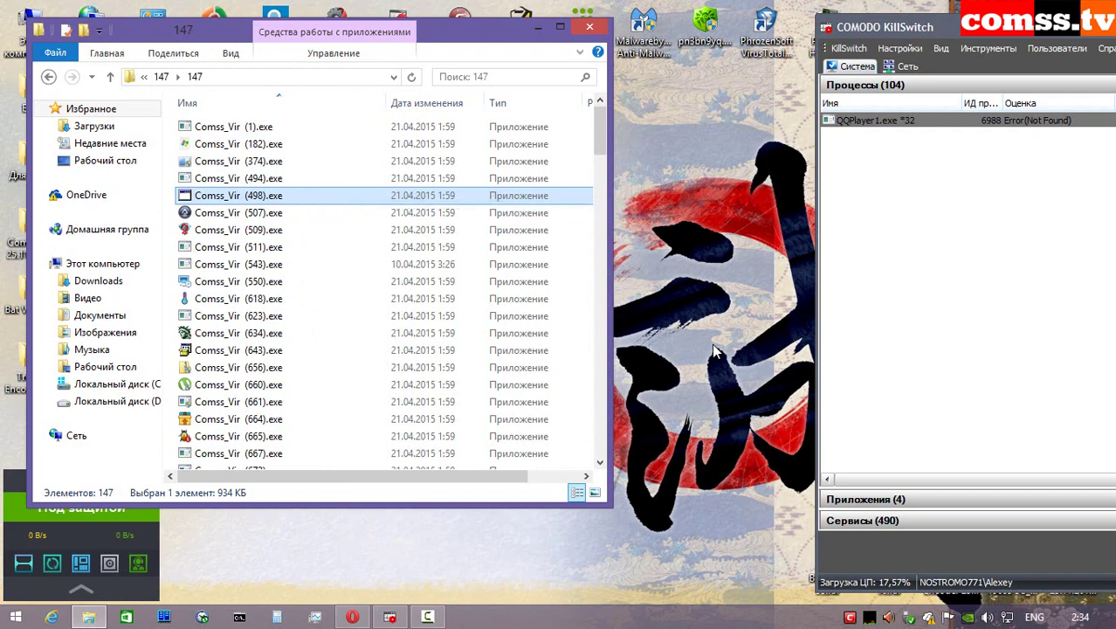
key(Up)
key(Return)
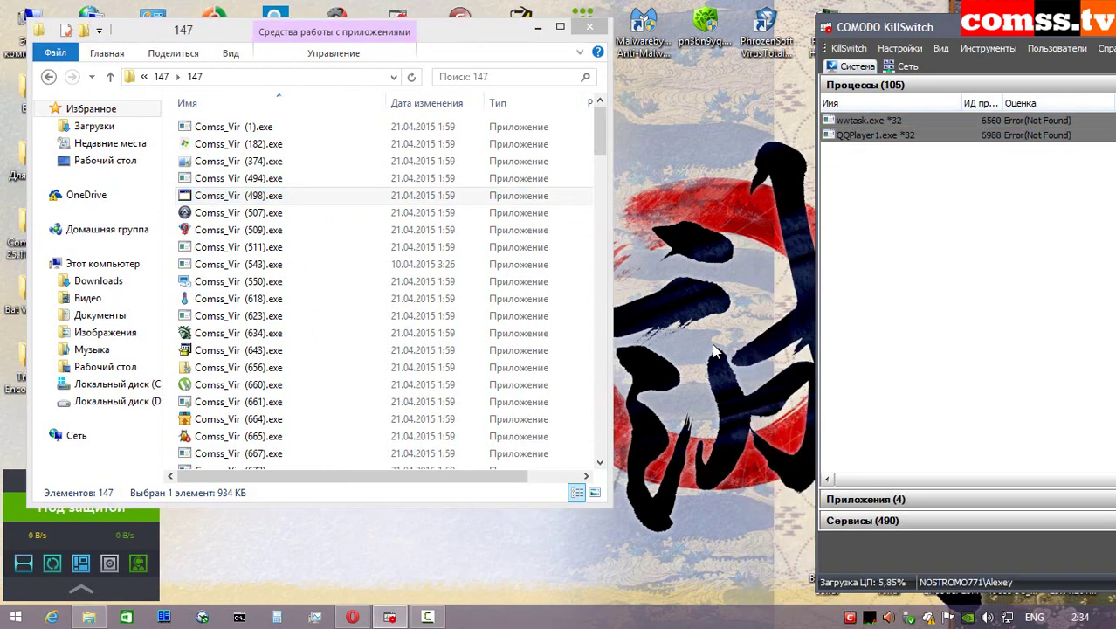
- Run Comss_Vir (507).exe as administrator and choose the default isolated launch in the COMODO Sandbox alert
key(Down)
key(Menu)
key(Down)
key(Return)
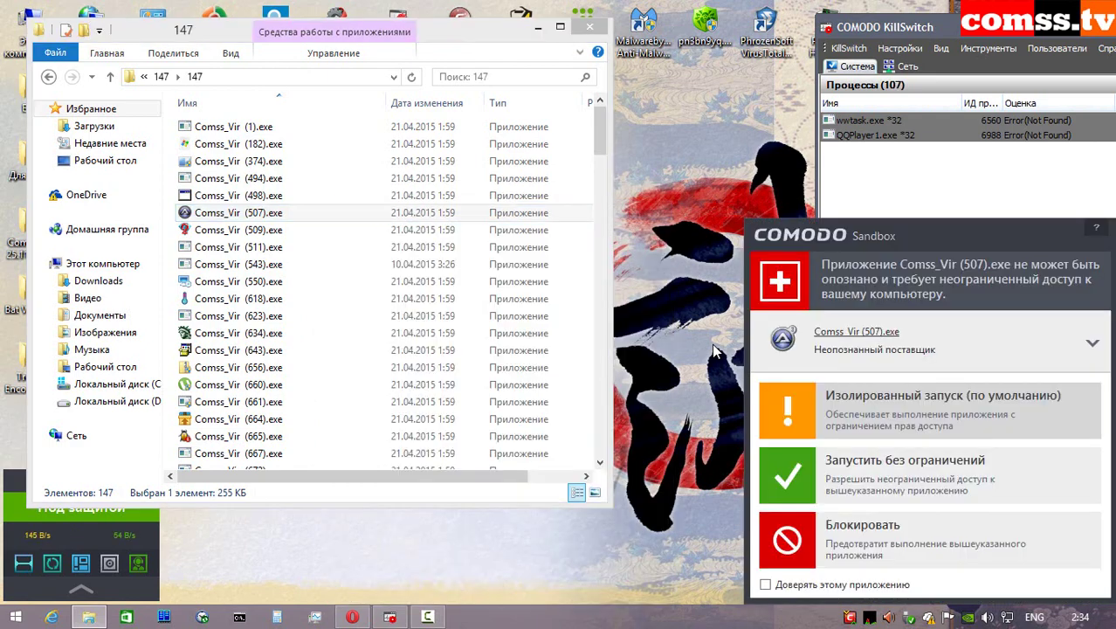
key(Return)
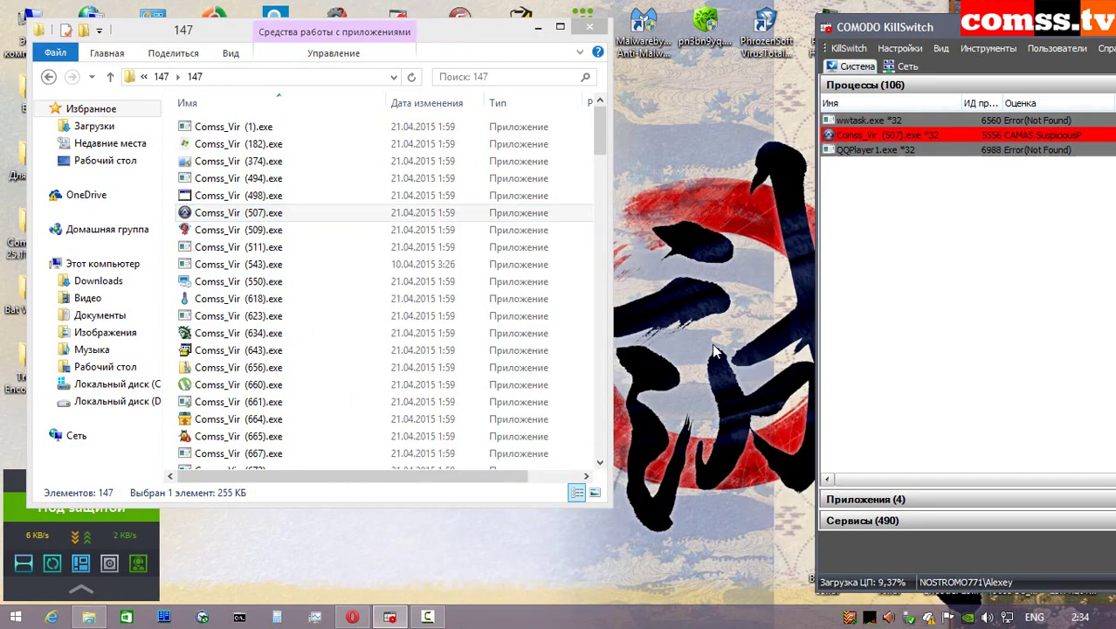
- Run Comss_Vir (509).exe as administrator and close the Zylom Games program from its dialog
key(Down)
key(Menu)
key(Down)
key(Down)
key(Down)
key(Down)
key(Up)
key(Up)
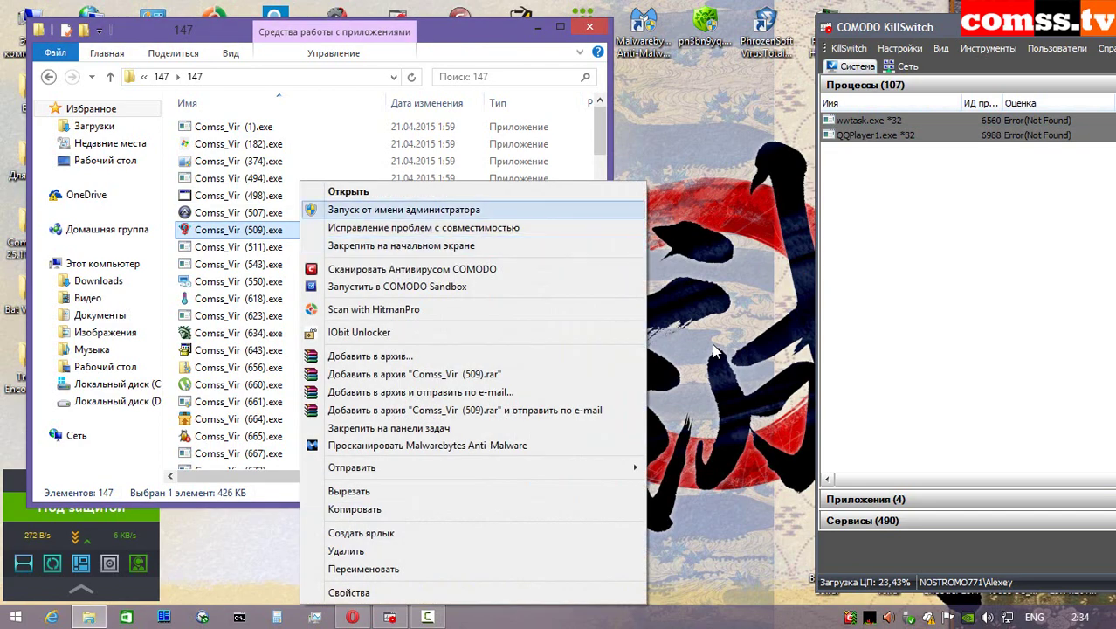
key(Return)
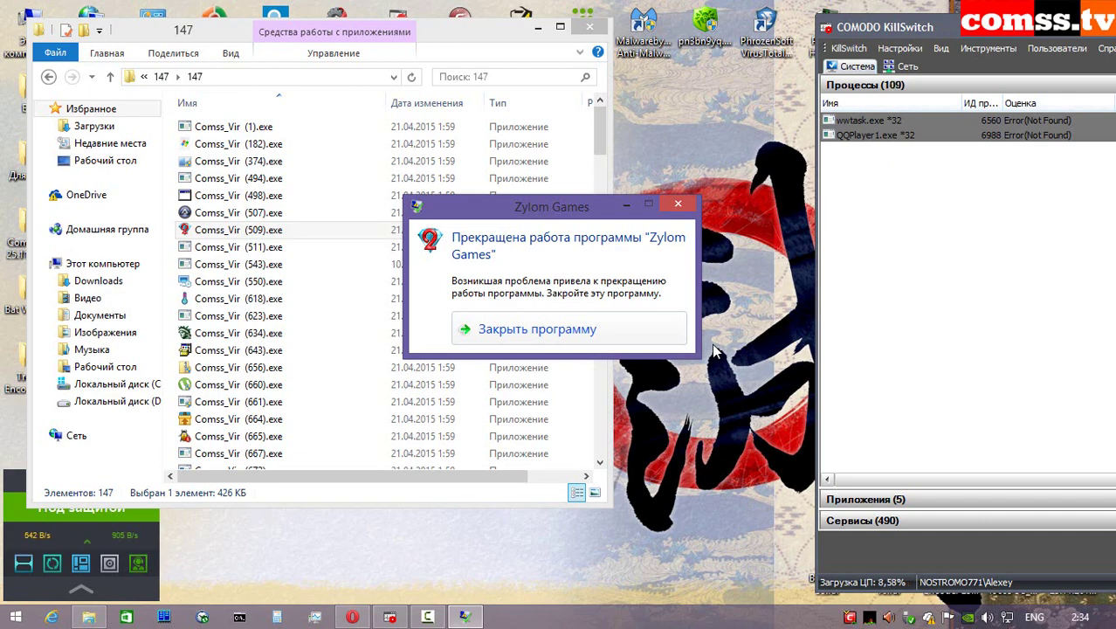
key(Return)
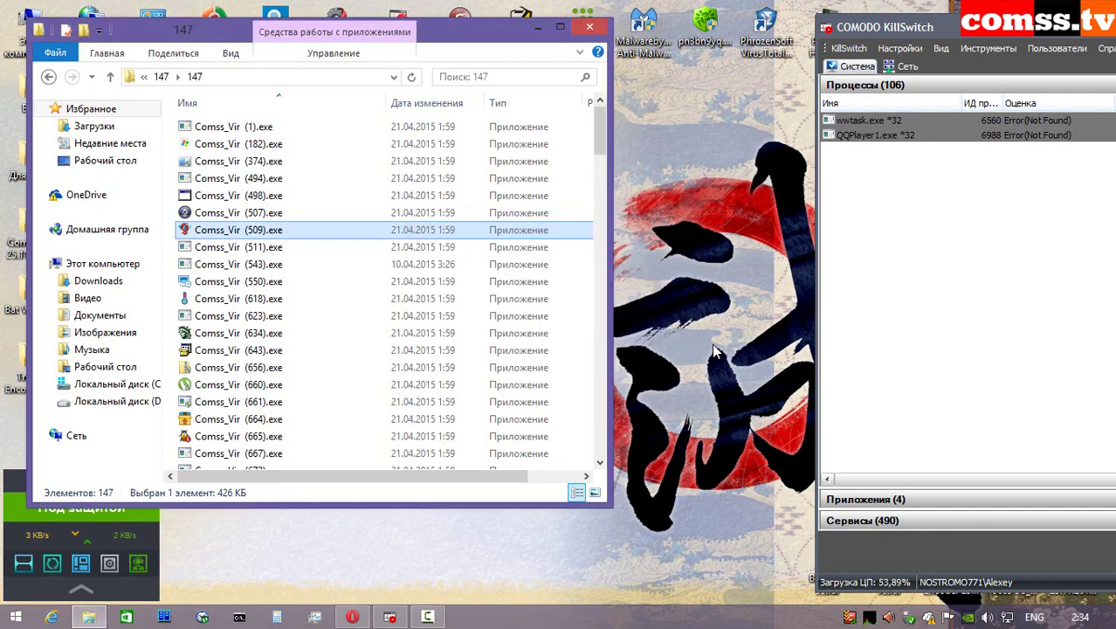
- Run the Comss_Vir (511).exe sample from the 147 folder as administrator
key(Down)
key(Menu)
key(Down)
key(Down)
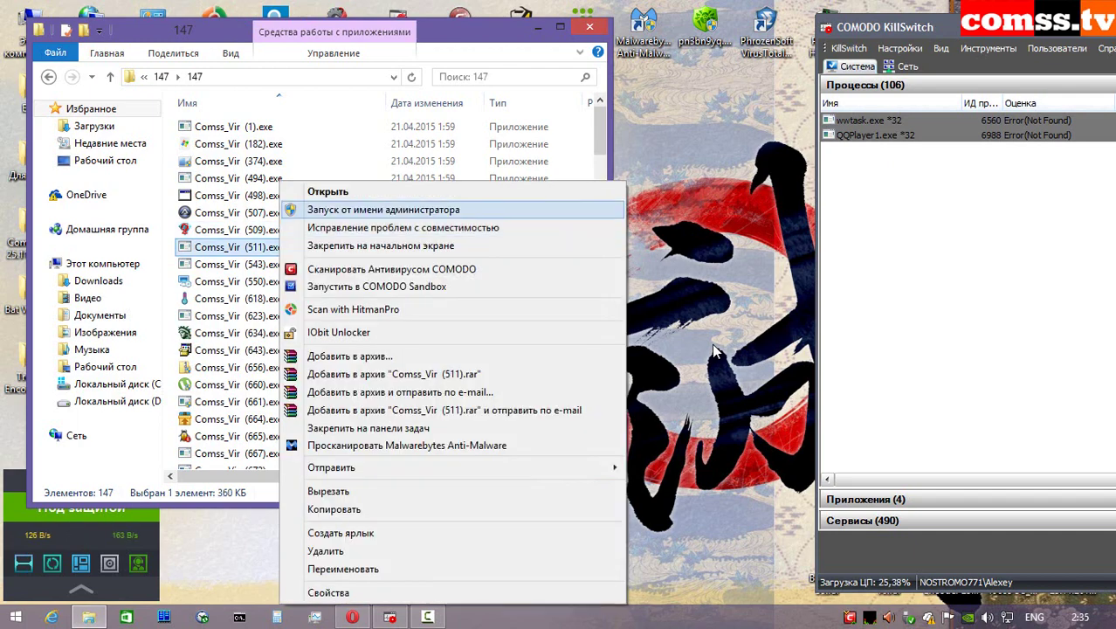
key(Return)
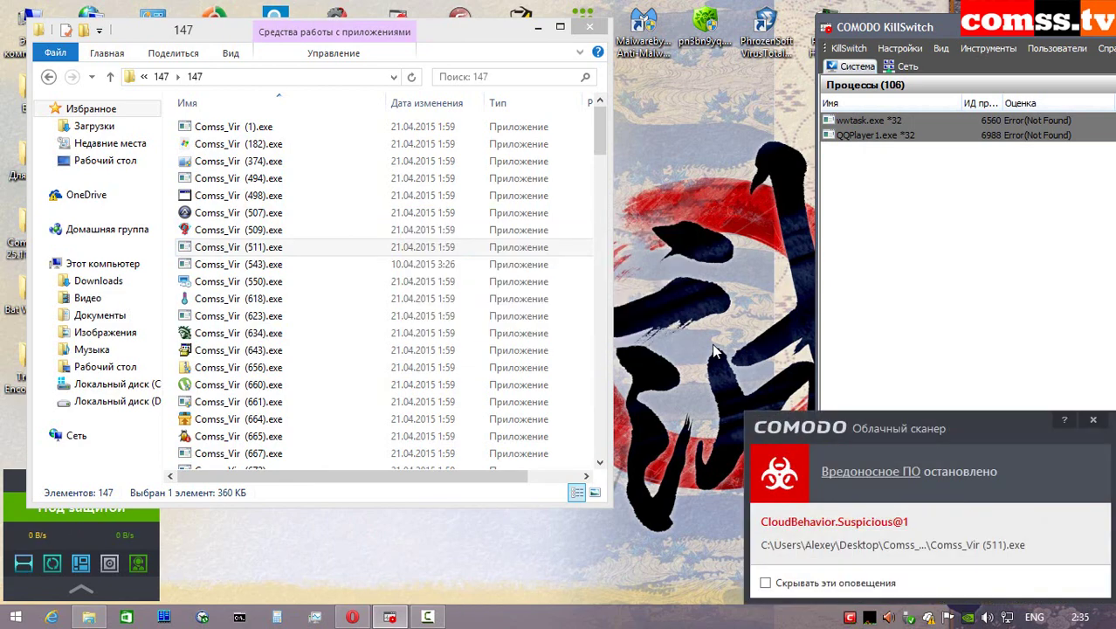
- Try to run Comss_Vir (543).exe as administrator and dismiss the message dialog
right_click(288, 263)
click(349, 211)
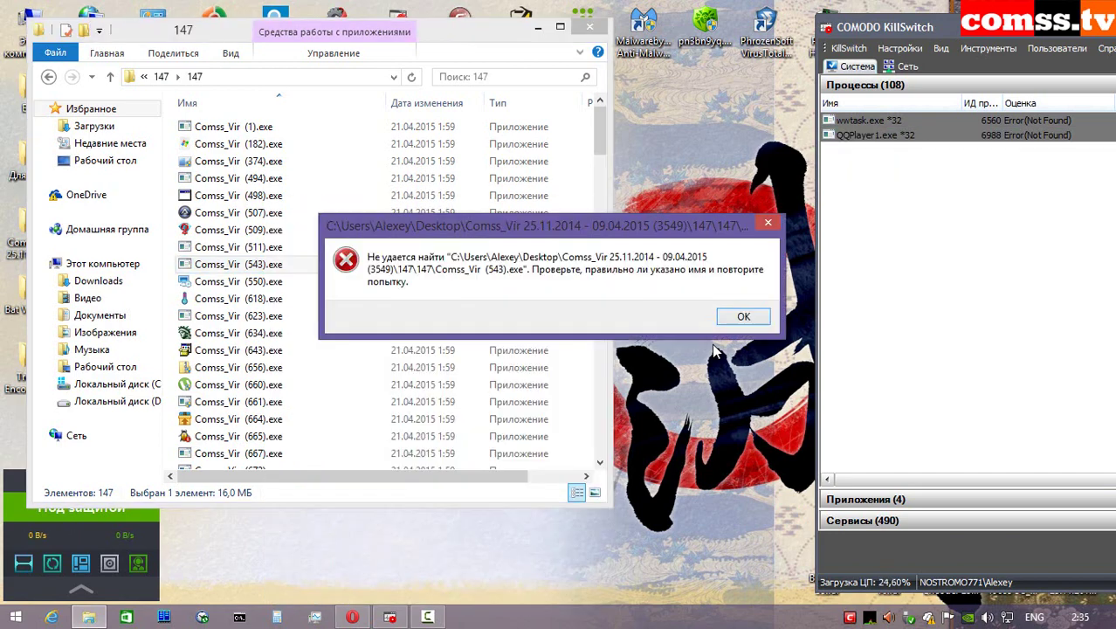
key(Return)
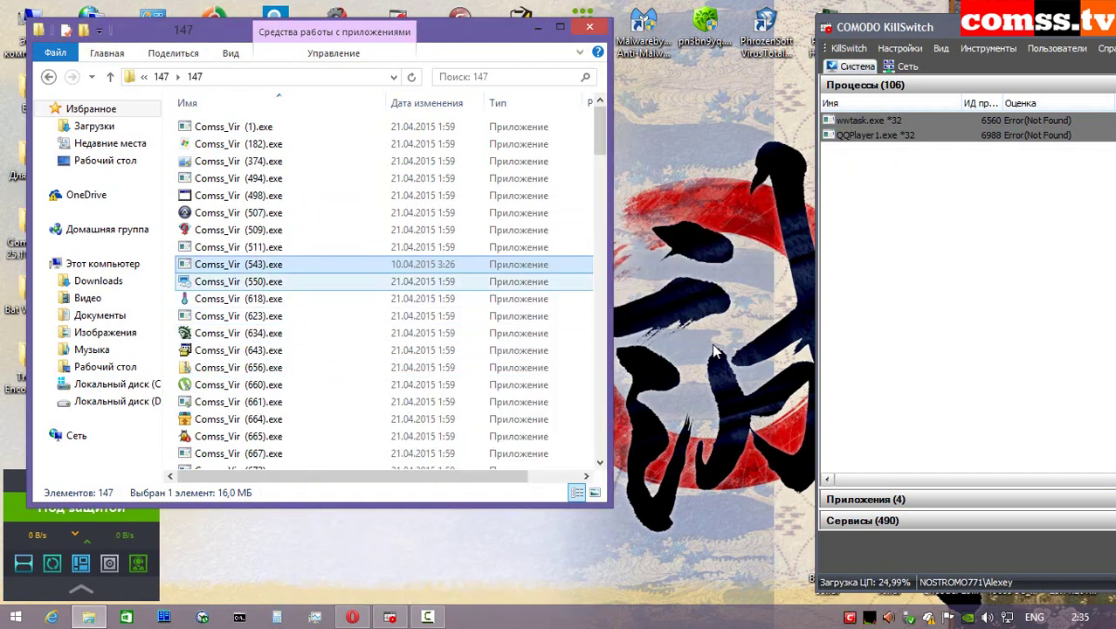
- Run the Comss_Vir (618).exe sample as administrator and confirm its launch
key(Down)
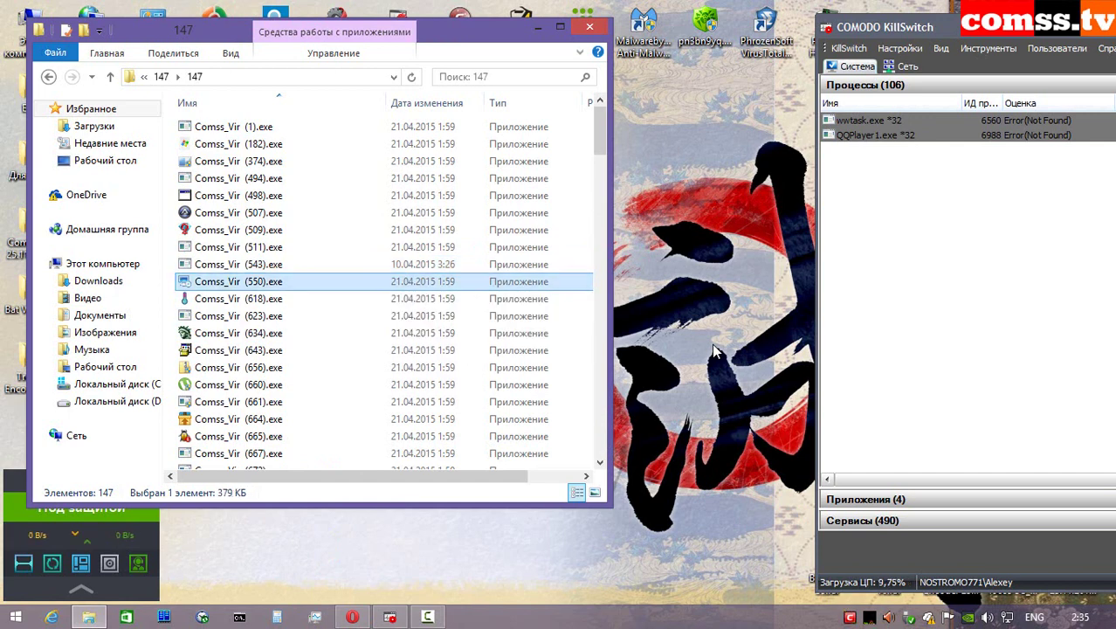
key(Down)
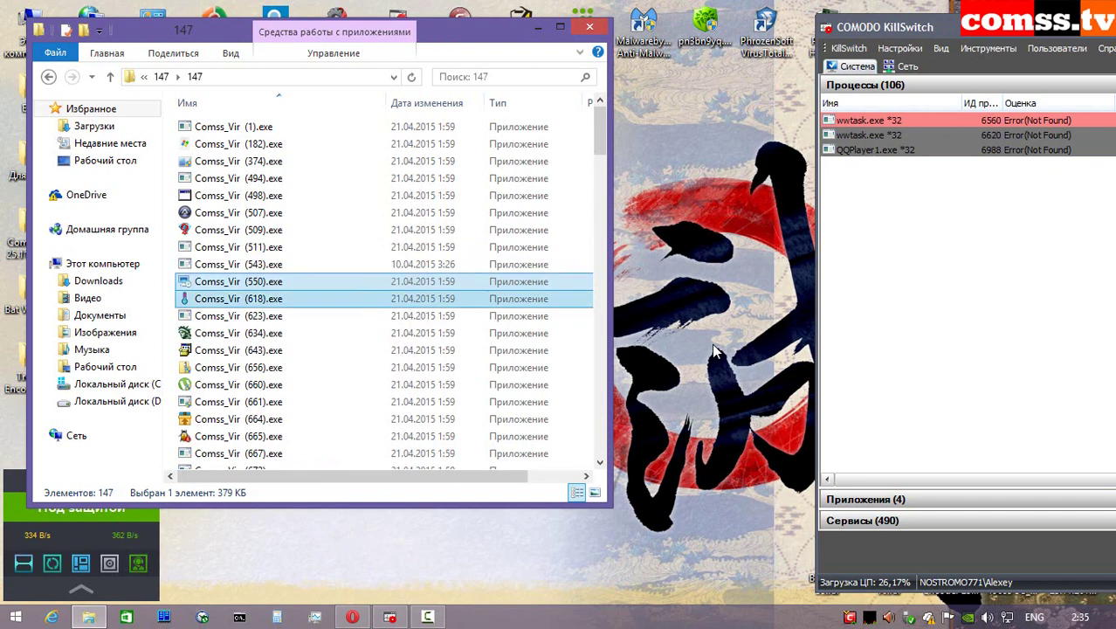
key(Menu)
key(Down)
key(Return)
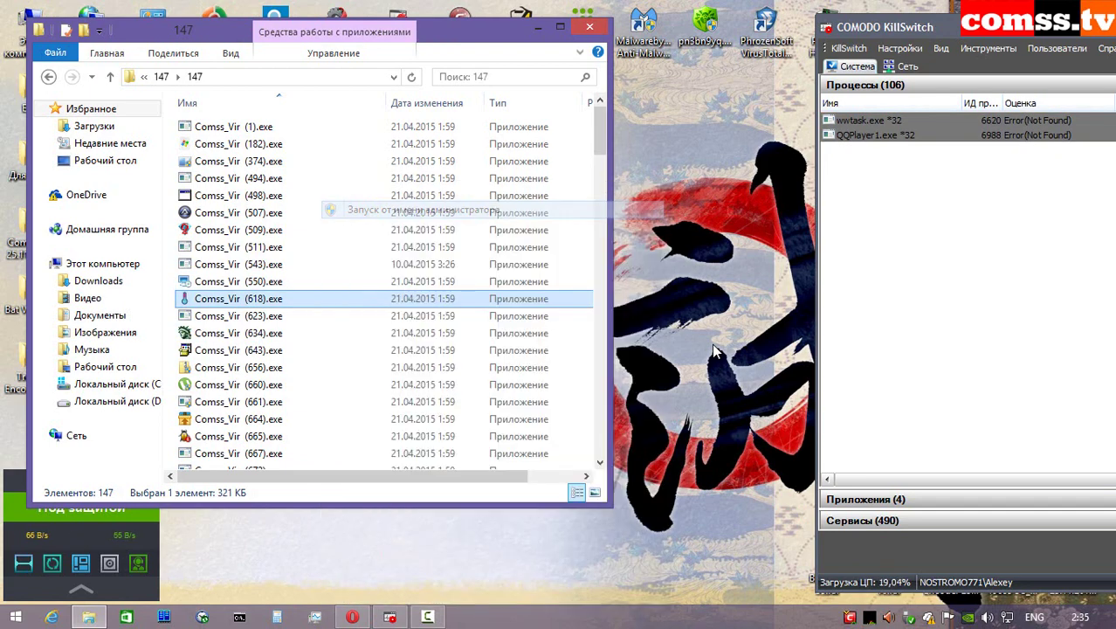
key(Return)
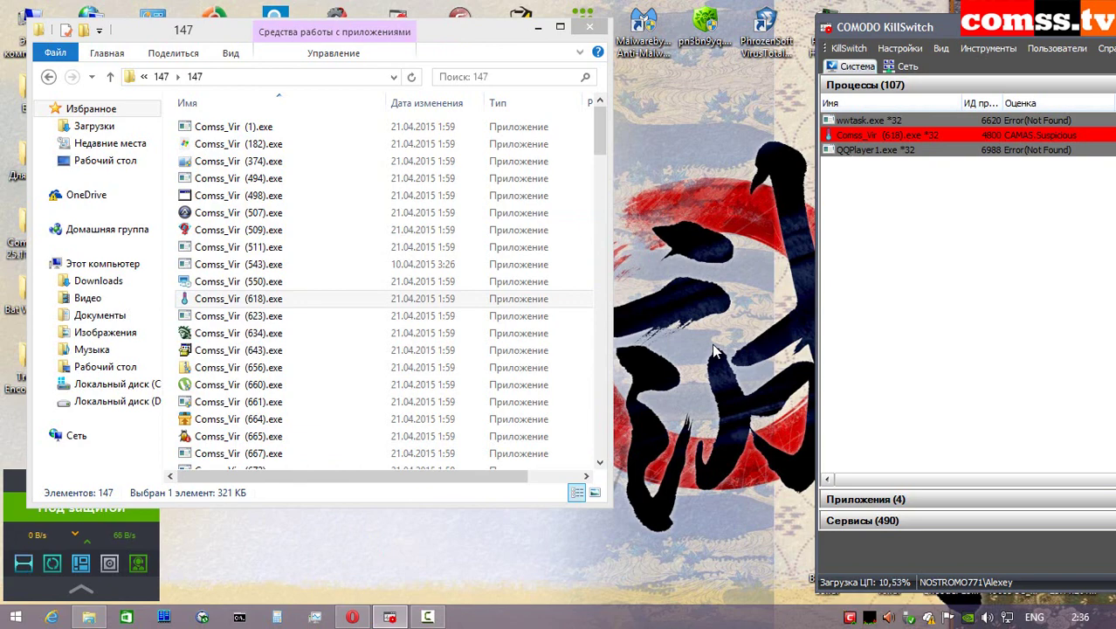
- Launch the Comss_Vir (623).exe sample and look through the executables in the 147 folder
right_click(267, 315)
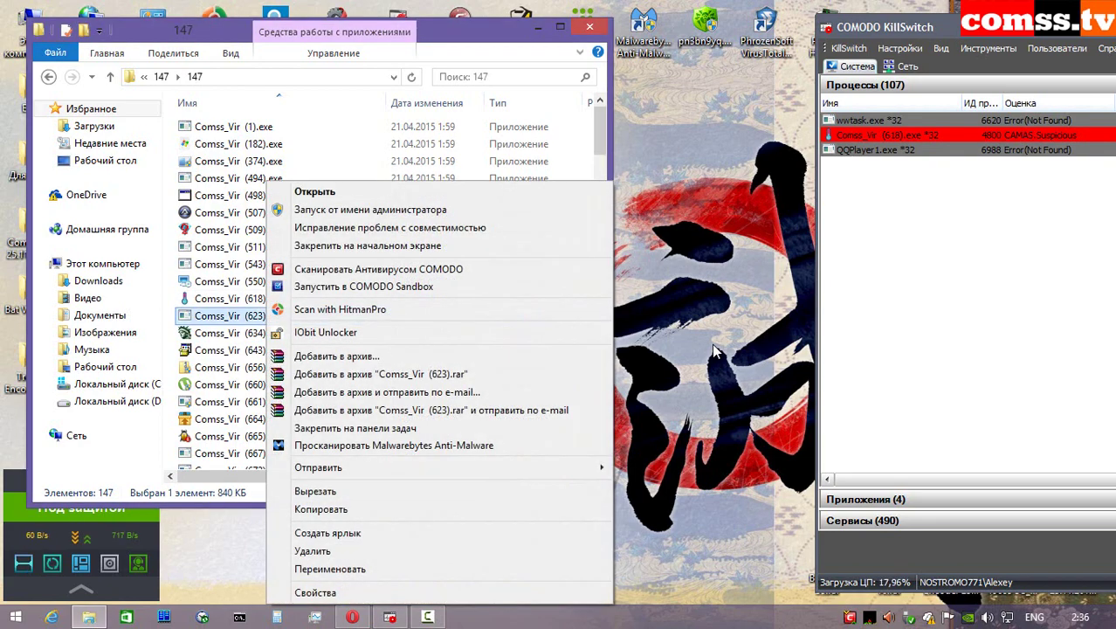
key(Return)
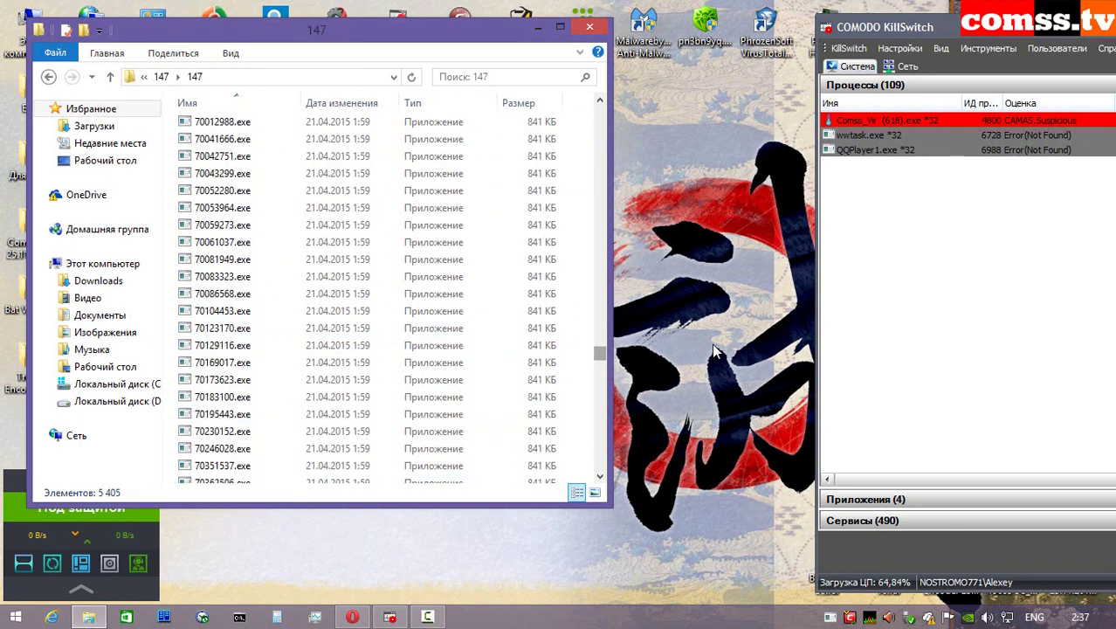
key(End)
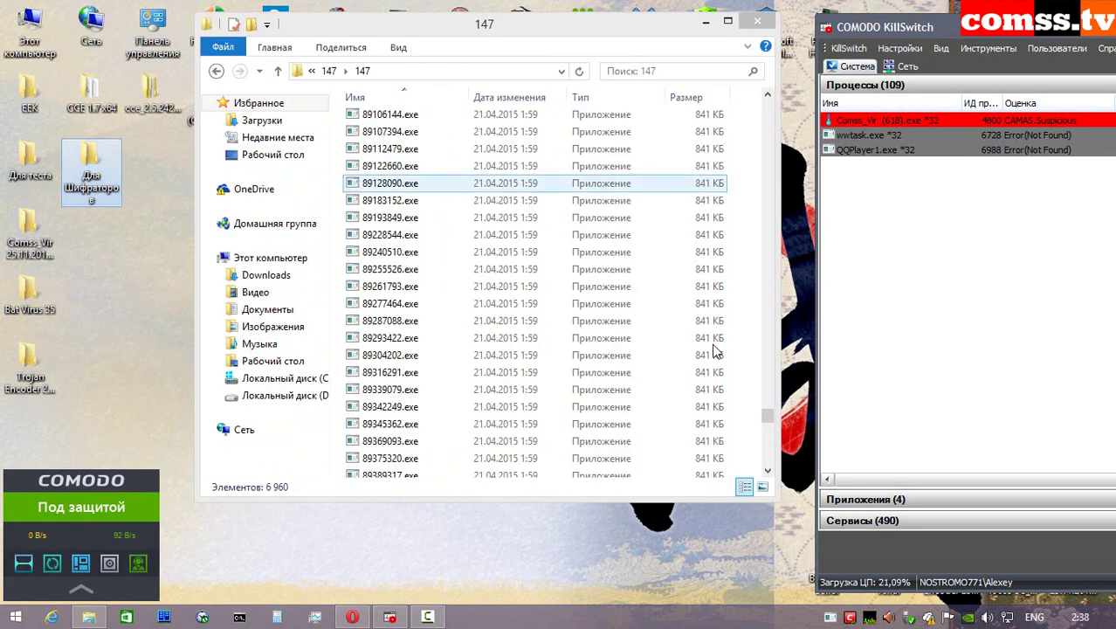
- Check the user files in the Видео and Документы subfolders of Для Шифраторов and close that folder window
key(alt+Up)
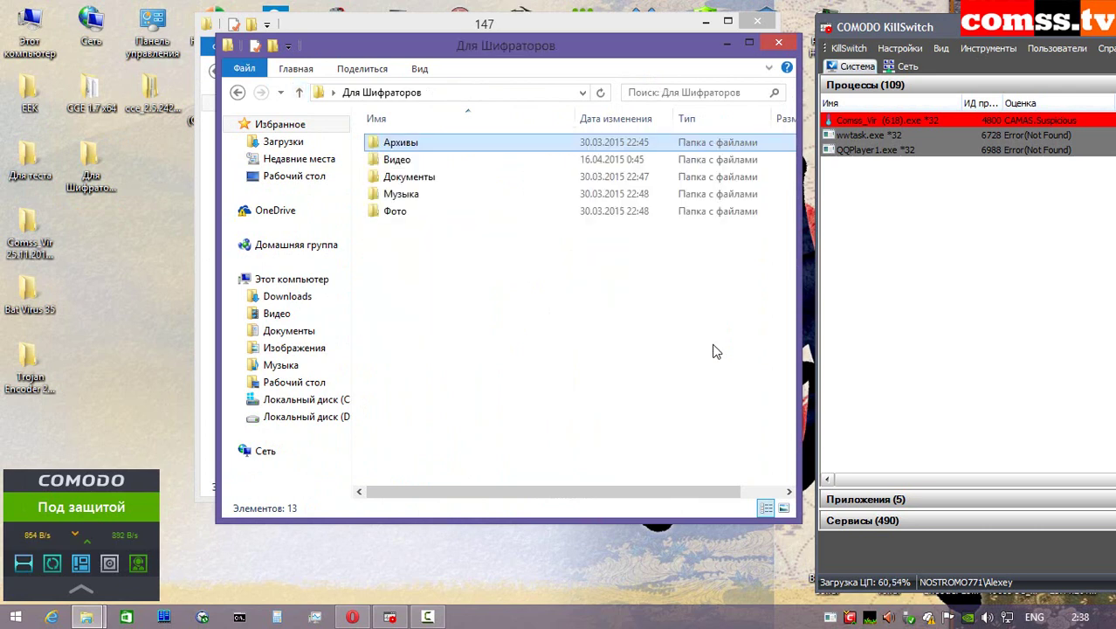
key(Down)
key(Return)
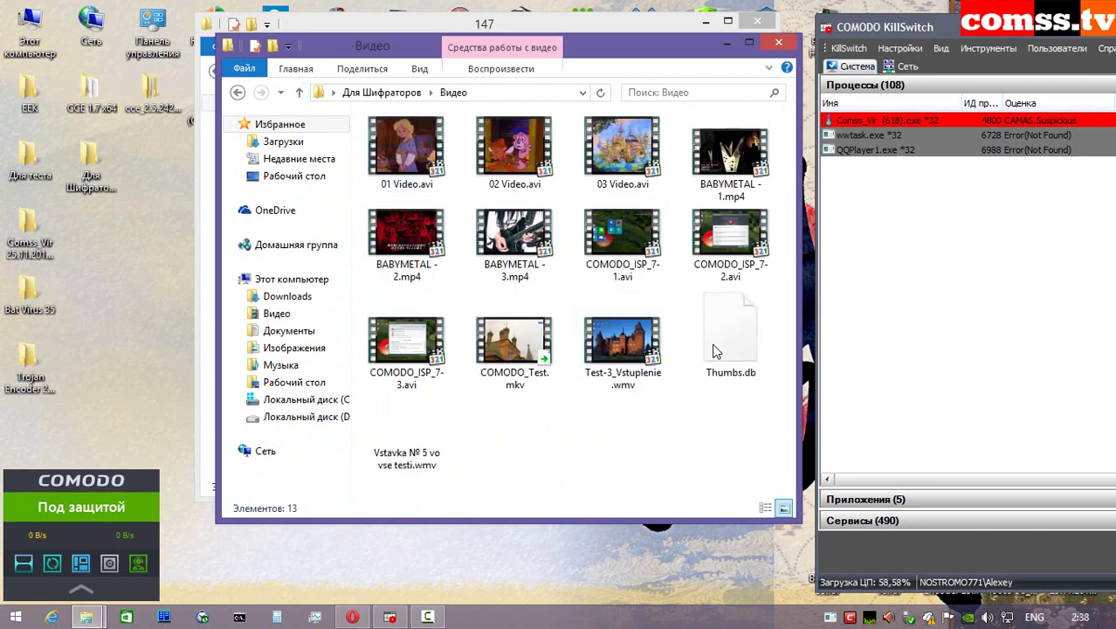
key(alt+Up)
key(Down)
key(Return)
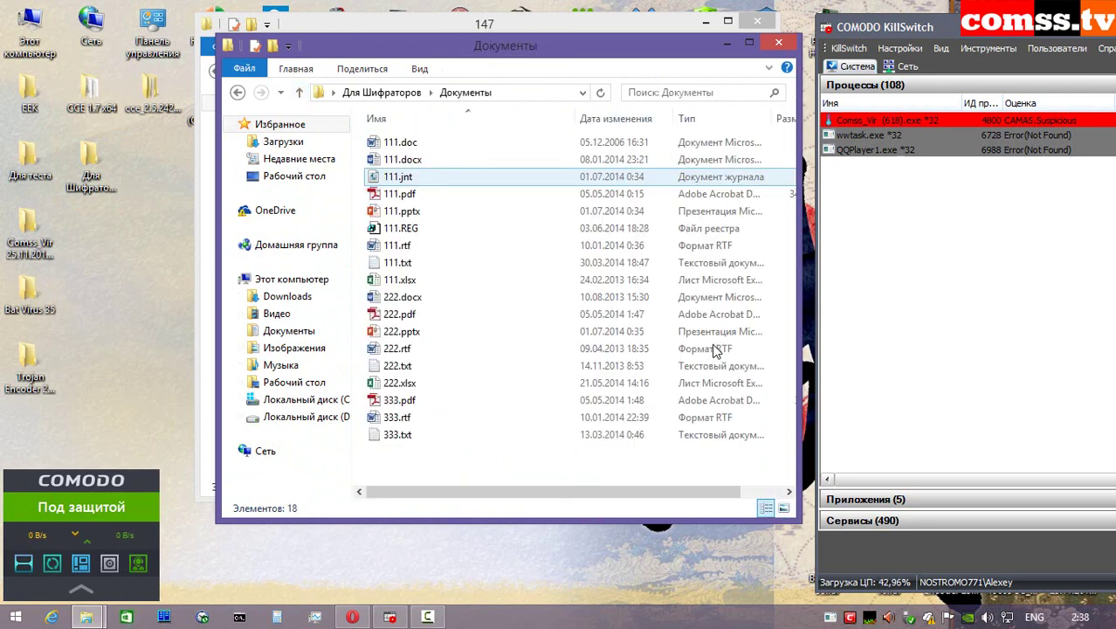
key(Home)
key(alt+F4)
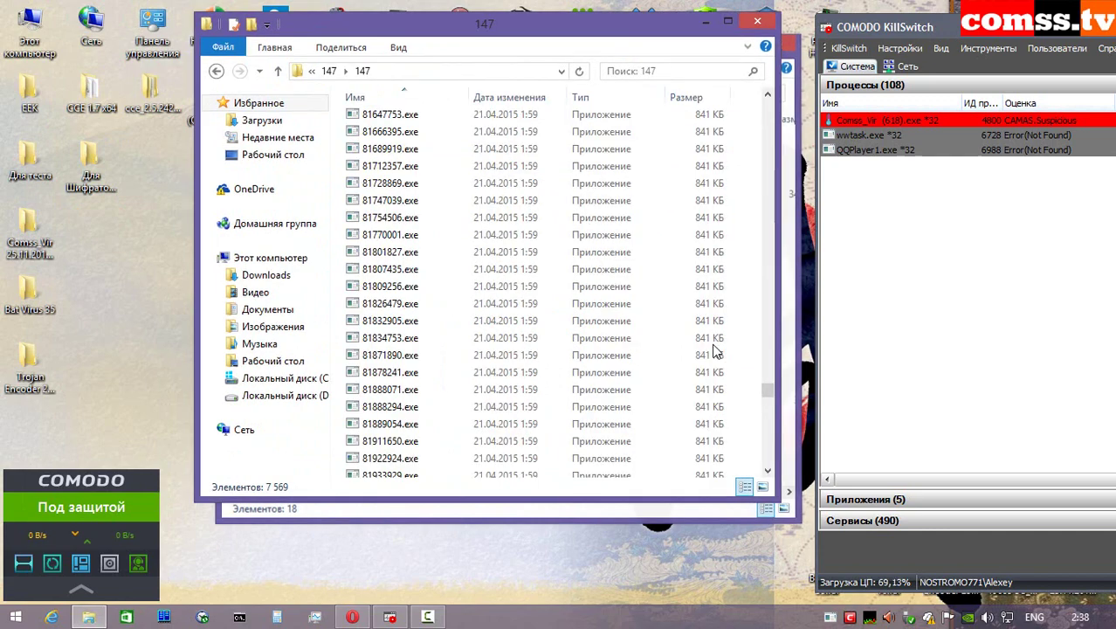
- Open Локальный диск (C:) in a new Explorer window to check its contents, and close the window
key(Tab)
text(7988)
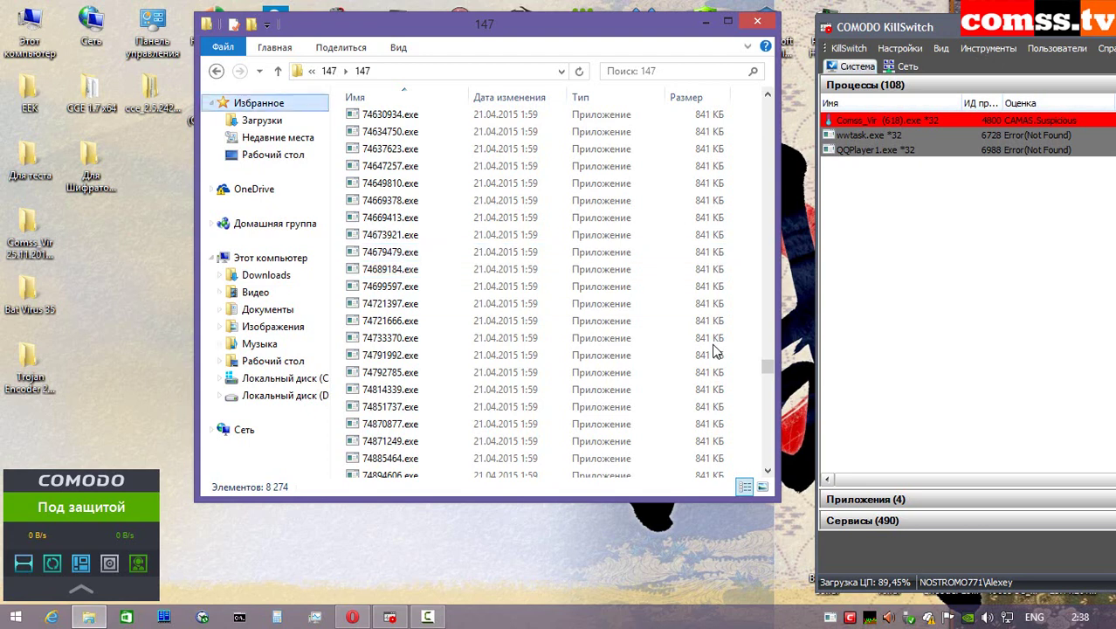
key(super+e)
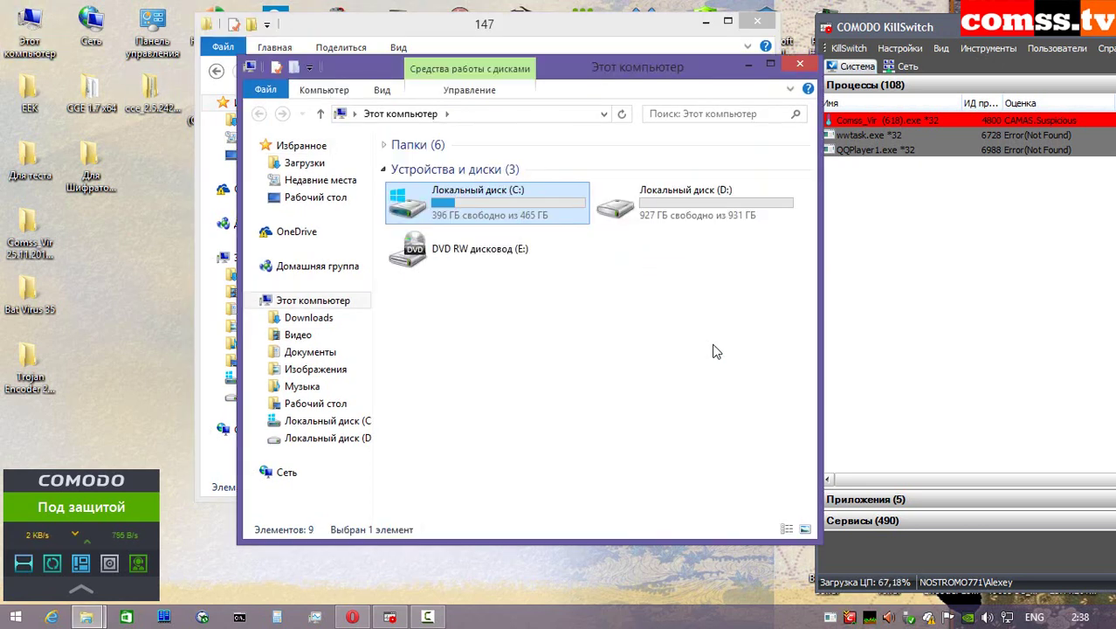
key(Return)
key(alt+F4)
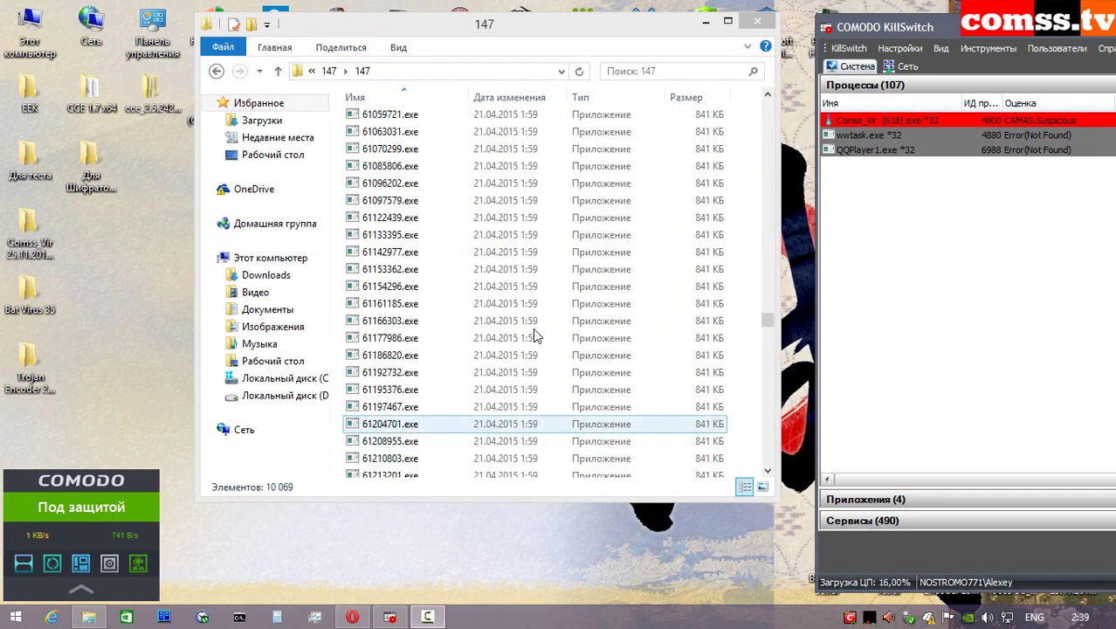
- Delete all the number-named executables from the 147 folder, keeping the Comss_Vir samples
click(769, 323)
drag(769, 323, 648, 374)
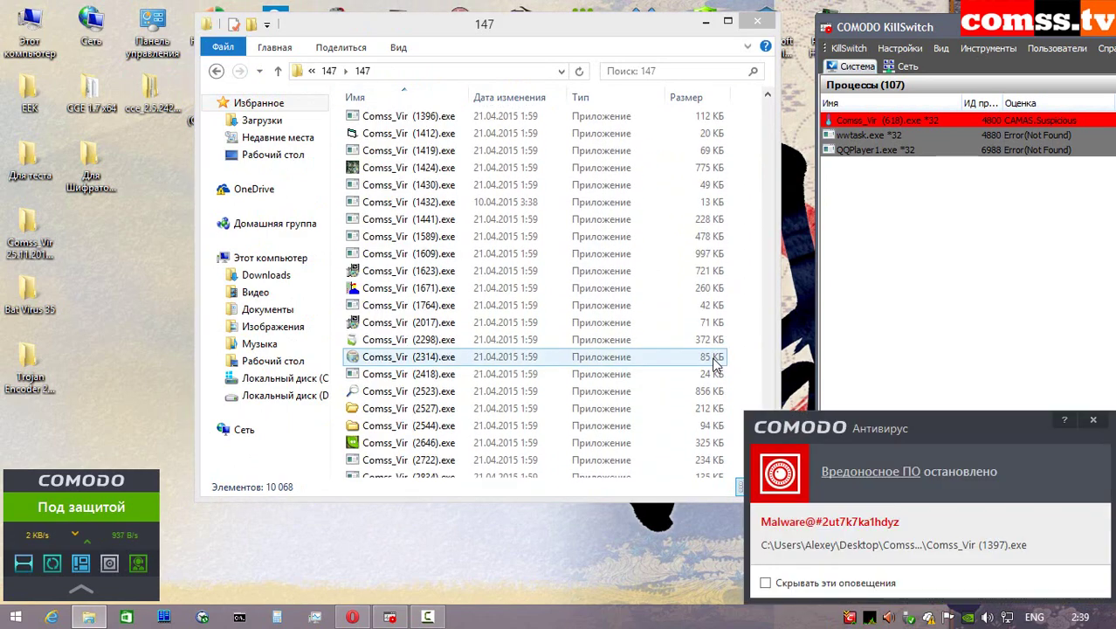
click(714, 371)
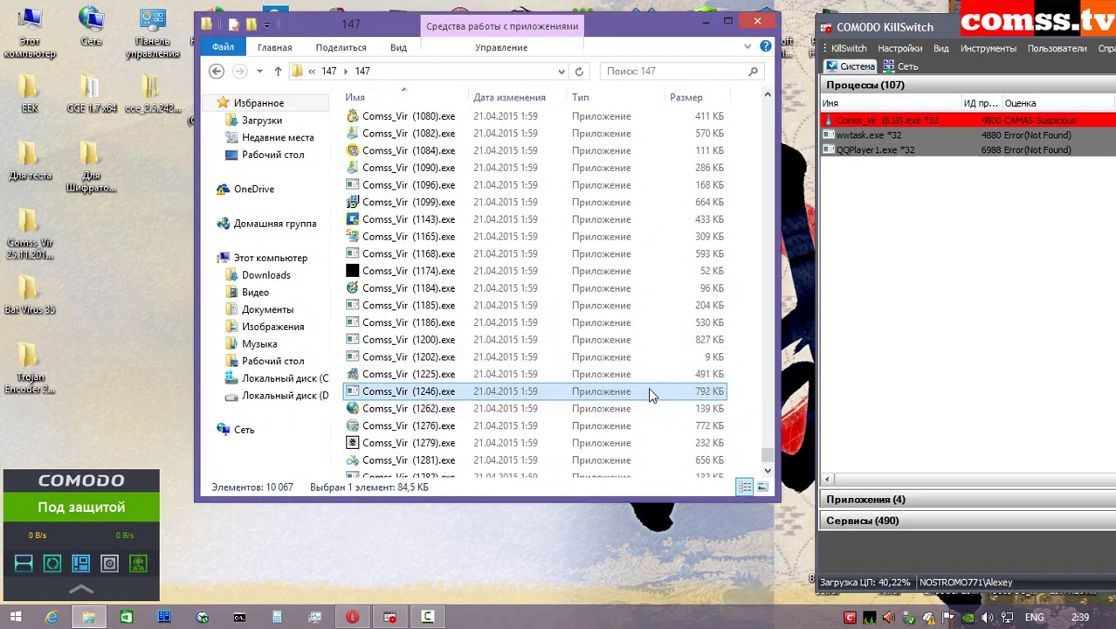
scroll(716, 418, up, 10)
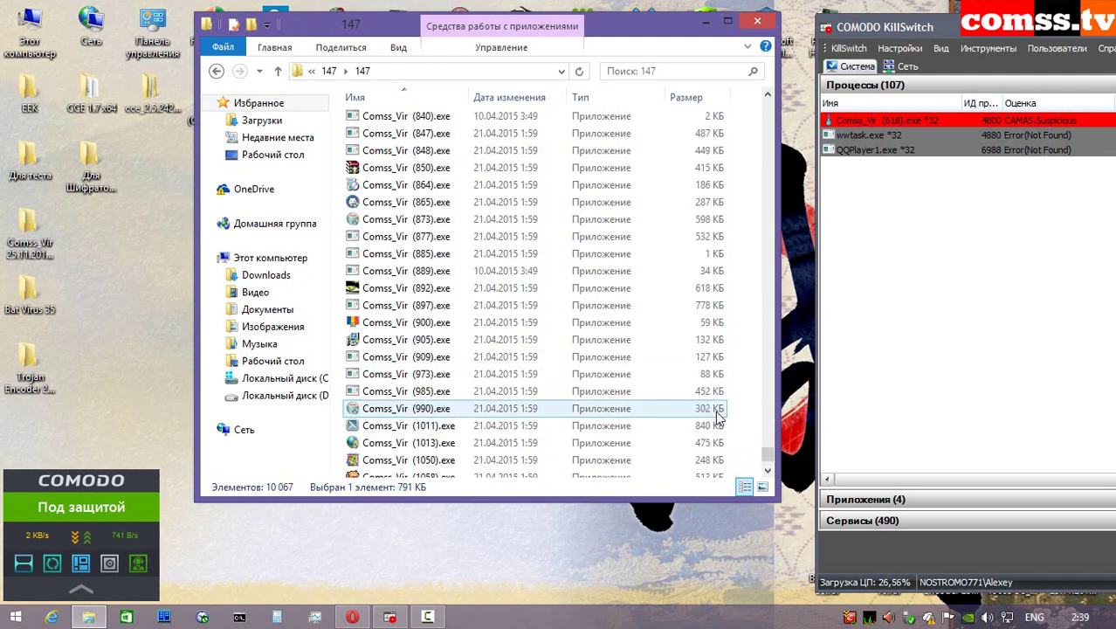
scroll(717, 417, up, 10)
key(shift+Home)
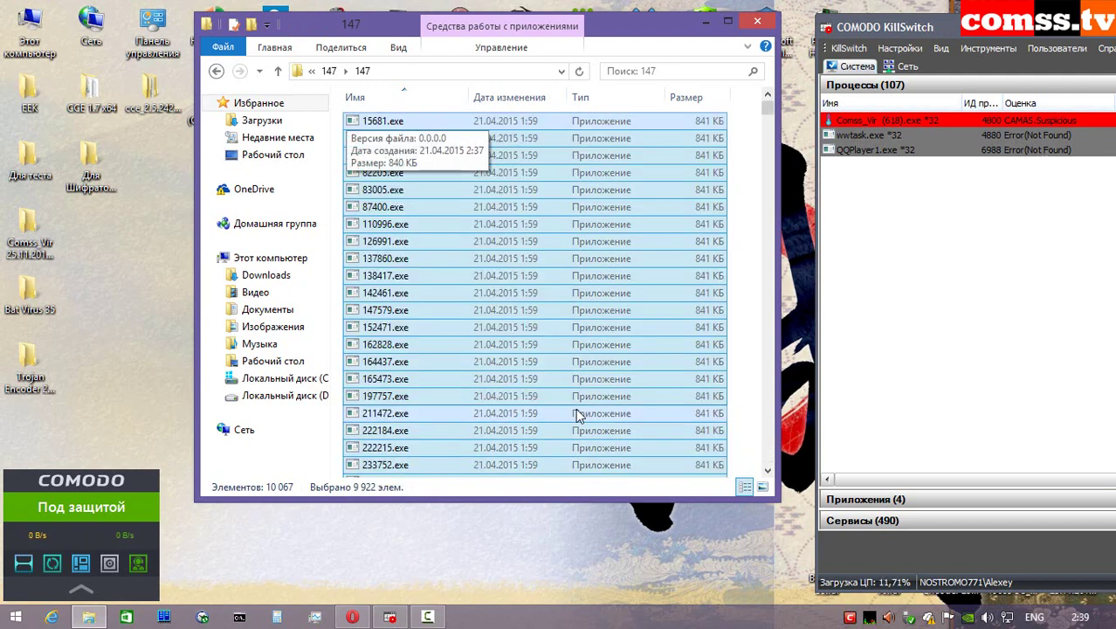
key(Delete)
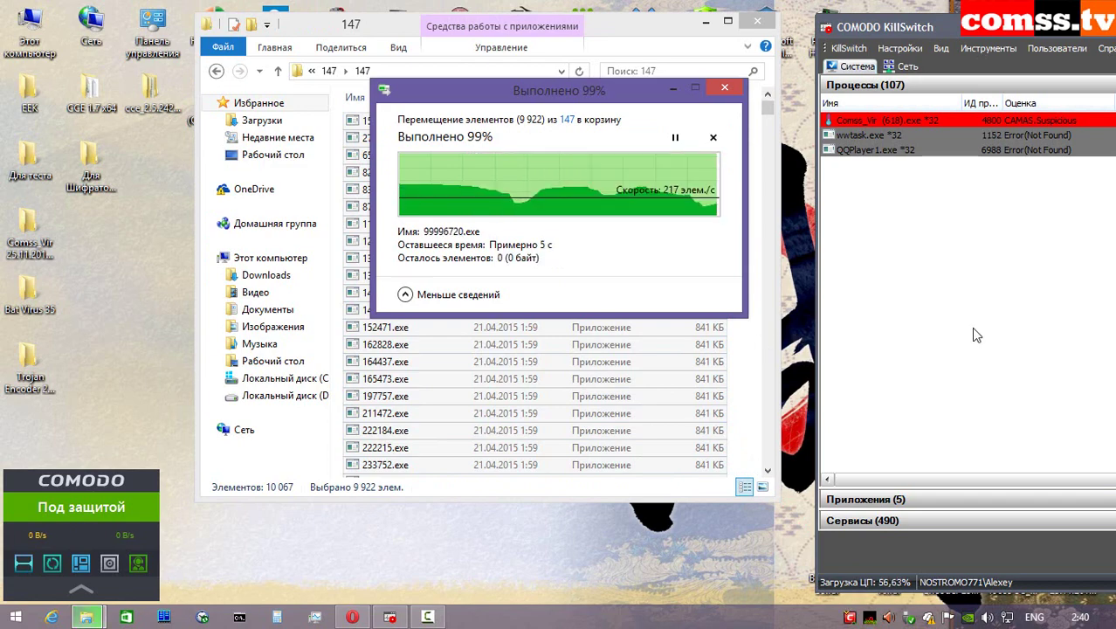
- Run Comss_Vir (634).exe as administrator and close the Zylom Games program from its dialog
click(458, 328)
right_click(458, 328)
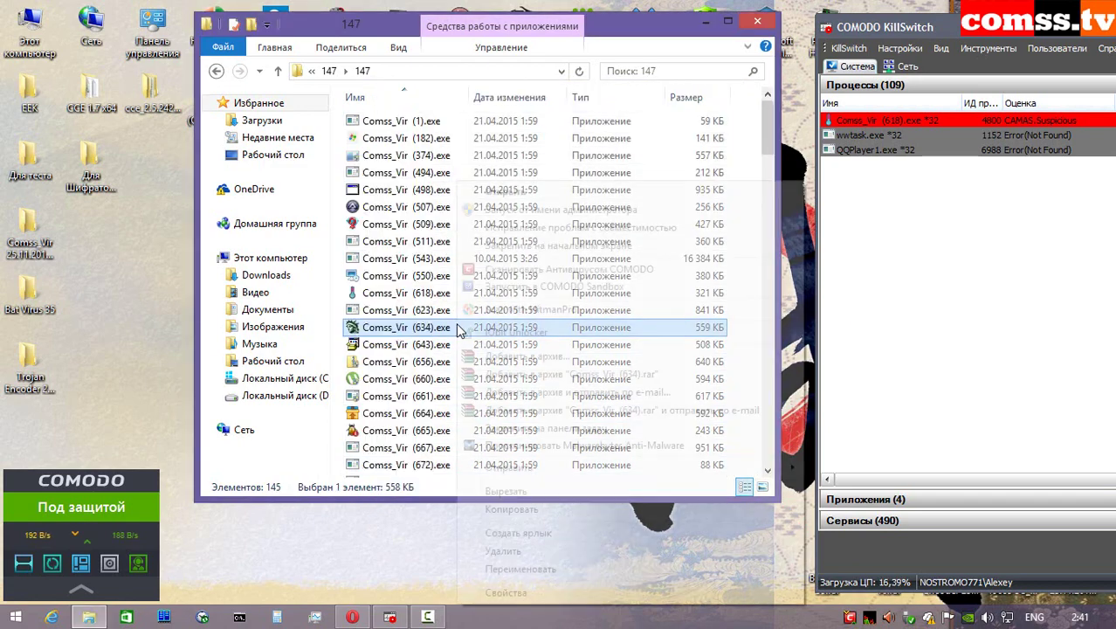
click(510, 214)
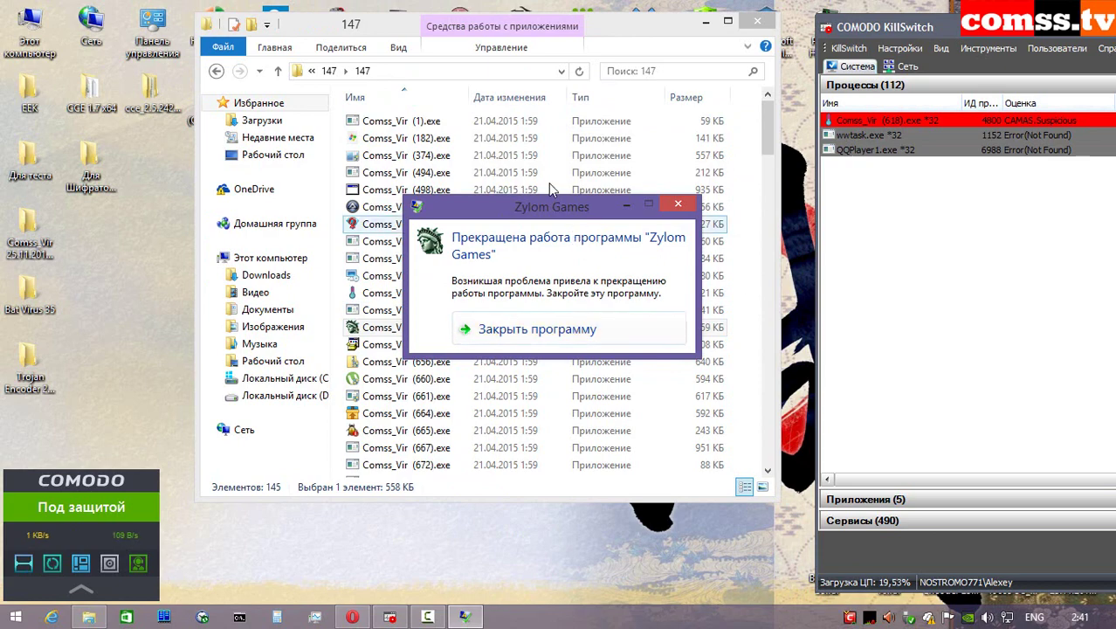
click(587, 330)
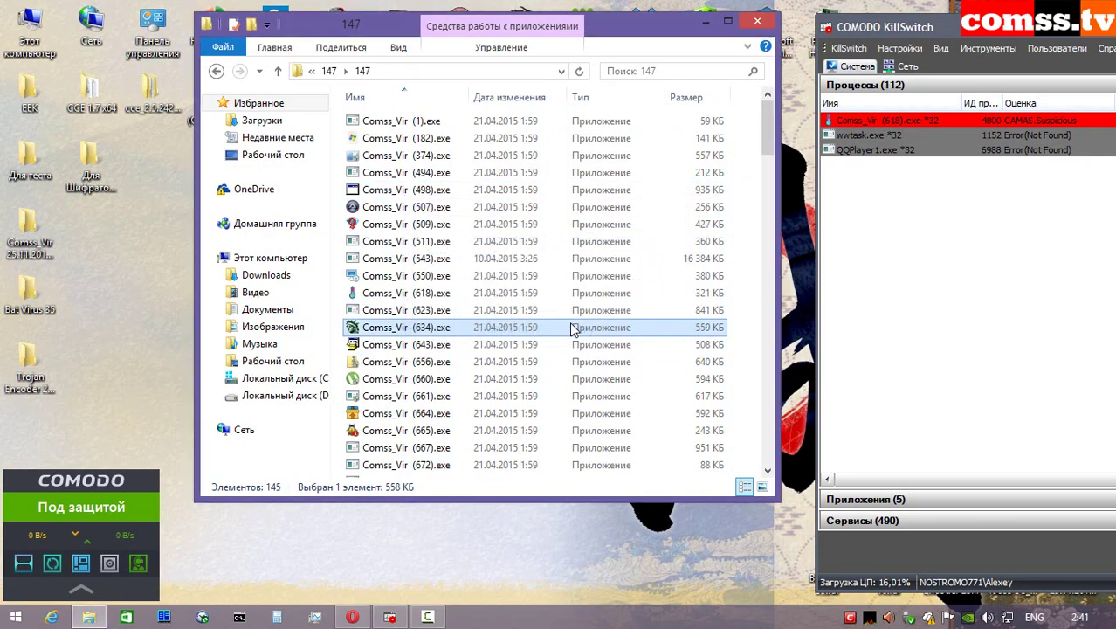
- Run Comss_Vir (643).exe as administrator and choose the default isolated launch in the COMODO Sandbox alert
click(431, 346)
right_click(430, 348)
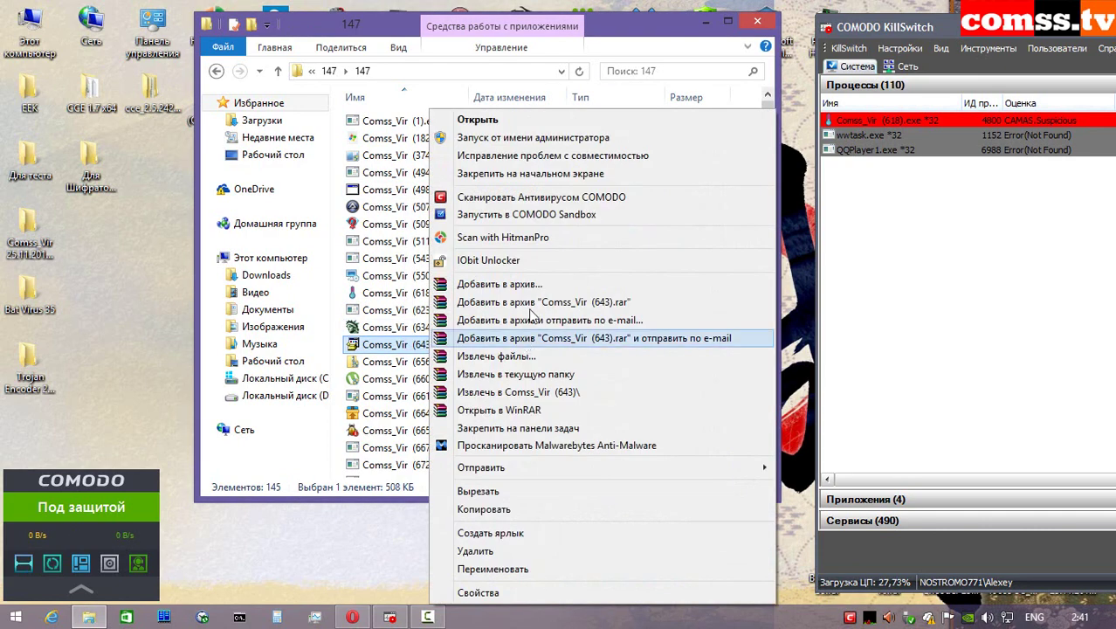
click(532, 138)
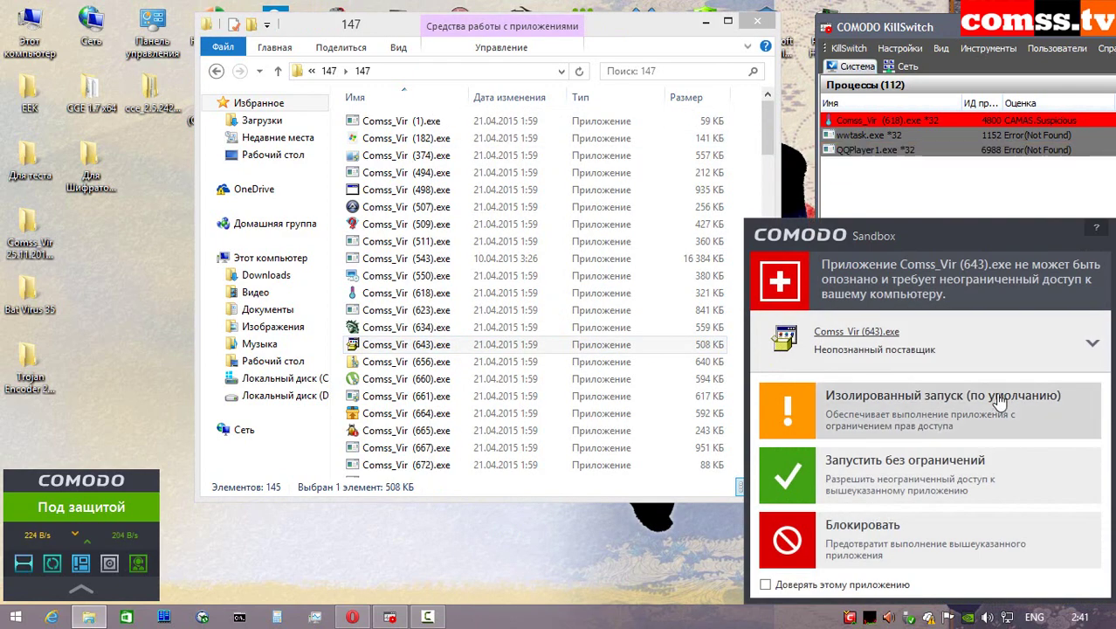
click(976, 428)
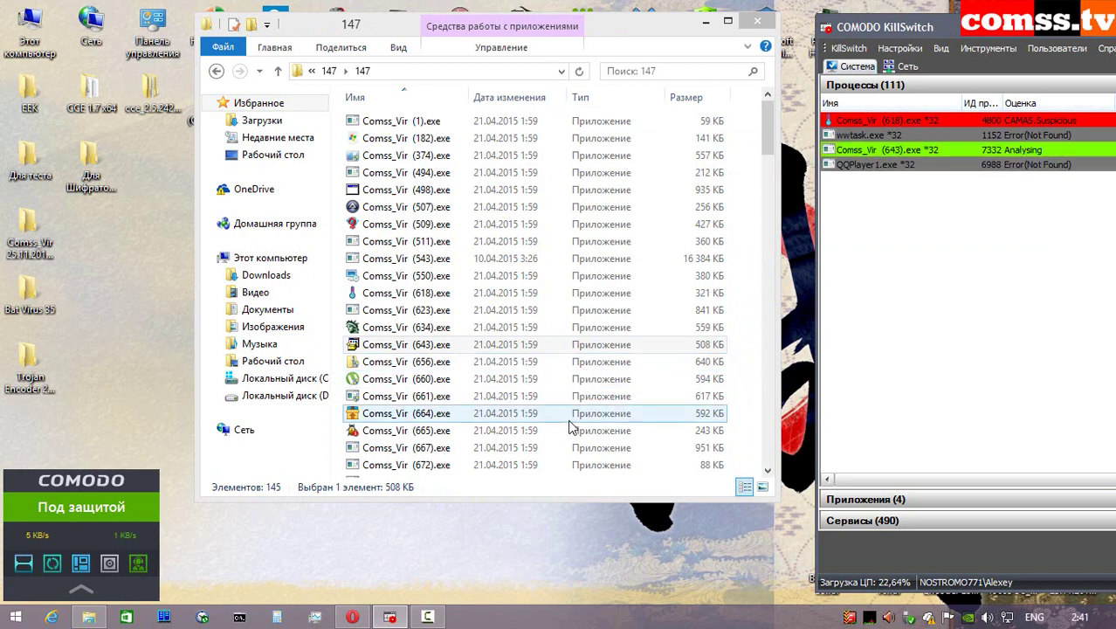
- Run Comss_Vir (656).exe as administrator and choose the default isolated launch in the COMODO Sandbox alert
click(456, 365)
right_click(456, 365)
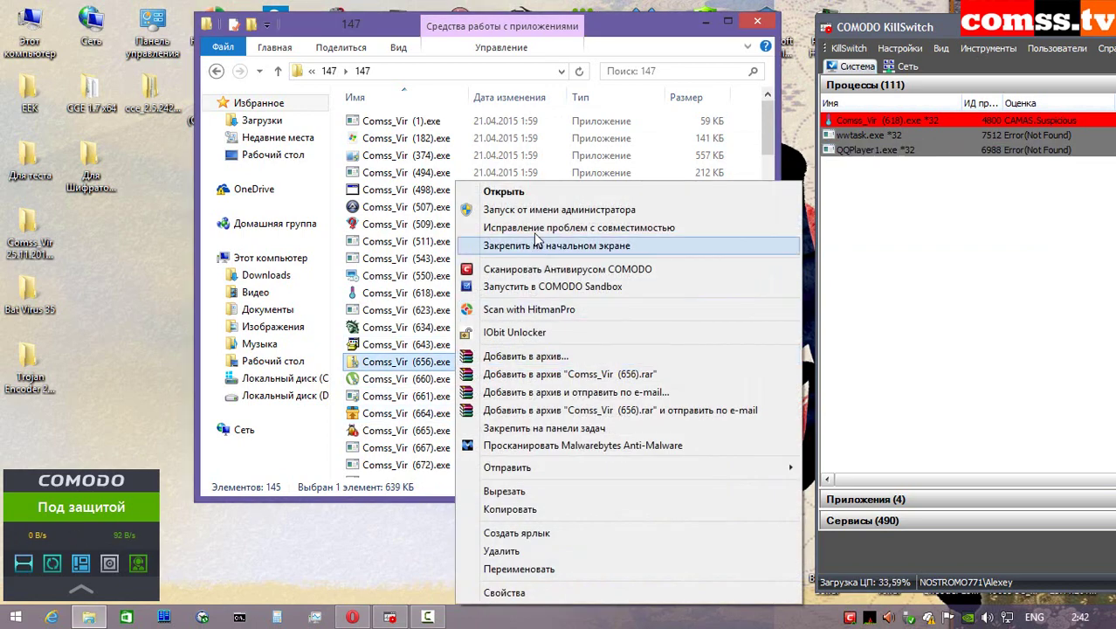
click(532, 211)
click(917, 418)
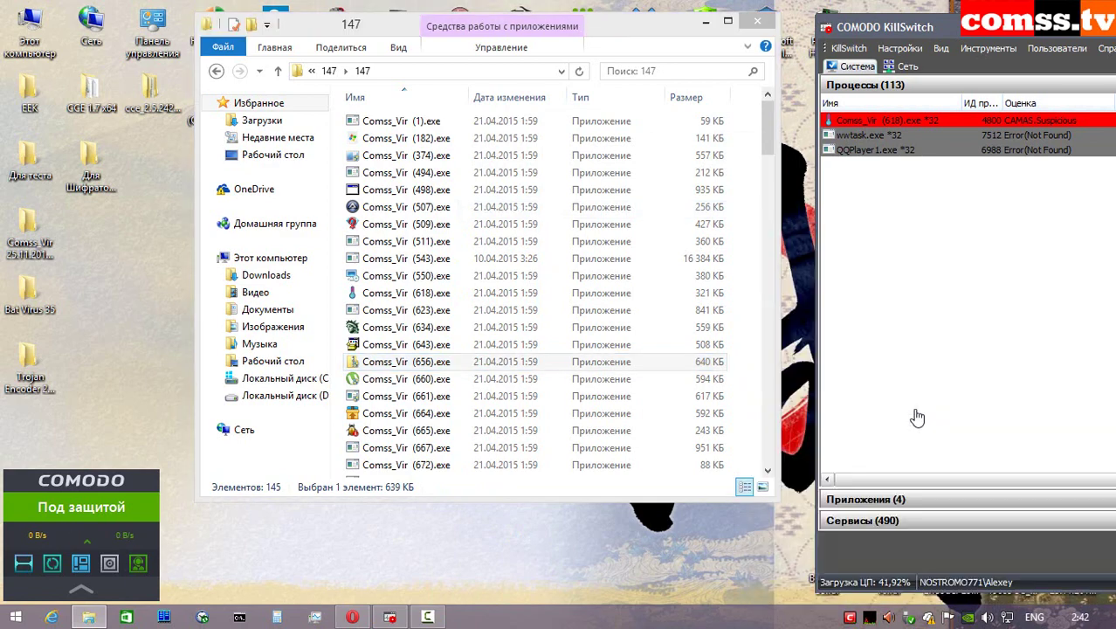
- Run Comss_Vir (660).exe as administrator and save the offered TORRENT file, choosing the desktop as its location
right_click(449, 379)
click(543, 210)
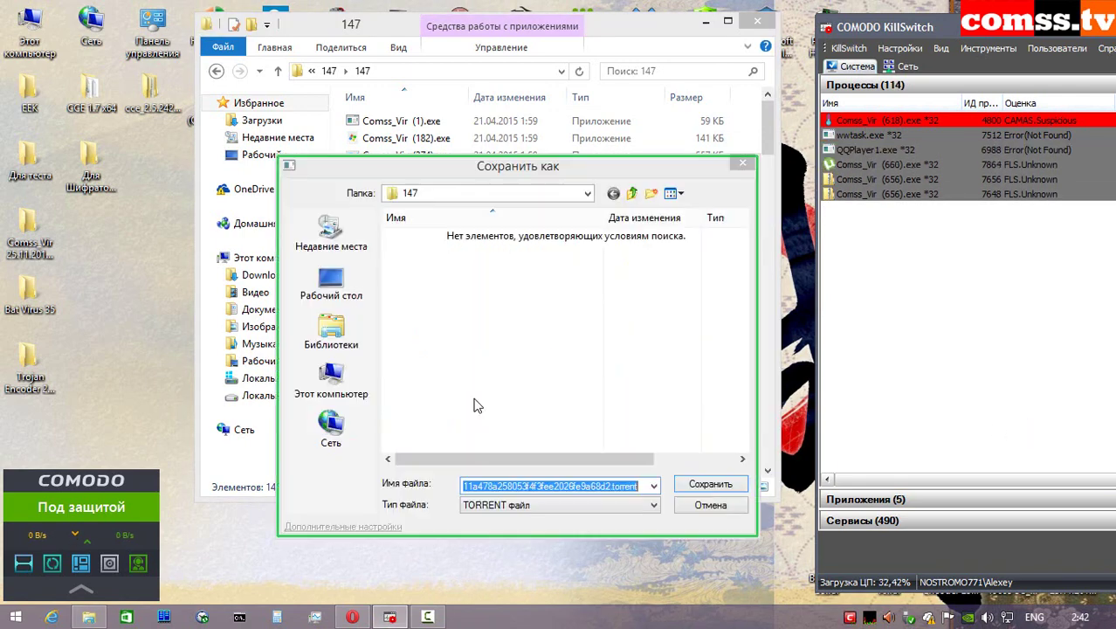
click(330, 288)
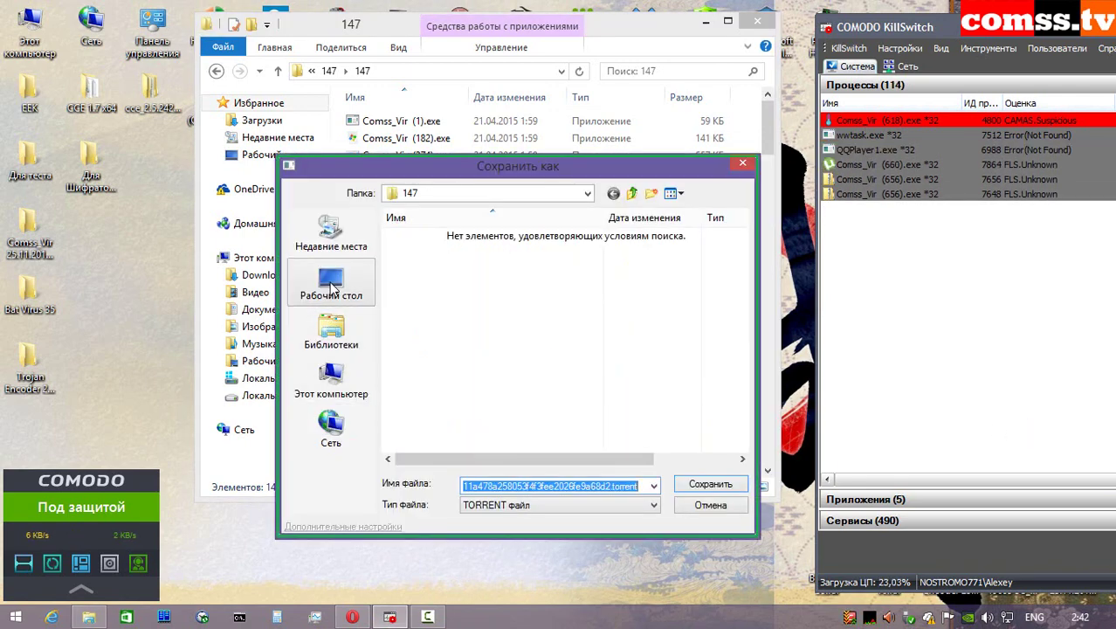
click(708, 486)
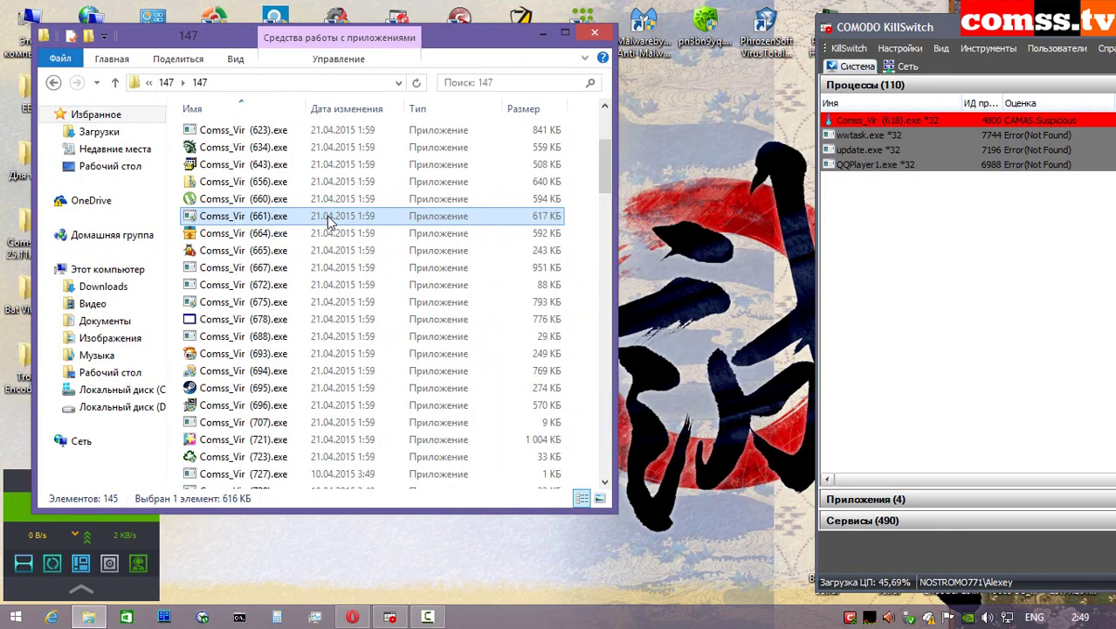
- Run Comss_Vir (661).exe as administrator with the default isolated launch and dismiss its error dialogs
right_click(330, 223)
click(334, 210)
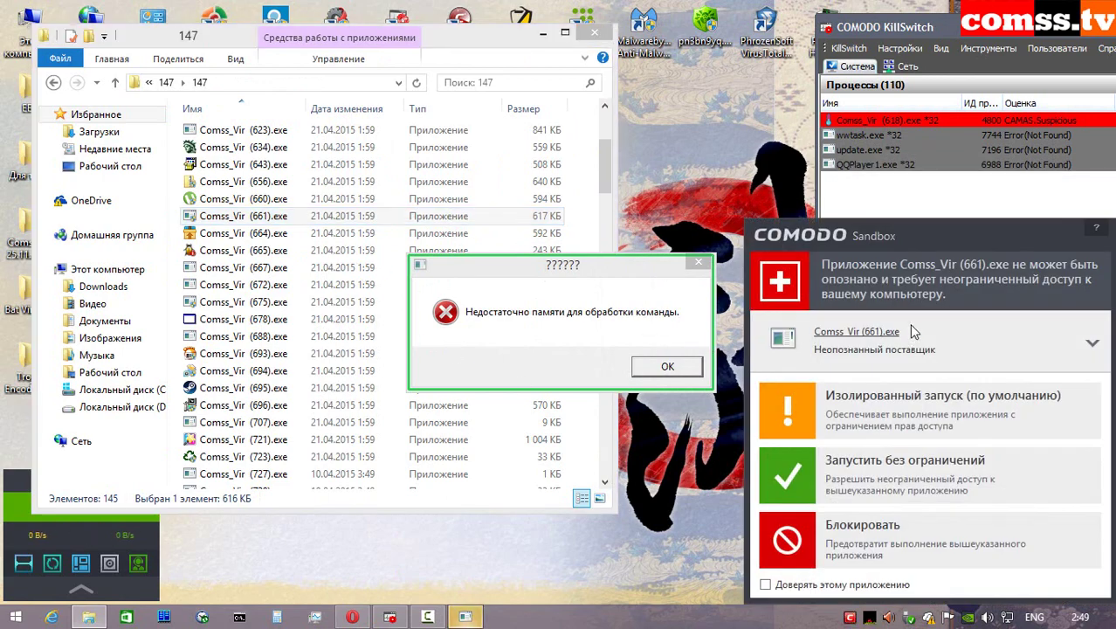
click(905, 412)
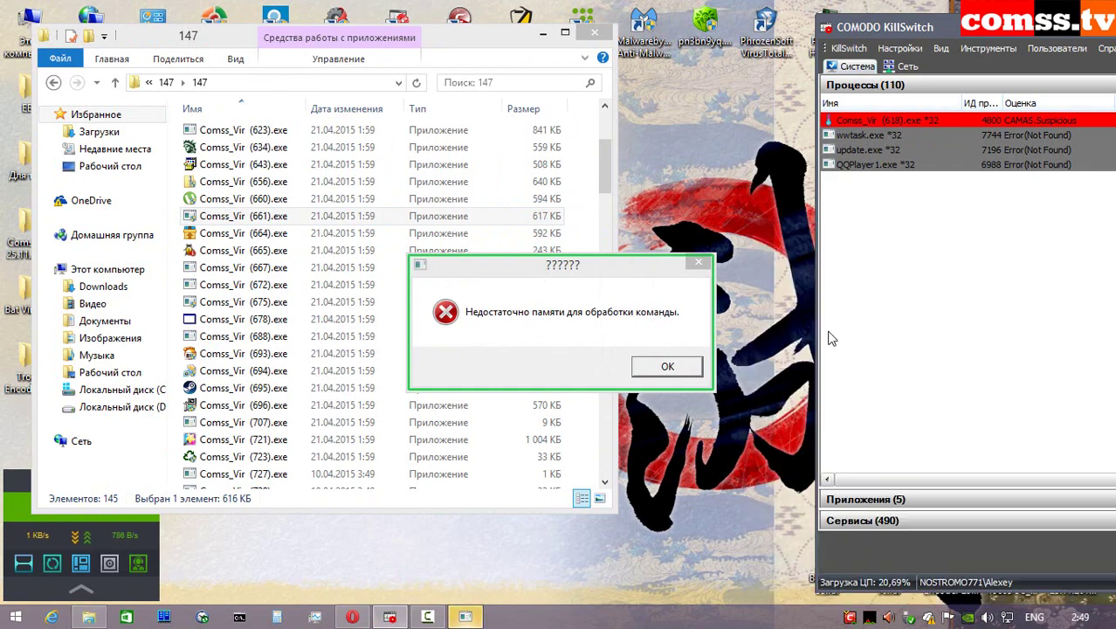
click(664, 367)
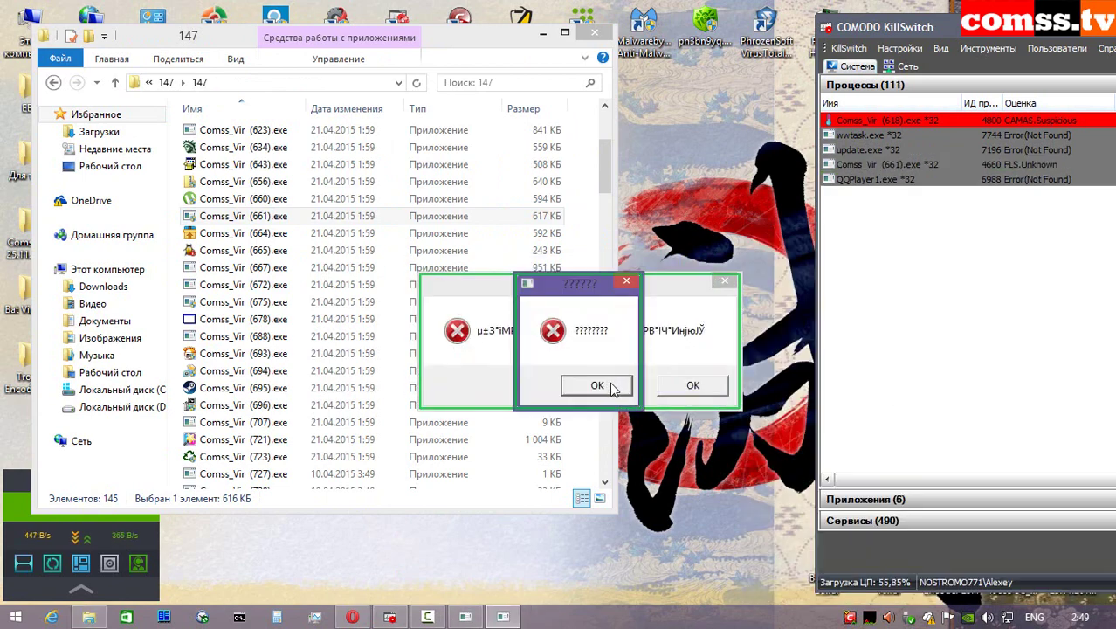
click(596, 385)
click(597, 386)
click(668, 389)
- Run Comss_Vir (664).exe as administrator in isolation and start its HaoZip extraction into C:\Program Files (x86)
click(308, 236)
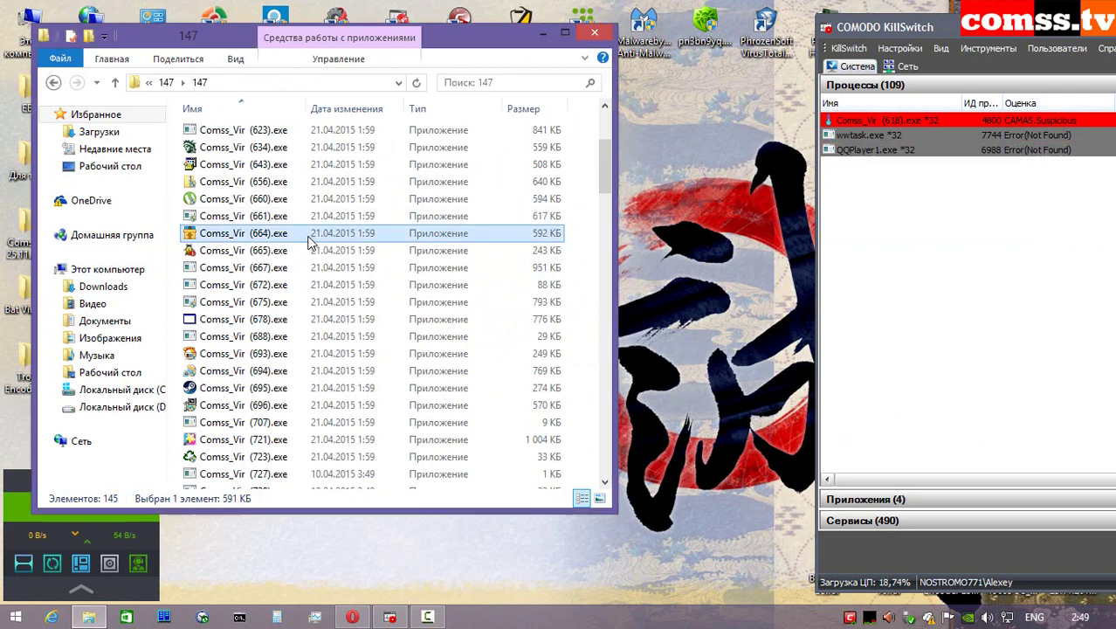
right_click(308, 241)
click(393, 138)
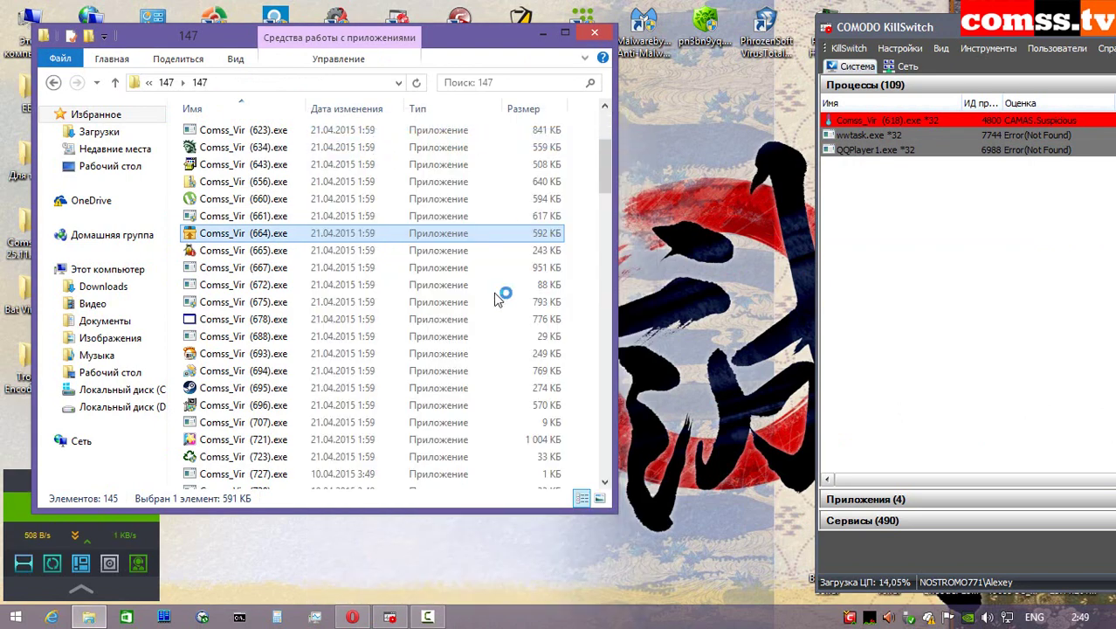
click(943, 330)
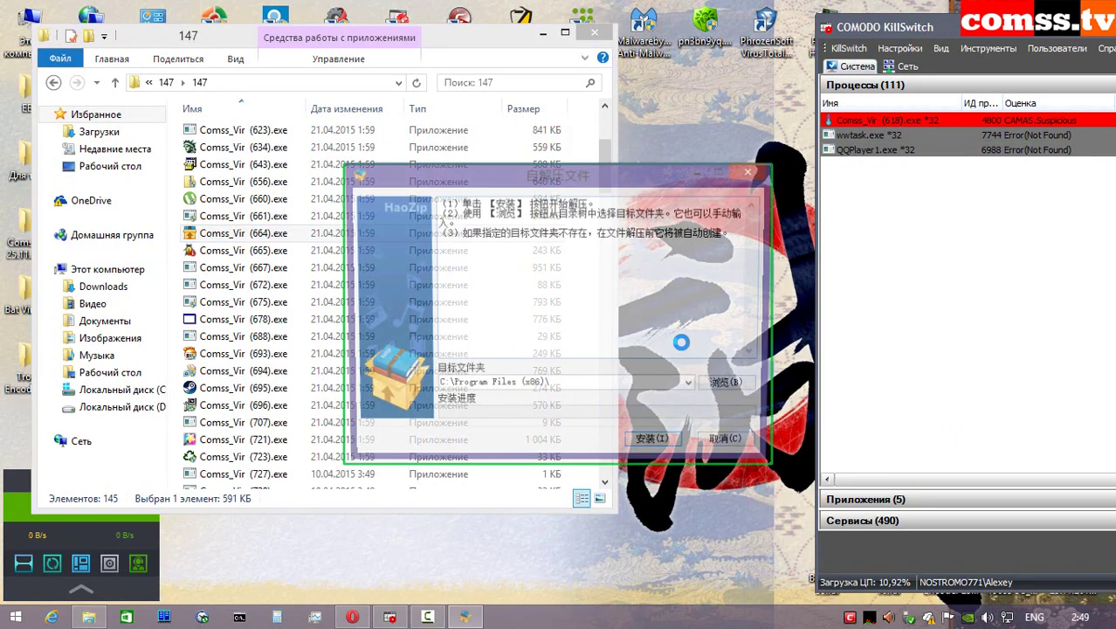
click(674, 448)
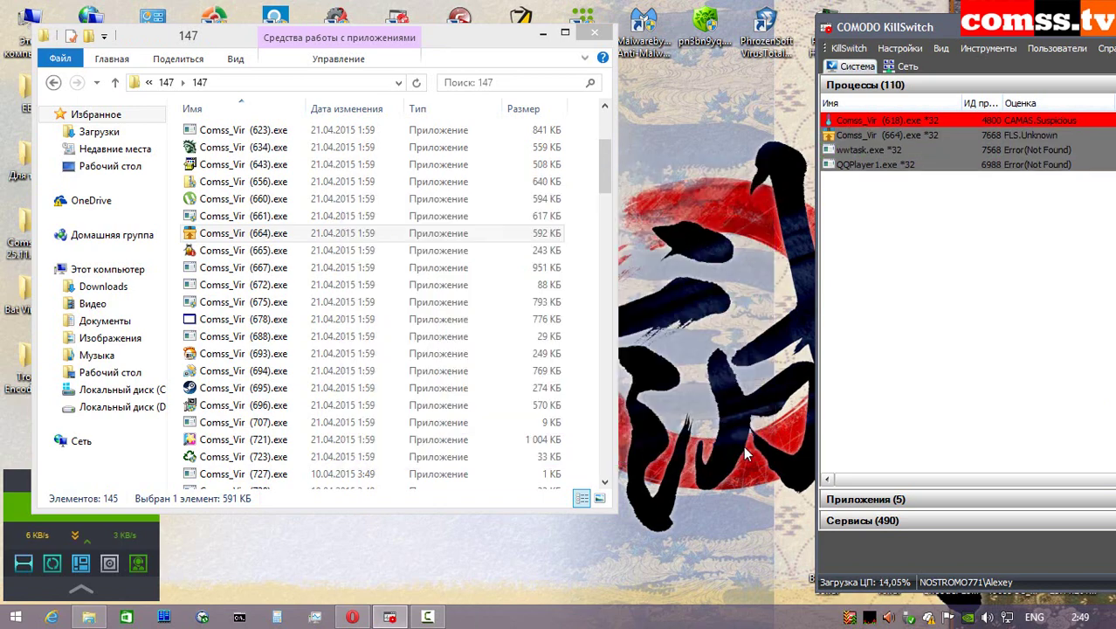
- Launch Comss_Vir (664).exe again in isolation, start the extraction and agree to replace the existing .eml file
right_click(343, 242)
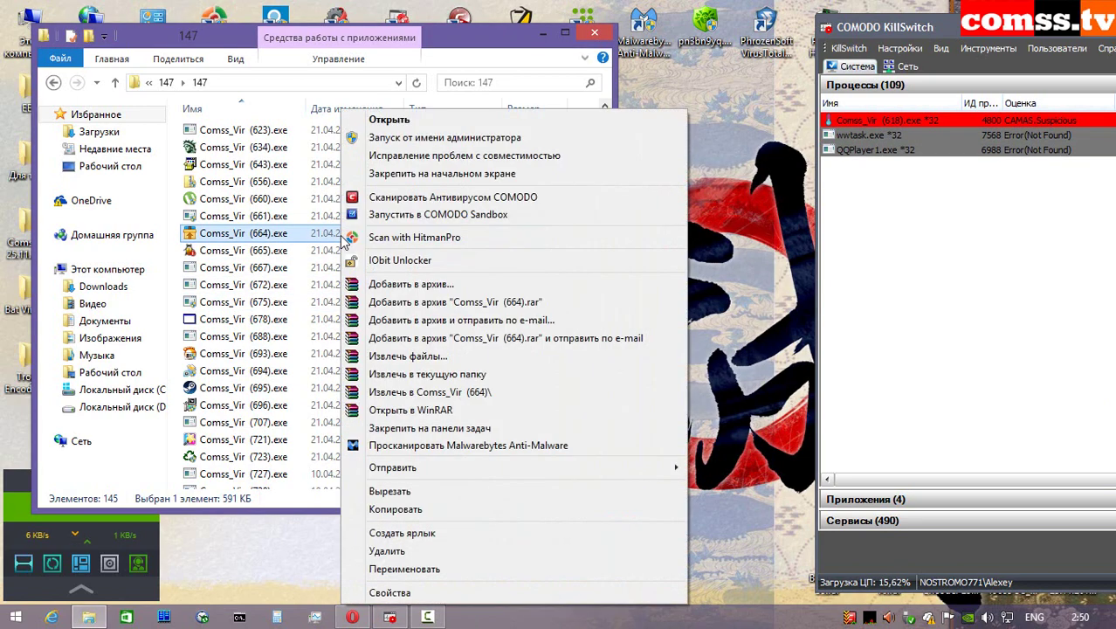
click(384, 214)
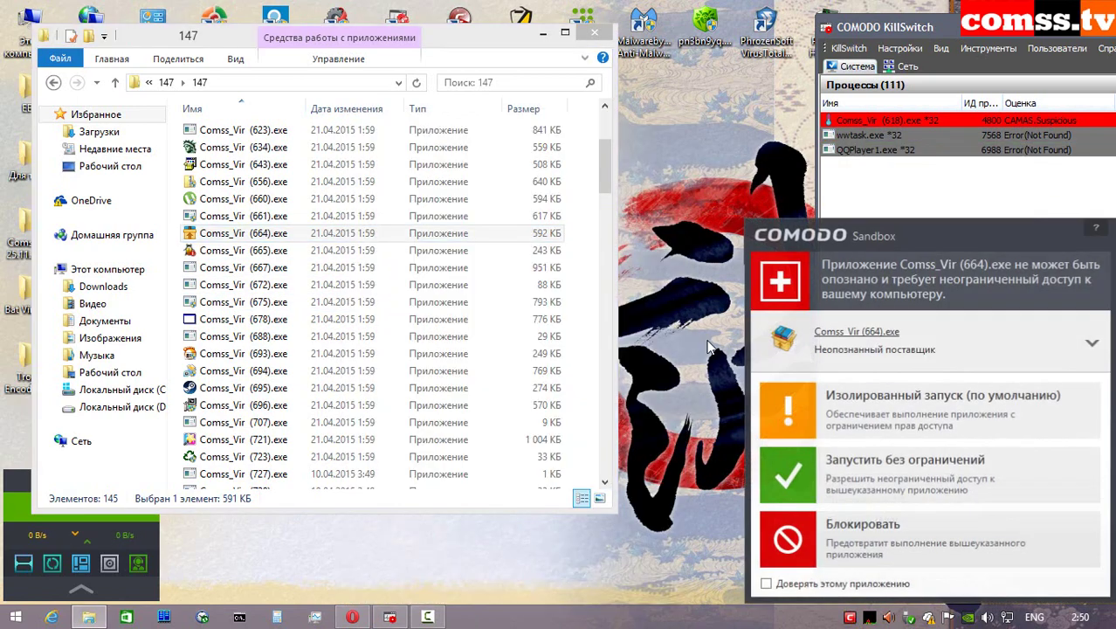
click(873, 403)
click(657, 446)
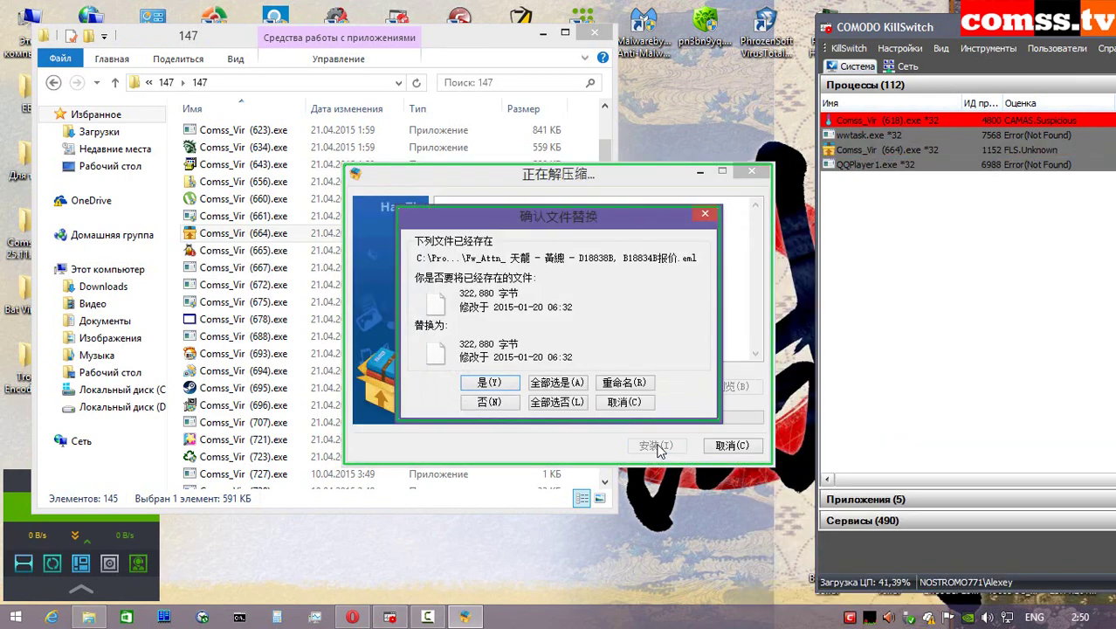
click(490, 386)
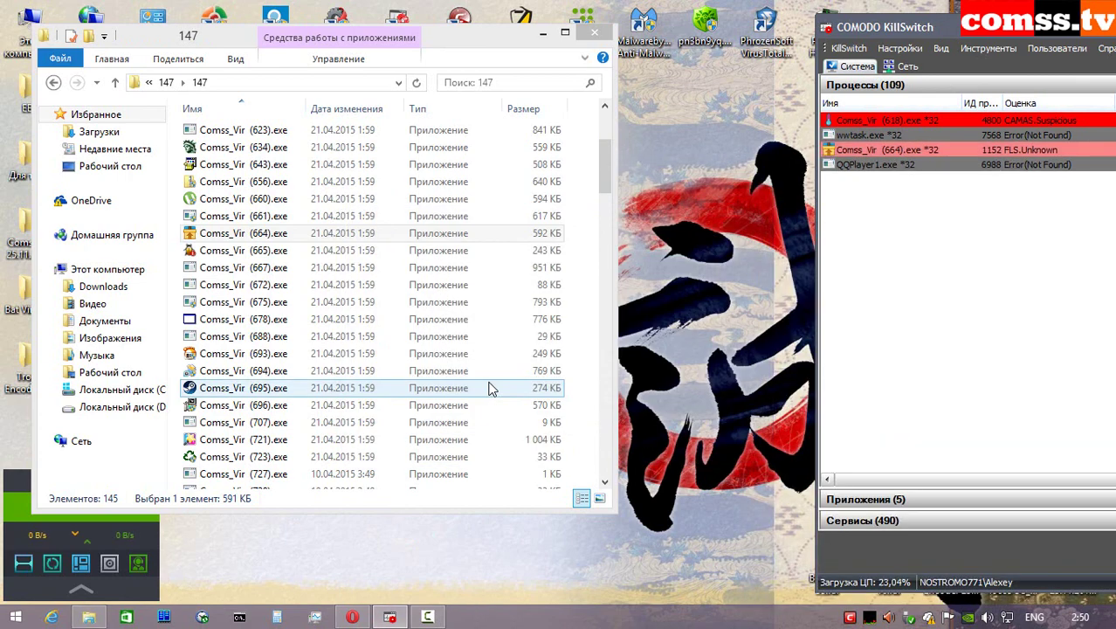
- Run Comss_Vir (665).exe as administrator with the default isolated launch and dismiss the error dialog
click(282, 252)
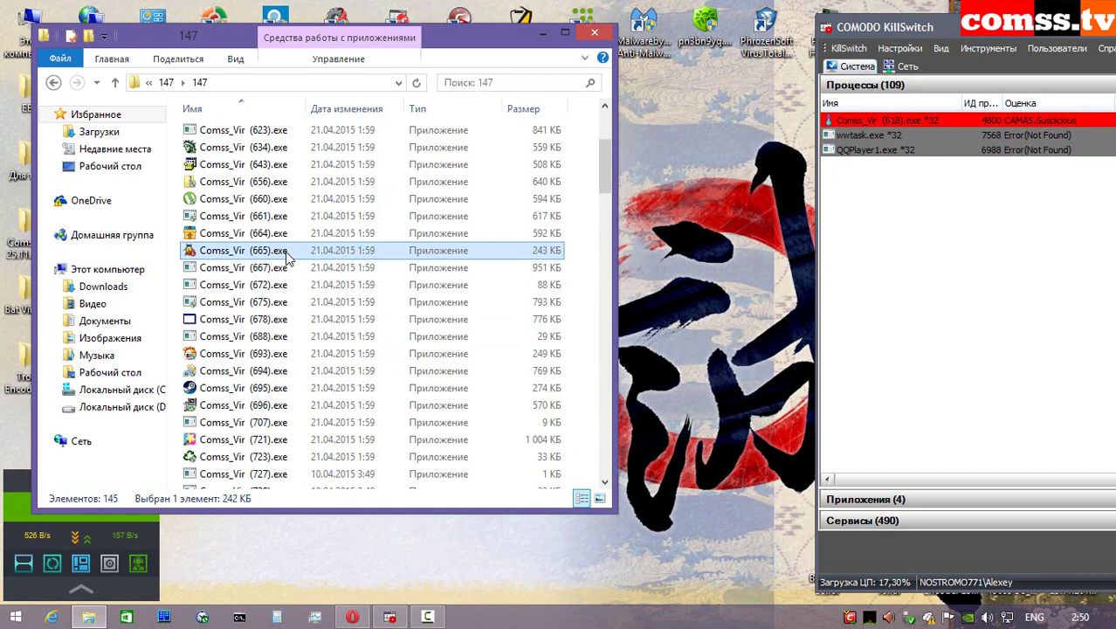
right_click(285, 251)
click(376, 210)
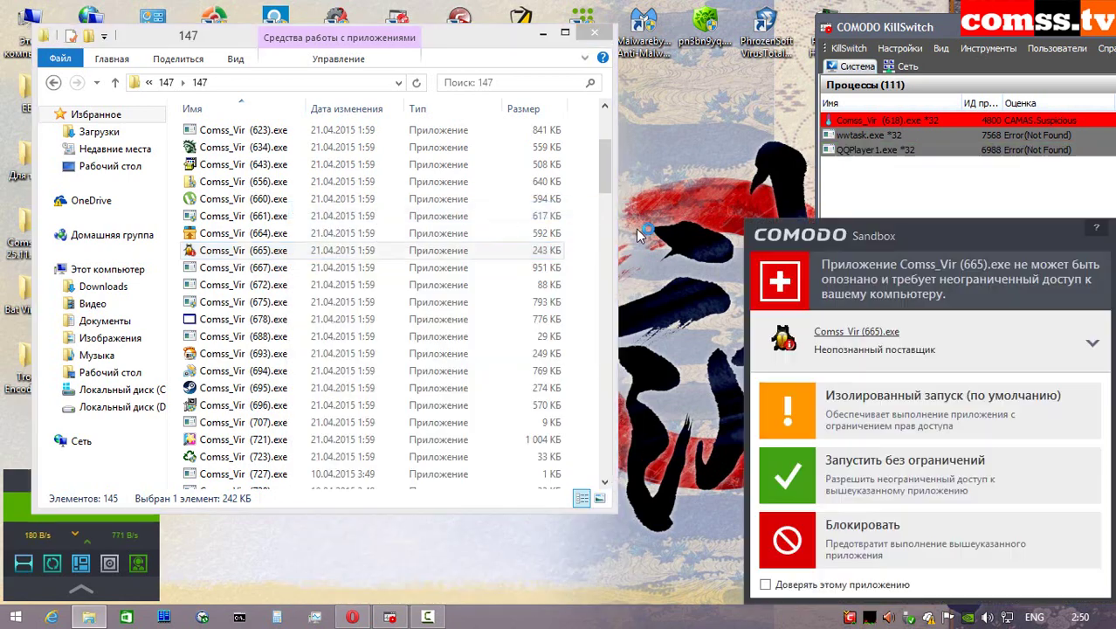
click(873, 397)
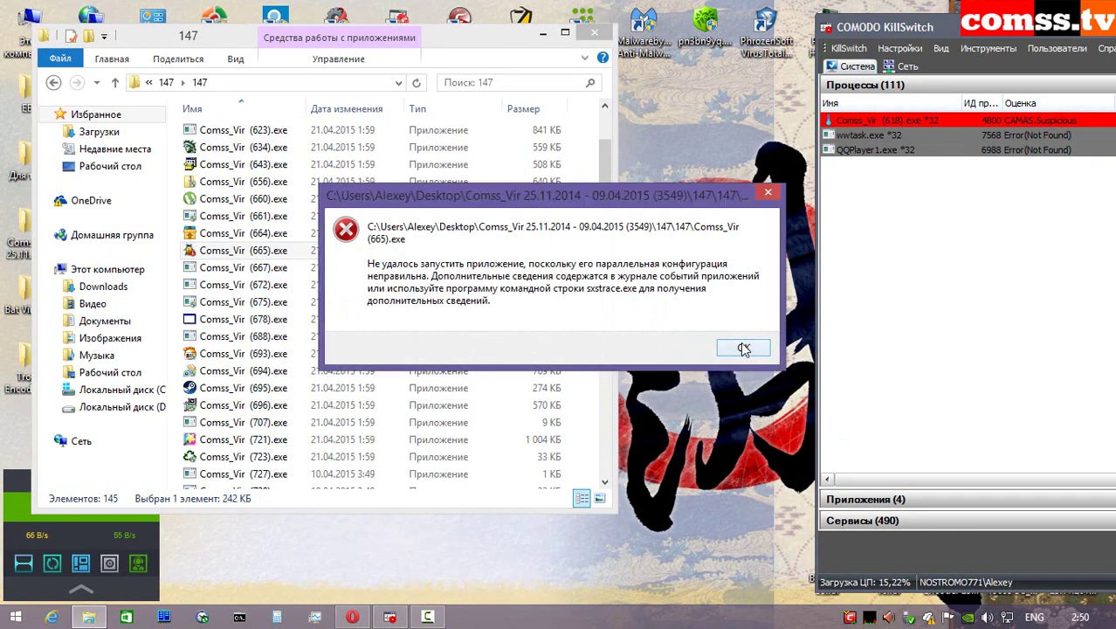
click(741, 347)
- Run Comss_Vir (667).exe as administrator with the default isolated launch and close the Windows compatibility message
right_click(273, 268)
click(375, 209)
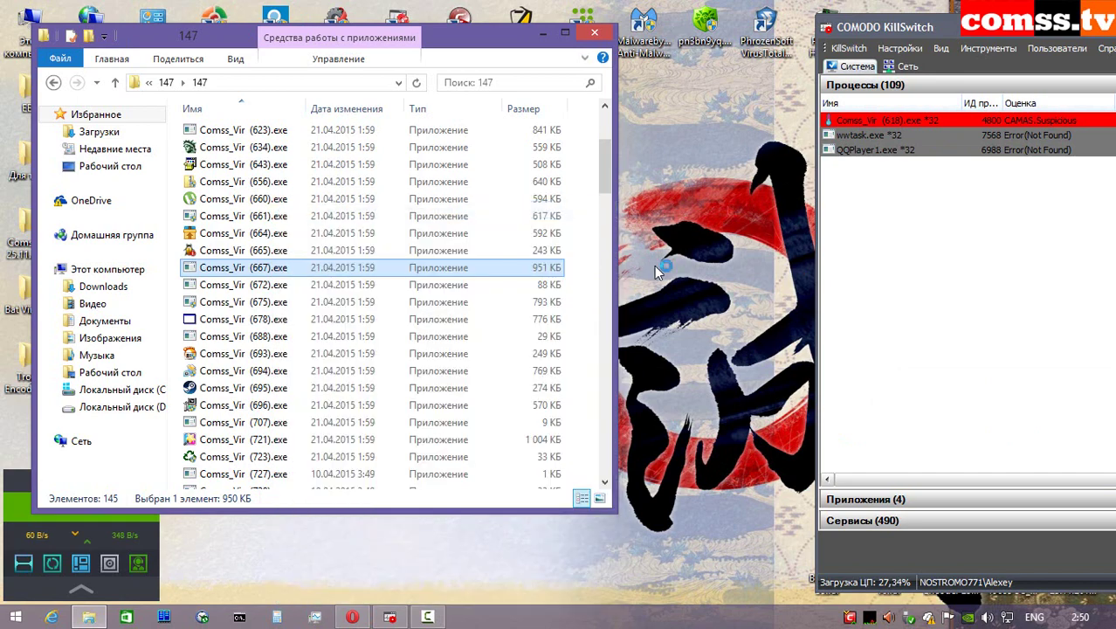
click(841, 385)
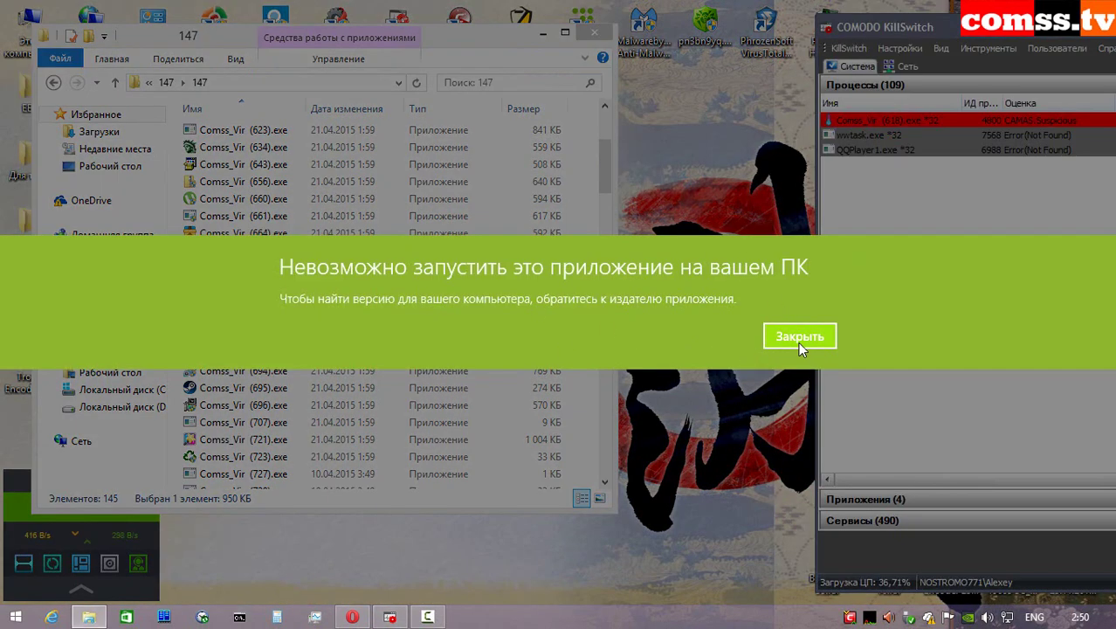
click(797, 337)
- Try to run Comss_Vir (672).exe as administrator and dismiss the Windows access error dialog
right_click(288, 286)
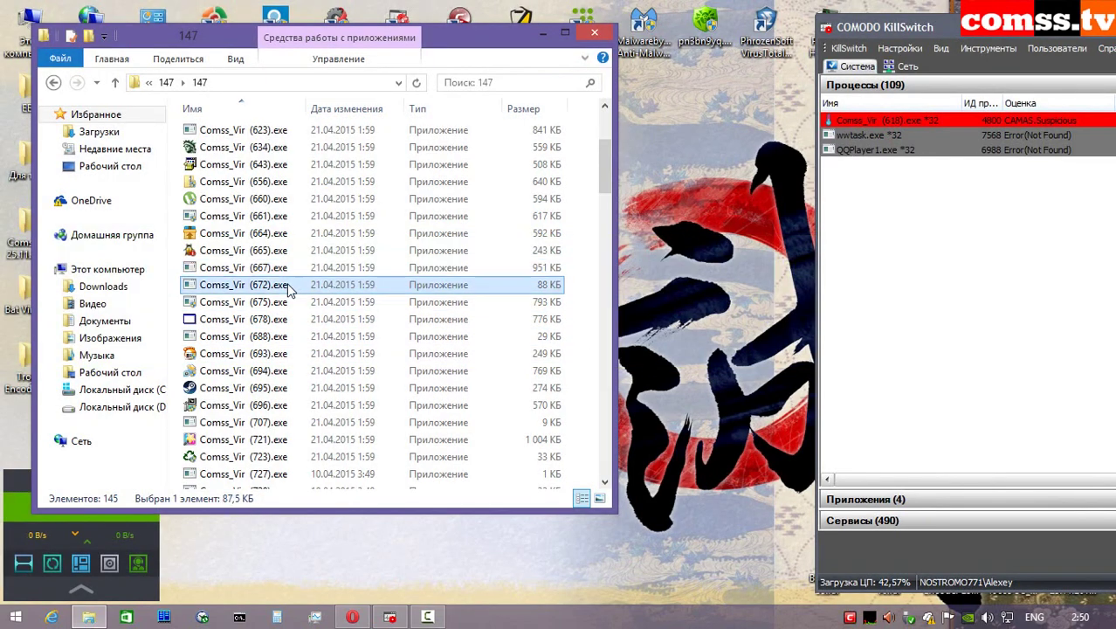
click(356, 210)
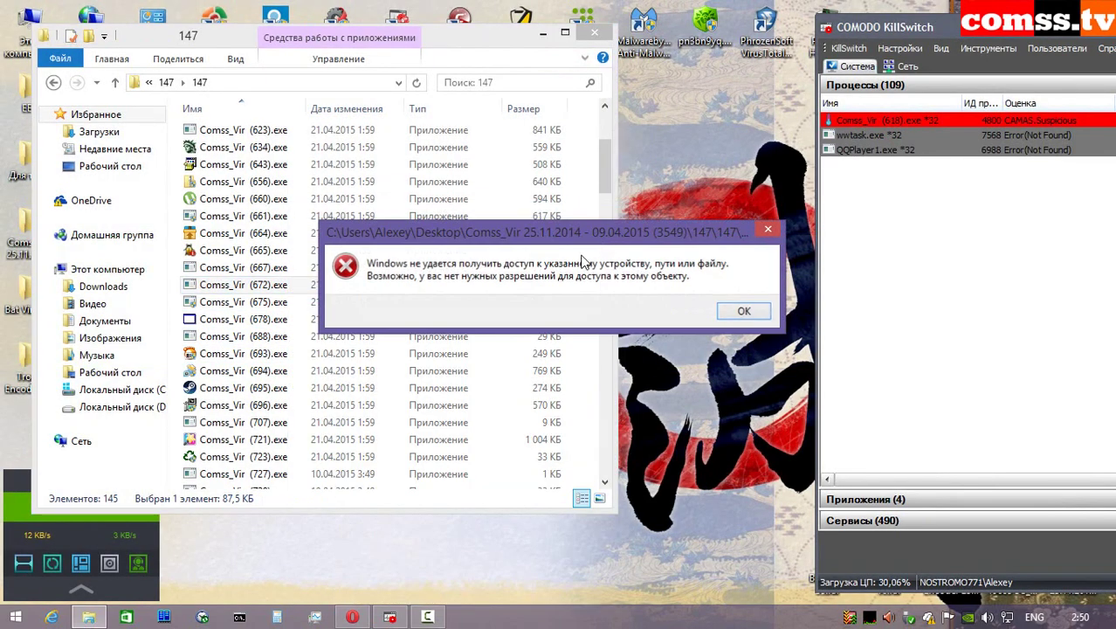
click(743, 313)
- Run Comss_Vir (675).exe as administrator and let it extract its files in isolation
right_click(267, 305)
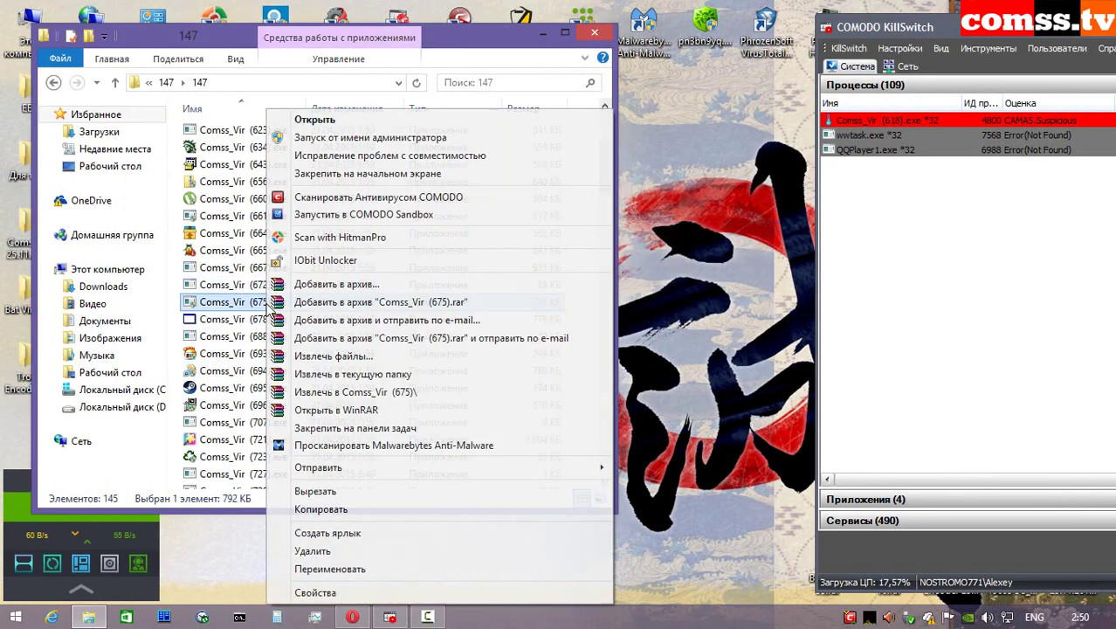
click(370, 138)
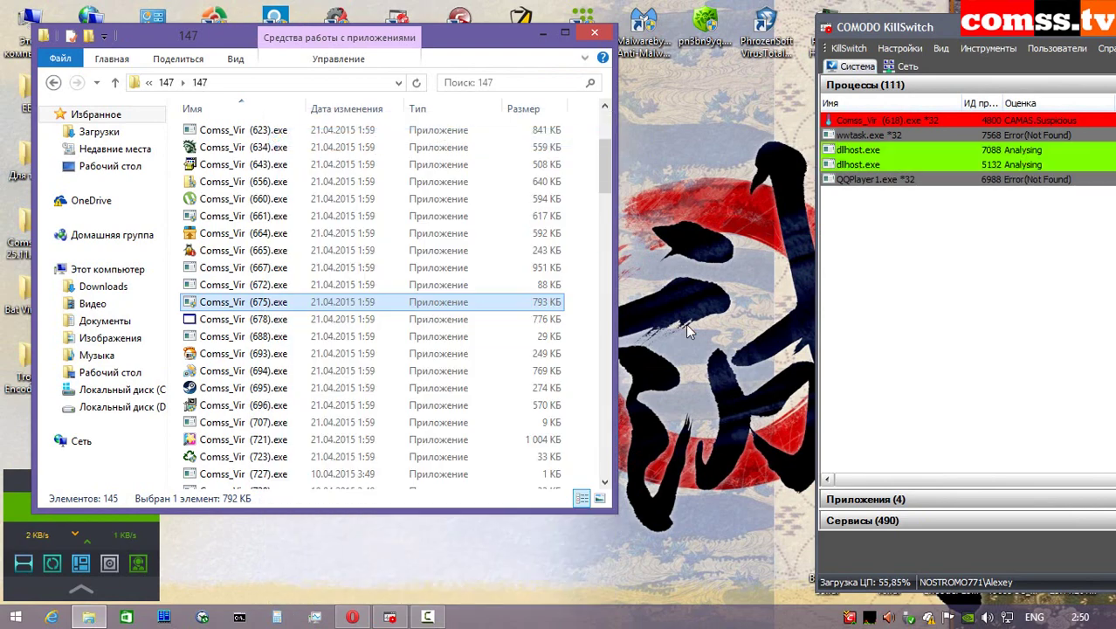
key(Return)
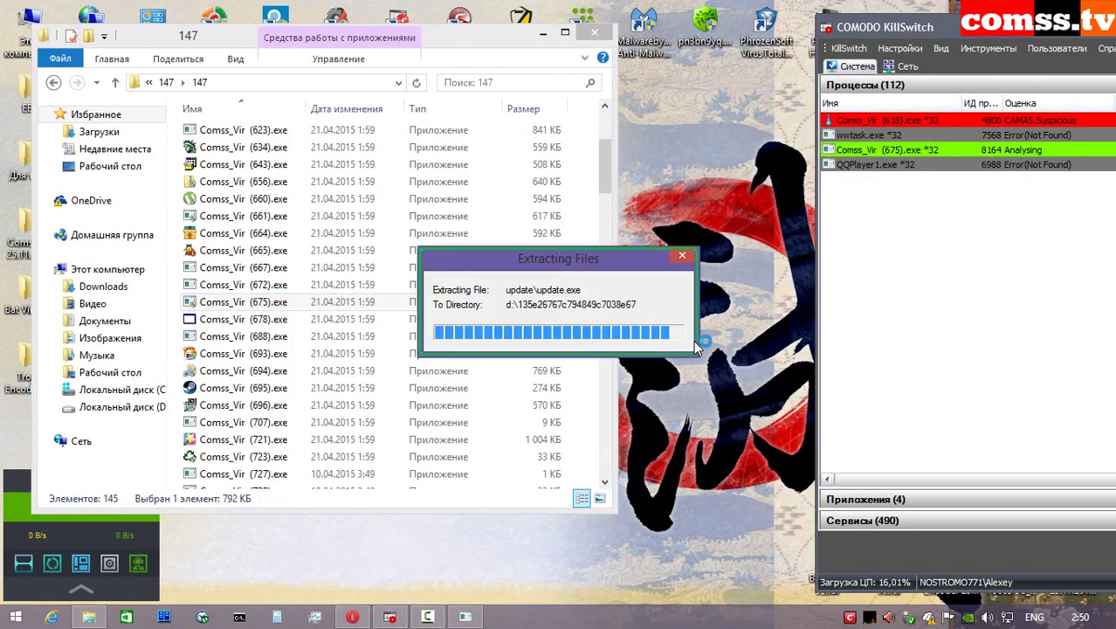
- Run Comss_Vir (678).exe as administrator and confirm its launch
right_click(264, 319)
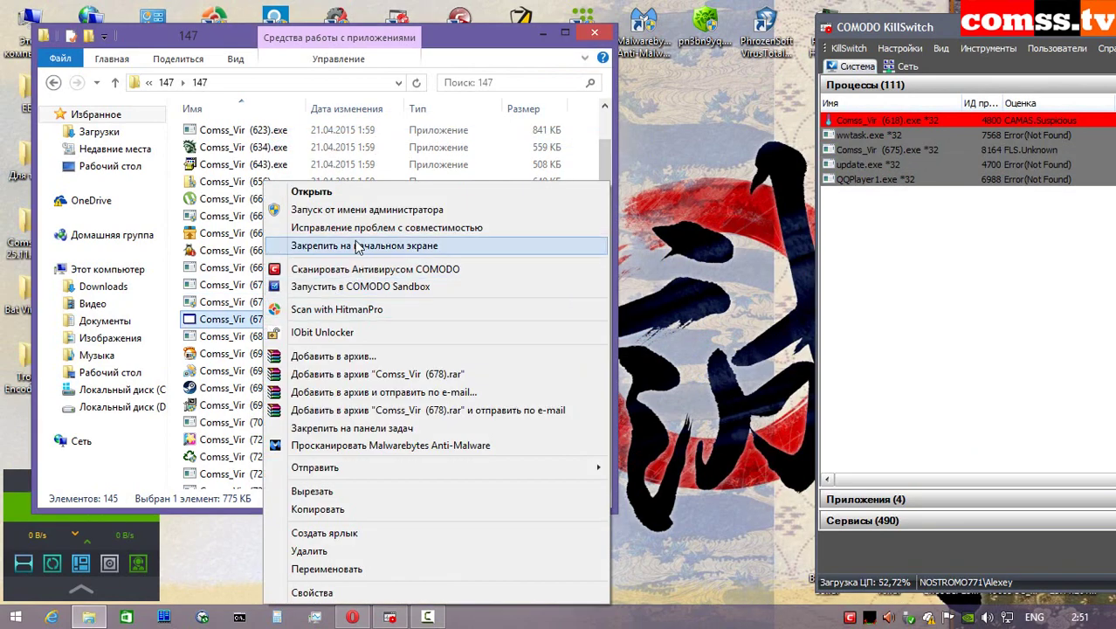
click(367, 212)
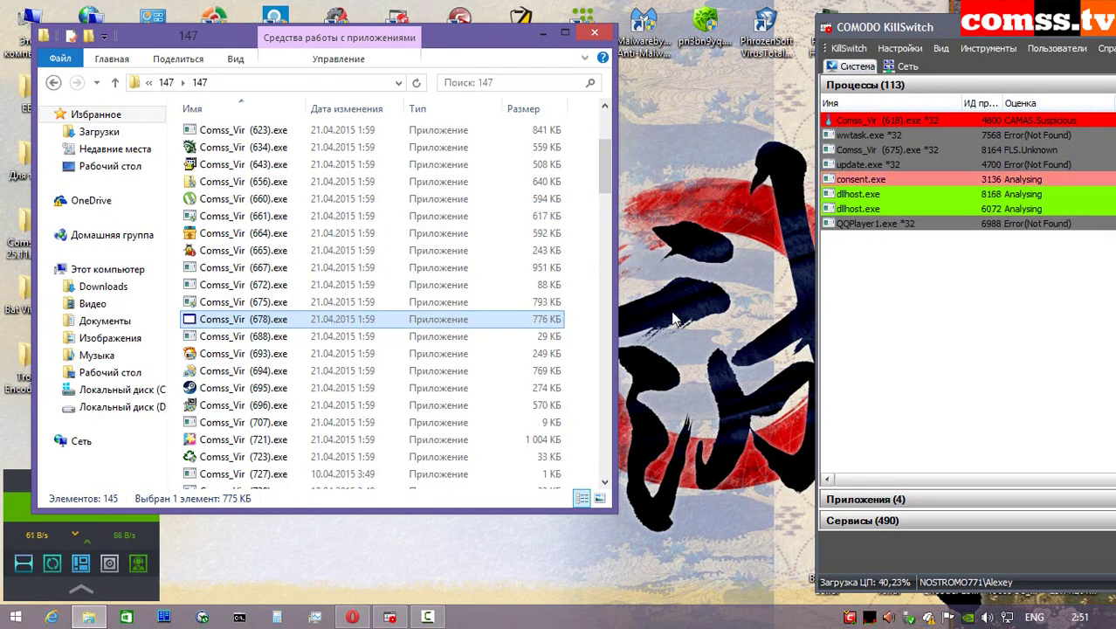
key(Return)
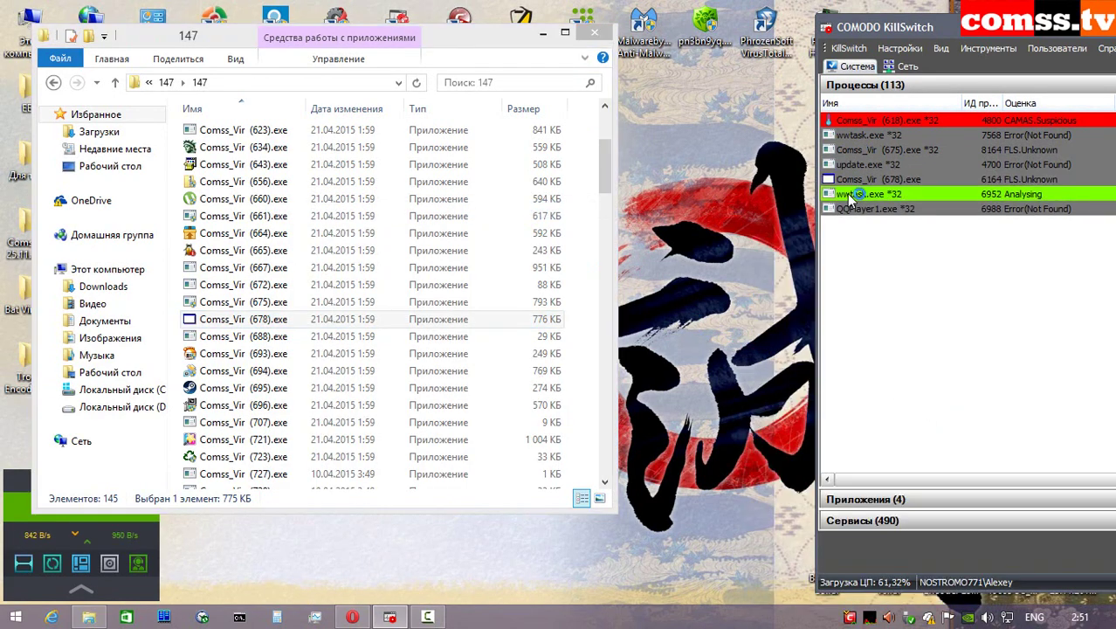
- Run Comss_Vir (688).exe as administrator in isolation, close the crashed program and dismiss the remaining error dialogs
right_click(288, 336)
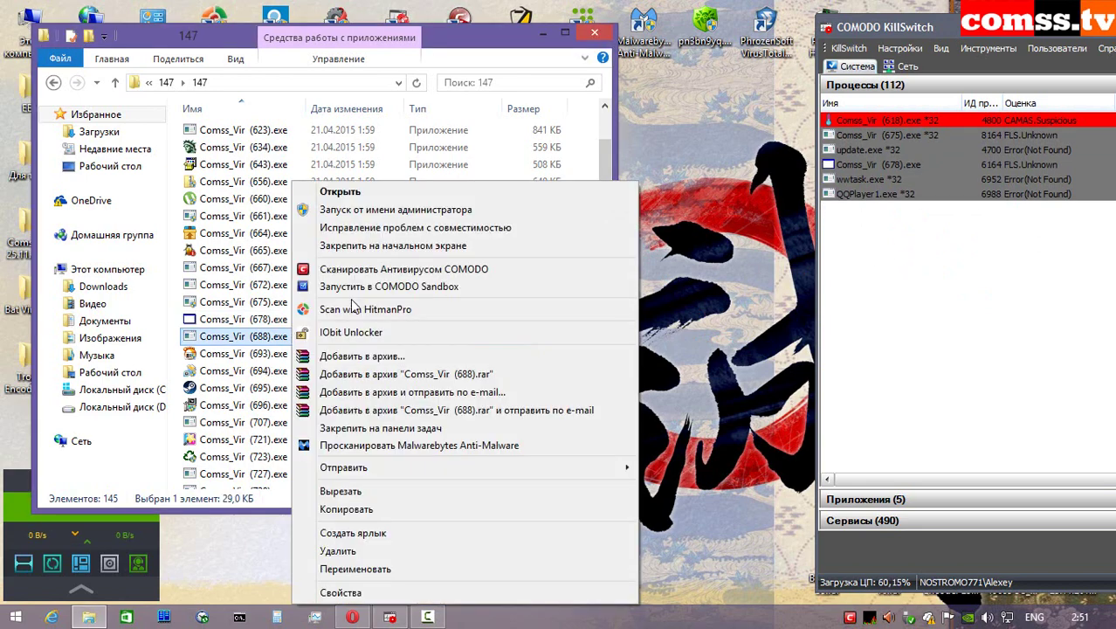
click(367, 213)
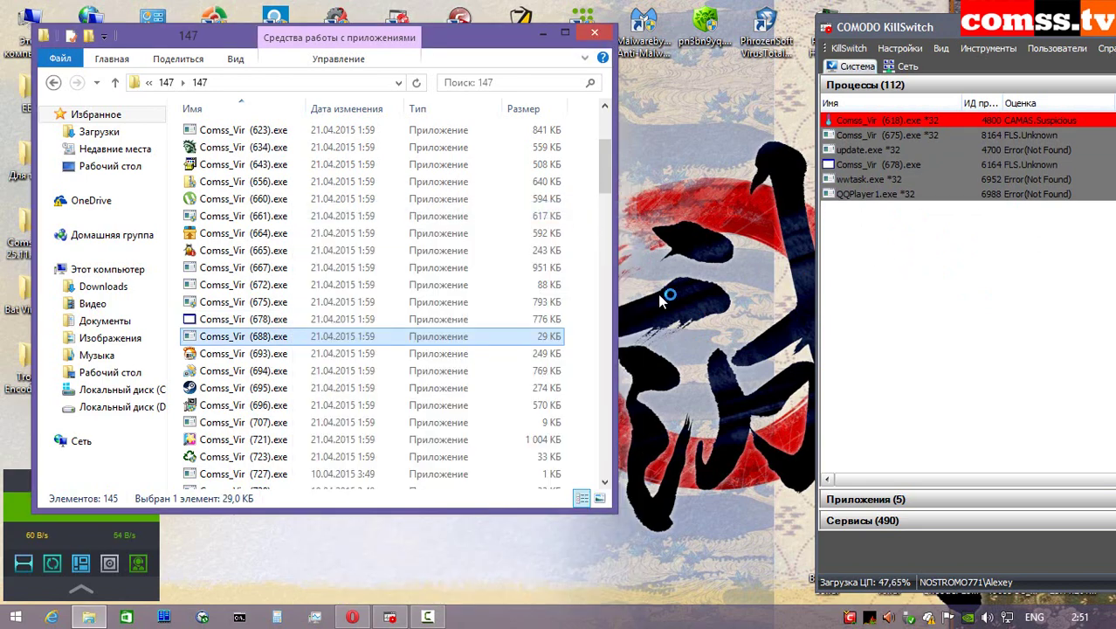
click(887, 411)
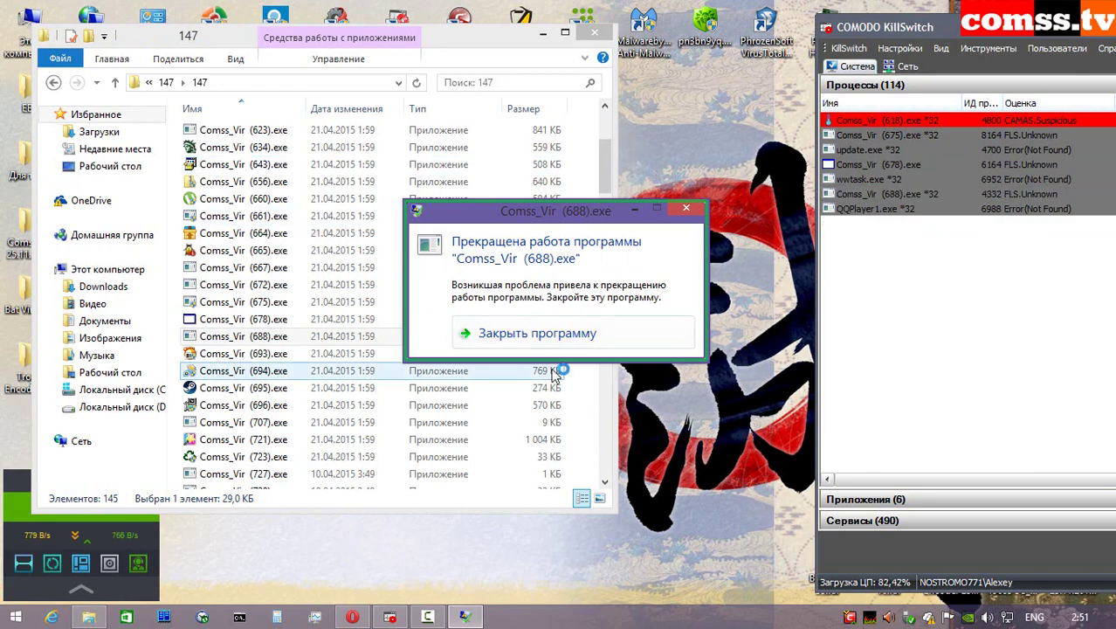
click(559, 342)
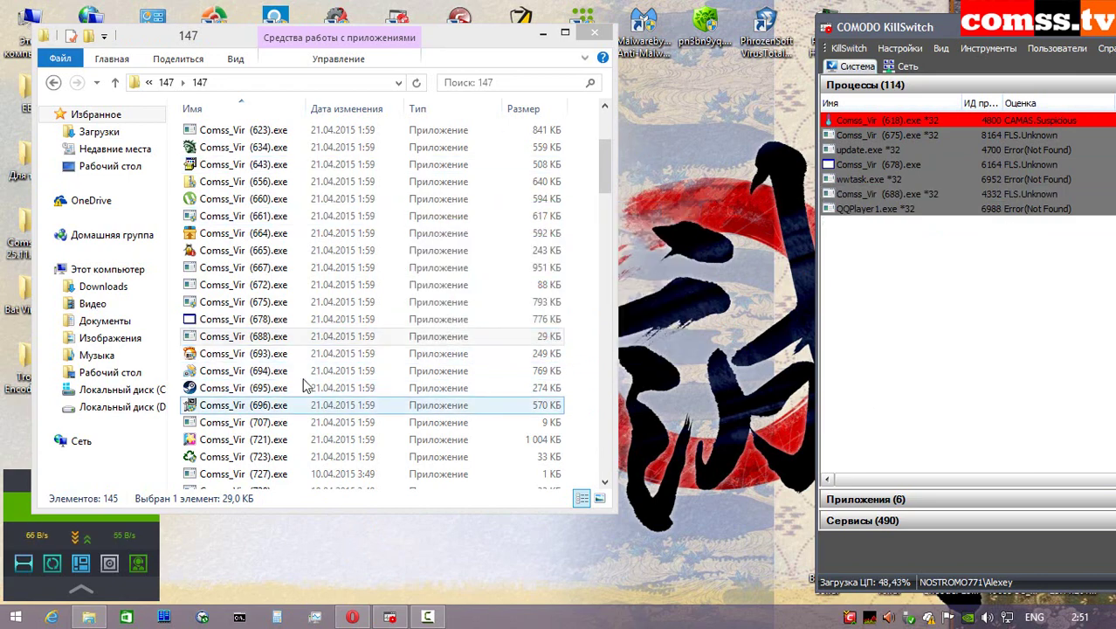
click(666, 367)
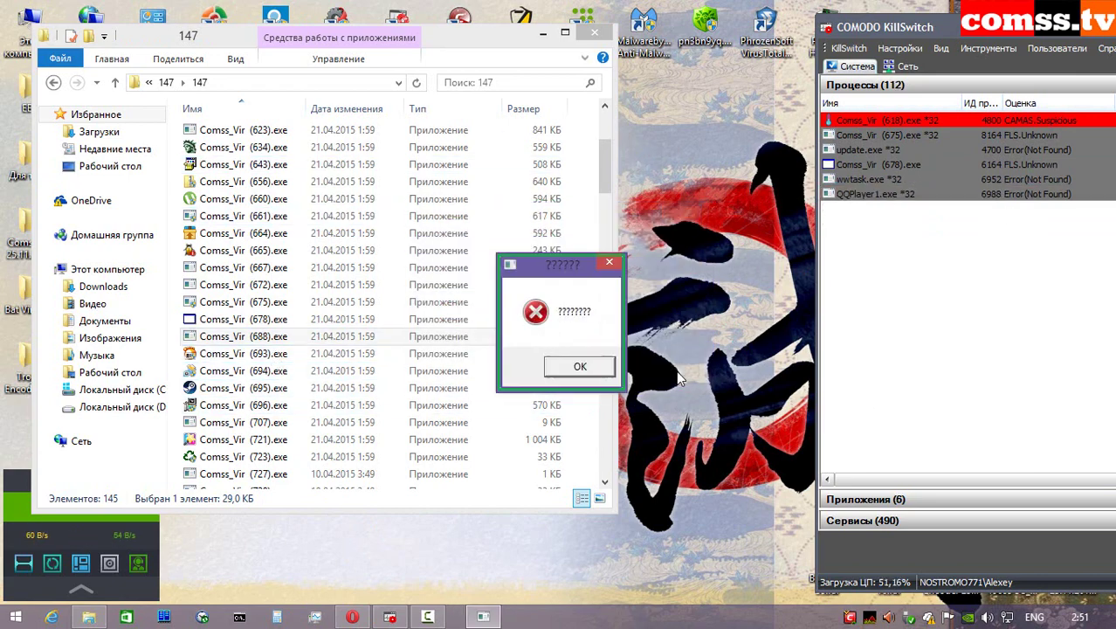
click(590, 369)
- Run Comss_Vir (693).exe as administrator in isolation and dismiss the missing language DLL error
right_click(276, 353)
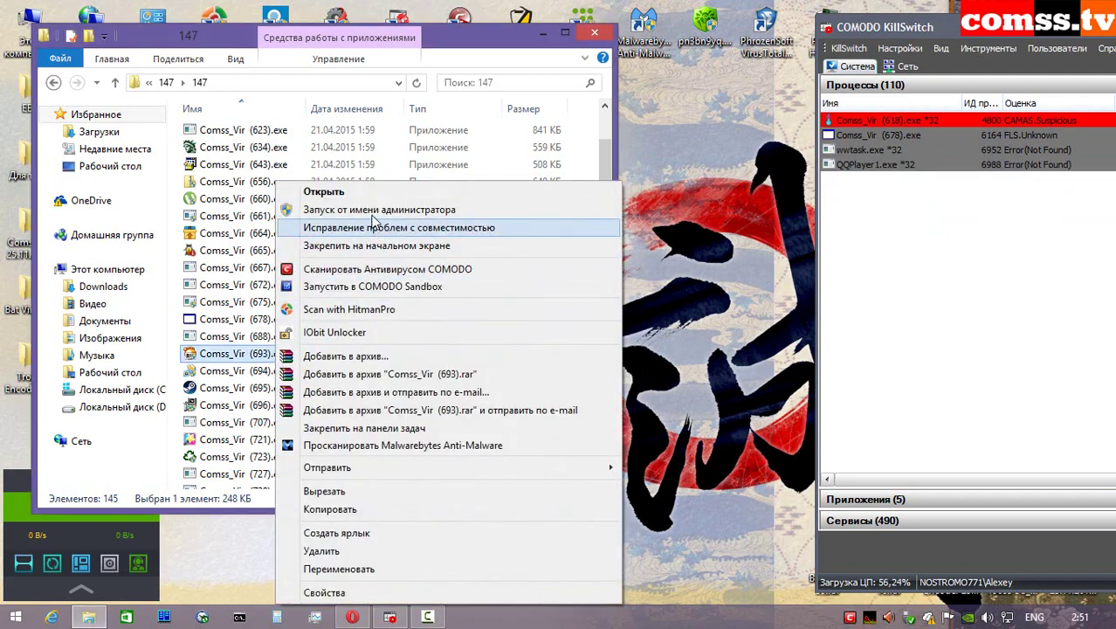
click(332, 204)
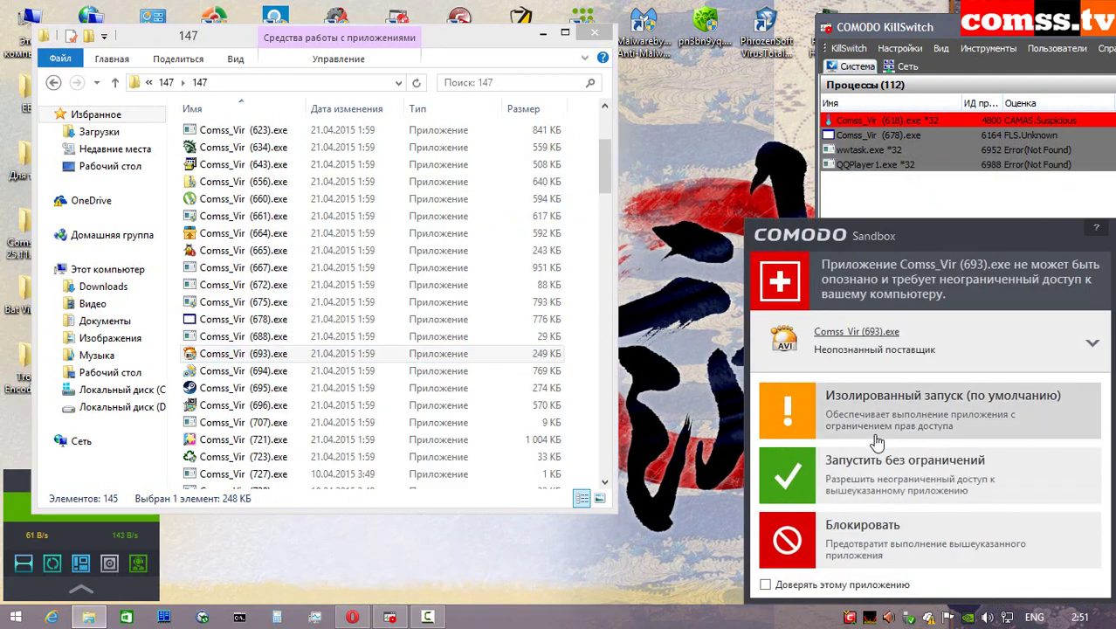
click(840, 408)
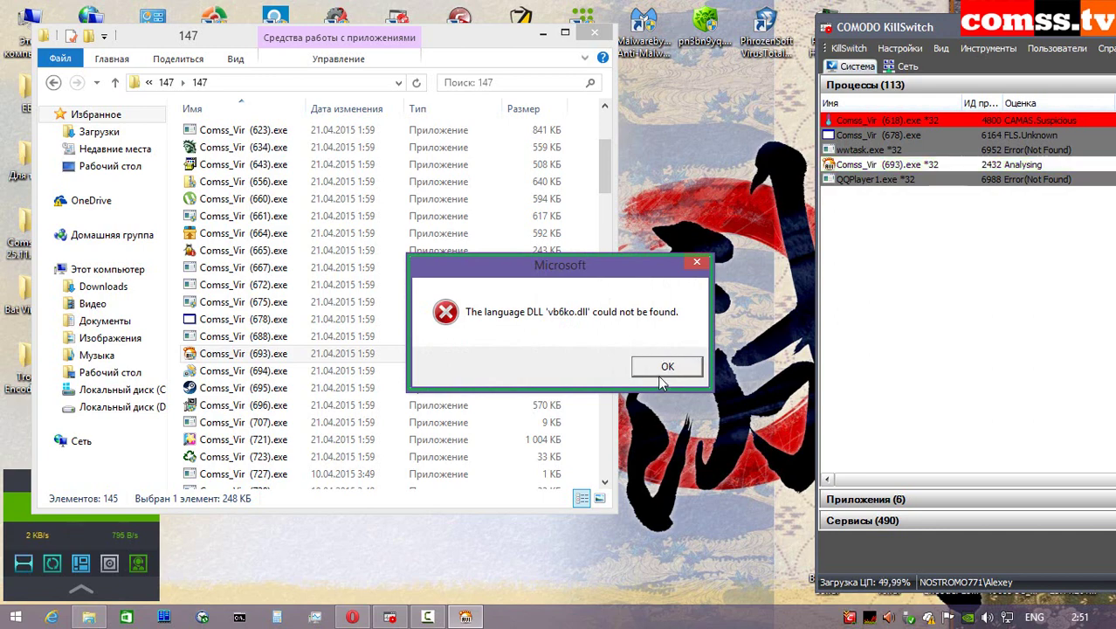
click(666, 367)
- Run Comss_Vir (694).exe as administrator in isolation and dismiss the NSIS installer error
right_click(279, 371)
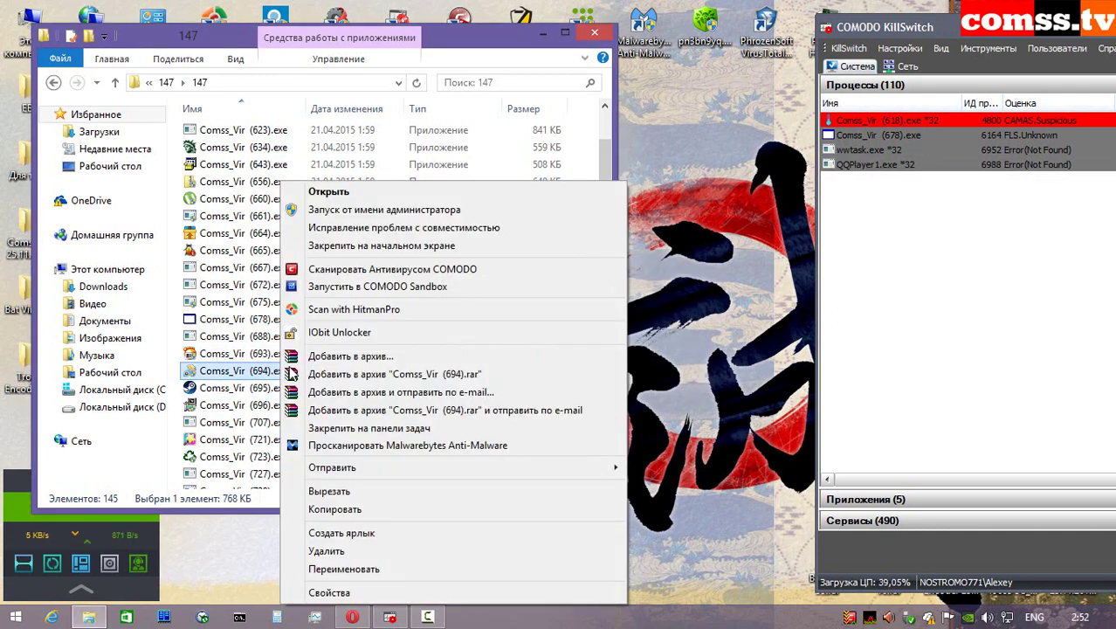
click(375, 210)
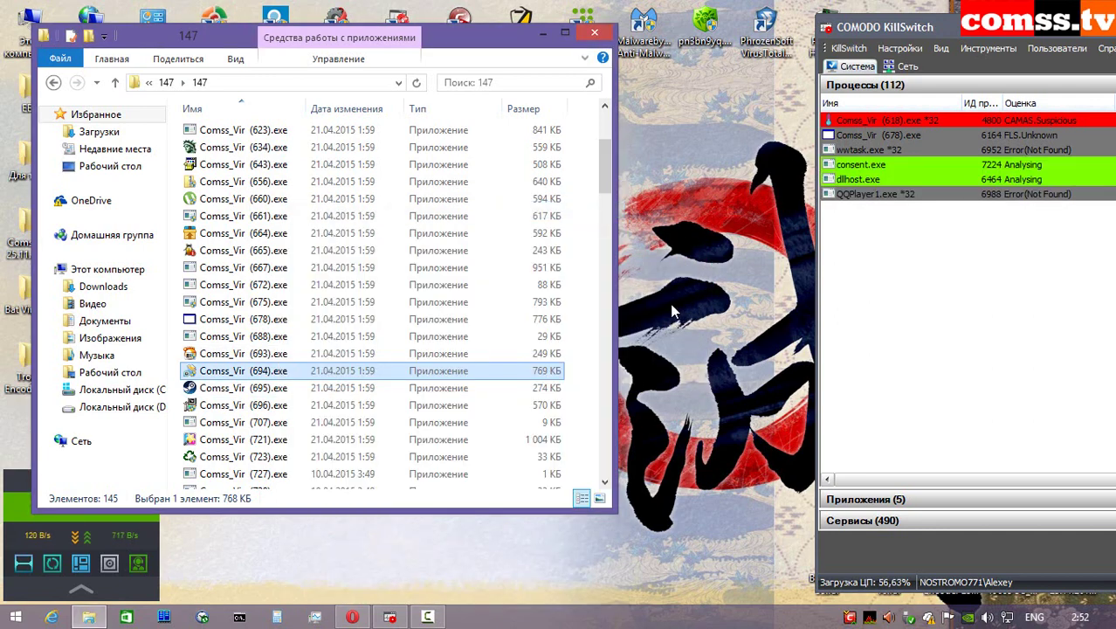
click(788, 409)
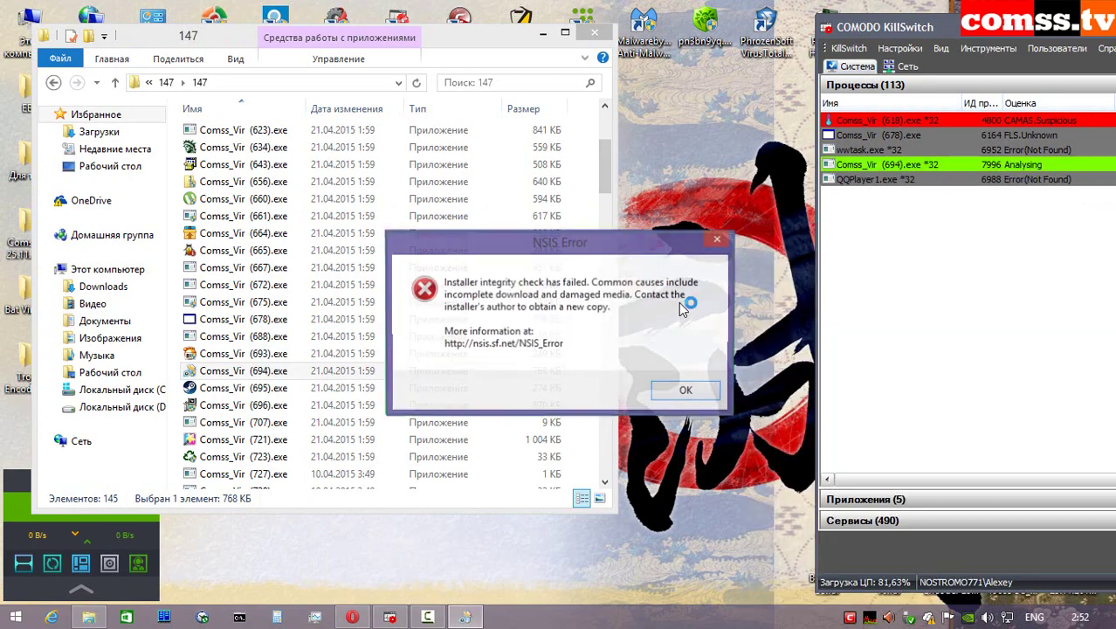
click(687, 391)
- Run Comss_Vir (695).exe and Comss_Vir (696).exe as administrator, choosing isolated launch for each
right_click(281, 388)
click(406, 215)
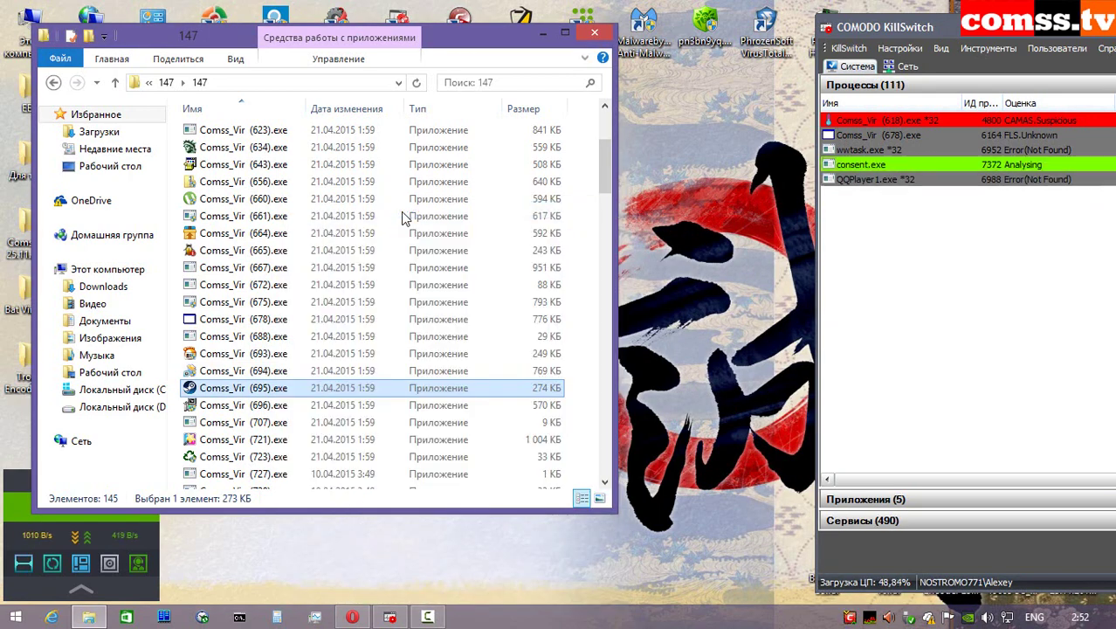
click(873, 349)
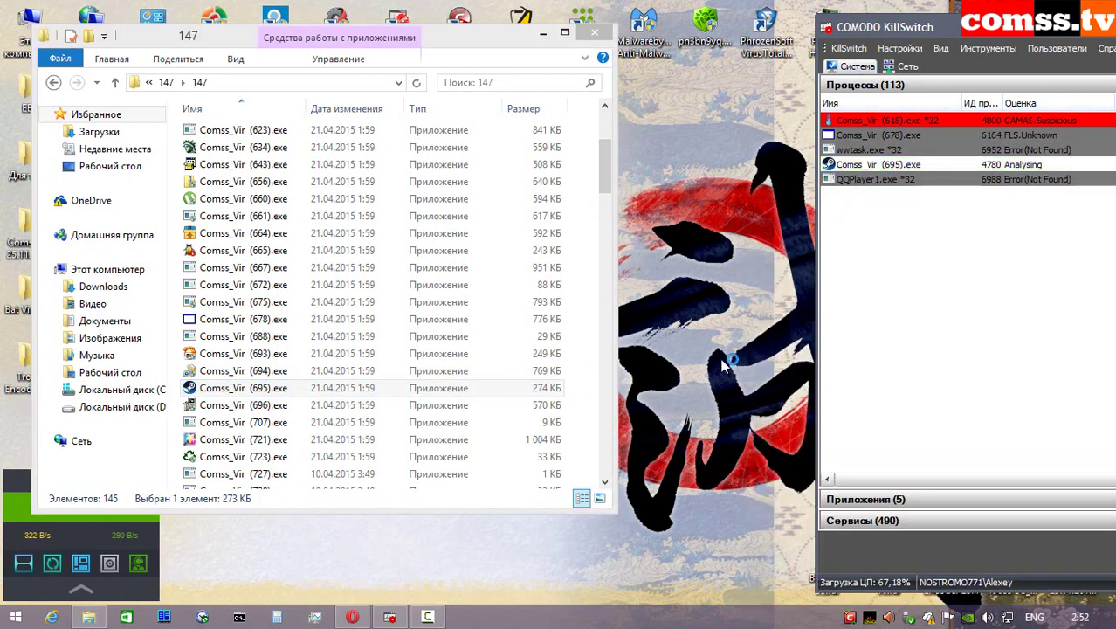
right_click(288, 404)
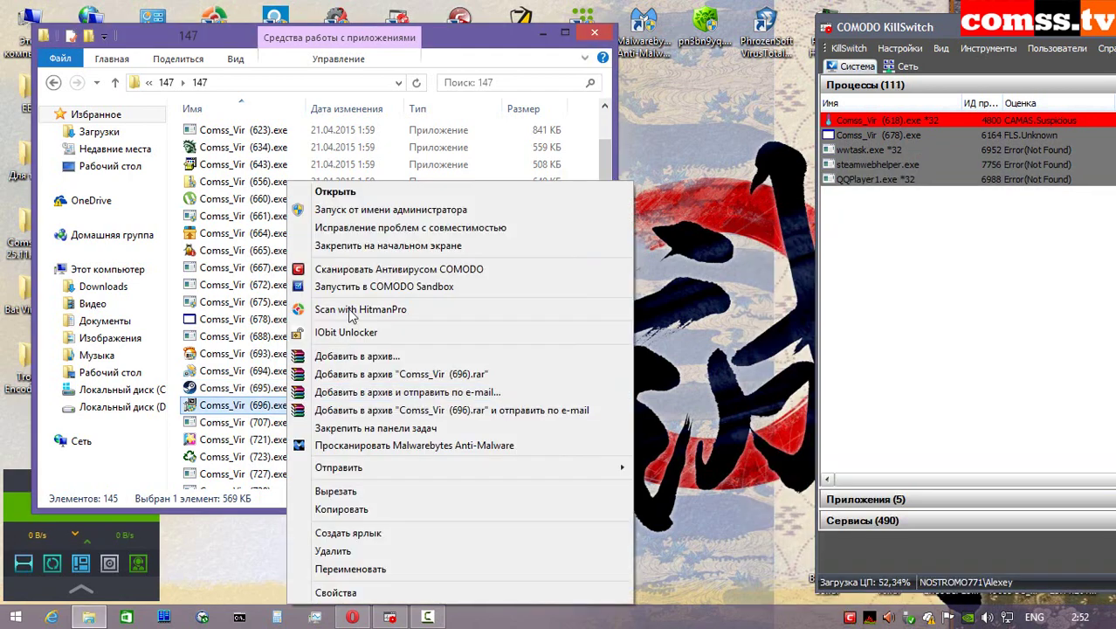
click(358, 213)
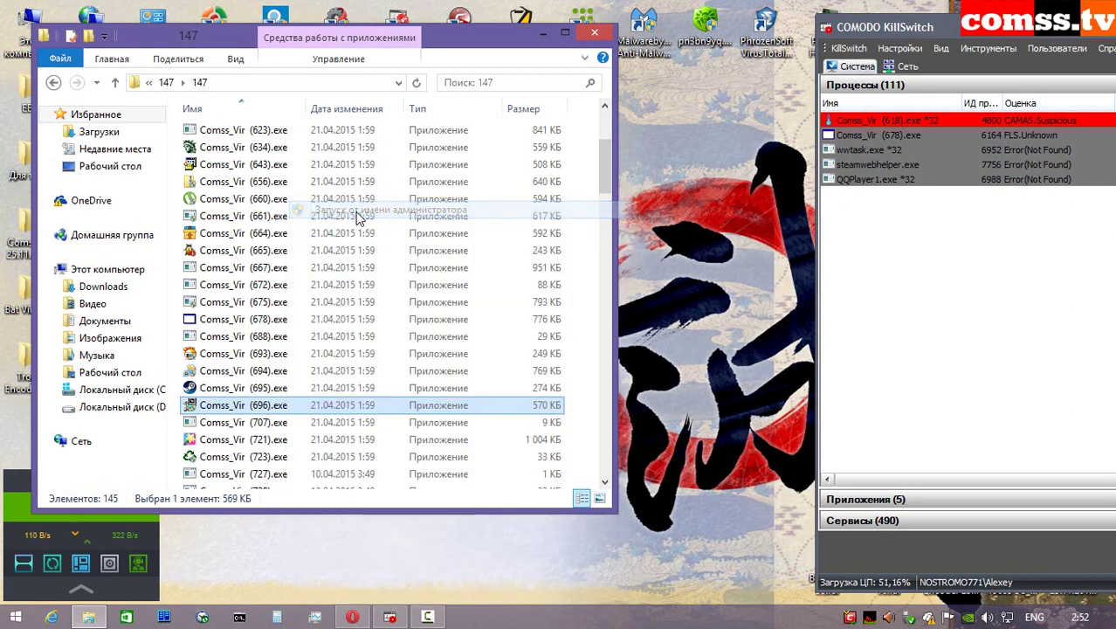
click(908, 422)
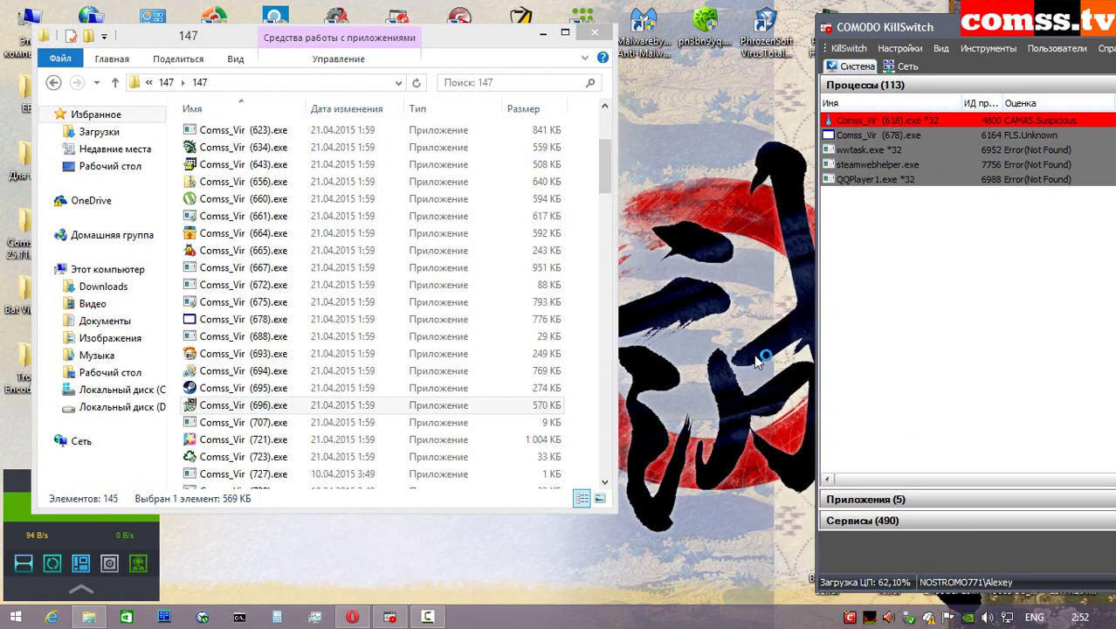
- Try to run Comss_Vir (707).exe as administrator and dismiss the file-not-found error
right_click(287, 421)
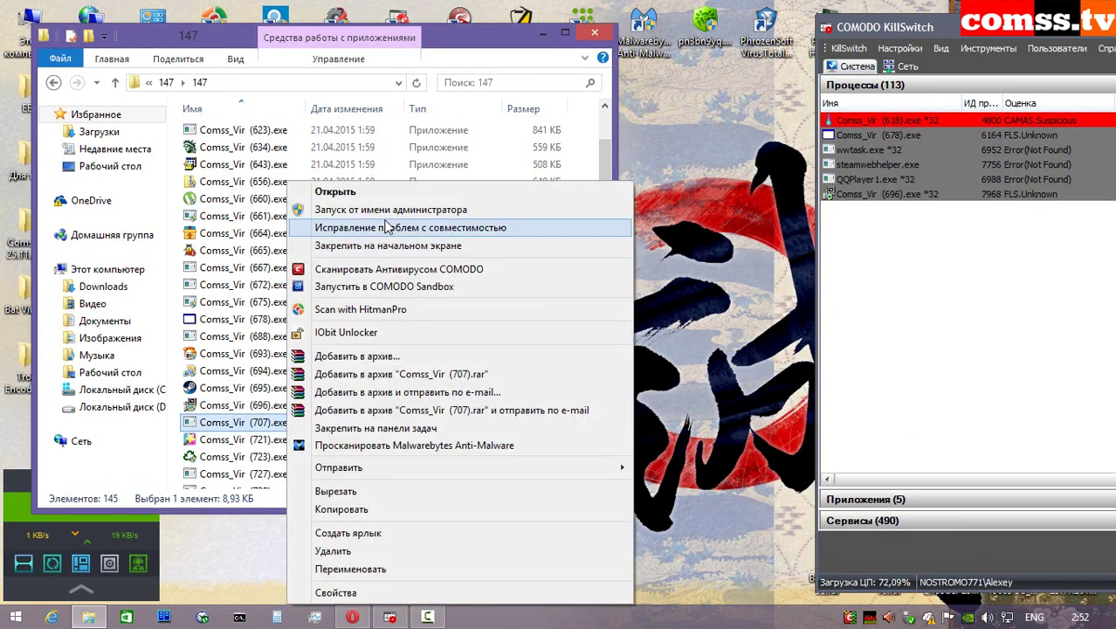
click(385, 210)
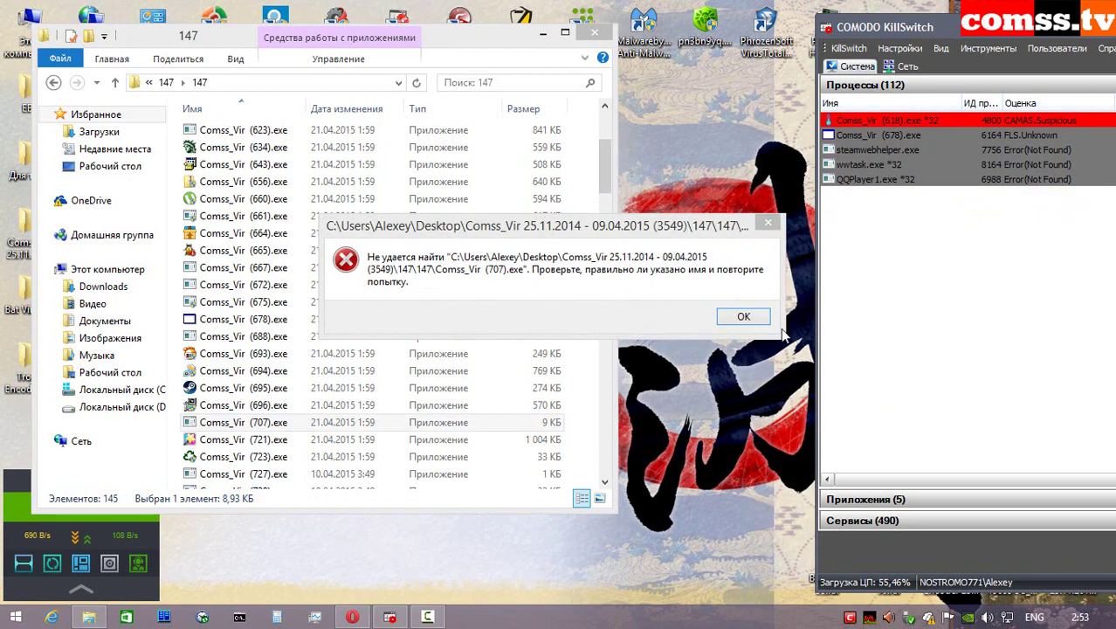
click(743, 316)
- Run Comss_Vir (721).exe as administrator, dismiss the missing SkinCenter.dll error and close the crashed program
right_click(267, 441)
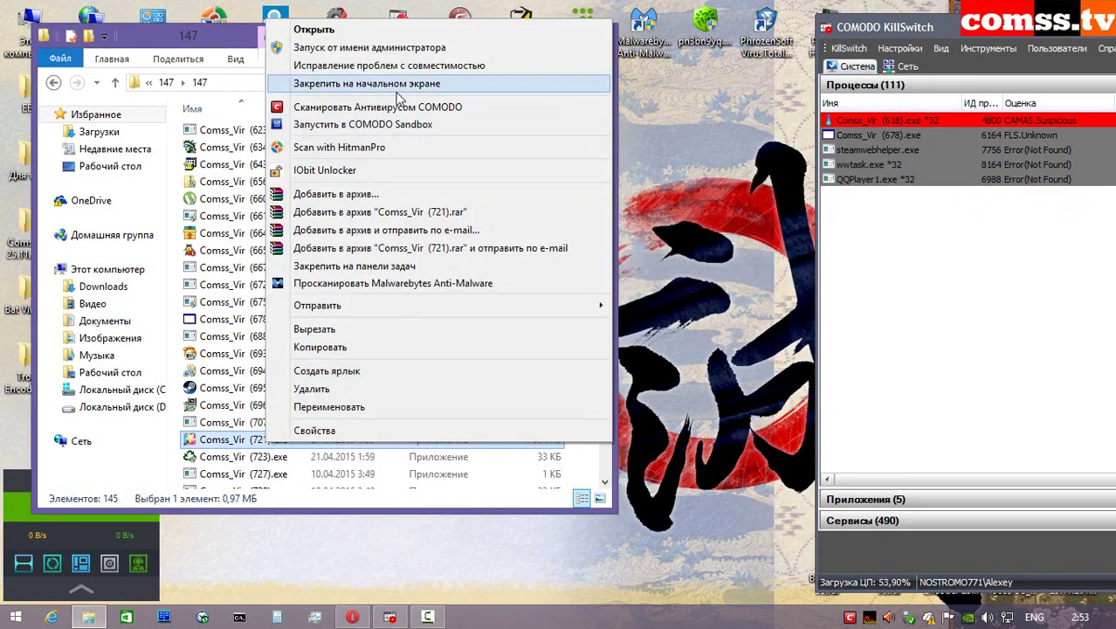
click(377, 49)
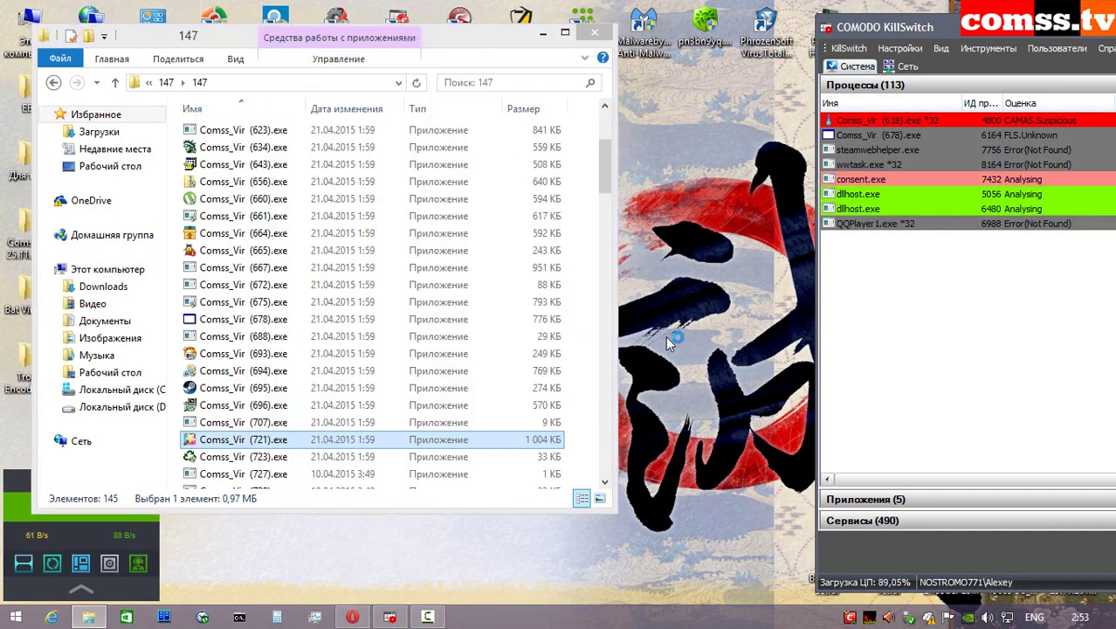
key(Return)
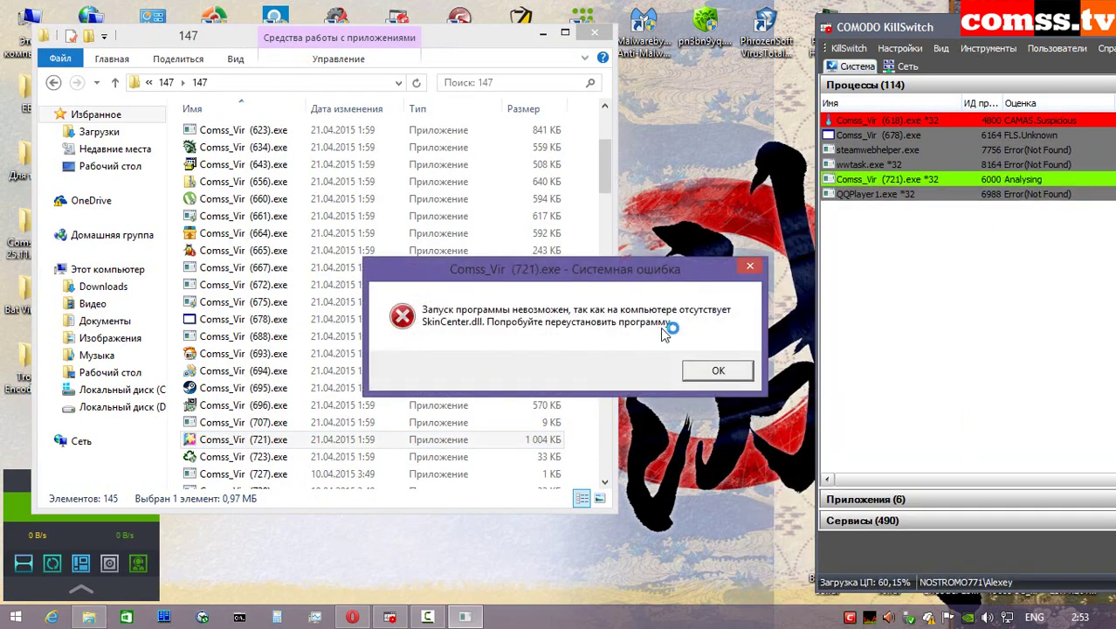
click(712, 372)
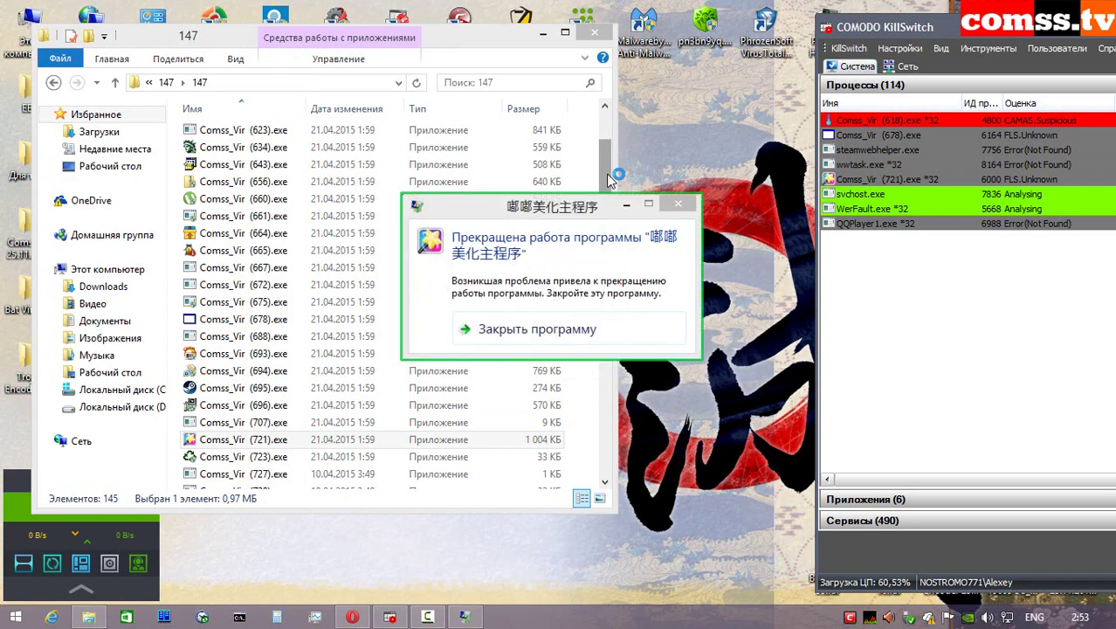
click(591, 336)
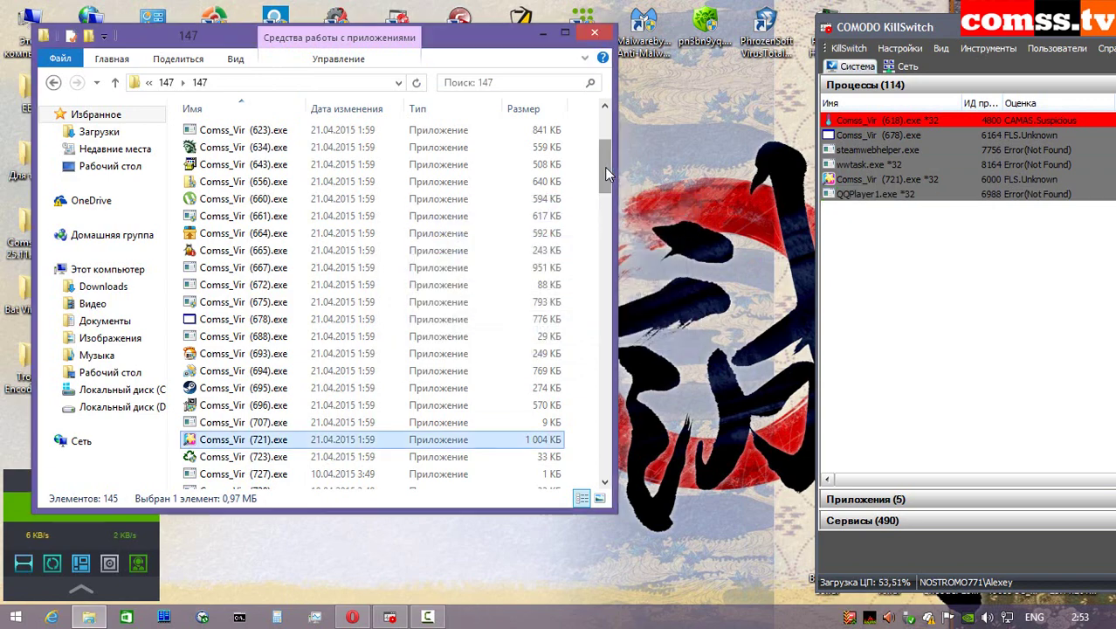
- Run Comss_Vir (723).exe as administrator in isolation and dismiss the MSCOMCTL.OCX component error
scroll(296, 192, down, 5)
click(295, 192)
right_click(295, 191)
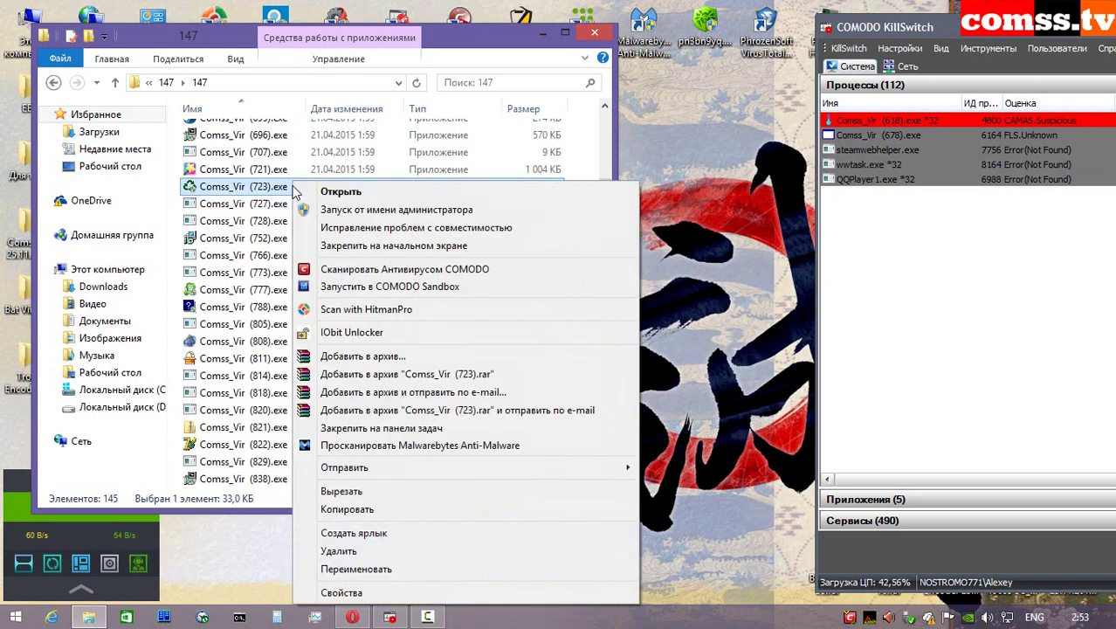
click(343, 210)
click(928, 403)
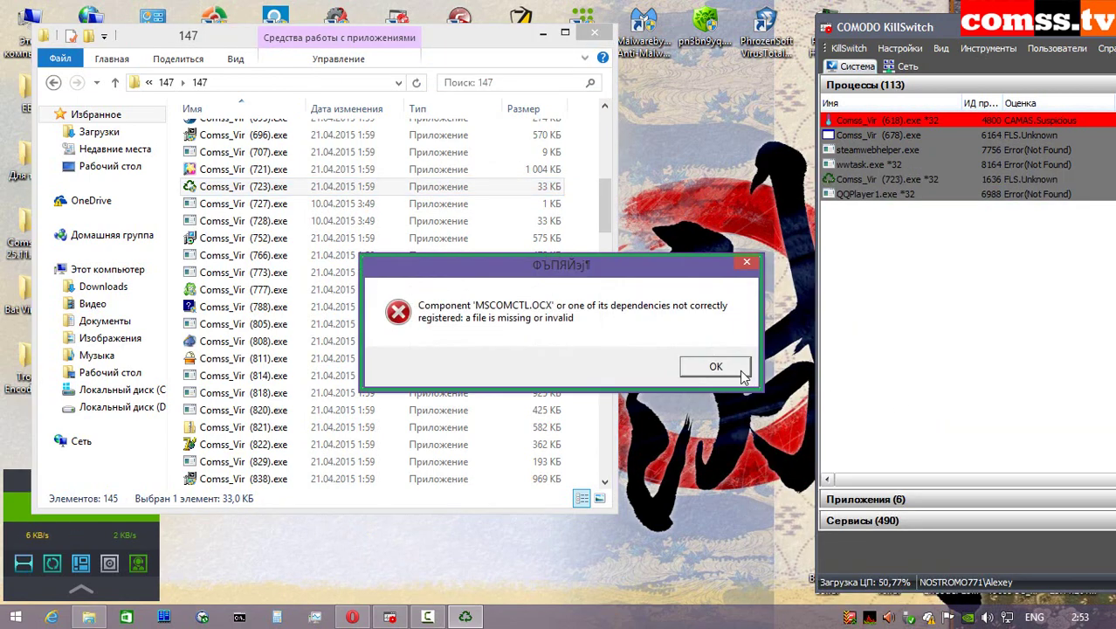
click(738, 370)
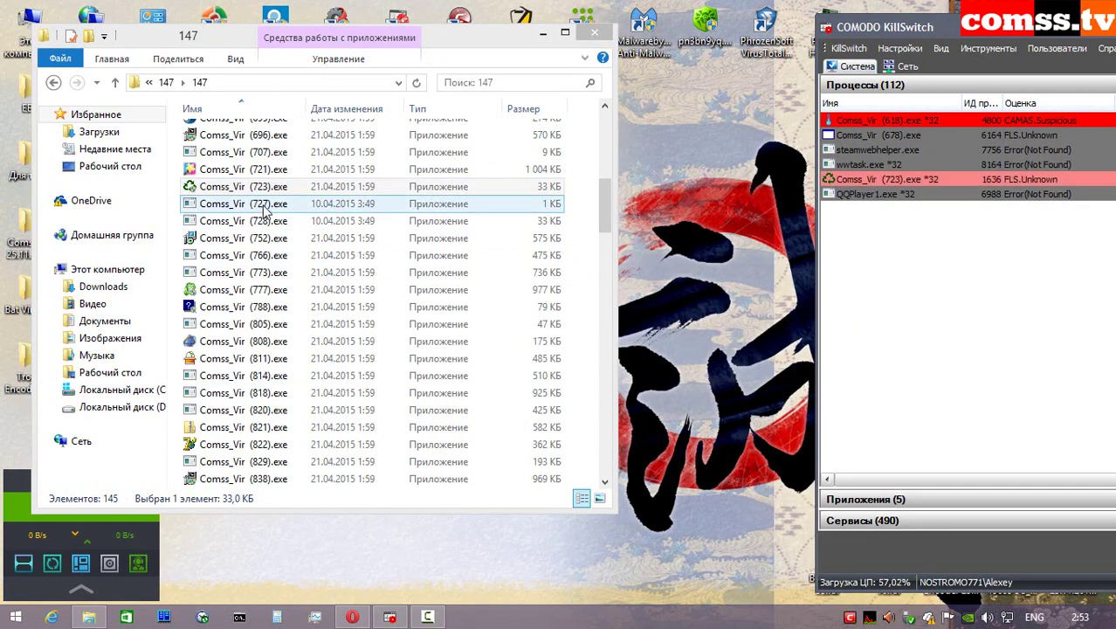
- Try to run Comss_Vir (727).exe and Comss_Vir (728).exe as administrator and dismiss the file-not-found error
right_click(264, 210)
click(367, 211)
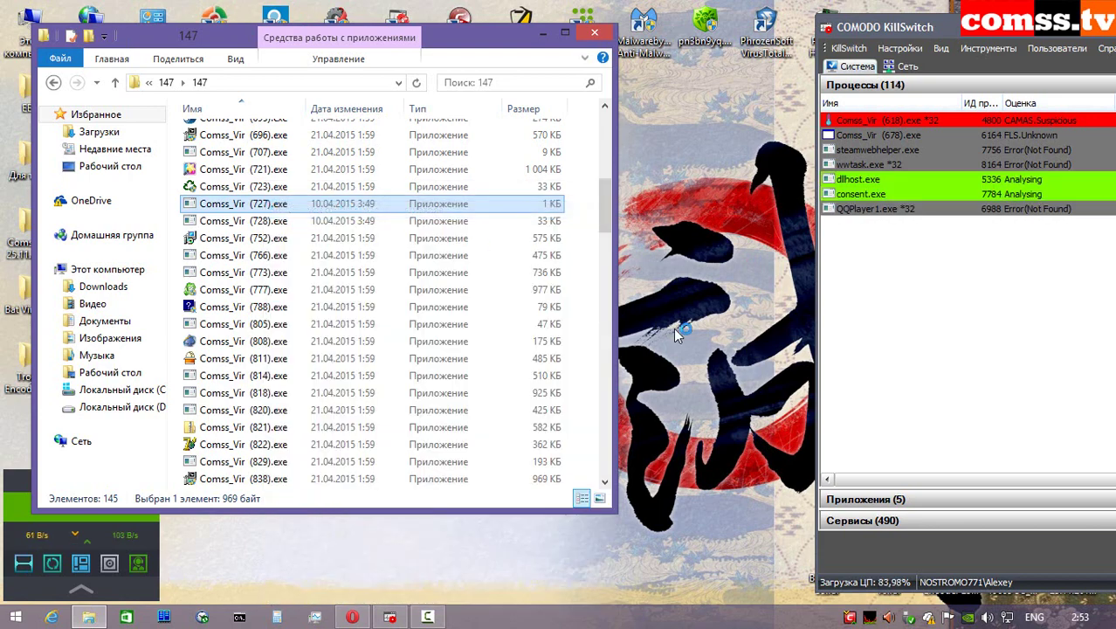
right_click(278, 220)
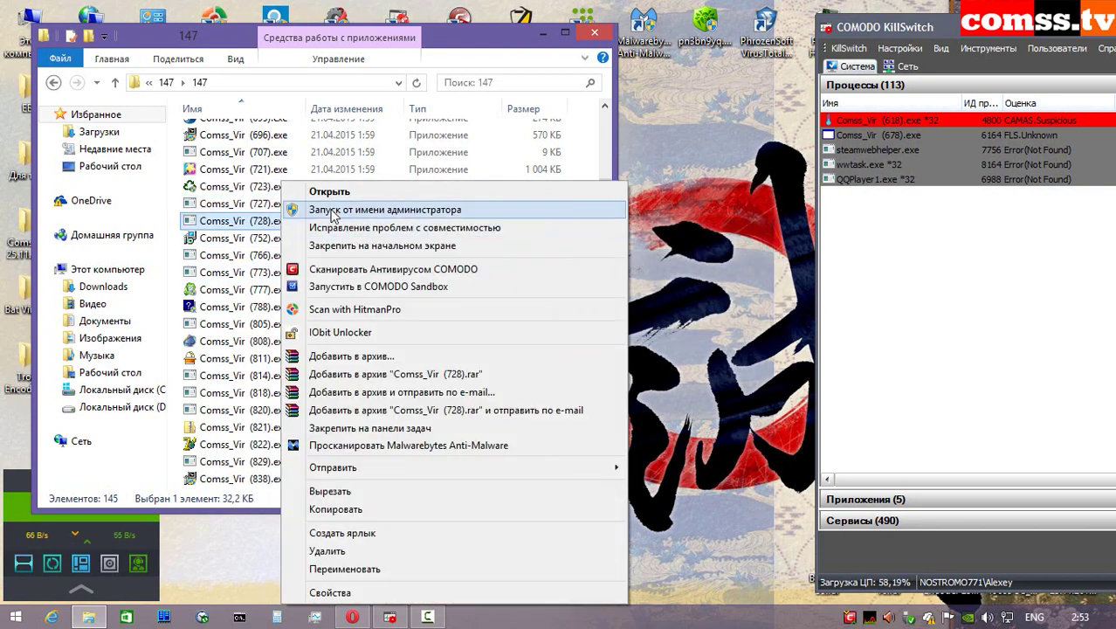
click(333, 211)
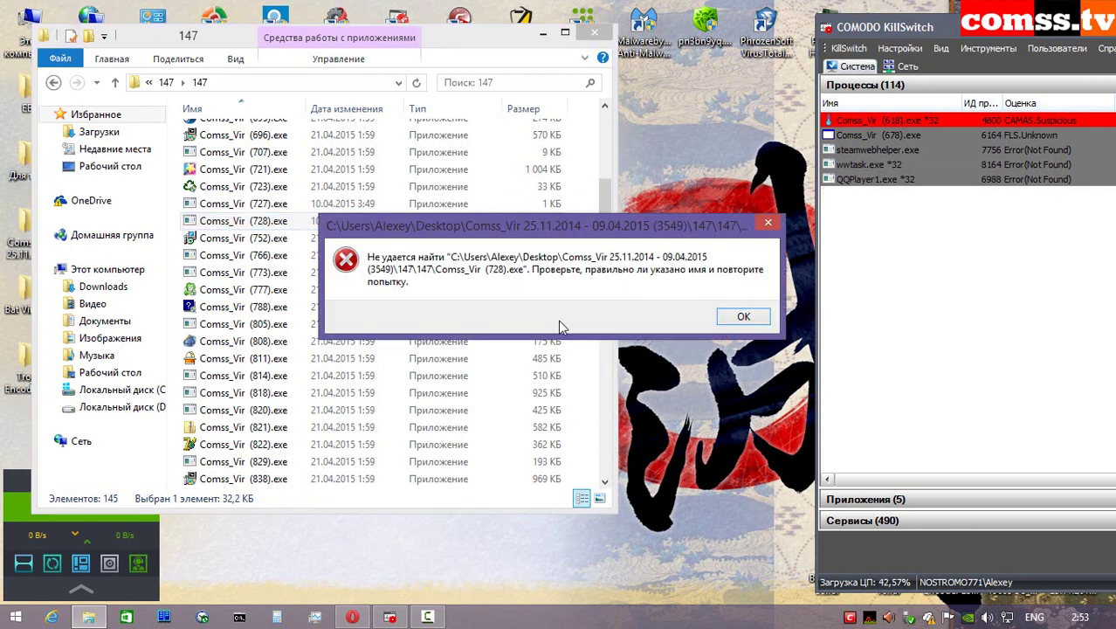
key(Return)
- Run Comss_Vir (752).exe as administrator and choose isolated launch for it
right_click(297, 237)
click(563, 218)
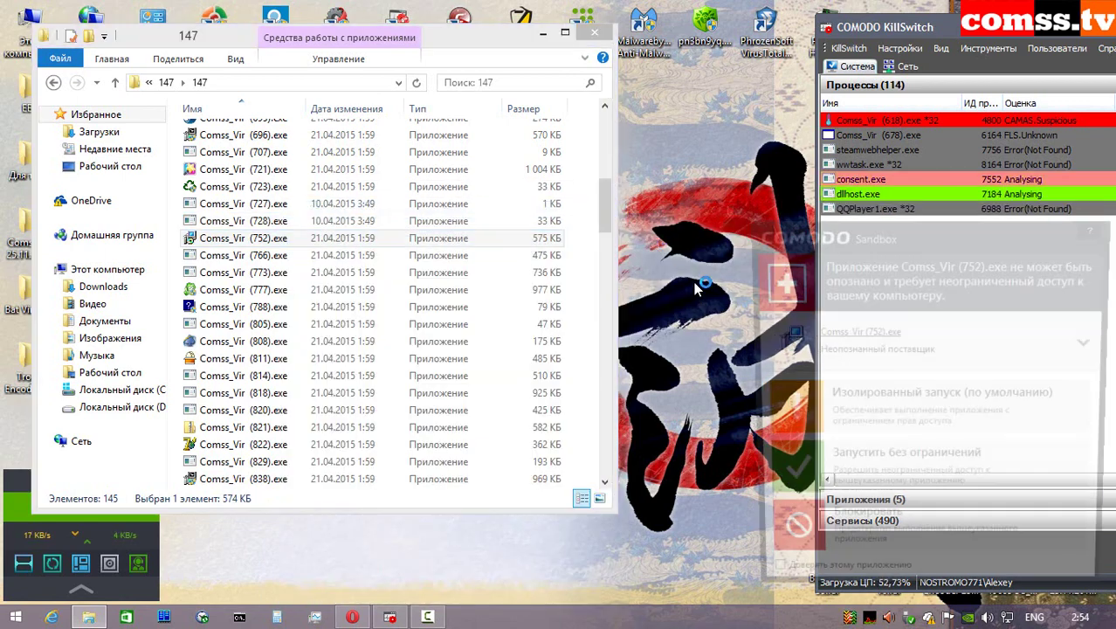
click(873, 406)
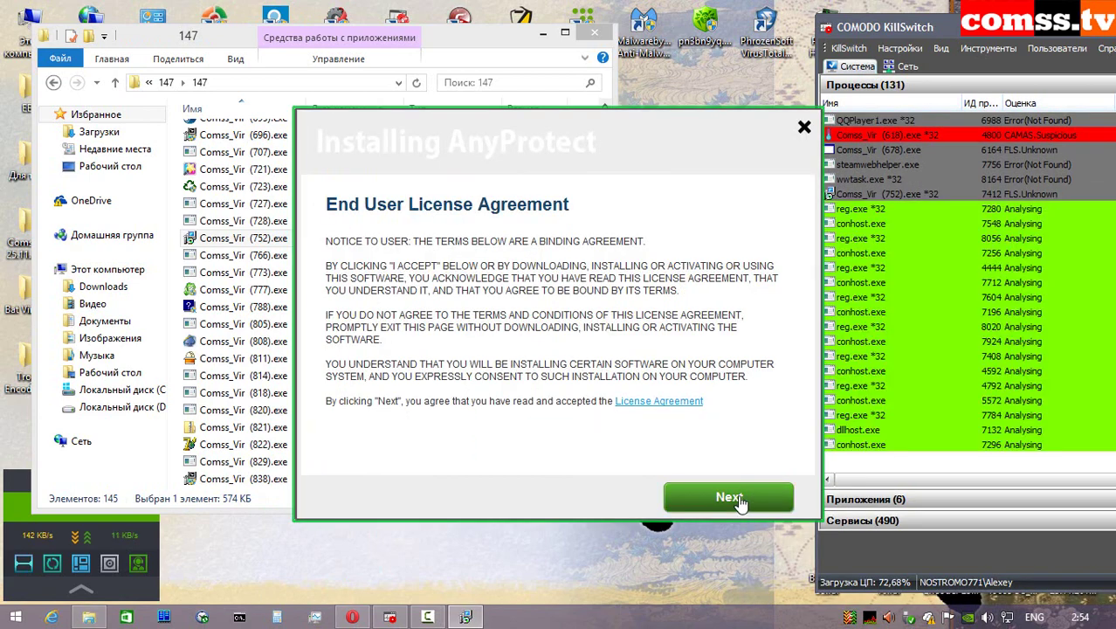
- Accept the AnyProtect license agreement and the LinkWiz and Gameo offers to start the installation
click(738, 497)
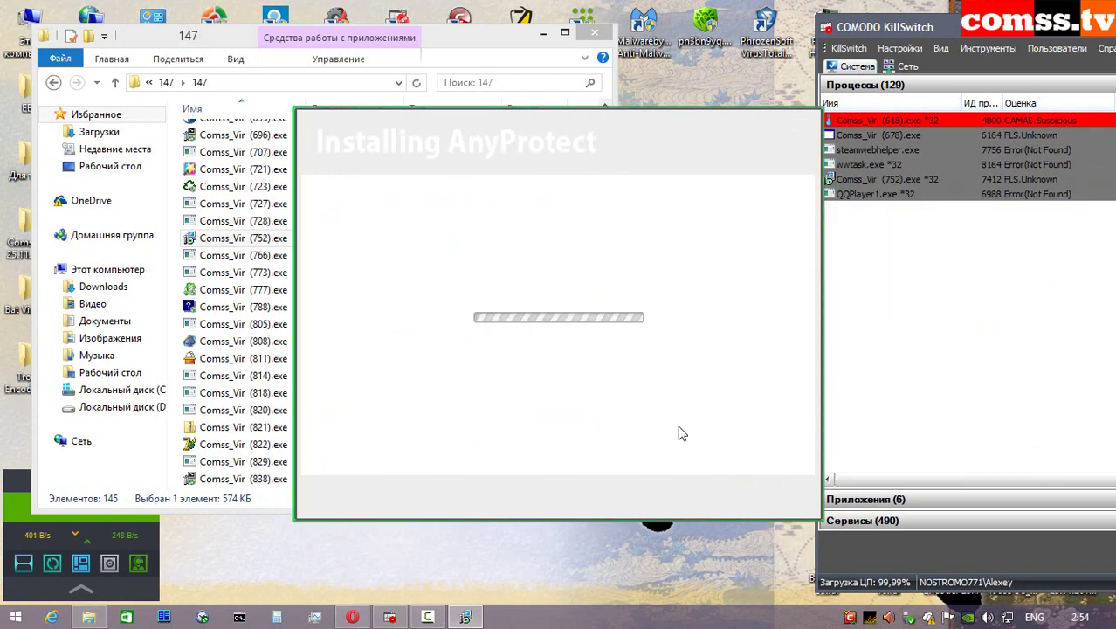
click(730, 493)
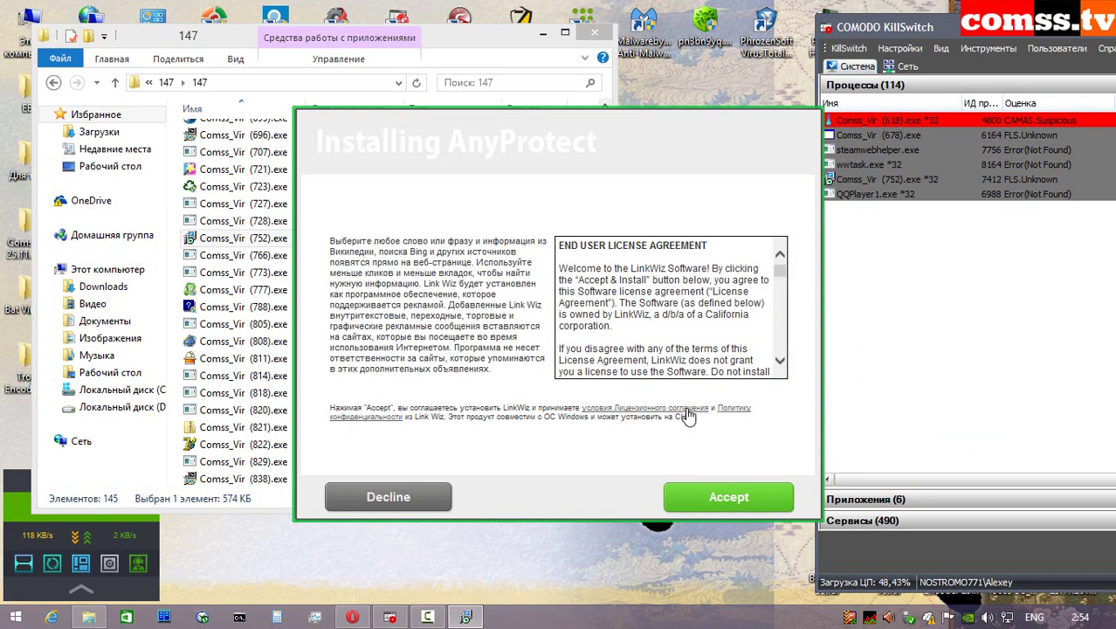
click(724, 497)
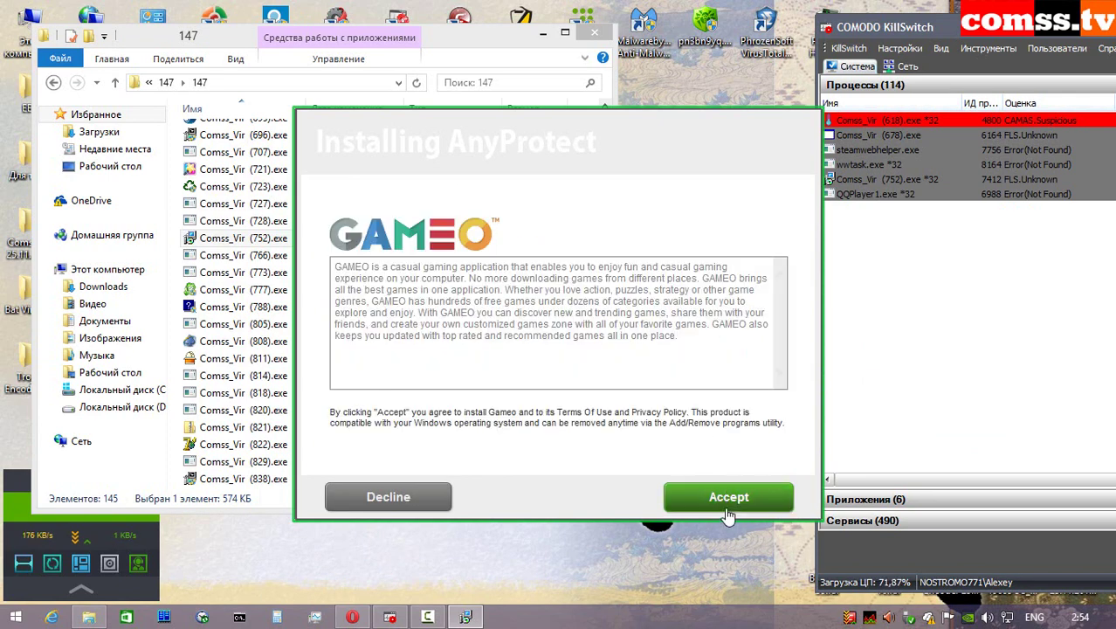
click(726, 499)
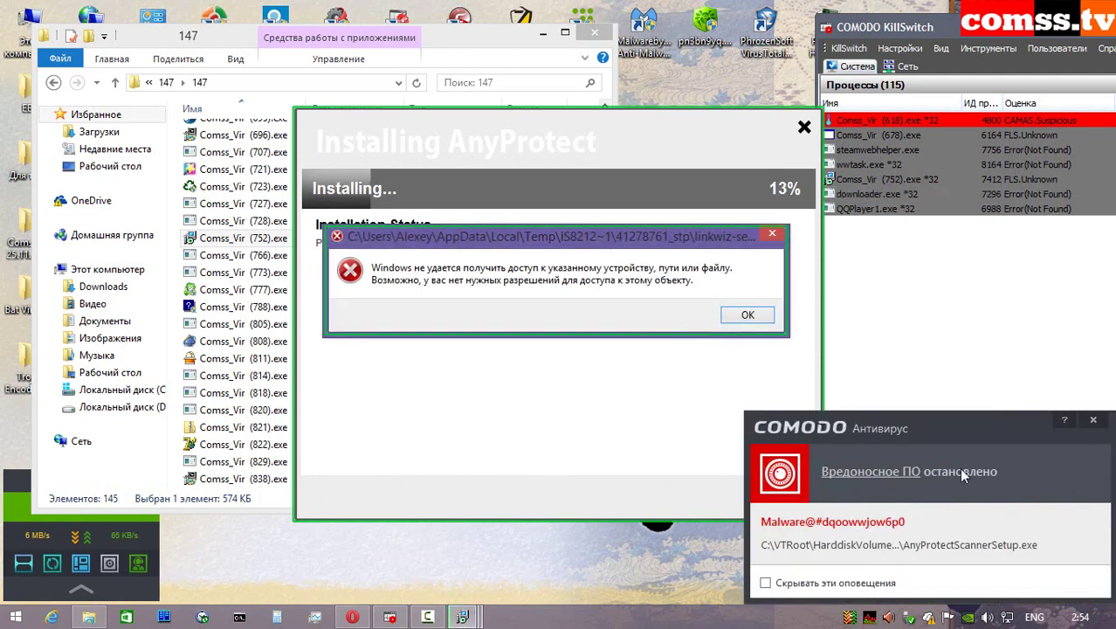
- Close the antivirus alerts and dismiss the access and execution error dialogs of the AnyProtect installer
click(1094, 422)
click(1094, 422)
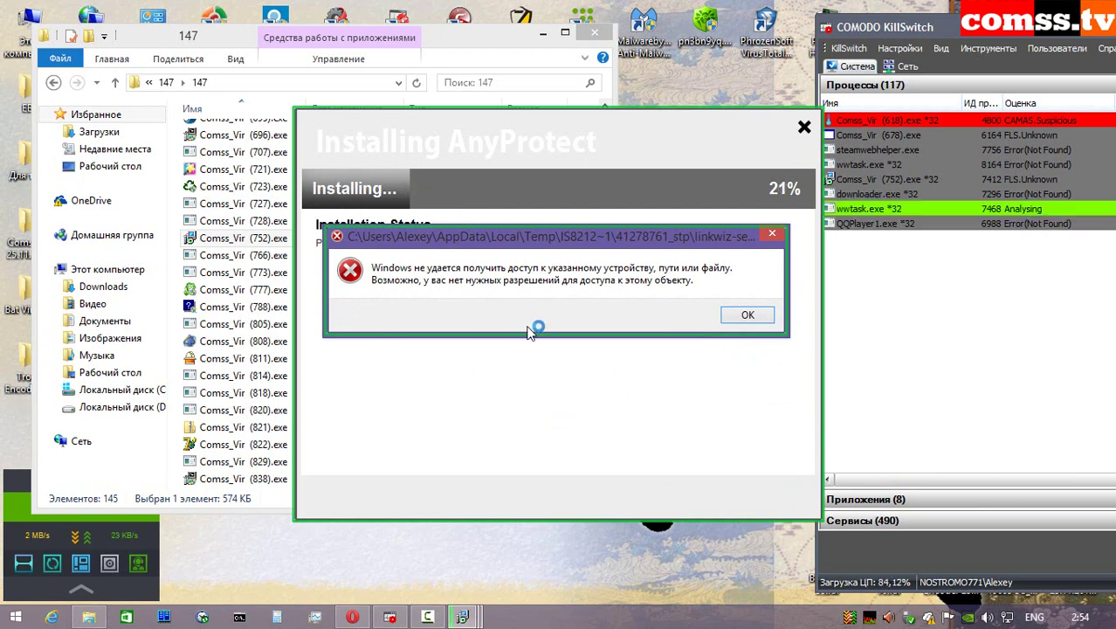
click(749, 315)
click(748, 315)
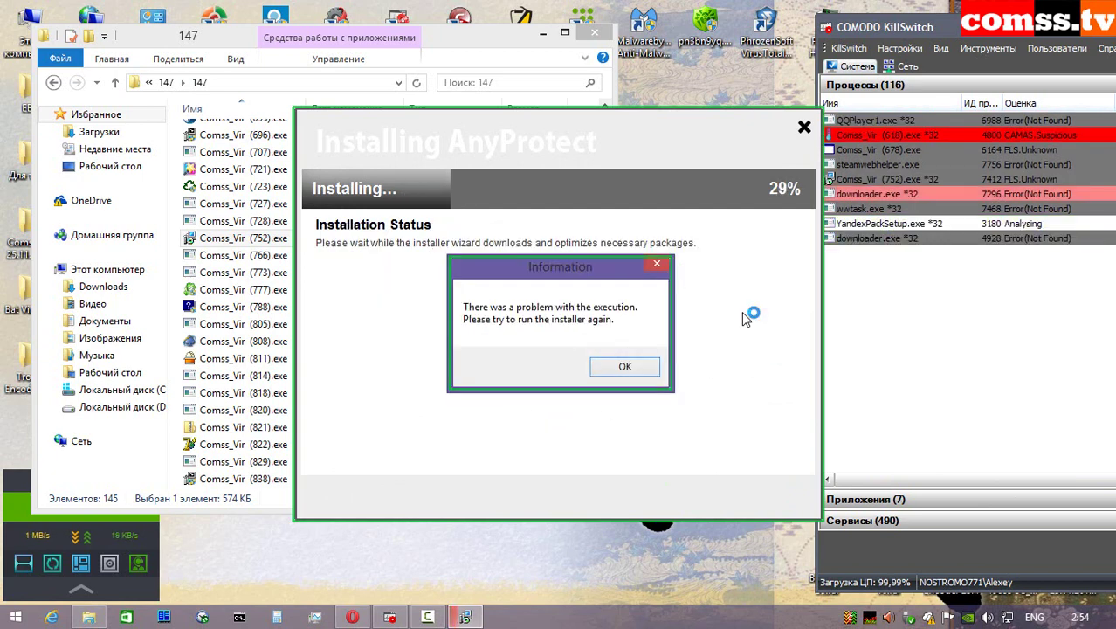
click(626, 366)
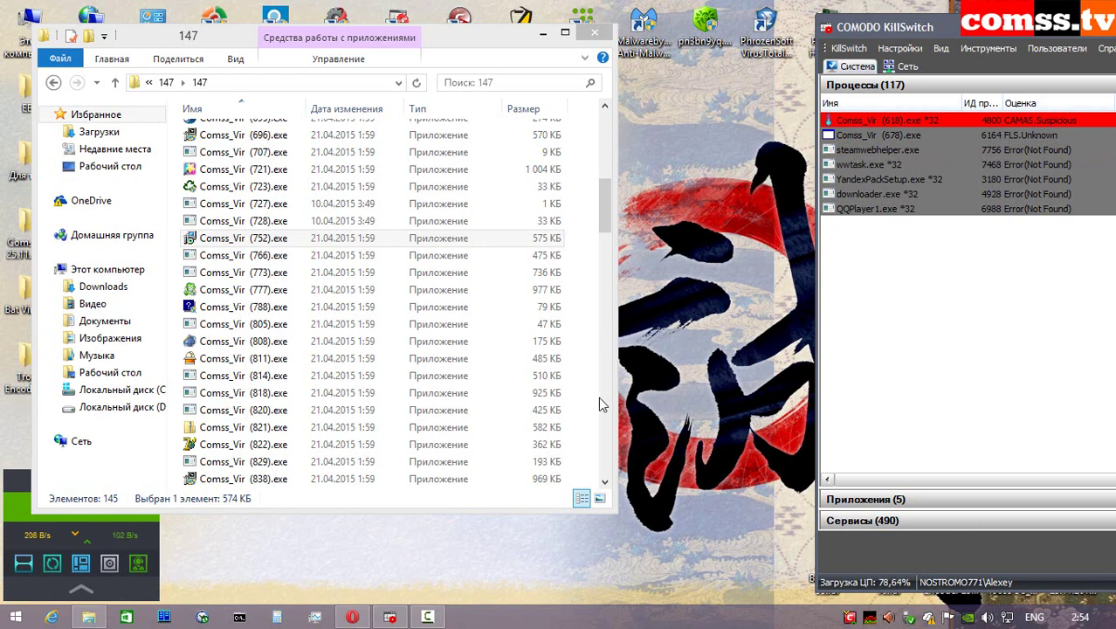
- Try to run Comss_Vir (766).exe as administrator with isolated launch and close the incompatible-application message
right_click(283, 253)
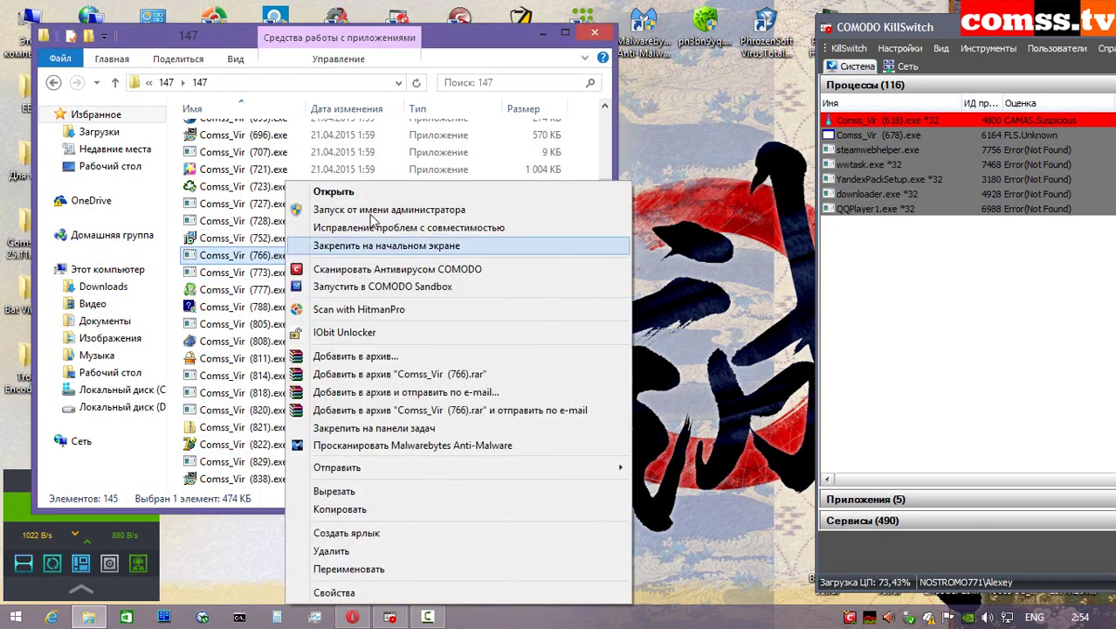
click(372, 211)
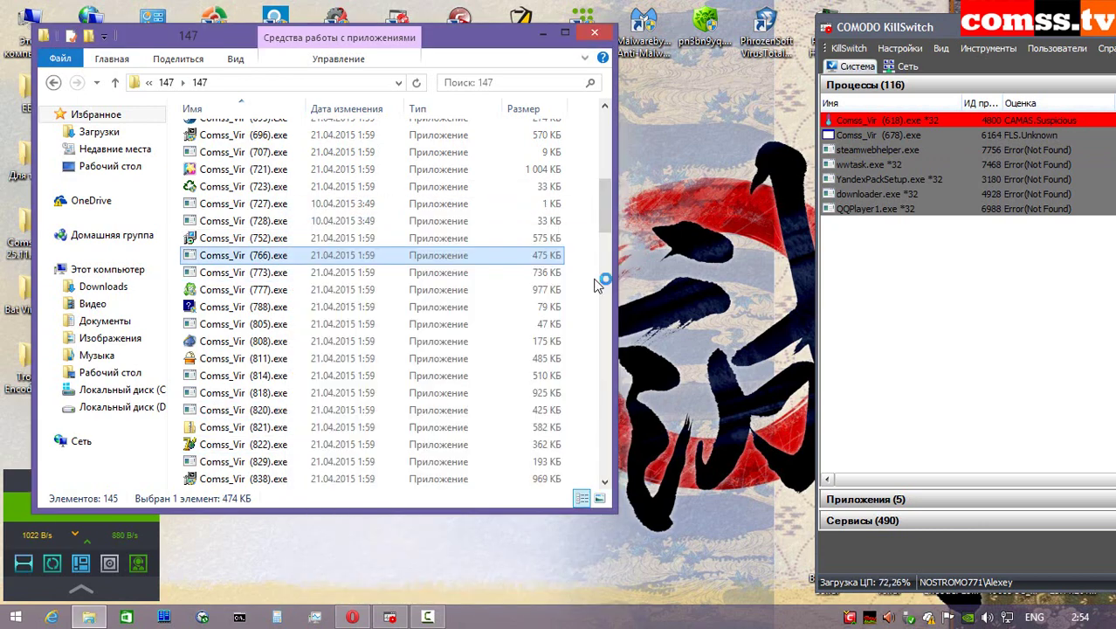
click(874, 397)
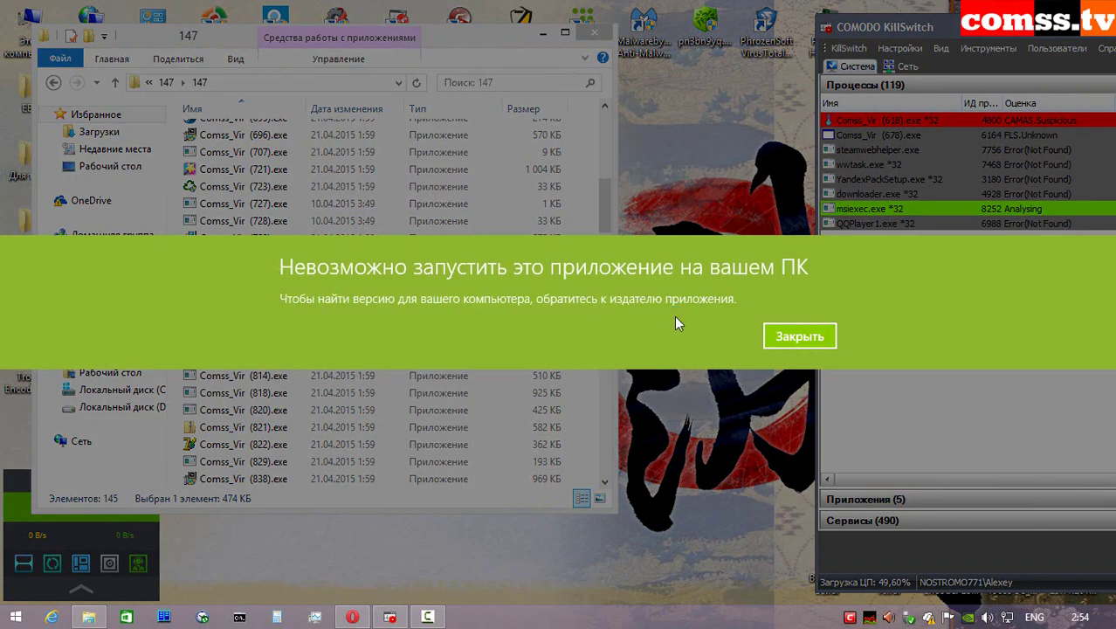
click(815, 336)
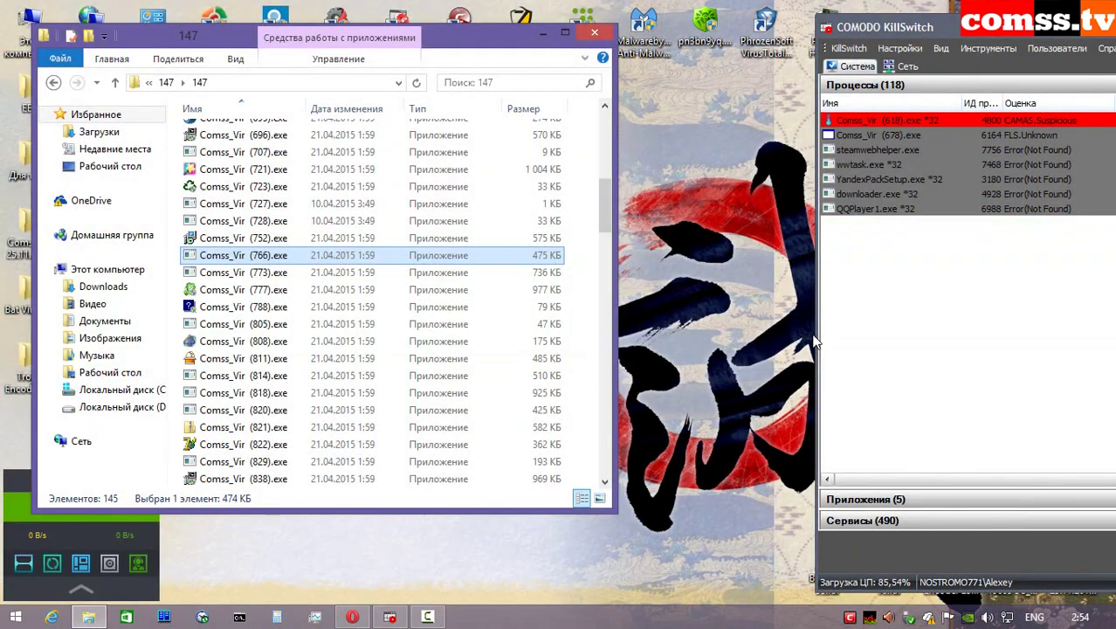
- Try to run Comss_Vir (773).exe as administrator with isolated launch and close the incompatible-application message
double_click(352, 275)
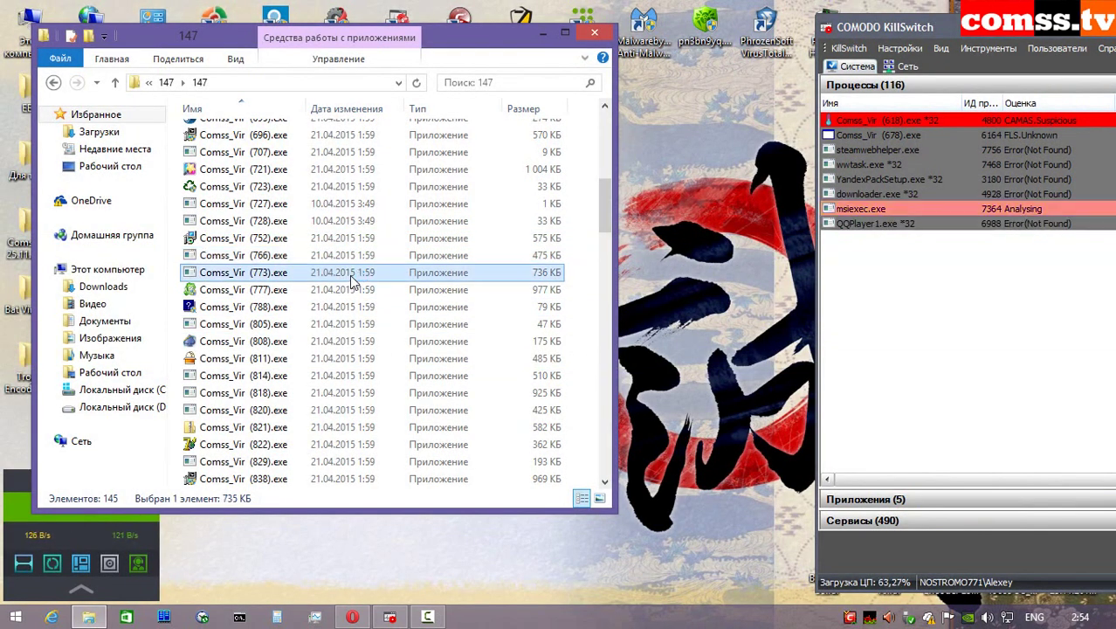
right_click(351, 278)
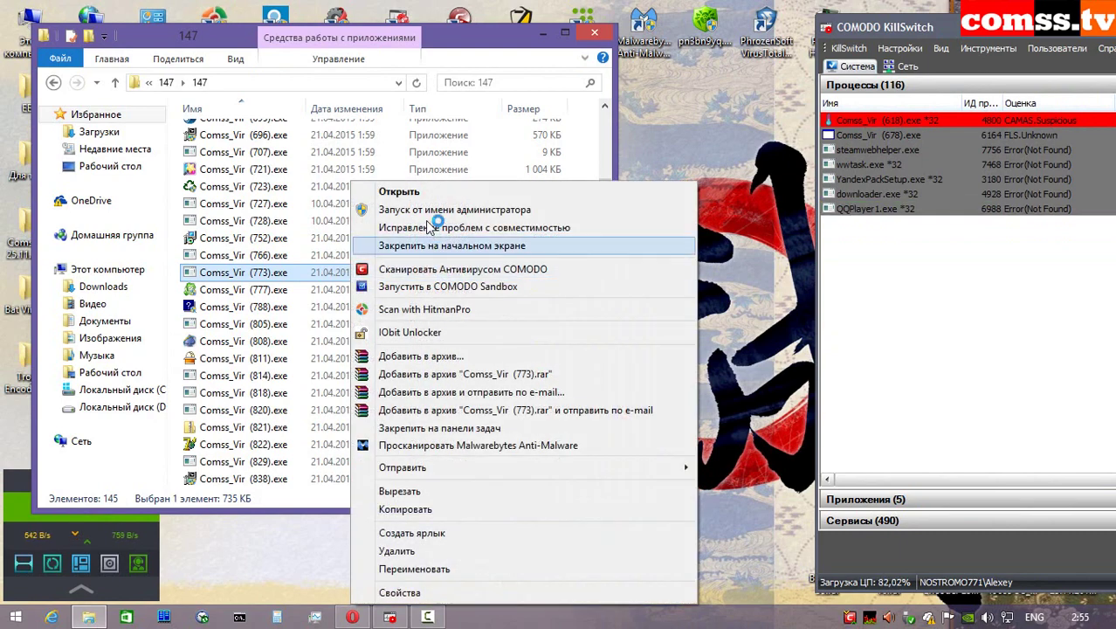
click(428, 210)
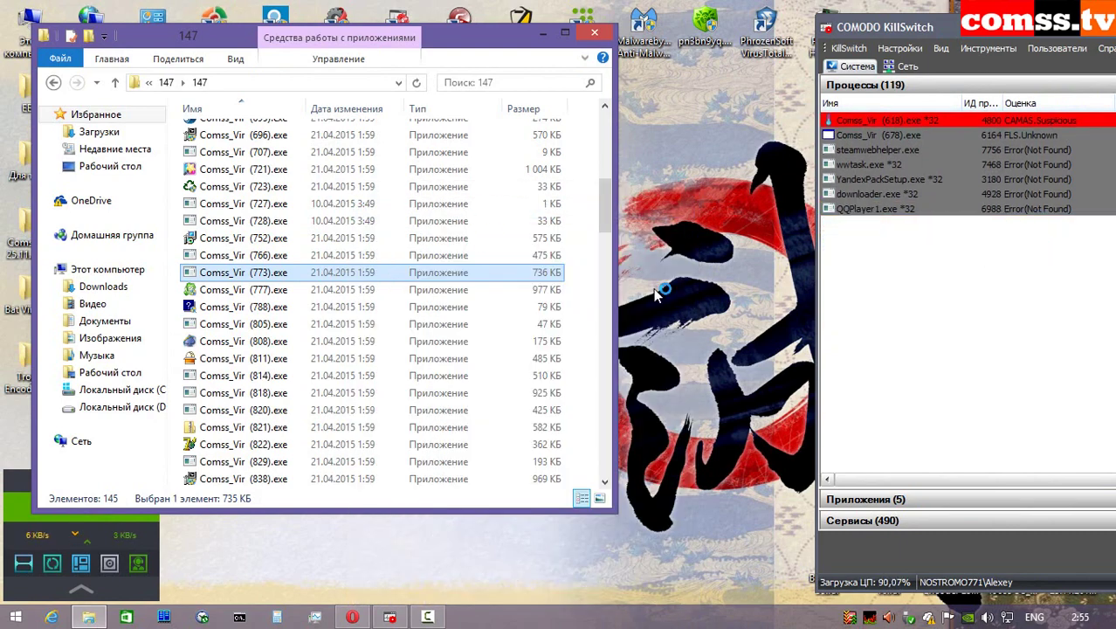
click(871, 418)
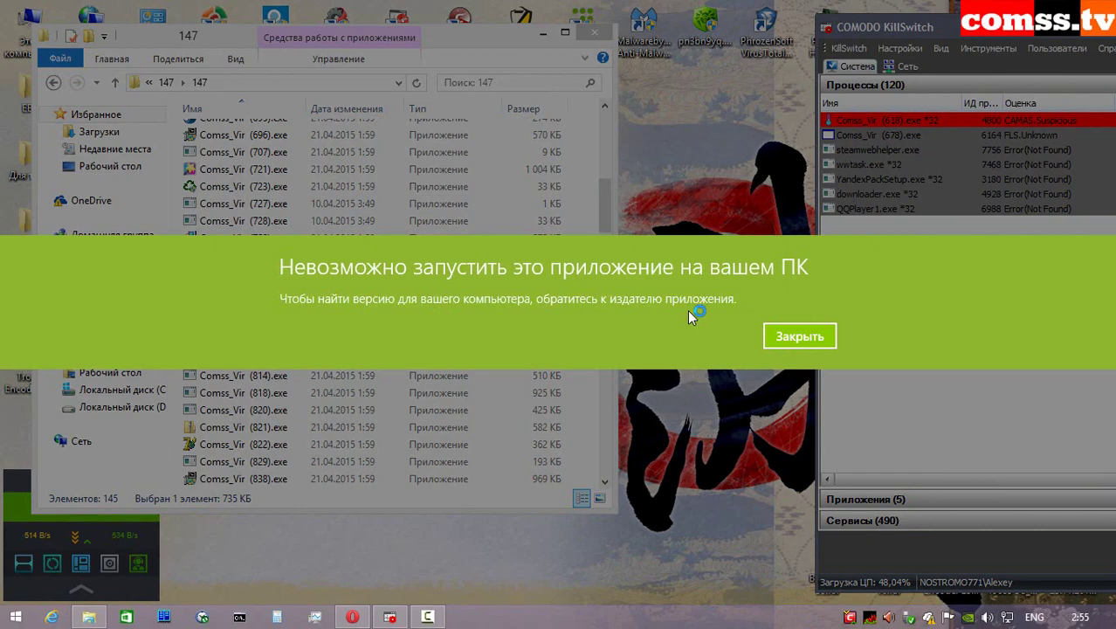
click(800, 335)
- Run Comss_Vir (777).exe as administrator and choose isolated launch for it
click(279, 290)
right_click(282, 292)
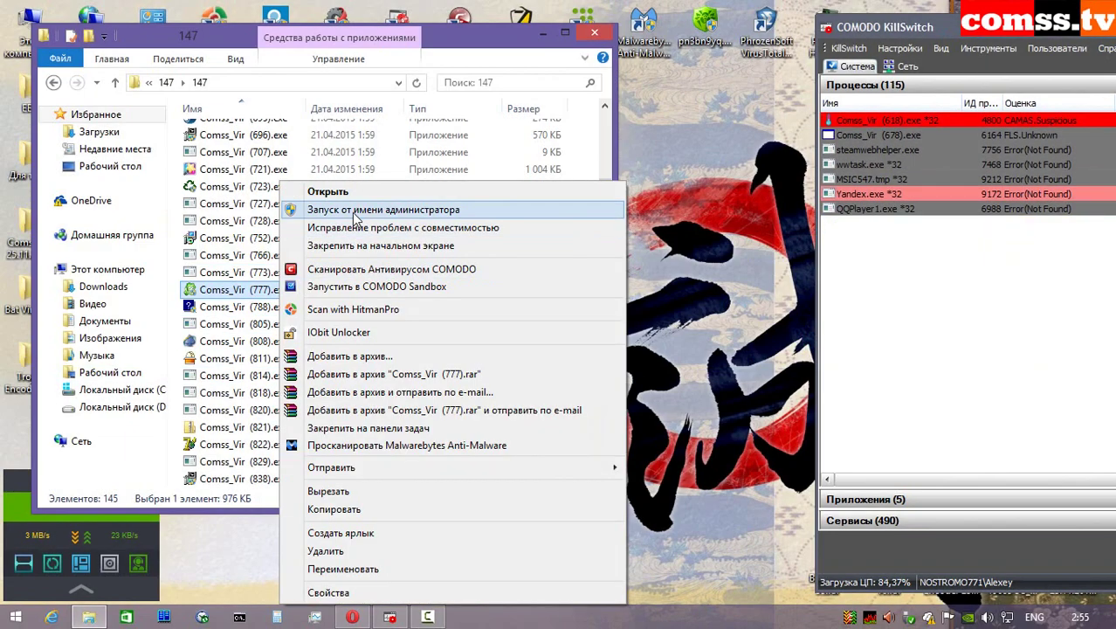
click(354, 202)
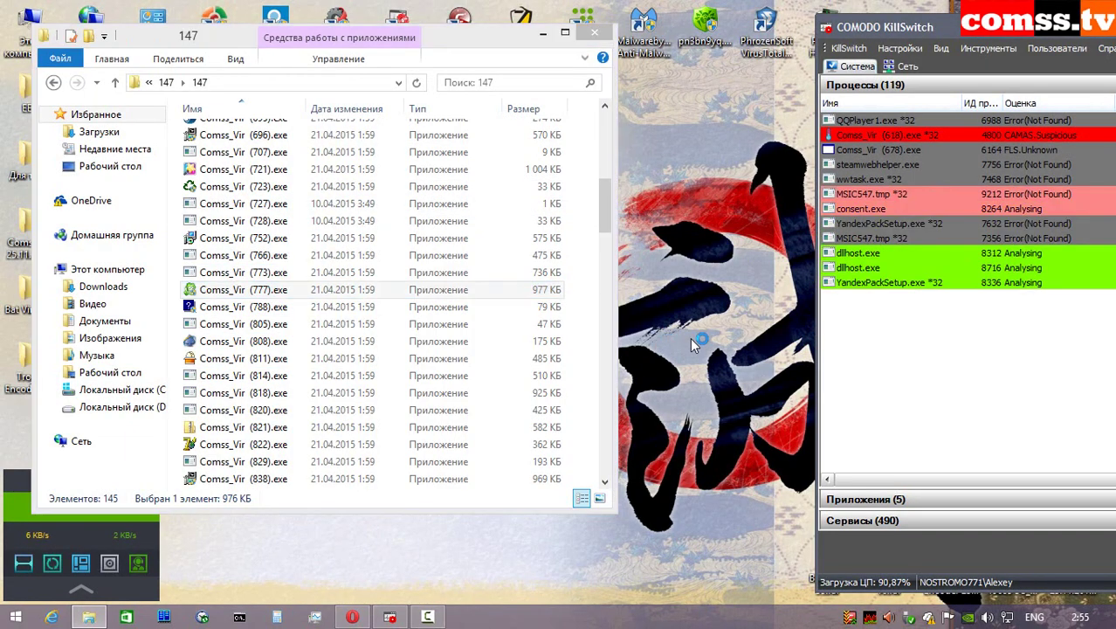
click(885, 418)
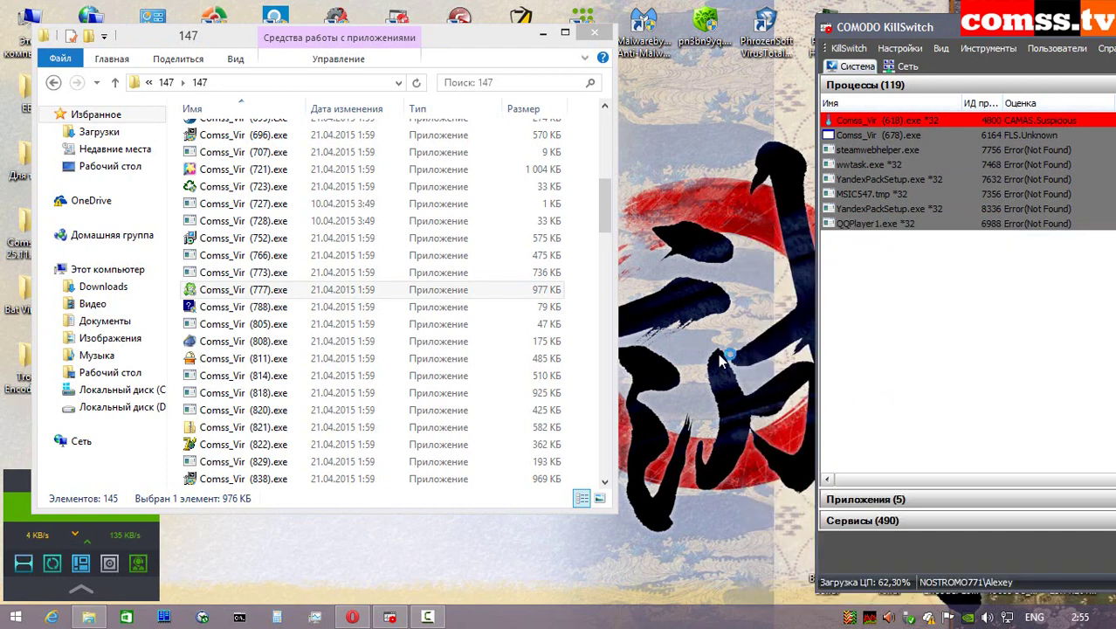
click(672, 366)
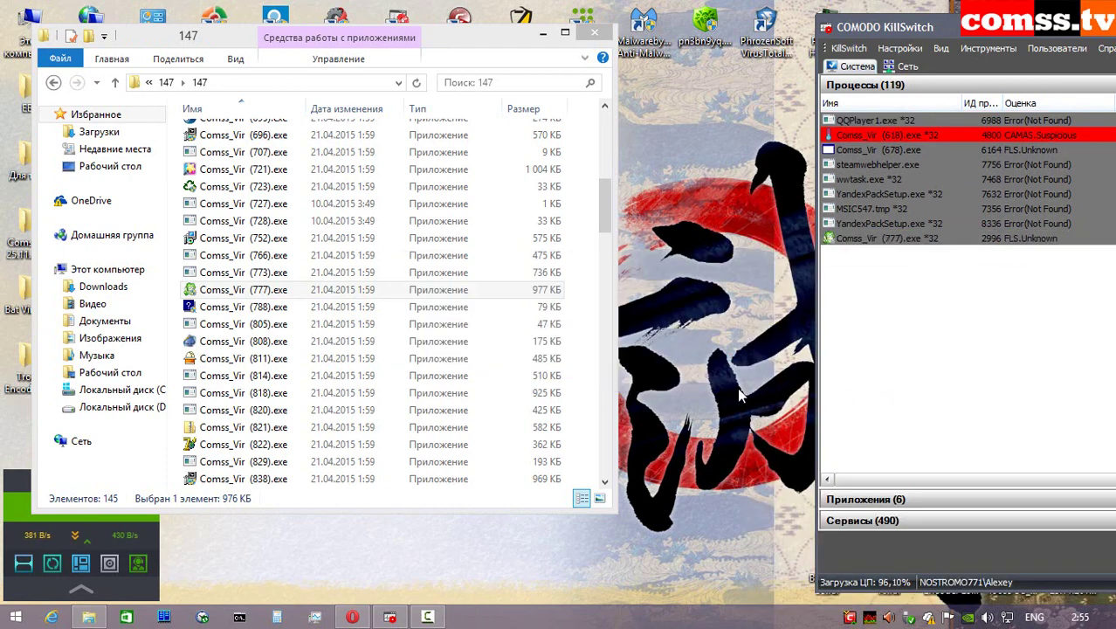
- Run Comss_Vir (788).exe as administrator, closing the cloud scanner alert and choosing isolated launch for it
right_click(289, 306)
click(393, 209)
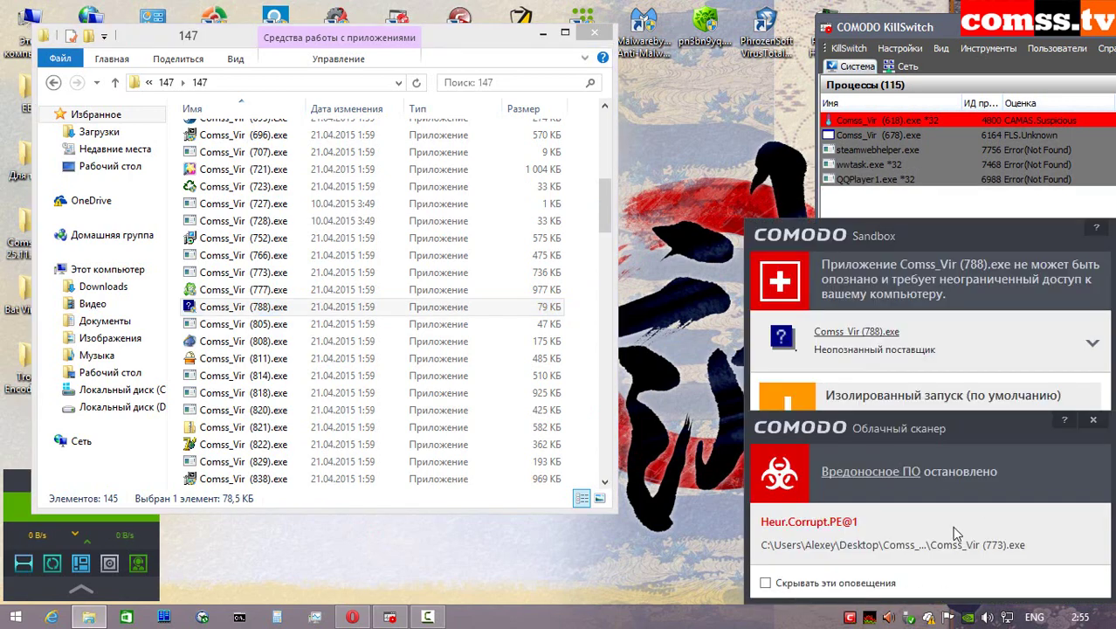
click(1092, 422)
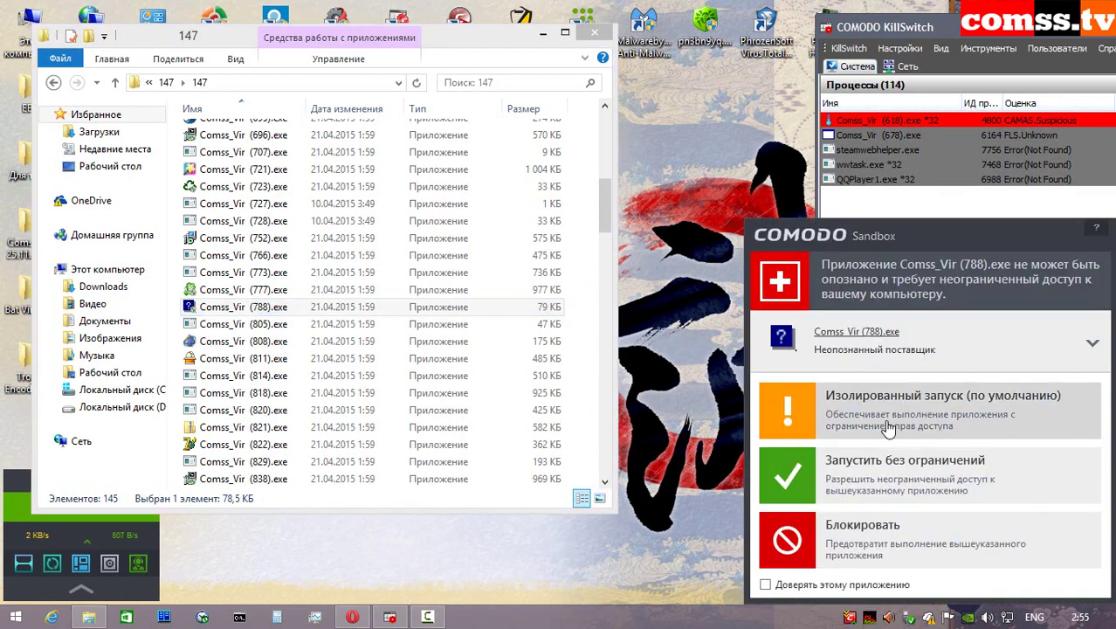
click(861, 405)
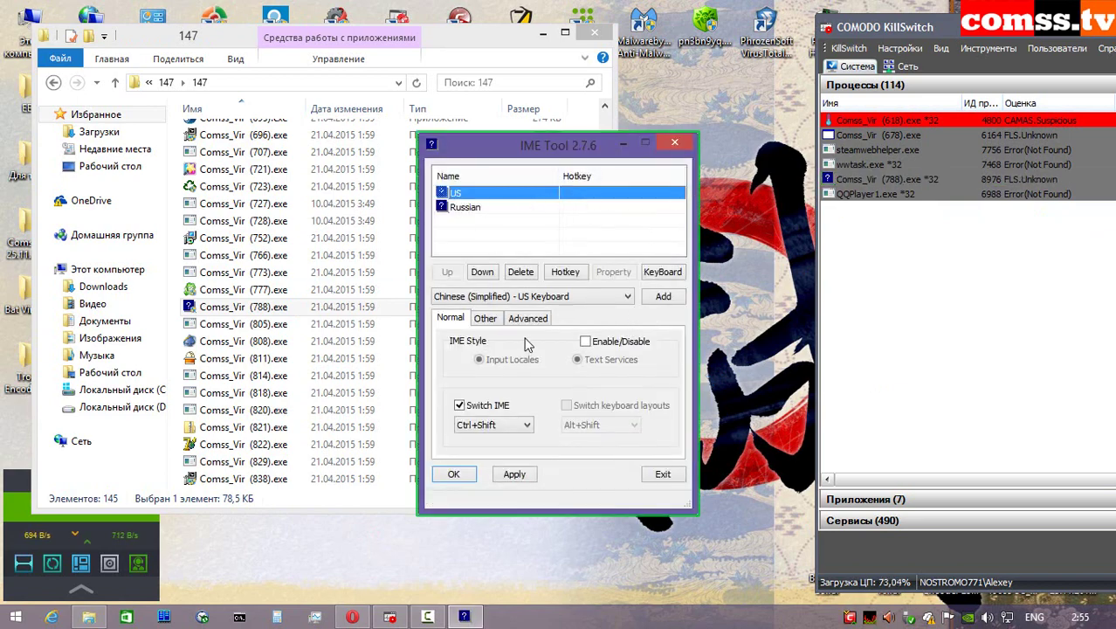
- Look through the Other, Advanced and Normal settings of IME Tool 2.7.6 and exit the tool
click(492, 320)
click(531, 318)
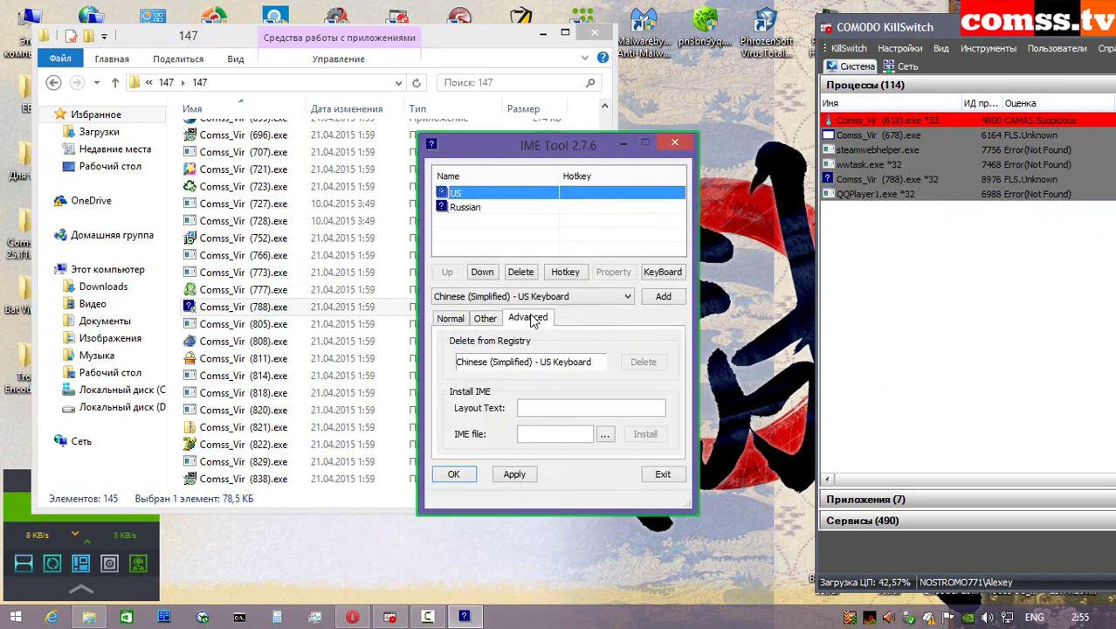
click(452, 319)
click(676, 479)
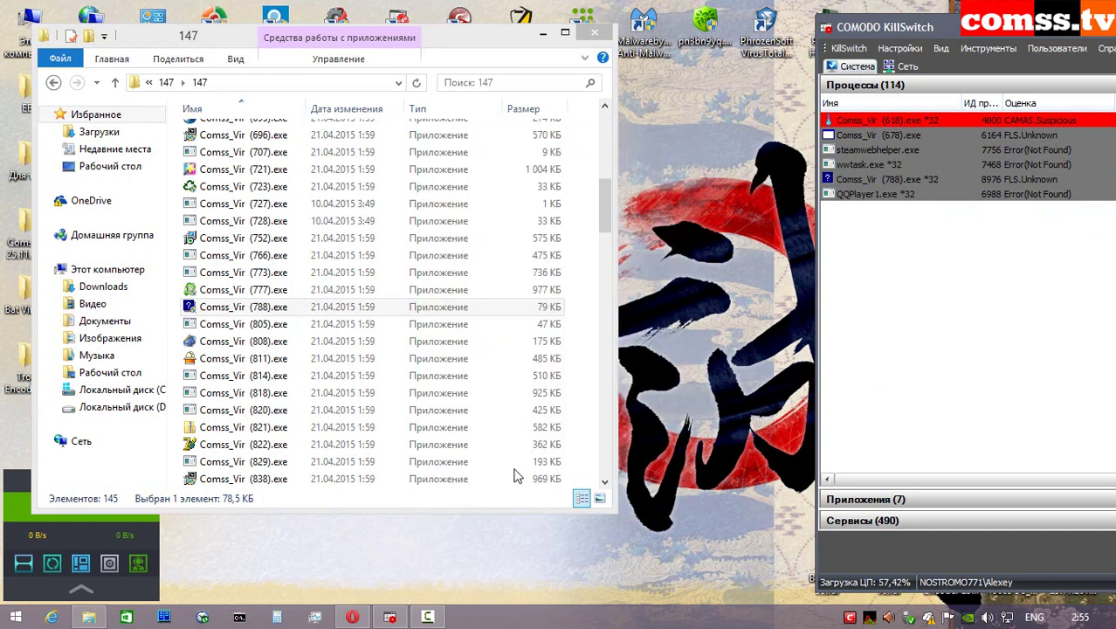
- Run Comss_Vir (805).exe and Comss_Vir (808).exe as administrator and dismiss the missing UNIANSI.dll error
right_click(276, 325)
click(379, 209)
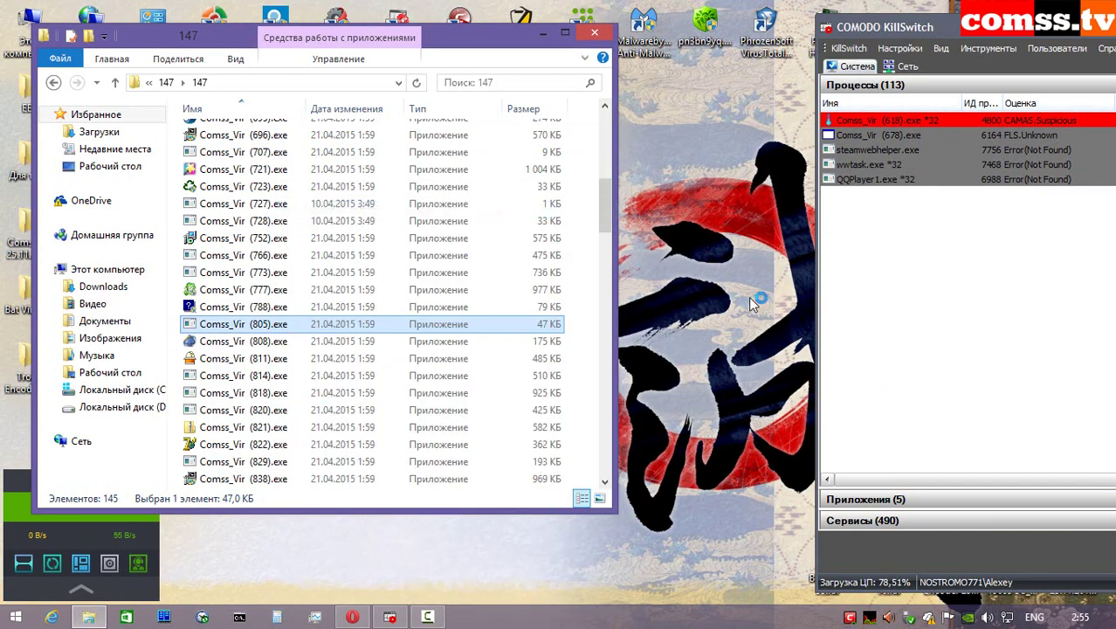
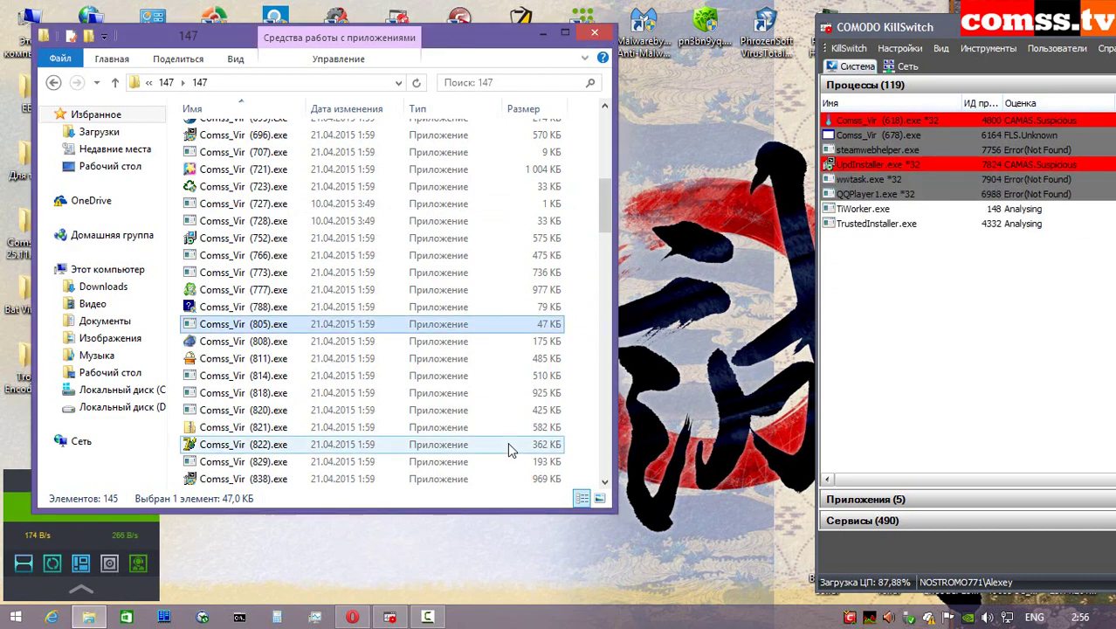
click(322, 344)
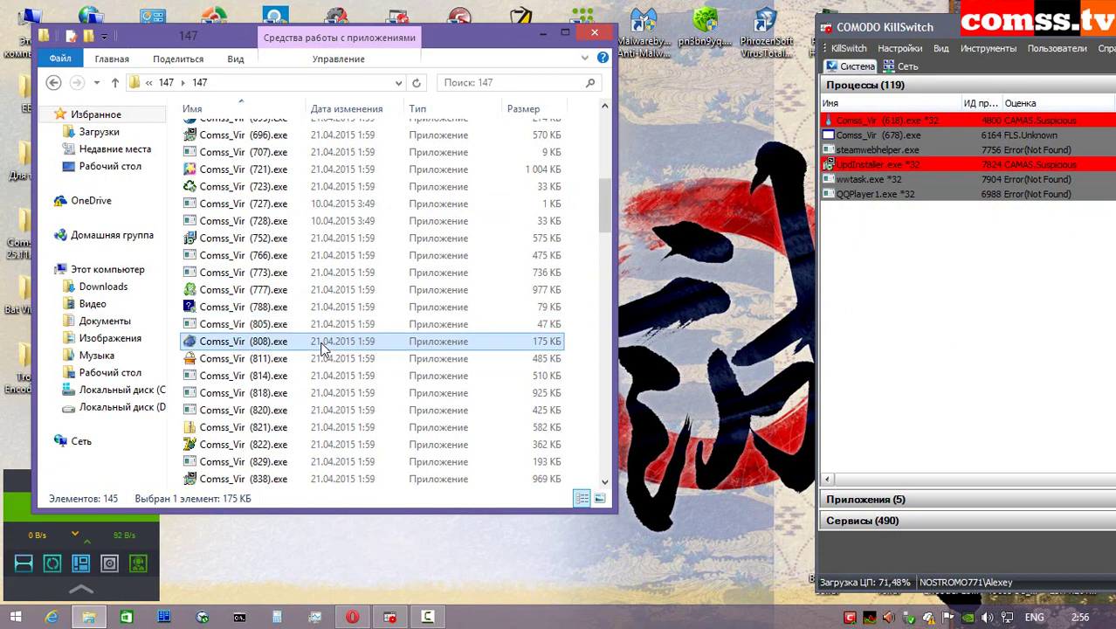
right_click(321, 345)
click(376, 210)
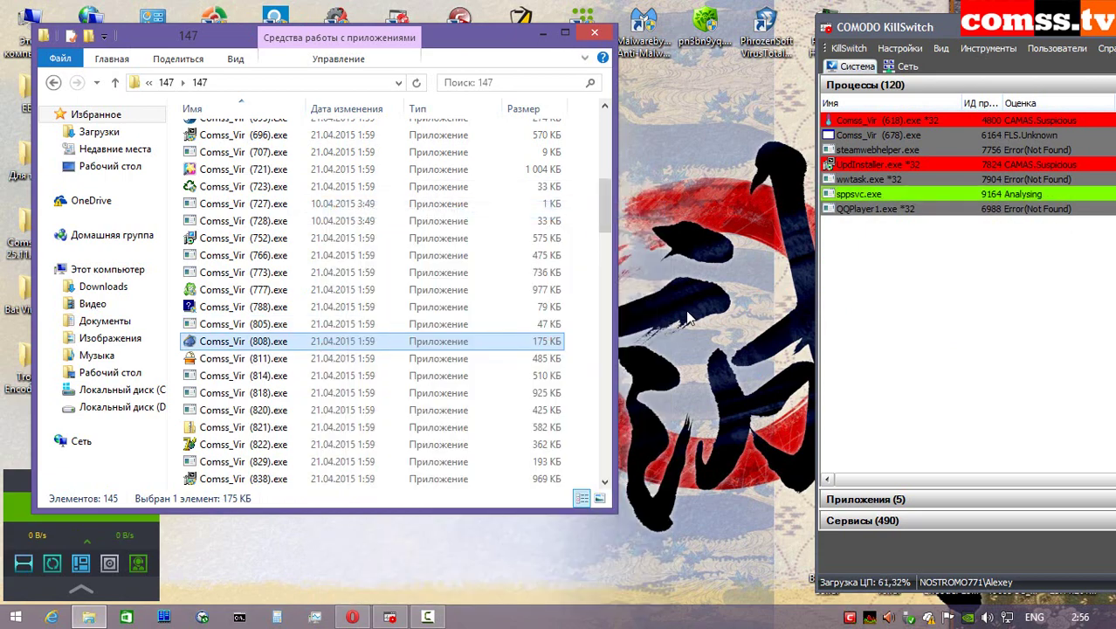
click(839, 330)
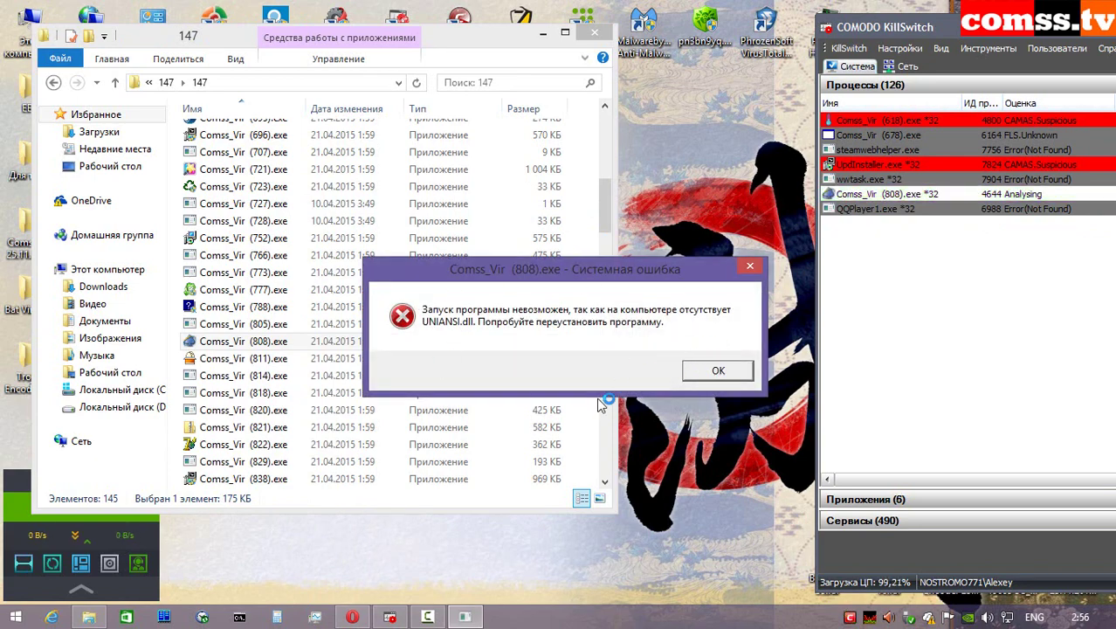
click(719, 373)
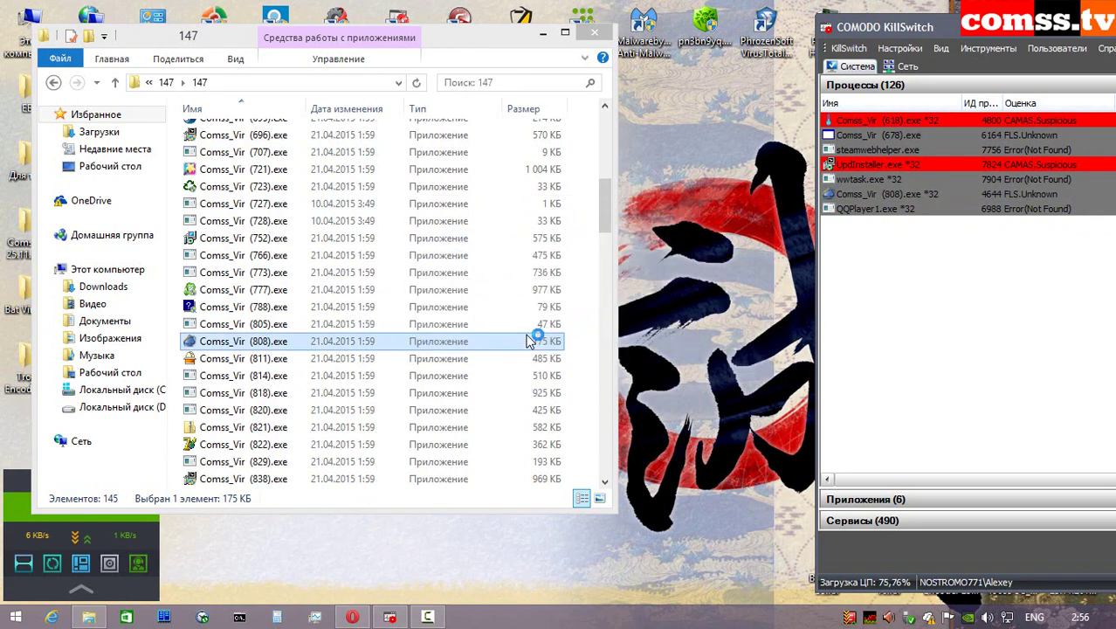
- Run Comss_Vir (811).exe as administrator with isolated launch and close the Sandbox notifications for acthand.bat and luckyact.ocx
click(278, 362)
right_click(278, 367)
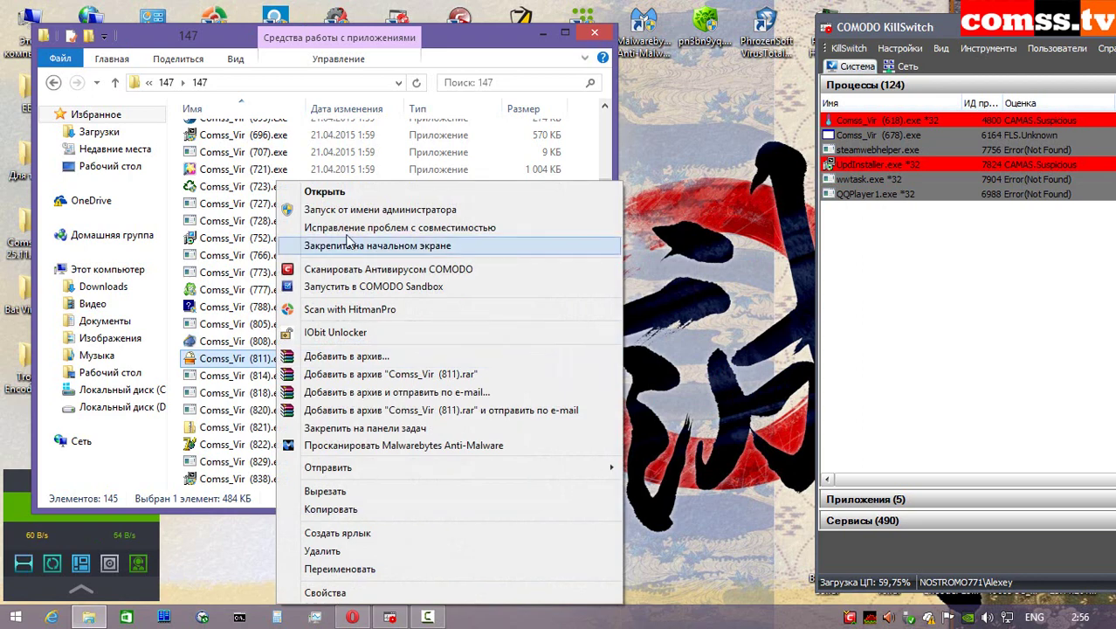
click(367, 212)
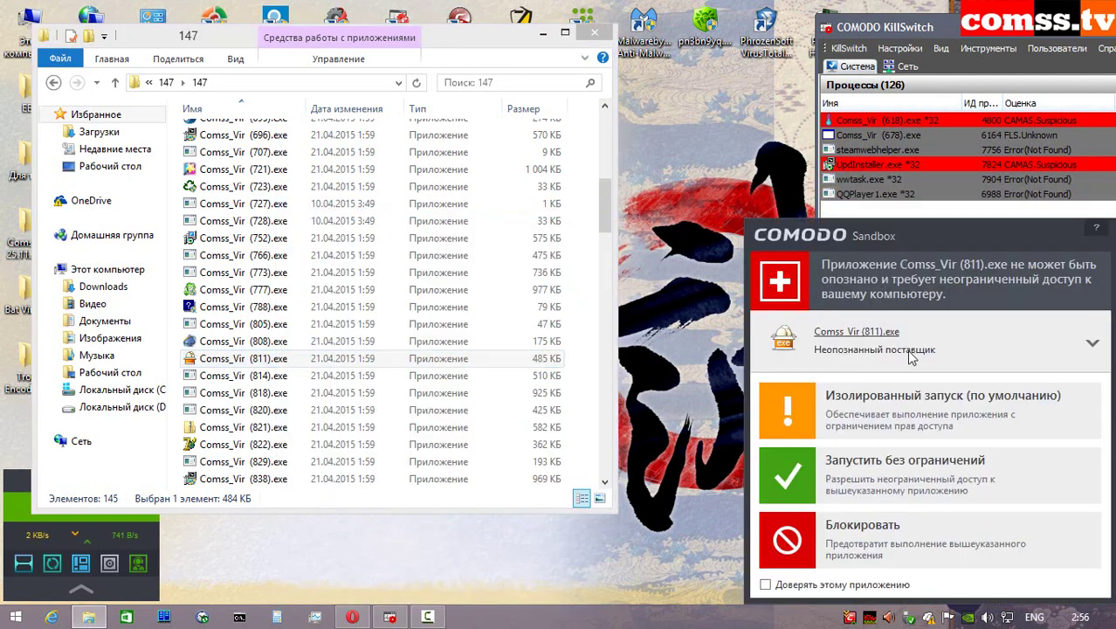
click(894, 406)
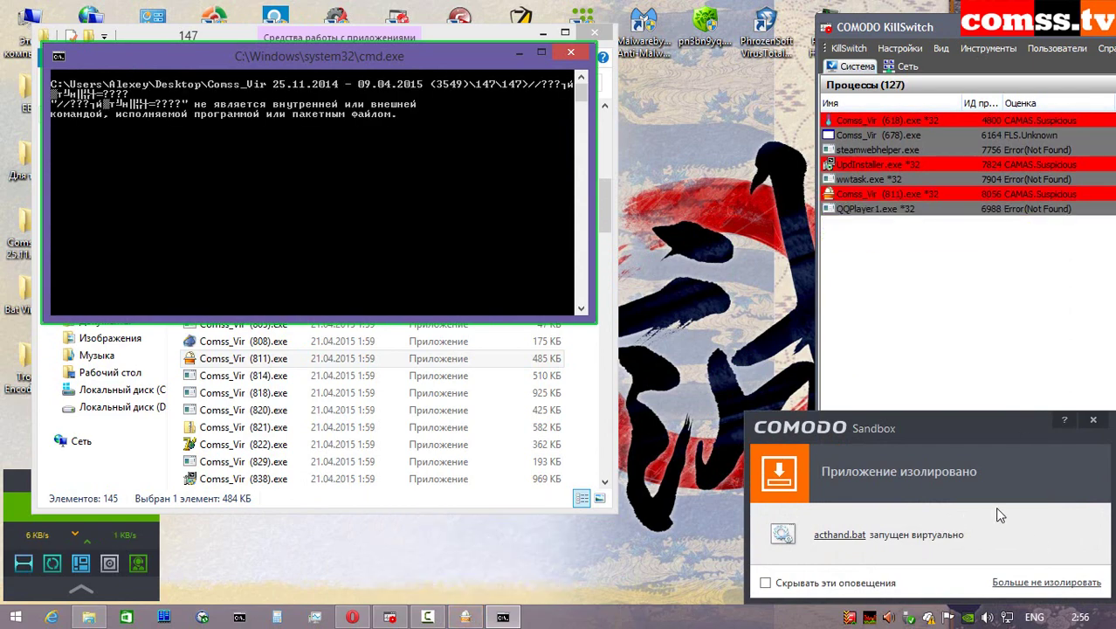
click(1092, 421)
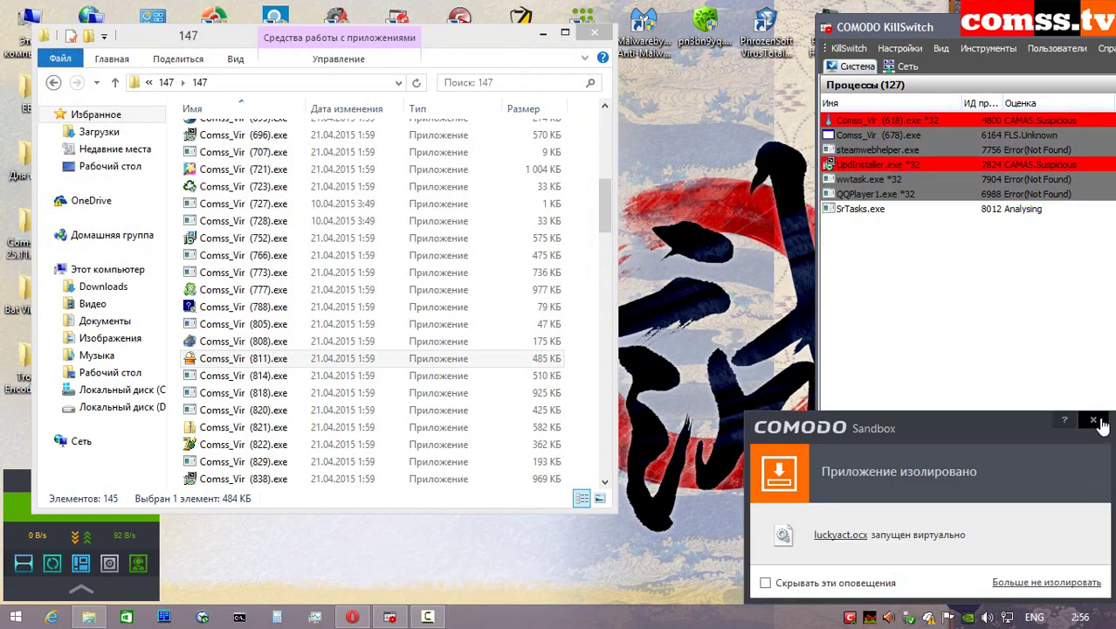
click(1093, 420)
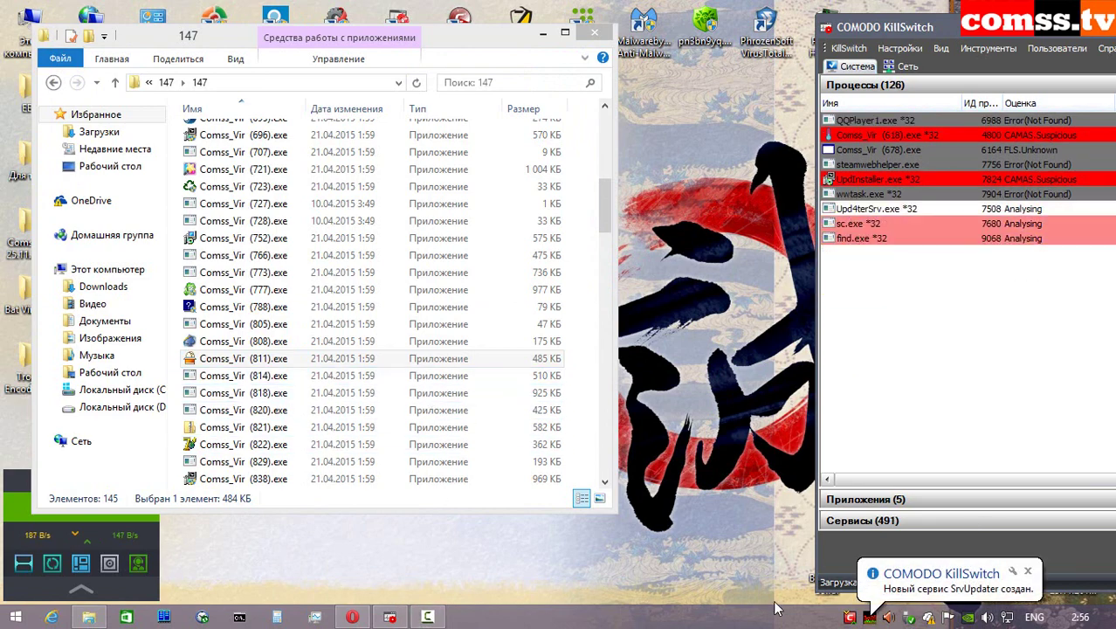
- Try to run Comss_Vir (814).exe as administrator with isolated launch and close the incompatible-application message
right_click(295, 377)
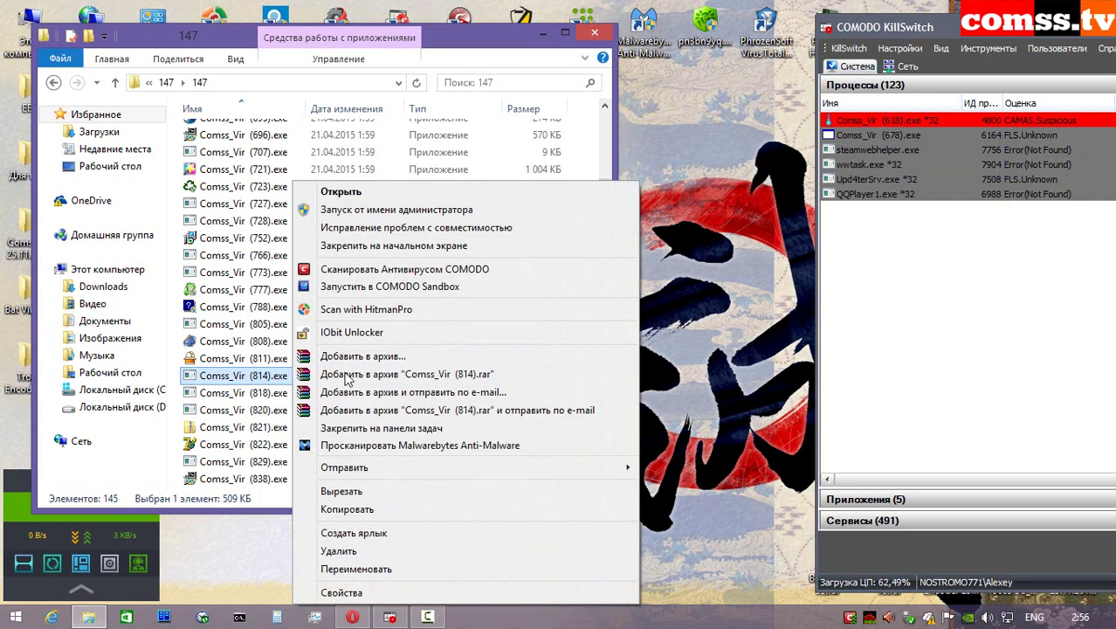
click(444, 211)
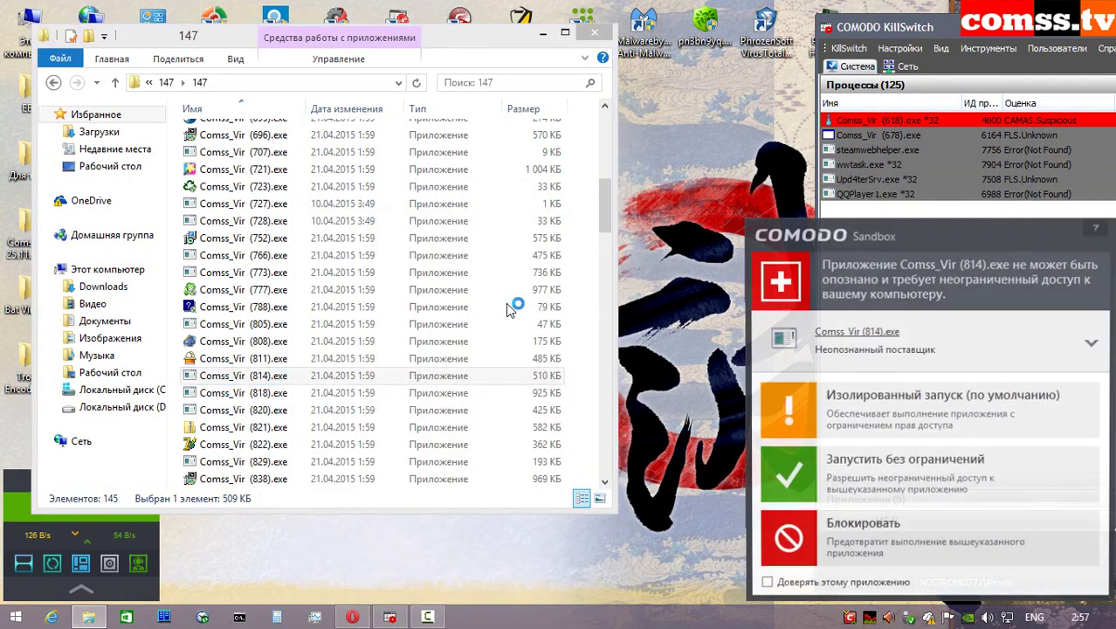
click(927, 403)
click(836, 338)
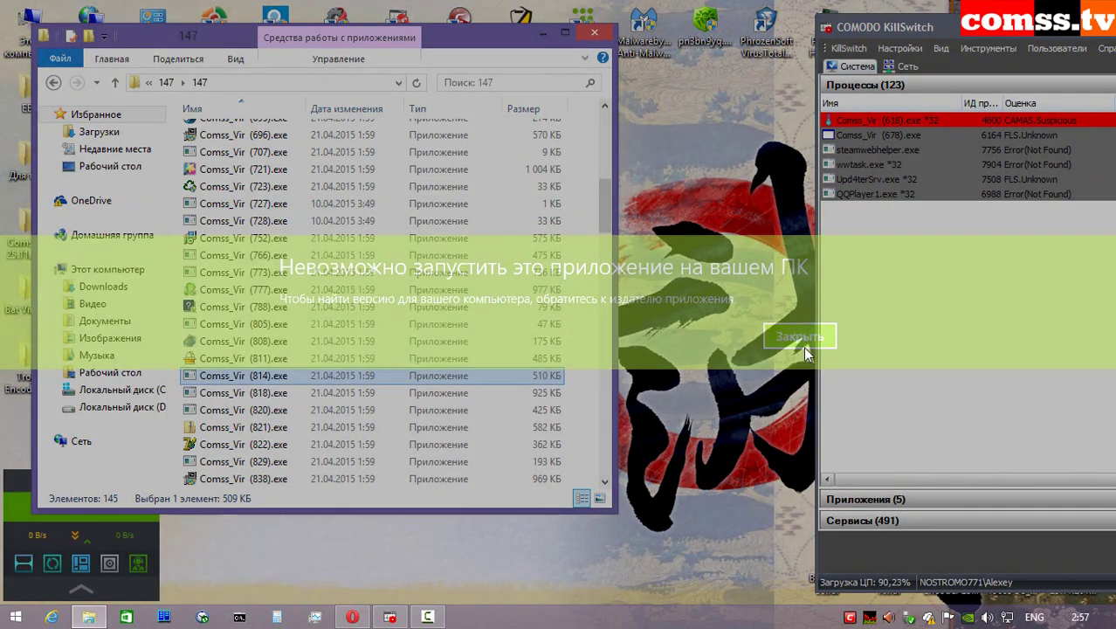
- Run Comss_Vir (818).exe as administrator and choose isolated launch for it
right_click(295, 394)
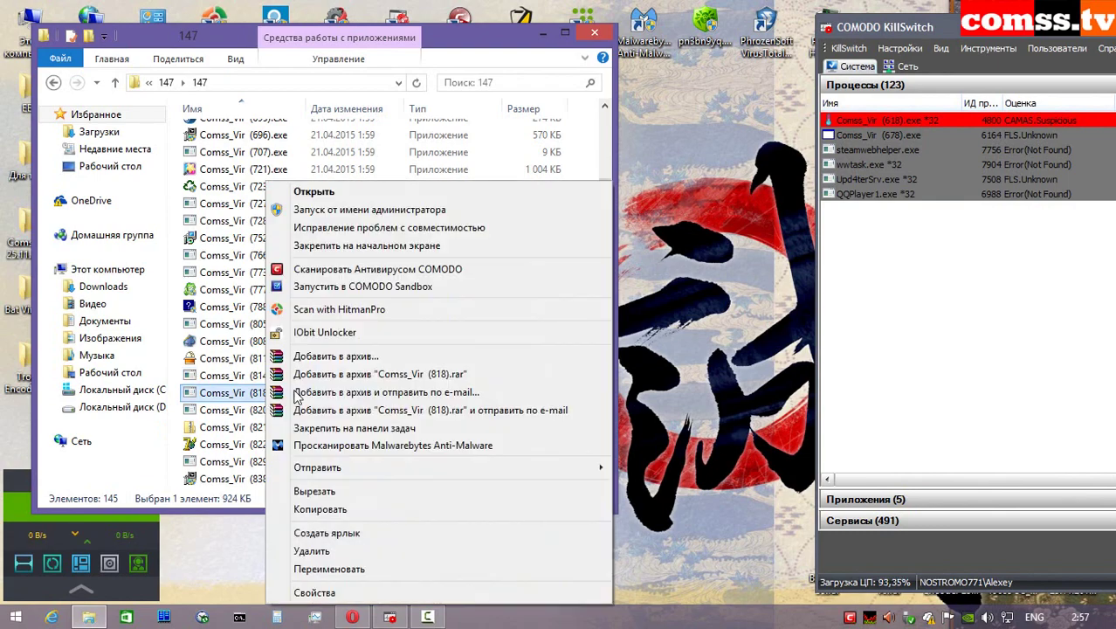
click(367, 209)
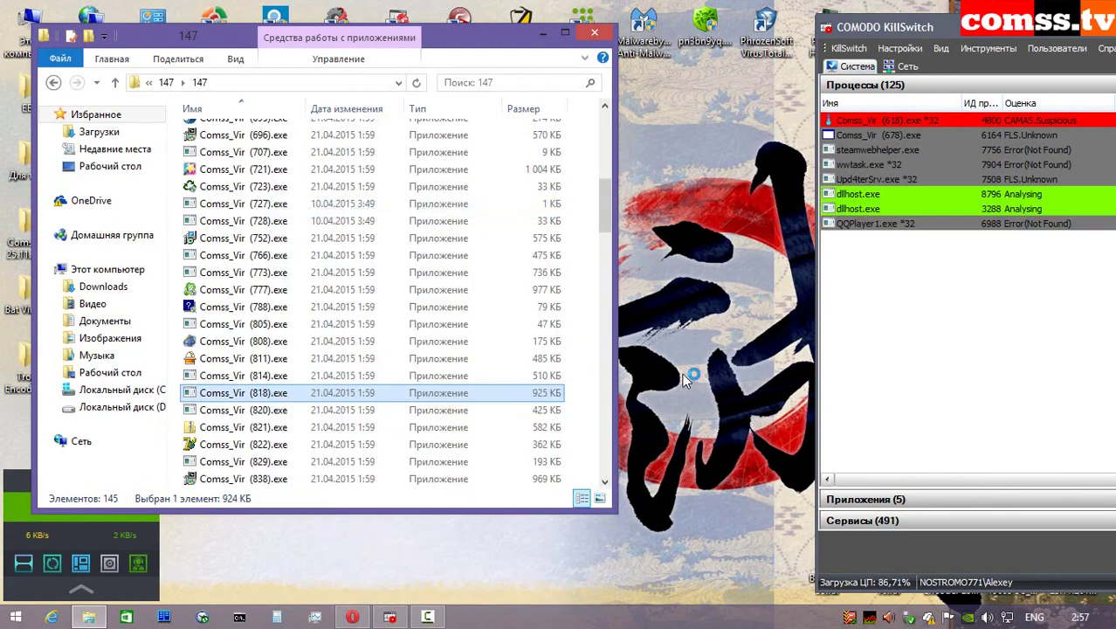
click(885, 420)
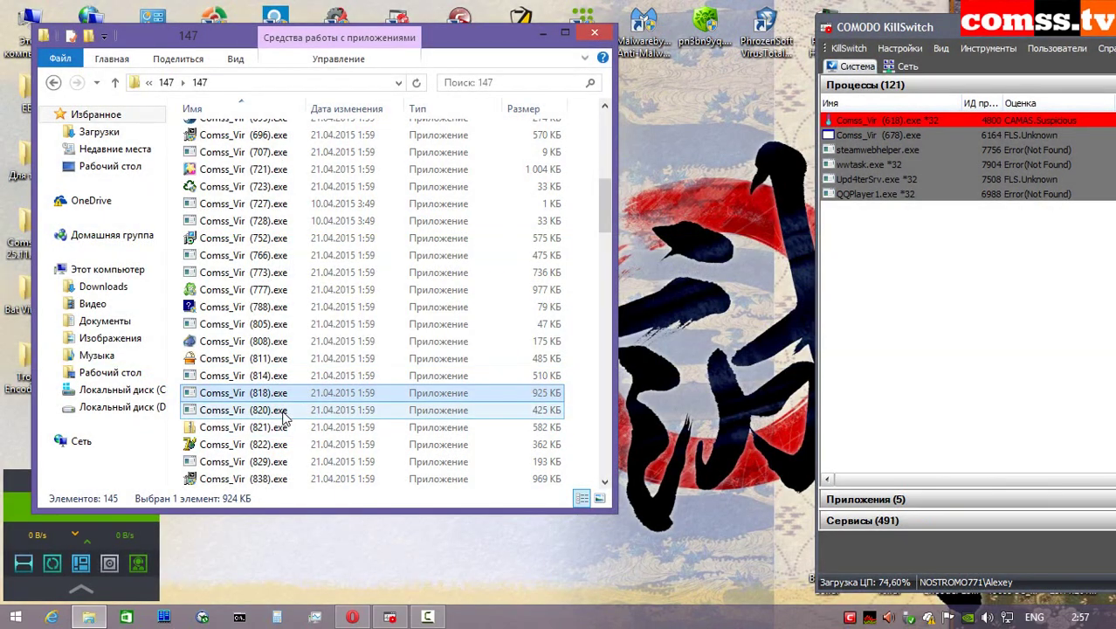
- Run Comss_Vir (820).exe as administrator and choose isolated launch for it
right_click(284, 417)
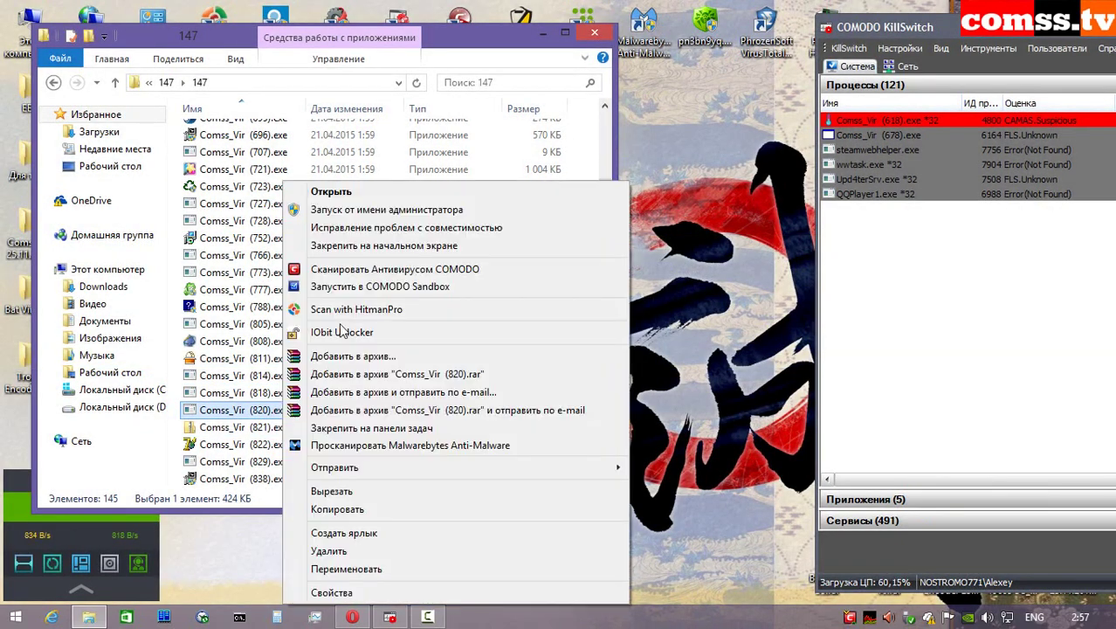
click(360, 217)
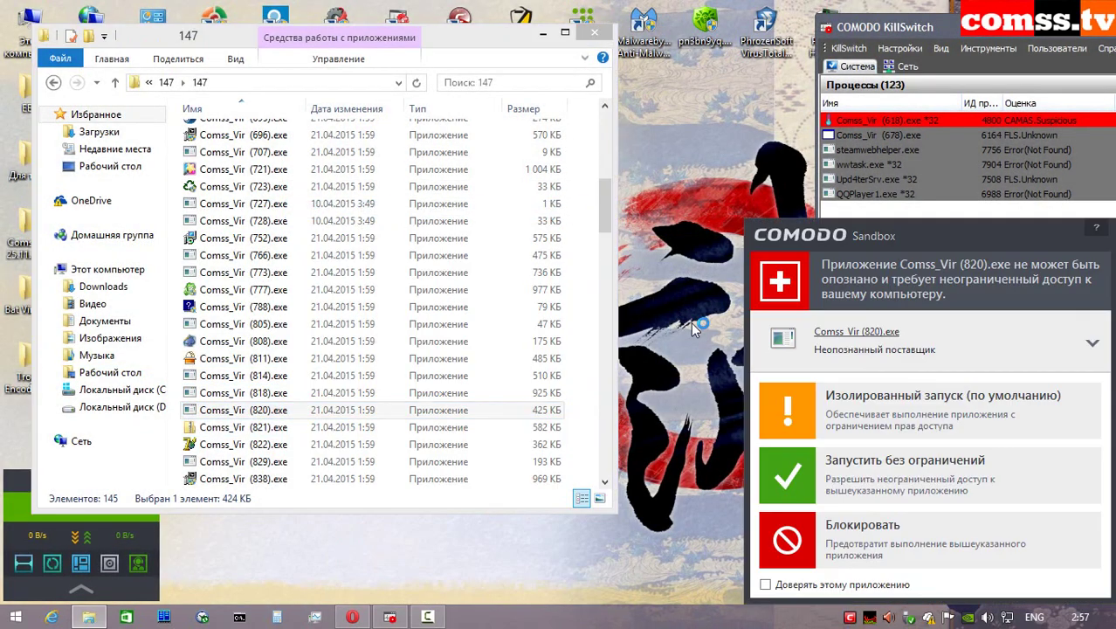
click(887, 412)
click(801, 333)
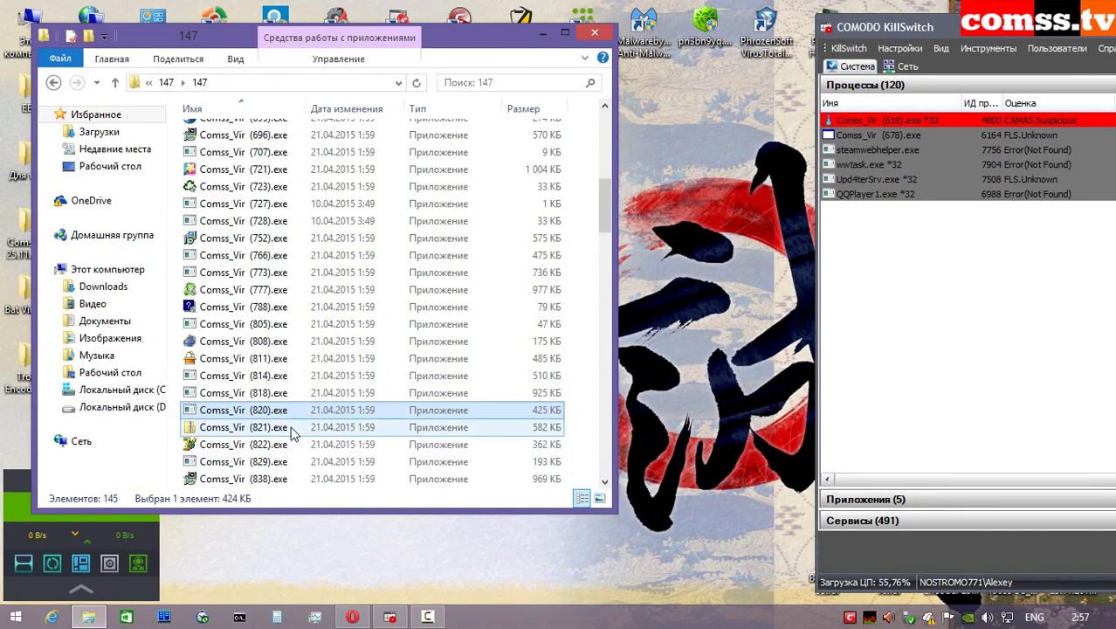
- Run Comss_Vir (821).exe as administrator with isolated launch and end its process in KillSwitch
right_click(284, 427)
click(367, 30)
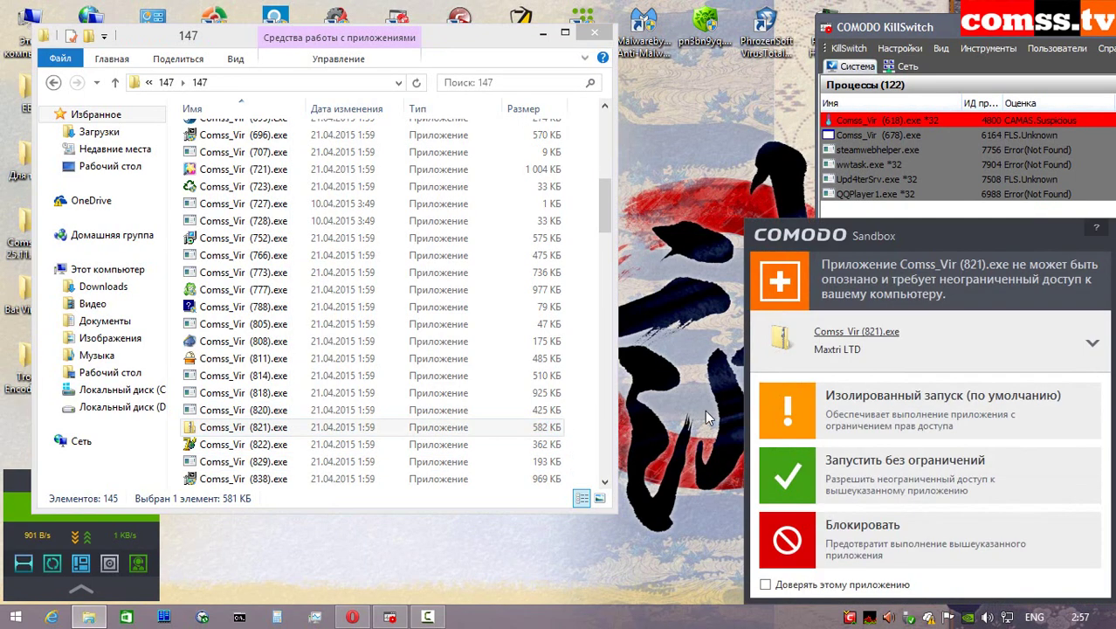
click(917, 416)
click(615, 365)
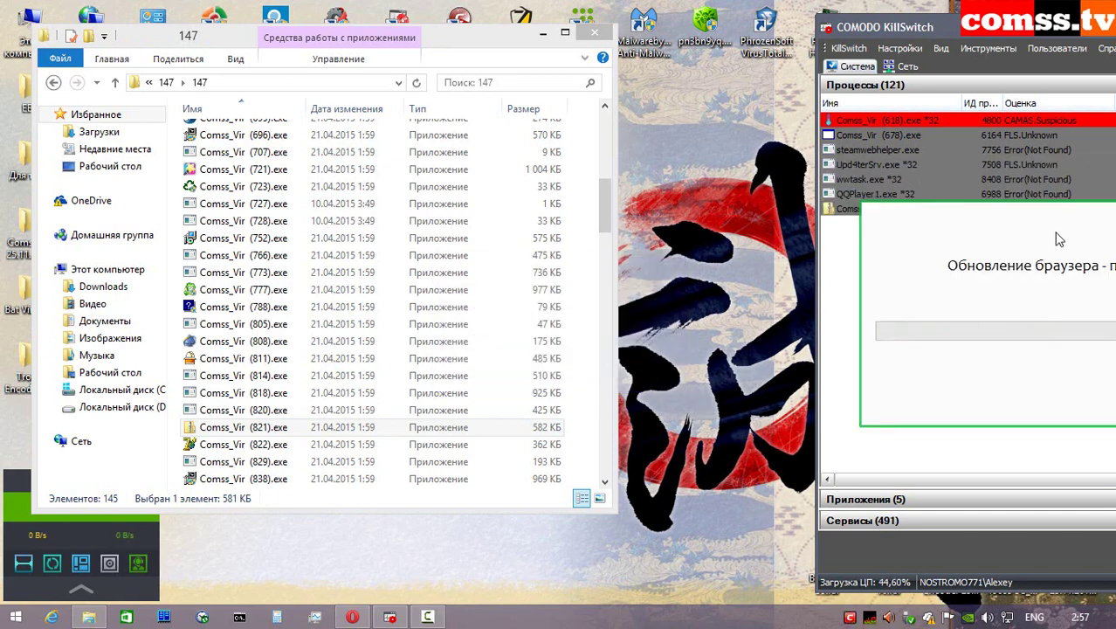
right_click(852, 214)
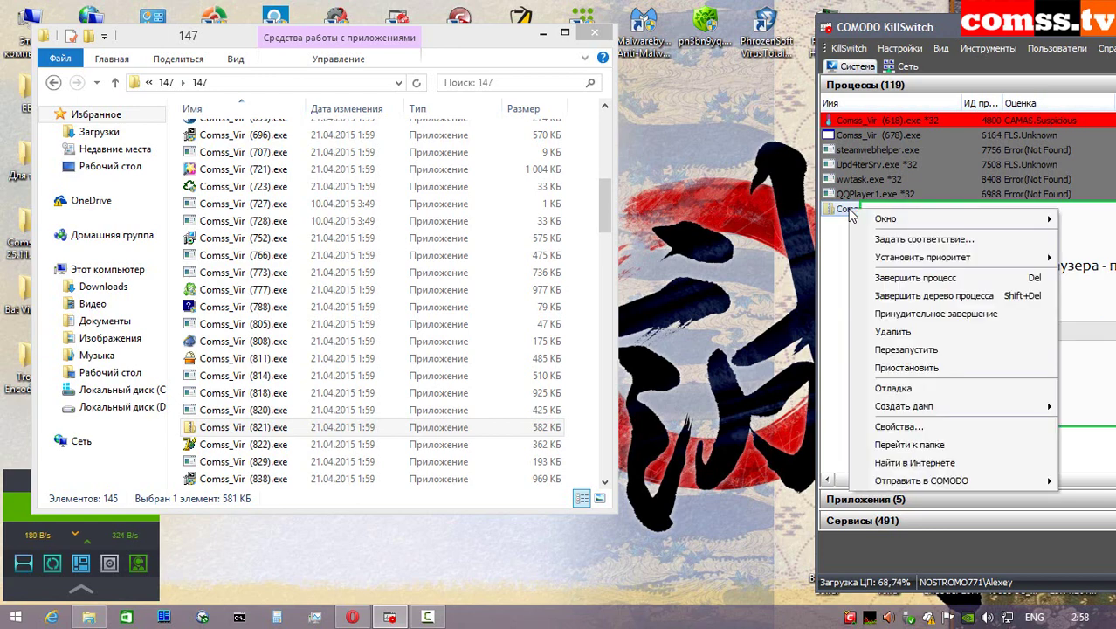
click(911, 278)
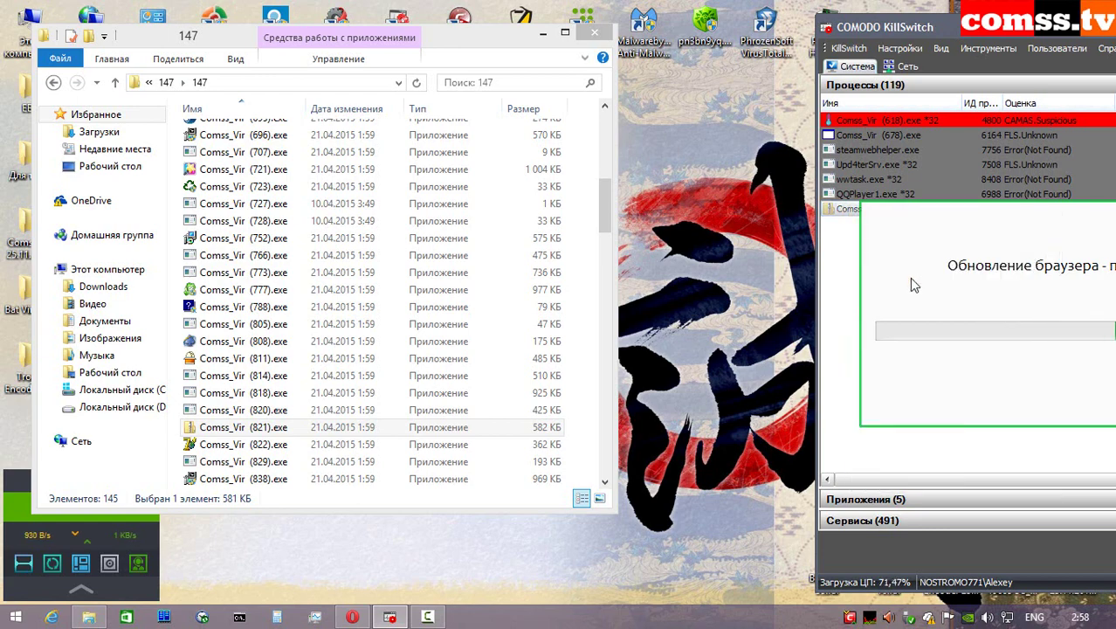
- Run Comss_Vir (822).exe as administrator
right_click(279, 445)
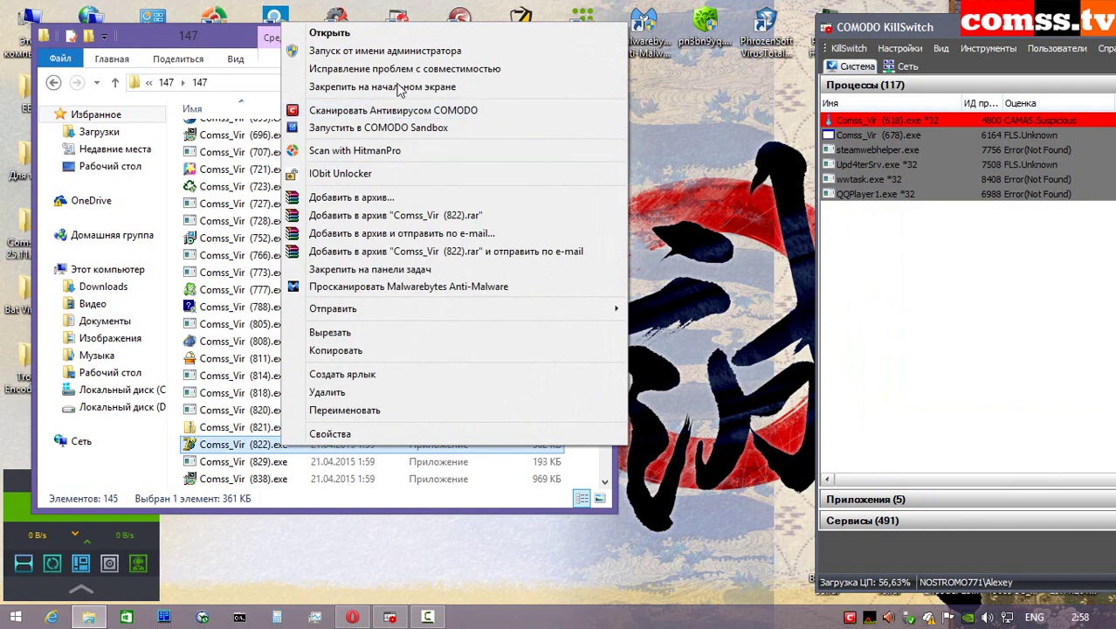
click(387, 51)
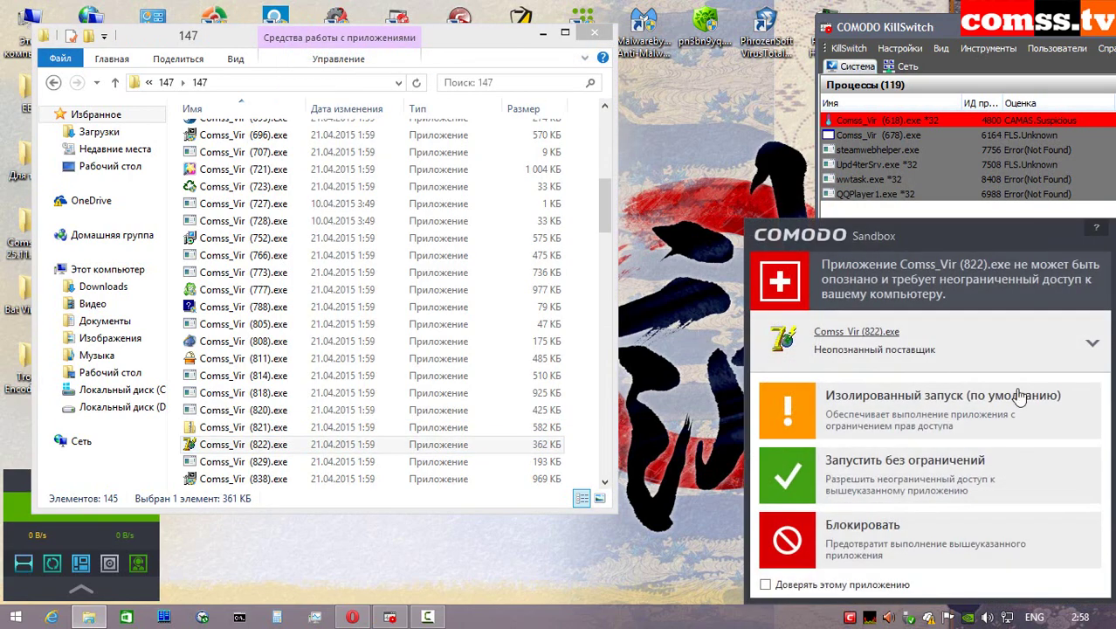
- Let Comss_Vir (822).exe run isolated in the sandbox, and close the empty Form1 window it opens
click(1020, 397)
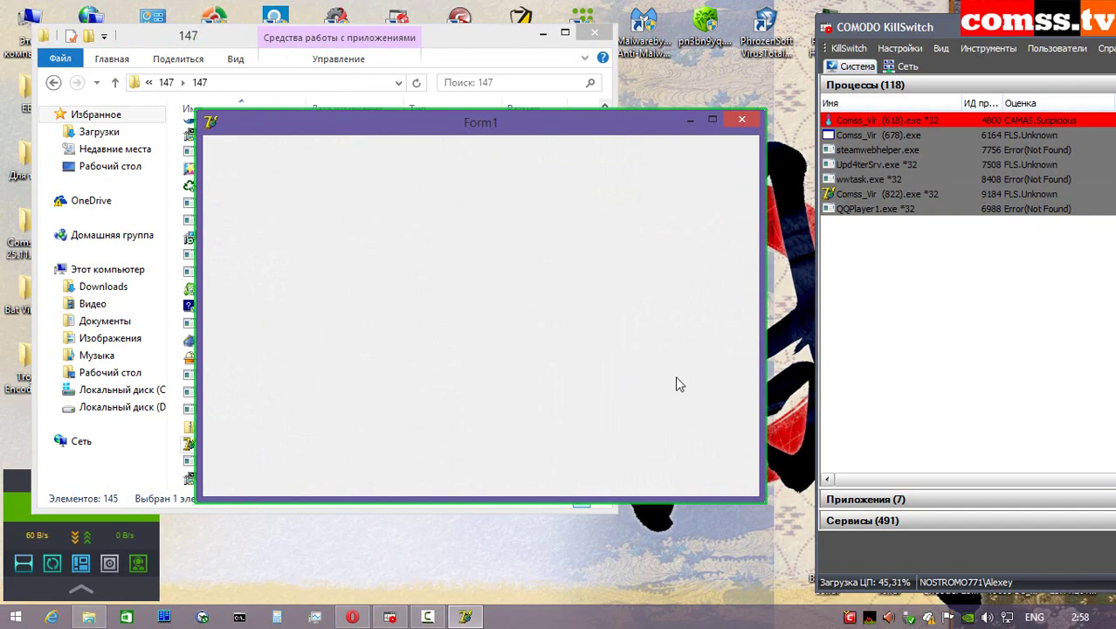
click(743, 121)
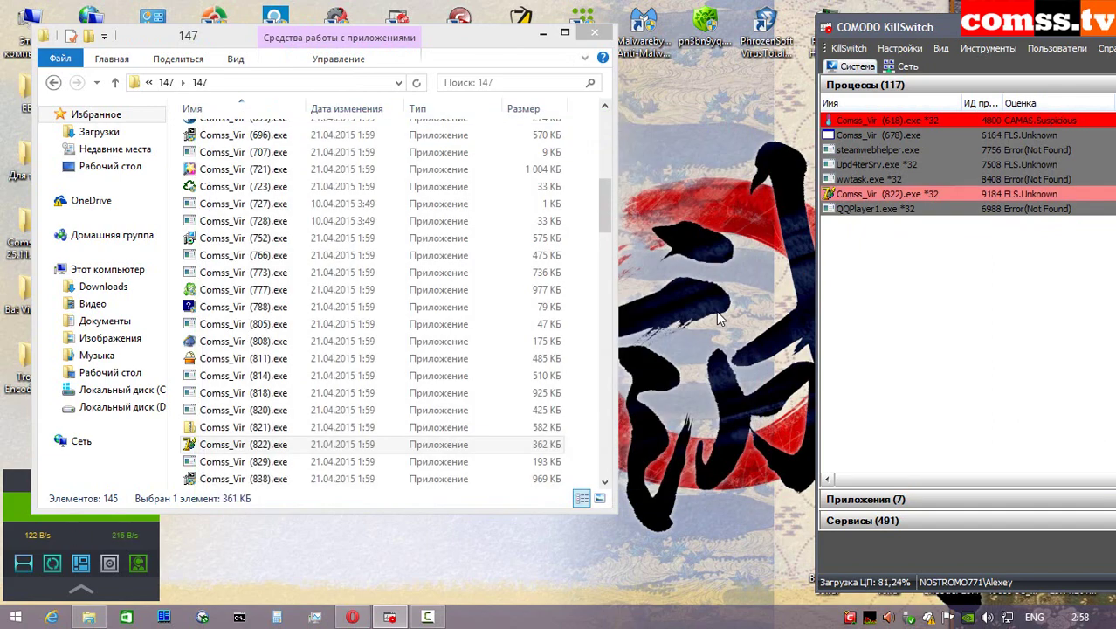
- Run the sample Comss_Vir (829).exe as administrator and dismiss its connection alert
right_click(300, 463)
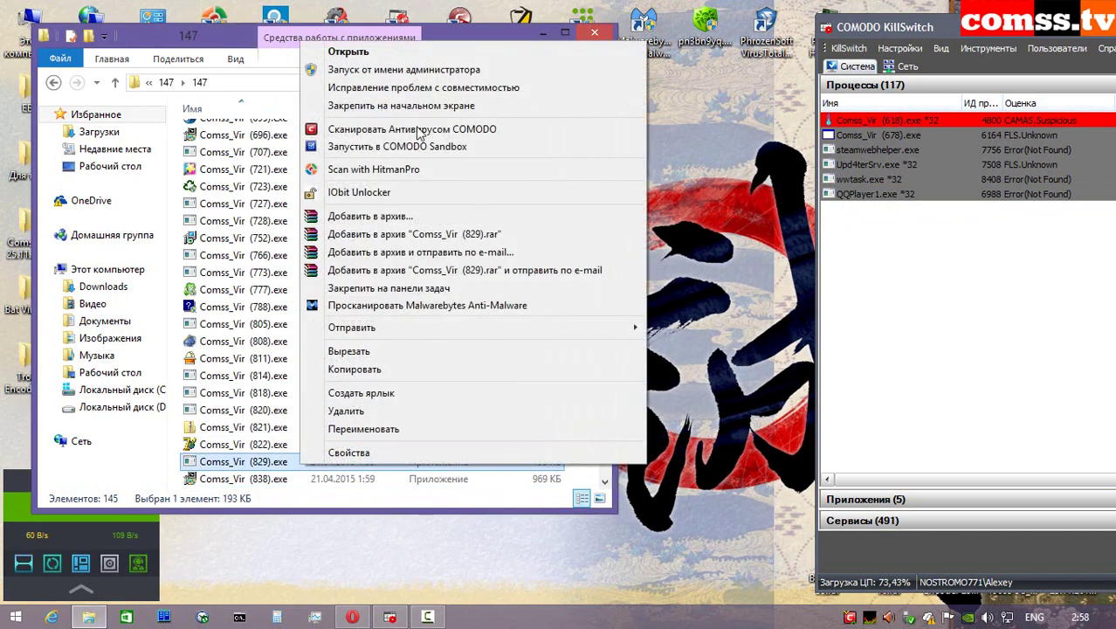
click(428, 71)
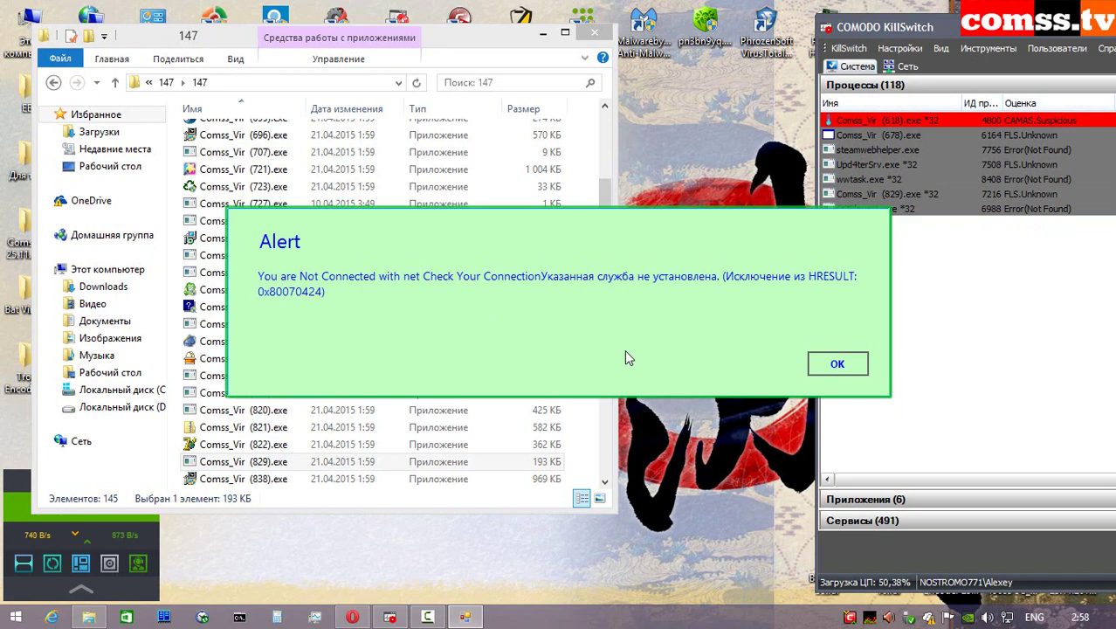
click(831, 365)
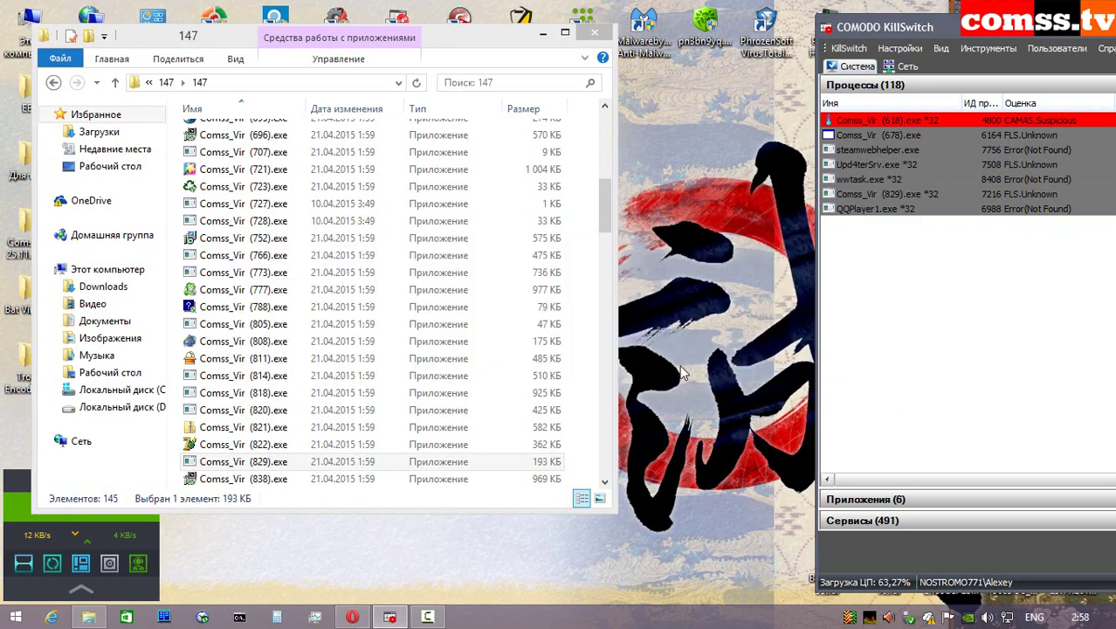
- Run Comss_Vir (838).exe as administrator with isolated launch, and close the sandbox notice for instract.exe
right_click(286, 478)
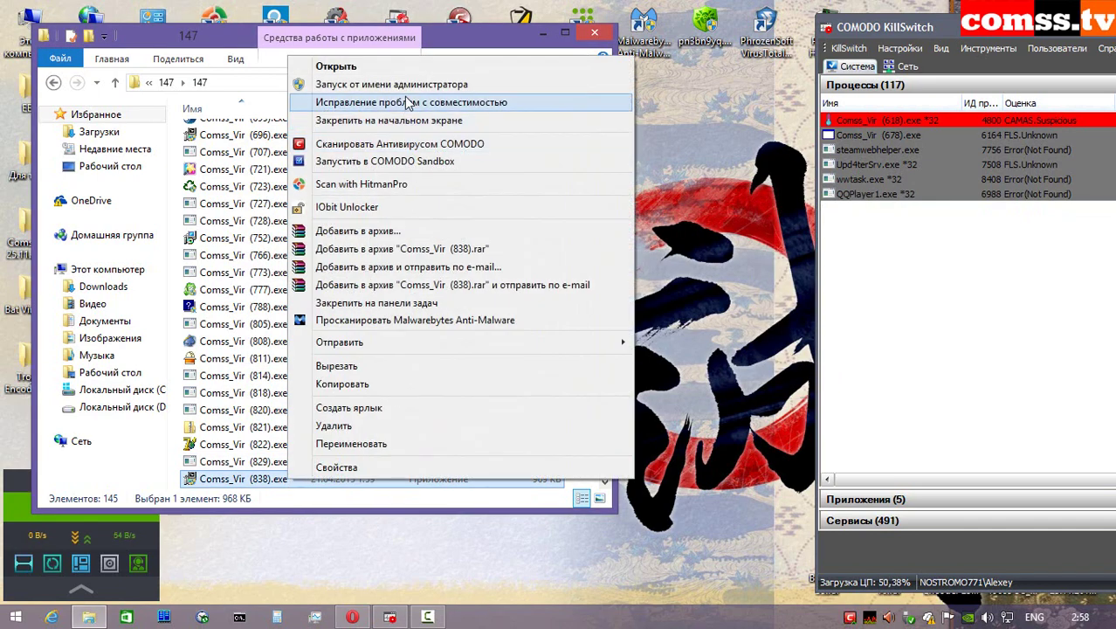
click(406, 84)
click(925, 437)
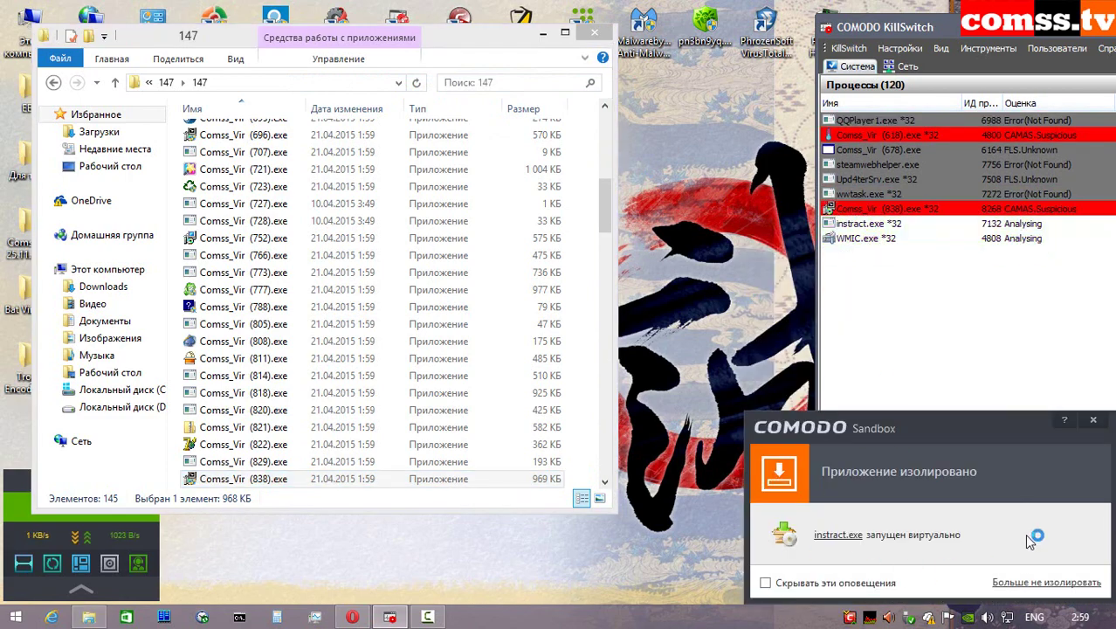
click(1093, 420)
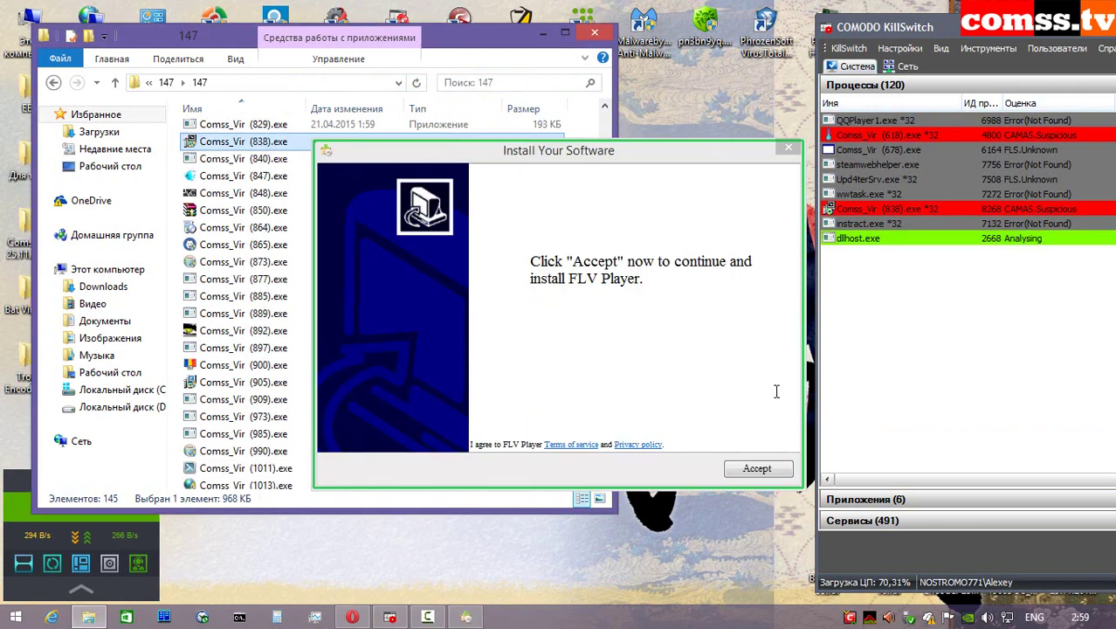
- Accept the FLV Player installation with its YTDownloader and SavePass offers, dismissing the sandbox notice for 0_Offer_2.exe
click(757, 469)
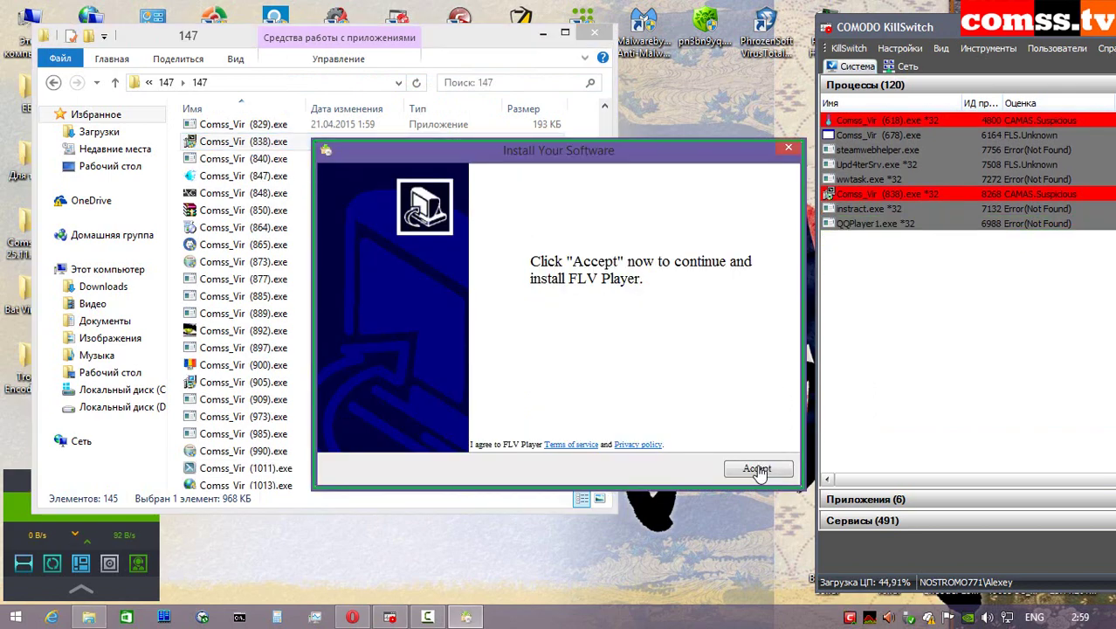
click(756, 470)
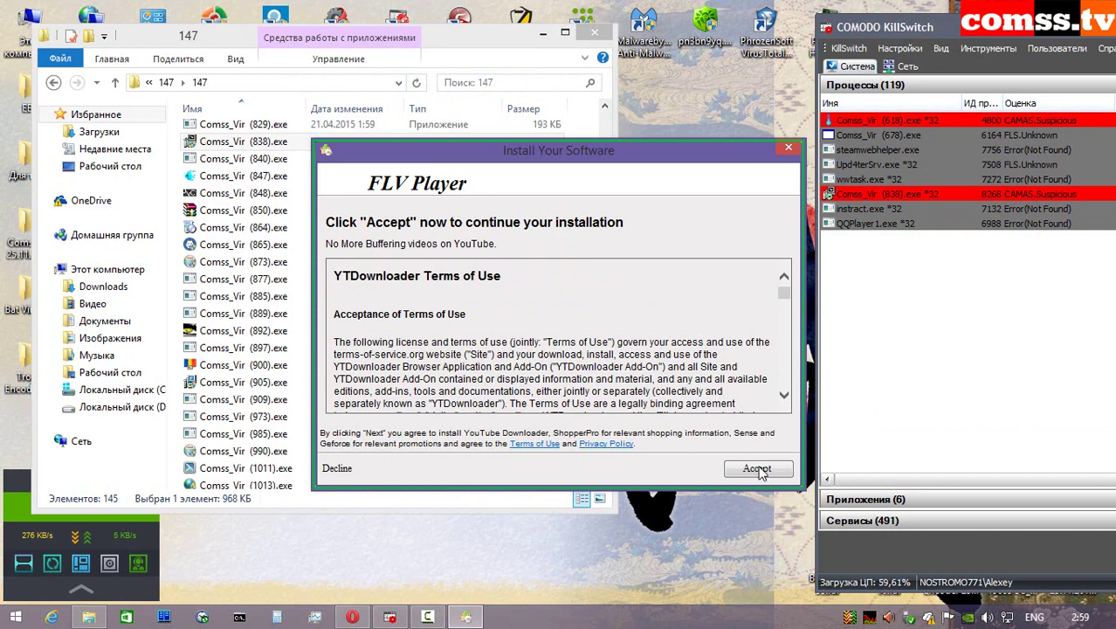
click(758, 469)
click(757, 469)
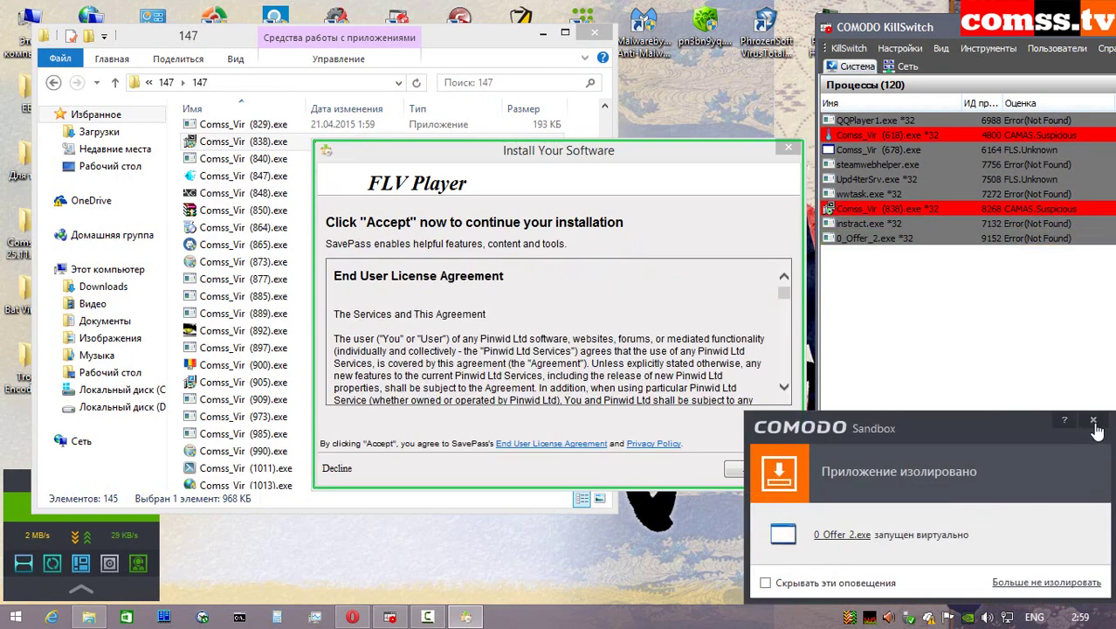
click(1093, 421)
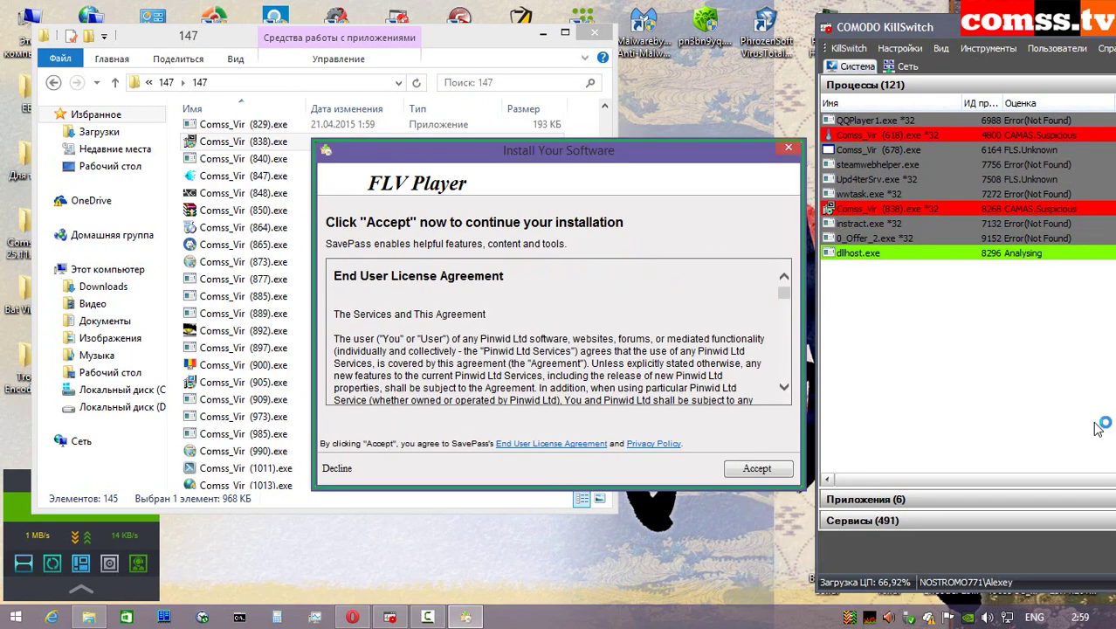
click(744, 471)
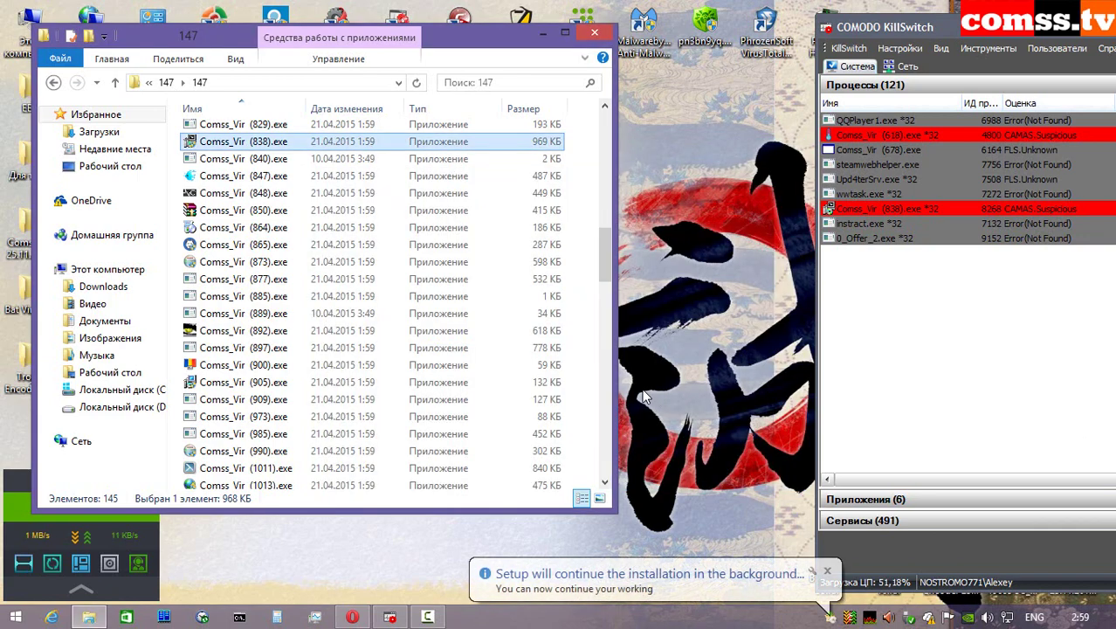
- Reopen the background installer's progress window and dismiss the Comodo notices for XTab_Setup2121.exe, 1_Offer_4.exe and nsuC72.tmp
click(830, 617)
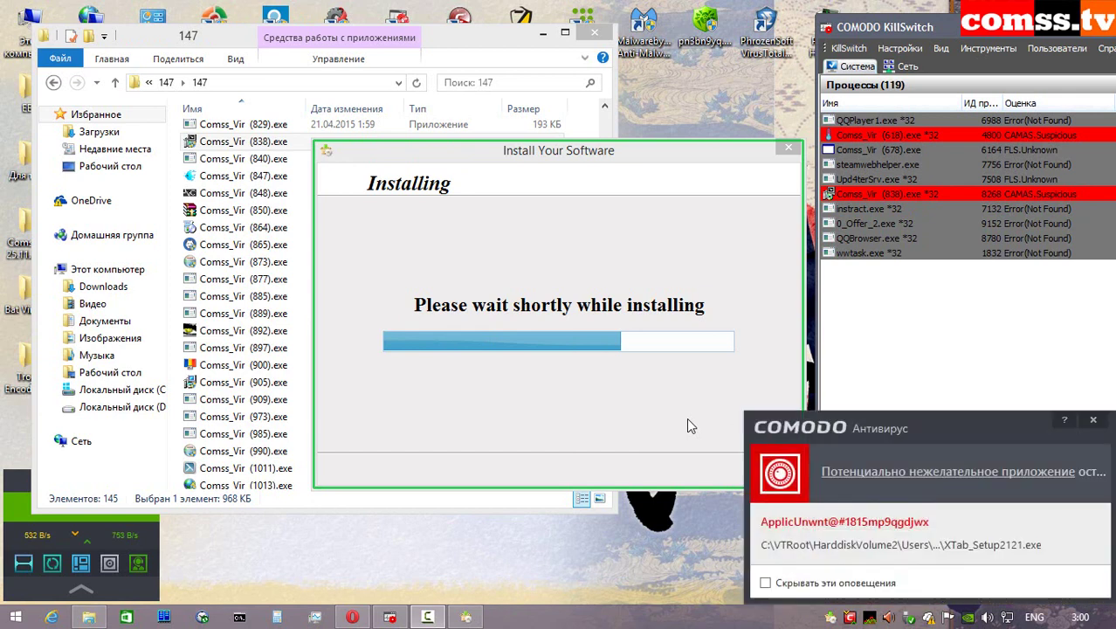
click(1091, 421)
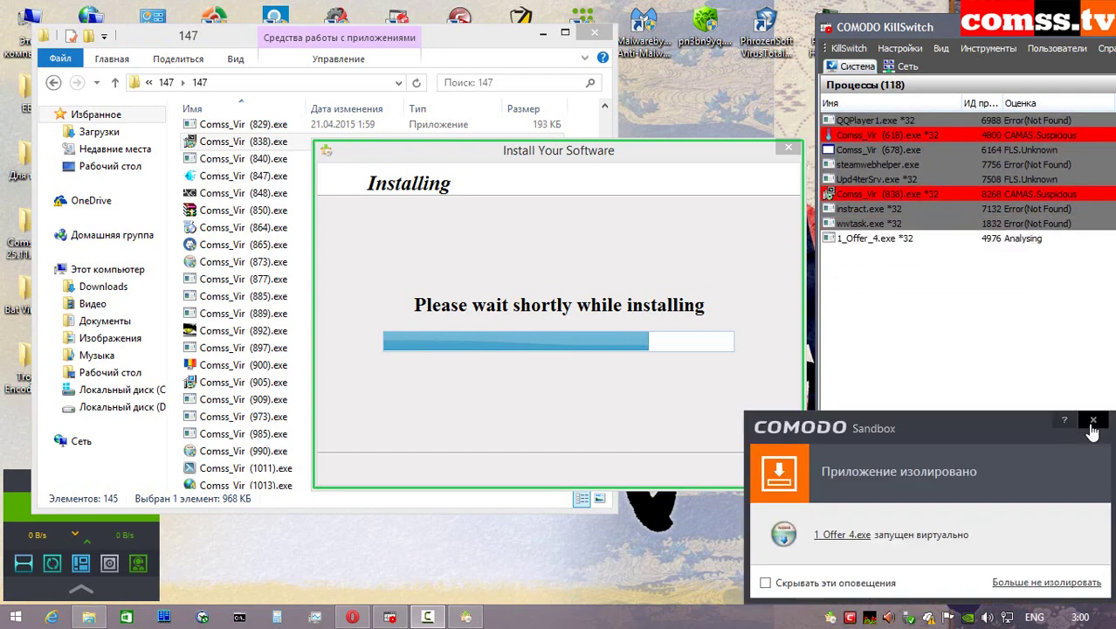
click(1093, 422)
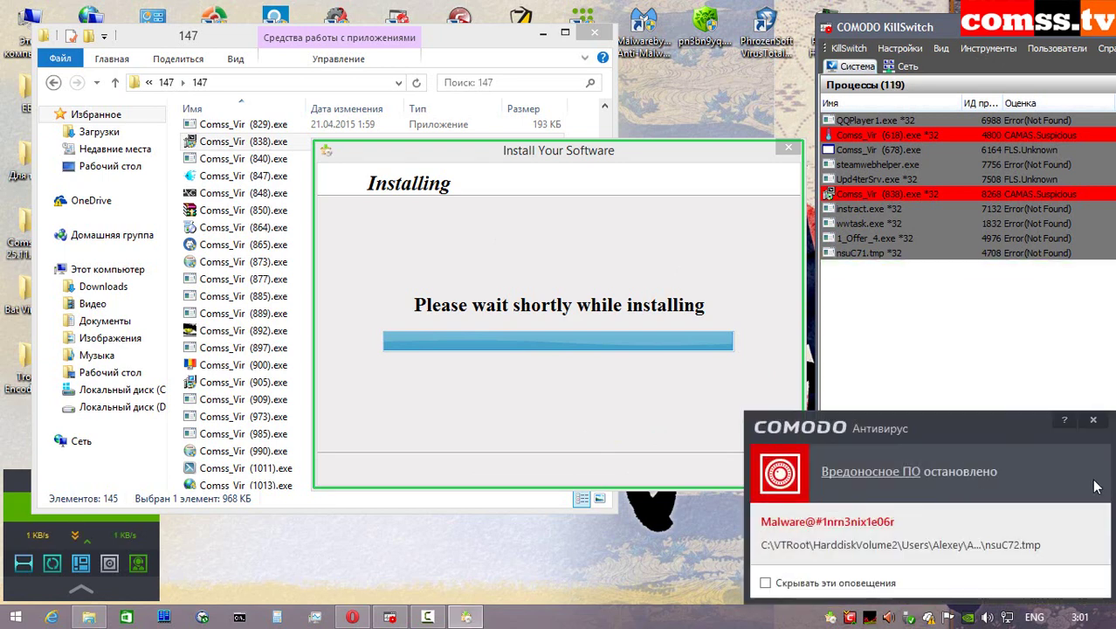
click(1092, 420)
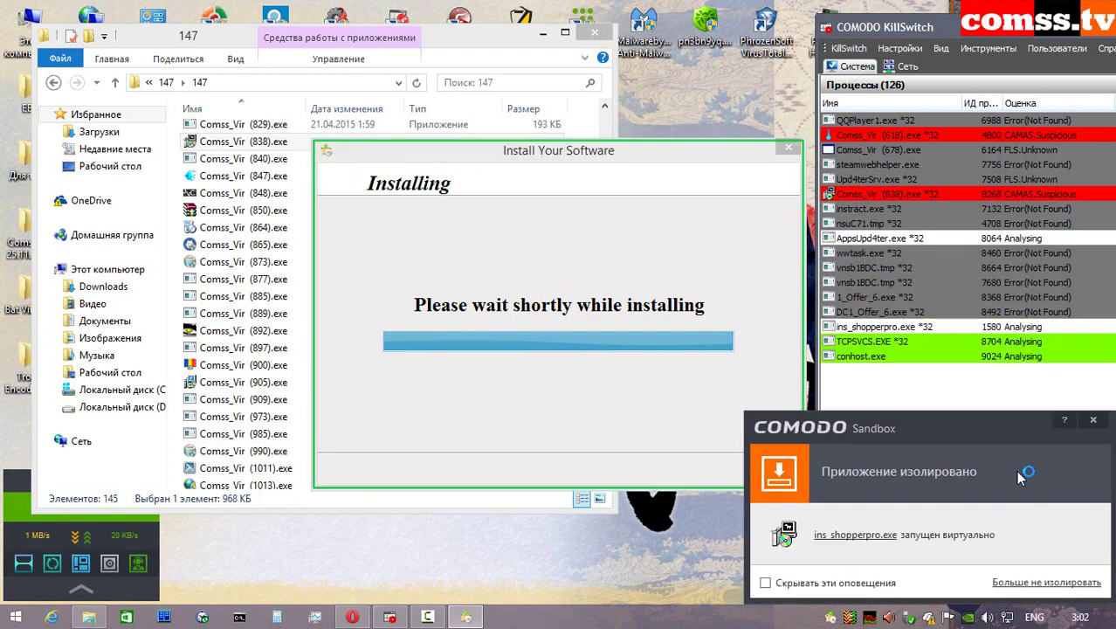
- Dismiss each Comodo sandbox, antivirus and cloud scanner notice during the installation, from ins_shopperpro.exe through 54178.exe
click(1091, 422)
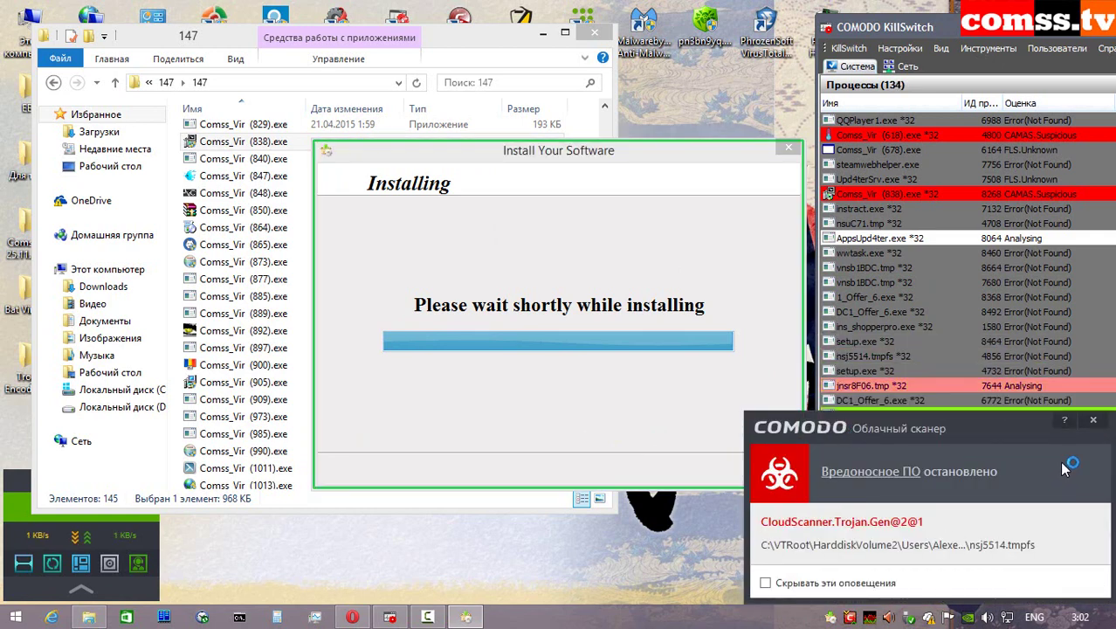
click(1092, 420)
click(1093, 420)
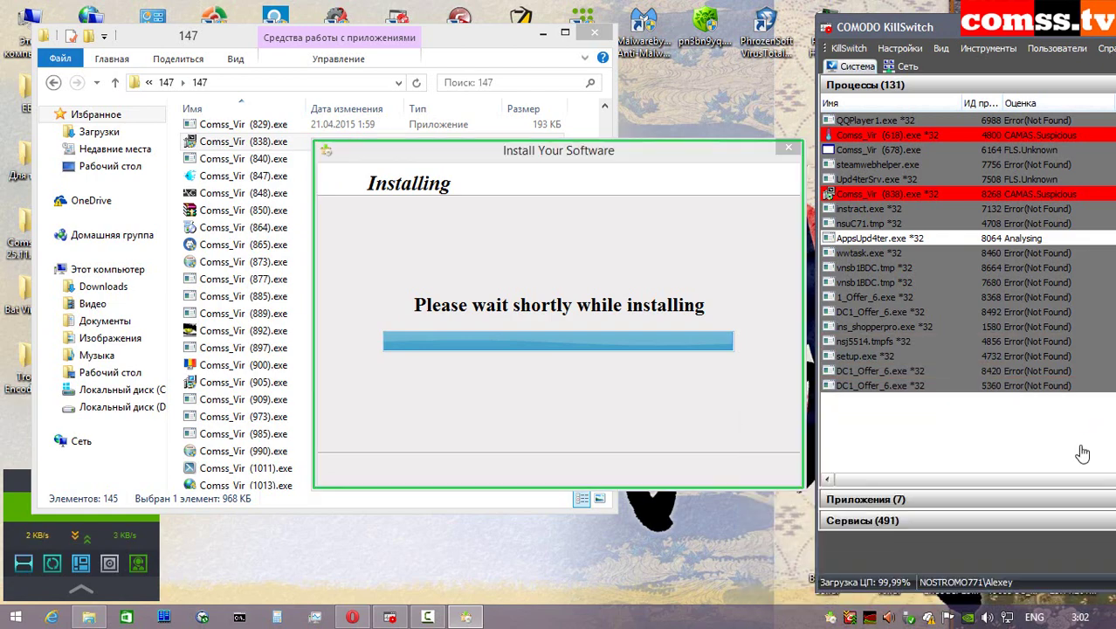
click(1092, 420)
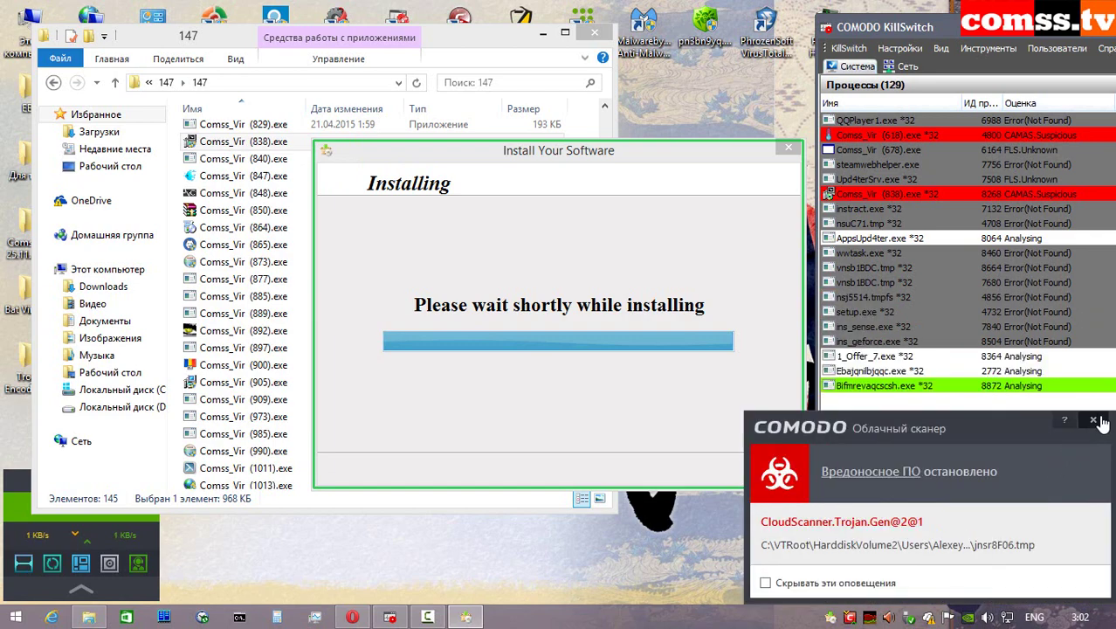
click(1097, 421)
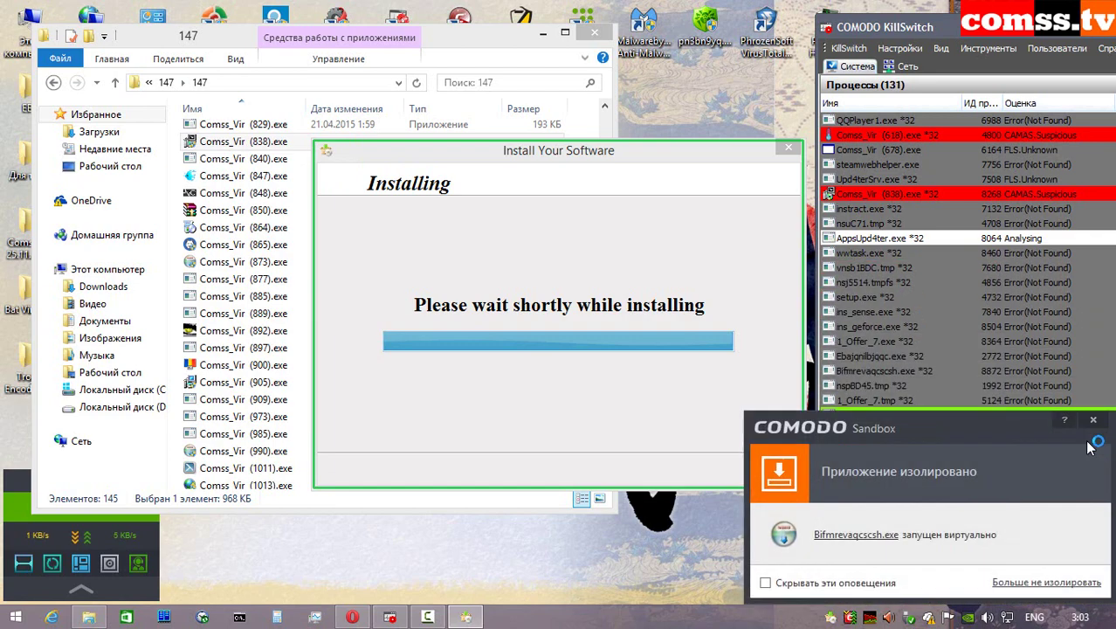
click(1093, 420)
click(1092, 420)
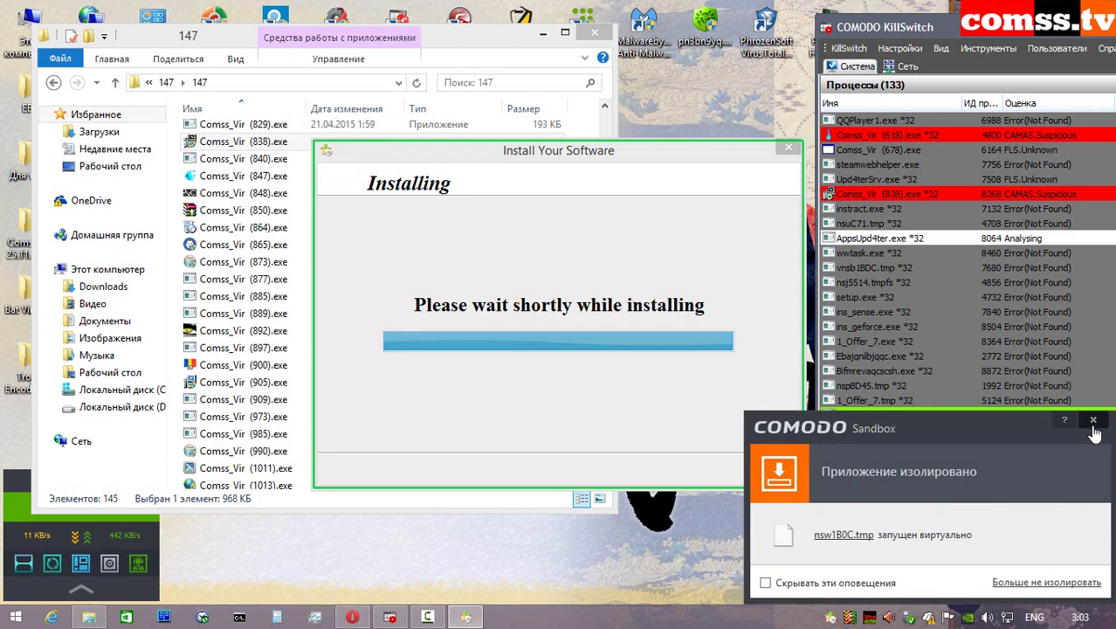
click(1093, 421)
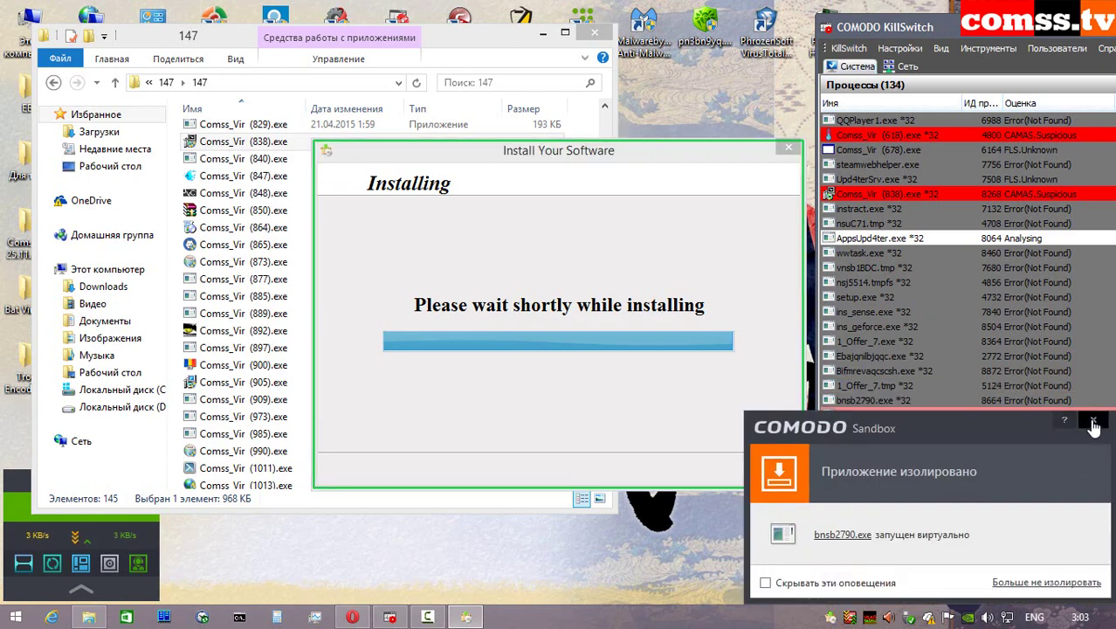
click(1093, 420)
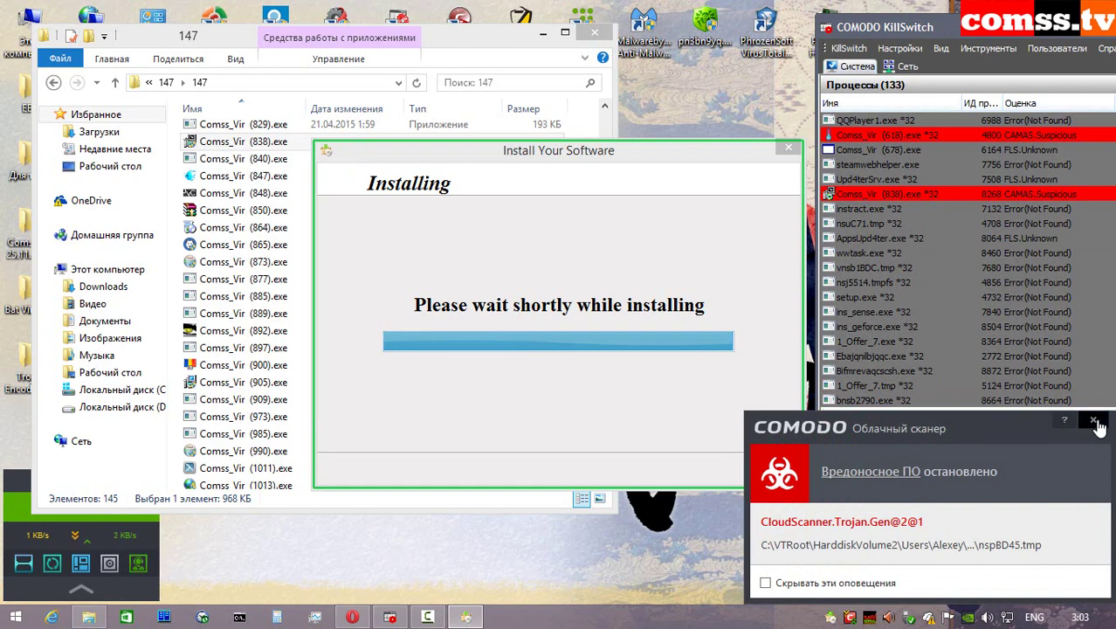
click(1092, 421)
click(1094, 420)
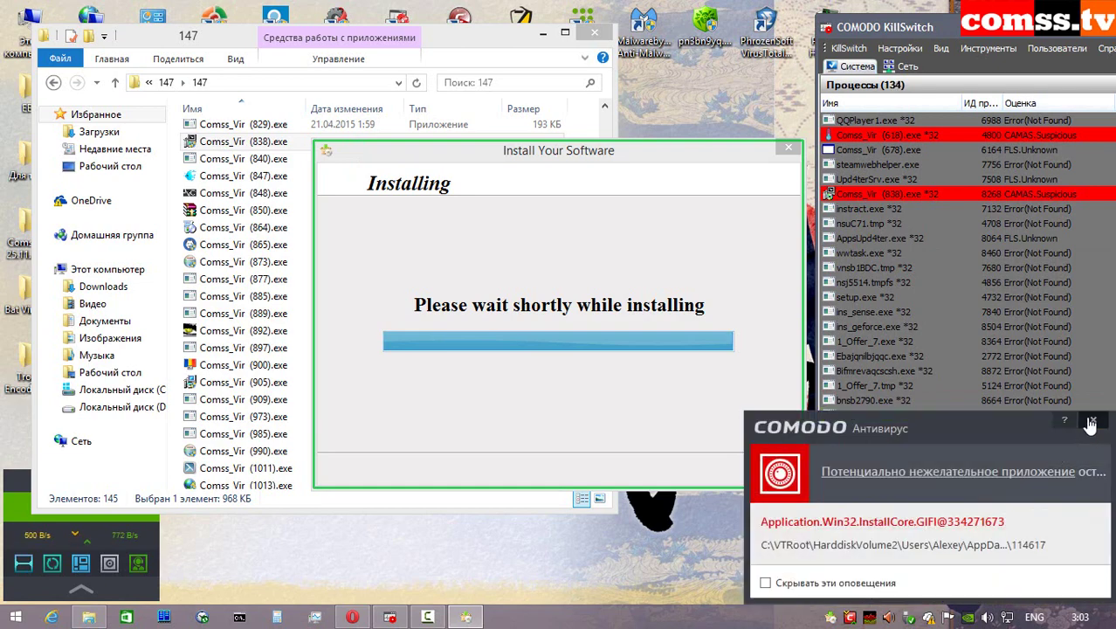
click(1093, 423)
click(1093, 423)
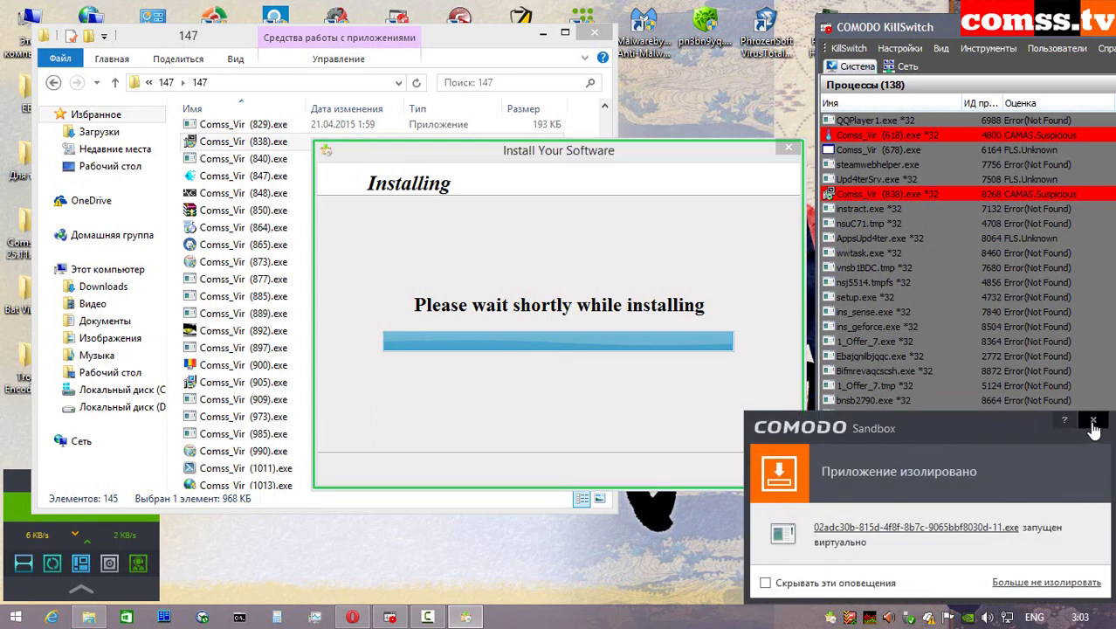
click(1094, 424)
click(1093, 423)
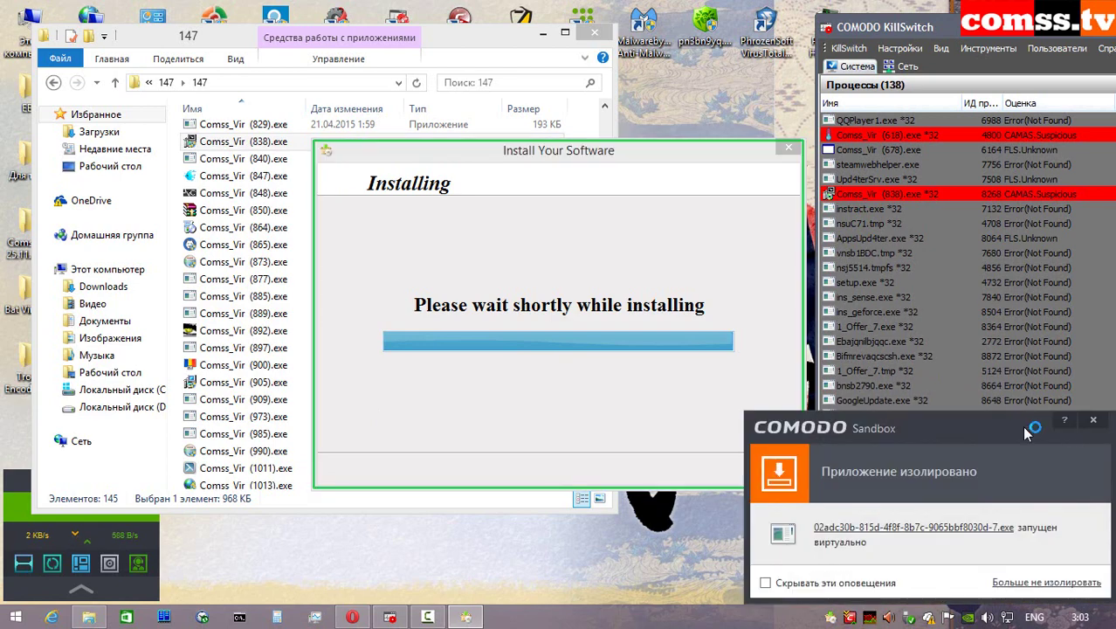
click(1093, 424)
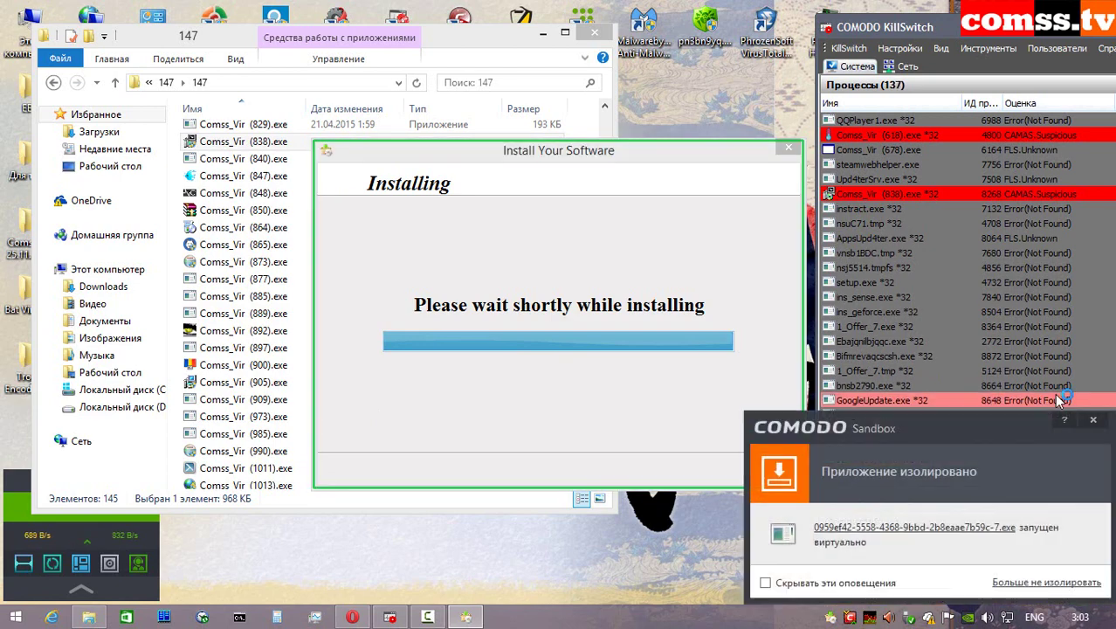
click(1093, 422)
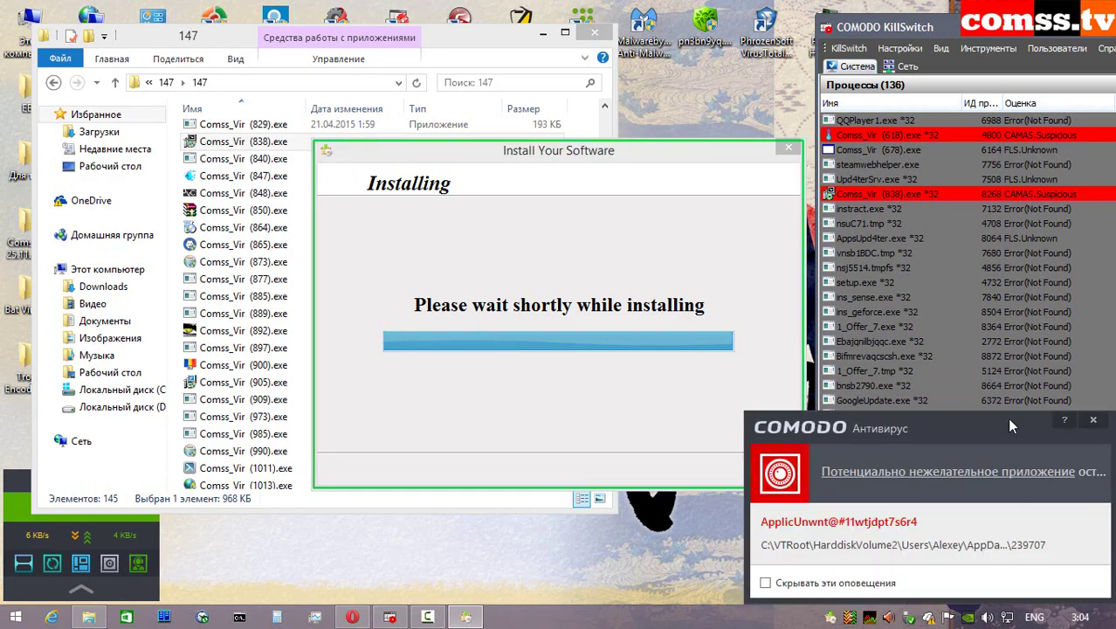
click(1092, 421)
click(1093, 421)
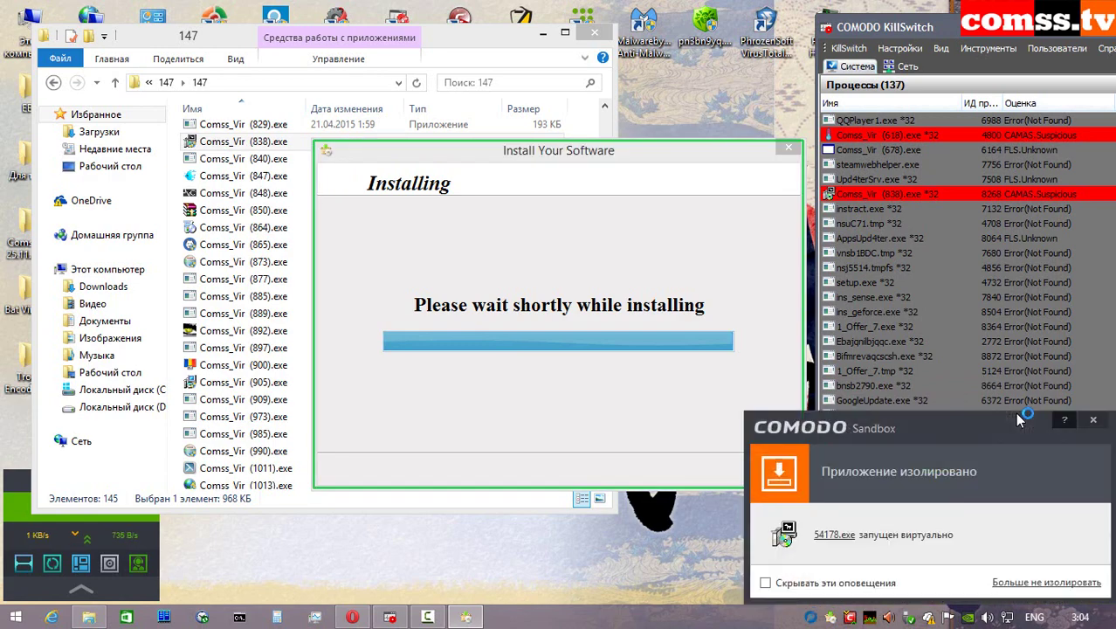
click(1093, 421)
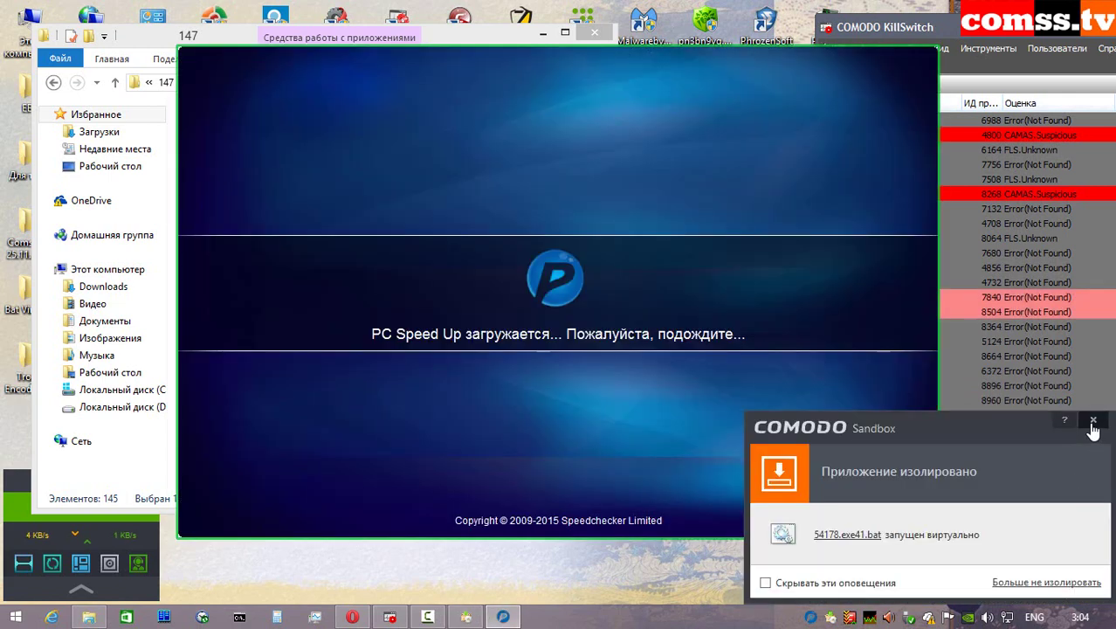
- Neutralize the suspicious Bifmrevaqcscsh.exe in the Viruscope alert and close the sandbox notices for 54178.exe41.bat and Qepzr.exe
click(1093, 422)
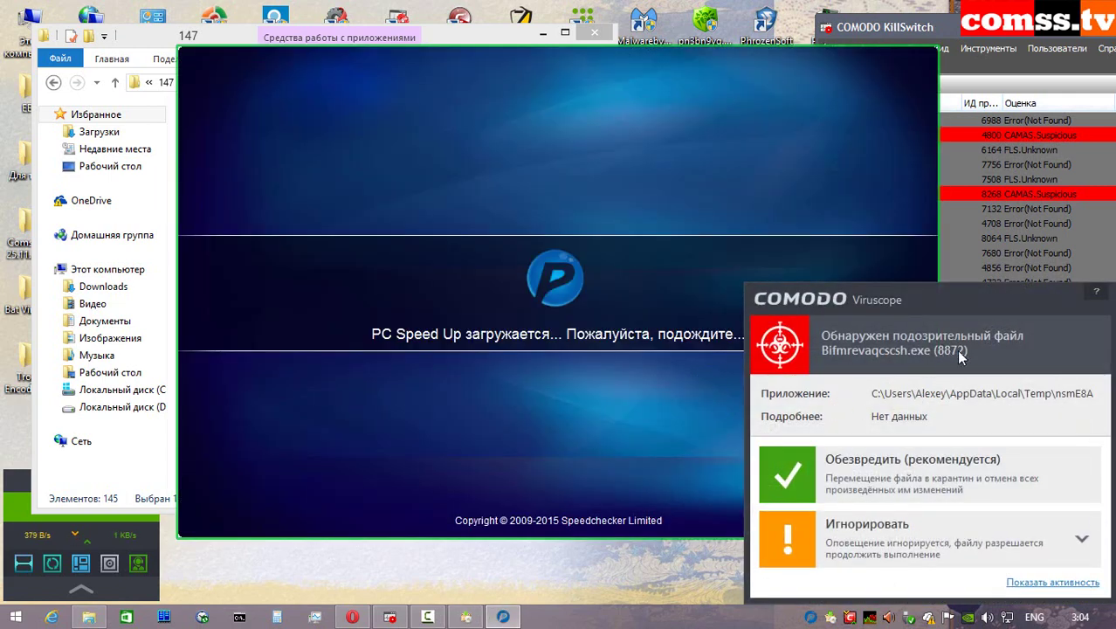
click(878, 461)
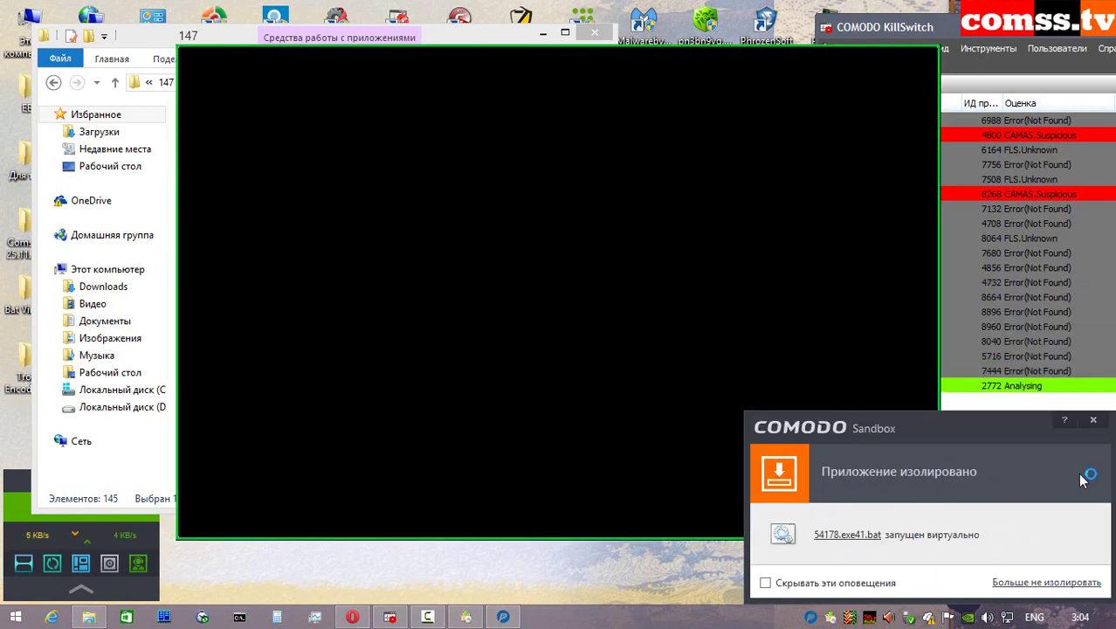
click(1092, 423)
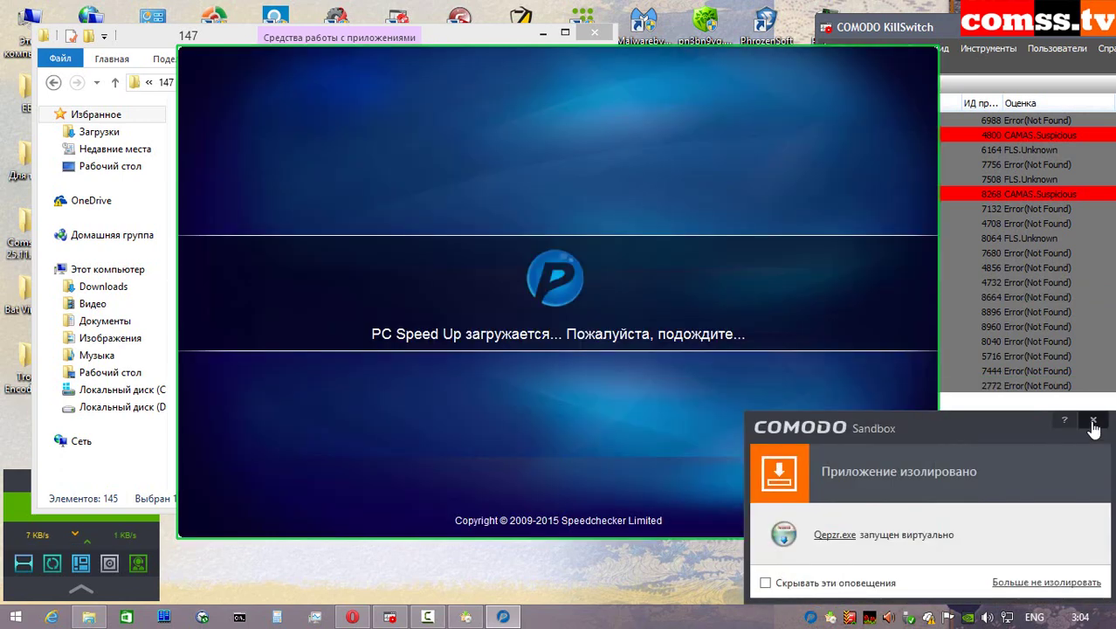
click(1093, 423)
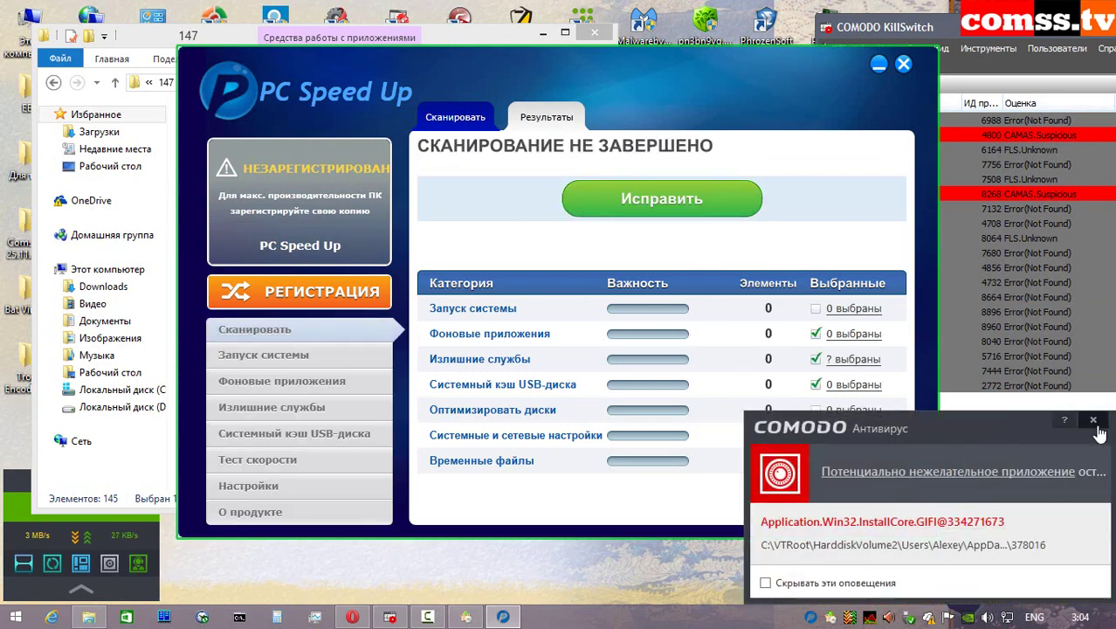
- Close PC Speed Up with its exit purchase offer and thank-you web page, dismissing the Comodo notices in between
click(1093, 421)
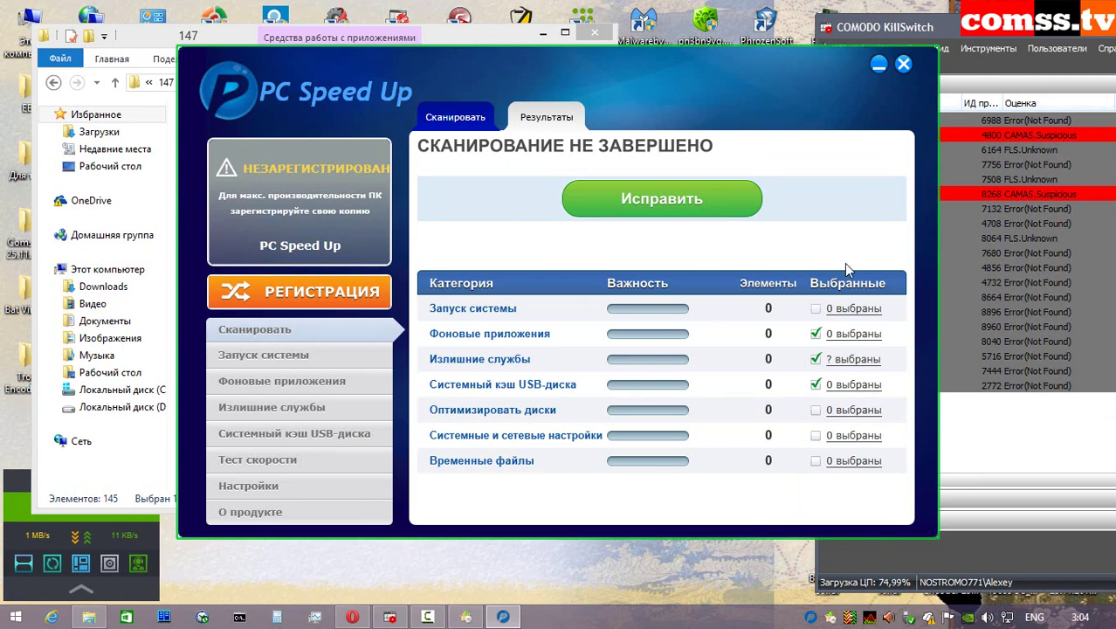
key(alt+F4)
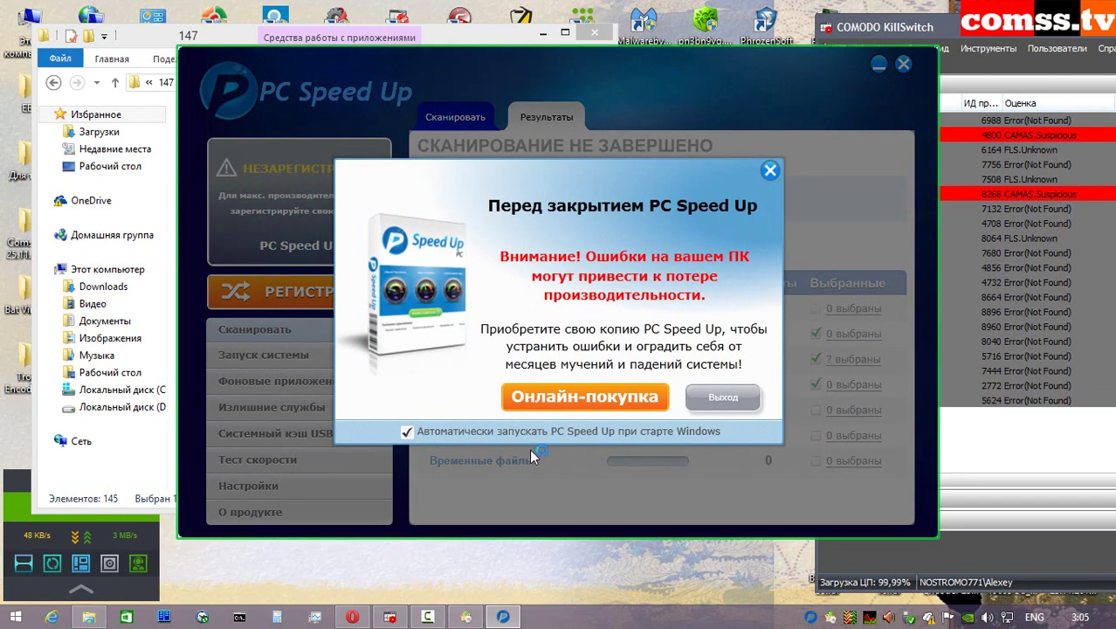
key(alt+F4)
click(1092, 420)
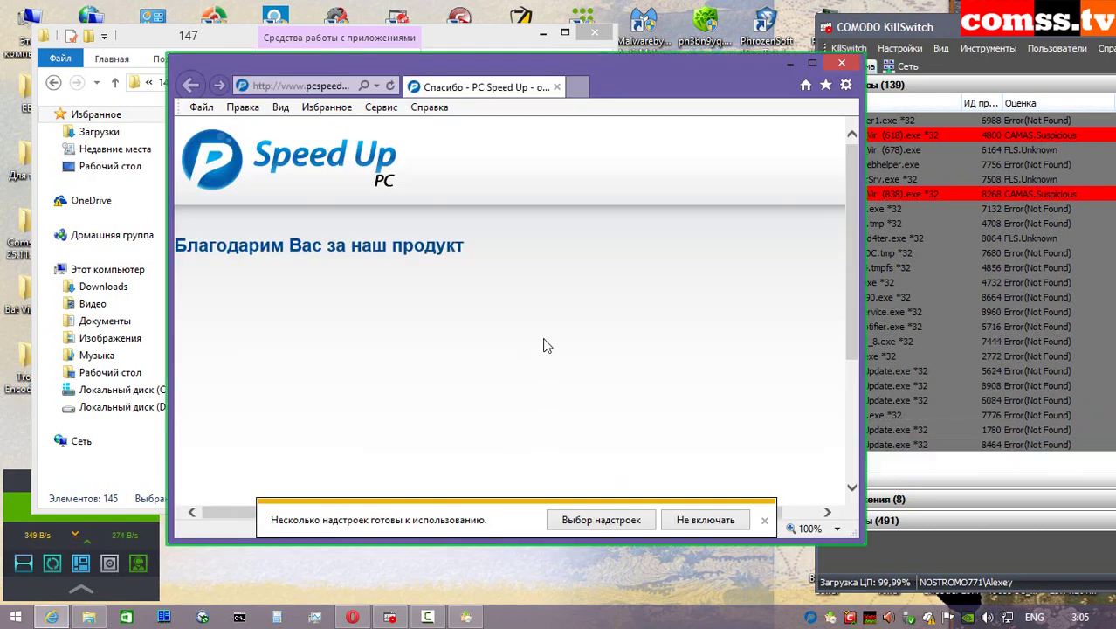
click(841, 63)
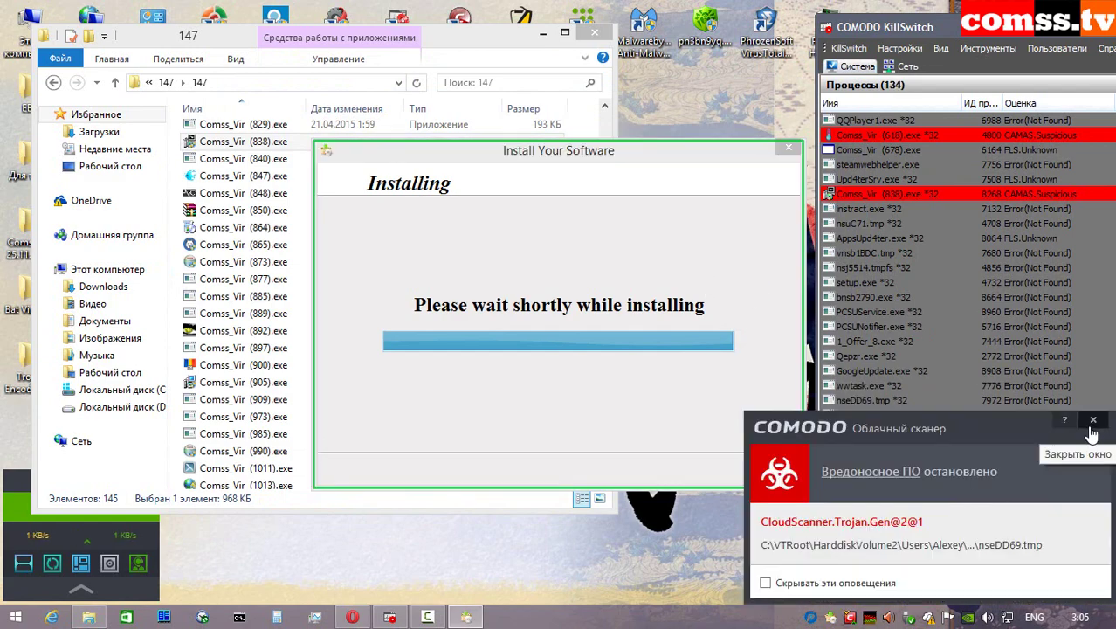
- Dismiss each Comodo notice from nseDD69.tmp through playerfile.exe and stop Chrome from asking to become the default browser
click(1094, 422)
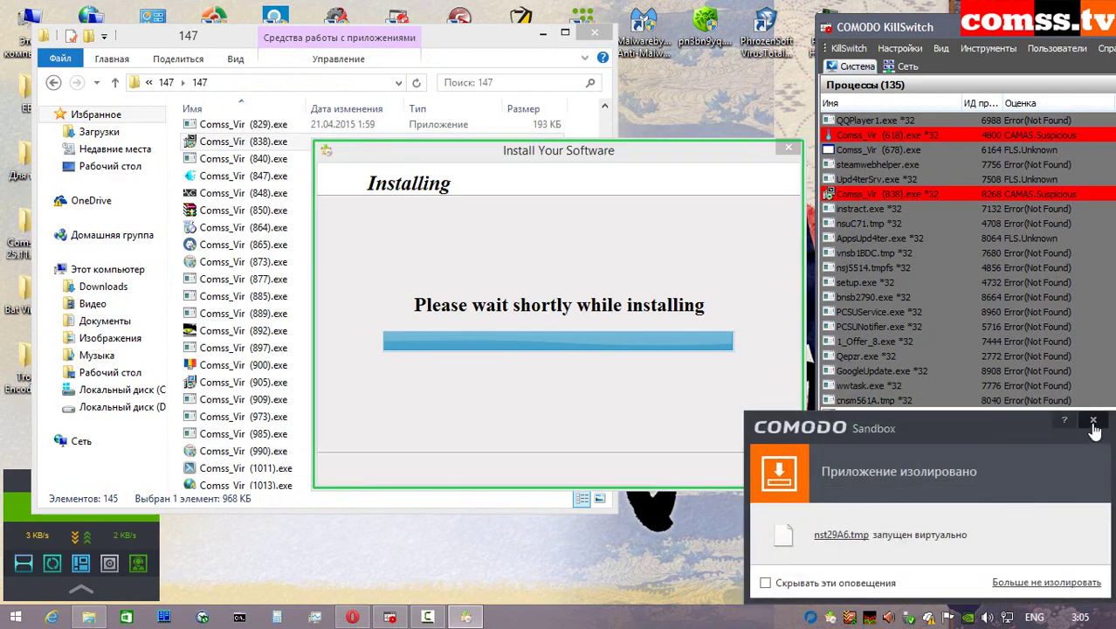
click(1095, 420)
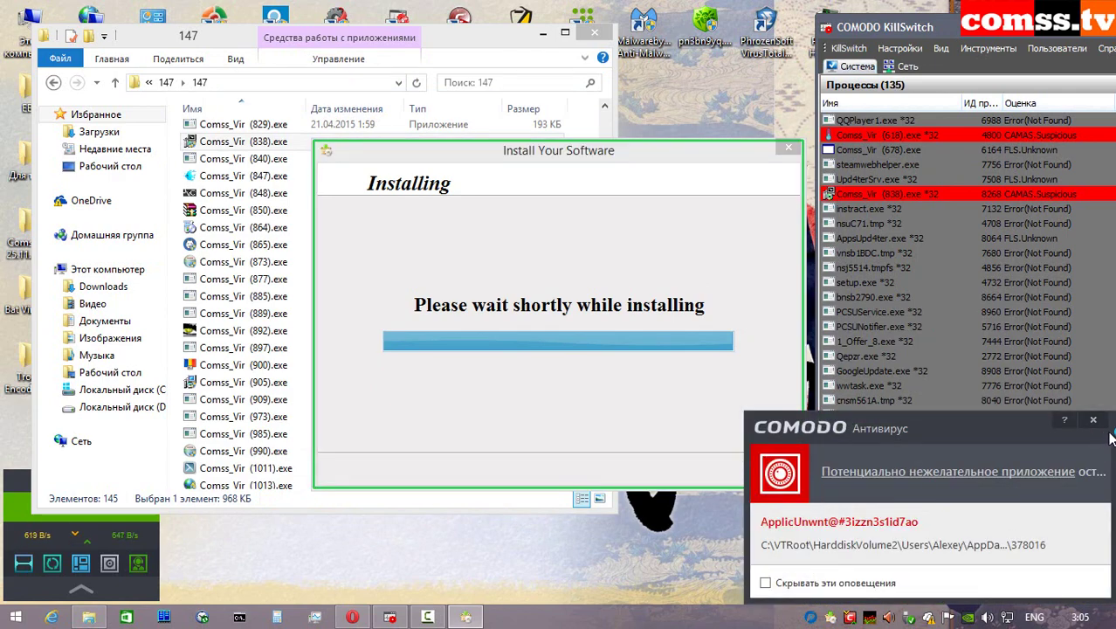
click(1097, 422)
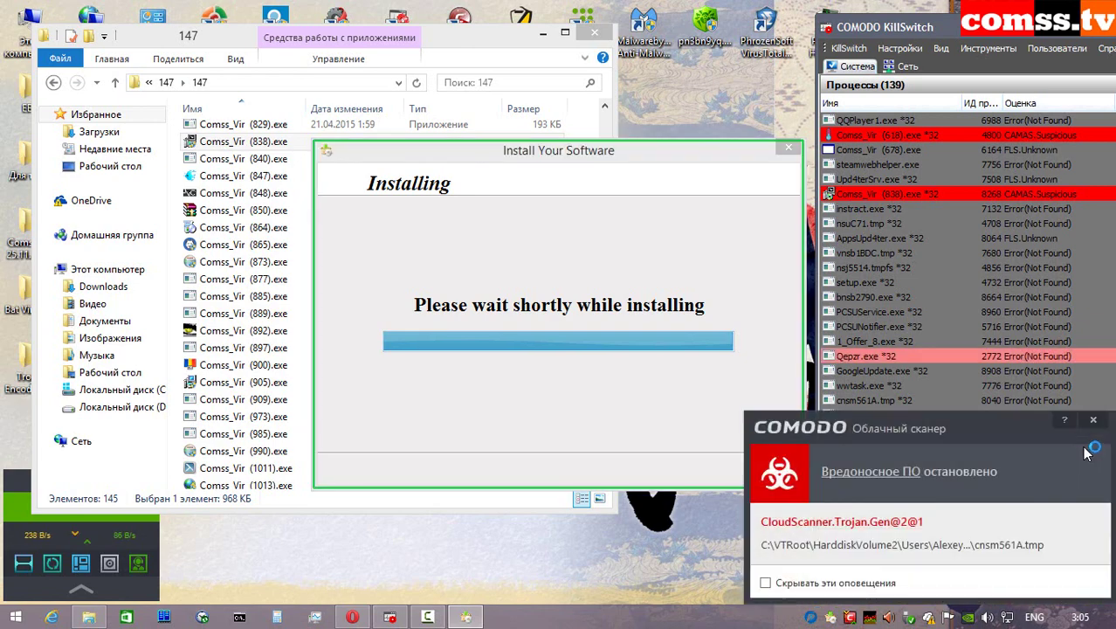
click(1094, 422)
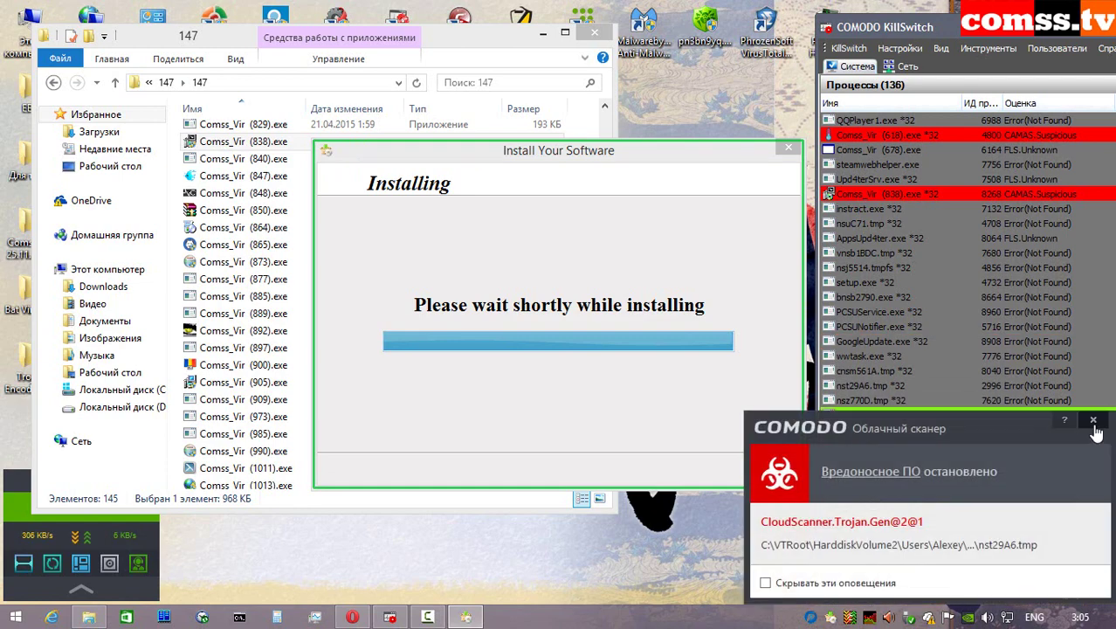
click(1094, 422)
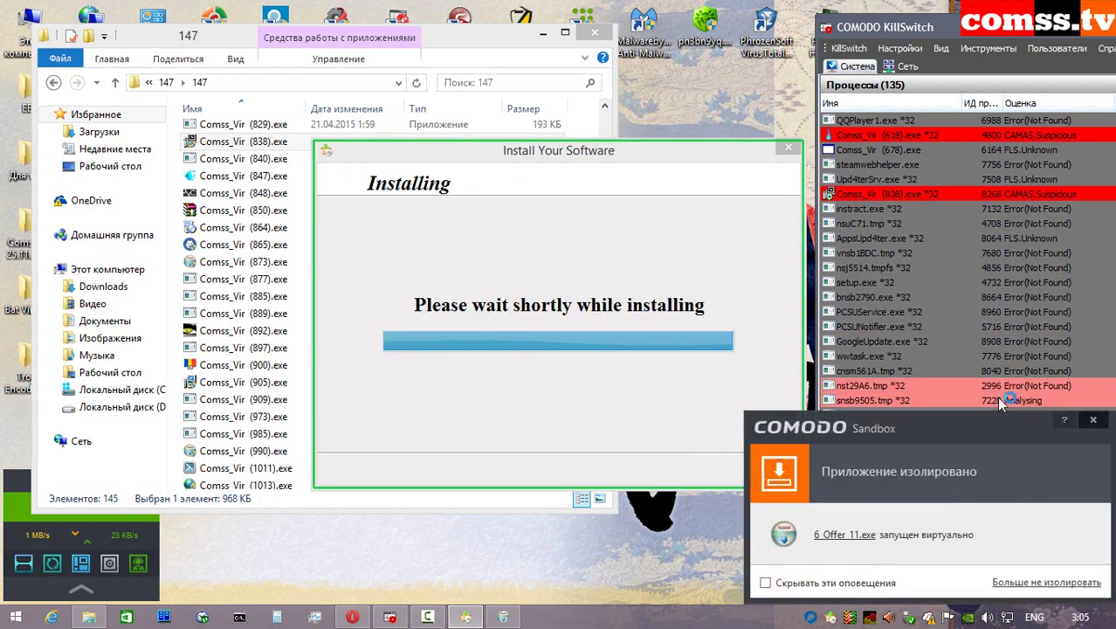
click(1095, 422)
click(1095, 423)
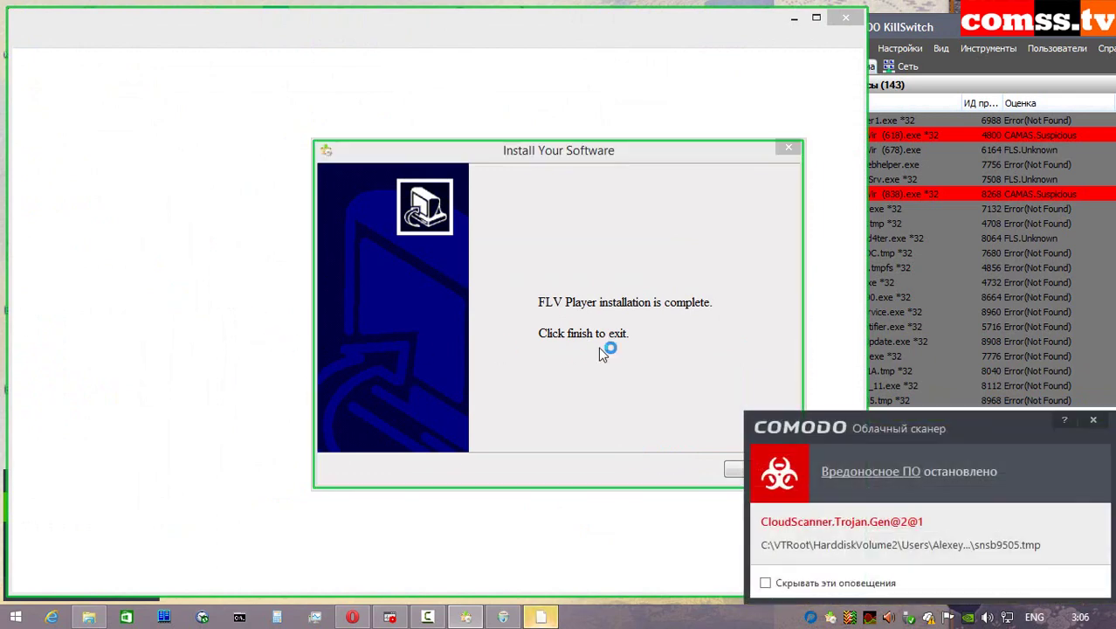
click(1093, 420)
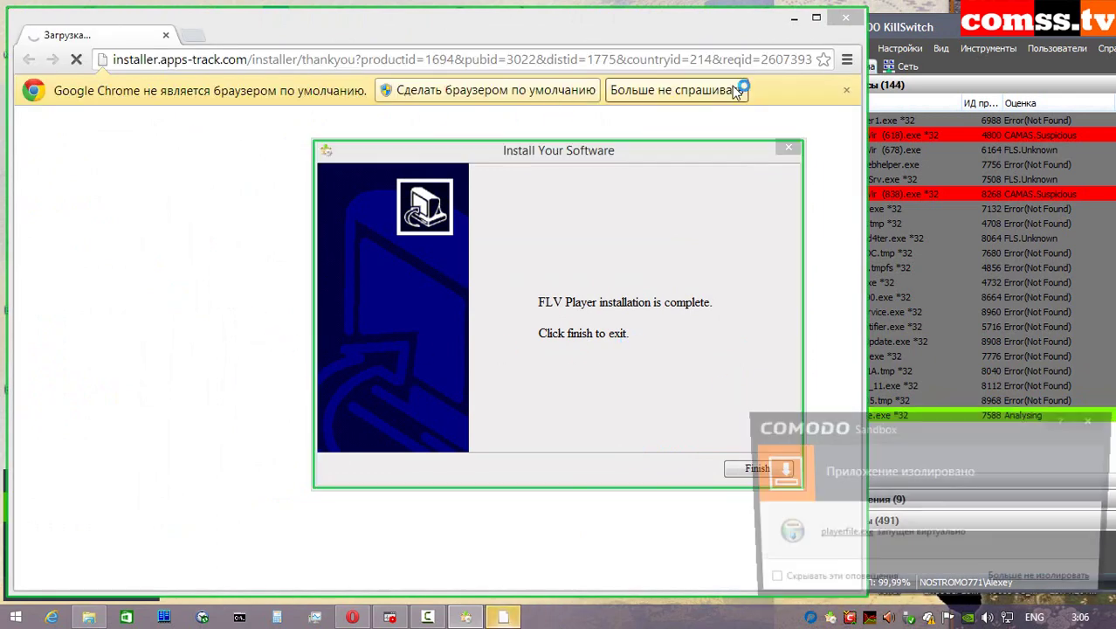
click(738, 91)
click(1093, 422)
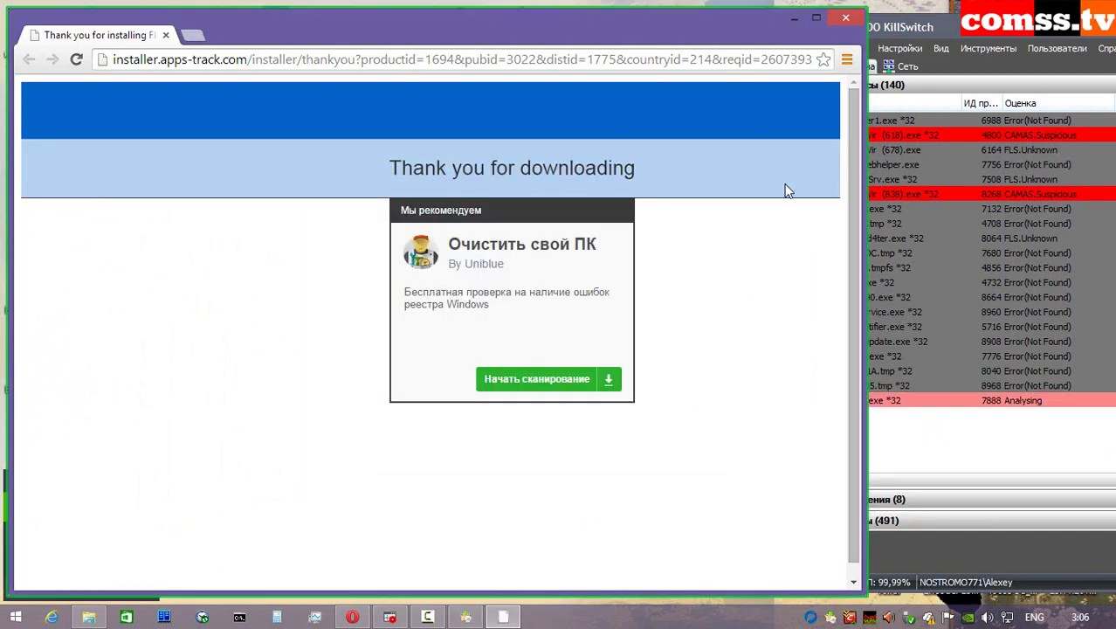
- Close the "Thank you for downloading" page in Chrome and finish the FLV Player installer
click(845, 17)
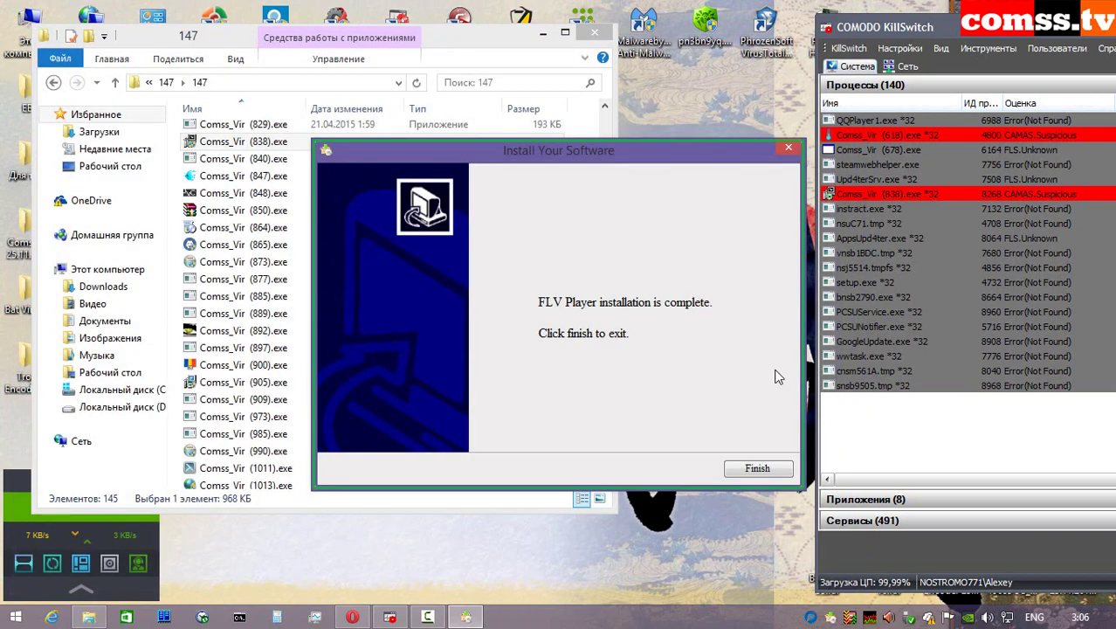
click(757, 470)
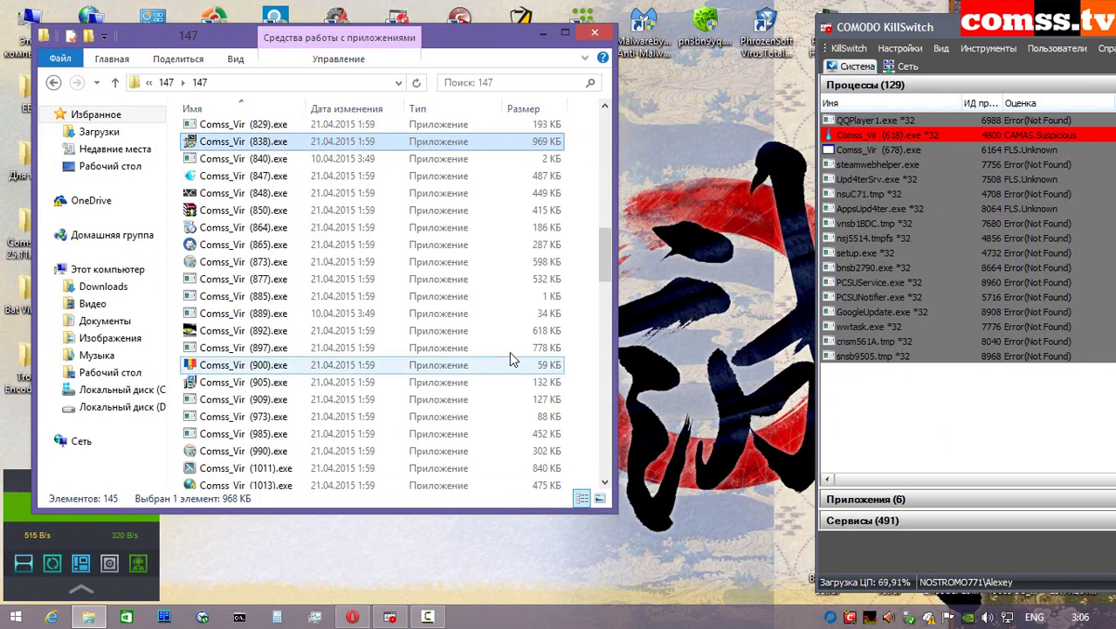
click(997, 416)
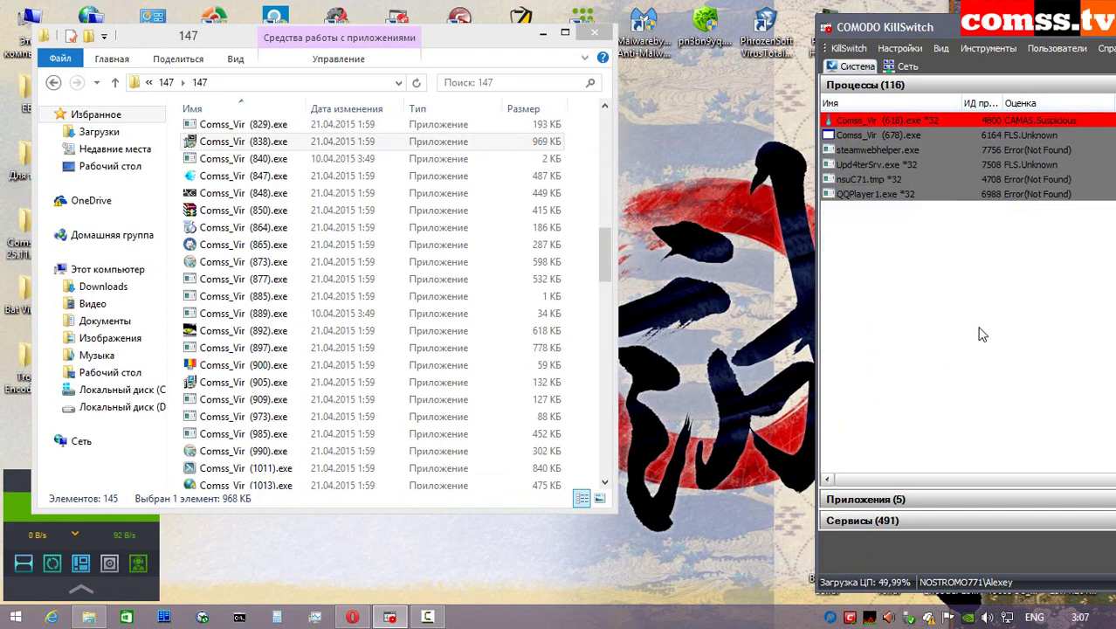
- Run the sample Comss_Vir (840).exe as administrator
click(274, 161)
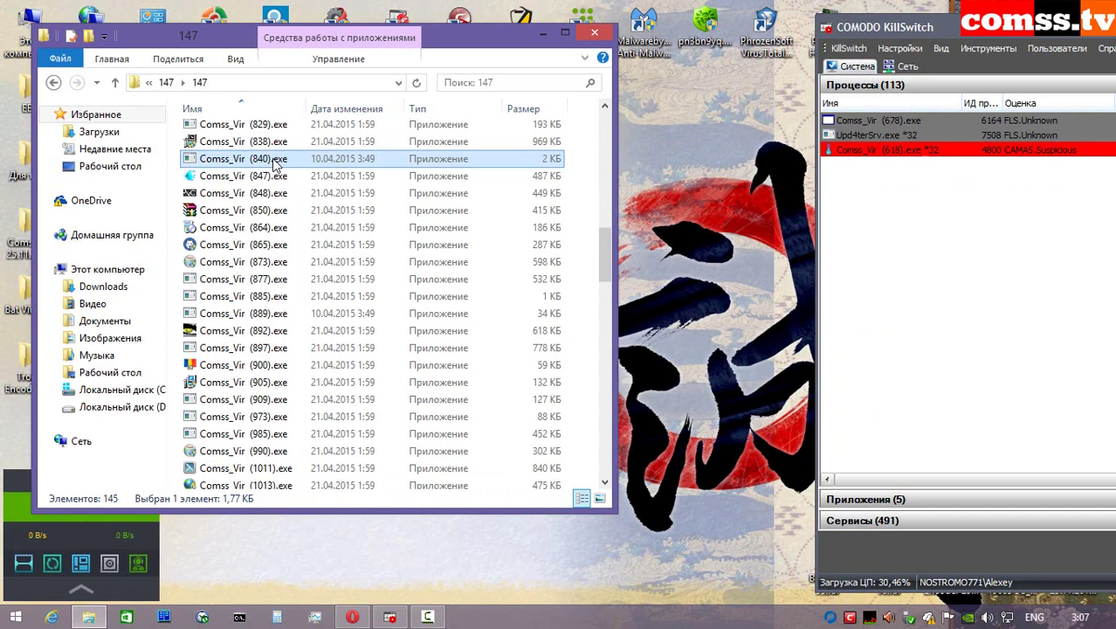
right_click(274, 161)
click(301, 187)
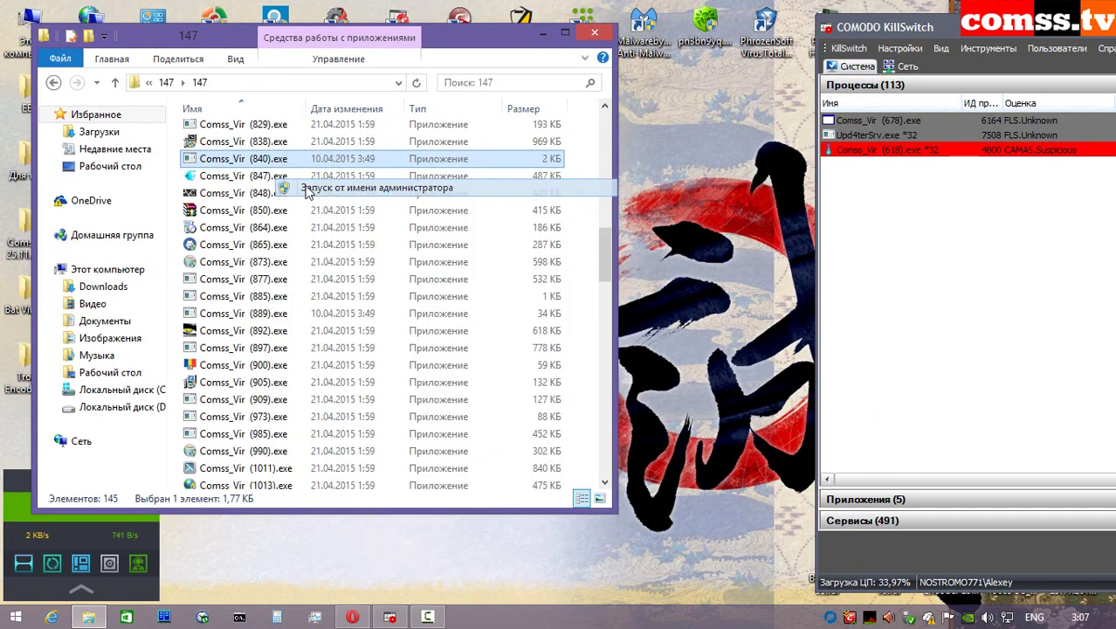
click(747, 318)
- Run Comss_Vir (847).exe as administrator isolated in the Comodo sandbox and close its UltraMenu v2.0 window
right_click(303, 176)
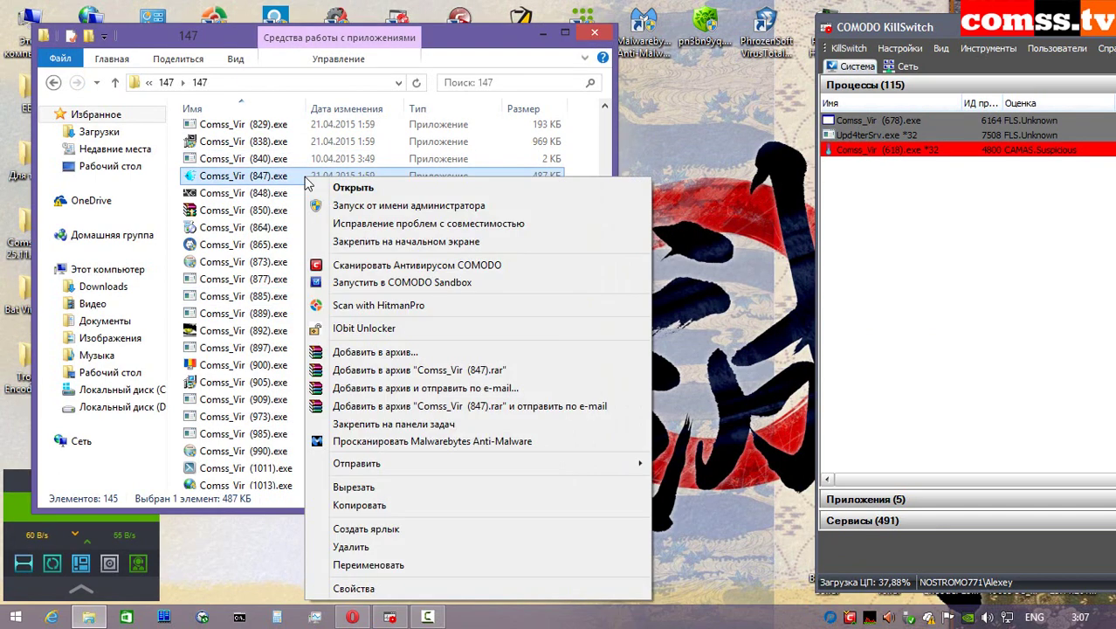
click(489, 202)
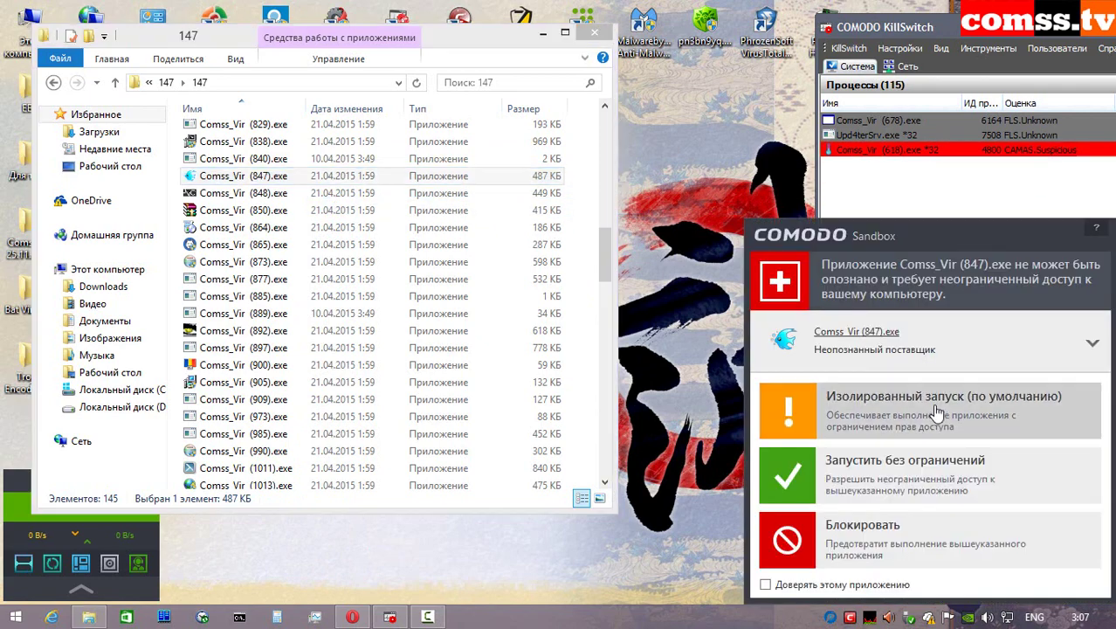
click(786, 327)
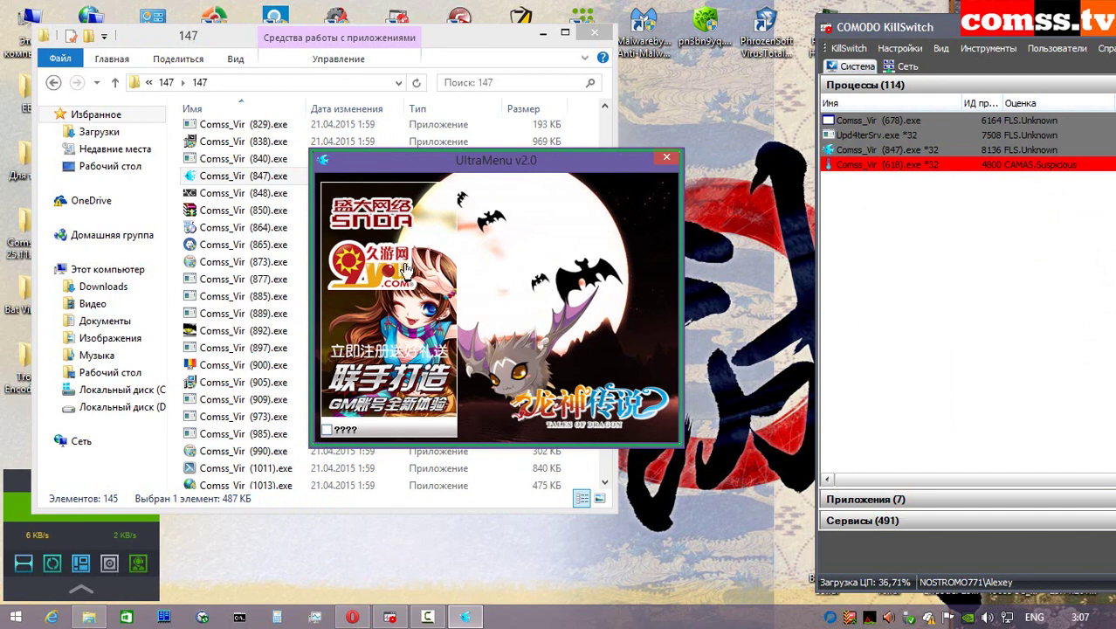
click(666, 157)
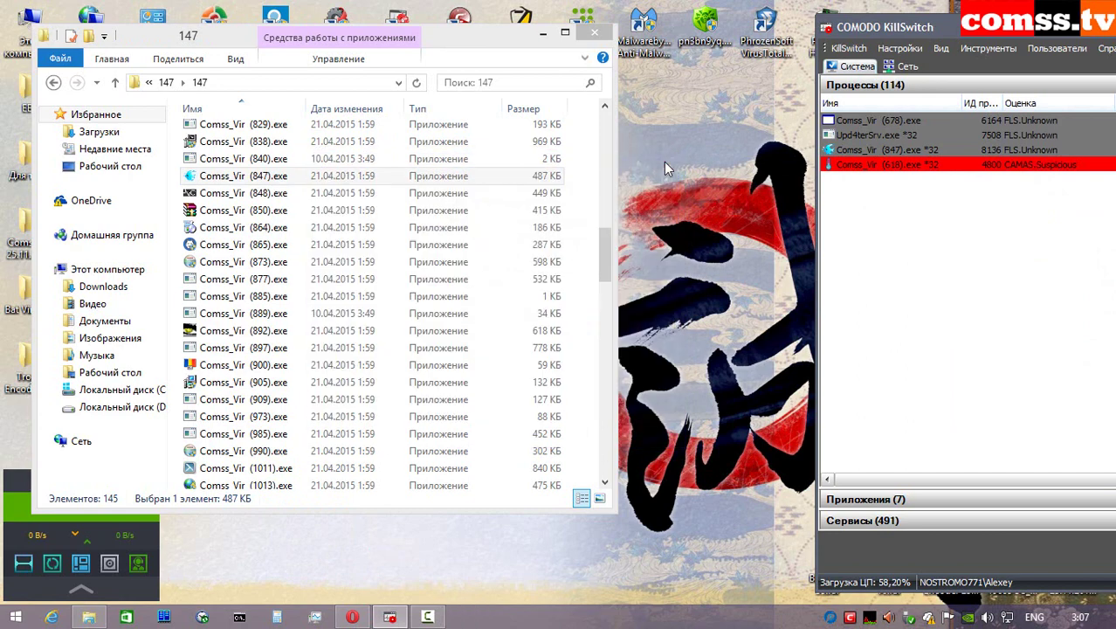
- Run Comss_Vir (848).exe as administrator, choosing the isolated launch in the Comodo sandbox alert
right_click(267, 185)
click(308, 211)
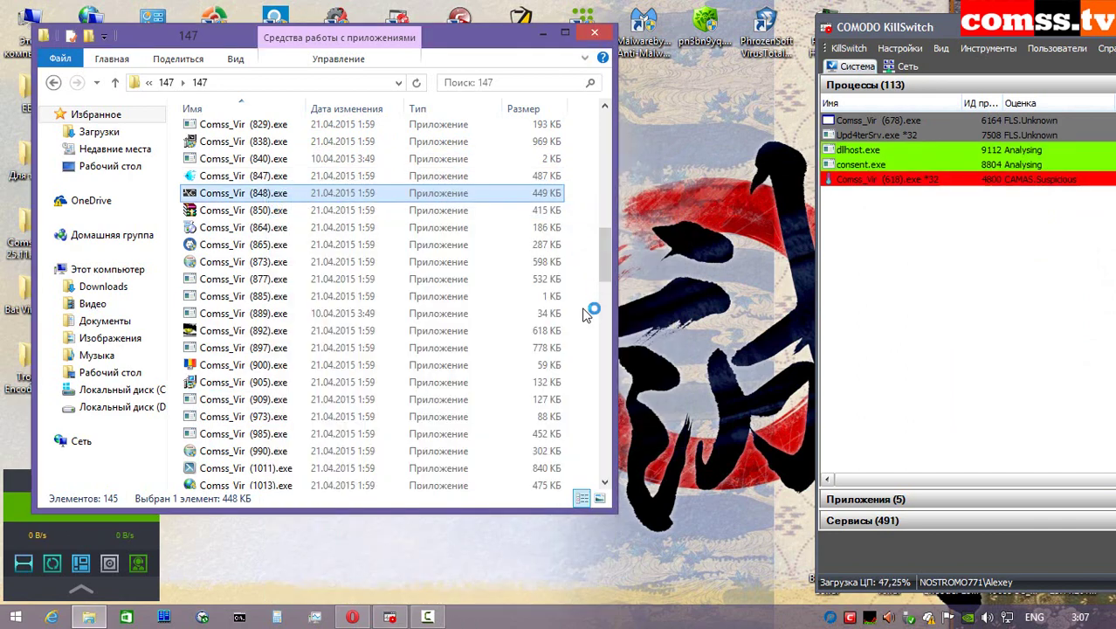
click(924, 415)
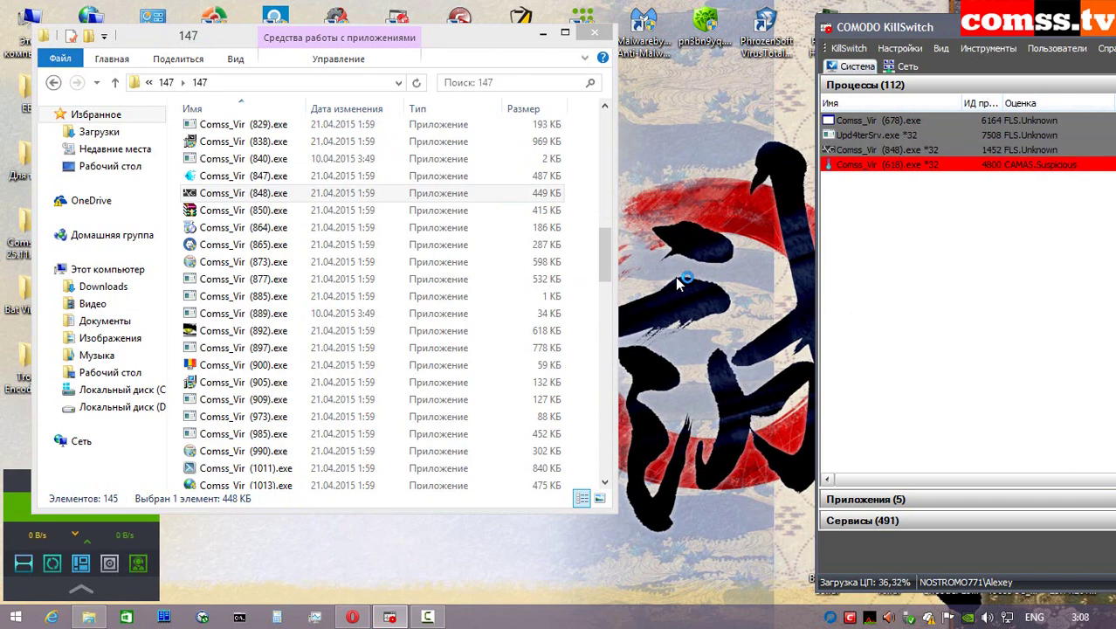
- Run Comss_Vir (850).exe as administrator isolated in the sandbox and extract its WinRAR self-extracting archive to the suggested folder
right_click(311, 209)
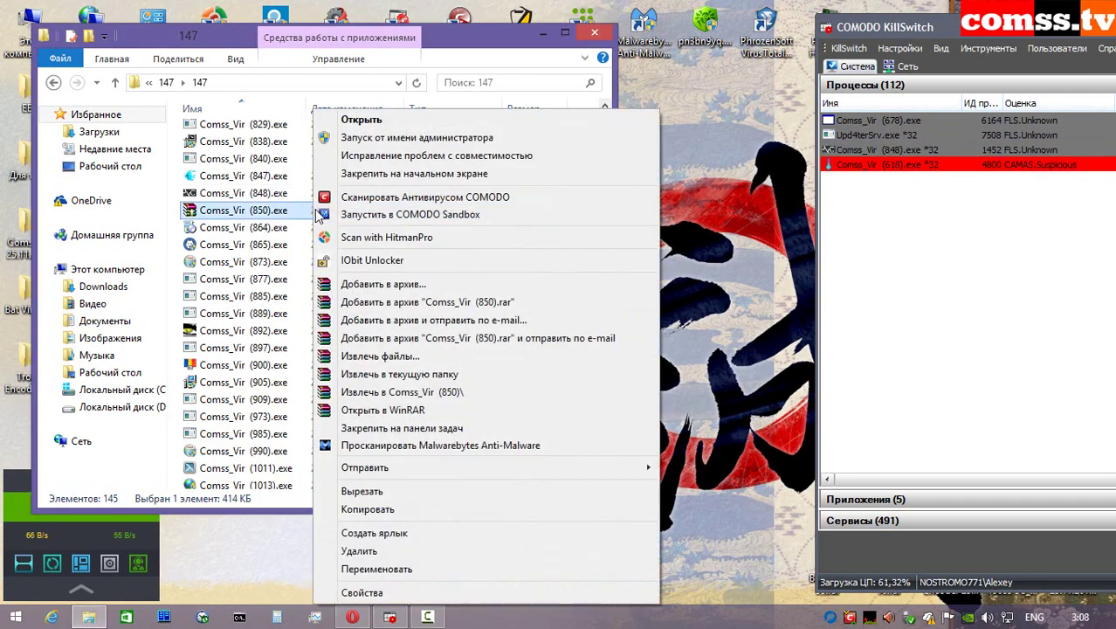
click(374, 138)
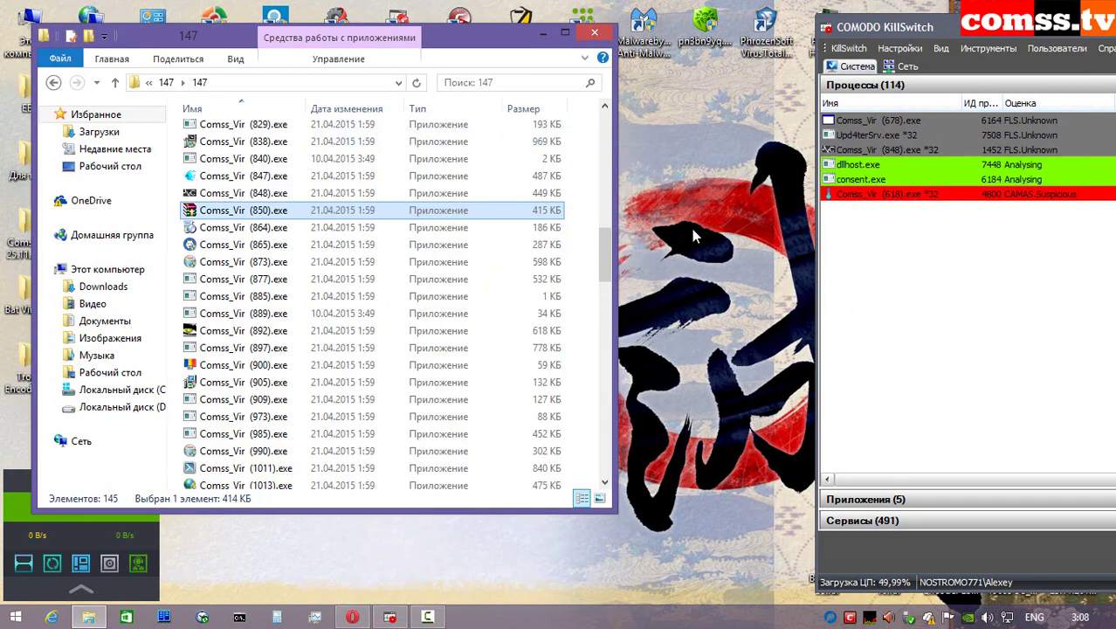
click(921, 410)
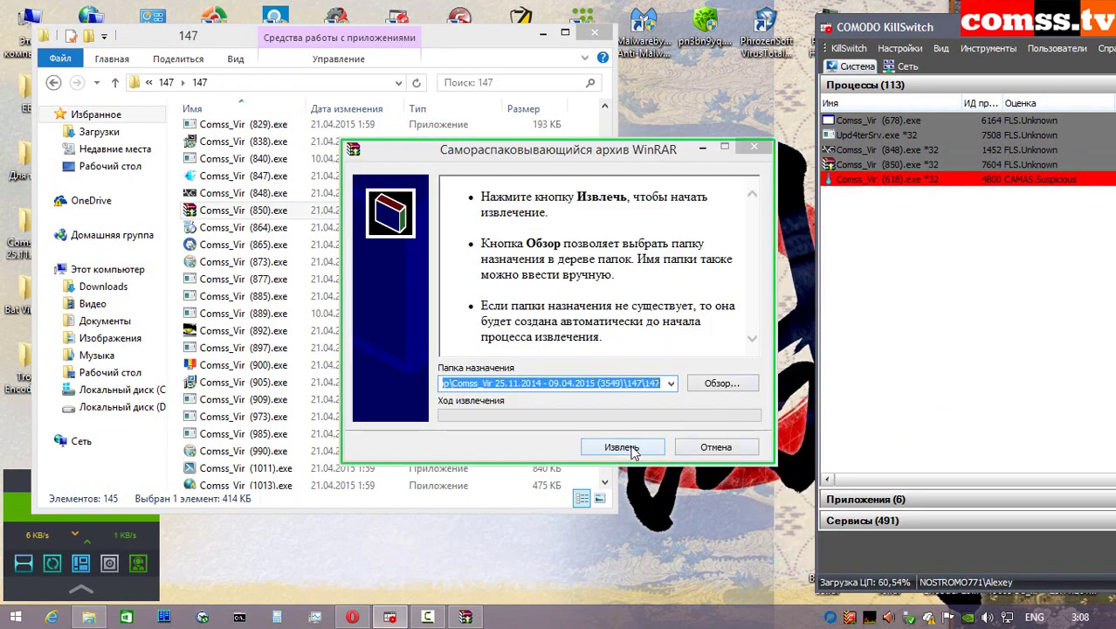
click(634, 452)
- Run Comss_Vir (864).exe as administrator and dismiss the cloud scanner notice about it
scroll(636, 255, up, 2)
scroll(635, 262, down, 3)
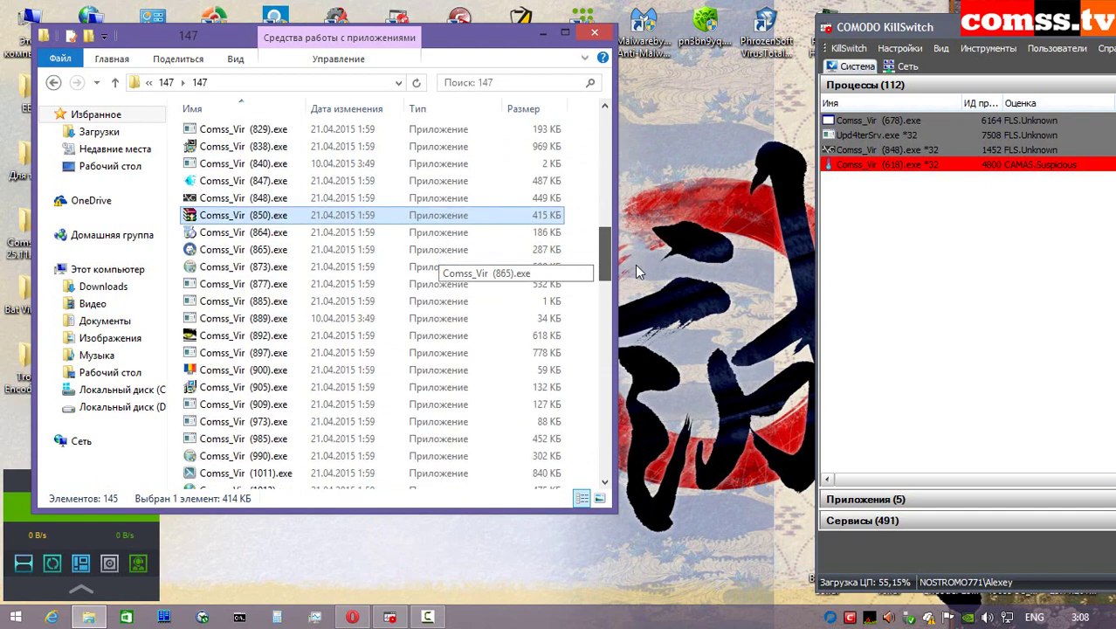
right_click(317, 177)
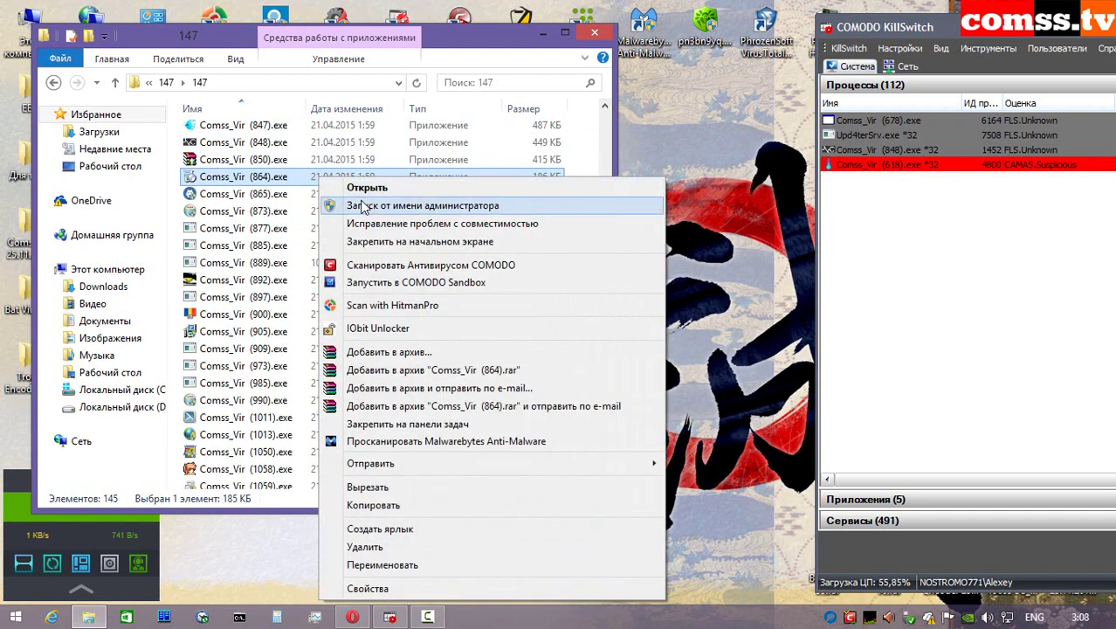
click(364, 206)
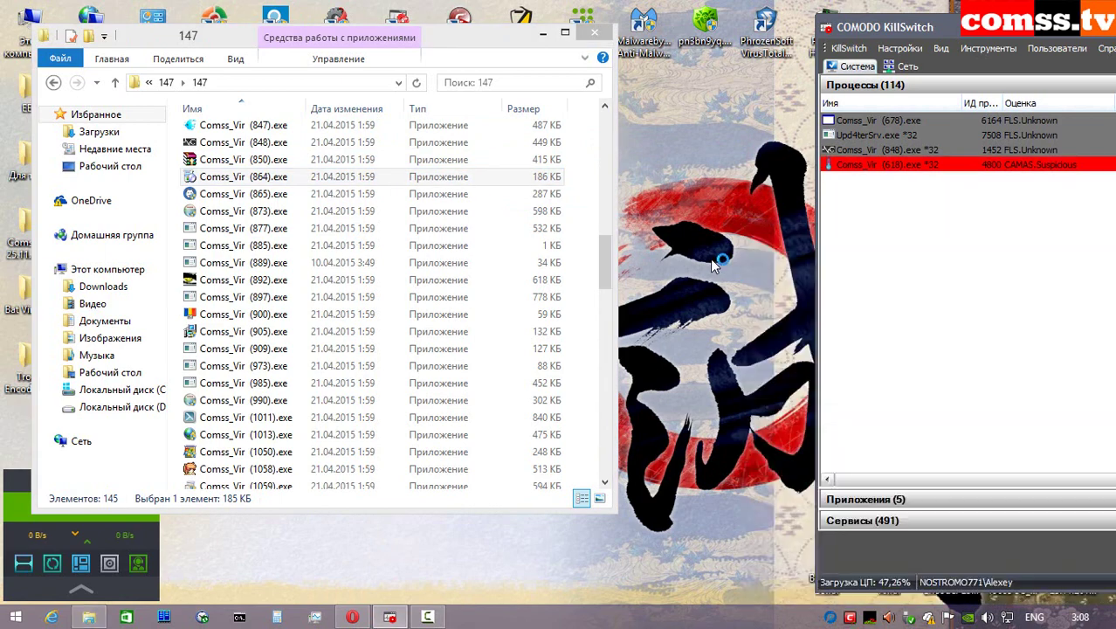
right_click(321, 194)
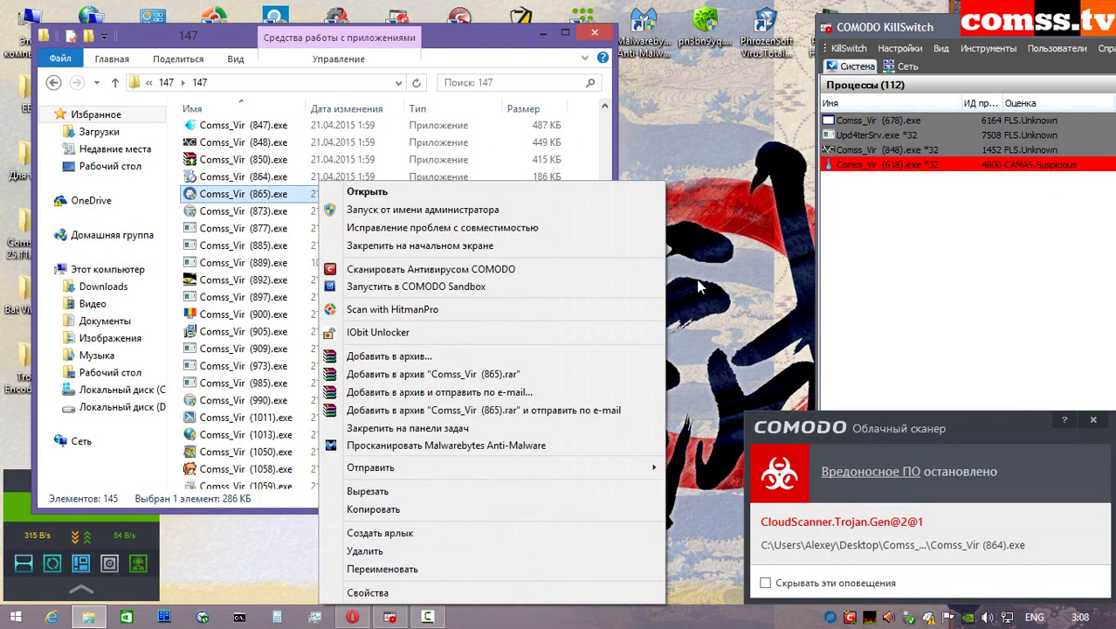
click(699, 288)
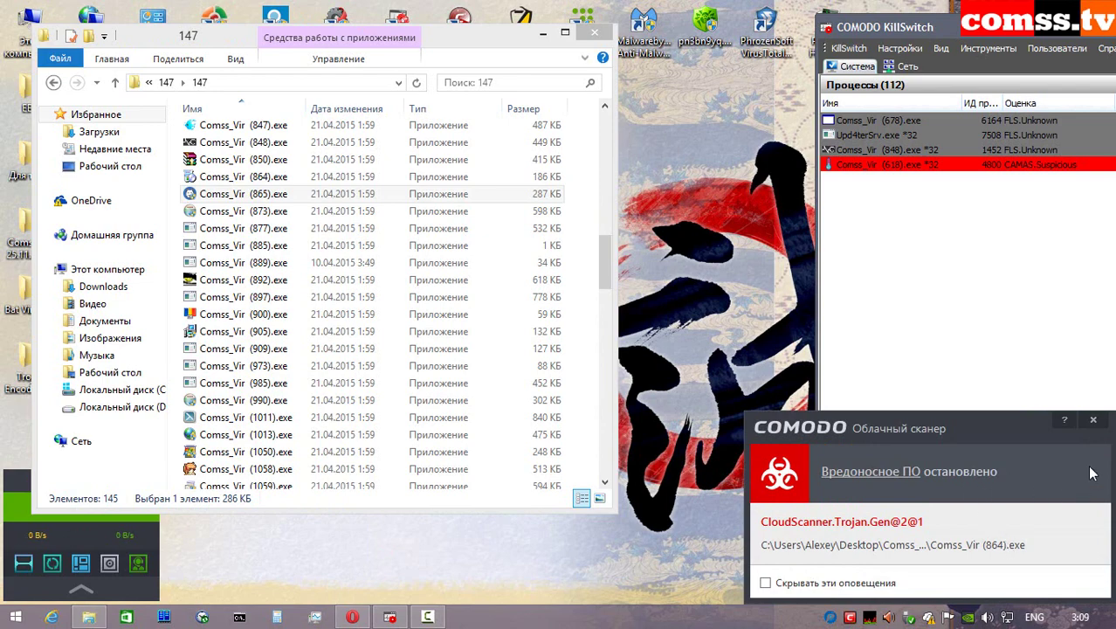
click(1092, 421)
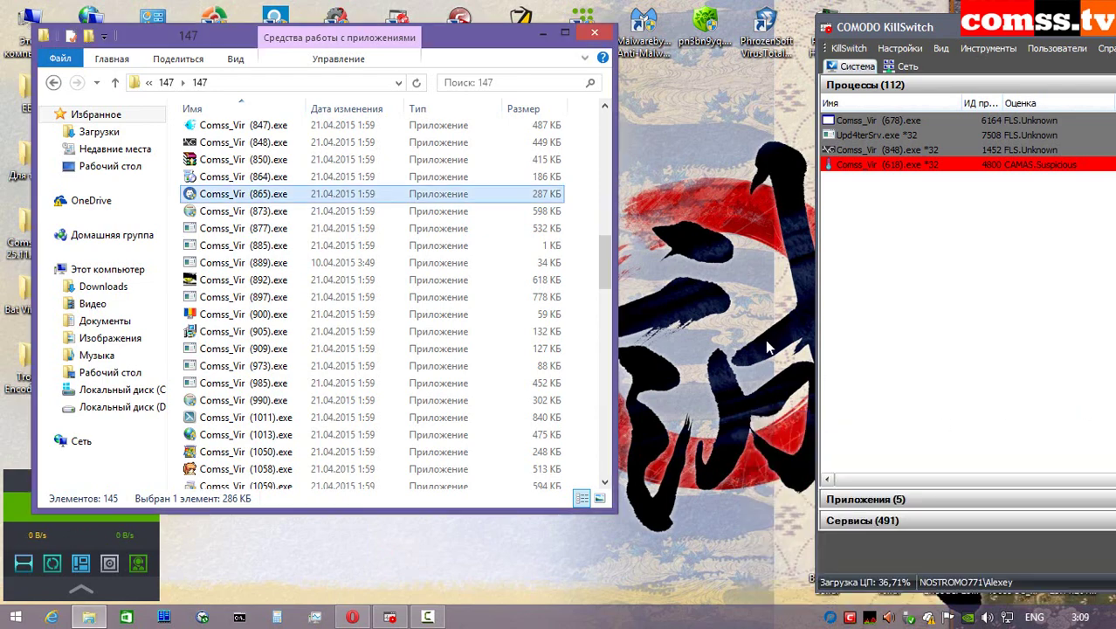
- Run Comss_Vir (865).exe as administrator, choosing the isolated launch in the Comodo sandbox alert
right_click(341, 194)
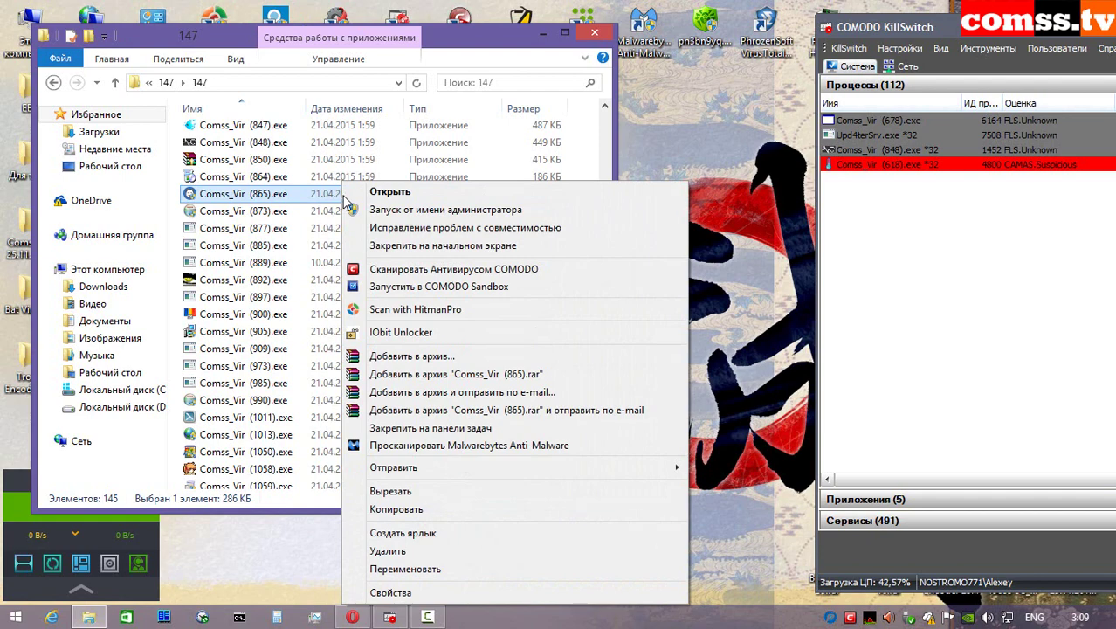
click(402, 211)
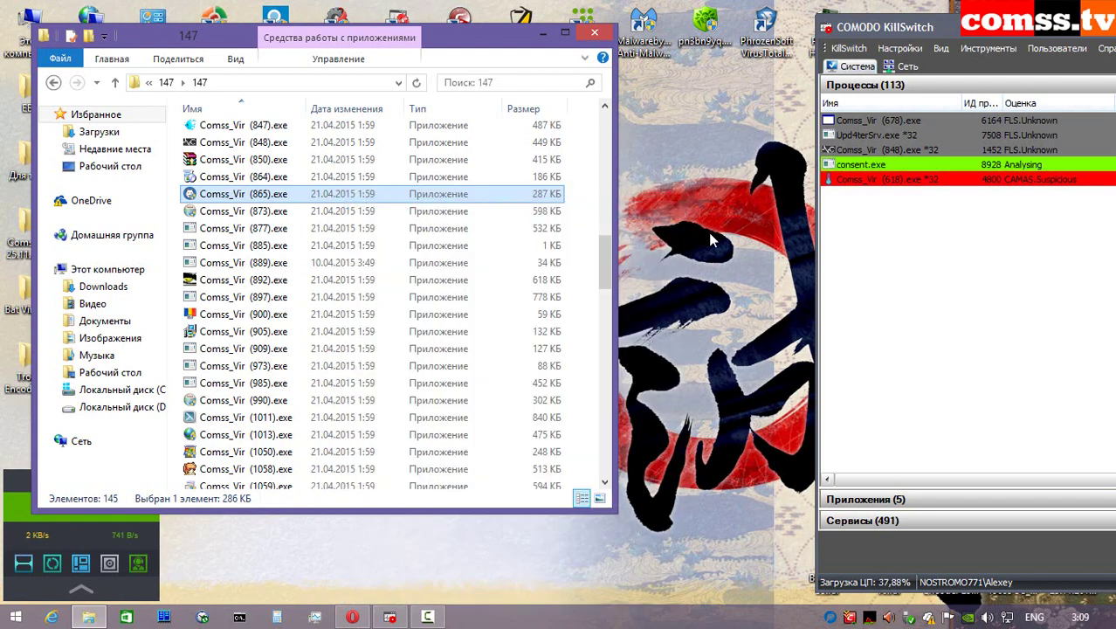
click(909, 407)
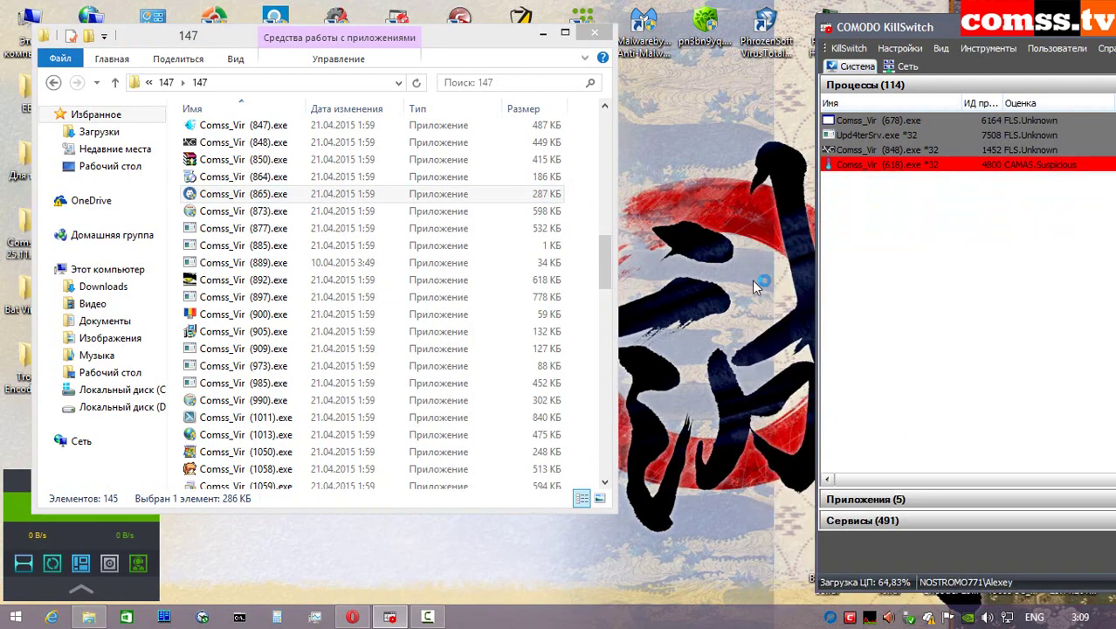
- Finish the application Uninstall wizard opened by Comss_Vir (865).exe and dismiss the antivirus notice about the unwanted application
click(652, 442)
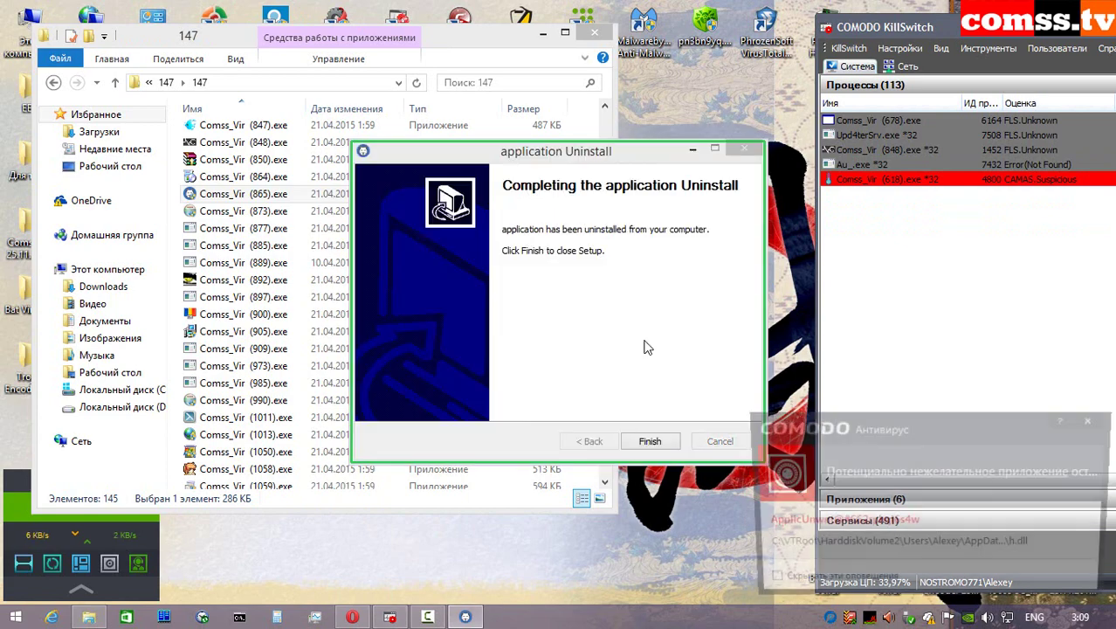
click(1092, 420)
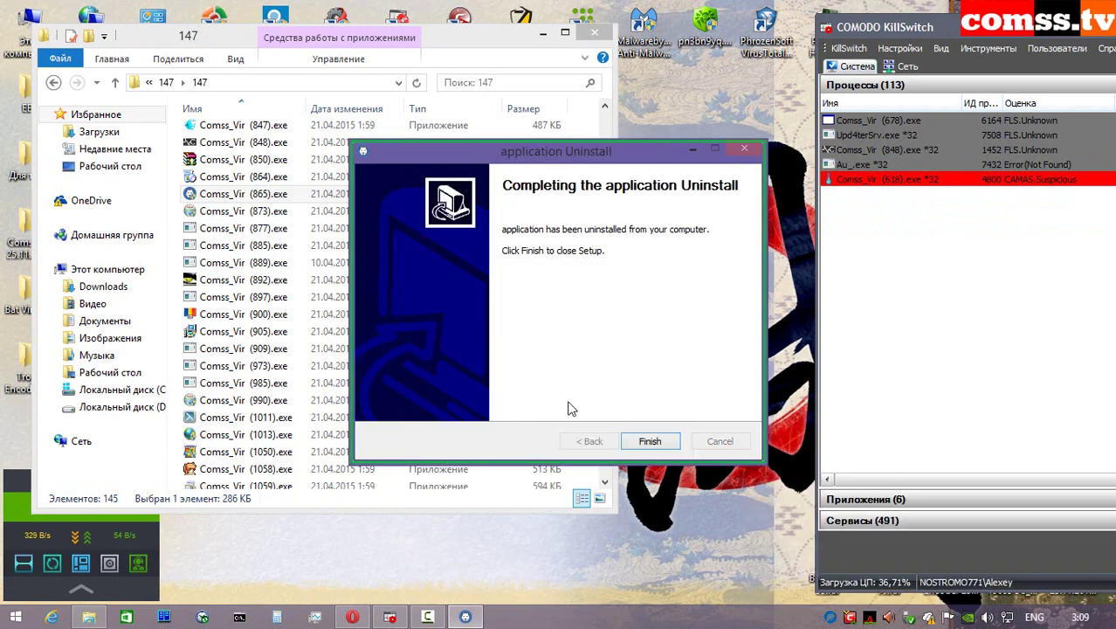
click(651, 441)
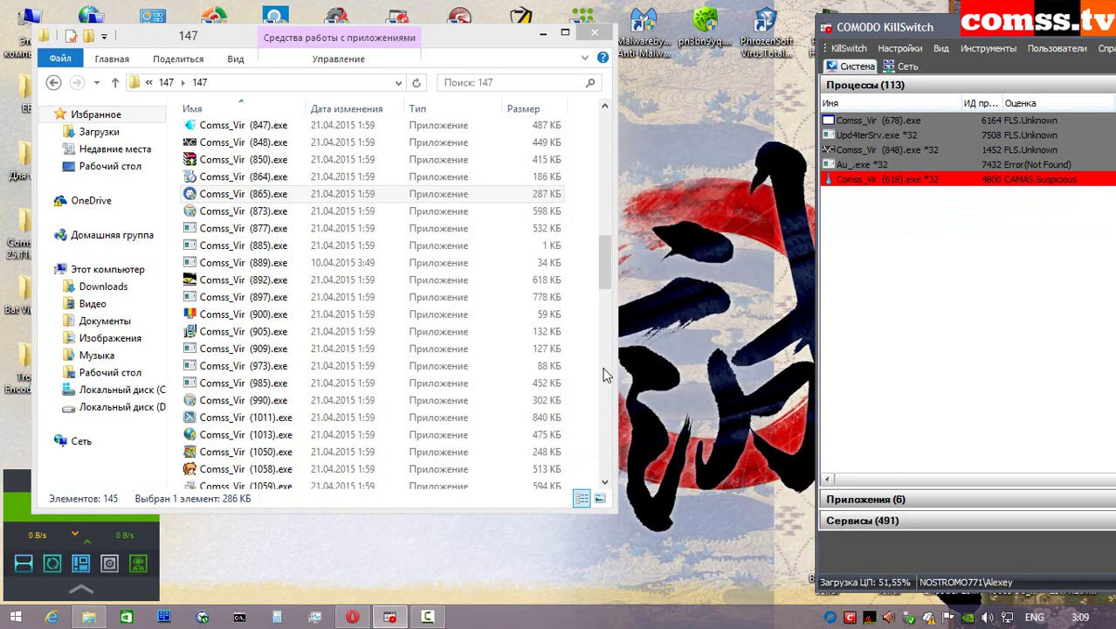
- Run Comss_Vir (873).exe as administrator isolated in the sandbox and close its NSIS Error dialog
click(306, 216)
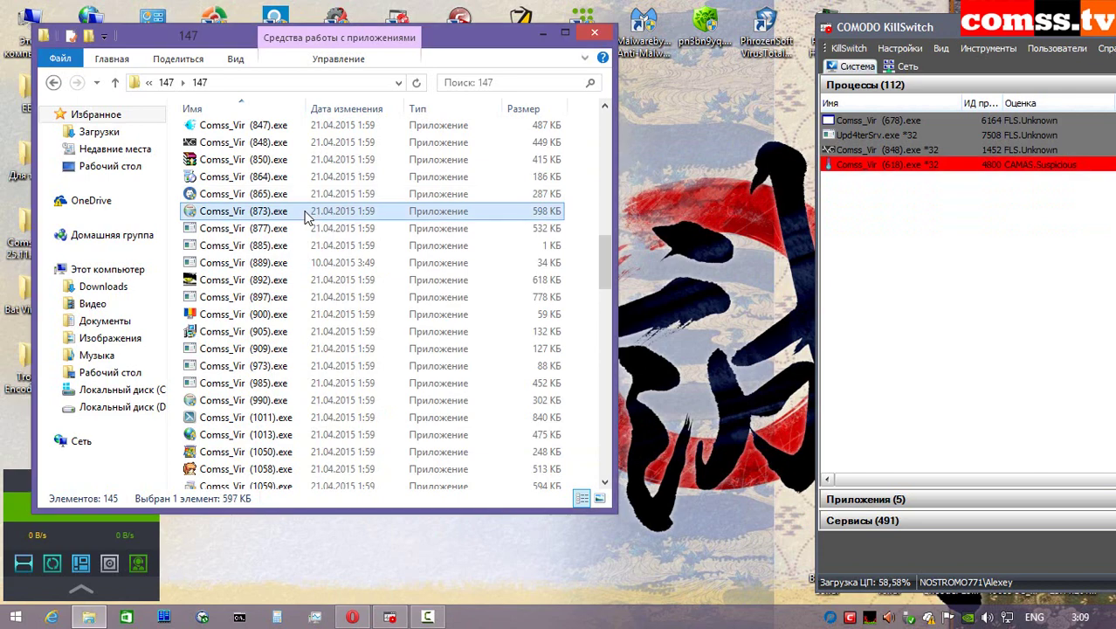
right_click(306, 216)
click(352, 210)
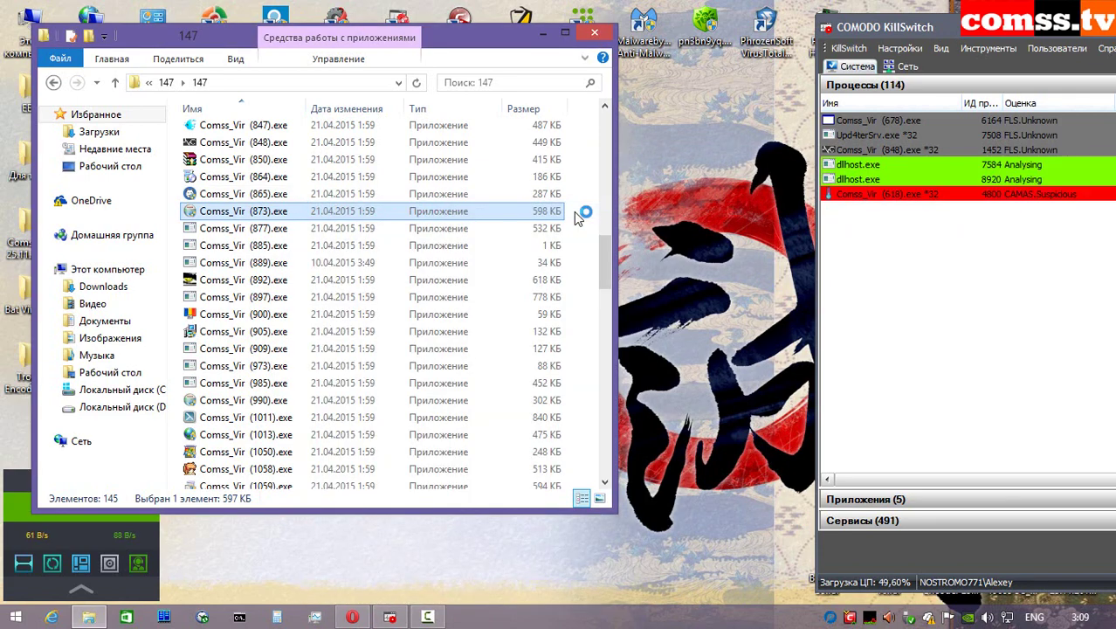
click(877, 411)
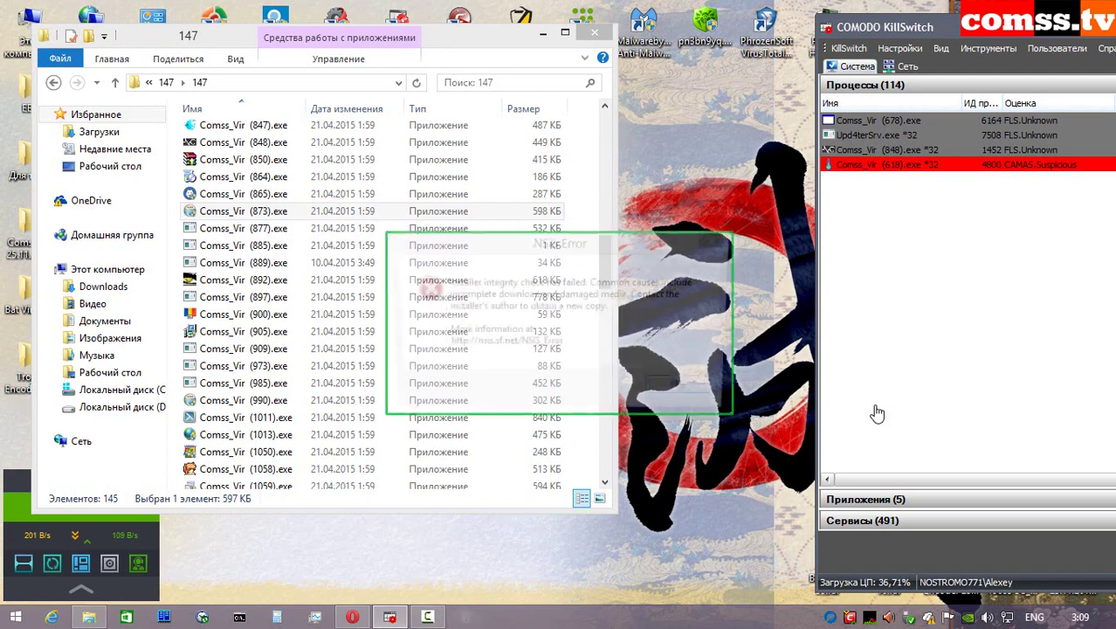
click(688, 391)
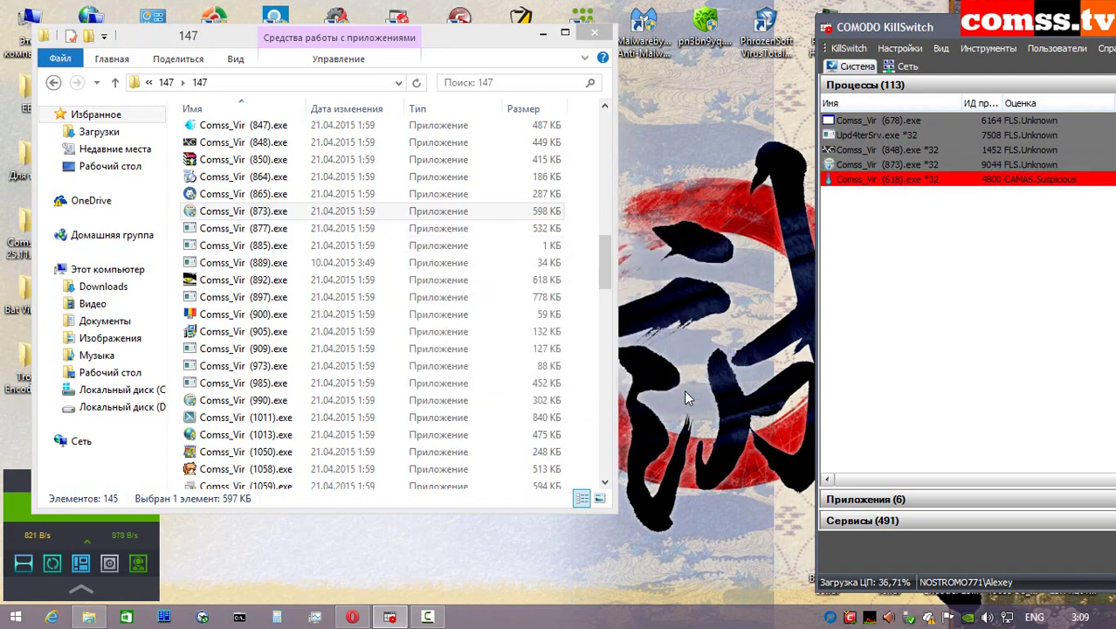
- Try to run Comss_Vir (877).exe as administrator with the isolated launch and close the incompatible-application message
right_click(306, 228)
click(406, 210)
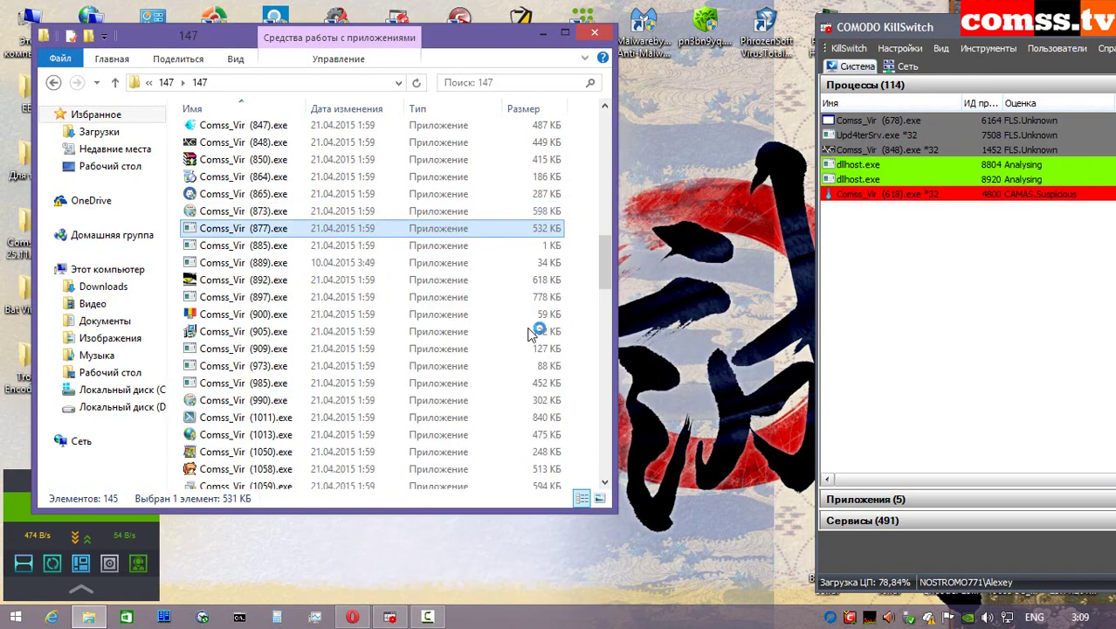
click(788, 403)
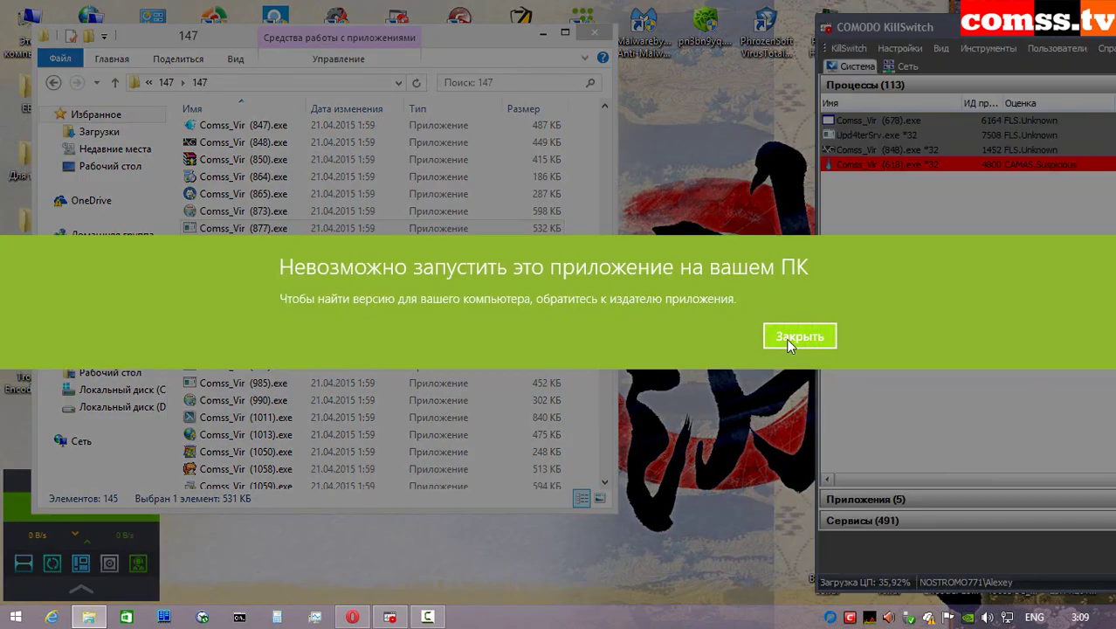
click(797, 337)
- Try to run Comss_Vir (885).exe as administrator with the isolated launch and close the incompatible-application message
click(270, 247)
right_click(273, 247)
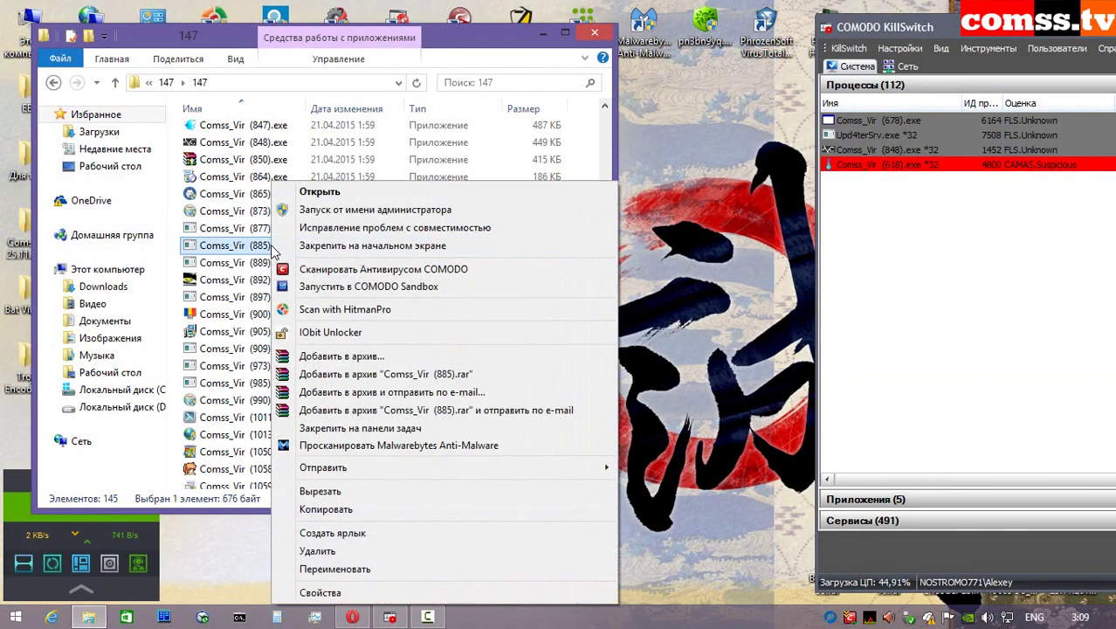
key(Escape)
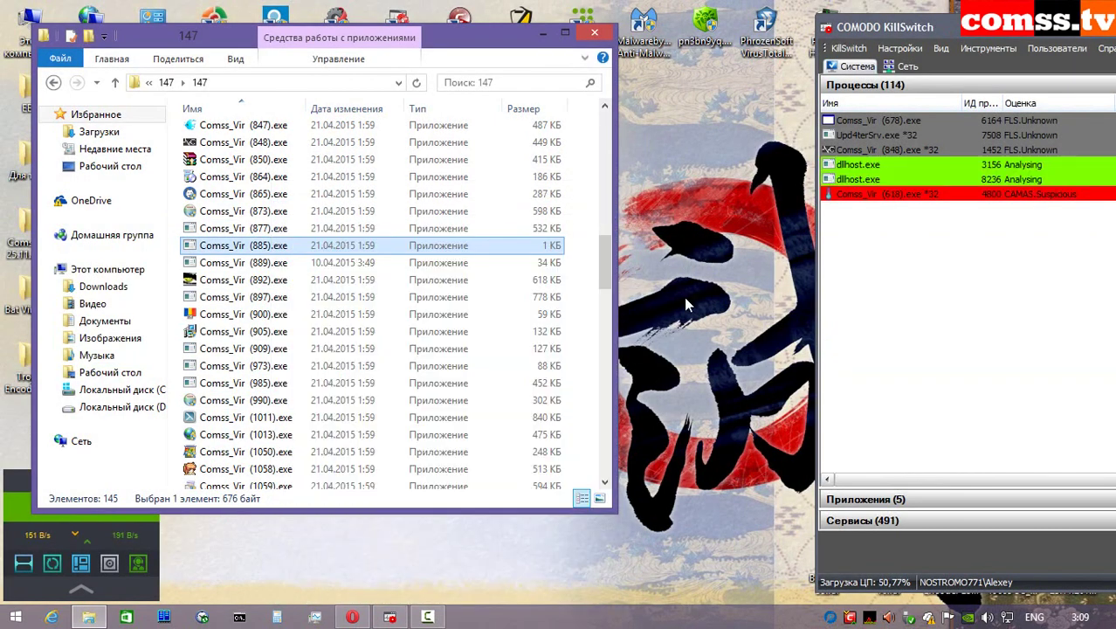
click(925, 421)
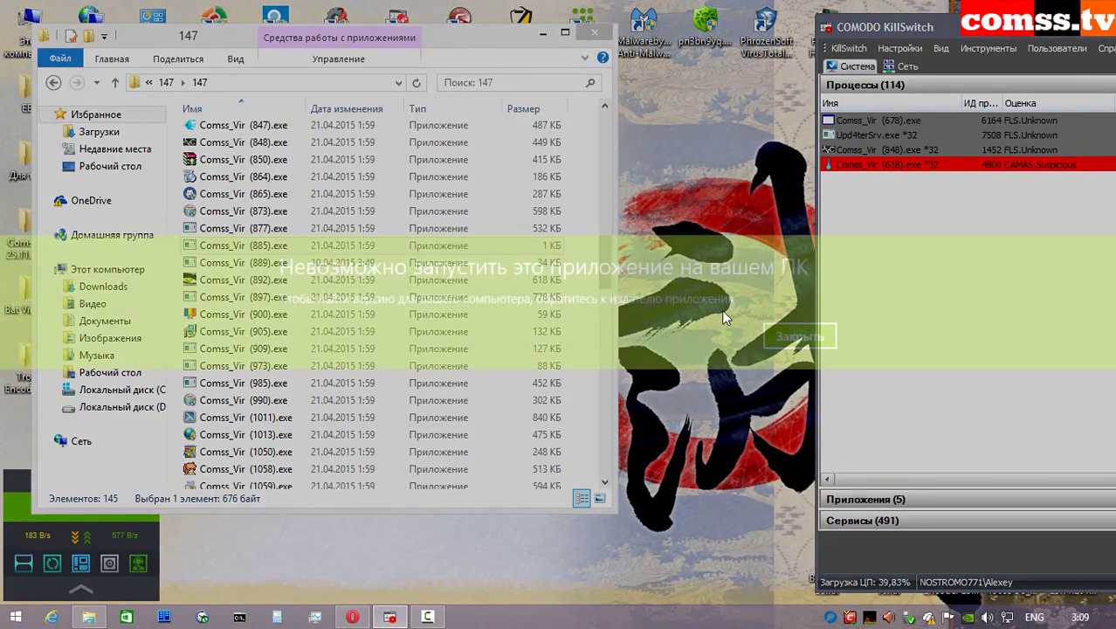
click(796, 337)
- Run the Comss_Vir (889).exe sample as administrator
click(278, 263)
right_click(278, 271)
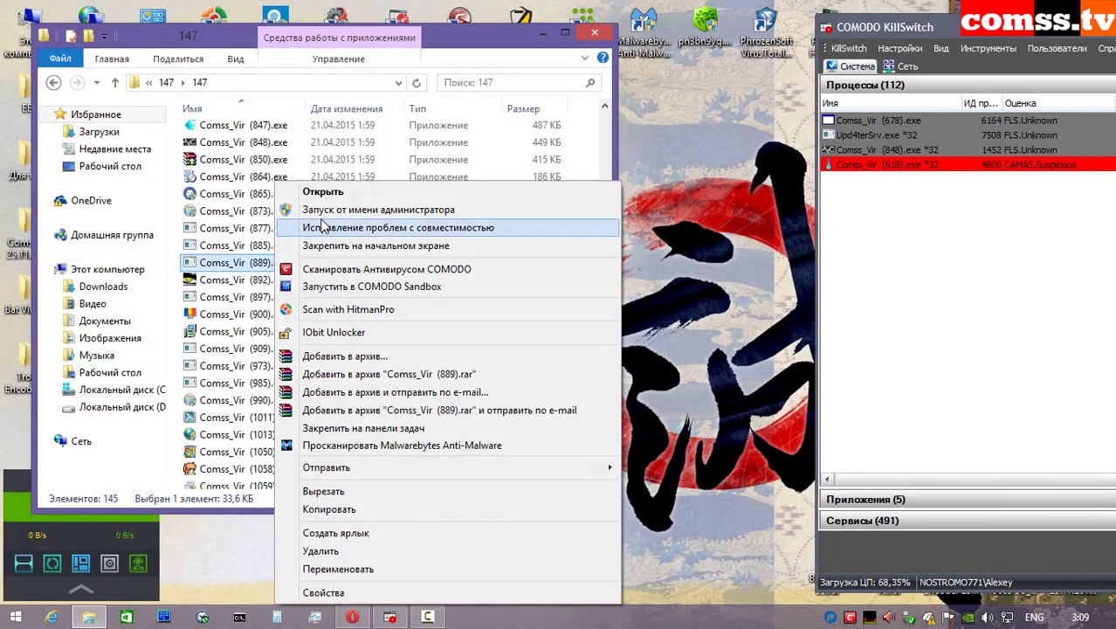
click(488, 211)
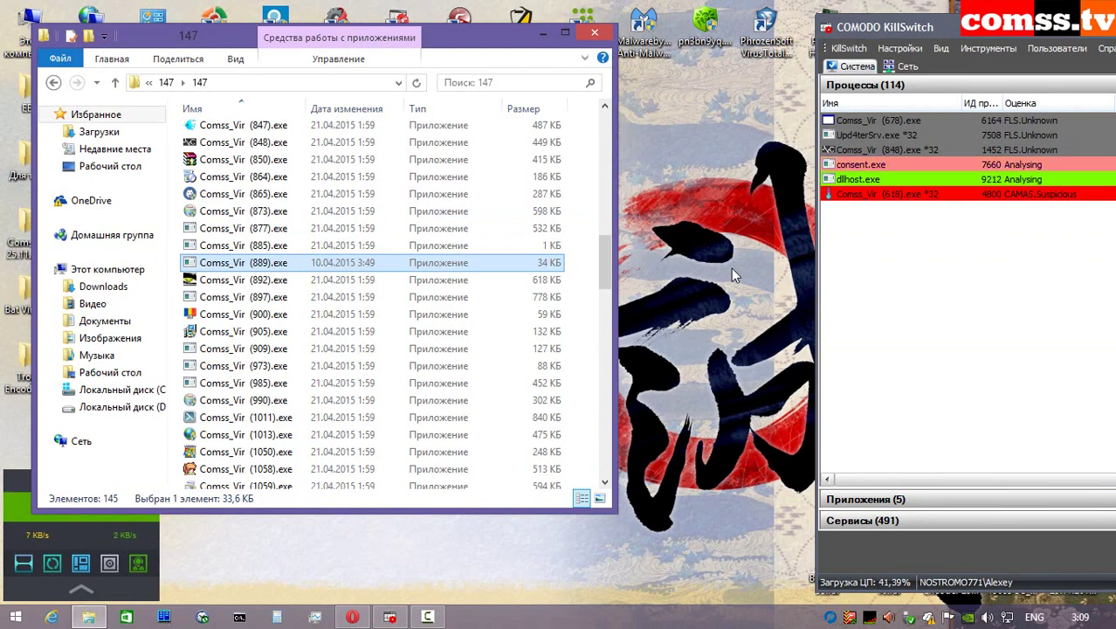
click(739, 317)
- Run Comss_Vir (892).exe as administrator, choosing the isolated launch in the Comodo sandbox alert
click(288, 280)
right_click(288, 280)
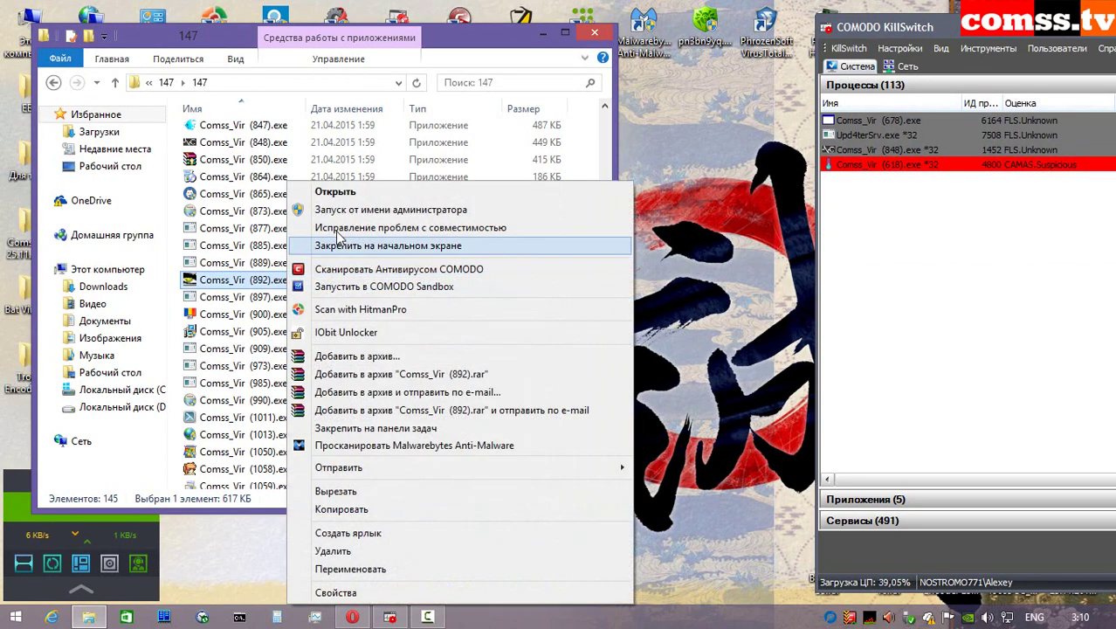
click(393, 212)
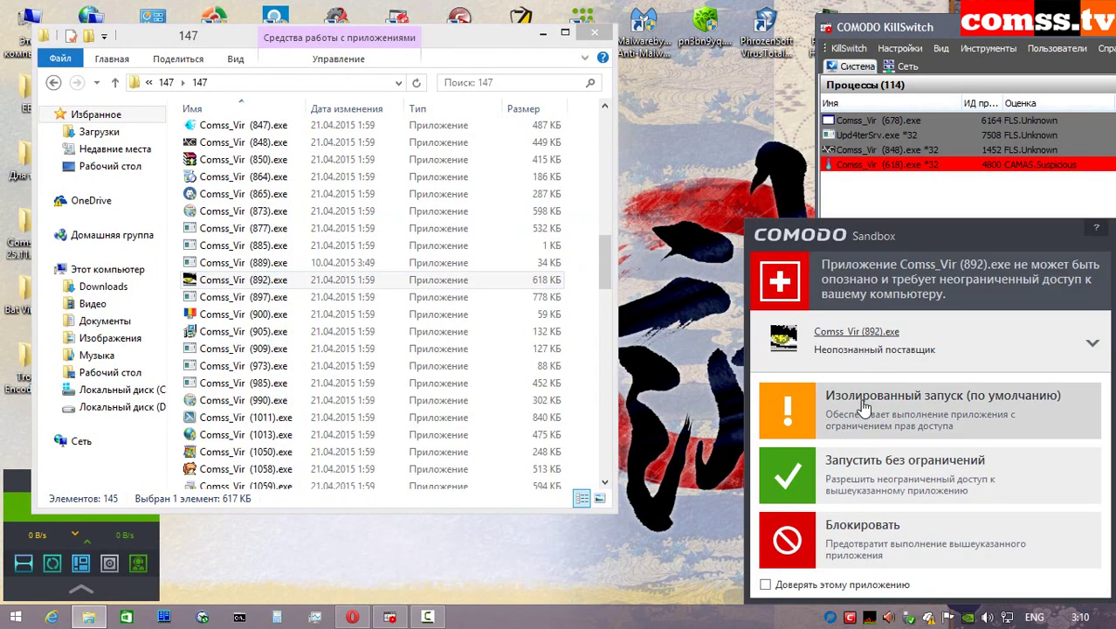
click(908, 406)
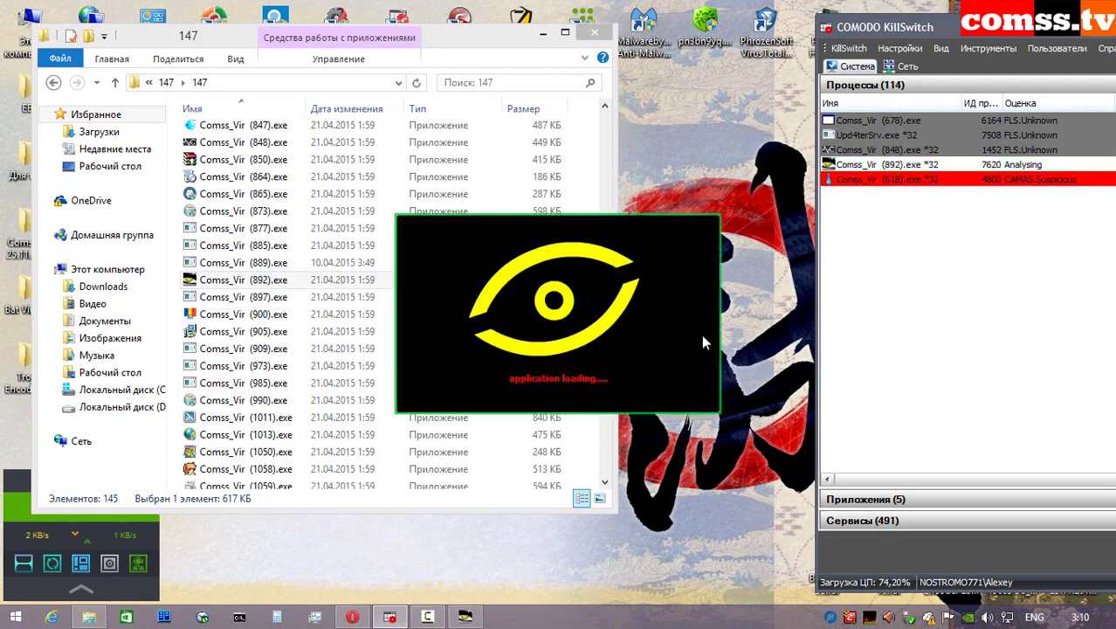
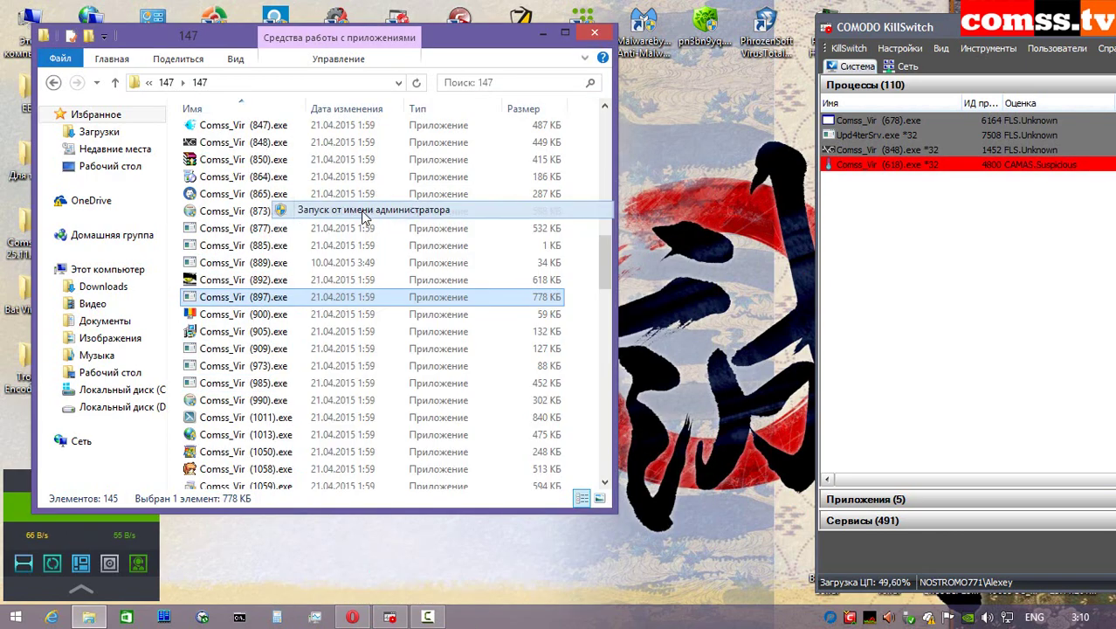
- Allow the isolated launch of Comss_Vir (897).exe and run Comss_Vir (900).exe as administrator
click(878, 407)
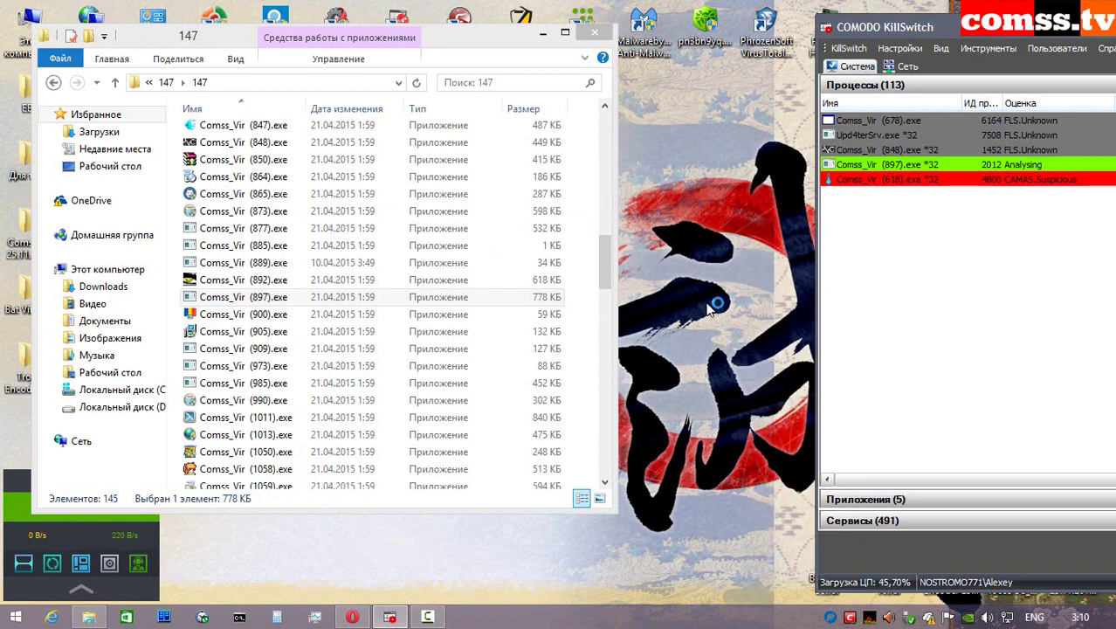
right_click(276, 313)
click(376, 210)
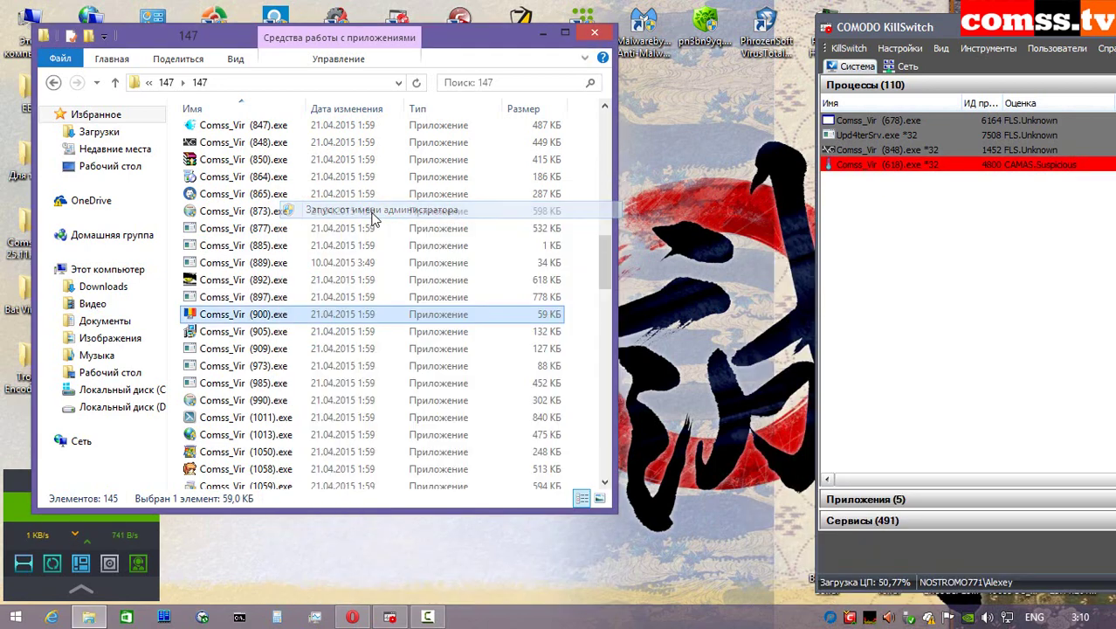
key(Return)
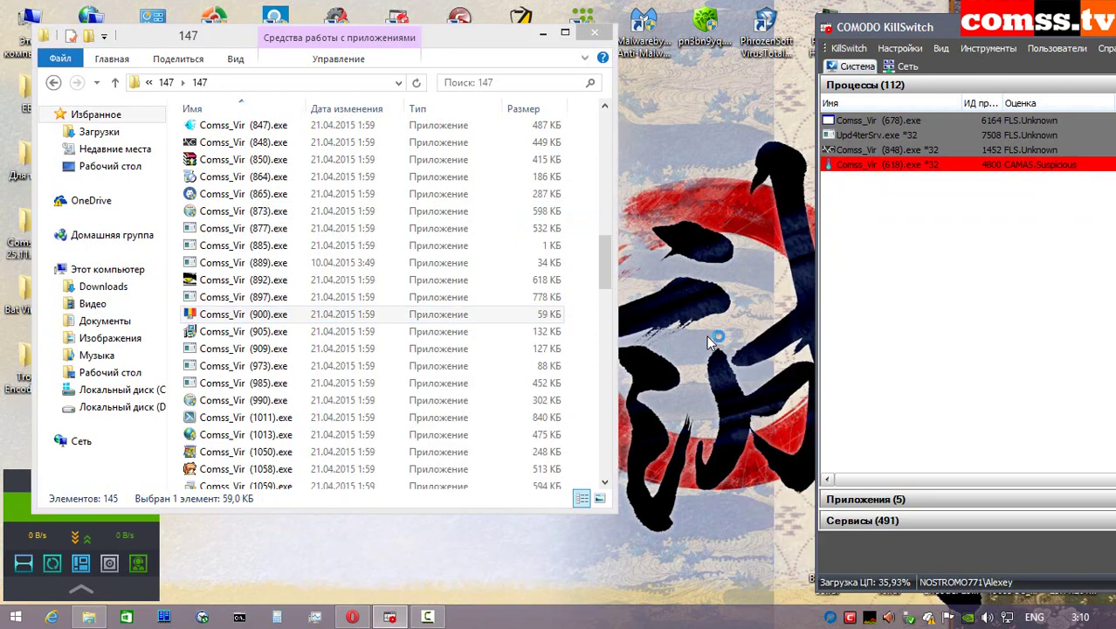
- Run Comss_Vir (905).exe as administrator to bring up its installer
right_click(294, 332)
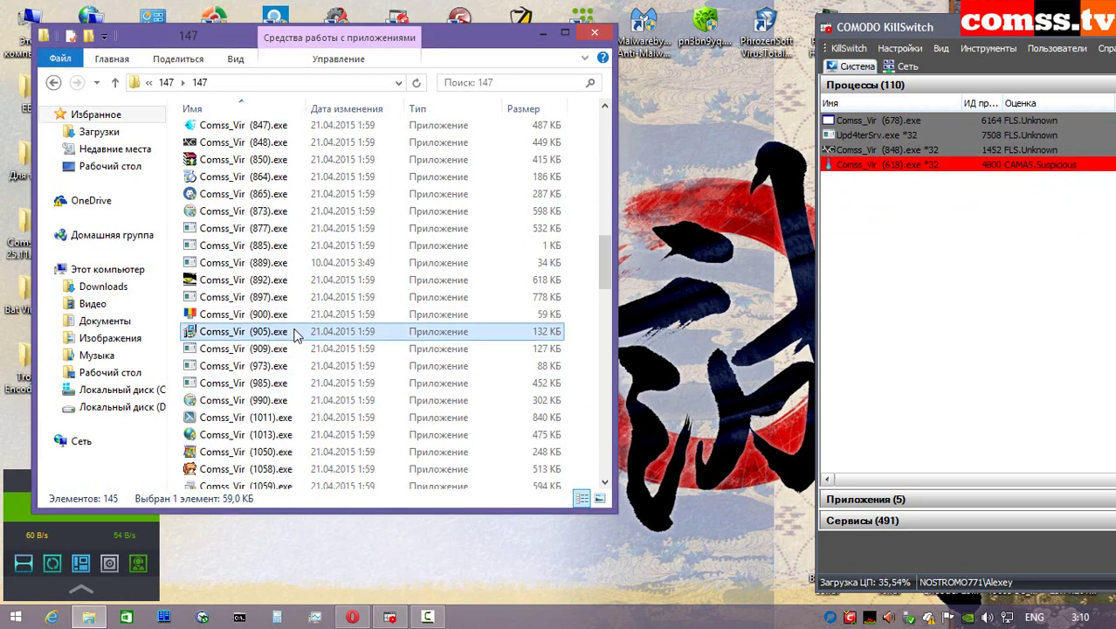
click(376, 210)
key(Return)
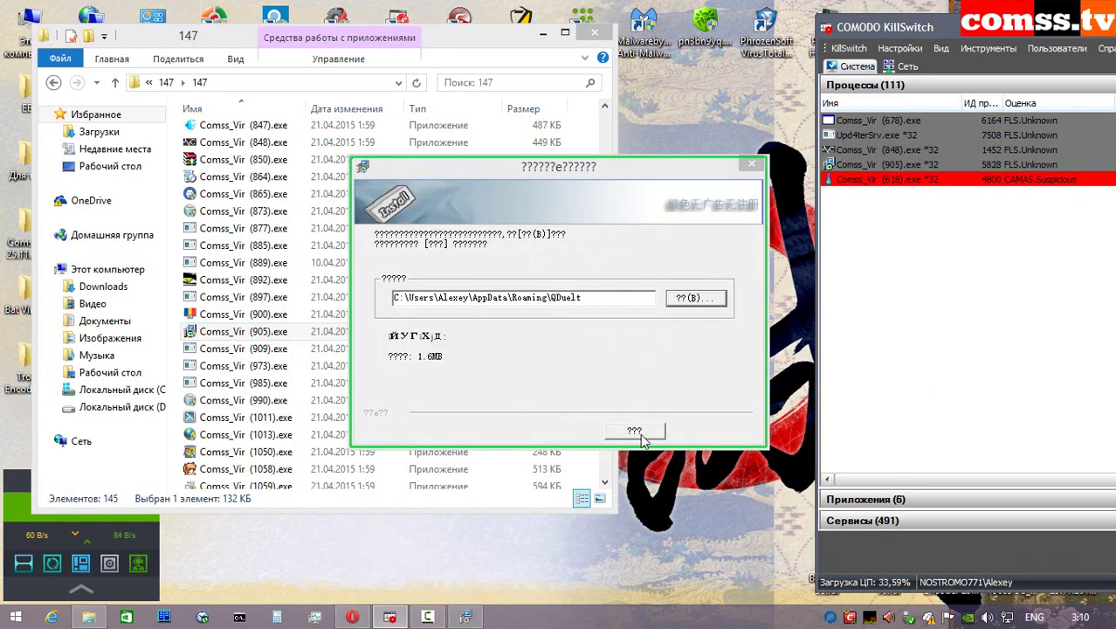
- Continue the installer with the suggested QDuelt folder and end the Comss_Vir (905).exe process in KillSwitch
click(636, 431)
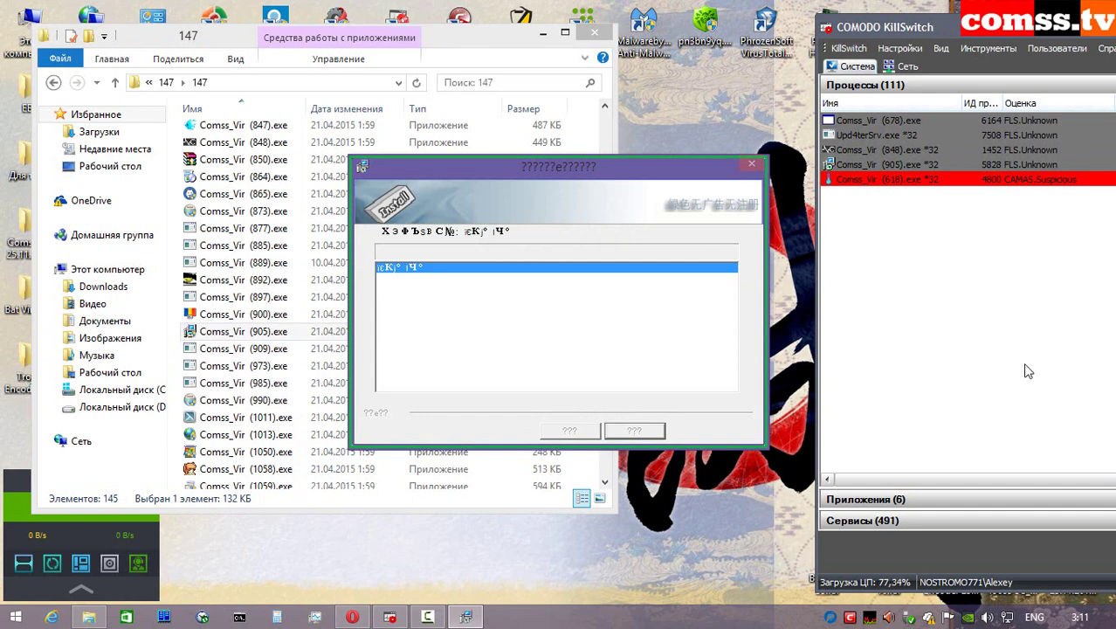
right_click(936, 166)
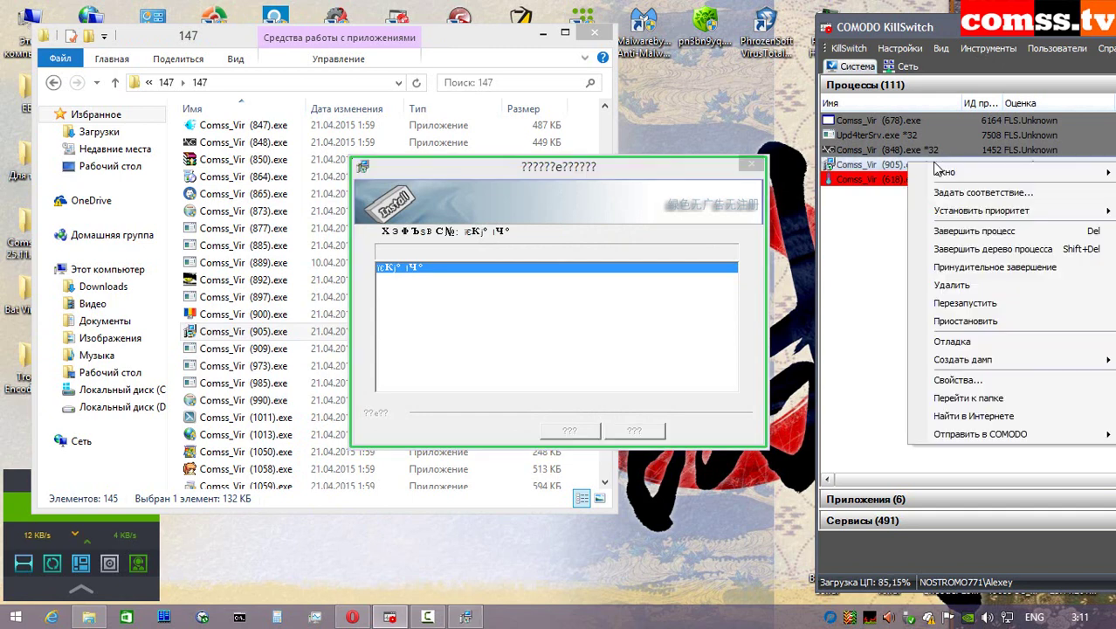
click(967, 233)
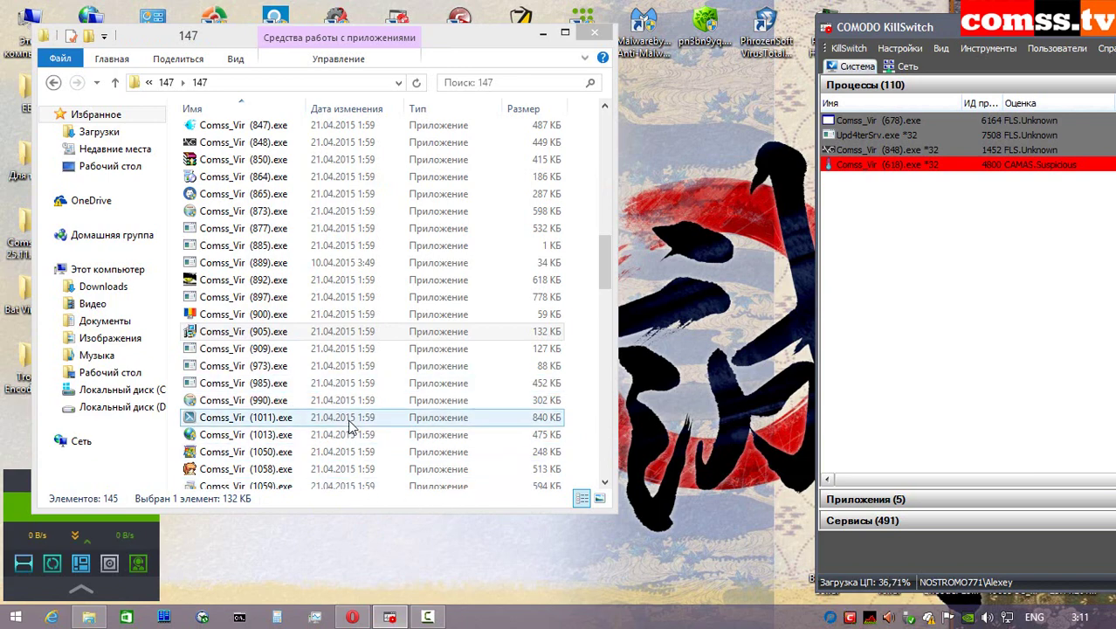
- Run Comss_Vir (909).exe as administrator, choosing the isolated launch in the Comodo sandbox alert
right_click(321, 351)
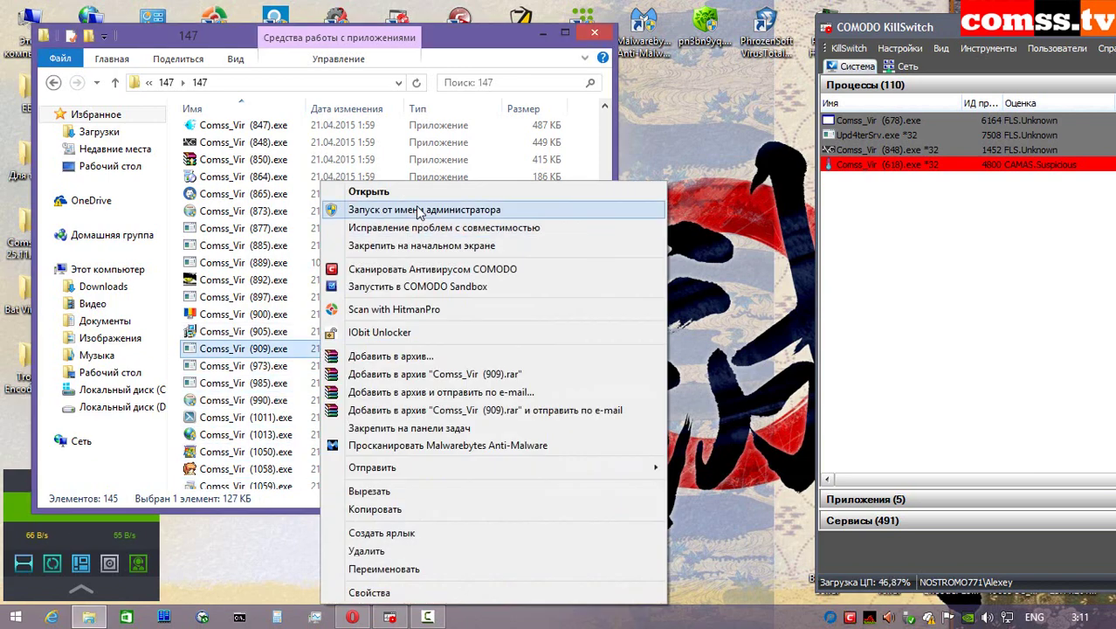
click(336, 211)
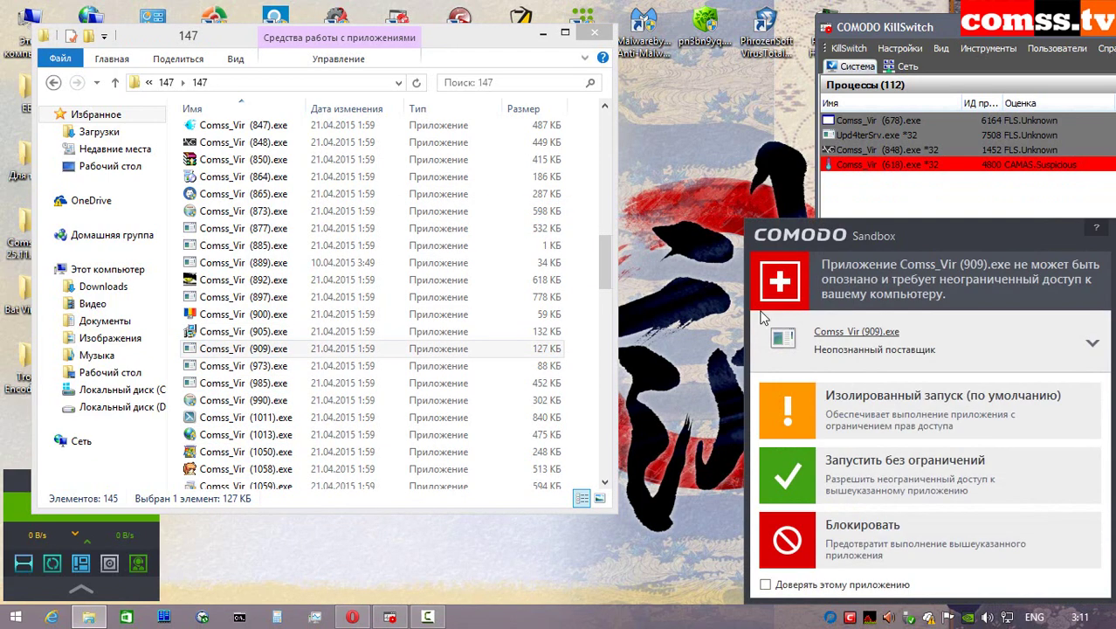
click(906, 389)
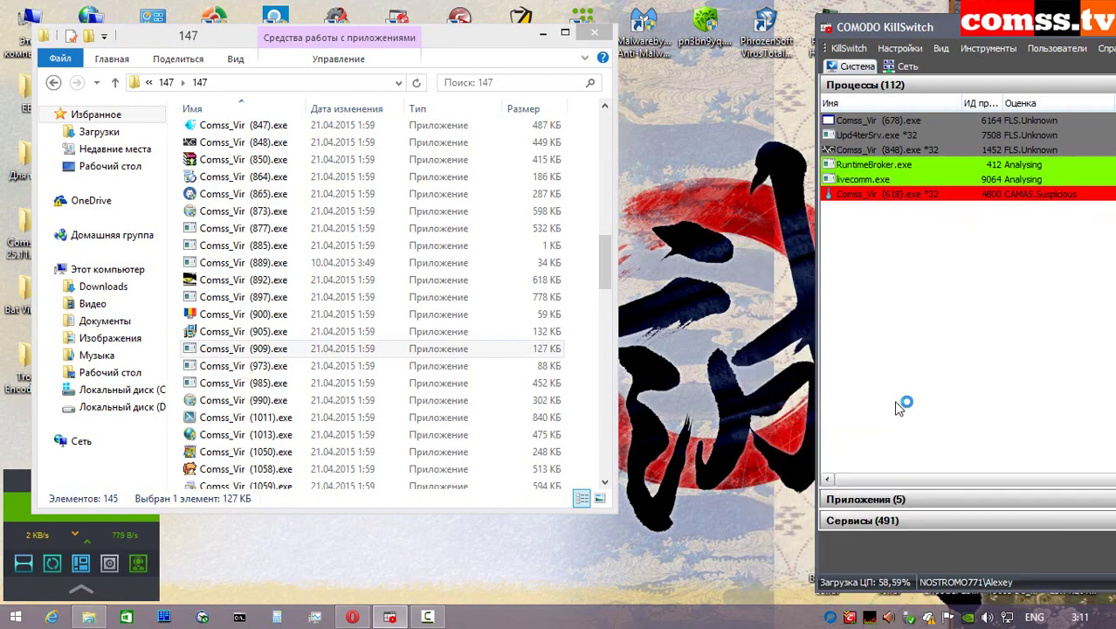
- Run Comss_Vir (973).exe as administrator isolated in the sandbox and dismiss the cloud scanner notice about it
right_click(313, 365)
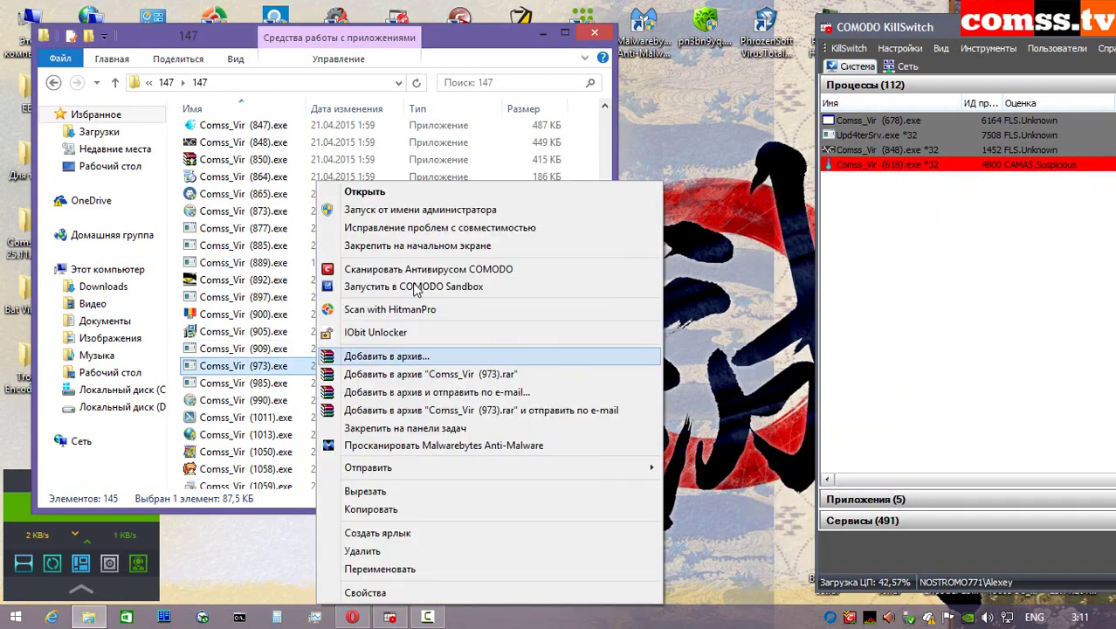
click(426, 216)
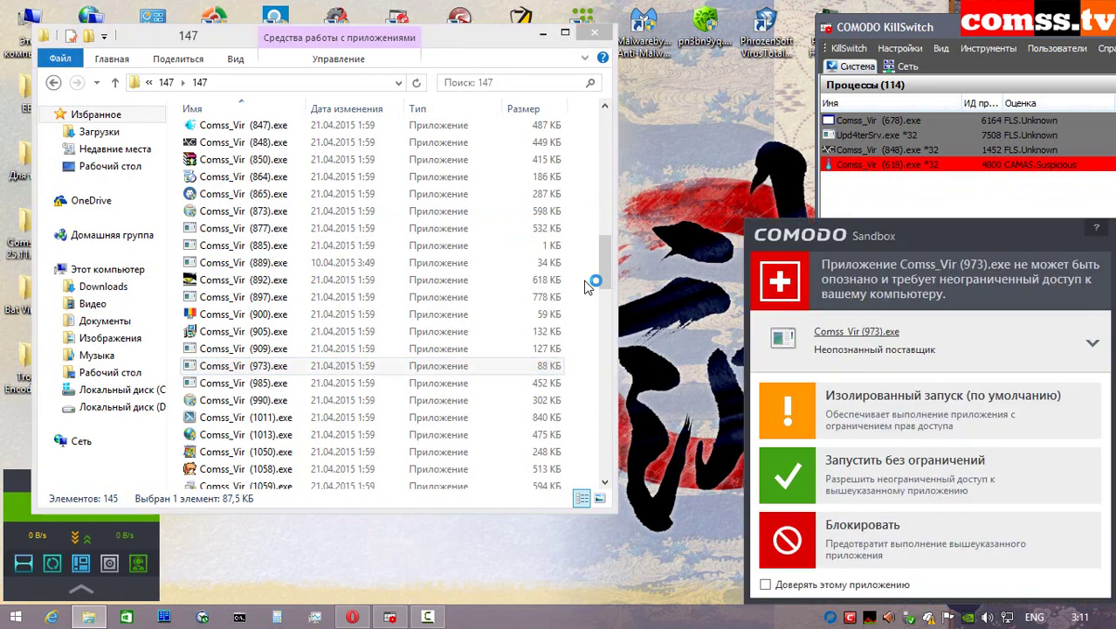
click(912, 406)
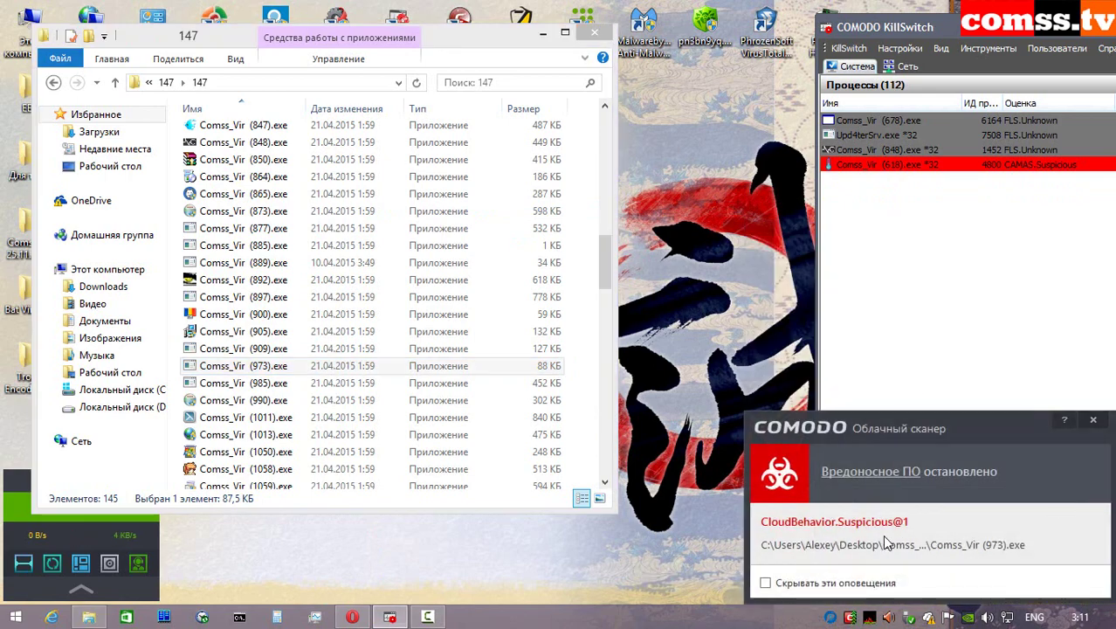
click(1094, 422)
- Run Comss_Vir (985).exe as administrator, choosing the isolated launch in the Comodo sandbox alert
right_click(294, 384)
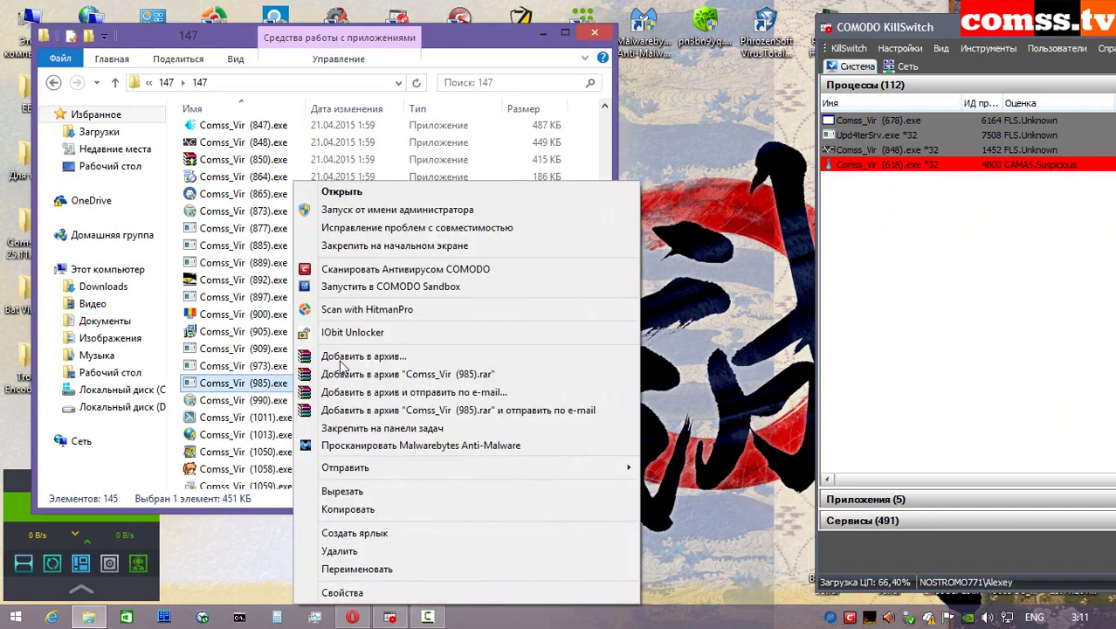
click(386, 214)
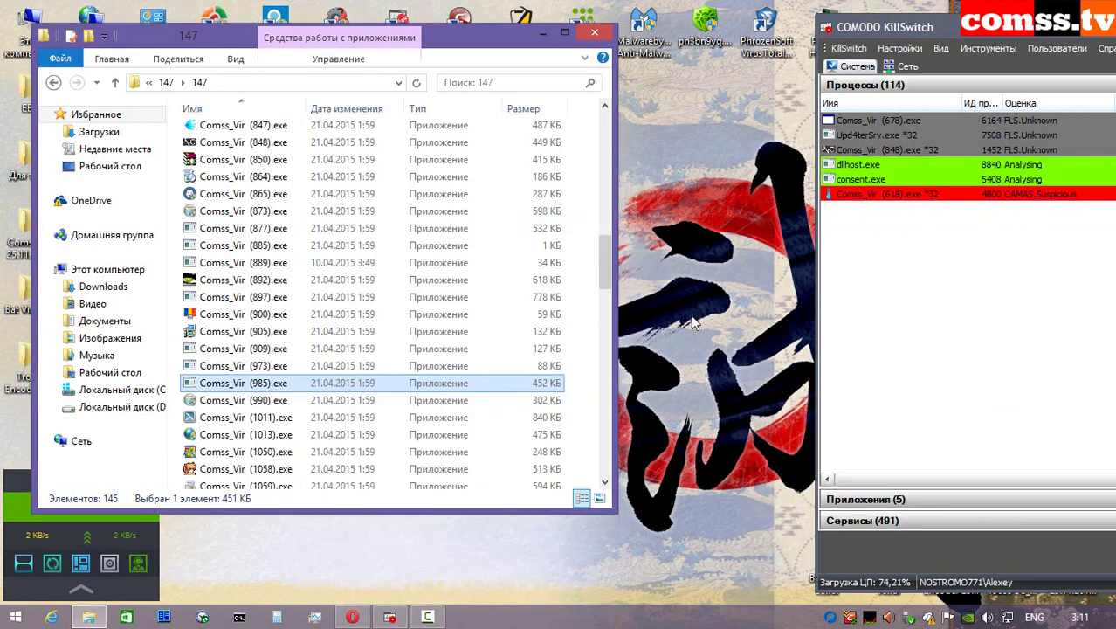
click(958, 418)
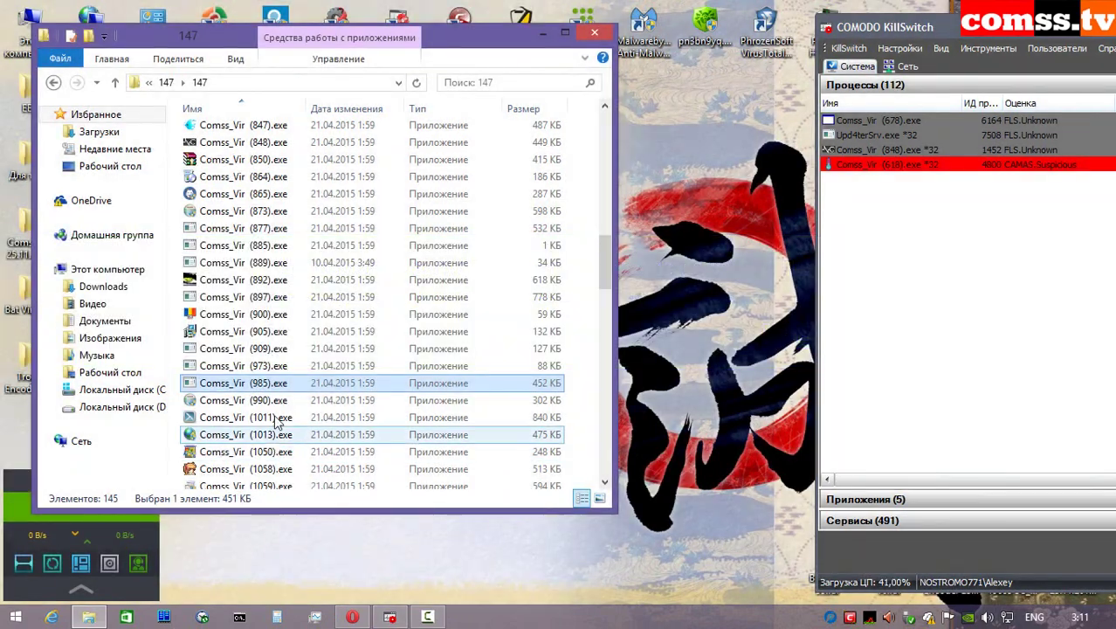
- Run Comss_Vir (990).exe as administrator and dismiss the sandbox notices about Full_Setup.exe and nsu50FB.tmp
click(283, 407)
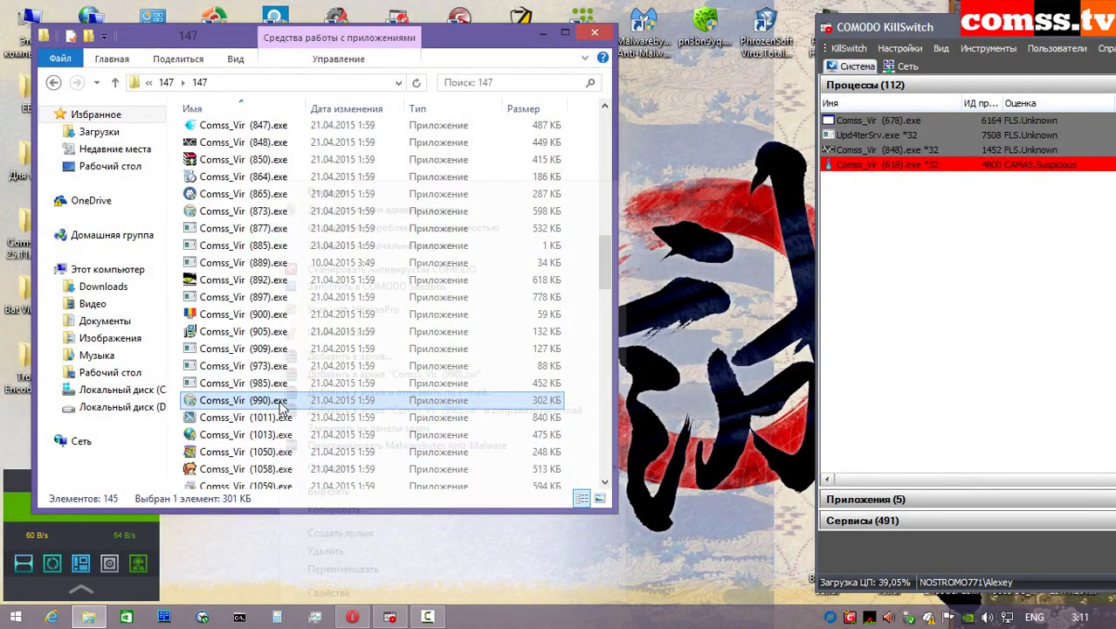
right_click(282, 406)
click(367, 207)
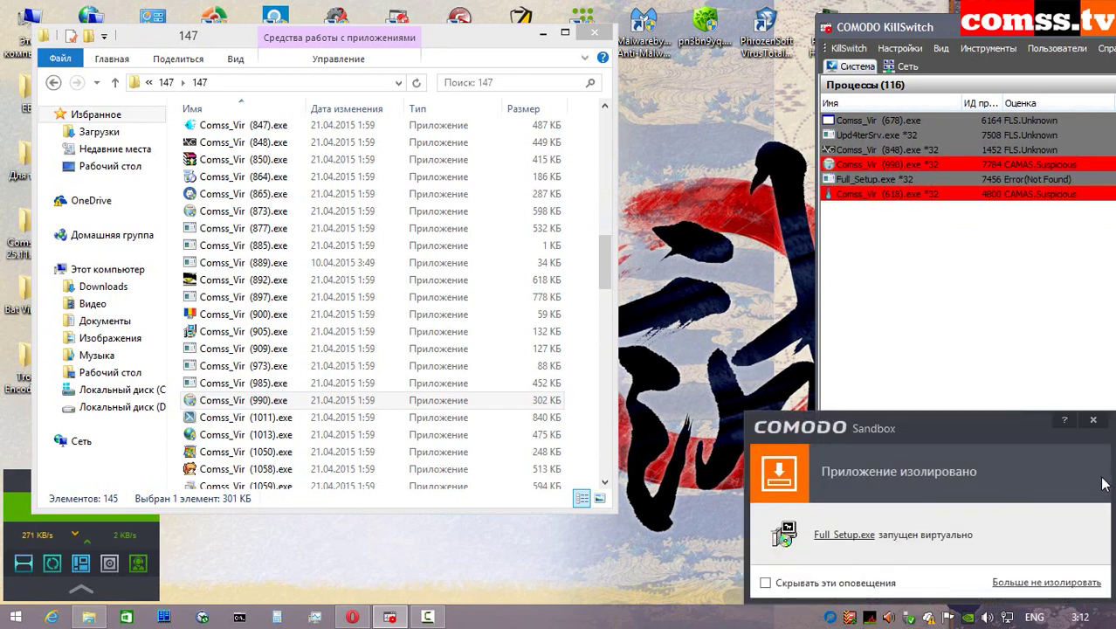
click(1094, 422)
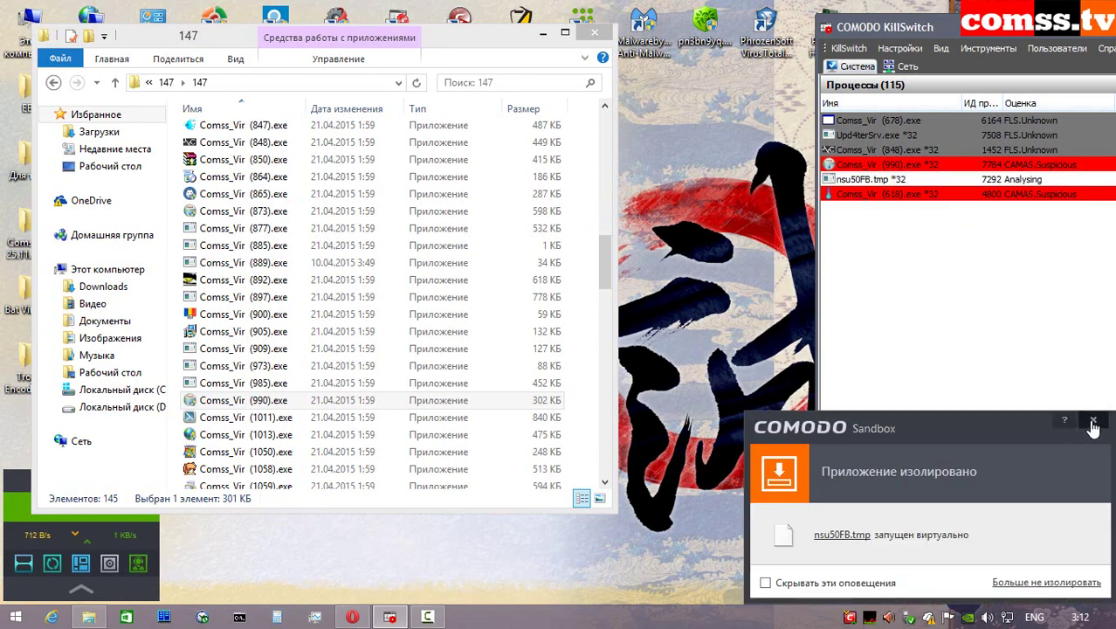
click(1094, 423)
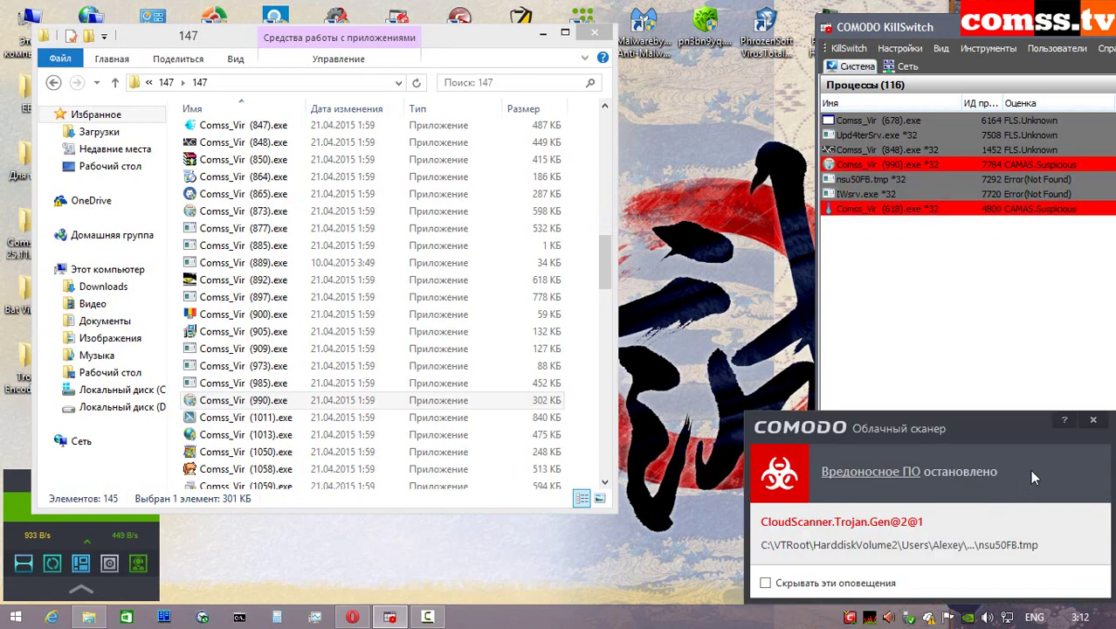
- Dismiss the cloud scanner and sandbox notices about nsu50FB.tmp and nsjA868.tmp
click(1094, 424)
click(1096, 422)
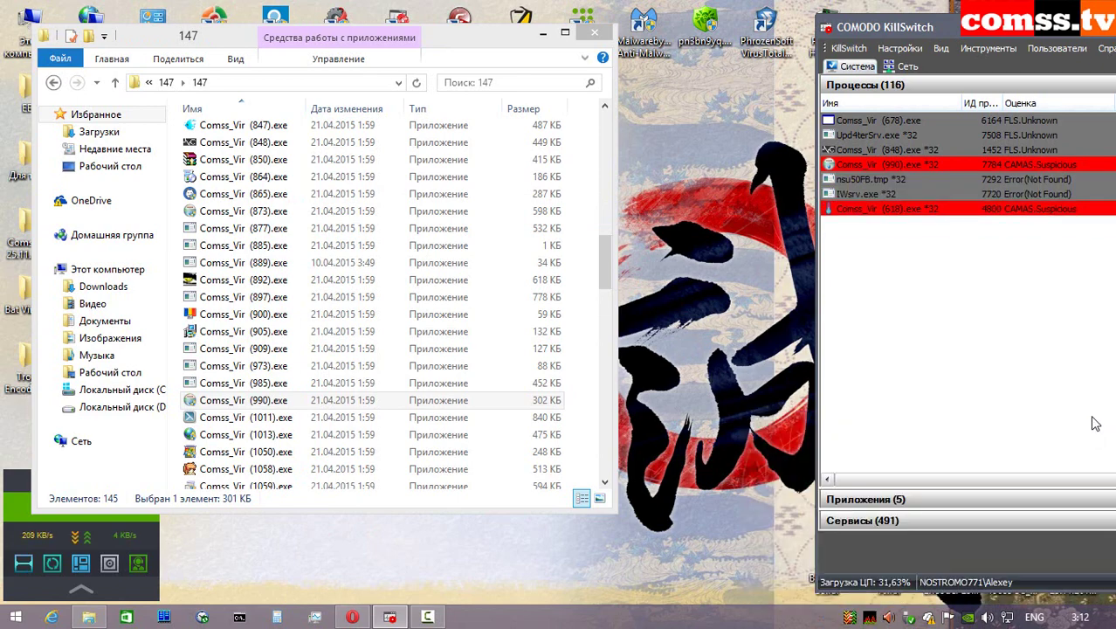
click(1094, 424)
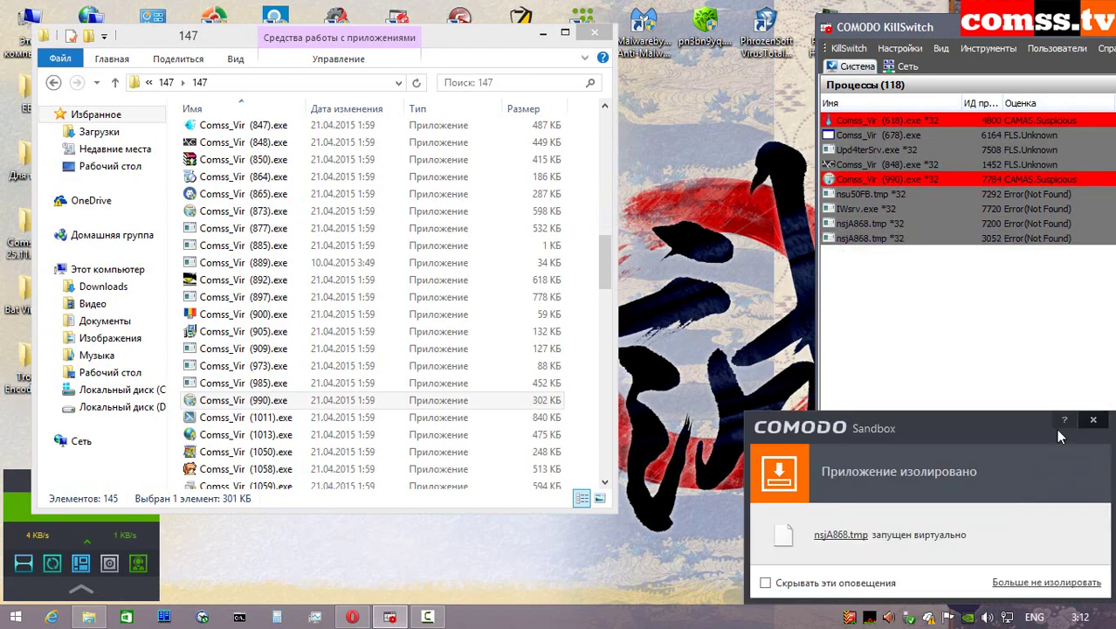
click(1095, 422)
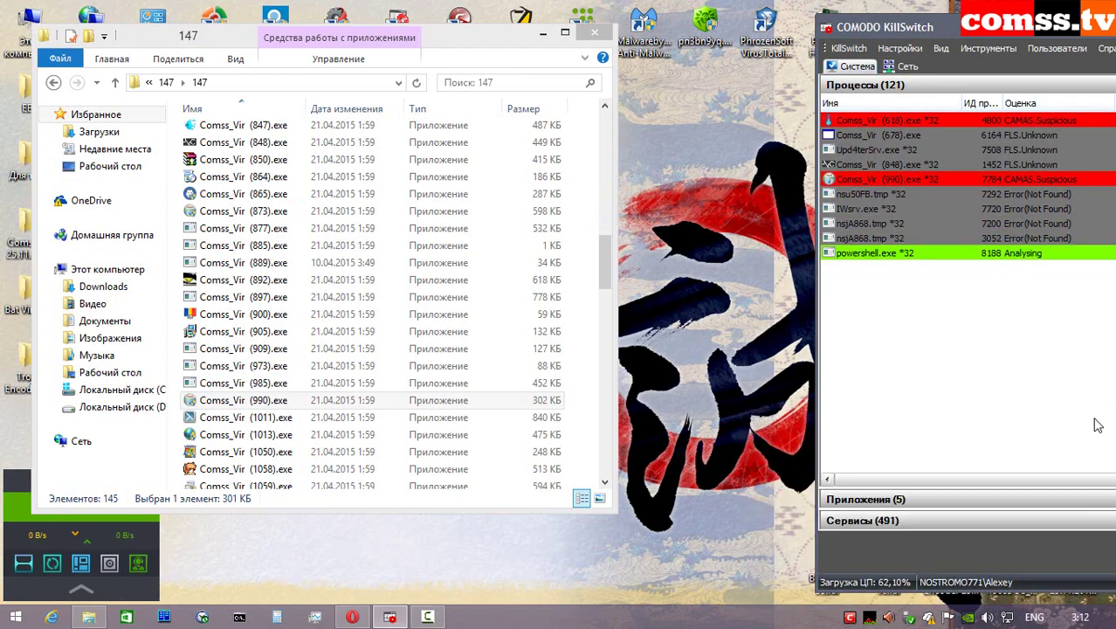
click(1093, 420)
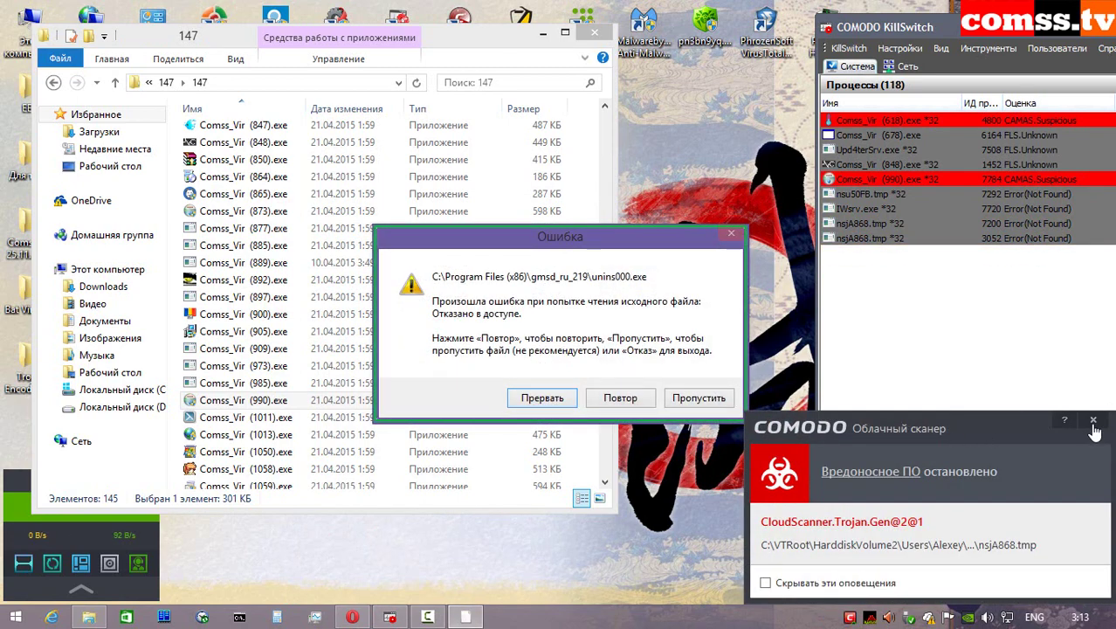
click(1092, 421)
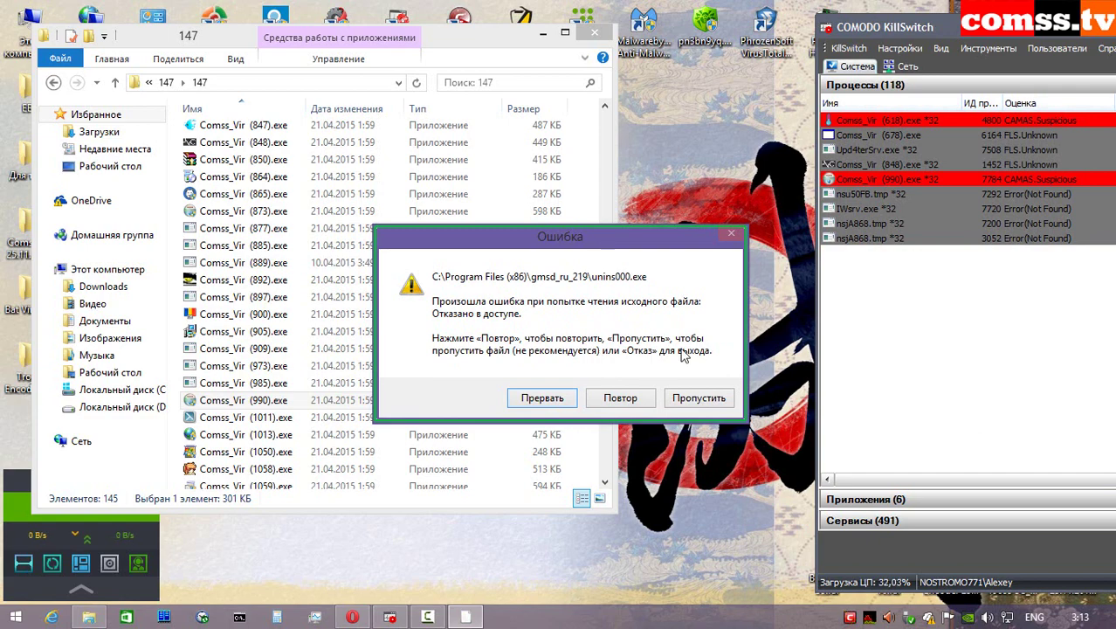
- Abort the installation at the unins000.exe read error and close the upgmsd_ru_219.exe execution error
click(542, 399)
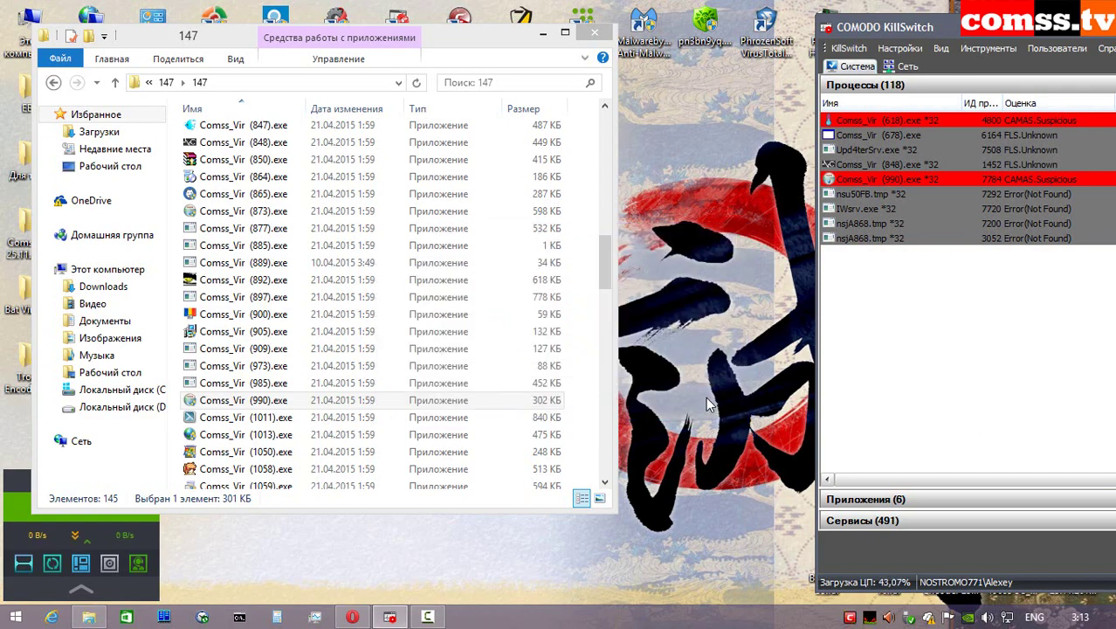
click(1092, 422)
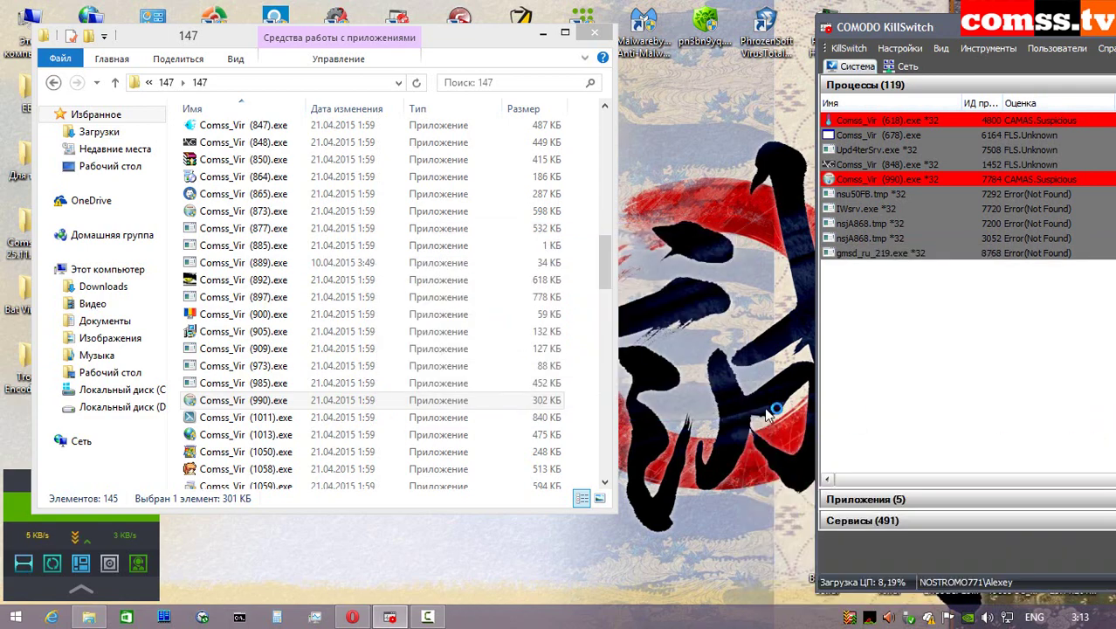
click(1093, 422)
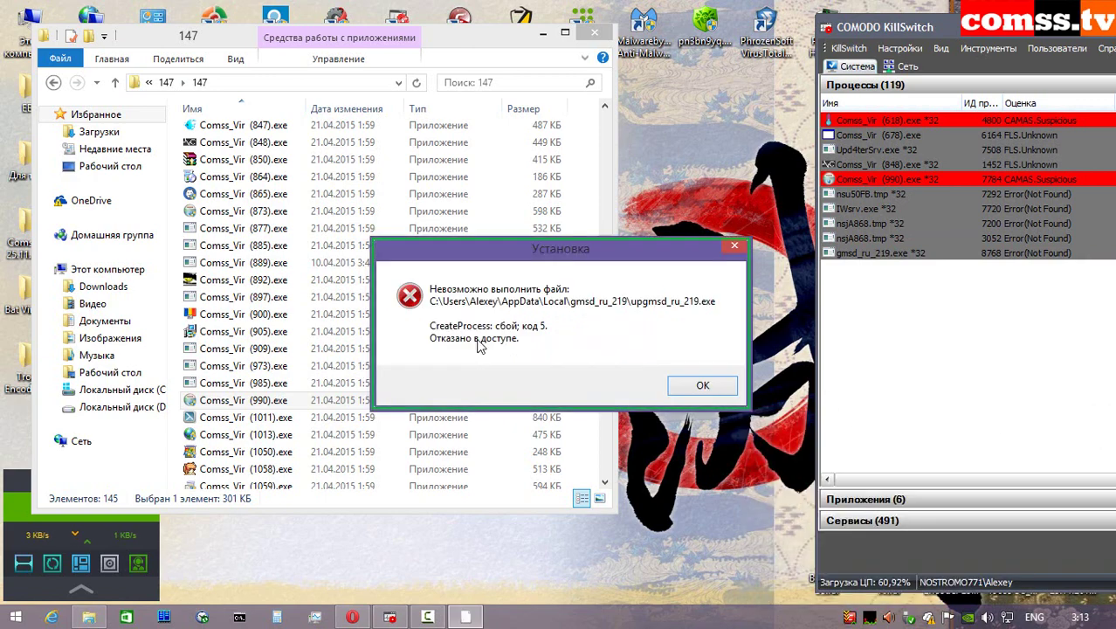
click(702, 387)
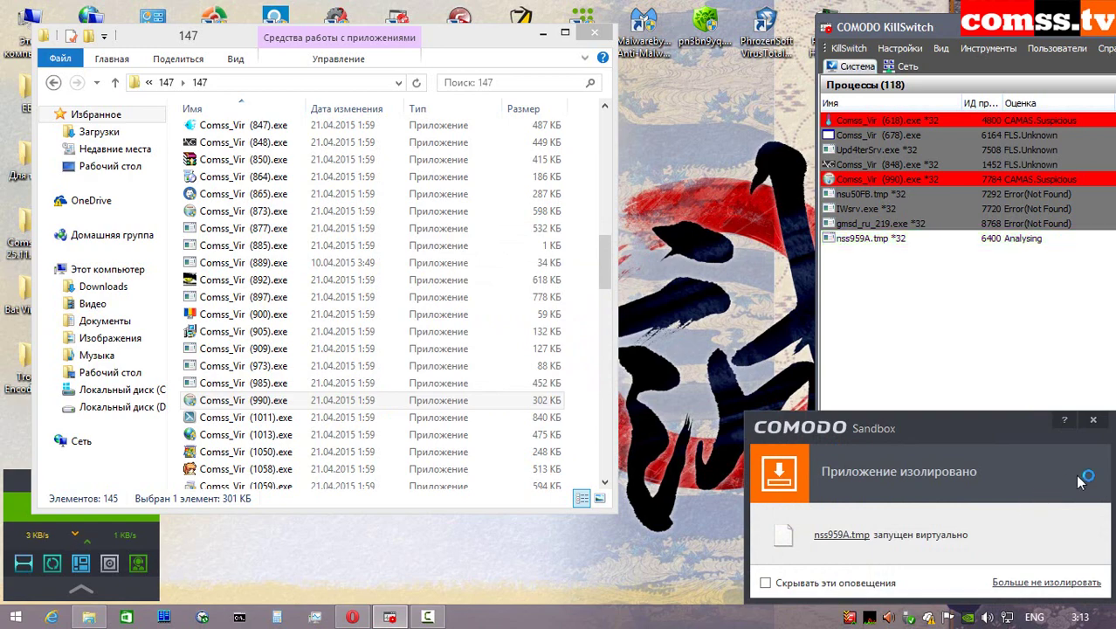
- Dismiss the sandbox notices about nss959A.tmp and nslAC70.tmp and the cloud scanner notice about nslAC70.tmp
click(1092, 422)
click(1092, 421)
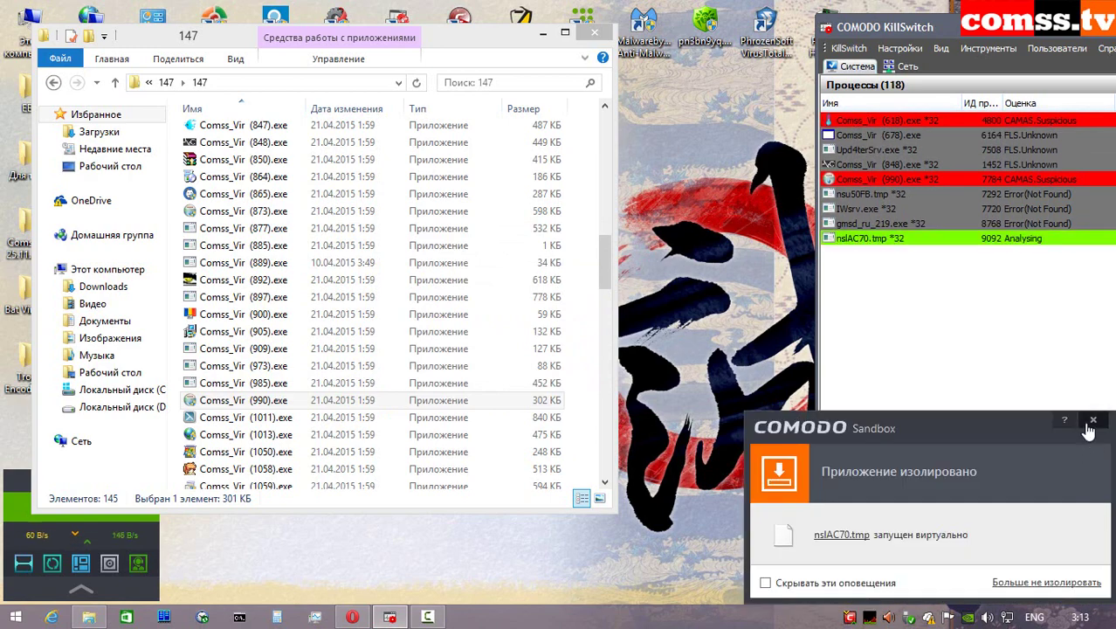
key(Down)
key(Return)
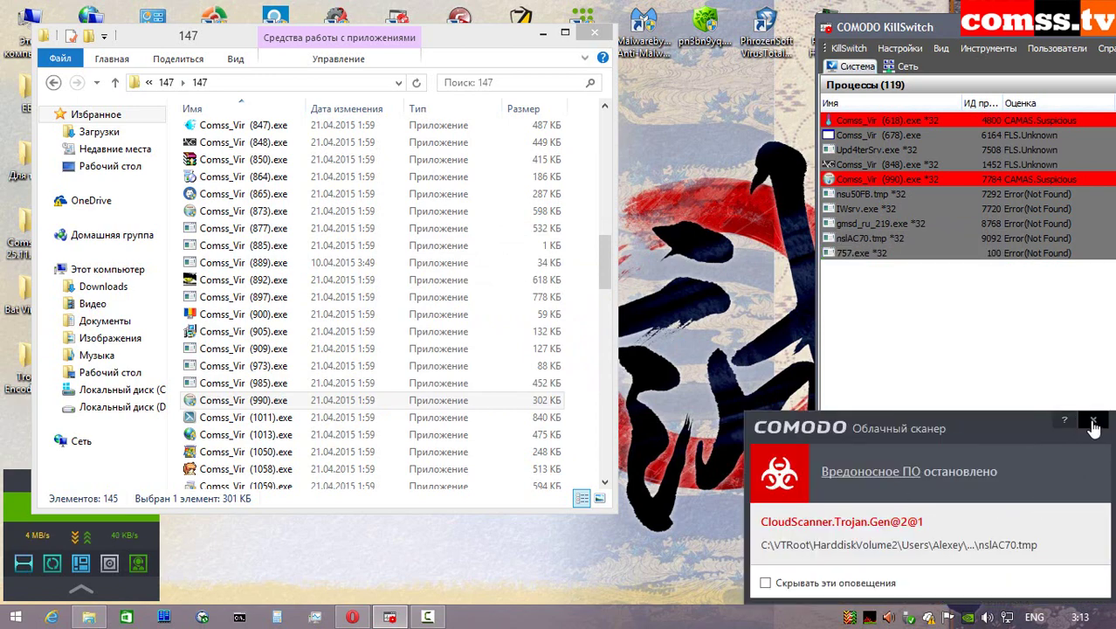
click(1092, 420)
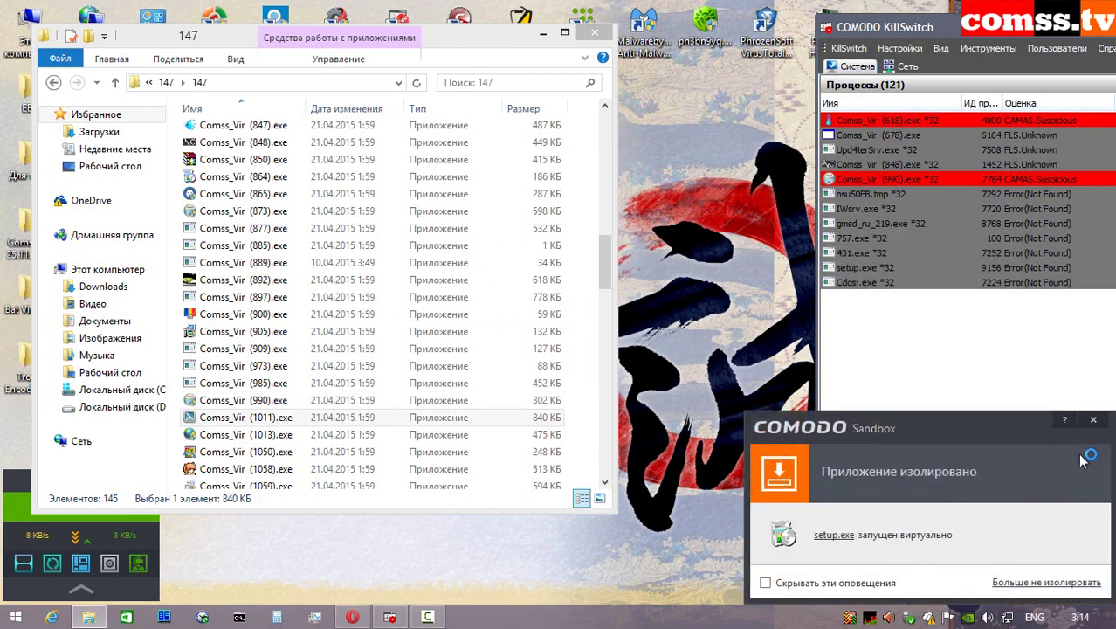
- Dismiss the Comodo notices about setup.exe, Cdqsj.exe, the InstallCore application and nsx476D.tmp
click(1093, 421)
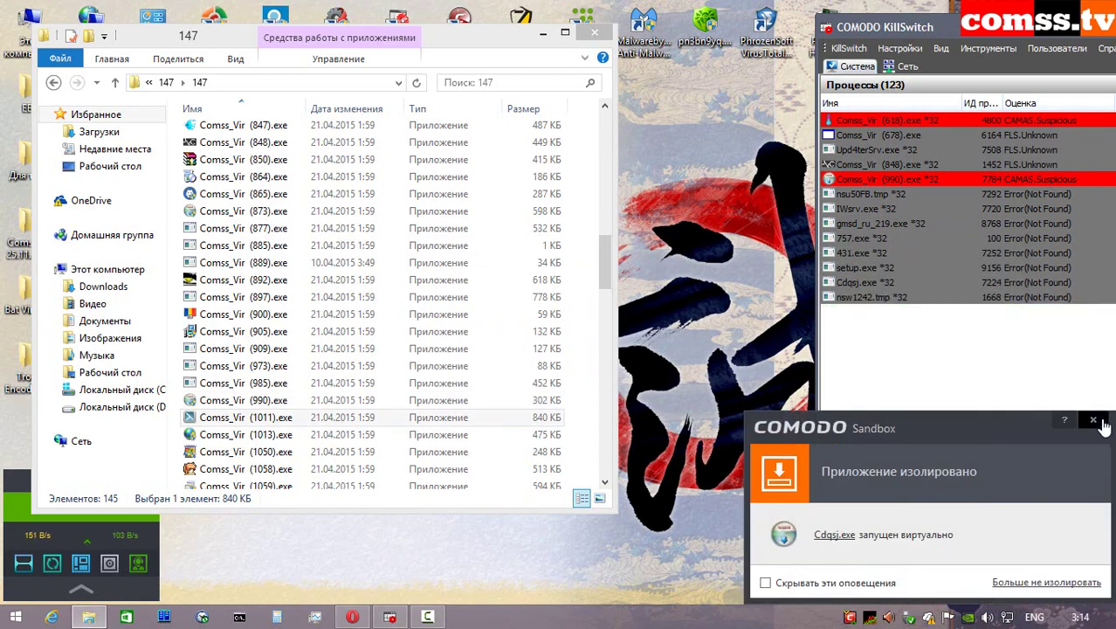
click(1096, 422)
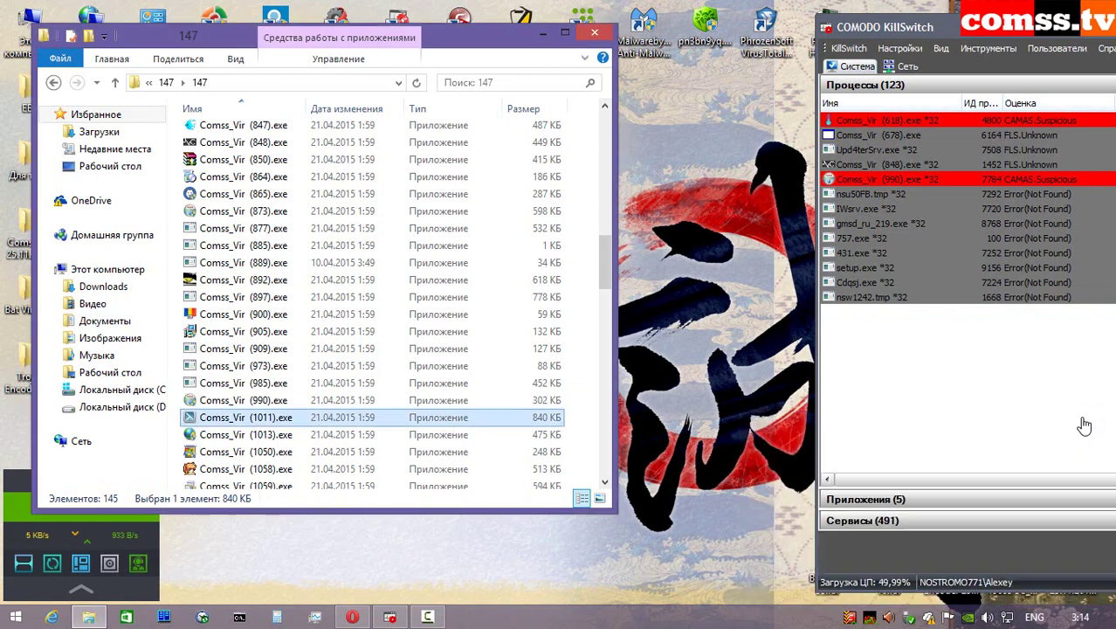
click(1094, 422)
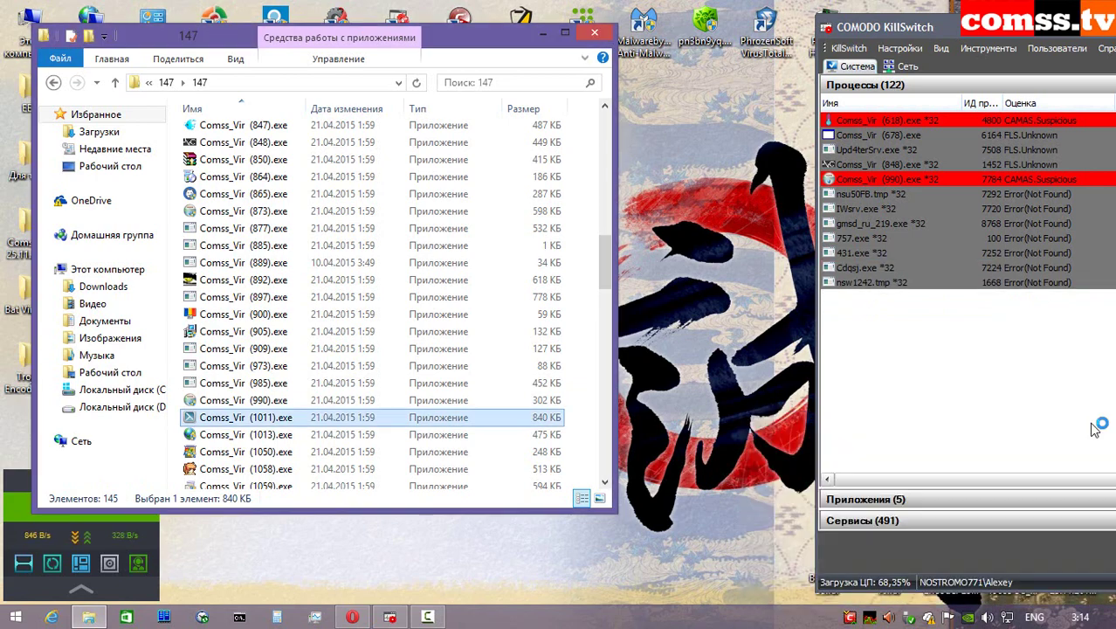
click(1092, 420)
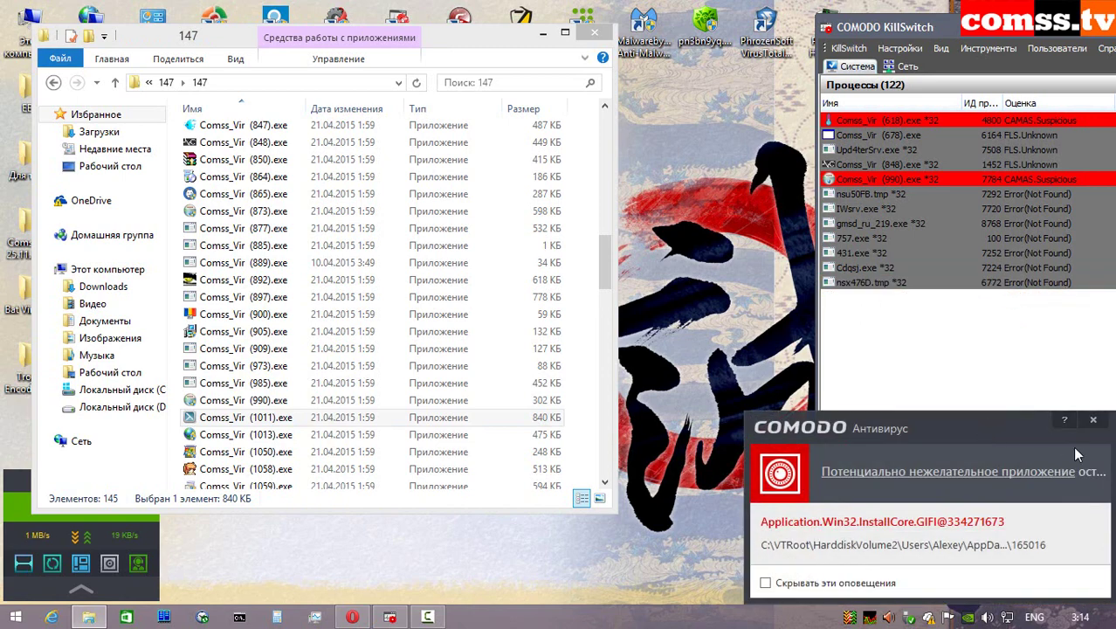
click(1093, 421)
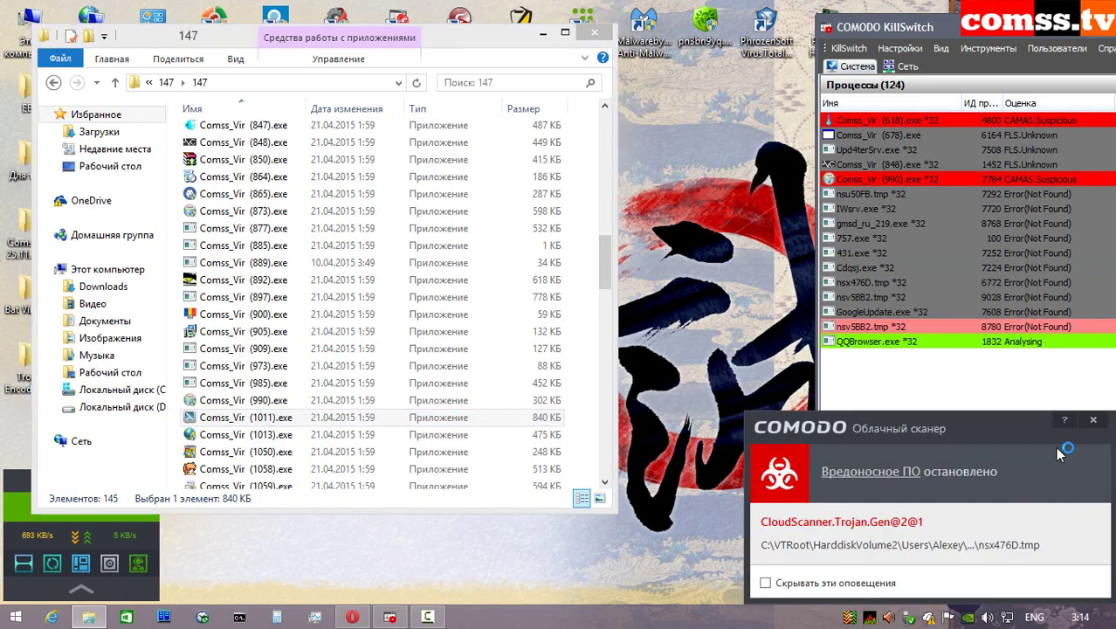
click(1093, 421)
click(1093, 421)
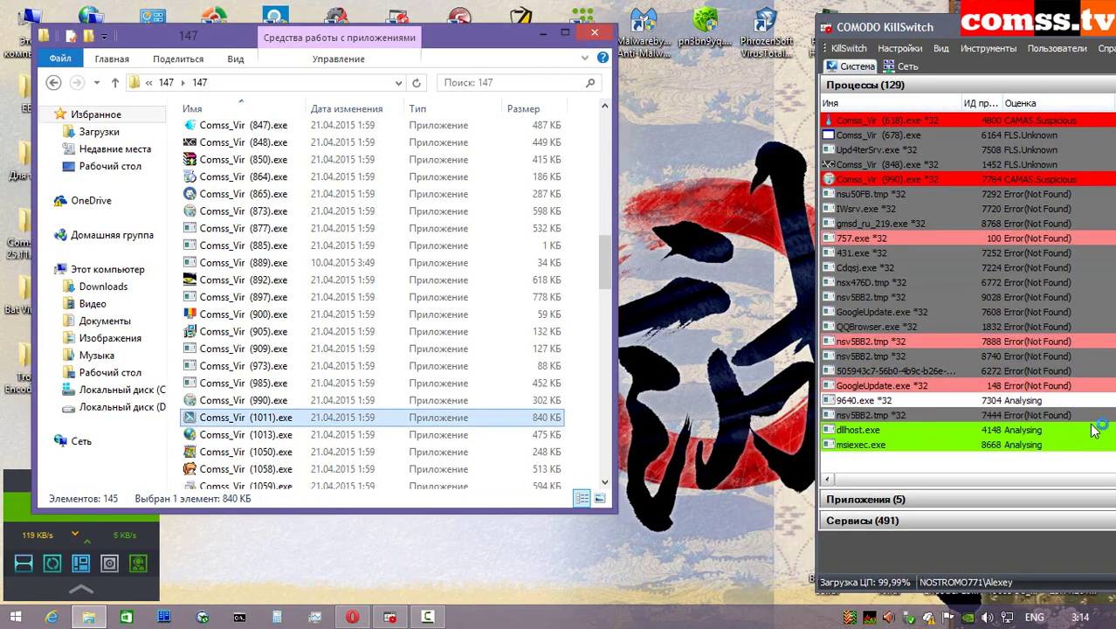
- Run Comss_Vir (1011).exe as administrator, choosing the isolated launch in the Comodo sandbox alert
click(441, 419)
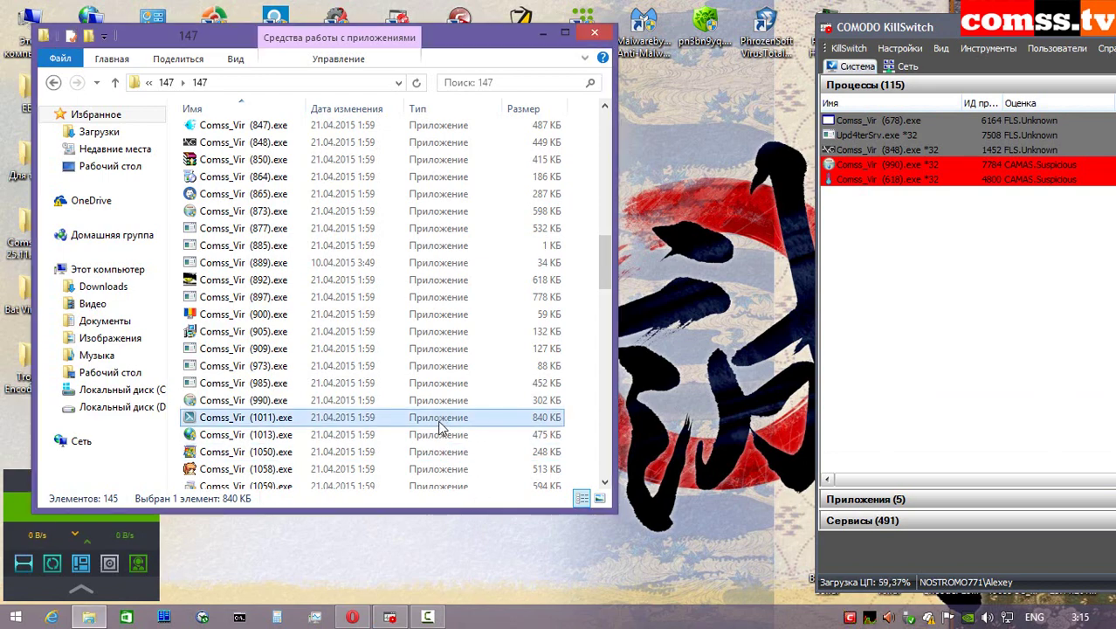
right_click(441, 426)
click(576, 212)
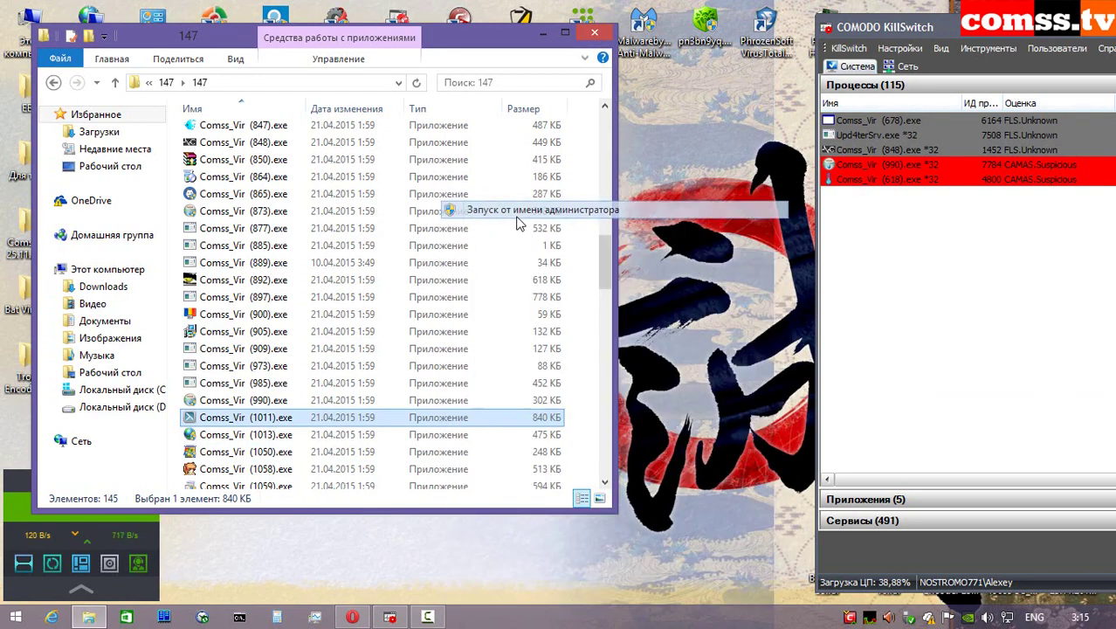
click(908, 399)
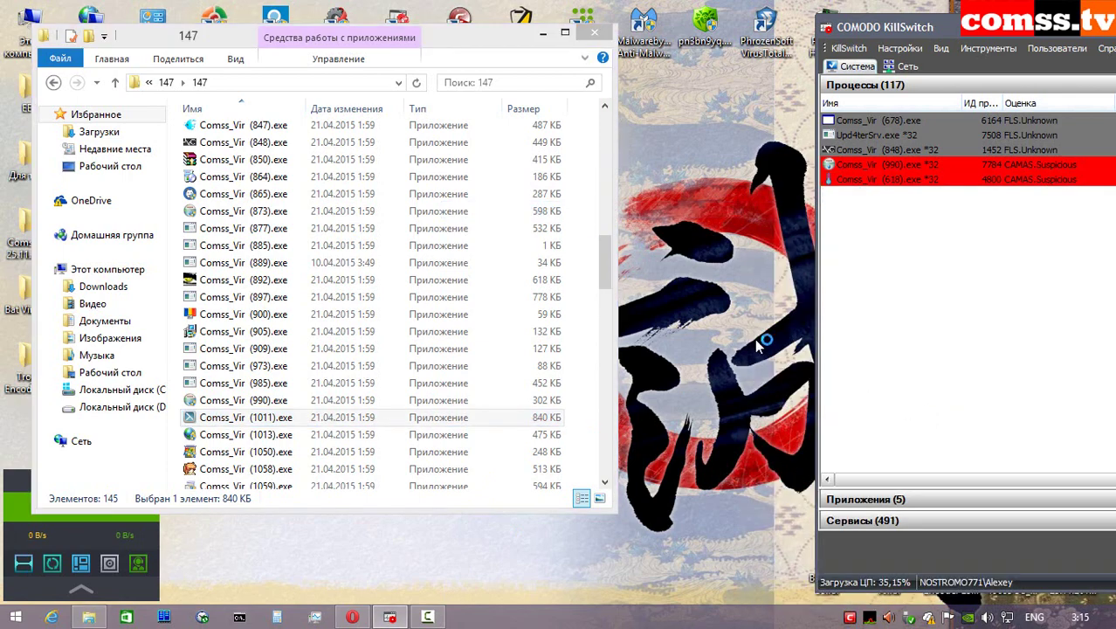
- Run Comss_Vir (1013).exe as administrator isolated in the sandbox and close its NSIS error
click(319, 438)
right_click(319, 442)
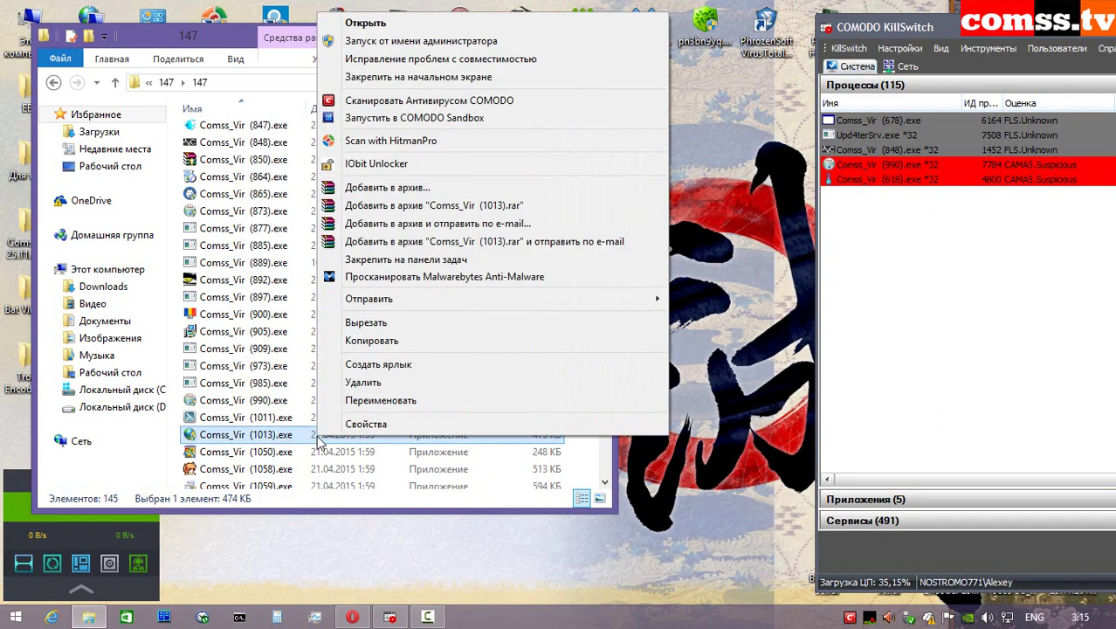
click(369, 41)
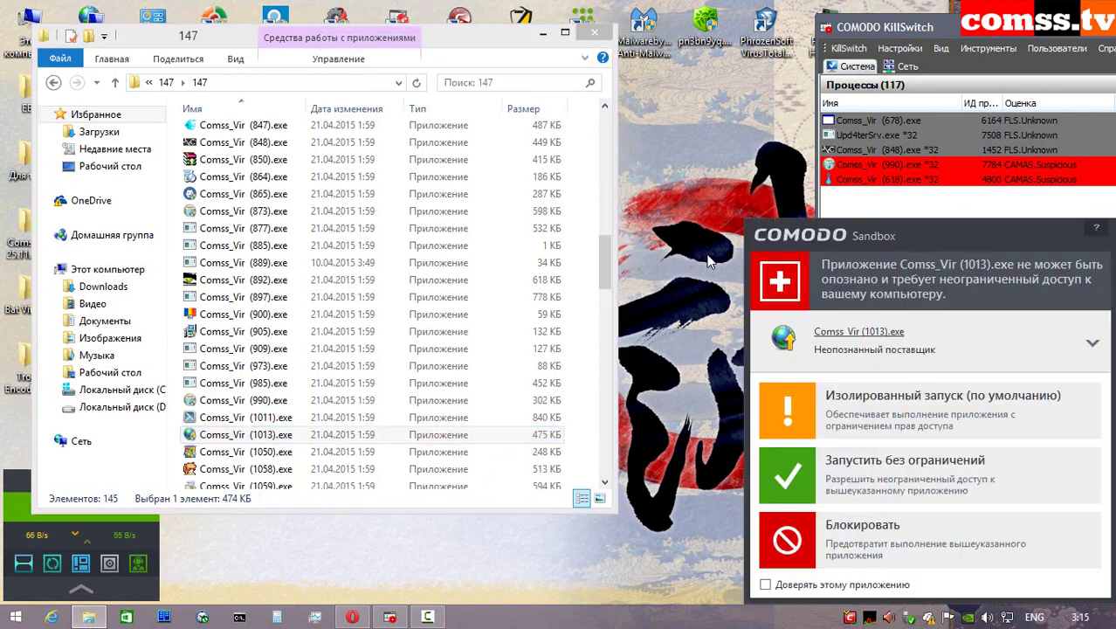
click(958, 400)
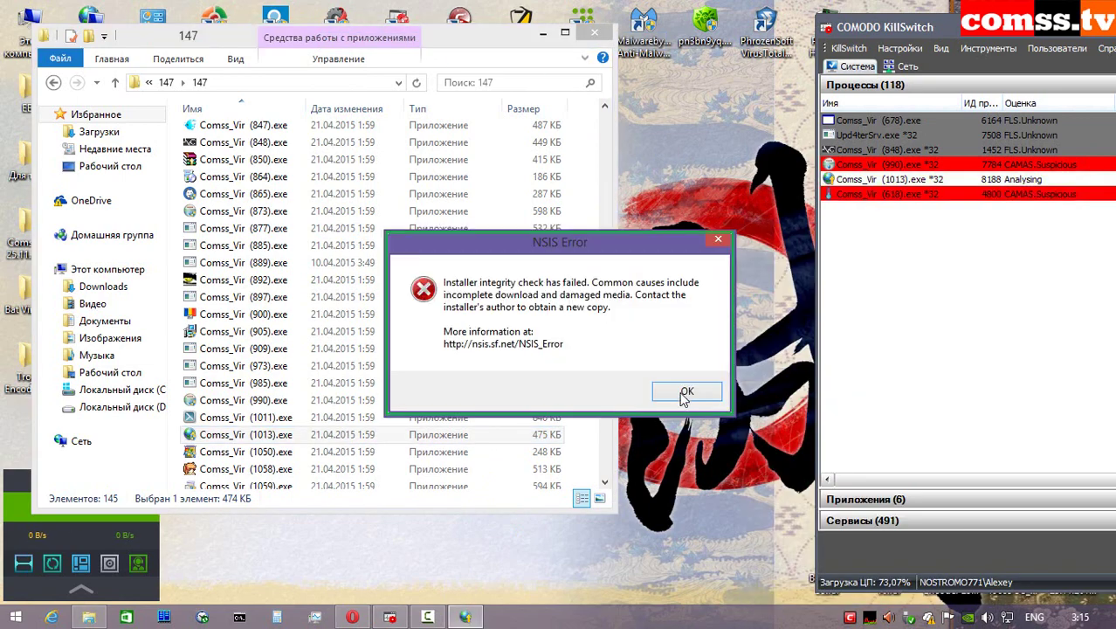
click(683, 398)
- Run Comss_Vir (1050).exe as administrator, choosing the isolated launch in the Comodo sandbox alert
right_click(294, 454)
click(376, 67)
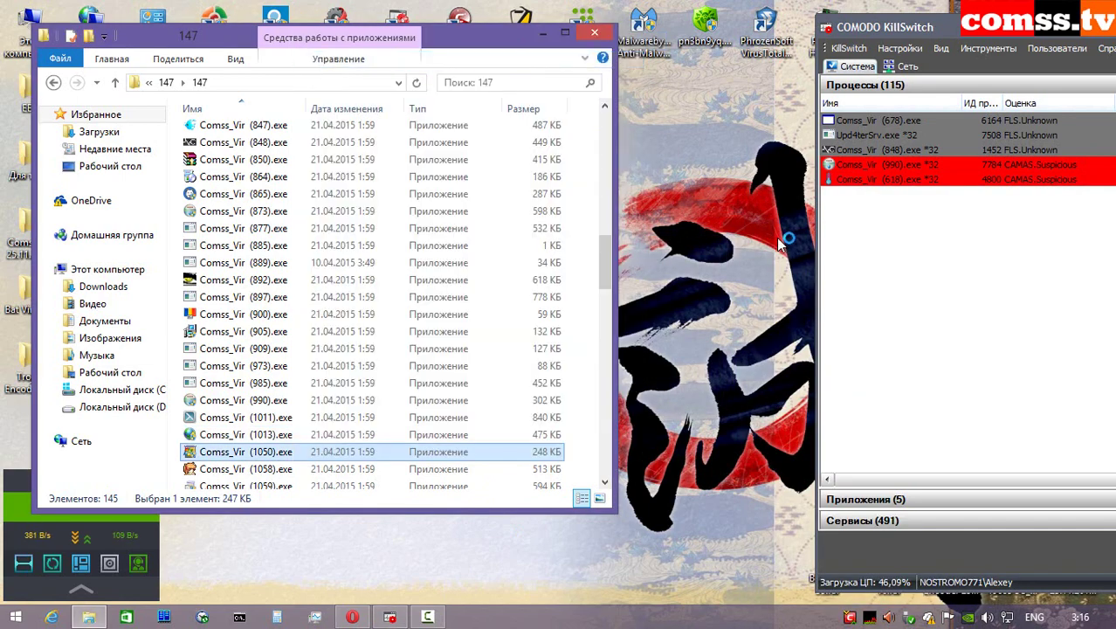
click(882, 409)
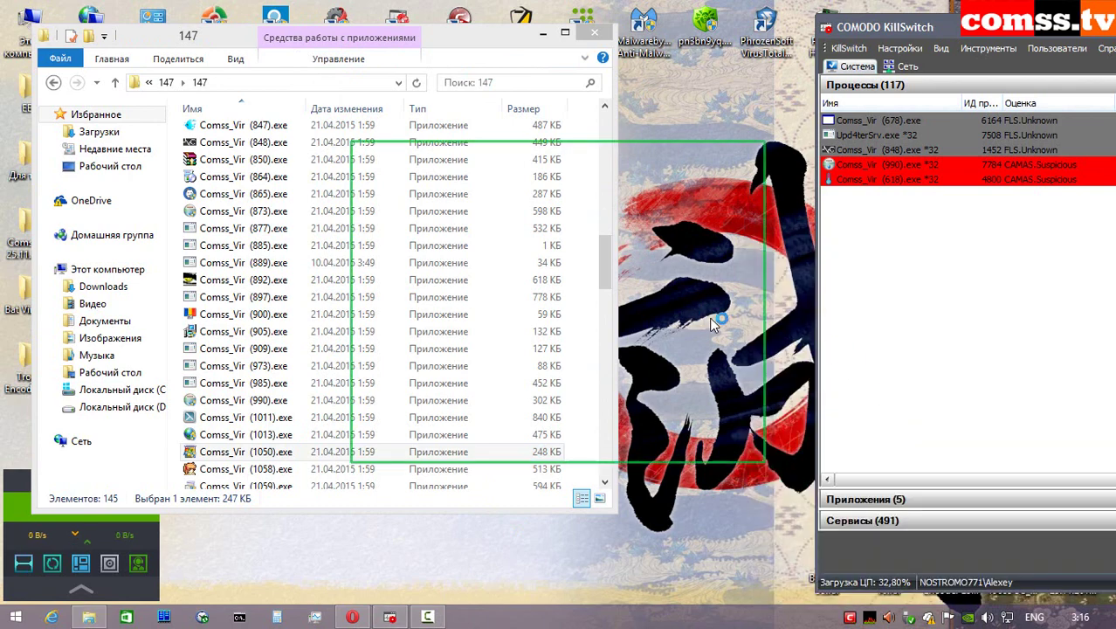
- Continue the Battleship subtitles installer with the Babylon toolbar and Coupish options kept, and acknowledge the download error
click(648, 443)
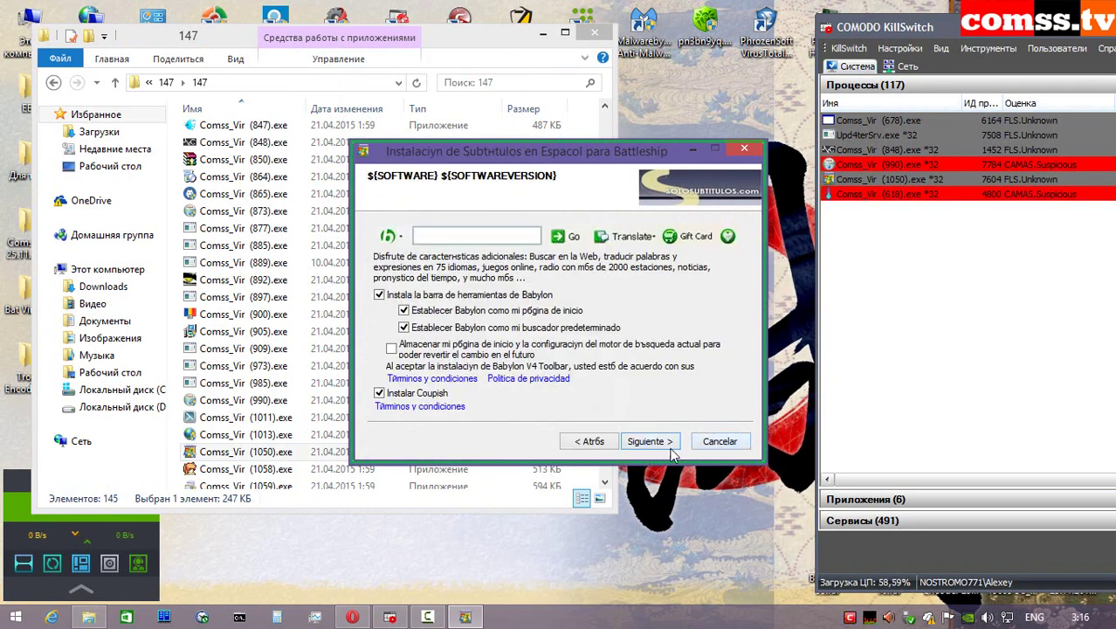
click(659, 447)
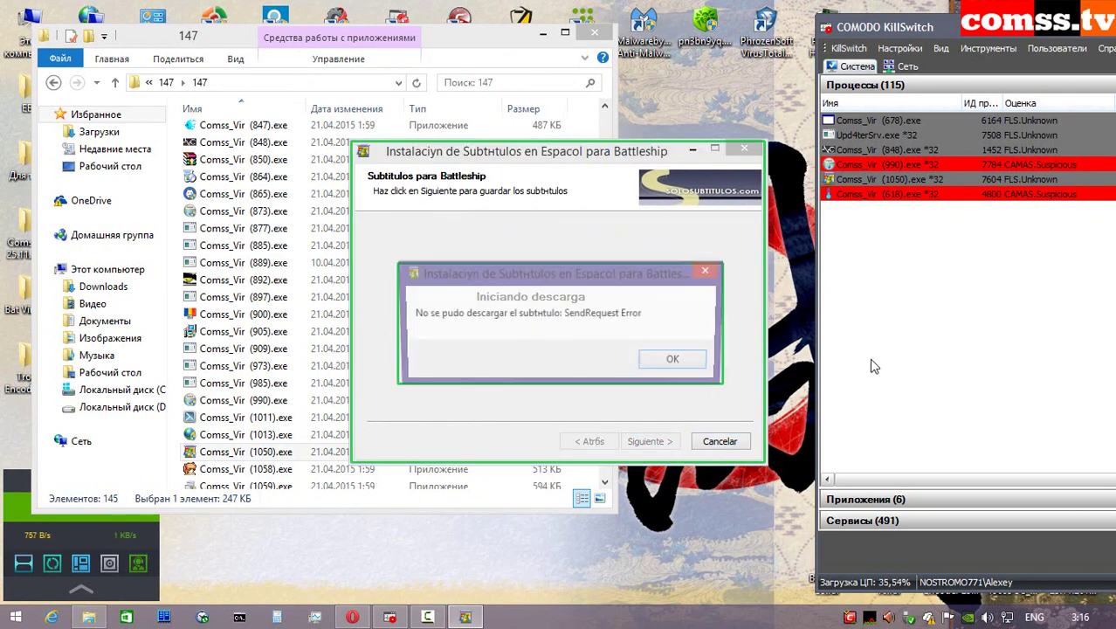
click(669, 360)
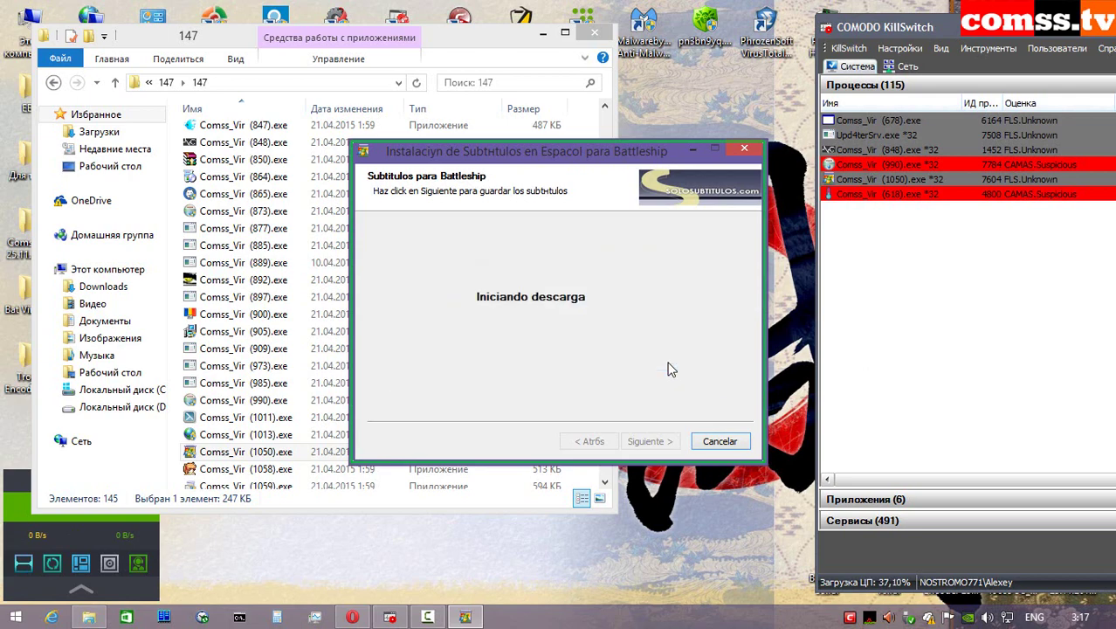
click(641, 370)
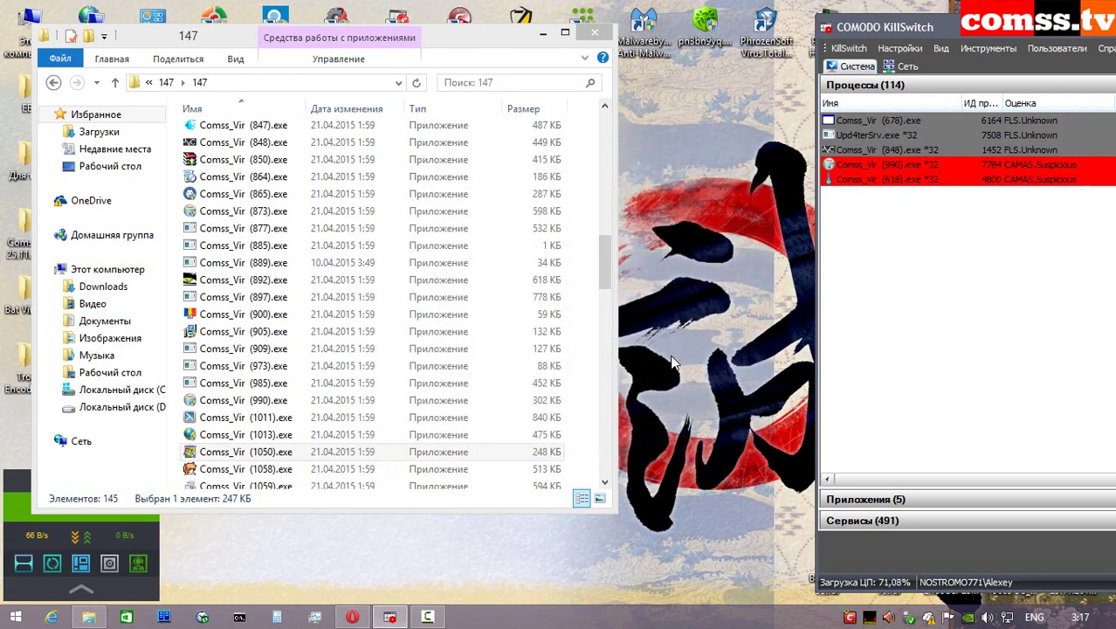
- Run Comss_Vir (1058).exe as administrator, try the controls in its window, and close it
scroll(606, 260, down, 6)
right_click(285, 164)
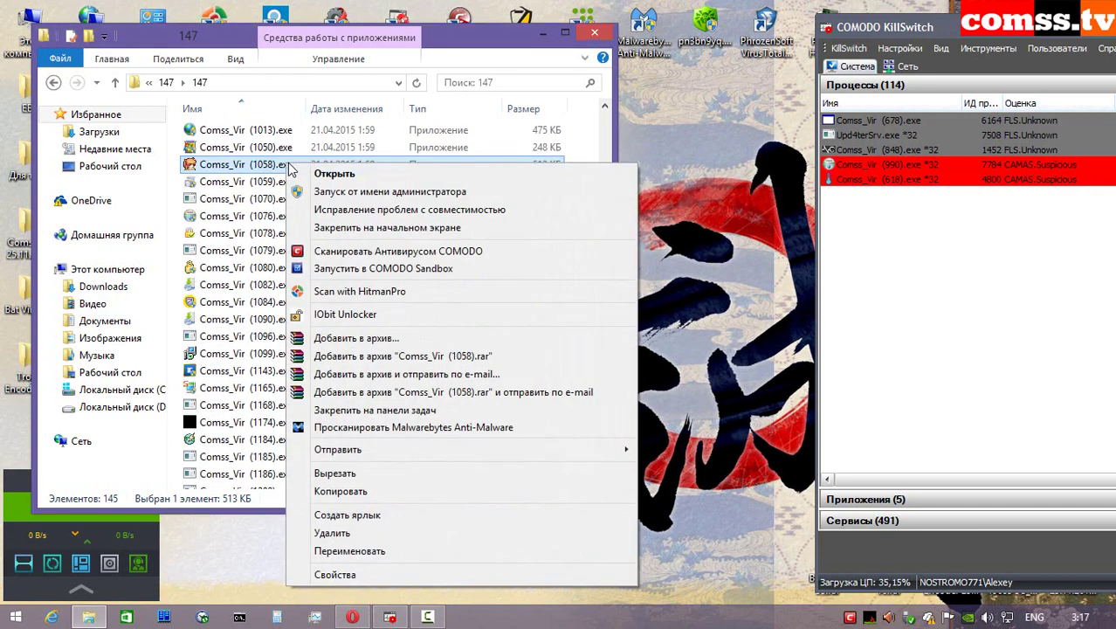
click(339, 192)
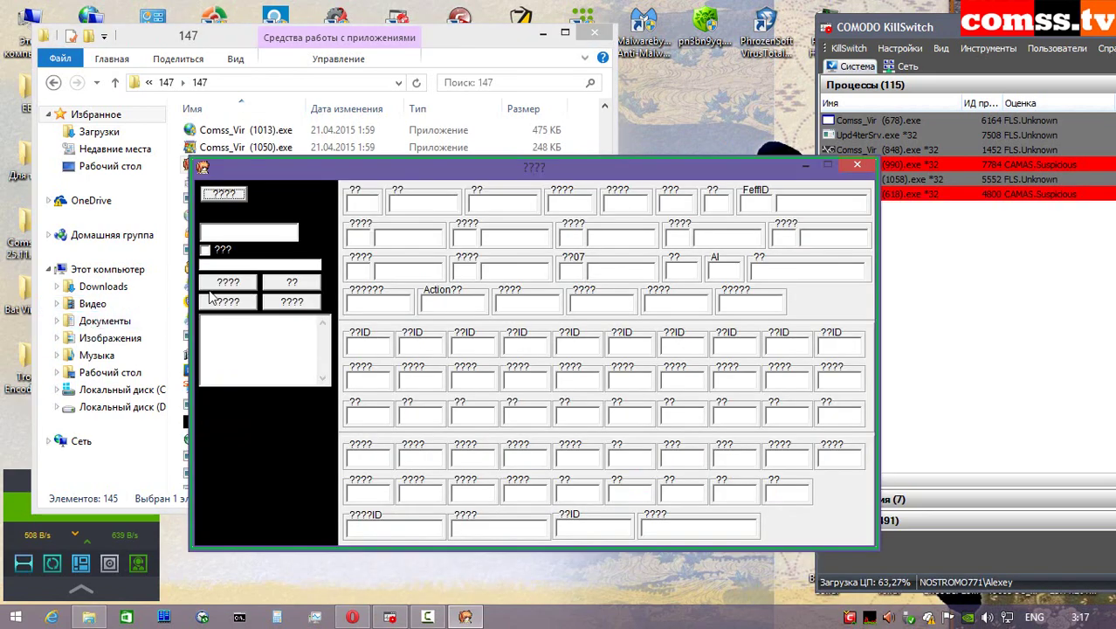
click(225, 284)
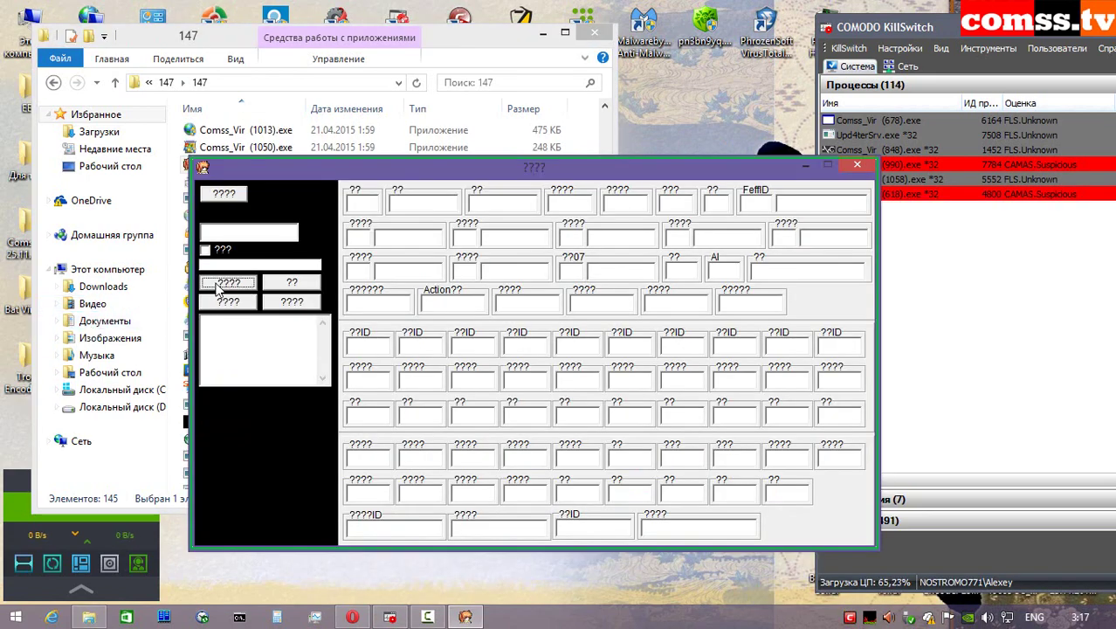
click(584, 362)
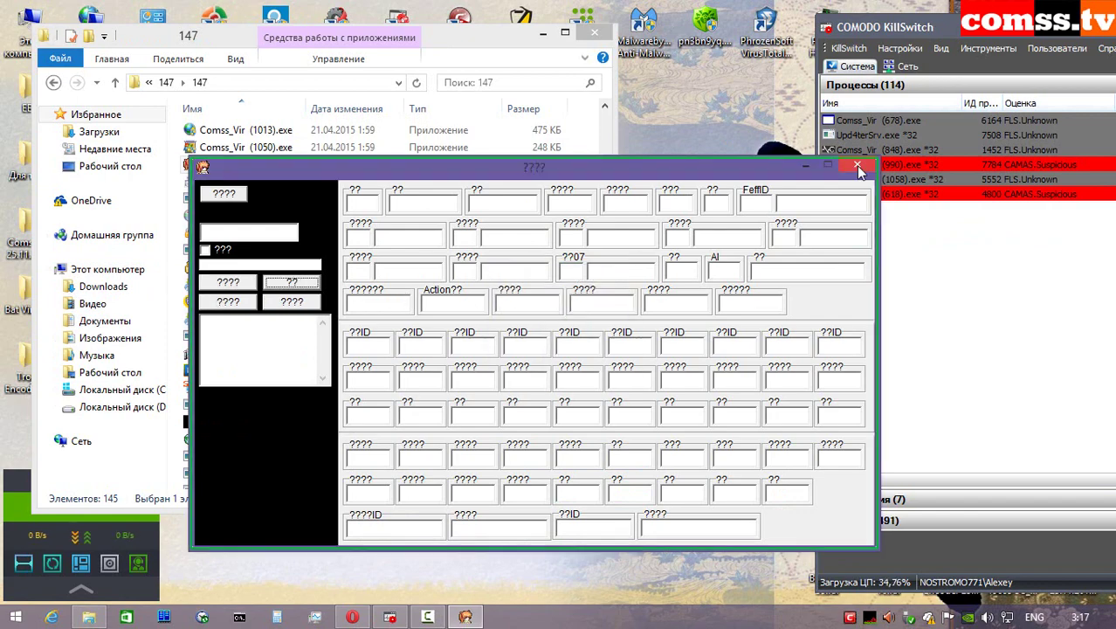
click(856, 165)
- Run Comss_Vir (1059).exe as administrator with the isolated launch, and dismiss the DownloadManager.exe sandbox notice
right_click(293, 185)
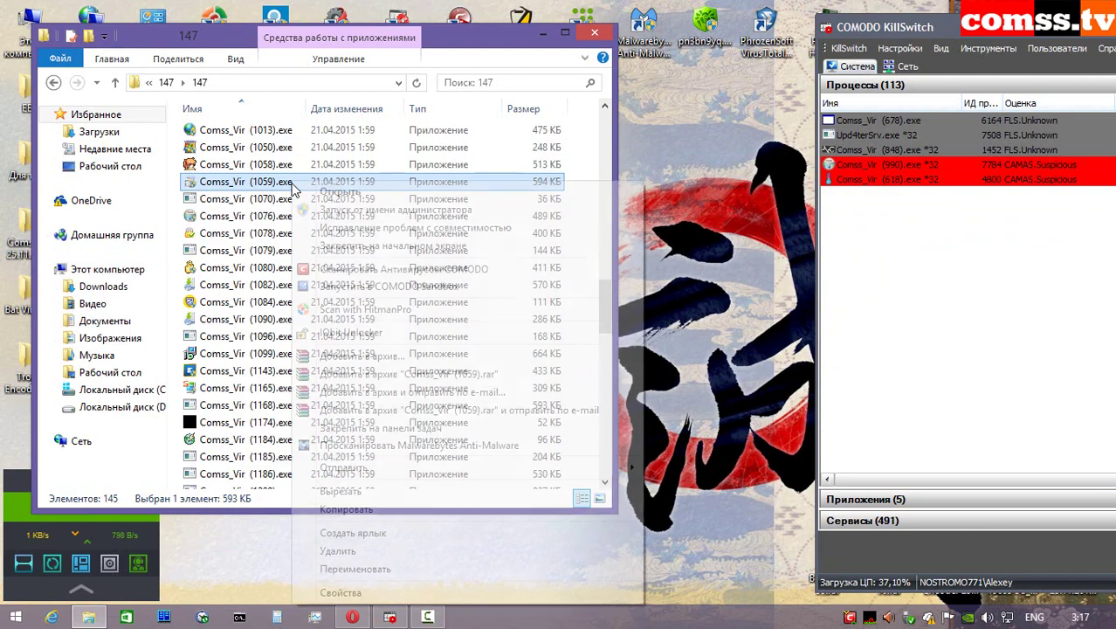
click(350, 214)
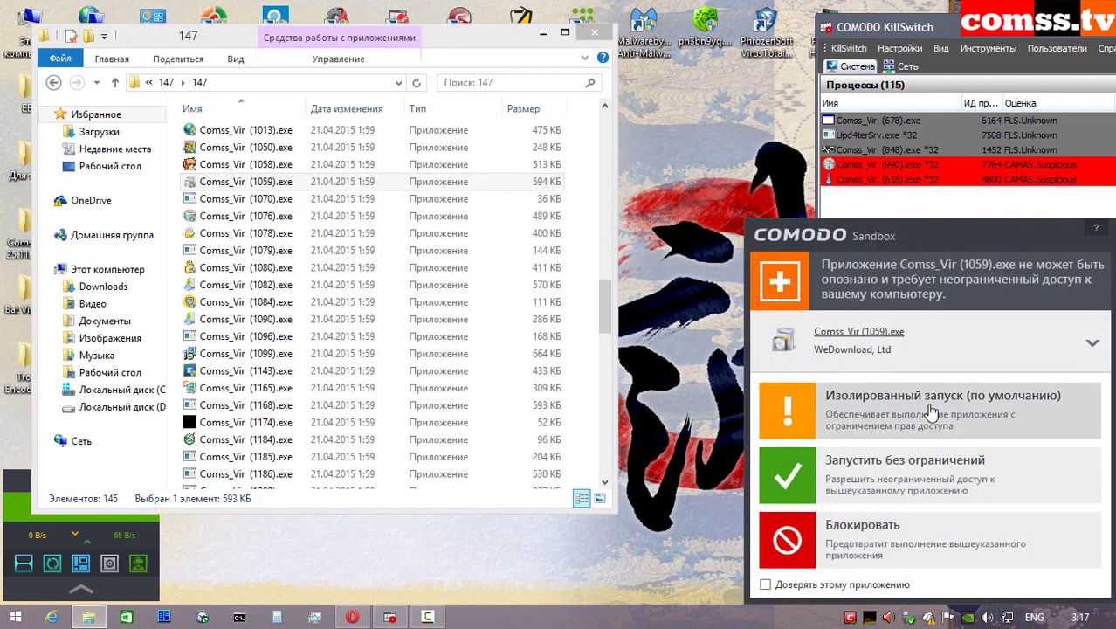
click(927, 410)
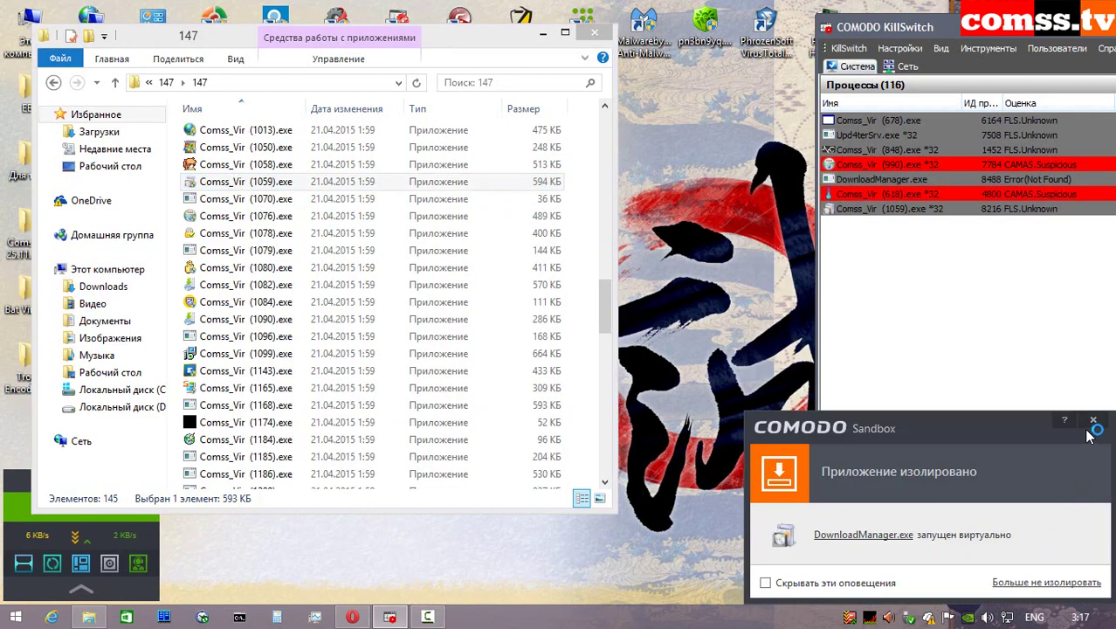
click(1097, 422)
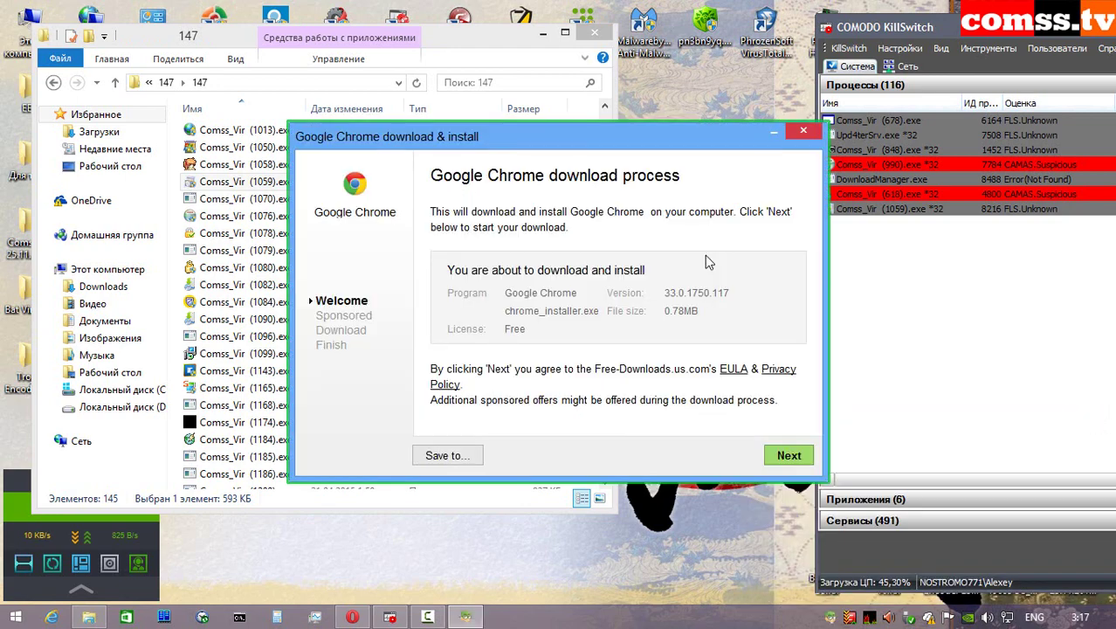
- Start the Google Chrome download, accepting the sponsored myPCBackup offer, and dismiss the MossNetSetup sandbox notice
click(789, 457)
click(791, 462)
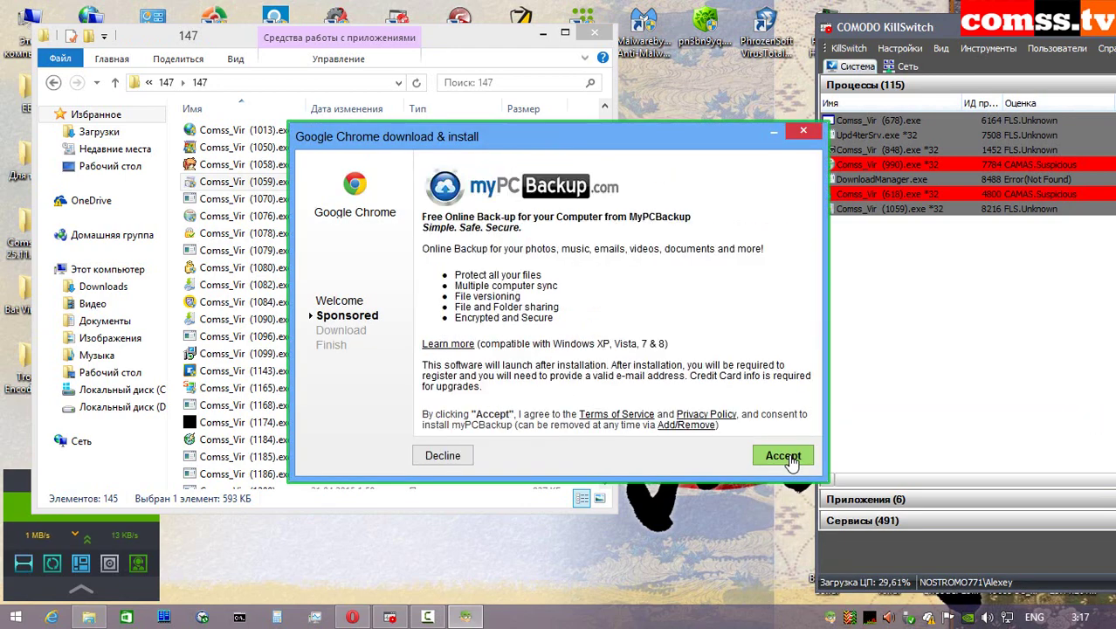
click(793, 462)
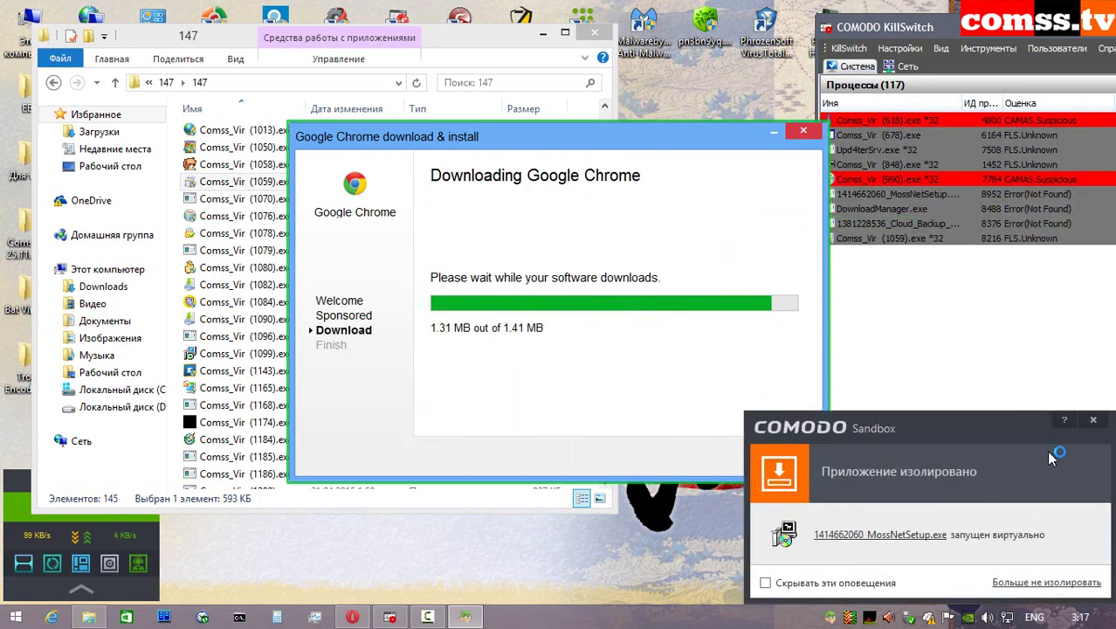
click(1092, 421)
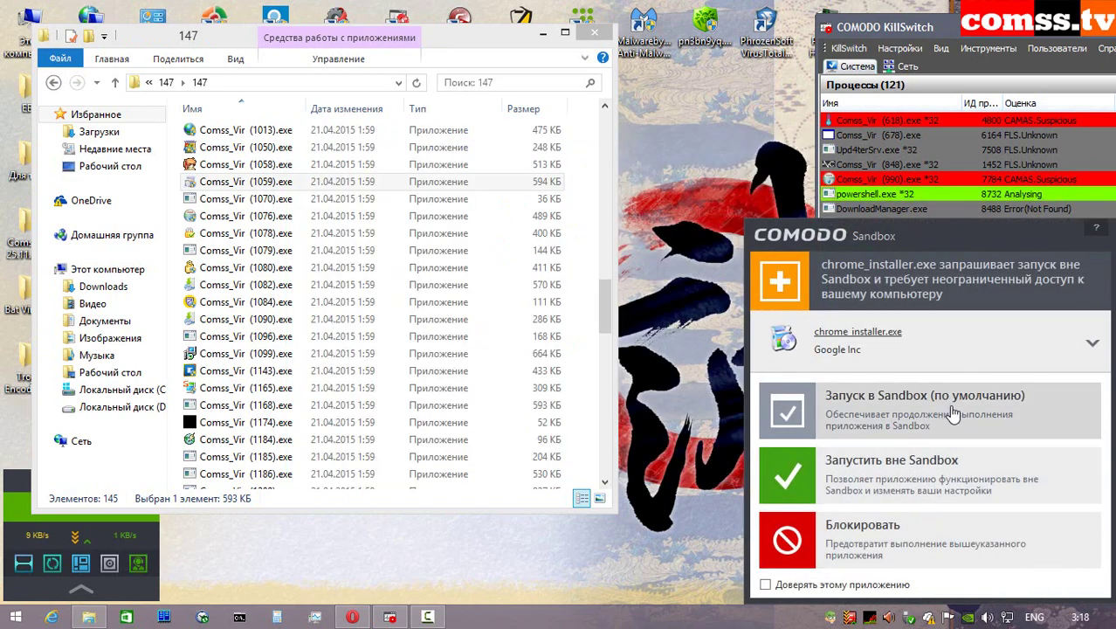
- Let chrome_installer.exe run inside the sandbox and dismiss the Cloud_Backup_Setup and MossNet.mg.exe isolation notices
click(954, 414)
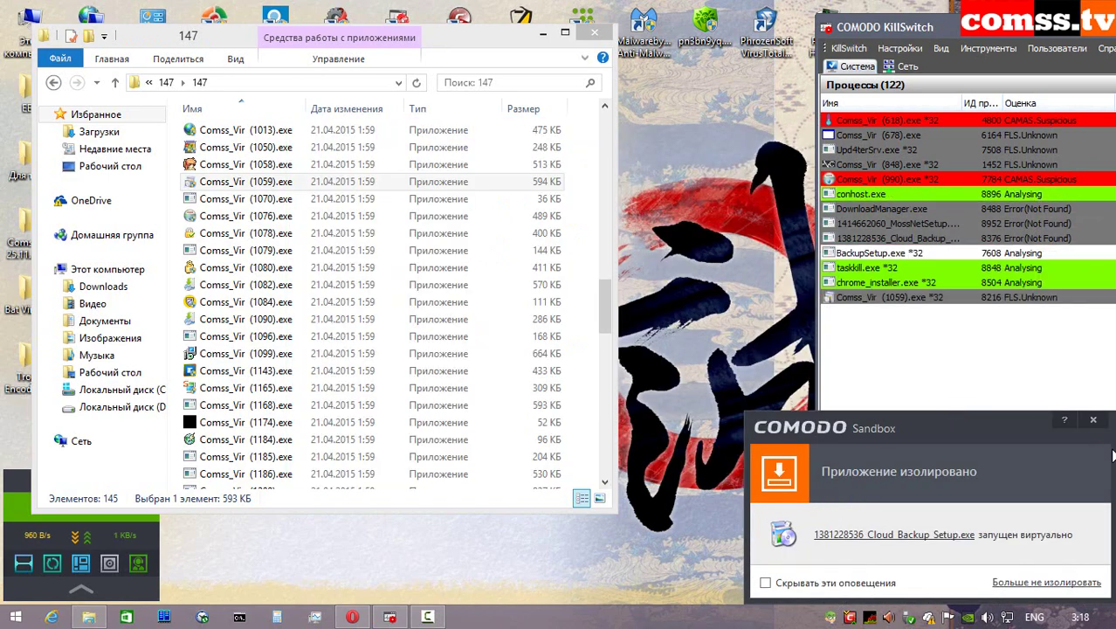
click(1092, 421)
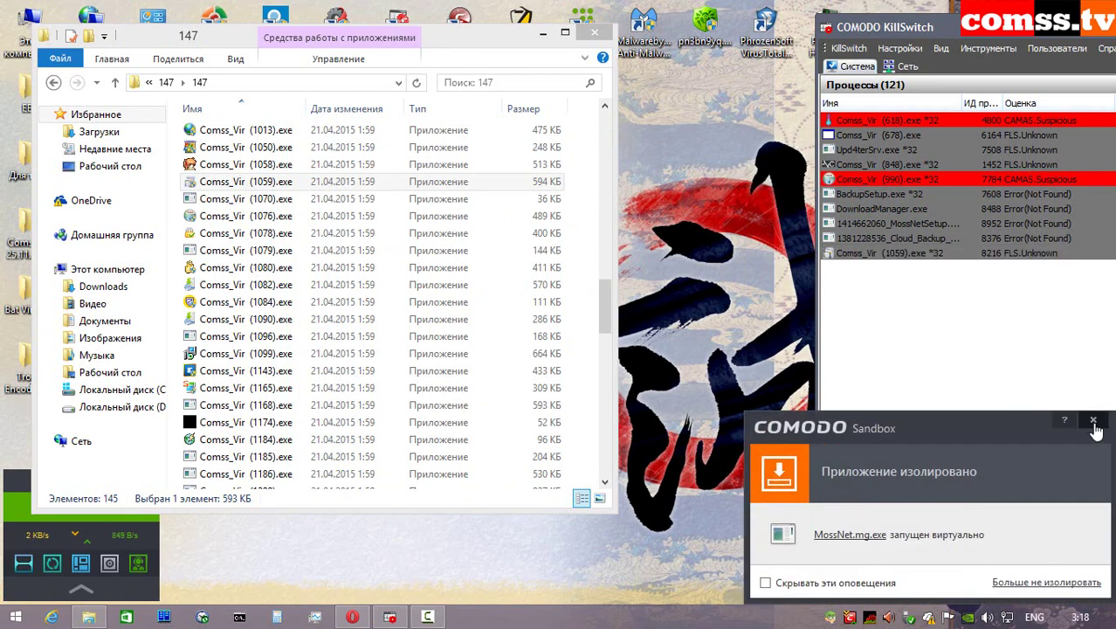
click(1092, 421)
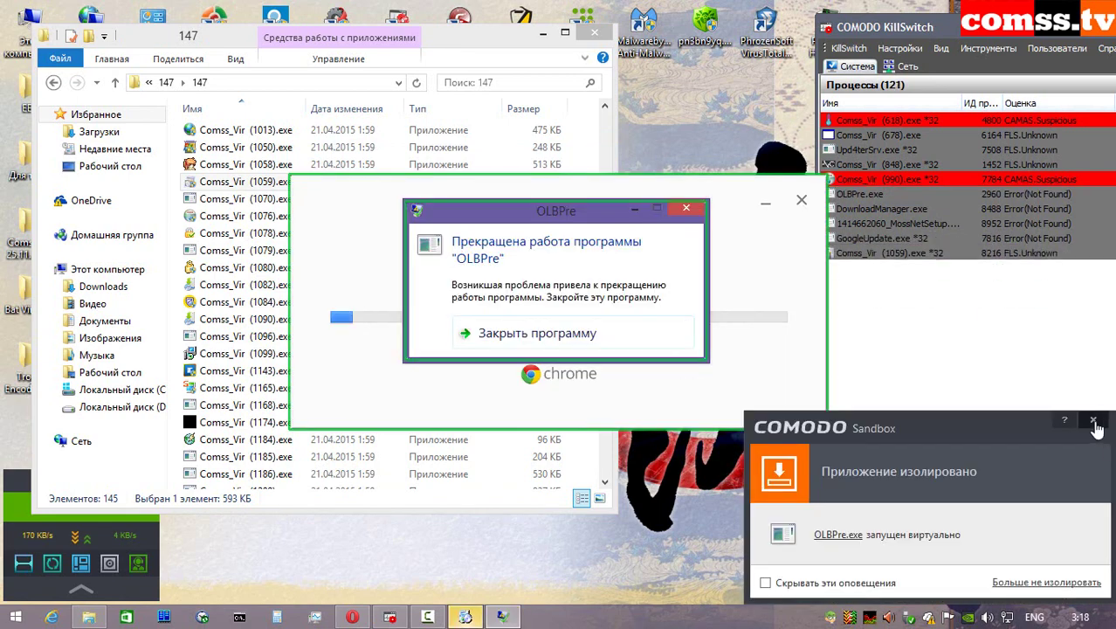
- Close the crashed OLBPre program and dismiss the Comodo antivirus alert for MossNet_Setup.exe
click(575, 336)
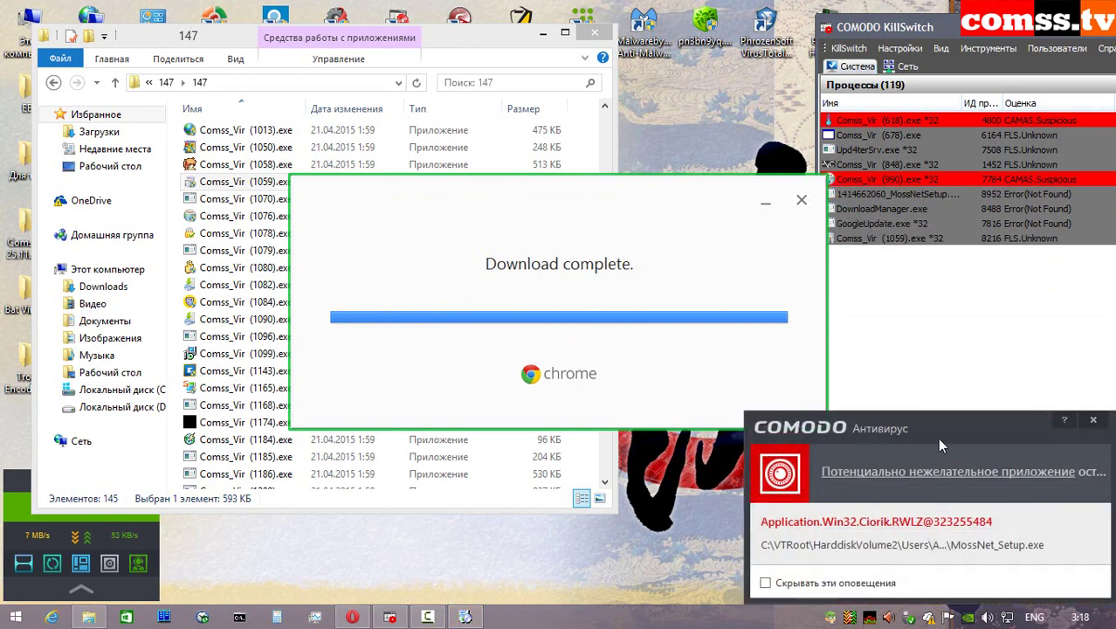
click(1094, 423)
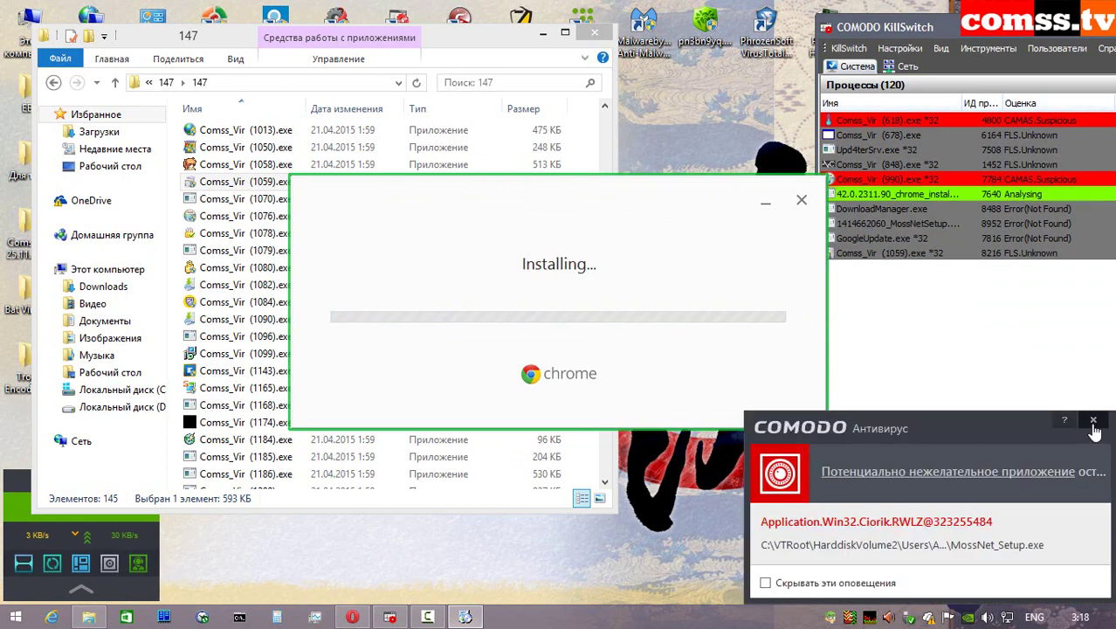
click(1094, 424)
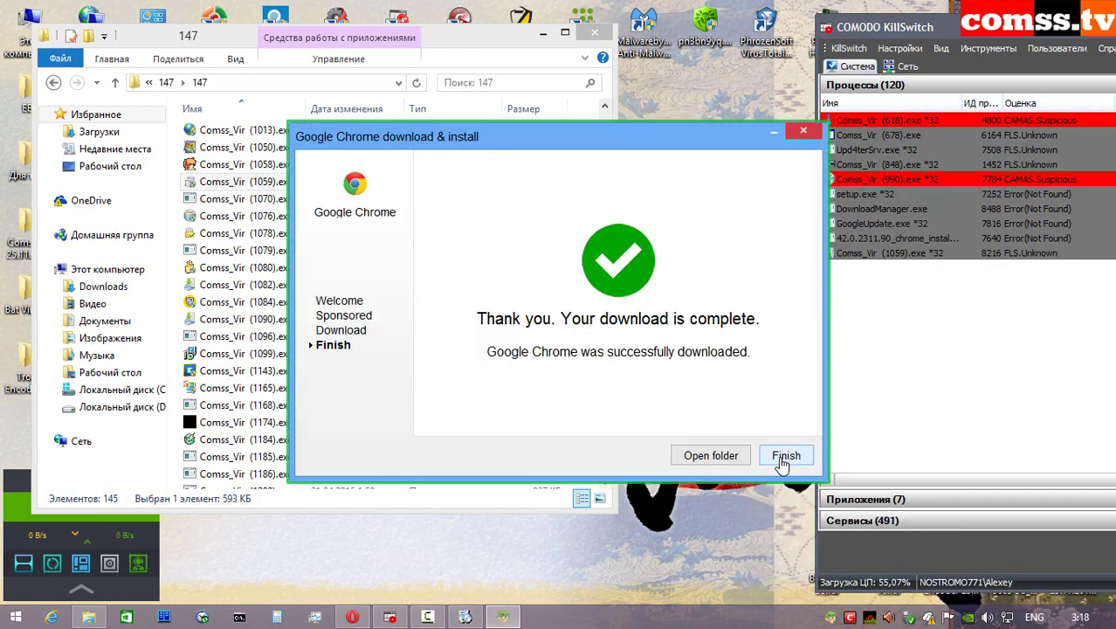
- Finish the Chrome downloader, then enable the "Стартовая — Яндекс" extension in the sandboxed browser and close it
click(785, 456)
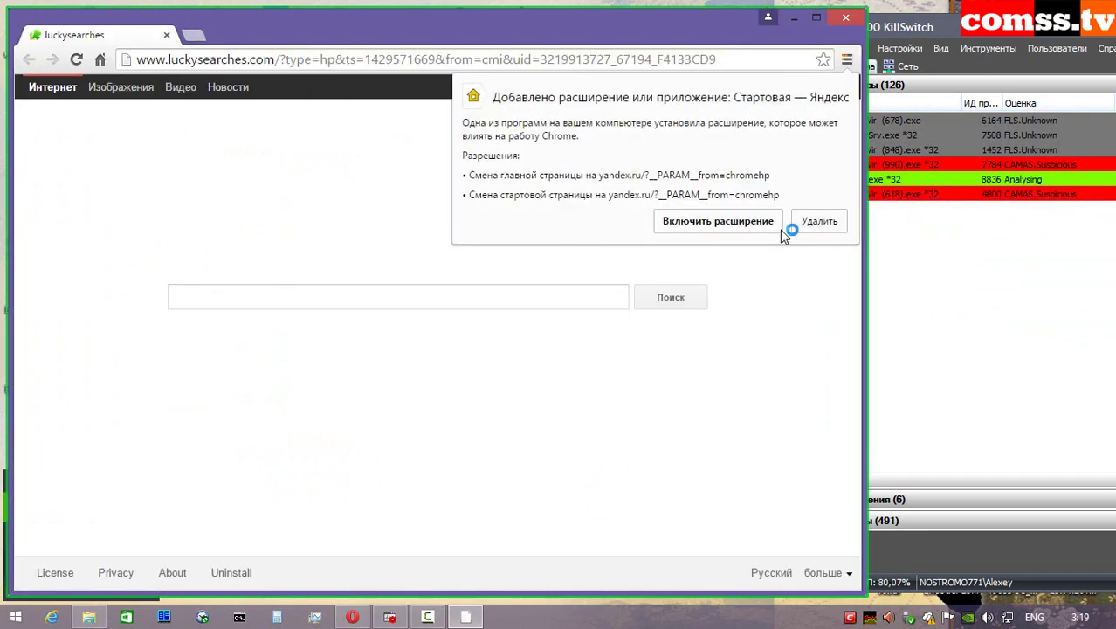
click(752, 224)
click(715, 200)
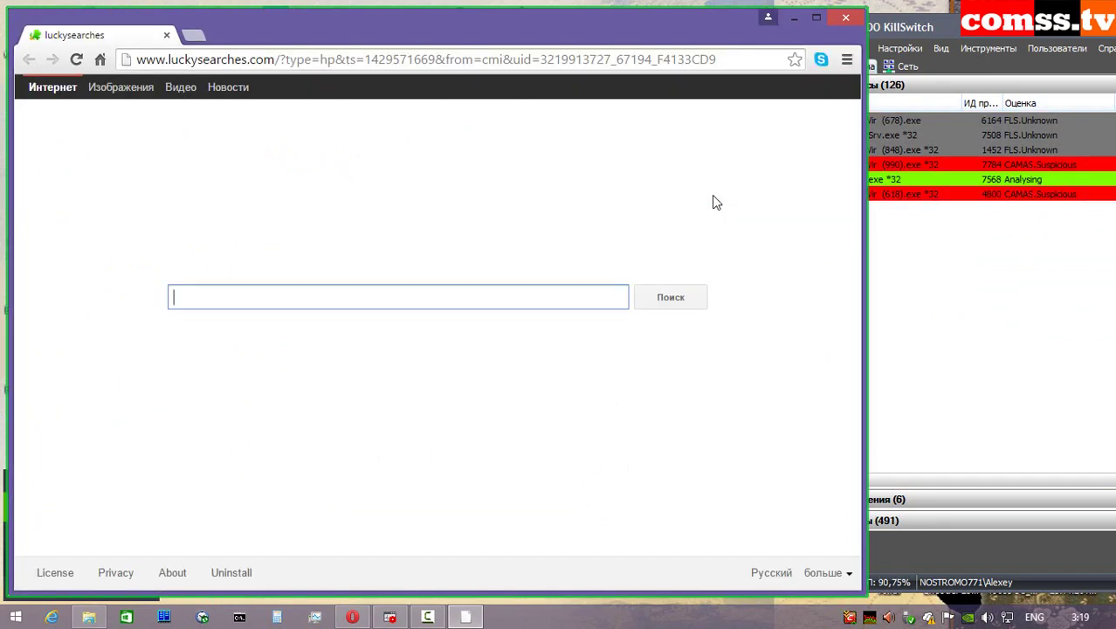
click(845, 20)
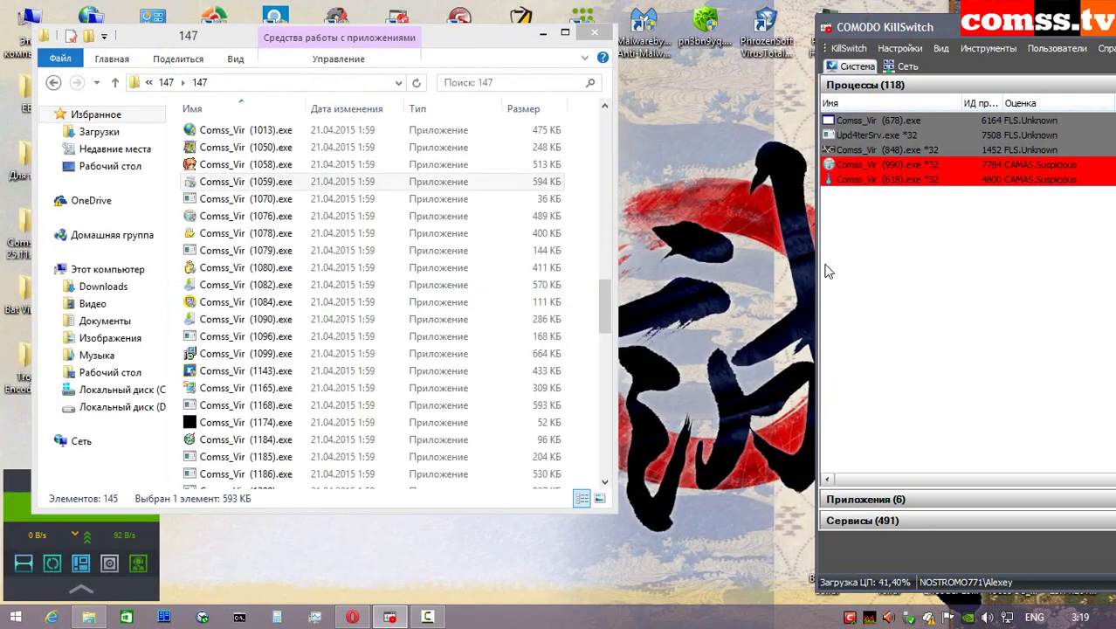
- Run Comss_Vir (1070).exe as administrator isolated in the sandbox and close its crash dialog
click(282, 203)
right_click(282, 203)
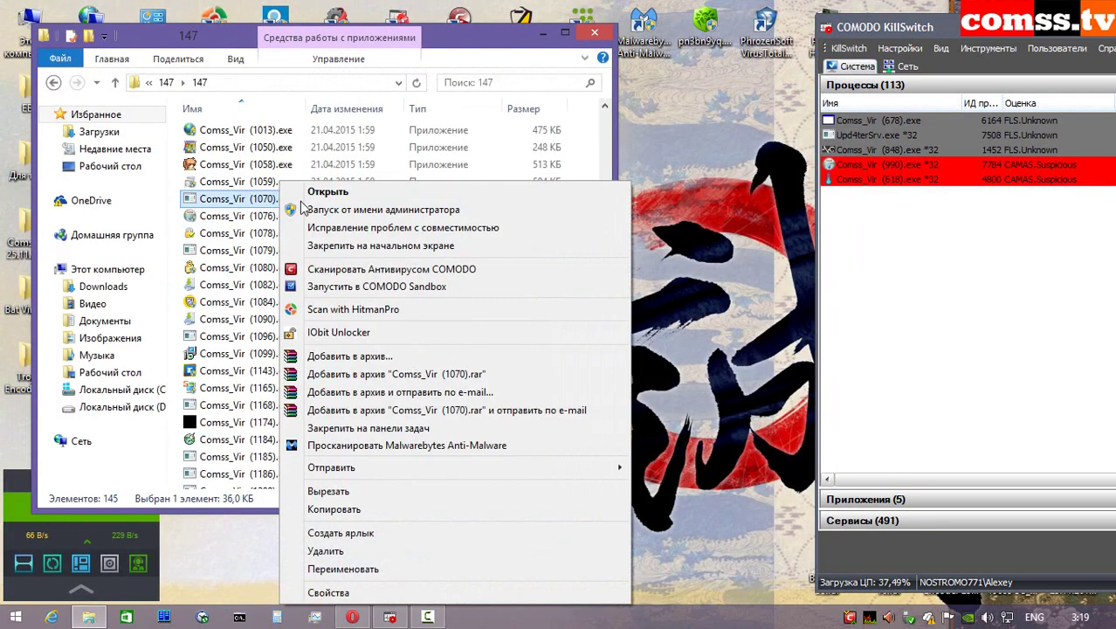
click(353, 218)
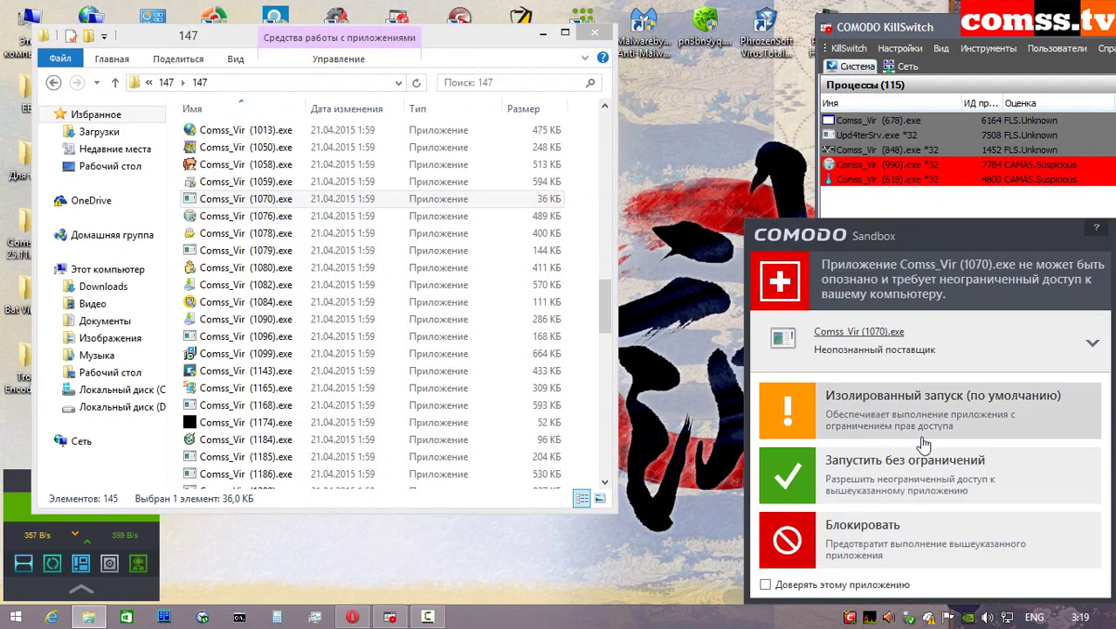
click(911, 418)
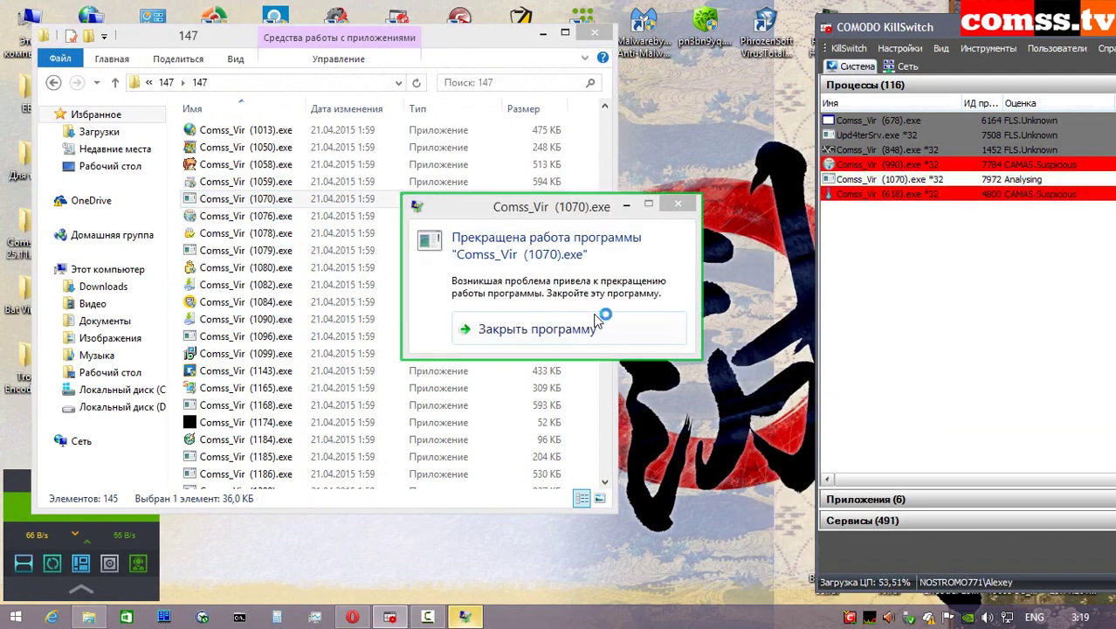
click(577, 332)
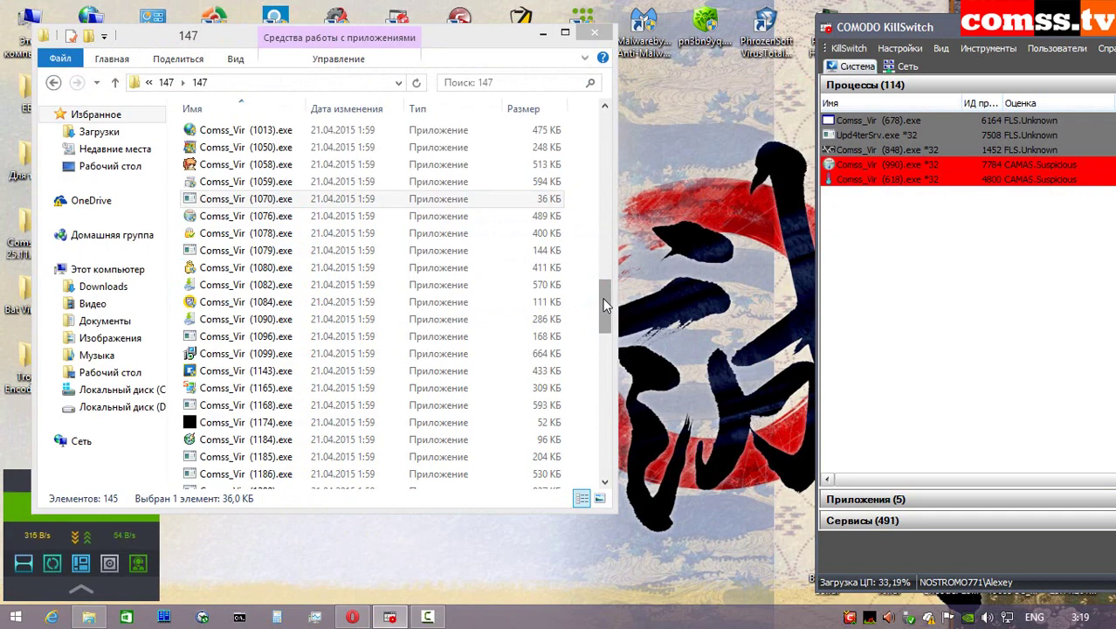
- Run Comss_Vir (1076).exe as administrator isolated in the sandbox and proceed past the VMware Workstation installer's welcome page
drag(605, 305, 605, 311)
right_click(365, 179)
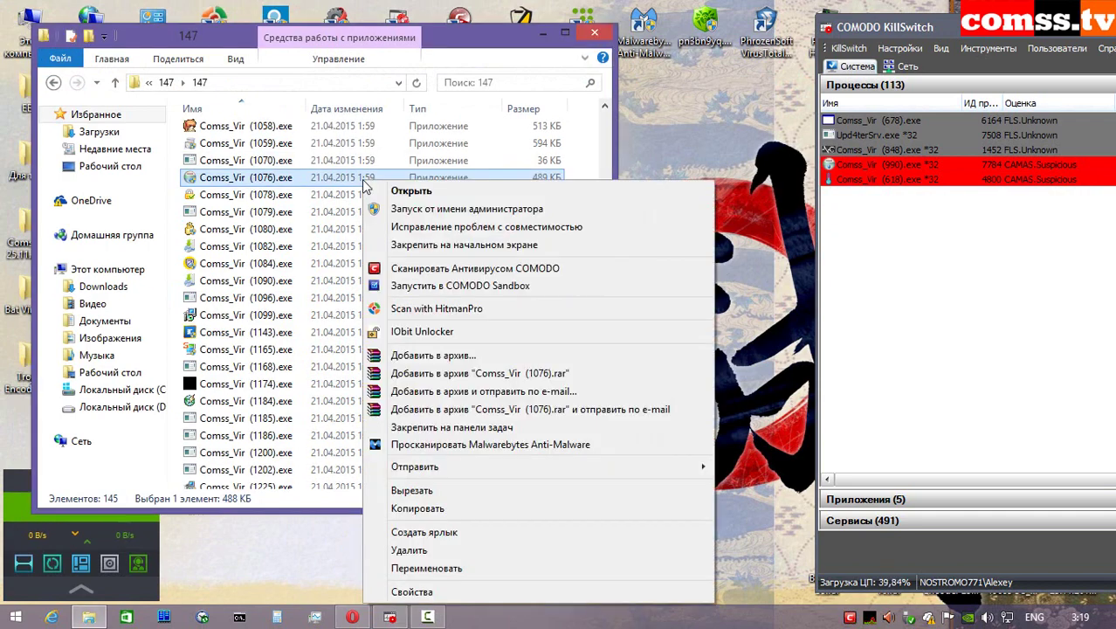
click(402, 209)
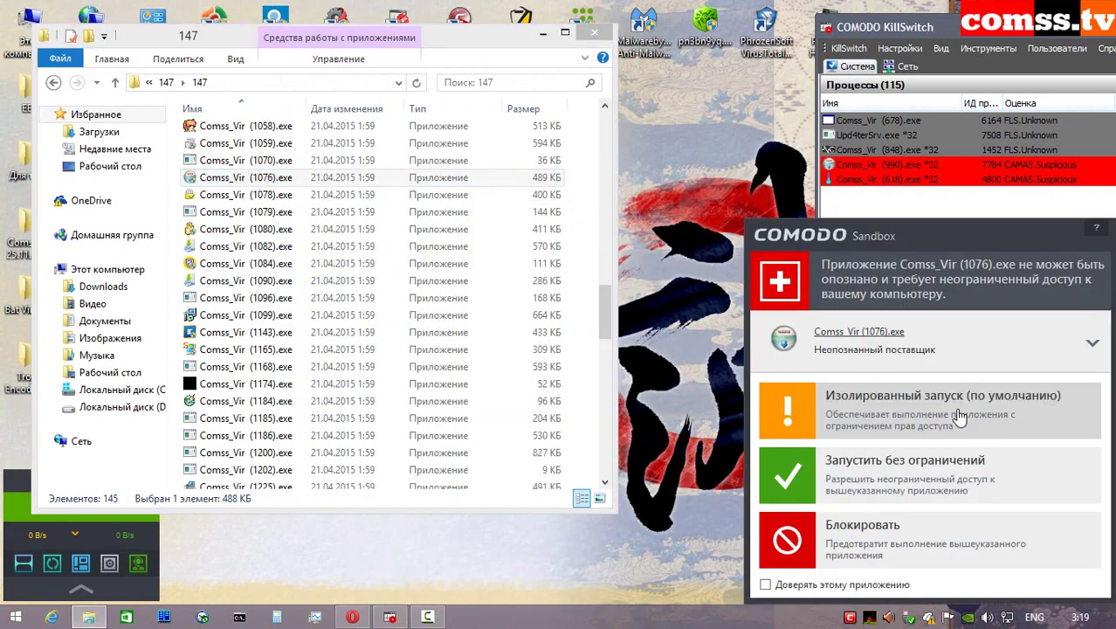
click(909, 399)
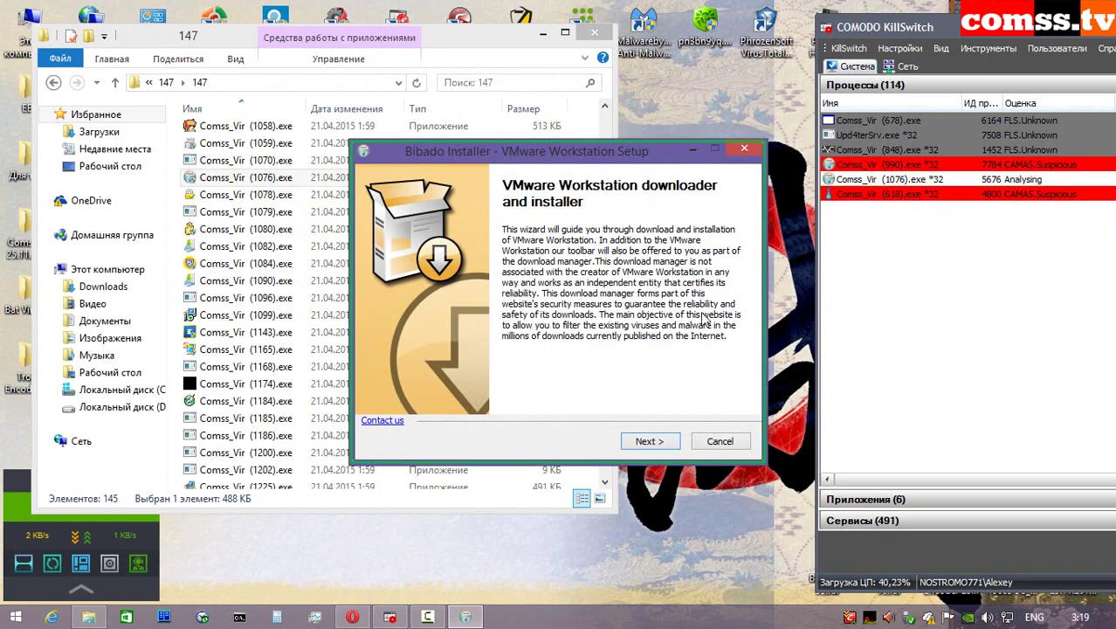
click(657, 440)
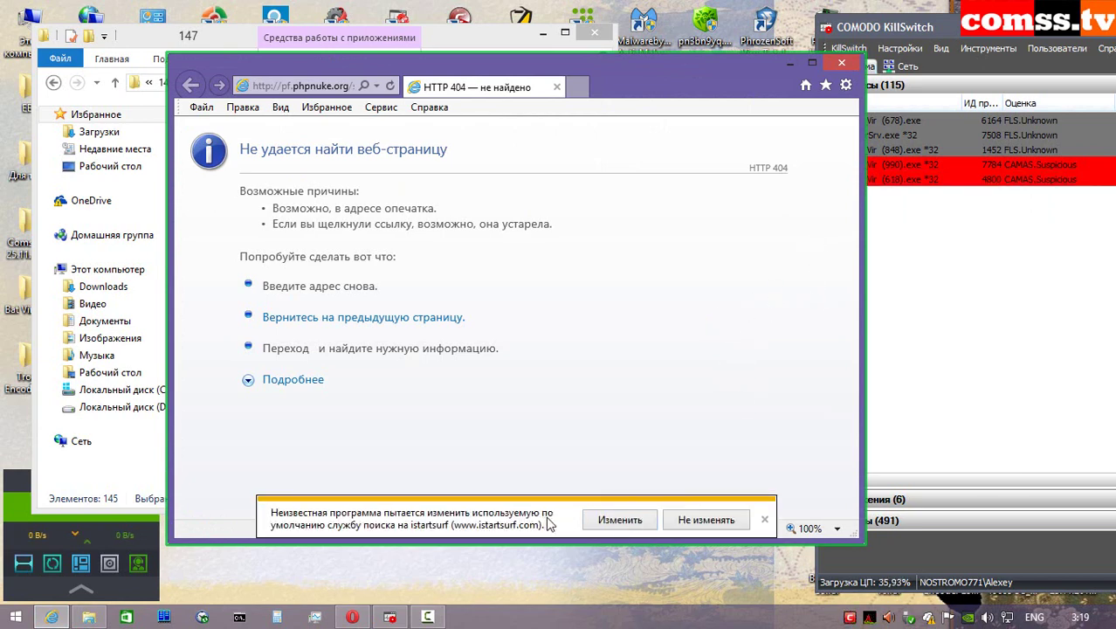
- Accept istartsurf as Internet Explorer's default search, enable the Visual Bookmarks and Элементы Яндекса add-ons, and close the browser
click(640, 521)
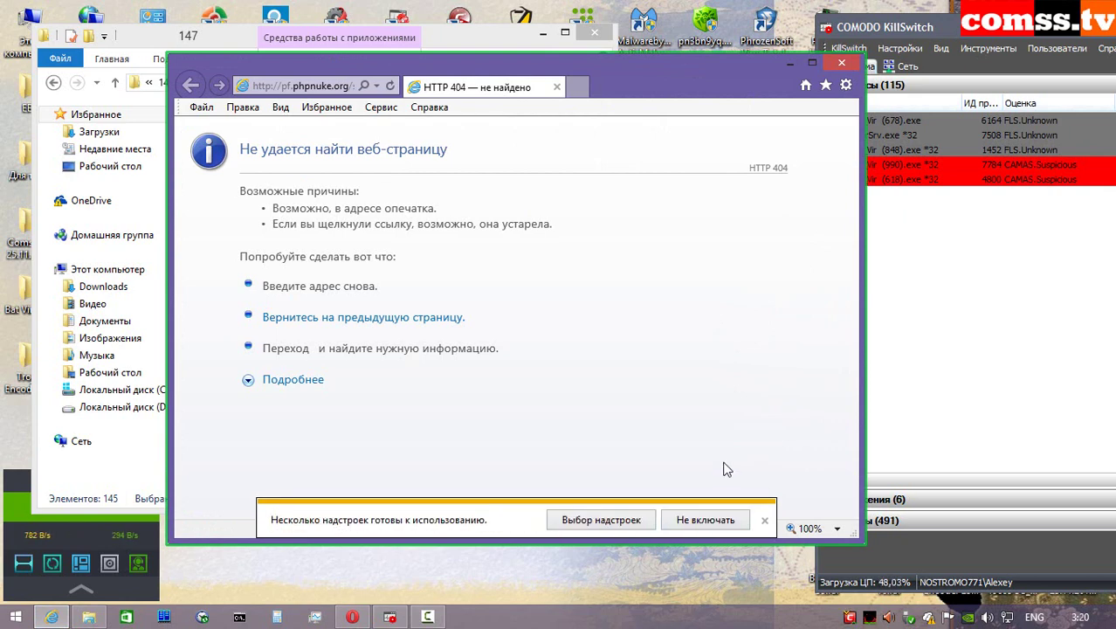
click(627, 522)
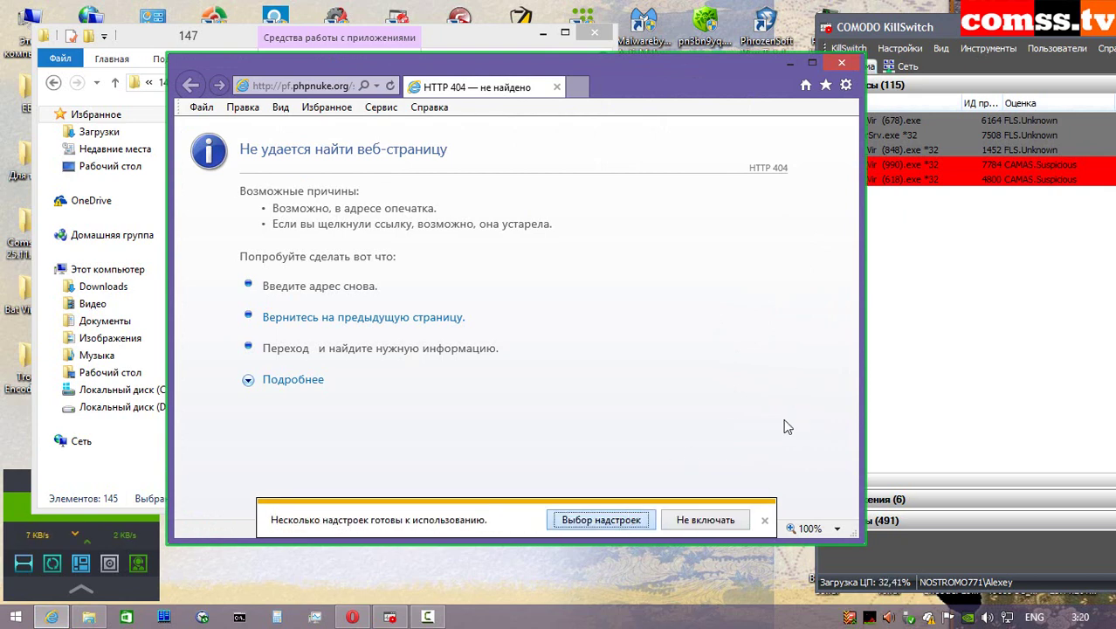
click(636, 227)
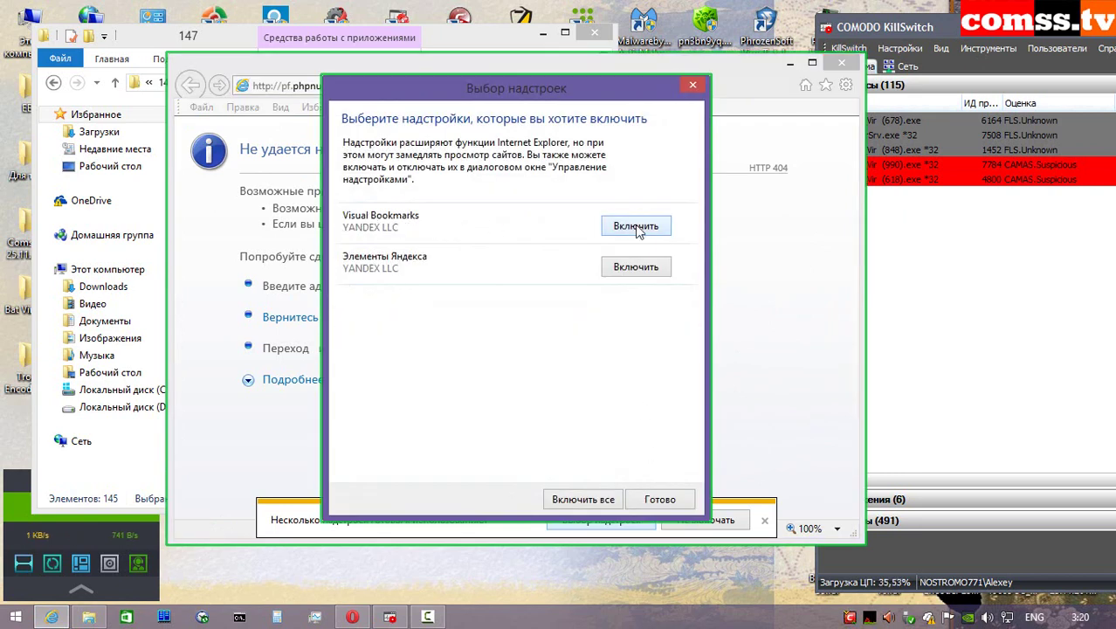
click(636, 227)
click(637, 227)
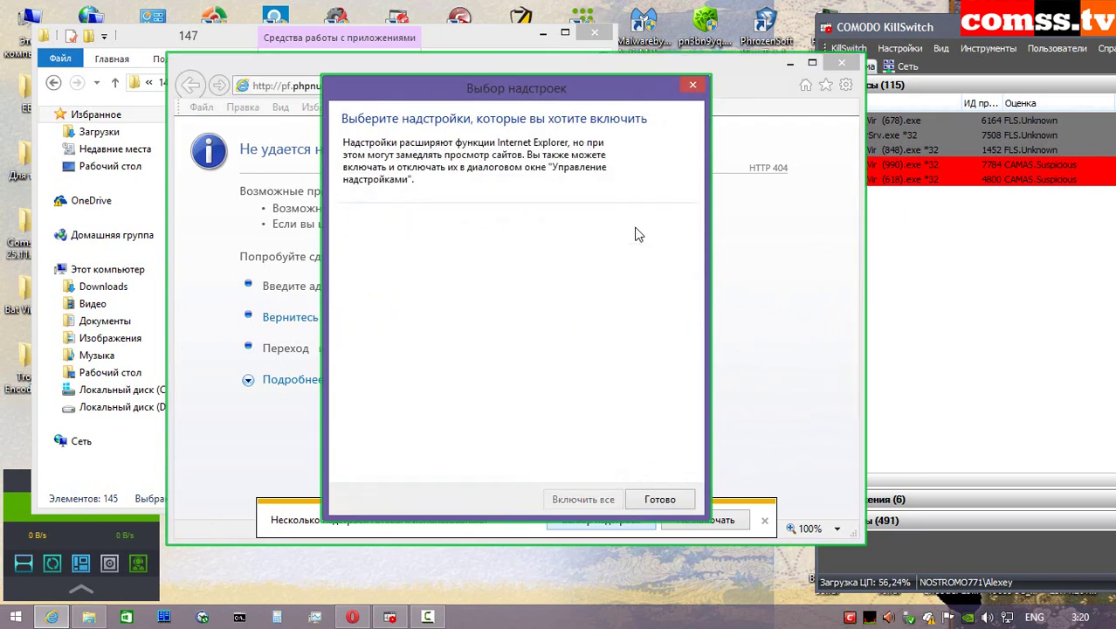
click(686, 500)
key(alt+F4)
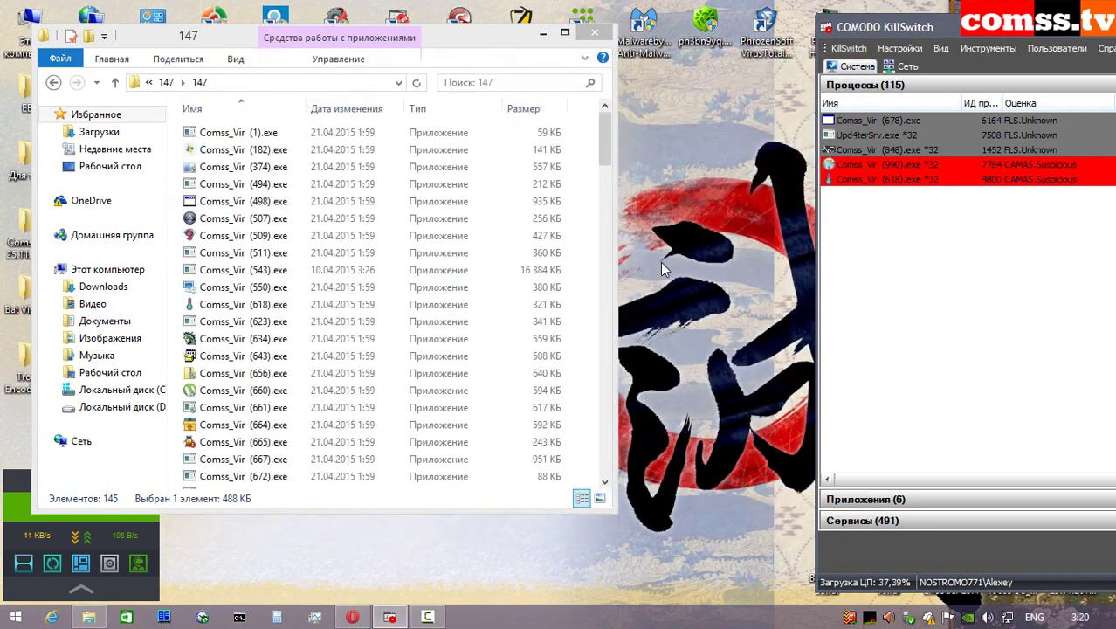
- Run Comss_Vir (1078).exe as administrator, choosing the isolated launch in the Comodo sandbox alert
right_click(329, 184)
click(369, 216)
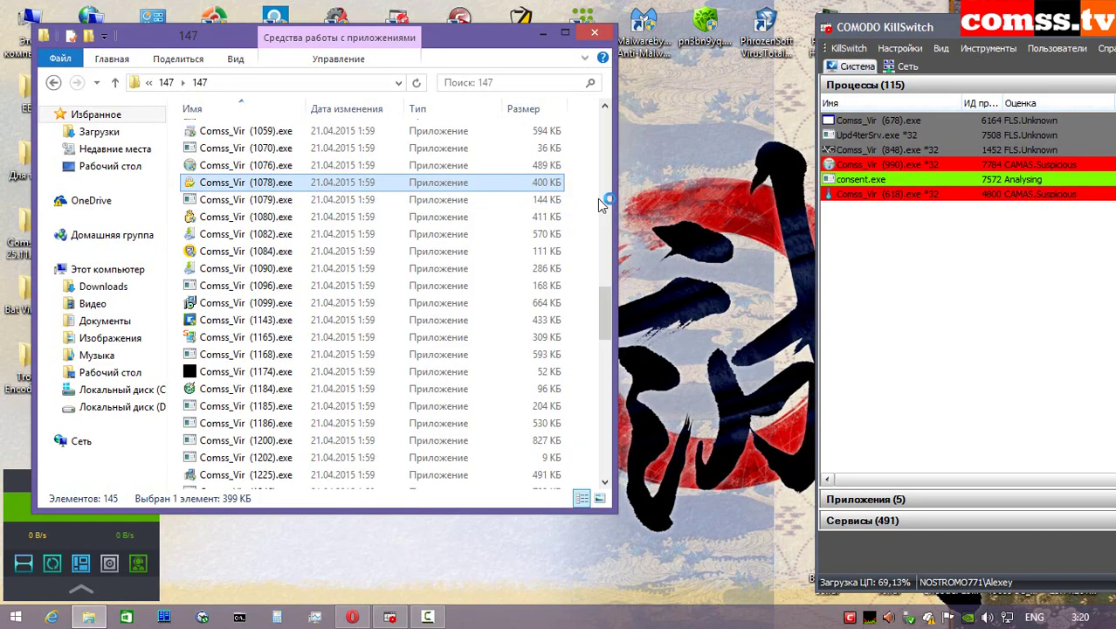
click(922, 415)
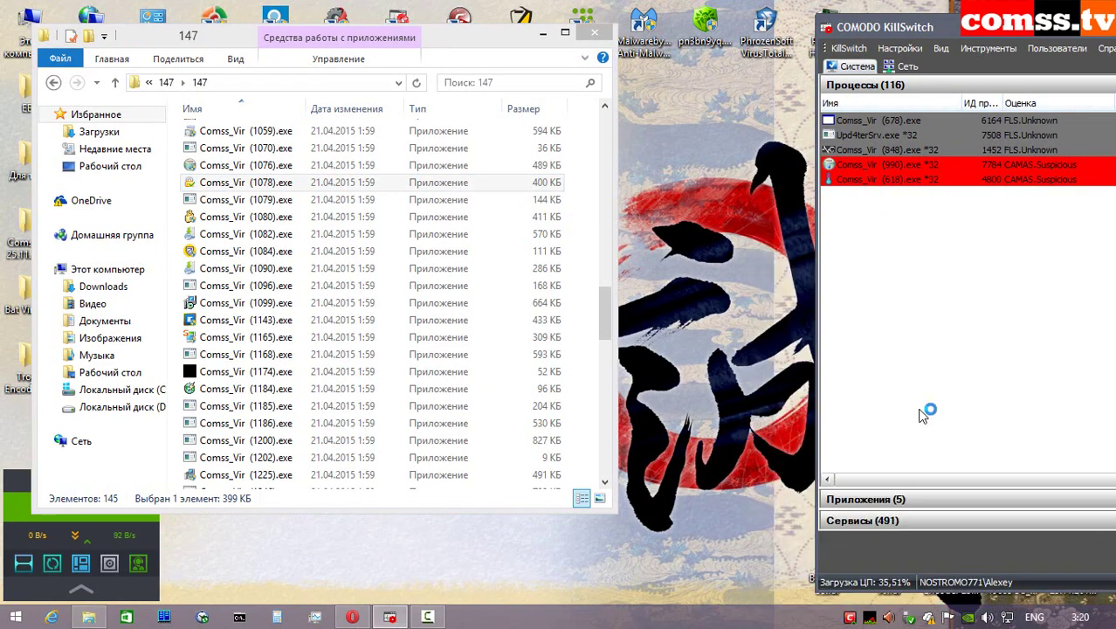
- Trigger the upper action in the Comss_Vir (1078).exe window, dismiss its error dialog and close the program
click(389, 174)
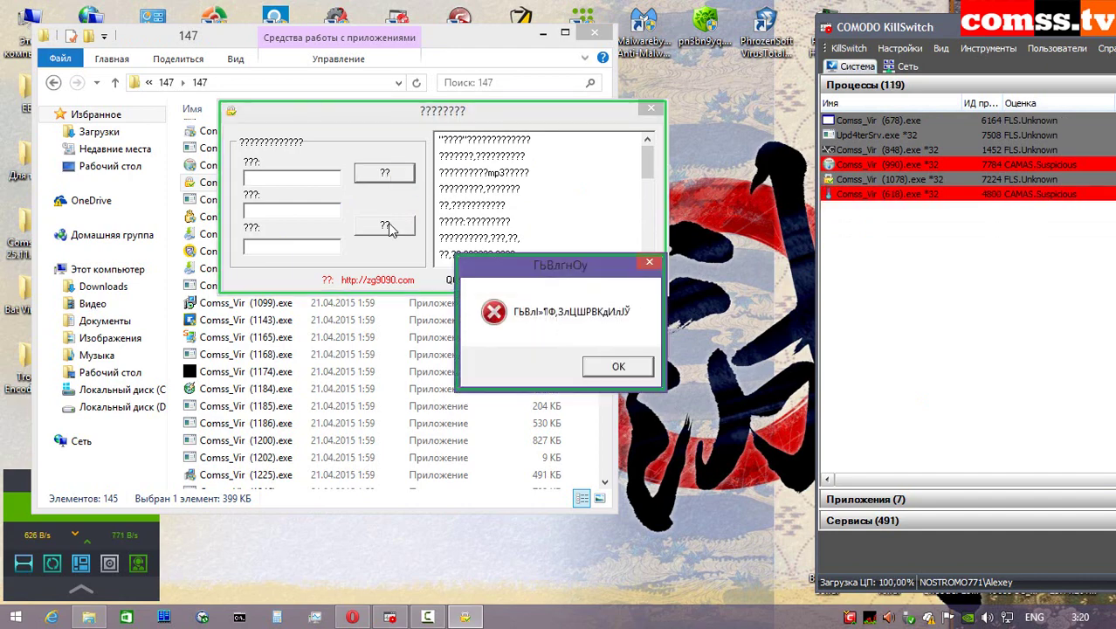
click(617, 366)
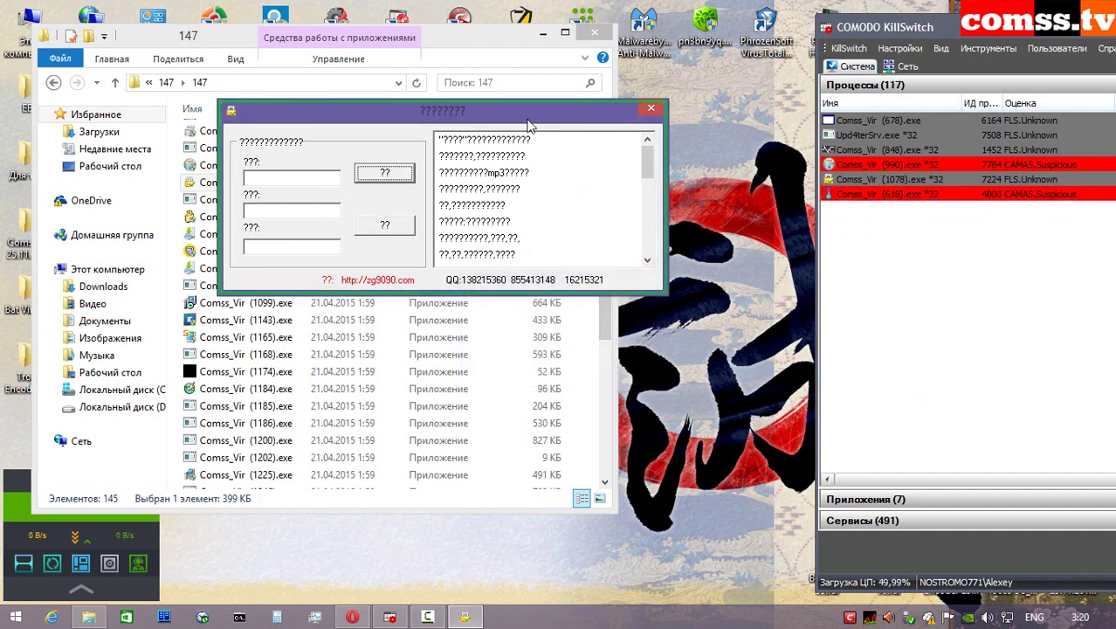
click(650, 108)
- Run Comss_Vir (1079).exe as administrator, choosing the isolated launch in the Comodo sandbox alert
right_click(304, 202)
click(481, 209)
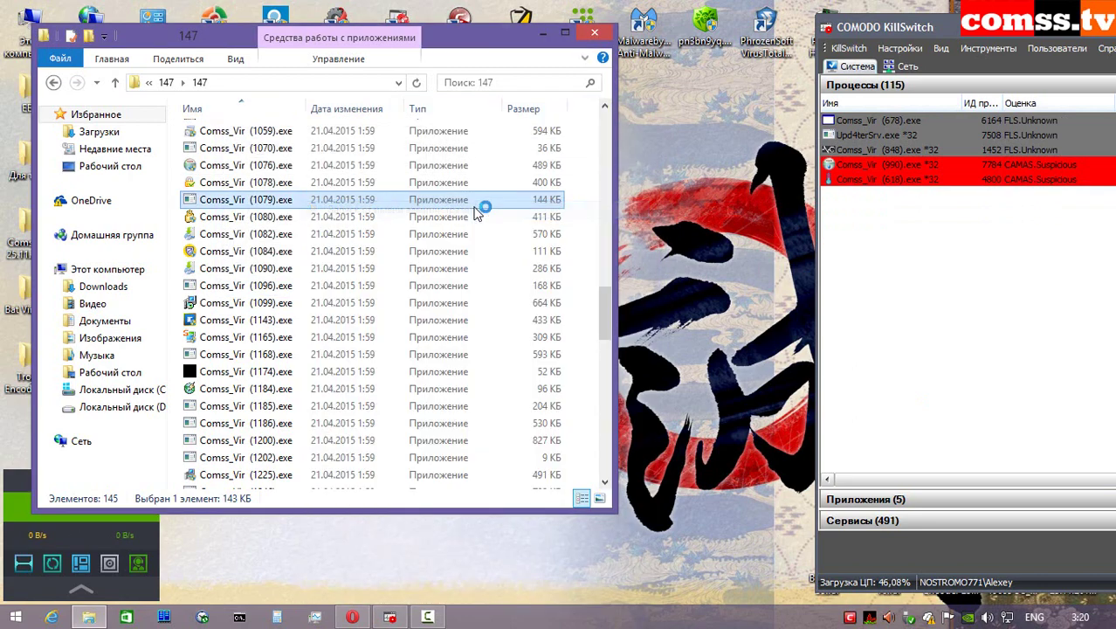
click(945, 406)
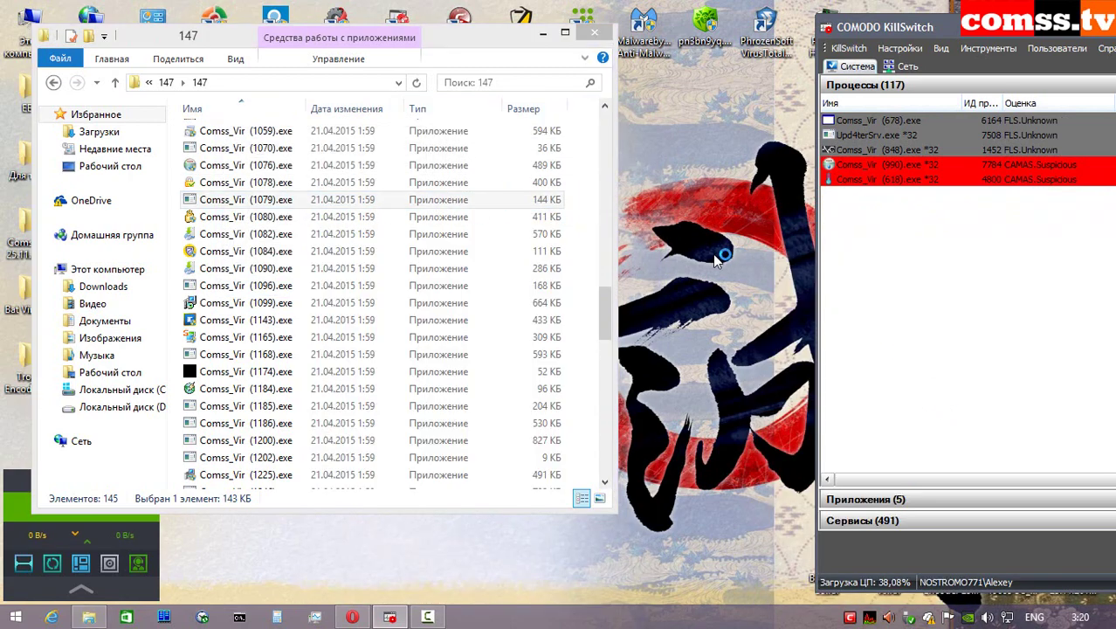
- Run Comss_Vir (1080).exe as administrator isolated in the sandbox and dismiss its unlicensed compiler message
right_click(340, 221)
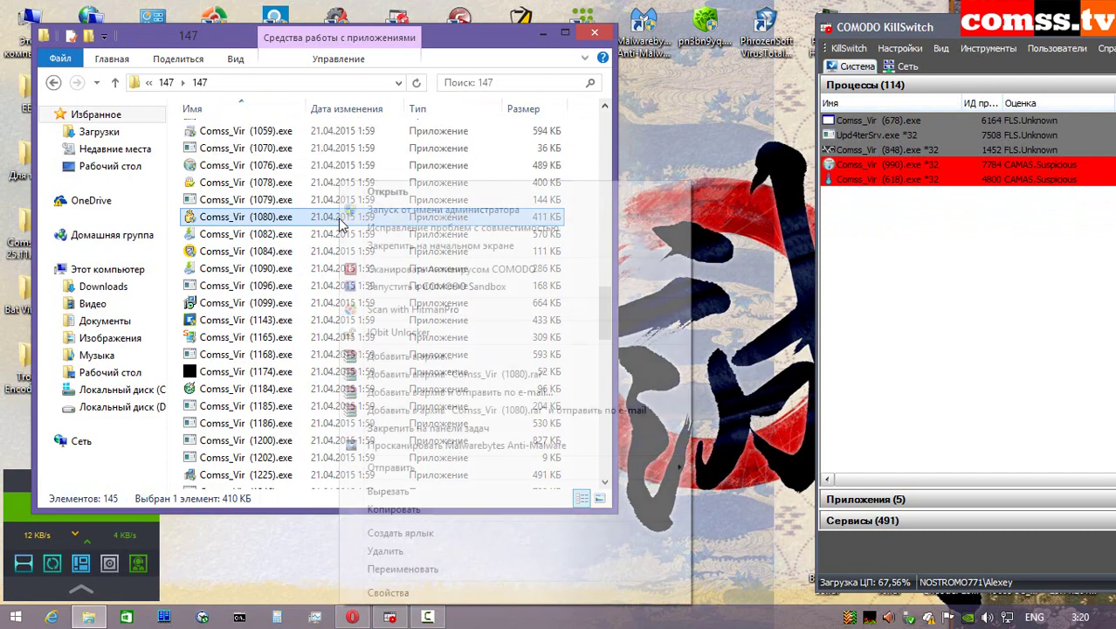
click(376, 139)
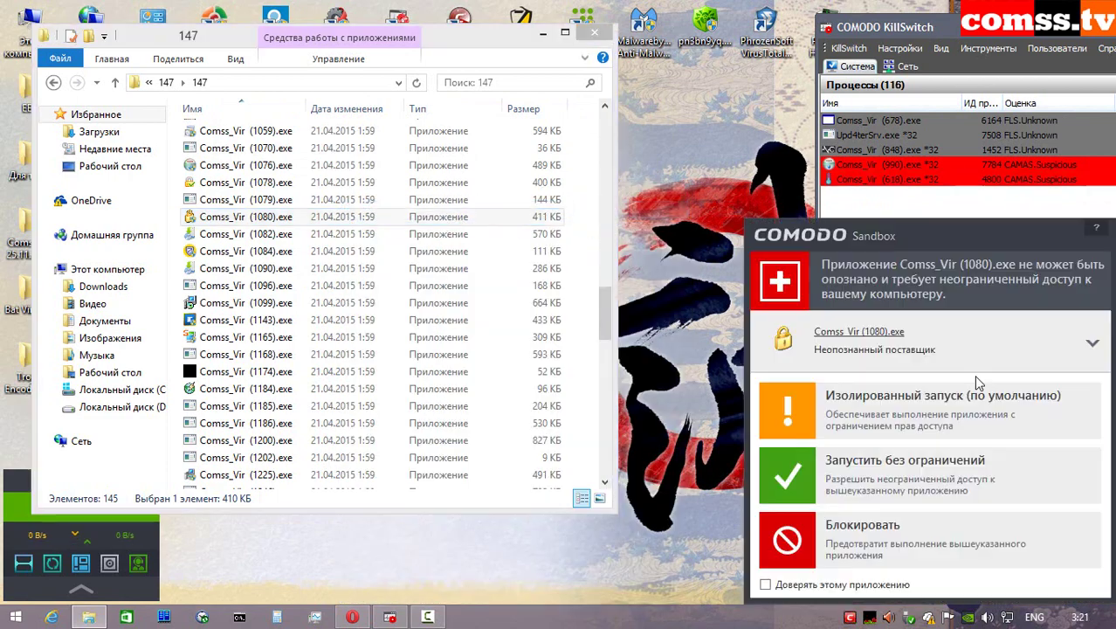
click(985, 397)
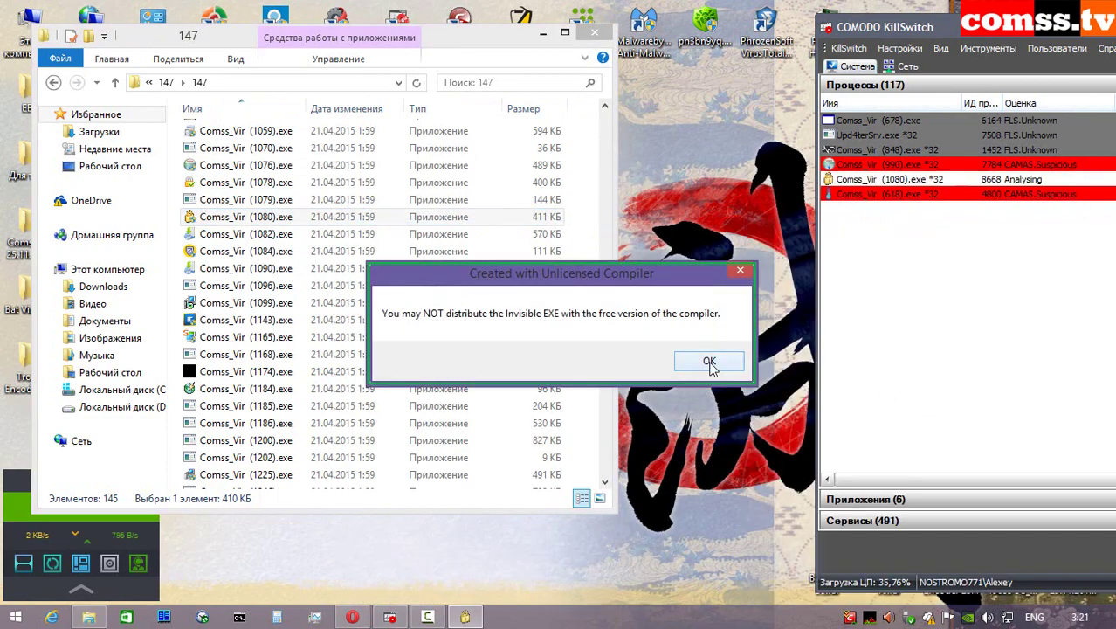
click(710, 363)
- Run Comss_Vir (1082).exe as administrator, choosing the isolated launch in the Comodo sandbox alert
right_click(318, 234)
click(646, 210)
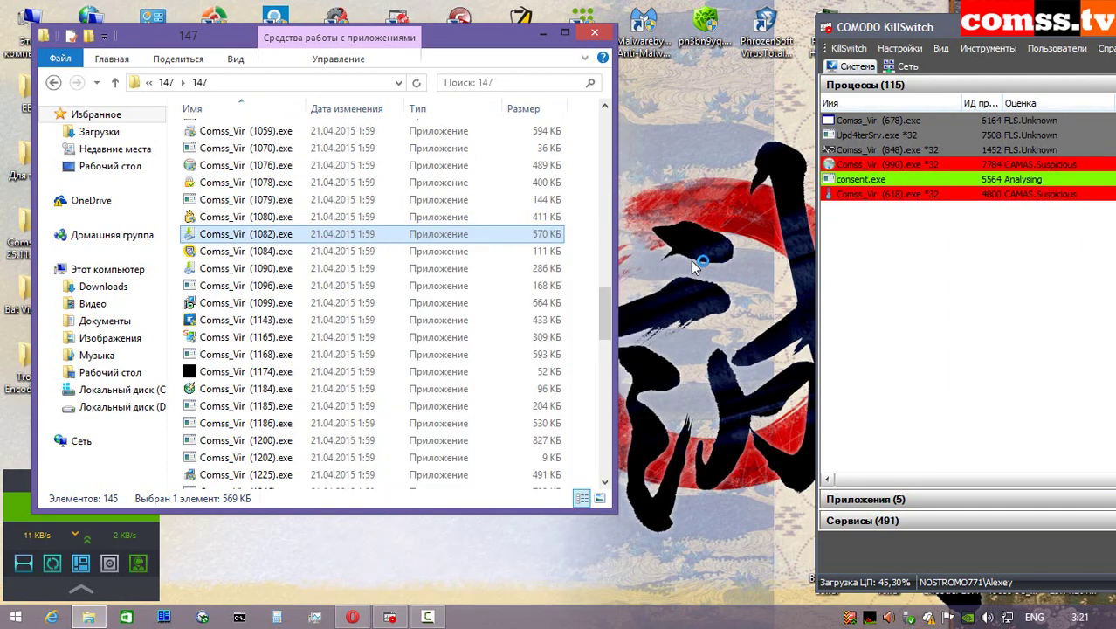
click(934, 410)
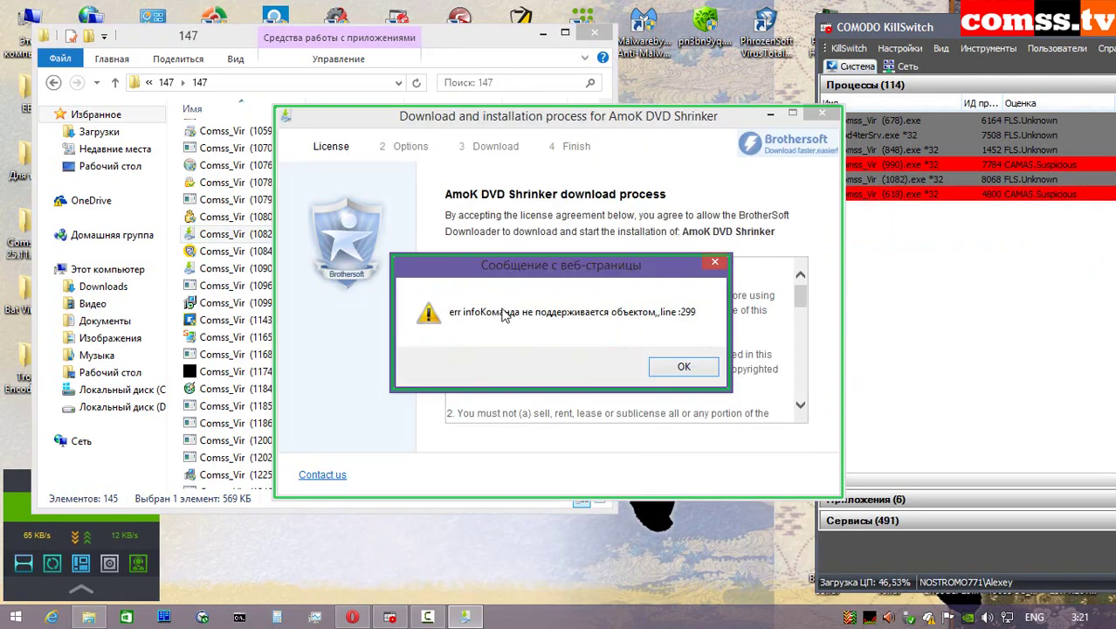
- Dismiss the script error, accept the AmoK DVD Shrinker license and the PC Faster offer, and close the downloader window
click(690, 371)
click(773, 480)
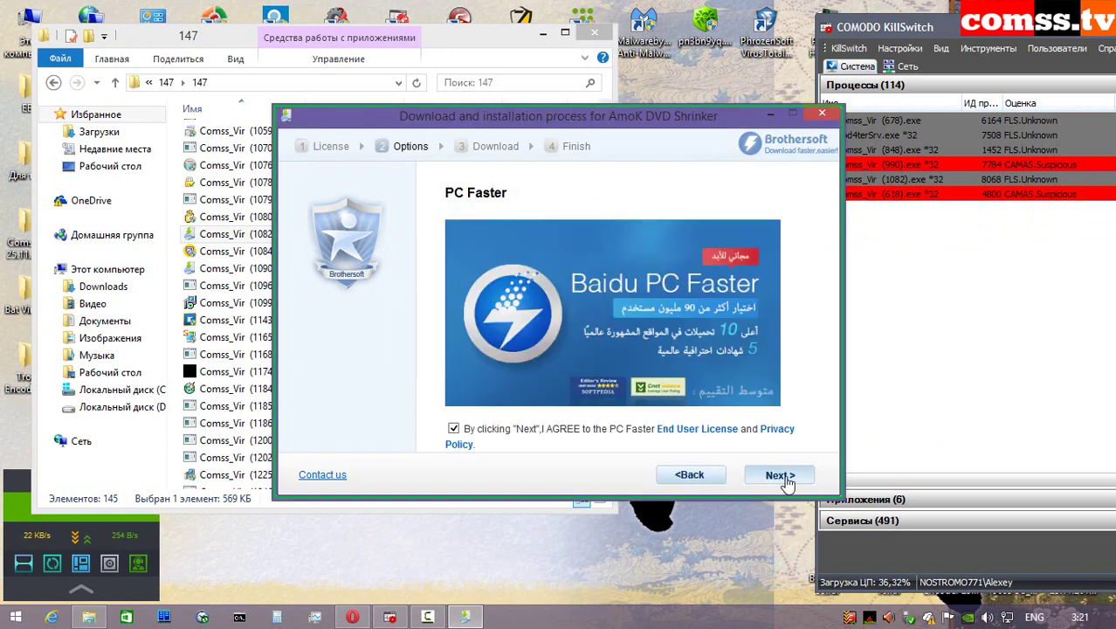
click(782, 477)
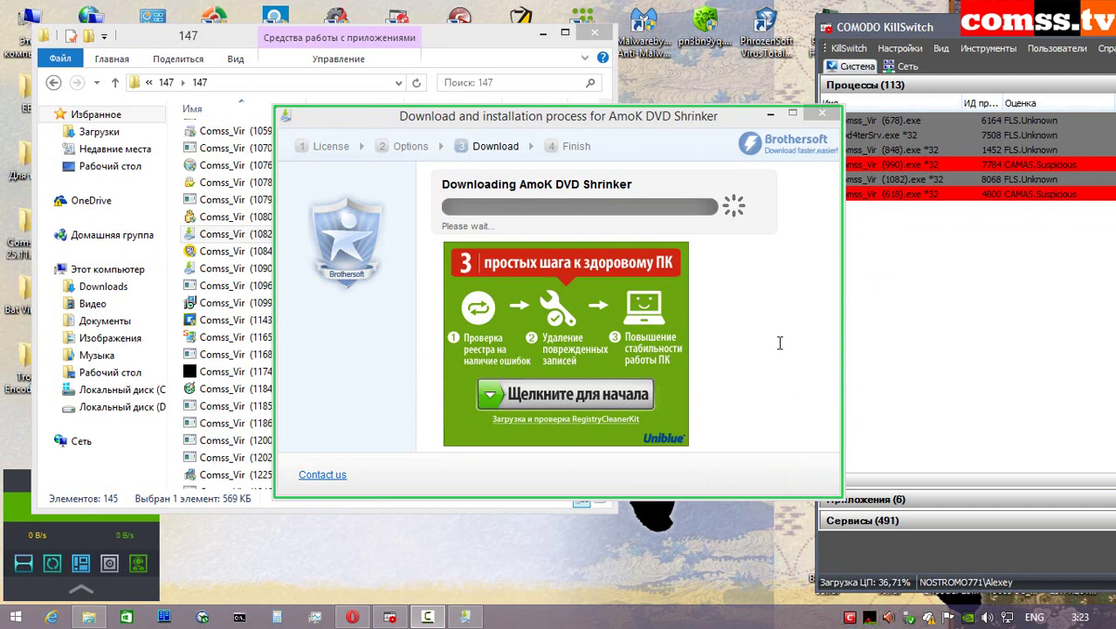
click(830, 112)
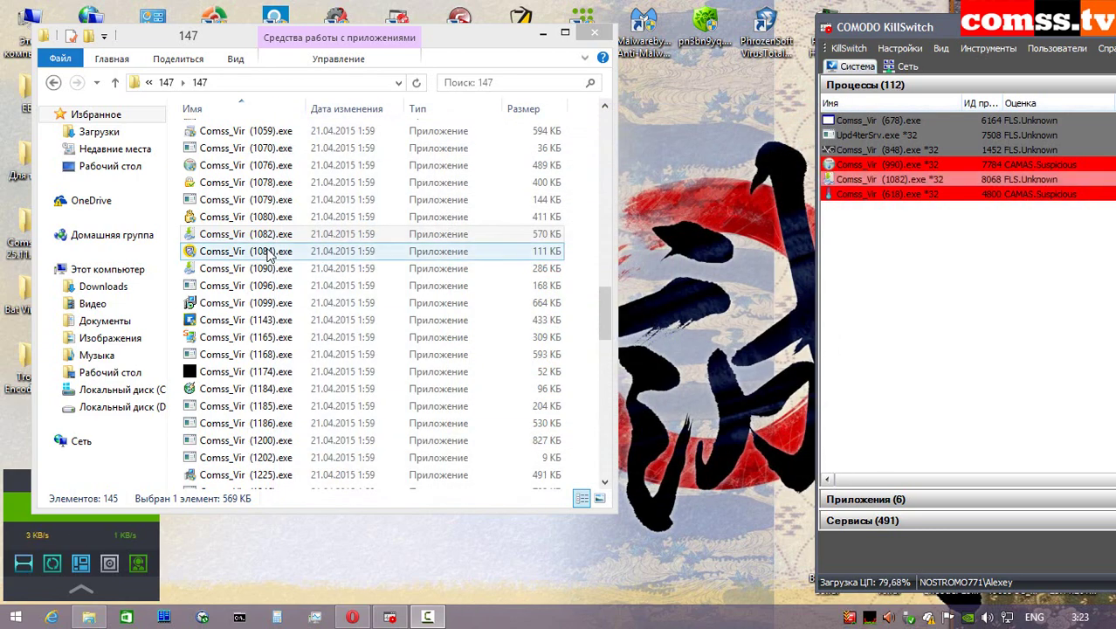
- Run Comss_Vir (1084).exe as administrator isolated in the sandbox and dismiss its NSIS error dialog
click(269, 254)
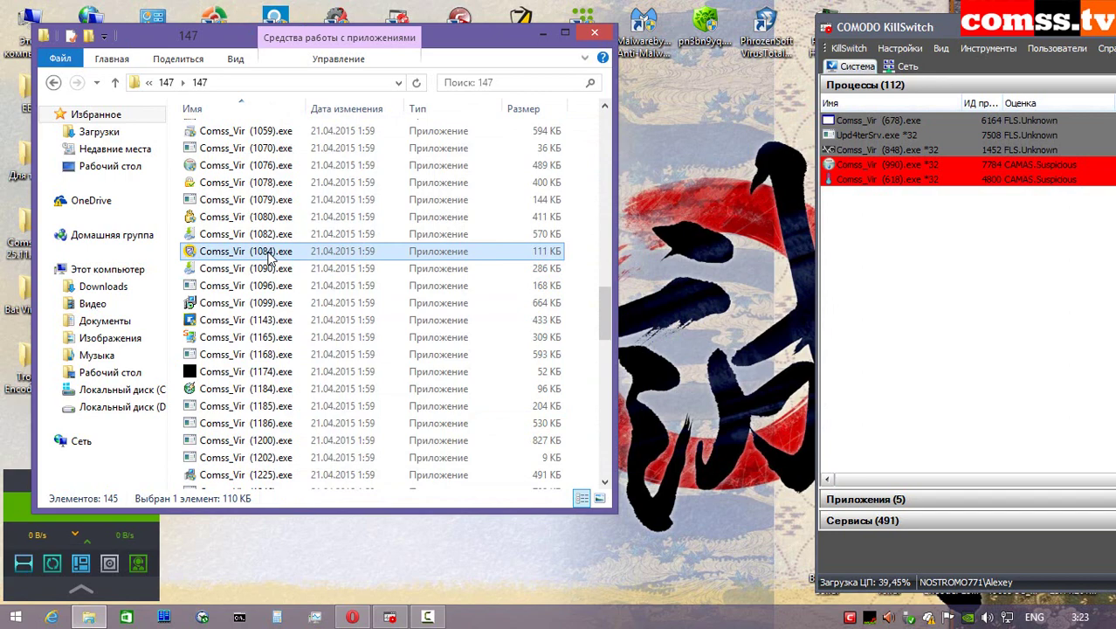
right_click(269, 253)
click(314, 207)
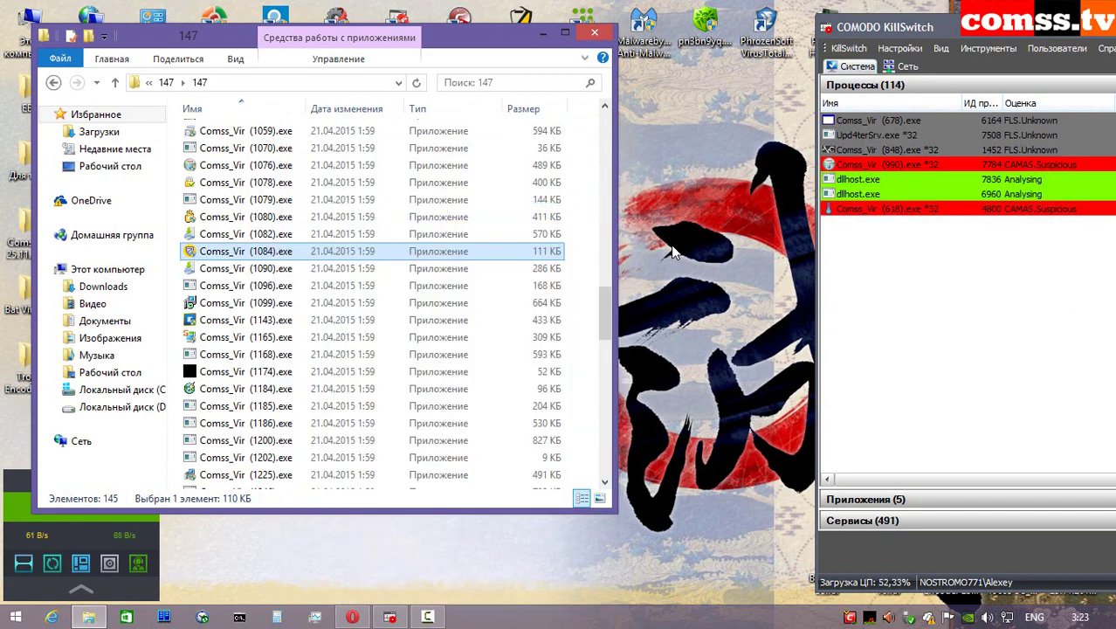
key(Return)
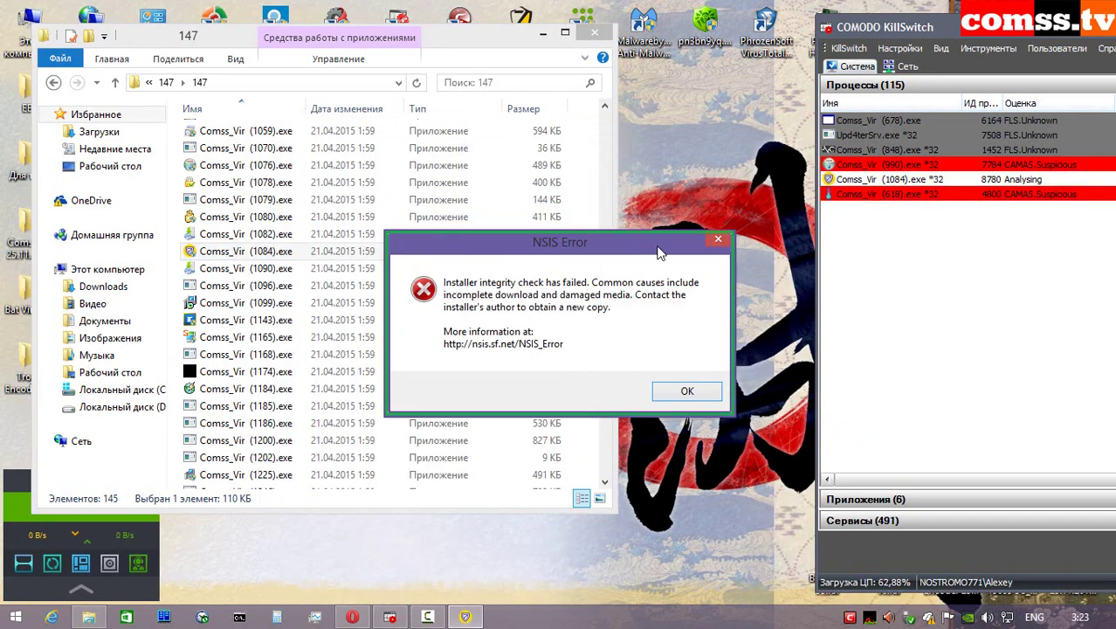
click(679, 391)
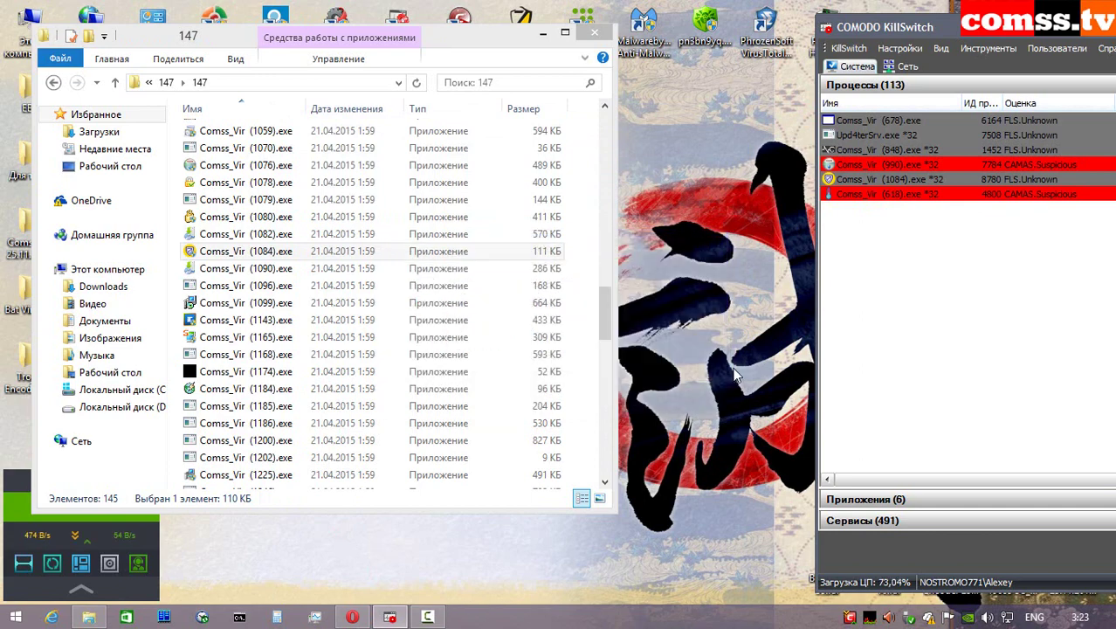
- Run Comss_Vir (1090).exe as administrator isolated in the sandbox and accept the BitComet Acceleration Tool download license
right_click(315, 269)
click(350, 209)
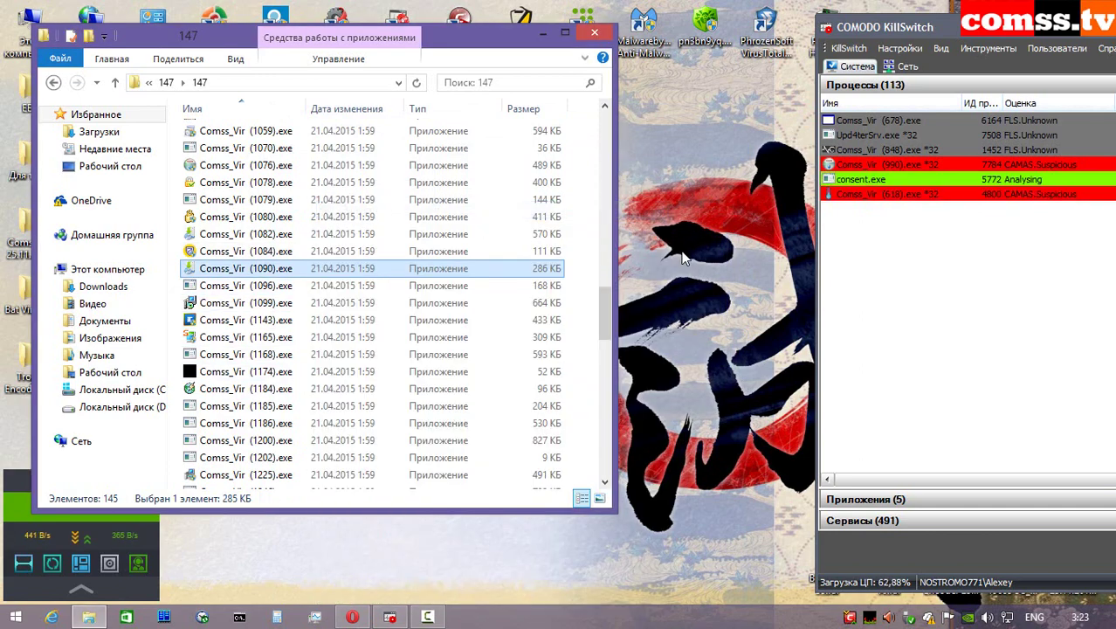
key(Return)
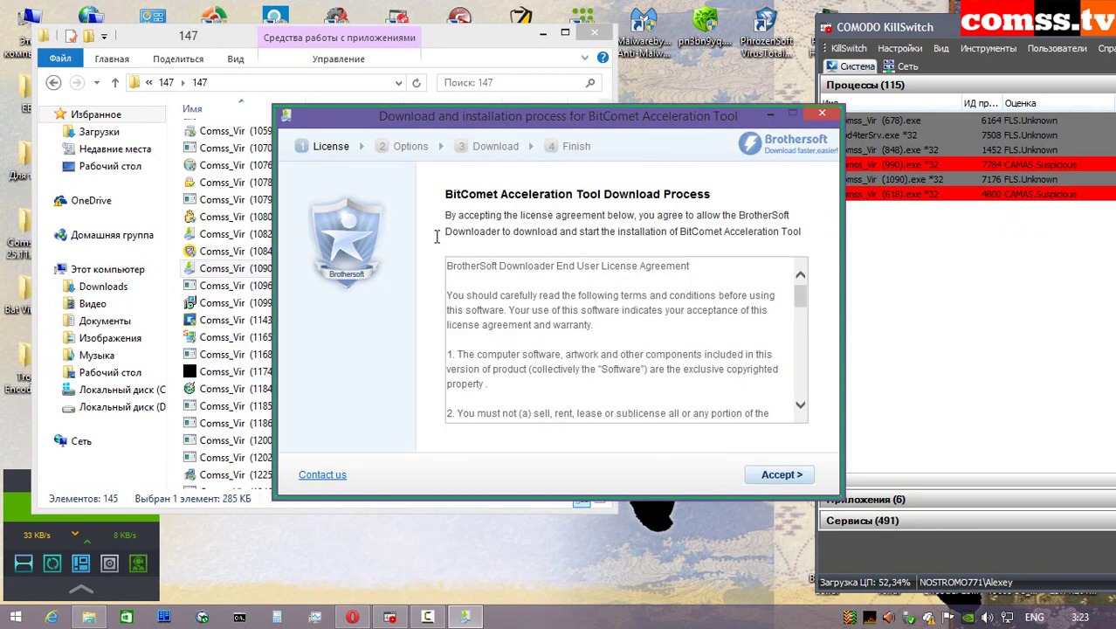
click(782, 475)
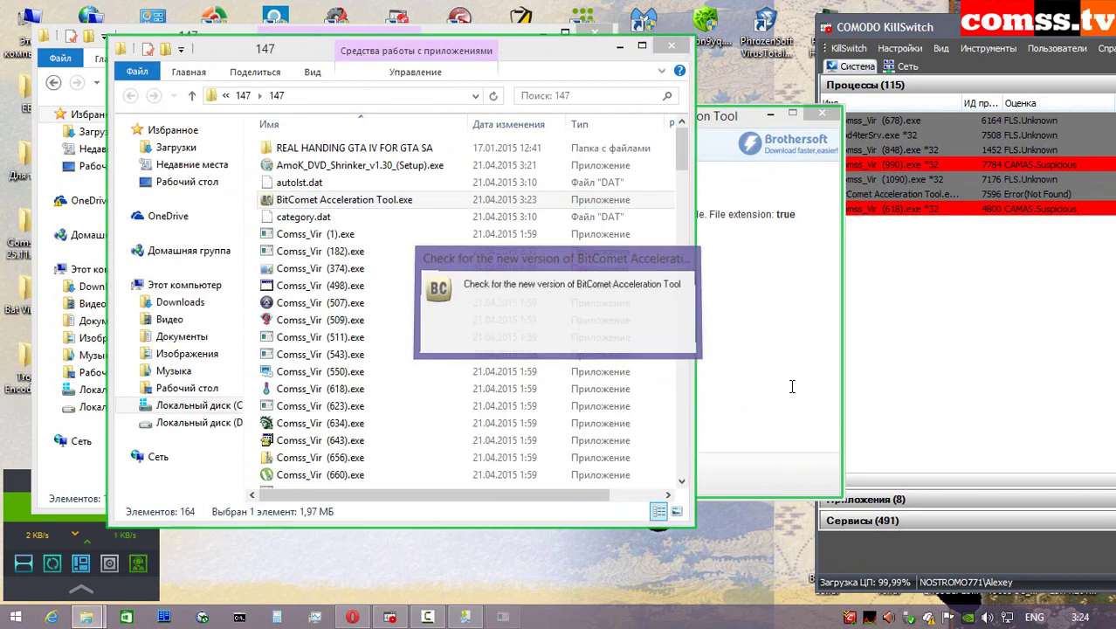
- Install BitComet Acceleration Tool, agreeing to the Search Protect and Luckysearches offers
click(662, 438)
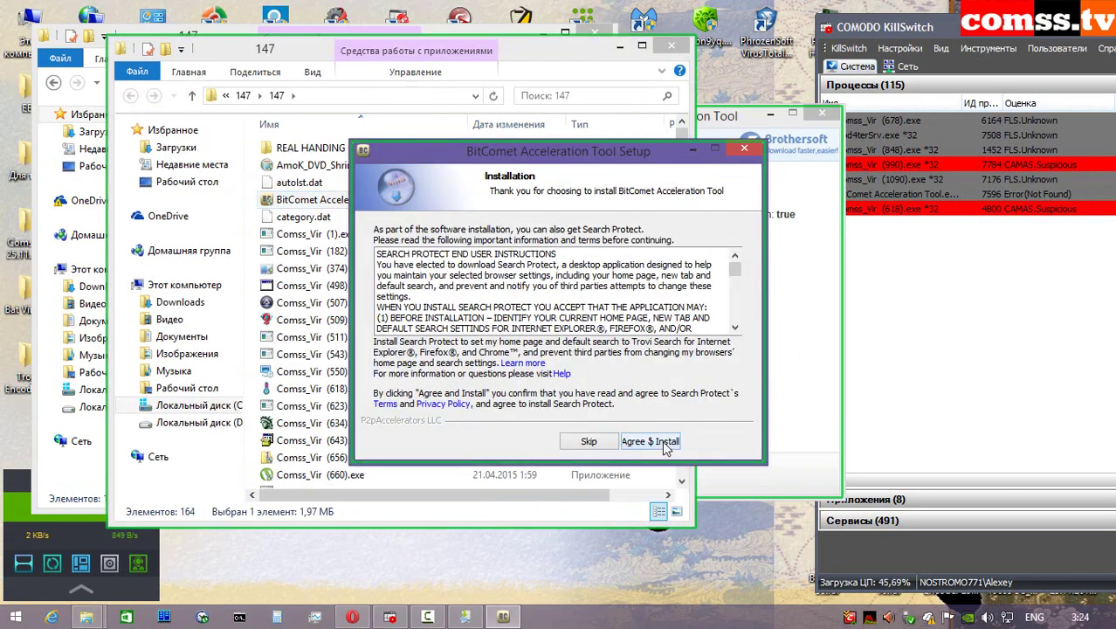
click(661, 445)
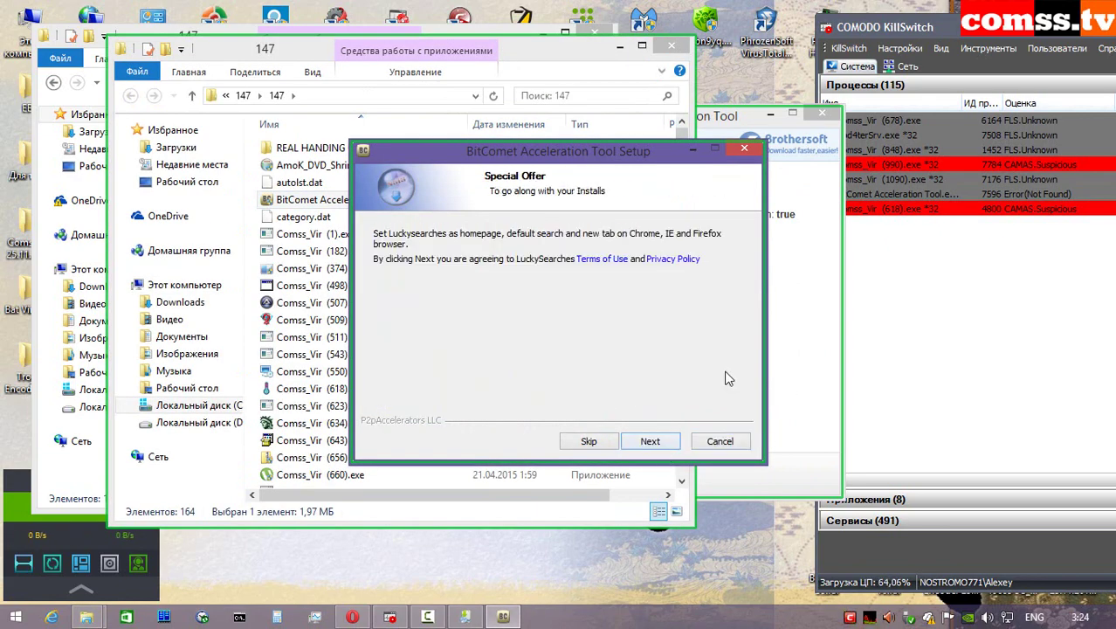
click(661, 441)
click(655, 442)
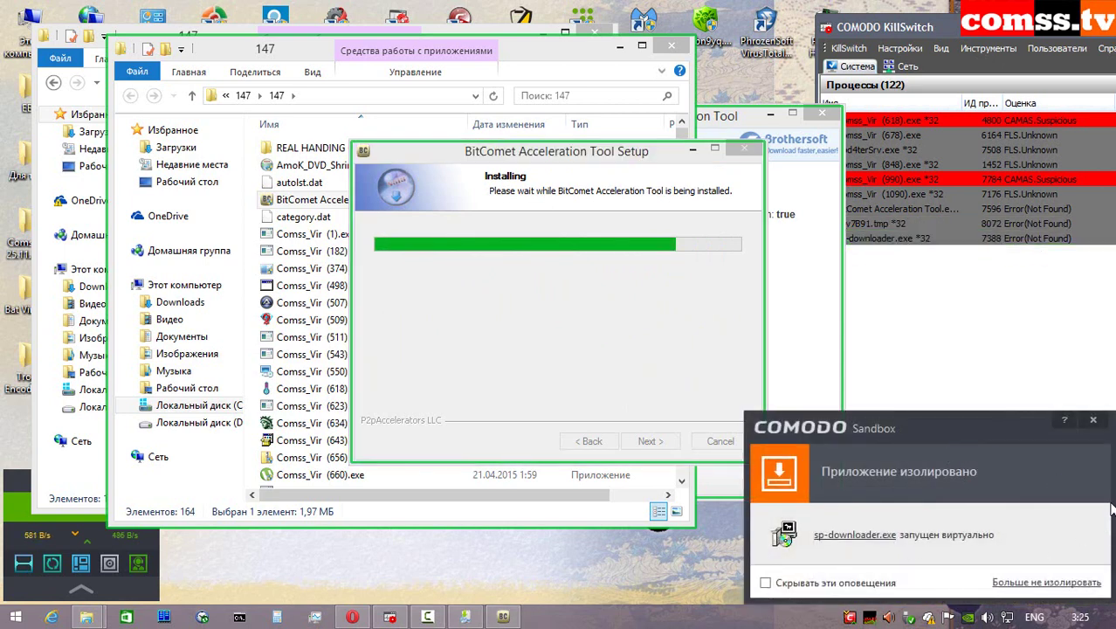
- Dismiss the Comodo alerts for sp-downloader.exe, nsv619A.tmp, smt_luckysearches.exe and the nsi5AA5.tmp trojan
click(1094, 421)
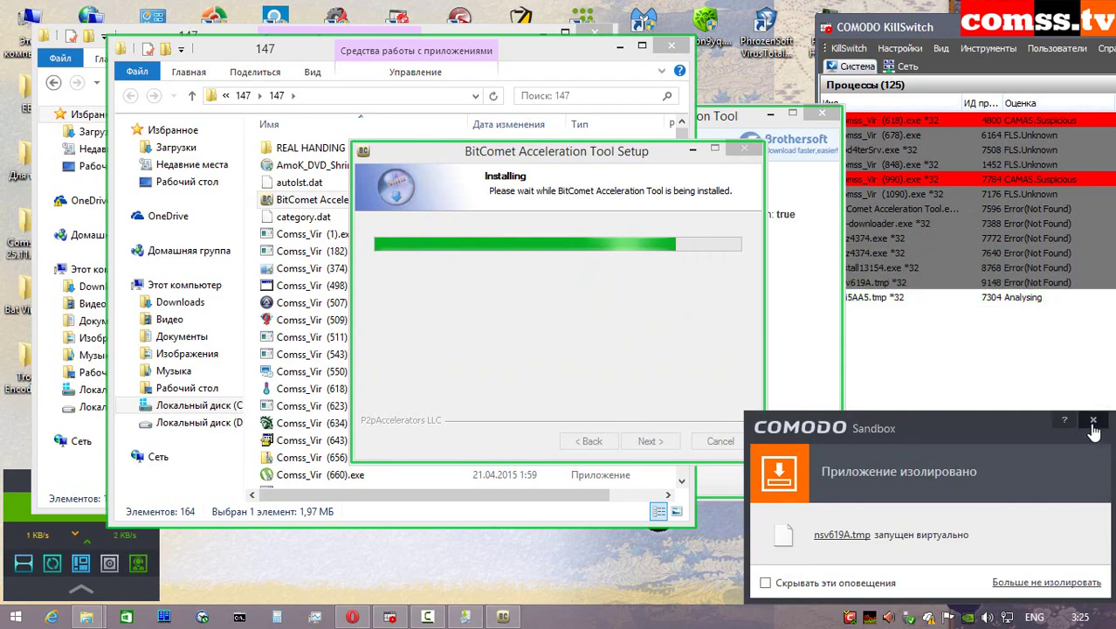
click(1093, 421)
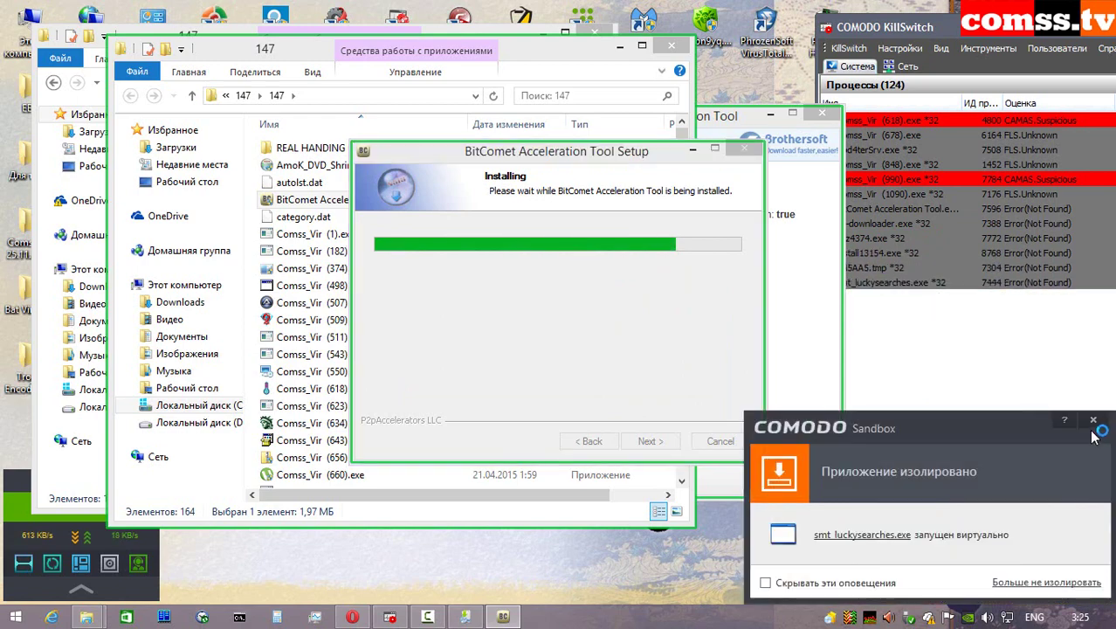
click(1093, 423)
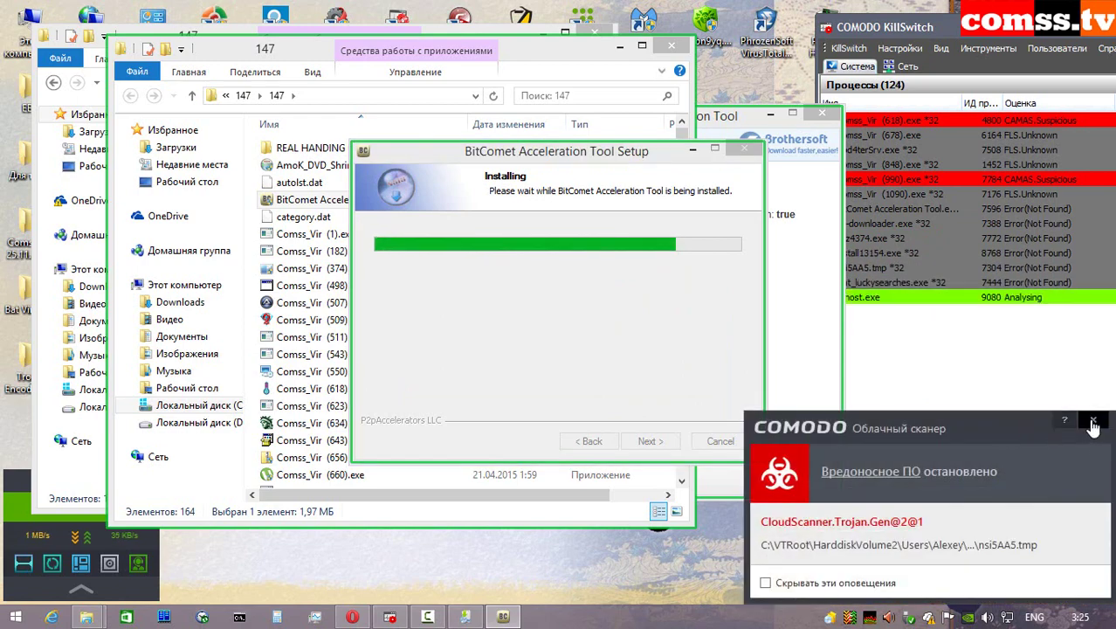
click(1092, 423)
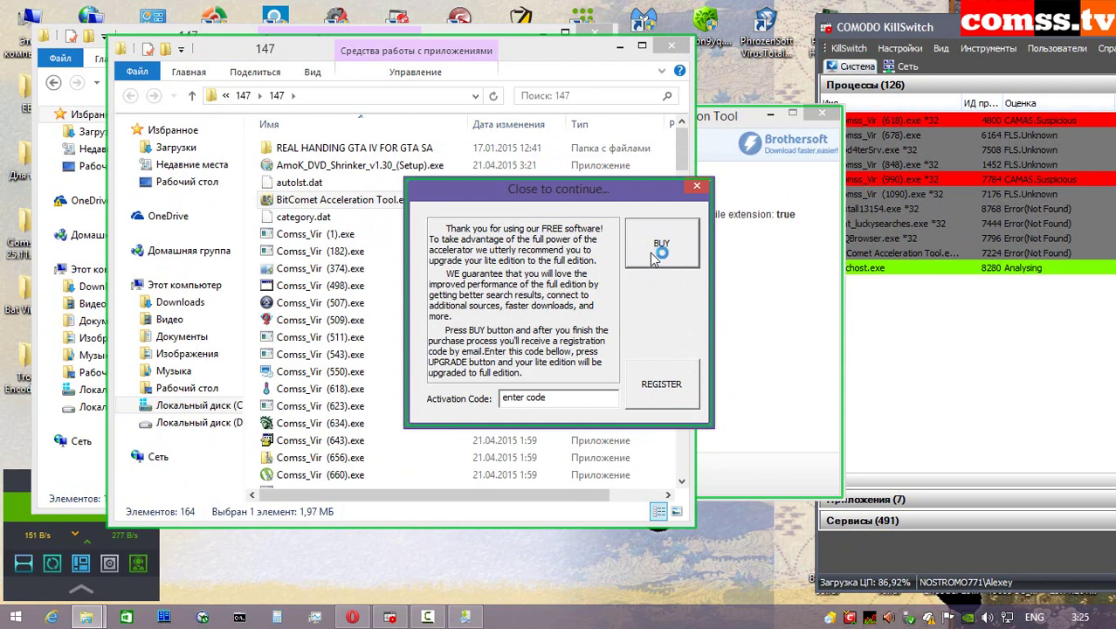
- Open the purchase page from the BitComet Acceleration Tool upgrade dialog, leaving the activation code unchanged
click(568, 396)
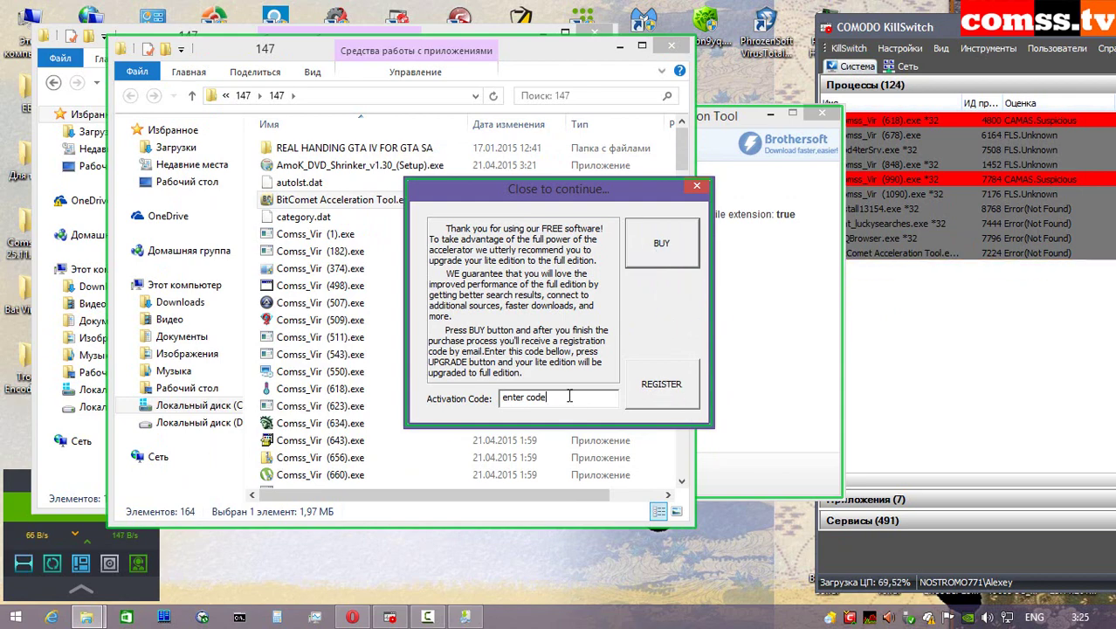
click(655, 244)
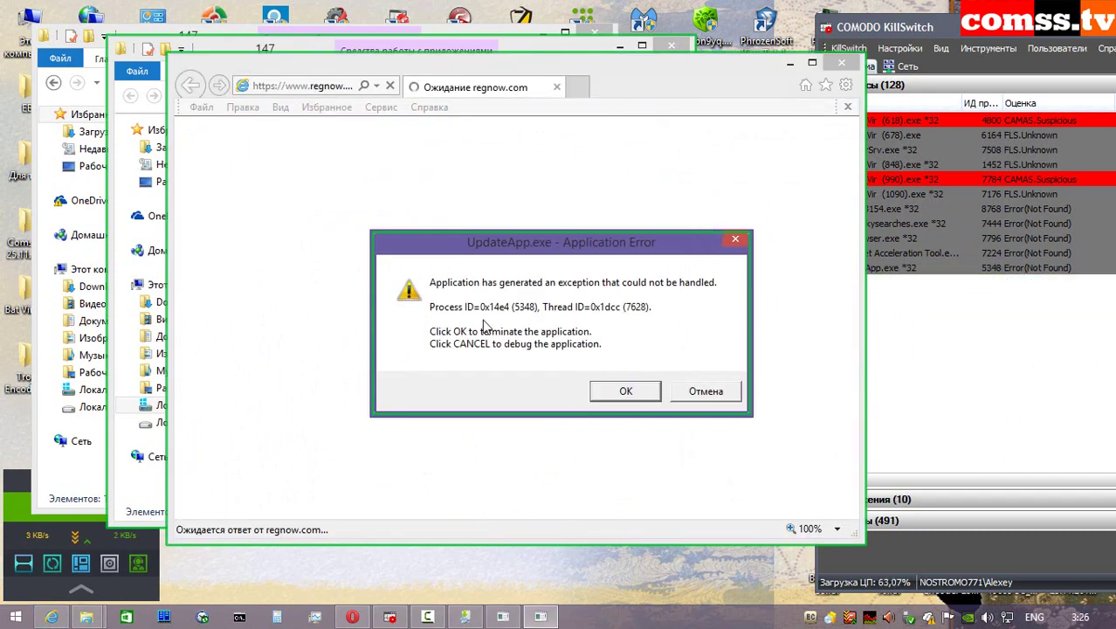
scroll(834, 398, right, 2)
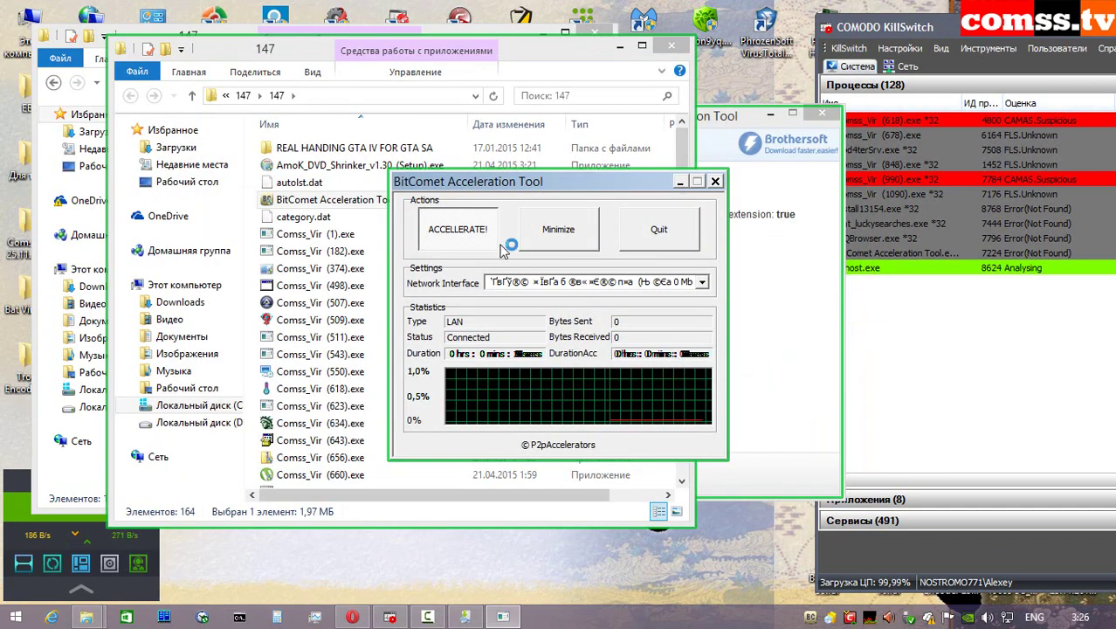
- Quit the BitComet Acceleration Tool and close its Brothersoft downloader window
click(690, 234)
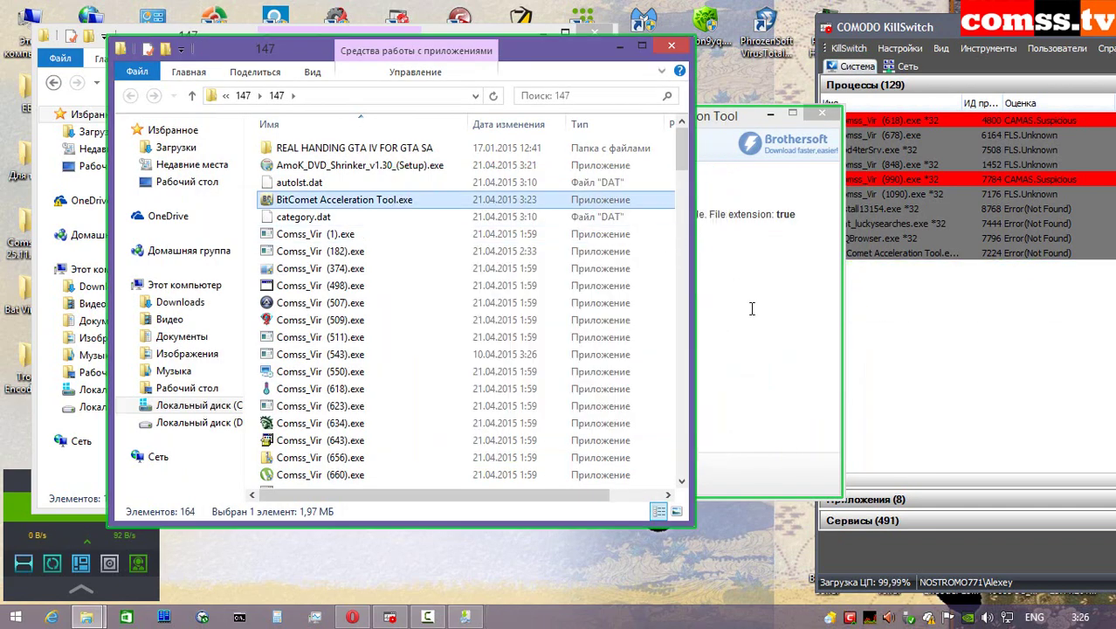
click(753, 310)
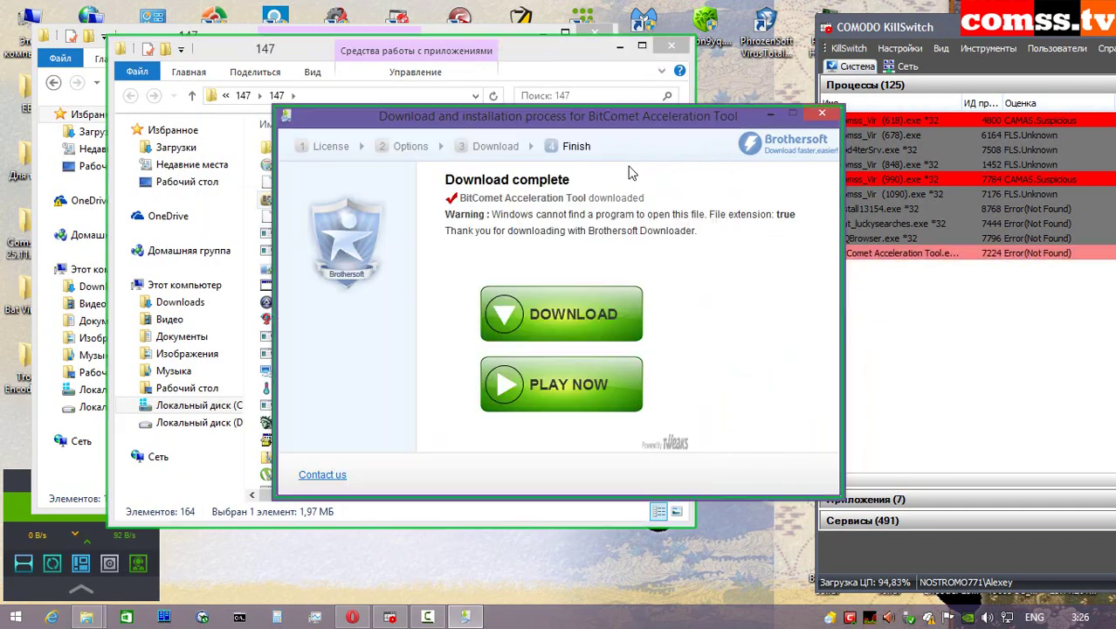
click(819, 117)
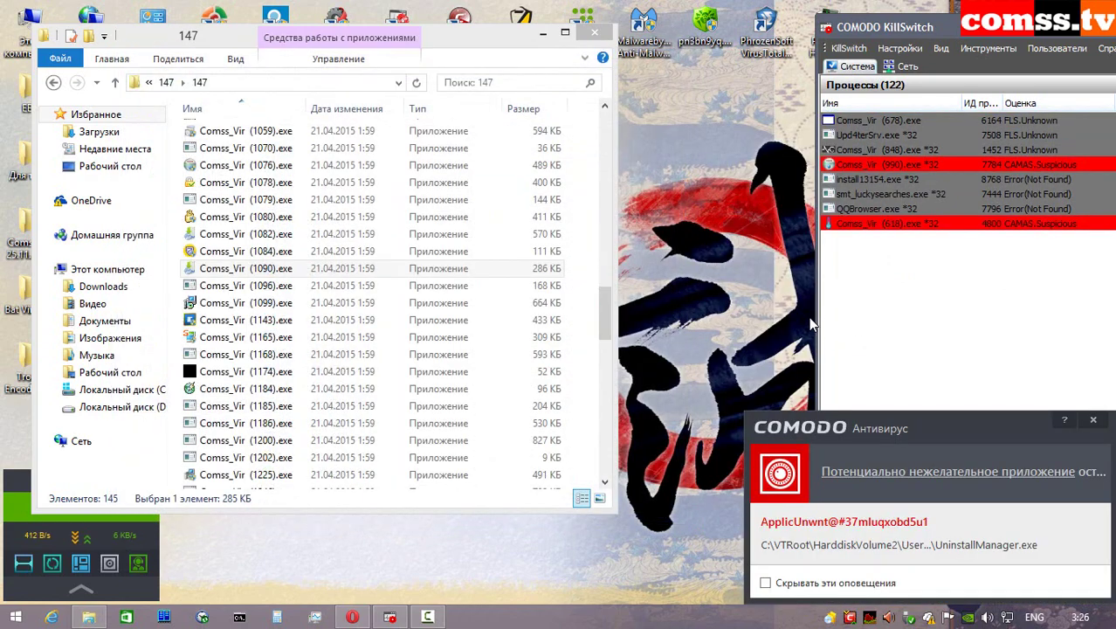
- Dismiss the Comodo alerts for UninstallManager.exe and ytaiesmt_smtyc_setup.exe, and bring folder window 147 in front of the installation progress window
click(1093, 420)
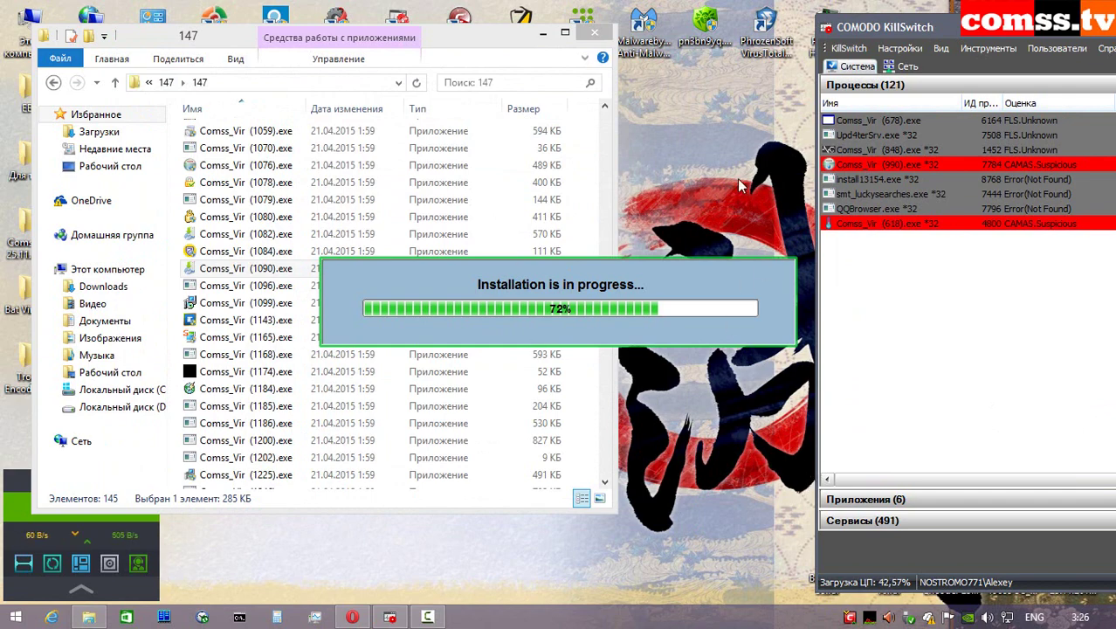
click(468, 55)
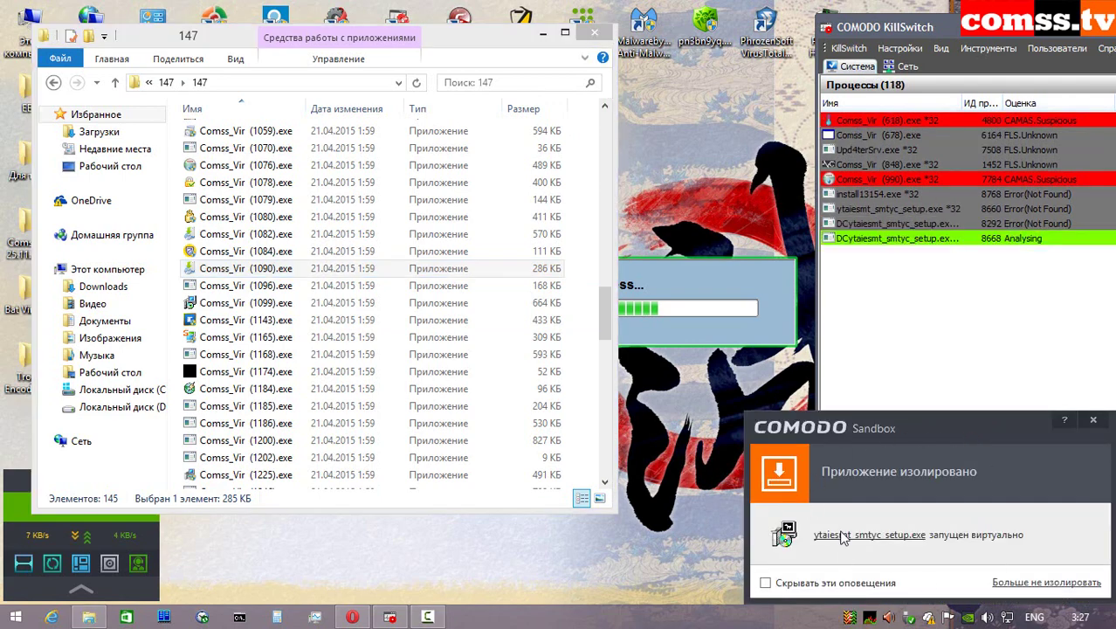
click(1093, 423)
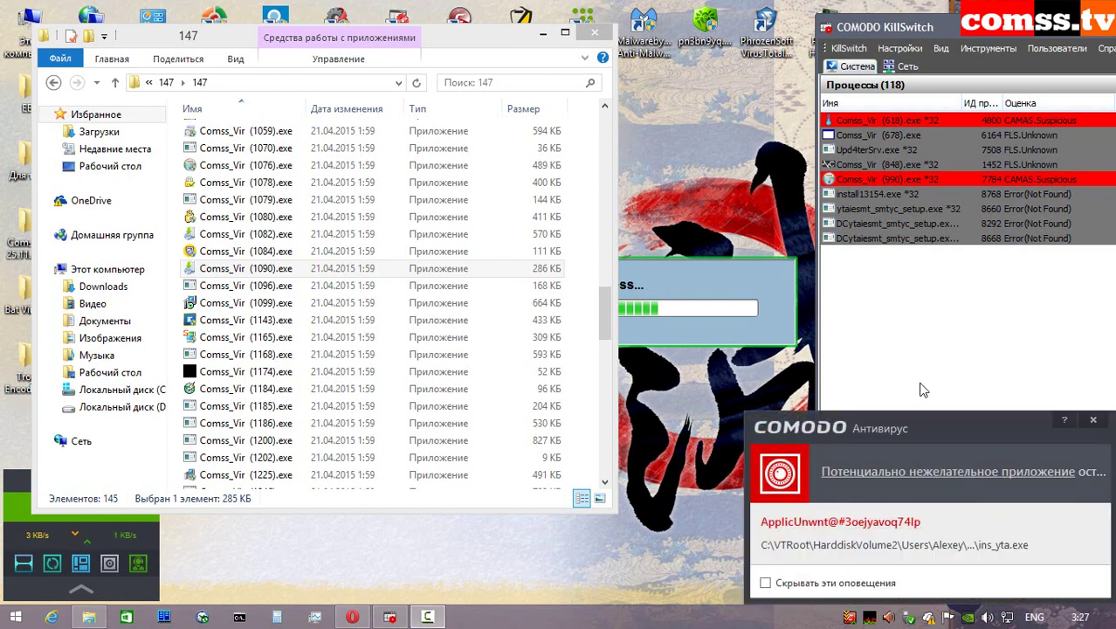
- Dismiss the Comodo alert for ins_yta.exe and run Comss_Vir (1096).exe as administrator
click(1092, 422)
right_click(305, 285)
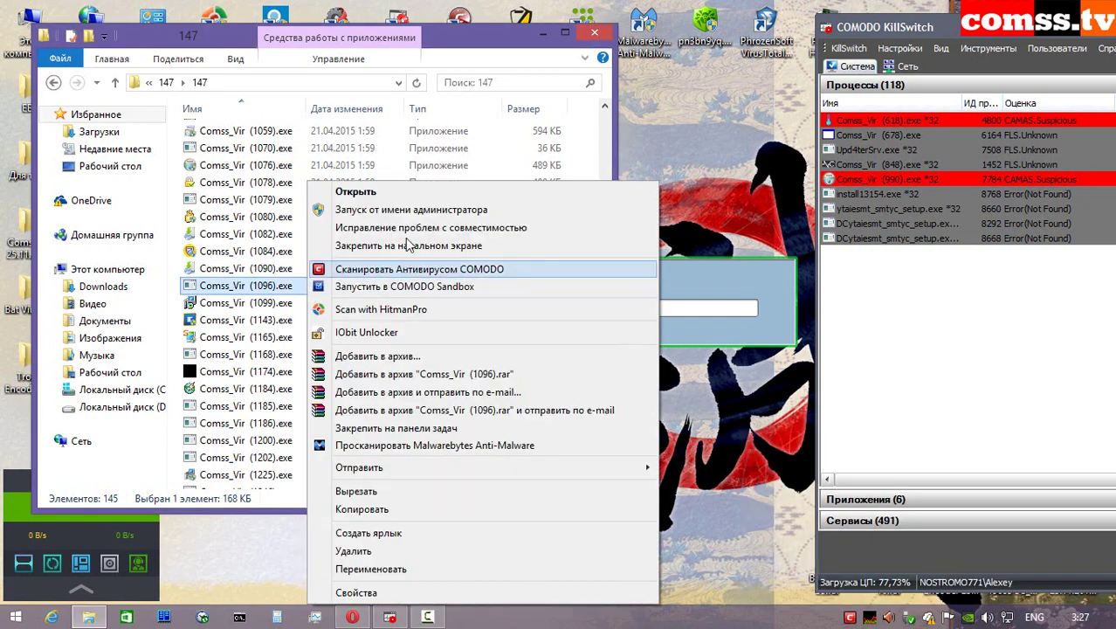
click(410, 211)
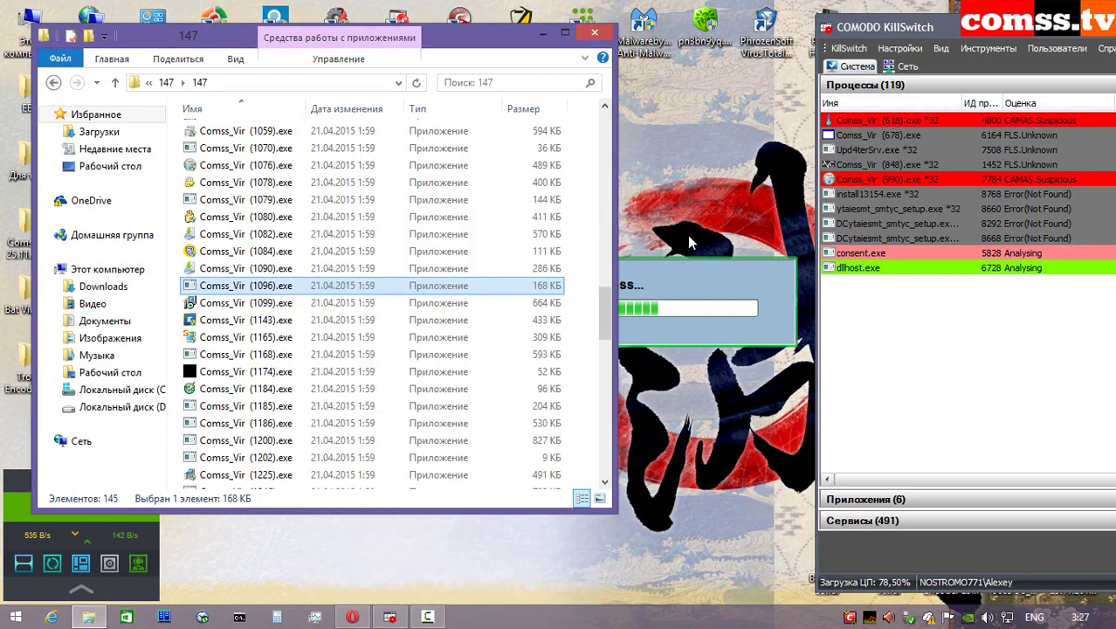
click(786, 411)
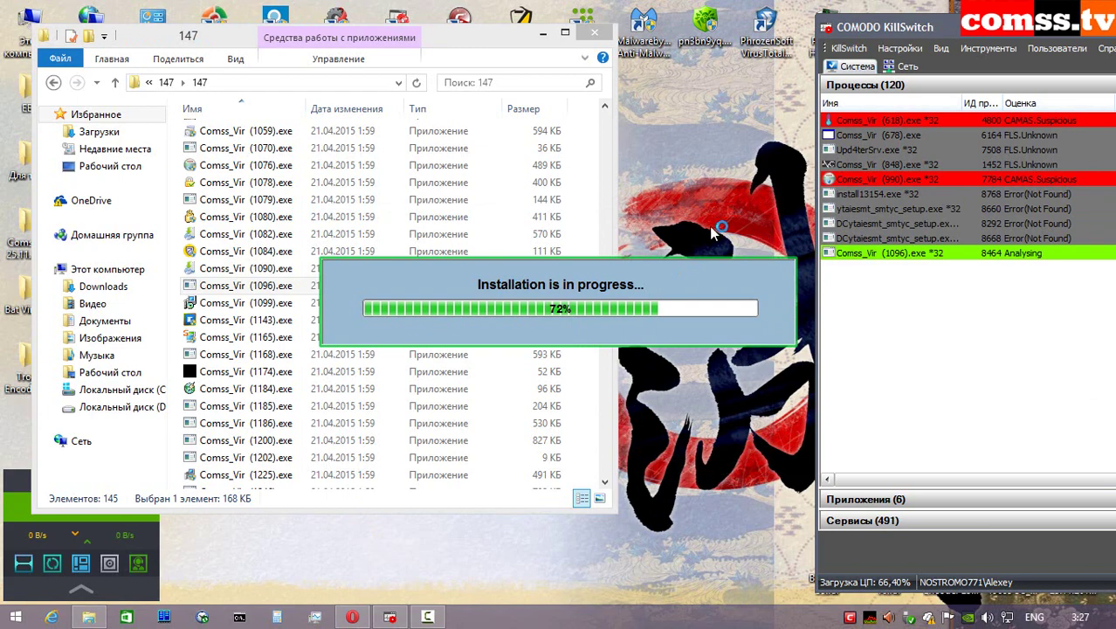
click(582, 332)
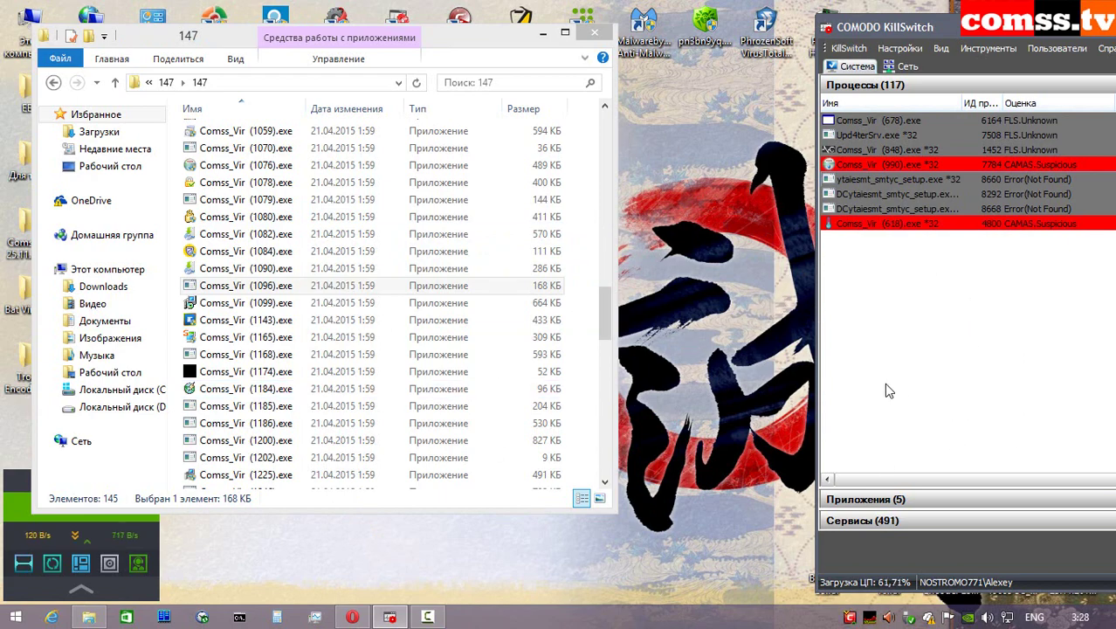
- Run Comss_Vir (1099).exe as administrator in isolated mode and start the Codec Pack installation from its setup wizard
right_click(296, 302)
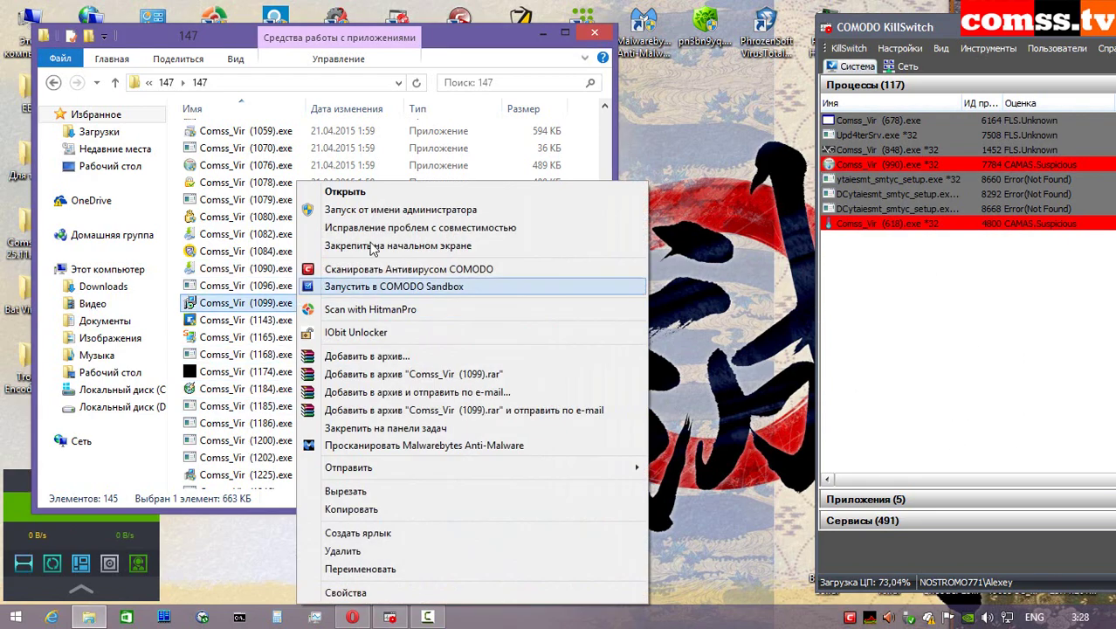
click(376, 210)
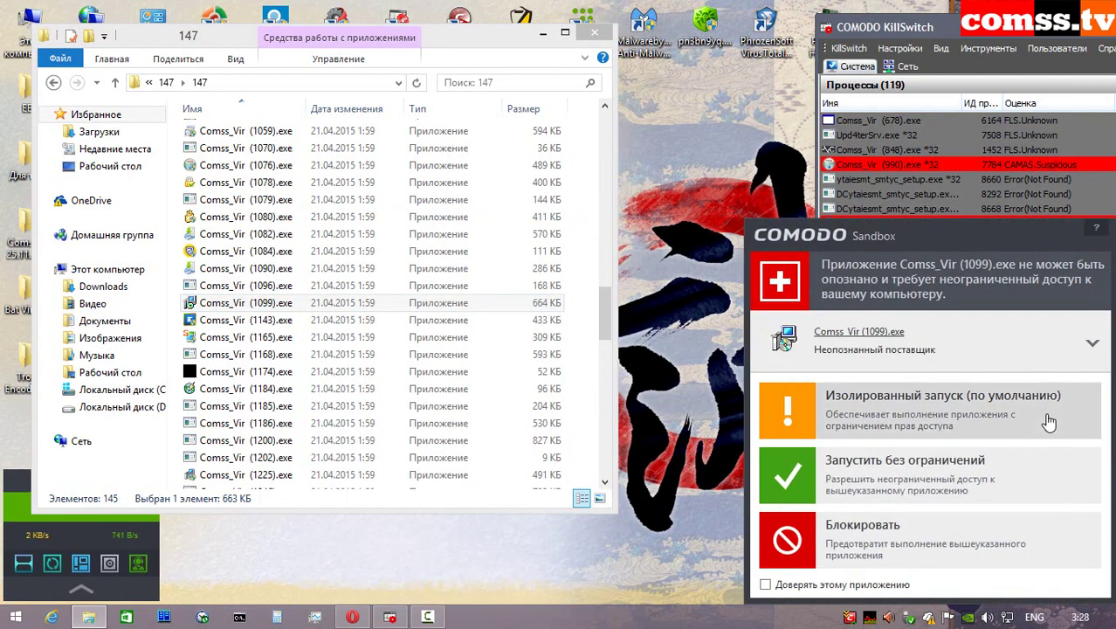
click(1049, 422)
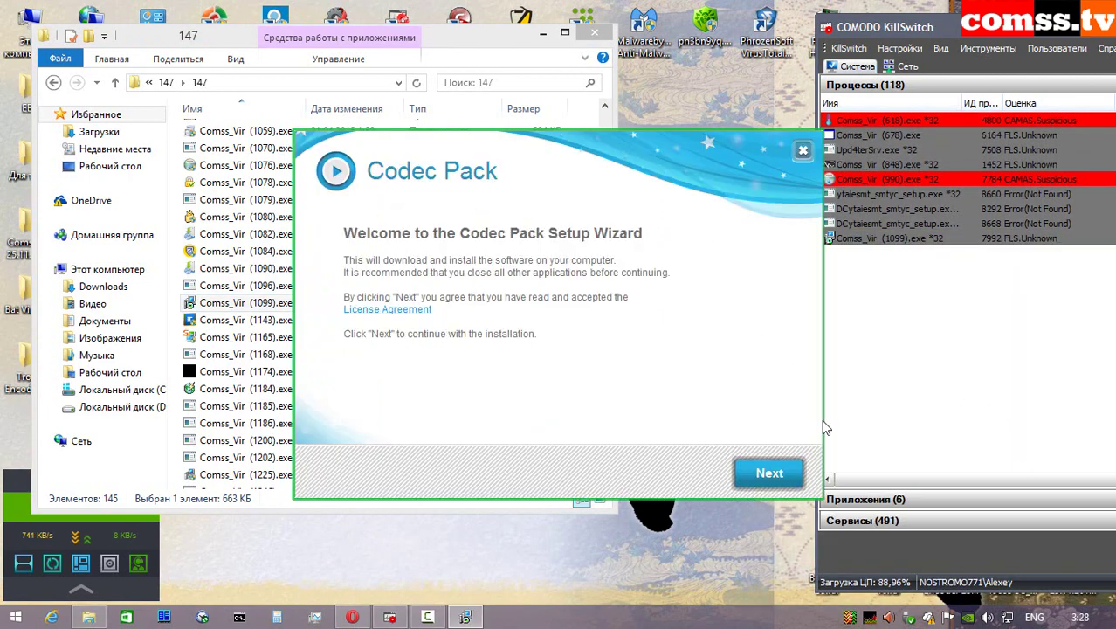
click(766, 479)
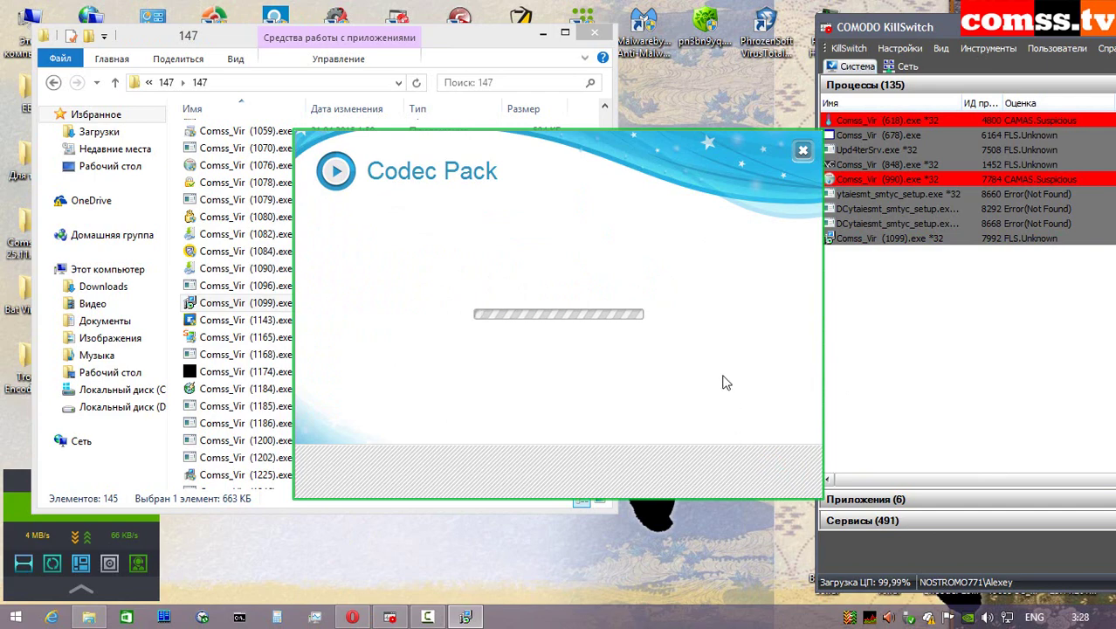
click(785, 475)
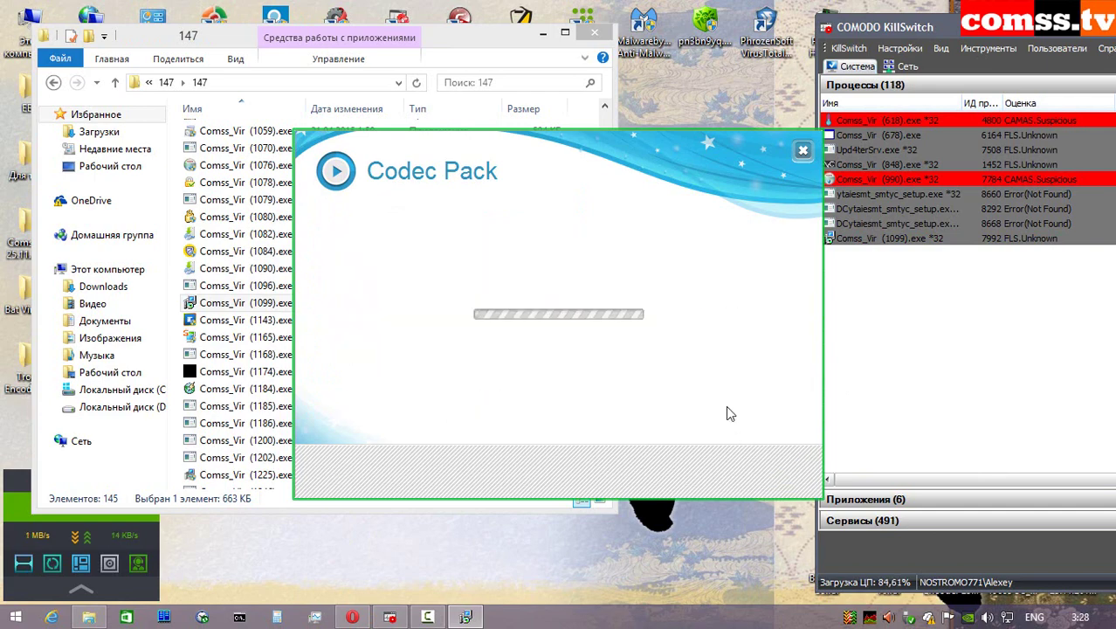
click(762, 473)
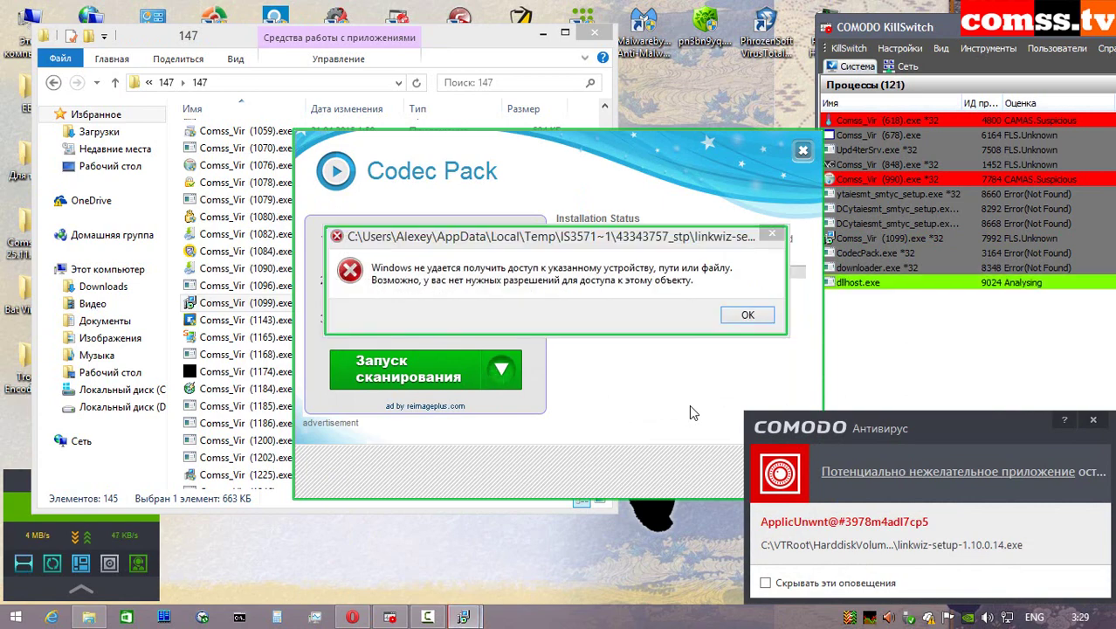
- Dismiss the Comodo alert for linkwiz-setup-1.10.0.14.exe and the Windows access error dialogs for the Update.exe and linkwiz files
click(1095, 422)
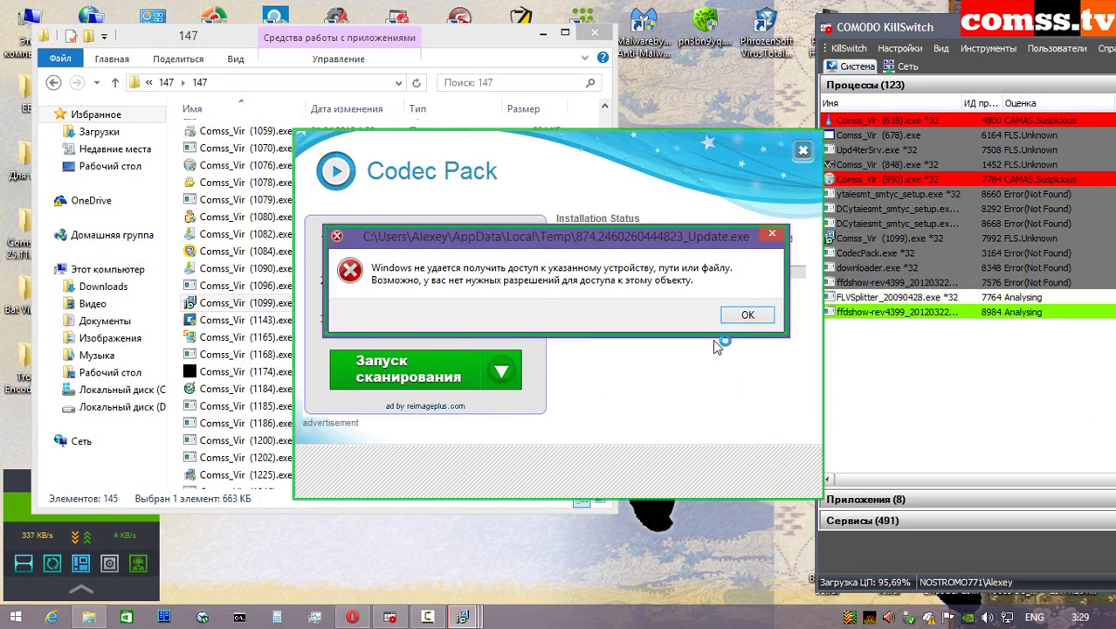
click(747, 317)
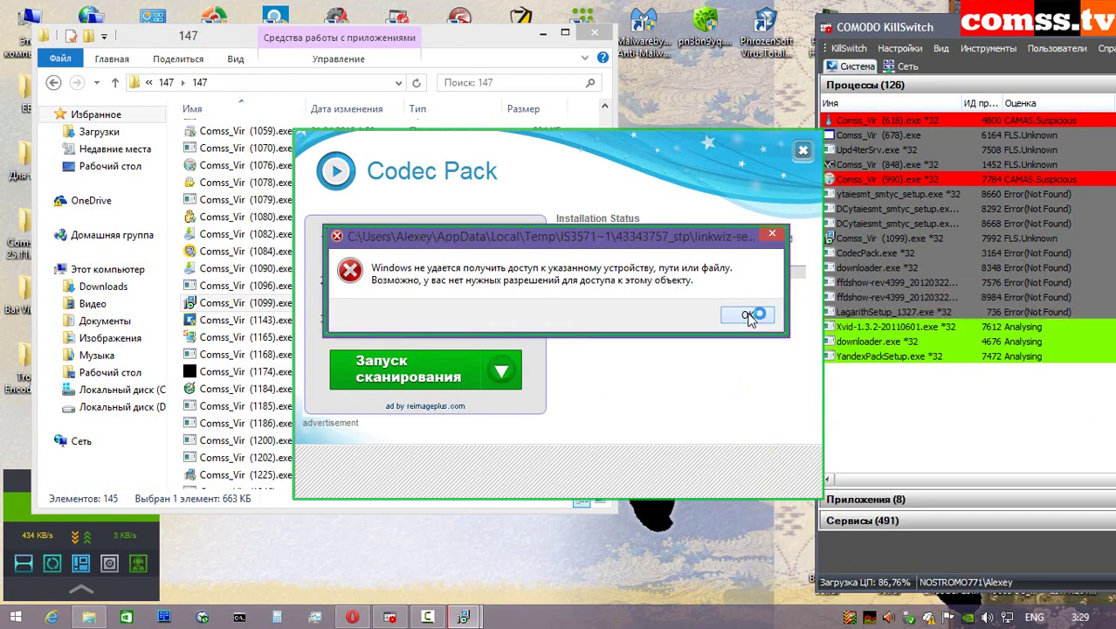
click(746, 317)
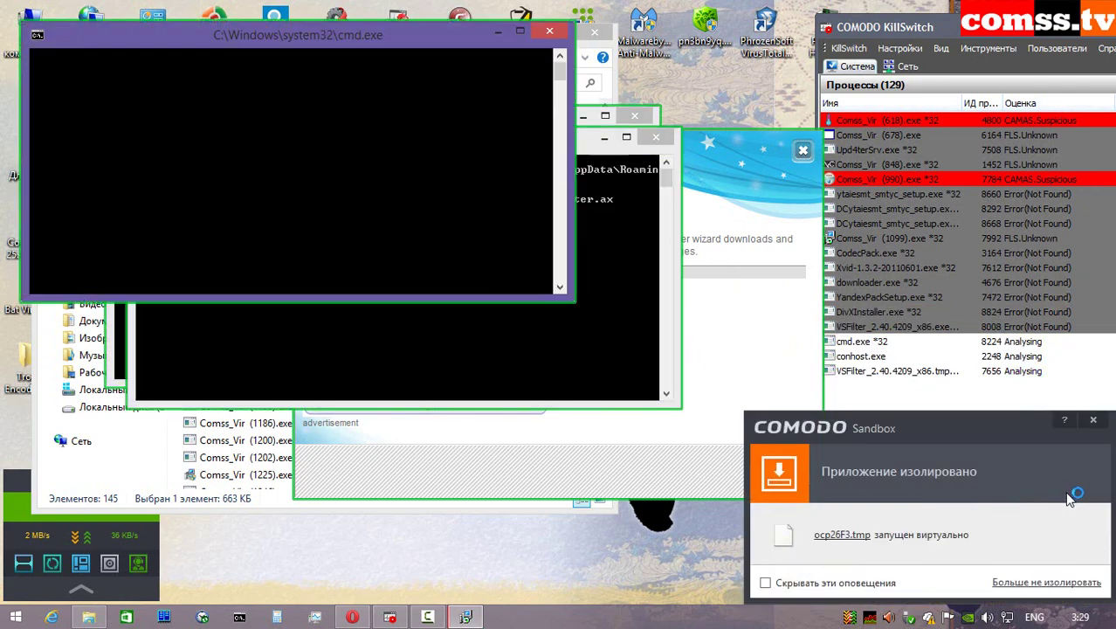
- Dismiss the Comodo sandbox alerts for ocp26F3.tmp and UltimateCodec.exe, and close the Ultimate Codecs thank-you window
click(1093, 419)
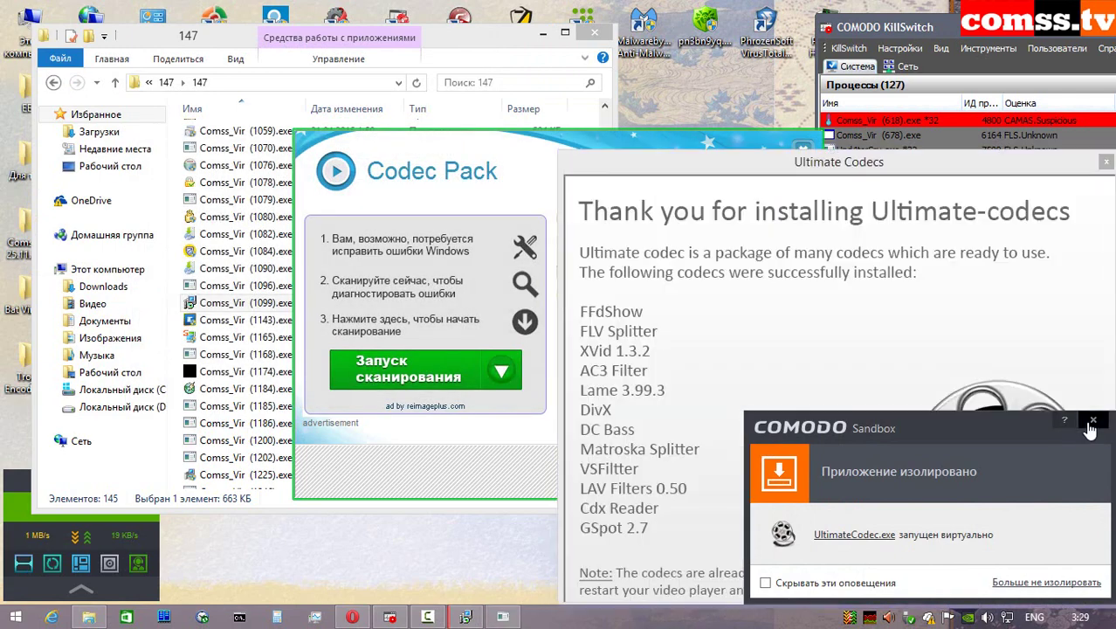
click(1092, 421)
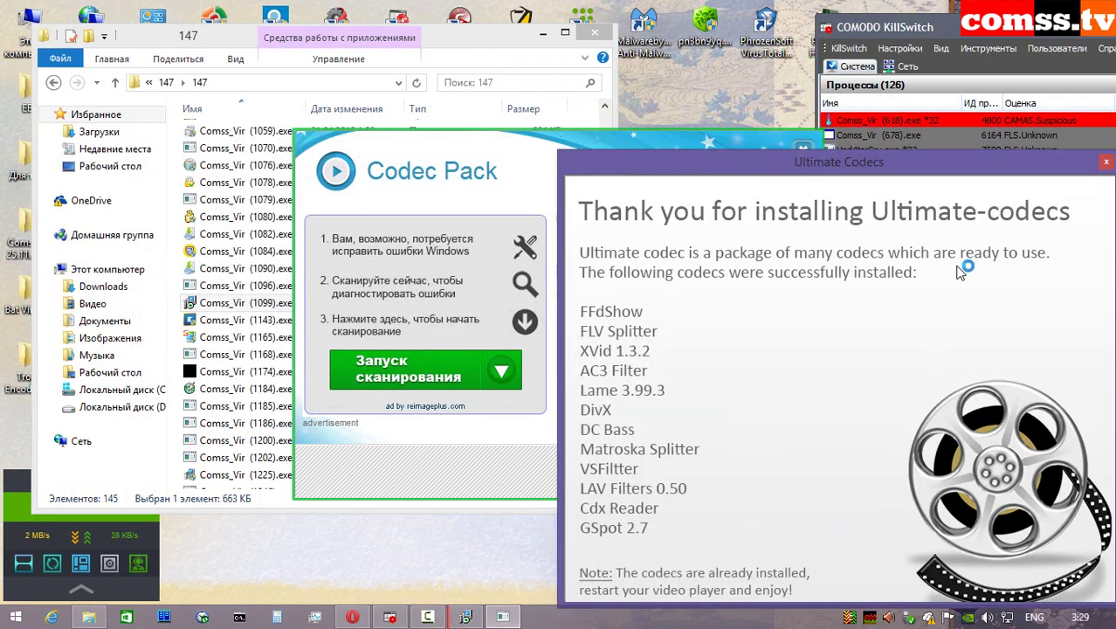
click(1106, 162)
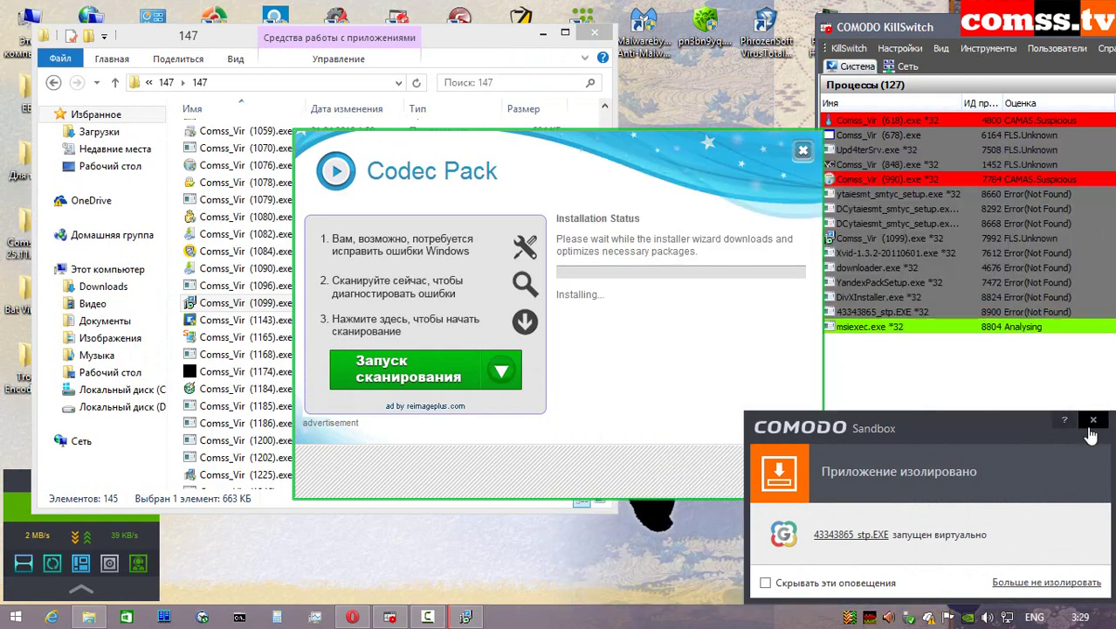
- Dismiss the Comodo alerts for 43343865_stp.EXE, Uninstaller.exe and 218.4136656441955_Update.exe, and finish the Codec Pack setup wizard
click(1091, 423)
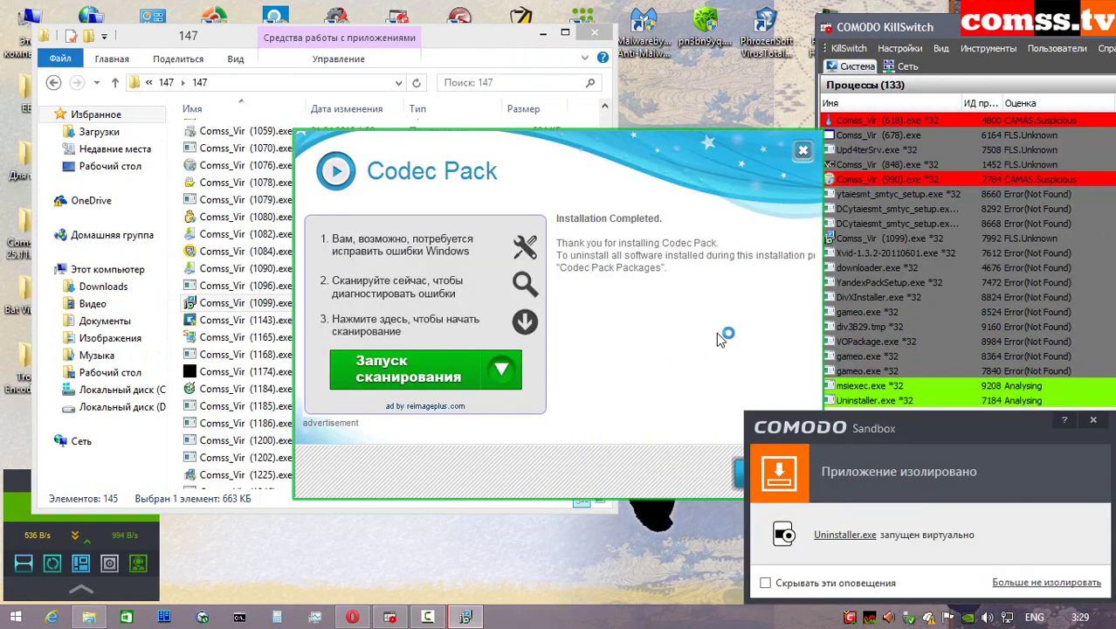
click(1091, 420)
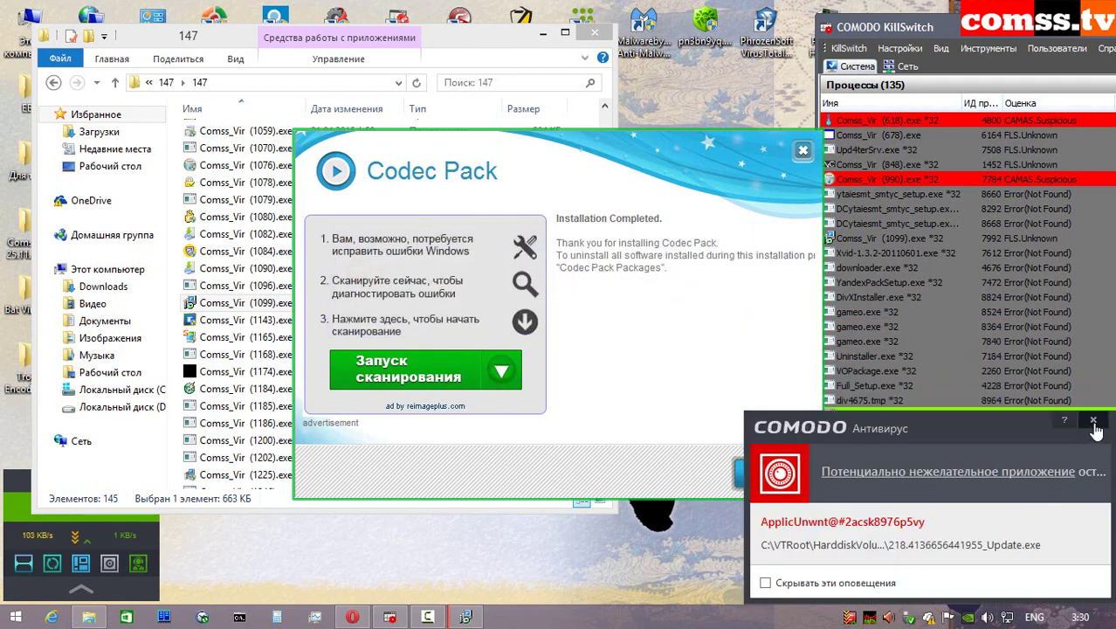
click(1093, 422)
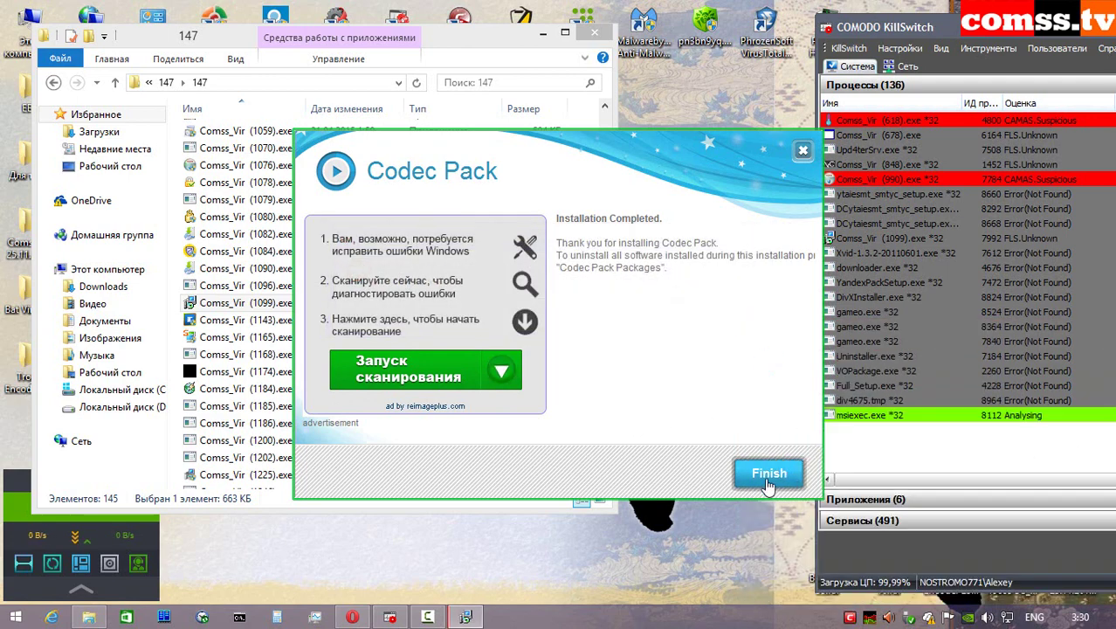
click(765, 476)
double_click(355, 395)
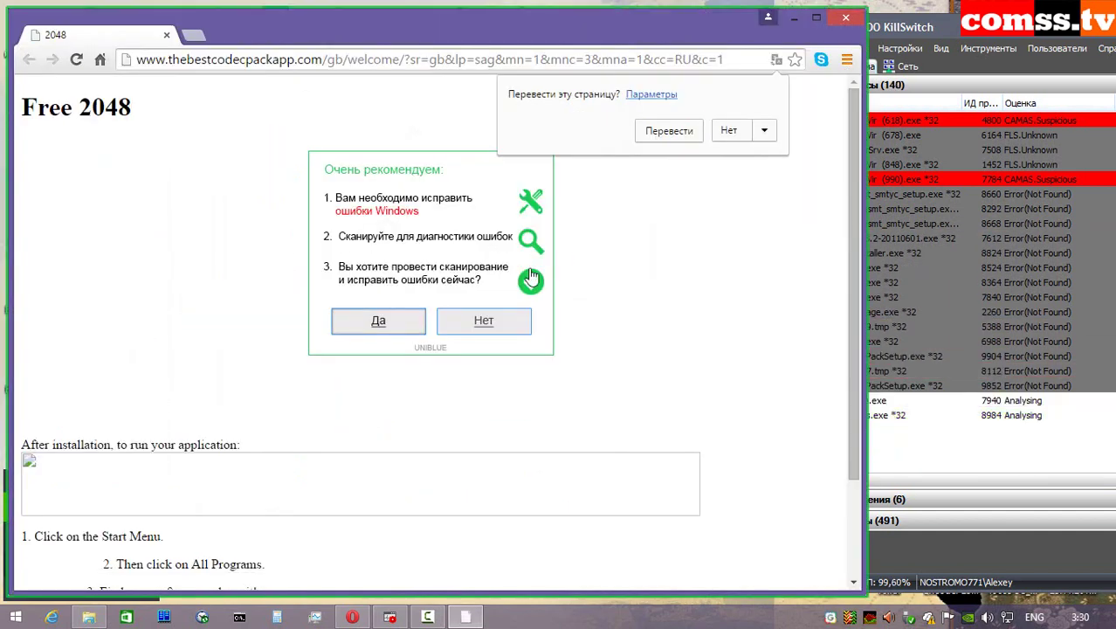
- Look through the Free 2048 welcome page, close its browser window, and dismiss the Comodo alerts for xvid.ax, hide.vbs and restart.bat
scroll(664, 349, down, 2)
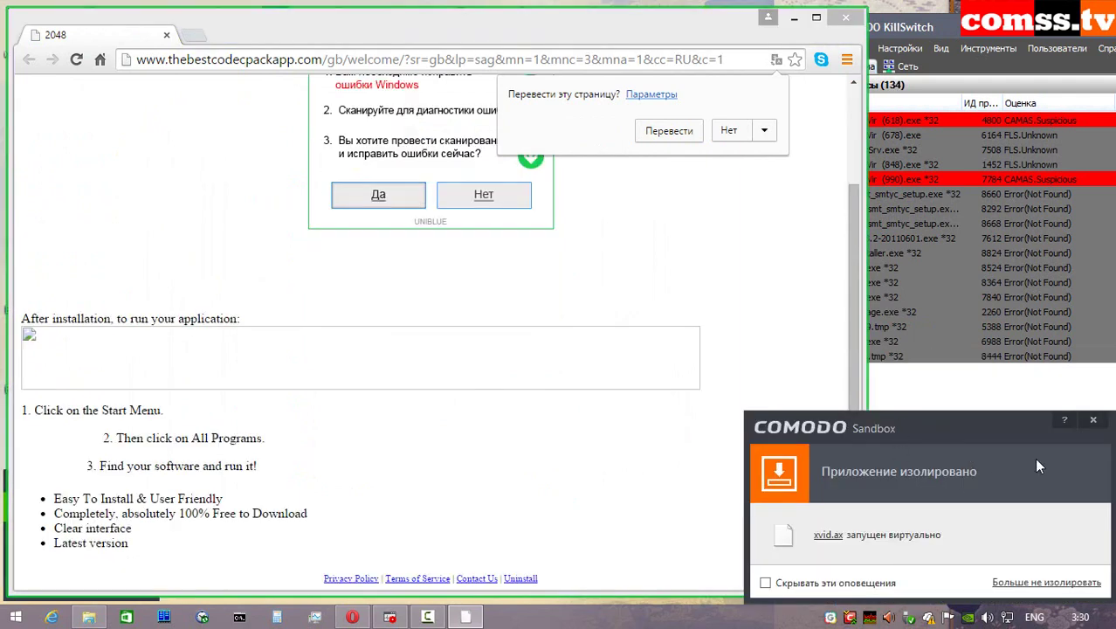
click(1093, 421)
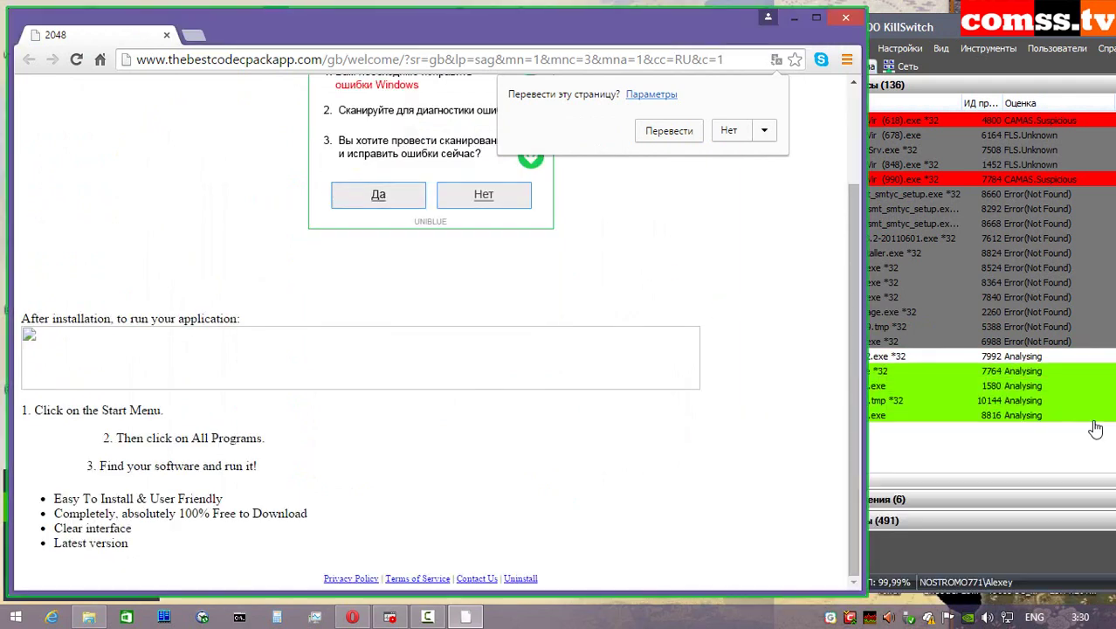
click(1093, 421)
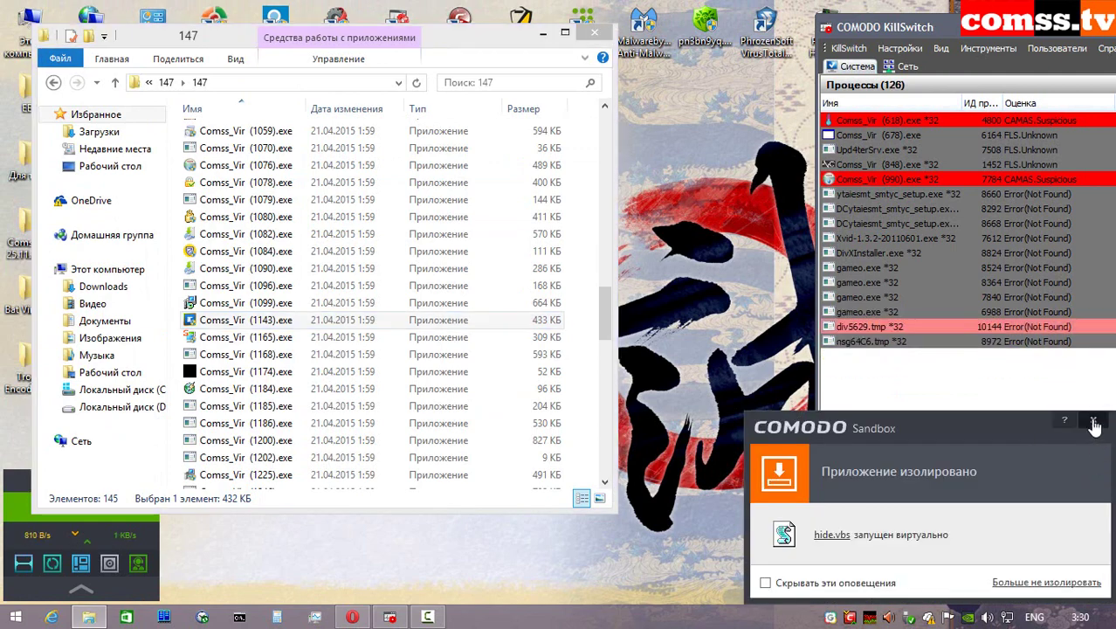
click(1093, 423)
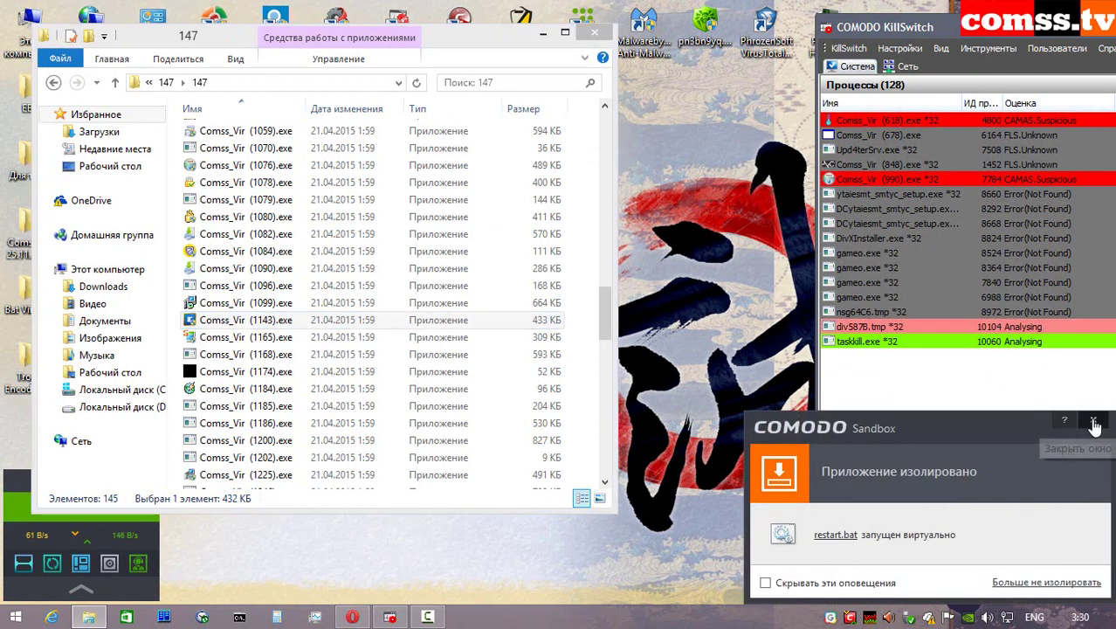
click(1094, 423)
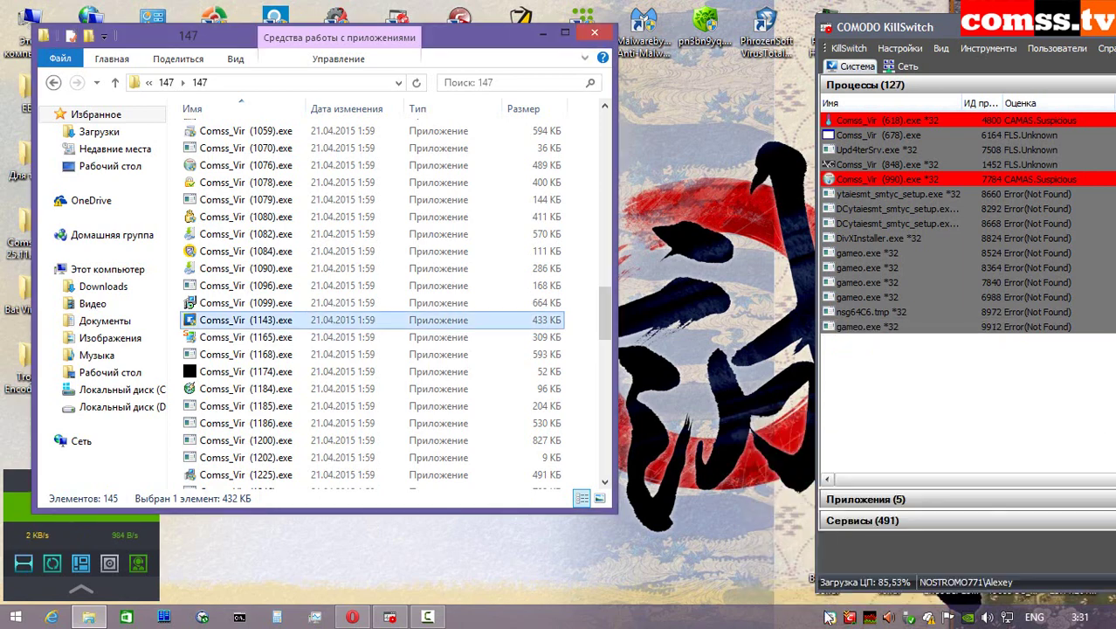
- Run Comss_Vir (1143).exe as administrator in isolated mode and install its program to C:\Program Files (x86)\STools
right_click(362, 320)
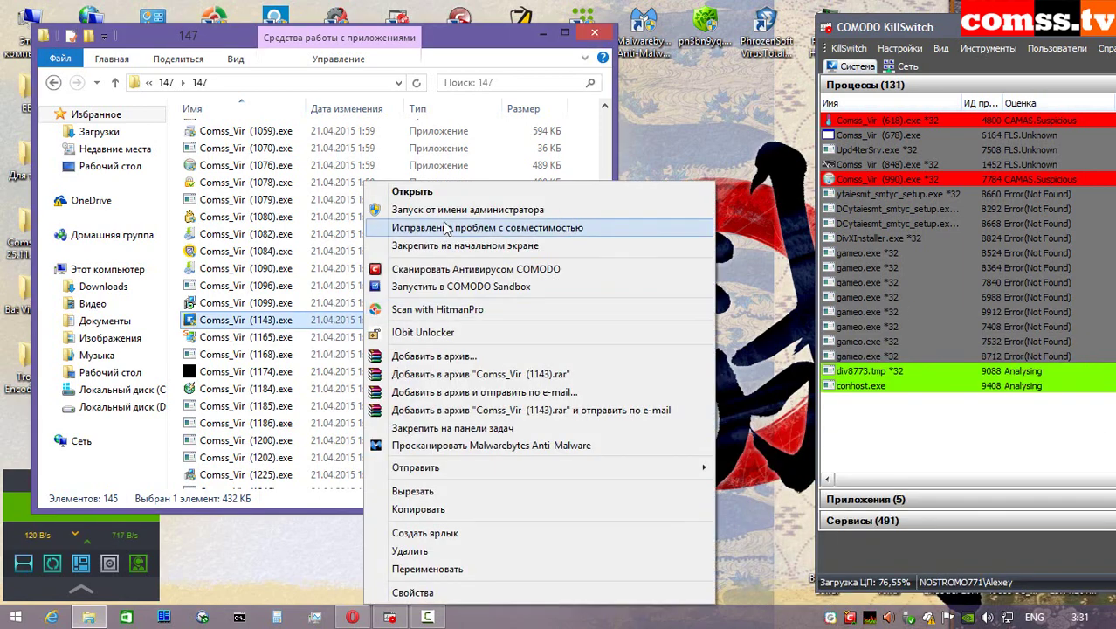
click(393, 210)
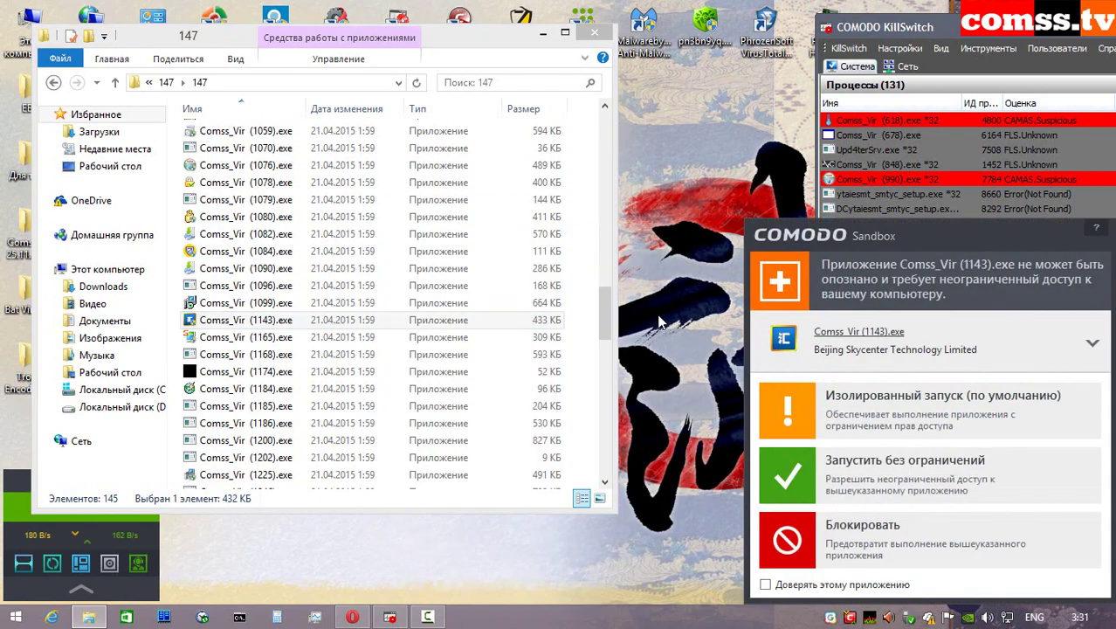
click(875, 408)
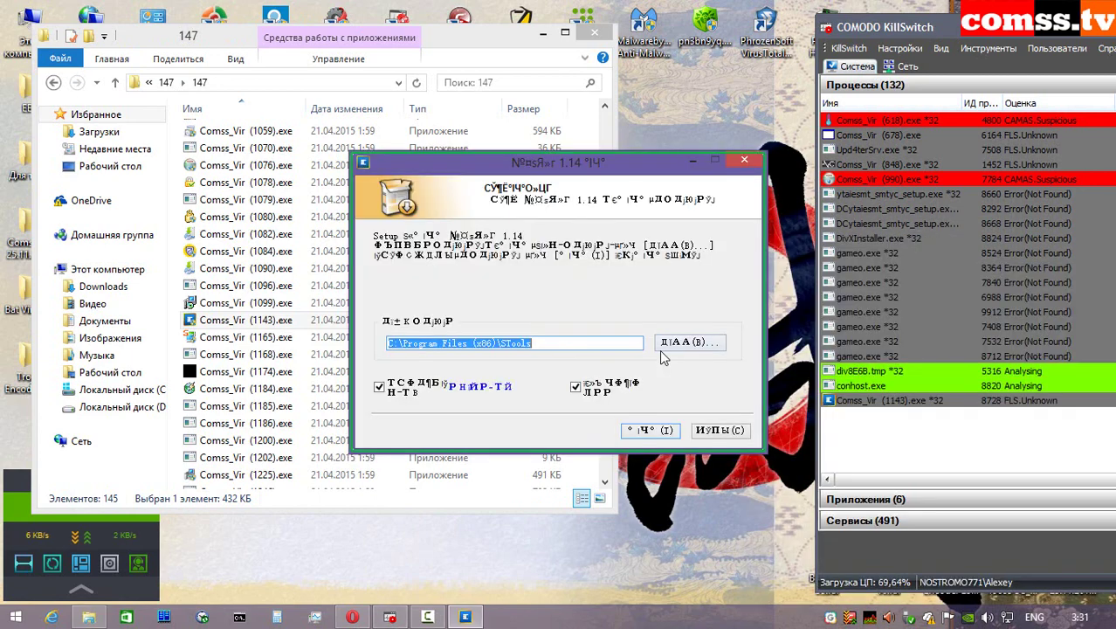
click(648, 435)
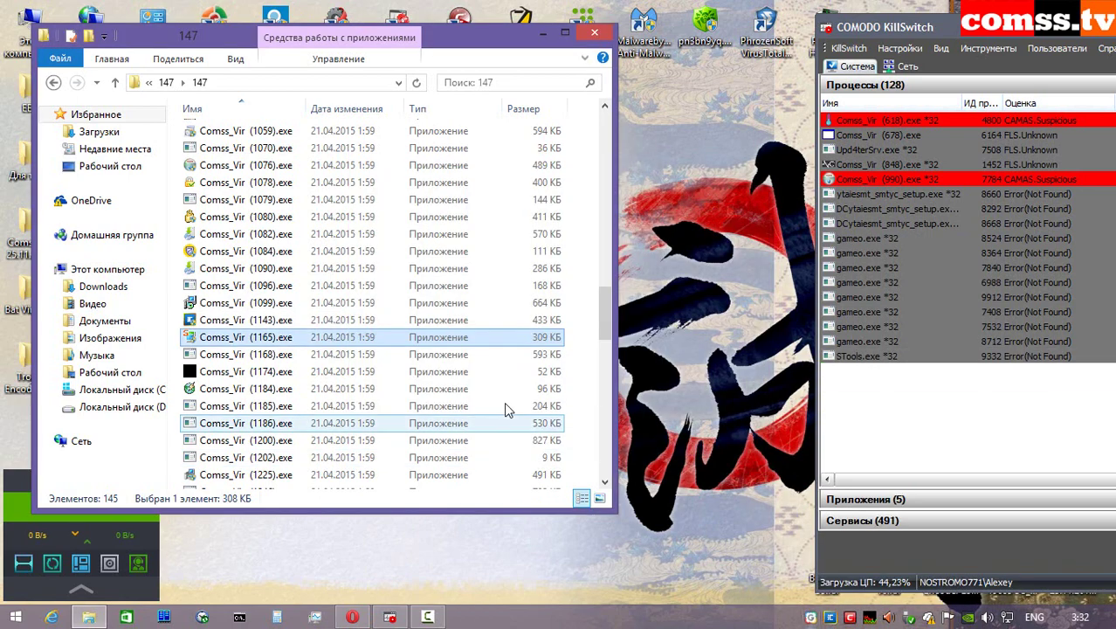
- Run Comss_Vir (1165).exe in isolated mode and close its Remote Support System window
right_click(325, 337)
click(417, 138)
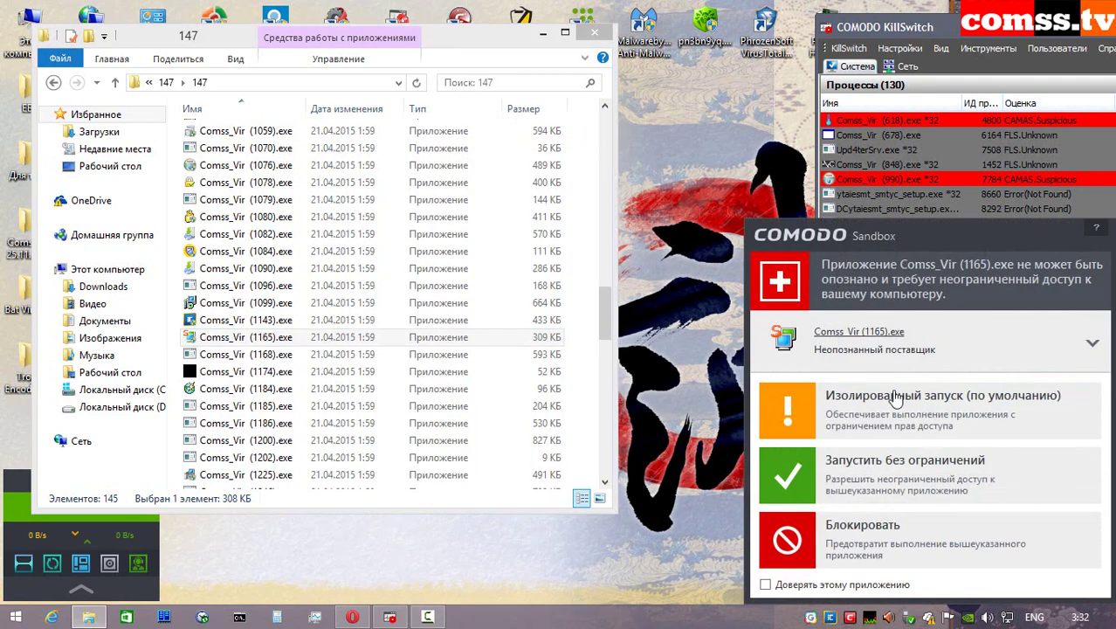
click(897, 398)
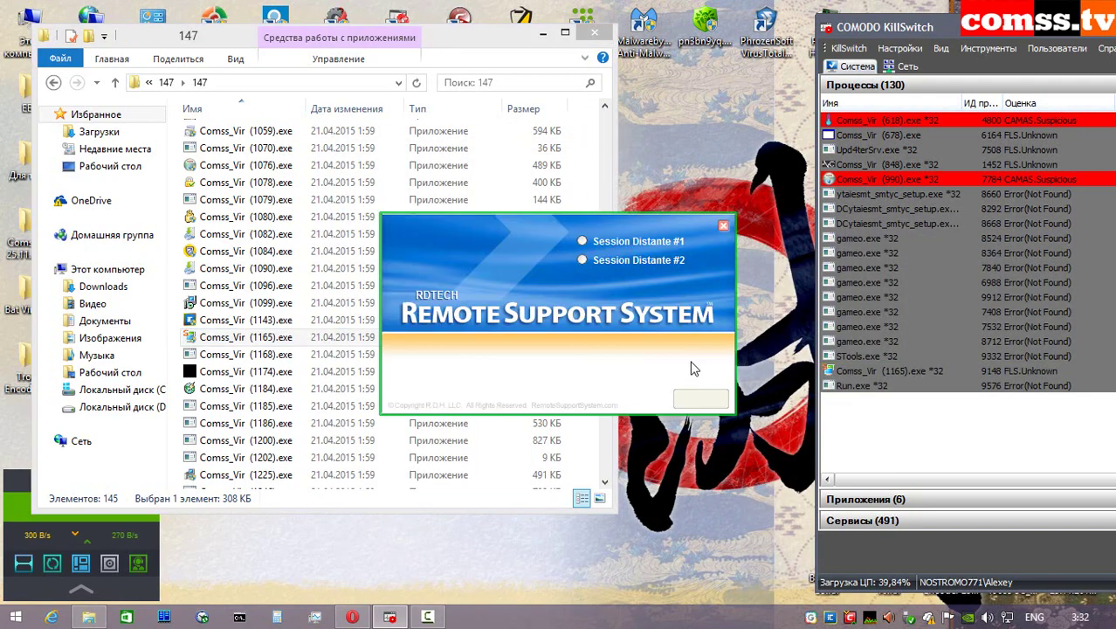
click(724, 226)
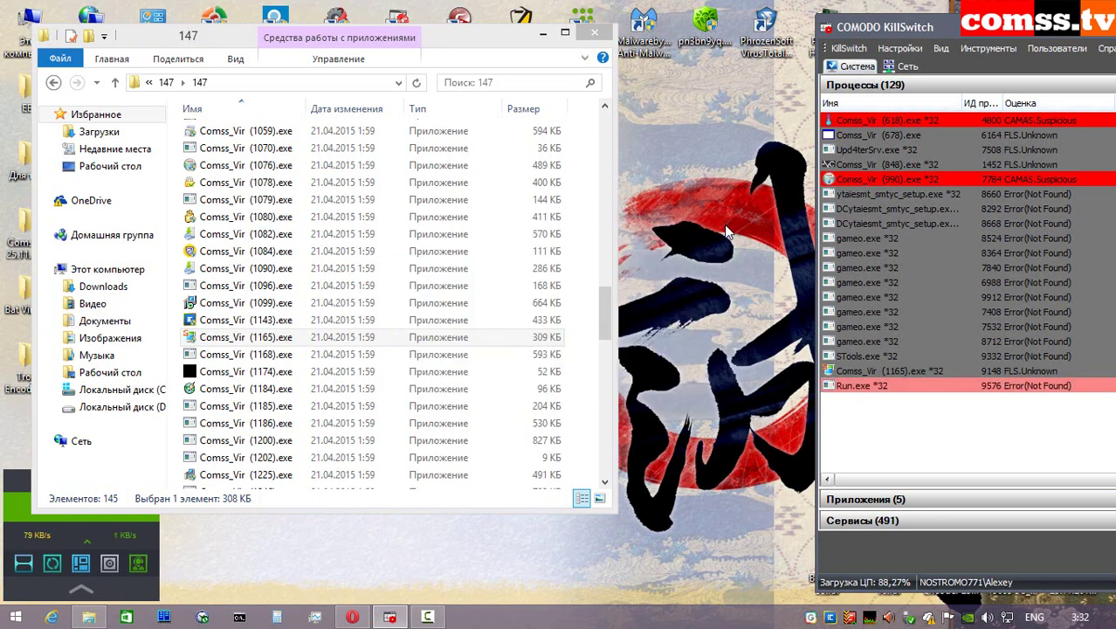
- Run Comss_Vir (1168).exe as administrator, choosing the isolated launch in the Comodo Sandbox alert
right_click(340, 353)
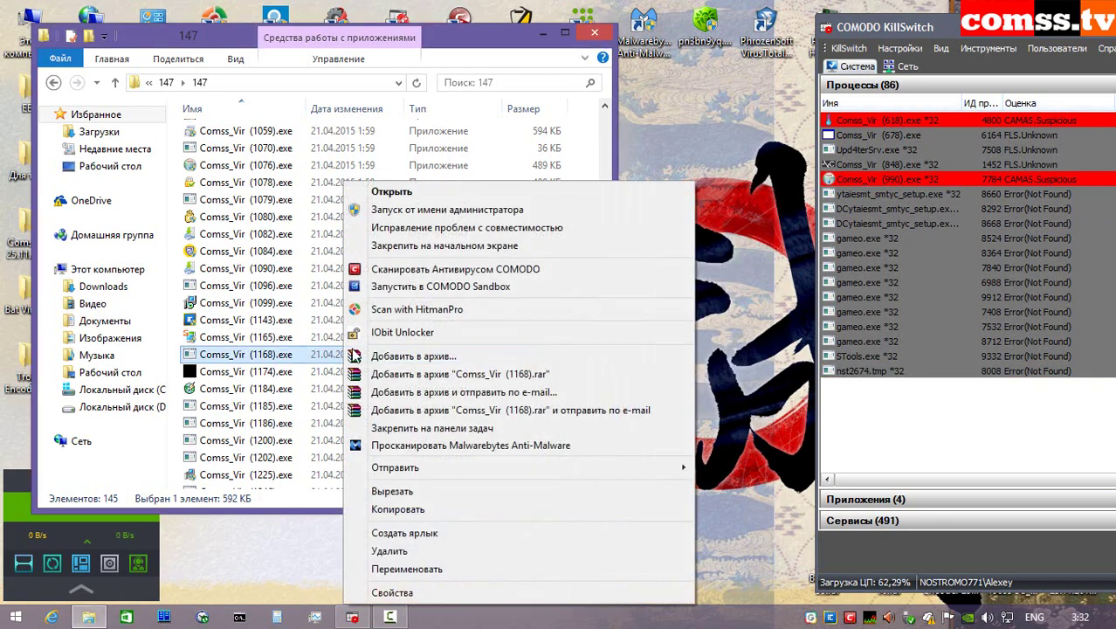
click(472, 213)
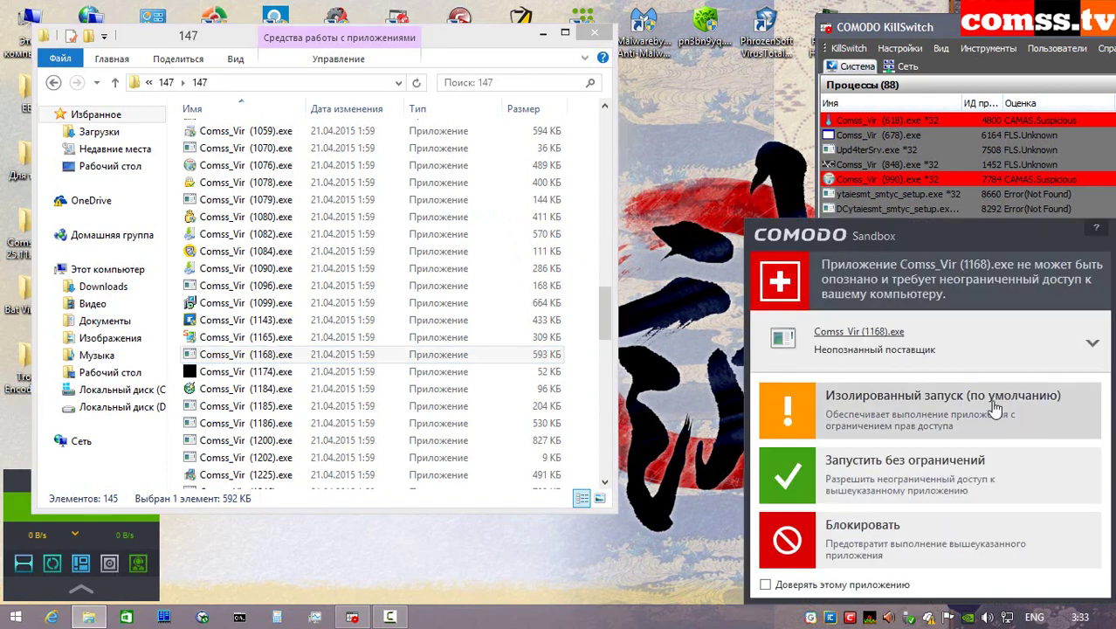
click(996, 332)
click(791, 337)
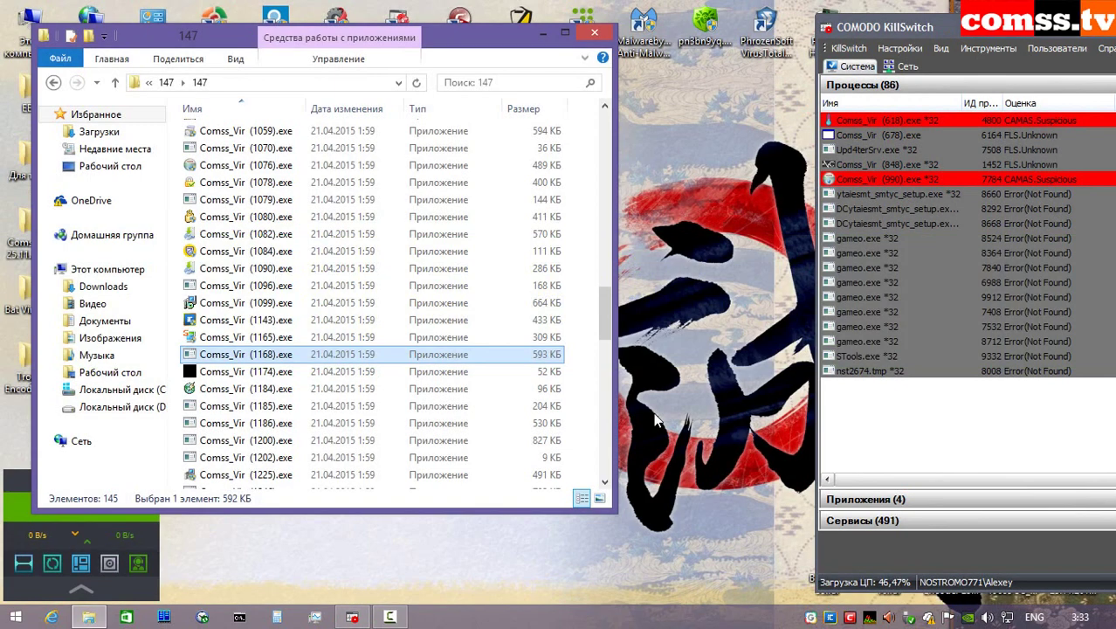
- Run Comss_Vir (1174).exe as administrator in isolated mode and close the Comodo cloud scanner alert for Comss_Vir (1168).exe
click(281, 374)
right_click(281, 374)
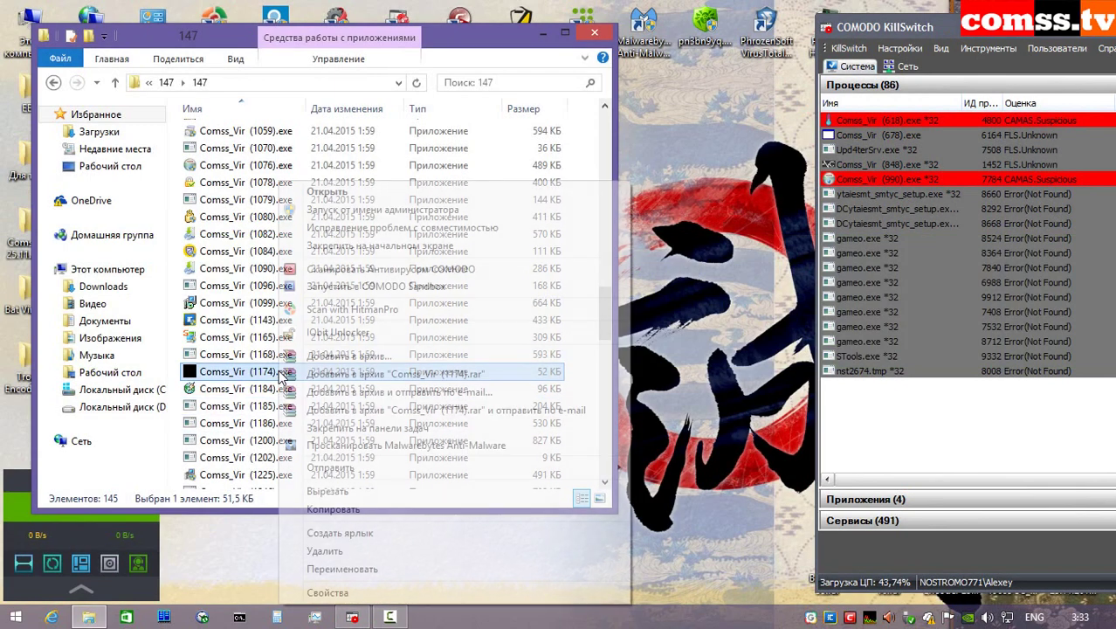
click(472, 214)
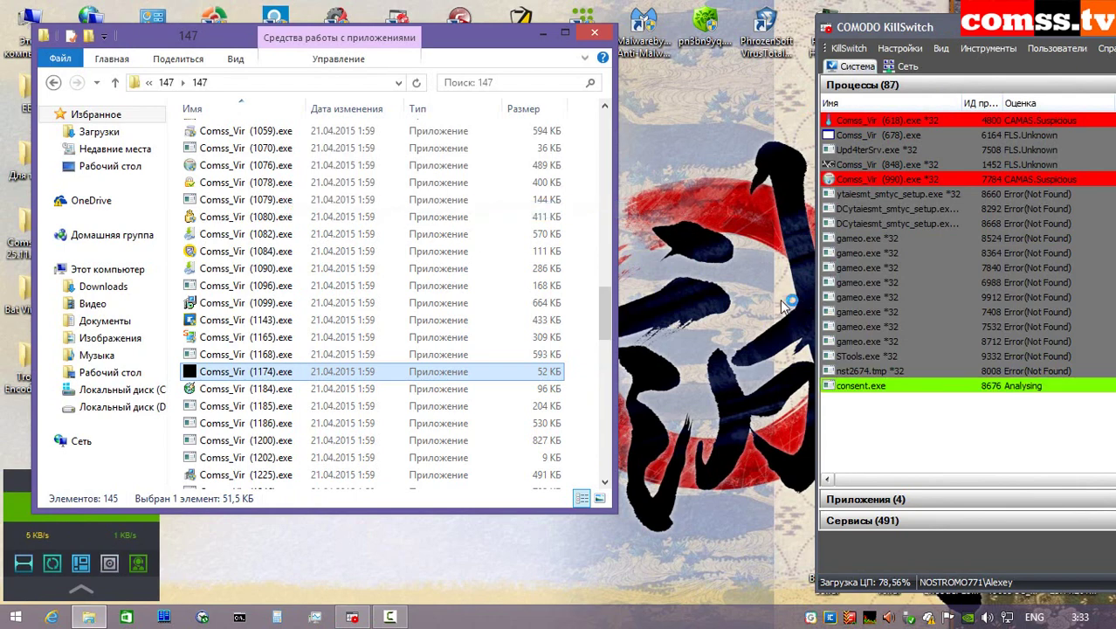
click(919, 409)
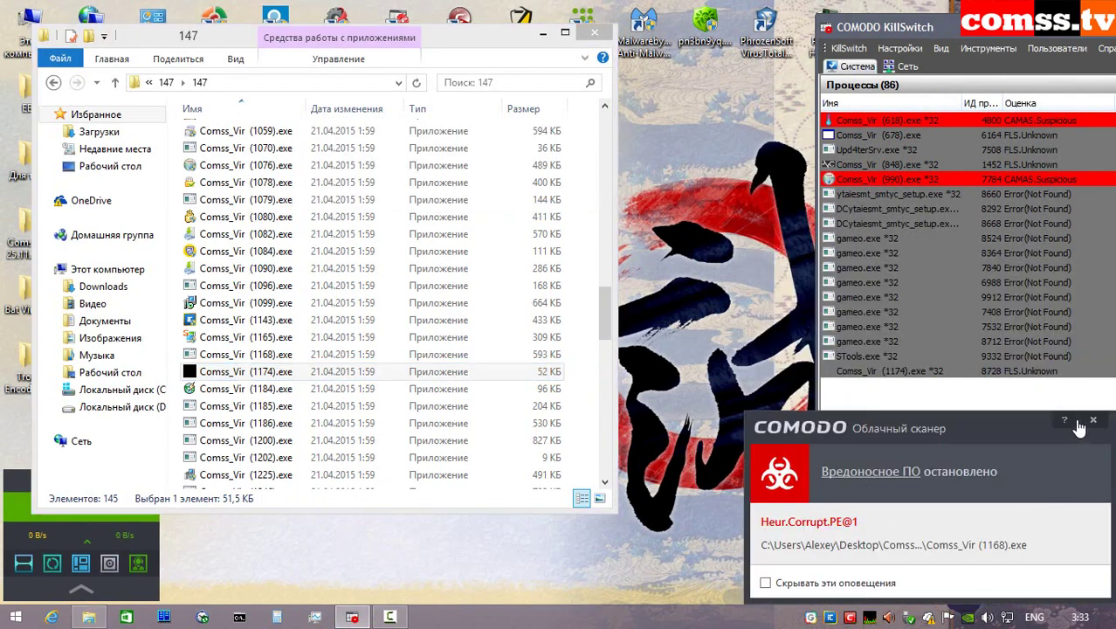
click(1092, 421)
- Run Comss_Vir (1184).exe as administrator, choosing the isolated launch in the sandbox alert
right_click(337, 389)
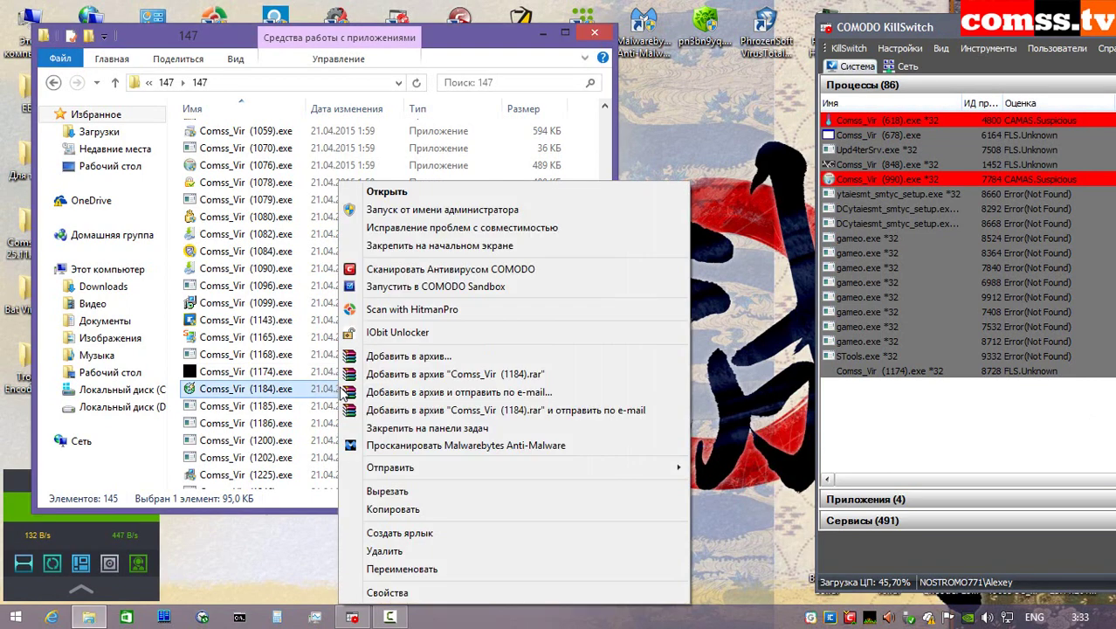
click(624, 214)
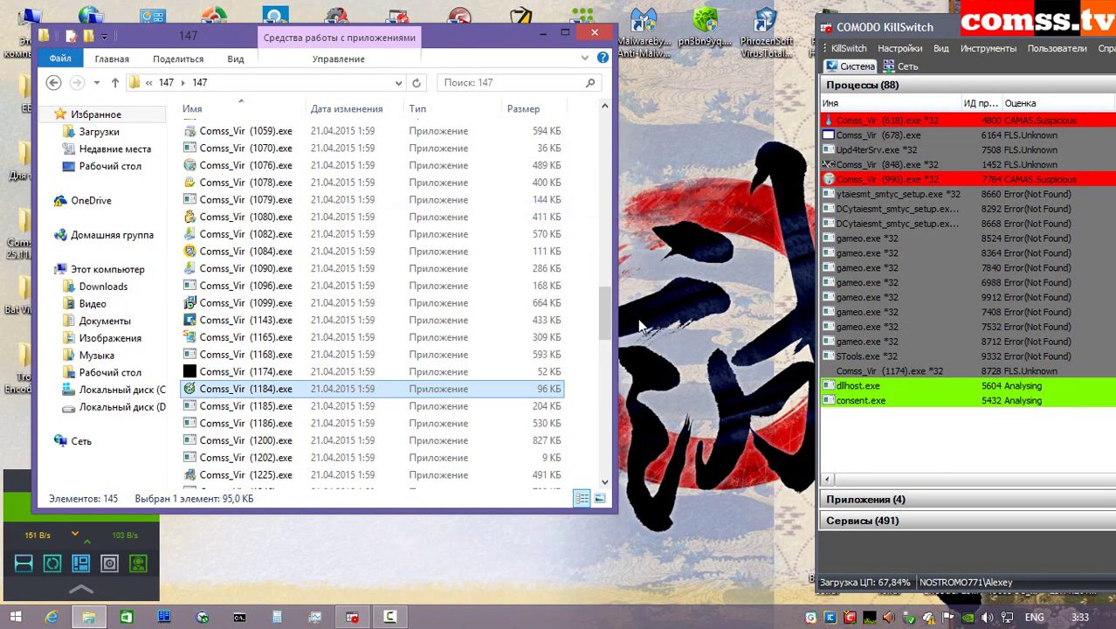
click(884, 415)
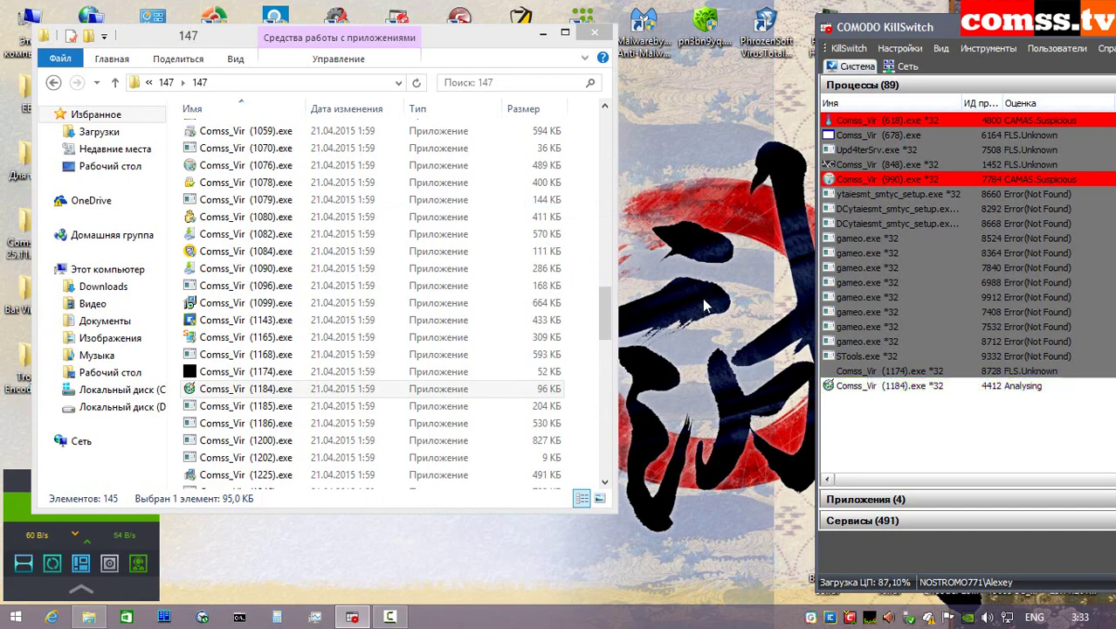
click(623, 392)
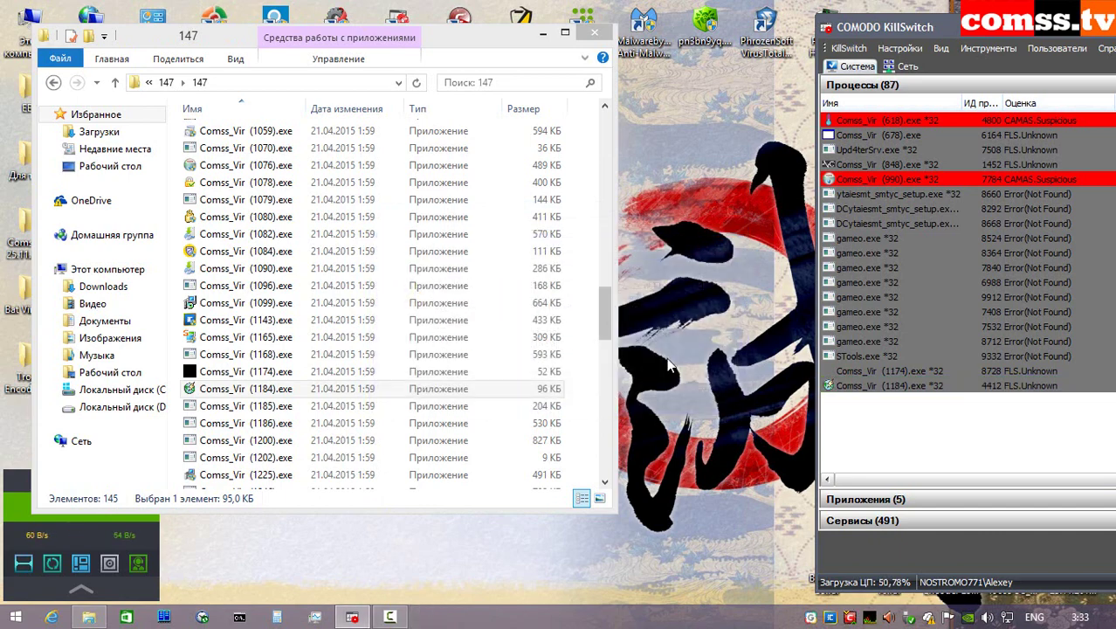
- Run Comss_Vir (1185).exe as administrator with the isolated launch
right_click(320, 405)
click(408, 211)
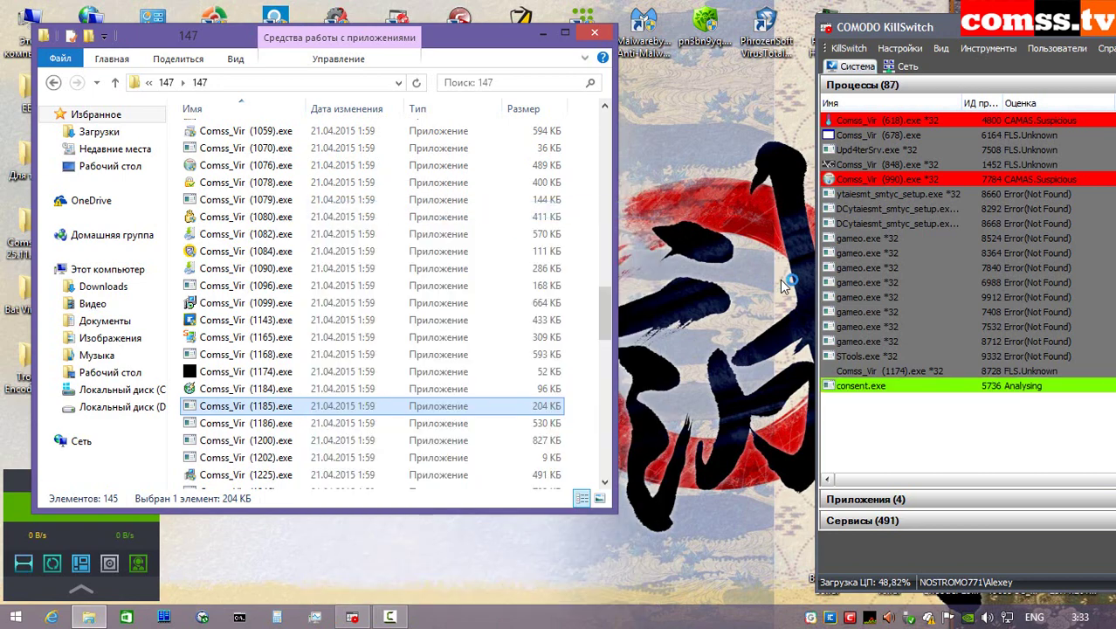
click(909, 431)
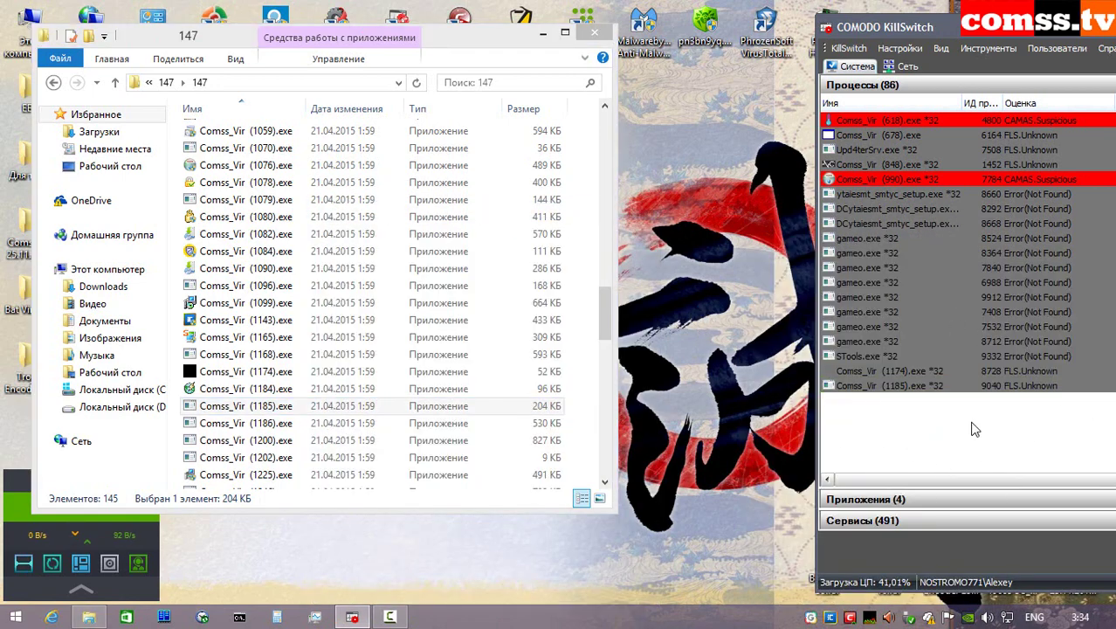
- End the ytaiesmt_smtyc_setup, DCytaiesmt_smtyc_setup, gameo.exe and STools.exe processes together in KillSwitch
click(856, 356)
key(shift+Up)
key(shift+Up)
key(shift+Up)
key(shift+Up)
key(shift+Up)
key(shift+Up)
key(shift+Up)
key(shift+Up)
key(shift+Up)
key(shift+Up)
key(shift+Up)
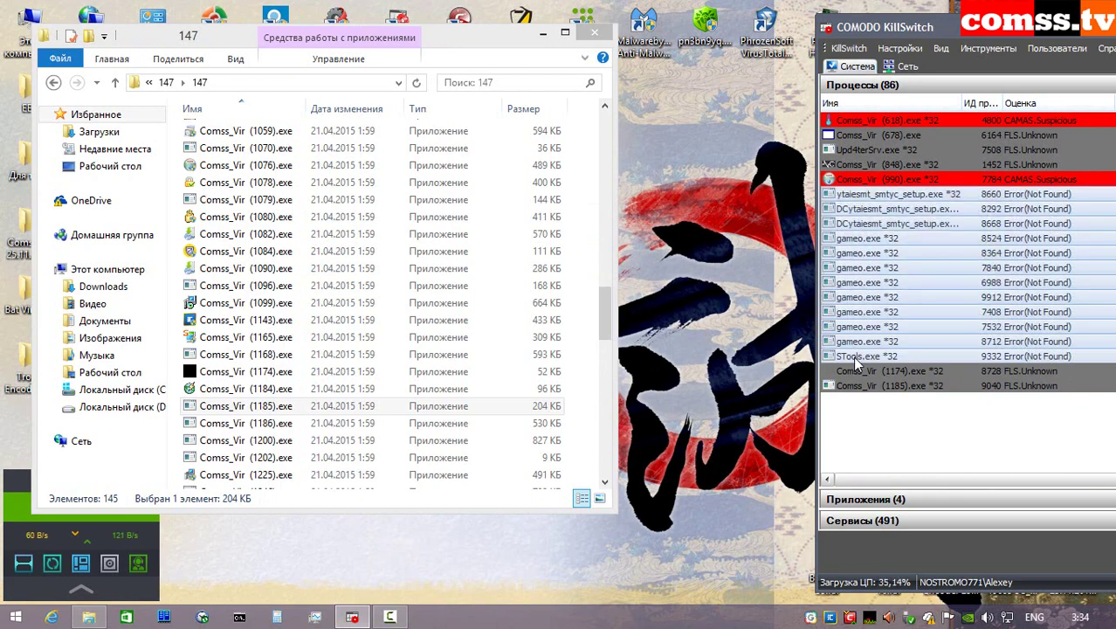
right_click(957, 316)
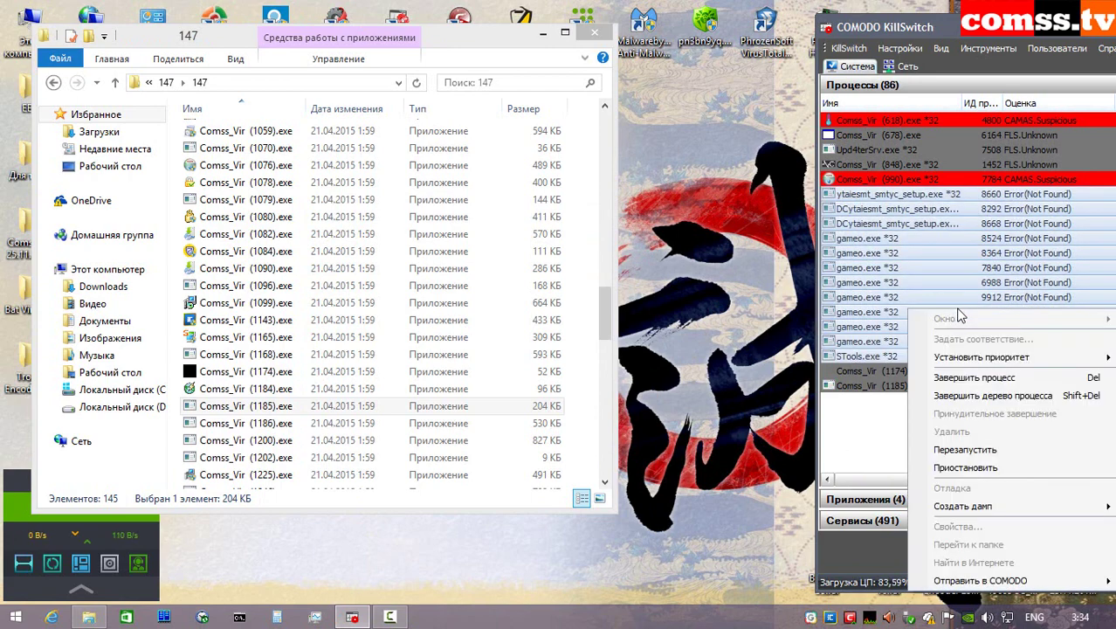
click(987, 379)
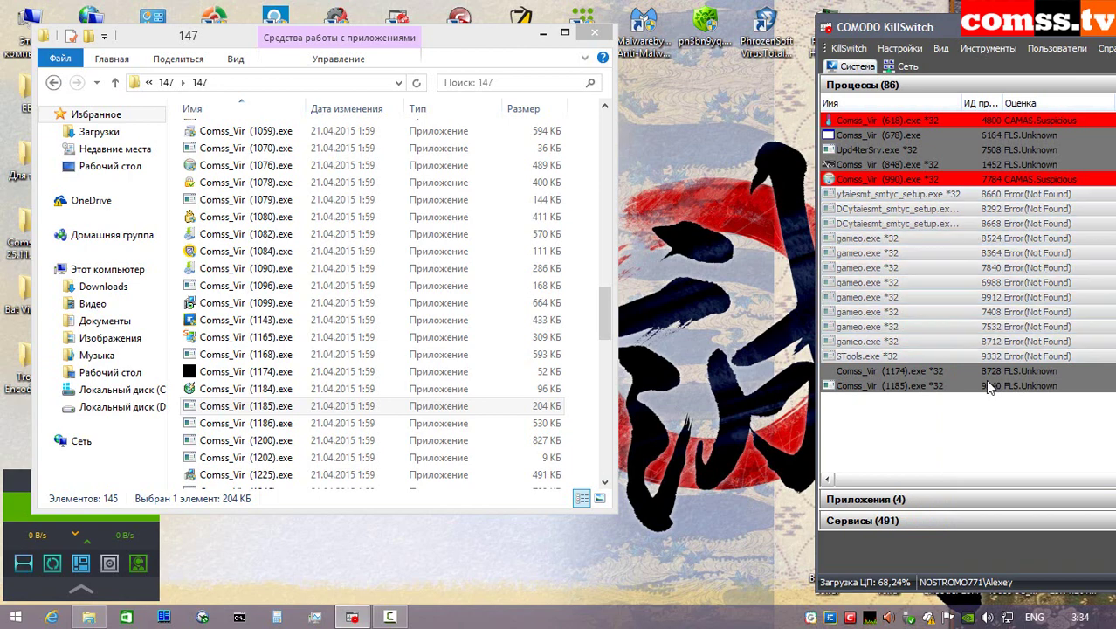
- Run Comss_Vir (1186).exe and Comss_Vir (1200).exe as administrator, choosing the isolated launch for Comss_Vir (1200).exe
right_click(354, 422)
click(455, 209)
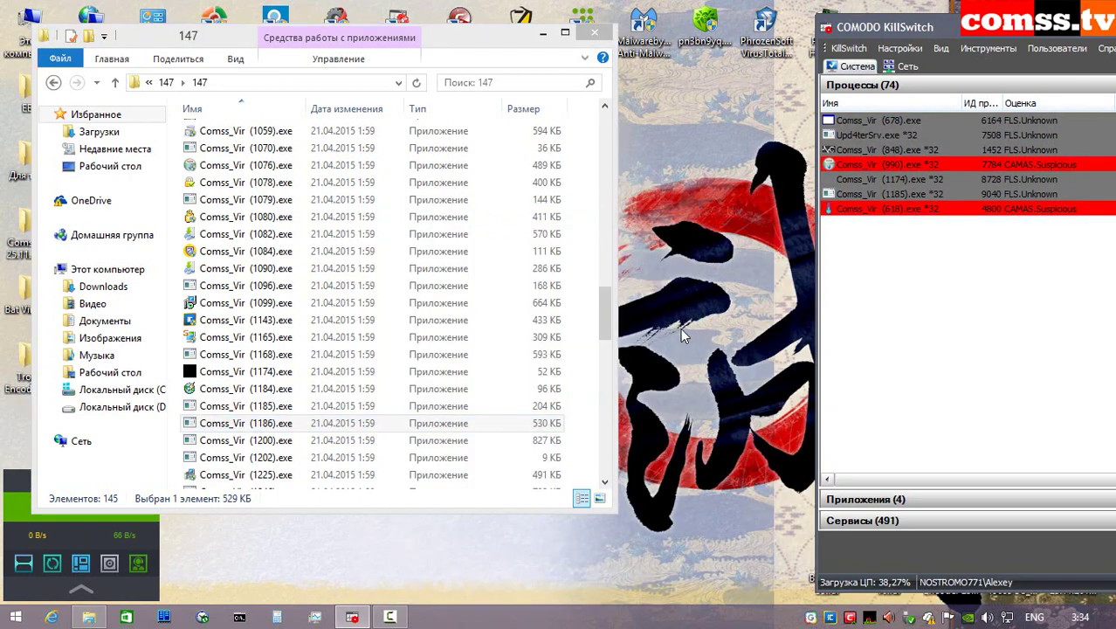
click(283, 443)
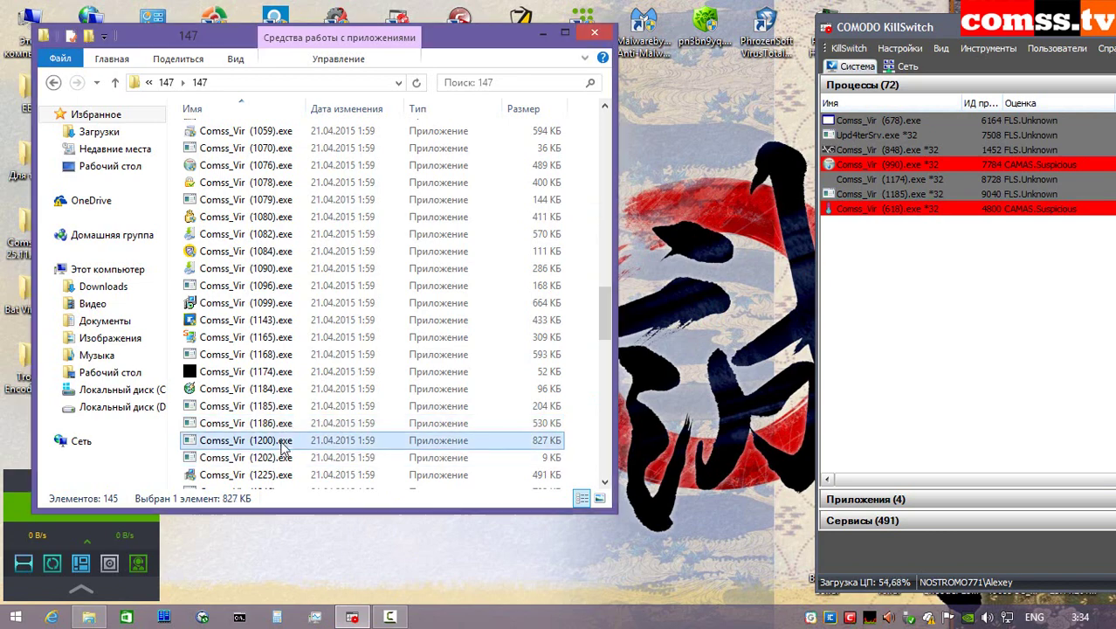
right_click(282, 443)
click(419, 65)
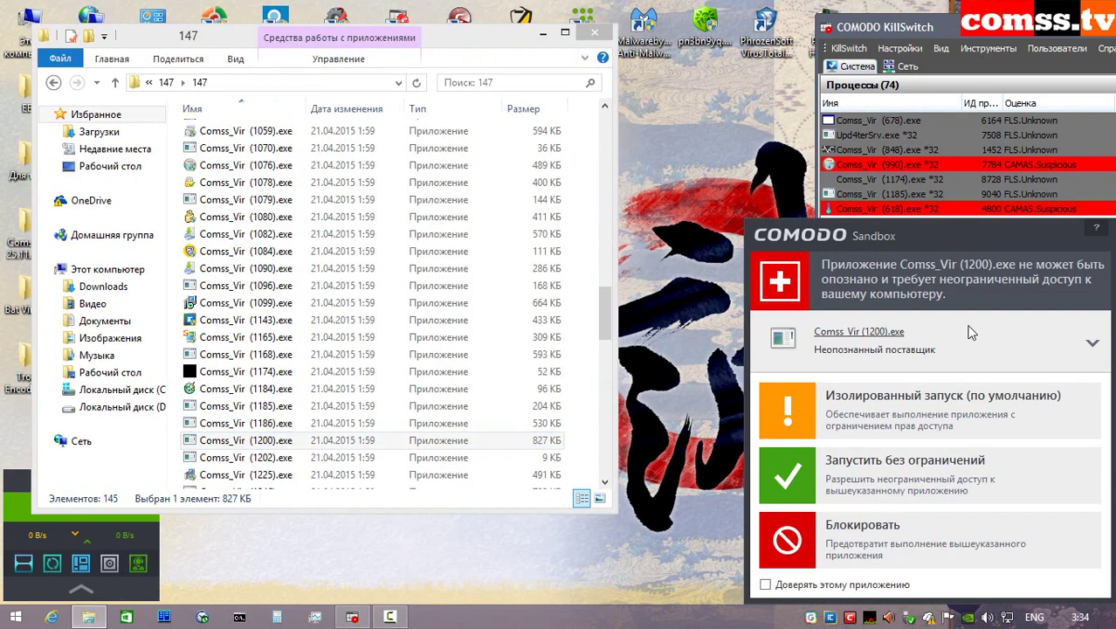
click(944, 408)
click(791, 332)
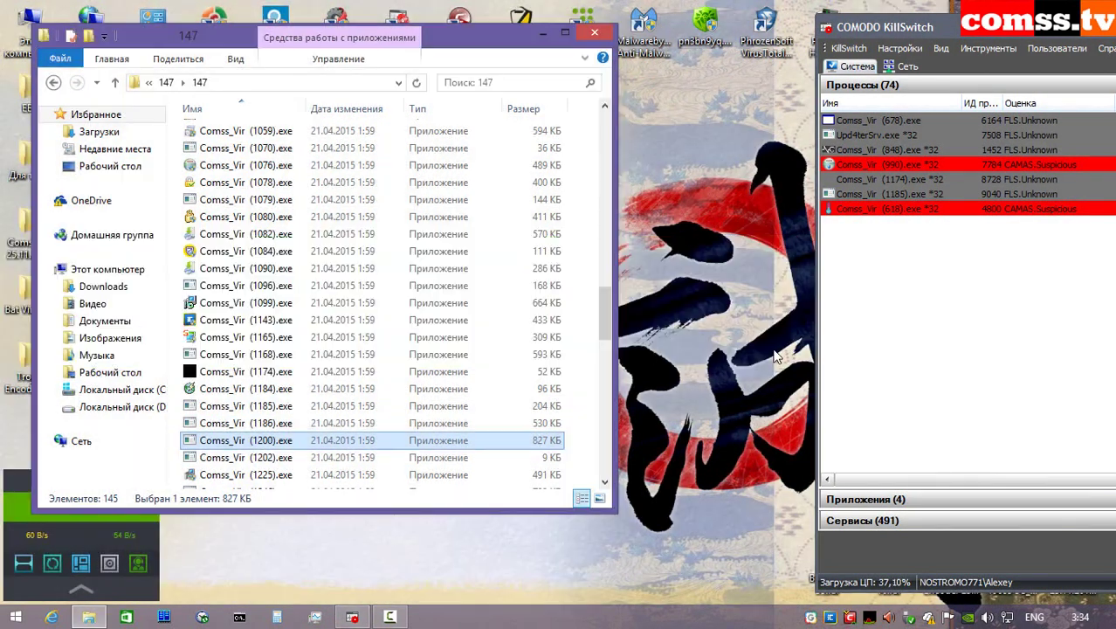
- Run Comss_Vir (1202).exe as administrator from the sample folder
click(293, 462)
right_click(293, 466)
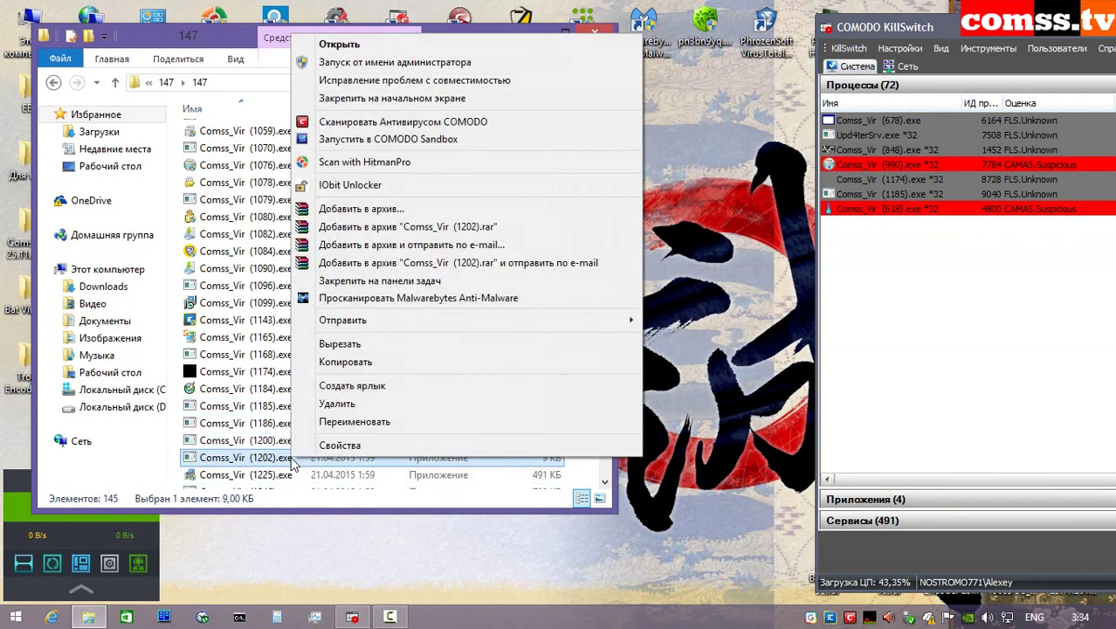
click(406, 63)
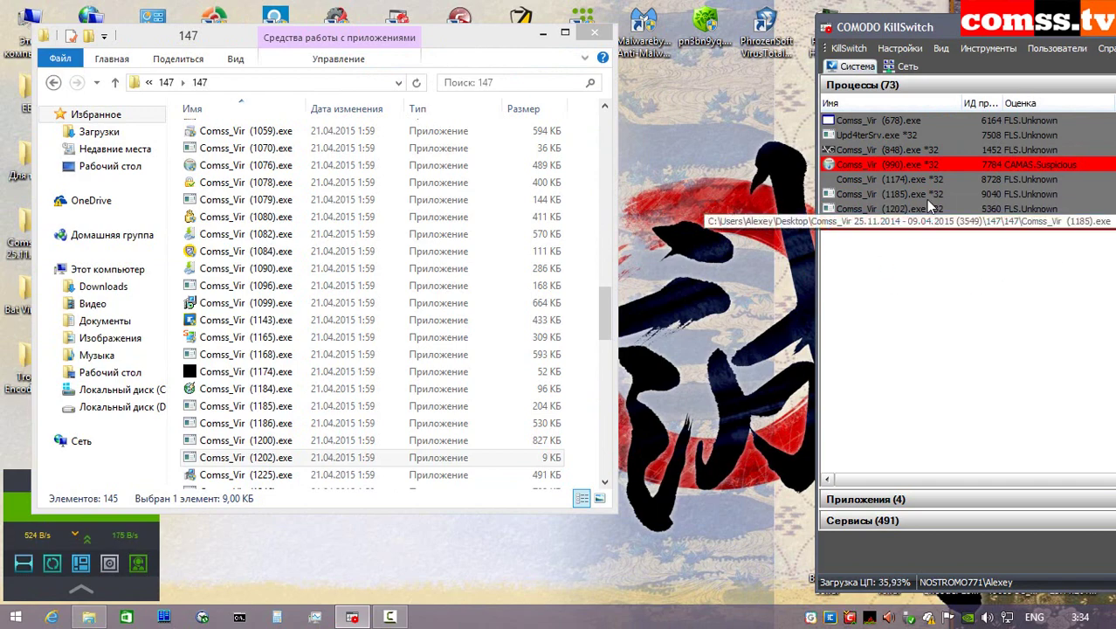
- Run Comss_Vir (1225).exe as administrator in isolated mode and close the Comodo antivirus alert for dfs5F79.tmp
scroll(436, 306, down, 6)
right_click(293, 161)
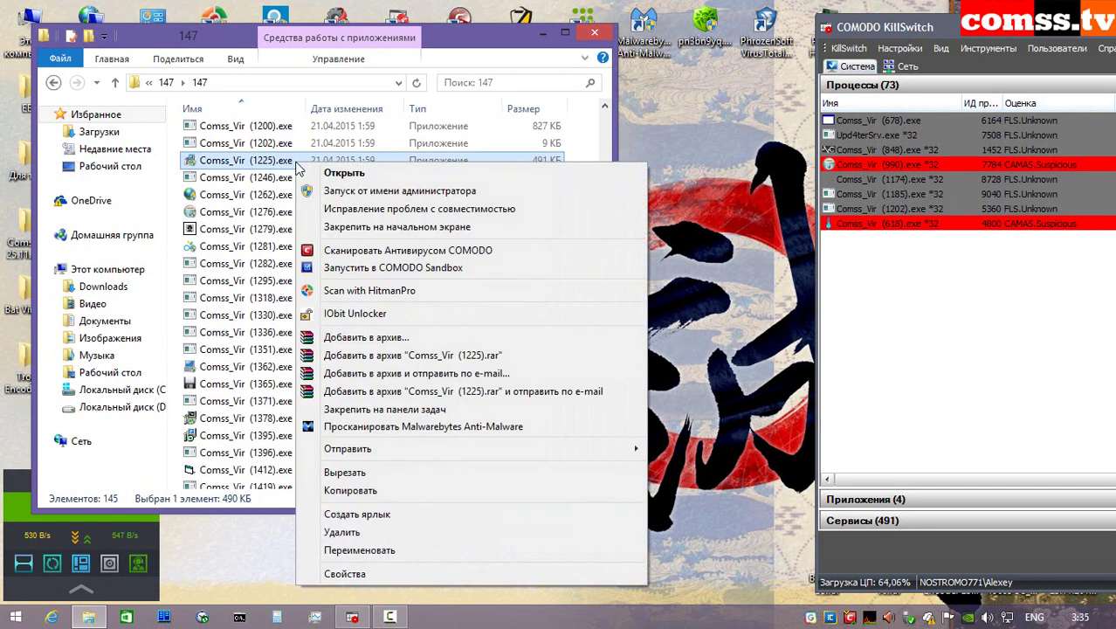
click(371, 189)
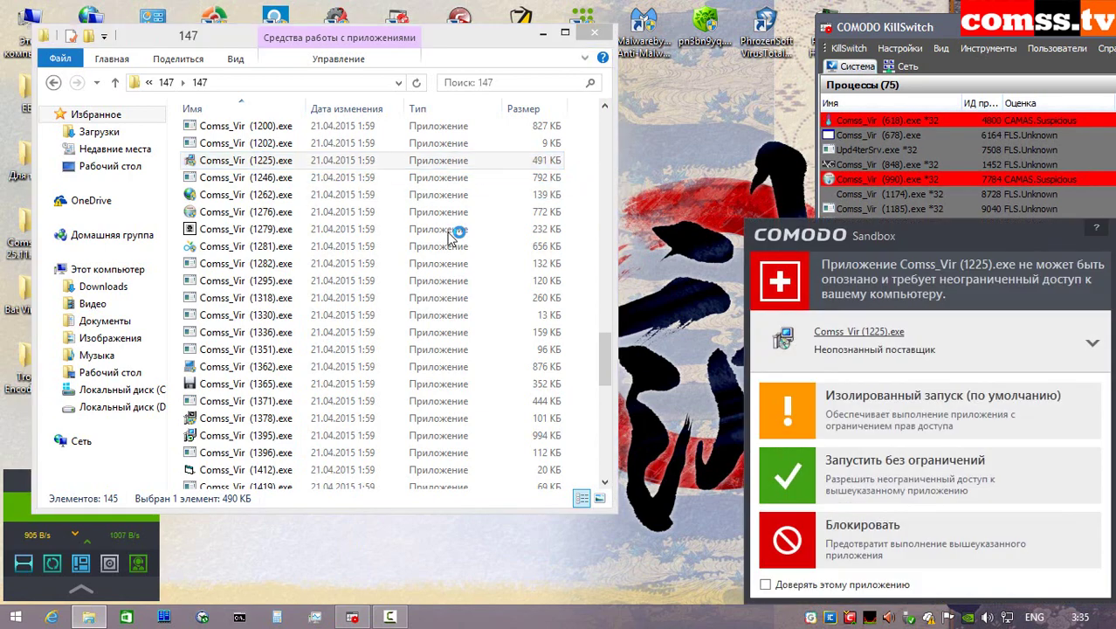
click(912, 411)
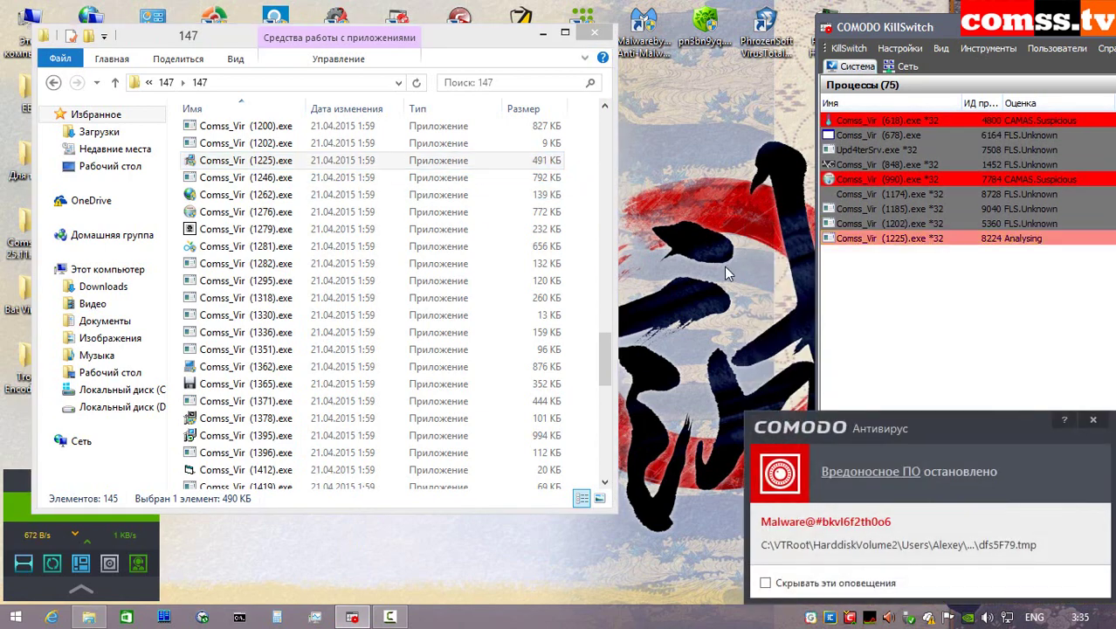
click(1090, 421)
- Run Comss_Vir (1246).exe as administrator, choosing the isolated launch in the Comodo Sandbox alert
right_click(295, 180)
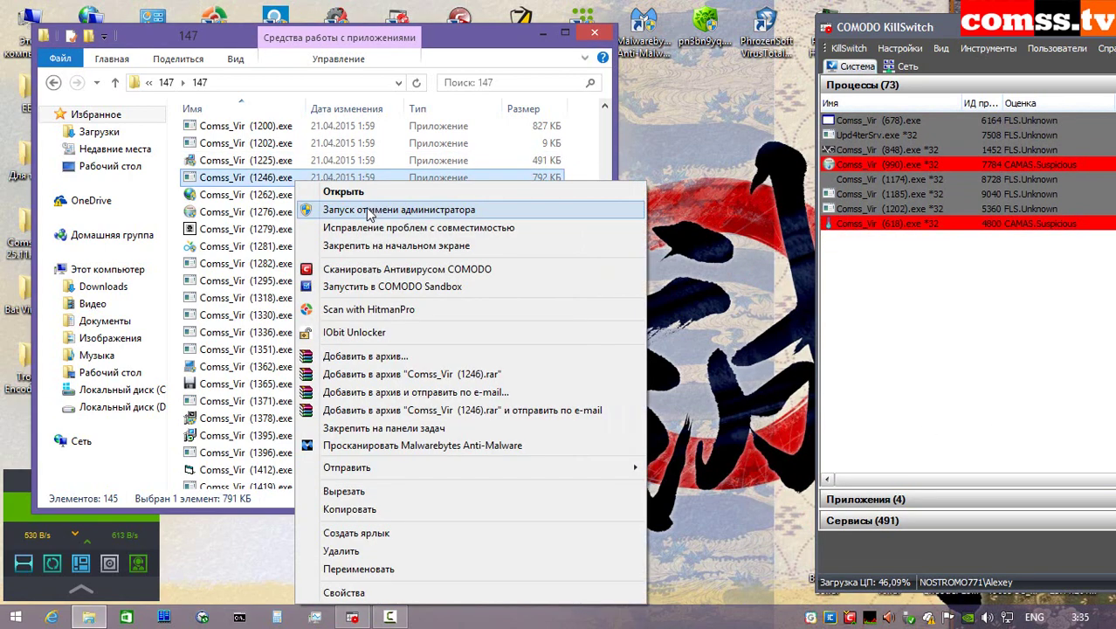
click(369, 211)
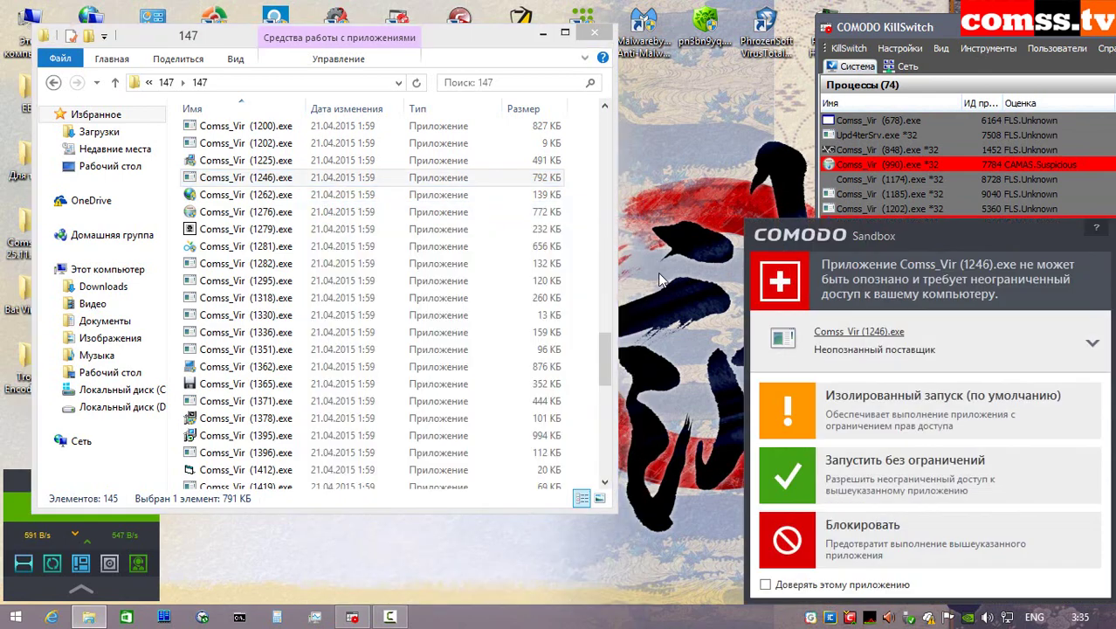
click(937, 420)
click(777, 341)
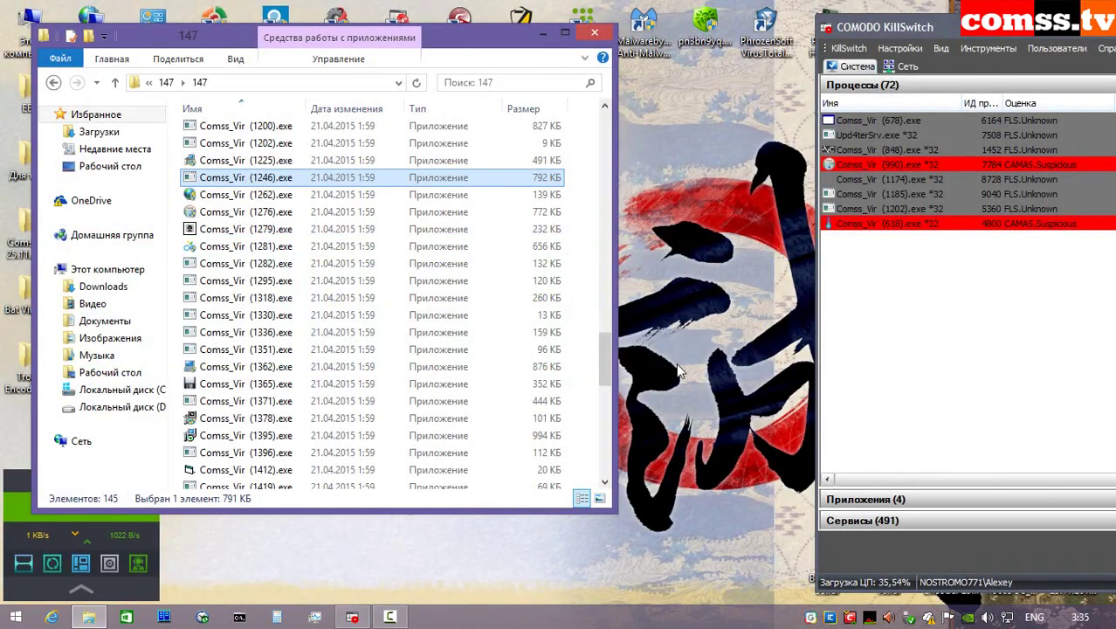
- Run Comss_Vir (1262).exe as administrator in isolated mode and dismiss its NSIS Error dialog
click(373, 198)
right_click(373, 200)
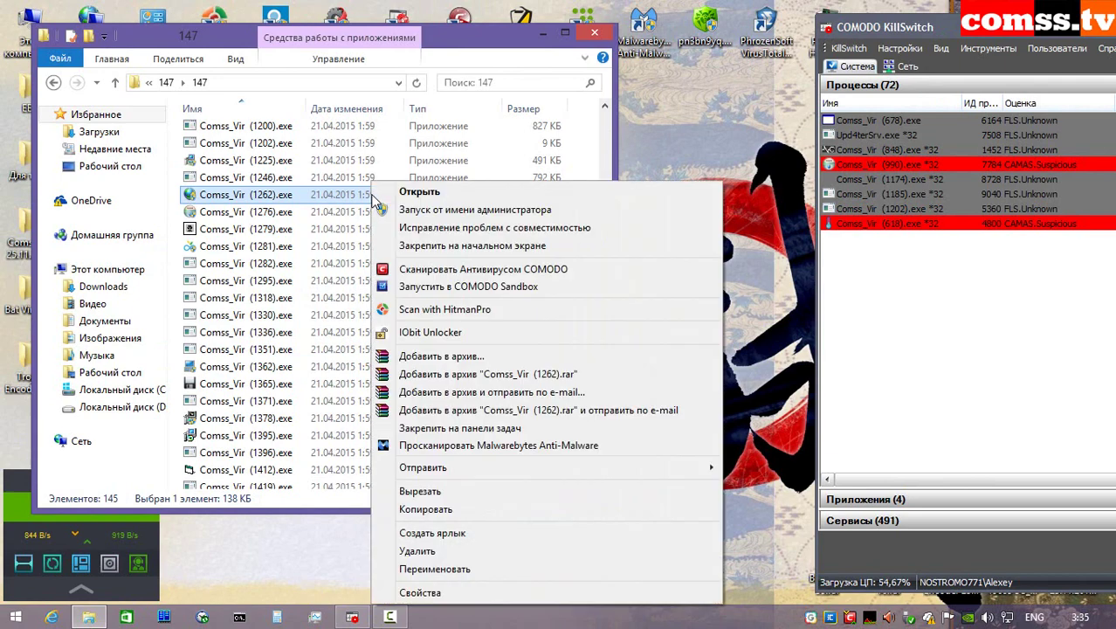
click(398, 217)
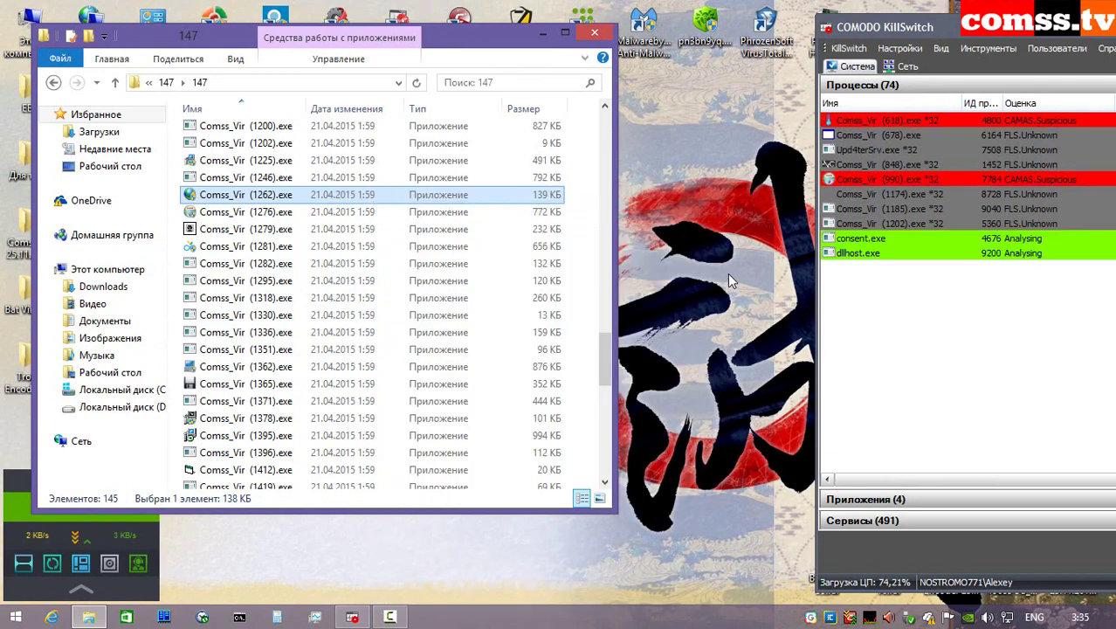
click(844, 409)
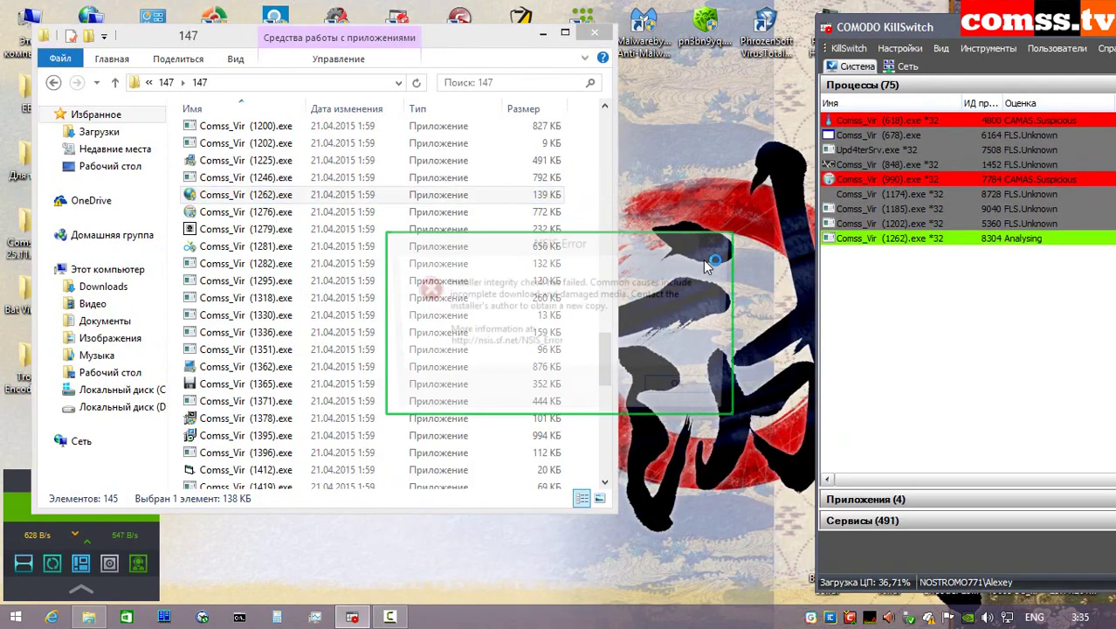
click(672, 392)
- Run Comss_Vir (1276).exe as administrator in isolated mode and dismiss its NSIS Error dialog
right_click(354, 211)
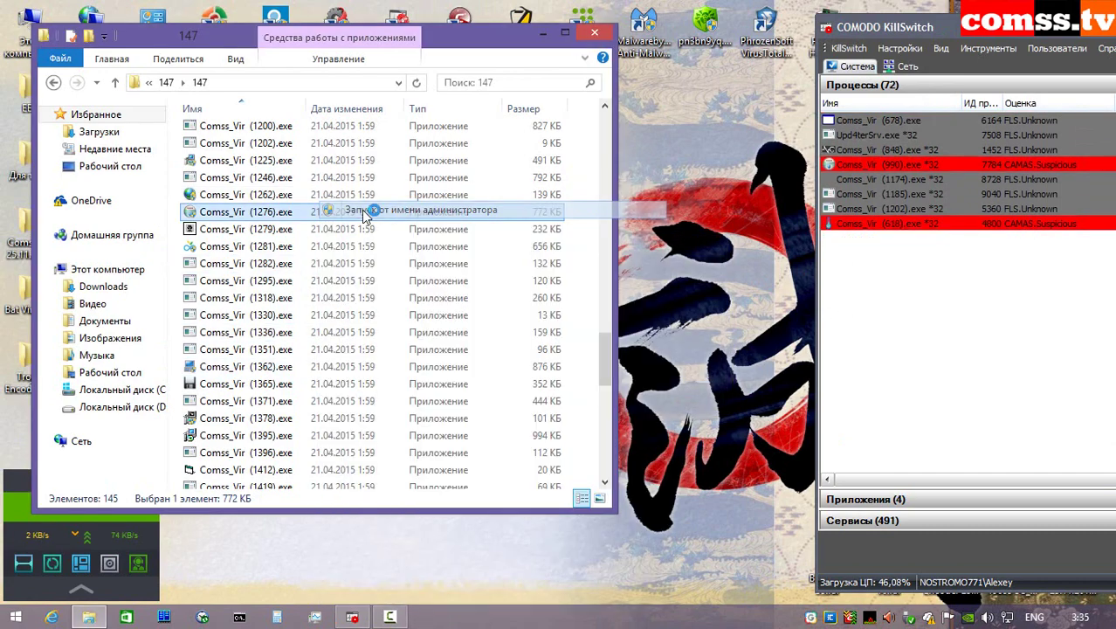
click(376, 216)
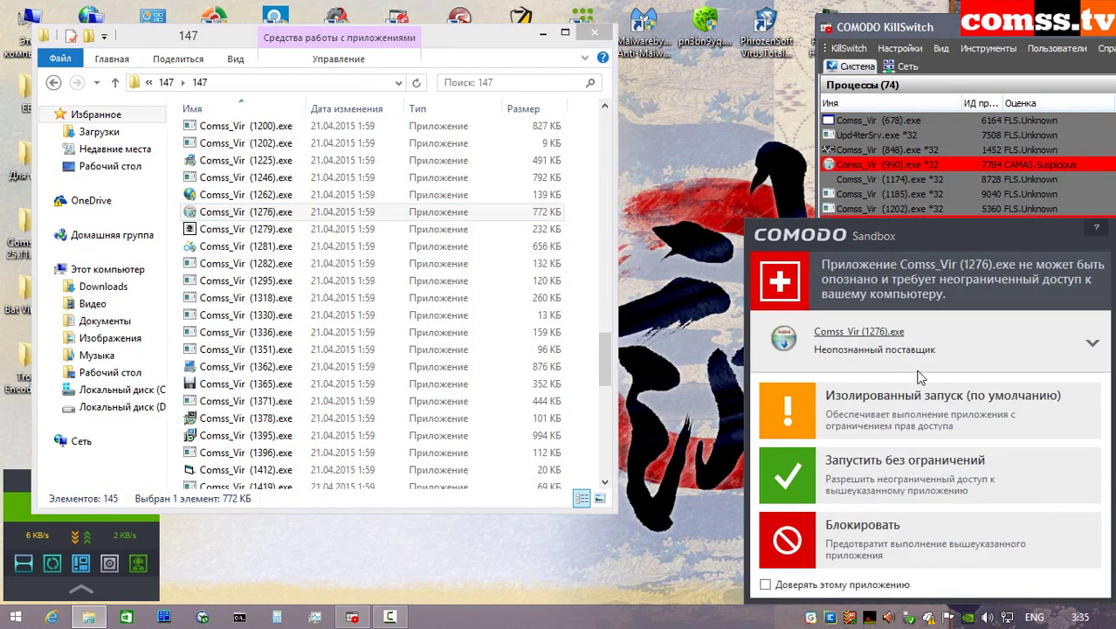
click(871, 386)
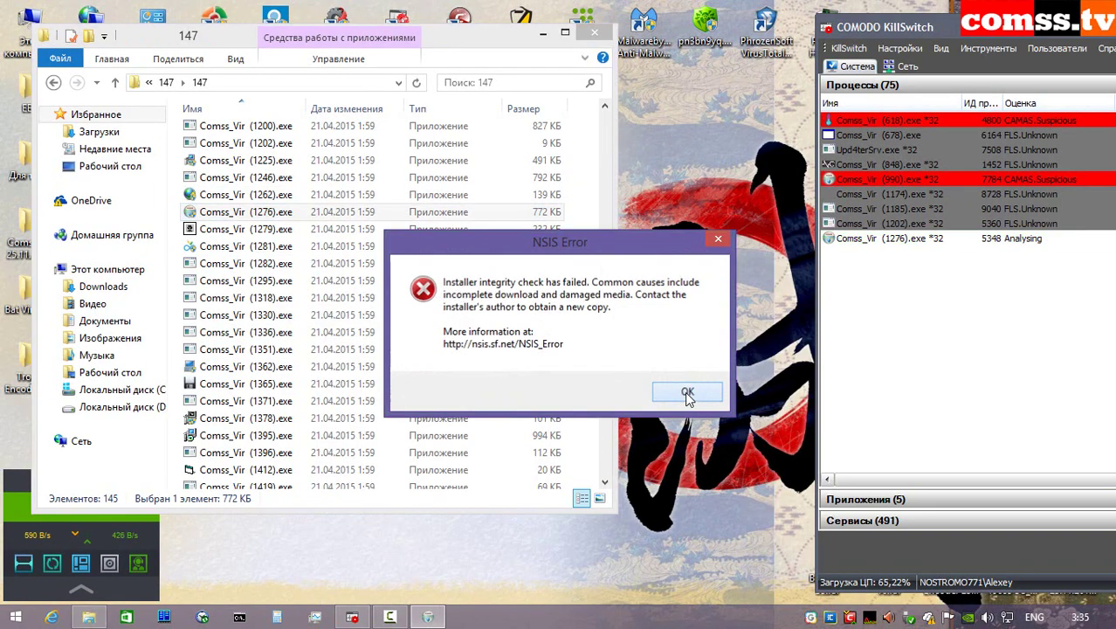
click(688, 395)
- Run Comss_Vir (1279).exe from the sample folder
right_click(288, 229)
click(367, 232)
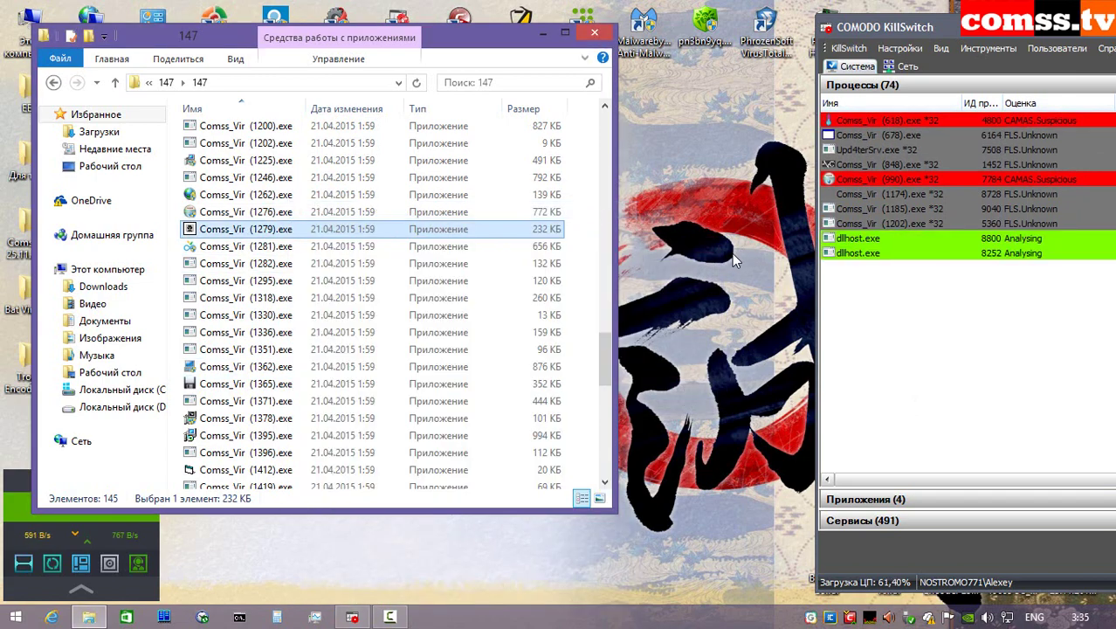
key(Return)
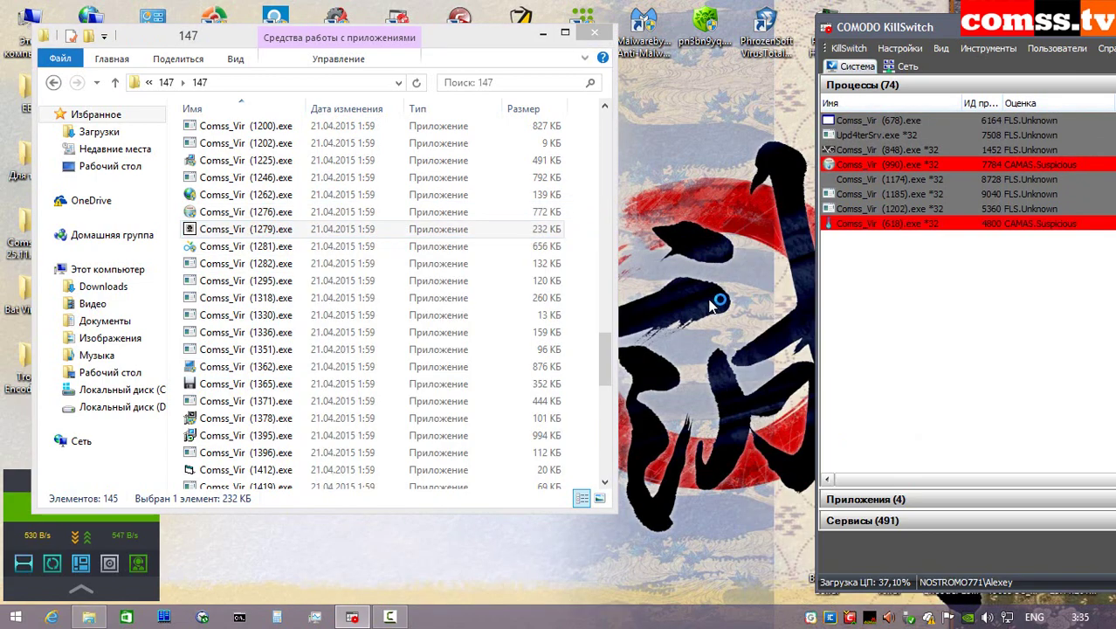
- Run Comss_Vir (1281).exe as administrator and accept the HD Flash Player license agreement to start its installation
right_click(299, 245)
click(367, 214)
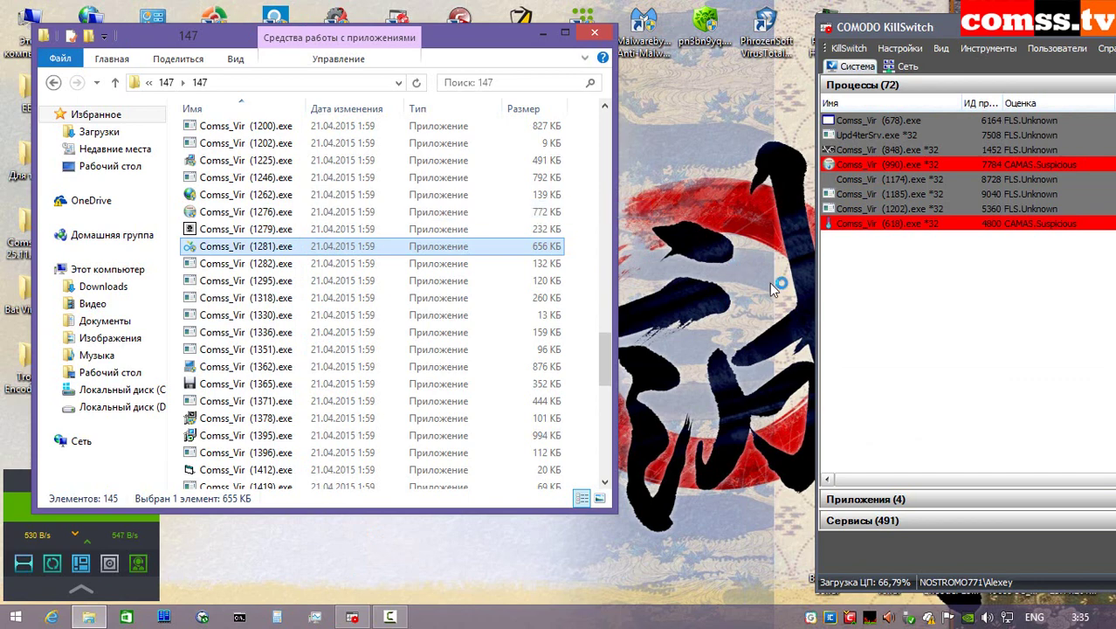
key(Return)
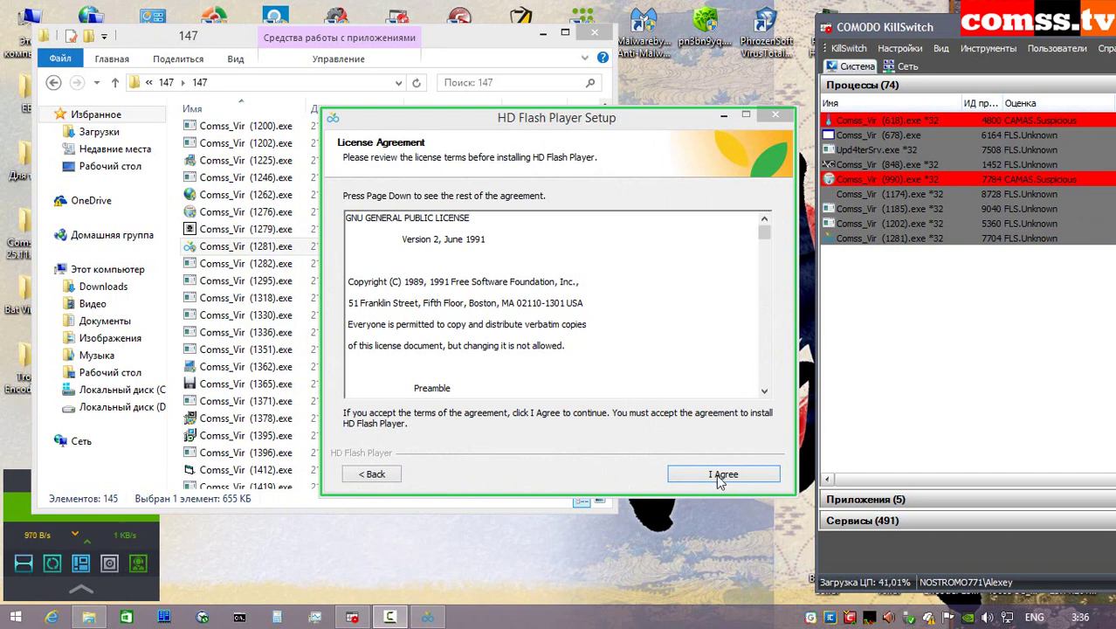
click(721, 476)
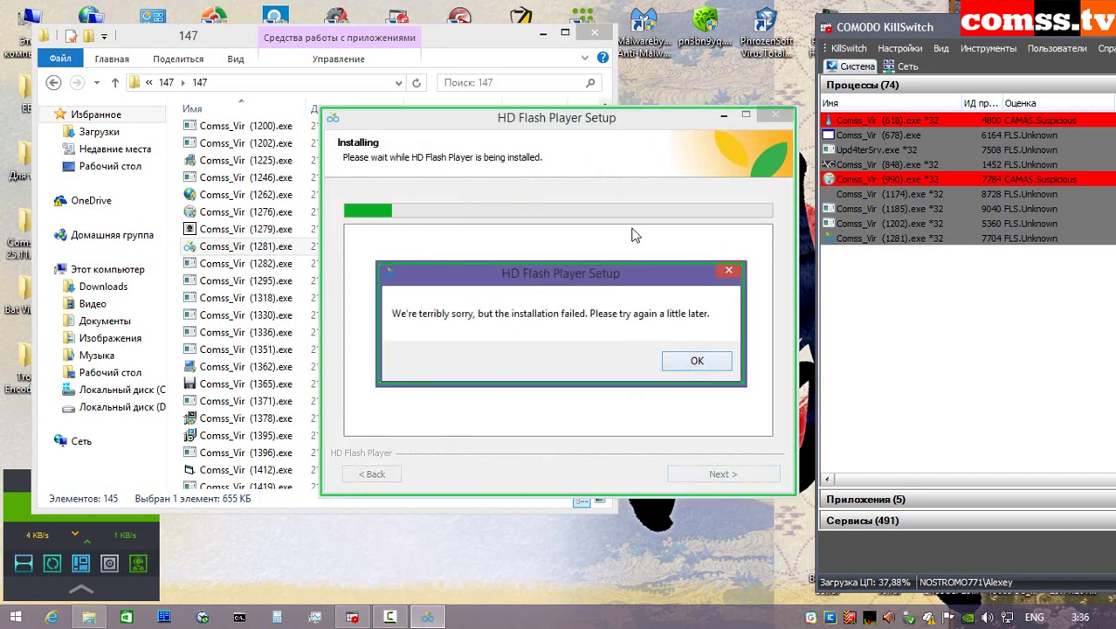
- Dismiss the installation failure message and close the HD Flash Player Setup window
click(695, 362)
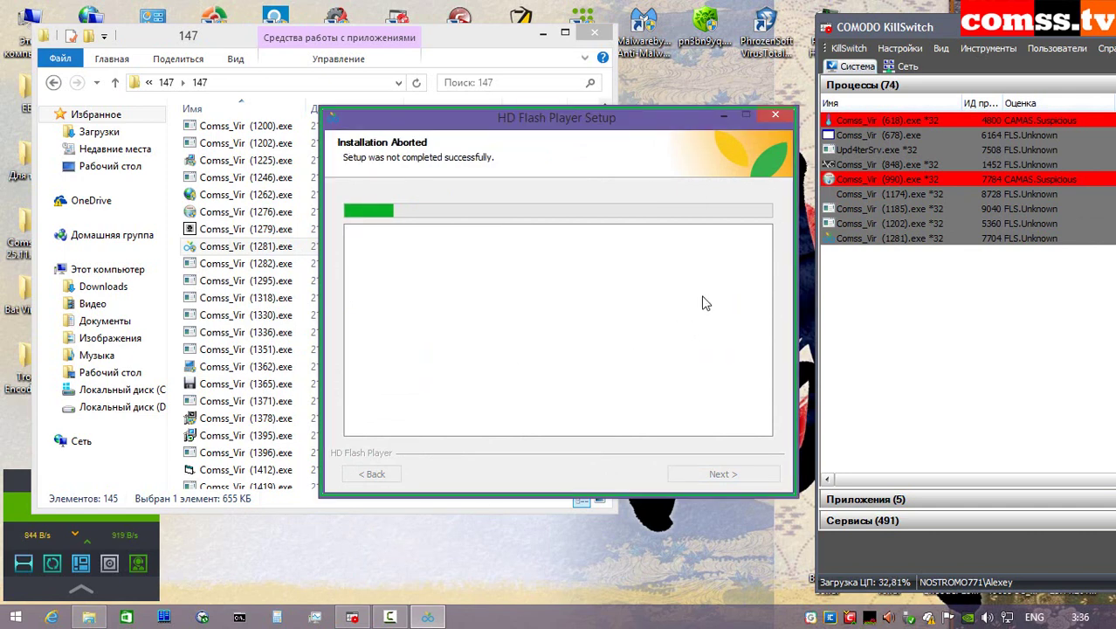
click(774, 115)
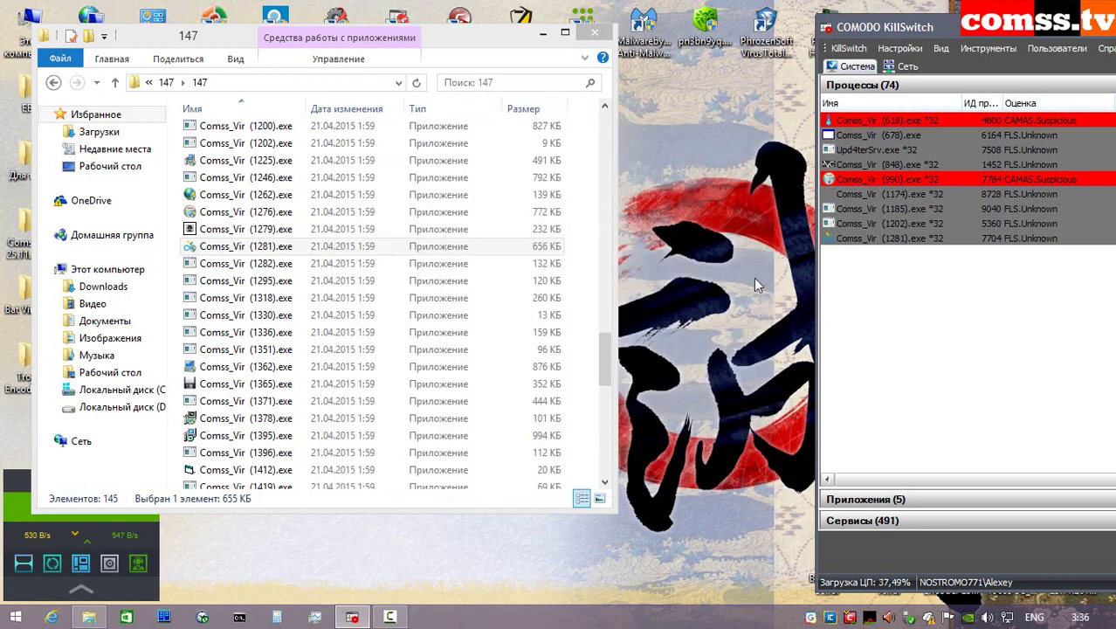
- Run Comss_Vir (1282).exe as administrator in isolated mode
click(319, 264)
right_click(319, 264)
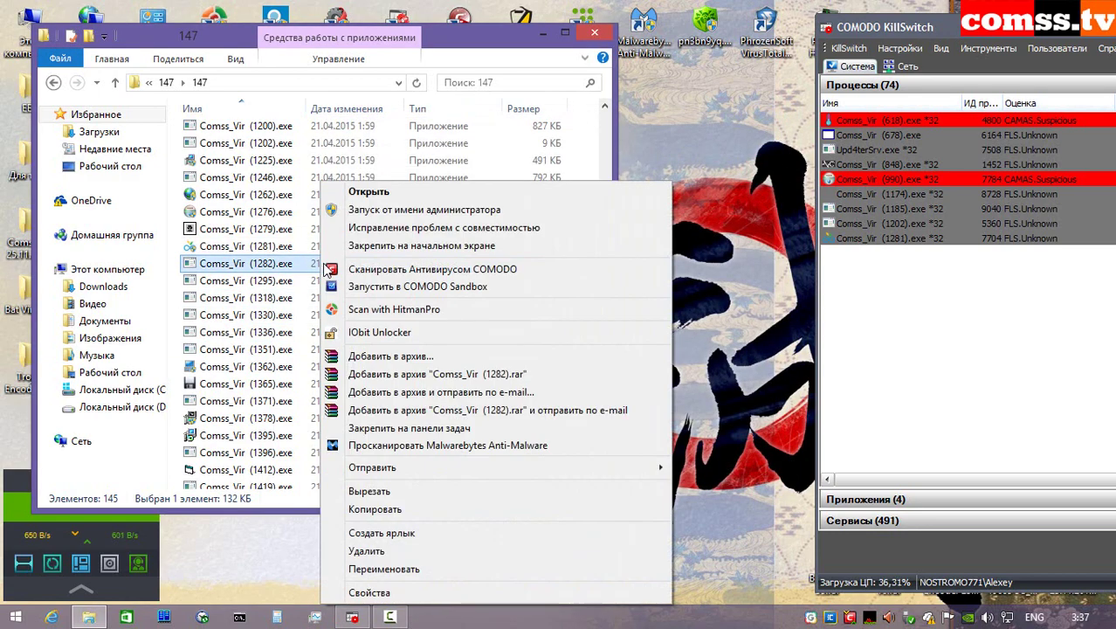
click(373, 214)
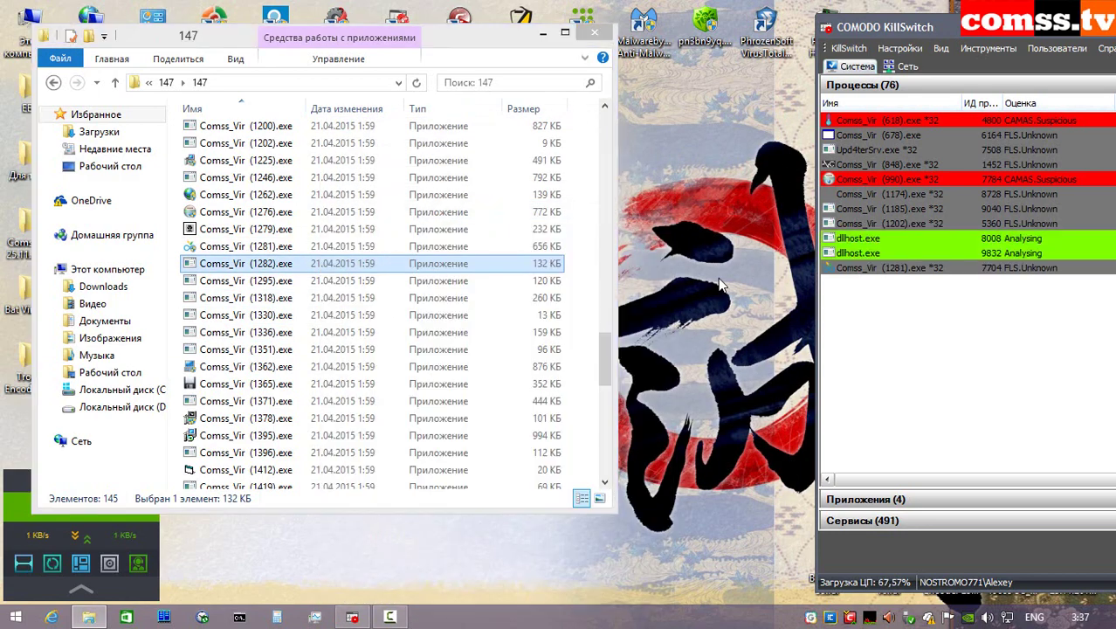
click(958, 425)
- Run Comss_Vir (1295).exe as administrator and dismiss its side-by-side configuration error dialog
right_click(323, 281)
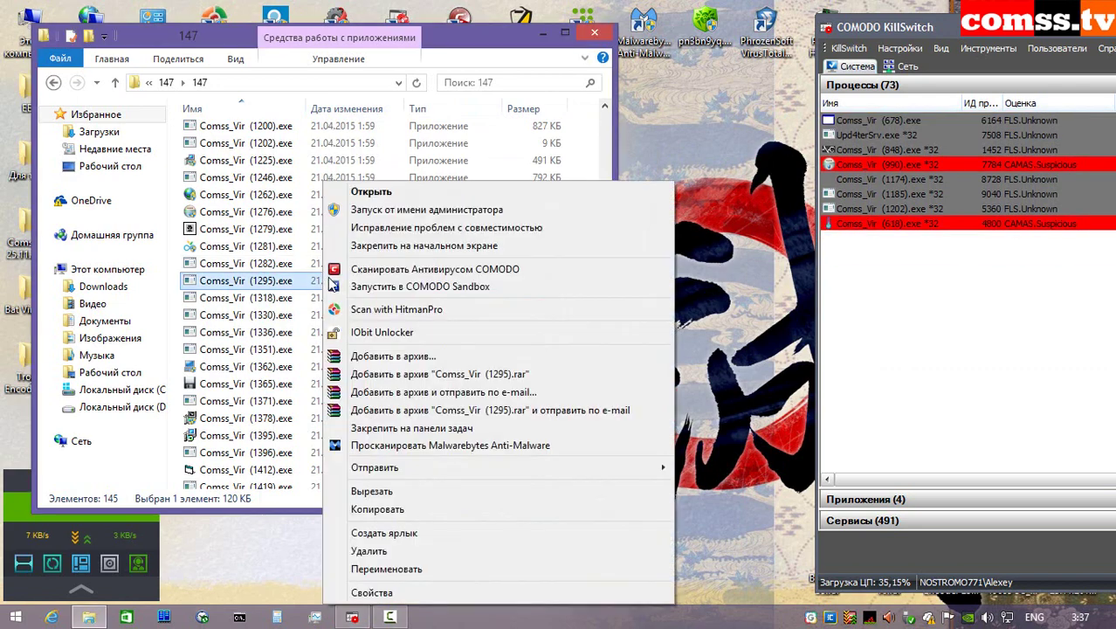
click(398, 211)
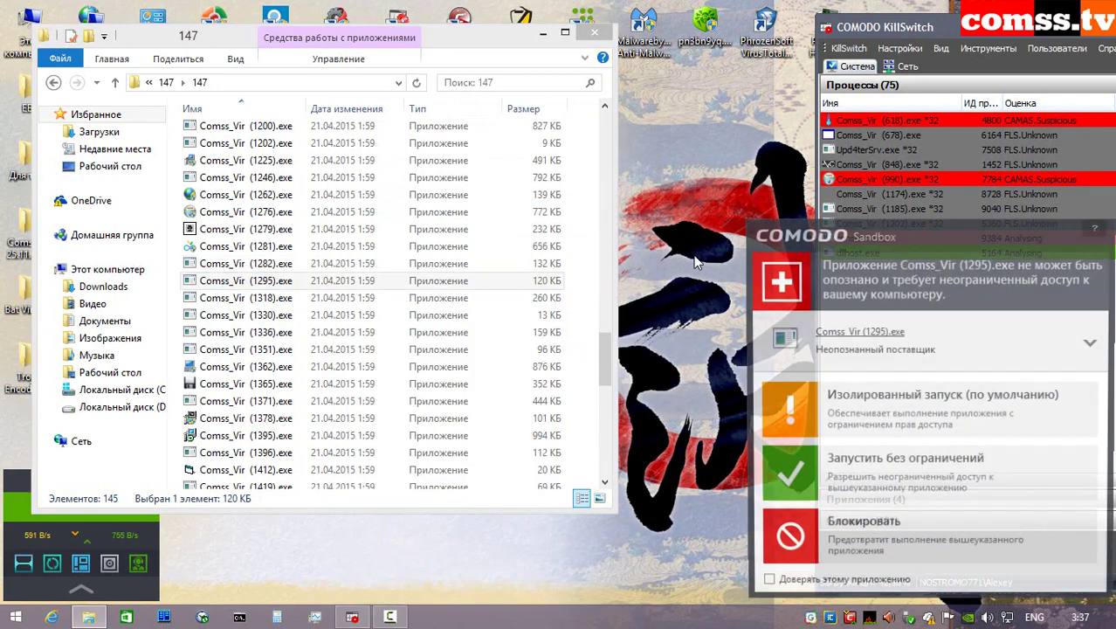
click(920, 449)
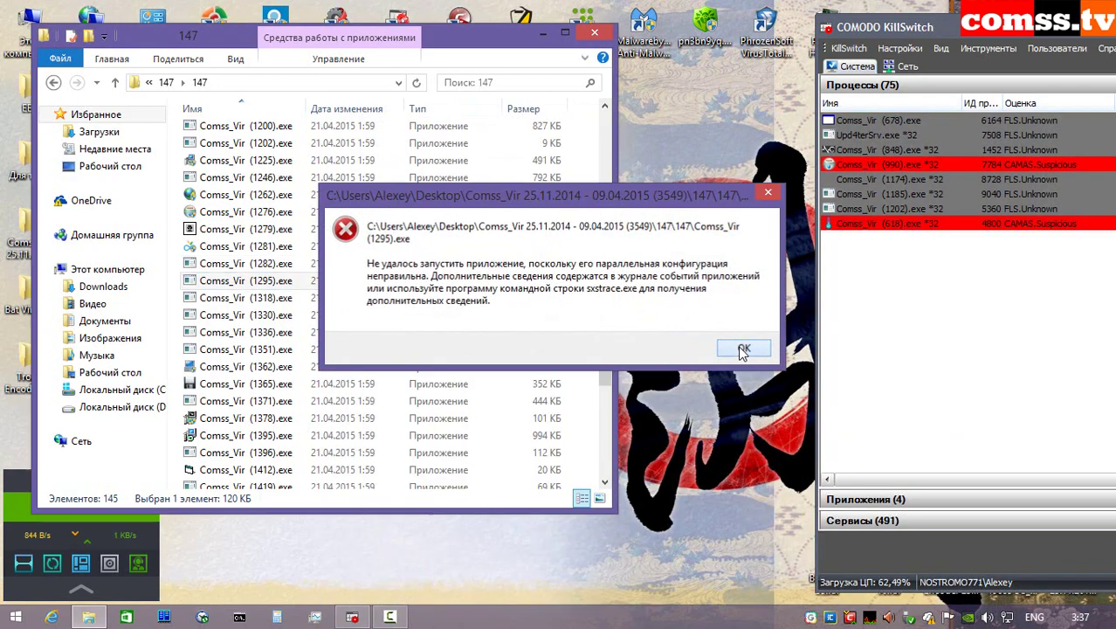
click(742, 346)
- Run Comss_Vir (1318).exe as administrator in isolated mode
right_click(304, 298)
click(397, 211)
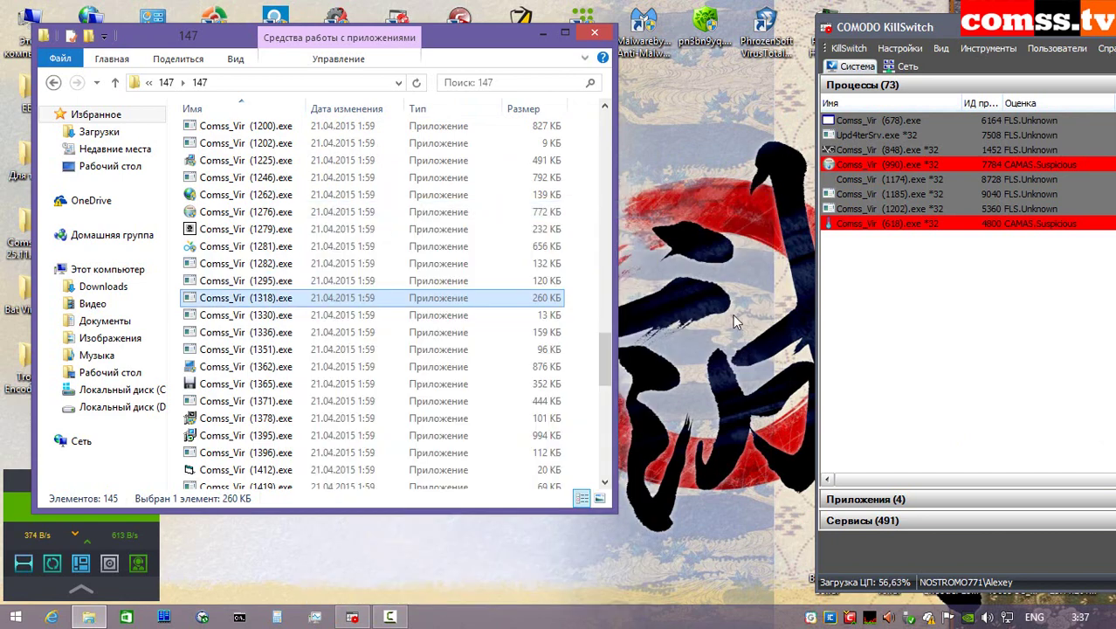
click(877, 397)
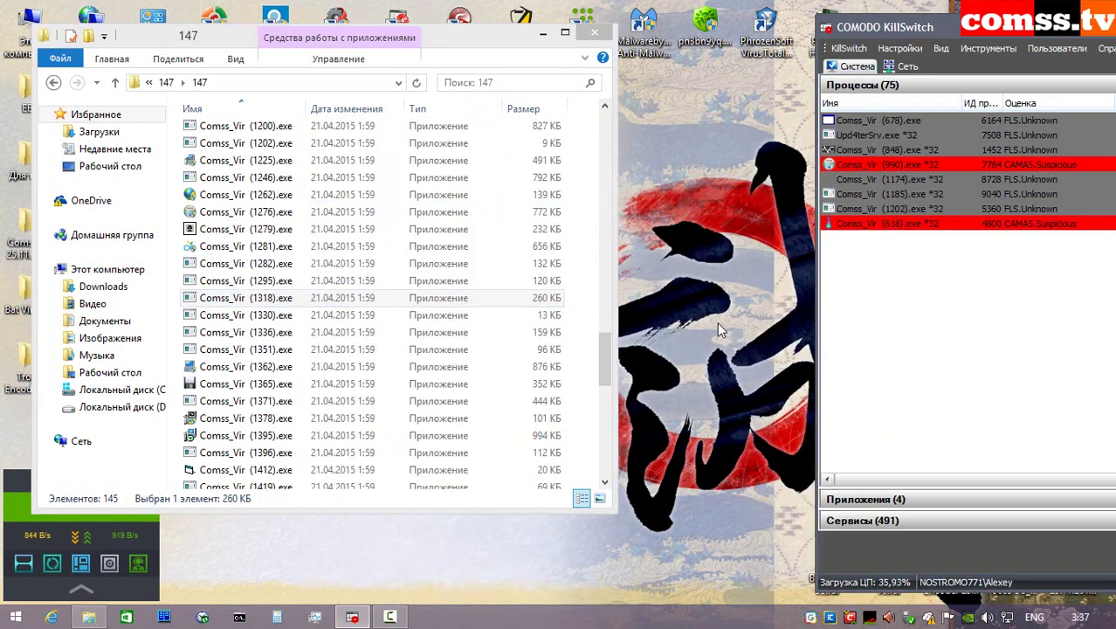
click(621, 392)
- Run Comss_Vir (1330).exe as administrator and close the Windows notice about the incompatible application
right_click(306, 314)
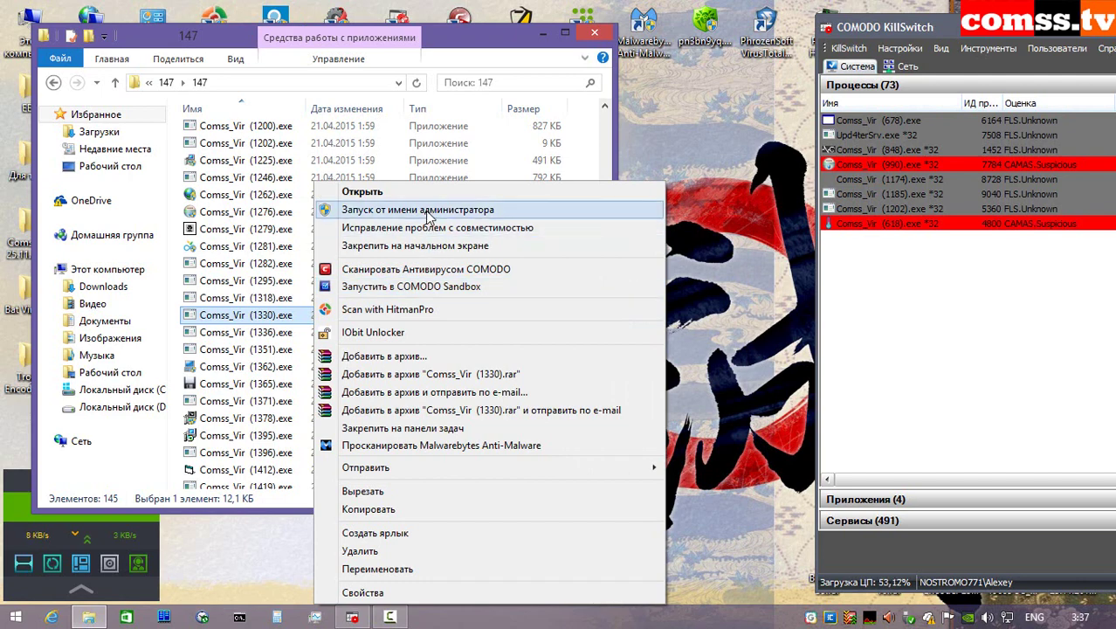
click(398, 210)
click(883, 357)
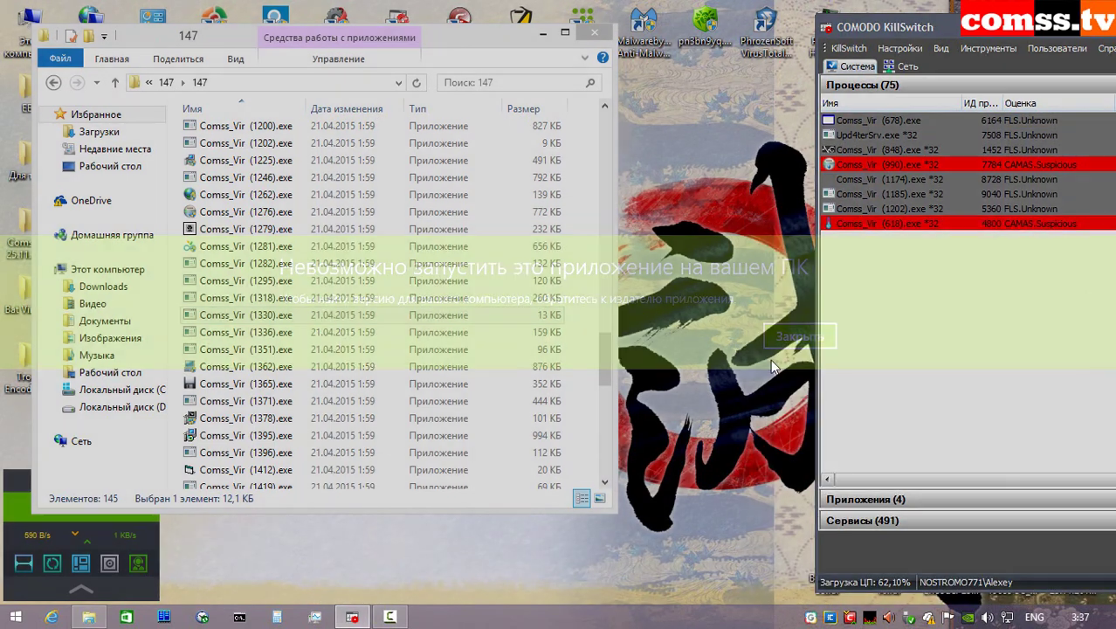
click(795, 338)
- Run Comss_Vir (1336).exe as administrator in isolated mode
click(341, 336)
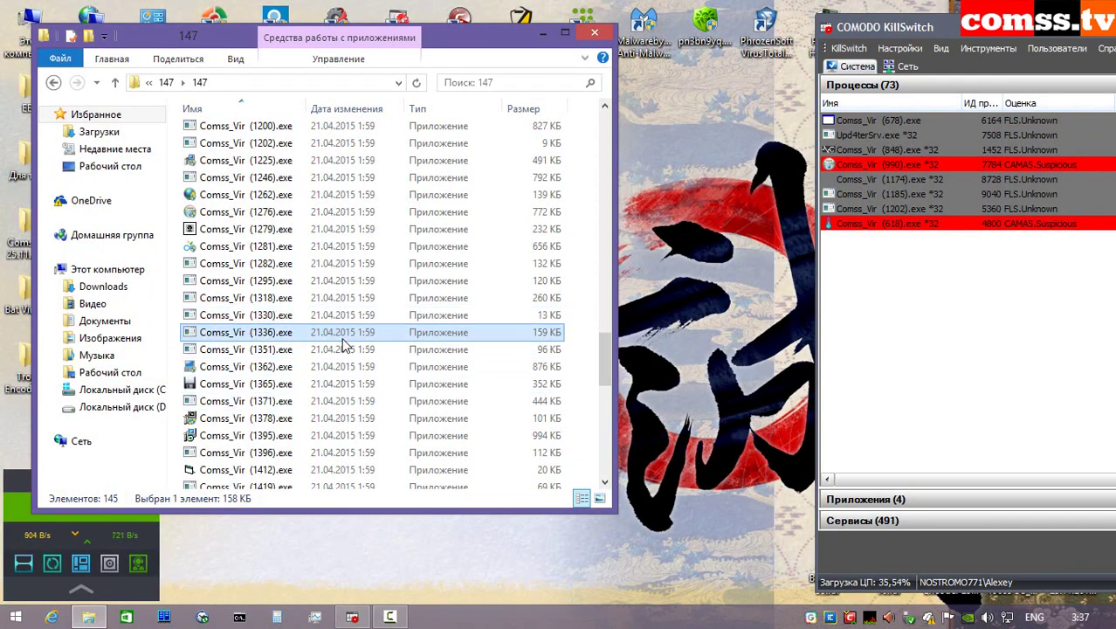
right_click(342, 338)
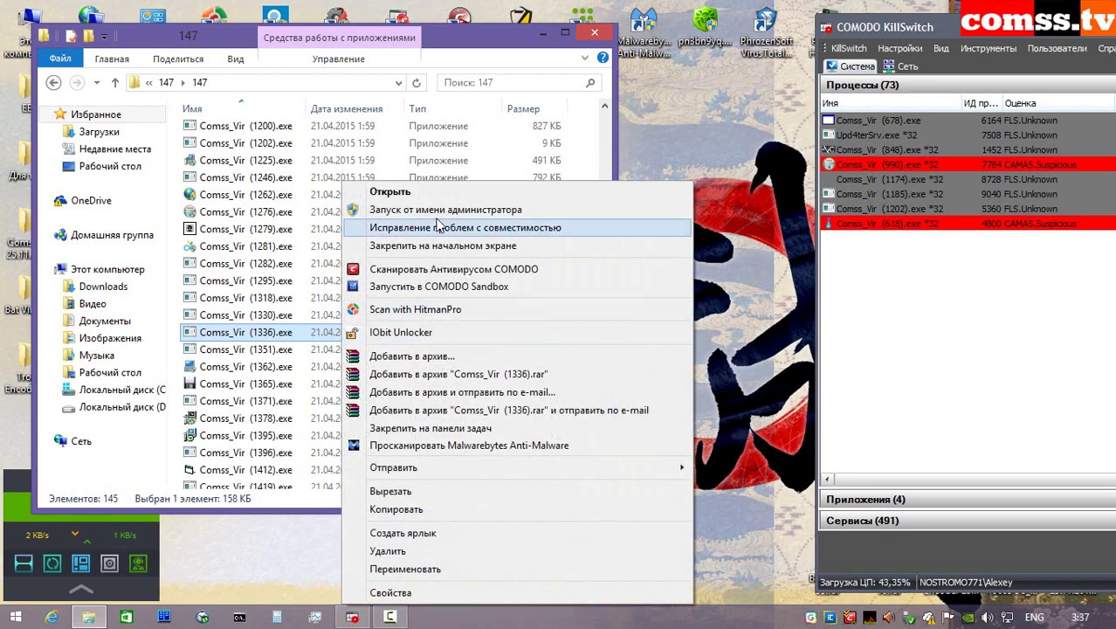
click(441, 212)
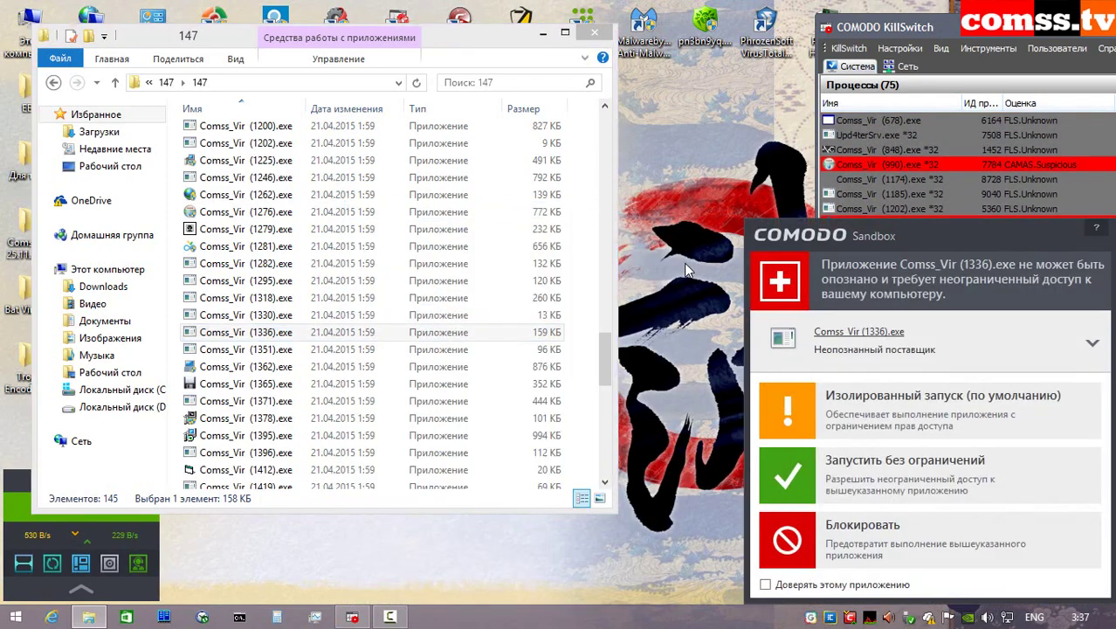
click(834, 386)
click(791, 336)
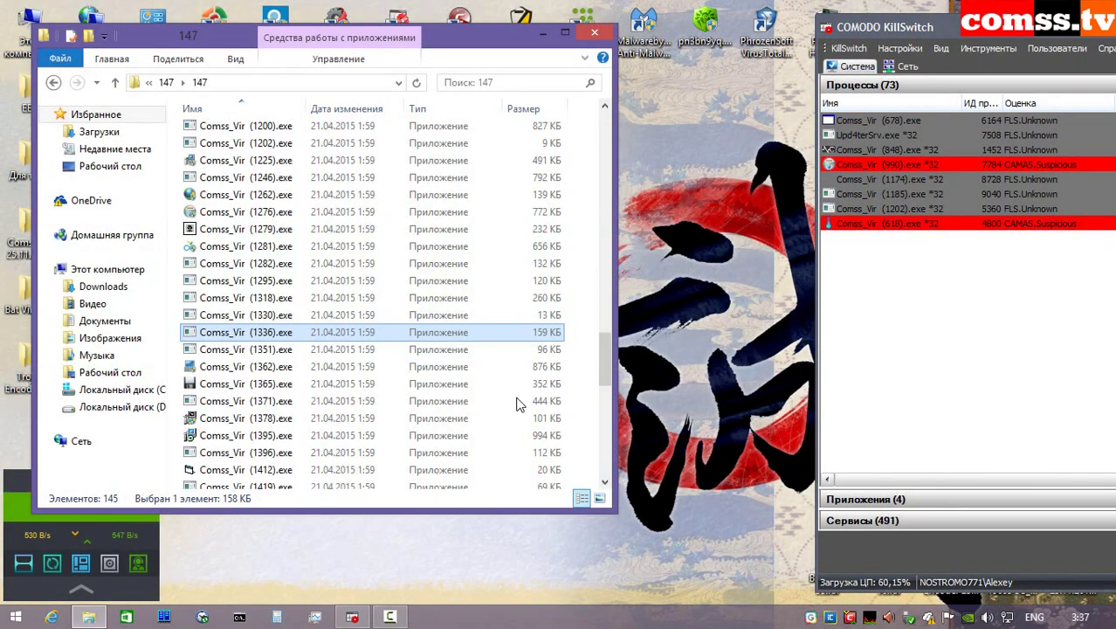
- Run Comss_Vir (1351).exe as administrator in isolated mode, closing the cloud scanner alert that overlaps the sandbox prompt
right_click(284, 349)
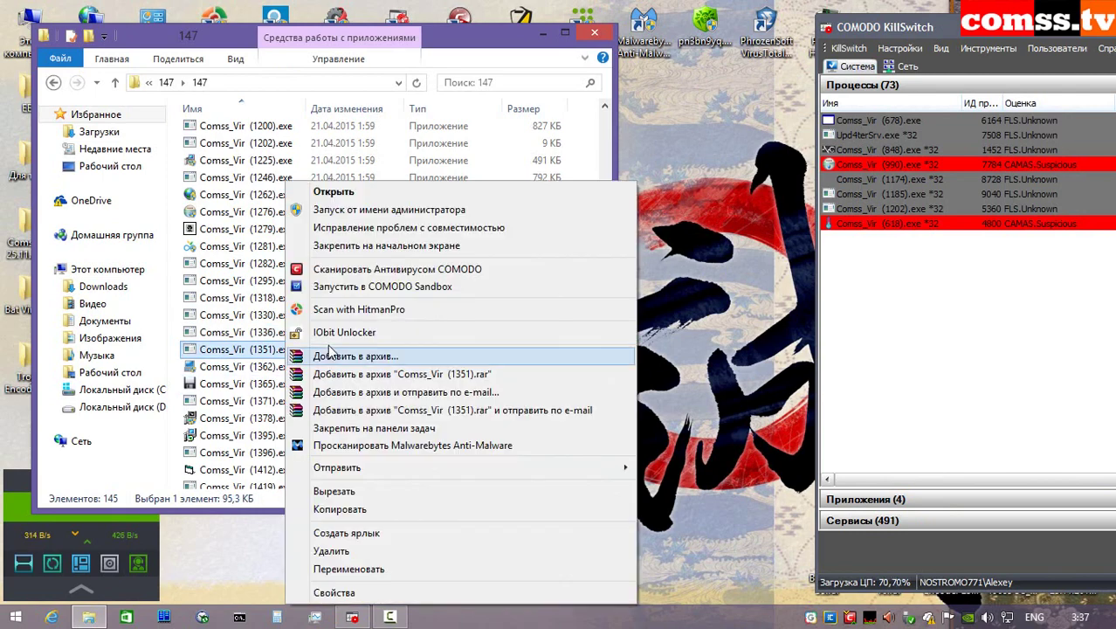
click(396, 210)
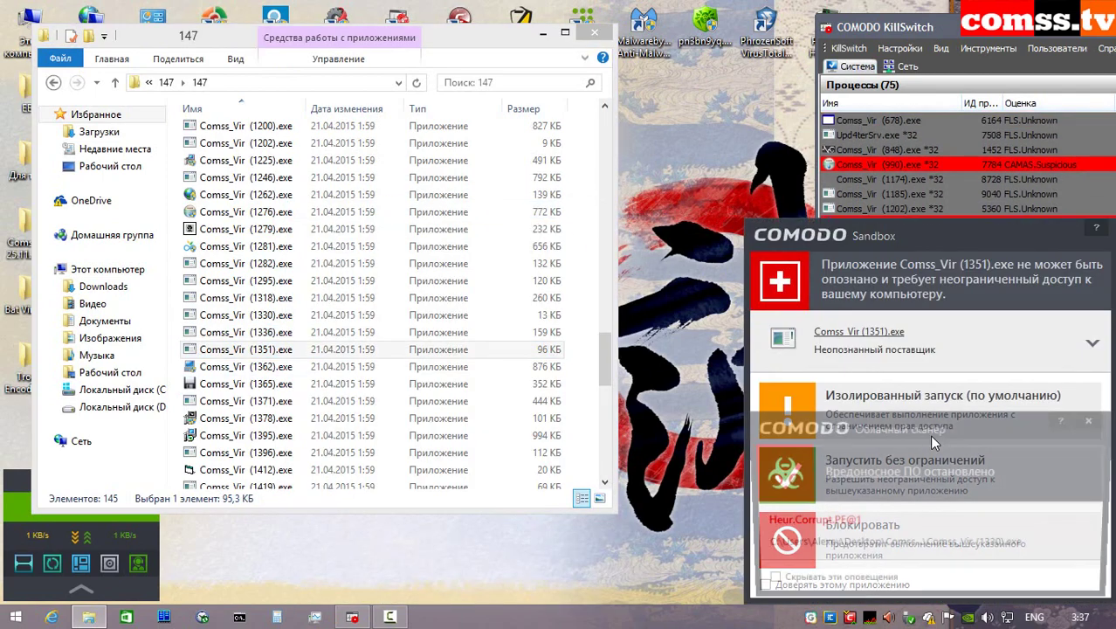
click(1092, 421)
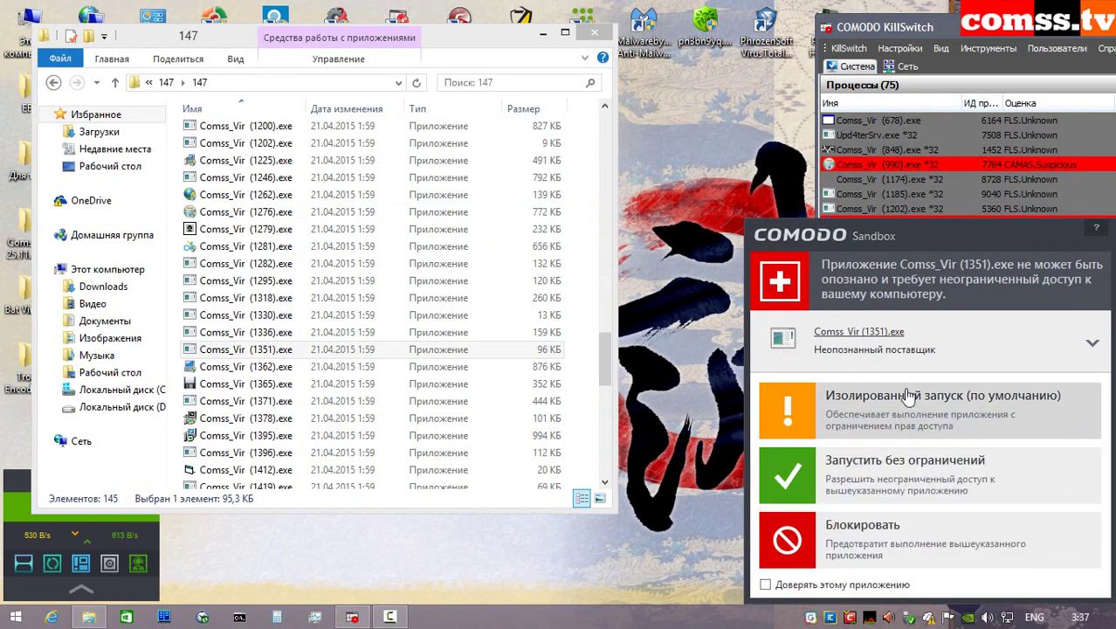
click(888, 405)
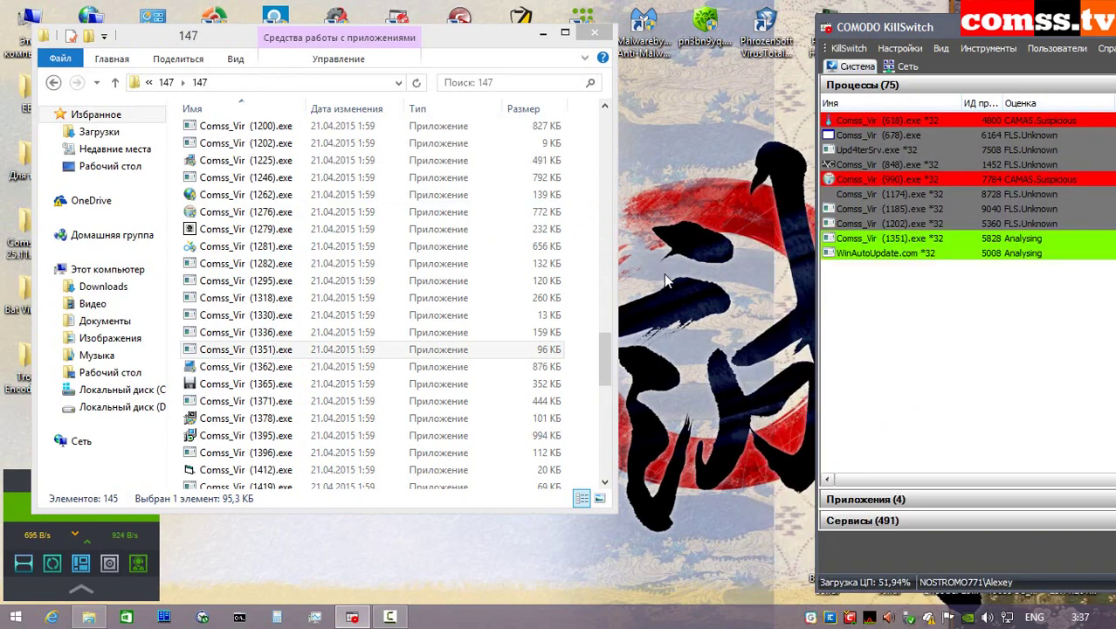
click(1093, 421)
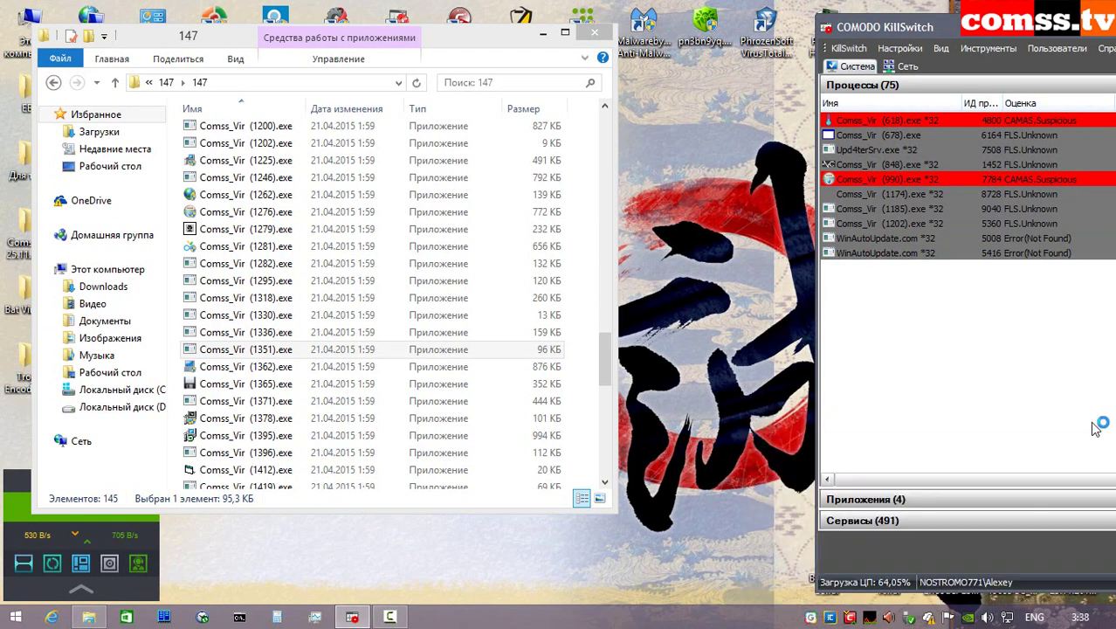
- Run Comss_Vir (1362).exe as administrator and close the Comodo antivirus alerts it triggers
right_click(327, 366)
click(441, 140)
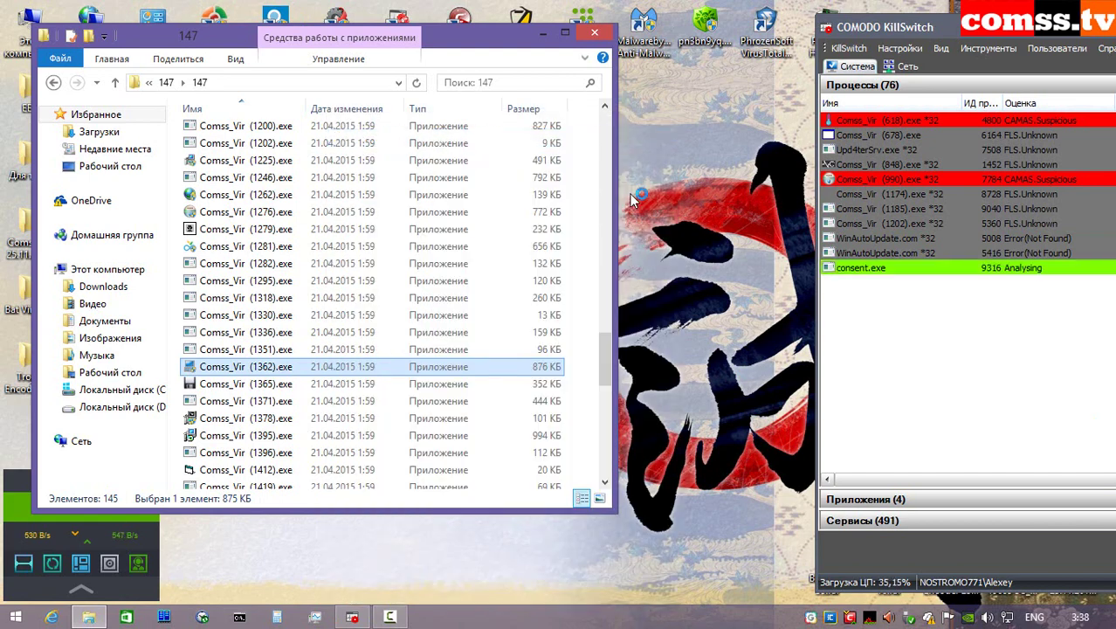
key(Return)
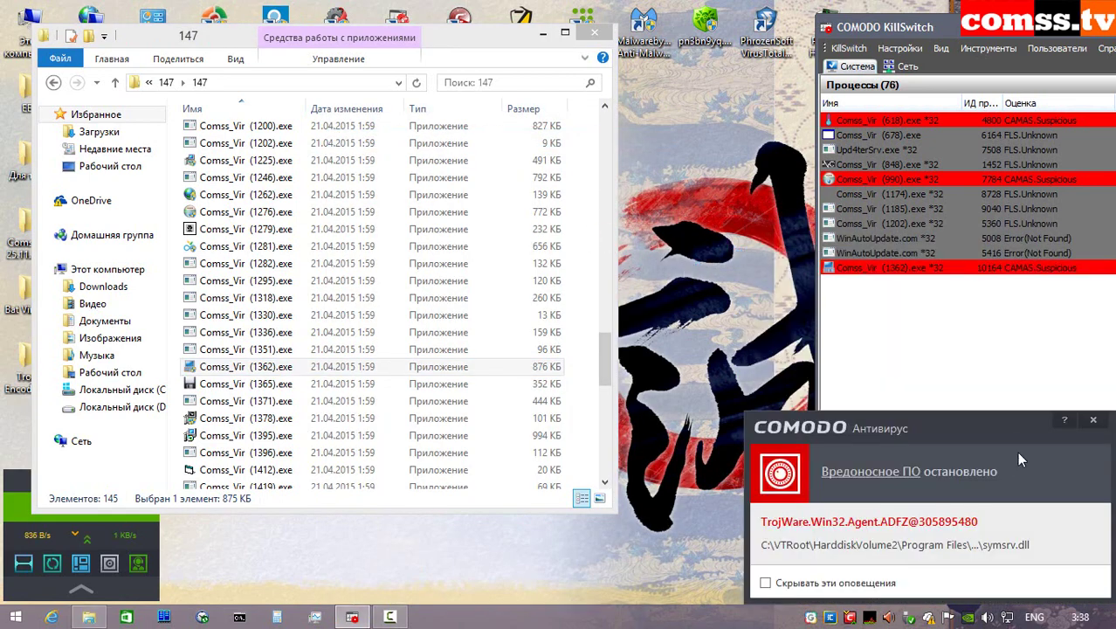
click(1093, 421)
click(1095, 423)
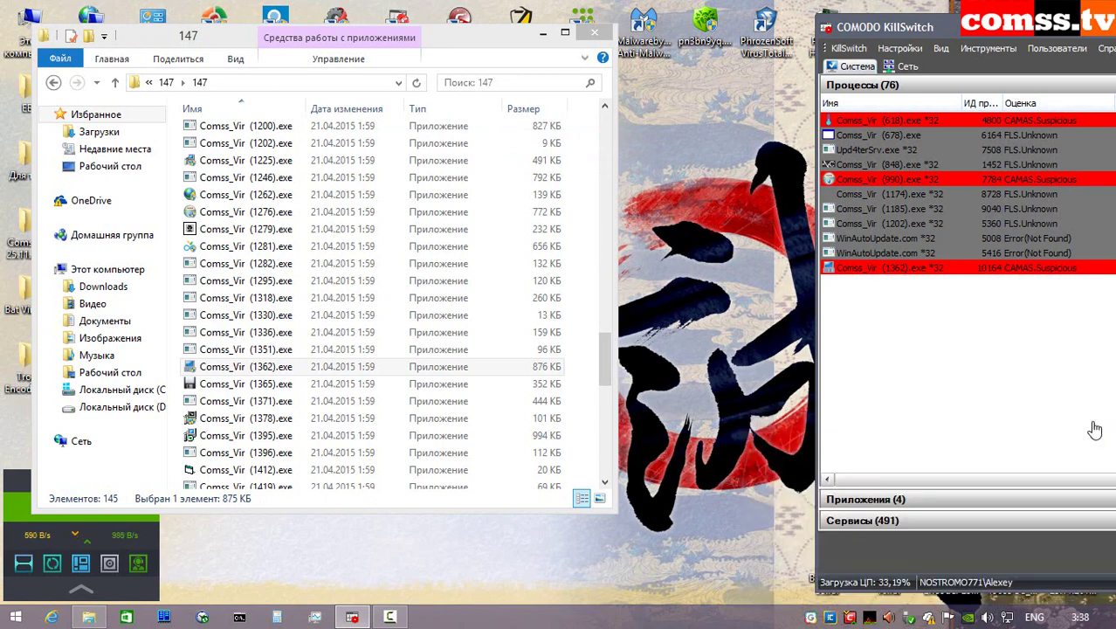
click(1094, 422)
click(1095, 422)
click(1094, 423)
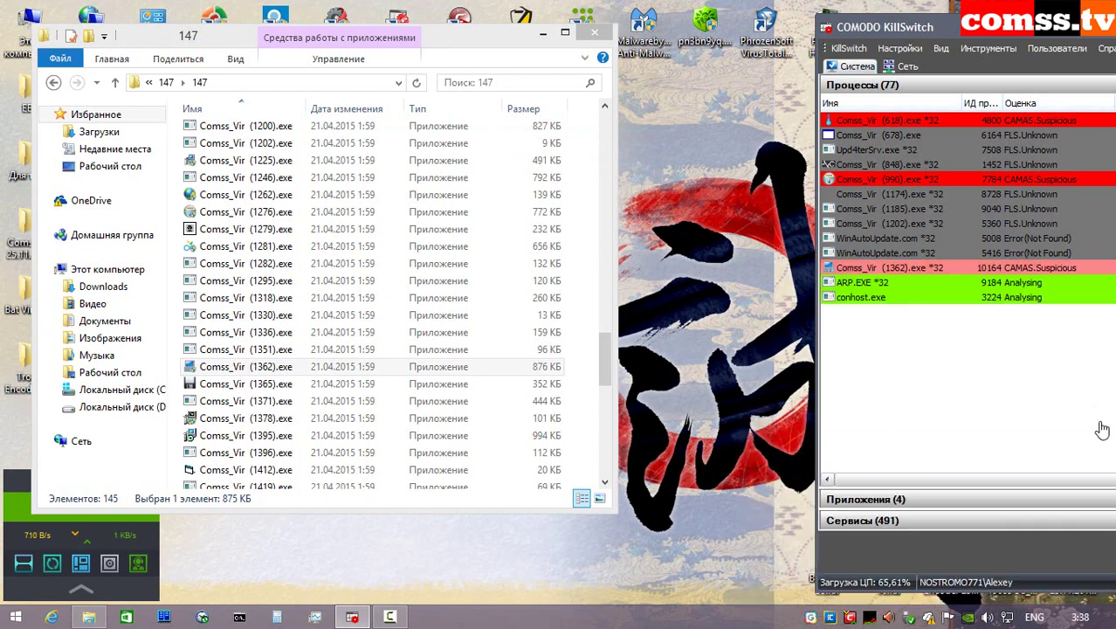
click(1094, 423)
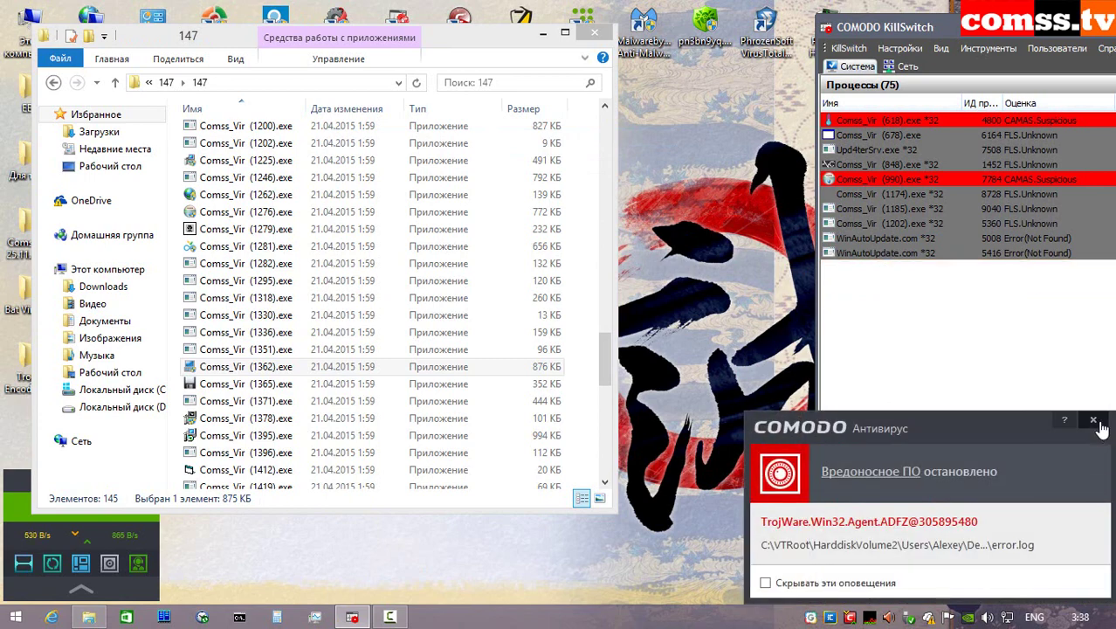
click(1095, 422)
- Run Comss_Vir (1365).exe as administrator in isolated mode
right_click(299, 383)
click(367, 212)
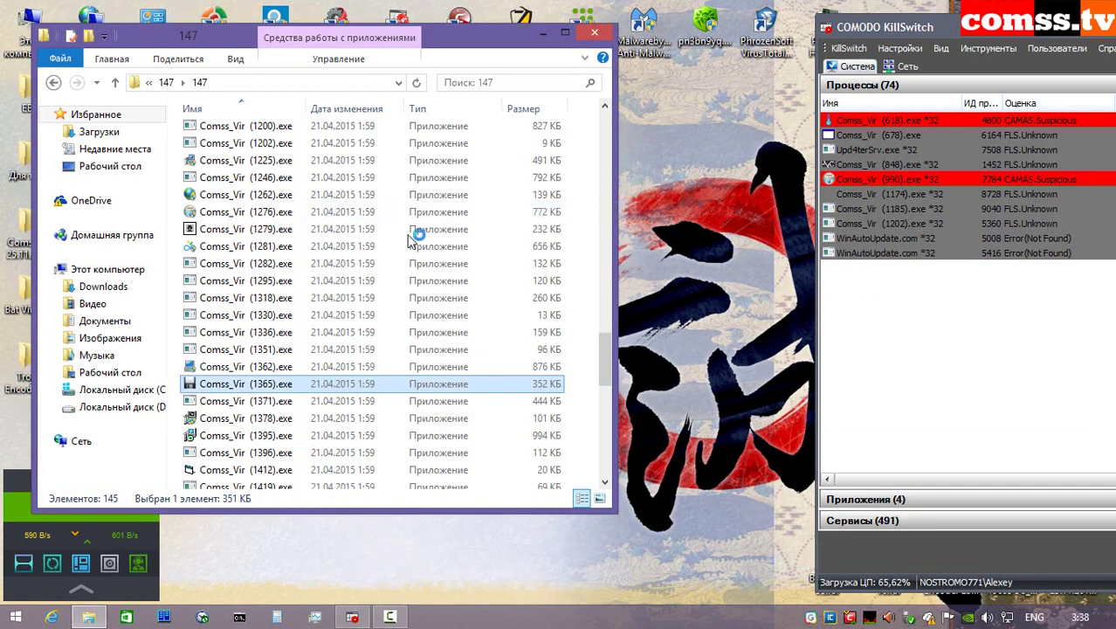
click(983, 391)
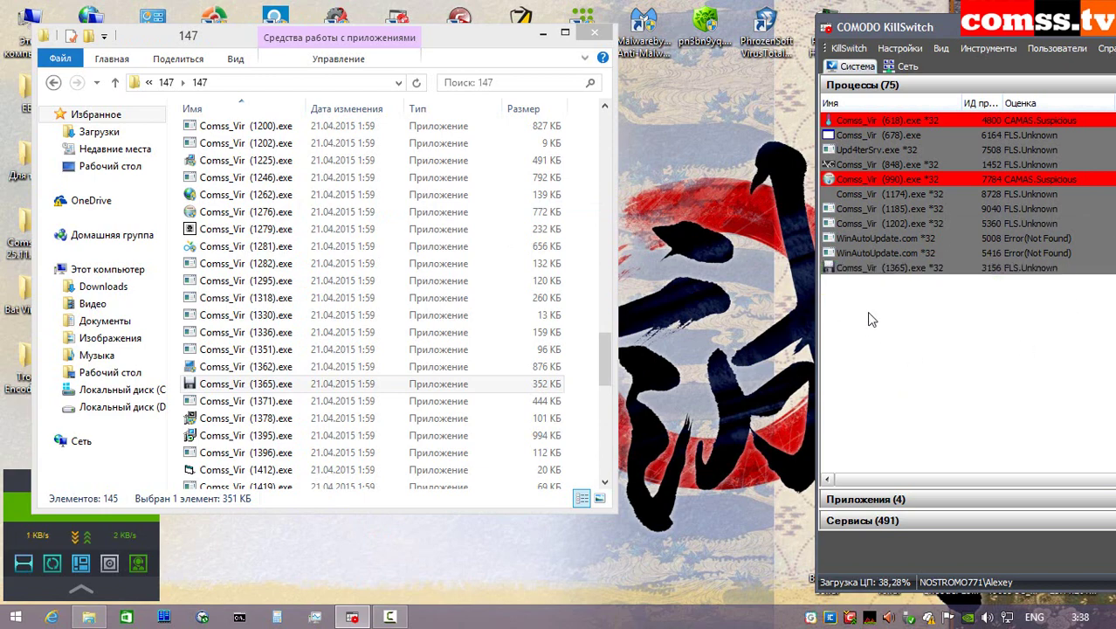
- Run Comss_Vir (1371).exe as administrator in isolated mode and dismiss its application error and cloud scanner alert
right_click(289, 401)
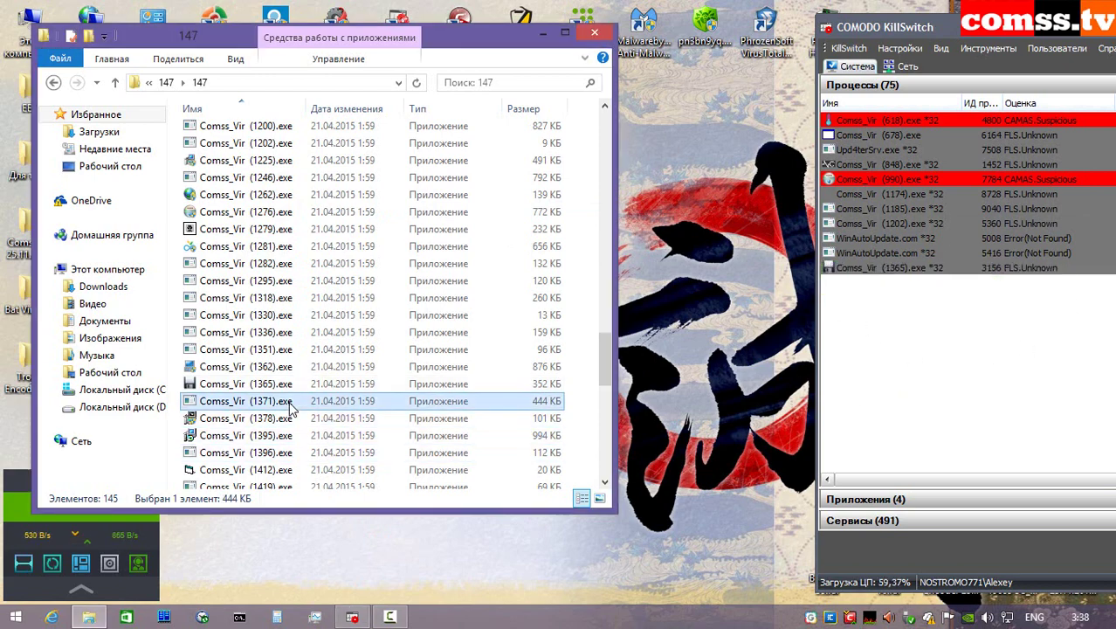
click(374, 209)
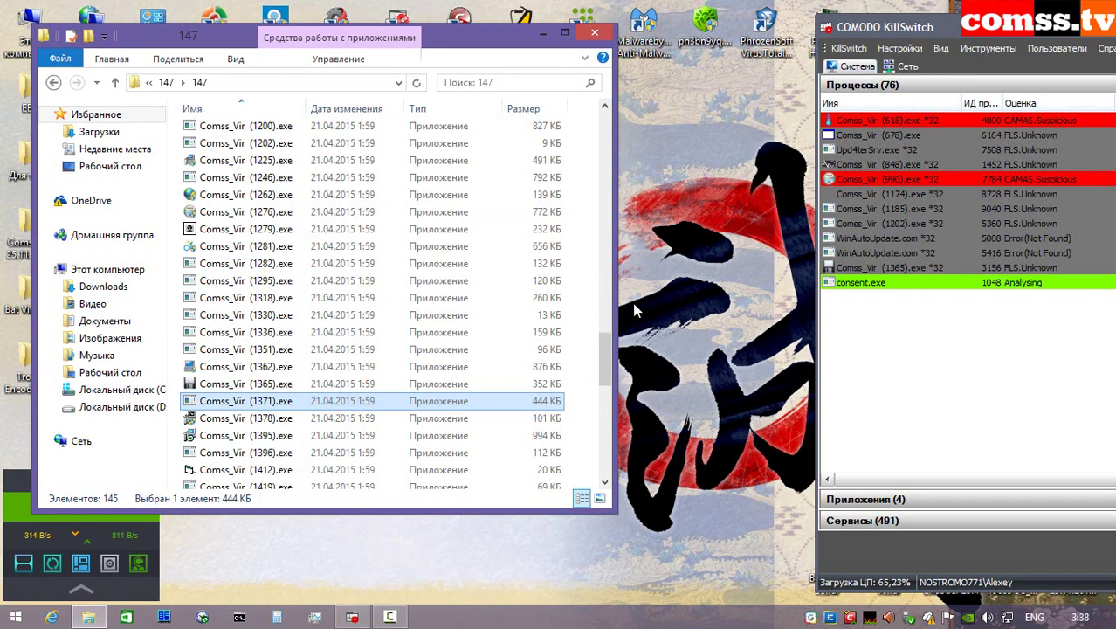
click(873, 409)
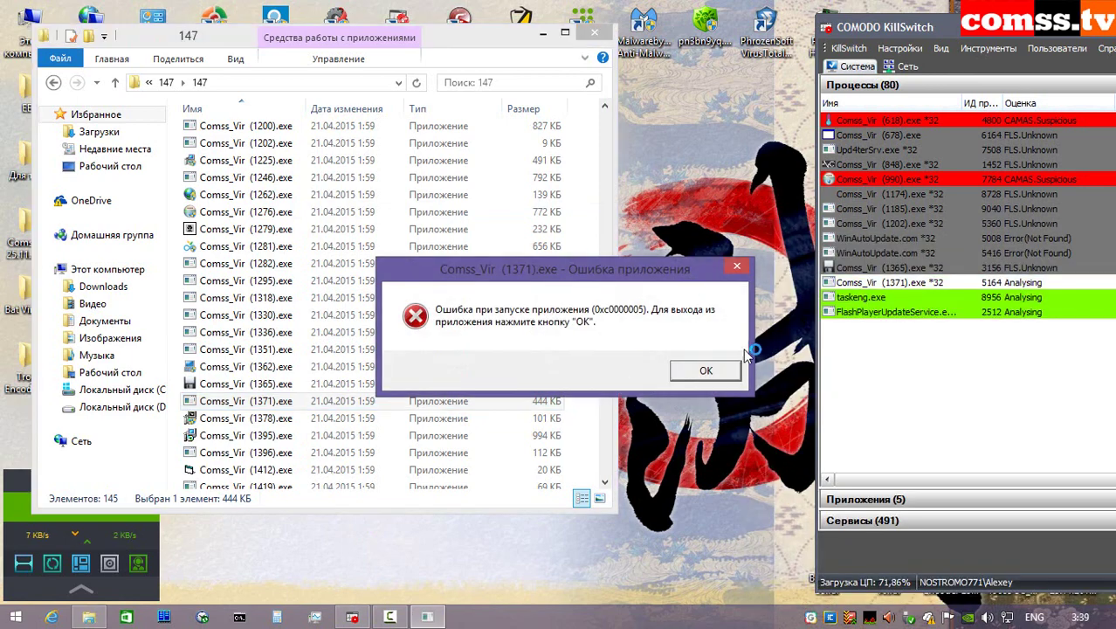
click(717, 373)
click(565, 336)
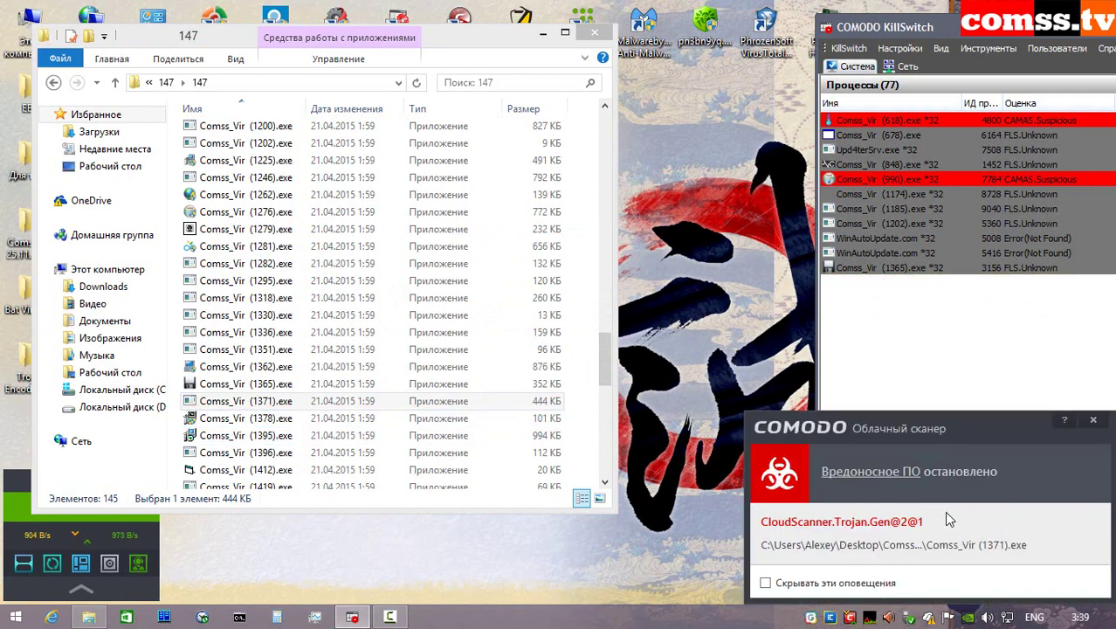
click(1092, 422)
- Run Comss_Vir (1378).exe as administrator in isolated mode
right_click(284, 420)
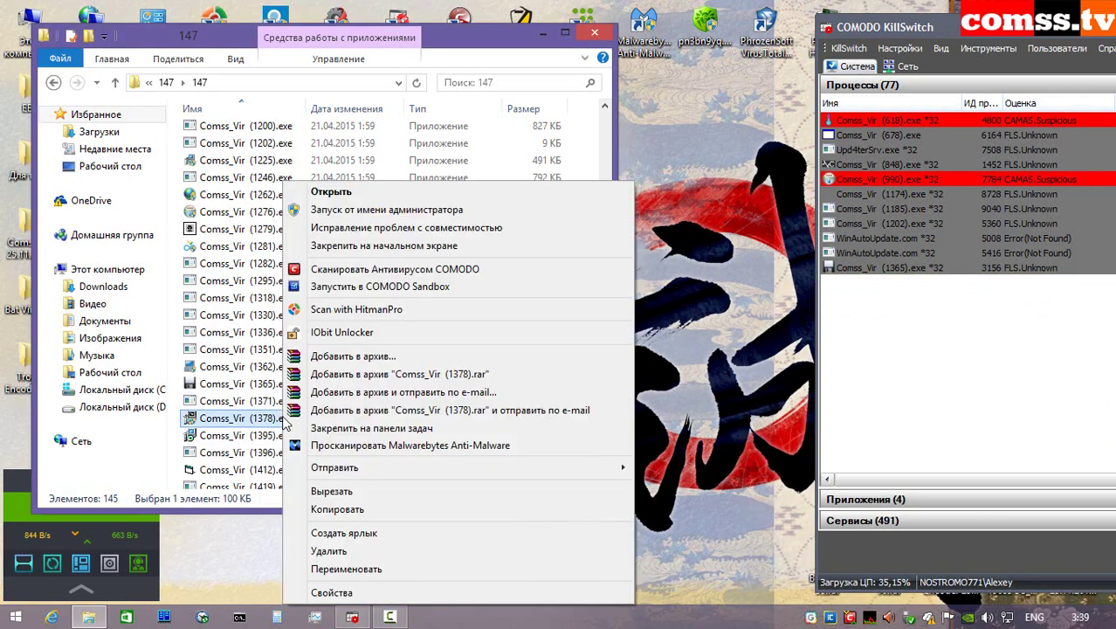
click(441, 210)
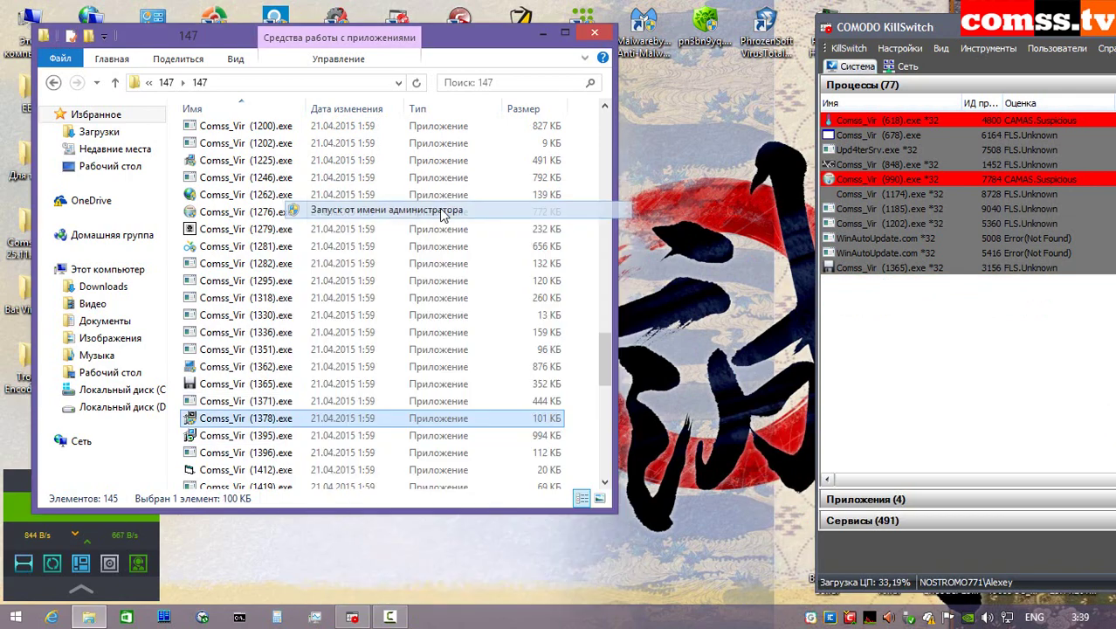
click(908, 400)
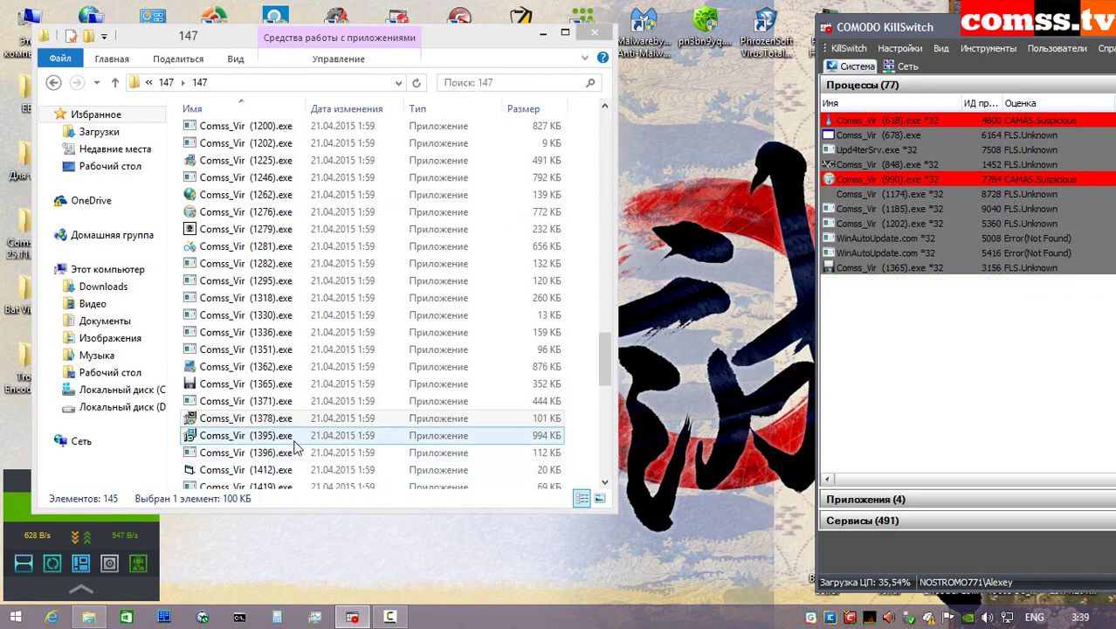
- Run Comss_Vir (1395).exe as administrator in isolated mode
click(262, 435)
right_click(294, 435)
click(395, 138)
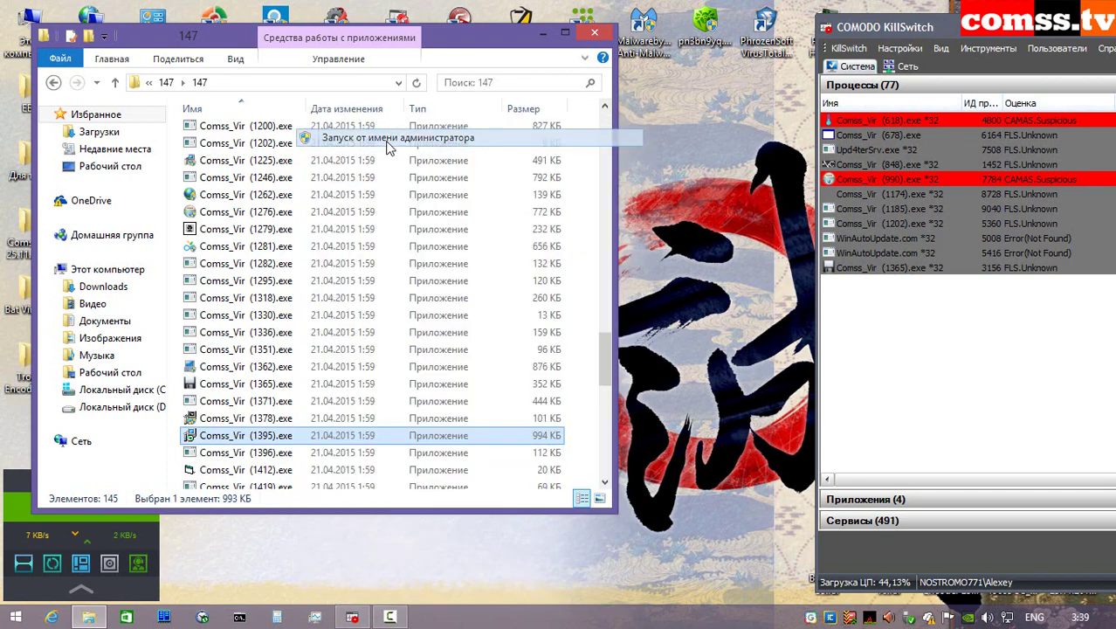
click(908, 450)
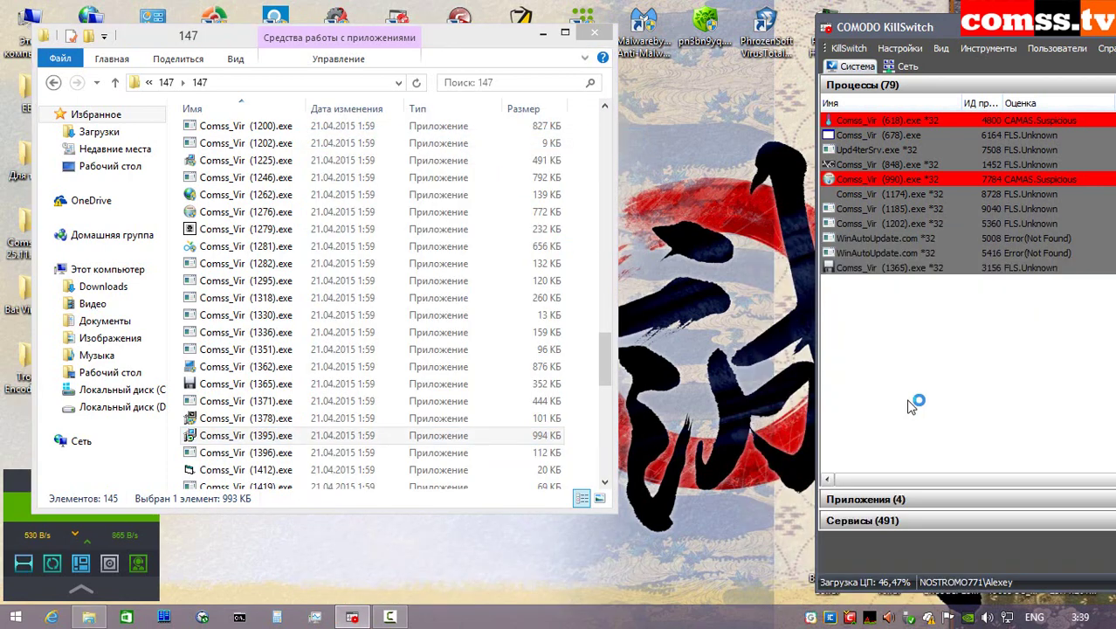
click(707, 366)
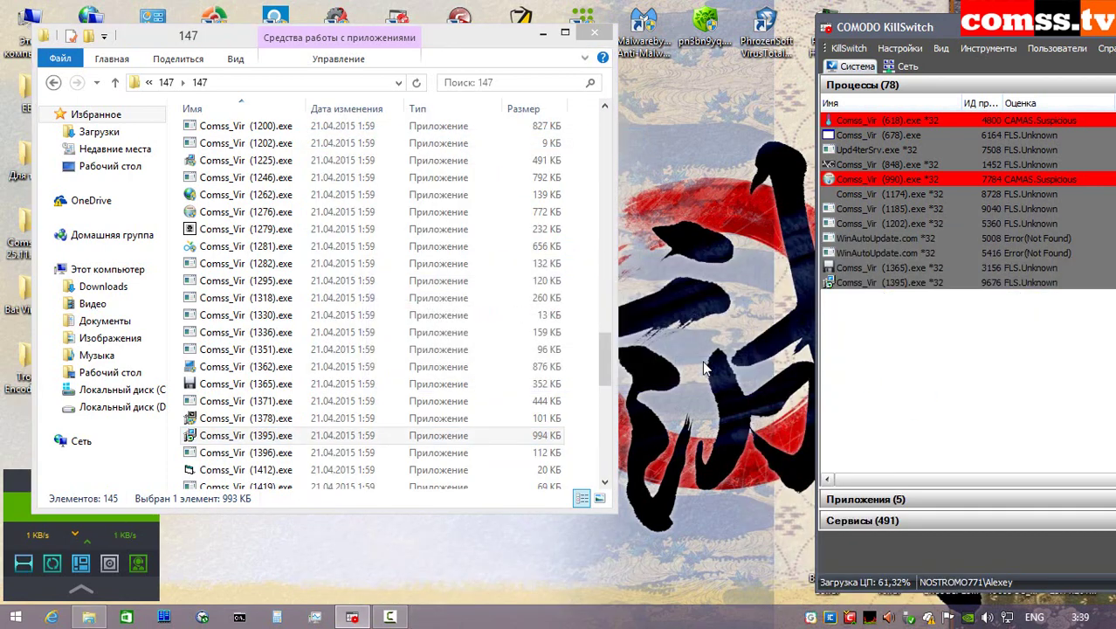
- Run Comss_Vir (1396).exe as administrator in isolated mode
double_click(292, 454)
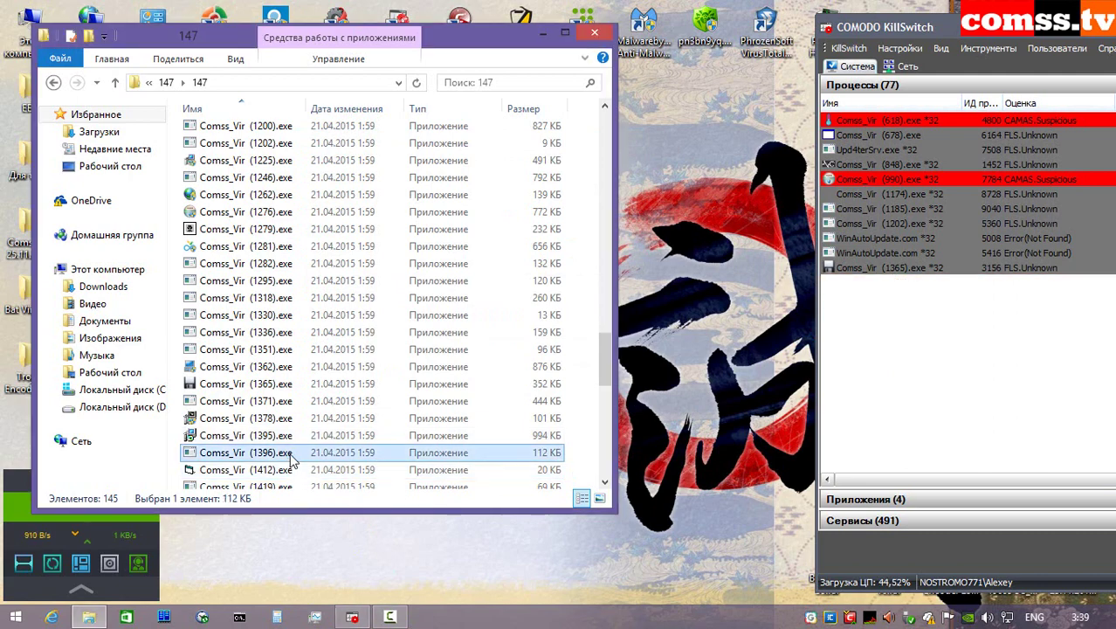
right_click(292, 455)
click(394, 59)
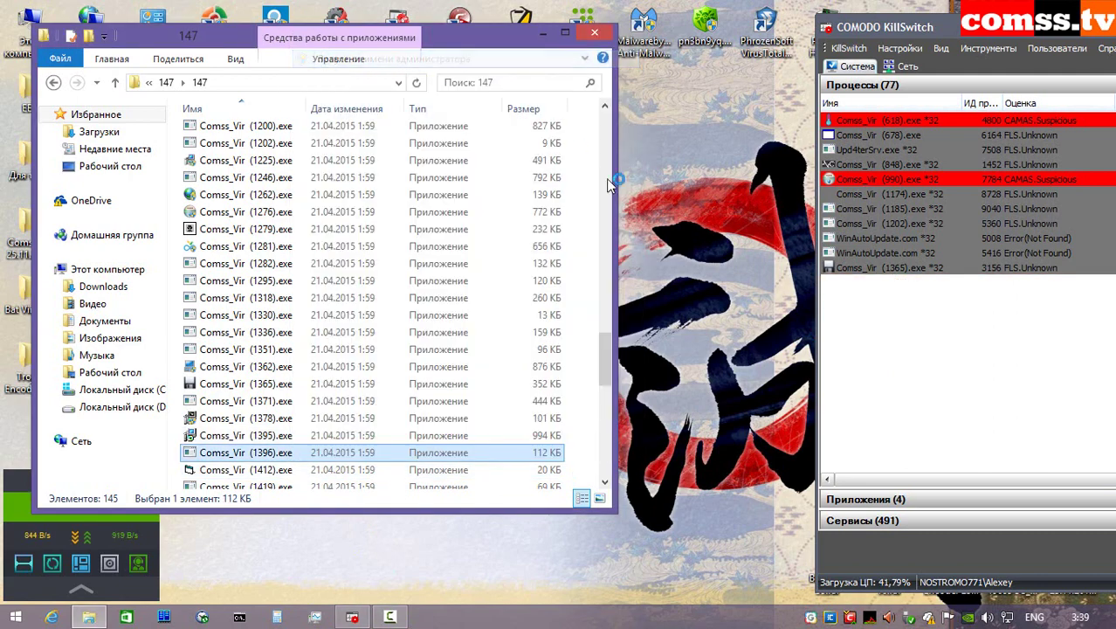
click(864, 462)
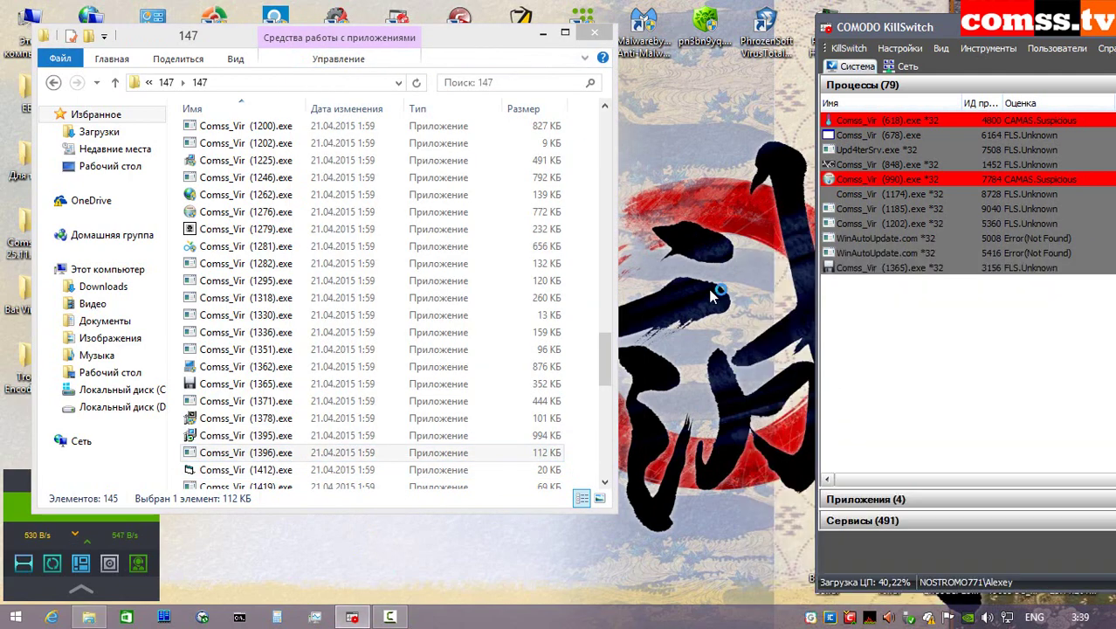
click(576, 353)
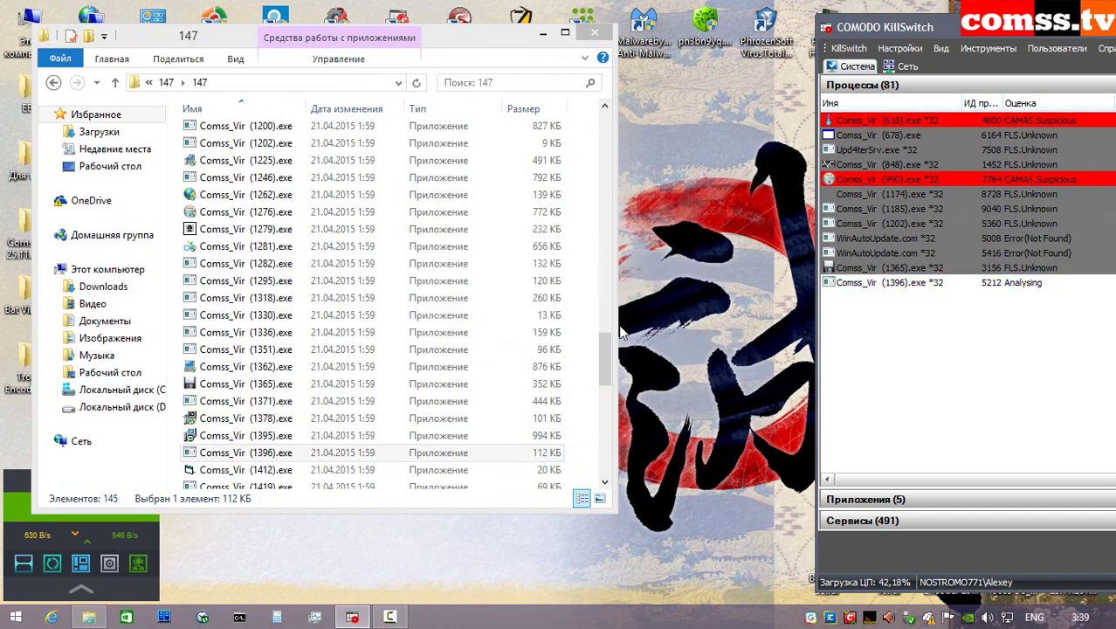
- Run Comss_Vir (1412).exe as administrator in isolated mode and close the crashed program from its error dialog
right_click(290, 469)
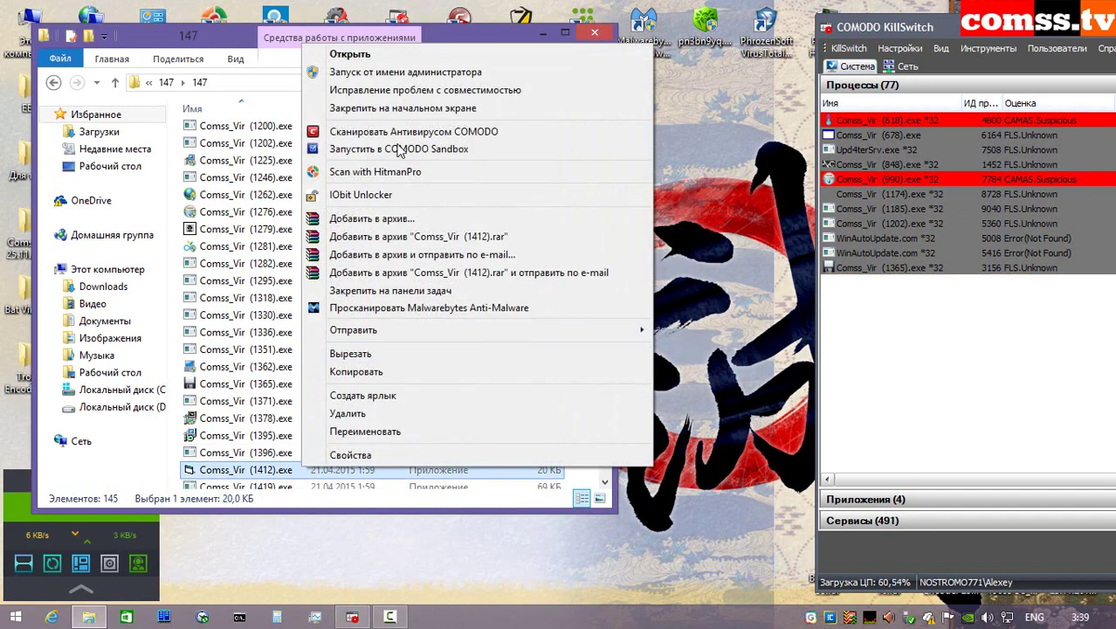
click(398, 78)
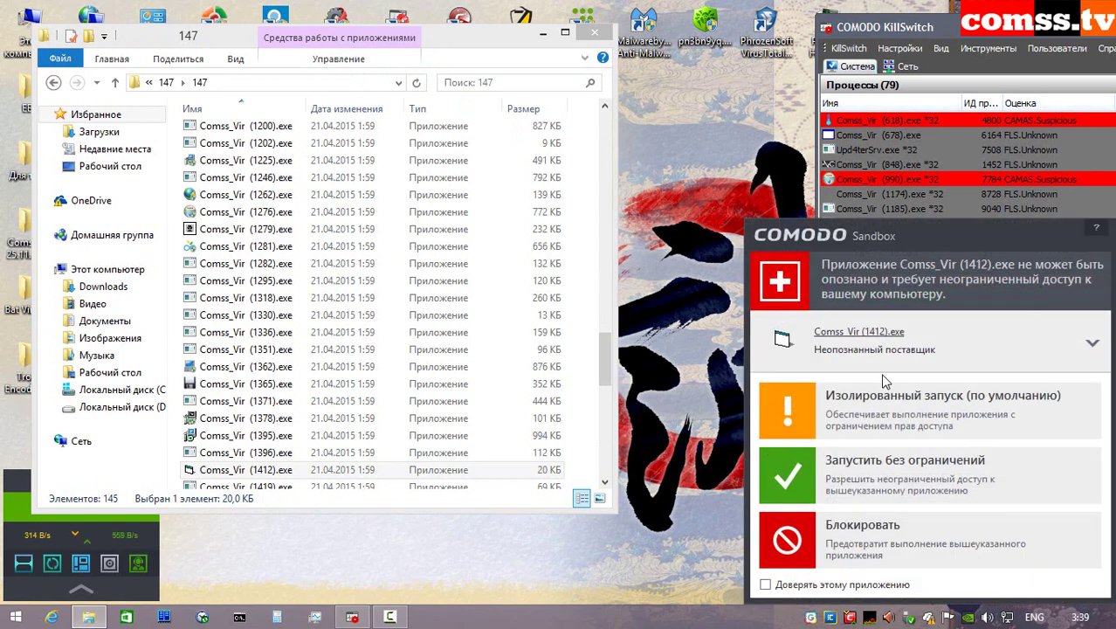
click(788, 406)
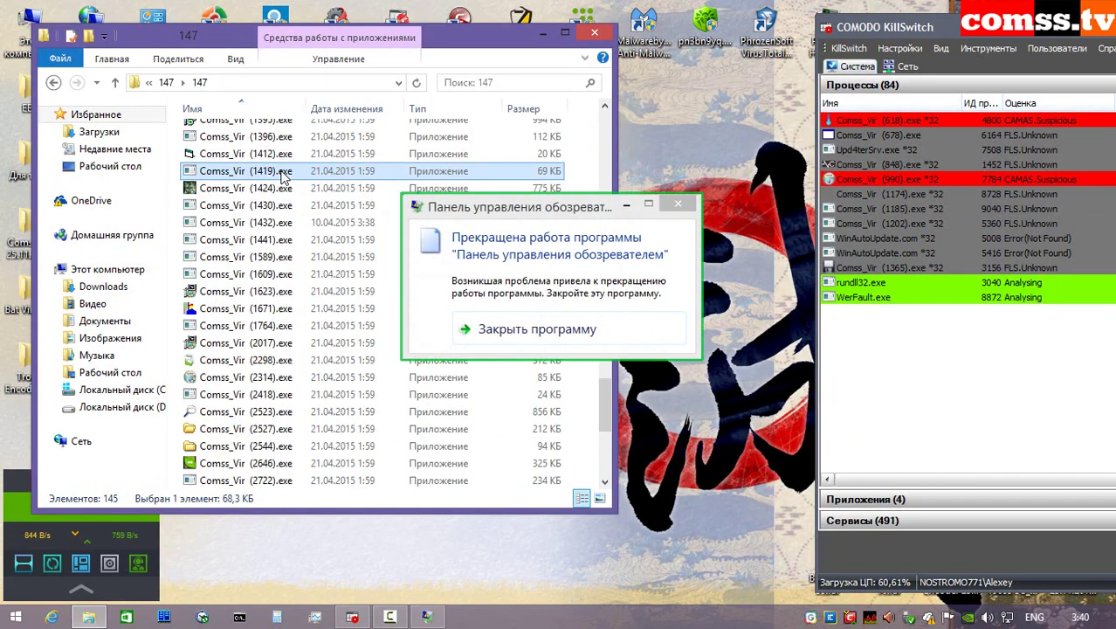
click(519, 330)
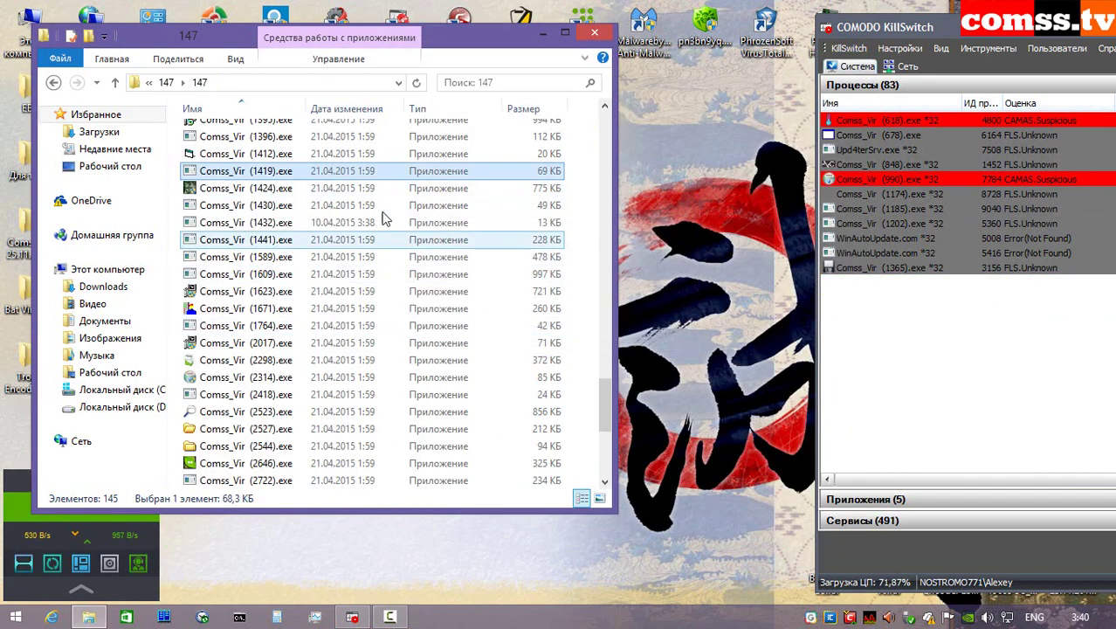
- Run Comss_Vir (1419).exe as administrator in isolated mode and dismiss its file error dialog
right_click(336, 172)
click(405, 200)
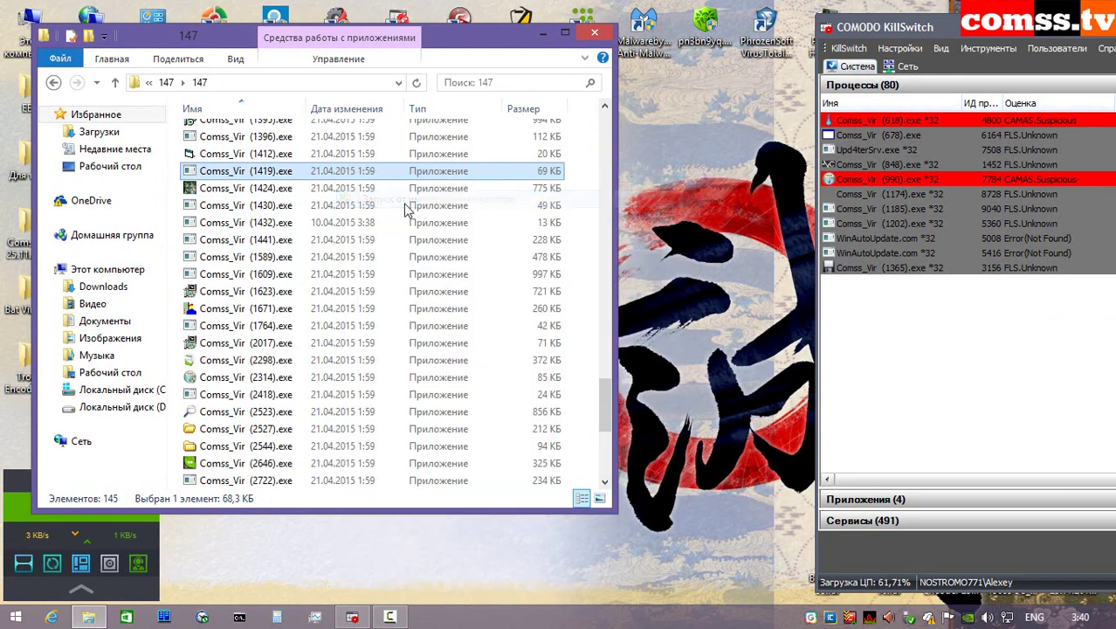
click(786, 408)
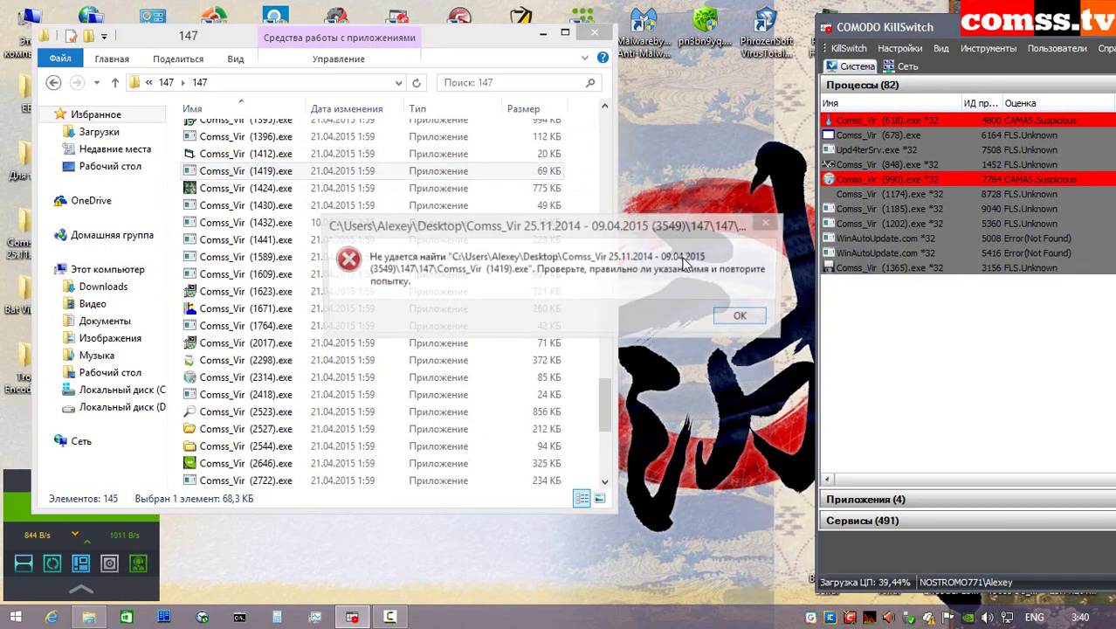
click(743, 316)
- Run Comss_Vir (1424).exe as administrator in isolated mode and close the Comodo antivirus alert it triggers
right_click(320, 185)
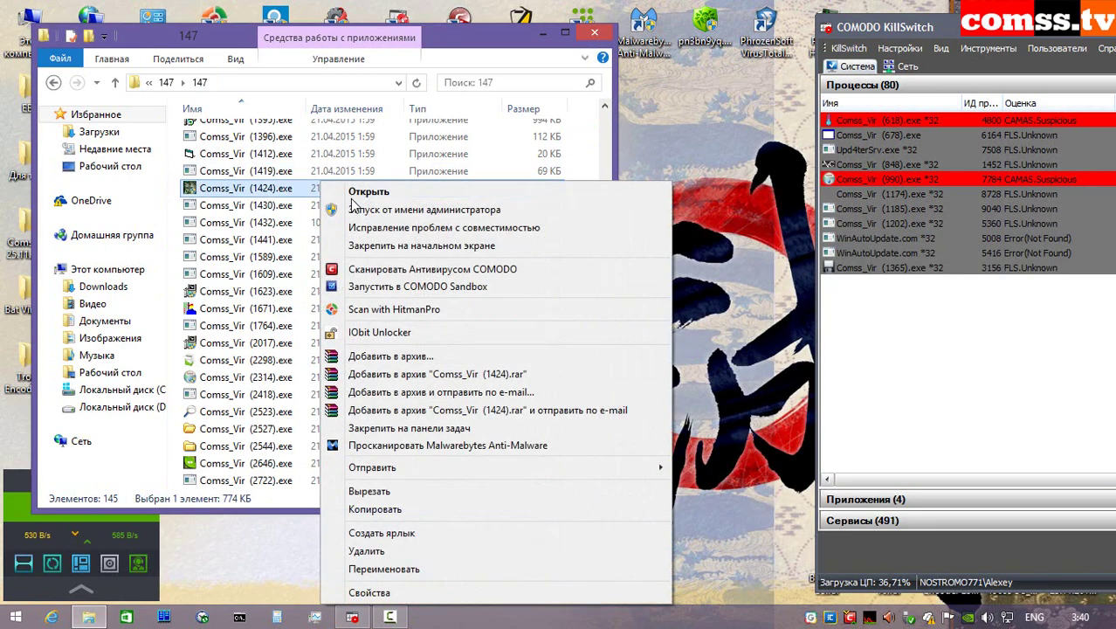
click(374, 212)
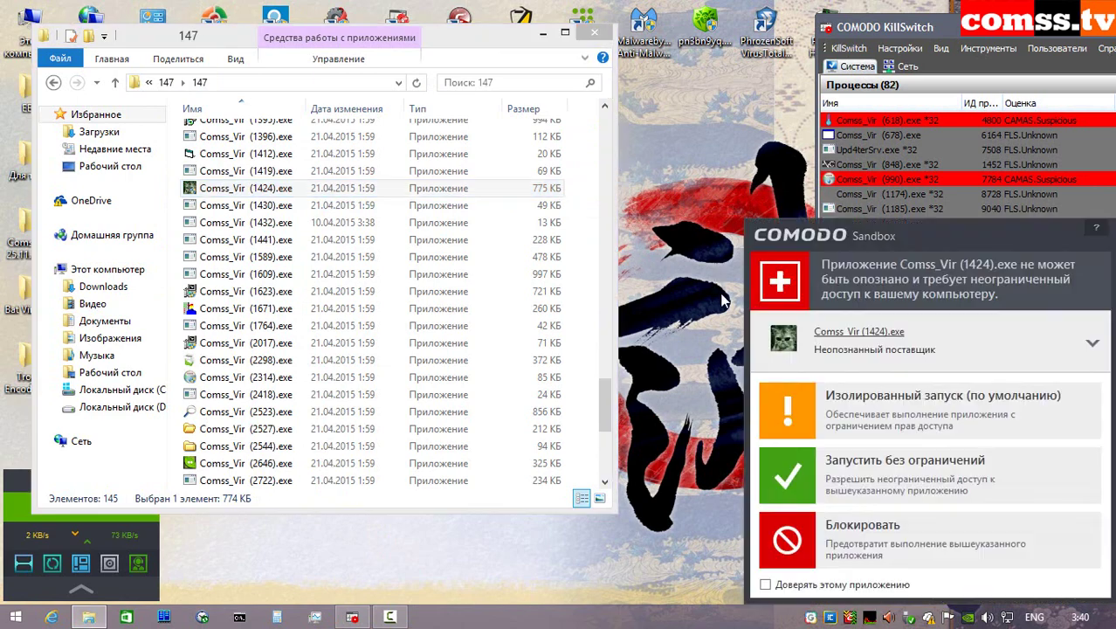
click(948, 426)
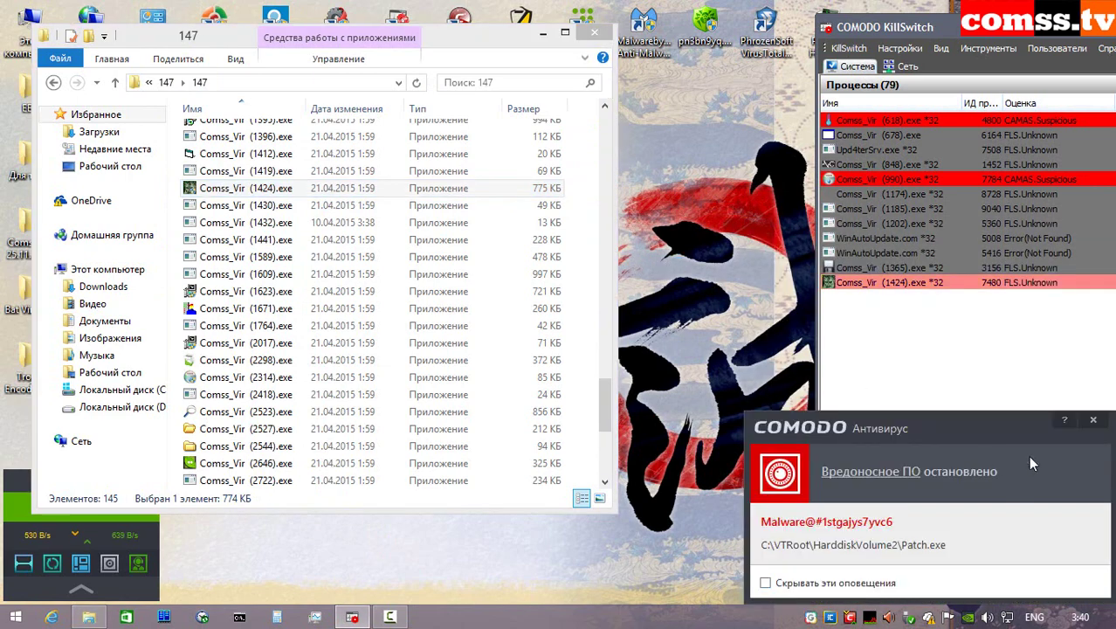
click(1093, 422)
- Run Comss_Vir (1430).exe as administrator in isolated mode and dismiss its error dialog
right_click(336, 205)
click(391, 211)
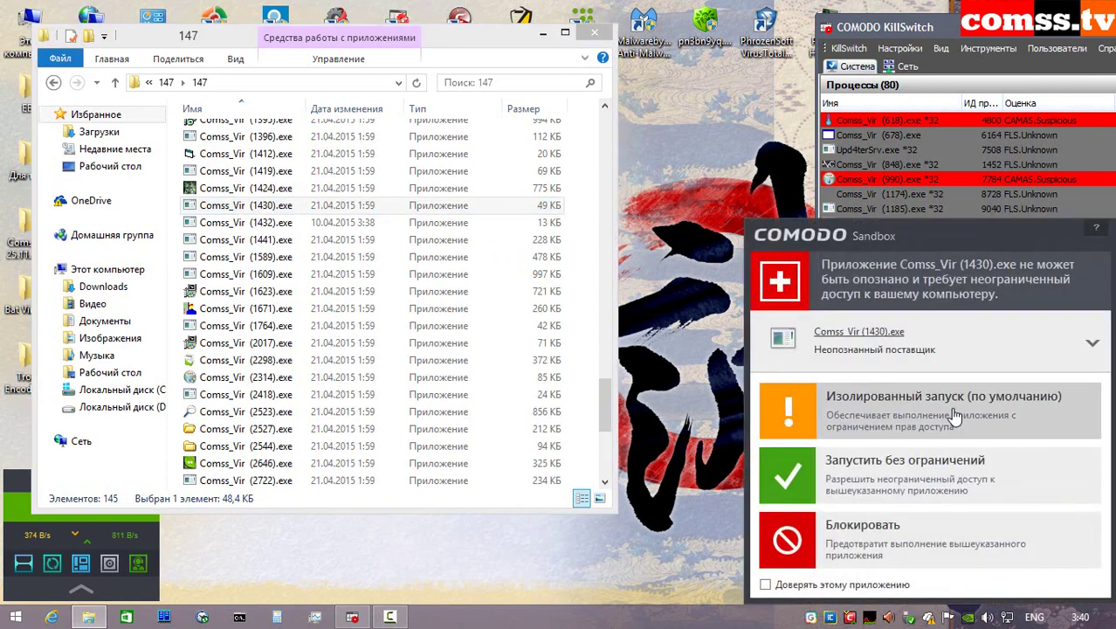
click(922, 417)
click(743, 316)
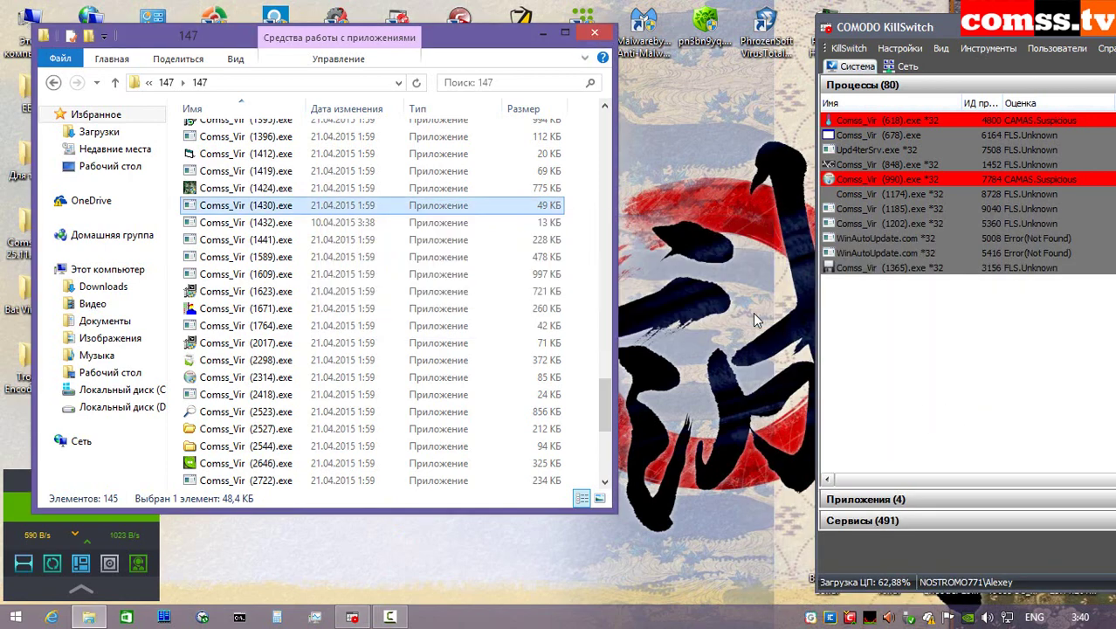
- Run Comss_Vir (1432).exe as administrator and dismiss its error dialog
right_click(267, 222)
click(323, 213)
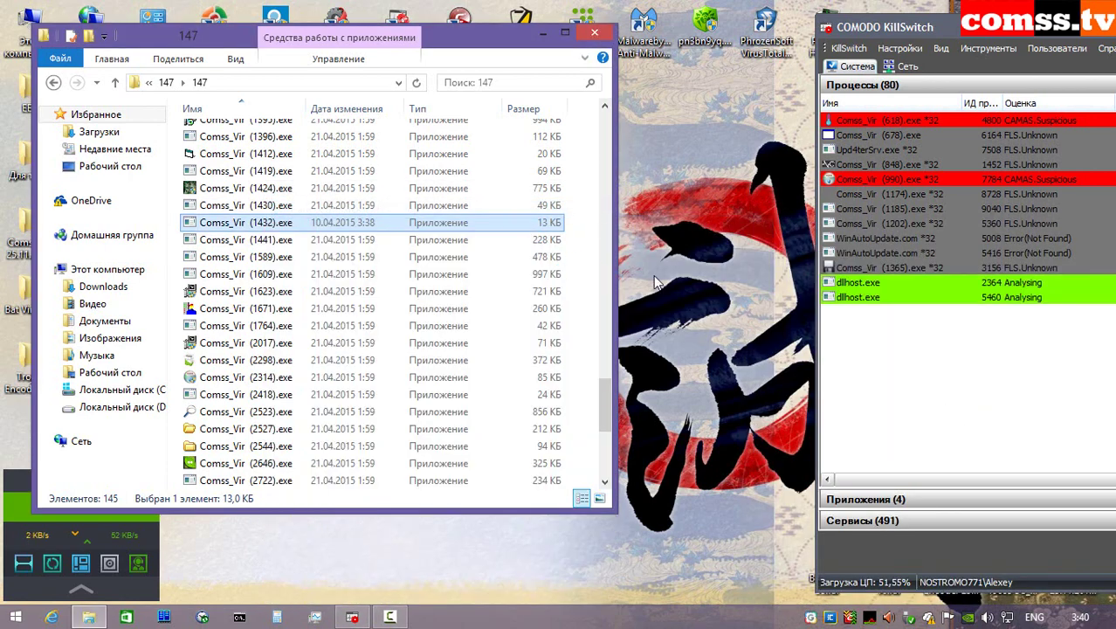
click(741, 317)
- Run Comss_Vir (1441).exe as administrator in isolated mode and dismiss its file error dialog
right_click(281, 239)
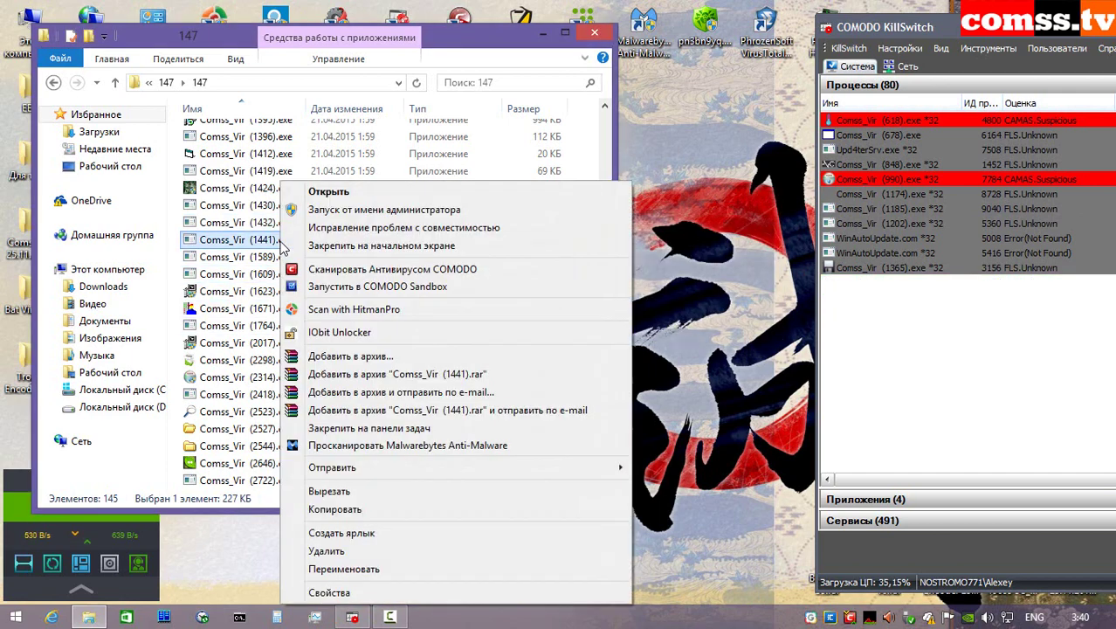
click(332, 210)
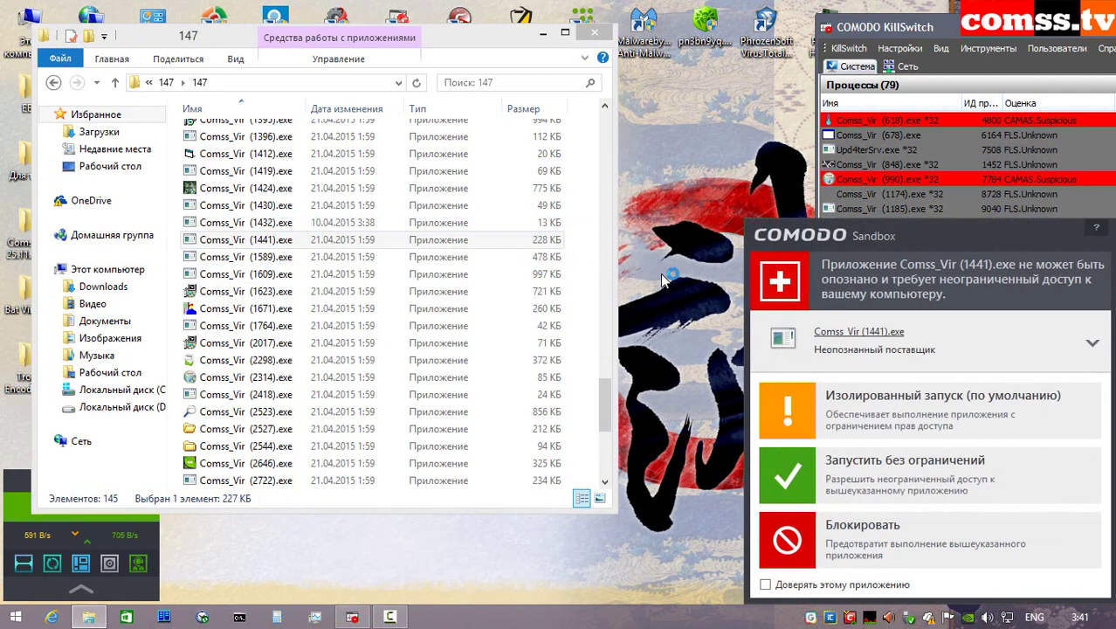
click(803, 398)
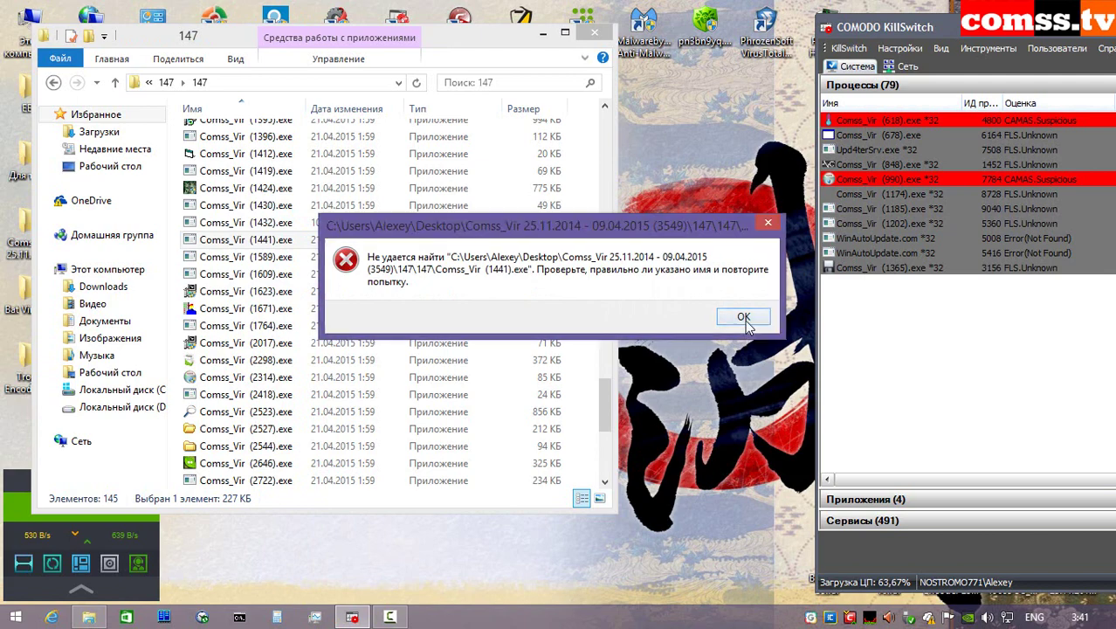
click(736, 314)
- Run Comss_Vir (1589).exe in isolated mode
key(Down)
key(Return)
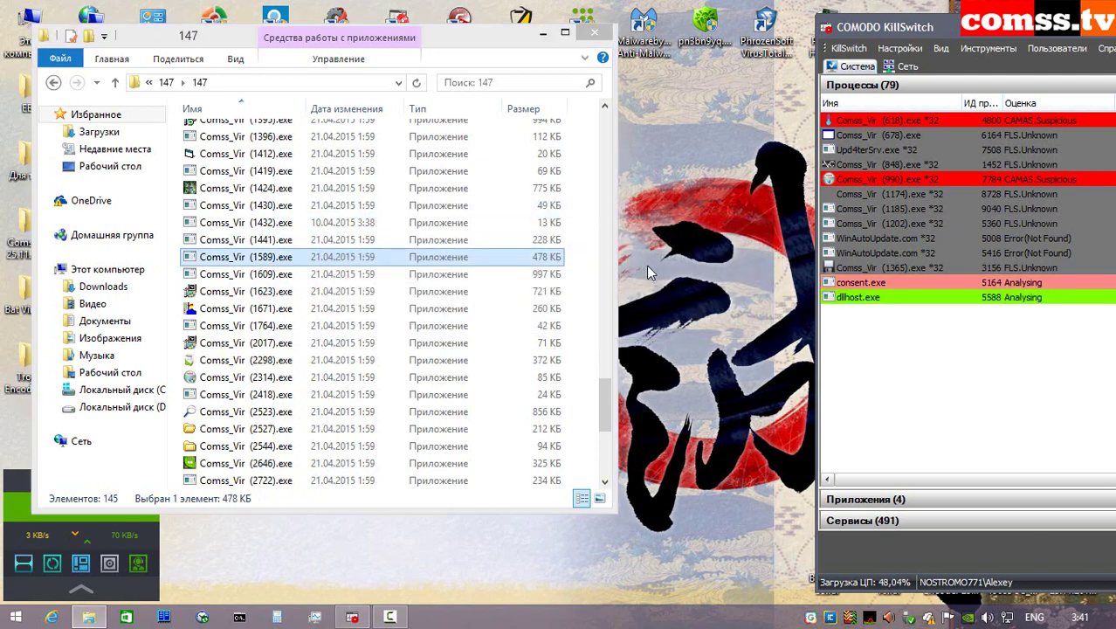
click(922, 399)
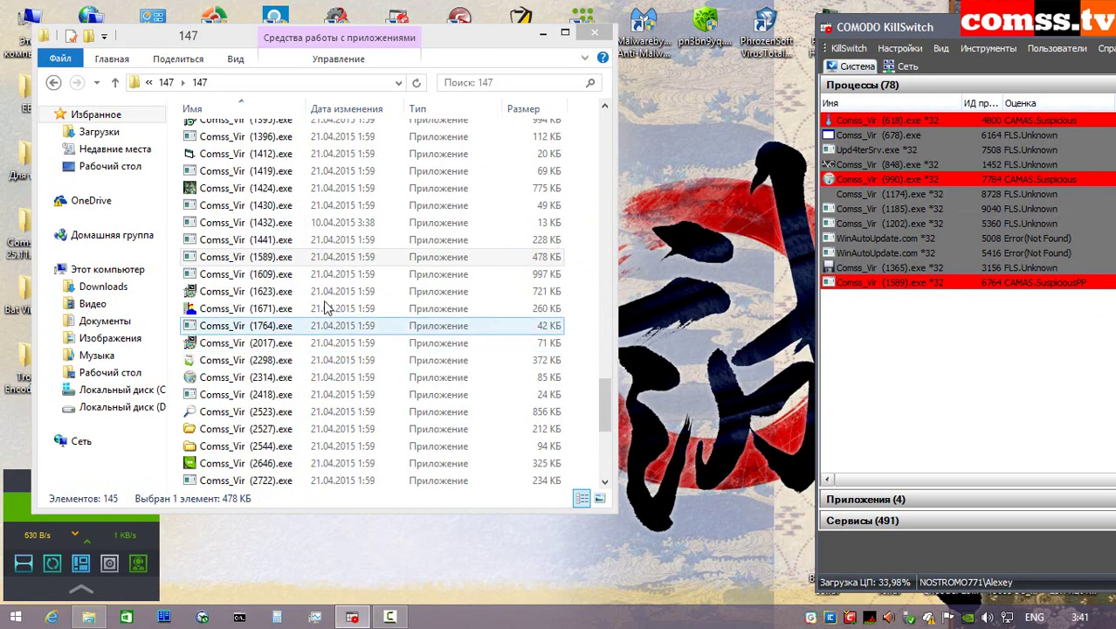
- Run Comss_Vir (1609).exe as administrator in isolated mode
right_click(309, 273)
click(362, 213)
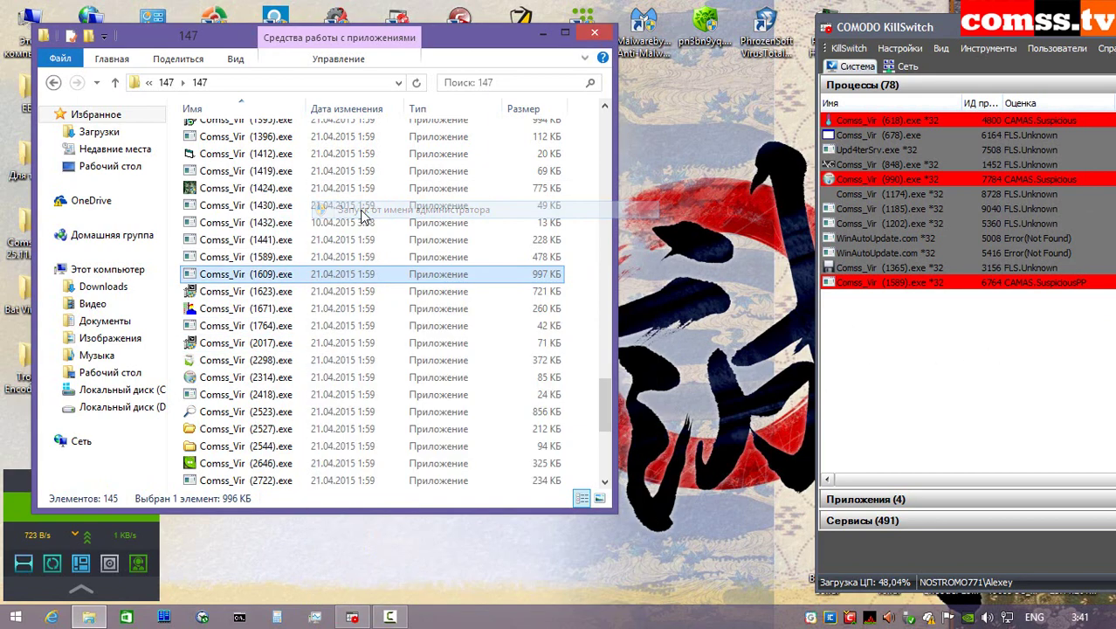
click(923, 399)
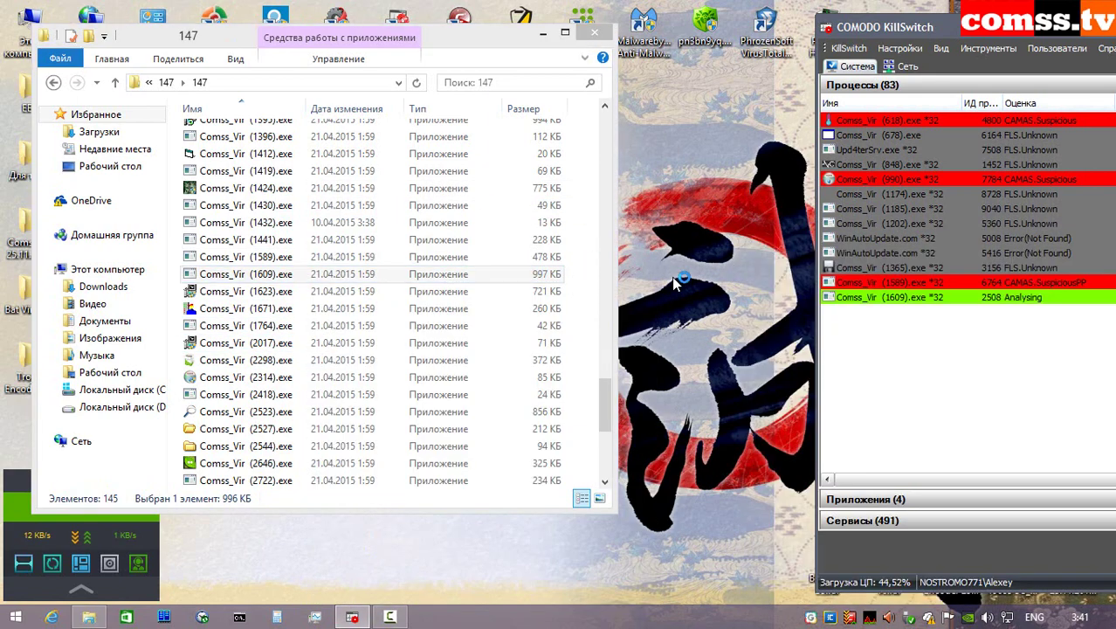
- Run Comss_Vir (1623).exe as administrator in isolated mode and close the Comodo alert it triggers
right_click(282, 298)
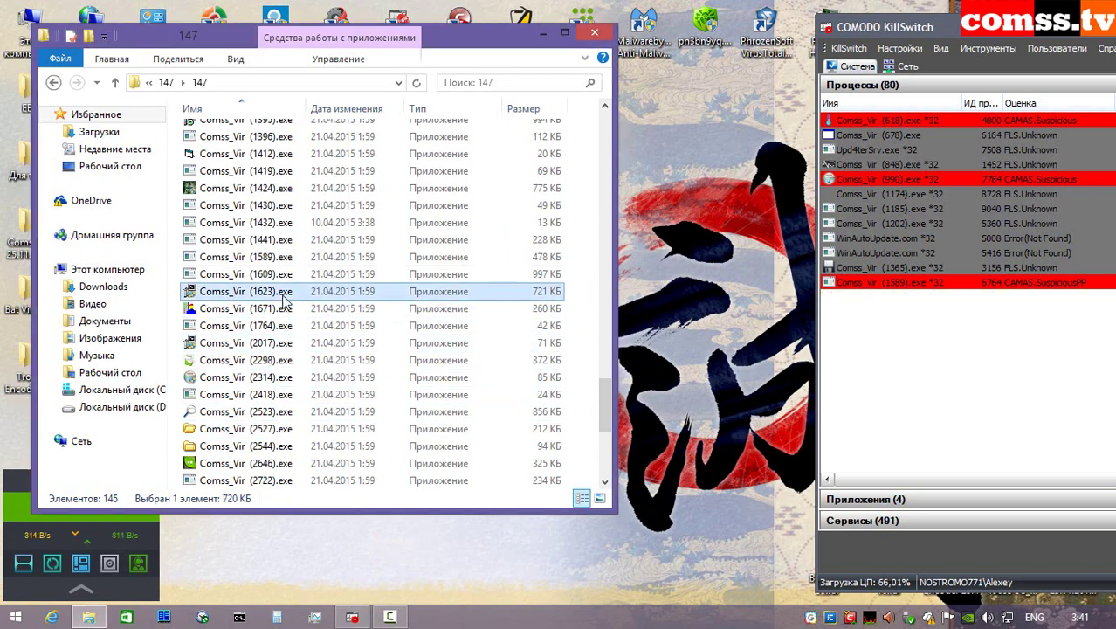
click(339, 213)
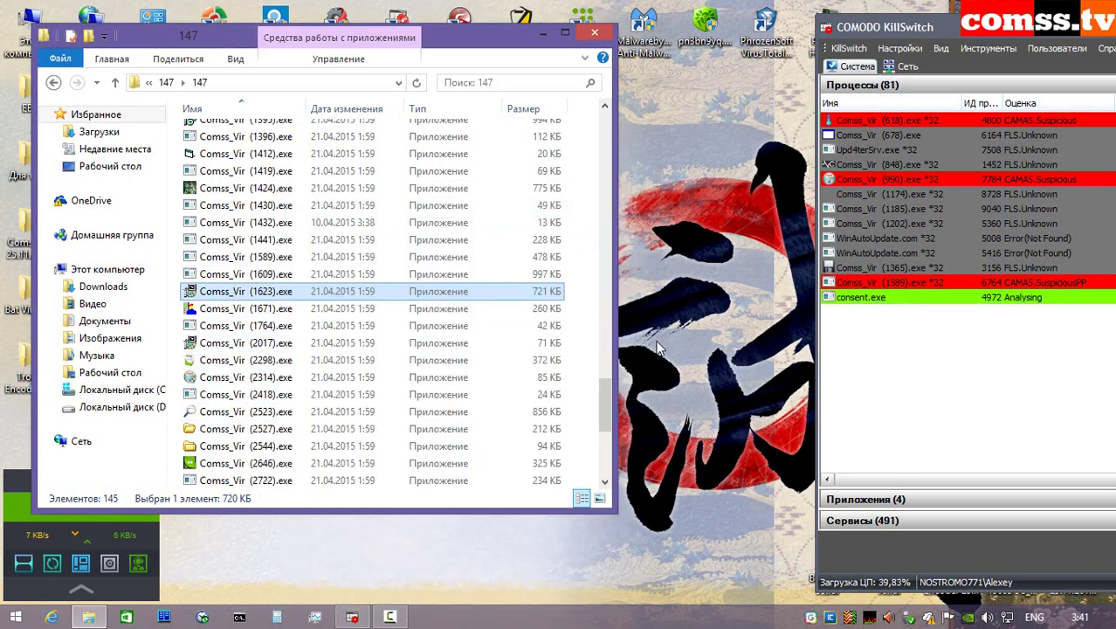
click(917, 402)
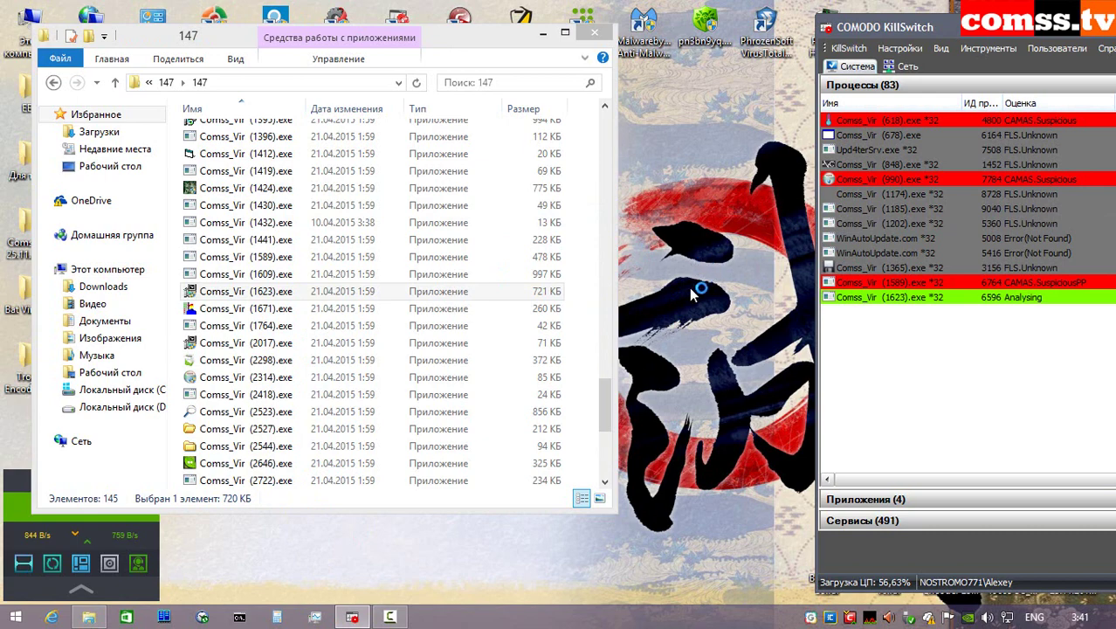
click(1093, 421)
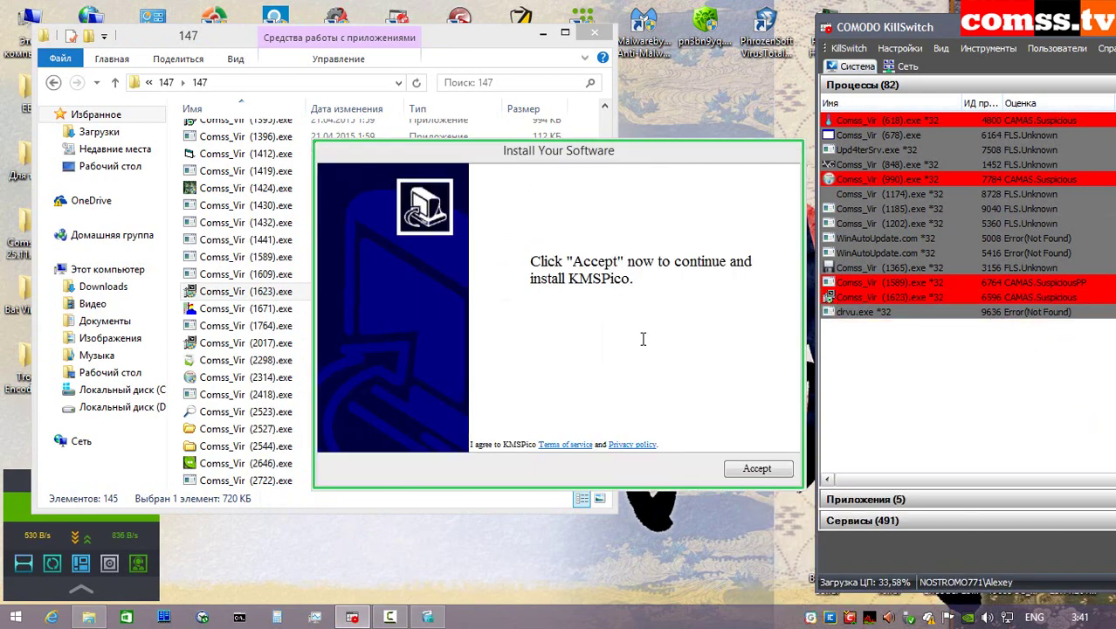
- Accept and finish the KMSPico installation, closing the browser window it opens
click(756, 472)
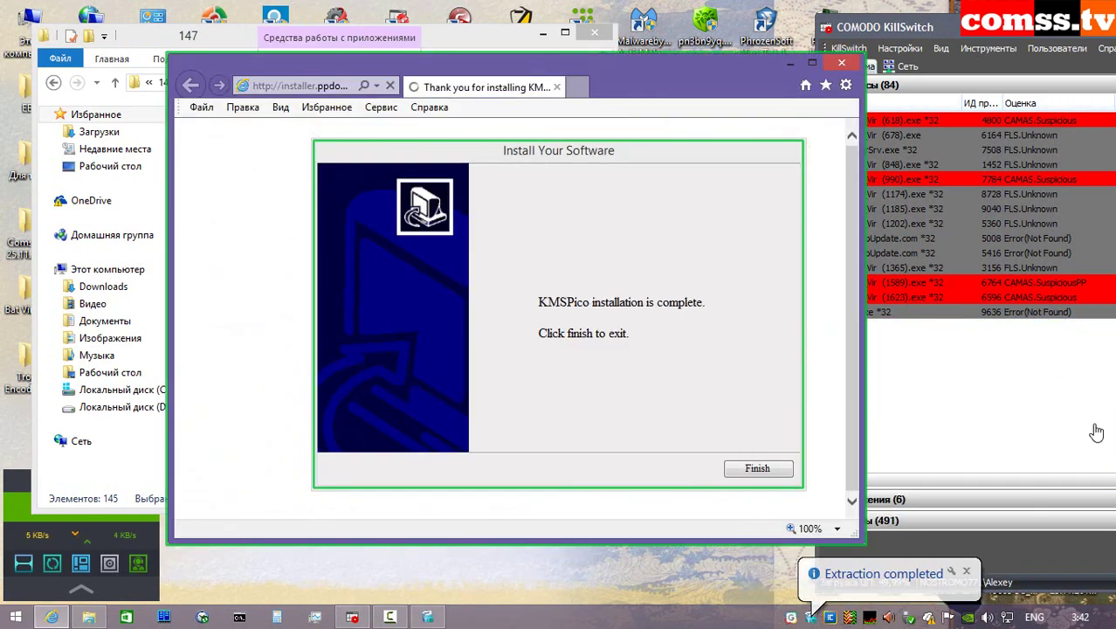
click(758, 468)
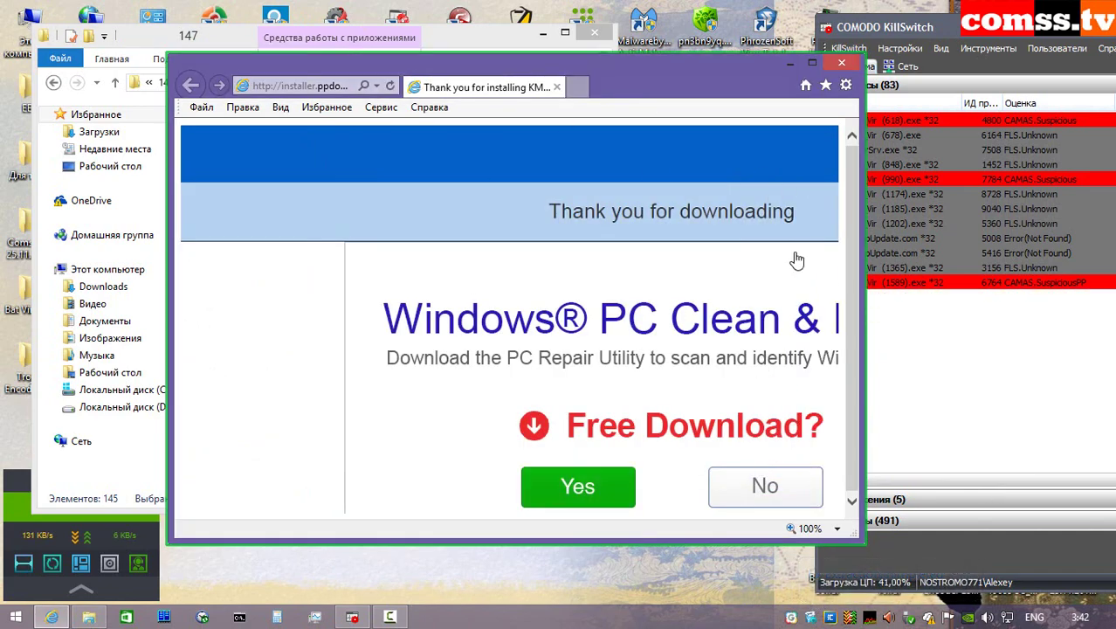
click(833, 70)
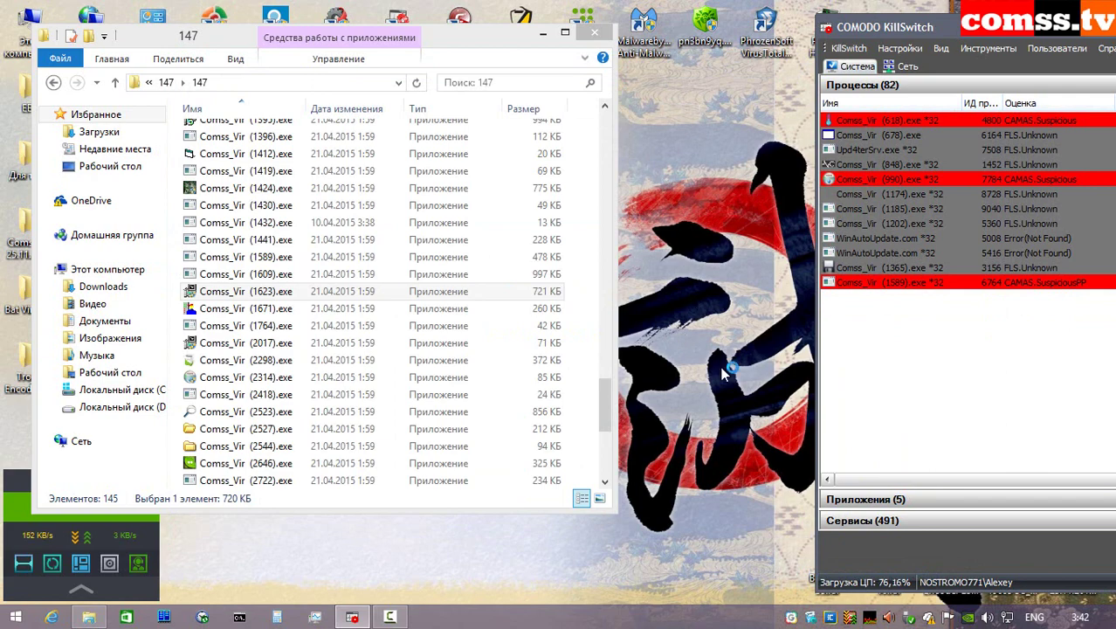
- Run Comss_Vir (1671).exe as administrator in isolated mode
right_click(246, 309)
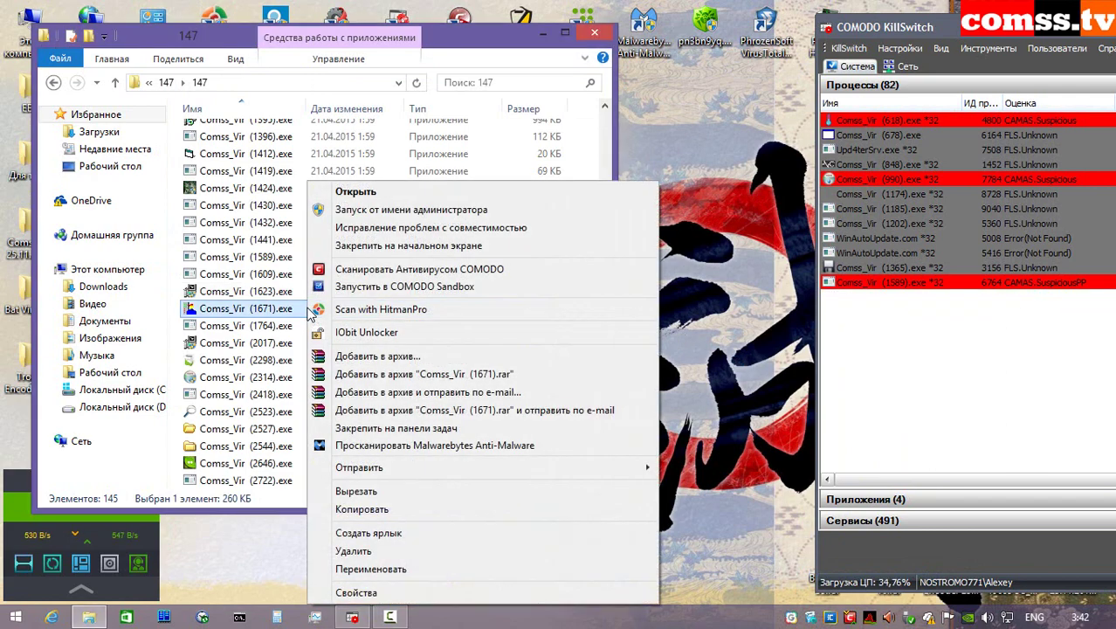
click(401, 209)
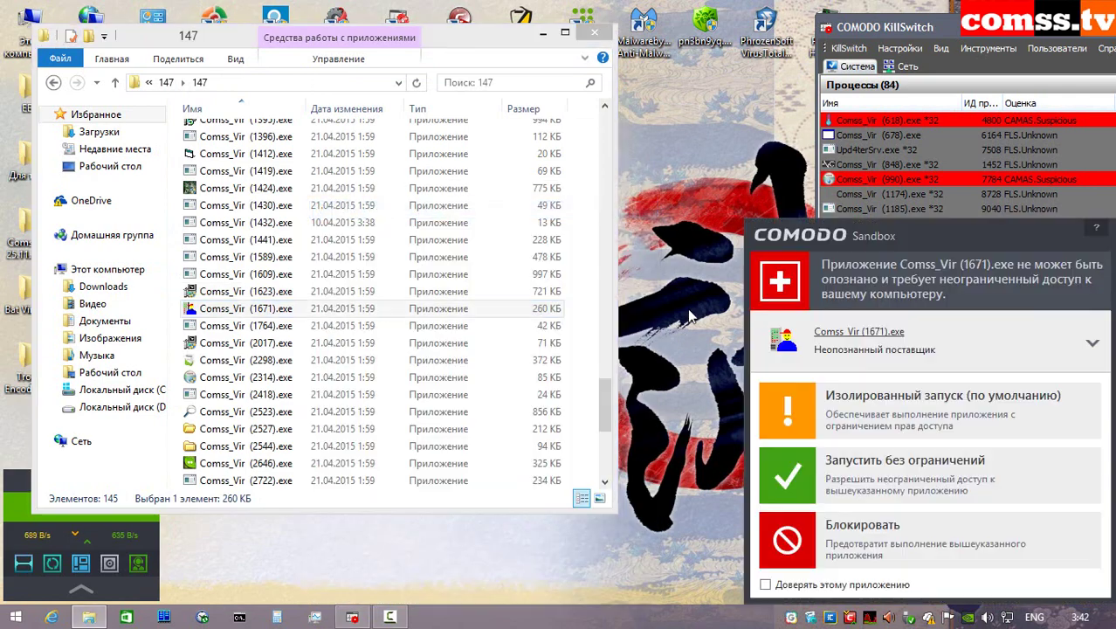
click(937, 406)
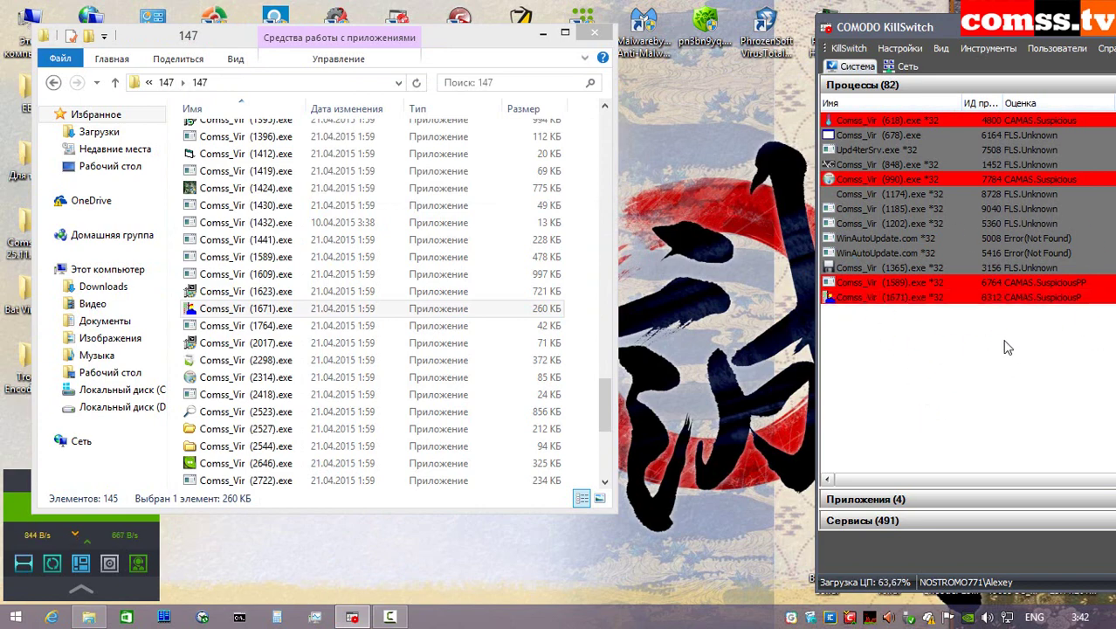
- Run Comss_Vir (1764).exe as administrator
right_click(304, 327)
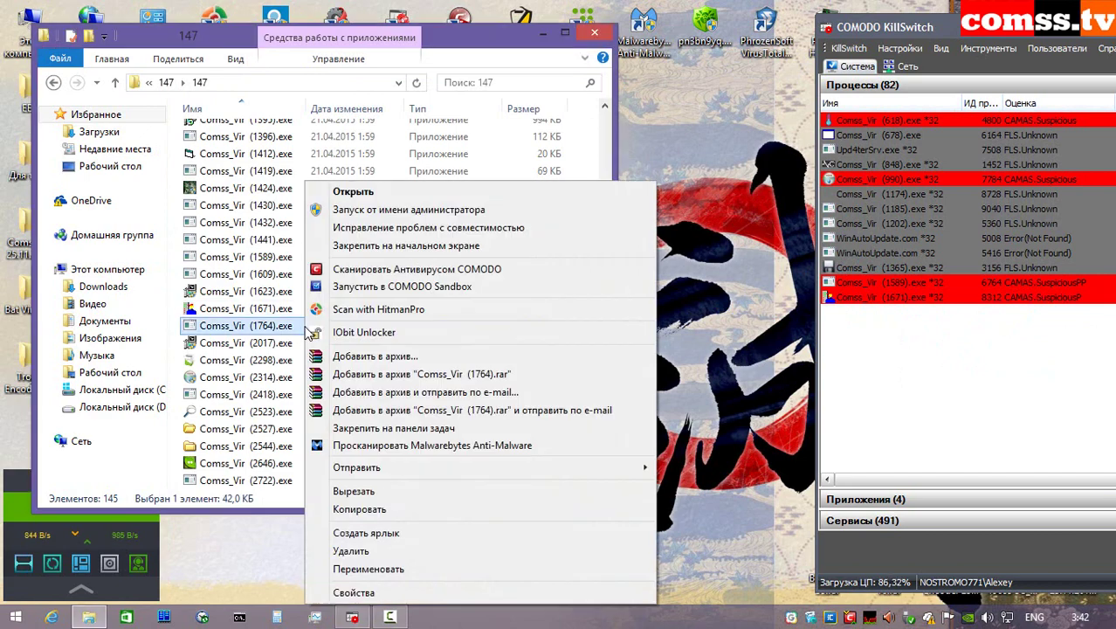
click(395, 214)
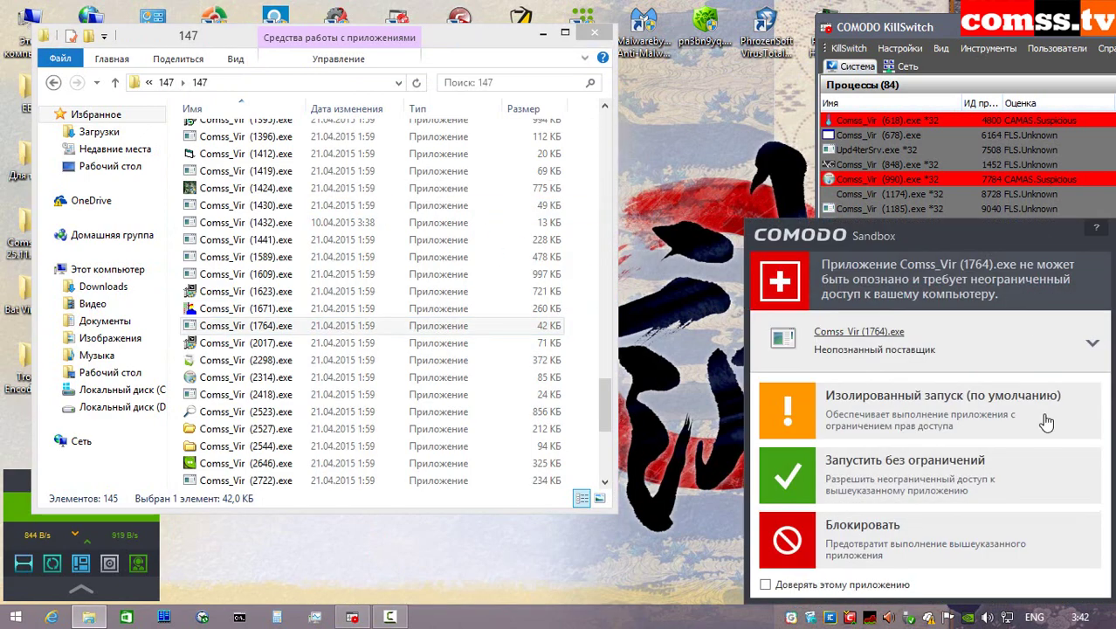
- Allow Comss_Vir (1764).exe to run isolated in the sandbox and close the program after its crash
click(978, 433)
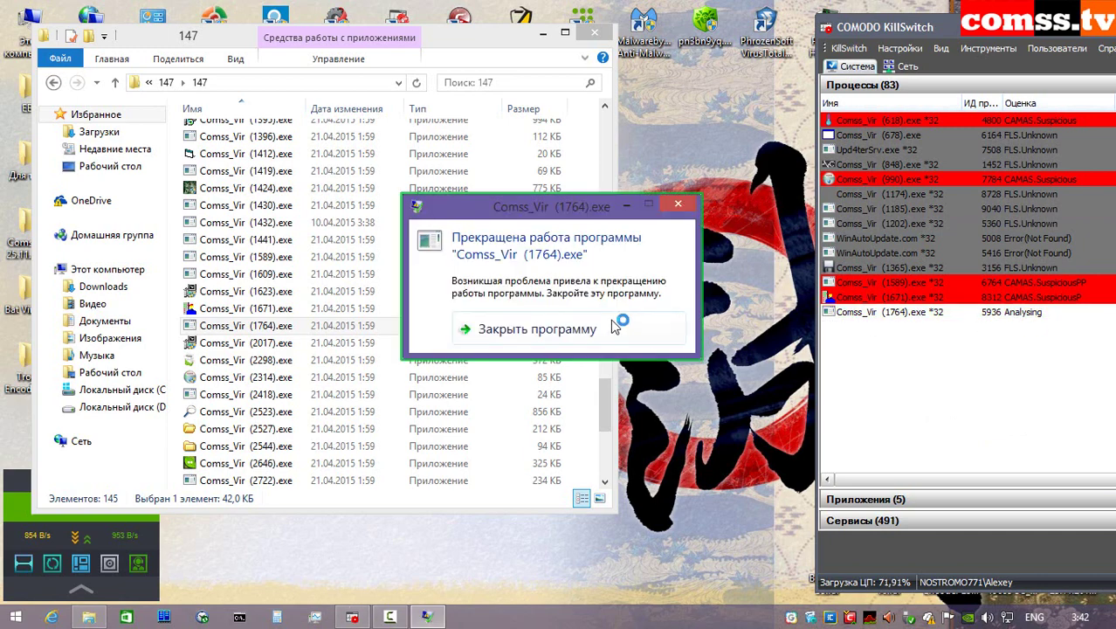
click(614, 325)
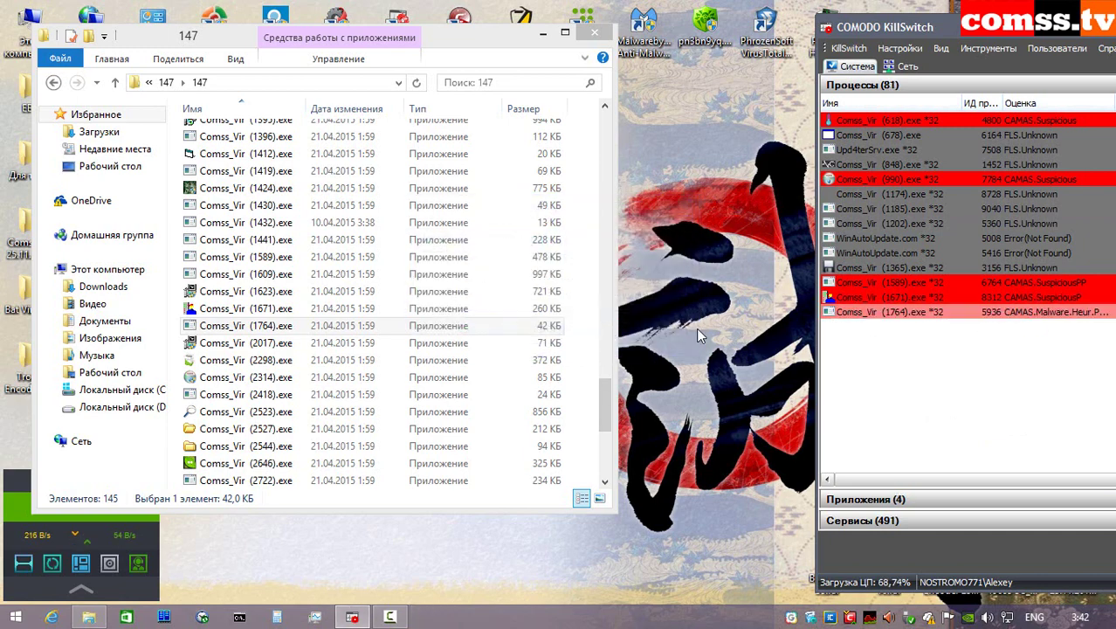
- Run Comss_Vir (2017).exe as administrator in sandbox isolation and close its "Arquivo Bloqueado" window
right_click(336, 342)
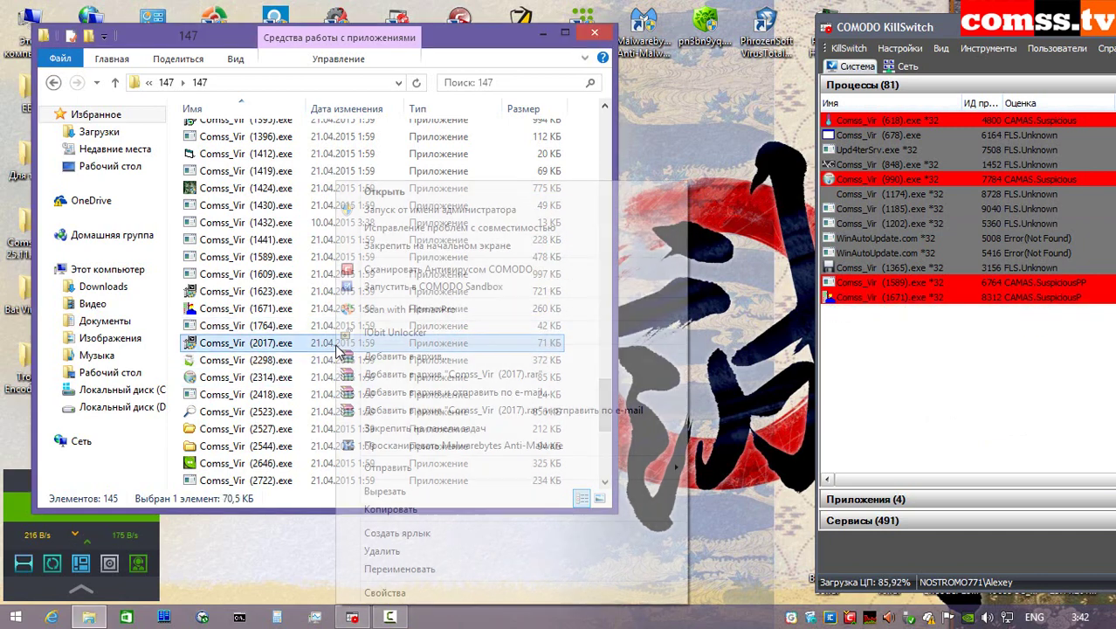
click(419, 209)
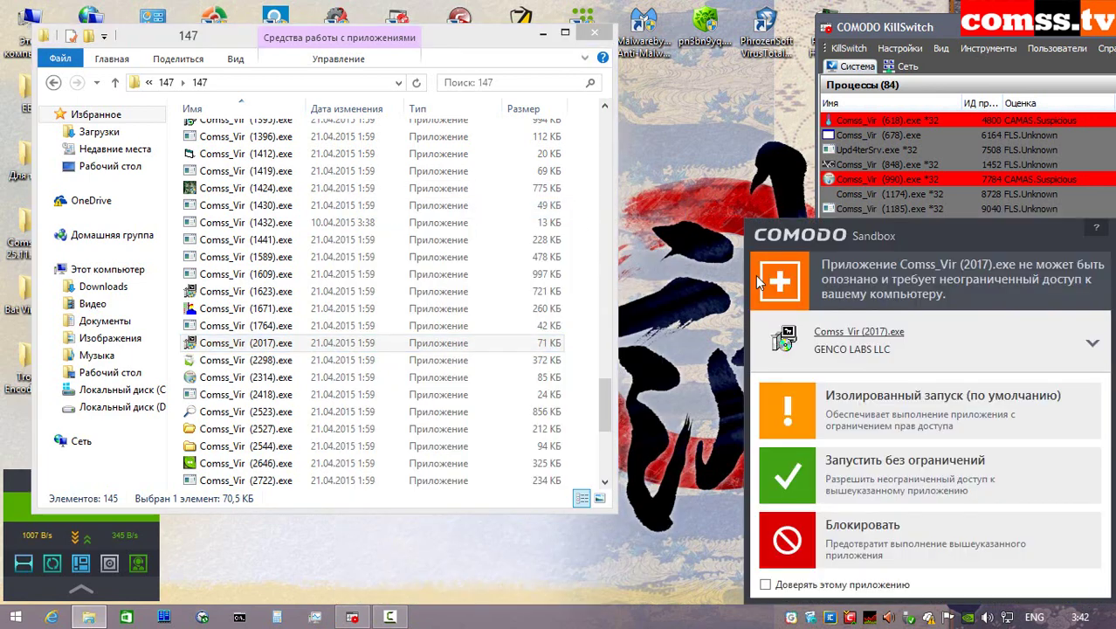
click(877, 416)
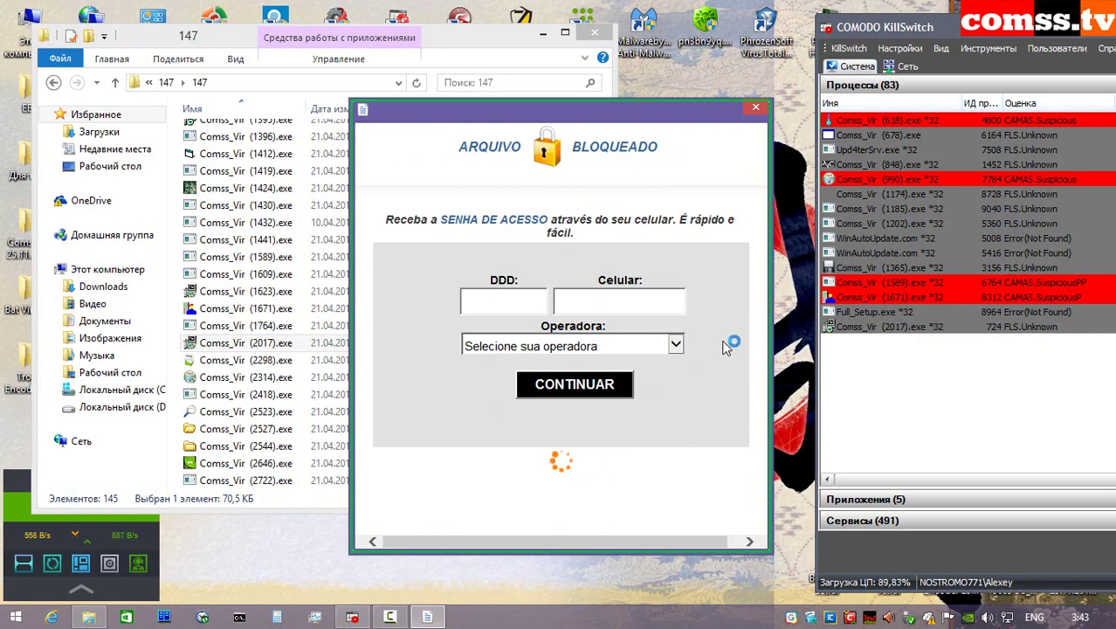
click(756, 108)
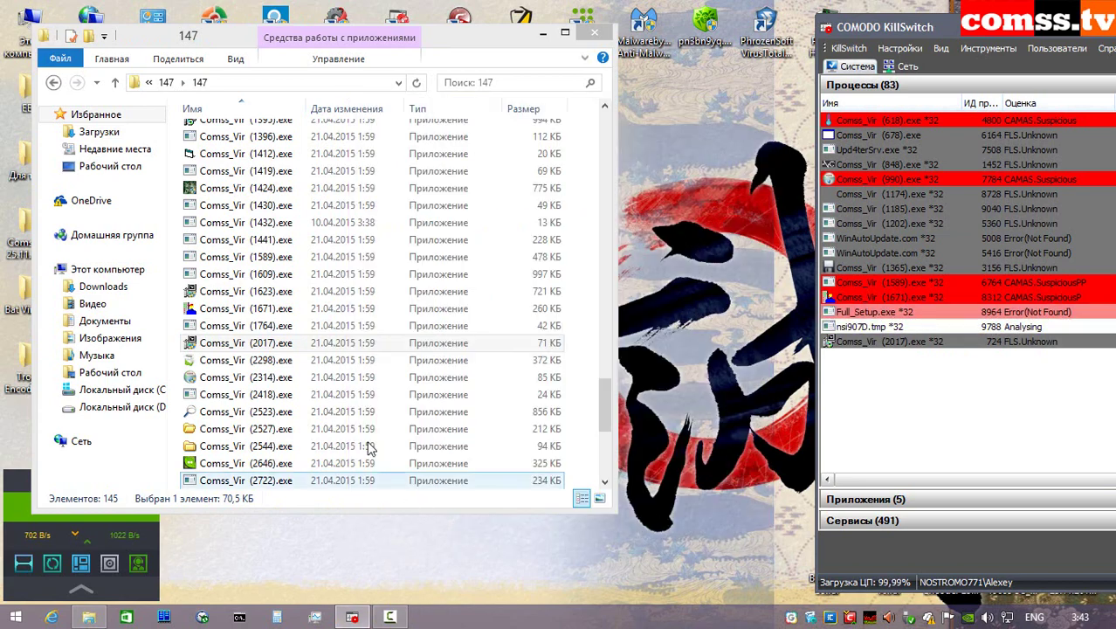
- Run Comss_Vir (2298).exe as administrator in sandbox isolation and dismiss the sandbox notifications
right_click(307, 360)
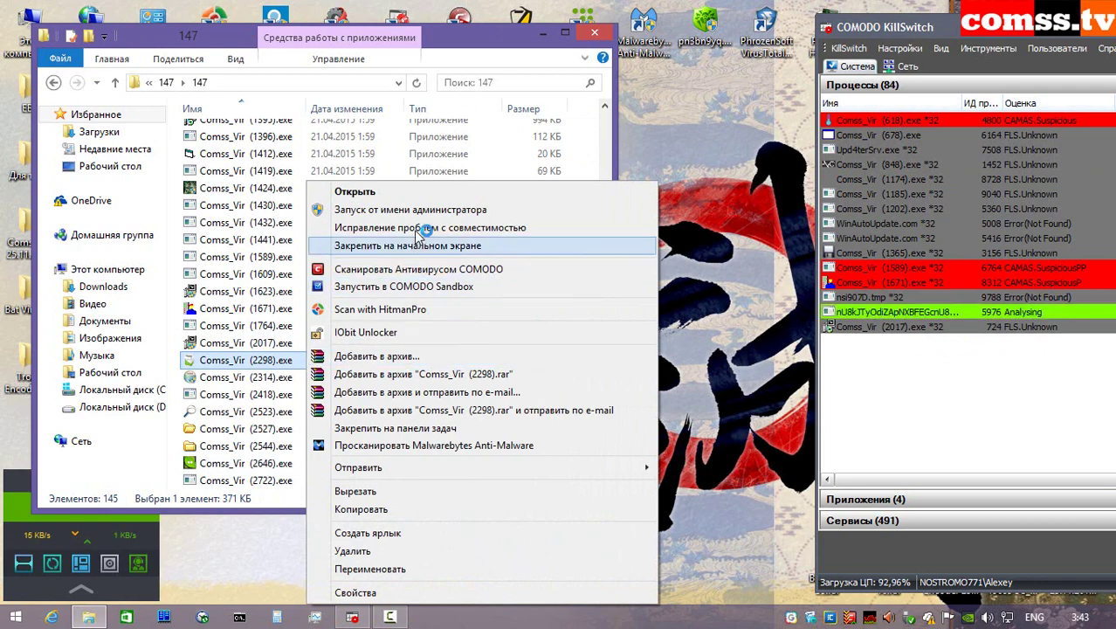
click(411, 210)
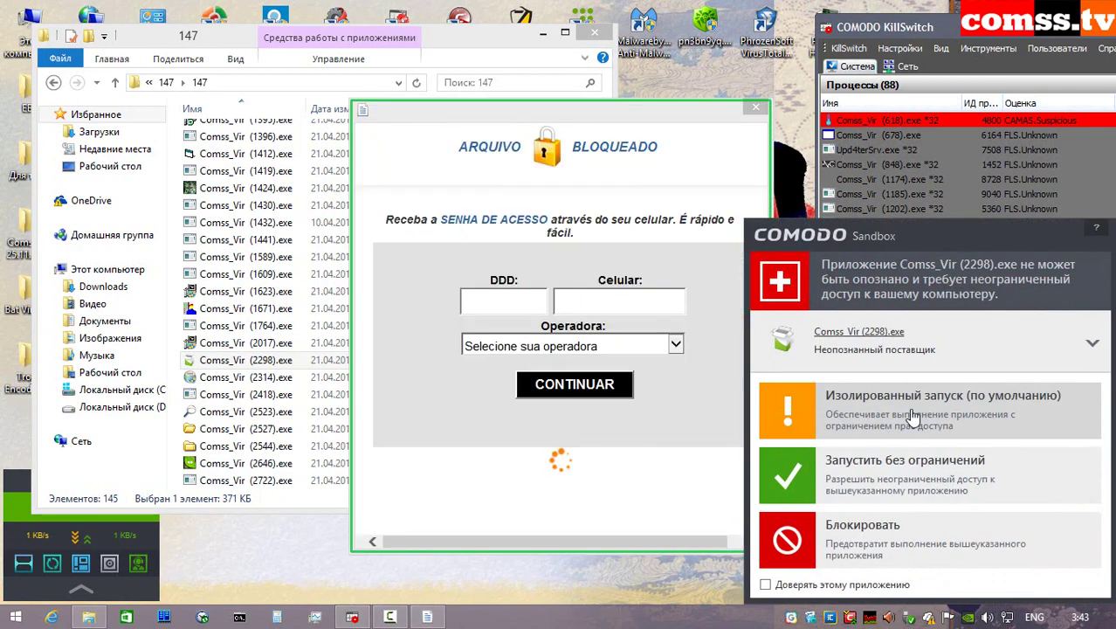
click(914, 418)
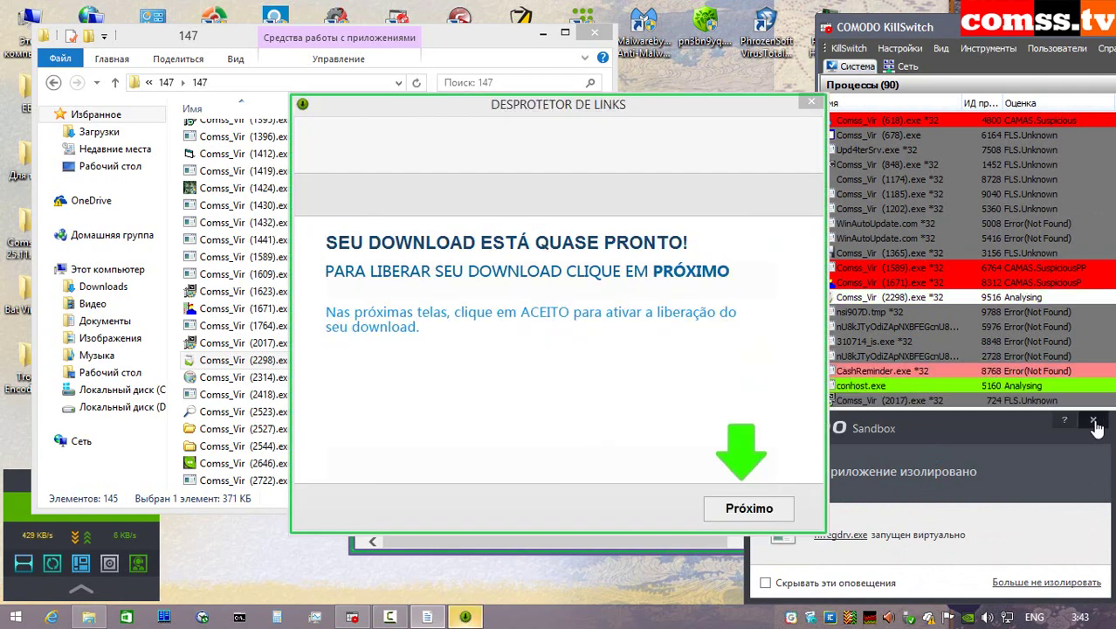
click(1094, 421)
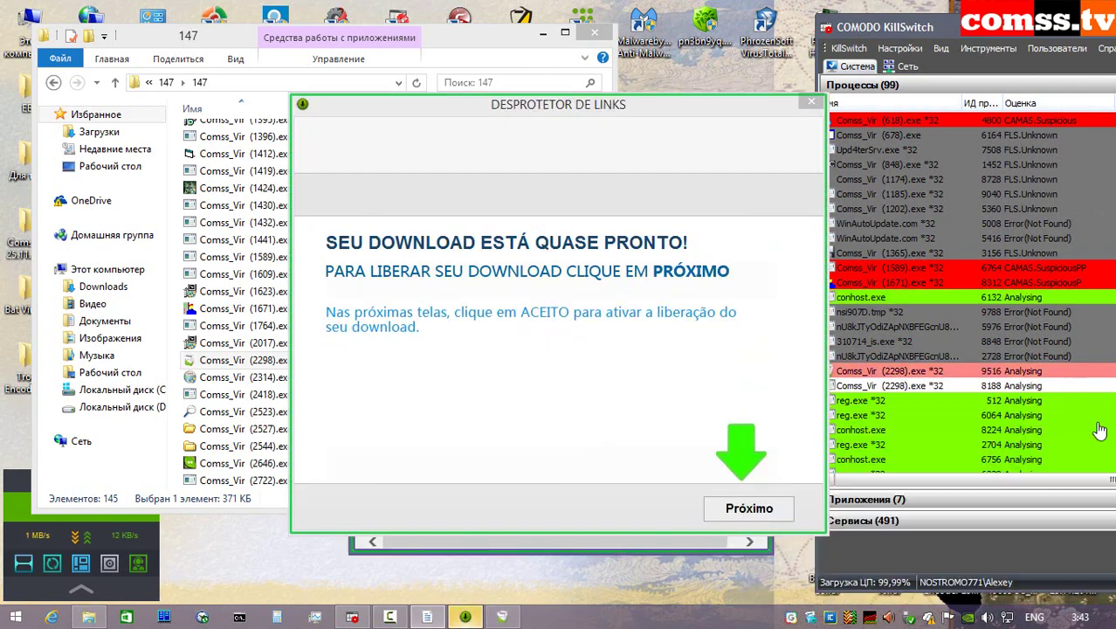
click(1093, 421)
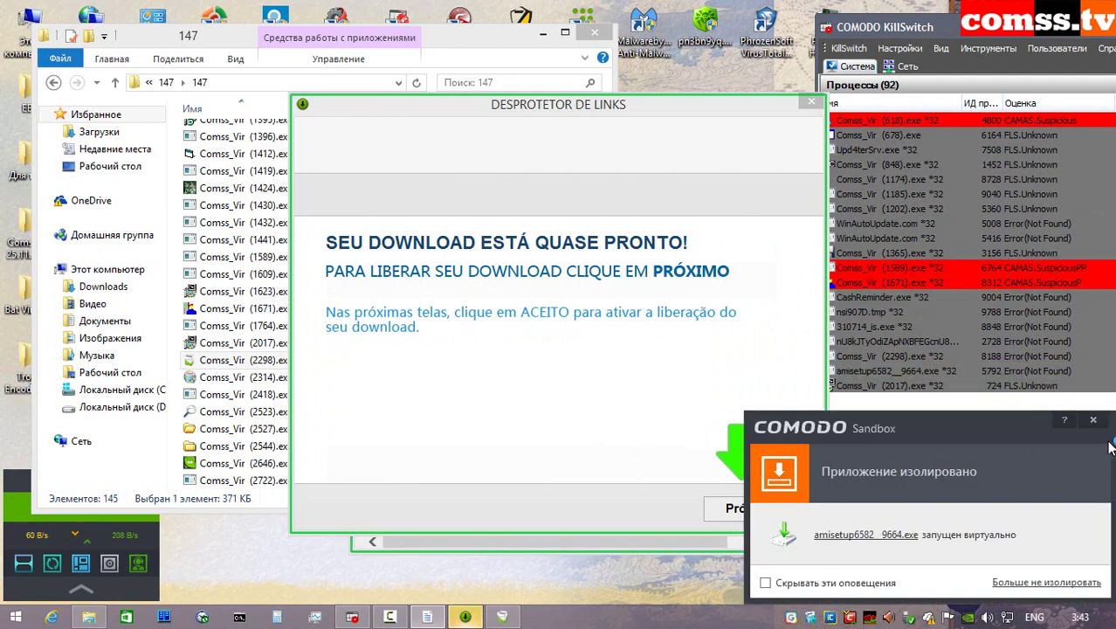
click(1093, 420)
- Proceed through the Desprotetor de Links installer, accepting the Link Wiz offer, and dismiss the antivirus alert
click(760, 510)
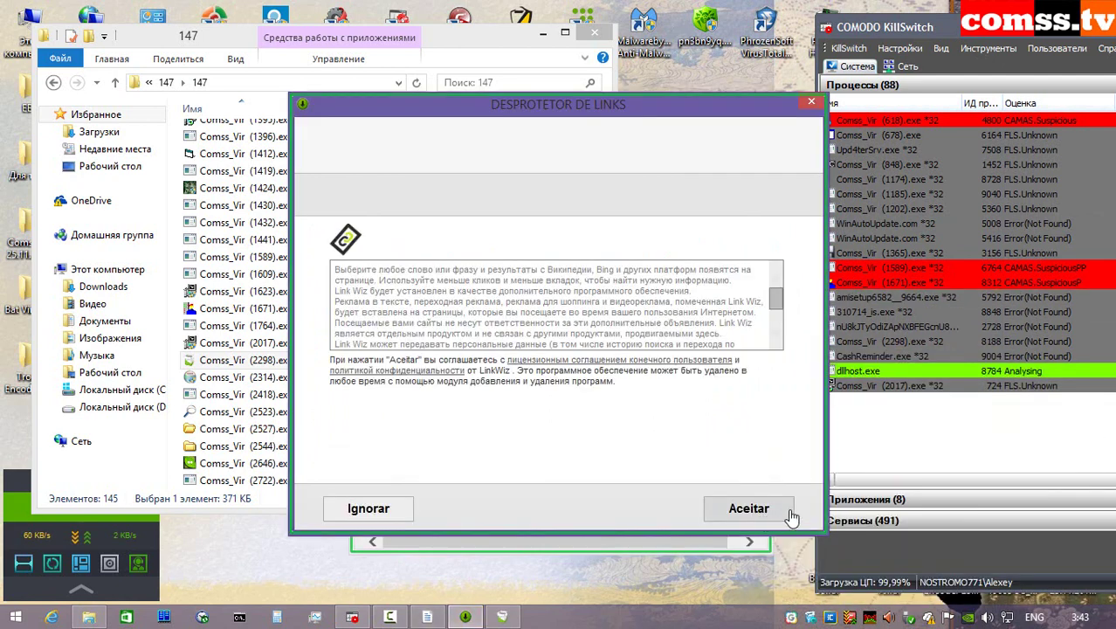
click(769, 512)
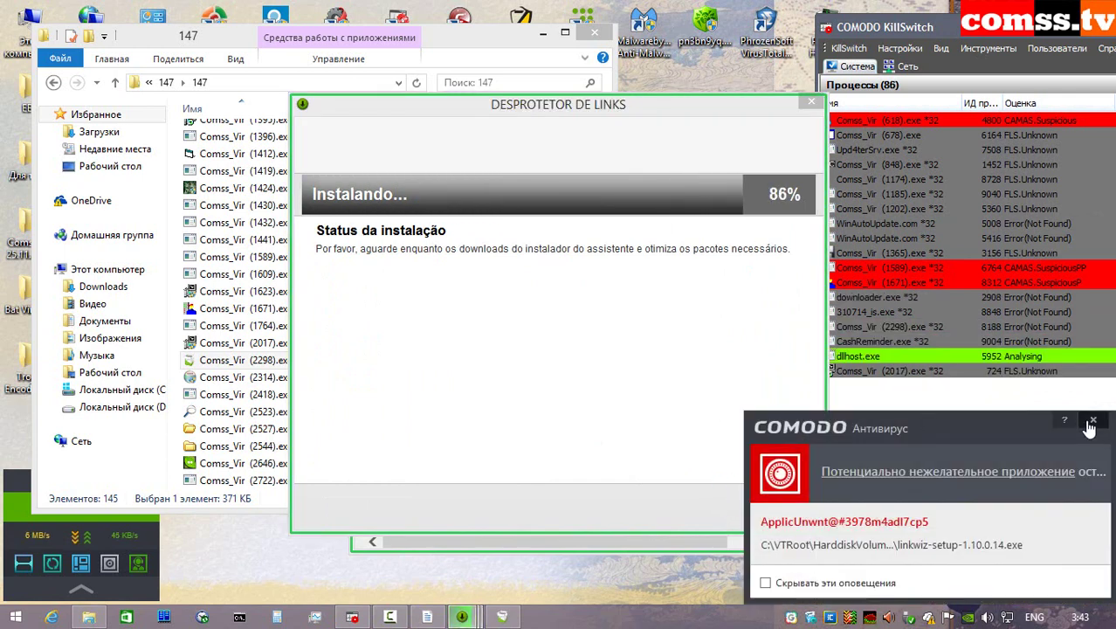
click(1092, 420)
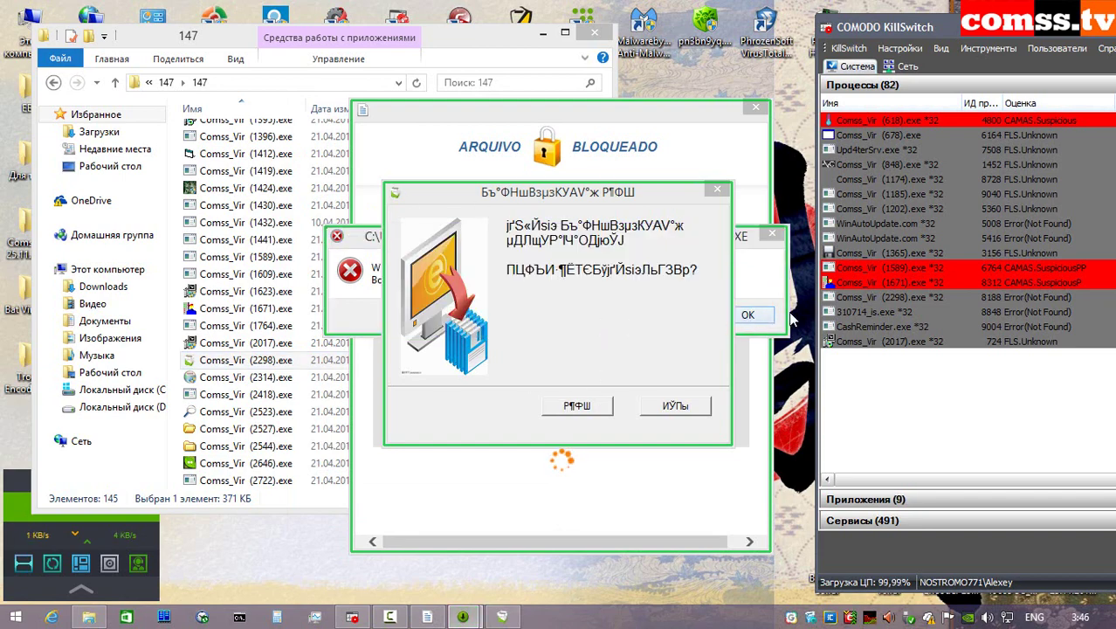
- Dismiss the executable's error message and answer the garbled-text dialog with its first option
click(771, 297)
click(765, 316)
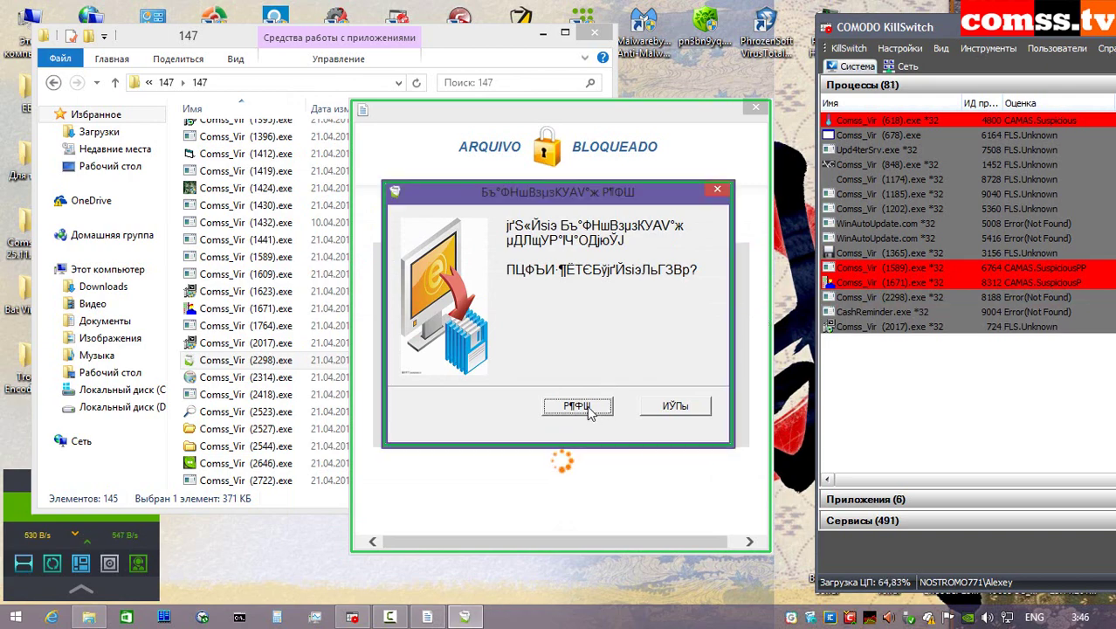
click(591, 409)
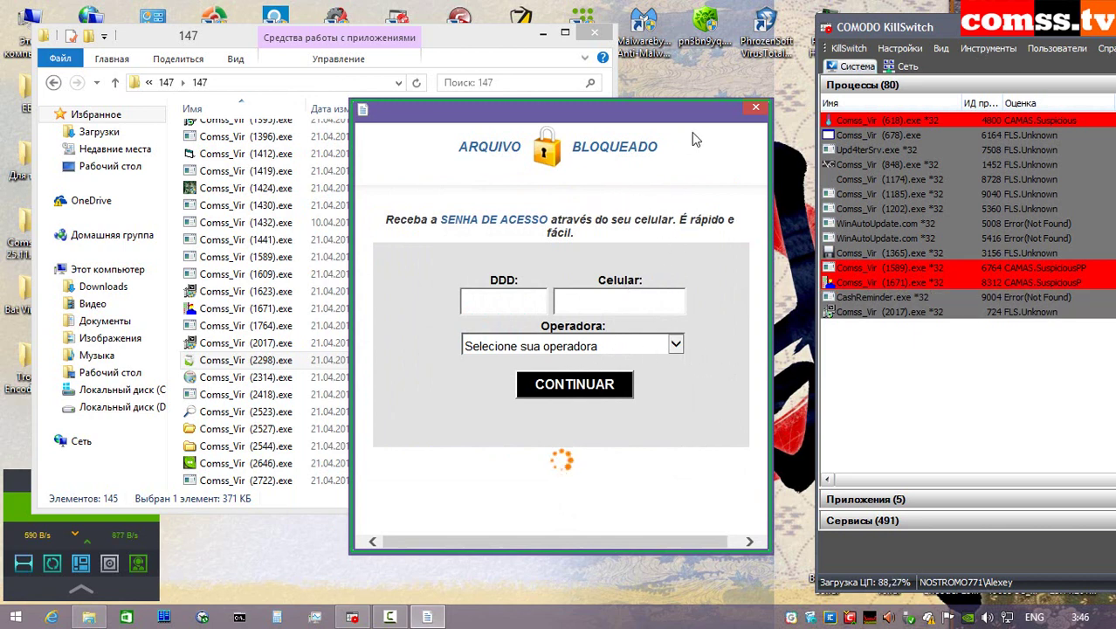
- Close the reopened "Arquivo Bloqueado" window and dismiss the antivirus alerts about unwanted applications
click(754, 109)
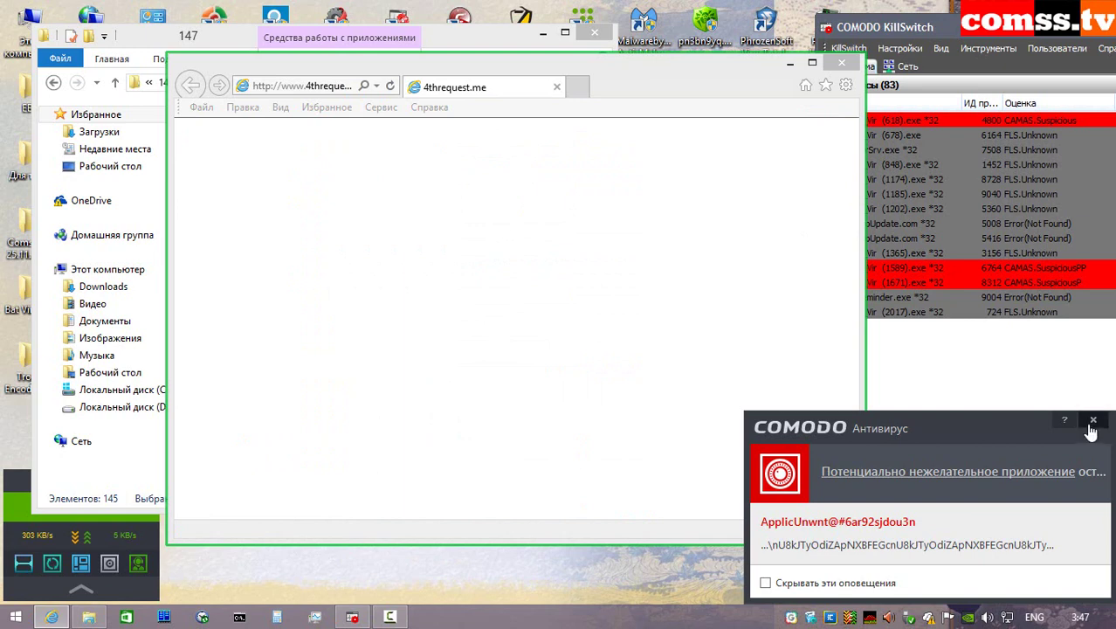
click(1092, 421)
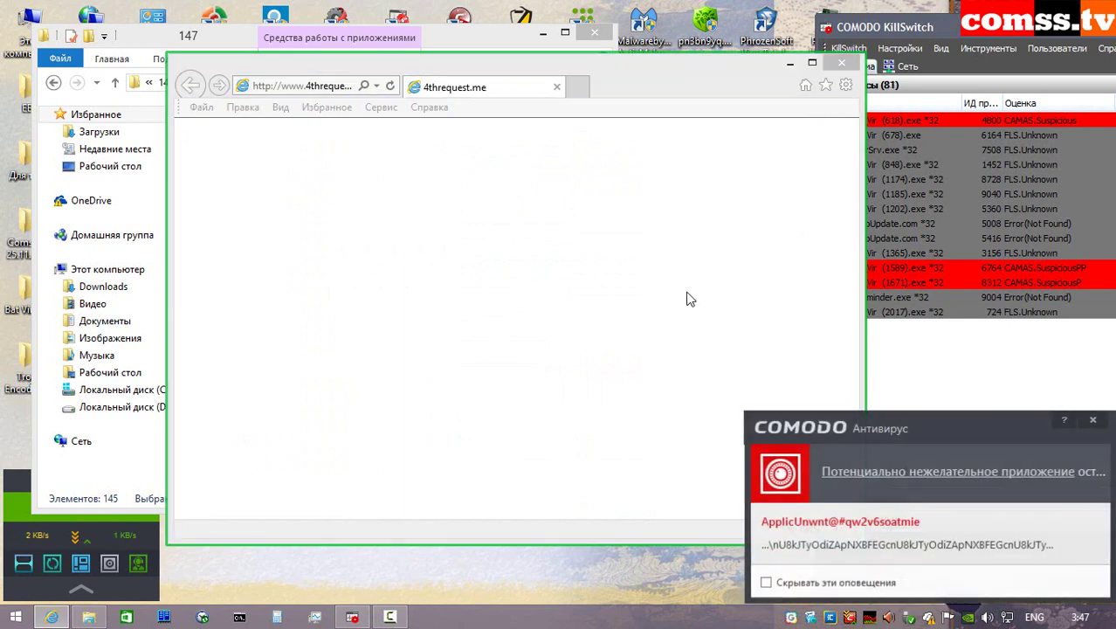
click(1093, 420)
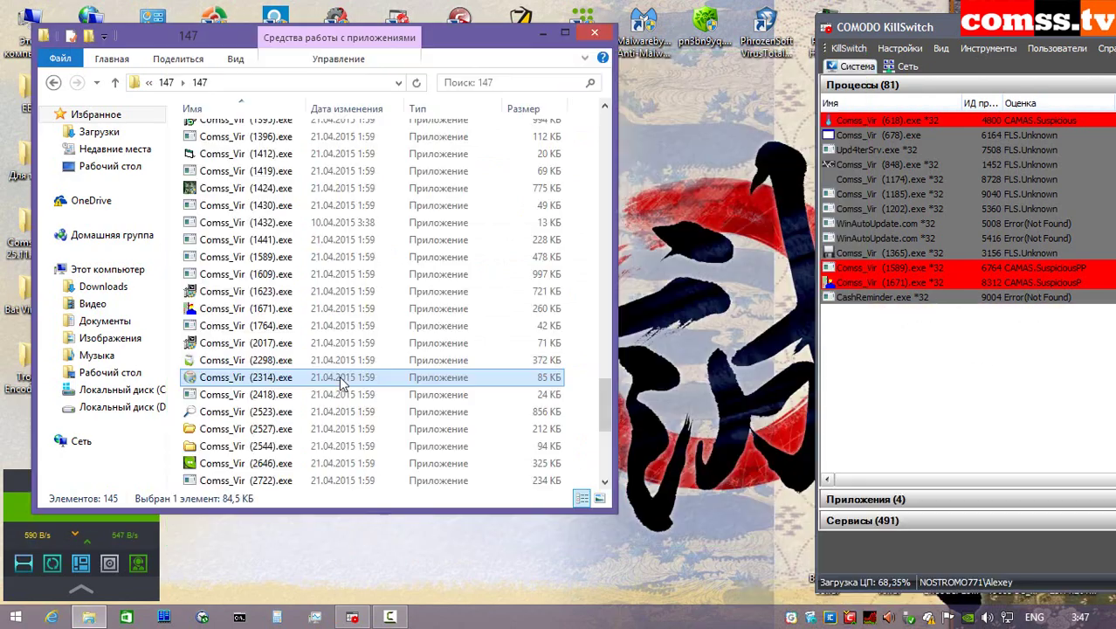
- Run the sample Comss_Vir (2314).exe as administrator
right_click(341, 377)
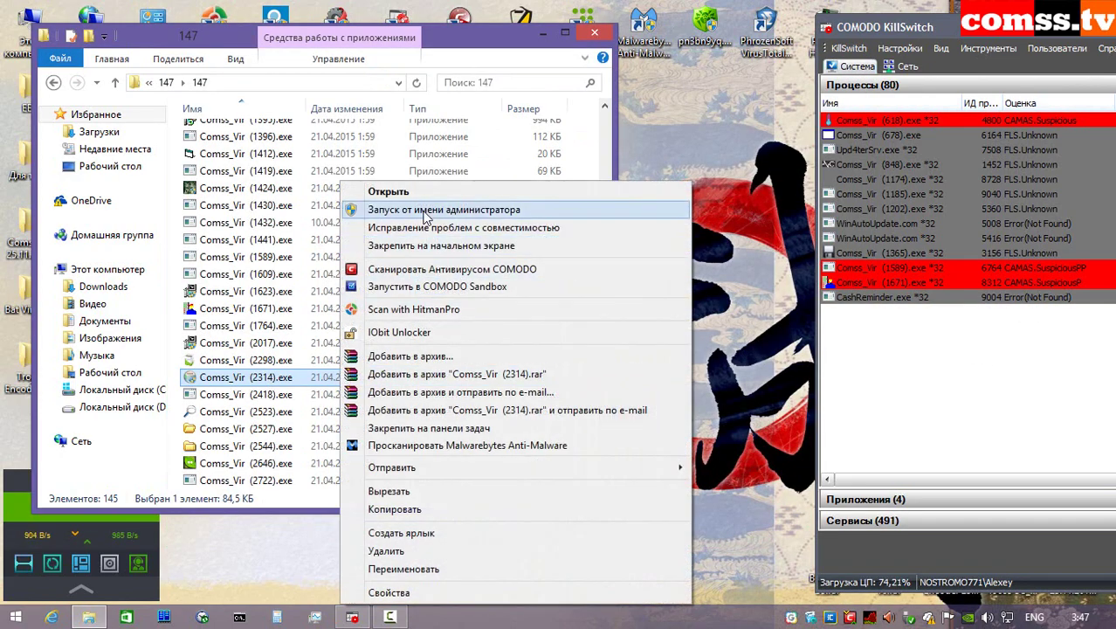
click(425, 209)
click(751, 323)
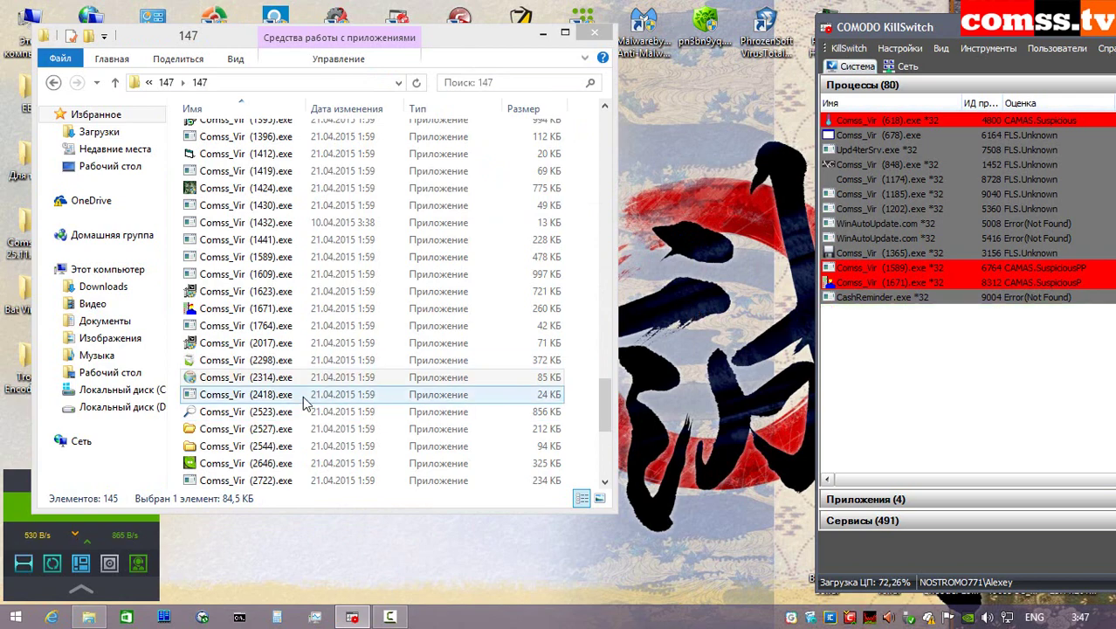
- Run the sample Comss_Vir (2418).exe as administrator in sandbox isolation
right_click(302, 397)
click(401, 209)
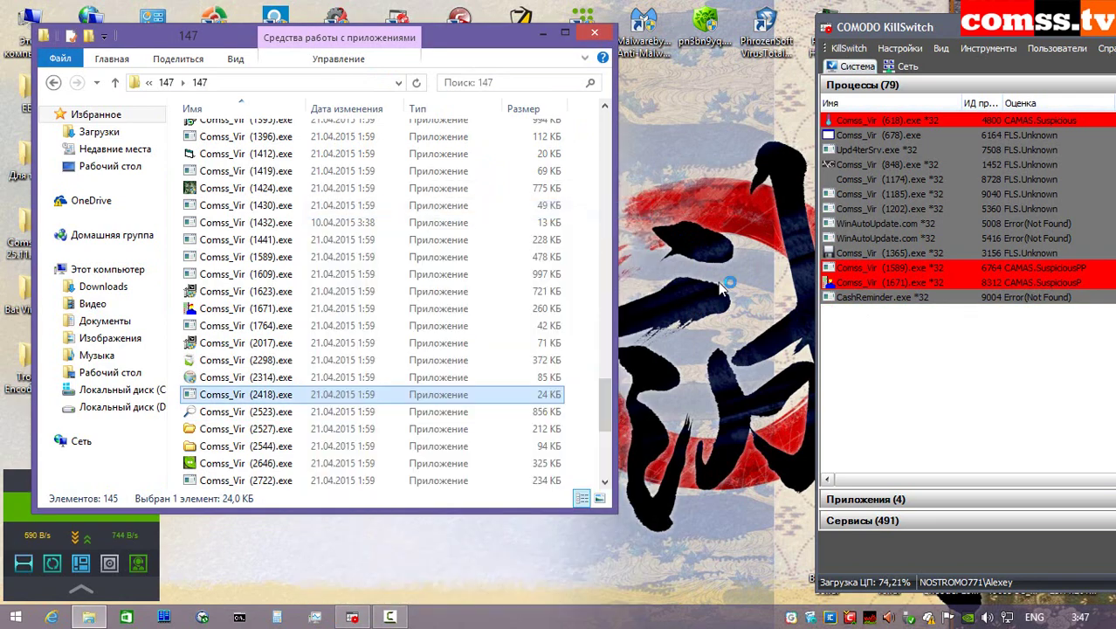
click(899, 410)
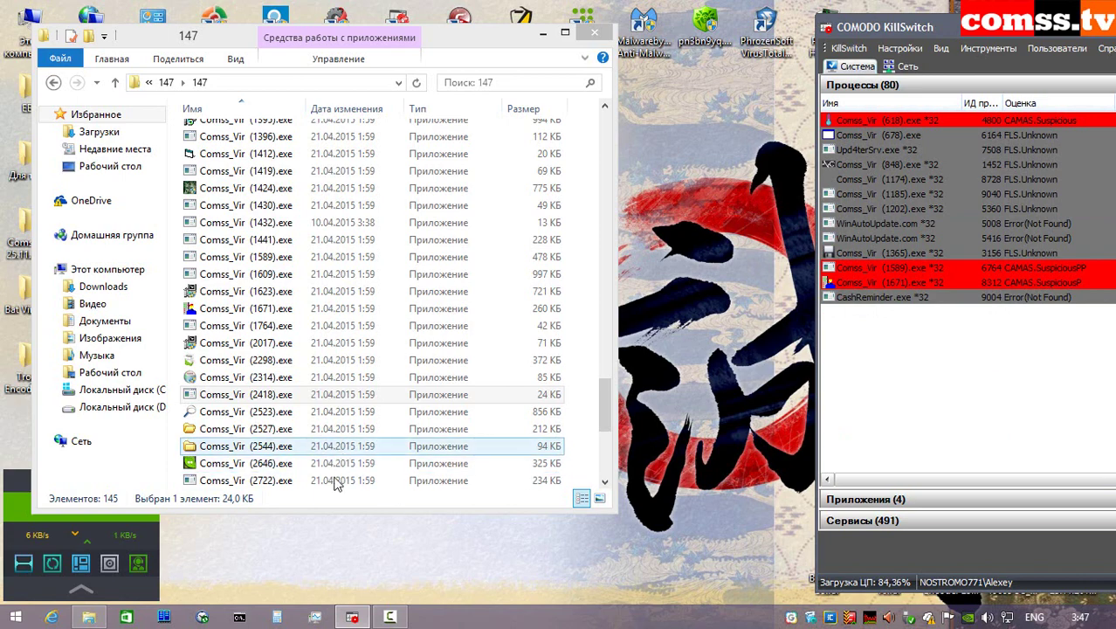
- Run Comss_Vir (2523).exe as administrator in sandbox isolation and have Viruscope neutralize Comss_Vir (2418).exe
click(318, 417)
right_click(318, 419)
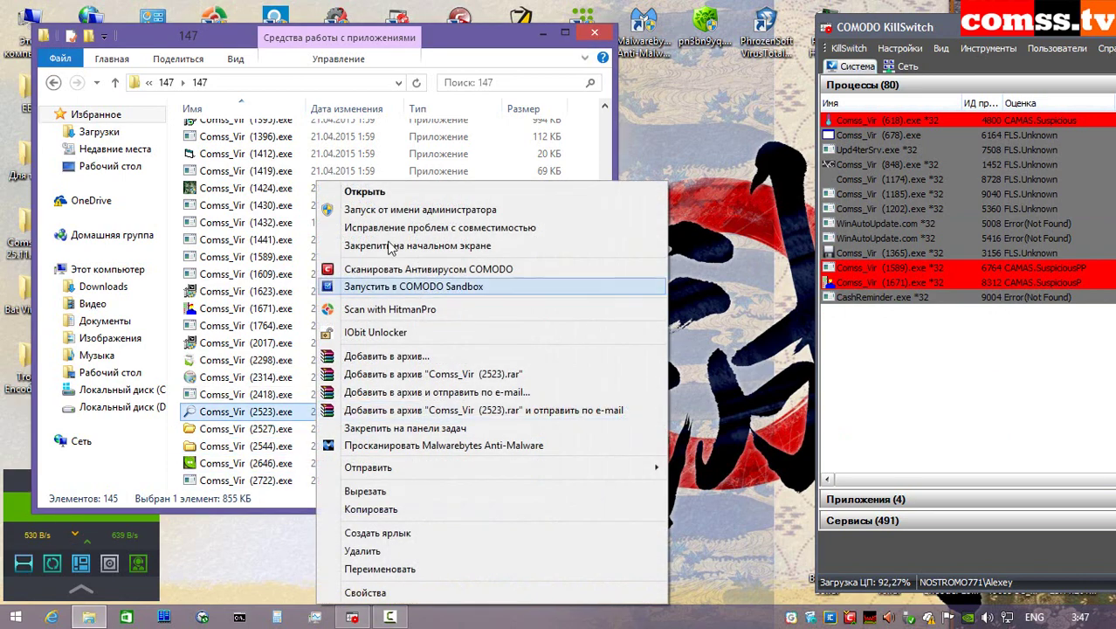
click(402, 212)
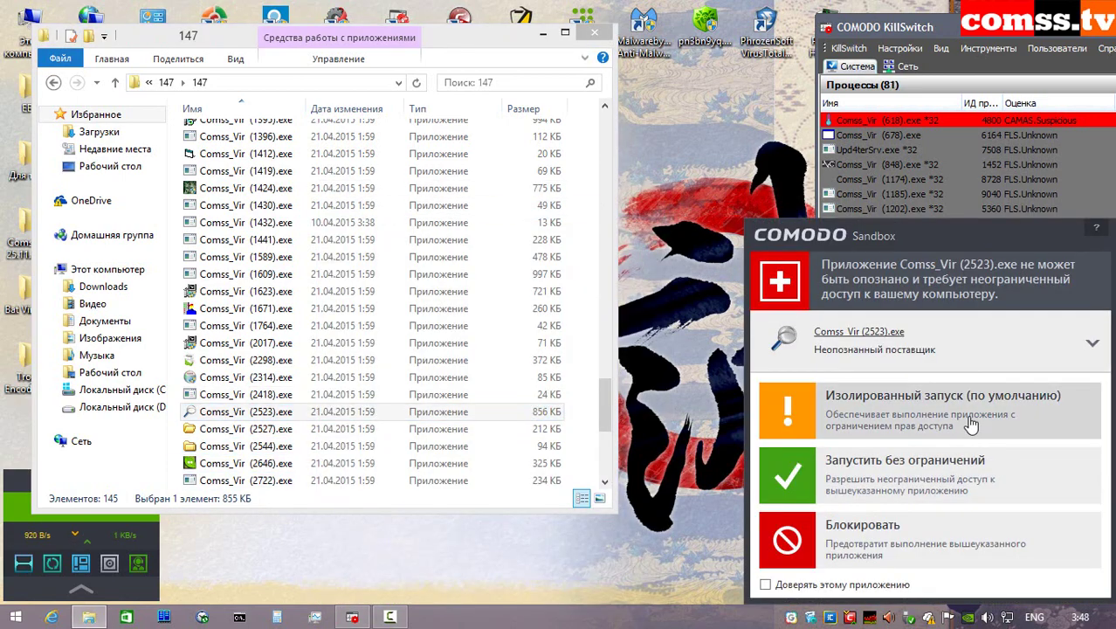
click(927, 390)
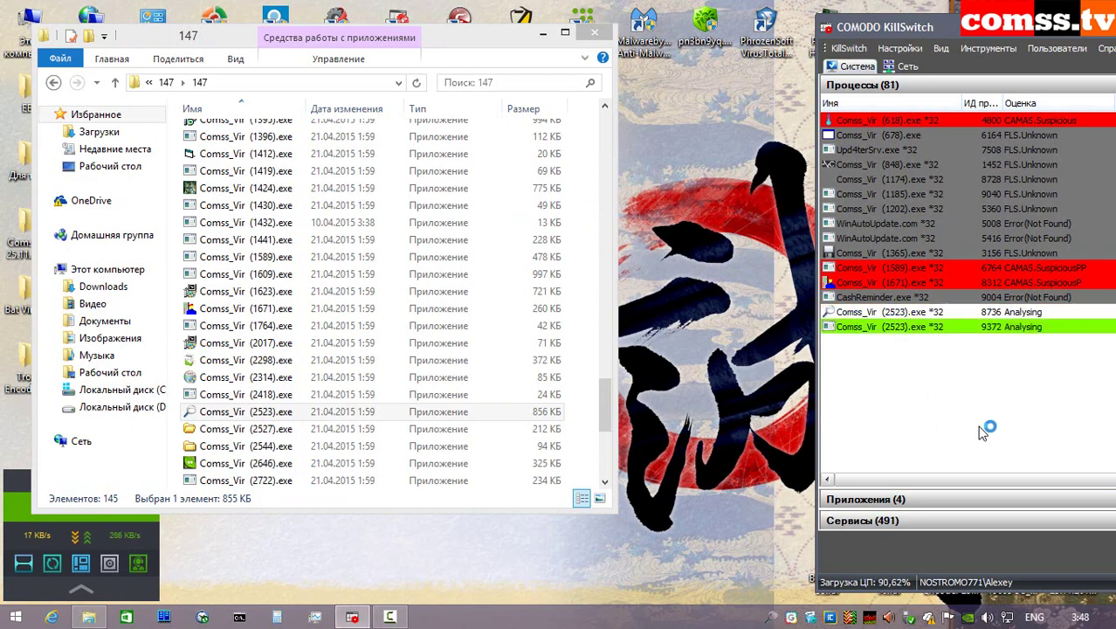
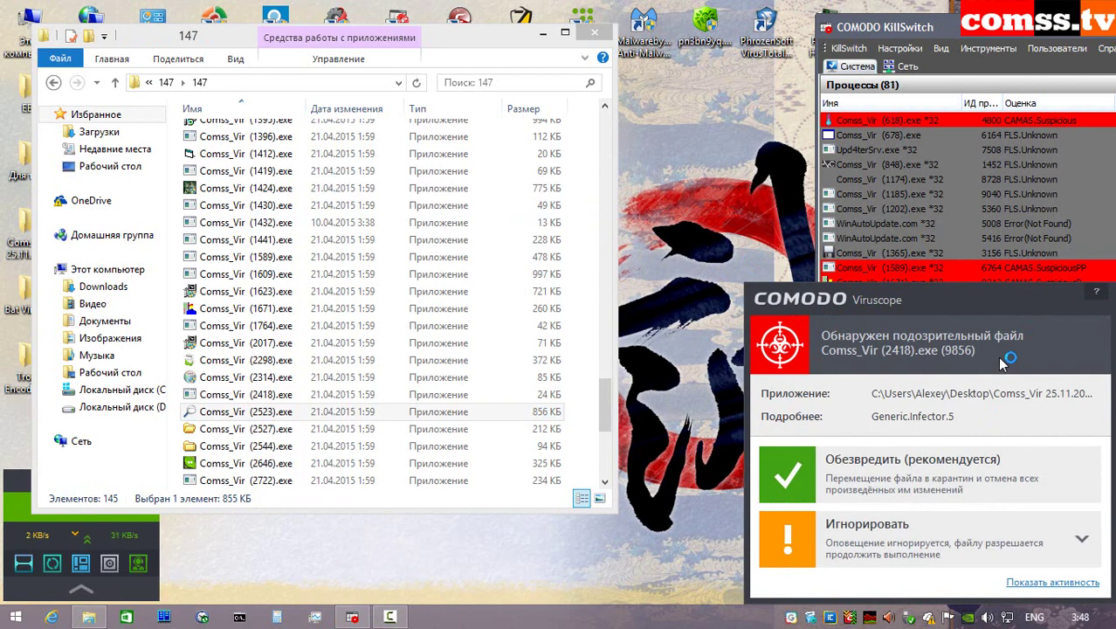
click(934, 483)
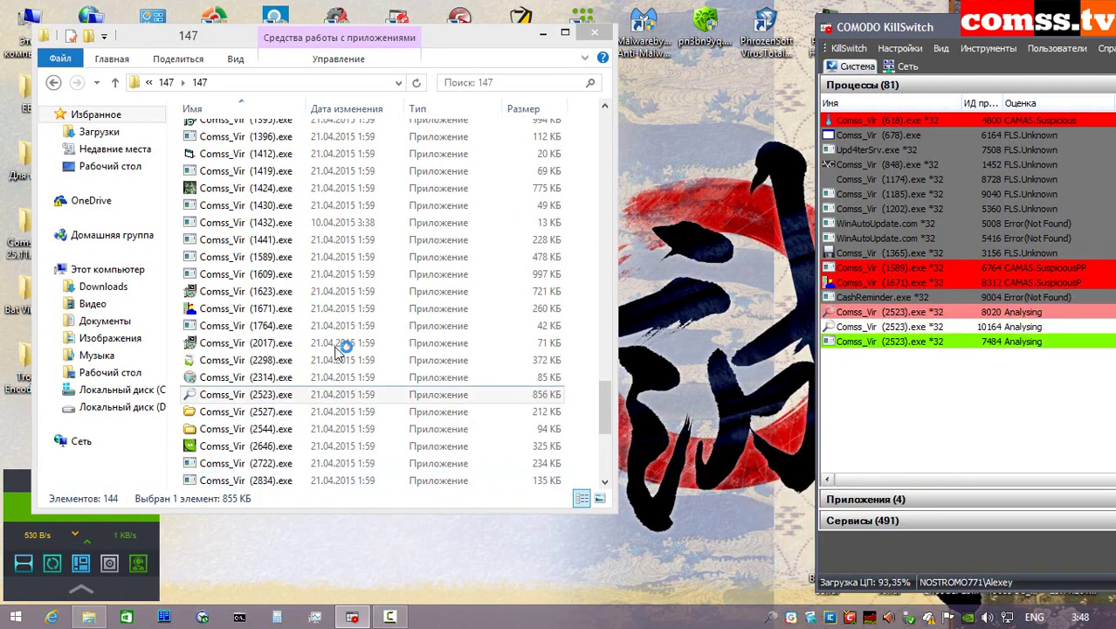
- Run the sample Comss_Vir (2527).exe as administrator in sandbox isolation
click(395, 414)
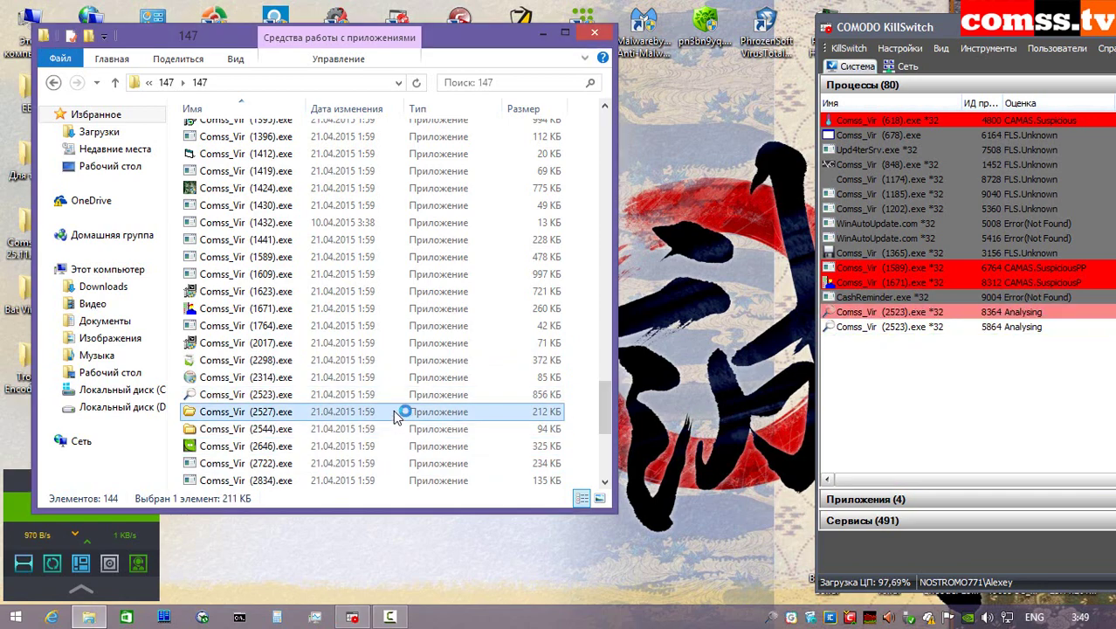
right_click(395, 416)
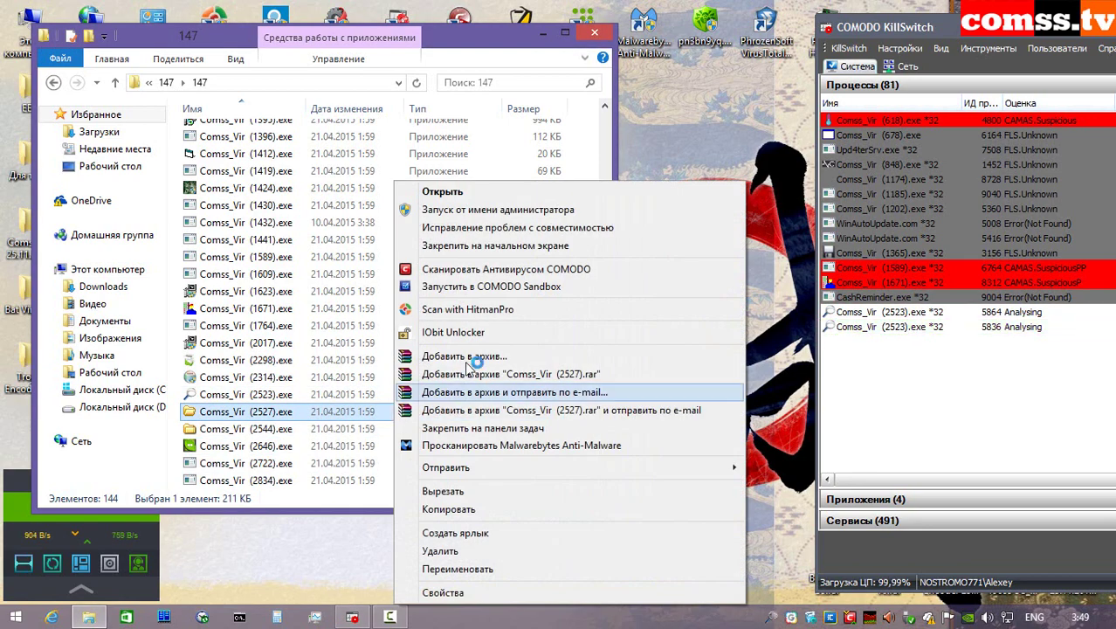
click(517, 227)
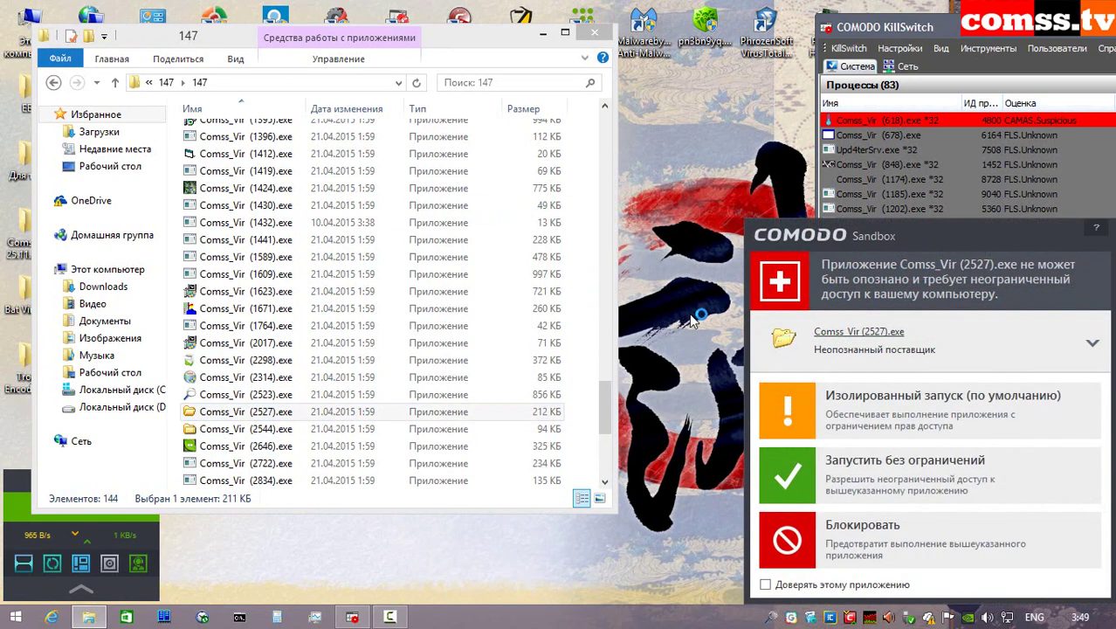
click(865, 434)
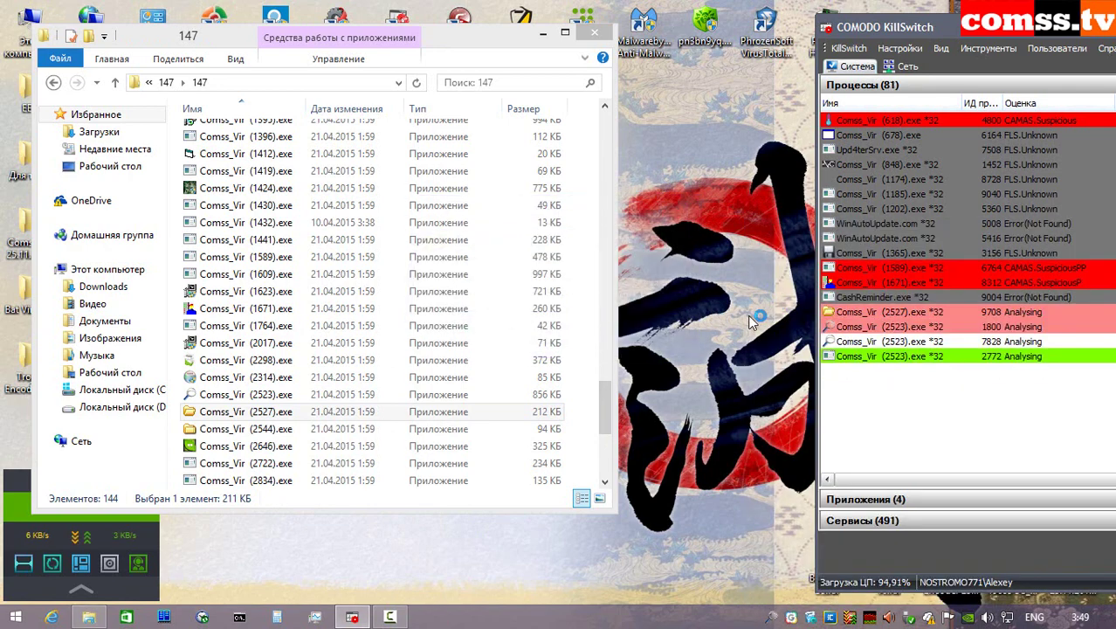
- Run the sample Comss_Vir (2544).exe as administrator in sandbox isolation
right_click(312, 428)
click(413, 32)
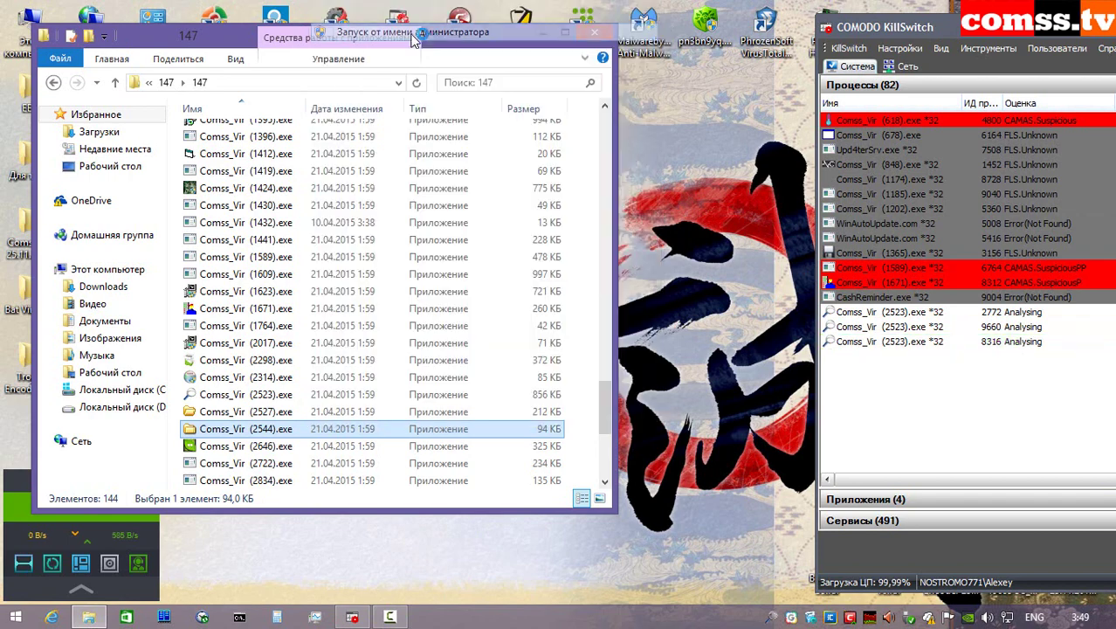
click(869, 386)
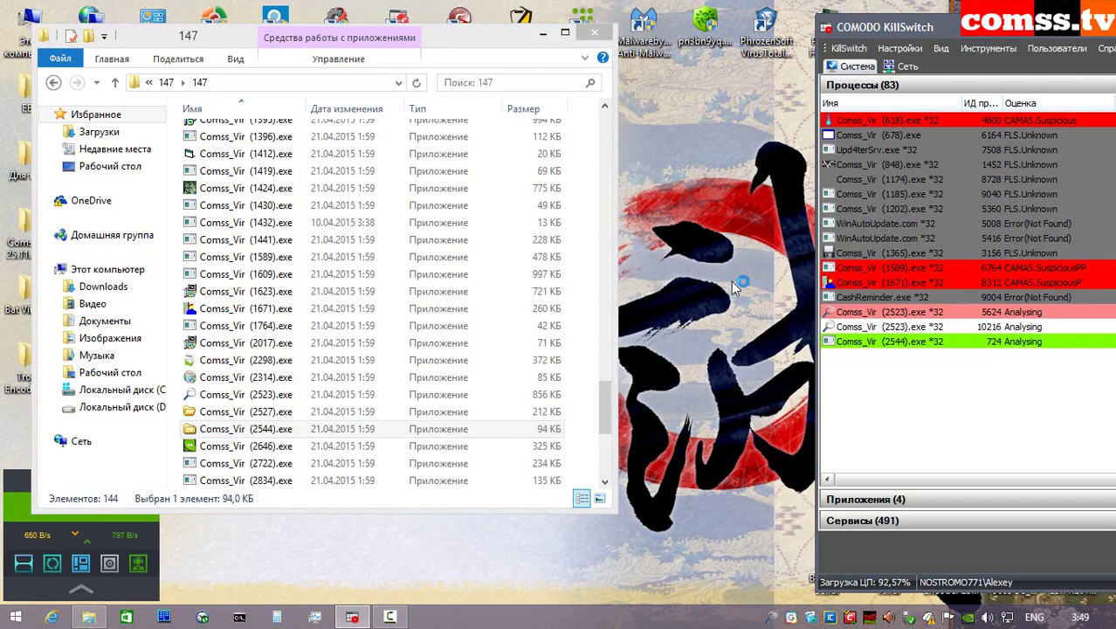
scroll(728, 296, down, 5)
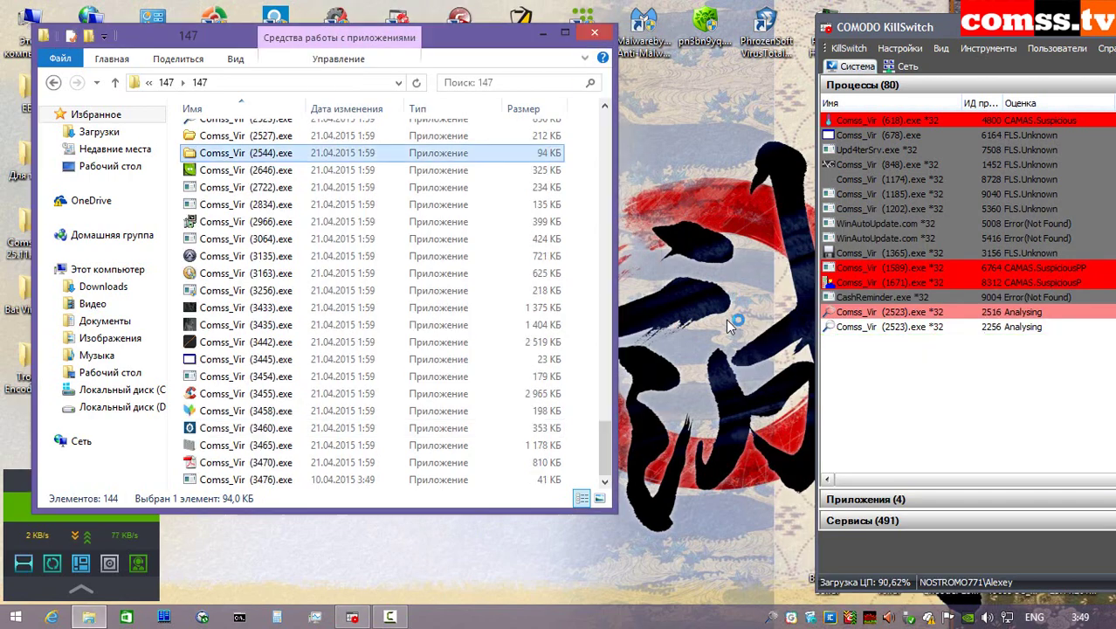
- Run the sample Comss_Vir (2646).exe as administrator in sandbox isolation
click(296, 175)
right_click(295, 173)
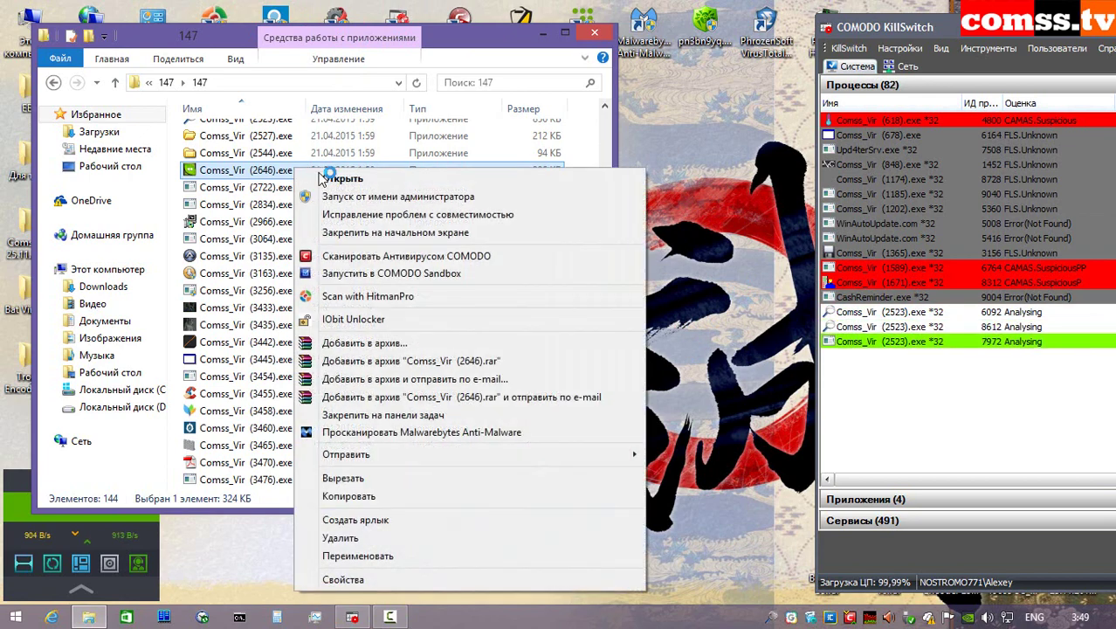
click(316, 190)
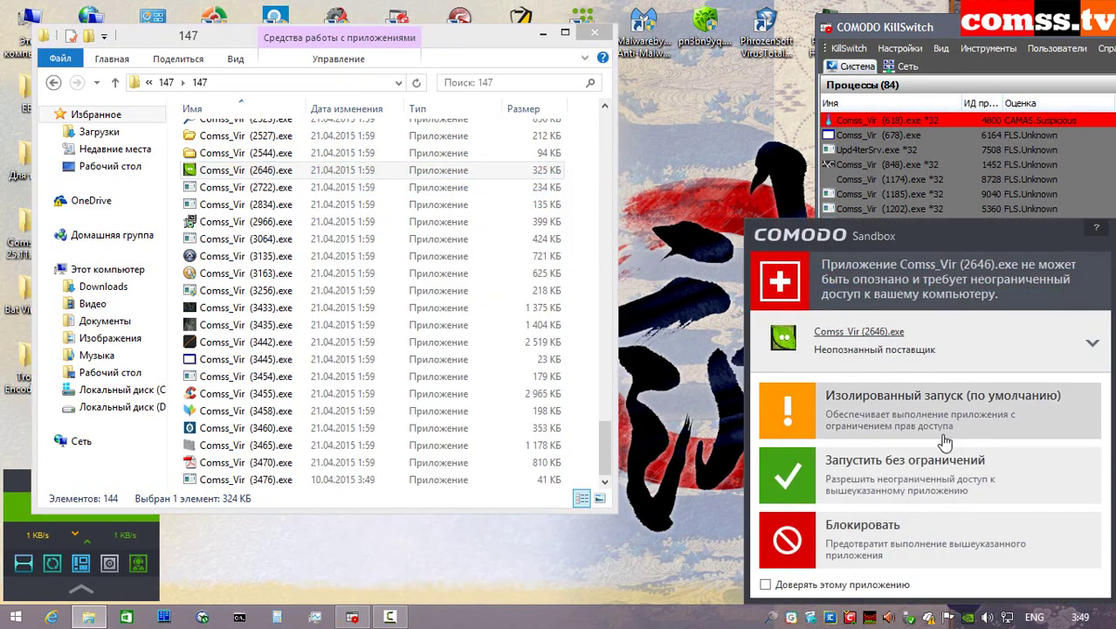
click(927, 413)
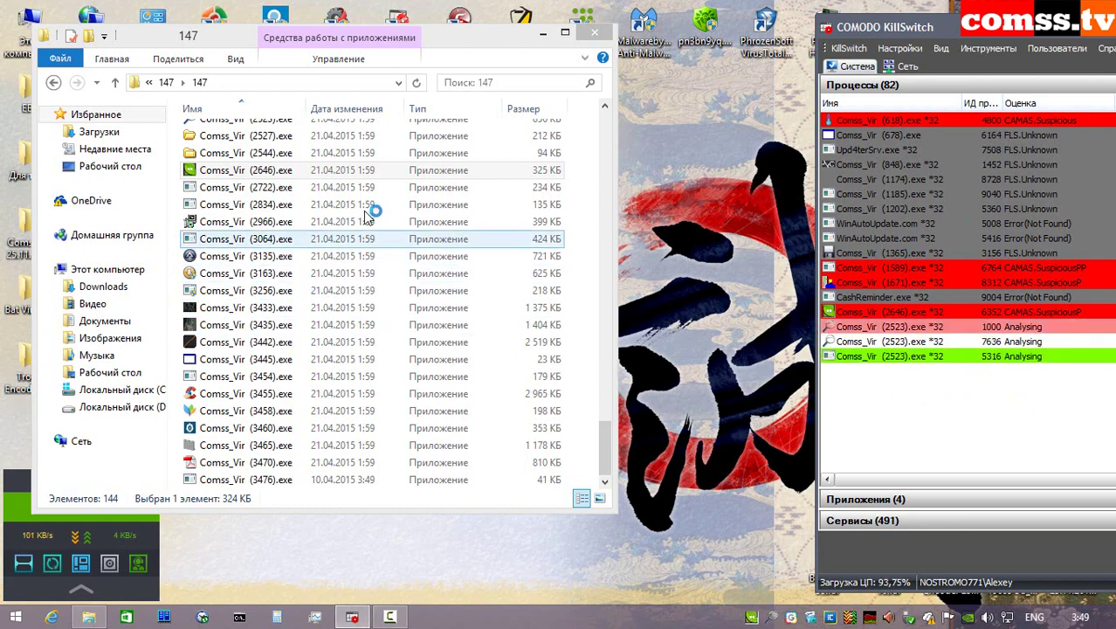
- Run the samples Comss_Vir (2722).exe and Comss_Vir (2834).exe as administrator, dismissing the launch error of the second
right_click(325, 189)
click(349, 210)
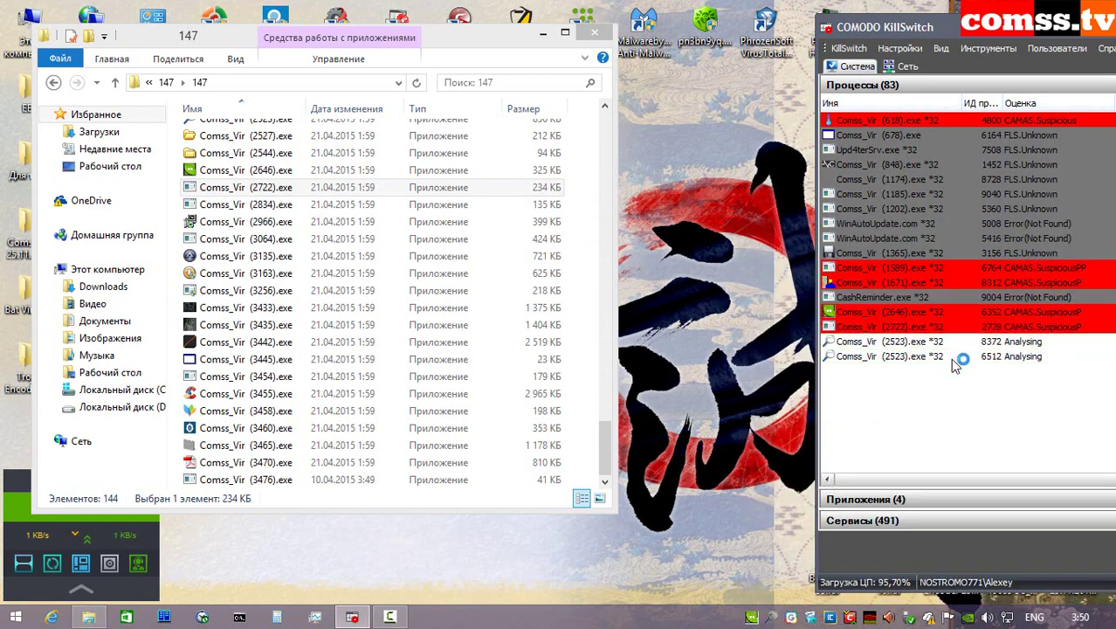
click(284, 204)
right_click(284, 204)
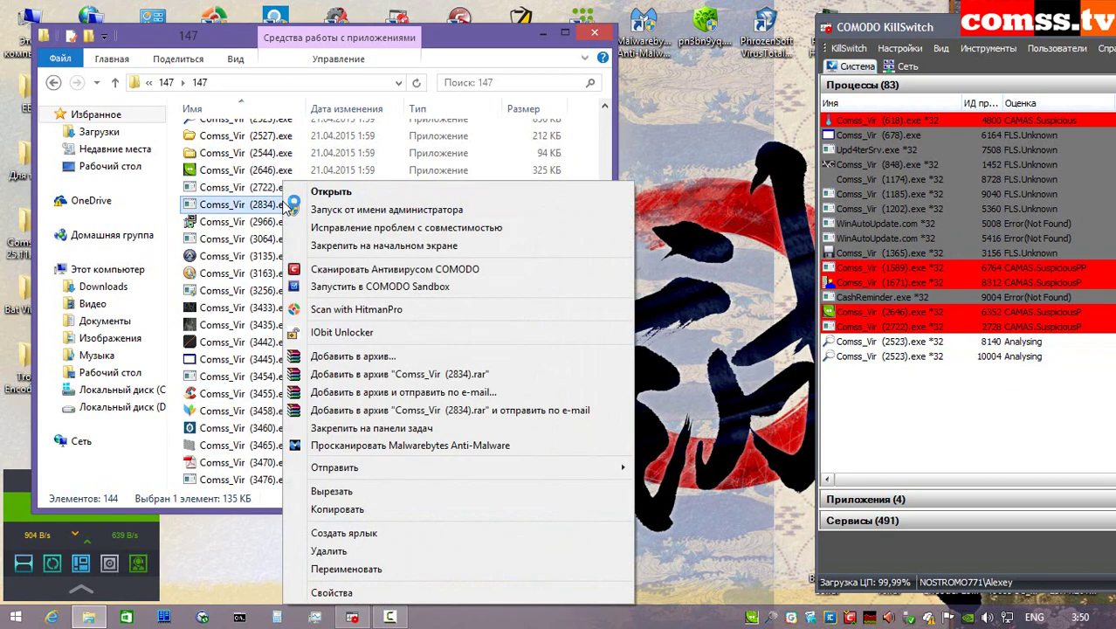
click(336, 215)
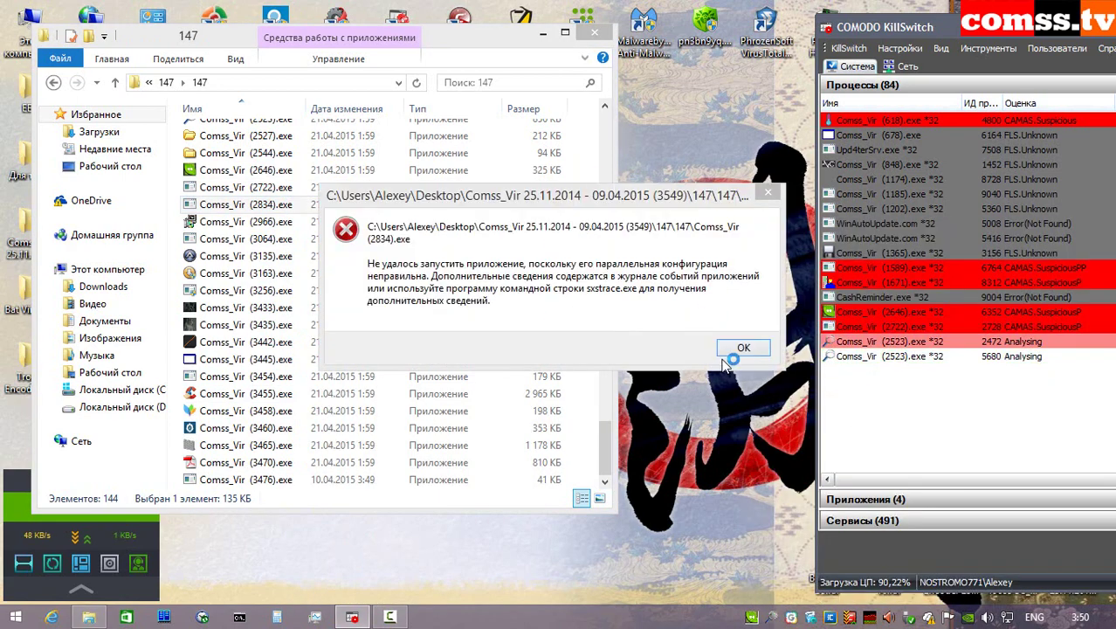
click(733, 349)
- Run Comss_Vir (2966).exe as administrator, and Comss_Vir (3064).exe as administrator in sandbox isolation
right_click(282, 222)
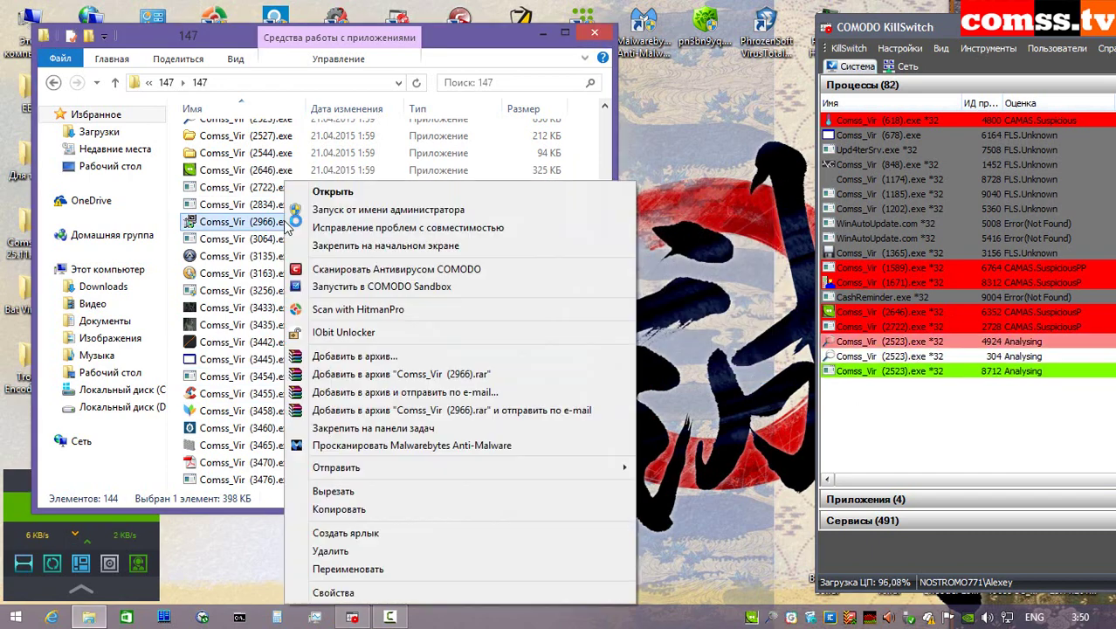
click(341, 209)
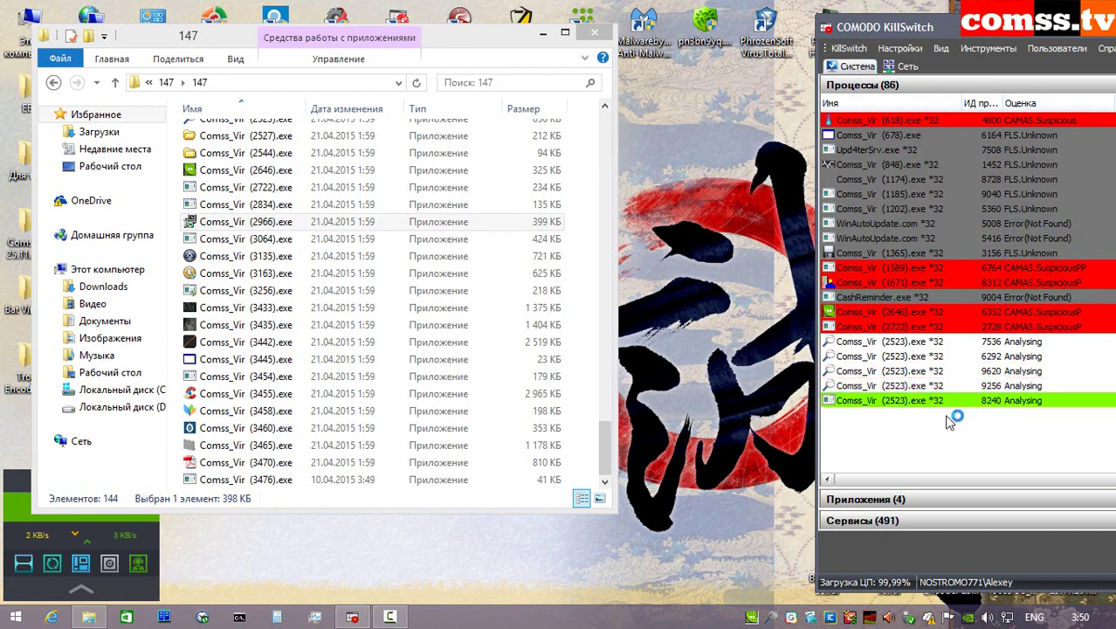
right_click(298, 239)
click(363, 211)
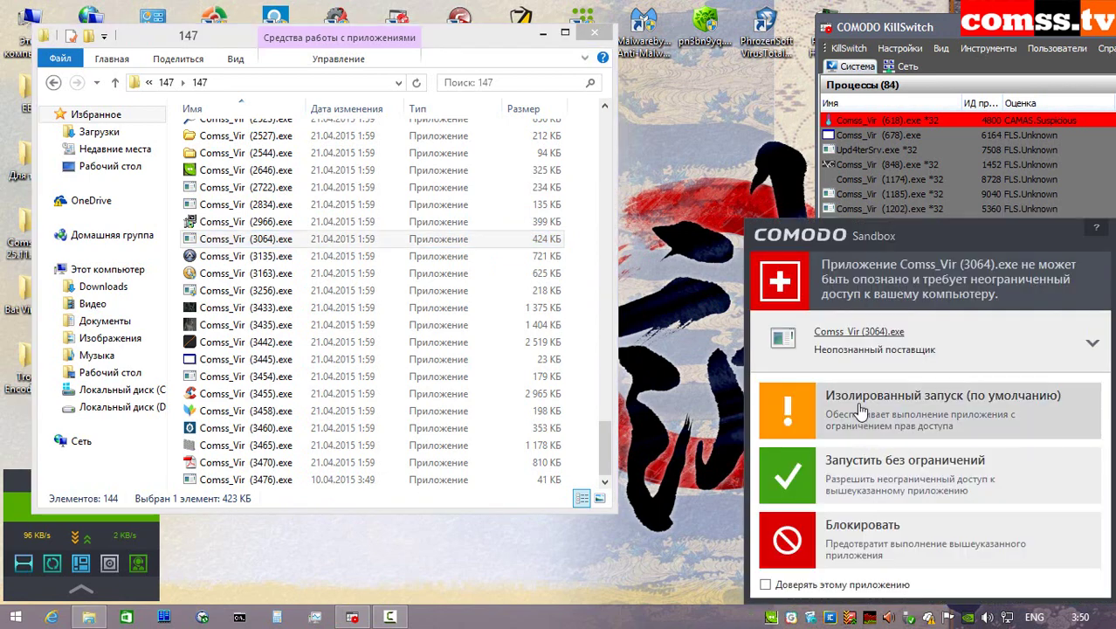
click(866, 441)
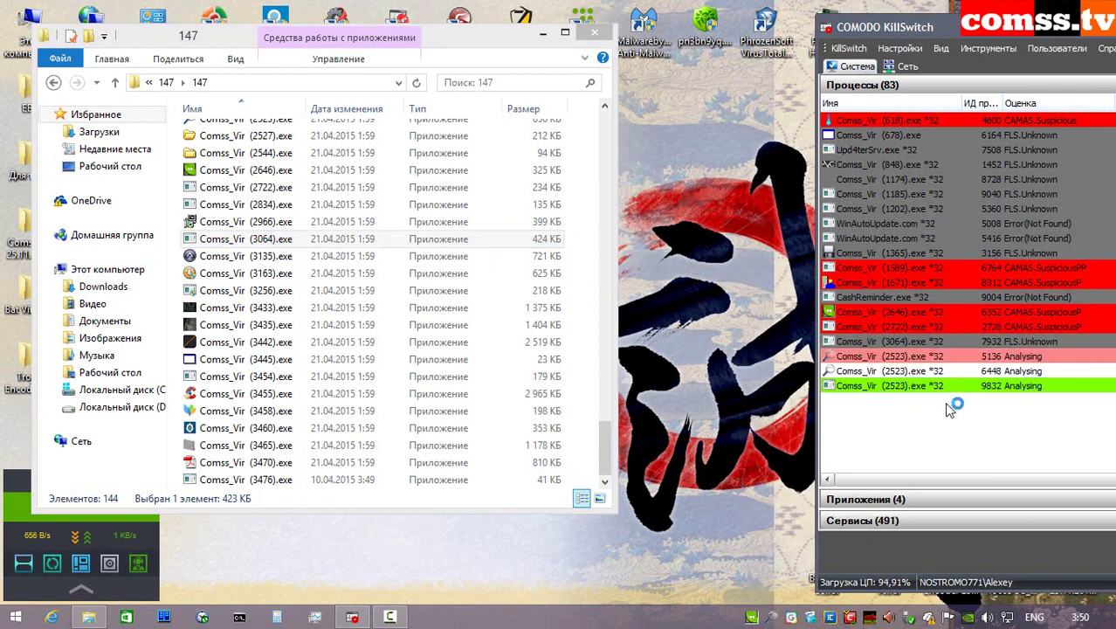
- Run the sample Comss_Vir (3135).exe as administrator in sandbox isolation and close the antivirus alert for server.exe
click(289, 257)
right_click(289, 256)
click(367, 207)
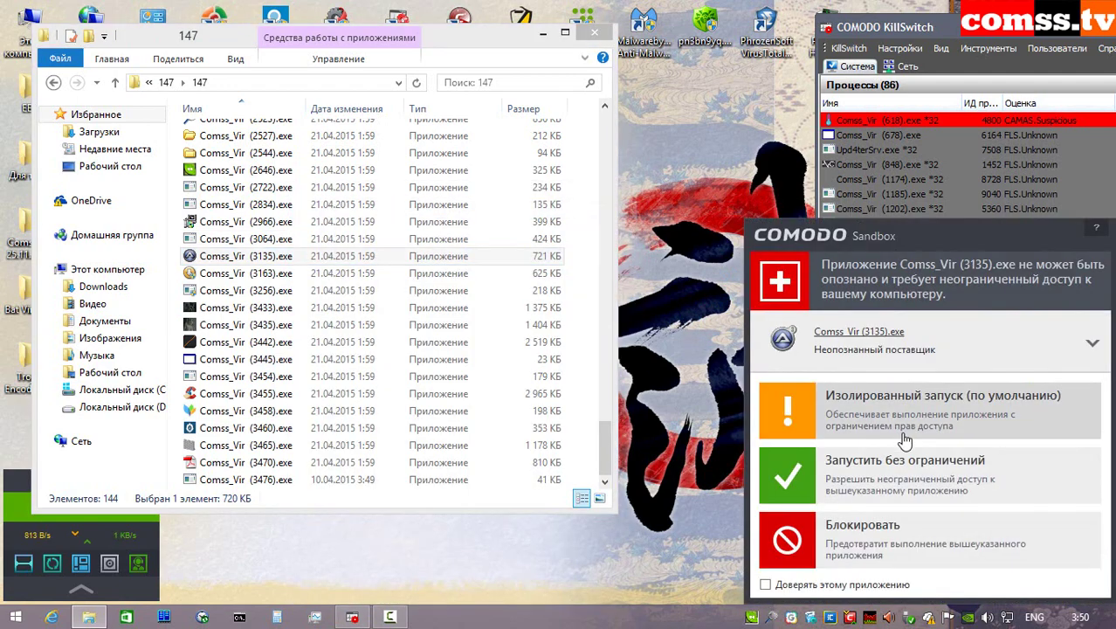
click(899, 419)
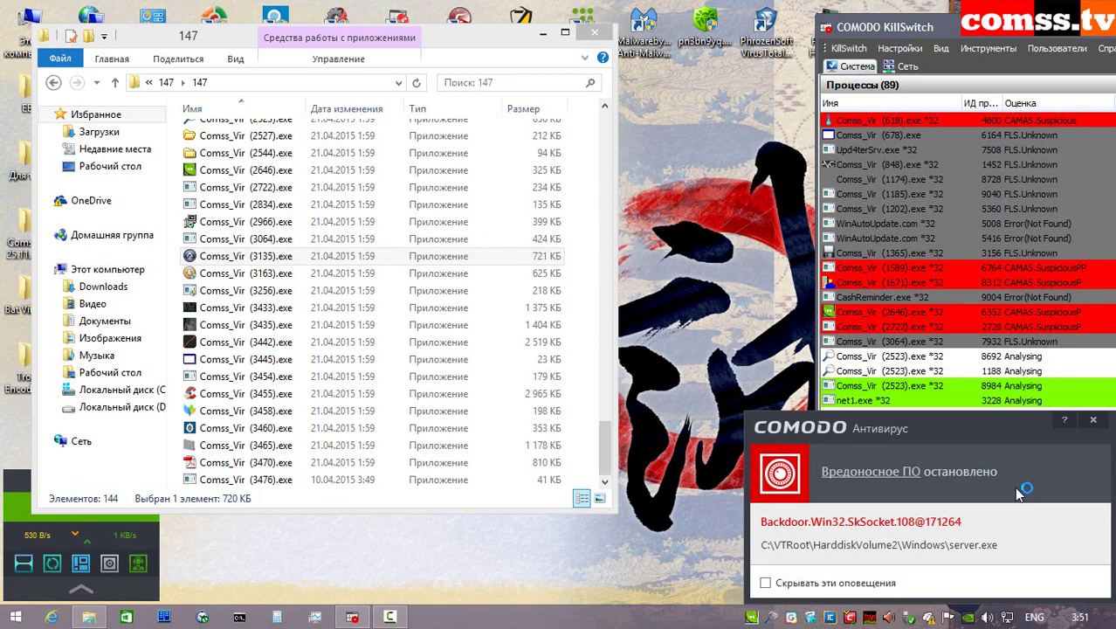
click(1092, 422)
- Run the sample Comss_Vir (3163).exe as administrator in sandbox isolation and close the antivirus and cloud scanner alerts
right_click(342, 272)
click(393, 207)
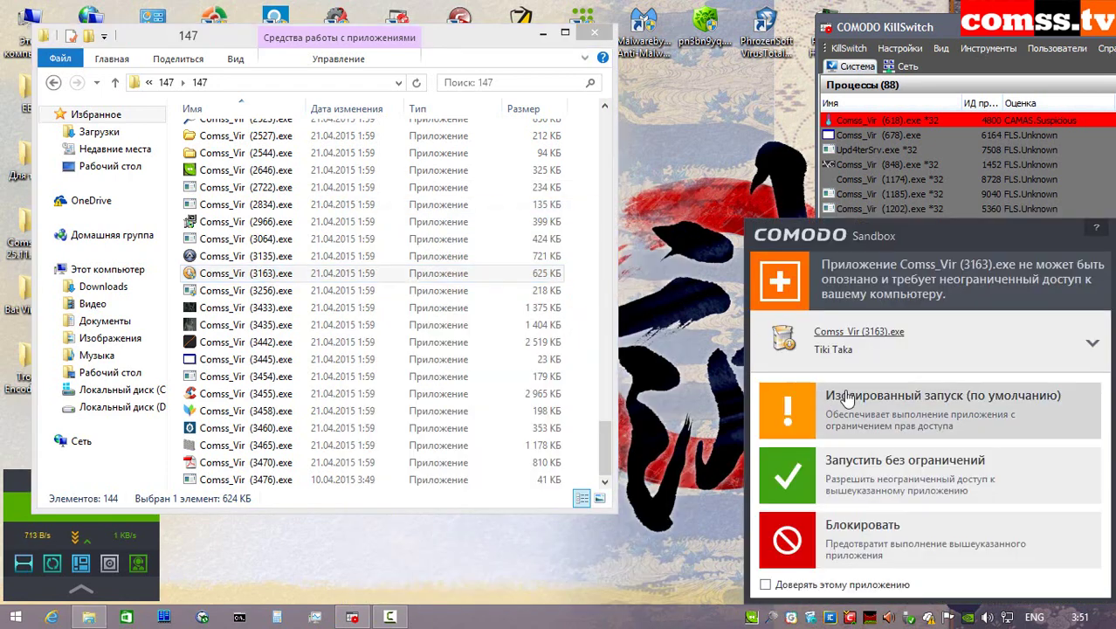
click(847, 464)
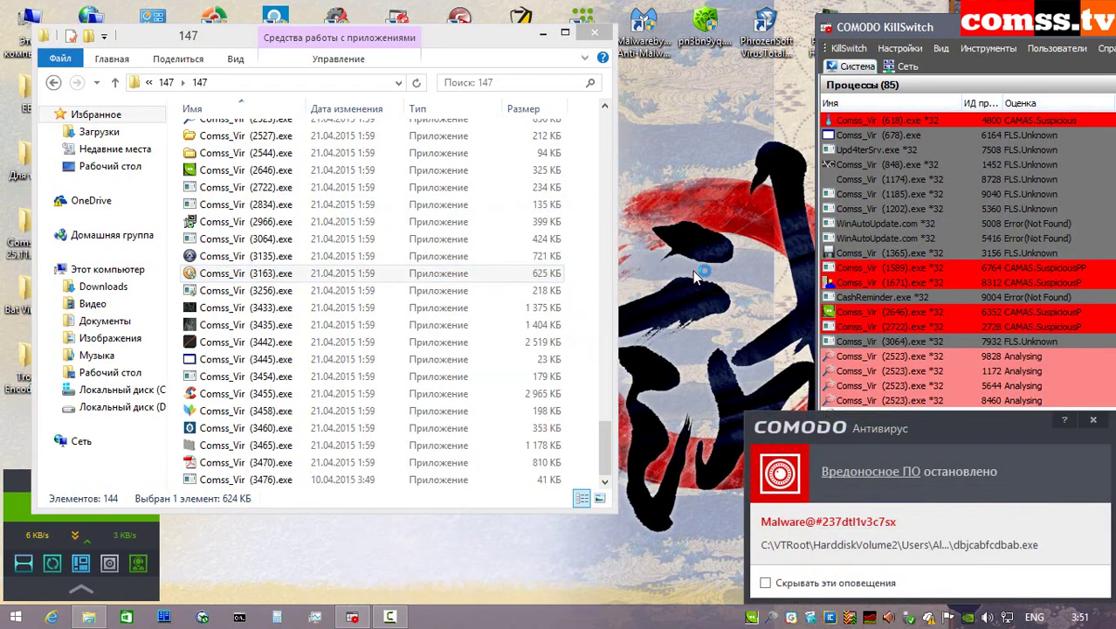
click(1093, 420)
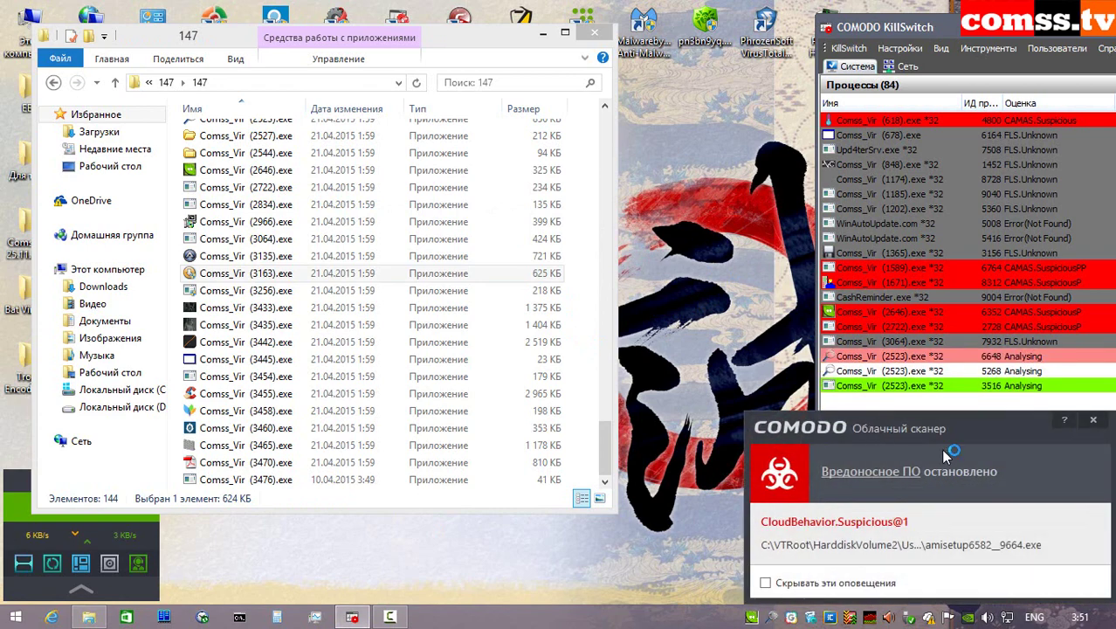
click(1092, 420)
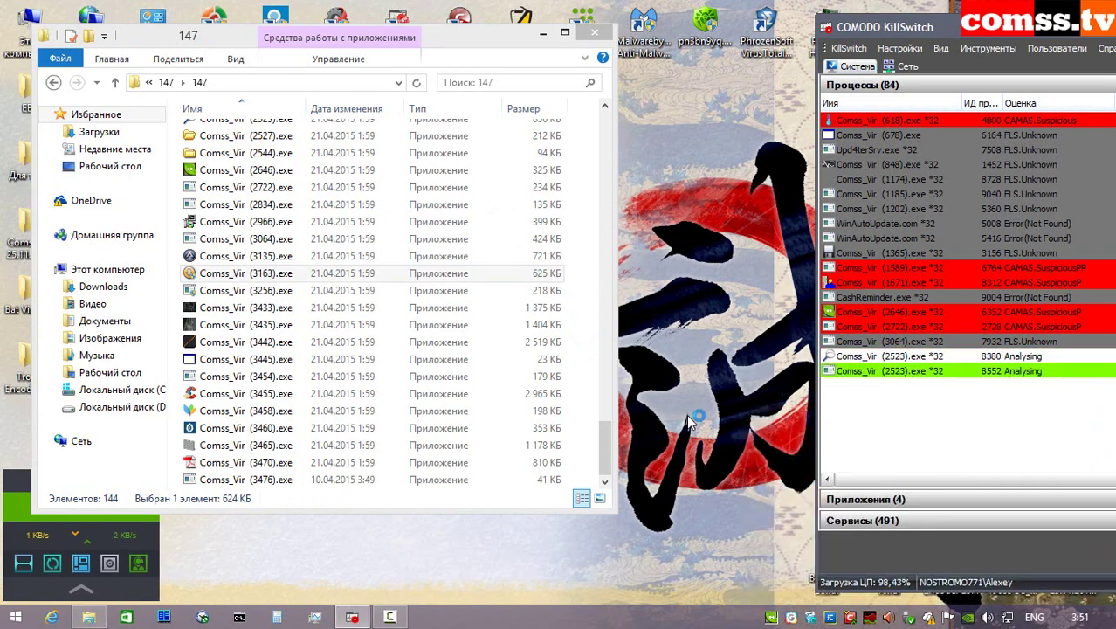
- Run the sample Comss_Vir (3256).exe as administrator
right_click(325, 290)
click(385, 210)
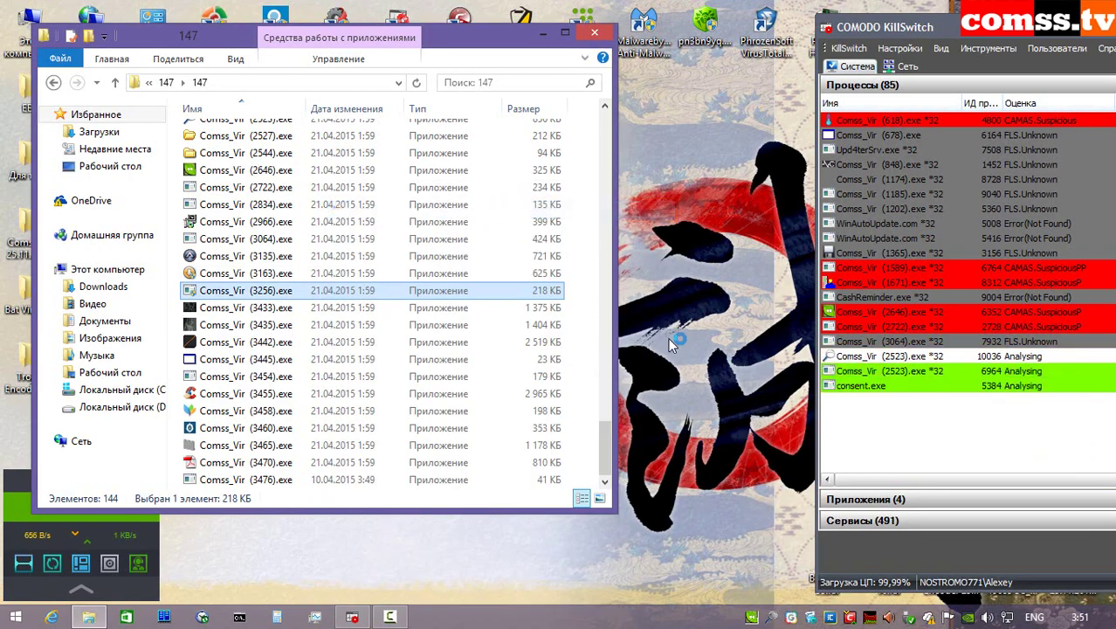
click(756, 390)
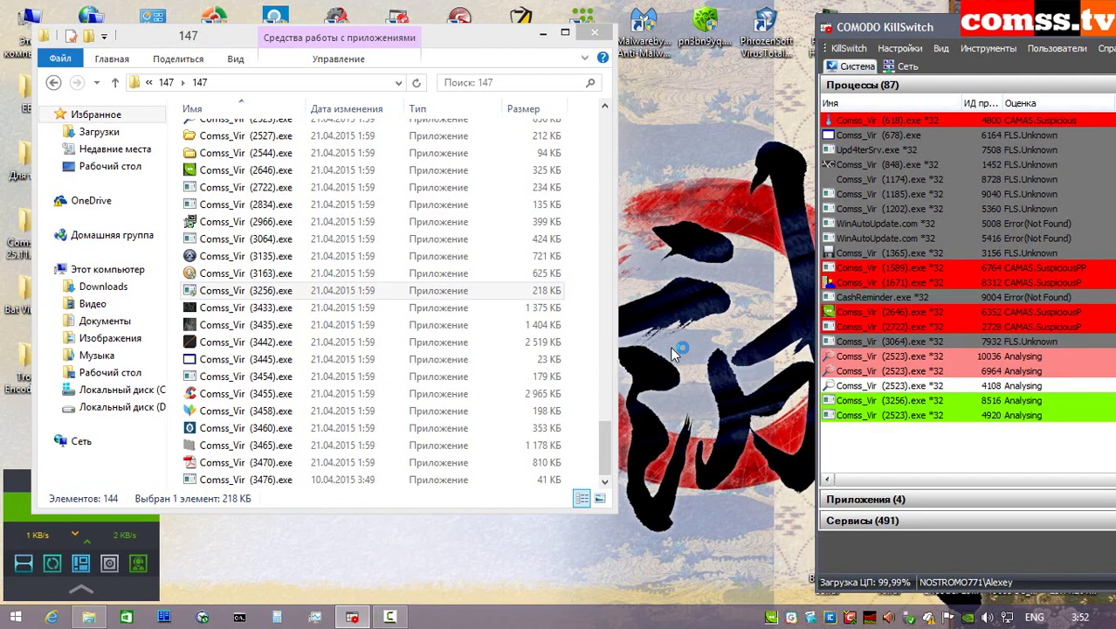
- Run the sample Comss_Vir (3433).exe as administrator and have Viruscope neutralize Comss_Vir (2017).exe
right_click(335, 308)
click(384, 210)
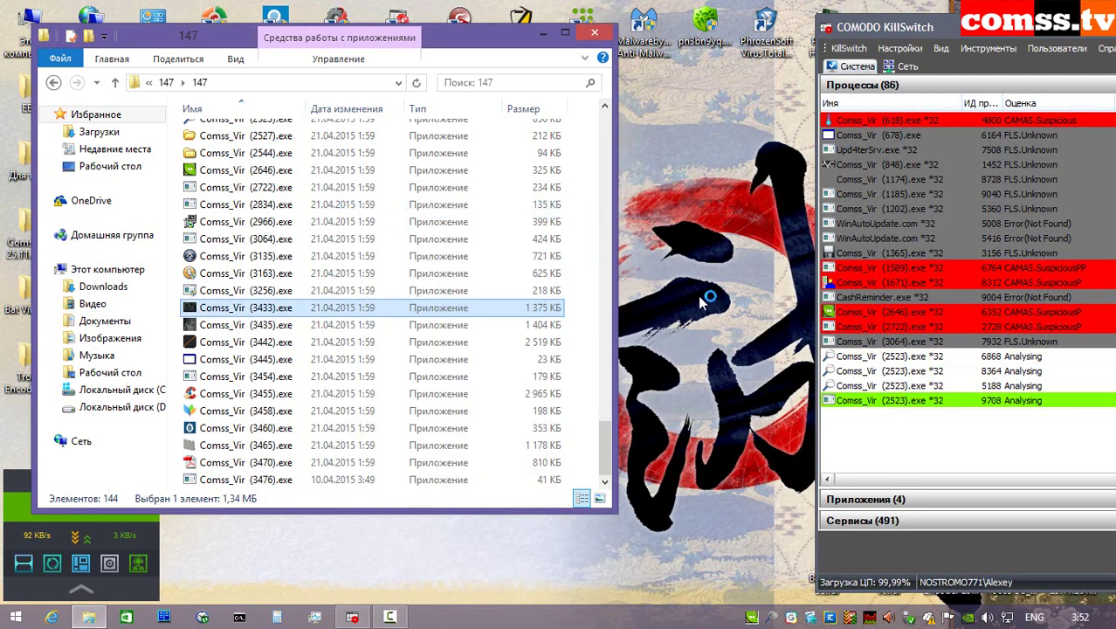
key(Return)
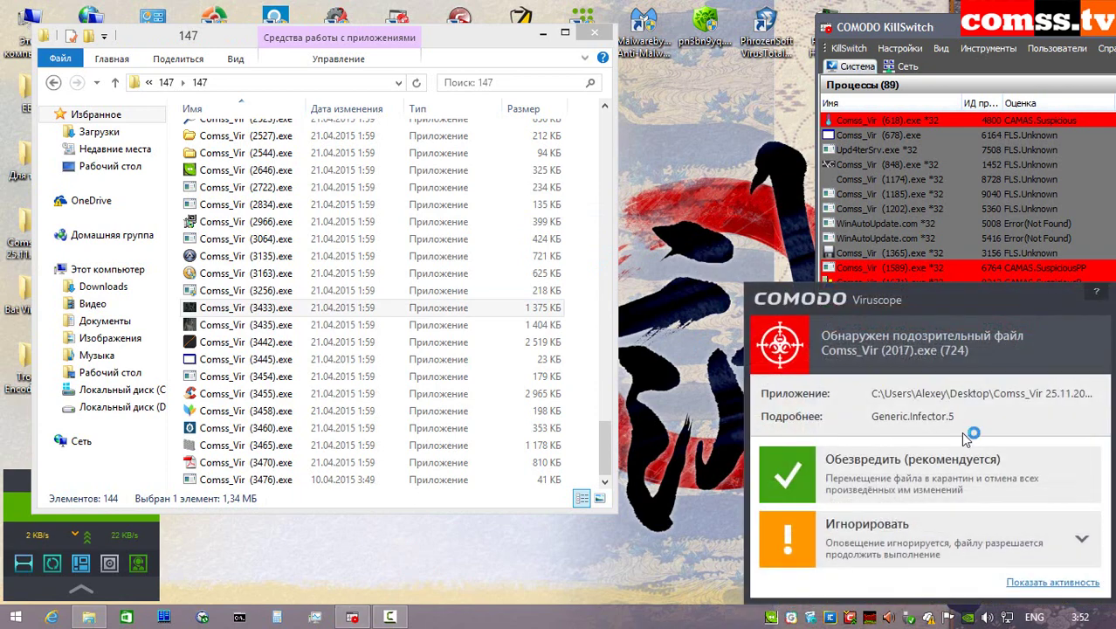
click(942, 480)
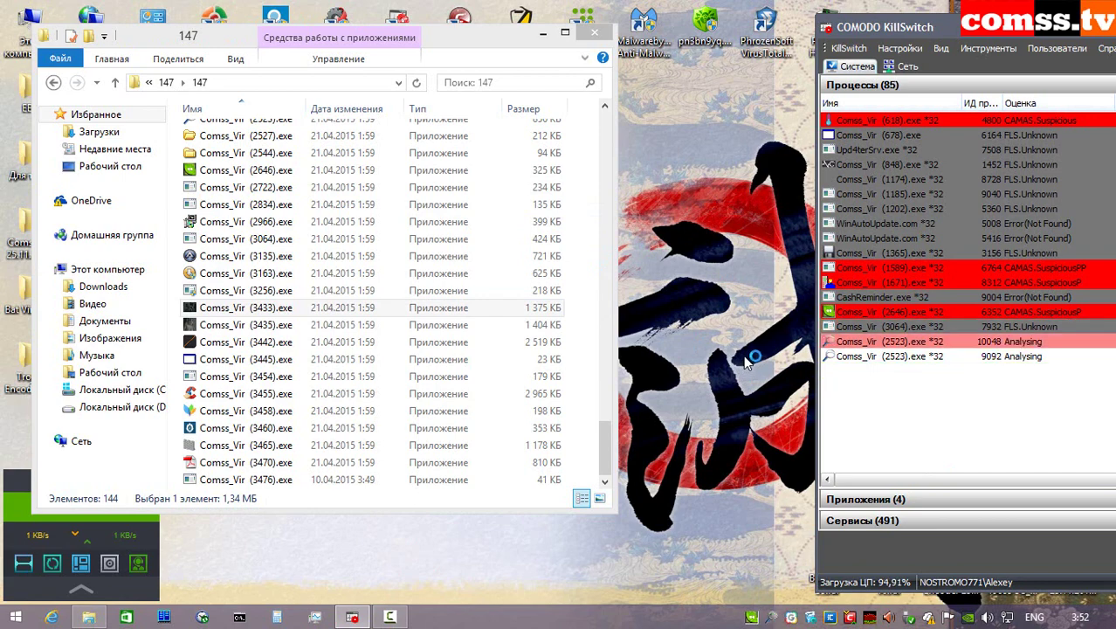
- Run the sample Comss_Vir (3435).exe as administrator, closing the cloud scanner alert for Comss_Vir (2544).exe and the sandbox notice for teste.vbs
key(Down)
key(shift+F10)
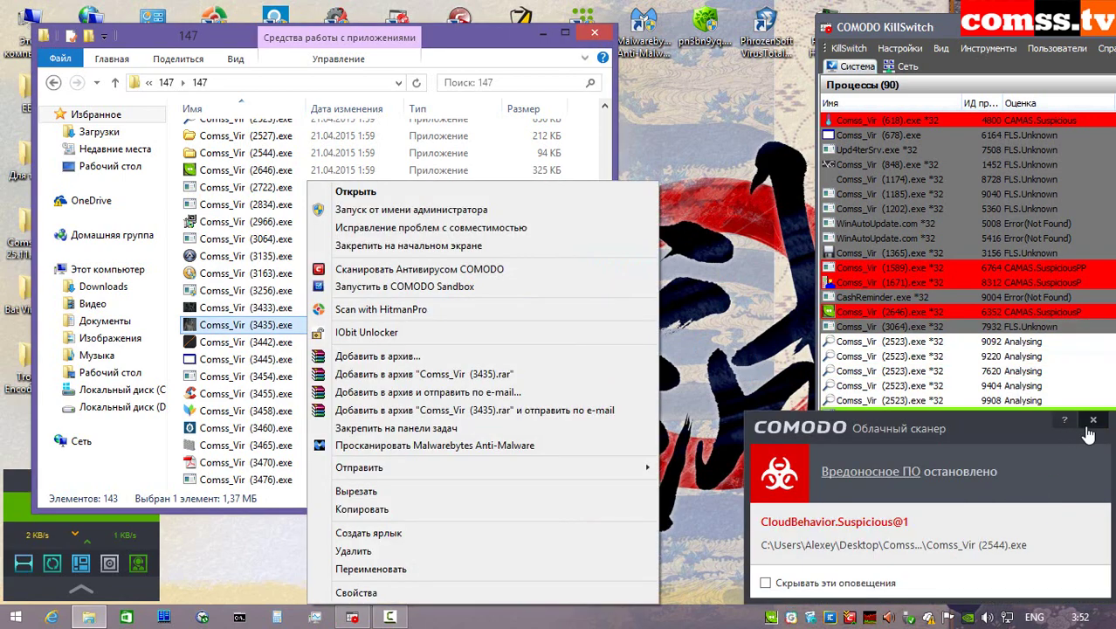
click(1093, 420)
right_click(295, 325)
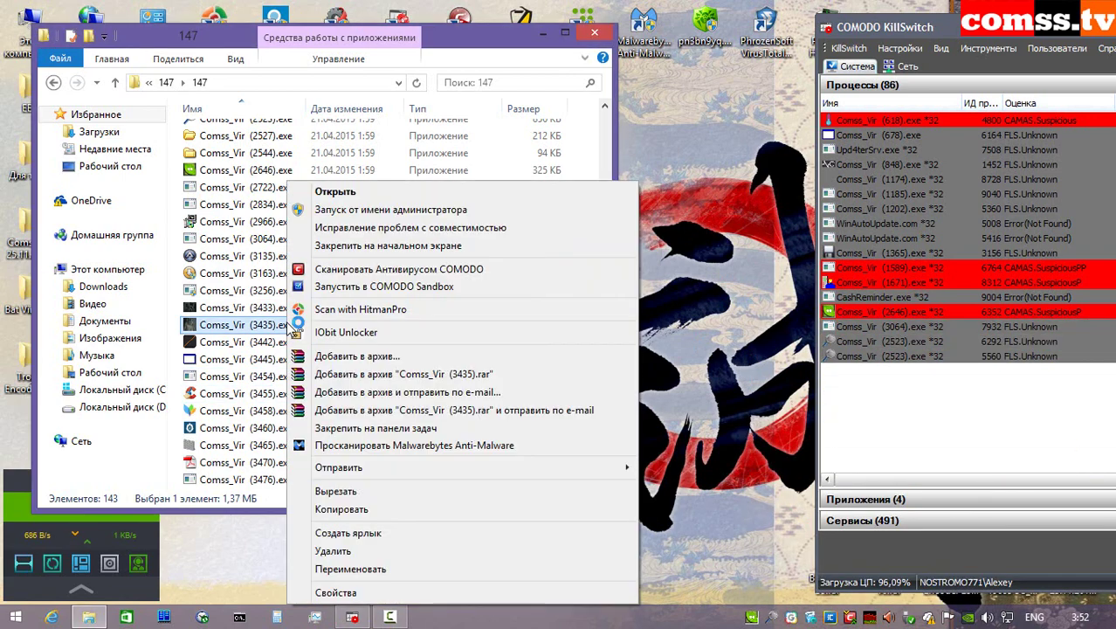
click(390, 210)
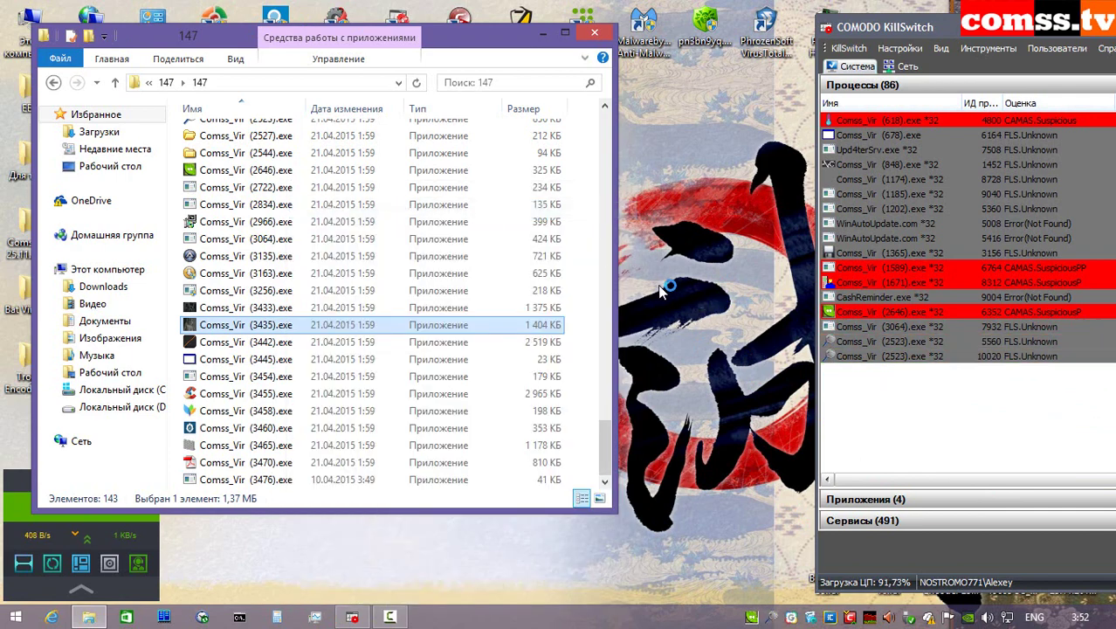
click(854, 410)
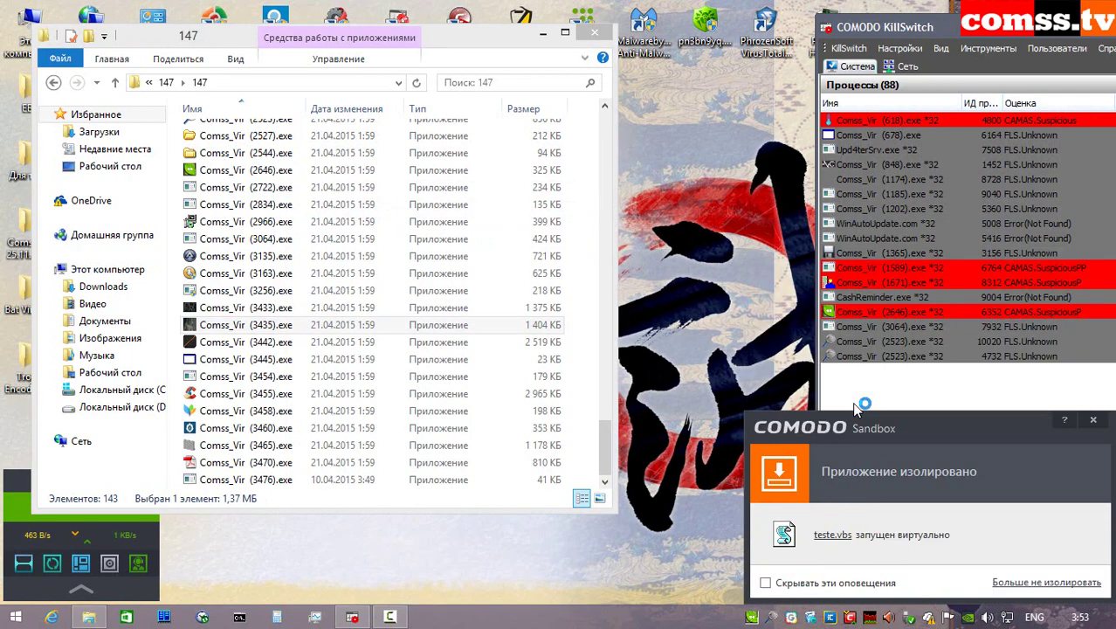
click(1096, 420)
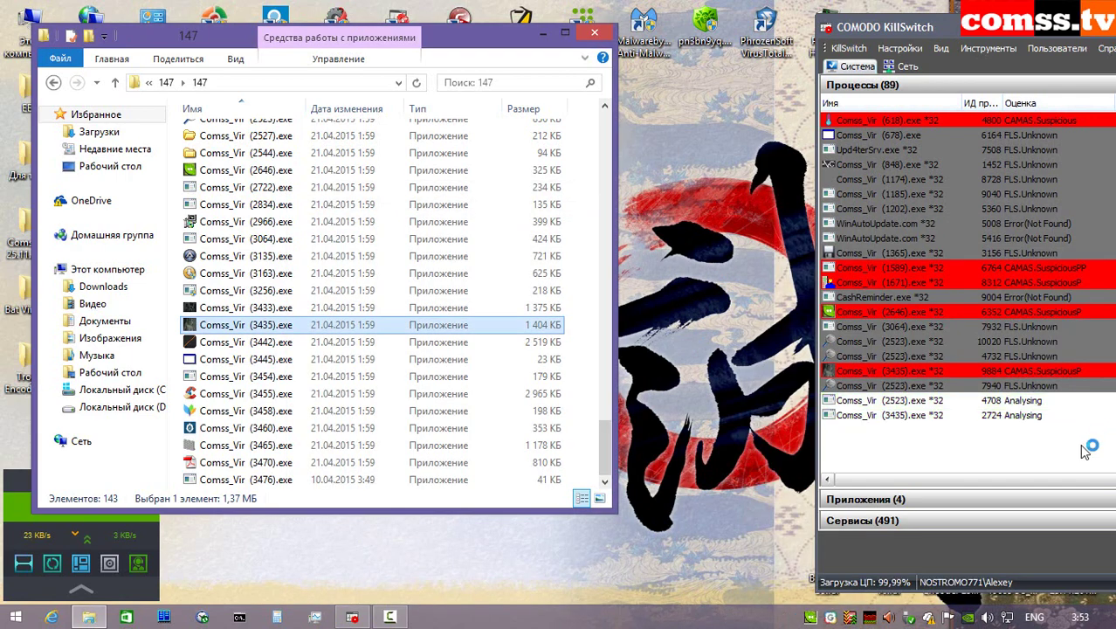
- Run the sample Comss_Vir (3442).exe as administrator in sandbox isolation
right_click(329, 343)
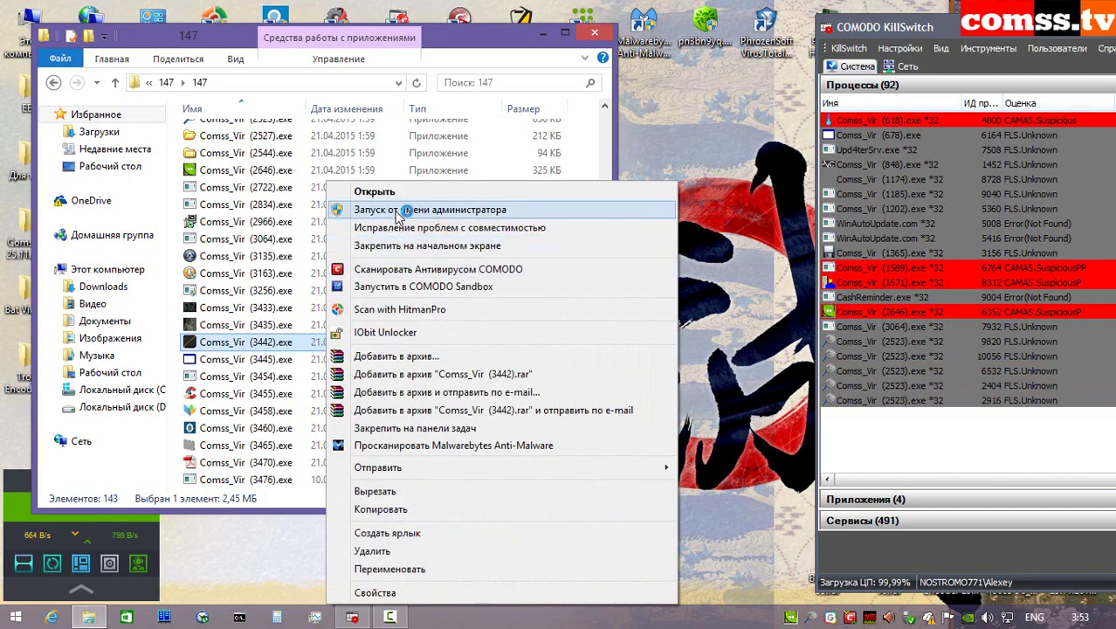
click(403, 212)
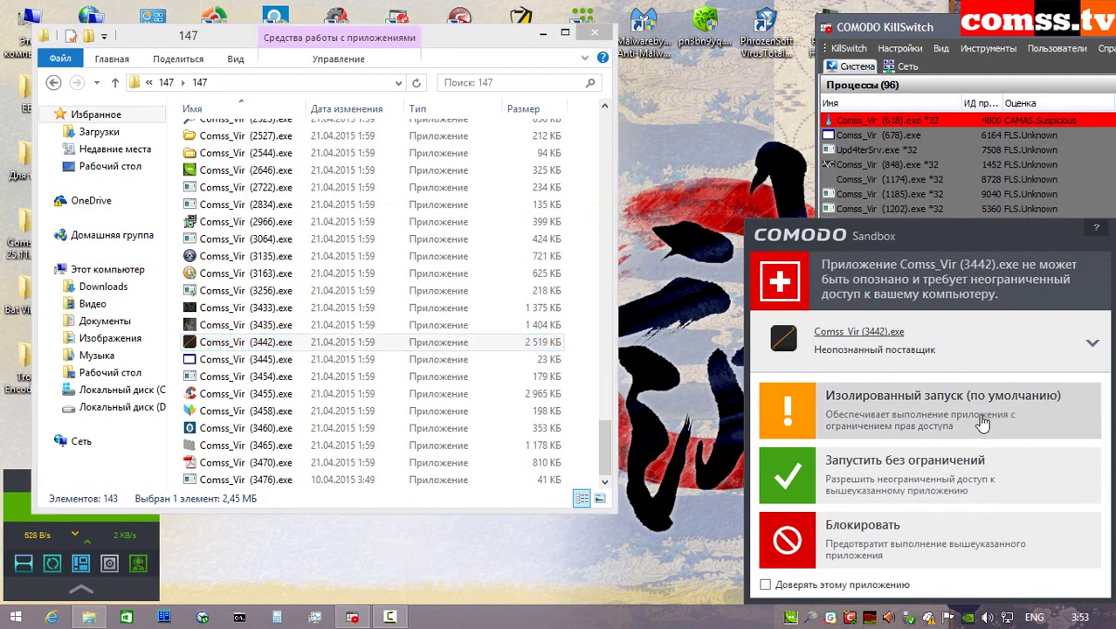
click(943, 410)
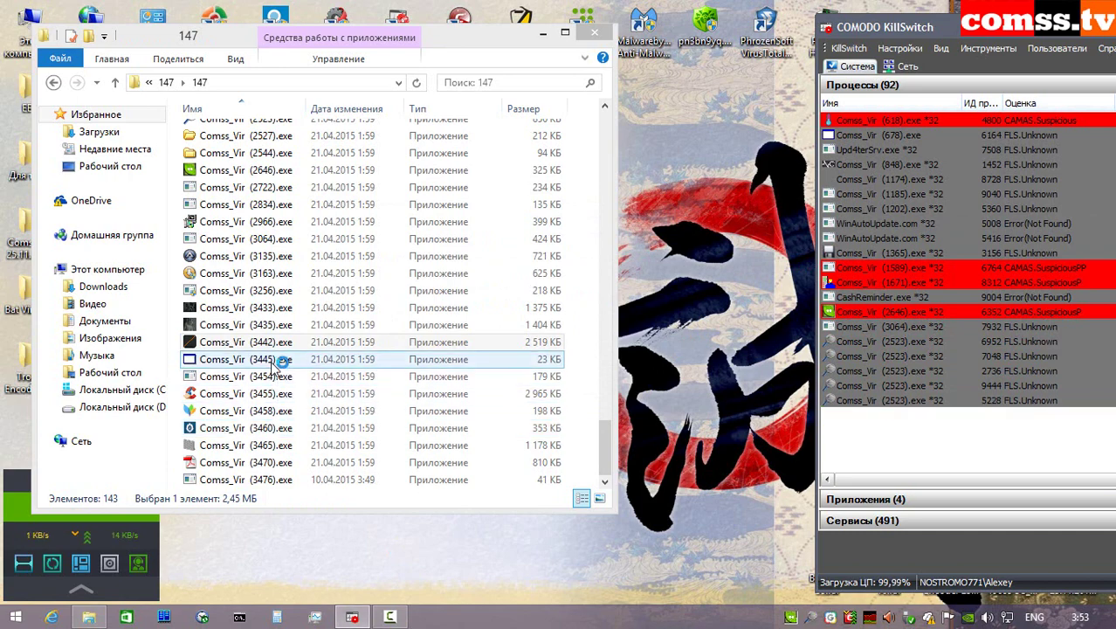
- Run the sample Comss_Vir (3445).exe as administrator and let it continue past its .NET Framework exception
right_click(273, 366)
click(350, 214)
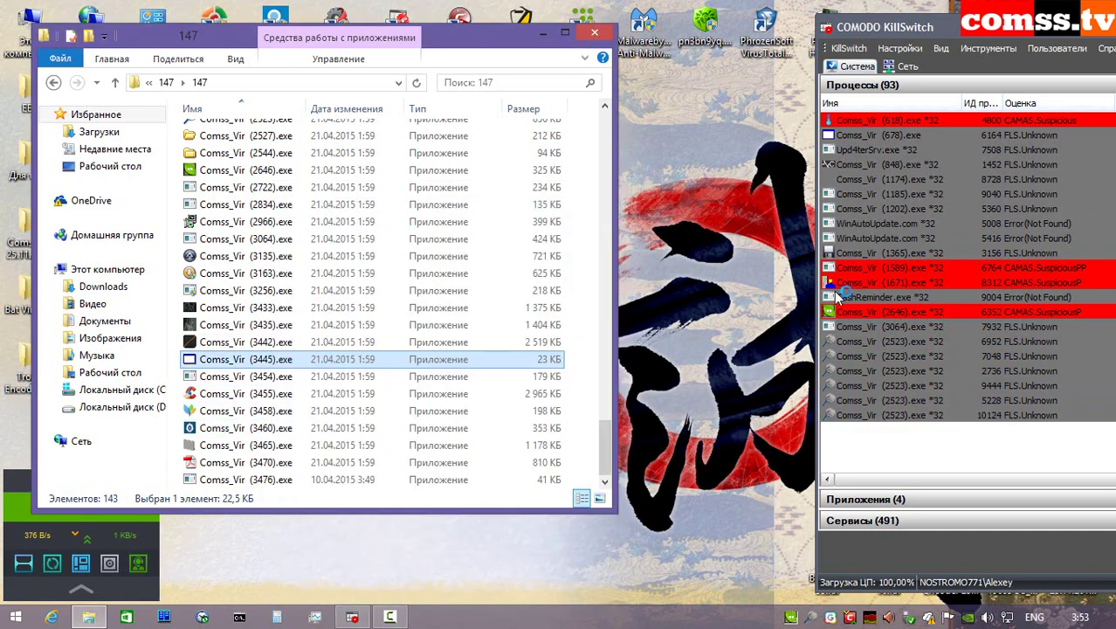
click(756, 317)
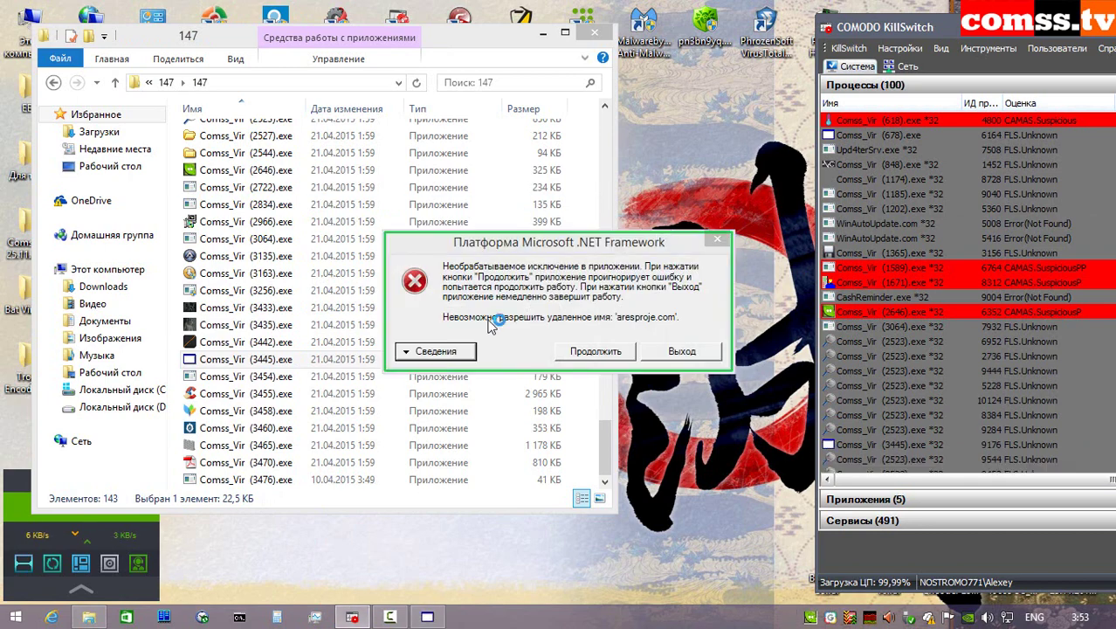
click(611, 351)
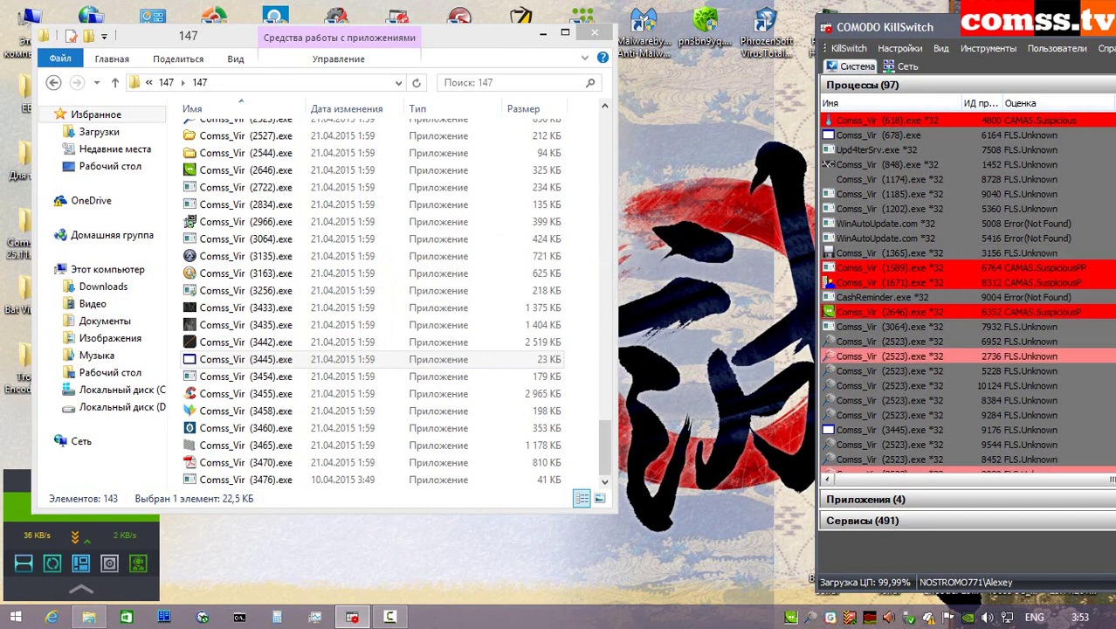
- Run the sample Comss_Vir (3454).exe as administrator
right_click(344, 376)
click(445, 211)
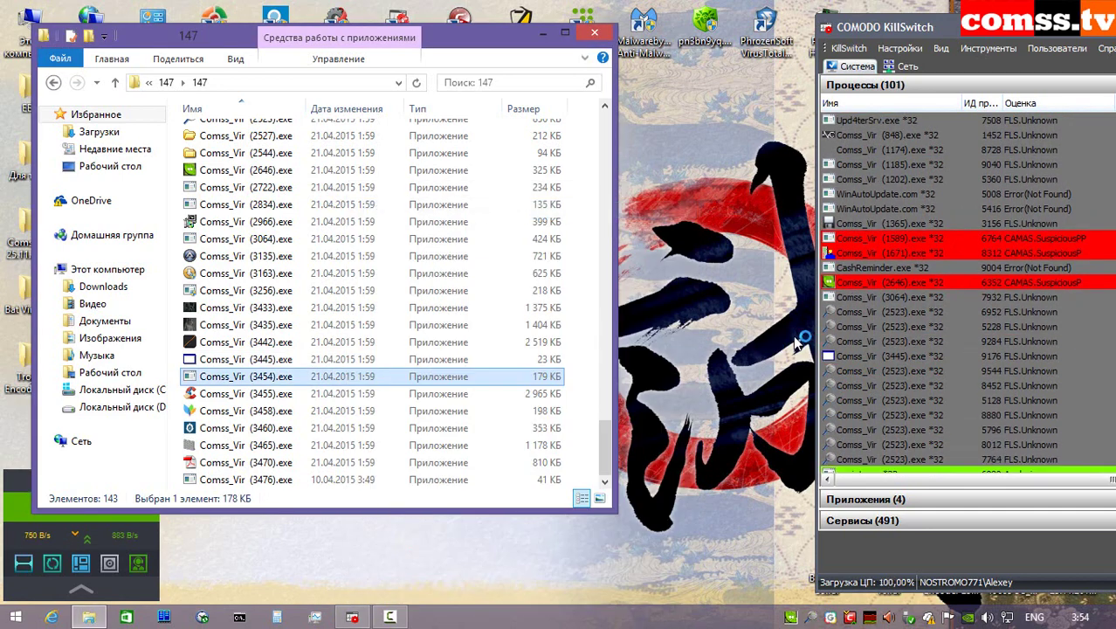
click(786, 393)
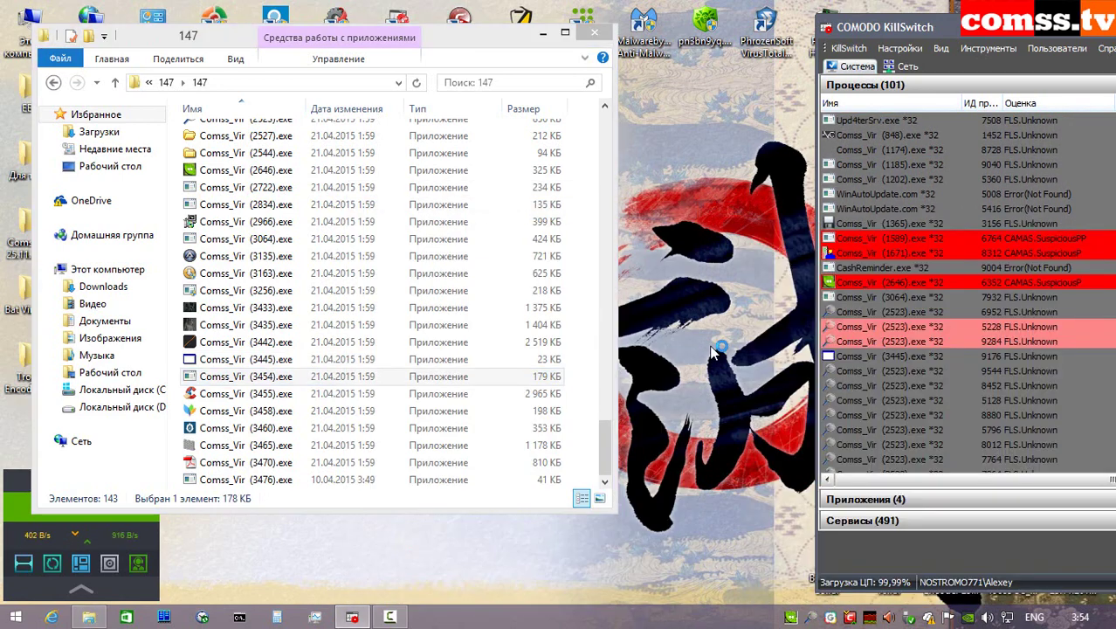
- Run the sample Comss_Vir (3455).exe as administrator
right_click(307, 393)
click(376, 210)
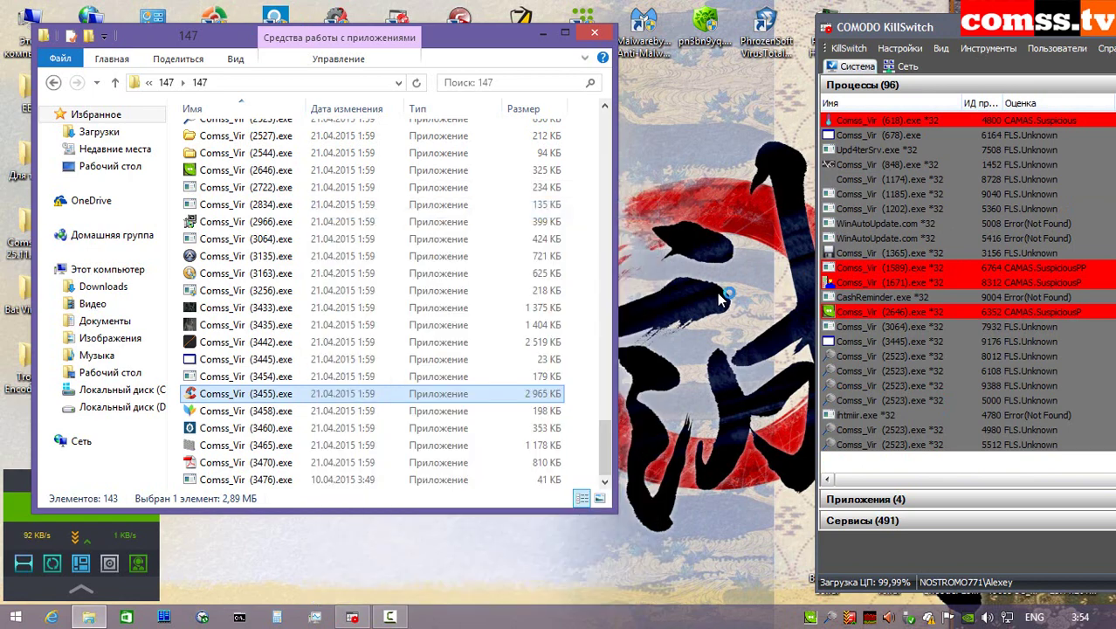
click(917, 461)
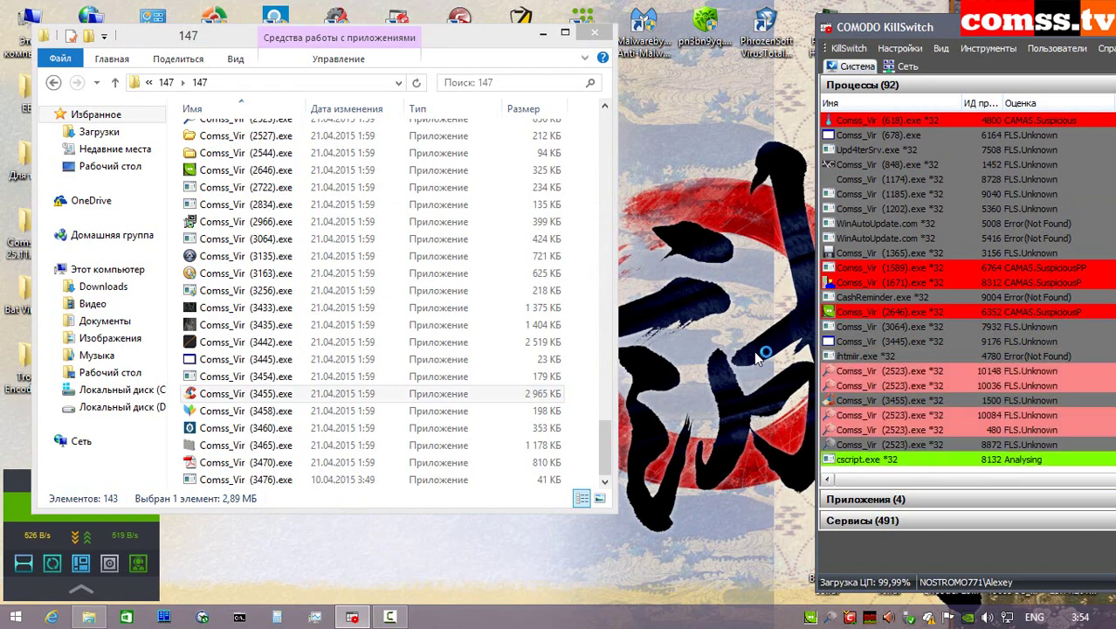
- Run the sample Comss_Vir (3458).exe as administrator in sandbox isolation
right_click(335, 410)
click(405, 210)
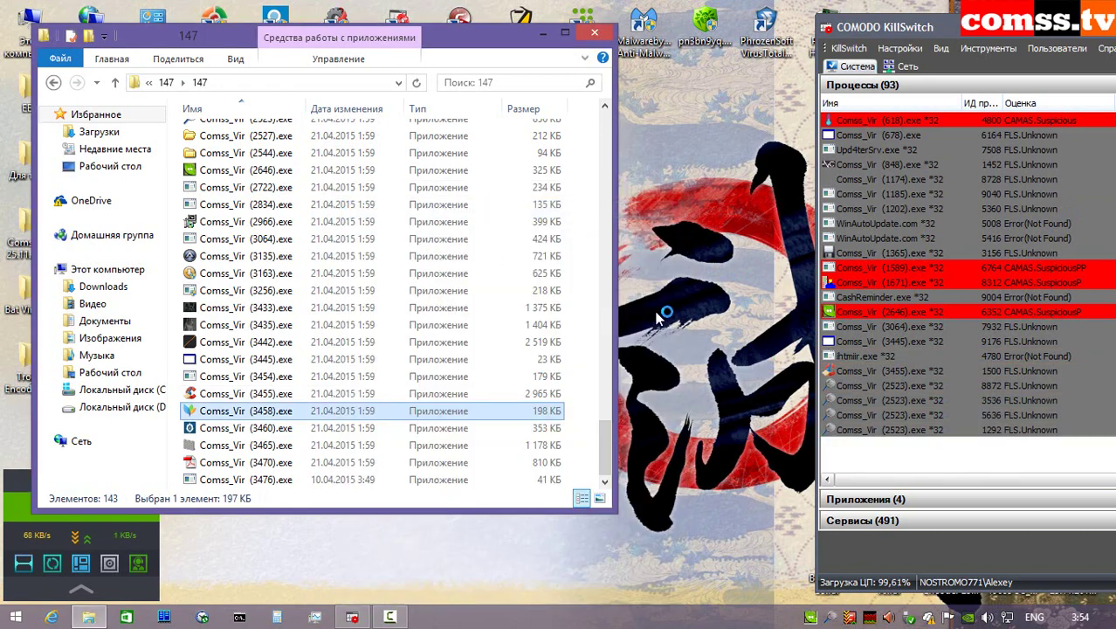
click(905, 423)
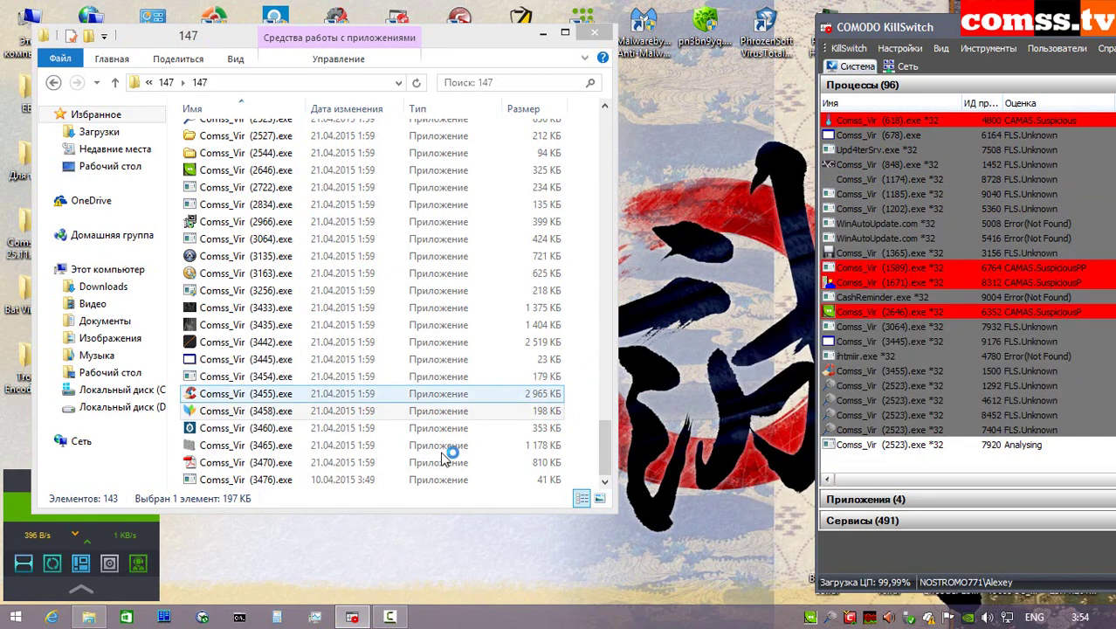
- Run the sample Comss_Vir (3460).exe as administrator in sandbox isolation and close the crashed Zero Crypter program
right_click(345, 428)
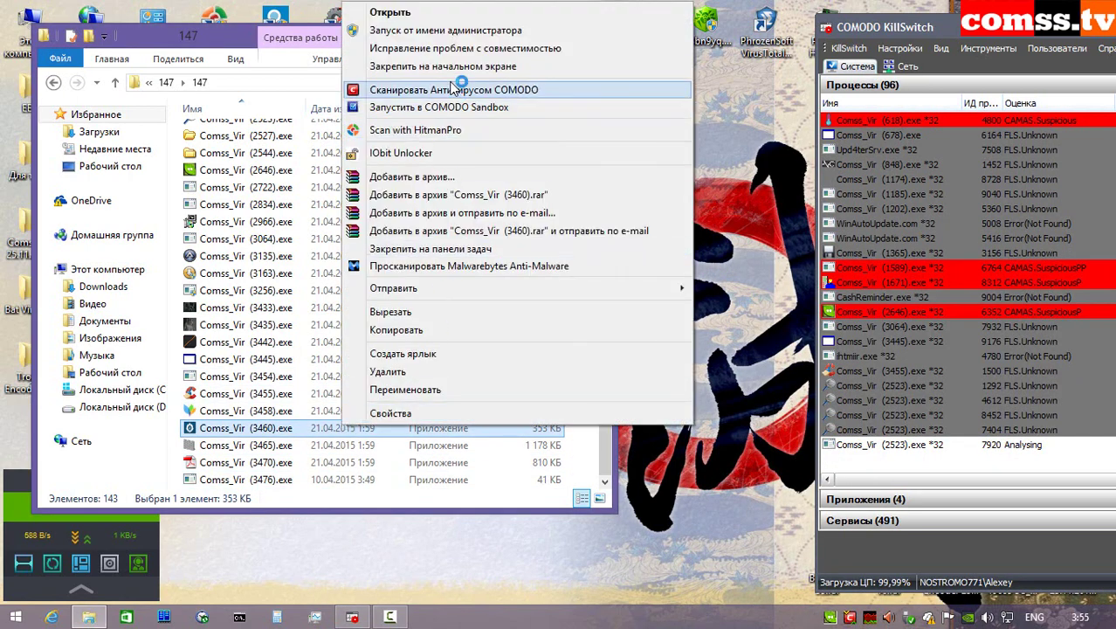
click(445, 31)
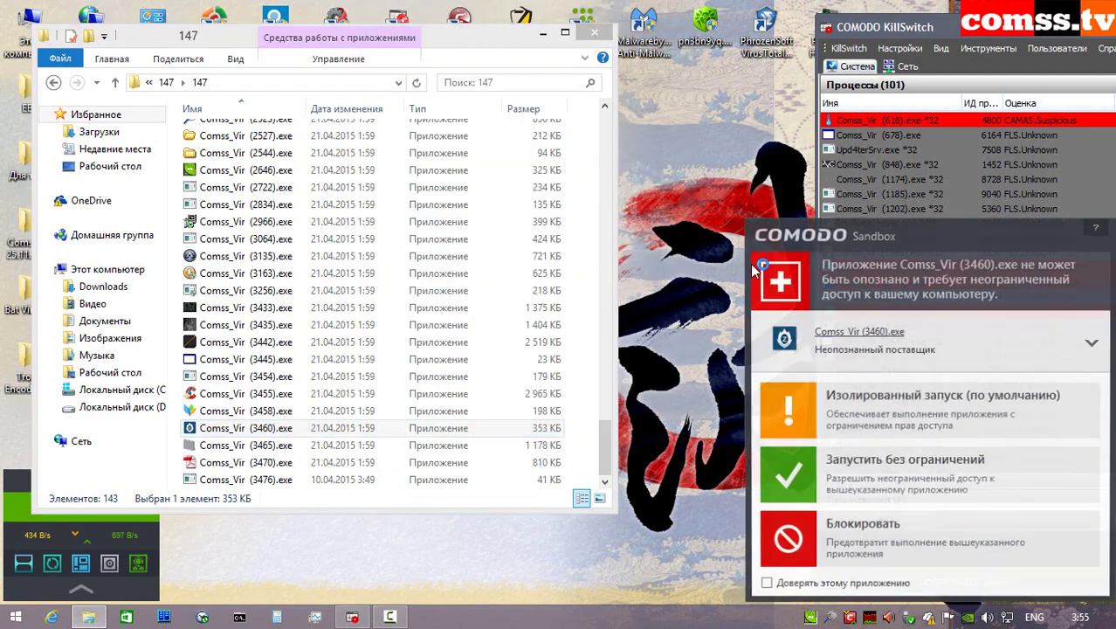
click(909, 409)
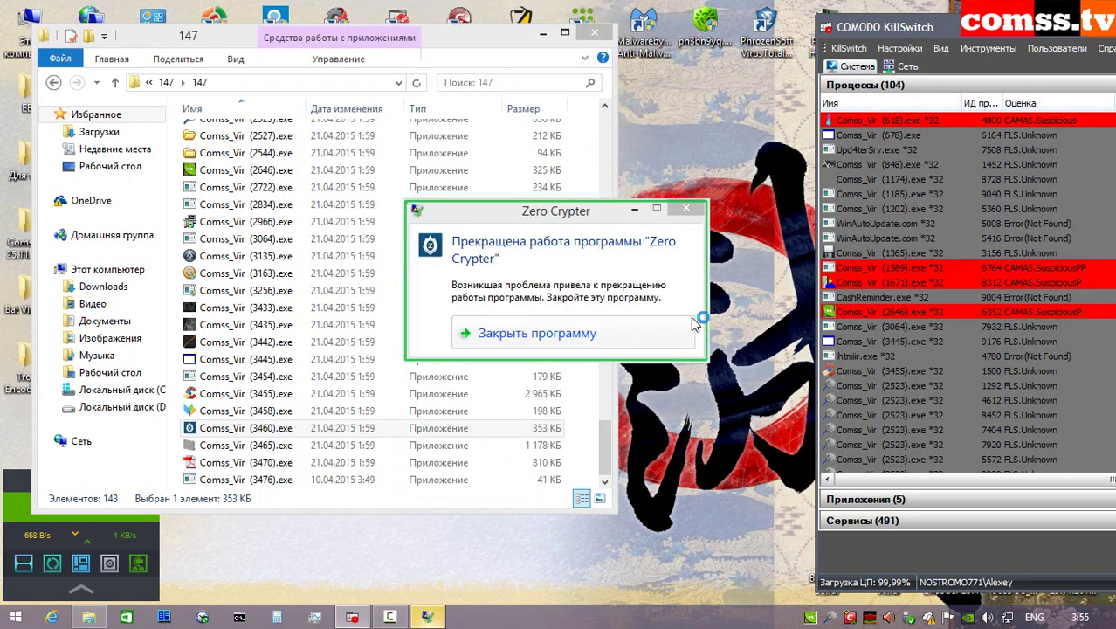
click(688, 332)
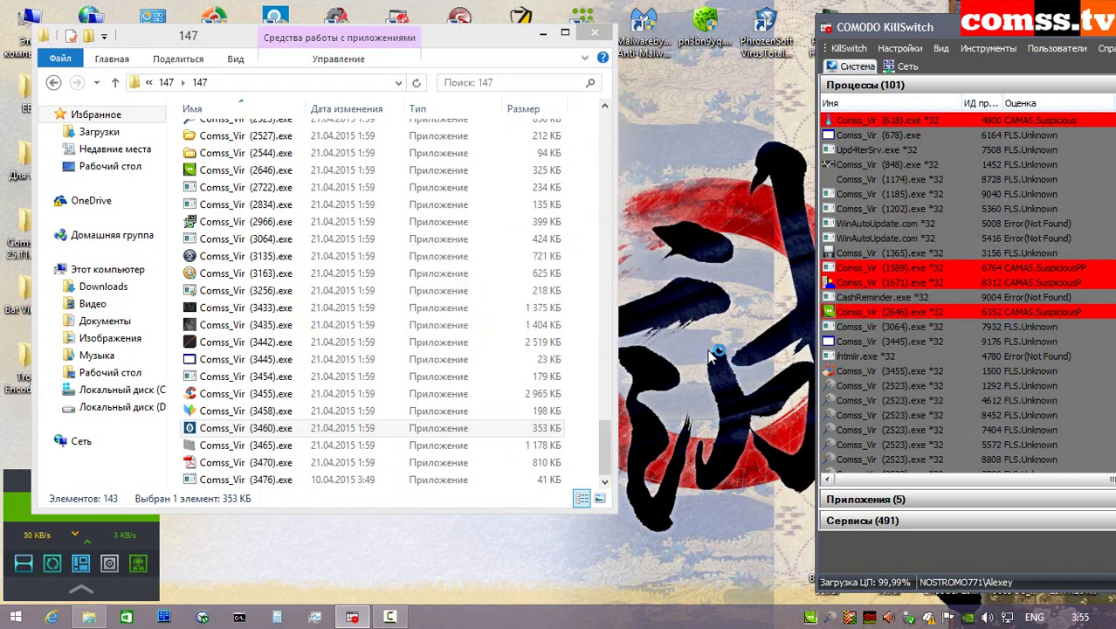
- Run the sample Comss_Vir (3465).exe as administrator in sandbox isolation and dismiss the window it opens
right_click(274, 446)
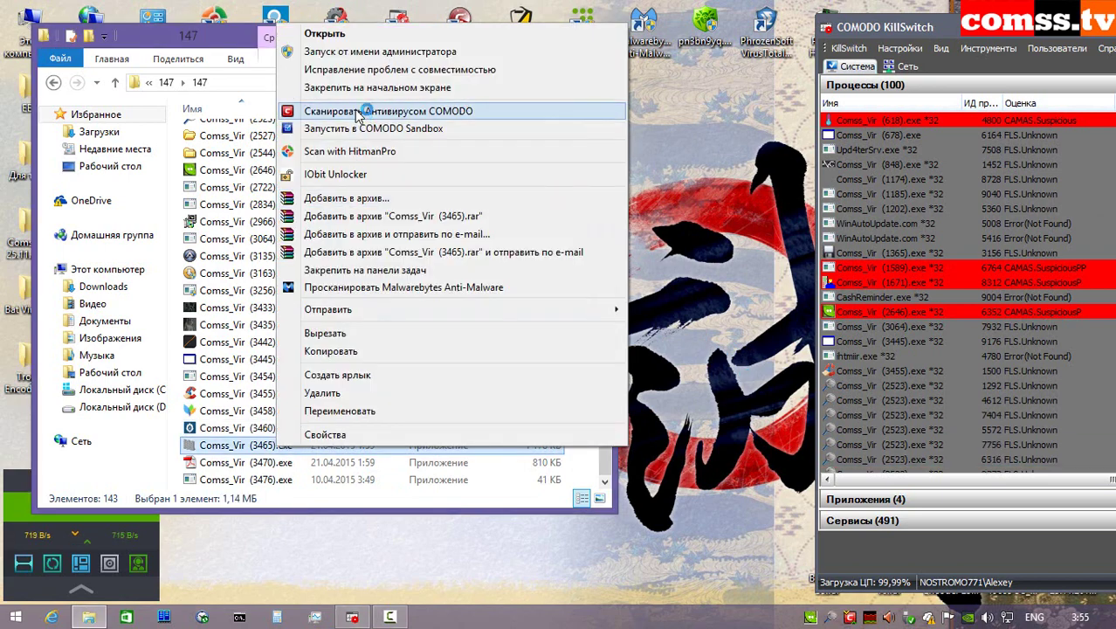
click(358, 54)
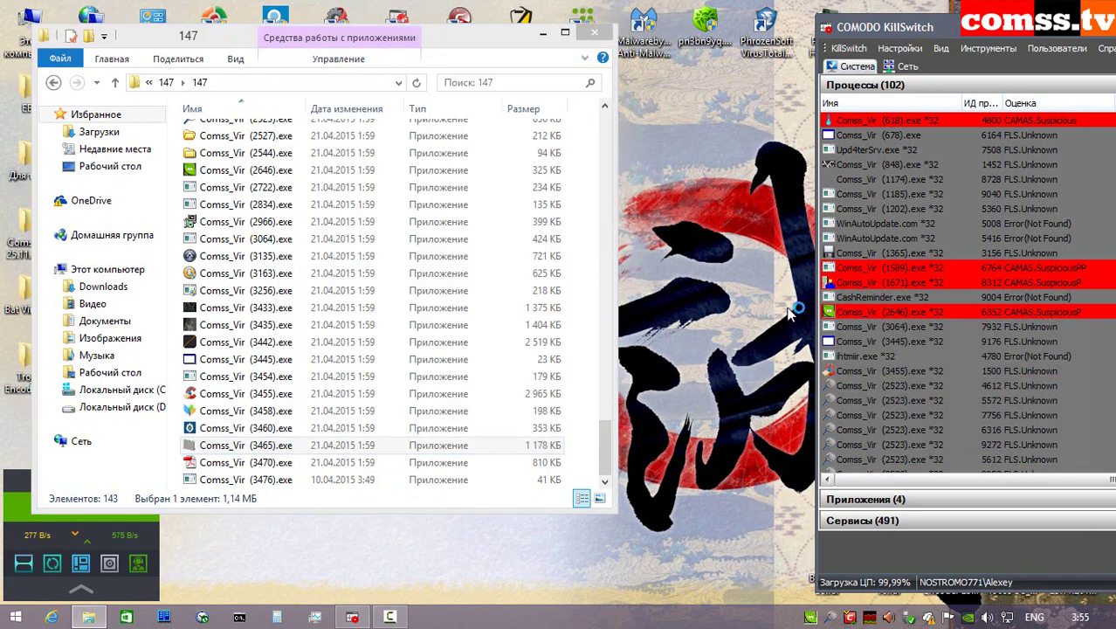
click(943, 413)
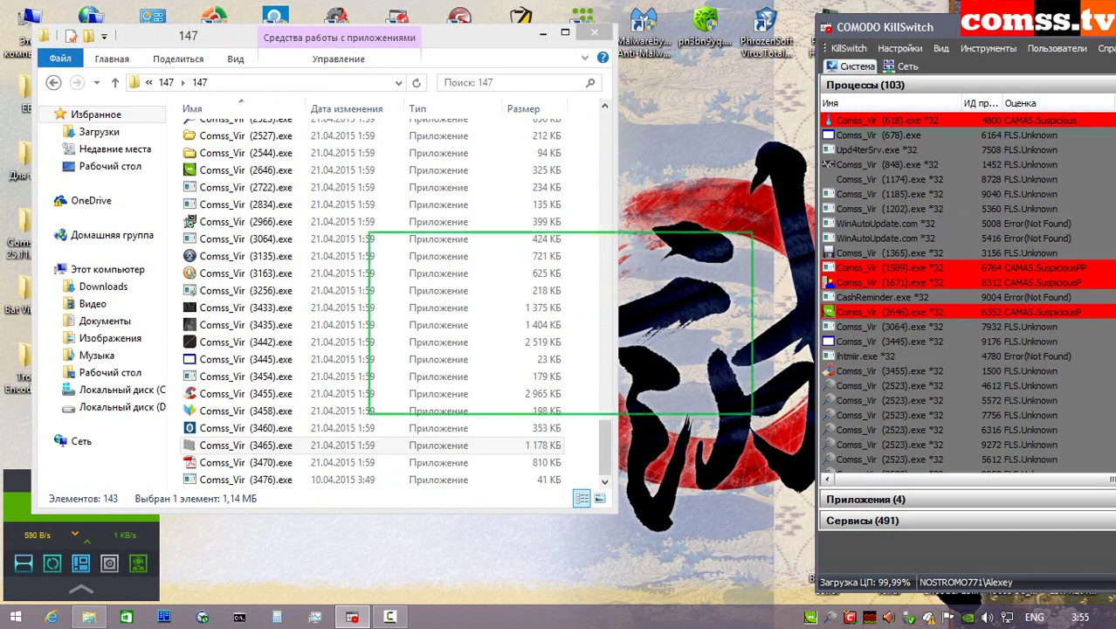
click(709, 391)
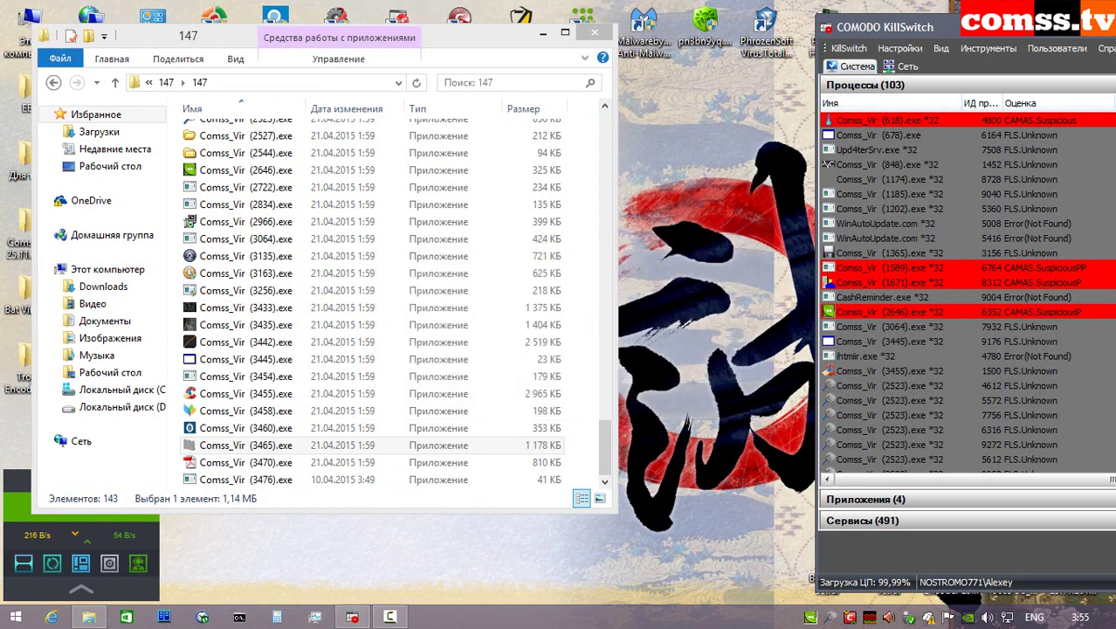
- Run the sample Comss_Vir (3470).exe as administrator in sandbox isolation
right_click(302, 462)
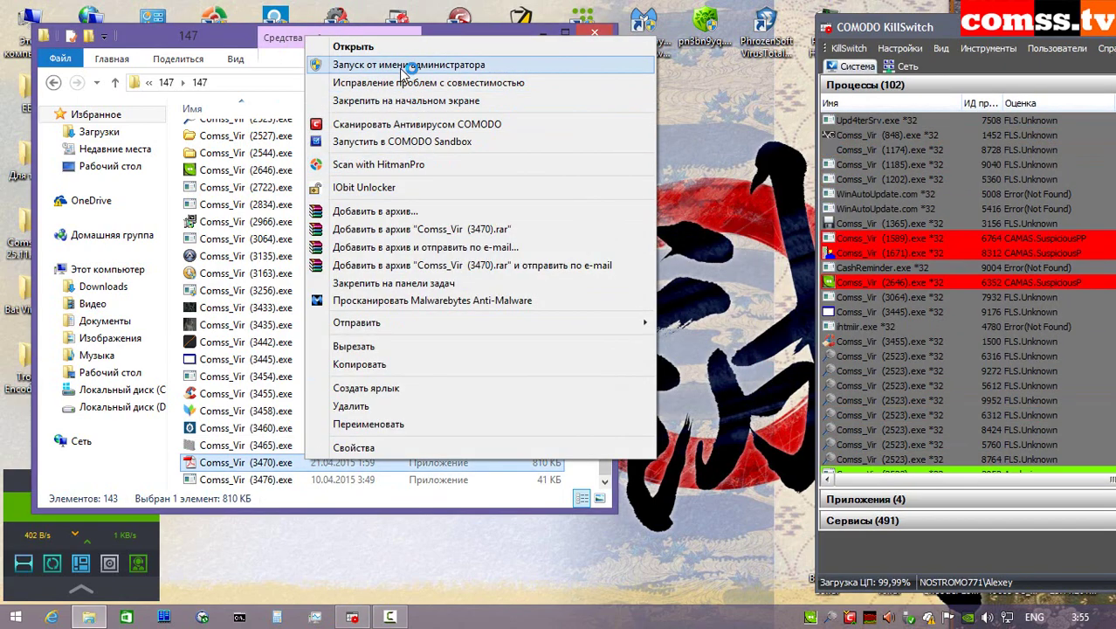
click(404, 66)
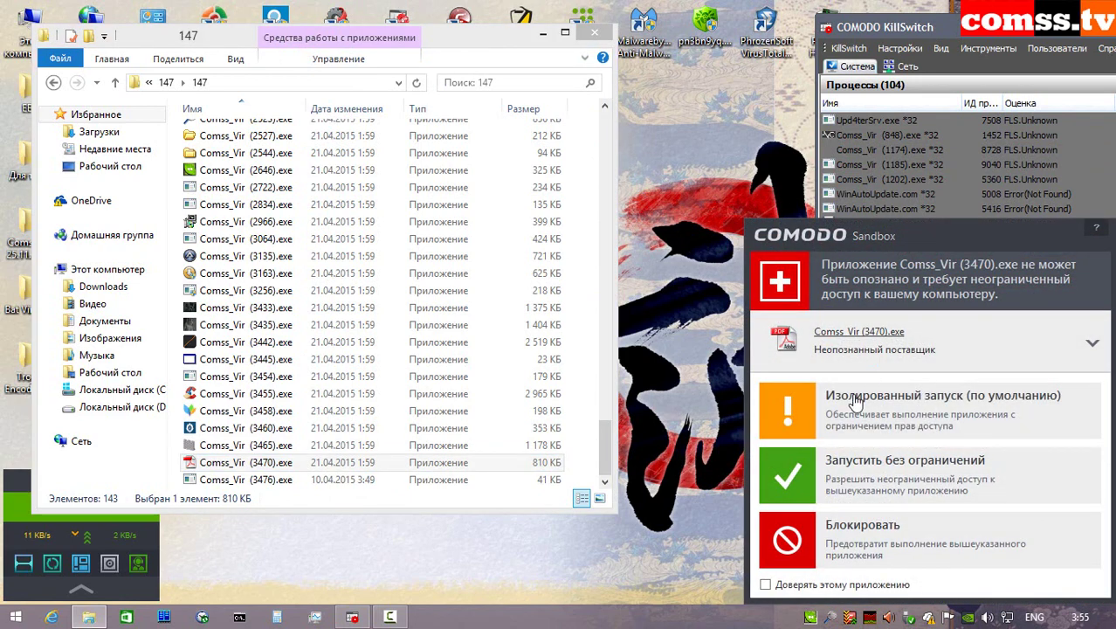
click(856, 400)
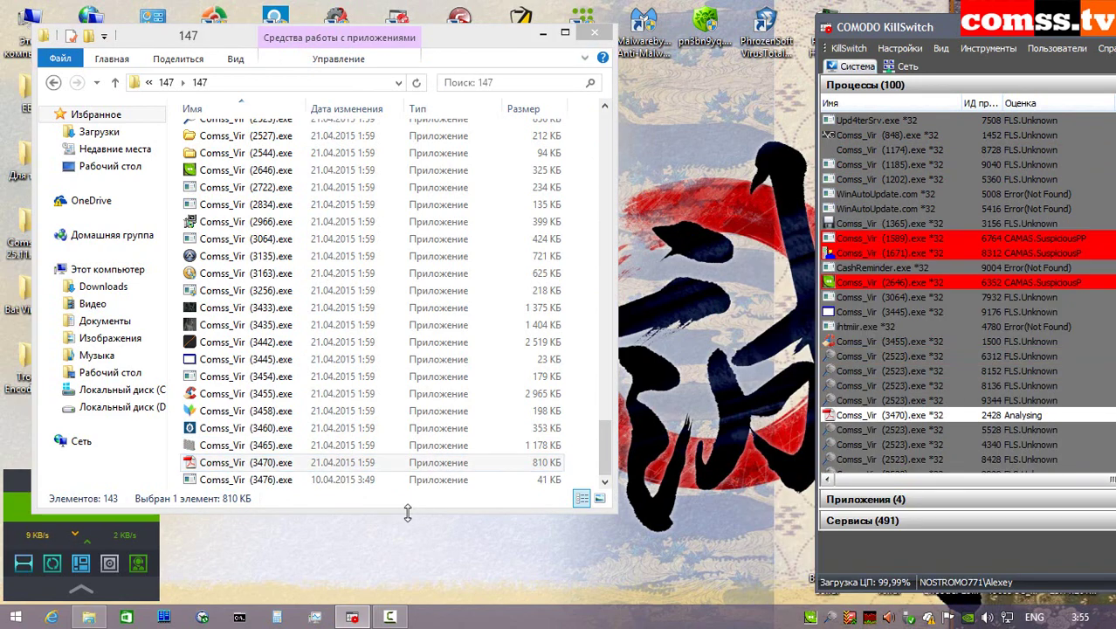
- Try to run the sample Comss_Vir (3476).exe as administrator and dismiss the error message
click(332, 482)
right_click(333, 485)
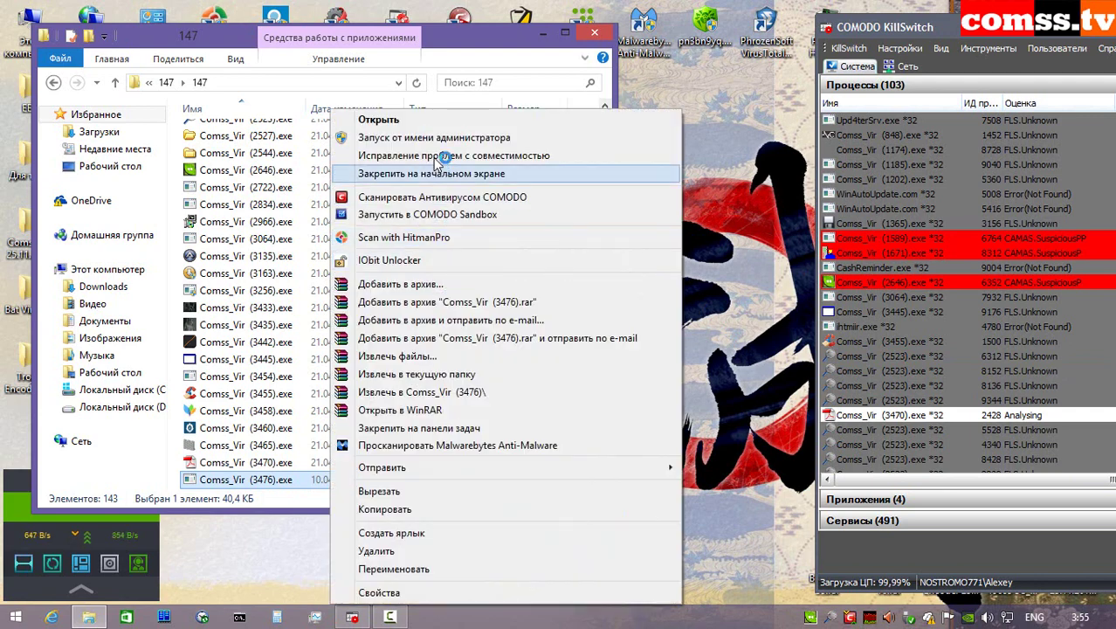
click(437, 138)
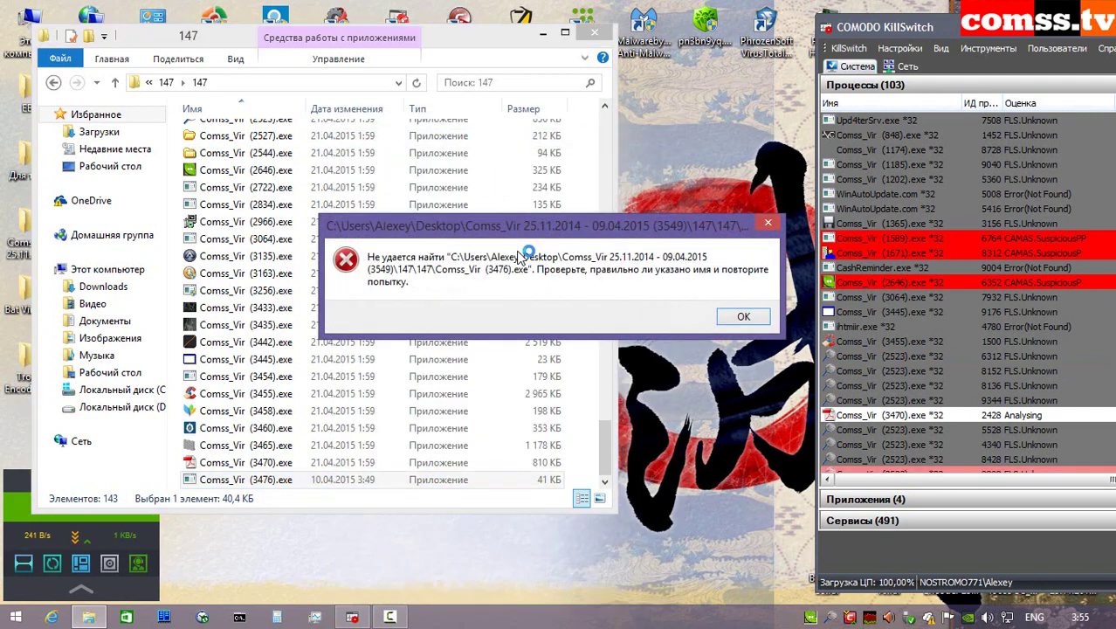
click(740, 316)
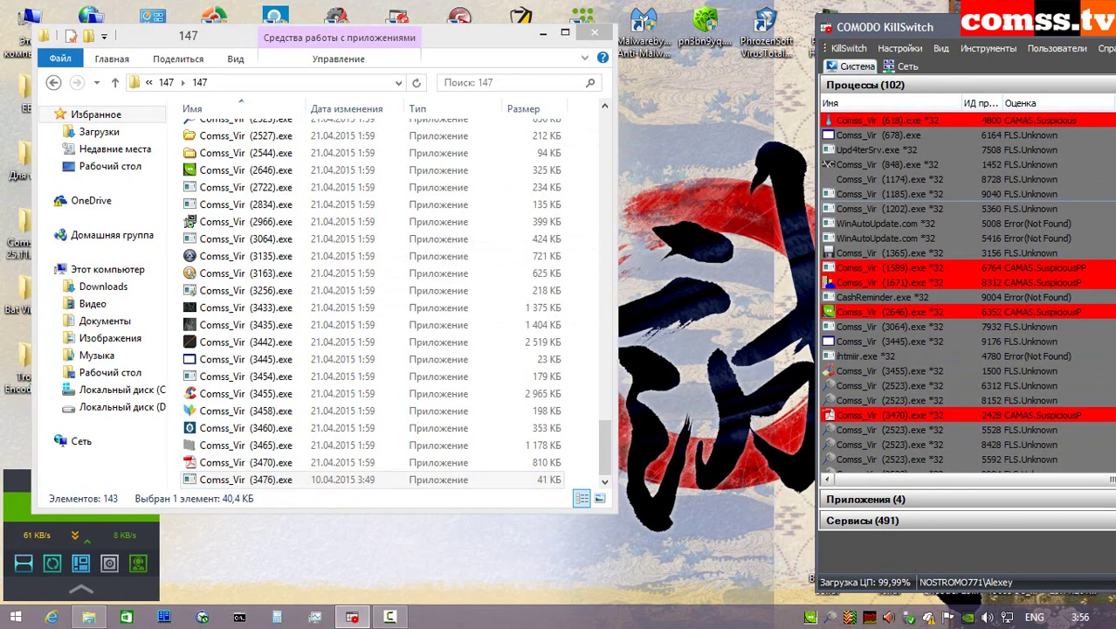
- Move all sample files in folder 147 to the Recycle Bin, answering the deletion dialogs
click(330, 291)
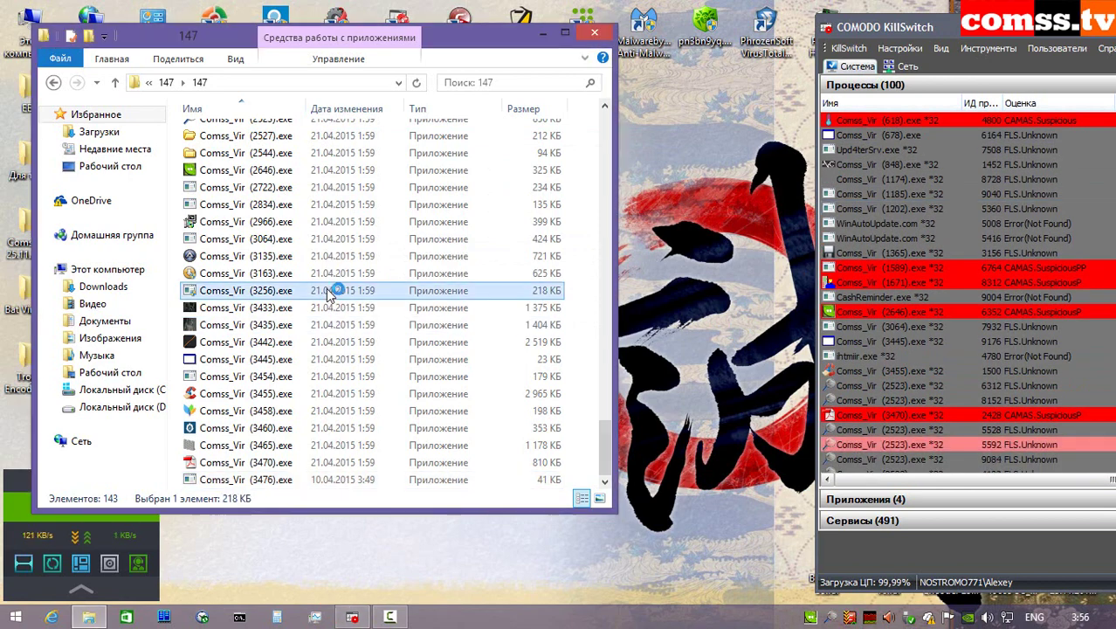
key(ctrl+a)
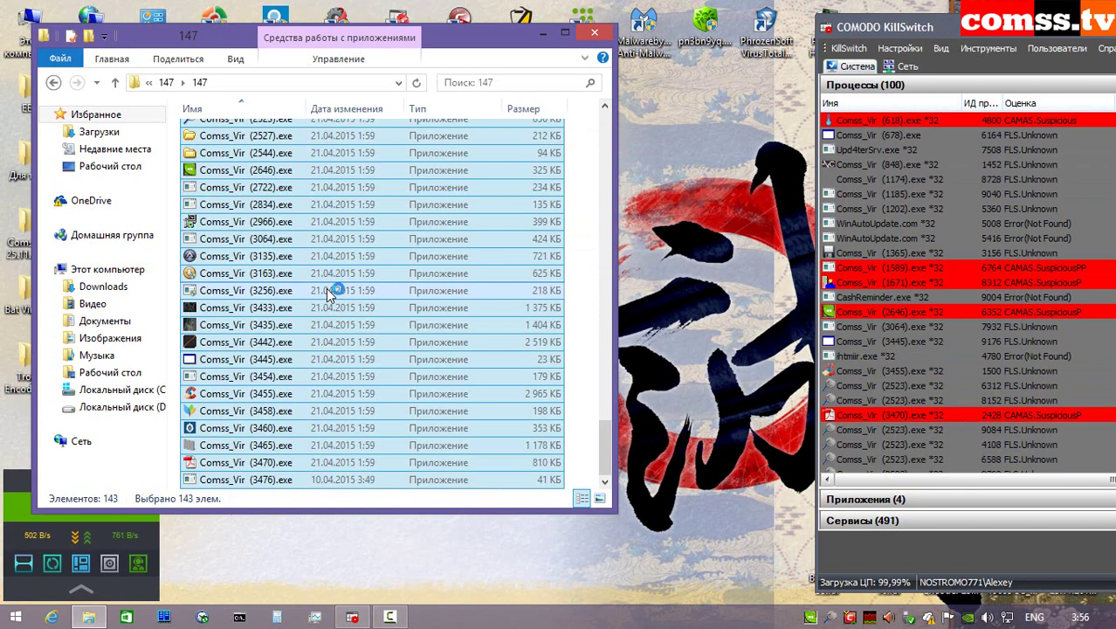
key(Delete)
click(651, 278)
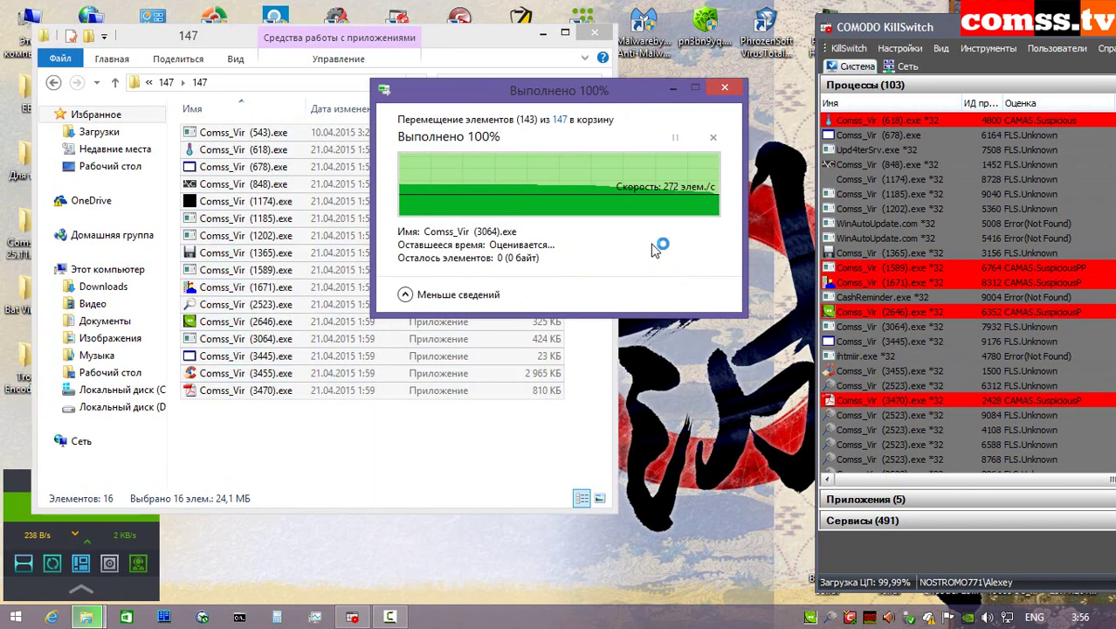
click(589, 303)
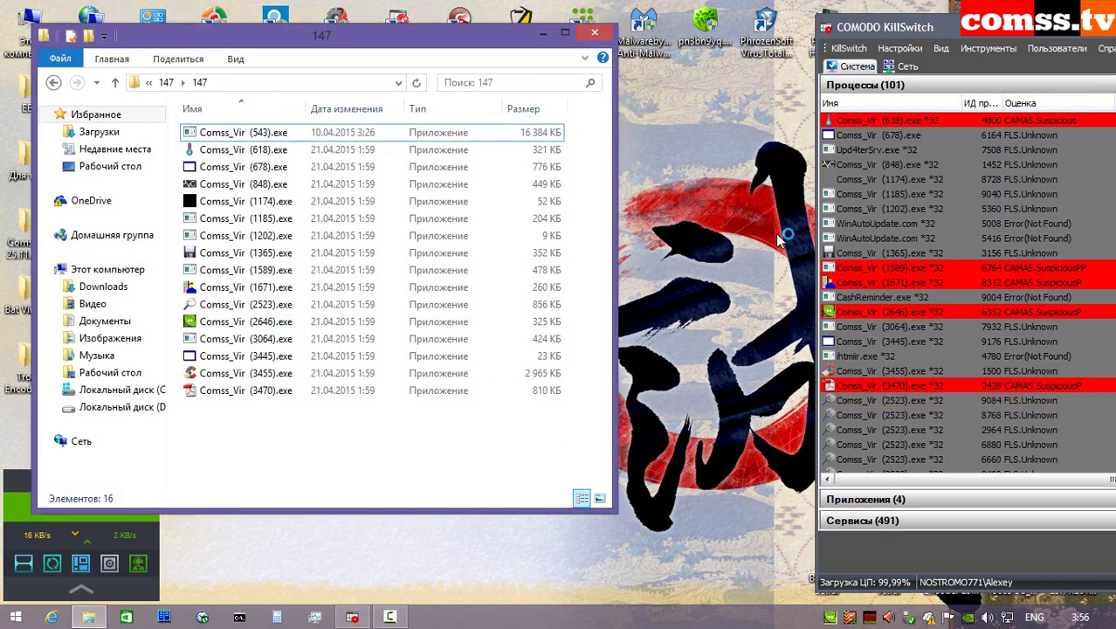
- Close folder 147 and open the nested folder Trojan Encoder 237 - Data 09.04.2015 from the desktop
key(alt+F4)
click(30, 373)
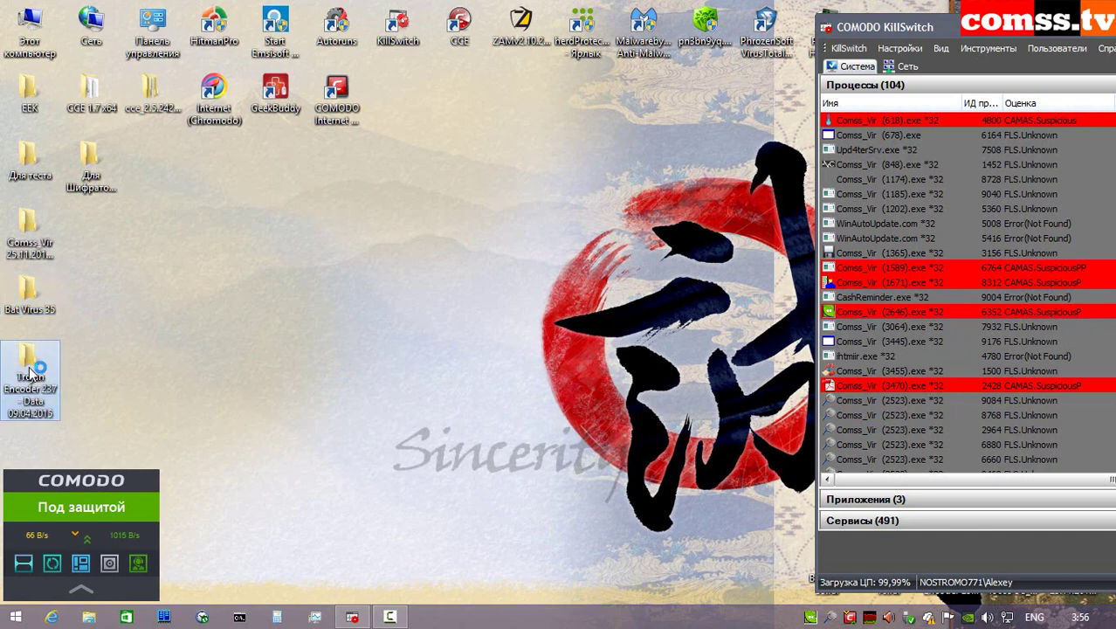
double_click(35, 367)
key(Return)
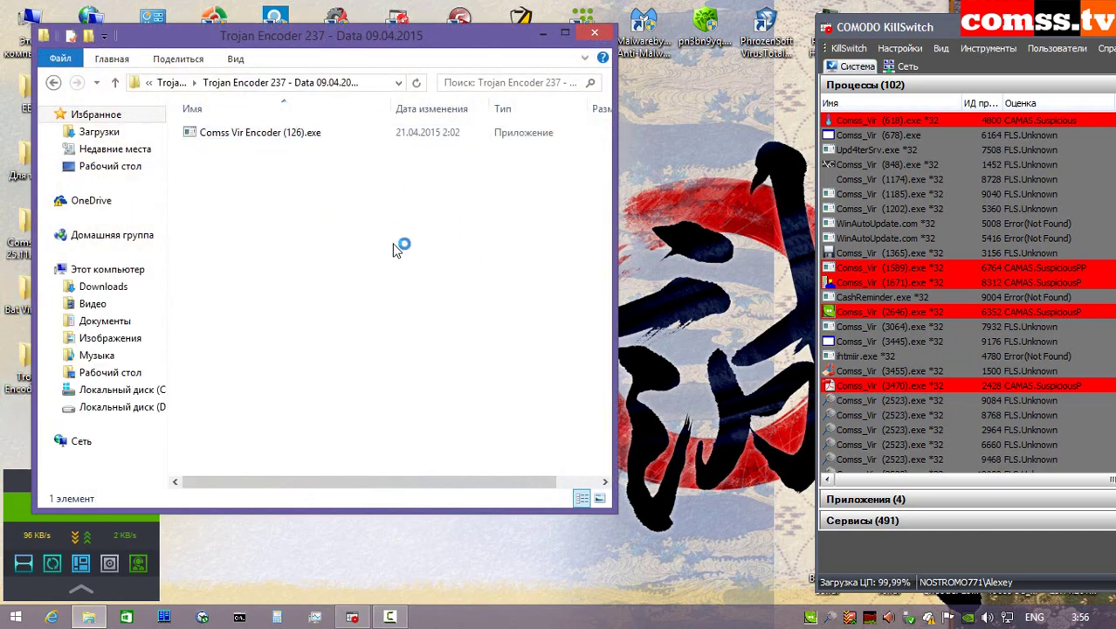
- Run Comss Vir Encoder (126).exe as administrator in sandbox isolation and close the cloud scanner alert
right_click(336, 138)
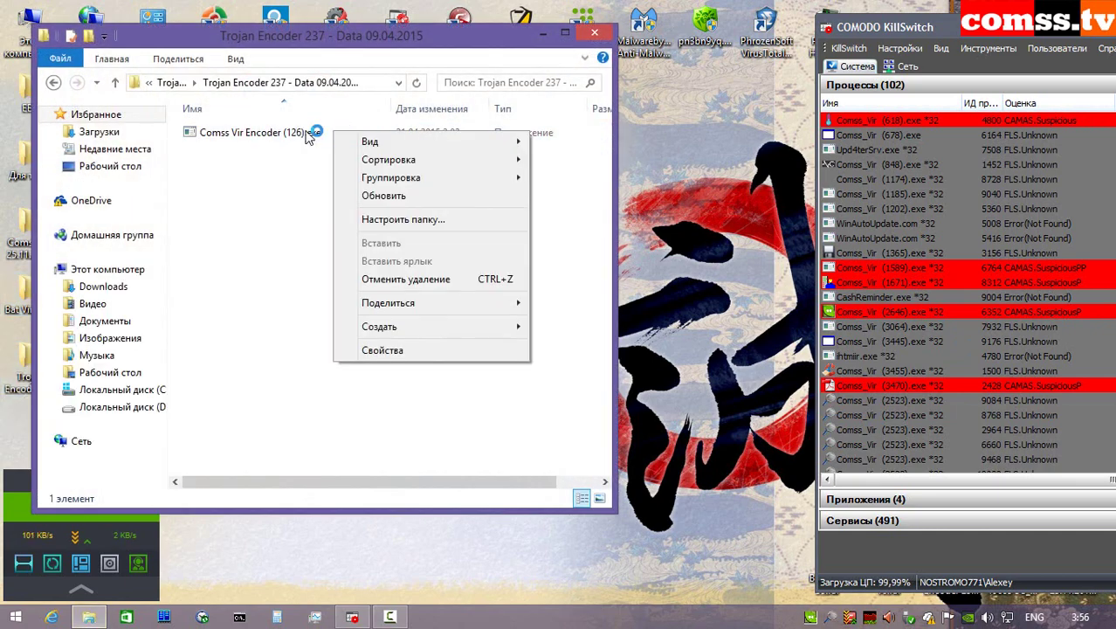
right_click(358, 138)
click(388, 160)
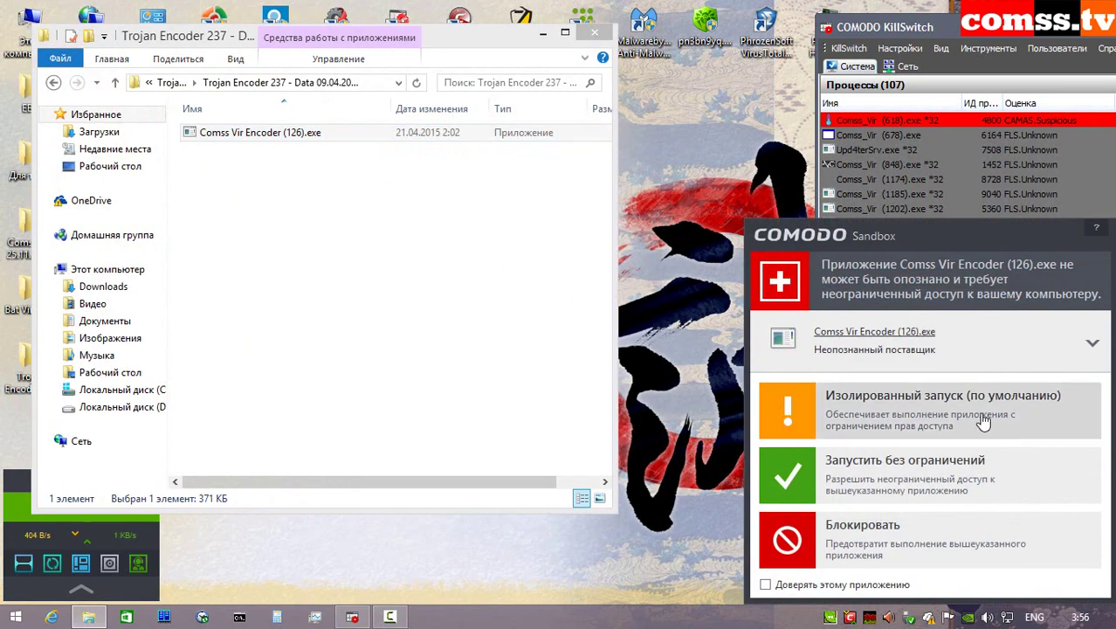
click(914, 420)
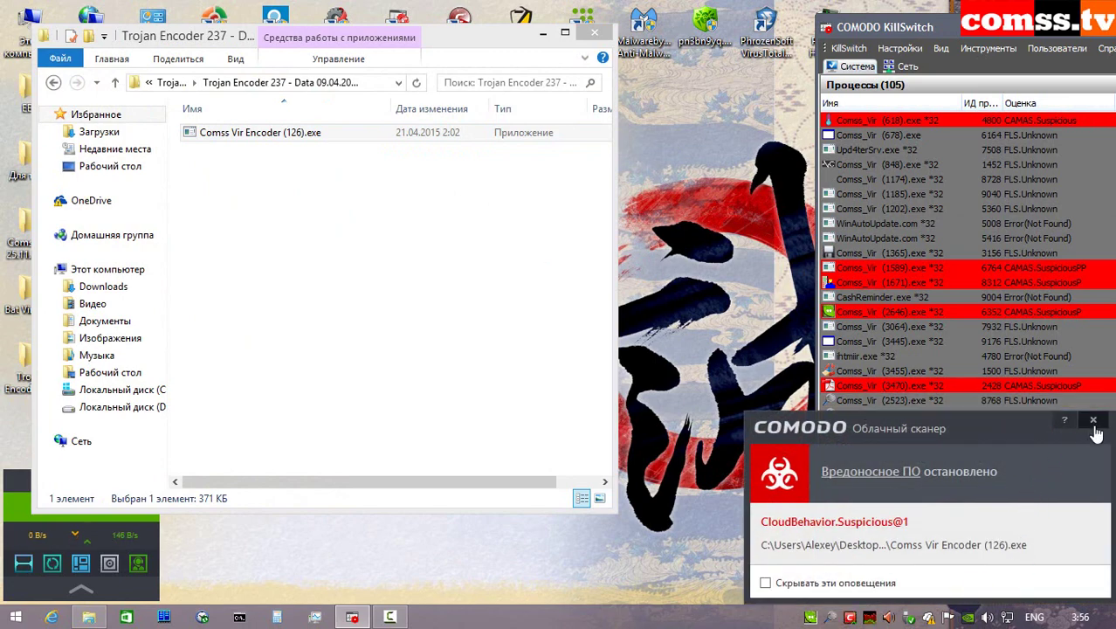
click(1093, 420)
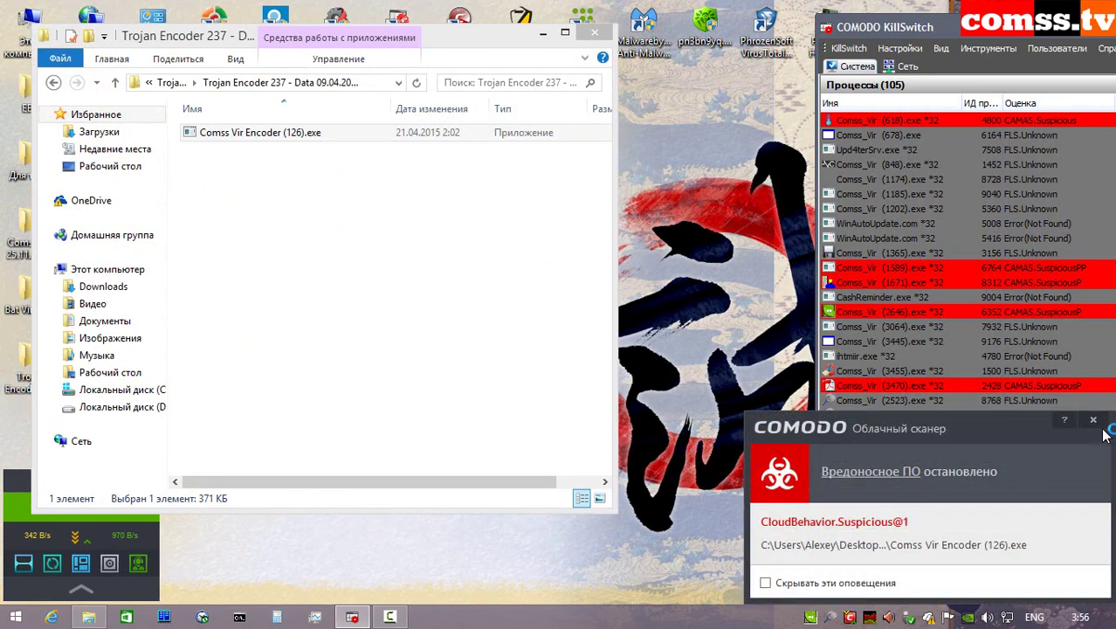
click(1092, 420)
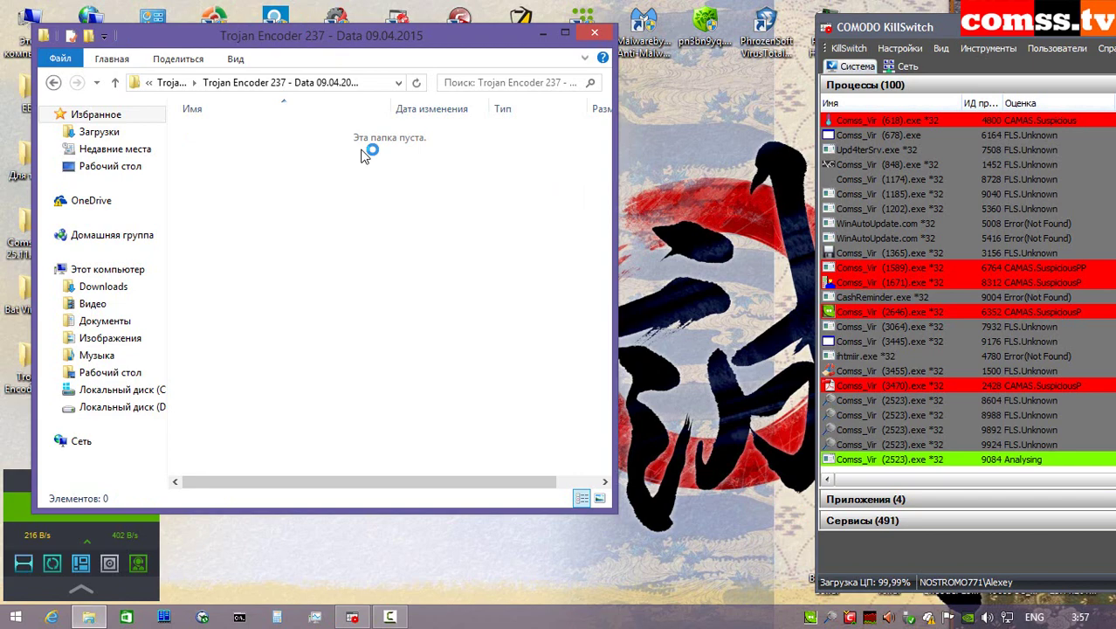
- Go back up to the desktop folder and open the innermost Bat Virus 23 folder inside Bat Virus 35
click(116, 82)
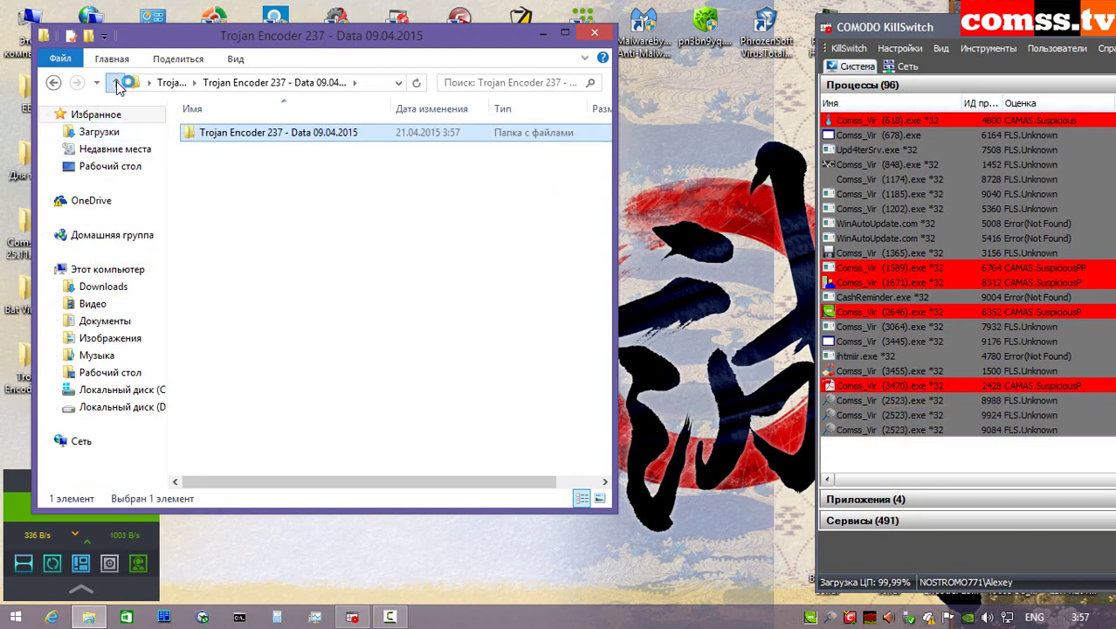
click(115, 82)
click(116, 82)
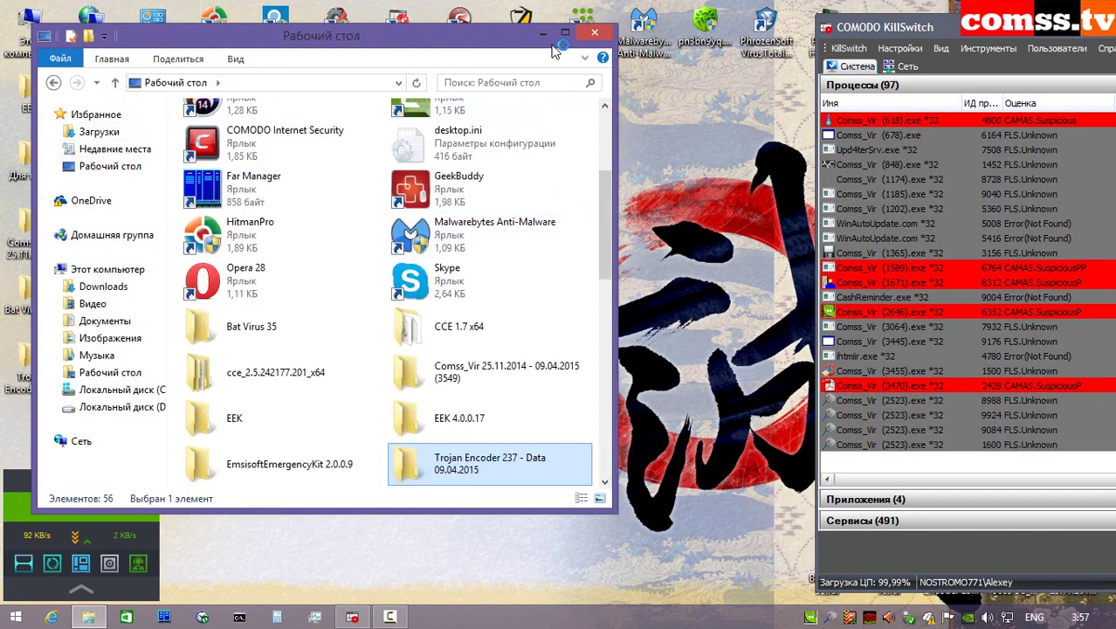
double_click(249, 179)
double_click(276, 140)
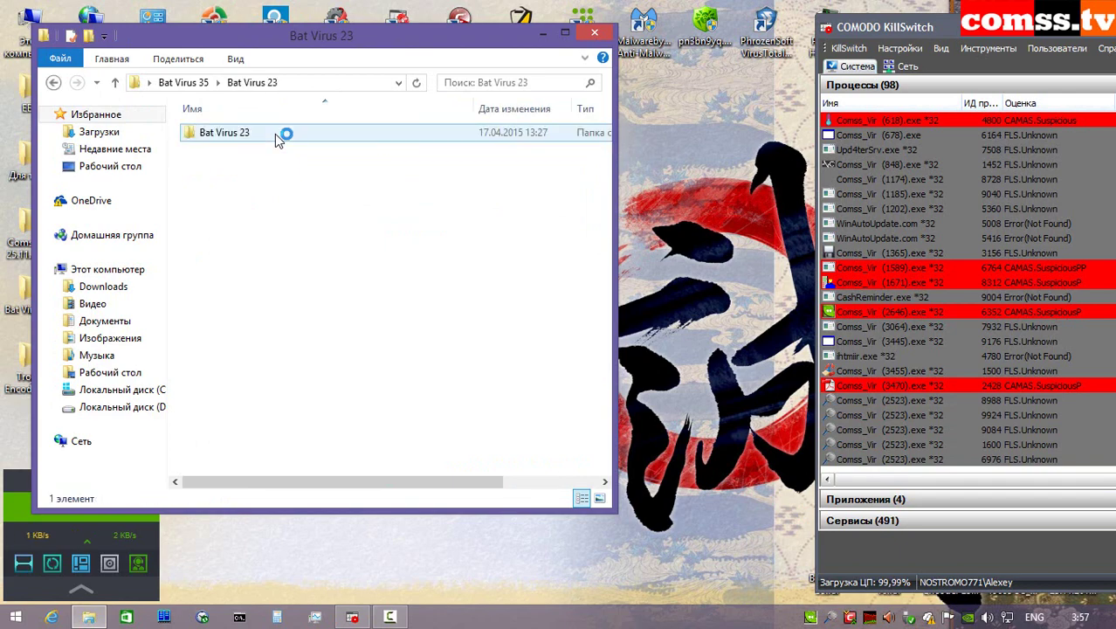
double_click(276, 140)
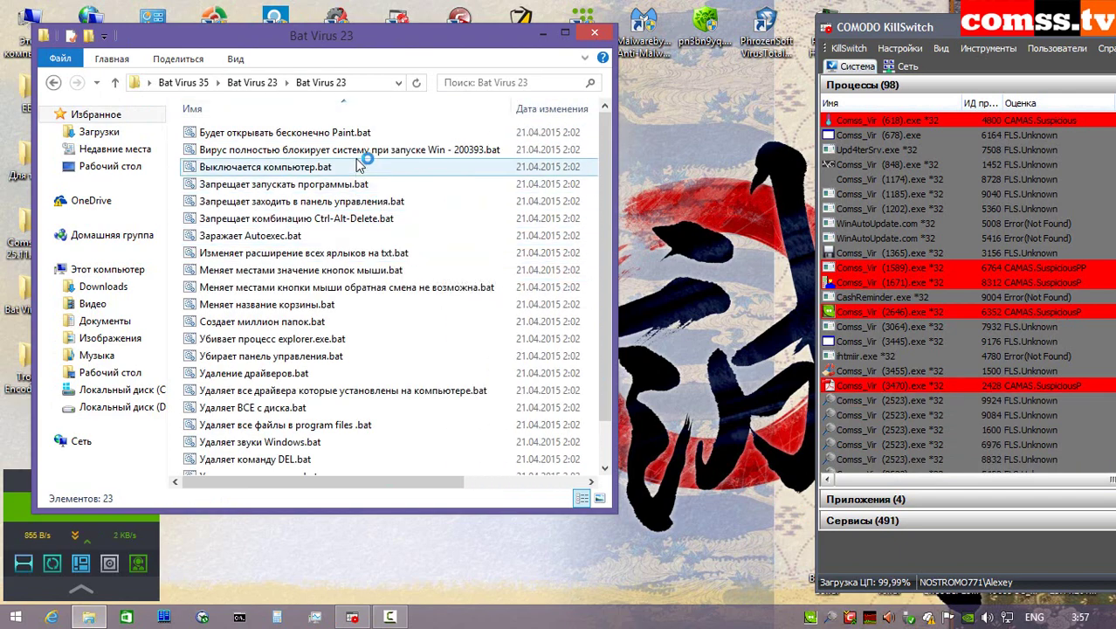
- Run the batch file Убивает процесс explorer.exe.bat as administrator
click(364, 340)
right_click(364, 342)
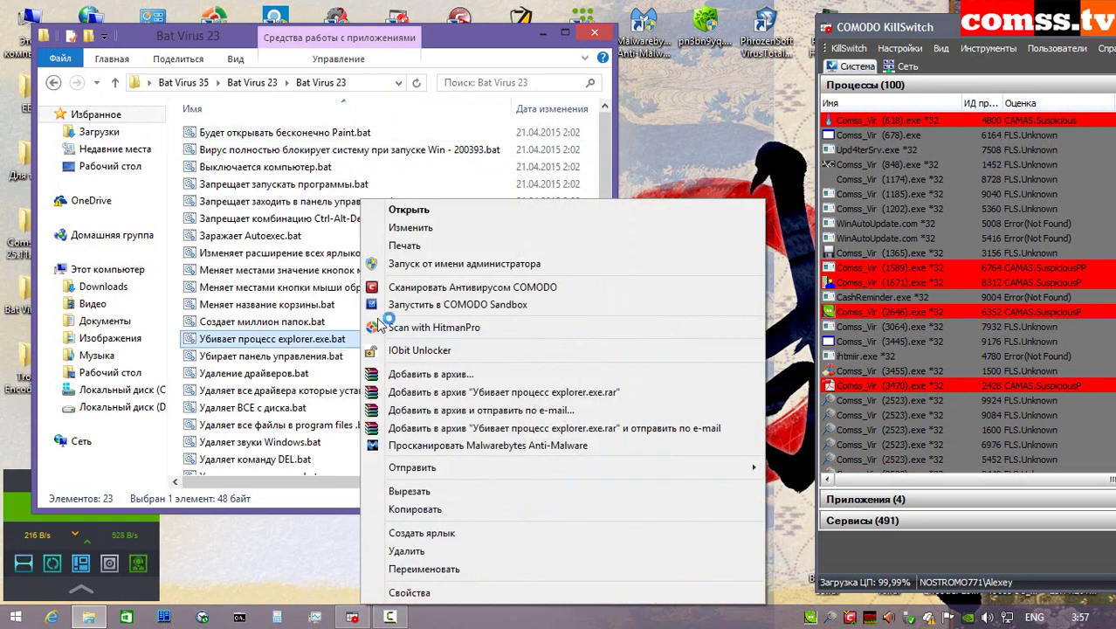
click(425, 268)
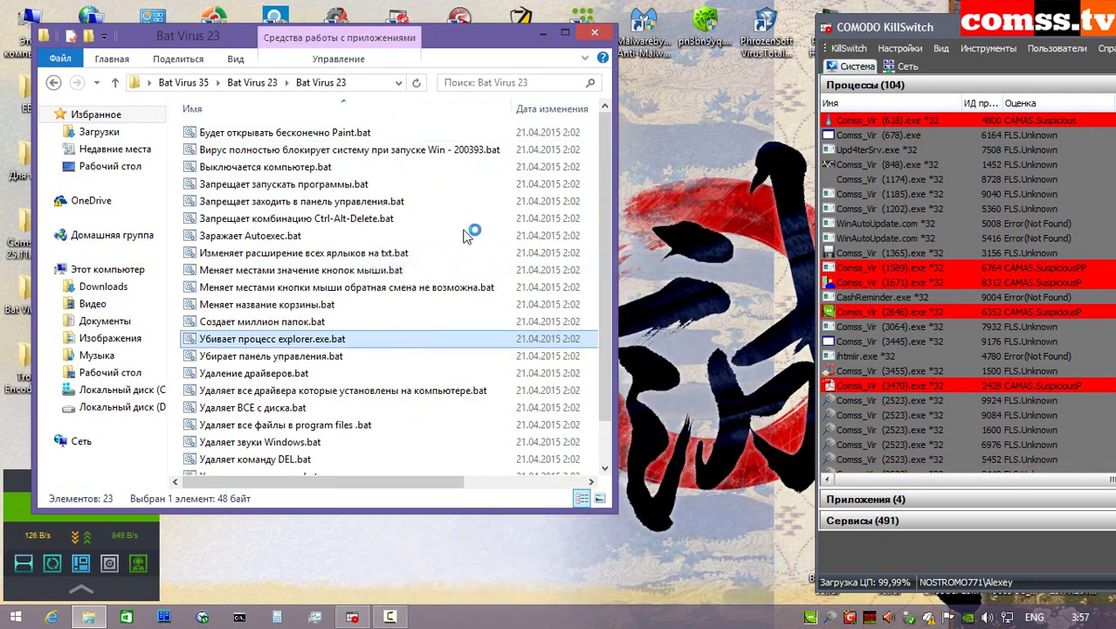
- Run the batch file Будет открывать бесконечно Paint.bat from the innermost Bat Virus 23 folder
click(891, 410)
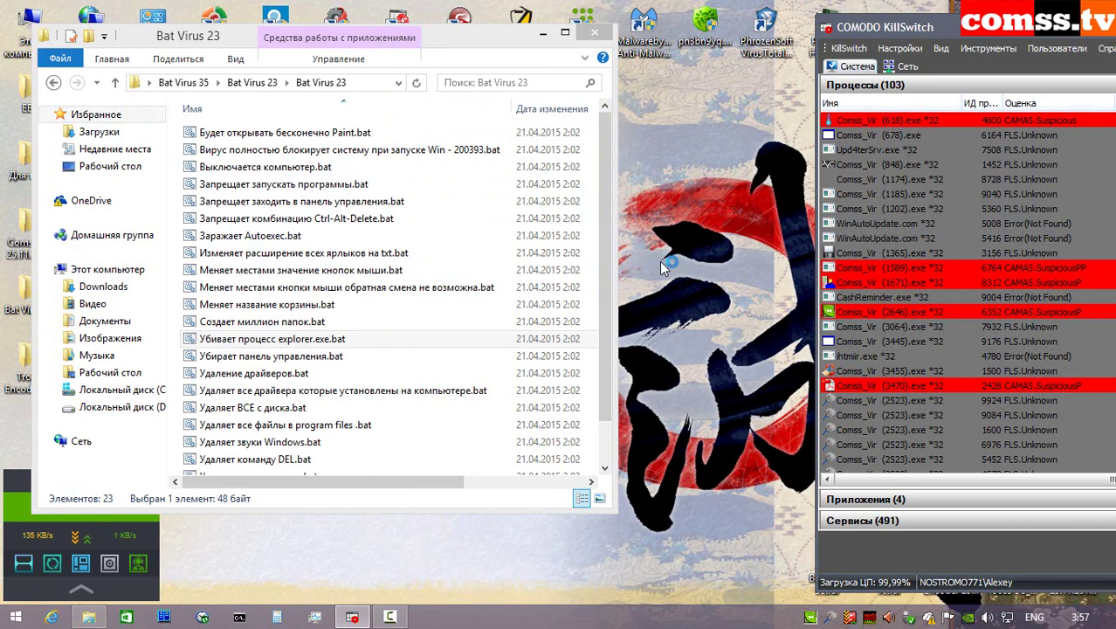
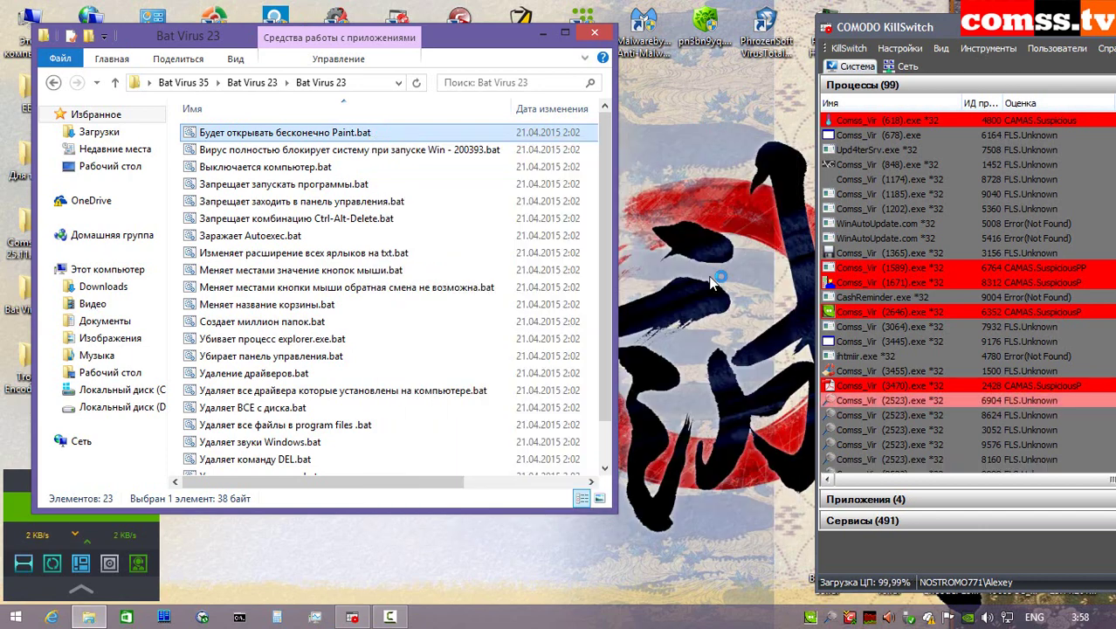
key(Return)
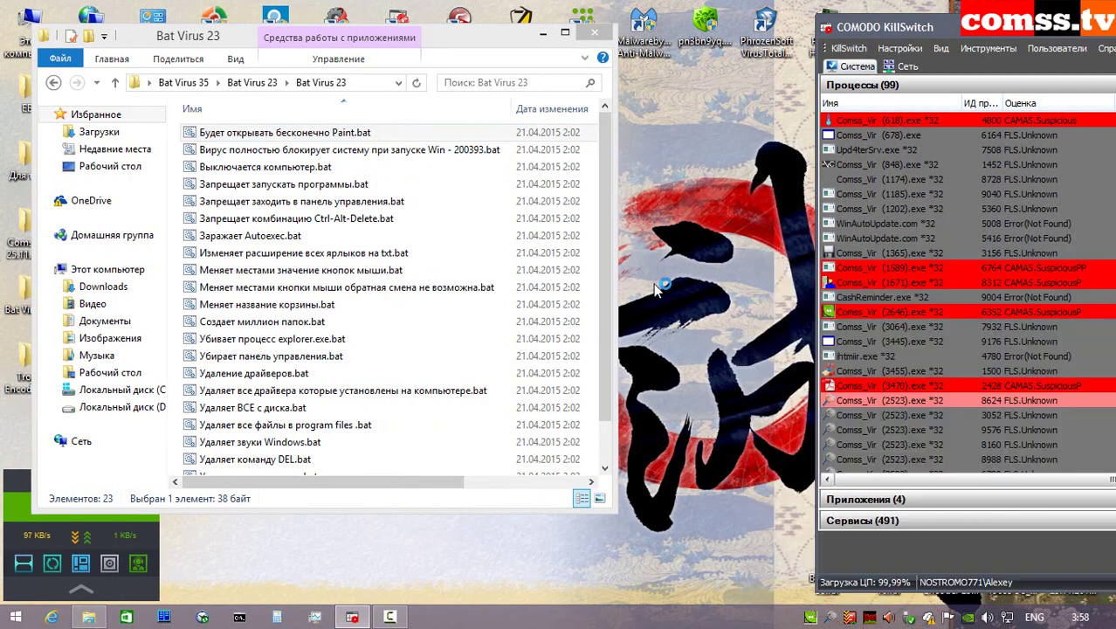
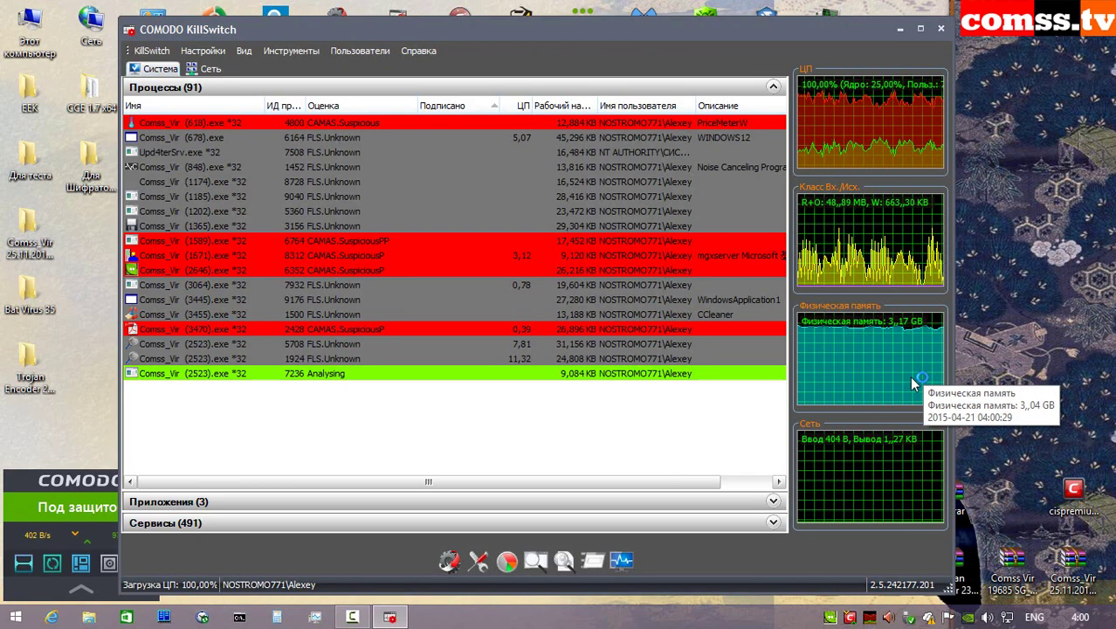
- Switch to COMODO Internet Security, clear all sandbox contents and return to KillSwitch
right_click(852, 619)
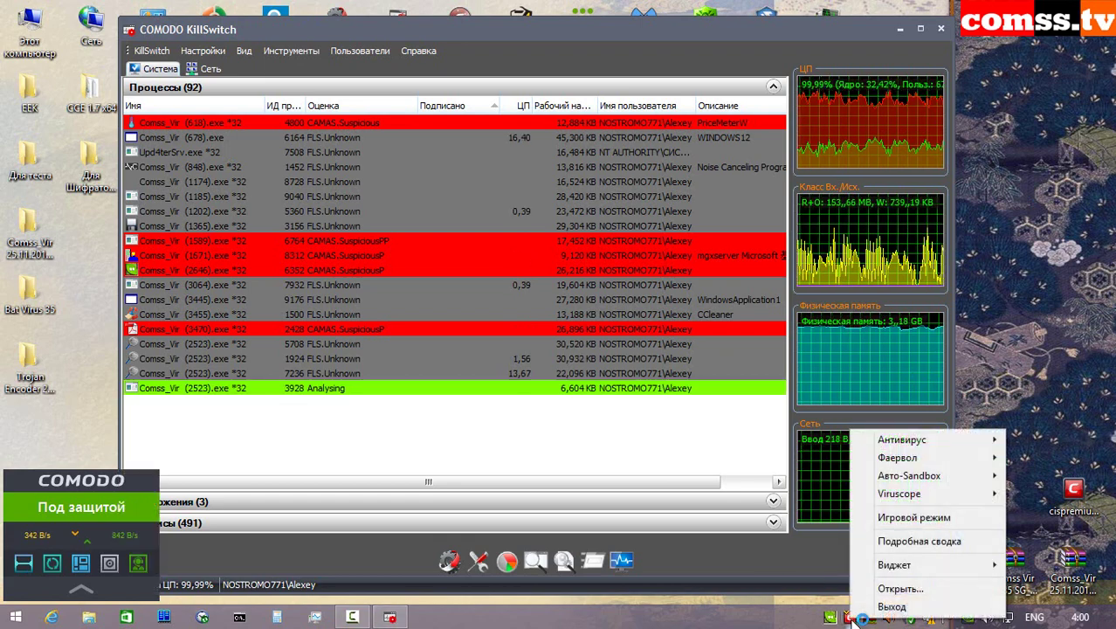
click(899, 589)
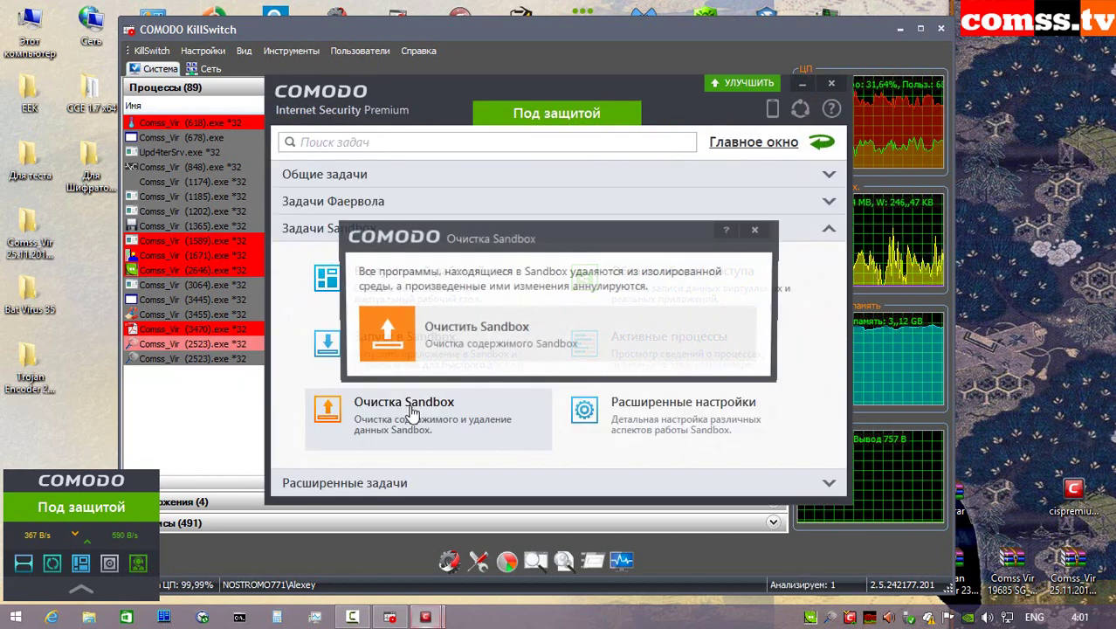
click(488, 350)
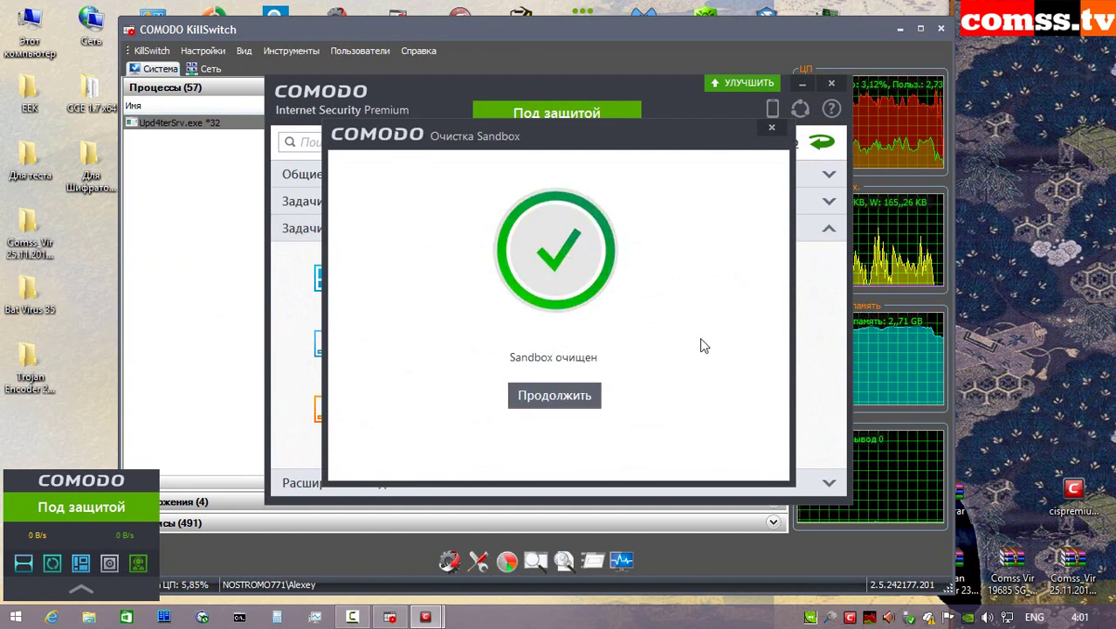
click(581, 396)
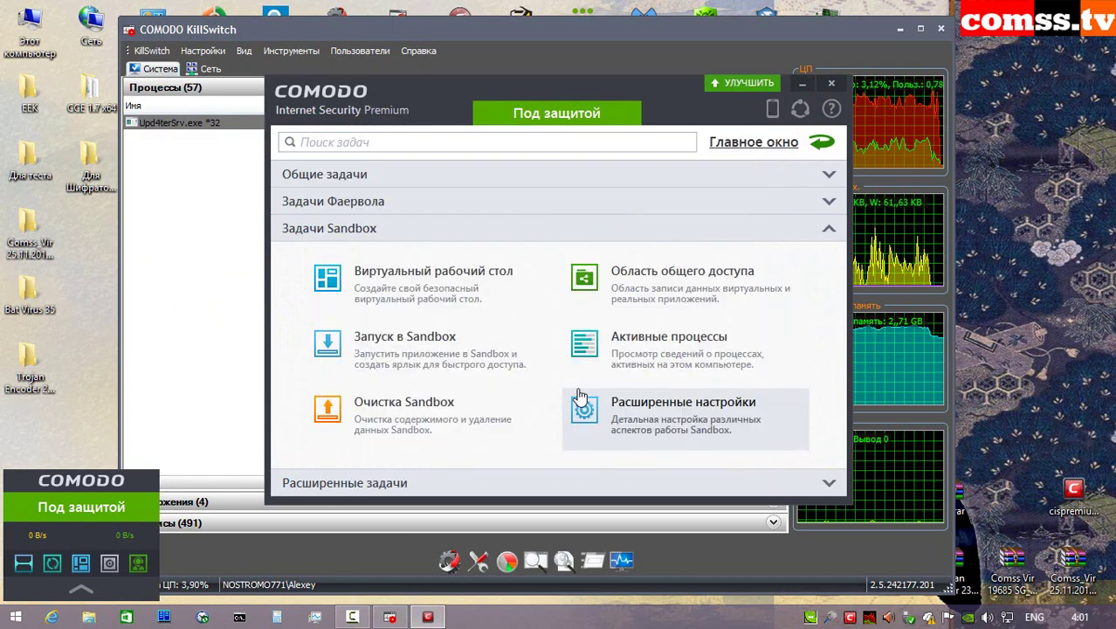
click(587, 37)
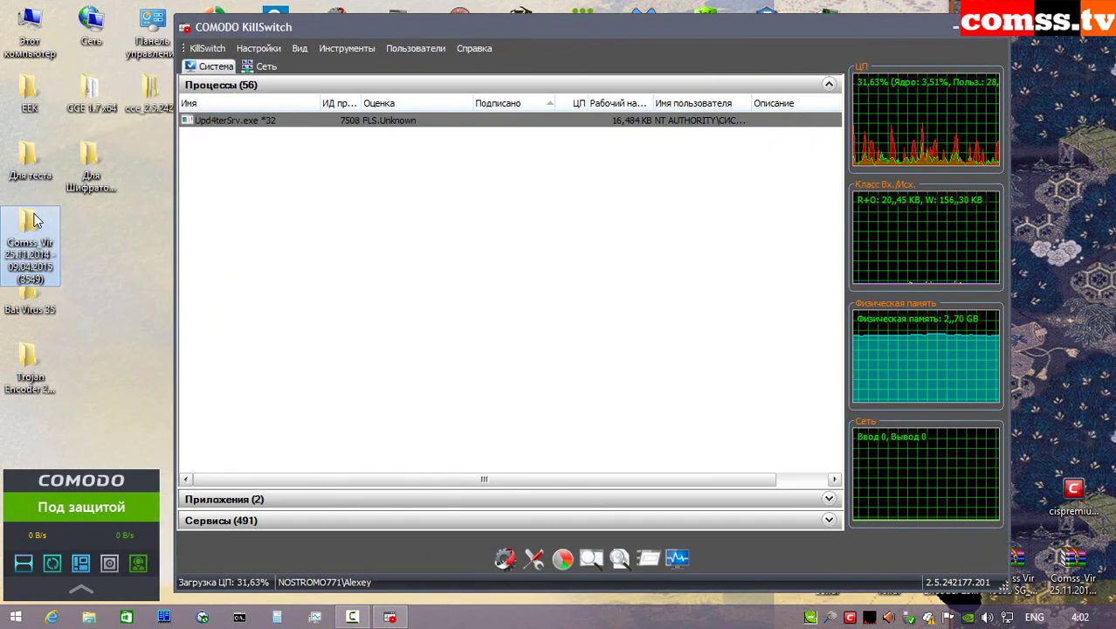
- Open the innermost 147 folder inside Comss_Vir 25.11.2014 - 09.04.2015 (3549) from the desktop
double_click(35, 220)
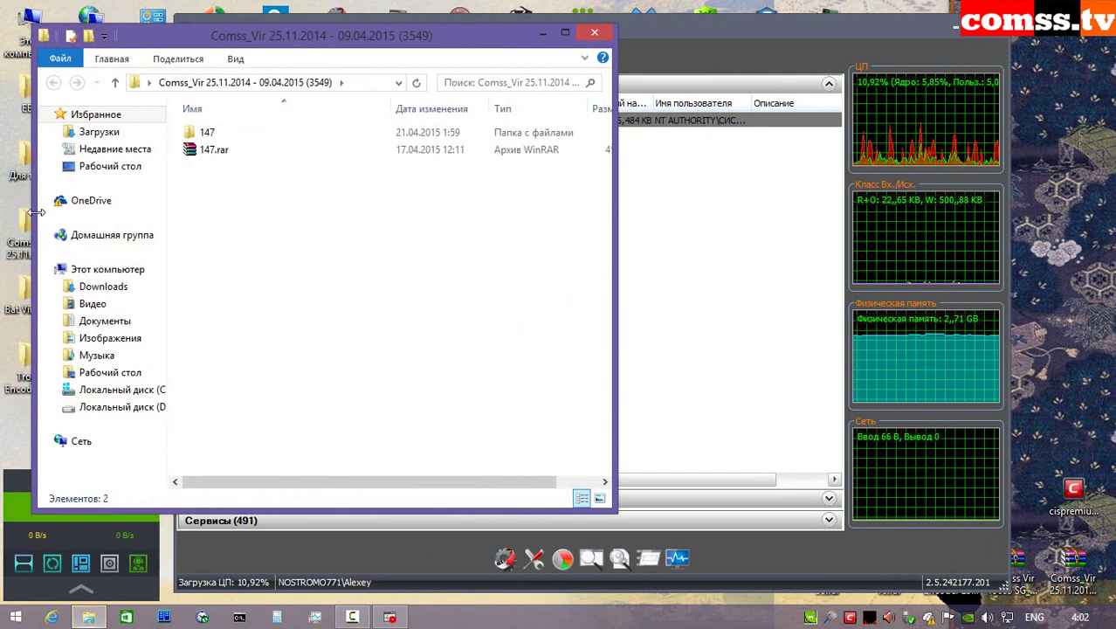
double_click(252, 135)
click(292, 140)
double_click(293, 141)
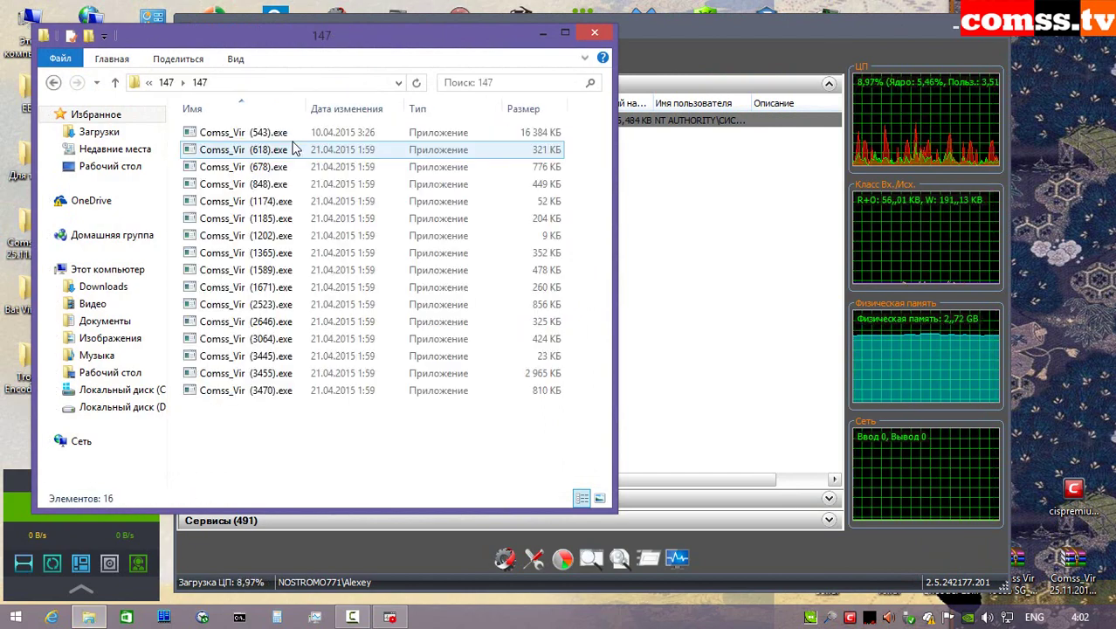
- Delete all Comss_Vir samples in folder 147, skipping files that are in use
drag(452, 460, 218, 124)
key(Delete)
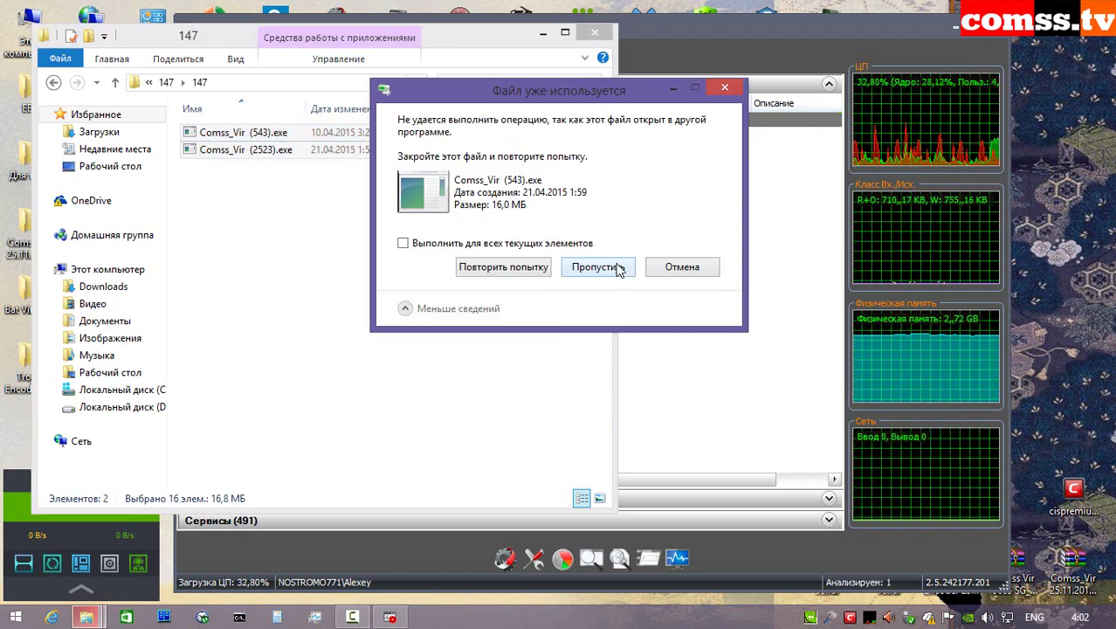
click(604, 267)
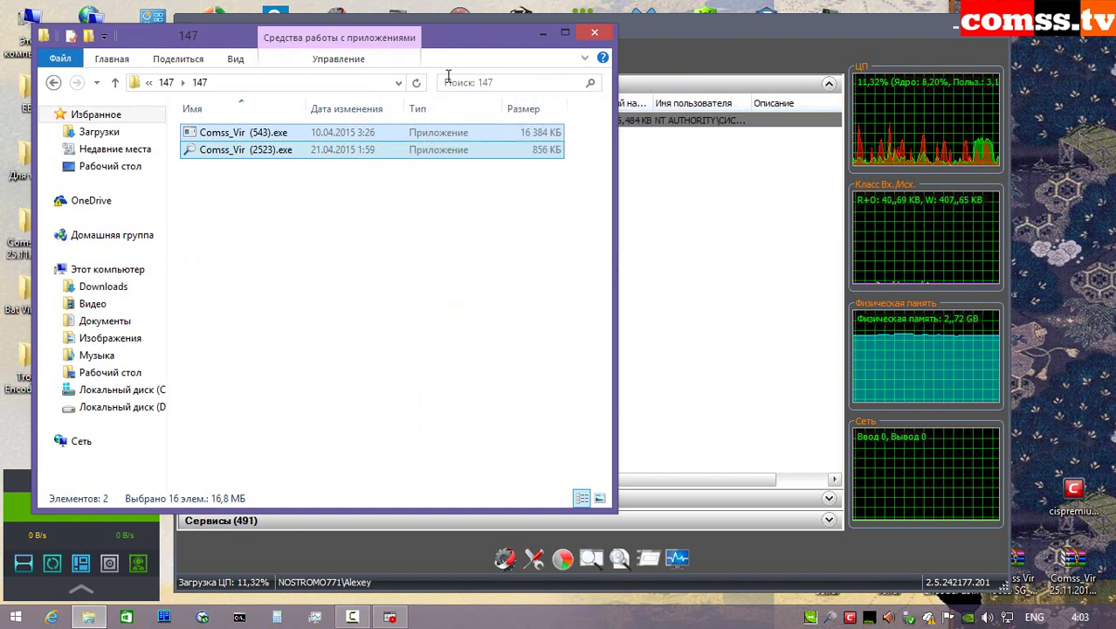
click(463, 289)
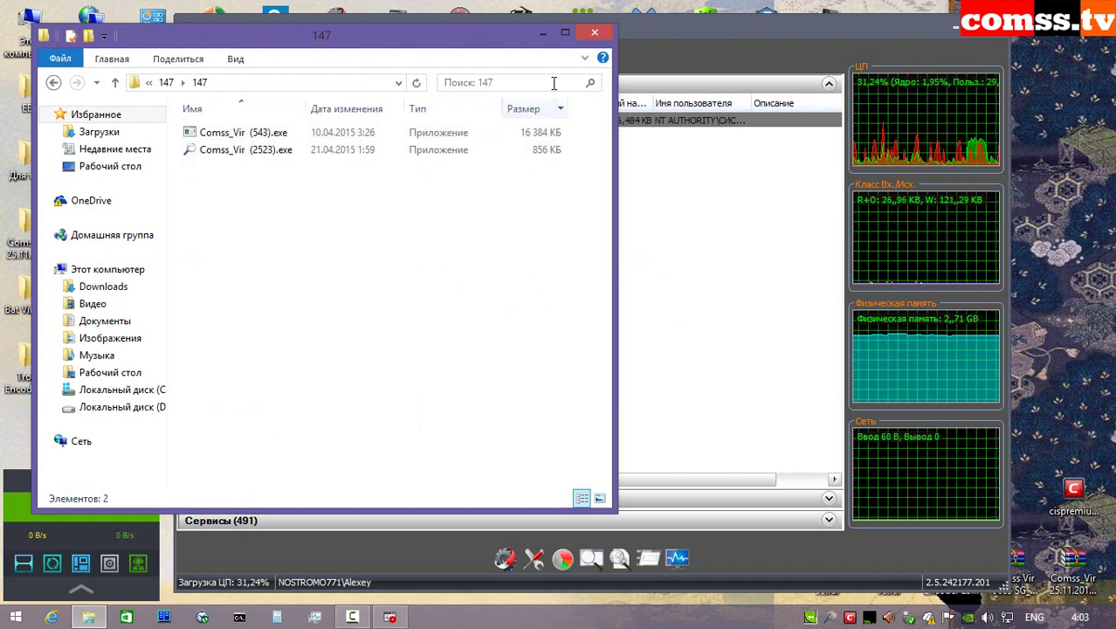
- Close the folder window and KillSwitch, and start HitmanPro from the desktop
click(594, 33)
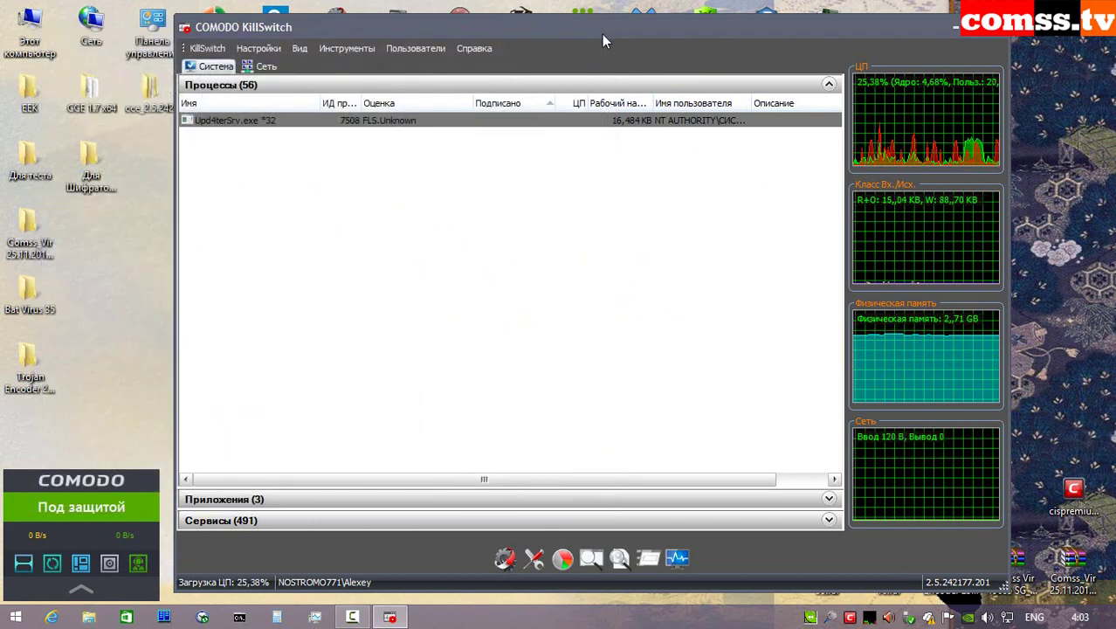
click(982, 28)
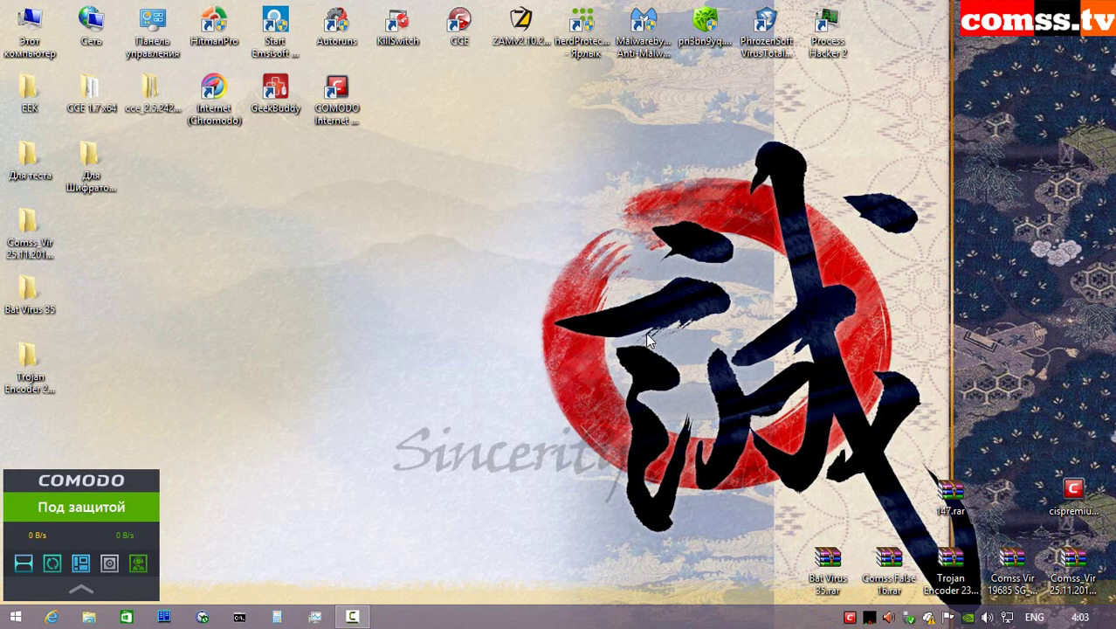
double_click(209, 30)
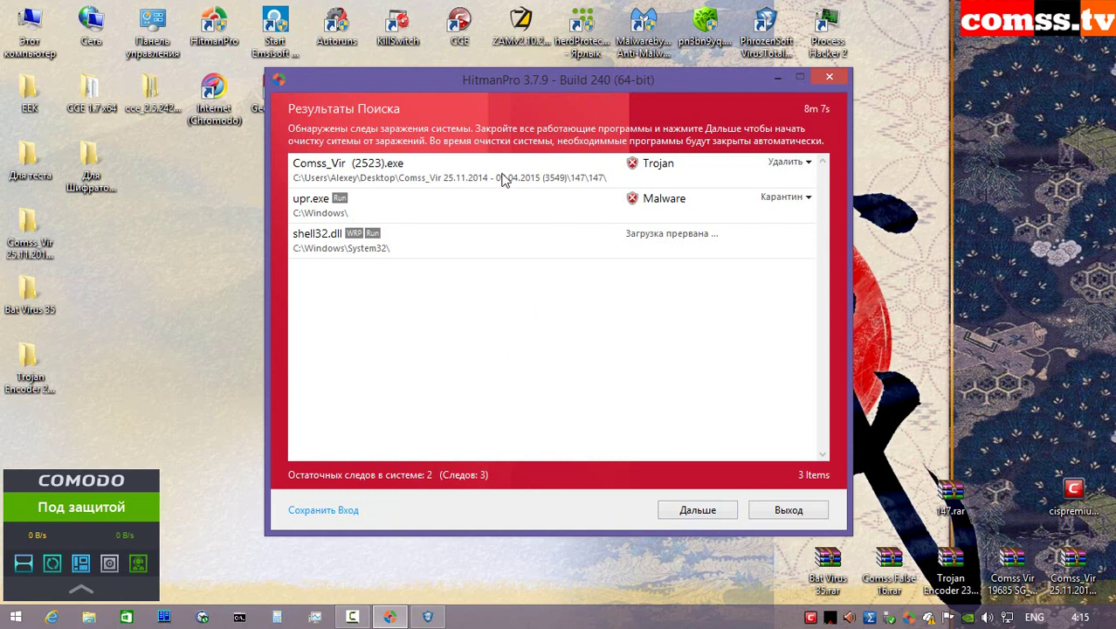
- Examine the HitmanPro detection details for Comss_Vir (2523).exe, upr.exe and shell32.dll
click(463, 179)
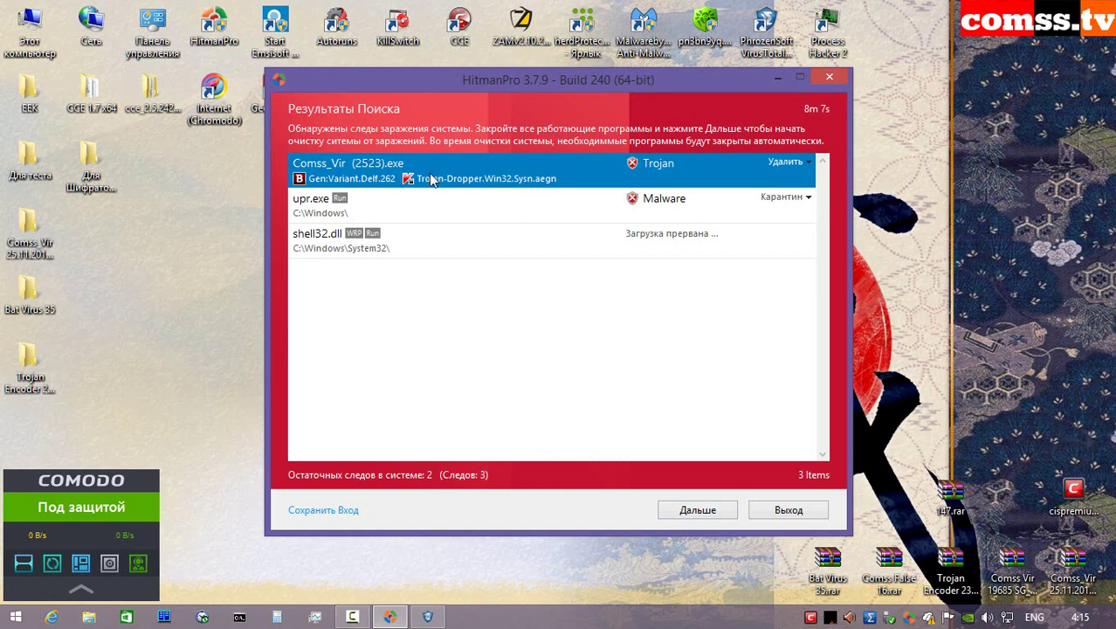
click(494, 217)
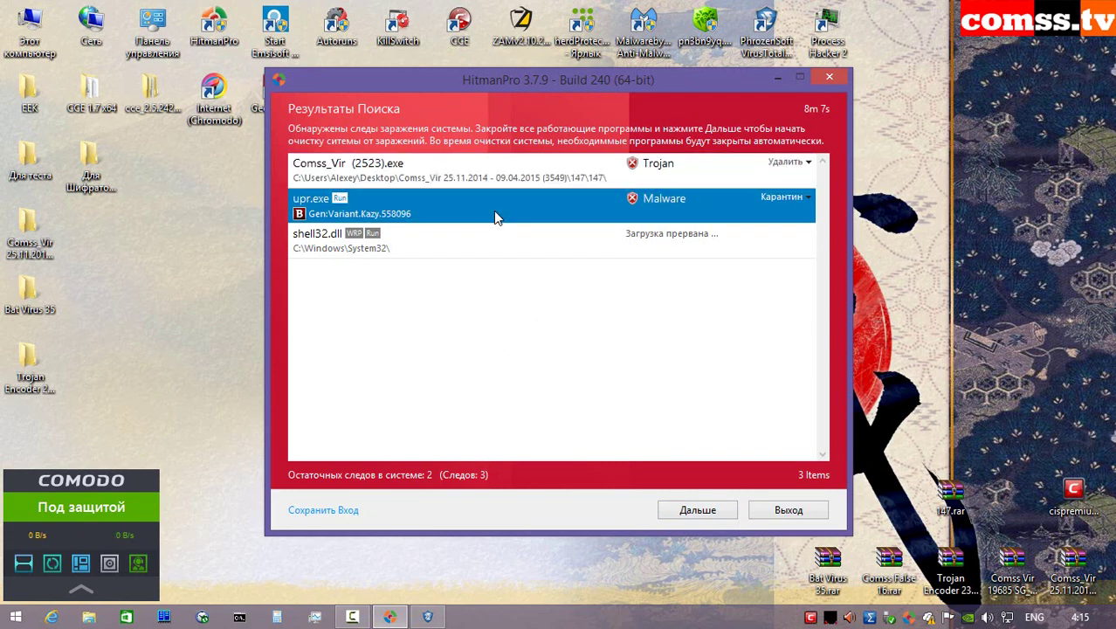
click(513, 253)
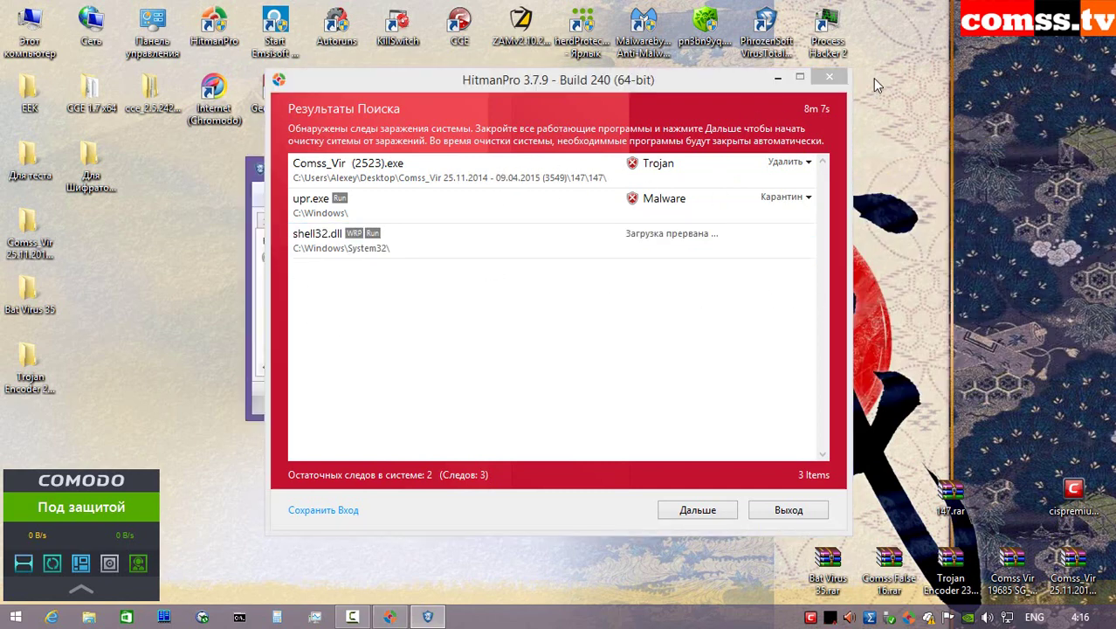
- Minimize HitmanPro, check the shell32.dll result in Phrozen VirusTotal Uploader and close the uploader
click(777, 78)
click(483, 155)
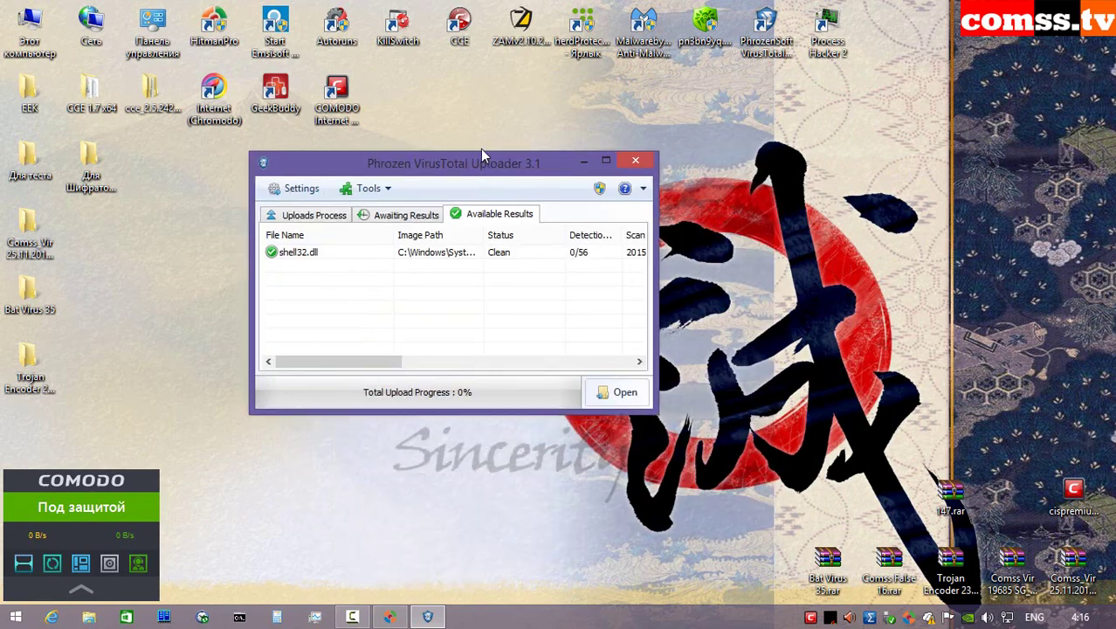
drag(481, 155, 475, 130)
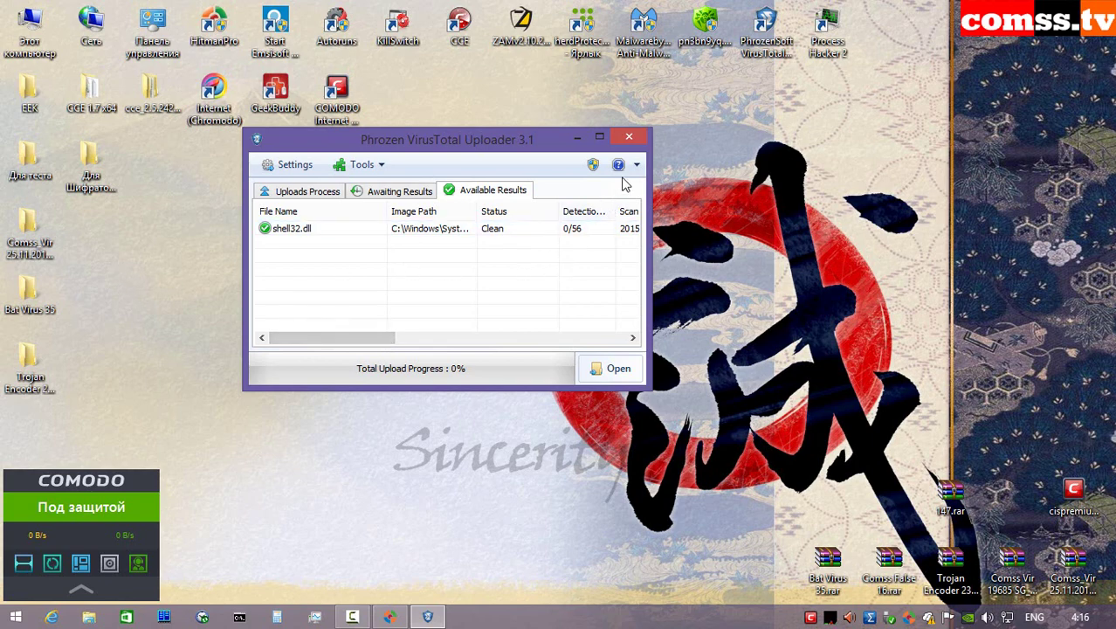
click(629, 136)
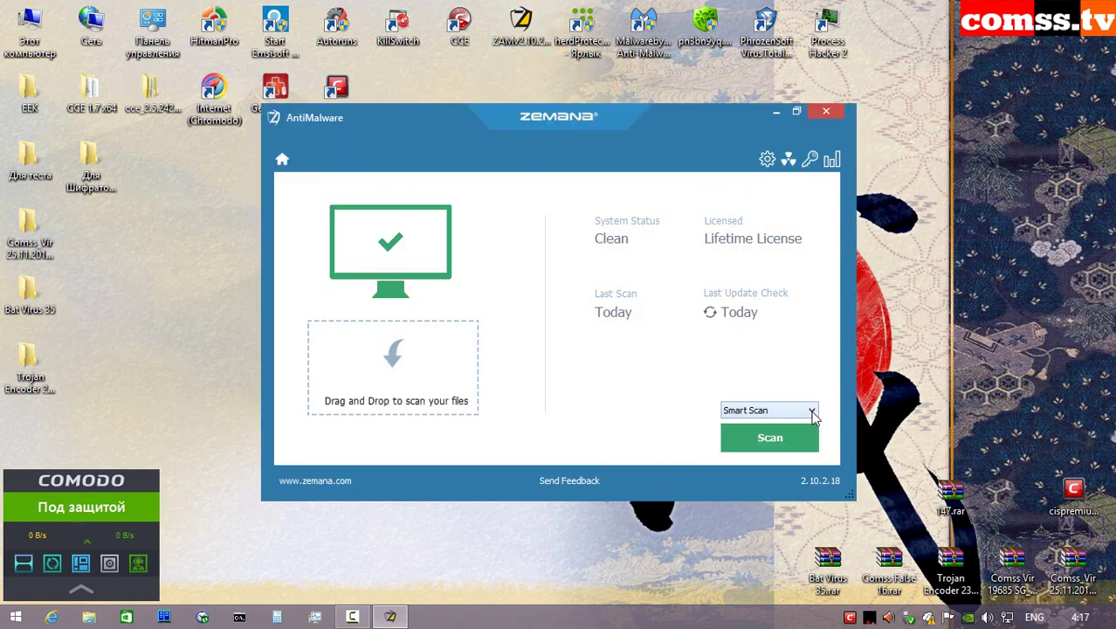
- Start a Deep Scan in Zemana AntiMalware
click(812, 410)
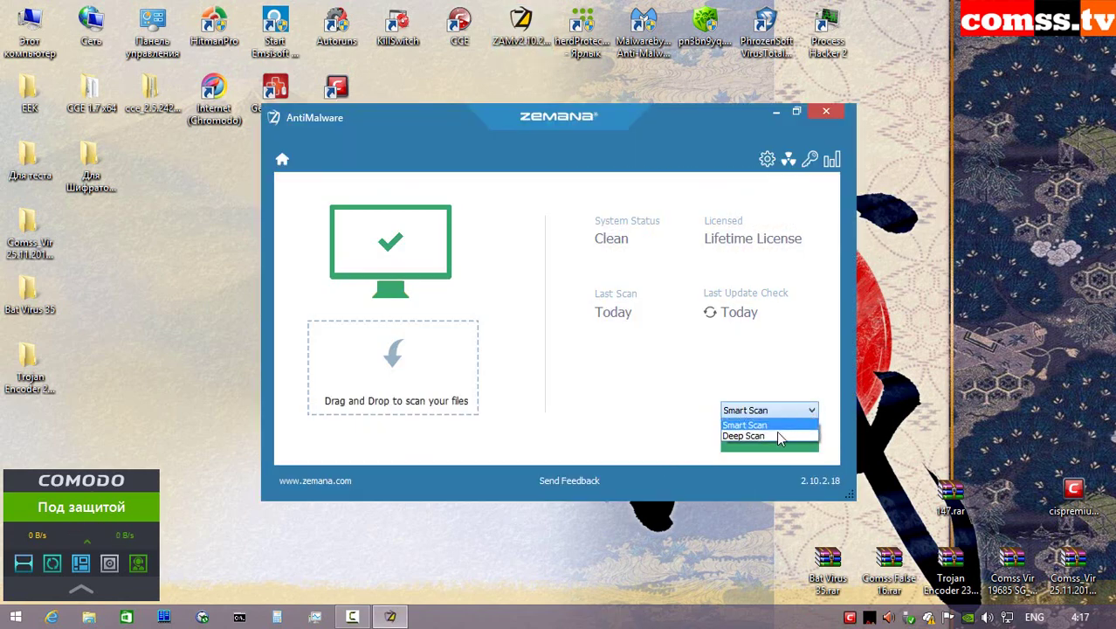
click(768, 434)
click(772, 447)
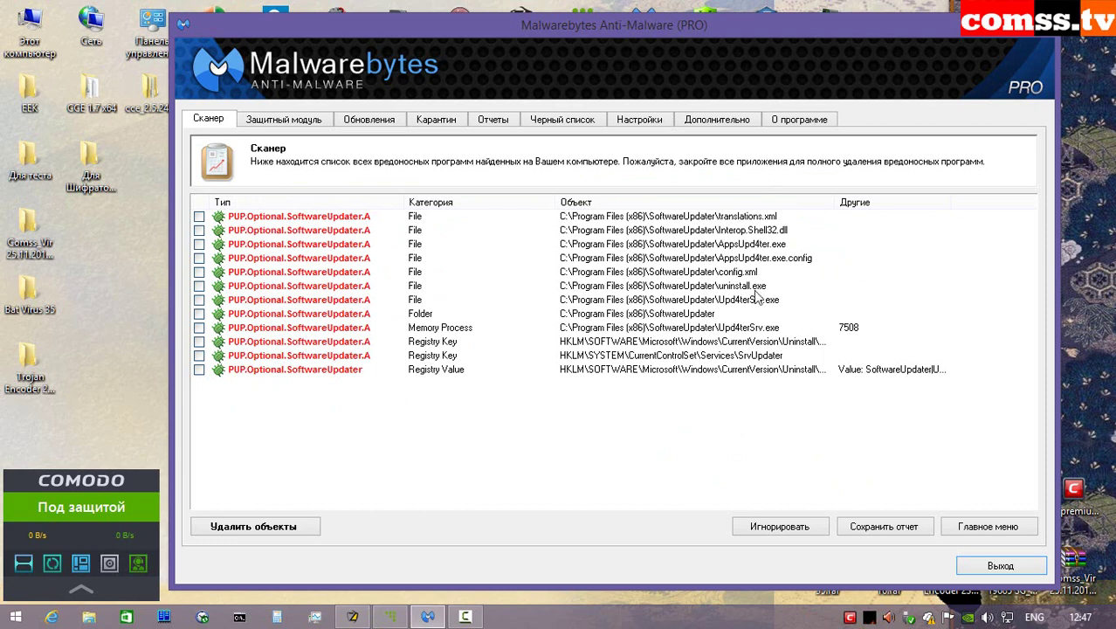
- Review the Malwarebytes results and examine the herdProtect detection details for upd4tersrv.exe, appsupd4ter.exe and comss_vir (2523).exe
click(435, 330)
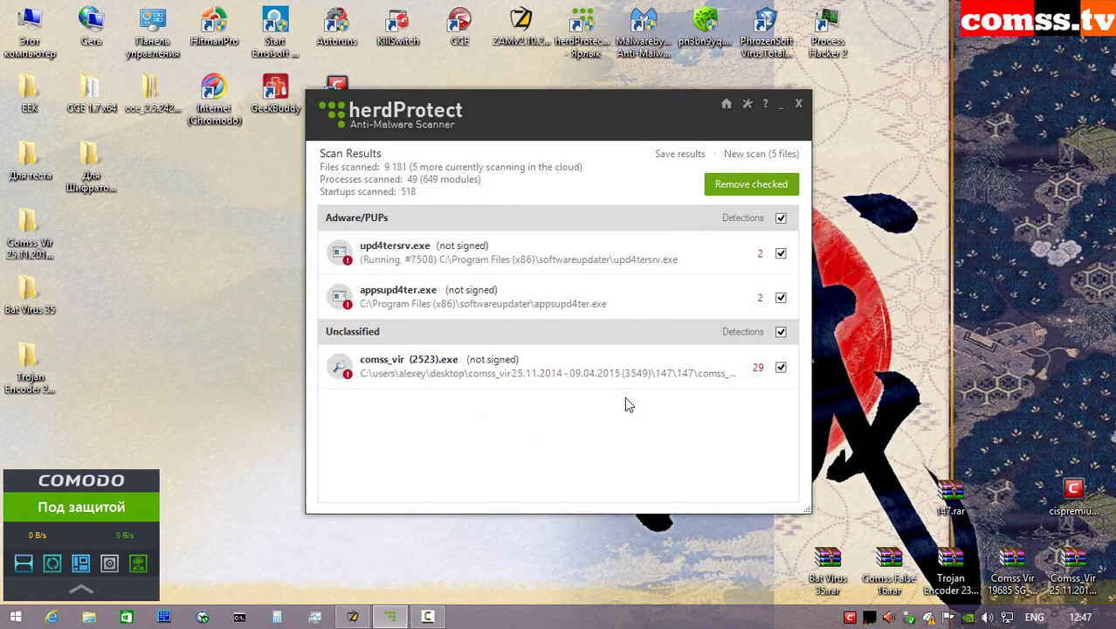
click(570, 255)
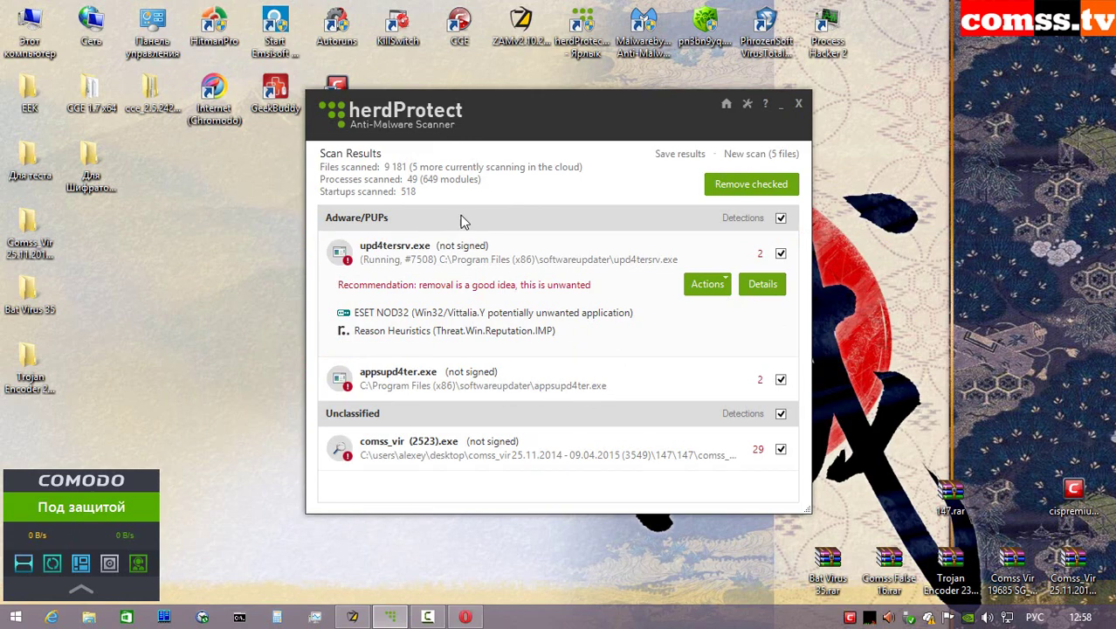
click(537, 391)
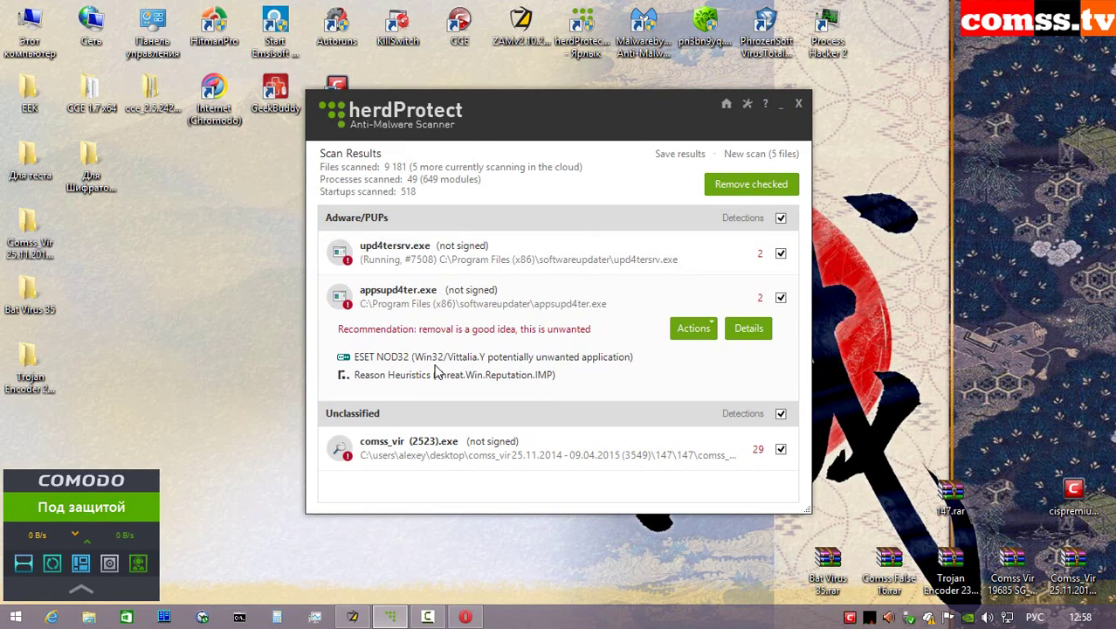
mouse_move(530, 417)
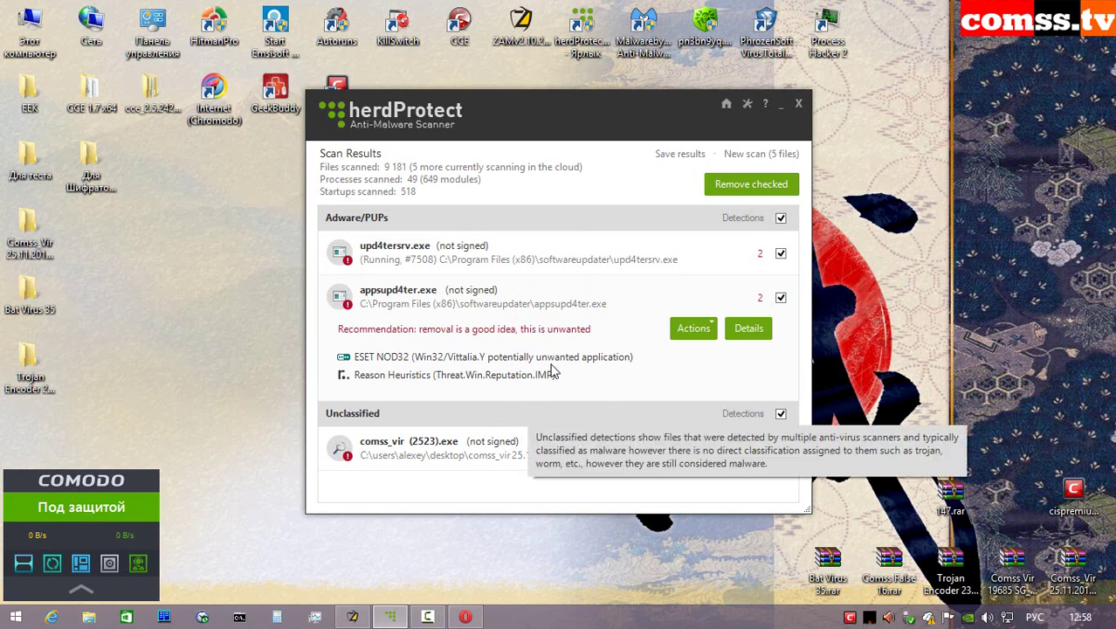
click(554, 457)
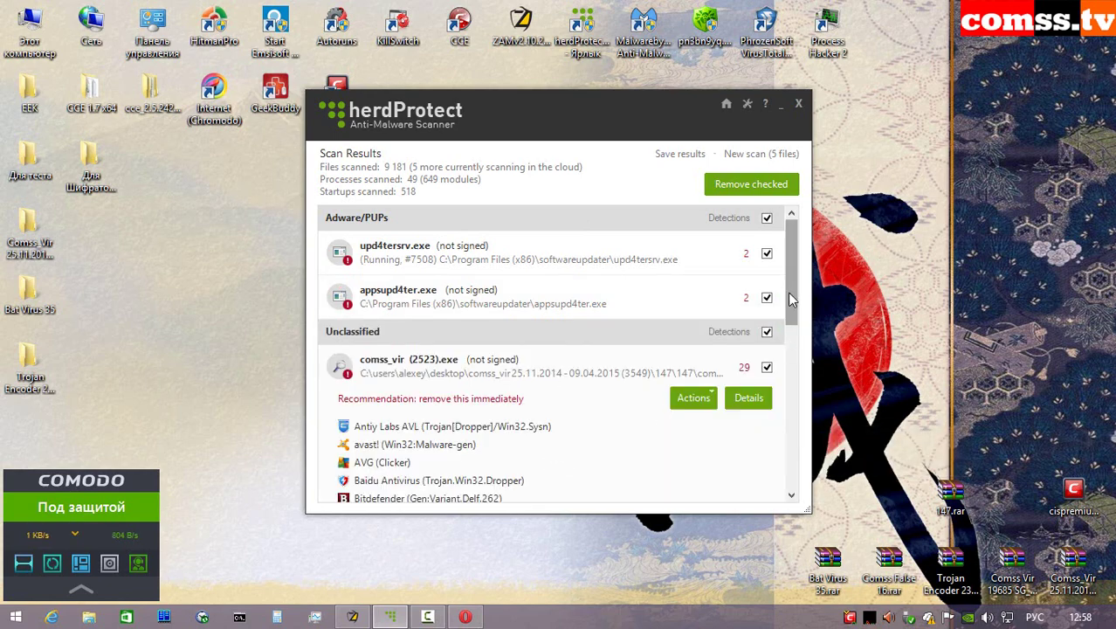
scroll(791, 354, down, 3)
mouse_move(797, 360)
mouse_down()
mouse_move(791, 455)
mouse_move(808, 369)
mouse_up()
scroll(642, 453, up, 5)
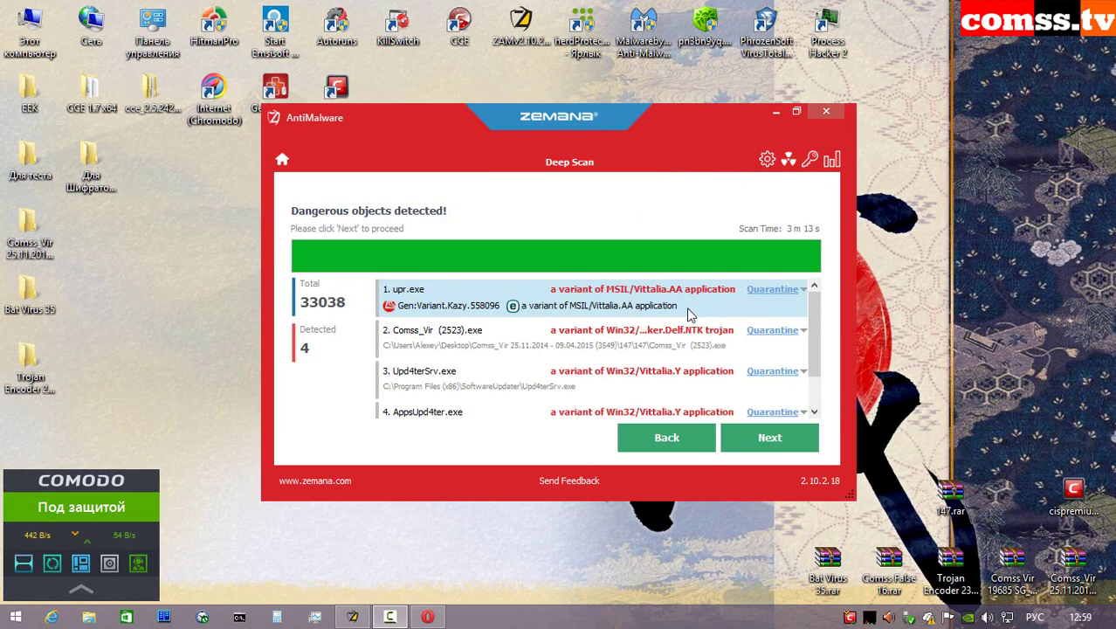
- Examine the Zemana Deep Scan detections for upr.exe and Comss_Vir (2523).exe and check the rest of the list
click(612, 322)
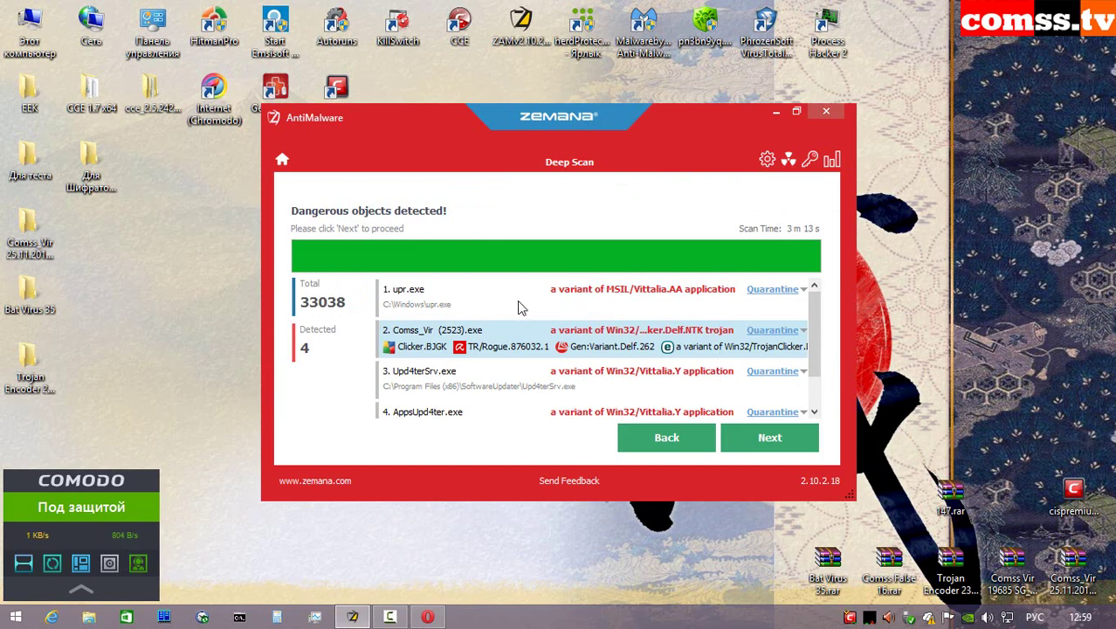
click(519, 308)
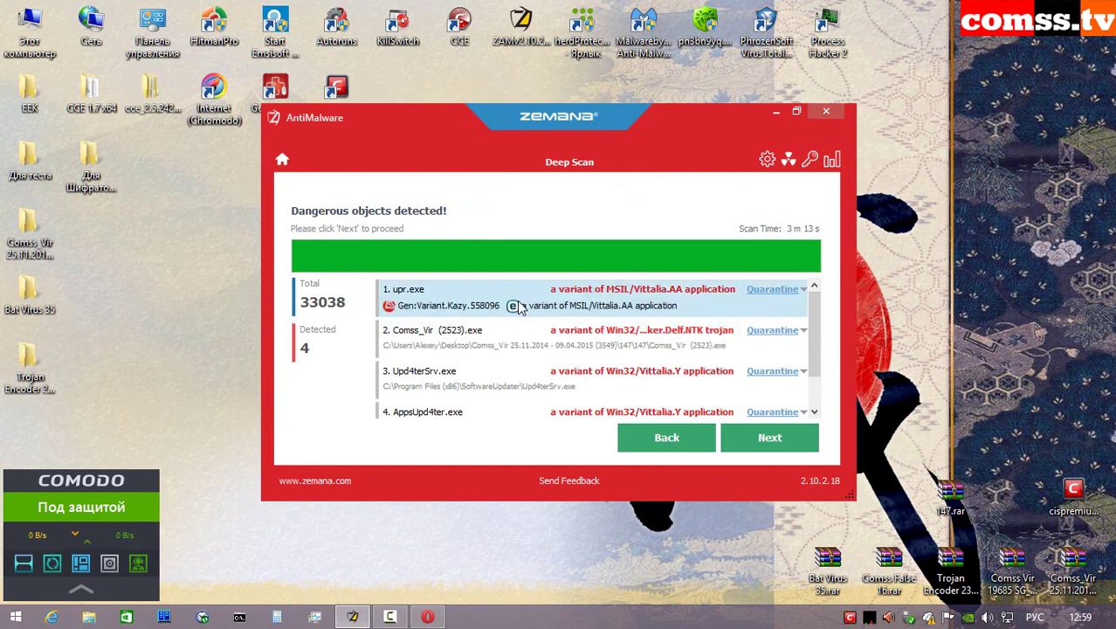
click(528, 351)
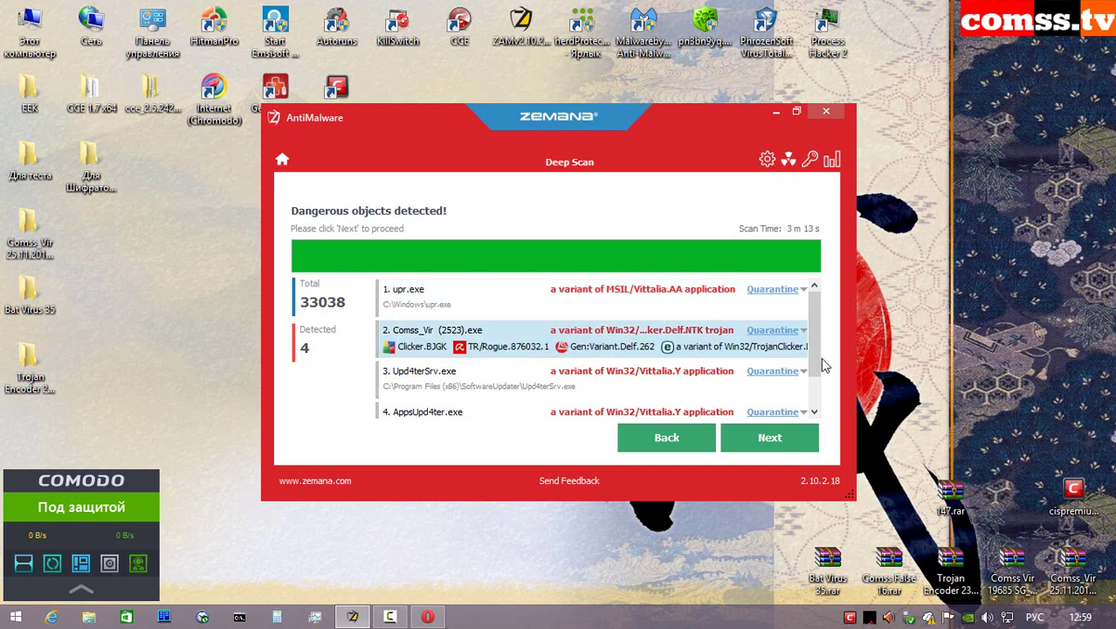
scroll(476, 342, down, 1)
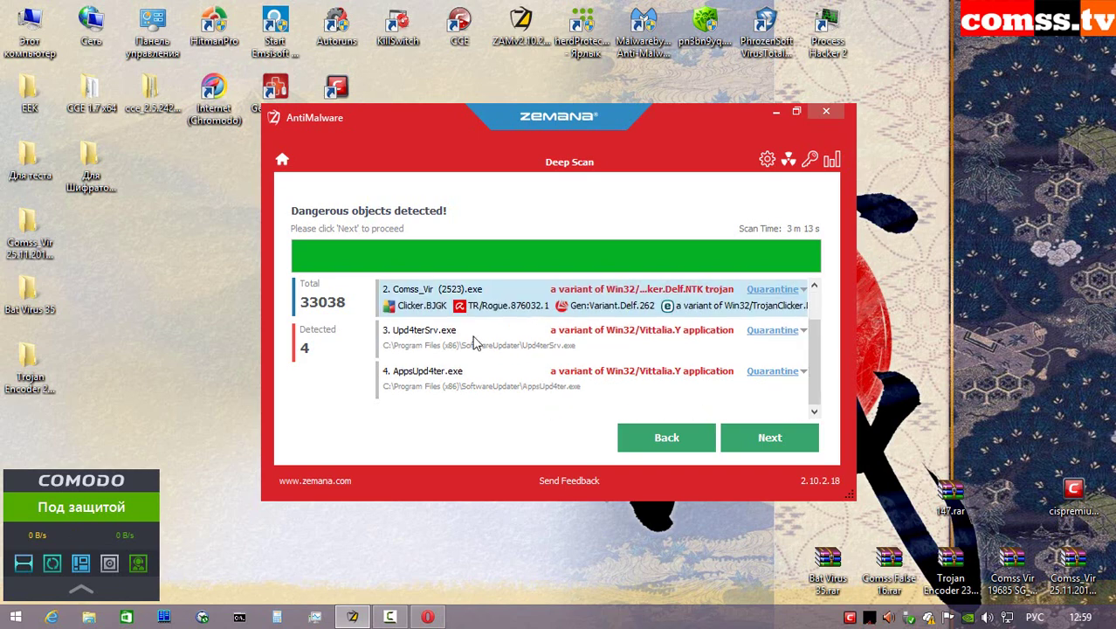
- Examine the Zemana Deep Scan detections for Upd4terSrv.exe and AppsUpd4ter.exe
click(524, 354)
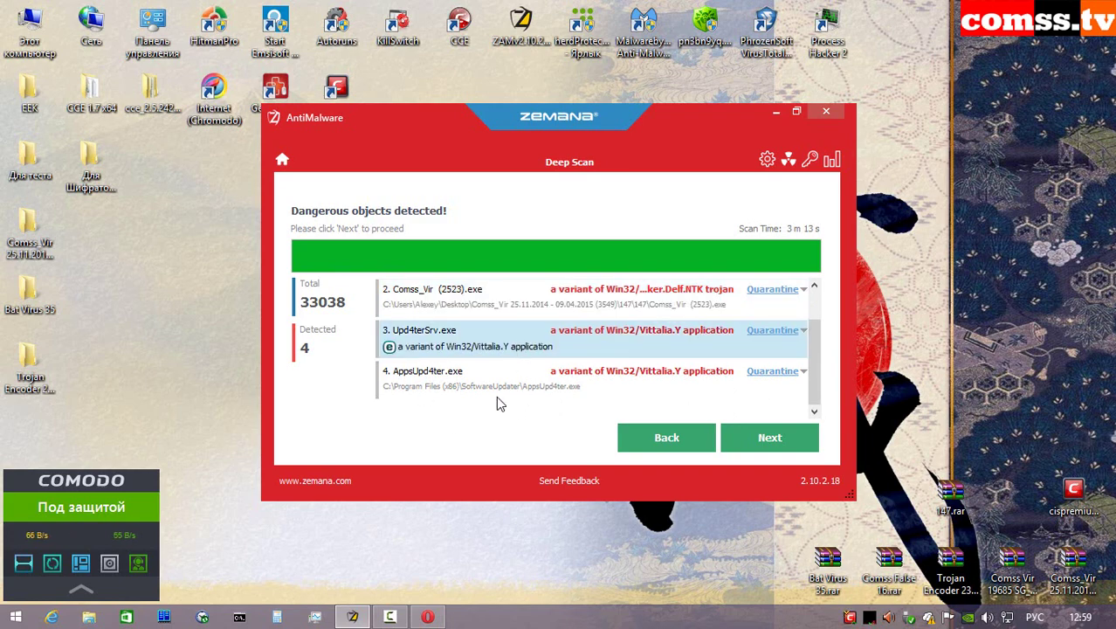
click(492, 381)
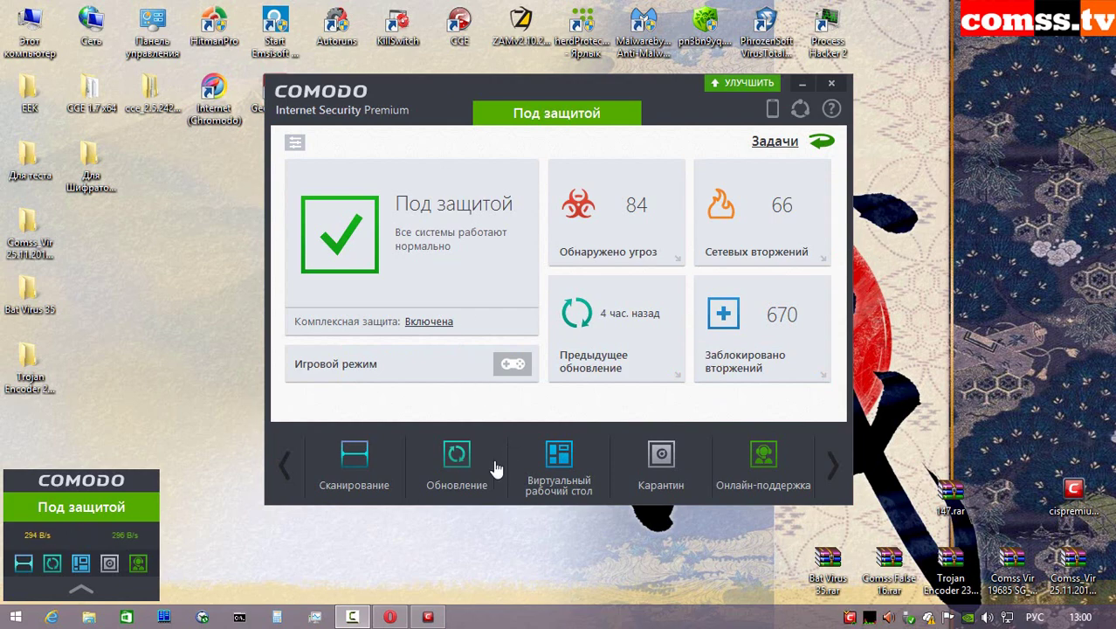
- Update COMODO Internet Security's antivirus database, run a full system scan and close the scan results
click(457, 460)
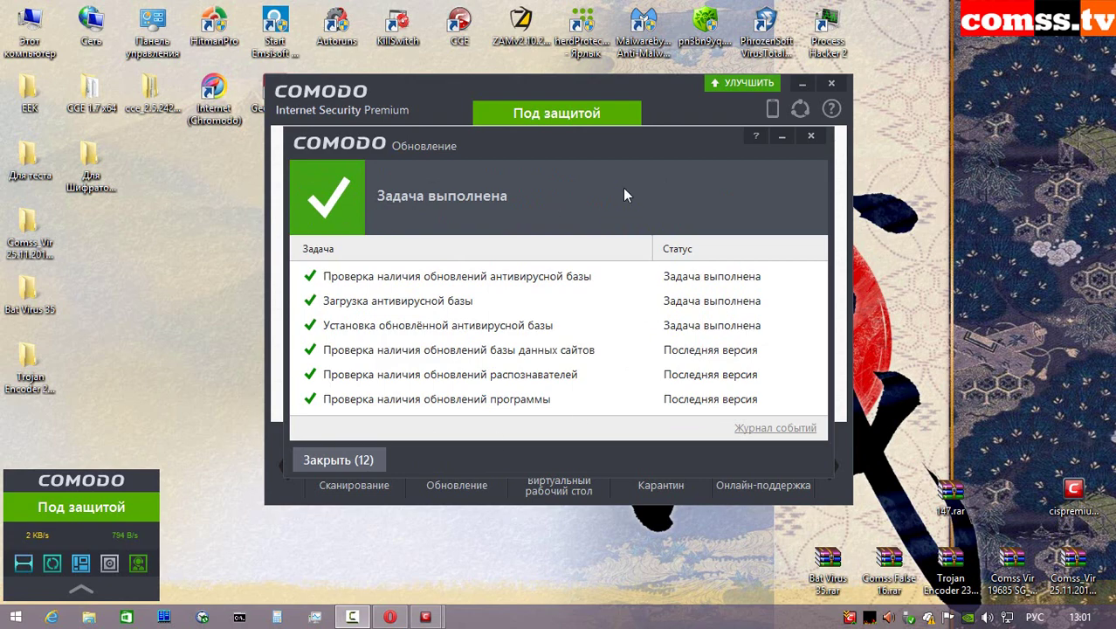
click(365, 461)
click(361, 467)
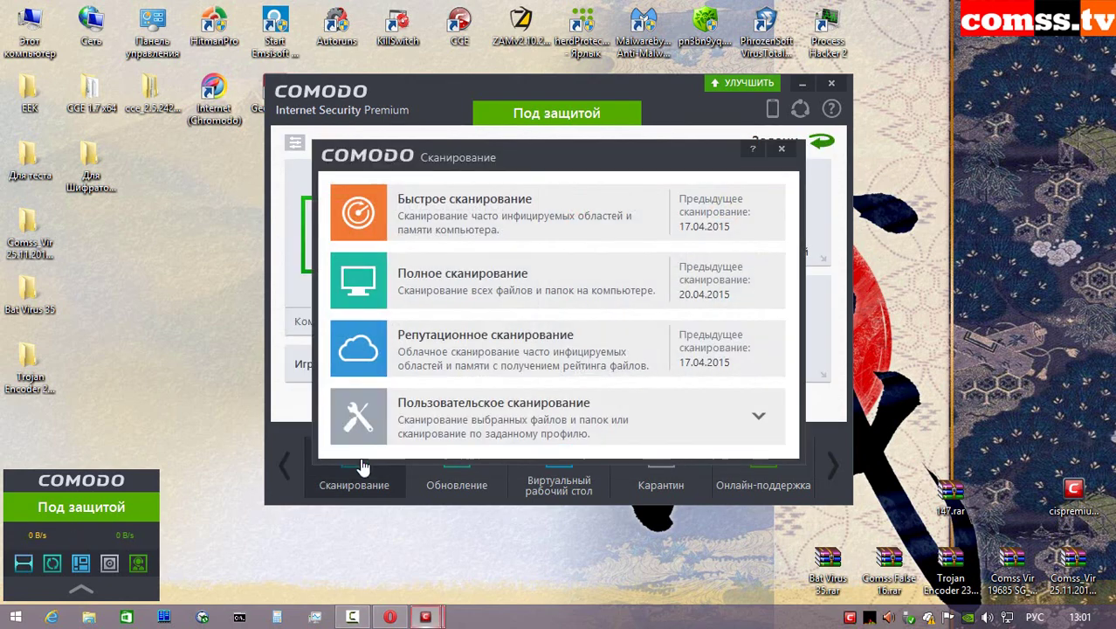
click(493, 286)
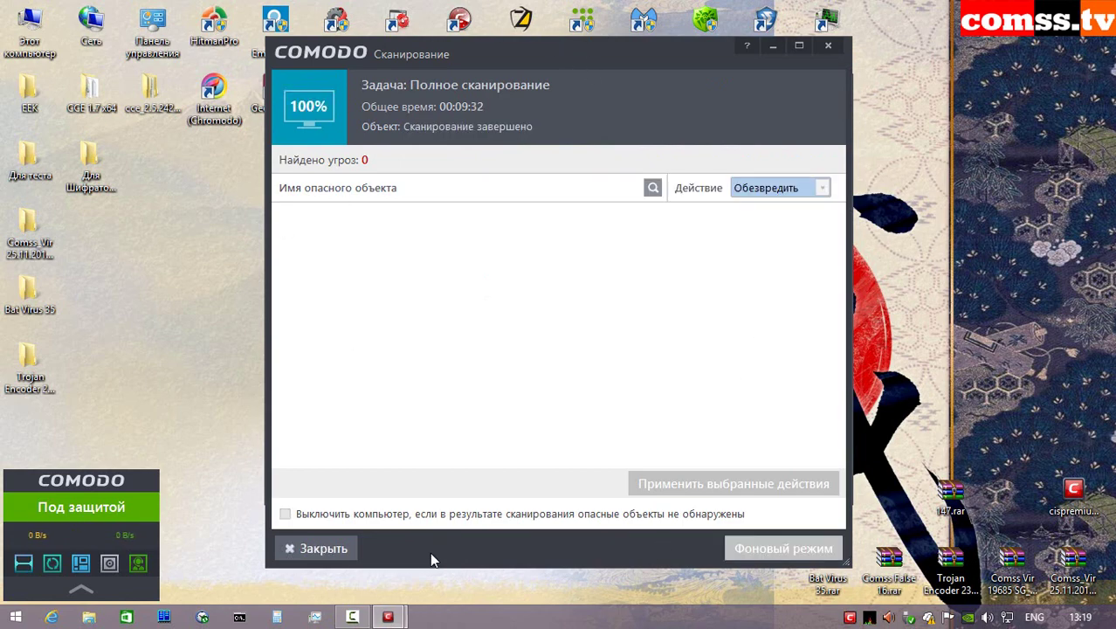
click(322, 550)
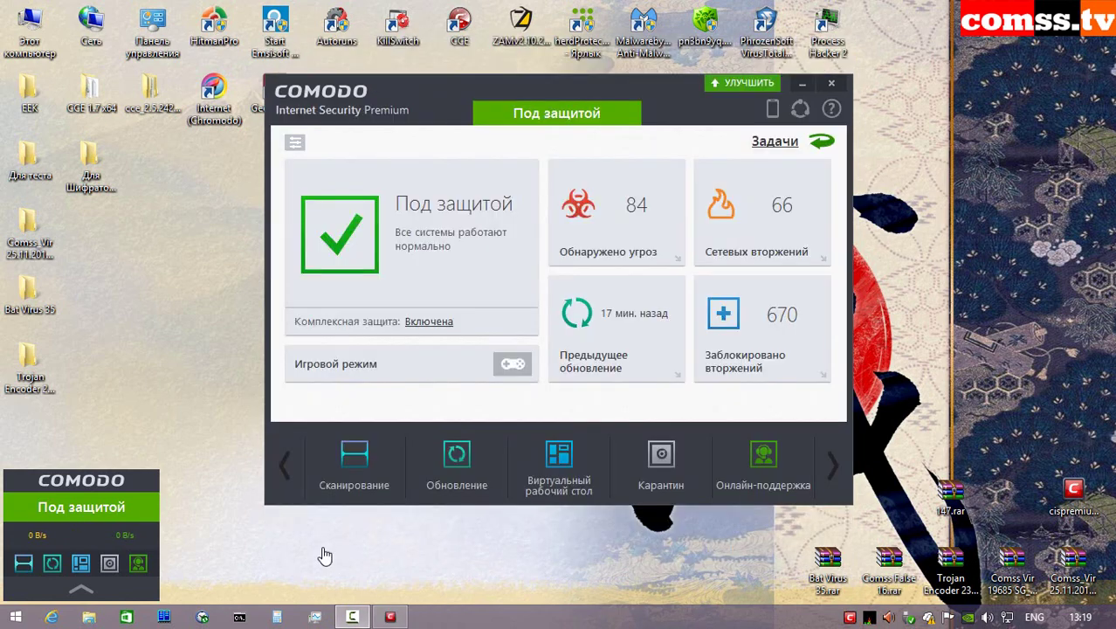
- Run a COMODO reputation scan, filter its results to unrecognized files and check the actions offered for upd4tersrv.exe
click(374, 458)
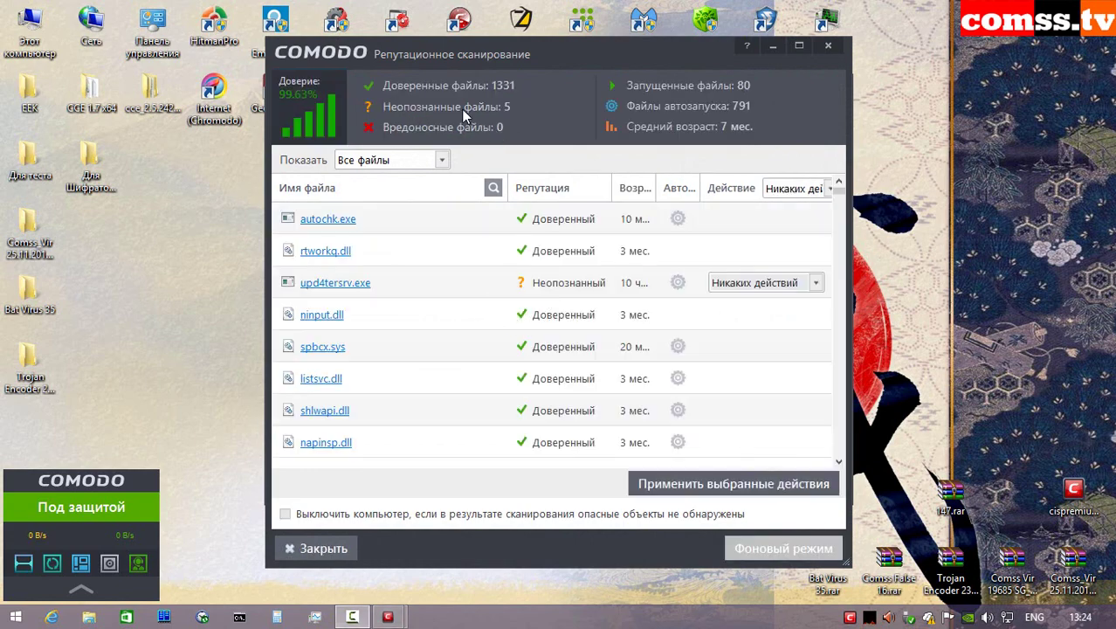
click(442, 160)
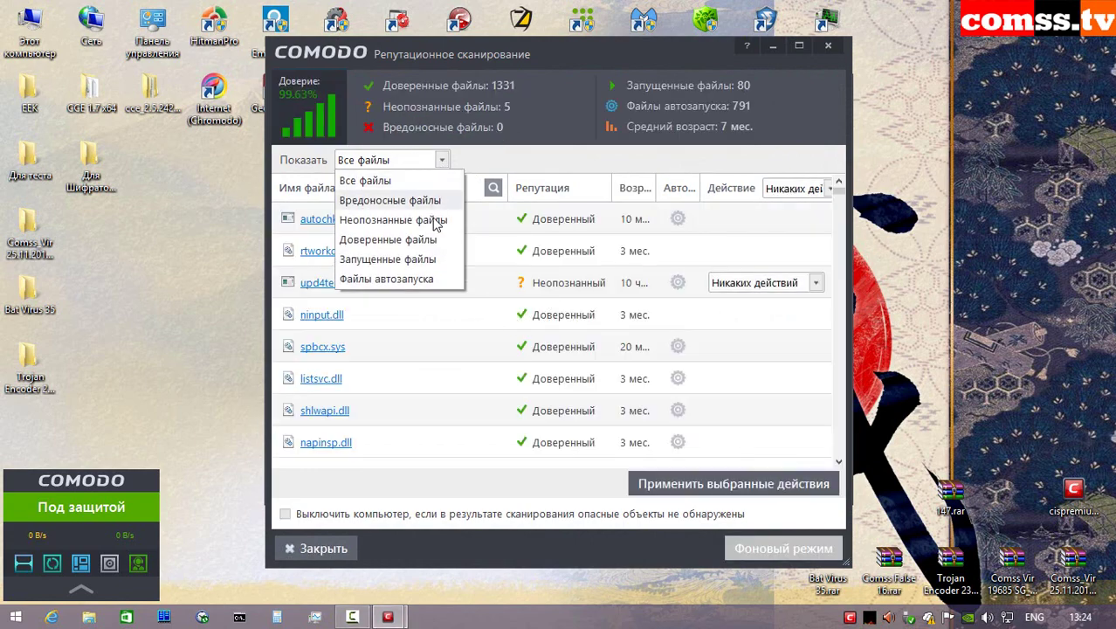
click(436, 222)
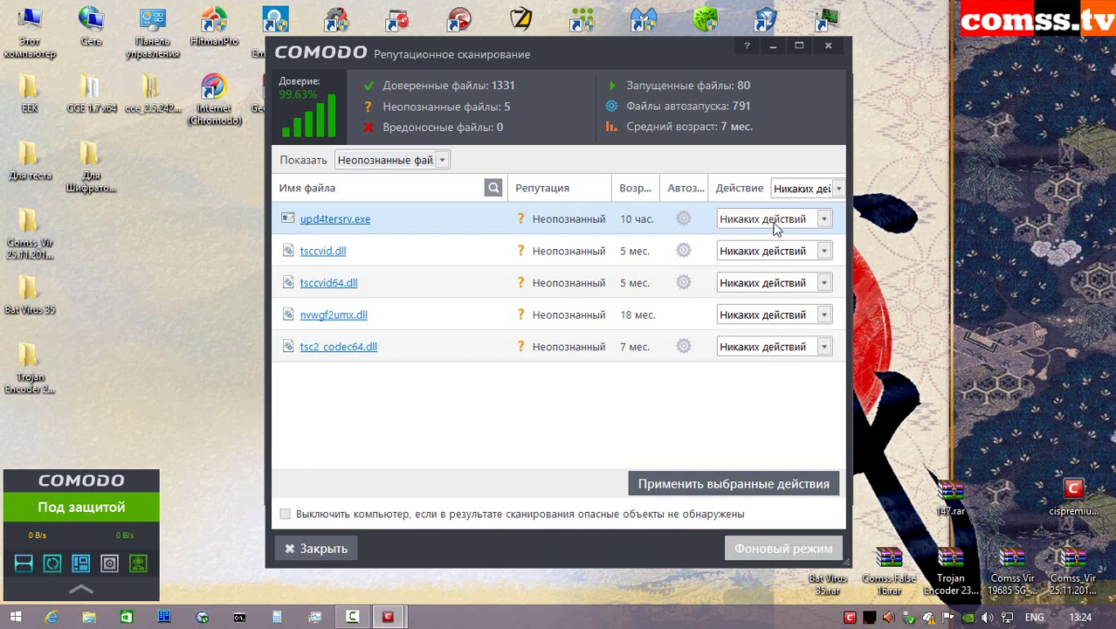
click(824, 220)
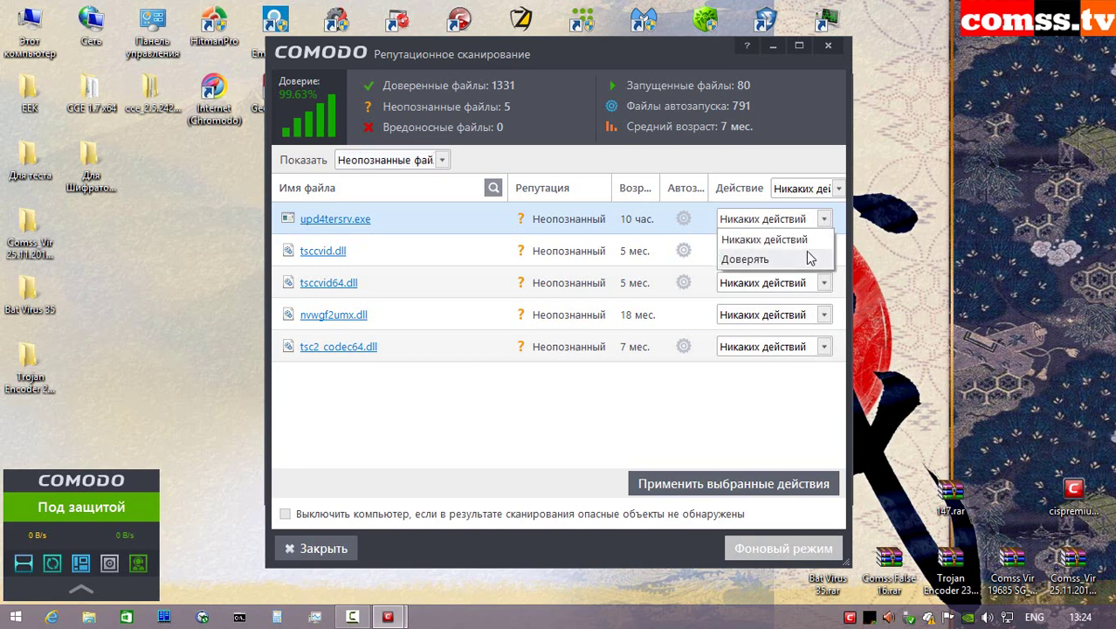
click(534, 171)
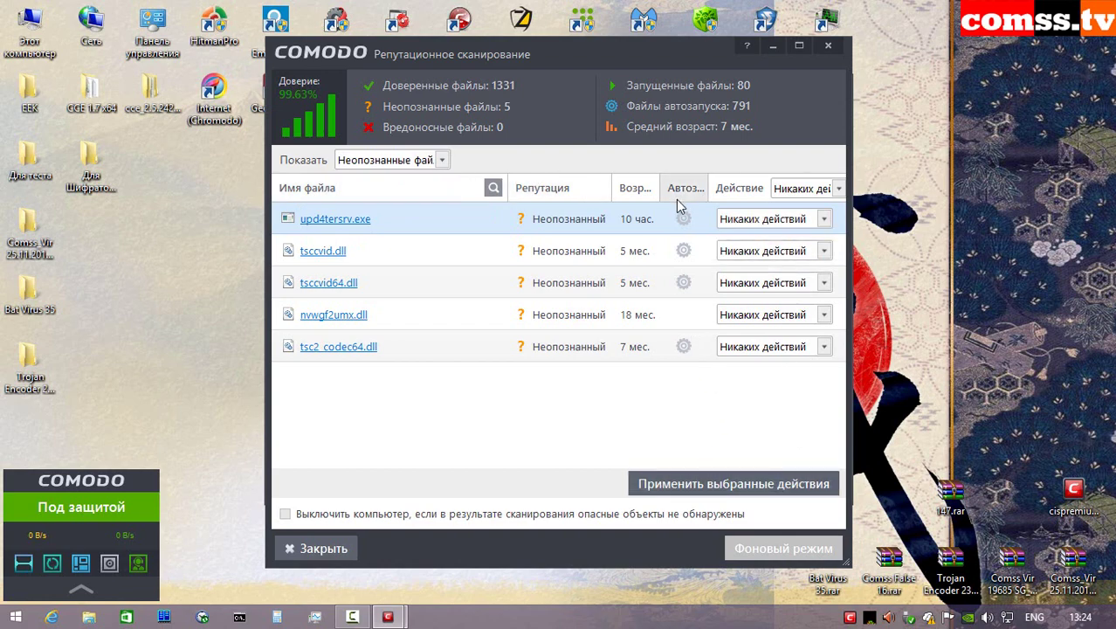
click(802, 491)
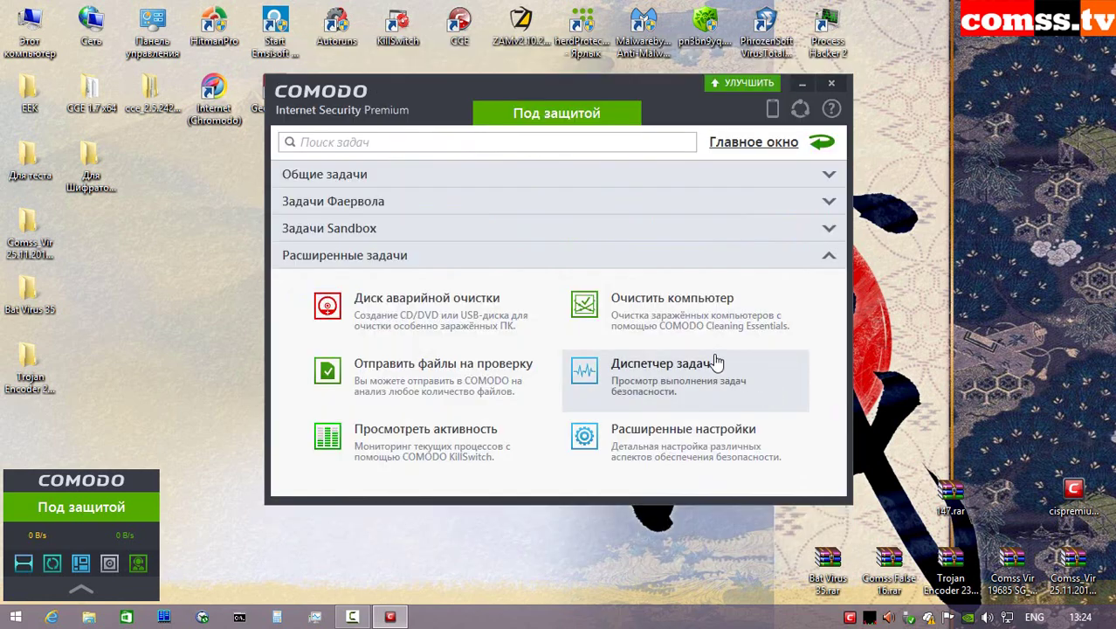
- Launch COMODO Cleaning Essentials from the advanced tasks, run a full scan and exit after reviewing the result
click(669, 307)
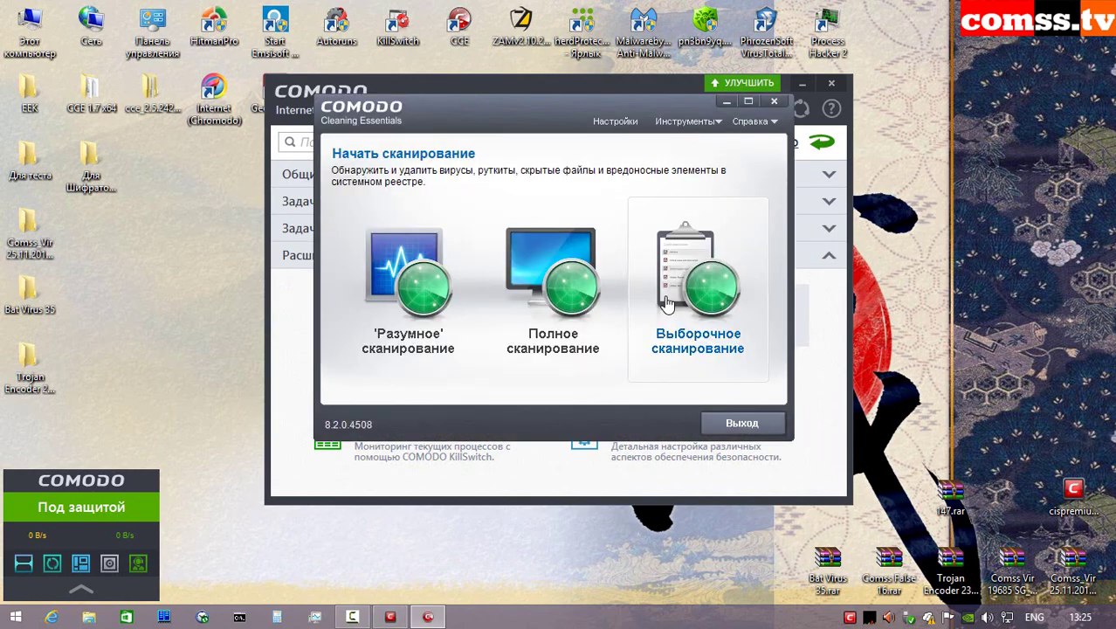
click(832, 83)
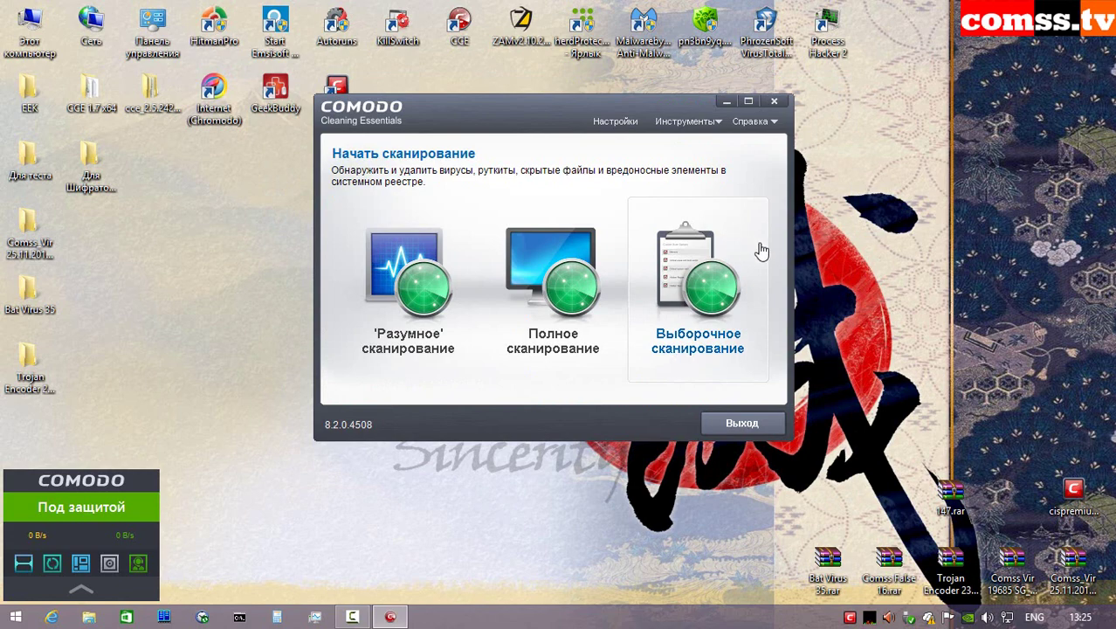
click(558, 262)
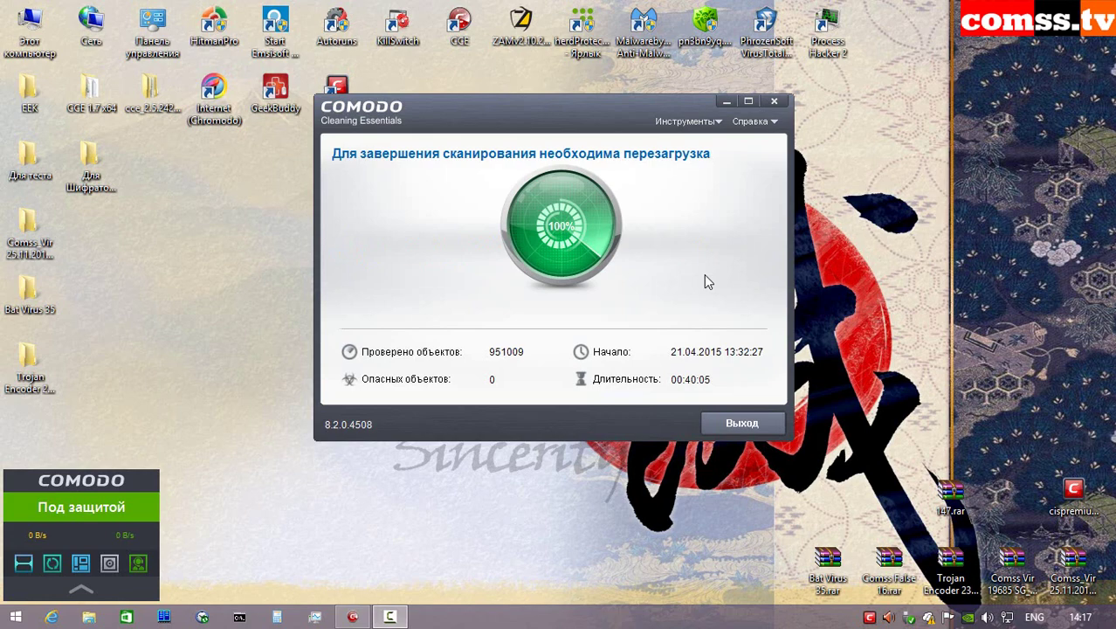
click(748, 433)
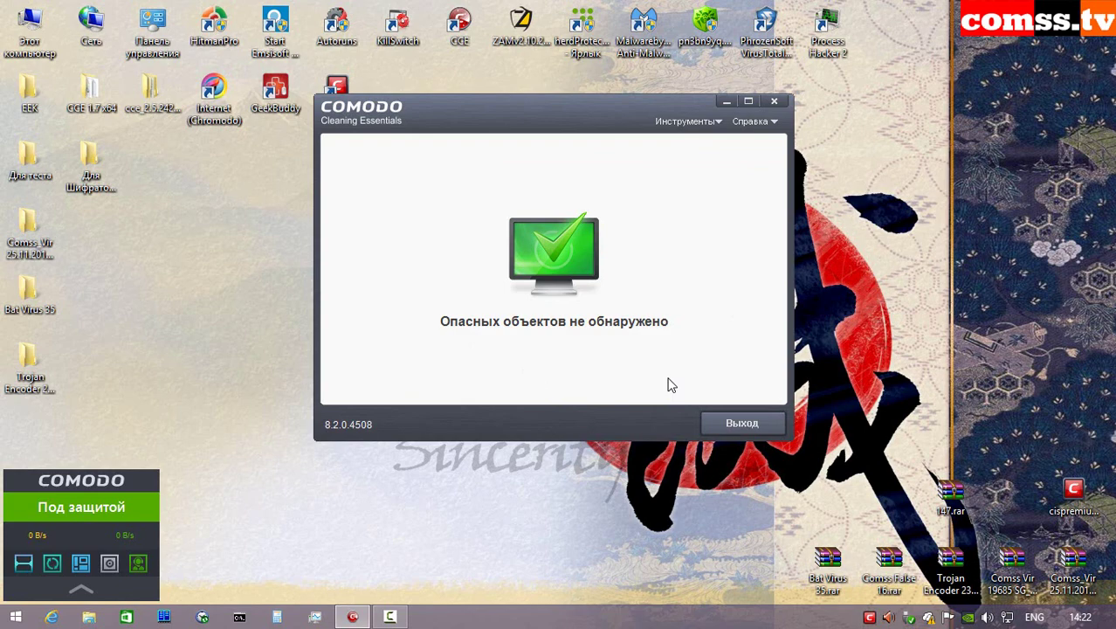
click(742, 423)
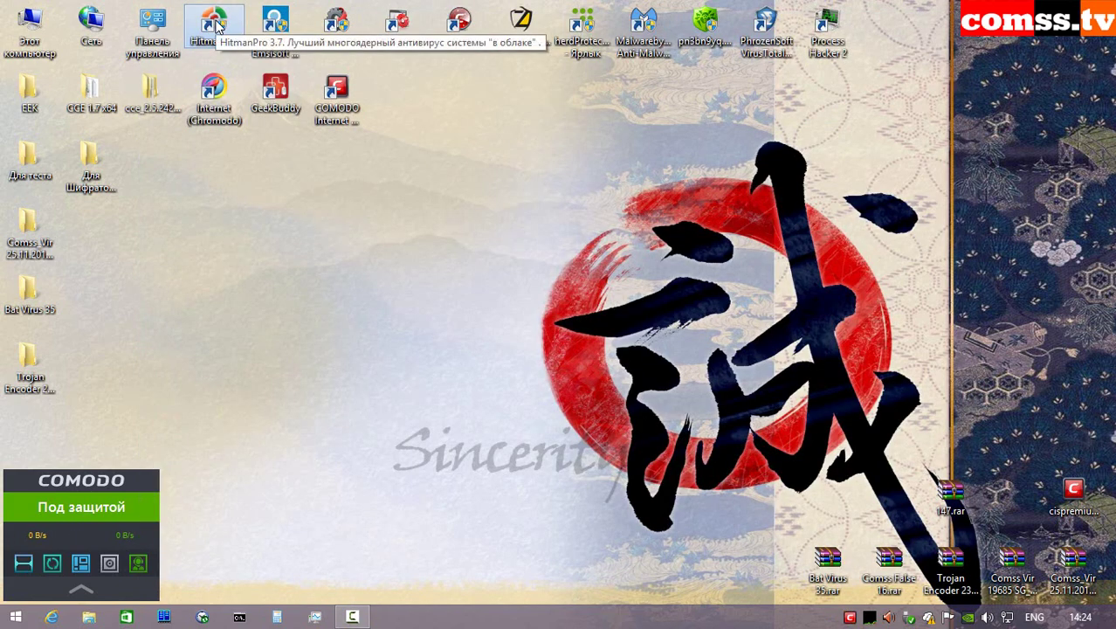
- Scan the system with HitmanPro, check and close the 147 sample folder, and examine the upr.exe detection
double_click(215, 25)
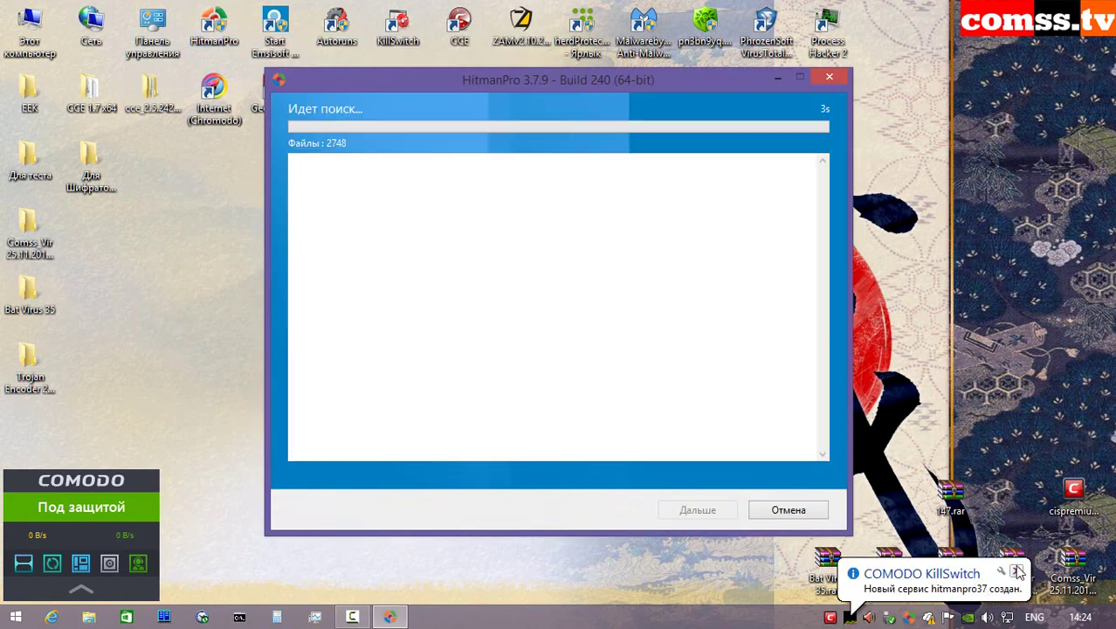
click(1019, 572)
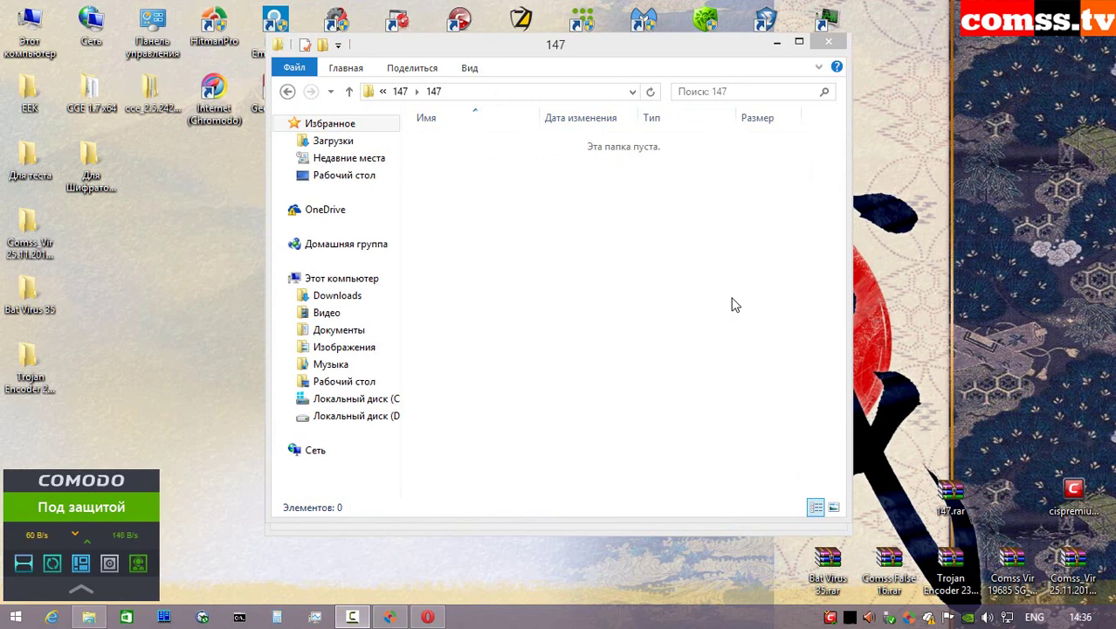
key(alt+F4)
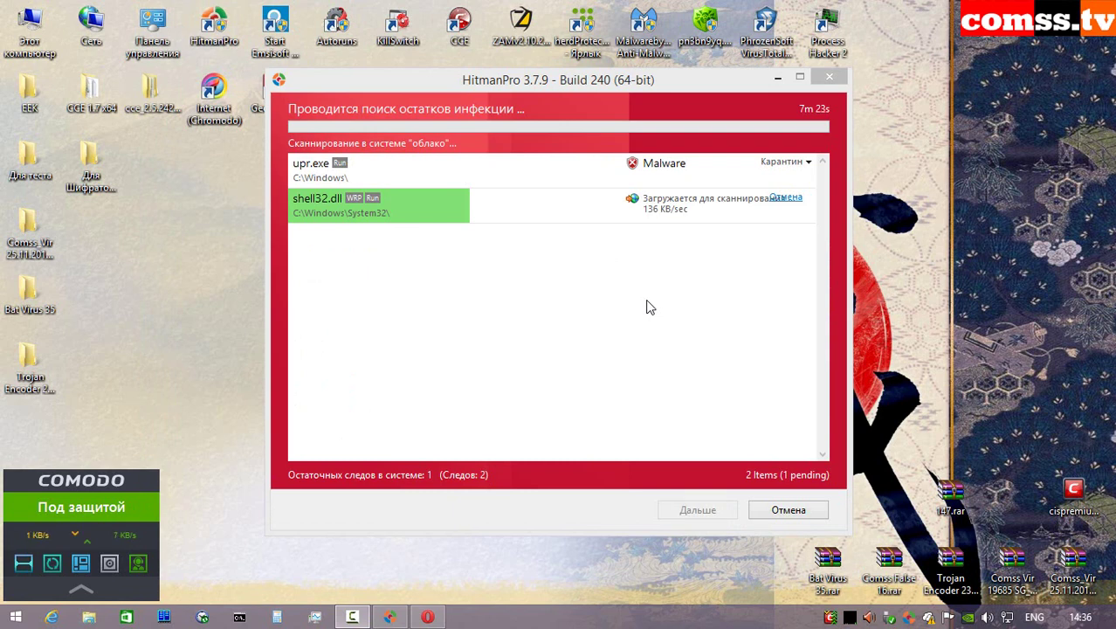
click(542, 183)
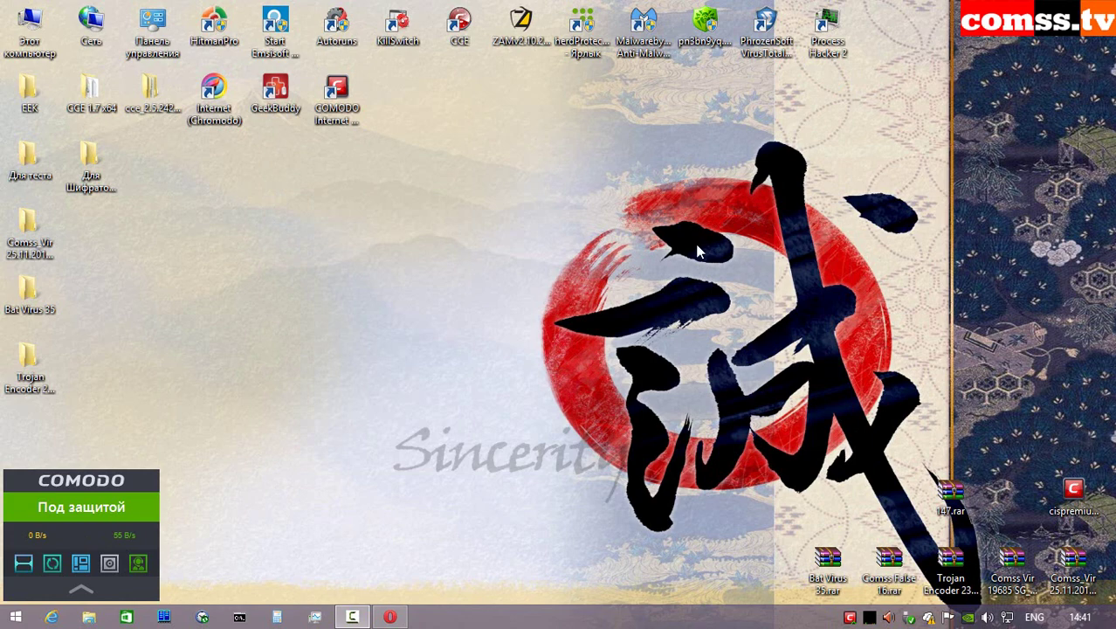
- Run a Deep Scan in Zemana AntiMalware and examine the detections for uninstall.exe, AppsUpd4ter.exe and Upd4terSrv.exe
click(521, 24)
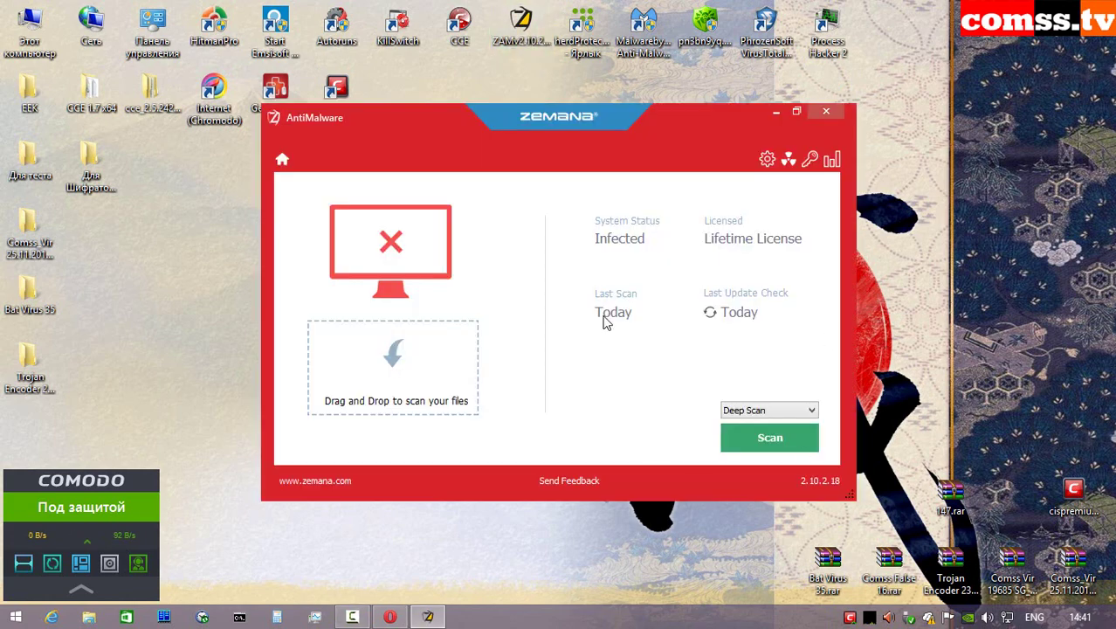
click(761, 439)
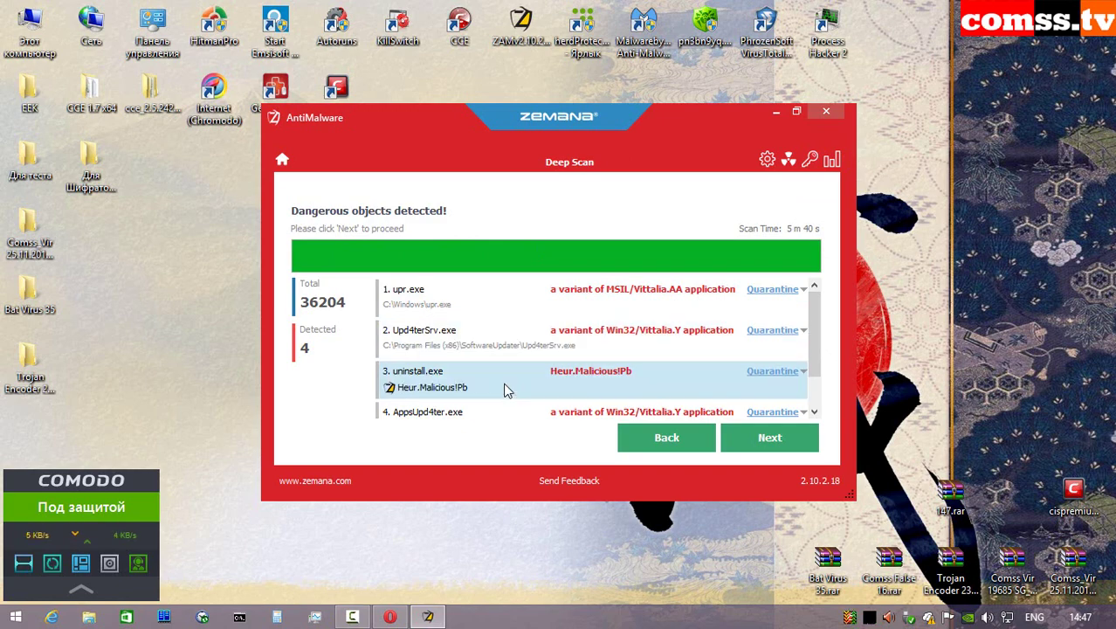
scroll(506, 389, down, 1)
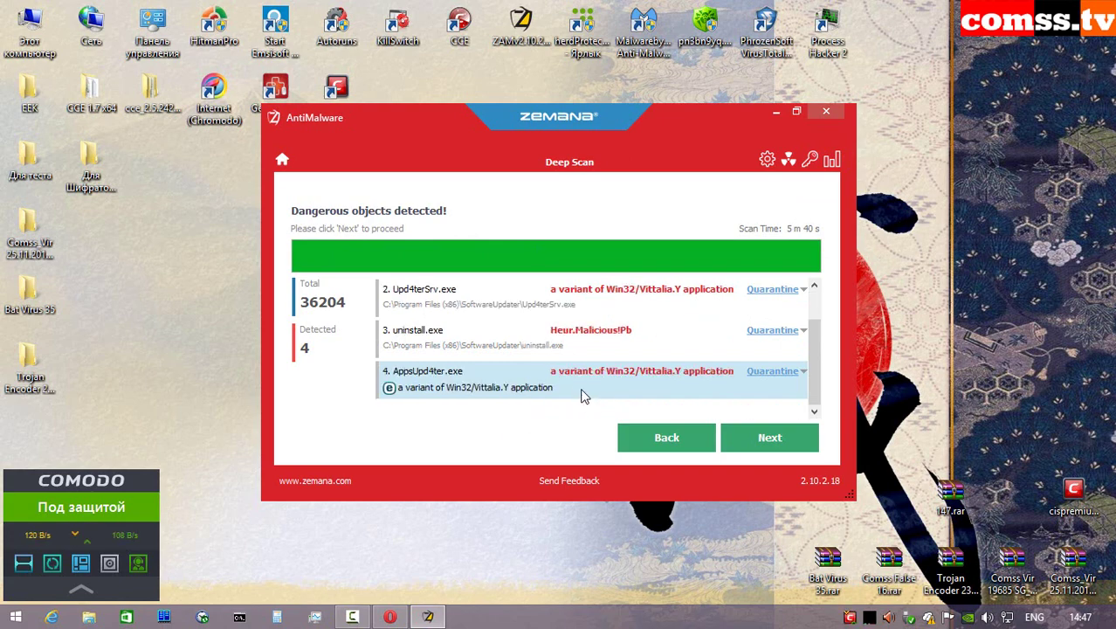
scroll(831, 299, up, 1)
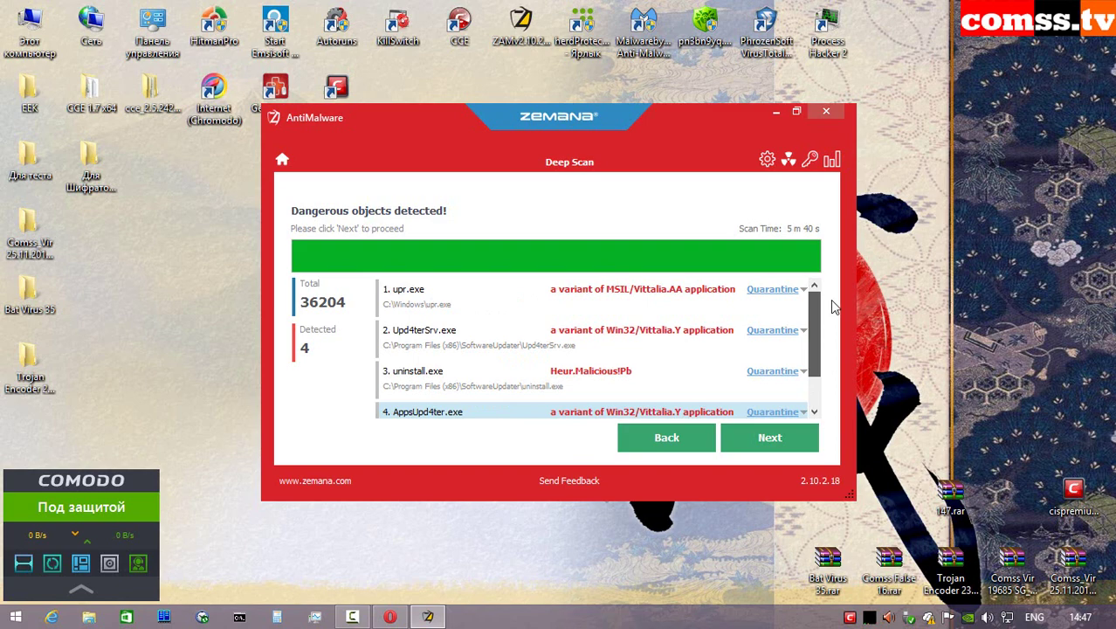
click(481, 330)
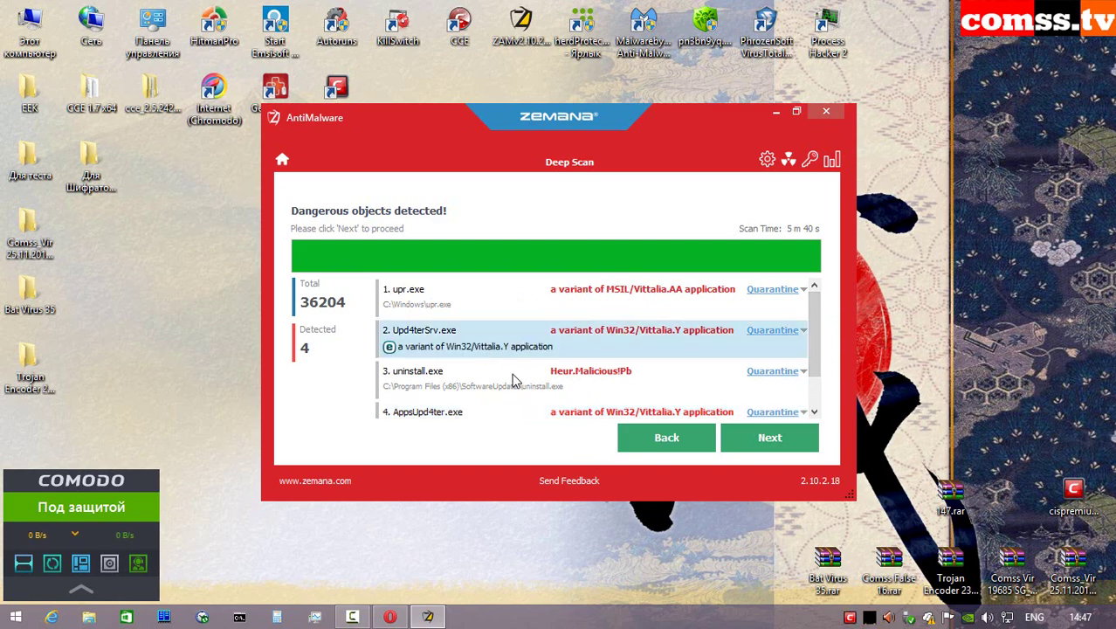
scroll(821, 382, down, 1)
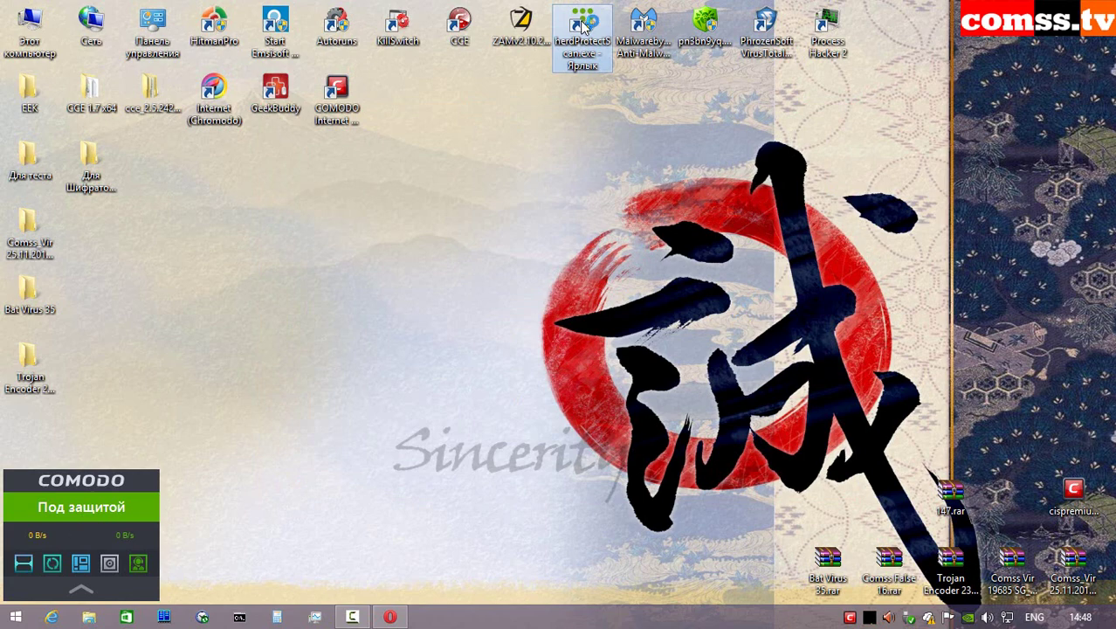
- Scan with herdProtect and examine the detection details for upr.exe, appsupd4ter.exe and upd4tersrv.exe
double_click(582, 26)
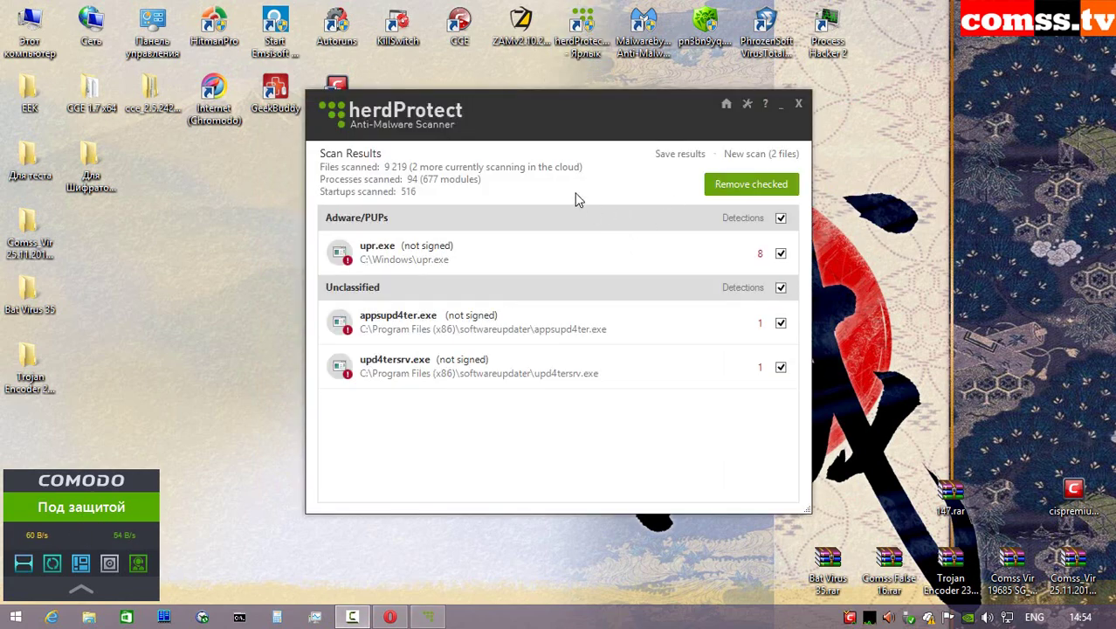
click(577, 255)
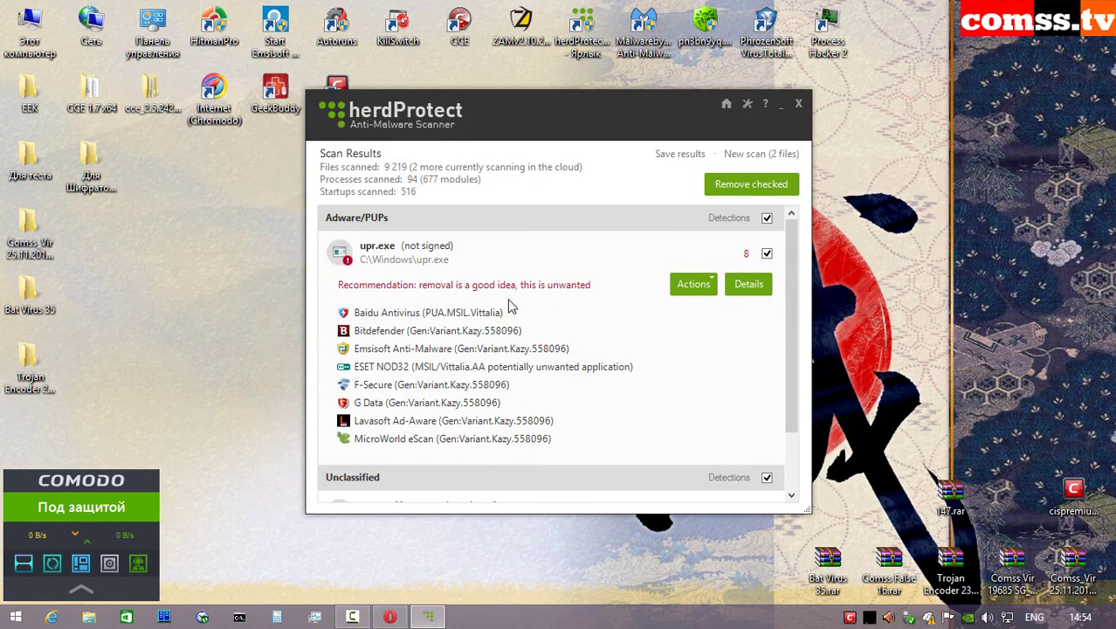
scroll(611, 417, down, 1)
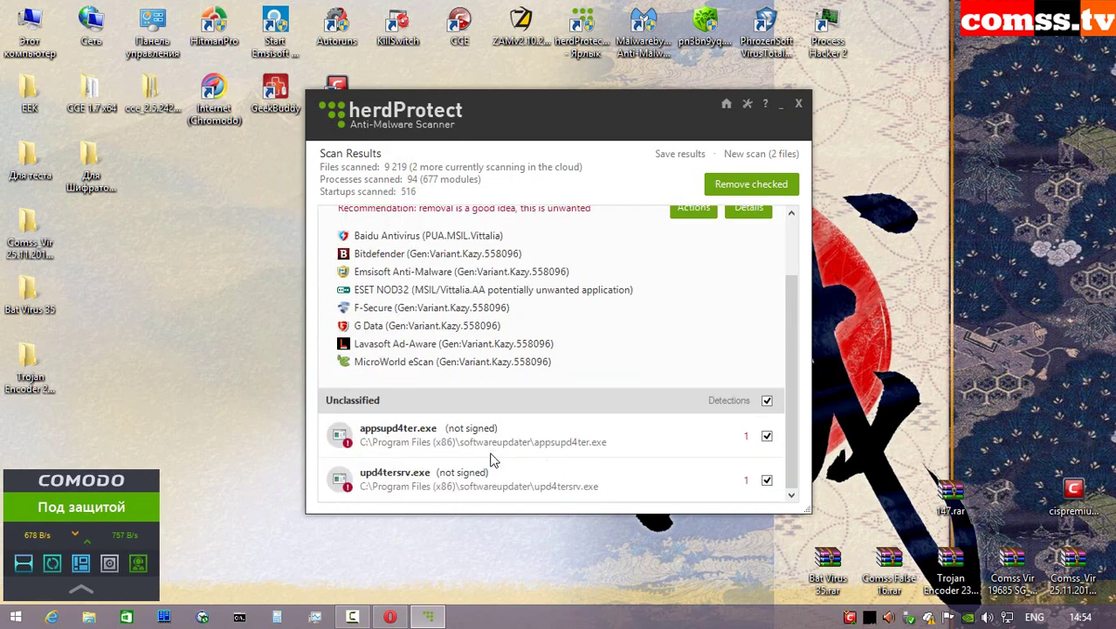
click(532, 454)
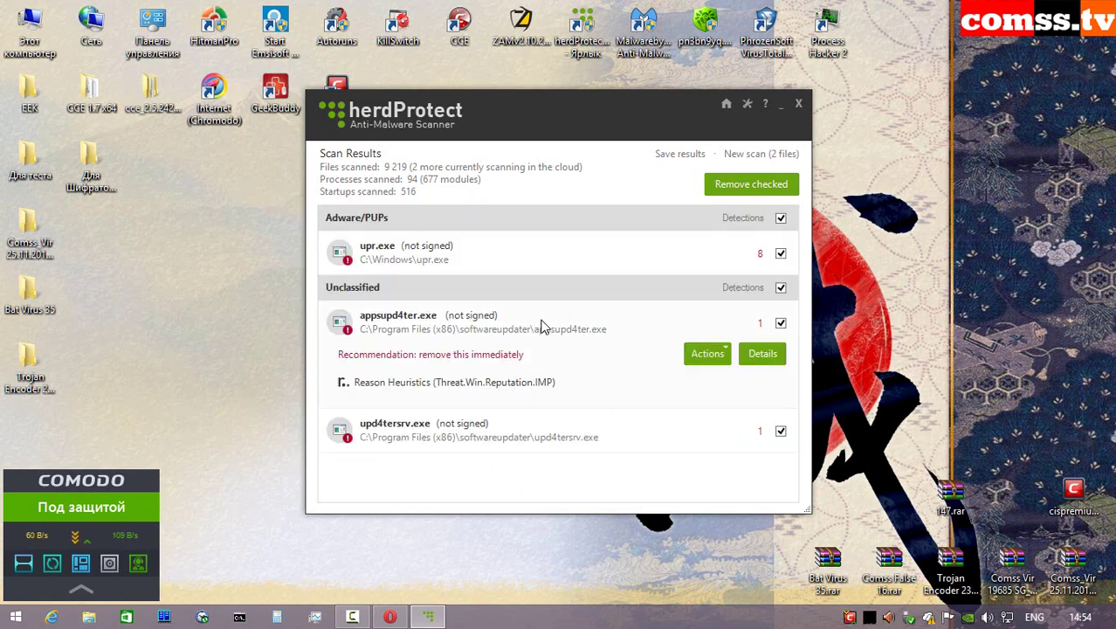
click(561, 441)
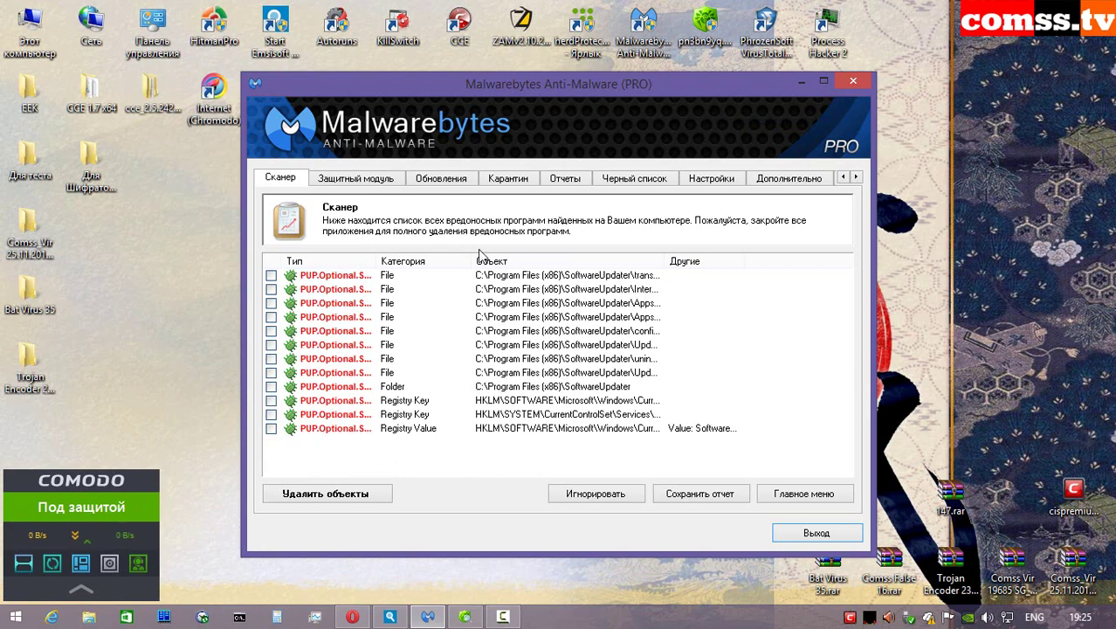
- Widen the object column in the Malwarebytes results and review the full paths of the SoftwareUpdater detections
drag(665, 260, 779, 261)
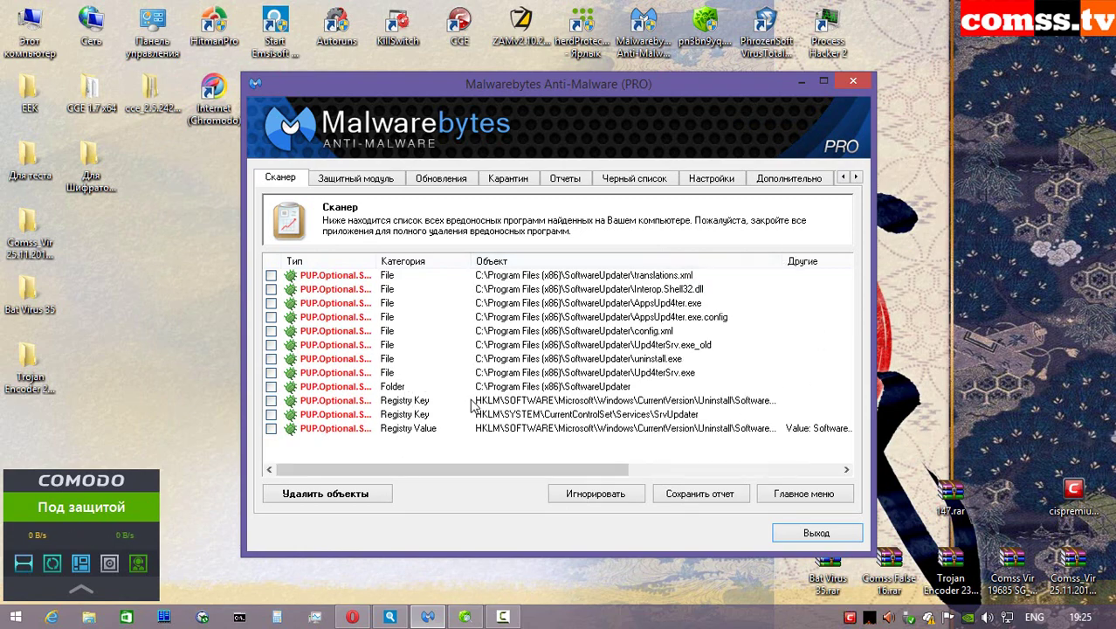
click(464, 616)
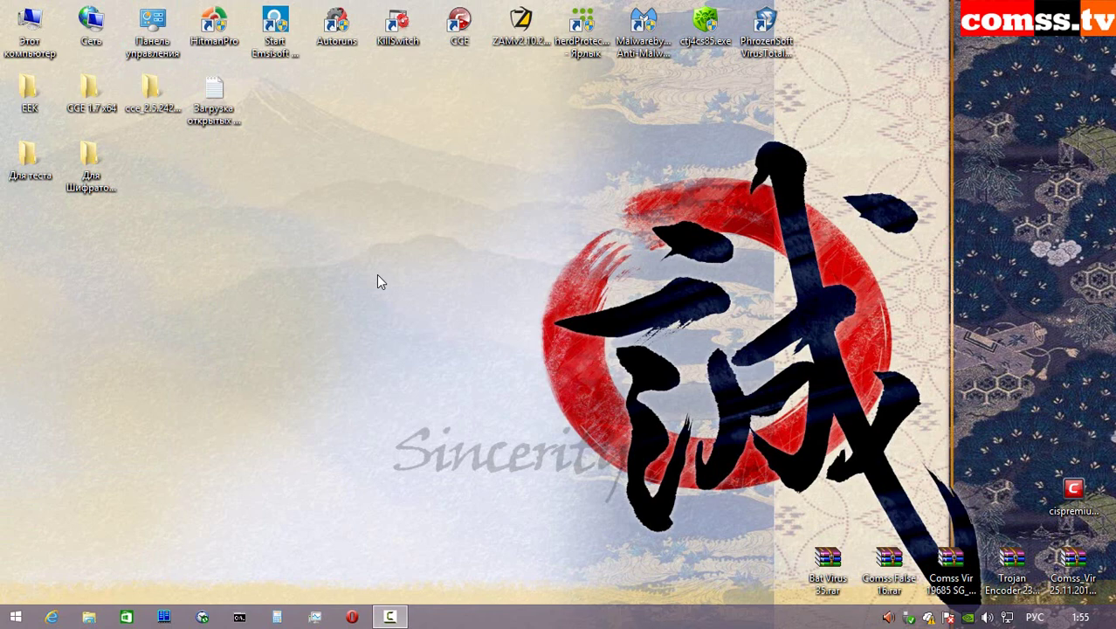
- Check the Comss_Vir samples in the nested 147 folder on drive C and close the window
key(super+e)
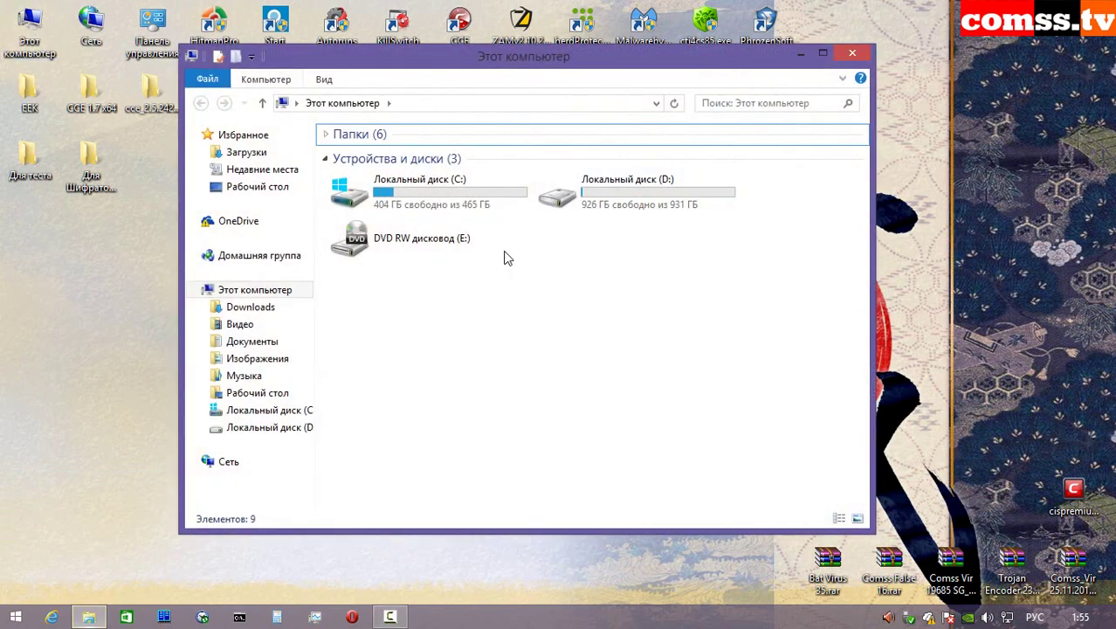
double_click(446, 208)
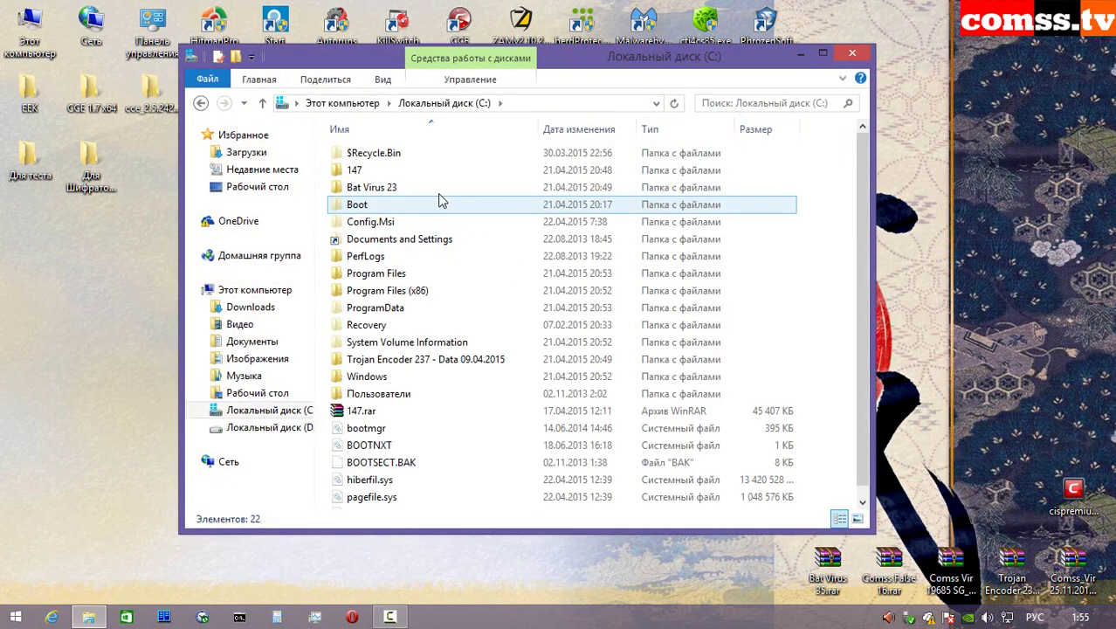
double_click(424, 171)
double_click(424, 164)
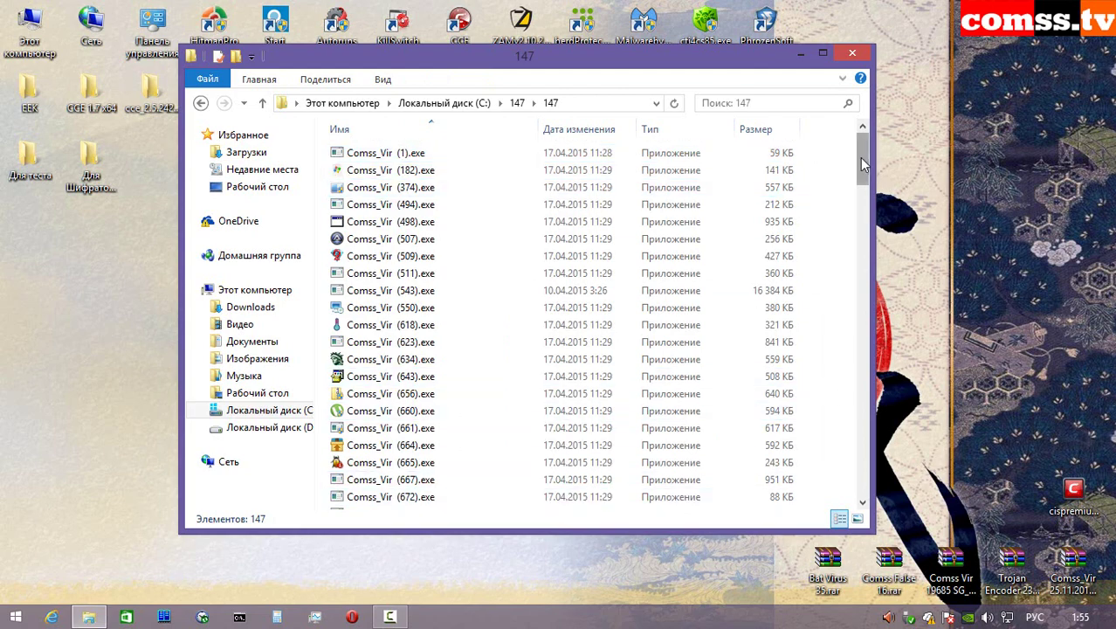
mouse_move(862, 161)
mouse_down()
mouse_move(863, 498)
mouse_move(881, 150)
mouse_up()
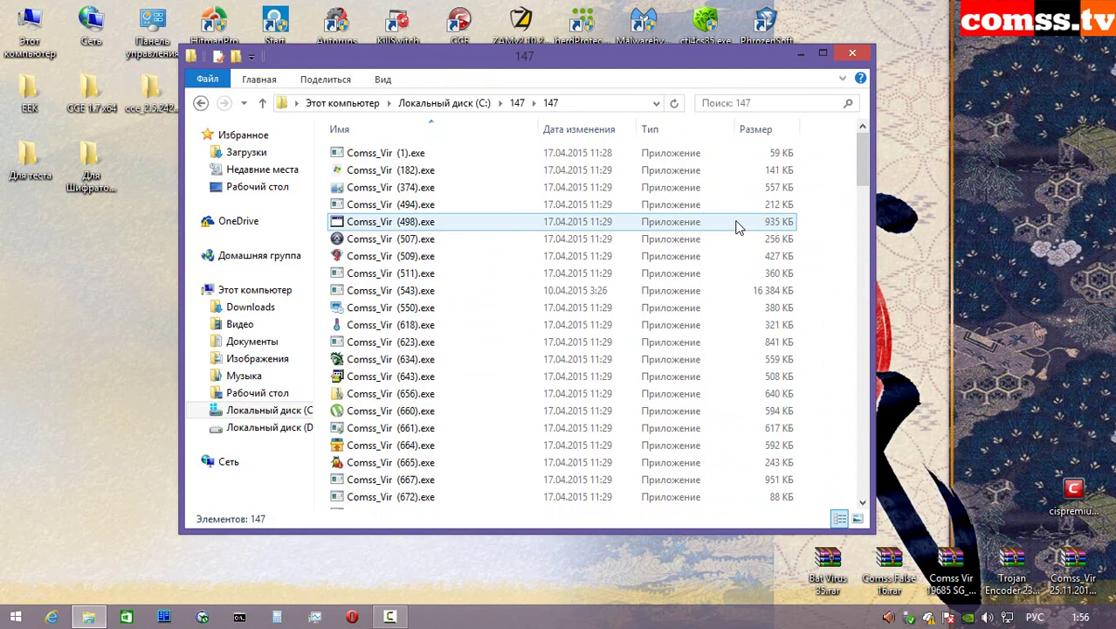
key(alt+F4)
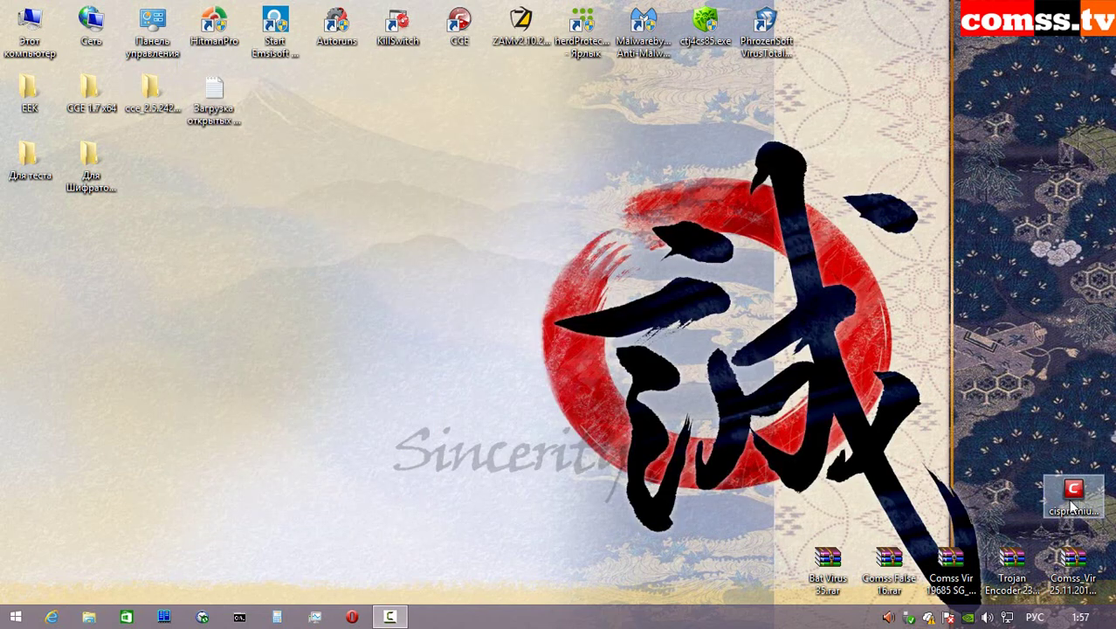
- Install COMODO Internet Security Premium with the default Chromodo options, declining Yandex Elements and Yandex as home page and default search
double_click(1073, 491)
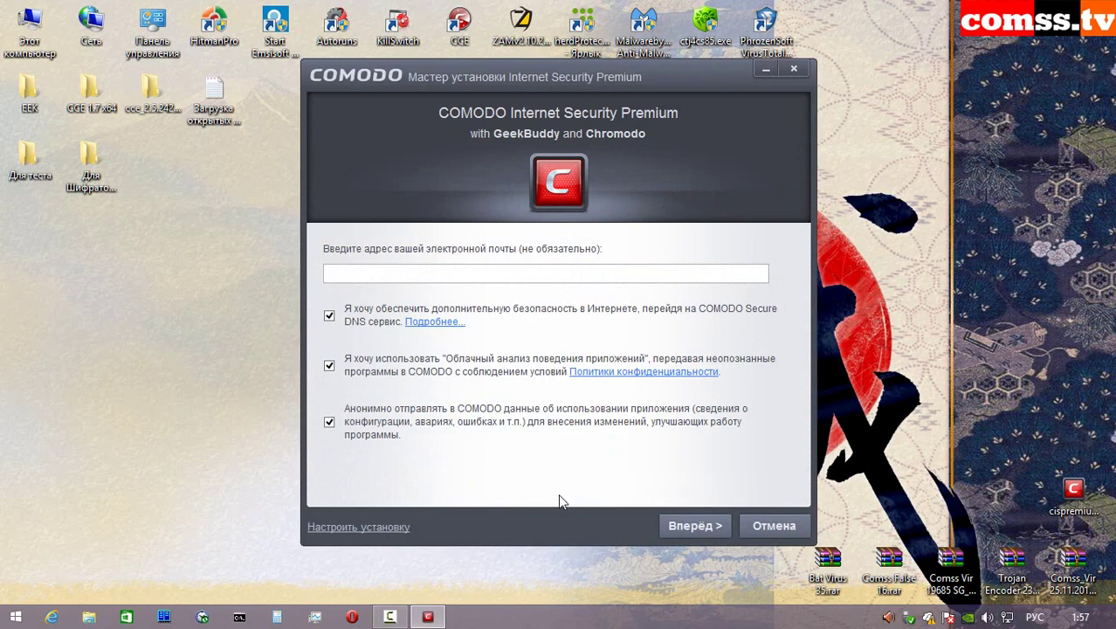
click(698, 526)
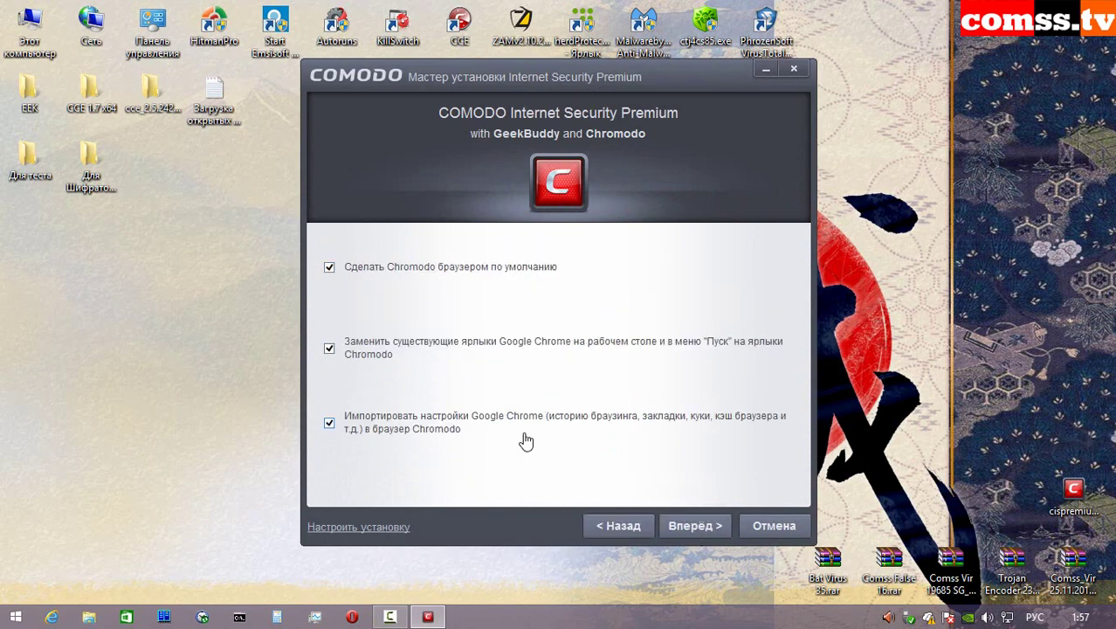
key(Return)
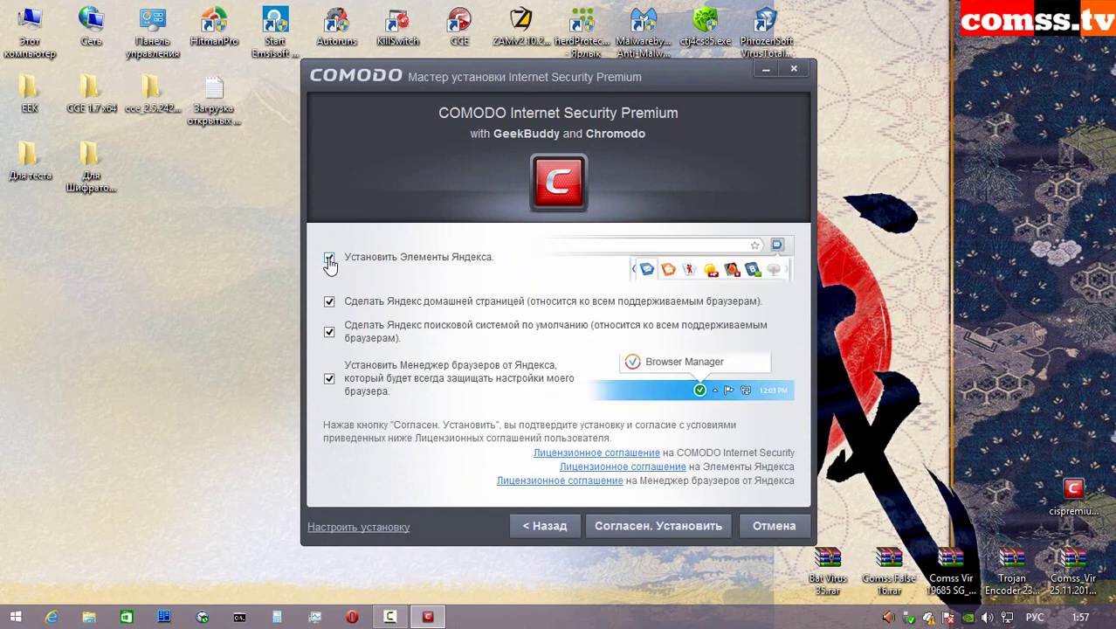
click(329, 256)
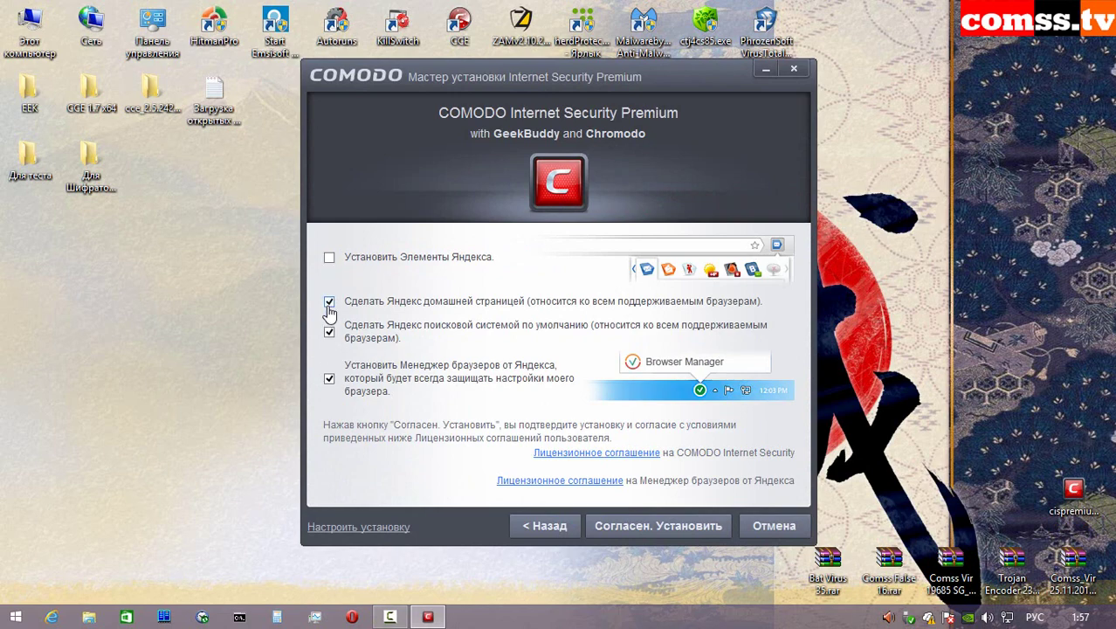
click(329, 300)
click(329, 332)
key(Return)
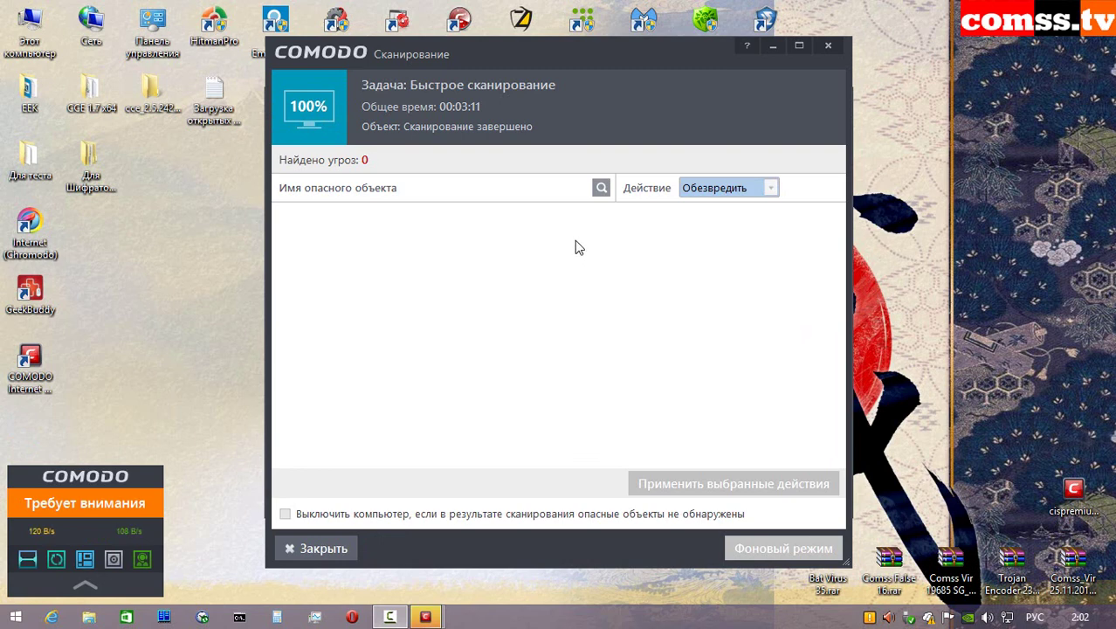
- Check the size and contents summary of the 147 folder on drive C and close the window
double_click(30, 27)
double_click(448, 197)
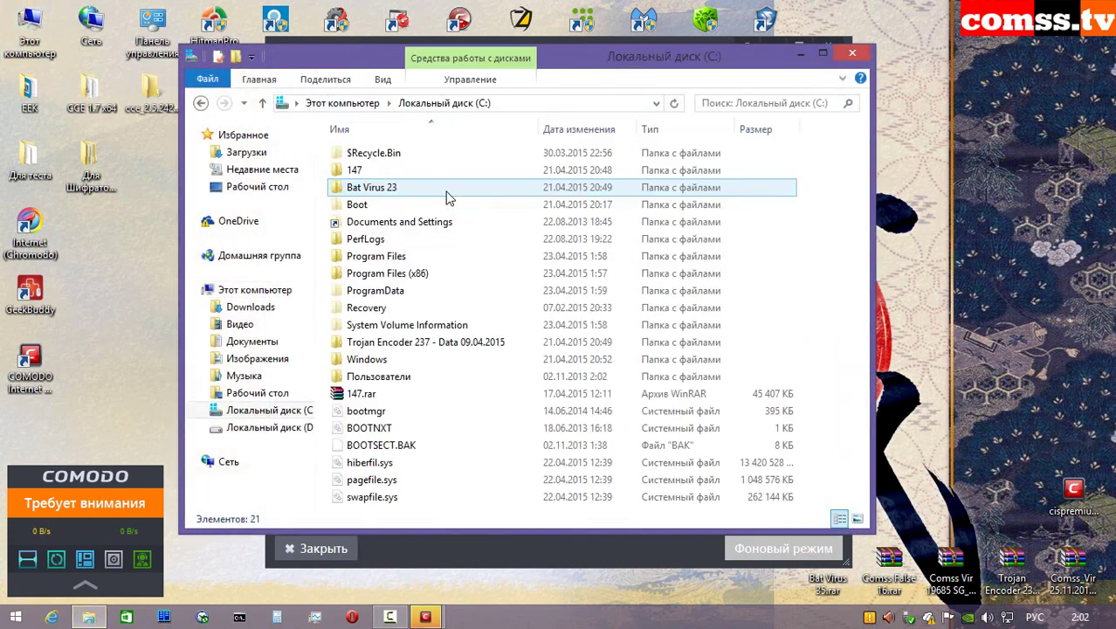
click(417, 170)
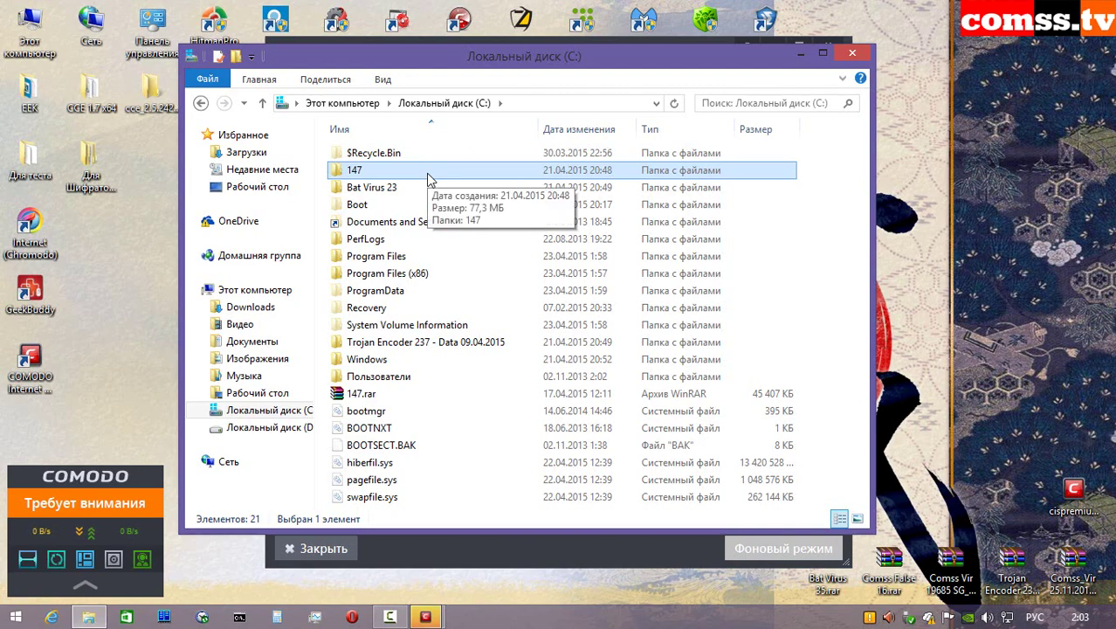
click(856, 55)
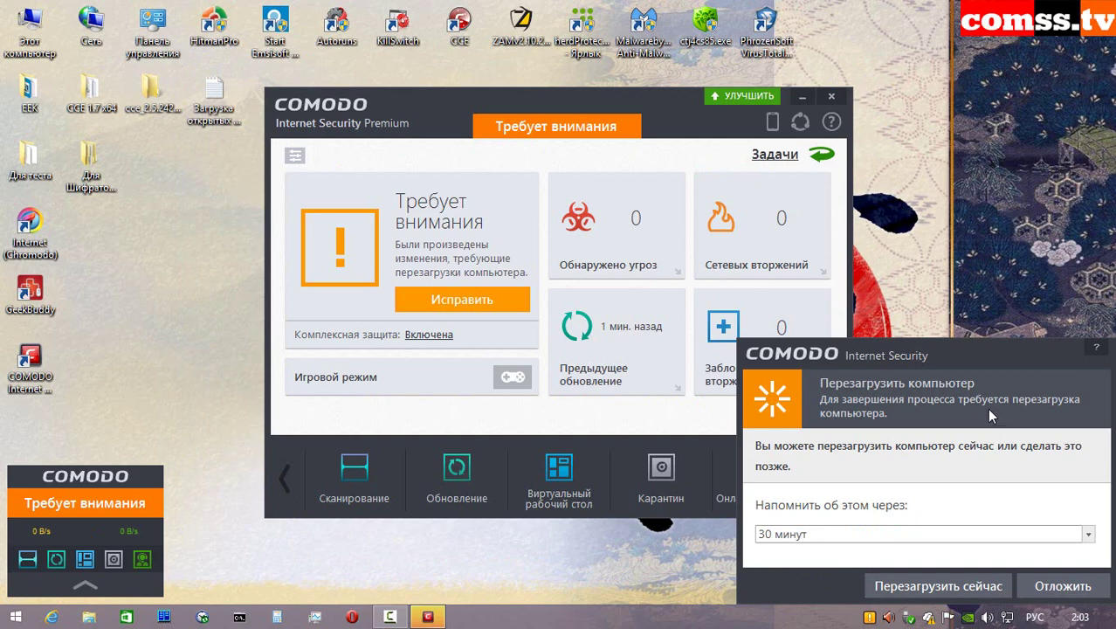
- Postpone the computer restart and review the Interface, Updates and Logging pages in COMODO's advanced settings
click(1064, 587)
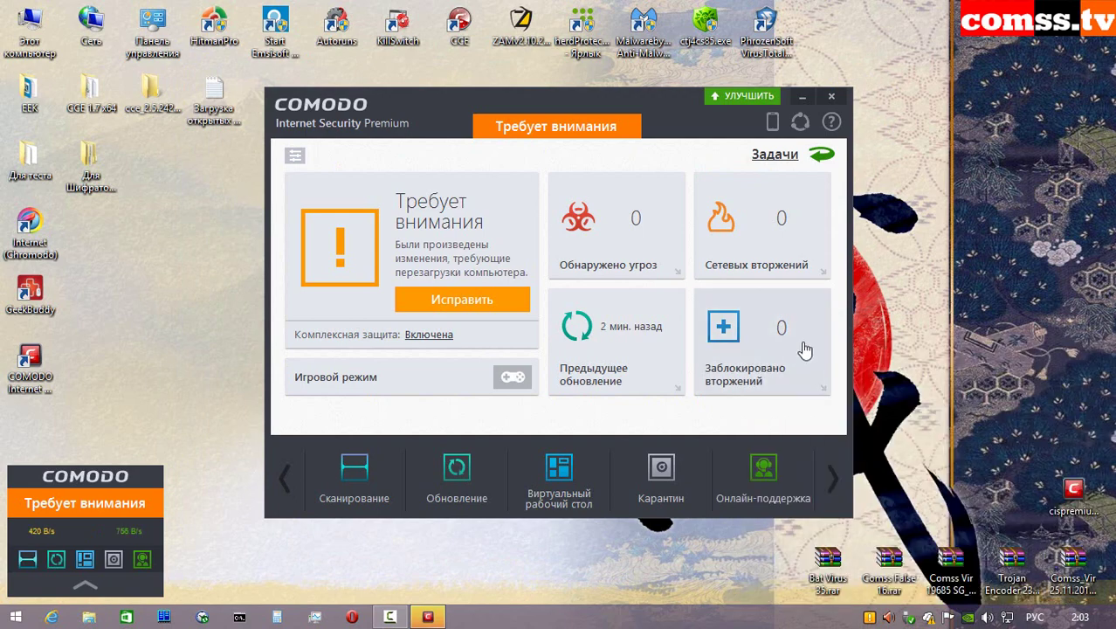
click(819, 160)
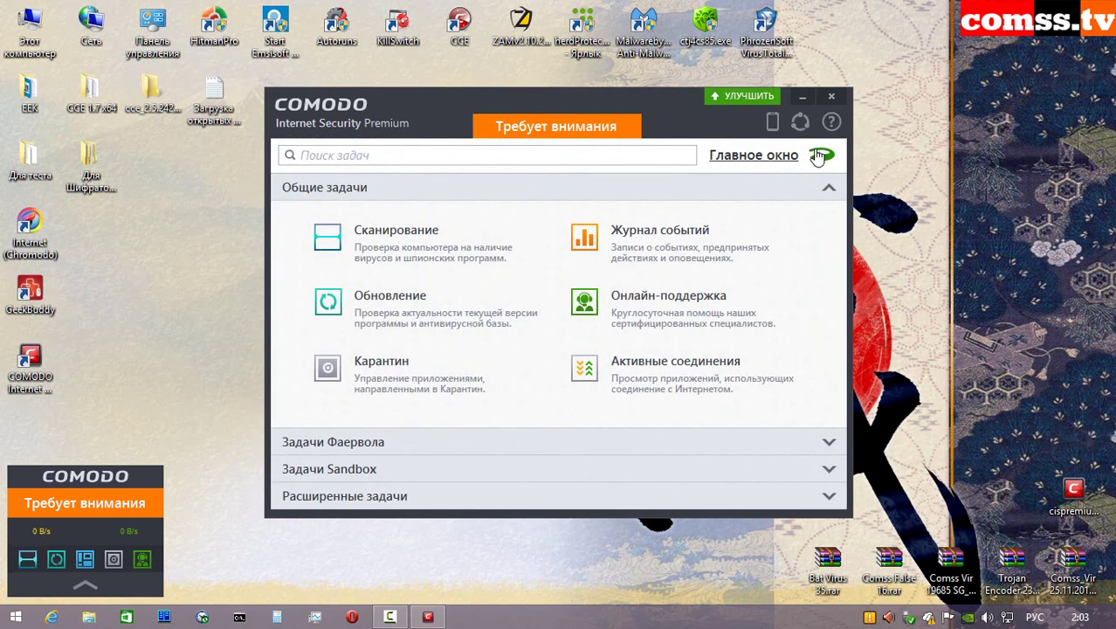
click(657, 498)
click(669, 456)
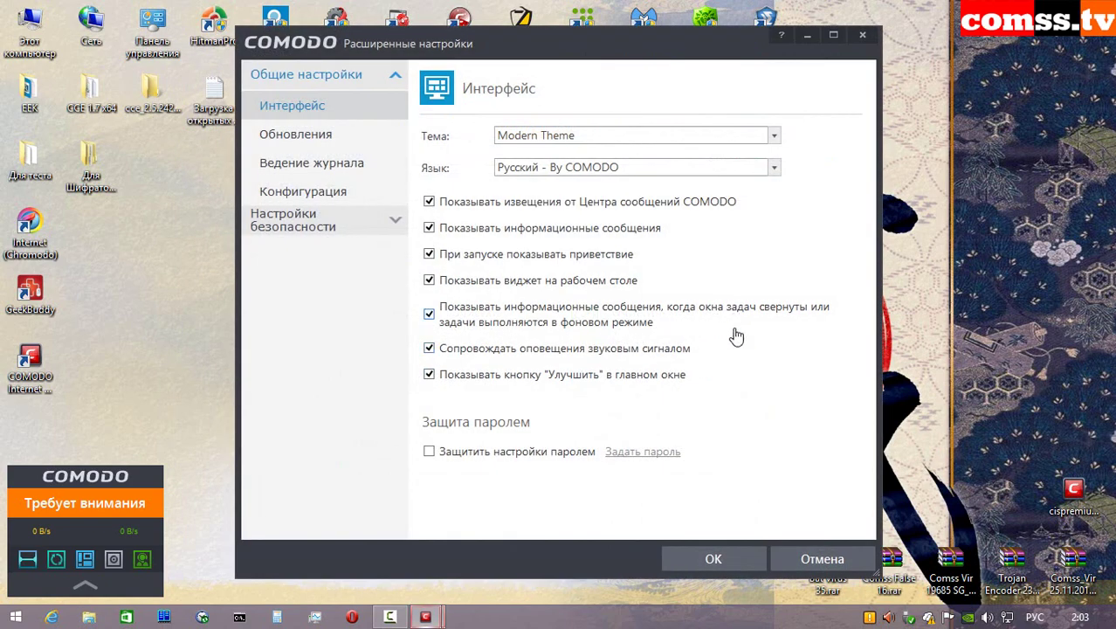
click(327, 137)
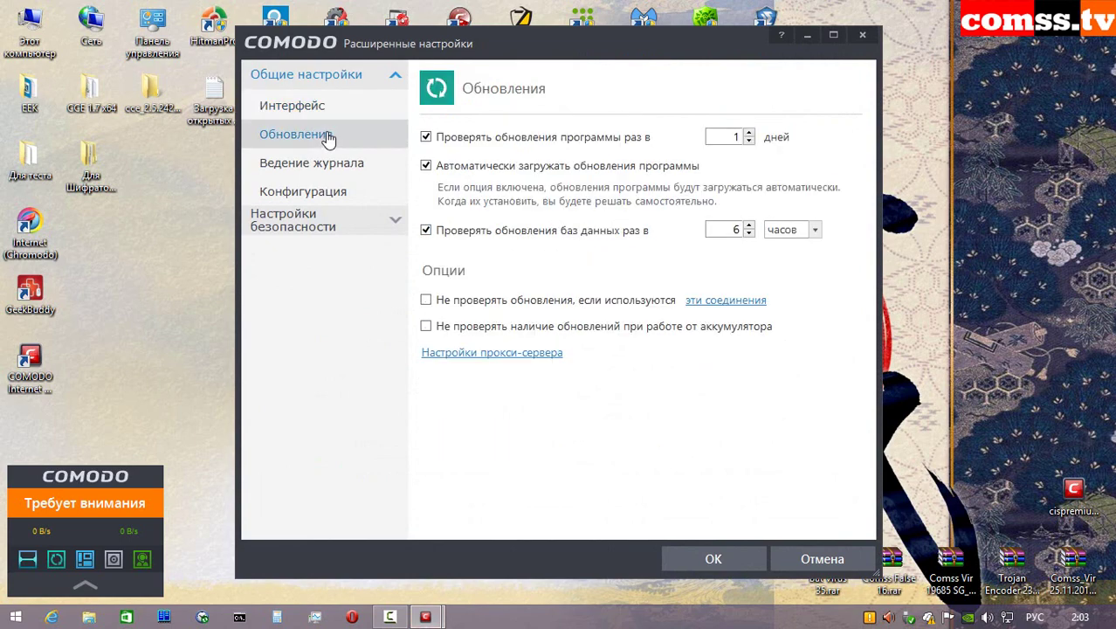
click(313, 166)
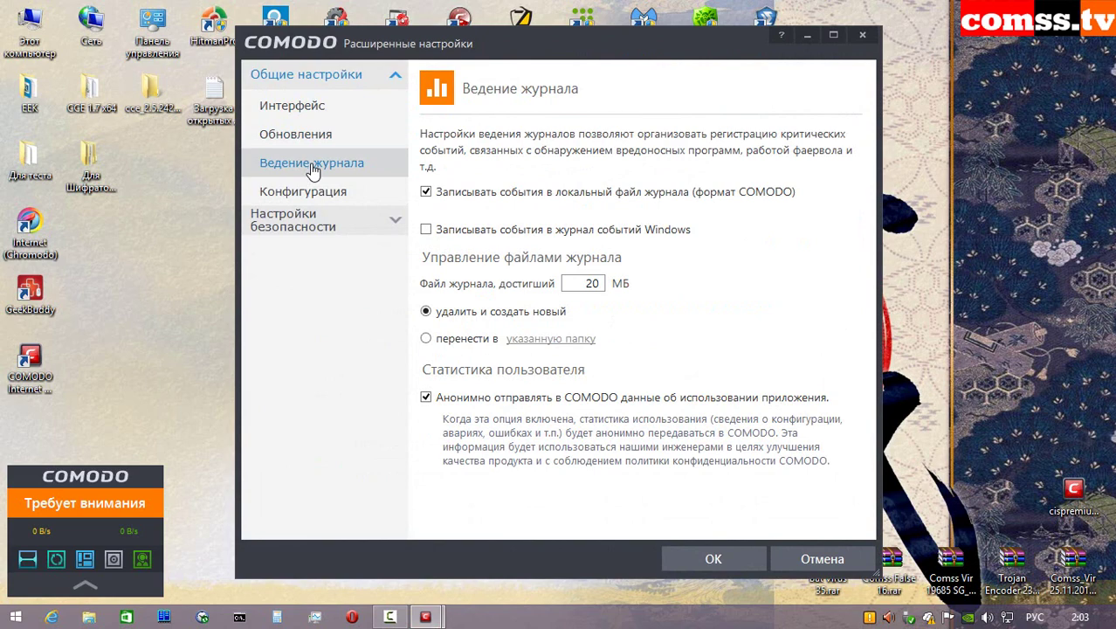
- Activate the COMODO - Proactive Security configuration, saving the changes in the current configuration
click(298, 194)
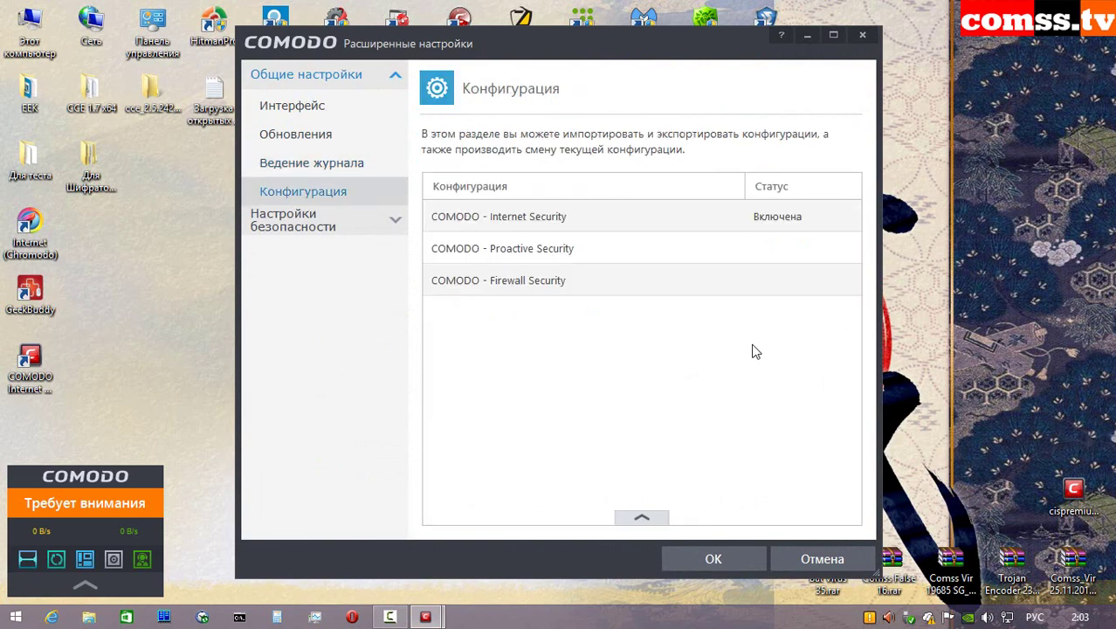
click(627, 250)
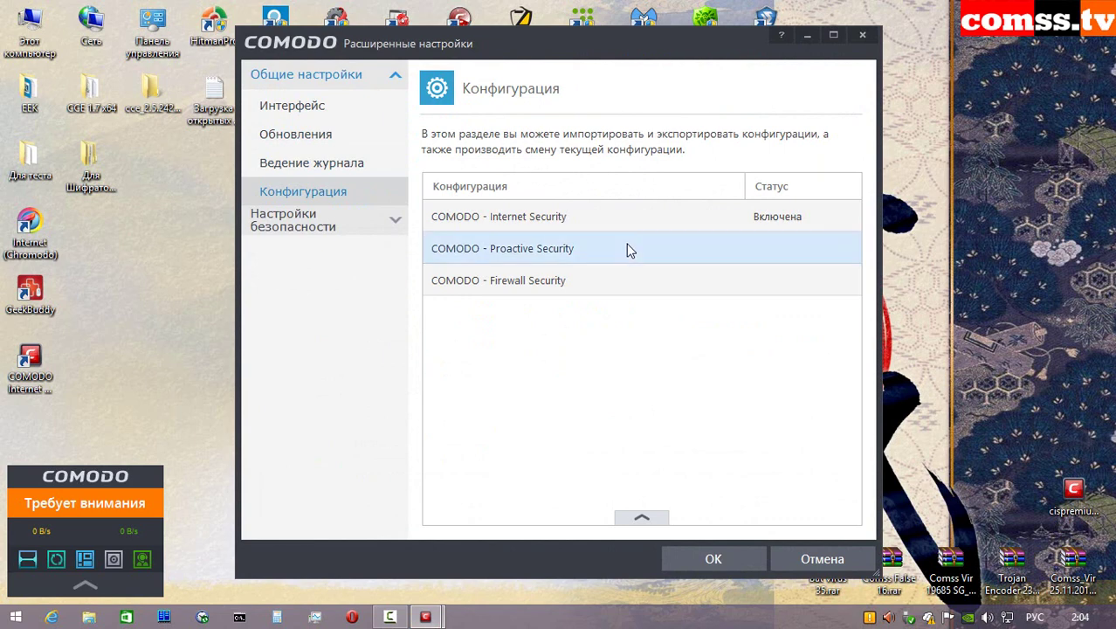
right_click(697, 259)
click(757, 304)
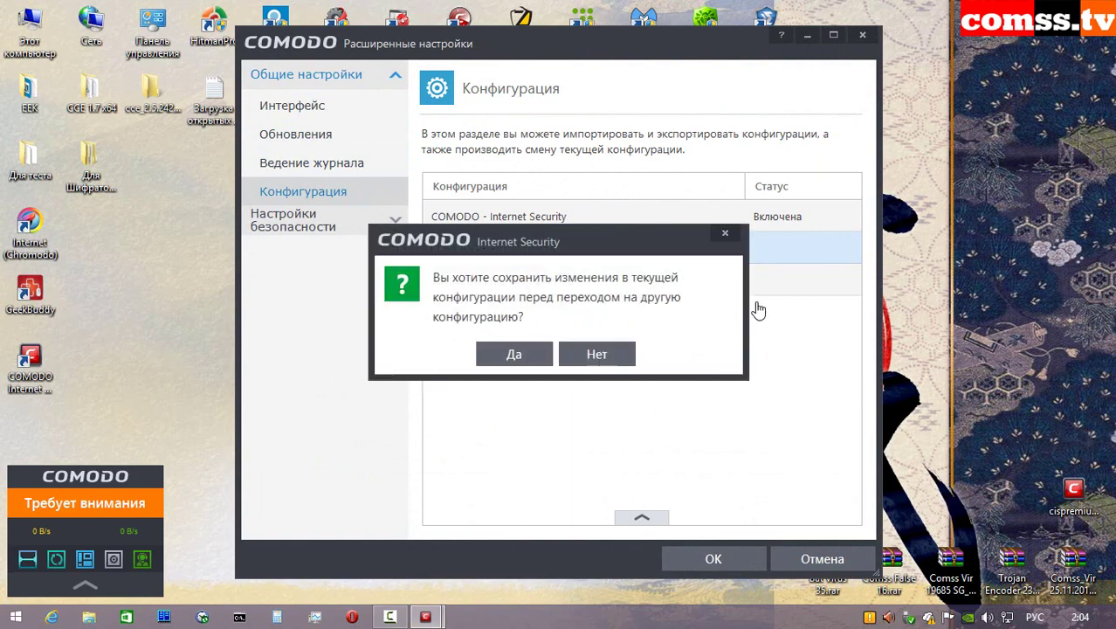
click(514, 354)
click(558, 345)
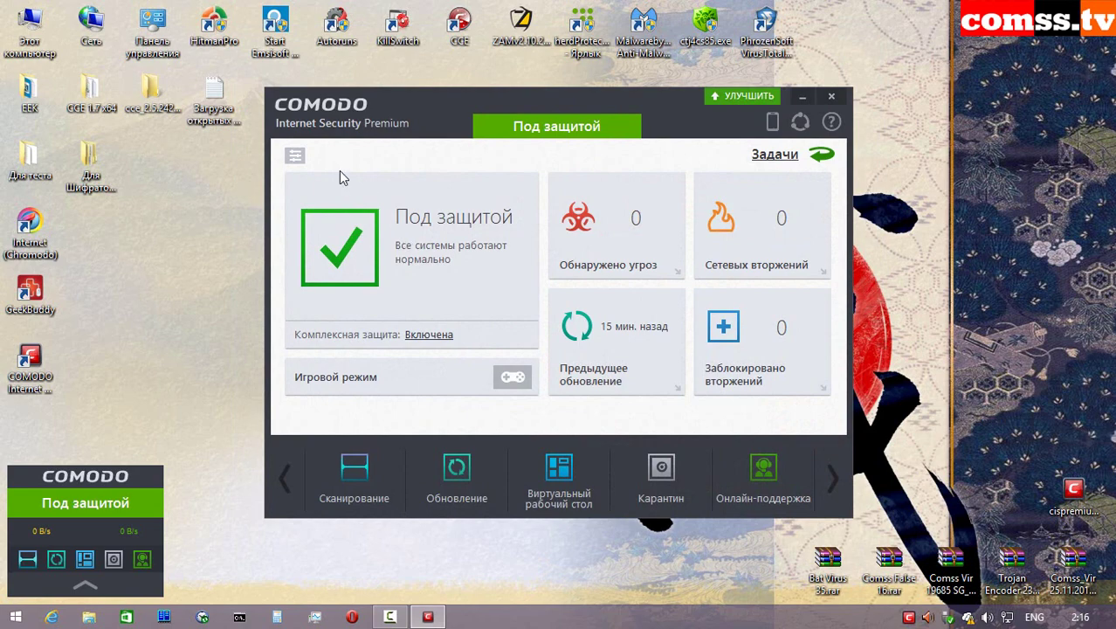
- Show the detailed protection summary and hide the computer's ports by blocking all incoming connections
click(295, 155)
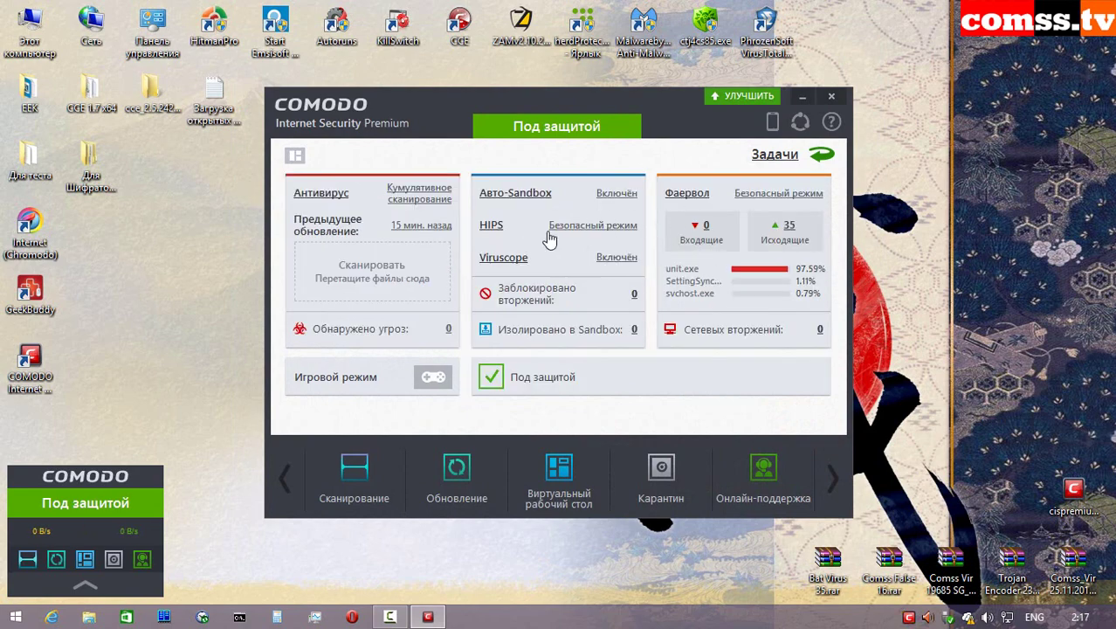
click(820, 154)
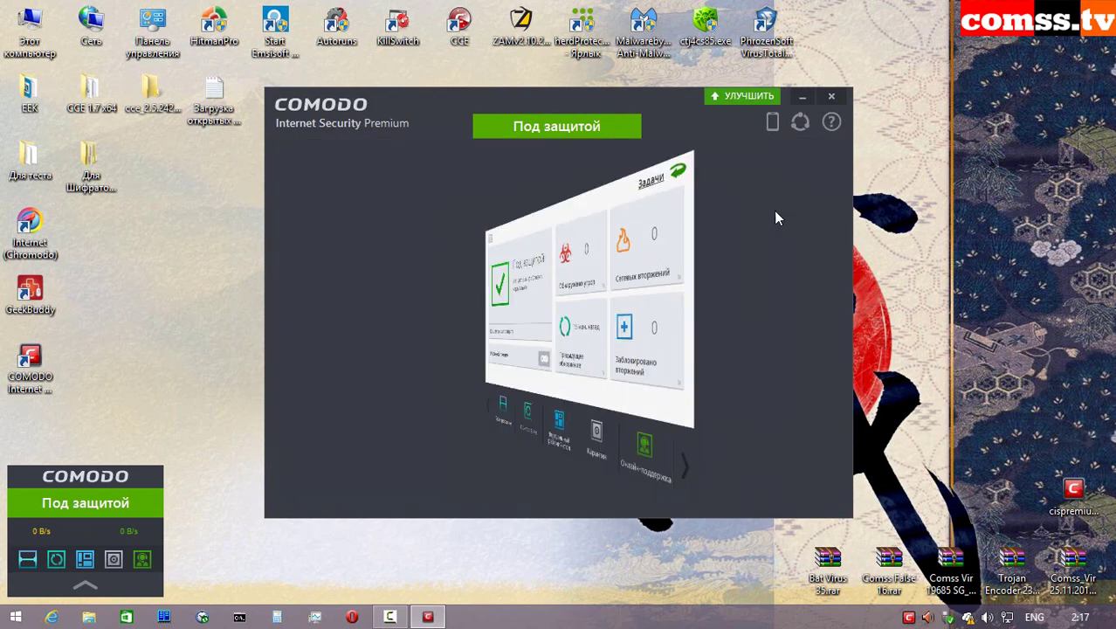
click(445, 441)
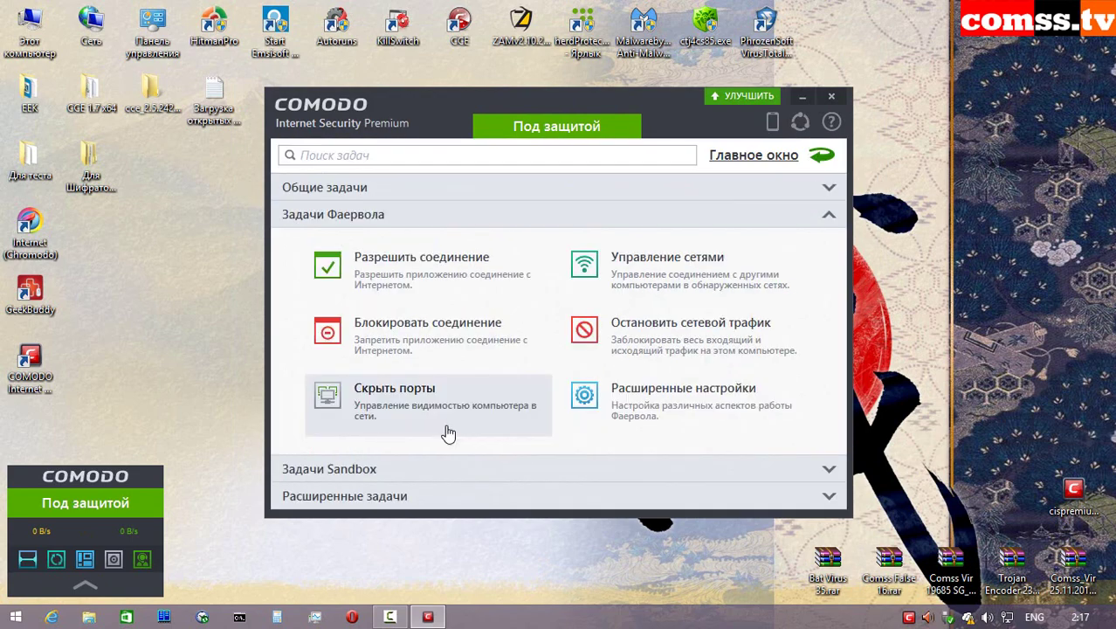
click(418, 407)
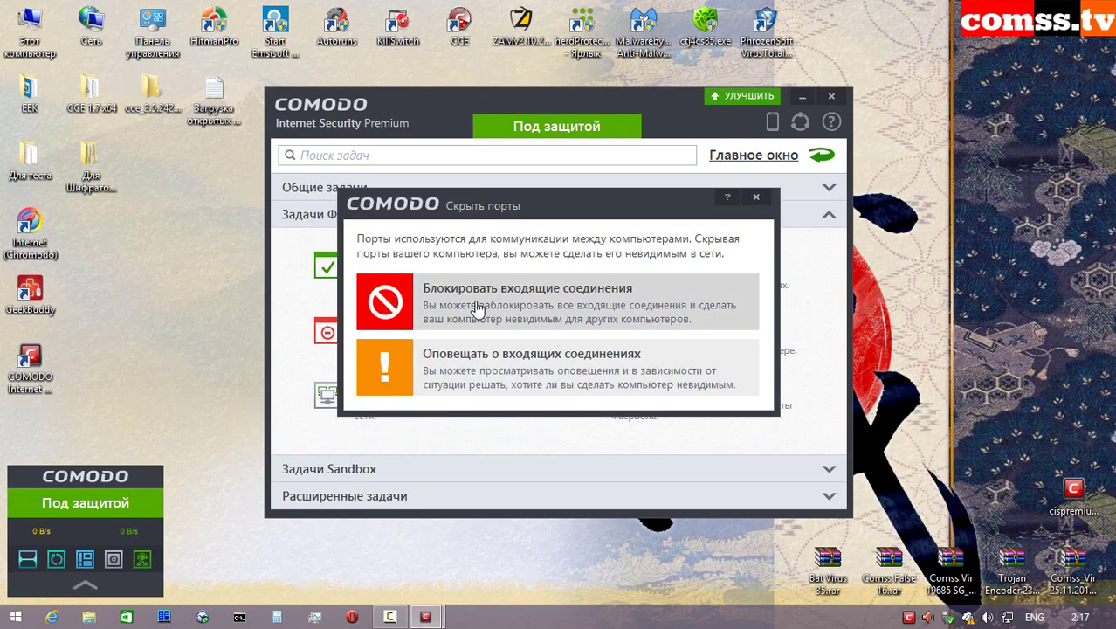
click(476, 308)
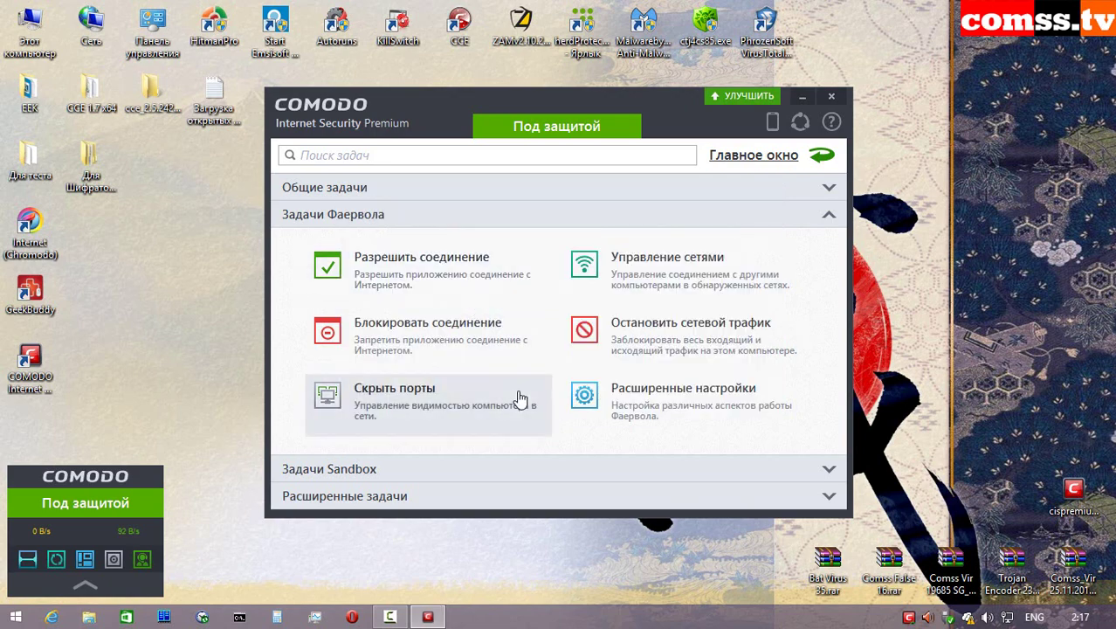
- Review the general advanced settings for interface, updates, logging and the active configuration
click(611, 495)
click(653, 455)
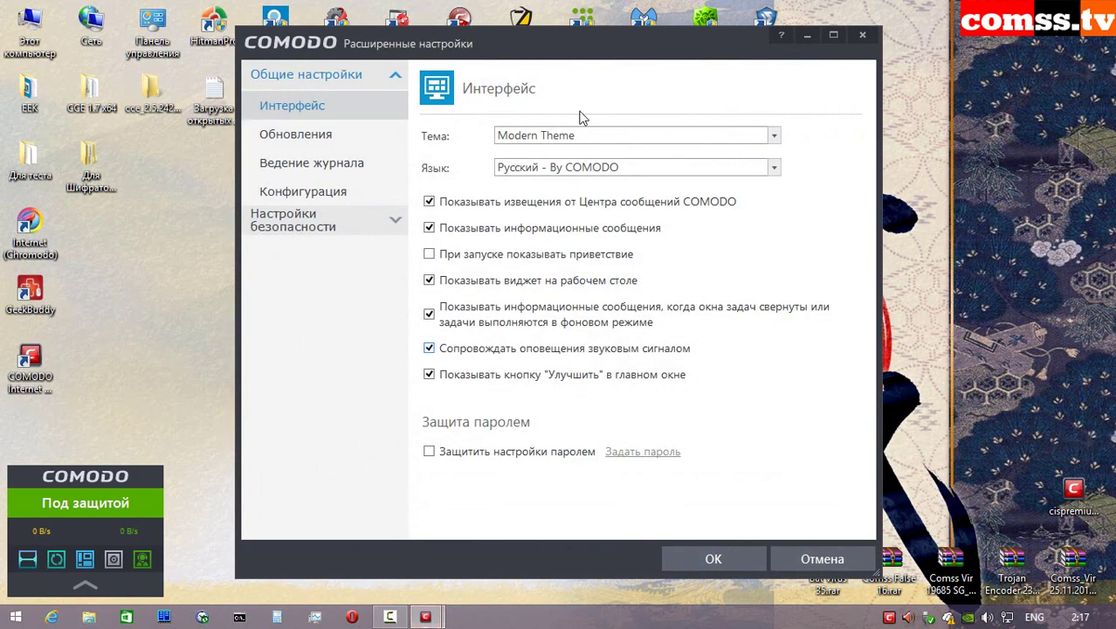
click(287, 136)
click(324, 166)
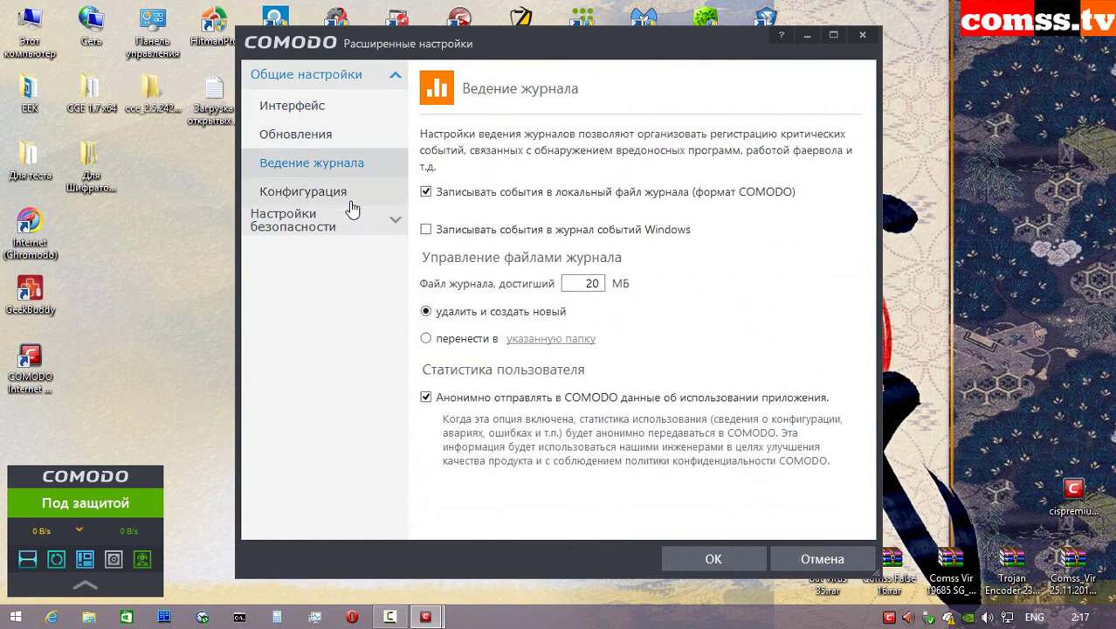
click(315, 193)
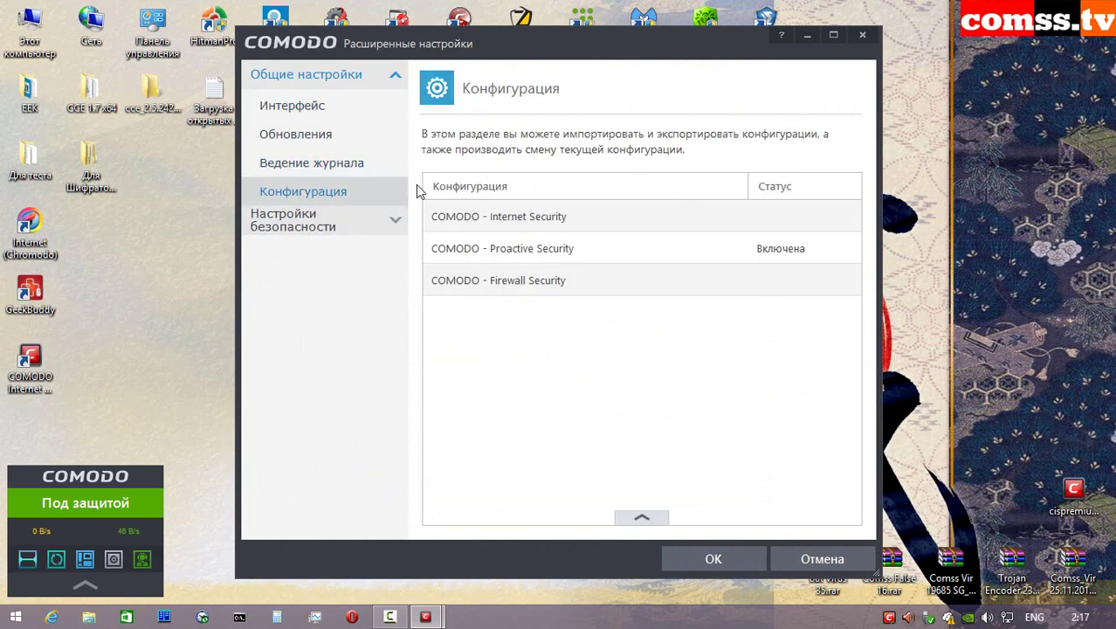
- Review the antivirus settings for real-time monitoring, scan profiles and excluded paths
click(384, 220)
click(323, 140)
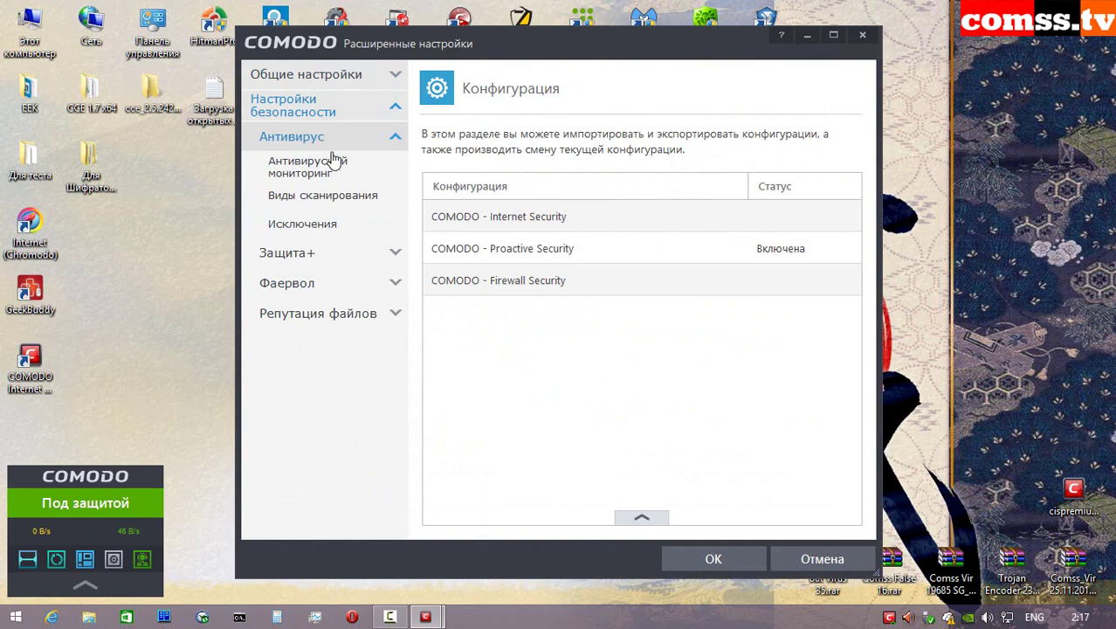
click(325, 173)
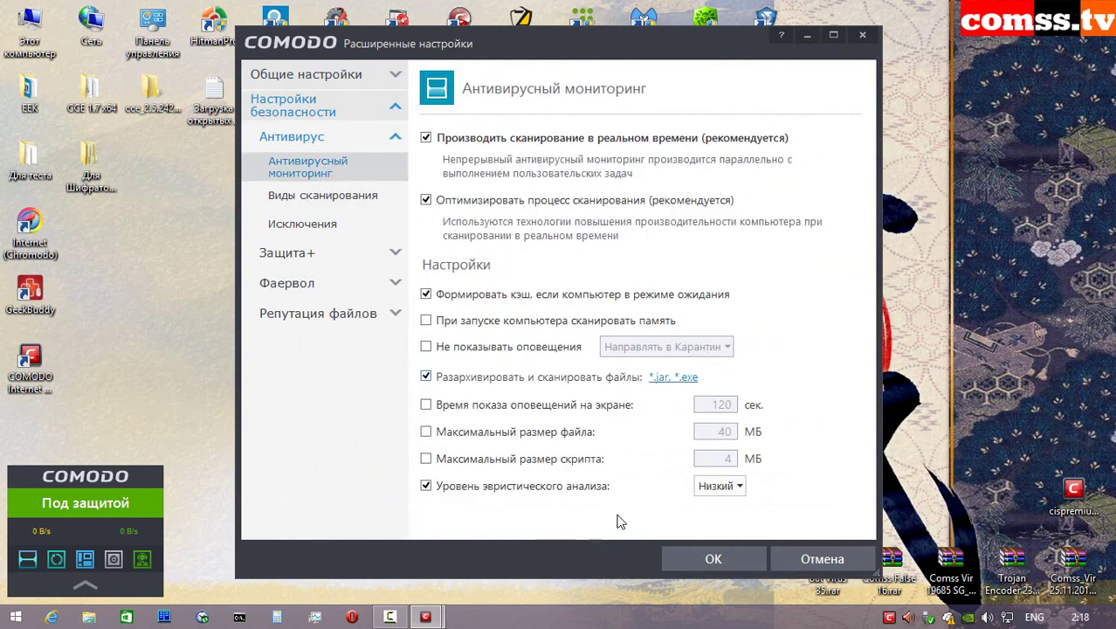
click(332, 205)
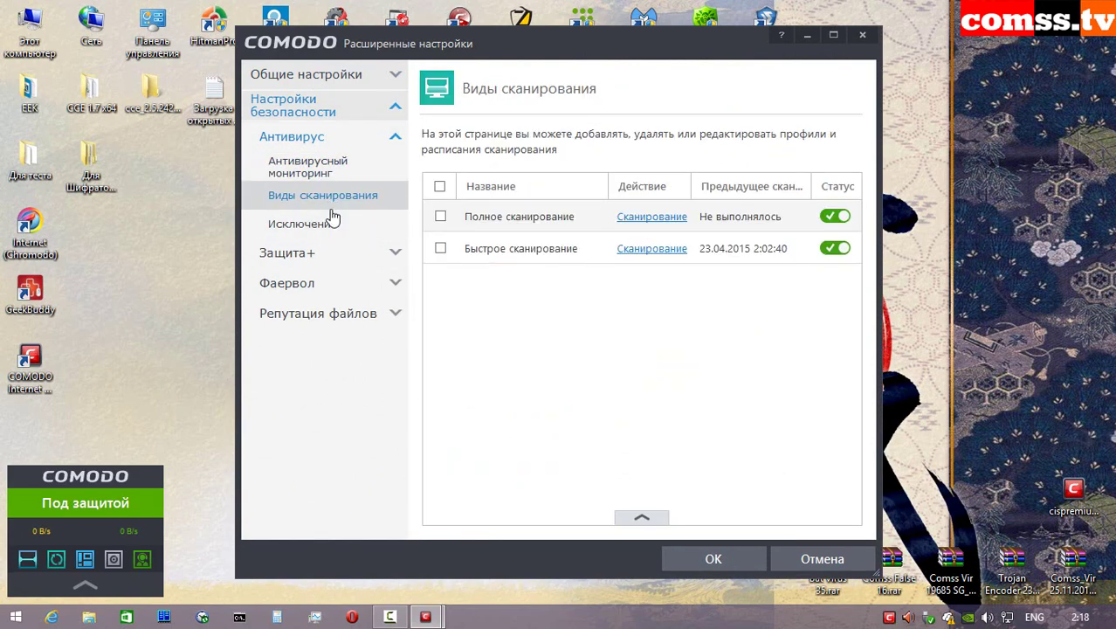
click(293, 229)
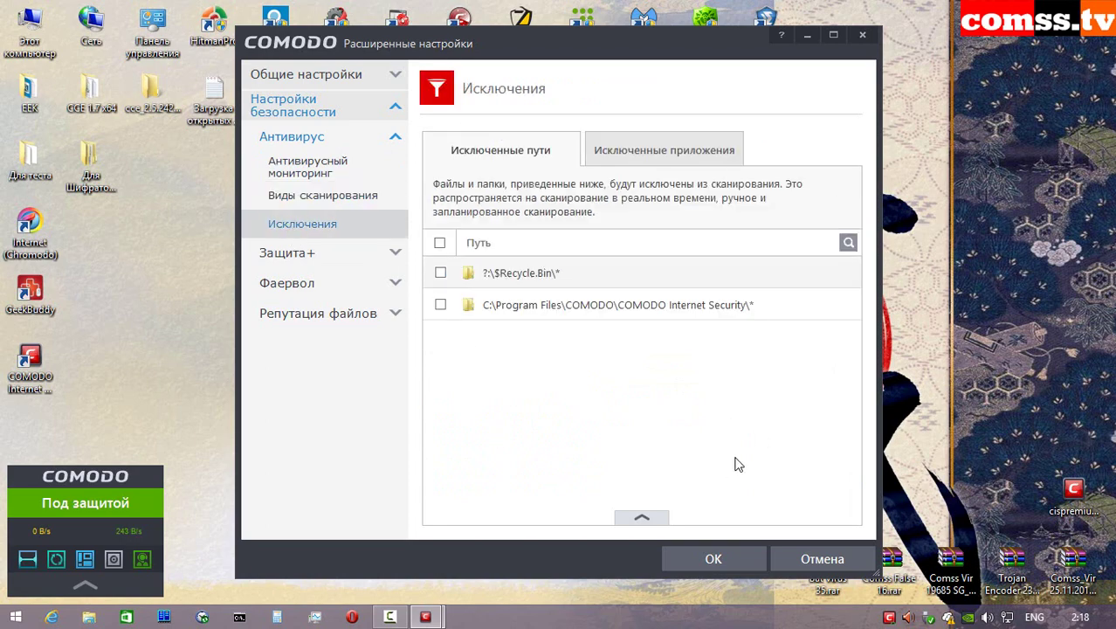
- Review the HIPS settings, including its rules, rulesets, all protected object categories and the COM groups
click(289, 255)
click(297, 198)
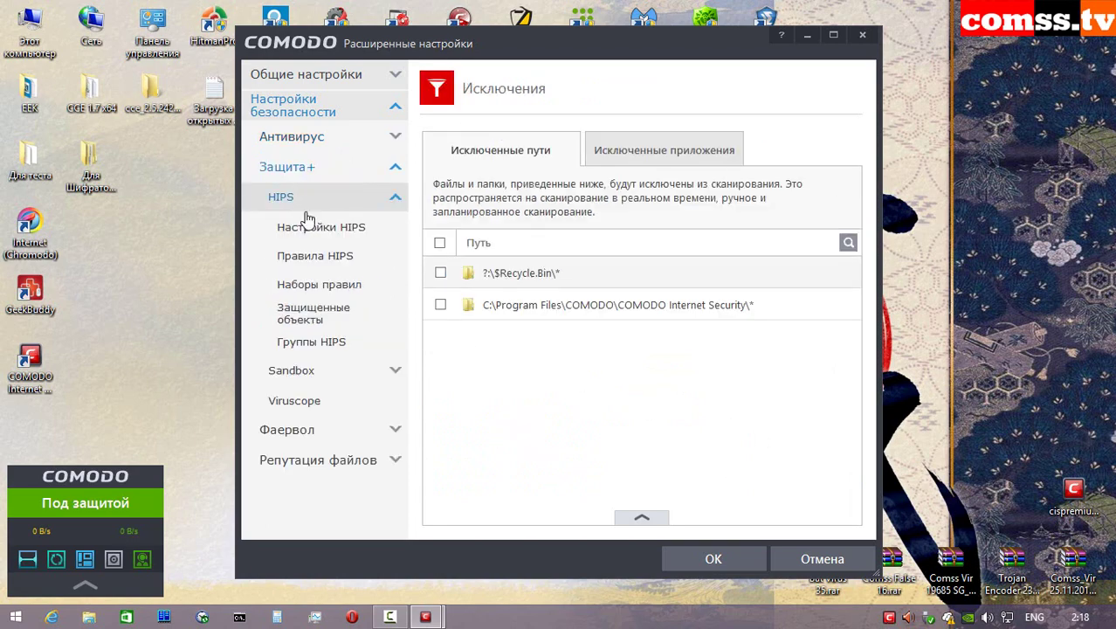
click(310, 229)
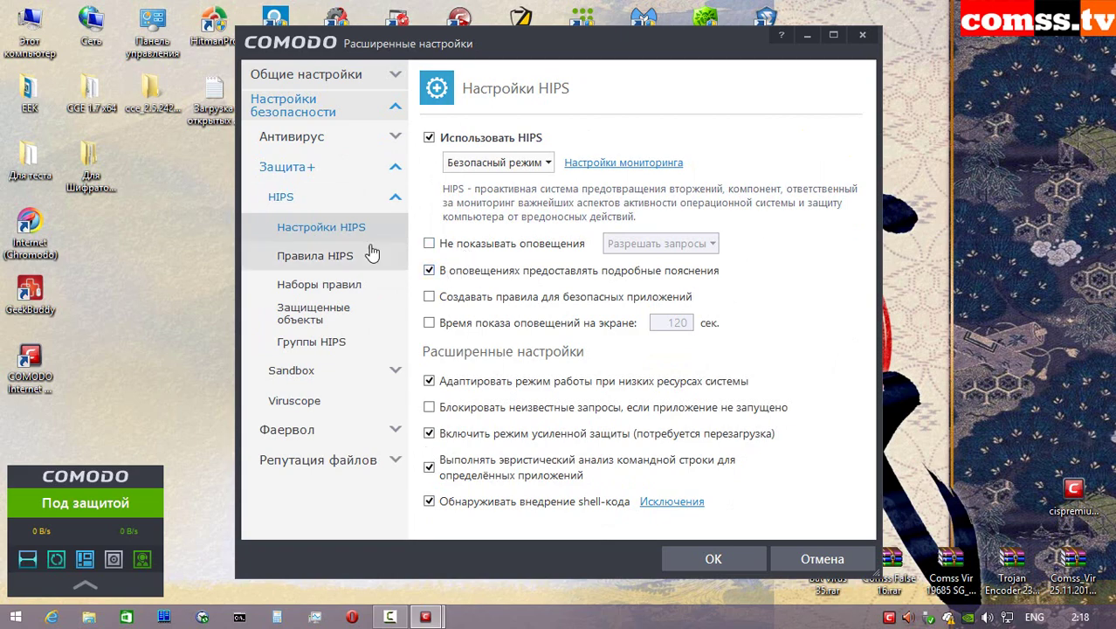
click(339, 261)
click(326, 290)
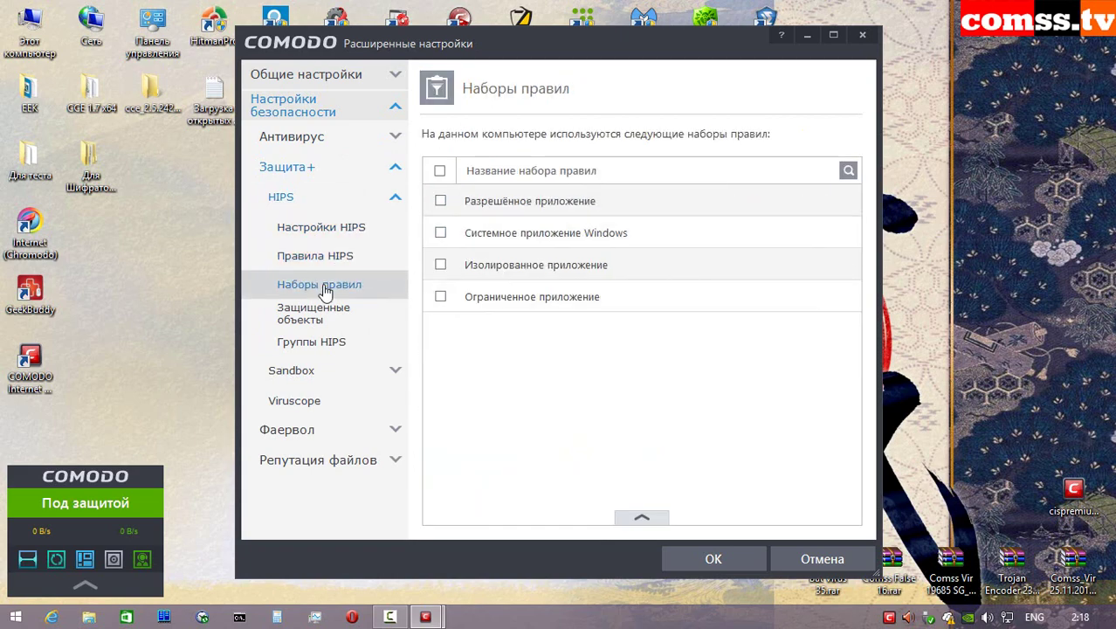
click(322, 313)
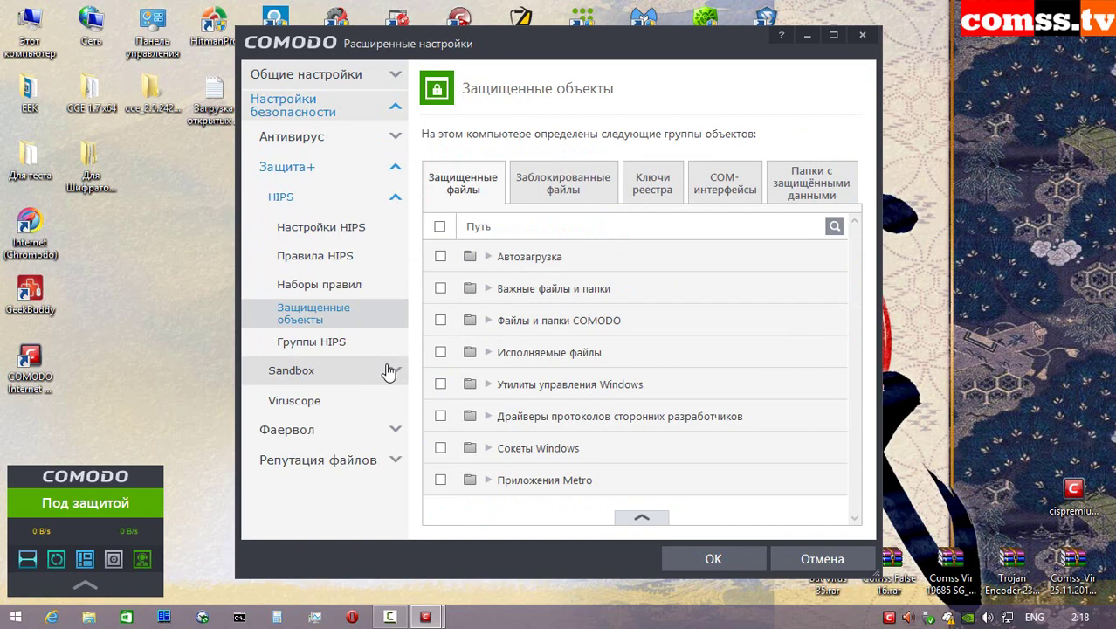
click(524, 179)
click(659, 181)
click(732, 181)
click(813, 184)
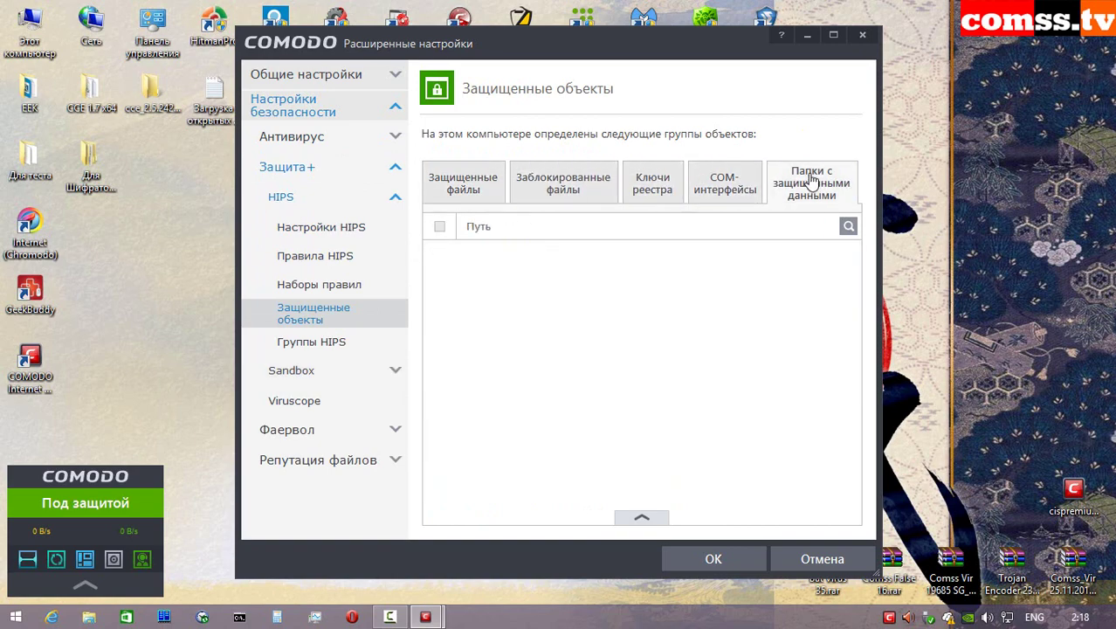
click(362, 341)
click(575, 183)
- Review the Sandbox settings, the Auto-Sandbox rules and the Viruscope options
click(291, 370)
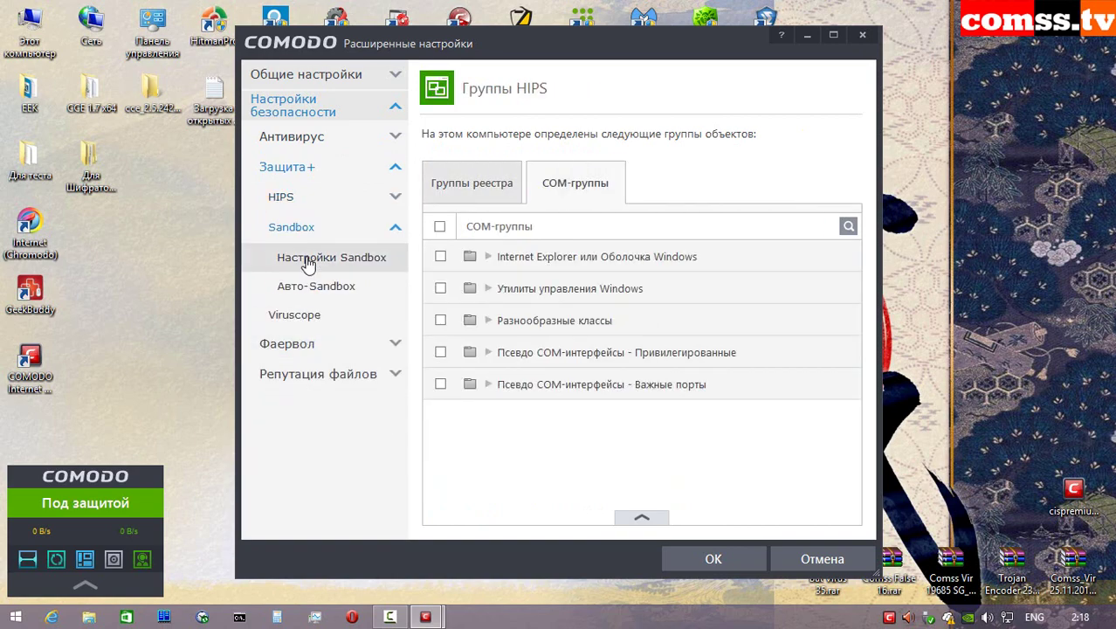
click(308, 260)
click(345, 288)
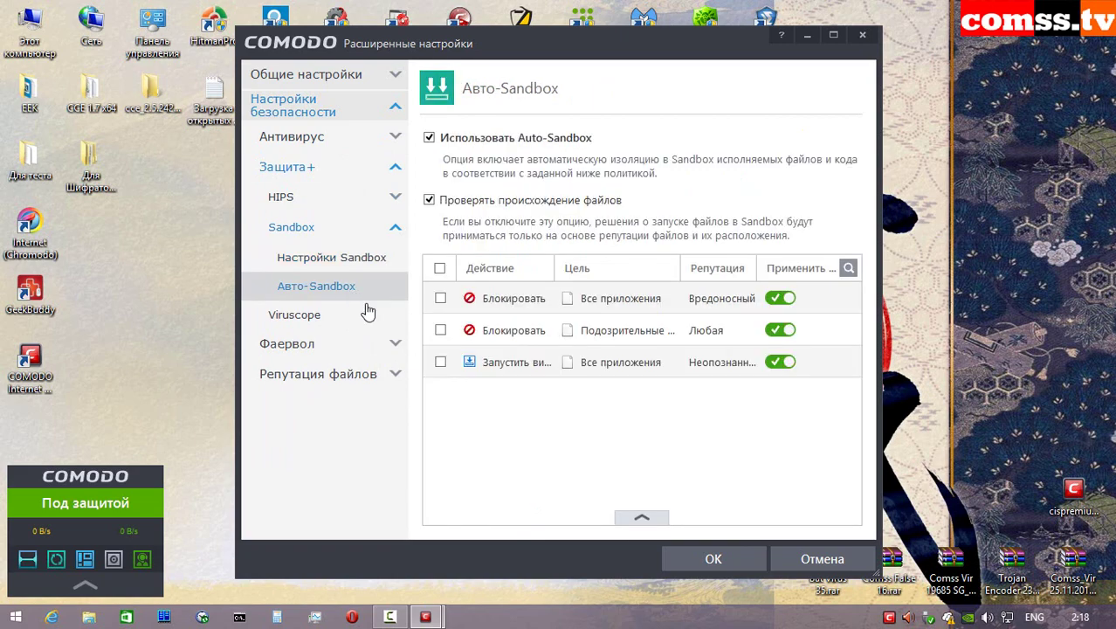
click(325, 316)
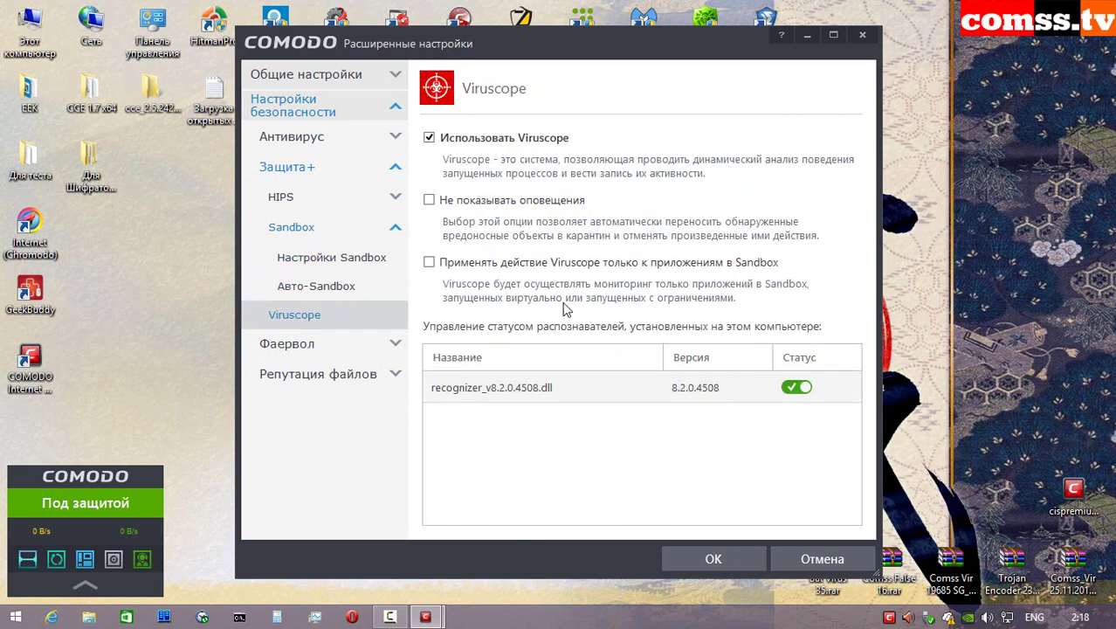
- Review the firewall settings, application and global rules, rulesets, network zones, port sets and content filter
click(323, 349)
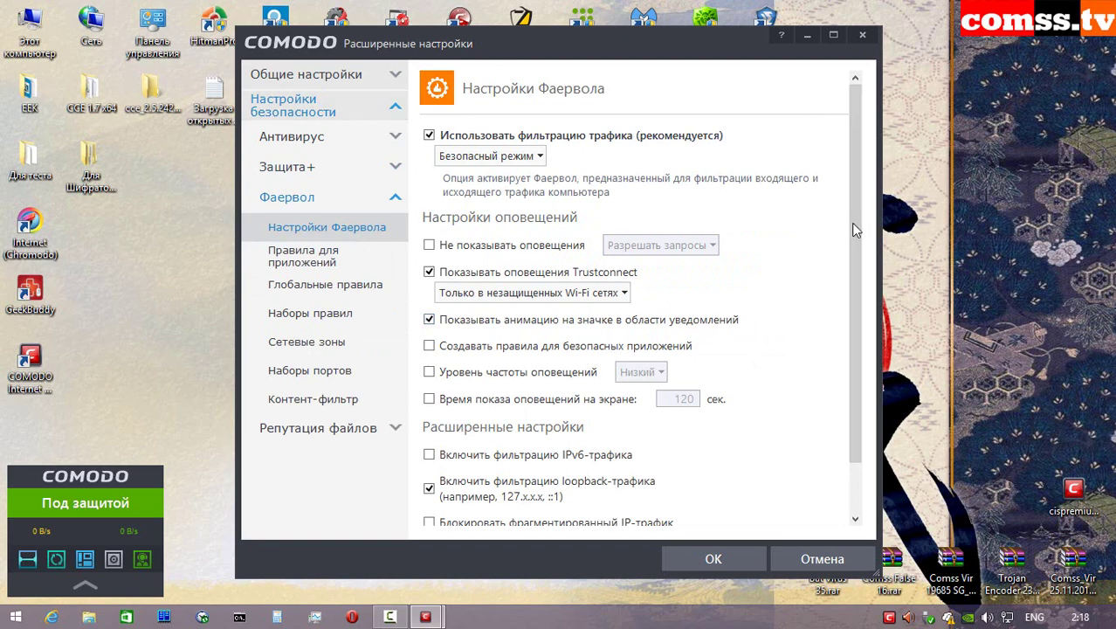
click(336, 256)
click(316, 286)
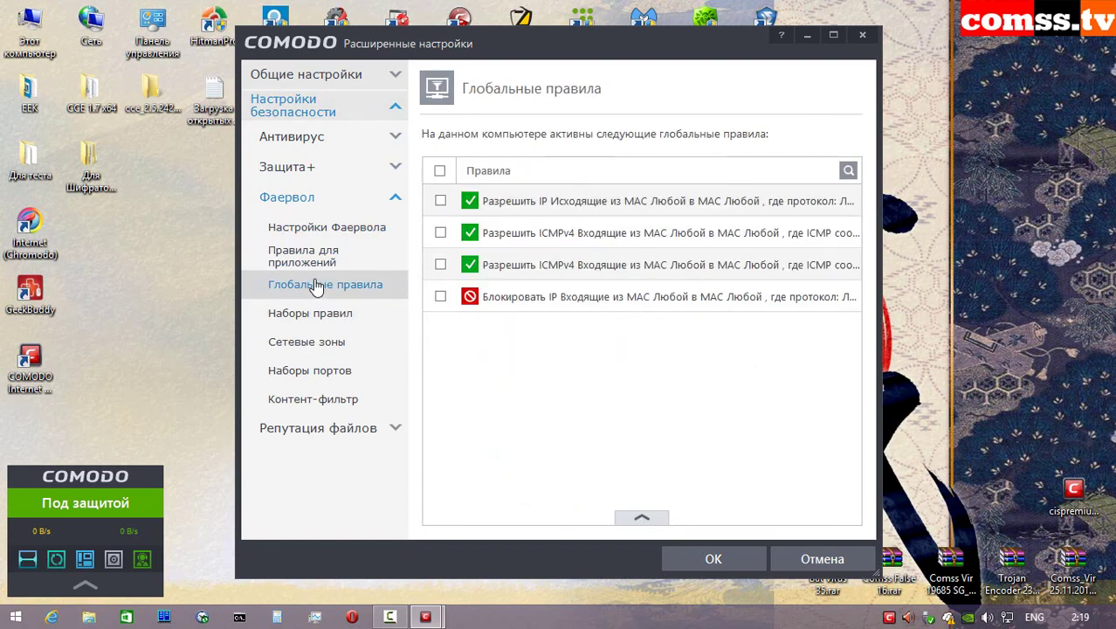
click(319, 314)
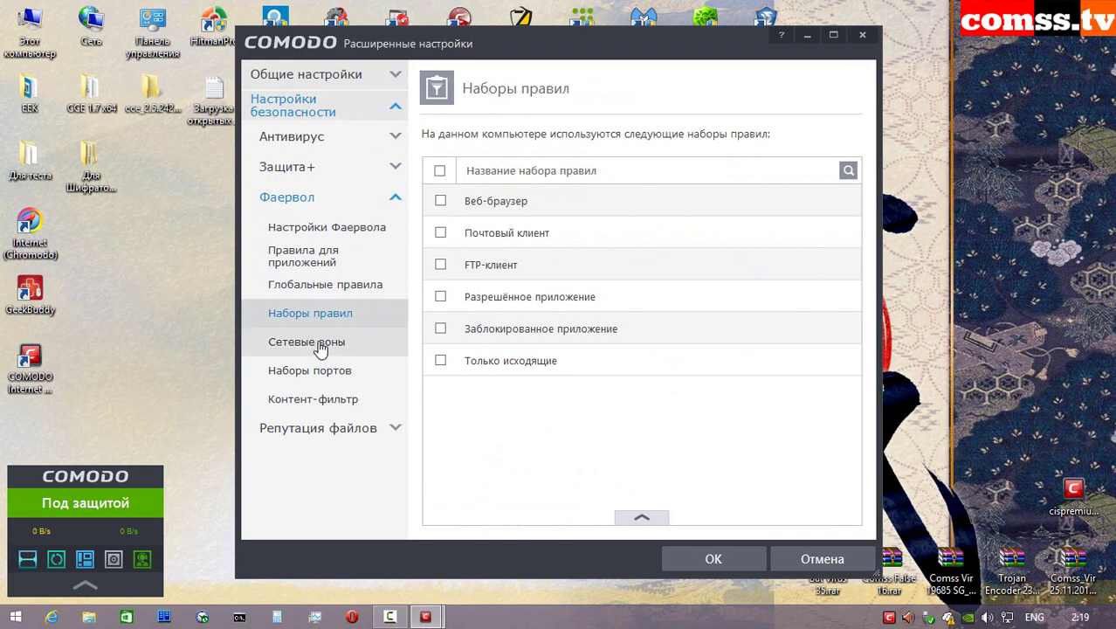
click(321, 347)
click(315, 376)
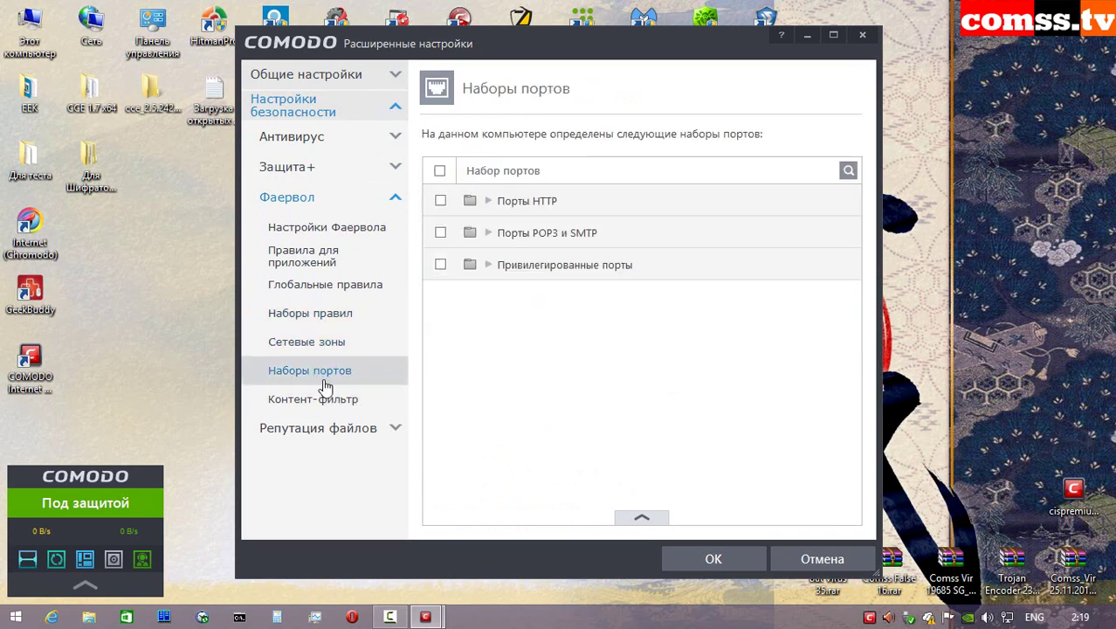
click(314, 406)
- Review the file reputation settings, file groups, file list, submitted files and trusted vendors, and close the advanced settings without saving
click(318, 428)
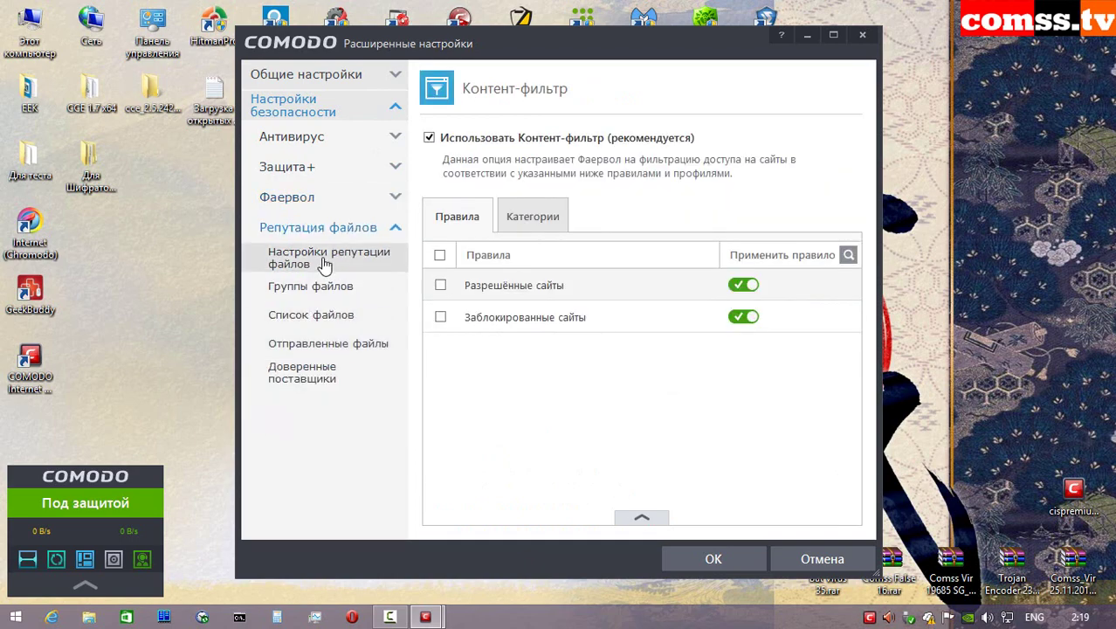
click(324, 260)
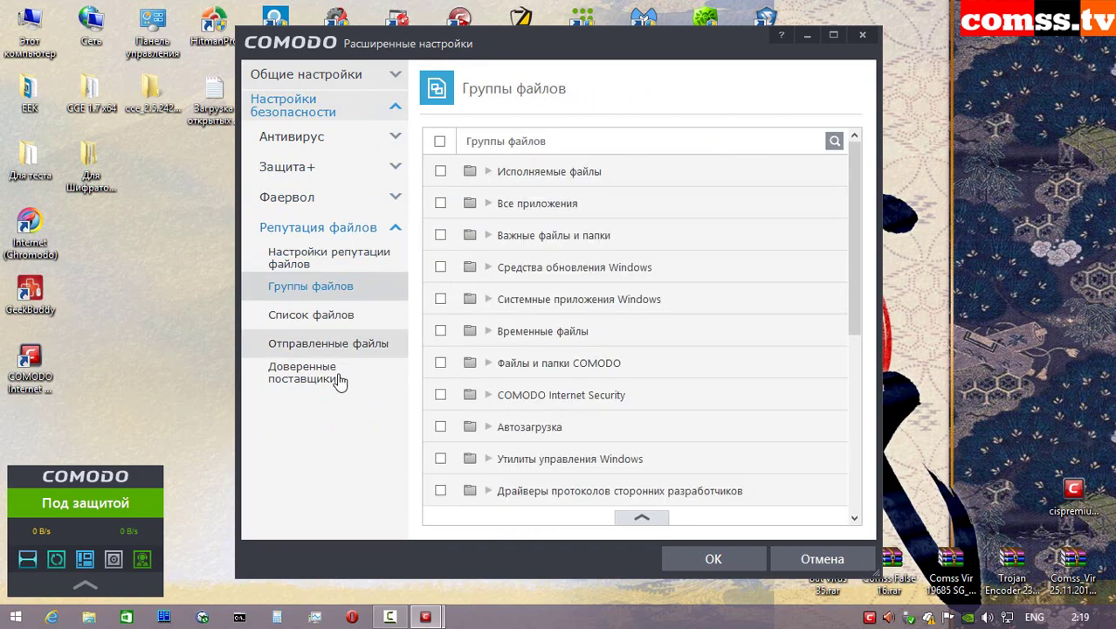
click(305, 313)
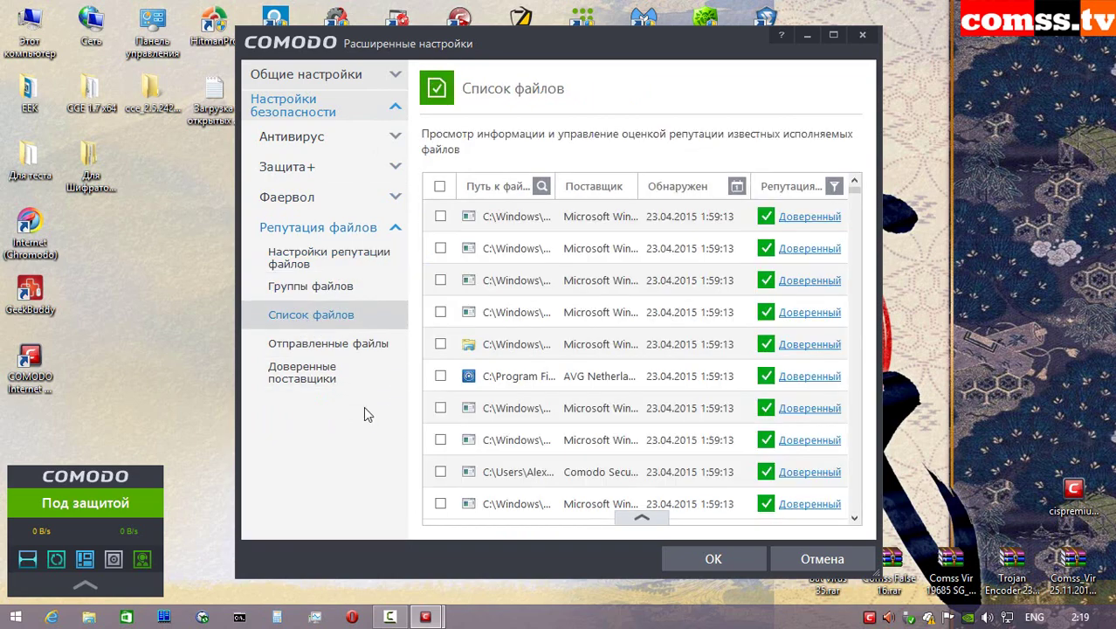
click(327, 343)
click(291, 376)
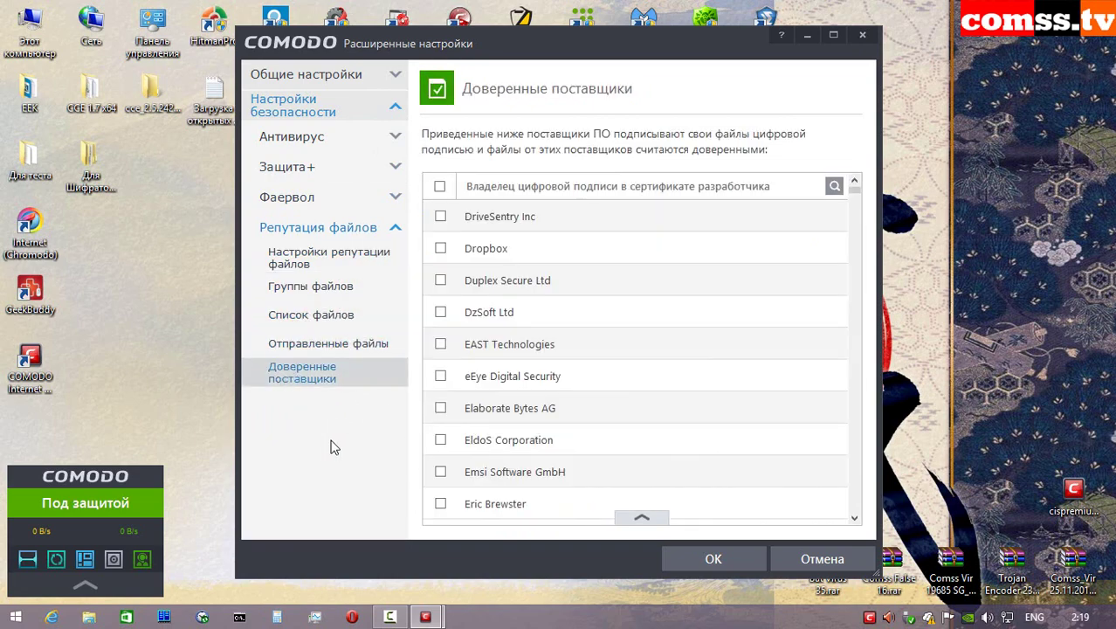
key(Escape)
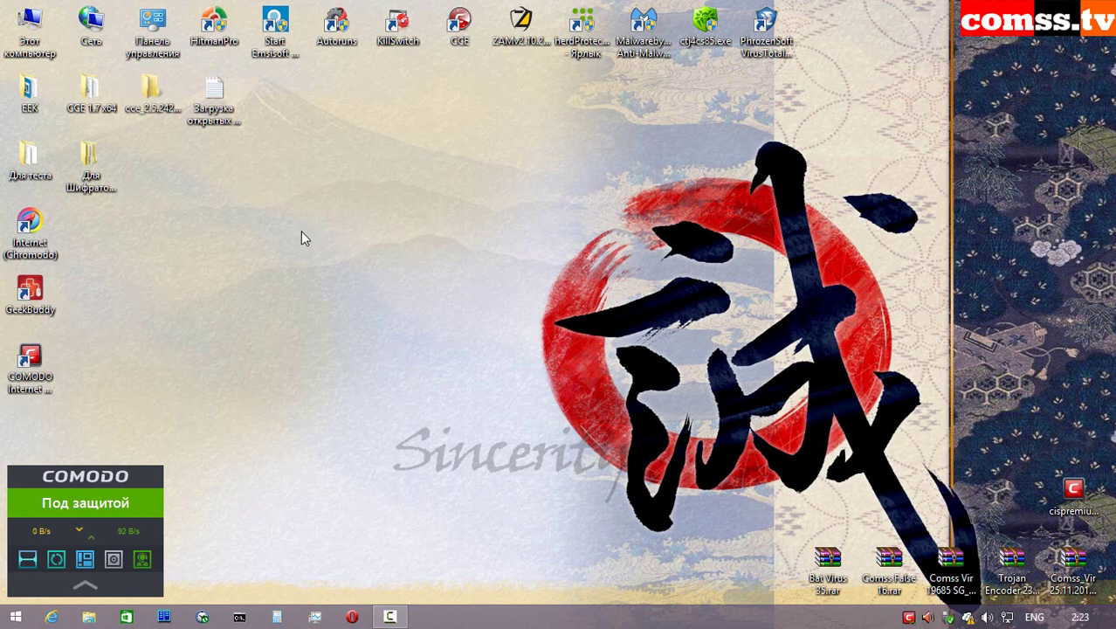
- Open the desktop folder Для теста and decline GeekBuddy's expert cleanup offer, choosing to handle the detection independently
click(88, 160)
click(30, 157)
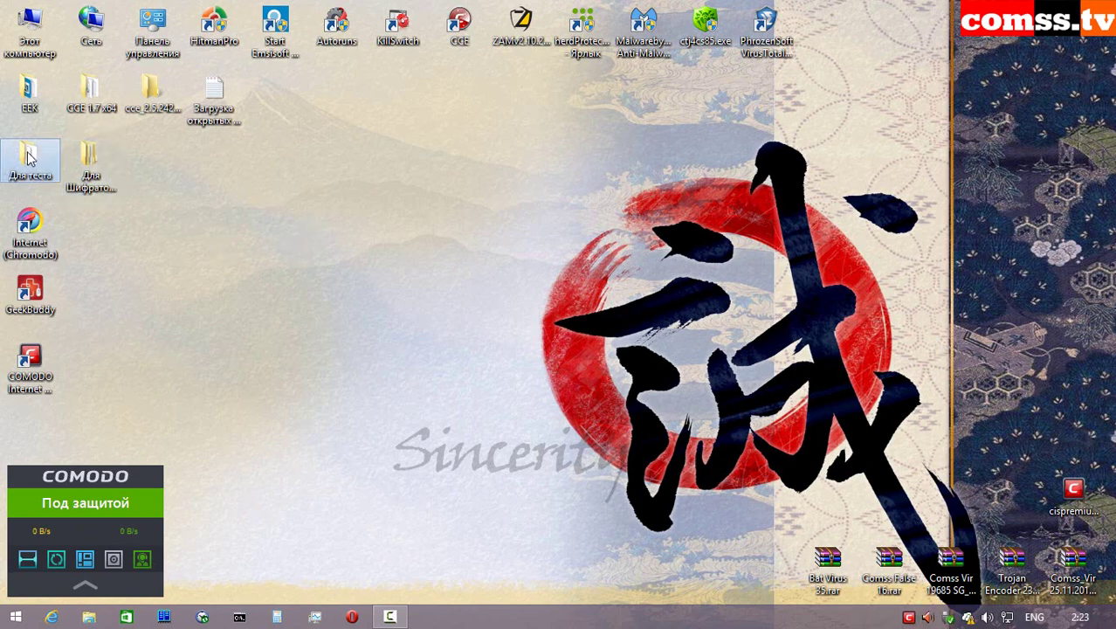
double_click(29, 156)
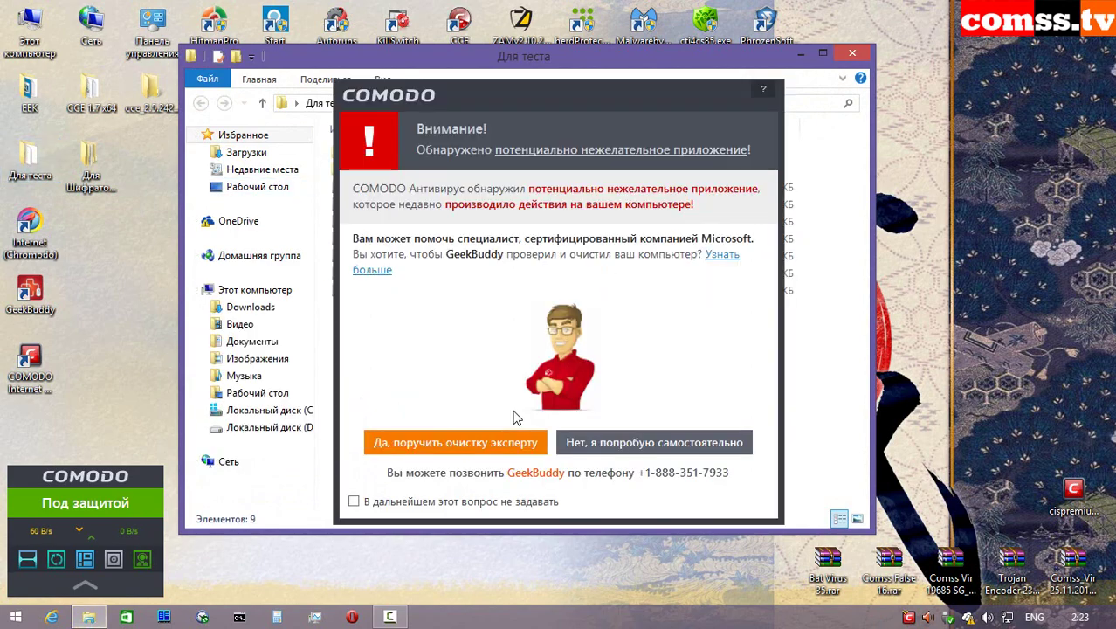
click(686, 446)
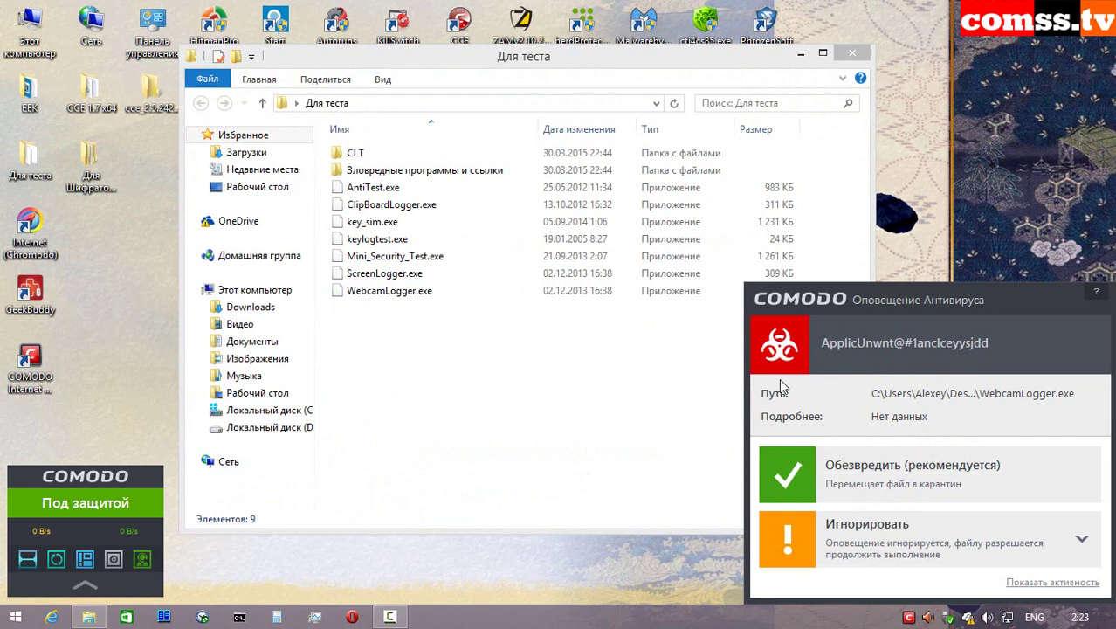
- Quarantine the files flagged by the antivirus alerts in the test folder, including WebcamLogger.exe, key_sim.exe and ClipBoardLogger.exe
click(914, 476)
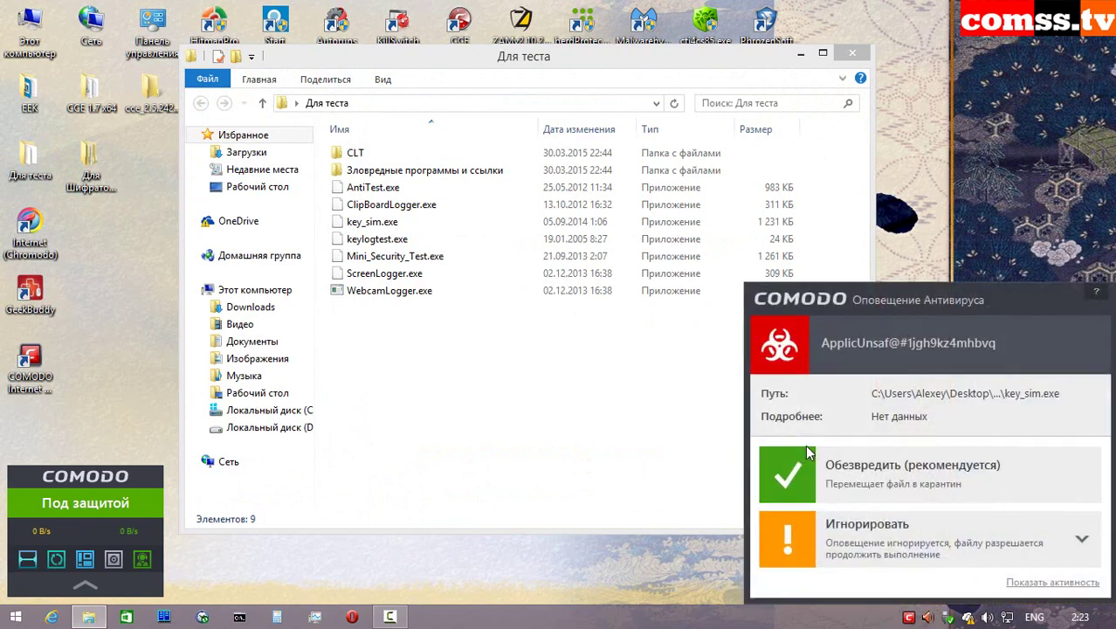
click(943, 476)
click(948, 477)
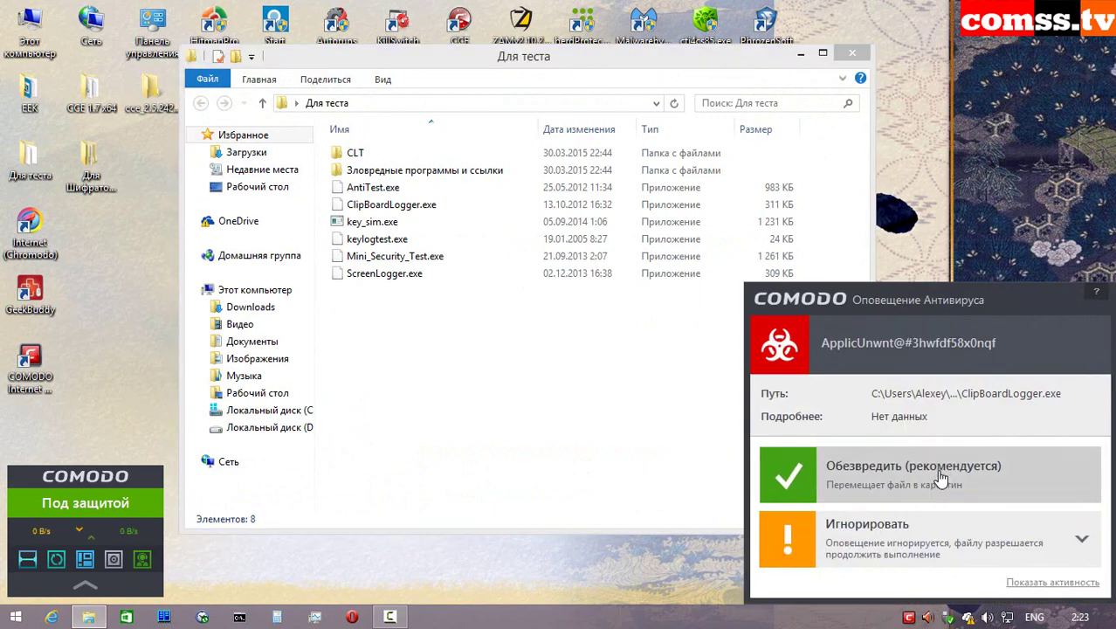
click(941, 476)
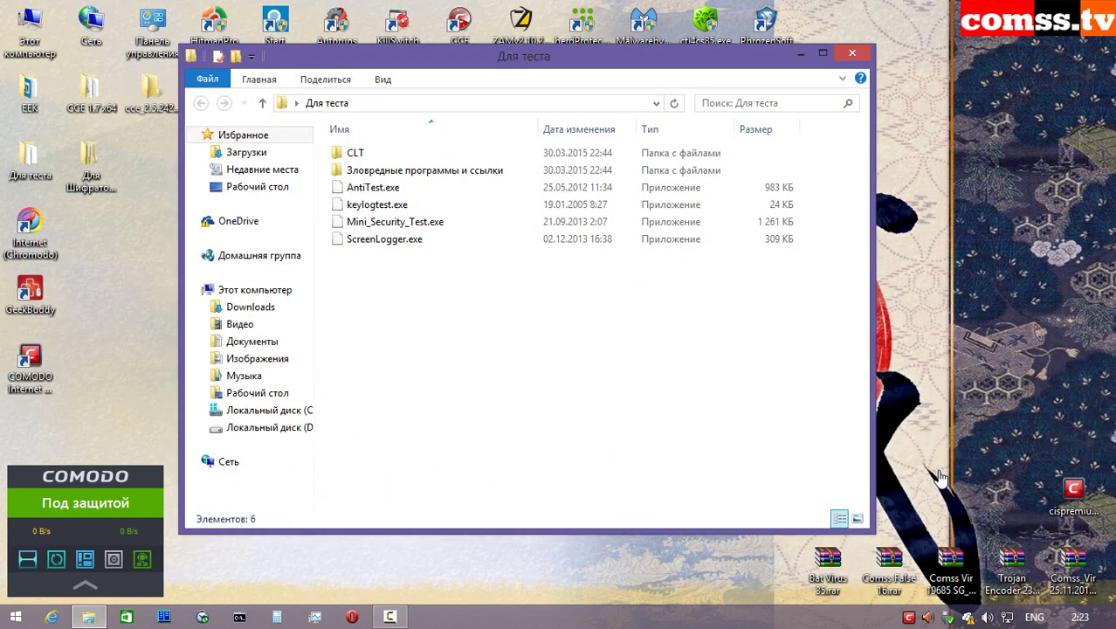
click(942, 476)
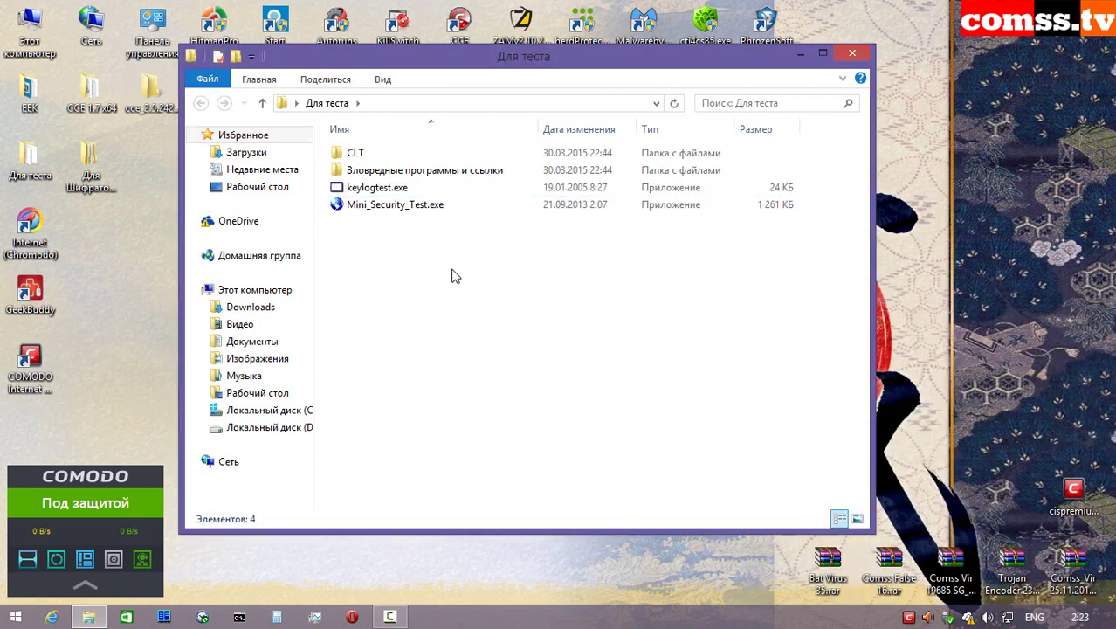
- Run keylogtest.exe, allow its execution in the HIPS alert, and move the Keyboard Listener window away from the file list
click(407, 190)
double_click(407, 189)
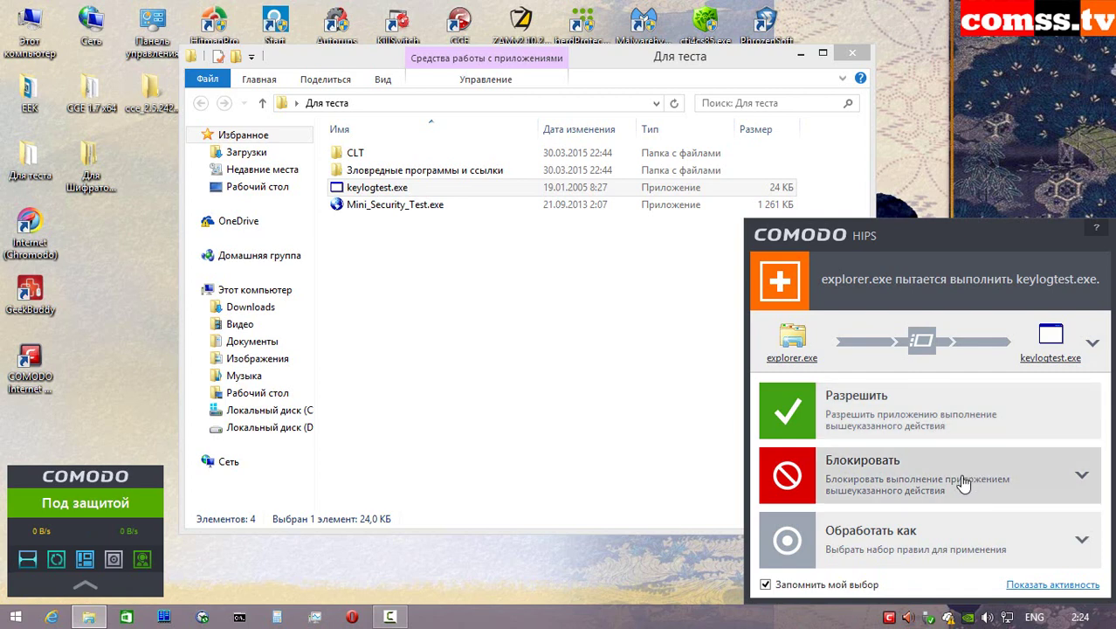
click(876, 420)
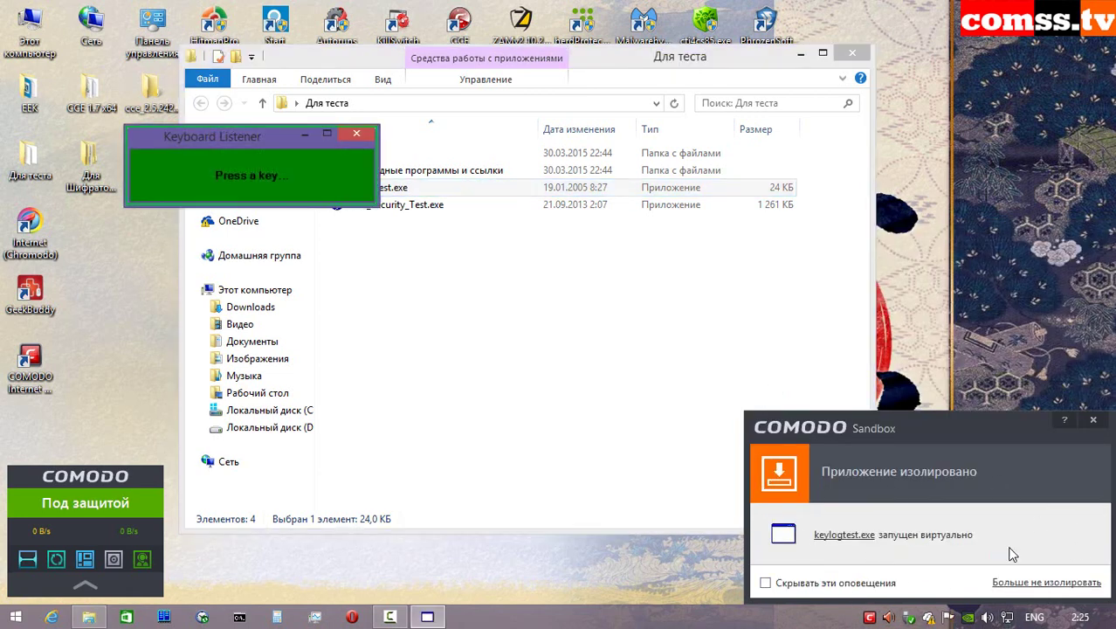
drag(224, 137, 594, 372)
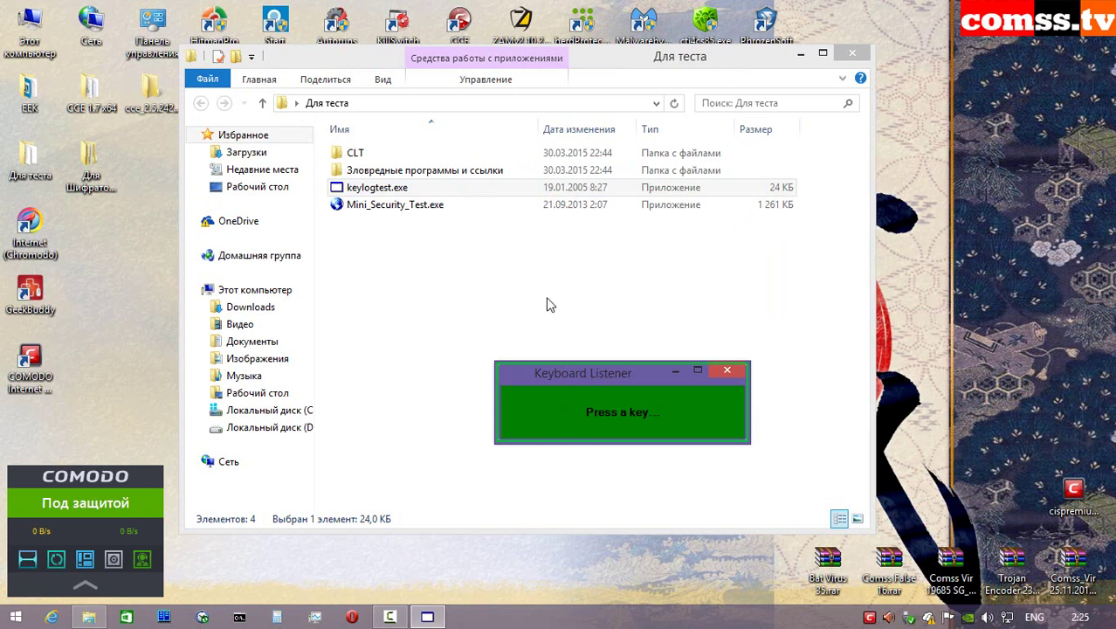
- Test the keylogger by entering "asdasdasdasdasdasdasdasdasd" and "sdfsdfsdfsdfsdf" on separate lines of a new desktop text document in Notepad
click(157, 353)
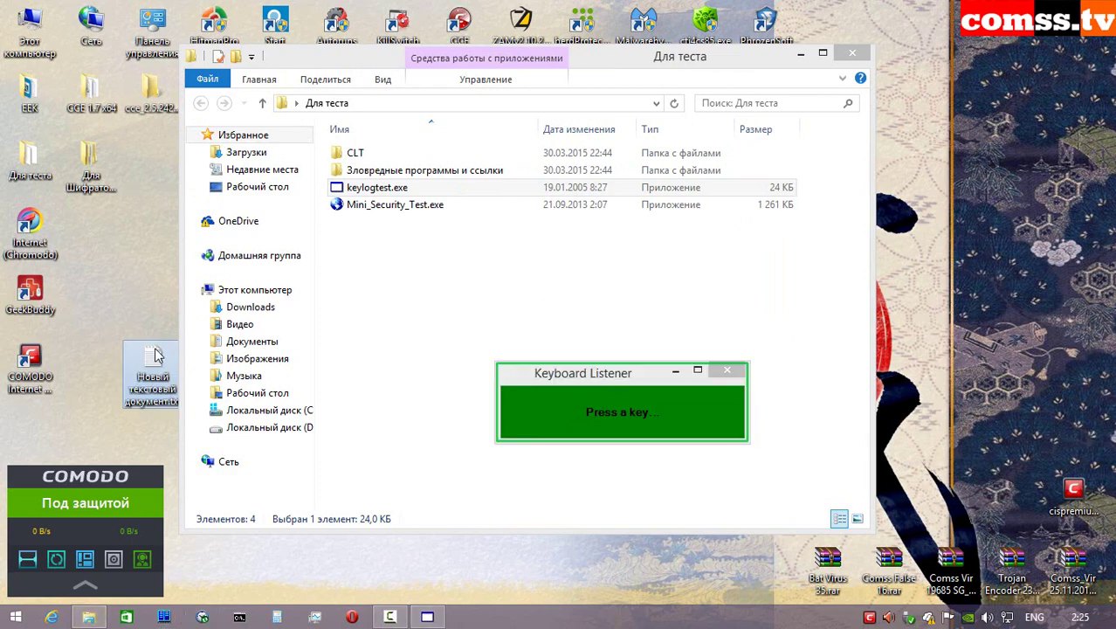
double_click(155, 353)
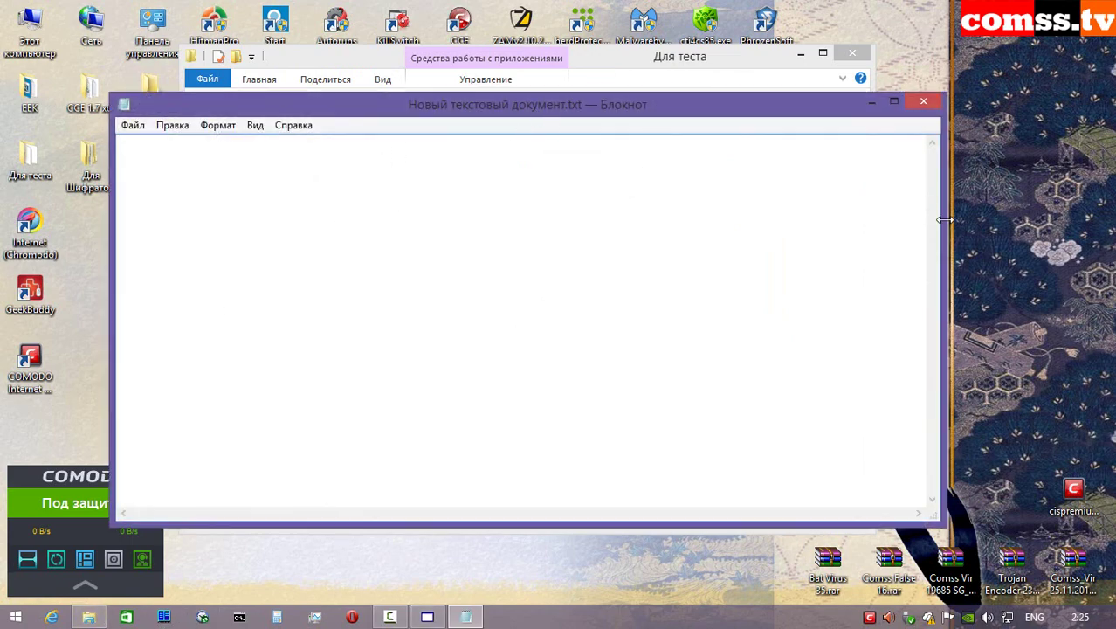
drag(945, 219, 458, 219)
text(asdasdasdasdasdasdasdasdasd)
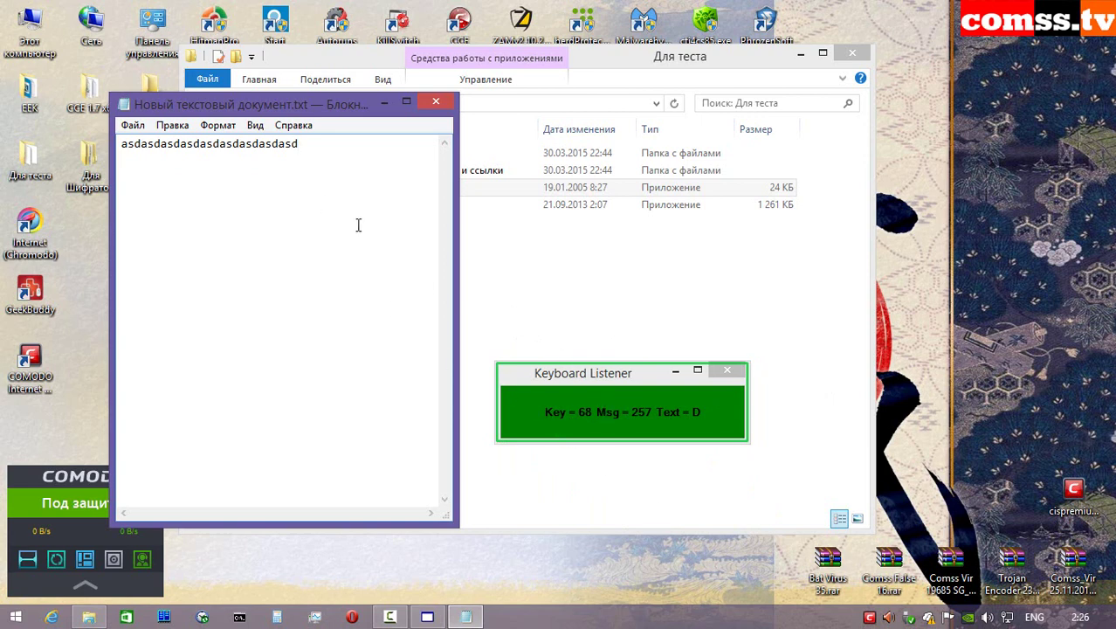
key(Return)
text(sdfsdfsdfsdfsdf)
- Run Mini_Security_Test.exe as administrator, choose isolated launch in the Sandbox alert, and start its tests
click(444, 207)
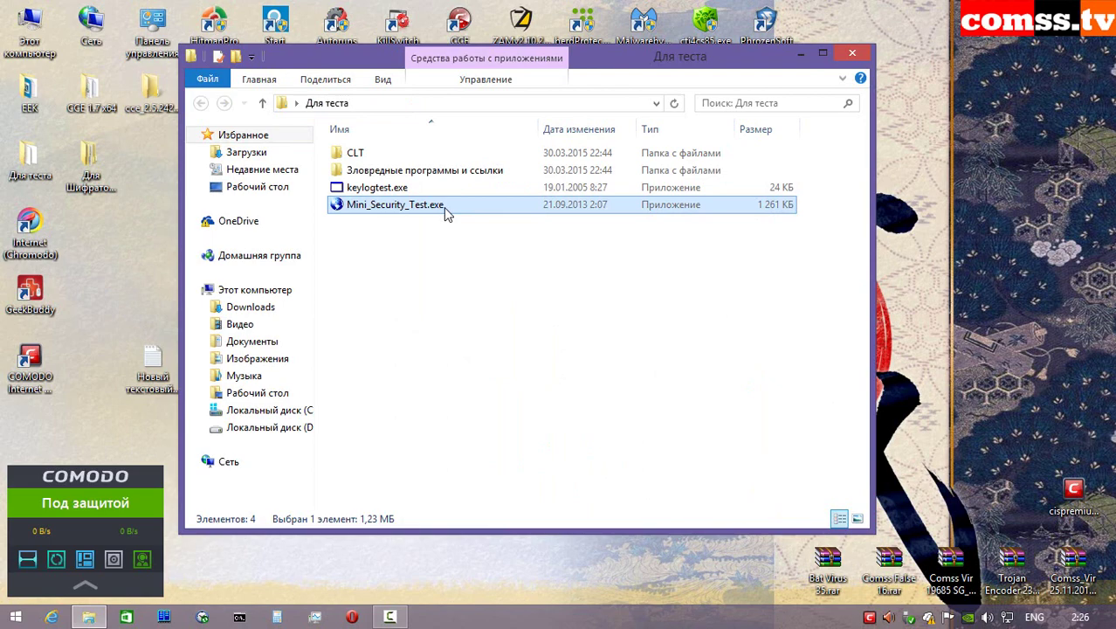
right_click(382, 205)
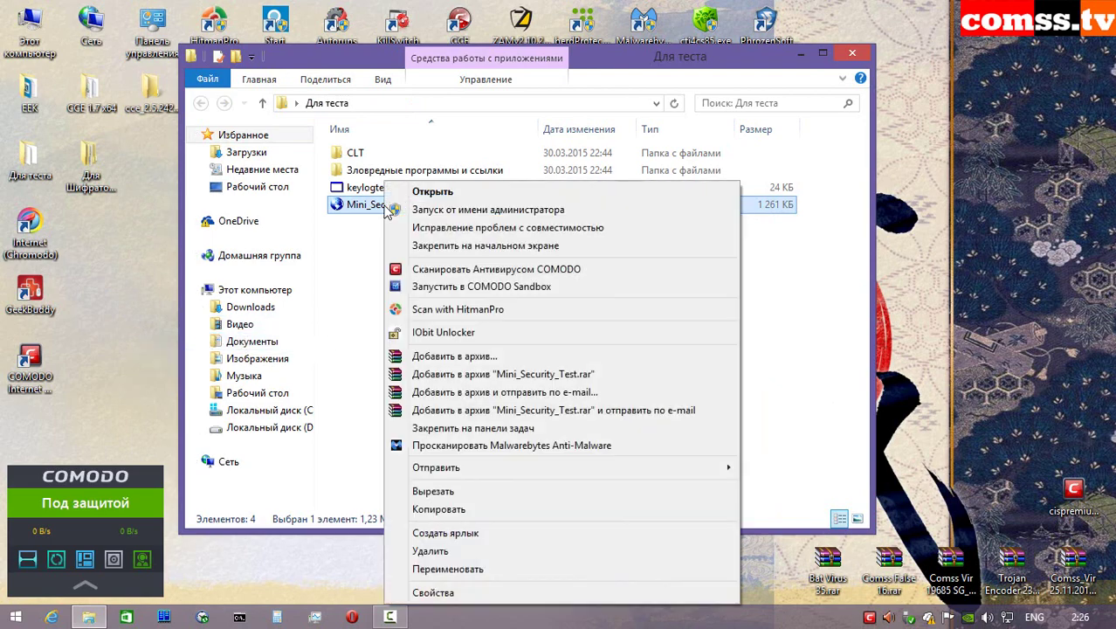
click(430, 213)
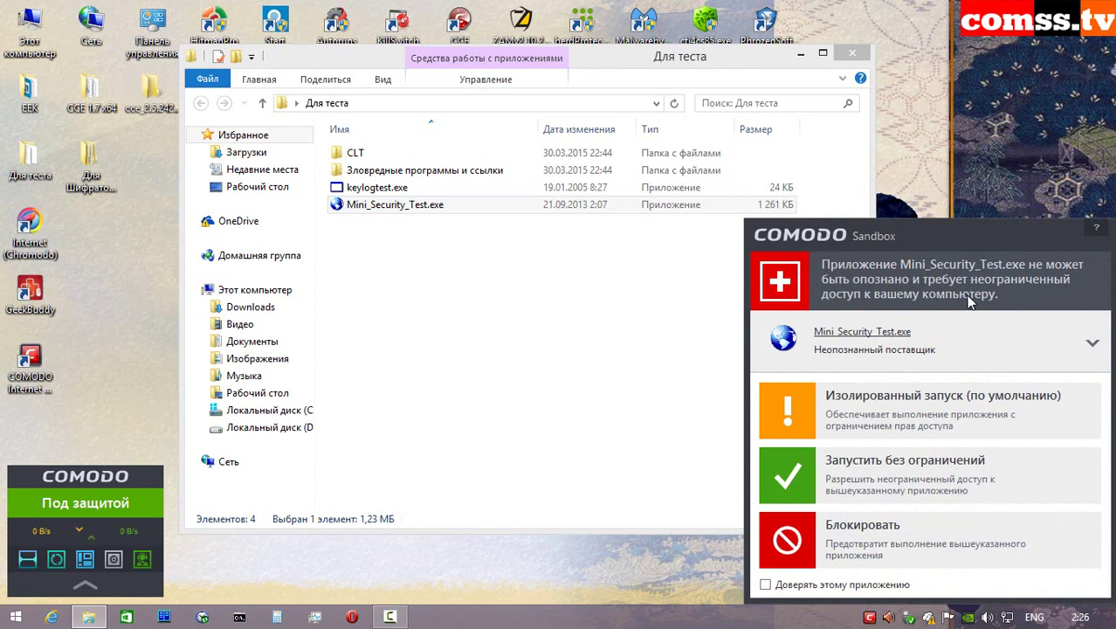
click(981, 414)
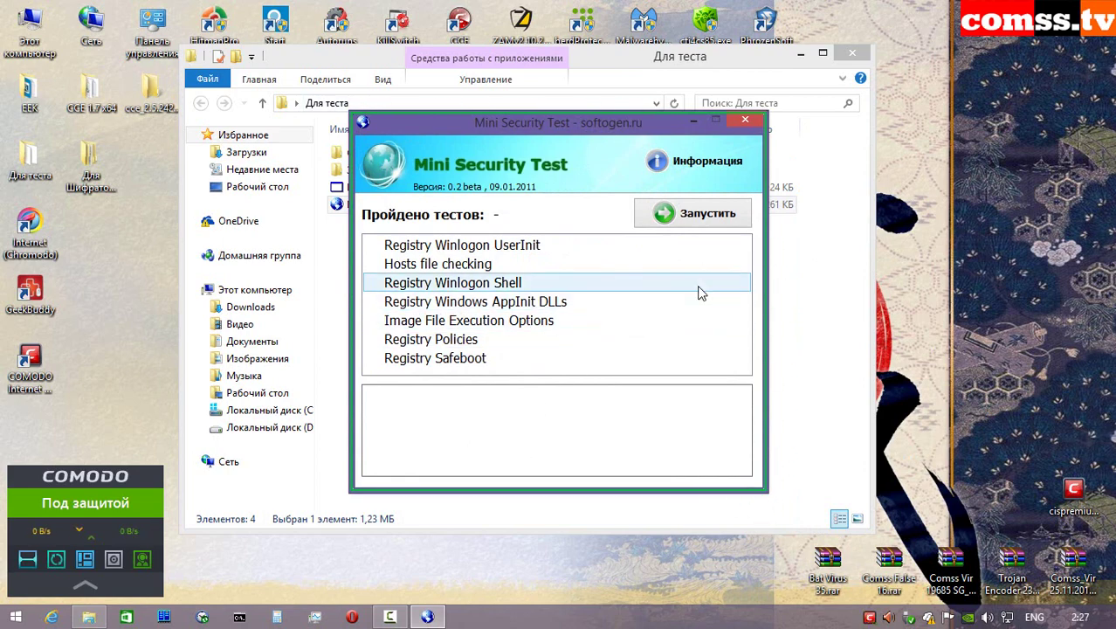
click(692, 213)
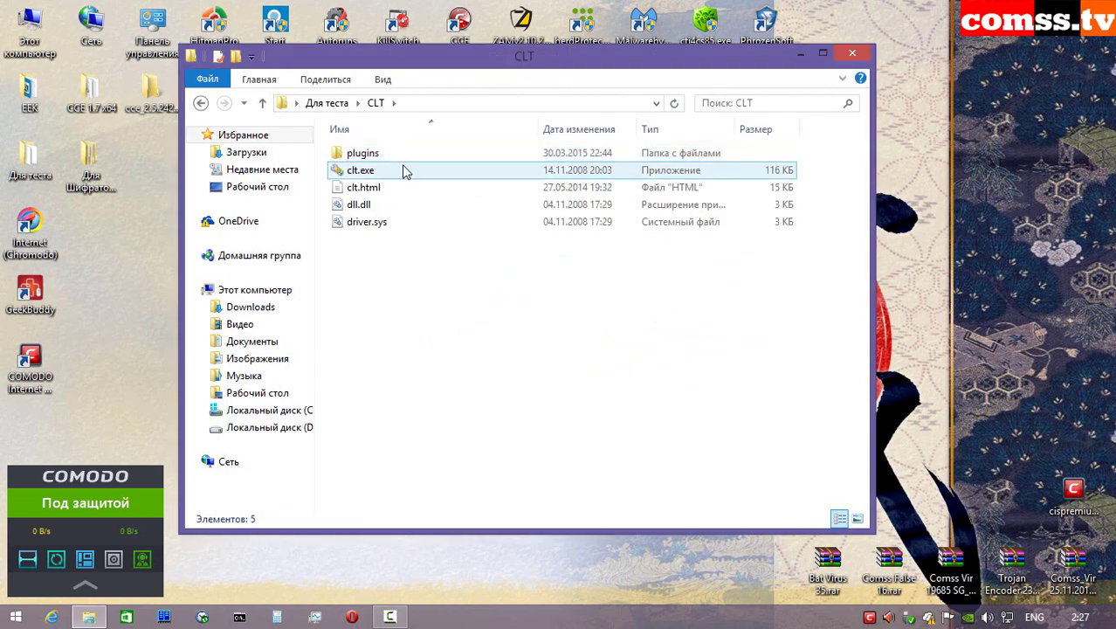
- Run clt.exe as administrator with isolated launch, allow its execution in the HIPS alert, and start the Comodo leak tests
click(400, 170)
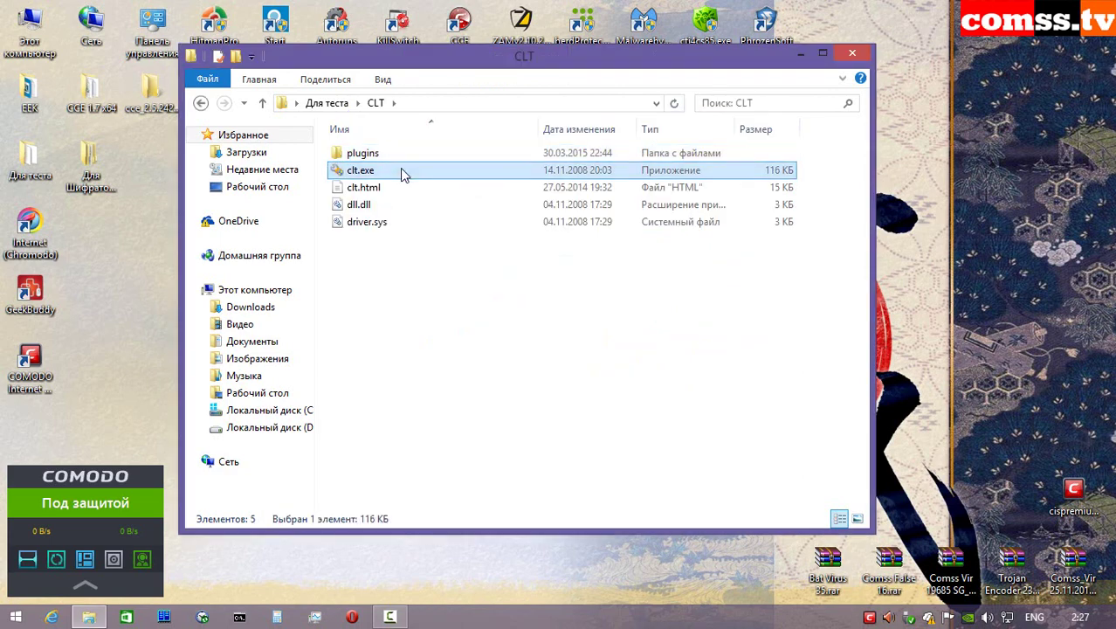
right_click(400, 169)
click(493, 208)
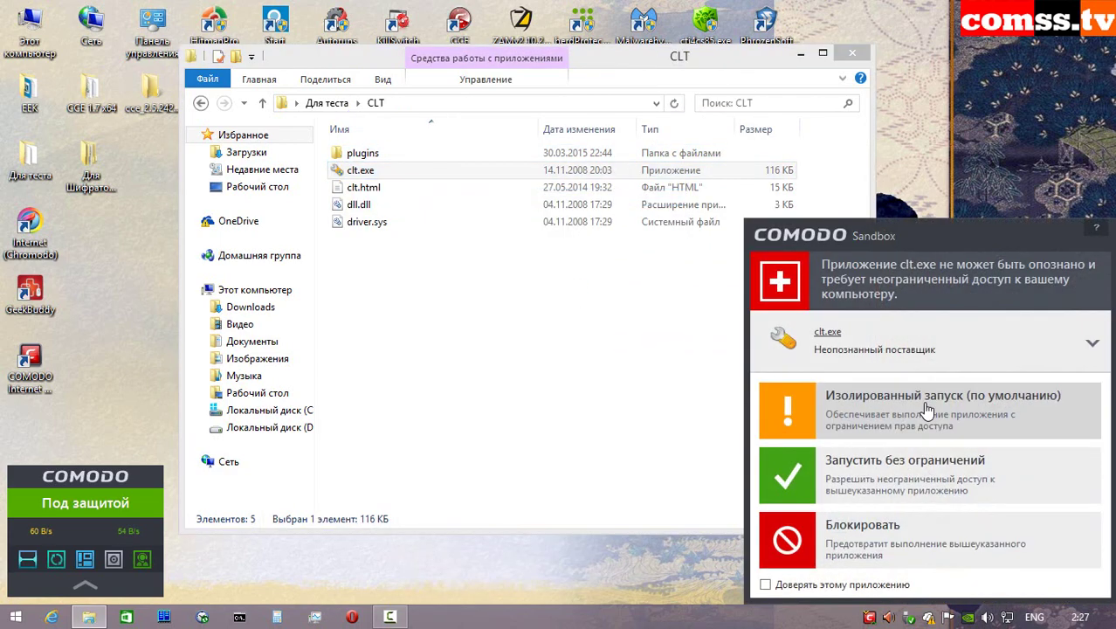
click(927, 413)
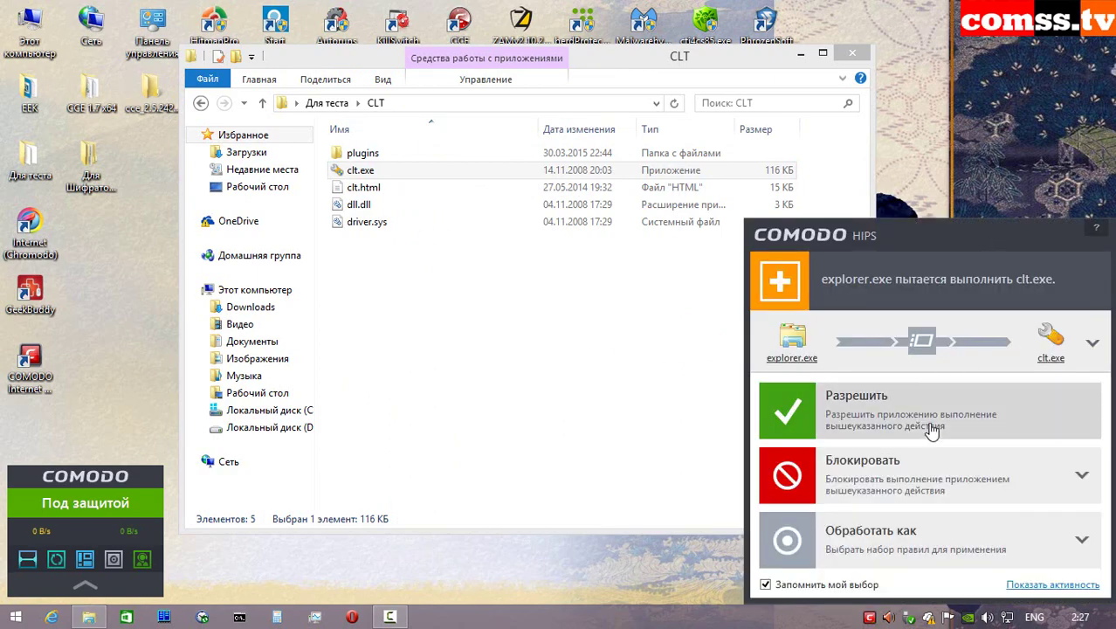
click(877, 407)
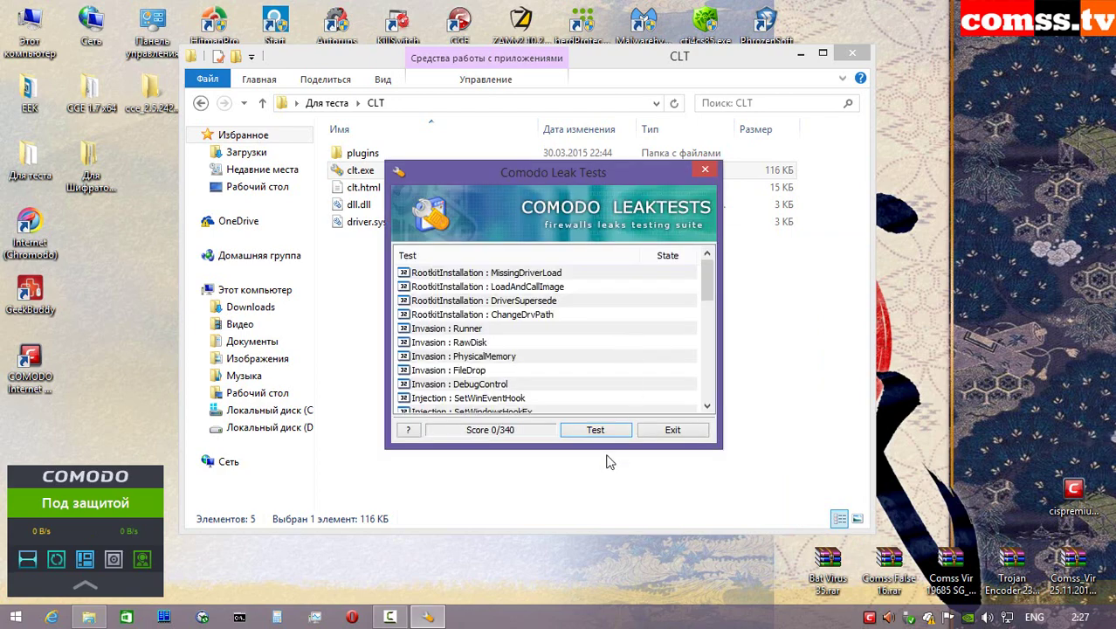
click(610, 436)
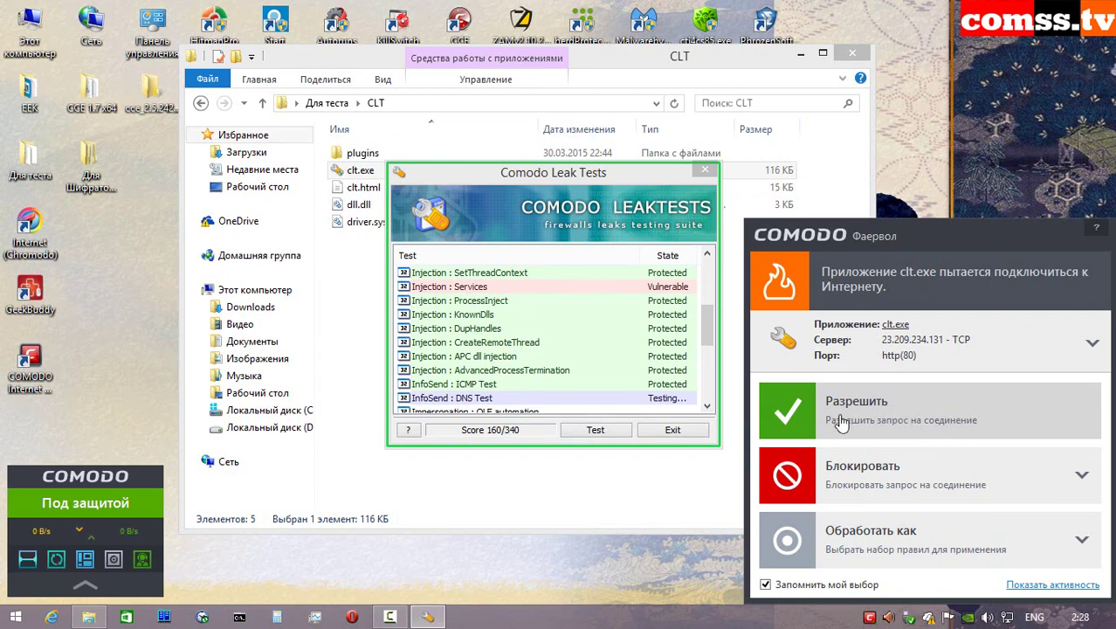
- Allow the clt.exe and iexplore.exe connections in the firewall alerts, and view the leak test report in Internet Explorer
click(843, 422)
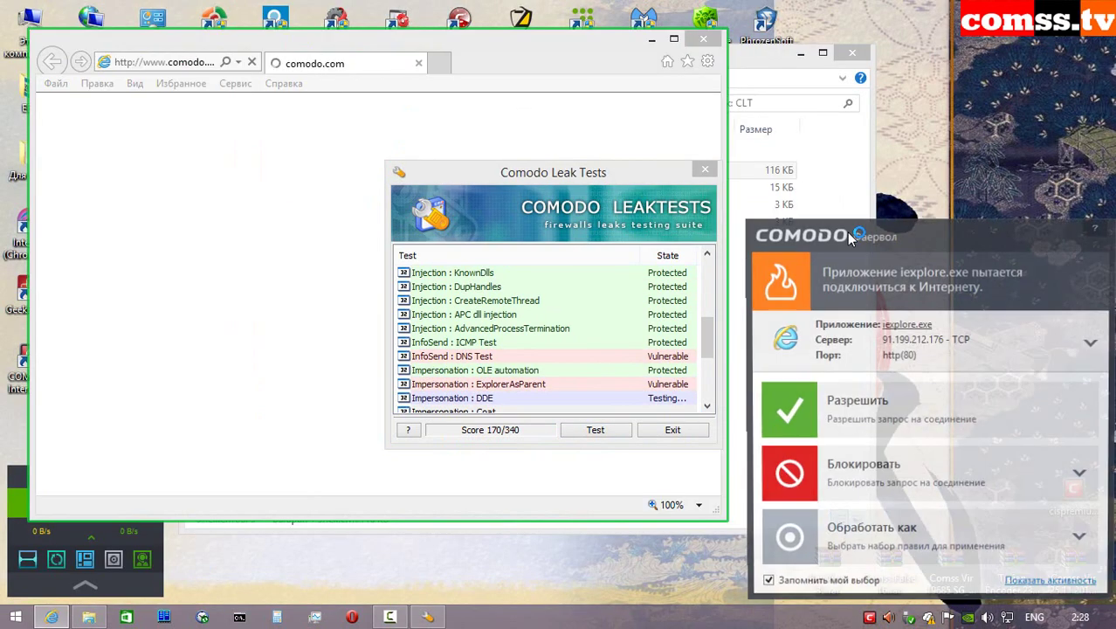
click(886, 417)
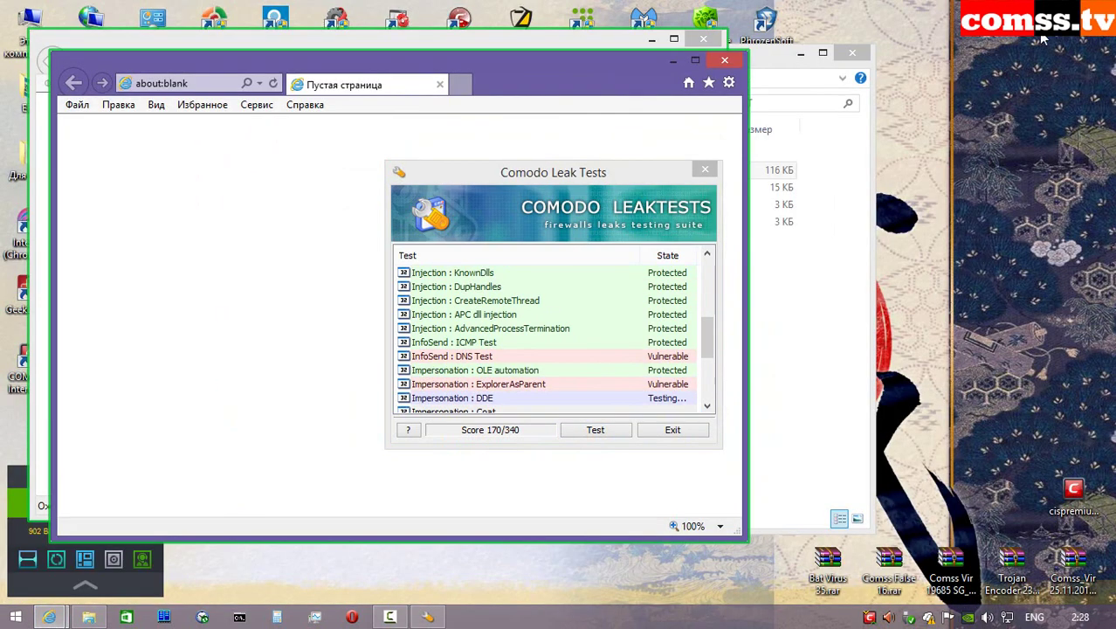
click(907, 417)
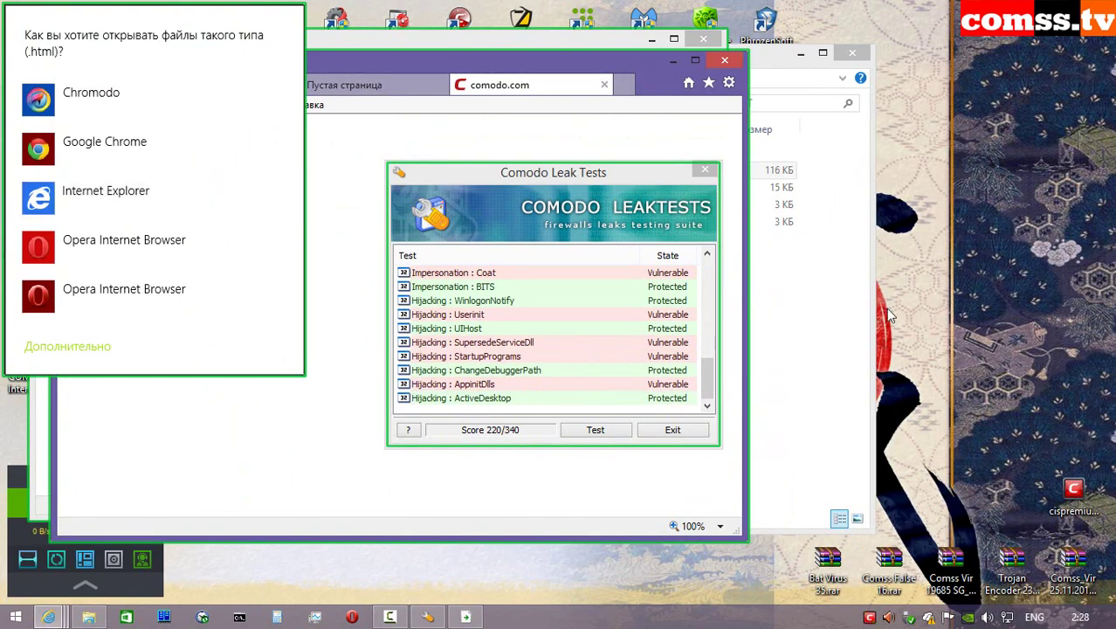
click(116, 193)
scroll(303, 491, down, 5)
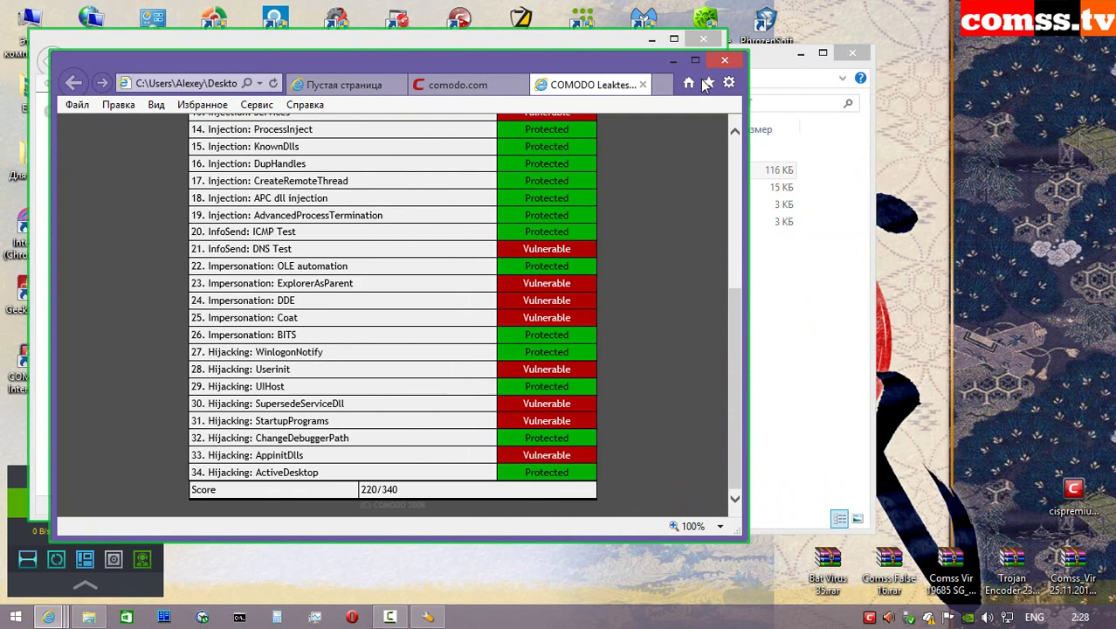
- Close both Internet Explorer windows, including all report tabs, and exit Comodo Leak Tests
click(723, 61)
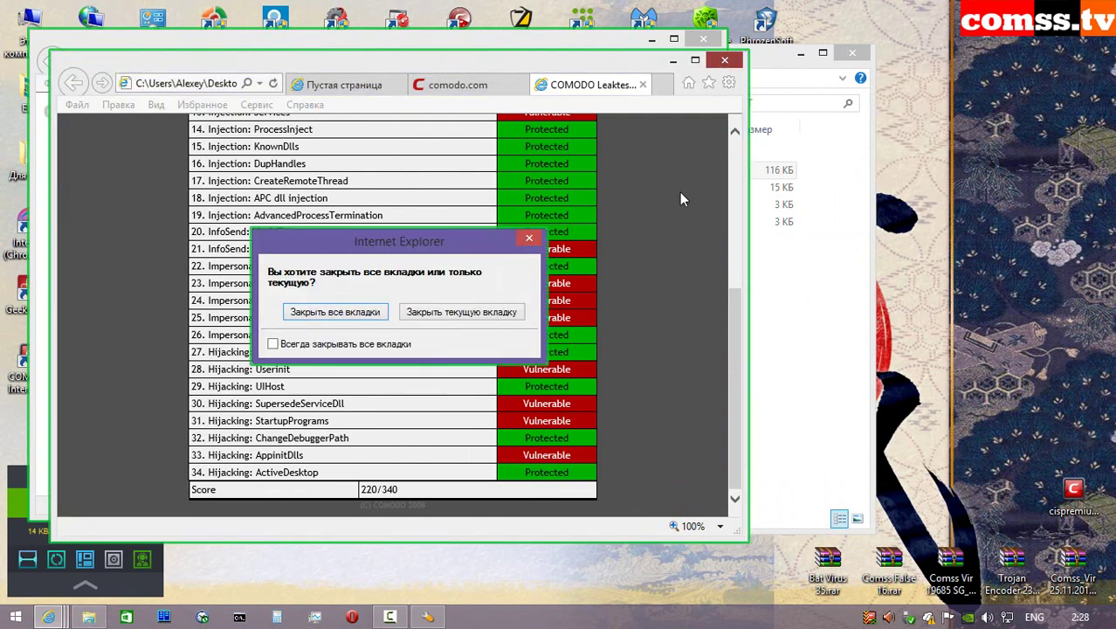
click(338, 316)
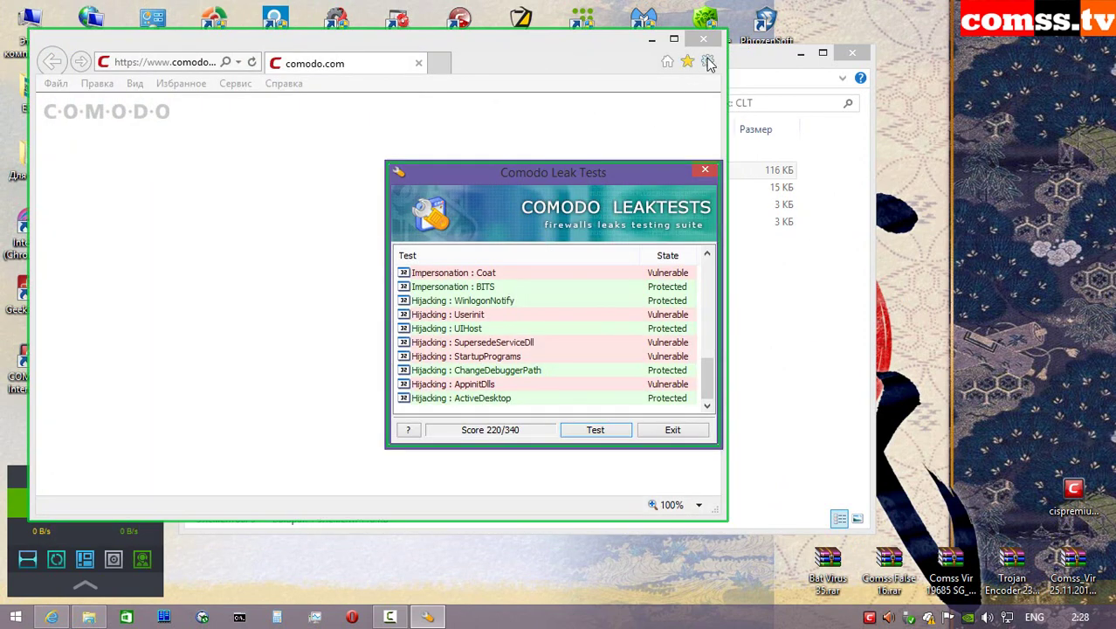
click(669, 432)
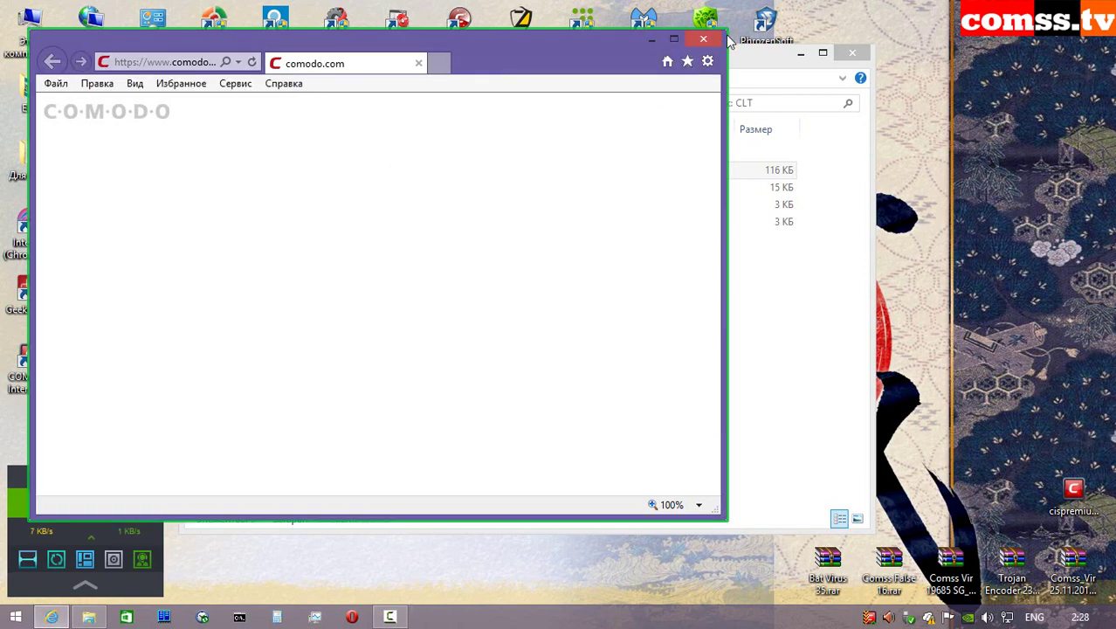
click(704, 39)
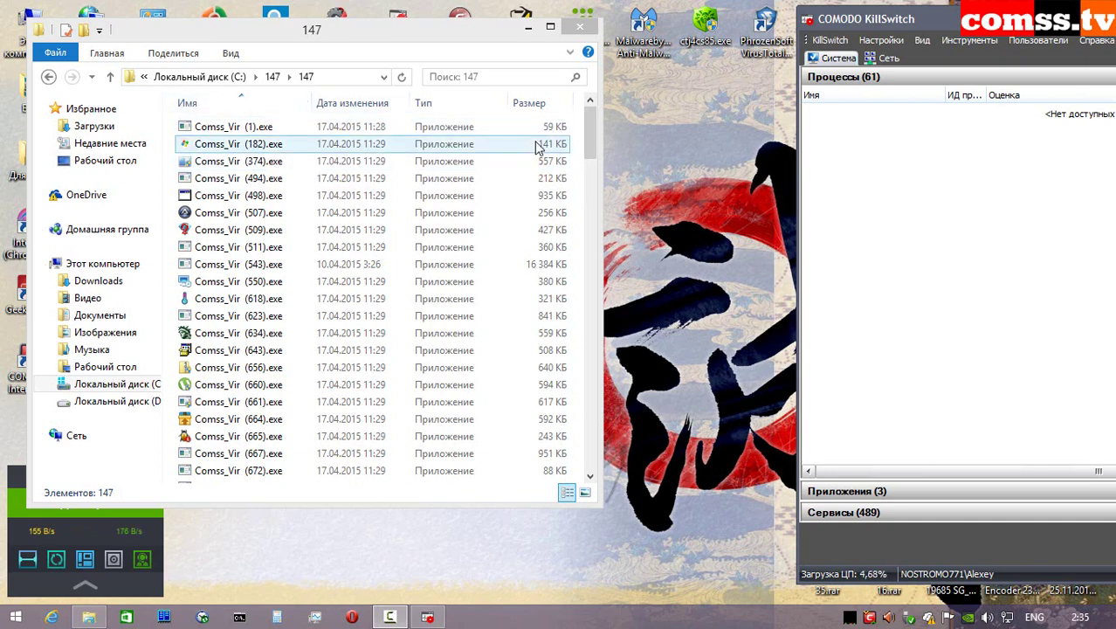
- Browse the samples in folder 147, decline the GeekBuddy expert cleanup offer, and choose not to be asked again
drag(592, 133, 591, 227)
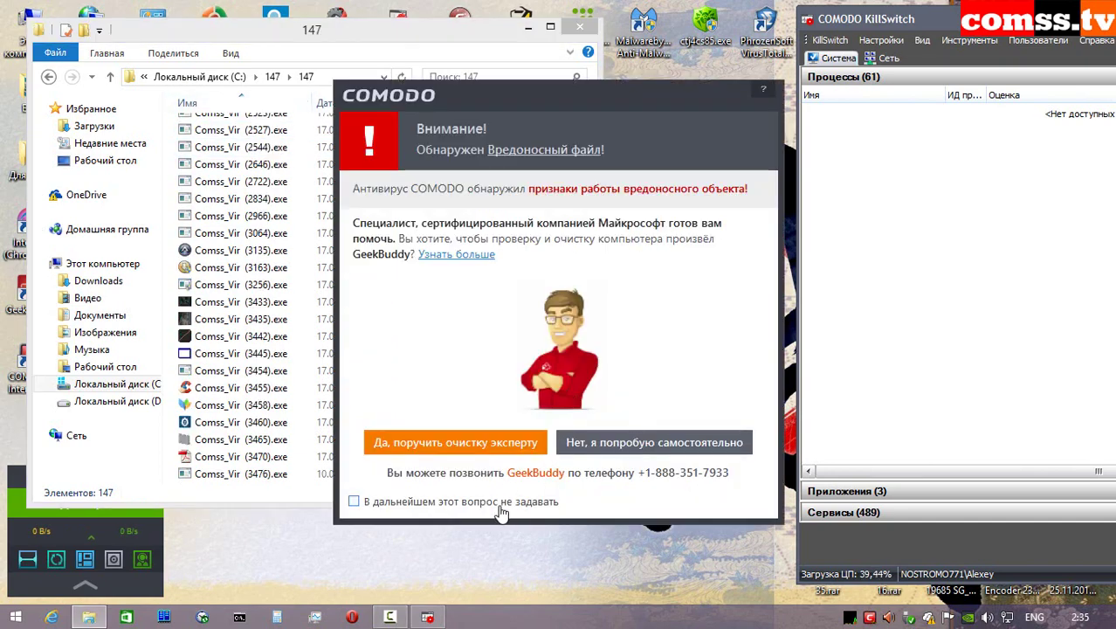
click(500, 505)
click(679, 450)
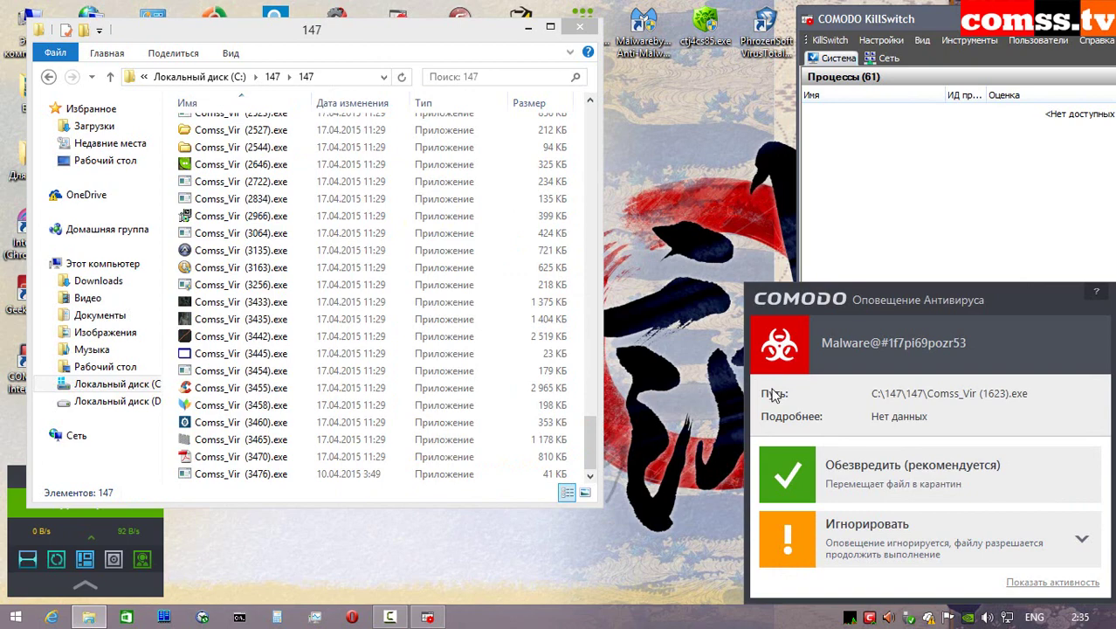
- Browse the whole sample list and quarantine the files flagged by antivirus alerts, including Comss_Vir (1623).exe and Comss_Vir (1397).exe
click(787, 474)
drag(591, 446, 600, 400)
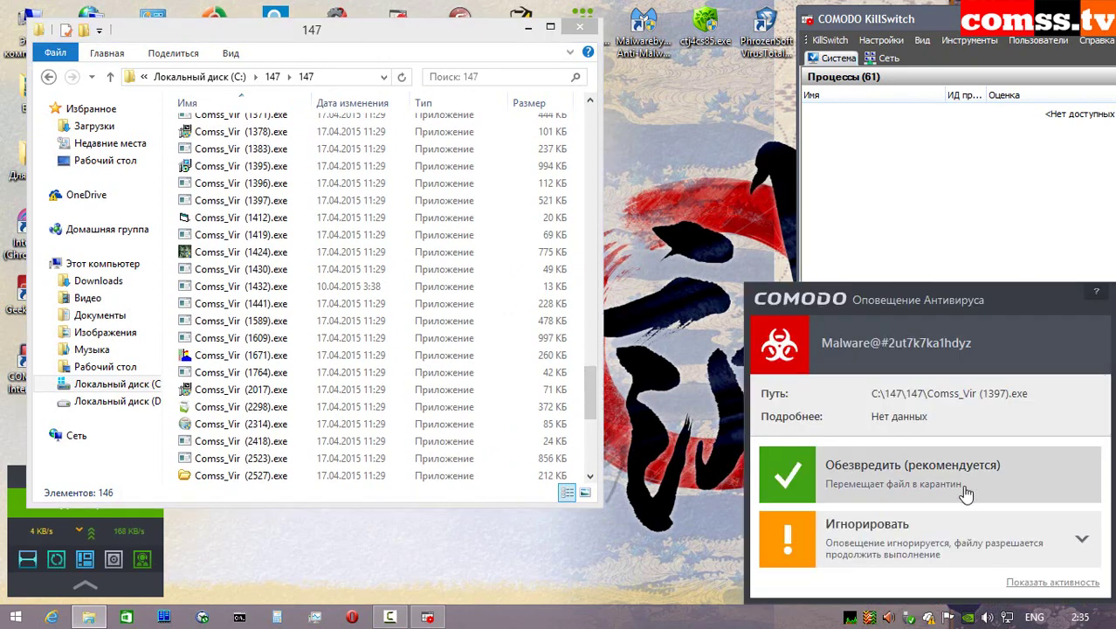
click(966, 495)
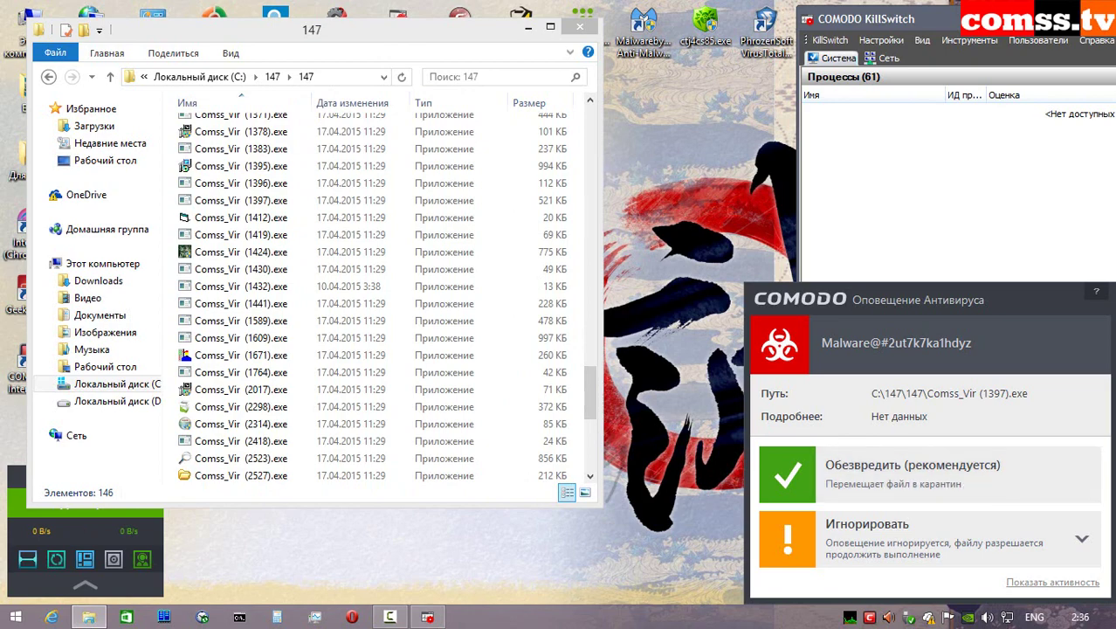
click(960, 476)
click(961, 476)
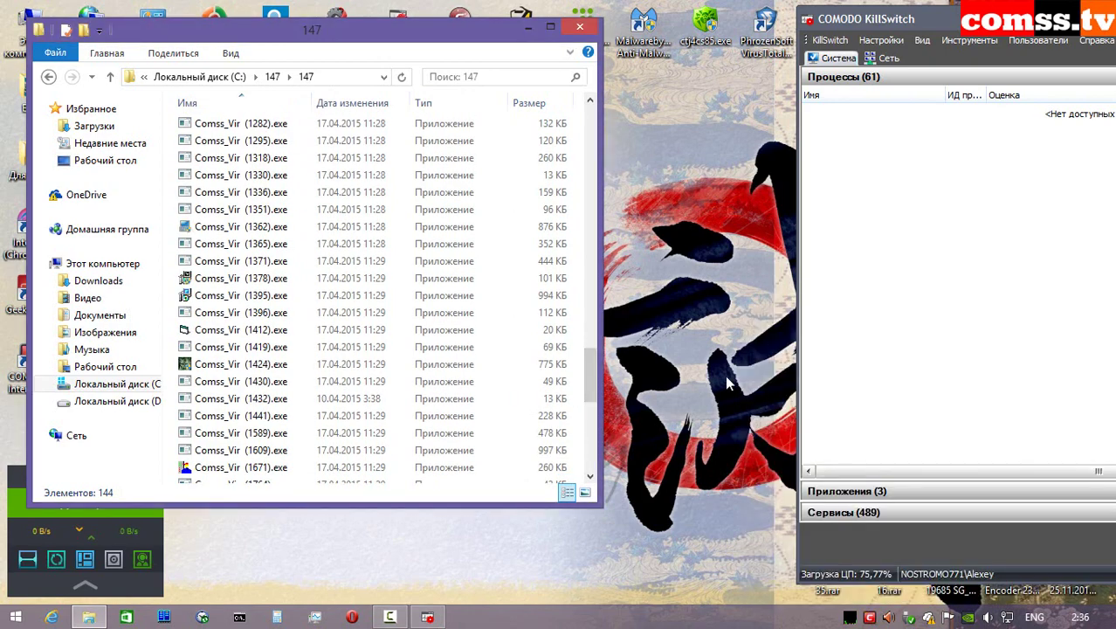
scroll(515, 441, down, 8)
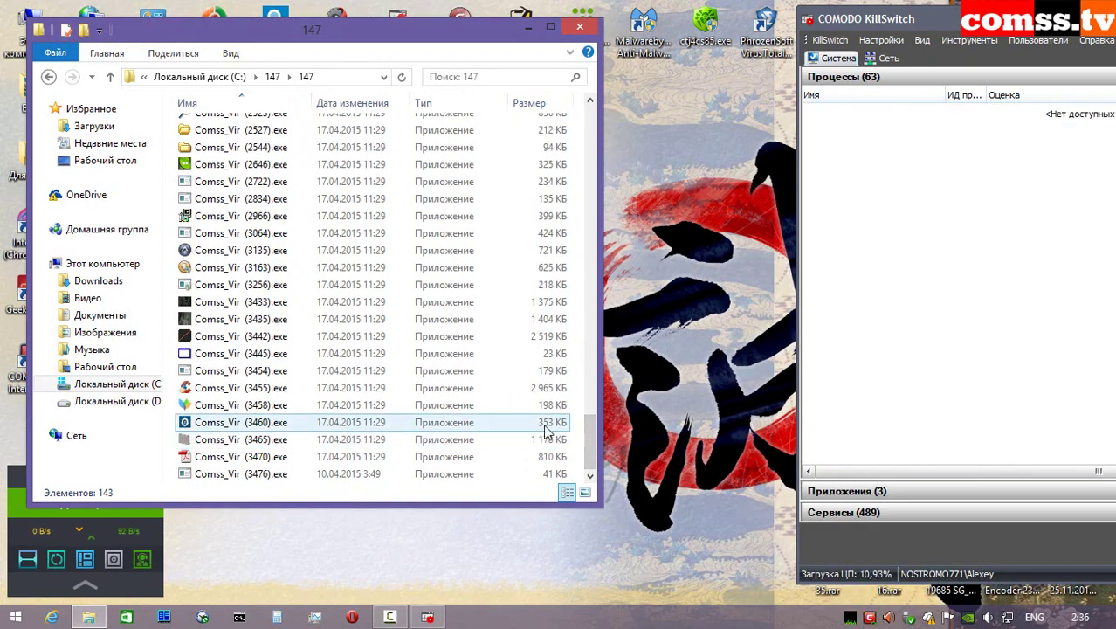
drag(593, 443, 593, 131)
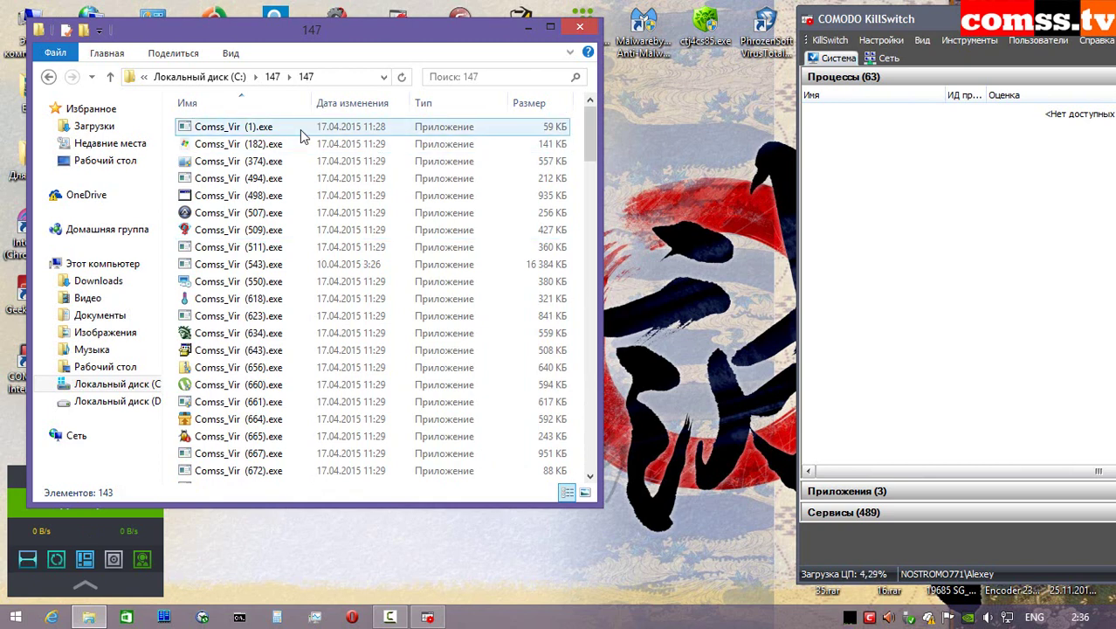
- Run Comss_Vir (1).exe, allow it in the HIPS alert, and dismiss the Sandbox notification and the Evaluation message
click(272, 130)
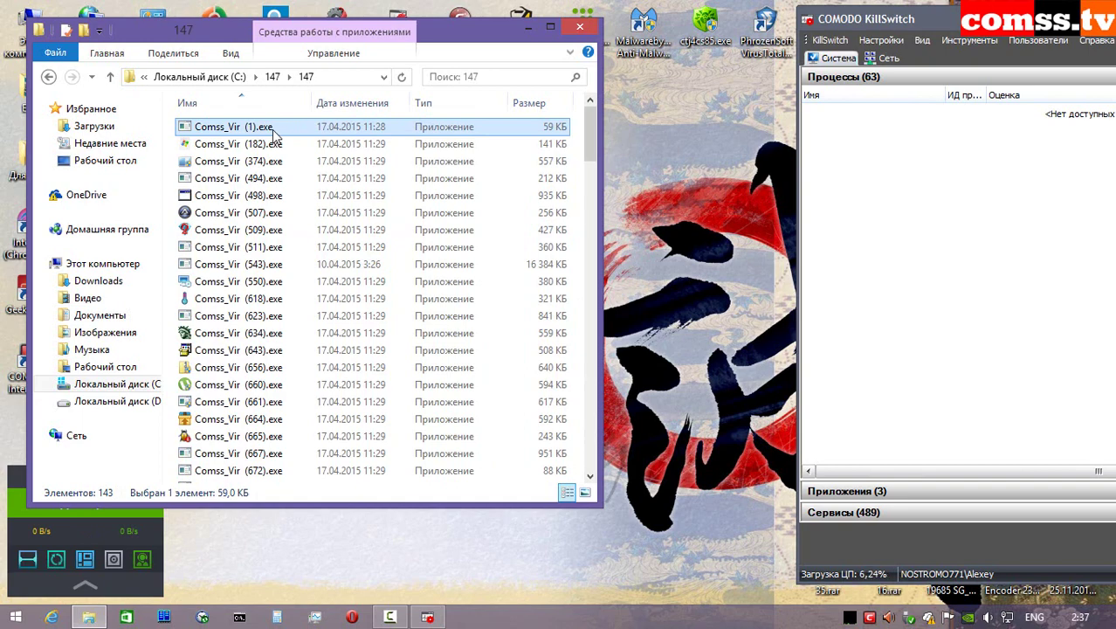
double_click(273, 131)
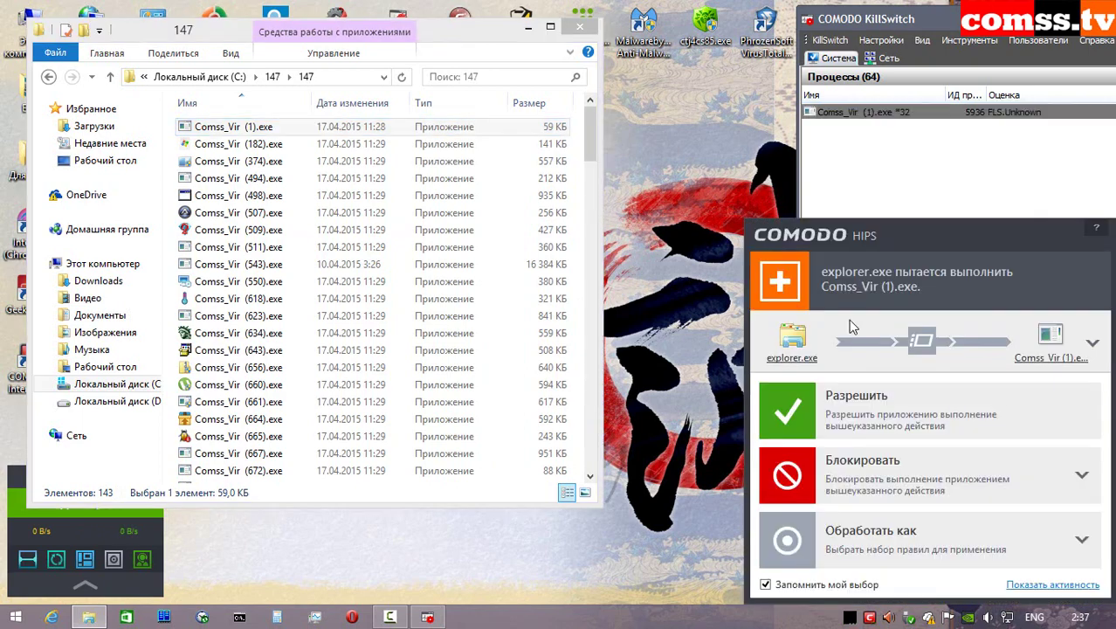
click(876, 420)
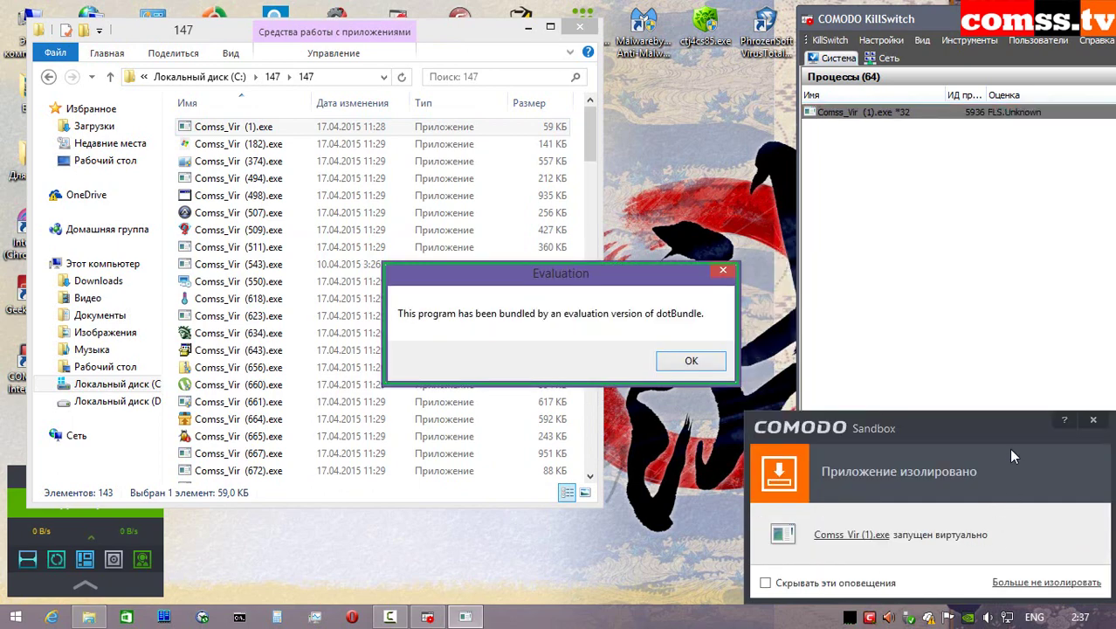
click(1093, 419)
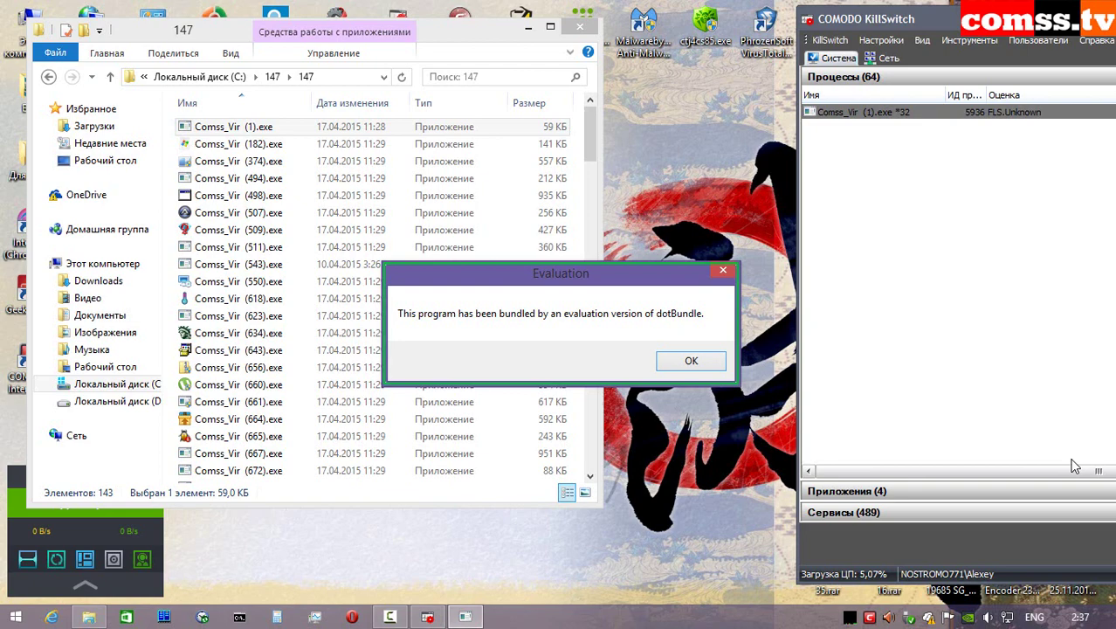
click(690, 361)
- Run Comss_Vir (182).exe, dismiss the Evaluation message, and allow QQPlayer1.exe to connect to the Internet in the firewall alert
click(252, 147)
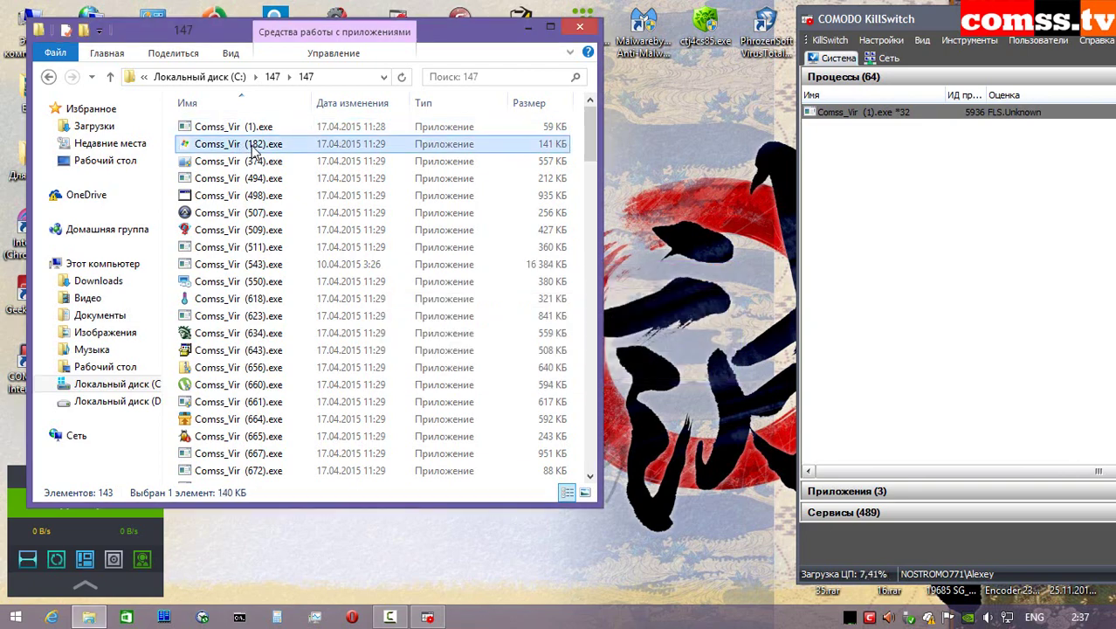
double_click(252, 147)
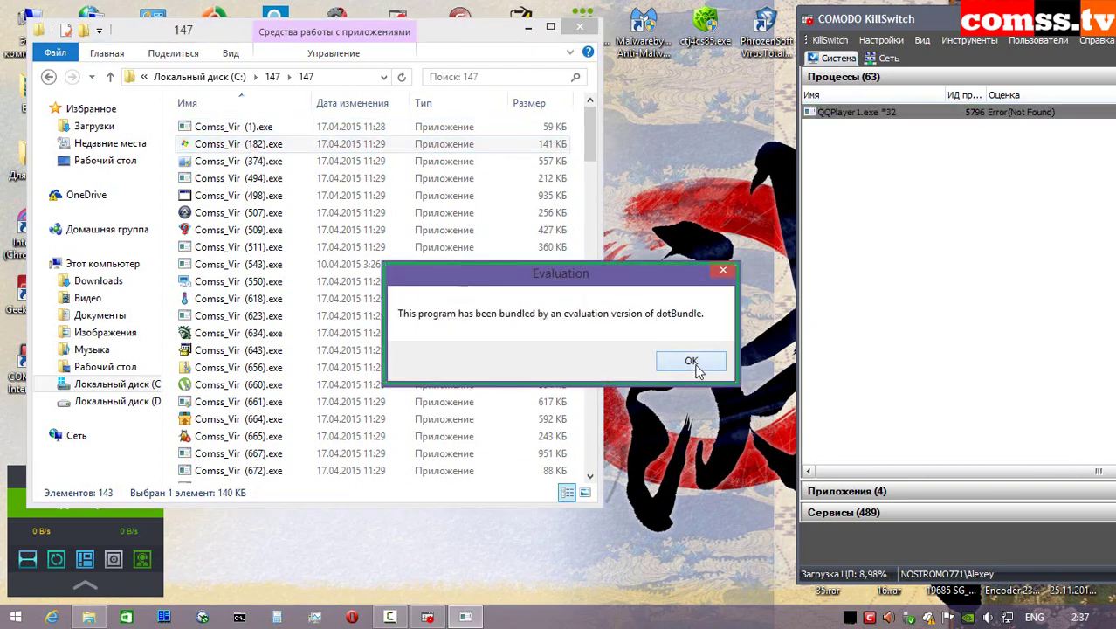
click(690, 362)
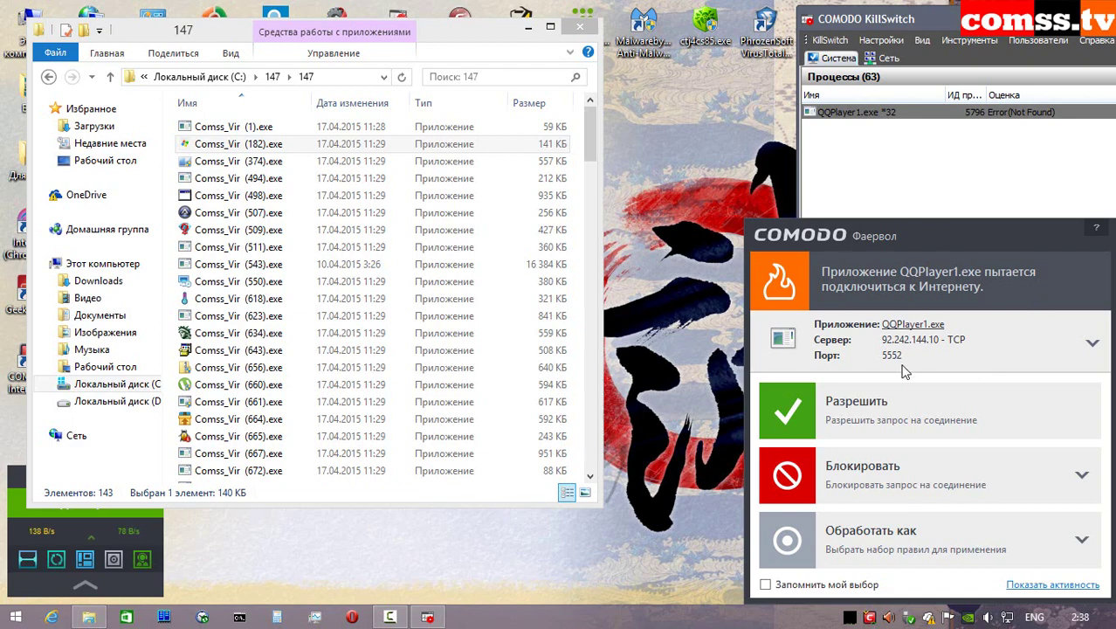
click(878, 409)
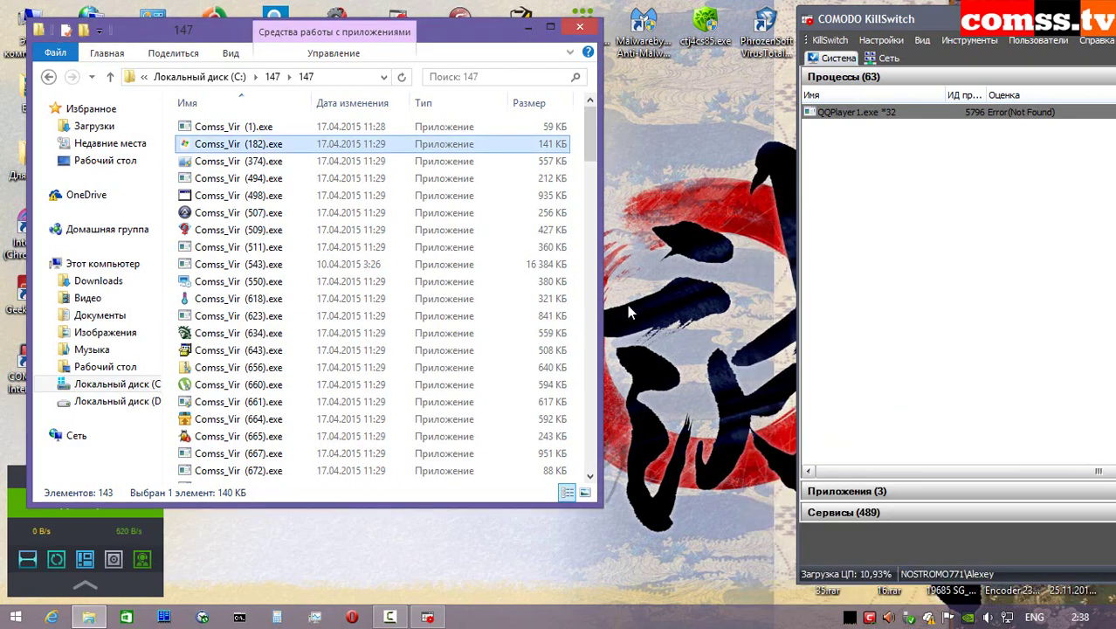
click(912, 411)
- Run Comss_Vir (182).exe as administrator, choose isolated launch in the Sandbox alert, and allow its execution in the HIPS alert
right_click(268, 146)
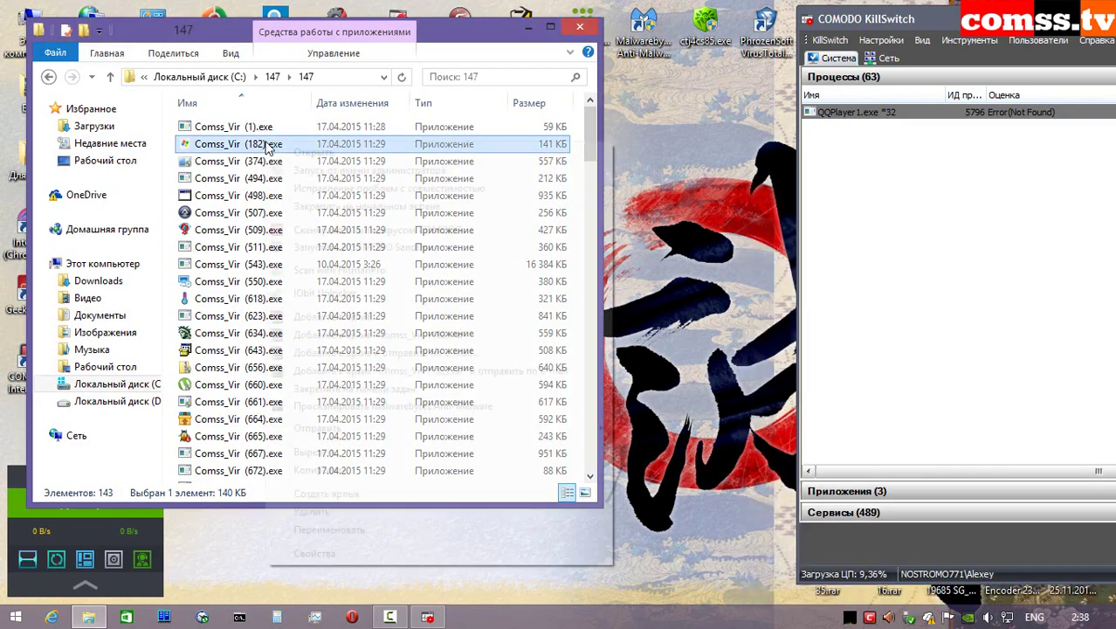
click(299, 169)
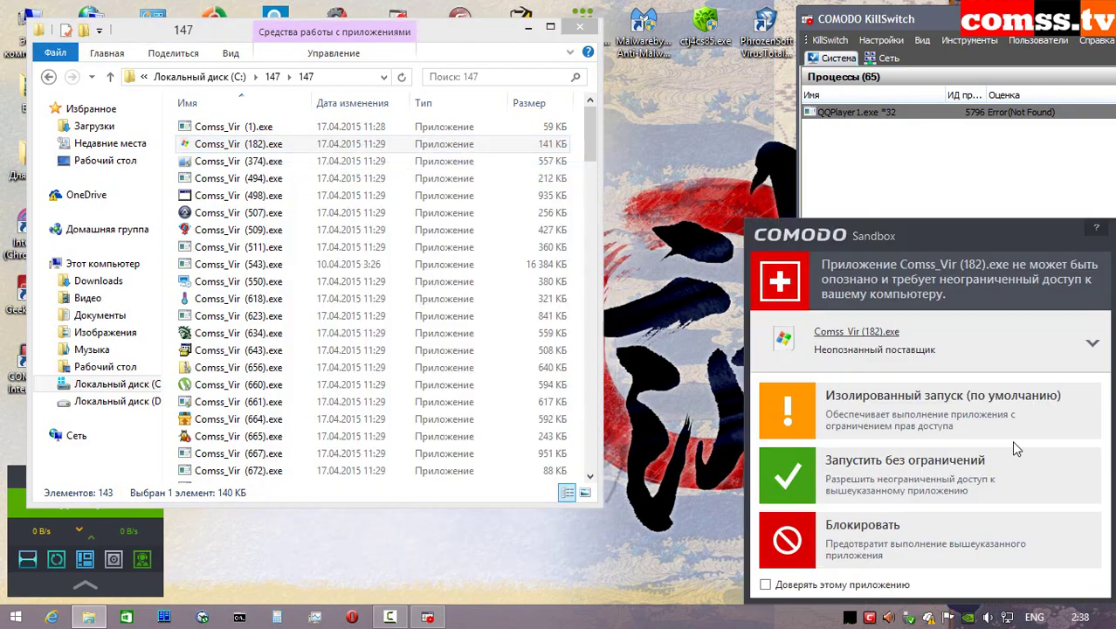
click(969, 422)
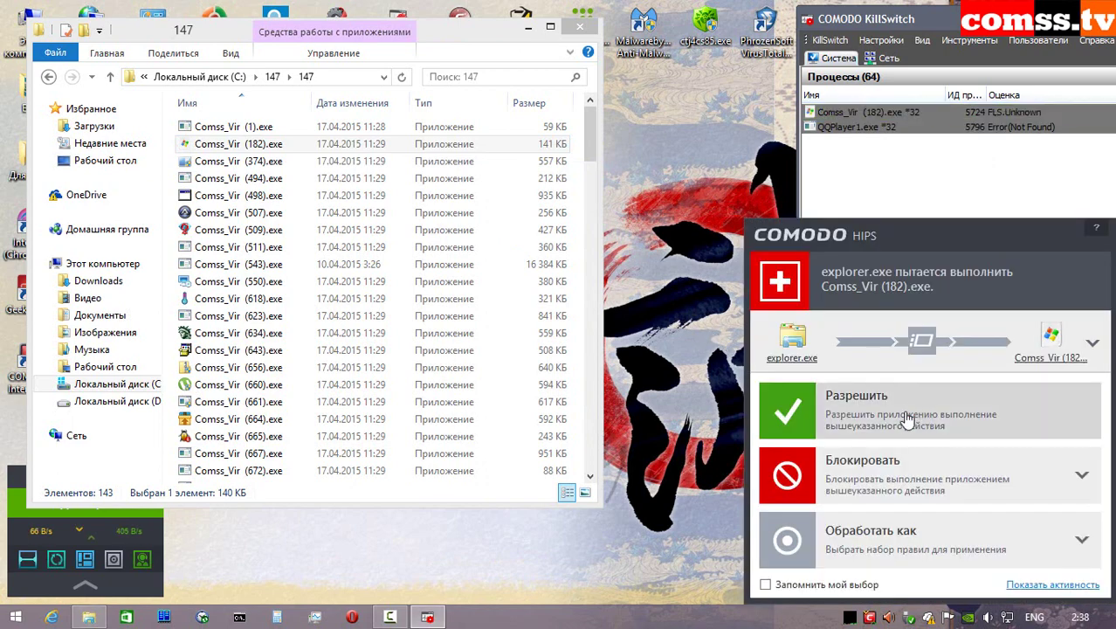
click(905, 412)
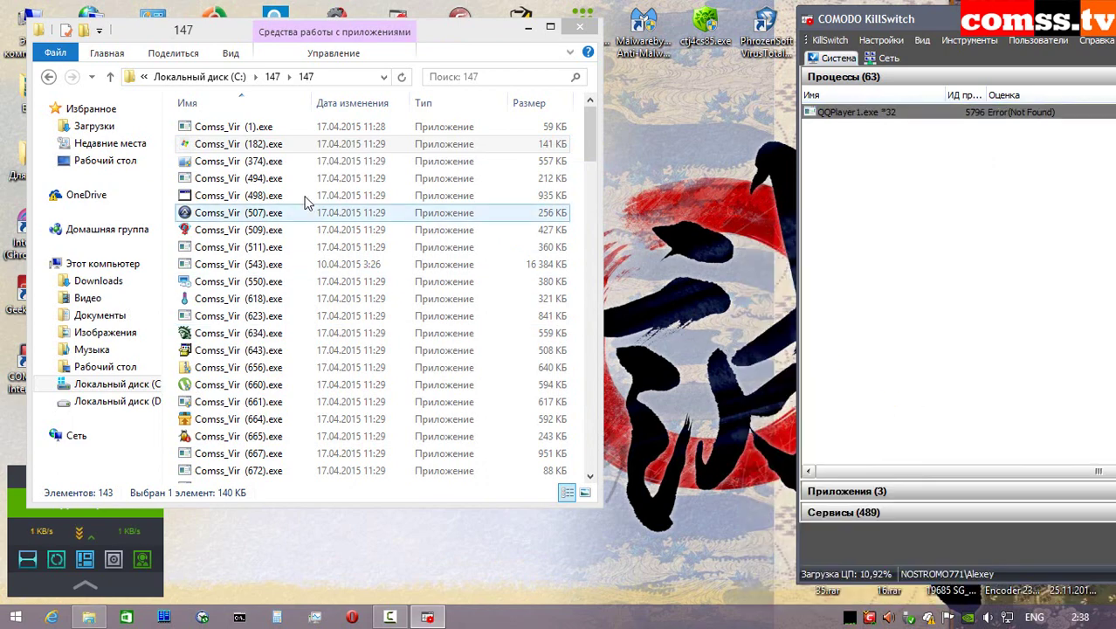
- Run Comss_Vir (374).exe as administrator and dismiss the Sandbox notification about 8109.tmp
click(289, 165)
right_click(289, 166)
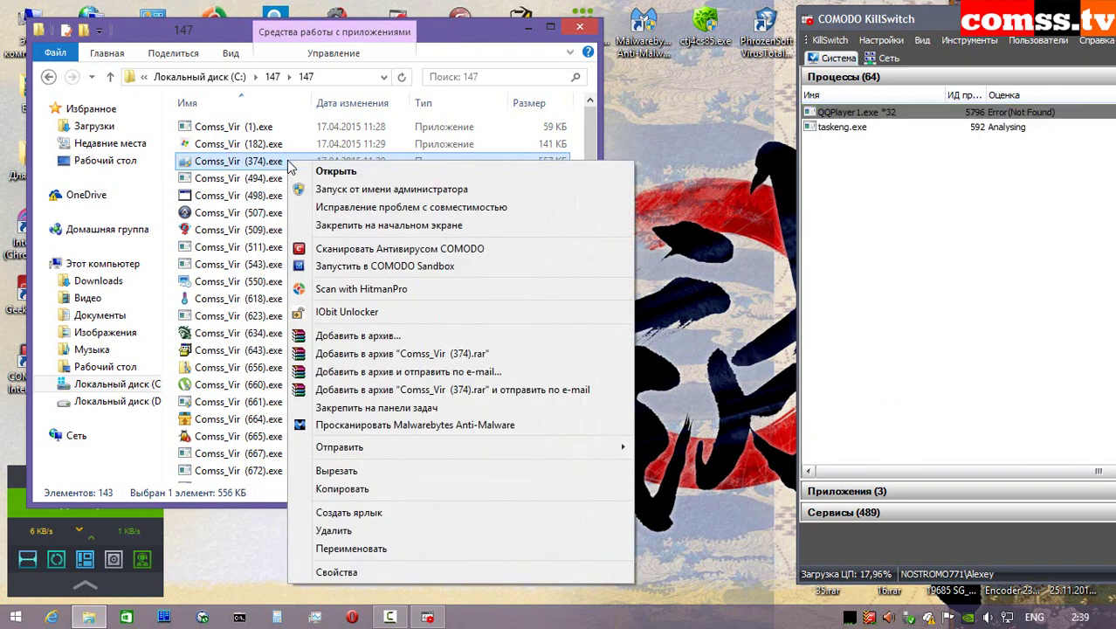
click(310, 189)
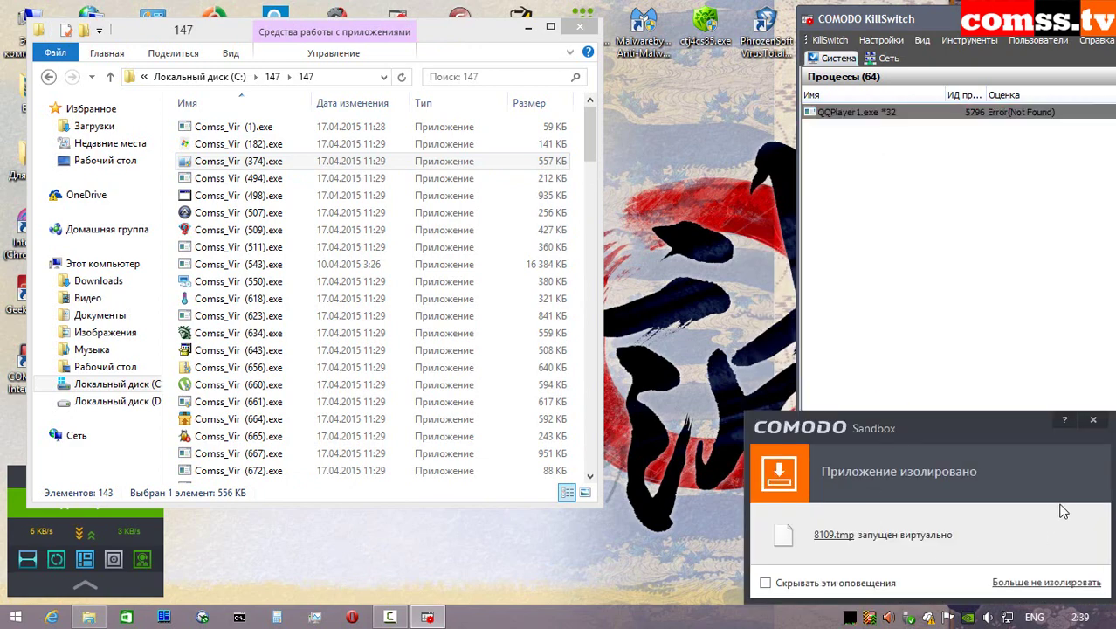
click(1096, 419)
- Run Comss_Vir (494).exe as administrator, allow it in the HIPS alert, disinfect the detected iecbfcb.dll, and dismiss the Sandbox notification about temp.bat
click(287, 179)
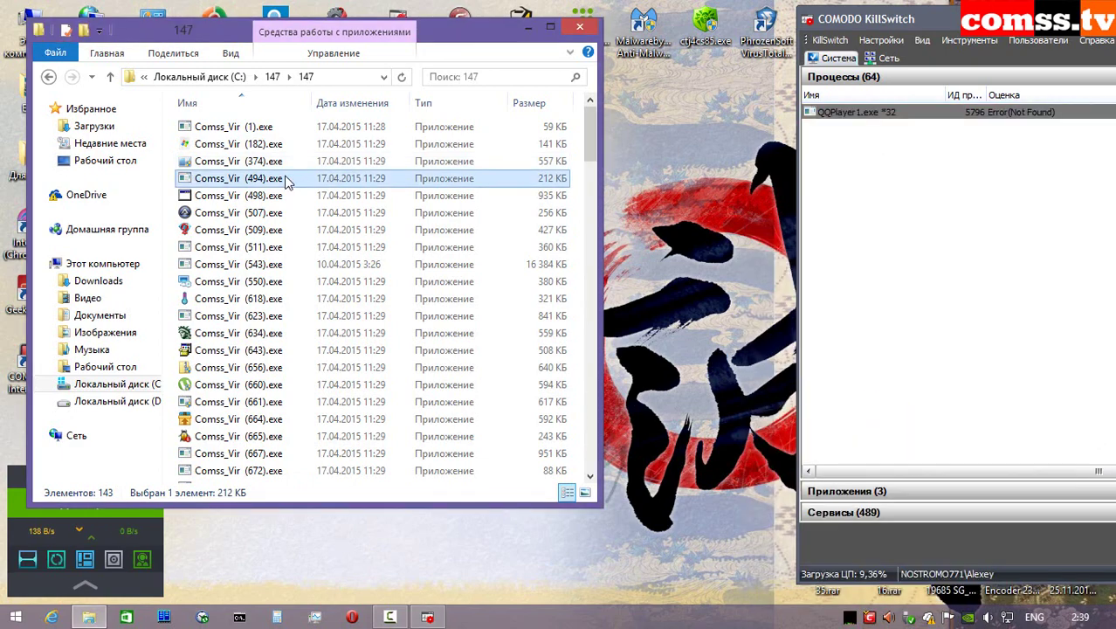
right_click(286, 179)
click(323, 208)
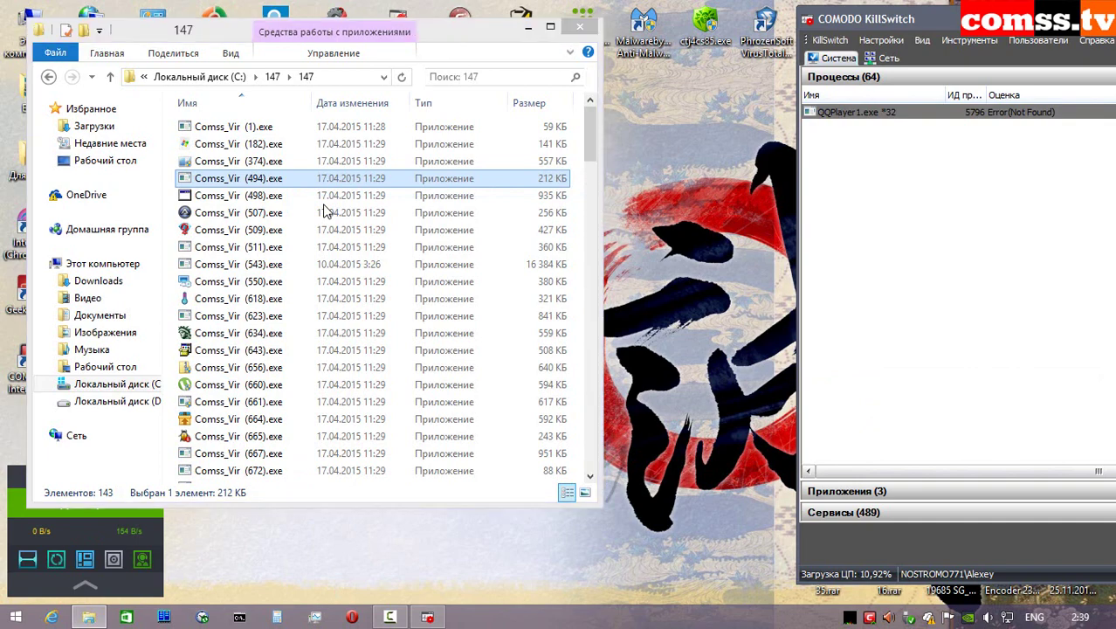
click(917, 472)
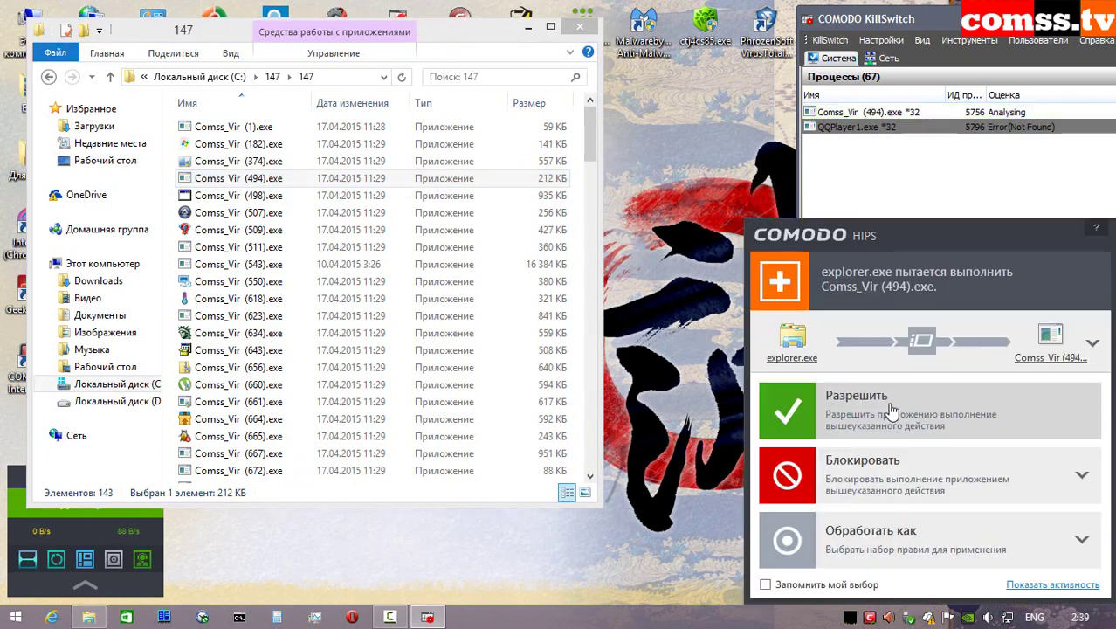
click(885, 418)
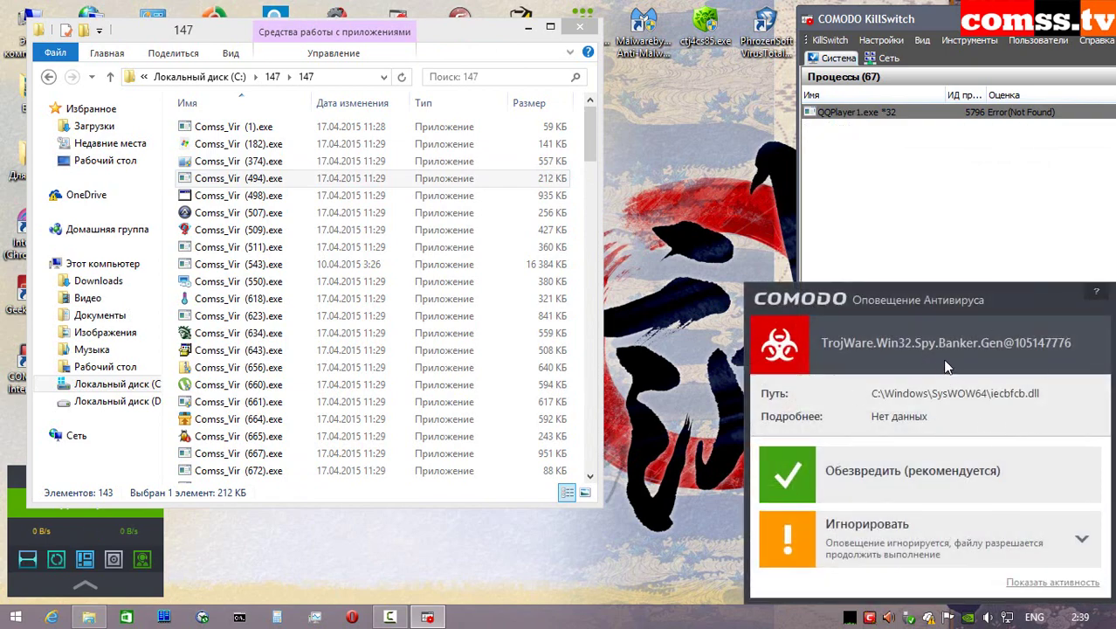
click(917, 472)
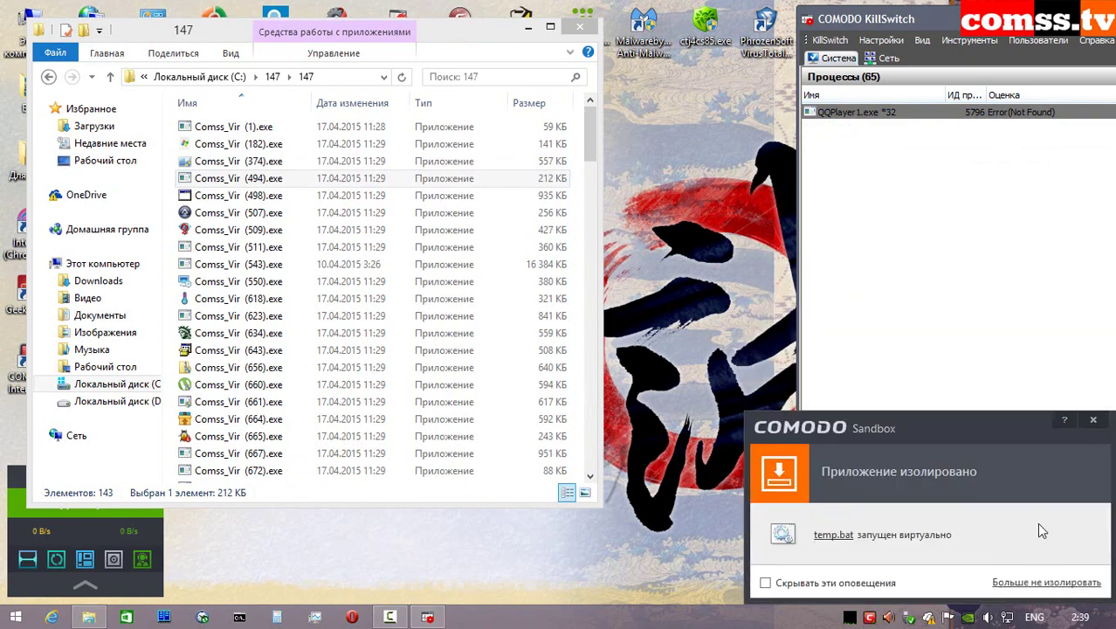
click(1092, 421)
- Run Comss_Vir (498).exe as administrator, choose isolated launch in the Sandbox alert, and allow its execution in the HIPS alert
right_click(274, 193)
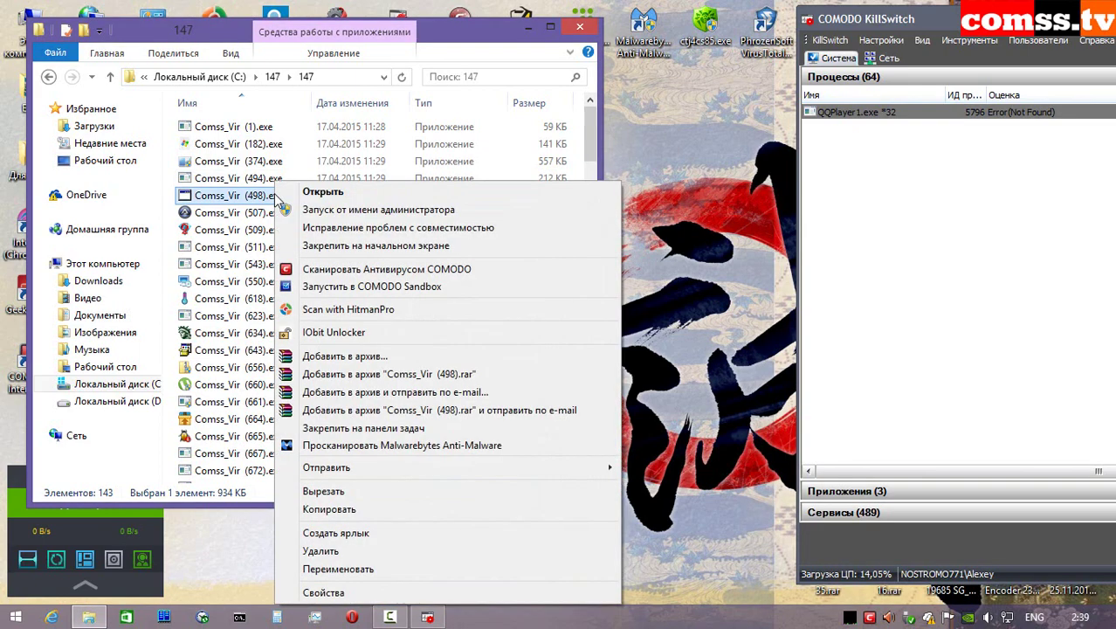
click(315, 210)
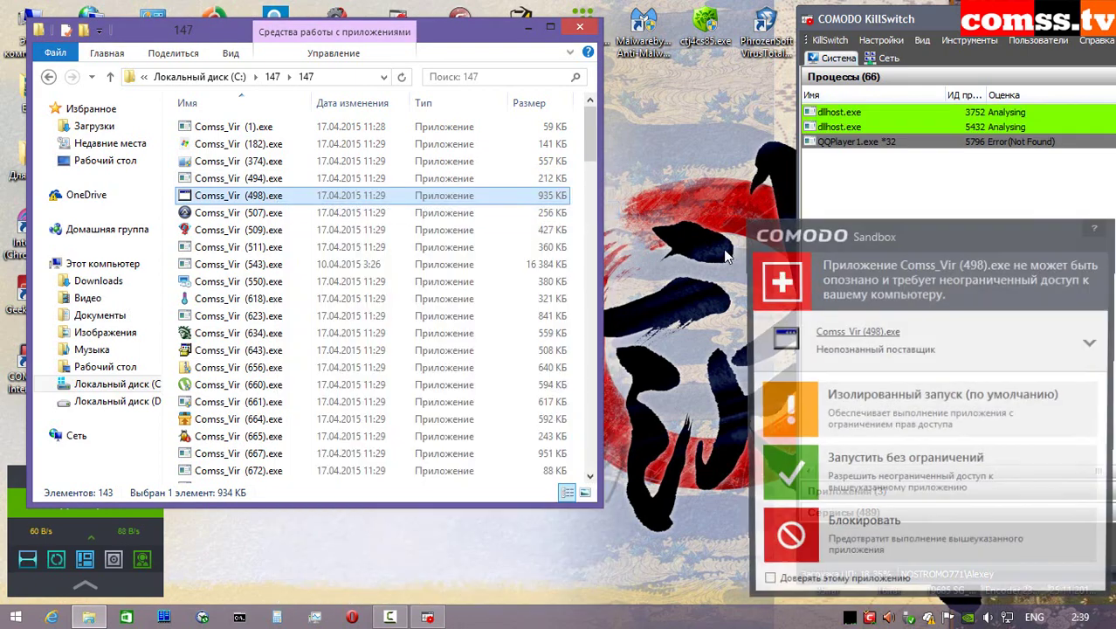
click(1004, 395)
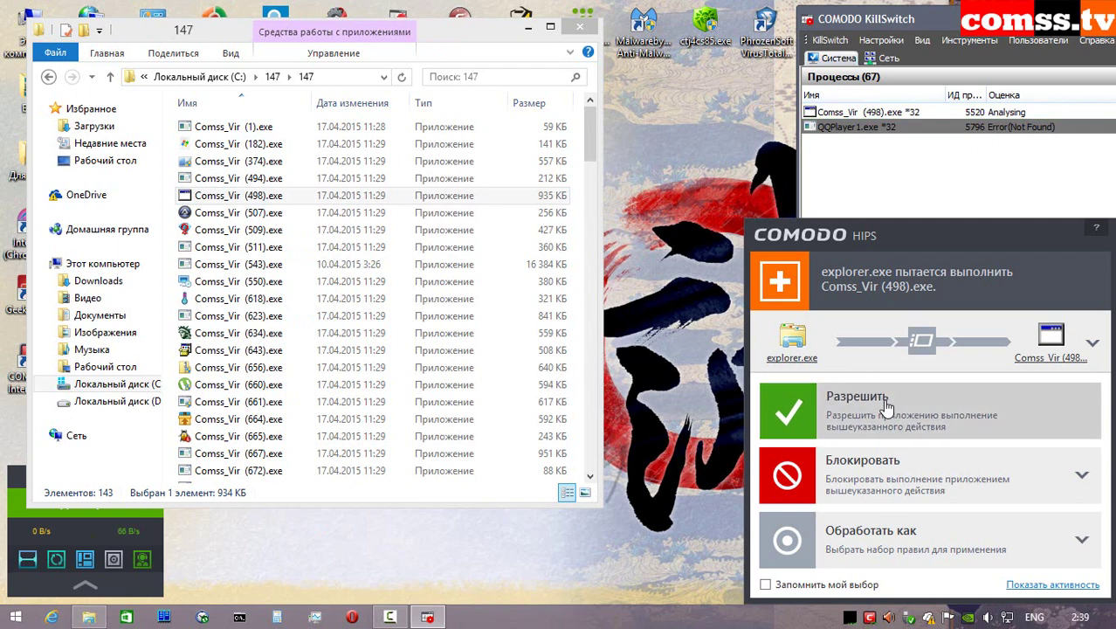
click(885, 399)
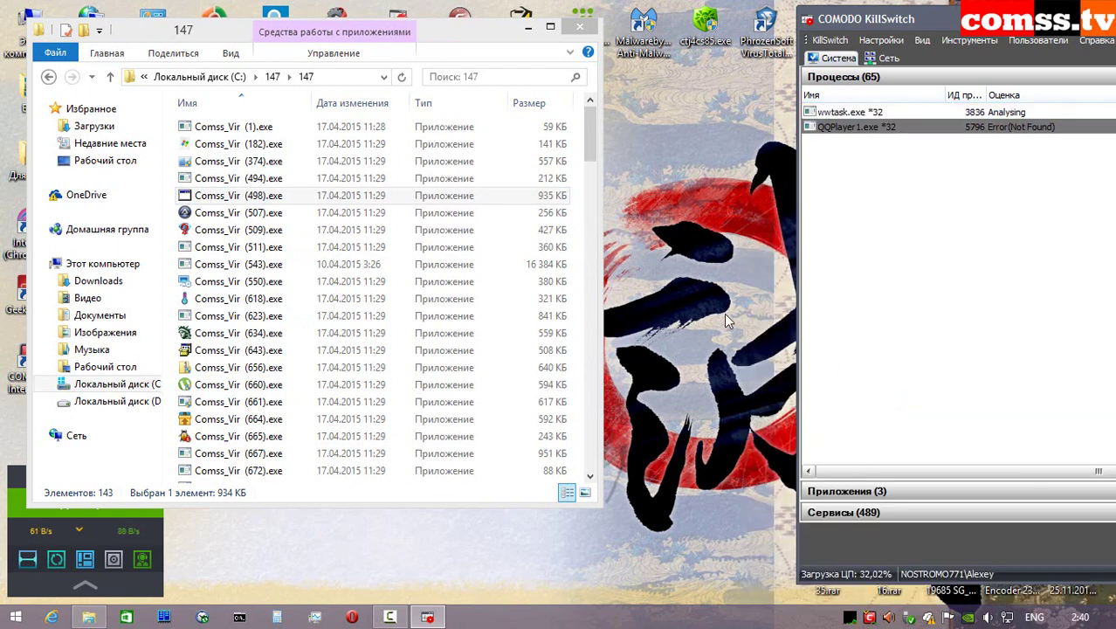
- Run Comss_Vir (507).exe as administrator in isolation, and allow both its execution in HIPS and its Internet connection in the firewall alert
right_click(273, 213)
click(301, 209)
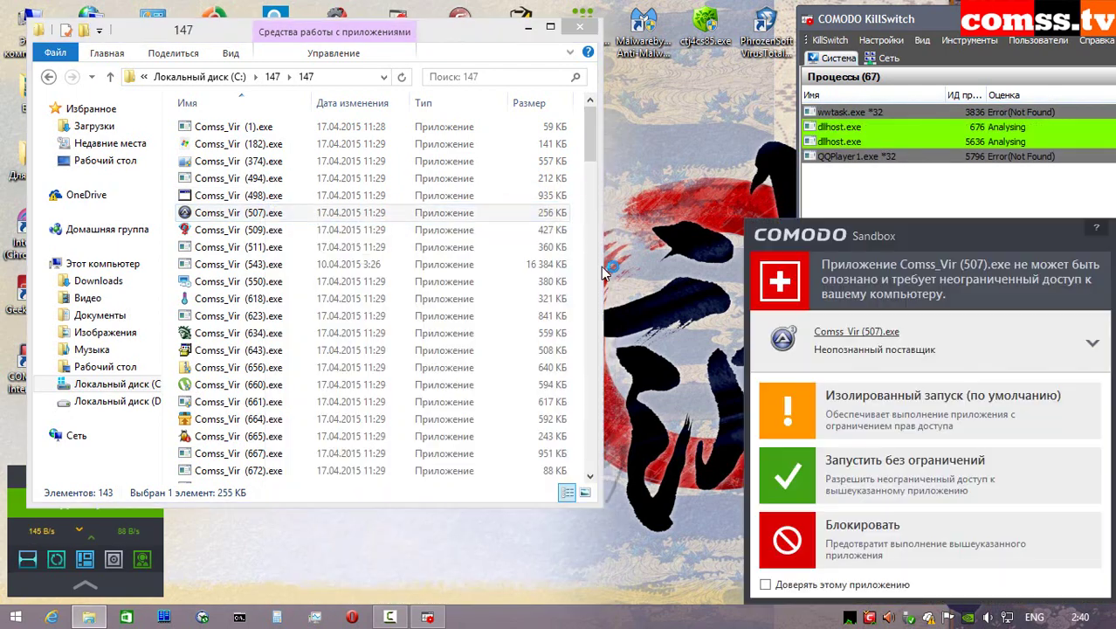
click(856, 410)
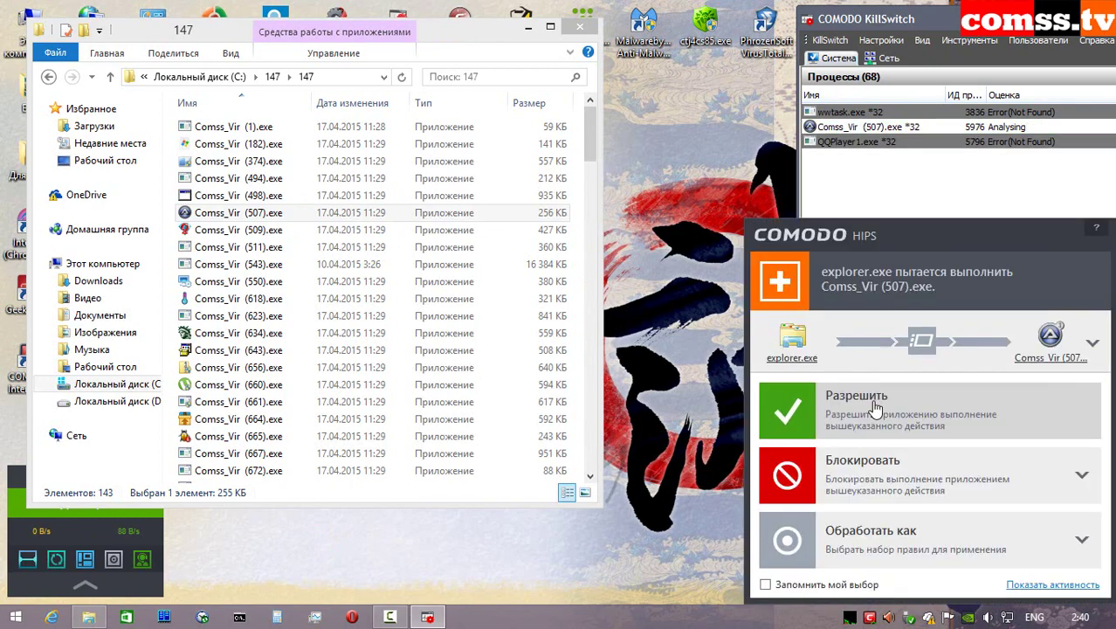
click(865, 406)
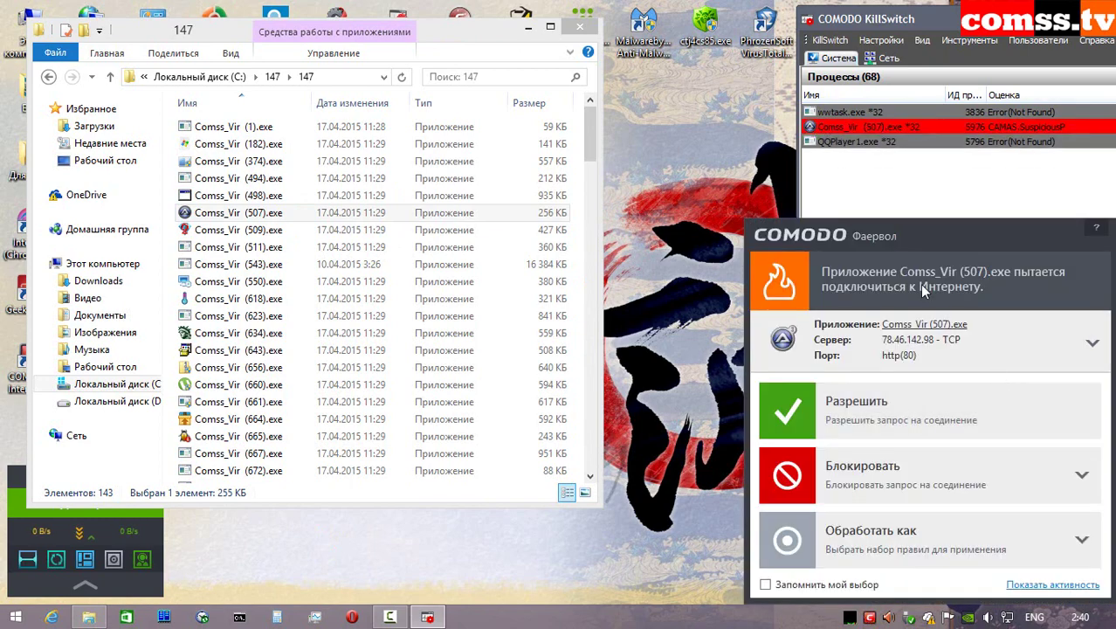
click(873, 408)
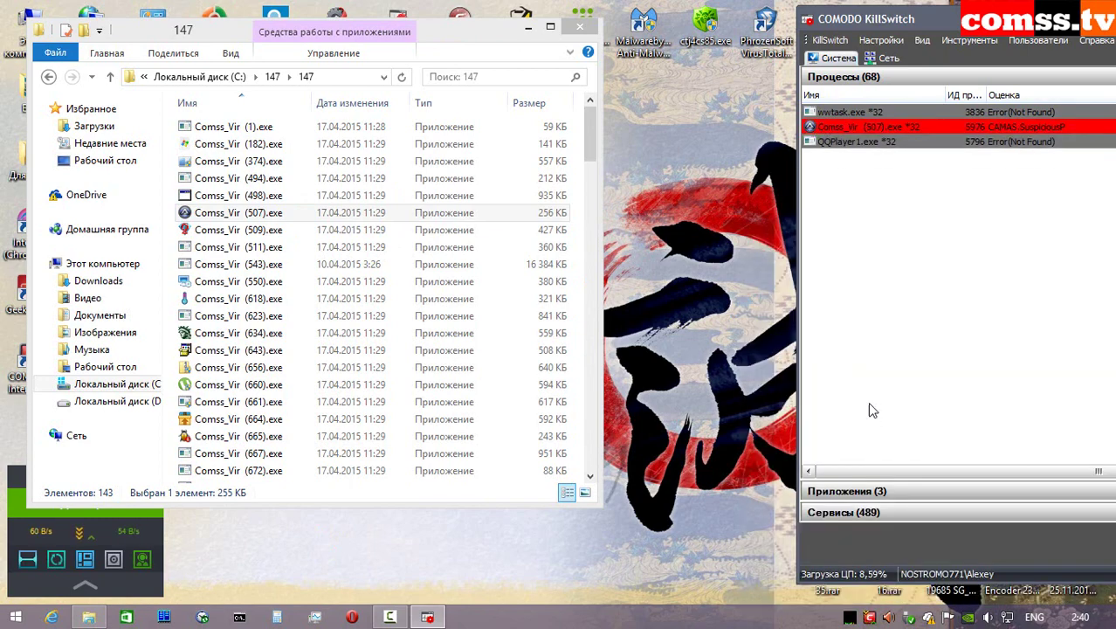
- Run Comss_Vir (509).exe as administrator and close the crashed Zylom Games program
right_click(264, 229)
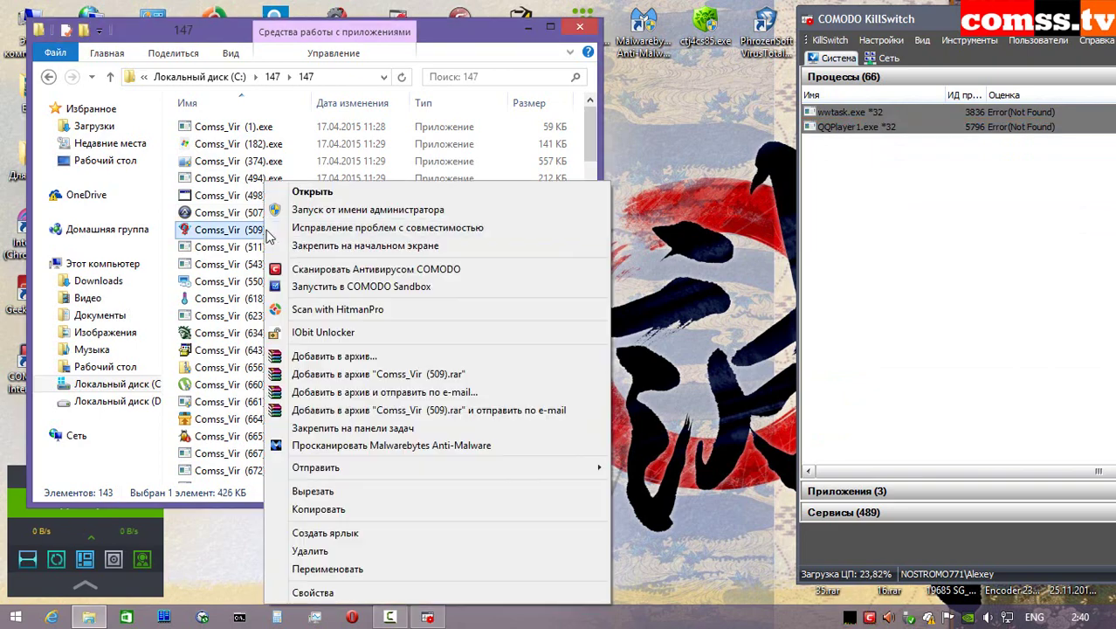
click(332, 210)
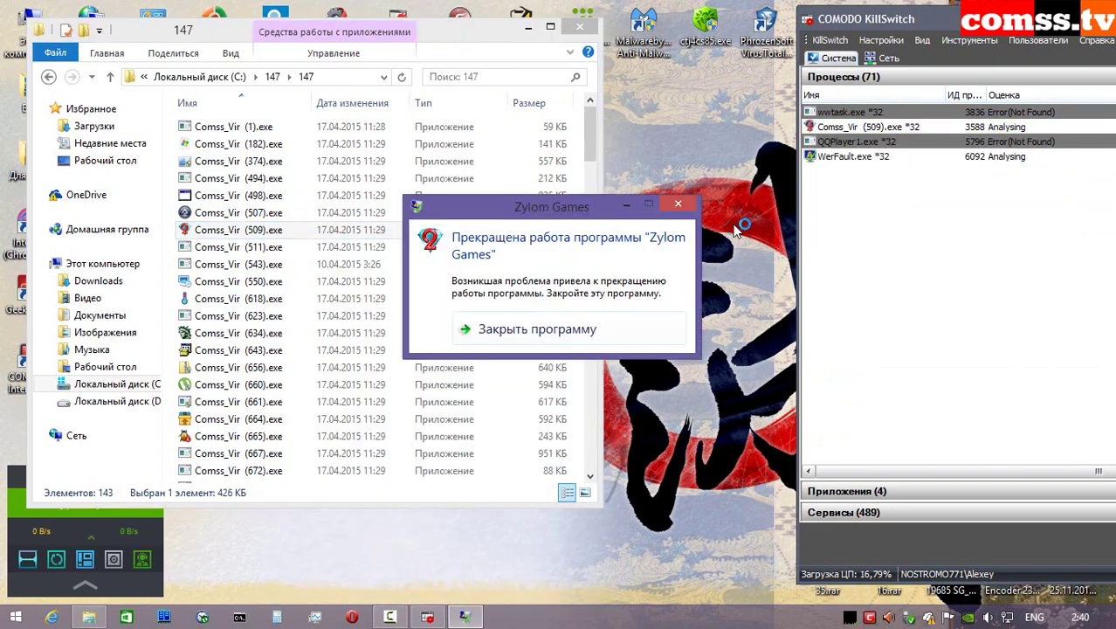
click(498, 330)
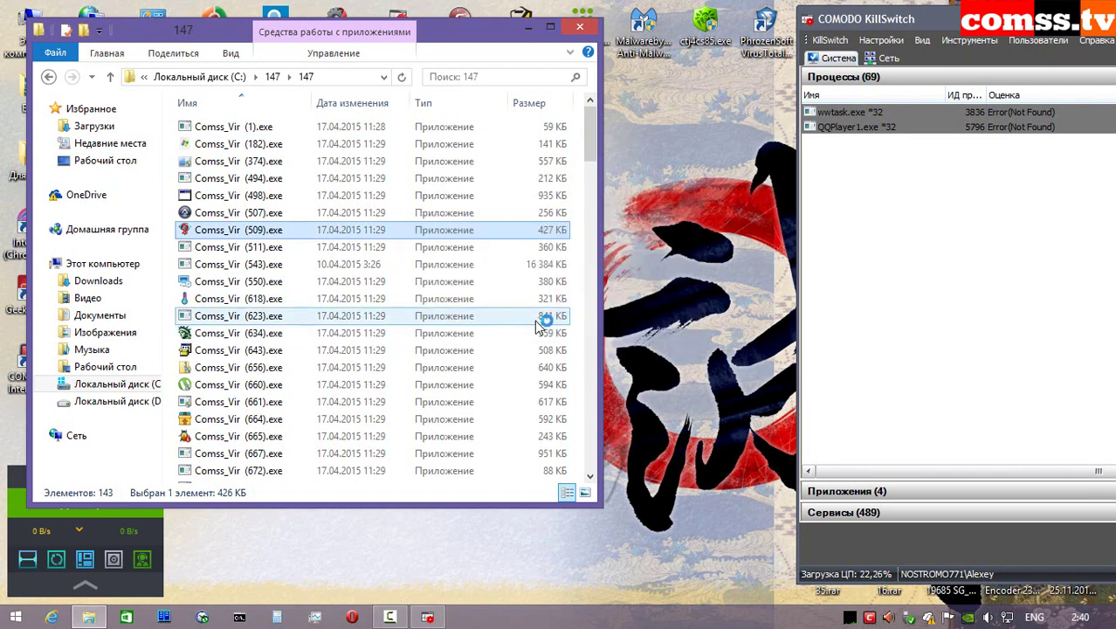
- Run Comss_Vir (511).exe as administrator in isolation, allow it in HIPS, then quarantine it from the cloud scanner alert and close the crashed LiveUpdate Service
right_click(271, 246)
click(320, 212)
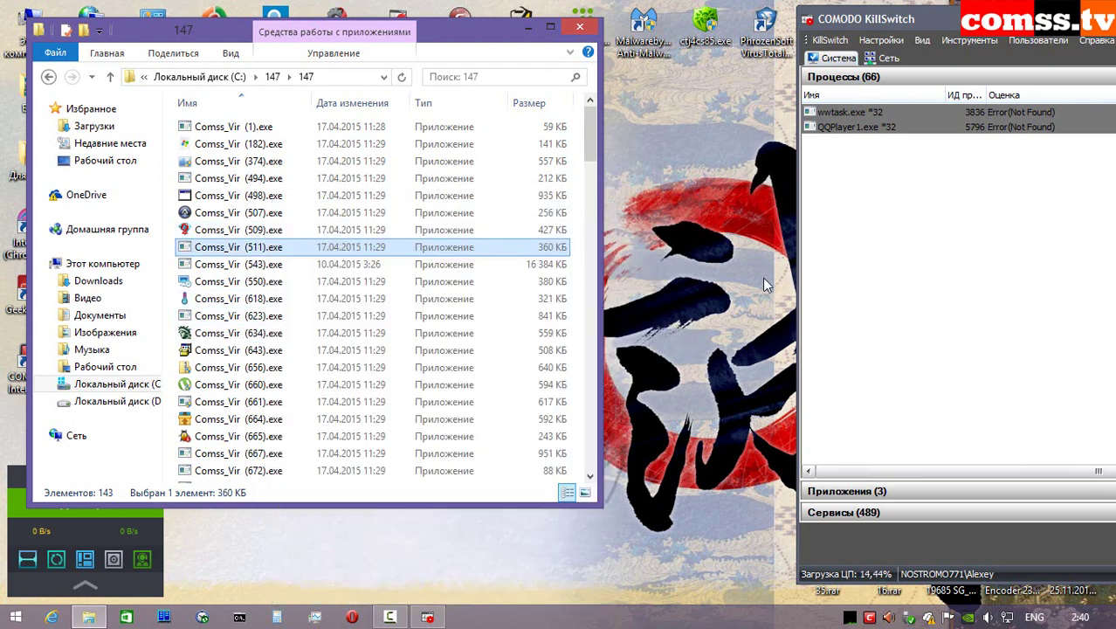
click(974, 420)
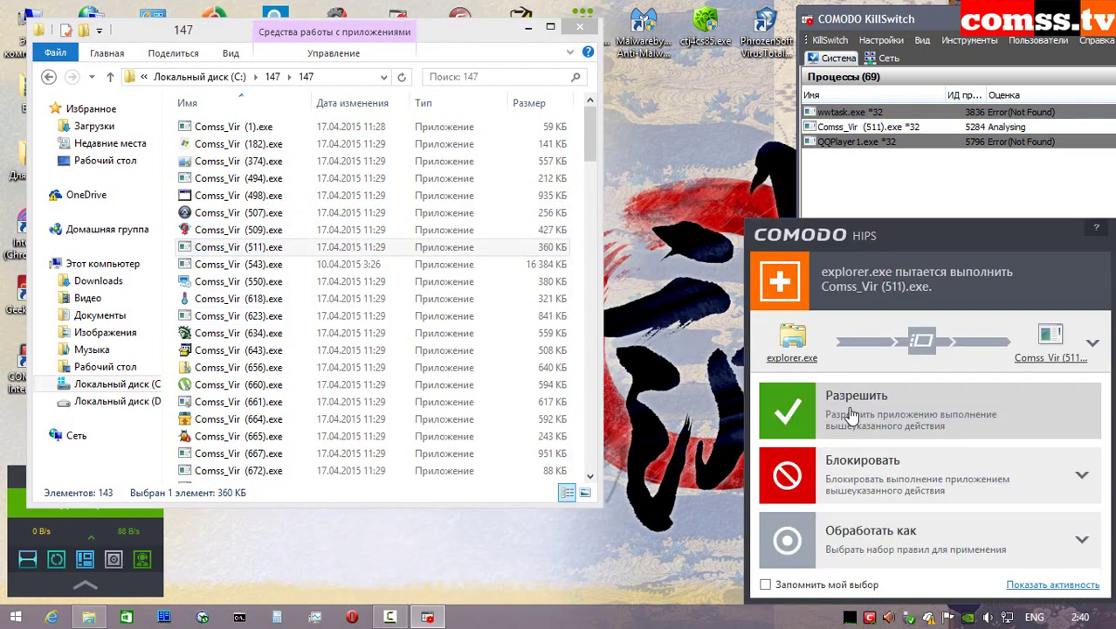
click(850, 414)
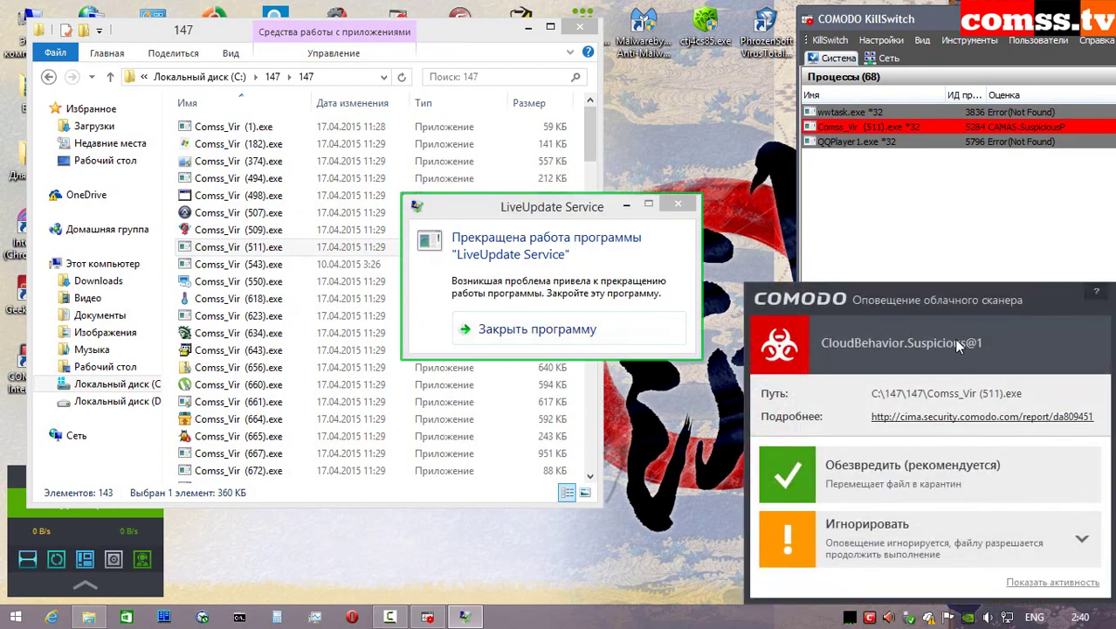
click(884, 479)
click(551, 331)
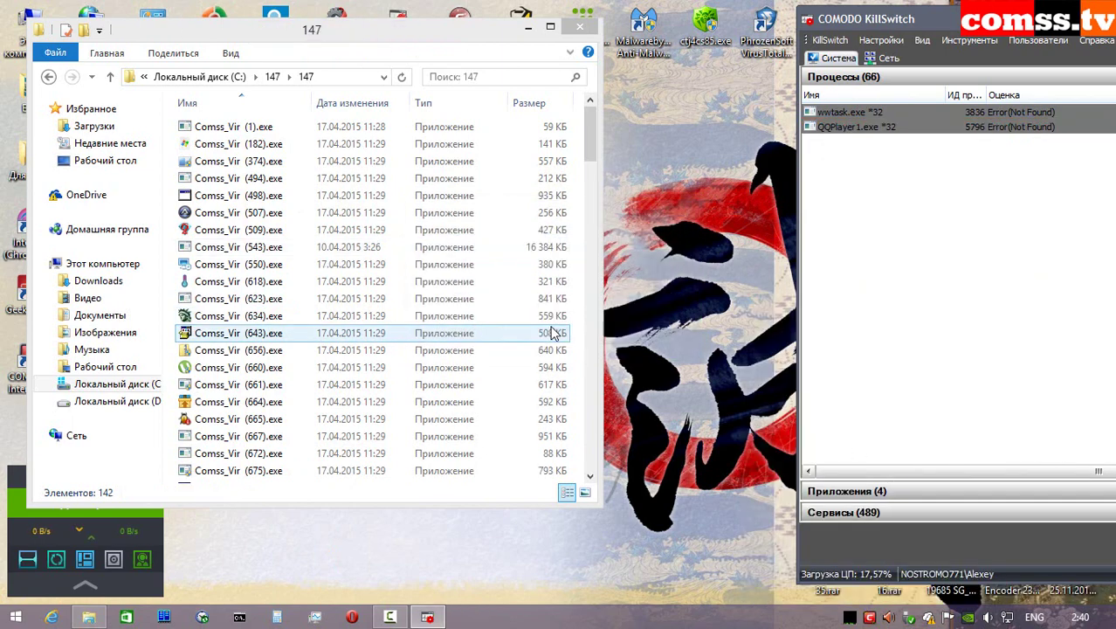
- Try to run Comss_Vir (543).exe as administrator in isolation and dismiss the error message
right_click(297, 247)
click(345, 210)
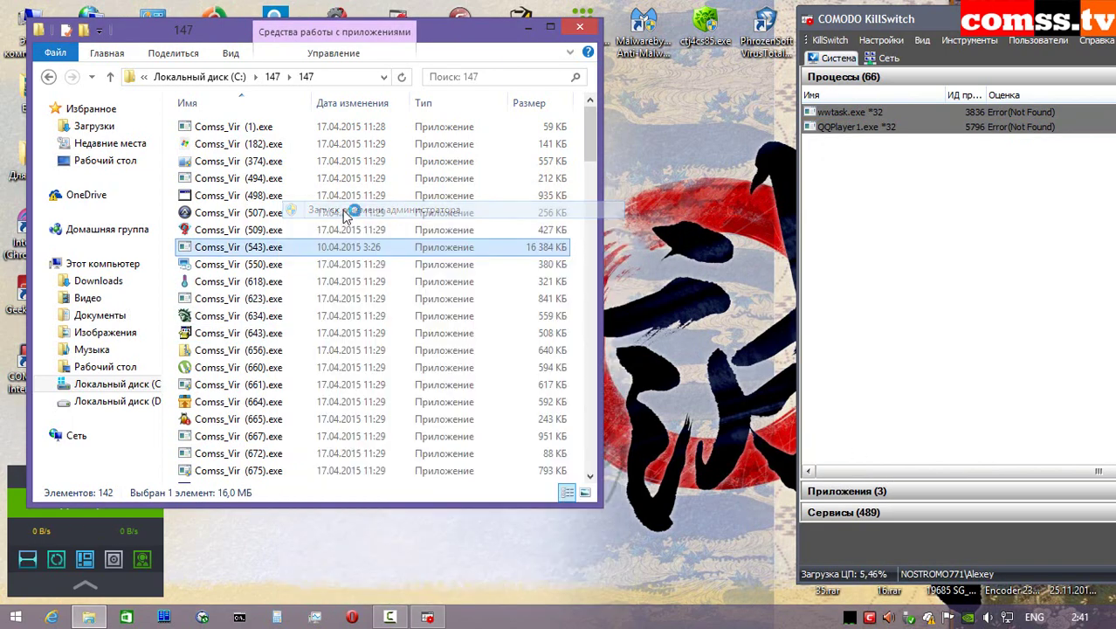
click(942, 416)
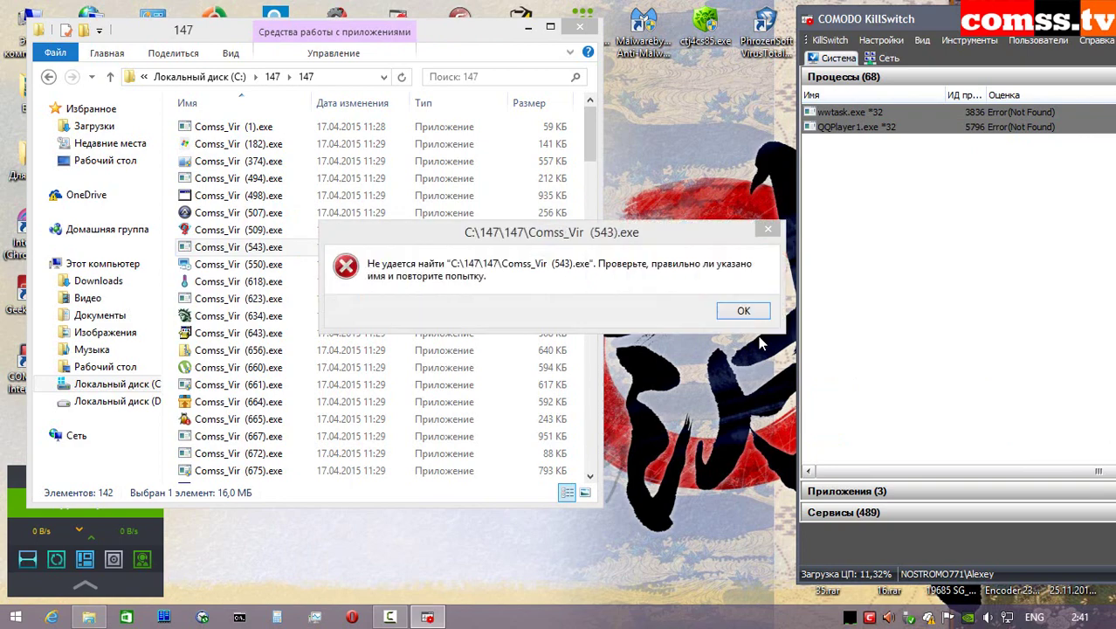
click(740, 312)
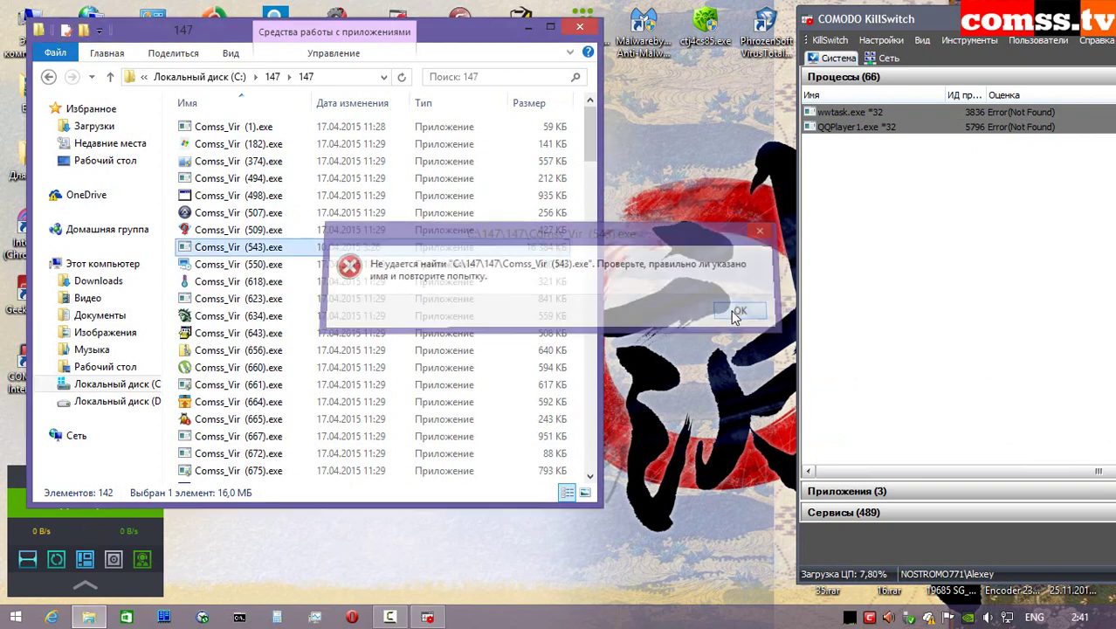
- Run Comss_Vir (618).exe as administrator in isolation, and allow both its execution in HIPS and its Internet connection in the firewall alert
click(273, 266)
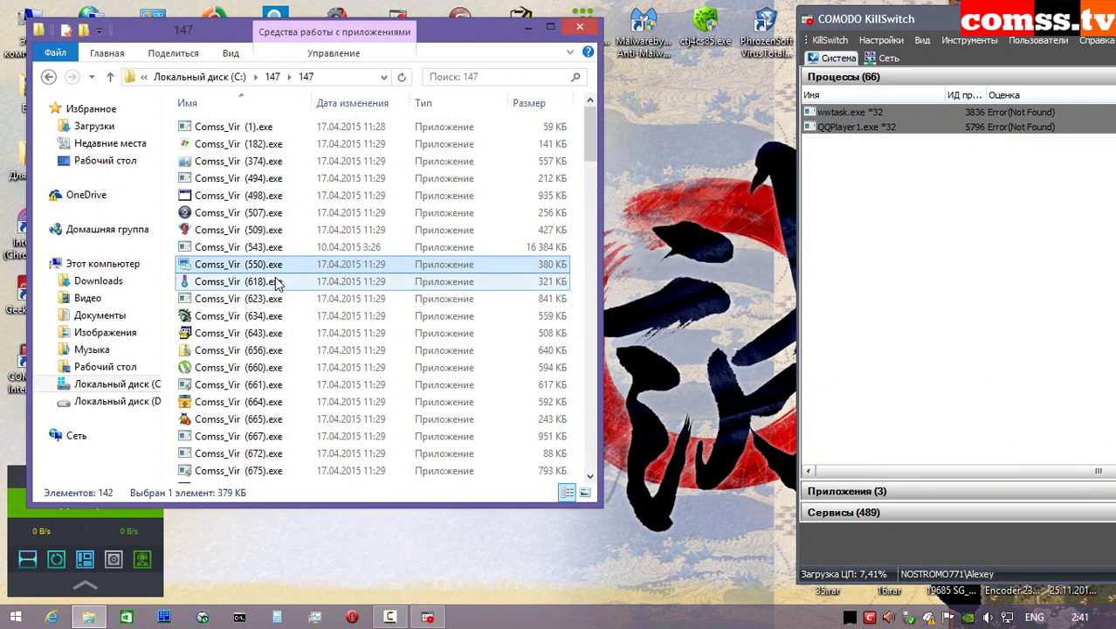
mouse_move(276, 284)
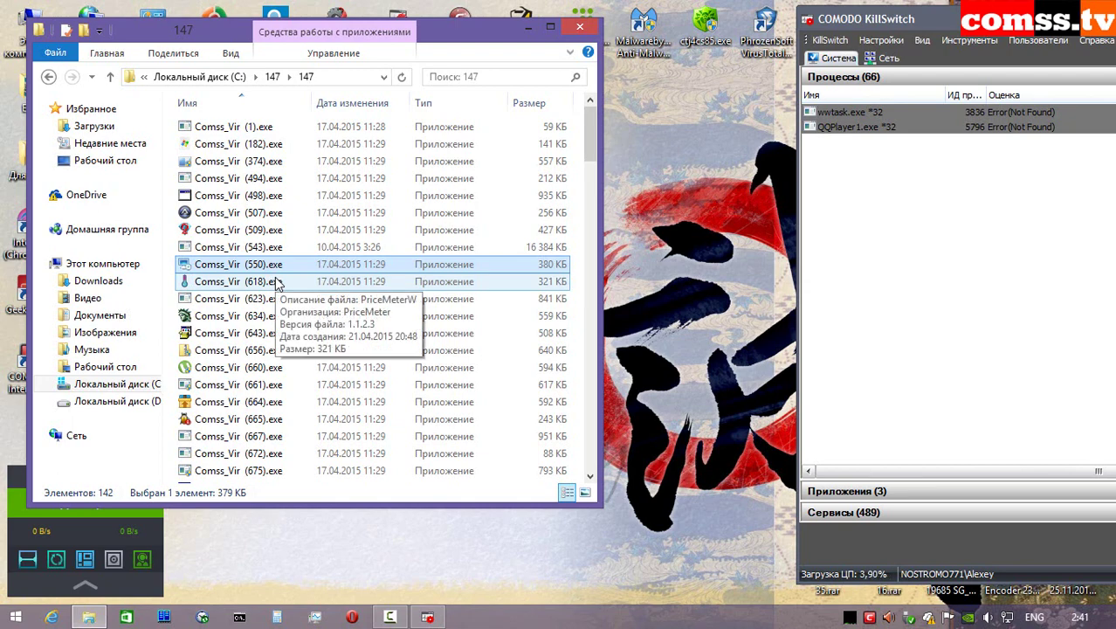
right_click(277, 283)
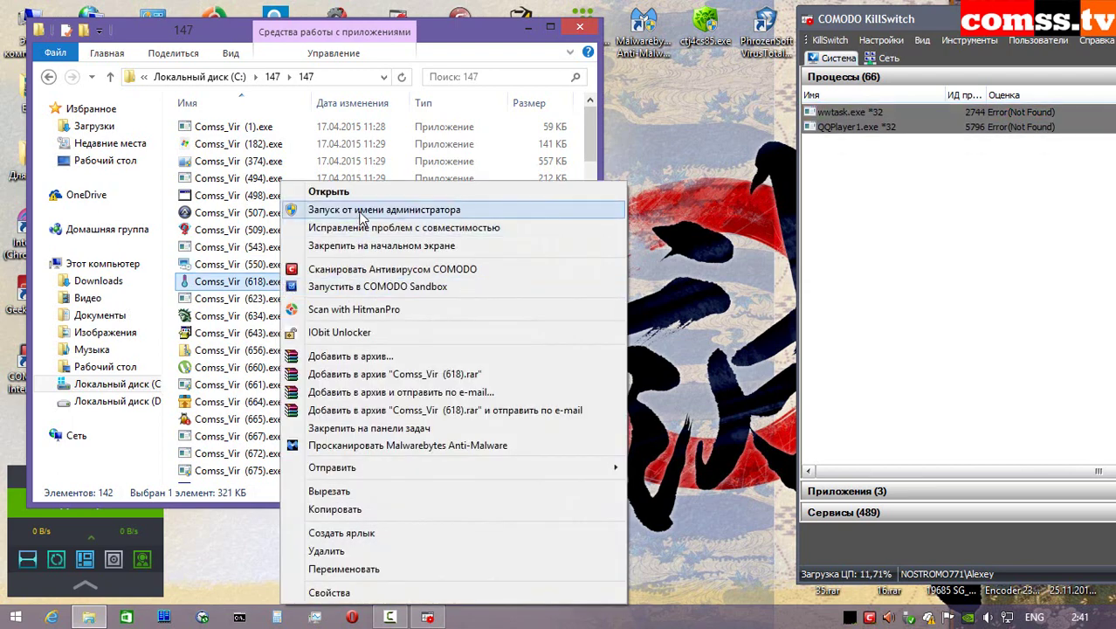
click(363, 214)
click(918, 400)
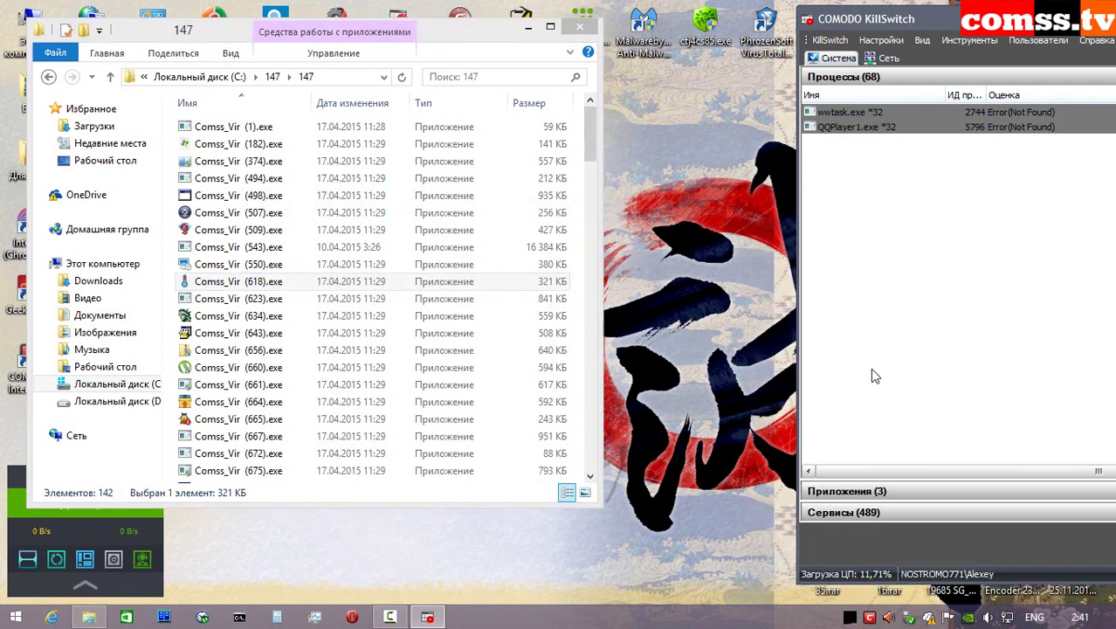
click(904, 415)
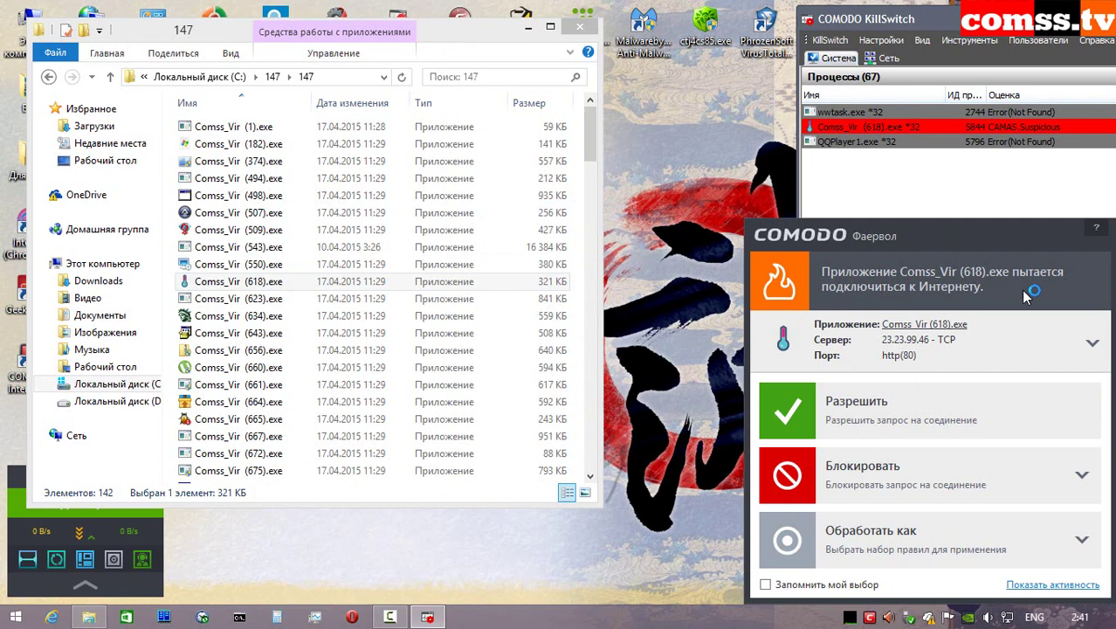
click(886, 419)
- Run Comss_Vir (623).exe as administrator from the malware samples folder
click(256, 299)
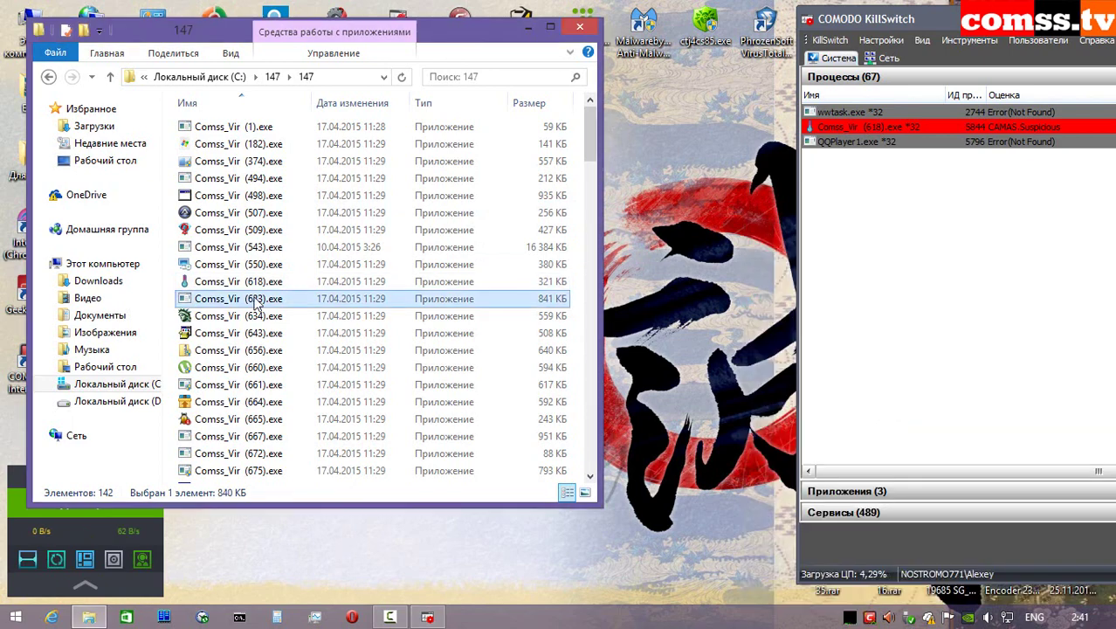
right_click(256, 301)
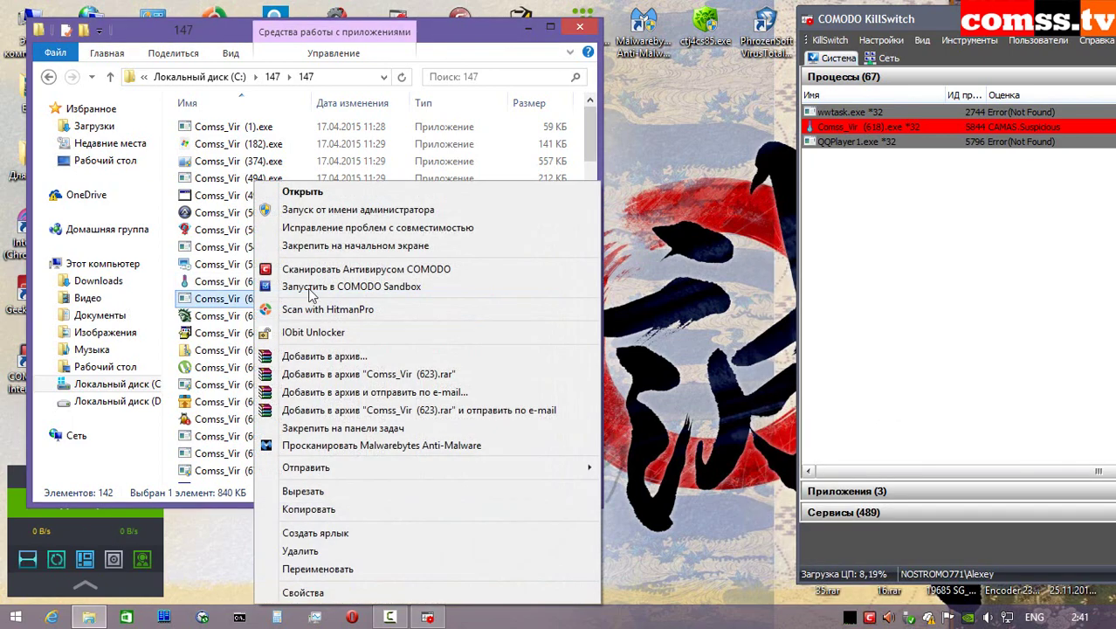
click(358, 210)
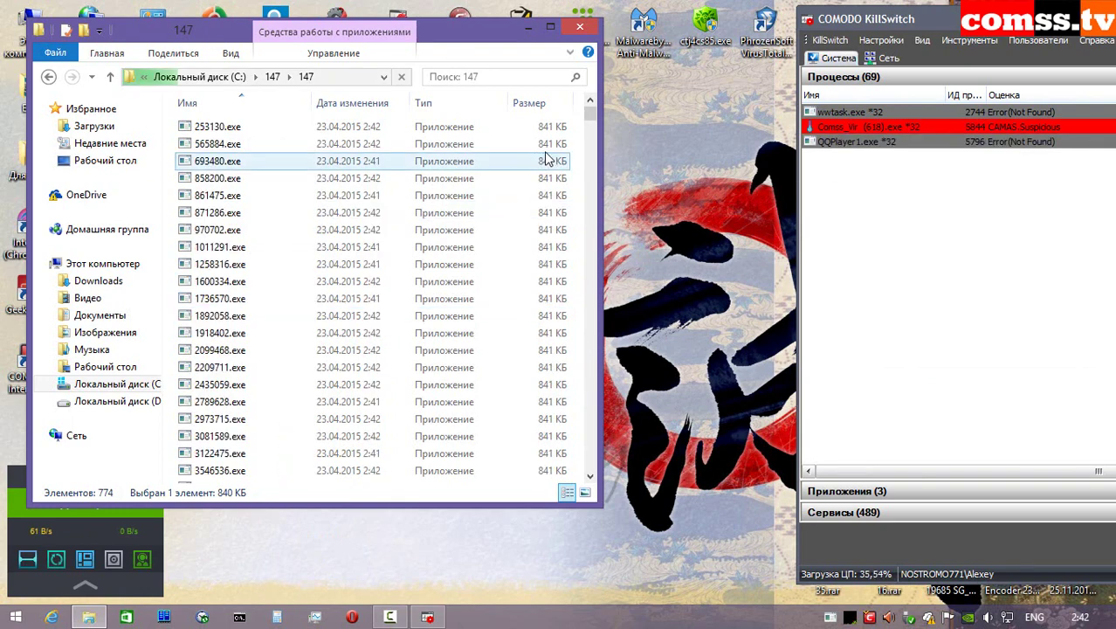
- Delete all number-named 841 KB executables listed before Comss_Vir (1).exe in folder 147, moving them to the Recycle Bin
drag(592, 114, 594, 427)
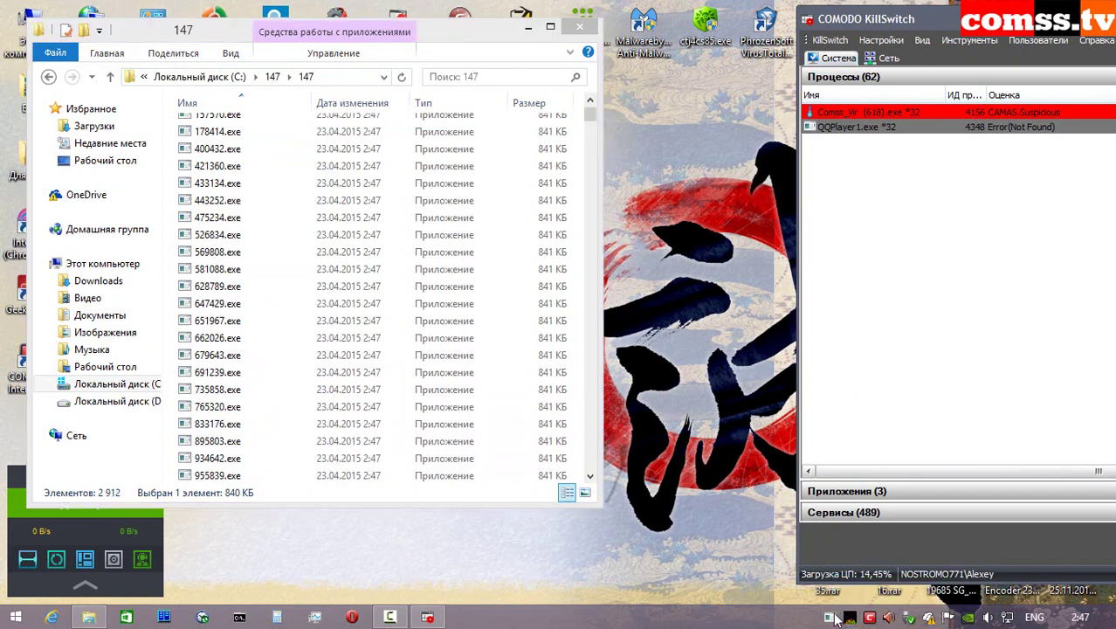
click(393, 217)
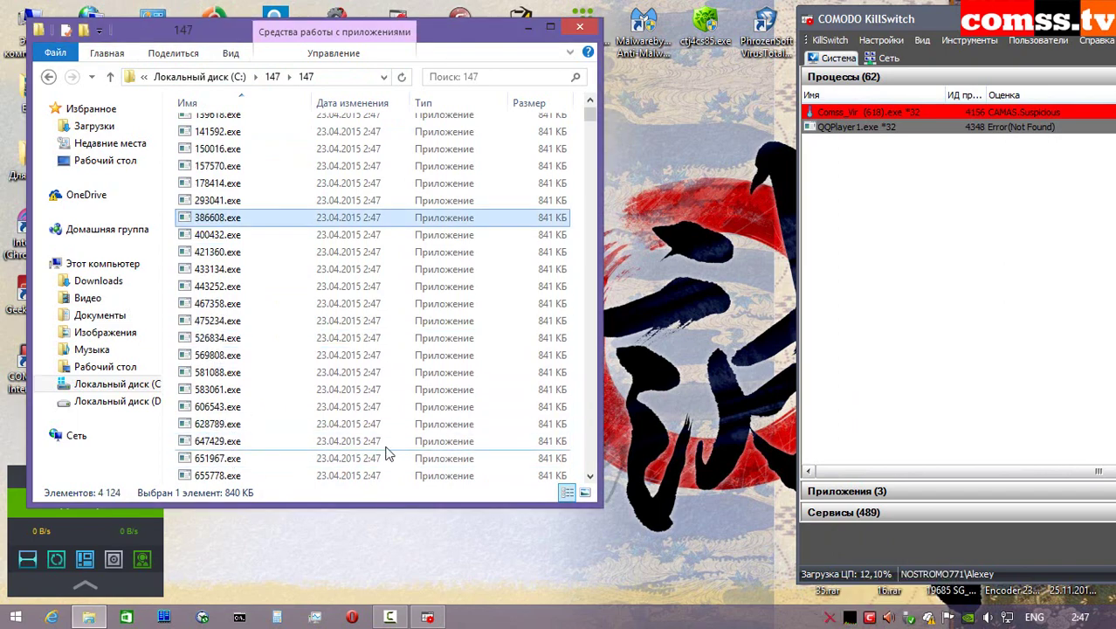
drag(590, 118, 609, 460)
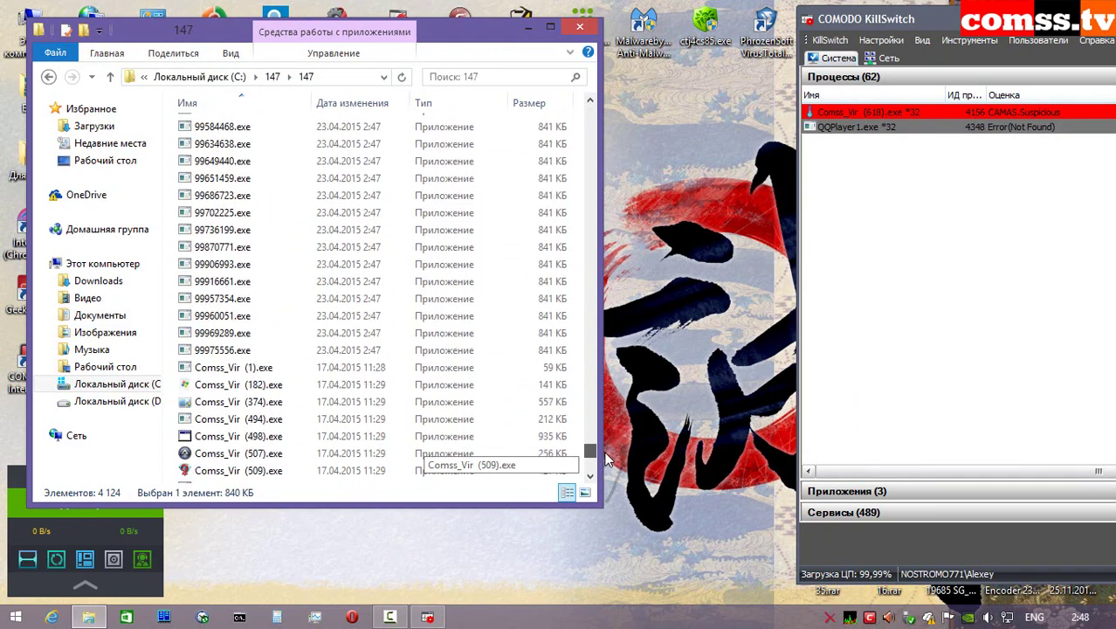
click(377, 353)
key(shift+Home)
key(Delete)
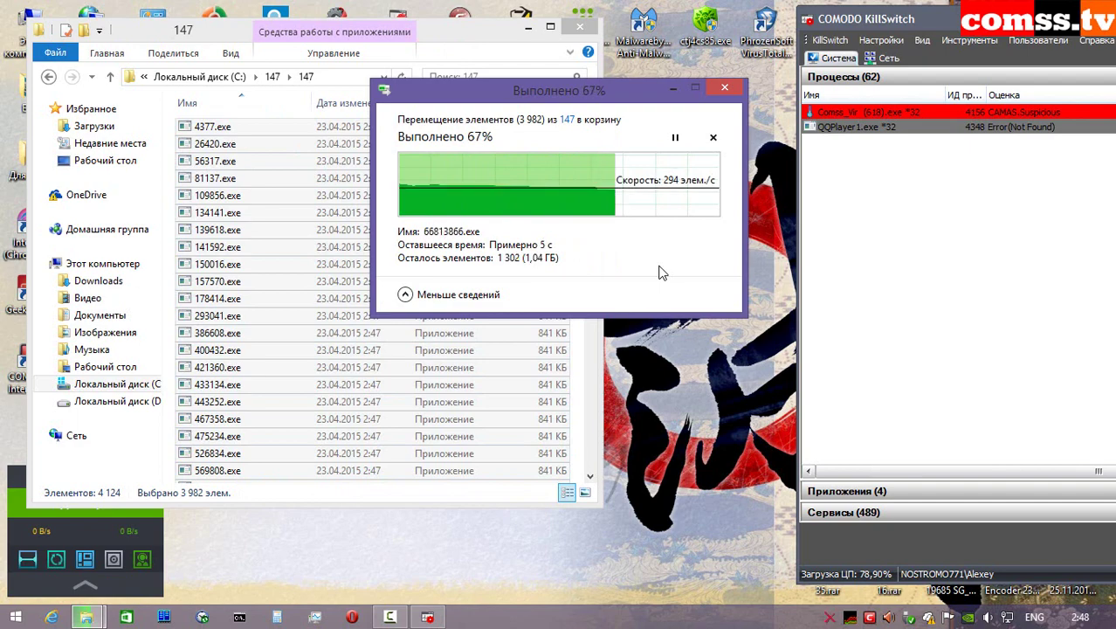
- Run Comss_Vir (634).exe as administrator from folder 147 and close the crashed Zylom Games program
click(261, 320)
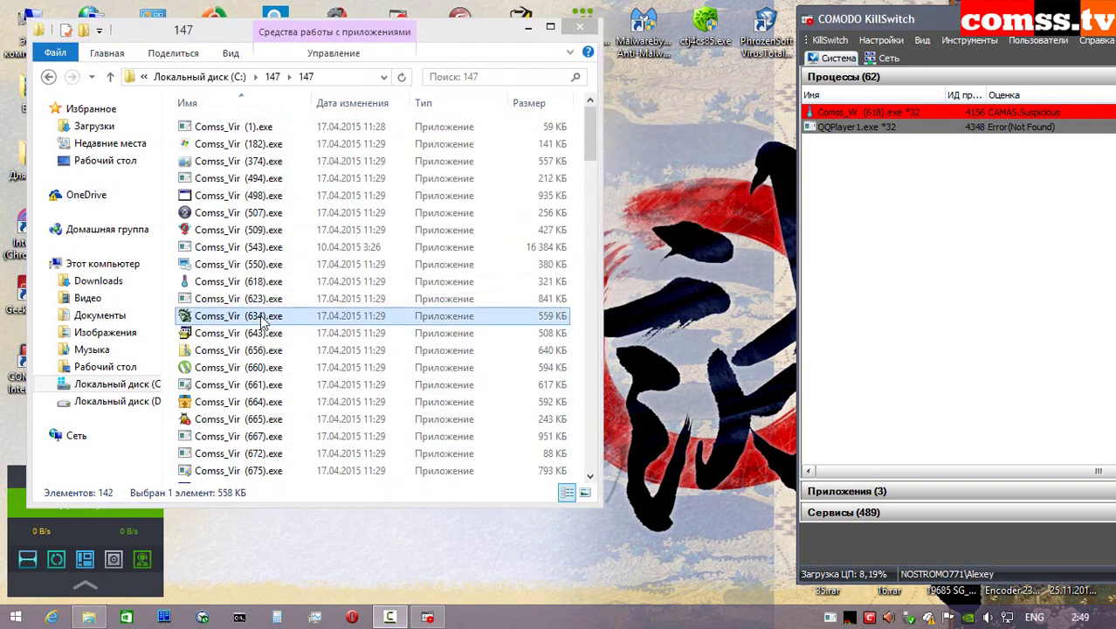
right_click(261, 320)
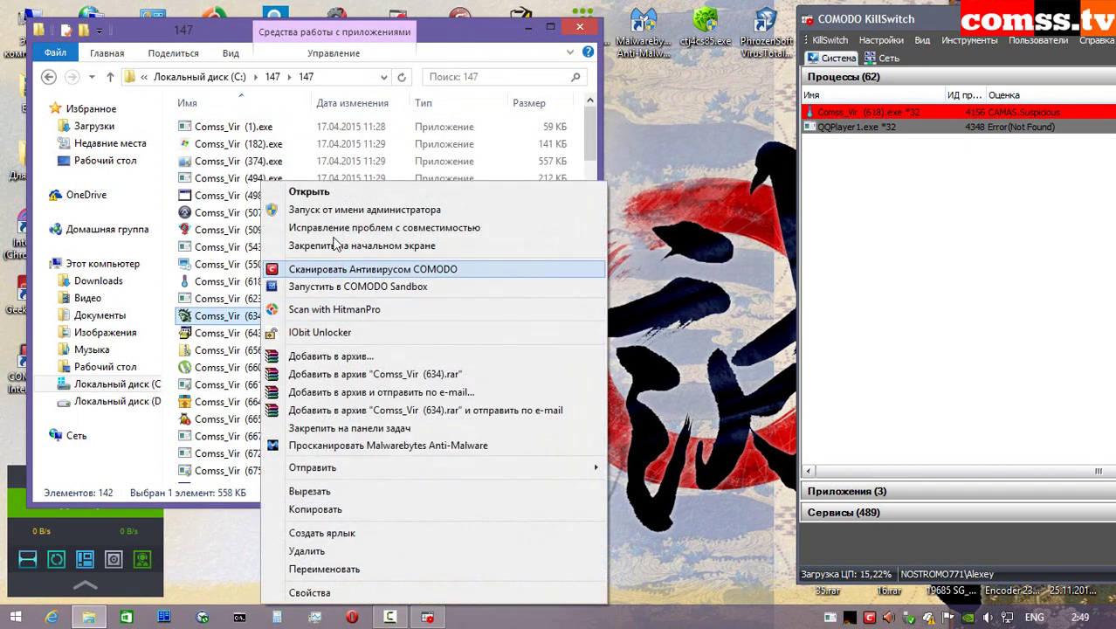
click(340, 211)
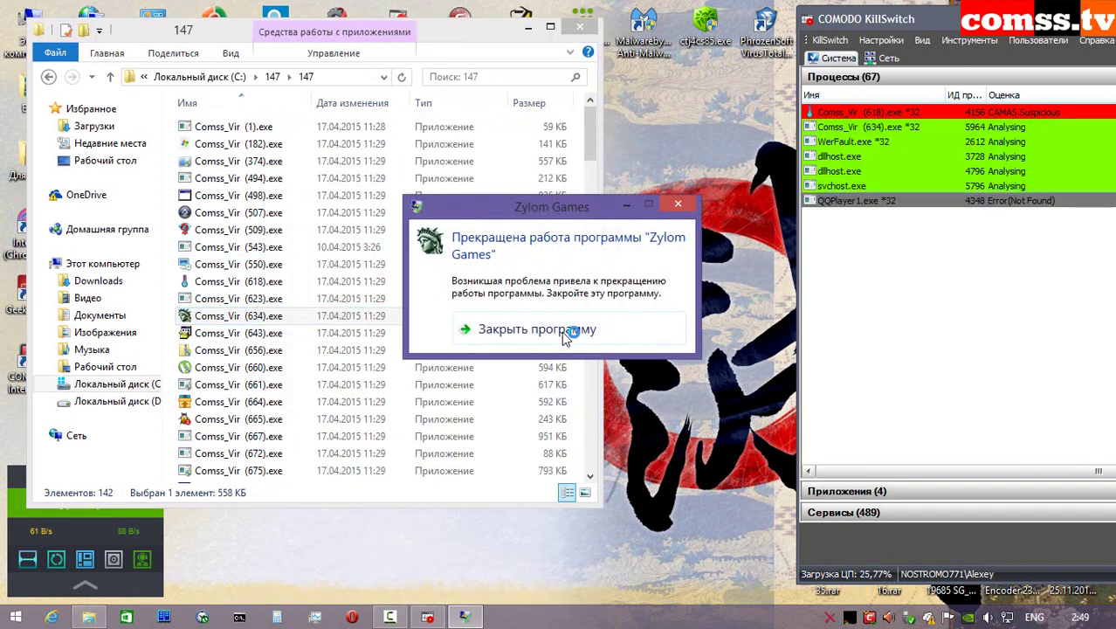
click(565, 337)
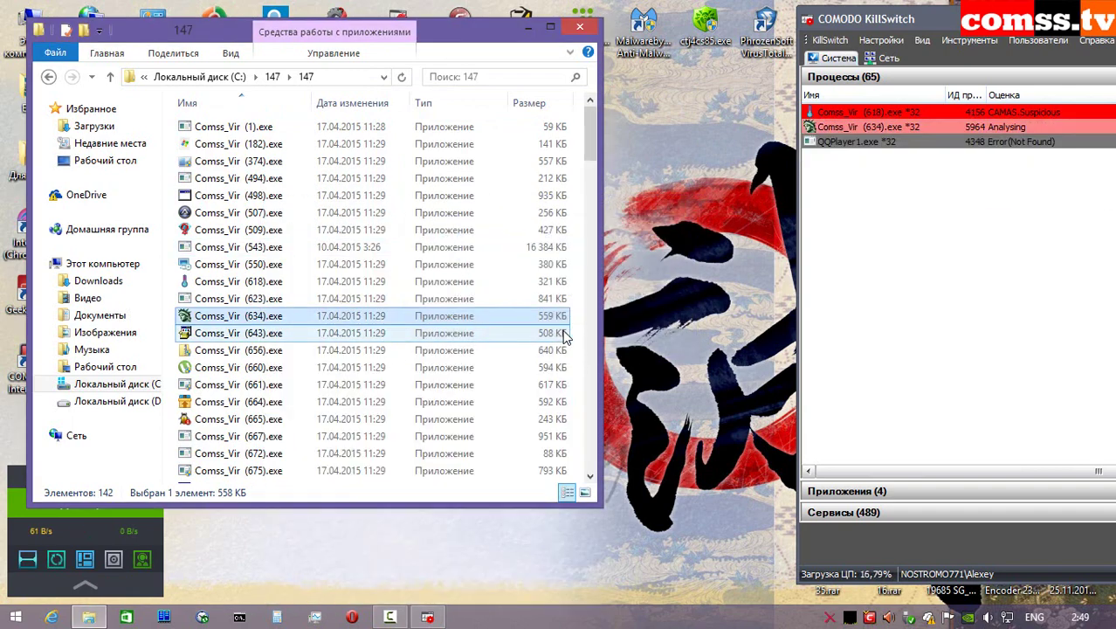
- Run Comss_Vir (643).exe as administrator in isolation and allow ACTIVE~1.EXE to connect to the Internet
right_click(566, 333)
click(481, 138)
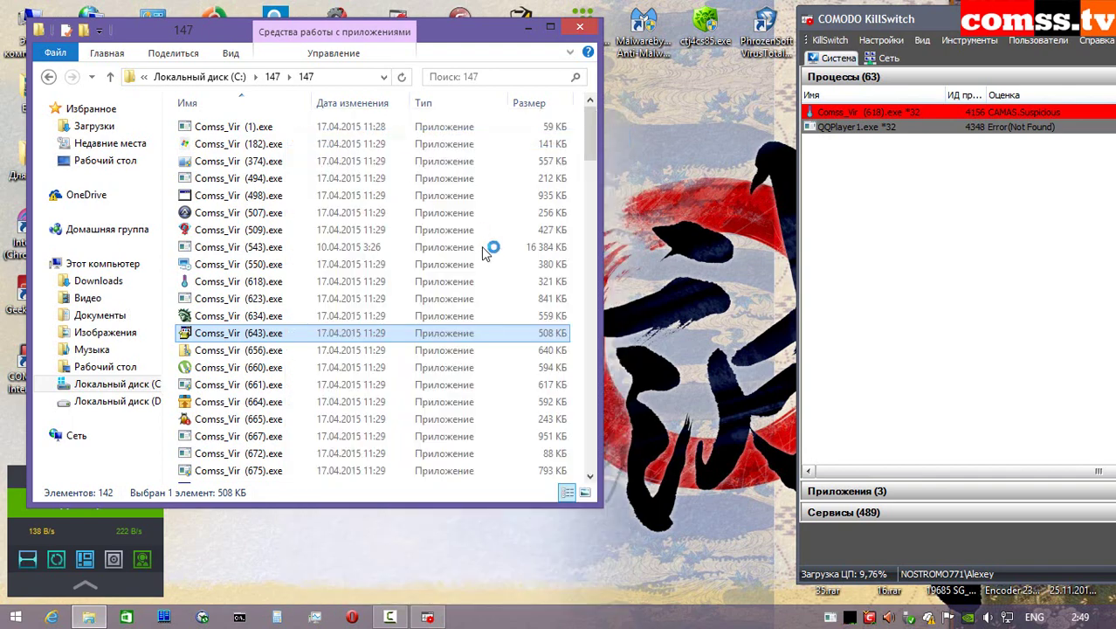
click(952, 419)
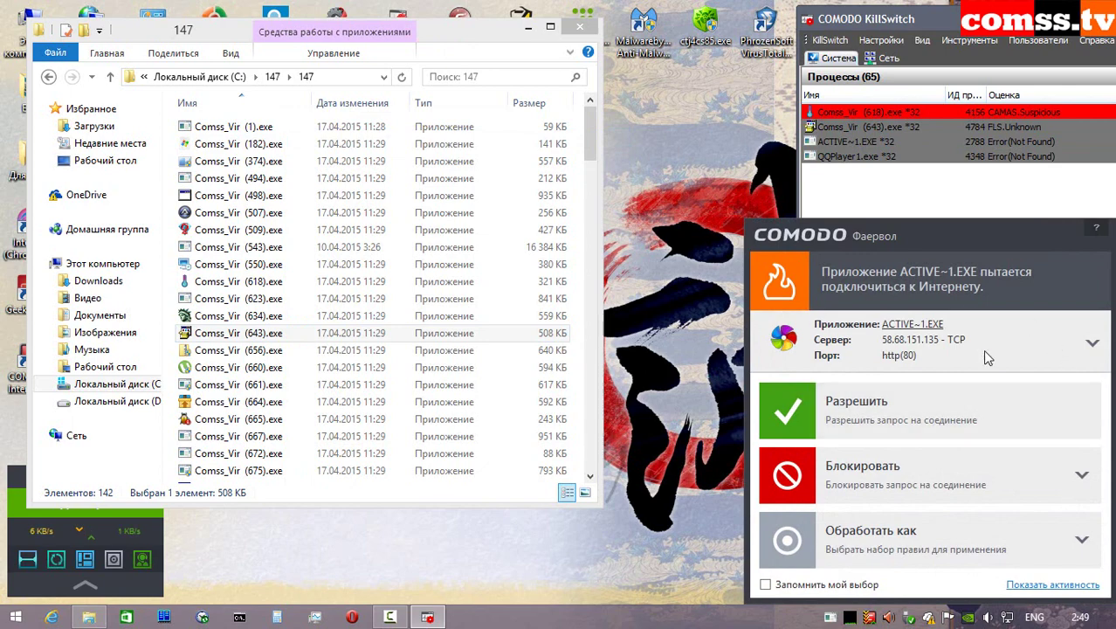
click(874, 414)
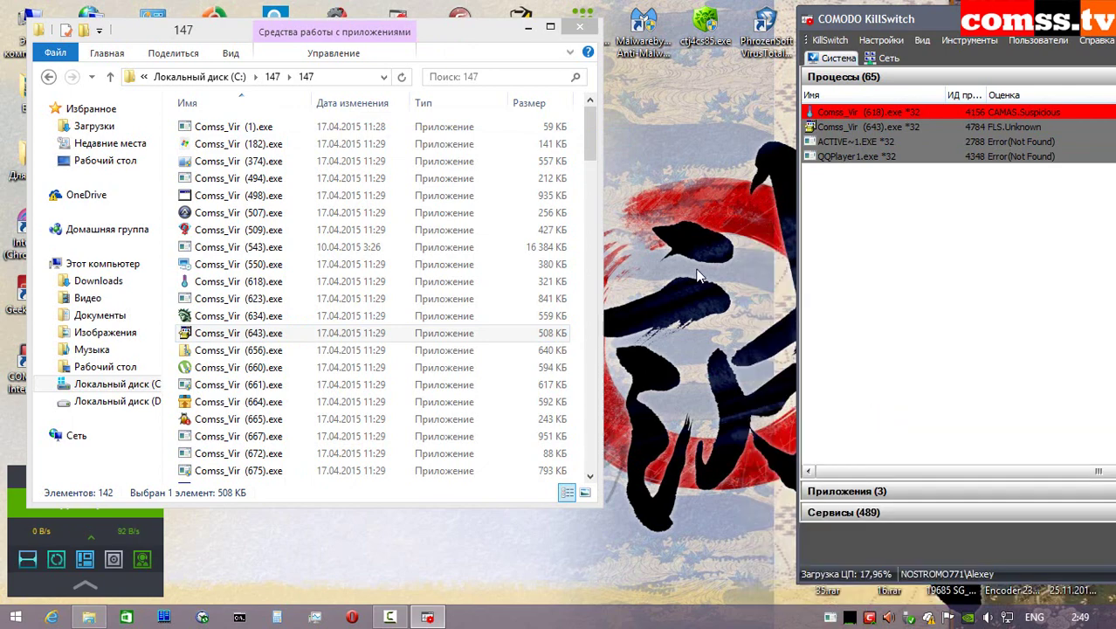
- Run Comss_Vir (656).exe as administrator in isolation, allowing both its execution and its Internet connection
right_click(286, 351)
click(376, 210)
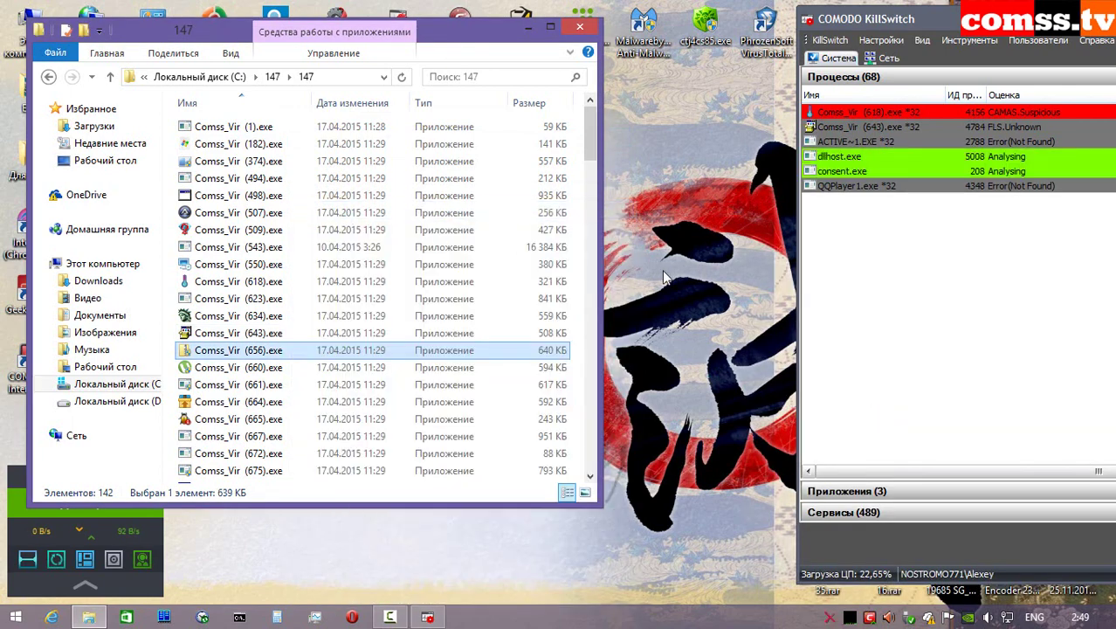
click(912, 412)
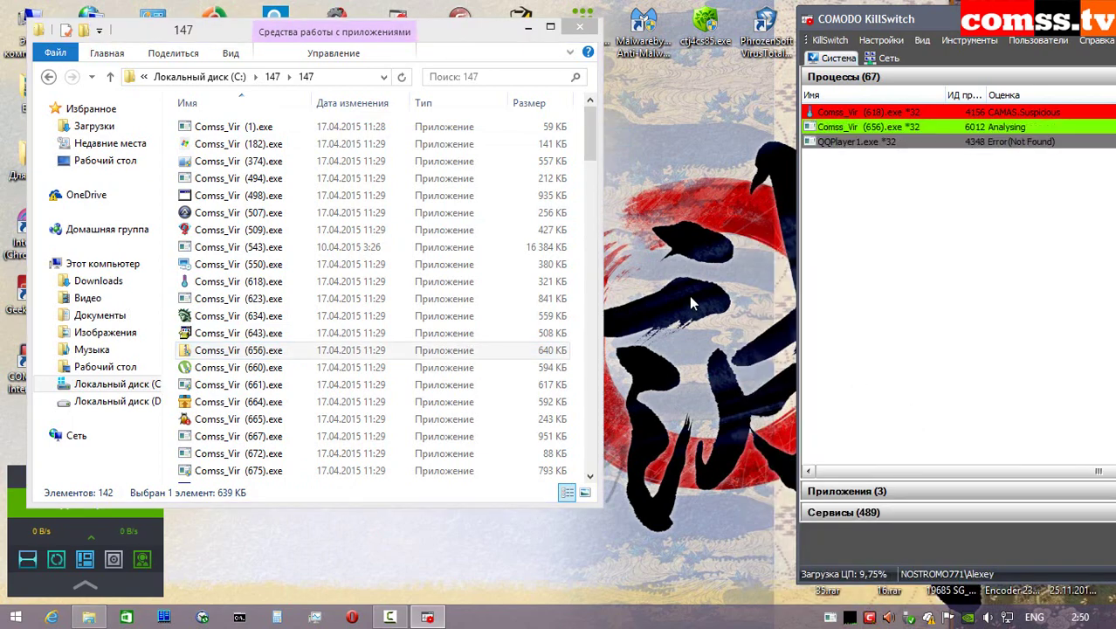
click(901, 414)
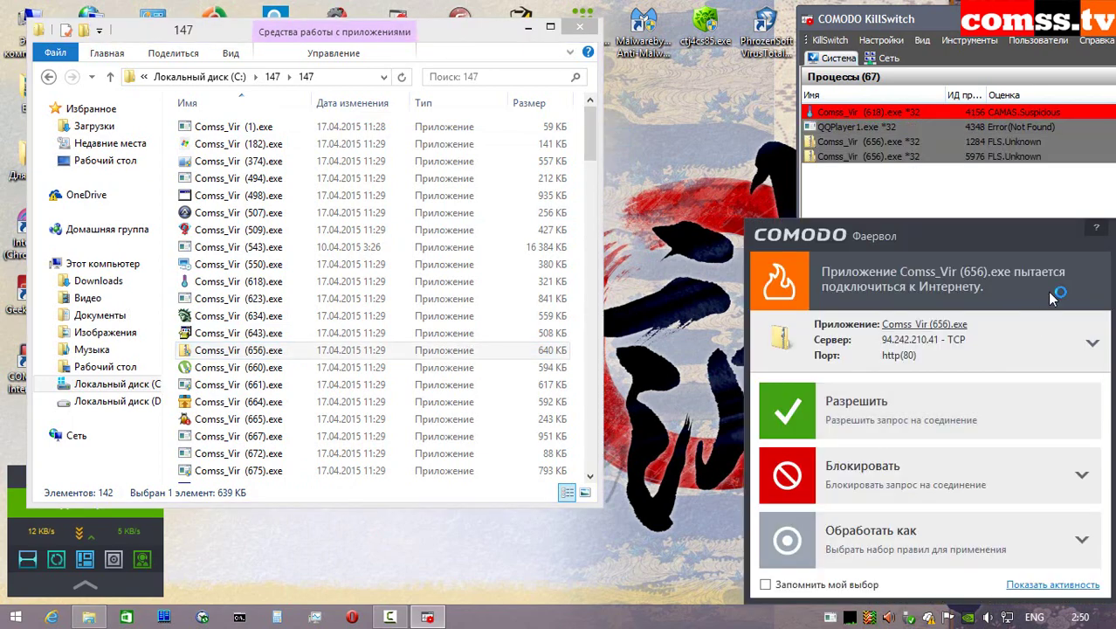
click(832, 407)
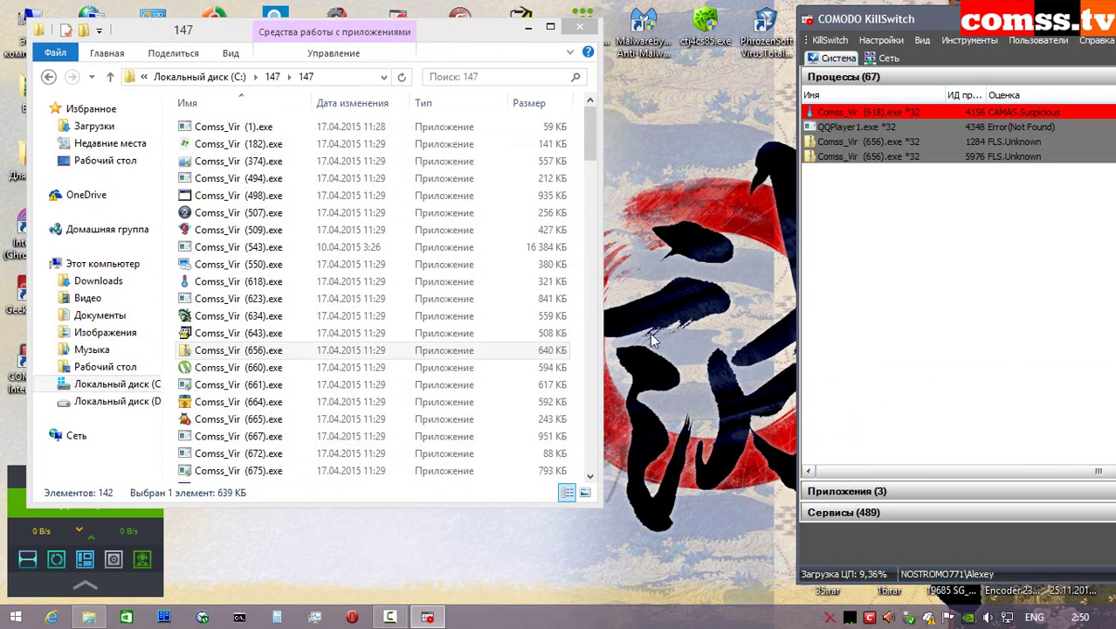
- Run Comss_Vir (660).exe as administrator in isolation, allow its execution and save the offered torrent file in folder 147
right_click(265, 368)
click(331, 215)
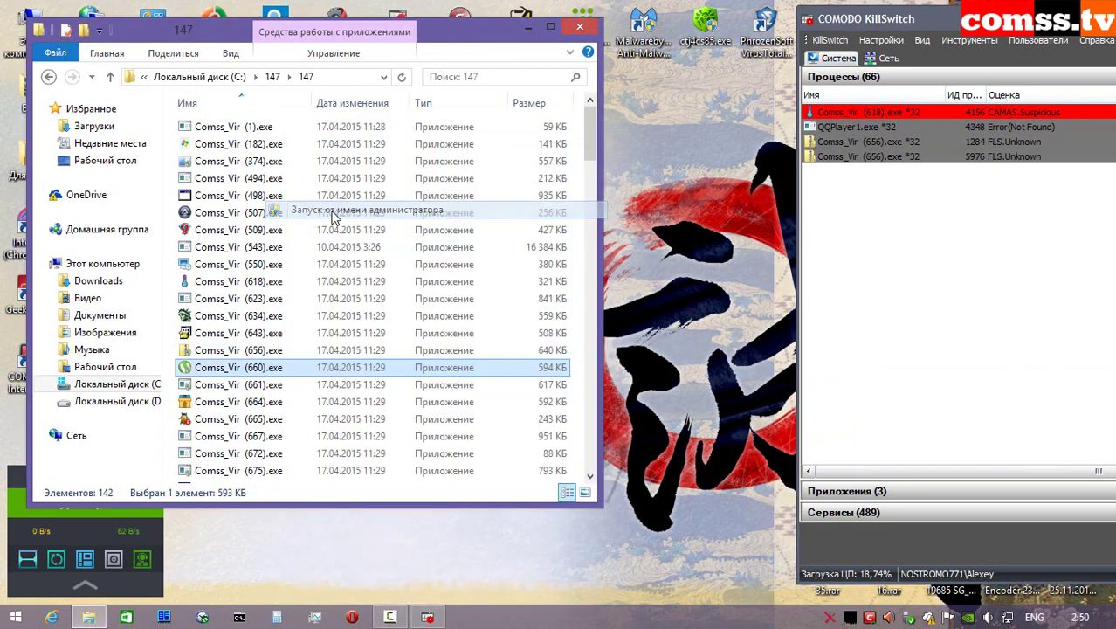
click(903, 449)
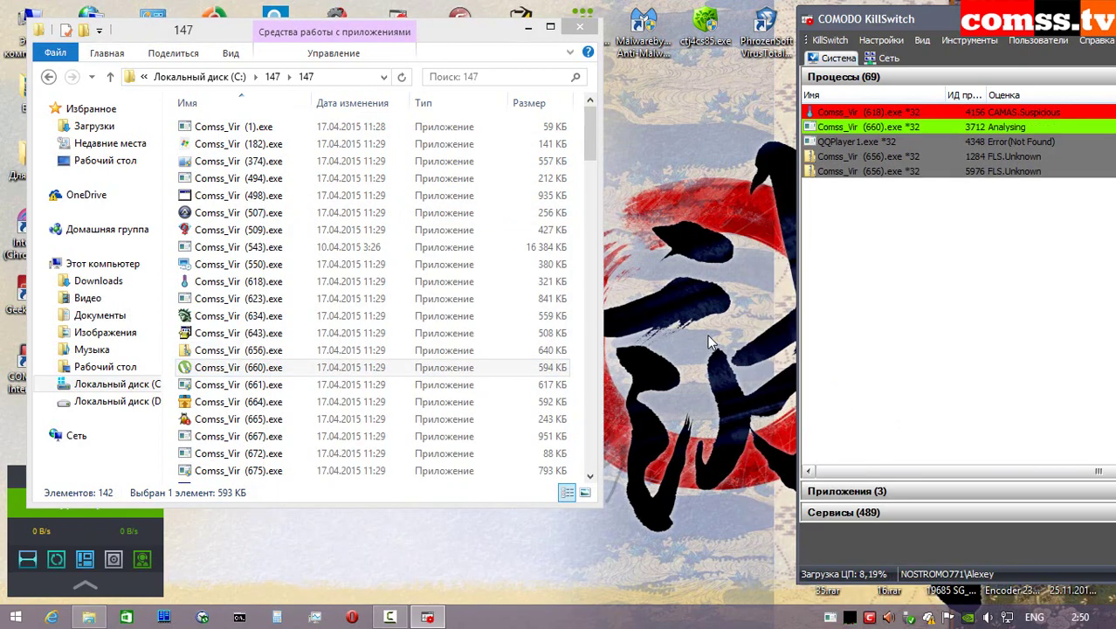
click(942, 398)
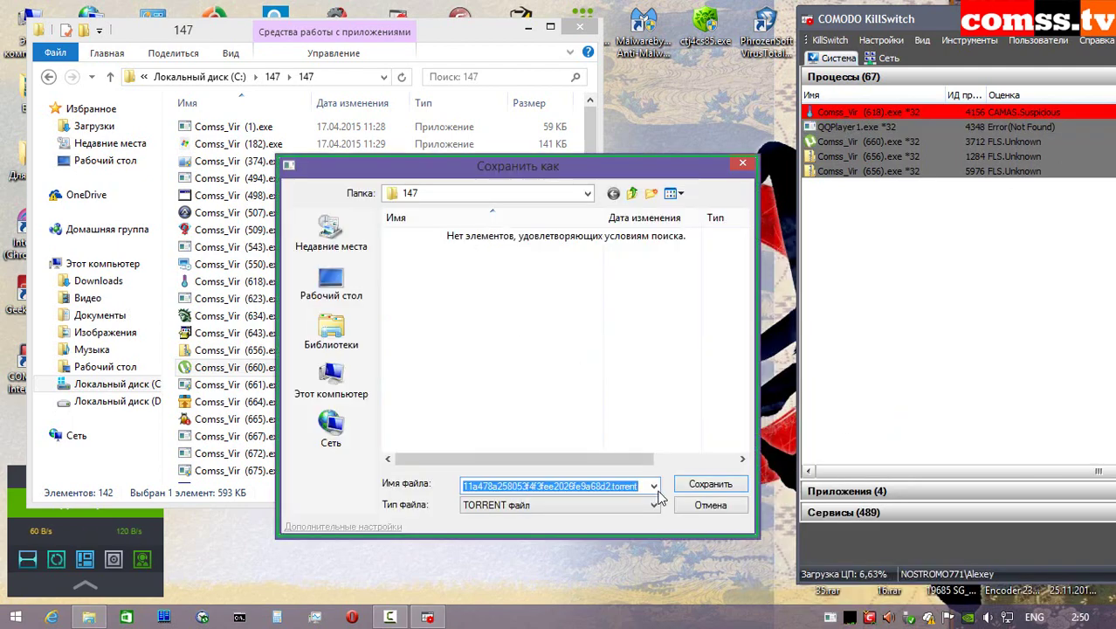
click(707, 486)
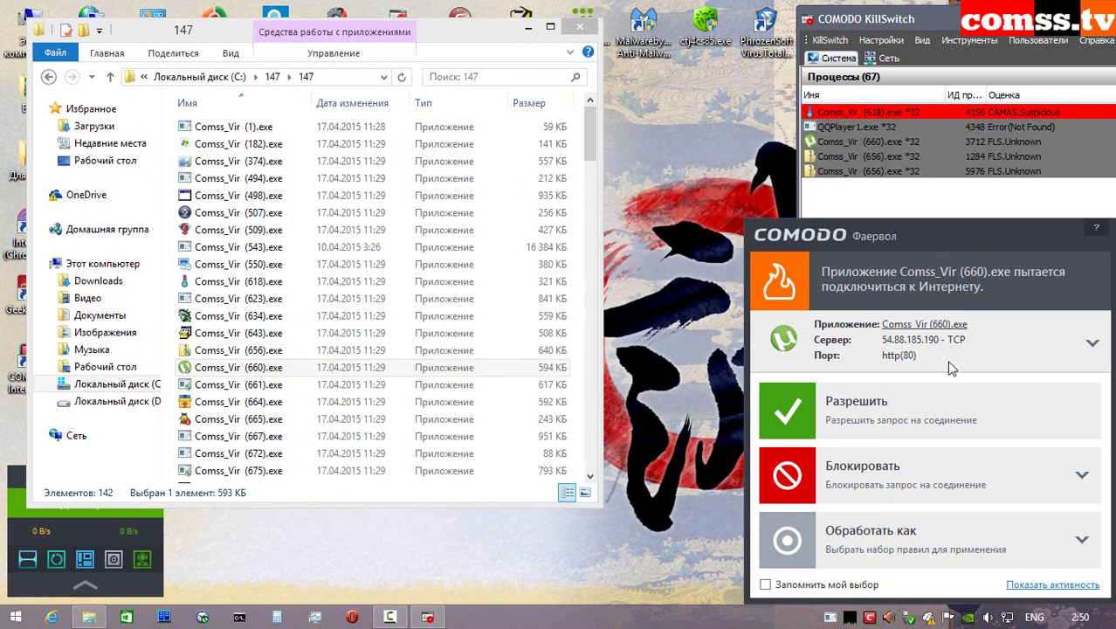
- Allow the Internet connections of Comss_Vir (660).exe and BitTorrent.exe, and close the crashed MSI Installer program
click(884, 423)
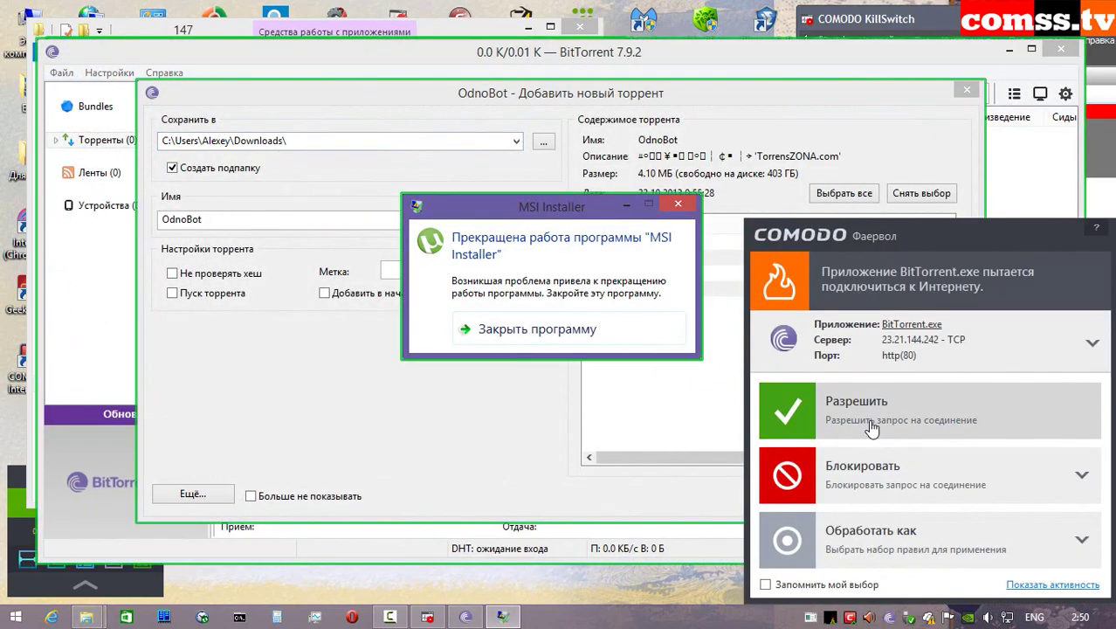
click(881, 416)
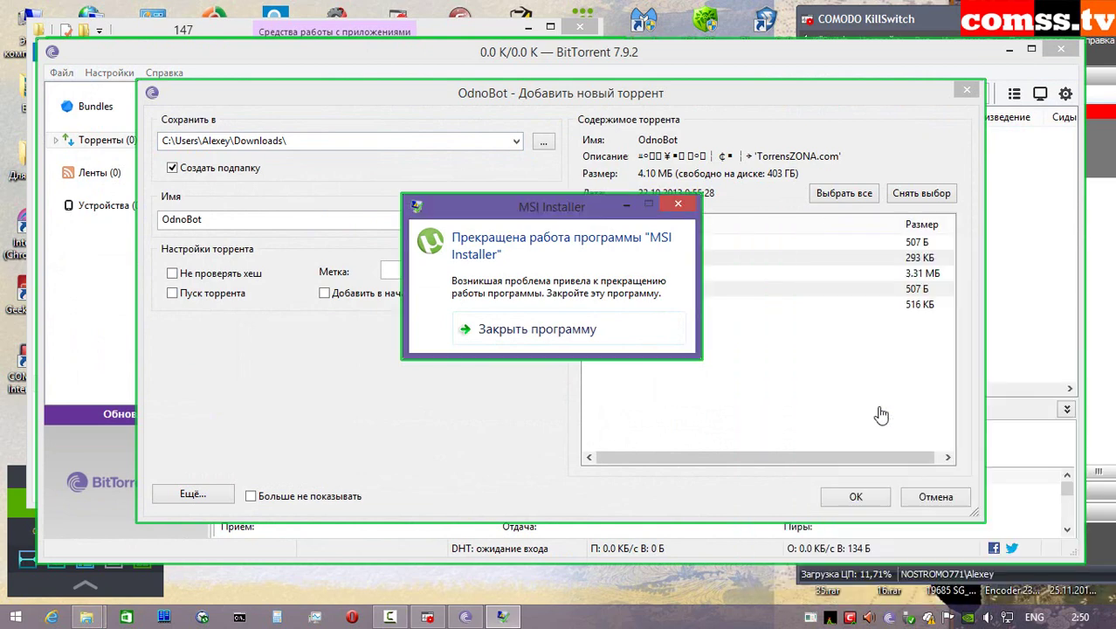
click(572, 330)
- Add the OdnoBot torrent with its default settings in BitTorrent and start its download
key(Return)
click(402, 142)
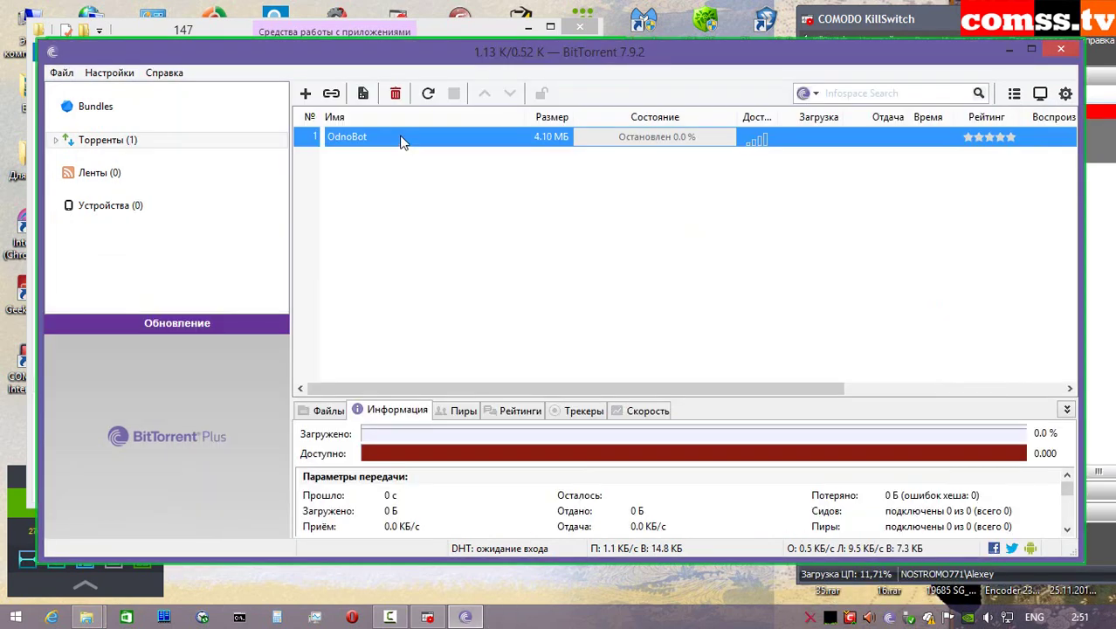
click(429, 93)
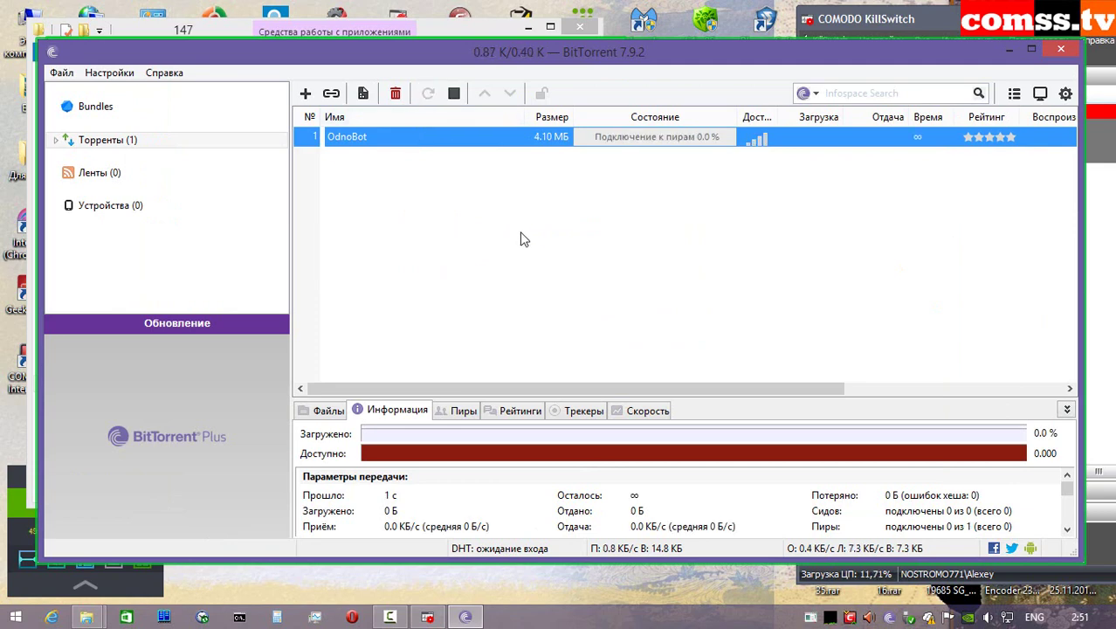
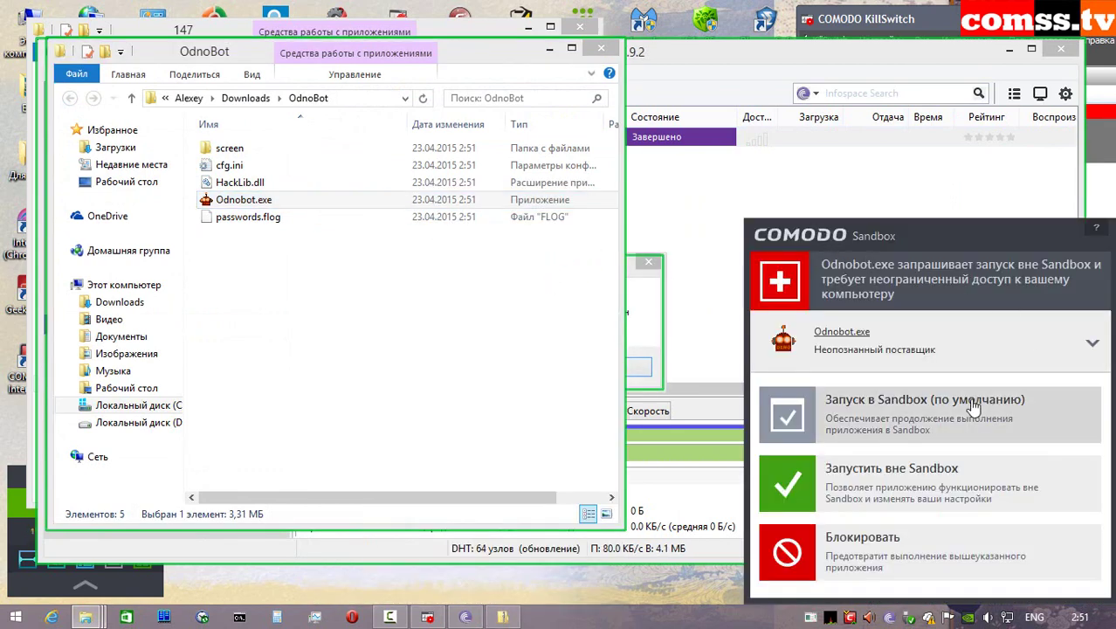
- Run the downloaded Odnobot.exe in the Sandbox and allow its Internet connection in the firewall alert
click(948, 422)
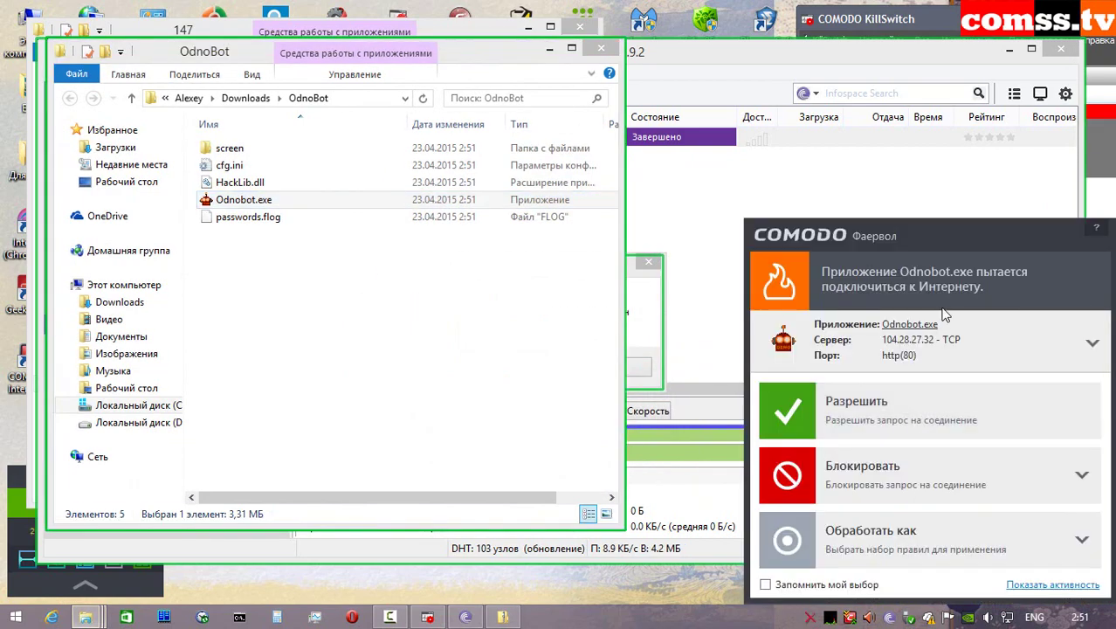
click(910, 413)
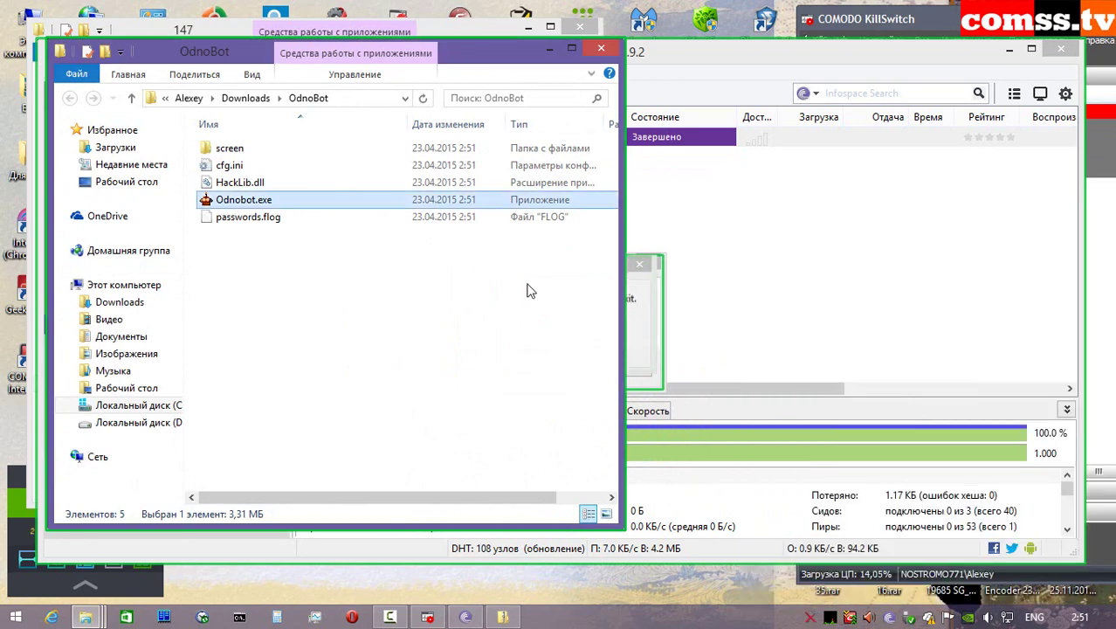
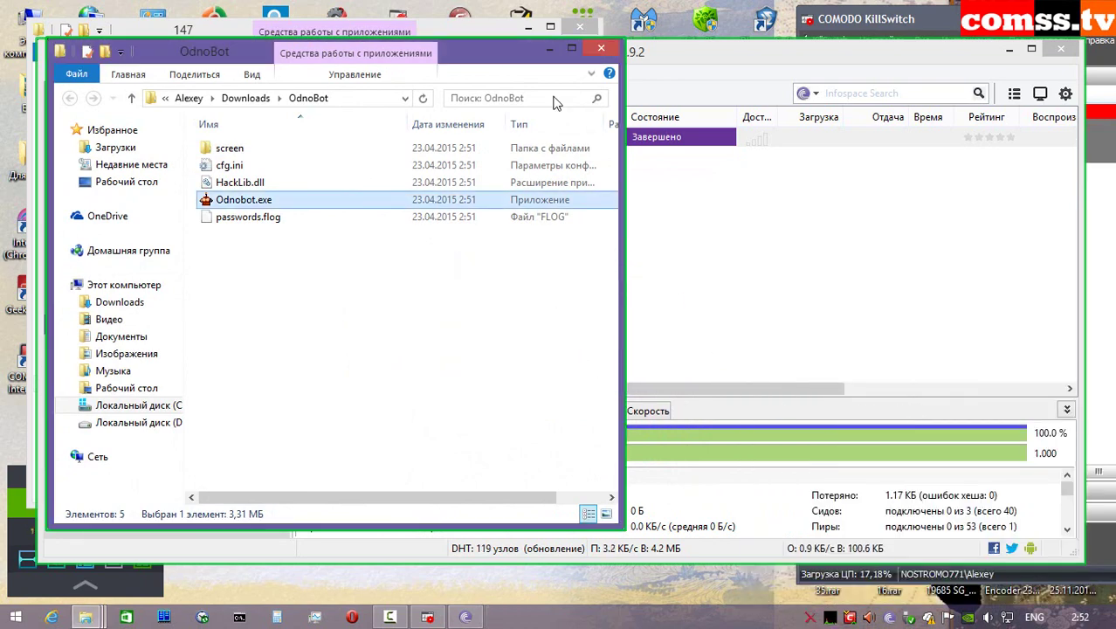
- Close the OdnoBot folder window and exit the BitTorrent client
click(597, 49)
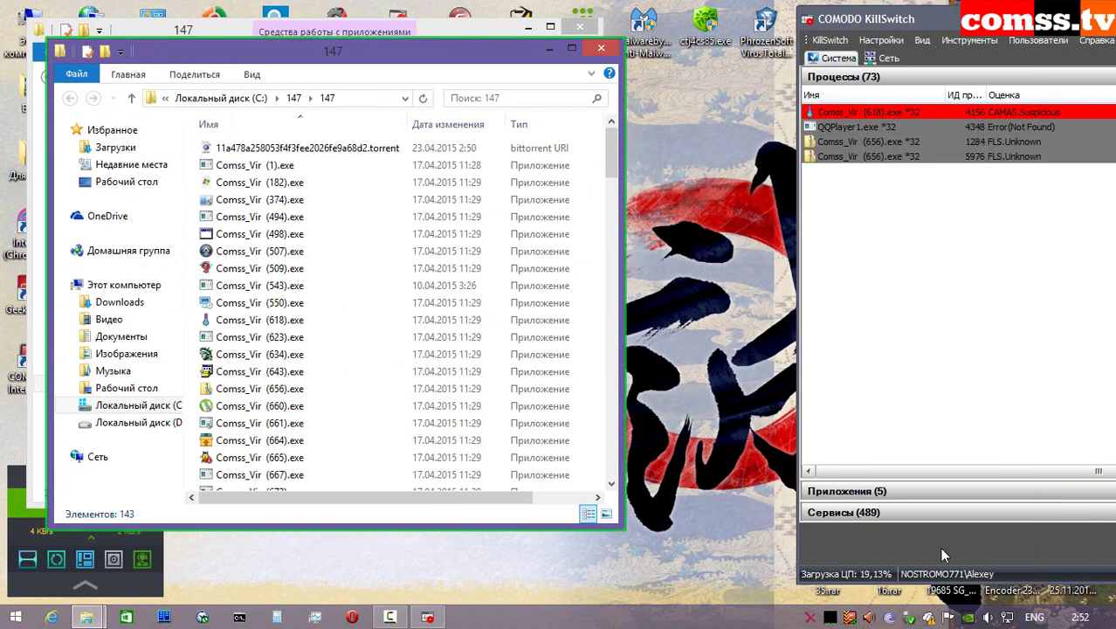
right_click(891, 620)
click(926, 604)
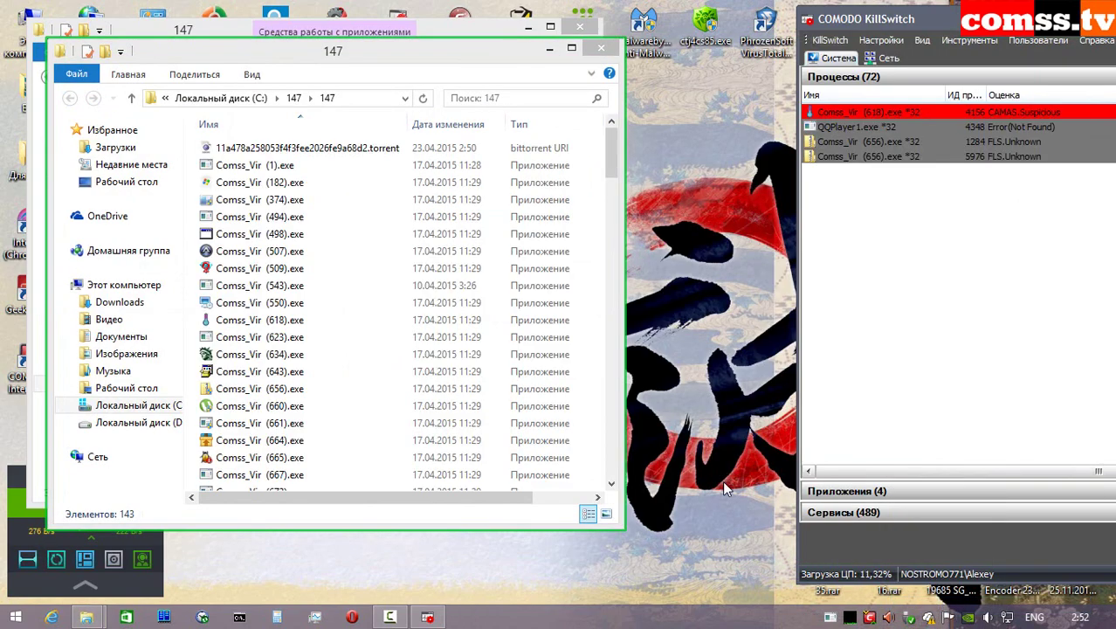
- Run Comss_Vir (661).exe as administrator in isolation, allow its execution and dismiss its error message
right_click(304, 393)
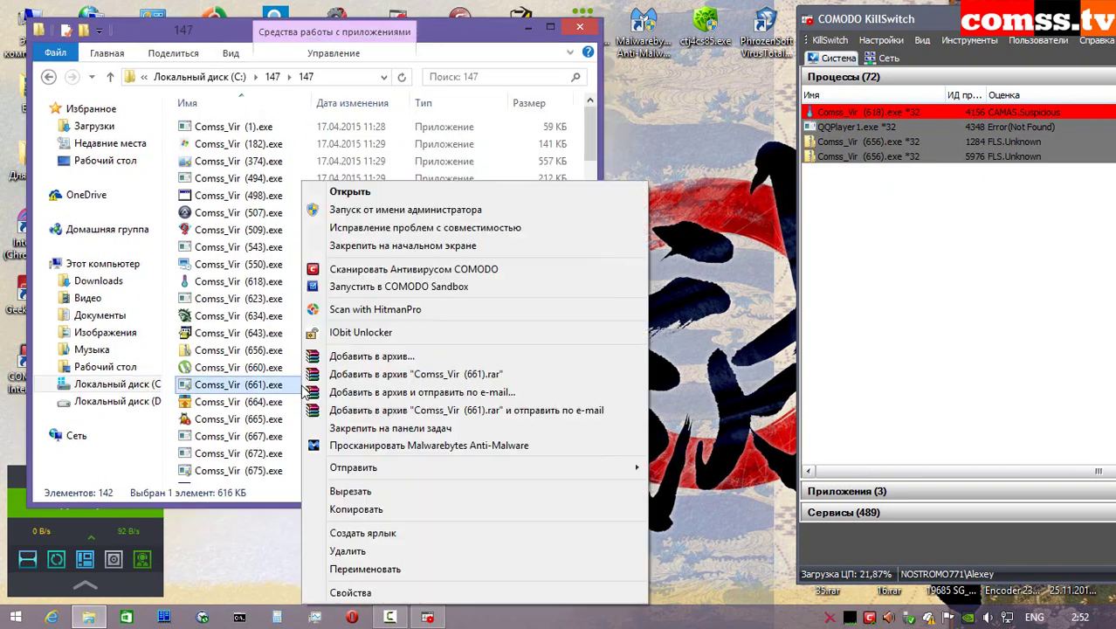
click(421, 212)
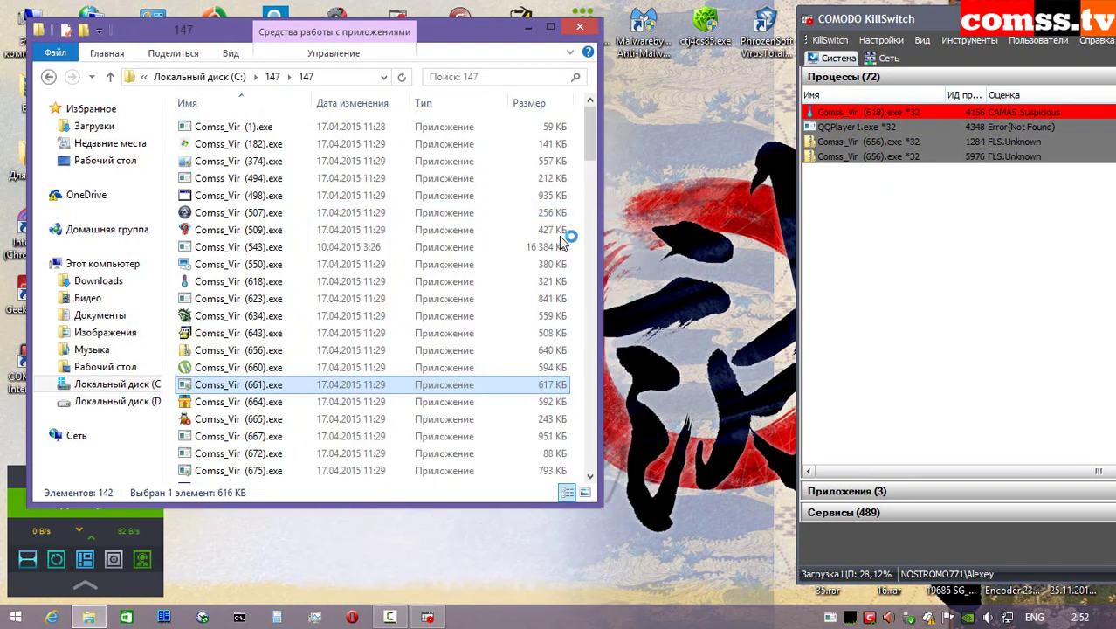
click(848, 419)
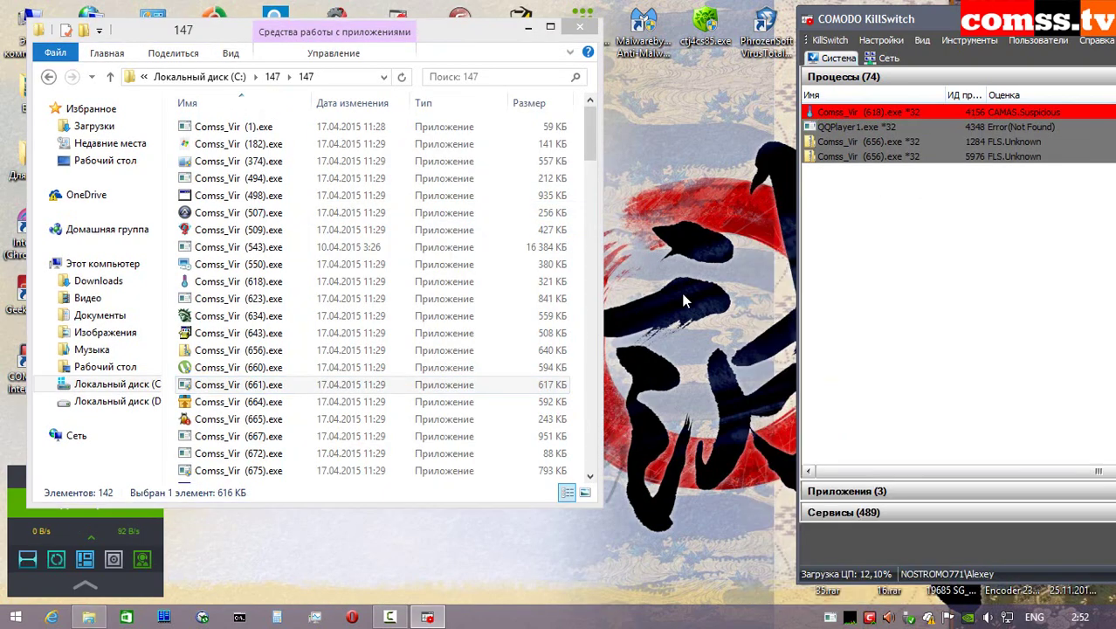
click(878, 413)
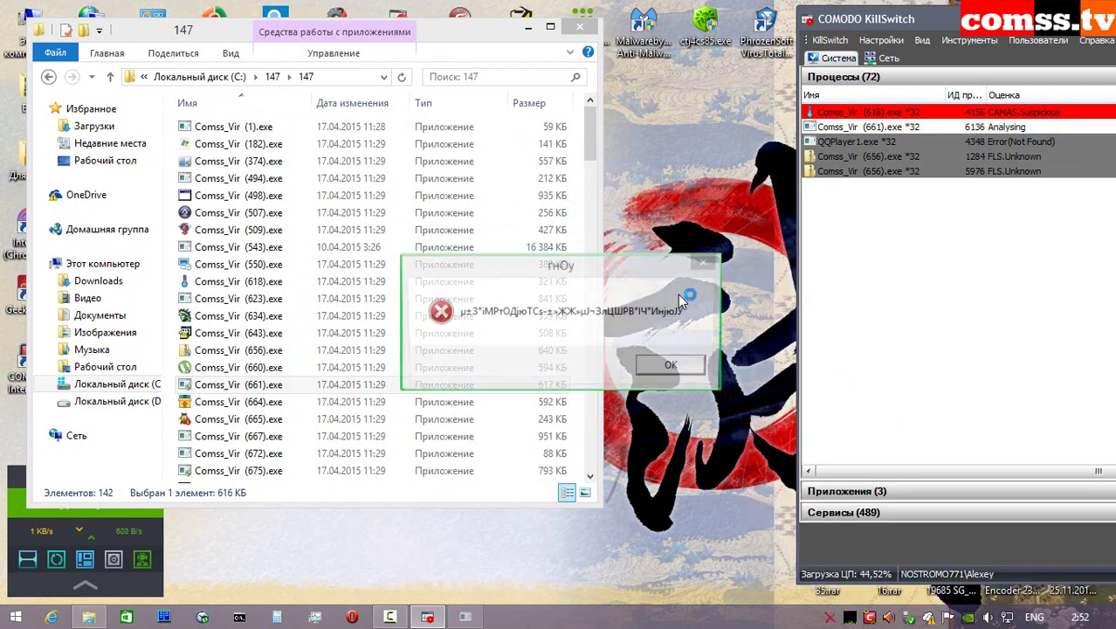
click(679, 370)
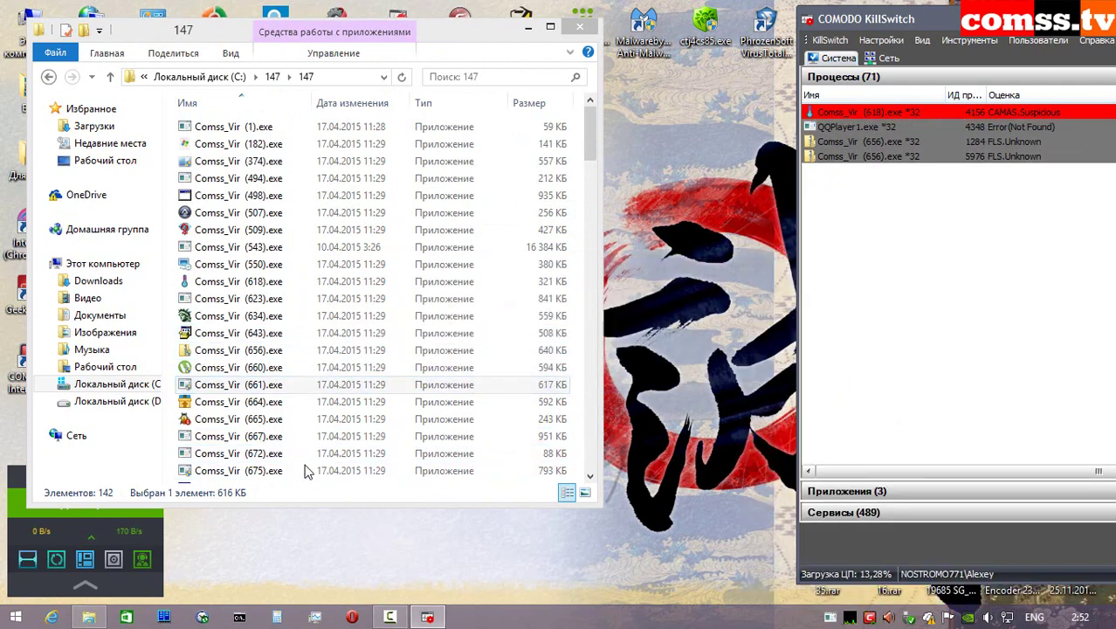
- Run Comss_Vir (664).exe as administrator in isolation, allow its execution and install the HaoZip self-extracting archive to C:\Program Files (x86)\
right_click(281, 403)
click(371, 139)
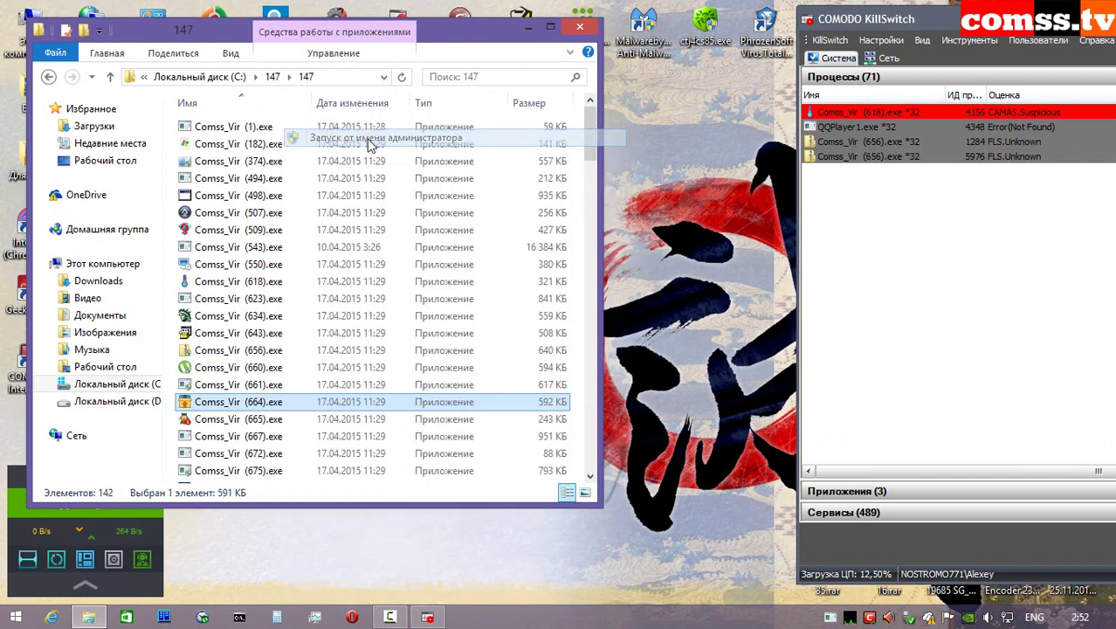
click(920, 409)
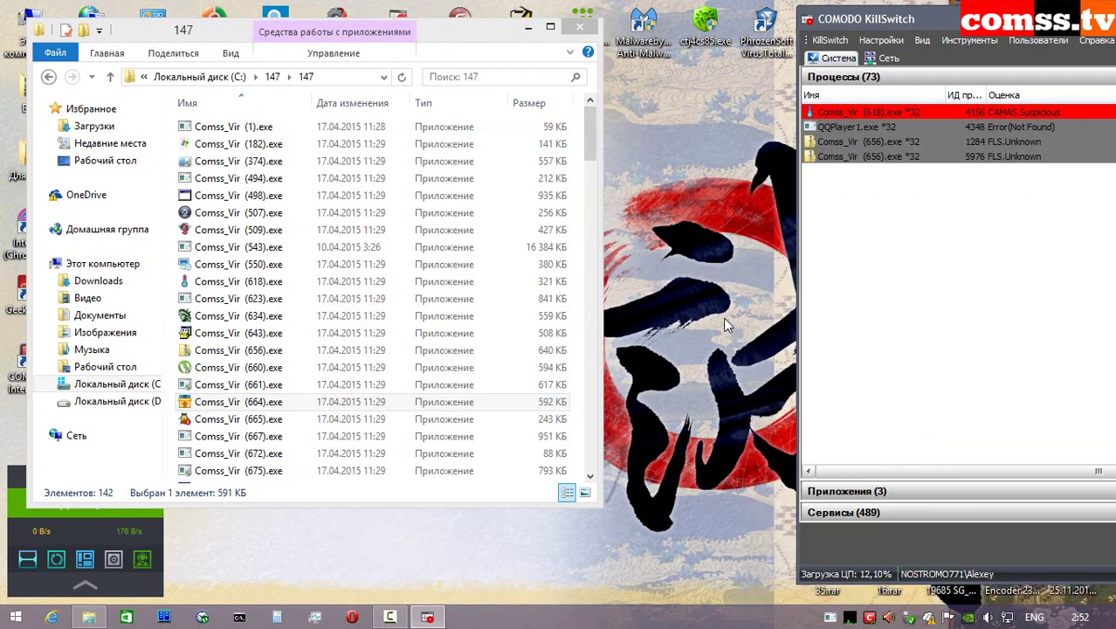
click(873, 411)
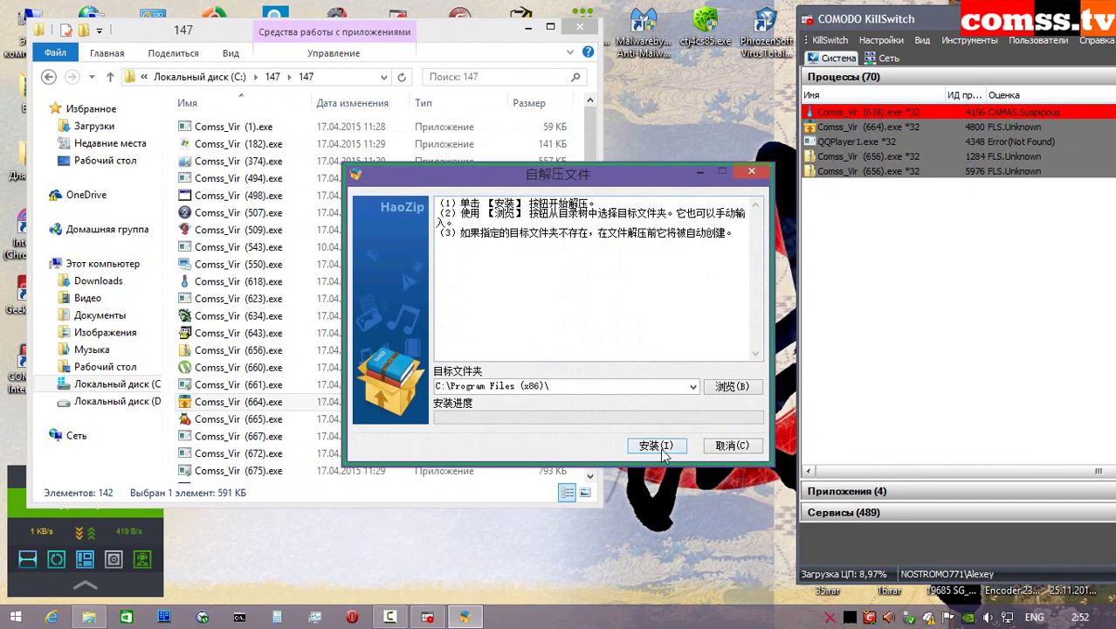
click(660, 447)
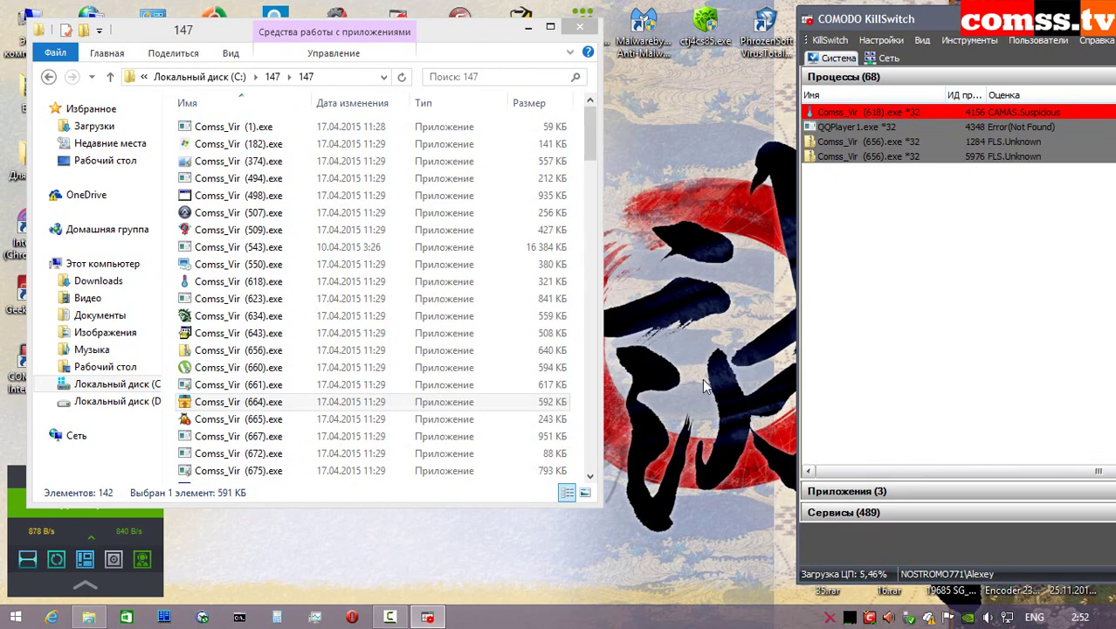
- Run Comss_Vir (665).exe as administrator with the default isolated launch and allow its execution
right_click(268, 419)
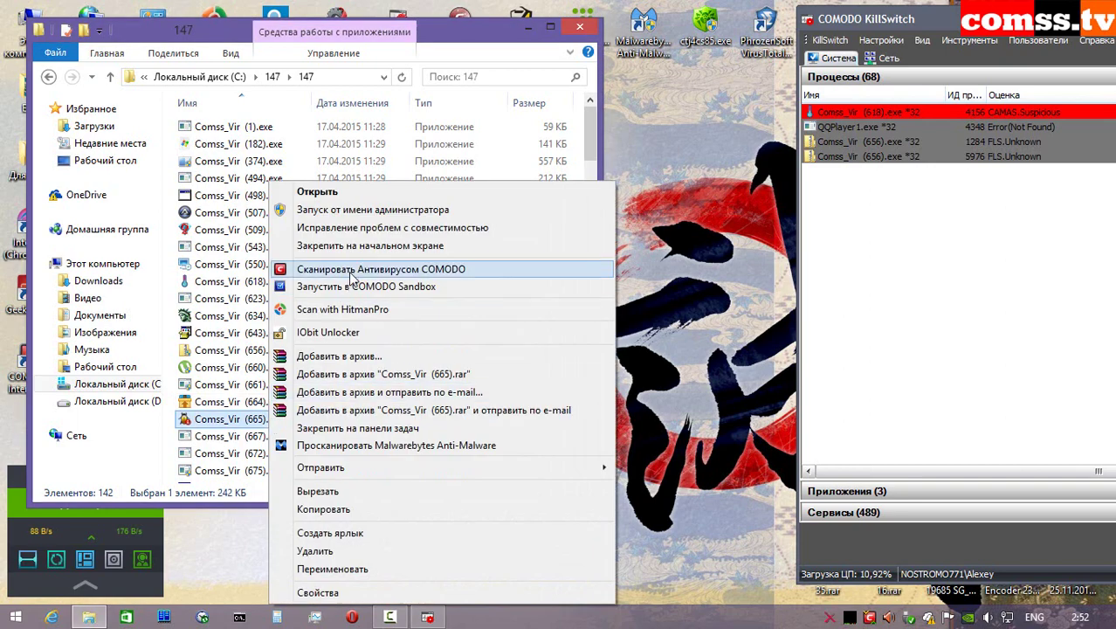
click(345, 211)
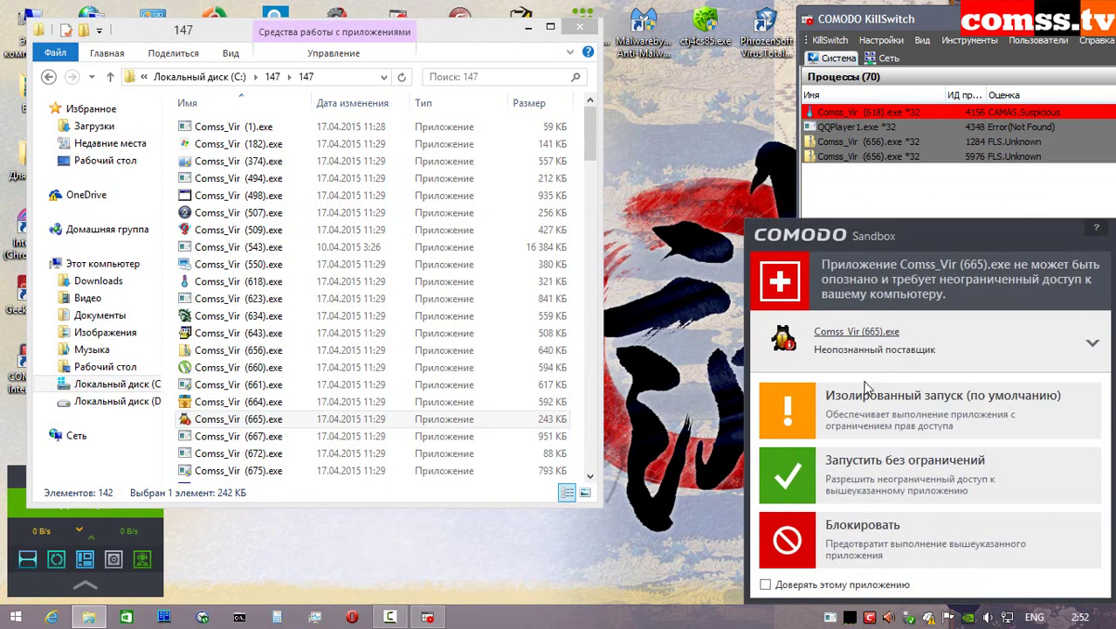
click(866, 389)
click(860, 418)
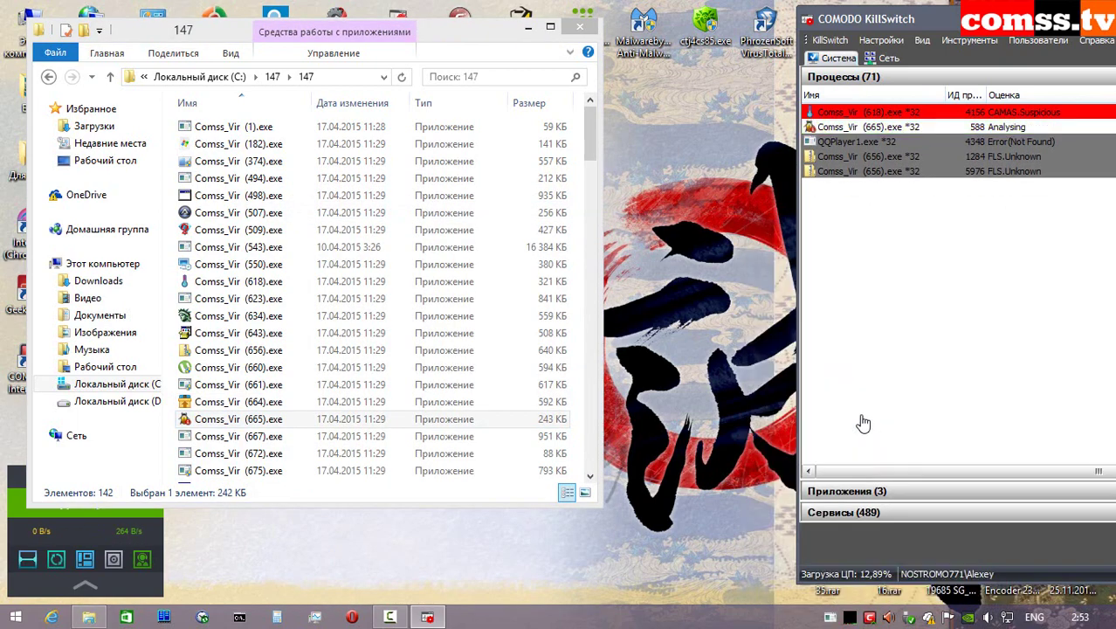
click(743, 341)
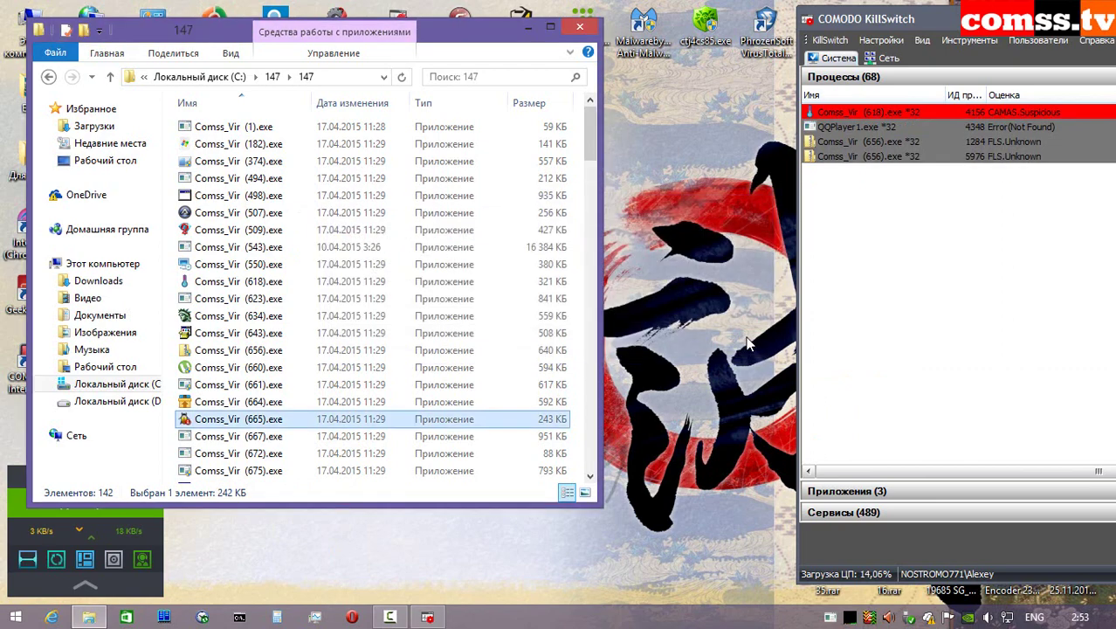
- Try to run Comss_Vir (667).exe as administrator in isolation
right_click(267, 436)
click(367, 46)
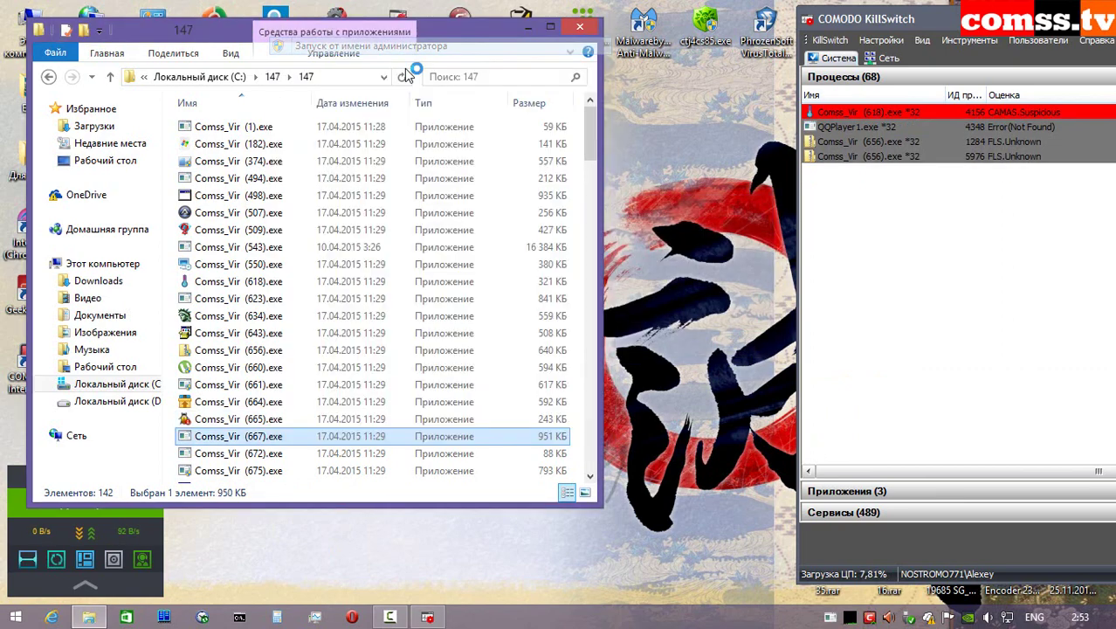
click(865, 406)
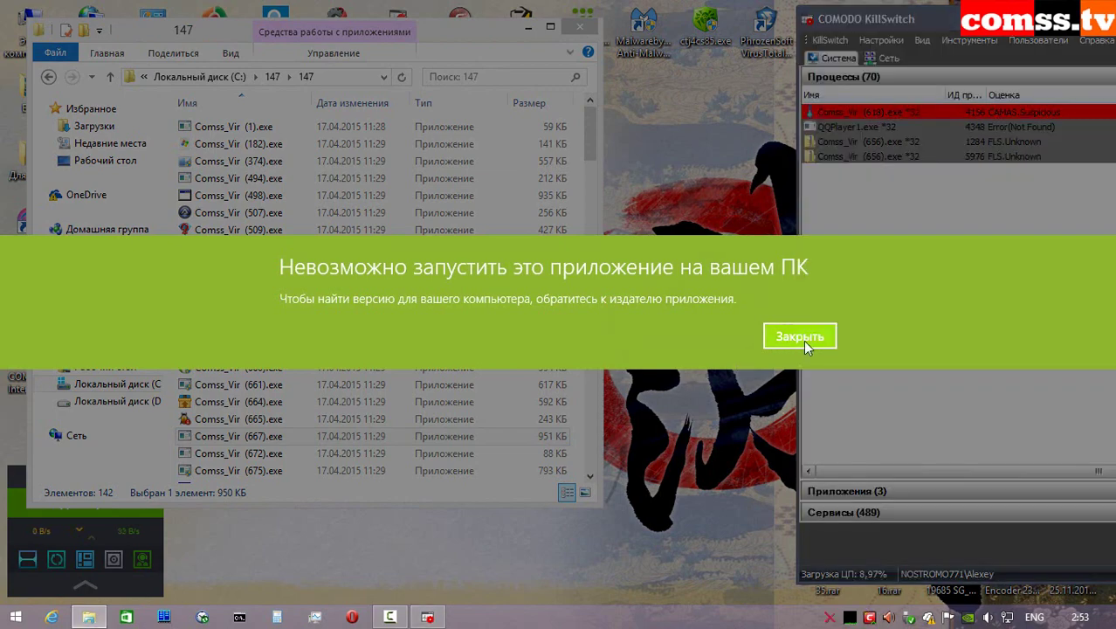
- Run Comss_Vir (672).exe as administrator in isolated mode, allowing its execution and its Internet connection
click(800, 336)
click(262, 454)
right_click(266, 460)
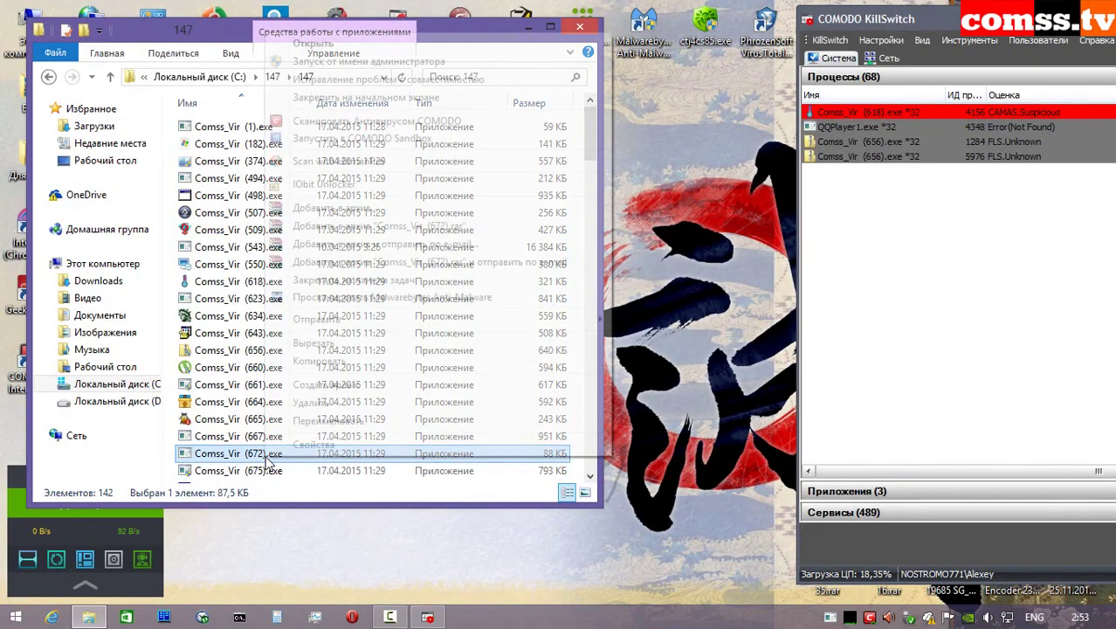
click(377, 61)
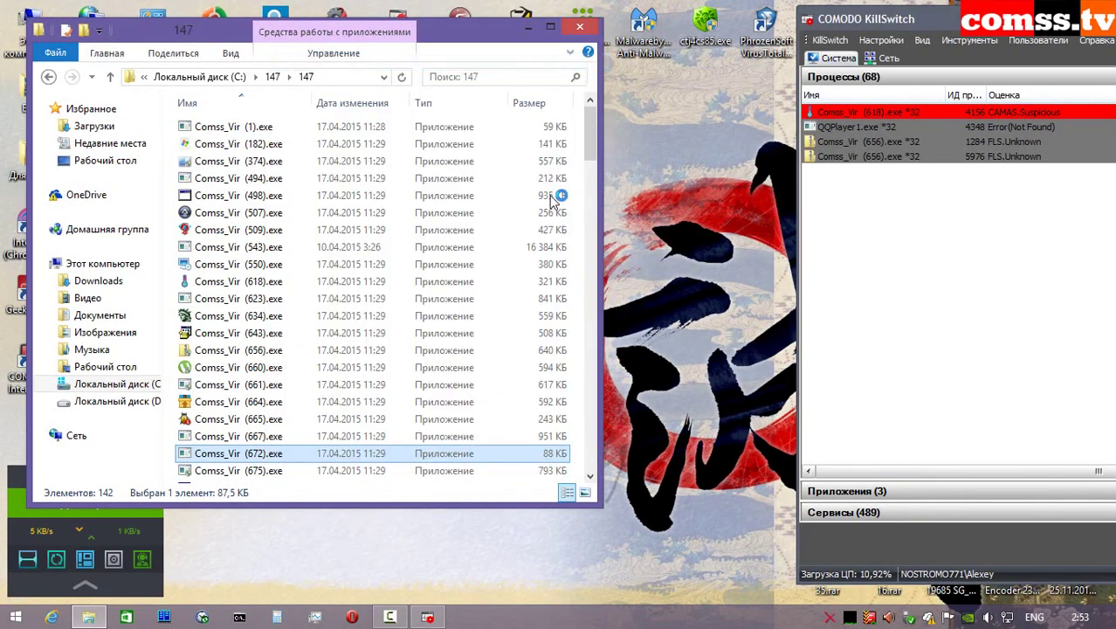
click(927, 407)
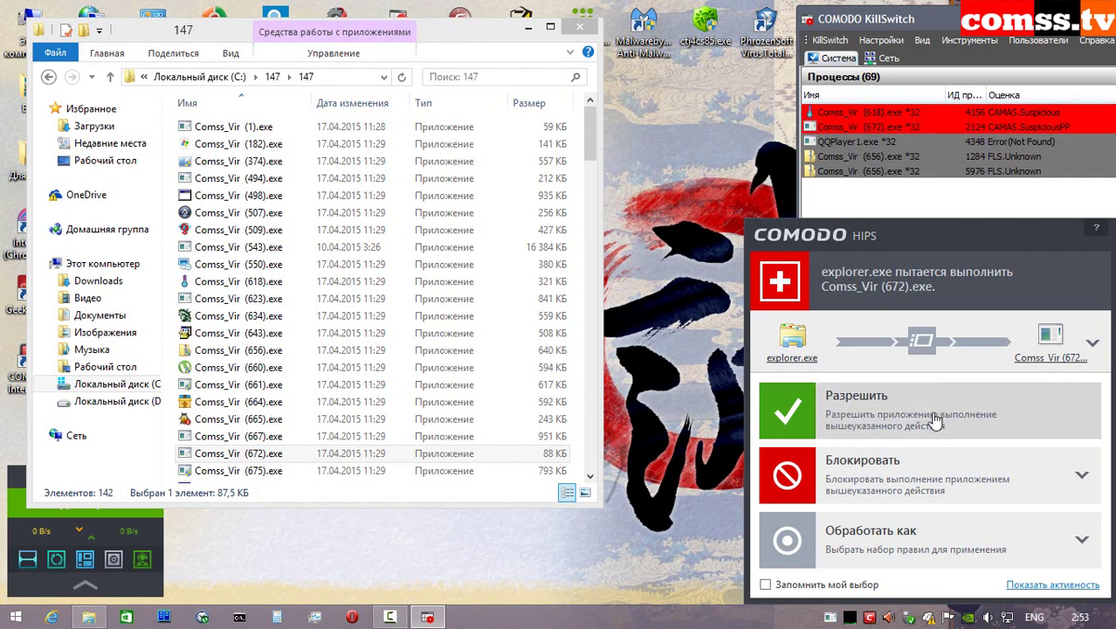
click(892, 419)
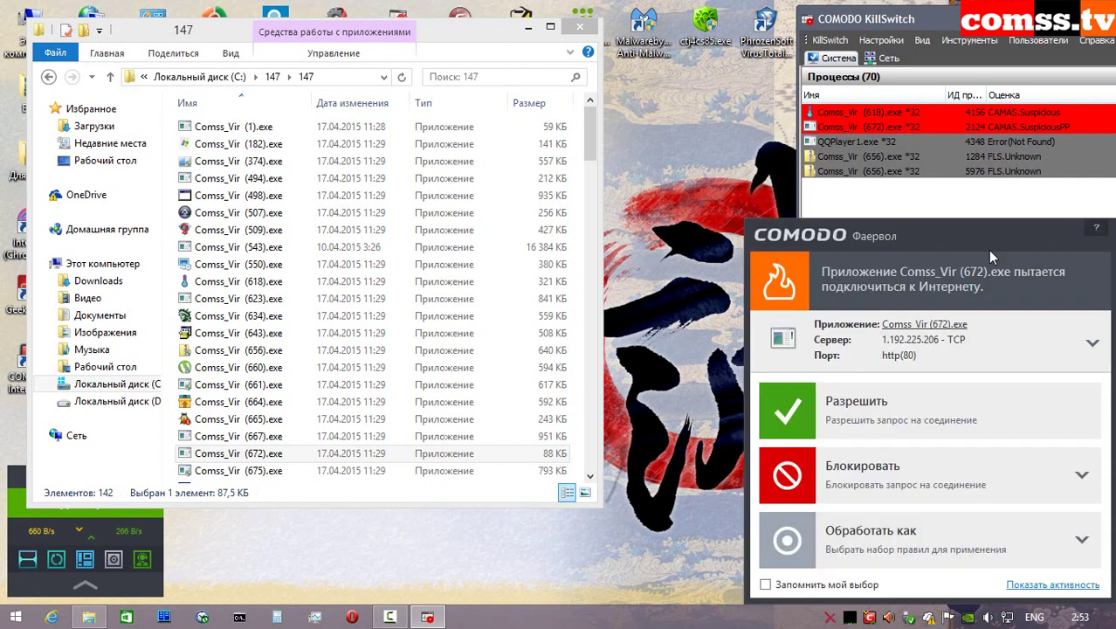
click(881, 423)
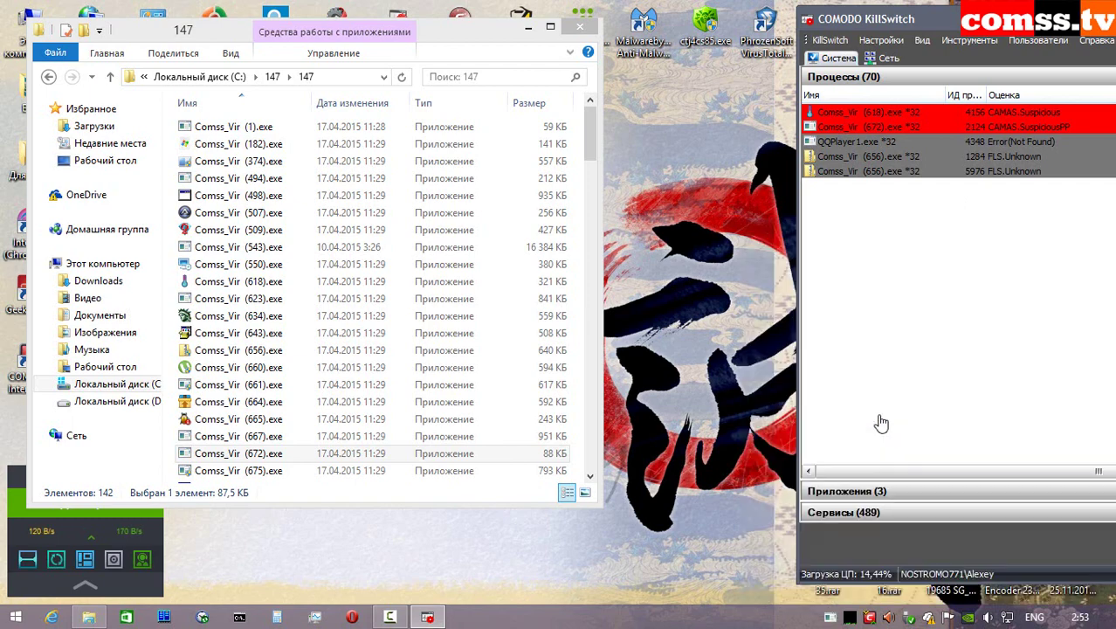
- Run Comss_Vir (675).exe as administrator in isolated mode, allowing its execution and the Internet connection requested by Comss_Vir (656).exe
scroll(349, 279, down, 6)
right_click(330, 140)
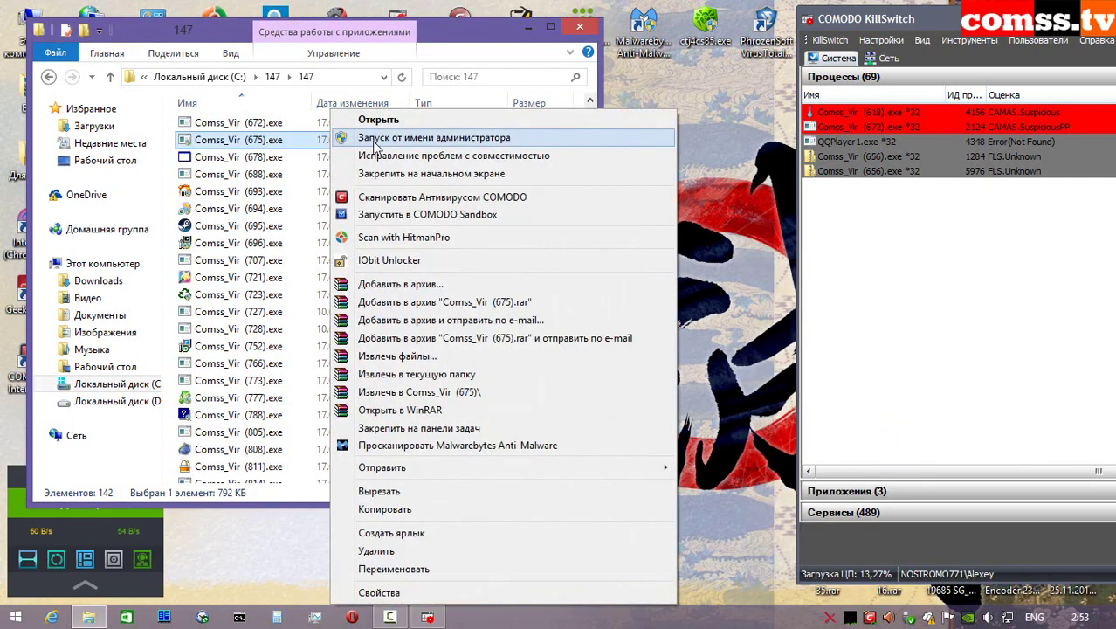
click(378, 140)
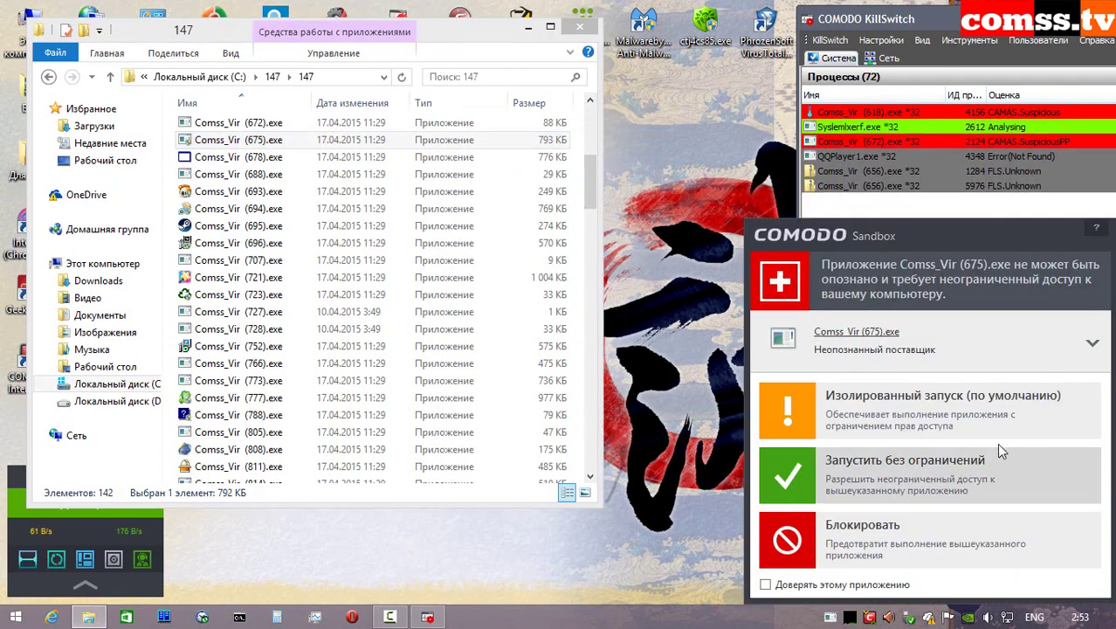
click(1093, 426)
click(881, 411)
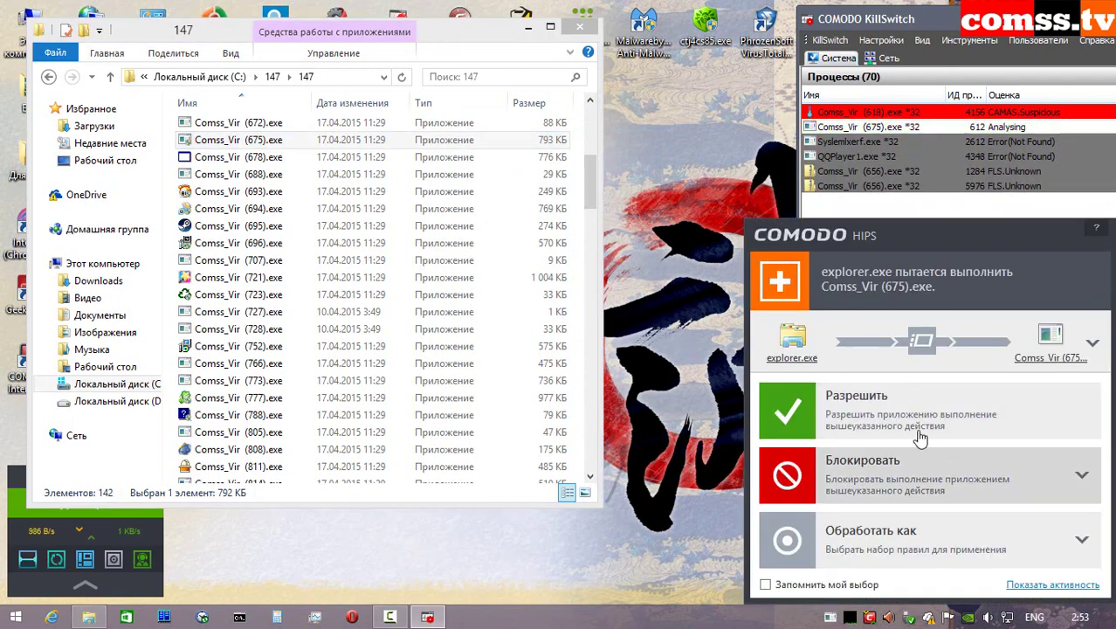
click(917, 365)
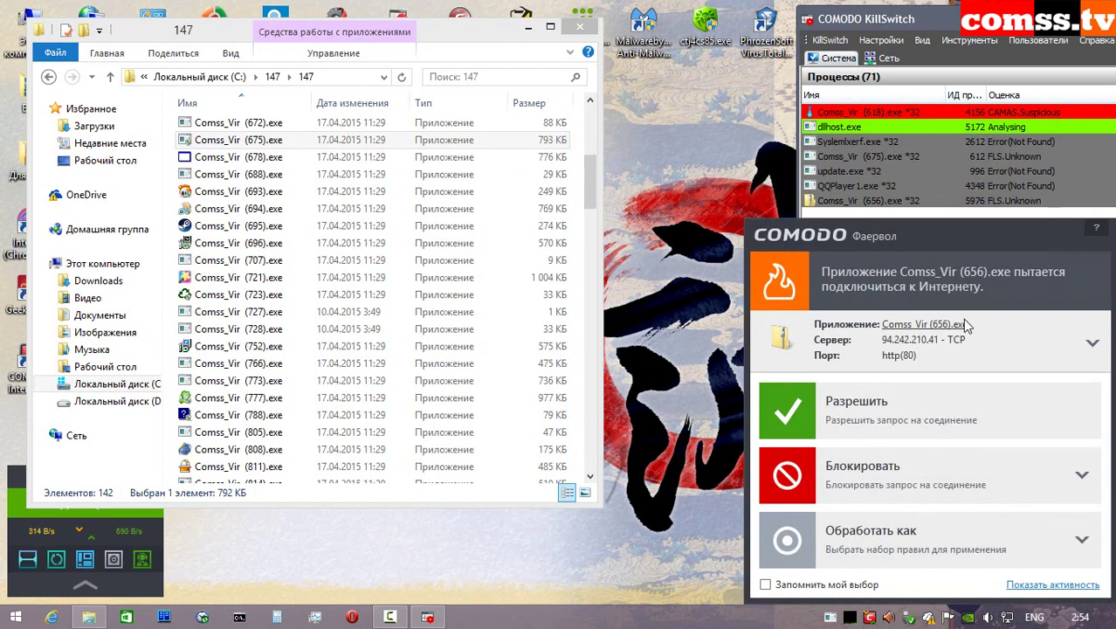
click(878, 407)
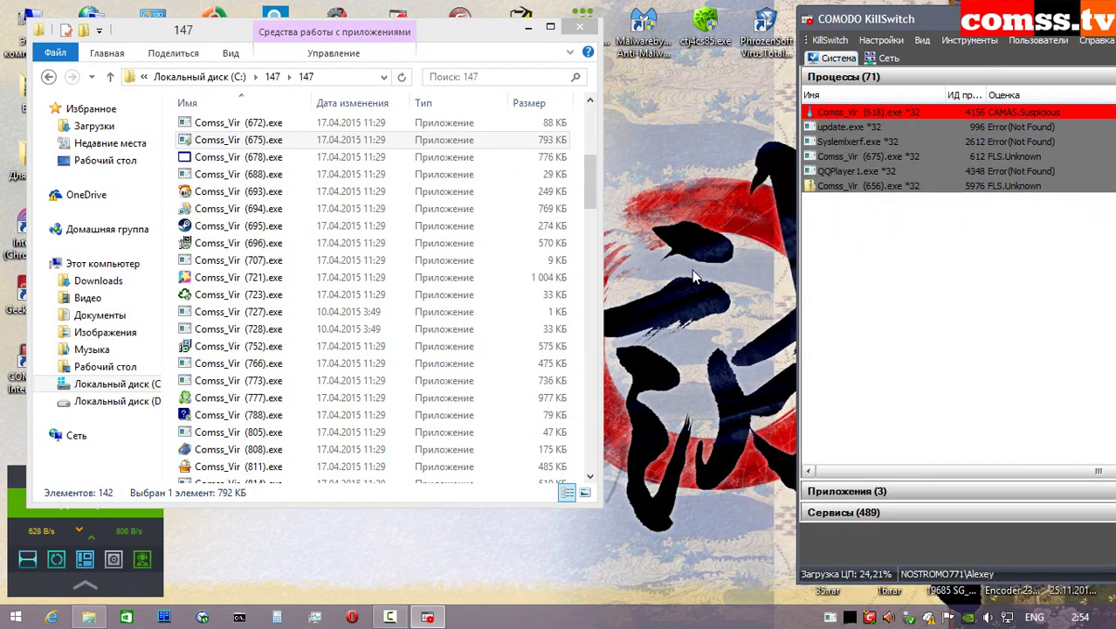
- Run Comss_Vir (678).exe as administrator, have the cloud scanner neutralize it, and dismiss the resulting notification and error
click(298, 158)
right_click(299, 157)
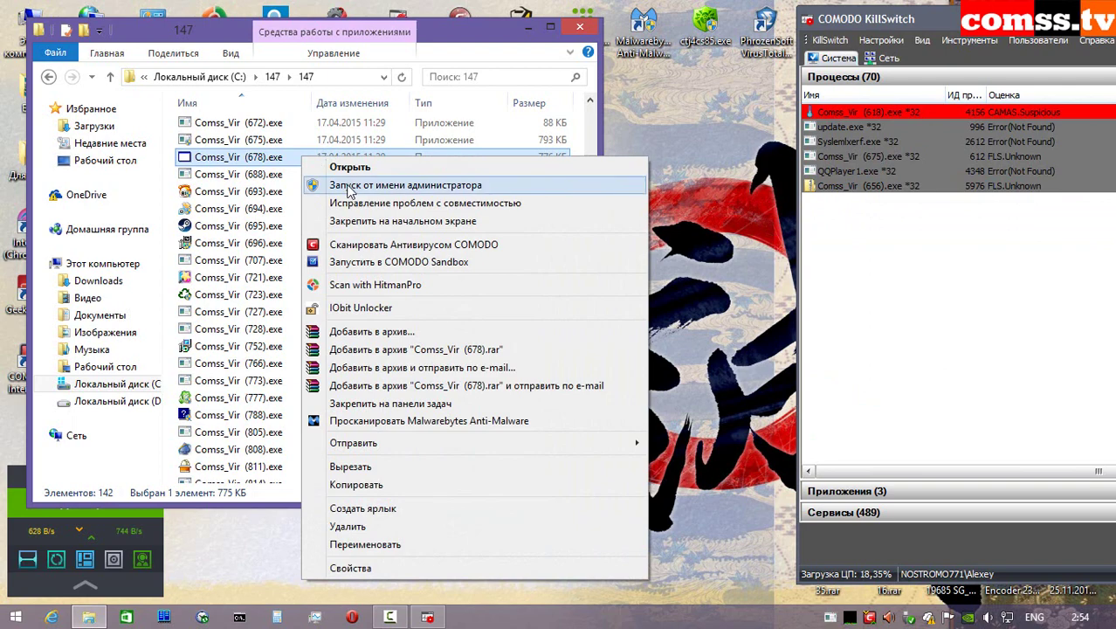
click(319, 181)
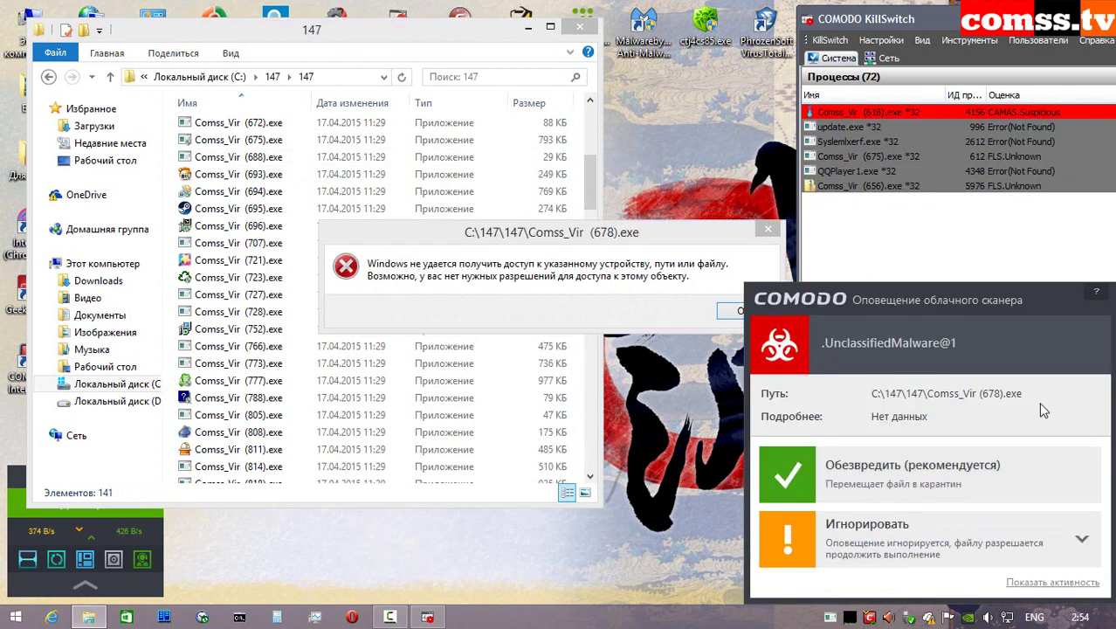
click(933, 481)
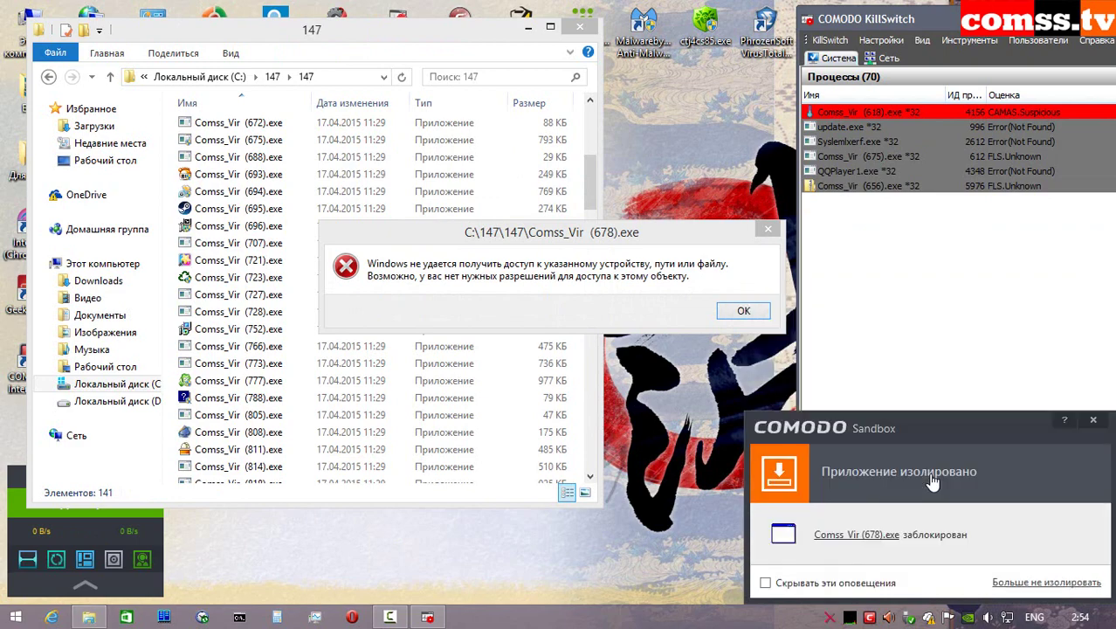
click(900, 485)
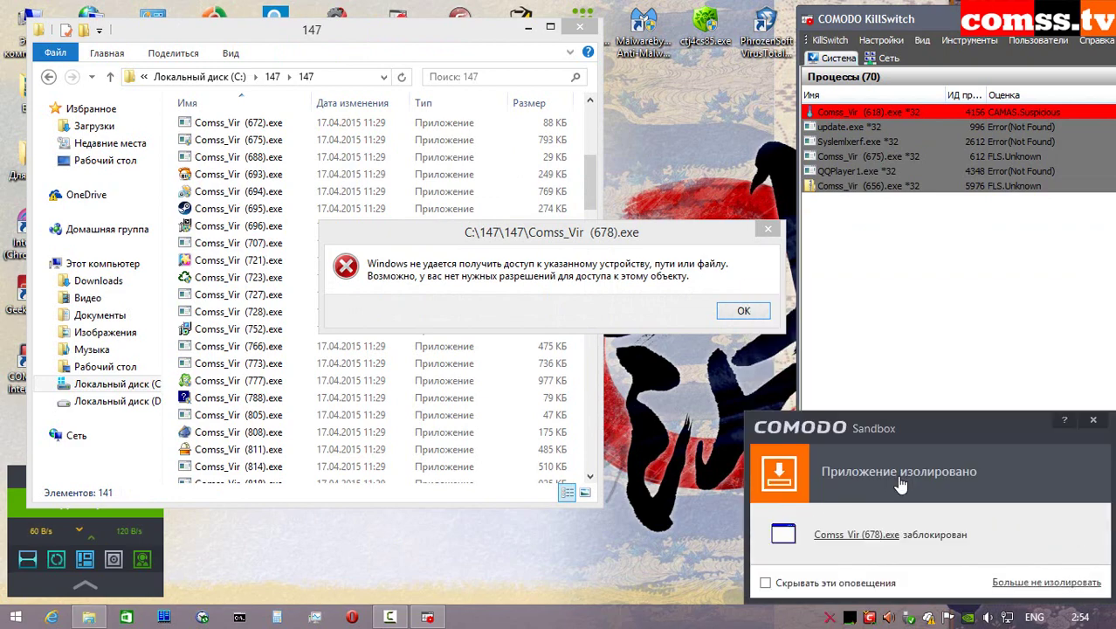
click(1094, 422)
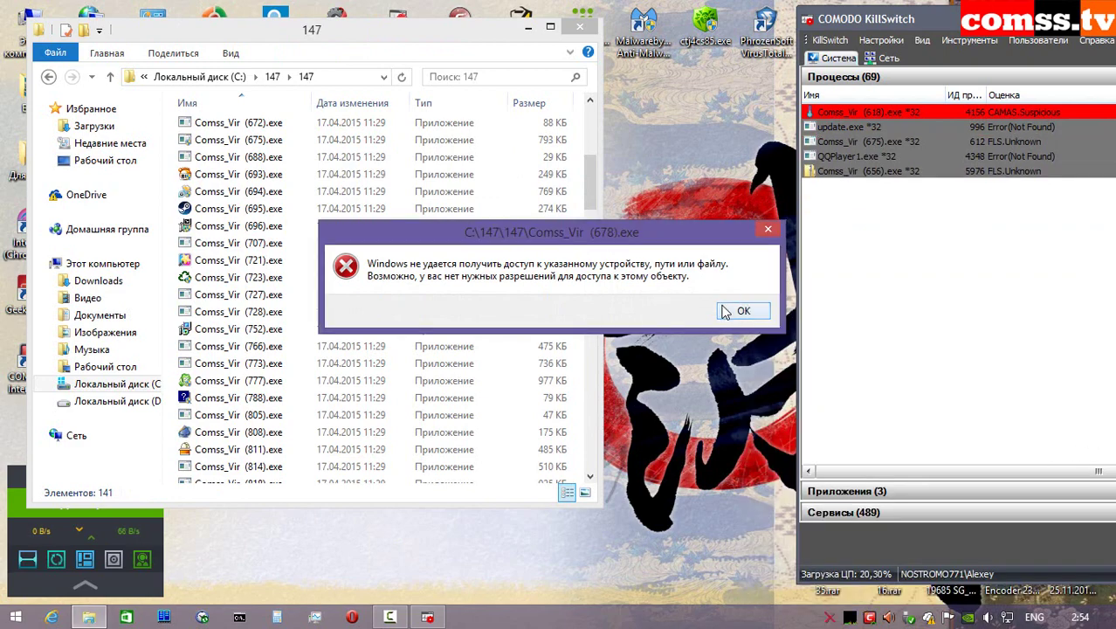
click(741, 310)
- Run Comss_Vir (688).exe as administrator in isolated mode, allow its execution, and dismiss its error dialogs
right_click(292, 161)
click(363, 192)
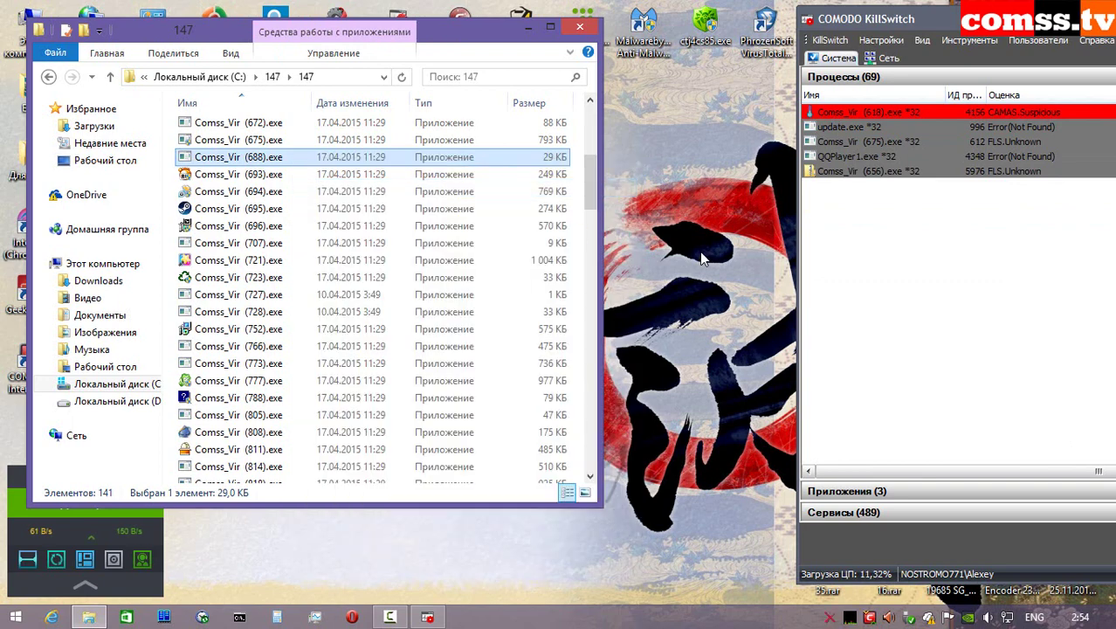
click(972, 426)
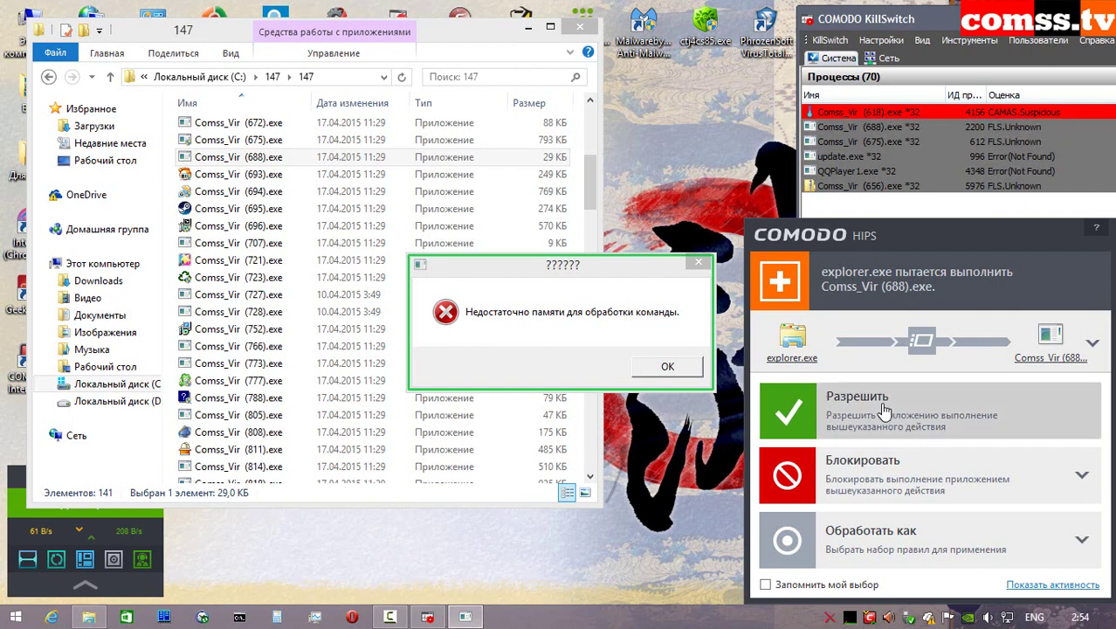
click(884, 408)
click(582, 339)
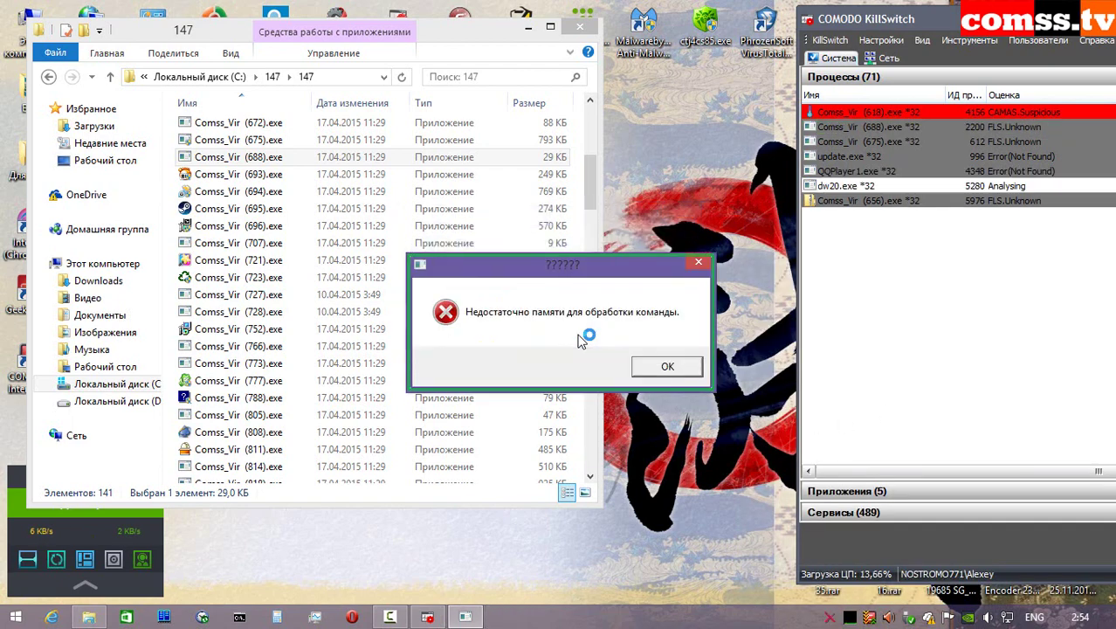
click(669, 367)
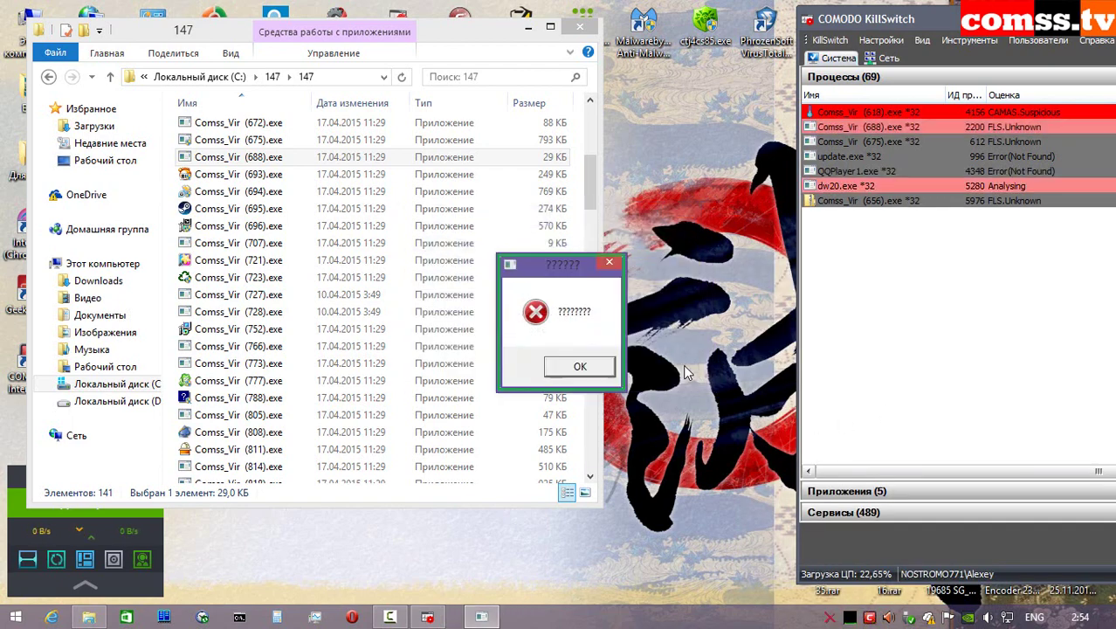
click(594, 367)
- Run Comss_Vir (693).exe as administrator in isolated mode, allow its execution, and close its error dialog
right_click(301, 174)
click(393, 208)
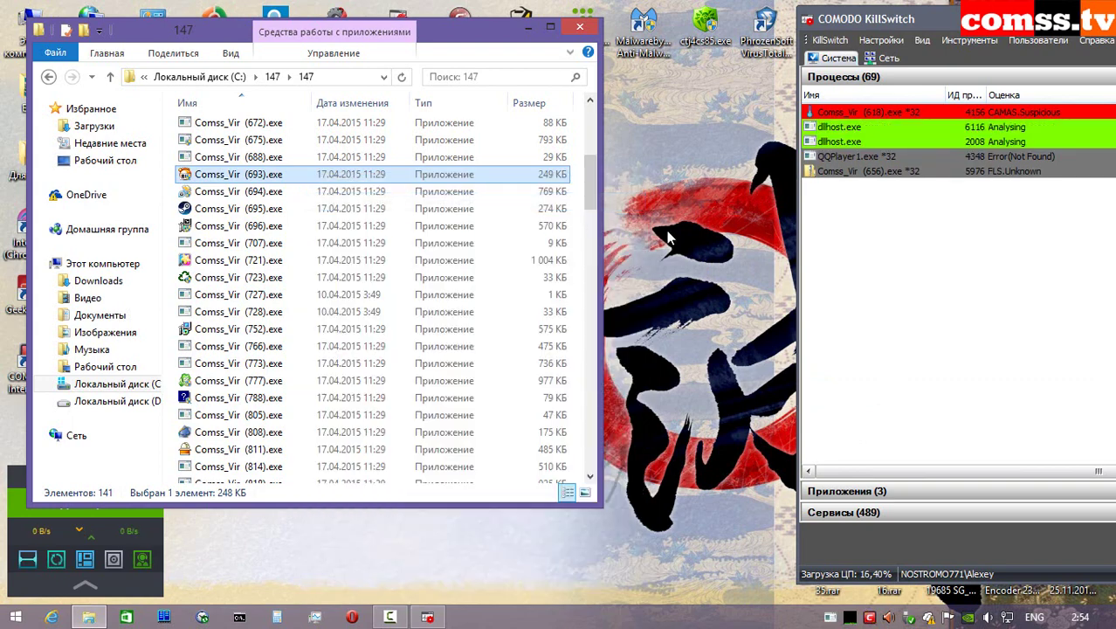
click(878, 409)
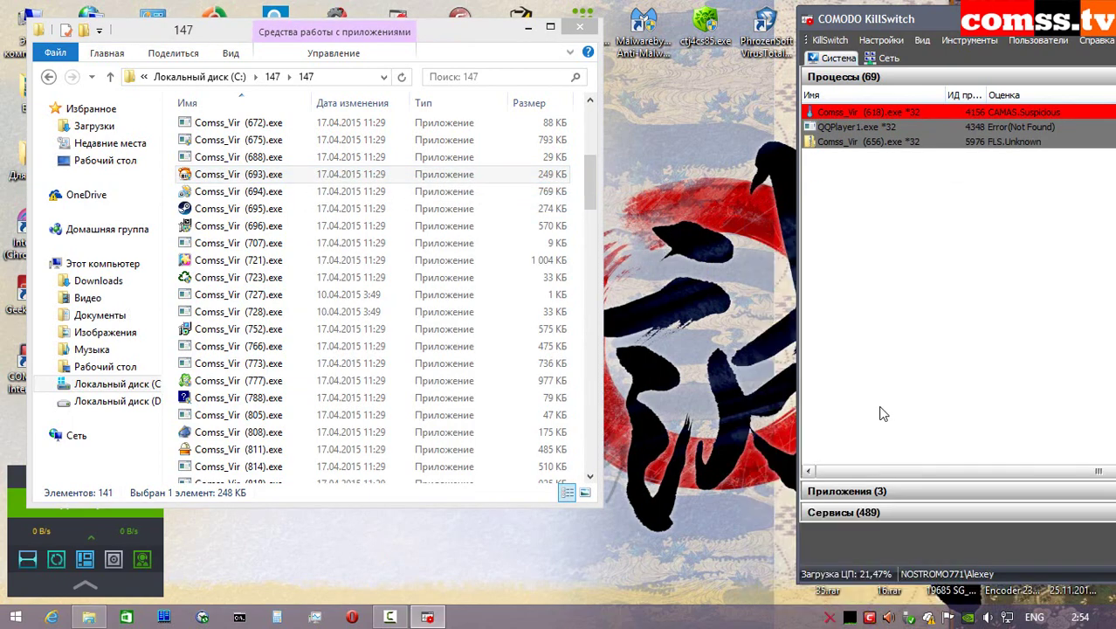
click(890, 421)
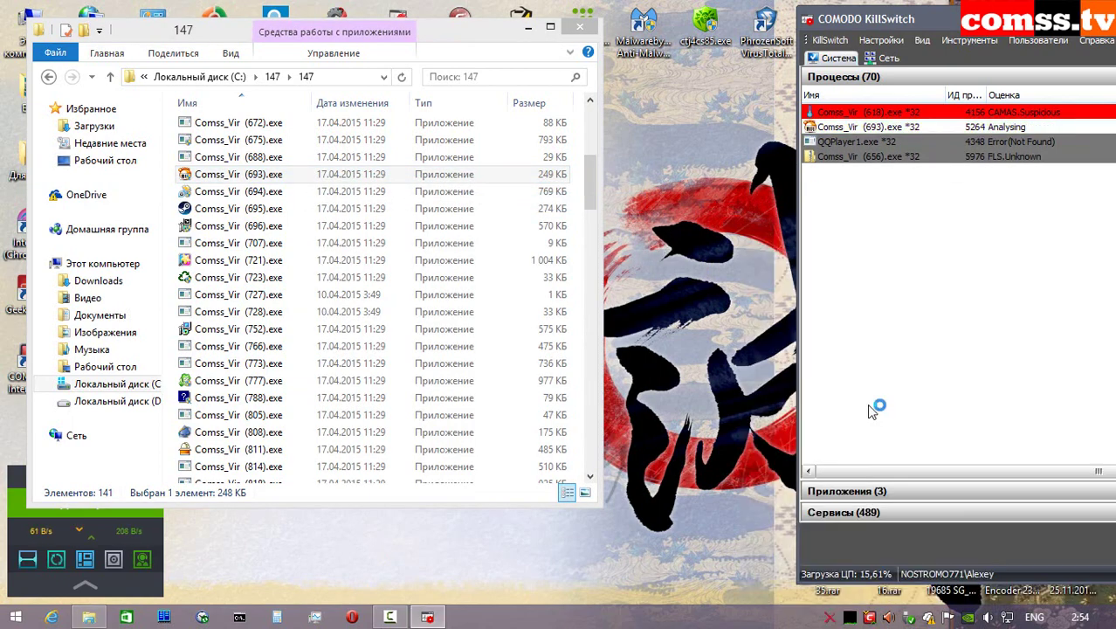
click(665, 372)
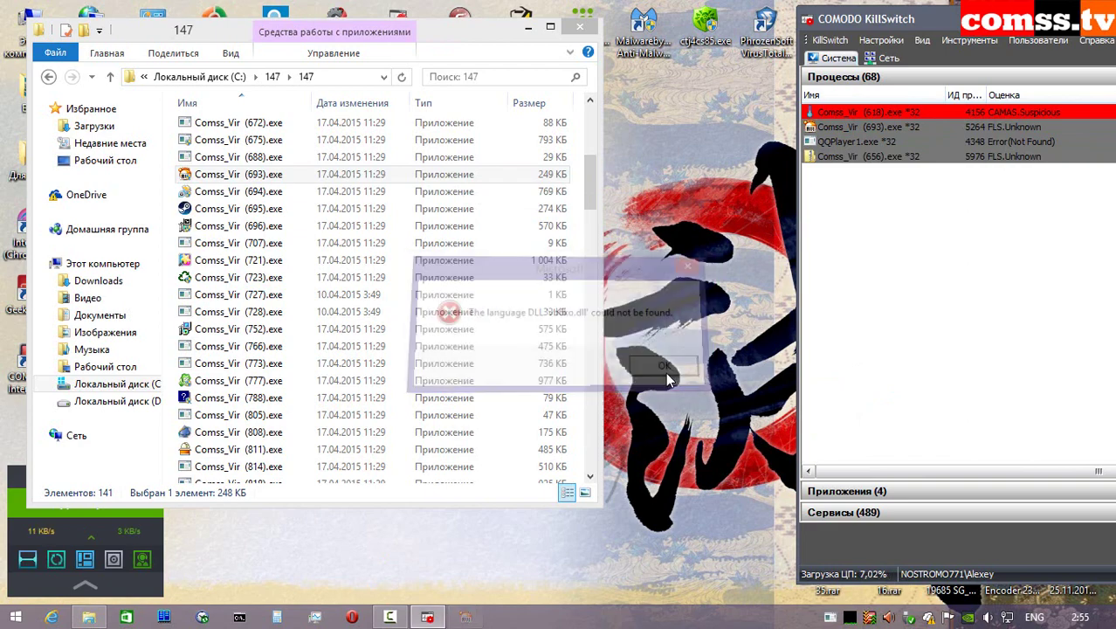
- Run Comss_Vir (694).exe as administrator in isolated mode, allow its execution, and dismiss the NSIS error
right_click(276, 193)
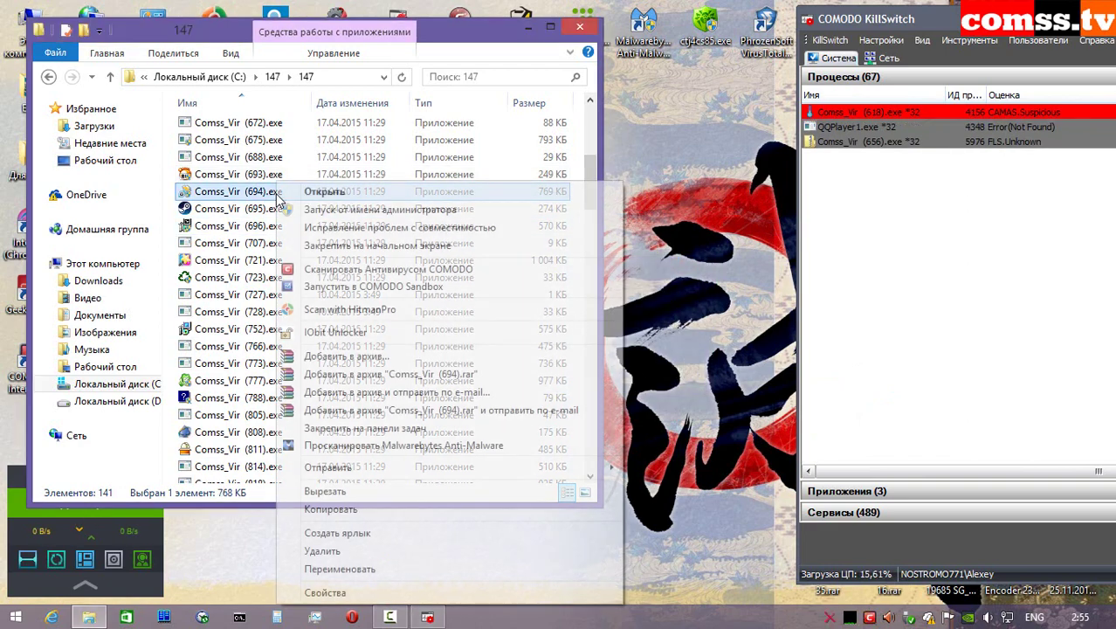
click(330, 212)
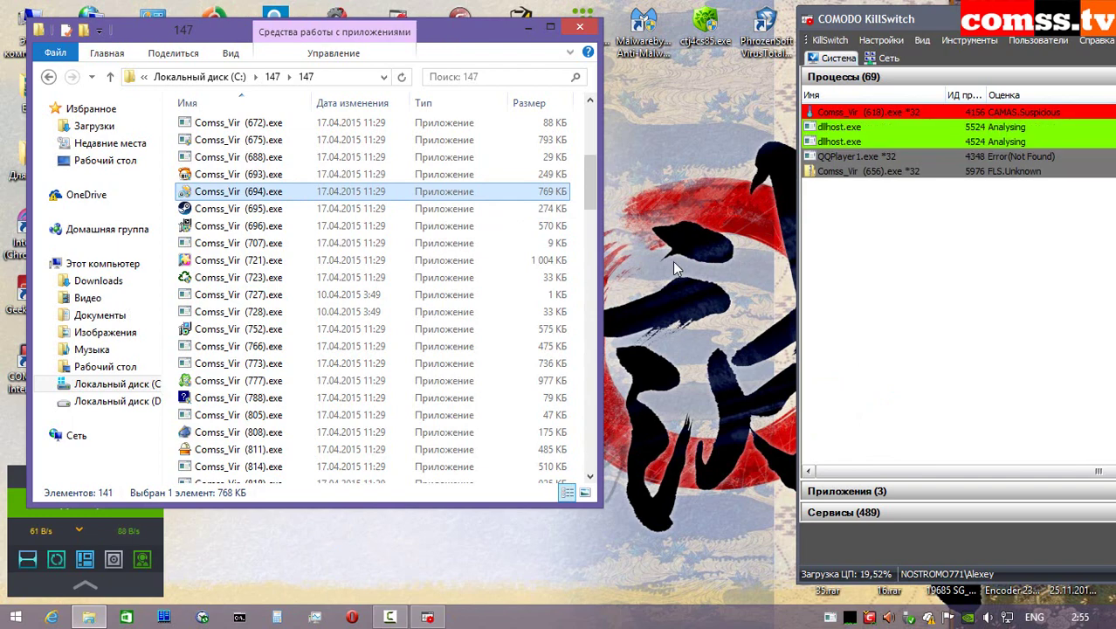
click(860, 403)
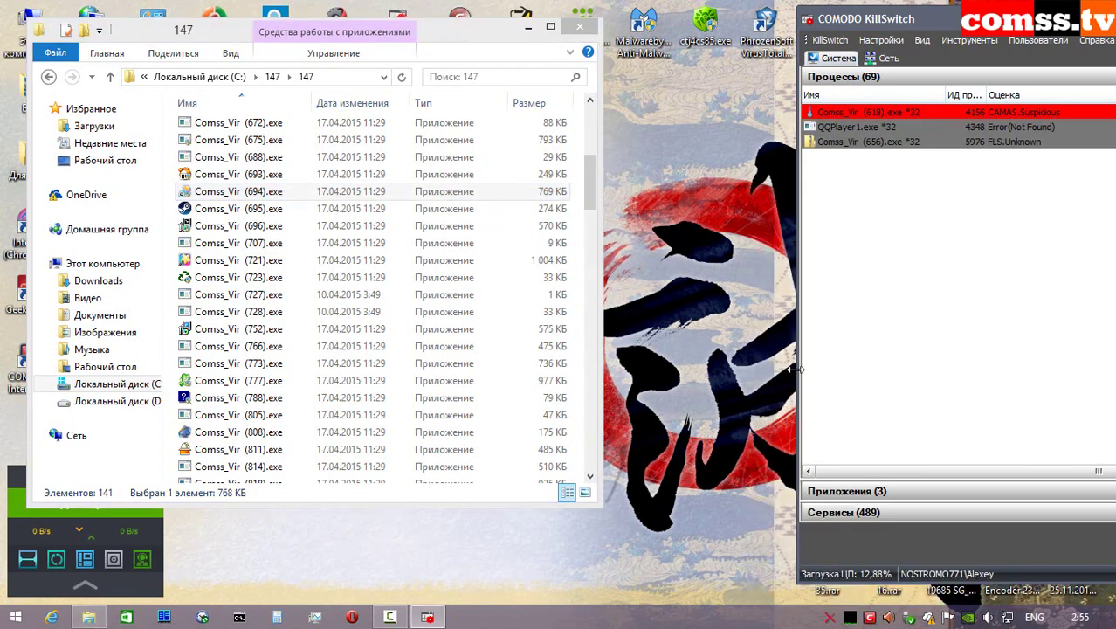
click(865, 406)
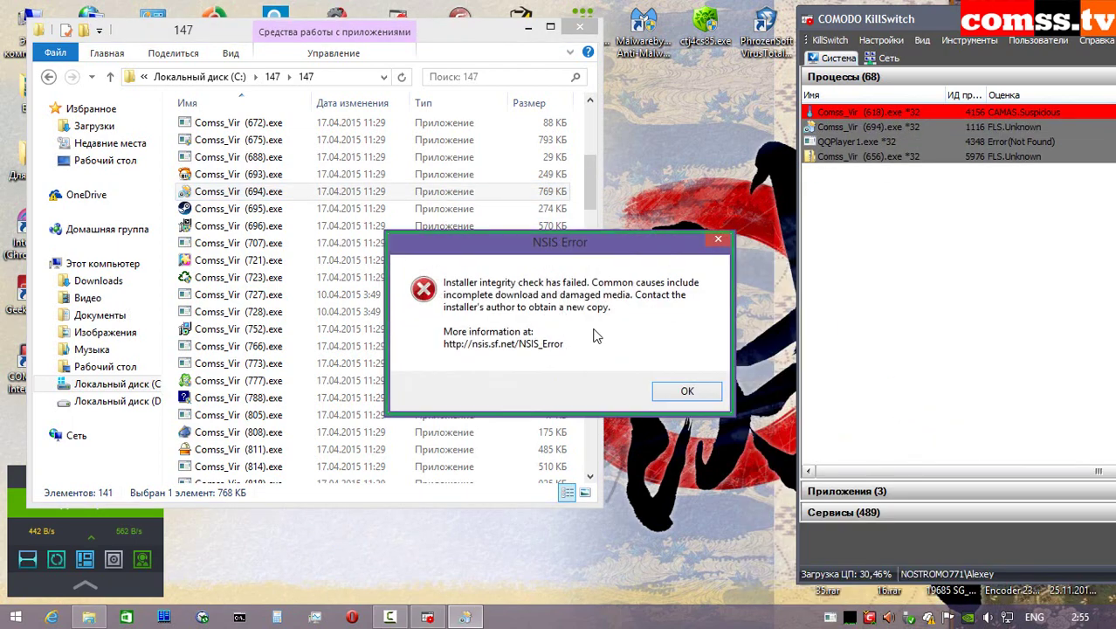
click(674, 393)
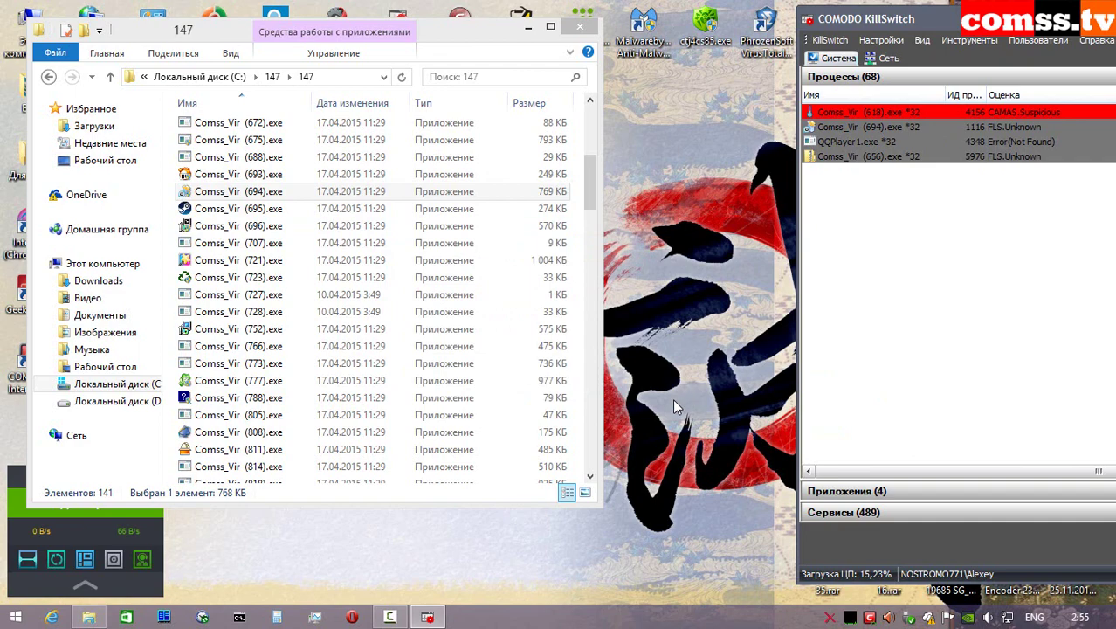
- Run Comss_Vir (695).exe as administrator with the default isolated launch and allow its execution
click(286, 209)
right_click(285, 210)
click(341, 207)
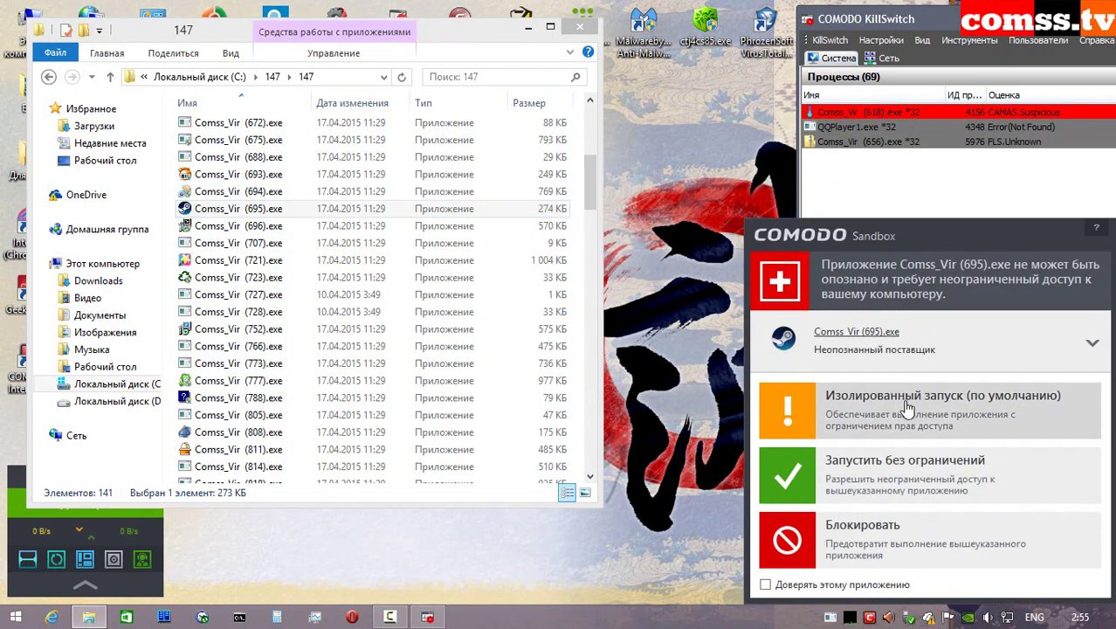
click(908, 407)
click(910, 399)
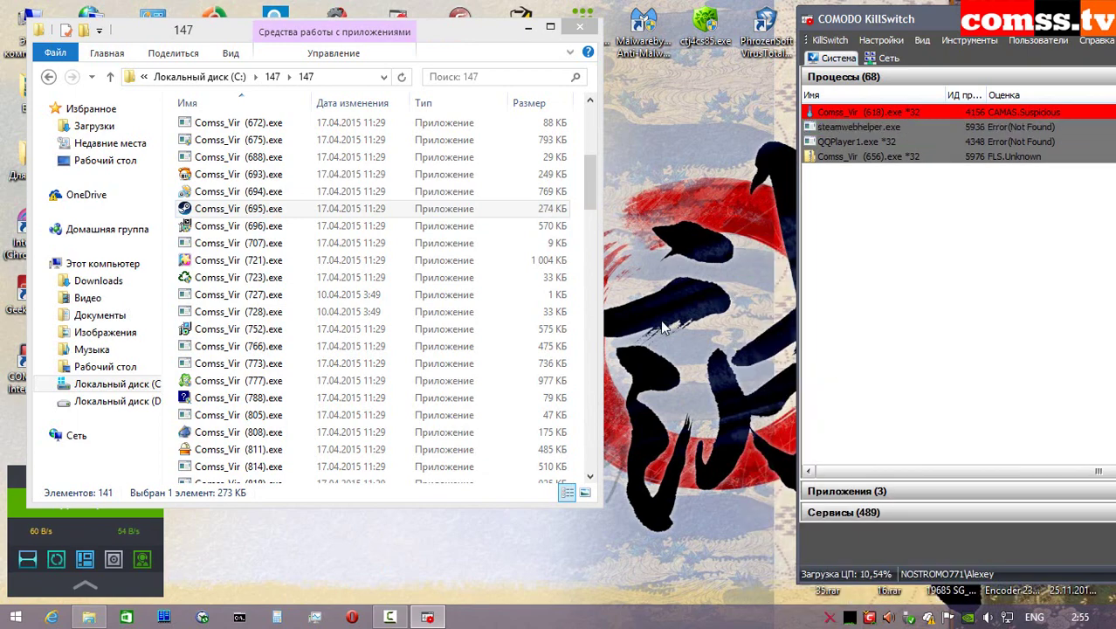
- Run Comss_Vir (696).exe as administrator, allowing the Internet connections of steamwebhelper.exe and Comss_Vir (696).exe
right_click(289, 226)
click(347, 212)
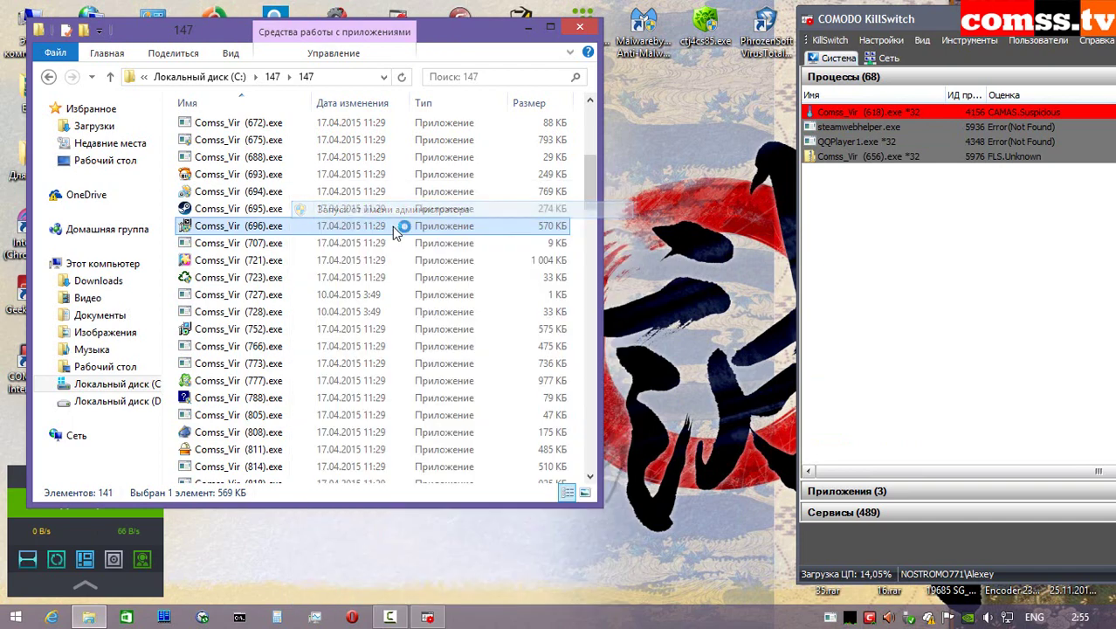
click(905, 463)
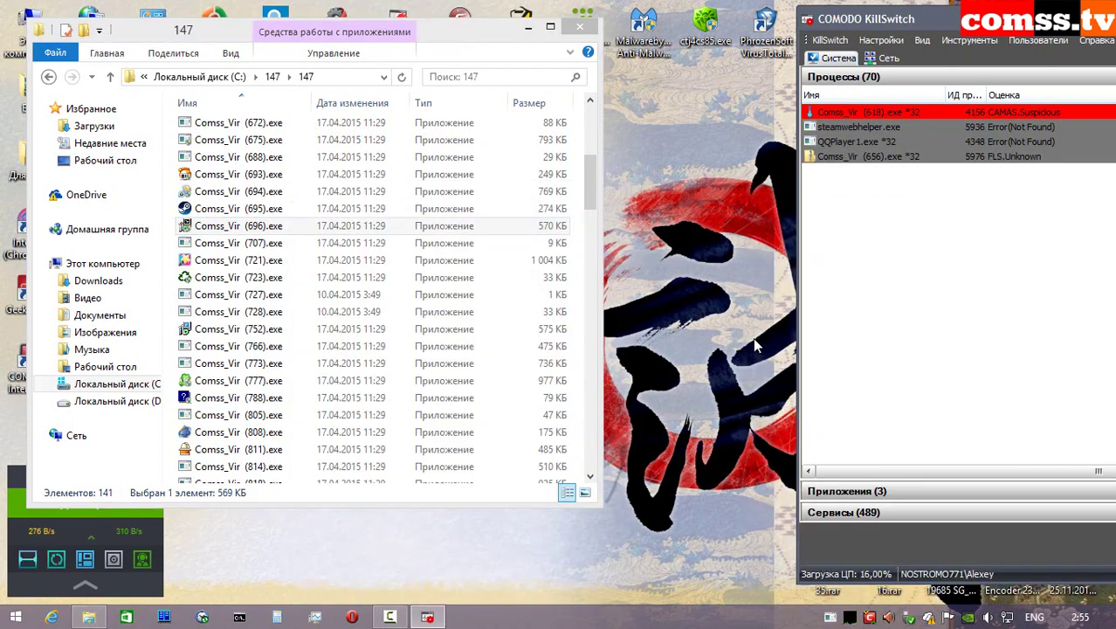
click(863, 406)
click(863, 416)
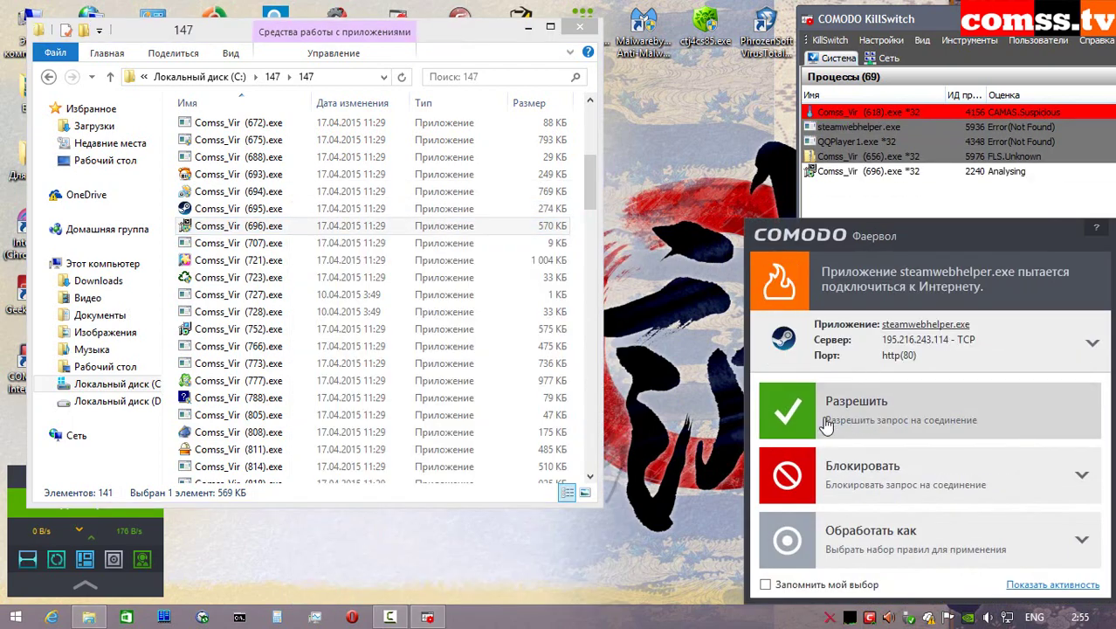
click(879, 419)
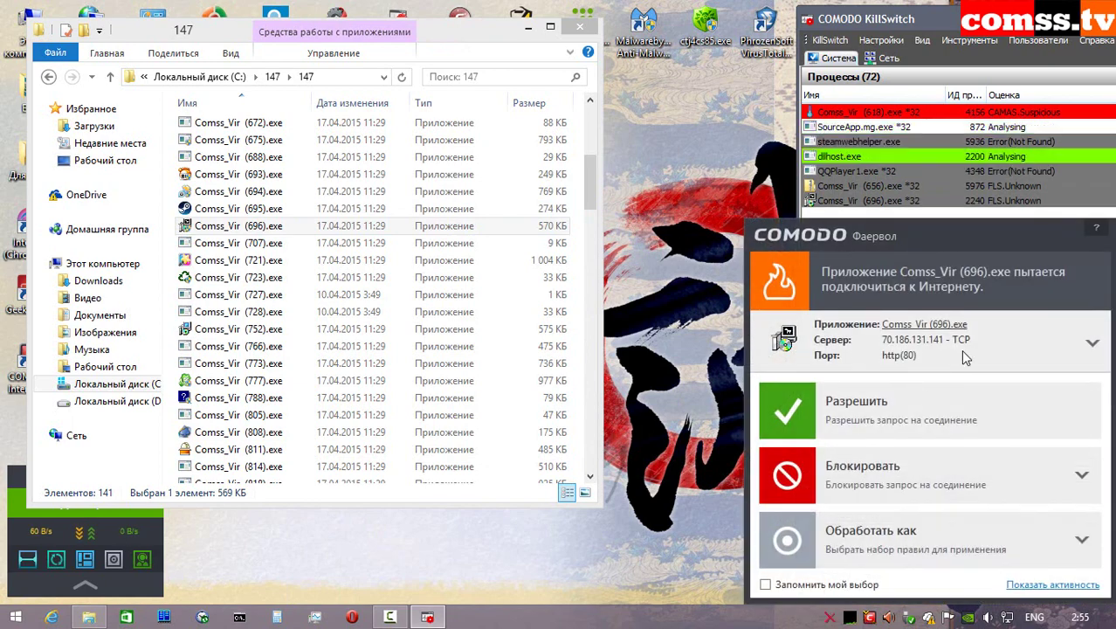
click(884, 409)
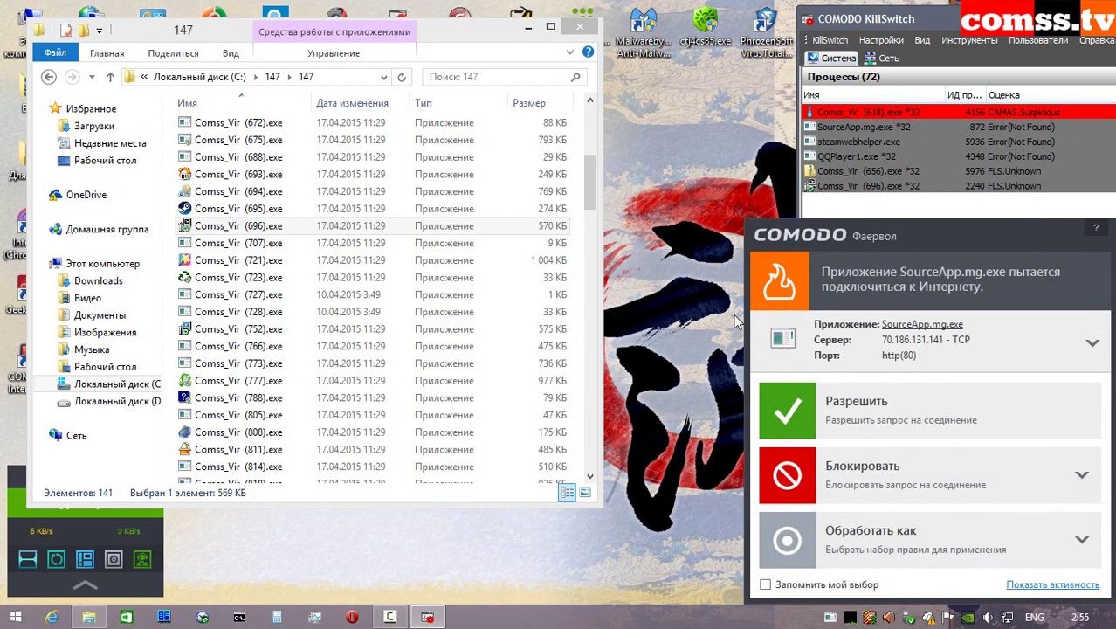
- Allow SourceApp.mg.exe's Internet connection, then run Comss_Vir (707).exe as administrator in isolated mode and close its error dialog
click(873, 400)
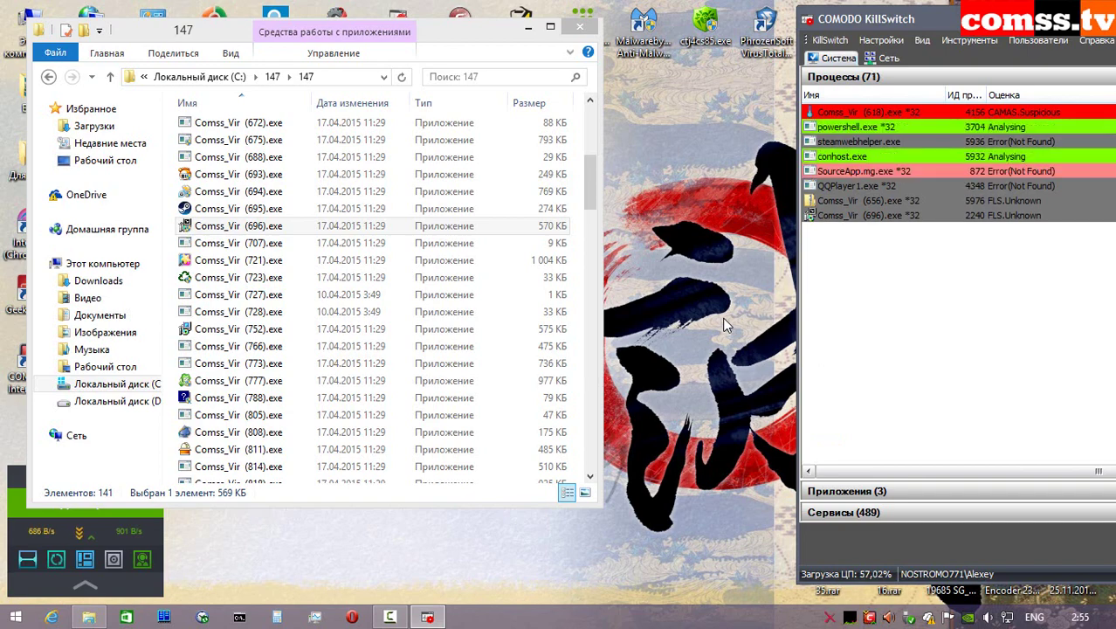
right_click(294, 243)
click(385, 210)
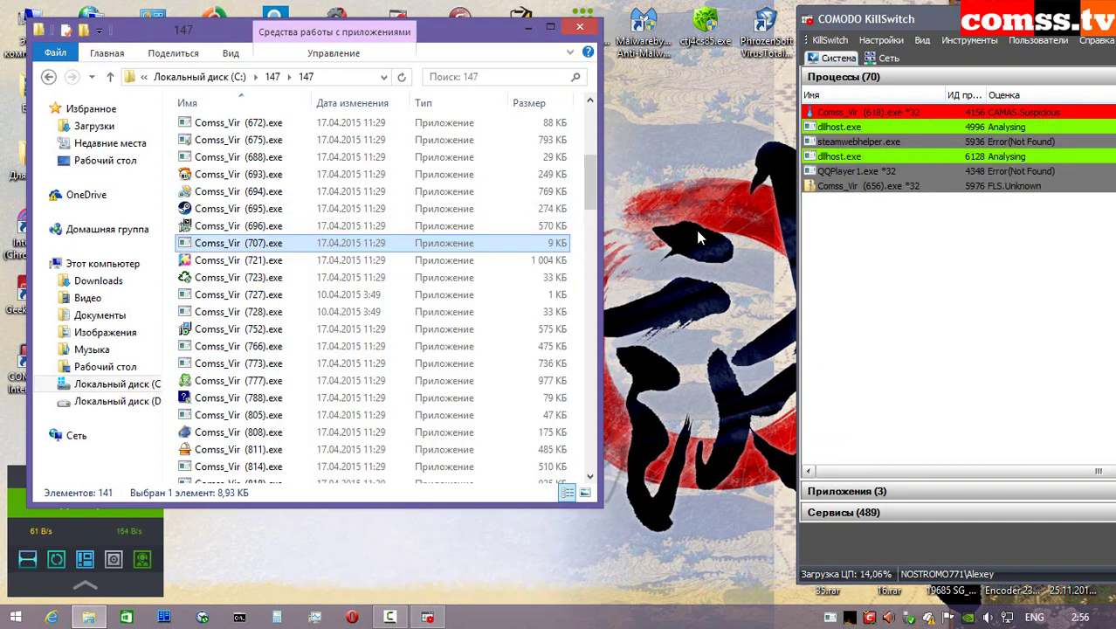
click(904, 411)
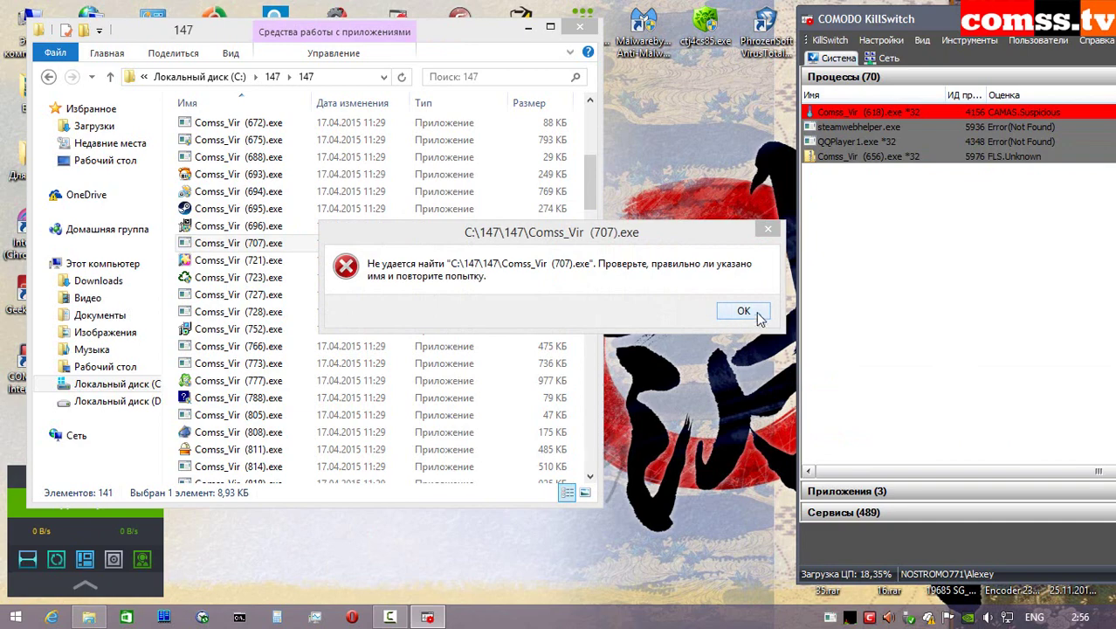
click(743, 311)
- Run Comss_Vir (721).exe as administrator in isolated mode, allow its execution, and close its error and crash dialogs
right_click(294, 262)
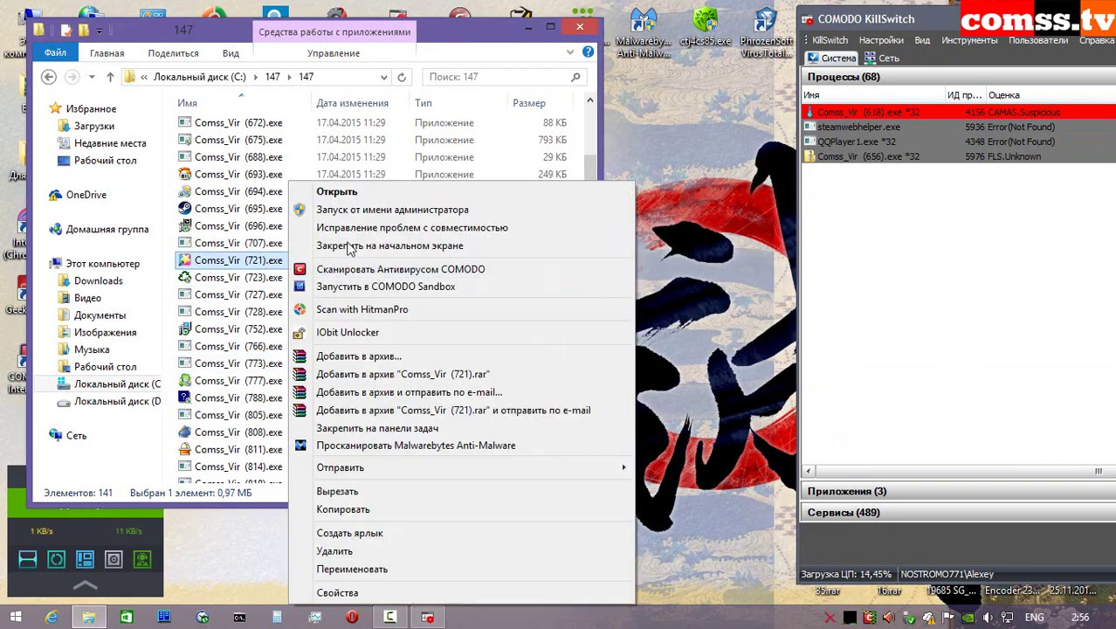
click(353, 211)
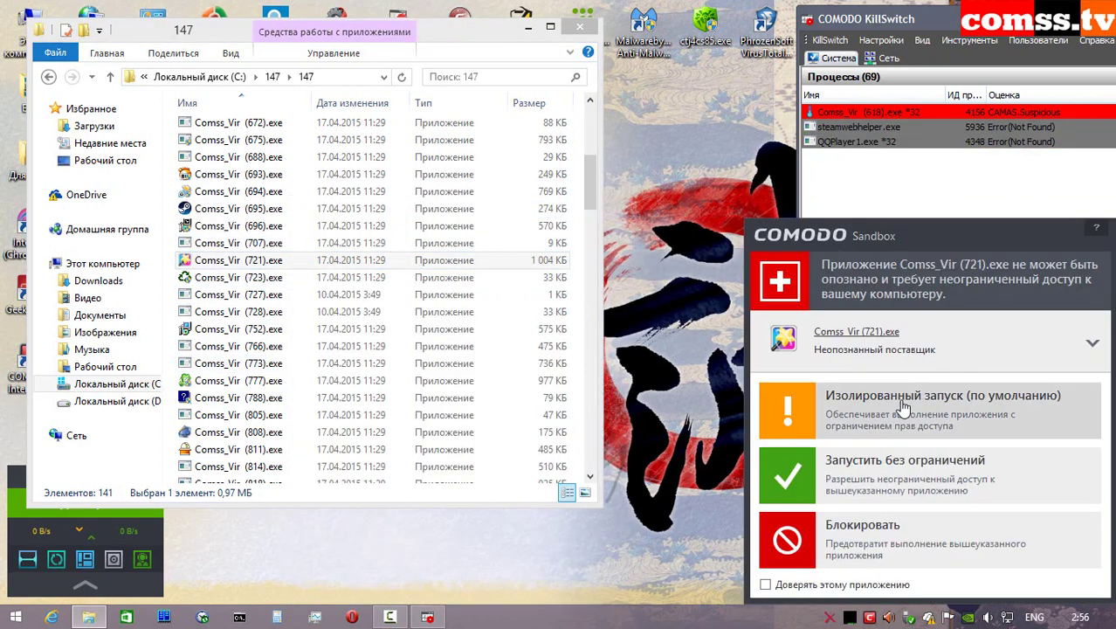
click(904, 407)
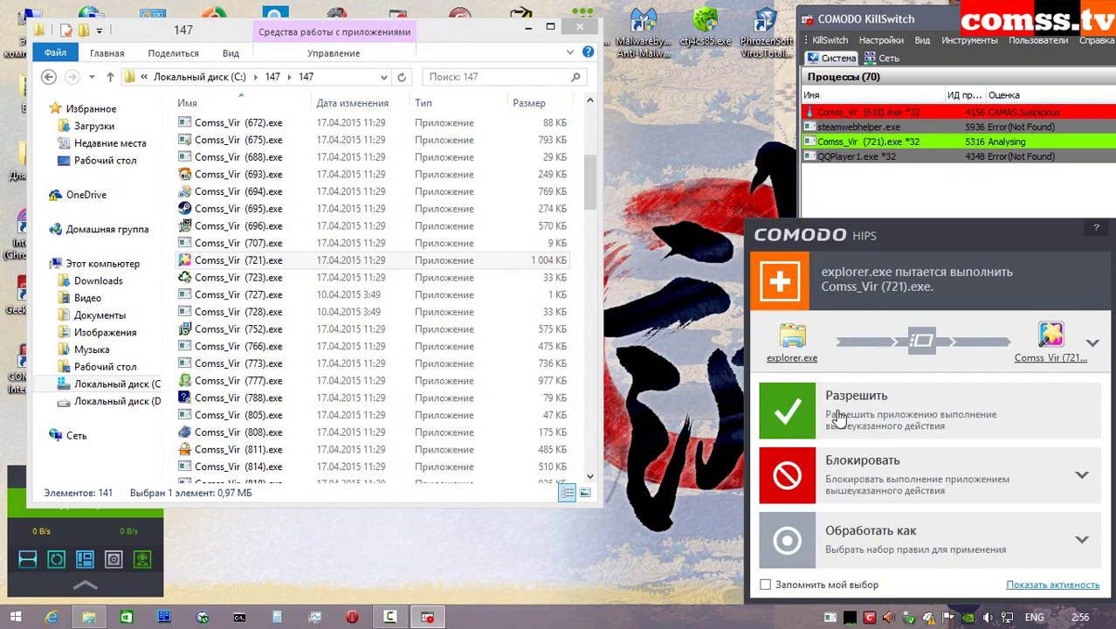
click(837, 417)
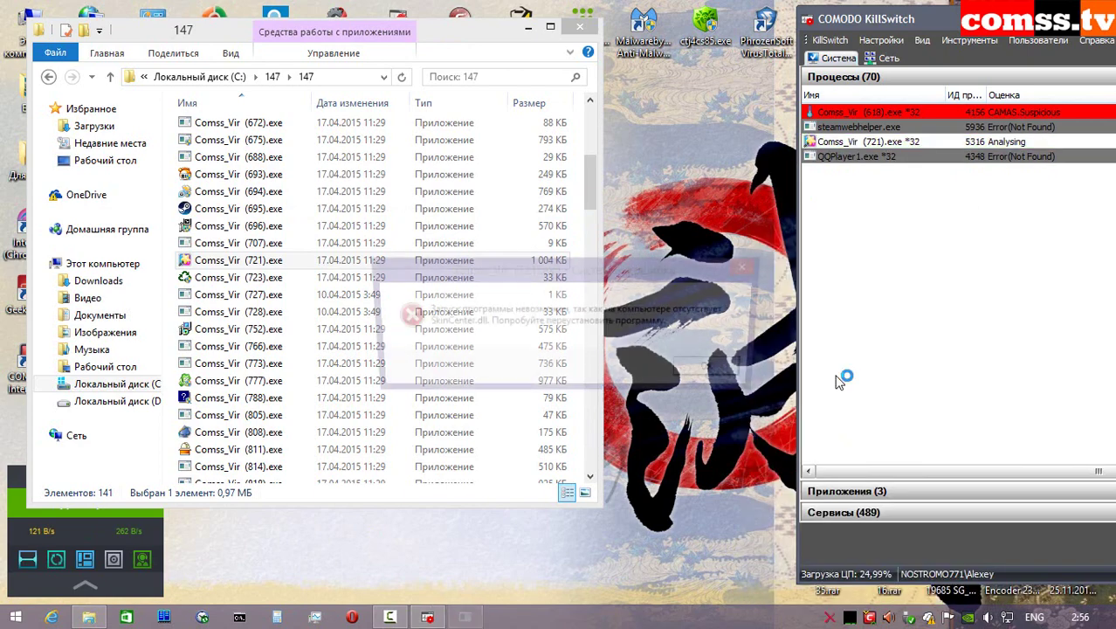
click(716, 372)
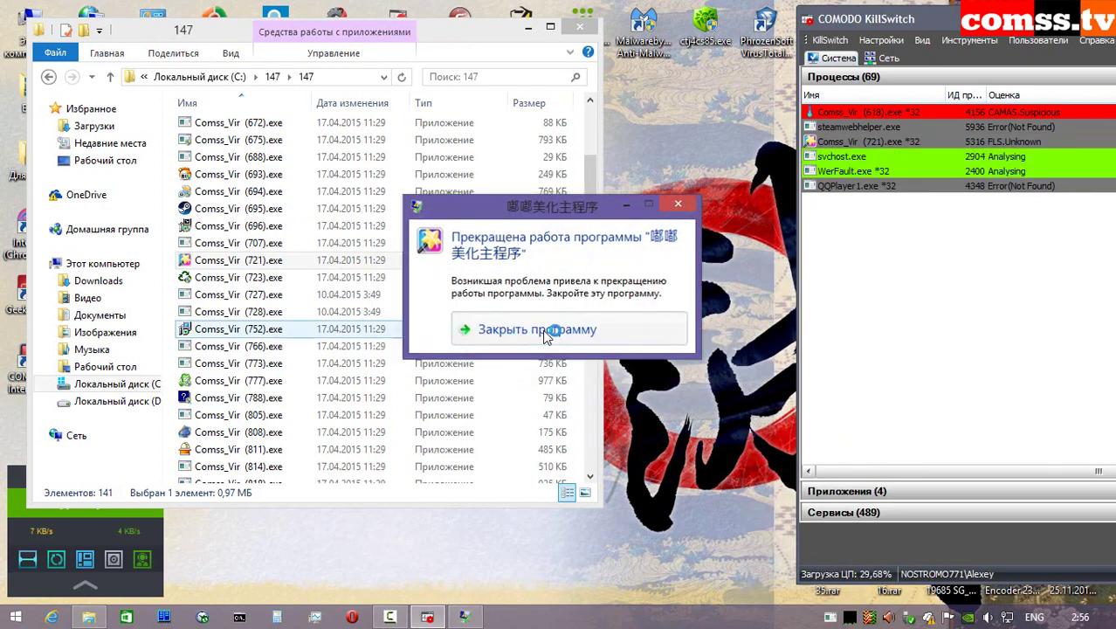
click(544, 333)
- Run Comss_Vir (723).exe as administrator with the default isolated launch and allow explorer.exe to execute it
right_click(272, 277)
click(328, 209)
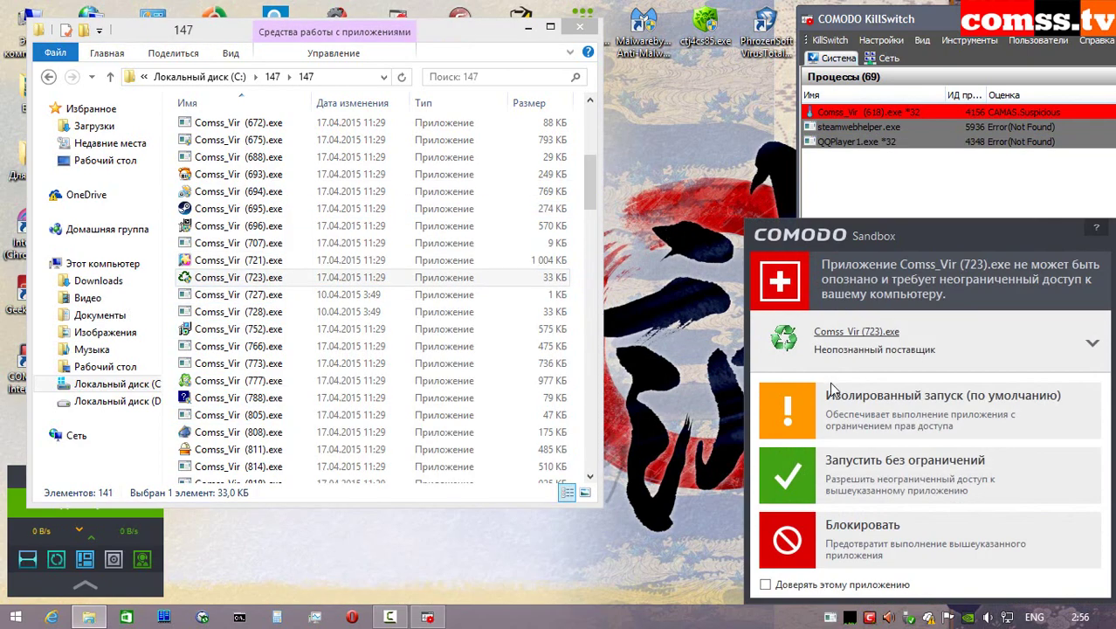
click(832, 390)
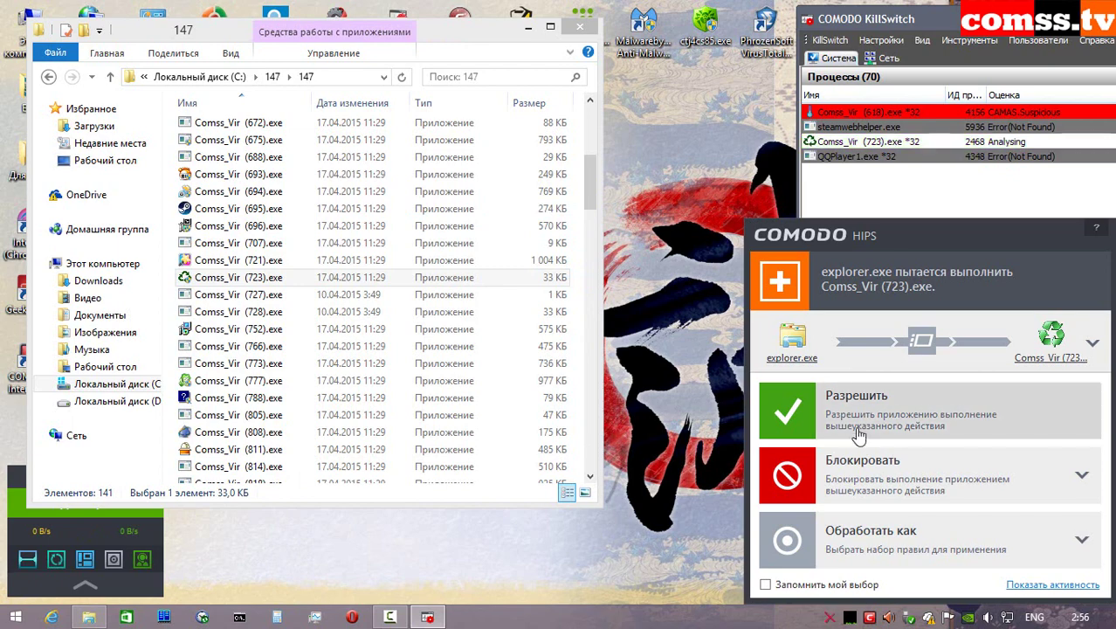
click(860, 434)
click(710, 367)
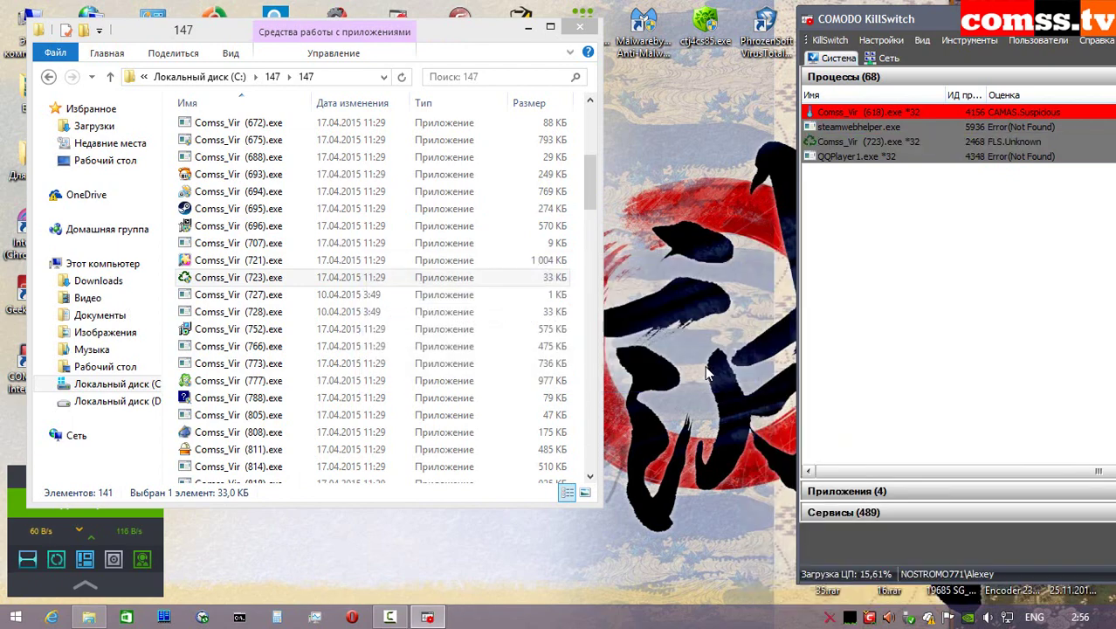
- Run Comss_Vir (727).exe as administrator in isolated mode and dismiss its error dialog
right_click(291, 294)
click(358, 211)
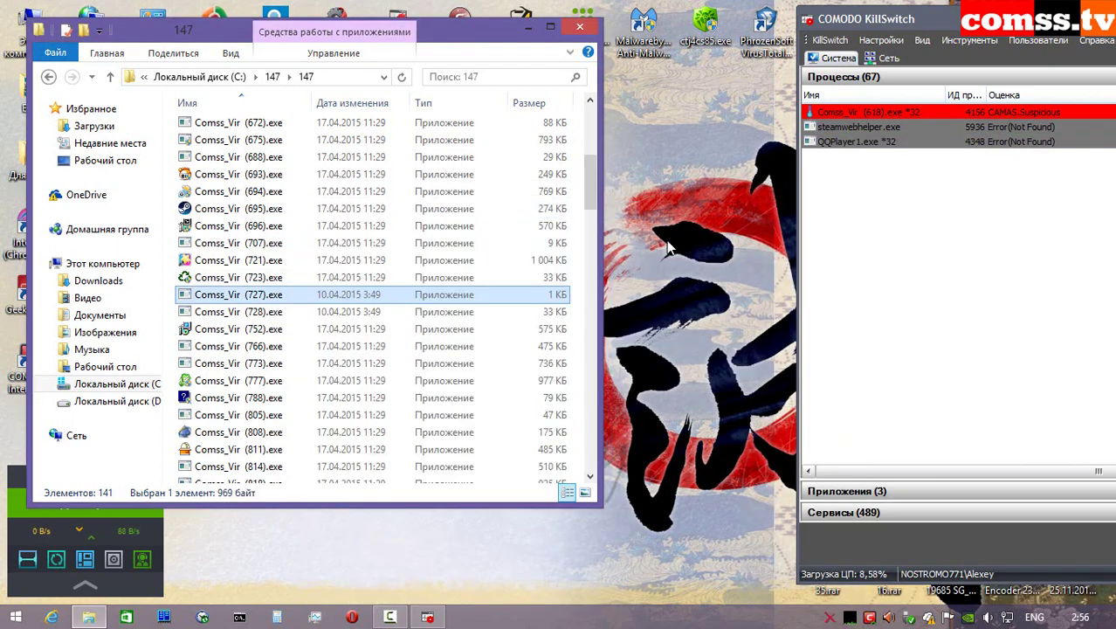
click(871, 411)
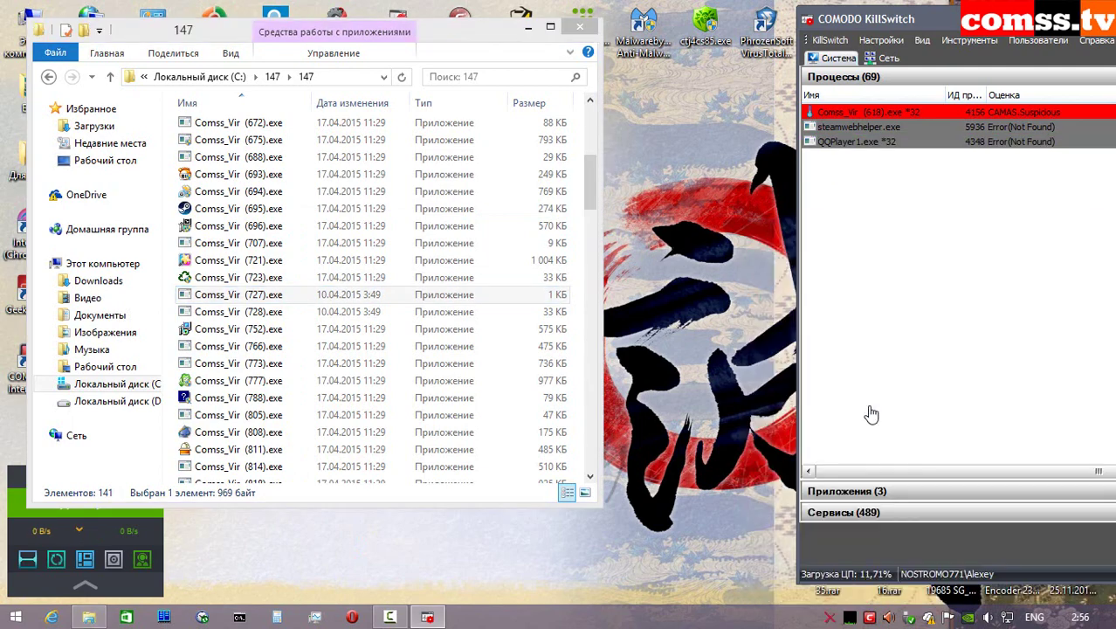
click(743, 315)
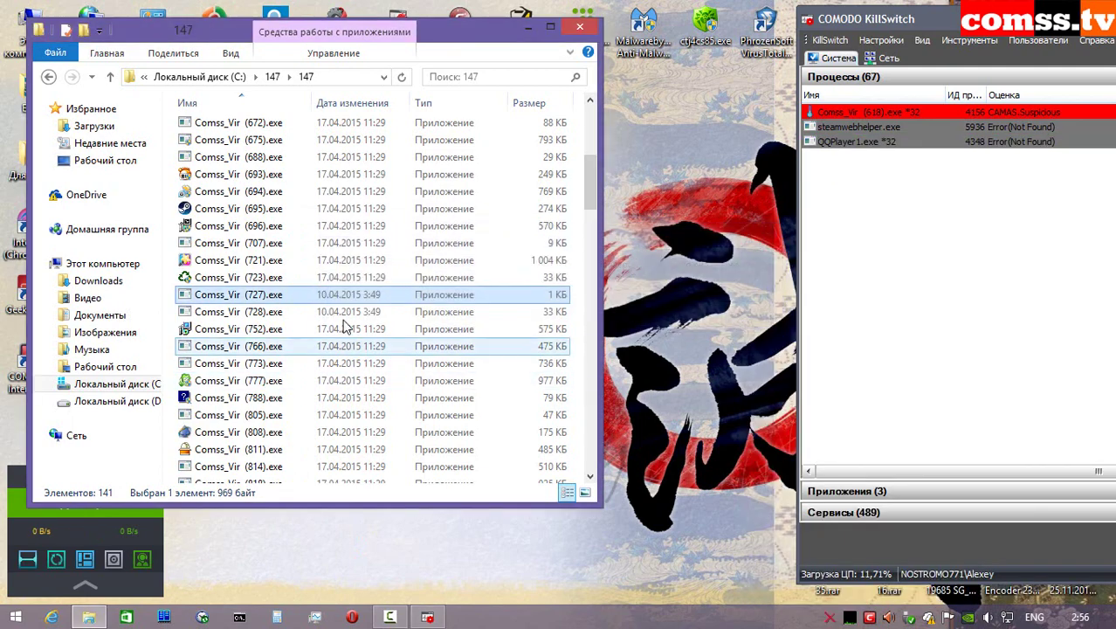
- Run Comss_Vir (728).exe as administrator in isolated mode and dismiss its error dialog
right_click(262, 312)
click(333, 212)
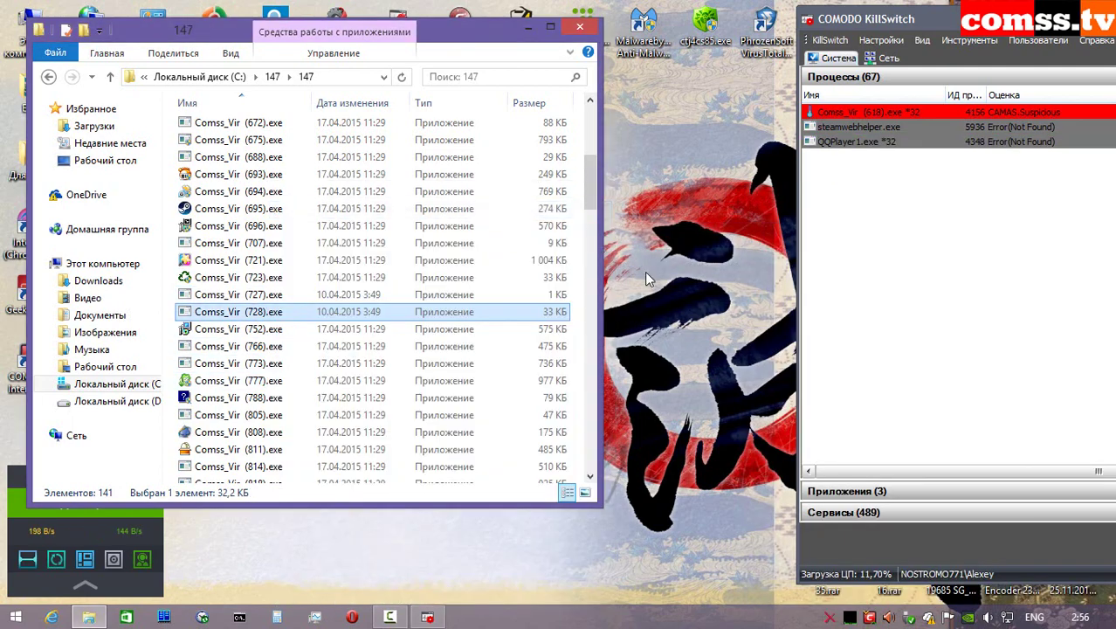
click(784, 425)
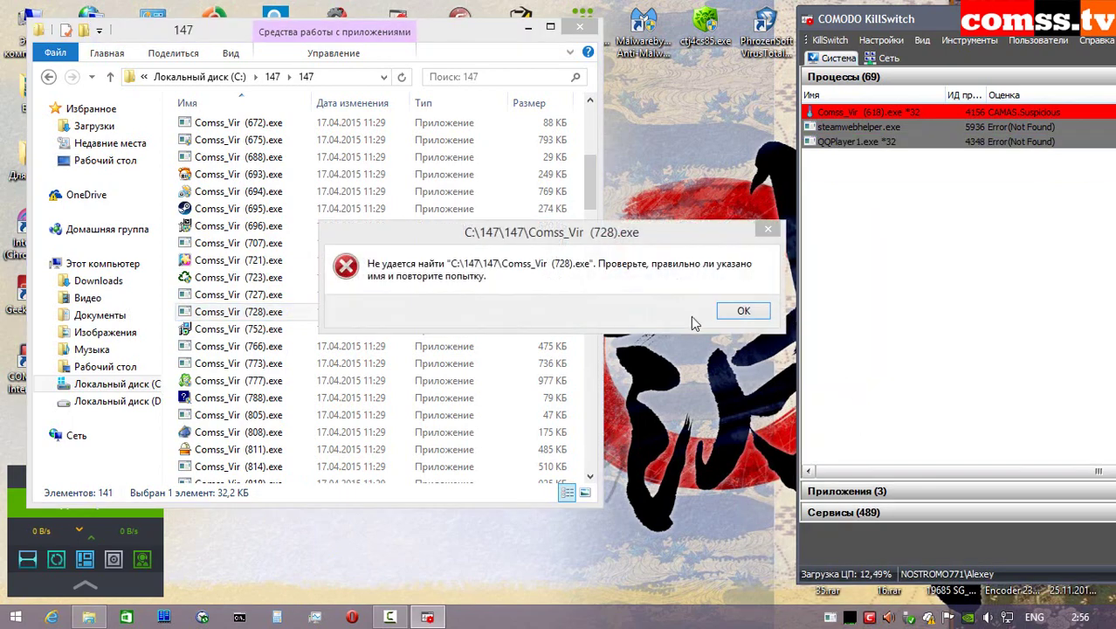
click(743, 311)
- Run Comss_Vir (752).exe as administrator in isolated mode, allowing both its execution and its Internet connection
right_click(267, 334)
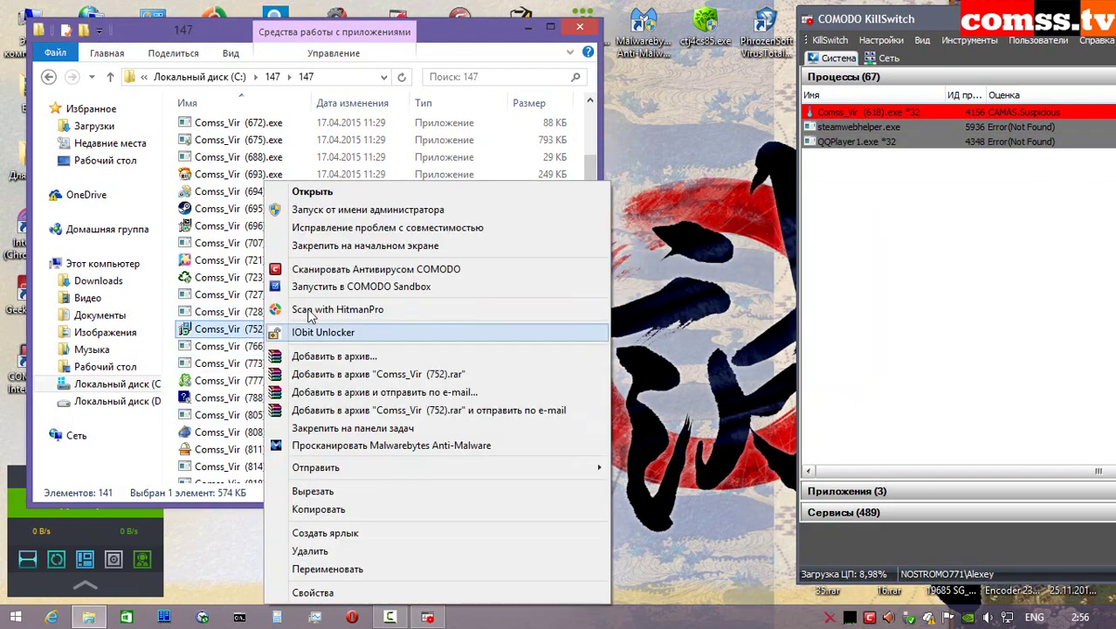
click(333, 211)
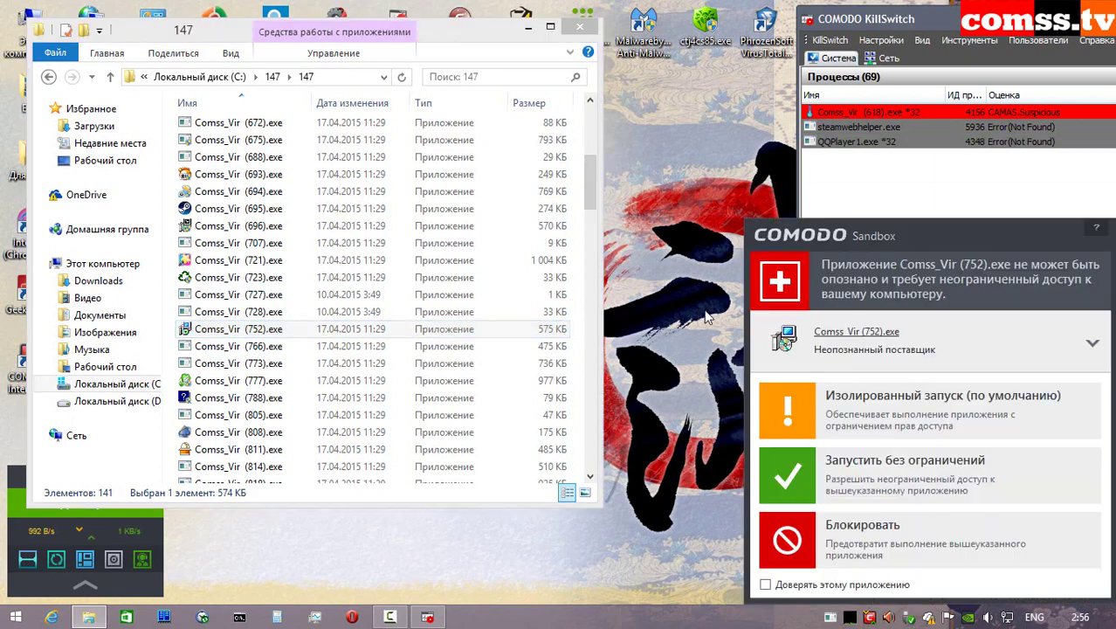
click(786, 410)
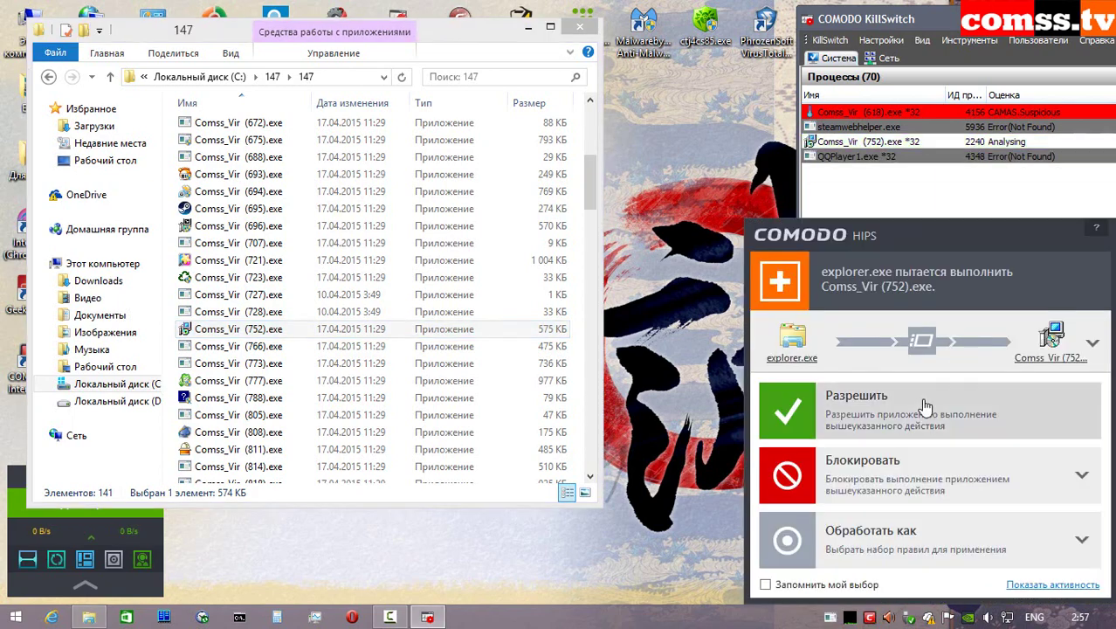
click(881, 418)
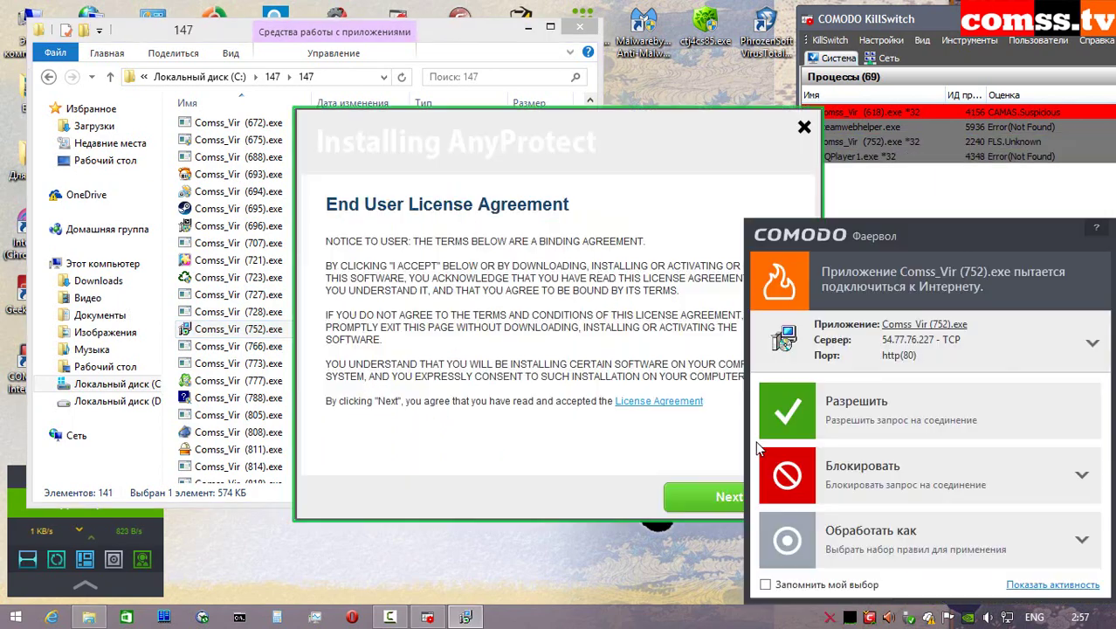
click(884, 419)
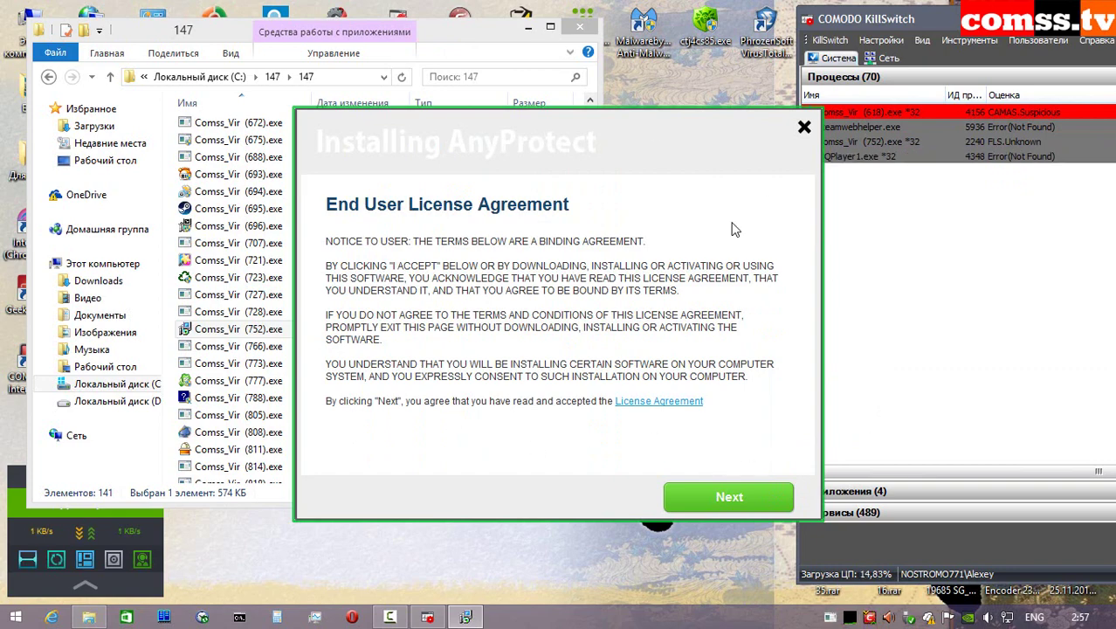
- Start the AnyProtect installation, accepting the license agreement, the full Yandex installation, and the LinkWiz and Gameo offers
click(706, 500)
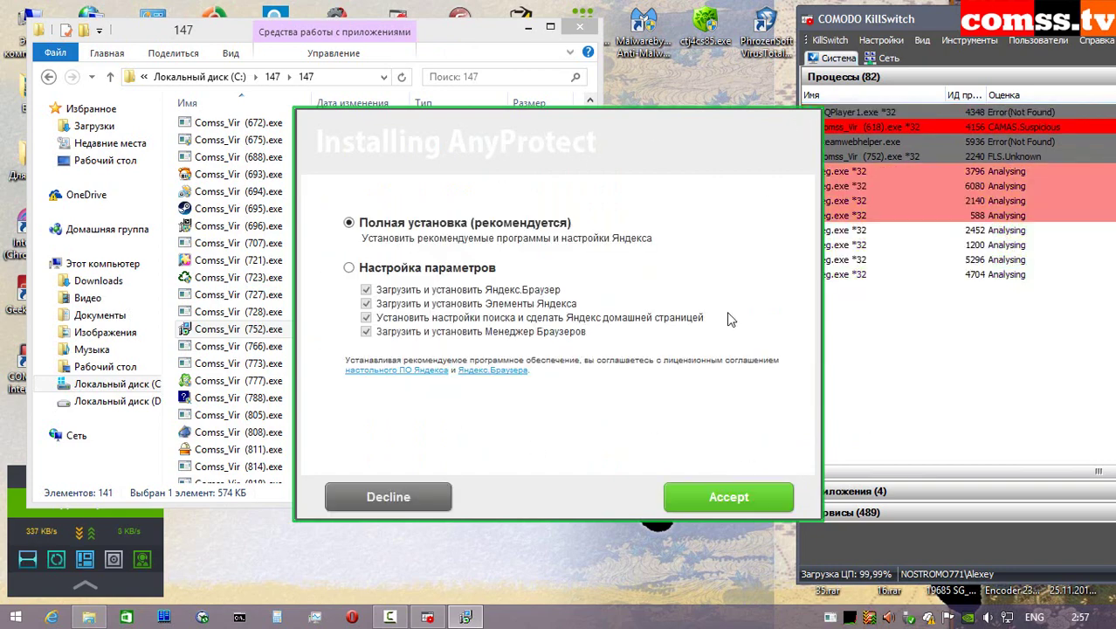
click(733, 497)
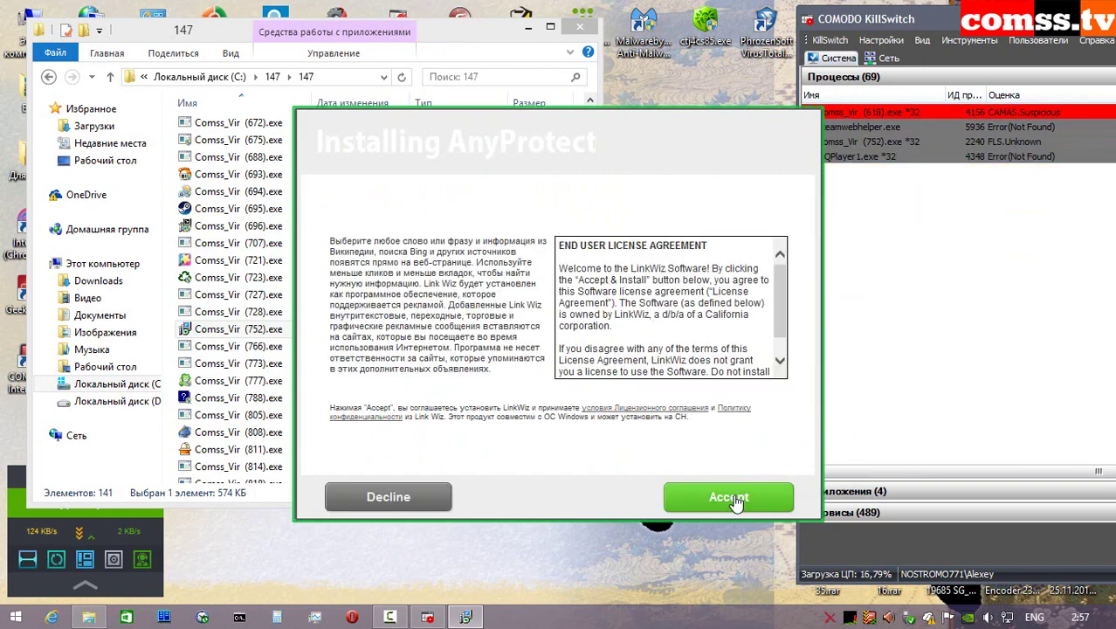
click(714, 498)
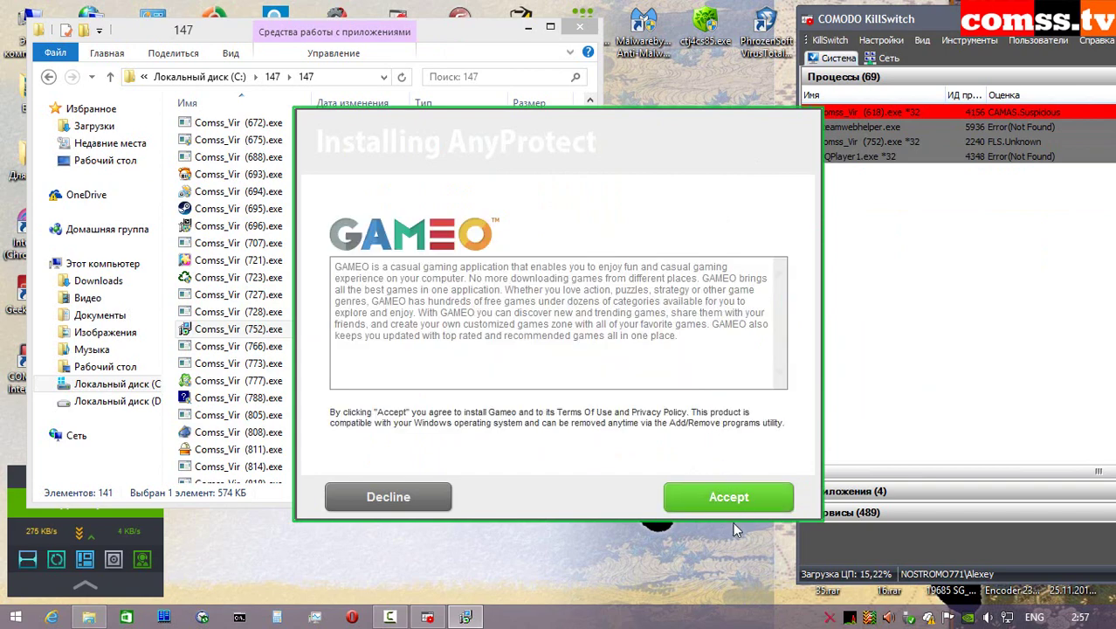
click(723, 498)
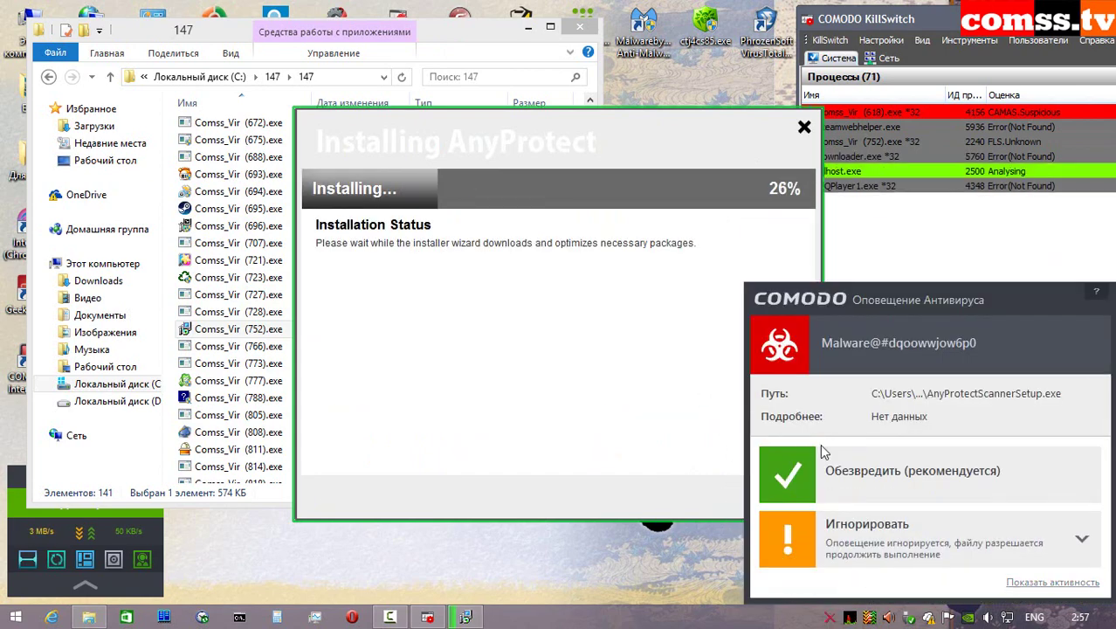
- Disinfect AnyProtectScannerSetup.exe and linkwiz-setup-1.10.0.14.exe in the antivirus alerts, and dismiss the installer's error dialogs
click(910, 479)
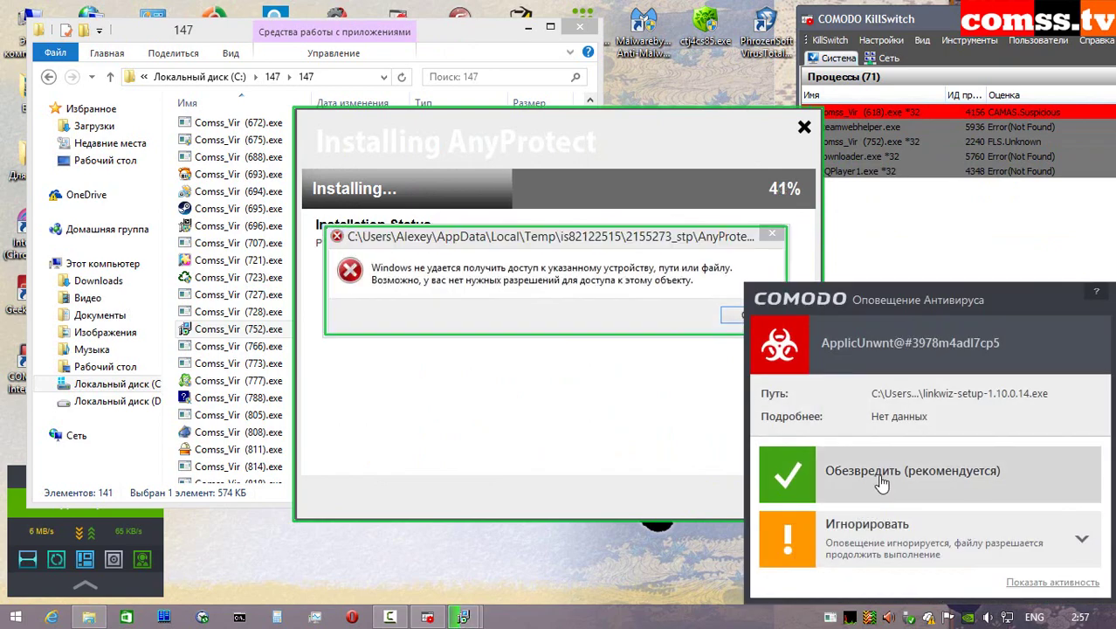
click(882, 483)
click(741, 320)
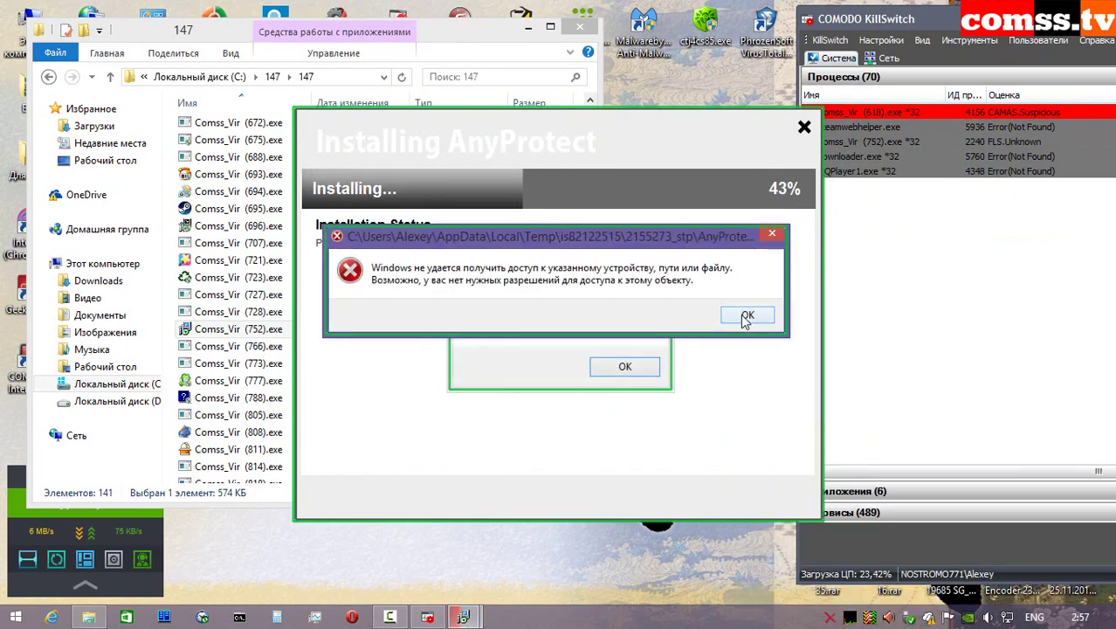
click(746, 317)
click(625, 367)
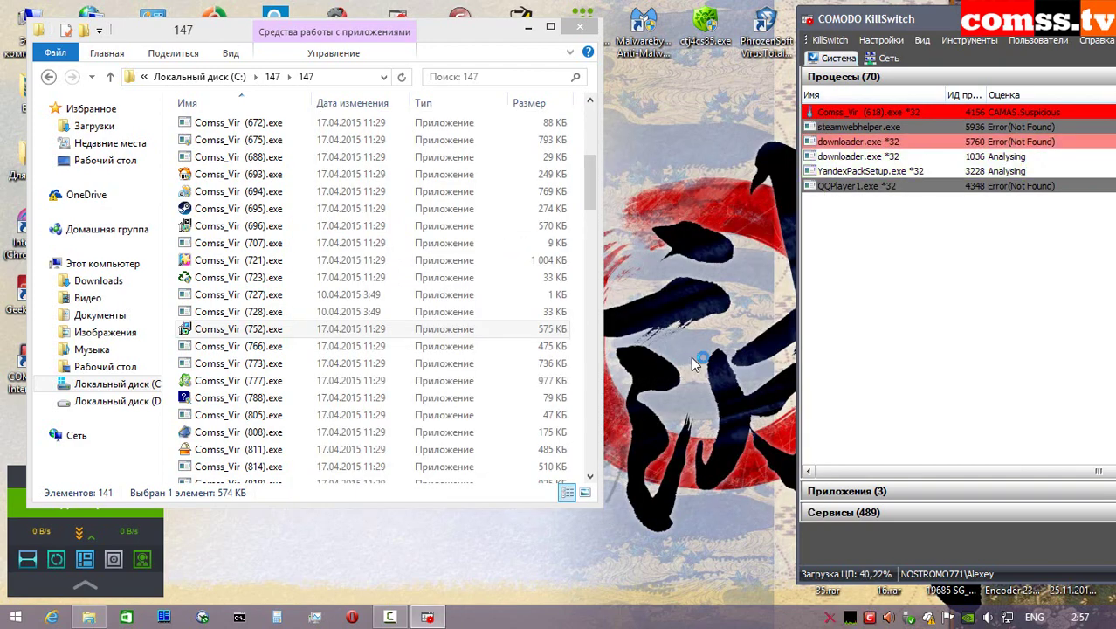
click(640, 366)
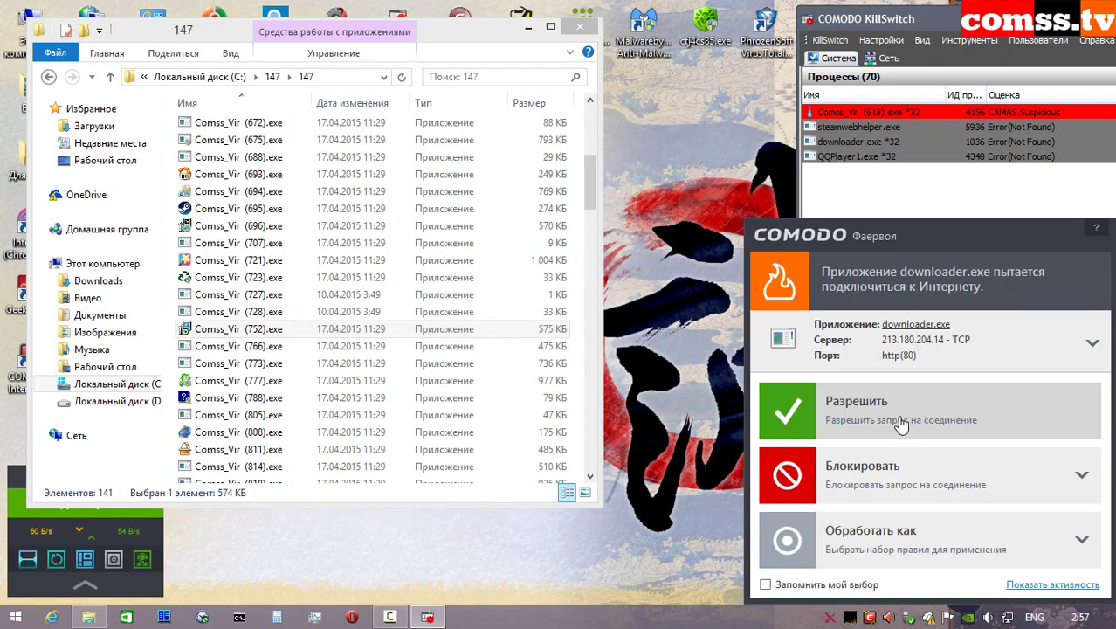
- Allow both Internet connection requests from downloader.exe to 213.180.204.14
click(902, 424)
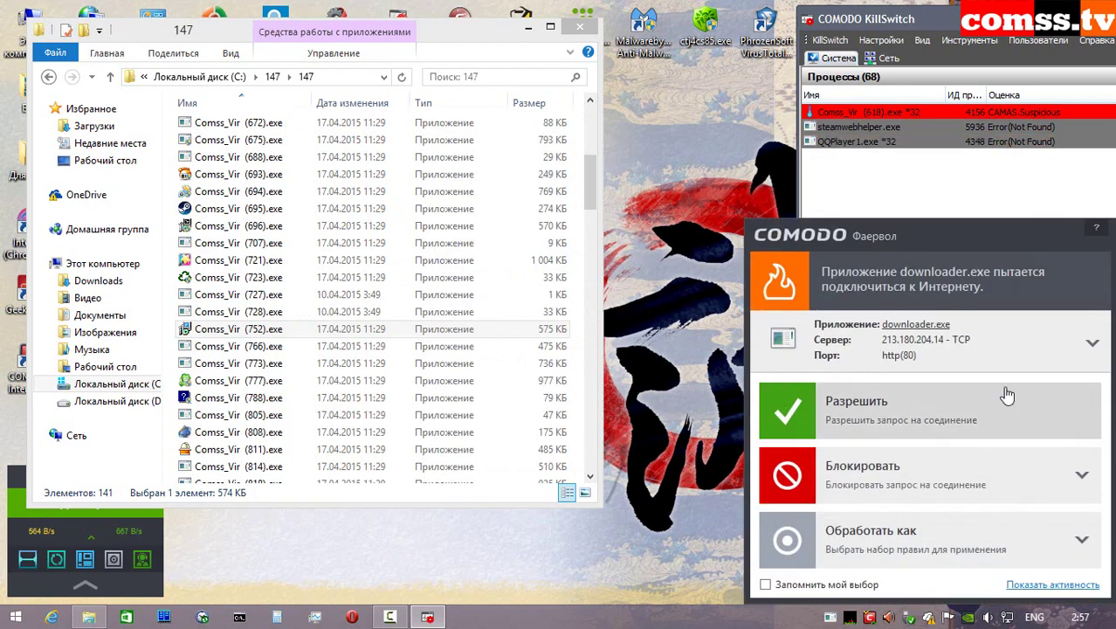
click(887, 423)
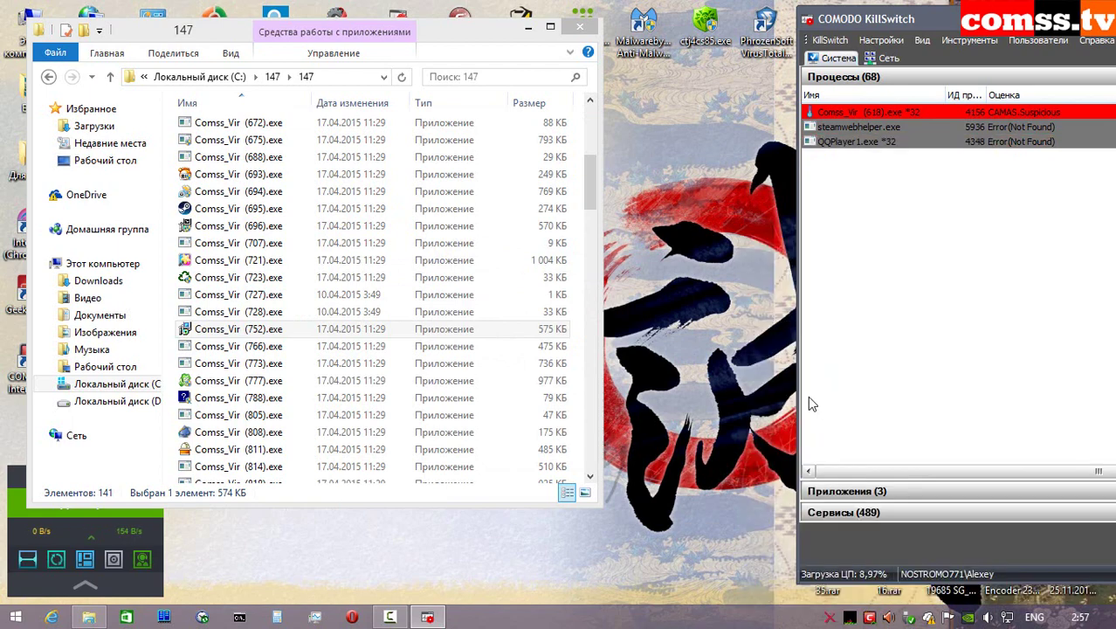
- Run Comss_Vir (766).exe as administrator in isolated mode and close the app incompatibility message
right_click(297, 346)
click(378, 217)
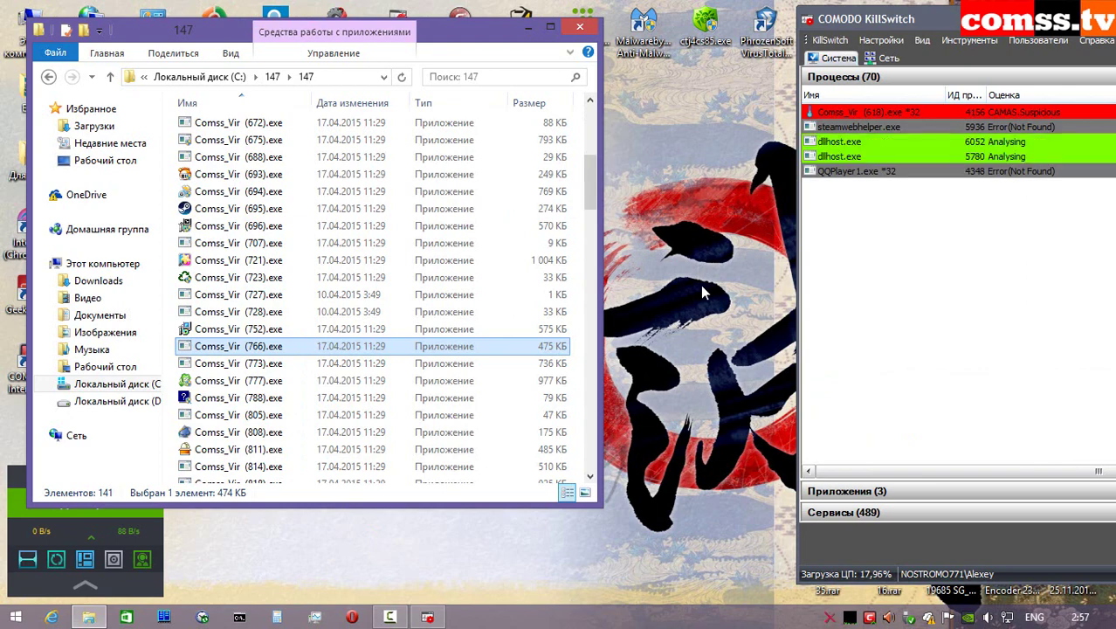
click(860, 421)
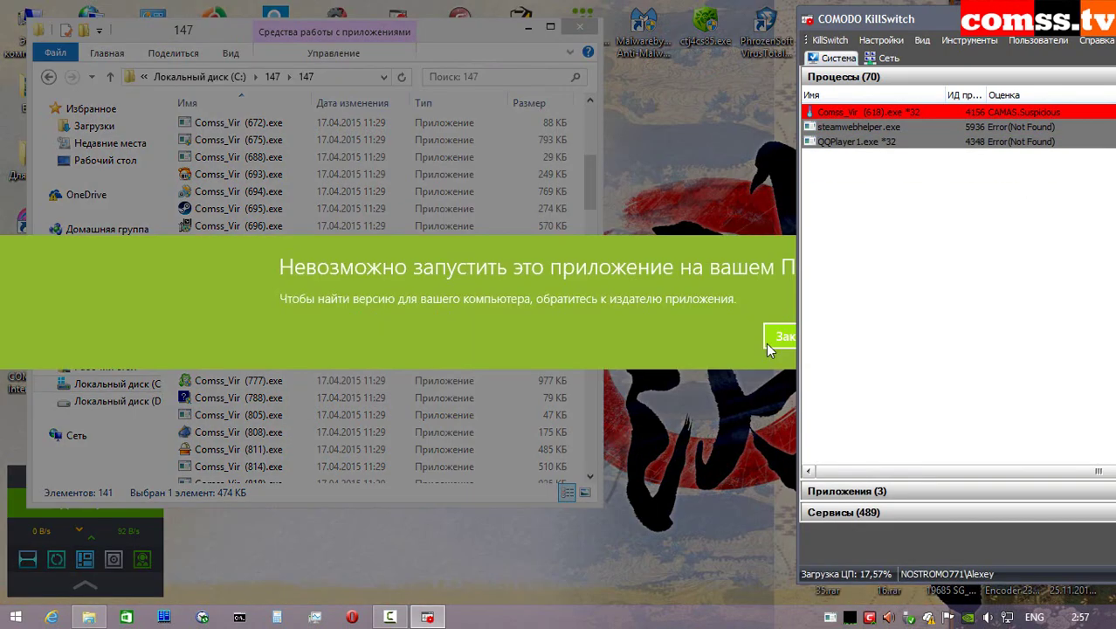
click(782, 269)
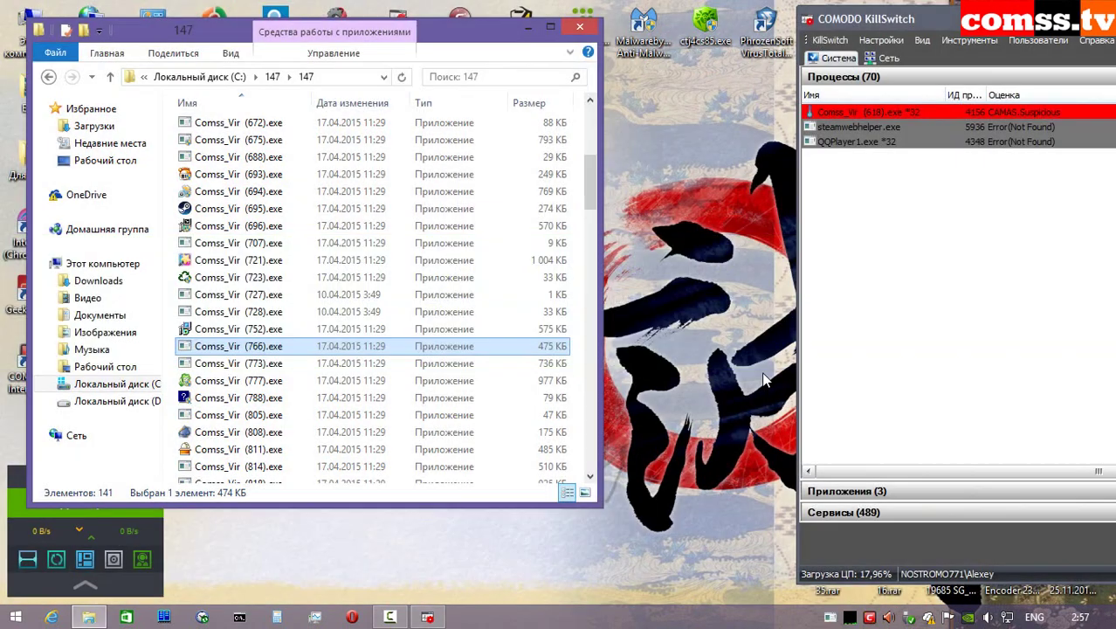
- Run Comss_Vir (773).exe as administrator in isolated mode and close the app incompatibility message
right_click(286, 365)
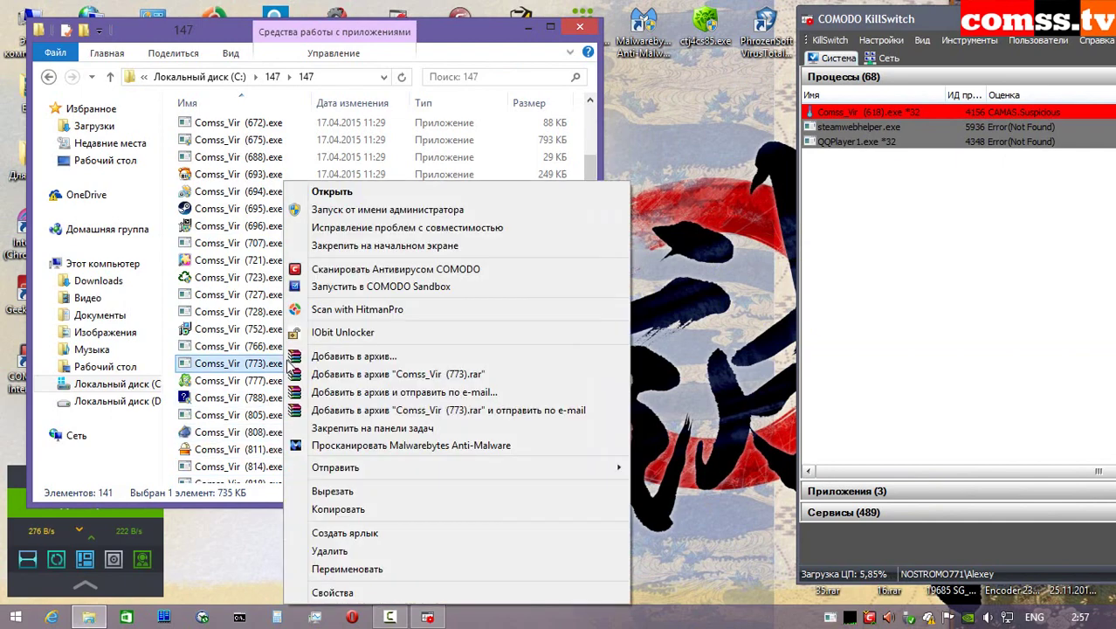
click(393, 210)
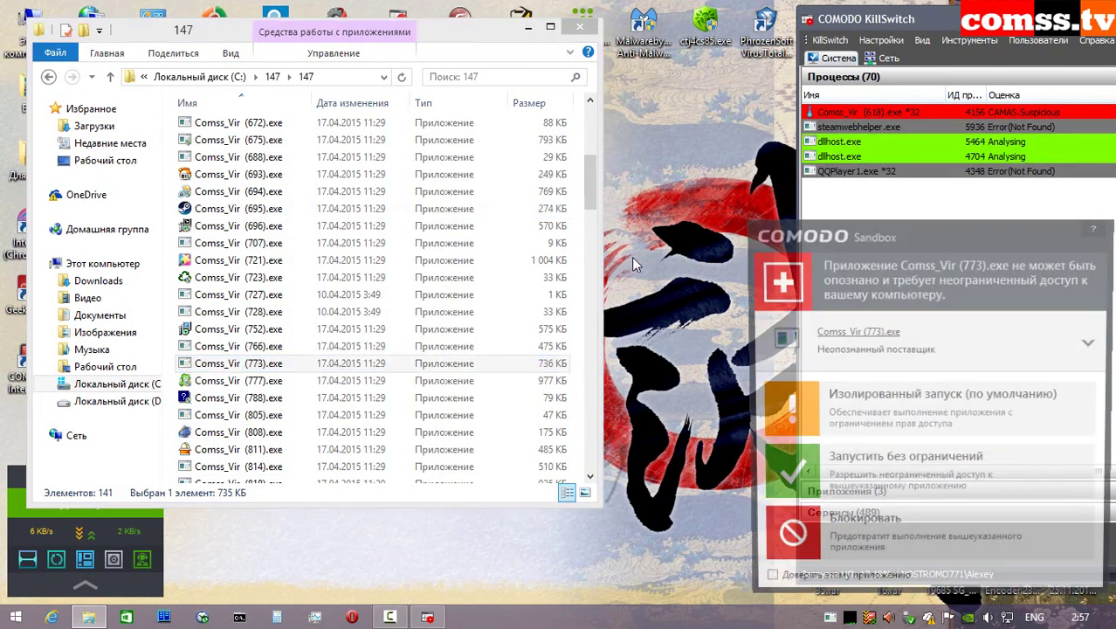
click(921, 404)
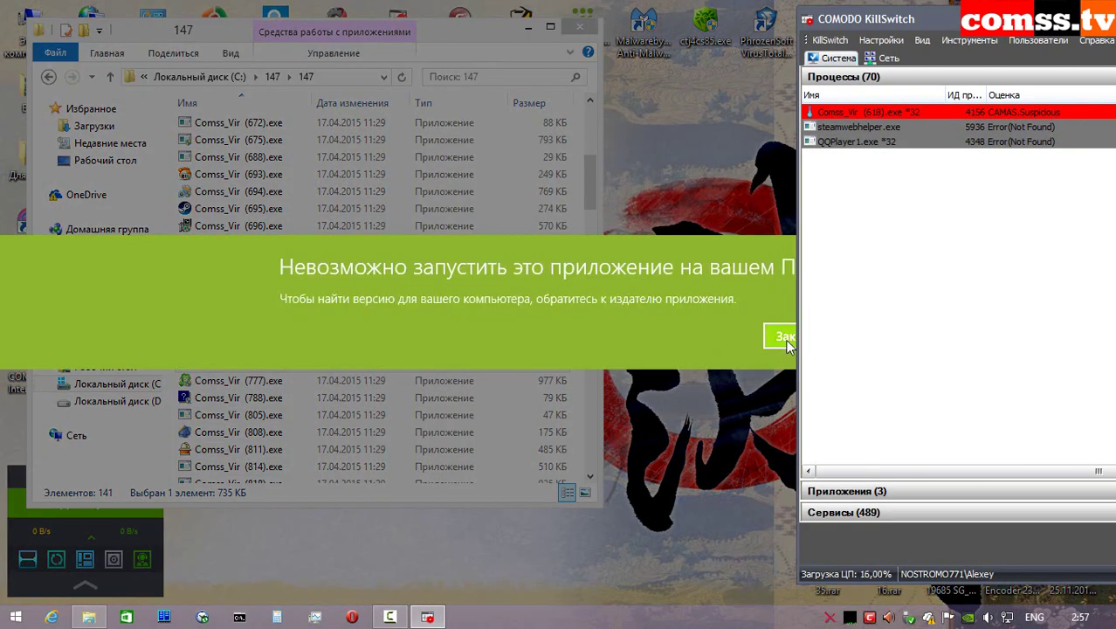
click(785, 340)
- Run Comss_Vir (777).exe as administrator in isolated mode, allowing explorer.exe to execute it, and dismiss its error dialog
right_click(298, 382)
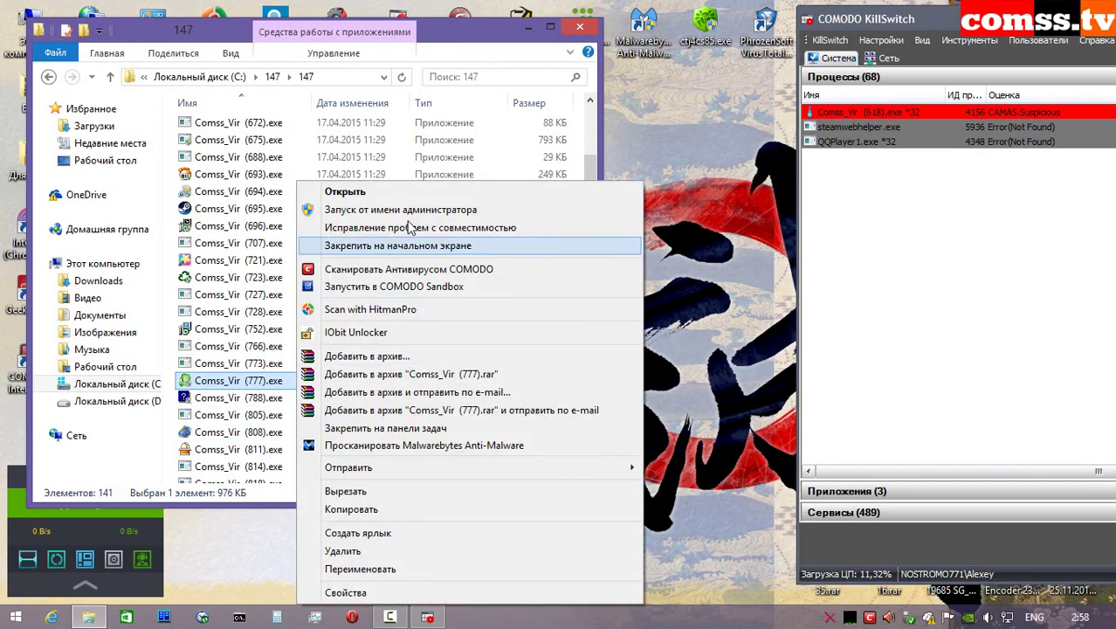
click(402, 211)
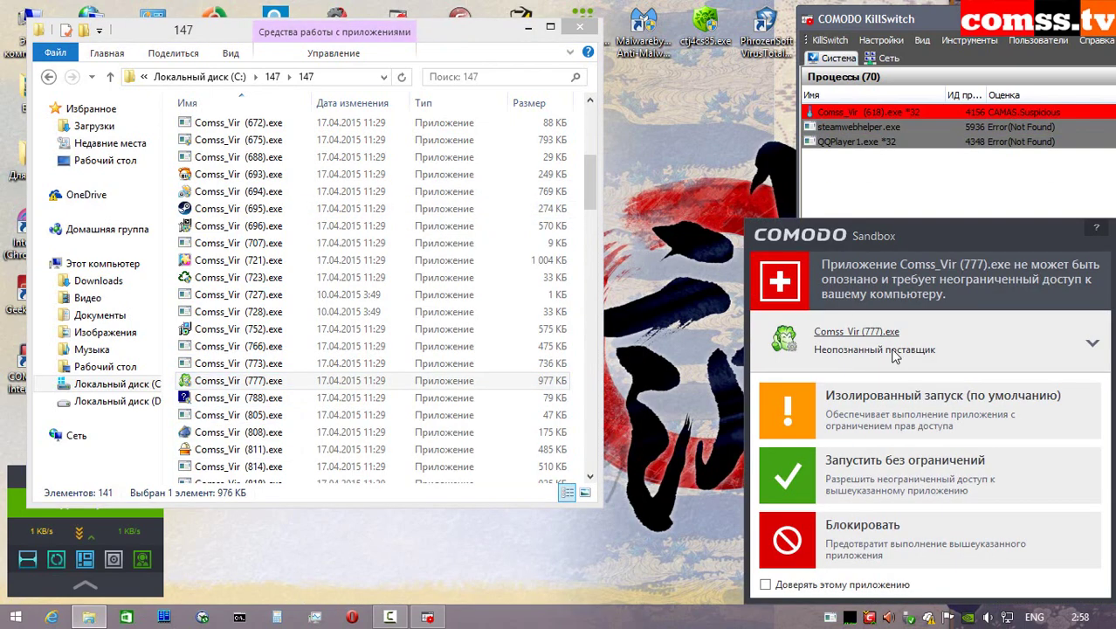
click(924, 404)
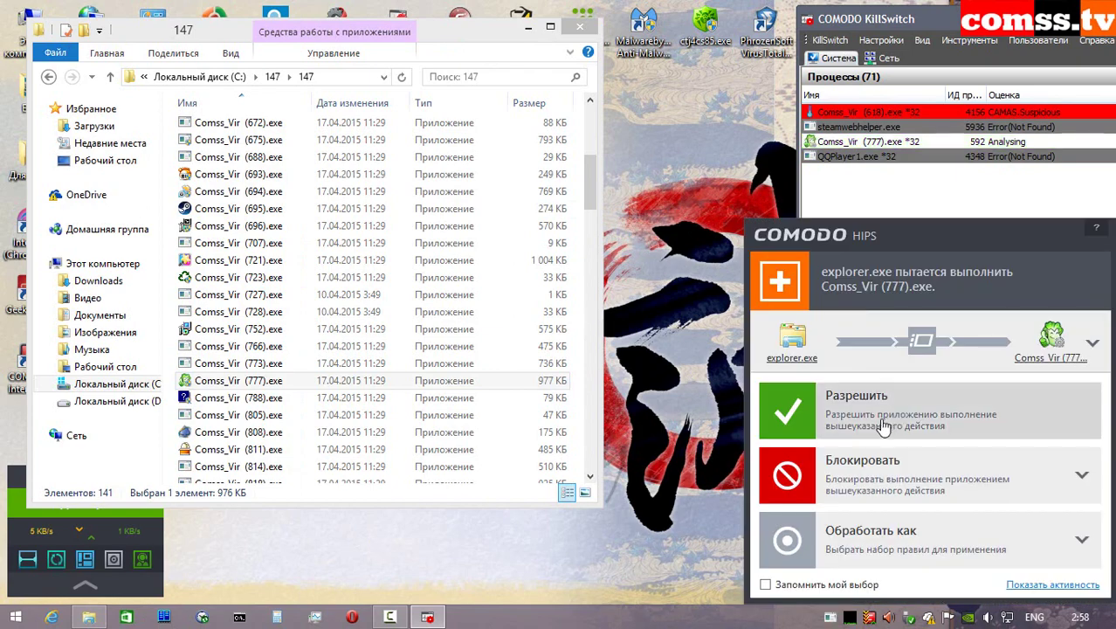
click(876, 414)
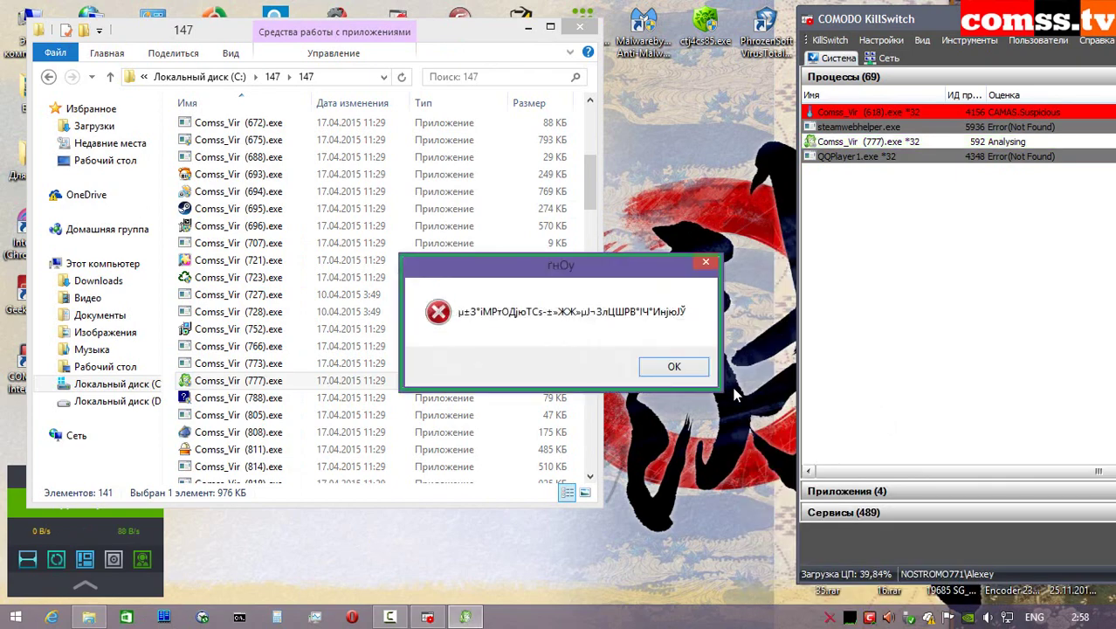
click(674, 367)
- Run Comss_Vir (788).exe as administrator, allowing explorer.exe to execute it, and exit the IME Tool 2.7.6 window
right_click(287, 397)
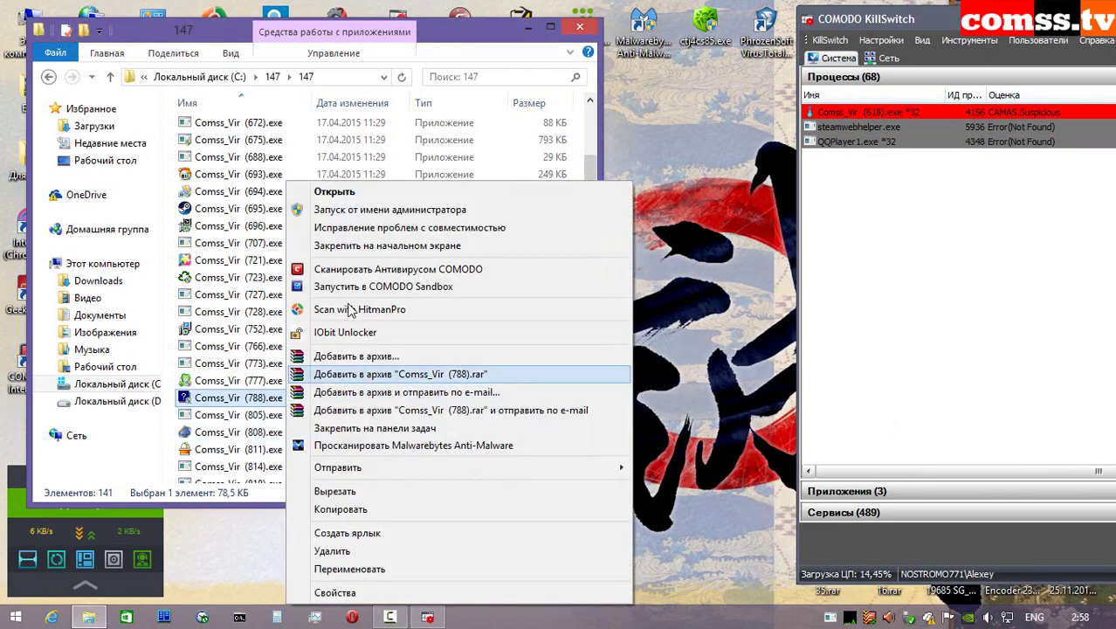
click(349, 210)
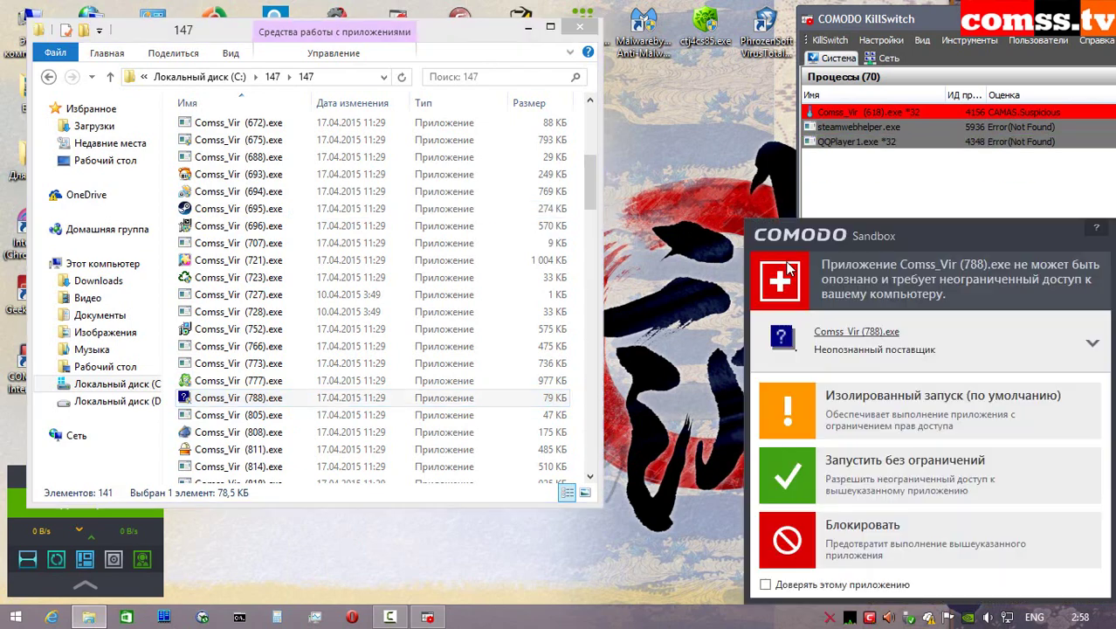
click(917, 367)
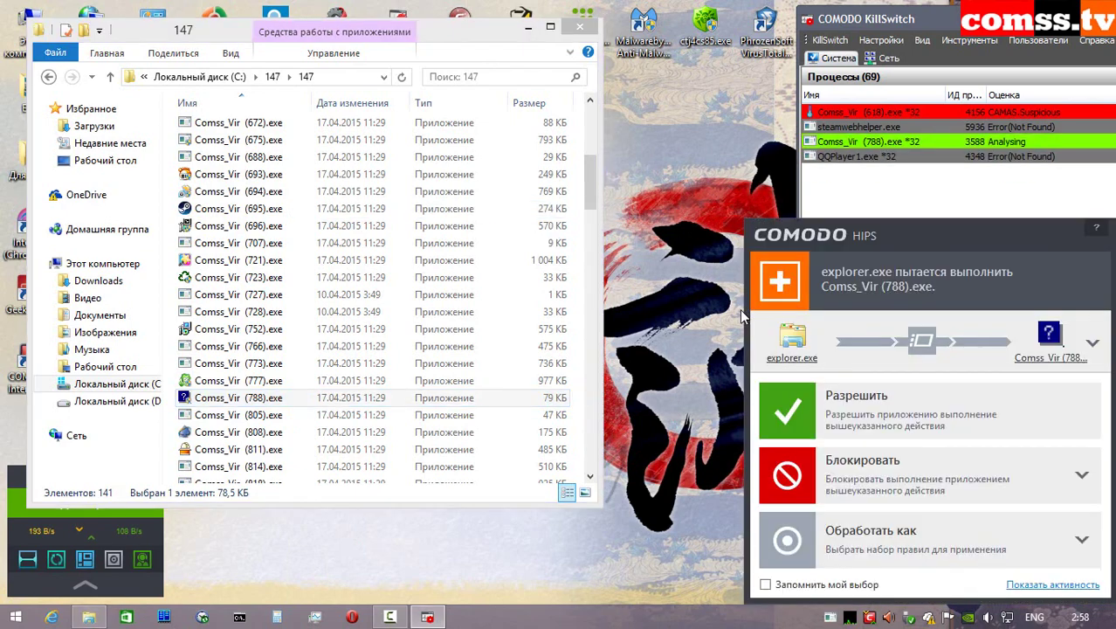
click(856, 395)
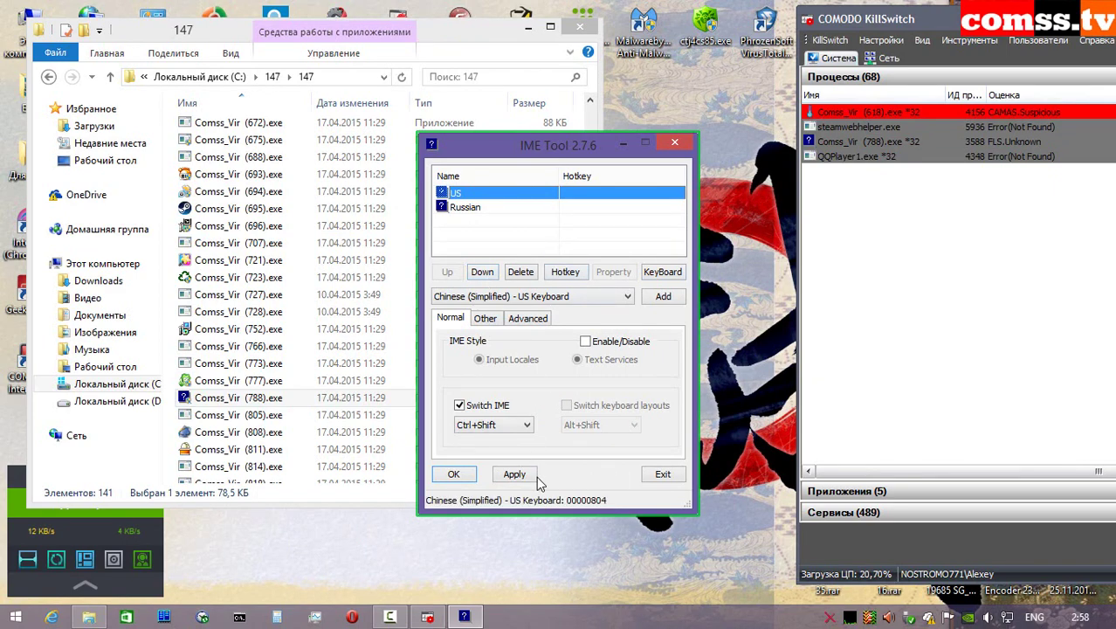
click(663, 474)
- Run Comss_Vir (805).exe as administrator
click(262, 415)
right_click(273, 414)
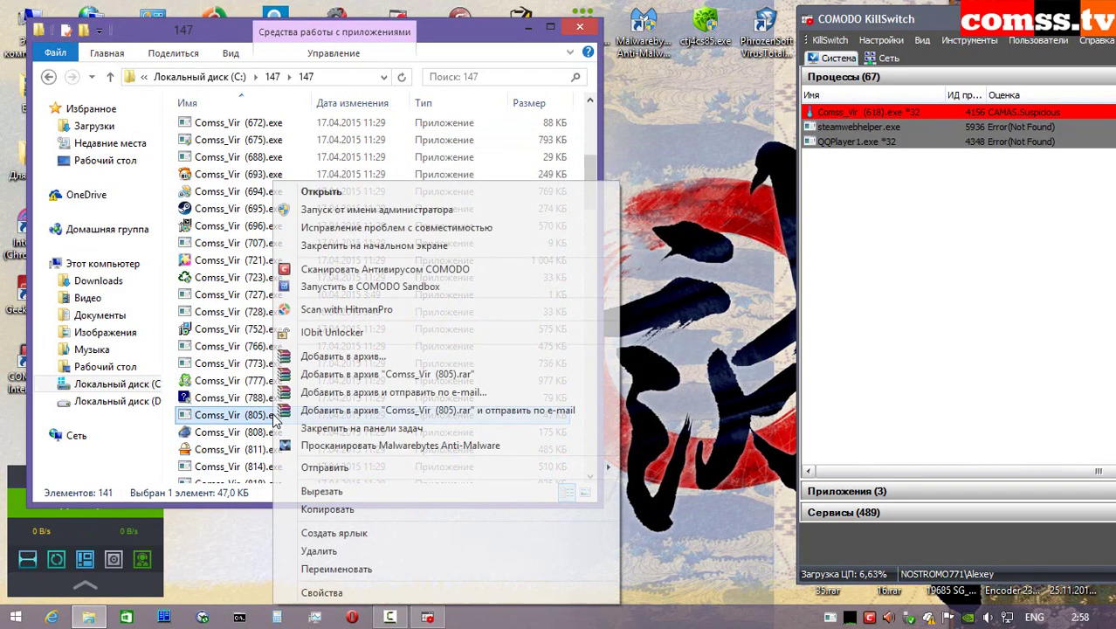
click(371, 209)
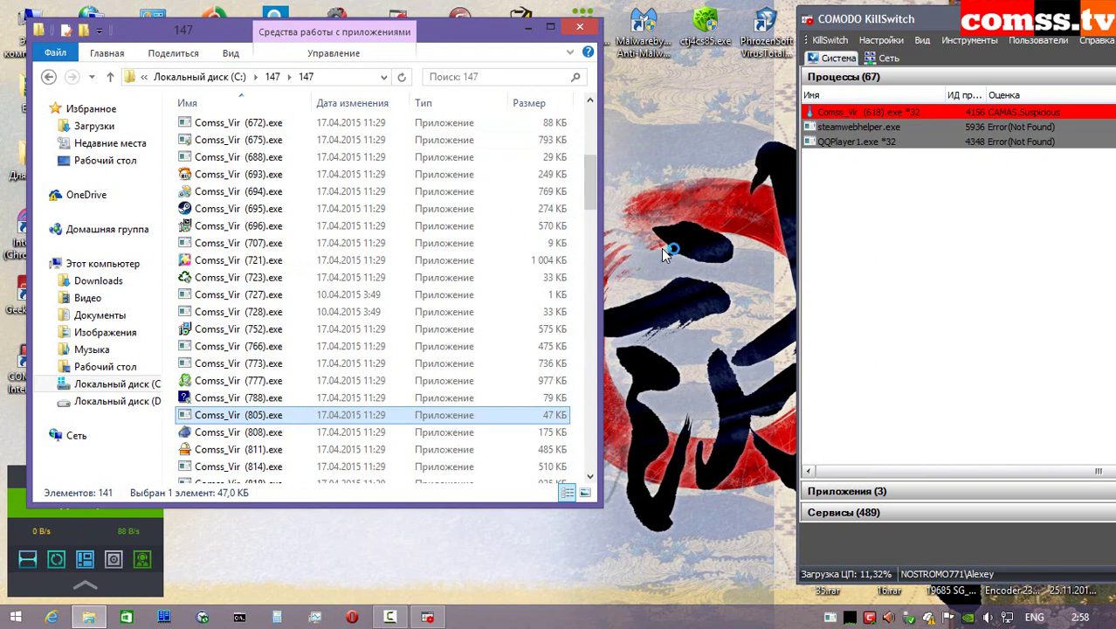
- Run Comss_Vir (808).exe as administrator, answer the security alert, and dismiss its system error dialog
right_click(272, 431)
click(585, 37)
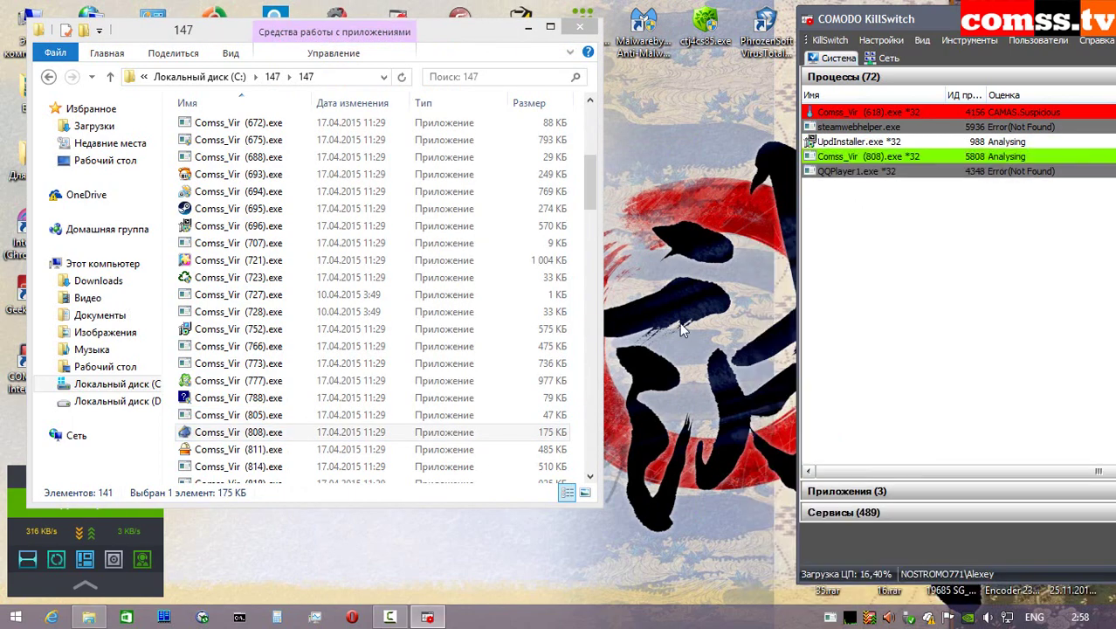
click(787, 409)
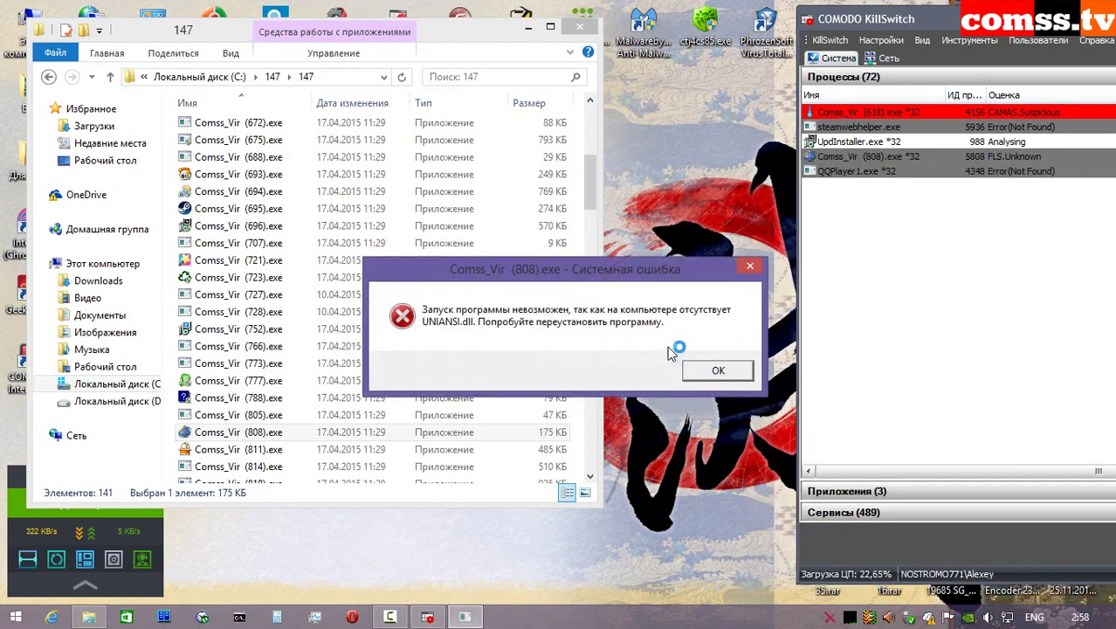
click(721, 373)
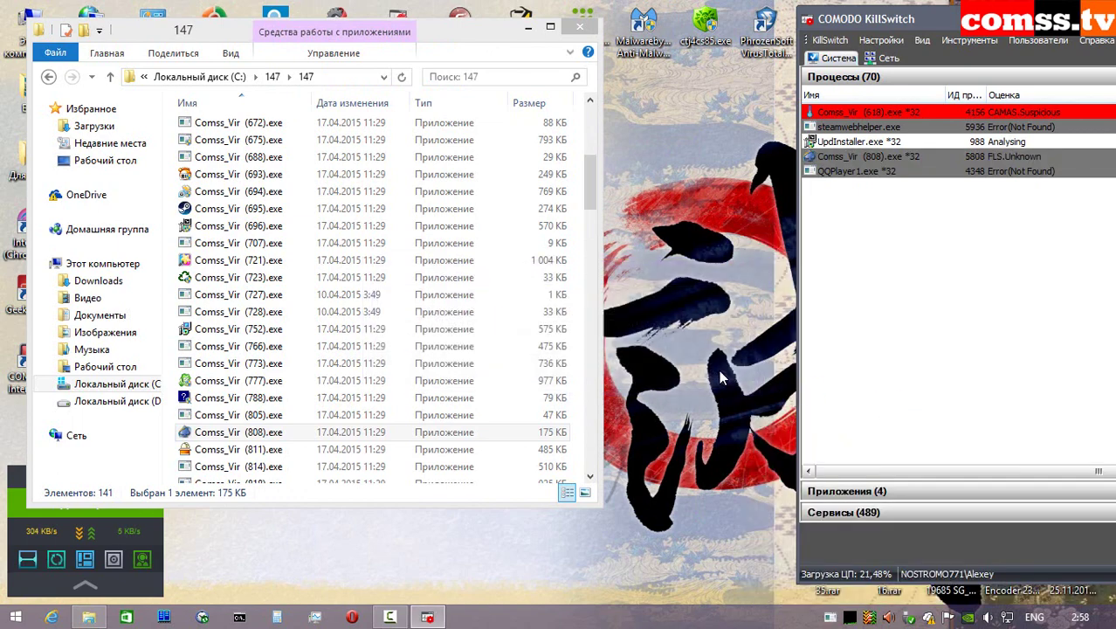
click(563, 329)
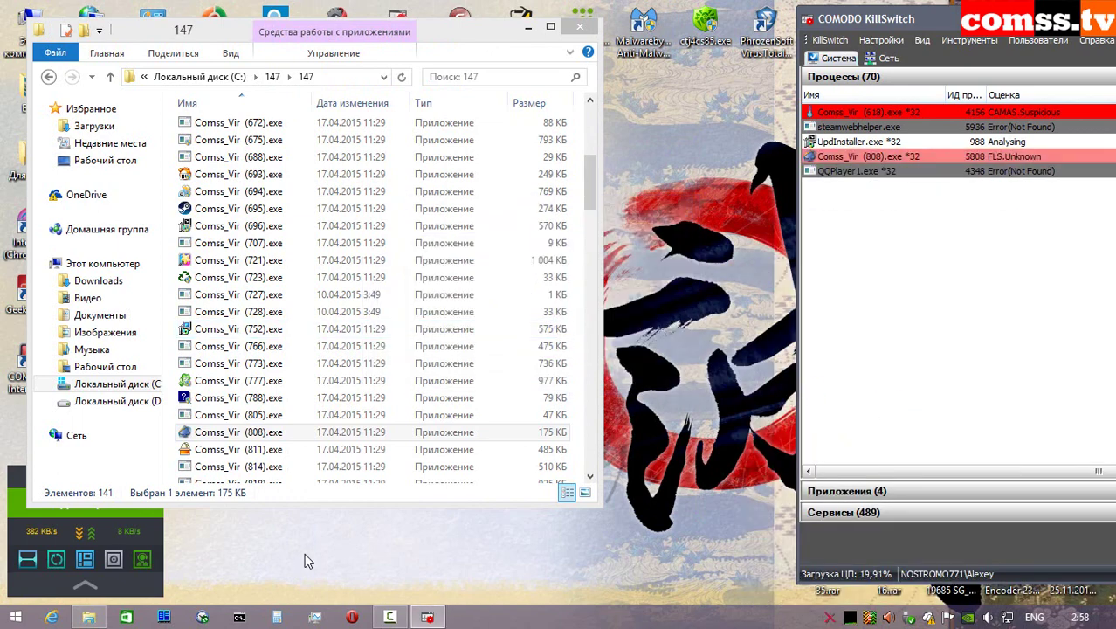
- Run Comss_Vir (811).exe as administrator, answer its security alerts, and close the acthand.bat isolation notification
right_click(278, 449)
click(371, 52)
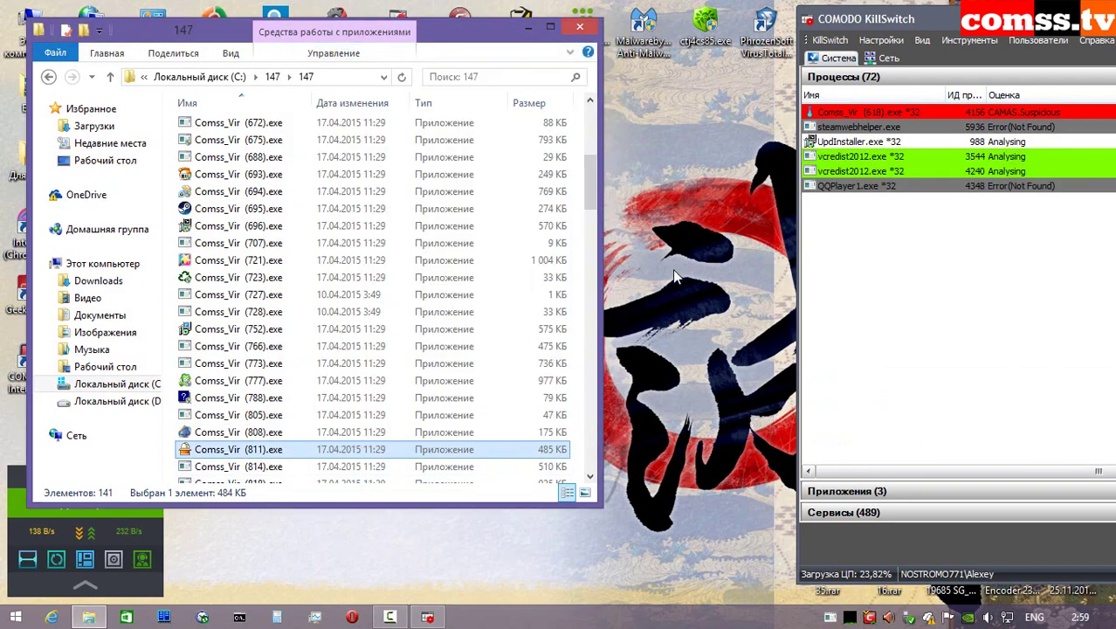
click(873, 415)
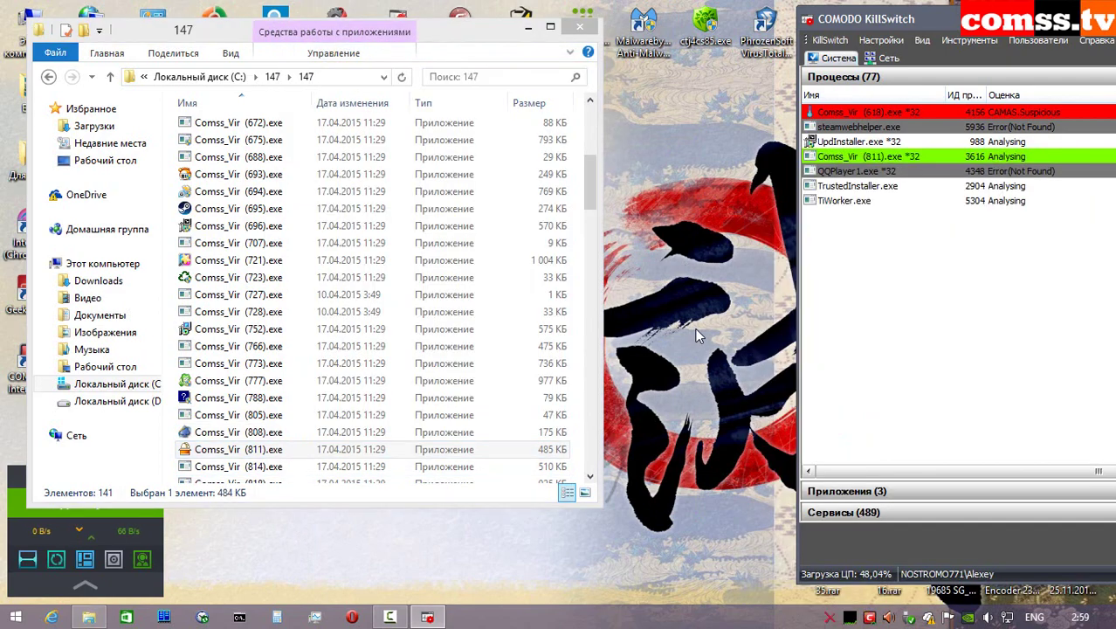
click(860, 426)
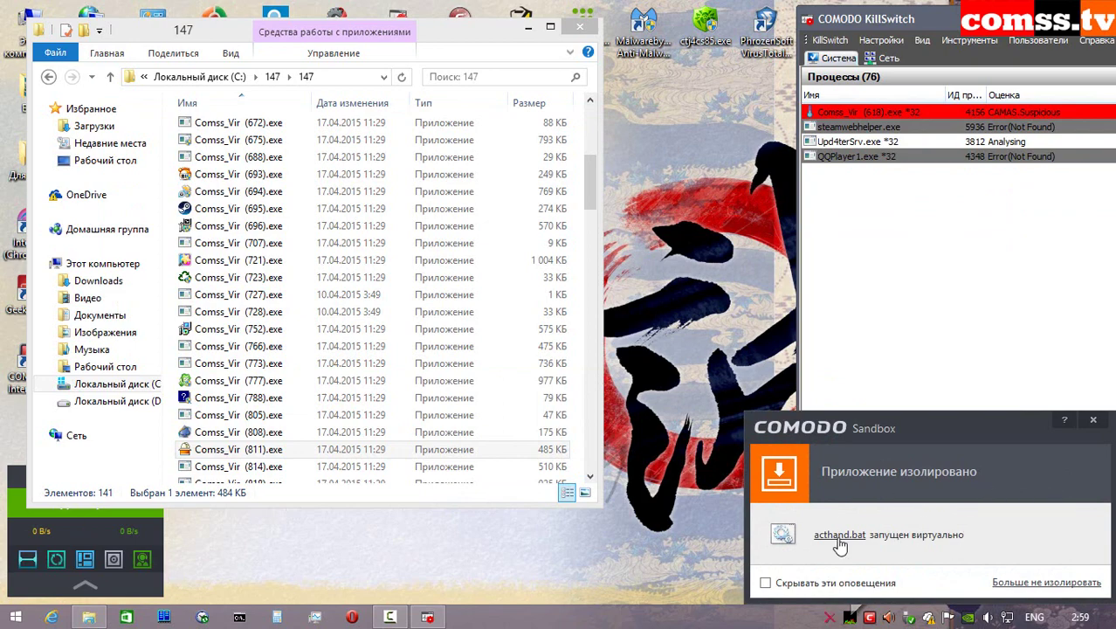
click(1092, 421)
- Run Comss_Vir (814).exe as administrator, answer the security alert, and close the app incompatibility message
scroll(350, 306, down, 6)
right_click(281, 168)
click(350, 200)
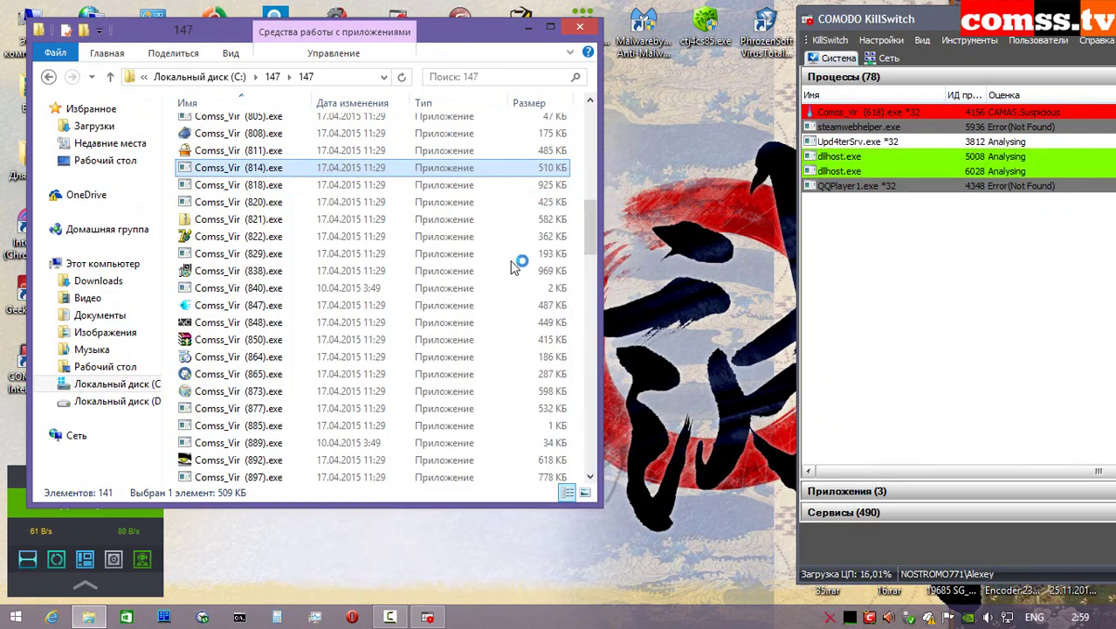
click(919, 408)
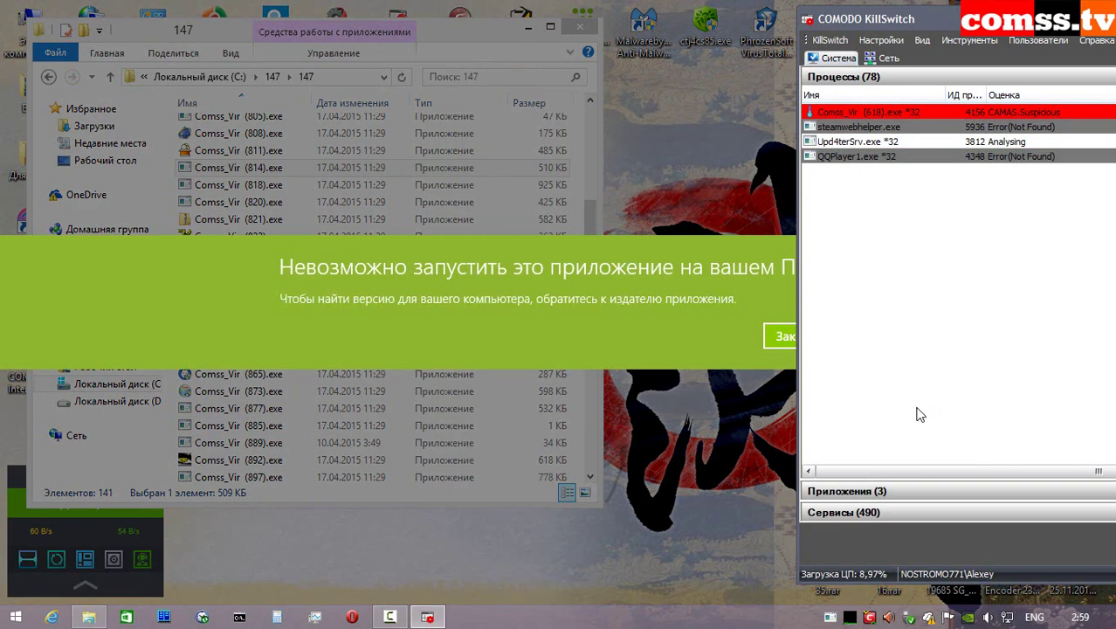
click(791, 336)
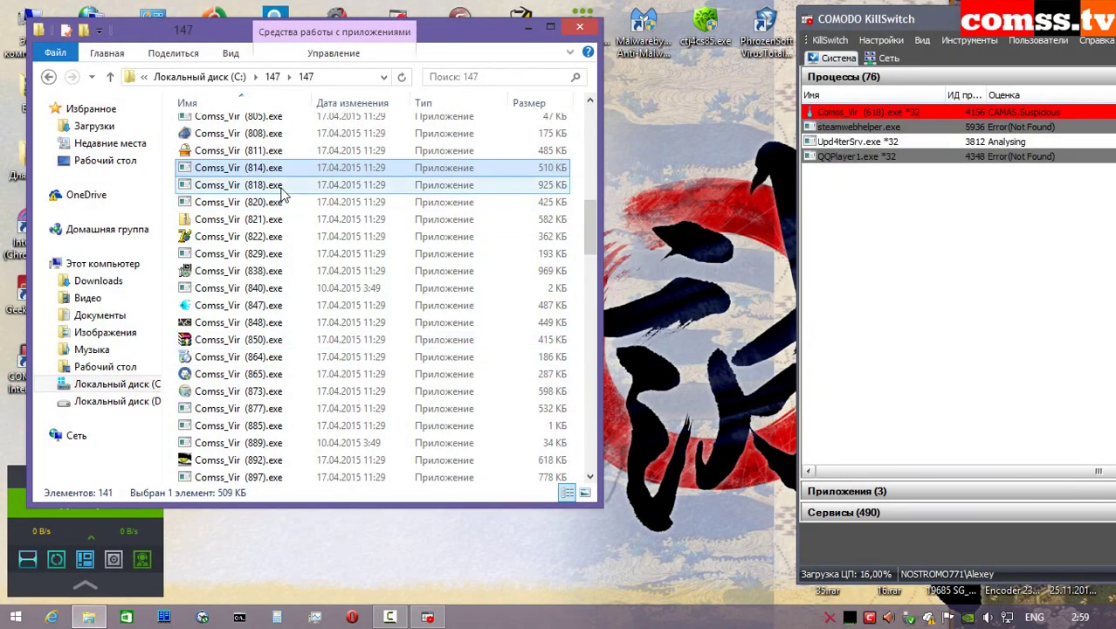
- Run Comss_Vir (818).exe as administrator in isolated mode and close the app incompatibility message
right_click(281, 185)
click(349, 209)
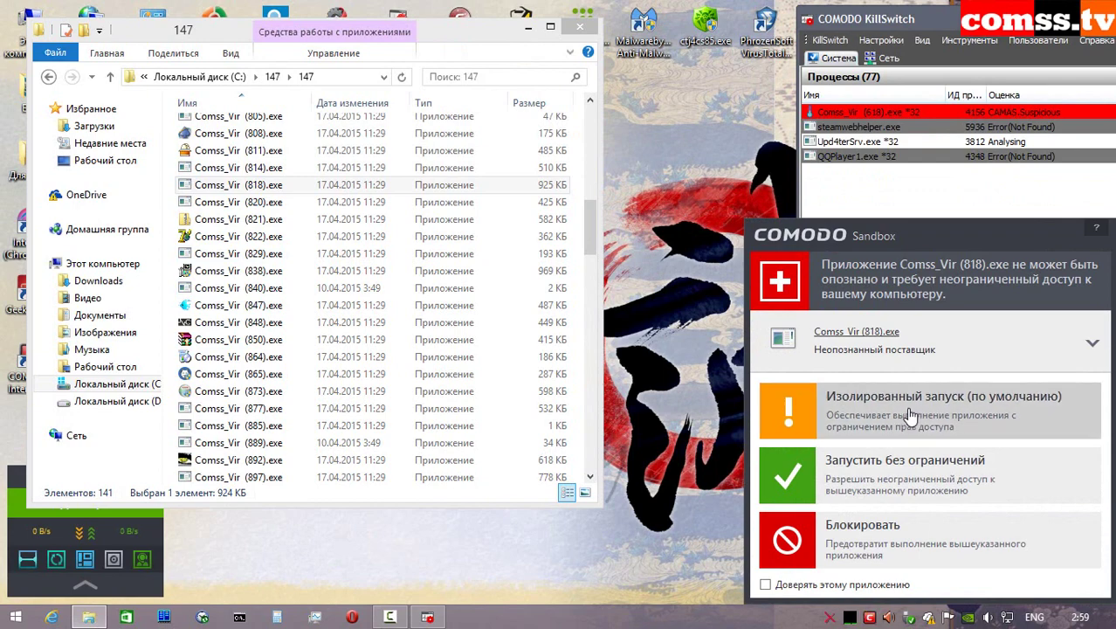
click(912, 414)
click(780, 336)
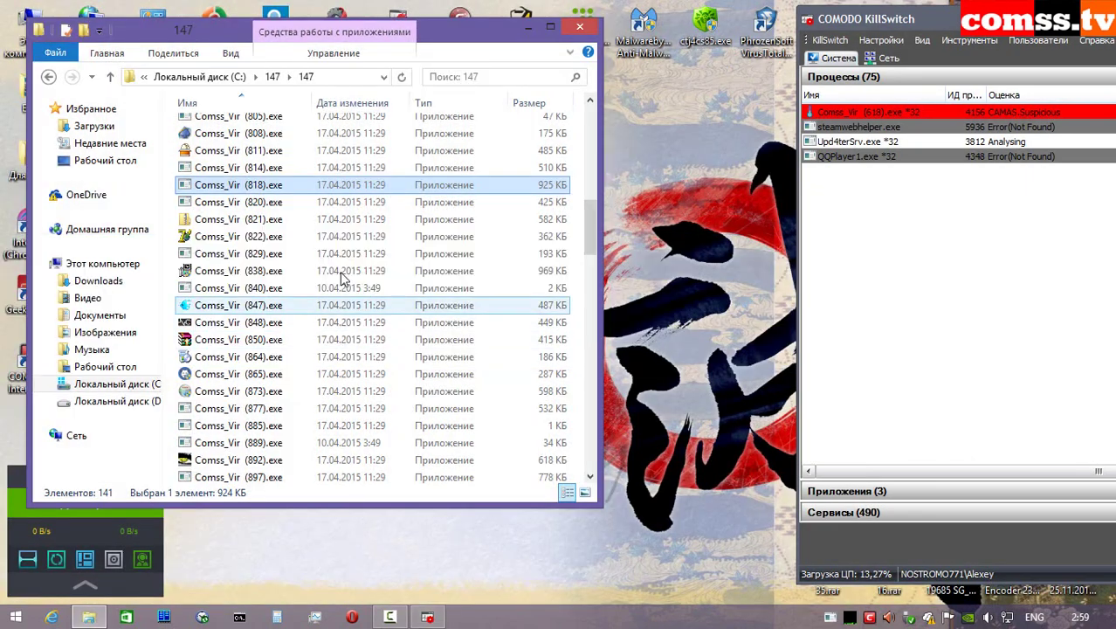
- Run Comss_Vir (820).exe as administrator and close the app incompatibility message
click(311, 206)
right_click(312, 205)
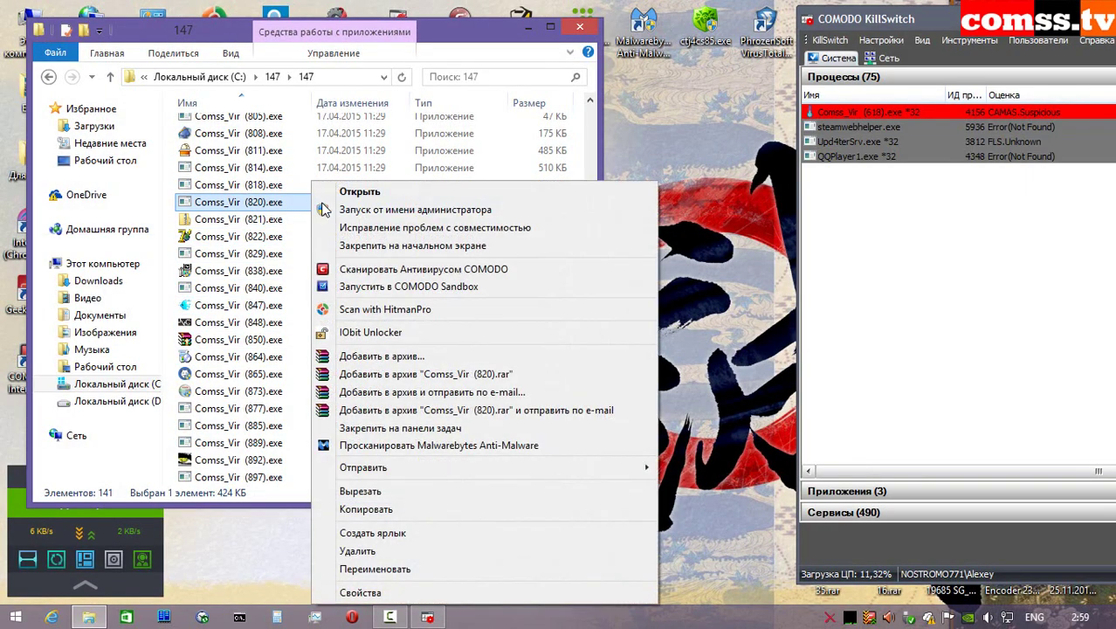
click(612, 211)
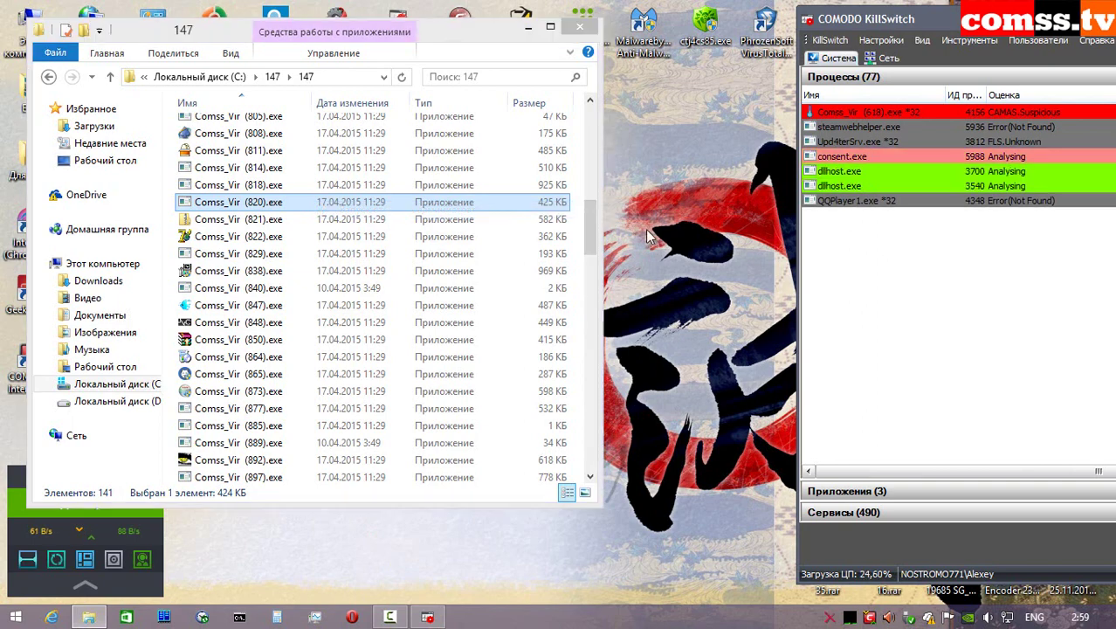
key(Return)
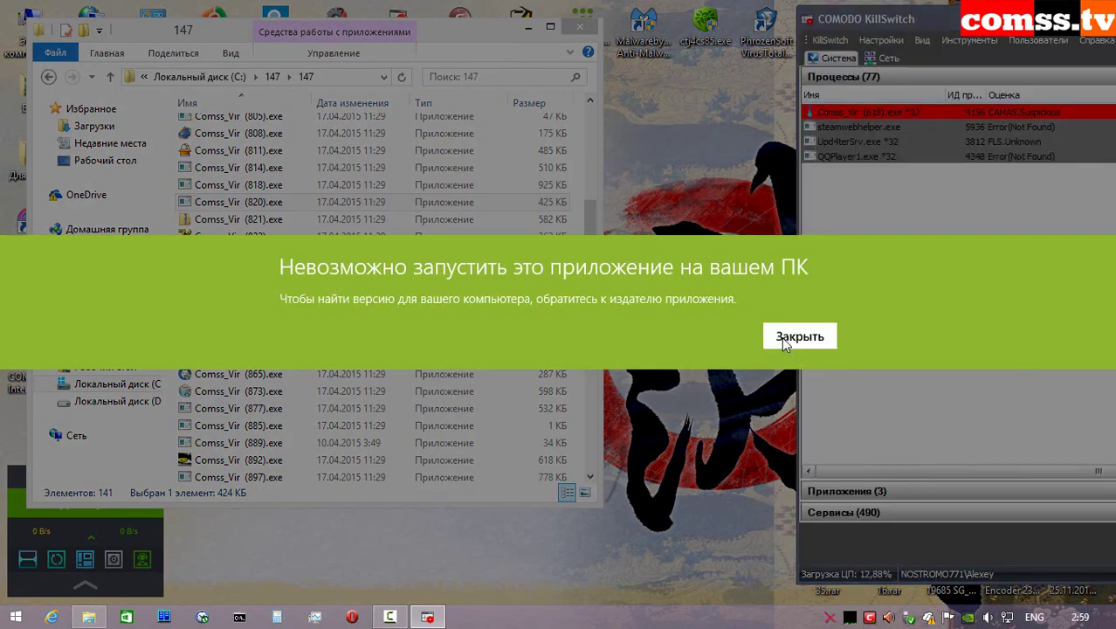
click(785, 339)
- Run Comss_Vir (821).exe as administrator in isolated mode
click(274, 220)
right_click(273, 225)
click(524, 215)
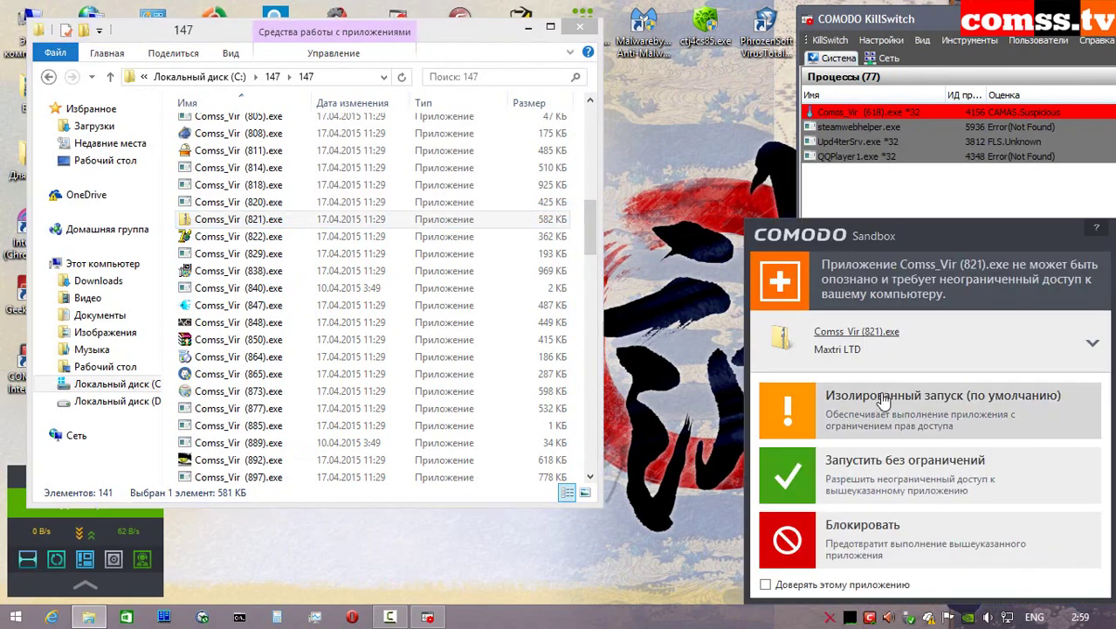
click(947, 408)
click(947, 408)
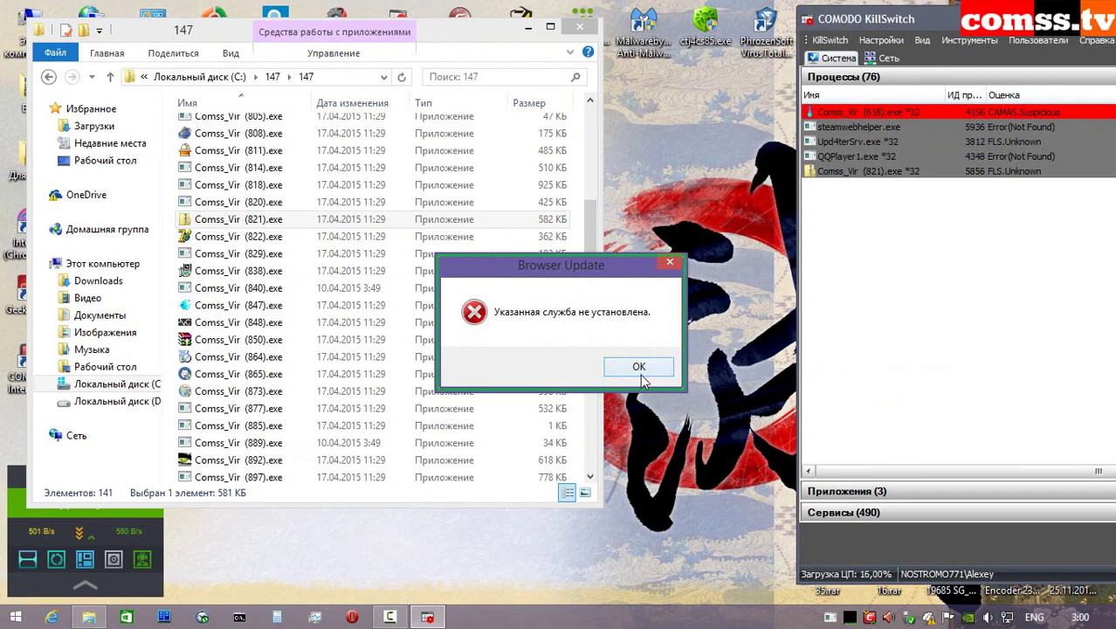
- Dismiss the Browser Update error dialog and terminate the Comss_Vir (821).exe process in KillSwitch
click(647, 370)
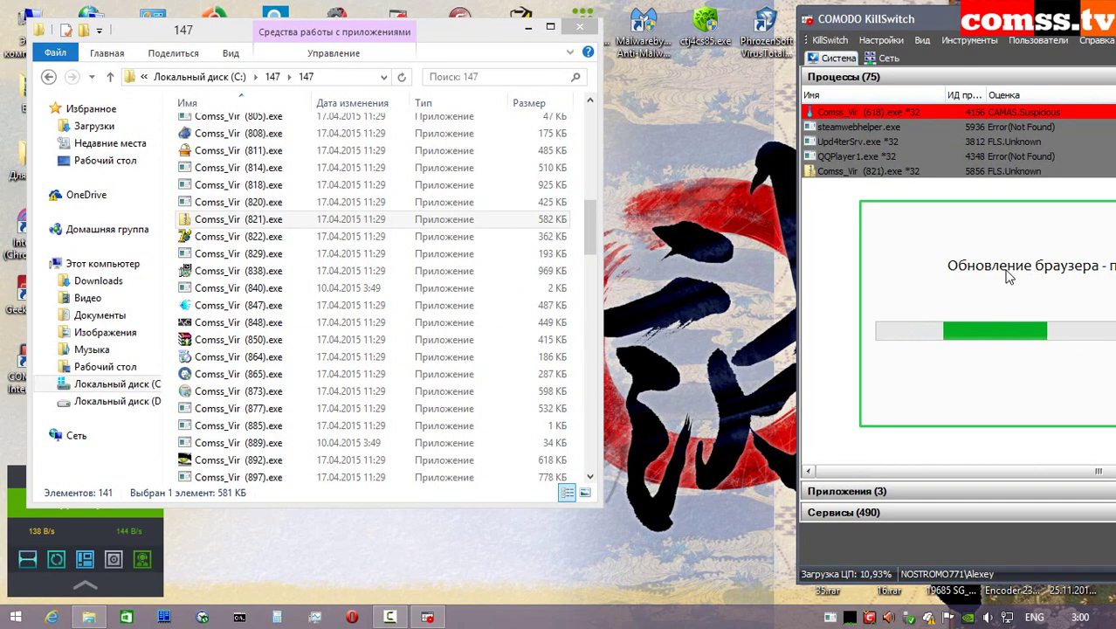
right_click(927, 171)
click(956, 241)
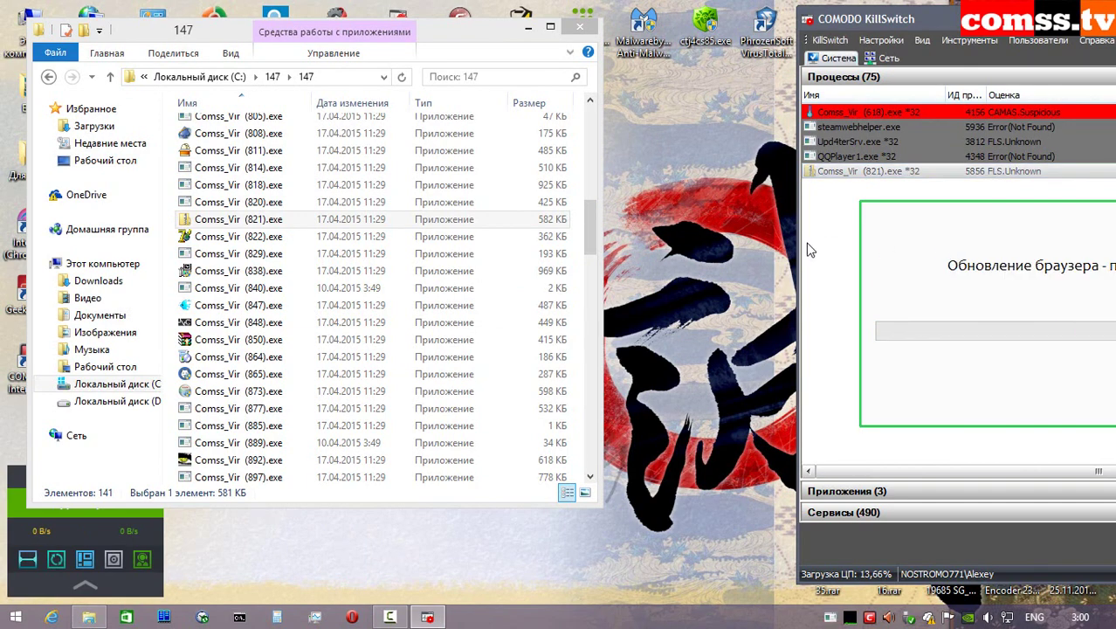
- Run Comss_Vir (822).exe as administrator and answer the security alert about it
right_click(286, 242)
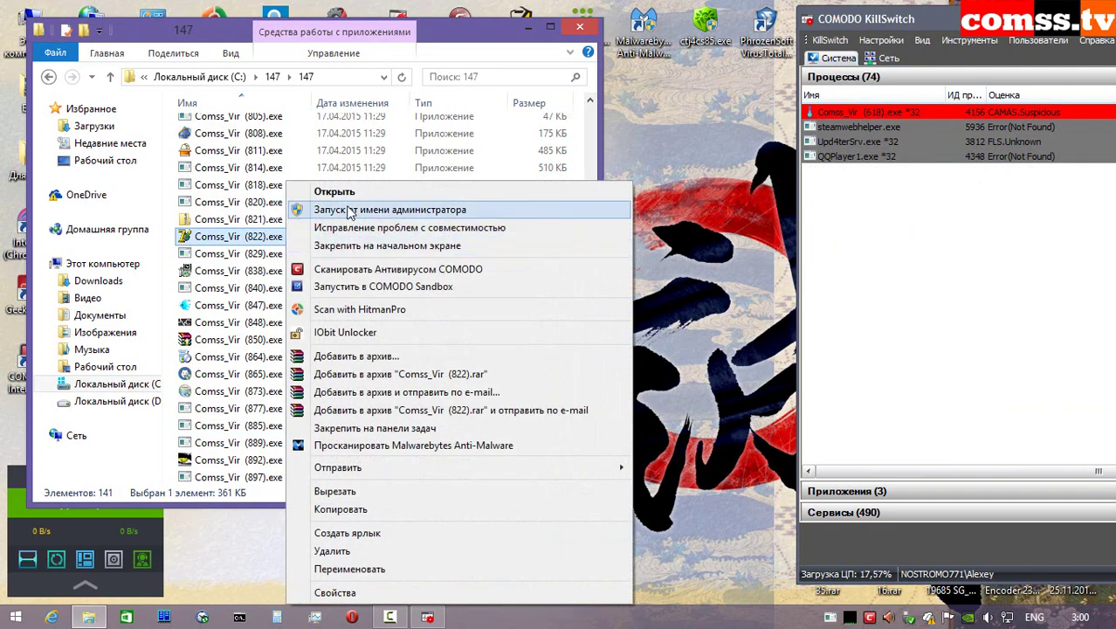
click(345, 209)
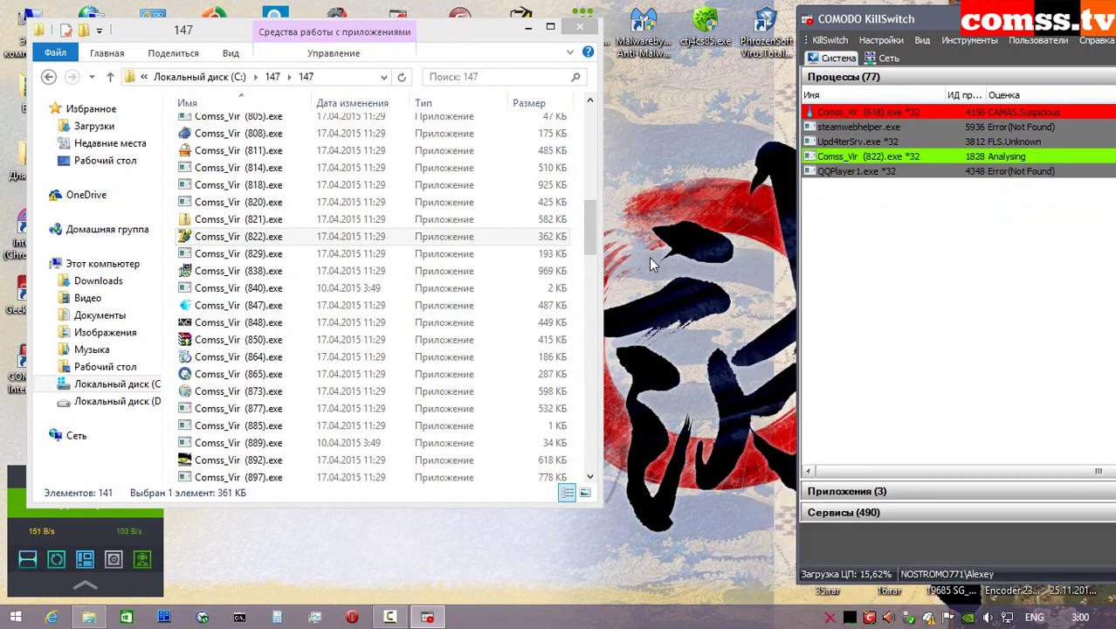
click(873, 406)
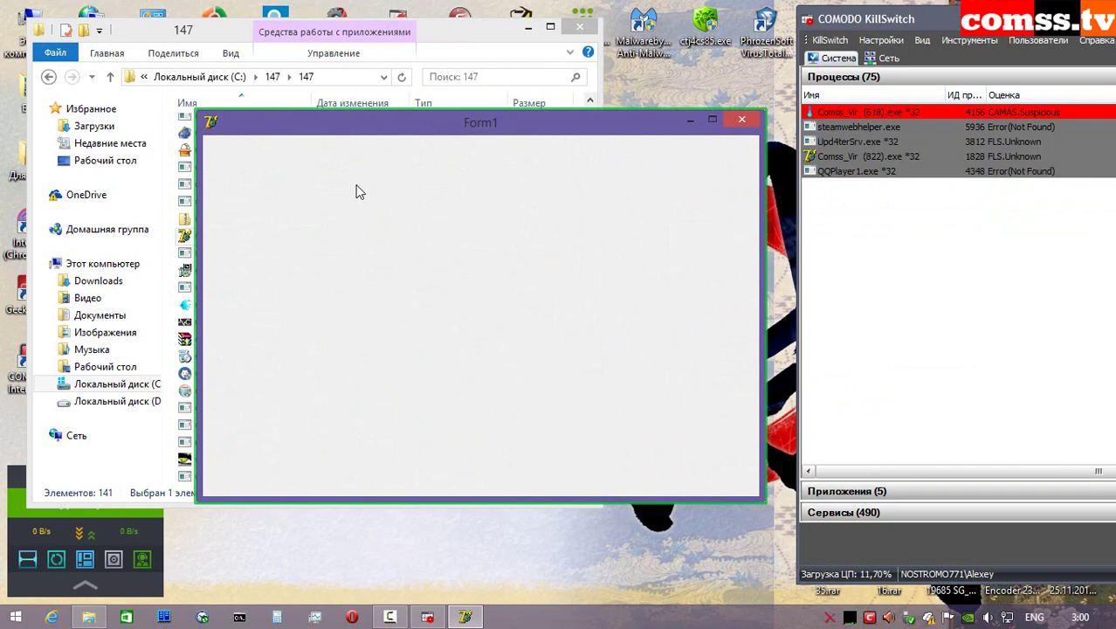
- Close the Form1 window opened by Comss_Vir (822).exe
click(742, 119)
- Run Comss_Vir (829).exe as administrator in isolated mode, allowing explorer.exe to execute it, and dismiss its connection alert
right_click(275, 254)
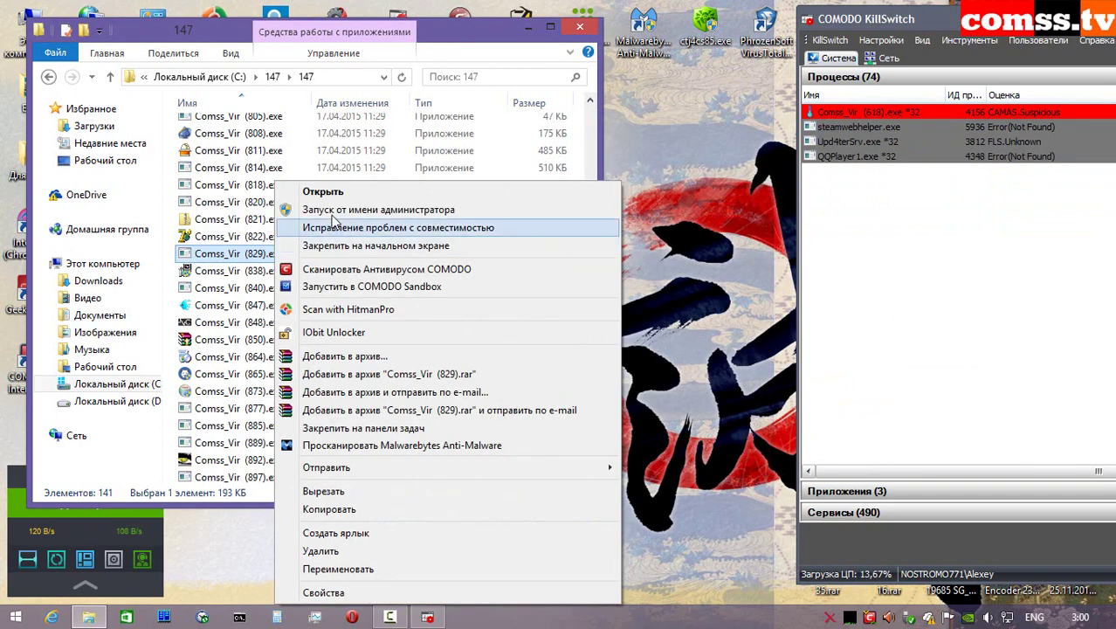
key(Escape)
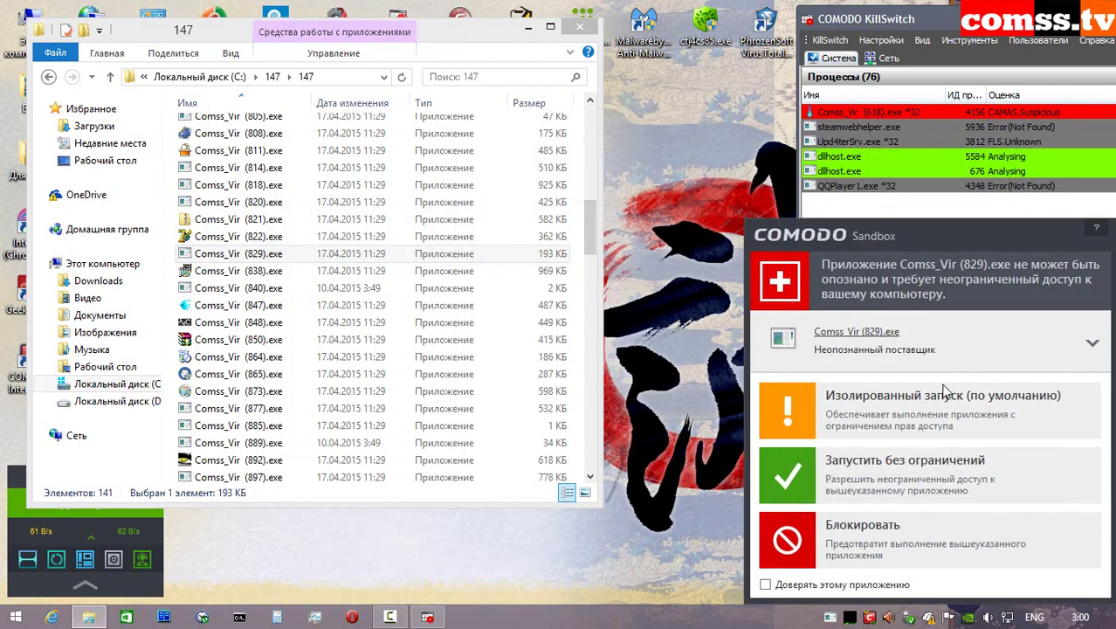
click(935, 393)
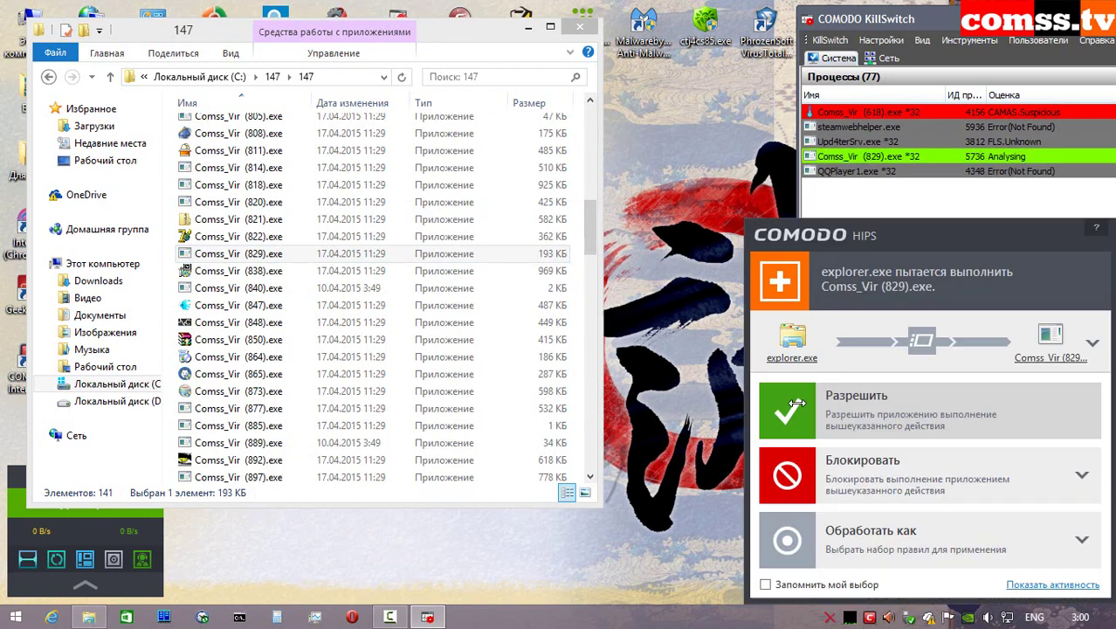
click(820, 389)
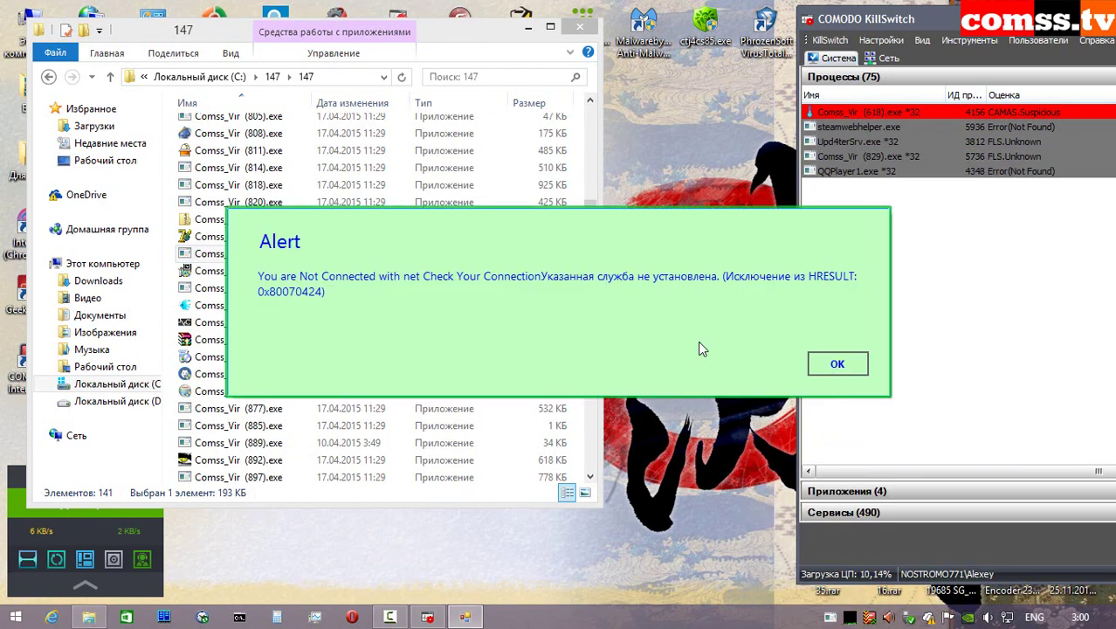
click(837, 365)
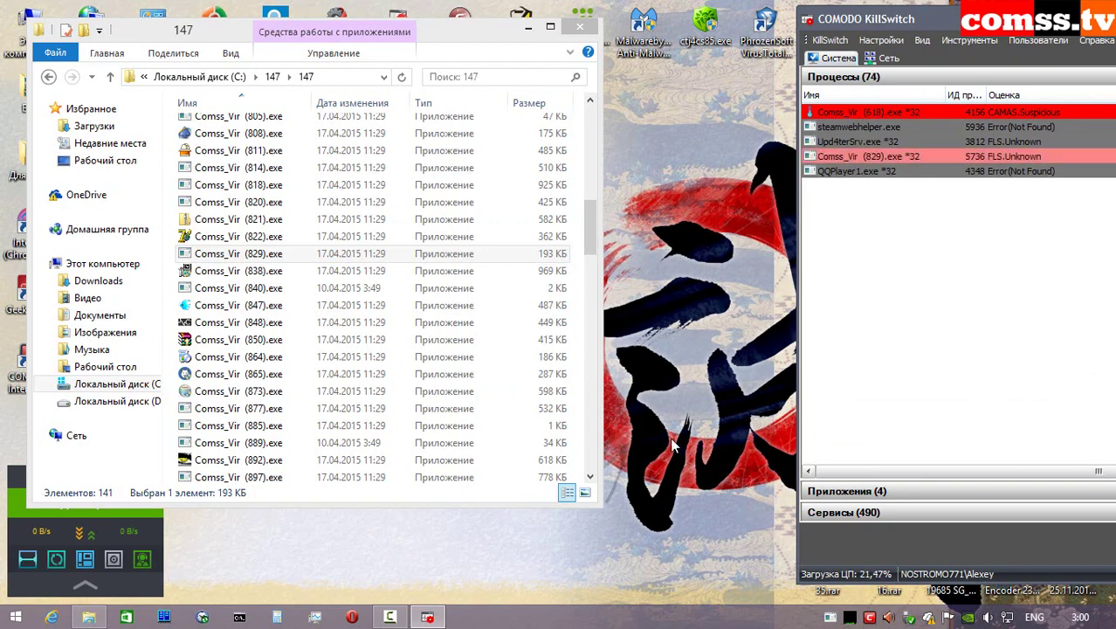
- Run Comss_Vir (838).exe as administrator and answer its security alerts, allowing instract.exe to connect to the Internet
right_click(278, 270)
click(358, 213)
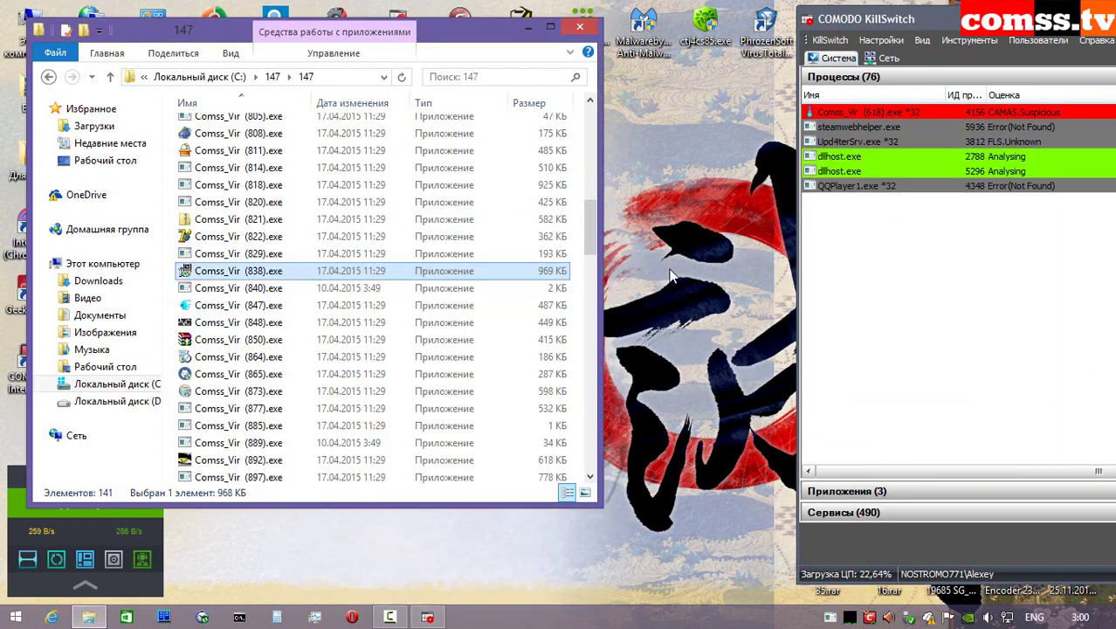
click(874, 409)
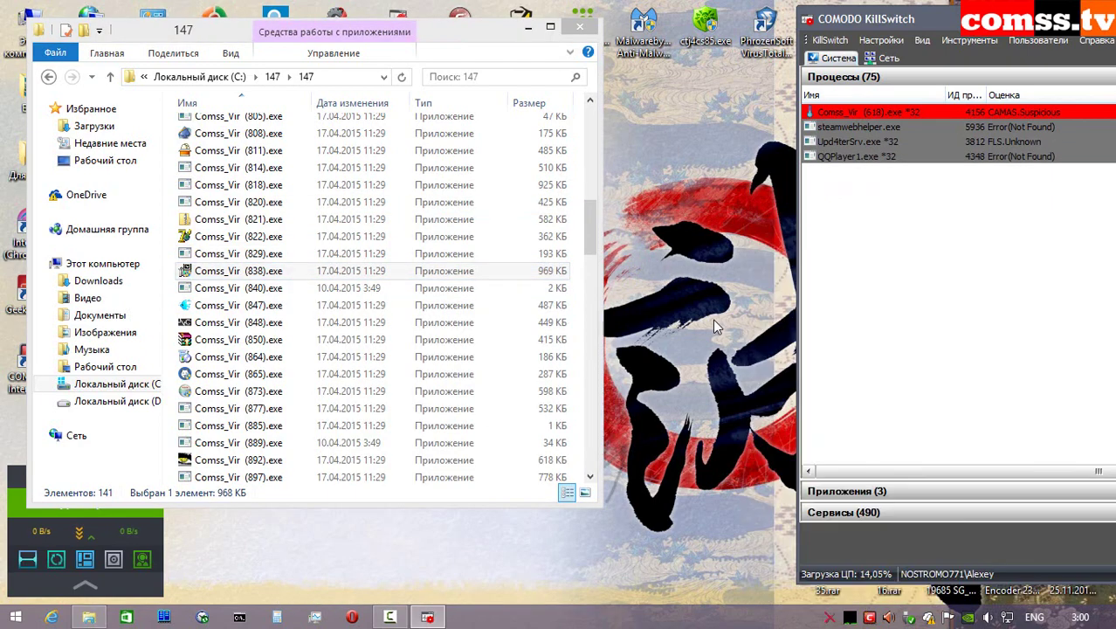
click(849, 412)
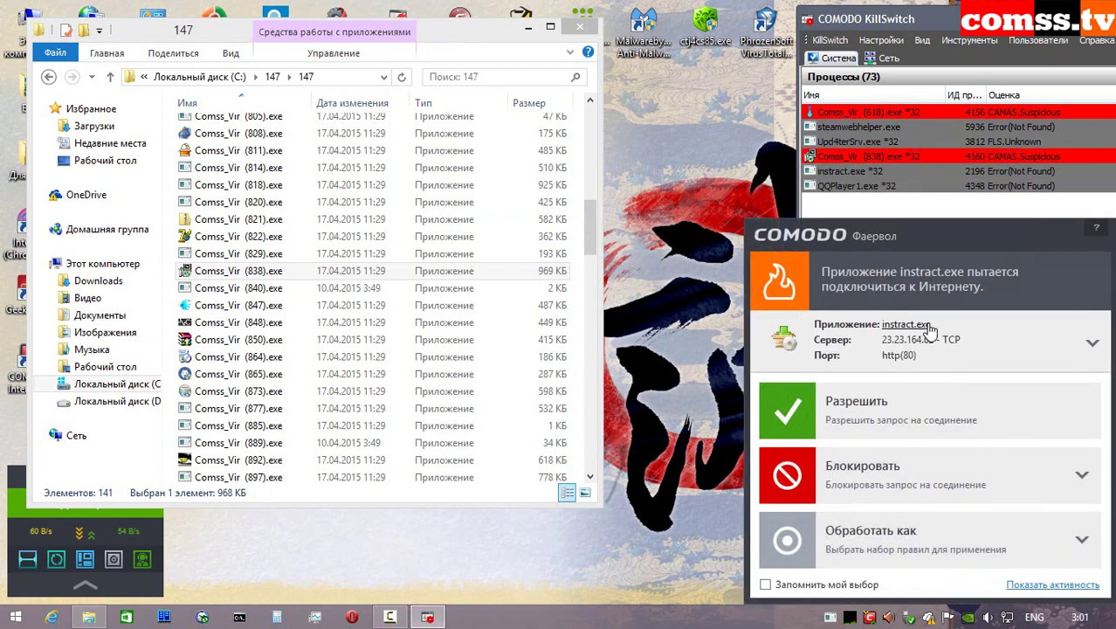
click(900, 412)
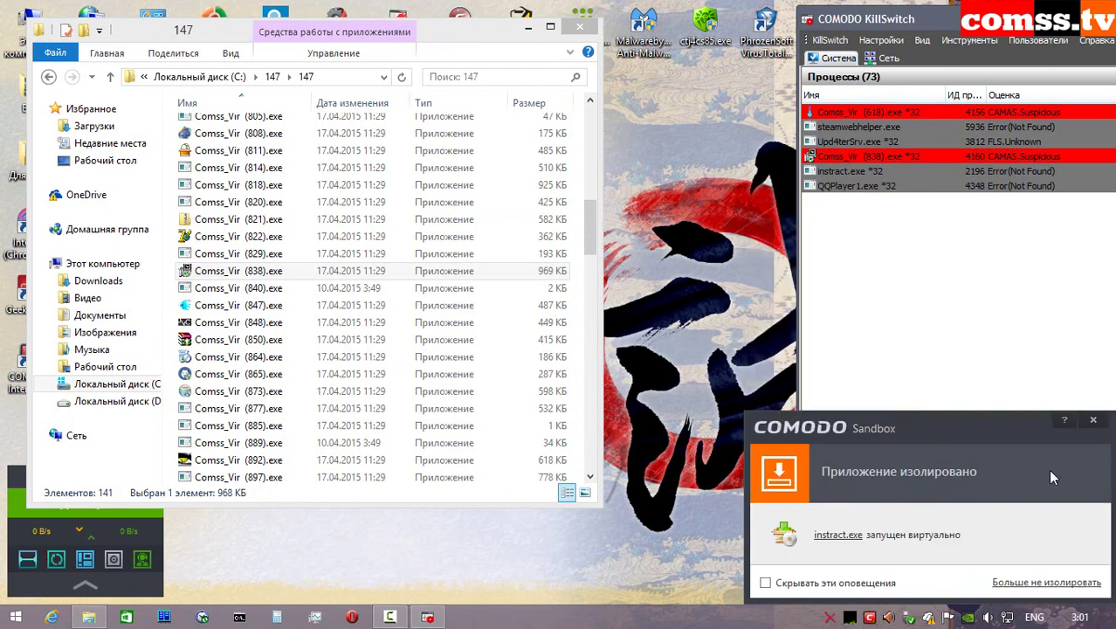
click(1094, 422)
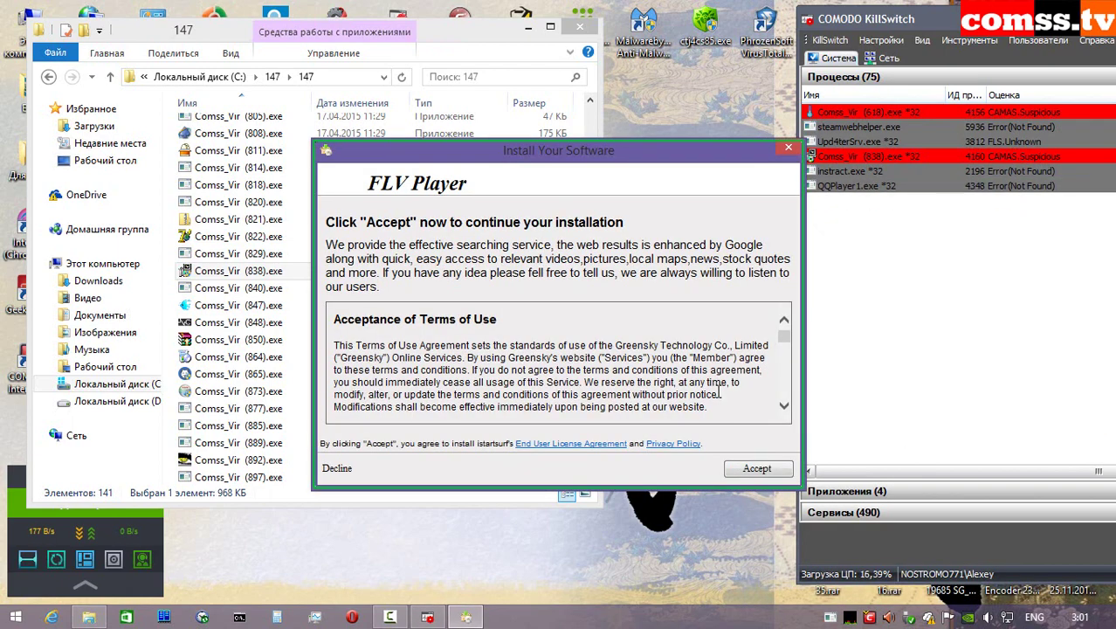
- Accept the istartsurf, VuuPC, YTDownloader and SavePass offers in the FLV Player installer, allowing 0_Offer_2.exe to connect to the Internet
click(758, 470)
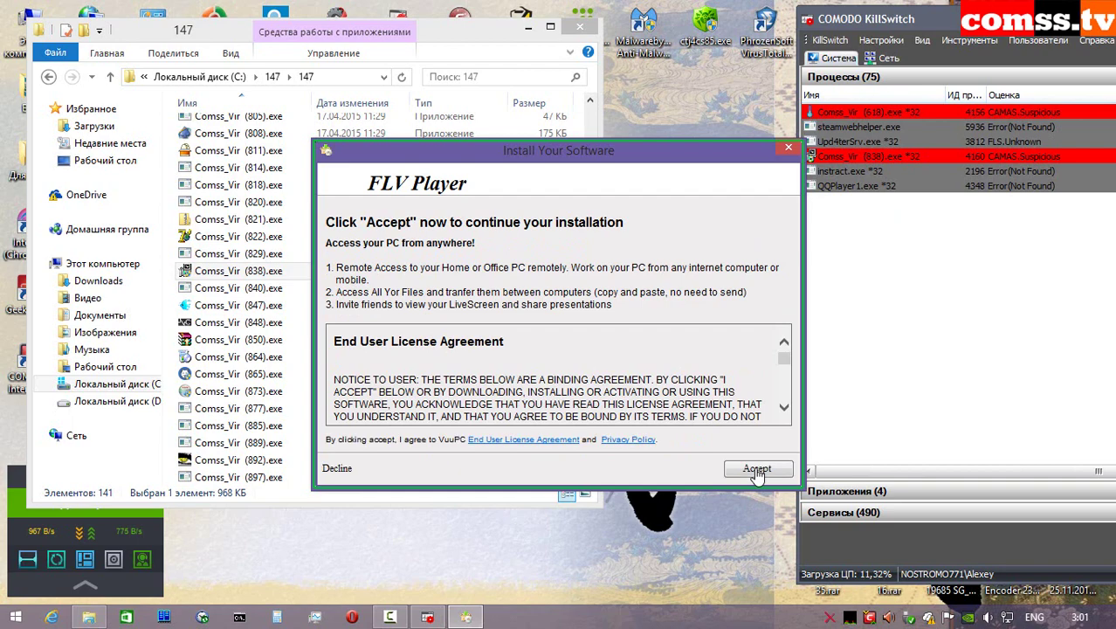
click(758, 470)
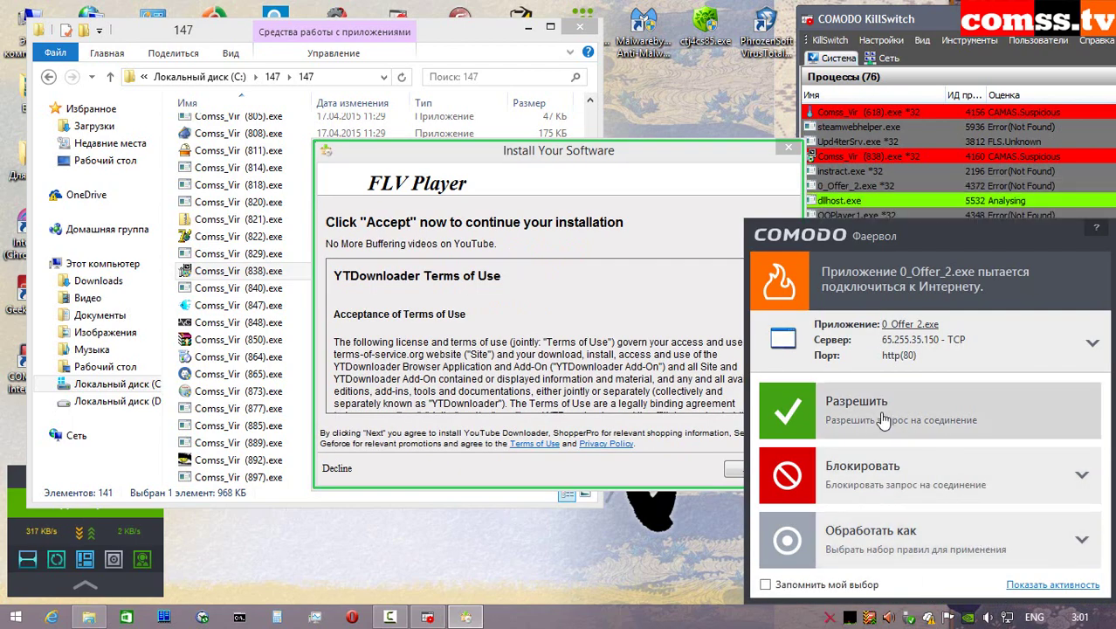
click(884, 422)
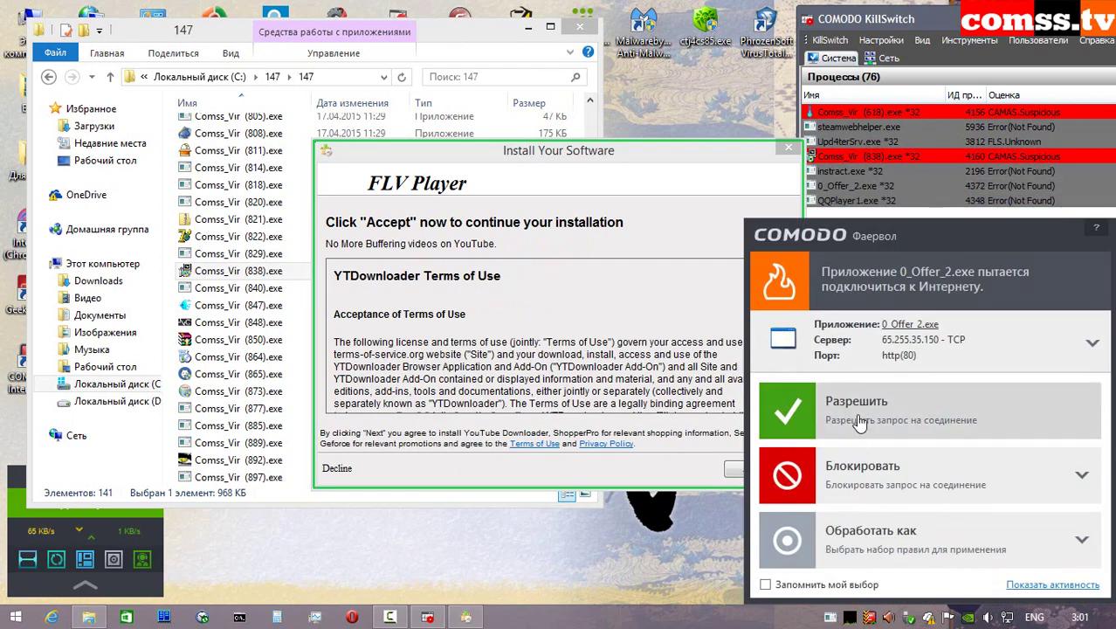
click(860, 420)
click(1093, 422)
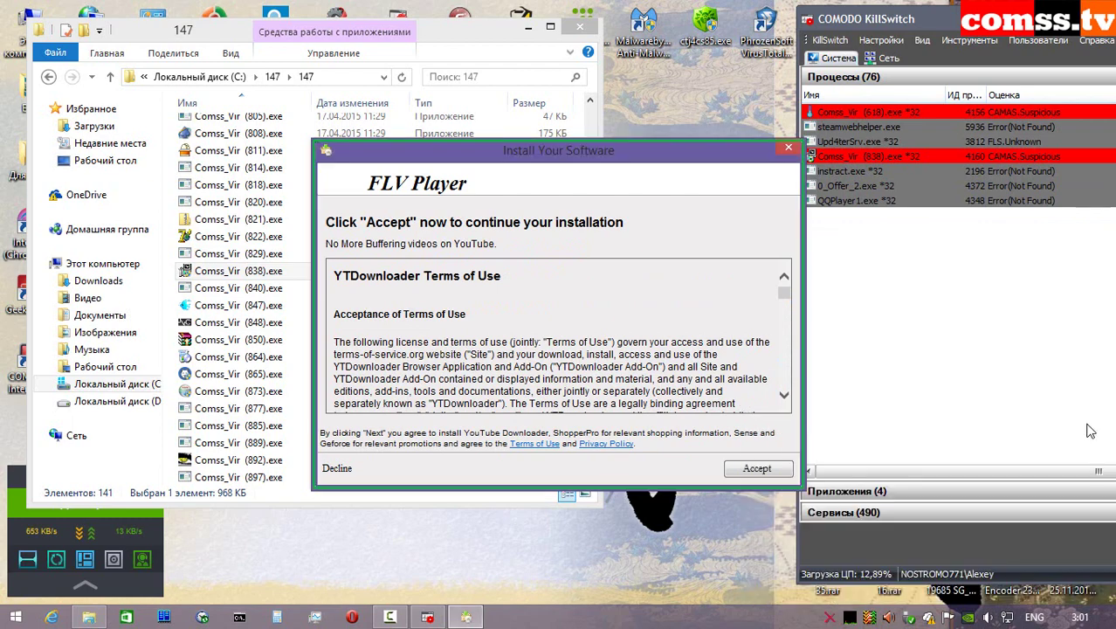
click(757, 470)
click(757, 470)
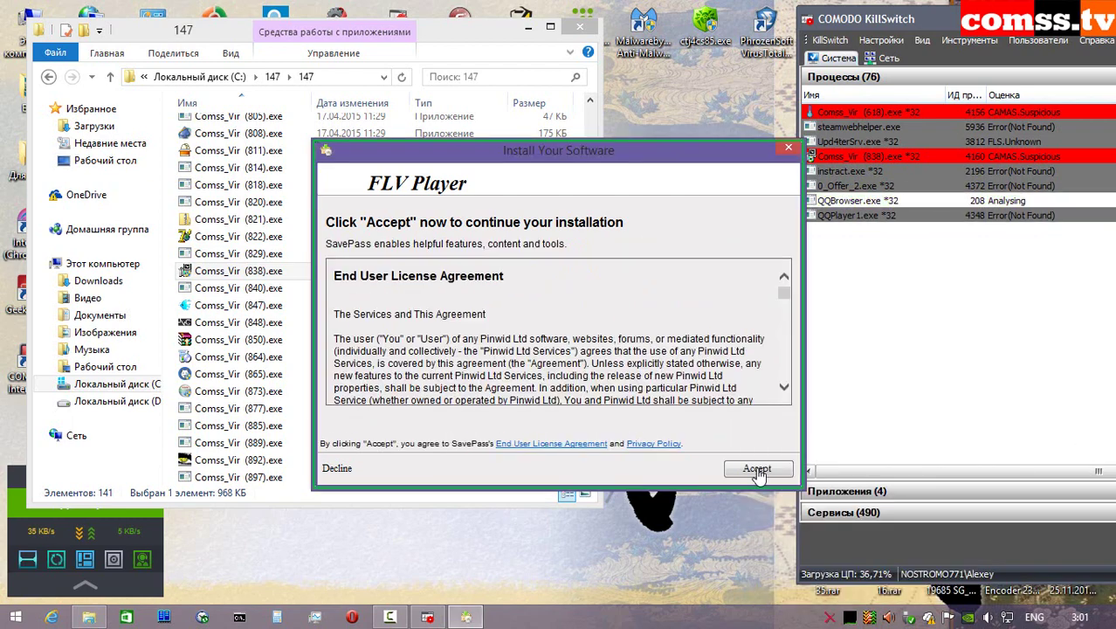
click(757, 470)
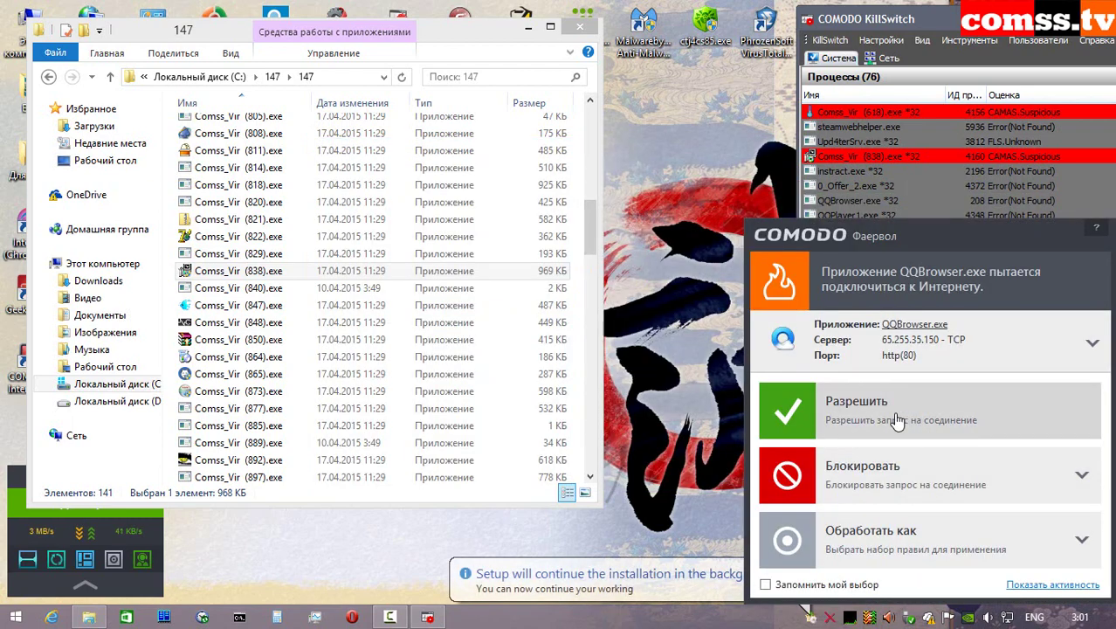
- Allow QQBrowser.exe to connect to the Internet, neutralize the detected wpm_v20.0.0.1953_0302.exe and close the RegWrite.exe isolation notice
click(898, 421)
click(921, 476)
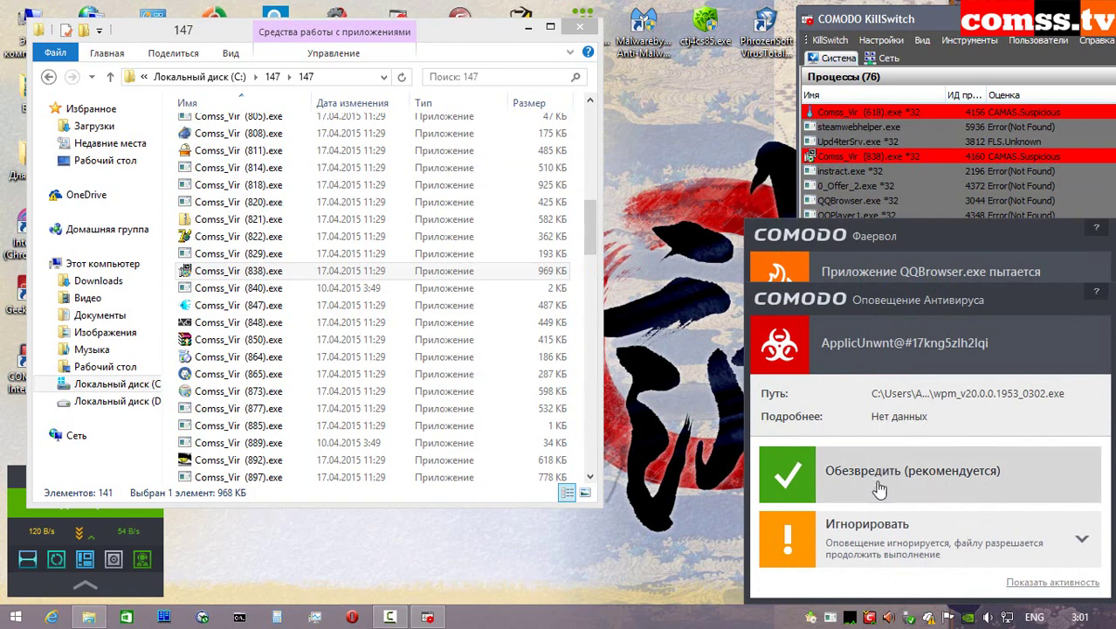
click(882, 427)
click(865, 411)
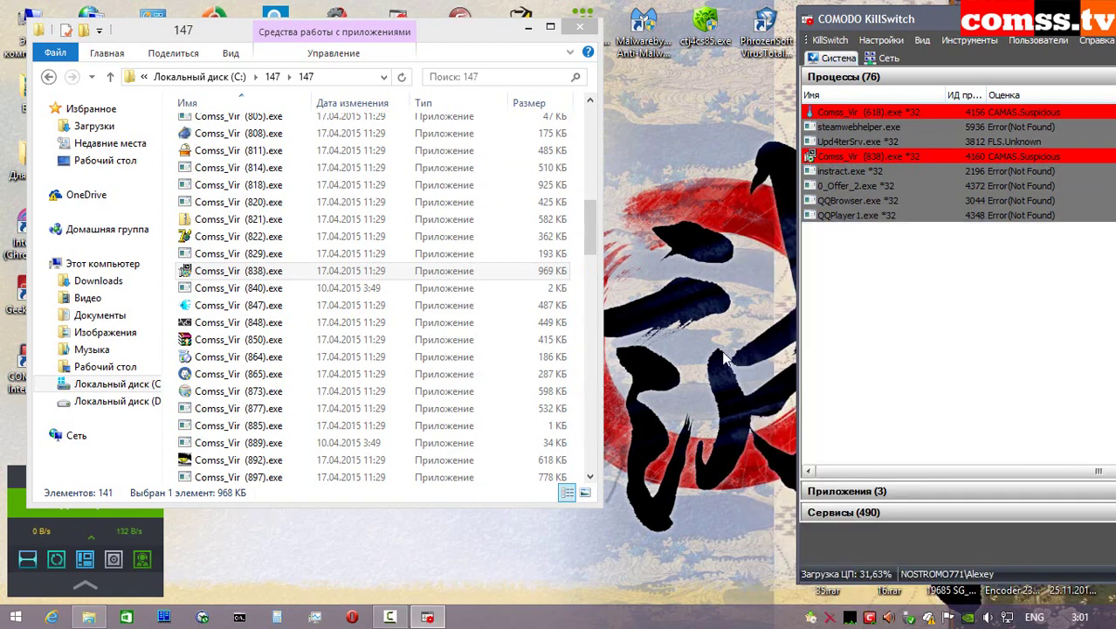
click(875, 353)
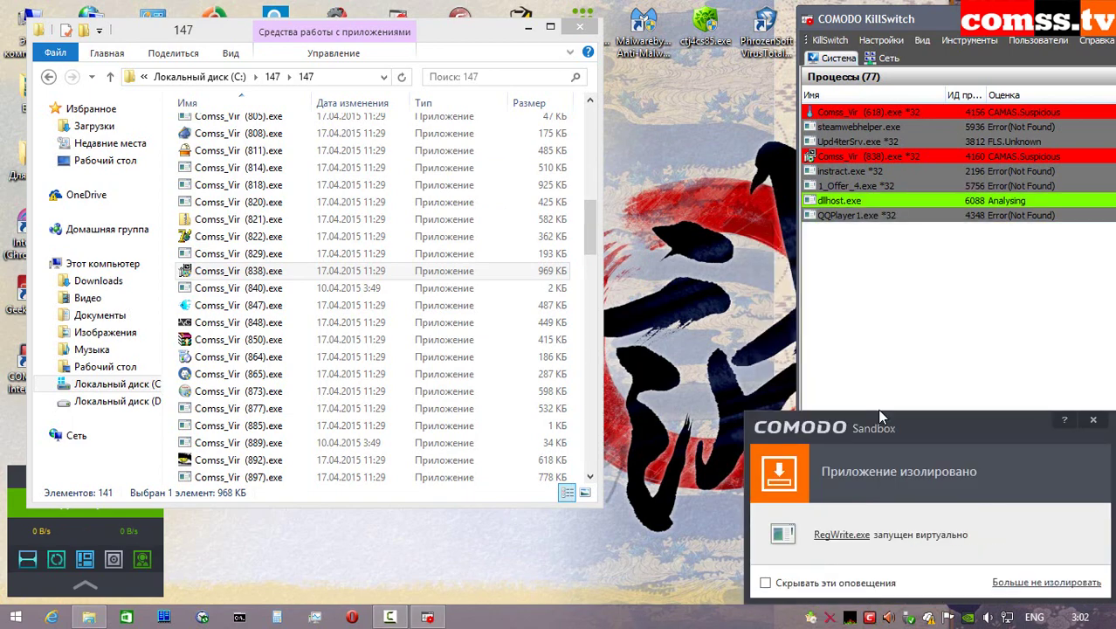
click(1092, 425)
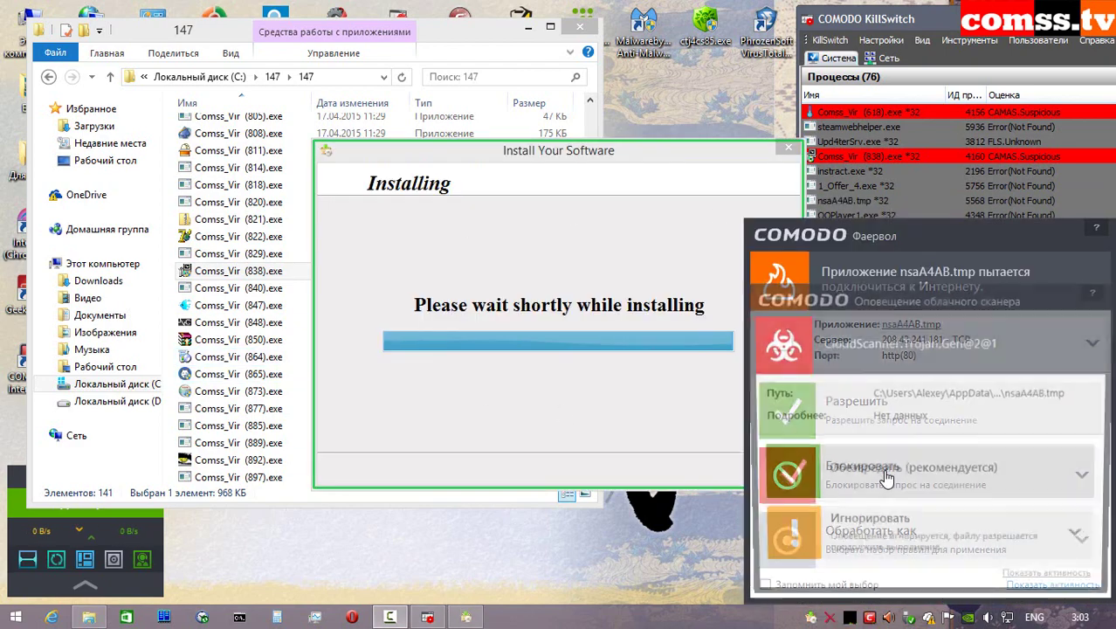
- Neutralize the cloud scanner detection of nsaA4AB.tmp, allow its Internet connection and close its isolation notice
click(869, 477)
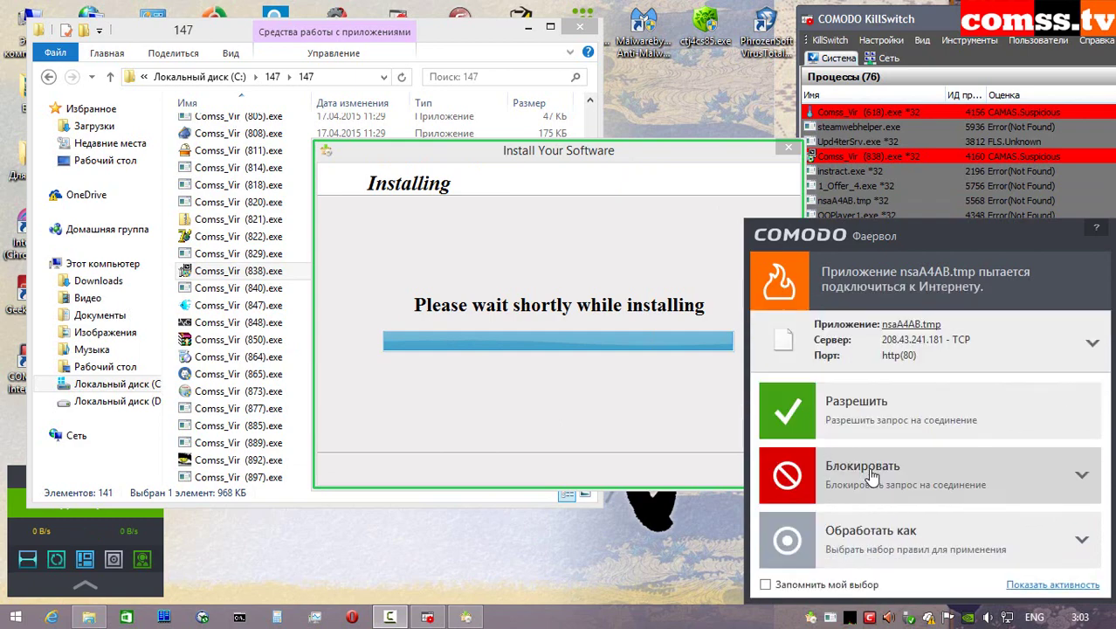
click(869, 411)
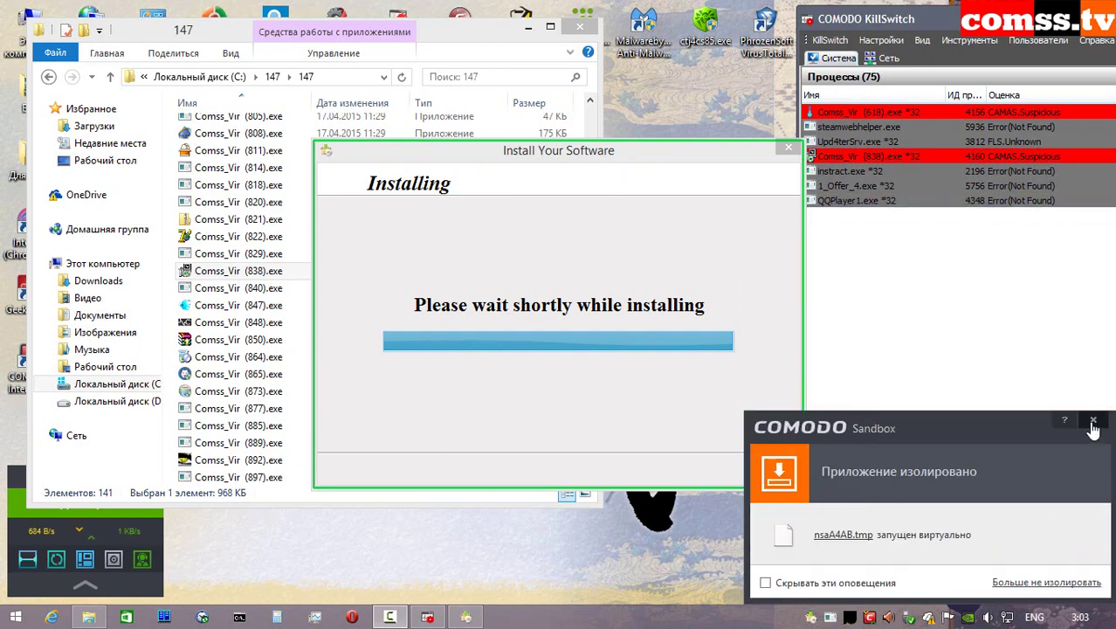
click(1093, 423)
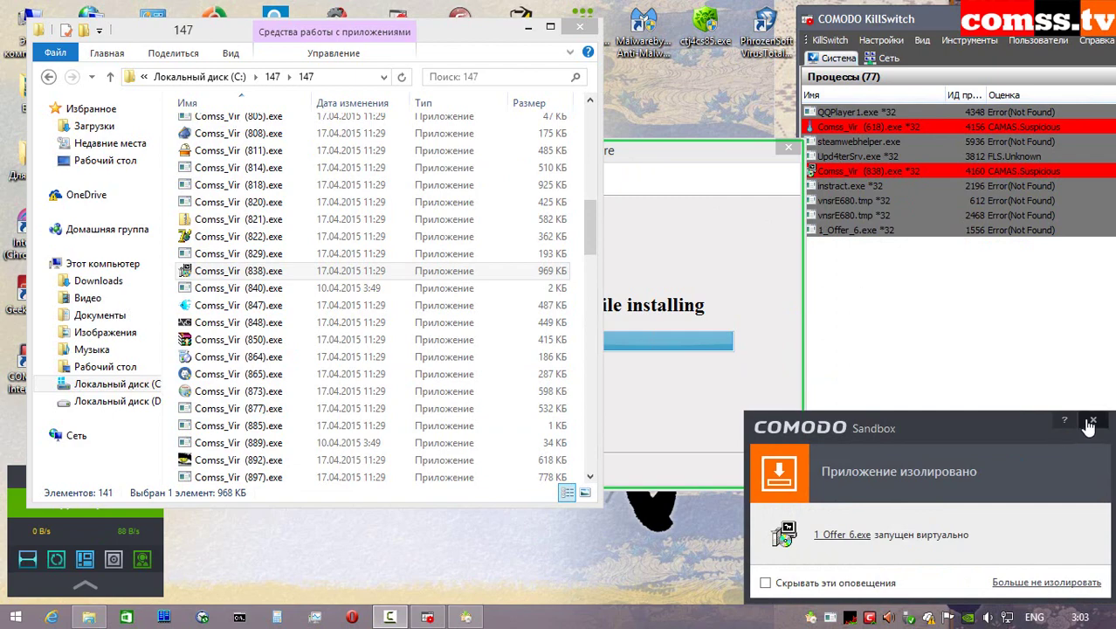
- Allow DC1_Offer_6.exe to connect to the Internet and close its isolation notice
click(871, 411)
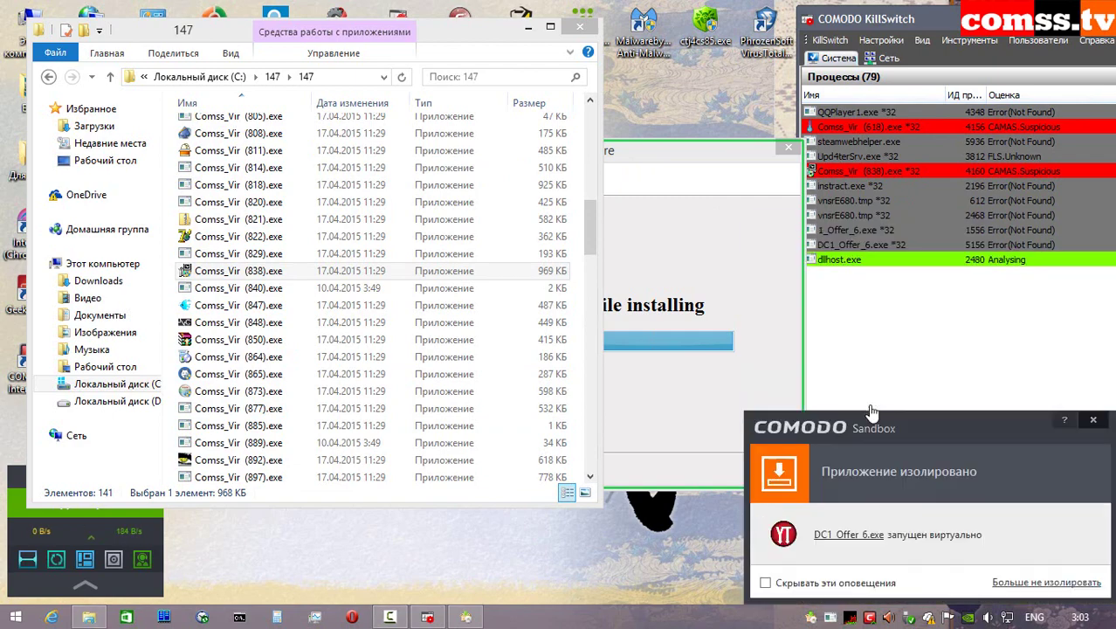
click(878, 414)
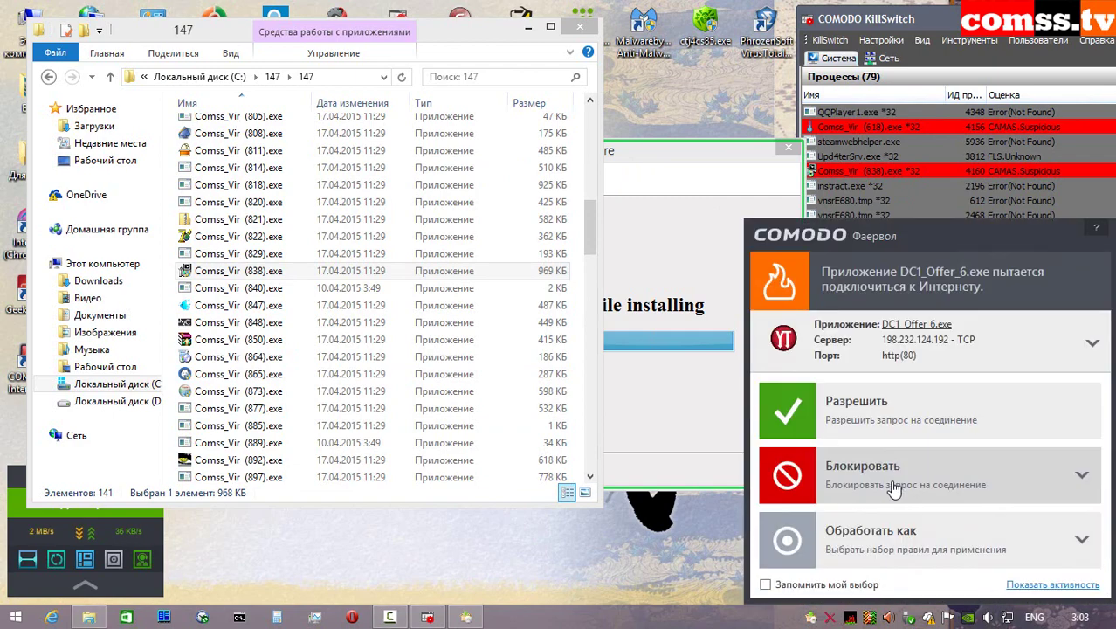
click(860, 415)
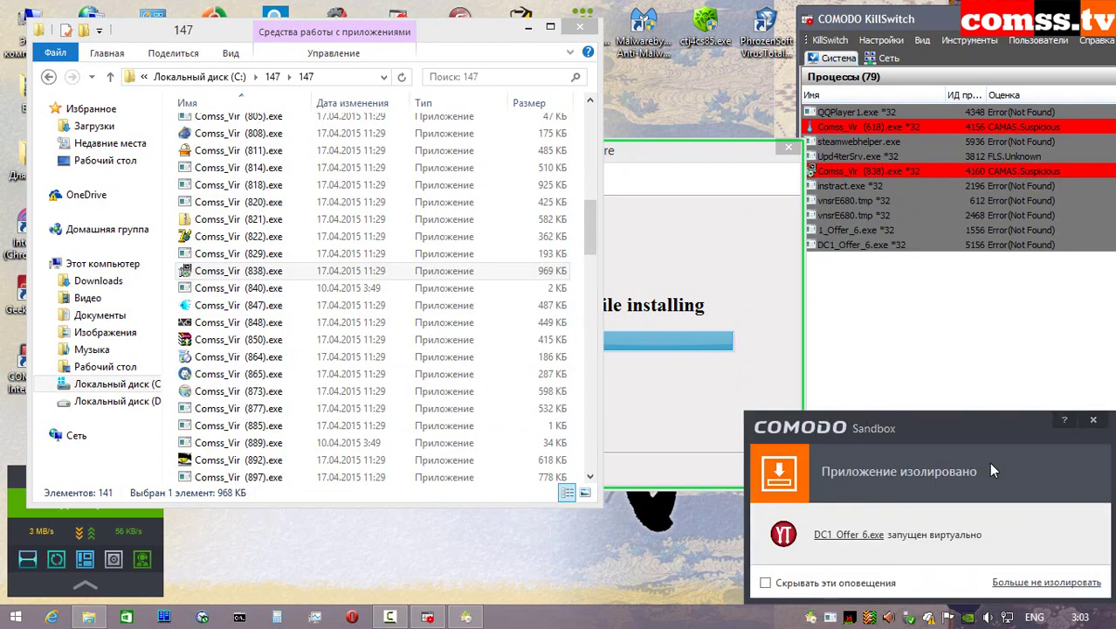
click(1094, 421)
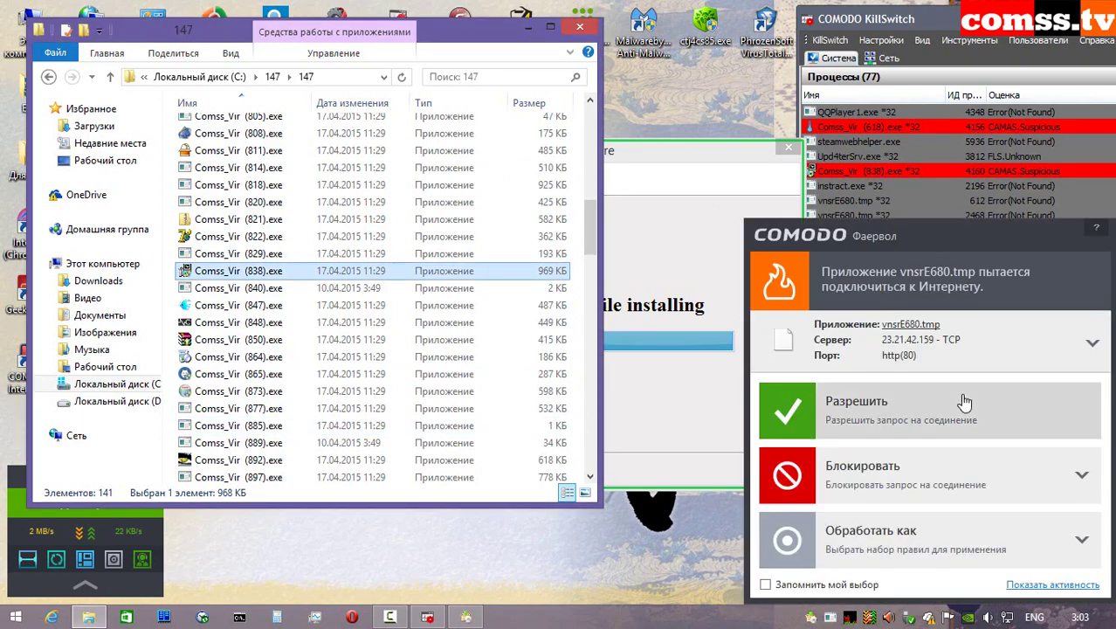
- Allow vnsrE680.tmp to connect to the Internet and close the sandbox isolation notices
click(886, 402)
click(1093, 420)
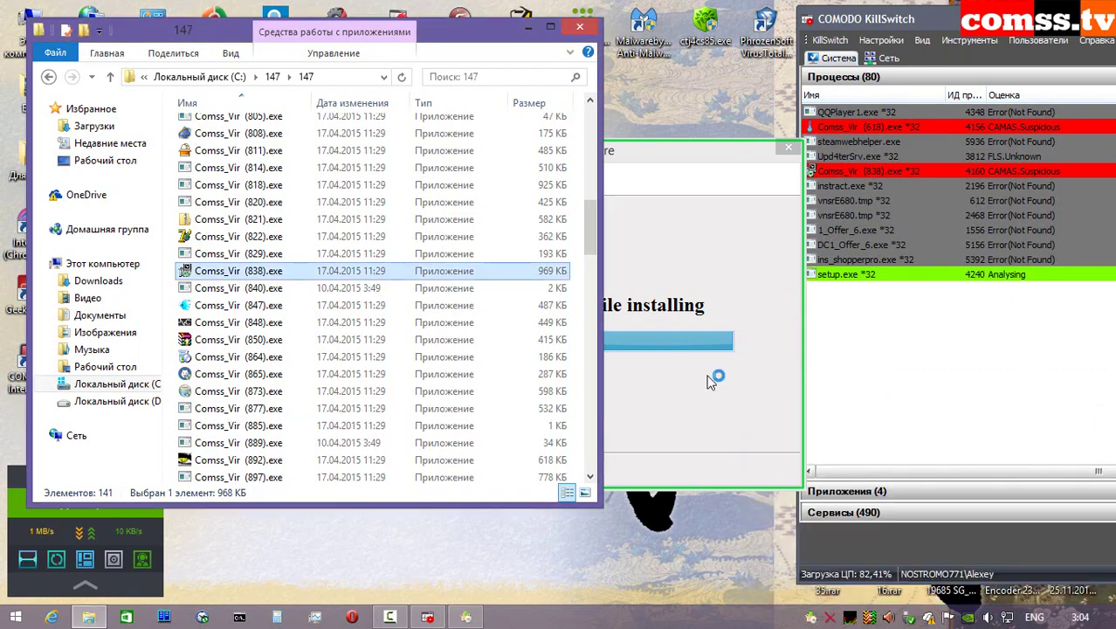
click(1093, 422)
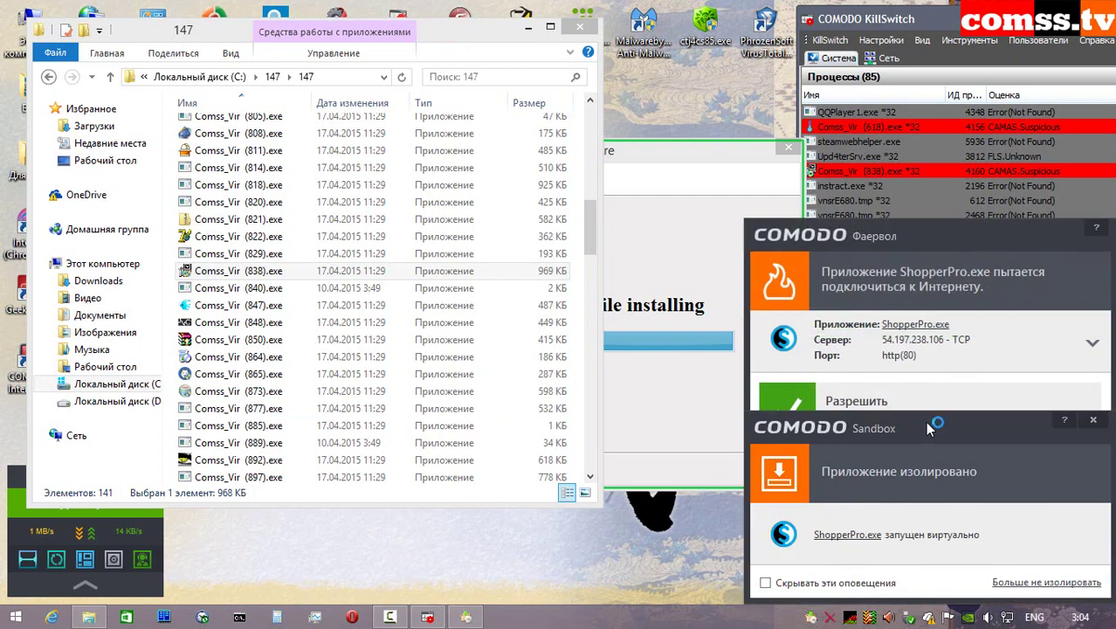
- Allow the Internet connection requests of ShopperPro.exe, setup.exe and DC1_Offer_6.exe in the firewall alerts
click(882, 402)
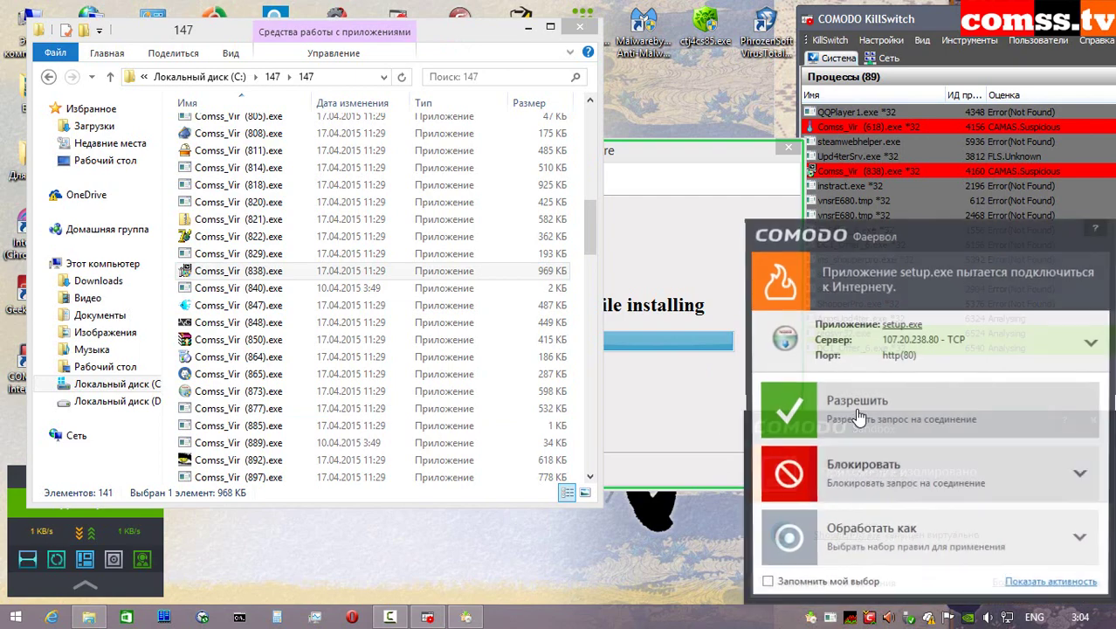
click(860, 410)
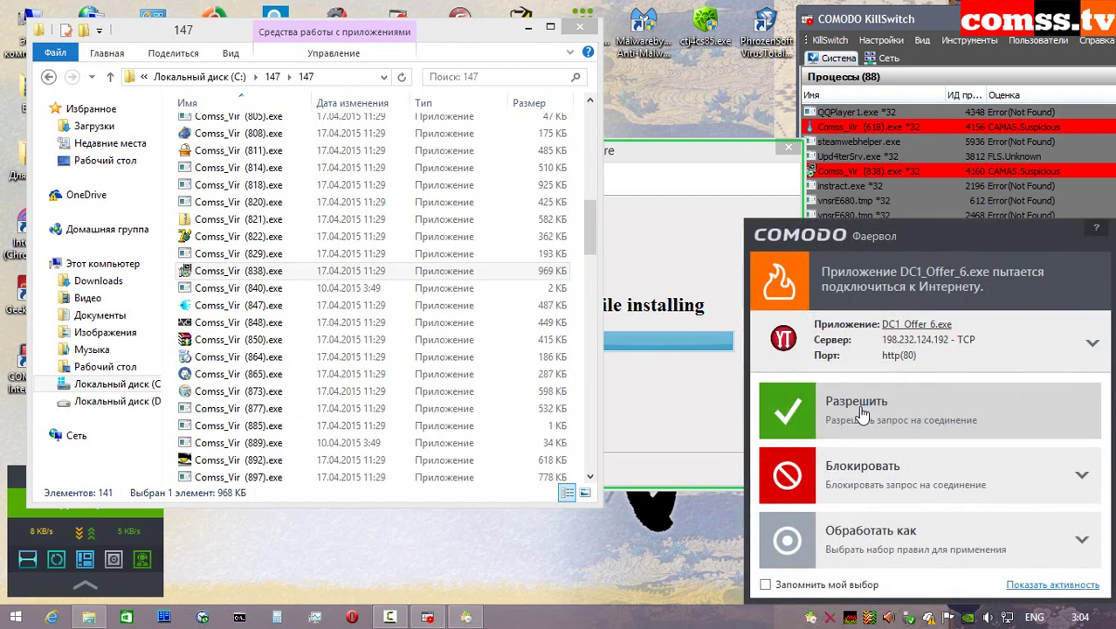
click(860, 410)
click(902, 414)
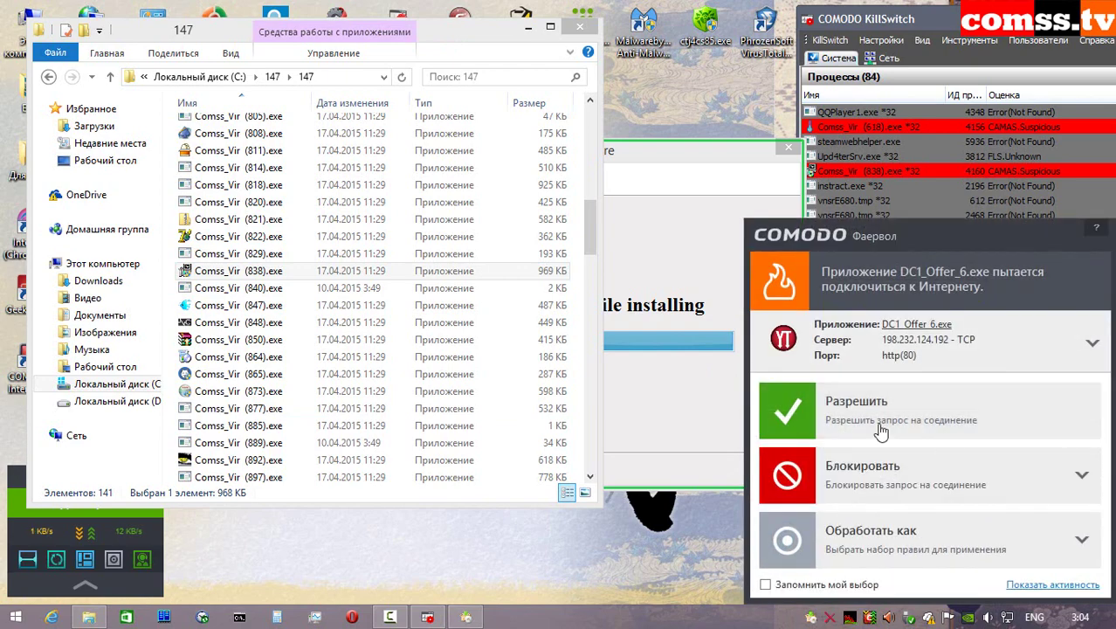
click(877, 425)
click(879, 421)
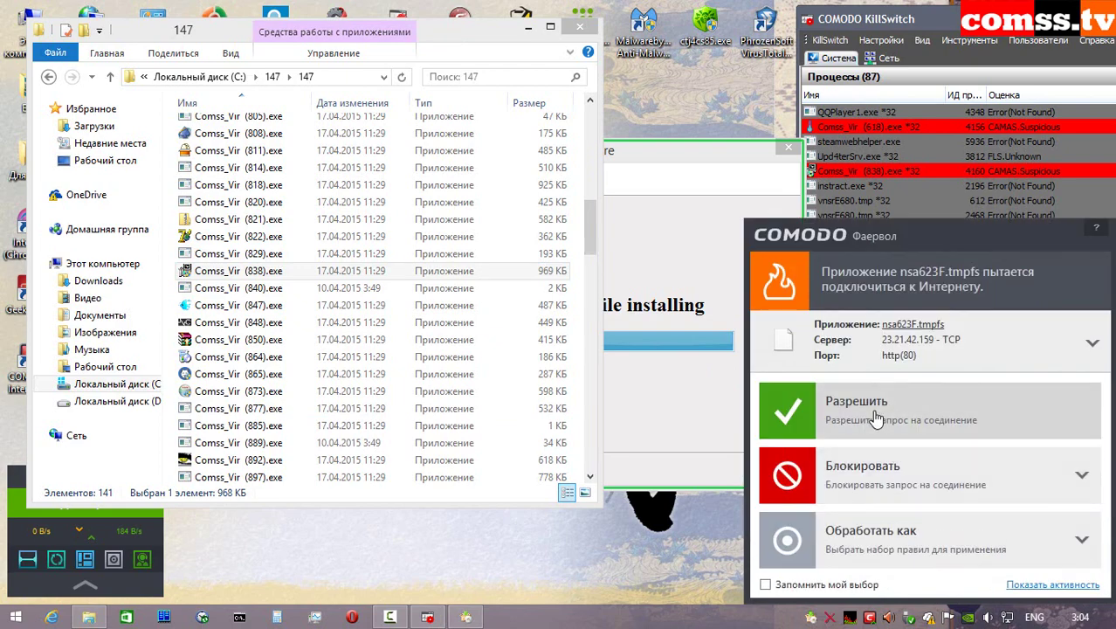
- Allow nsa623F.tmpfs and 1_Offer_7.tmp to connect to the Internet in the firewall alerts
click(876, 420)
click(874, 418)
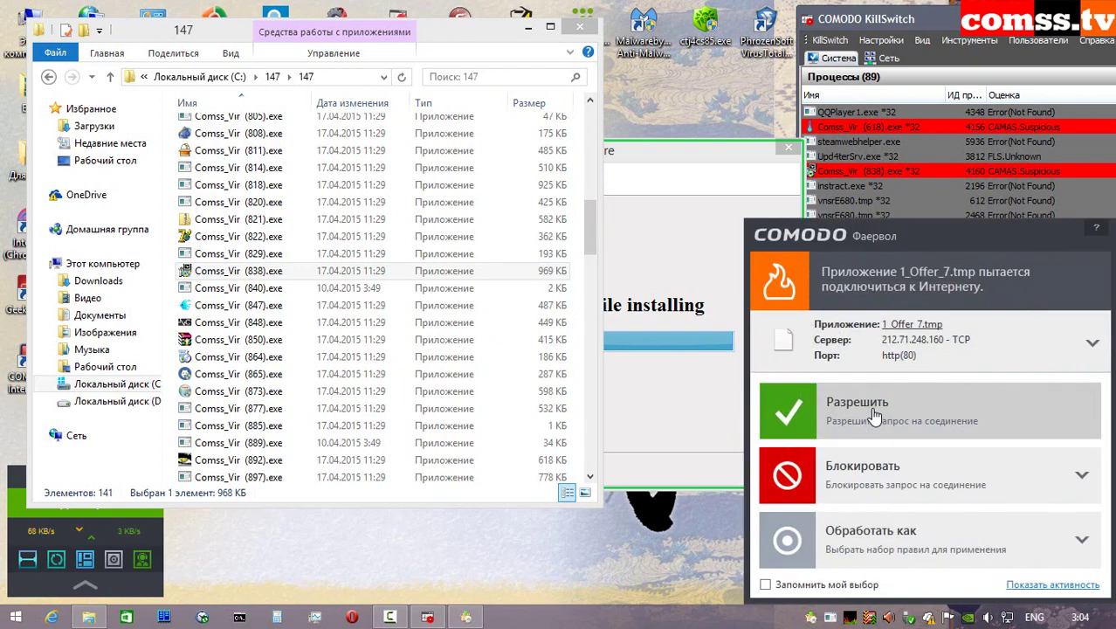
click(874, 418)
click(874, 418)
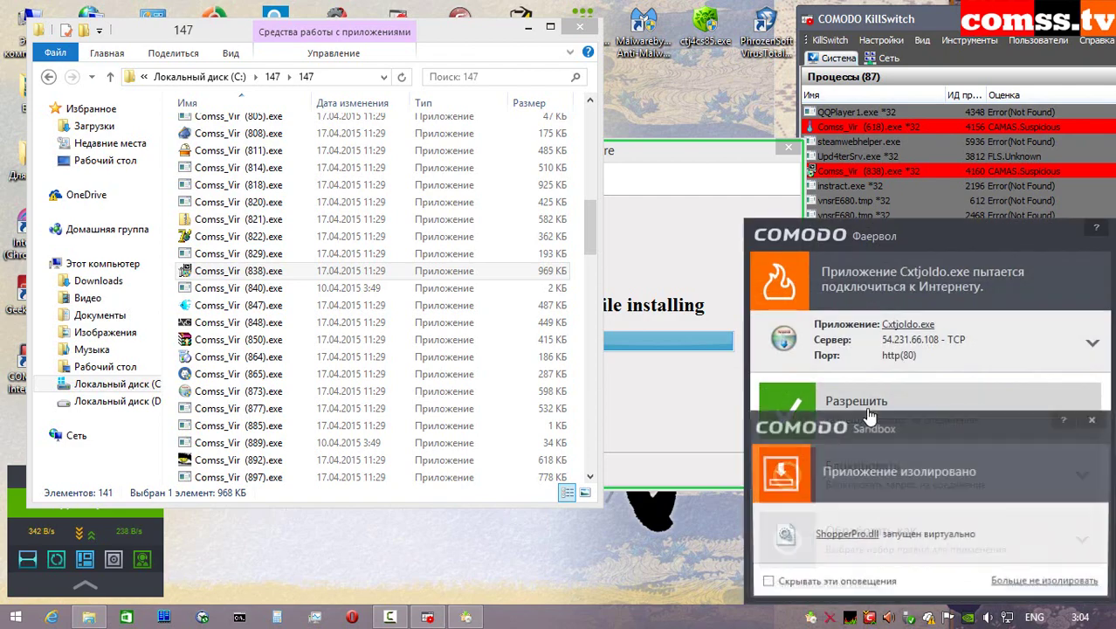
- Close the sandbox isolation notices for ShopperPro.dll, ShopperPro64.dll and nsa623F.tmpfs
click(1093, 420)
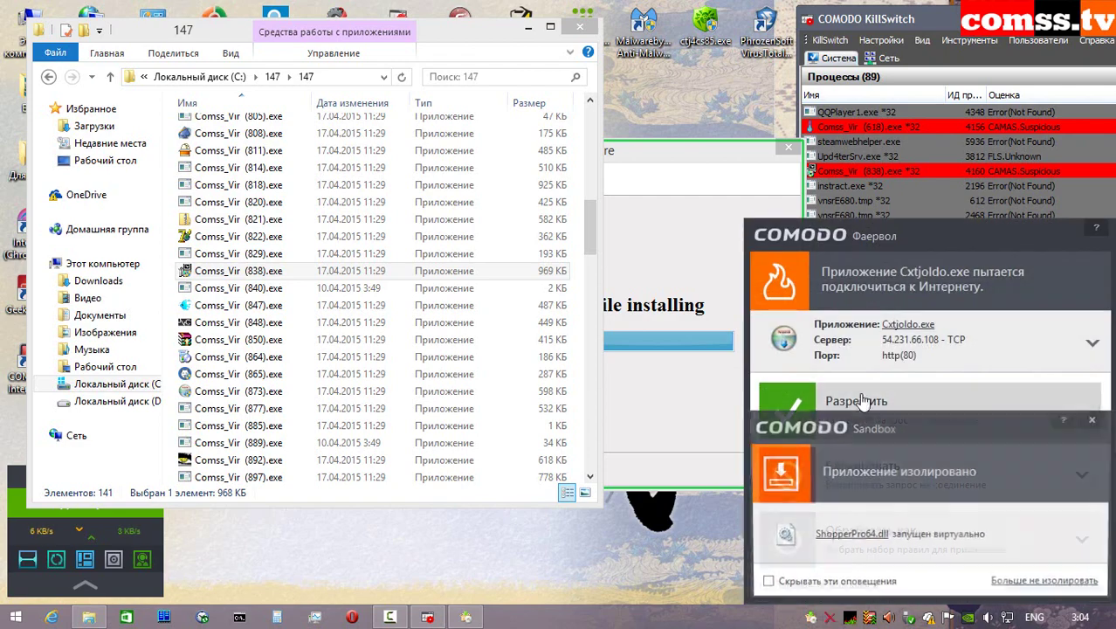
click(1093, 420)
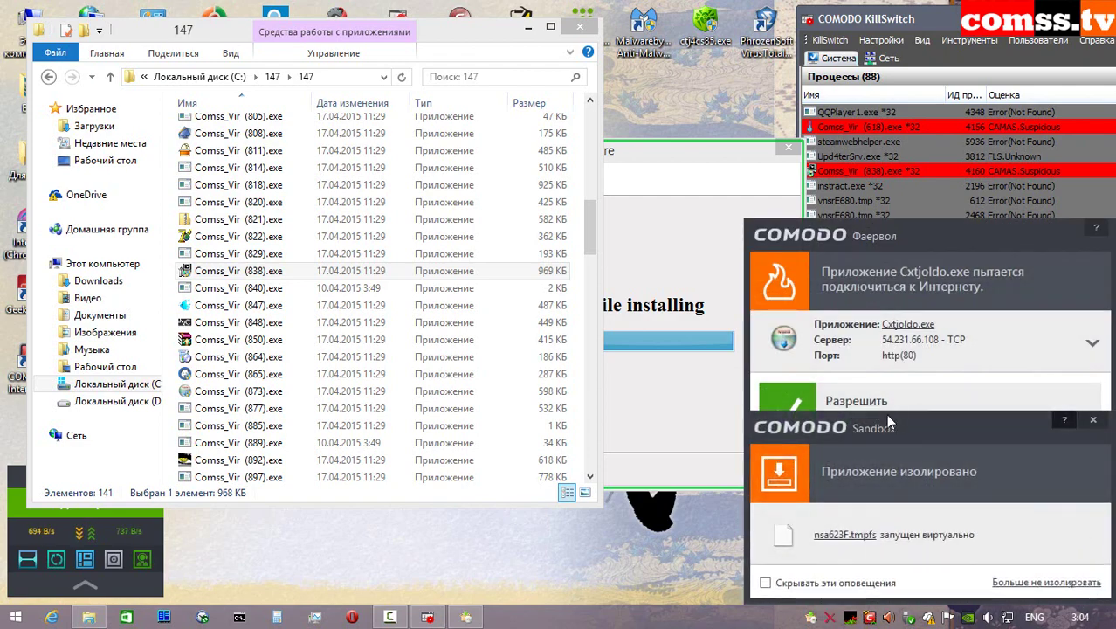
click(1093, 421)
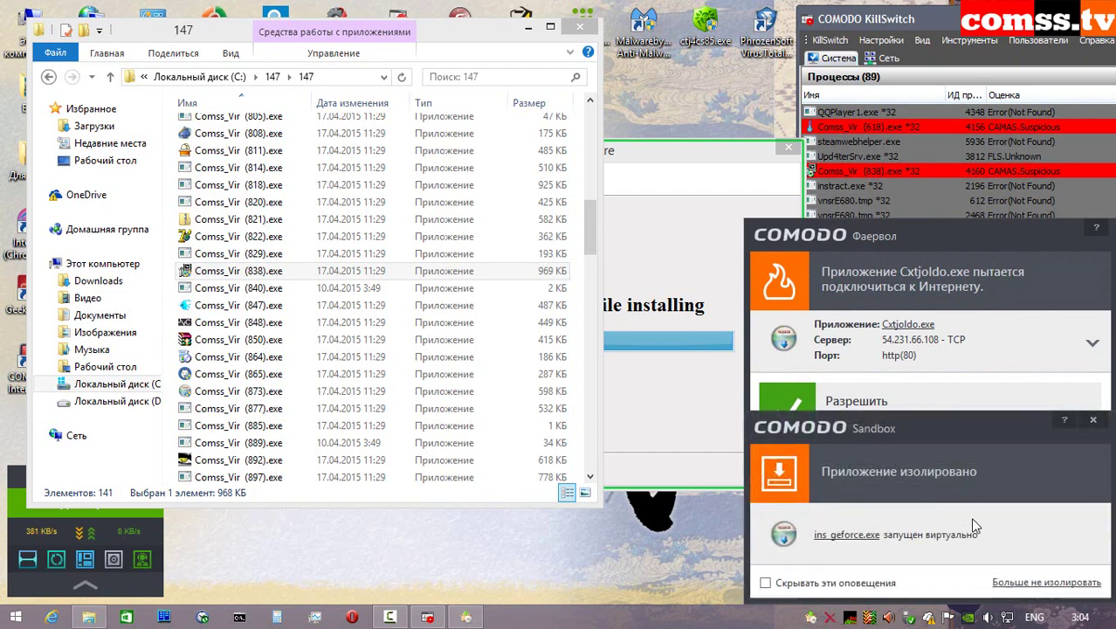
- Allow Cxtjoldo.exe and lzochqtkwmmq.exe to connect to the Internet and disinfect nseB66C.tmp in the cloud scanner alert
click(840, 400)
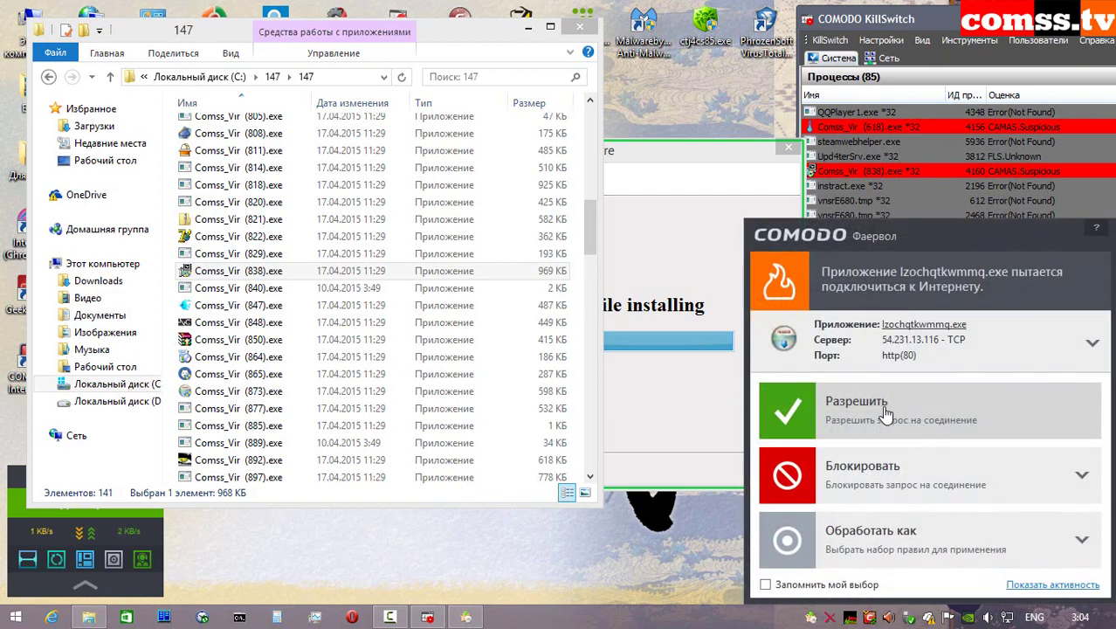
click(892, 404)
click(886, 413)
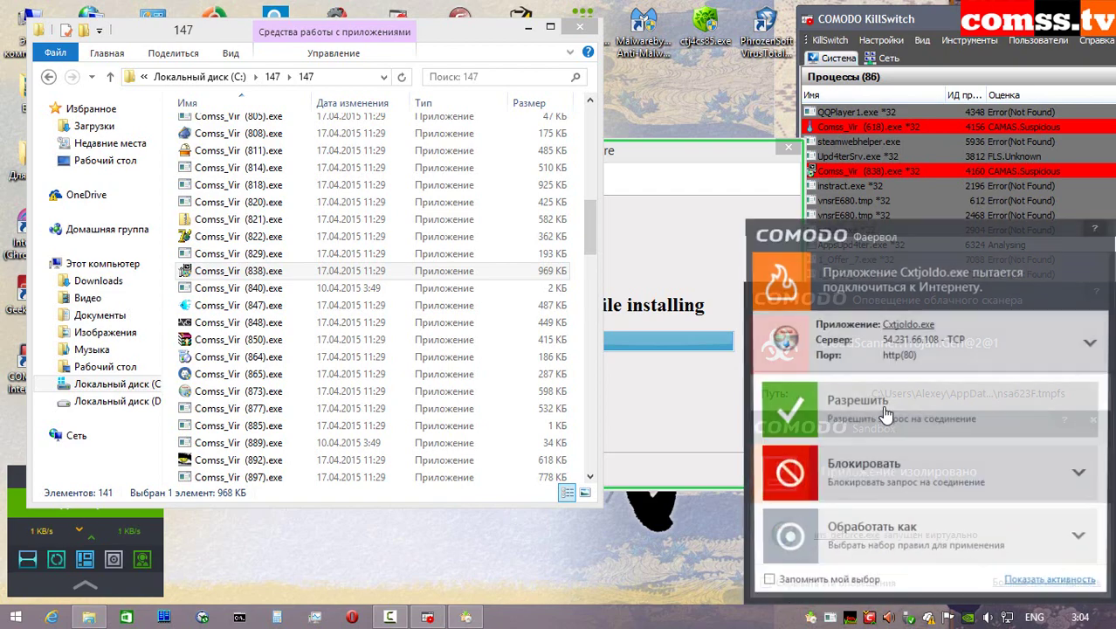
click(878, 412)
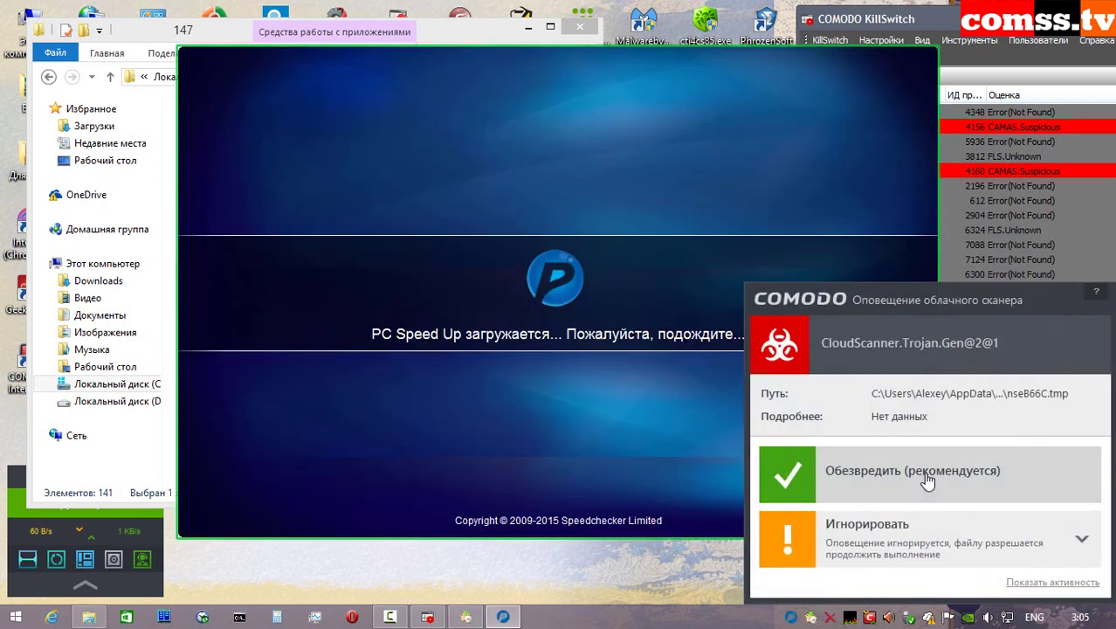
click(926, 481)
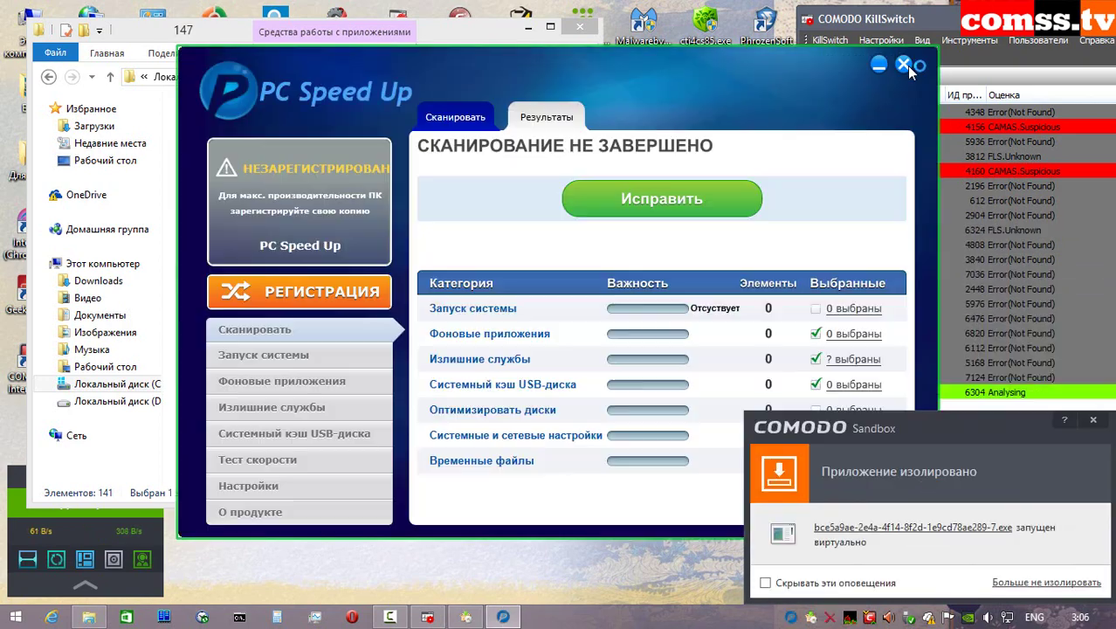
- Exit PC Speed Up without buying it and allow bce5a9ae-2e4a-4f14-8f2d-1e9cd78ae289-7.exe to connect to the Internet
click(903, 64)
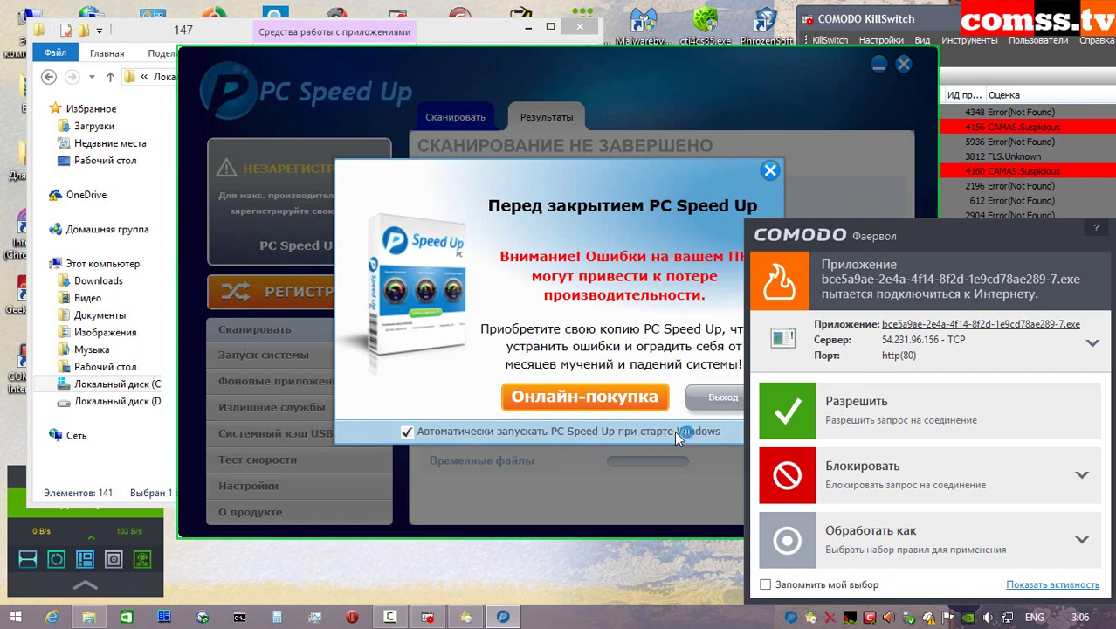
click(723, 397)
click(869, 411)
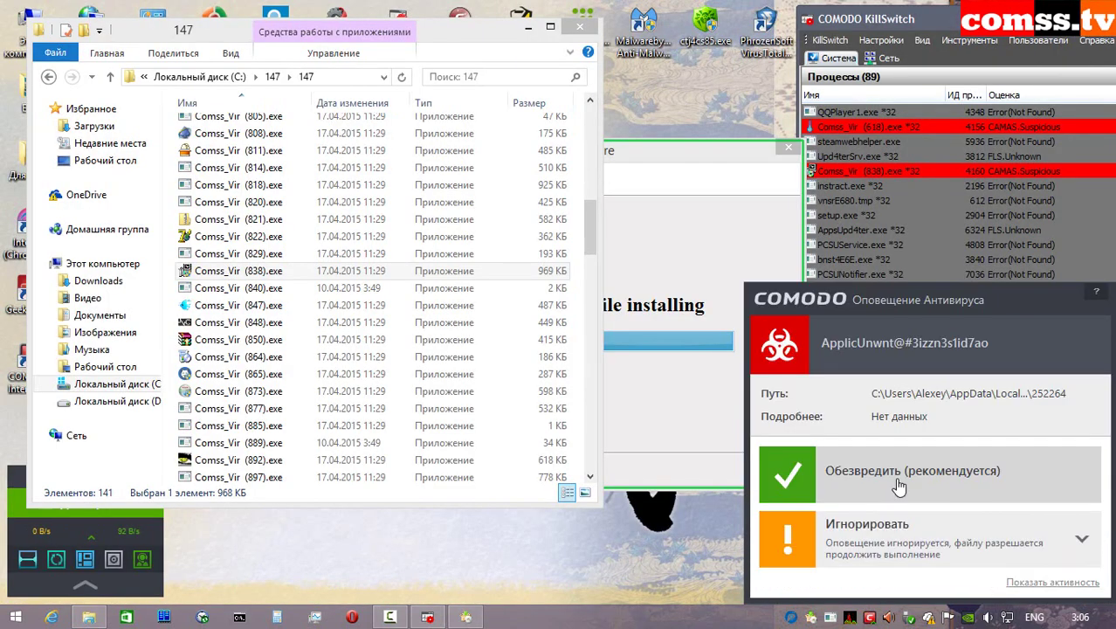
- Disinfect the detected file 252264 in the antivirus alert and allow 6_Offer_11.exe to connect to the Internet
click(900, 487)
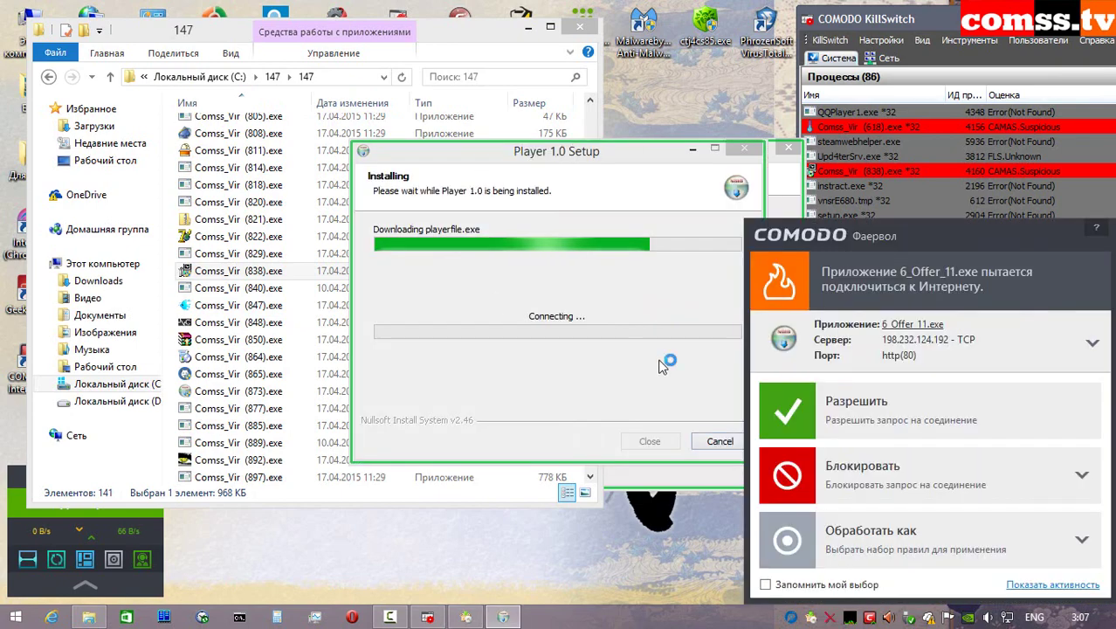
click(862, 413)
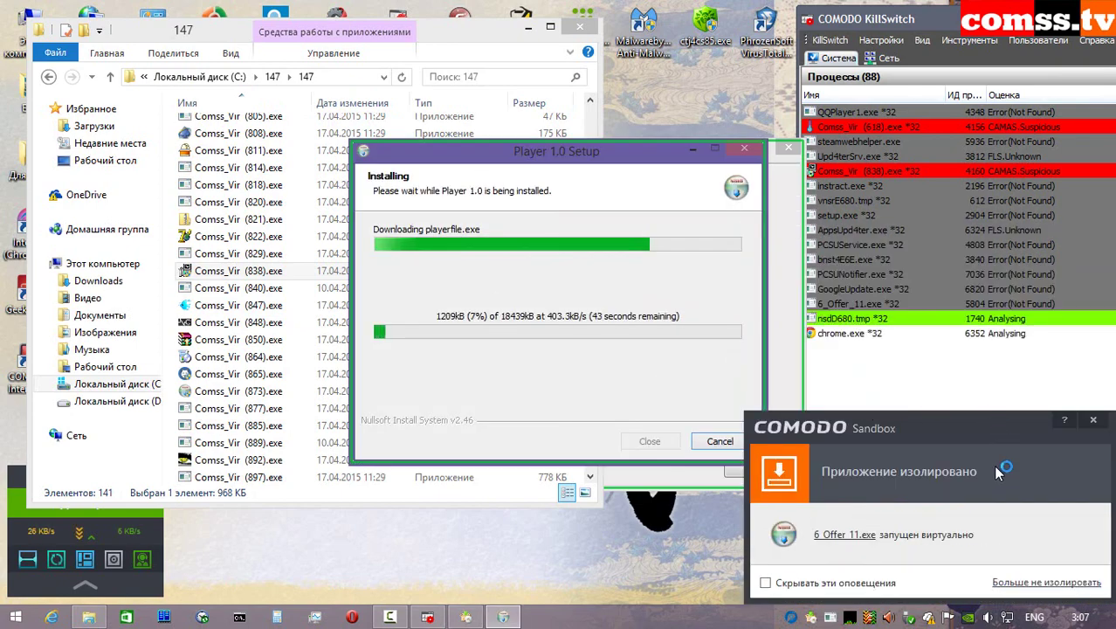
click(937, 417)
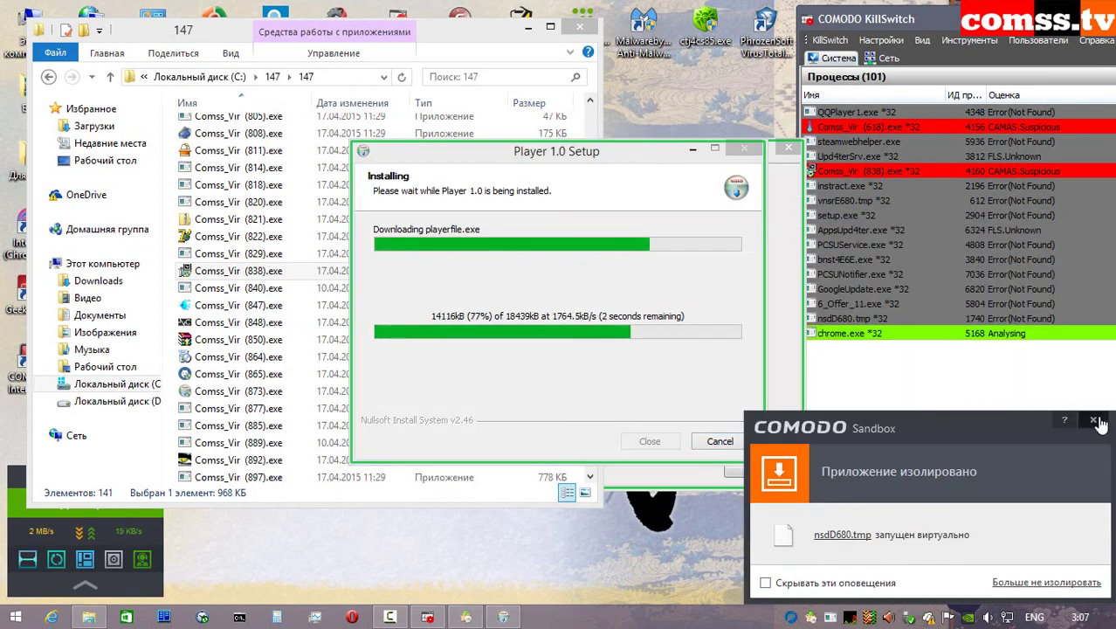
- Close the sandbox isolation notices and disinfect nsdD680.tmp in the cloud scanner alert
click(1092, 419)
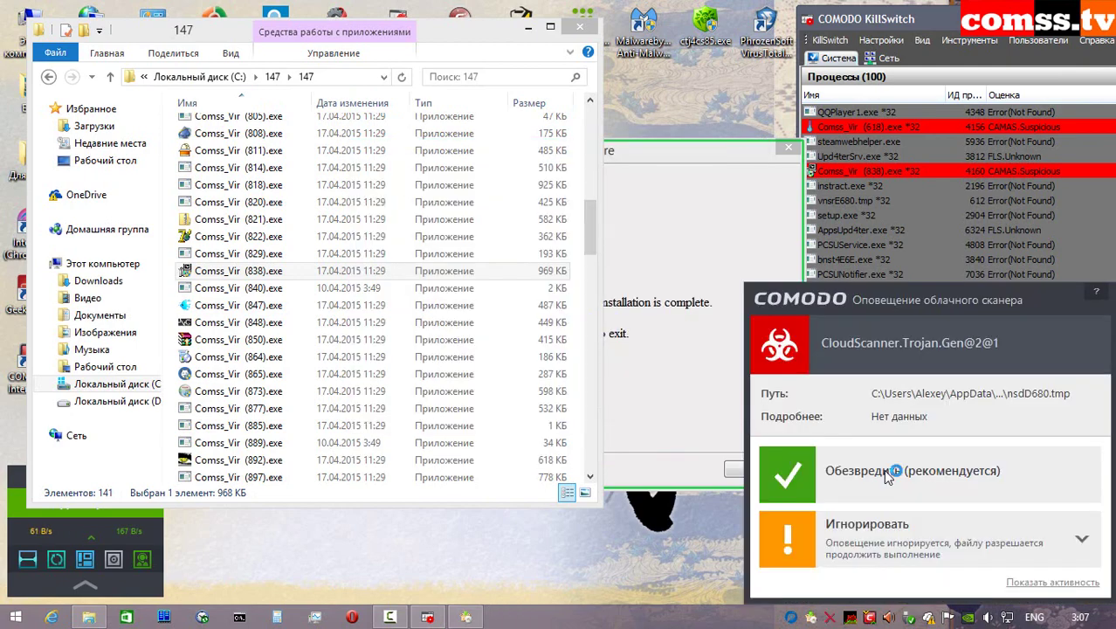
click(888, 476)
click(957, 472)
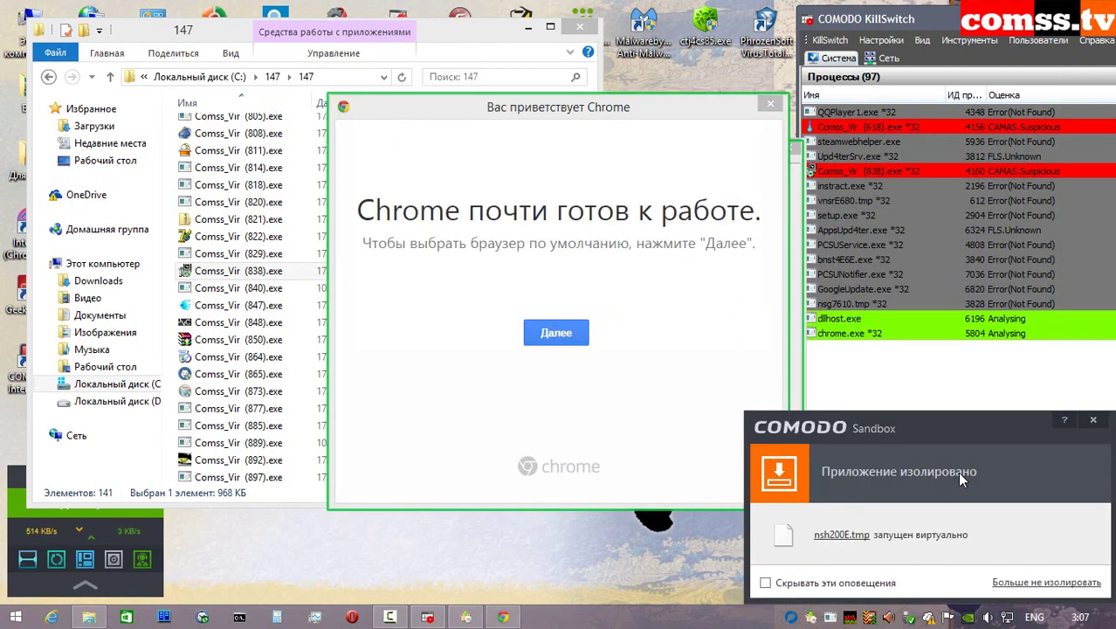
click(1094, 474)
- Continue past the Chrome welcome window, close the thank-you page's browser window and finish the FLV Player installer
click(558, 334)
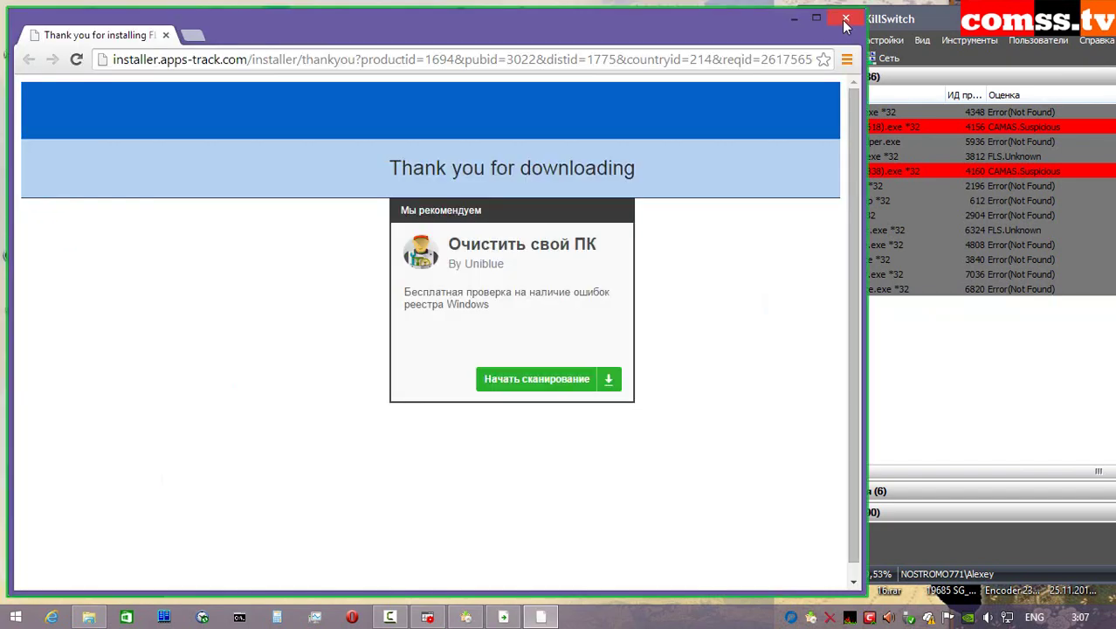
click(844, 21)
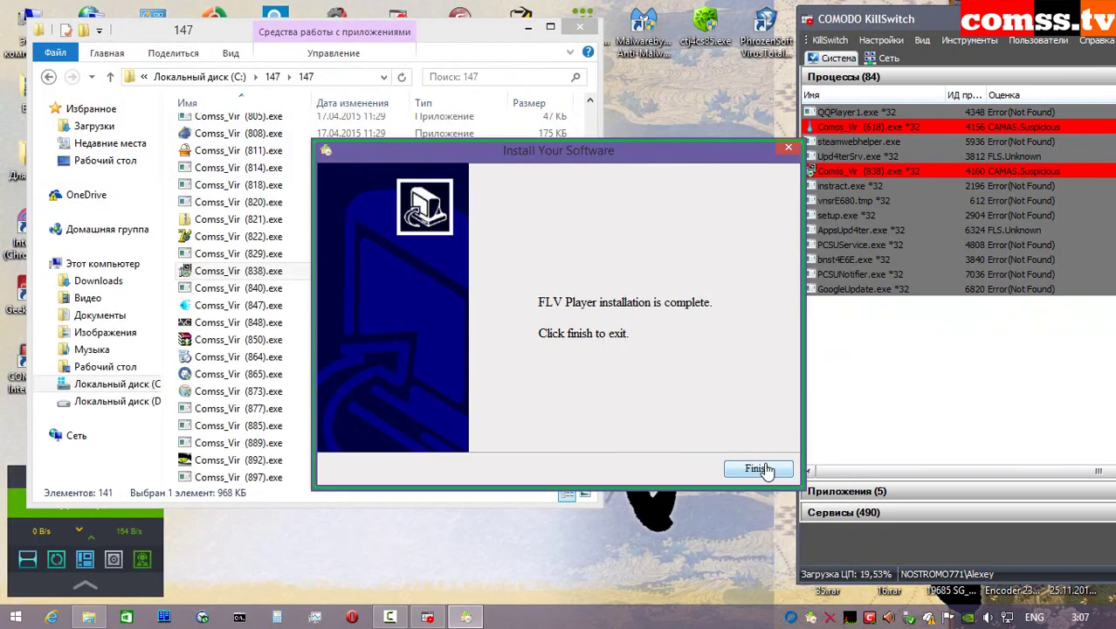
click(765, 468)
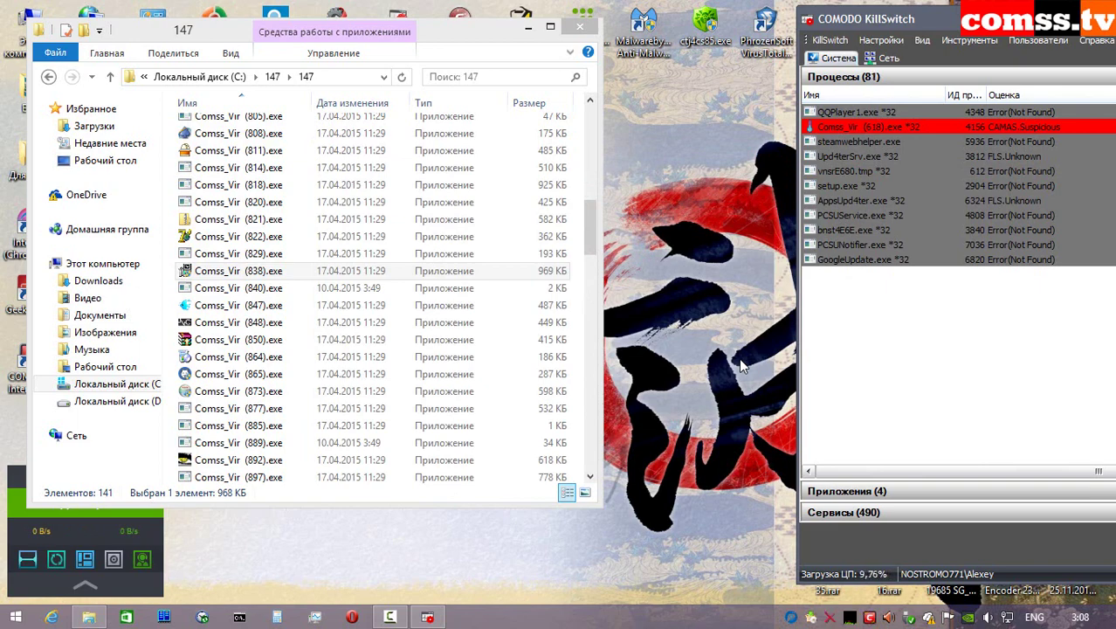
- Try to run Comss_Vir (840).exe as administrator and dismiss its error message
click(293, 289)
right_click(294, 295)
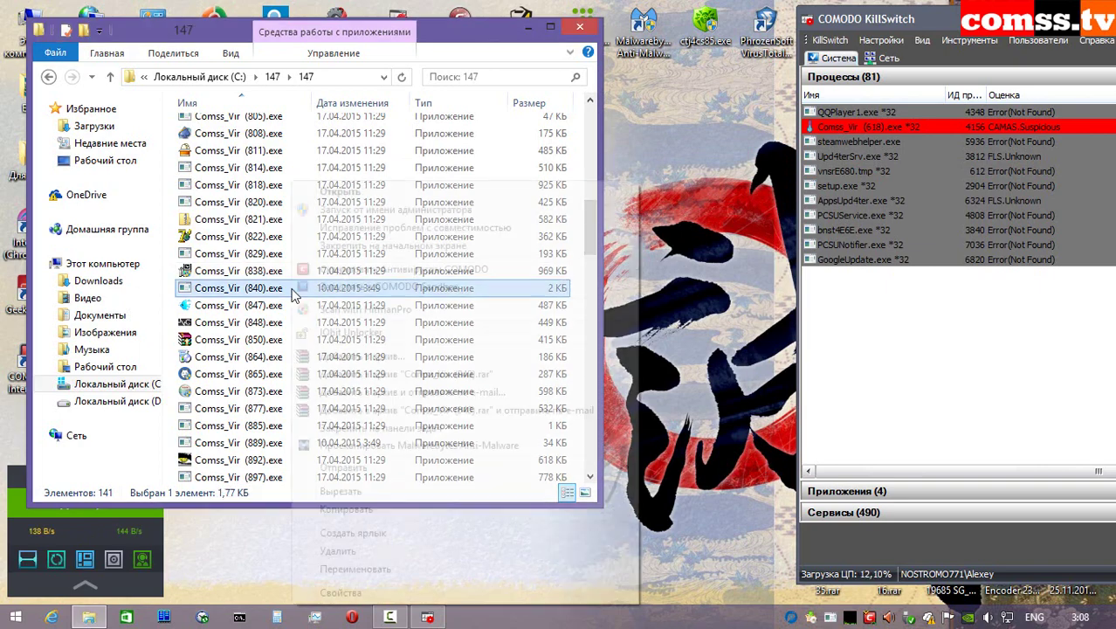
click(375, 212)
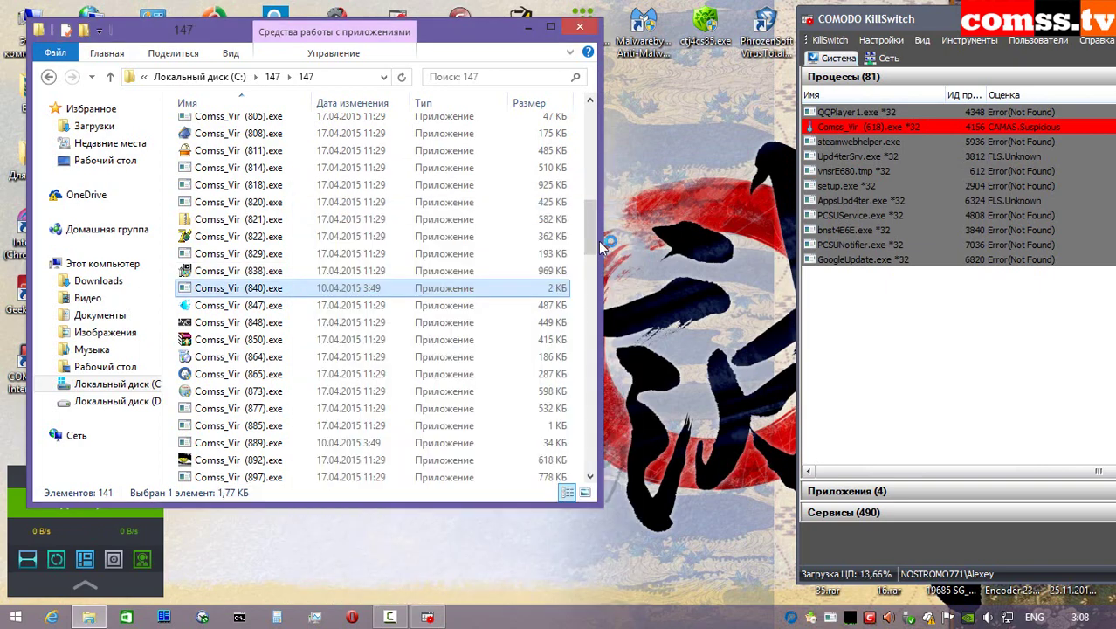
click(860, 403)
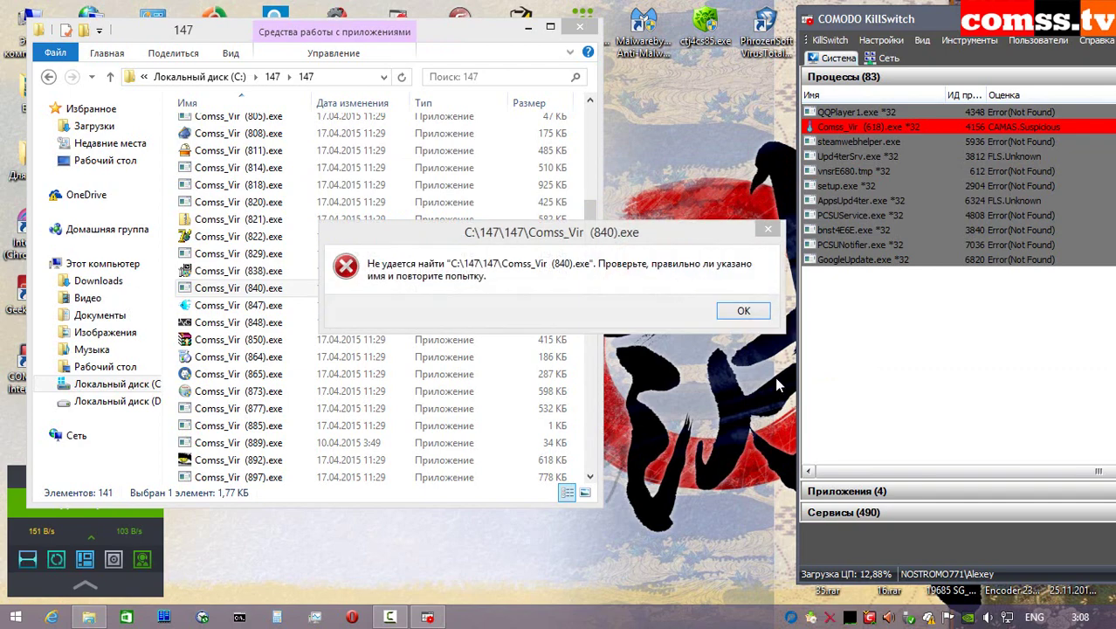
click(740, 313)
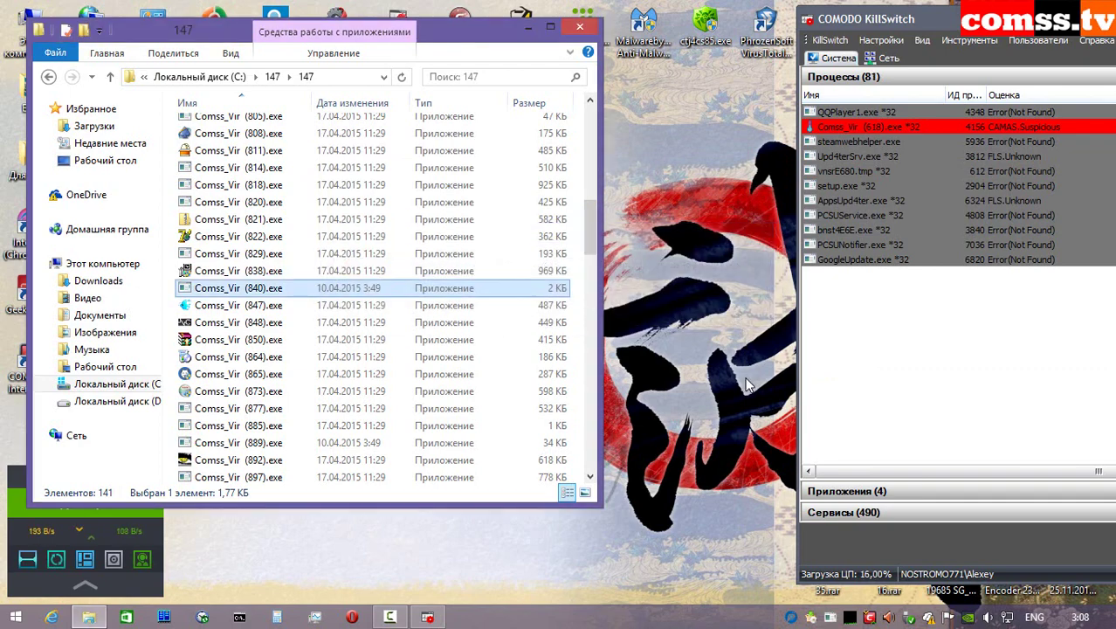
- Run Comss_Vir (847).exe as administrator in isolation with HIPS permission, and close its UltraMenu v2.0 window
right_click(269, 305)
click(374, 210)
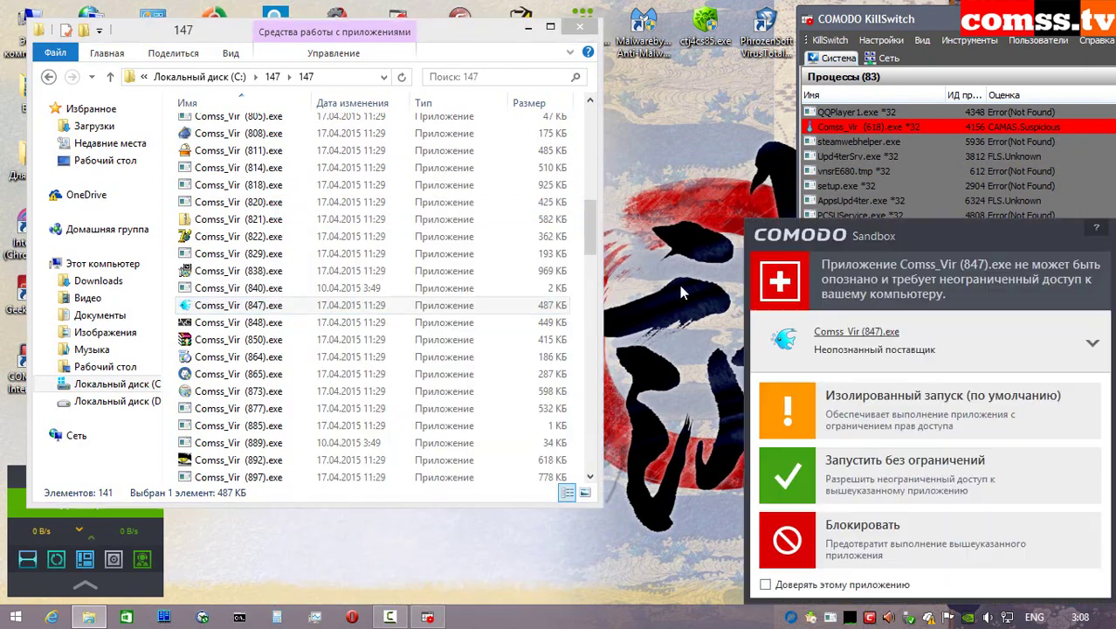
click(972, 428)
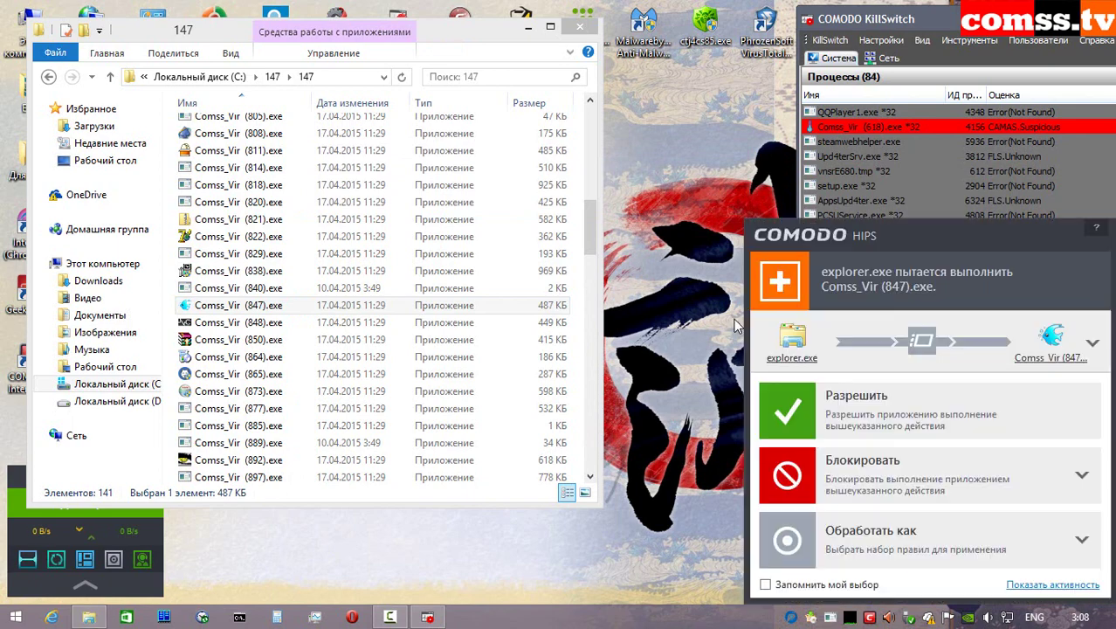
click(930, 420)
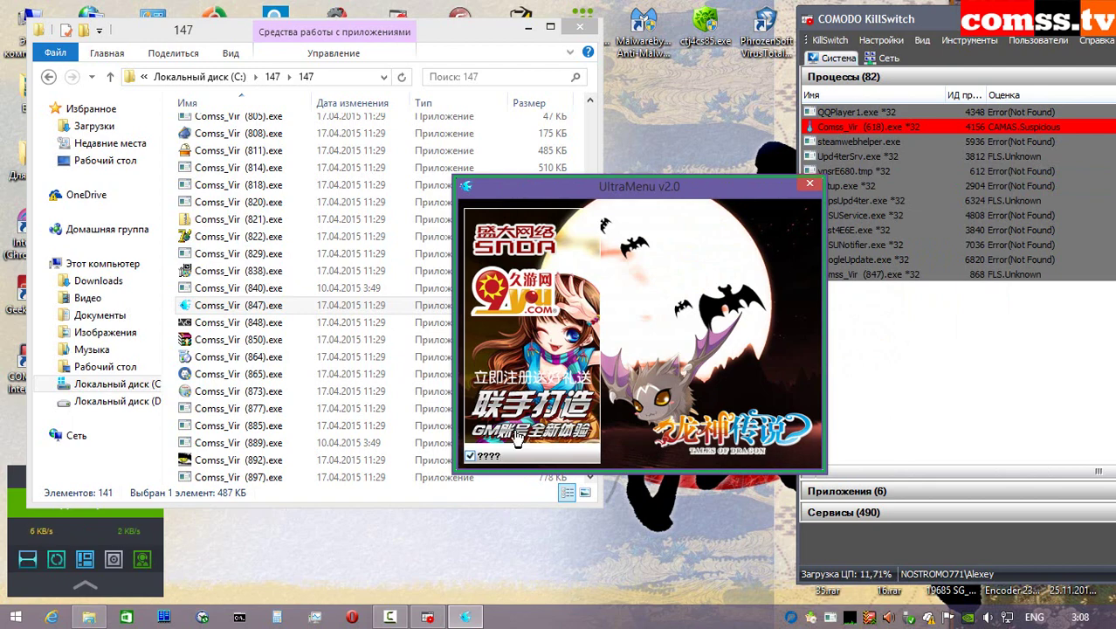
click(812, 184)
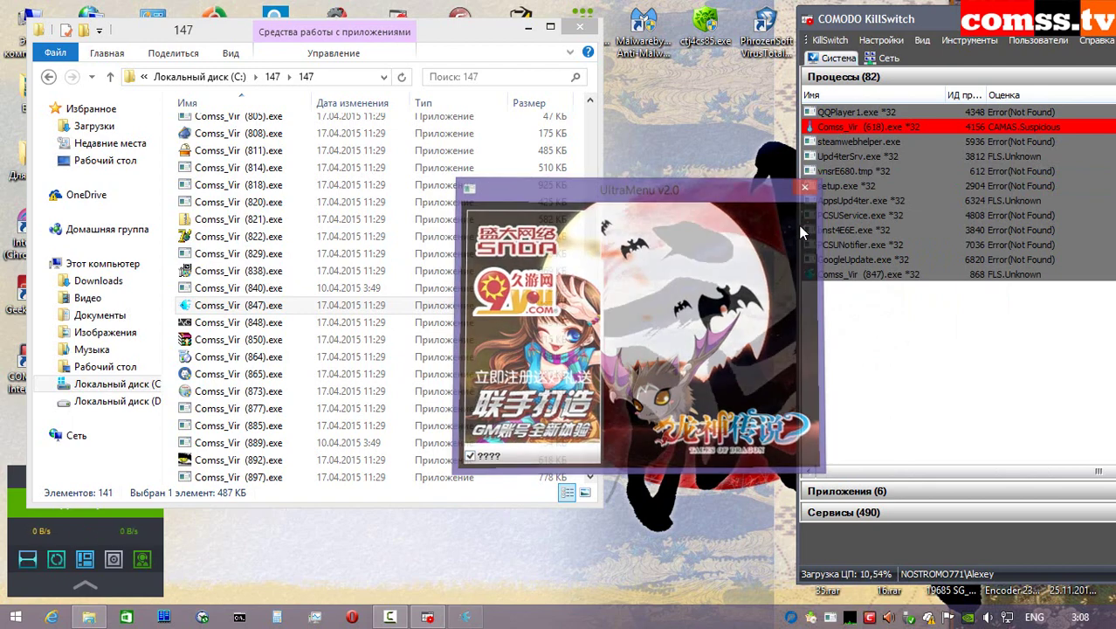
- Try to run Comss_Vir (848).exe as administrator, disinfect it in the cloud scanner alert and dismiss the access error
right_click(263, 323)
click(340, 214)
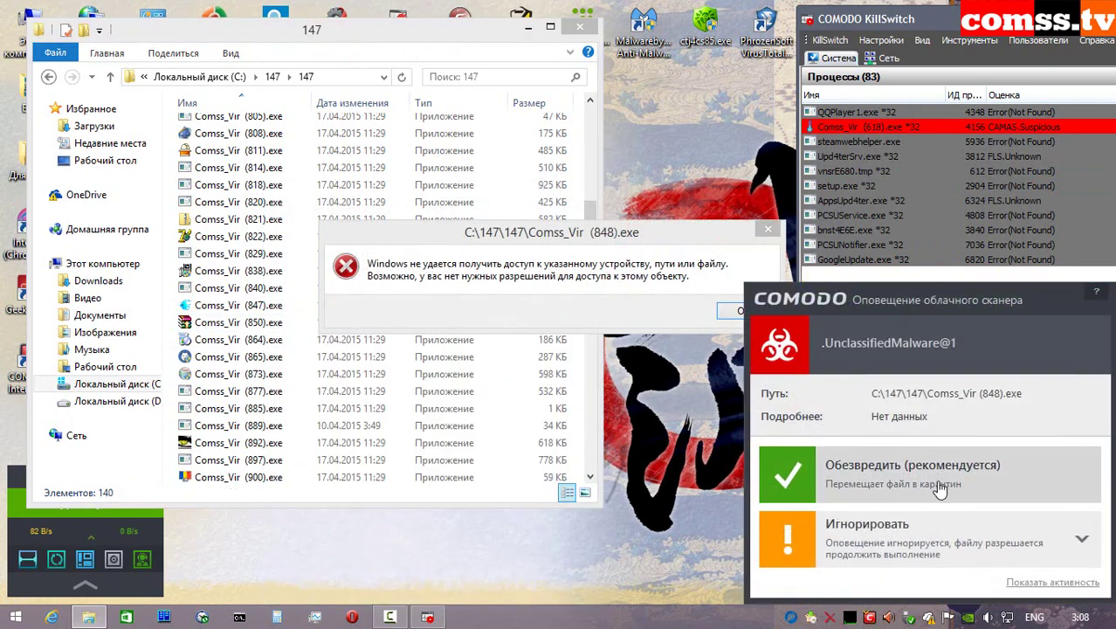
click(889, 477)
click(1092, 421)
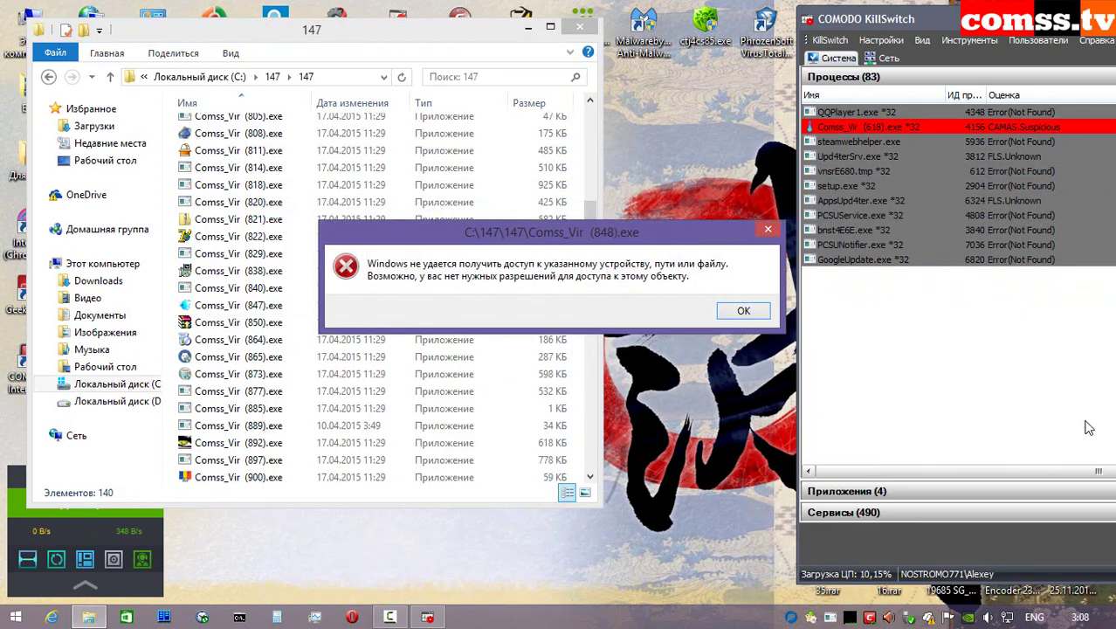
click(743, 312)
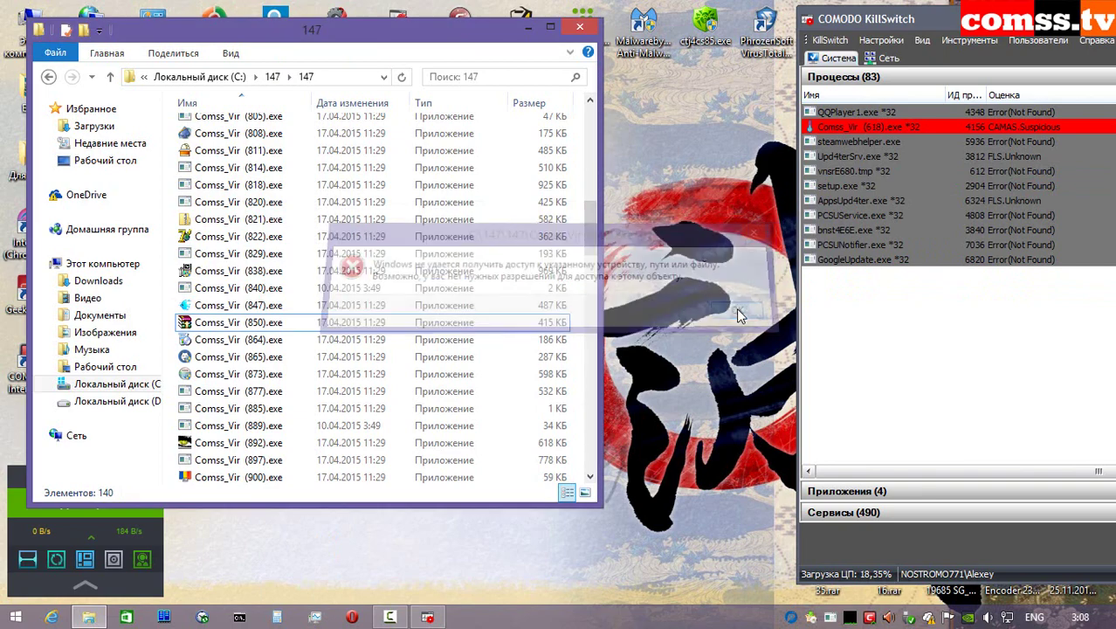
- Run Comss_Vir (850).exe as administrator in isolation with HIPS permission, and extract its WinRAR archive to C:\147\147
click(285, 326)
right_click(283, 326)
click(264, 325)
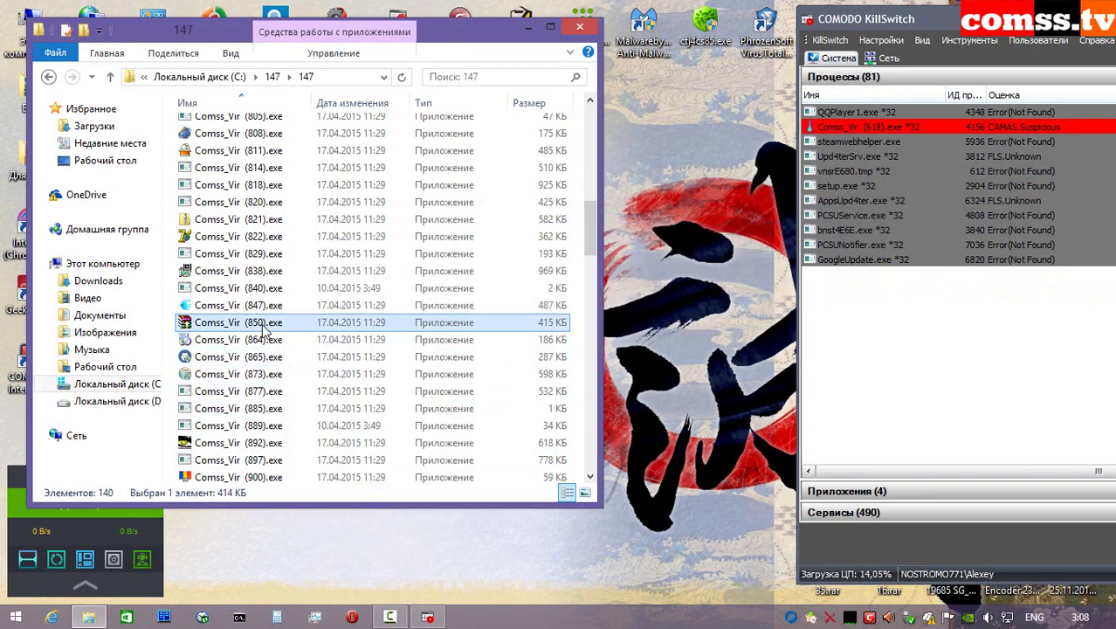
right_click(265, 325)
click(406, 150)
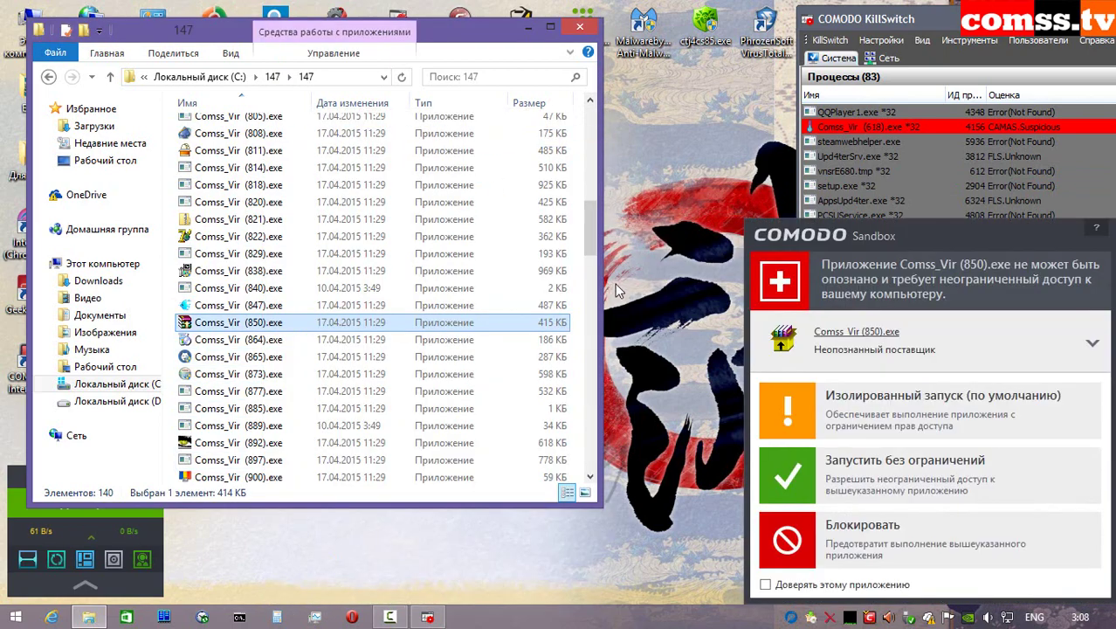
click(955, 407)
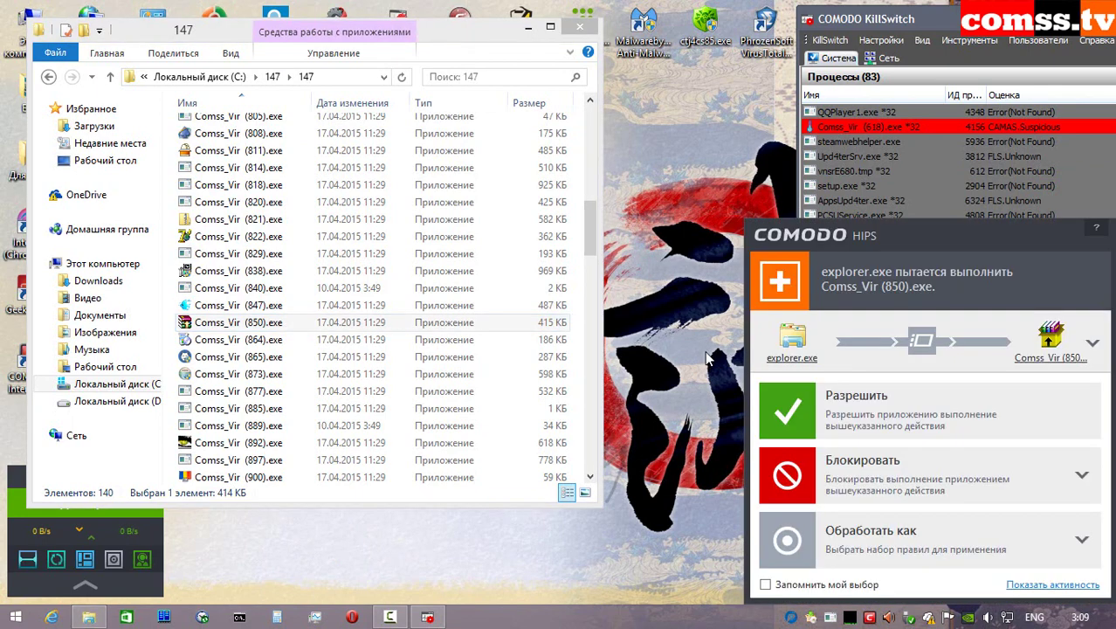
click(900, 418)
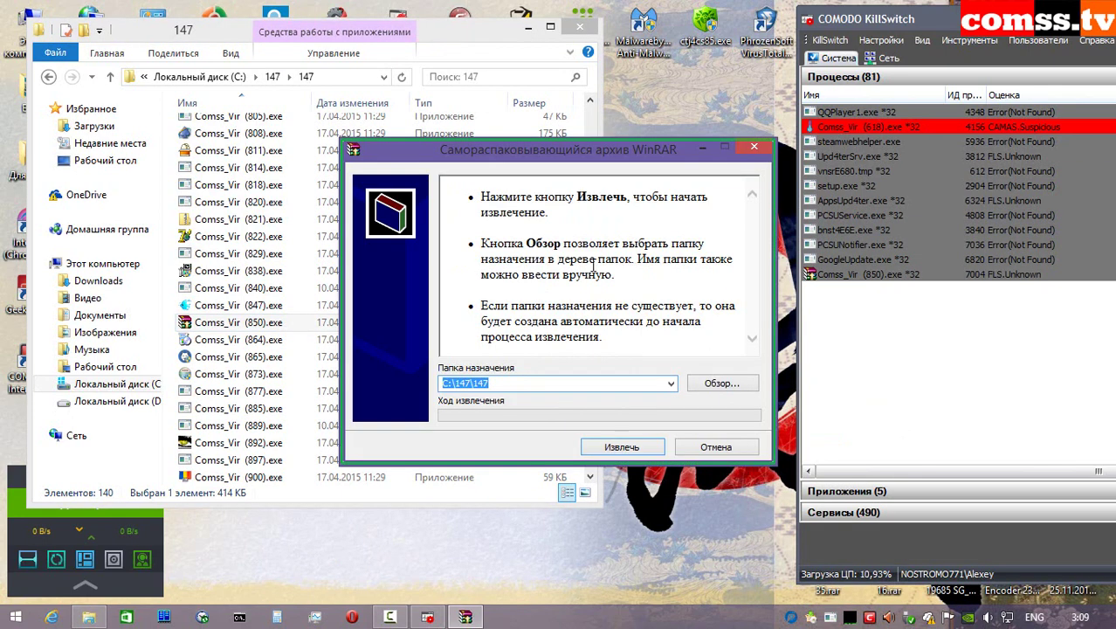
click(611, 451)
- Run Comss_Vir (864).exe as administrator
scroll(292, 260, down, 2)
right_click(291, 258)
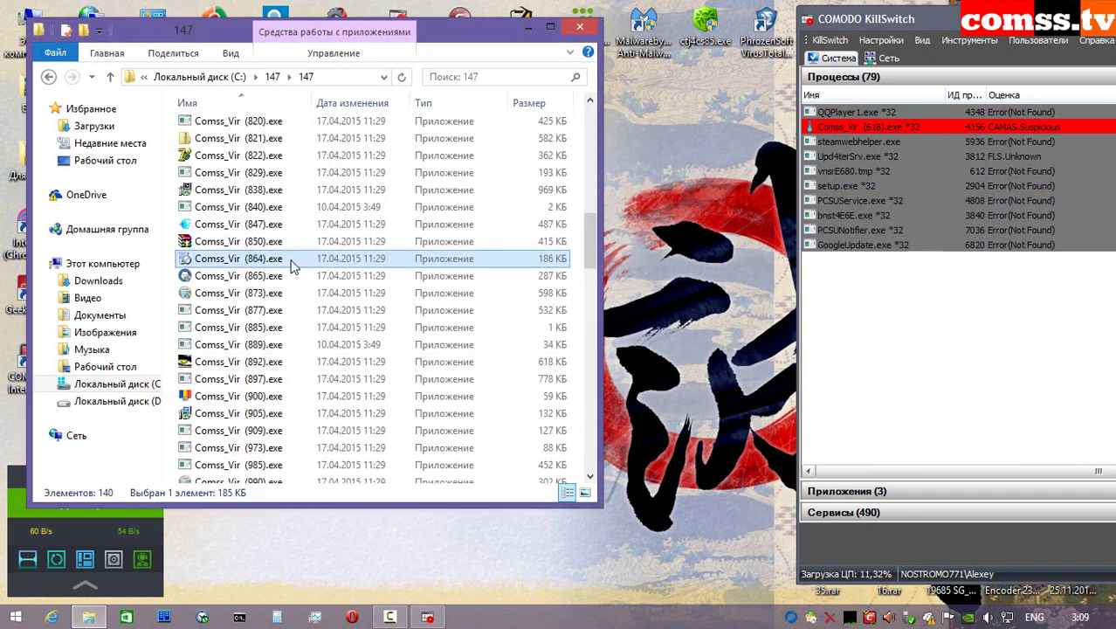
click(360, 213)
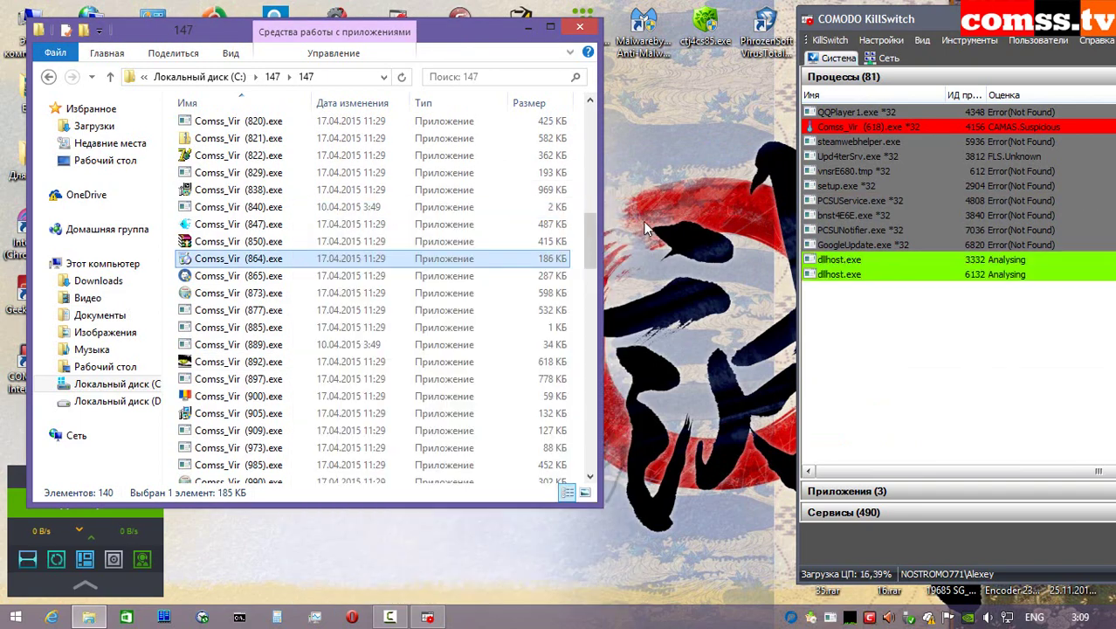
click(905, 328)
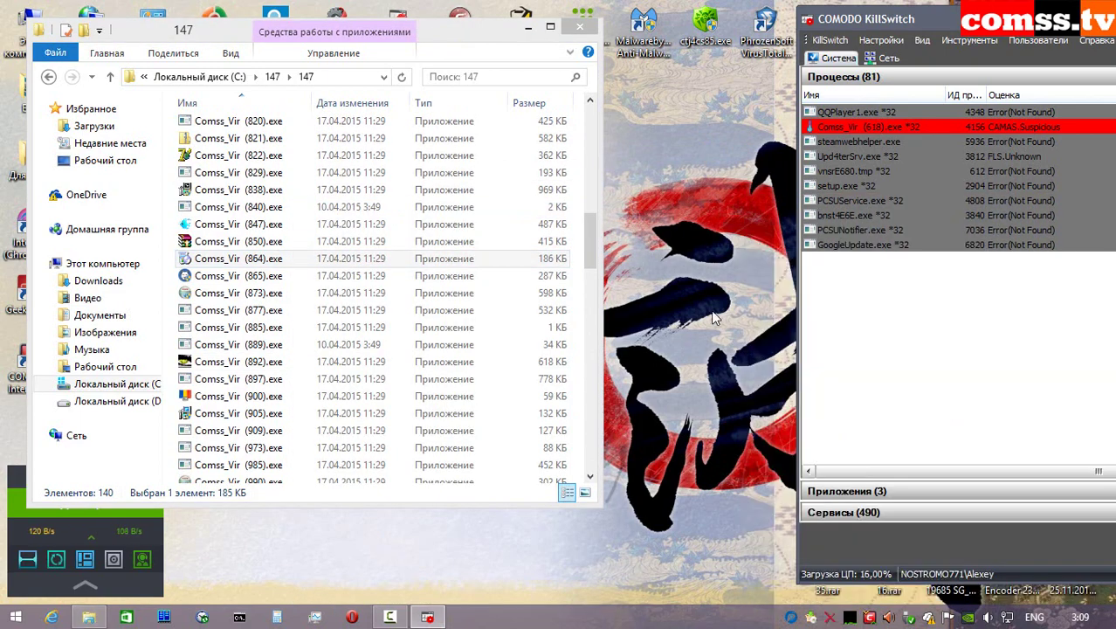
- Let Comss_Vir (864).exe execute, and run Comss_Vir (865).exe as administrator in isolation with HIPS permission
click(893, 410)
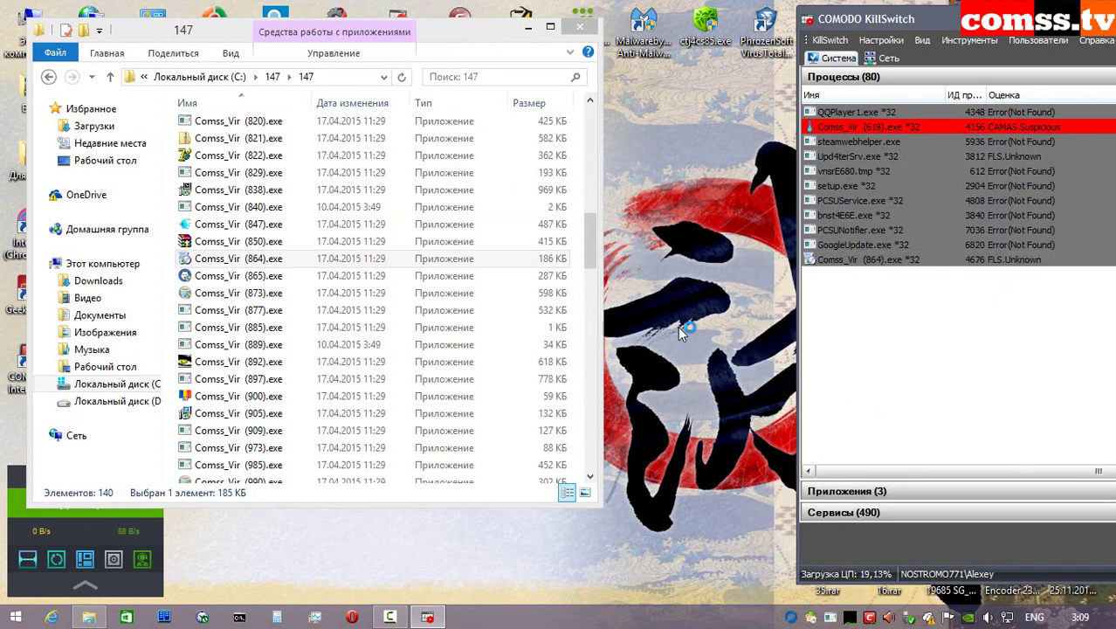
right_click(275, 275)
click(349, 209)
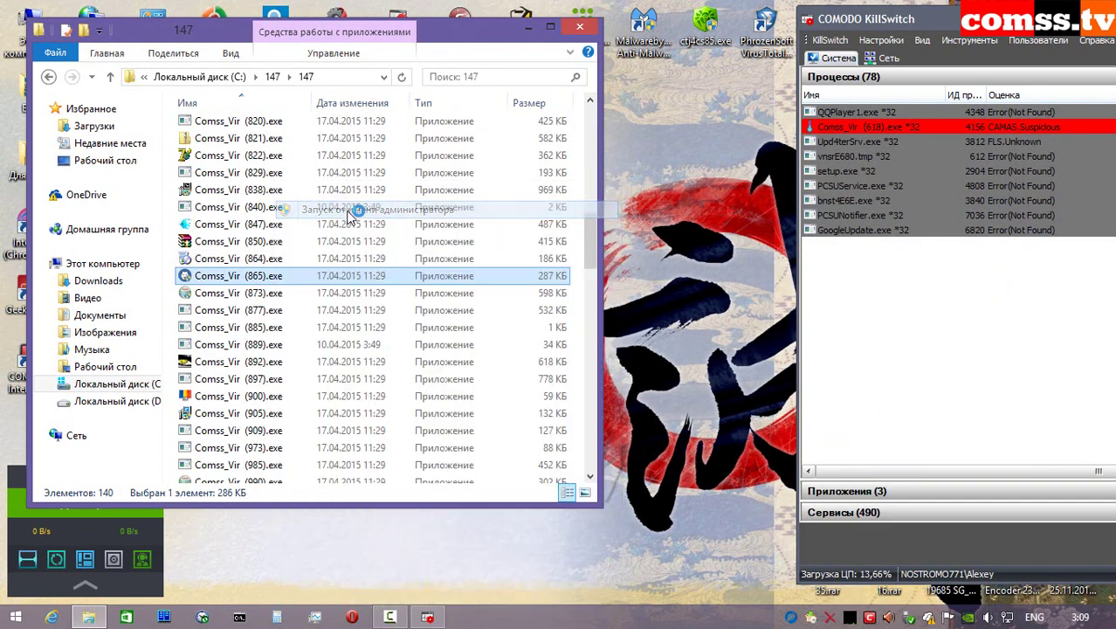
click(931, 414)
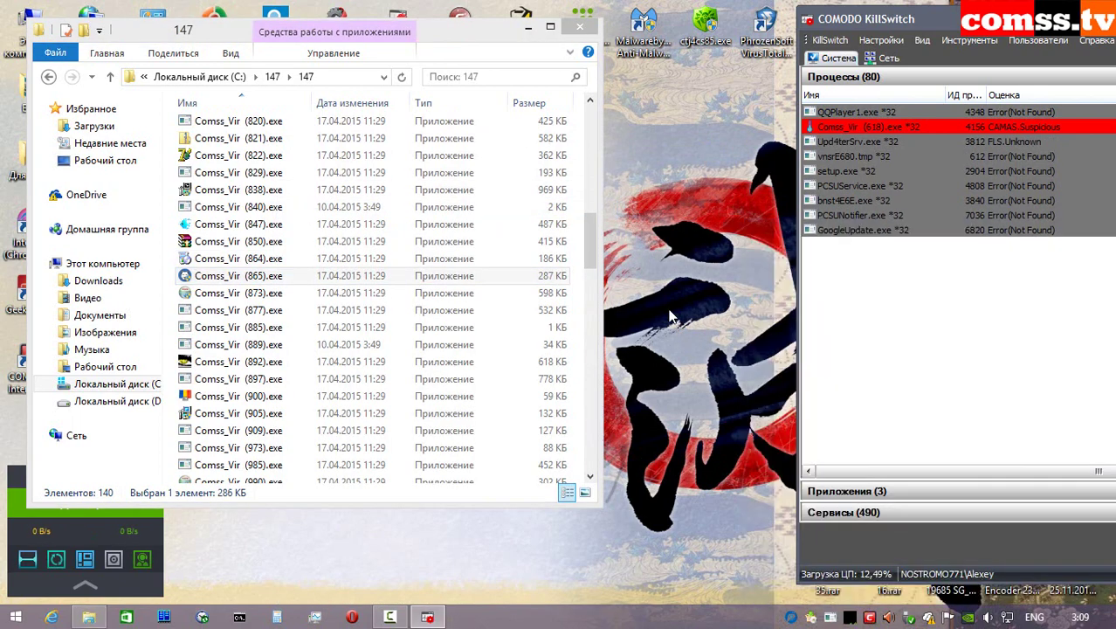
click(886, 410)
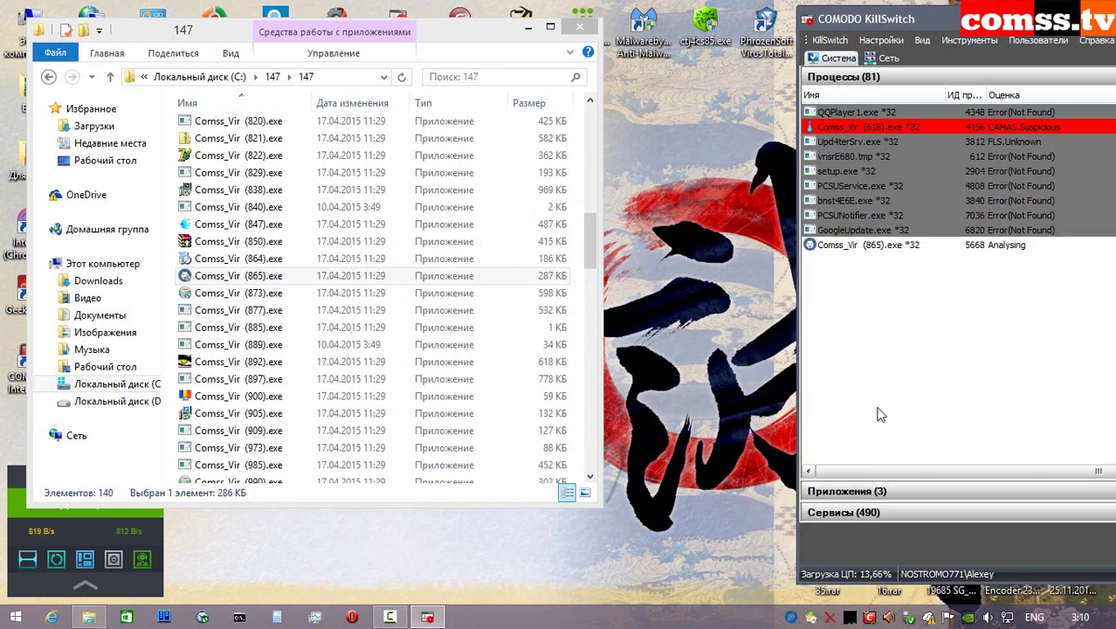
- Complete the application Uninstall wizard opened by the sample, disinfecting h.dll in the antivirus alert
click(646, 441)
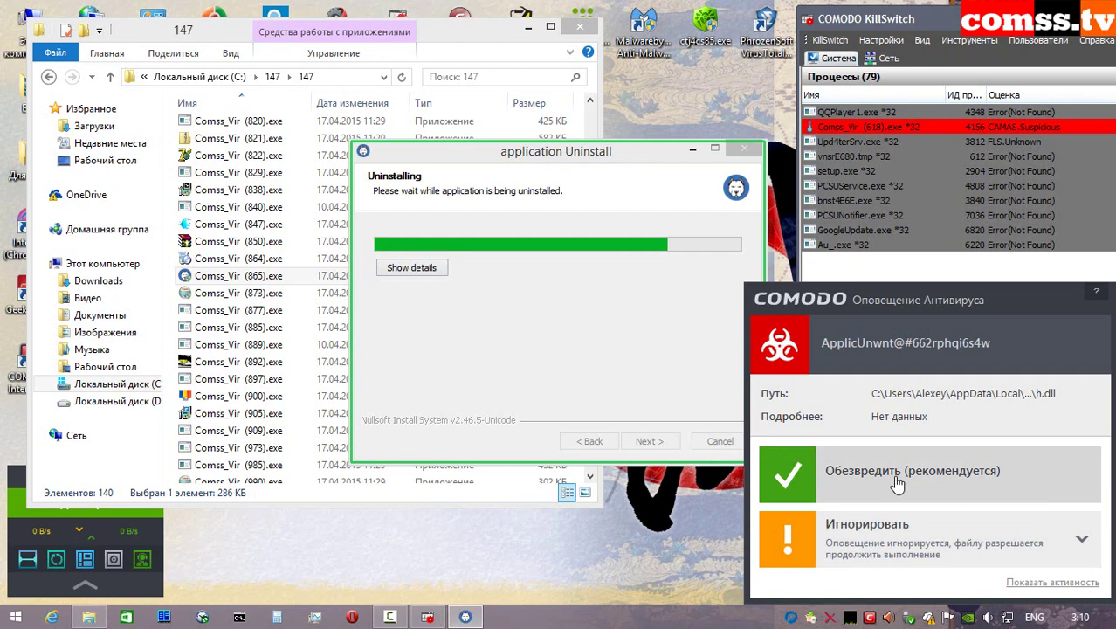
click(897, 483)
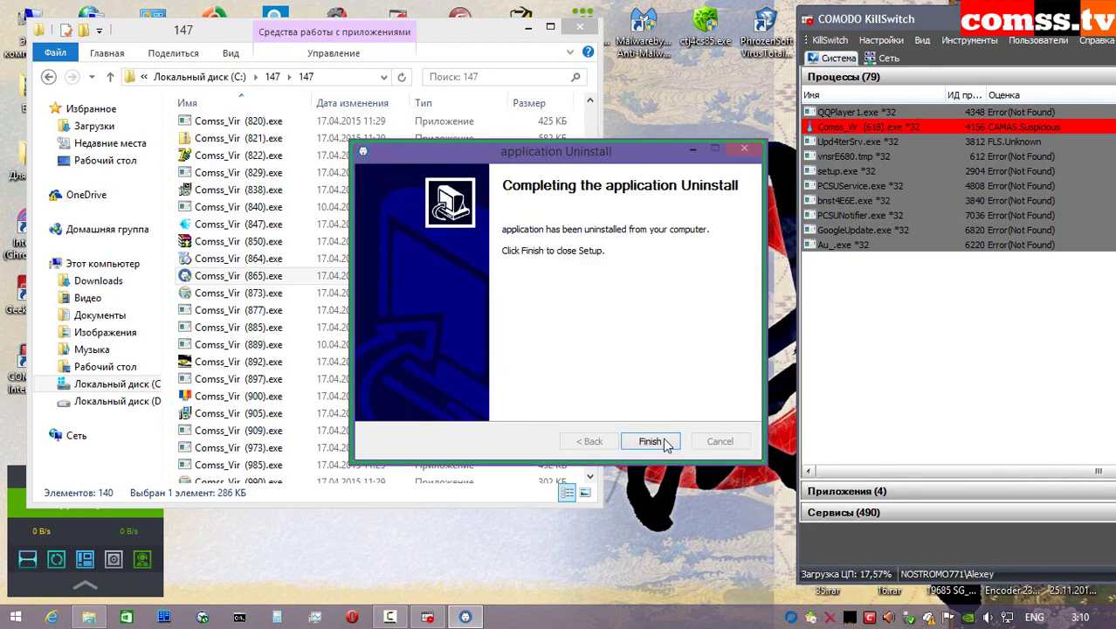
click(655, 438)
- Try to run Comss_Vir (873).exe as administrator, disinfect it, and dismiss the Sandbox notification and the access error
right_click(297, 292)
click(362, 210)
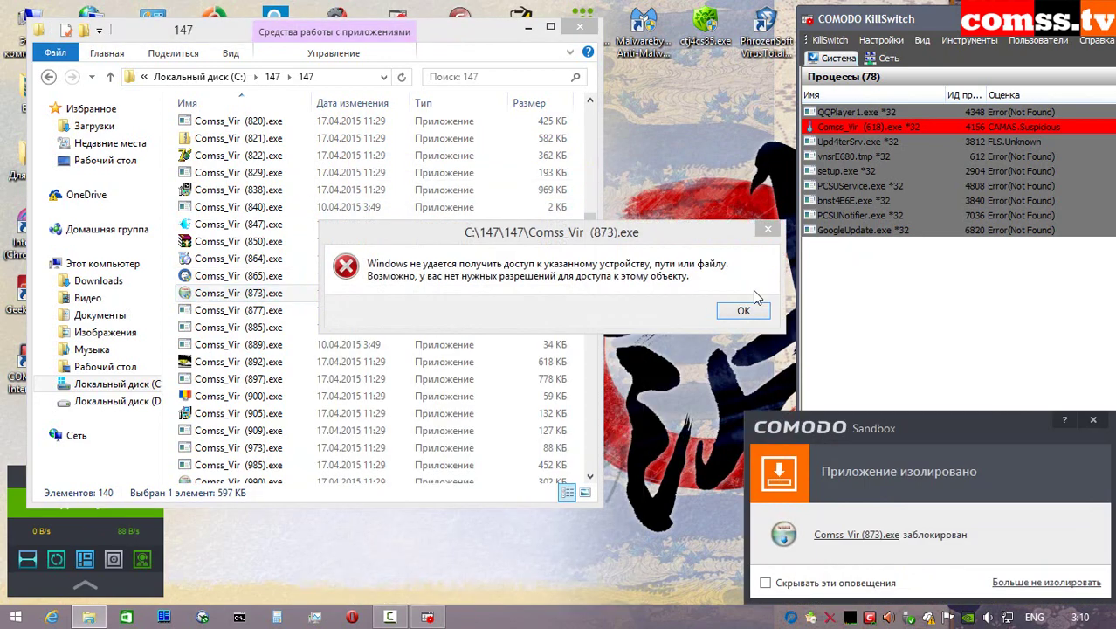
click(899, 469)
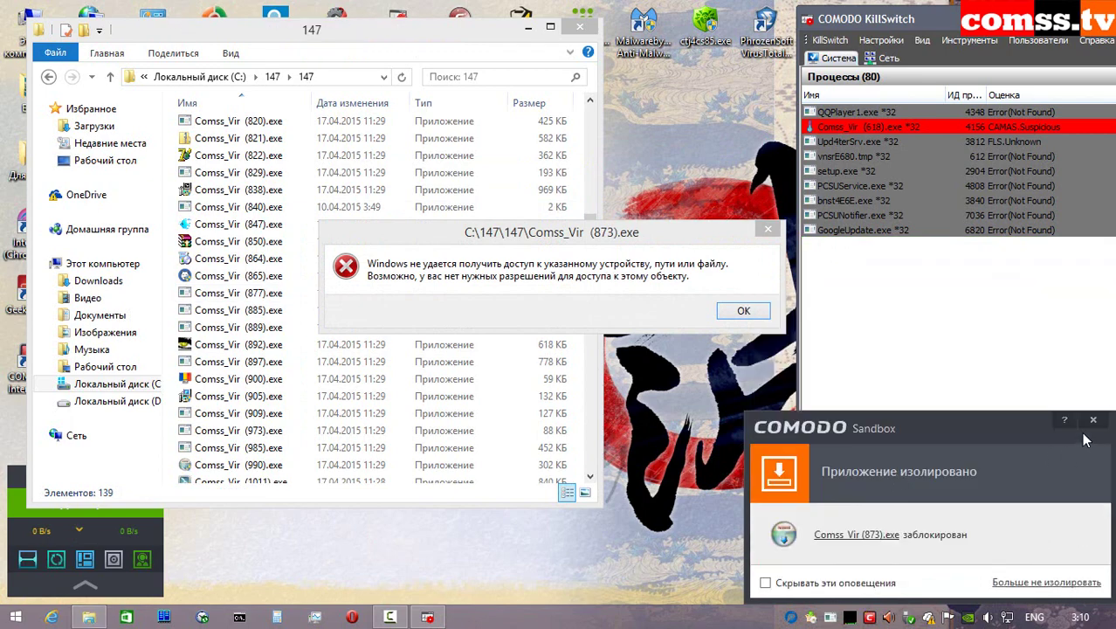
click(1093, 420)
click(743, 311)
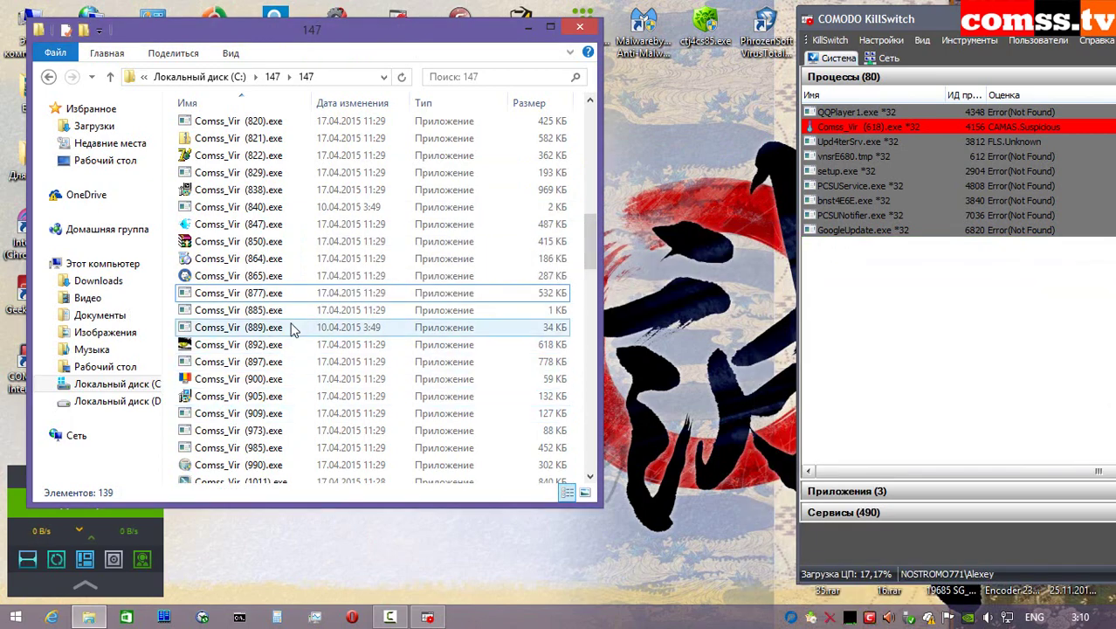
- Try to run Comss_Vir (877).exe as administrator in isolation, and close the incompatible application message
right_click(279, 292)
click(366, 211)
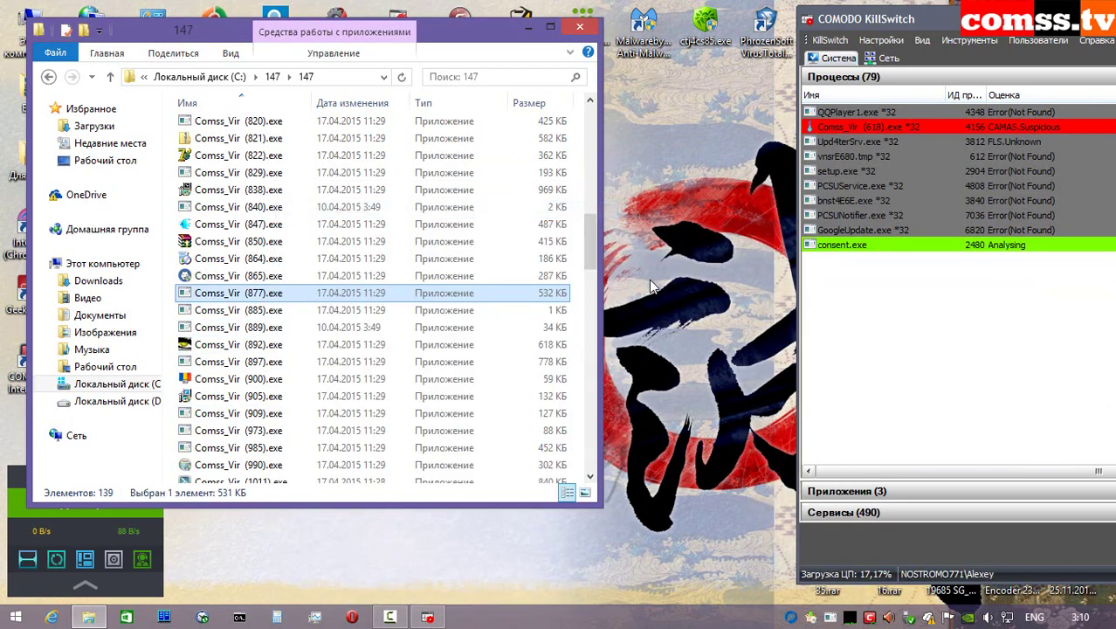
click(937, 409)
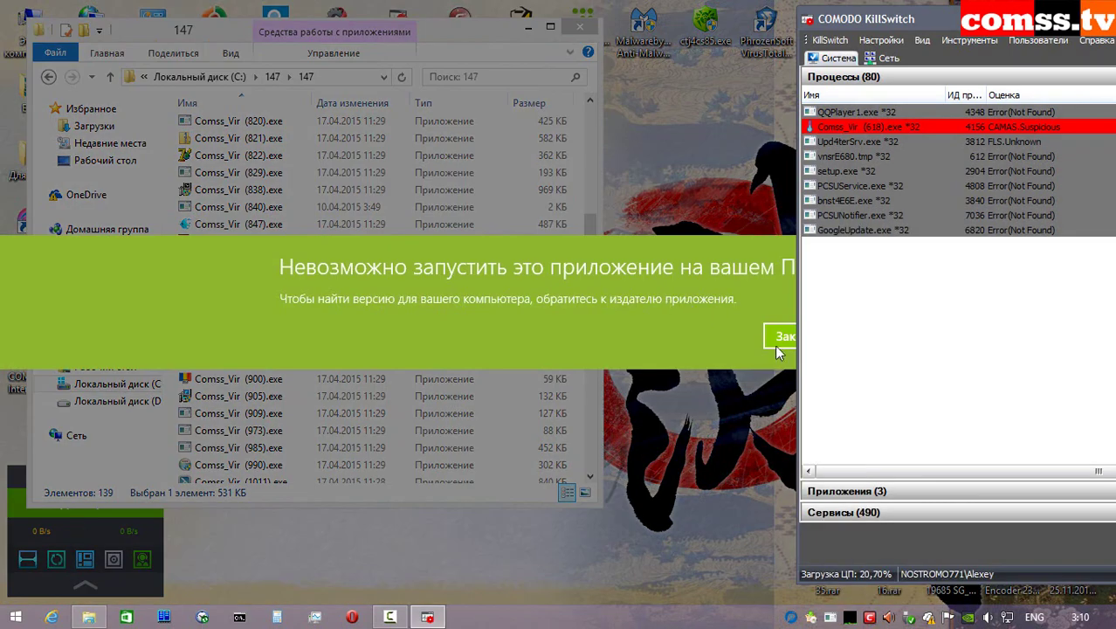
click(781, 335)
- Try to run Comss_Vir (885).exe as administrator in isolation, and close the incompatible application message
right_click(293, 312)
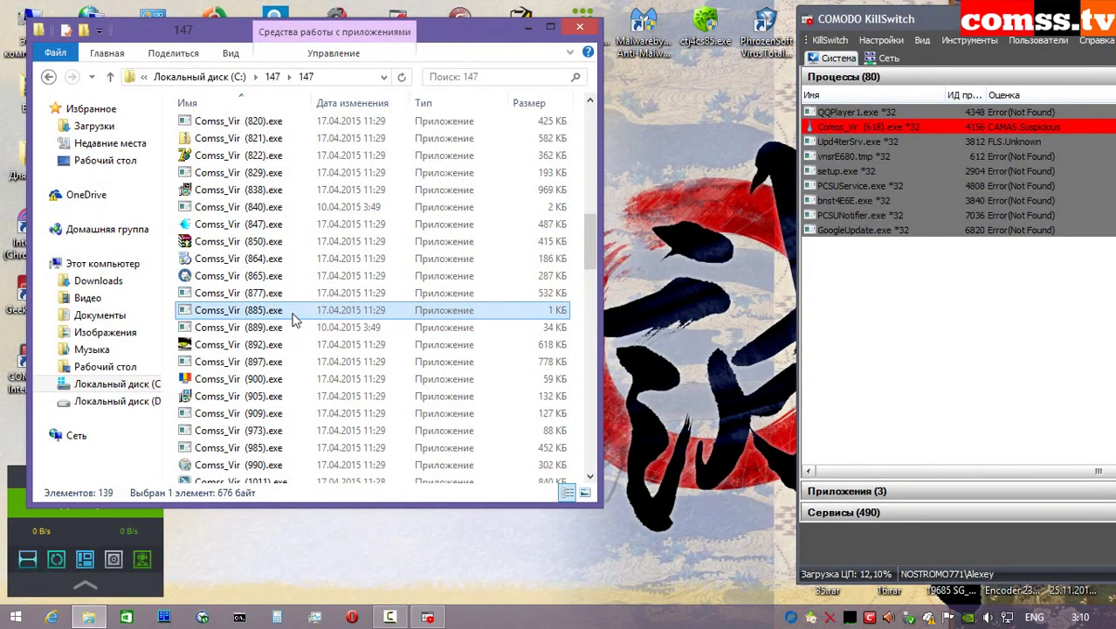
click(354, 211)
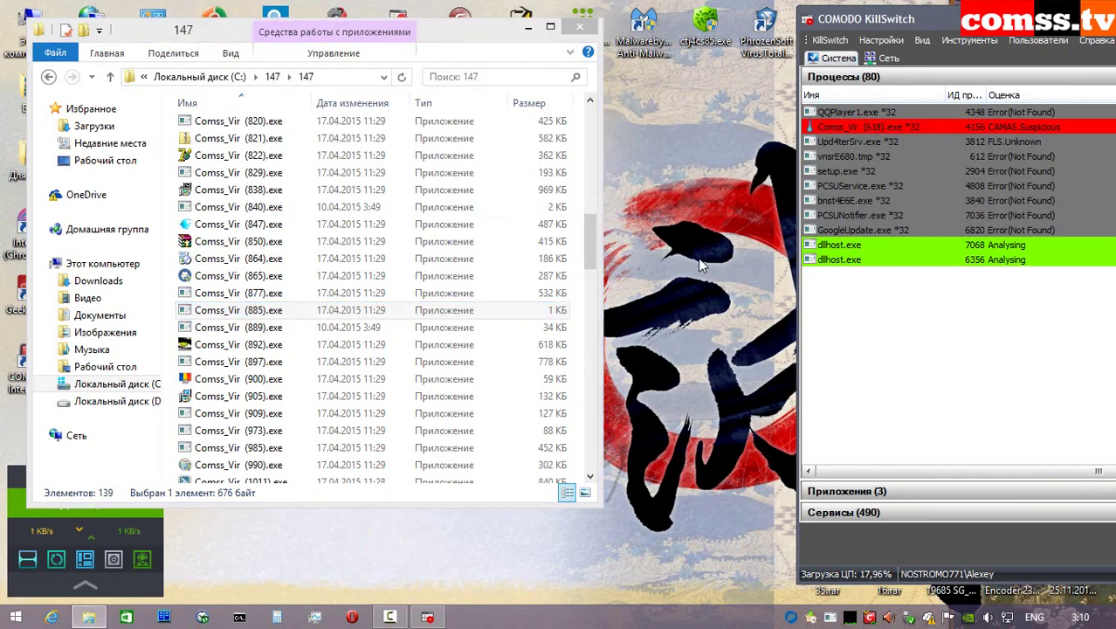
click(922, 420)
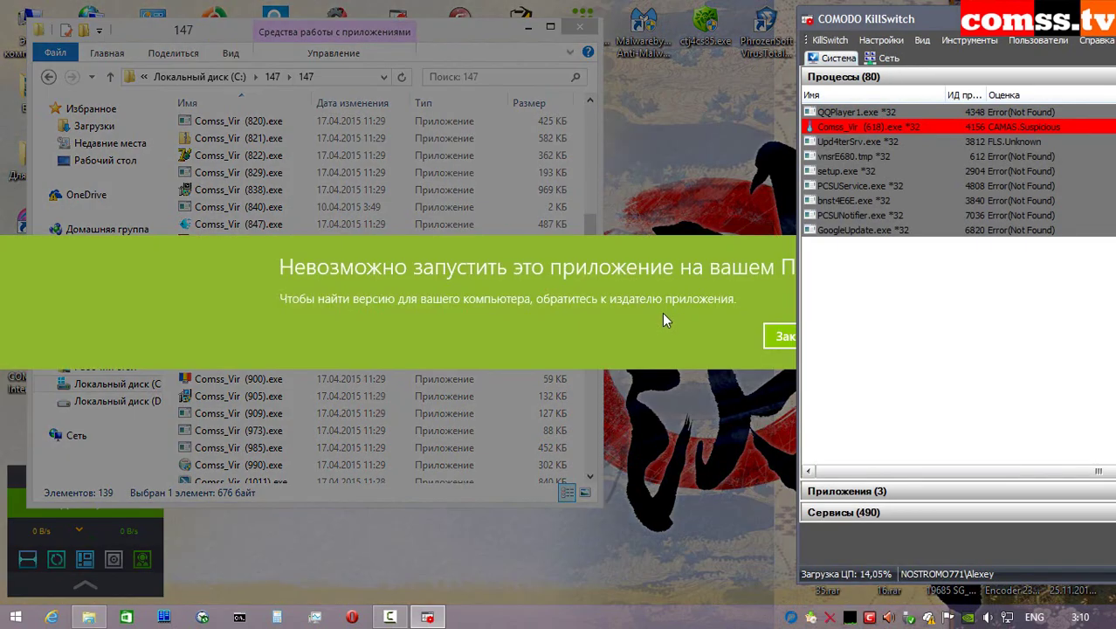
click(800, 337)
- Try to run Comss_Vir (889).exe as administrator in isolation, and dismiss the file error dialog
click(297, 328)
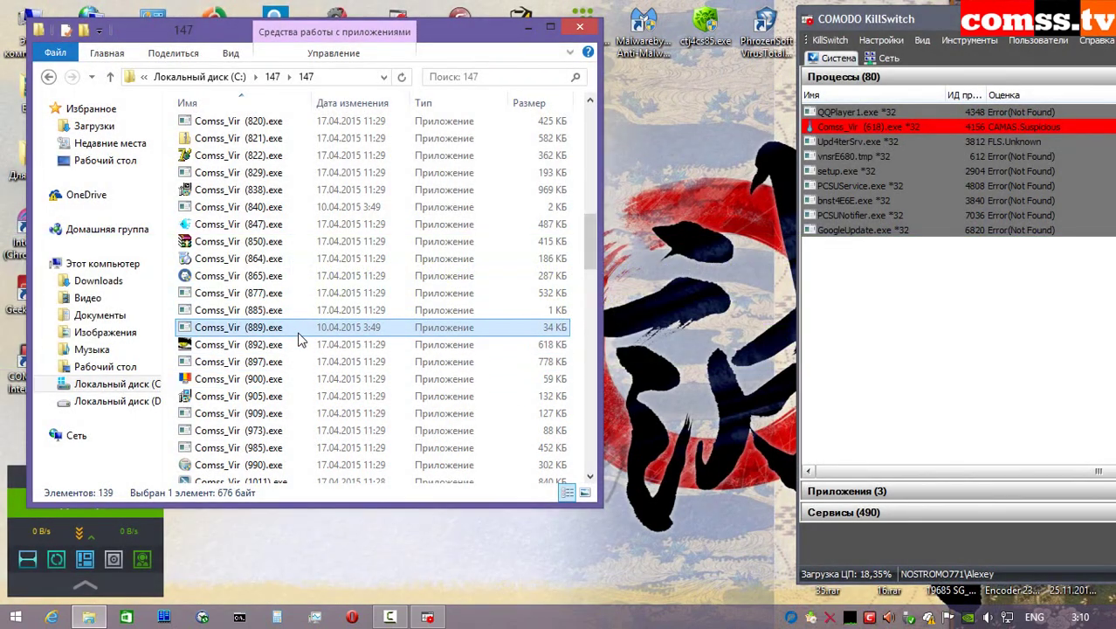
right_click(297, 328)
click(372, 212)
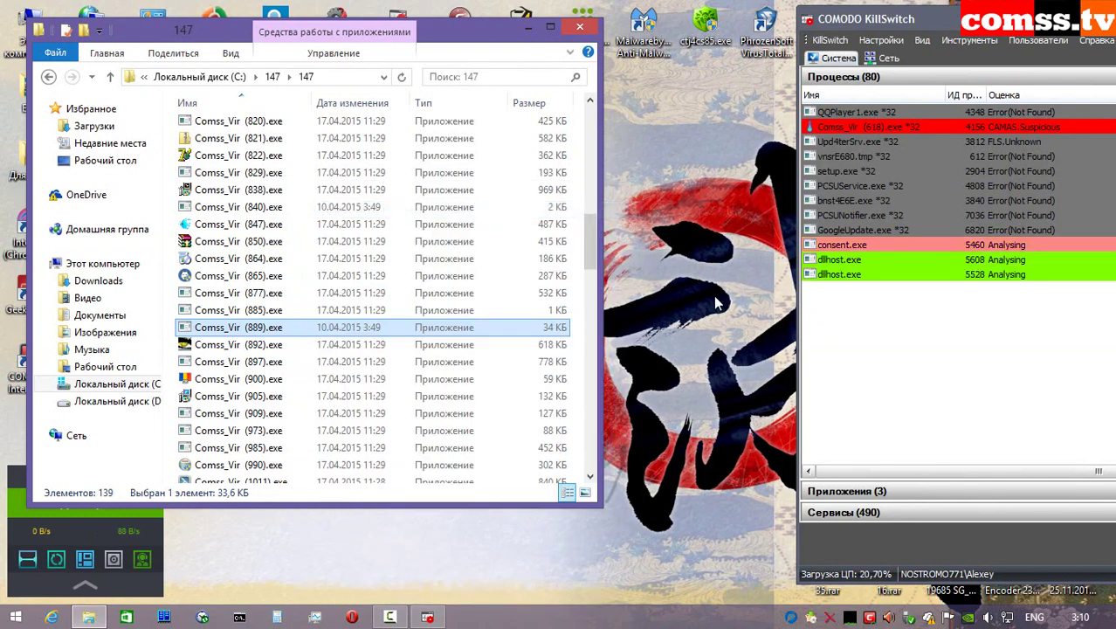
click(878, 418)
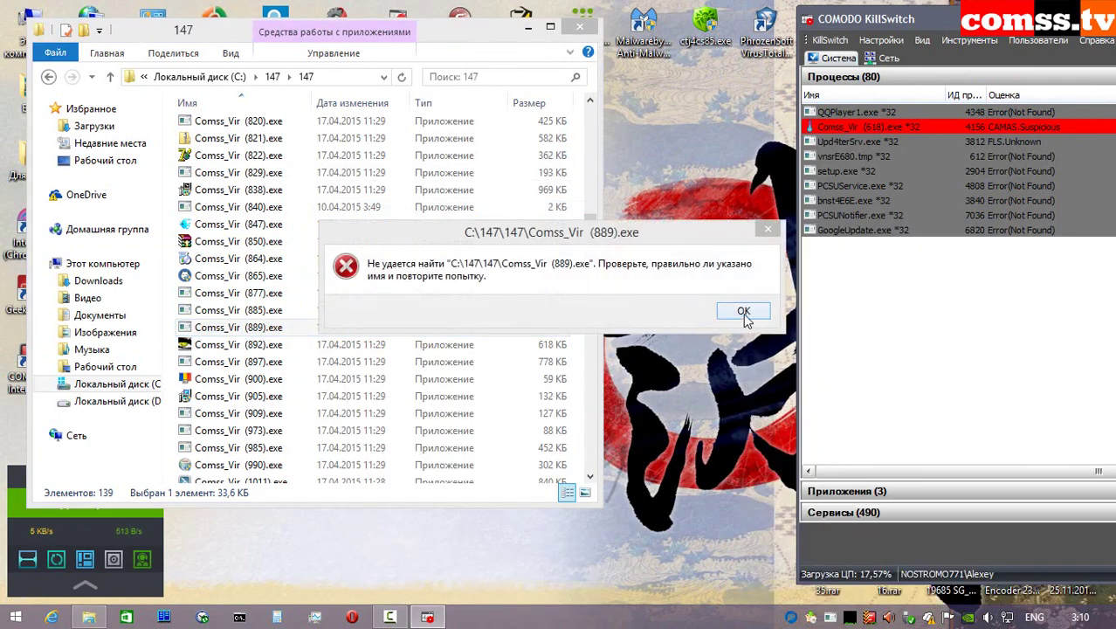
click(742, 313)
- Run Comss_Vir (892).exe as administrator in isolation with HIPS permission
right_click(317, 344)
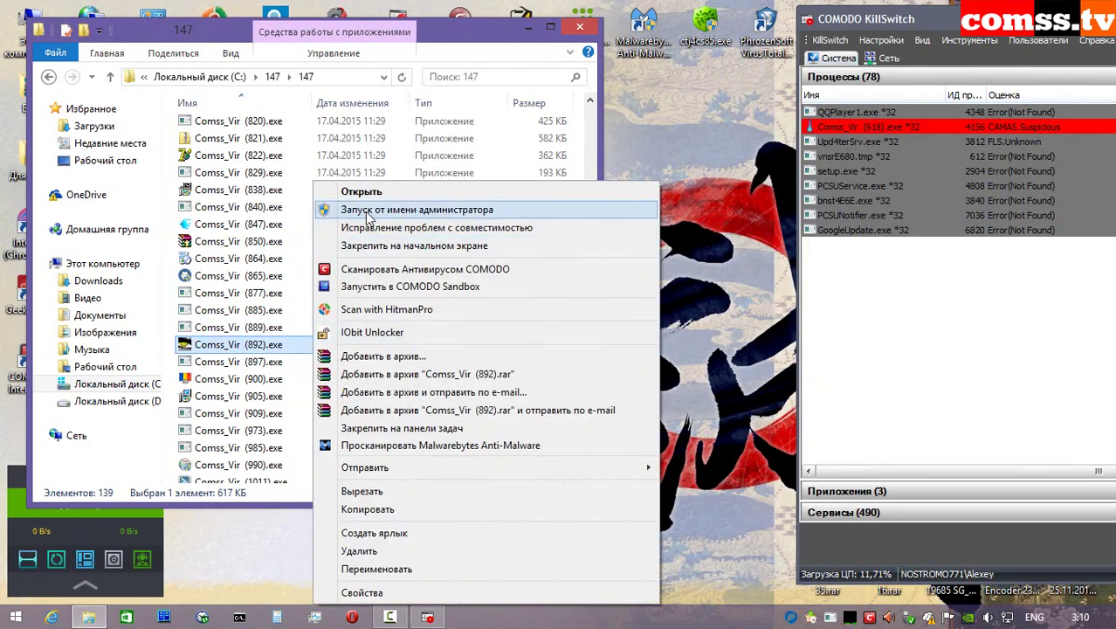
click(376, 140)
click(878, 407)
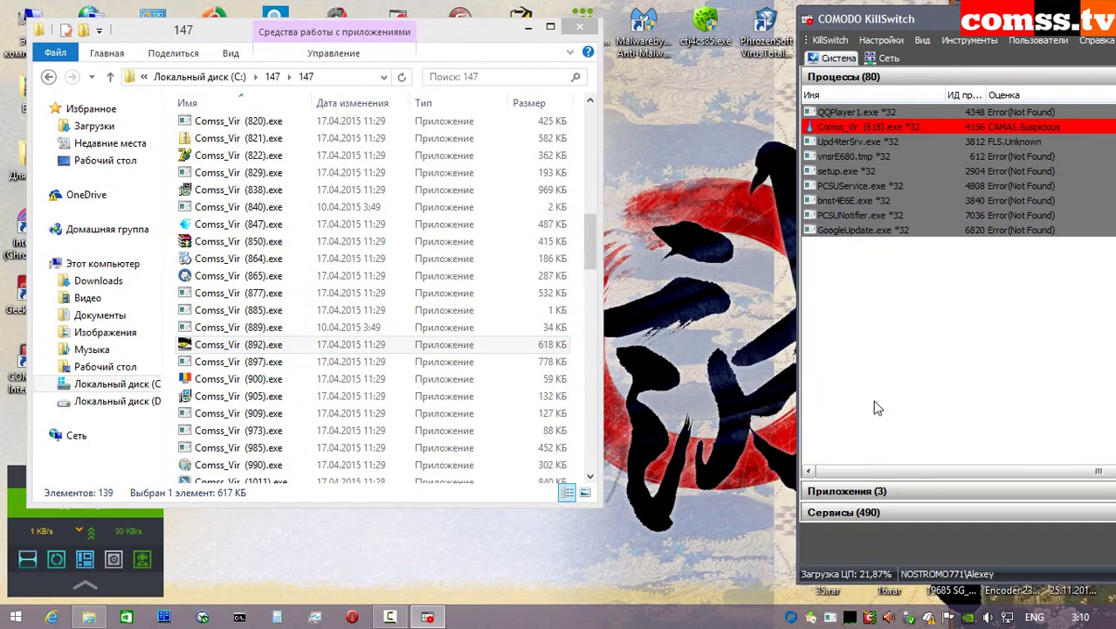
click(860, 400)
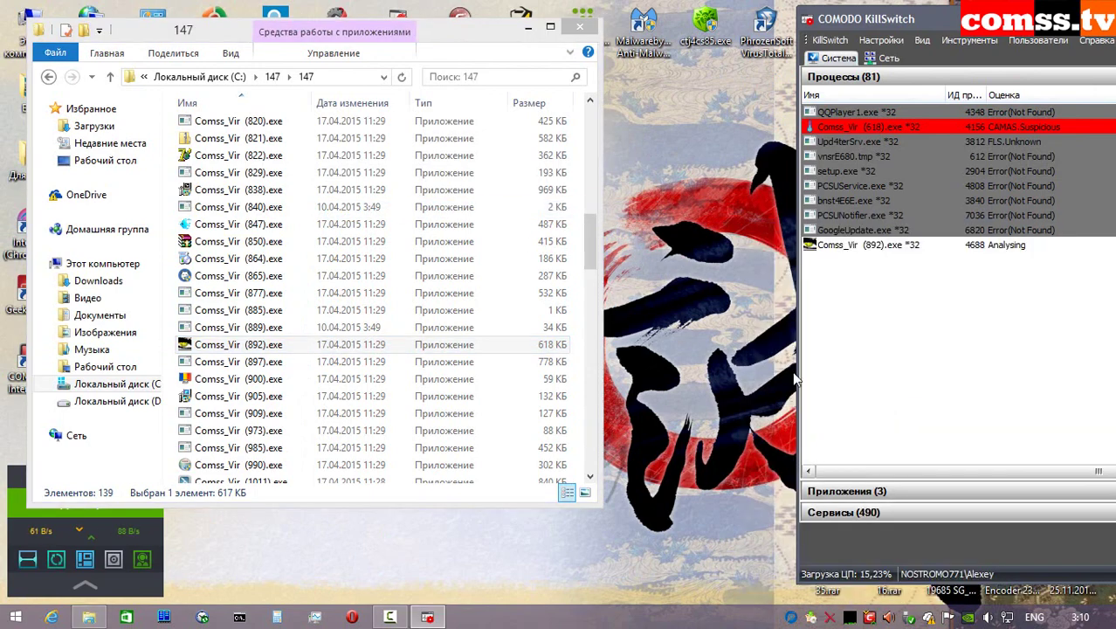
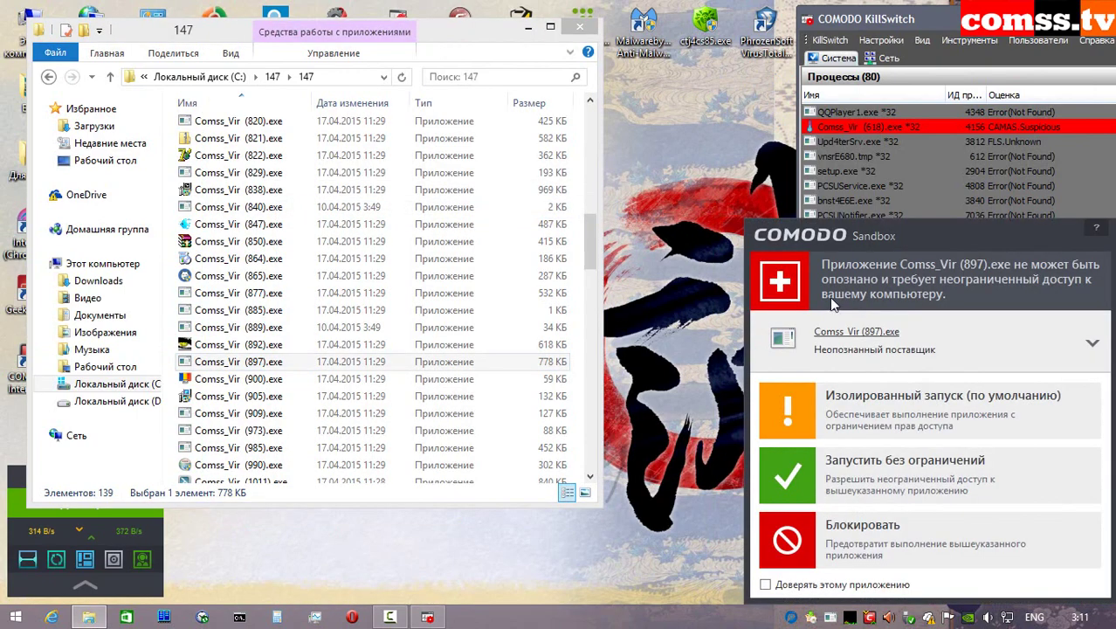
- Run Comss_Vir (897).exe and Comss_Vir (900).exe as administrator, each in isolation with HIPS permission
click(913, 408)
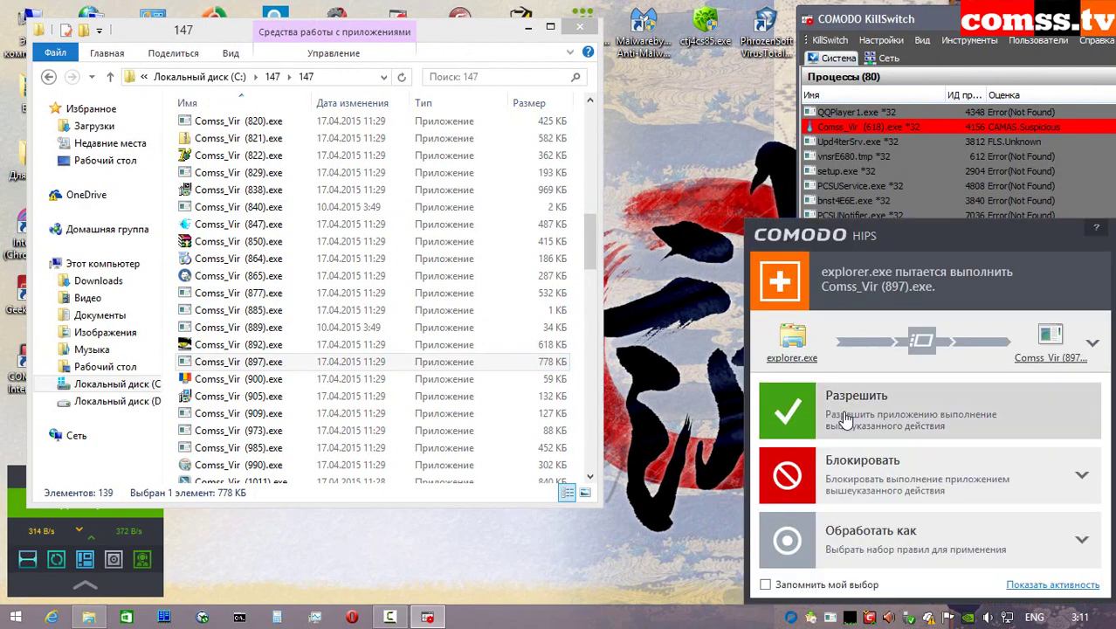
click(840, 412)
right_click(306, 381)
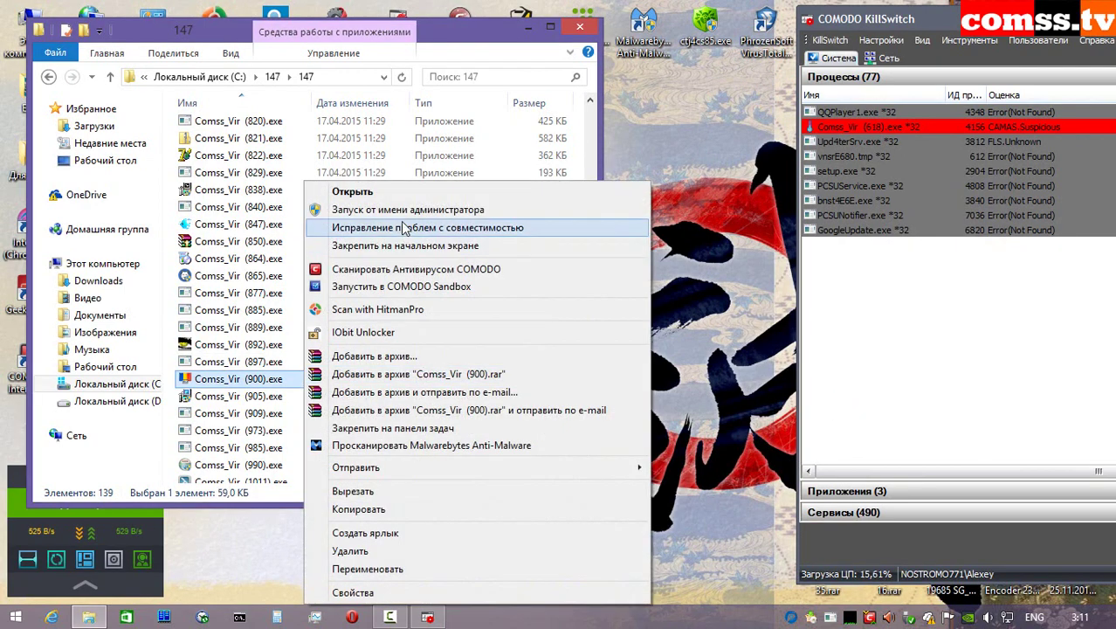
click(406, 210)
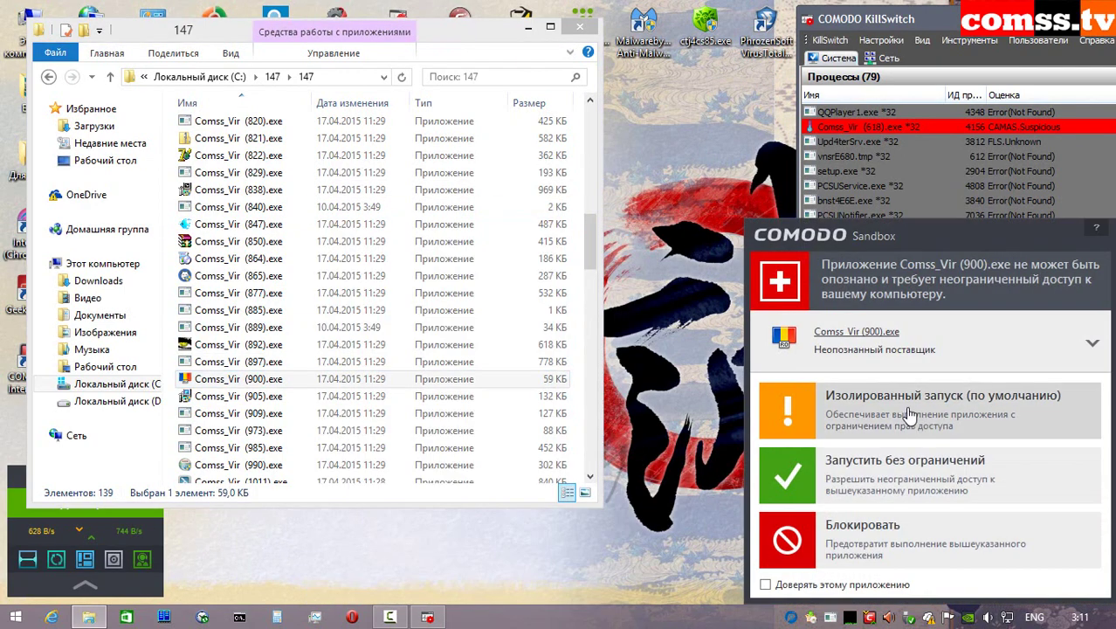
click(913, 410)
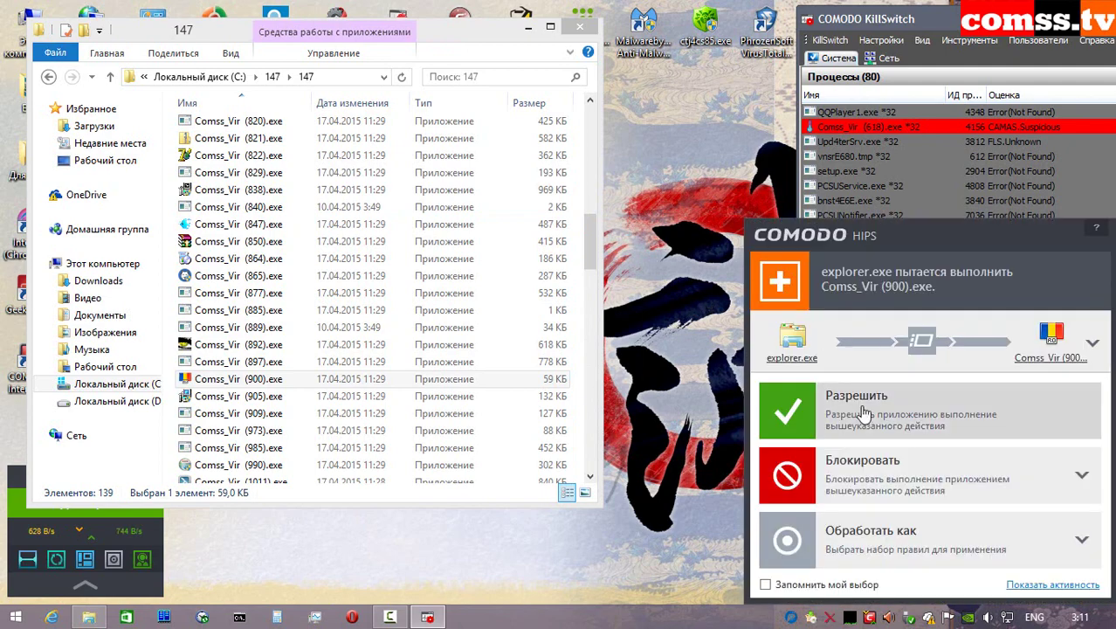
click(856, 406)
- Run Comss_Vir (905).exe in isolation with HIPS permission, and continue its installer with the default destination folder
key(Down)
scroll(537, 228, down, 4)
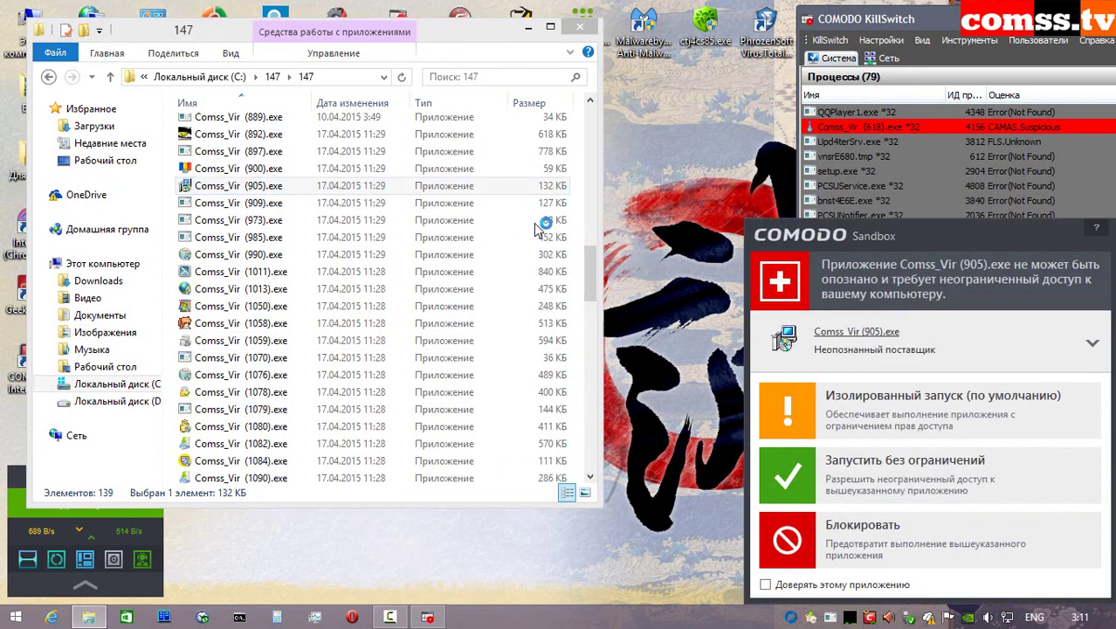
click(910, 412)
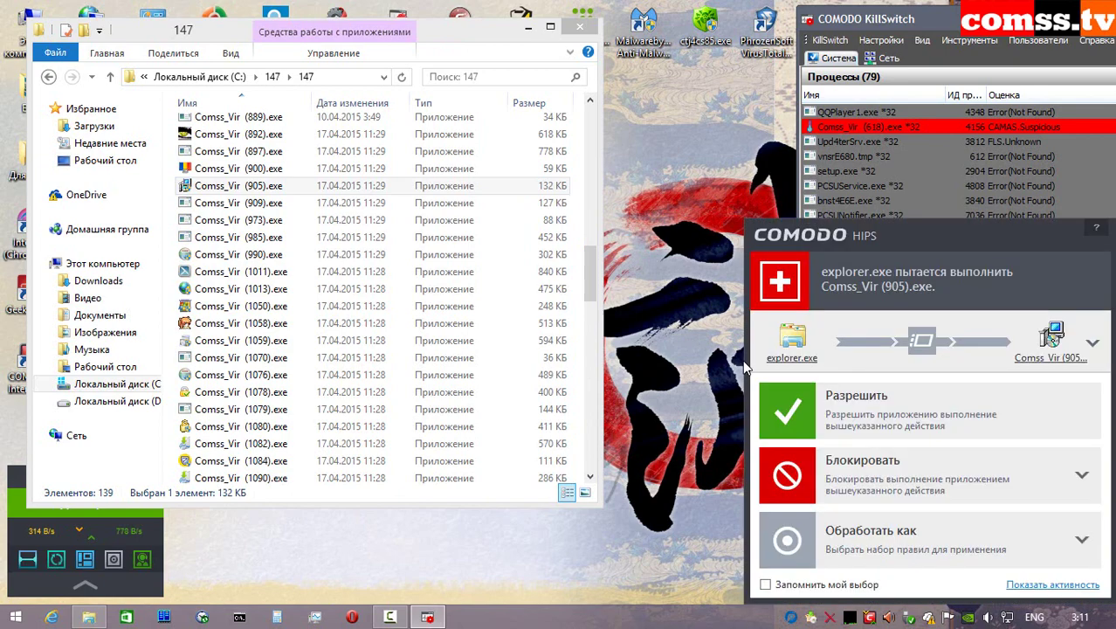
click(857, 406)
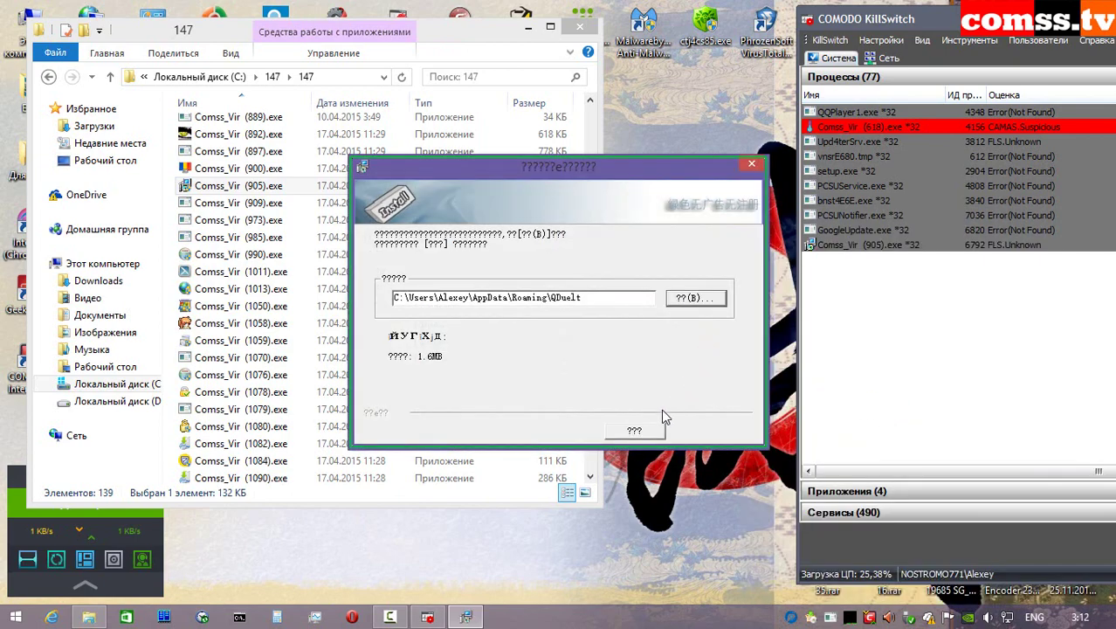
click(646, 432)
click(410, 269)
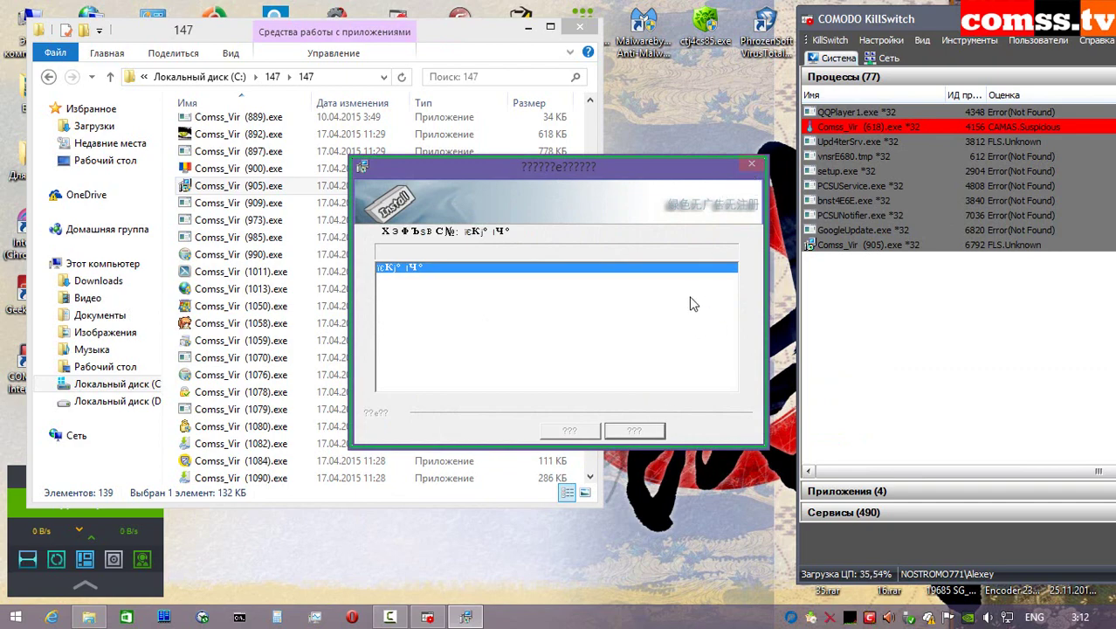
- Run Comss_Vir (909).exe as administrator in isolation with HIPS permission
right_click(297, 203)
click(402, 209)
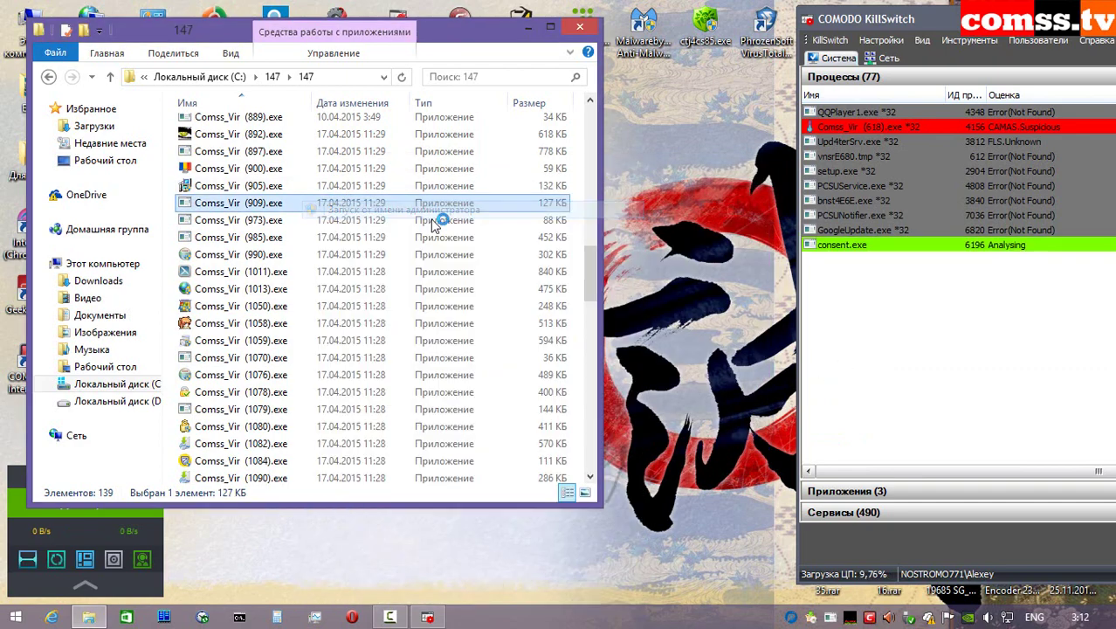
click(874, 411)
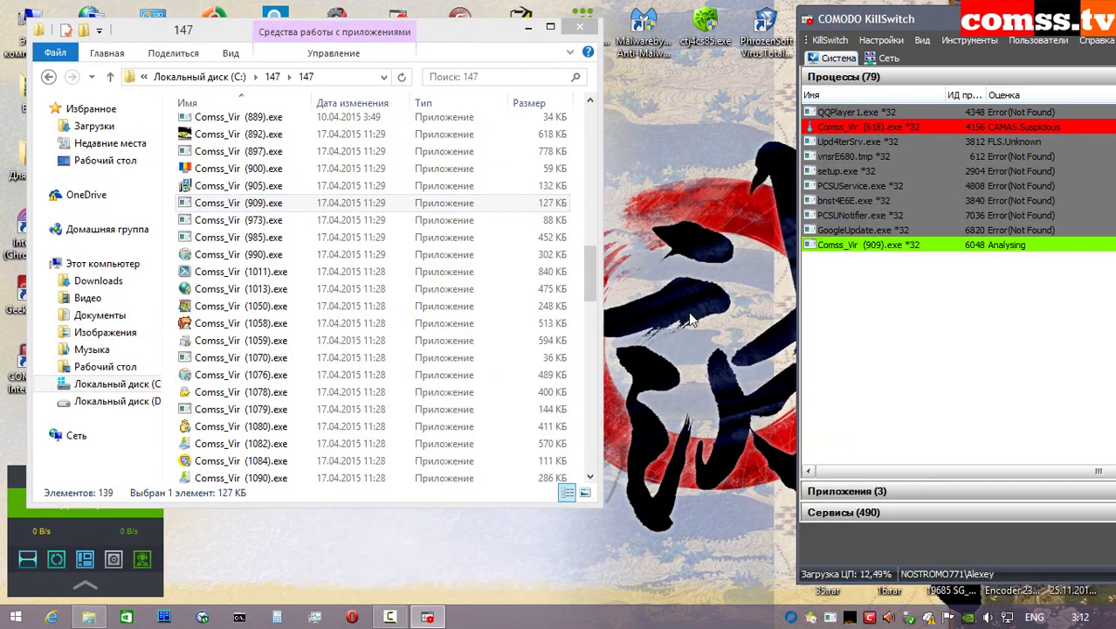
click(856, 400)
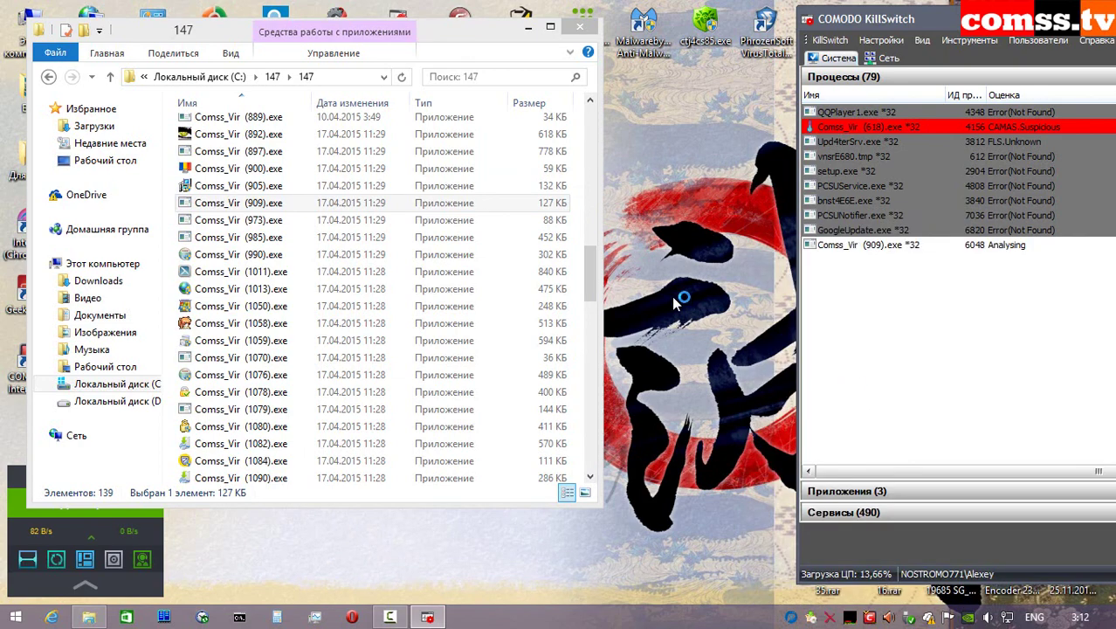
- Run Comss_Vir (973).exe as administrator in isolation
right_click(298, 220)
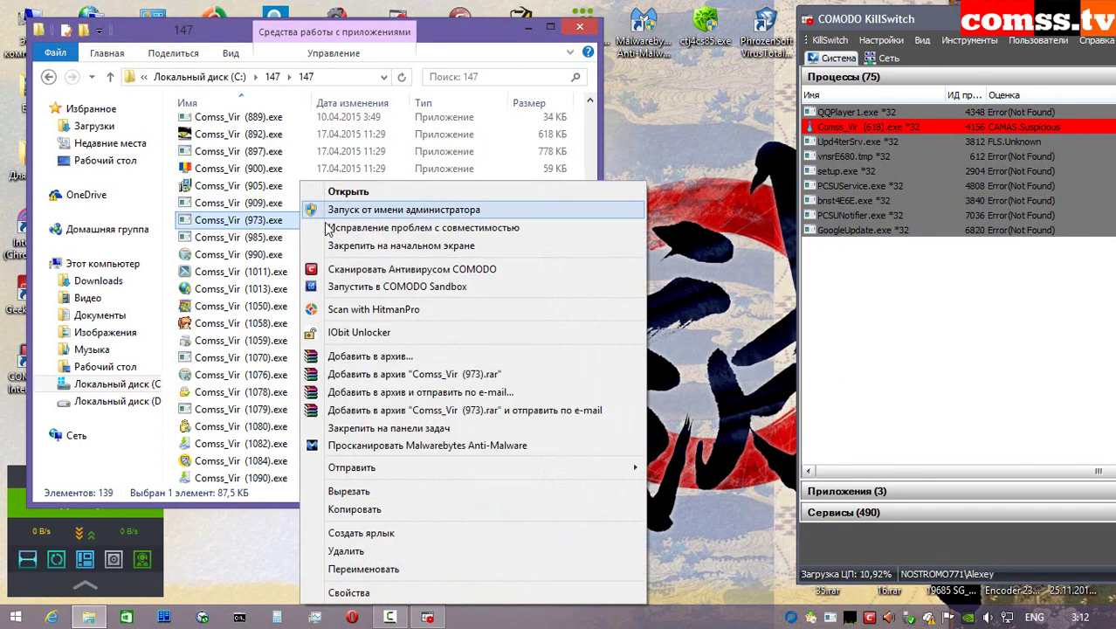
click(346, 214)
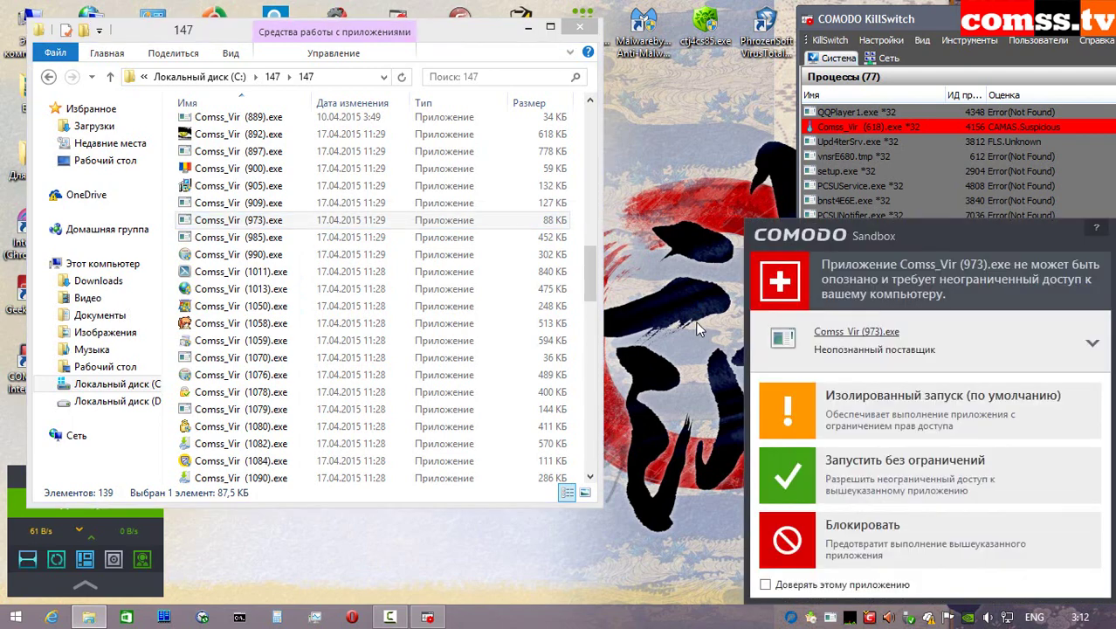
click(882, 400)
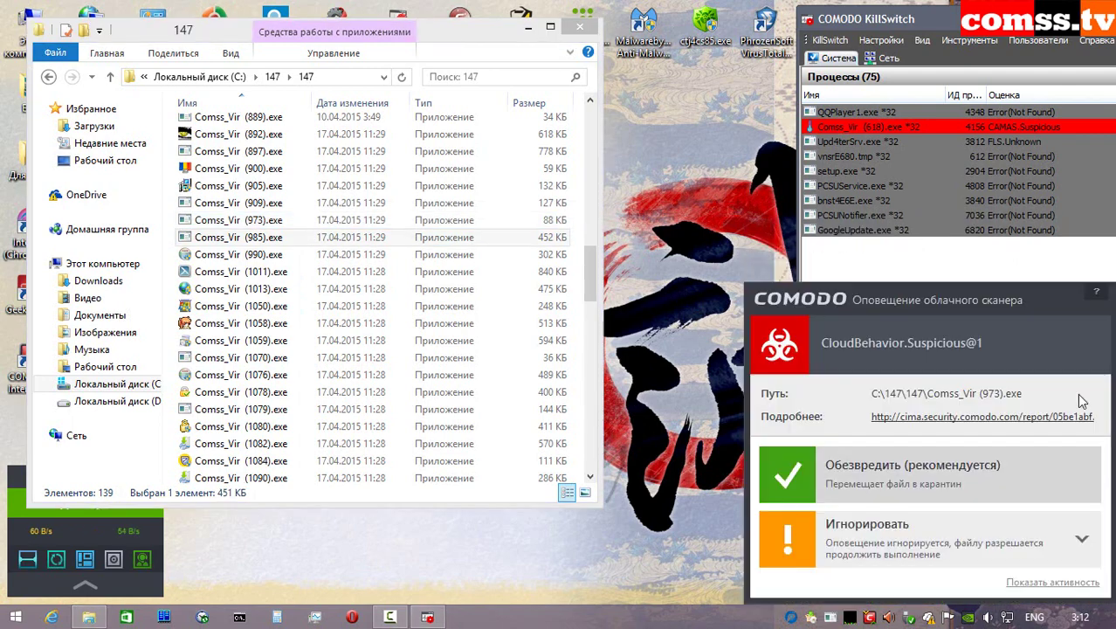
- Quarantine Comss_Vir (973).exe as the cloud scanner recommends, and run Comss_Vir (985).exe as administrator
click(930, 483)
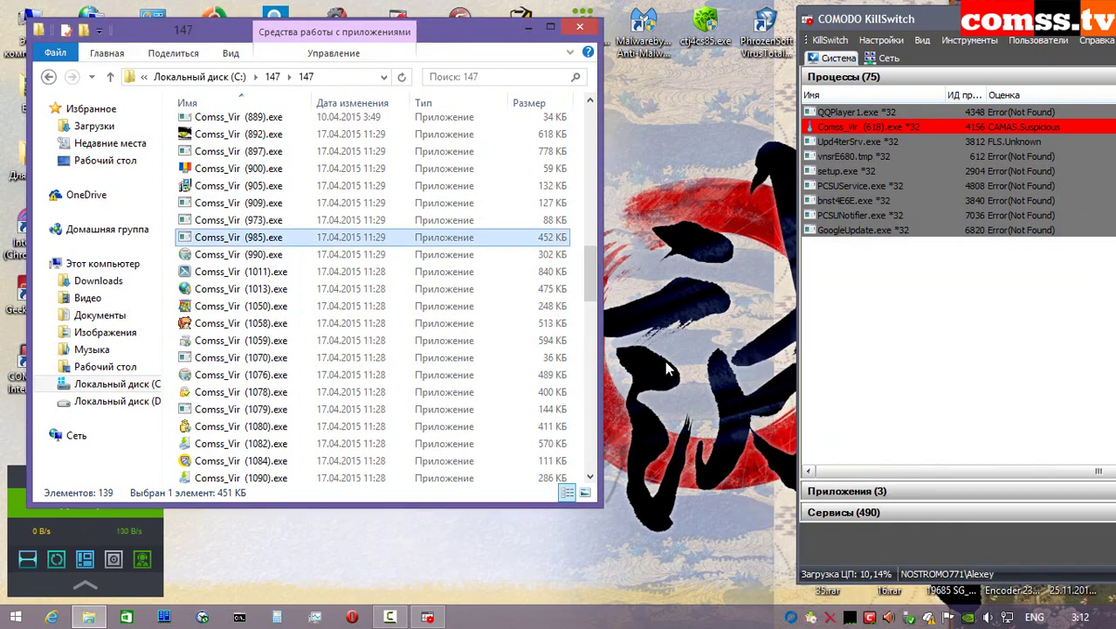
right_click(288, 220)
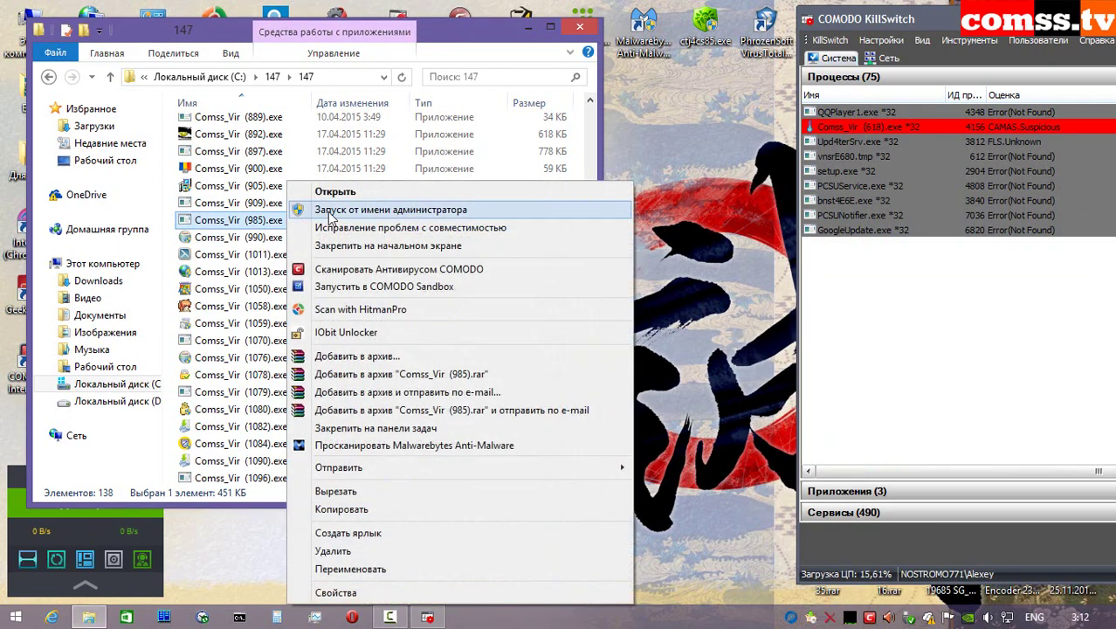
click(330, 213)
click(800, 336)
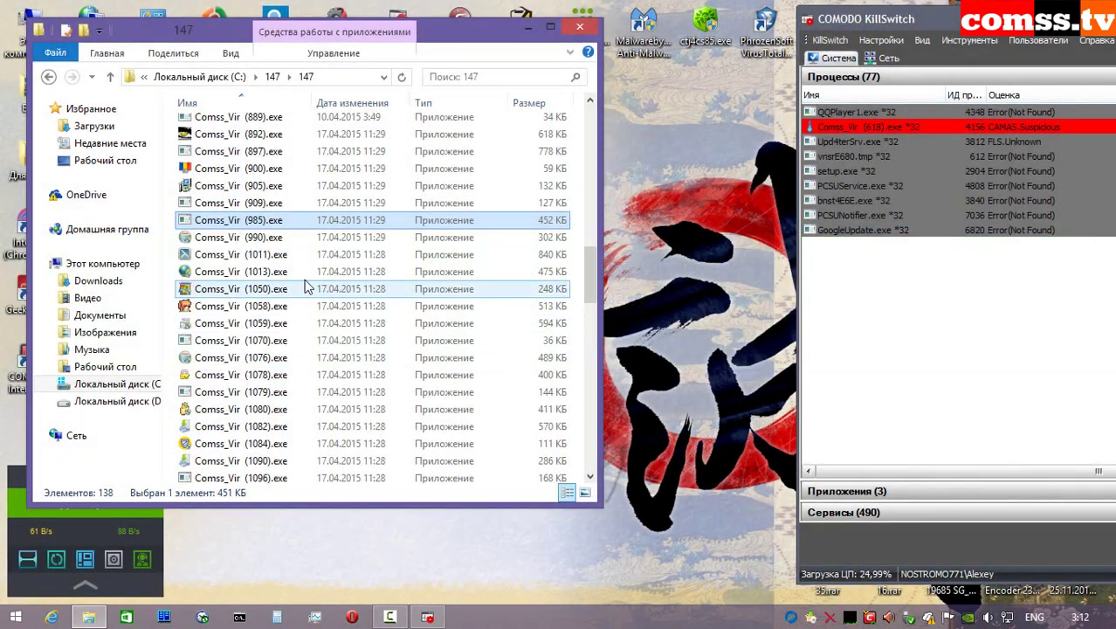
- Run Comss_Vir (990).exe as administrator in isolation, allow its internet connection, and dismiss the Full_Setup.exe sandbox notice
key(Down)
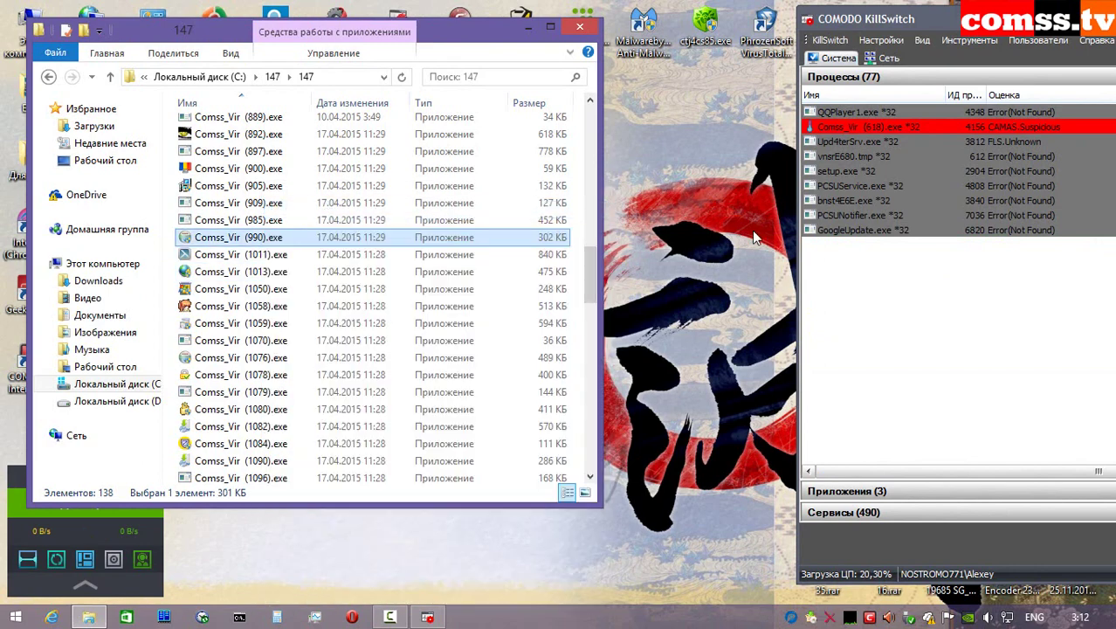
click(884, 419)
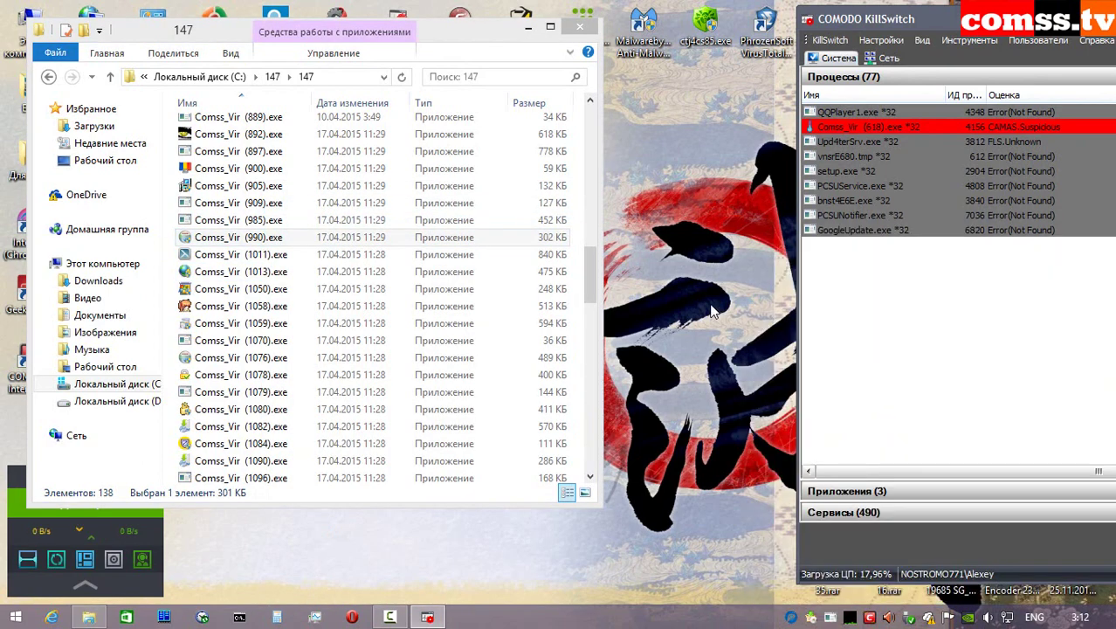
click(874, 408)
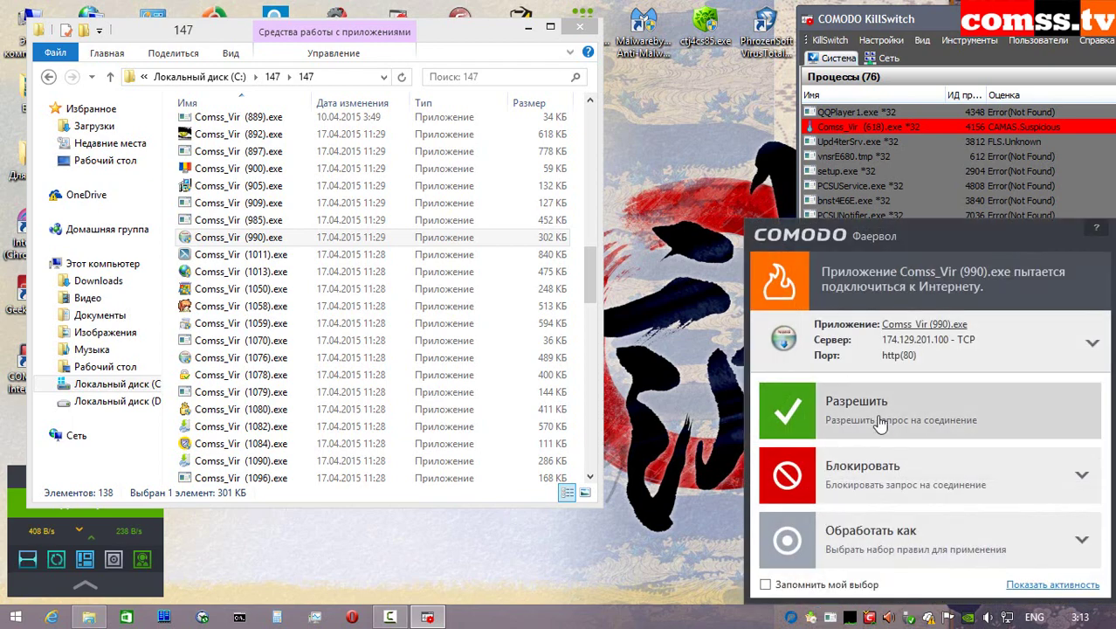
click(874, 416)
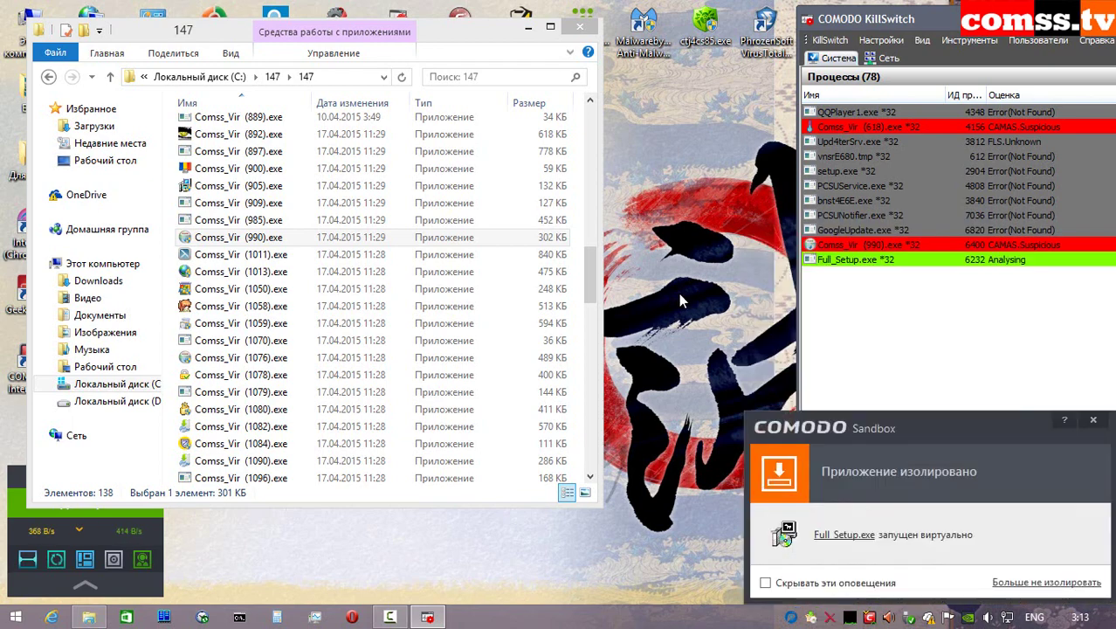
click(894, 421)
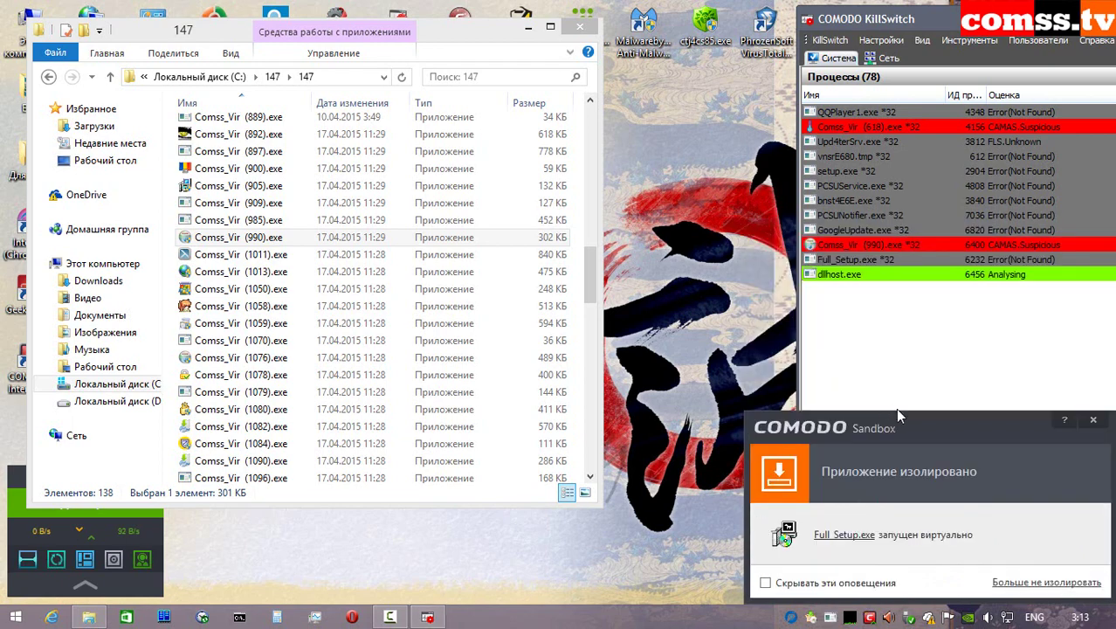
click(1092, 420)
- Run Comss_Vir (1011).exe as administrator in isolation, answer its alerts, and dismiss the sandbox notice
right_click(297, 255)
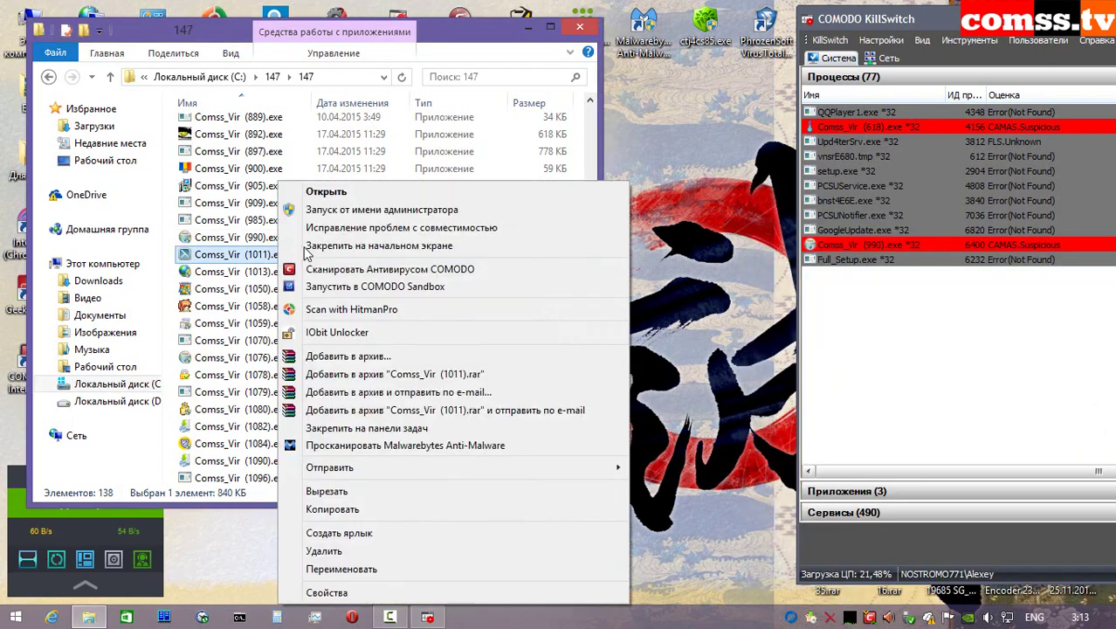
click(345, 210)
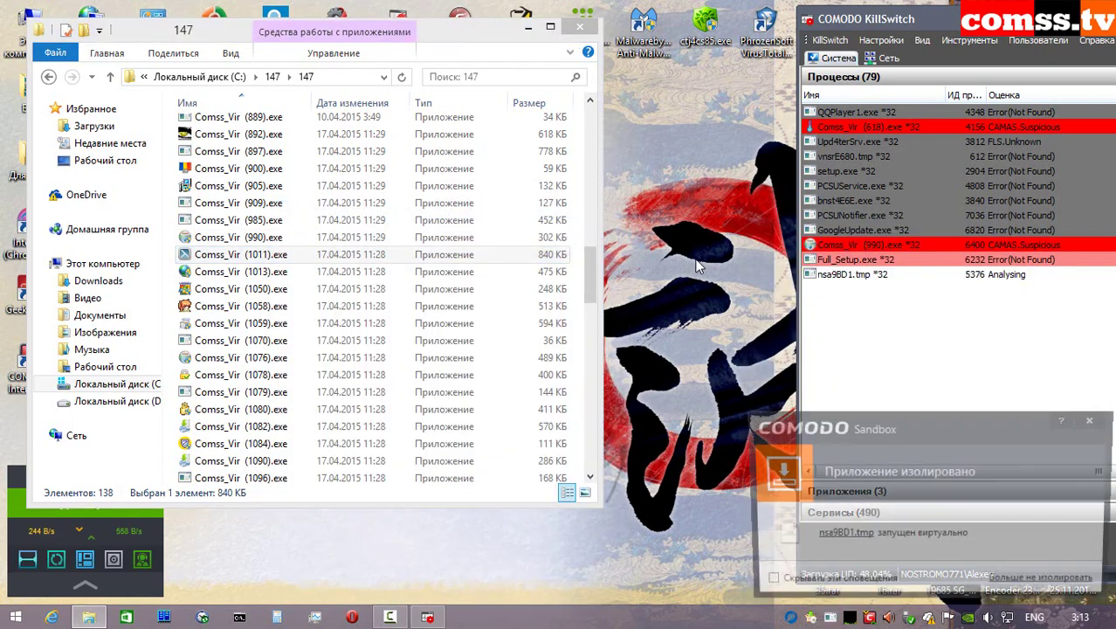
click(883, 412)
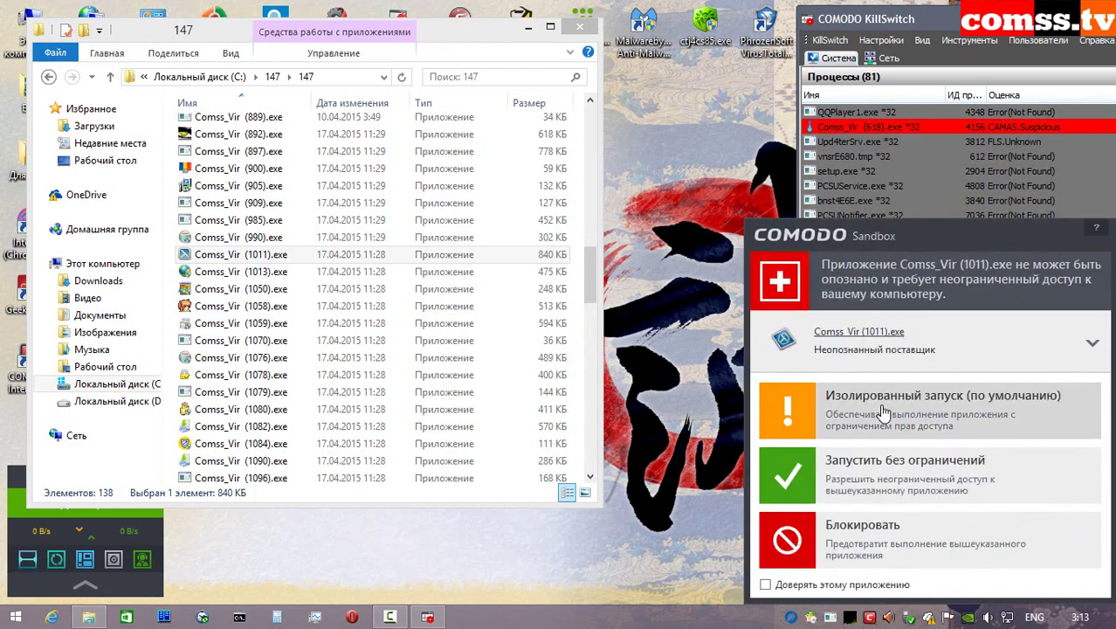
click(897, 419)
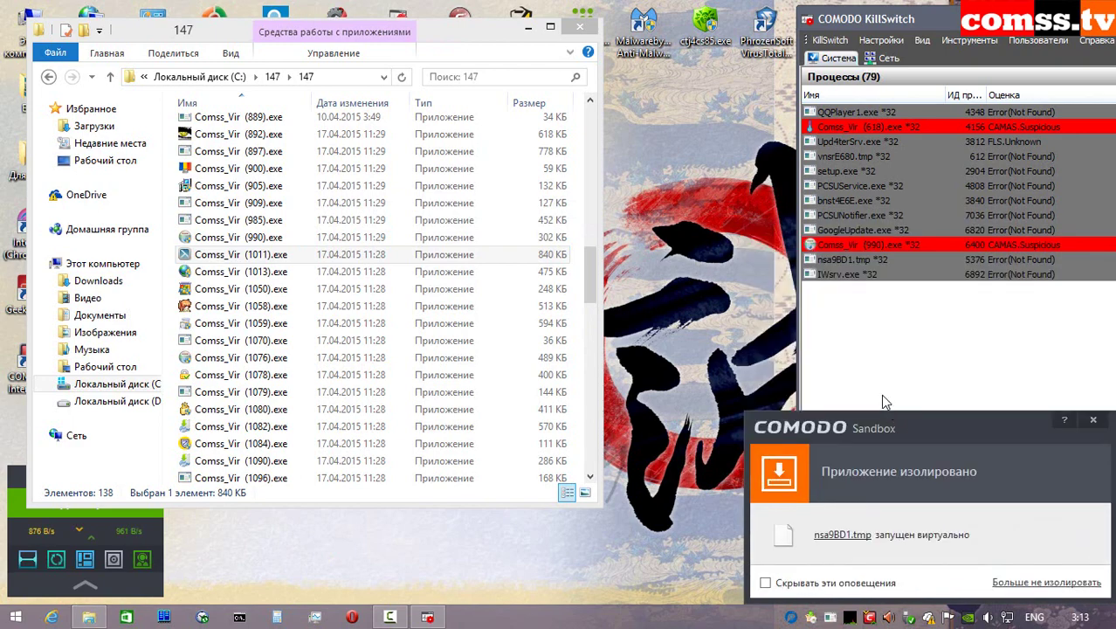
click(883, 402)
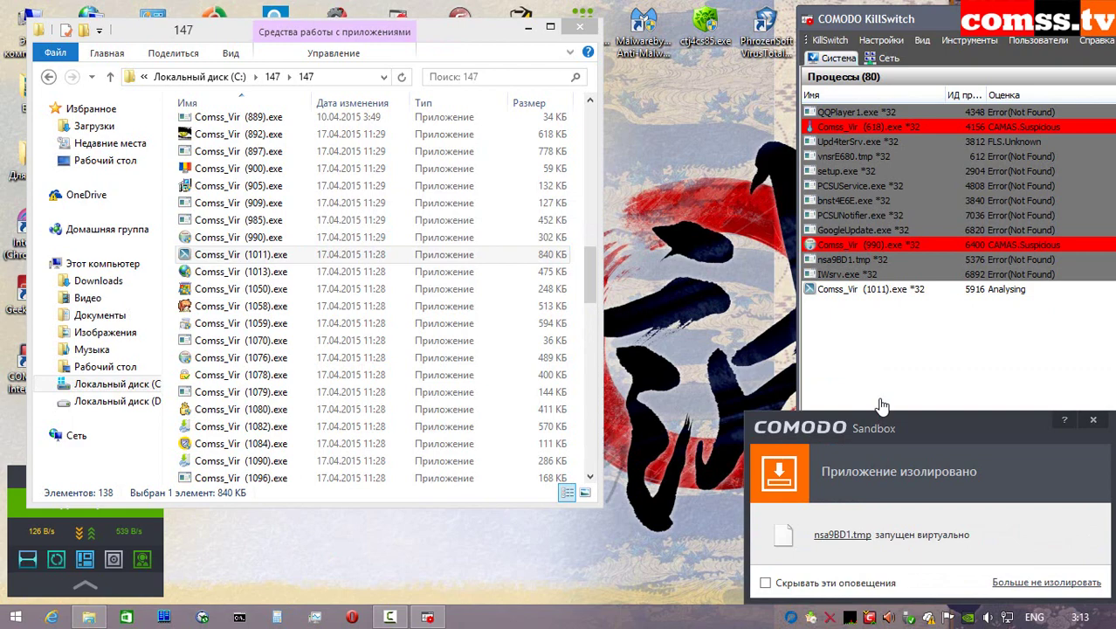
click(869, 480)
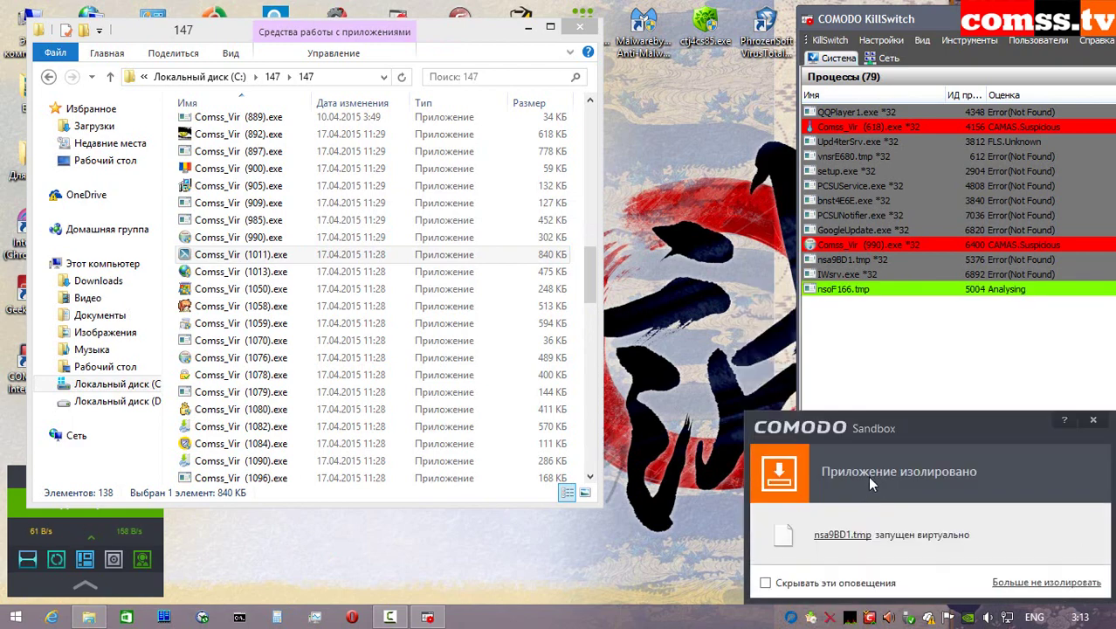
click(1093, 421)
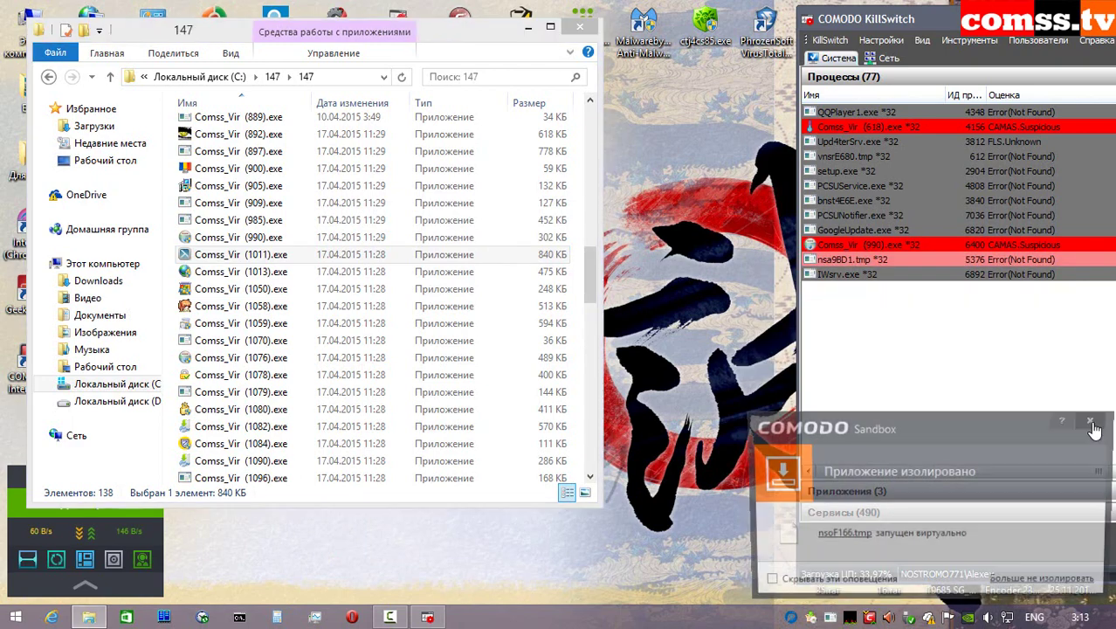
- Run Comss_Vir (1013).exe as administrator in isolation with HIPS permission
right_click(322, 276)
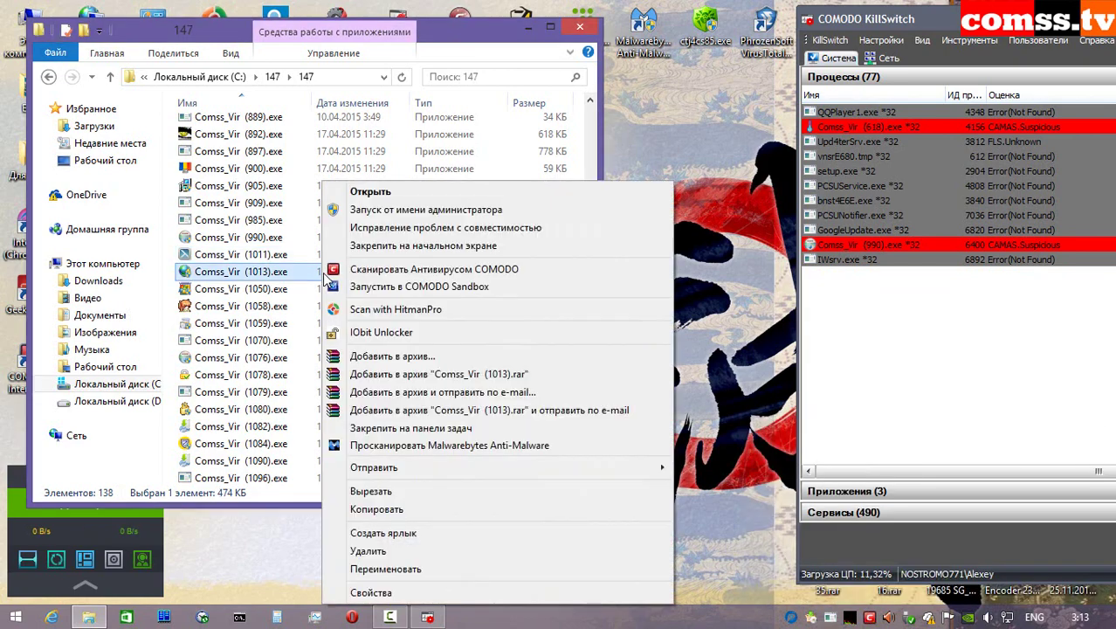
click(402, 209)
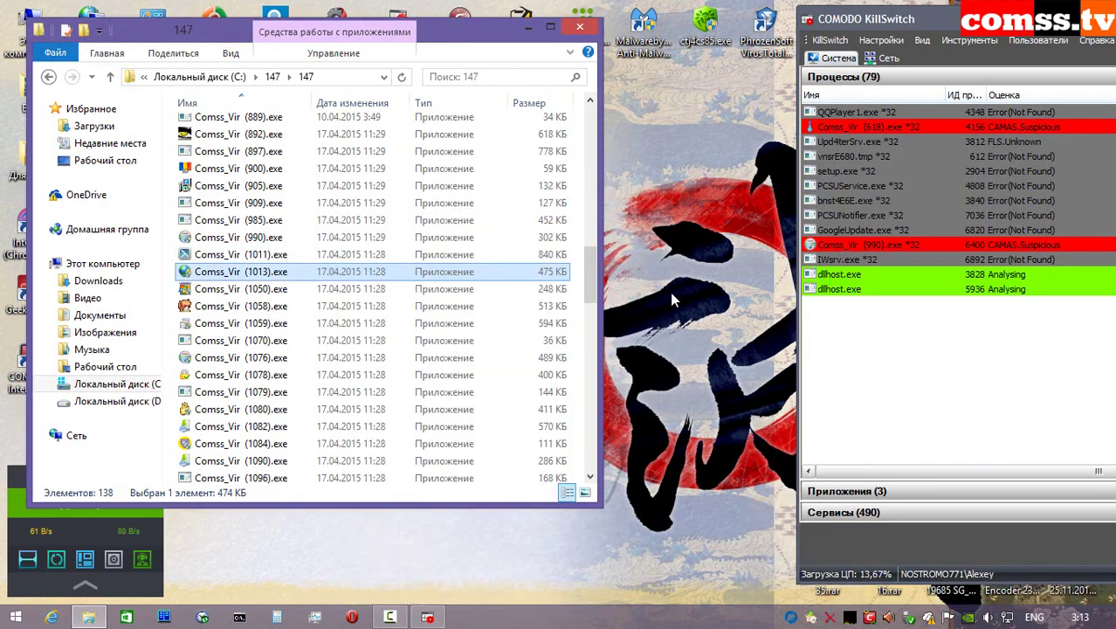
click(904, 418)
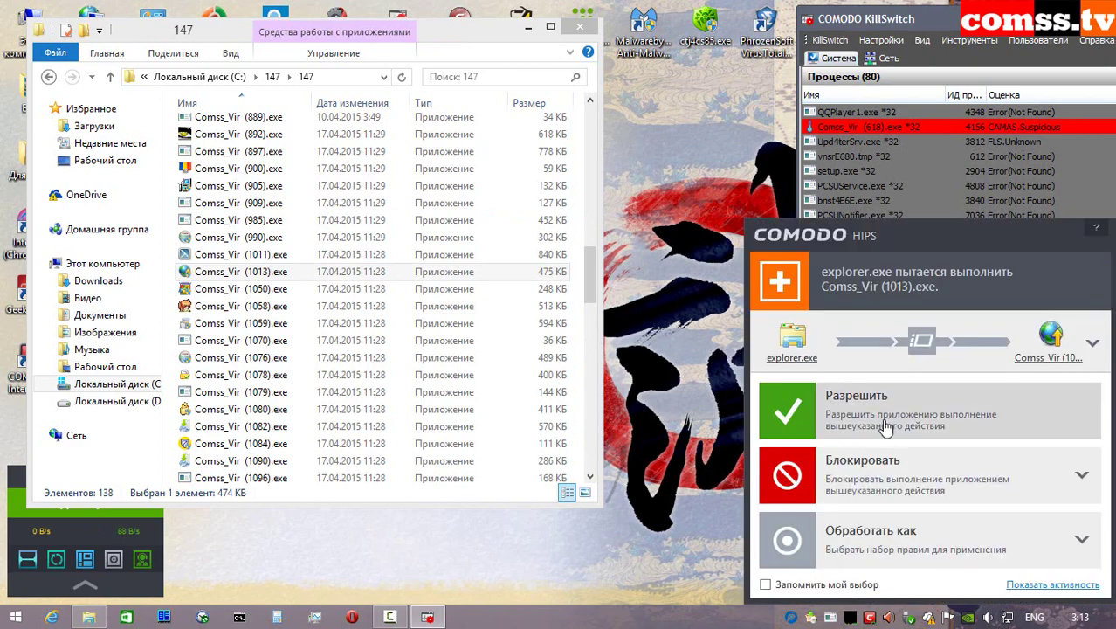
click(873, 410)
click(681, 389)
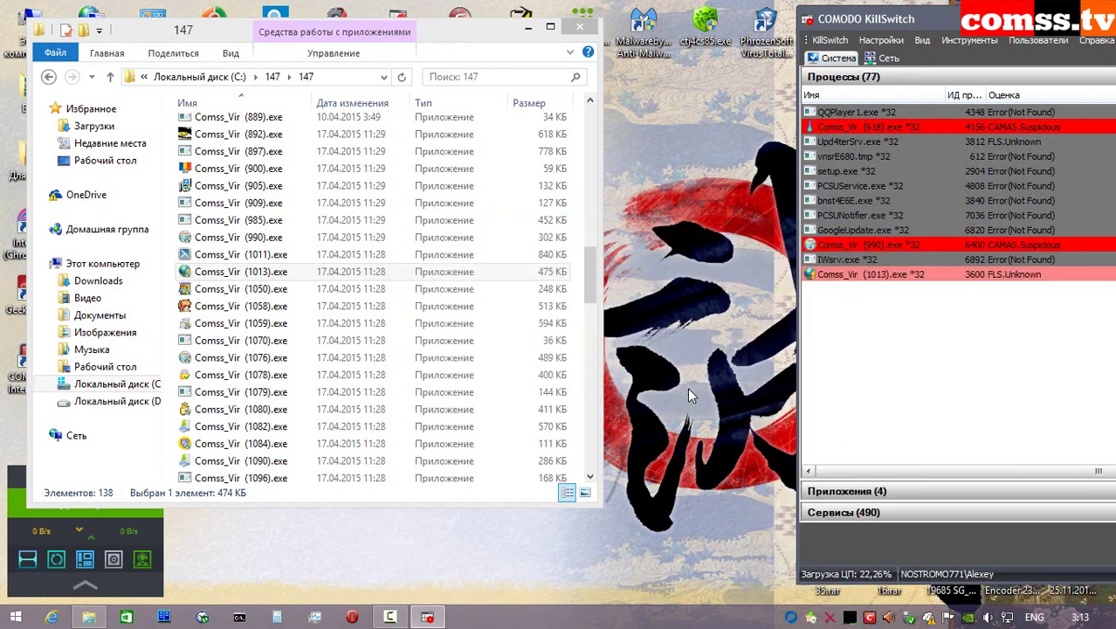
- Run Comss_Vir (1050).exe as administrator with HIPS permission, and allow its internet connection
right_click(293, 297)
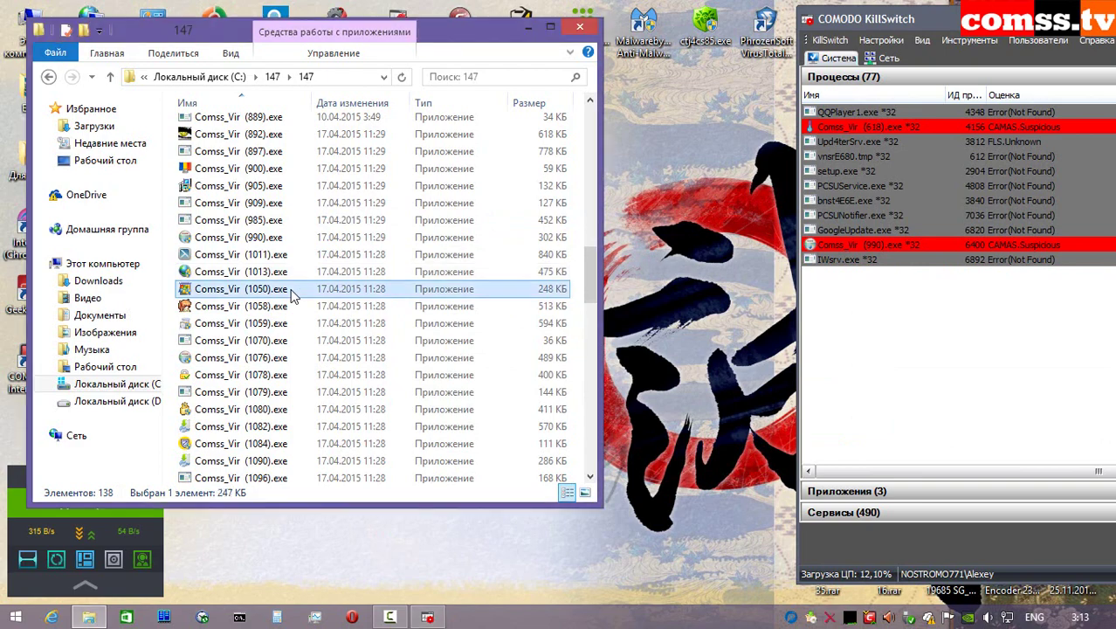
click(350, 211)
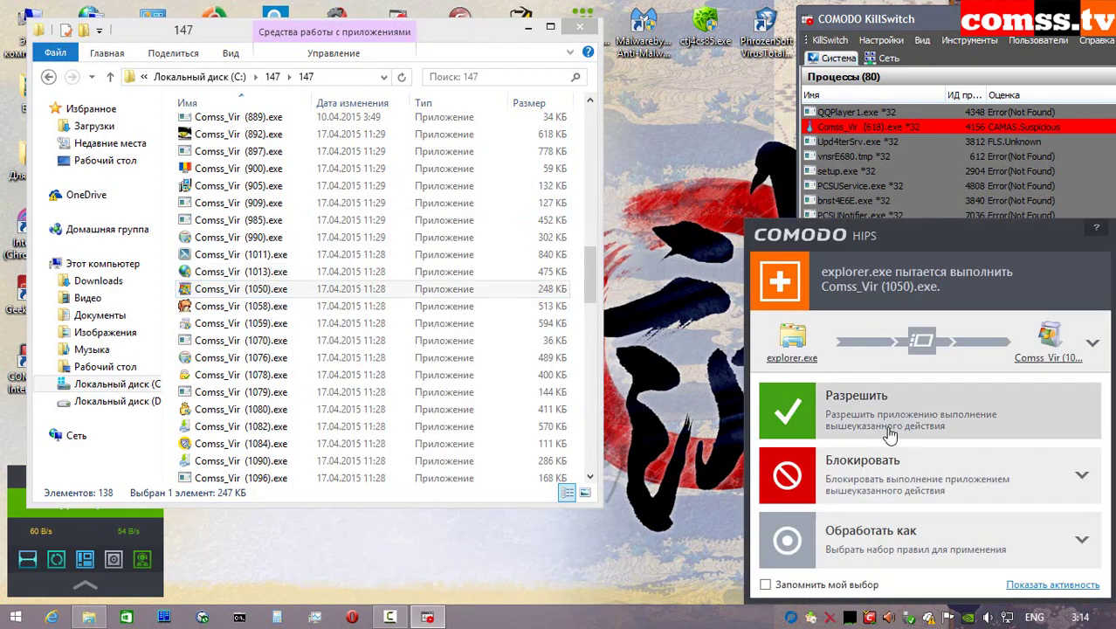
click(868, 411)
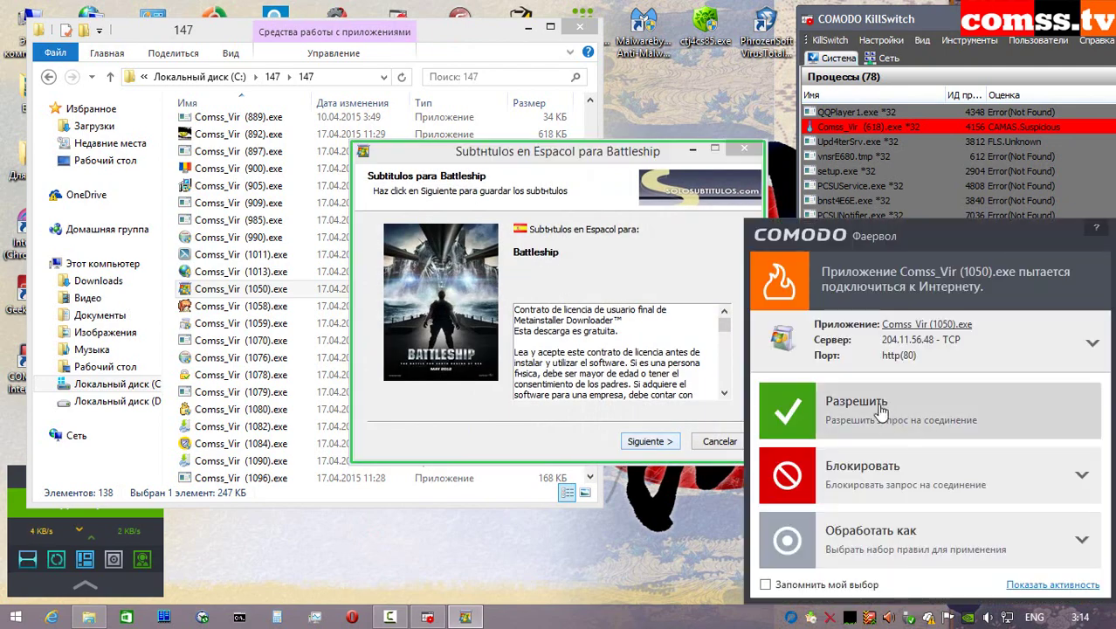
click(880, 414)
- Complete the Battleship subtitles installer with the preselected Babylon toolbar and Coupish options, accepting the proposed save folder
click(647, 442)
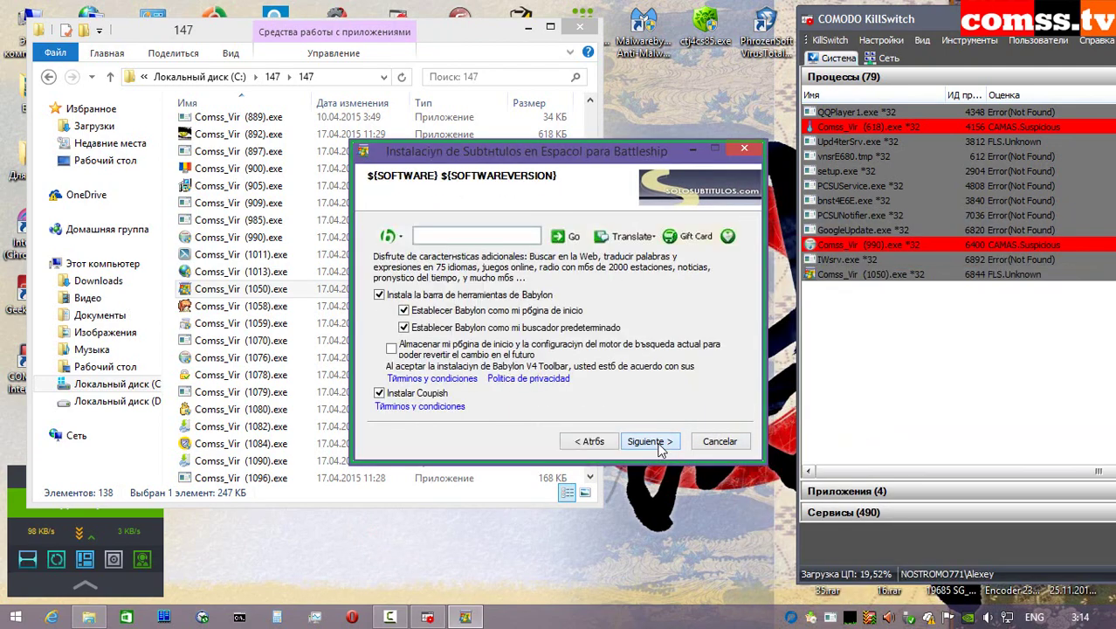
click(651, 442)
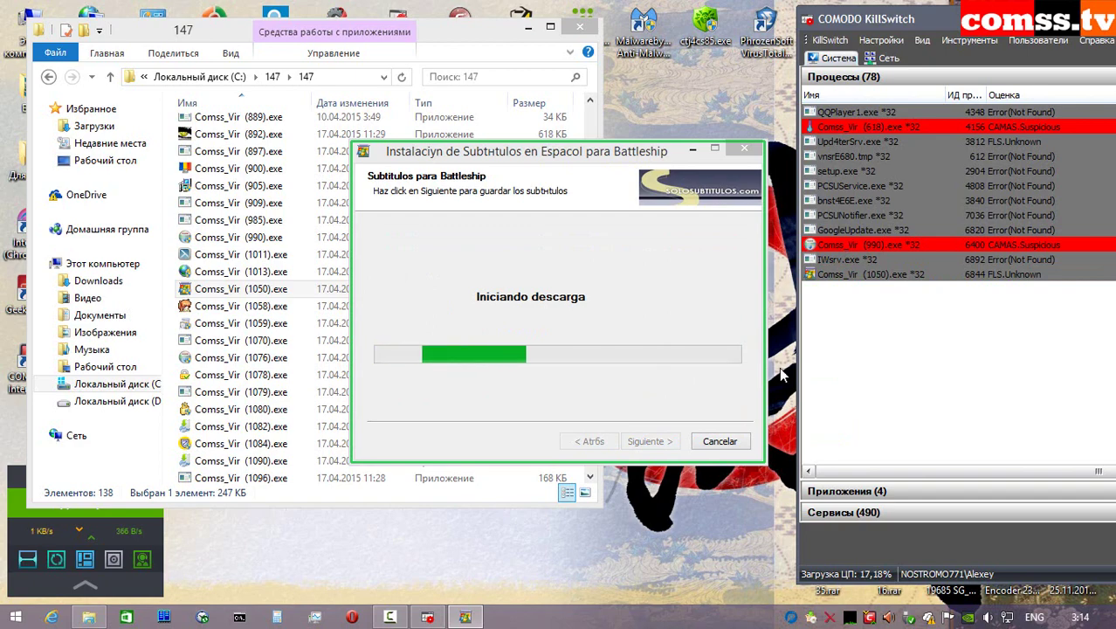
click(563, 417)
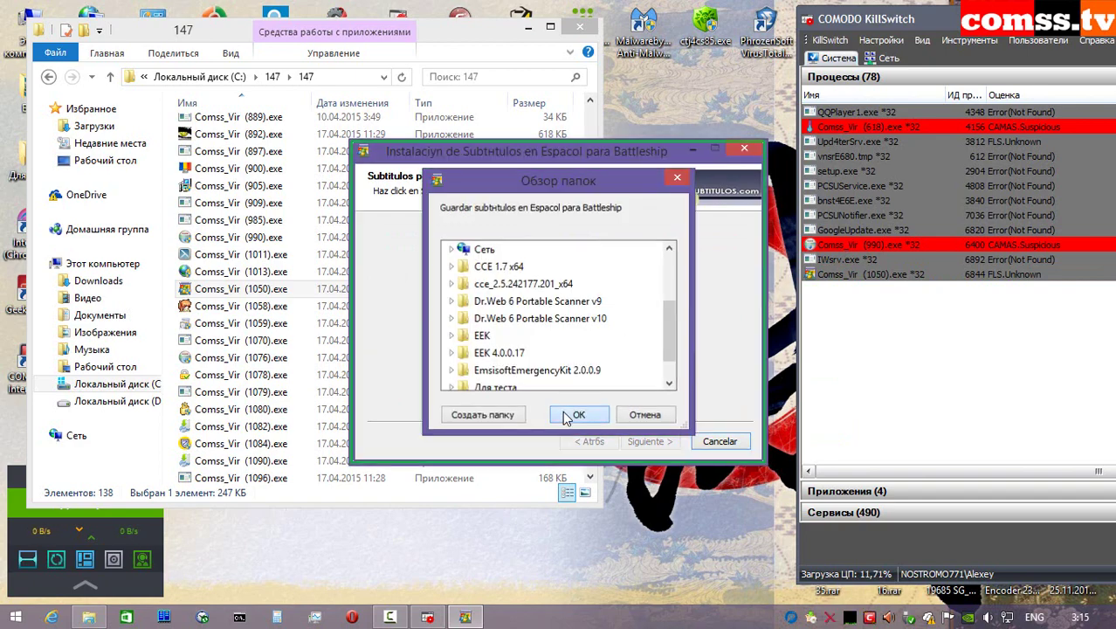
click(653, 441)
- Run Comss_Vir (1058).exe as administrator in isolation with HIPS permission
right_click(304, 315)
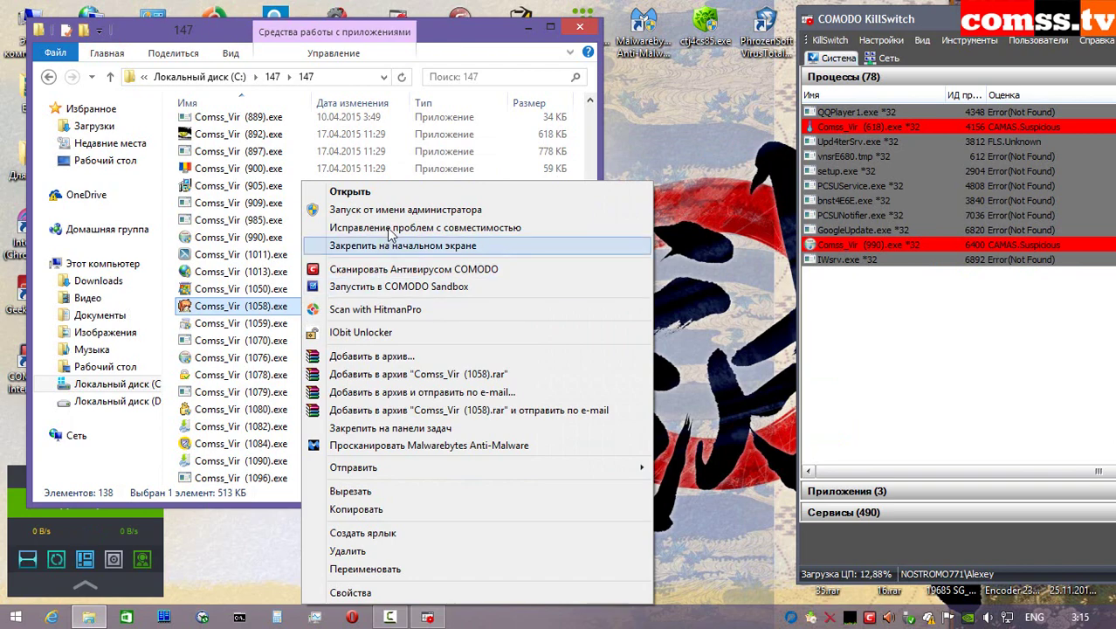
click(393, 210)
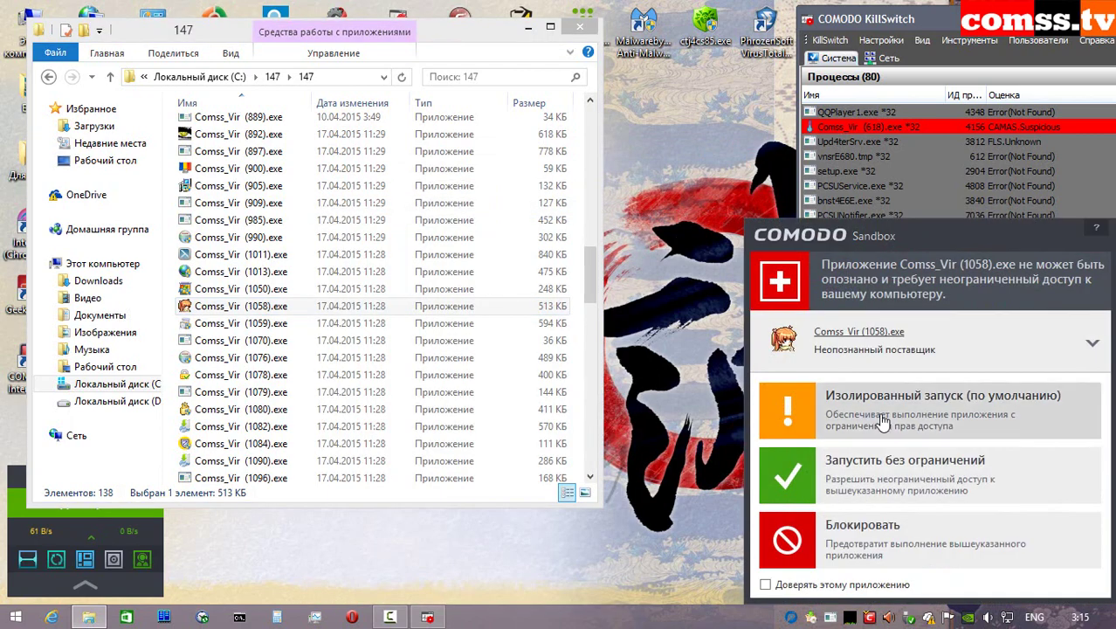
click(874, 409)
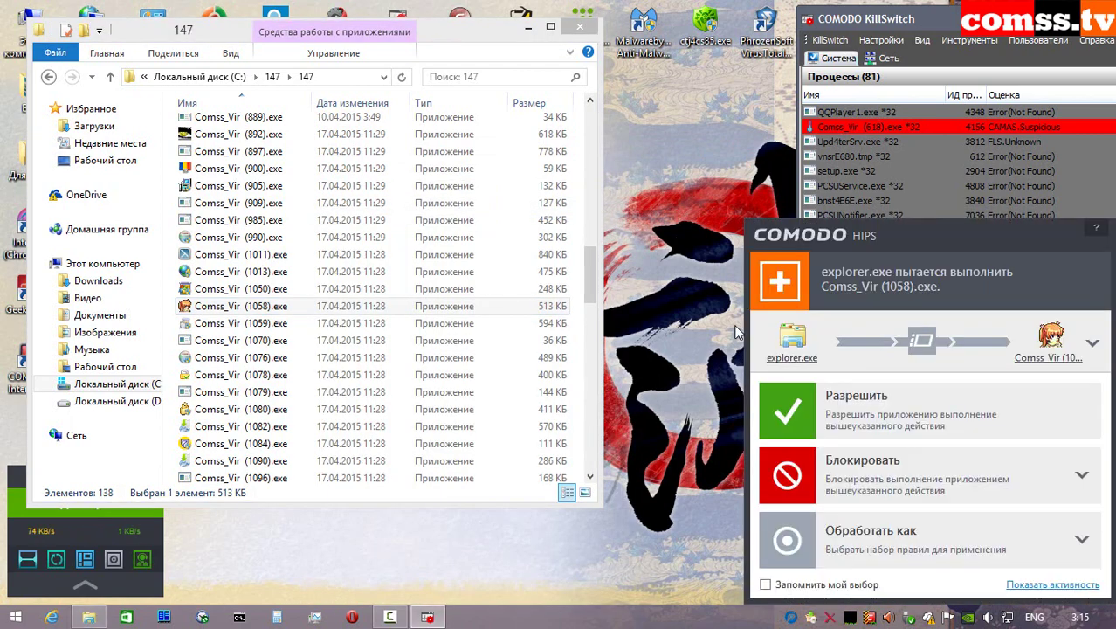
click(917, 419)
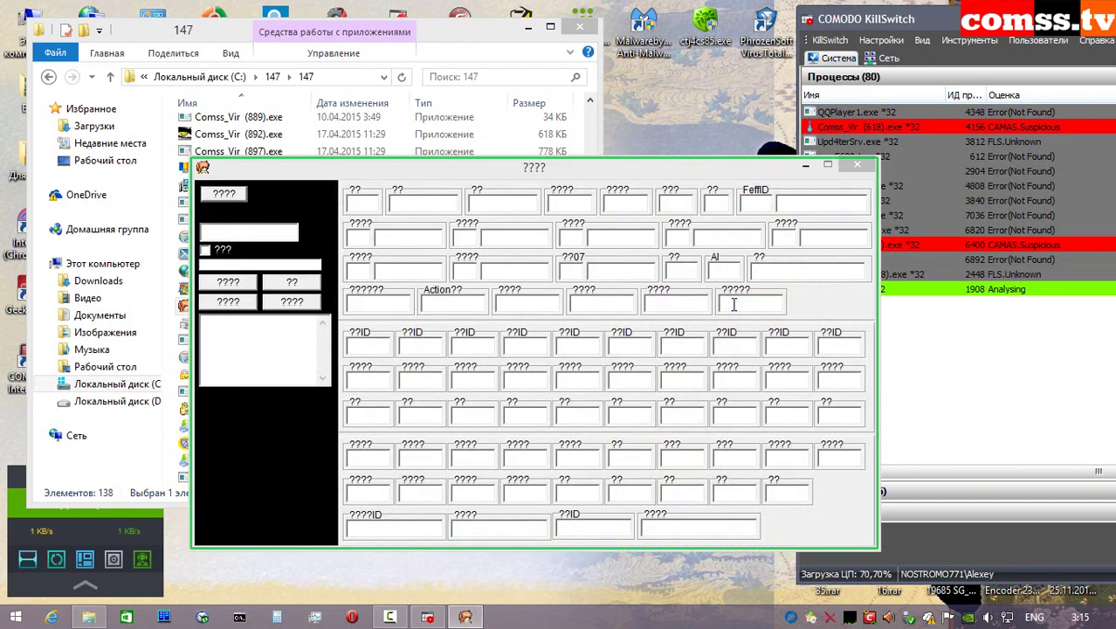
click(913, 416)
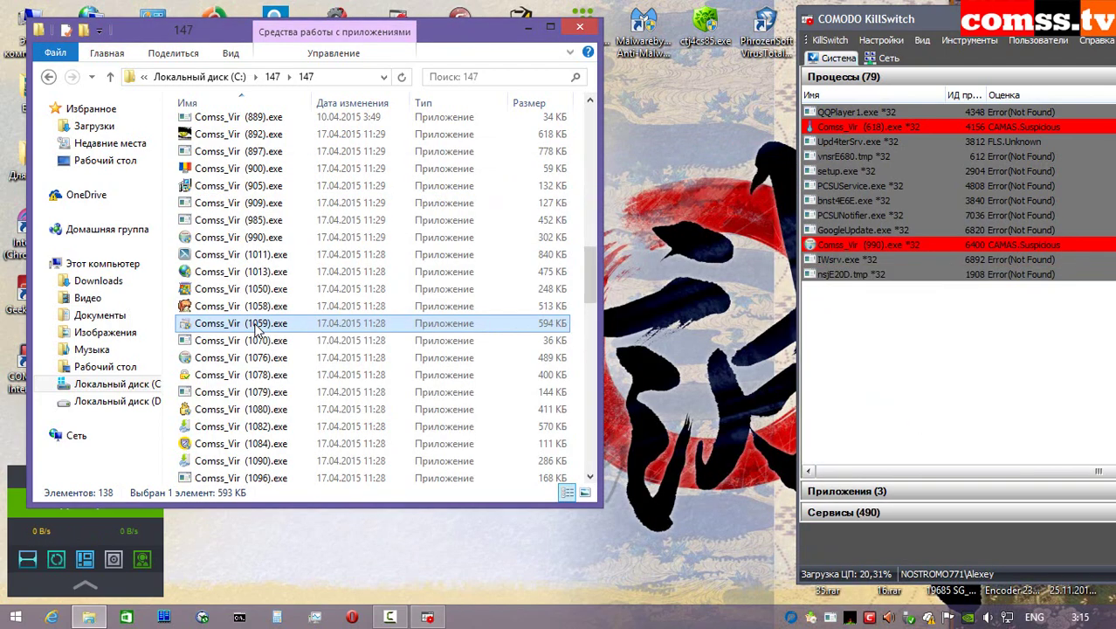
- Run Comss_Vir (1059).exe as administrator in isolation, and allow it and DownloadManager.exe to connect to the internet
right_click(255, 323)
click(336, 211)
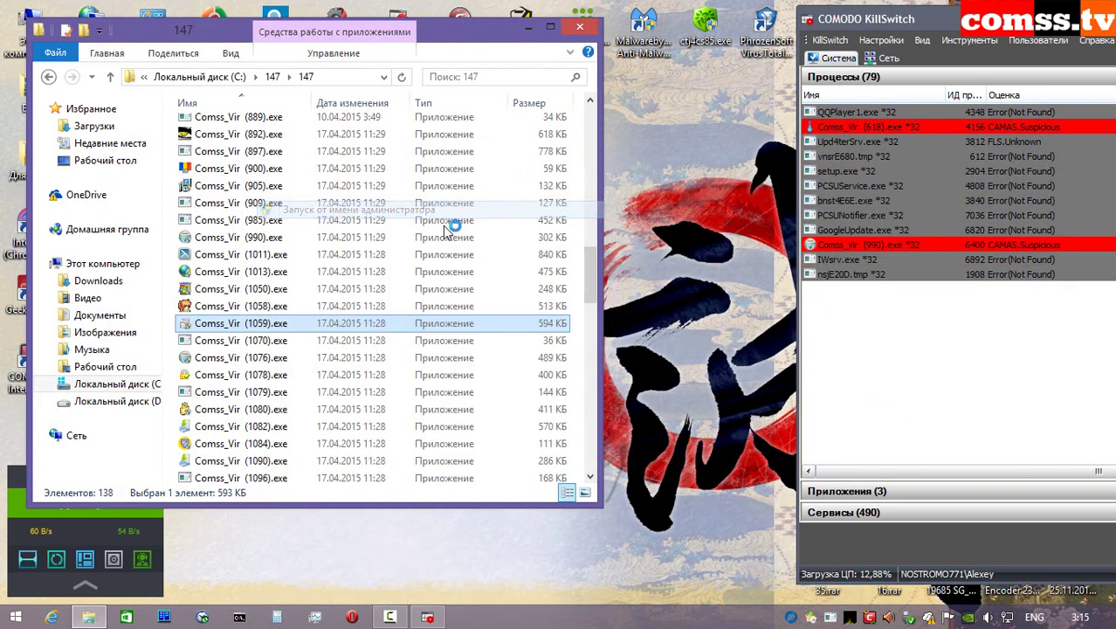
click(861, 413)
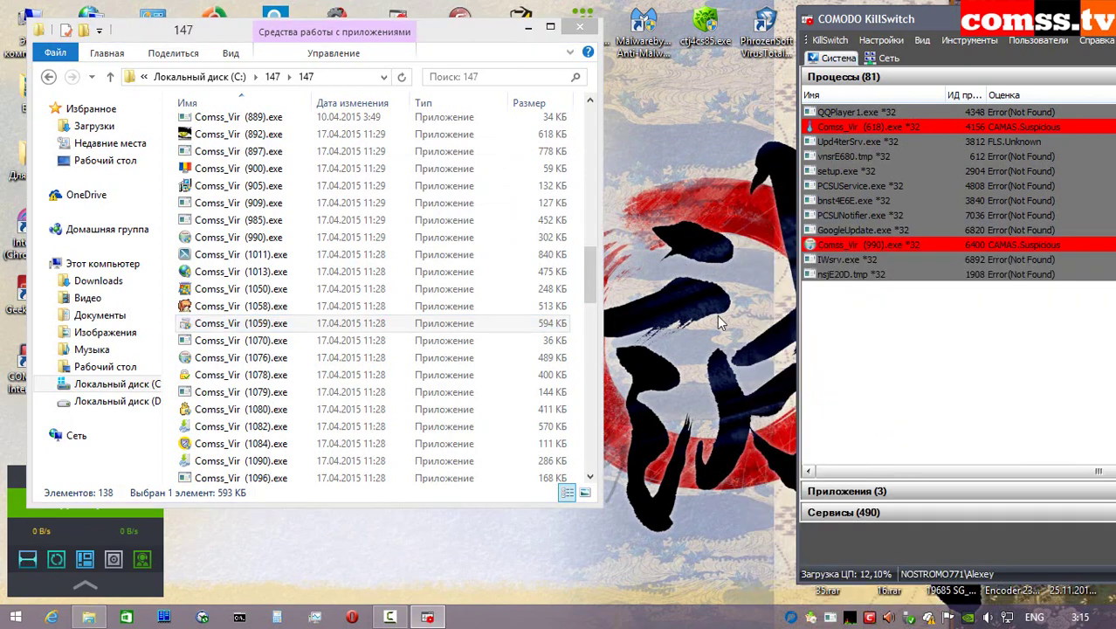
click(874, 426)
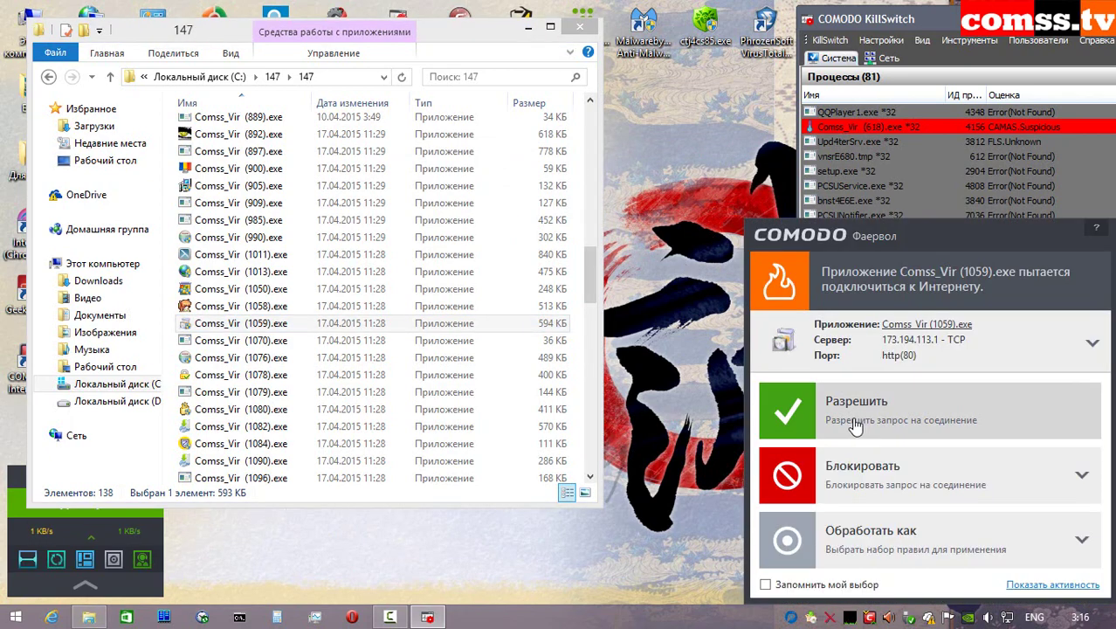
click(828, 412)
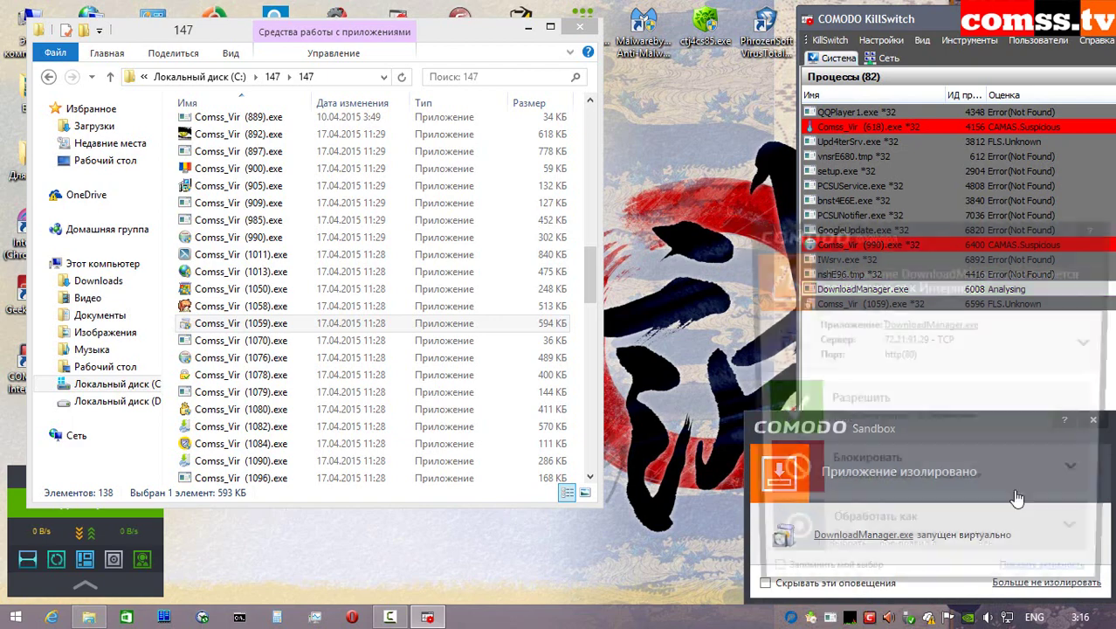
click(902, 419)
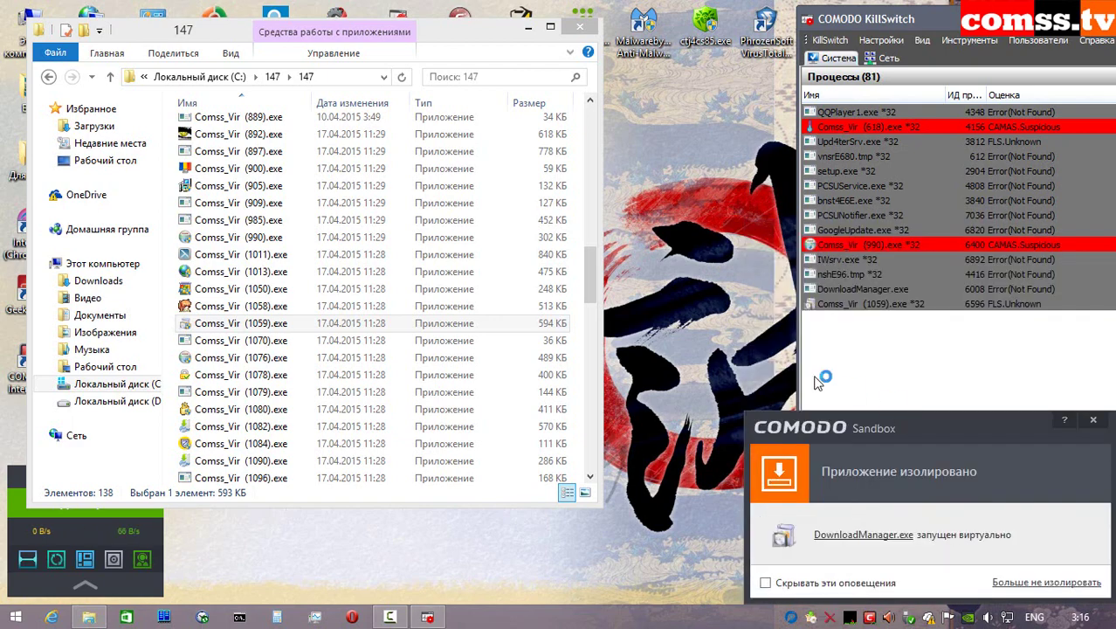
- Dismiss the DownloadManager.exe isolation notice and start the Google Chrome download, accepting the sponsored MossNet offer
click(1095, 422)
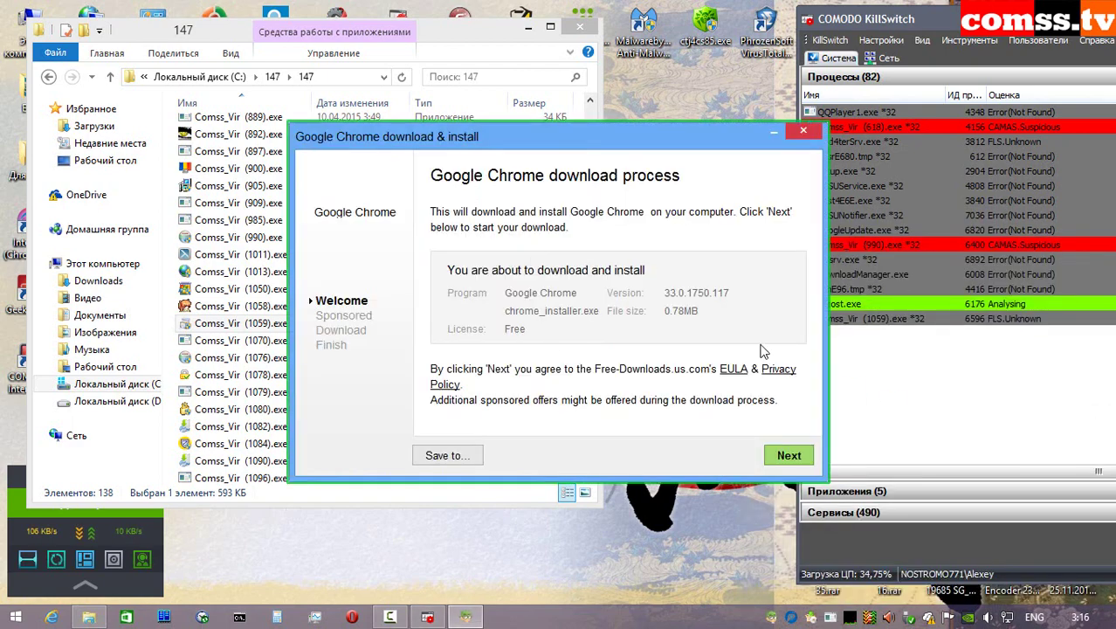
click(795, 459)
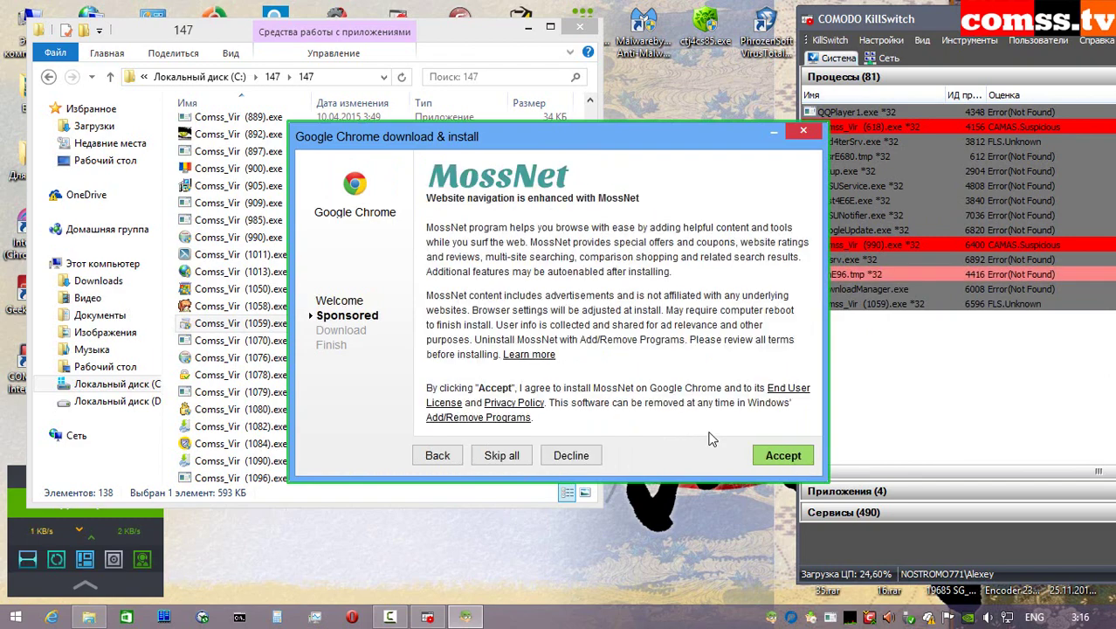
click(783, 456)
click(784, 461)
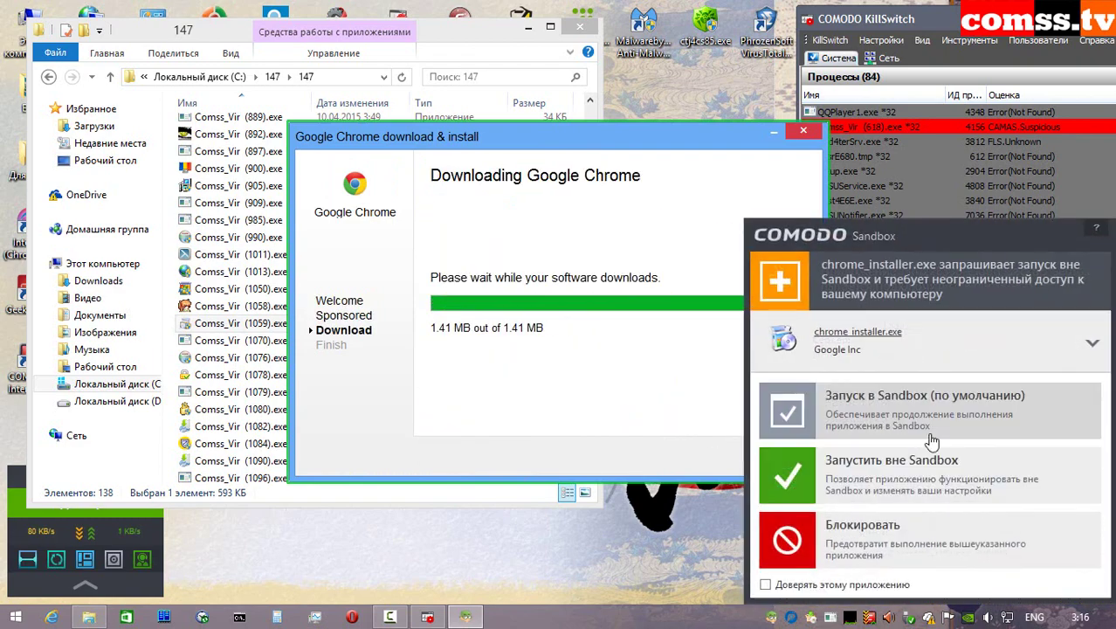
- Run chrome_installer.exe in the Sandbox and allow MossNet.mg.exe to connect to the internet
click(921, 417)
click(901, 419)
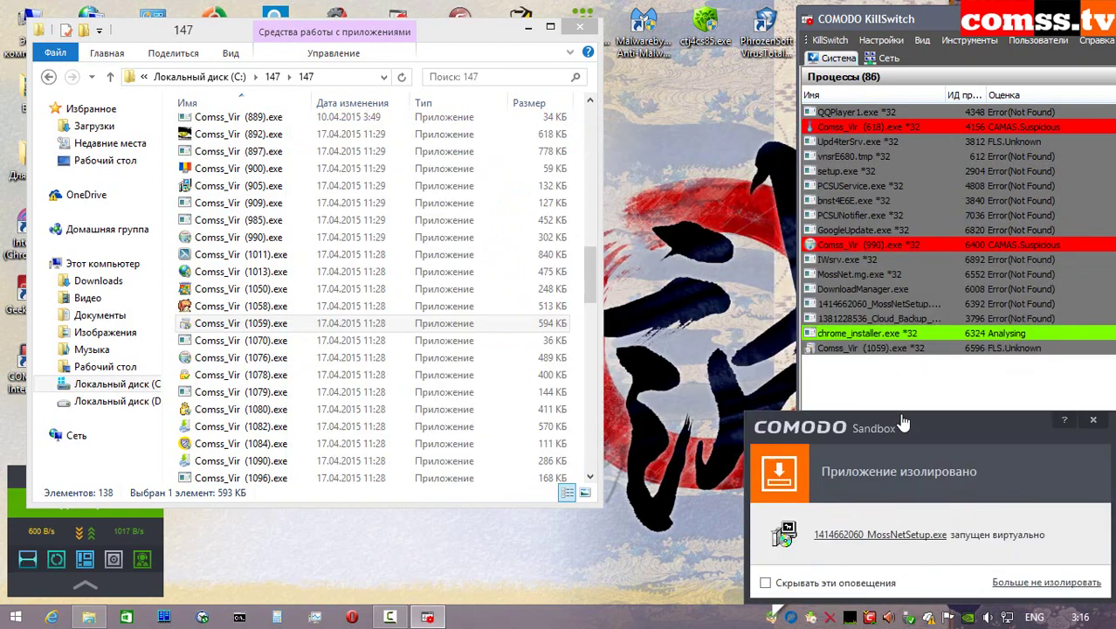
click(937, 422)
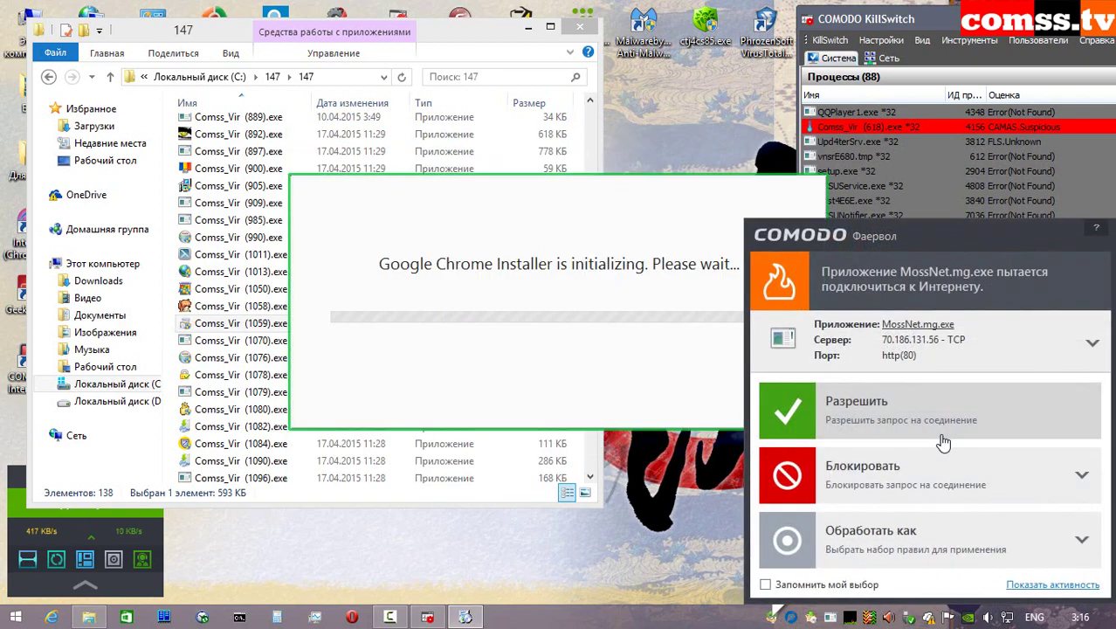
click(934, 424)
click(917, 410)
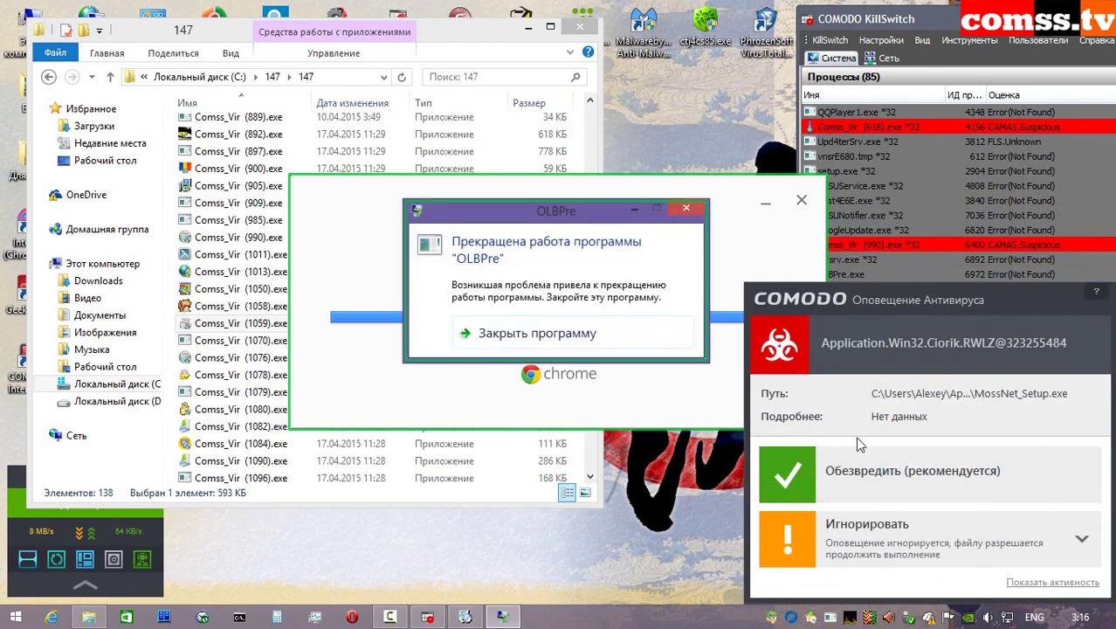
- Close the crashed OLBPre program and neutralise the detected MossNet_Setup.exe at each antivirus alert
click(519, 354)
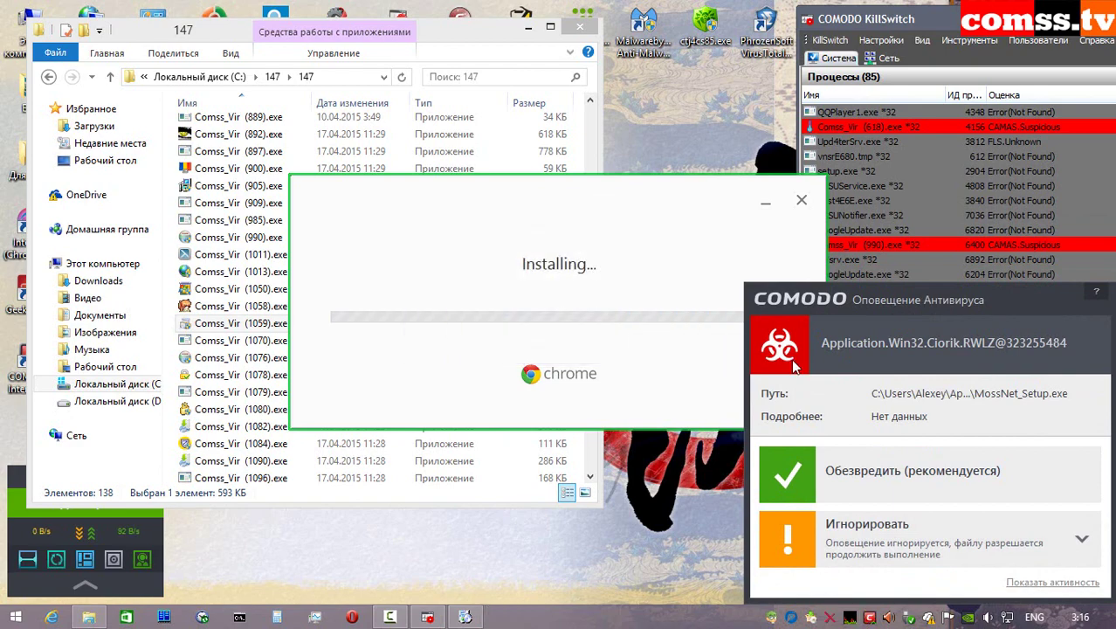
click(917, 482)
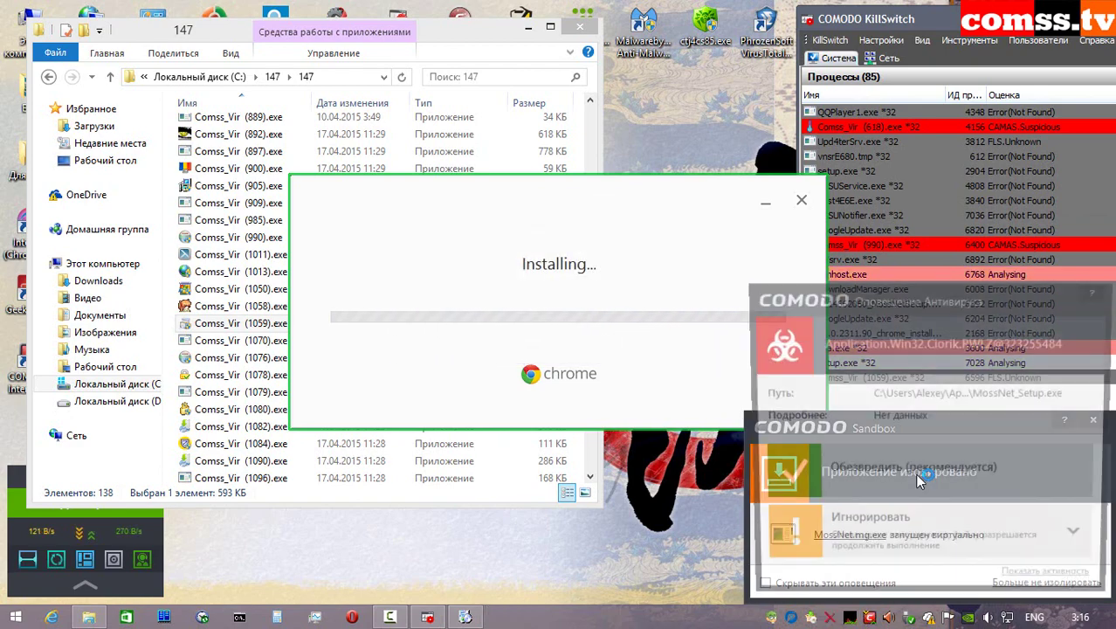
click(941, 480)
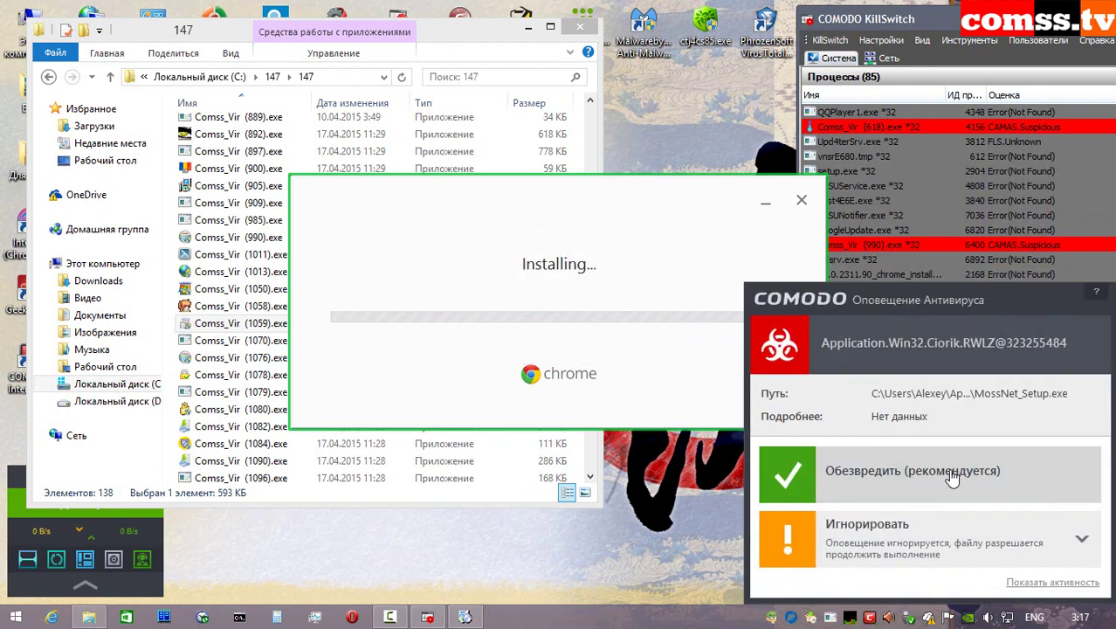
click(895, 479)
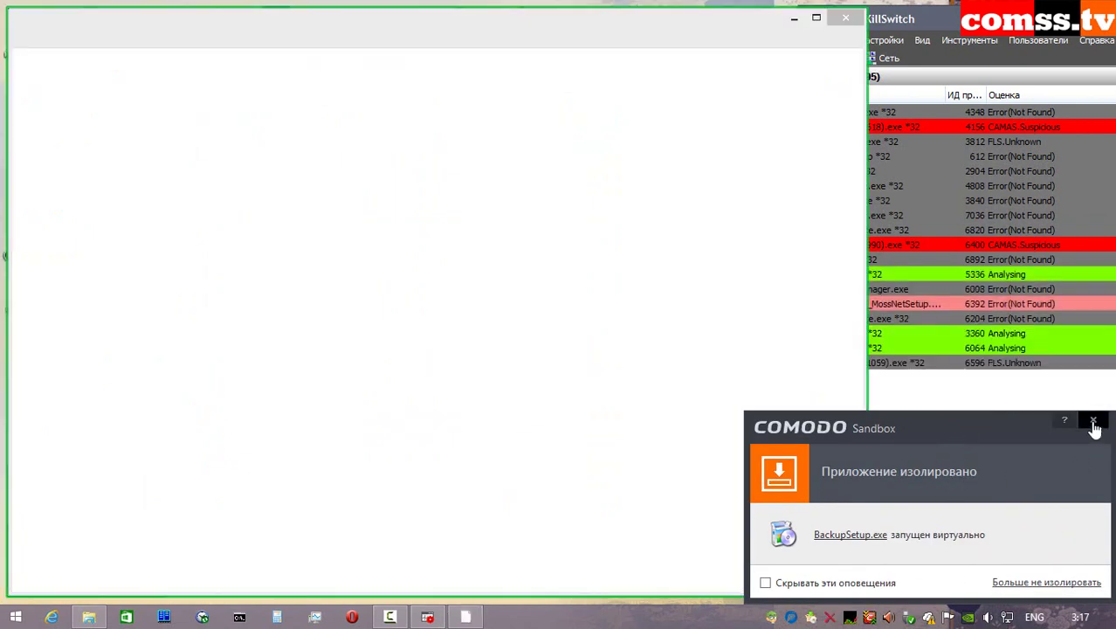
- Answer the remaining COMODO alerts and finish the Google Chrome download wizard
click(904, 421)
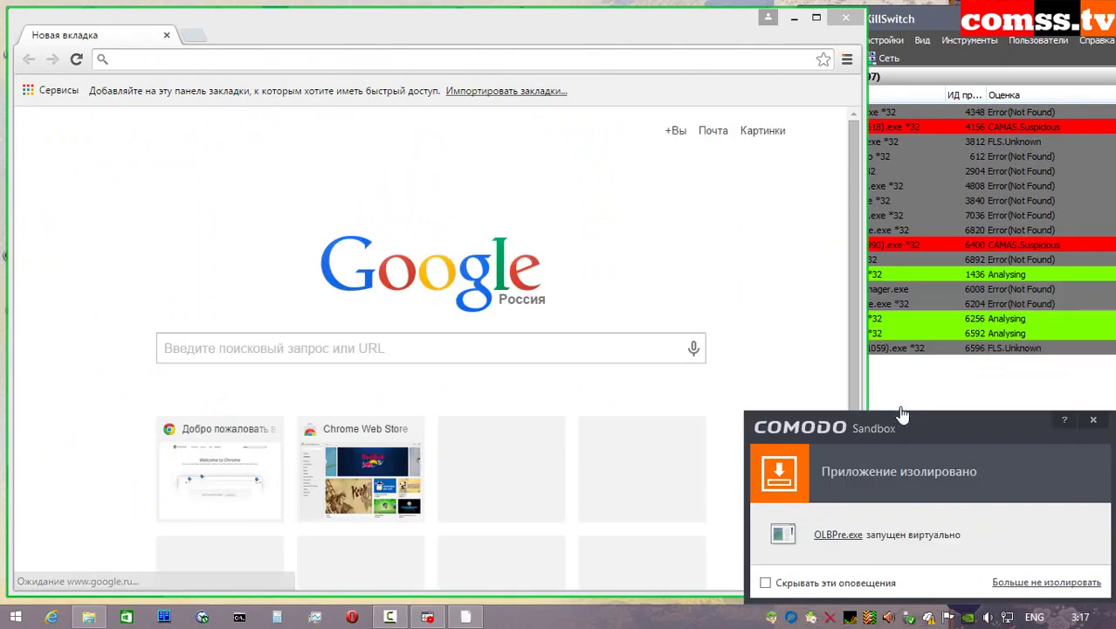
click(882, 418)
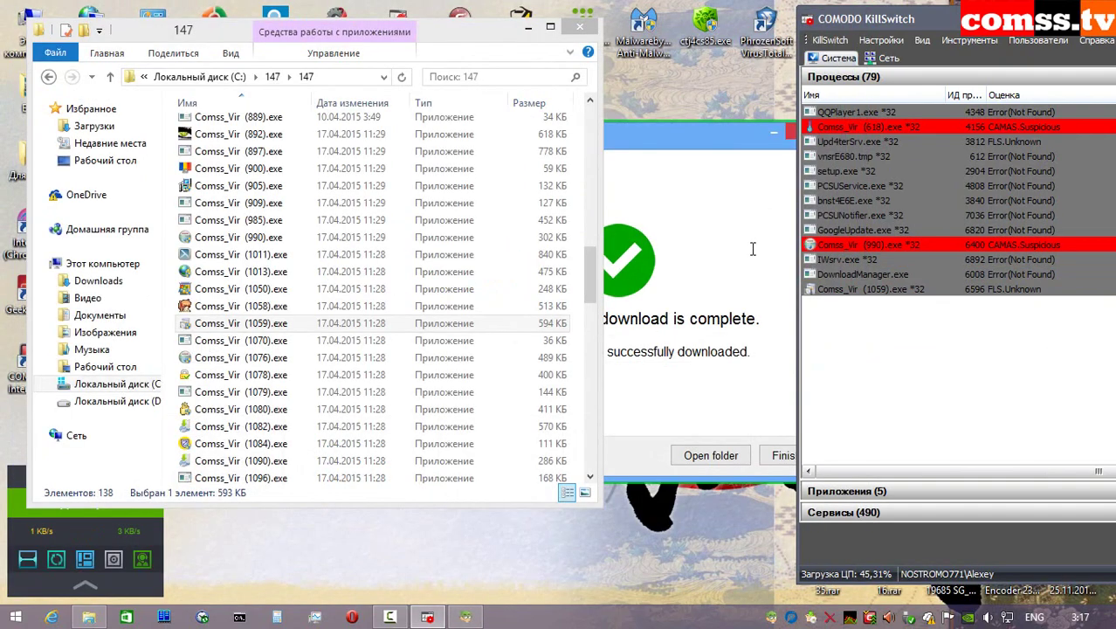
click(780, 455)
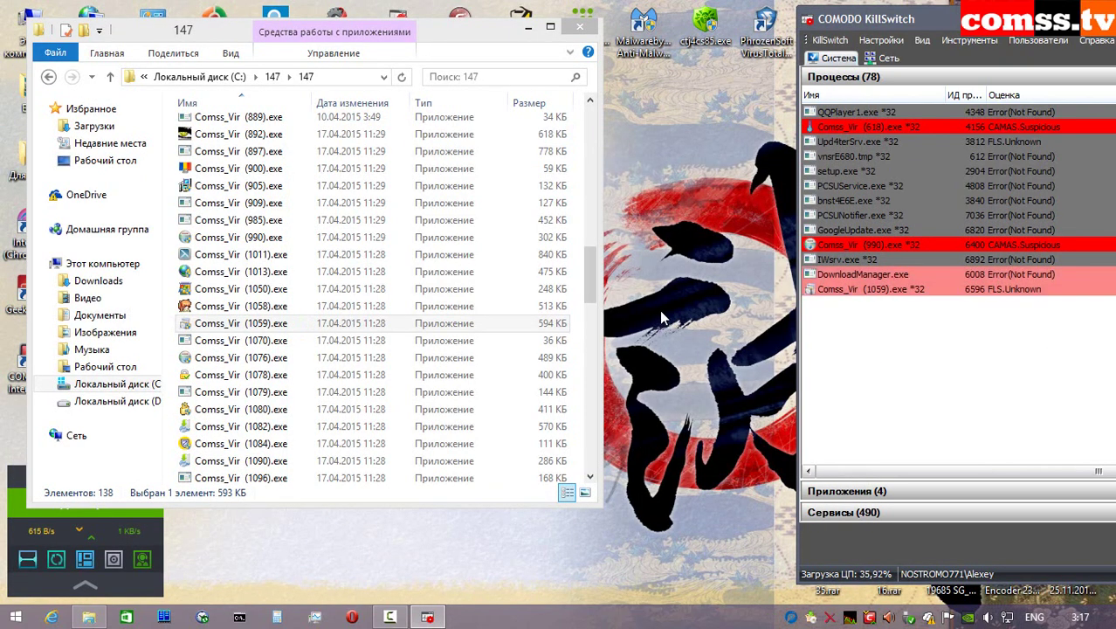
- Run Comss_Vir (1070).exe as administrator in isolation with HIPS permission, and close the crashed program
right_click(278, 341)
click(357, 211)
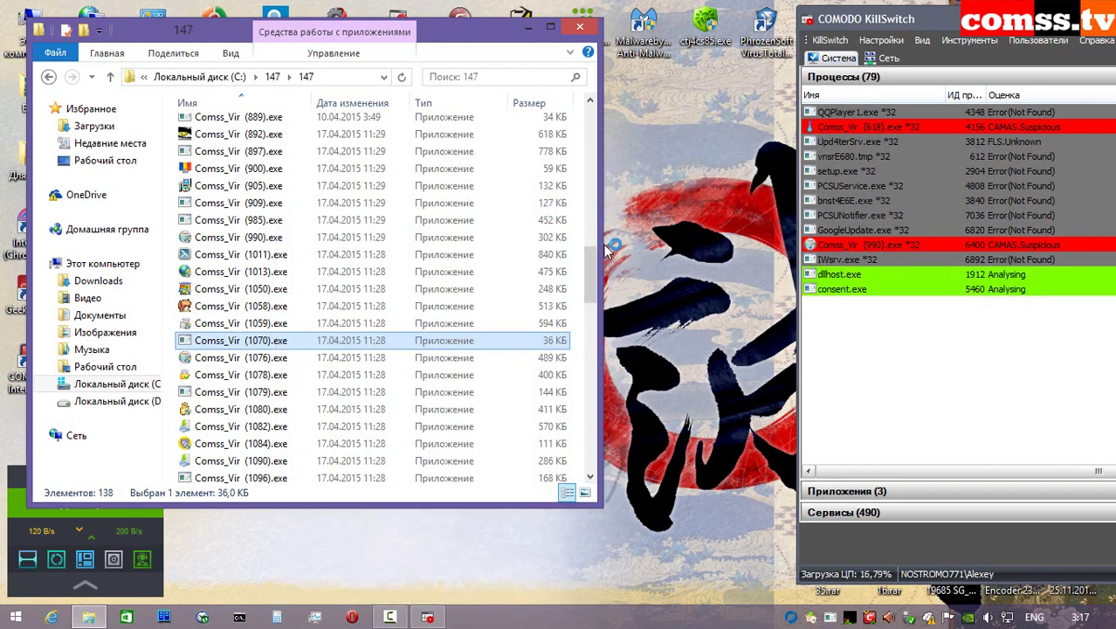
click(888, 418)
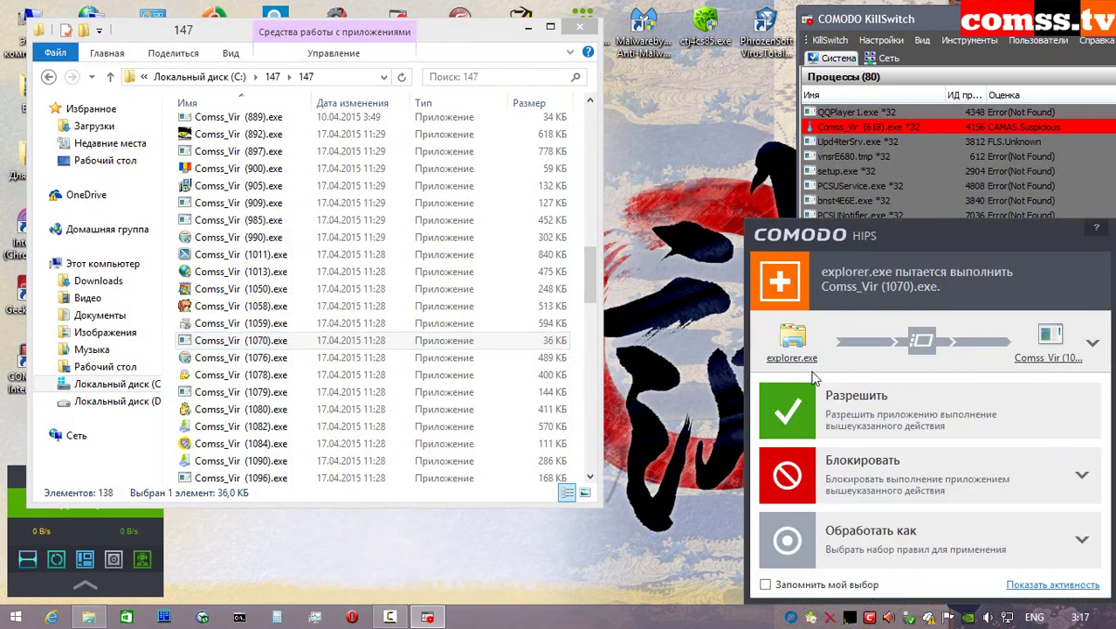
click(913, 406)
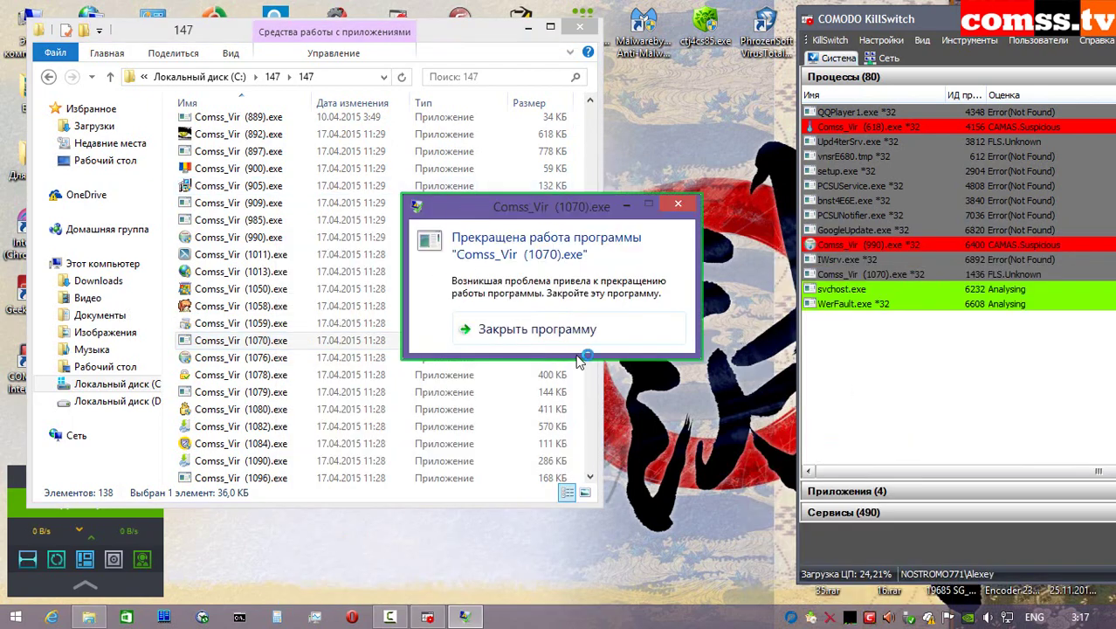
click(573, 330)
- Run Comss_Vir (1076).exe as administrator in isolation with HIPS permission
right_click(285, 357)
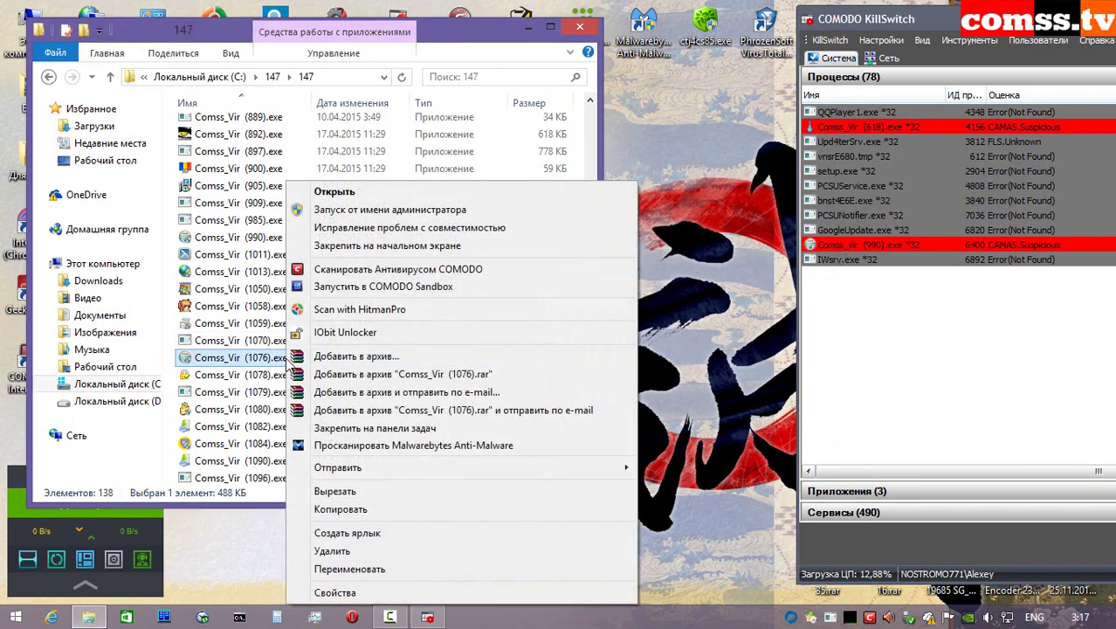
click(349, 213)
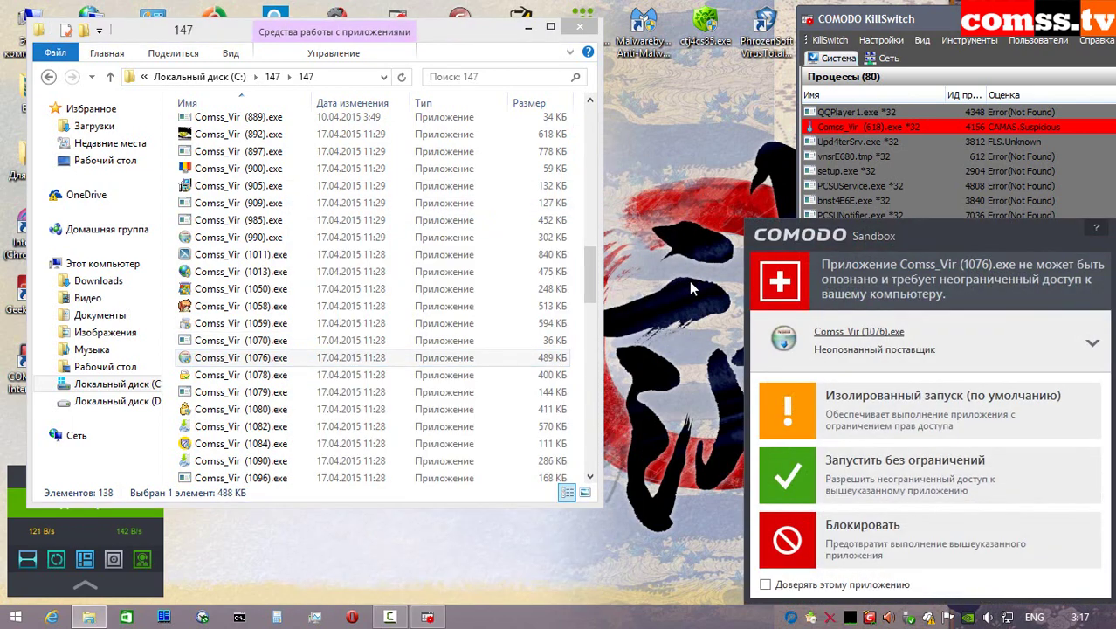
click(912, 409)
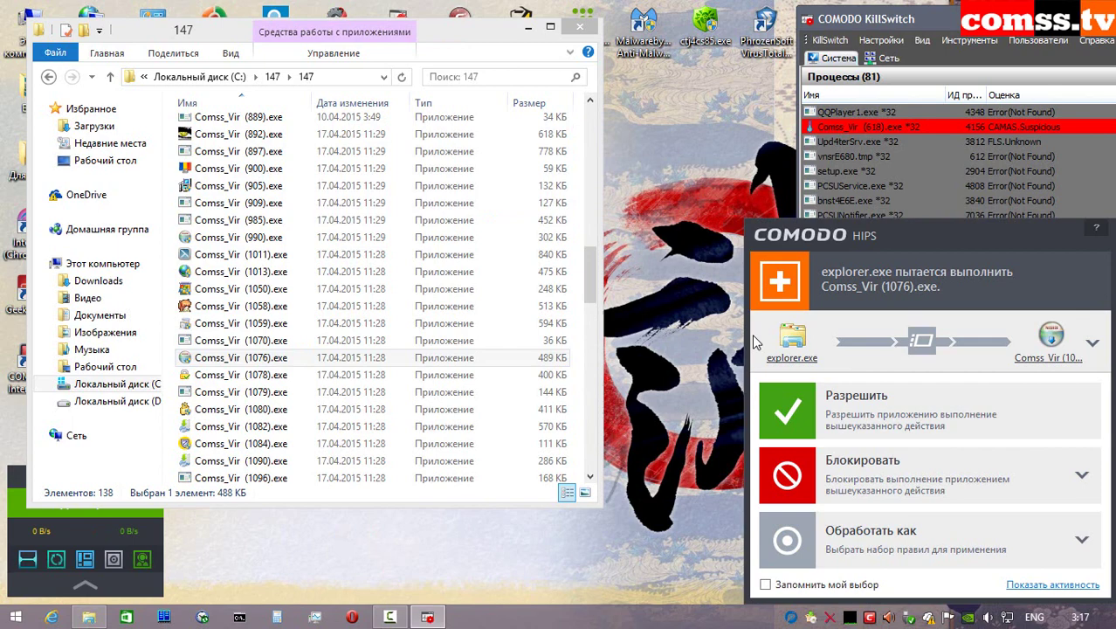
click(876, 424)
click(908, 426)
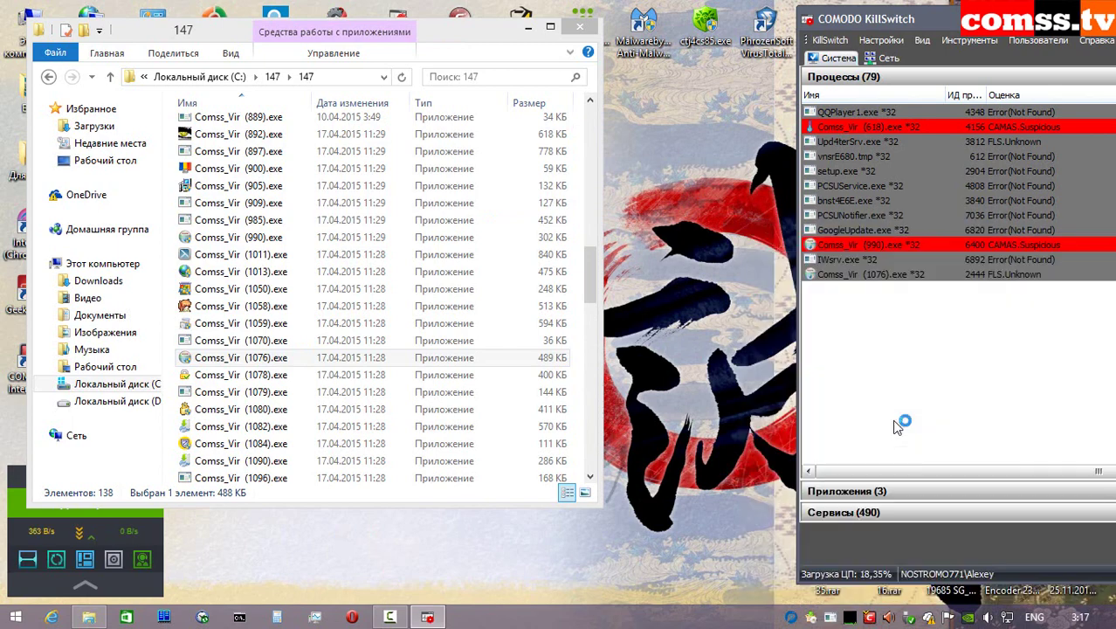
- Run Comss_Vir (1078).exe as administrator in isolation with HIPS permission
right_click(292, 375)
click(360, 213)
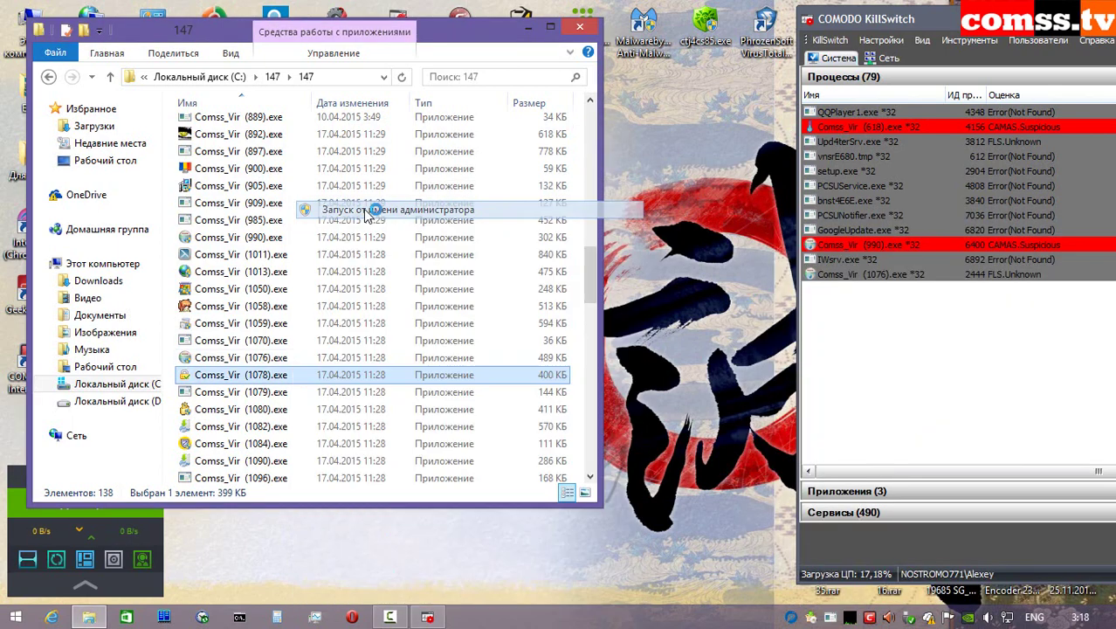
click(912, 392)
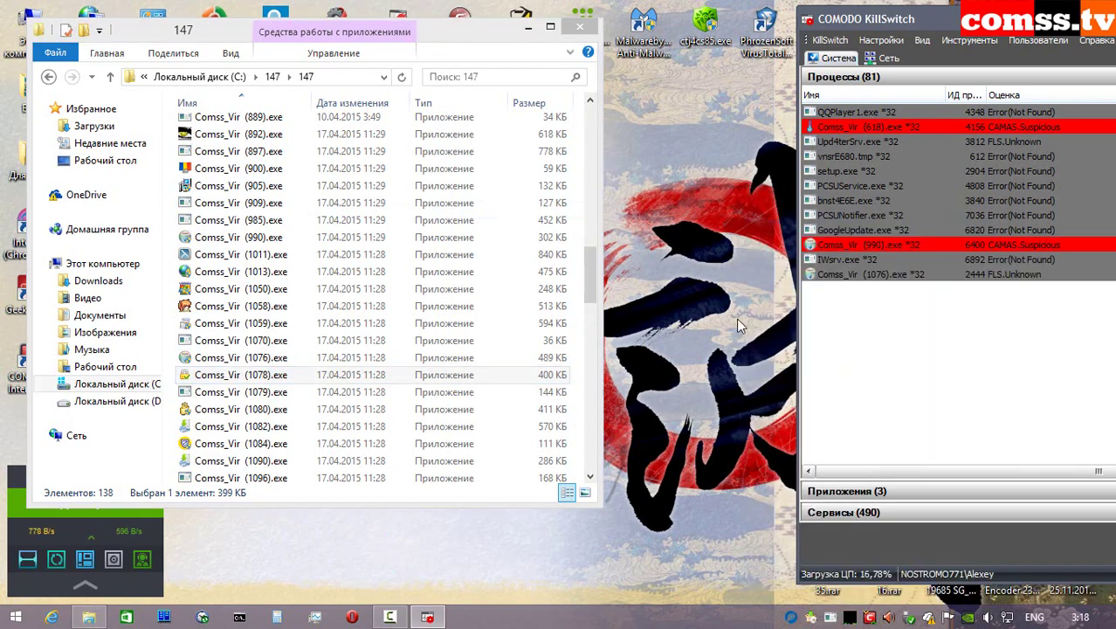
click(889, 416)
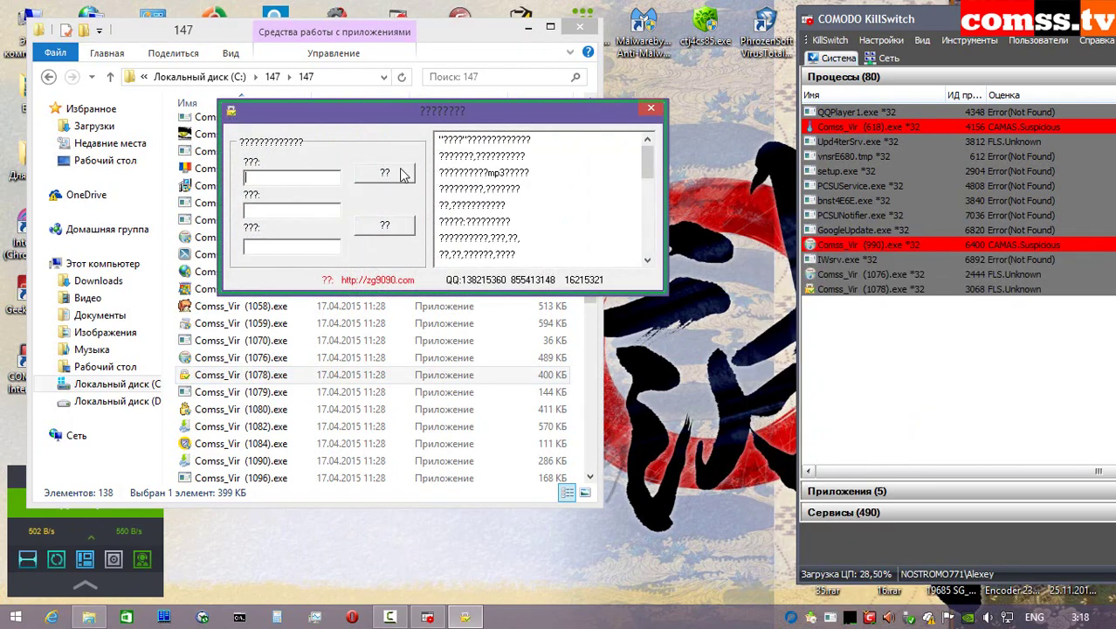
- Submit the empty form in the Comss_Vir (1078).exe window, dismiss its error message and close the program
click(378, 178)
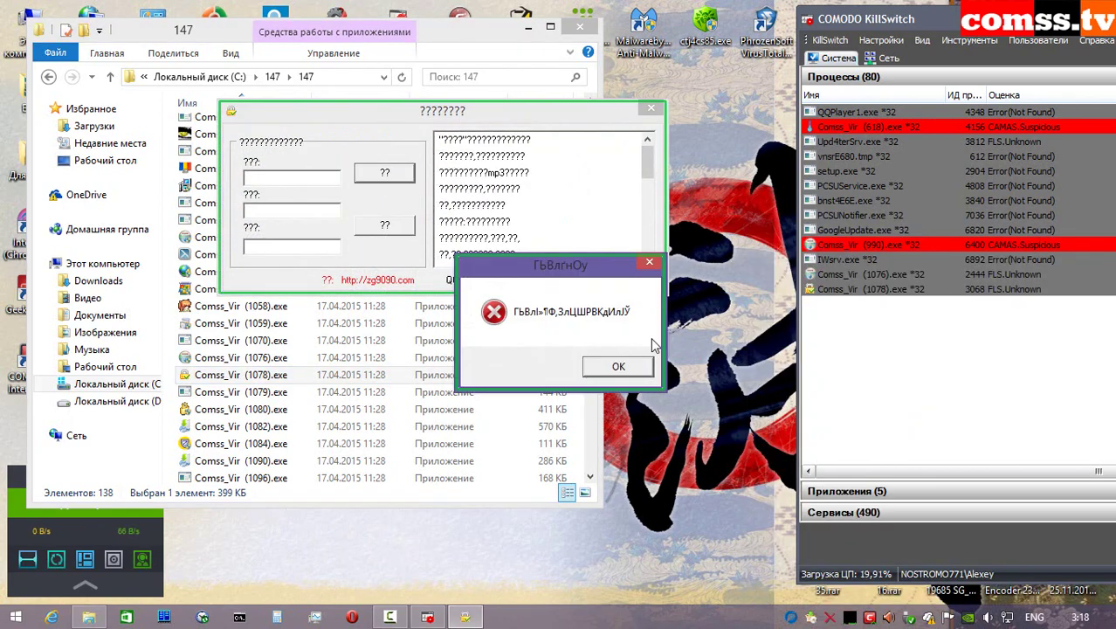
click(618, 368)
click(651, 108)
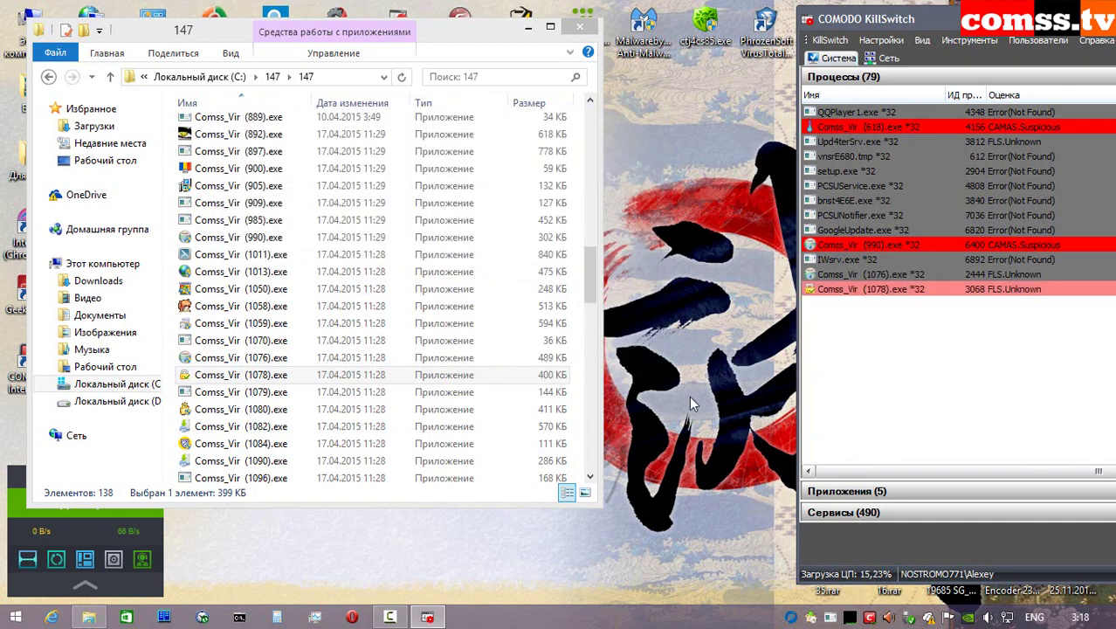
- Run Comss_Vir (1079).exe as administrator in isolation with HIPS permission
right_click(262, 392)
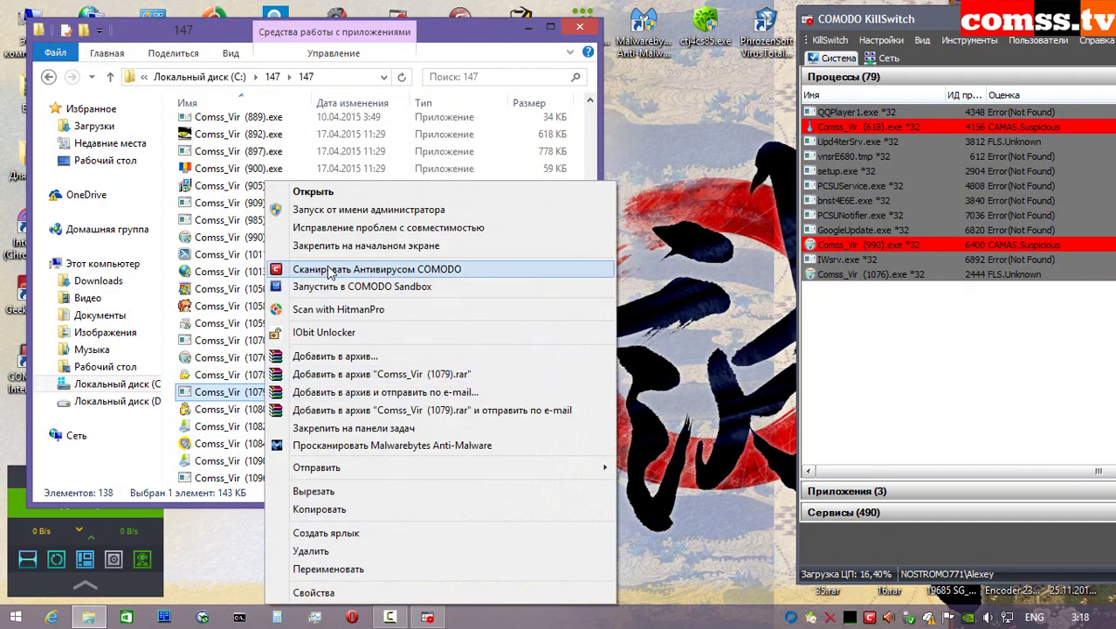
click(336, 211)
click(908, 419)
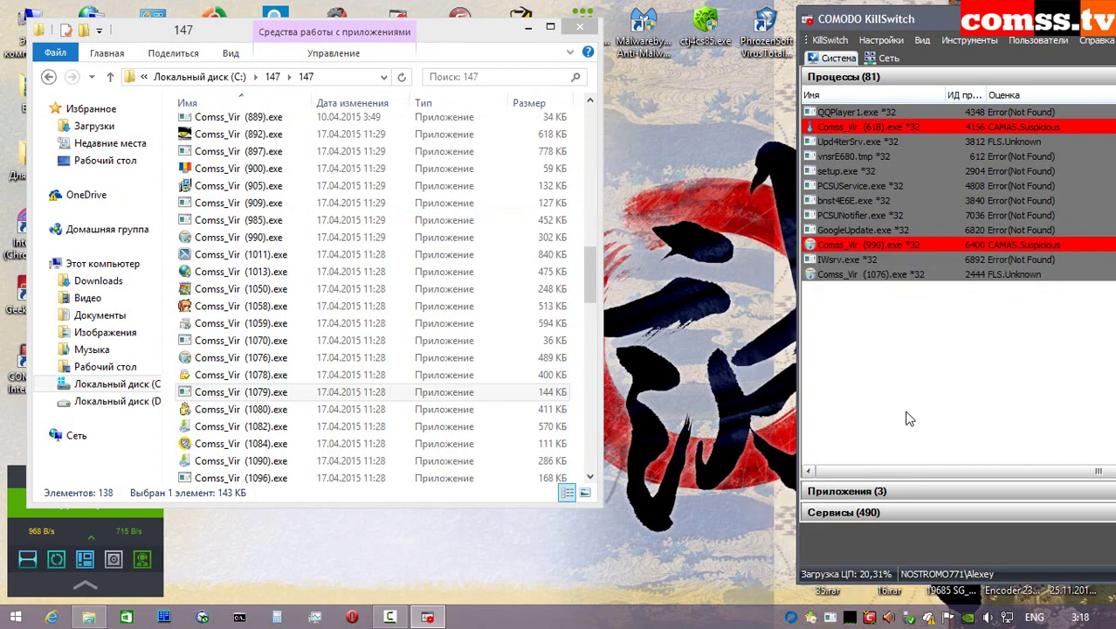
click(860, 412)
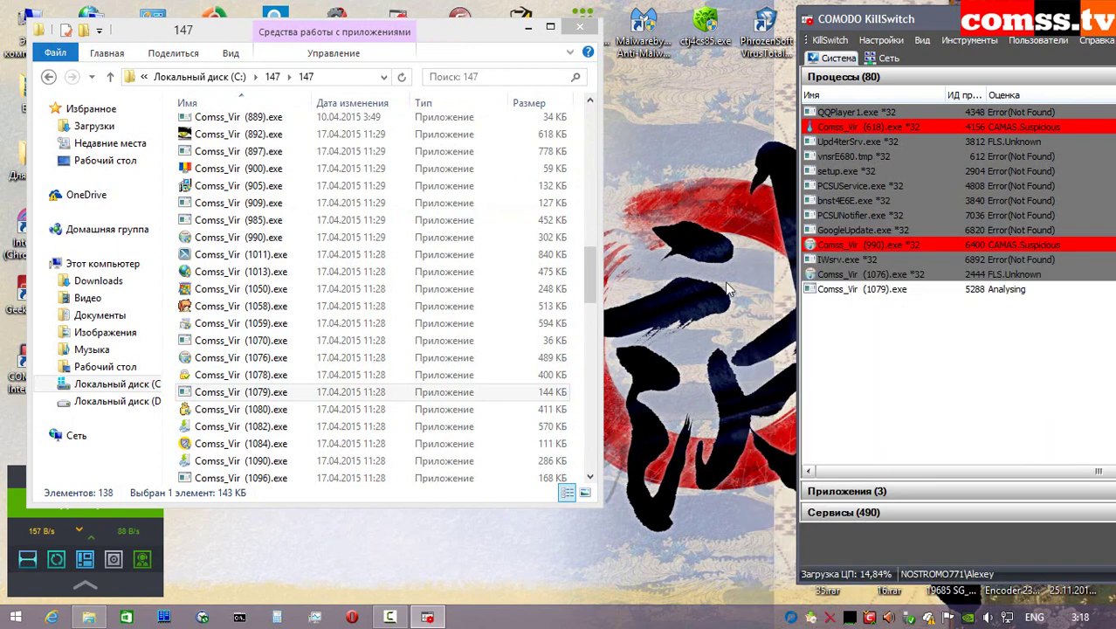
- Try to run Comss_Vir (1080).exe as administrator, neutralise it at the antivirus alert and dismiss the Sandbox notice
right_click(260, 409)
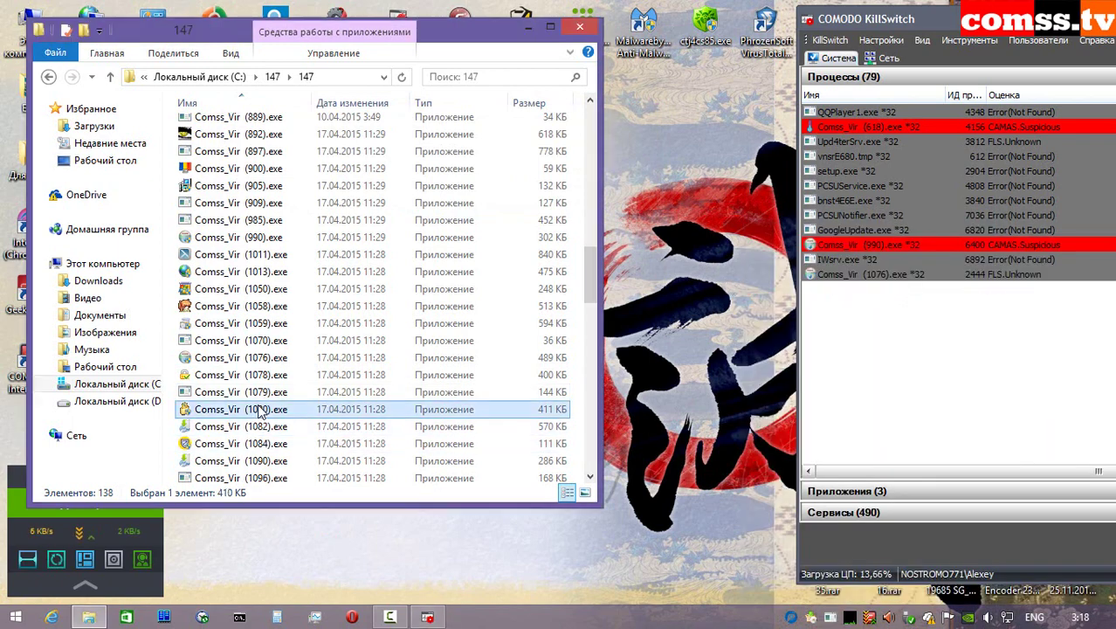
click(337, 210)
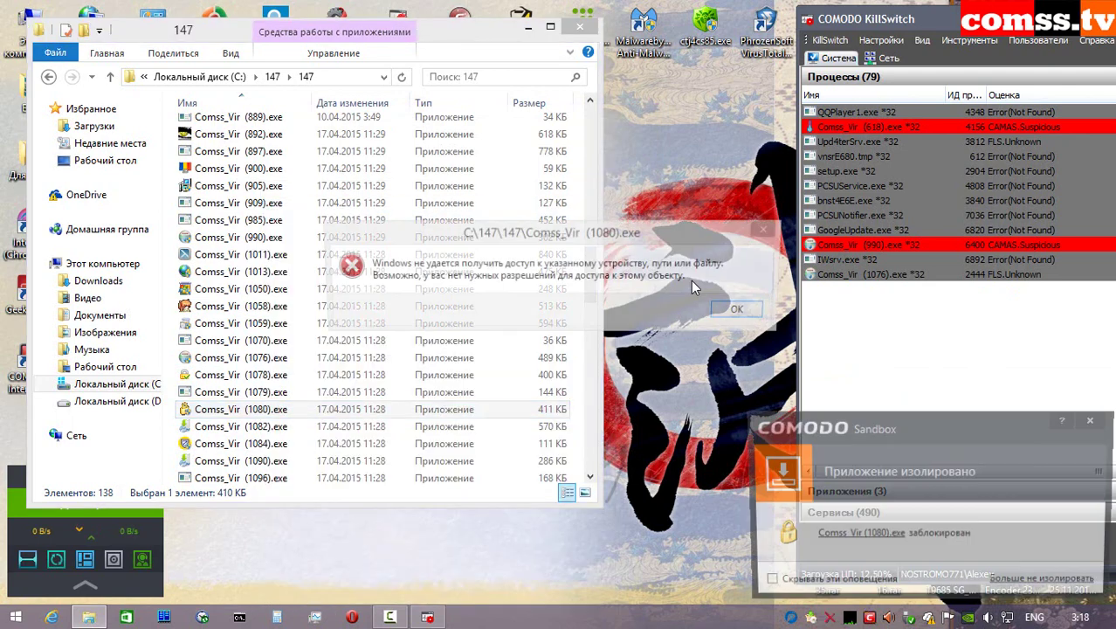
click(948, 483)
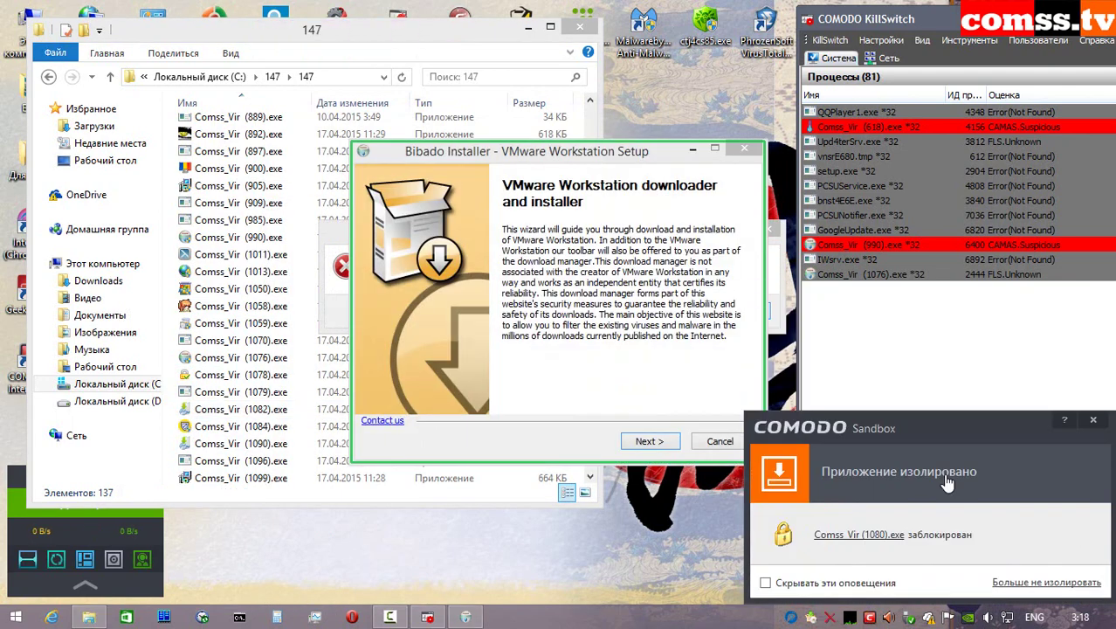
click(1092, 420)
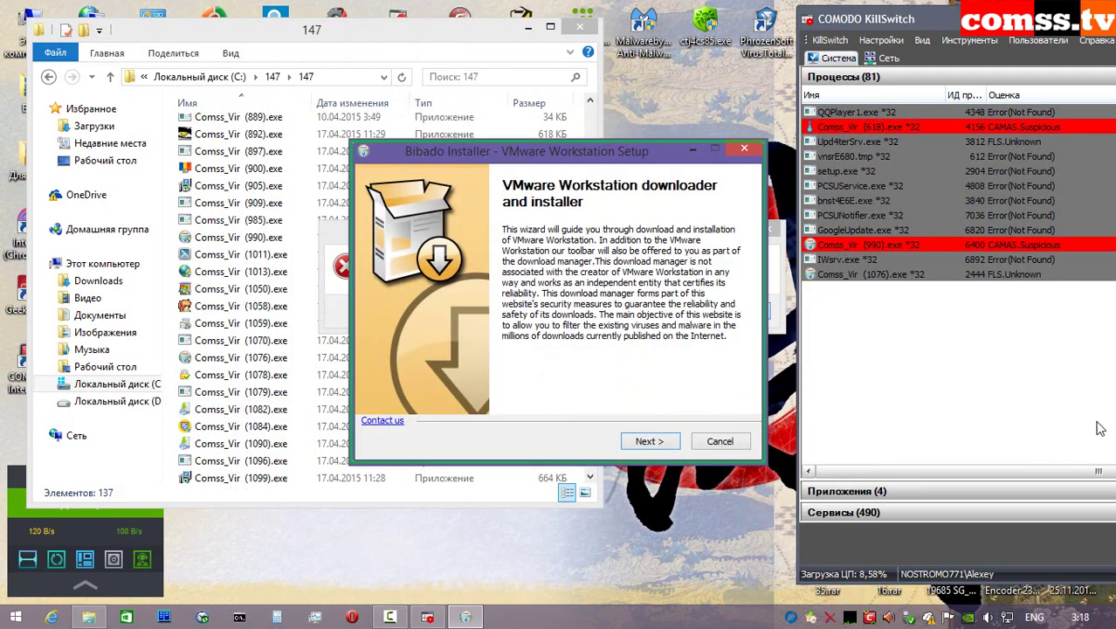
- Proceed past the welcome page of the Bibado VMware Workstation installer, and close the access error for Comss_Vir (1080).exe
click(648, 442)
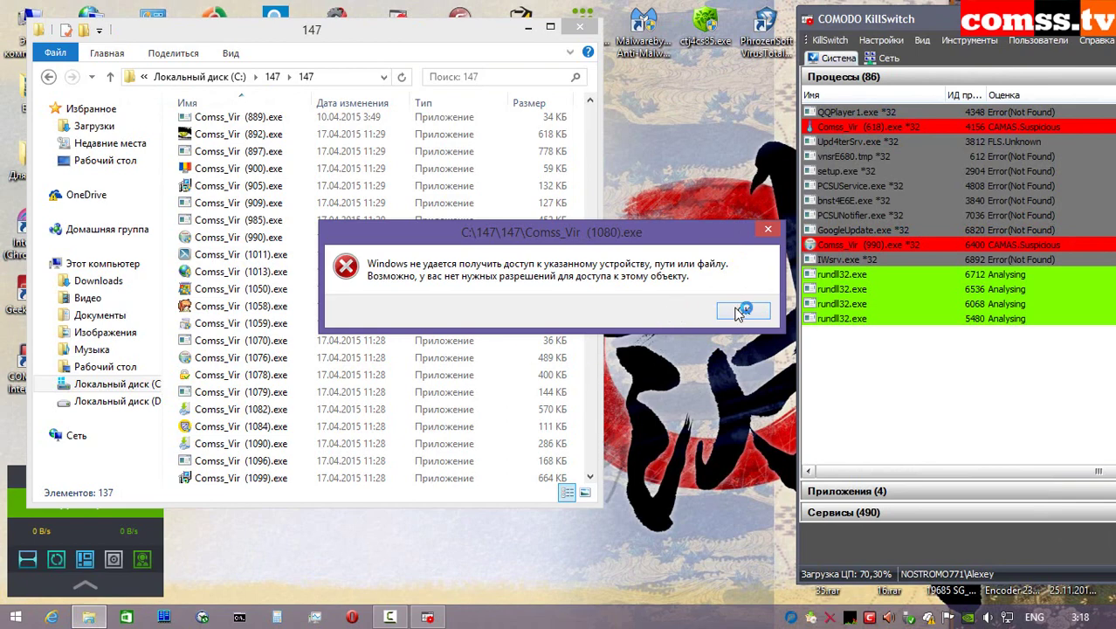
click(740, 311)
- Run Comss_Vir (1082).exe as administrator in isolation, granting it HIPS permission and Internet access
right_click(279, 408)
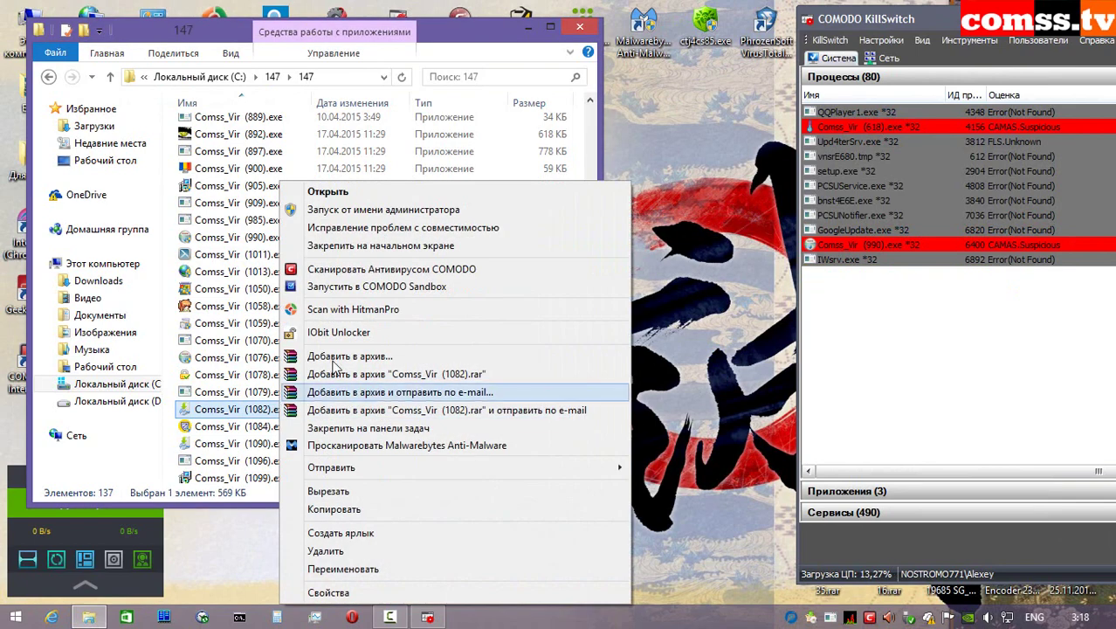
click(368, 211)
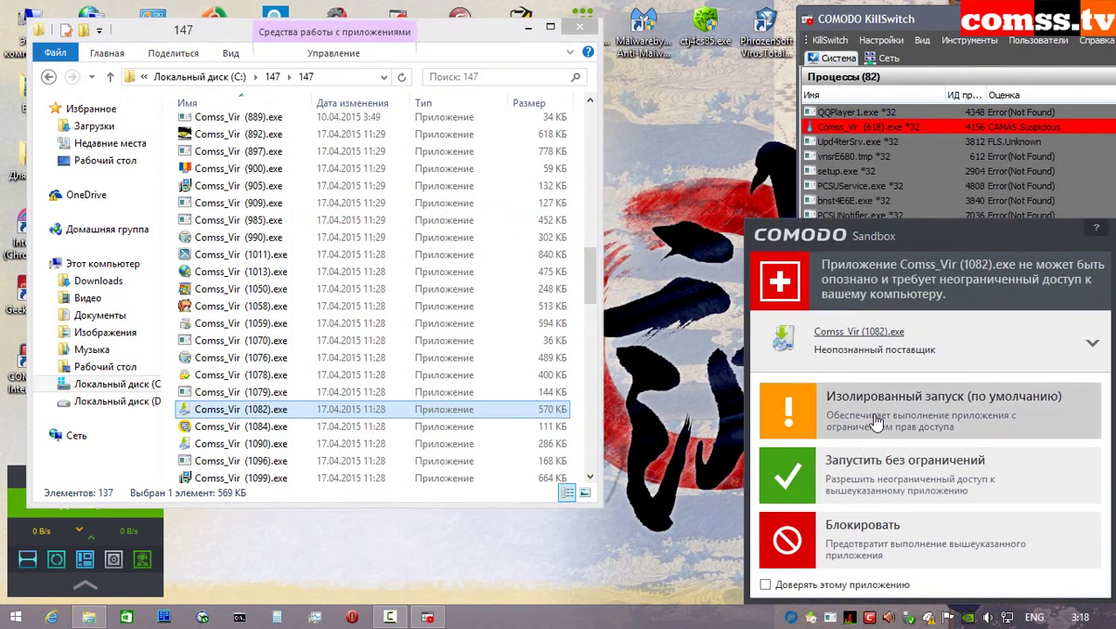
click(856, 388)
click(795, 403)
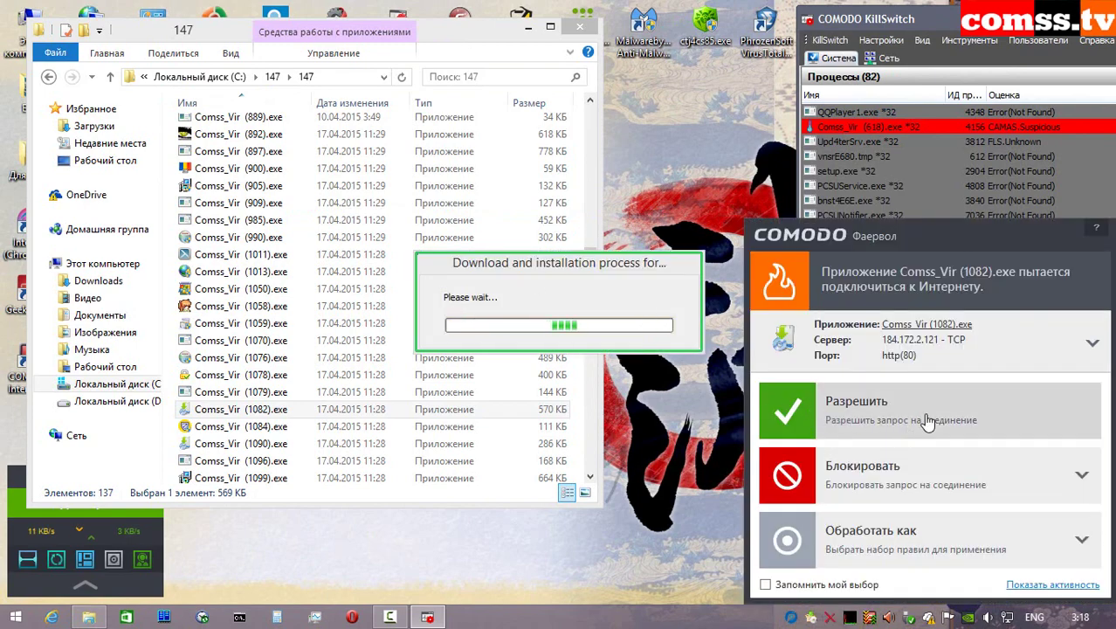
click(892, 417)
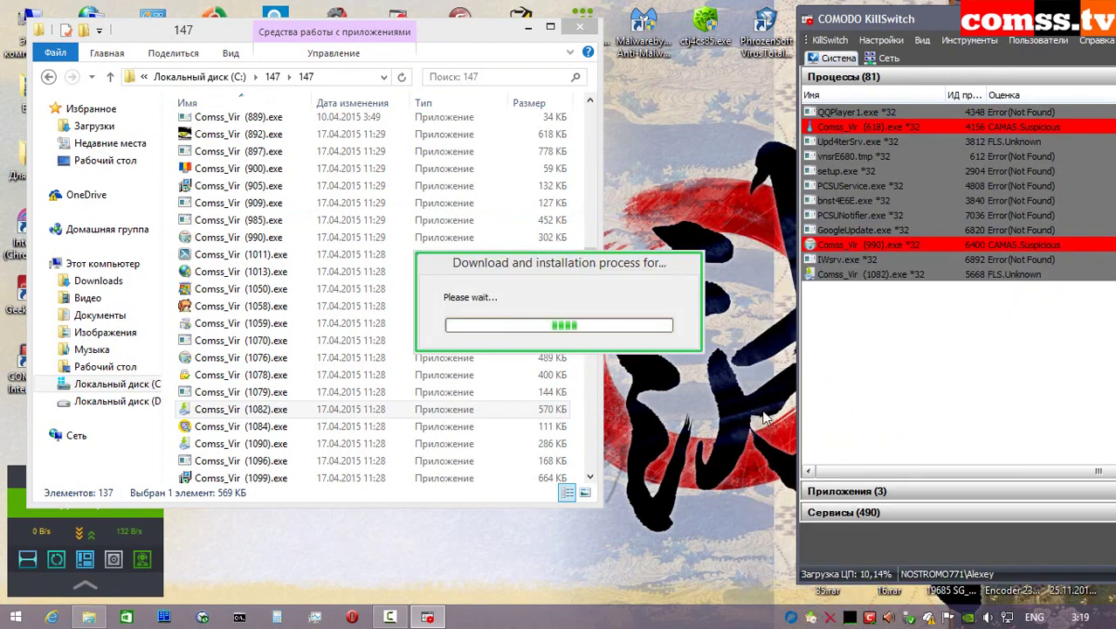
click(695, 365)
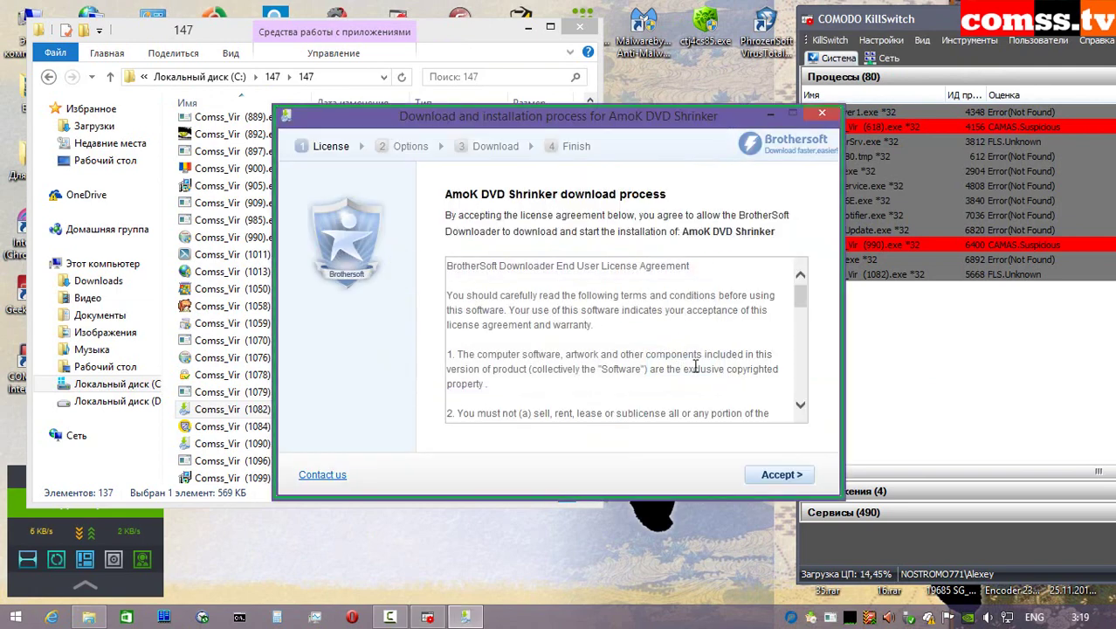
- Accept the AmoK DVD Shrinker downloader's license and the Baidu PC Faster offer, and minimise the downloader while it downloads
click(779, 476)
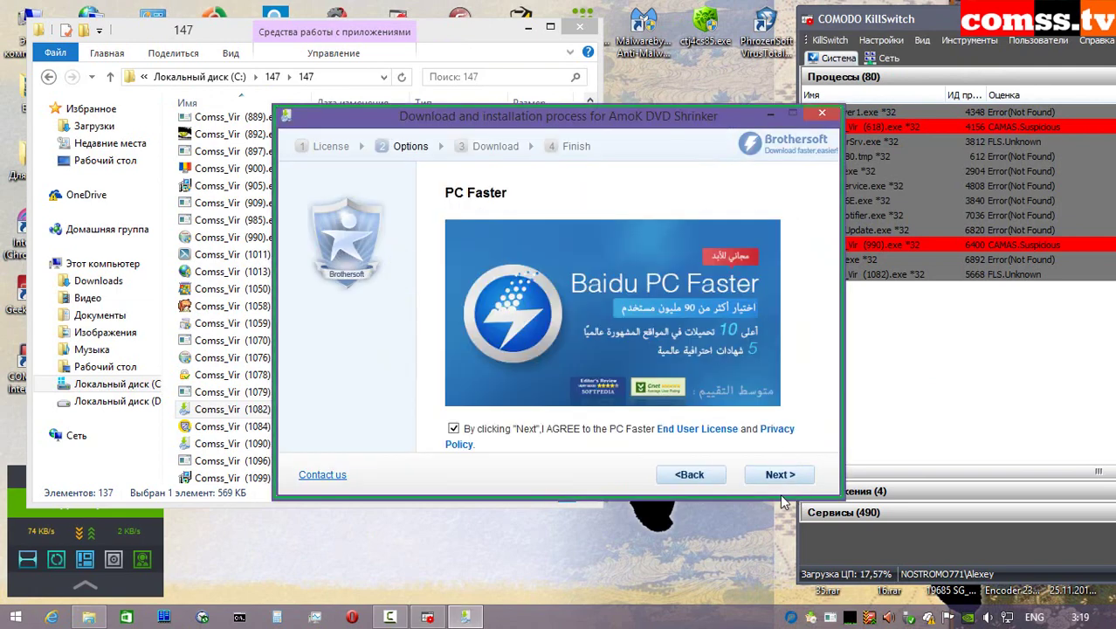
click(777, 478)
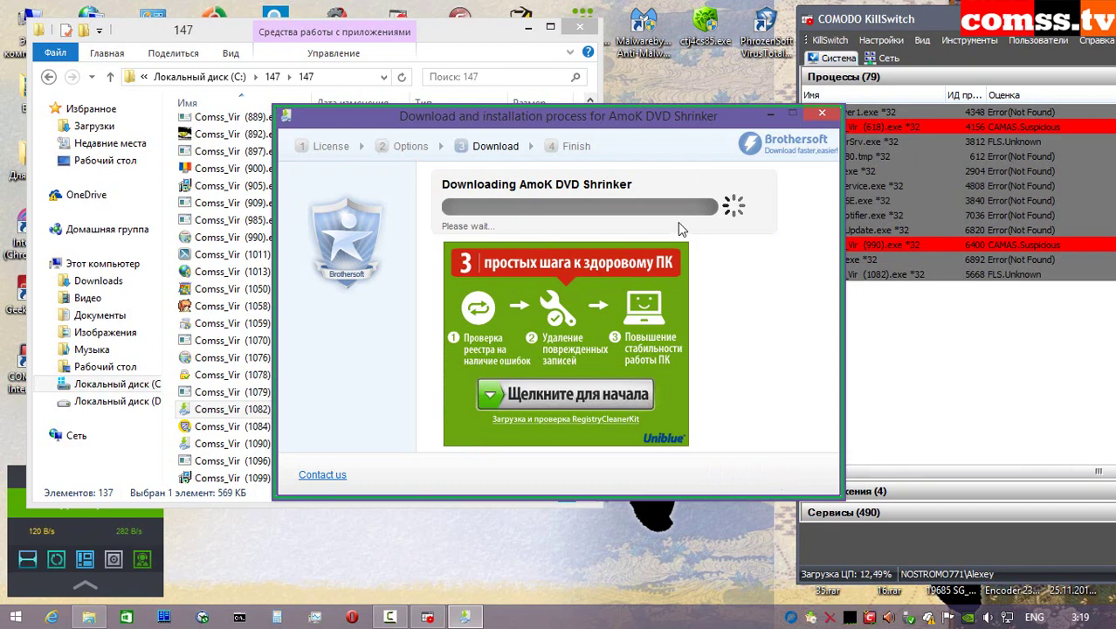
click(770, 115)
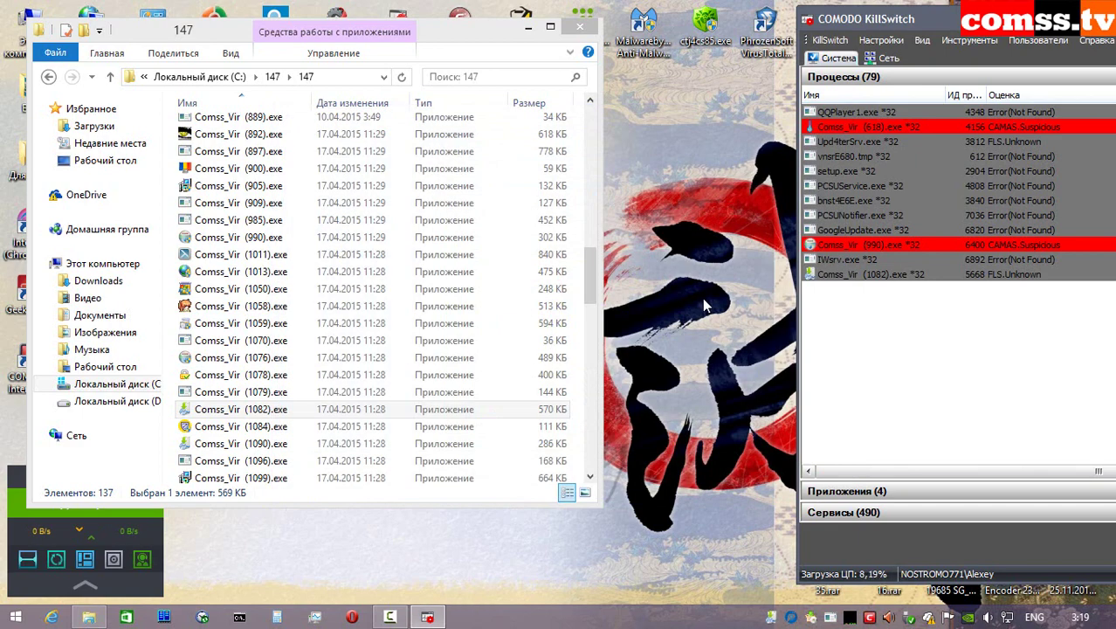
- Run Comss_Vir (1084).exe as administrator in isolation with HIPS permission, and dismiss its NSIS error
right_click(288, 427)
click(386, 35)
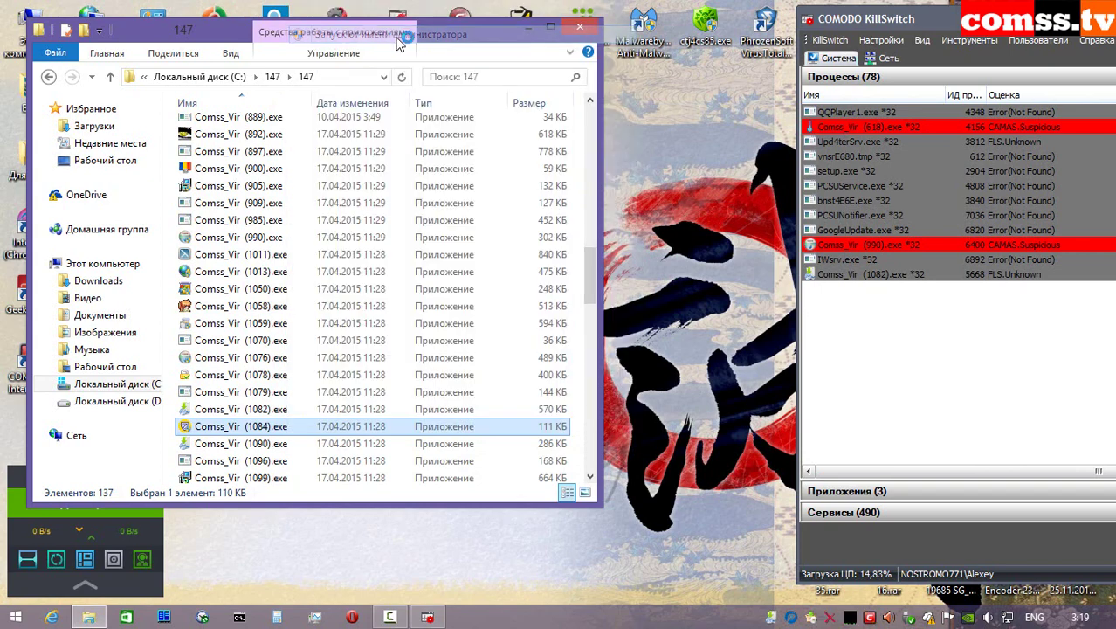
click(889, 413)
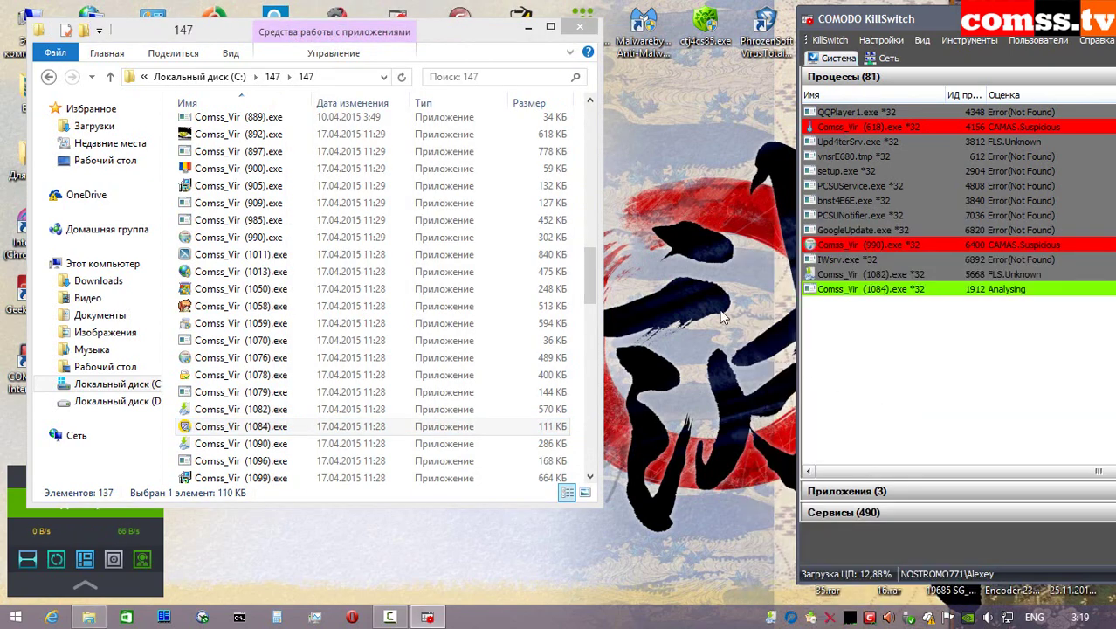
click(853, 417)
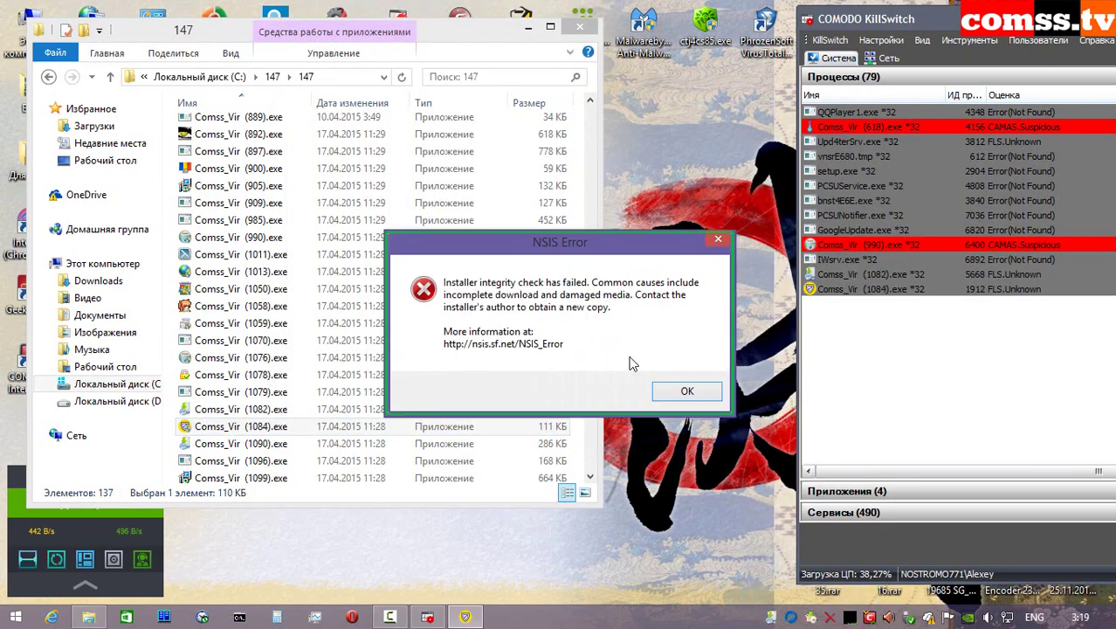
click(696, 396)
- Run Comss_Vir (1090).exe as administrator in isolation, allowing its HIPS request and Internet connection
right_click(289, 444)
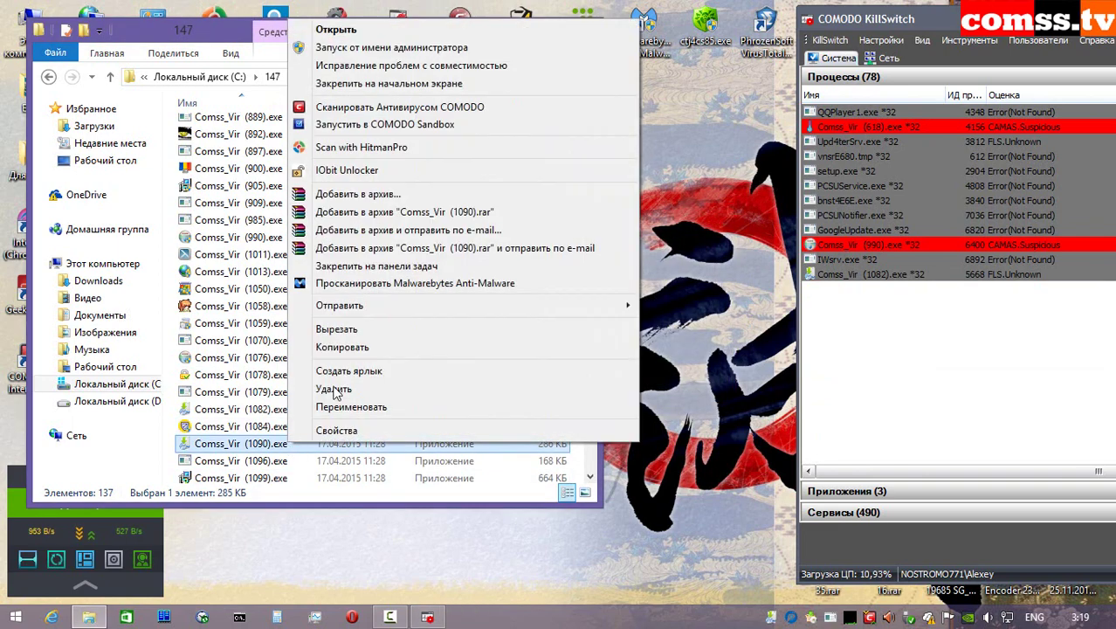
click(391, 47)
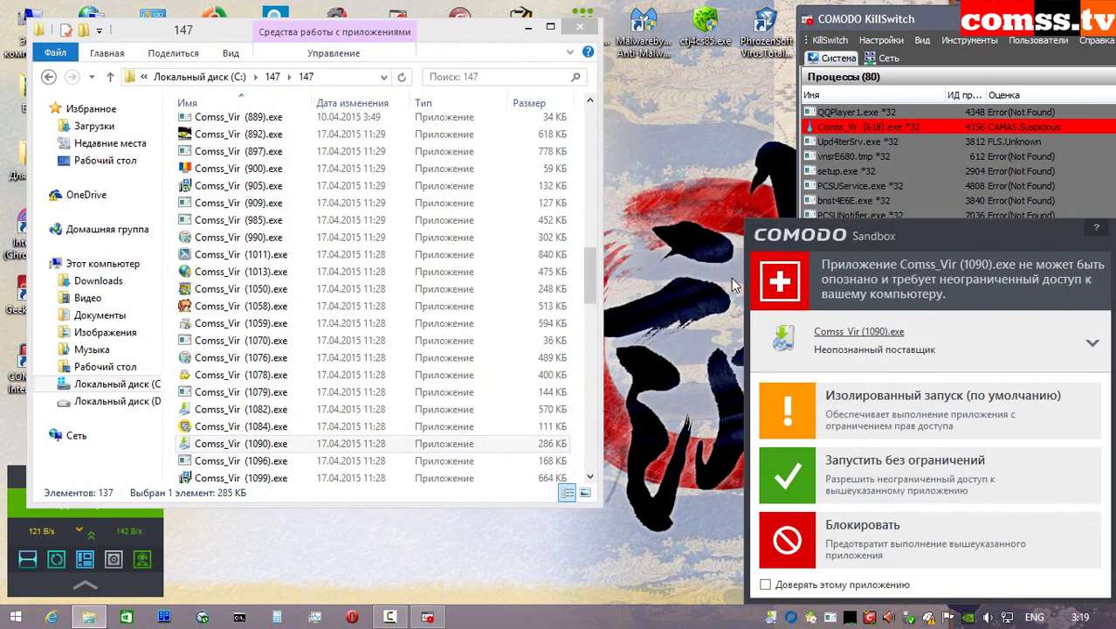
click(941, 414)
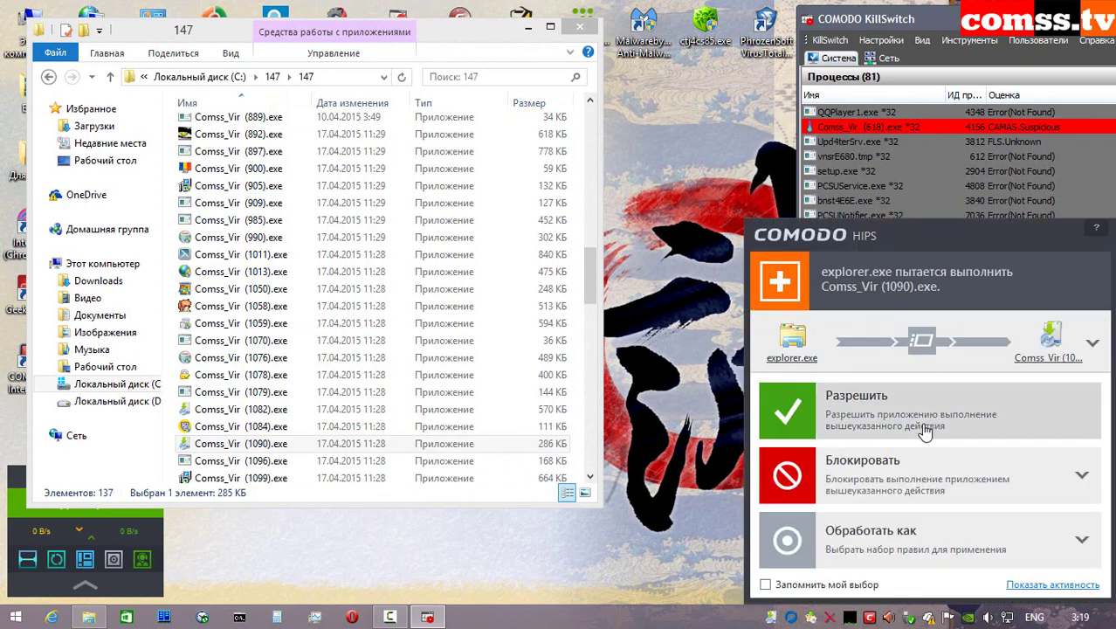
click(906, 413)
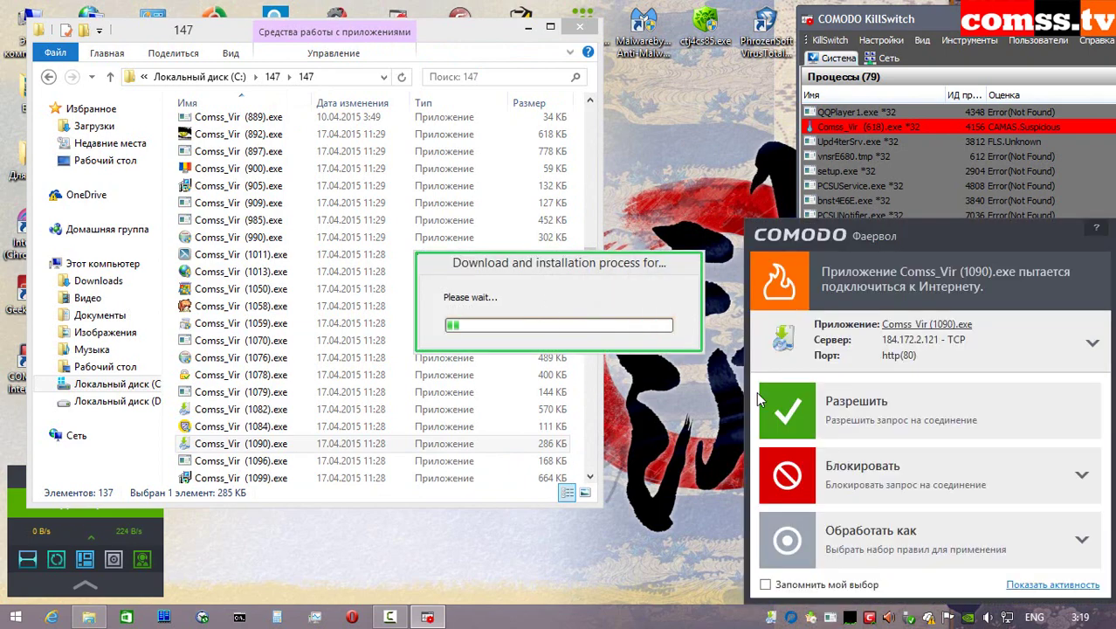
click(917, 420)
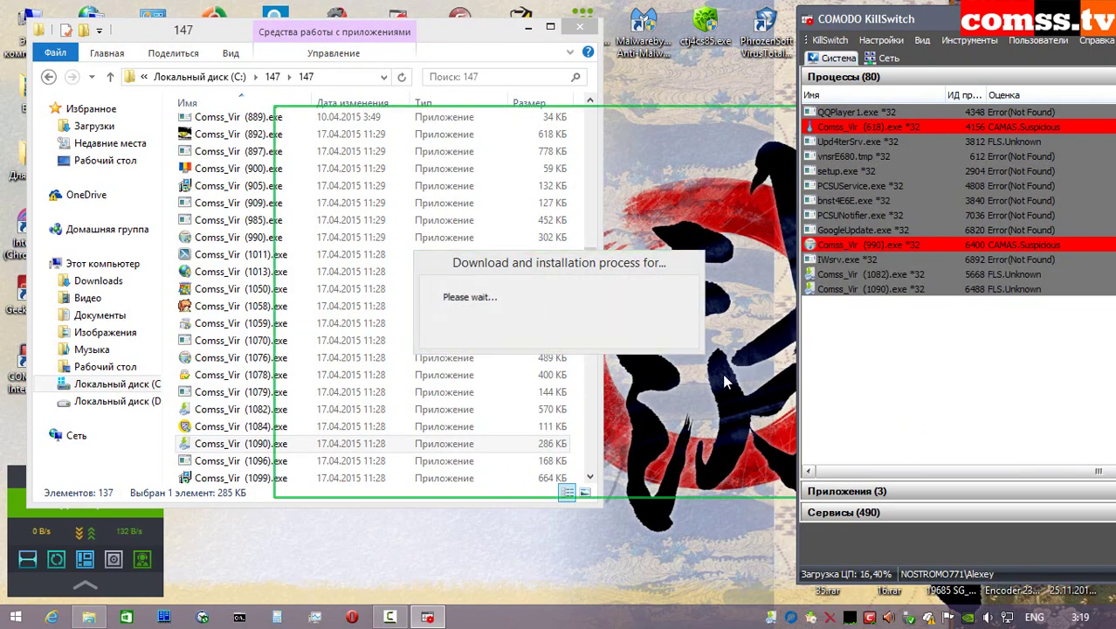
- Accept the BitComet Acceleration Tool downloader's license and standard AVG Security Toolbar installation, and let the downloaded setup run
click(783, 476)
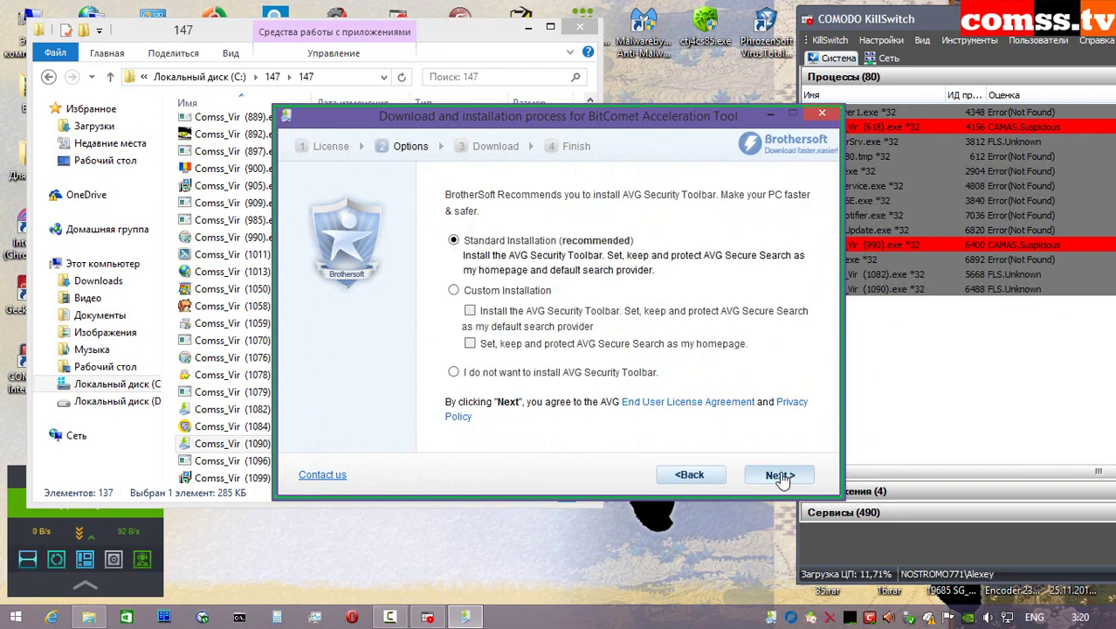
click(780, 478)
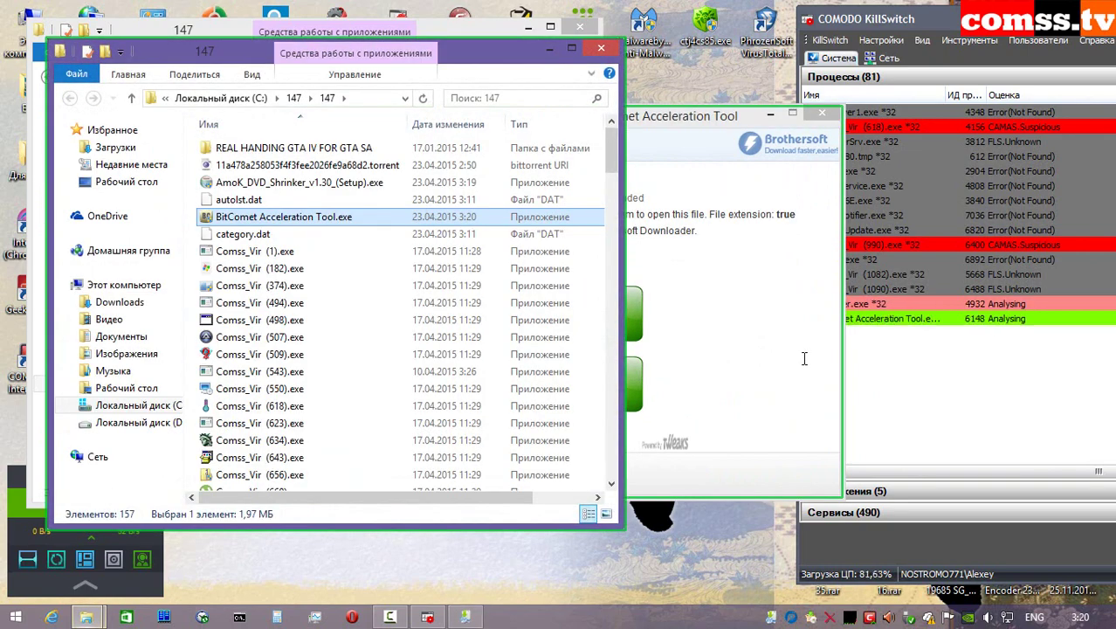
click(873, 419)
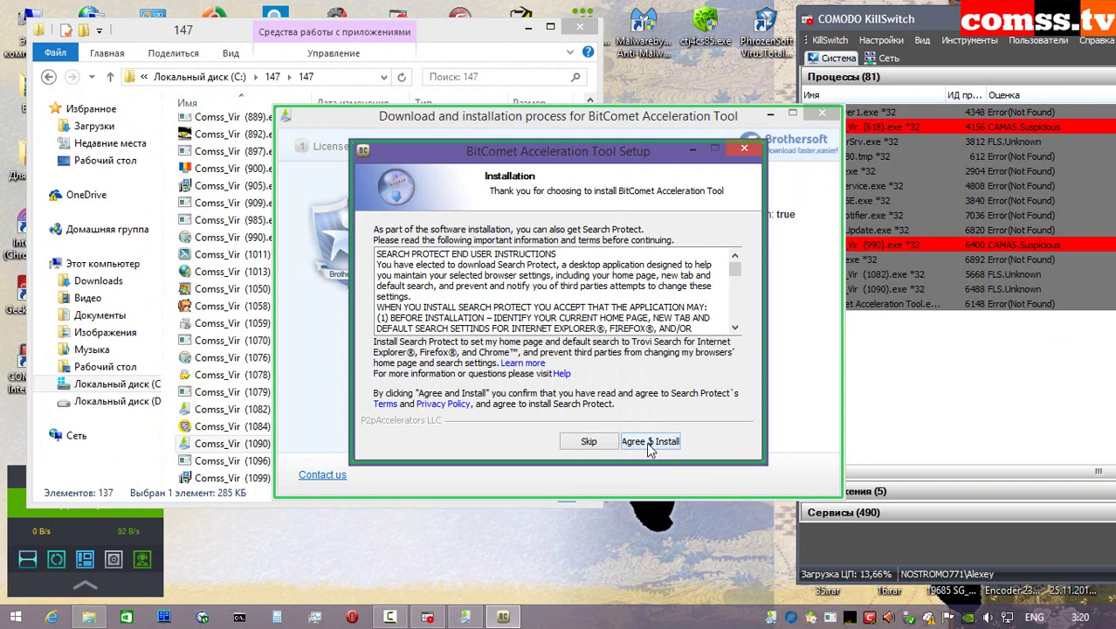
- Agree to Search Protect and the YouTube Accelerator offer in BitComet Acceleration Tool Setup, and start the installation
click(647, 443)
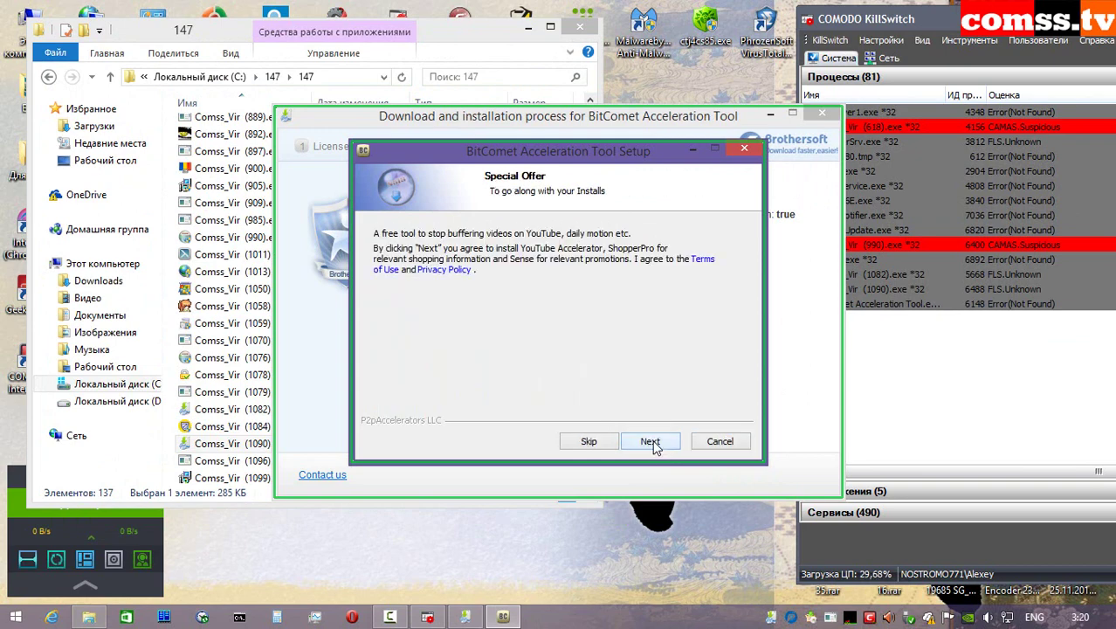
click(652, 442)
click(651, 442)
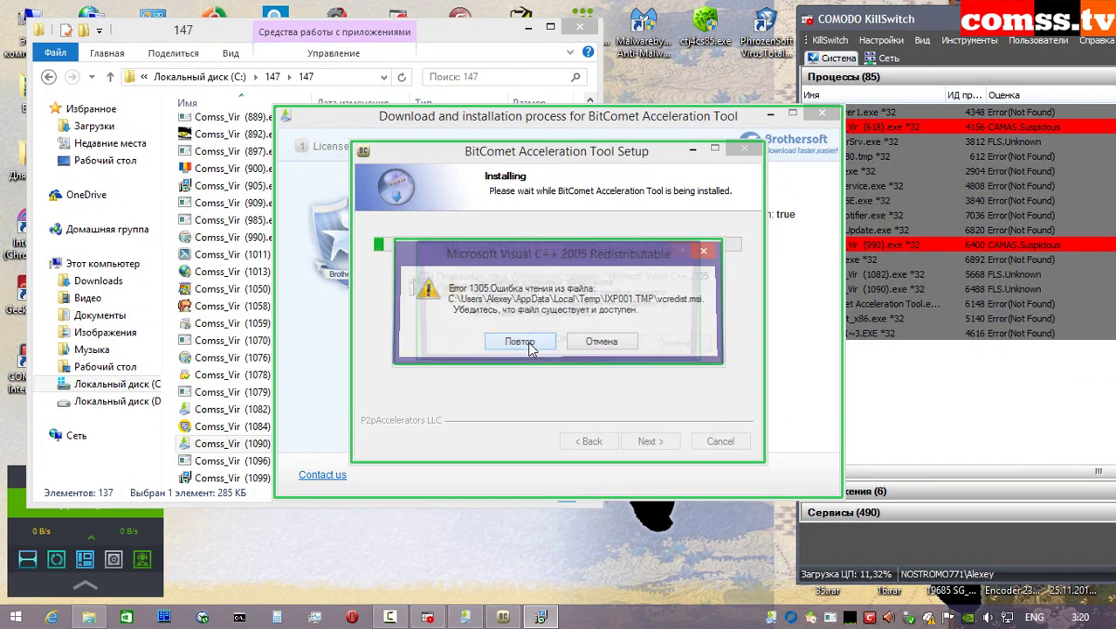
- Retry reading vcredist.msi for the Microsoft Visual C++ 2005 Redistributable, cancel that installation and dismiss the setup error
click(530, 342)
click(545, 344)
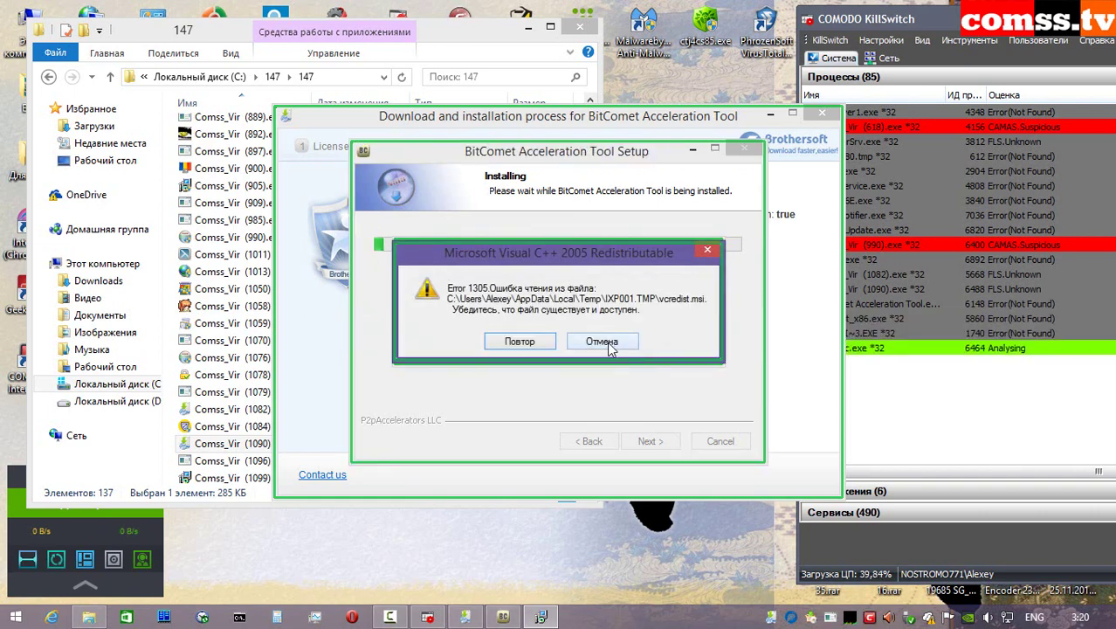
click(607, 341)
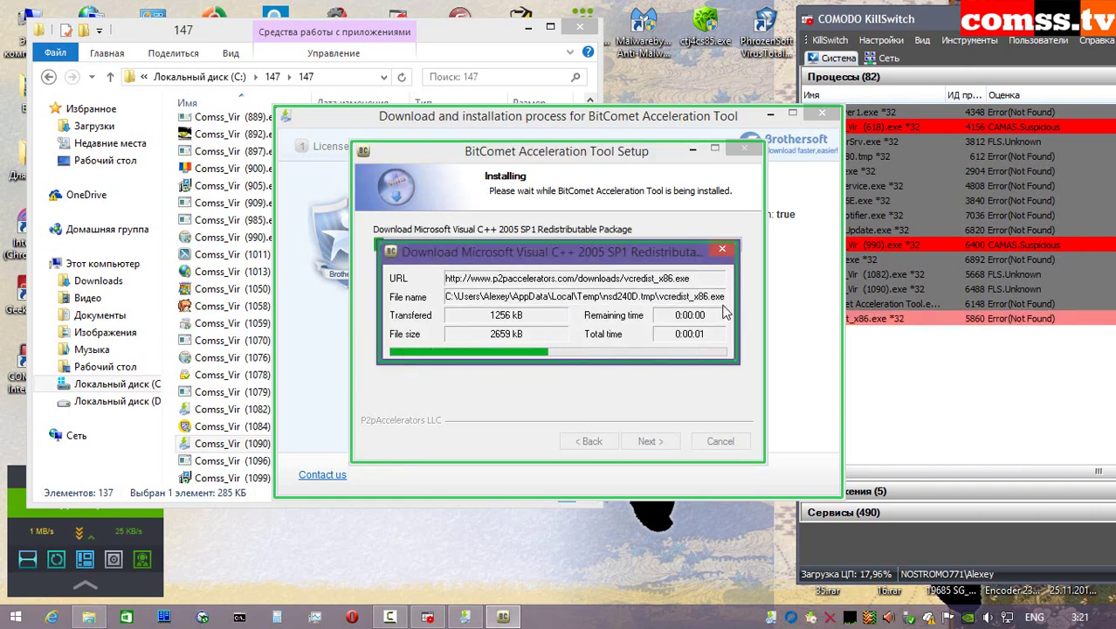
click(607, 341)
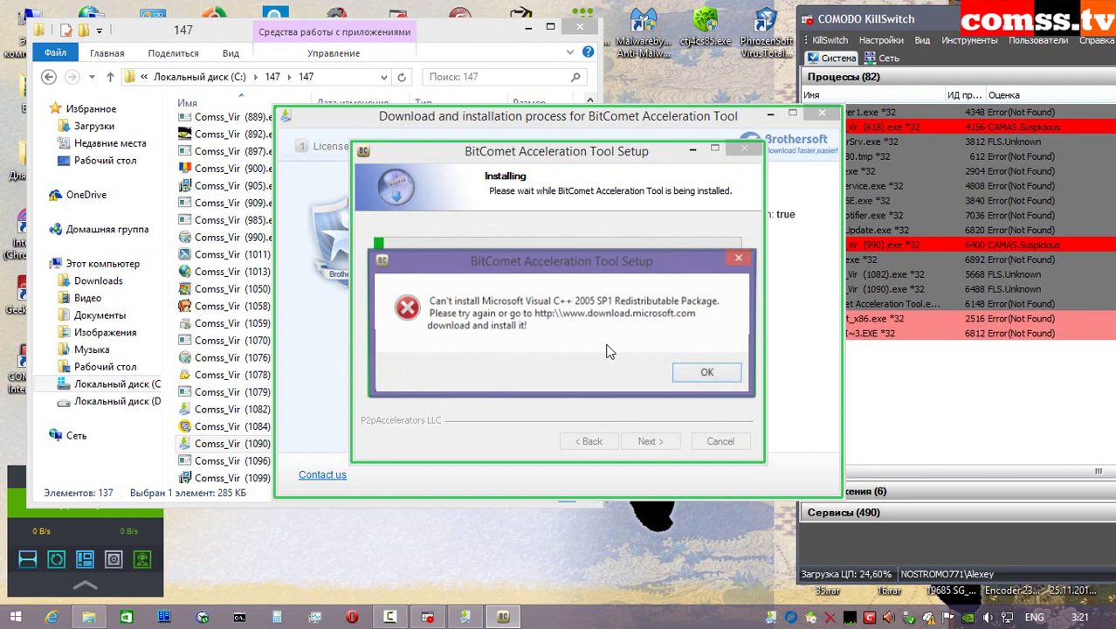
click(708, 373)
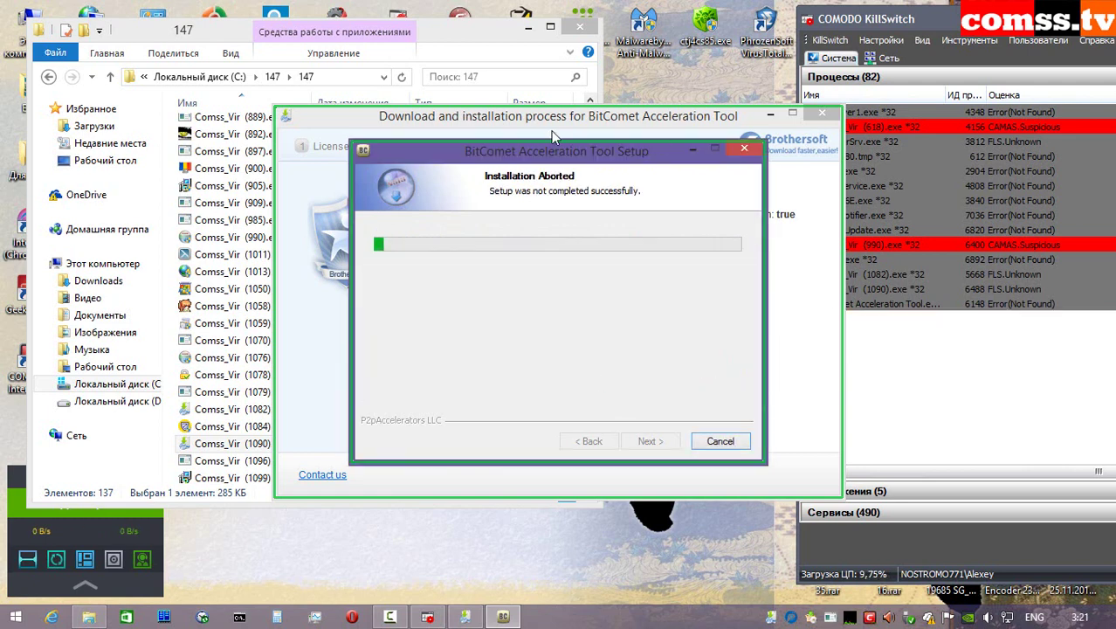
- Close the BitComet Acceleration Tool setup and both Brothersoft downloader windows
click(725, 442)
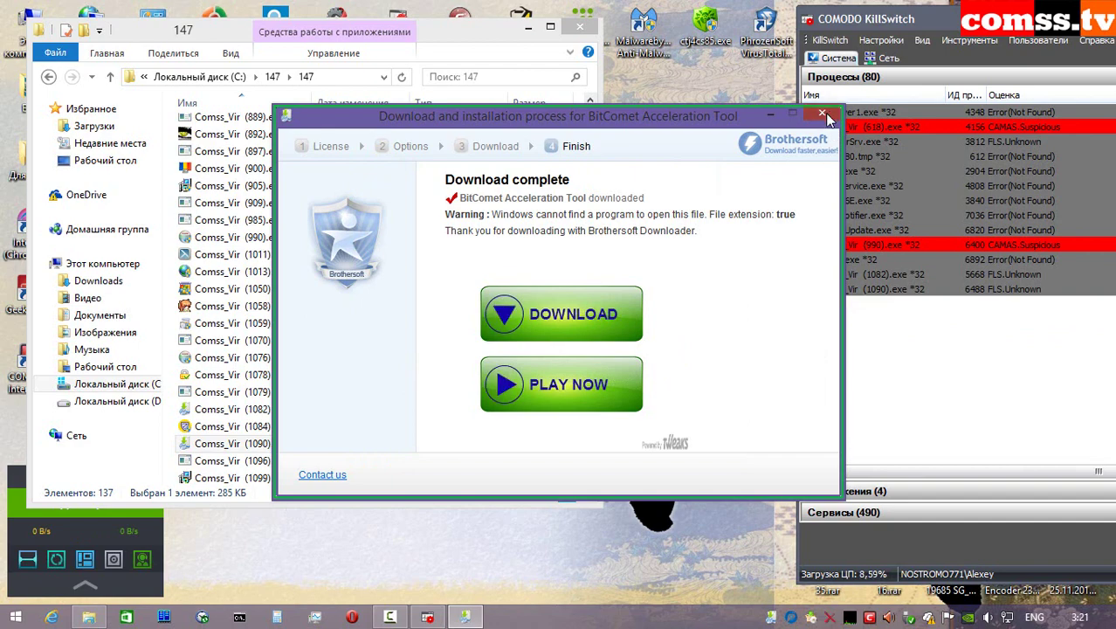
click(823, 115)
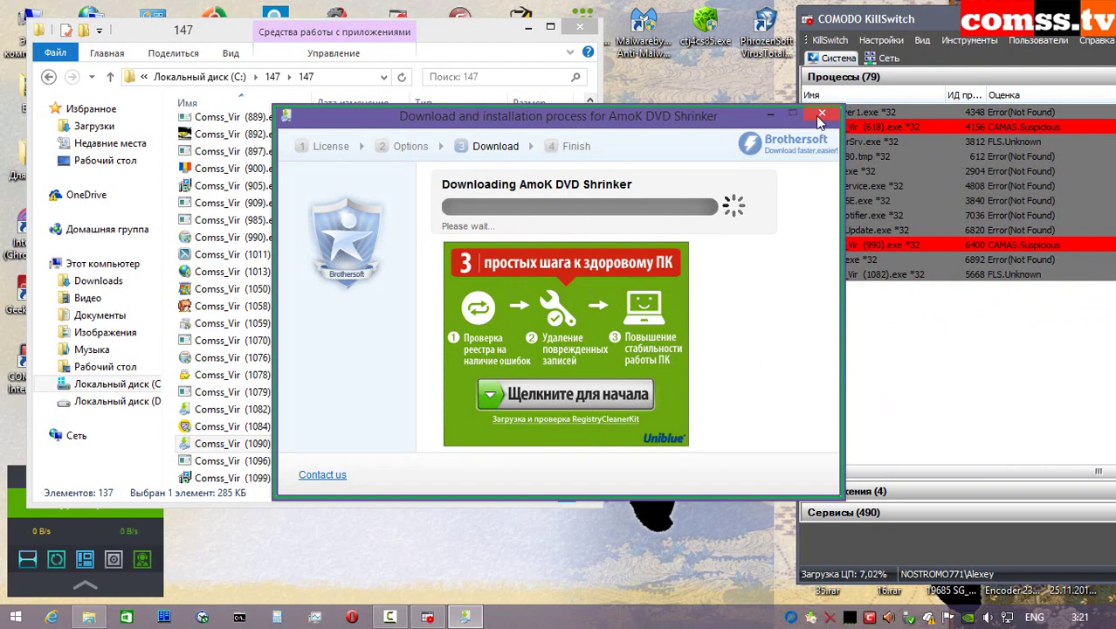
click(821, 116)
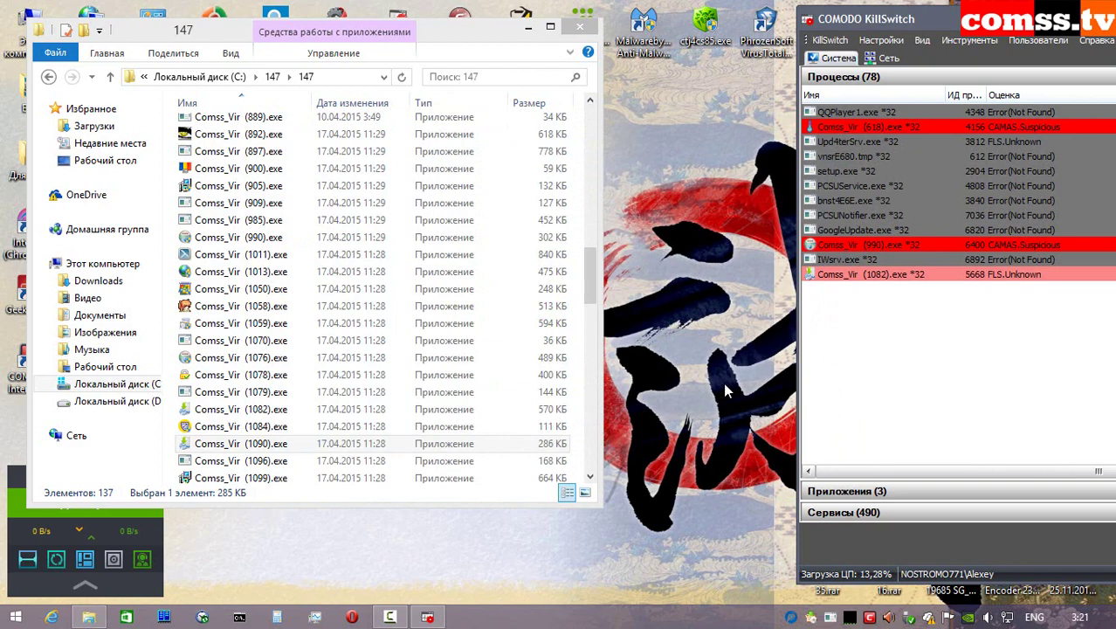
- Run Comss_Vir (1096).exe as administrator through the COMODO alerts, and close the program at its crash dialog
right_click(301, 462)
click(399, 68)
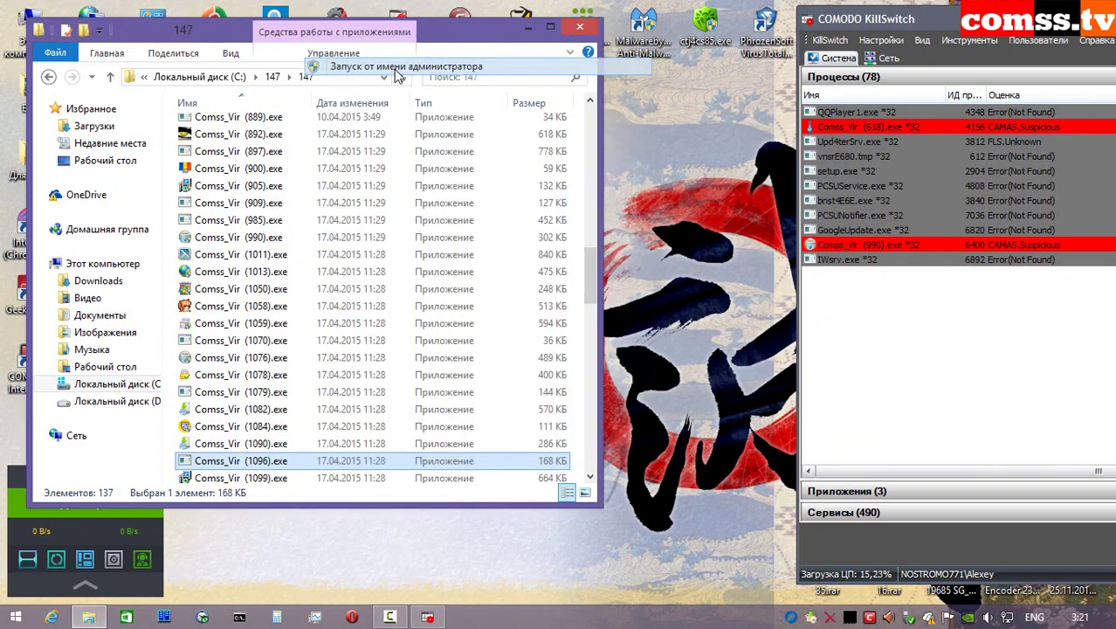
click(888, 425)
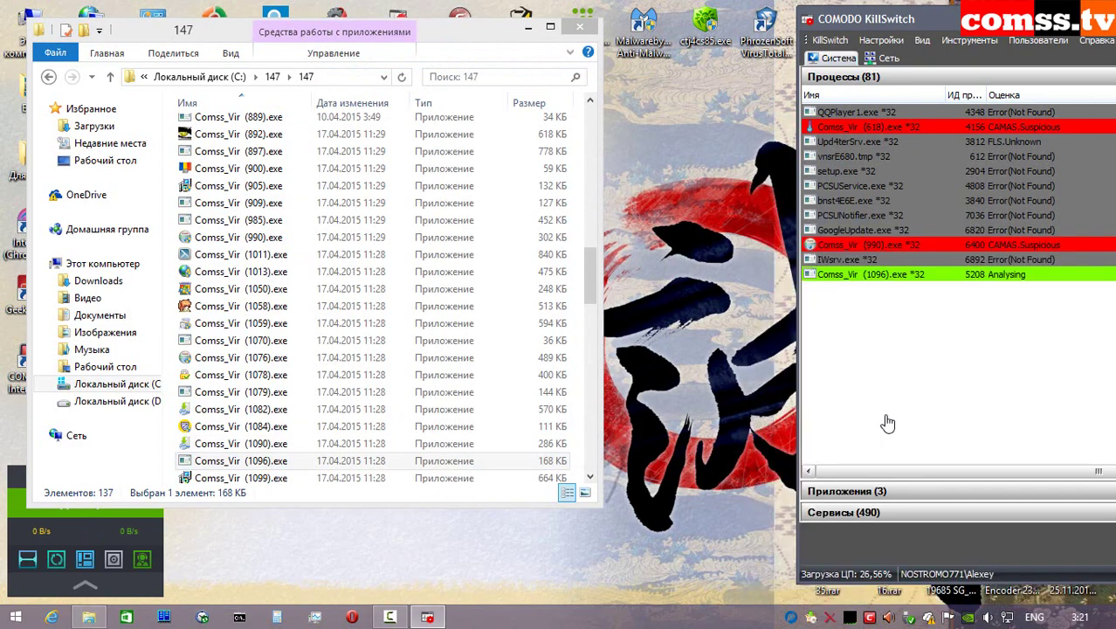
click(885, 416)
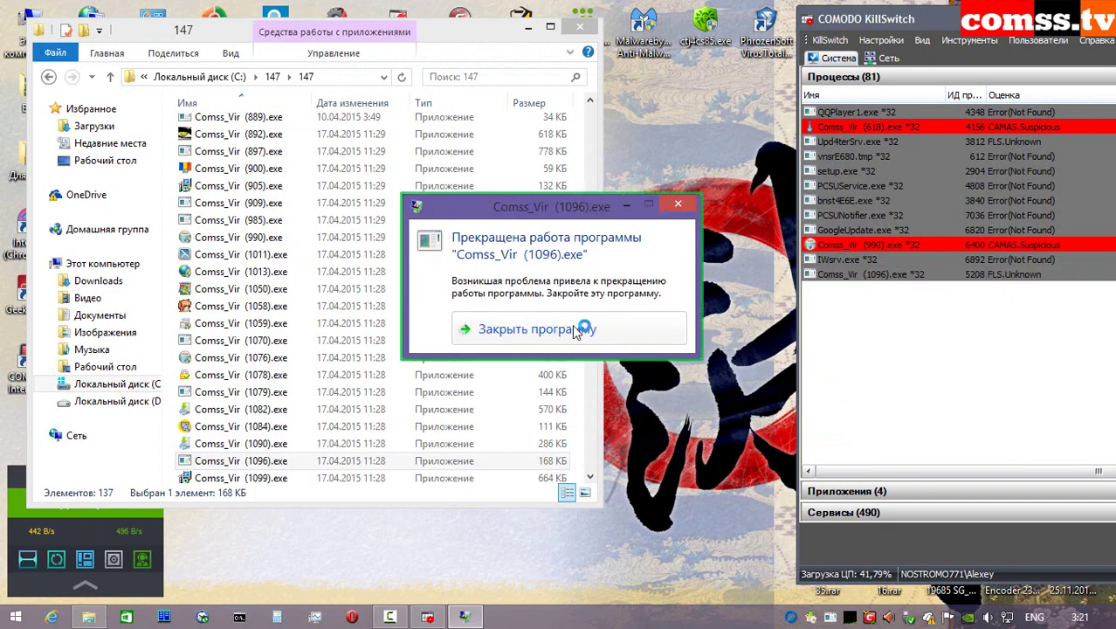
click(559, 329)
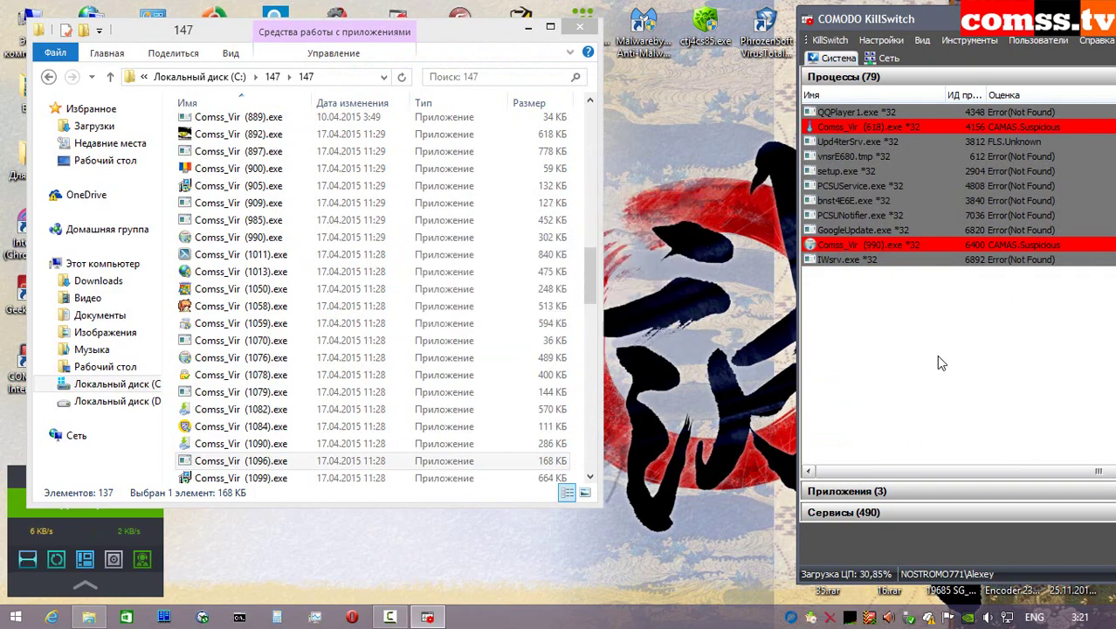
- Run Comss_Vir (1099).exe as administrator in isolation with HIPS permission
scroll(367, 306, down, 7)
right_click(317, 152)
click(515, 185)
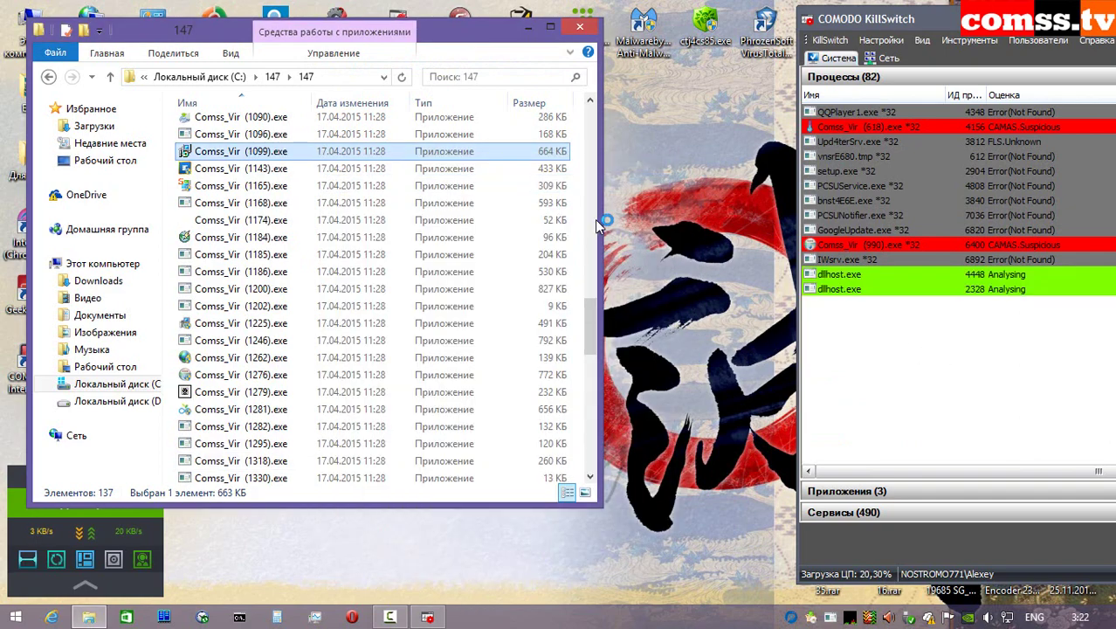
click(946, 410)
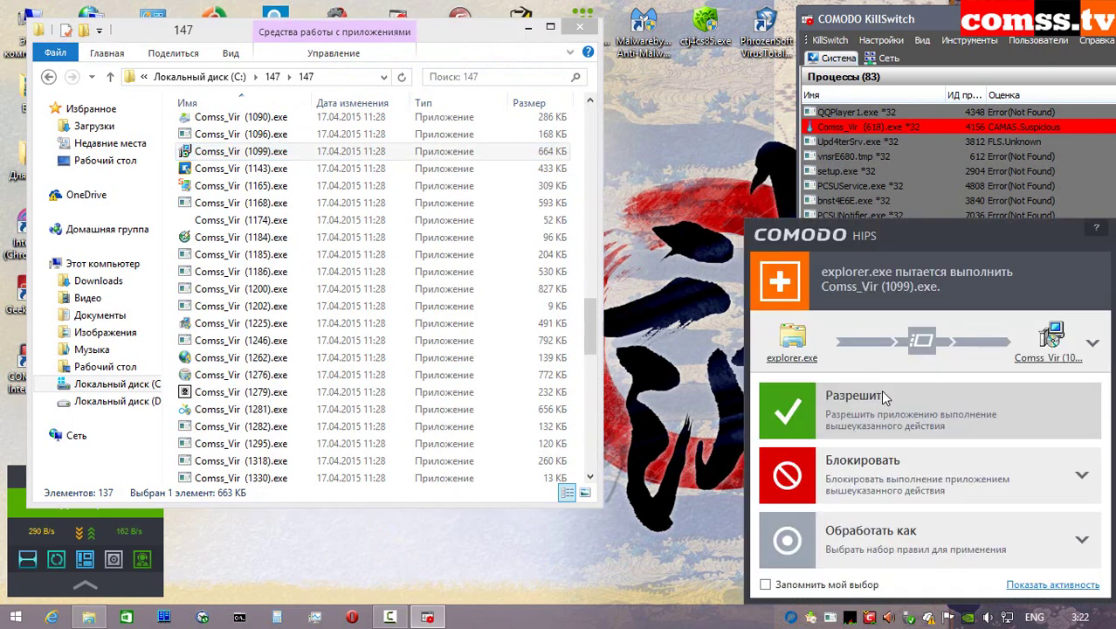
click(885, 410)
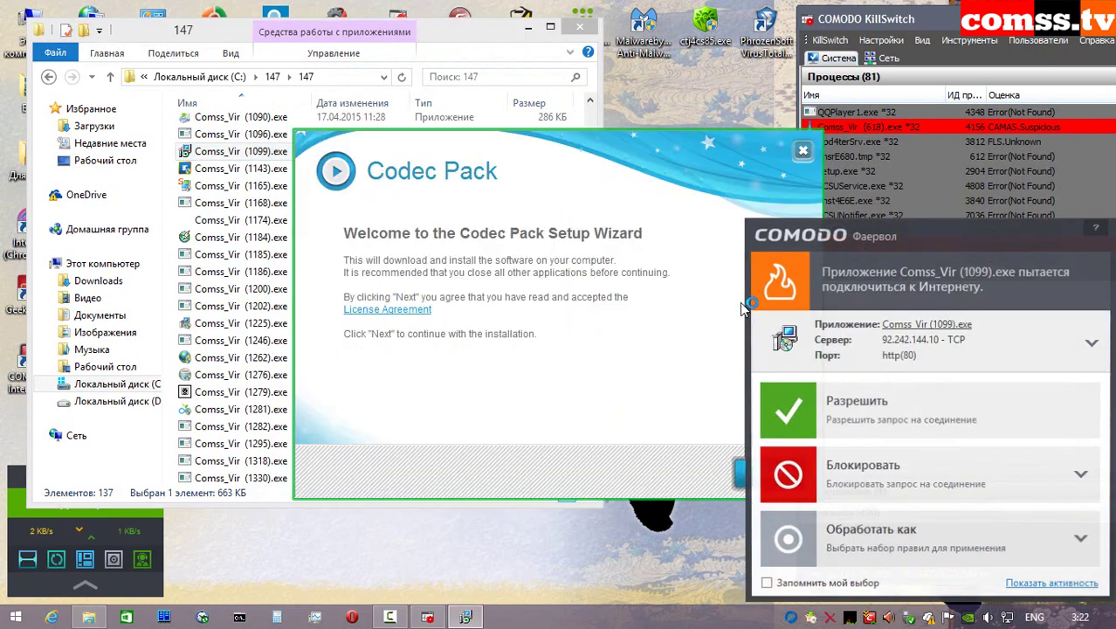
- Allow Comss_Vir (1099).exe to connect to the Internet and start the full recommended Codec Pack installation
click(935, 418)
click(770, 472)
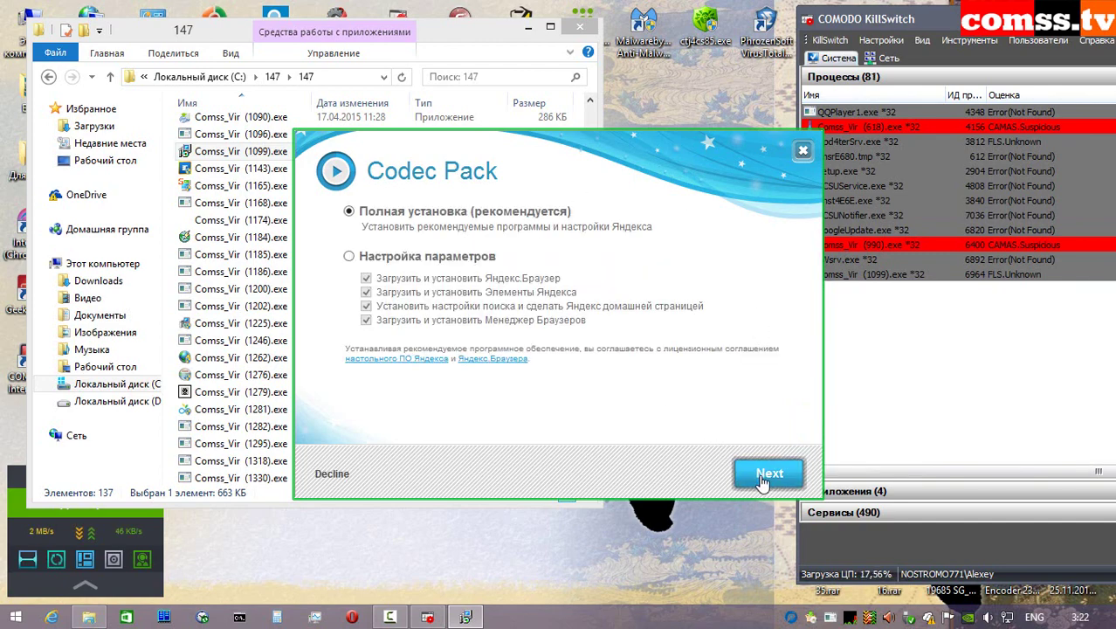
click(762, 479)
click(769, 474)
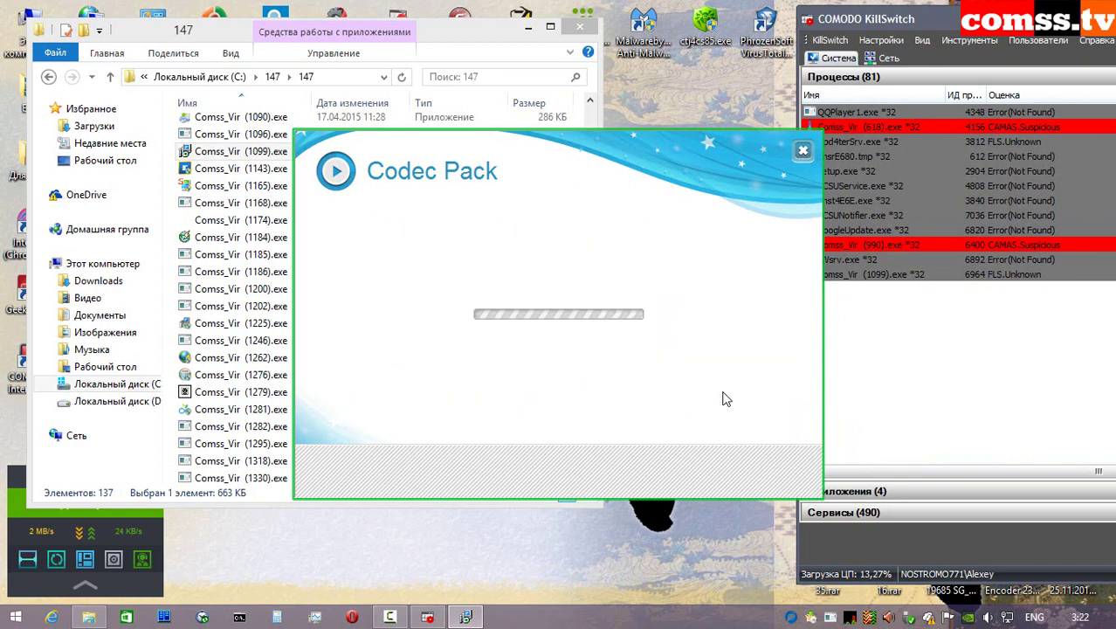
click(765, 472)
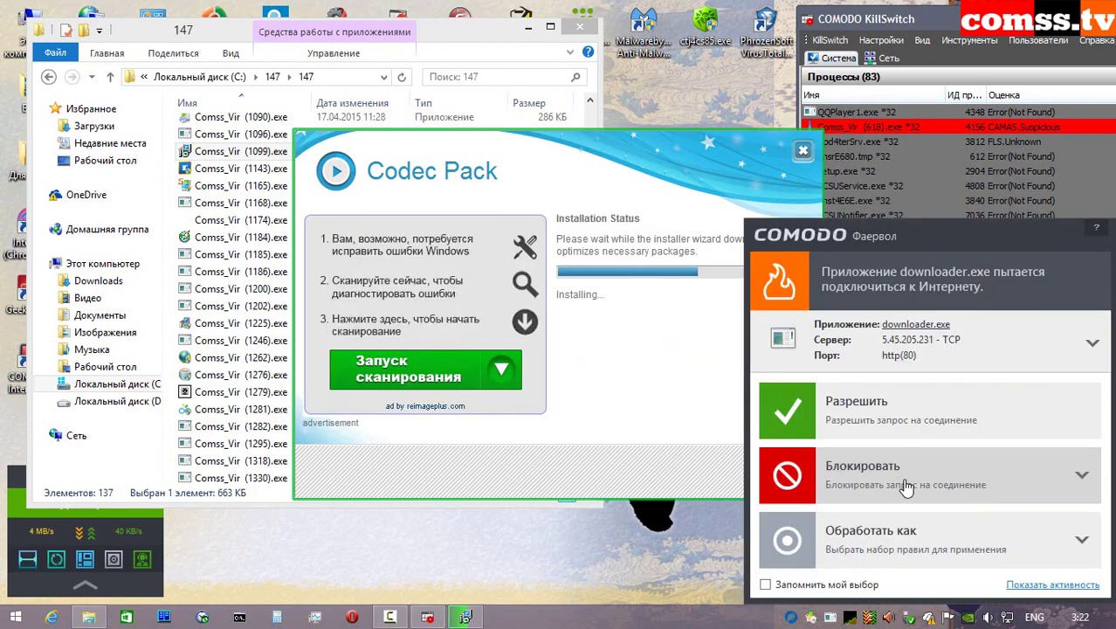
- Block downloader.exe's Internet connection and dismiss the Windows access errors and the Install Error dialog
click(908, 472)
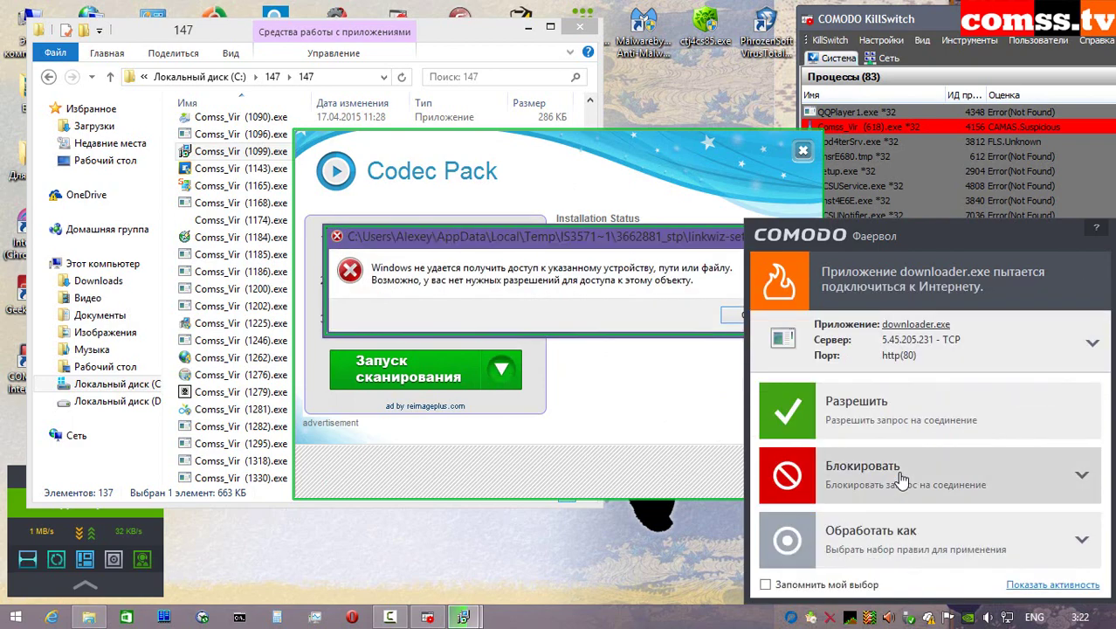
click(904, 476)
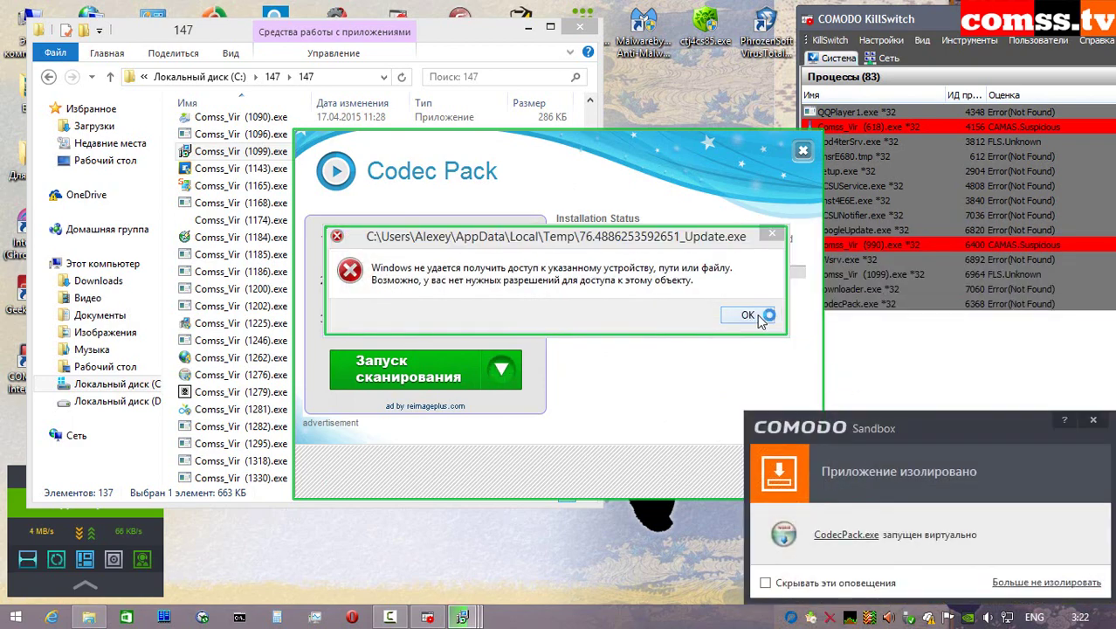
click(758, 318)
click(756, 316)
click(629, 363)
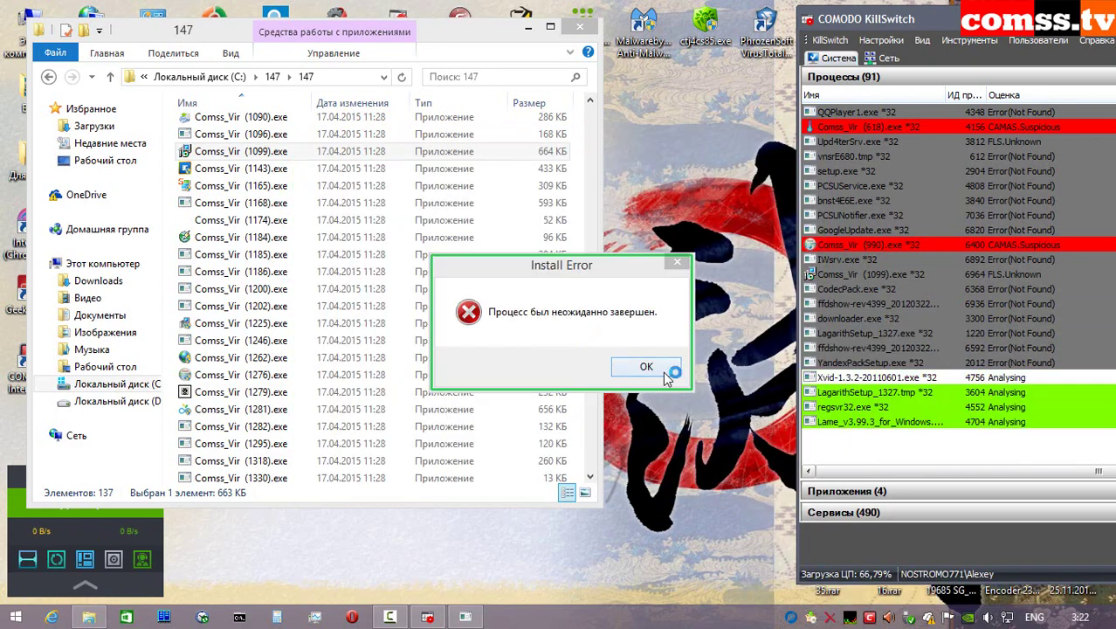
click(662, 372)
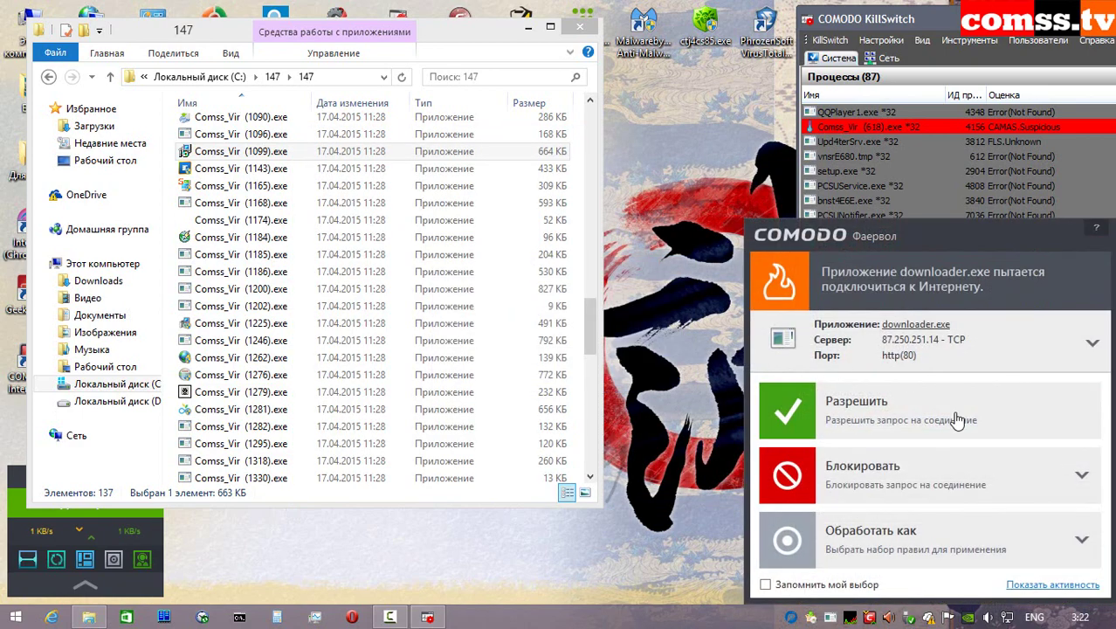
- Allow the Internet connections requested by downloader.exe, DivXInstaller.exe and CodecPack.exe
click(877, 409)
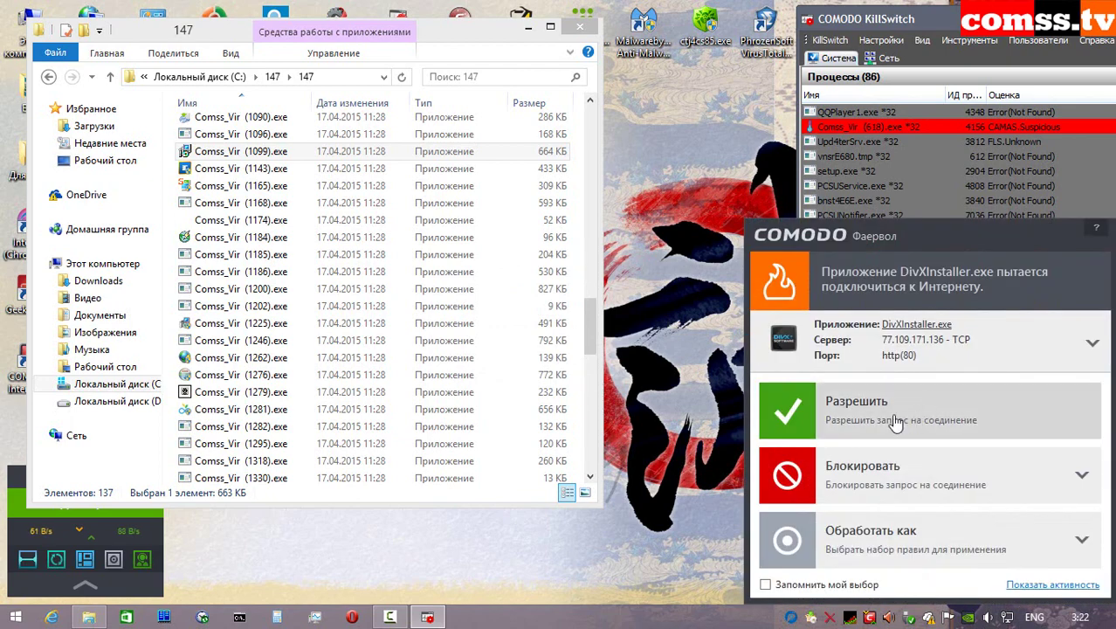
click(895, 423)
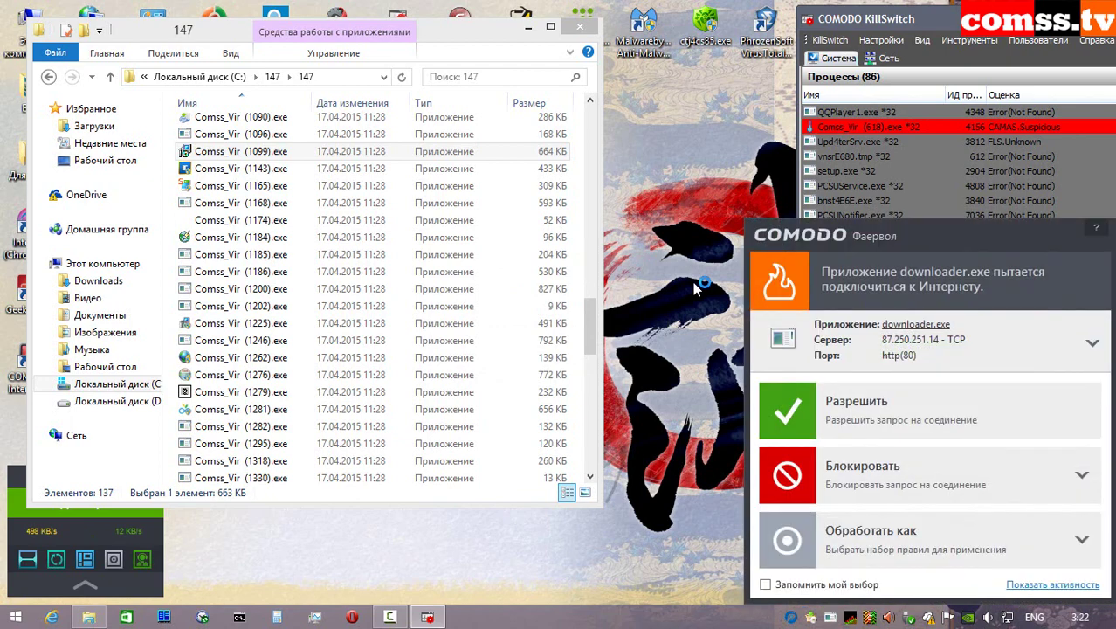
click(885, 420)
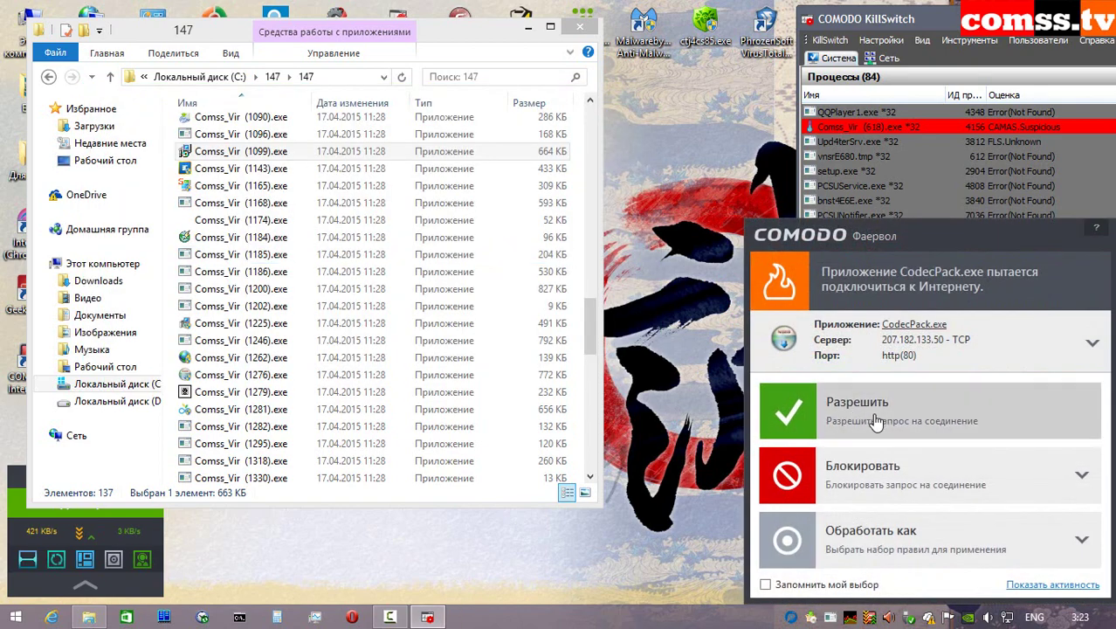
click(873, 415)
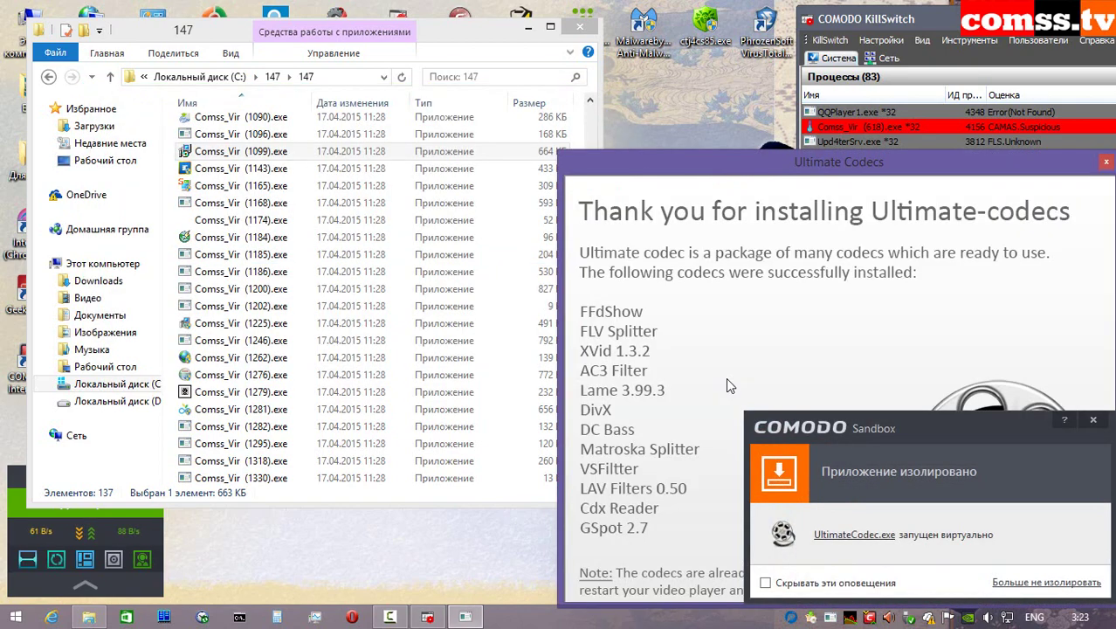
click(882, 419)
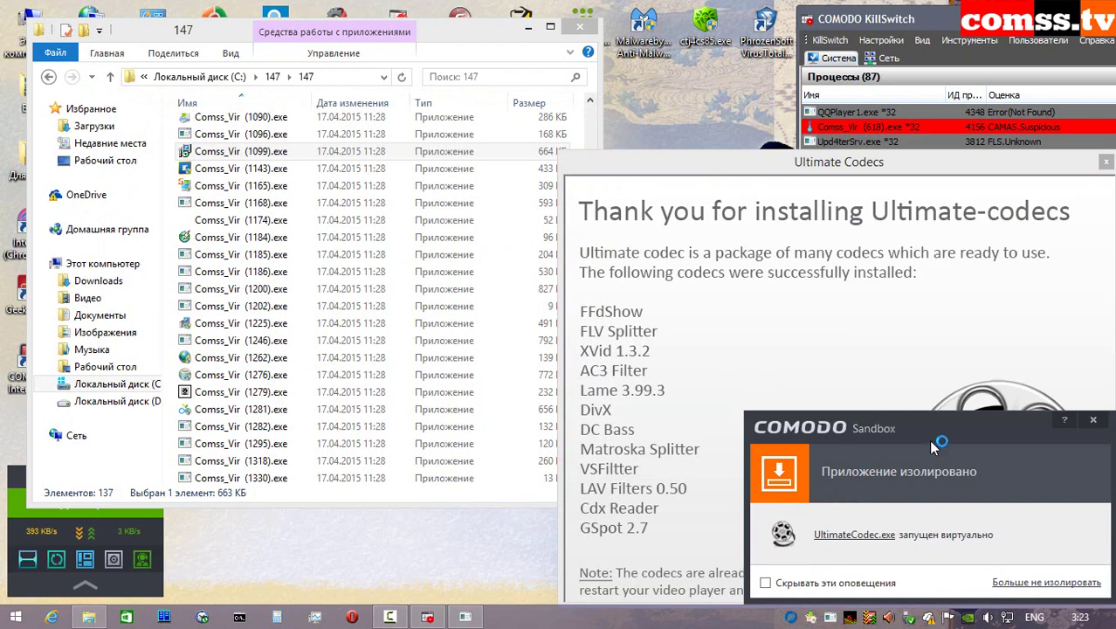
- Allow Full_Setup.exe to connect to the Internet and dismiss the sandbox notices about the isolated codec components
click(1093, 422)
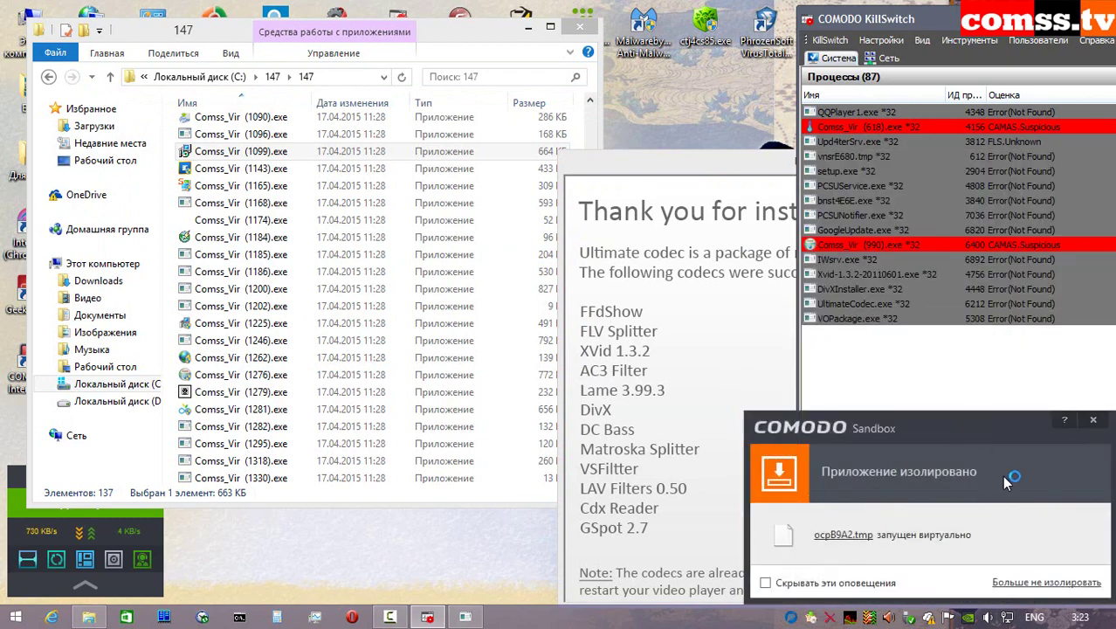
click(1094, 424)
click(904, 421)
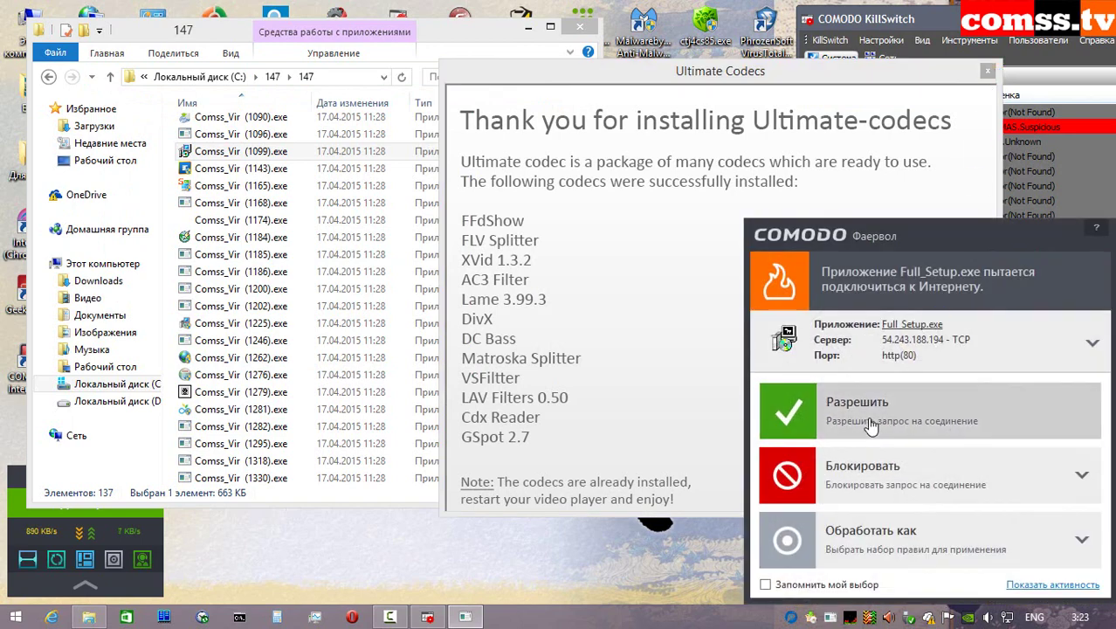
click(882, 410)
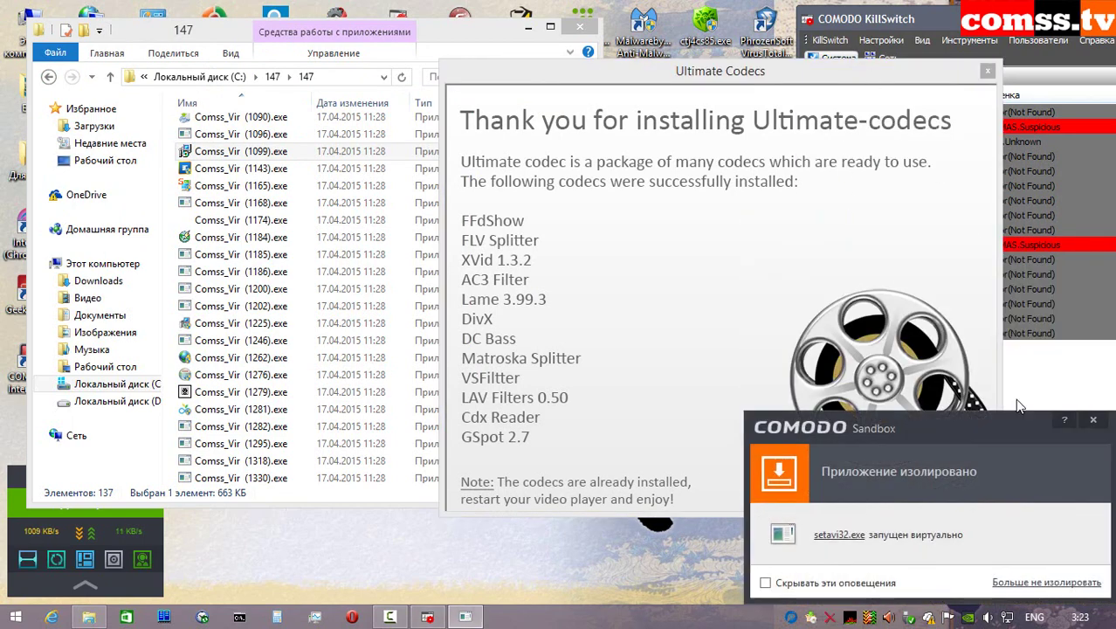
click(1093, 420)
- Run Comss_Vir (1143).exe as administrator in isolation, allowing its execution and Internet connection
right_click(292, 169)
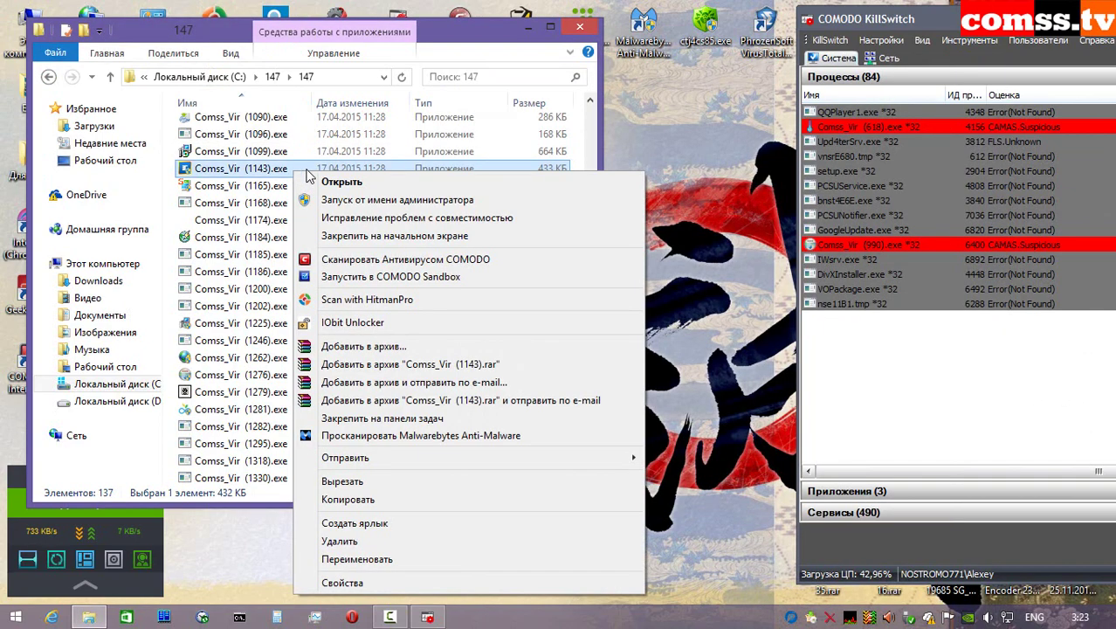
click(344, 201)
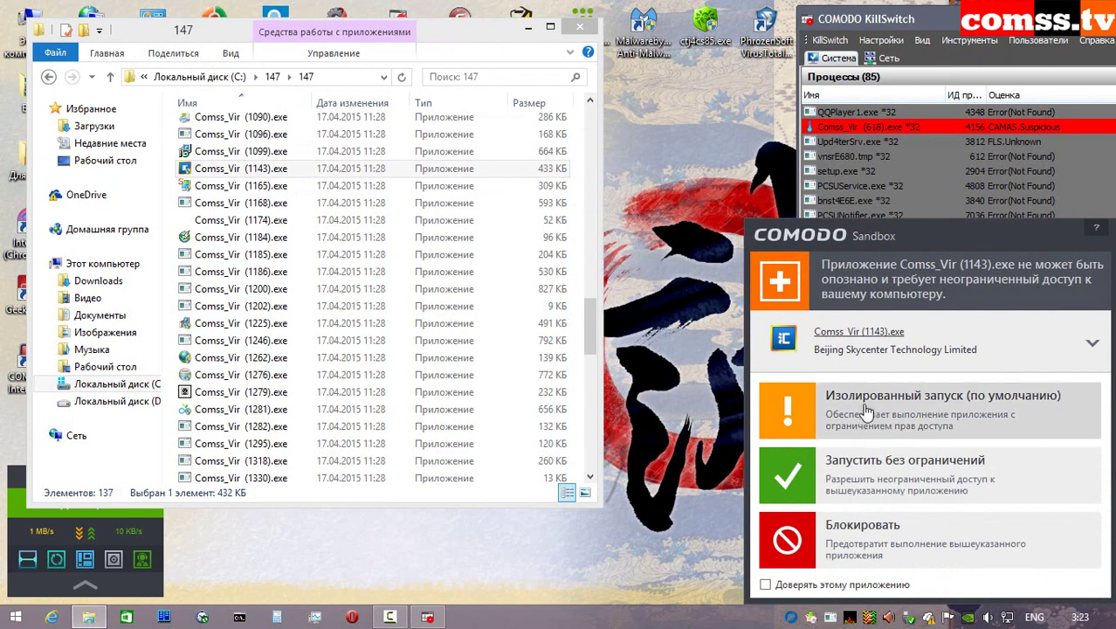
click(845, 402)
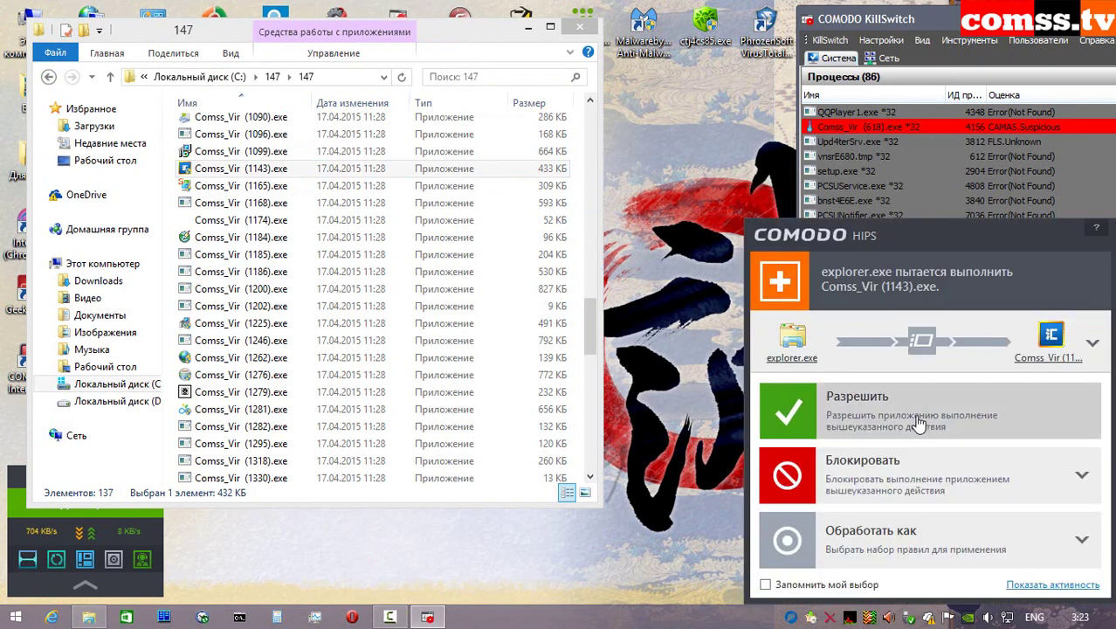
click(919, 425)
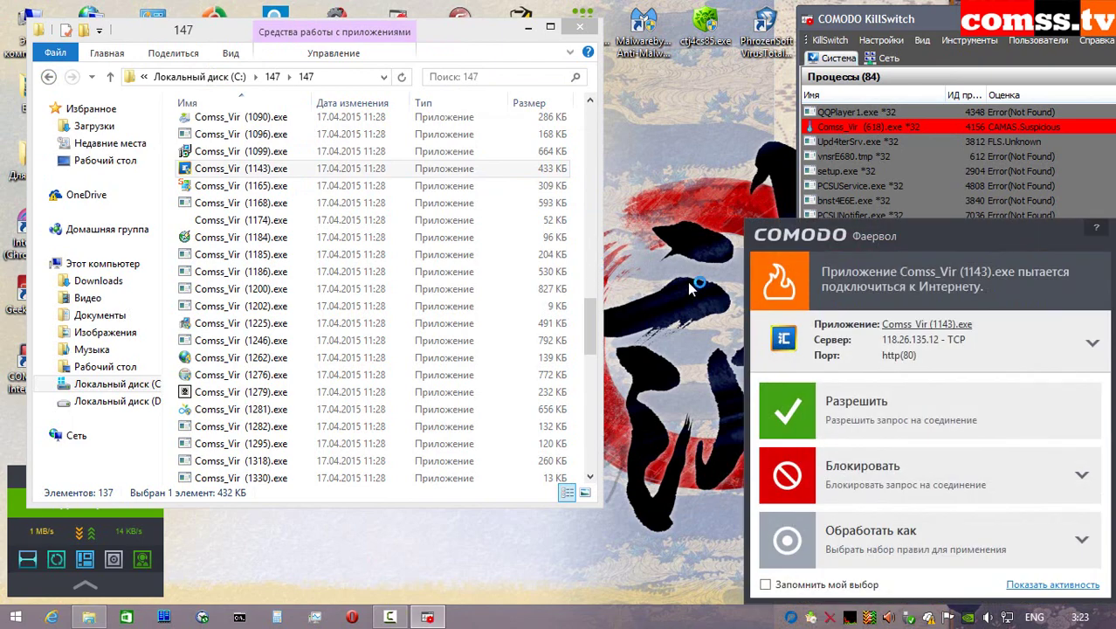
click(873, 411)
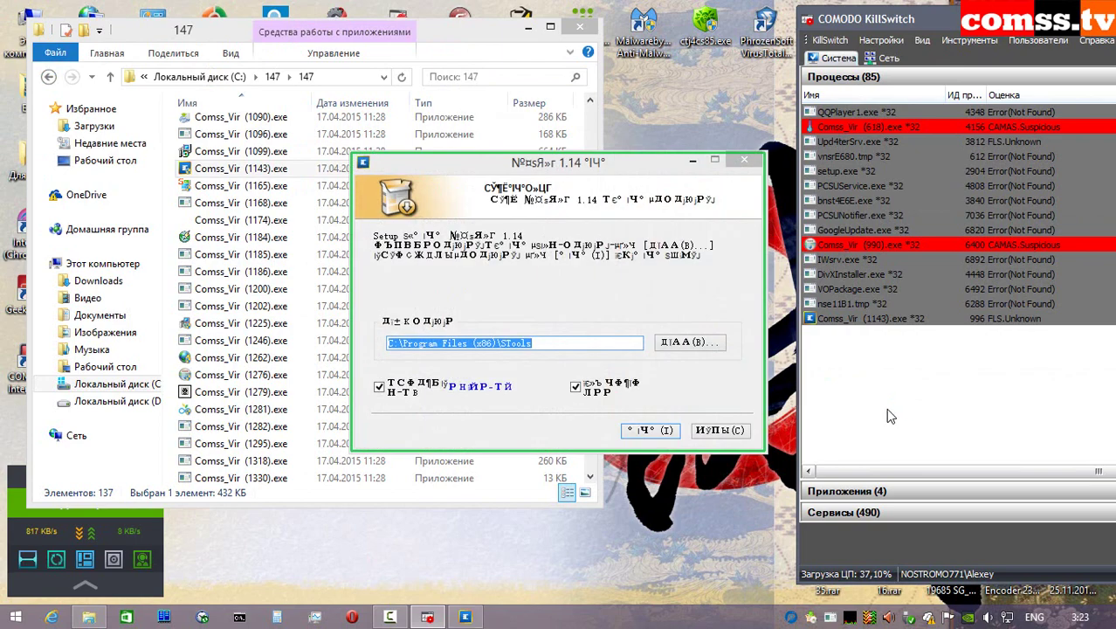
- Install the Comss_Vir (1143).exe program to C:\Program Files (x86)\STools and clear the COMODO alerts and sandbox notice
key(Return)
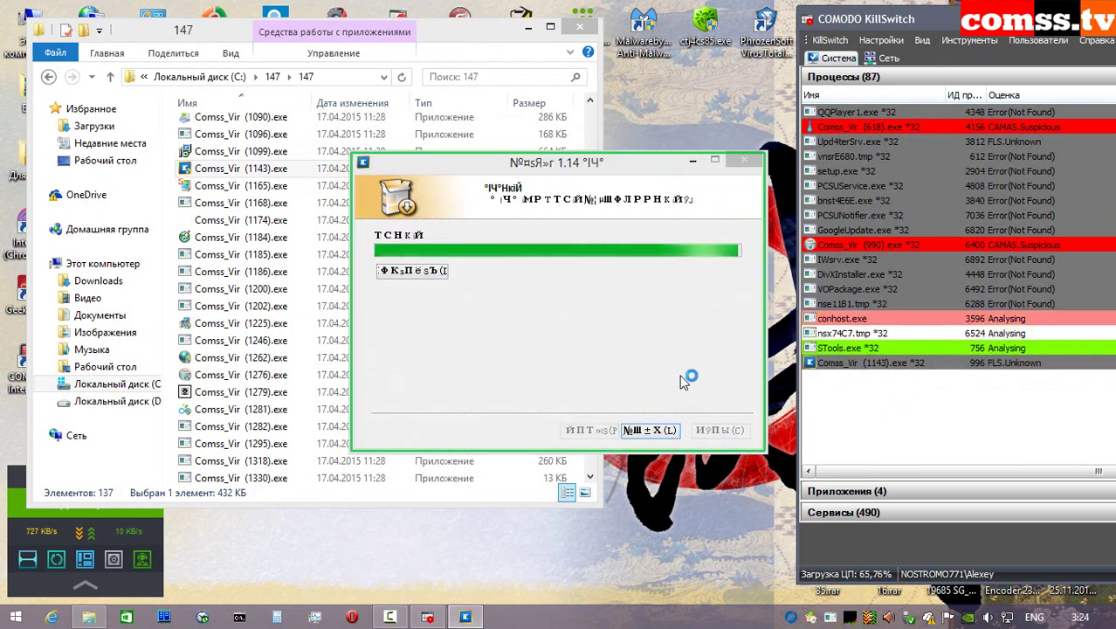
click(905, 404)
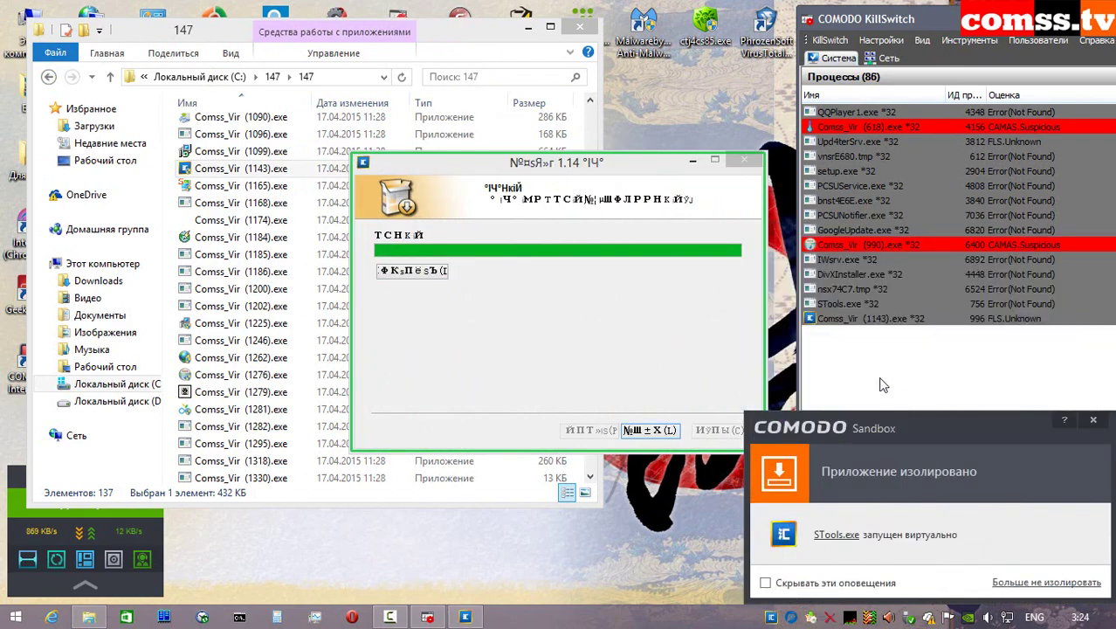
click(880, 420)
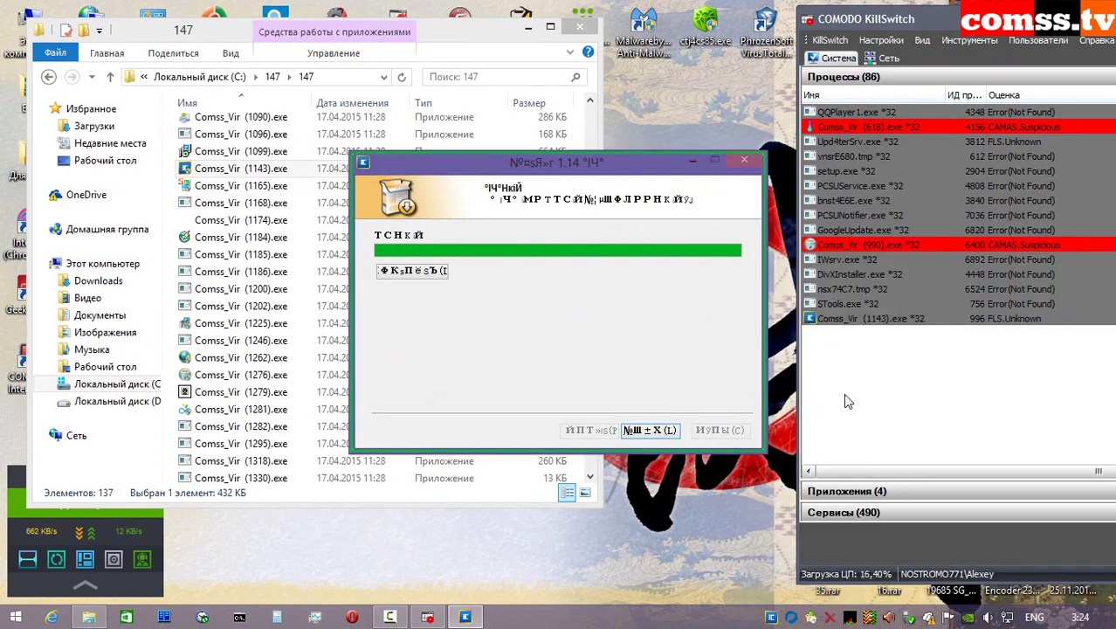
click(889, 418)
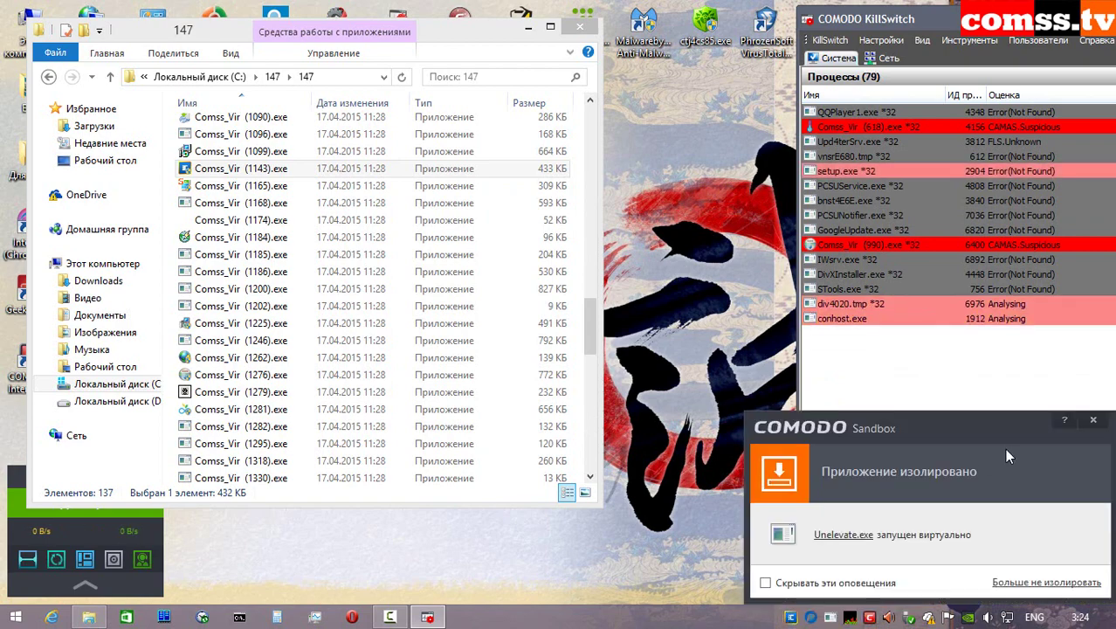
click(1092, 419)
- Run Comss_Vir (1165).exe as administrator in isolation with HIPS permission, and close its Remote Support System window
right_click(273, 185)
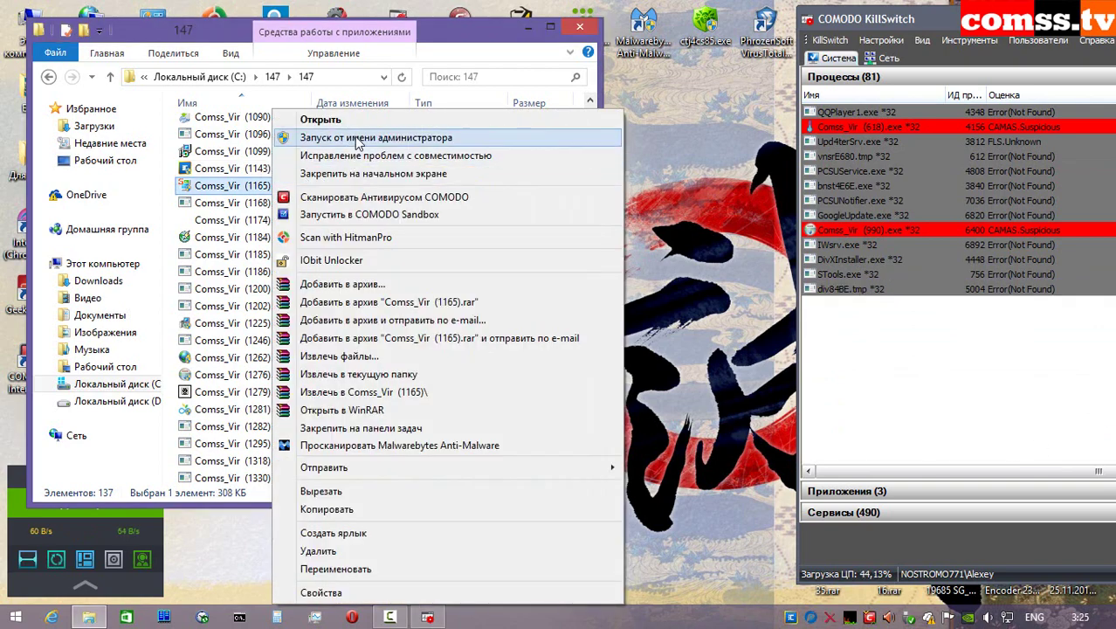
click(361, 138)
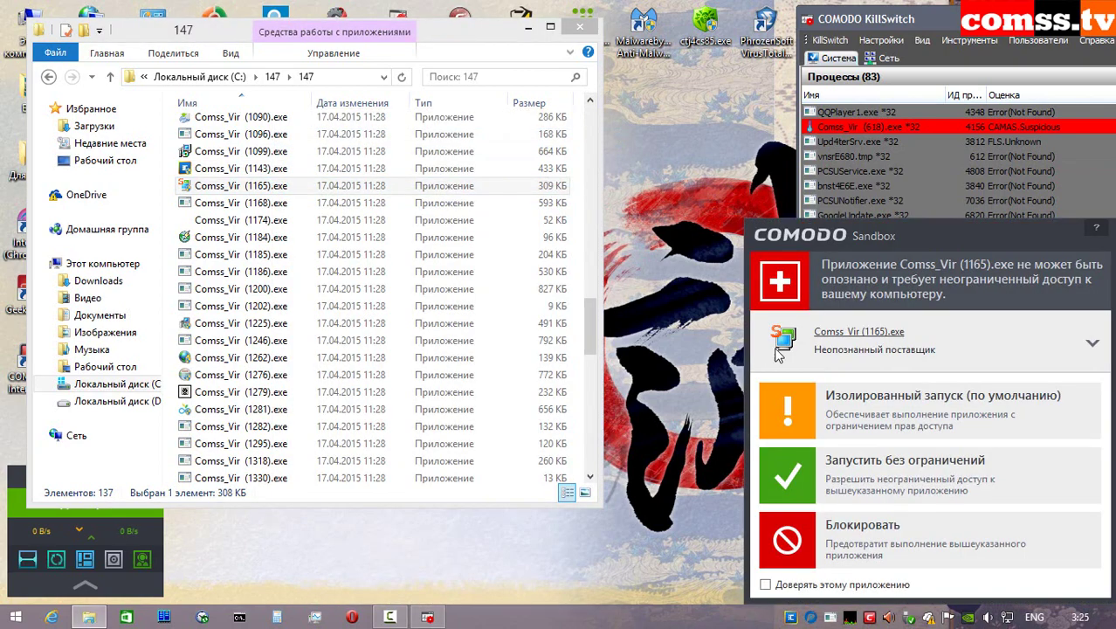
click(830, 393)
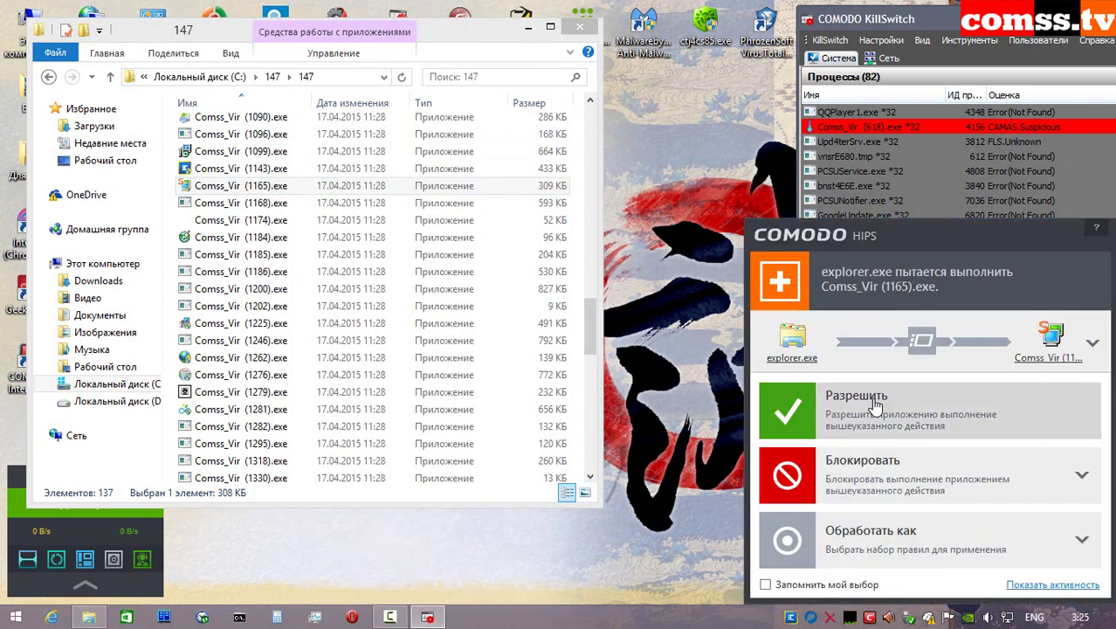
click(861, 406)
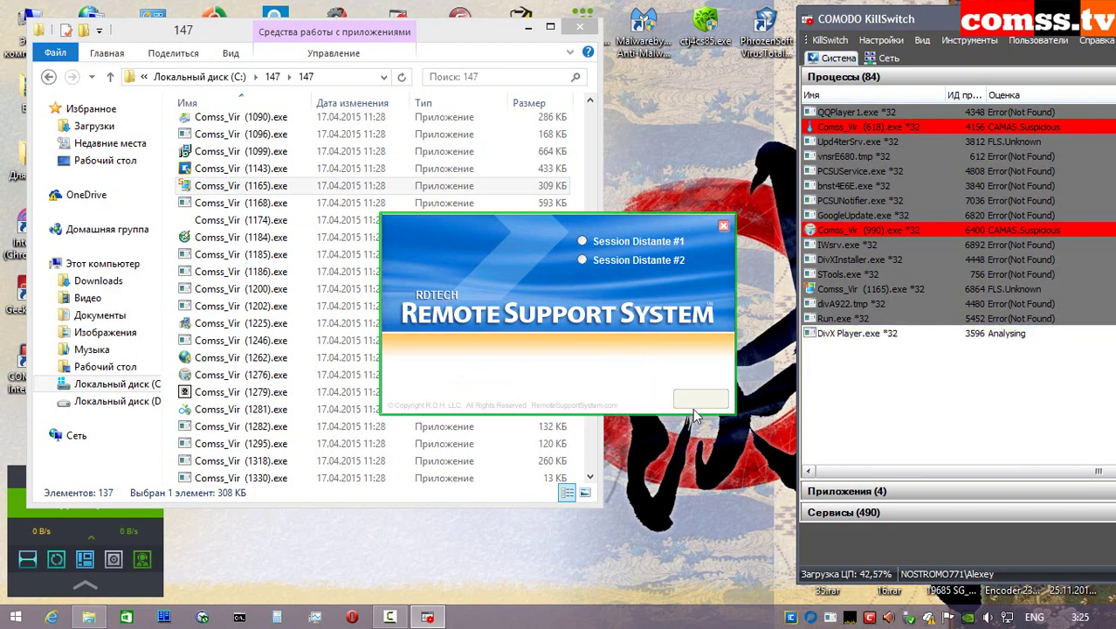
click(723, 226)
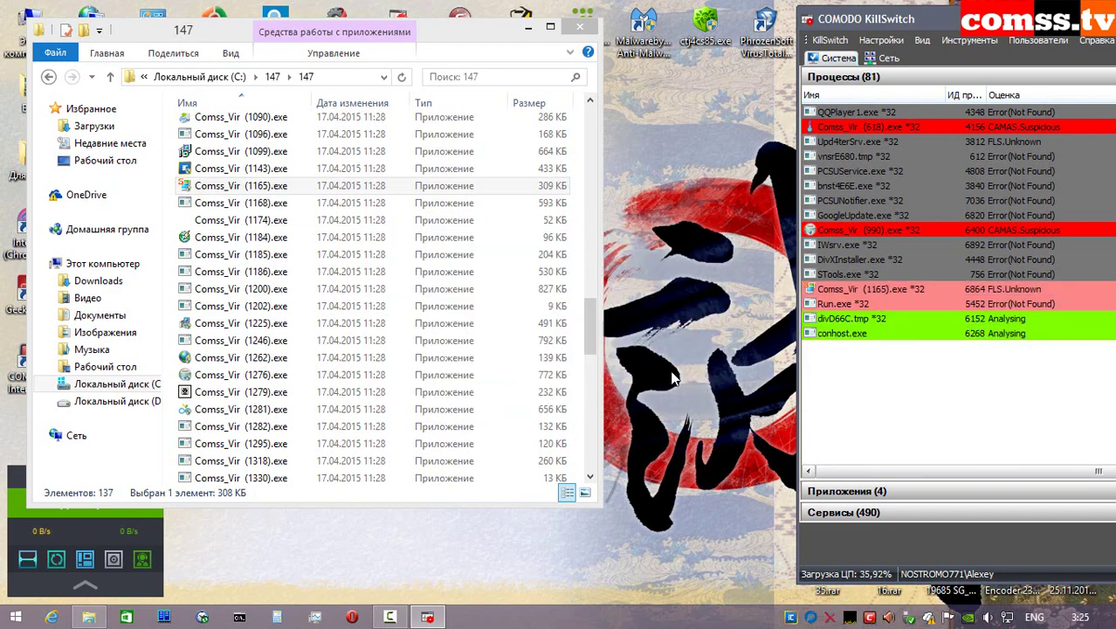
- Run Comss_Vir (1168).exe as administrator in isolation
right_click(281, 203)
click(347, 211)
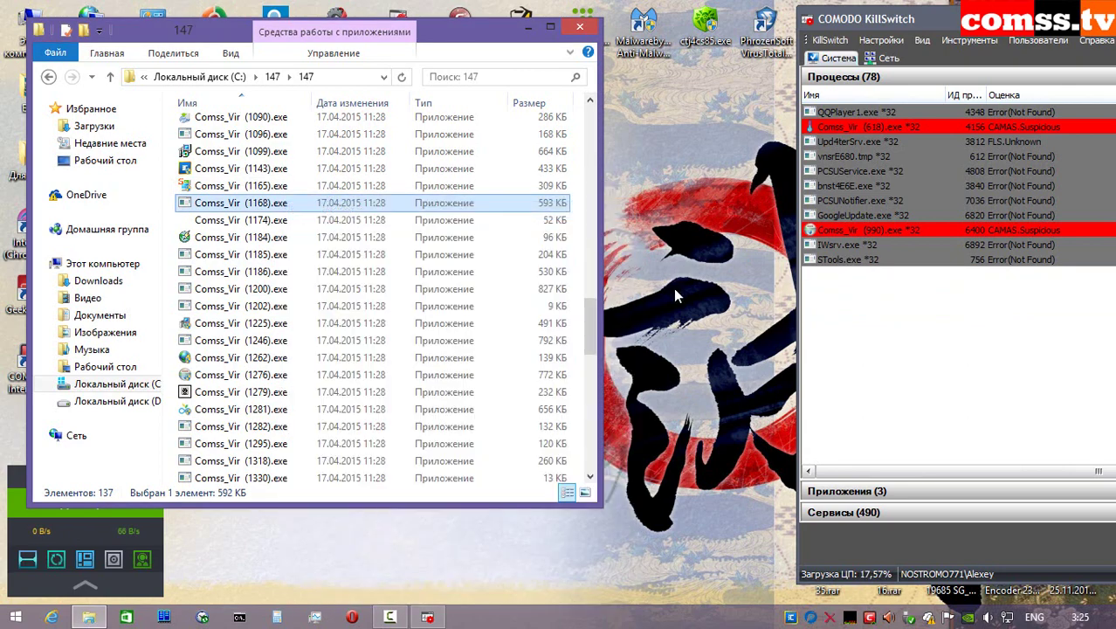
click(816, 400)
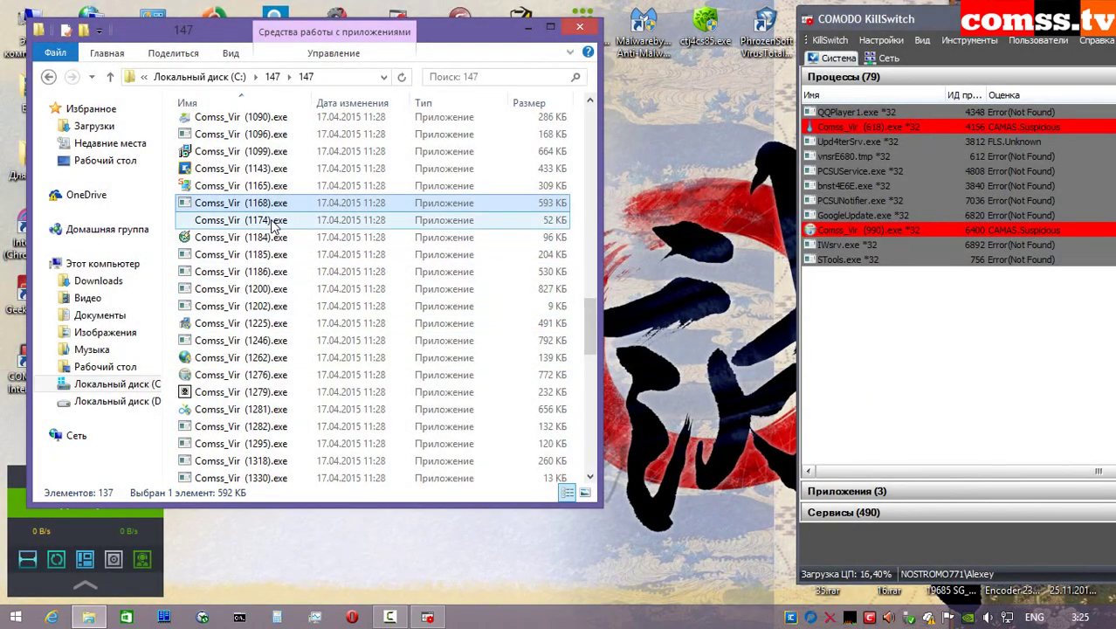
- Run Comss_Vir (1174).exe as administrator in isolation, and quarantine Comss_Vir (1168).exe from the cloud scanner alert
click(272, 223)
right_click(272, 224)
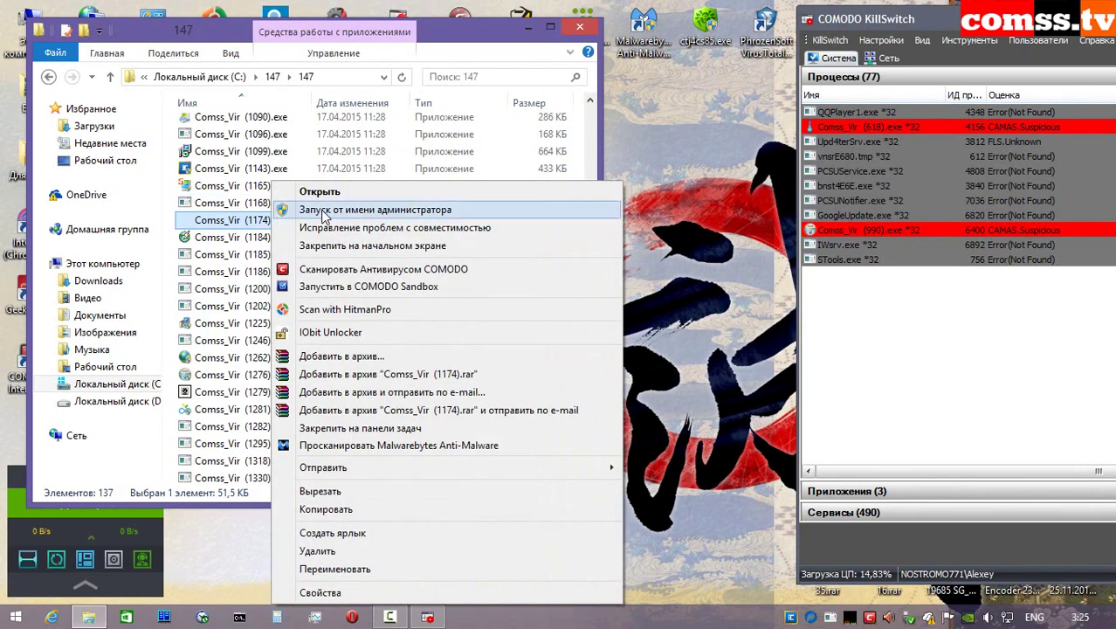
click(323, 215)
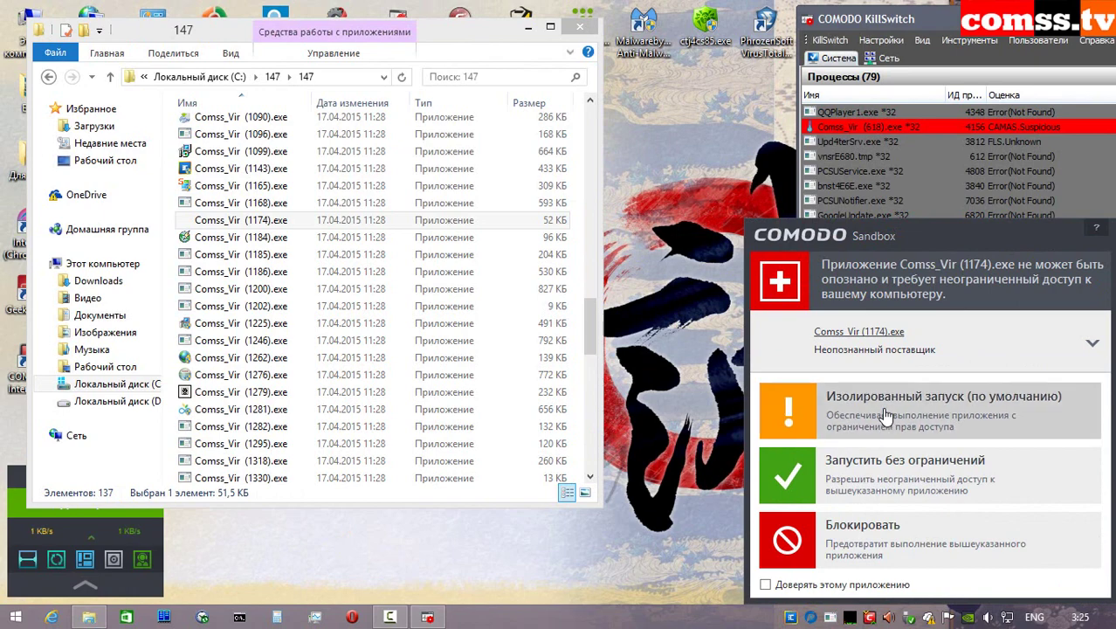
click(886, 416)
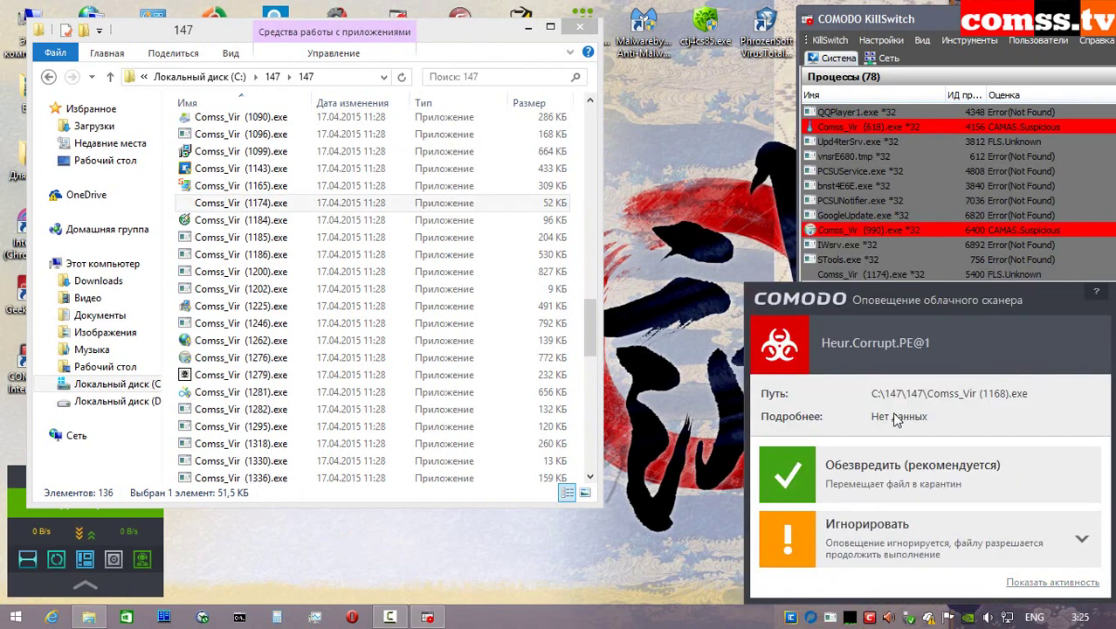
click(887, 463)
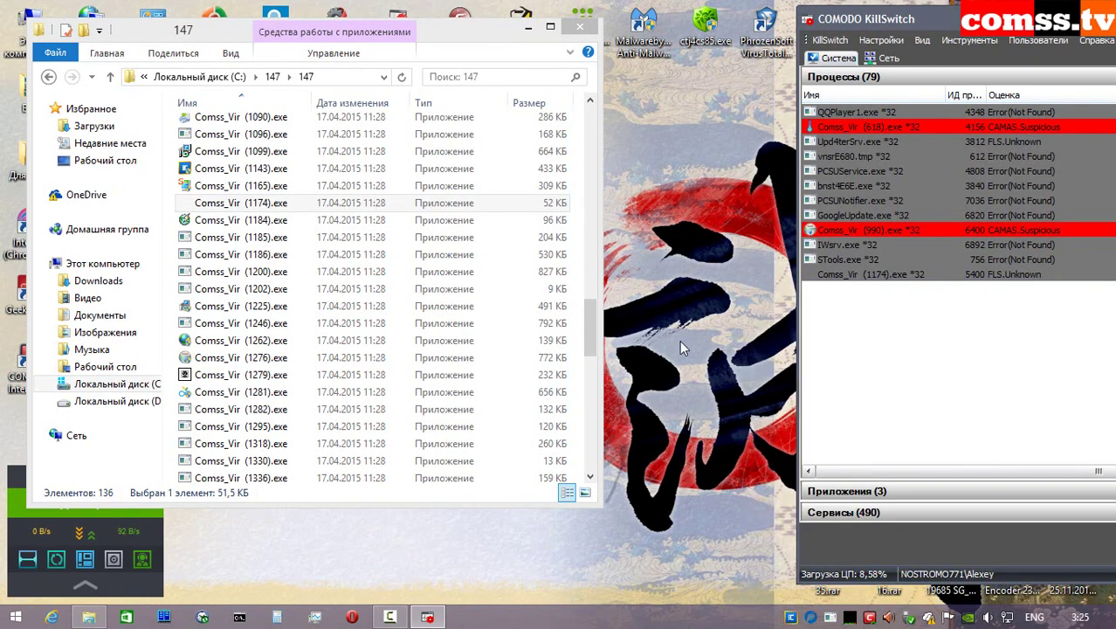
- Run Comss_Vir (1184).exe as administrator in isolation
click(267, 222)
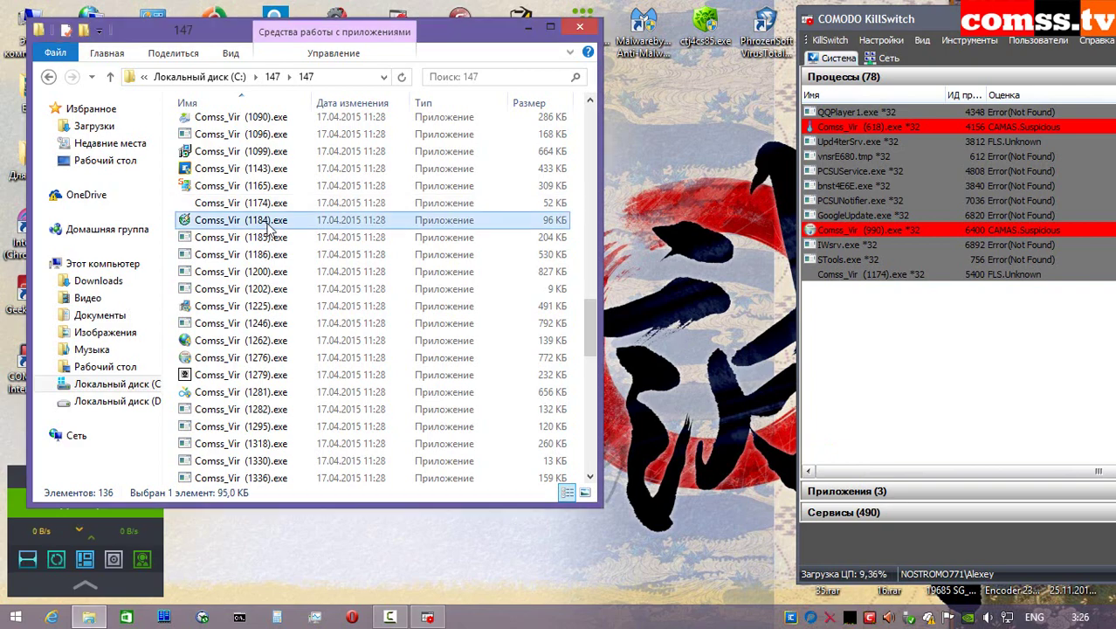
right_click(269, 228)
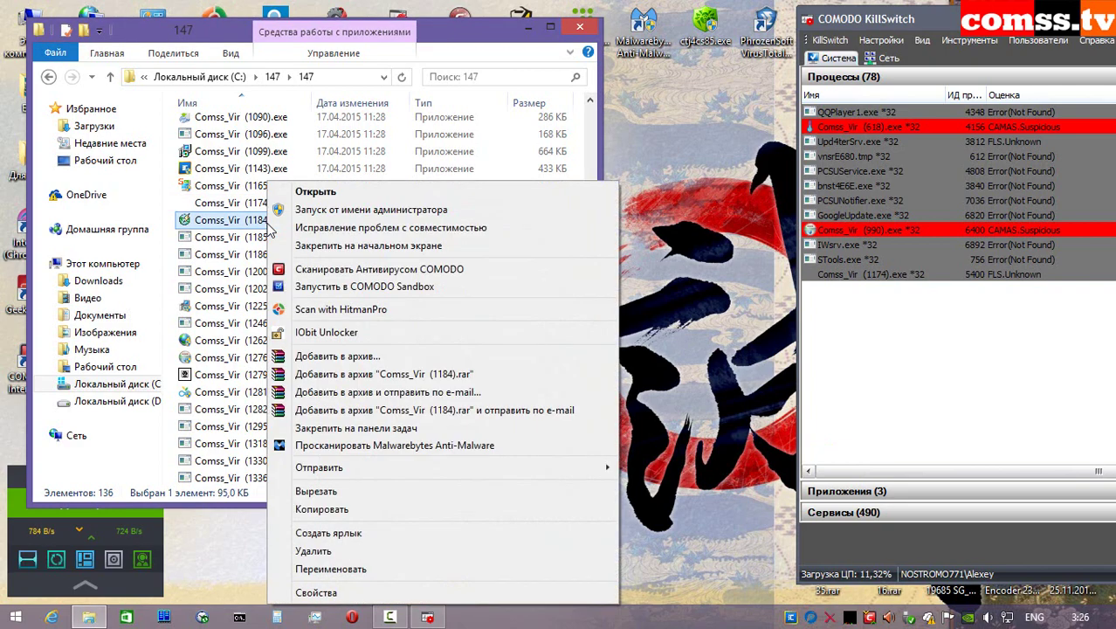
click(325, 209)
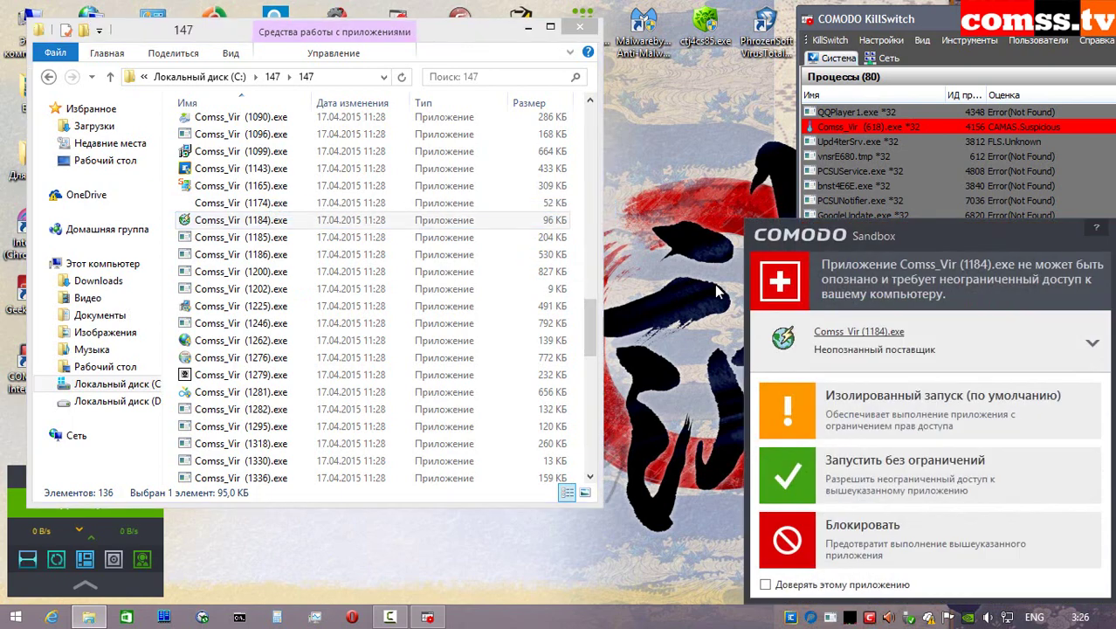
click(852, 404)
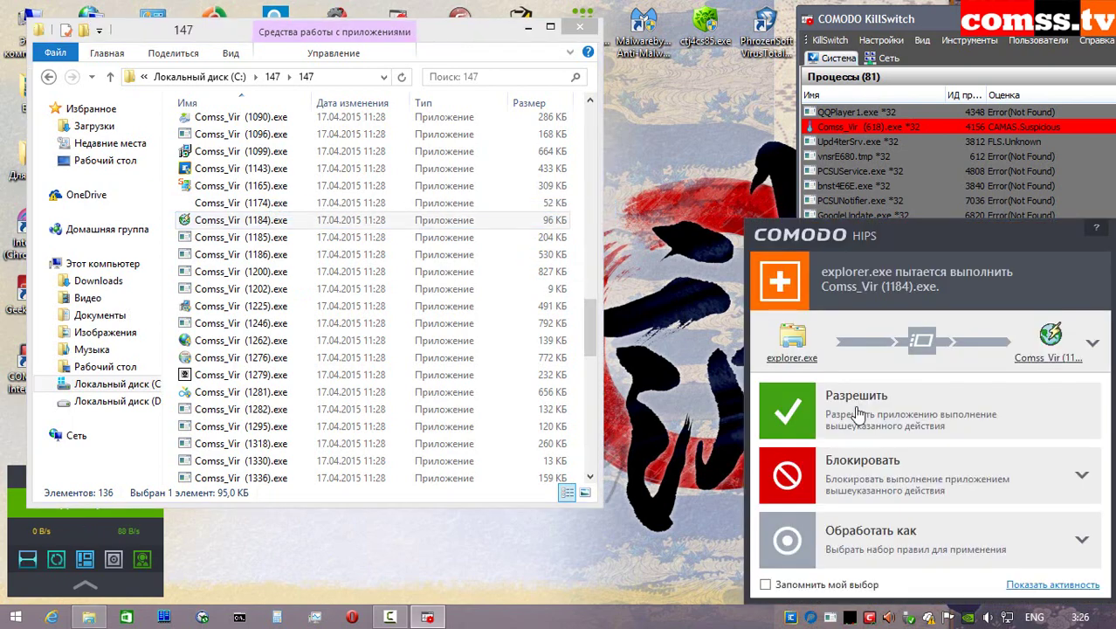
- Allow explorer.exe to execute Comss_Vir (1184).exe and permit its connection to 131.117.224.121 on port 80
click(836, 417)
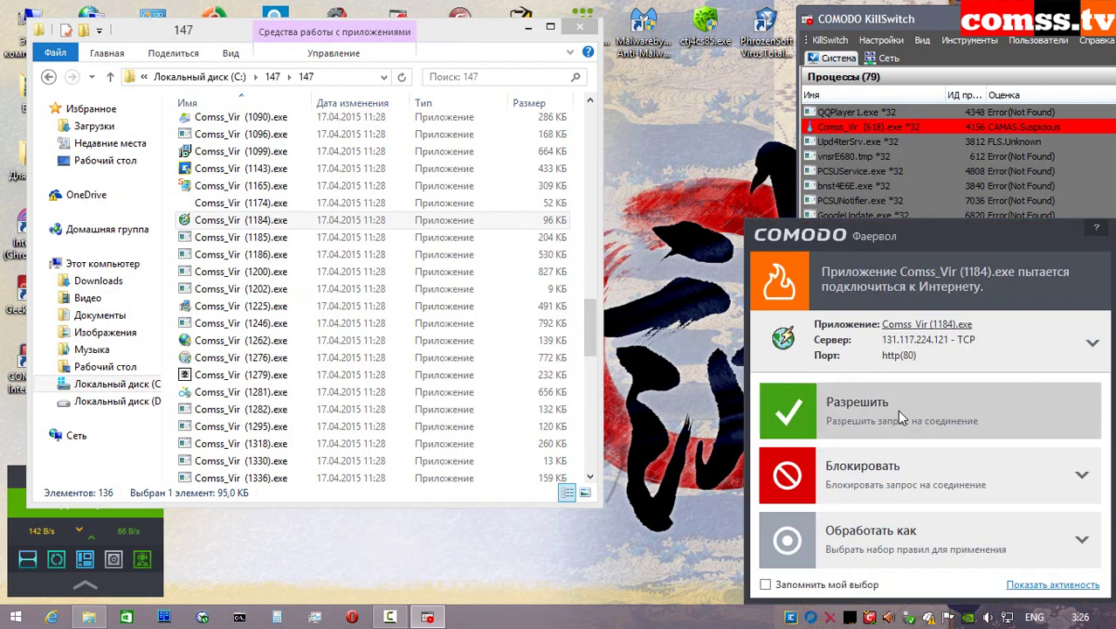
click(897, 409)
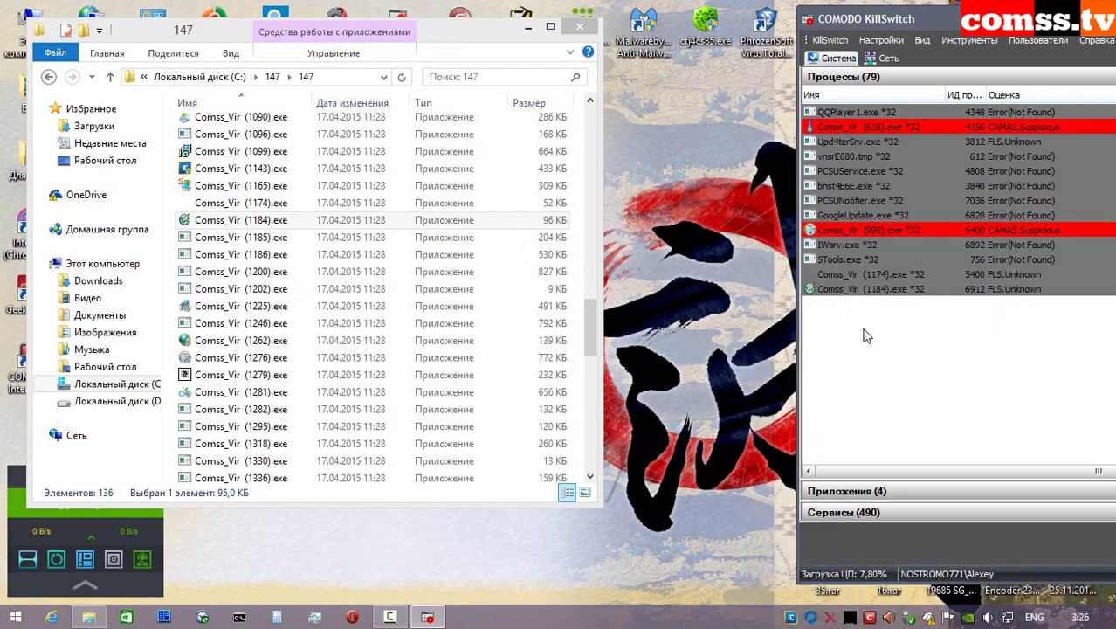
- Run Comss_Vir (1185).exe as administrator, approving its security alerts and its connection to 192.168.25.16 on port 9033
right_click(274, 237)
click(350, 209)
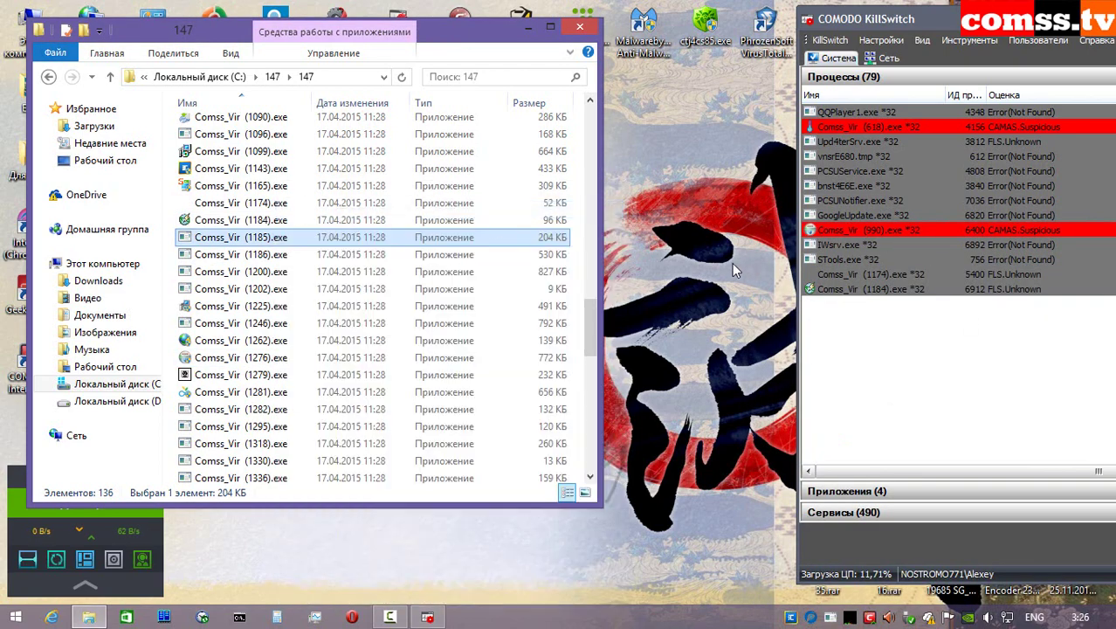
click(902, 408)
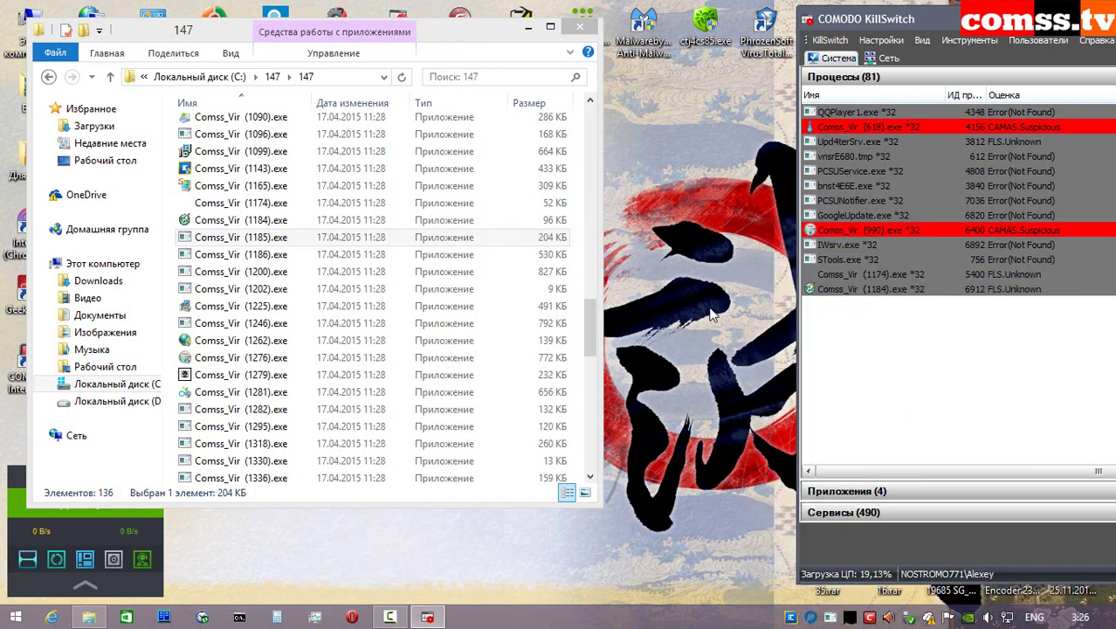
click(873, 409)
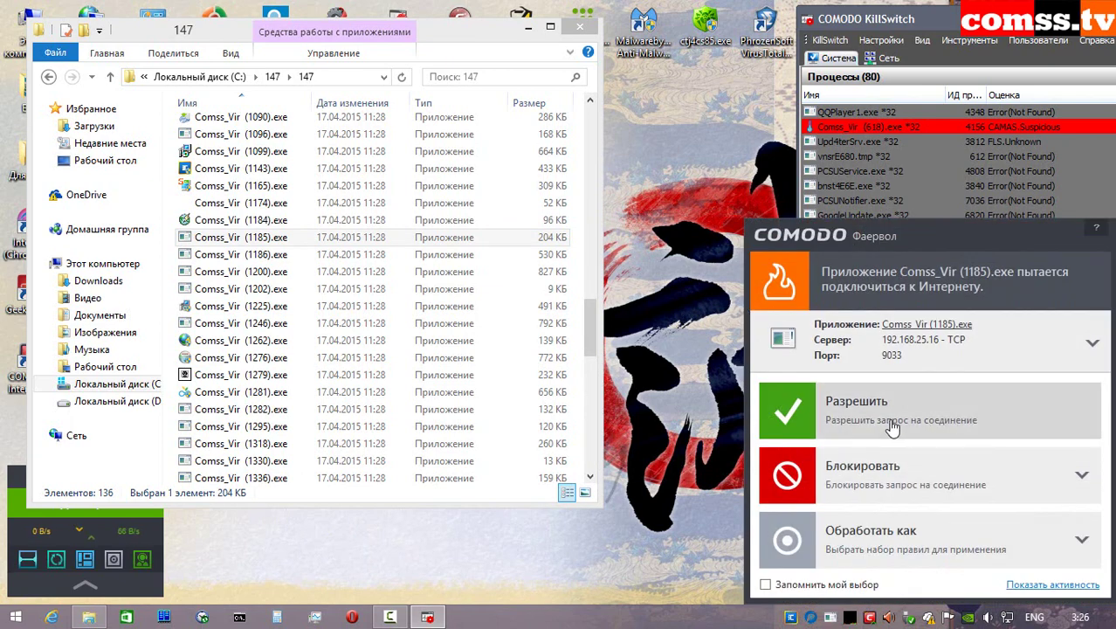
click(873, 406)
- Run Comss_Vir (1186).exe as administrator with the default isolated launch and allow explorer.exe to execute it
right_click(267, 254)
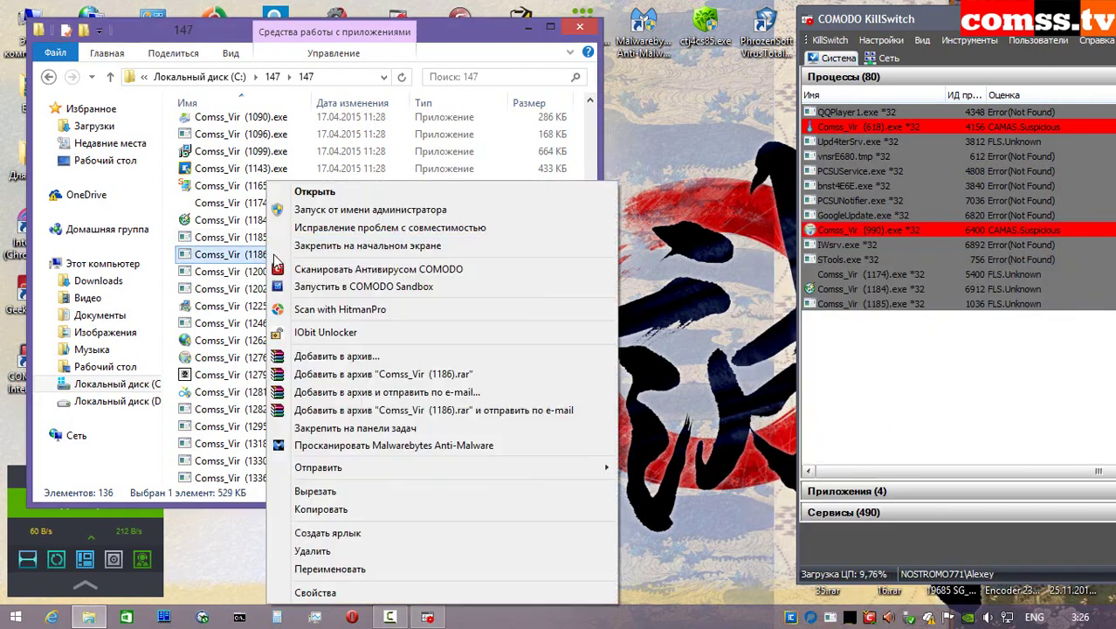
click(340, 207)
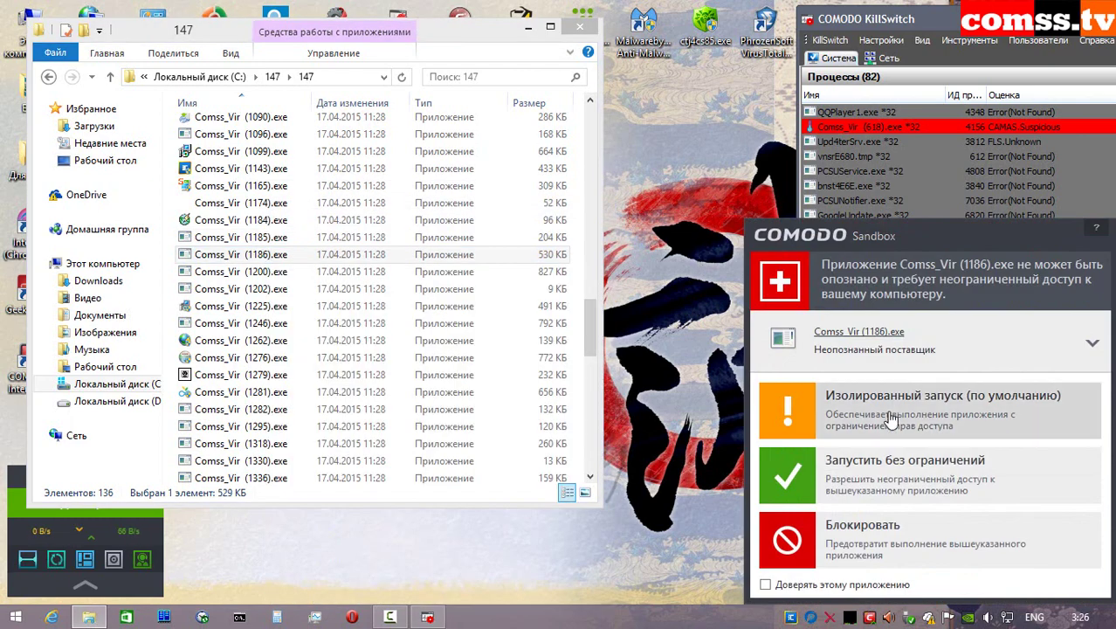
key(Return)
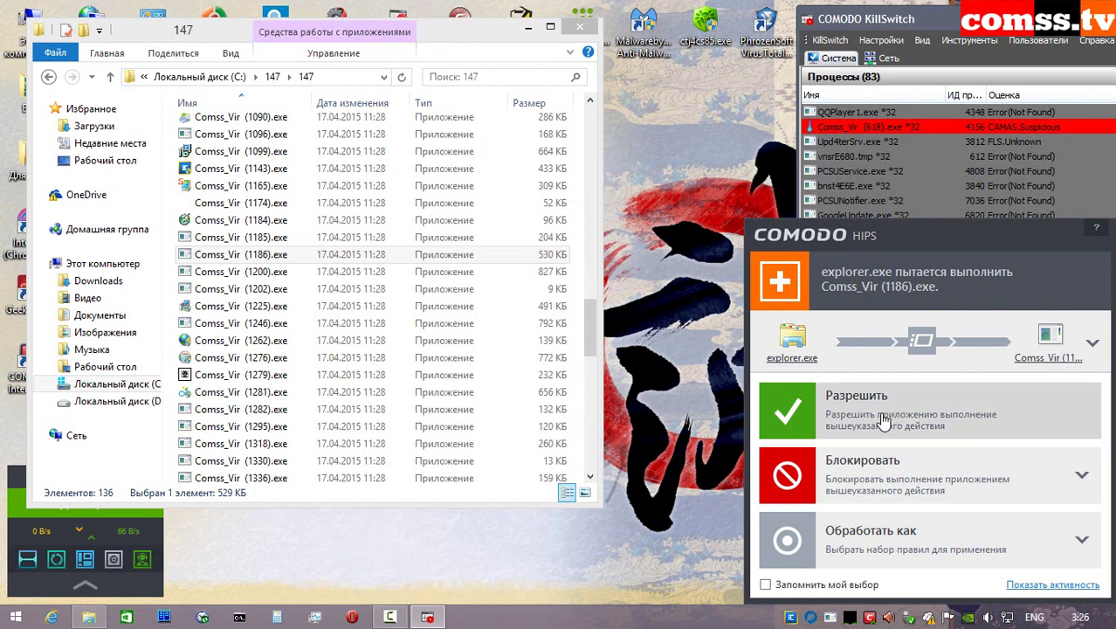
key(Return)
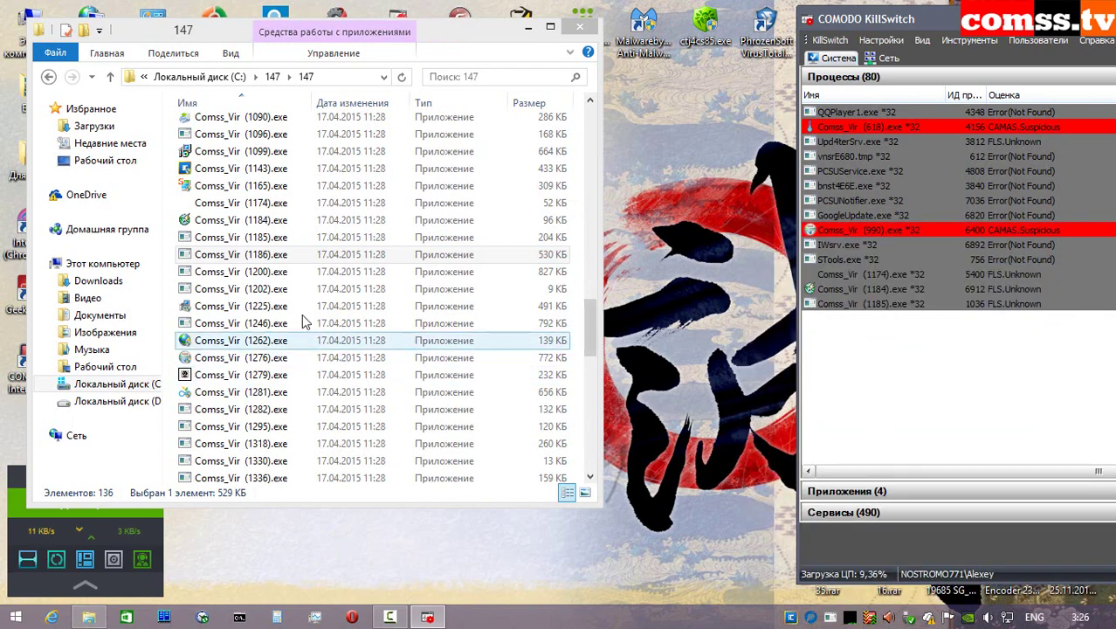
- Try to run Comss_Vir (1200).exe as administrator with the default isolated launch
click(284, 274)
right_click(285, 273)
click(374, 214)
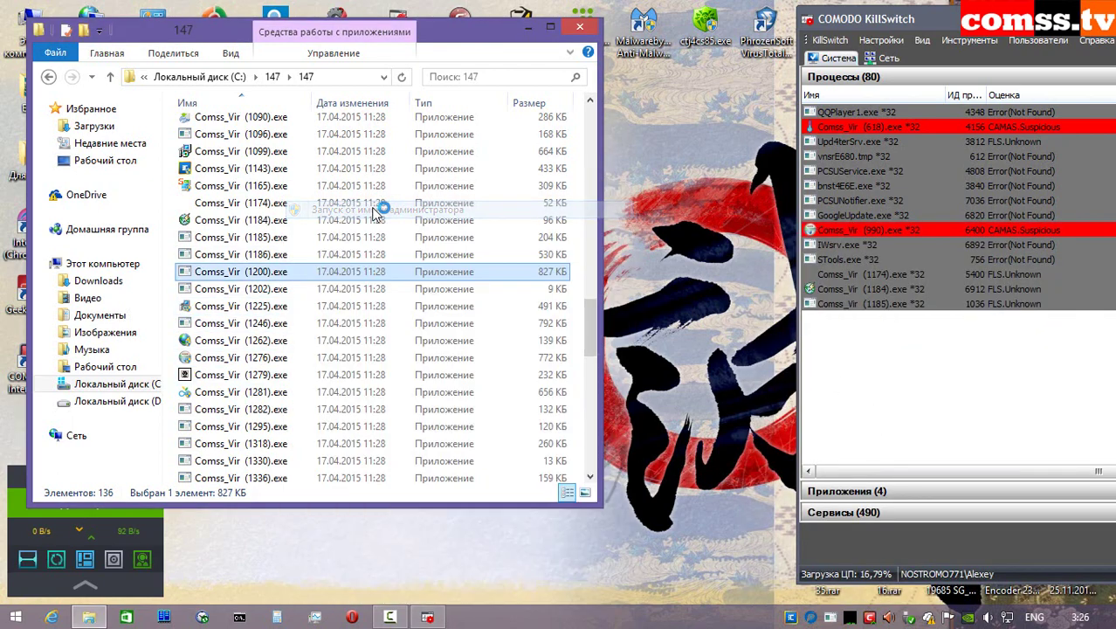
click(943, 403)
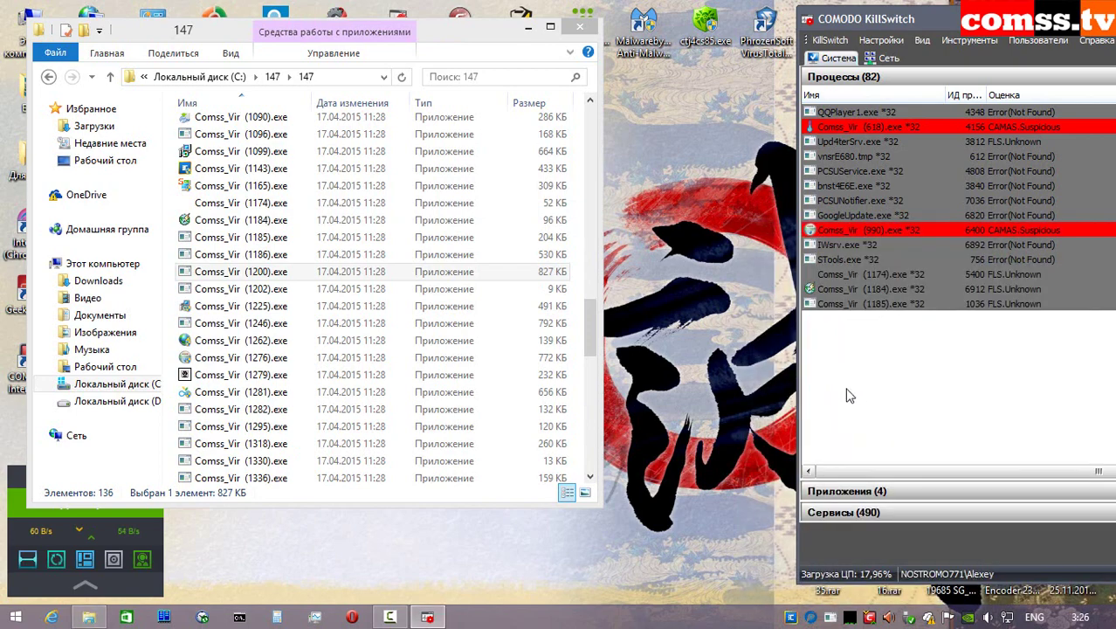
click(784, 338)
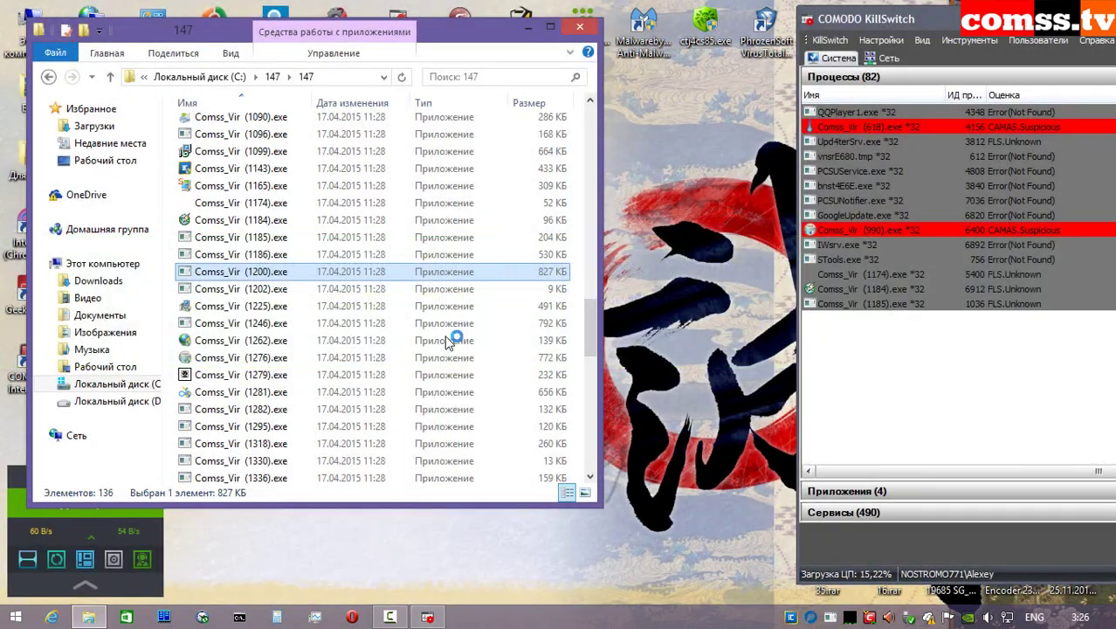
- Run Comss_Vir (1202).exe as administrator with the default isolated launch and allow explorer.exe to execute it
click(269, 288)
right_click(266, 292)
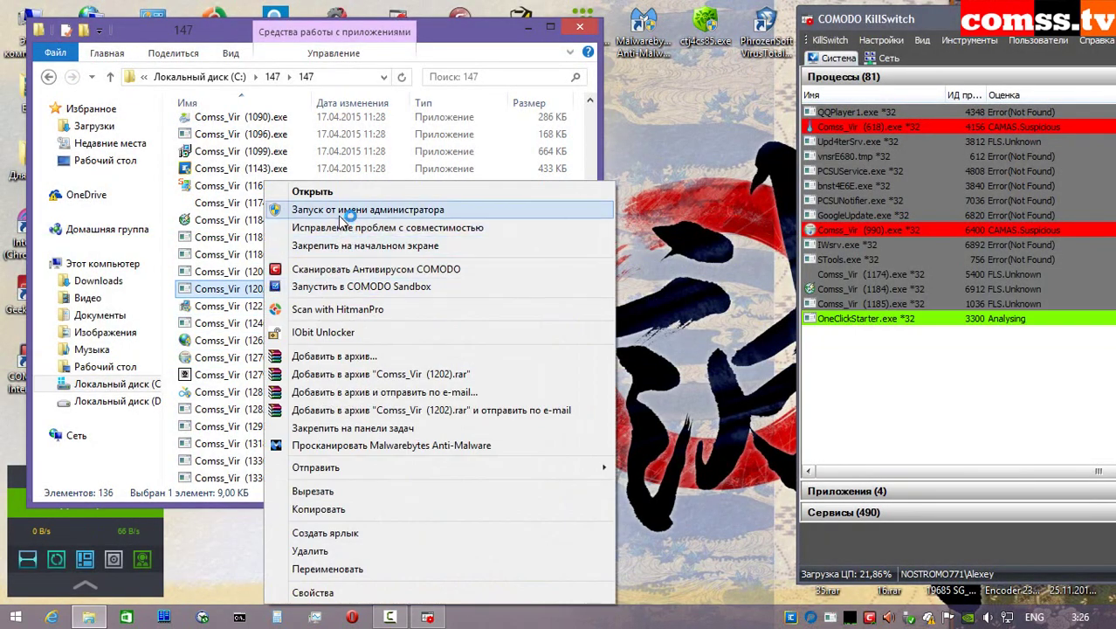
click(349, 209)
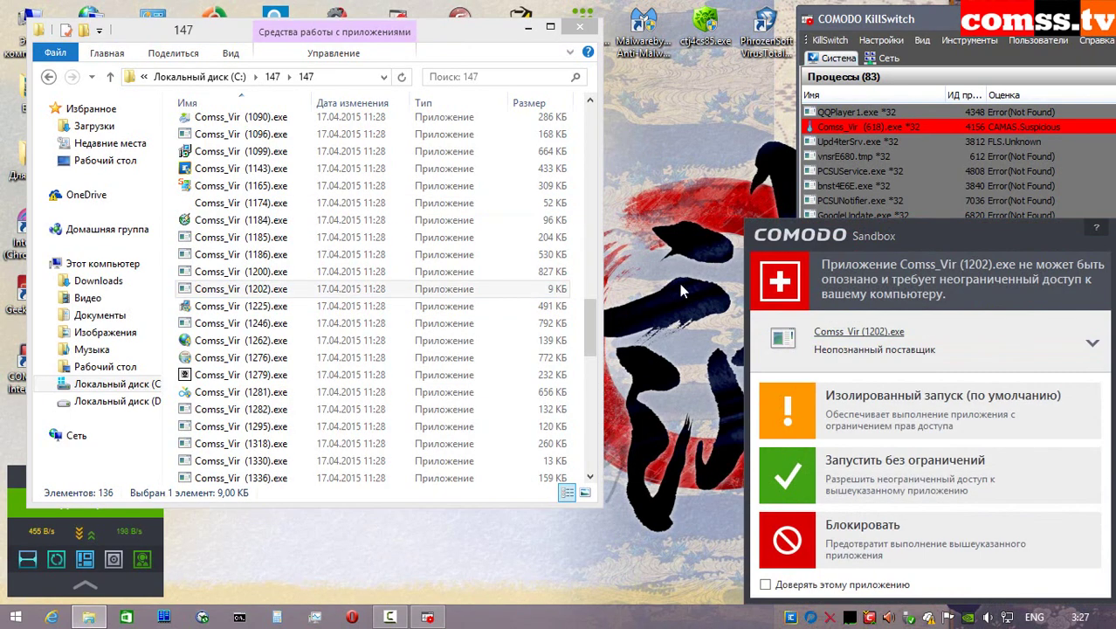
key(Return)
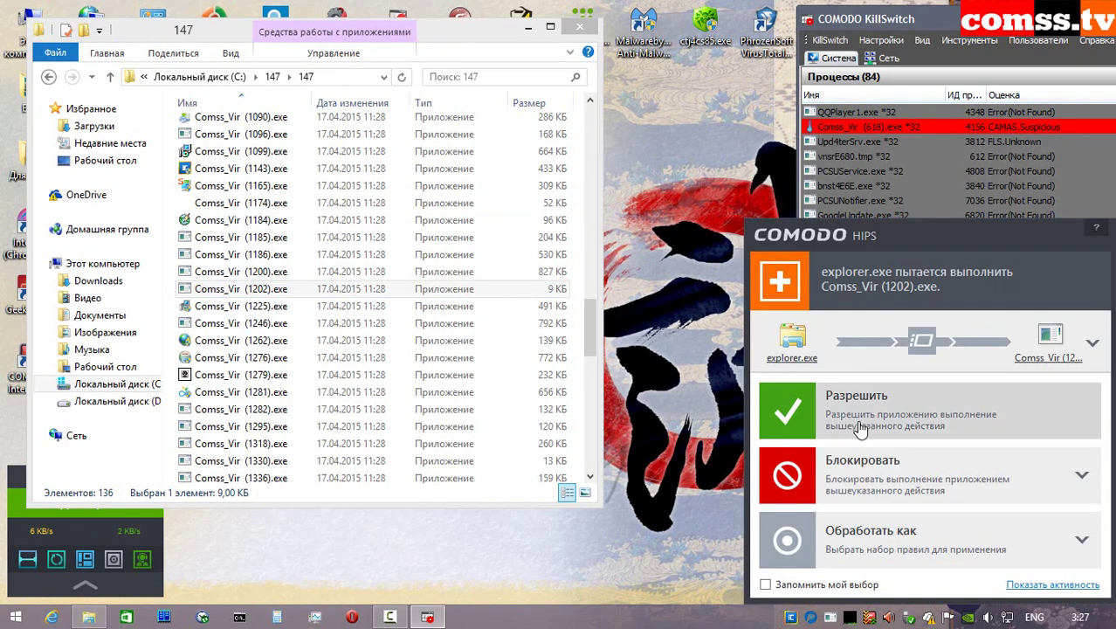
key(Return)
key(Return)
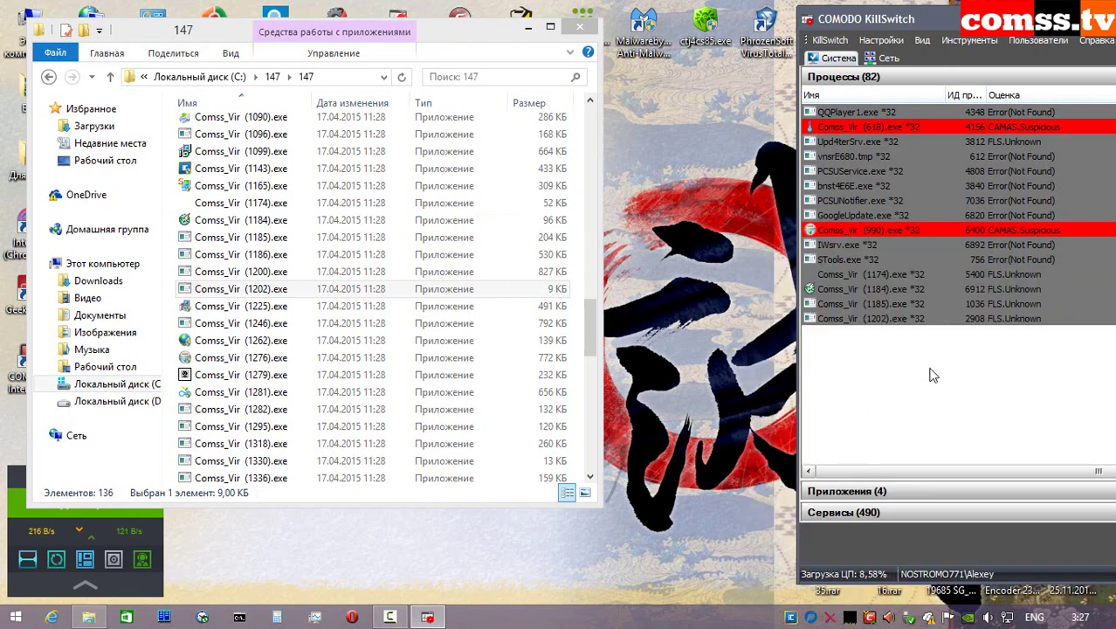
- Run Comss_Vir (1225).exe as administrator with the default isolated launch and allow its subsequent requests
right_click(287, 313)
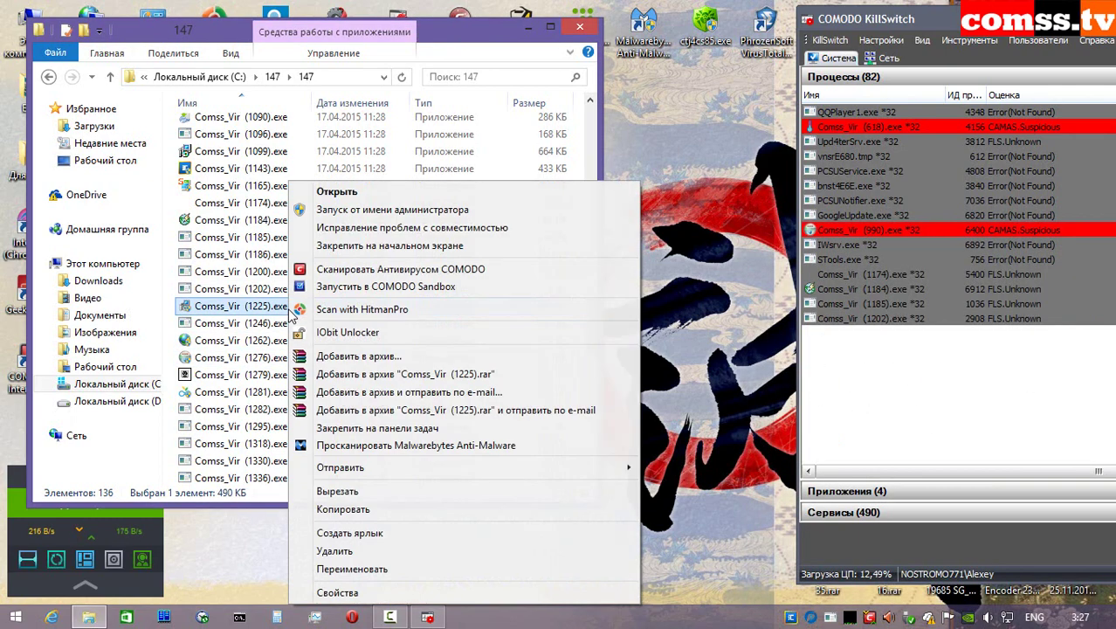
click(625, 211)
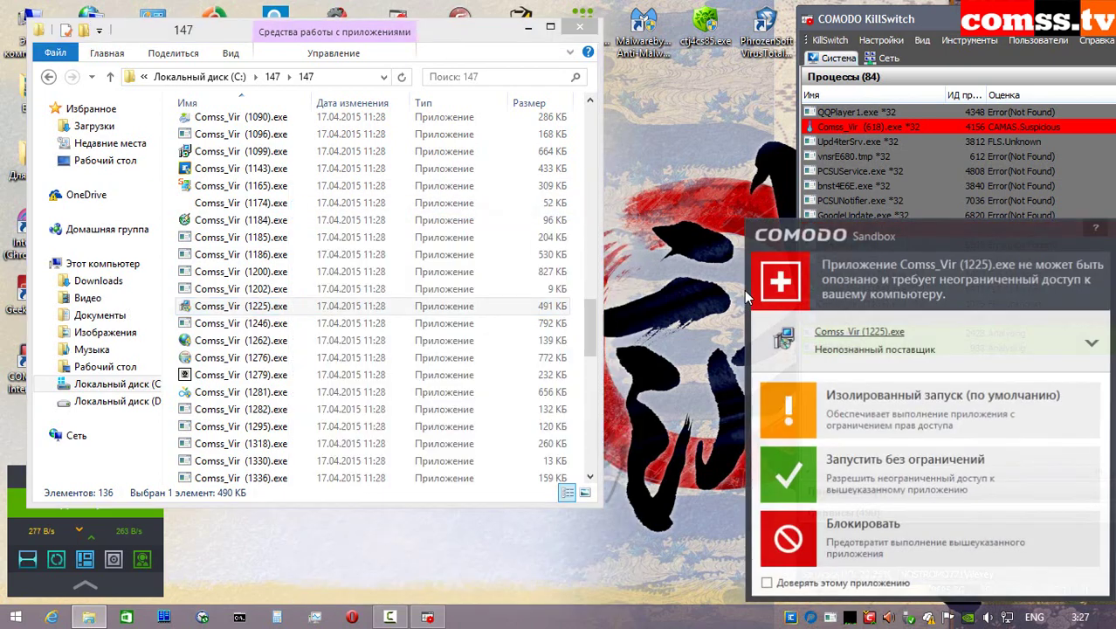
click(998, 413)
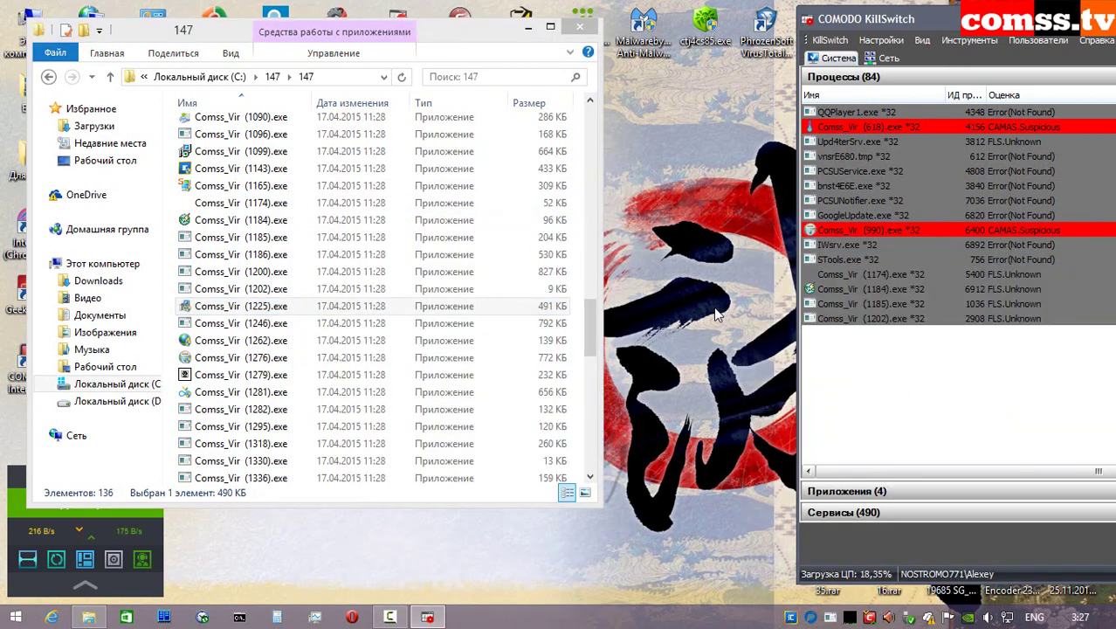
click(880, 407)
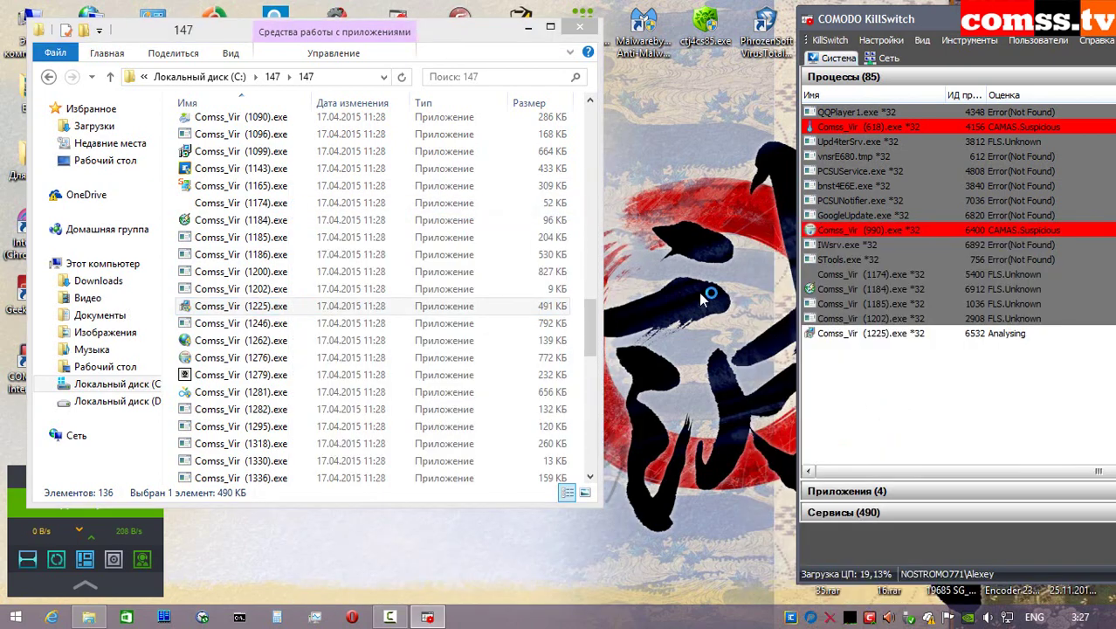
click(878, 406)
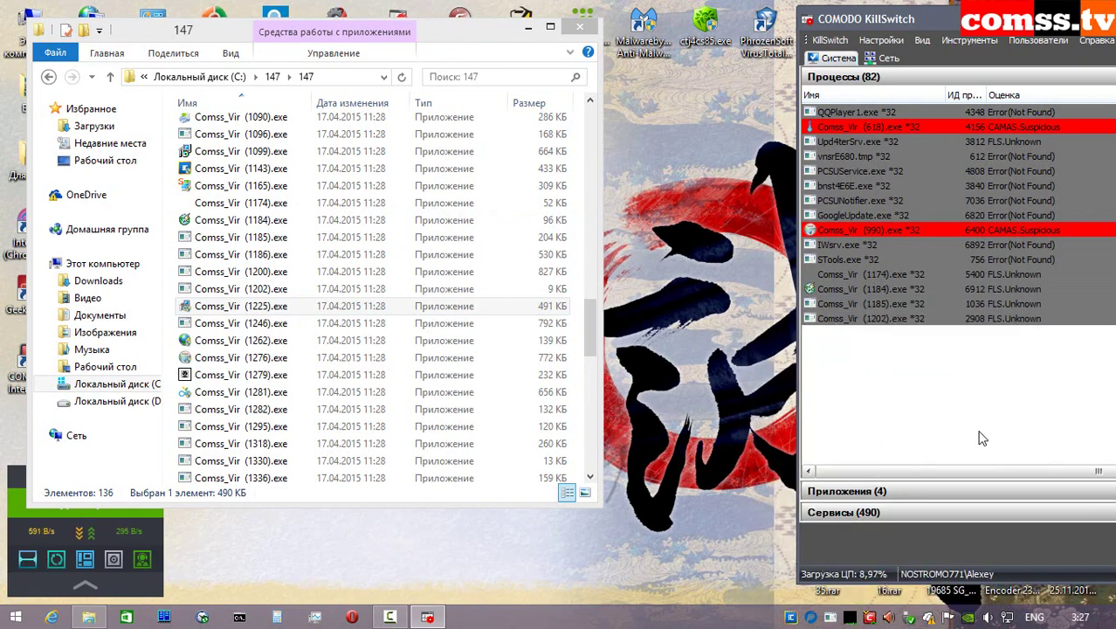
- Try to run Comss_Vir (1246).exe as administrator with the default isolated launch and close the Windows message
right_click(289, 324)
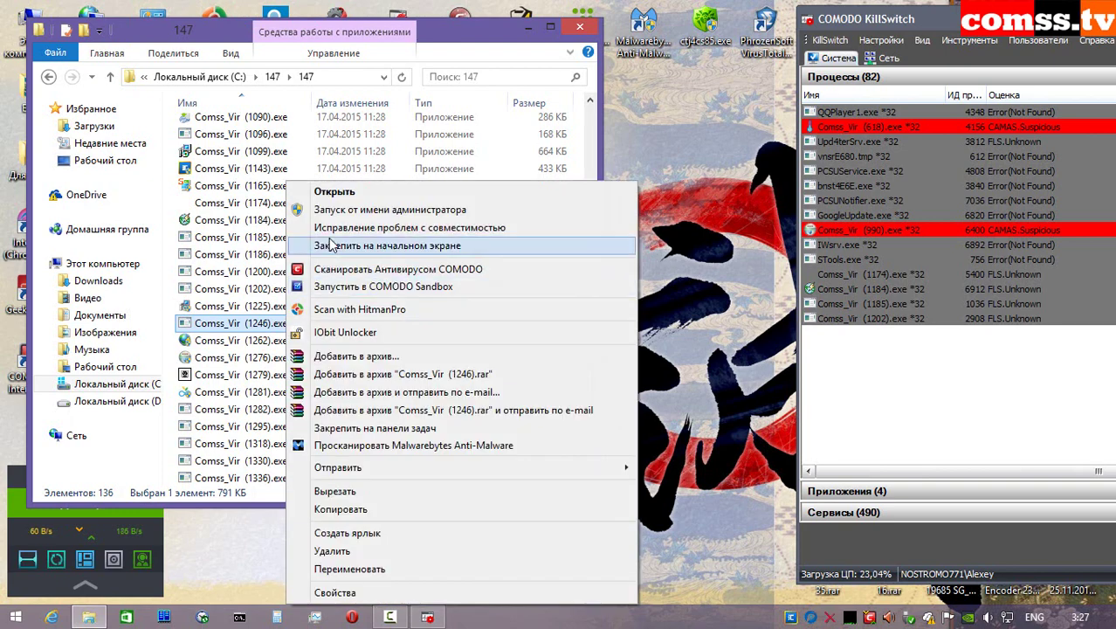
click(317, 209)
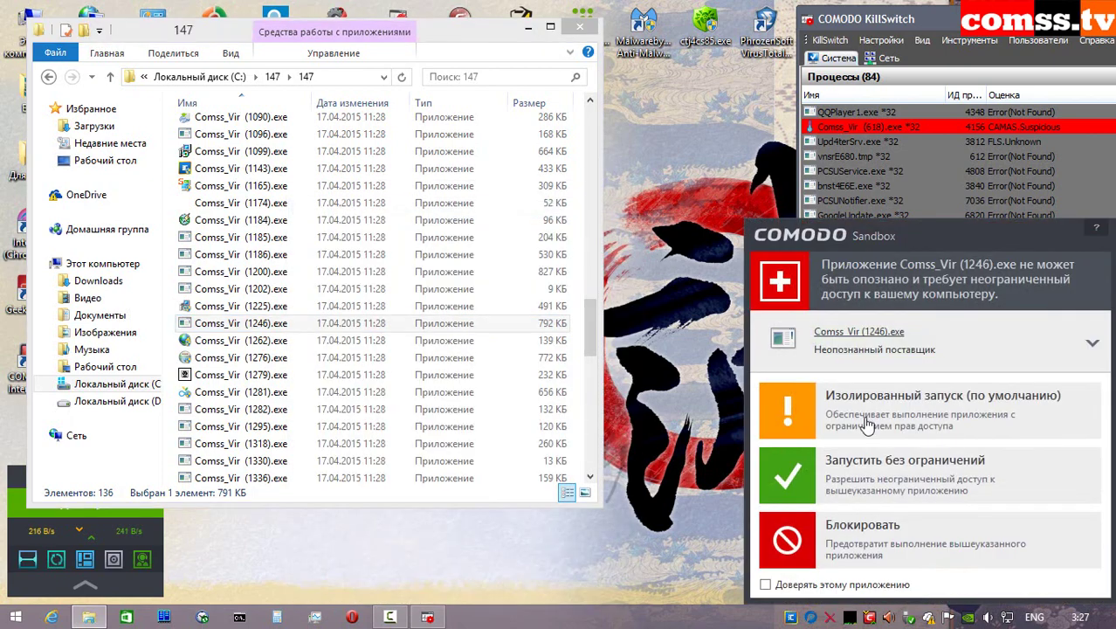
click(867, 423)
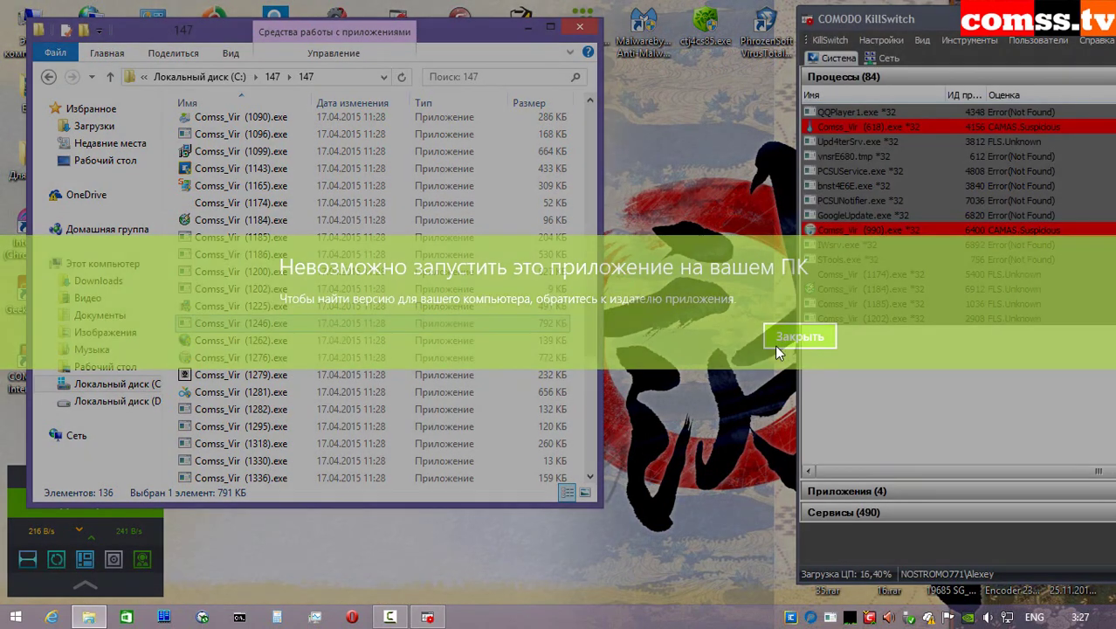
click(775, 342)
- Run Comss_Vir (1262).exe as administrator through the isolated launch, allow its execution, and dismiss the NSIS error
click(271, 342)
right_click(274, 347)
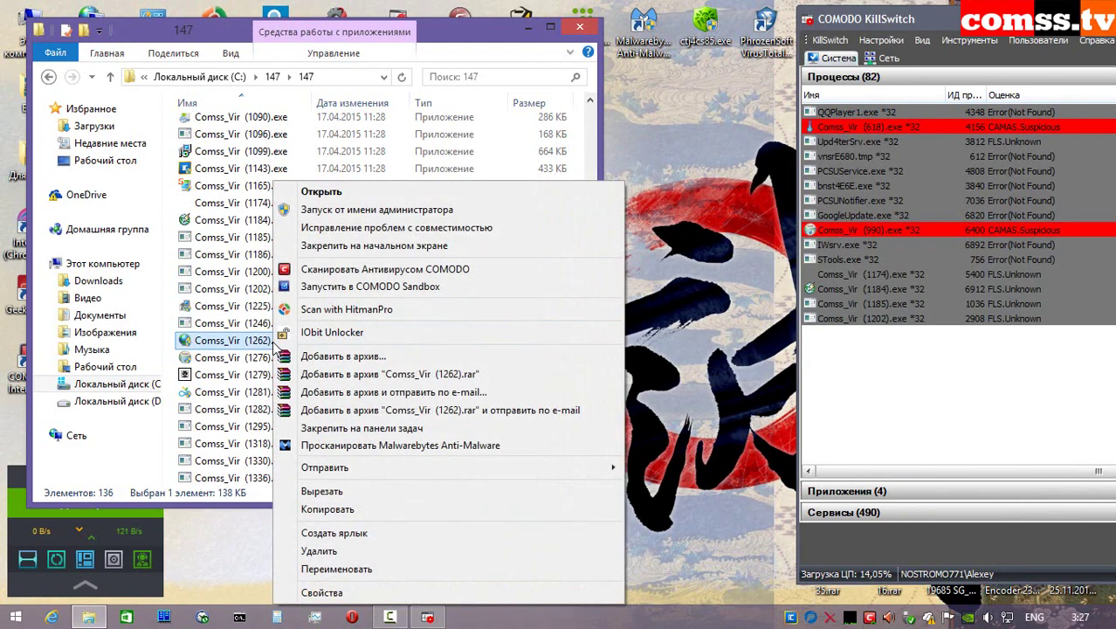
click(317, 211)
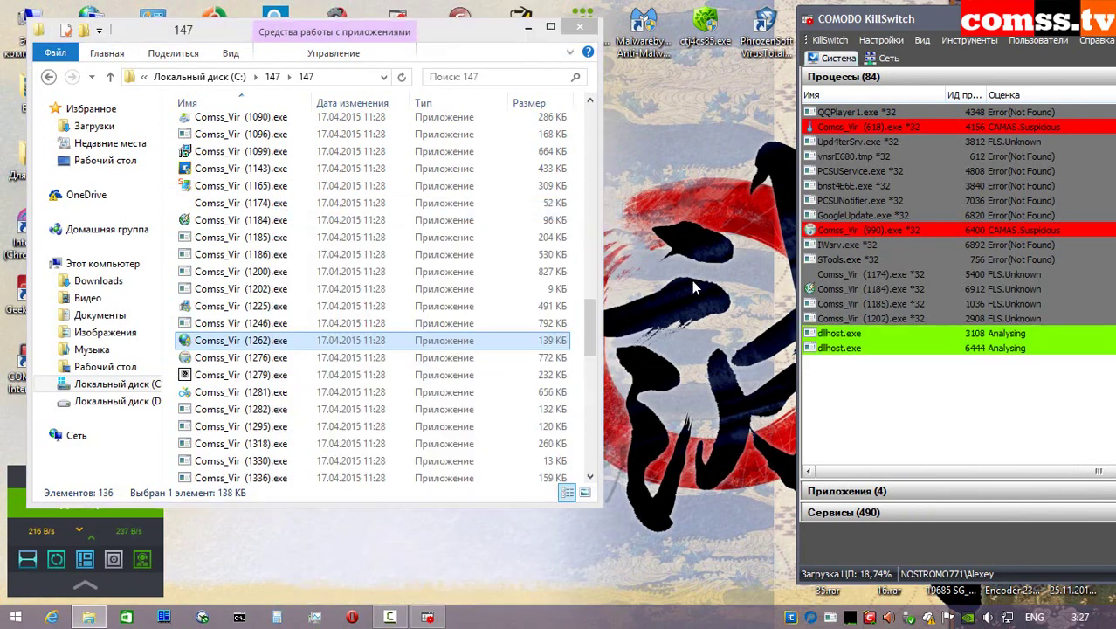
click(873, 417)
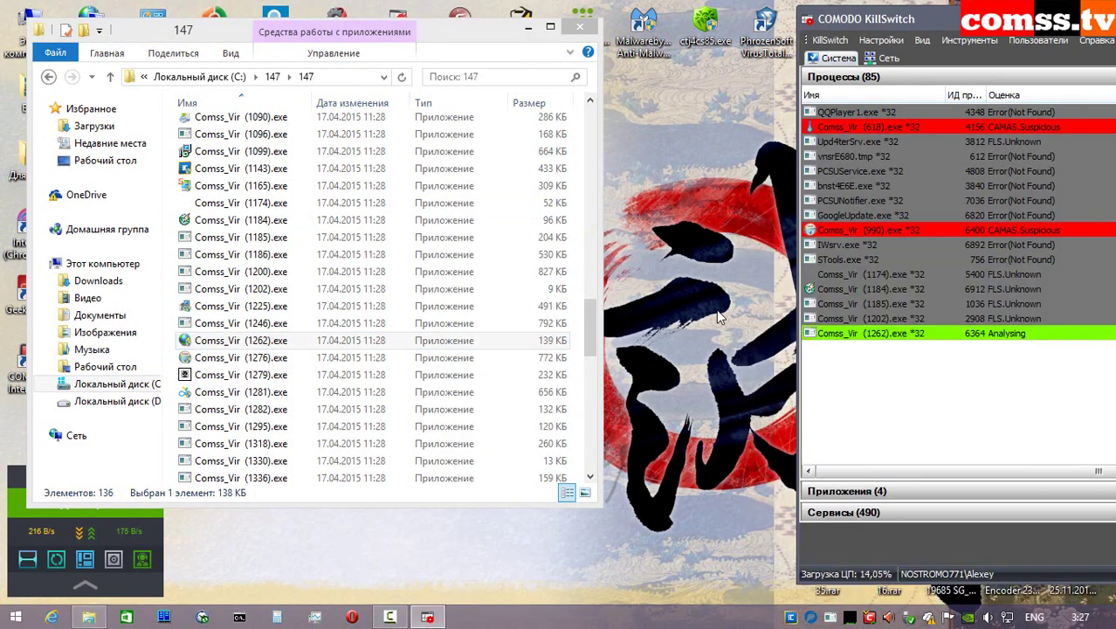
click(871, 412)
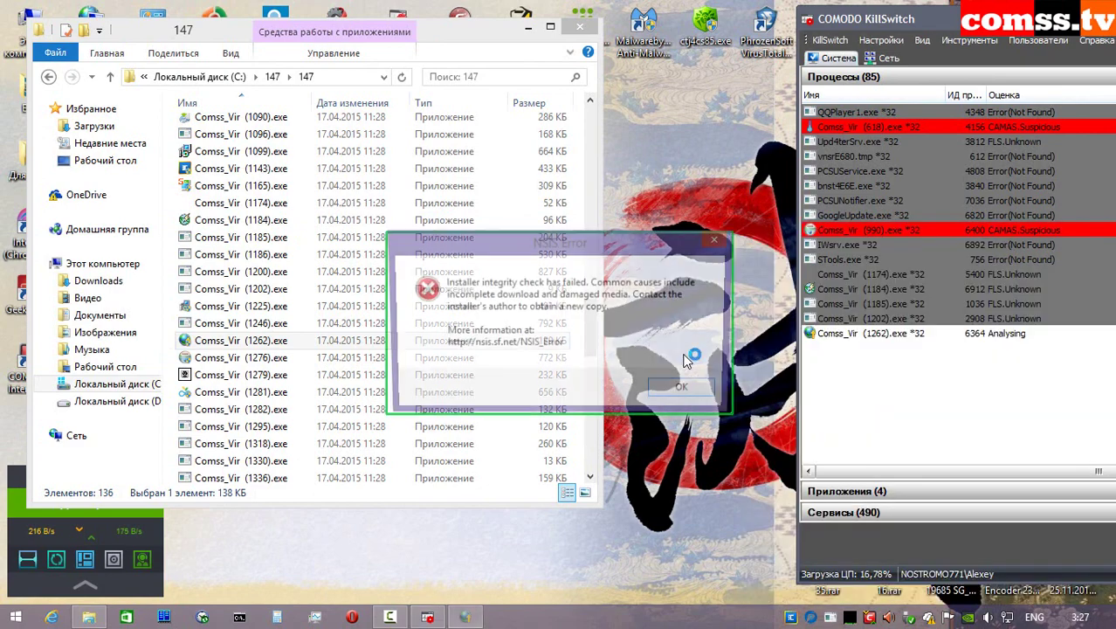
click(706, 393)
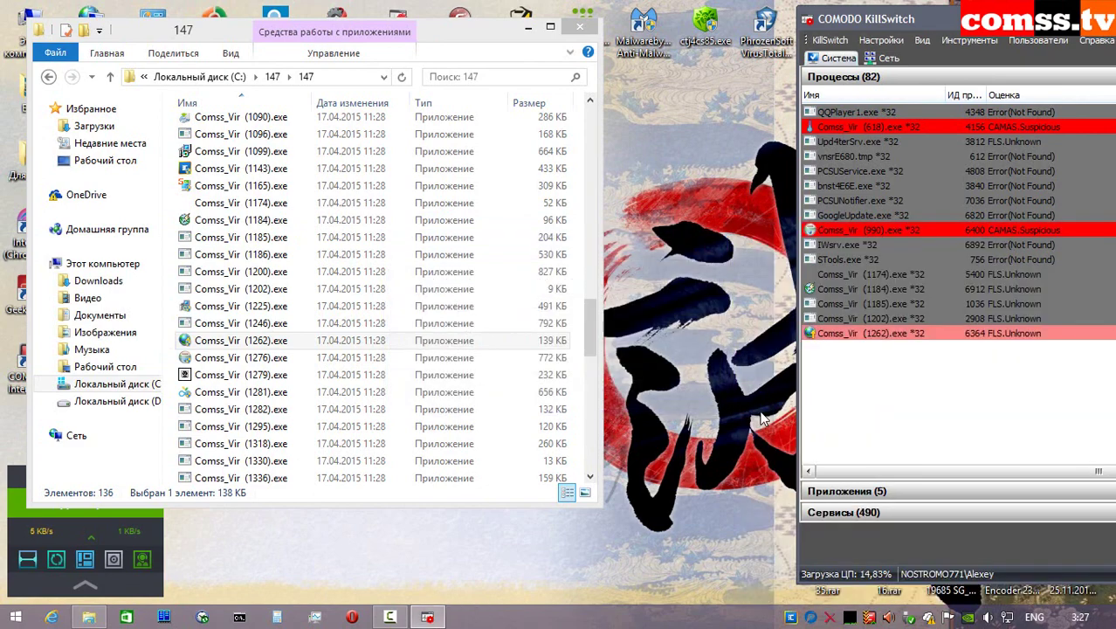
- Run Comss_Vir (1276).exe as administrator through the isolated launch, allow its execution, and dismiss the NSIS error
click(274, 358)
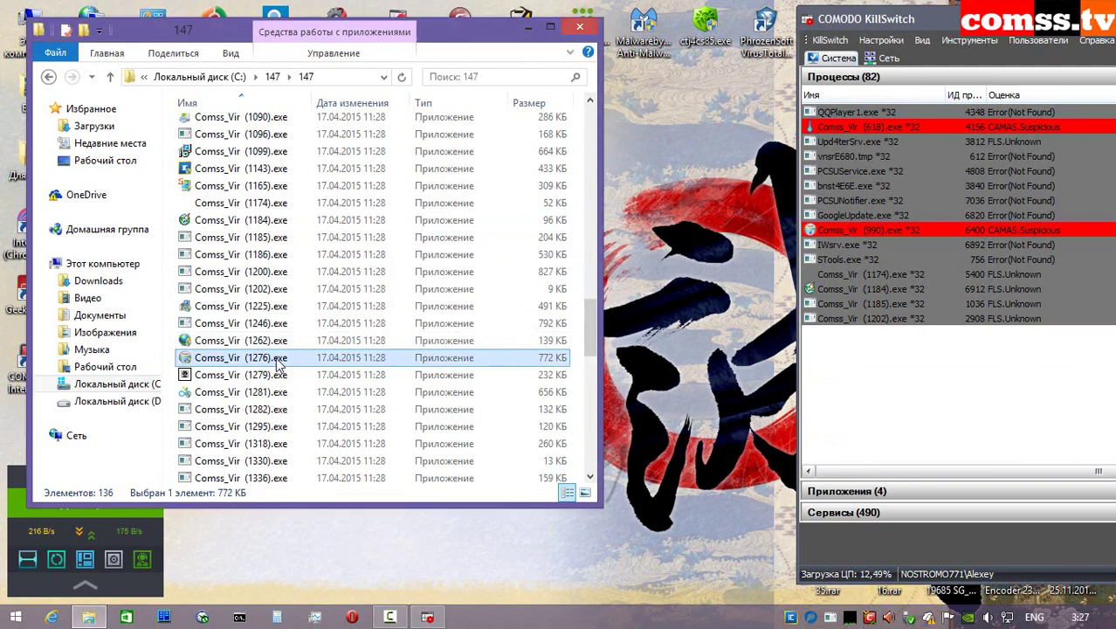
right_click(276, 358)
click(358, 209)
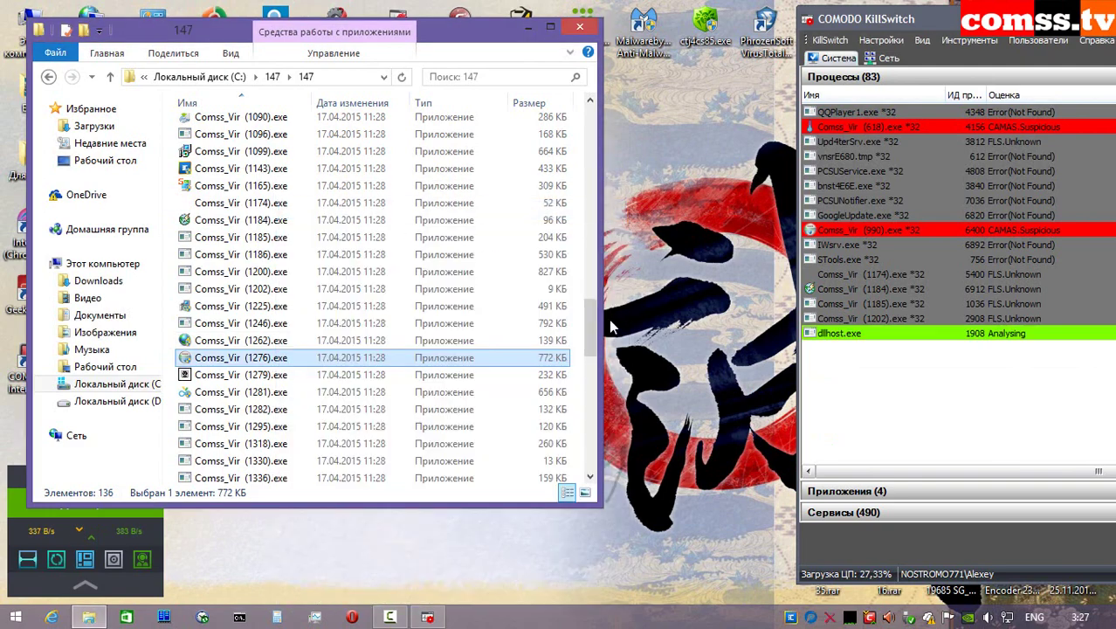
click(839, 414)
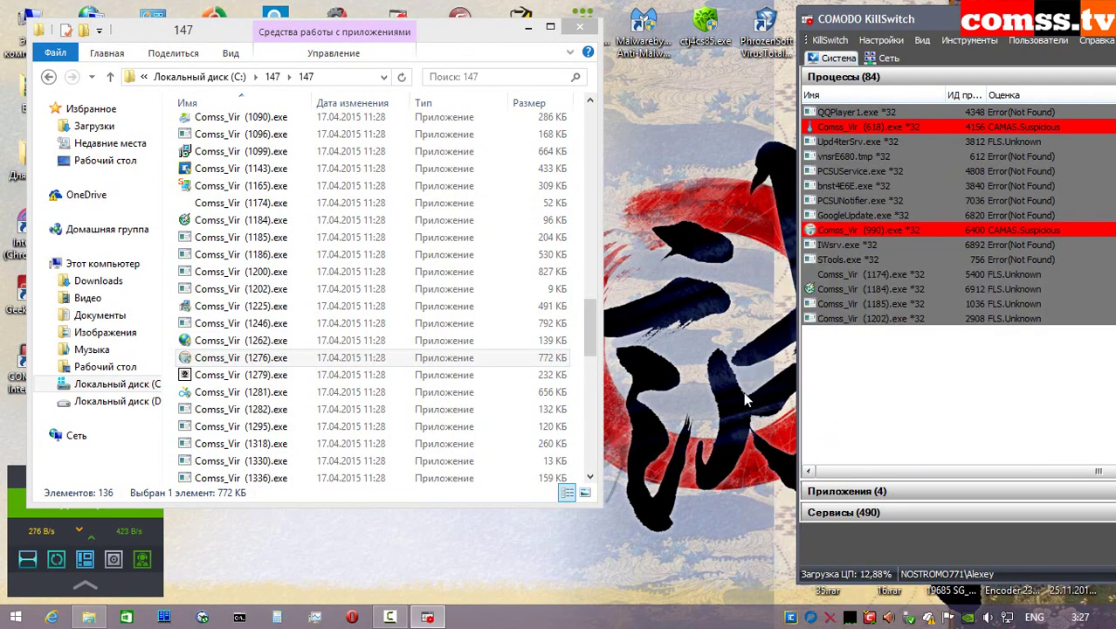
click(793, 403)
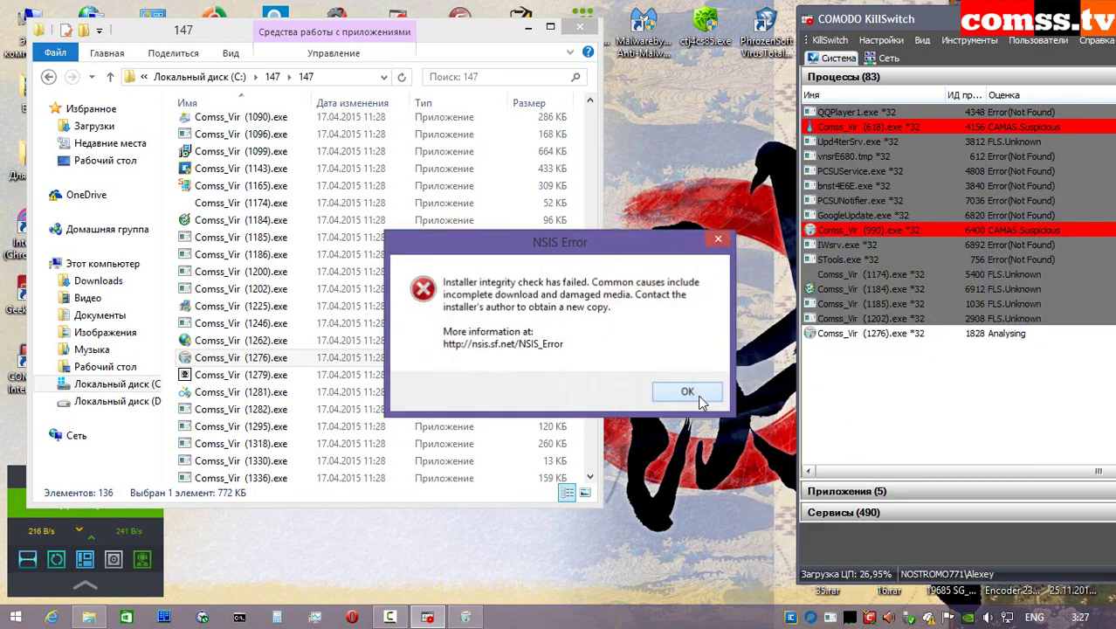
click(687, 392)
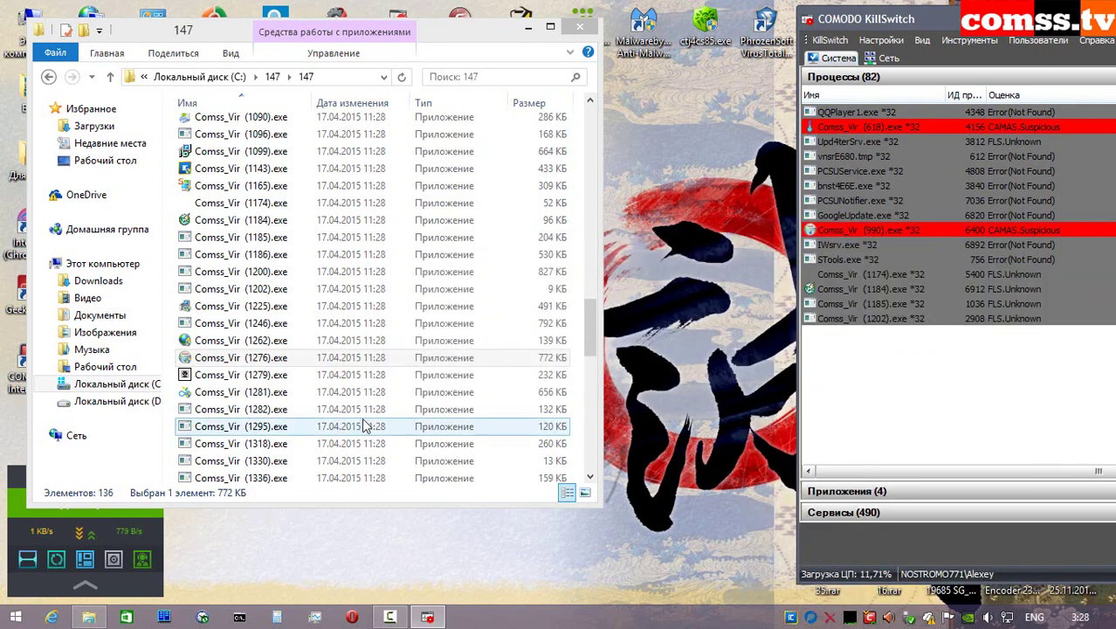
- Run Comss_Vir (1279).exe as administrator through the isolated launch and allow its execution
right_click(293, 378)
click(366, 215)
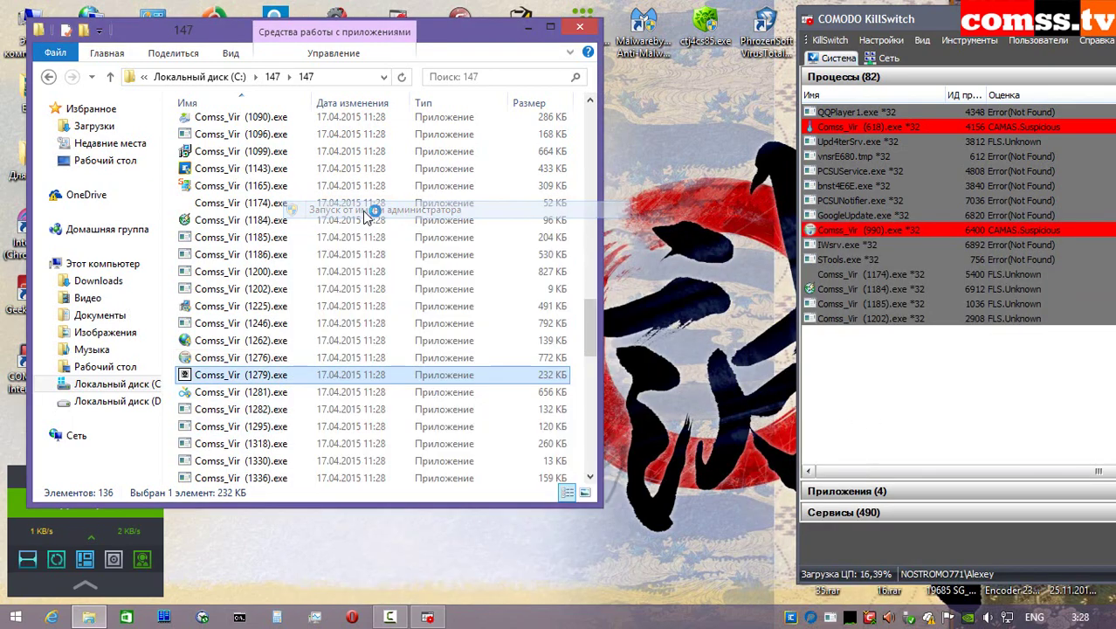
click(909, 457)
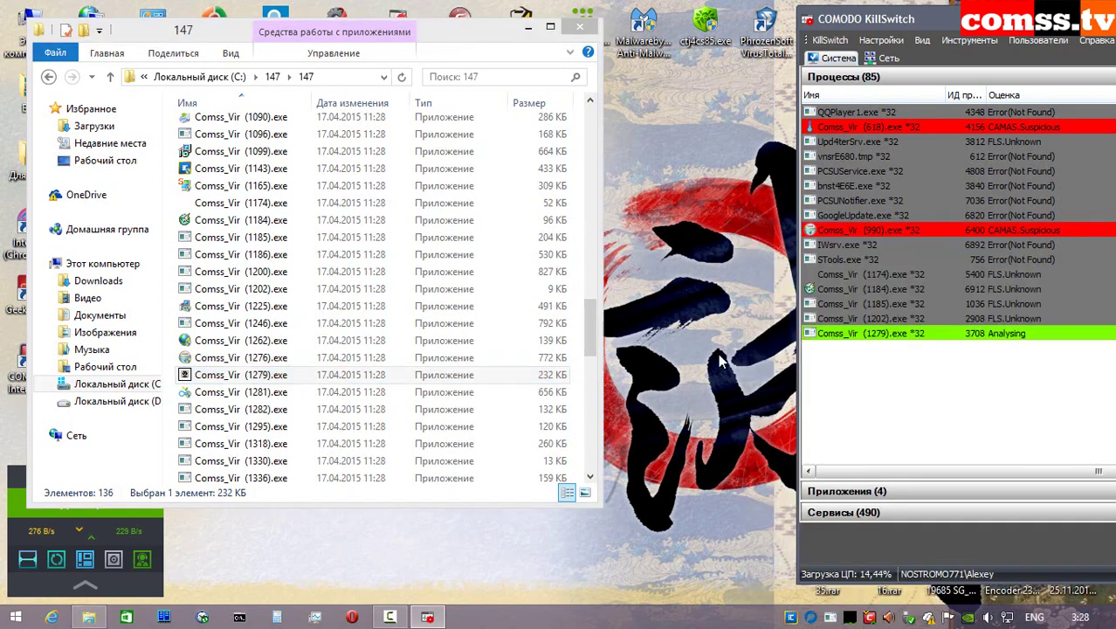
click(892, 407)
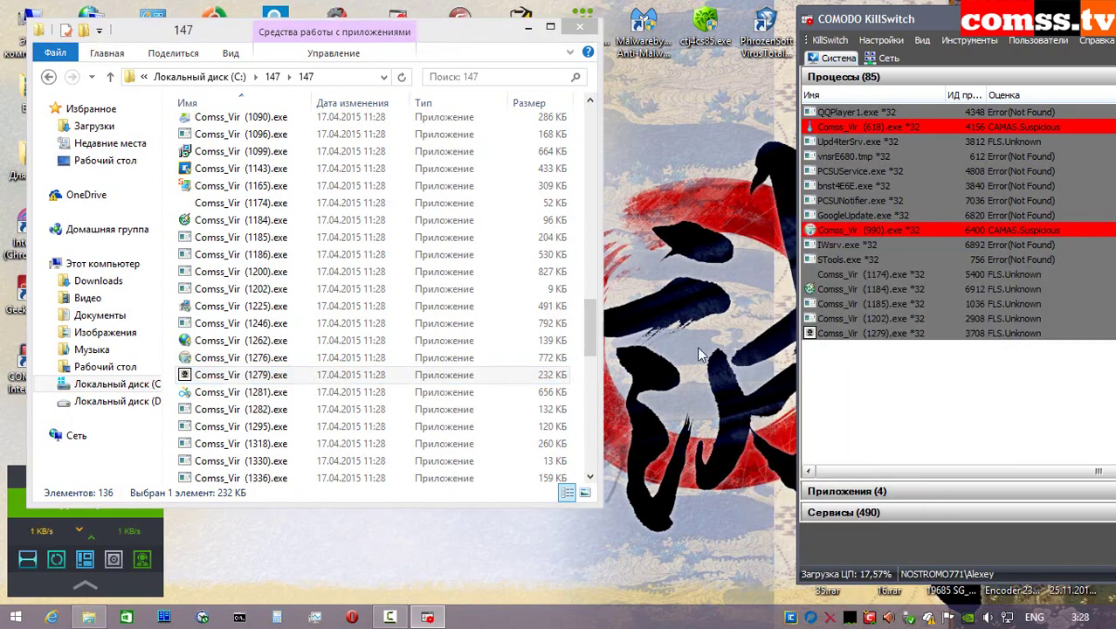
- Run Comss_Vir (1281).exe as administrator in isolation, accept the HD Flash Player license agreement, and dismiss the installation message
click(307, 395)
right_click(307, 404)
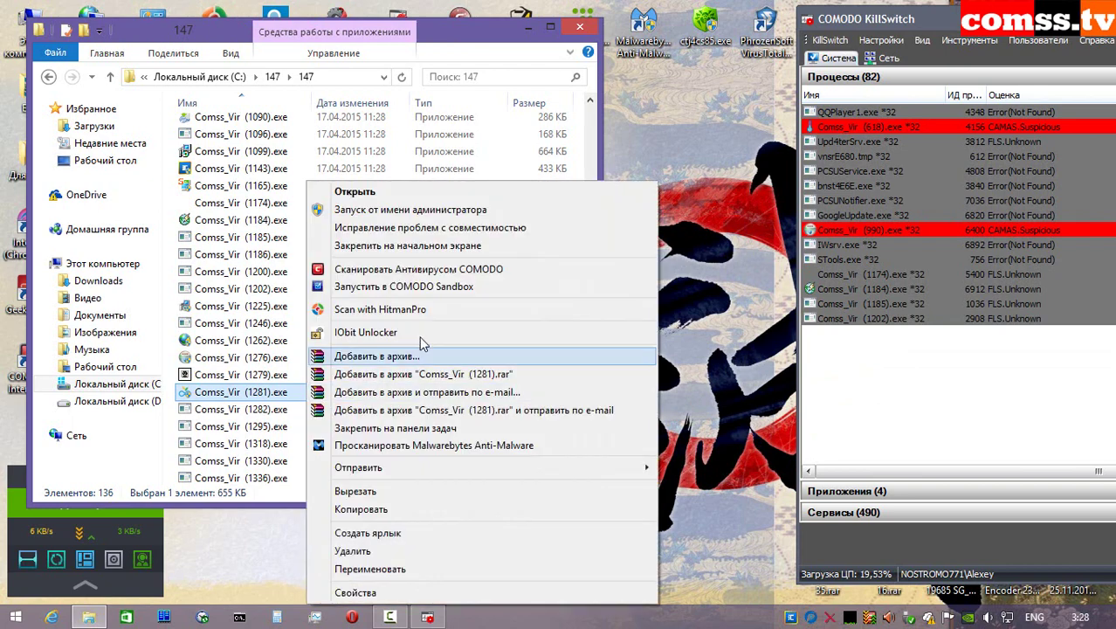
click(384, 210)
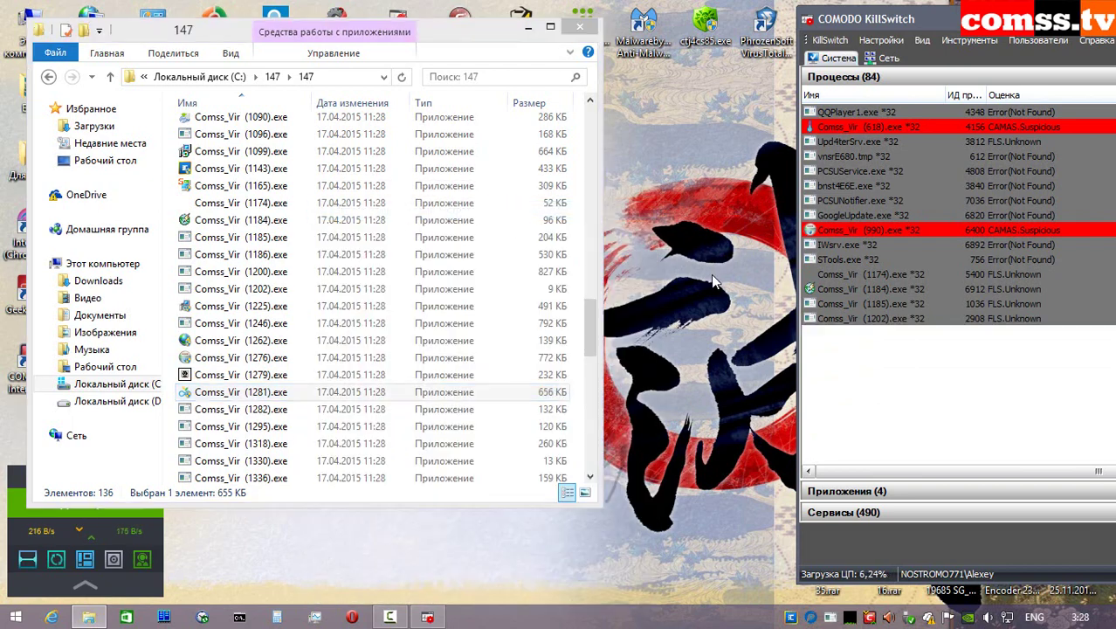
click(882, 408)
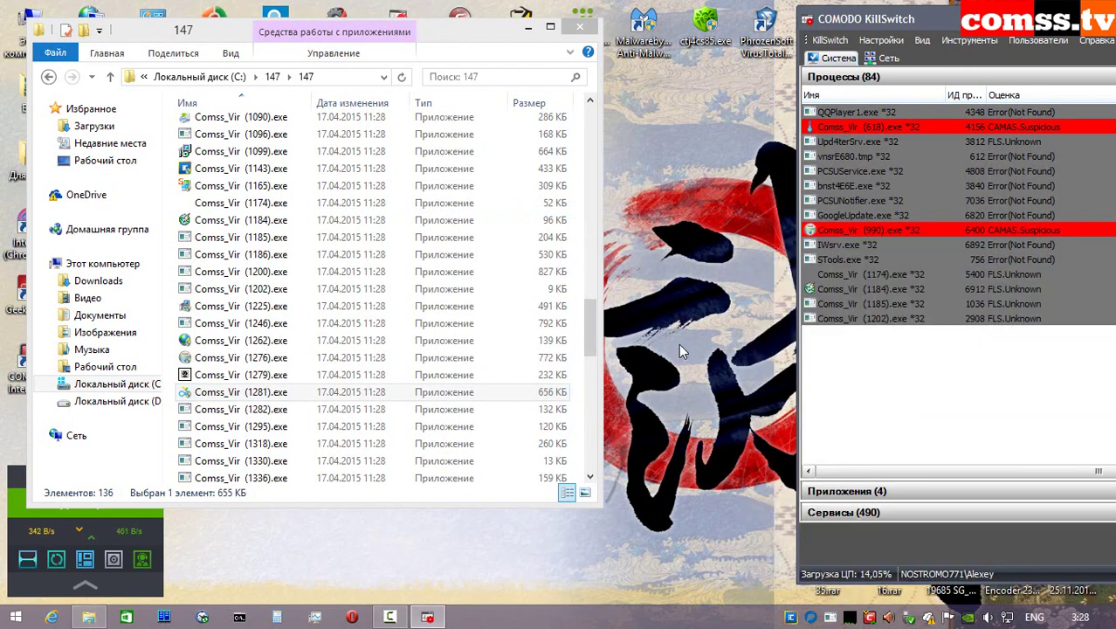
click(872, 415)
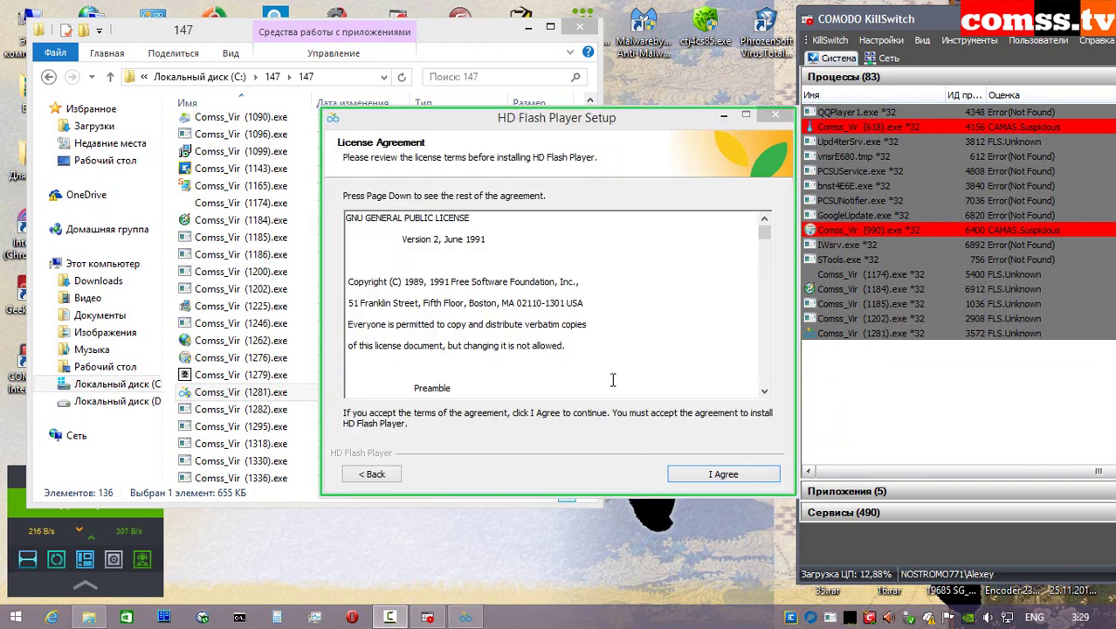
click(721, 473)
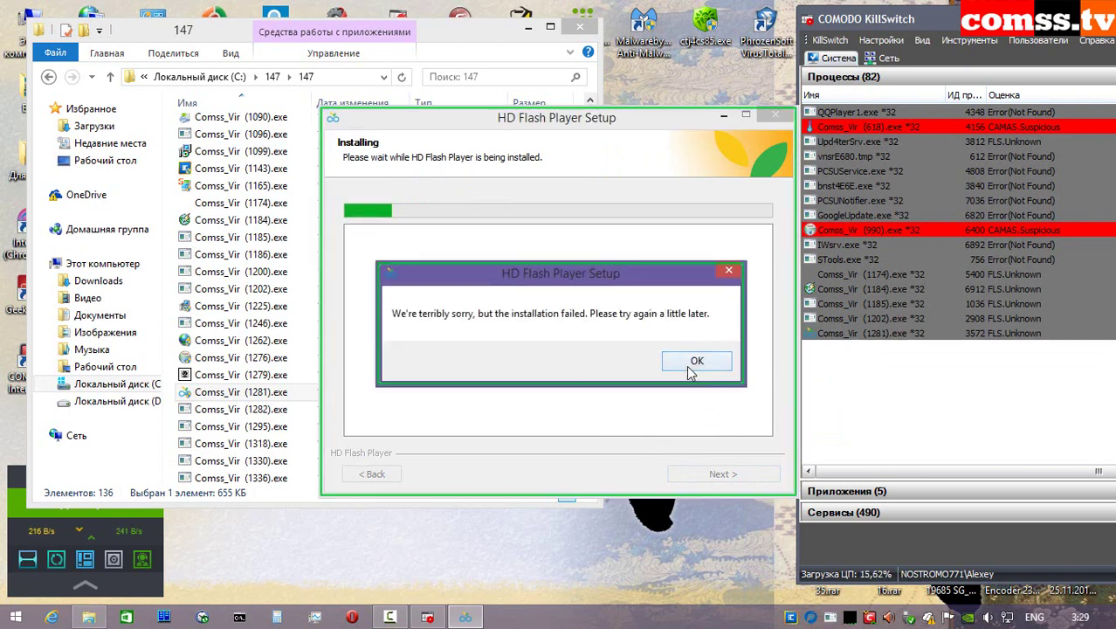
click(695, 363)
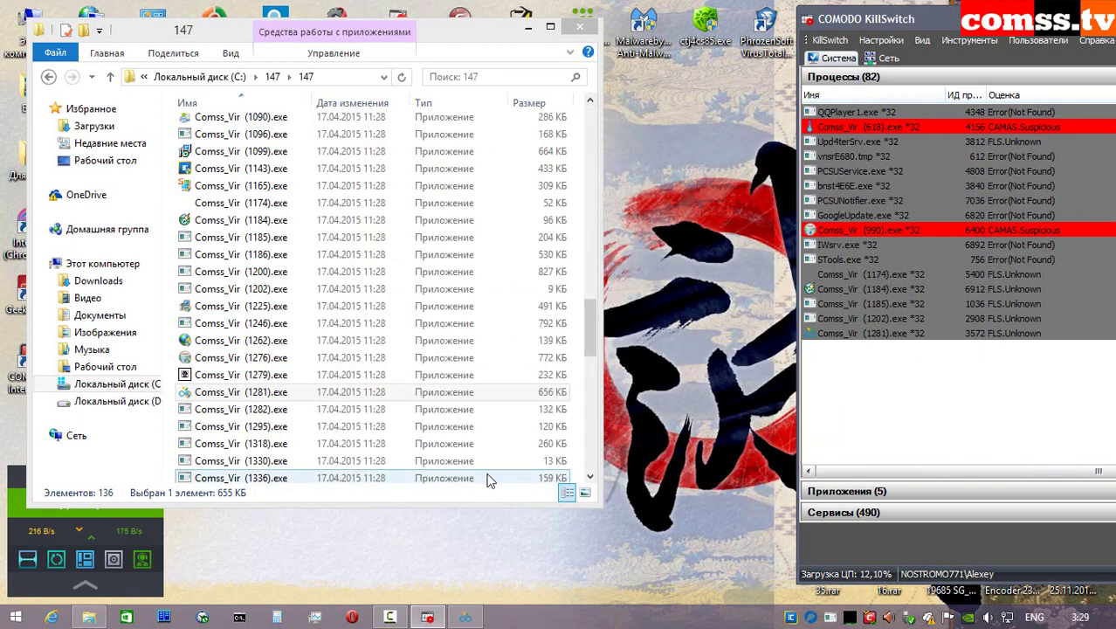
- Try to run Comss_Vir (1282).exe as administrator, disinfect the detected file, and close the sandbox notification and Windows message
drag(595, 325, 596, 365)
click(289, 148)
right_click(289, 147)
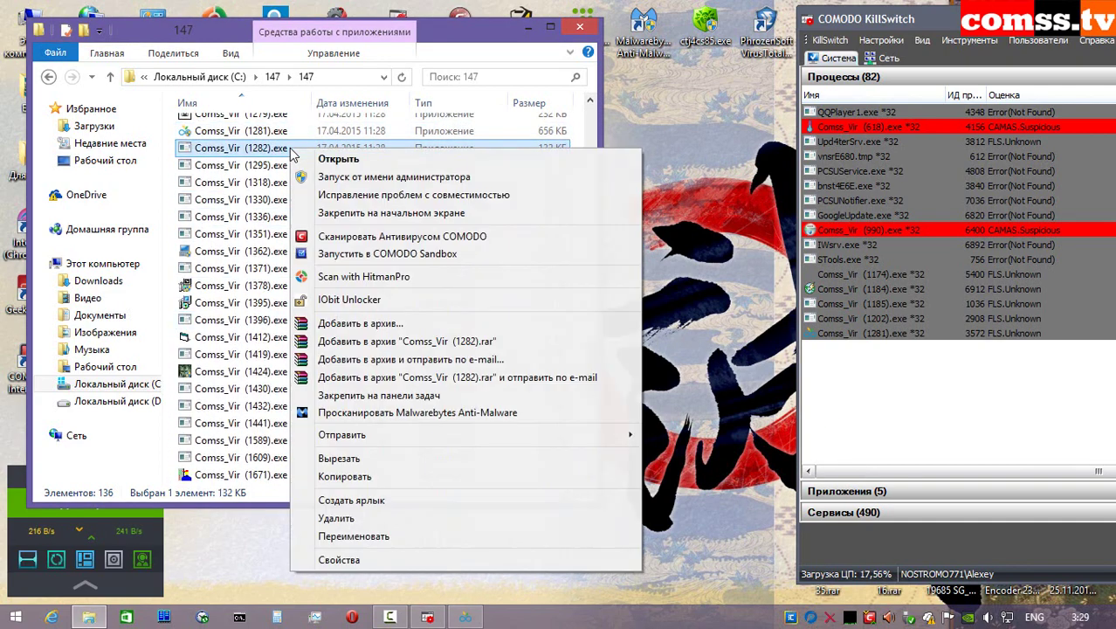
click(344, 178)
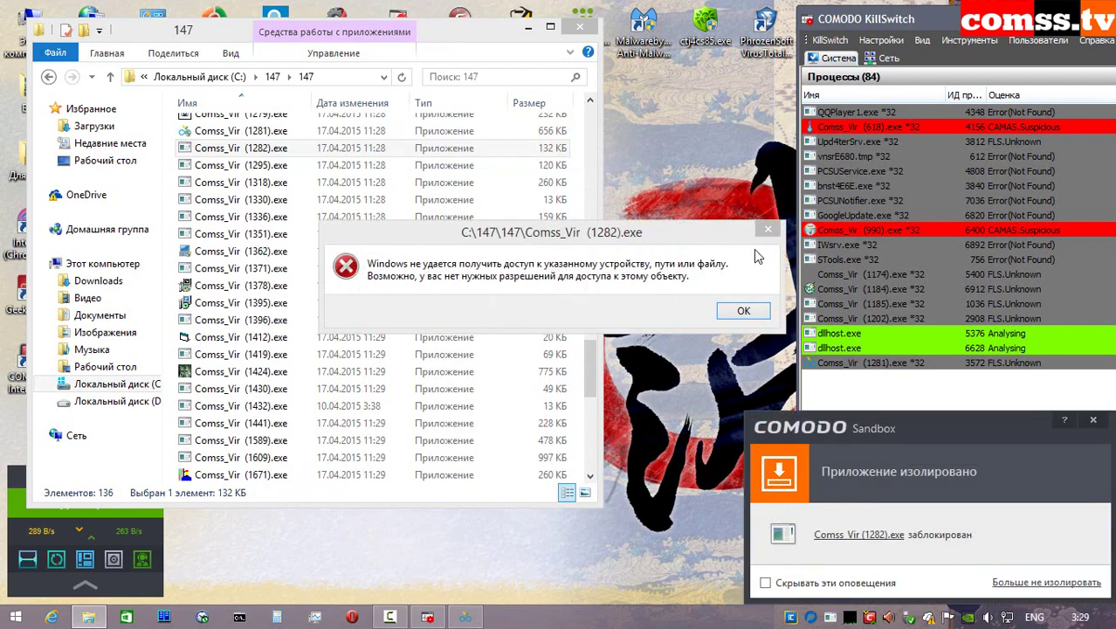
click(952, 484)
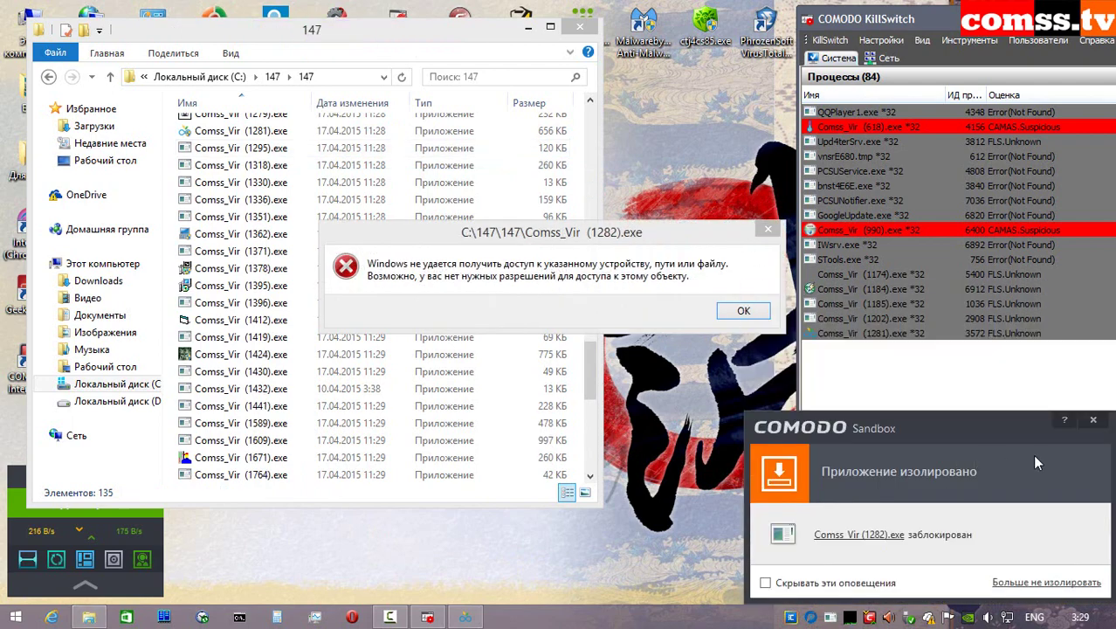
click(1094, 422)
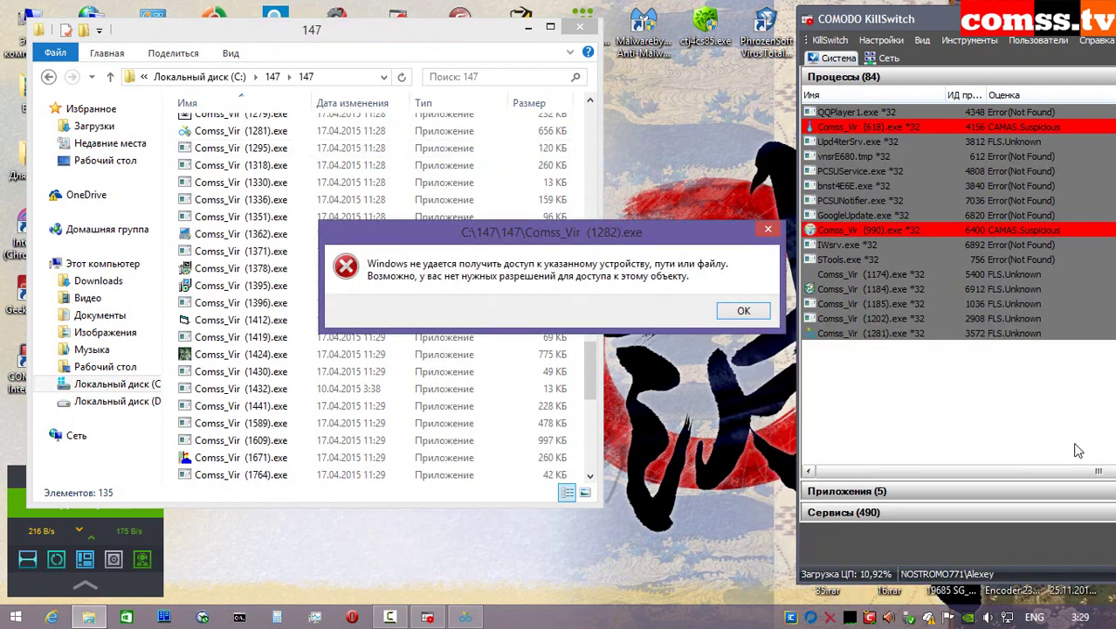
click(737, 312)
- Try to run Comss_Vir (1295).exe as administrator with the default isolated launch and dismiss the Windows message
right_click(281, 147)
click(339, 179)
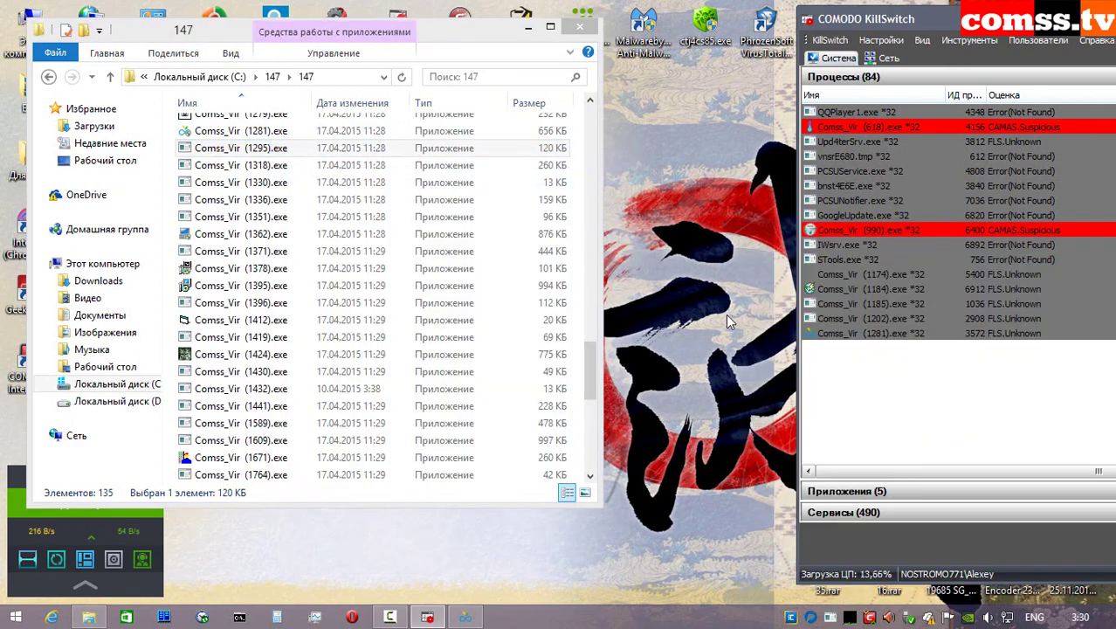
click(872, 394)
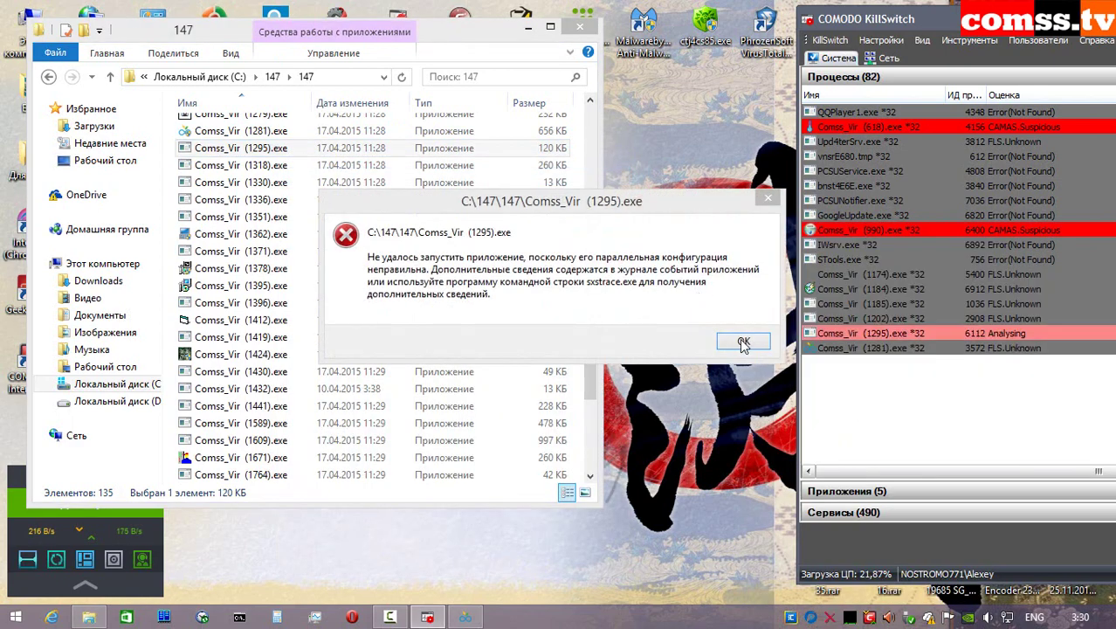
click(739, 339)
- Run Comss_Vir (1318).exe as administrator through the isolated launch, allow its execution, and close the crashed program
right_click(282, 168)
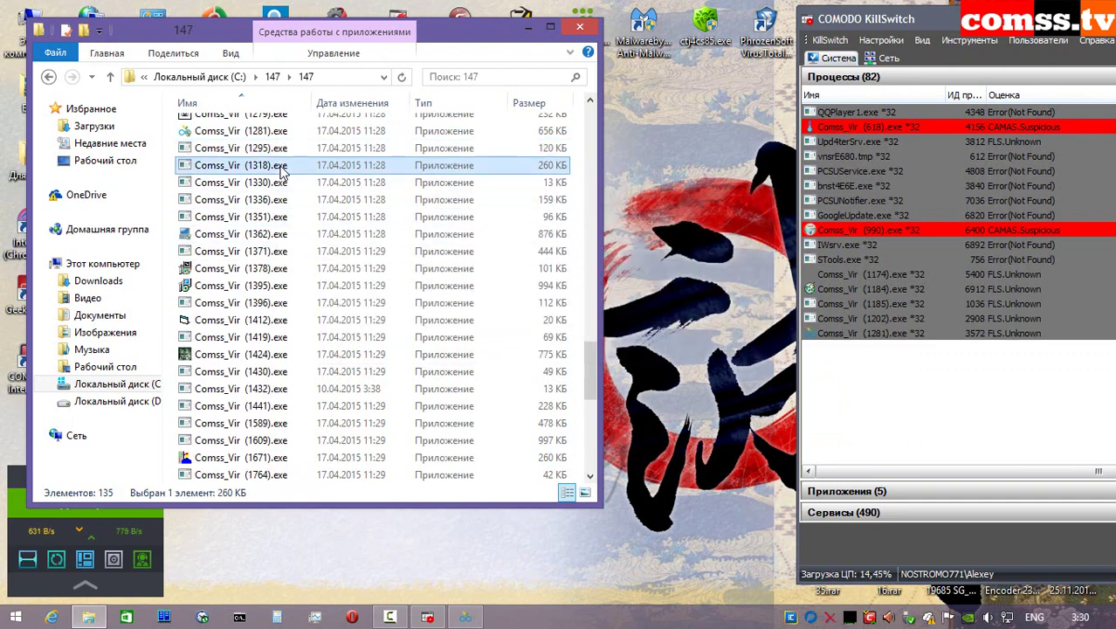
click(707, 253)
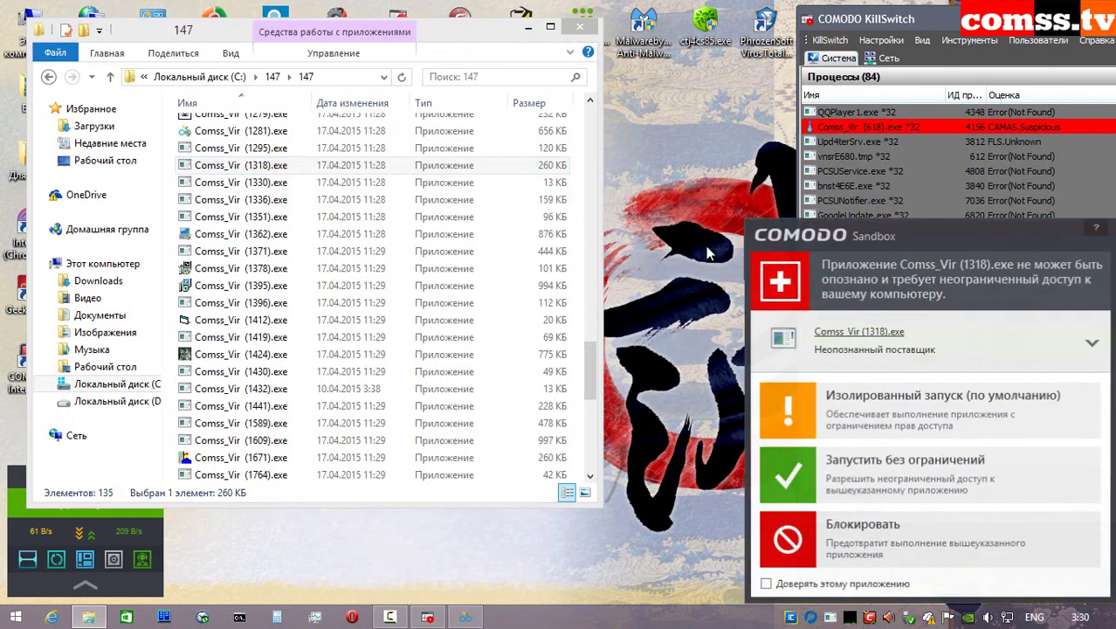
click(825, 336)
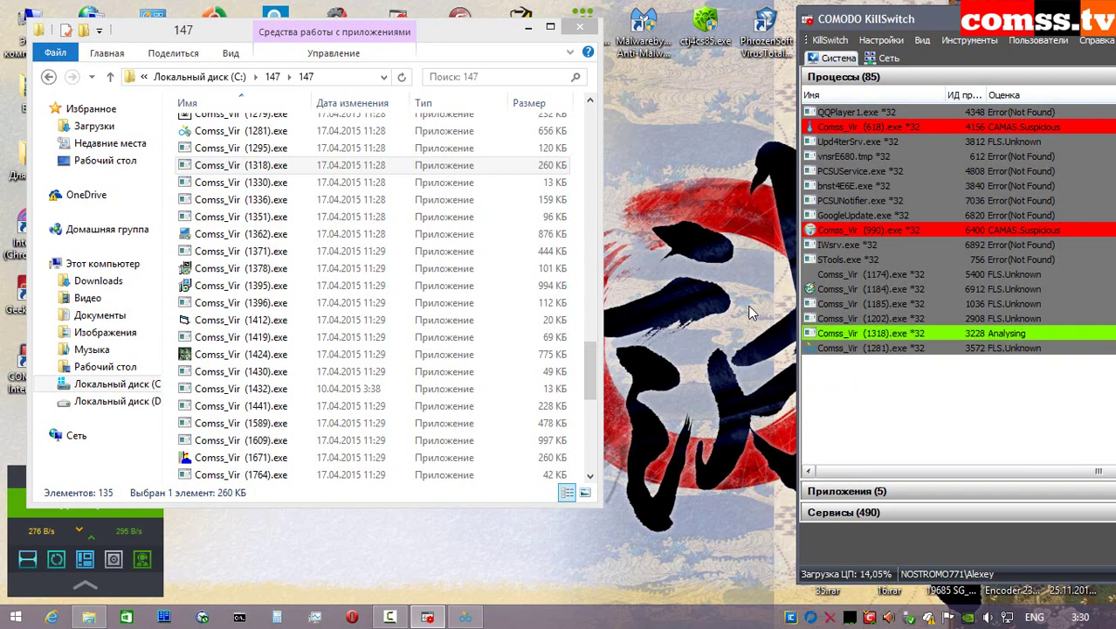
click(839, 401)
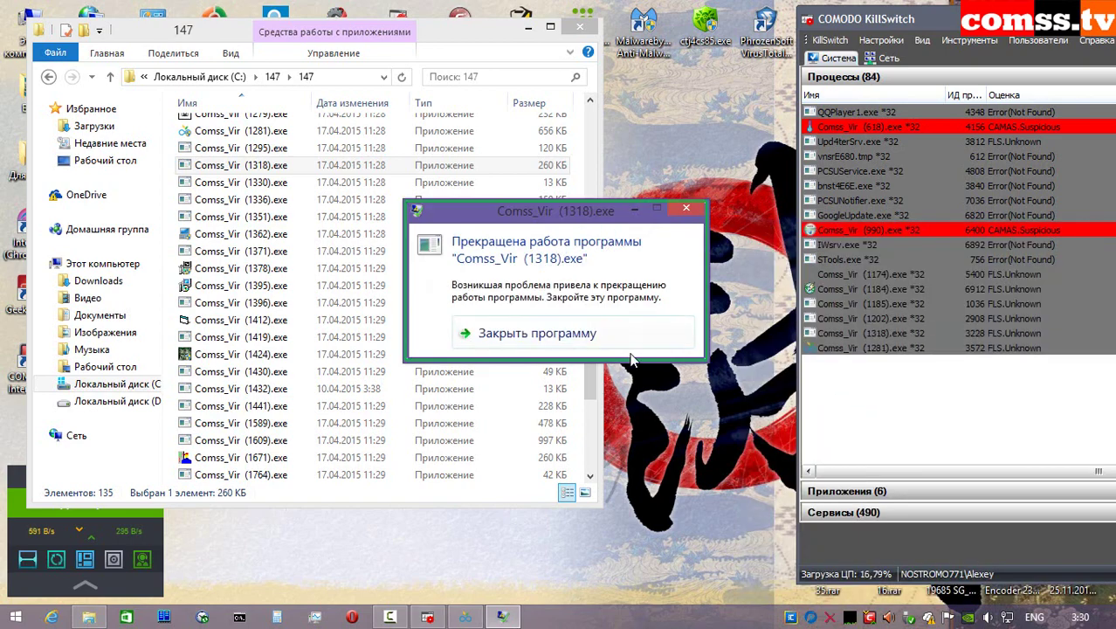
click(587, 344)
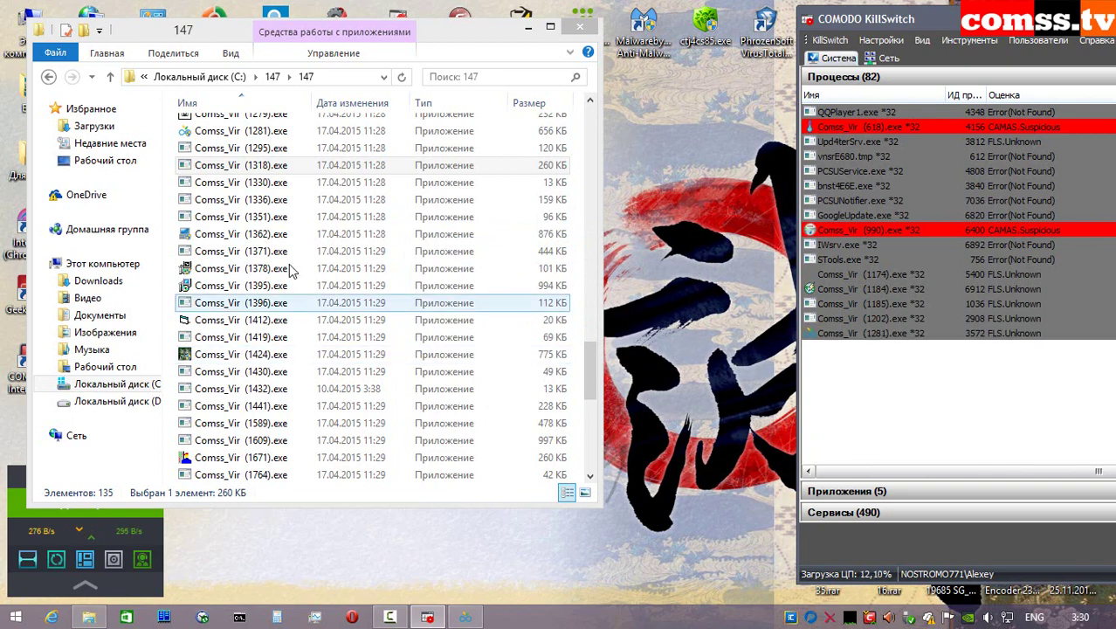
- Try to run Comss_Vir (1330).exe as administrator with the default isolated launch and close the incompatibility message
right_click(266, 183)
click(332, 213)
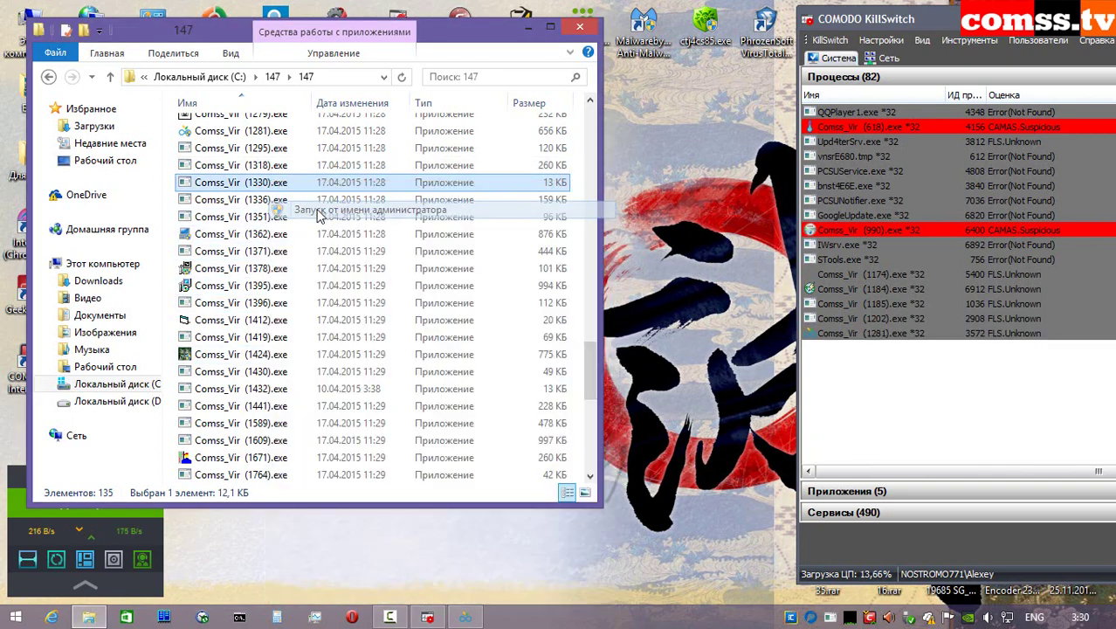
click(769, 408)
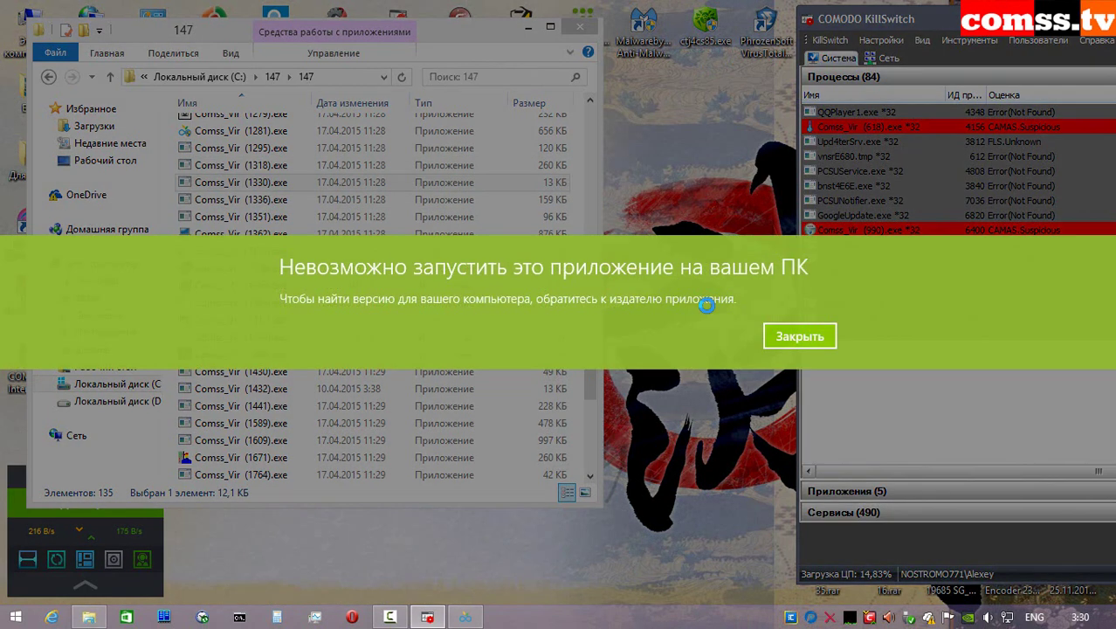
click(774, 344)
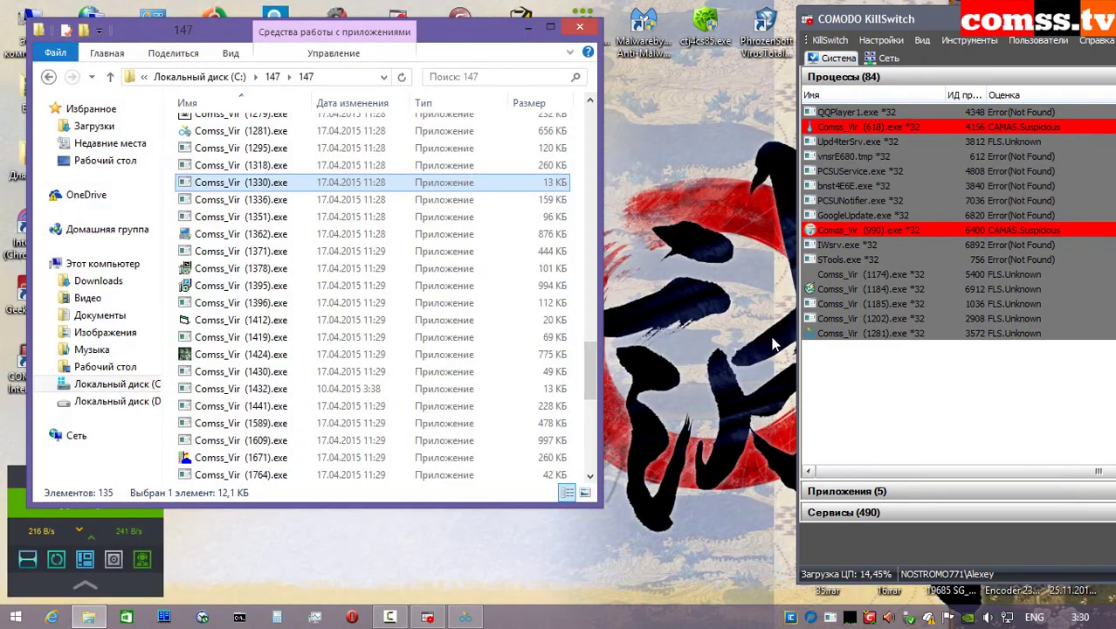
- Try to run Comss_Vir (1336).exe as administrator in isolation, disinfect the detected Comss_Vir (1330).exe, and close the incompatibility message
click(266, 201)
right_click(266, 203)
click(325, 210)
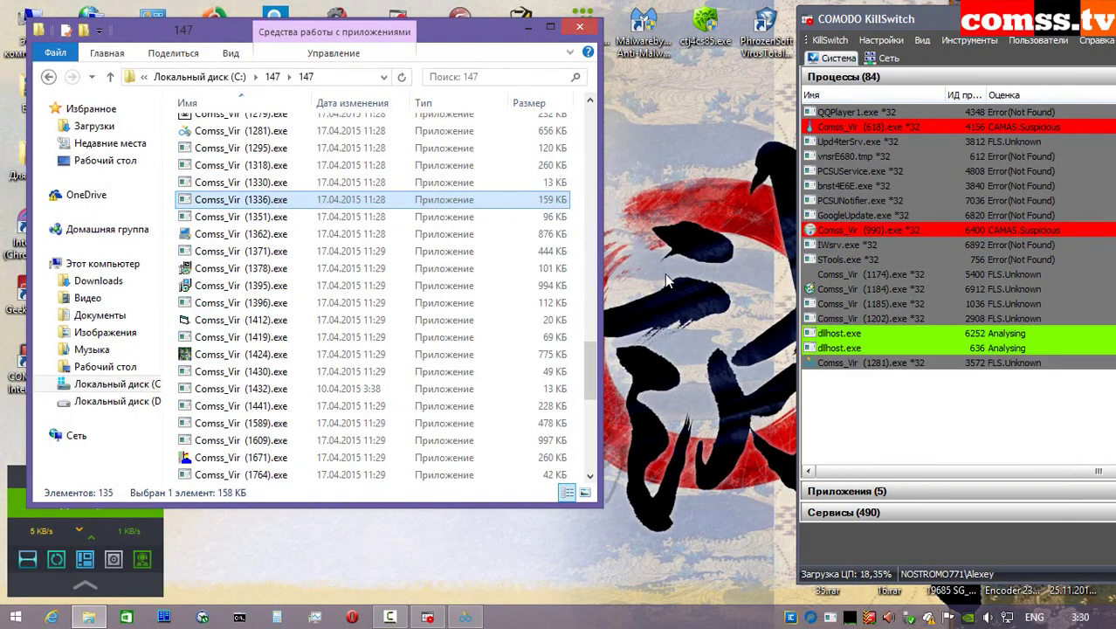
click(873, 408)
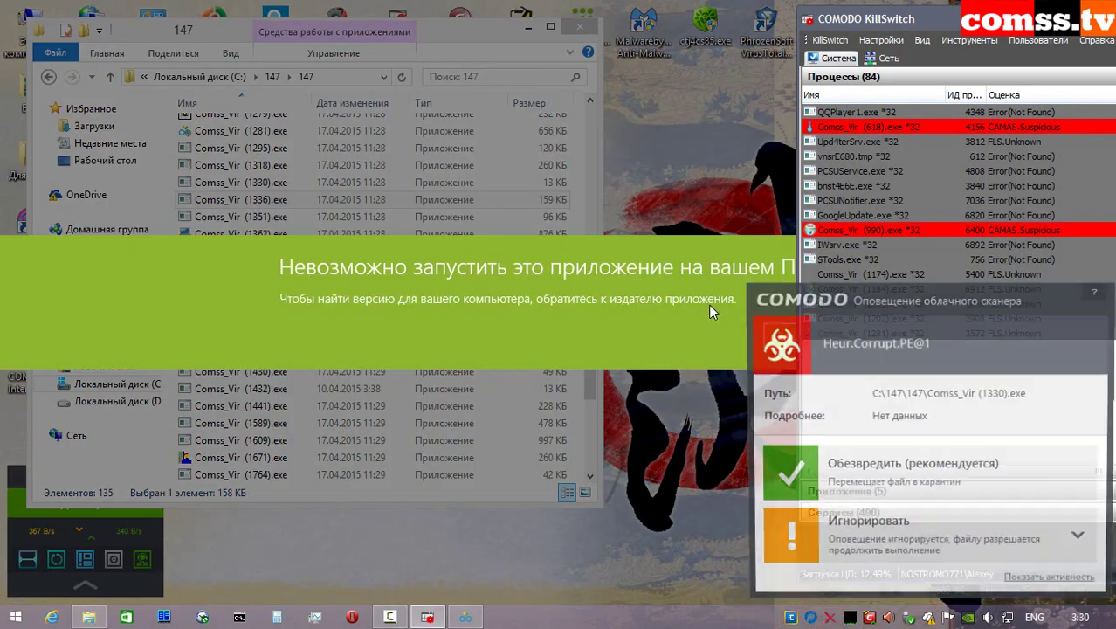
click(786, 413)
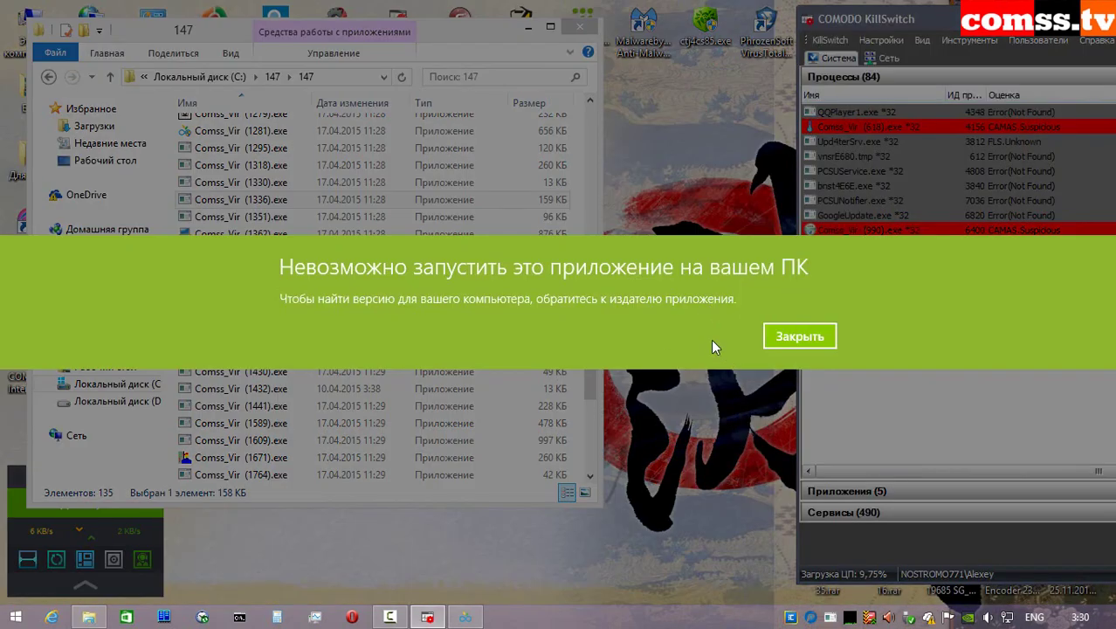
click(799, 337)
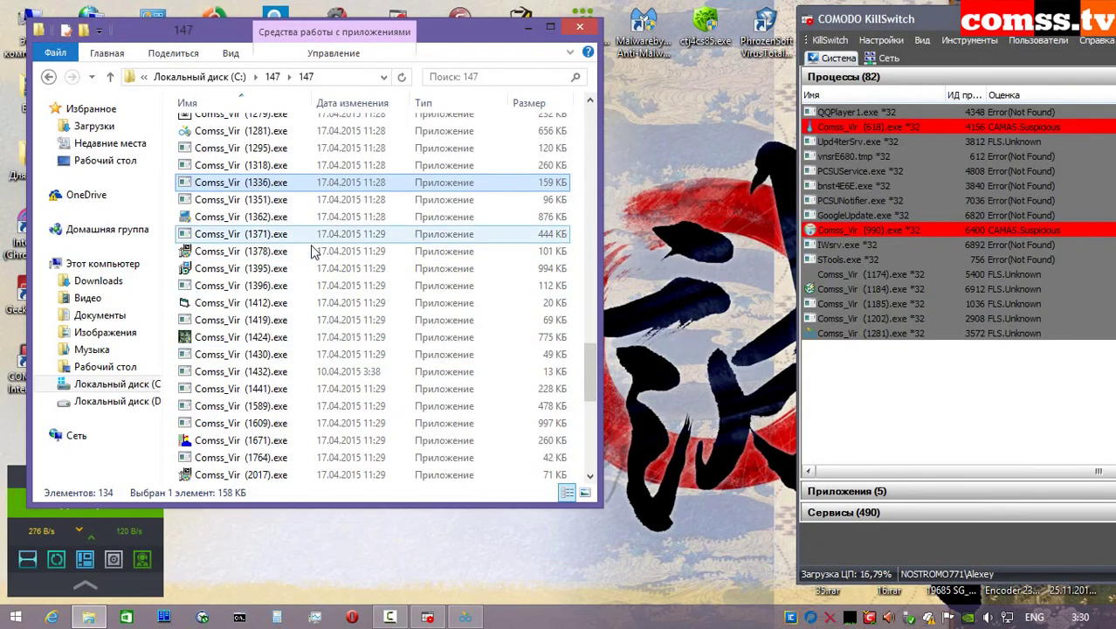
- Run Comss_Vir (1351).exe as administrator through the isolated launch, allowing its execution and the WinAutoUpdate.com internet connections
click(268, 201)
right_click(269, 201)
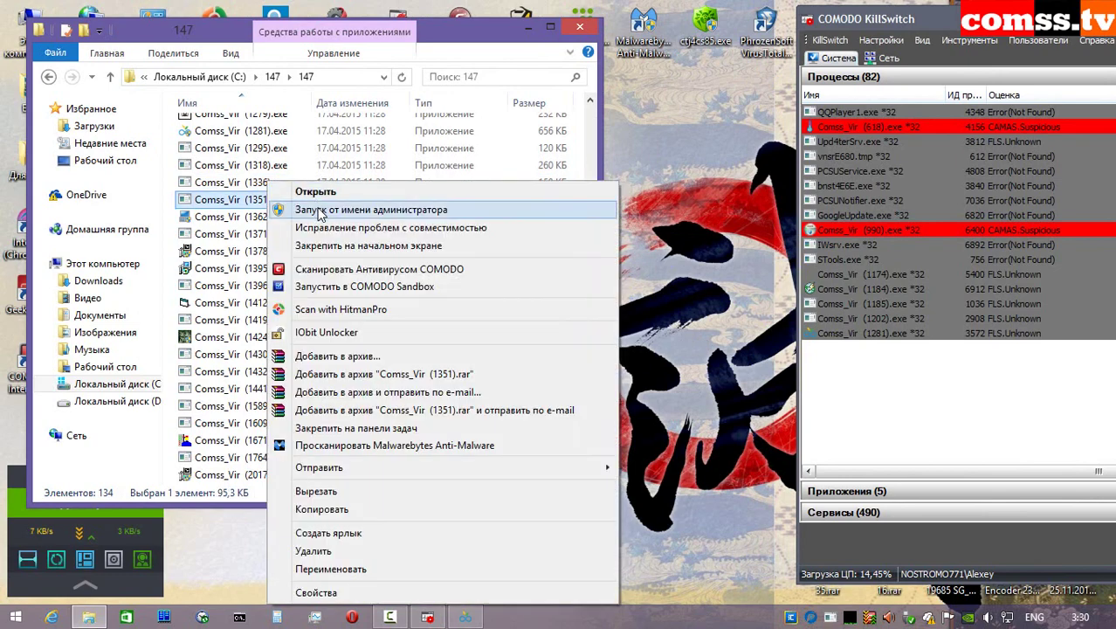
click(289, 207)
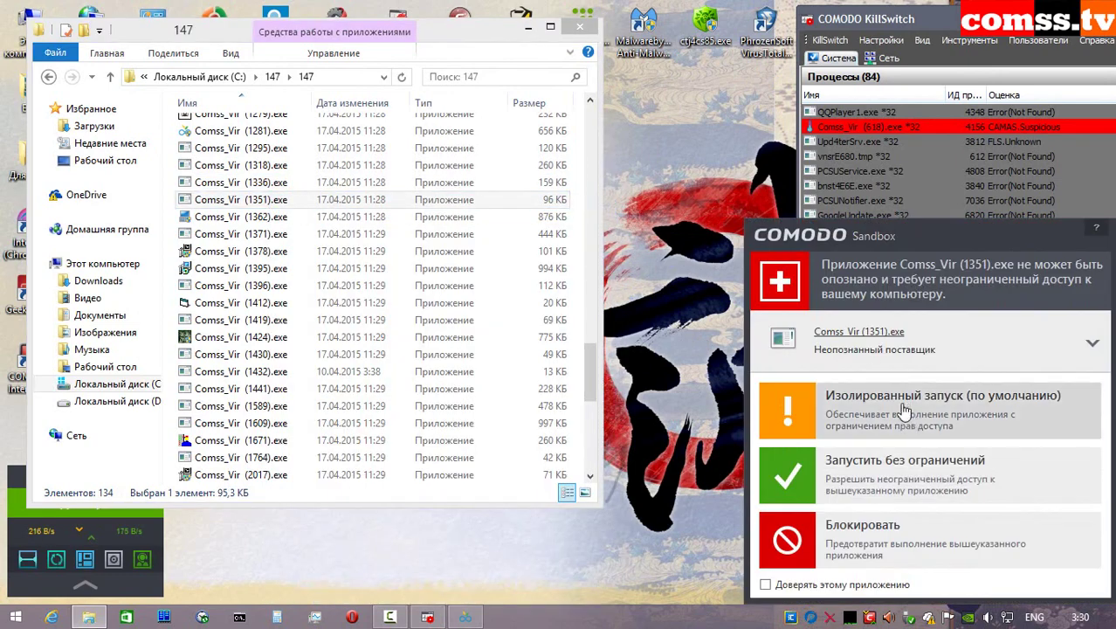
click(906, 415)
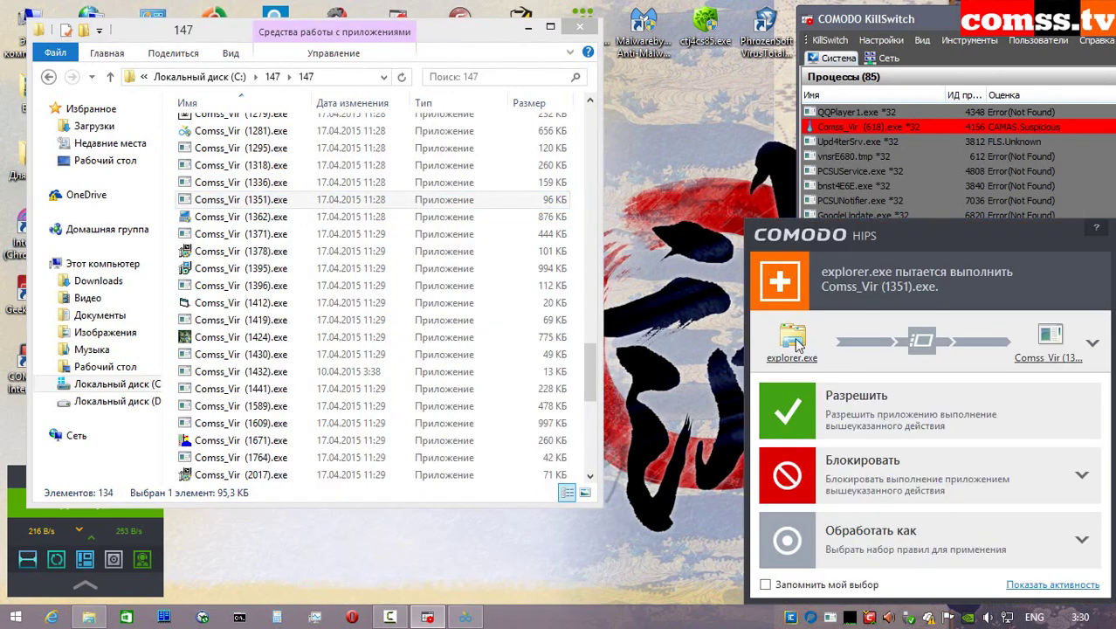
click(849, 419)
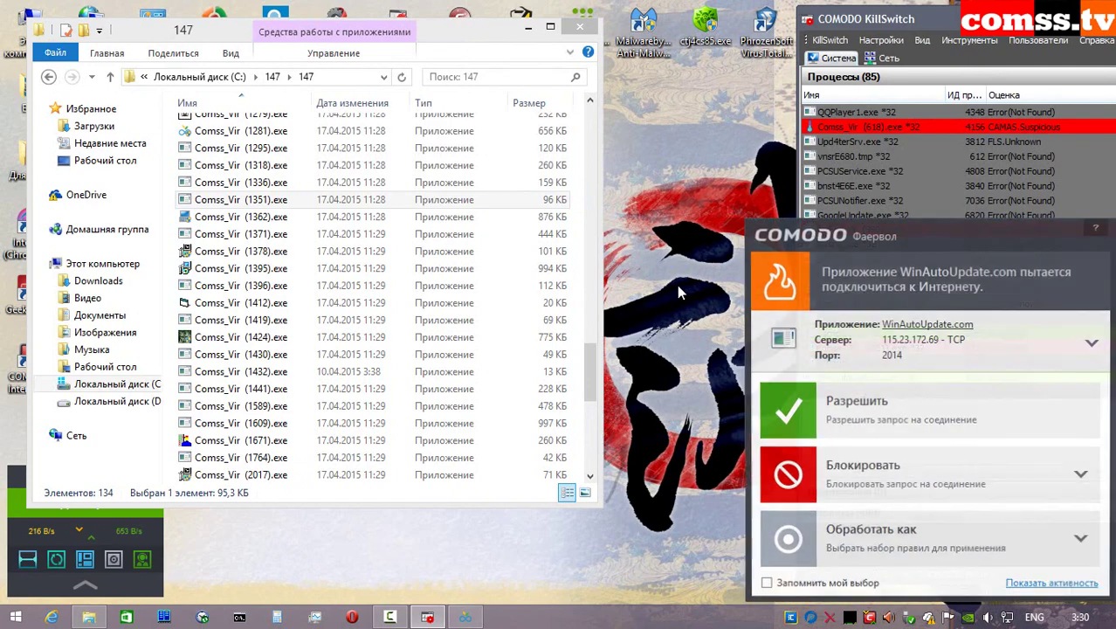
click(1092, 421)
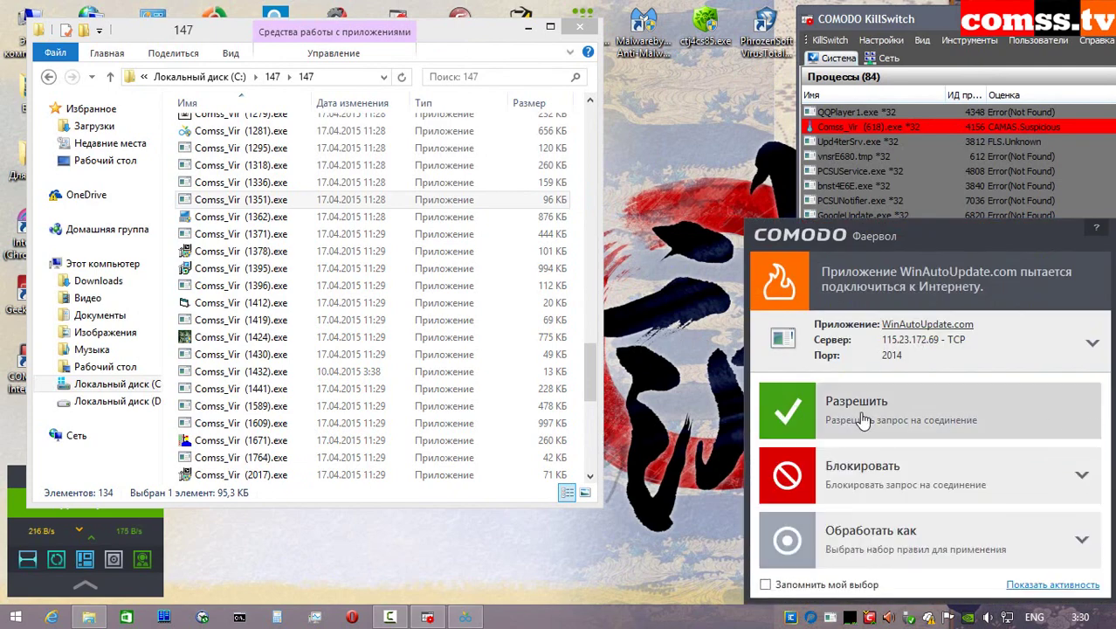
click(848, 413)
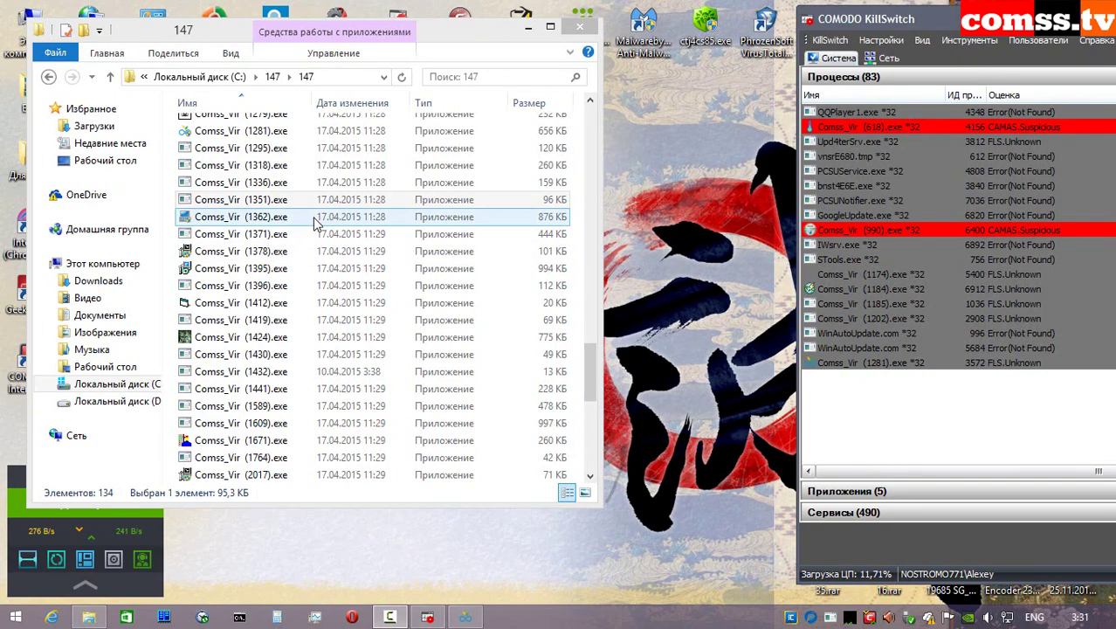
- Run Comss_Vir (1362).exe as administrator through the isolated launch and allow its execution
right_click(303, 220)
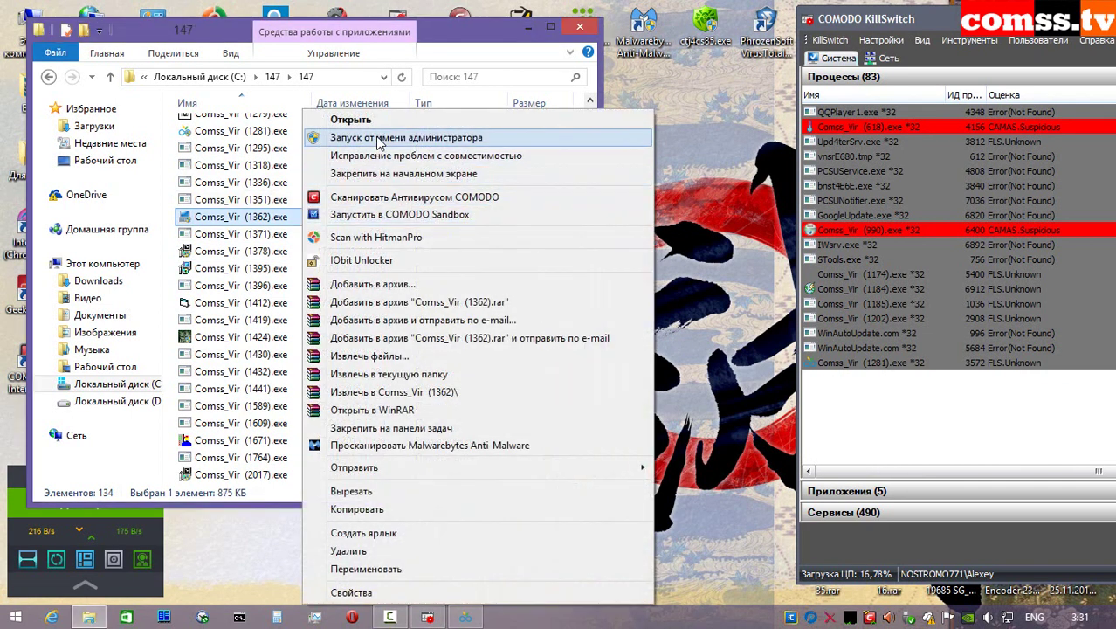
click(367, 135)
click(905, 414)
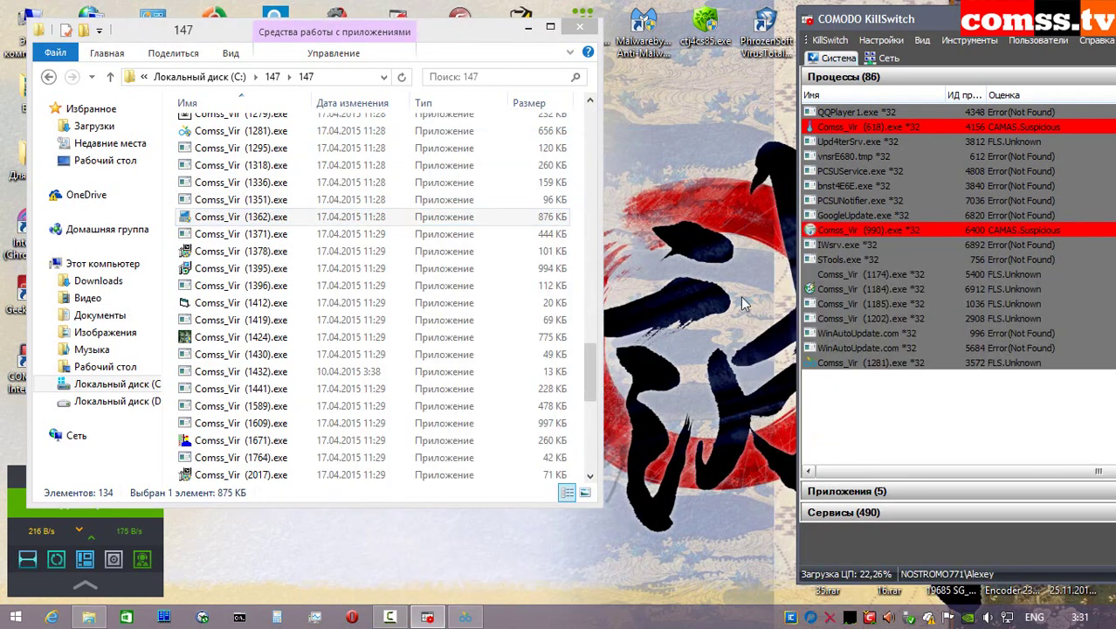
click(839, 400)
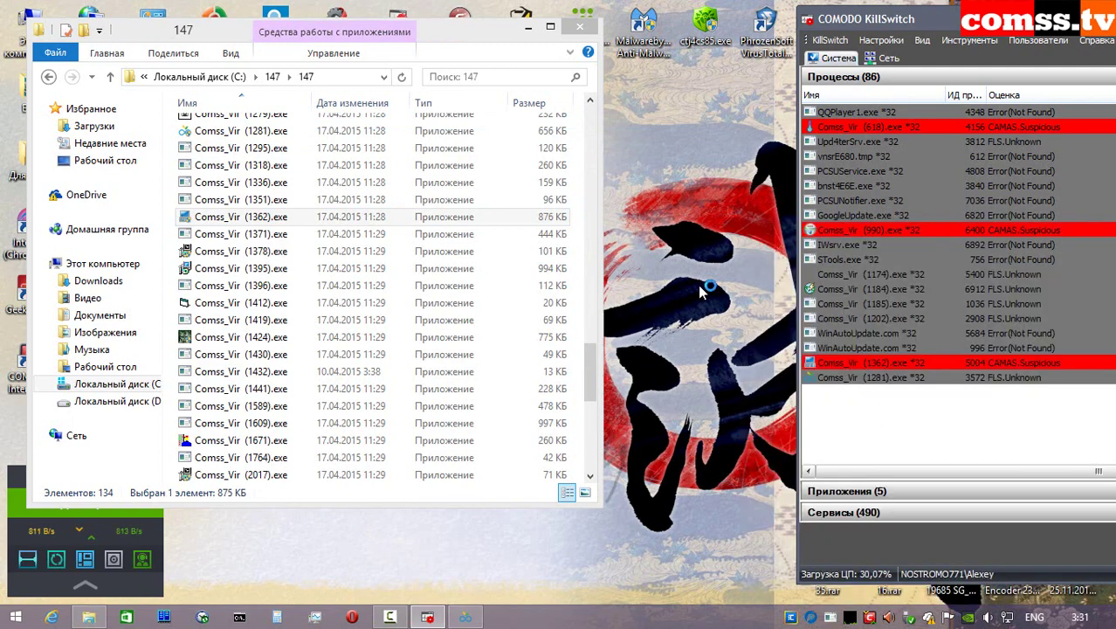
- Disinfect the files flagged by the antivirus alerts in folder 147, including GDI32.dll, OLE23.dll, PSAPI.dll and error.log
click(942, 478)
click(858, 471)
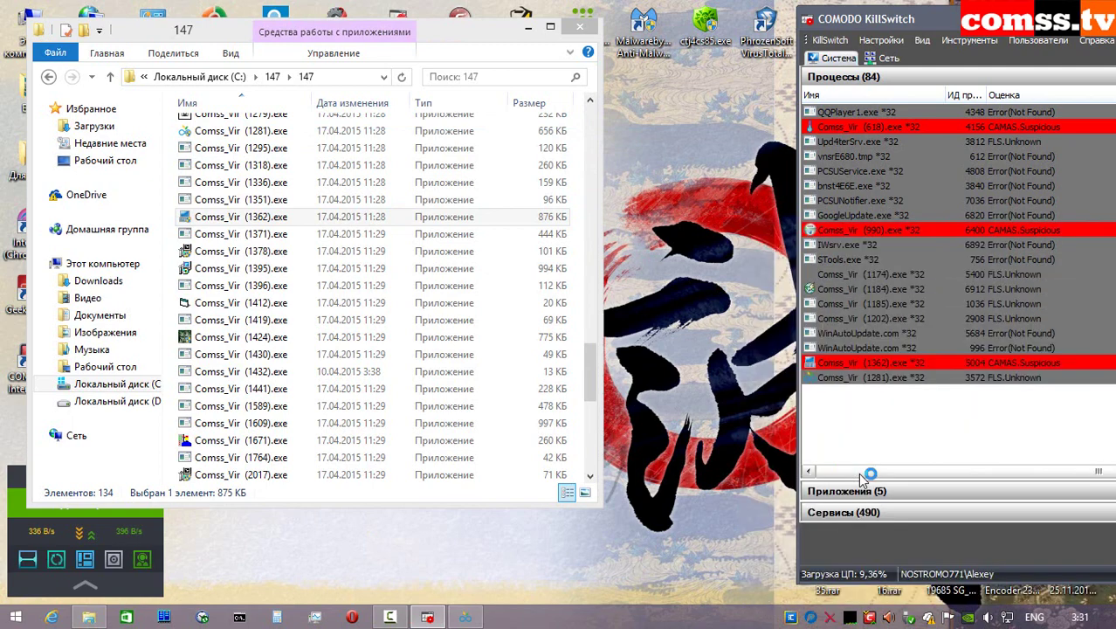
click(869, 476)
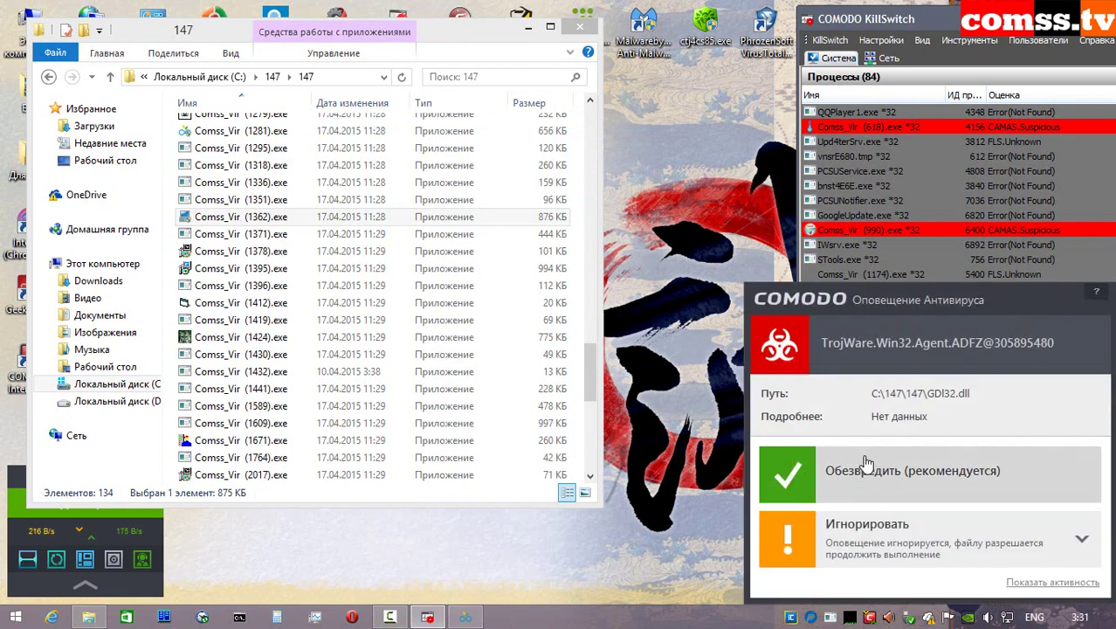
click(863, 465)
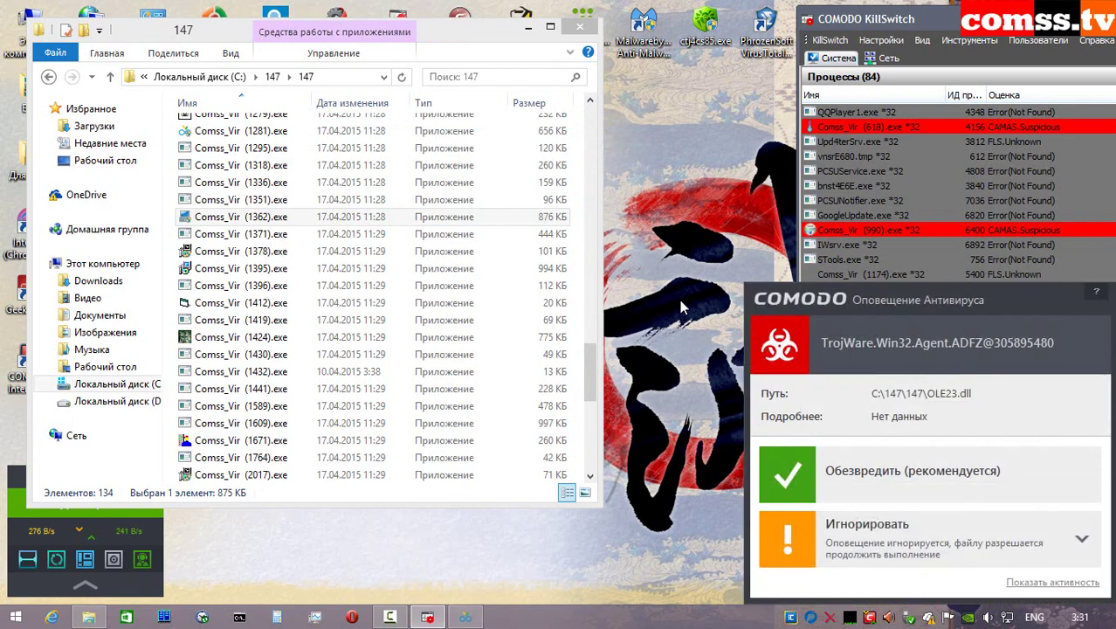
click(901, 474)
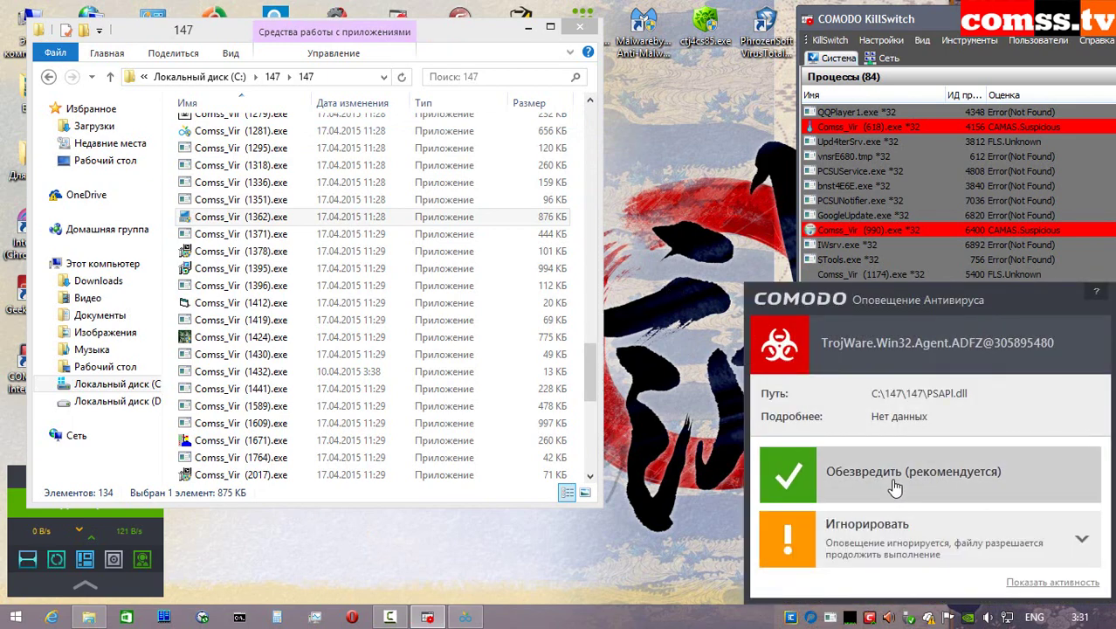
click(895, 486)
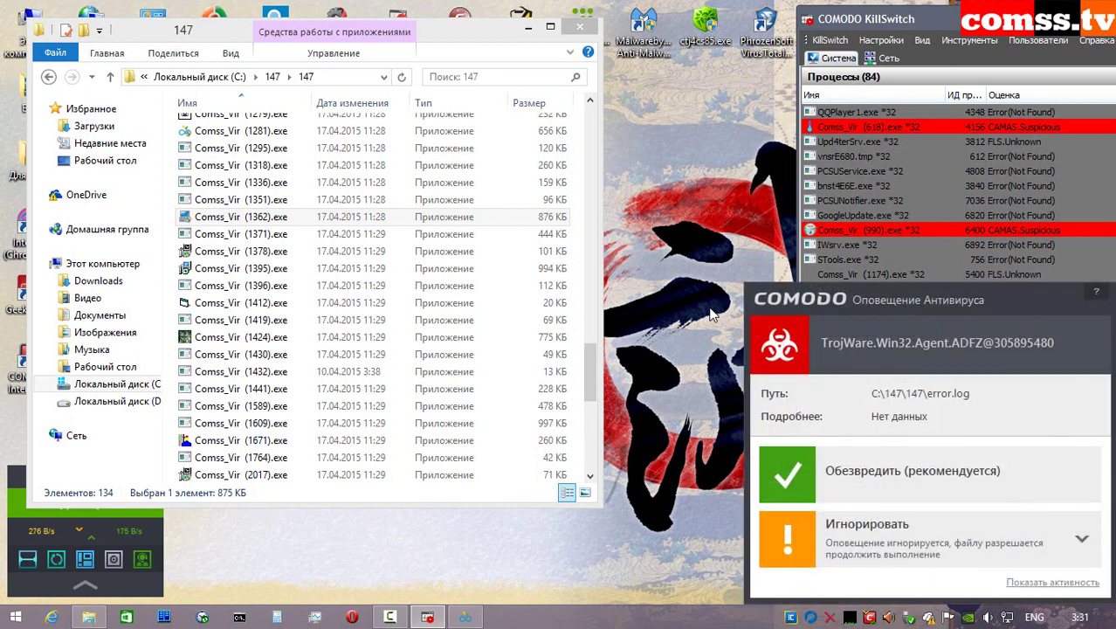
click(930, 485)
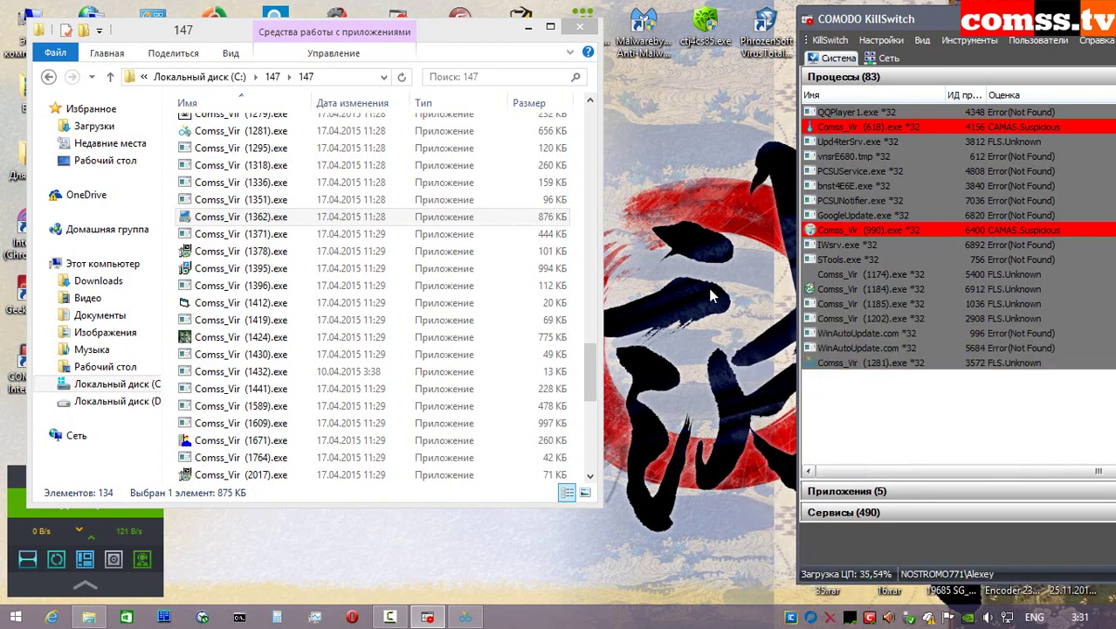
- Run Comss_Vir (1371).exe as administrator through the isolated launch, allow its execution, and close the application error and the crashed program
right_click(256, 233)
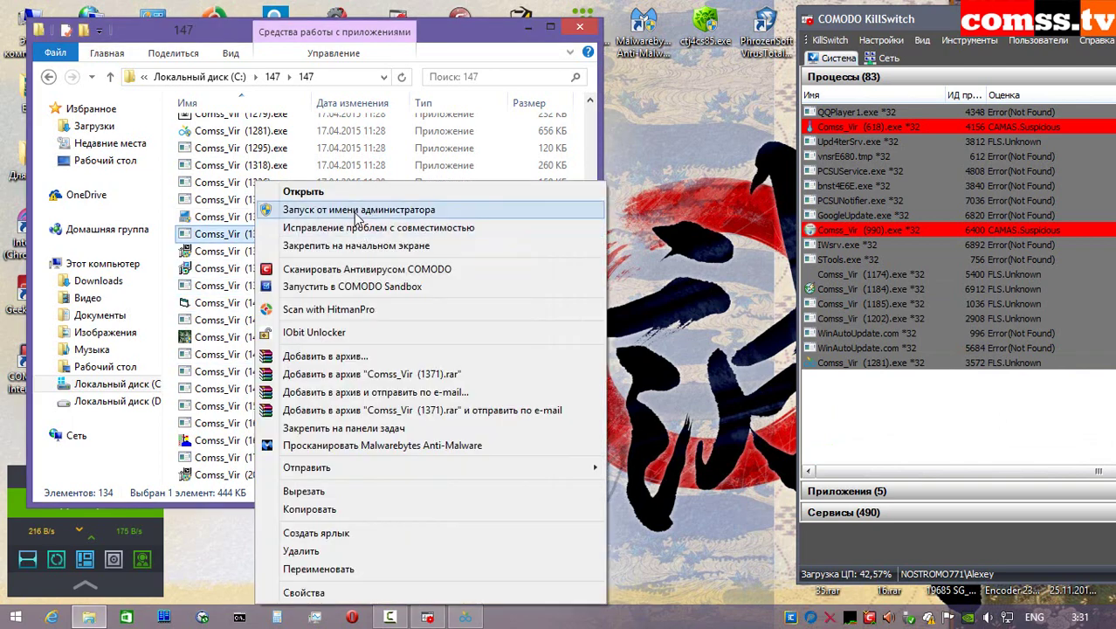
click(357, 212)
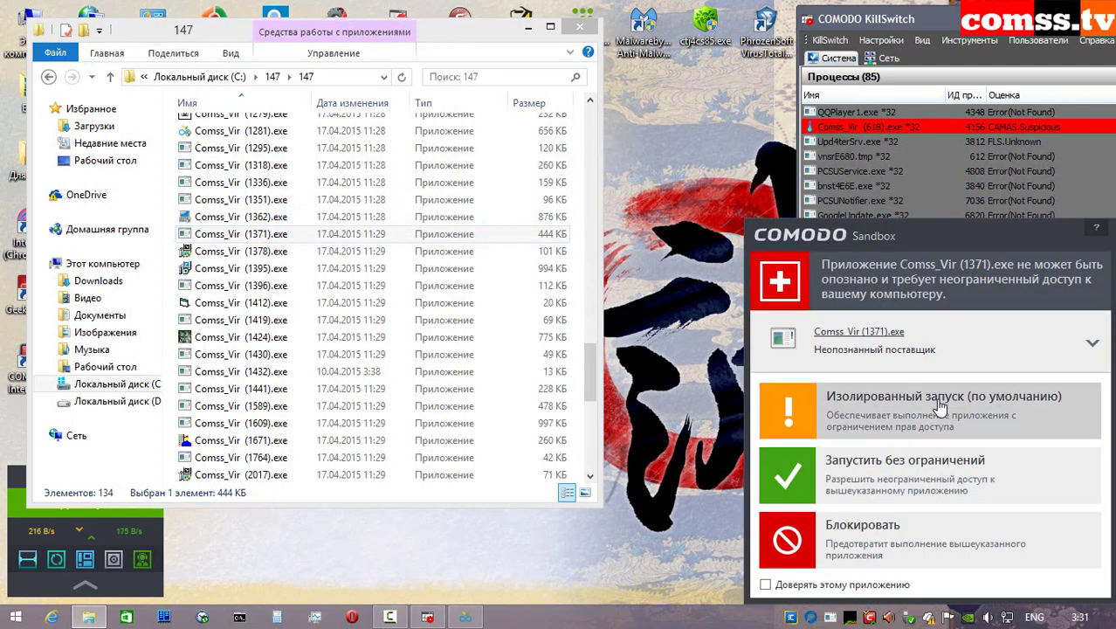
click(939, 407)
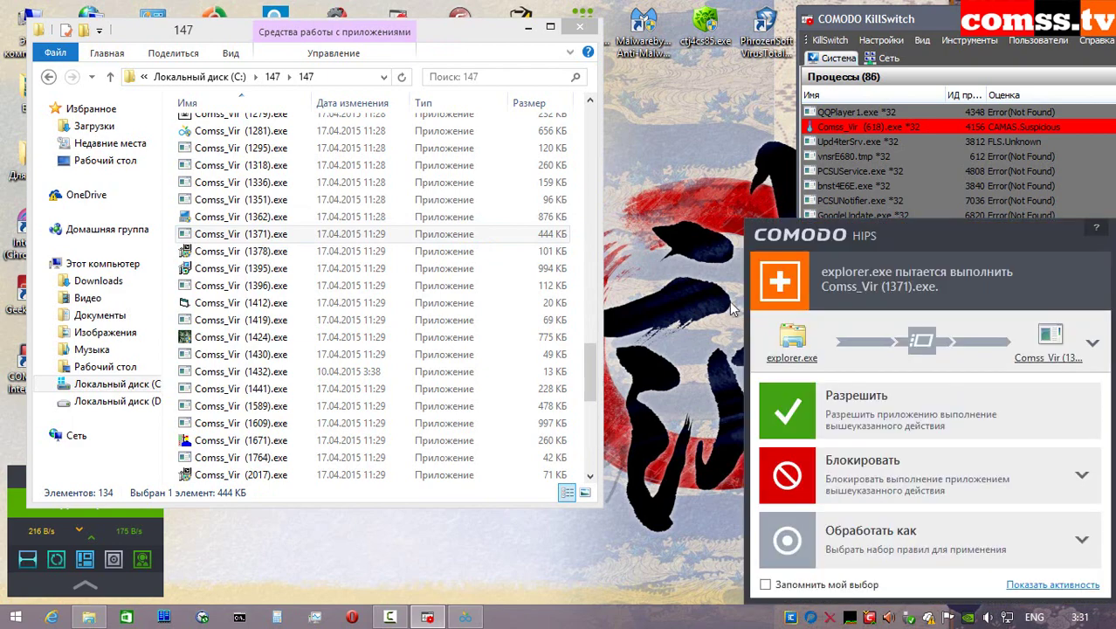
click(883, 404)
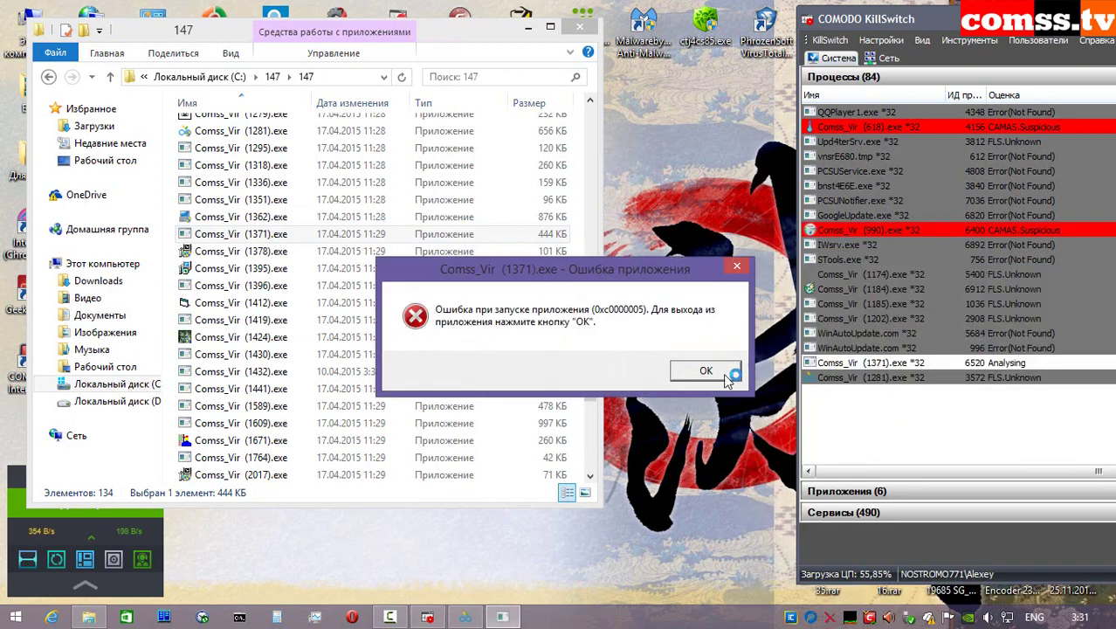
click(710, 372)
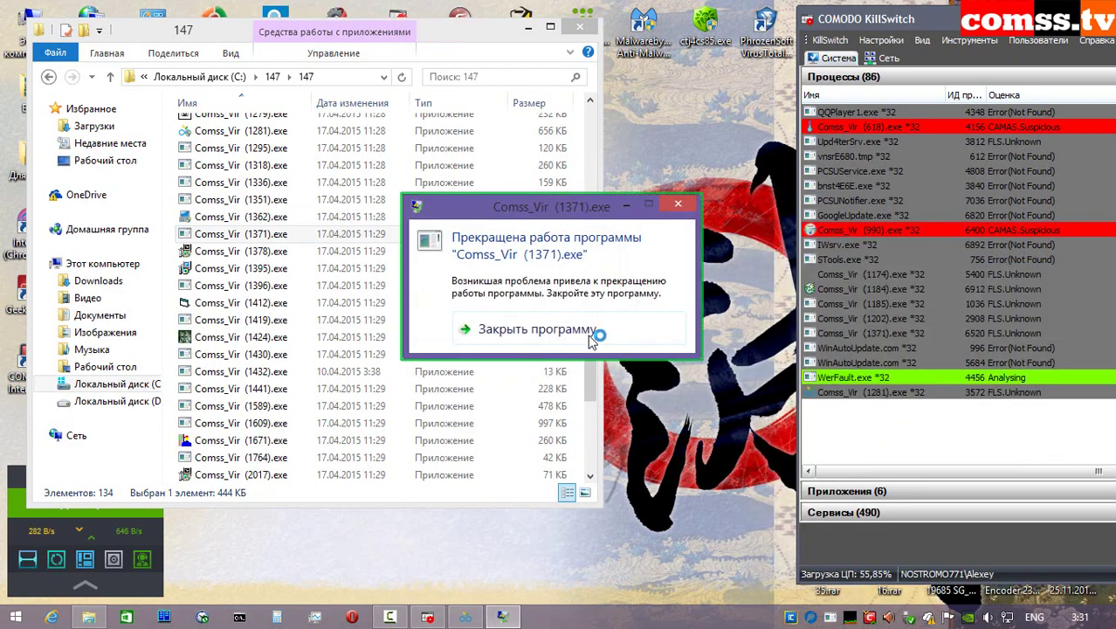
click(588, 333)
- Run Comss_Vir (1378).exe as administrator through the default isolated launch and allow its execution
right_click(274, 251)
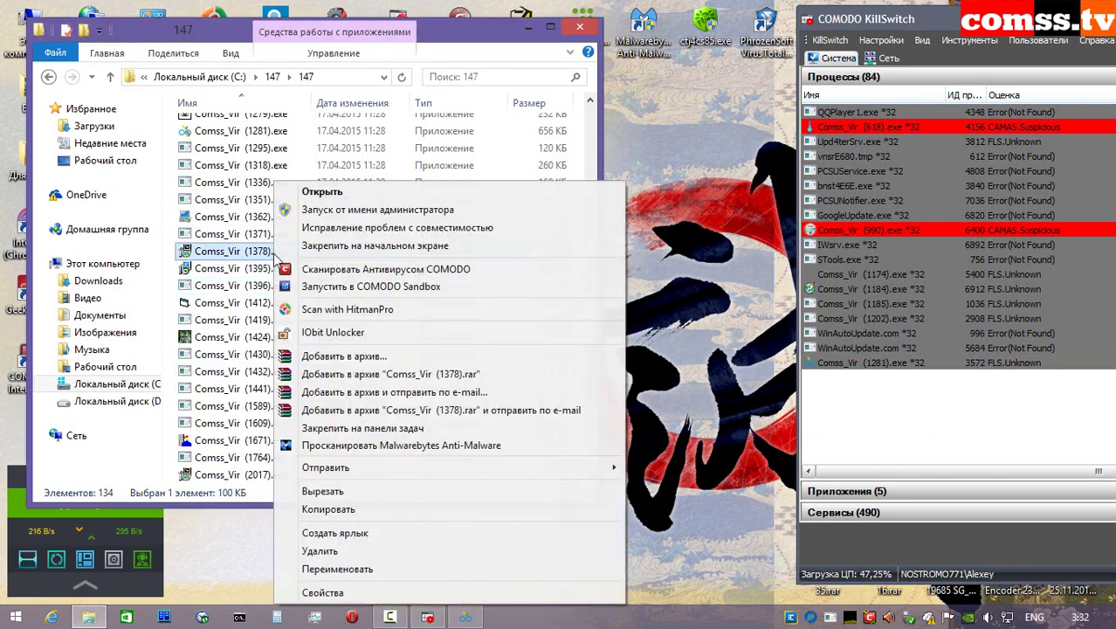
click(343, 214)
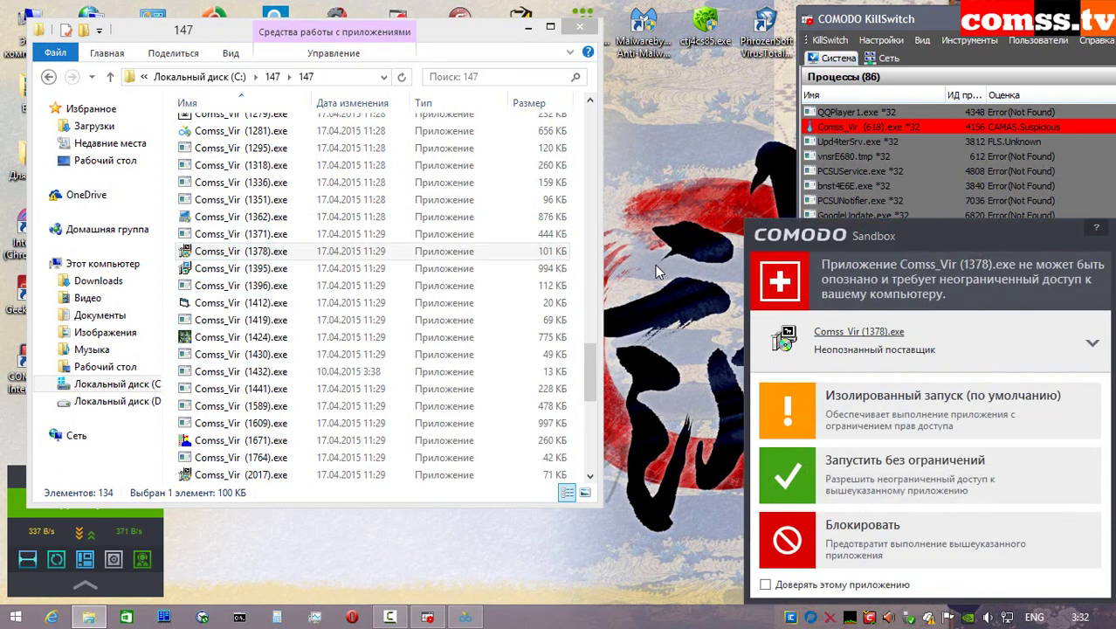
click(929, 402)
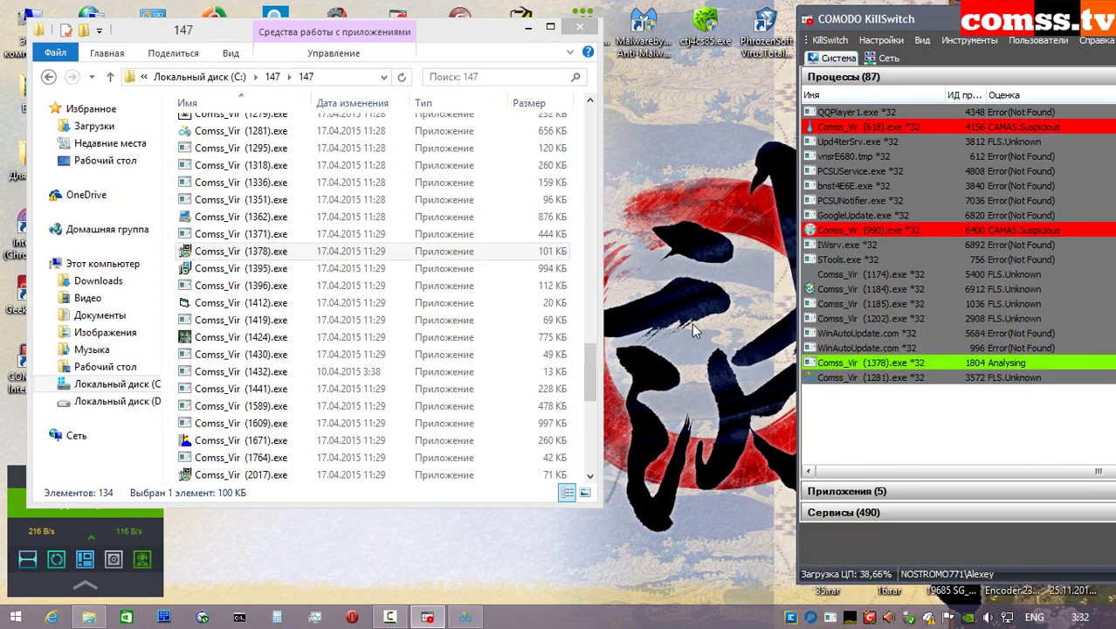
click(884, 398)
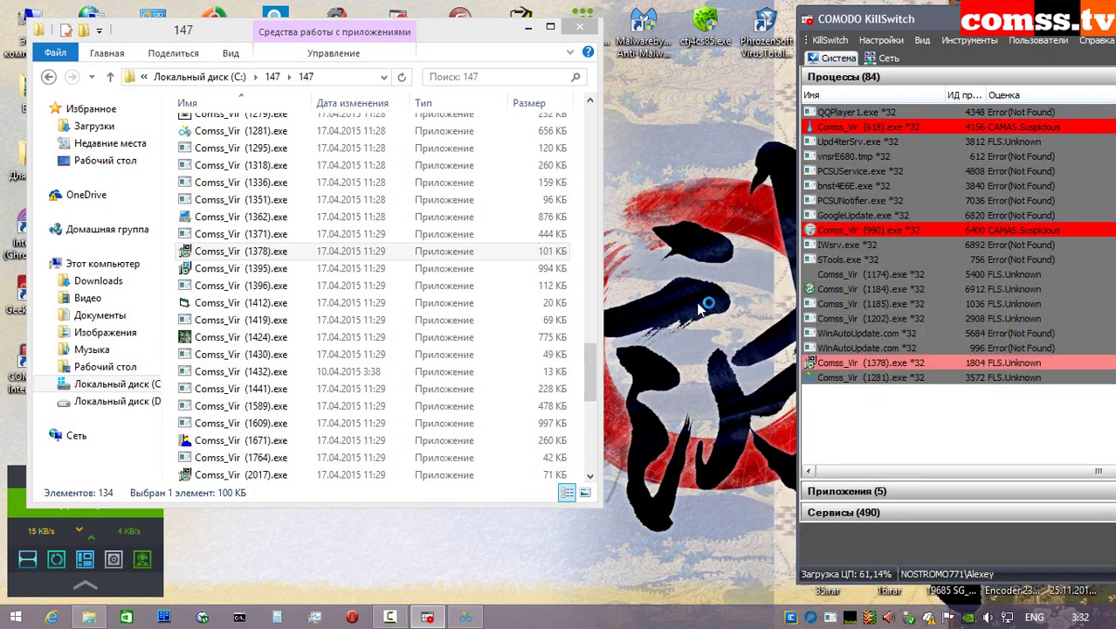
- Try to run Comss_Vir (1395).exe as administrator in isolation and close the corrupted setup files error
right_click(280, 269)
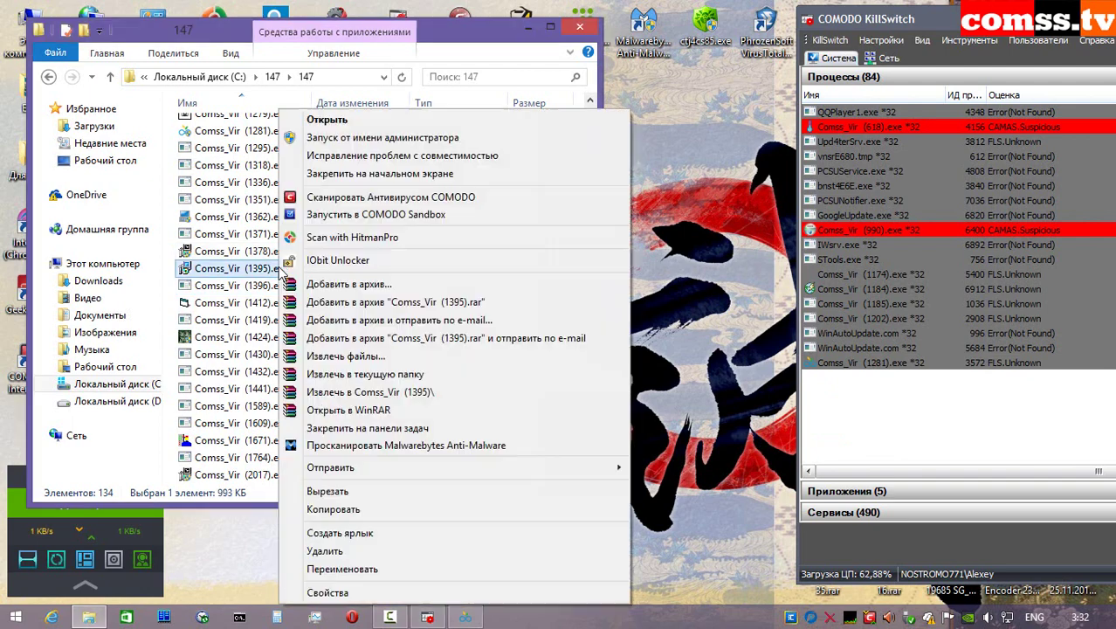
click(382, 137)
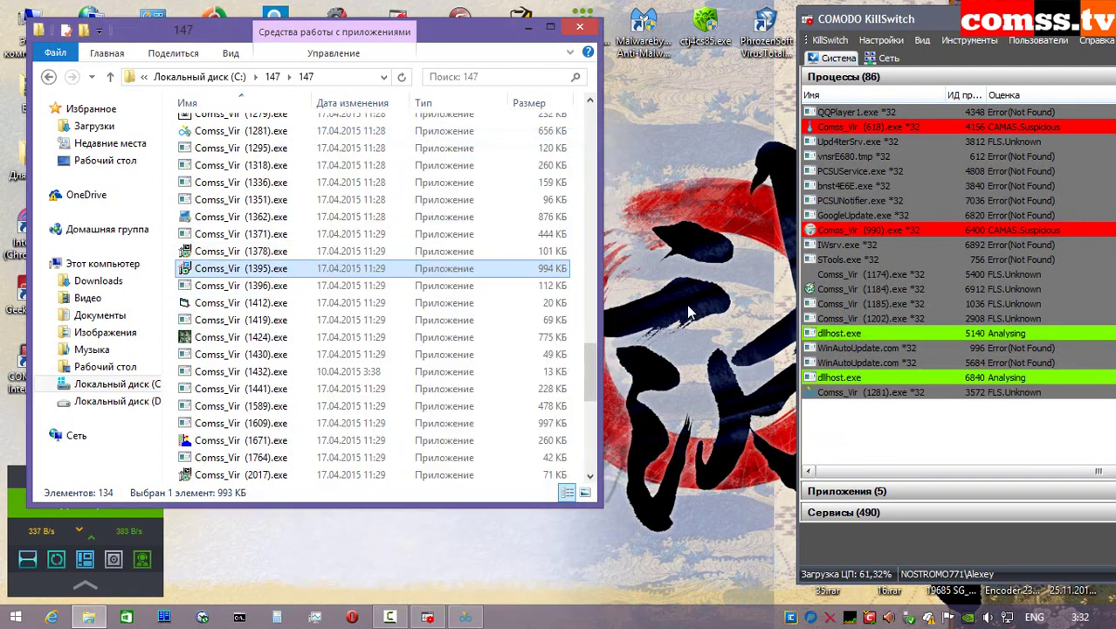
click(761, 325)
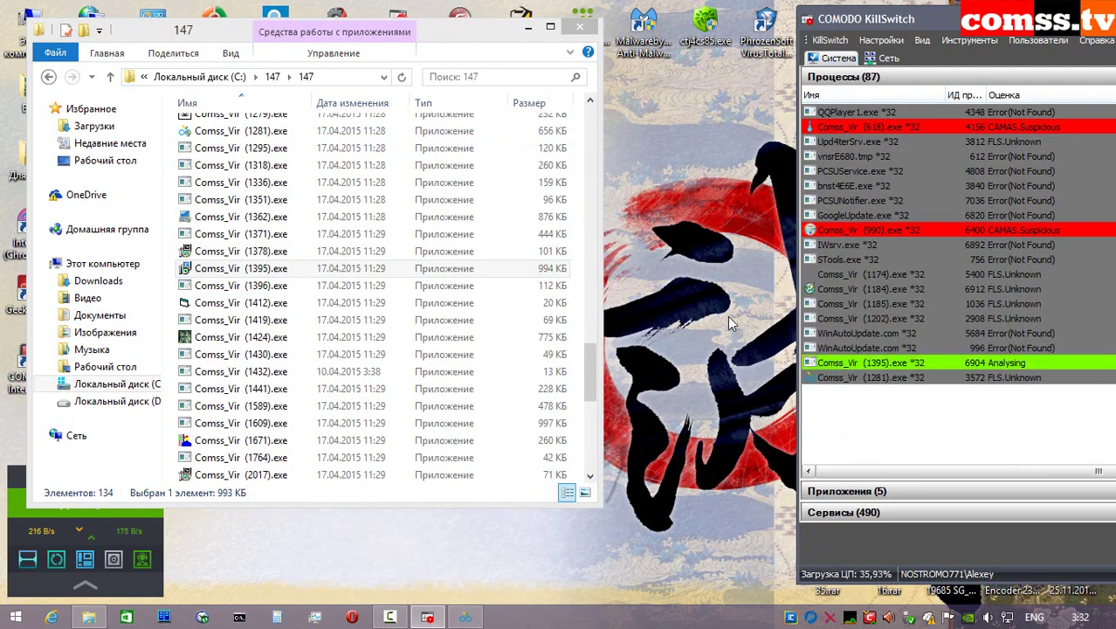
click(908, 345)
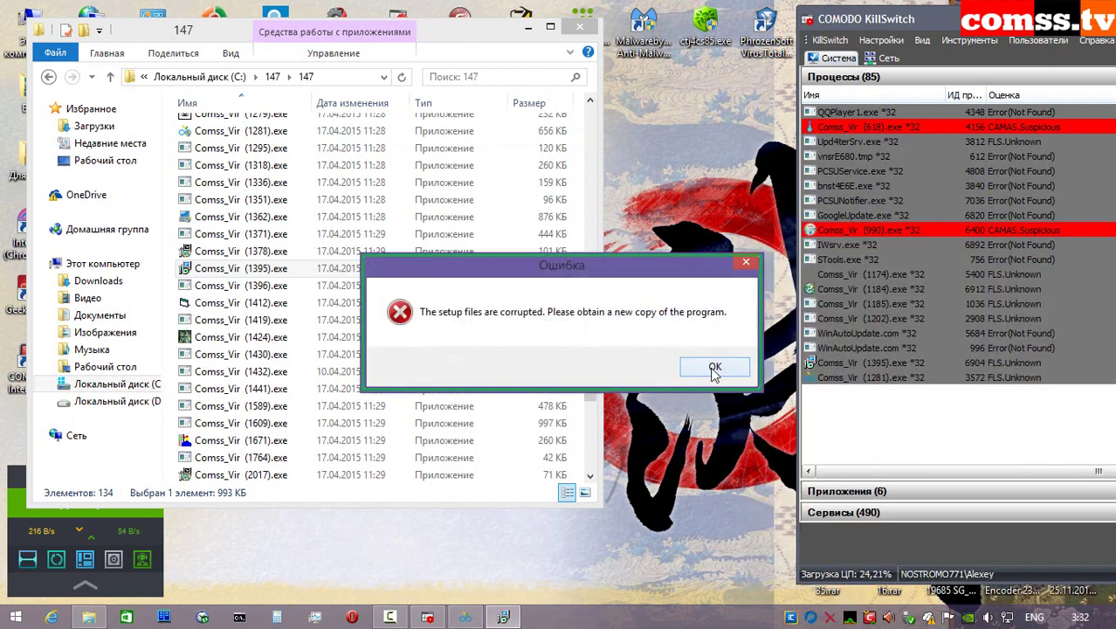
click(715, 368)
- Run Comss_Vir (1396).exe as administrator through the isolated launch, allow its execution, and close the crashed program
click(266, 289)
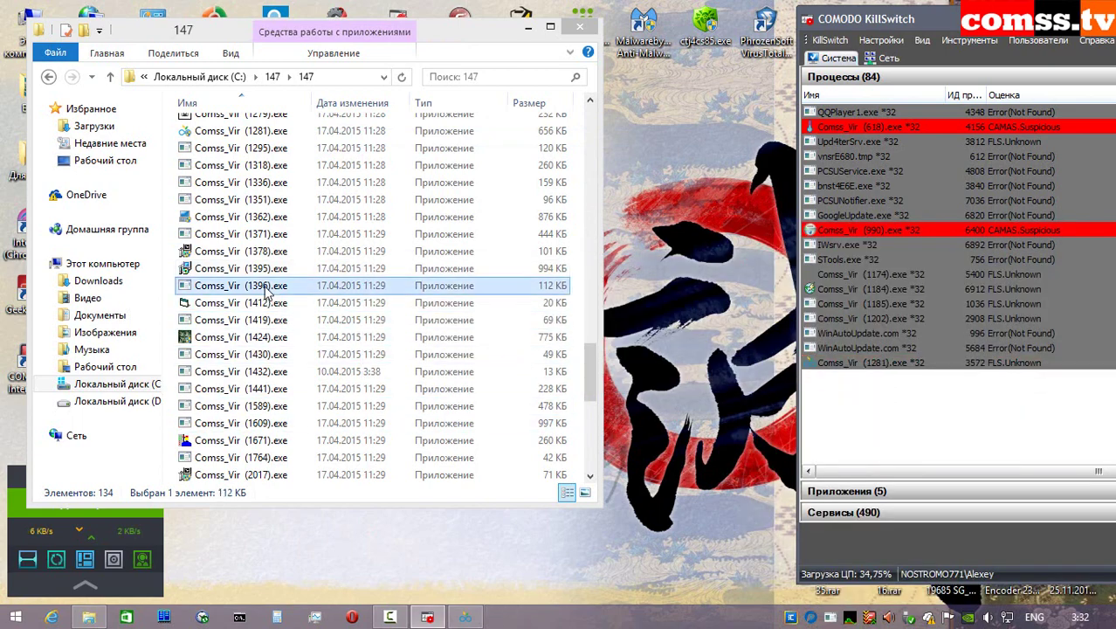
right_click(265, 290)
click(332, 210)
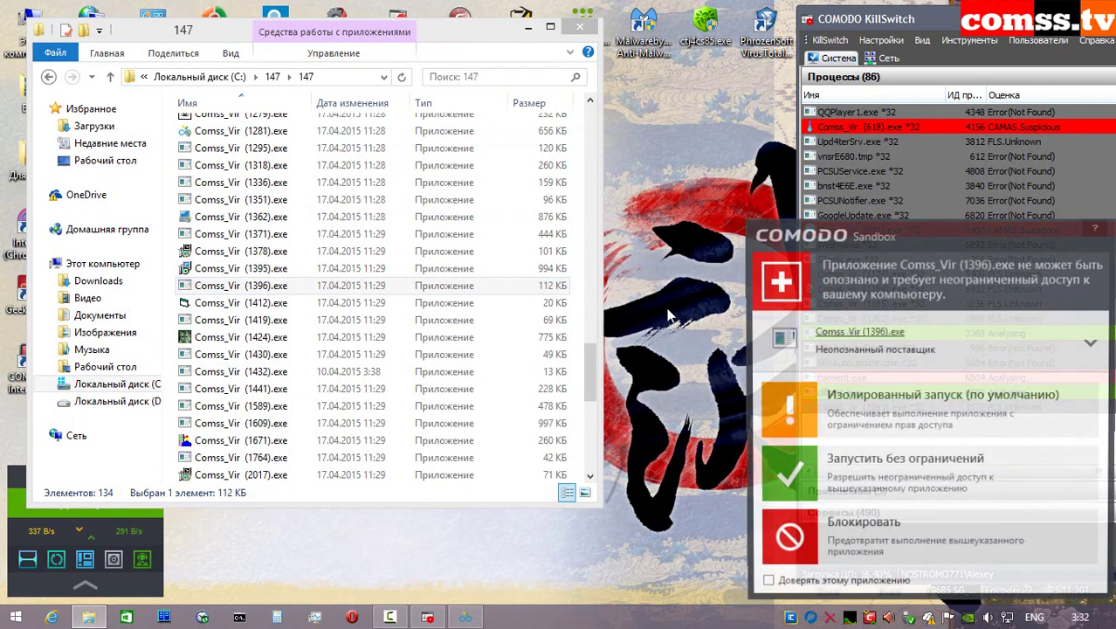
click(863, 418)
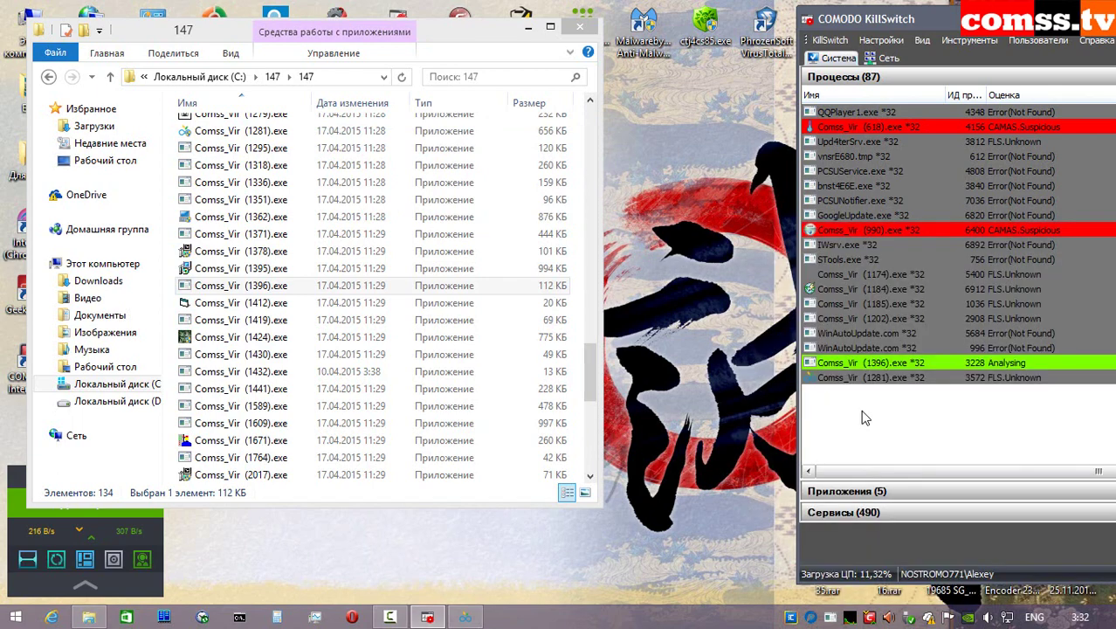
click(867, 413)
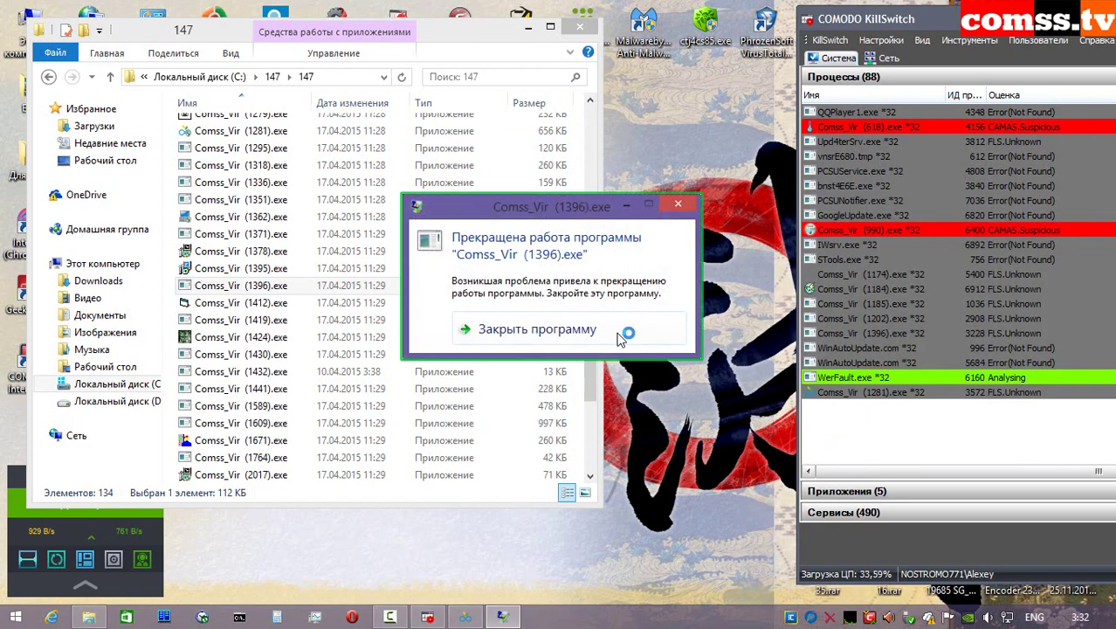
click(611, 330)
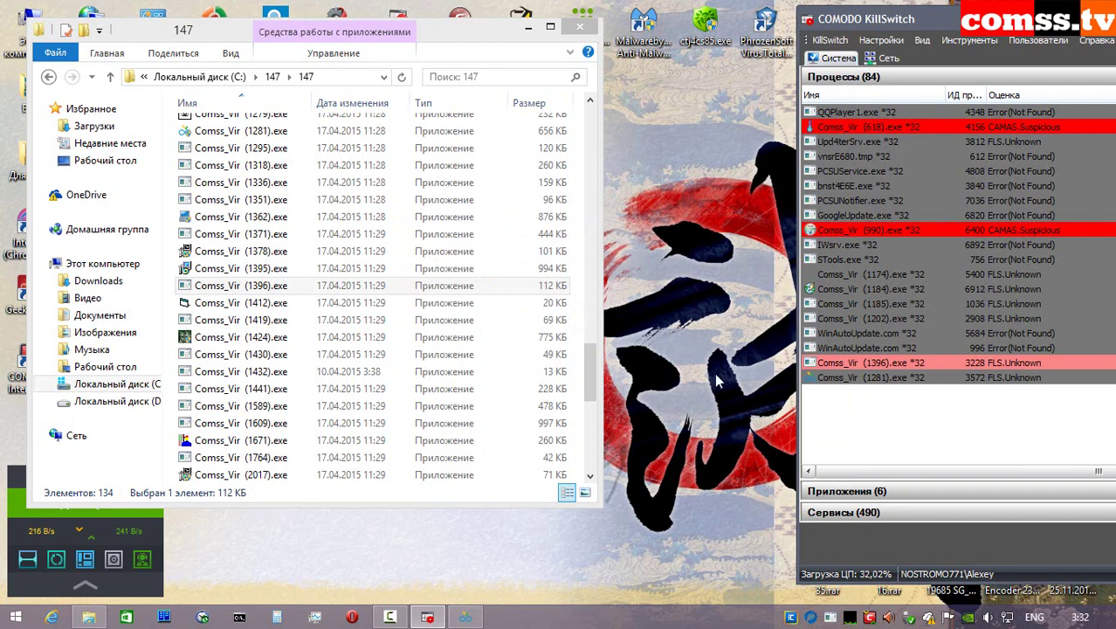
- Run Comss_Vir (1412).exe as administrator in isolation, allow its execution, and answer the browser's istartsurf search-change and Shopper Pro add-on prompts
right_click(281, 306)
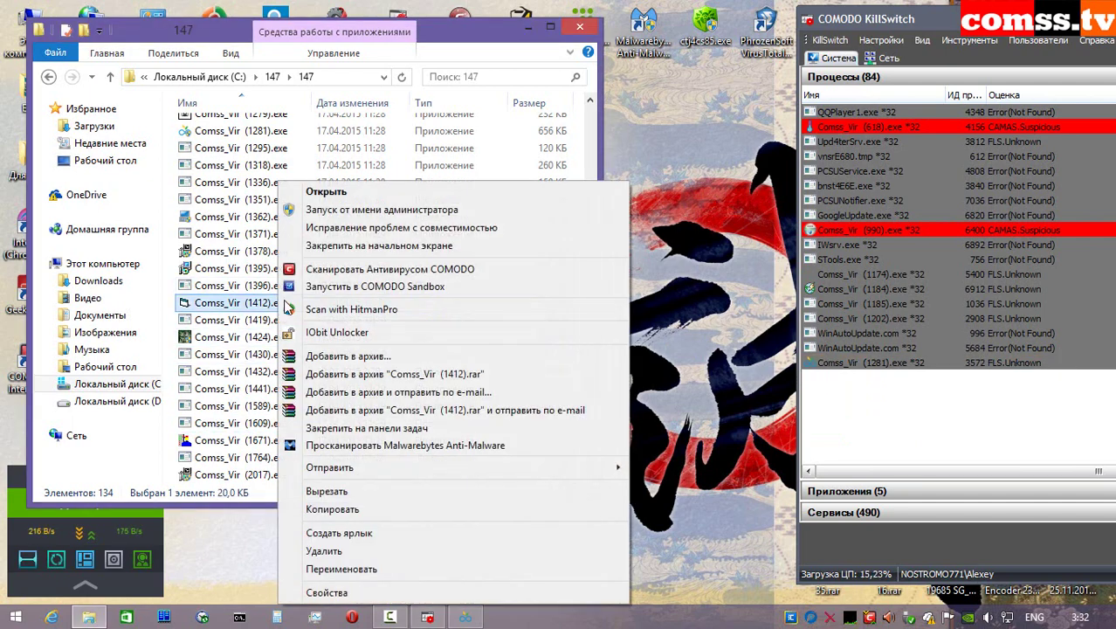
click(410, 211)
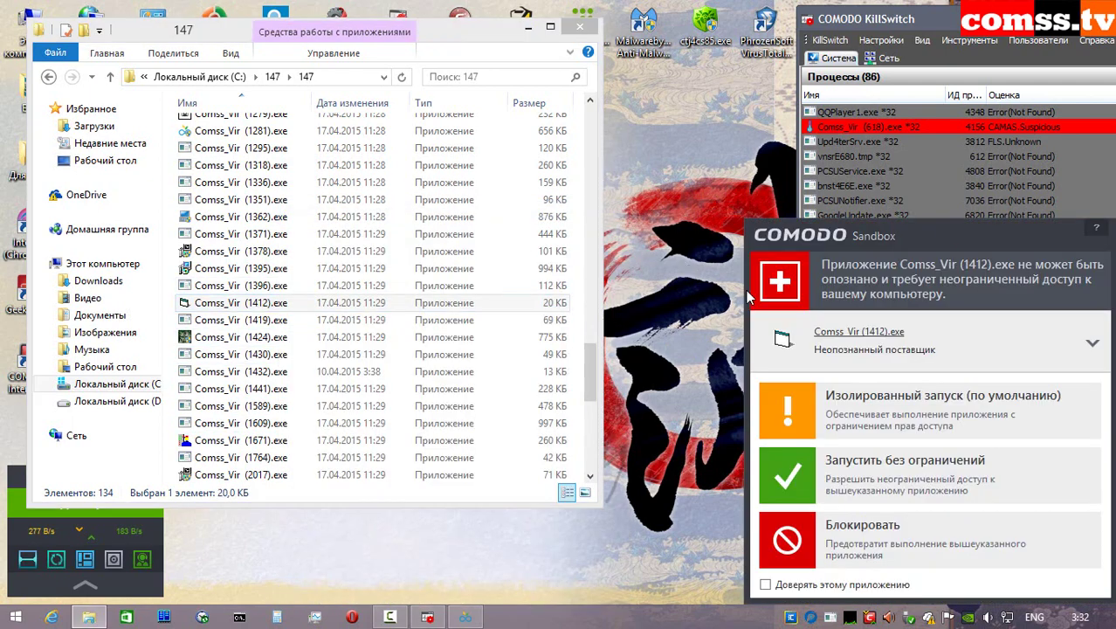
click(789, 406)
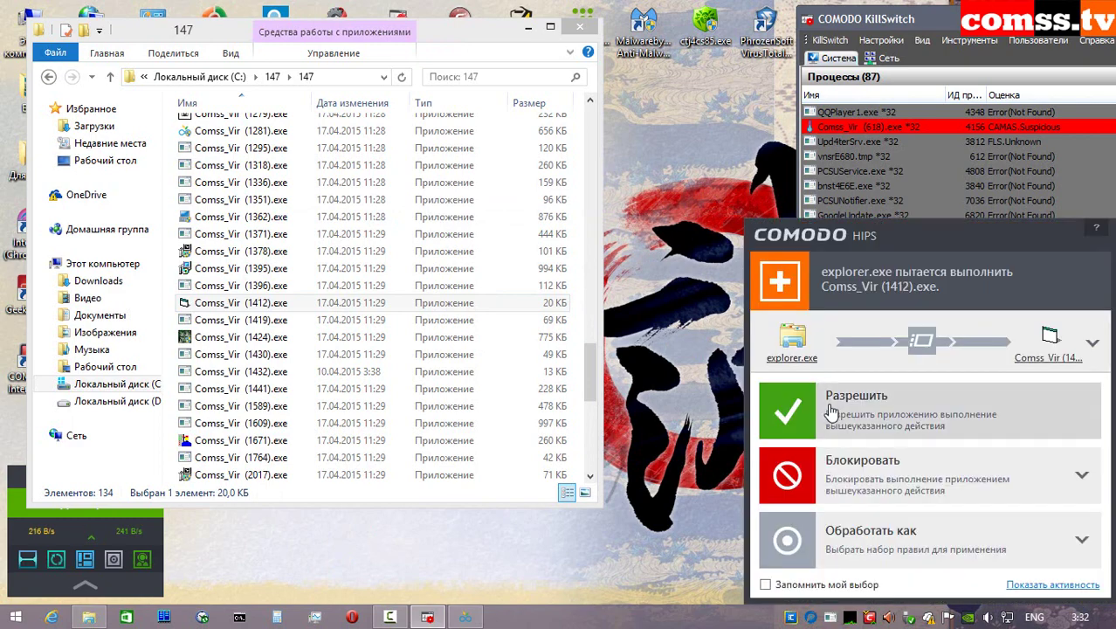
click(838, 406)
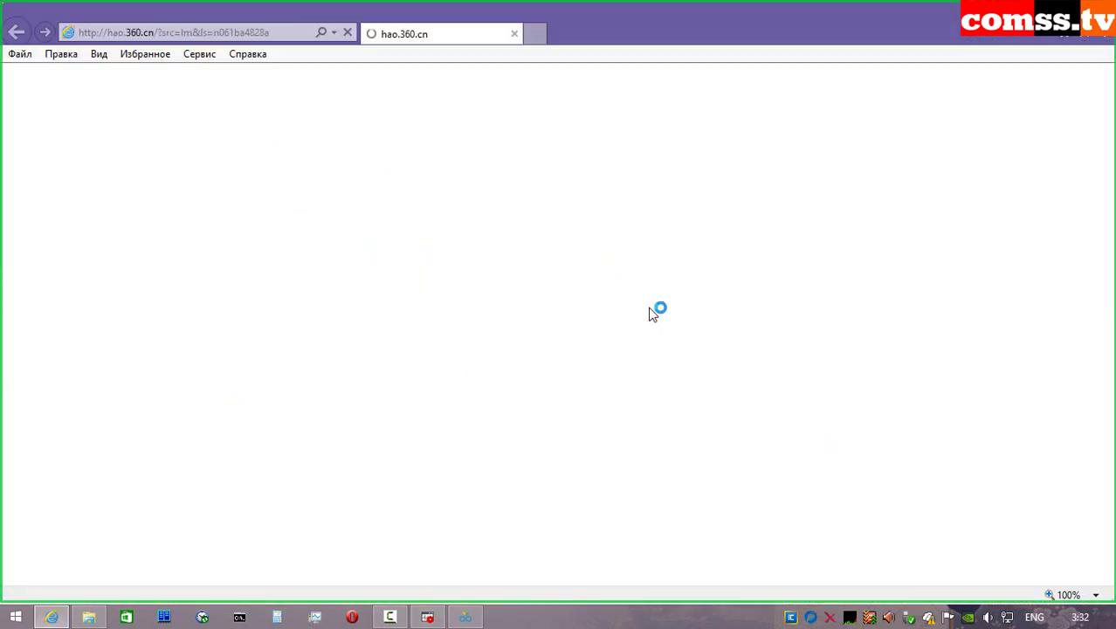
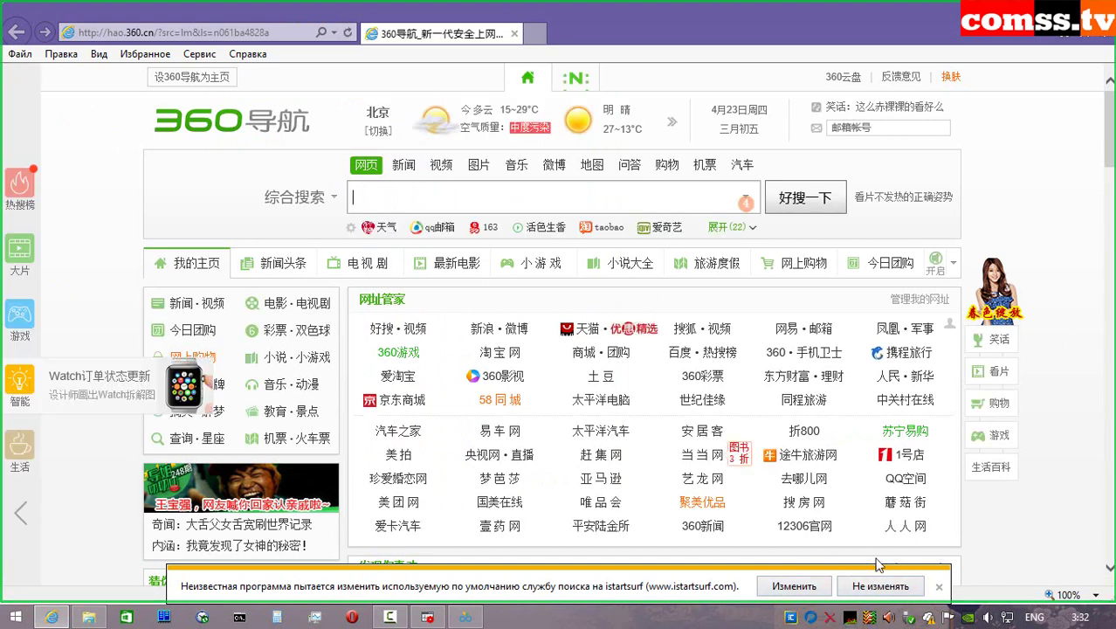
click(916, 592)
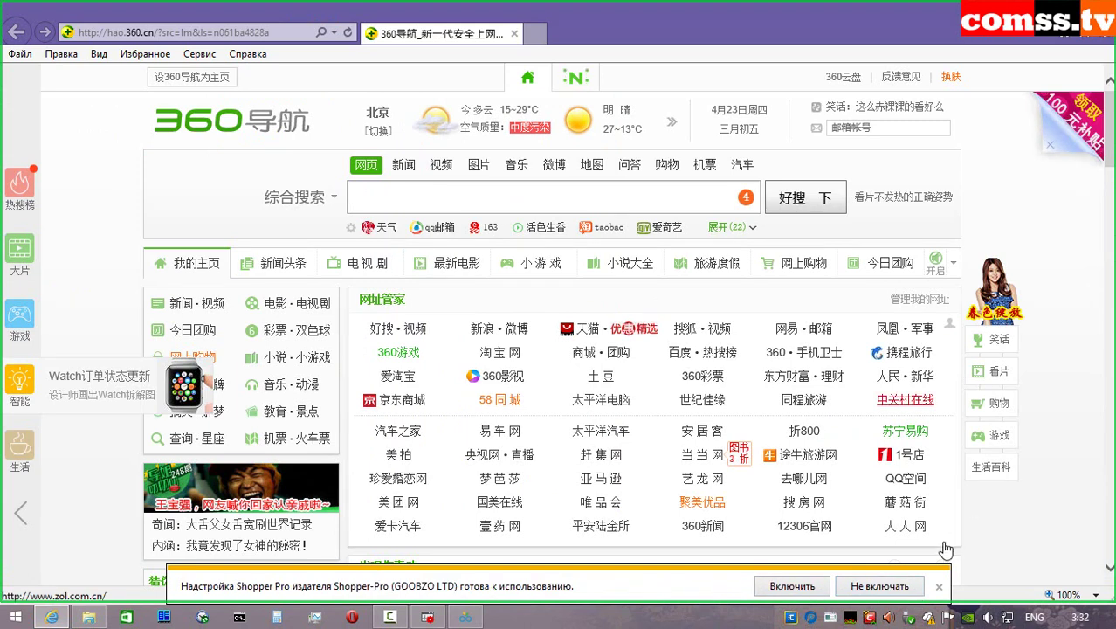
click(760, 594)
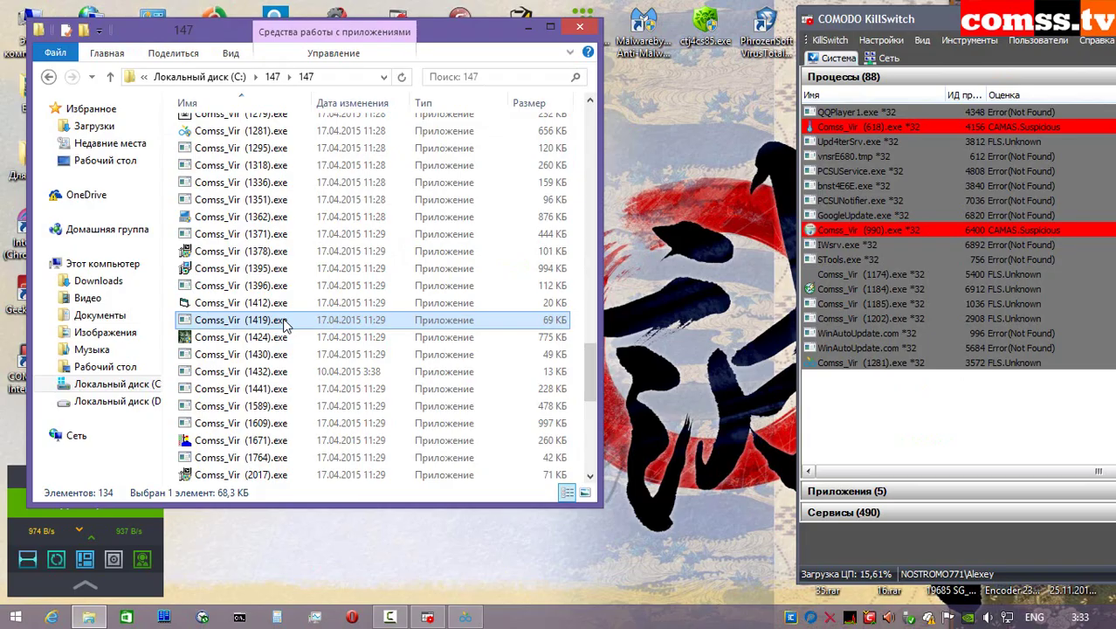
- Run Comss_Vir (1419).exe as administrator through the default isolated launch and dismiss the dialog that follows
right_click(285, 322)
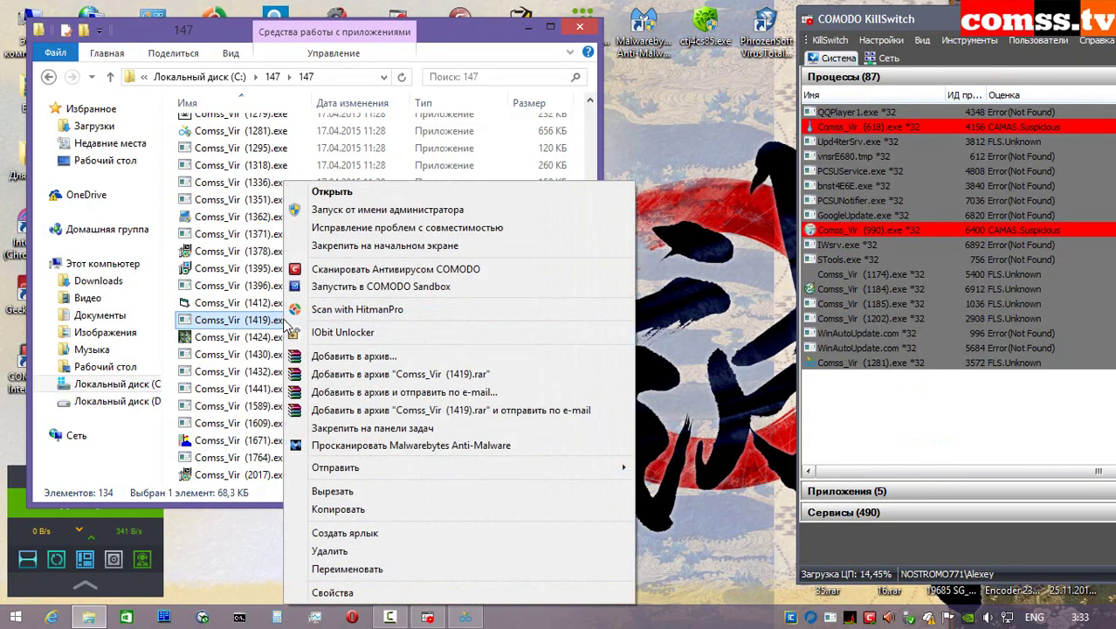
click(315, 210)
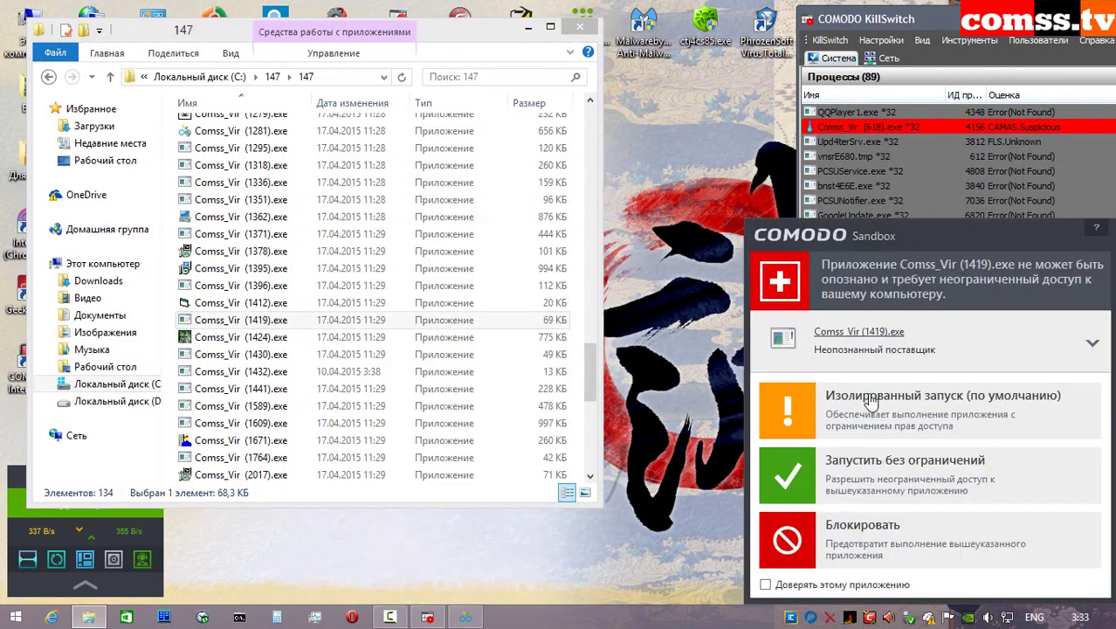
click(871, 400)
click(740, 317)
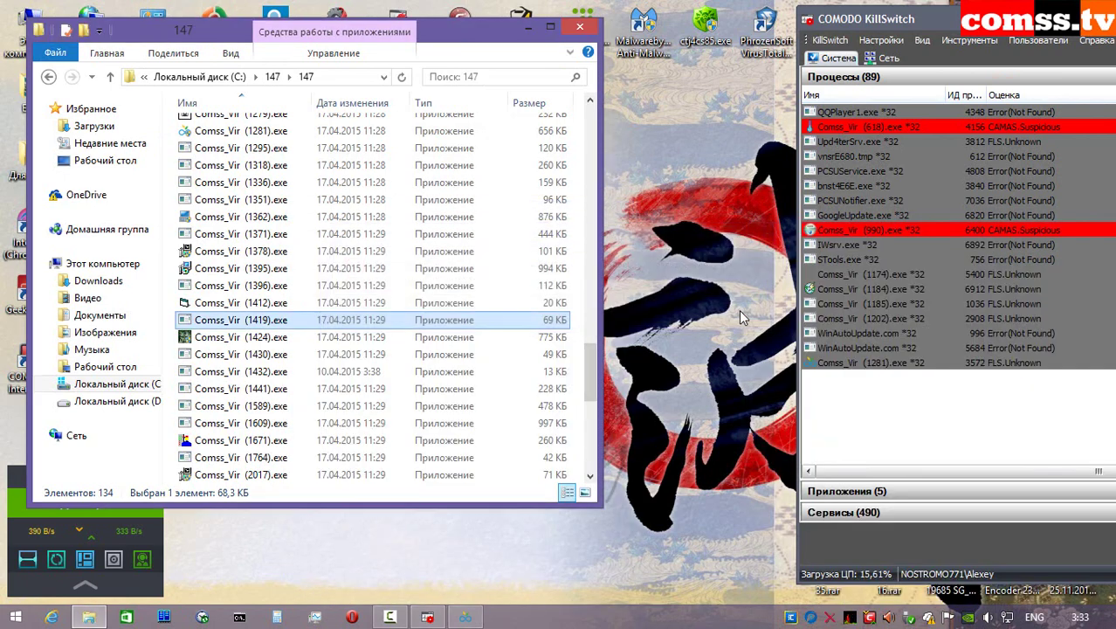
- Run Comss_Vir (1424).exe as administrator, answer its launch alerts, and have the antivirus disinfect the detected C:\Patch.exe
click(292, 338)
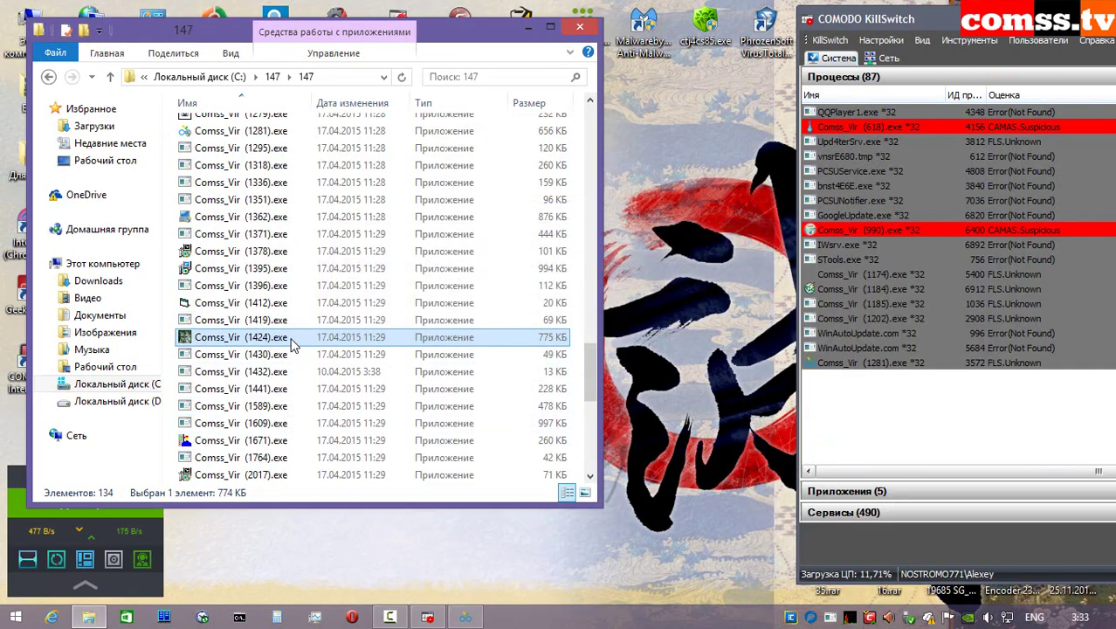
right_click(291, 343)
click(373, 209)
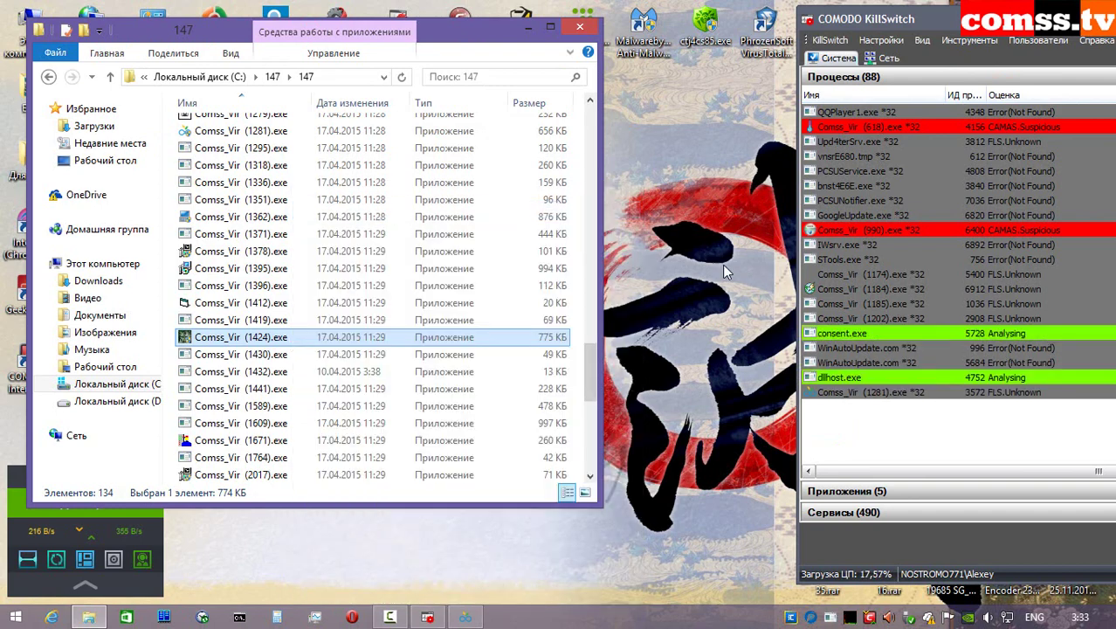
click(918, 423)
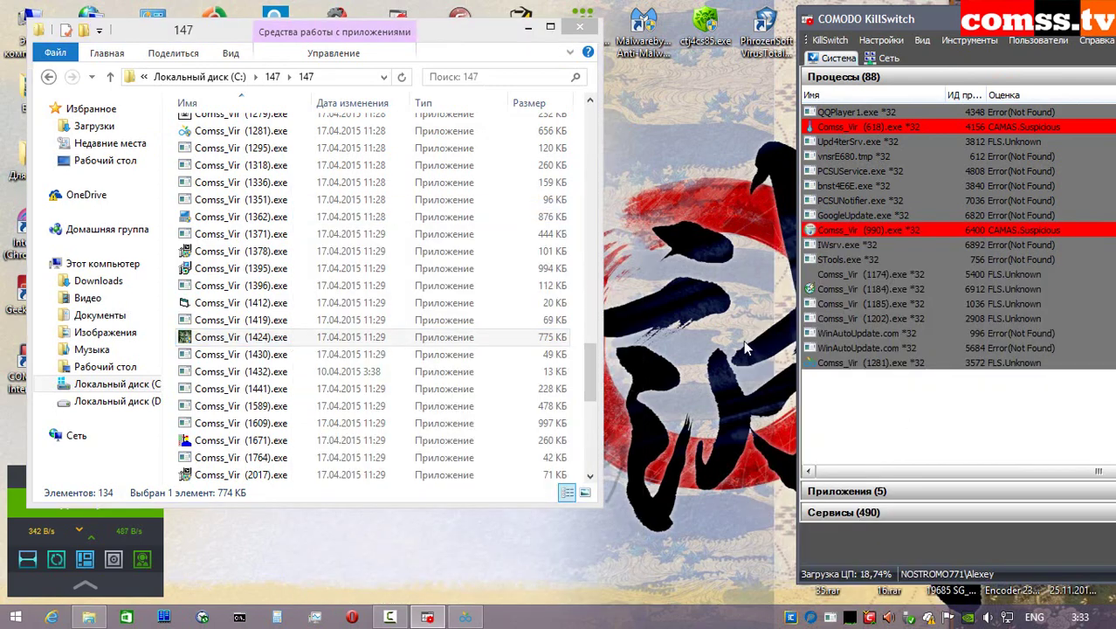
click(861, 402)
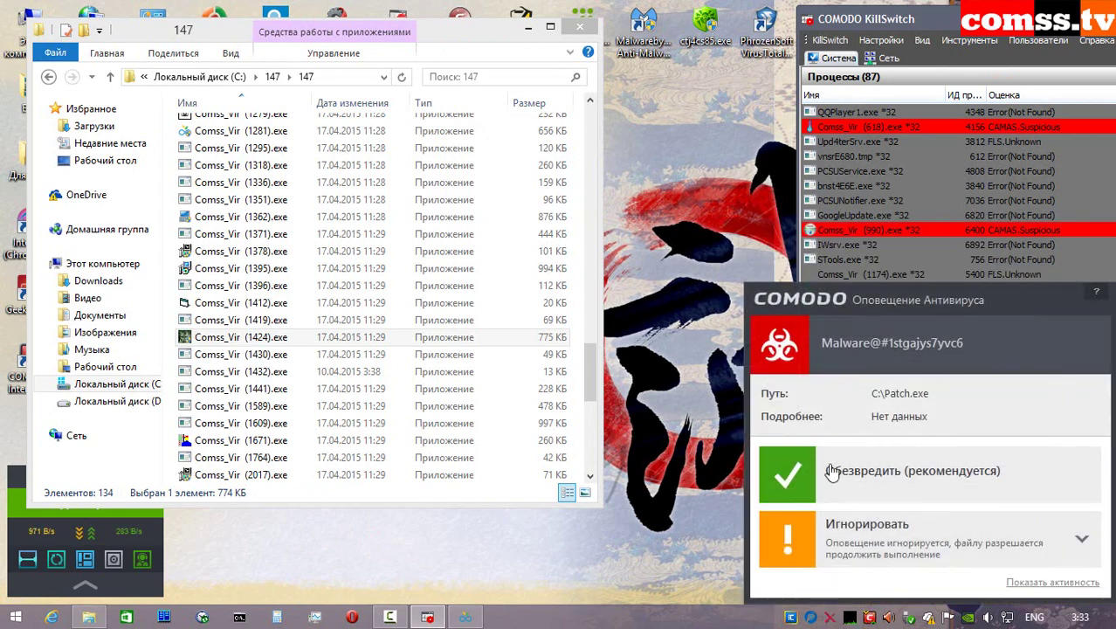
click(913, 476)
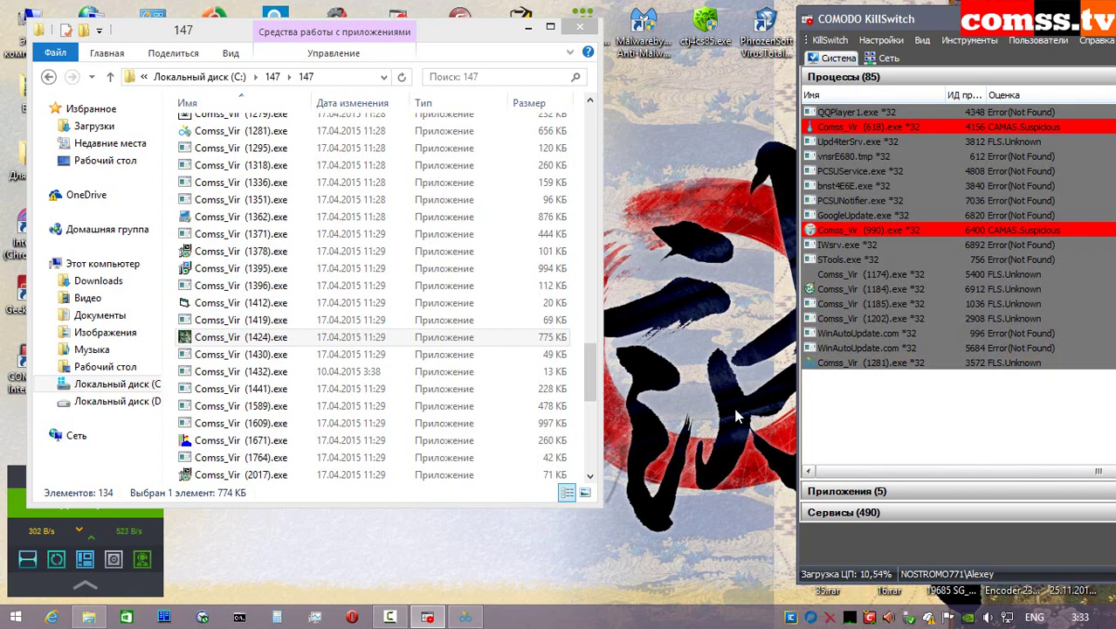
- Try to run Comss_Vir (1430).exe as administrator, answer its launch alerts, and close the file-not-found error
right_click(281, 353)
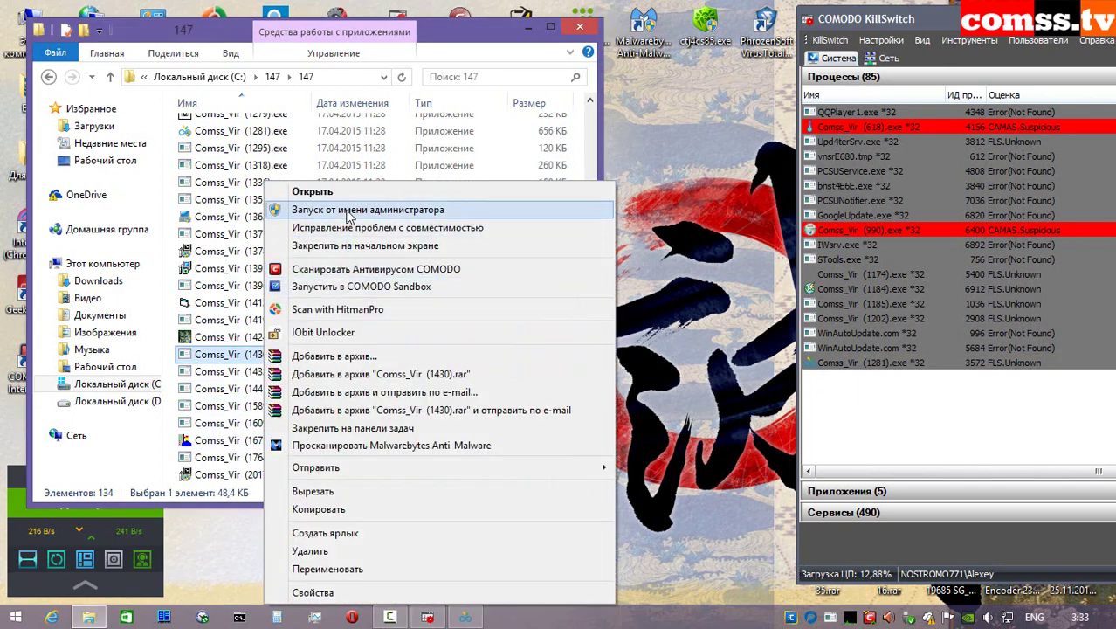
click(352, 213)
click(873, 367)
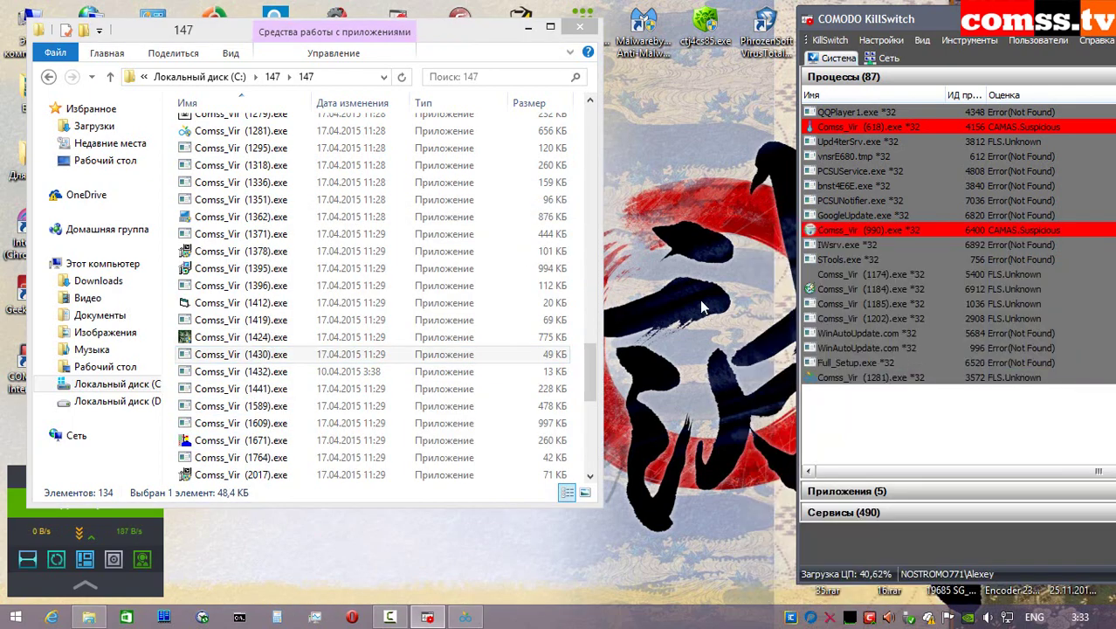
click(838, 403)
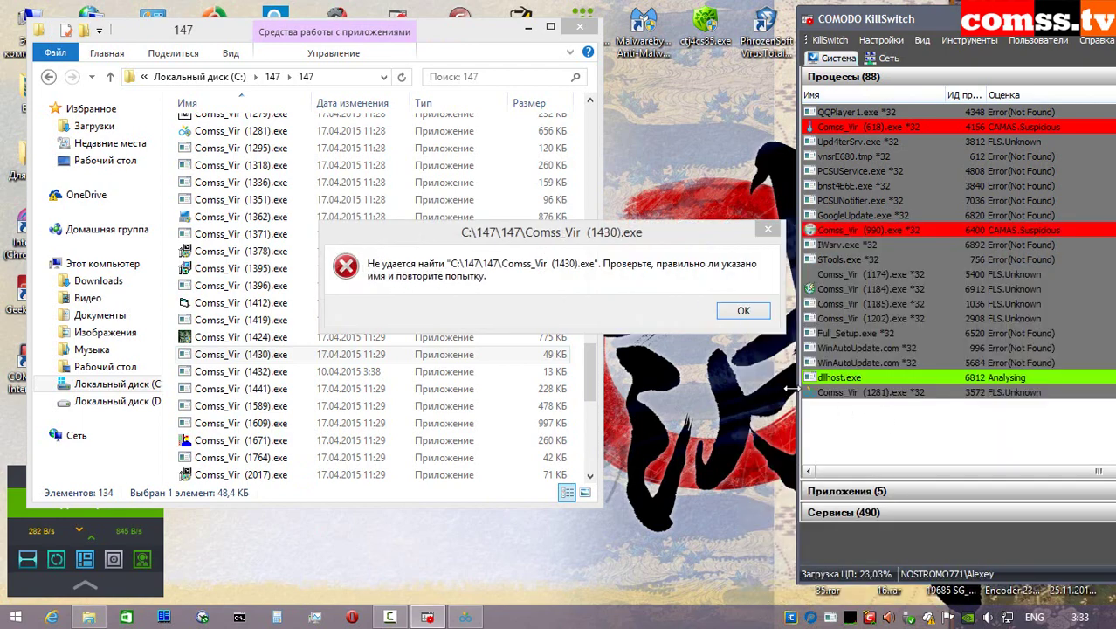
click(741, 313)
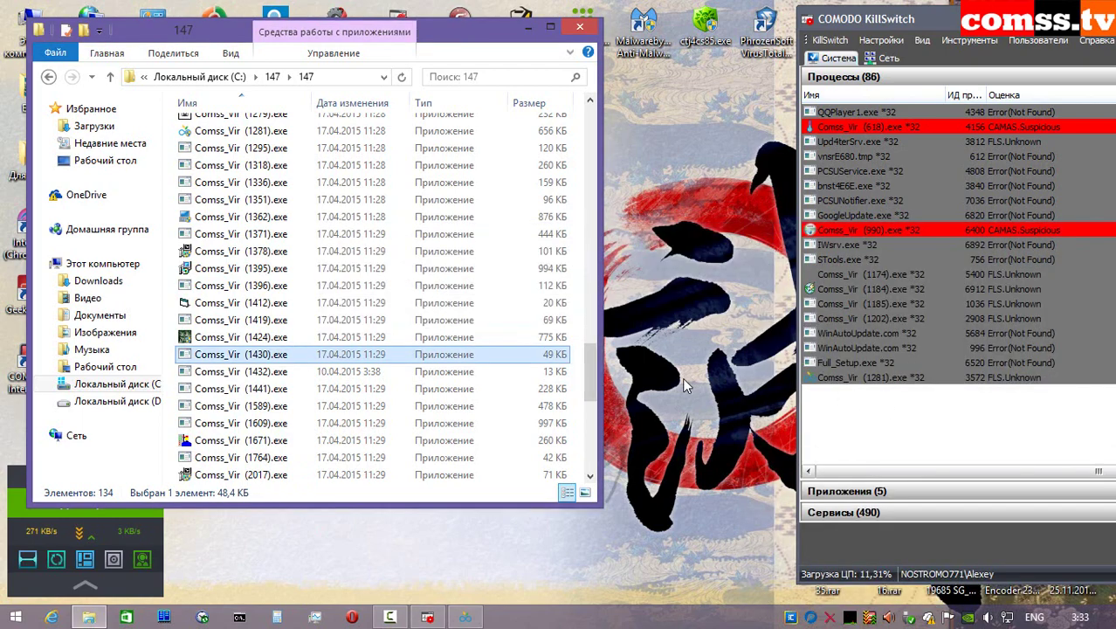
- Try to run Comss_Vir (1432).exe as administrator and dismiss the dialog that follows
right_click(285, 371)
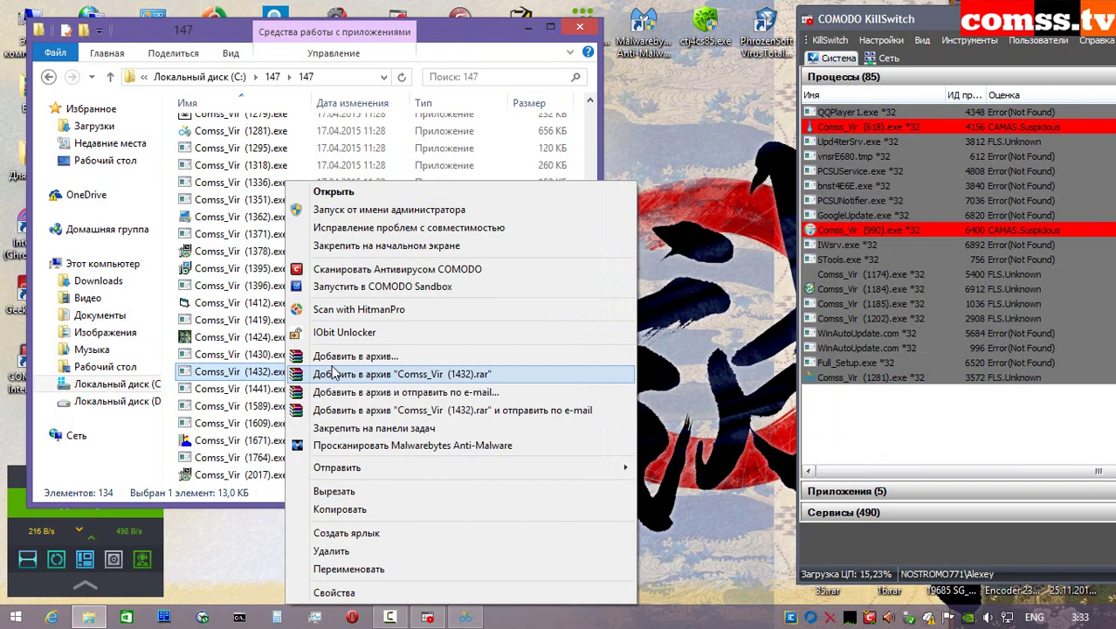
click(384, 210)
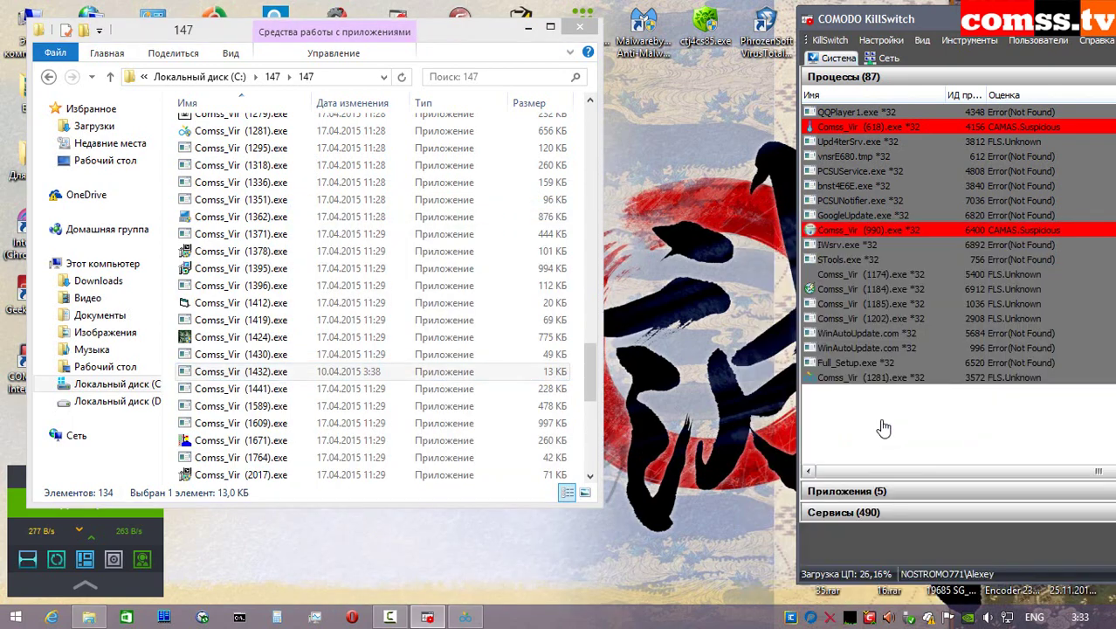
click(738, 315)
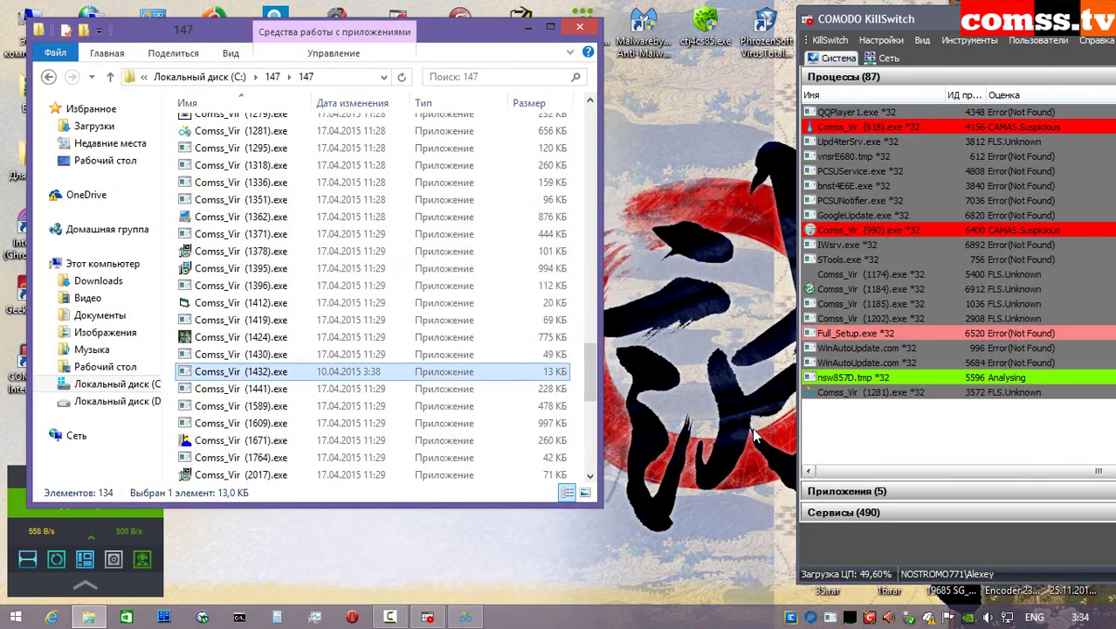
- Run Comss_Vir (1441).exe as administrator, answer its launch alert, and dismiss the dialog that follows
right_click(285, 389)
click(403, 211)
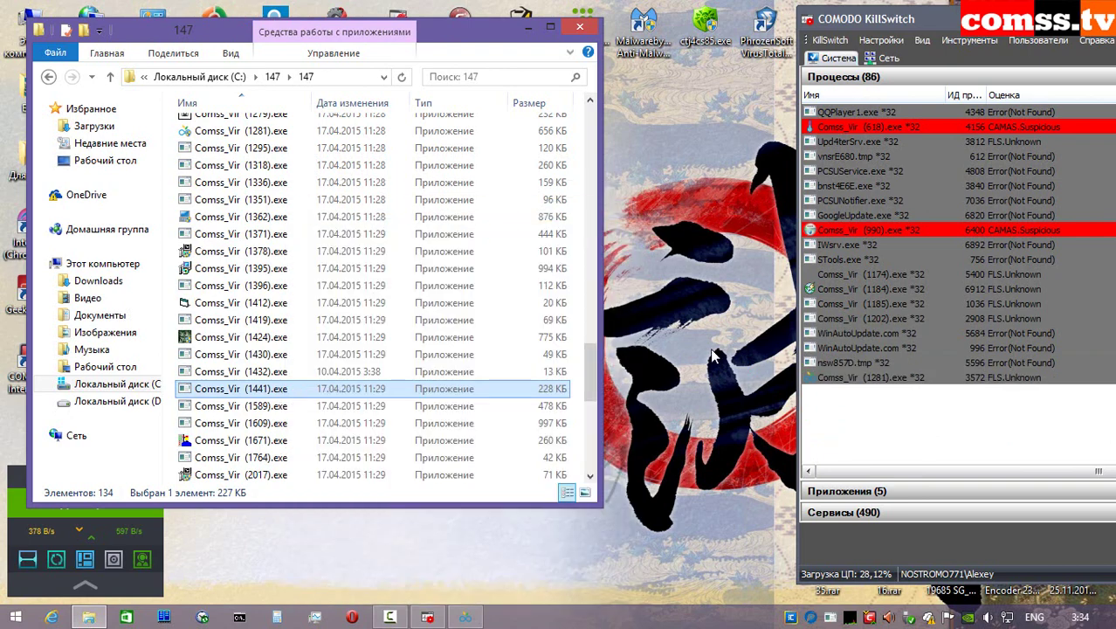
click(858, 413)
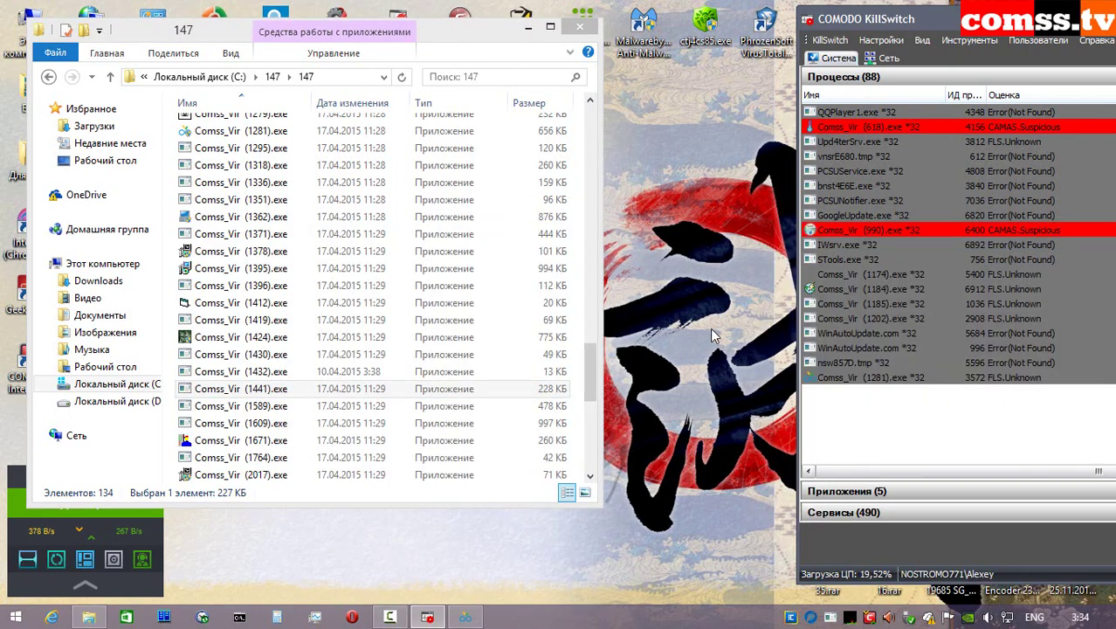
click(740, 241)
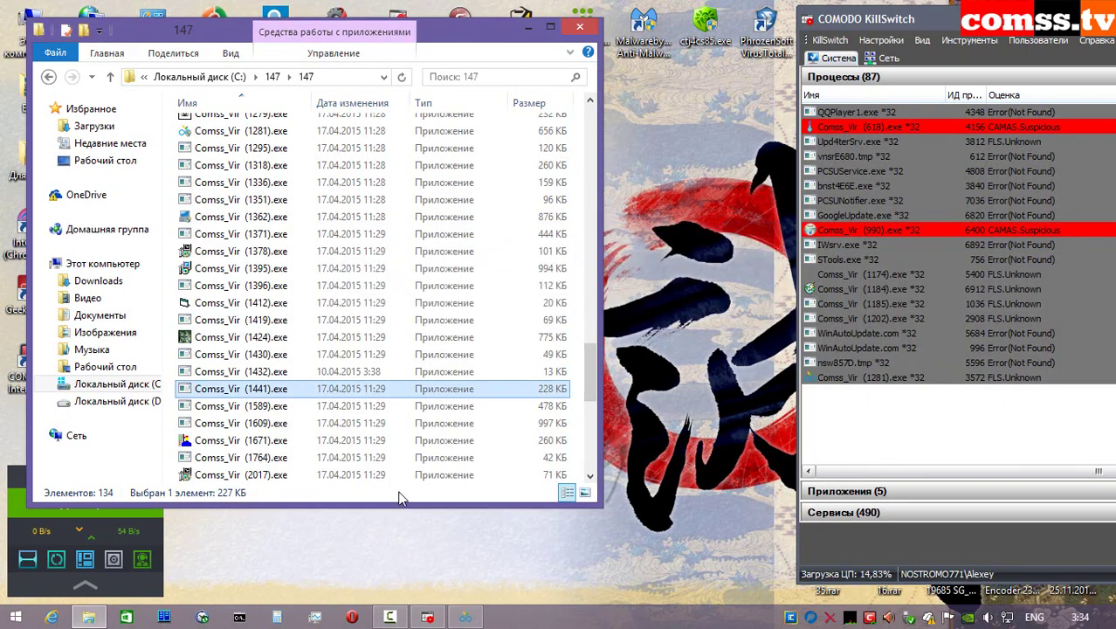
- Run Comss_Vir (1589).exe as administrator and allow explorer.exe to execute it in the HIPS alert
right_click(279, 405)
click(402, 211)
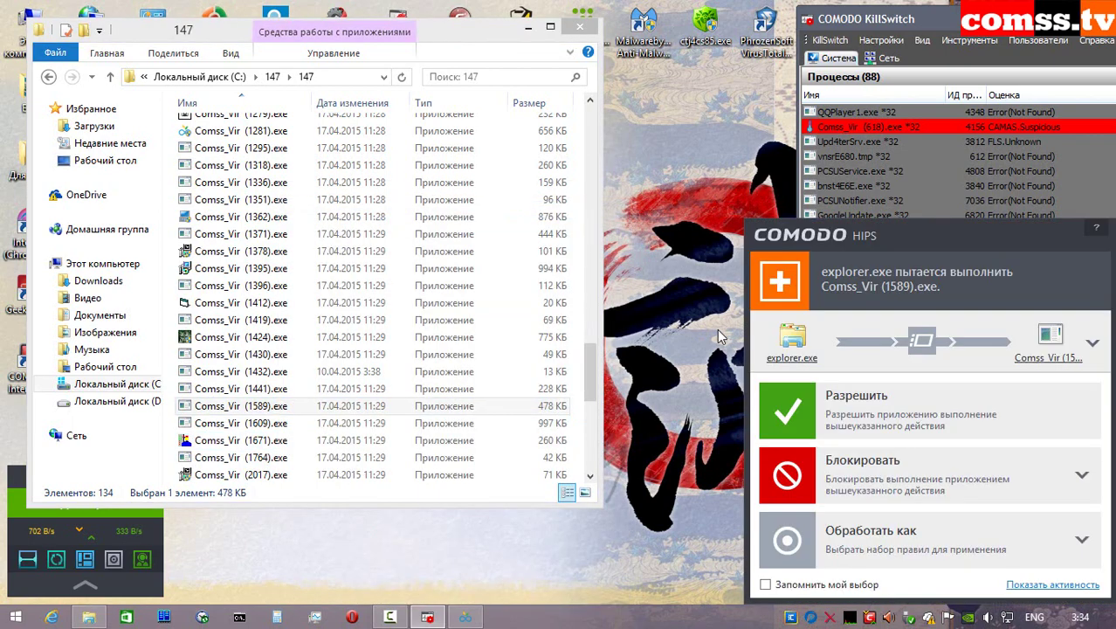
click(863, 421)
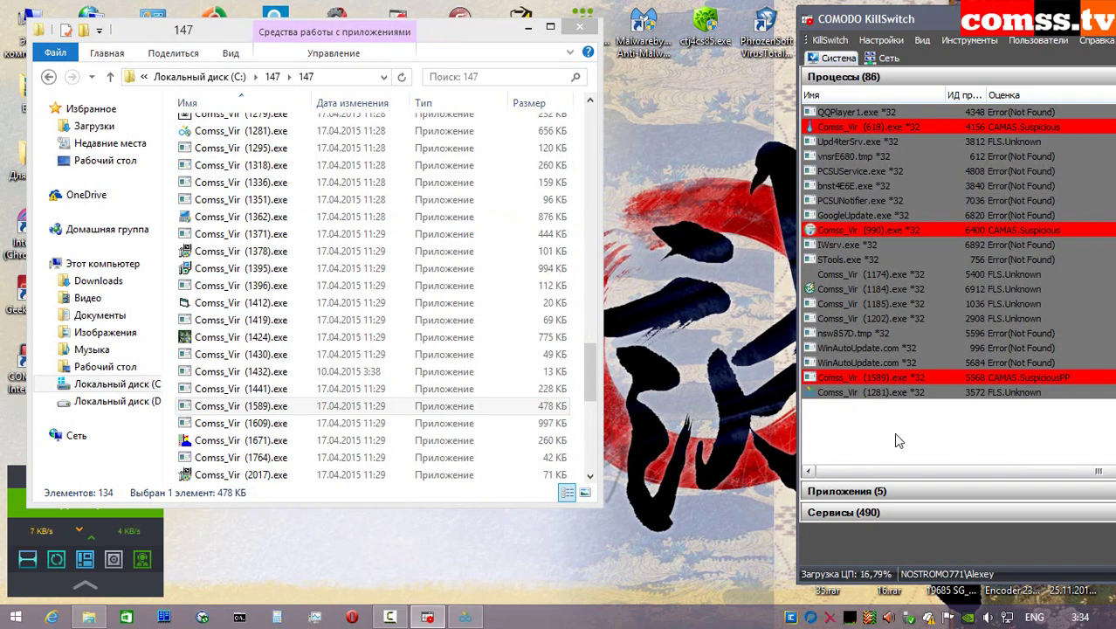
key(Down)
click(860, 414)
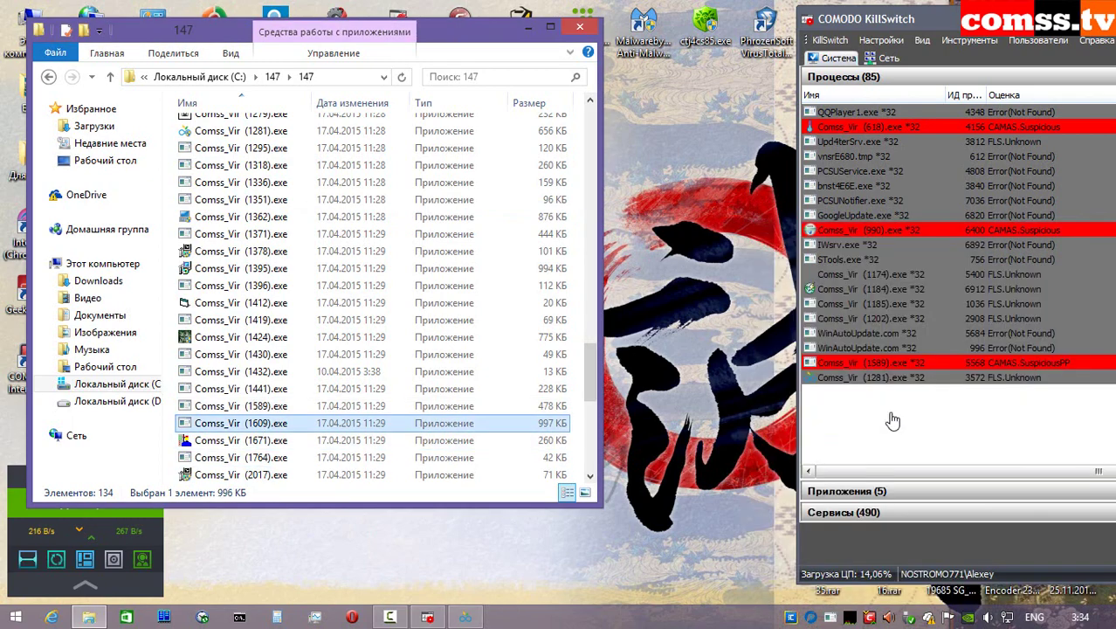
- Run Comss_Vir (1609).exe as administrator, answer its launch alerts, and allow its Internet connection in the firewall alert
right_click(285, 422)
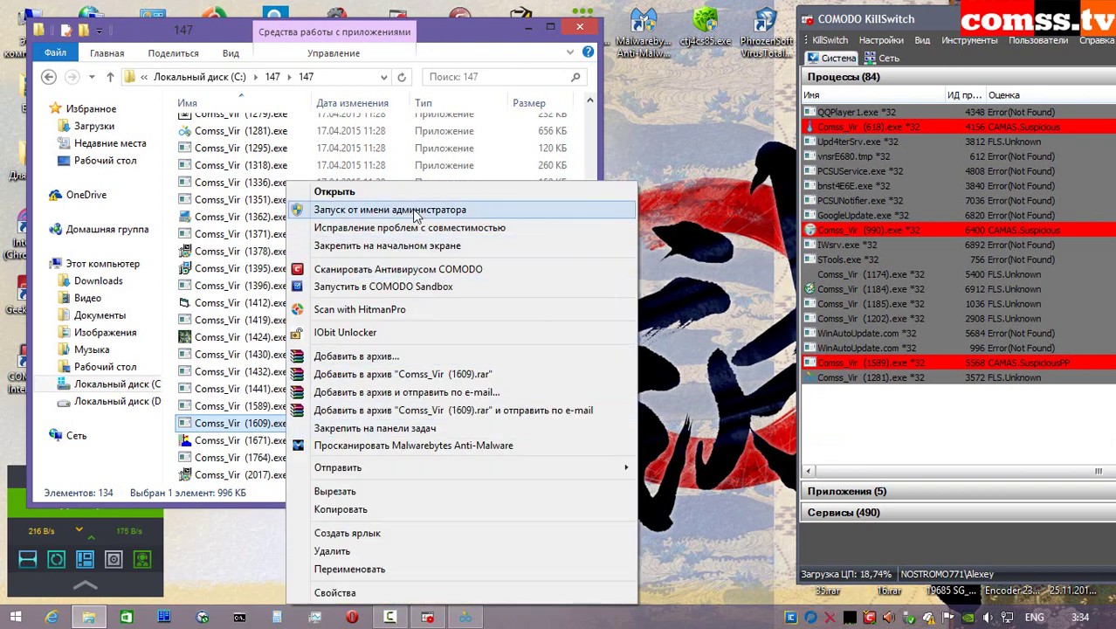
click(367, 214)
click(849, 397)
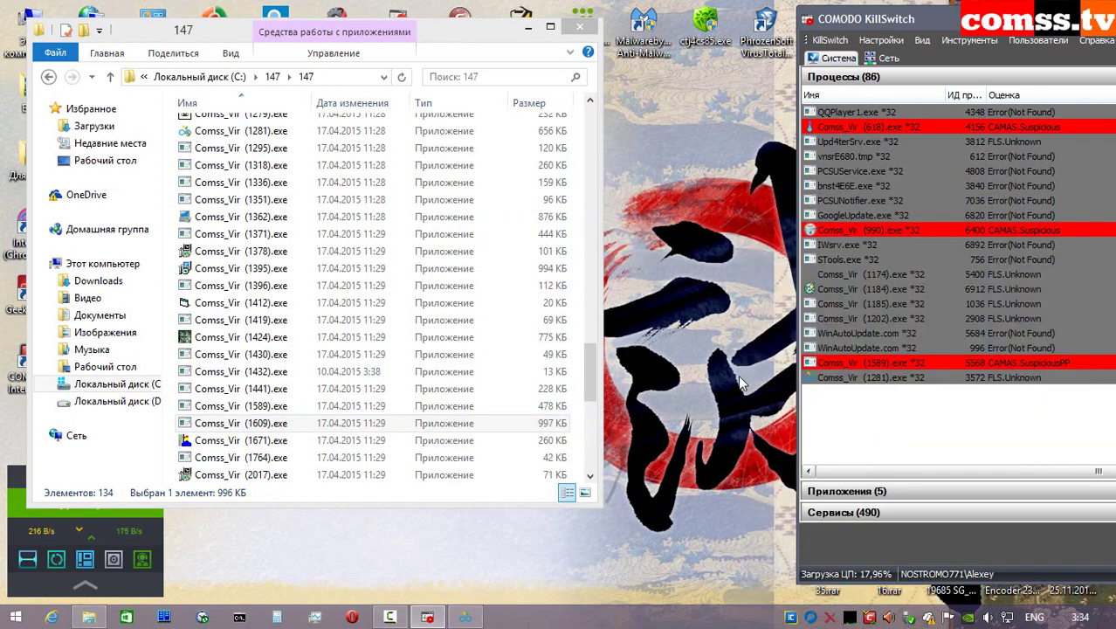
click(838, 401)
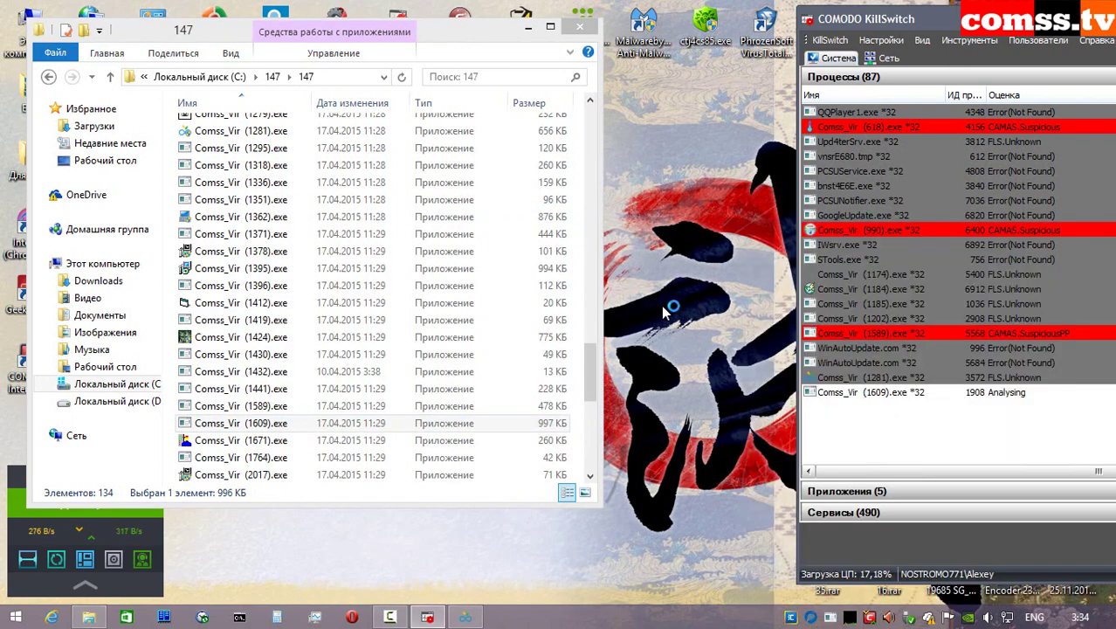
click(877, 406)
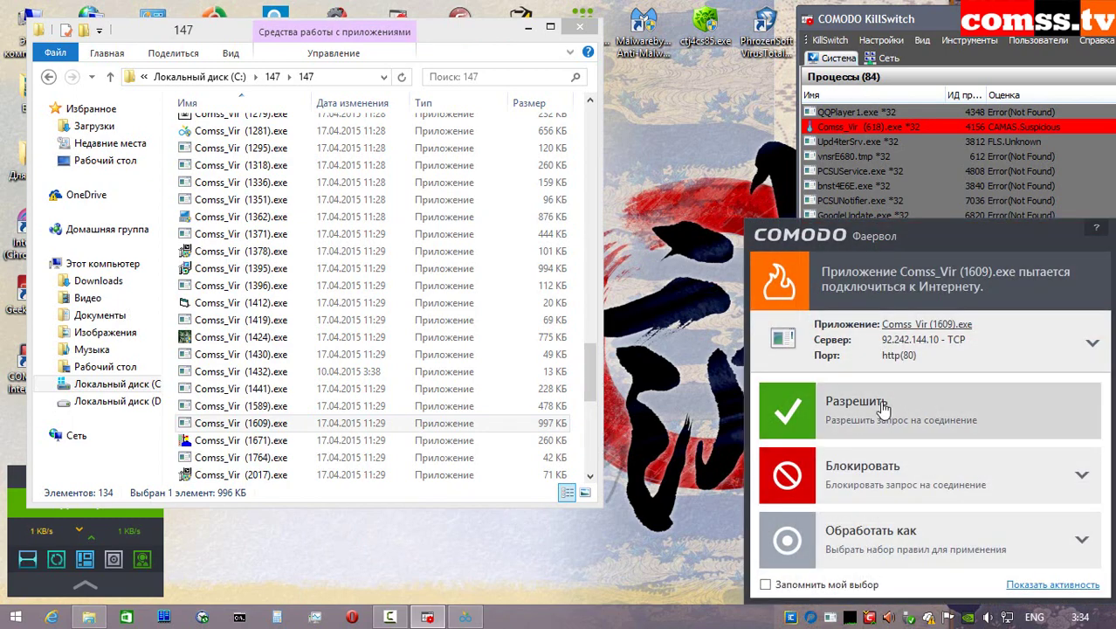
click(884, 408)
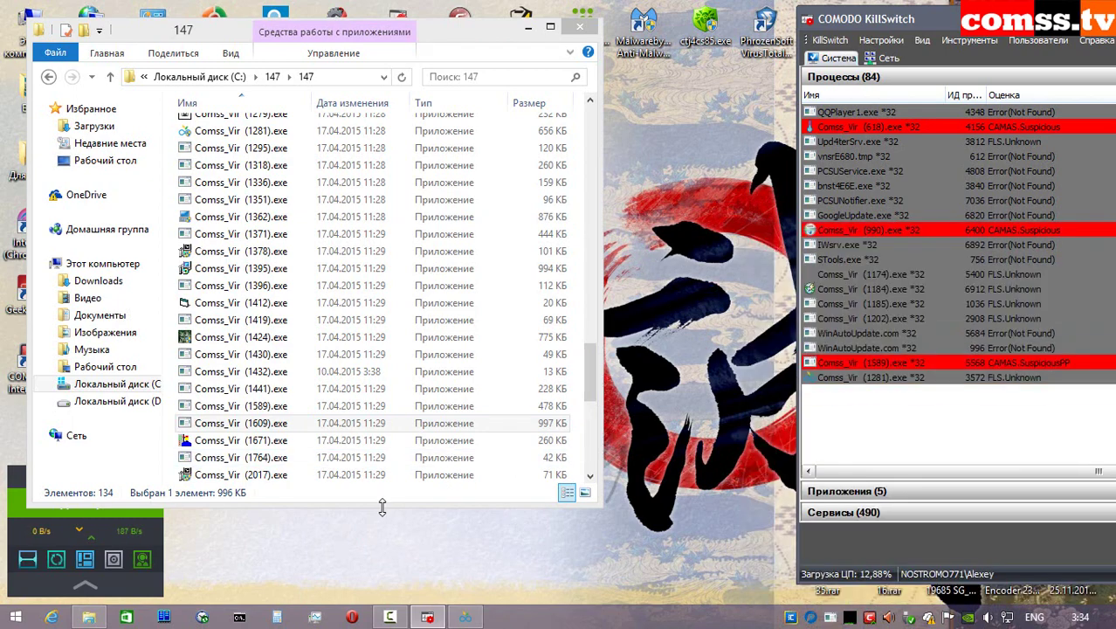
- Run Comss_Vir (1671).exe as administrator, answer its sandbox alert, and allow its execution in the HIPS alert
right_click(301, 441)
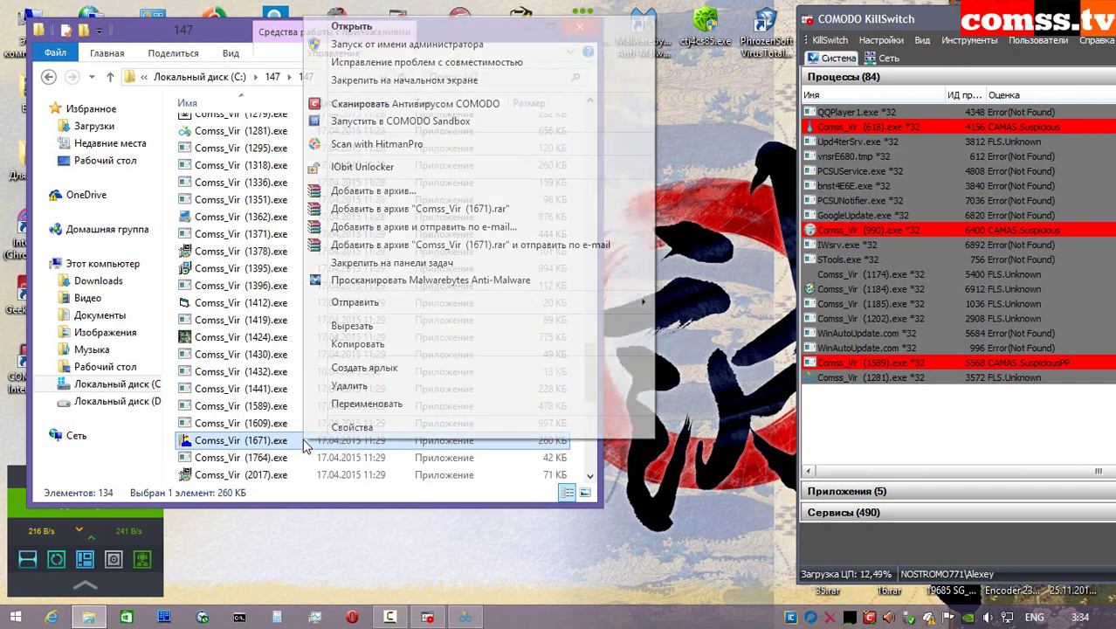
click(471, 44)
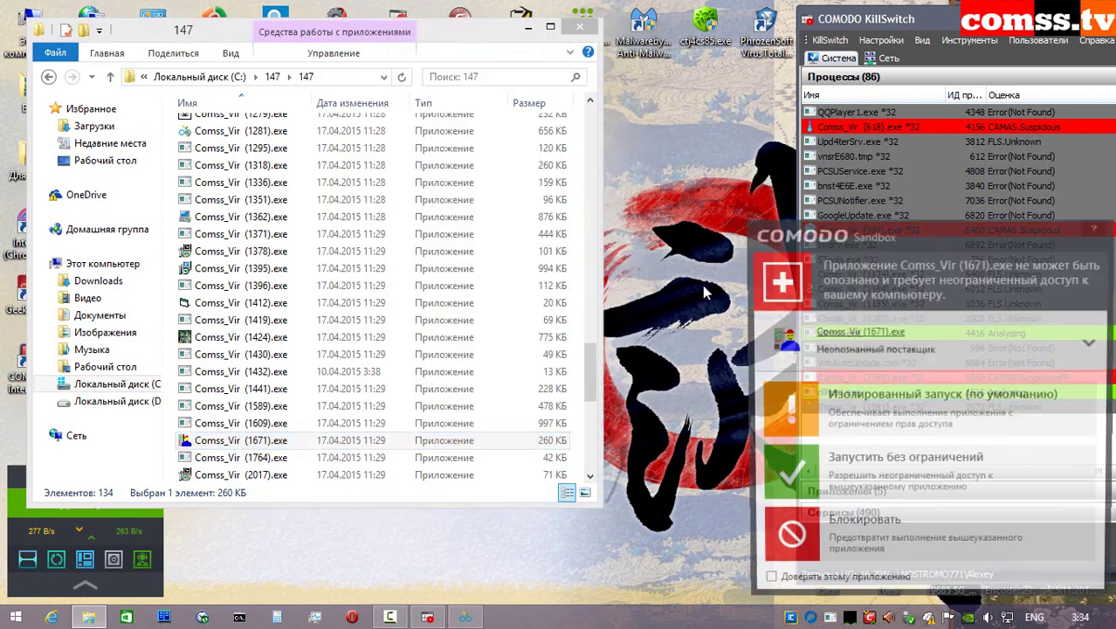
click(950, 460)
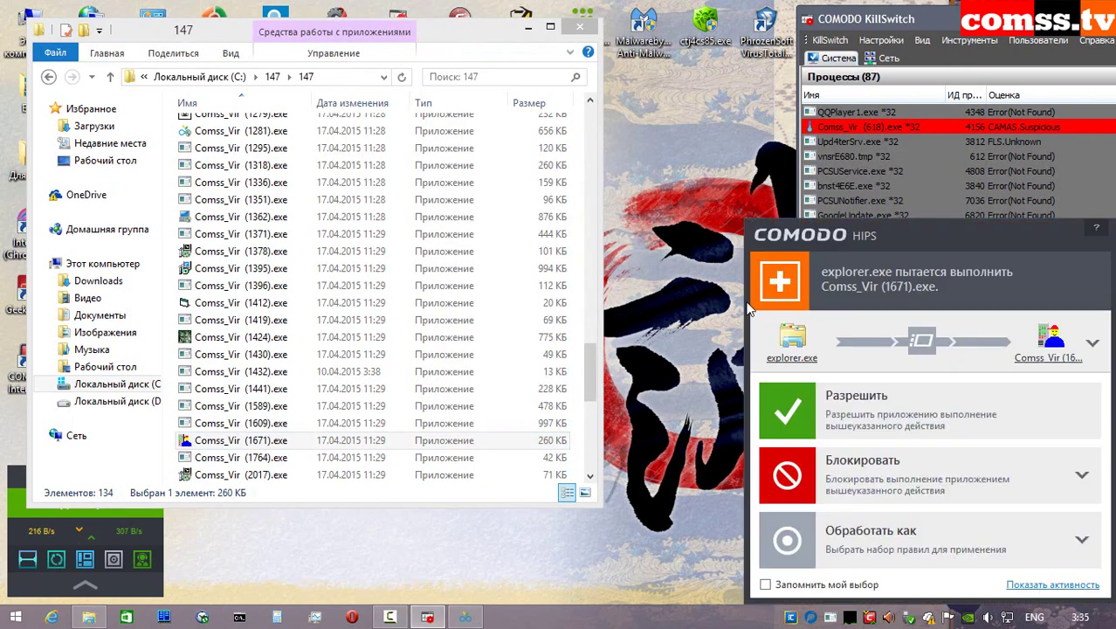
click(891, 430)
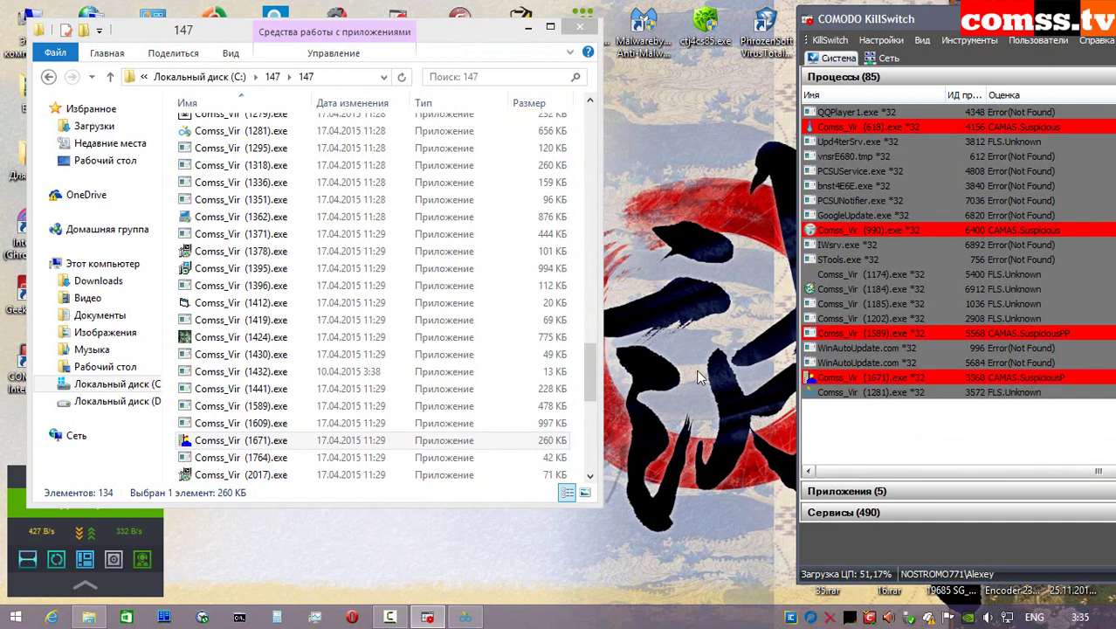
- Run Comss_Vir (1764).exe as administrator and answer the prompts raised by its launch
right_click(308, 457)
click(384, 59)
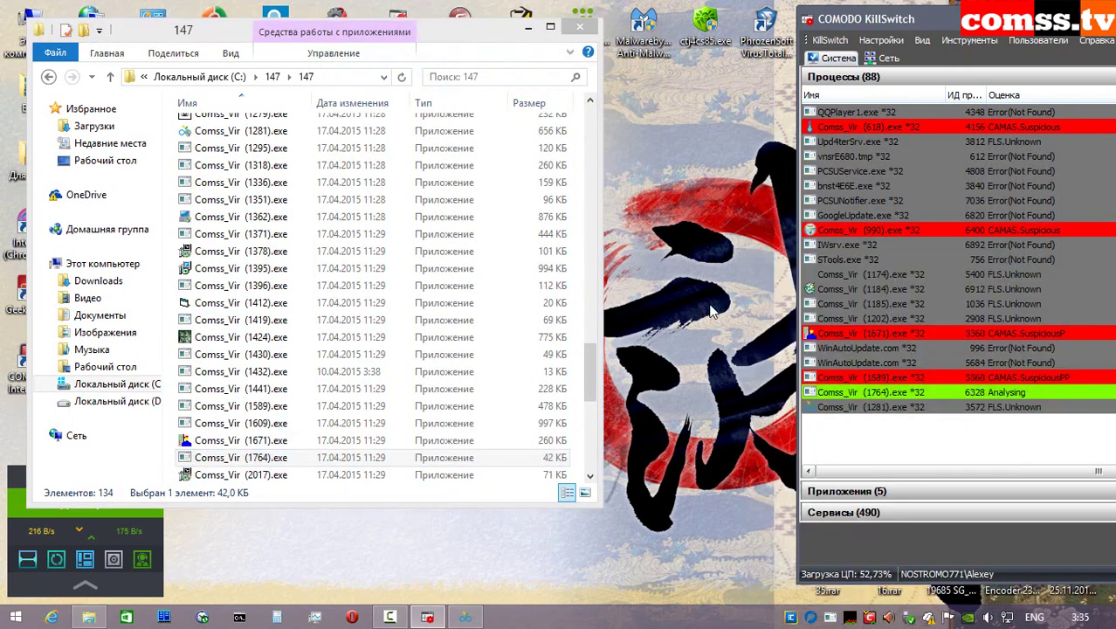
key(Return)
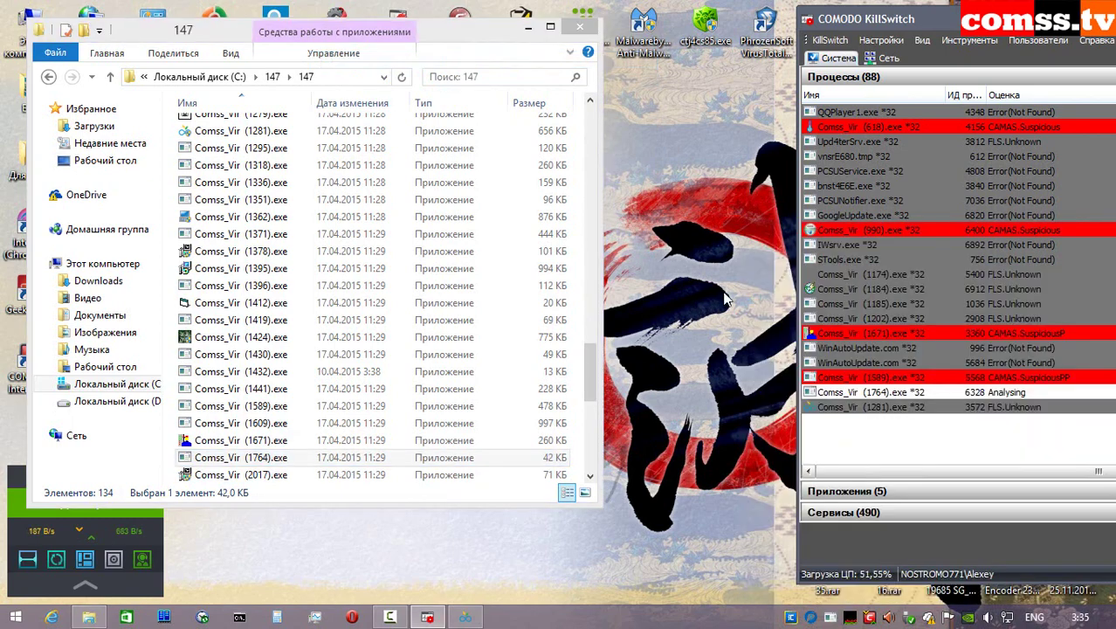
click(651, 328)
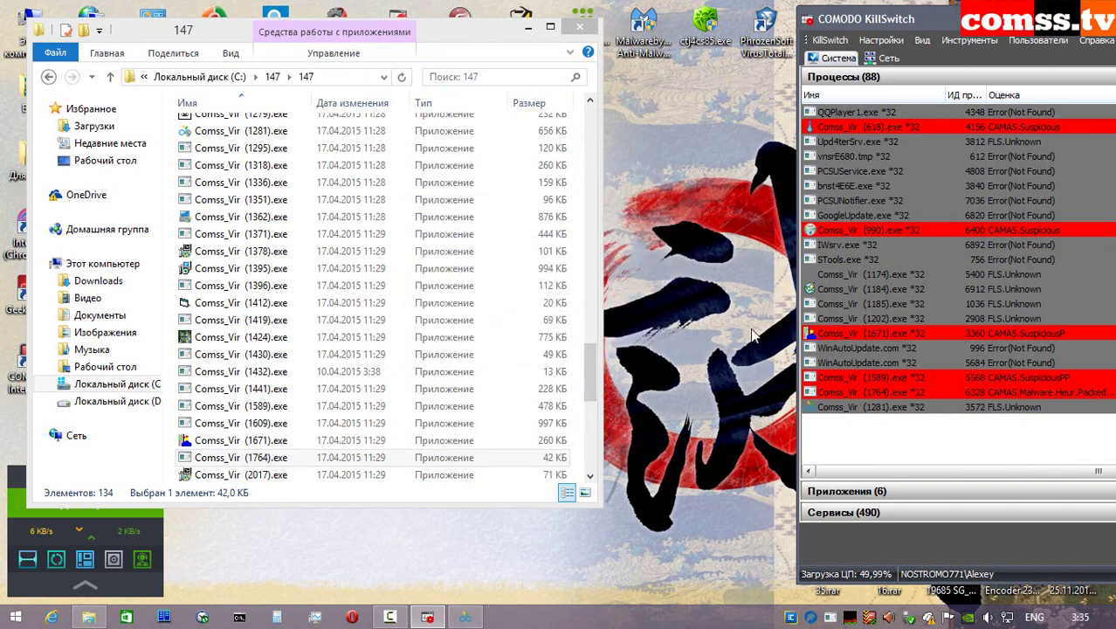
- Run Comss_Vir (2017).exe as administrator and answer the prompts raised by its launch
right_click(294, 475)
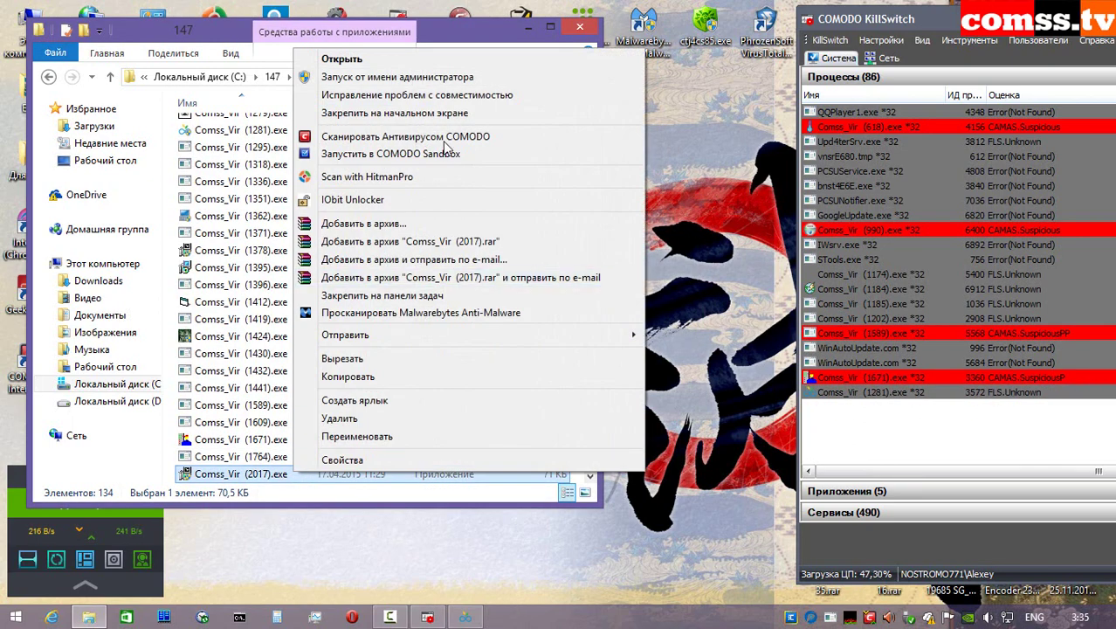
click(522, 77)
key(Return)
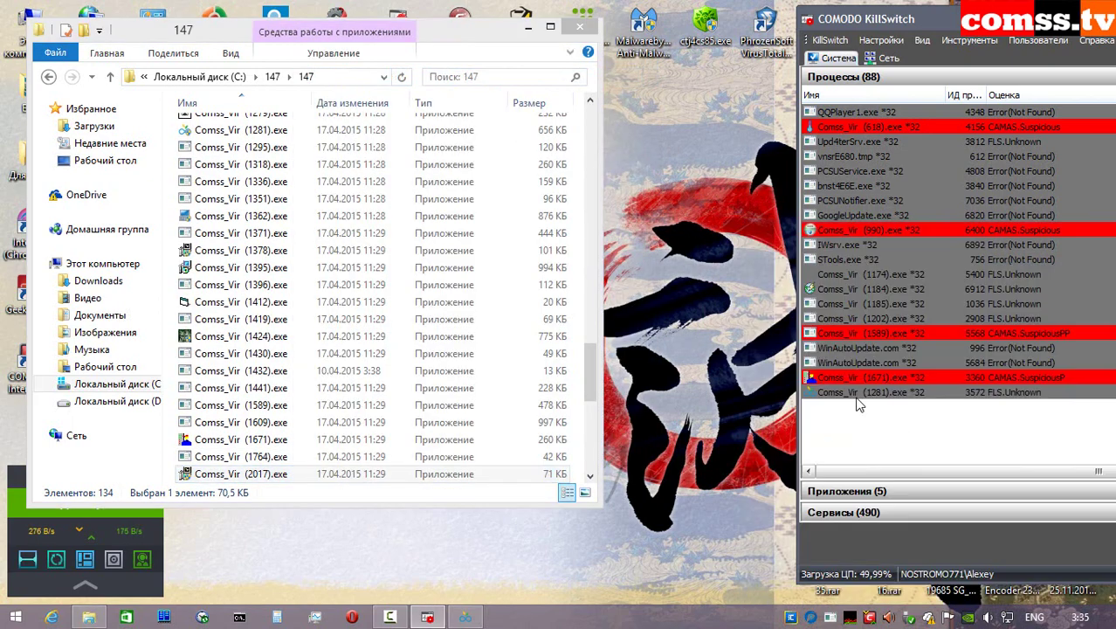
click(922, 400)
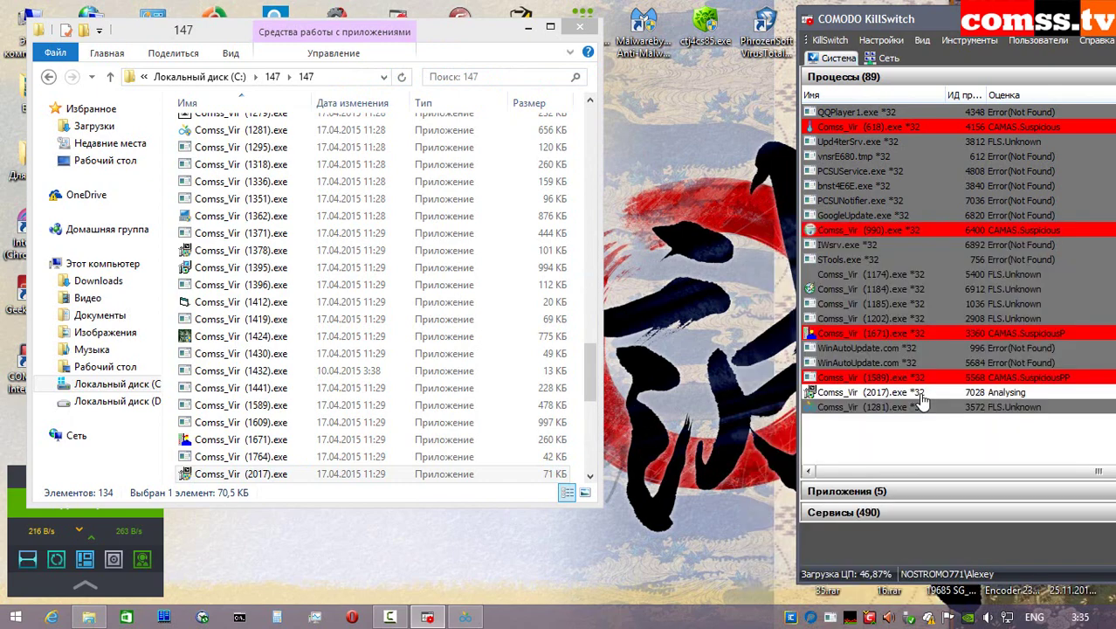
click(900, 403)
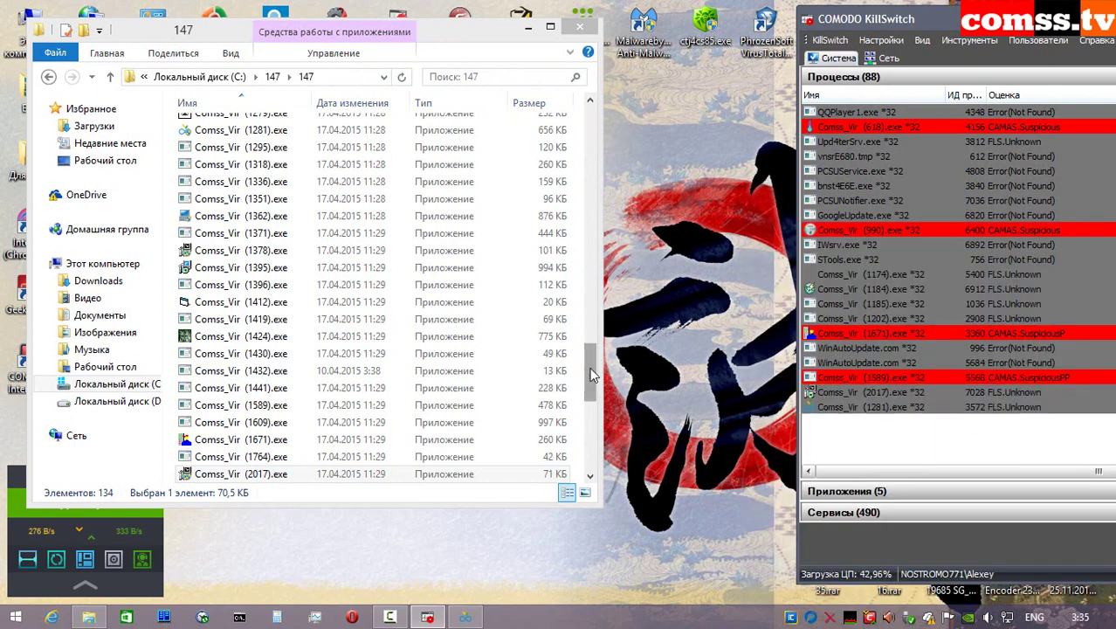
- Run Comss_Vir (2298).exe as administrator and allow explorer.exe to execute it in the HIPS alert
scroll(419, 419, down, 7)
right_click(292, 160)
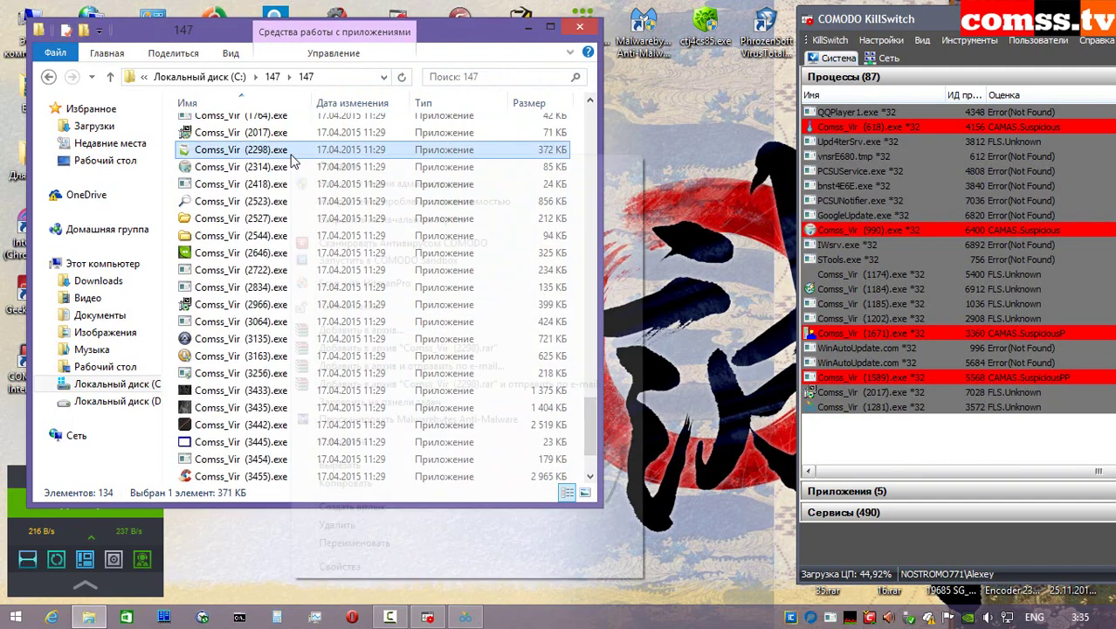
click(463, 185)
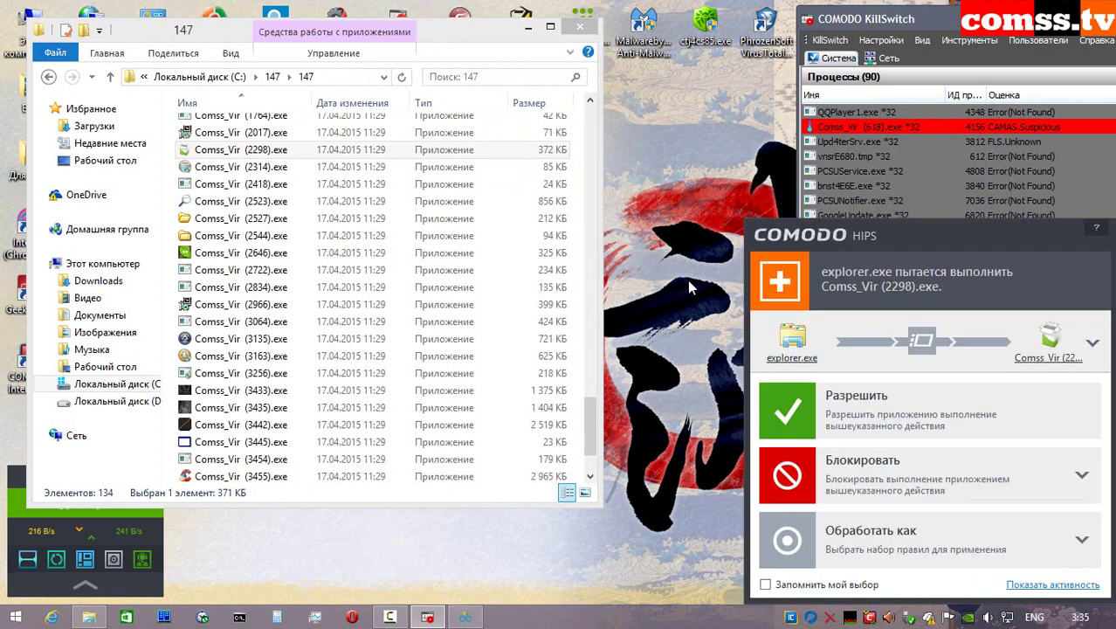
click(812, 412)
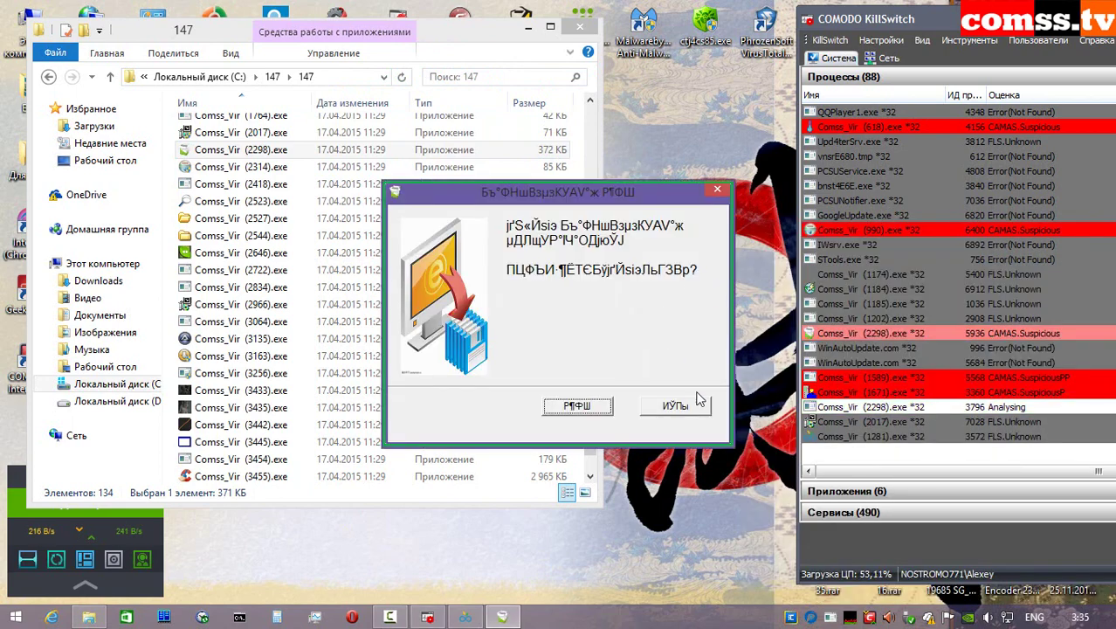
- Accept the dialog shown by Comss_Vir (2298).exe, acknowledge its message, and close the blank sandboxed window behind it
click(599, 407)
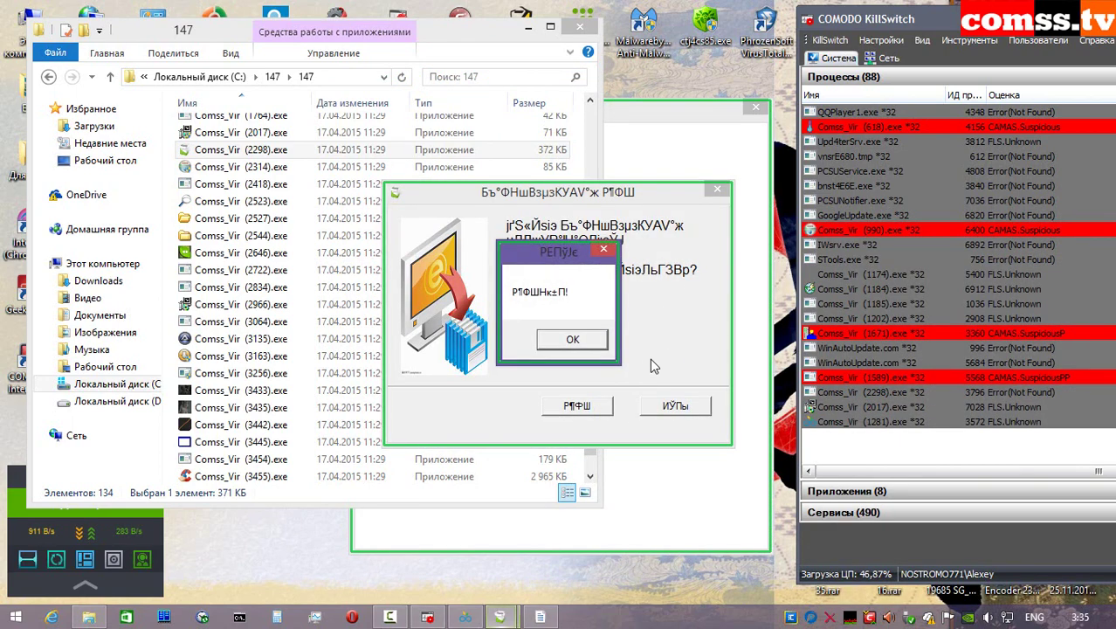
click(577, 344)
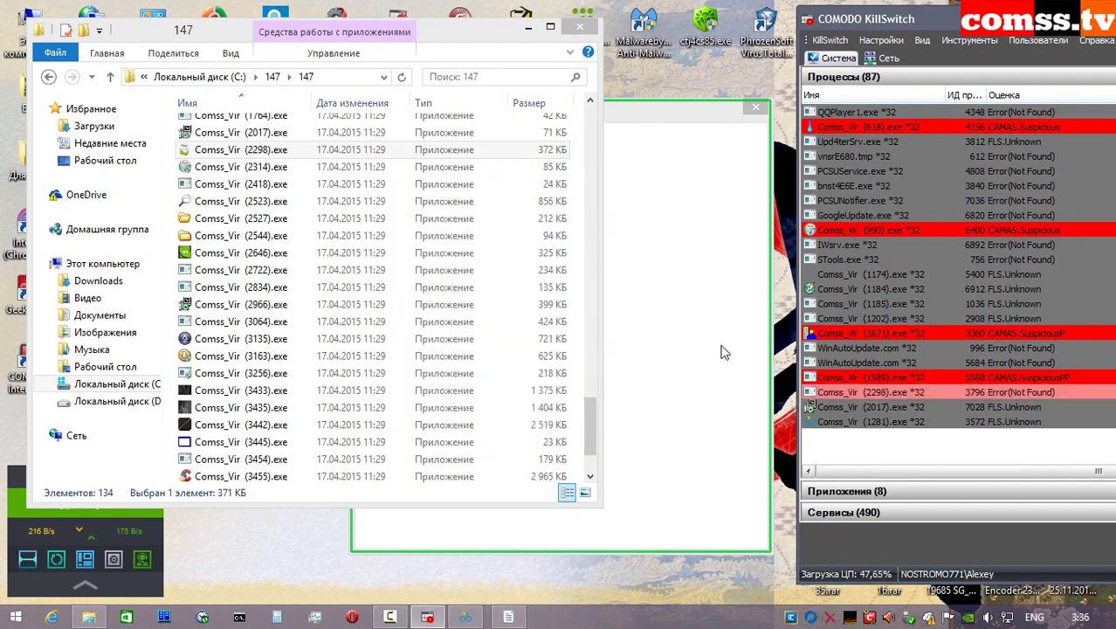
click(753, 110)
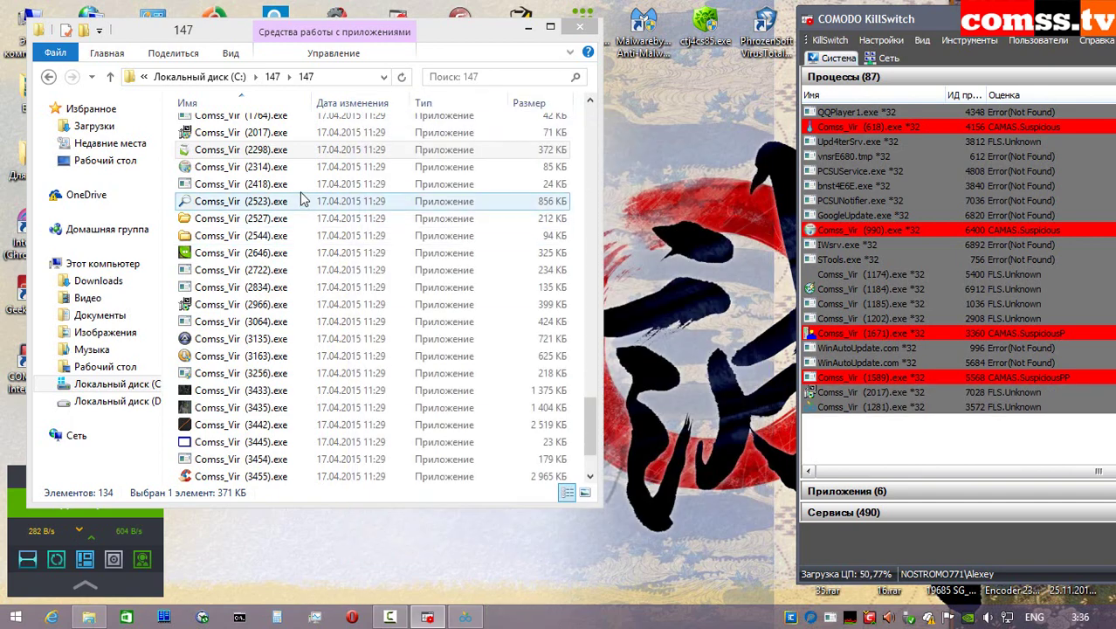
- Run Comss_Vir (2314).exe as administrator, dismiss the isolation notice, and choose the isolated launch in the sandbox alert
right_click(279, 172)
click(332, 198)
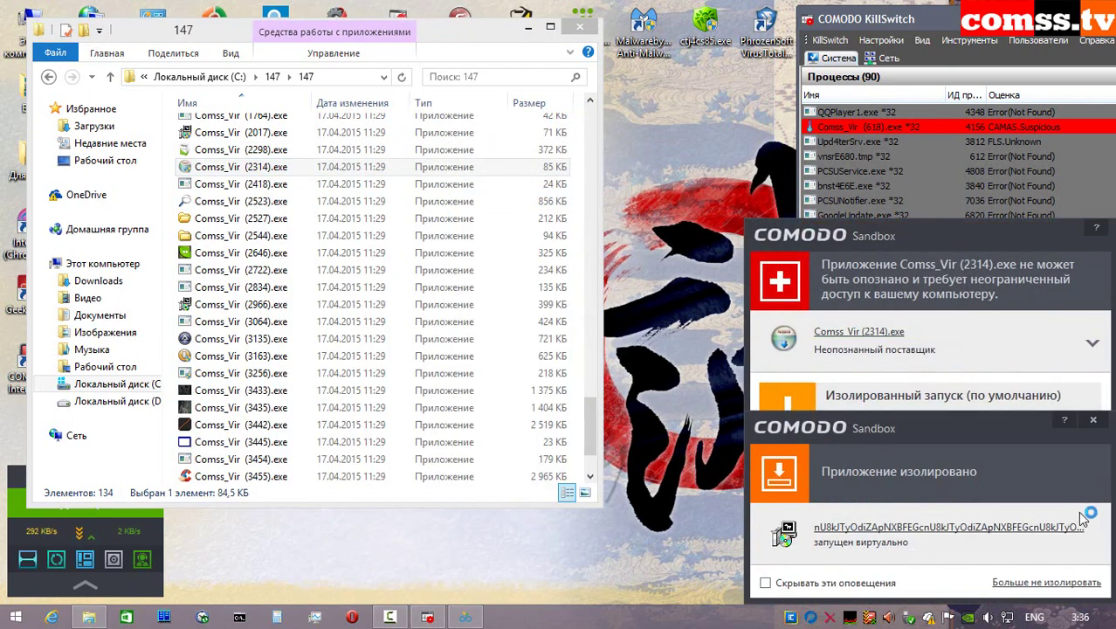
click(1093, 420)
click(859, 420)
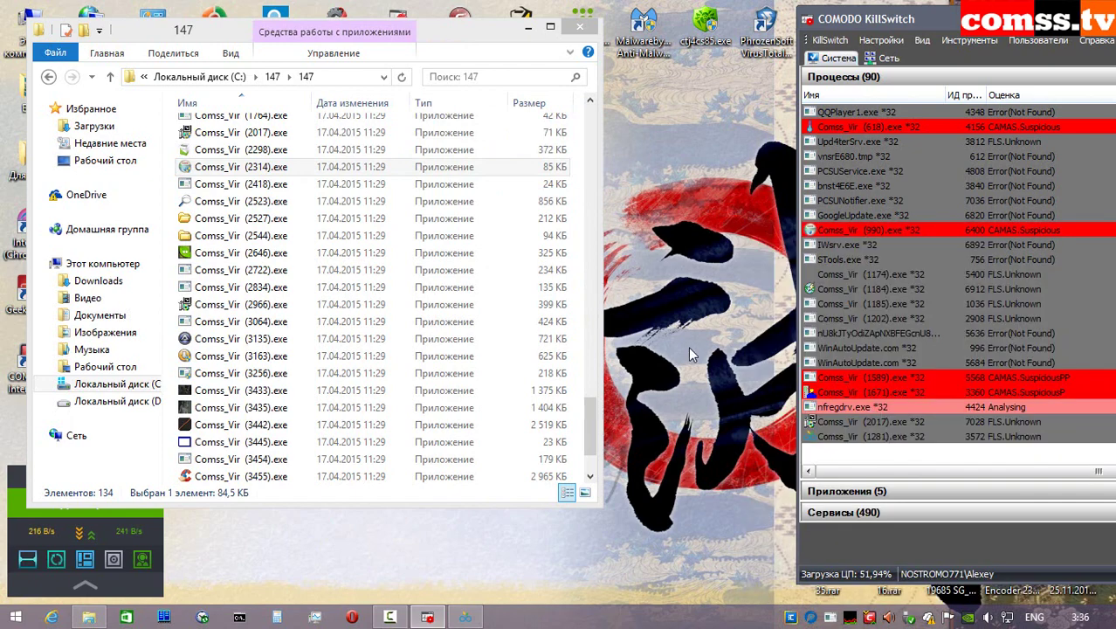
click(890, 410)
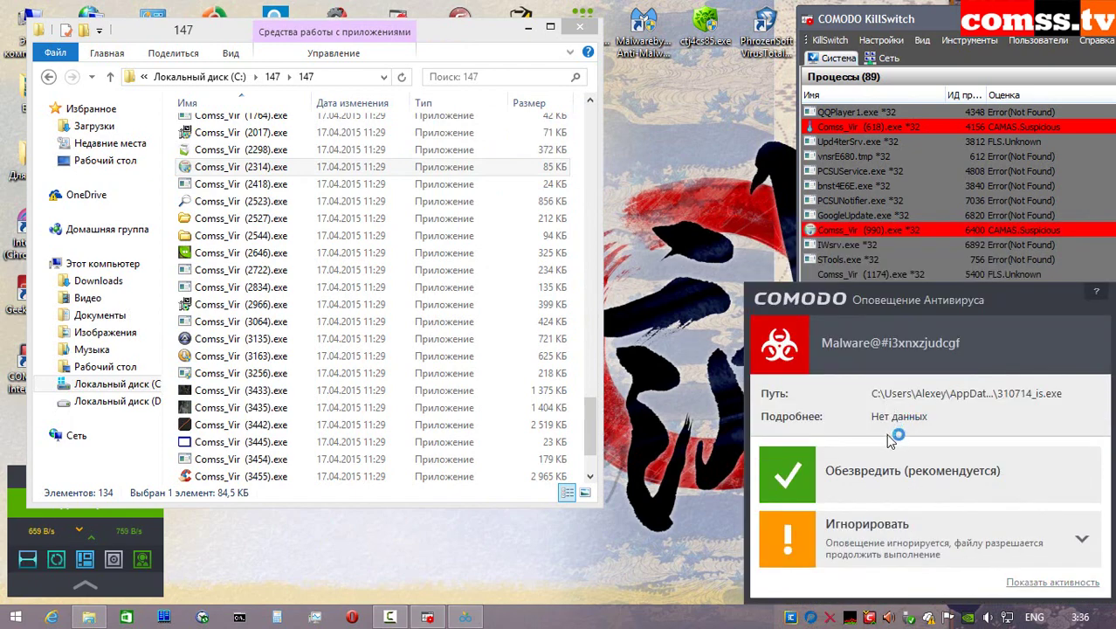
- Allow the nU8kJTyOdiZApNXBFEGcn… program's Internet connection in the firewall alert and dismiss the isolation notice for amisetup2447__9664.exe
click(851, 400)
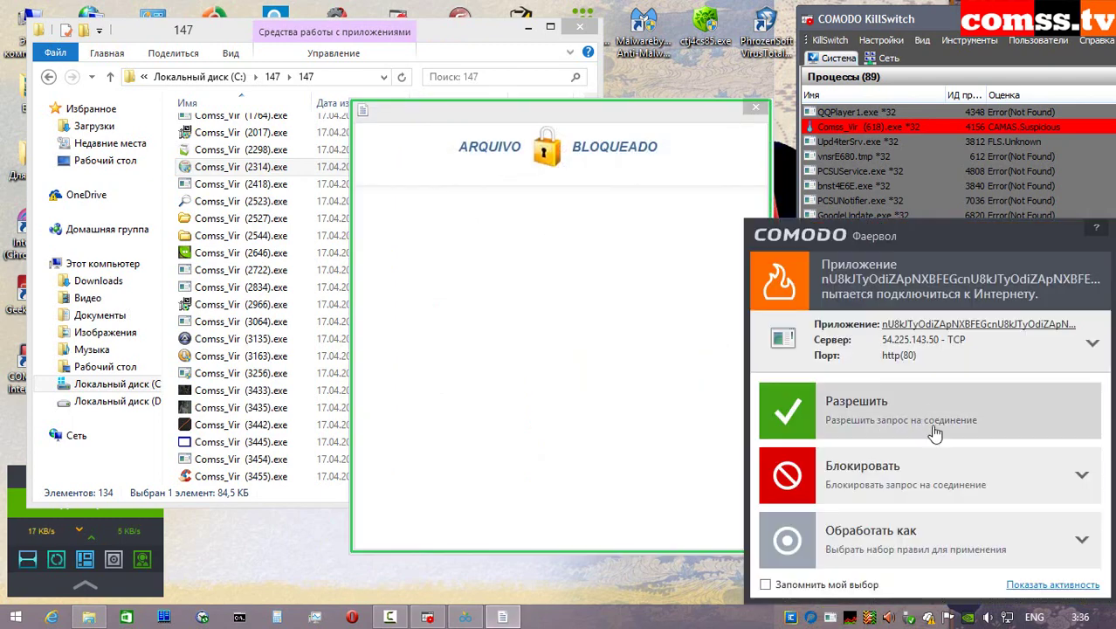
click(910, 418)
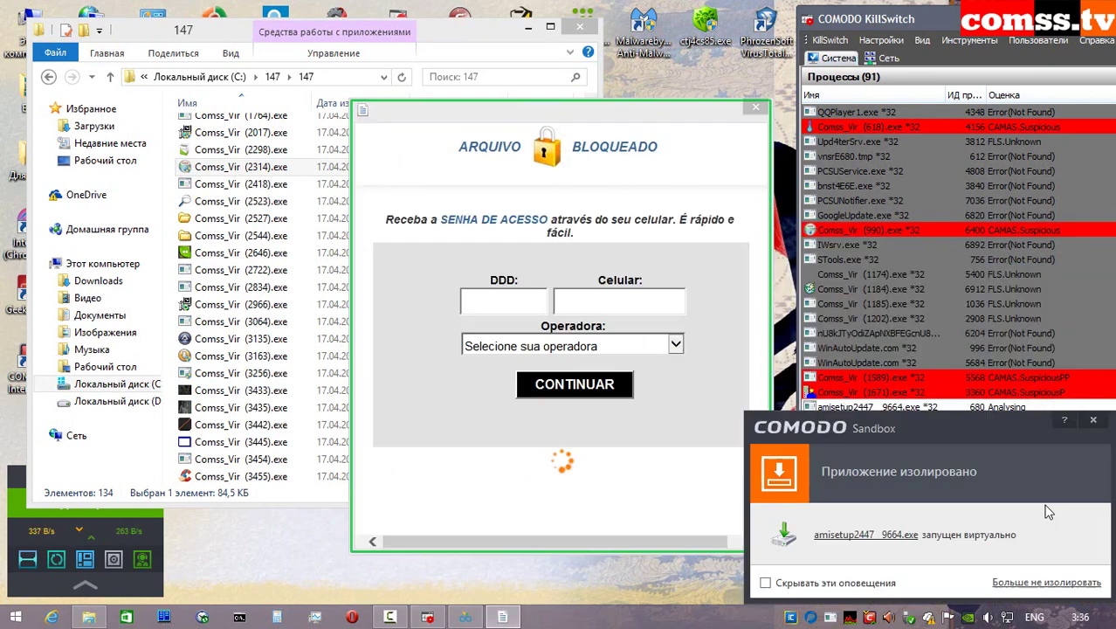
click(949, 420)
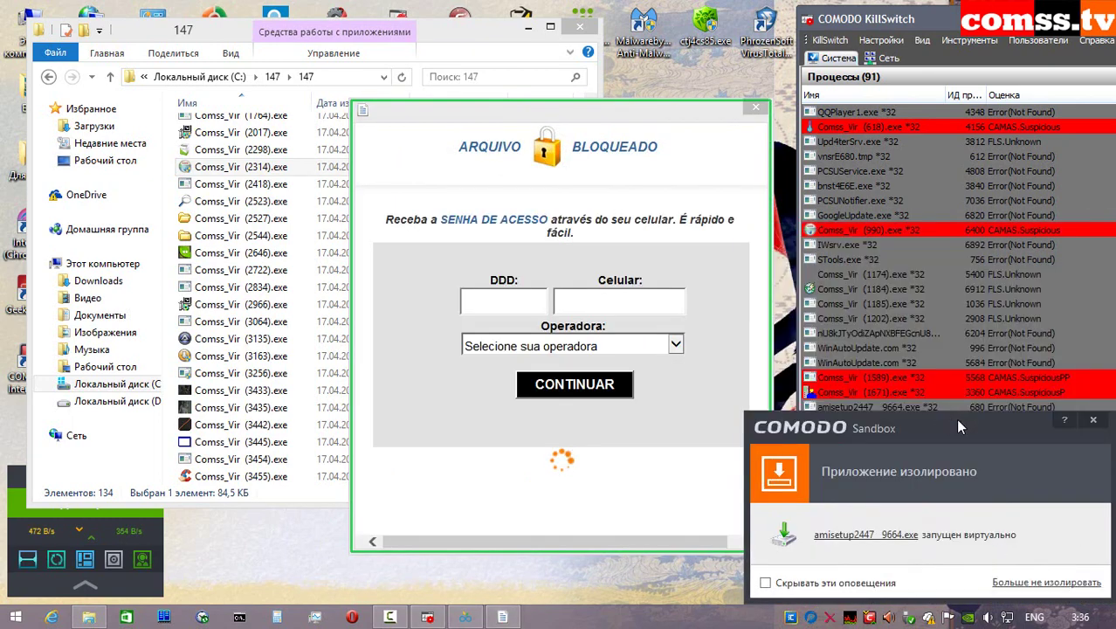
click(1095, 421)
- Submit the blank ARQUIVO BLOQUEADO form, dismiss its error message, and close the isolation notice for setup_mbot_br.tmp
click(569, 391)
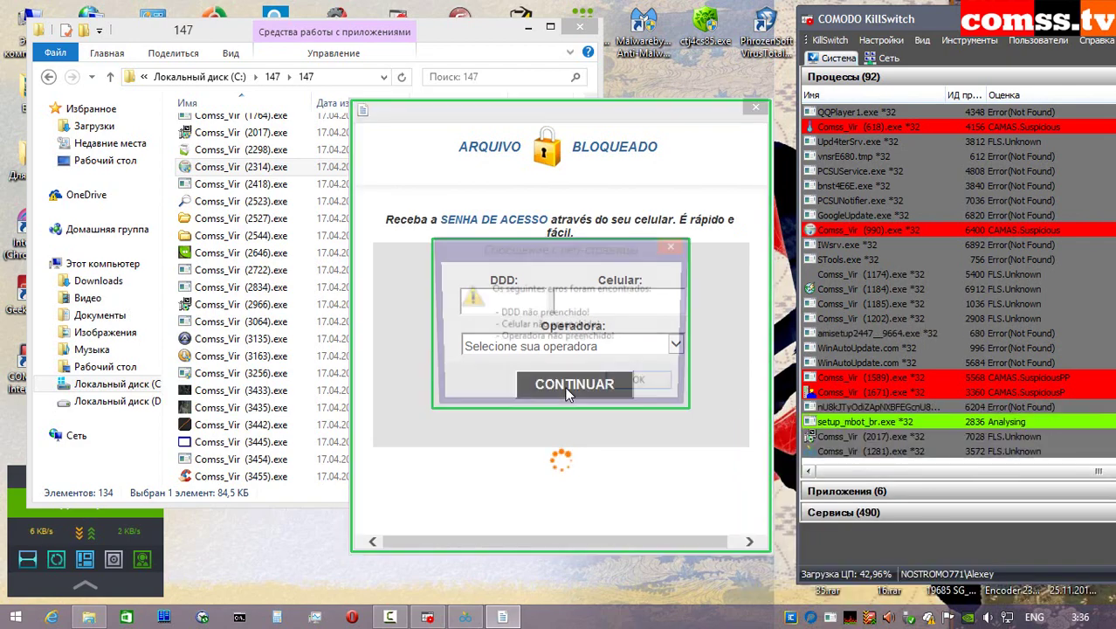
click(643, 391)
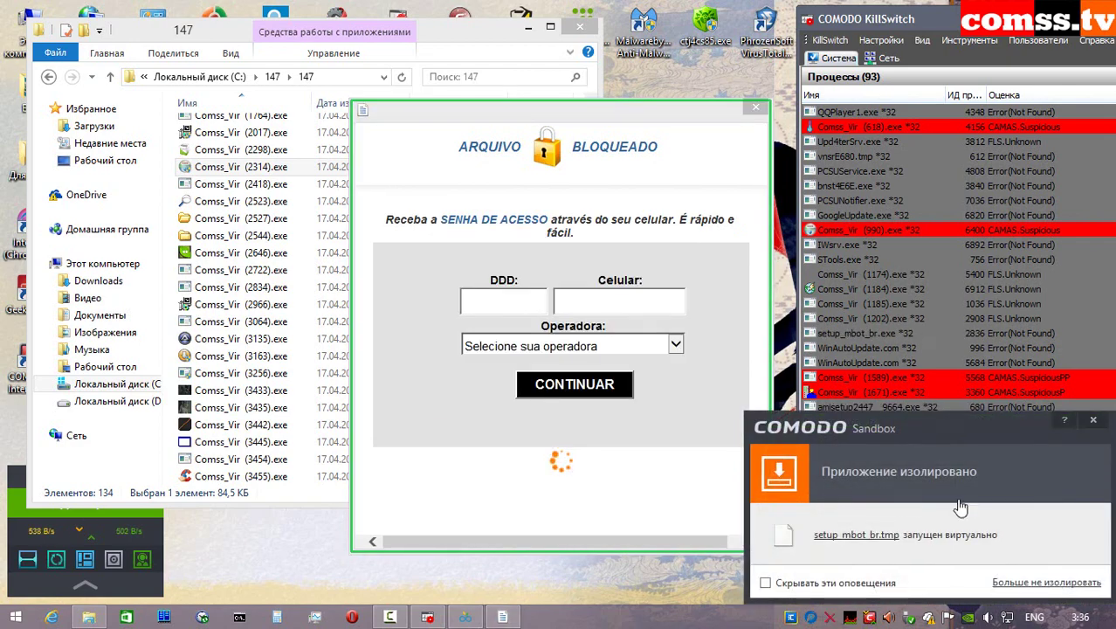
click(987, 423)
click(1094, 421)
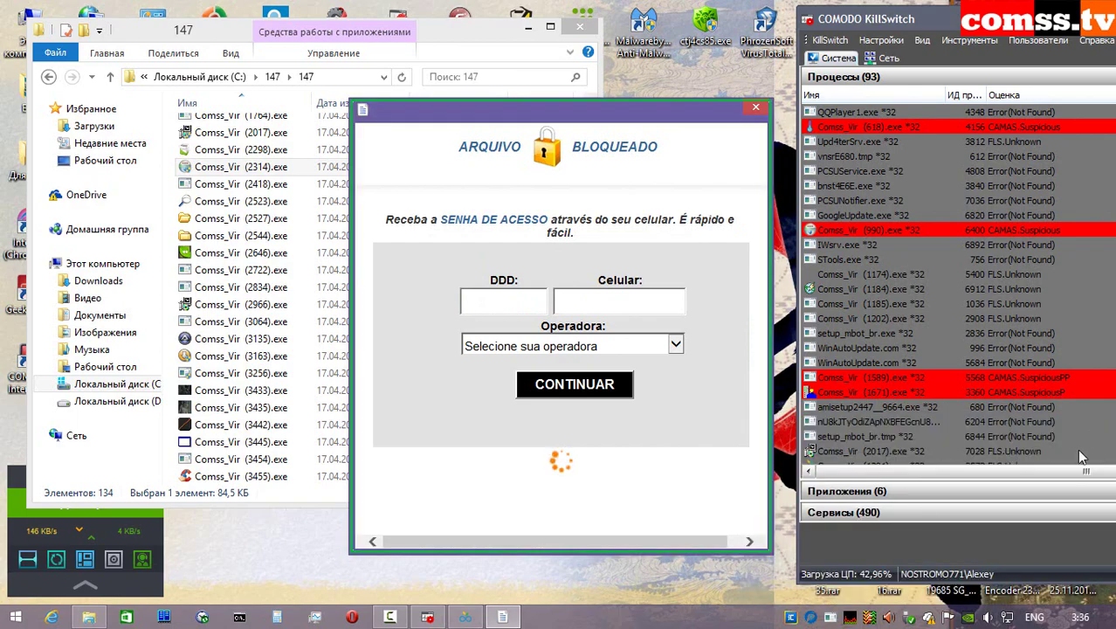
- Answer the remaining launch prompts and decline changing the browser's default search service to All Search
click(922, 482)
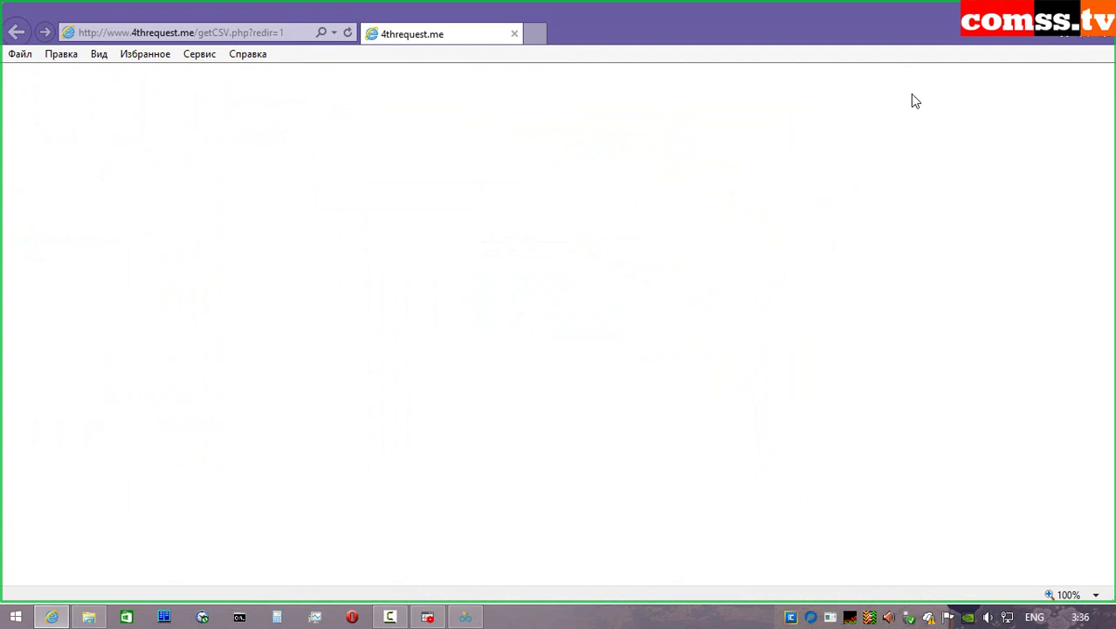
click(896, 474)
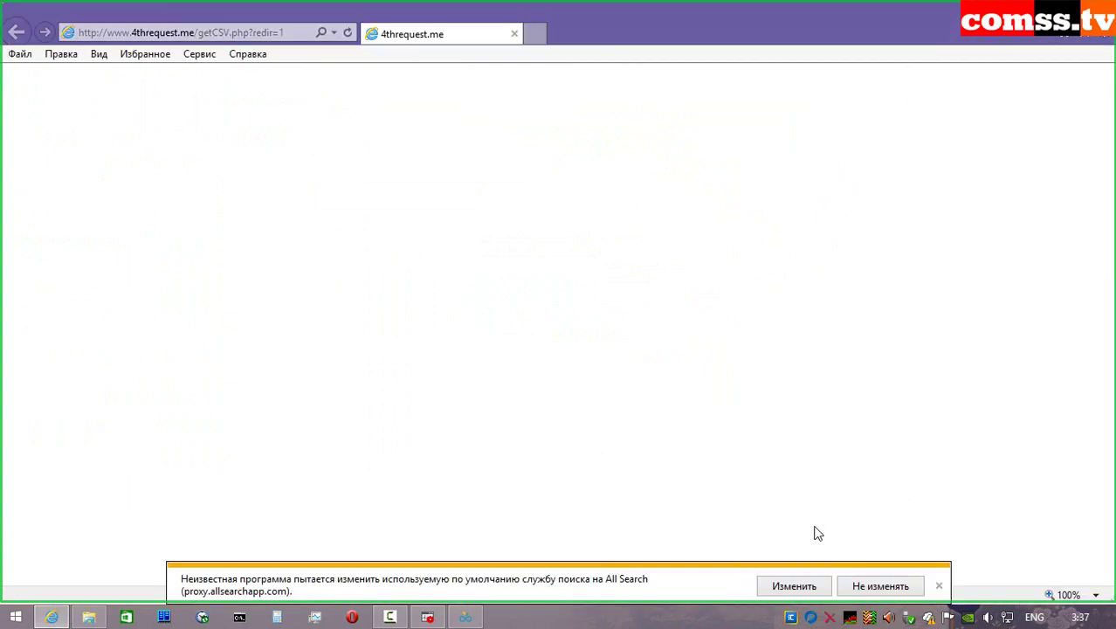
click(881, 586)
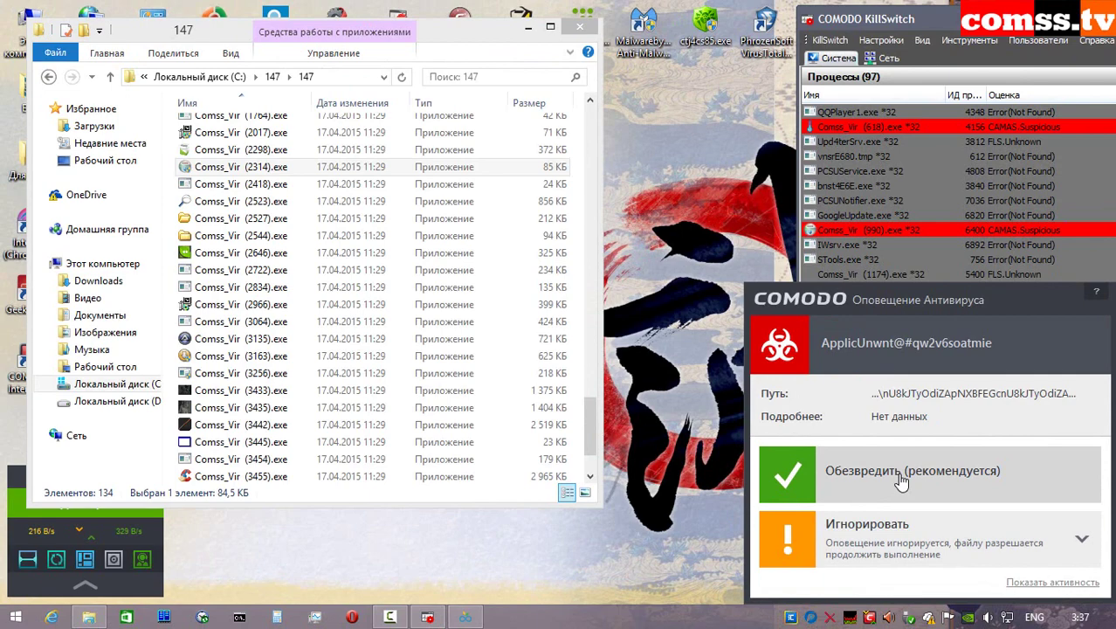
- Neutralise the ApplicUnwnt@#qw2v6soatmie detection in the antivirus alert and close the aborted HD Flash Player Setup window
click(902, 476)
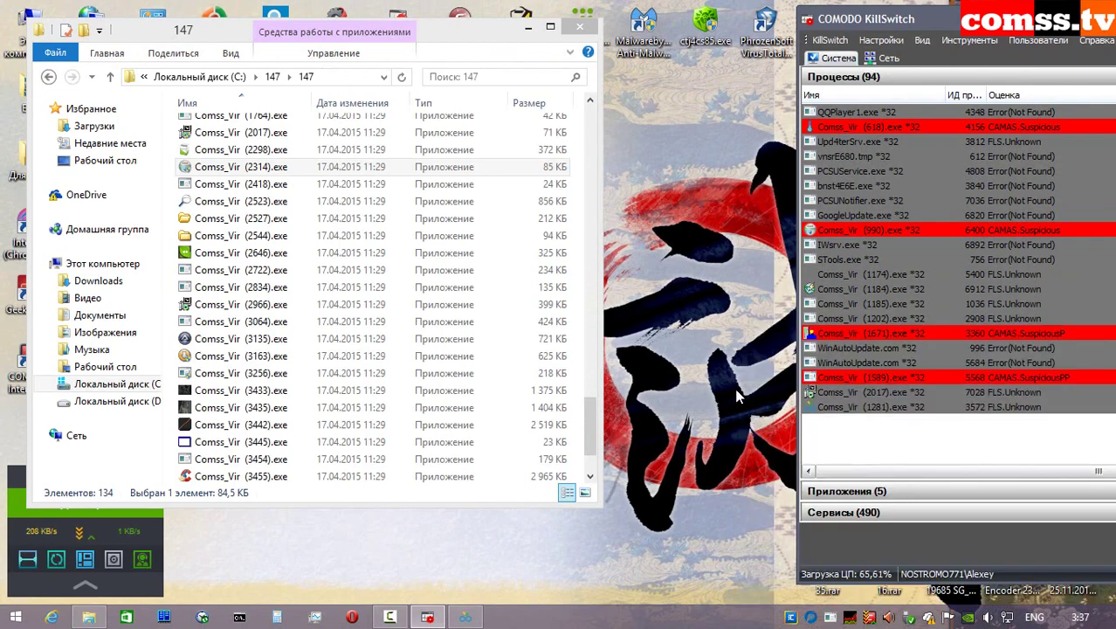
click(905, 487)
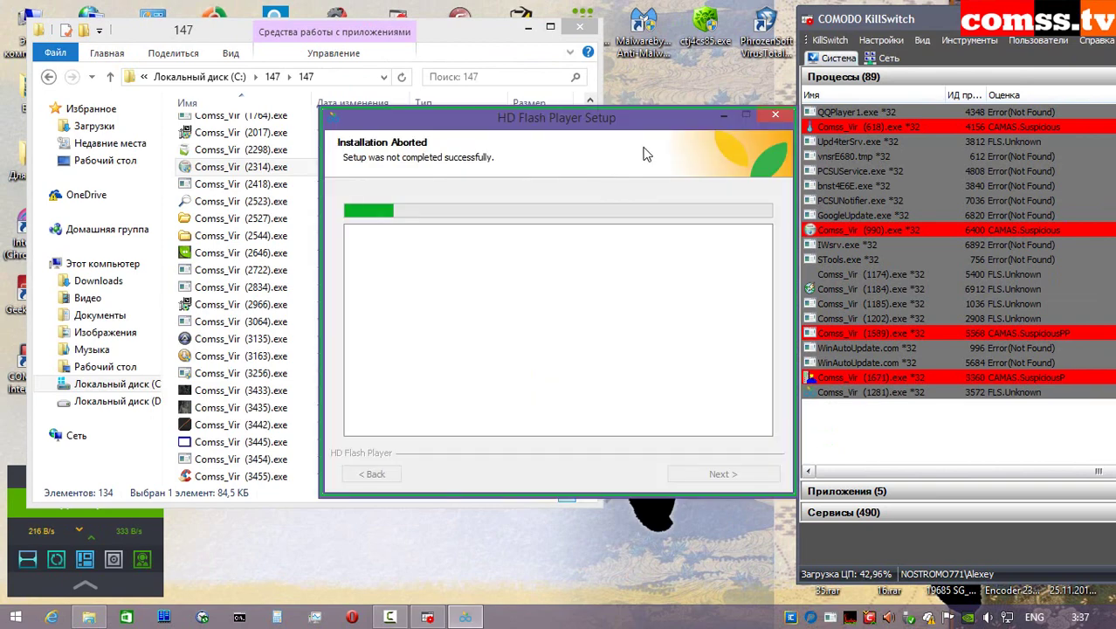
click(773, 117)
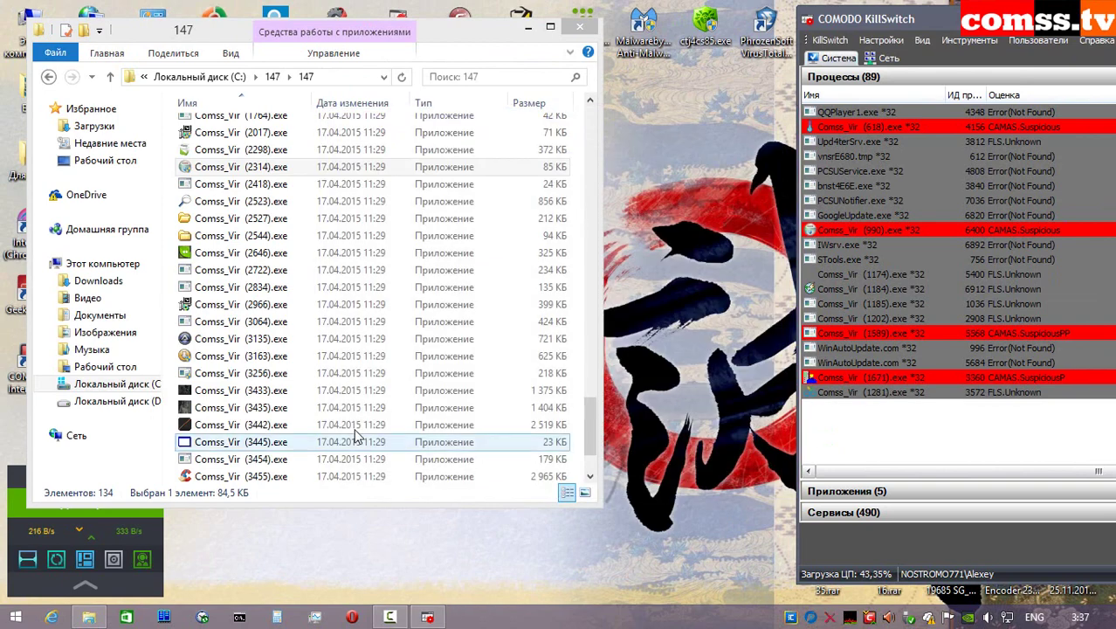
- Run Comss_Vir (2418).exe as administrator in isolation, allowing its execution in the HIPS alert and its connection in the firewall alert
click(264, 184)
right_click(264, 183)
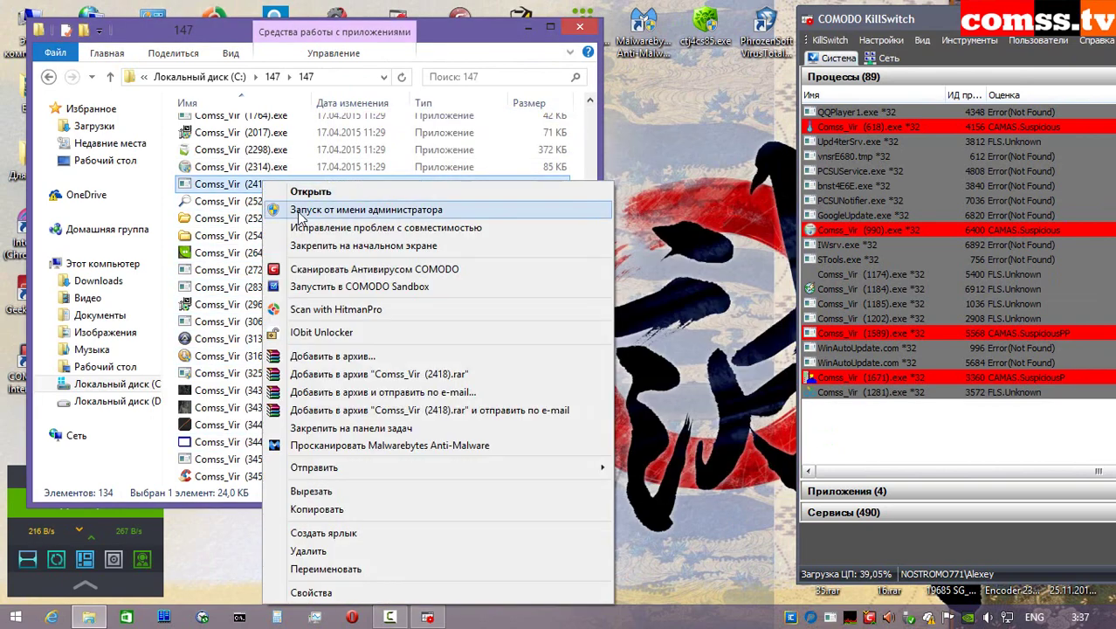
click(498, 210)
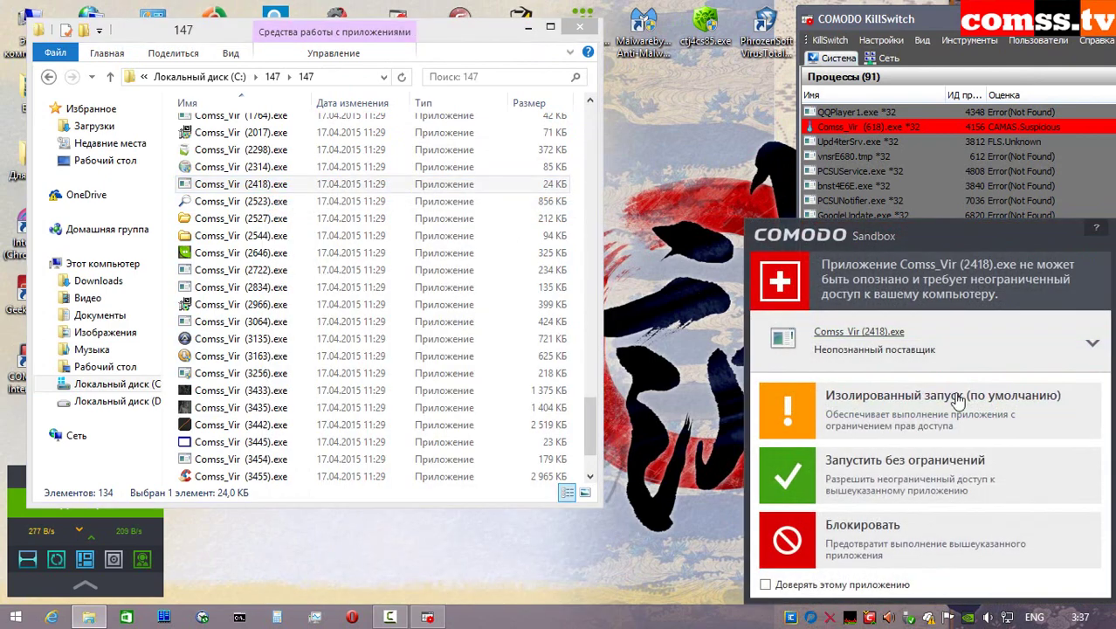
click(948, 418)
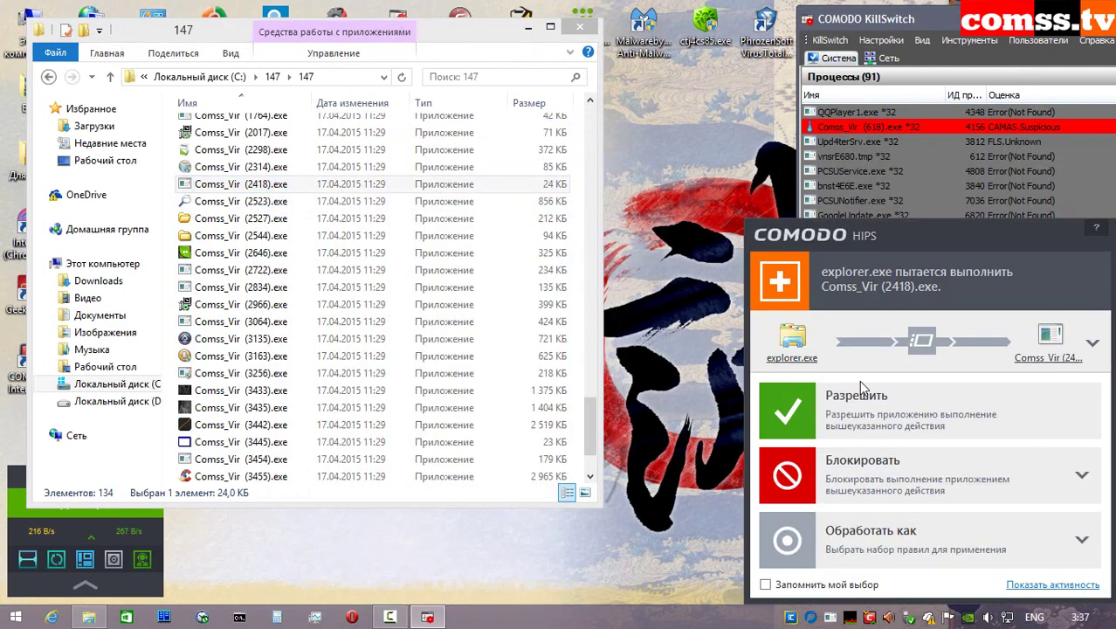
click(861, 386)
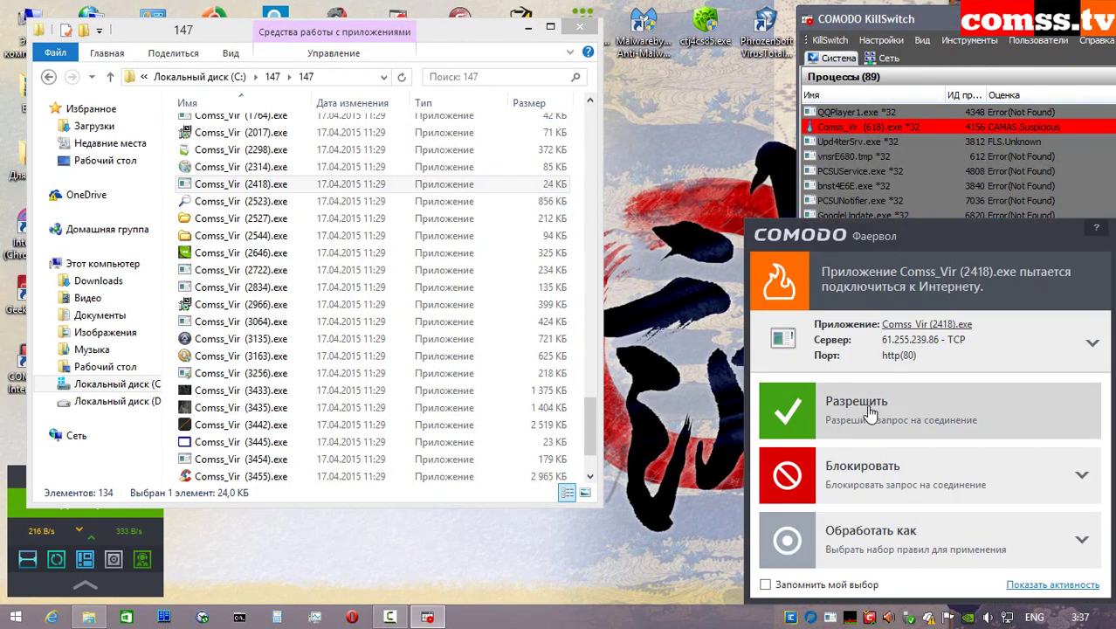
click(851, 402)
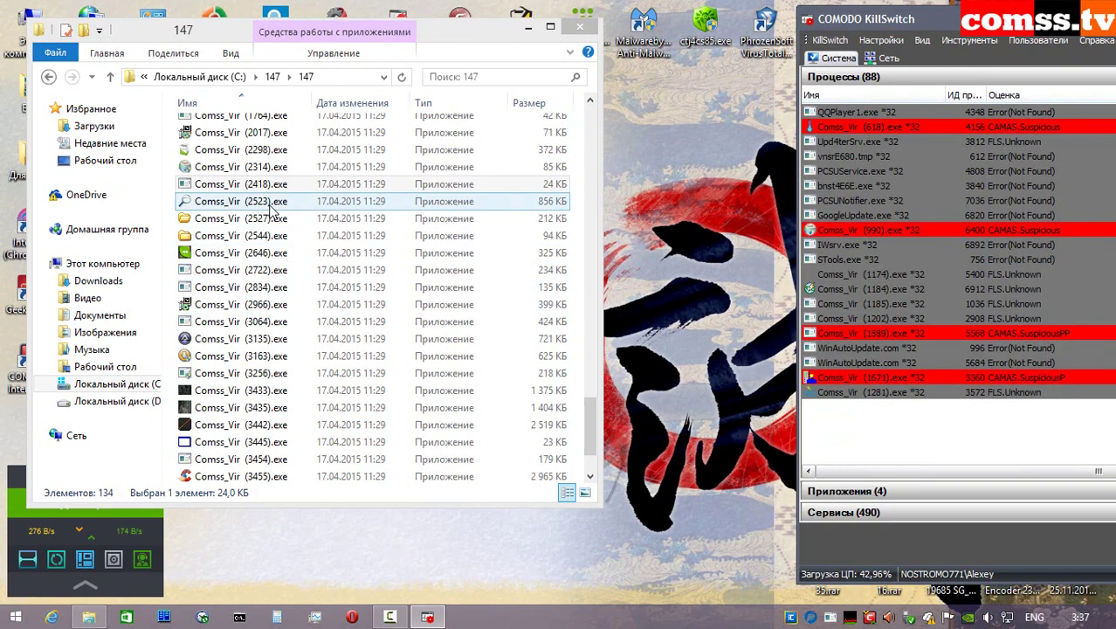
- Run Comss_Vir (2523).exe as administrator, answer its launch alert, and allow its Internet connection in the firewall alert
right_click(270, 202)
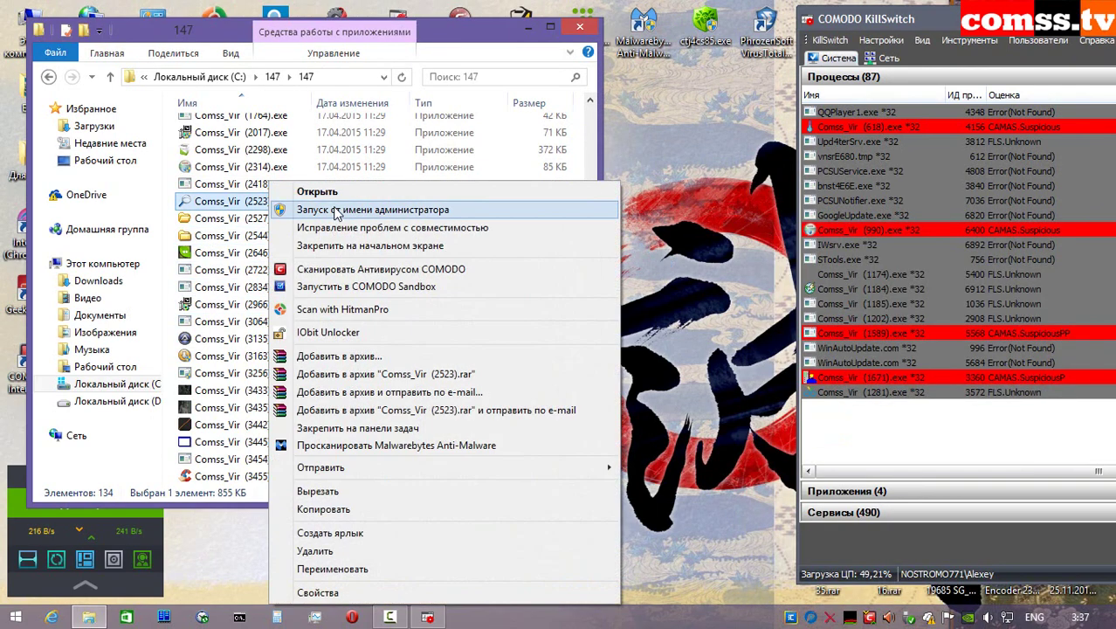
click(336, 211)
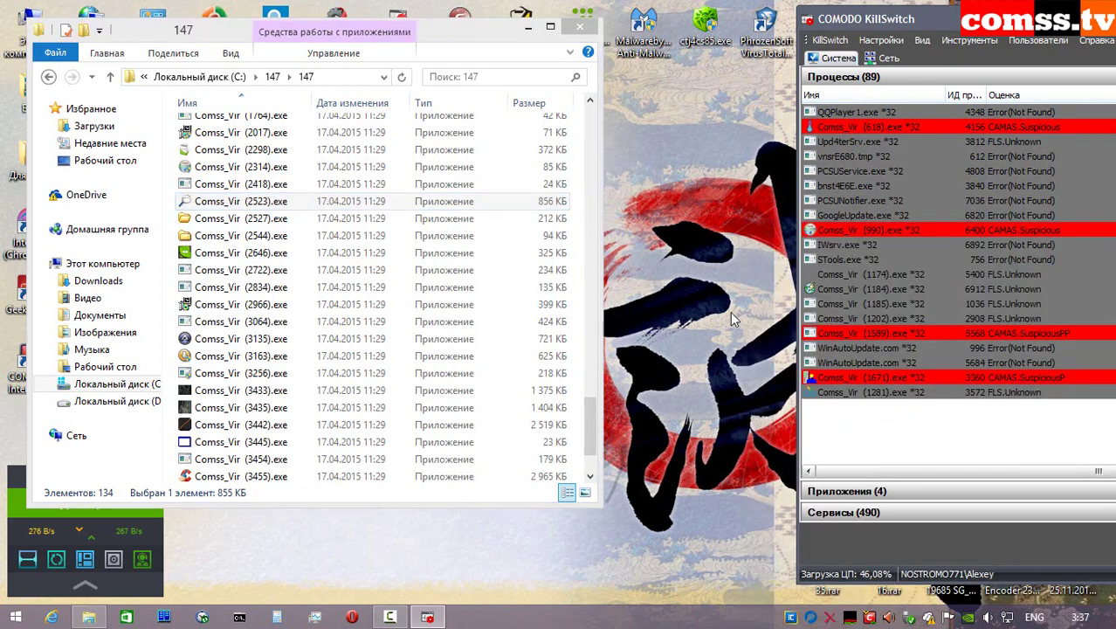
click(789, 411)
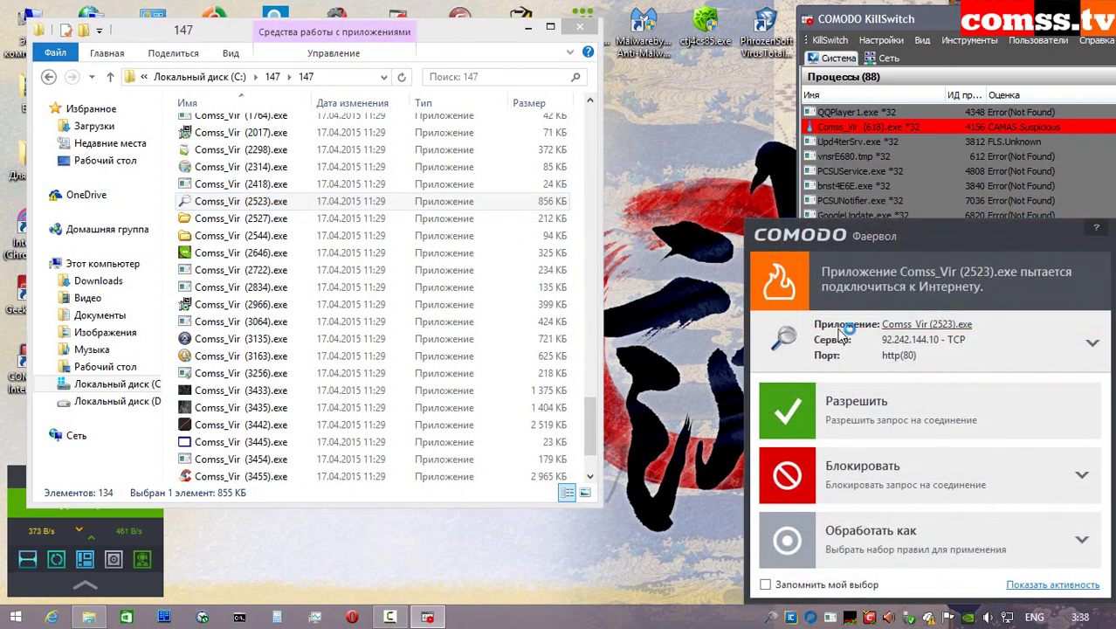
click(891, 406)
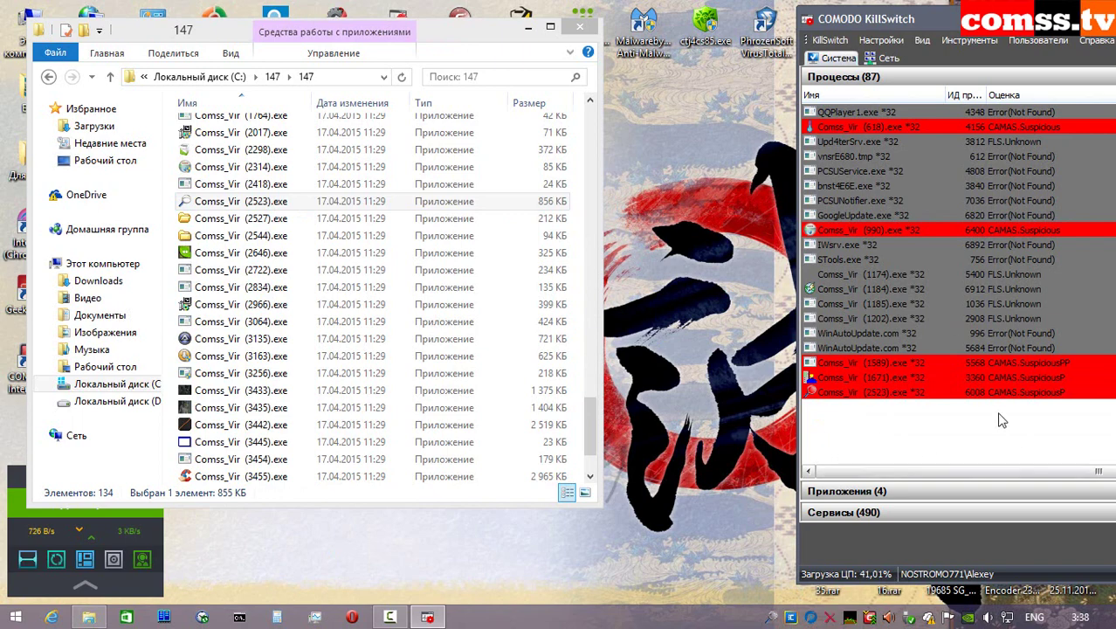
- Run Comss_Vir (2527).exe as administrator and close the crashed hycdxsgpj program
right_click(282, 218)
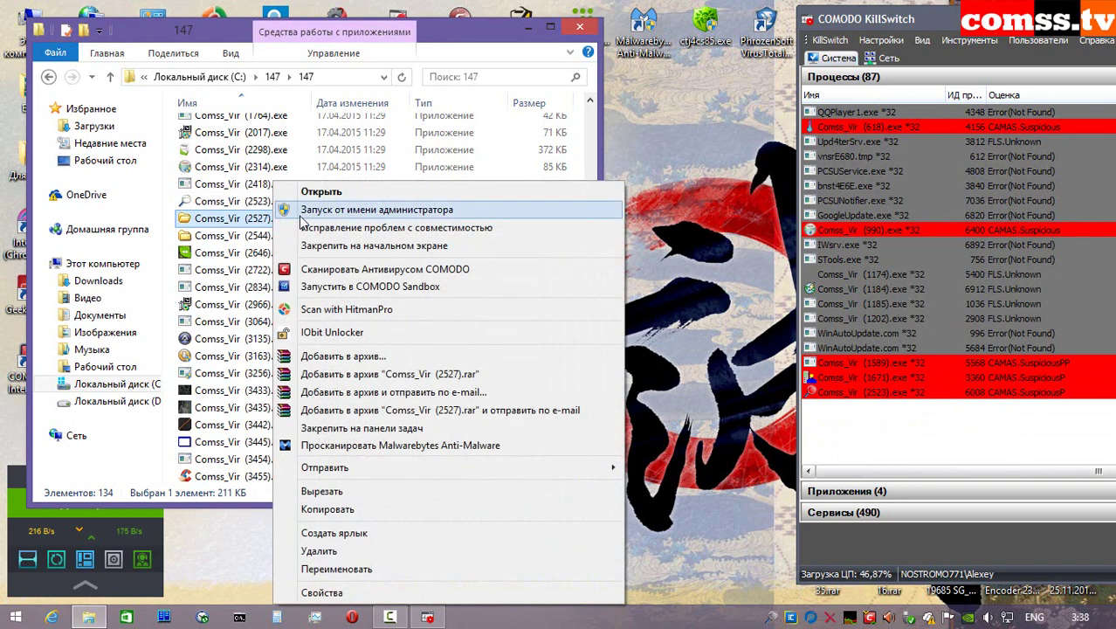
click(328, 213)
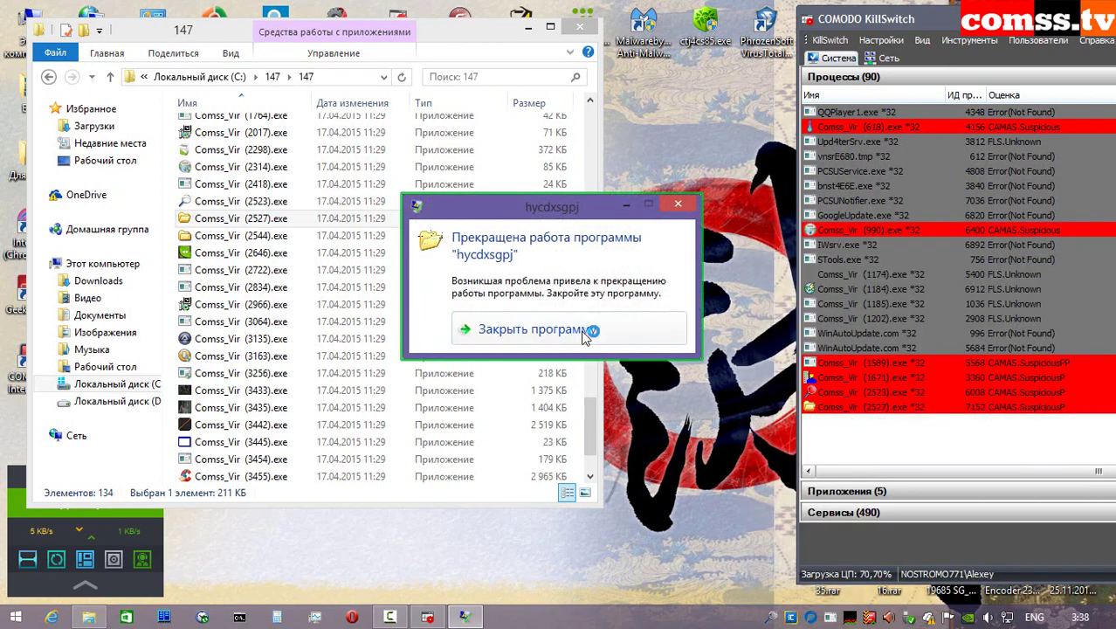
click(537, 329)
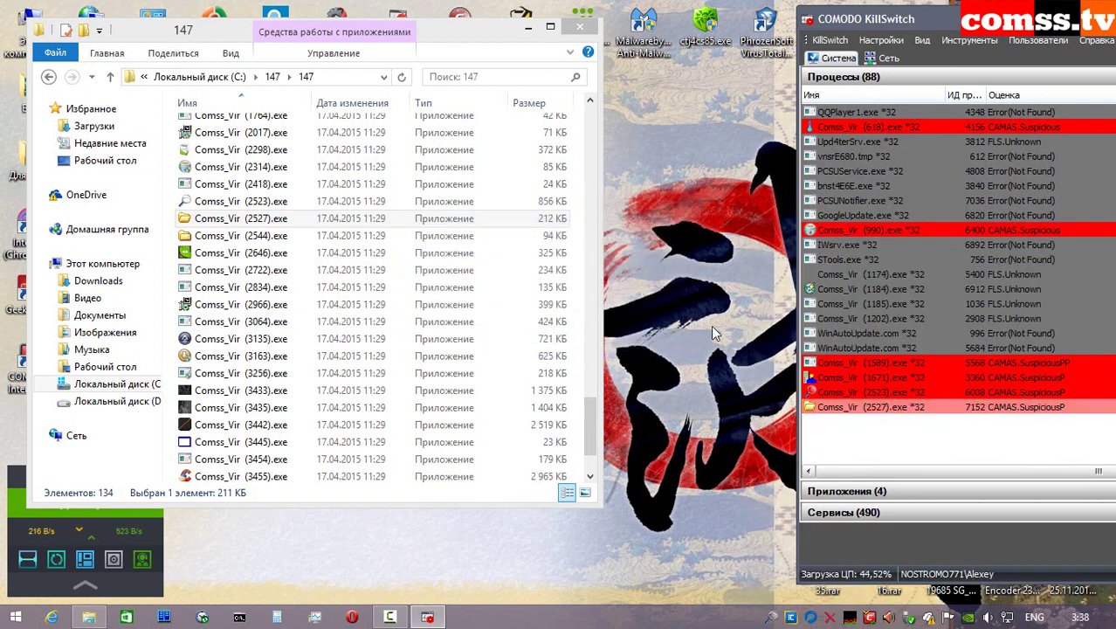
- Run Comss_Vir (2544).exe as administrator and answer its launch alerts
right_click(264, 236)
click(688, 256)
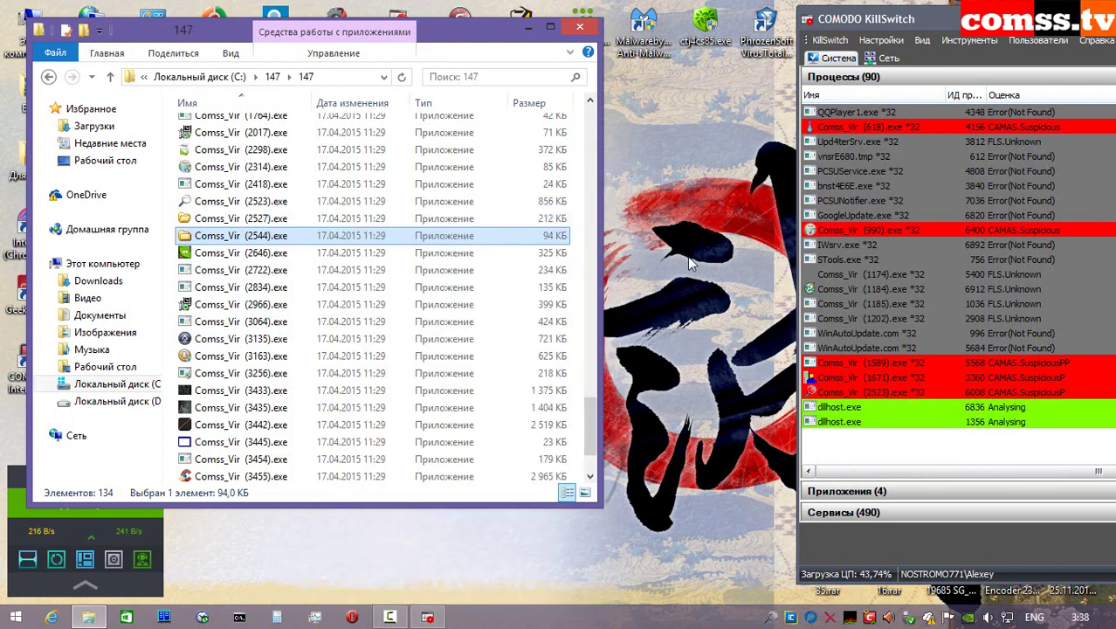
click(917, 404)
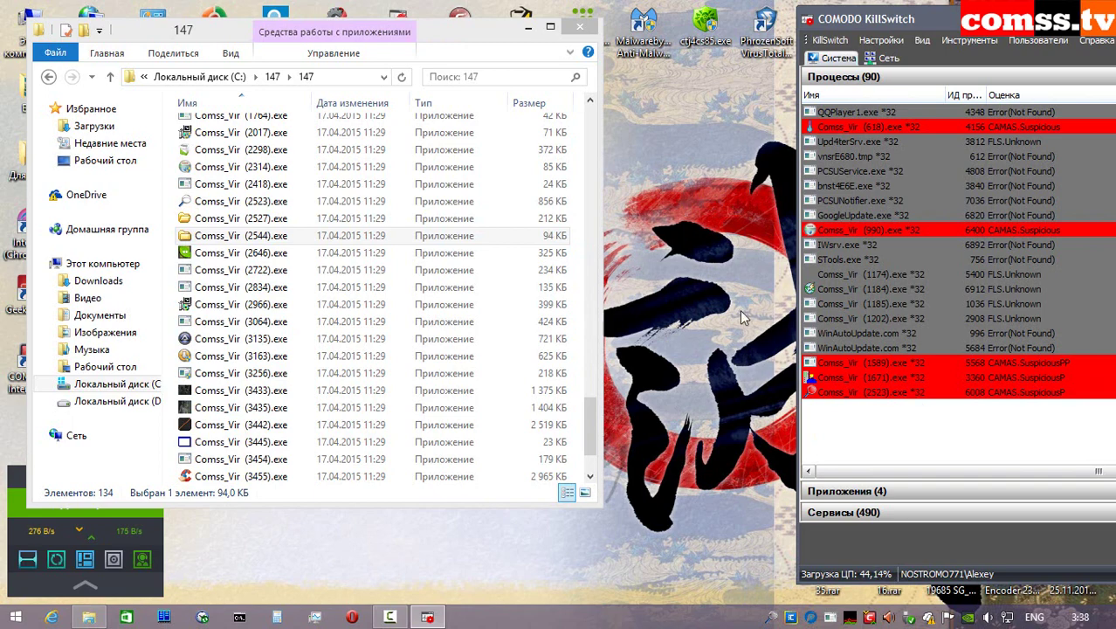
key(Return)
click(883, 479)
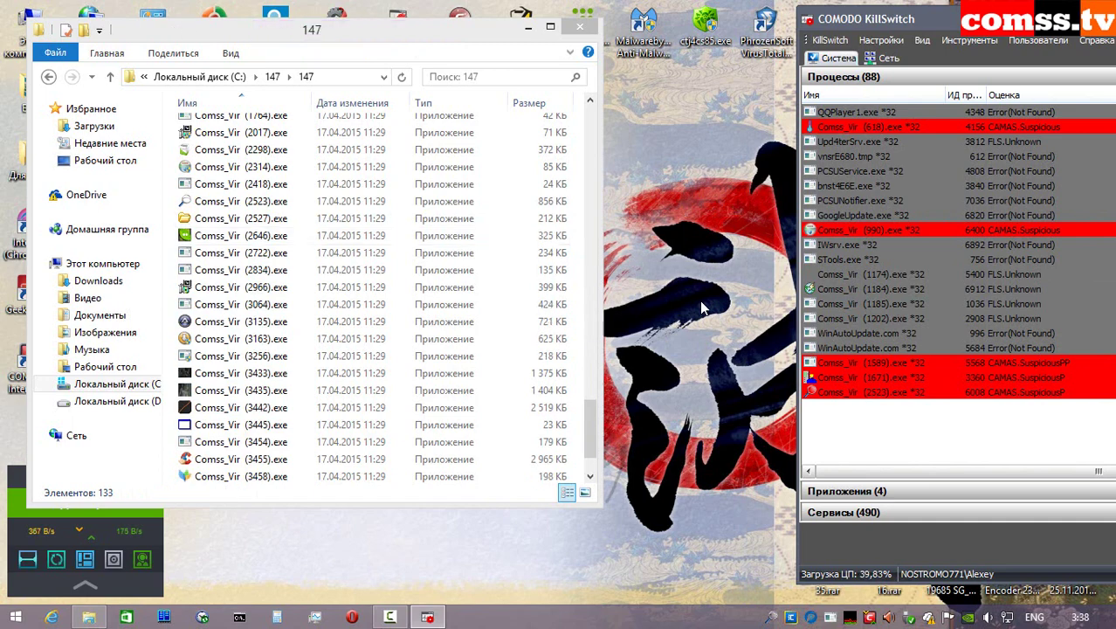
- Run Comss_Vir (2646).exe as administrator in isolation, allowing its execution in the HIPS alert and both HTTP connections in the firewall alerts
right_click(276, 235)
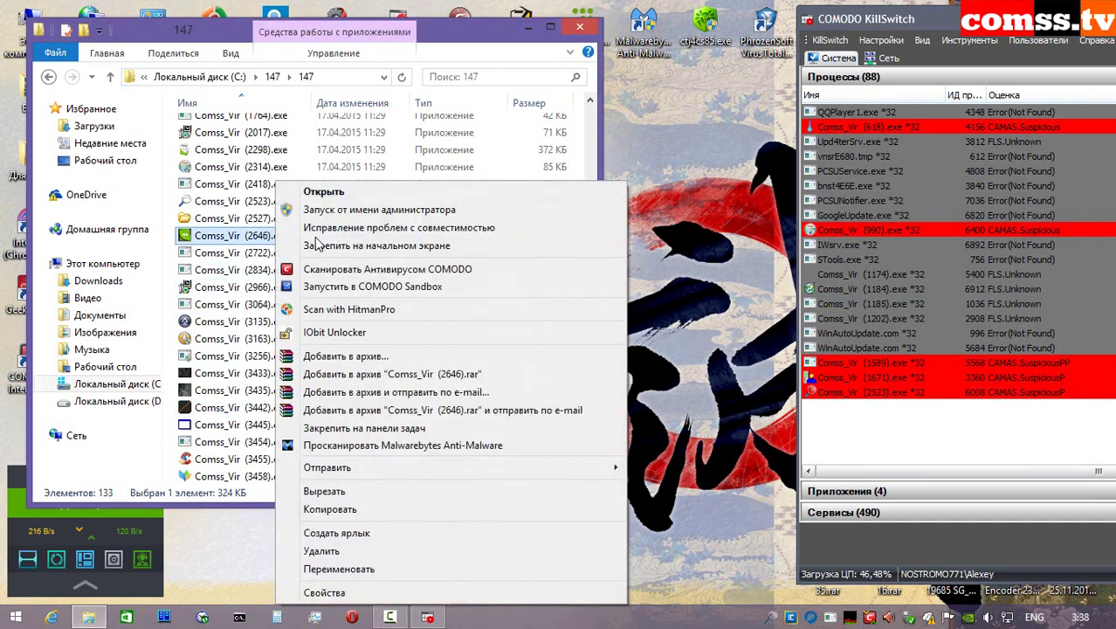
click(349, 209)
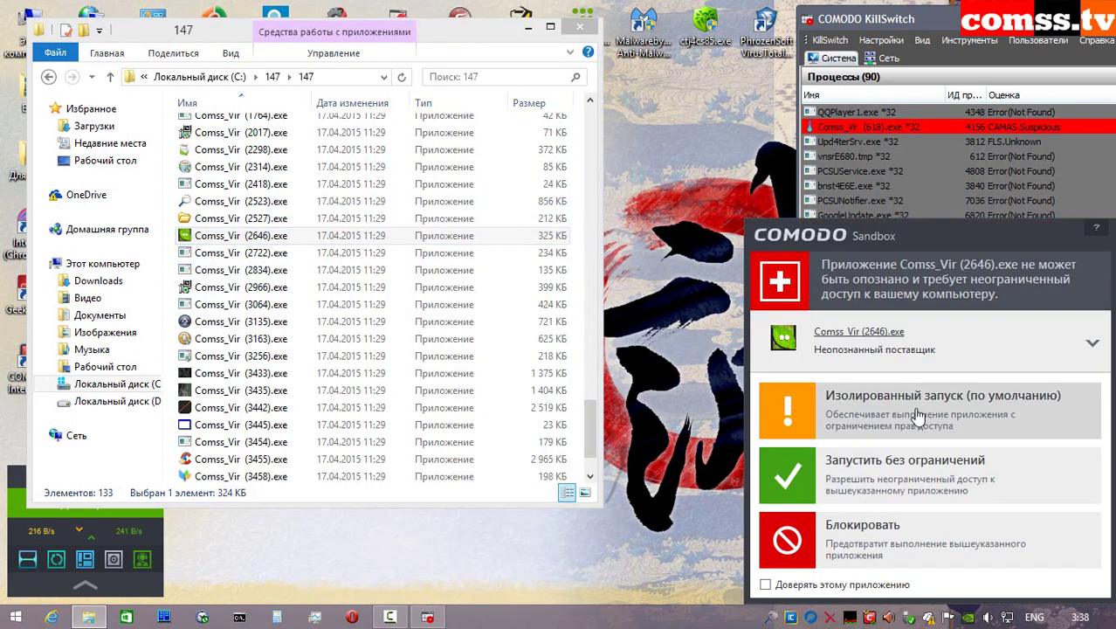
click(917, 416)
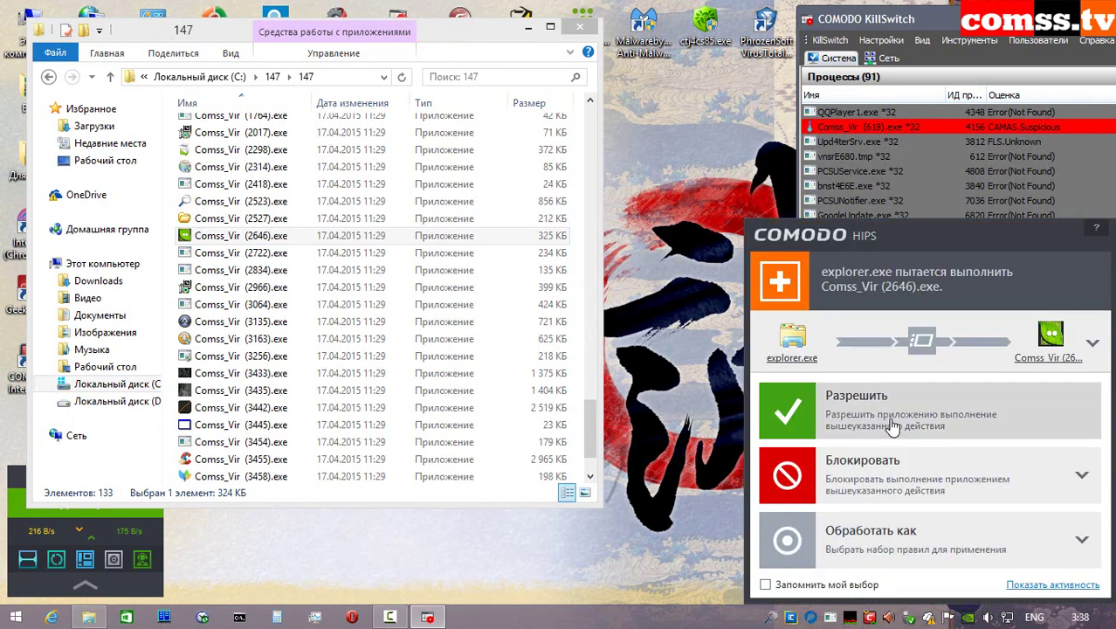
click(892, 425)
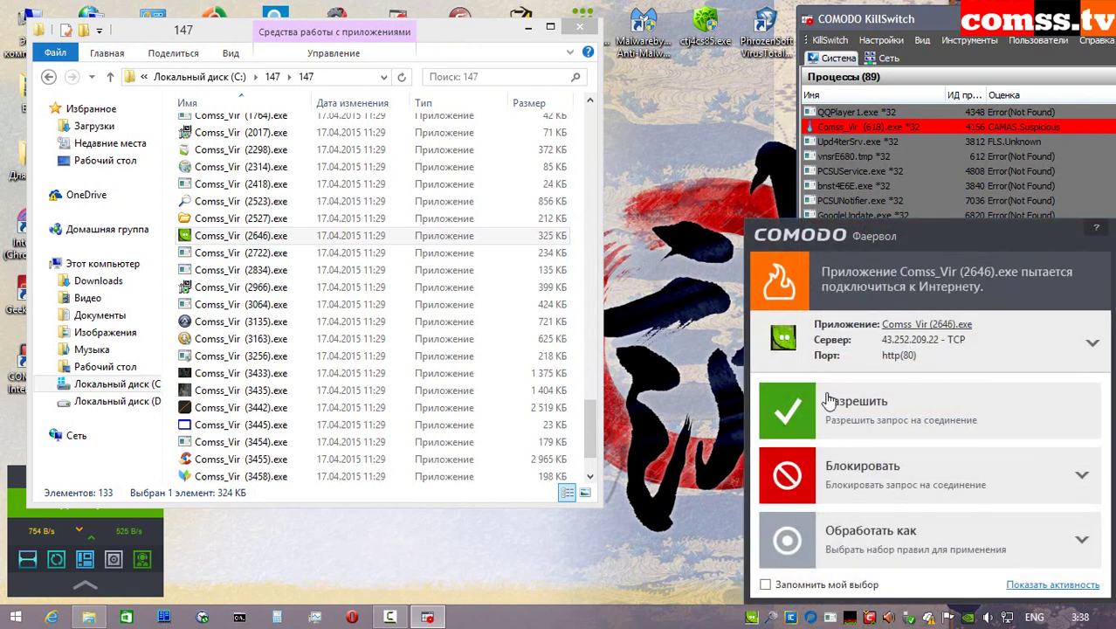
click(902, 410)
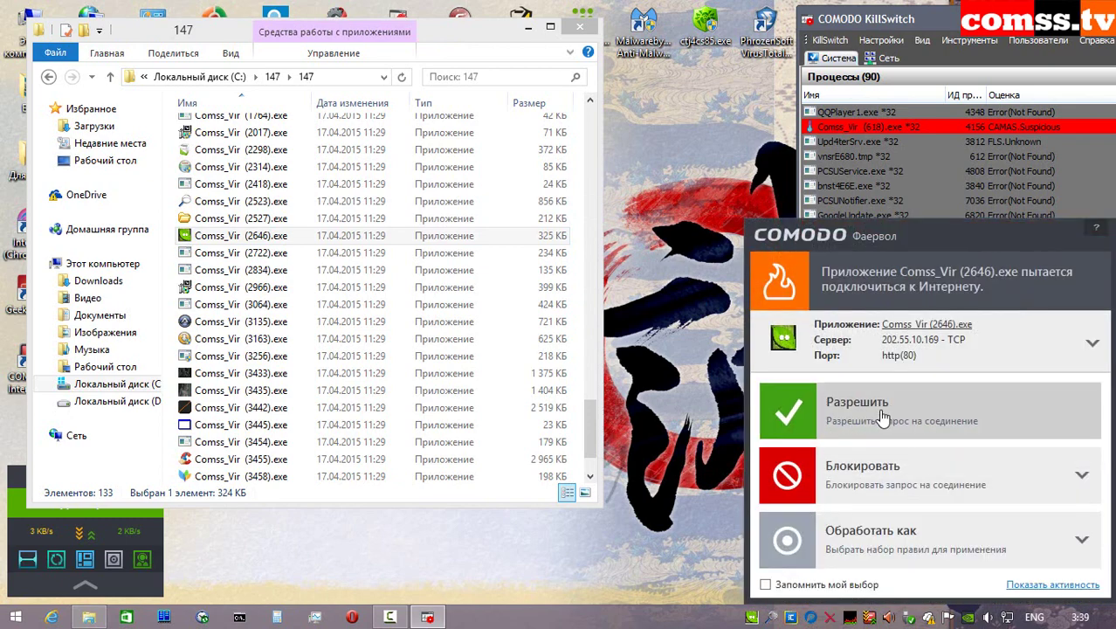
click(895, 417)
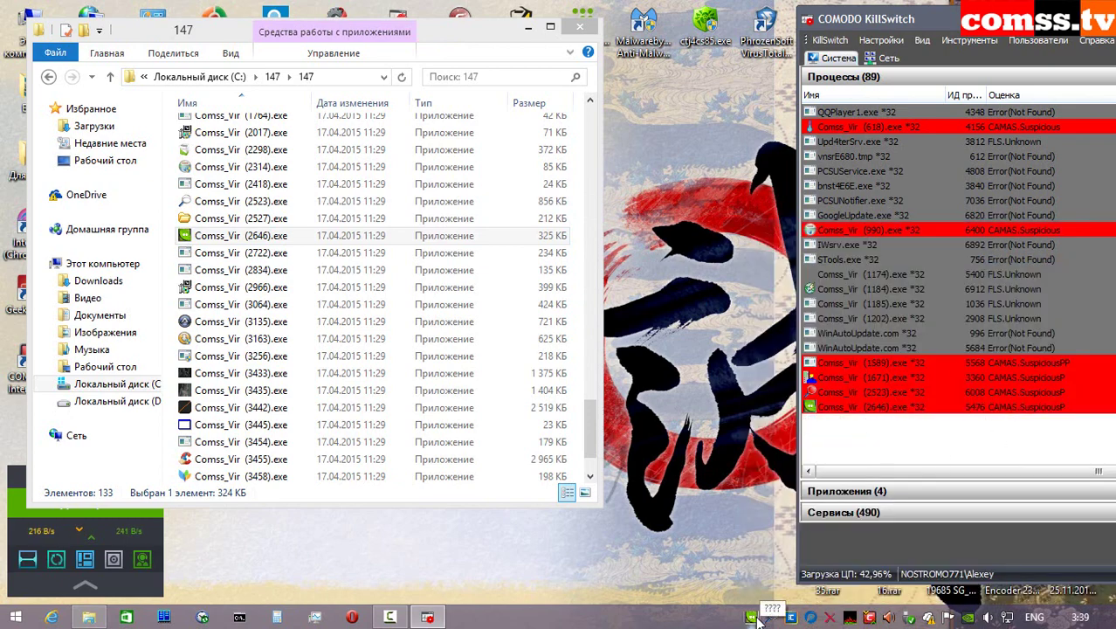
- Run Comss_Vir (2722).exe as administrator and answer its launch alerts
click(249, 252)
right_click(250, 252)
click(340, 214)
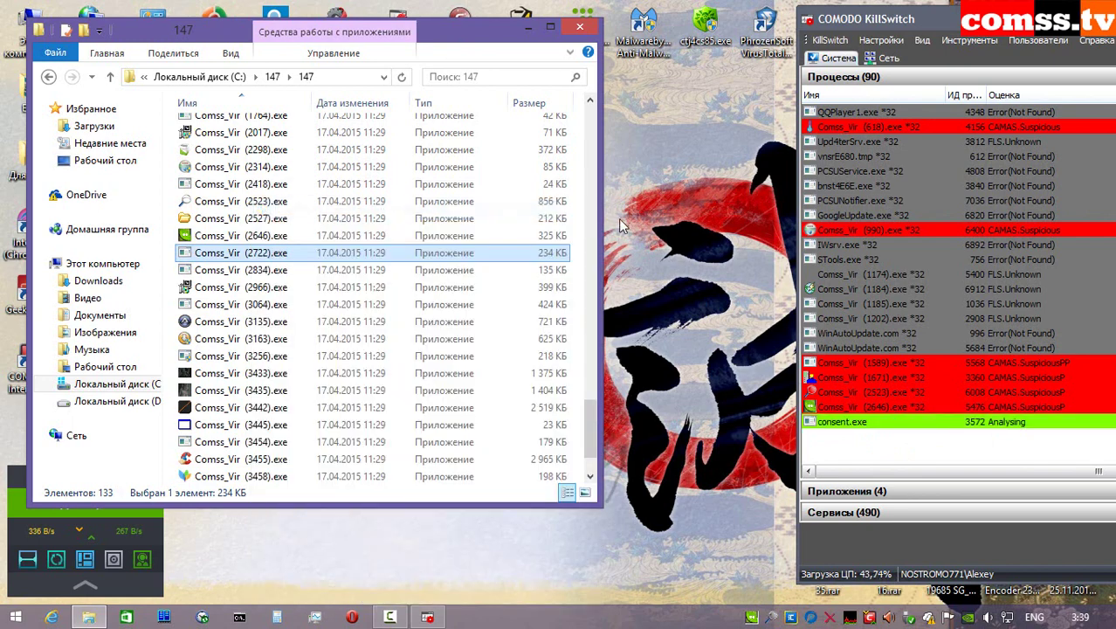
click(911, 418)
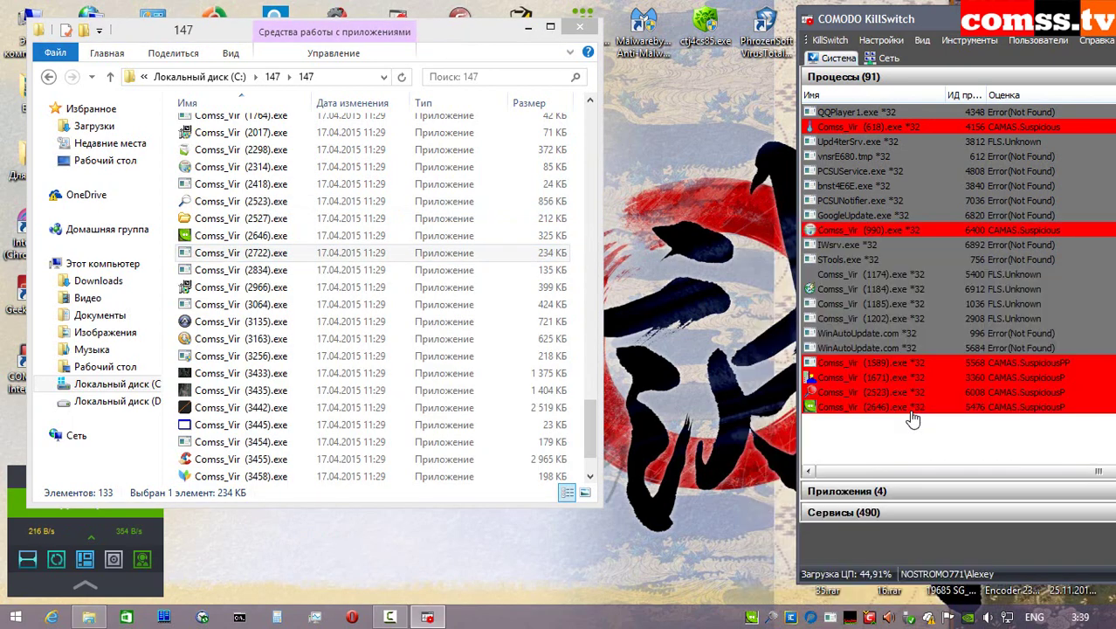
click(872, 408)
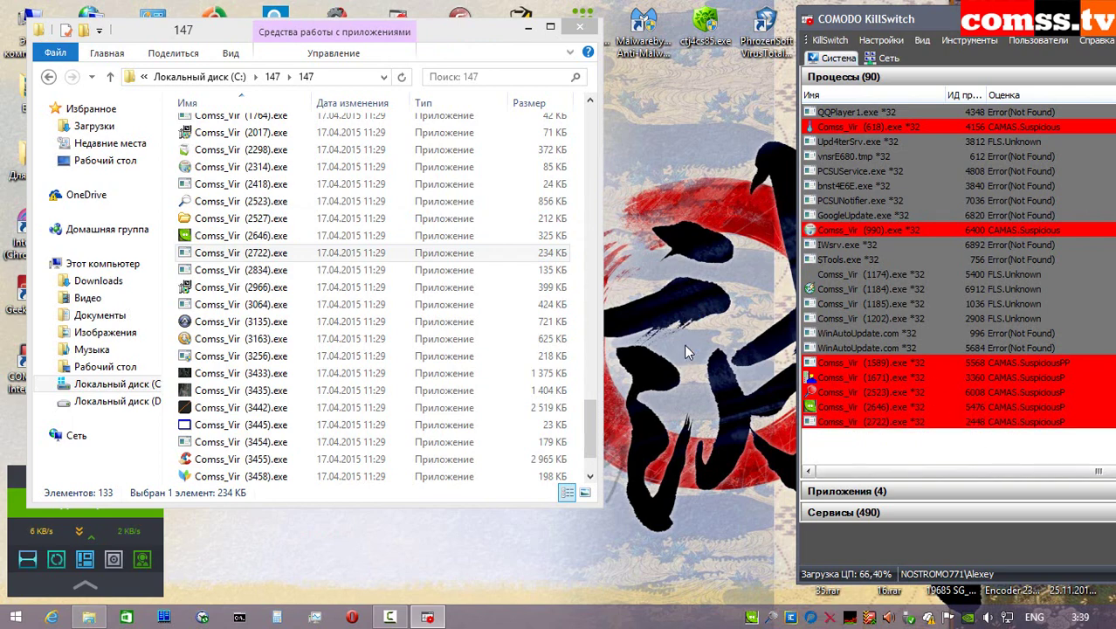
- Run Comss_Vir (2834).exe as administrator, choosing isolated launch in the sandbox alert and answering the remaining prompts
right_click(295, 270)
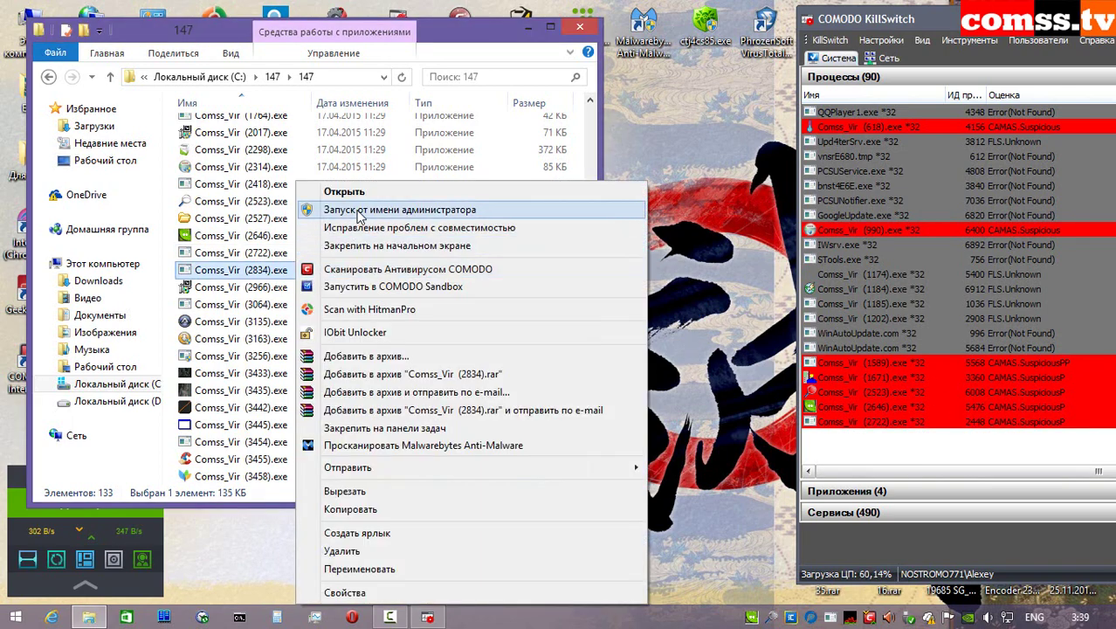
click(385, 212)
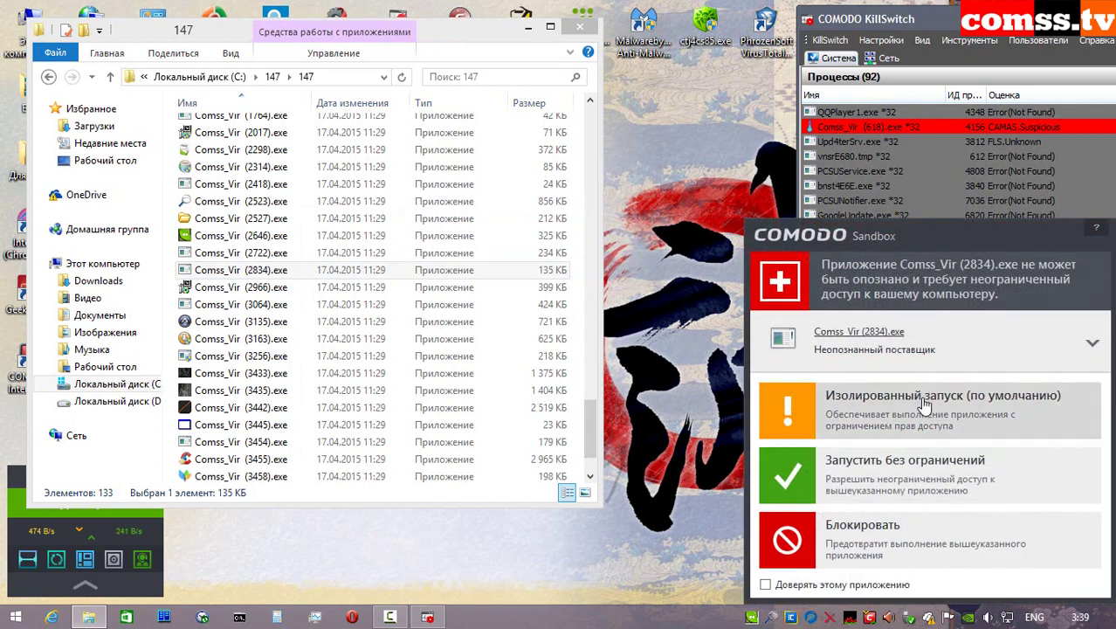
click(839, 325)
click(791, 400)
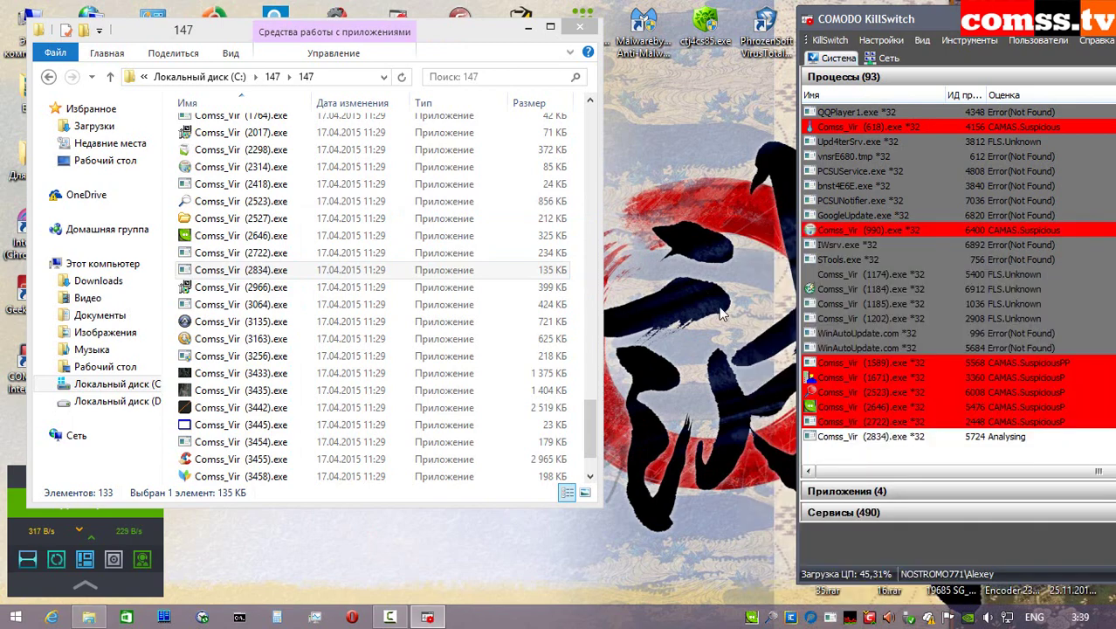
click(747, 339)
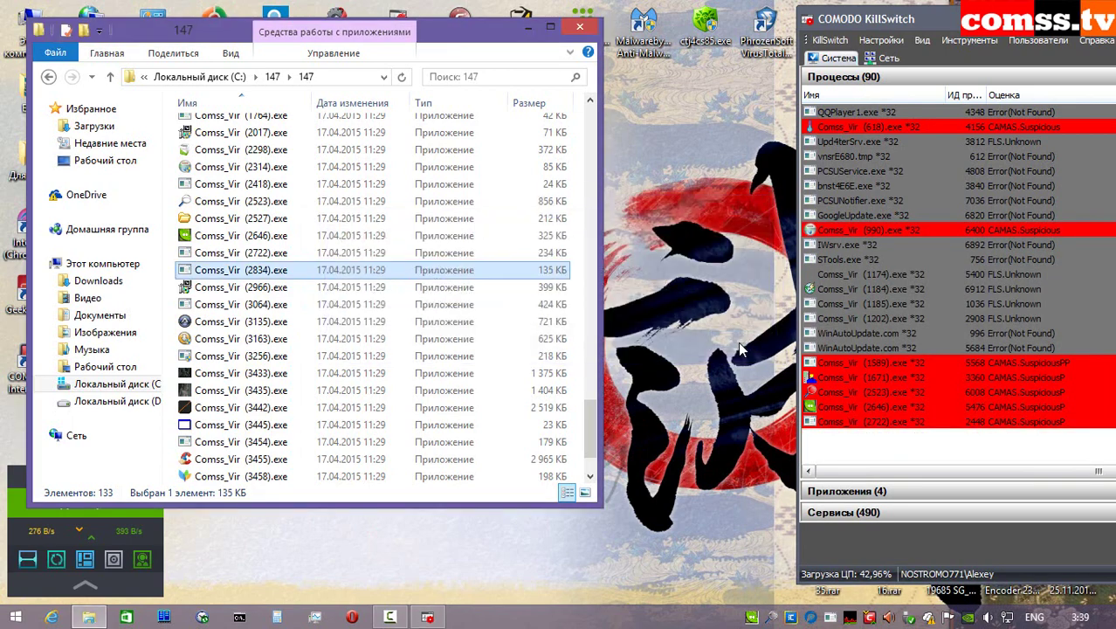
- Run Comss_Vir (2966).exe as administrator in isolation and dismiss the sandbox notification about Temp355355.bat
right_click(268, 289)
click(346, 216)
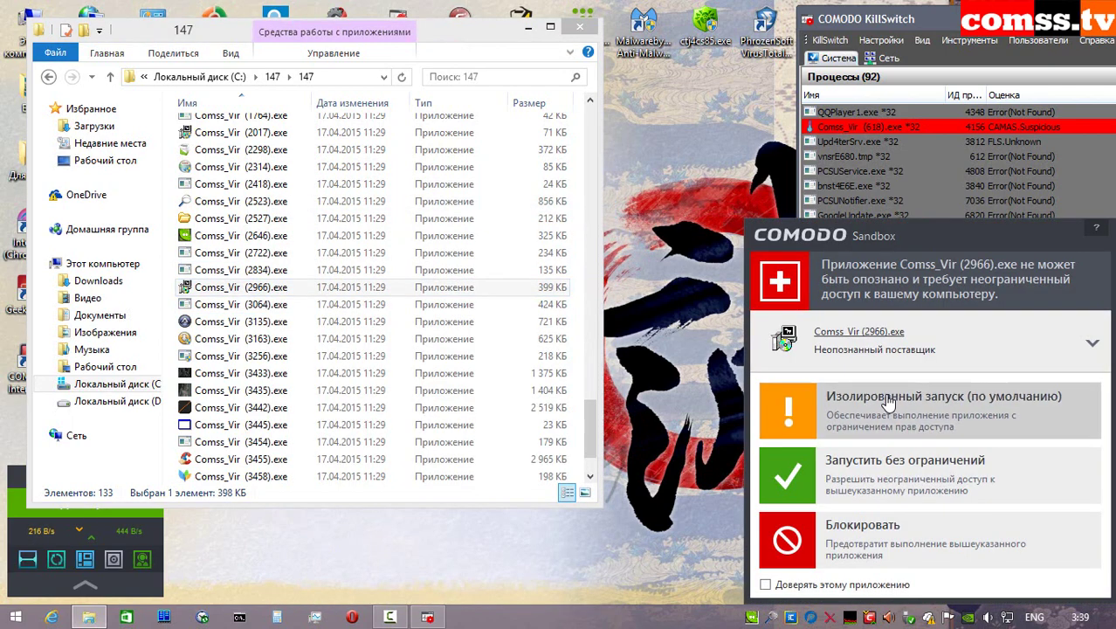
click(762, 395)
click(821, 403)
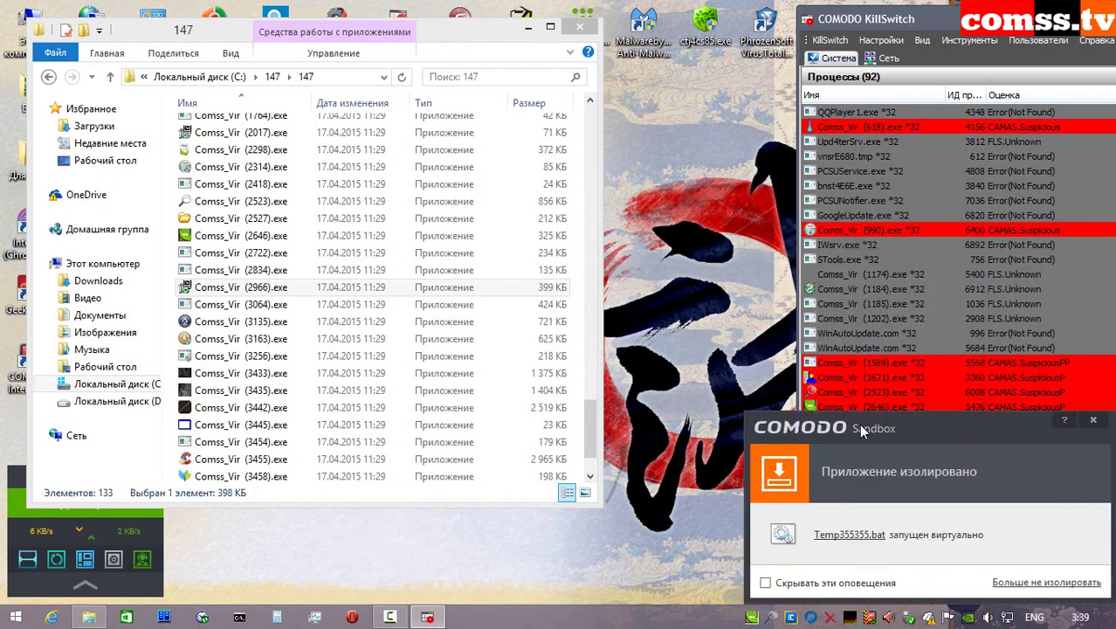
click(1093, 421)
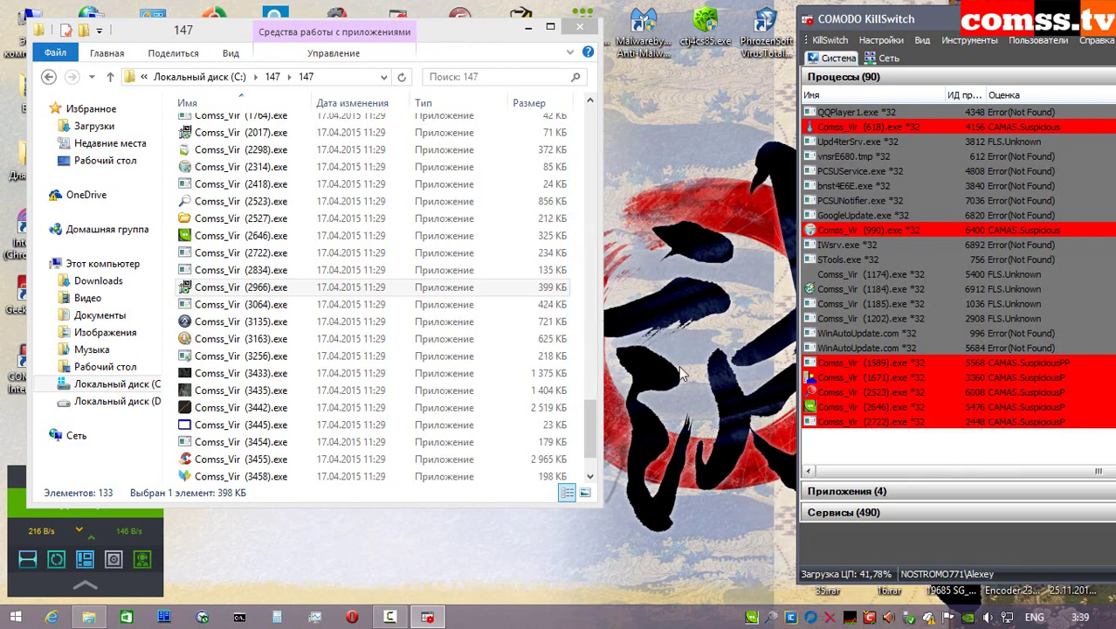
- Run Comss_Vir (3064).exe as administrator in isolation, allowing its execution in the HIPS alert and its port 8888 connection in the firewall alert
right_click(290, 304)
click(367, 206)
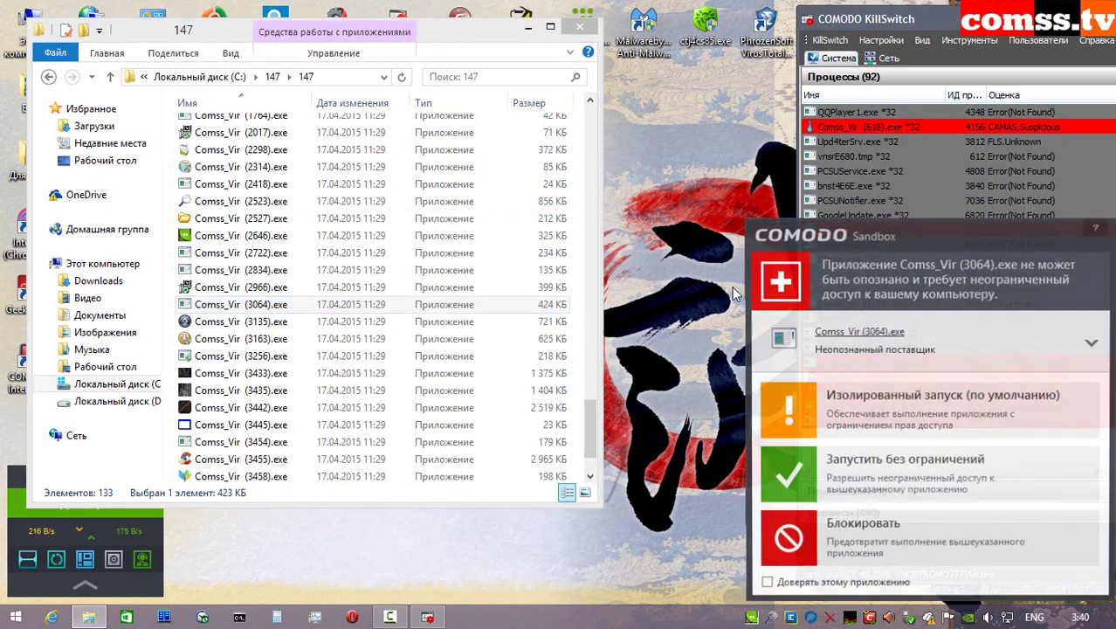
click(909, 417)
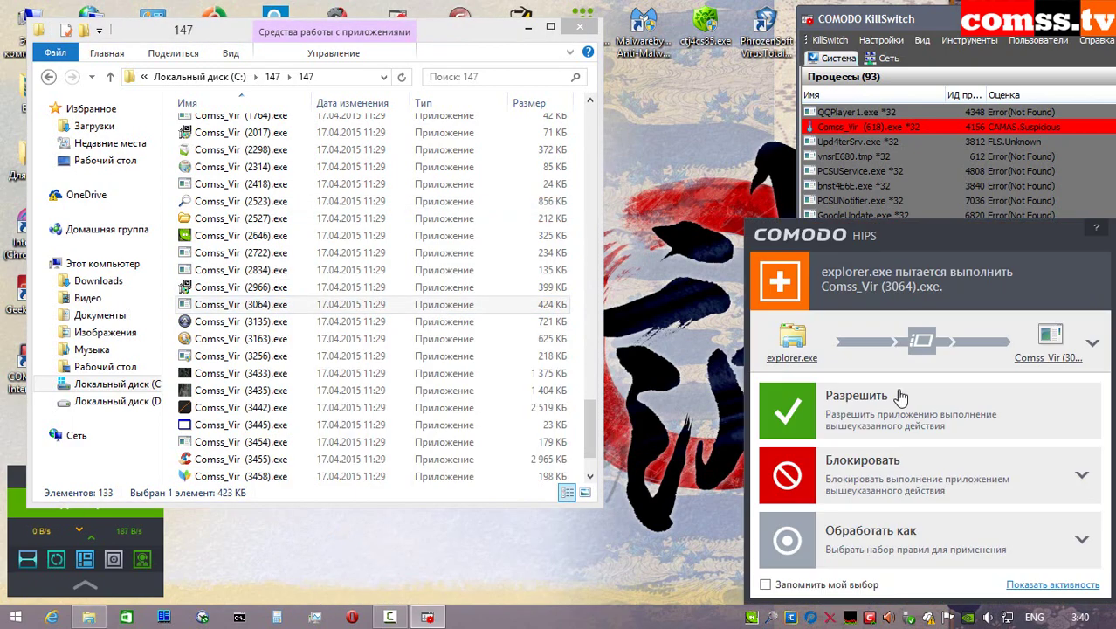
click(835, 399)
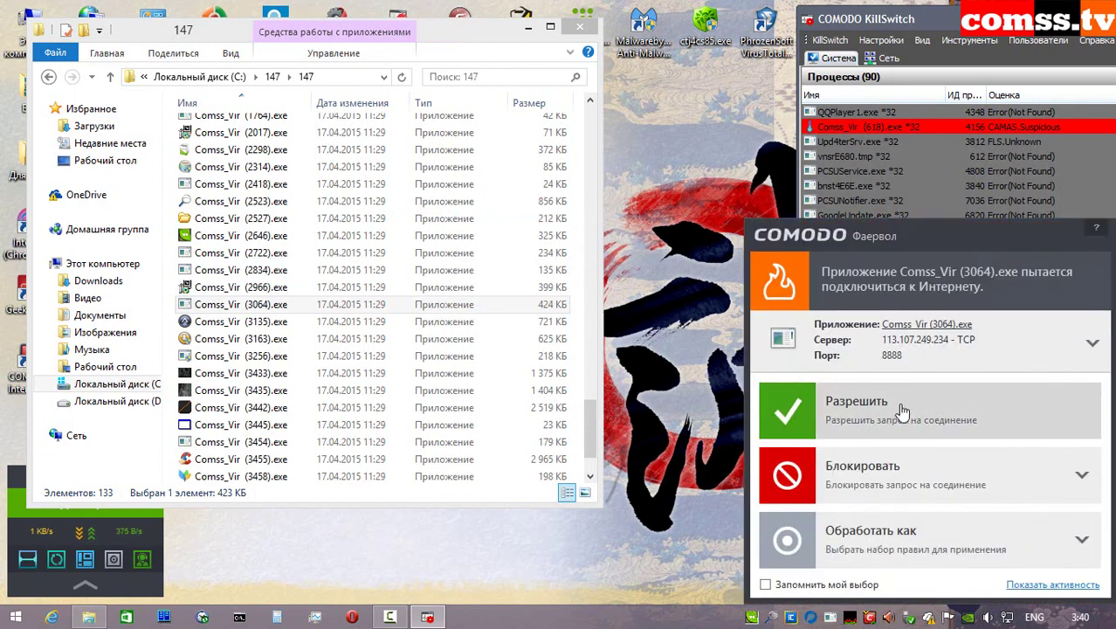
click(875, 407)
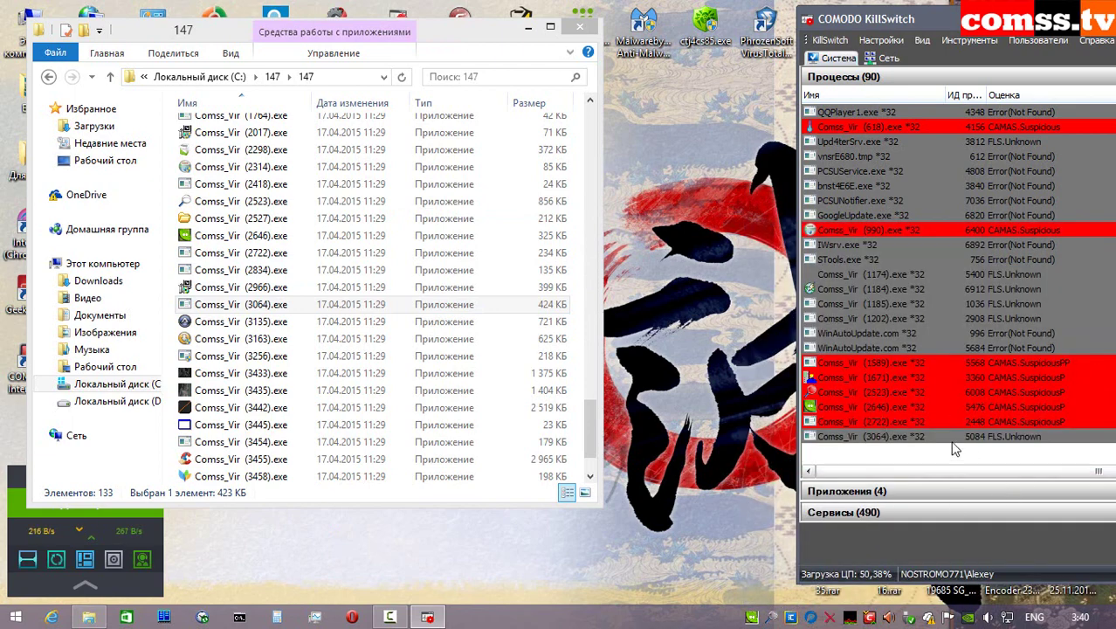
- Run Comss_Vir (3135).exe as administrator, answer its launch alert, and allow its execution in the HIPS alert
click(282, 323)
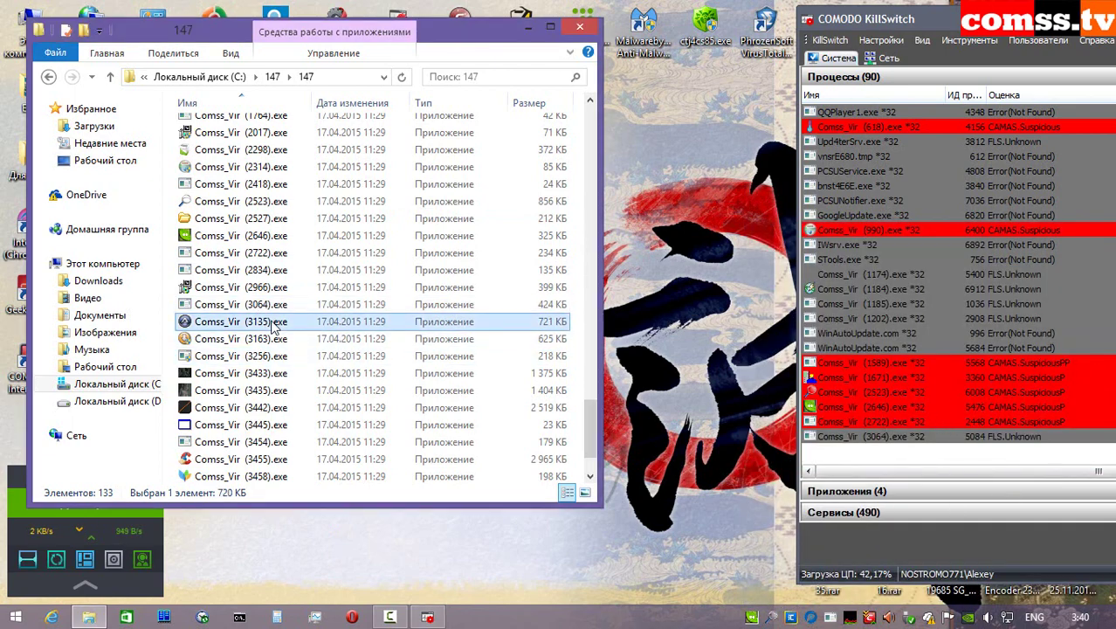
right_click(282, 322)
click(365, 211)
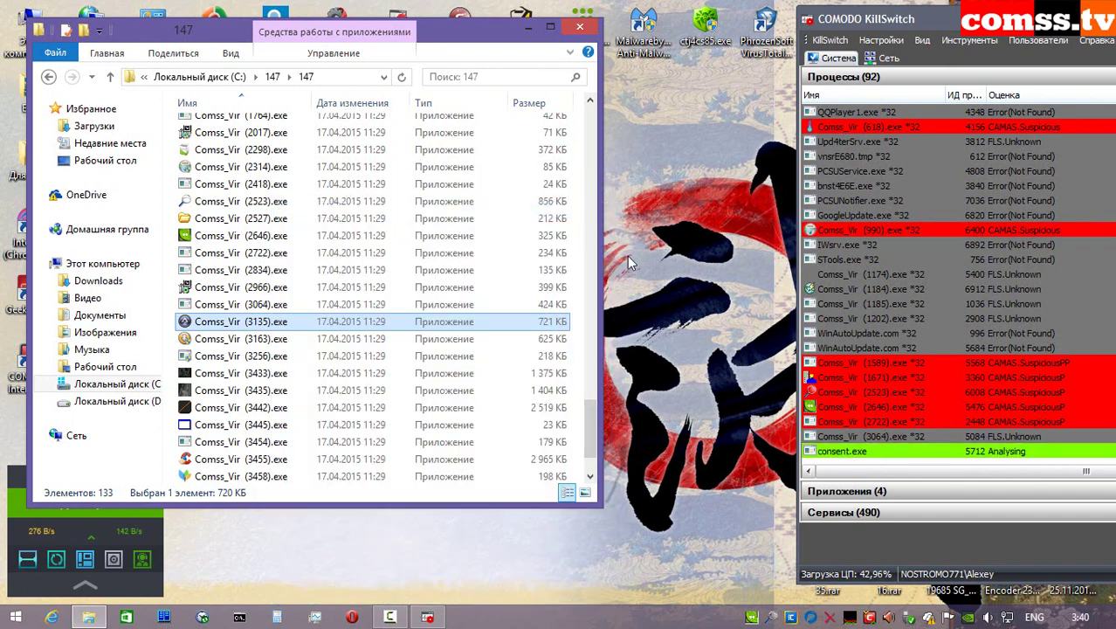
click(882, 406)
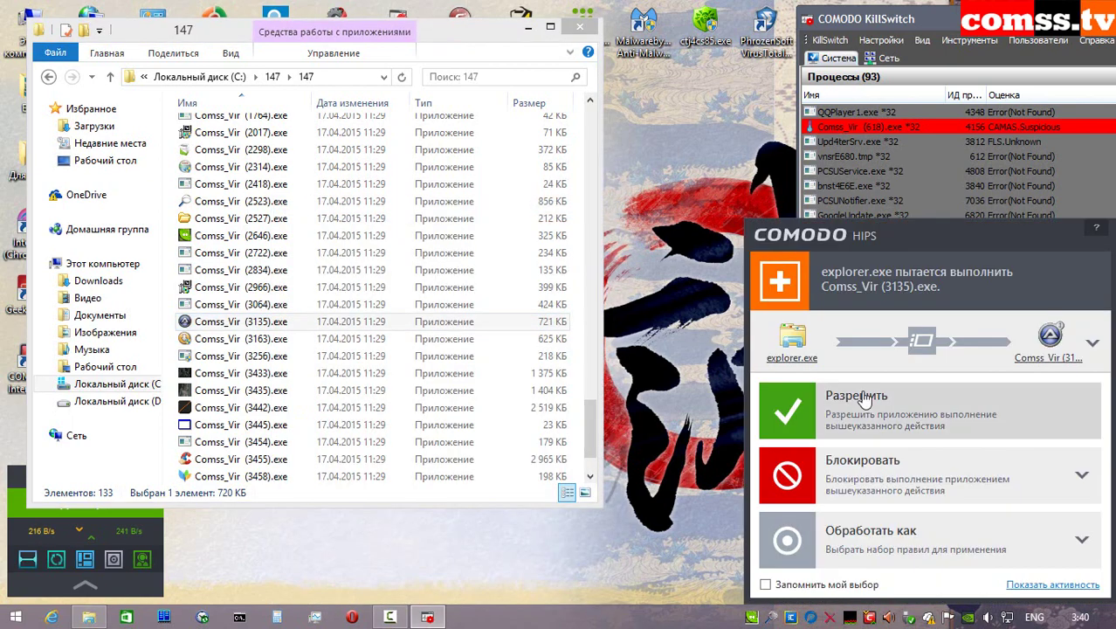
click(859, 390)
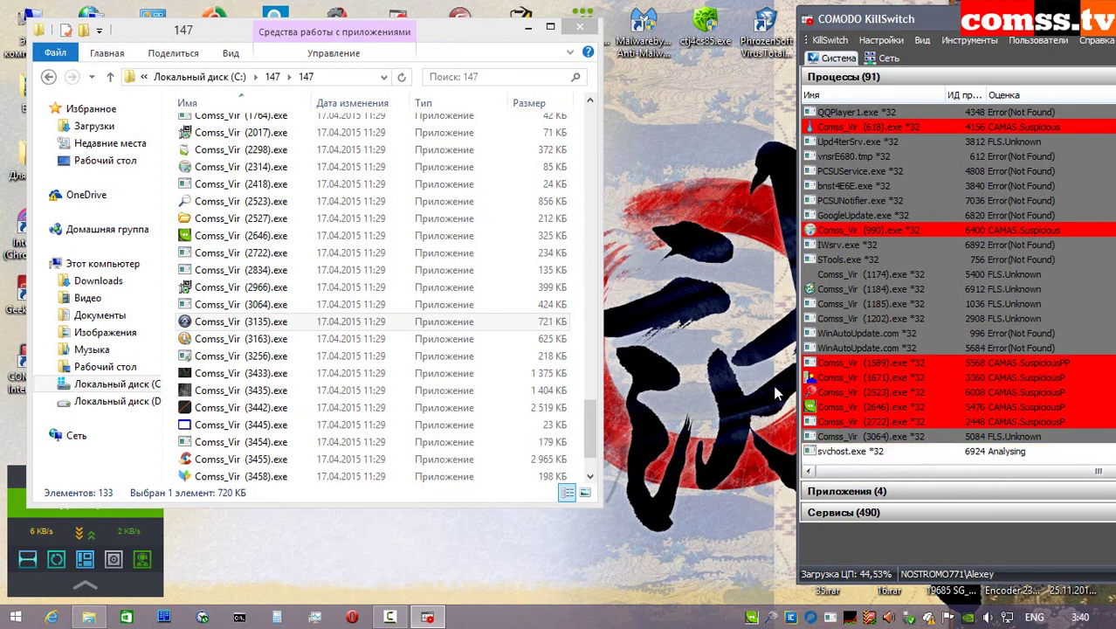
- Run Comss_Vir (3163).exe as administrator in isolation and allow its execution in the HIPS alert
scroll(393, 332, down, 2)
right_click(299, 267)
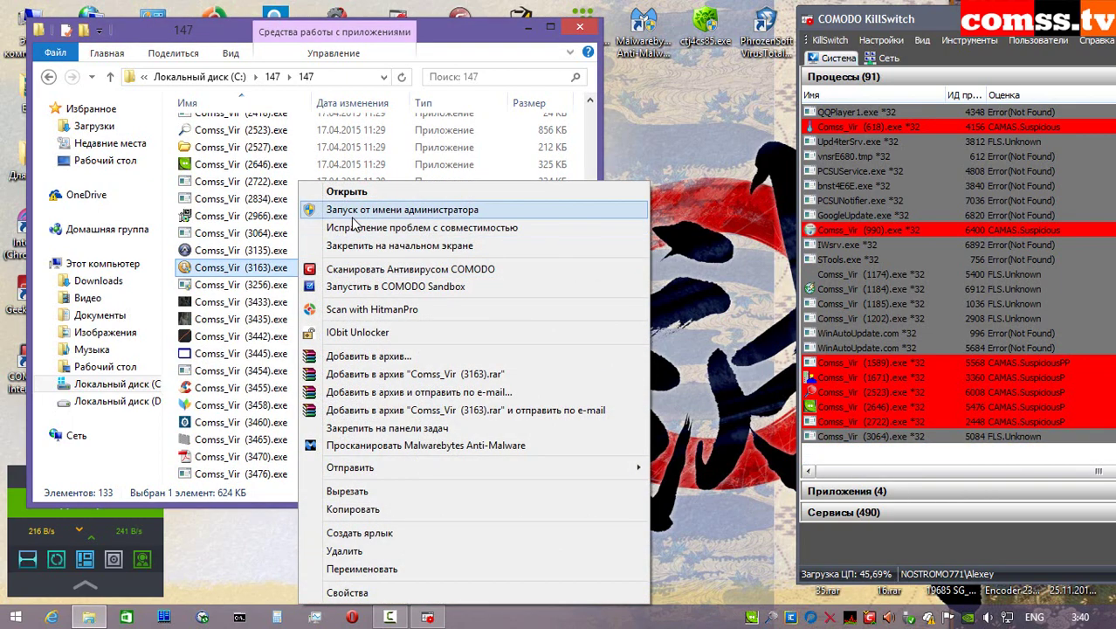
click(357, 211)
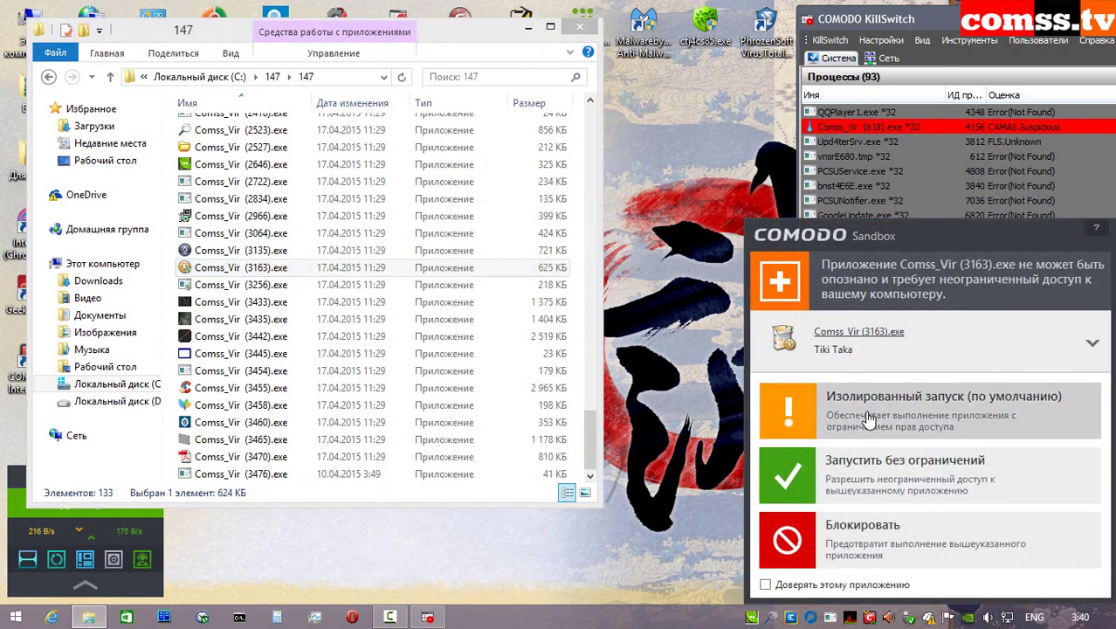
click(874, 339)
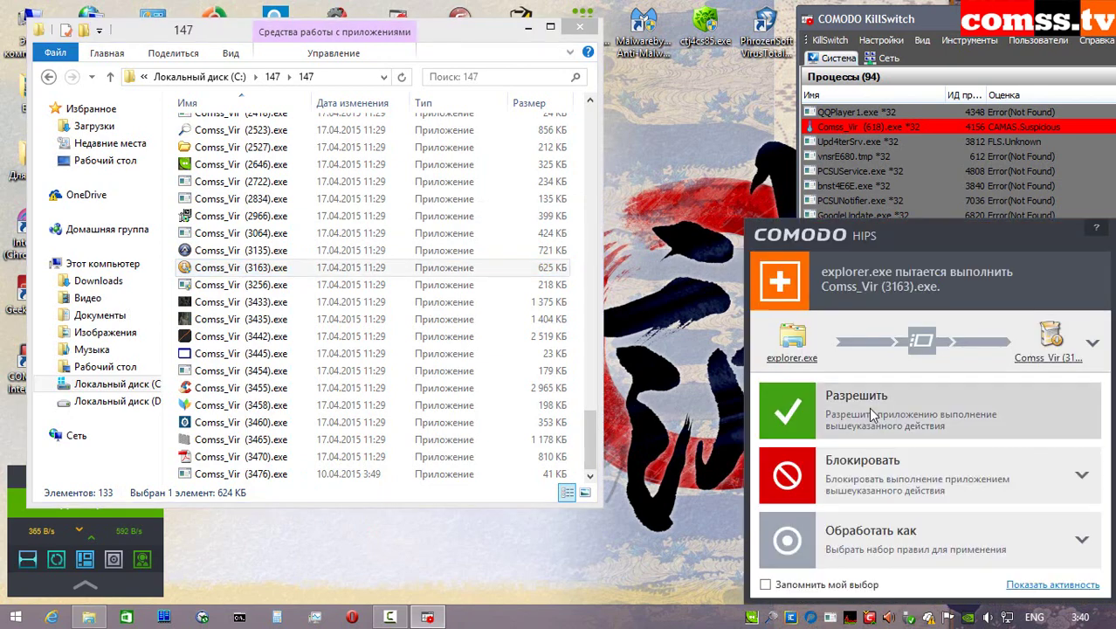
click(886, 473)
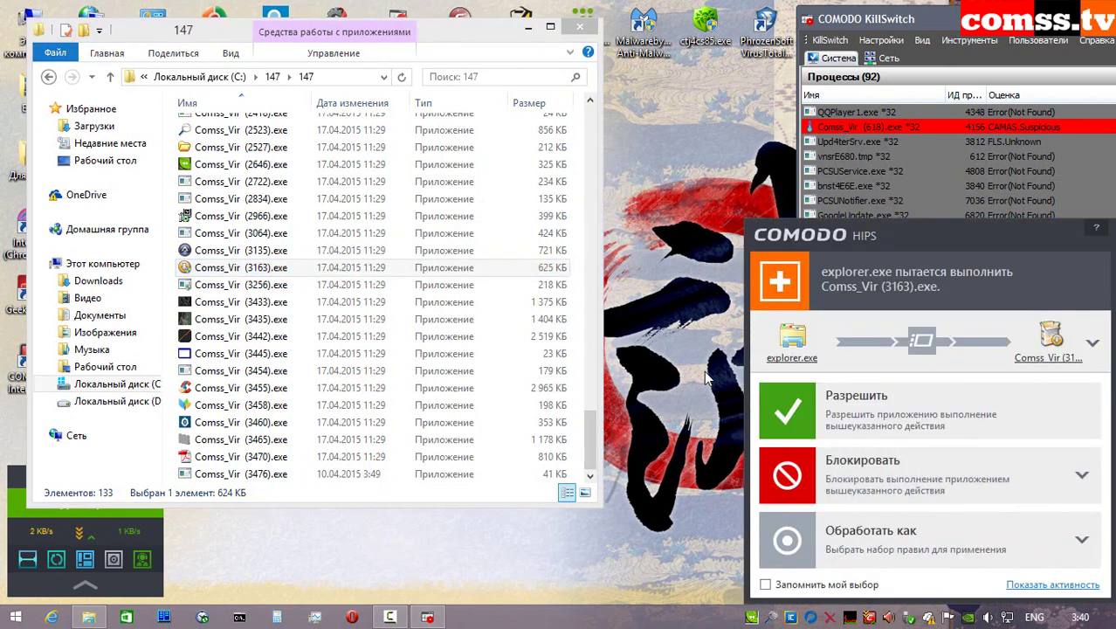
click(886, 411)
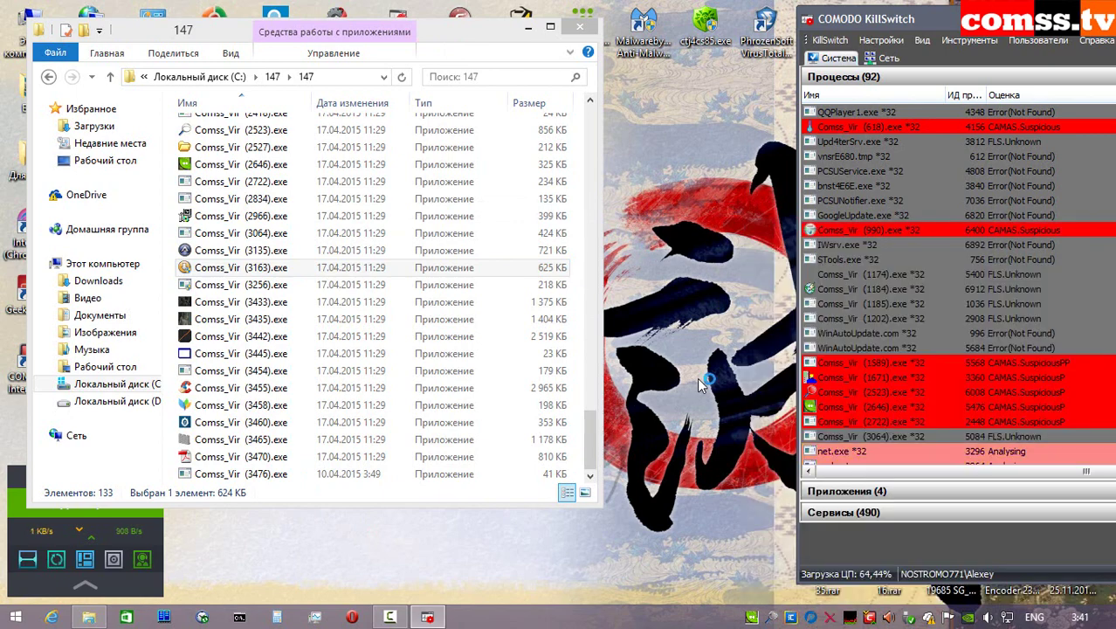
- Run Comss_Vir (3256).exe as administrator and allow its execution in the HIPS alert
click(863, 483)
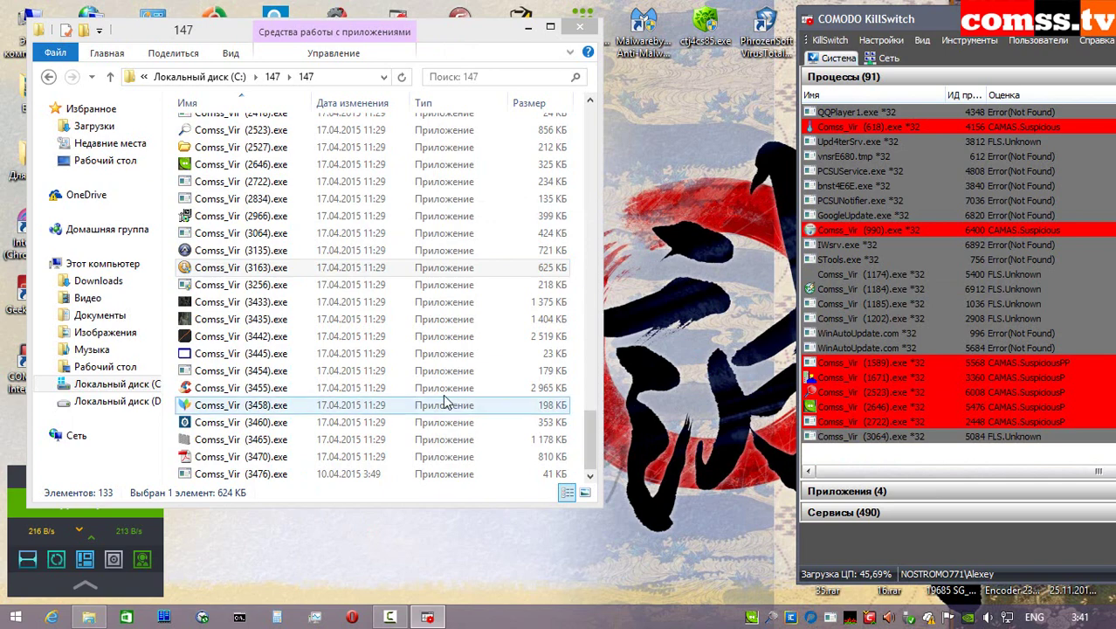
right_click(293, 286)
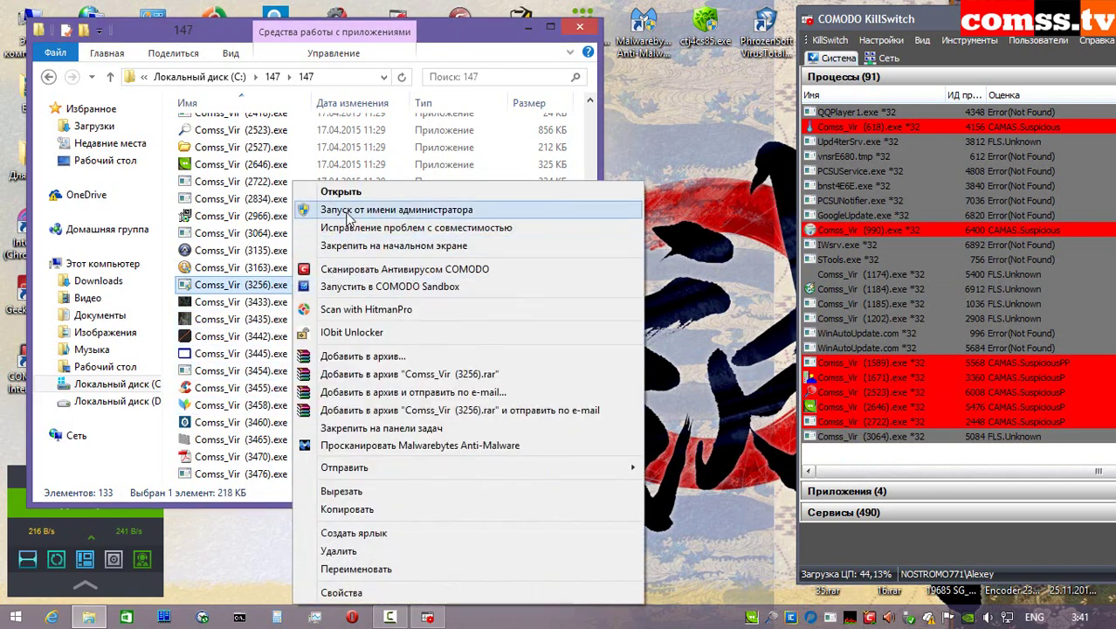
click(675, 294)
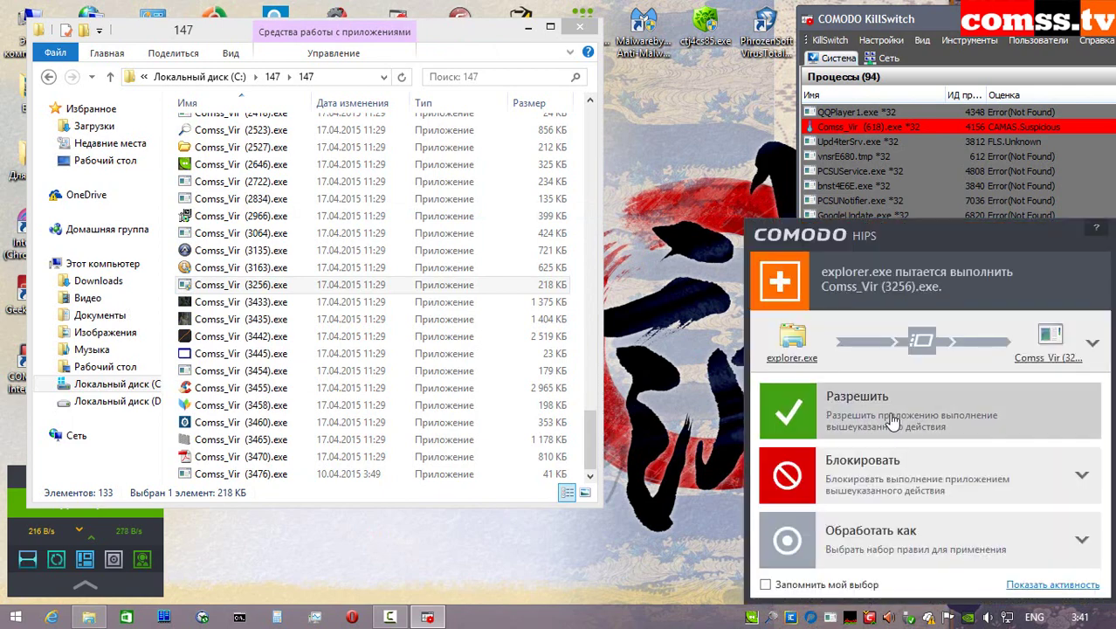
click(860, 401)
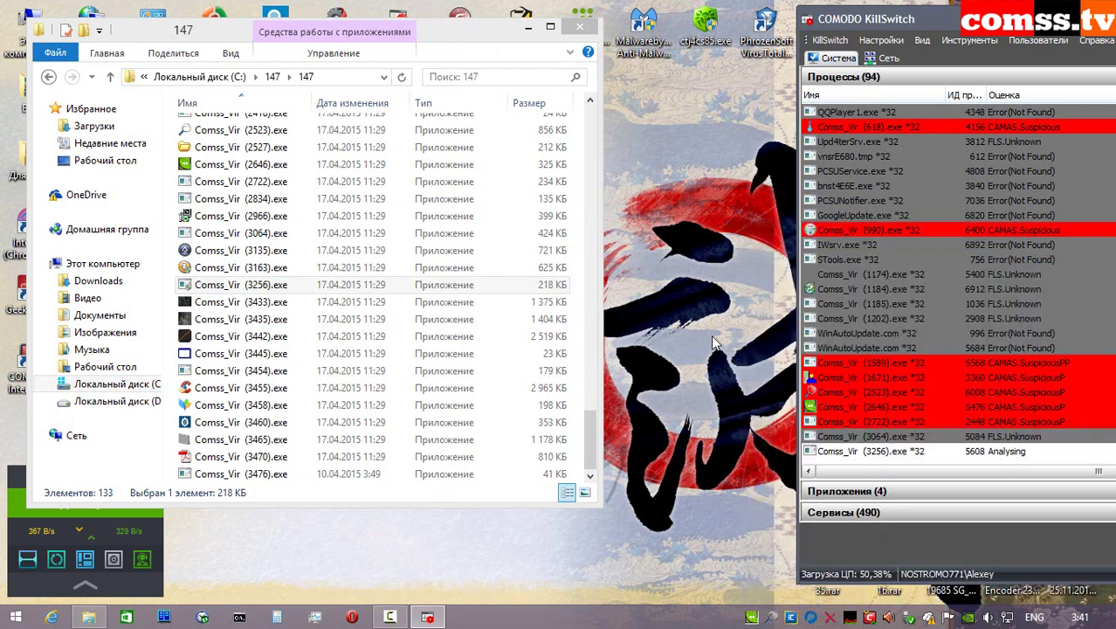
- Run Comss_Vir (3433).exe as administrator and answer its launch alerts
right_click(268, 301)
click(376, 209)
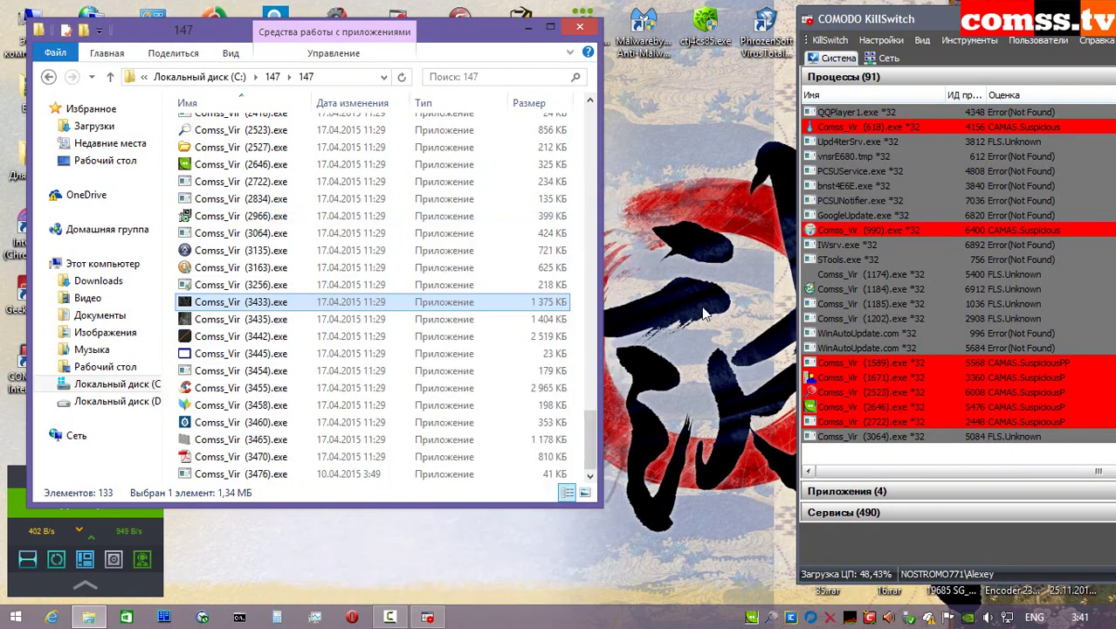
click(897, 406)
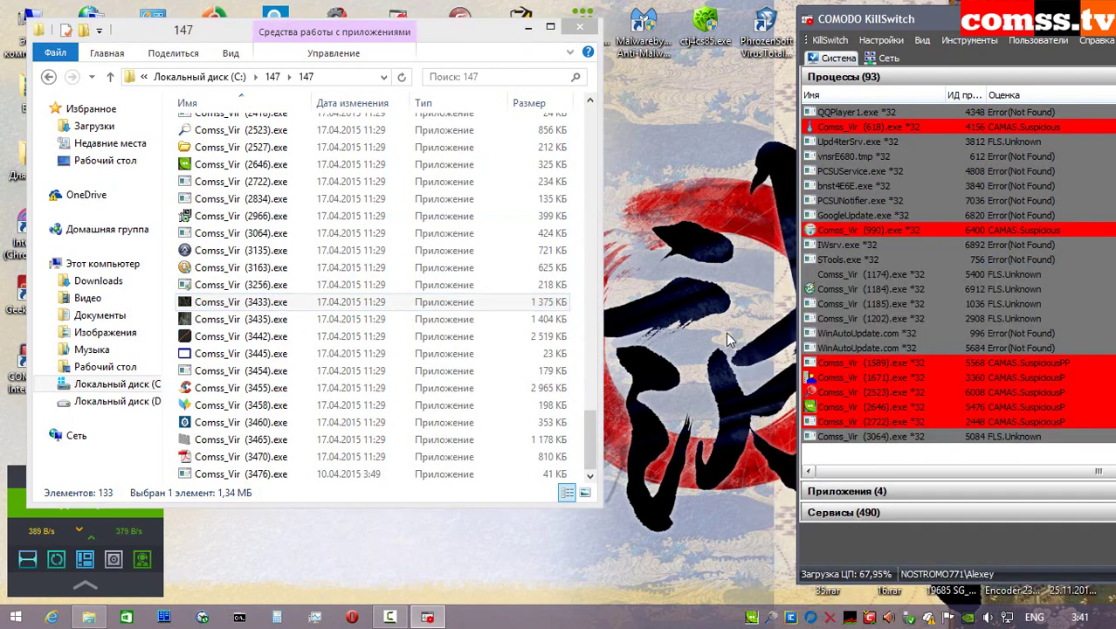
click(860, 402)
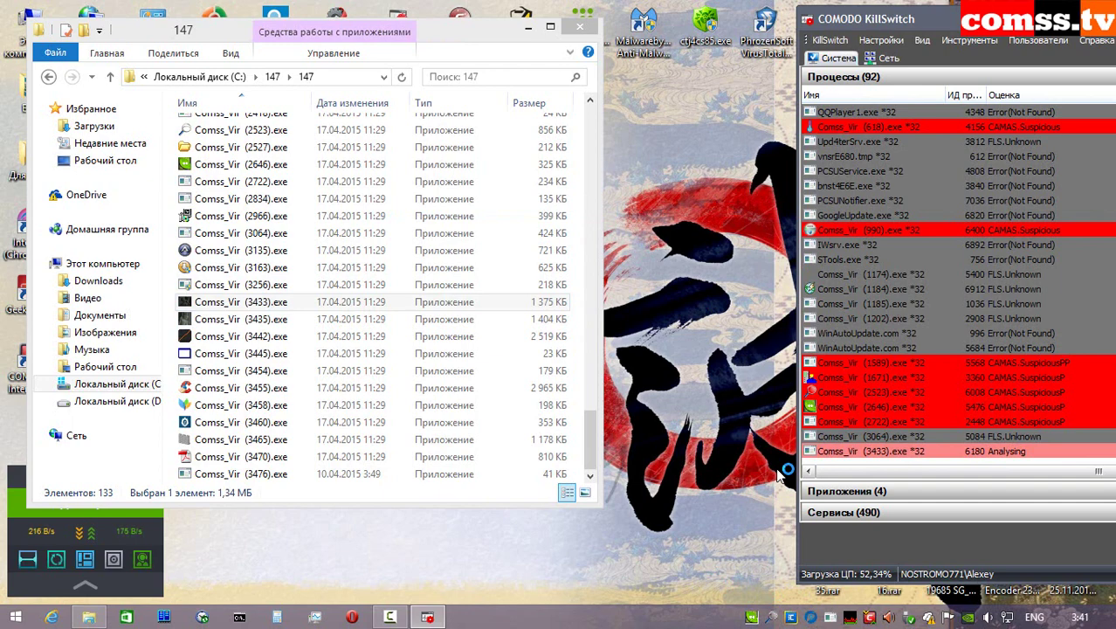
- Run Comss_Vir (3435).exe as administrator, answer its launch alerts, and allow WerFault.exe's port 80 connection requests in the firewall alerts
right_click(281, 319)
click(542, 212)
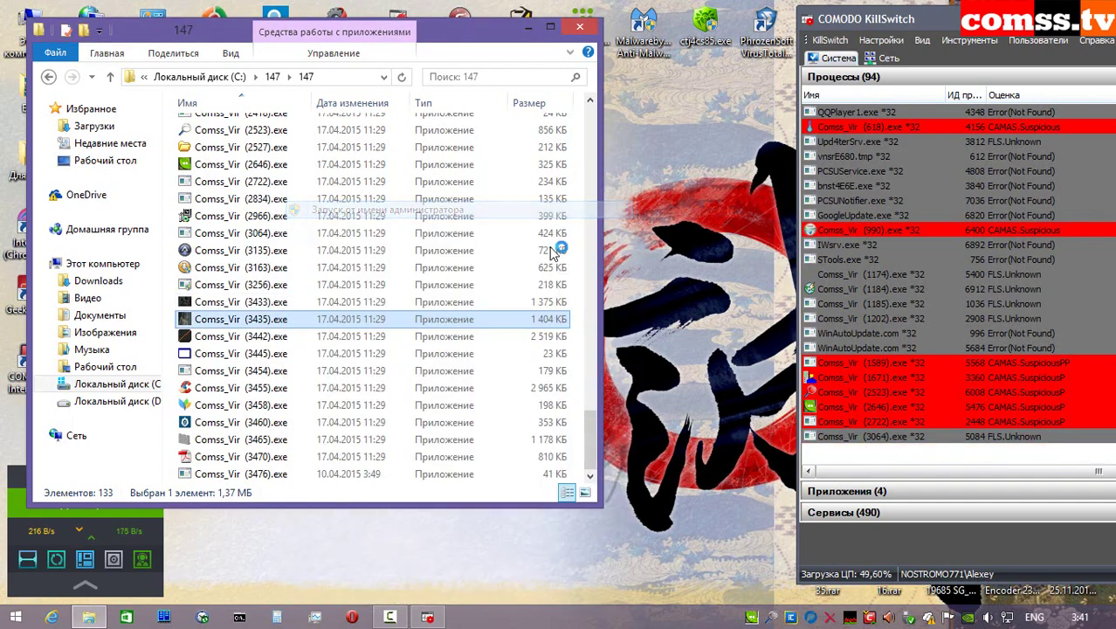
click(885, 411)
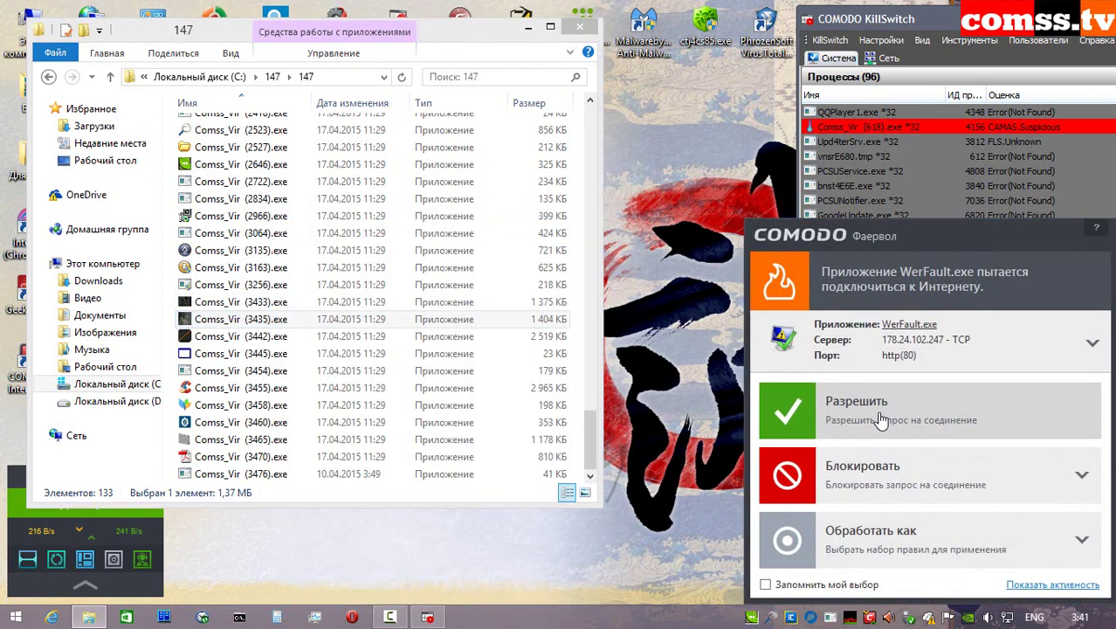
click(882, 421)
click(858, 418)
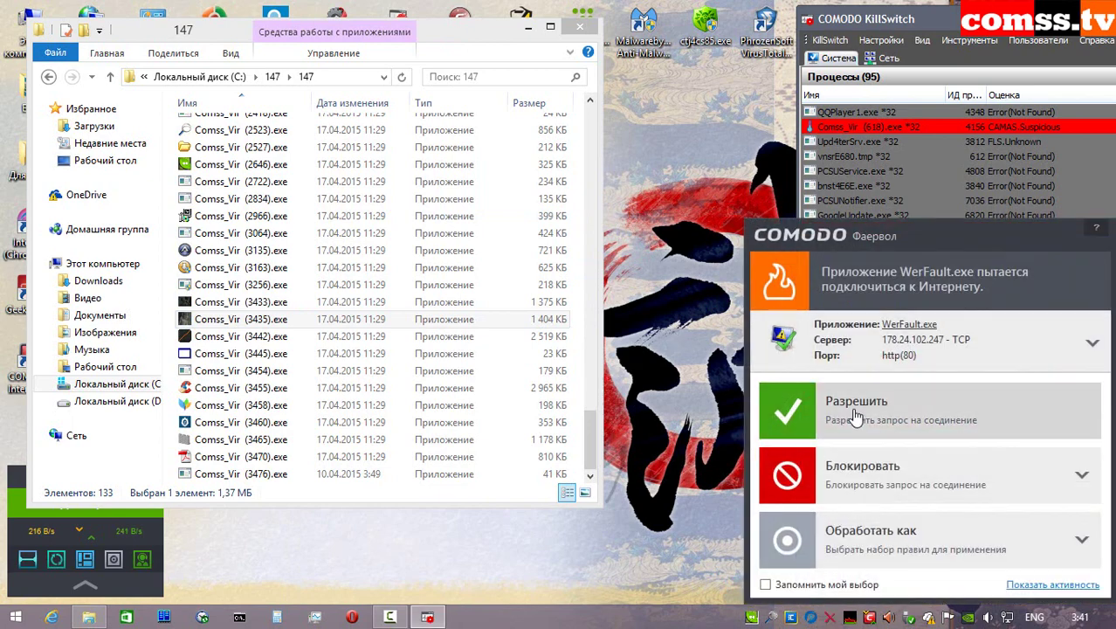
click(849, 417)
click(859, 411)
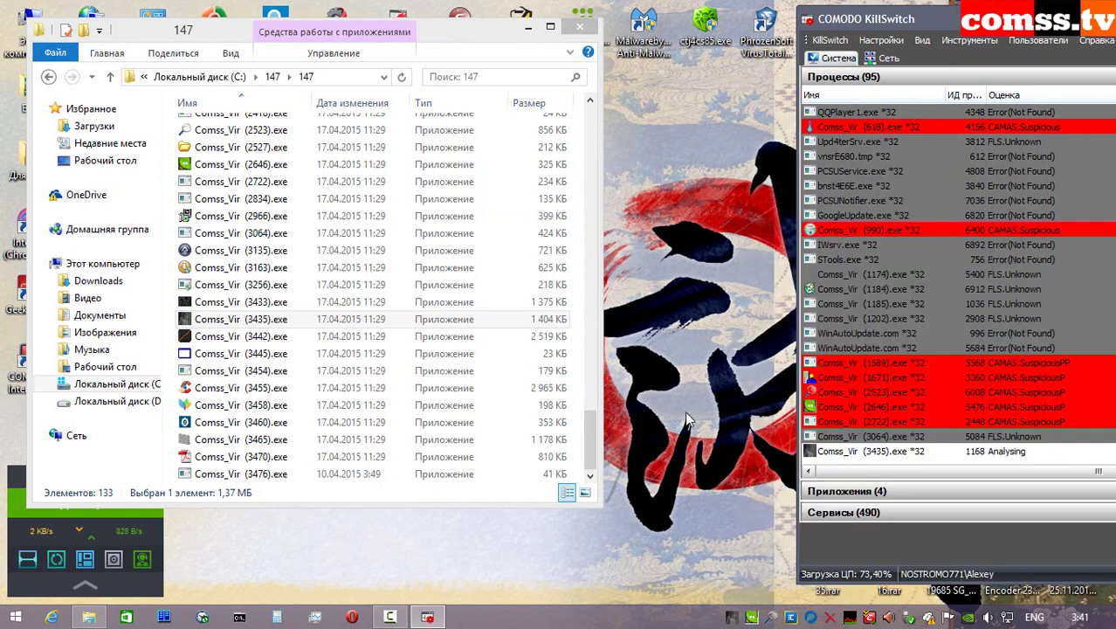
- Run Comss_Vir (3442).exe as administrator, answer its launch alert, and close the crashed Agent Tesla program
right_click(279, 343)
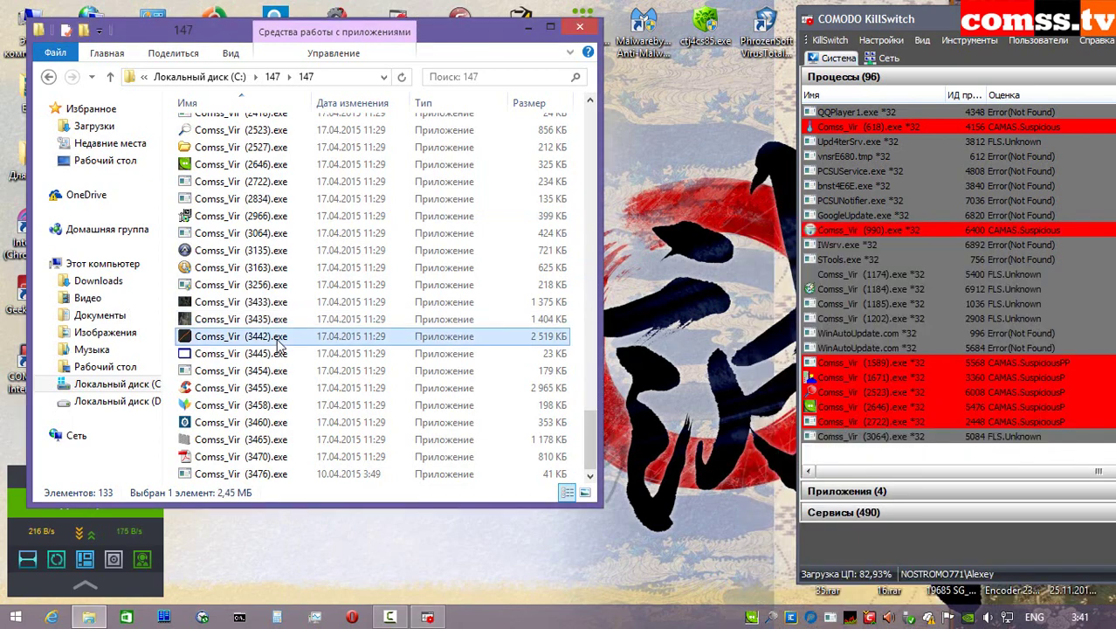
click(385, 213)
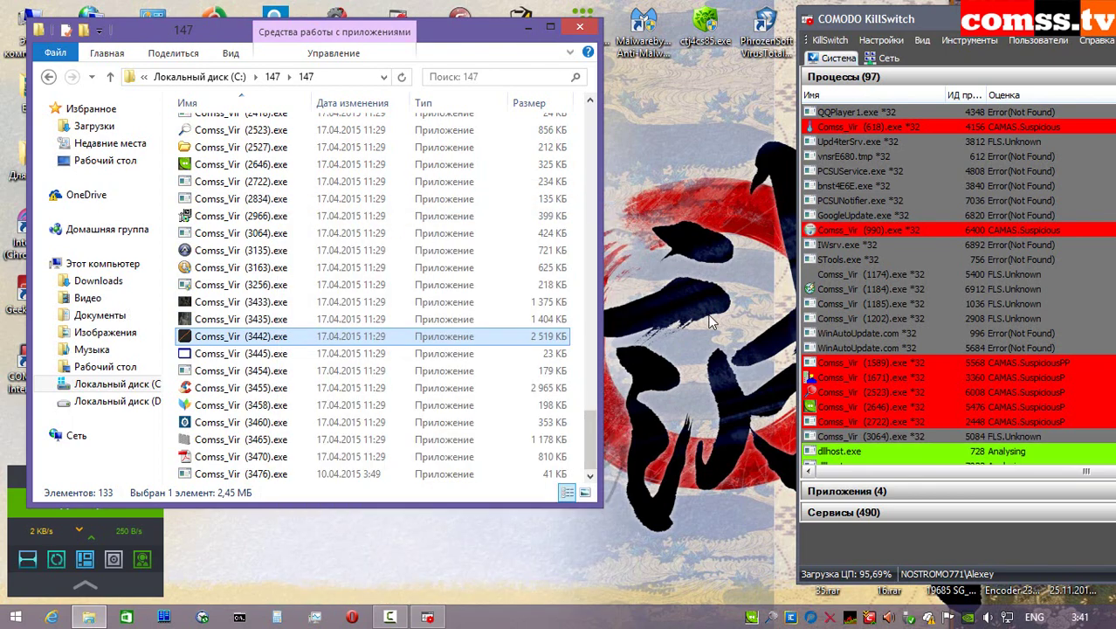
click(913, 476)
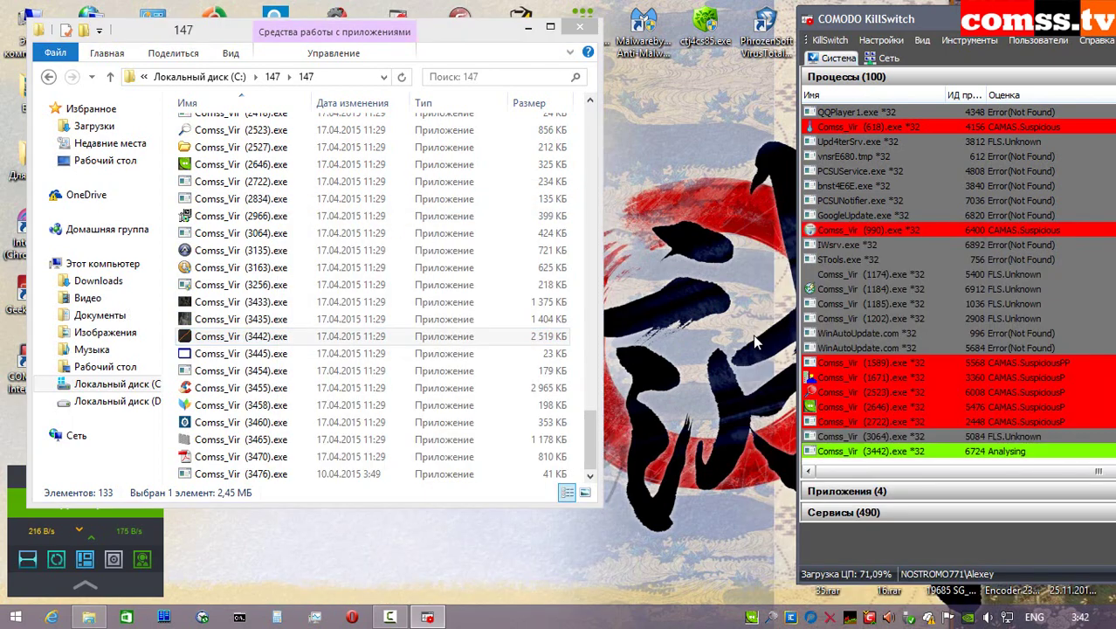
click(780, 352)
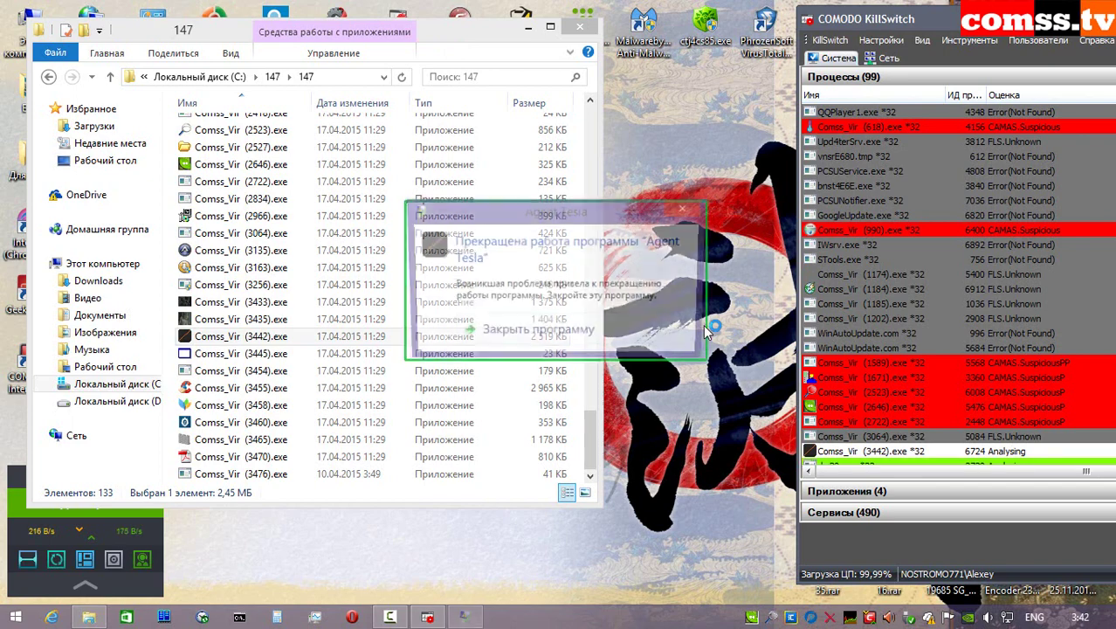
click(633, 331)
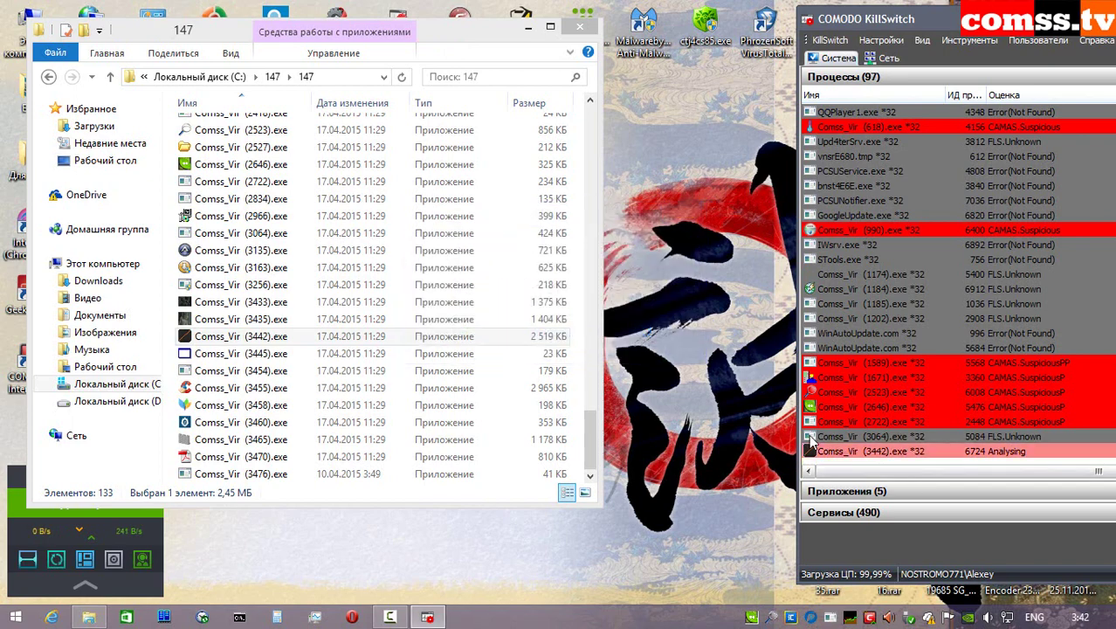
- Run Comss_Vir (3445).exe as administrator, answer its launch alerts, and continue past the .NET Framework exception
right_click(262, 359)
click(297, 210)
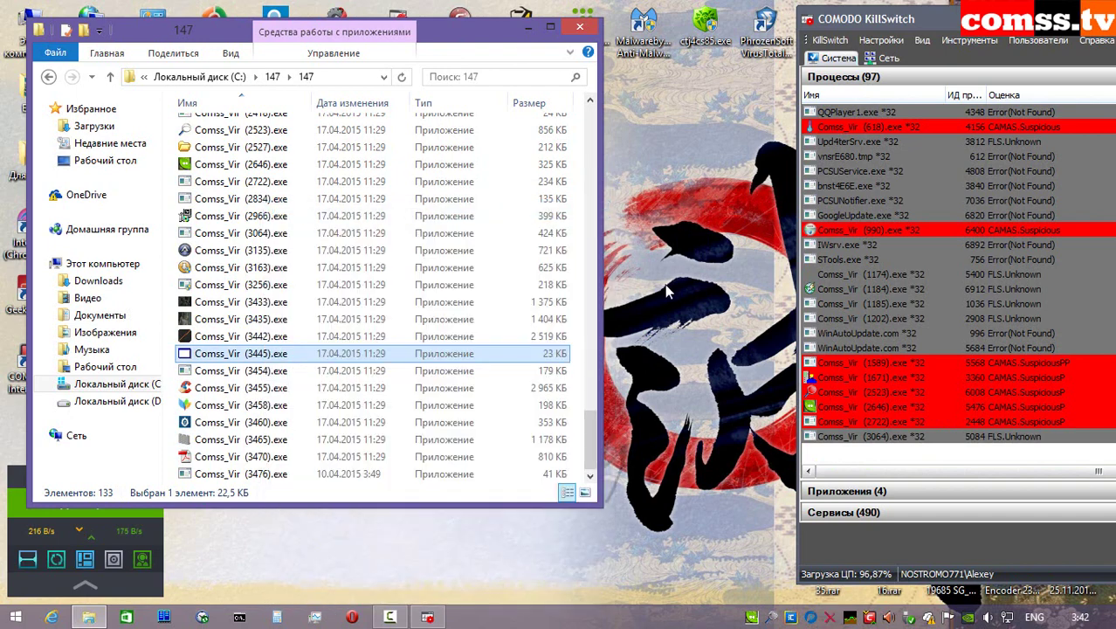
key(Return)
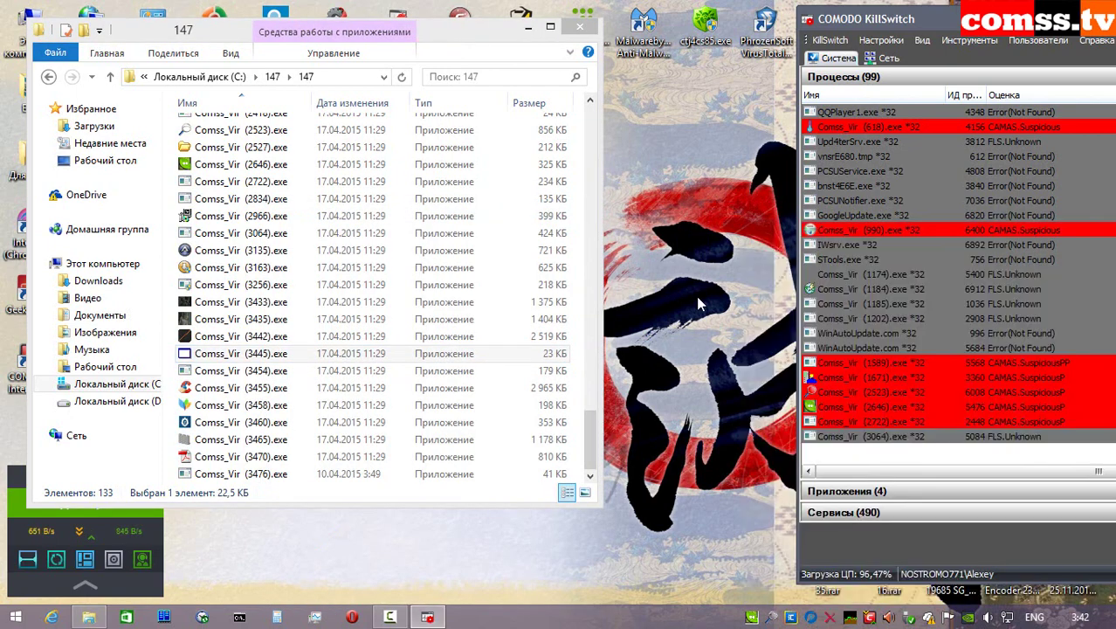
click(883, 406)
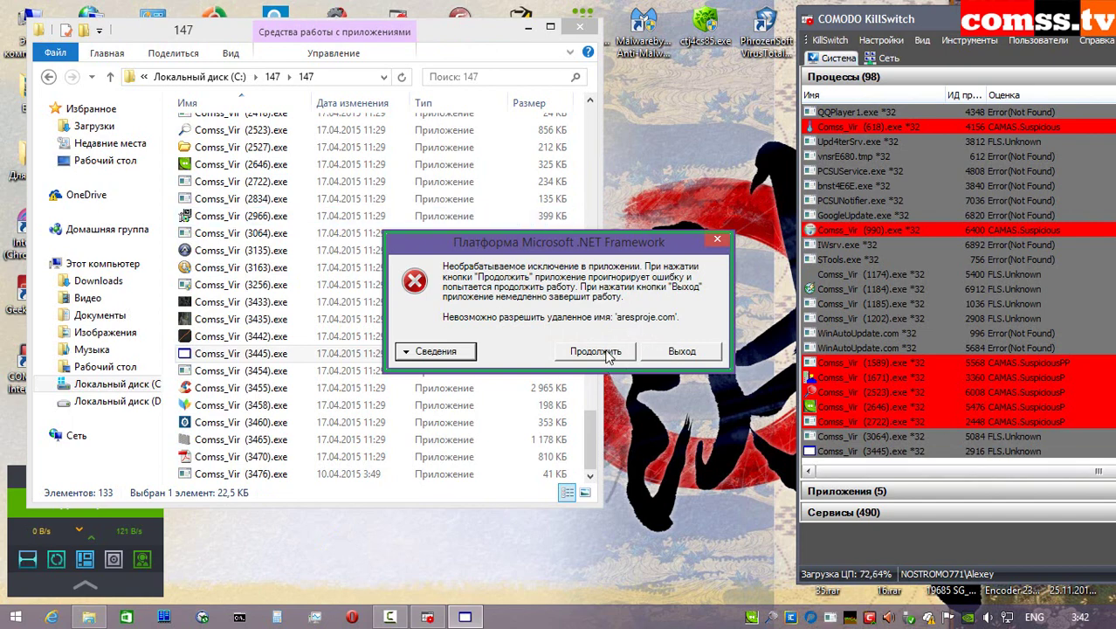
click(603, 352)
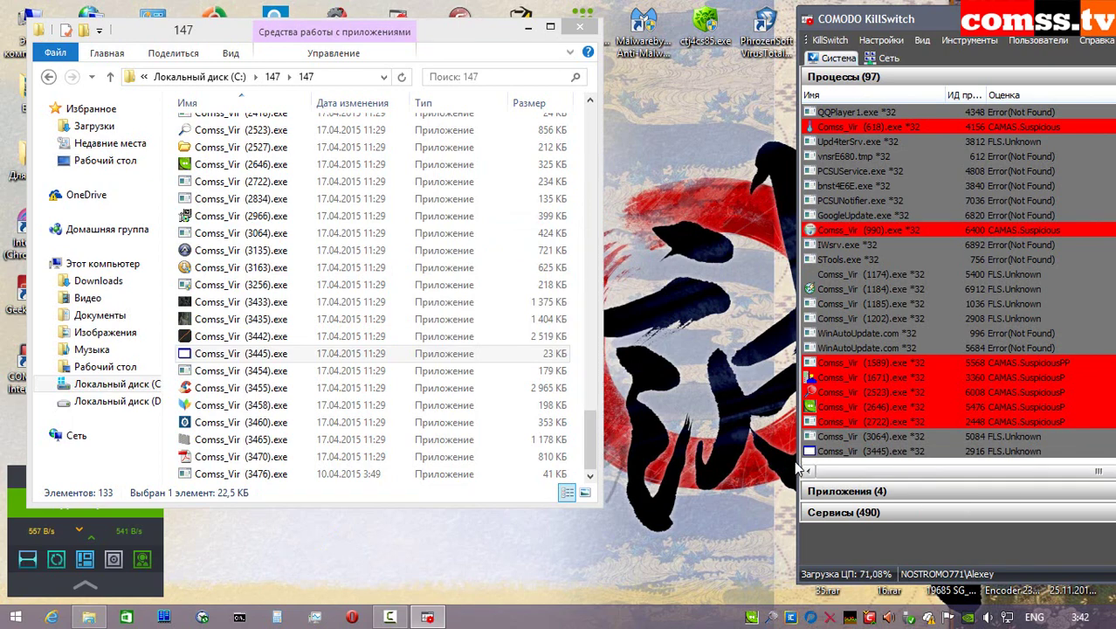
- Run Comss_Vir (3454).exe as administrator, allowing its execution in the HIPS alert and hikgspv.exe's port 80 connection in the firewall alert
right_click(279, 371)
click(350, 210)
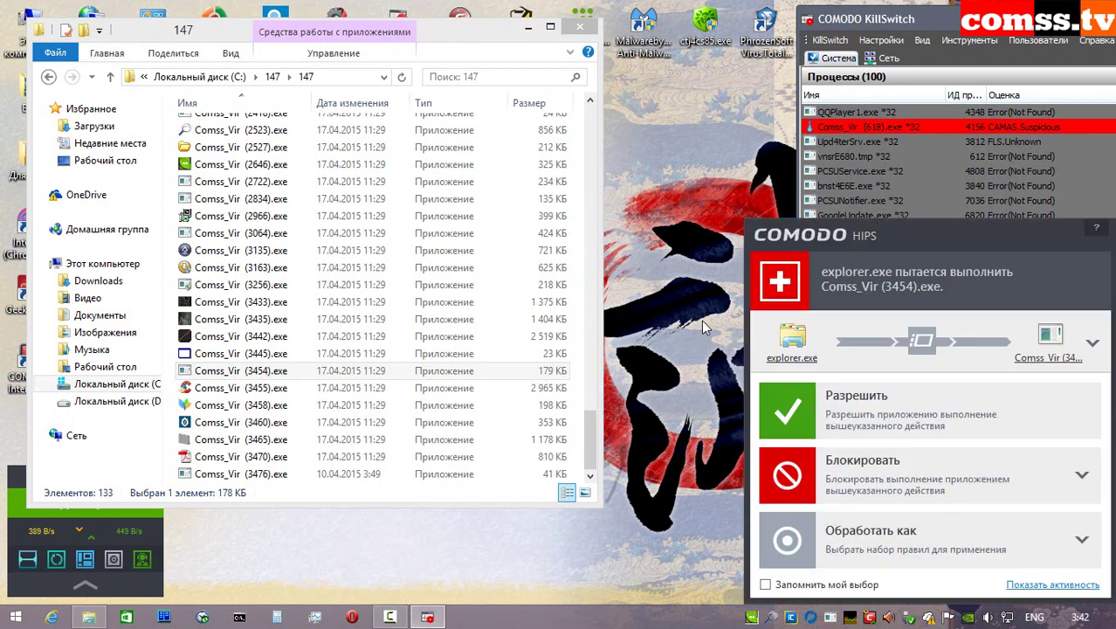
click(859, 427)
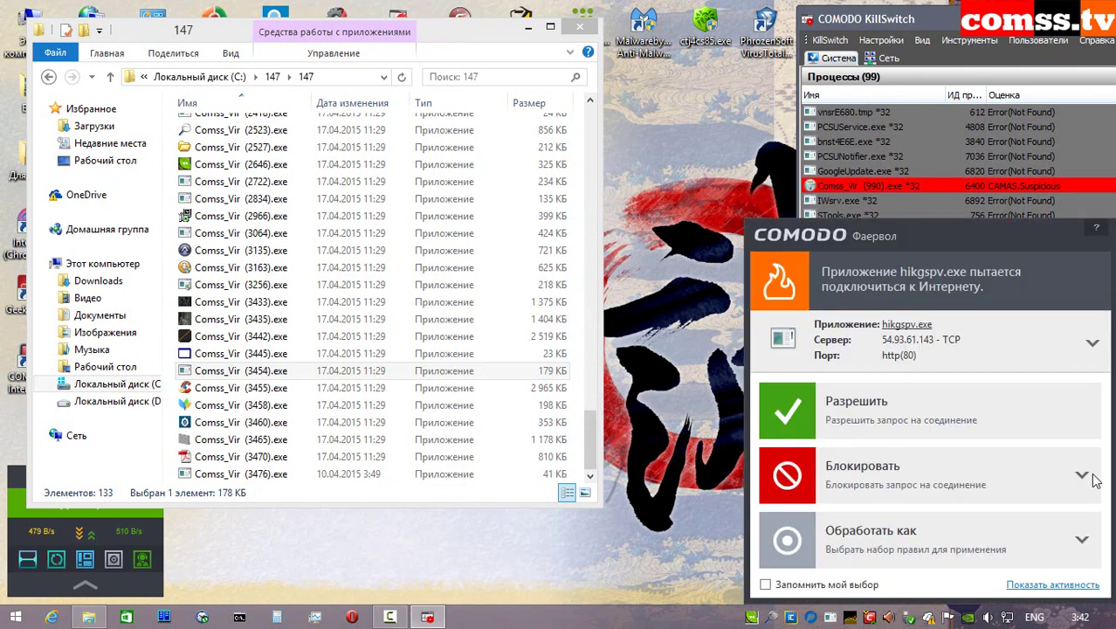
click(864, 411)
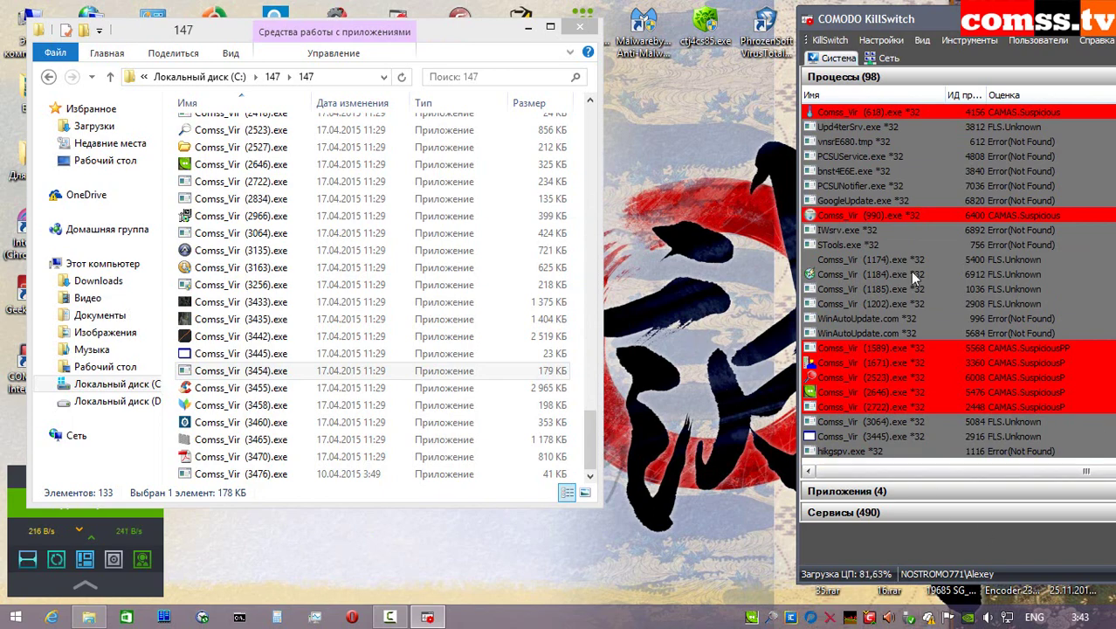
- Run Comss_Vir (3455).exe as administrator and answer its launch alerts
right_click(304, 388)
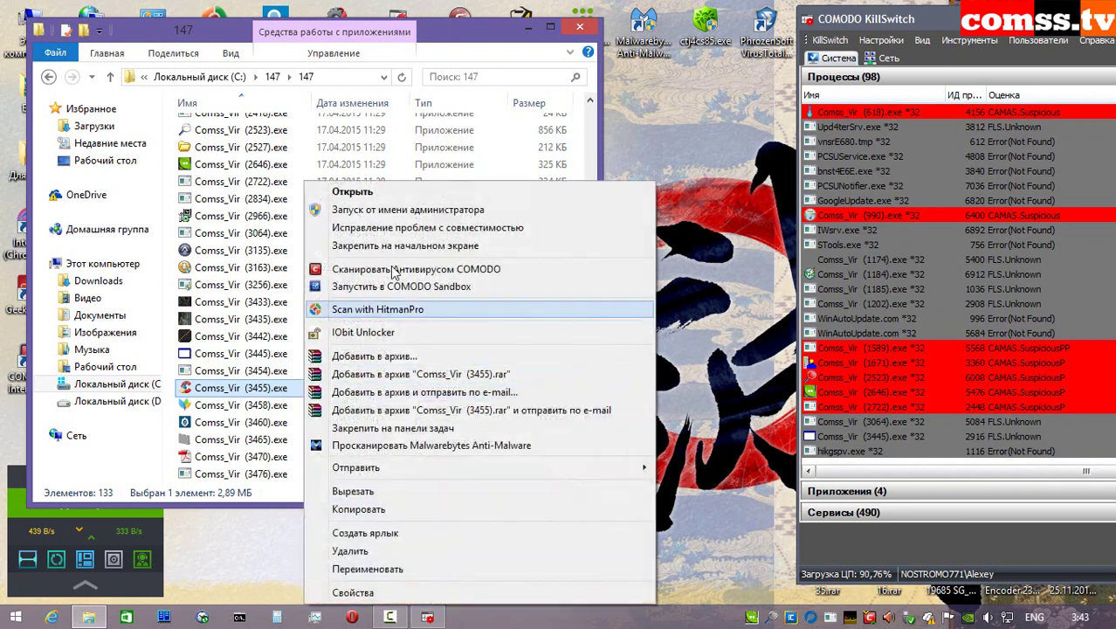
click(395, 211)
click(873, 393)
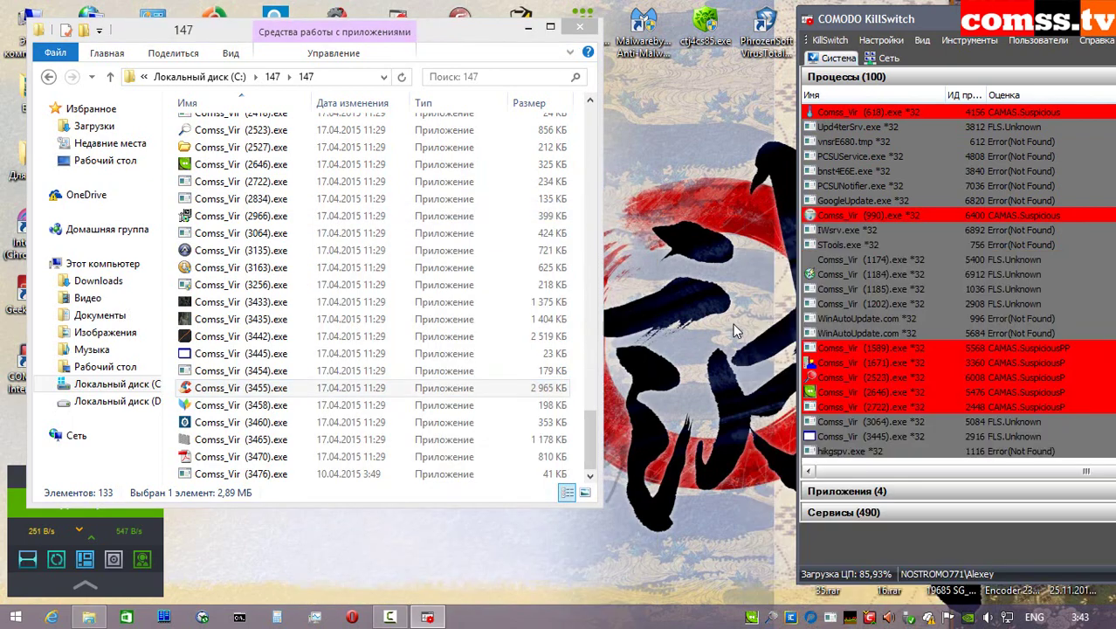
click(823, 389)
click(872, 400)
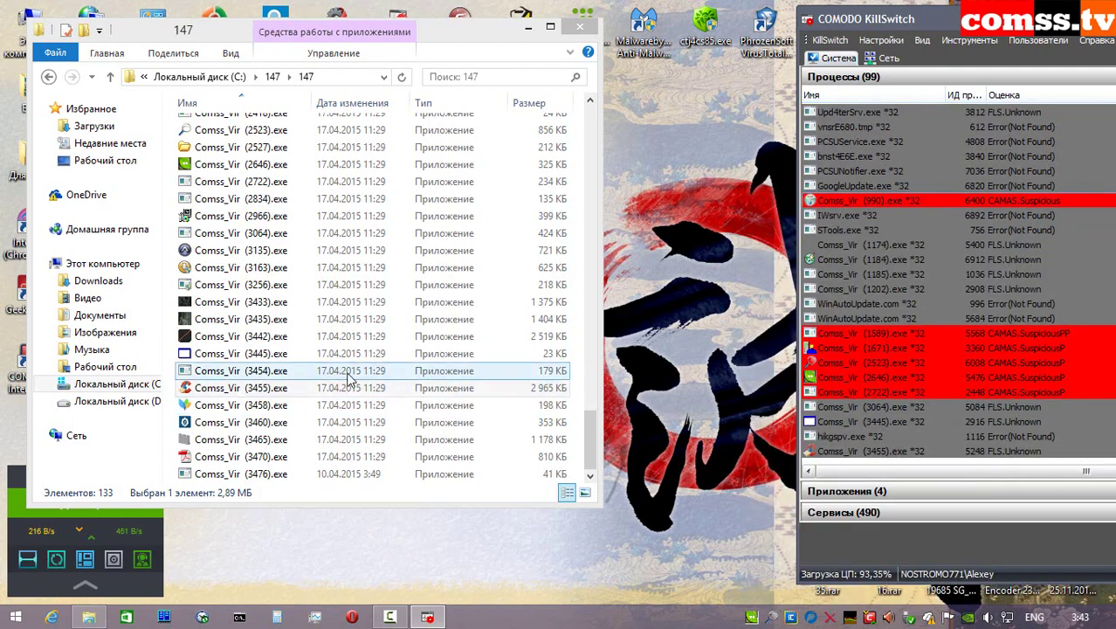
- Run Comss_Vir (3458).exe as administrator in isolation, allowing its execution in the HIPS alert and Resume.exe's port 80 connection in the firewall alert
right_click(282, 405)
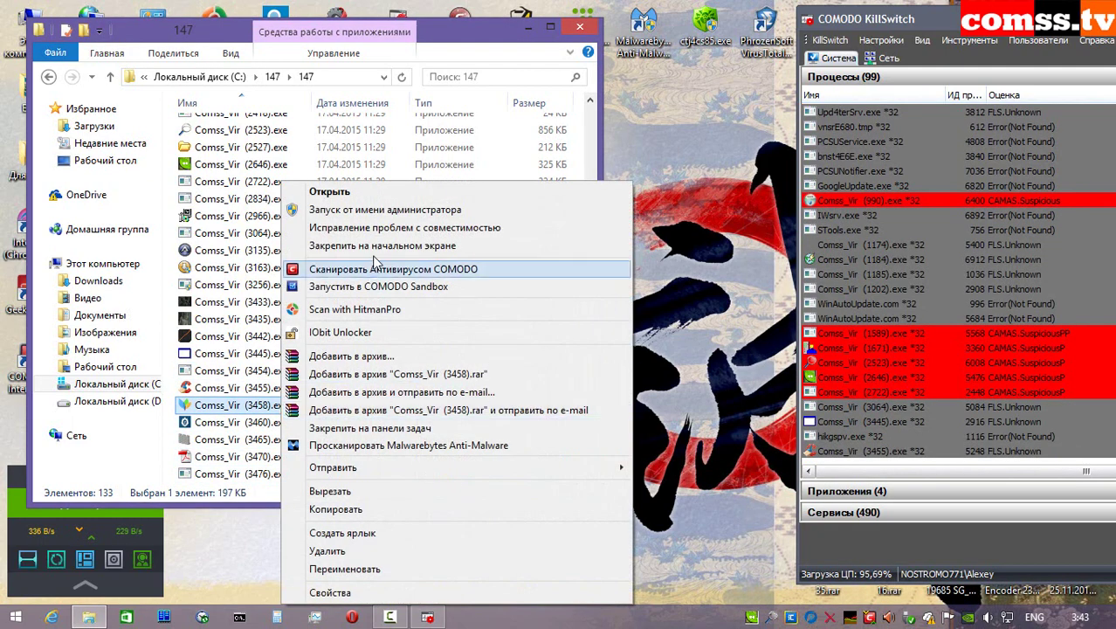
click(350, 211)
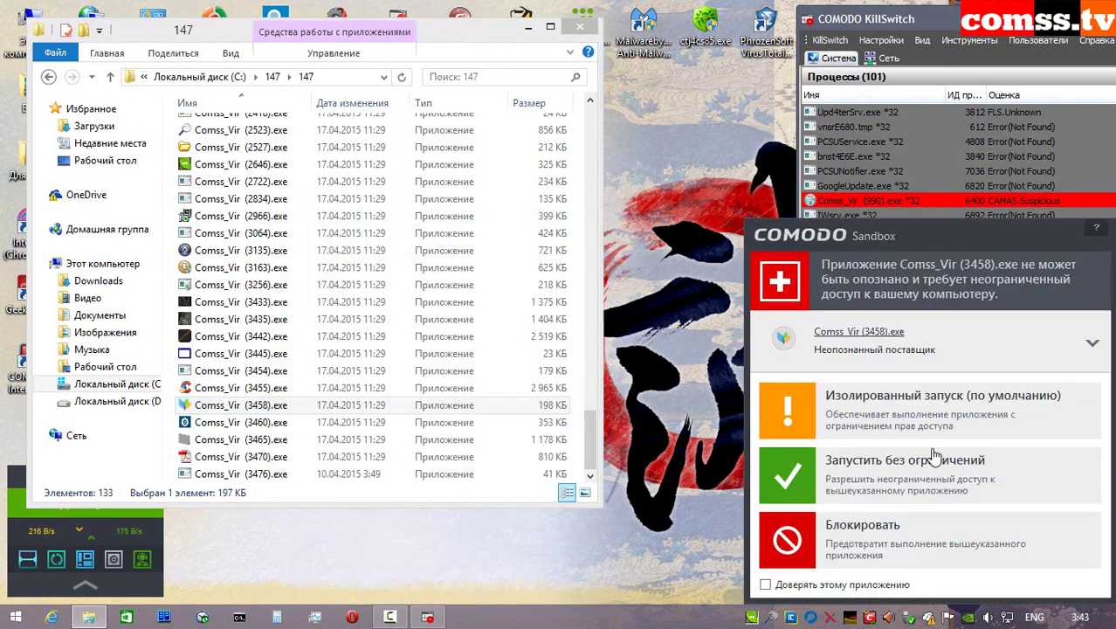
click(850, 425)
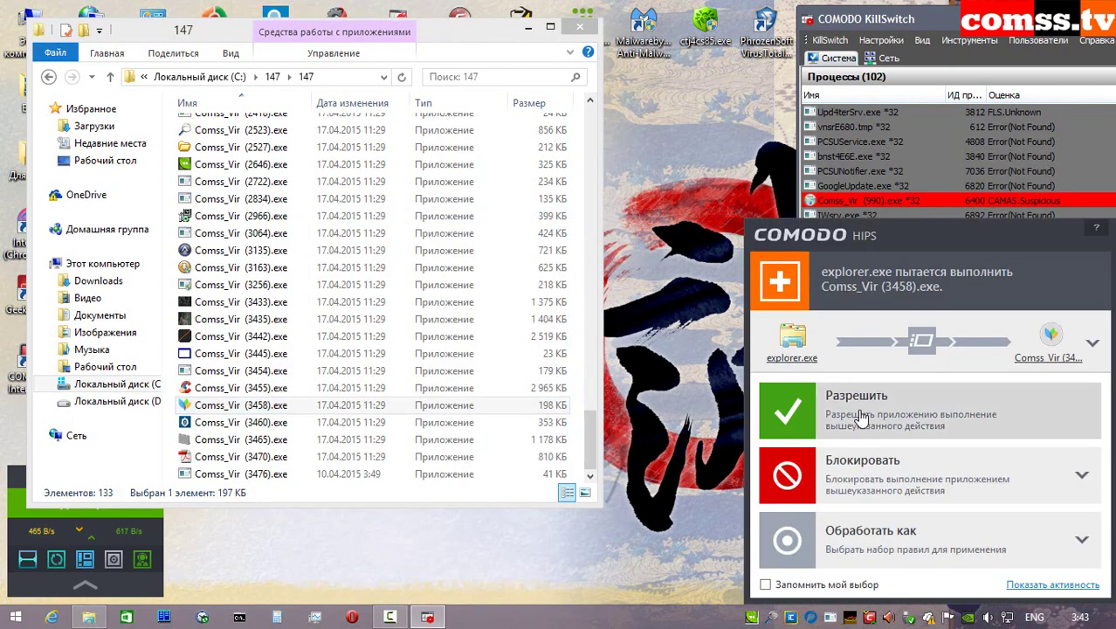
click(852, 412)
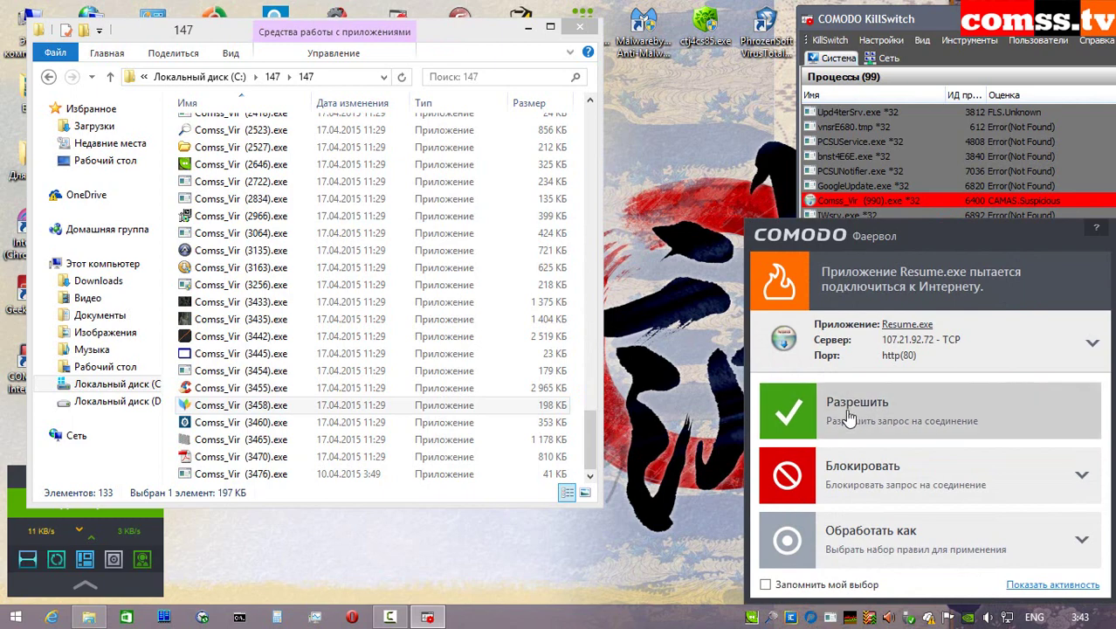
click(852, 409)
click(848, 404)
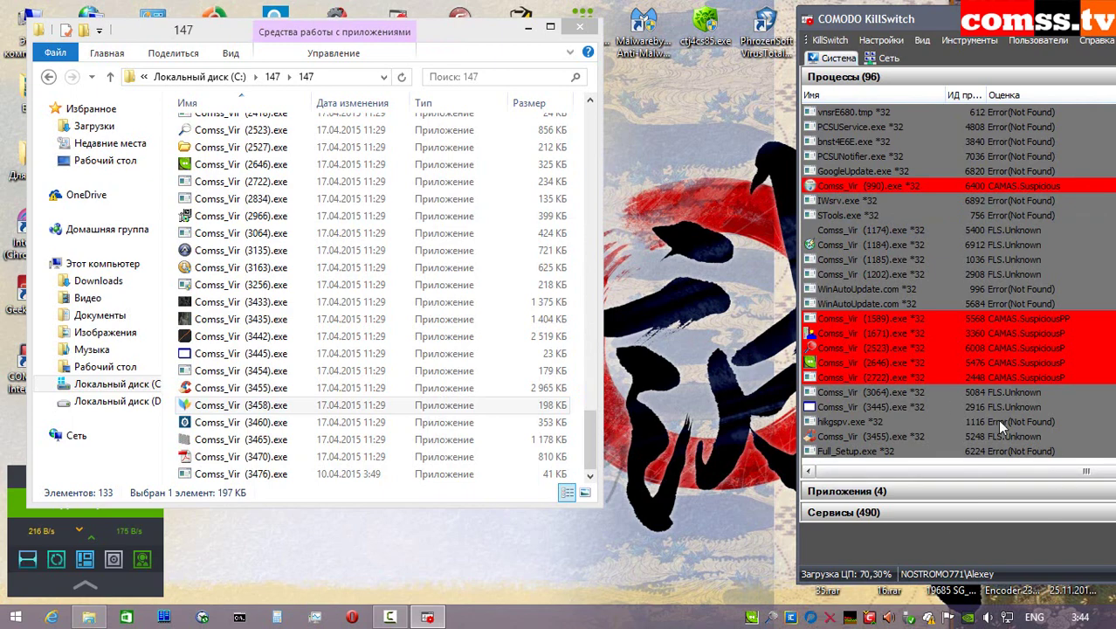
- Run Comss_Vir (3460).exe as administrator in isolation, allowing Full_Setup.exe's port 80 connection and the sample's HIPS execution request, then close the crashed Zero Crypter program
right_click(520, 427)
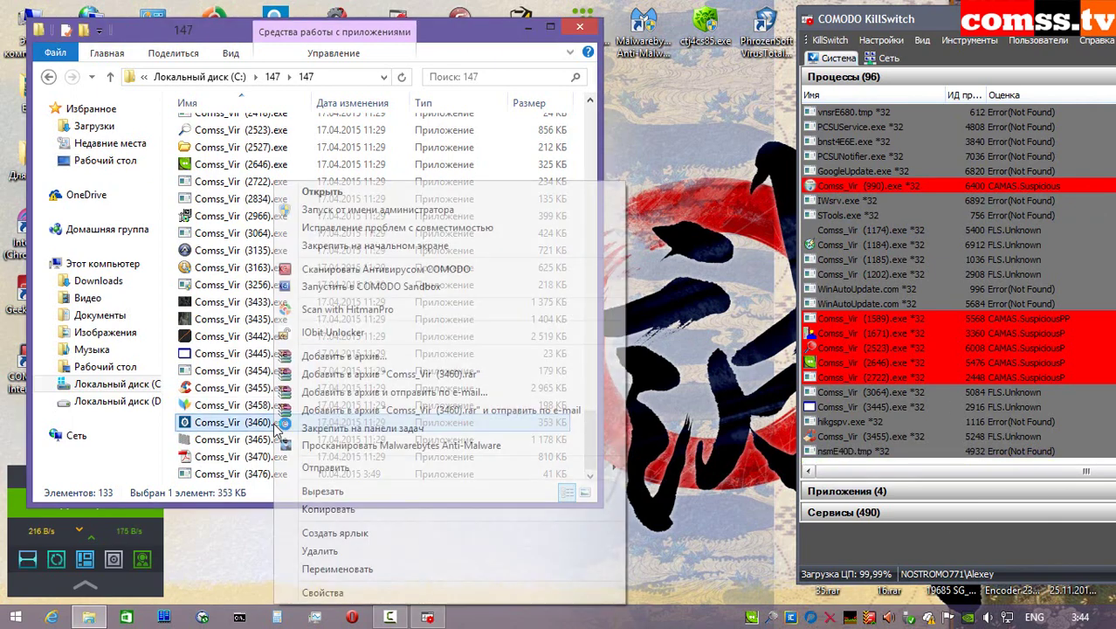
click(368, 211)
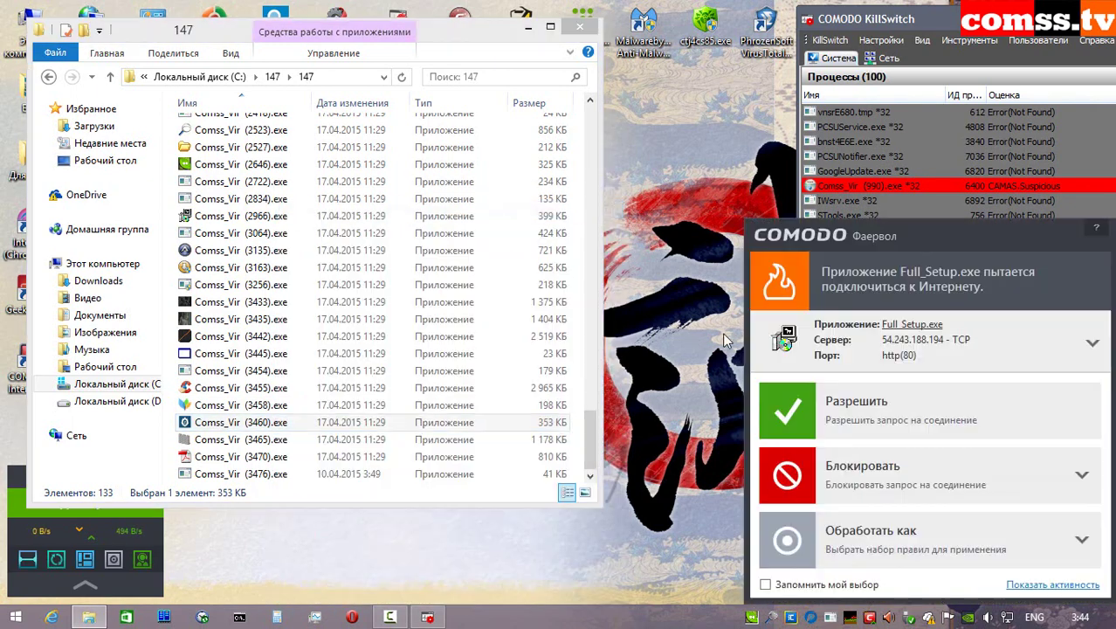
click(847, 407)
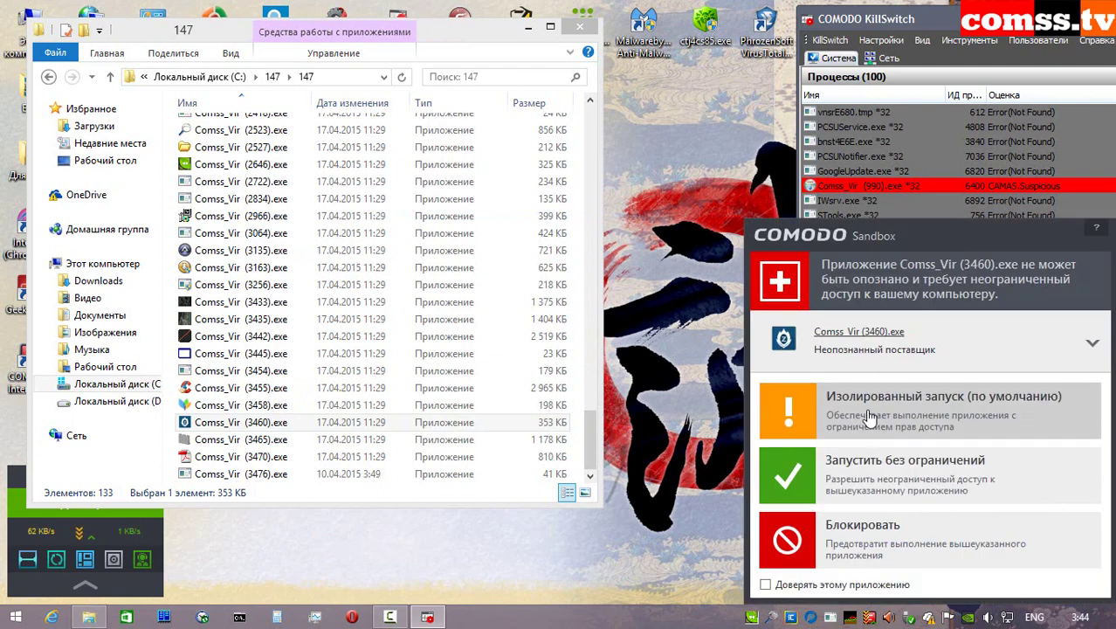
click(863, 410)
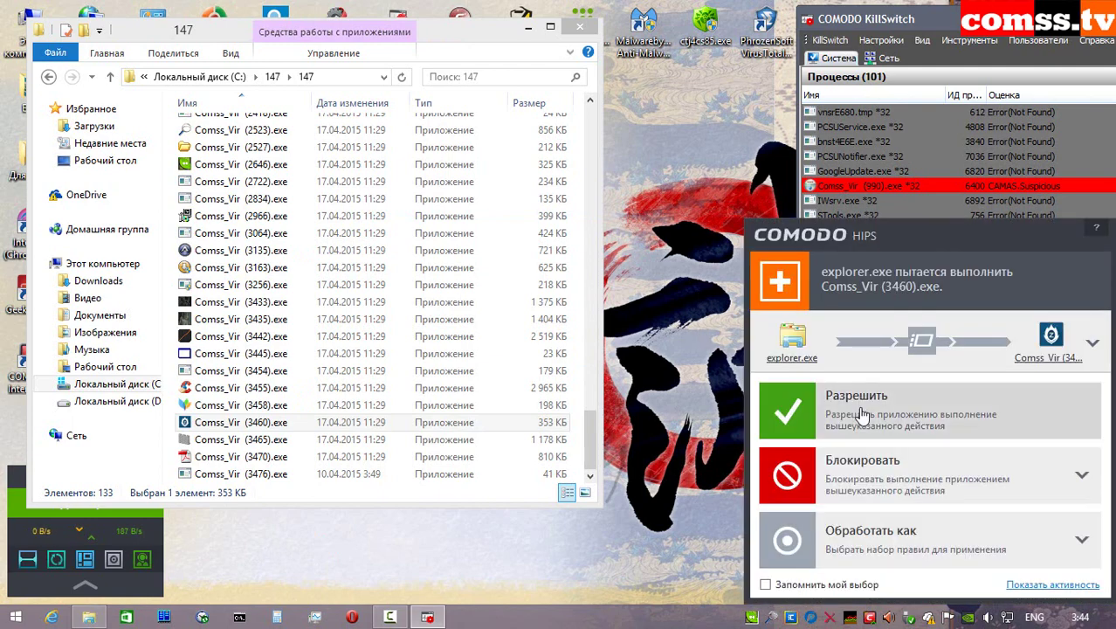
click(854, 402)
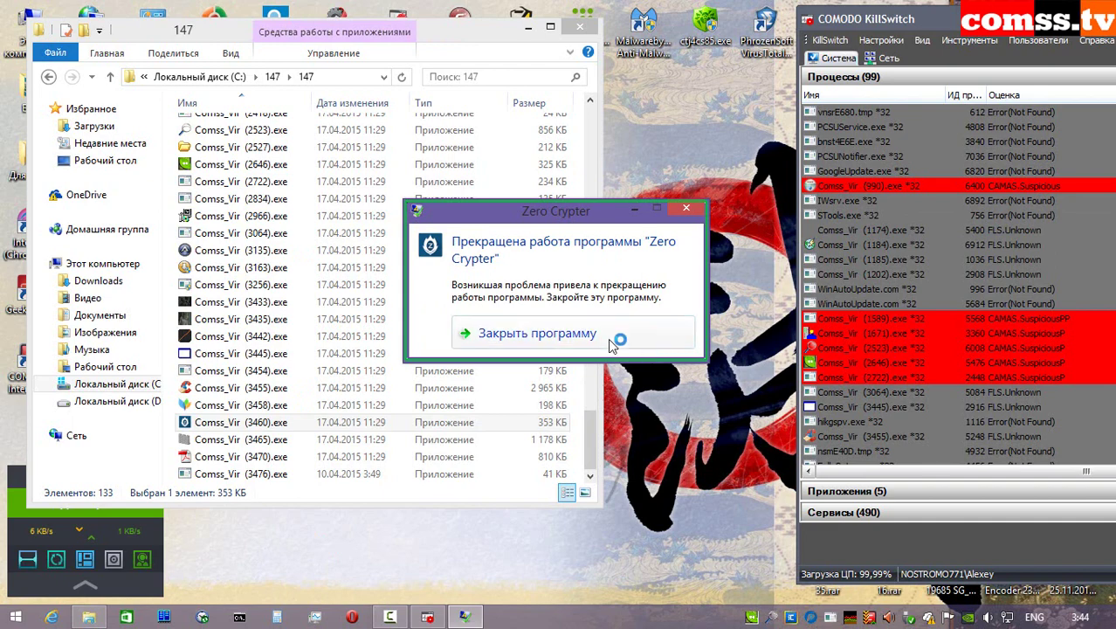
click(616, 337)
- Run Comss_Vir (3465).exe as administrator in isolation, allow its execution in the HIPS alert, and dismiss the AutoIt error
right_click(263, 441)
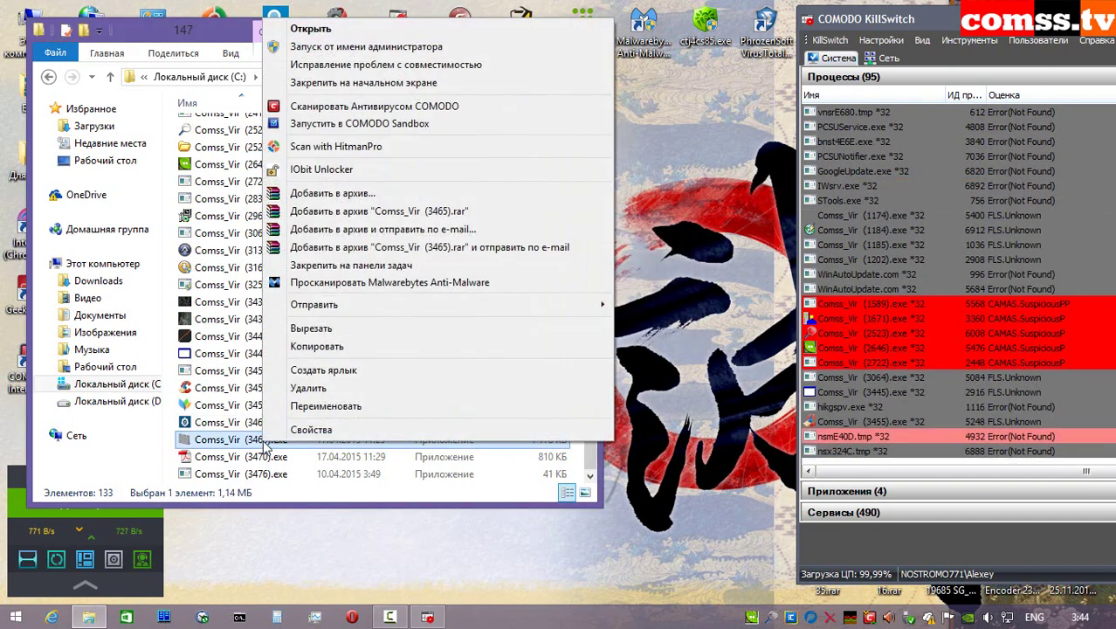
click(366, 46)
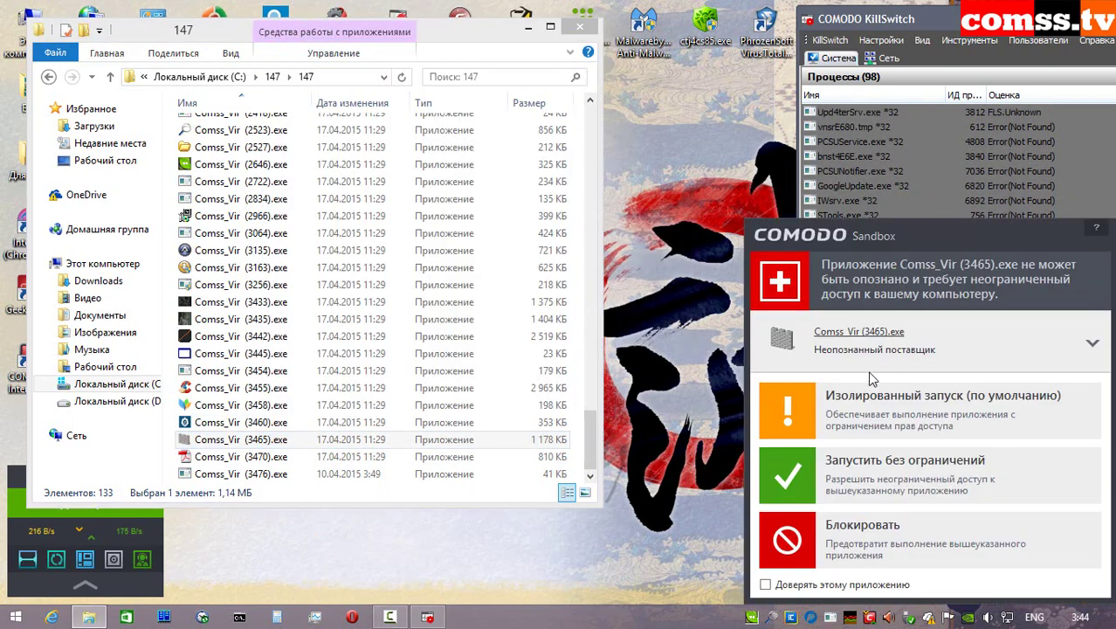
click(778, 358)
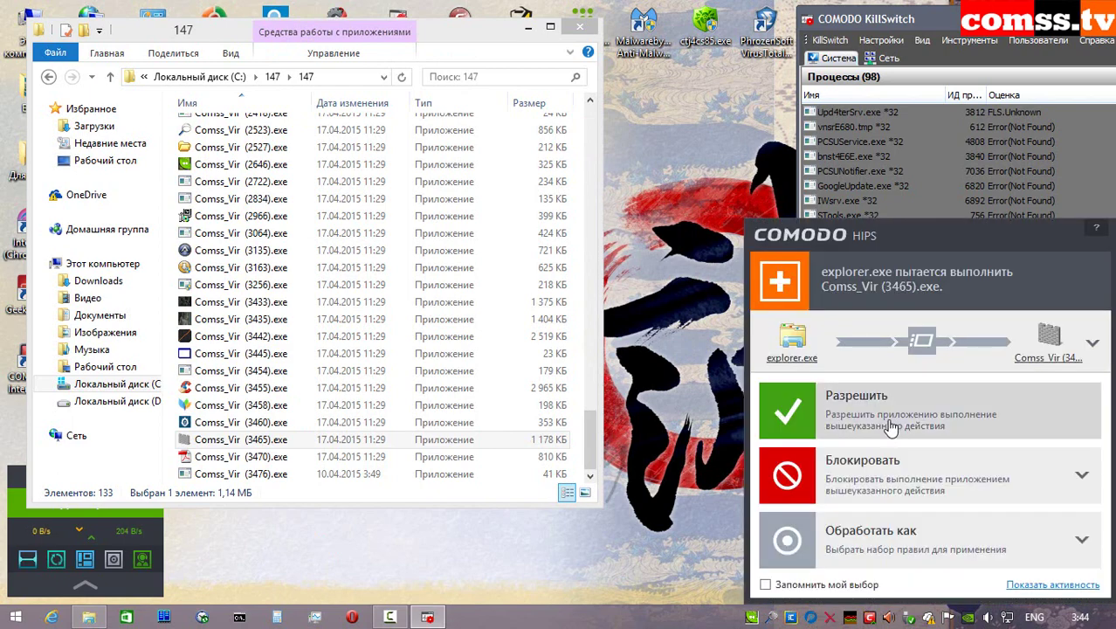
click(824, 427)
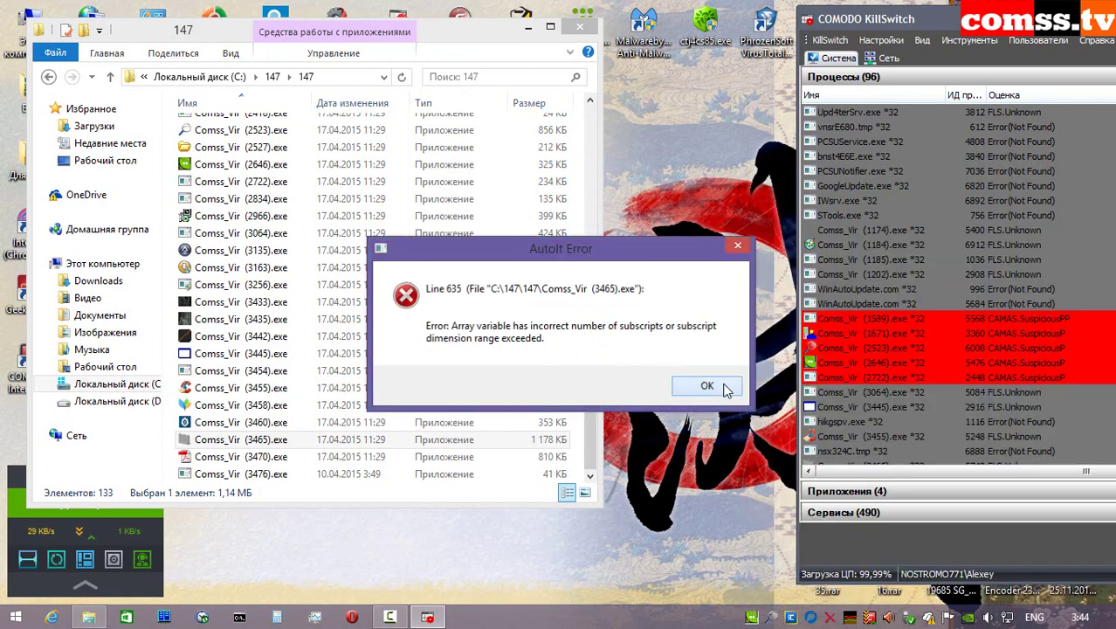
click(709, 385)
- Run Comss_Vir (3470).exe as administrator, answer its launch alerts, and allow its port 80 connection in the firewall alert
right_click(287, 458)
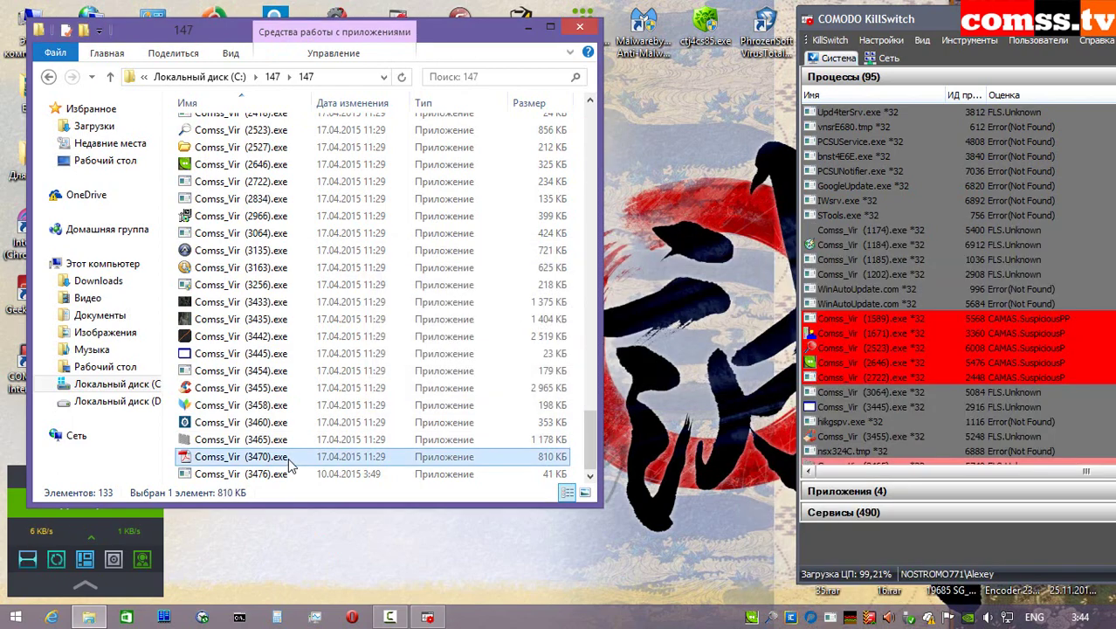
click(381, 67)
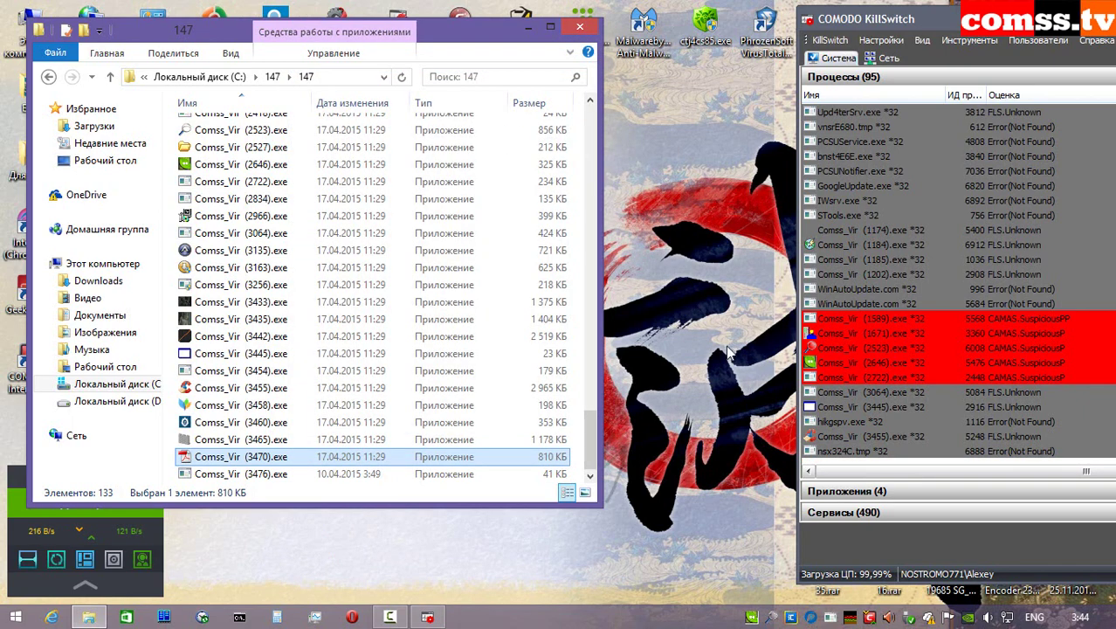
click(846, 395)
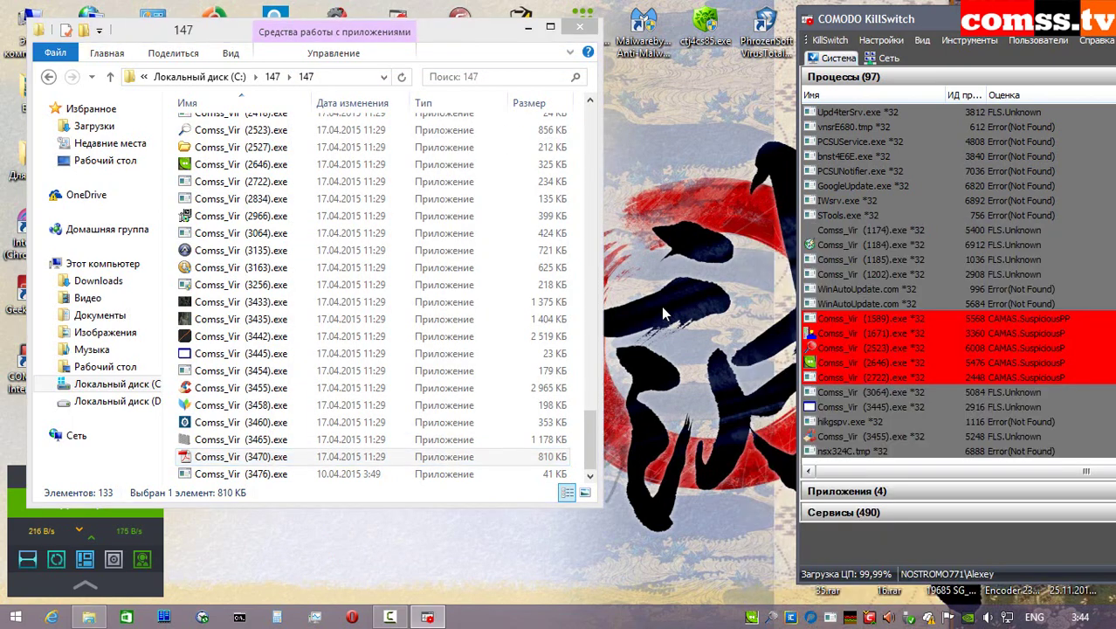
click(821, 389)
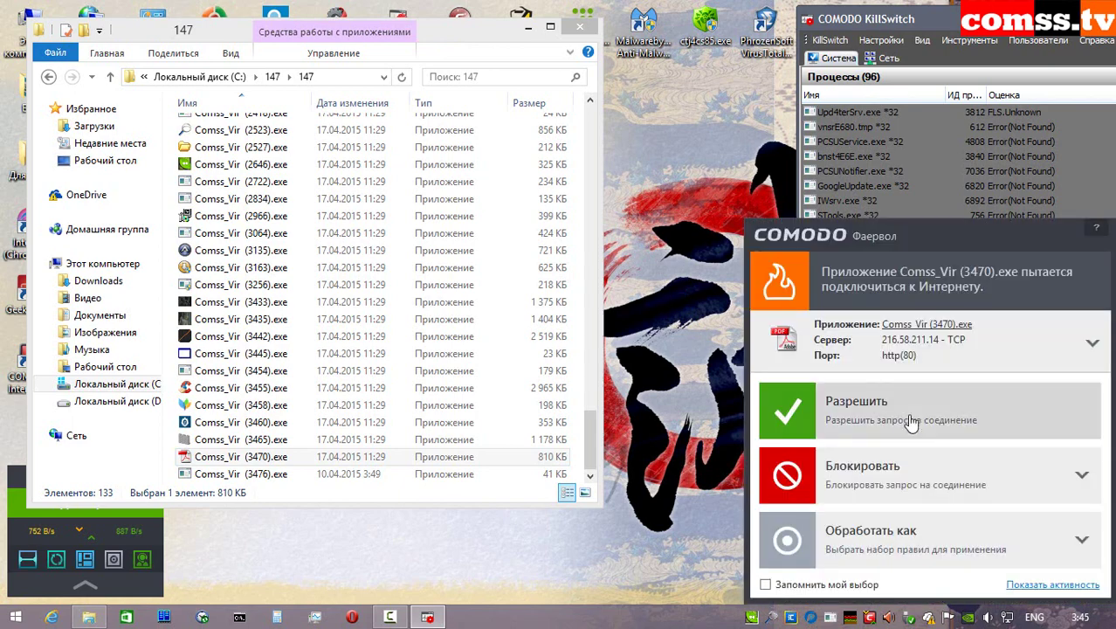
click(908, 423)
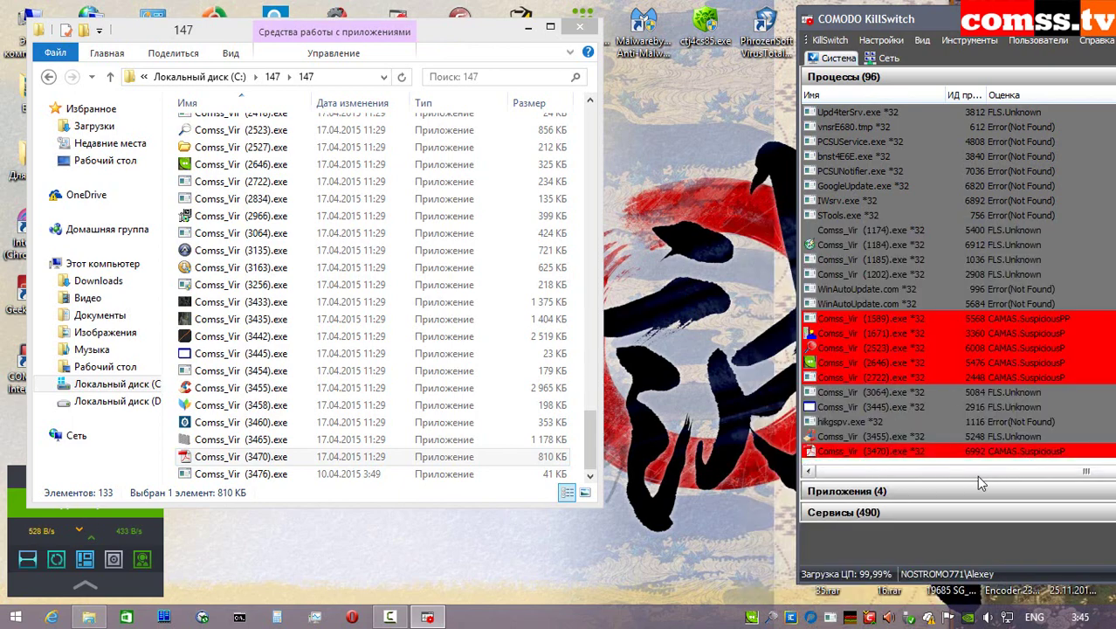
- Try to run Comss_Vir (3476).exe as administrator, answer its launch alert, and dismiss the file error
right_click(290, 474)
click(428, 135)
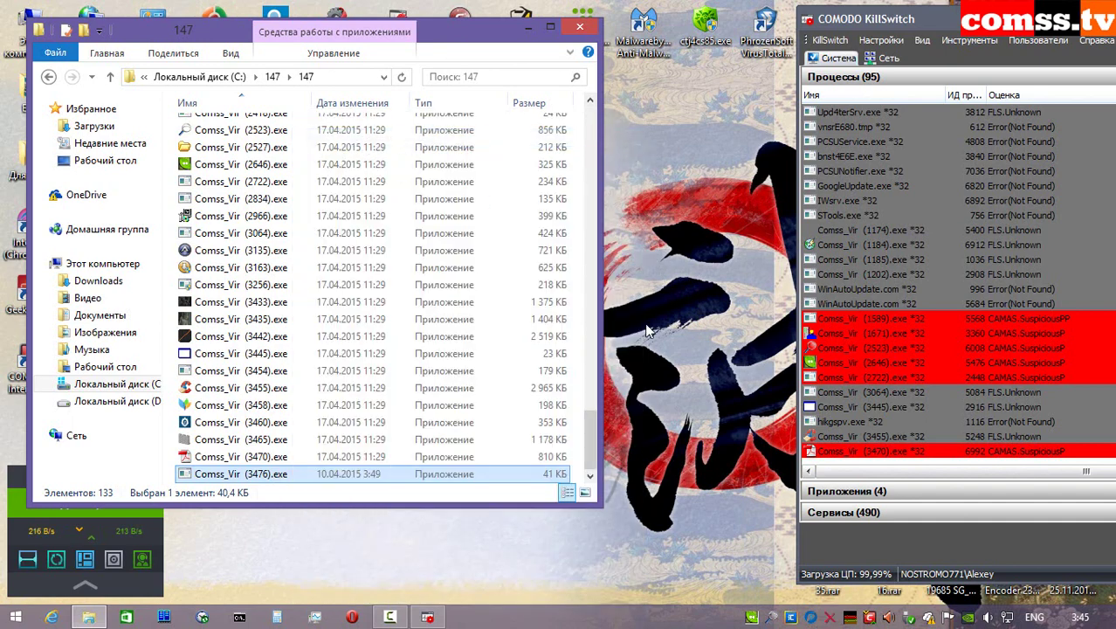
click(835, 400)
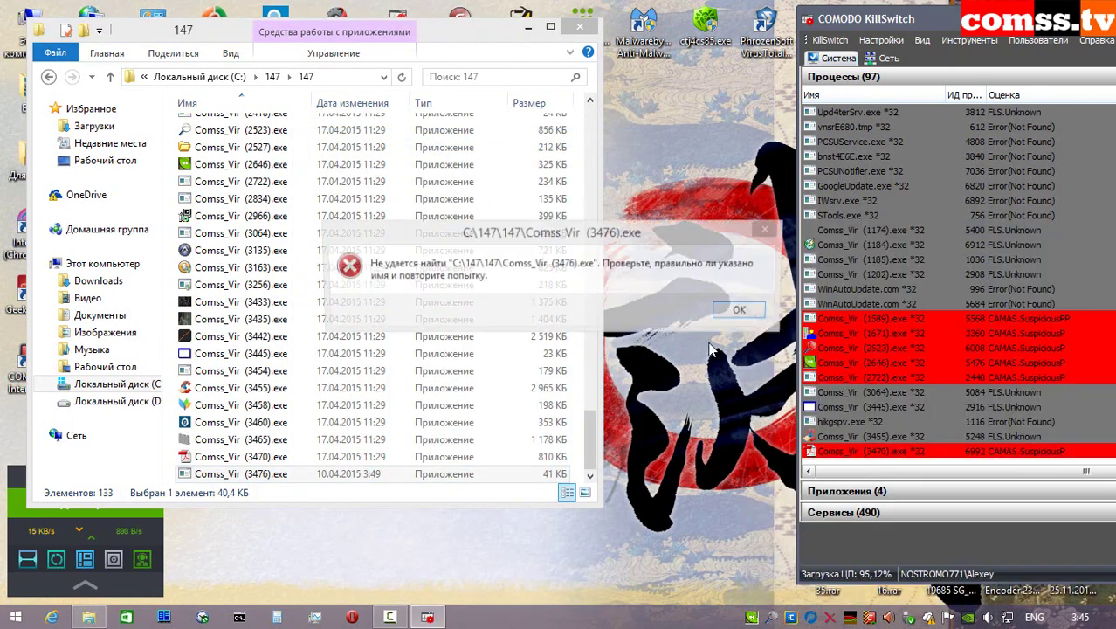
click(739, 310)
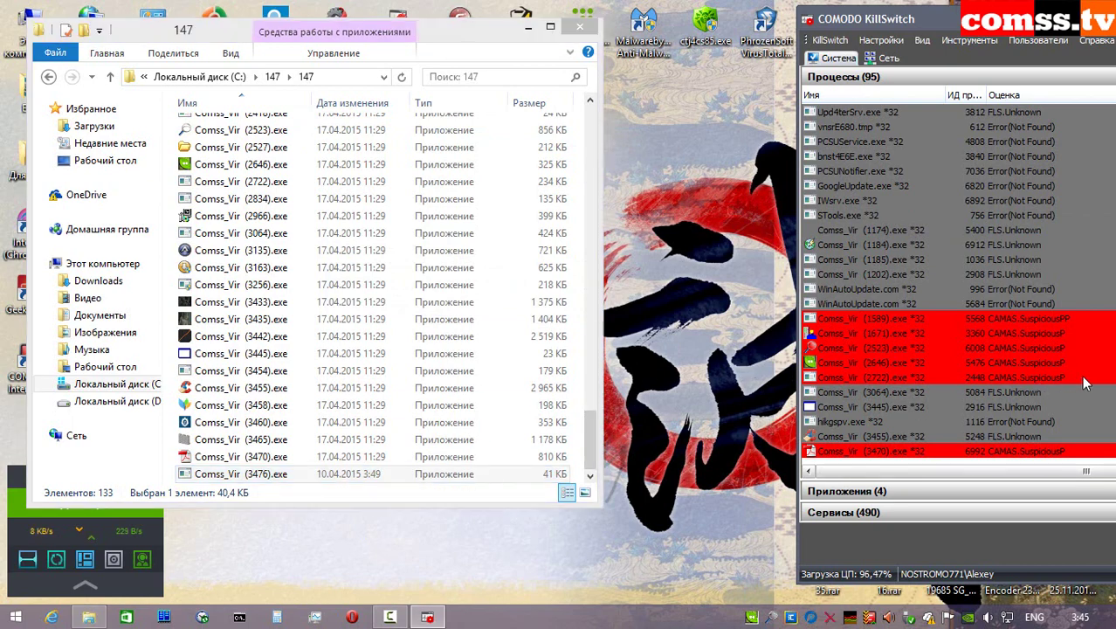
- Leave folder 147 for drive C: and open the Trojan Encoder 237 - Data 09.04.2015 folder
click(110, 77)
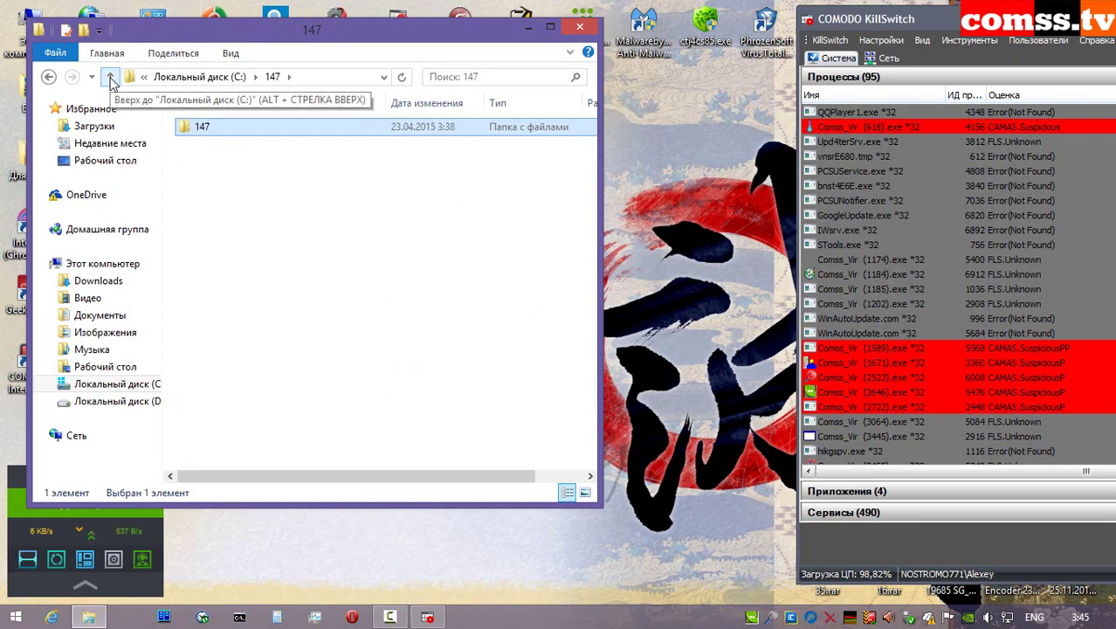
click(110, 77)
double_click(336, 316)
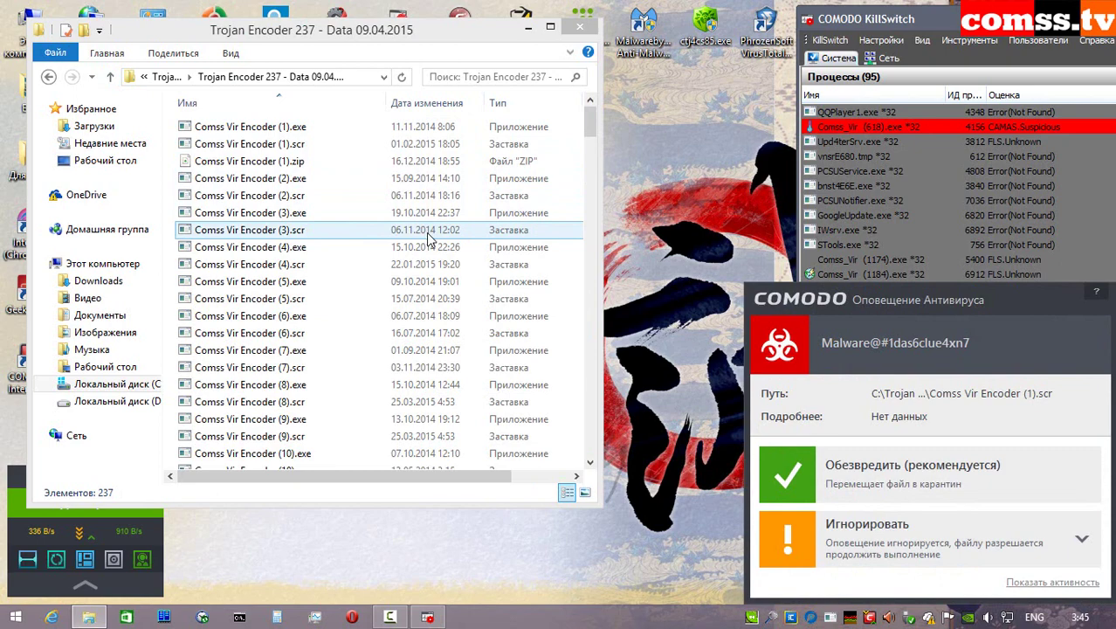
- Disinfect each detected Comss Vir Encoder sample by sending it to quarantine from the successive antivirus alerts
click(873, 476)
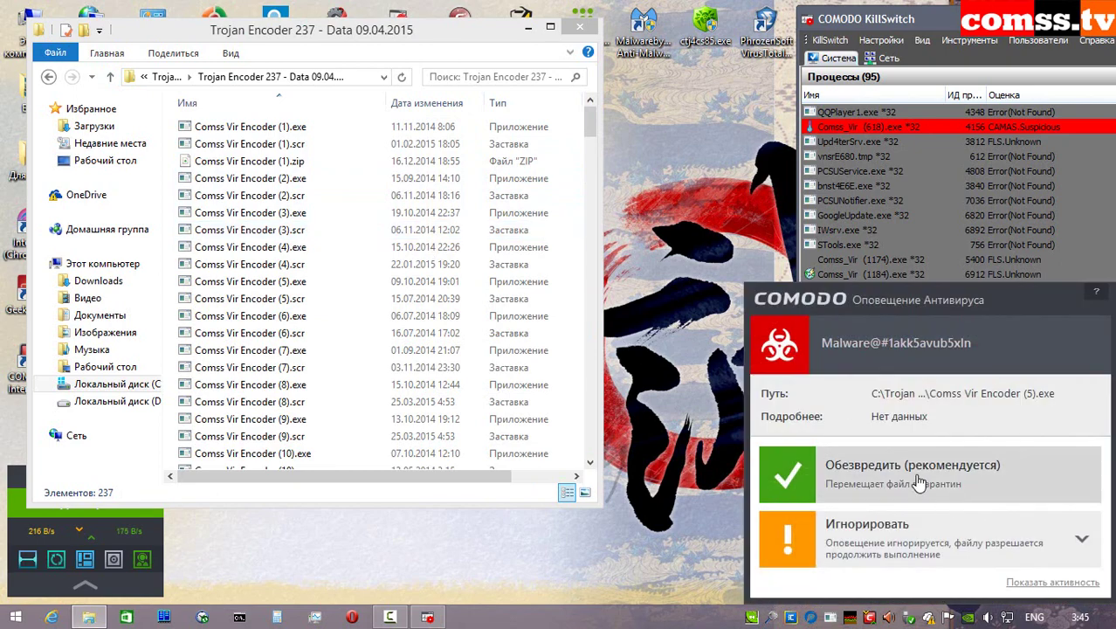
click(912, 480)
click(891, 478)
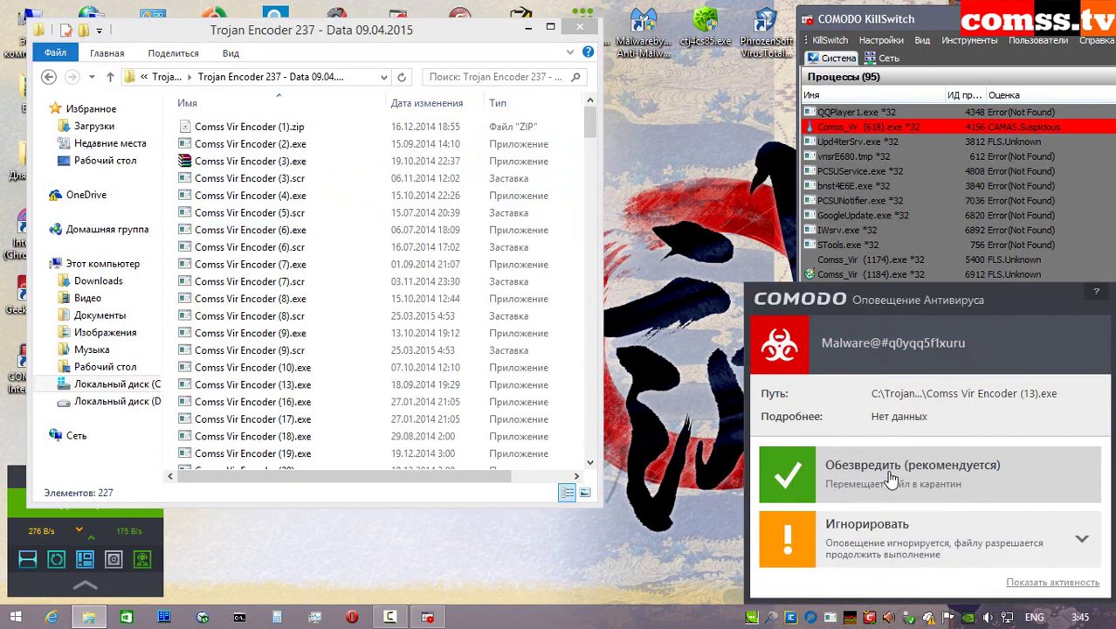
click(892, 477)
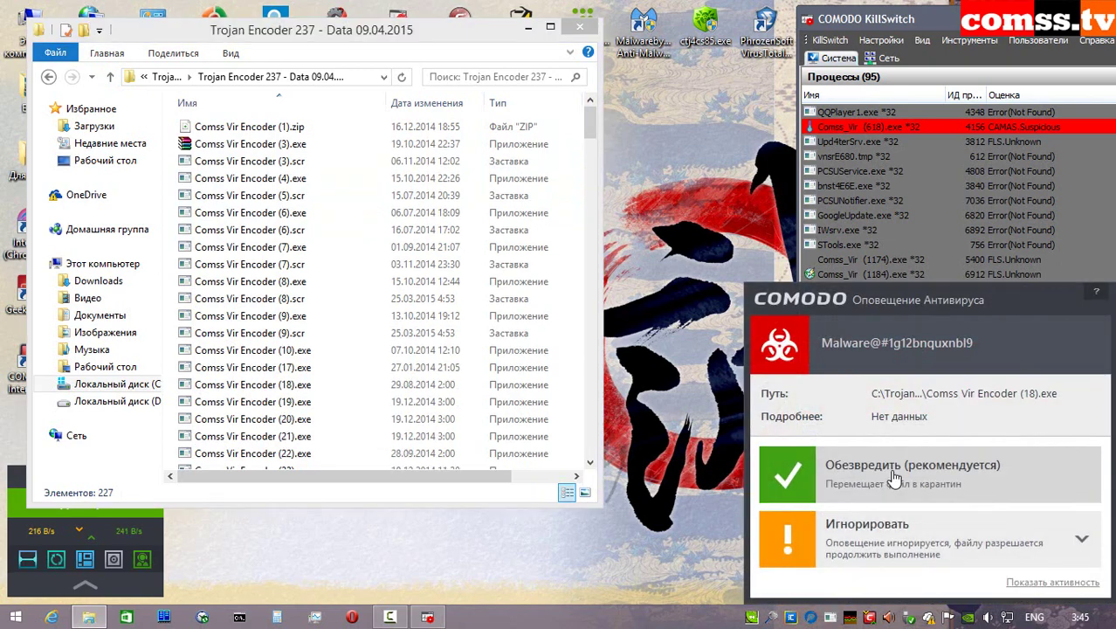
click(892, 477)
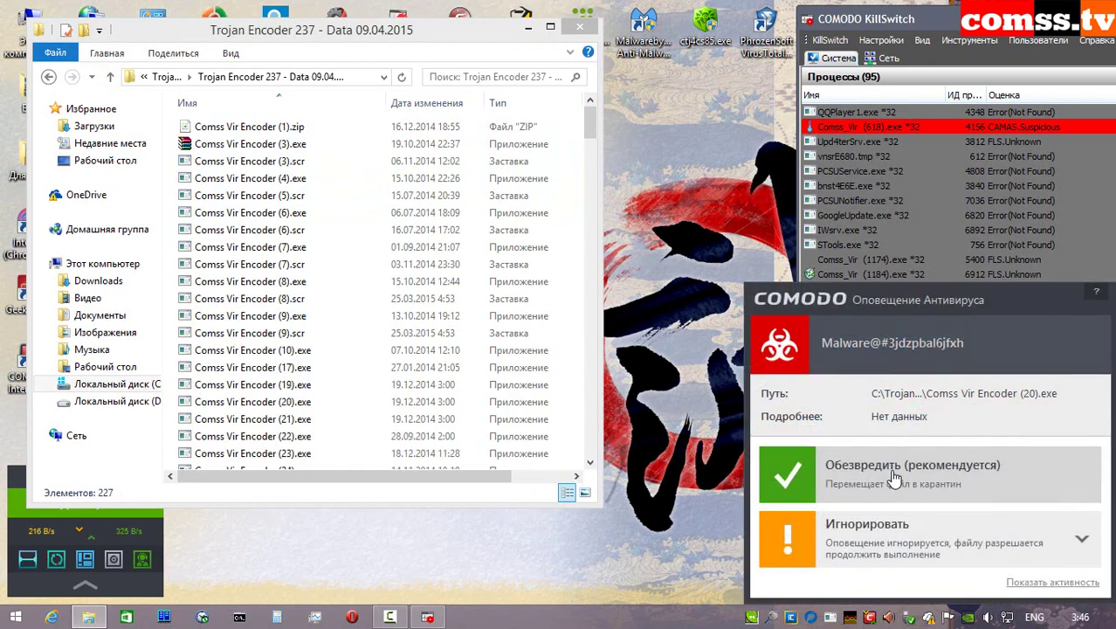
click(892, 478)
click(893, 478)
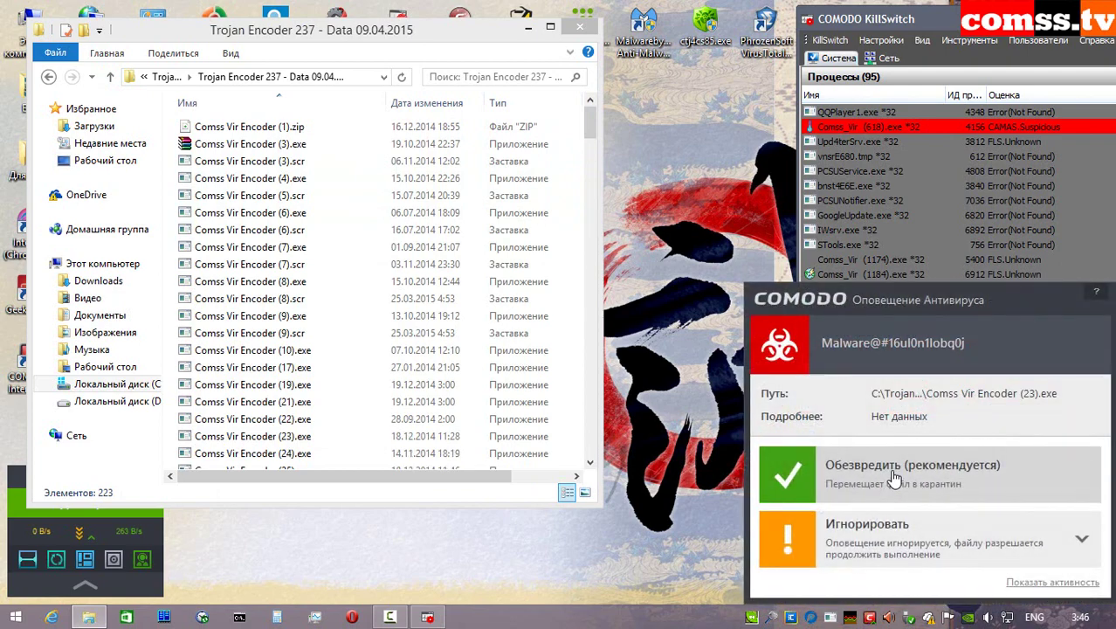
click(893, 478)
click(892, 477)
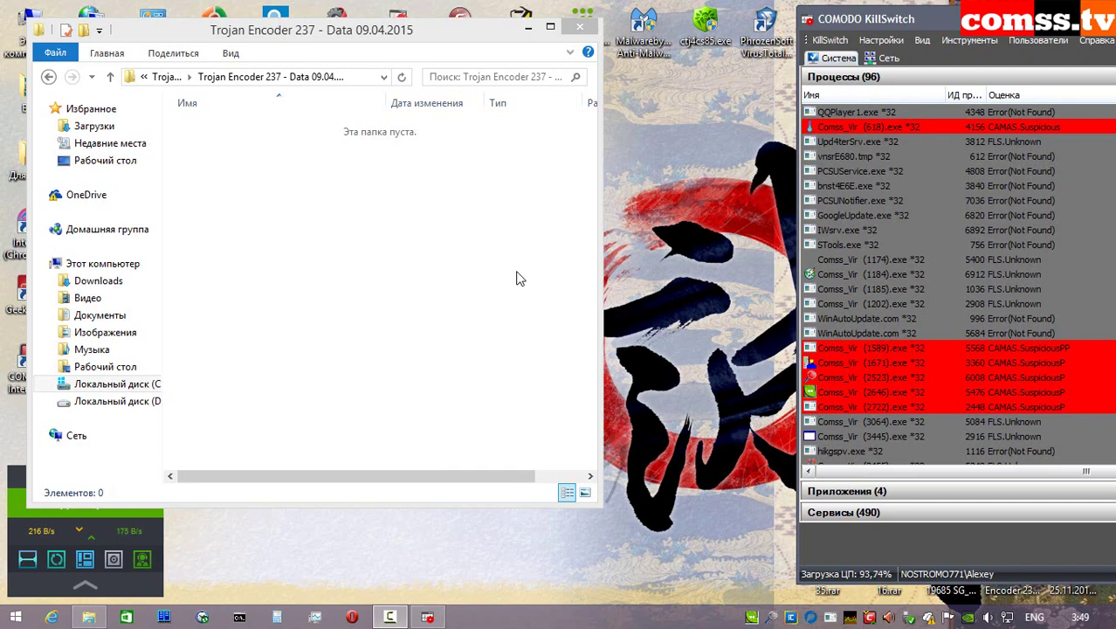
- Leave the Trojan Encoder folder and open the inner Bat Virus 23 folder on drive C:
key(BackSpace)
double_click(279, 155)
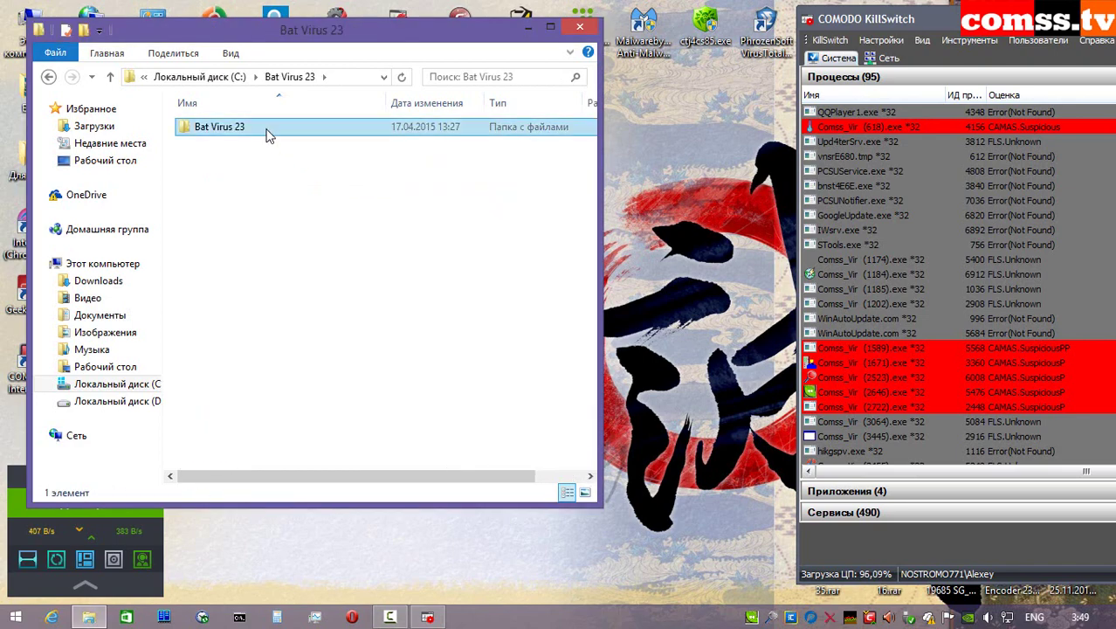
double_click(269, 131)
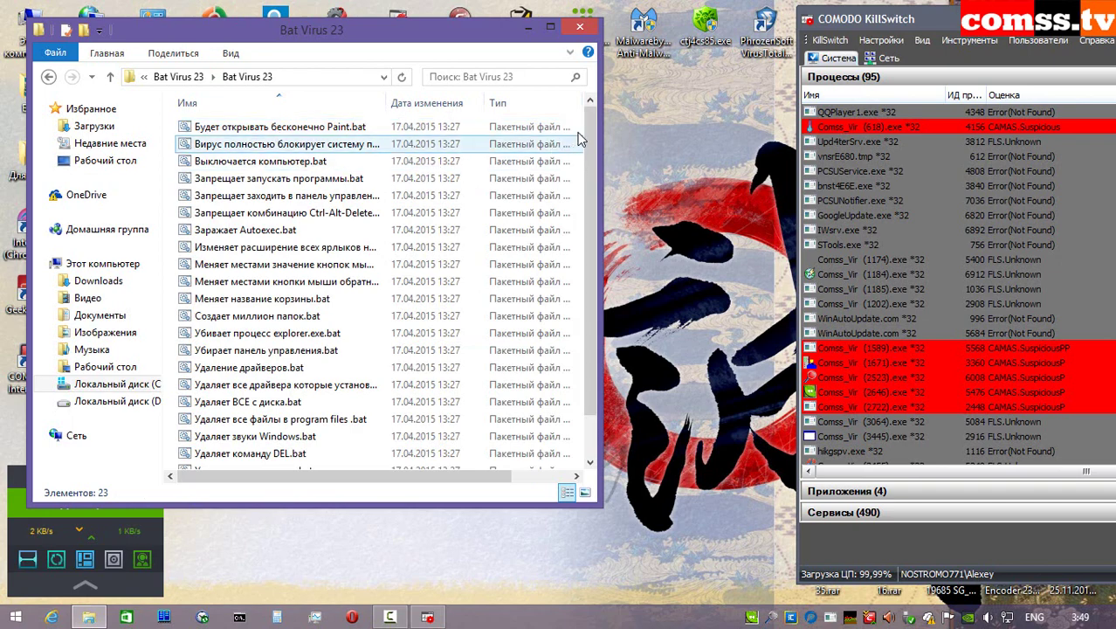
- Run the batch file "Убивает процесс explorer.exe.bat" as administrator and answer its launch alert
scroll(590, 139, down, 1)
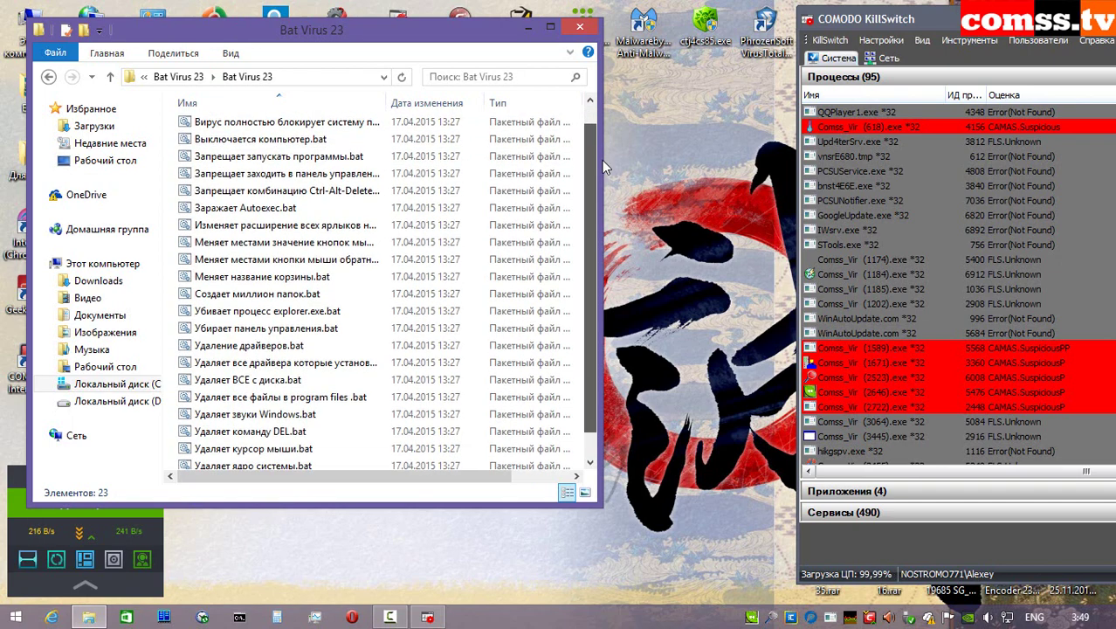
click(328, 294)
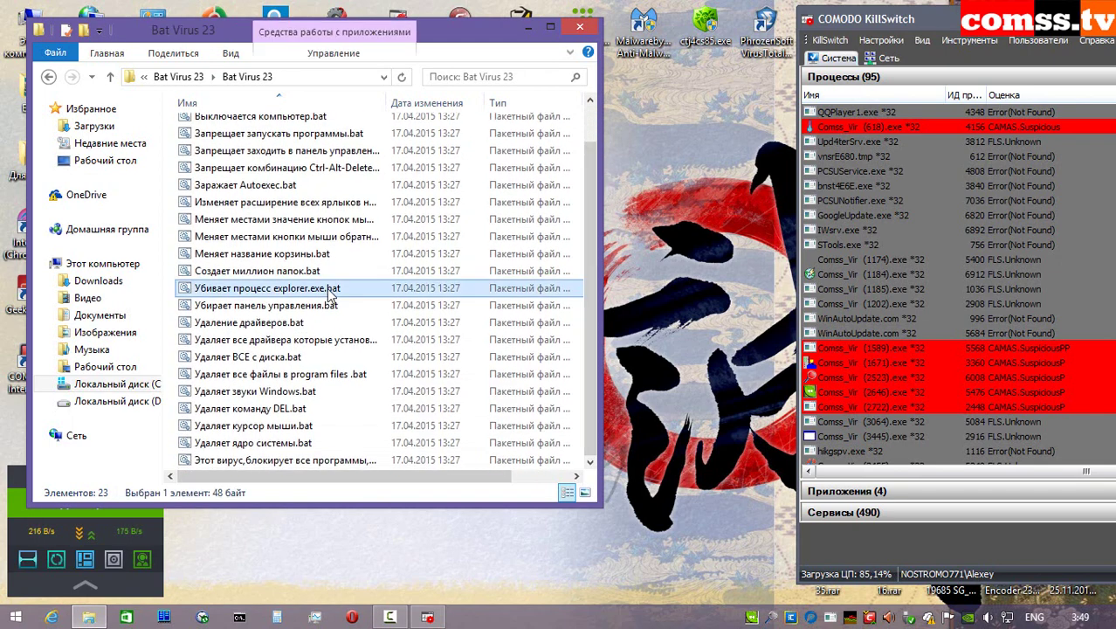
right_click(328, 294)
click(524, 248)
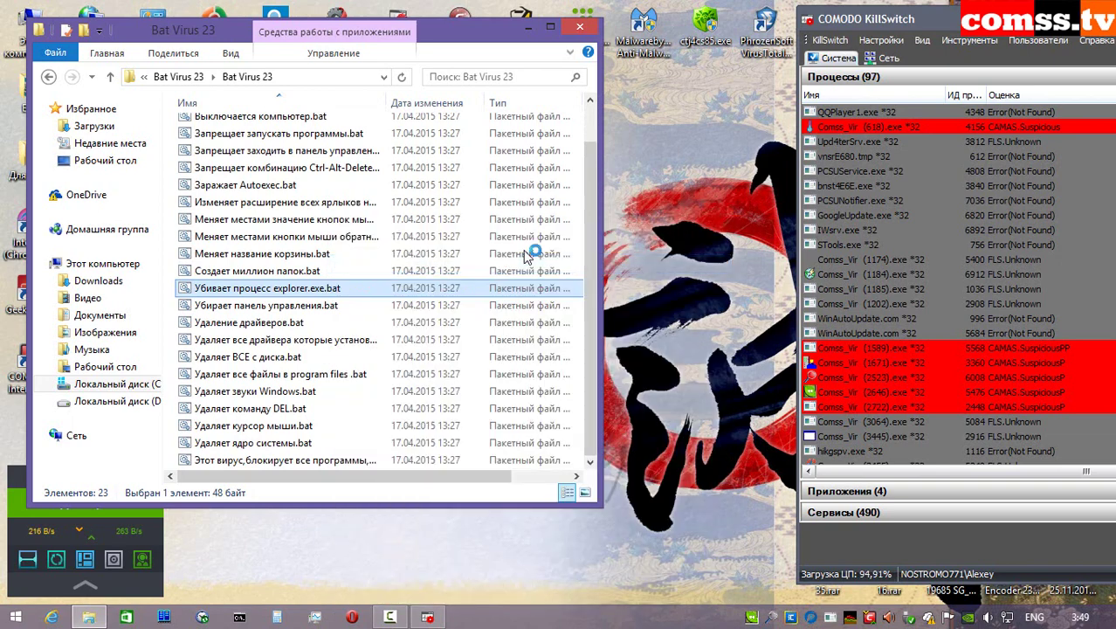
click(855, 406)
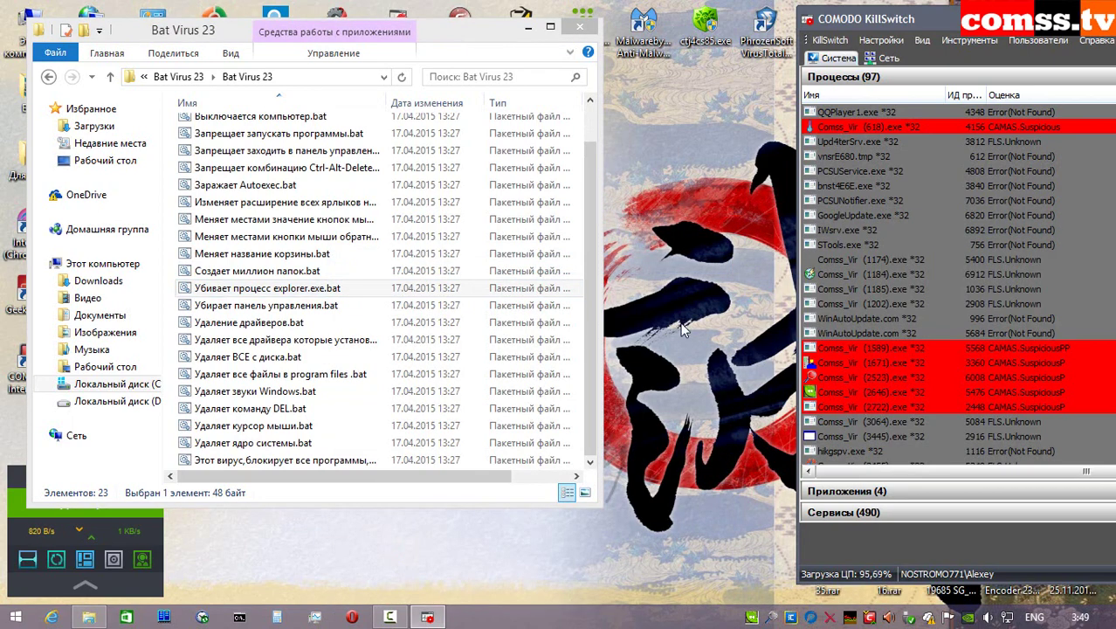
scroll(1024, 438, down, 1)
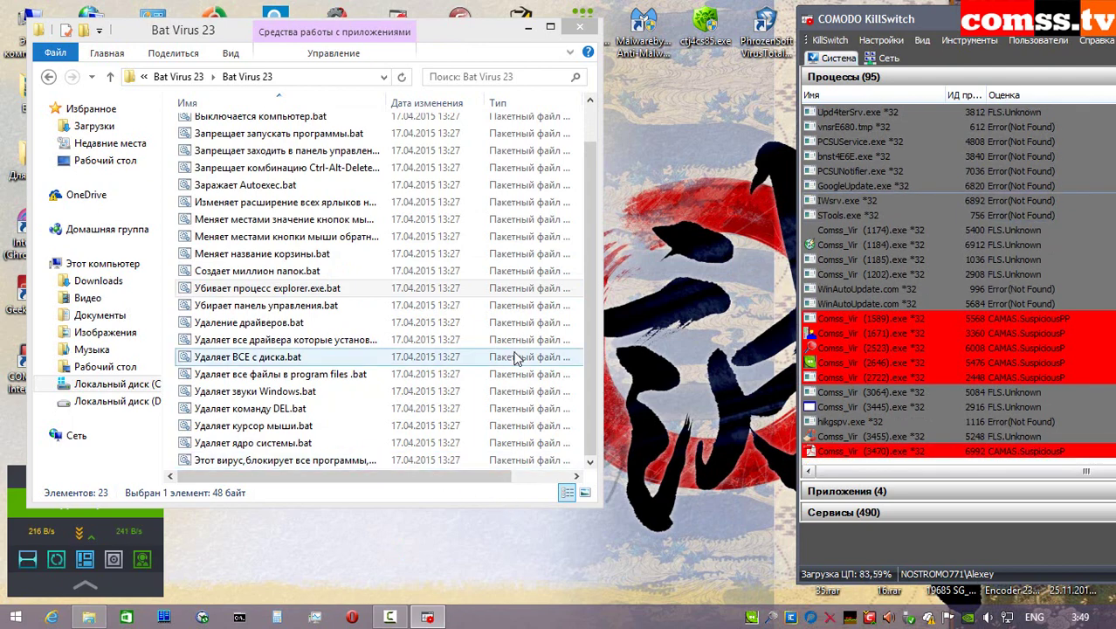
- Run the batch file "Будет открывать бесконечно Paint.bat" as administrator and answer its launch alert
click(454, 288)
scroll(367, 218, up, 1)
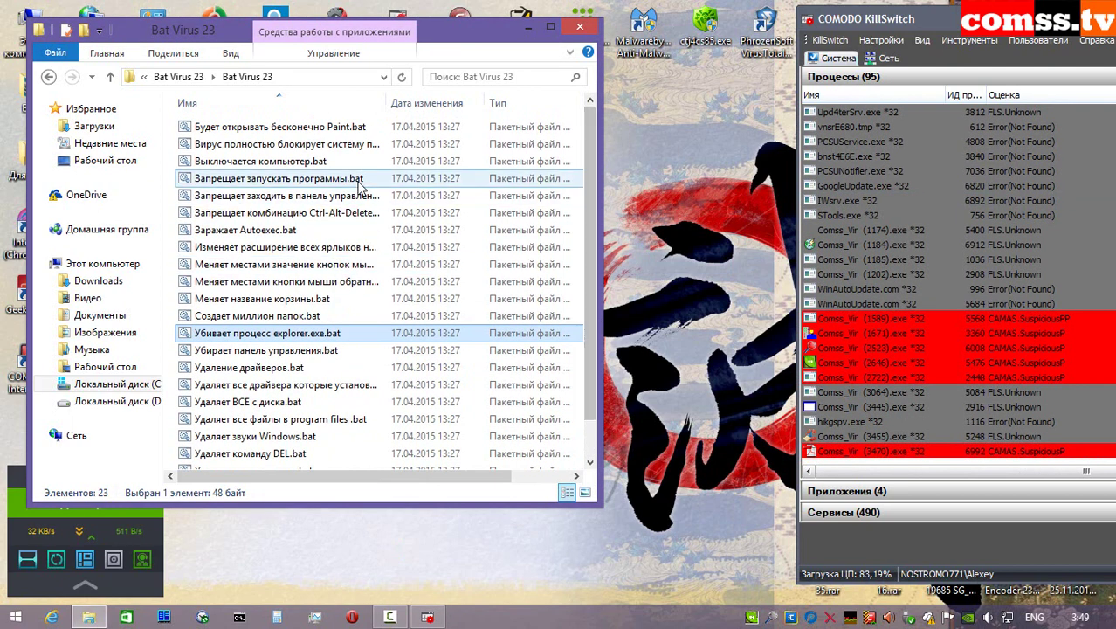
click(354, 129)
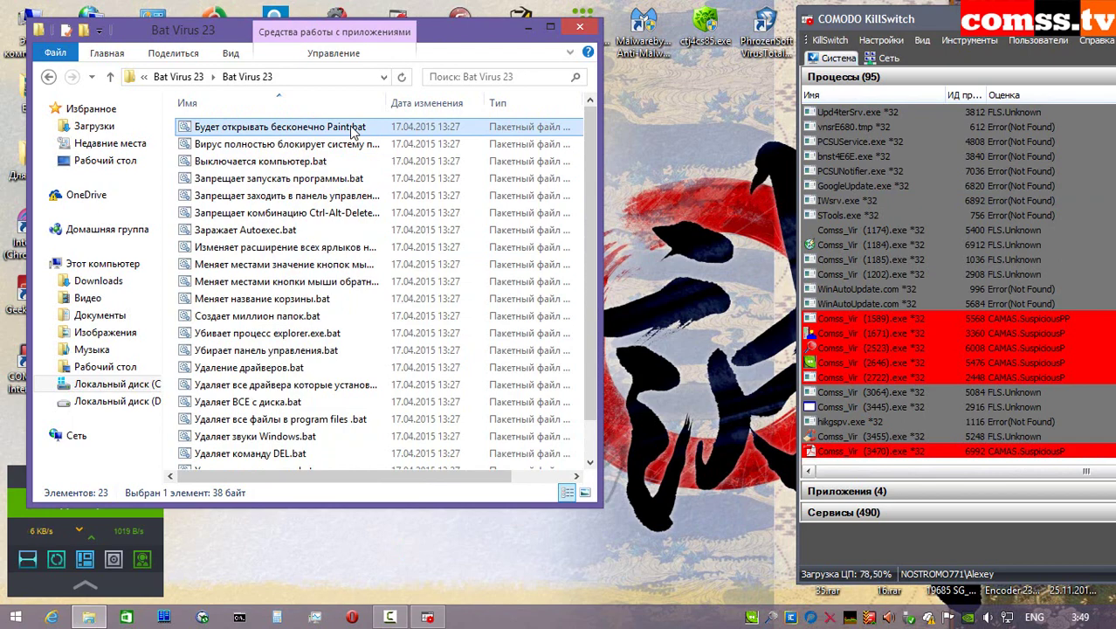
right_click(353, 128)
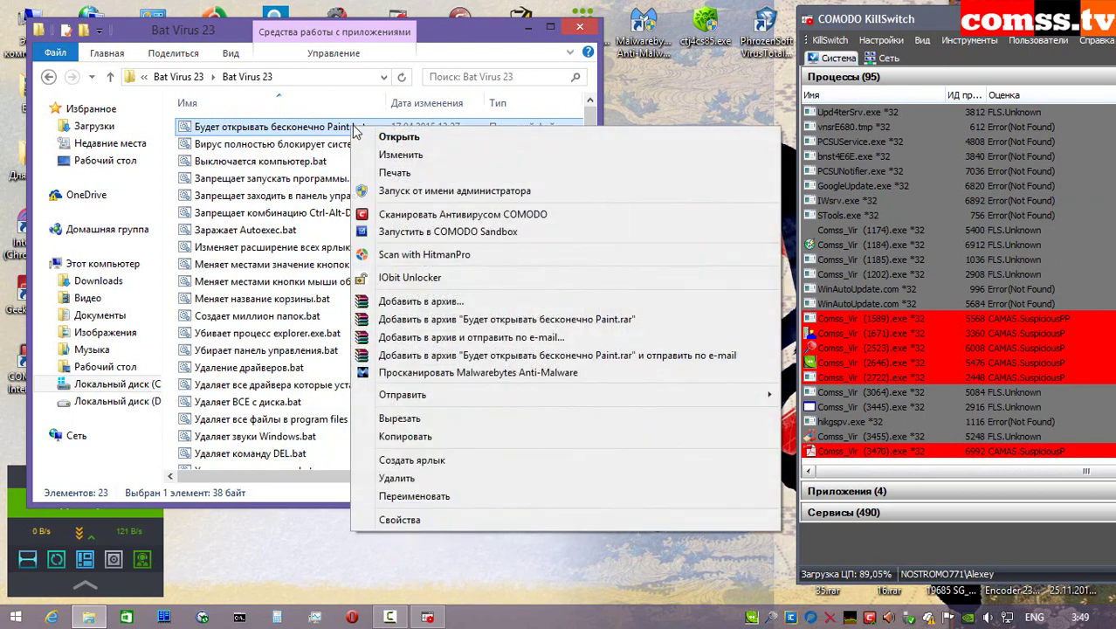
click(377, 186)
click(874, 464)
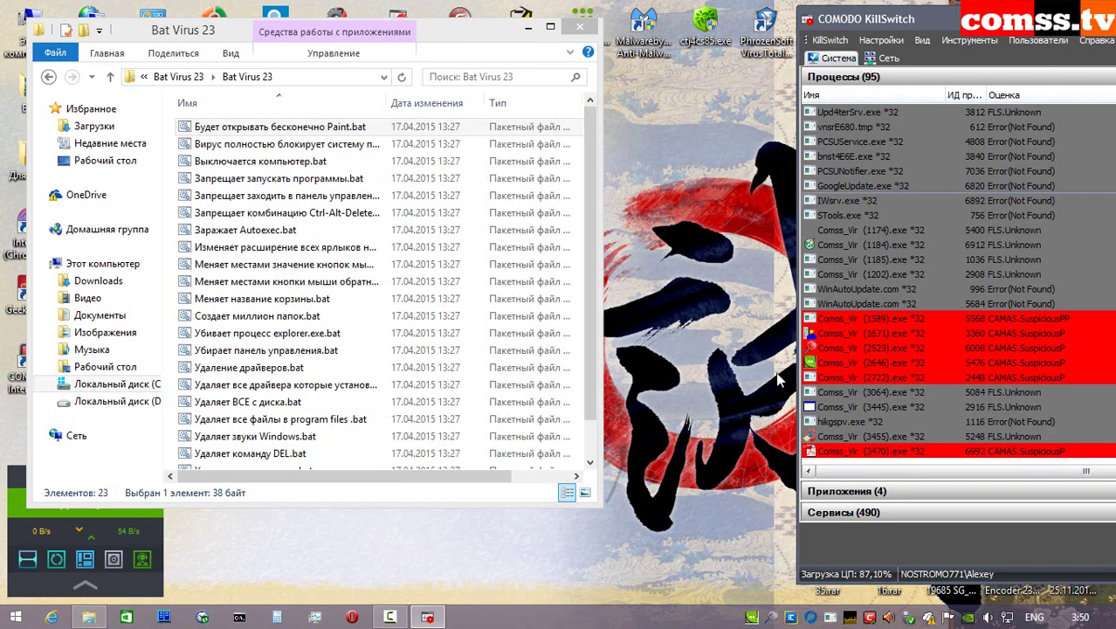
- Run "Заражает Autoexec.bat" as administrator and "Удаляет ВСЕ с диска.bat", choosing isolated launch in the Sandbox alerts
right_click(374, 232)
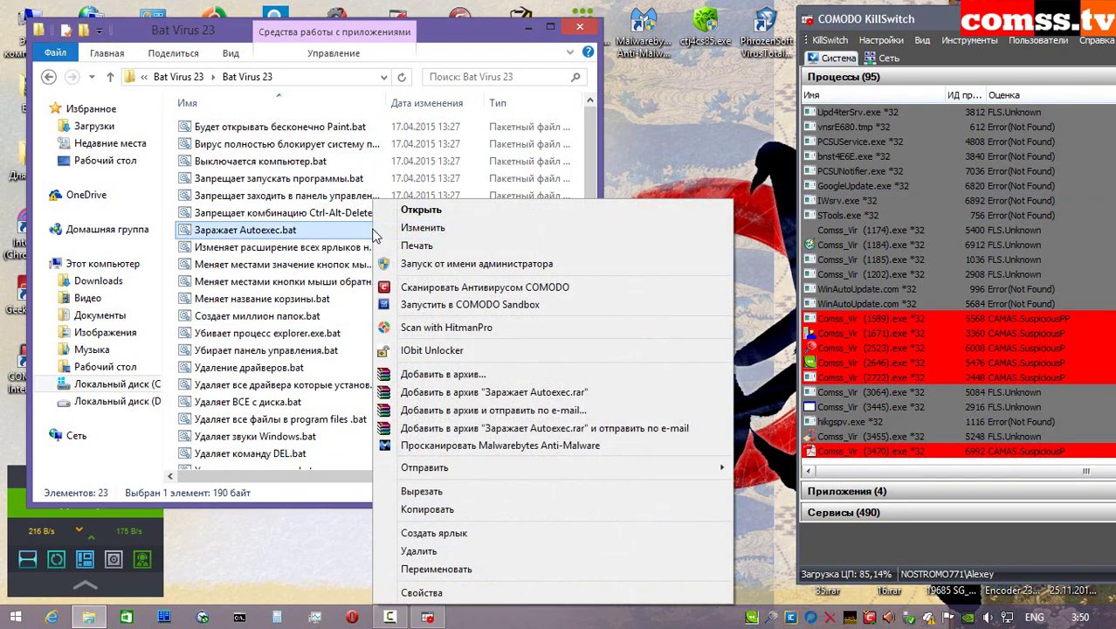
click(468, 263)
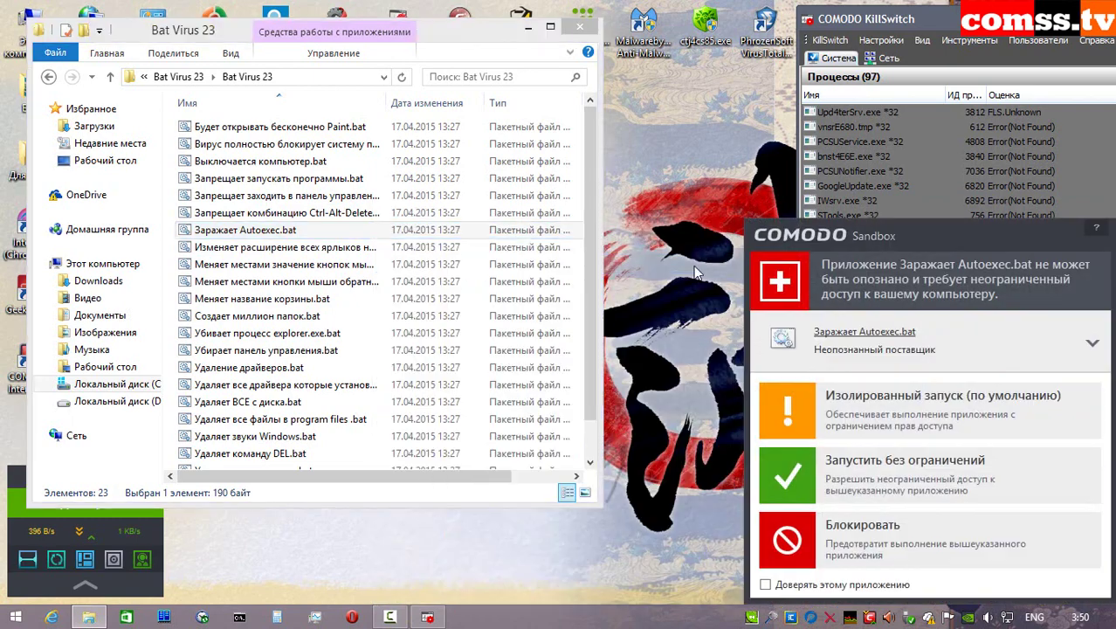
click(868, 403)
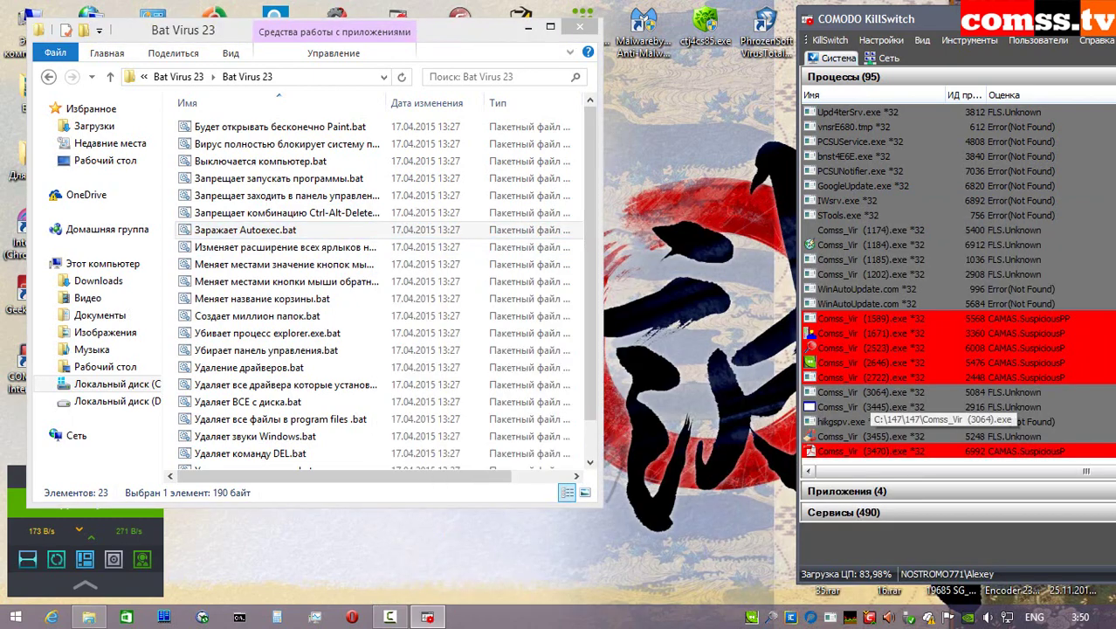
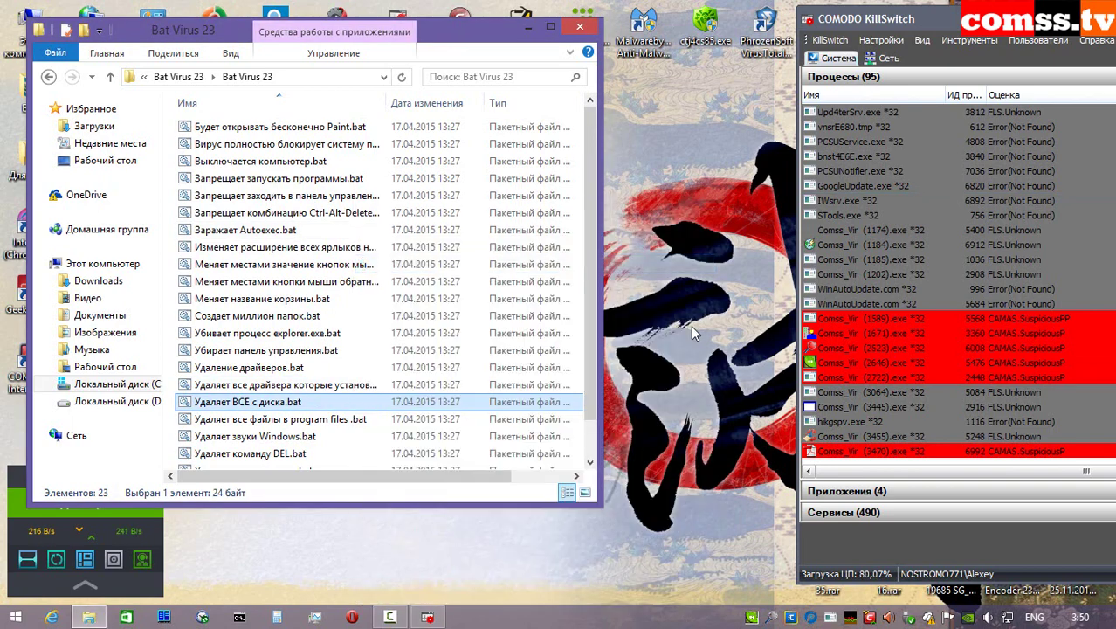
click(886, 409)
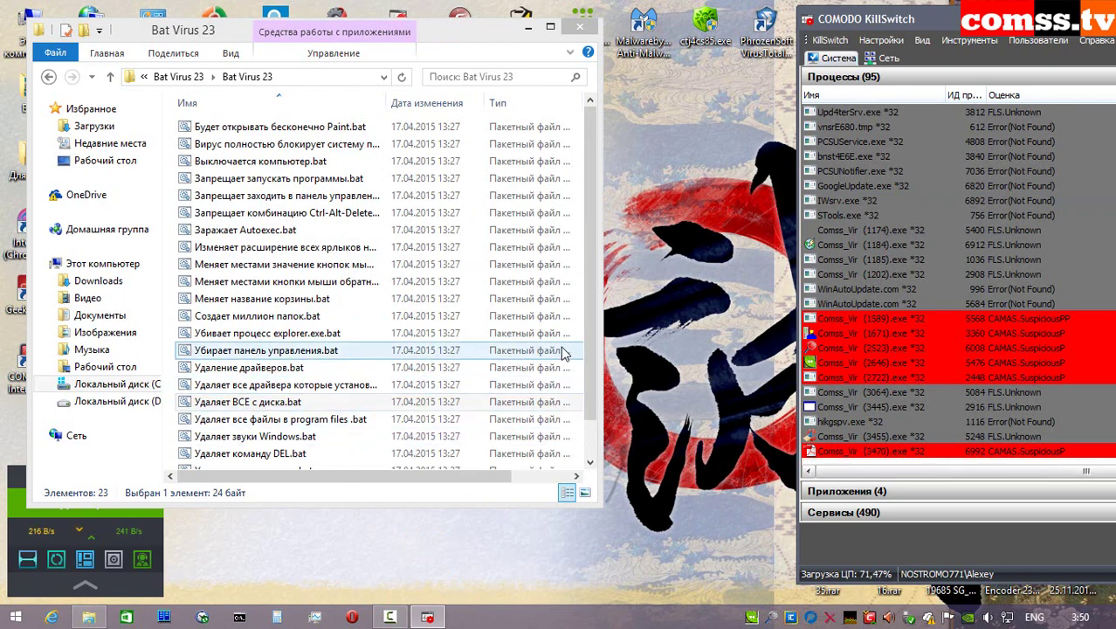
- Run "Этот вирус,блокирует все программы,но интернет работает.bat" as administrator and choose isolated launch in the Sandbox alert
scroll(593, 382, down, 1)
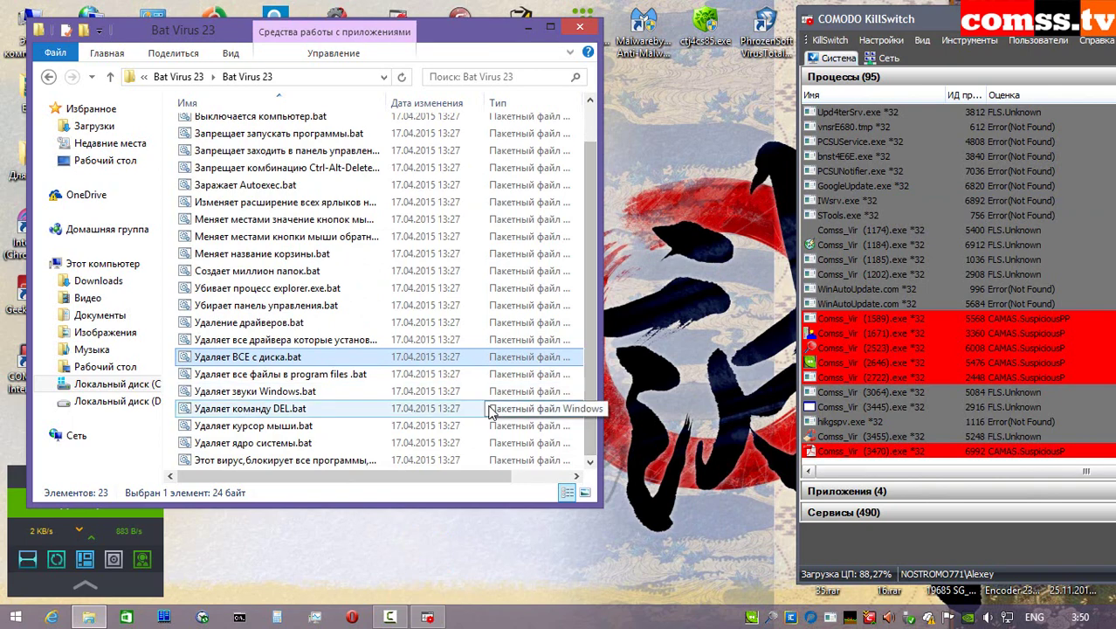
click(371, 462)
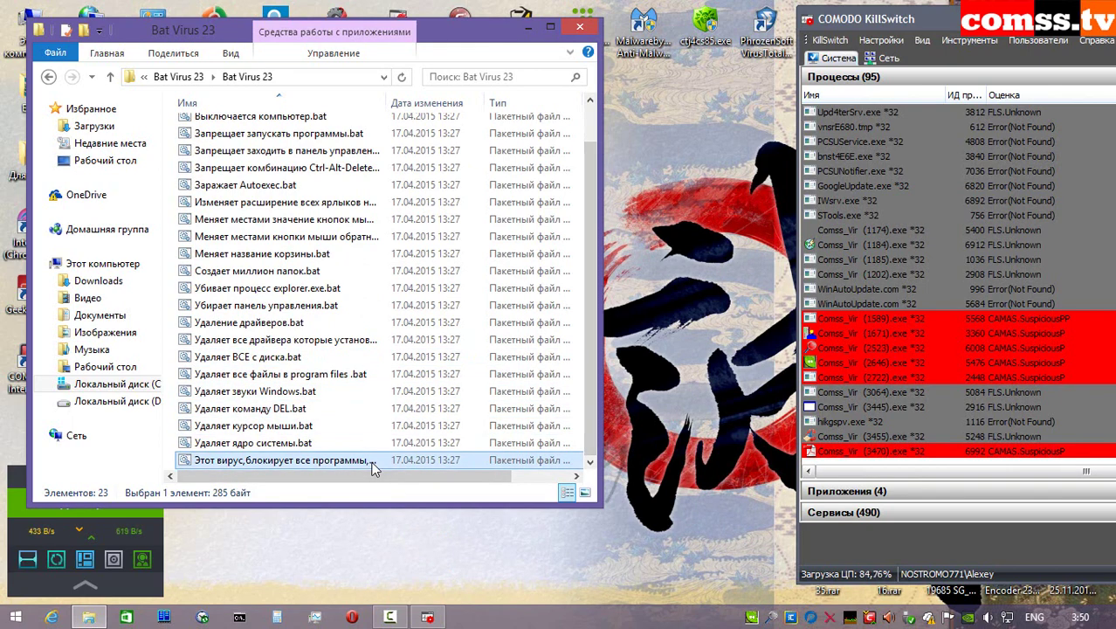
right_click(371, 463)
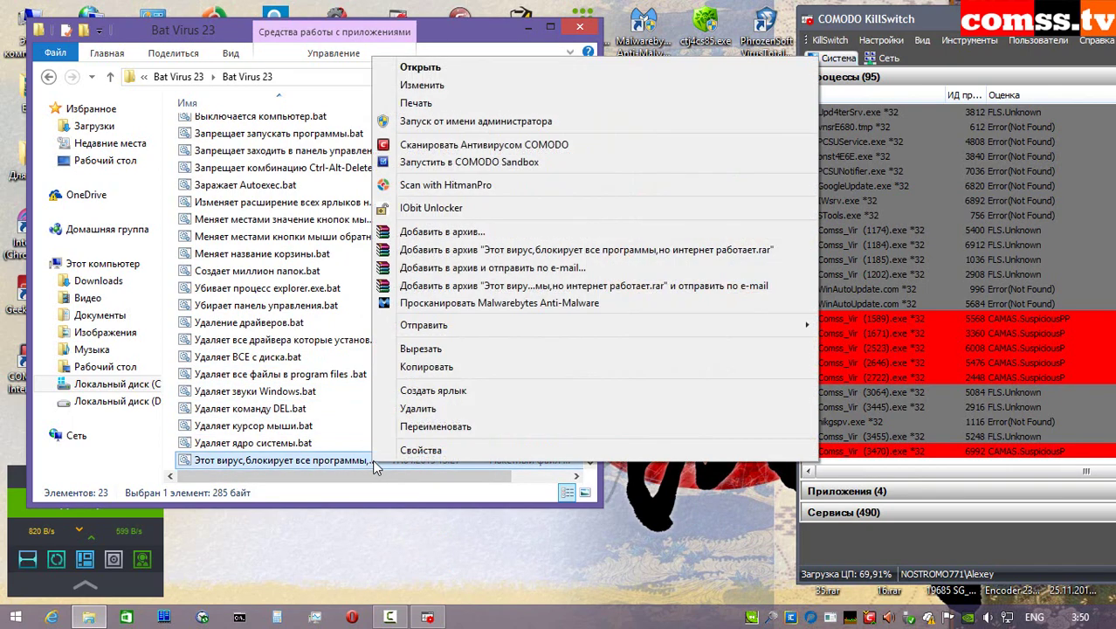
click(442, 128)
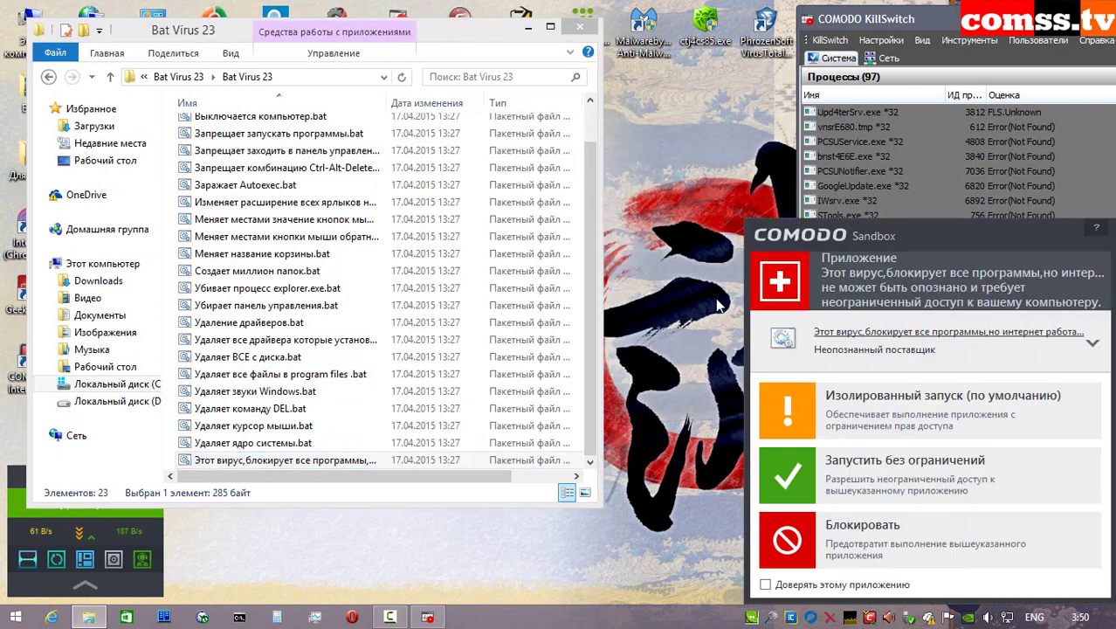
click(913, 425)
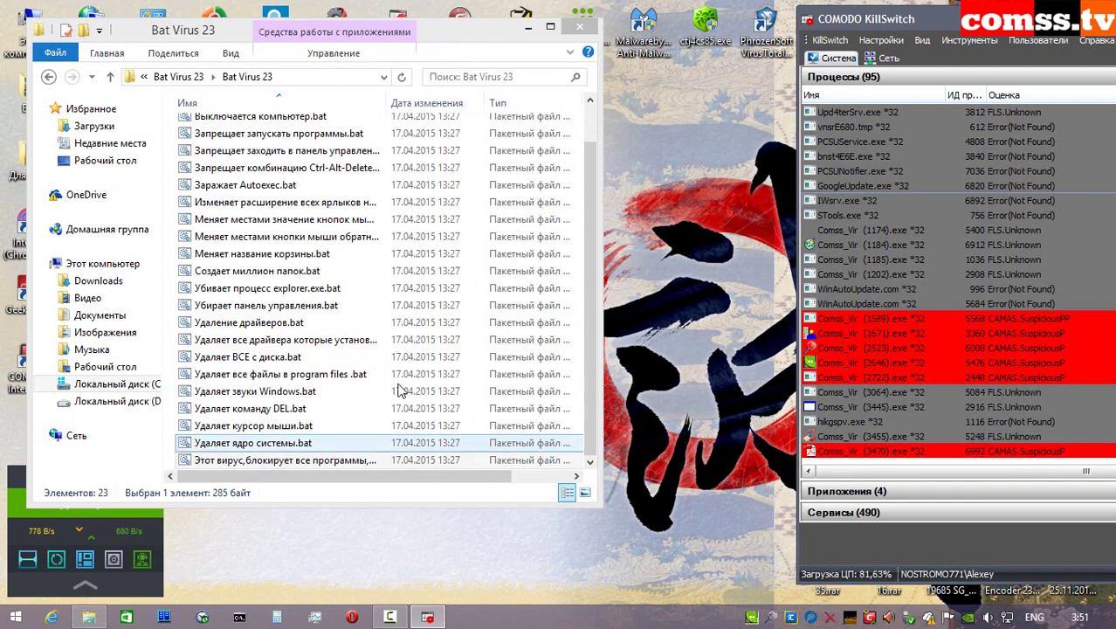
- Run "Убивает процесс explorer.exe.bat" again and allow it to run without restrictions in the Sandbox alert
right_click(313, 288)
click(612, 267)
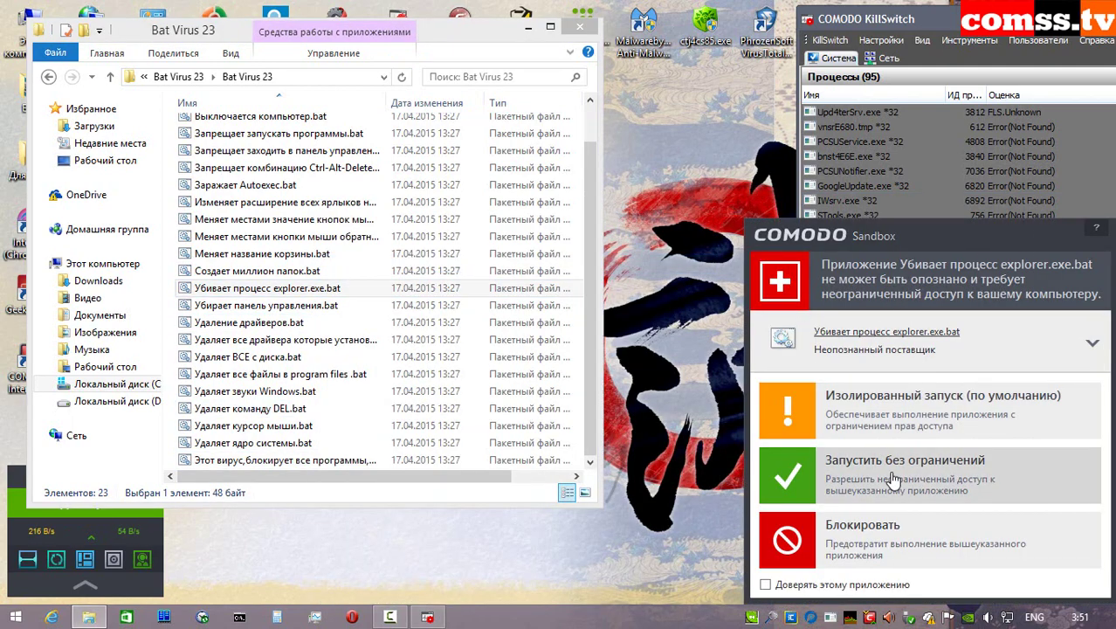
click(894, 479)
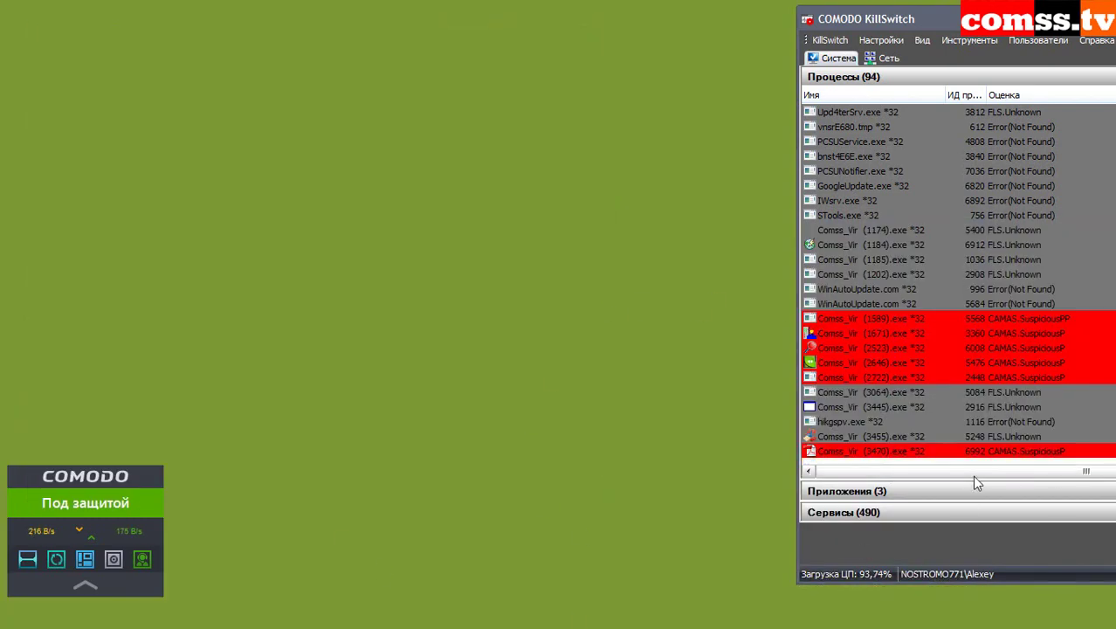
- Restart the Windows shell by running the command explorer
key(super+r)
text(explorer)
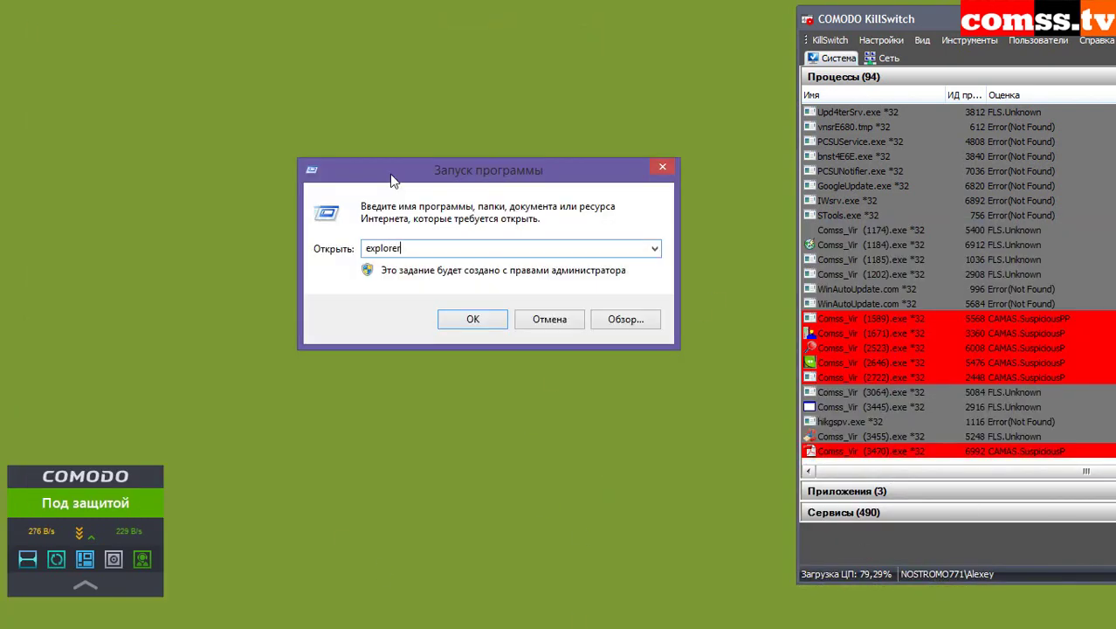
key(Return)
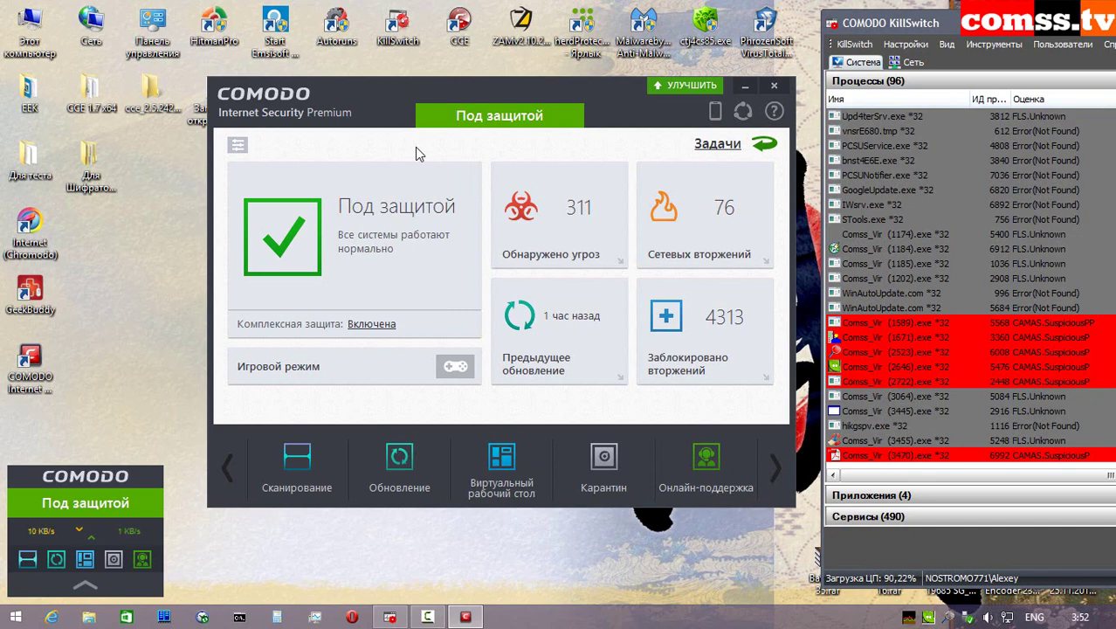
- Open COMODO's quarantine, select every object, delete them all and close the quarantine window
click(603, 461)
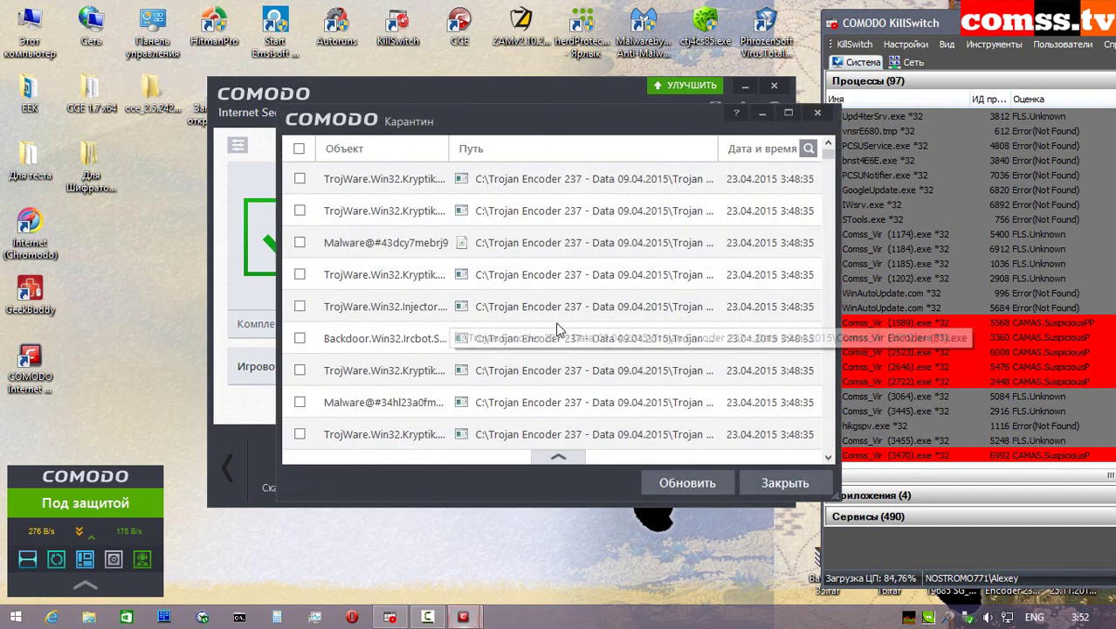
click(300, 149)
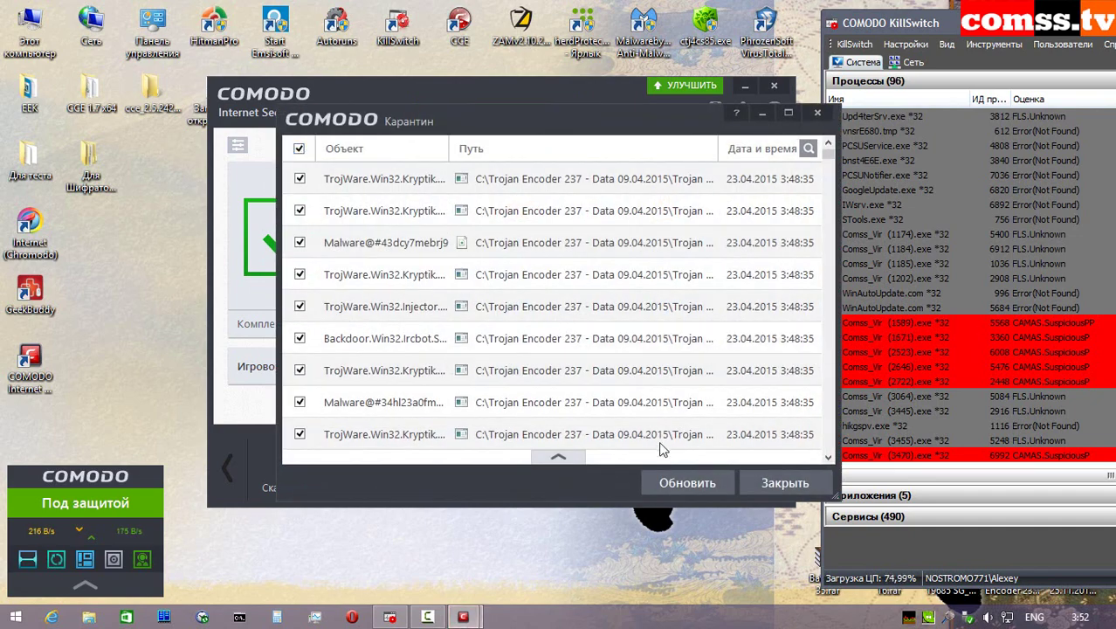
click(564, 458)
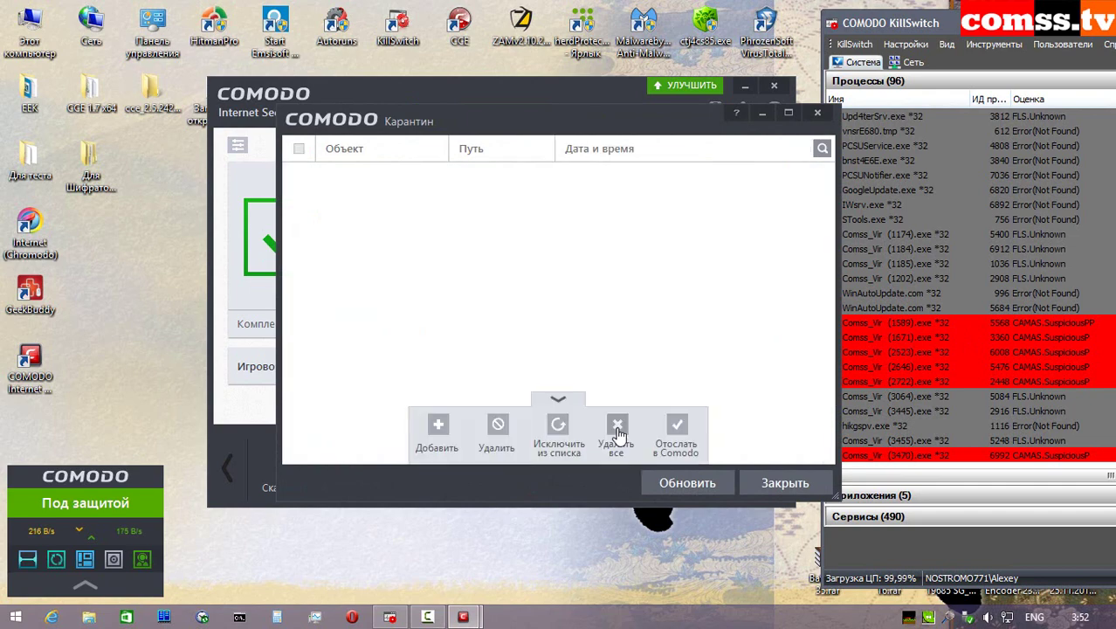
click(818, 114)
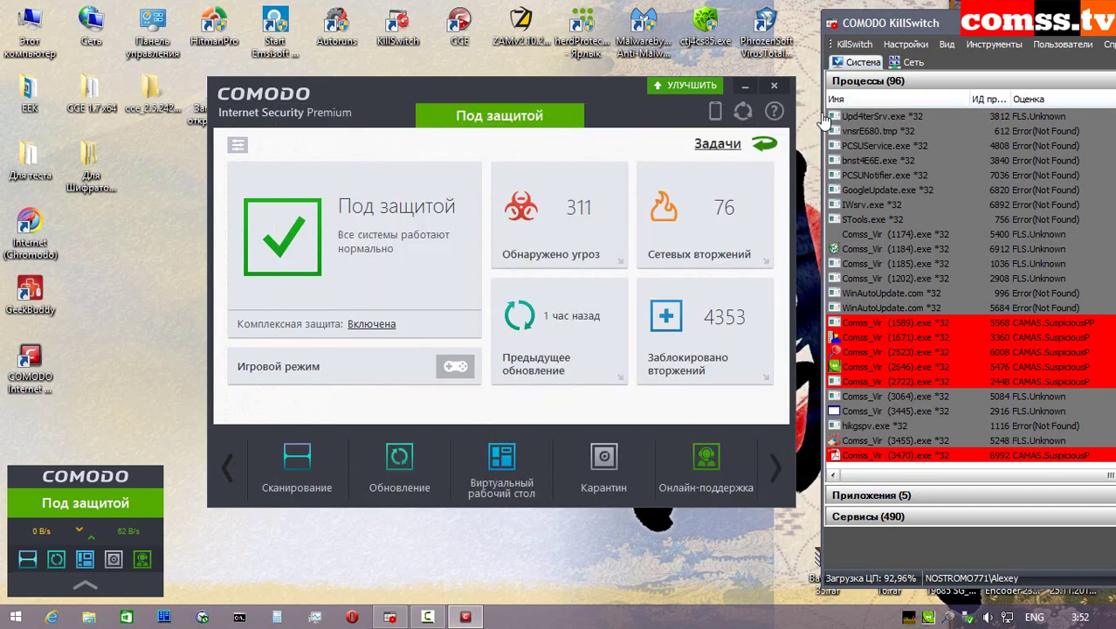
- Clear the Sandbox contents from the Sandbox tasks, retry the cleanup, and close the COMODO window
click(756, 148)
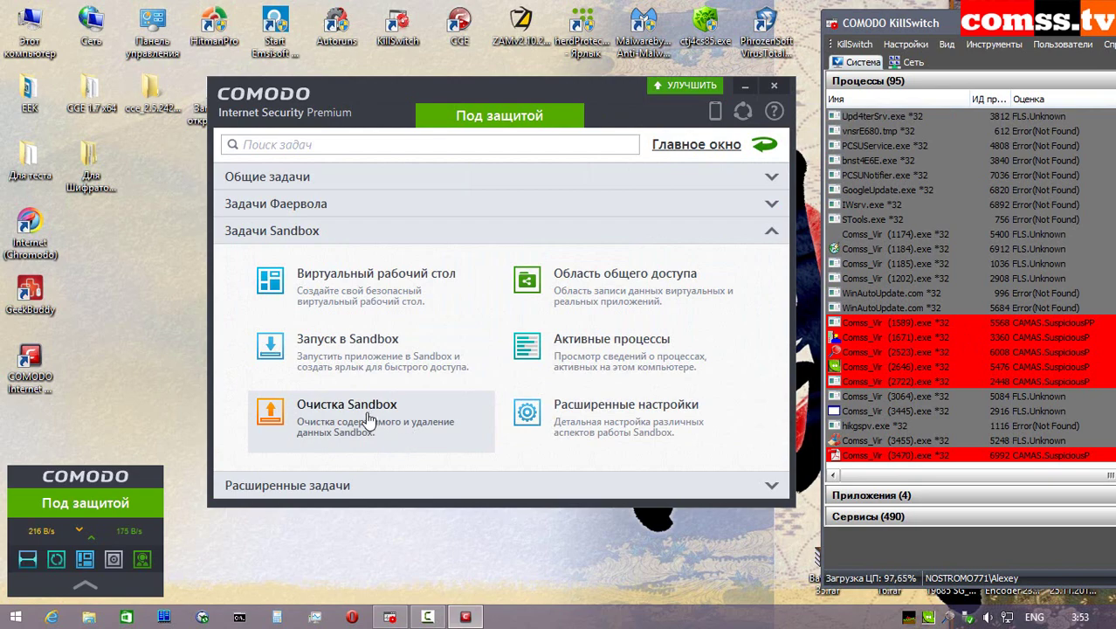
click(369, 421)
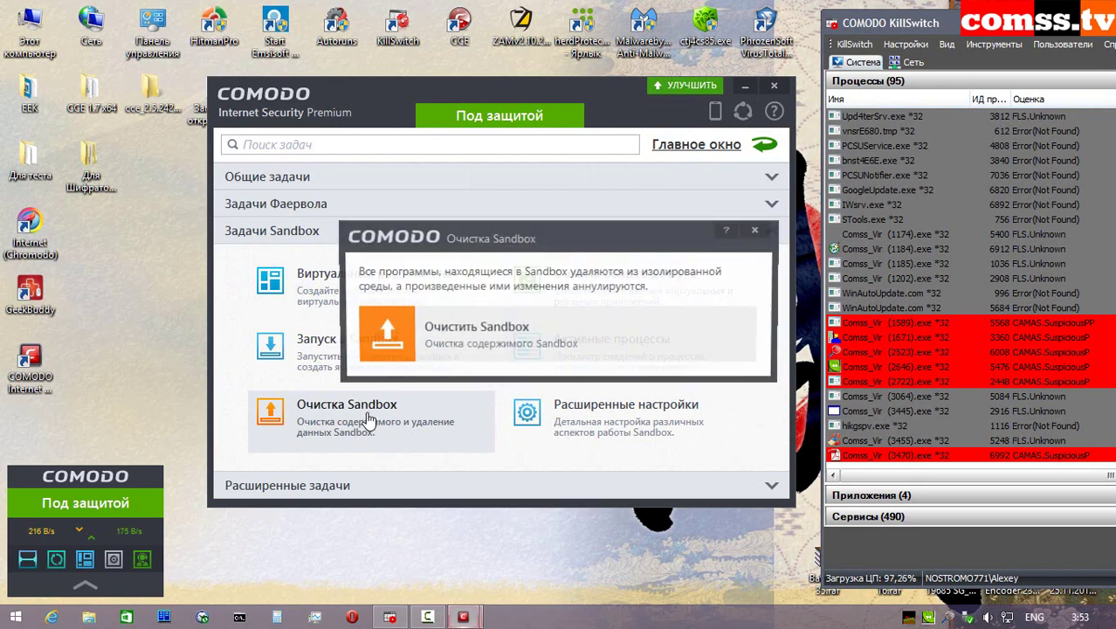
click(471, 343)
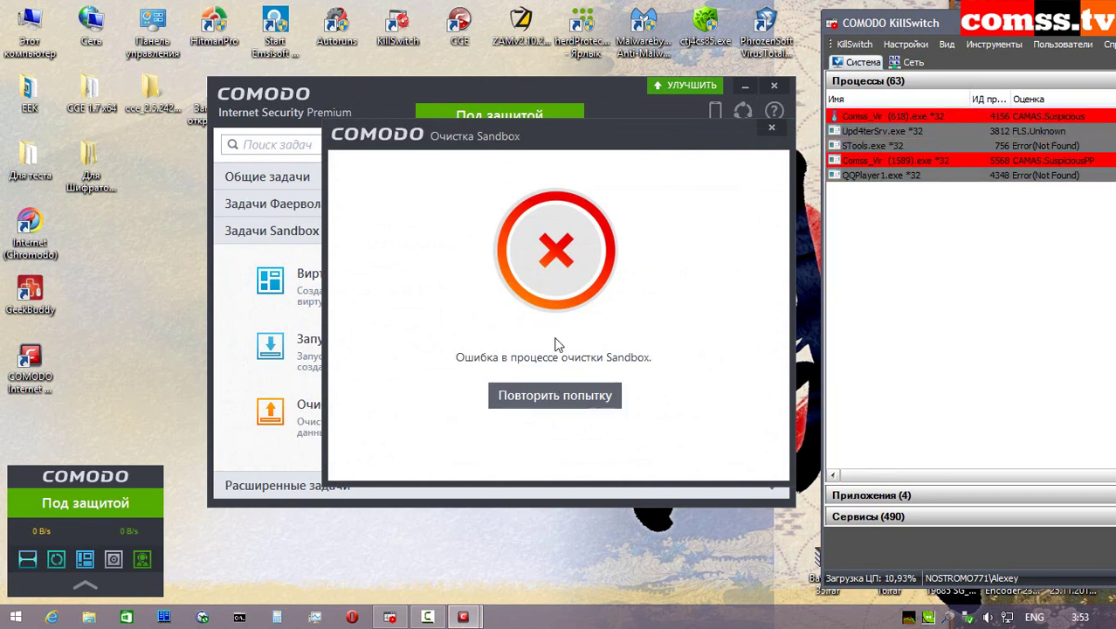
click(570, 403)
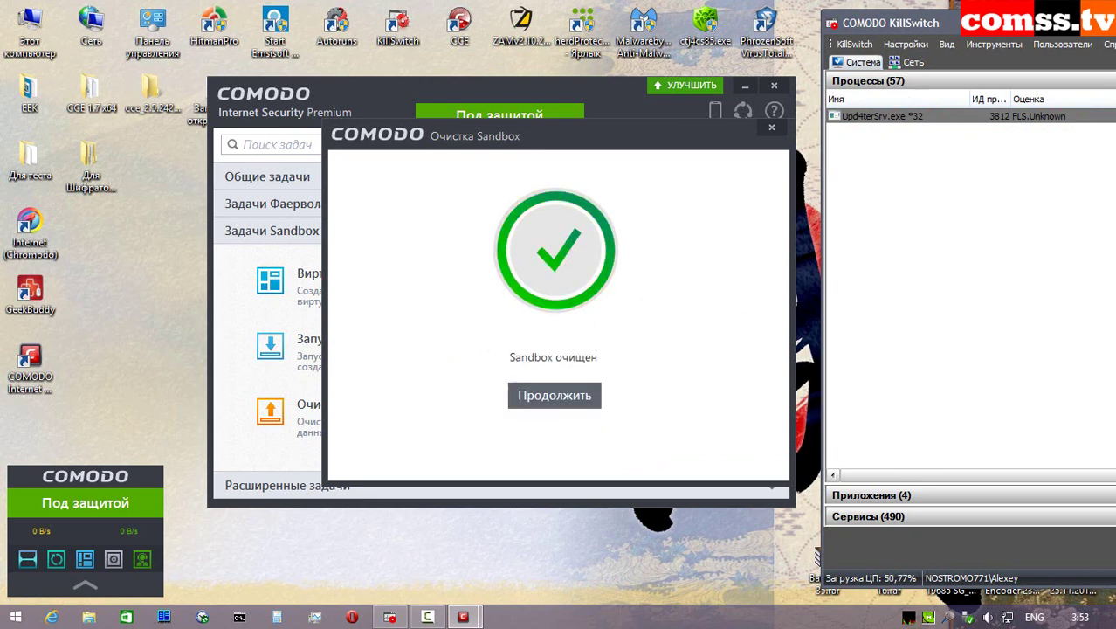
click(540, 397)
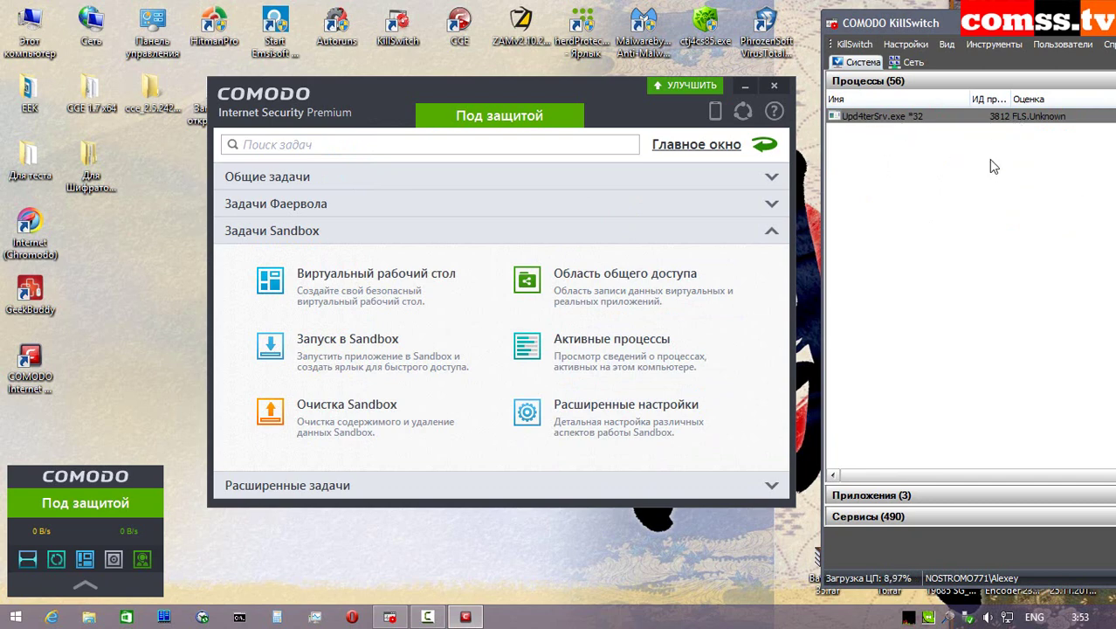
click(774, 85)
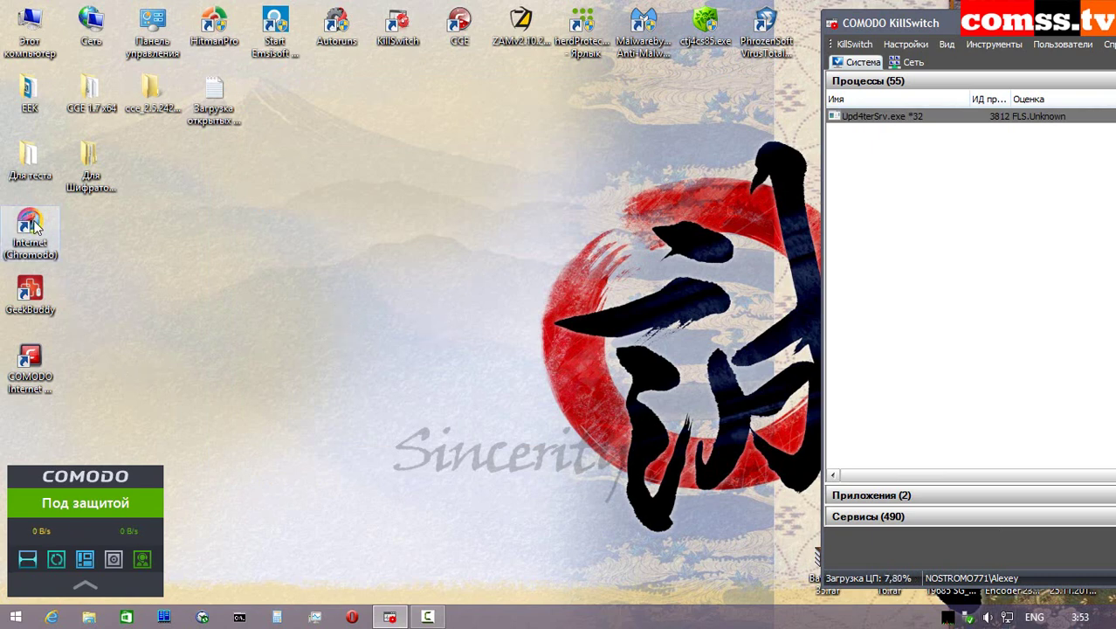
- Open the inner 147 folder on drive C:, select all Comss_Vir samples and delete them
double_click(30, 26)
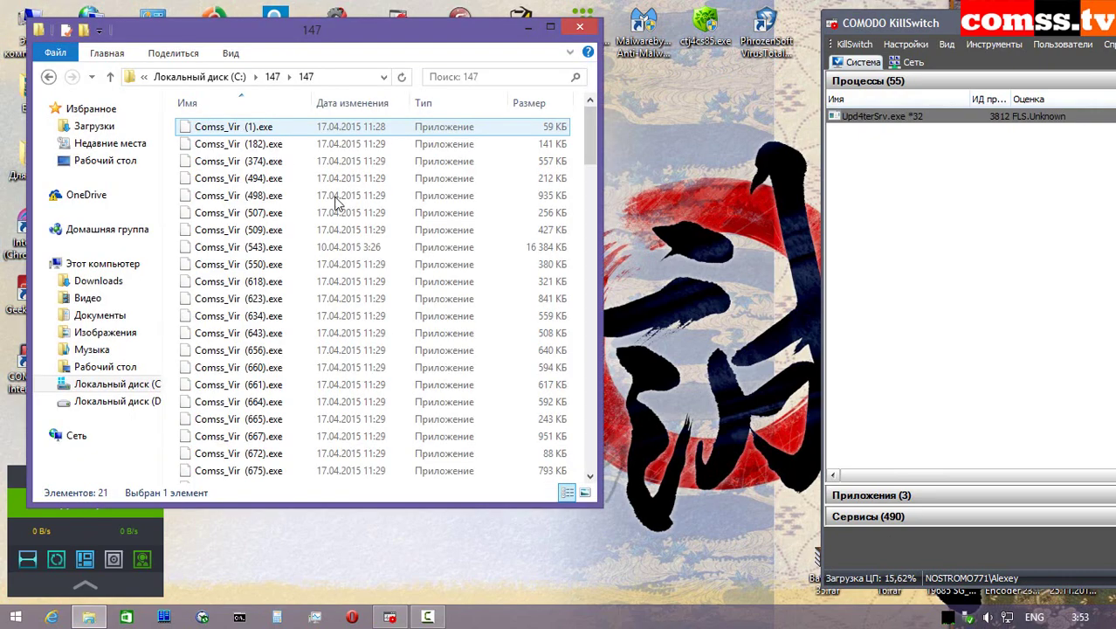
click(426, 250)
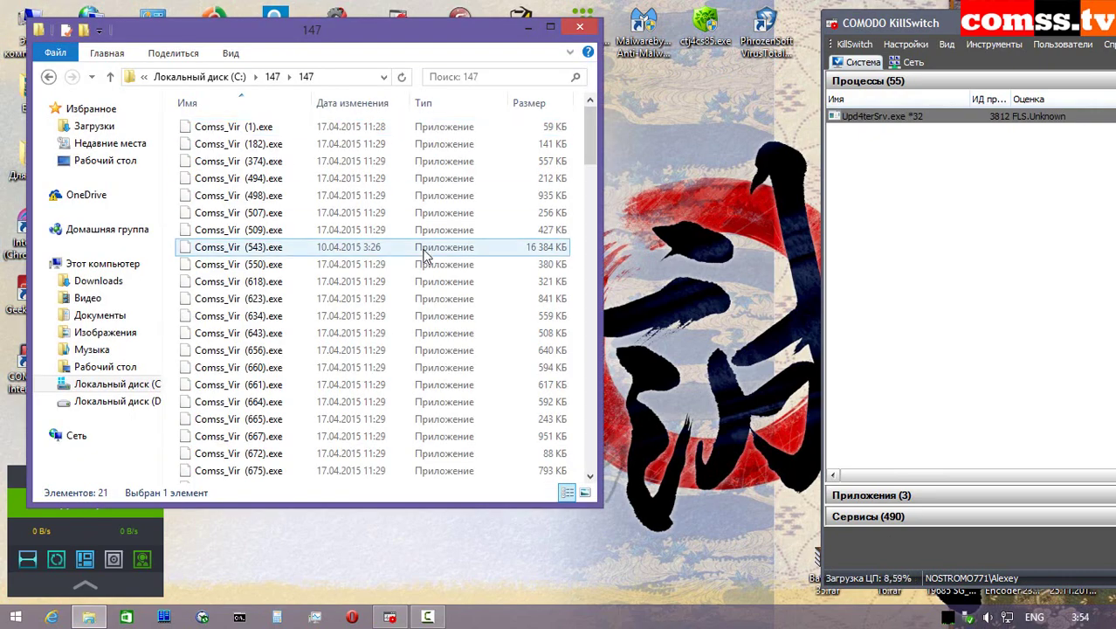
key(ctrl+a)
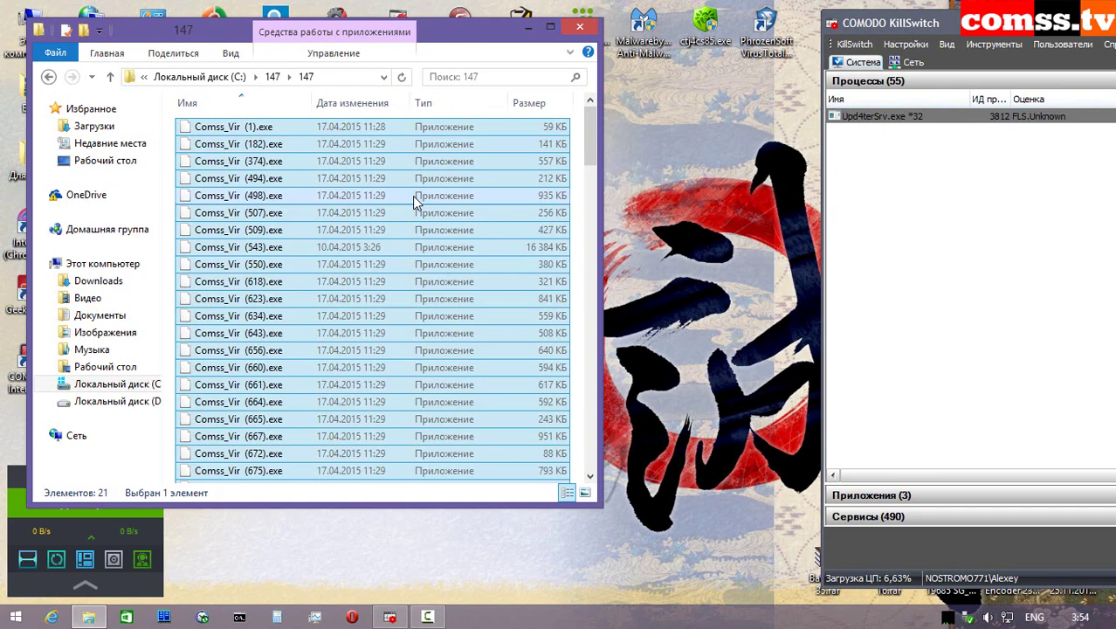
key(Delete)
click(381, 273)
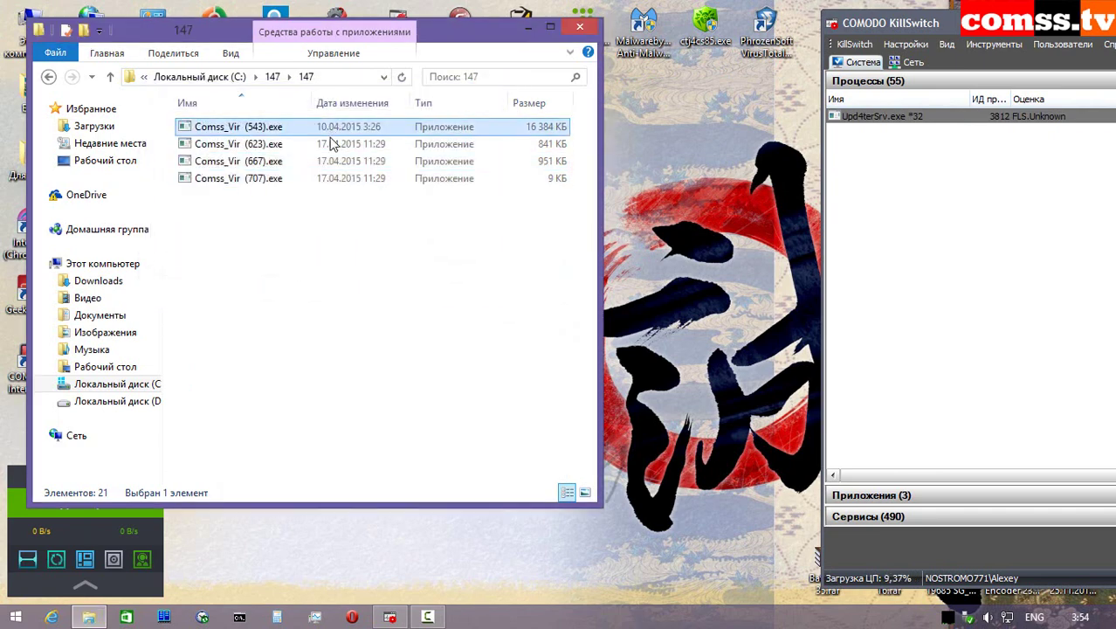
- Check the Comss_Vir samples remaining in the inner 147 folder and close the folder window
click(332, 162)
click(332, 182)
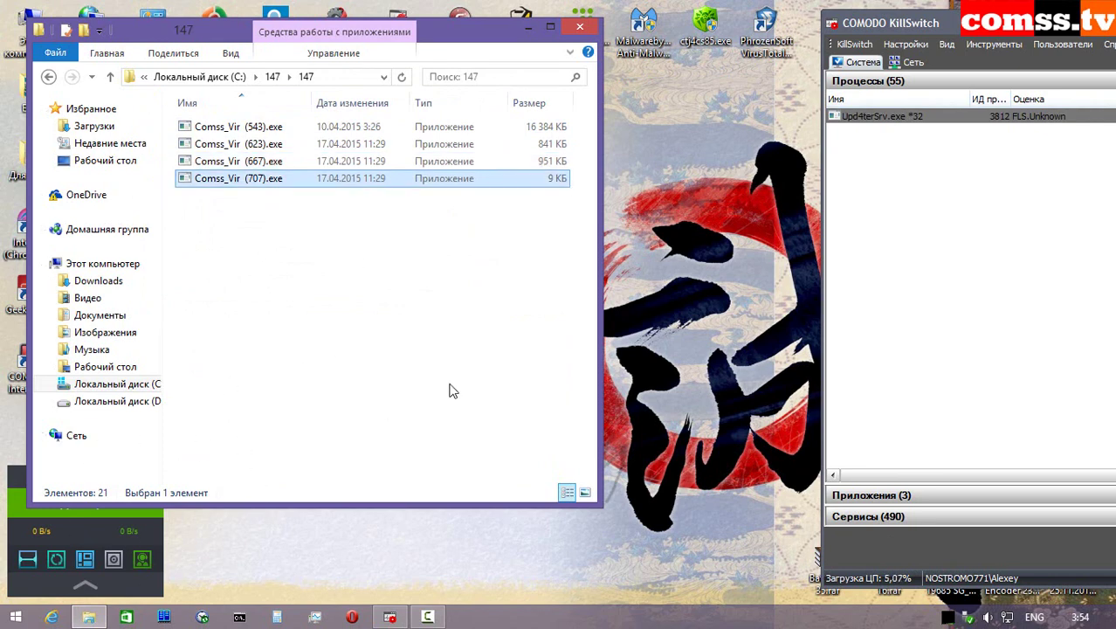
click(429, 318)
mouse_move(396, 38)
mouse_down()
mouse_move(537, 37)
mouse_move(410, 40)
mouse_up()
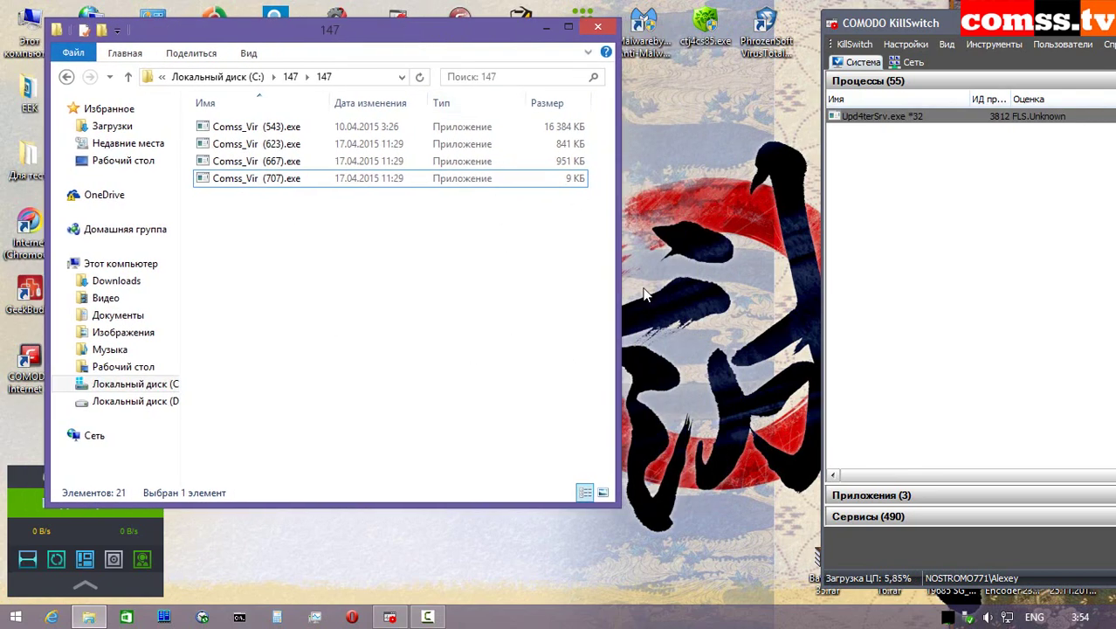
click(596, 31)
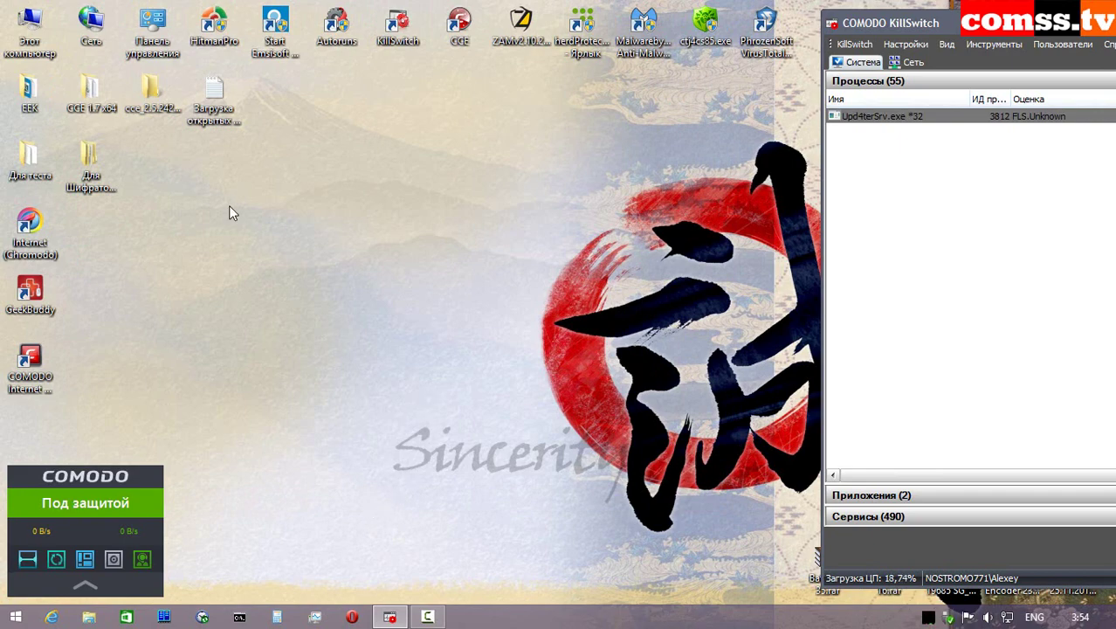
- Open COMODO Internet Security's scan options and run a full scan of the computer
click(32, 363)
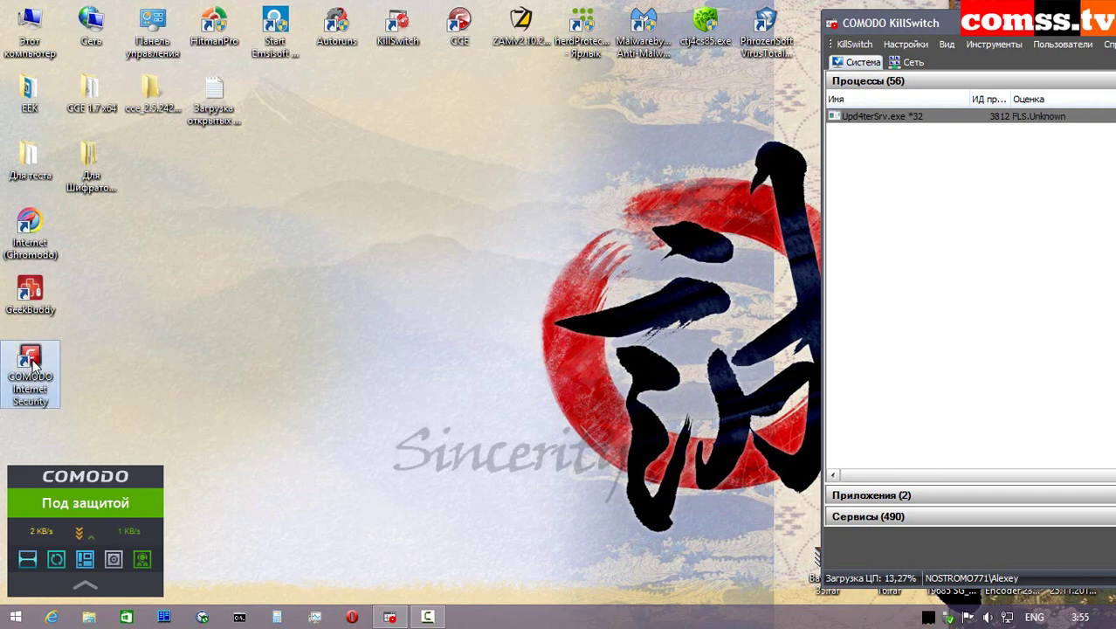
double_click(33, 362)
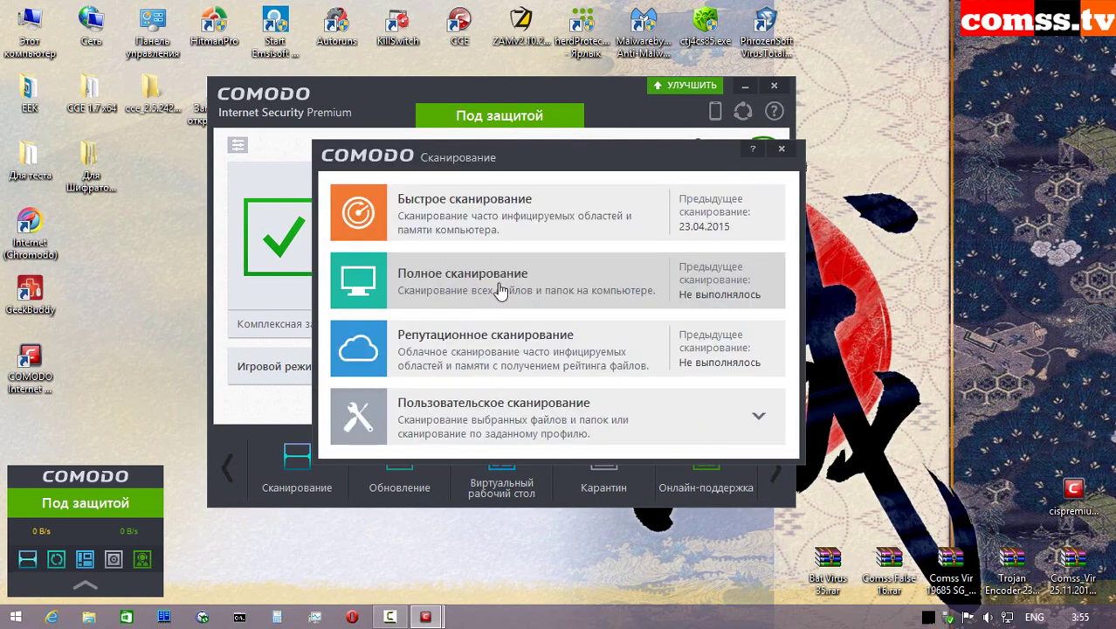
click(501, 291)
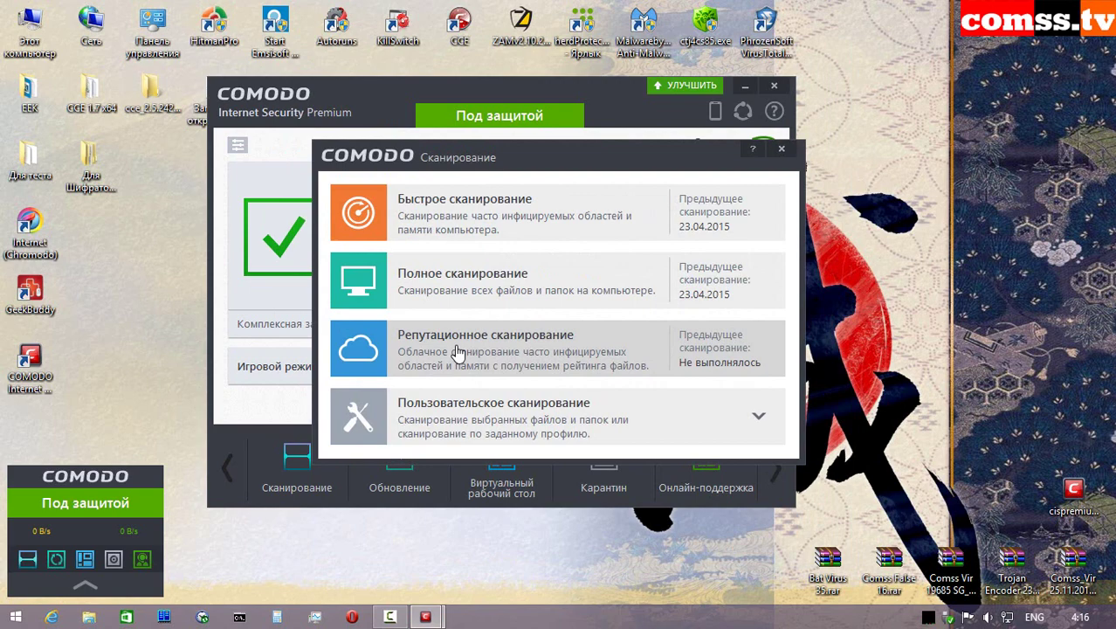
- Run COMODO's reputation scan, filter the results to unrecognized files, and close the results
click(451, 299)
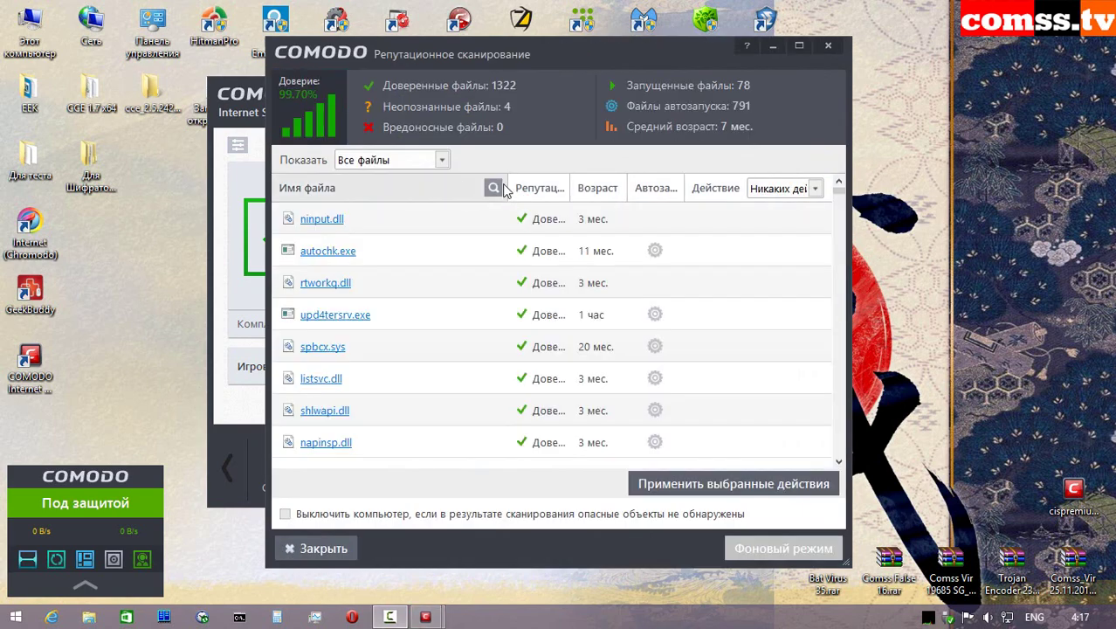
click(441, 161)
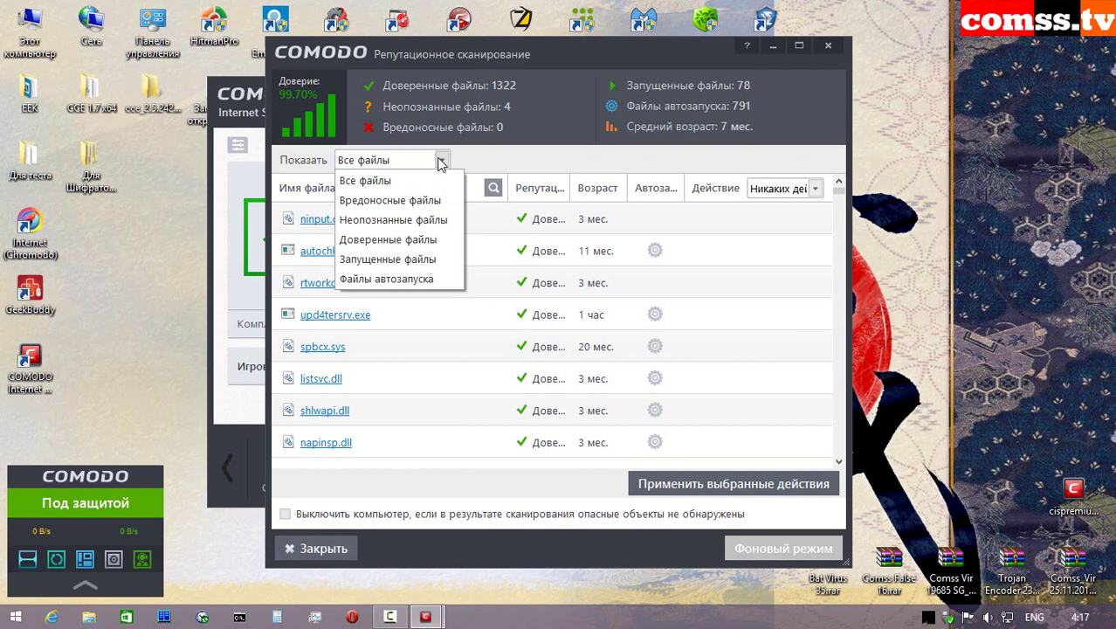
click(393, 220)
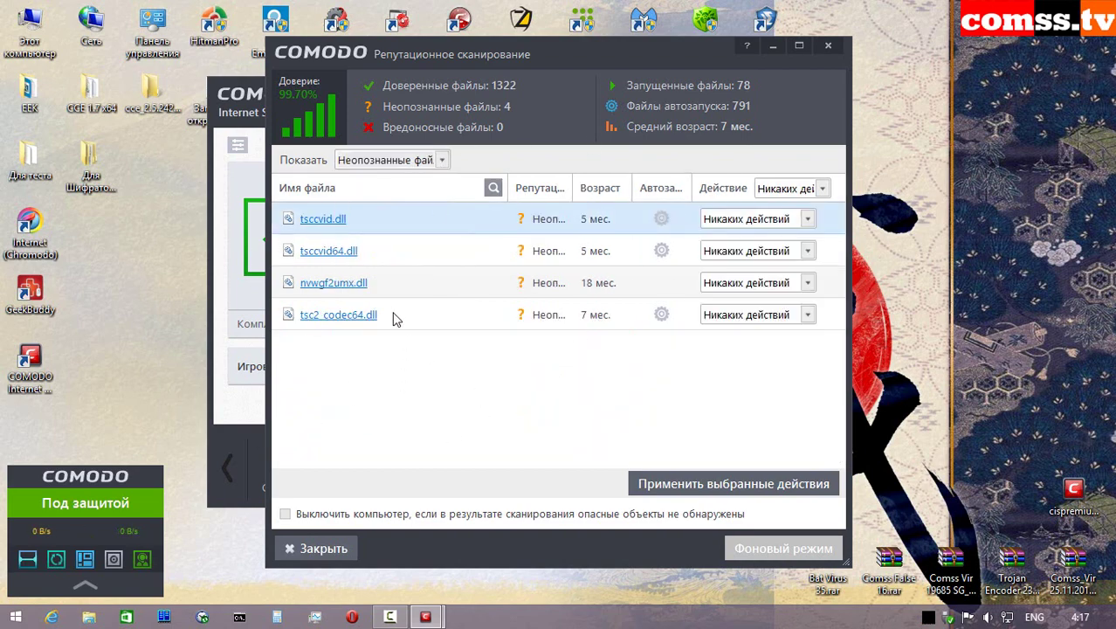
key(alt+F4)
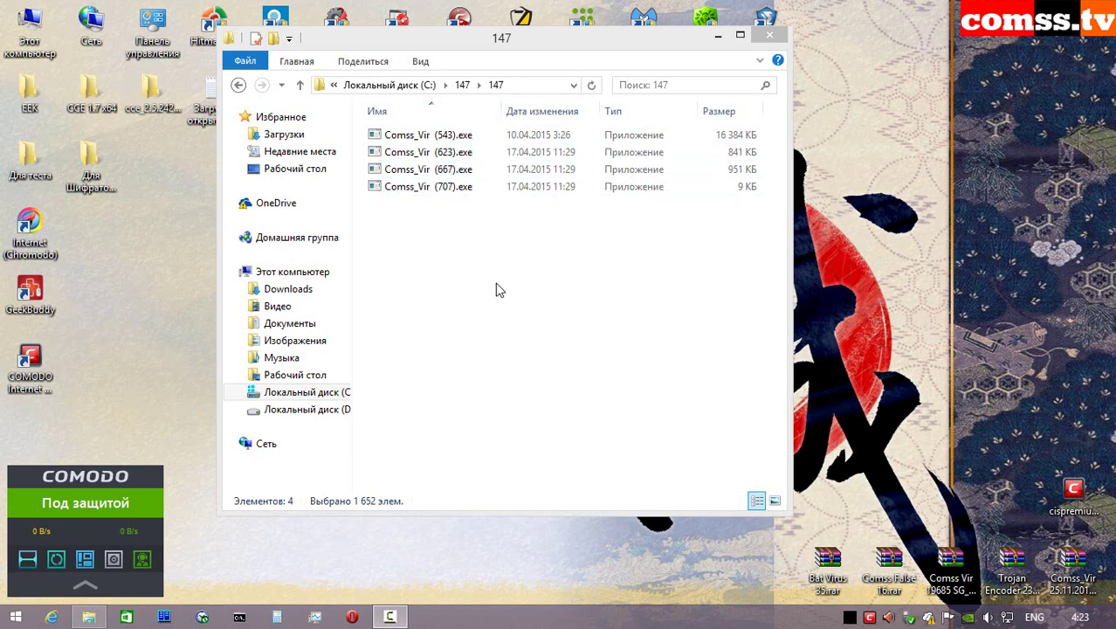
- Delete the four Comss_Vir samples left in the inner 147 folder and close the folder window
drag(495, 289, 395, 127)
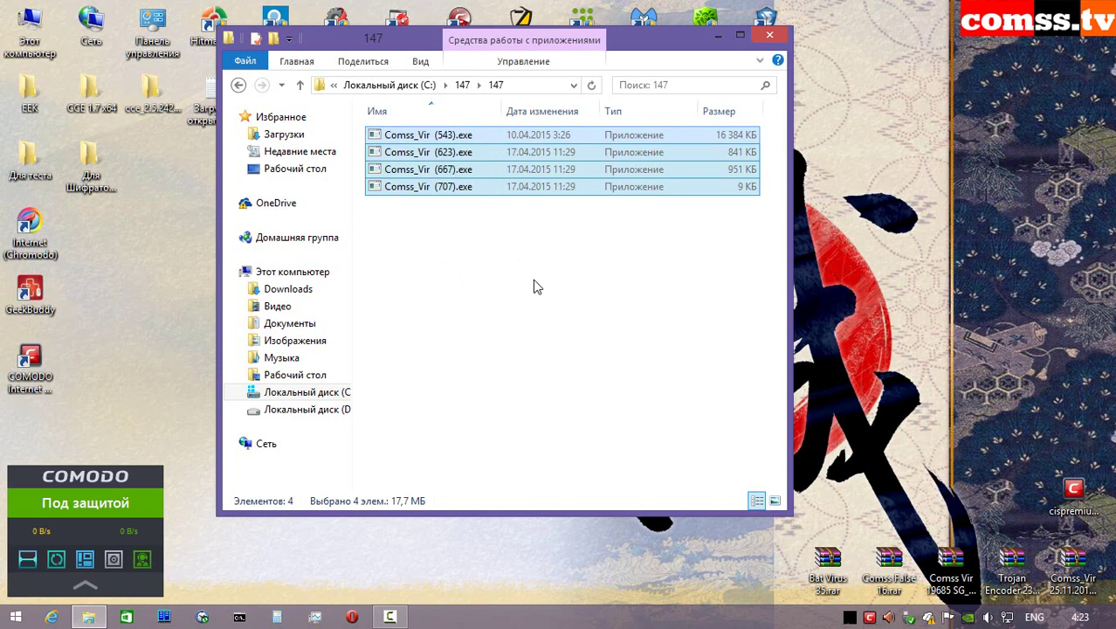
key(Delete)
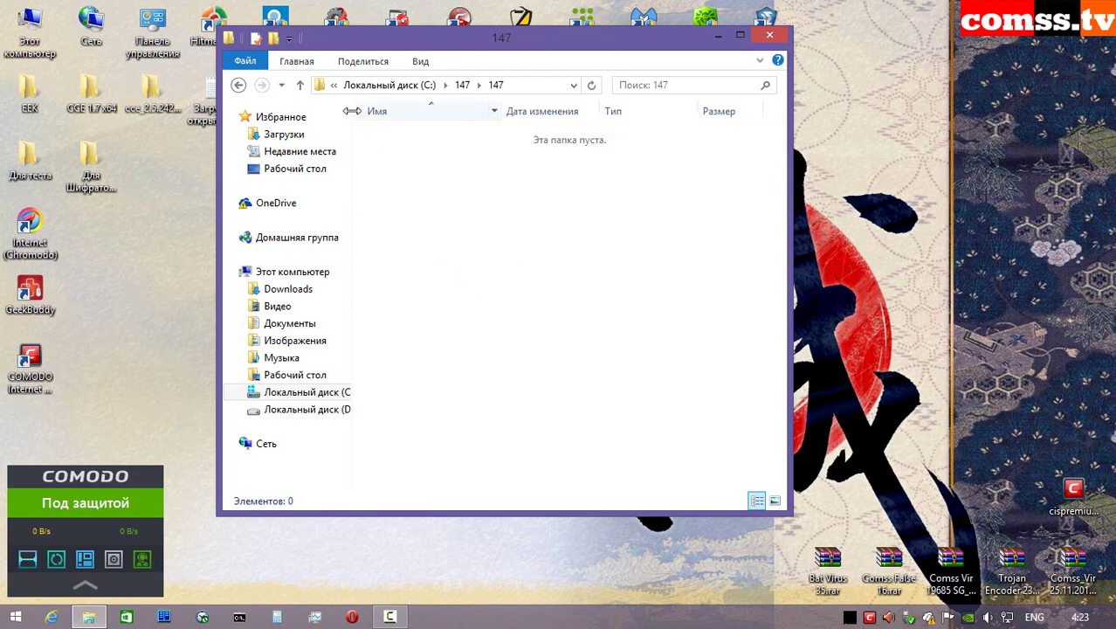
click(770, 35)
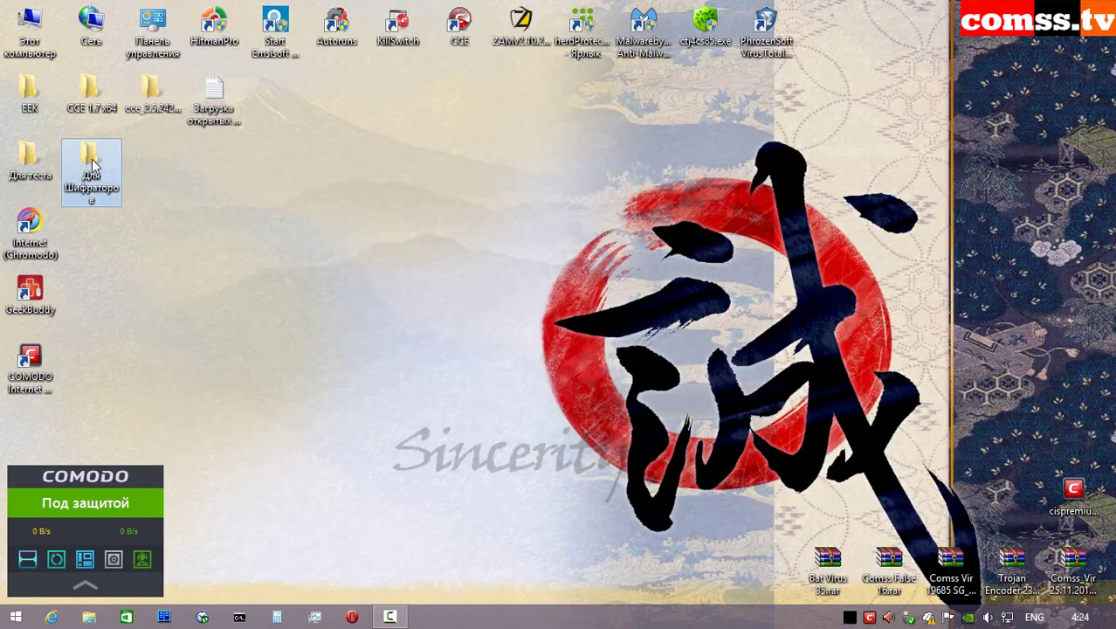
- Check the Архивы, Видео, Документы and Музыка folders inside Для Шифраторов for encrypted or damaged files
double_click(91, 166)
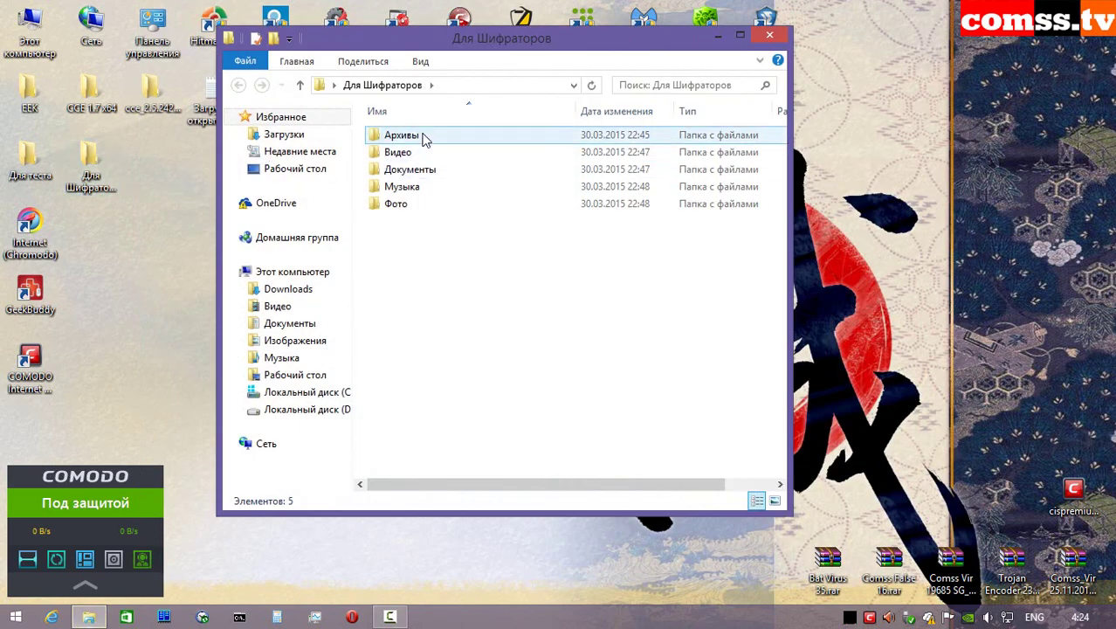
double_click(424, 140)
click(301, 84)
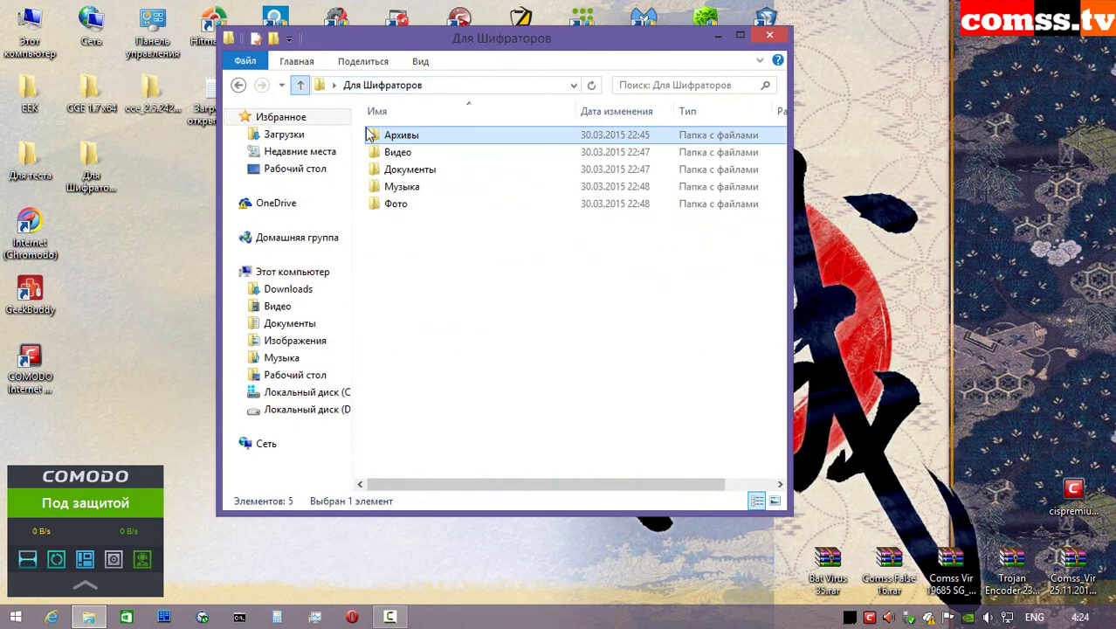
double_click(400, 152)
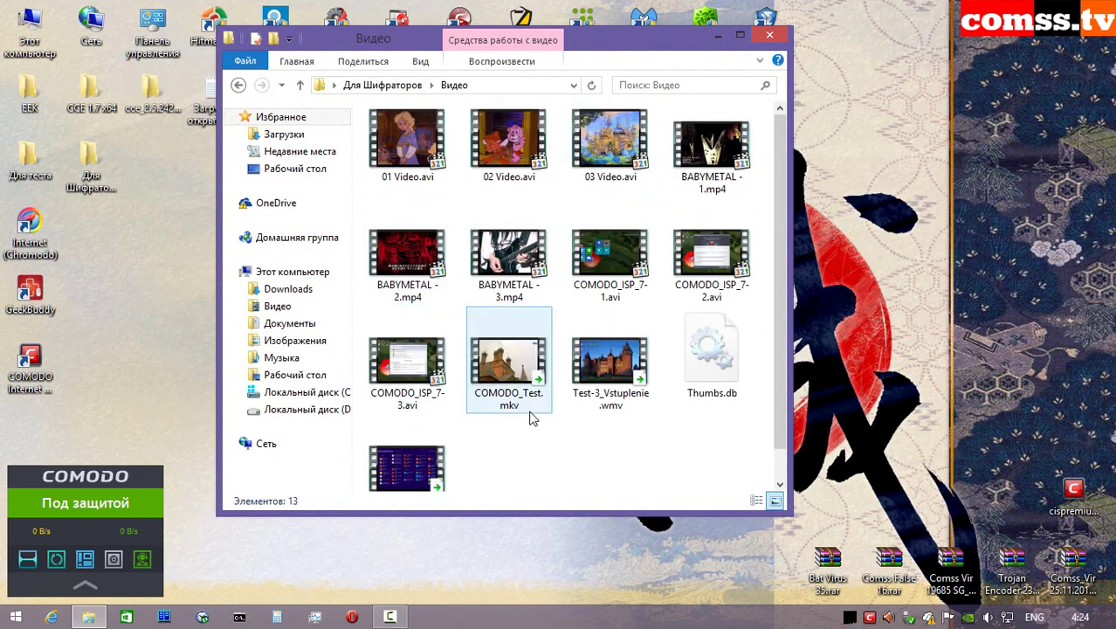
click(301, 85)
double_click(423, 171)
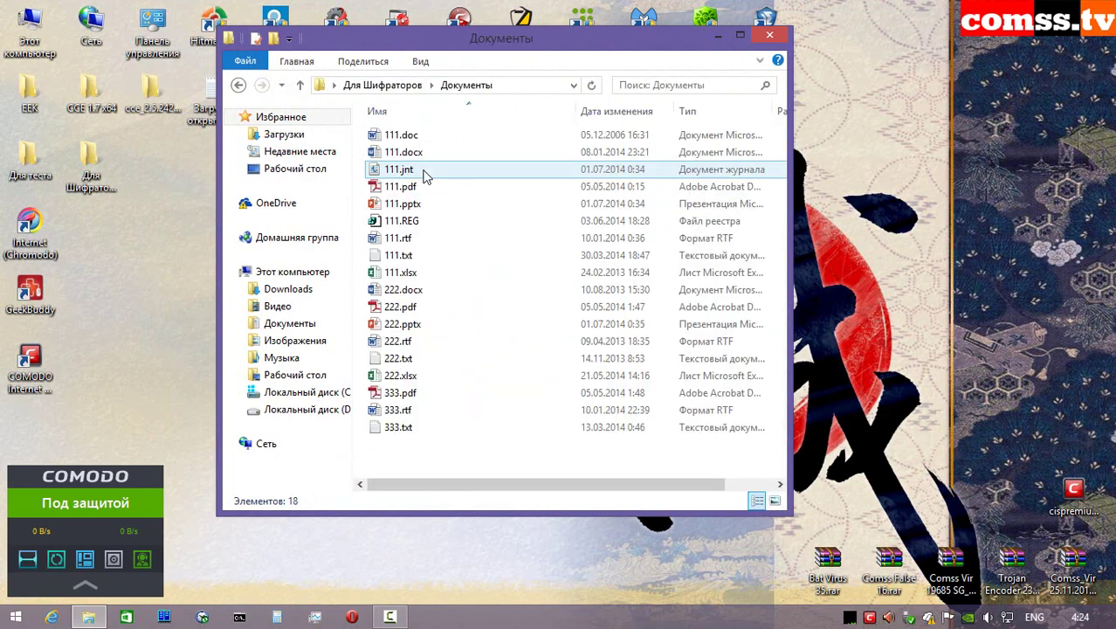
click(301, 85)
double_click(416, 168)
double_click(420, 152)
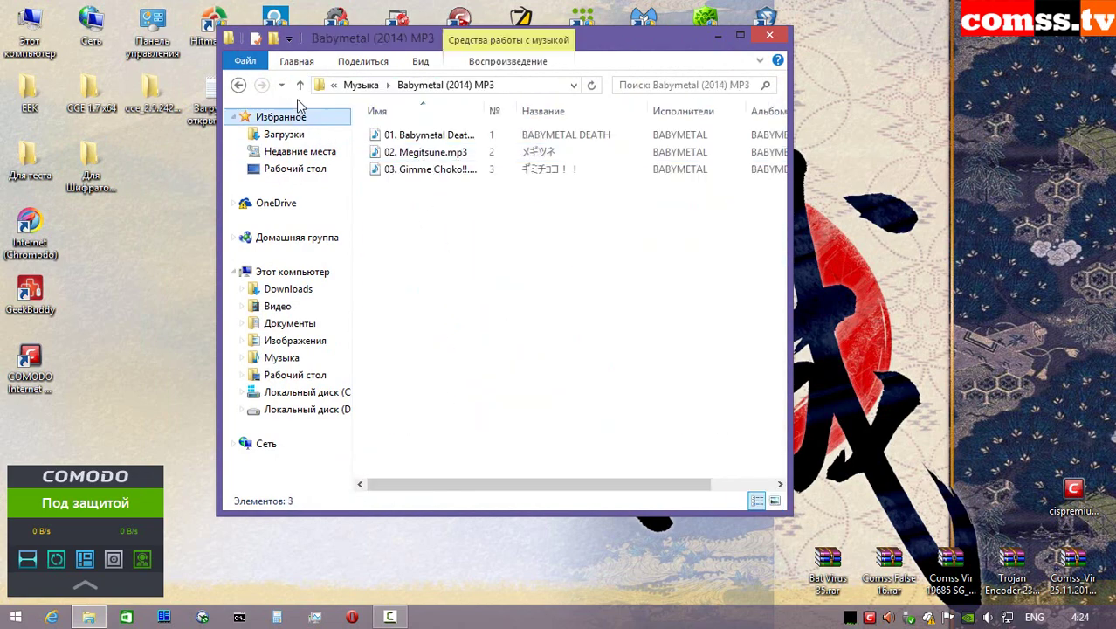
click(300, 85)
click(300, 84)
- Check the image subfolders inside Фото, including BMP, GIF, JPG, PNG and TIFF, and close the folder window
double_click(436, 194)
double_click(432, 135)
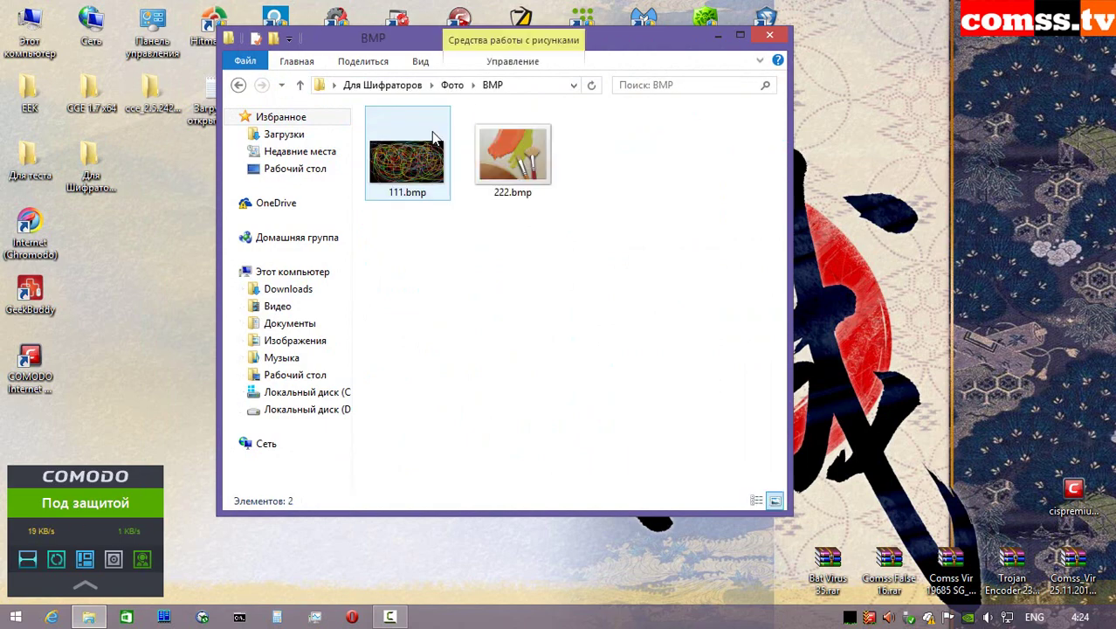
click(300, 85)
double_click(399, 154)
click(300, 85)
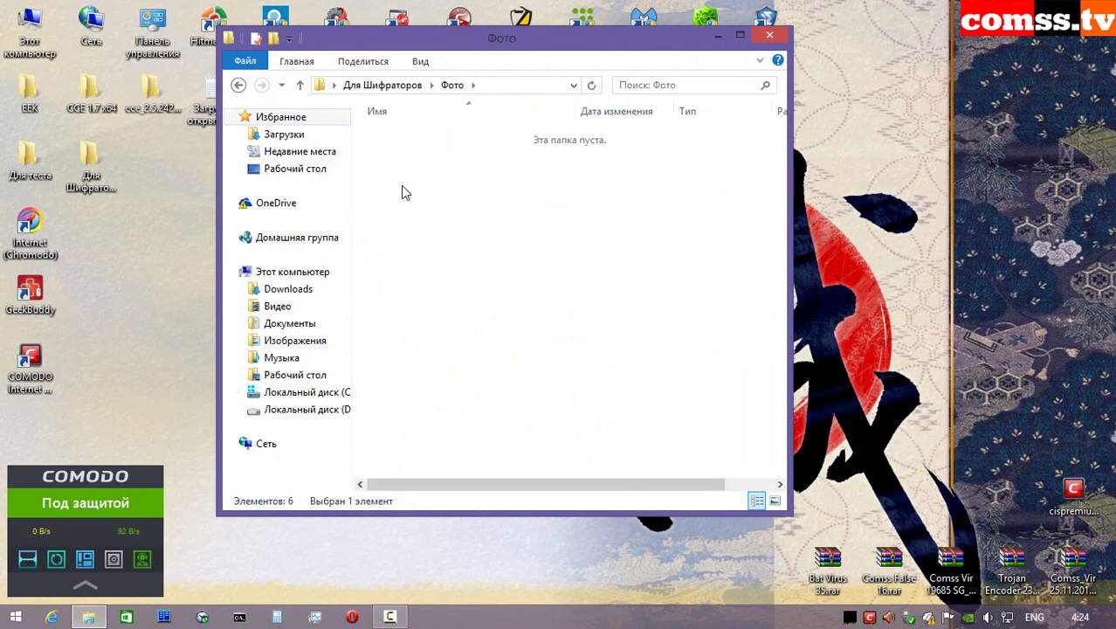
double_click(400, 185)
key(BackSpace)
double_click(404, 208)
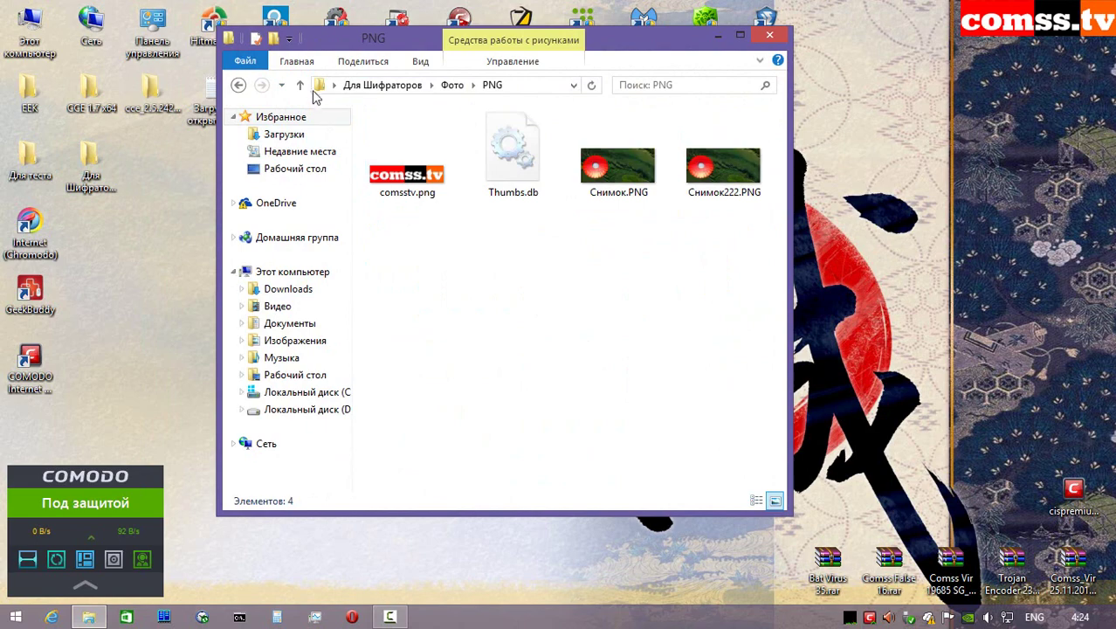
click(301, 85)
double_click(428, 228)
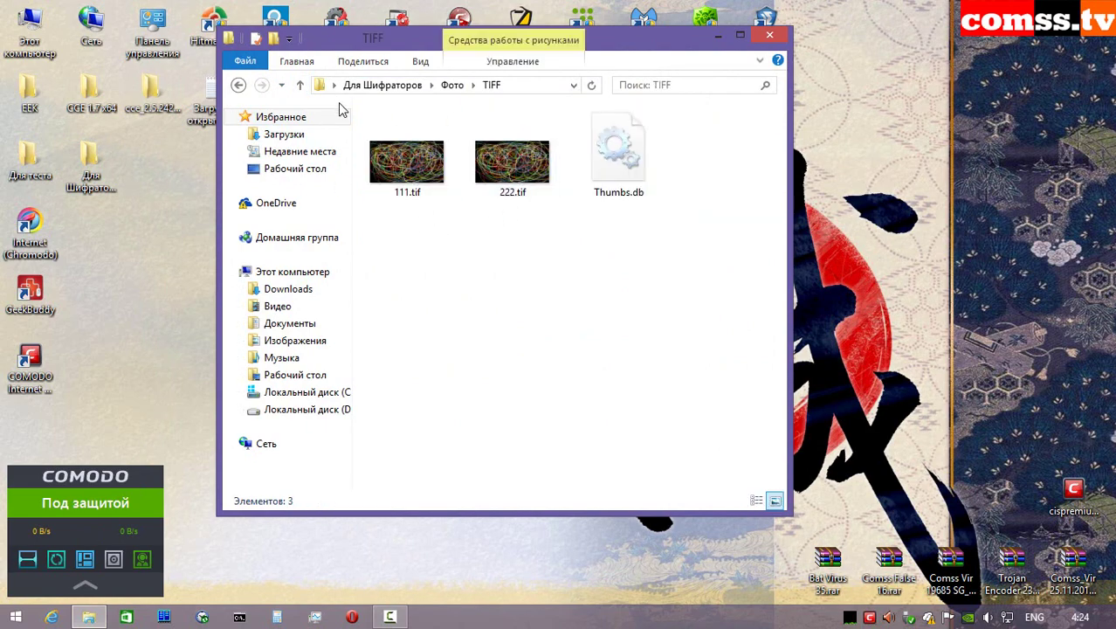
click(300, 84)
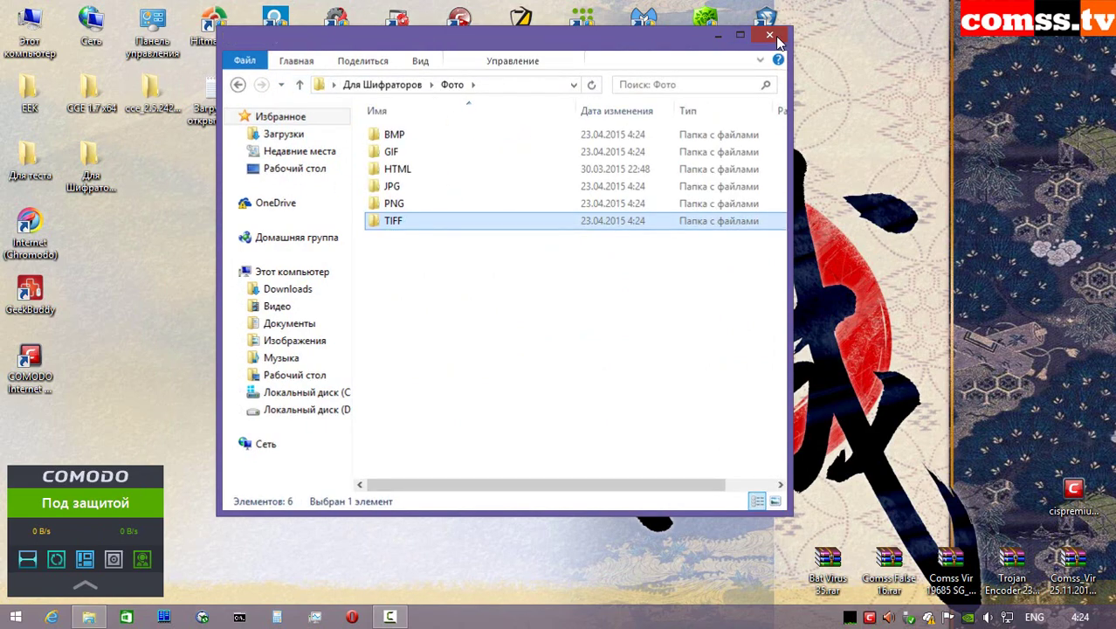
click(771, 36)
- Launch HitmanPro and allow it to run without restrictions in the COMODO Sandbox alert
click(218, 21)
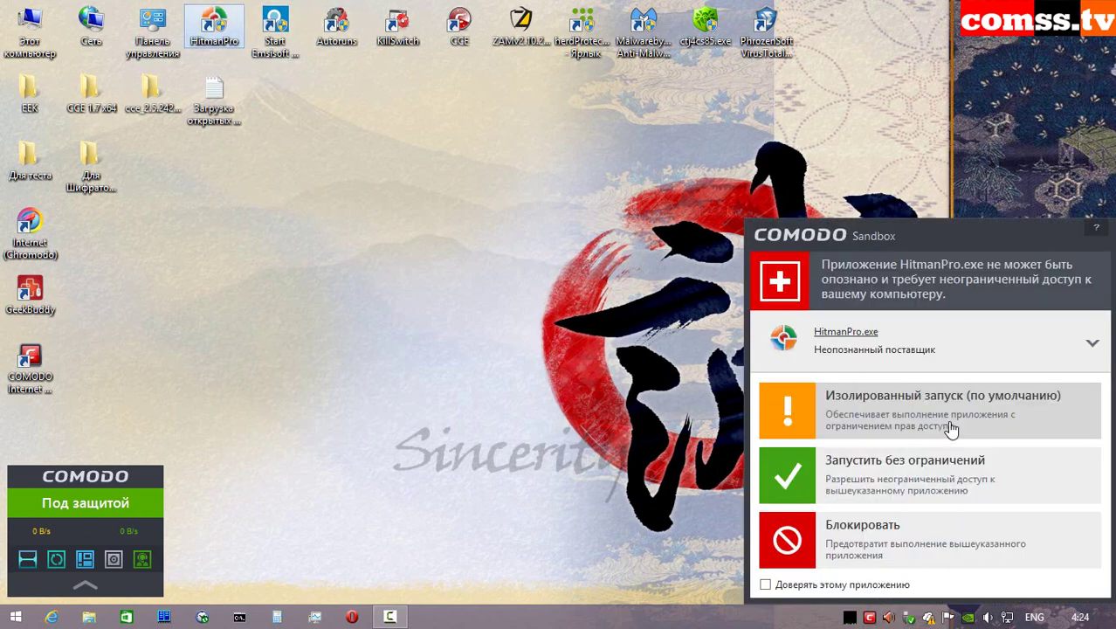
click(915, 481)
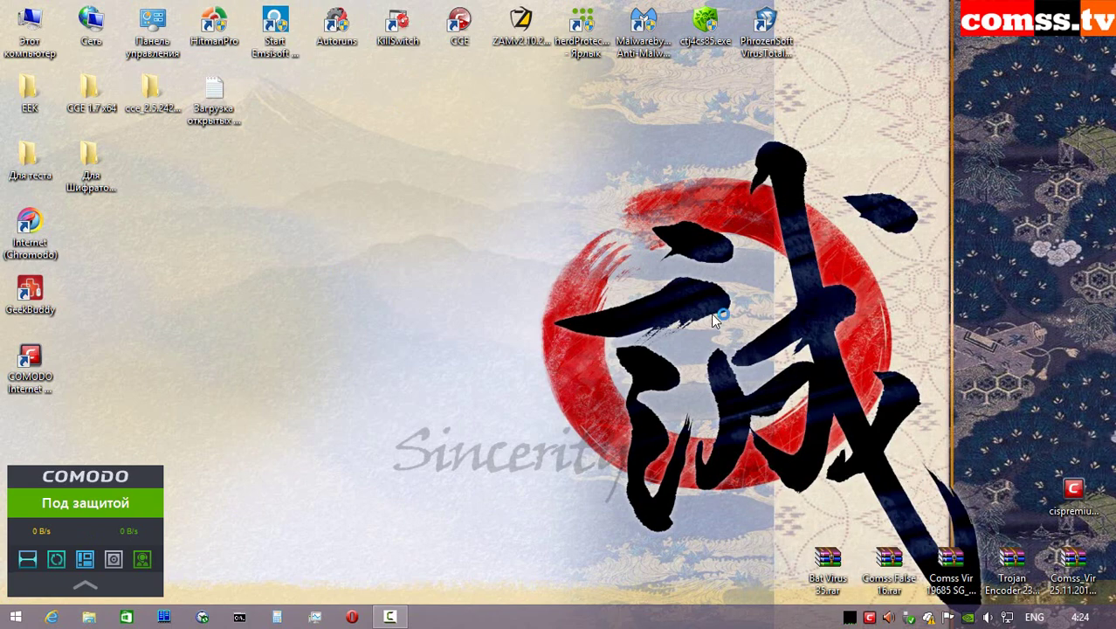
click(894, 424)
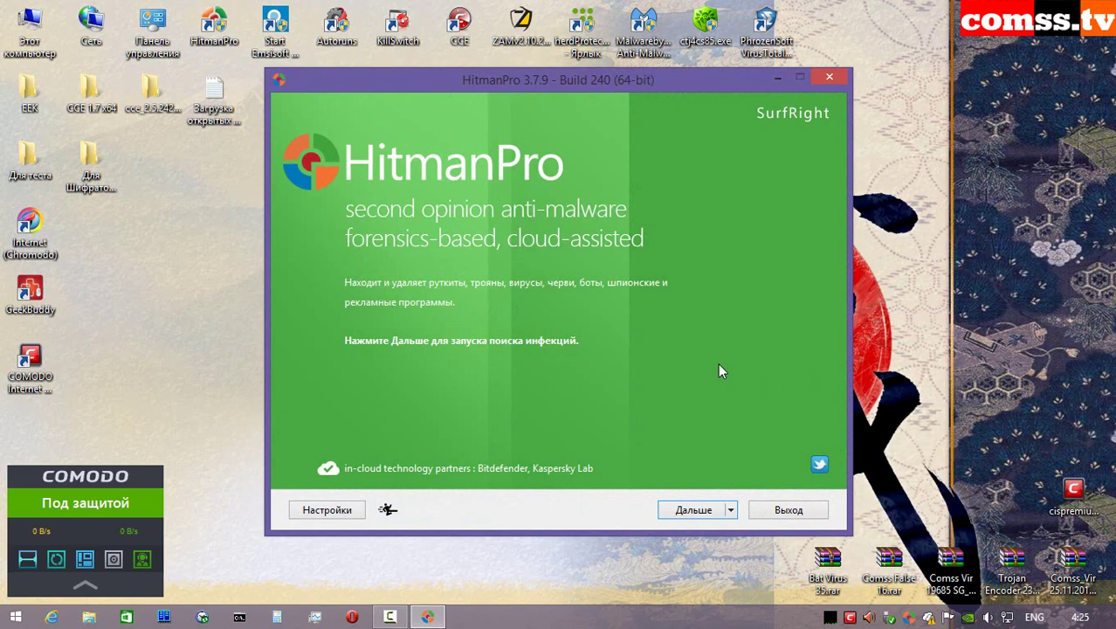
- Scan the system with HitmanPro, review the scan summary, and exit the program
click(699, 509)
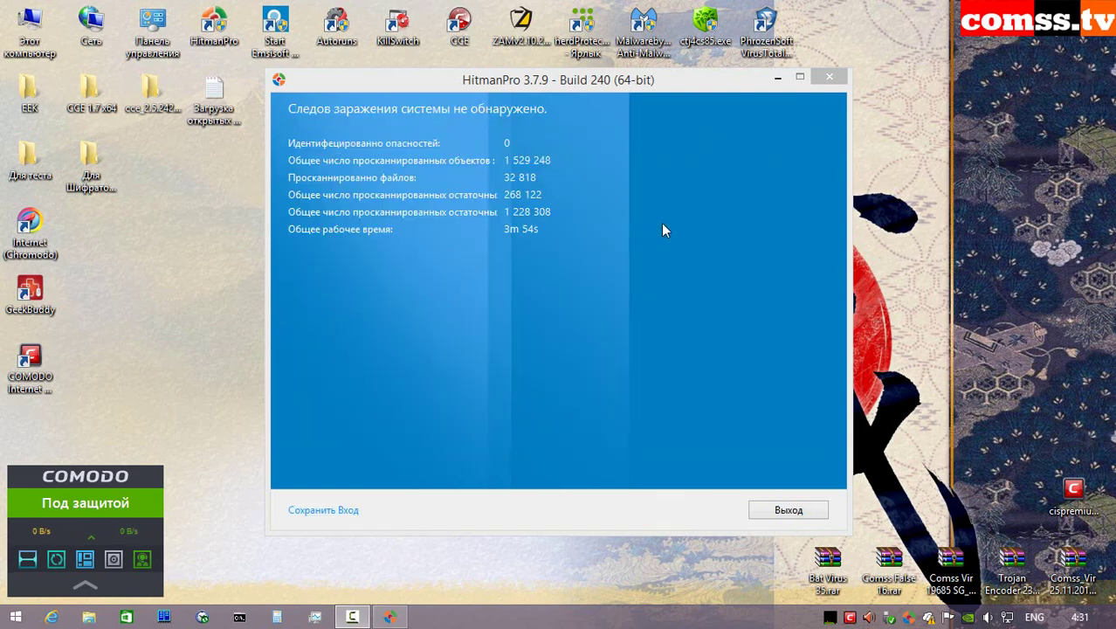
click(630, 82)
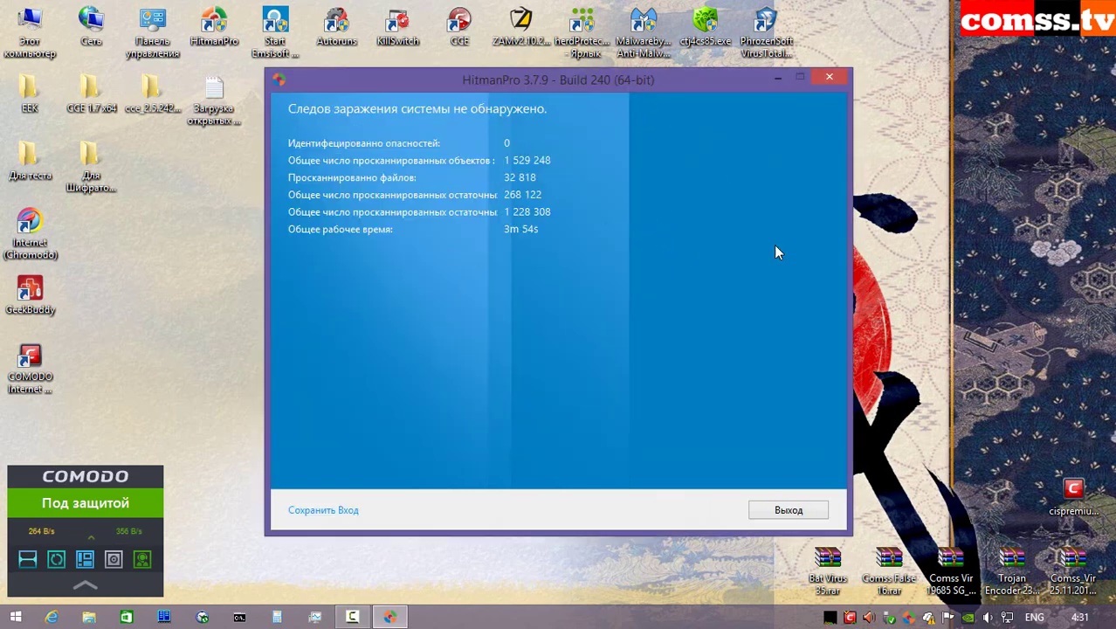
click(786, 511)
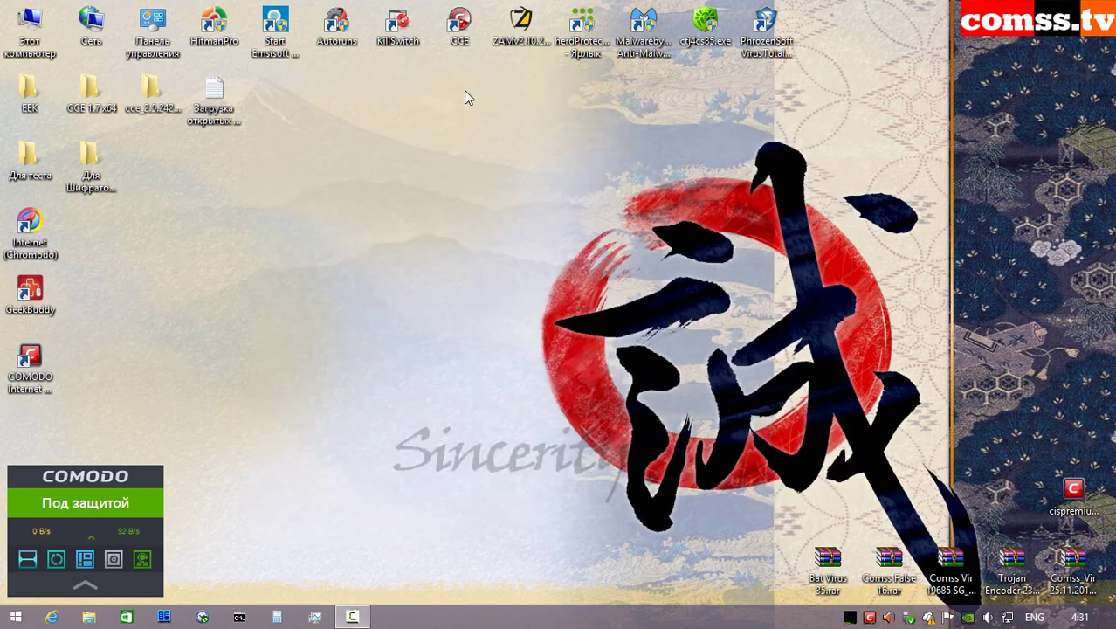
- Open Zemana AntiMalware, choose the scan type, and start the scan
double_click(520, 22)
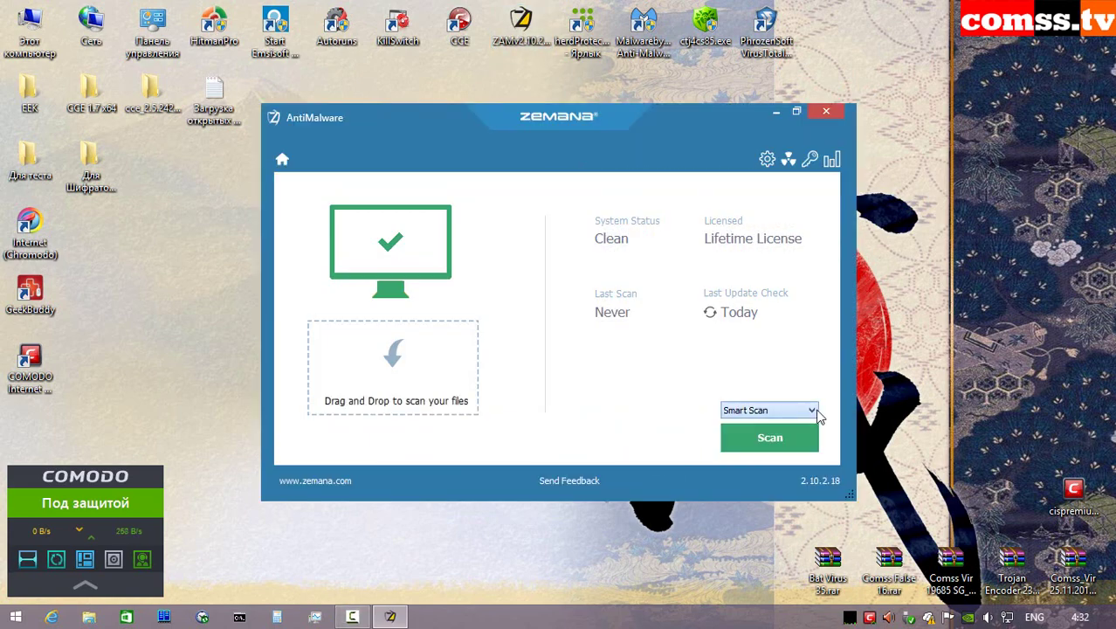
click(814, 411)
click(777, 433)
click(770, 438)
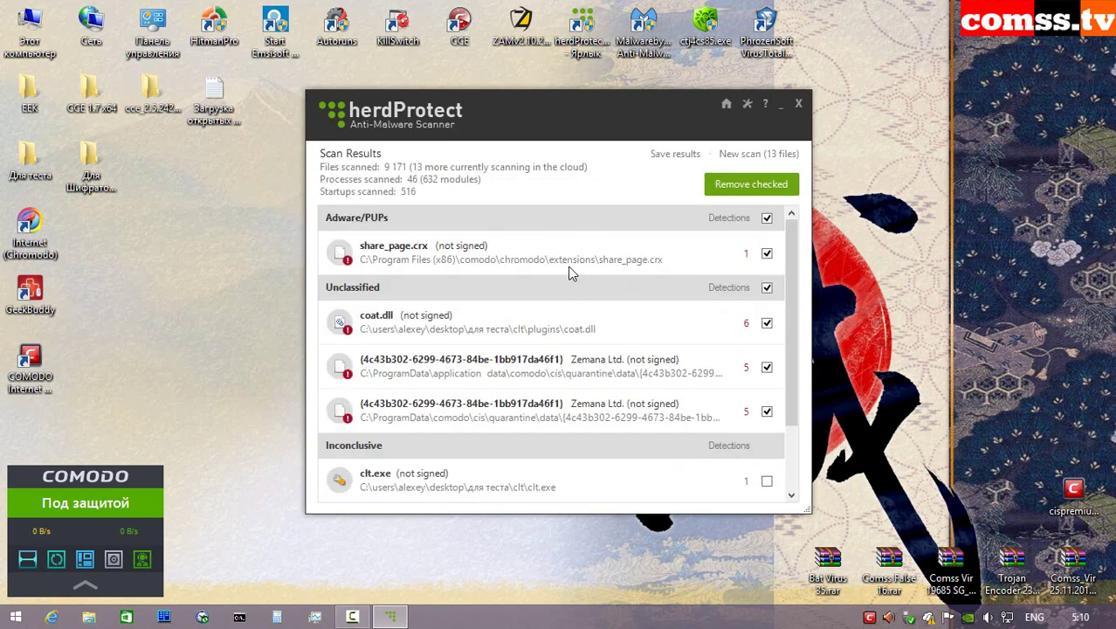
- Examine herdProtect's detection details for share_page.crx, coat.dll, the two COMODO quarantine files, clt.exe and bits.dll
mouse_move(585, 290)
click(591, 259)
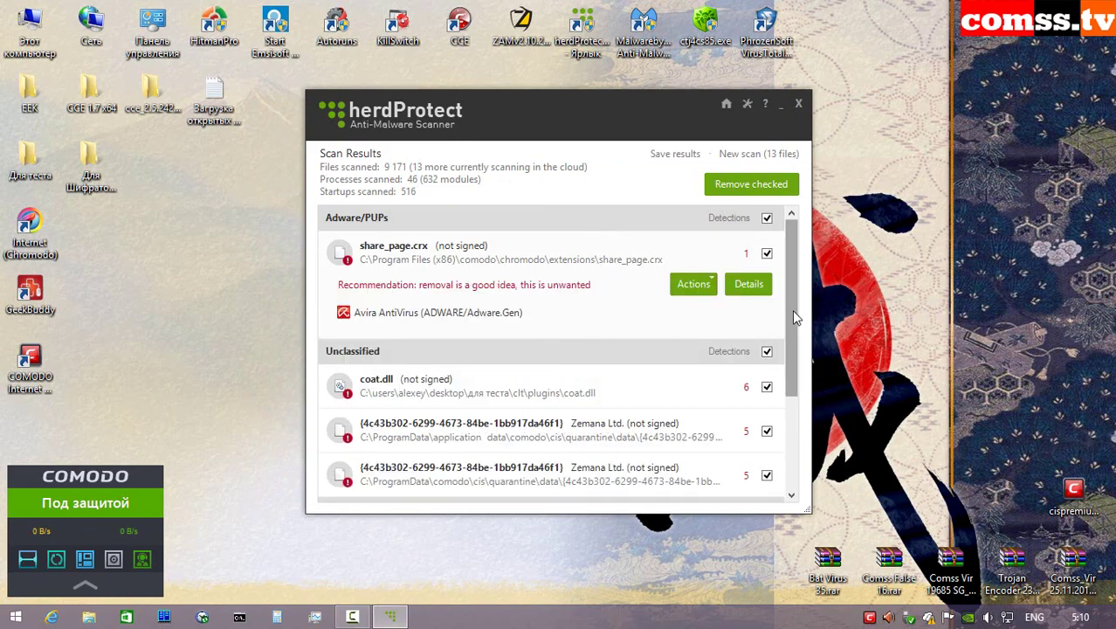
scroll(539, 250, down, 3)
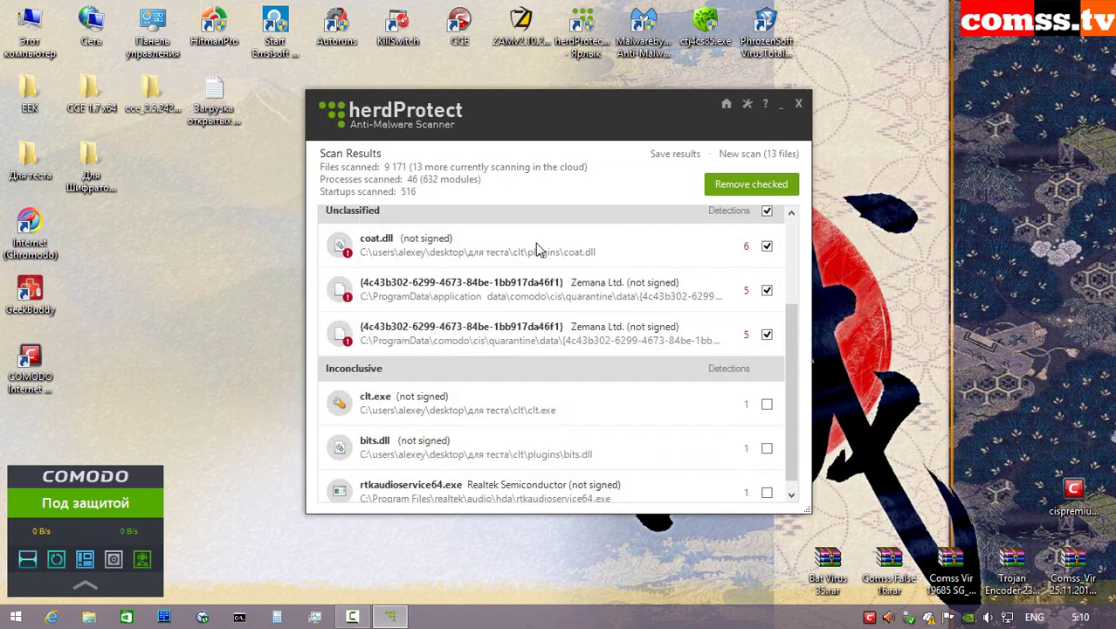
click(598, 246)
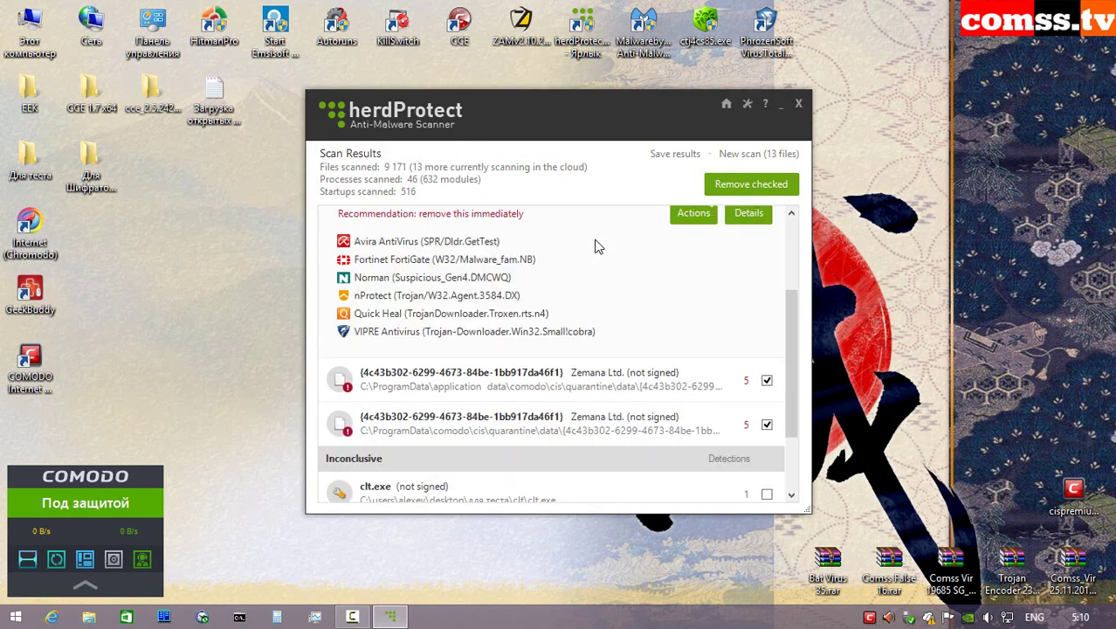
scroll(784, 351, down, 1)
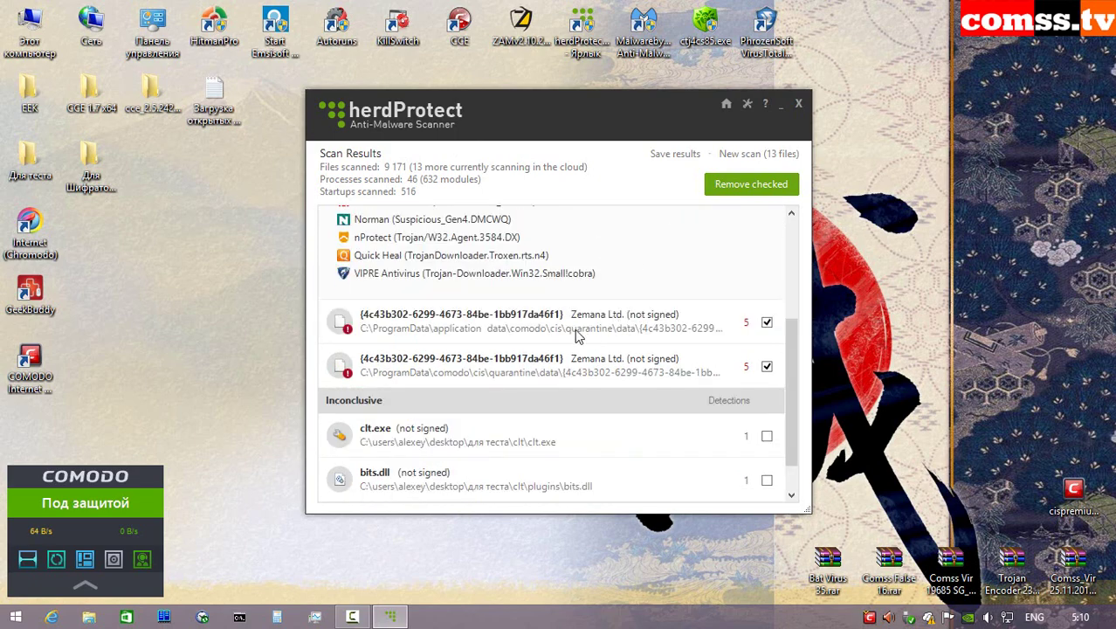
click(609, 325)
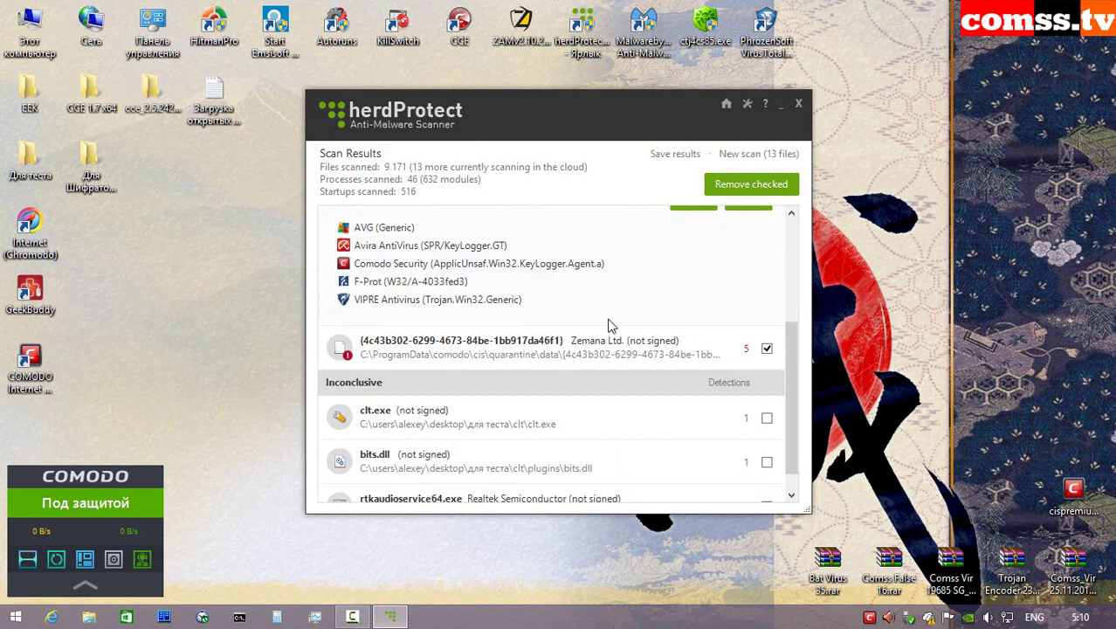
click(617, 358)
scroll(697, 432, down, 1)
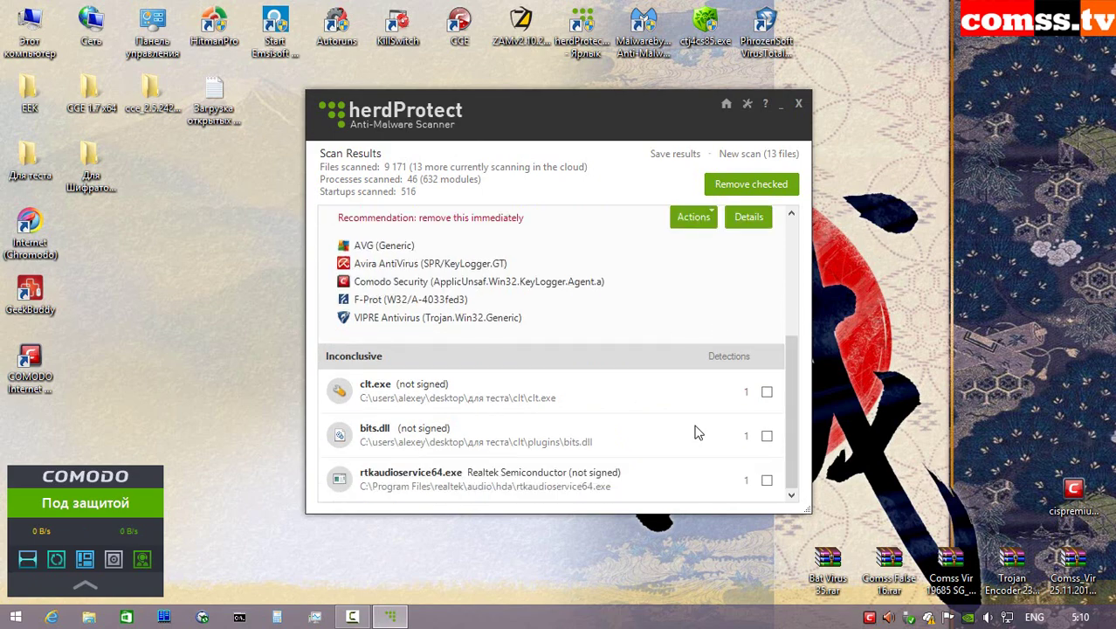
click(583, 399)
click(603, 441)
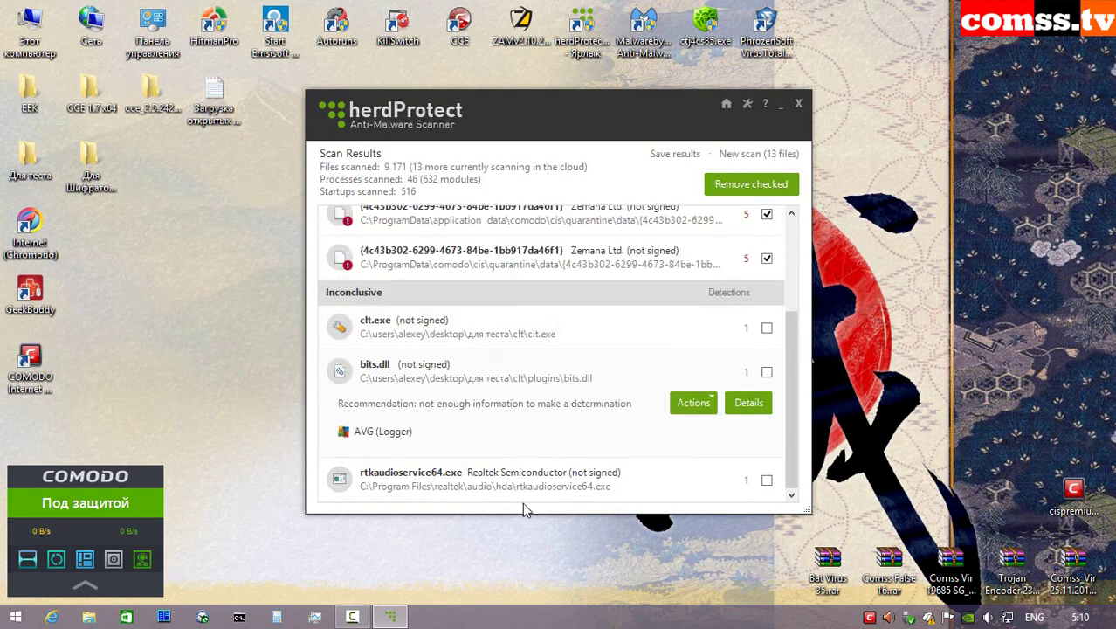
- Examine herdProtect's detection details for rtkaudioservice64.exe, close the scanner, and launch the Emsisoft scanner from the desktop
click(551, 486)
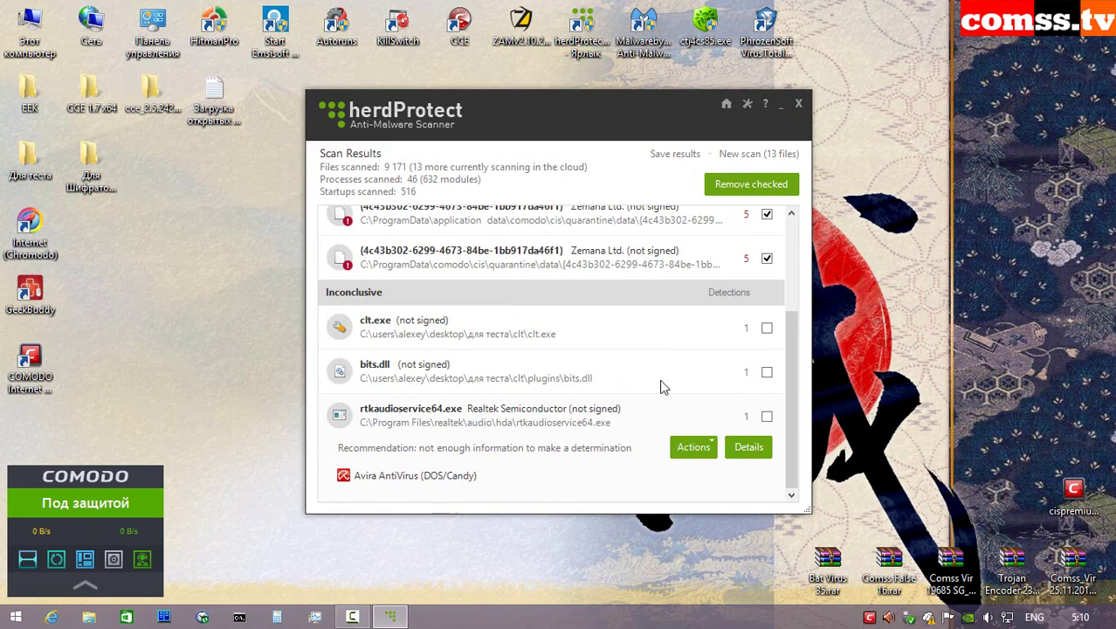
scroll(661, 386, up, 3)
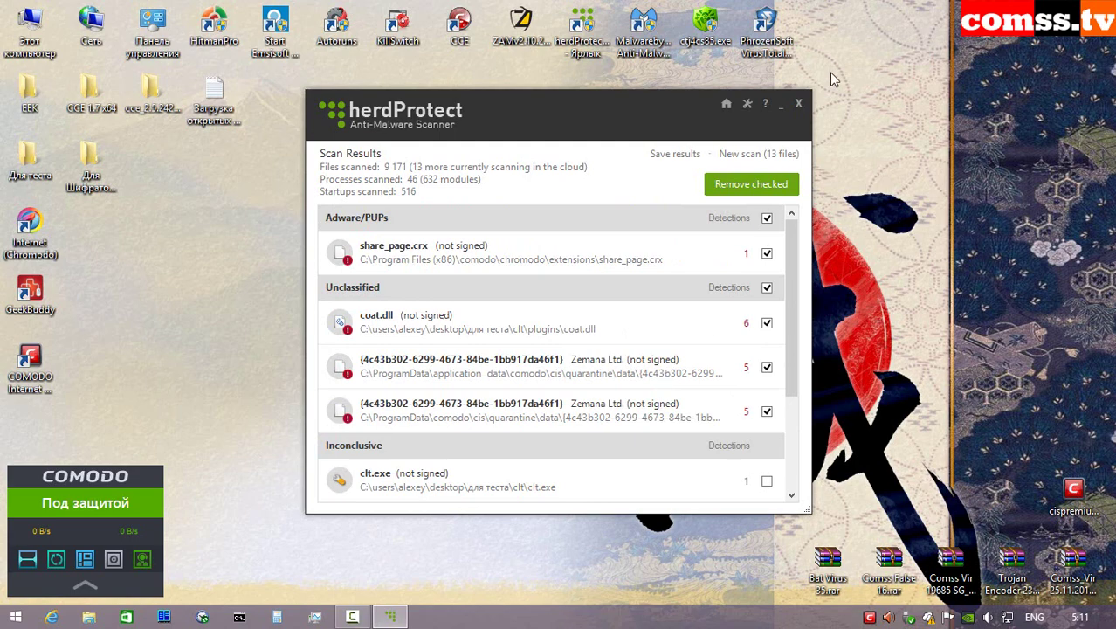
click(798, 103)
double_click(277, 32)
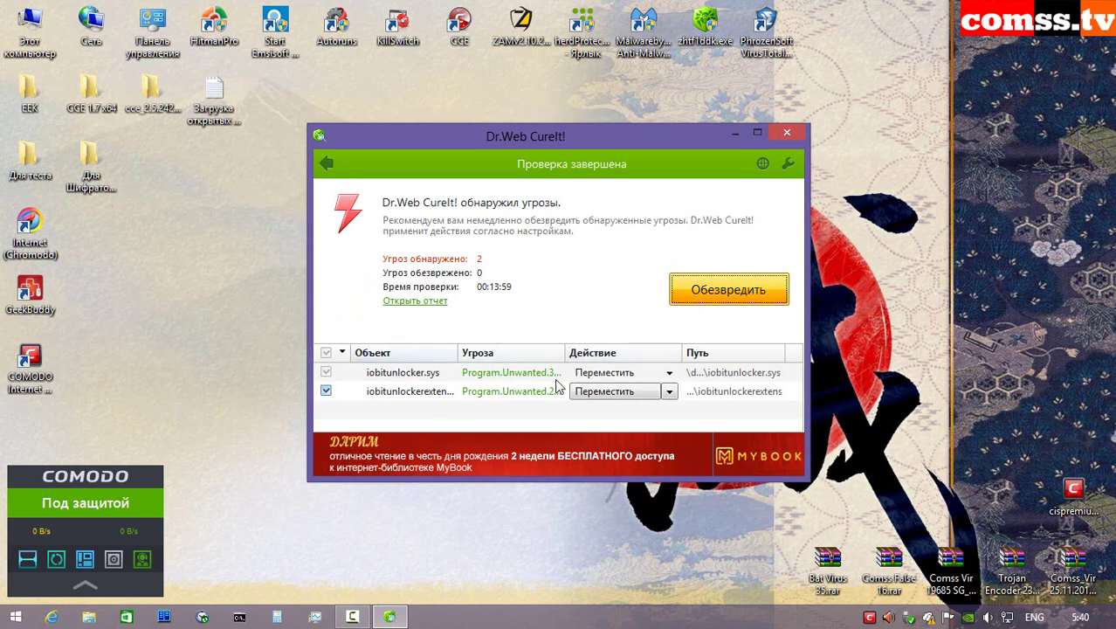
- Inspect the threat name for iobitunlocker.sys in the Dr.Web CureIt! scan results and close the scanner
click(553, 377)
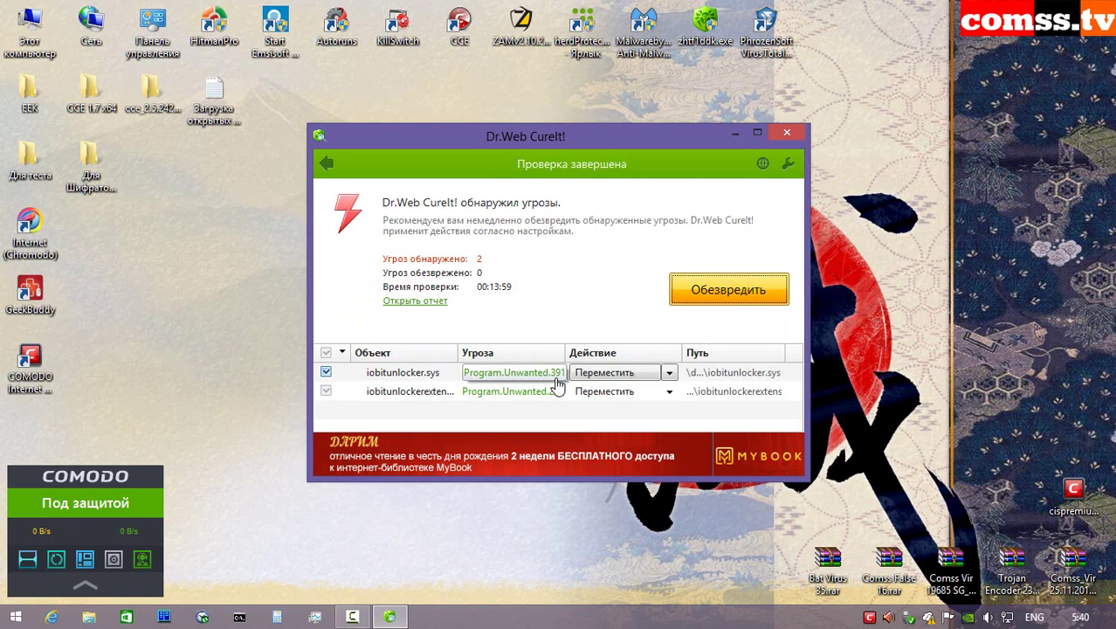
key(alt+F4)
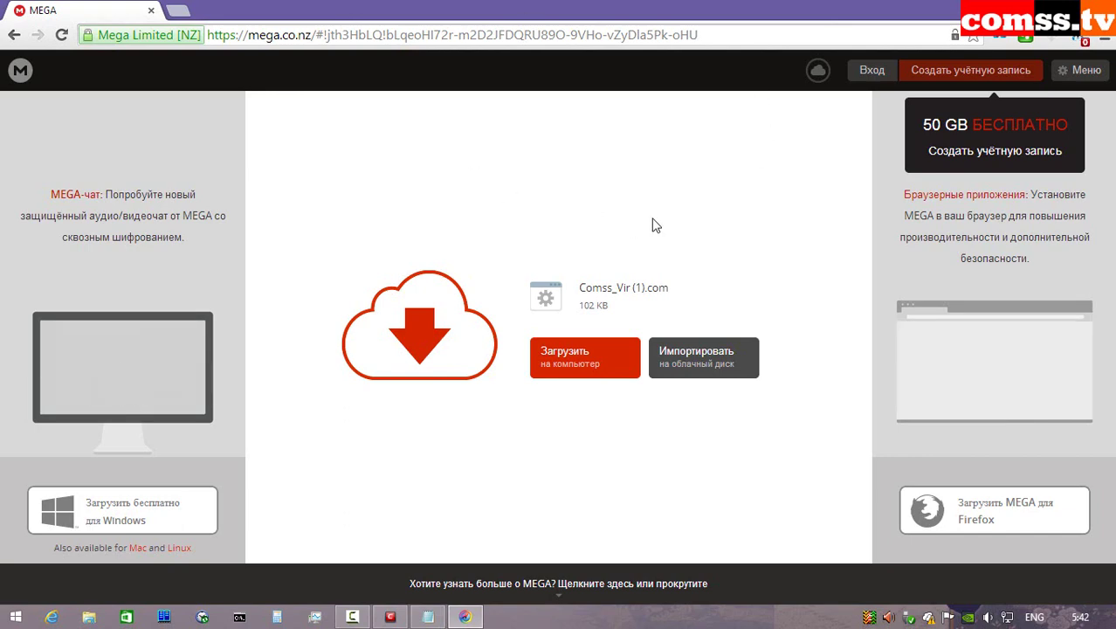
- In the browser, download Comss_Vir (1).com and Comss_Vir (128).exe from MEGA, choosing to disinfect each file in the COMODO antivirus alert
click(559, 359)
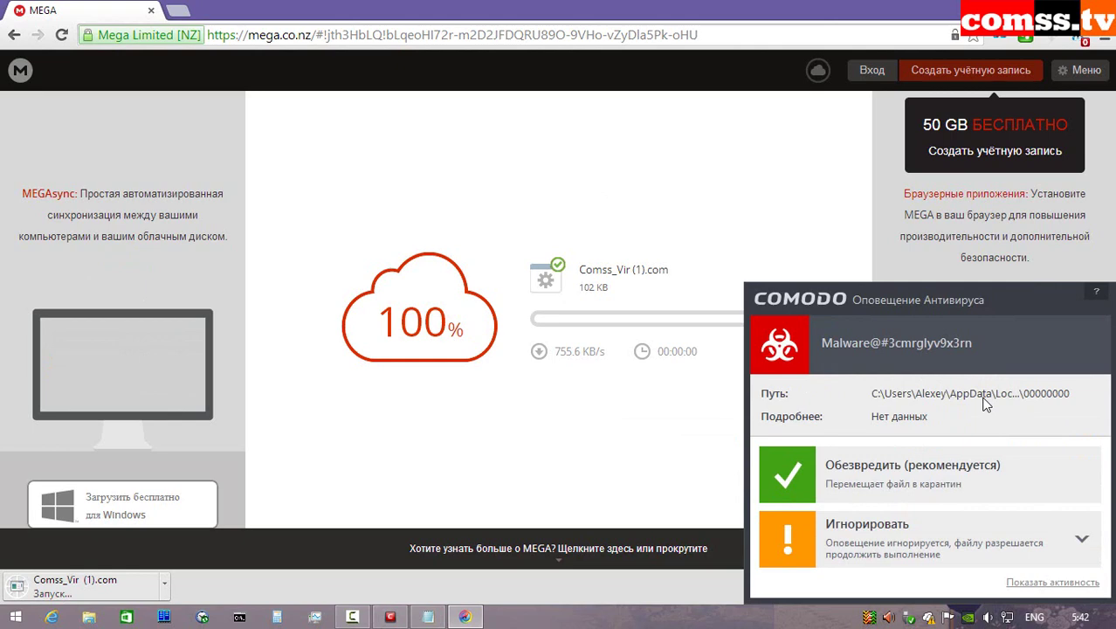
click(902, 480)
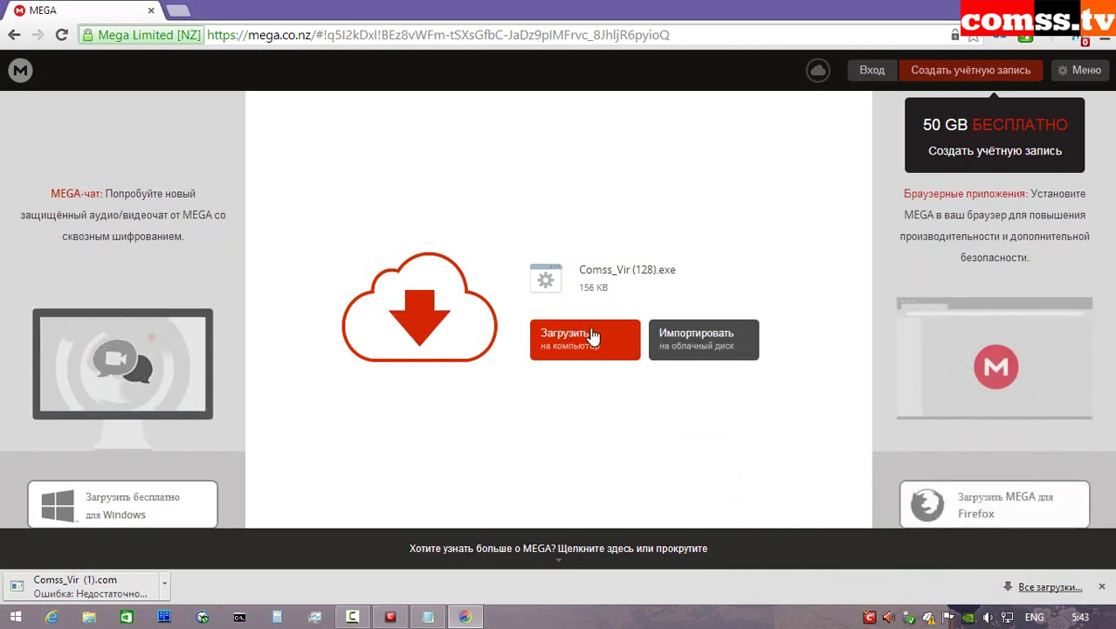
click(591, 336)
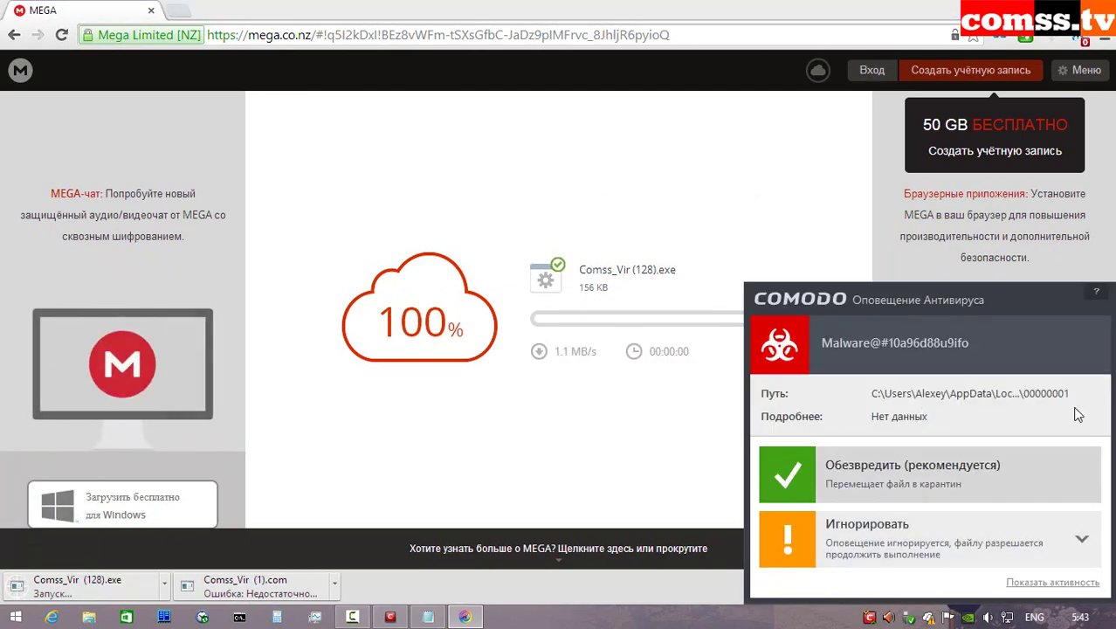
click(962, 493)
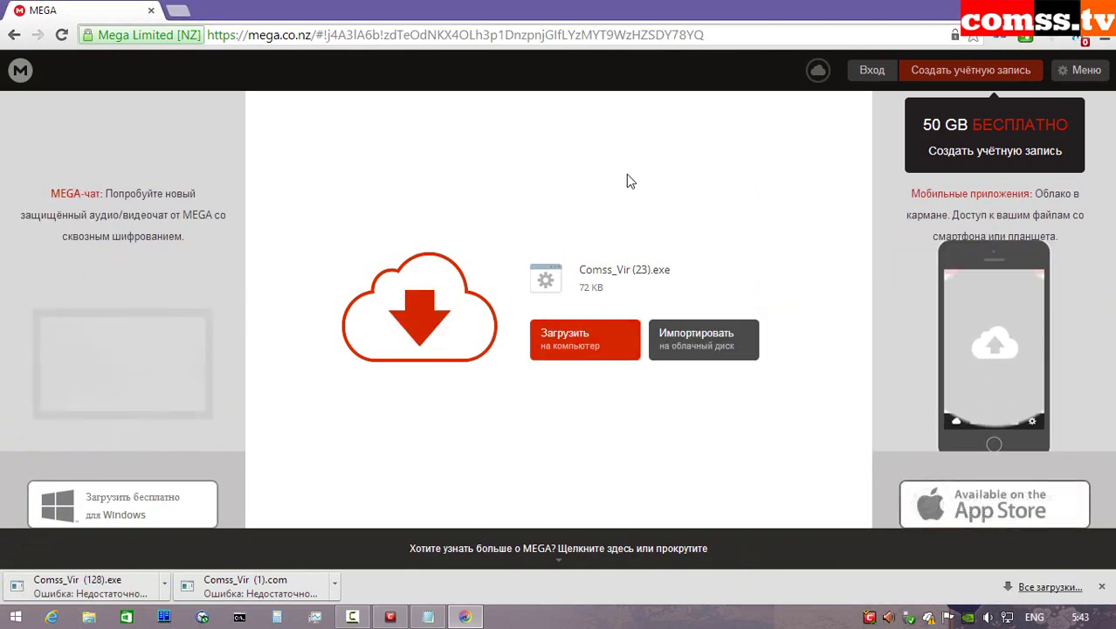
- Download Comss_Vir (23).exe, Comss_Vir (31).scr and Comss_Vir (34).exe from MEGA, having COMODO's antivirus alert move each file to quarantine
click(583, 338)
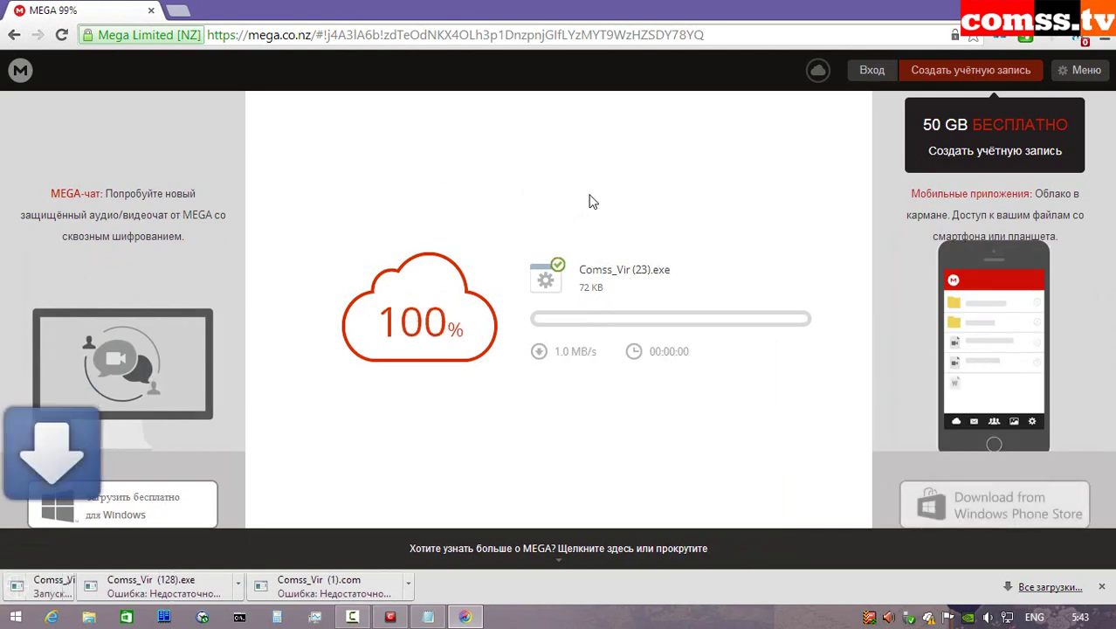
click(876, 476)
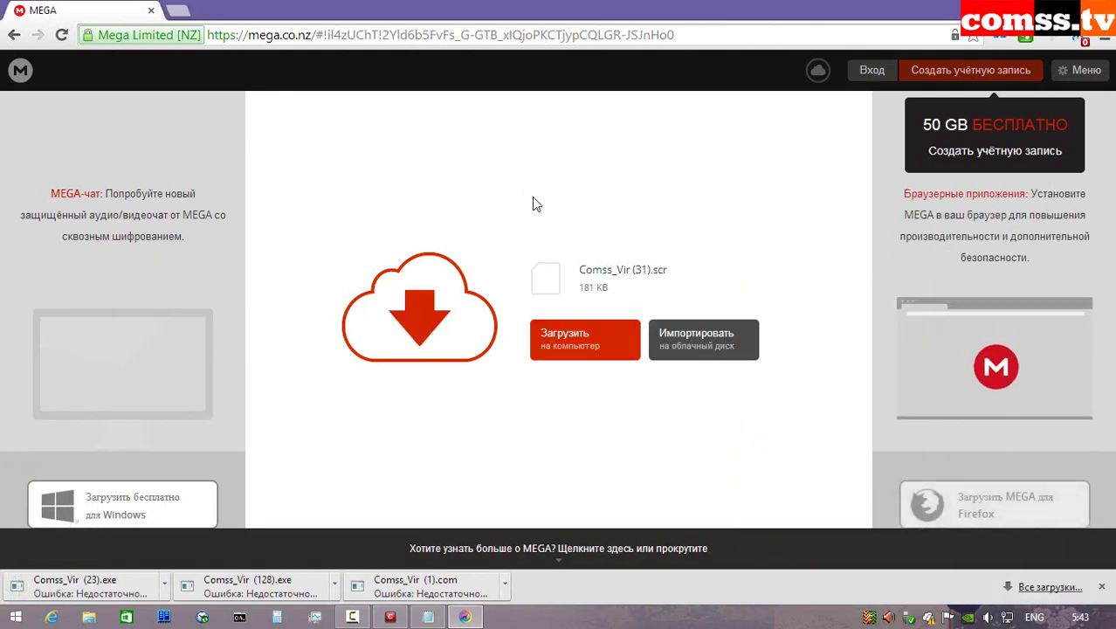
click(577, 338)
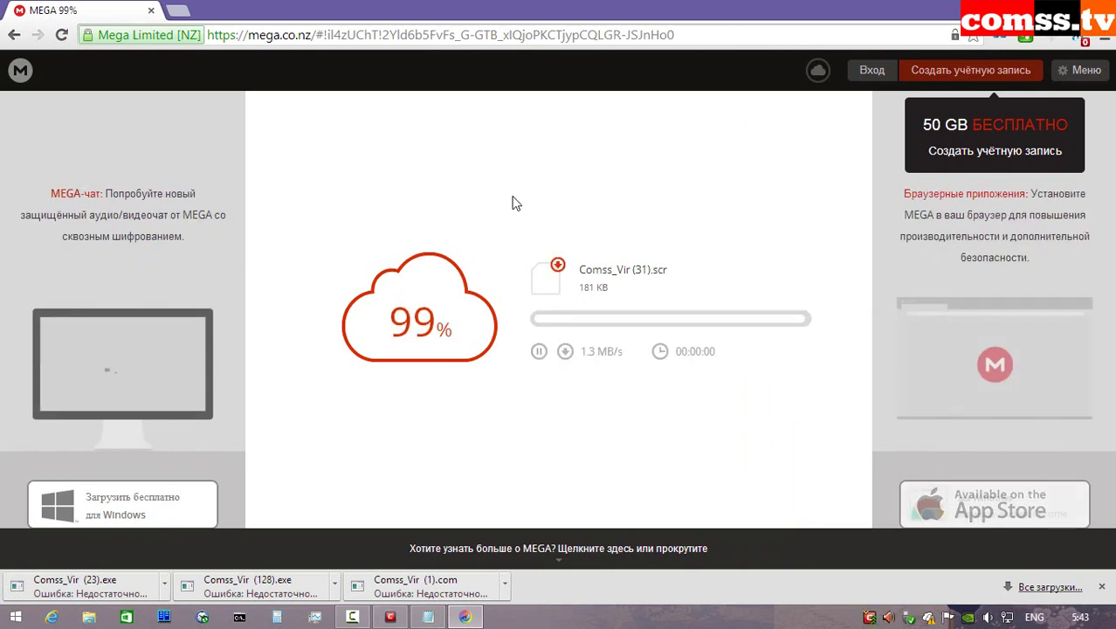
click(877, 443)
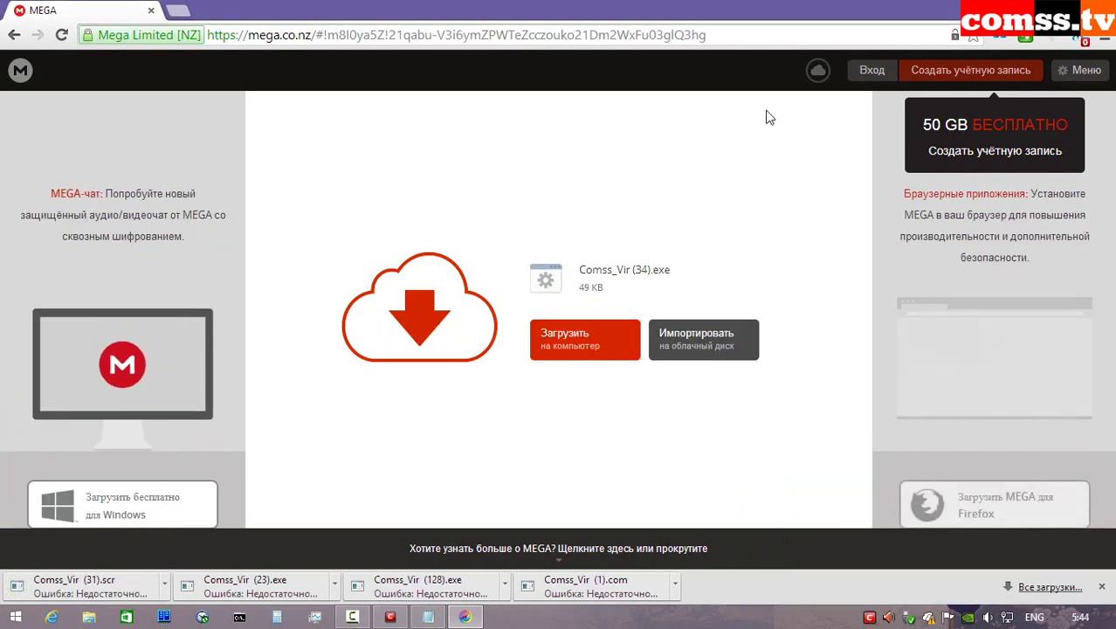
click(581, 340)
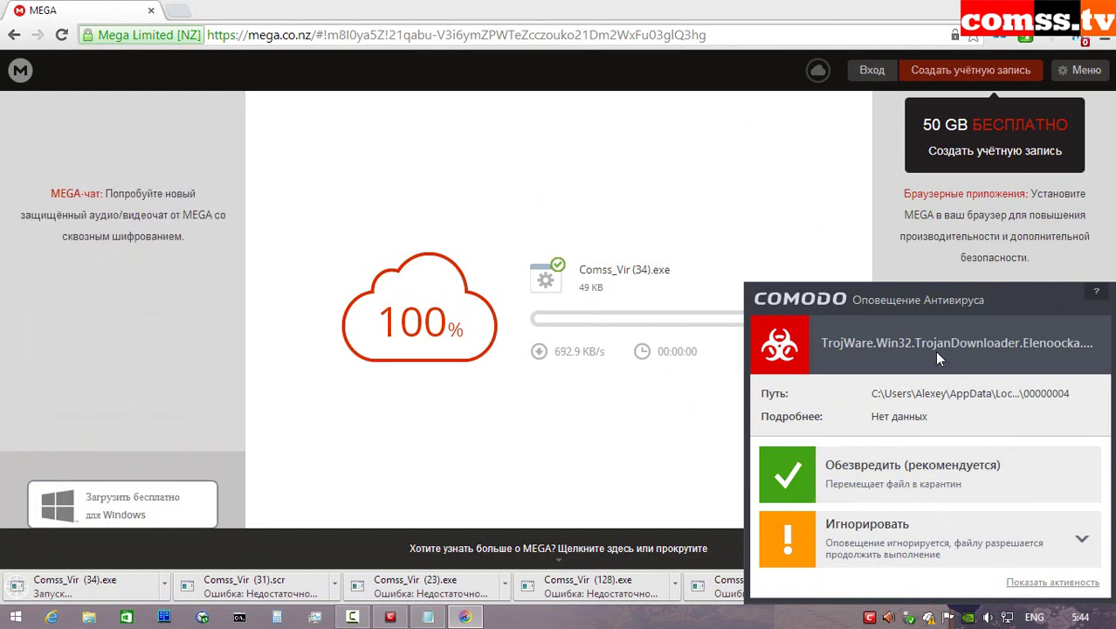
click(918, 480)
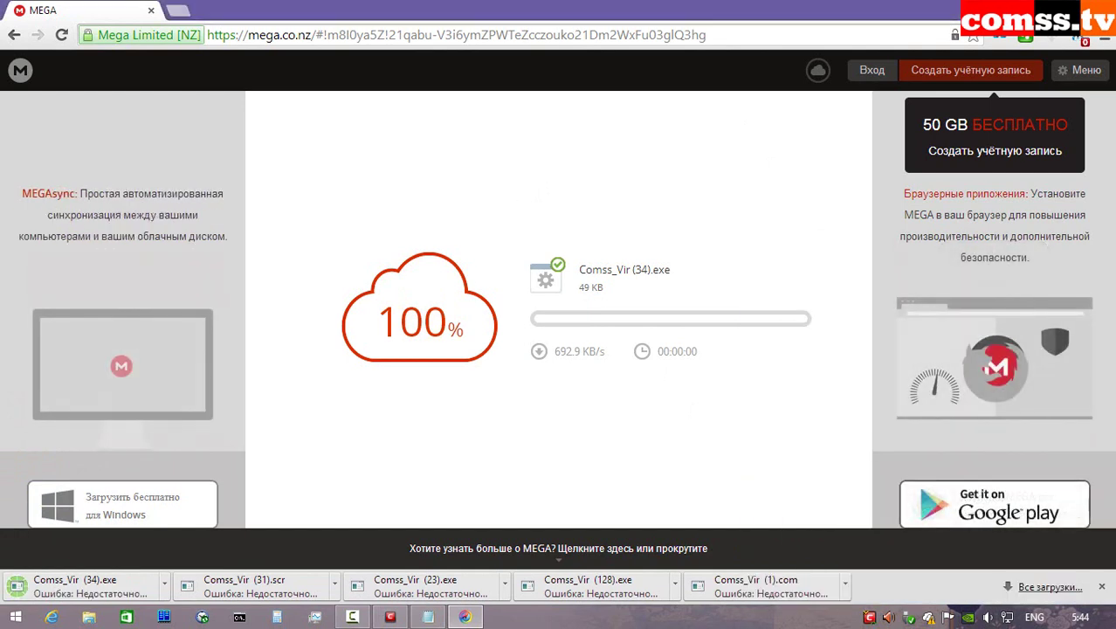